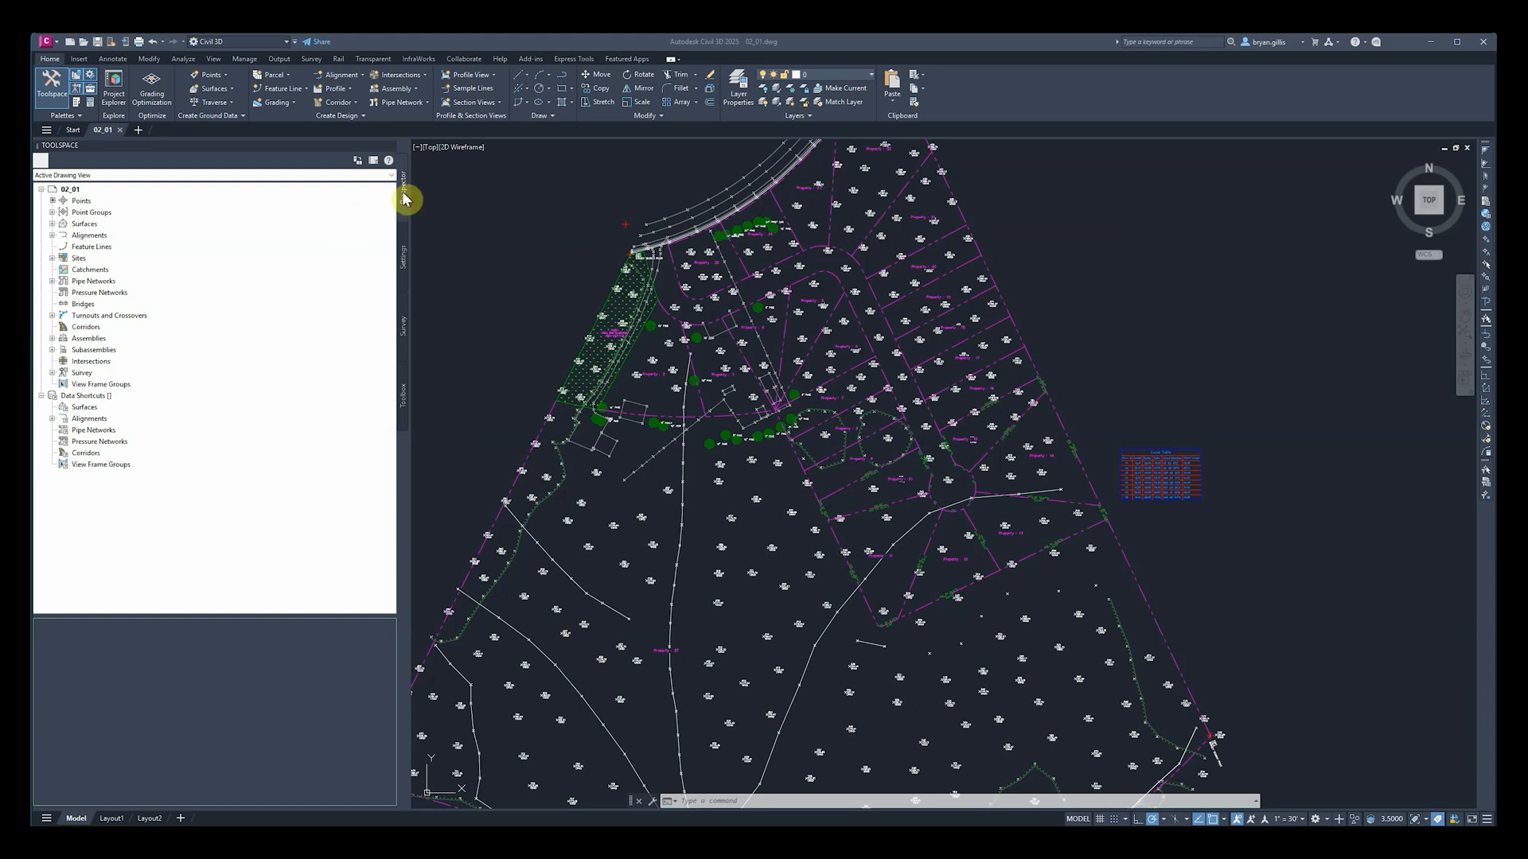
Step: Open the surface properties of EG and choose Contours 2' and 10' (Background) as its surface style
left_click(52, 224)
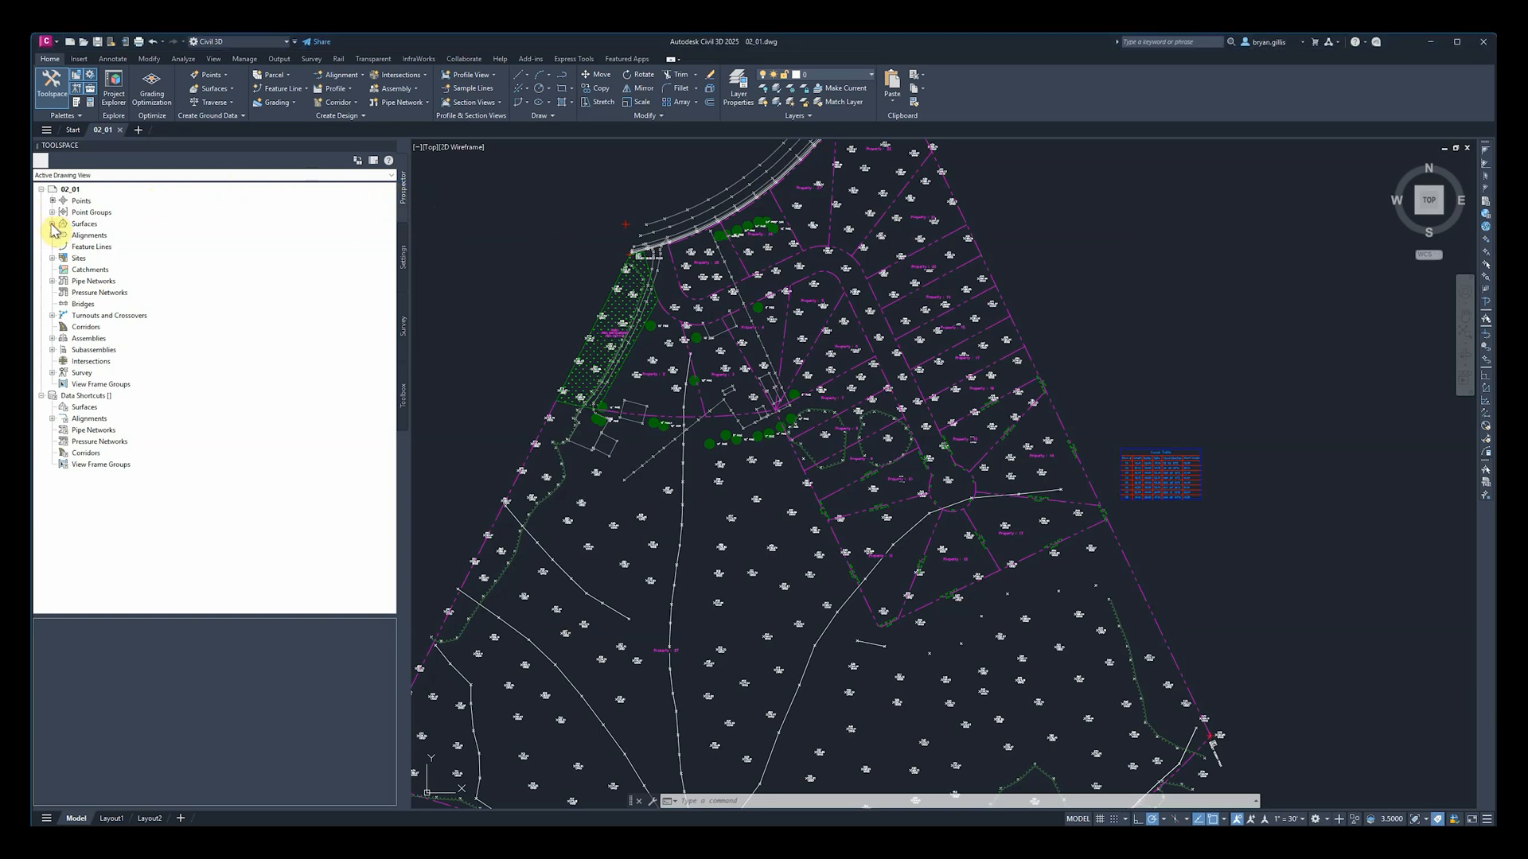
left_click(52, 225)
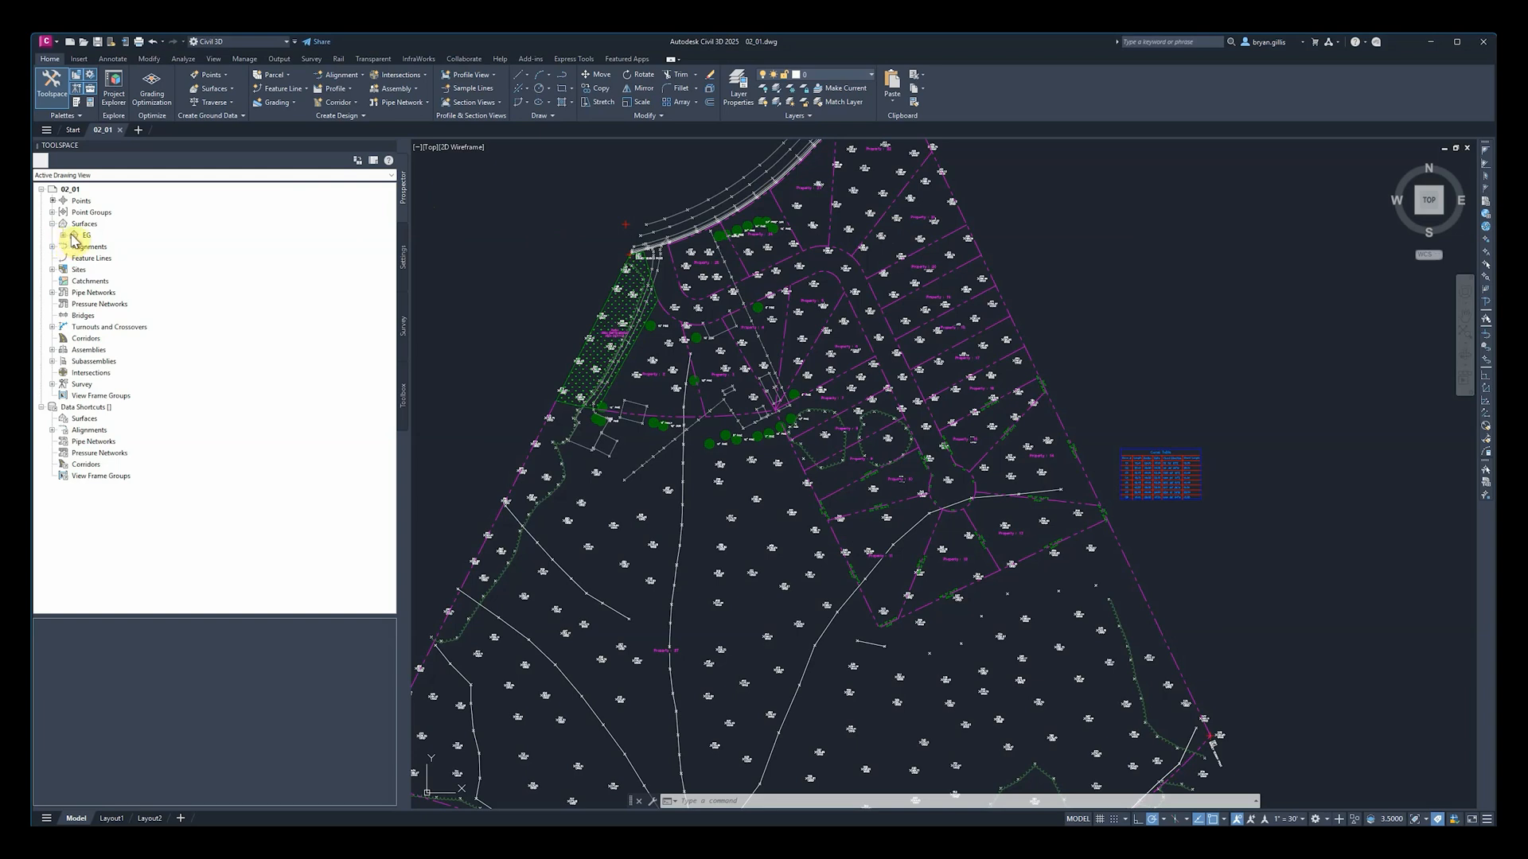
right_click(76, 237)
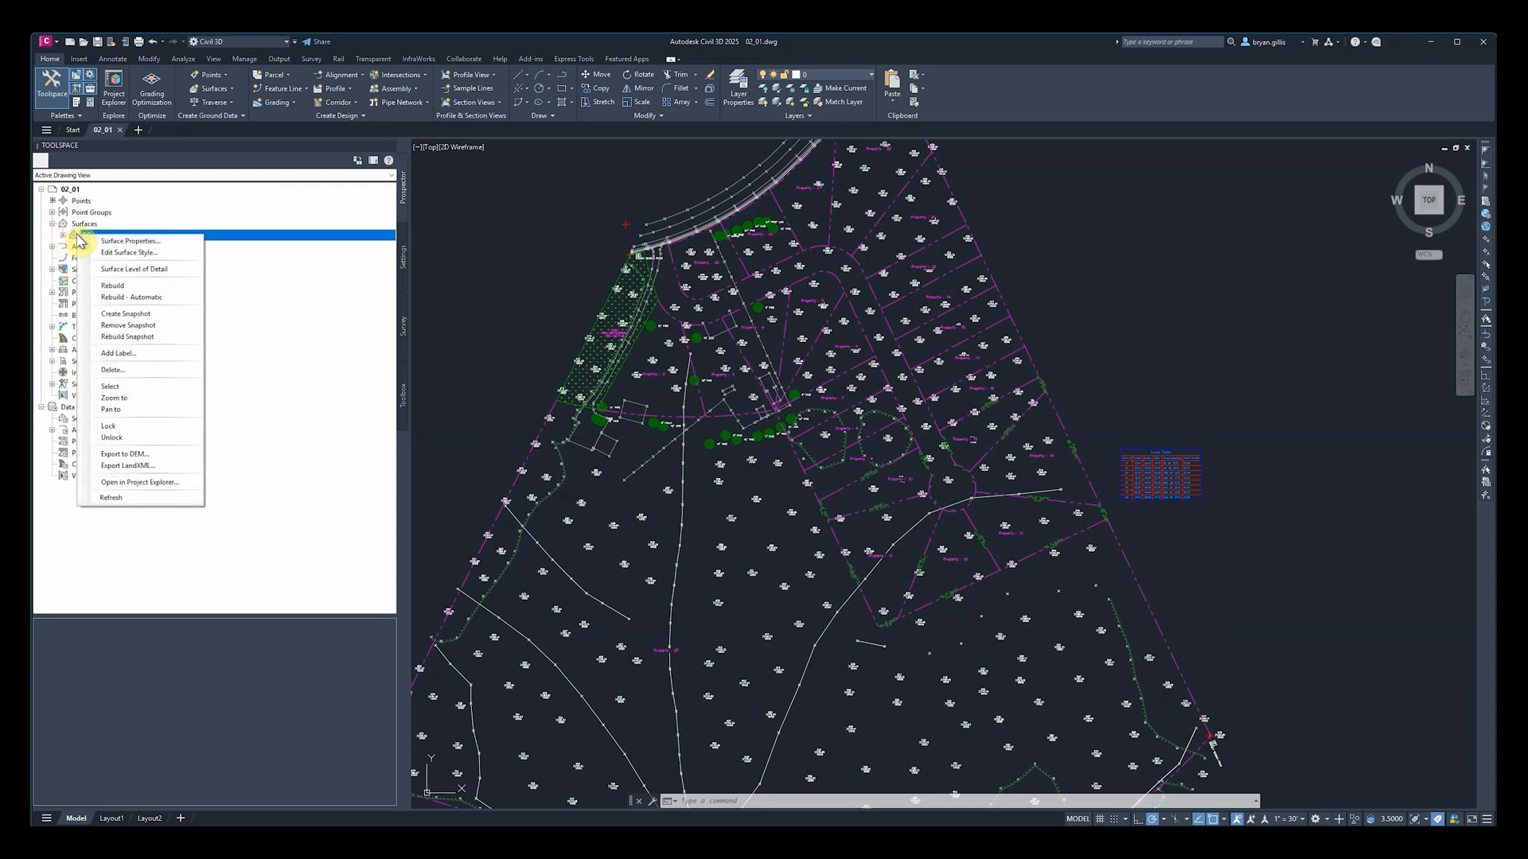
left_click(134, 242)
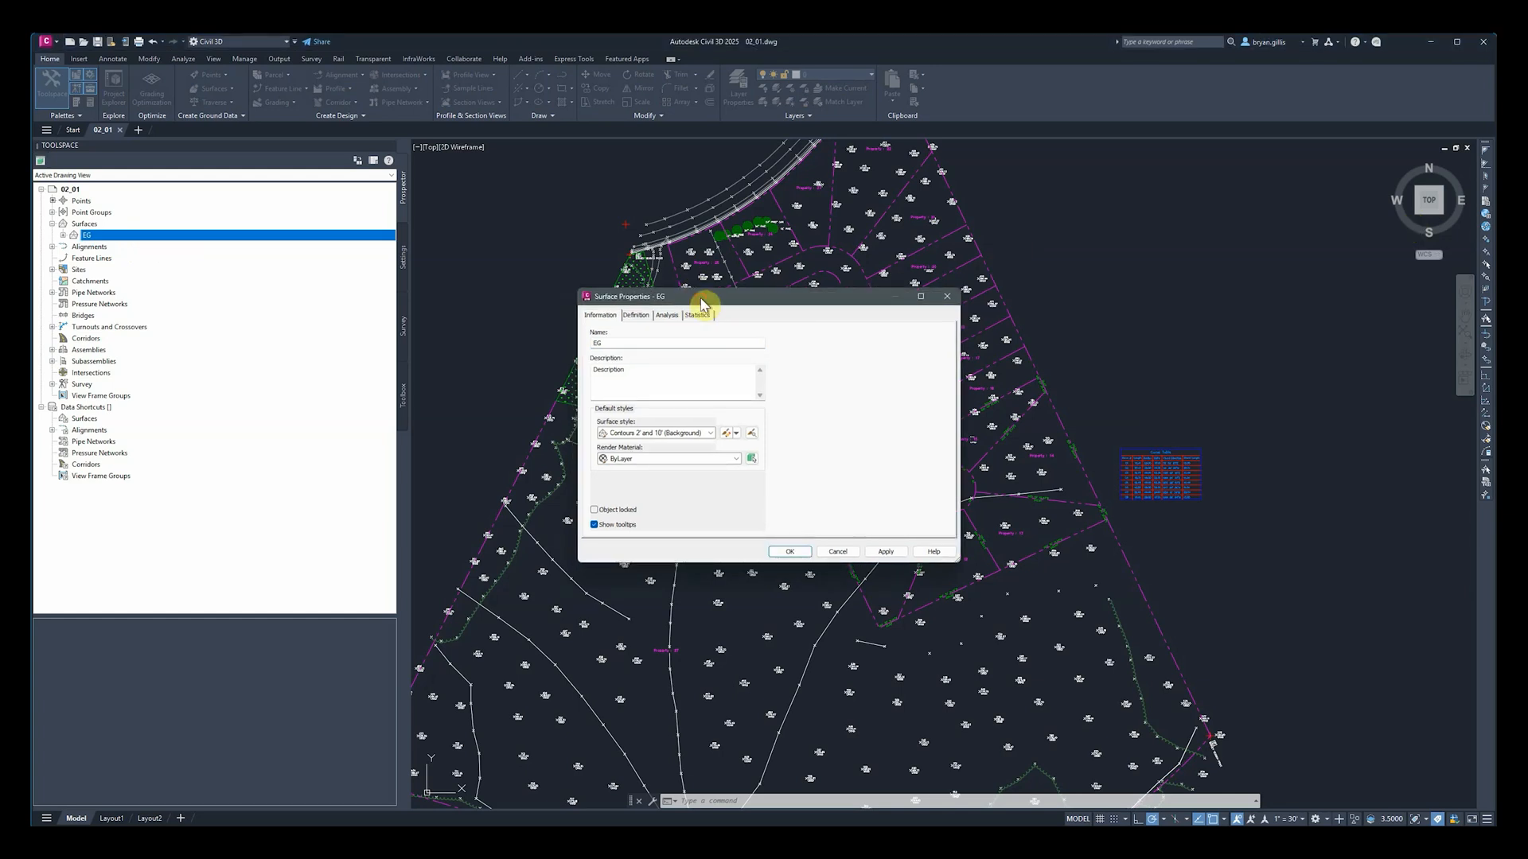
left_click_drag(687, 301, 673, 249)
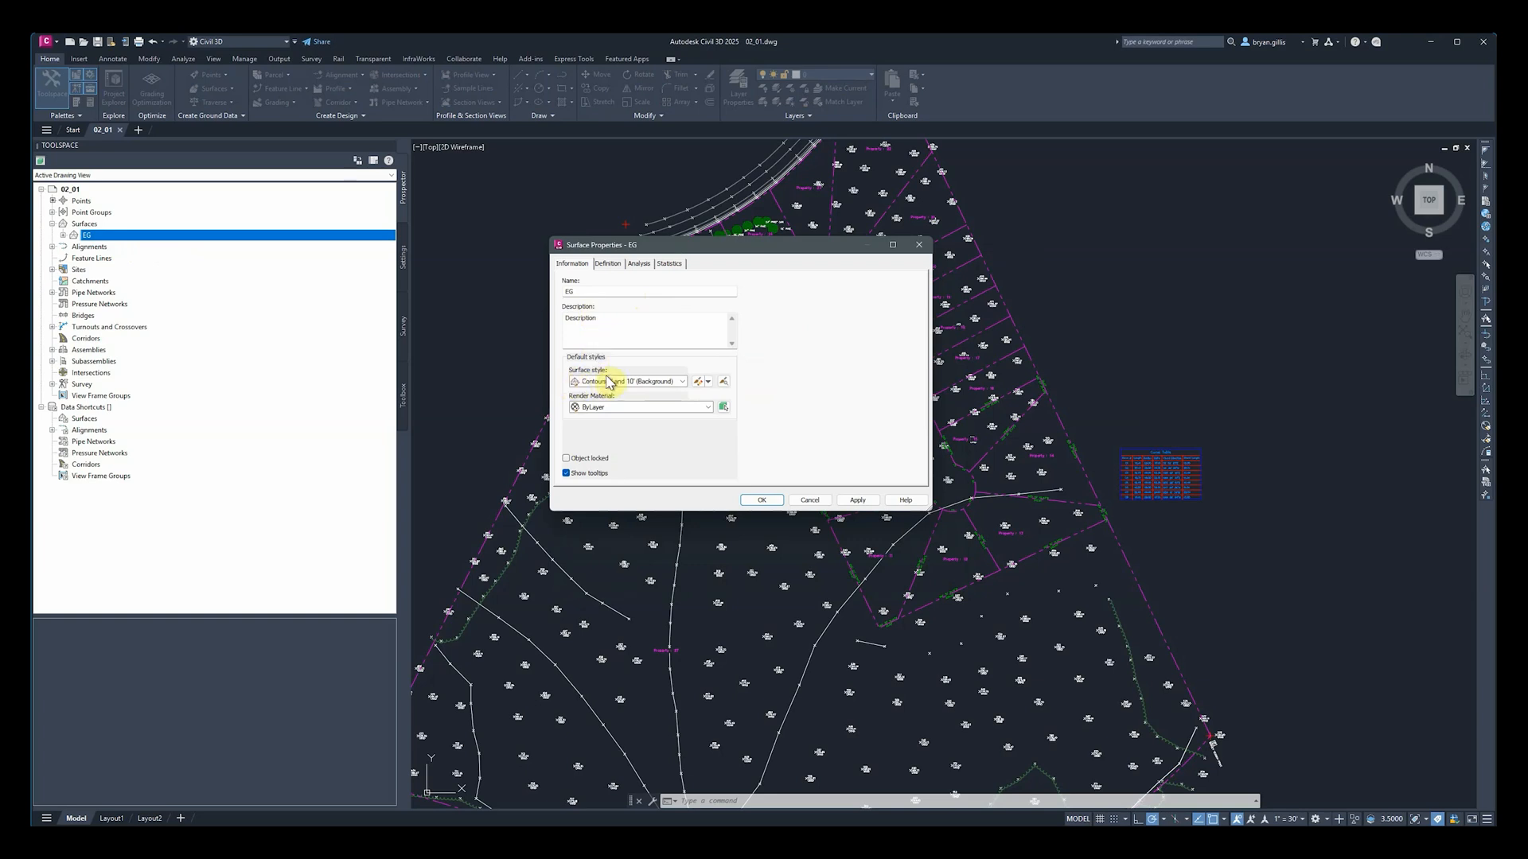
left_click(685, 384)
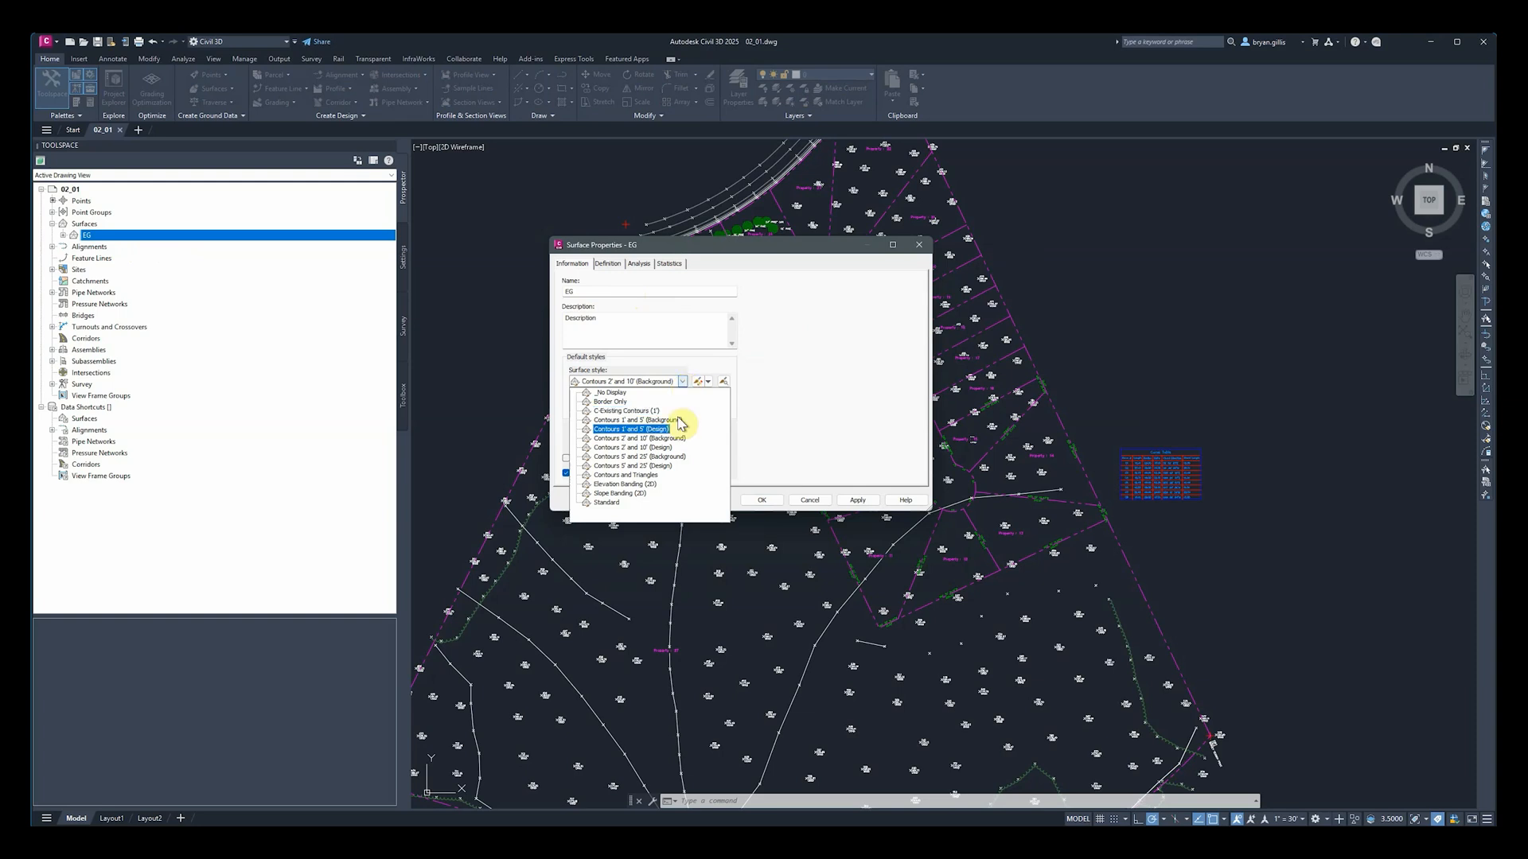
left_click(665, 438)
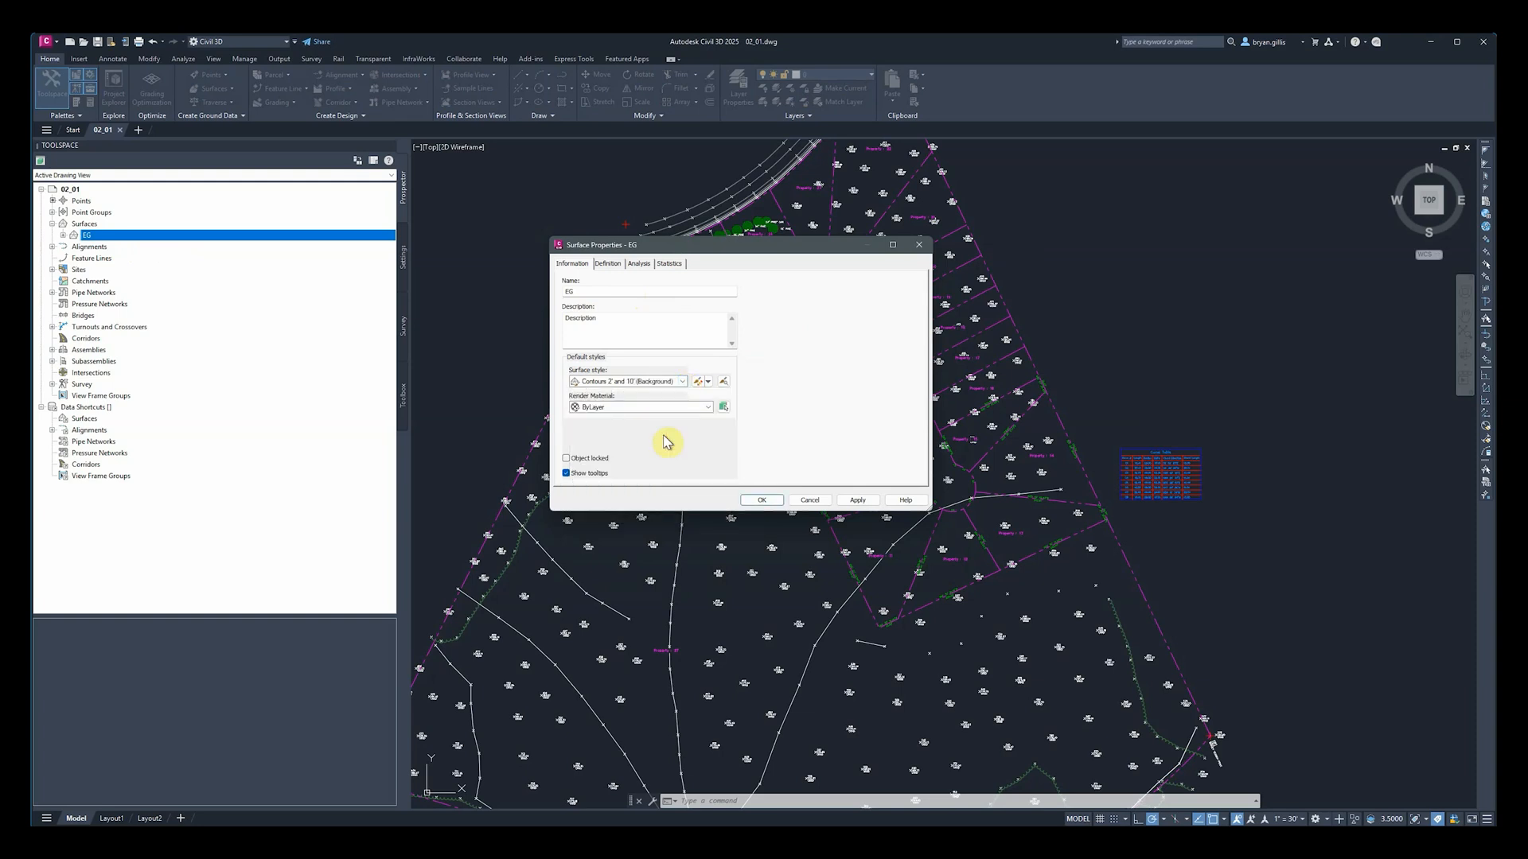
Step: Open the selected surface style for editing and append "Edited" to its name
left_click(698, 384)
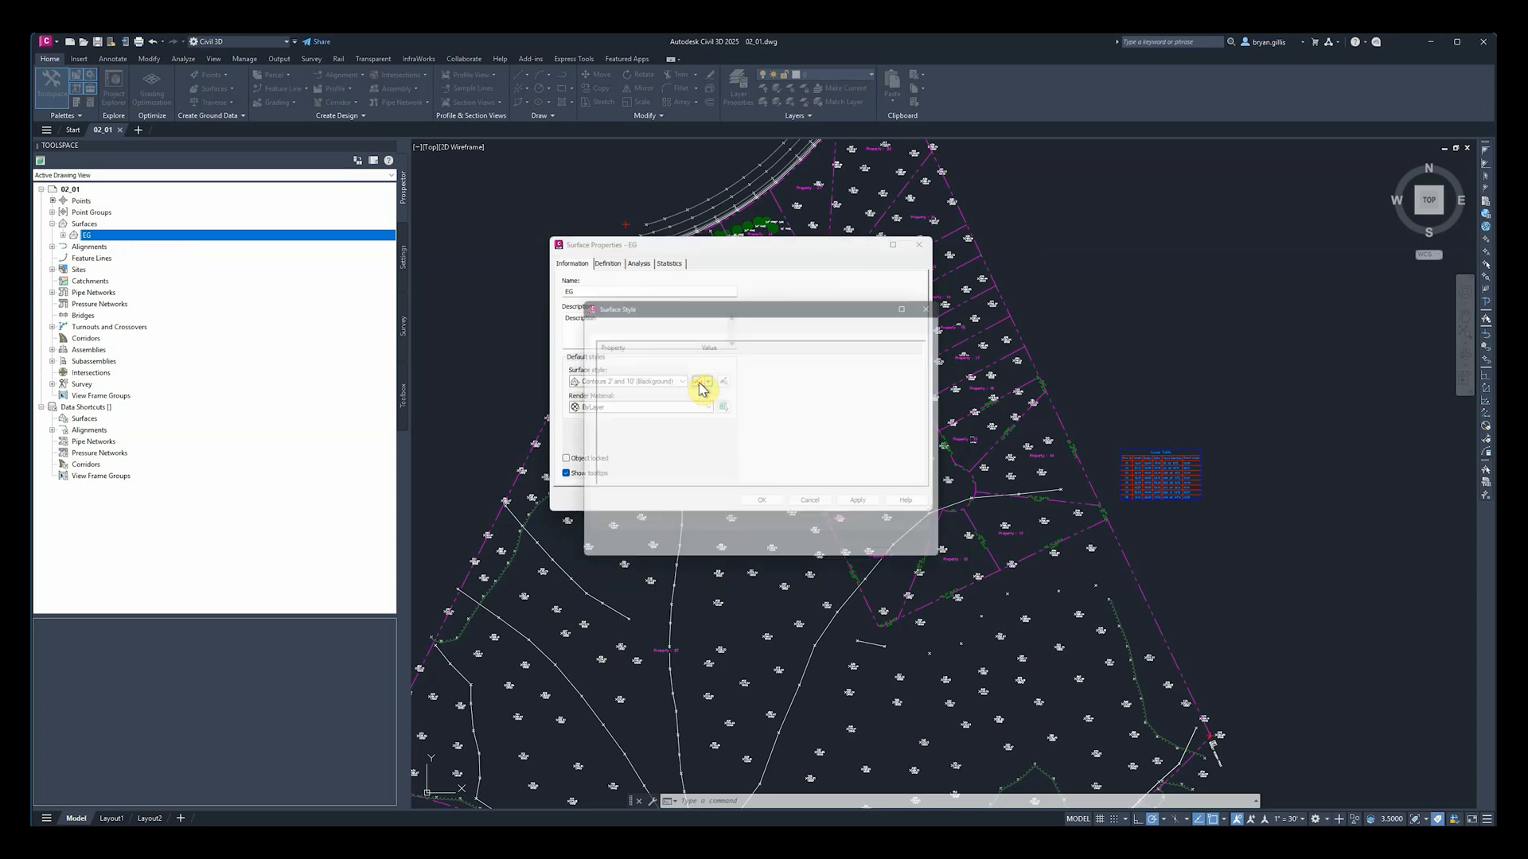
left_click_drag(750, 303, 792, 295)
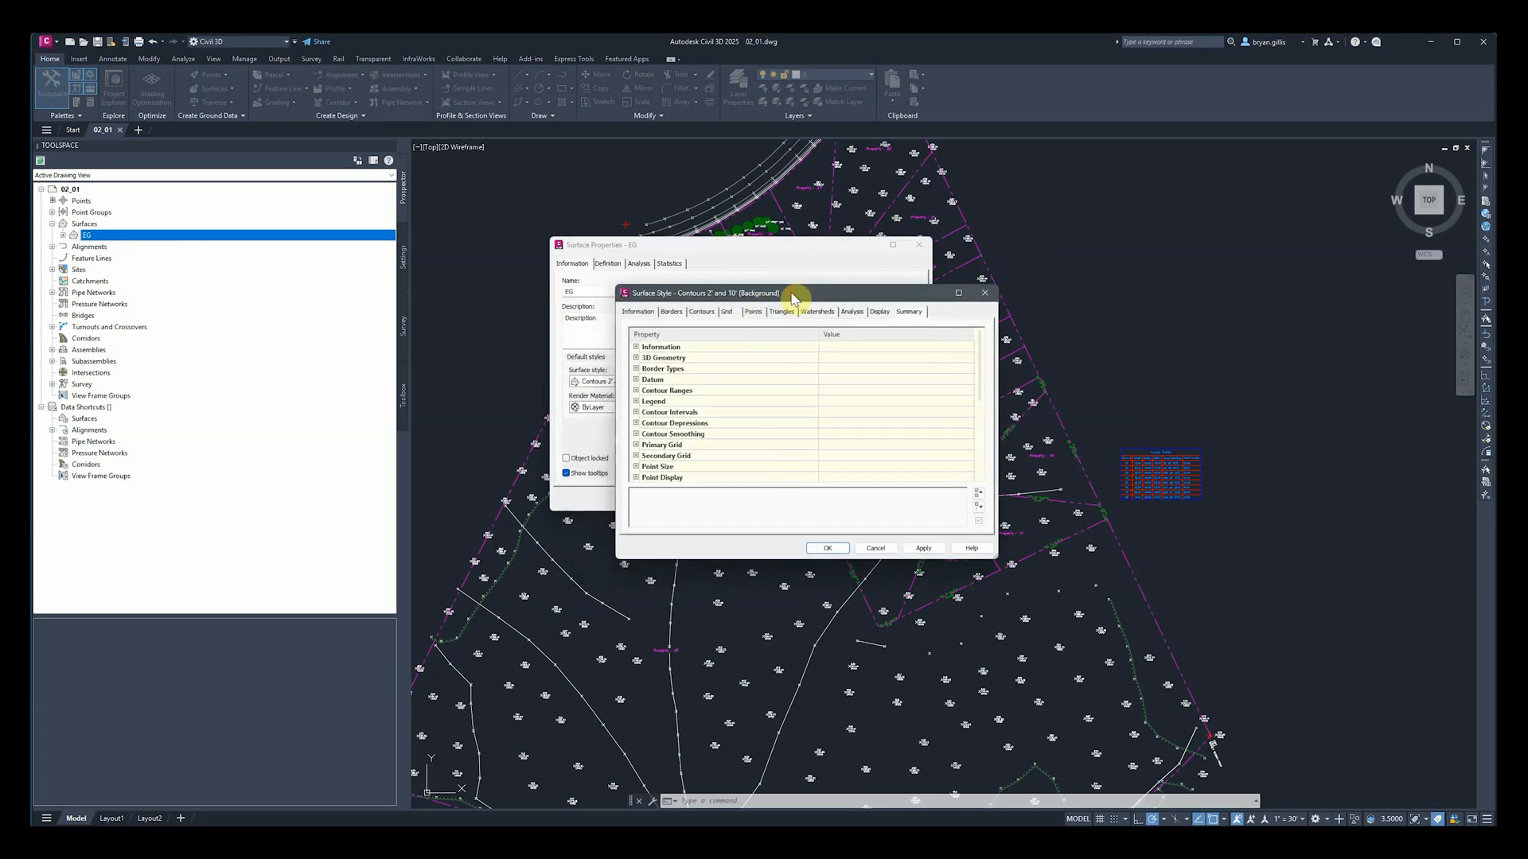
left_click(638, 313)
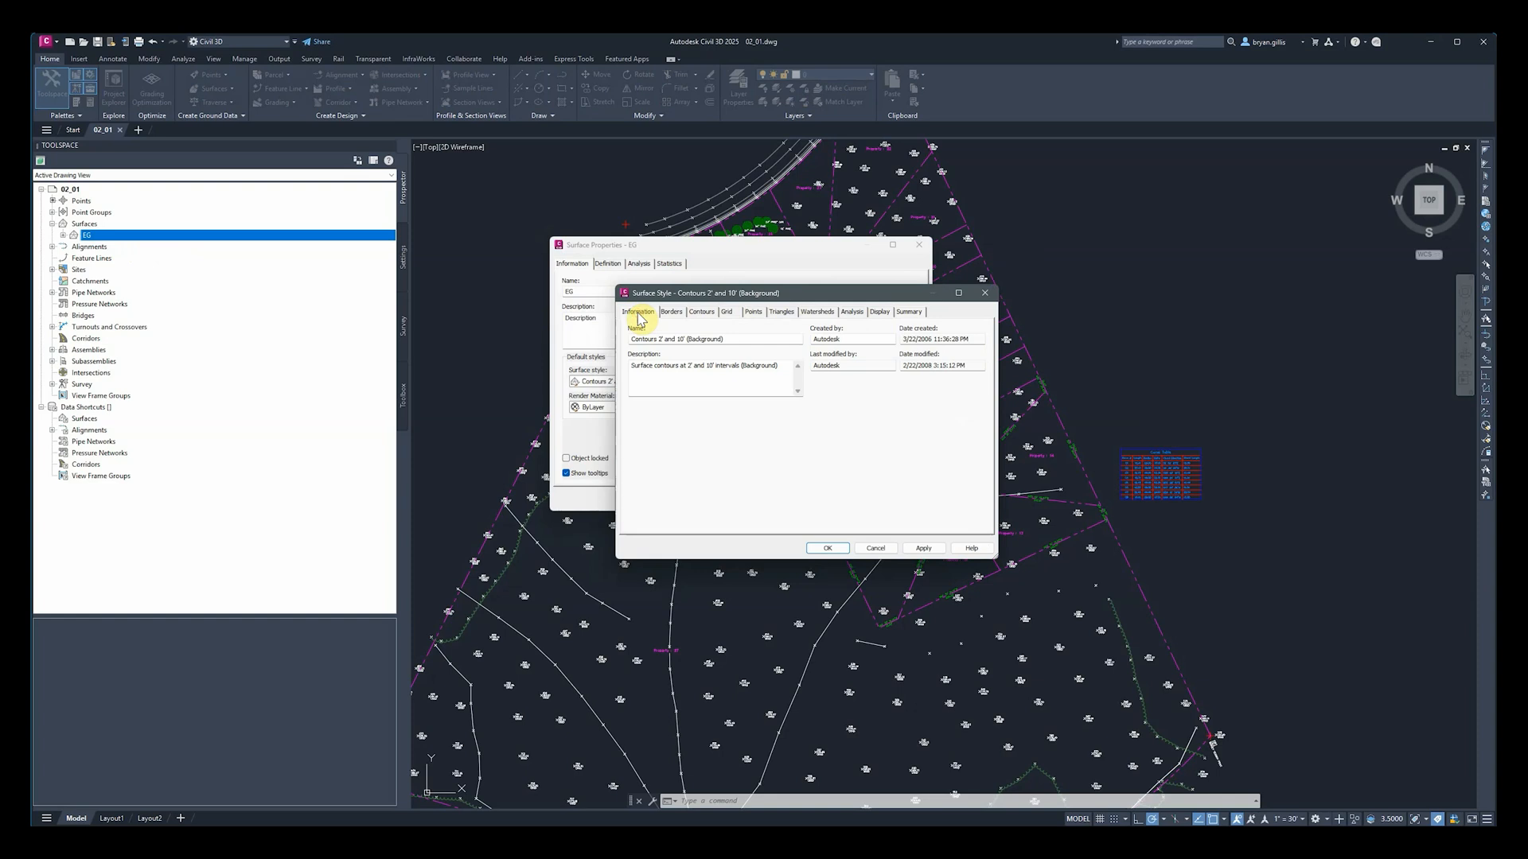
left_click_drag(797, 300, 844, 306)
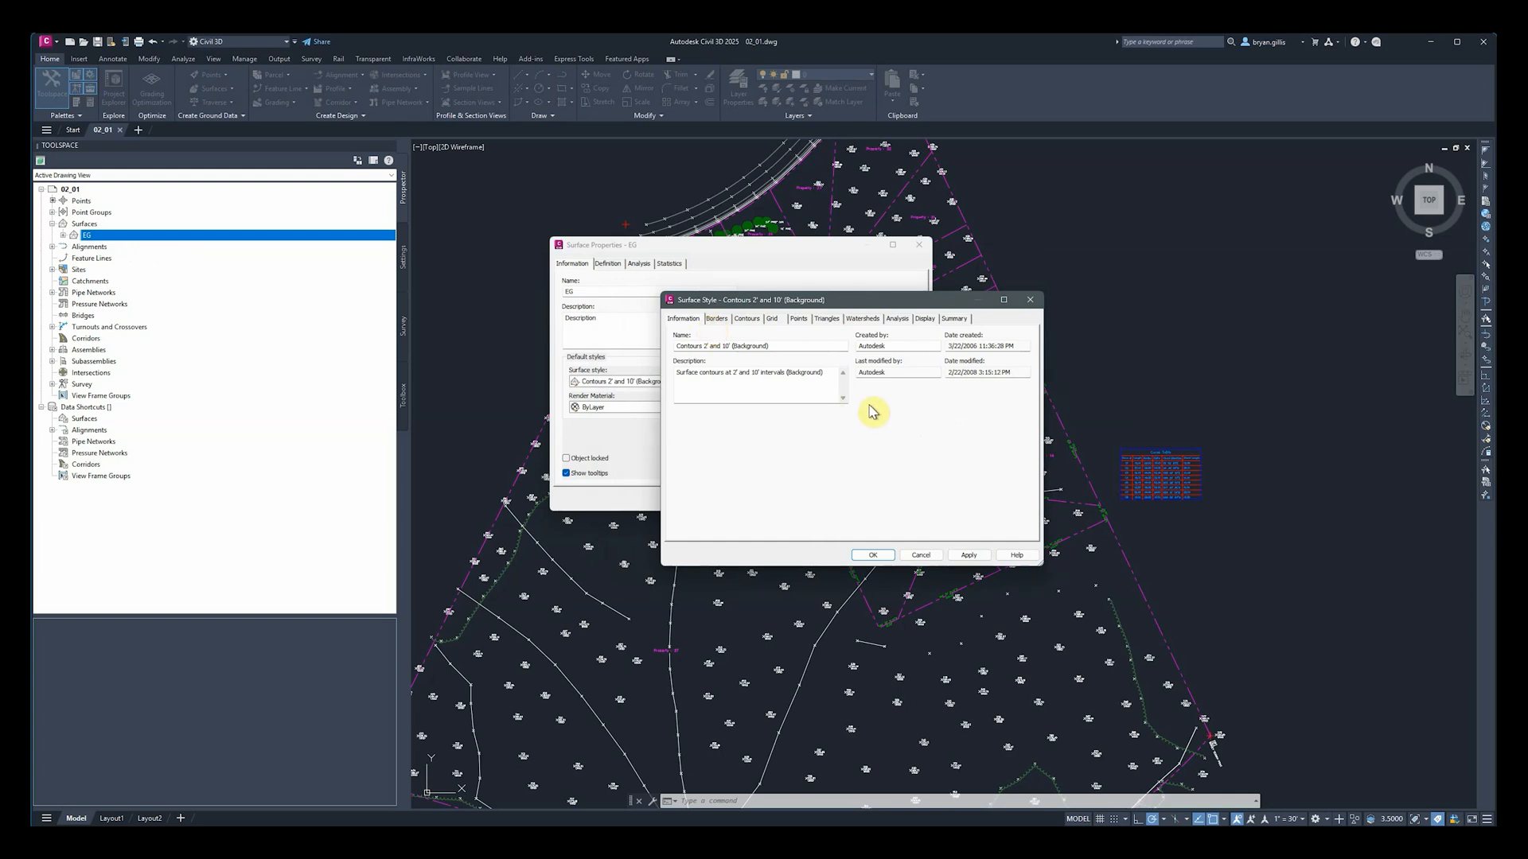
left_click(790, 344)
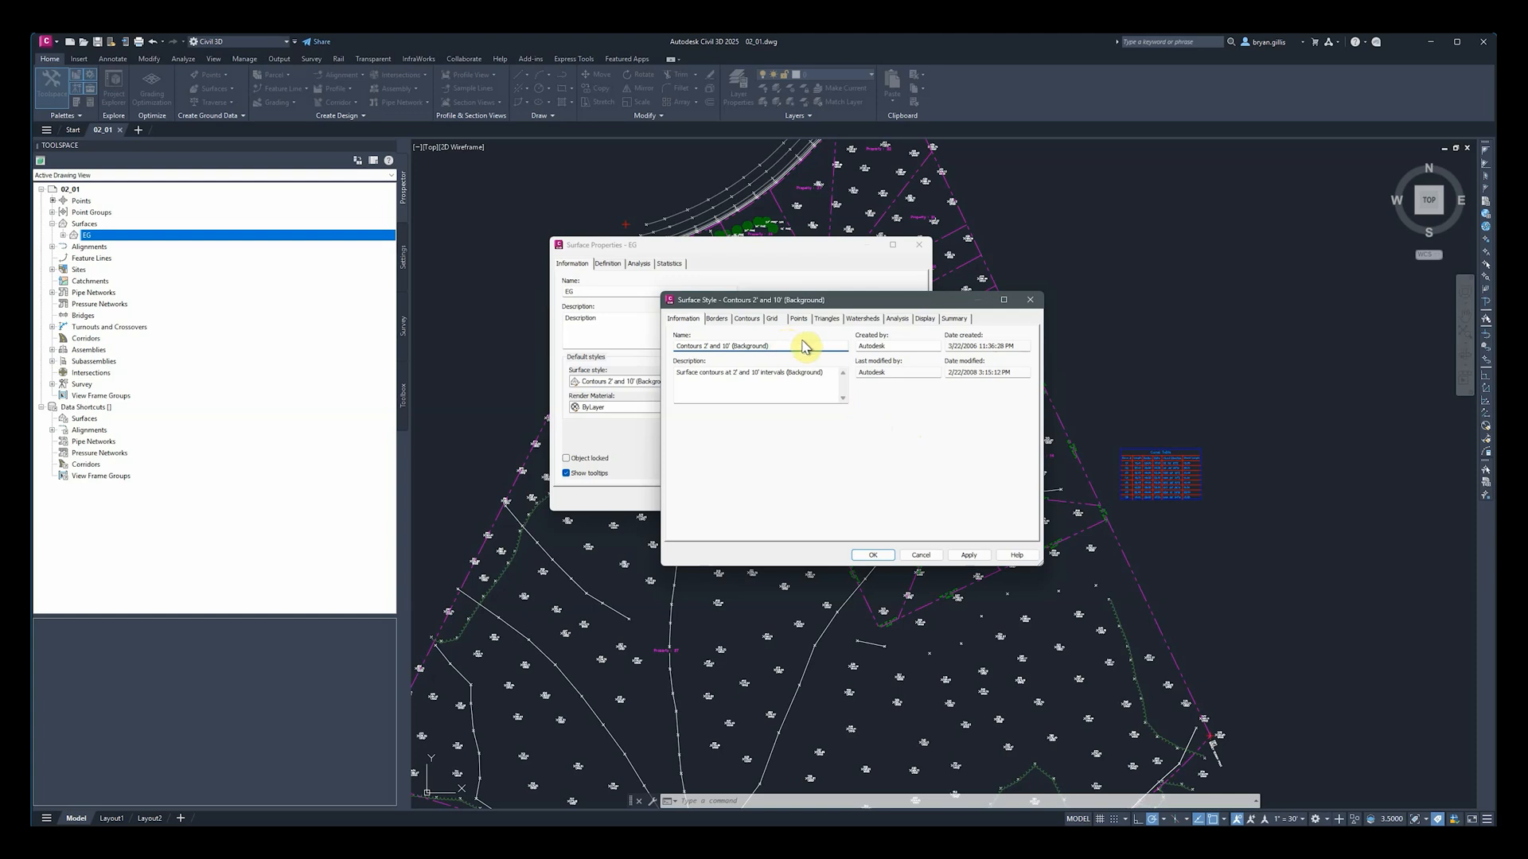
type("Edited")
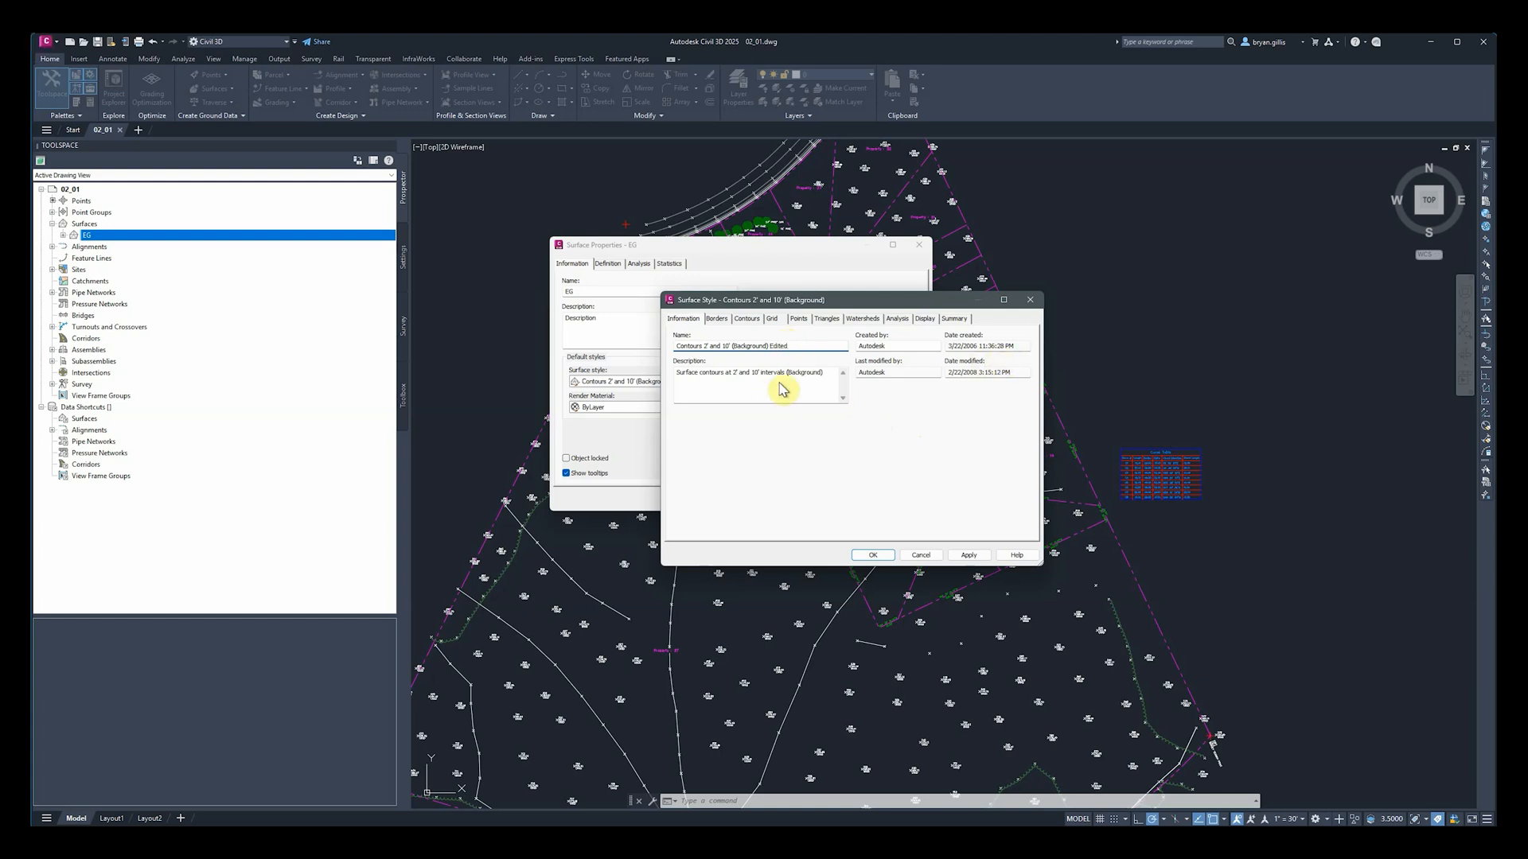
Step: Replace the creator entry in the surface style's information with the author's first name
left_click(819, 380)
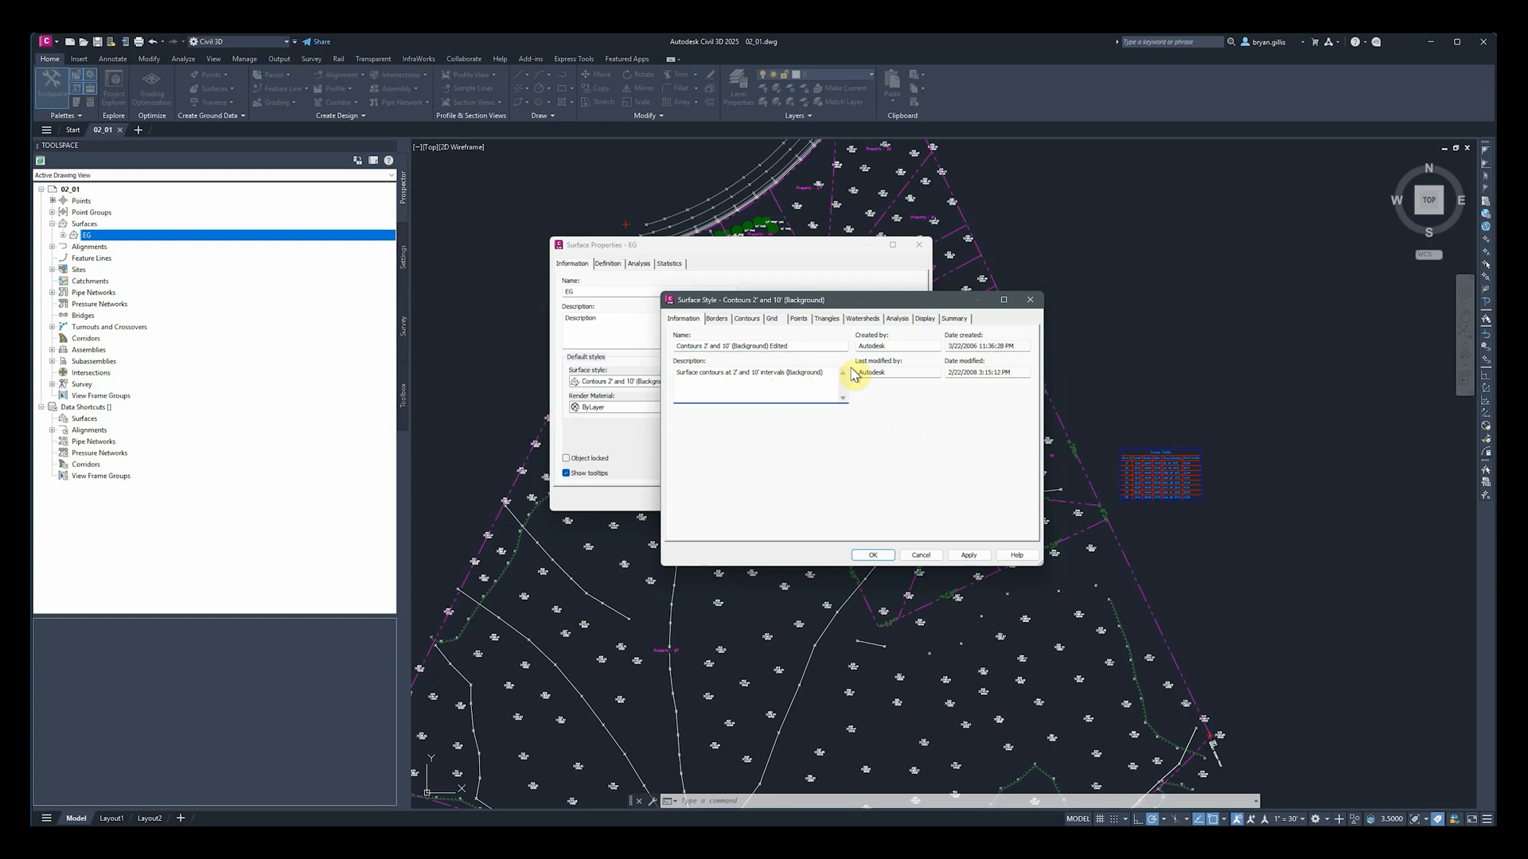
left_click(917, 347)
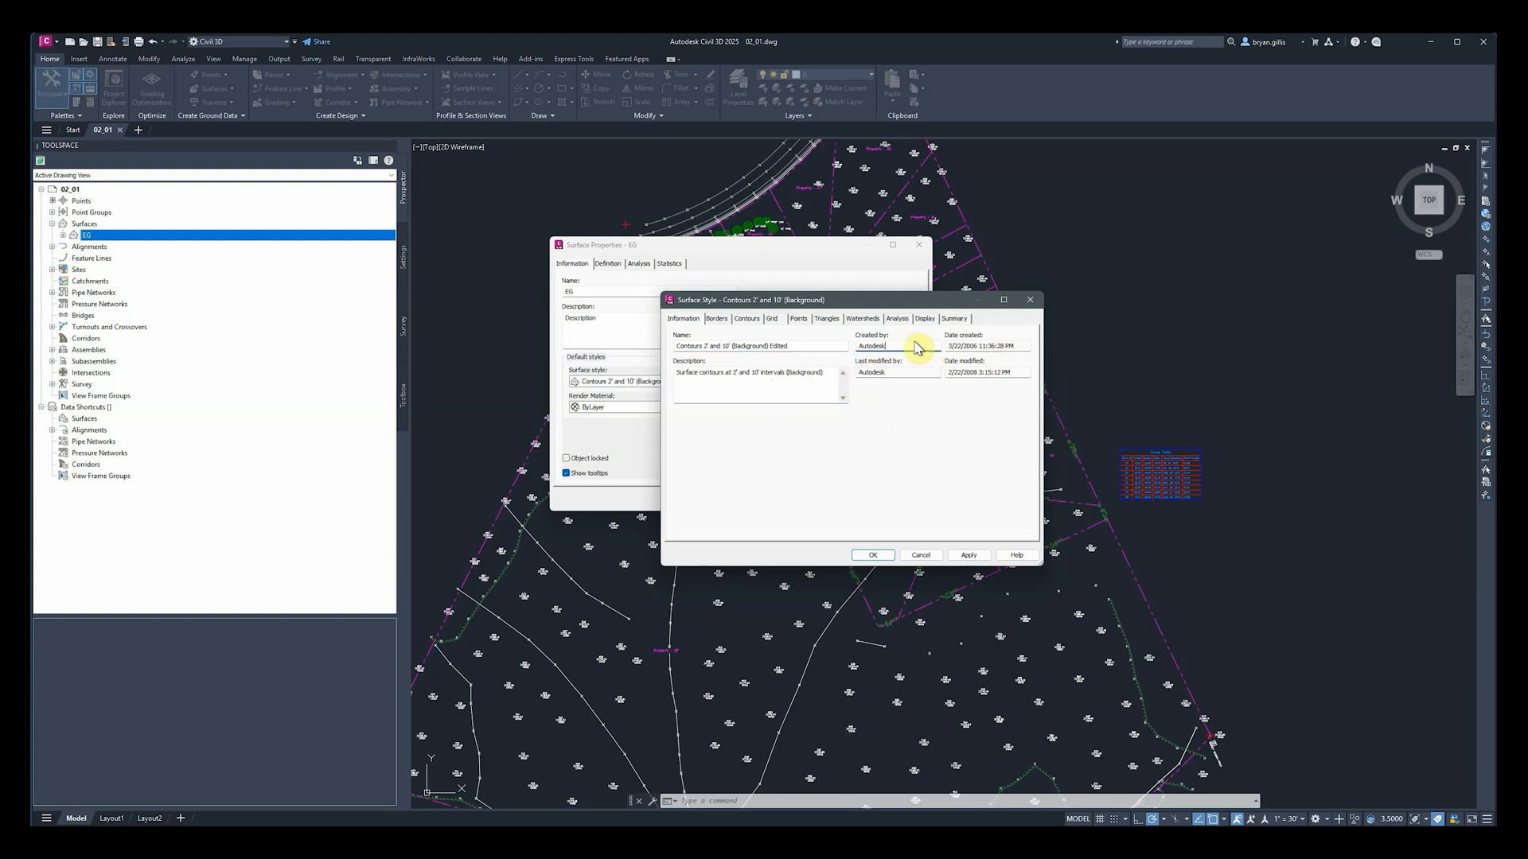
type("Bryan")
left_click(908, 373)
left_click(802, 374)
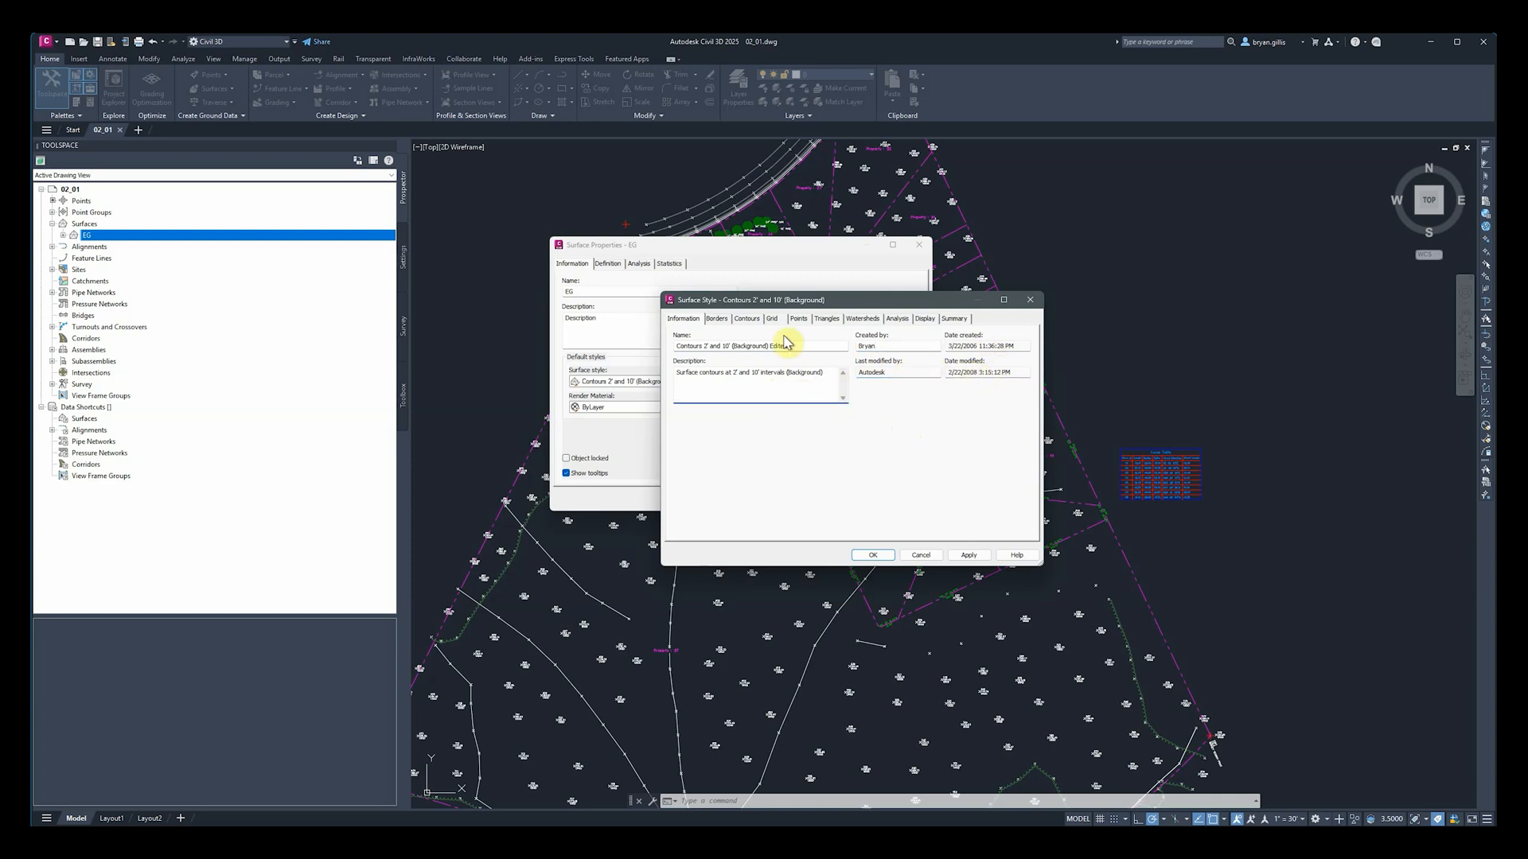
Step: Switch the style's border display mode to Flatten Elevations and finally to Exaggerate Elevation
left_click(717, 319)
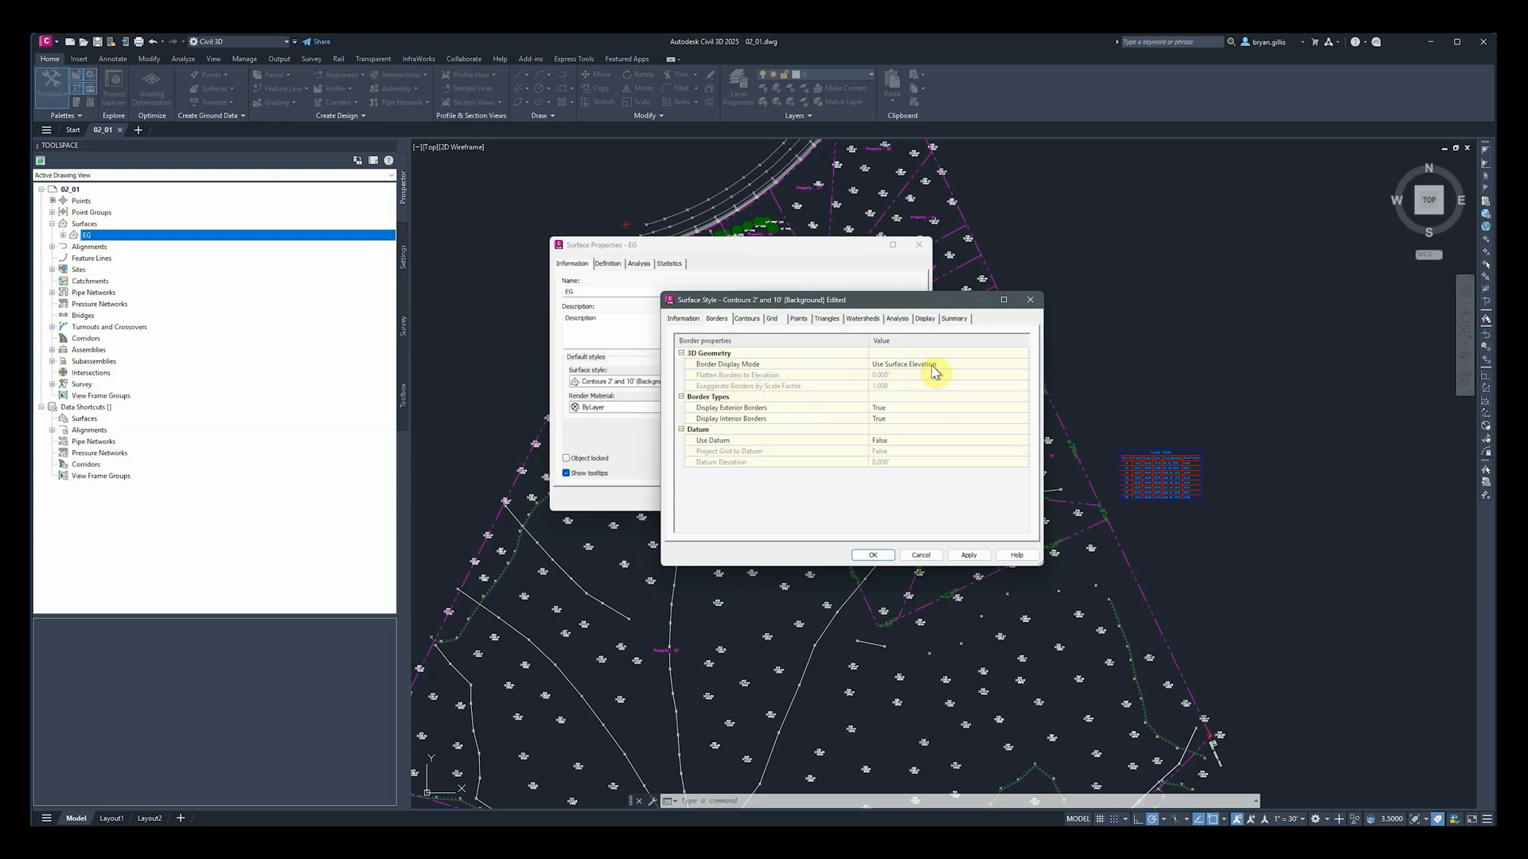
left_click(878, 365)
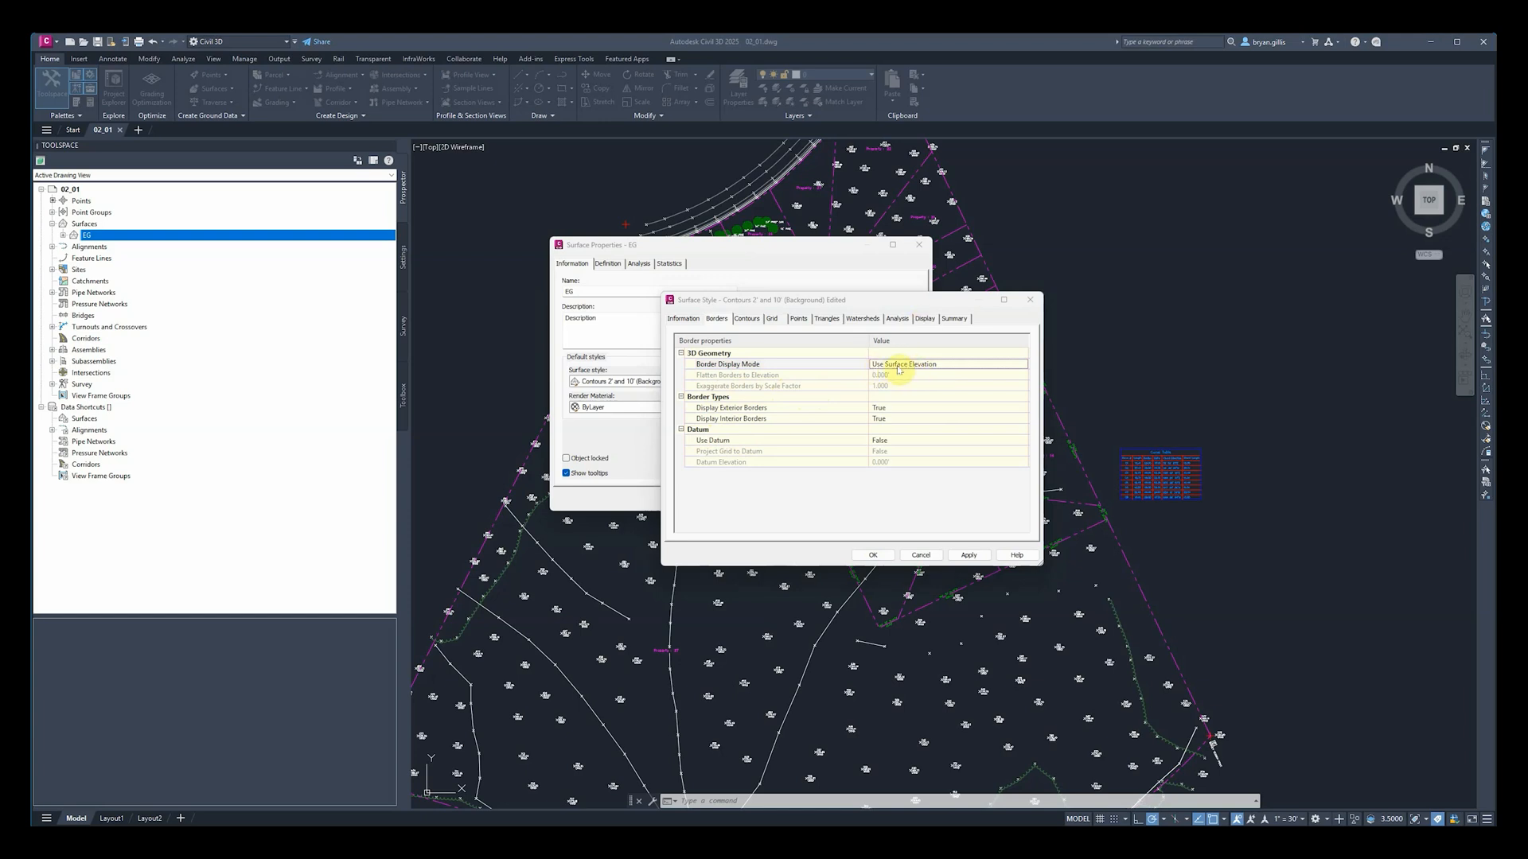
left_click(904, 365)
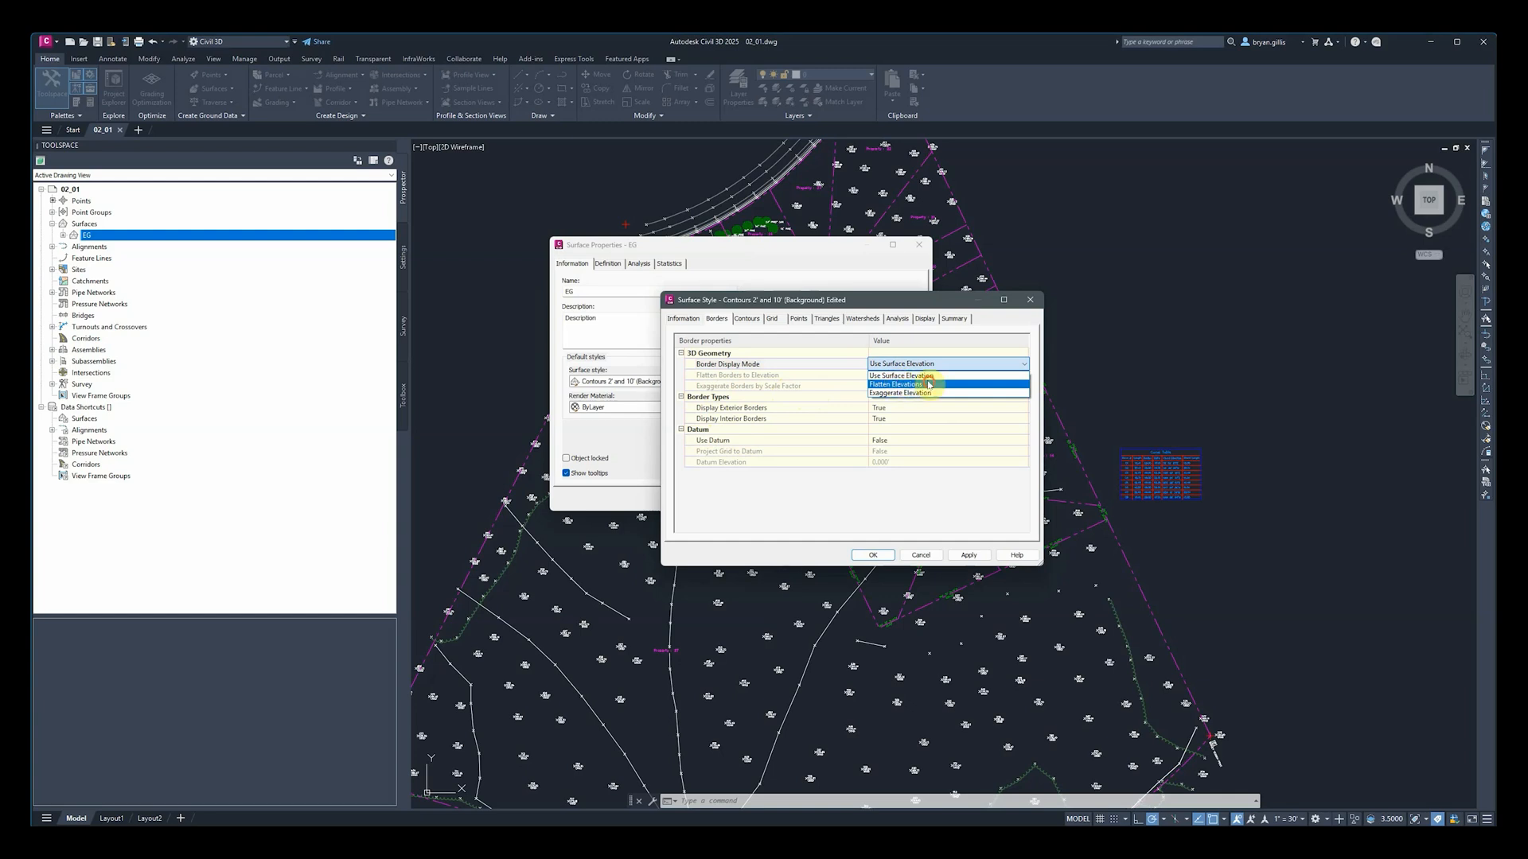
left_click(899, 384)
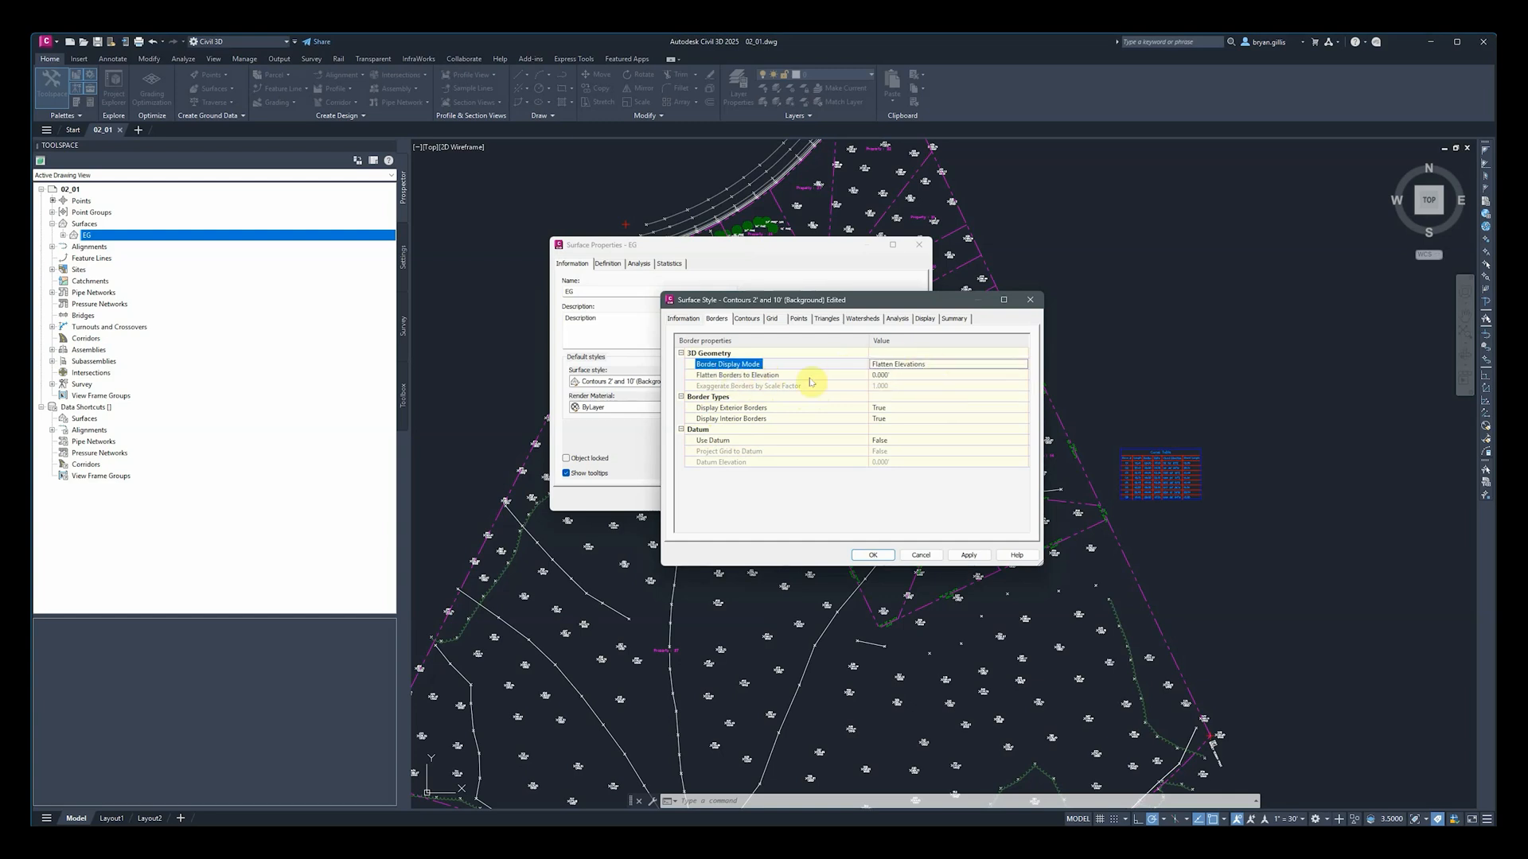
left_click(901, 364)
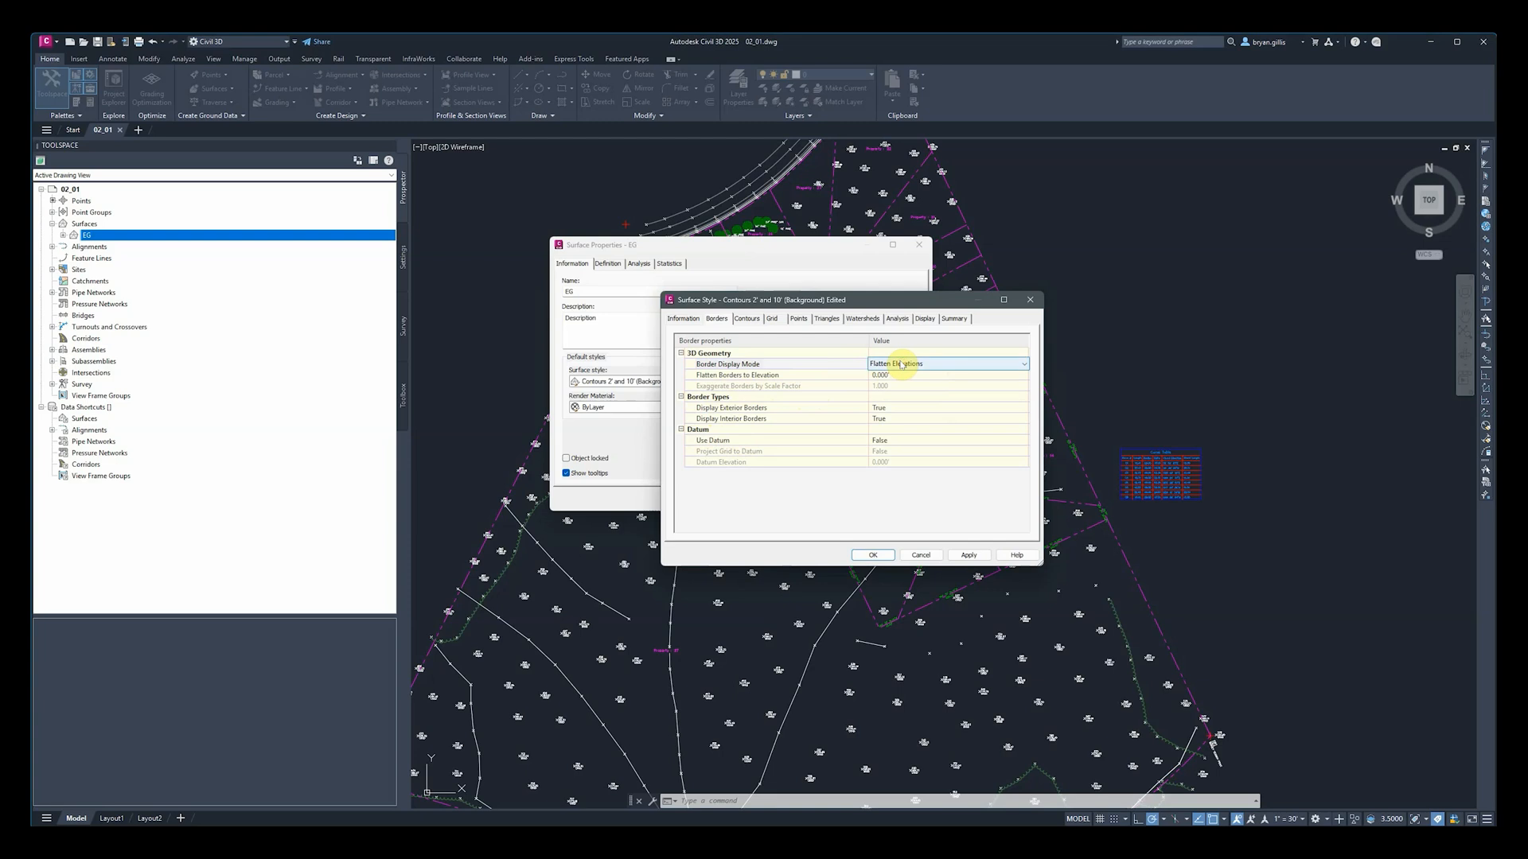
left_click(901, 364)
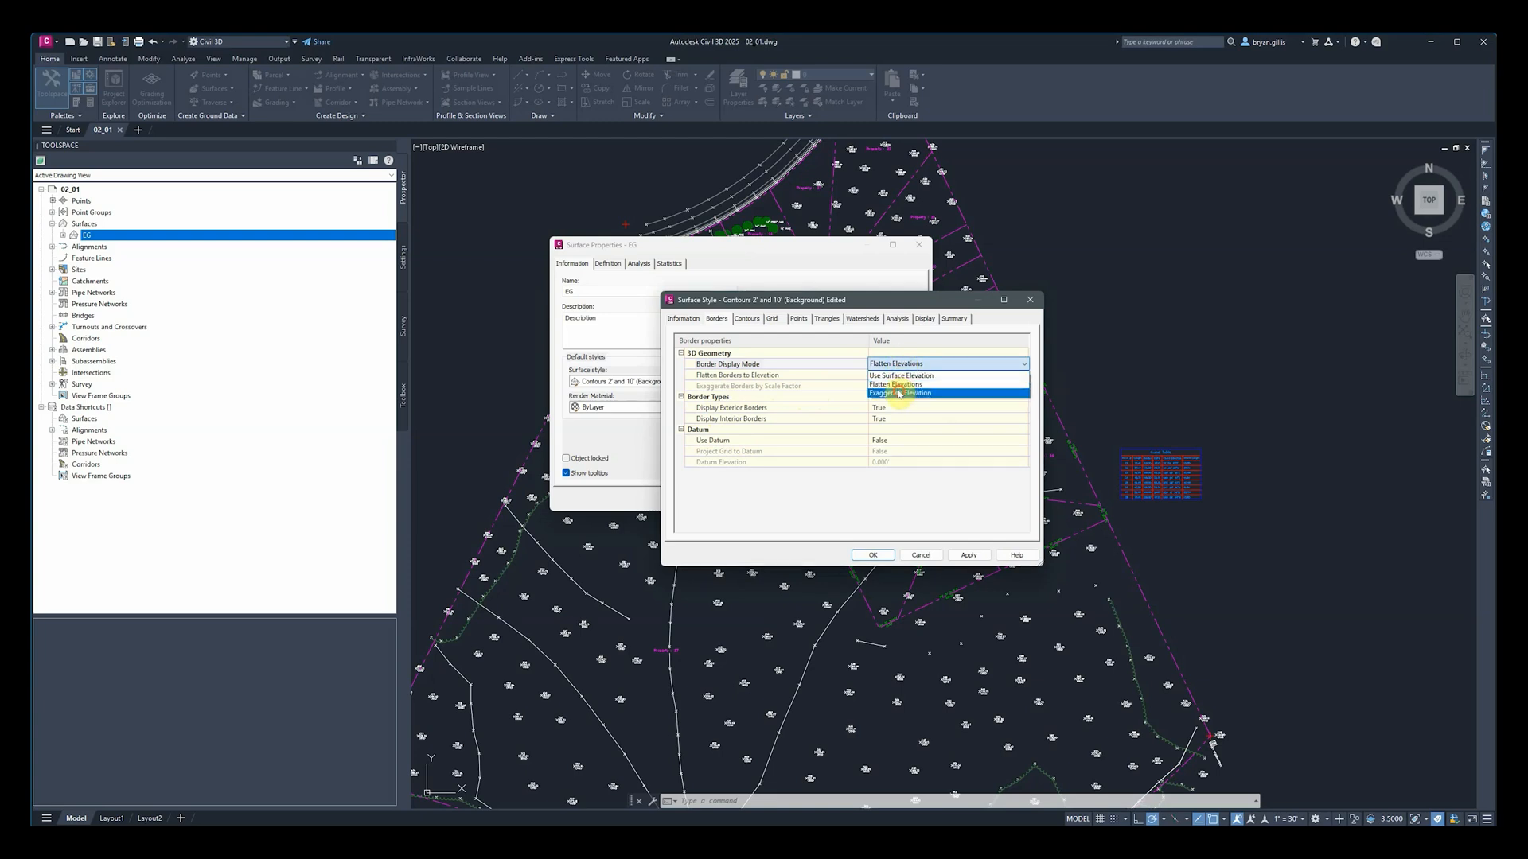
left_click(899, 393)
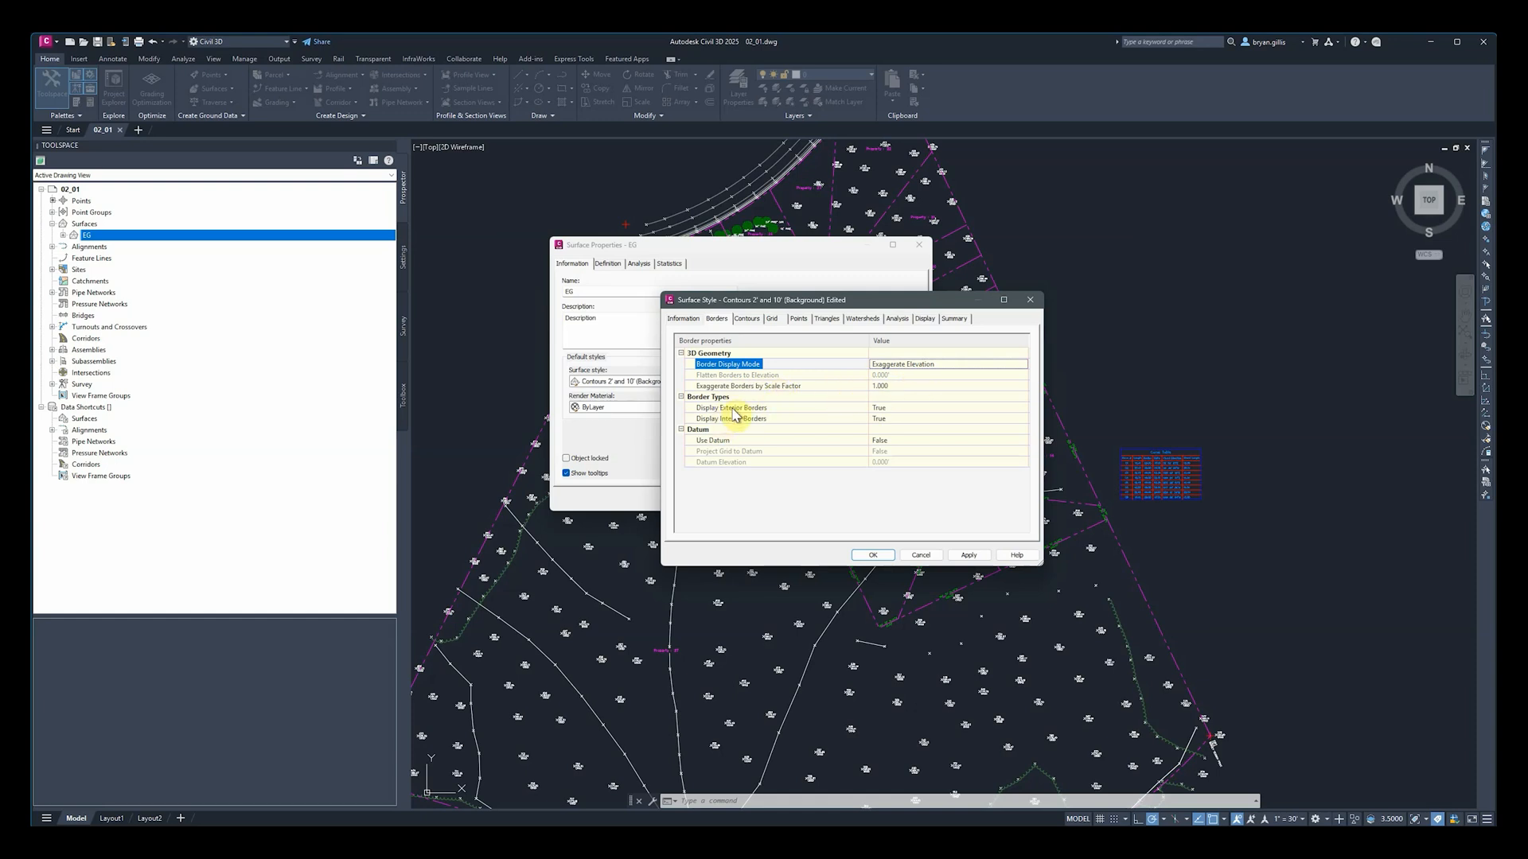
Step: Check the available choices for displaying exterior borders, leaving the setting at True
left_click(912, 410)
left_click(913, 410)
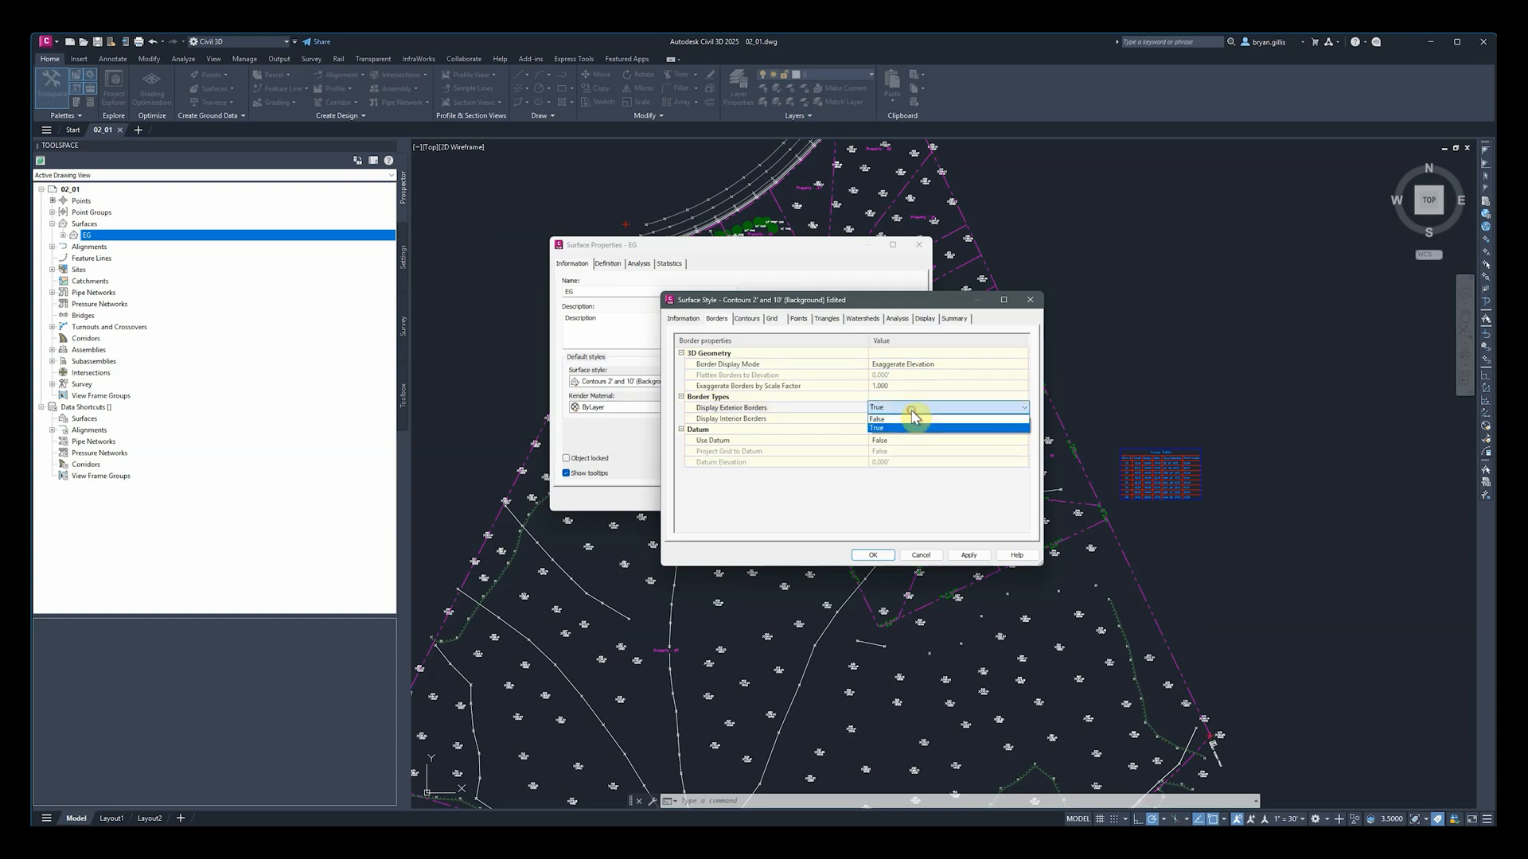
left_click(911, 411)
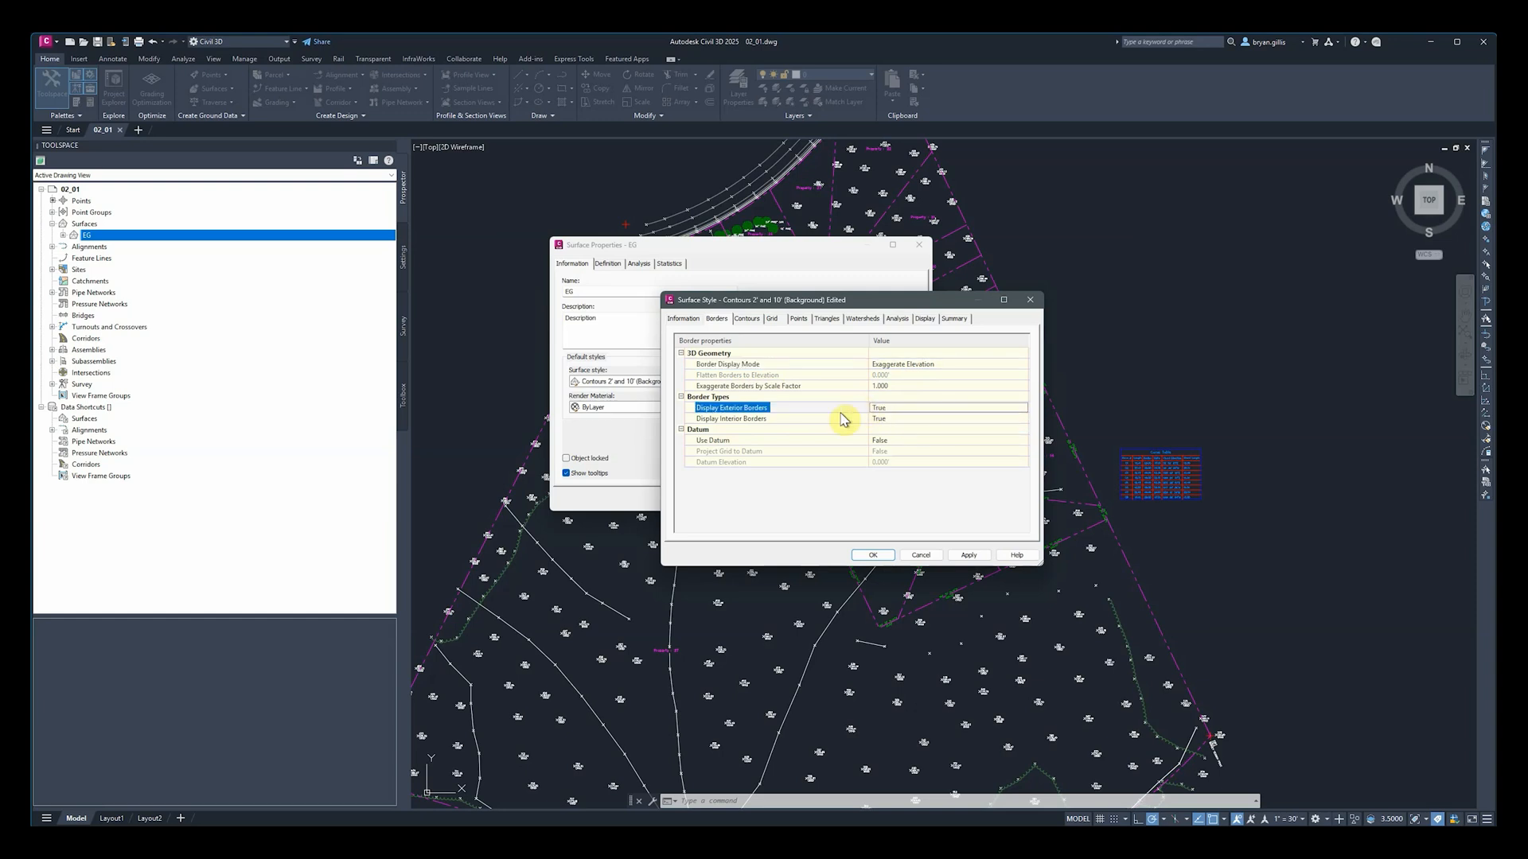
Step: Set Use Datum to True for the borders and keep Project Grid to Datum at False
left_click(899, 442)
left_click(899, 443)
left_click(899, 442)
left_click(883, 460)
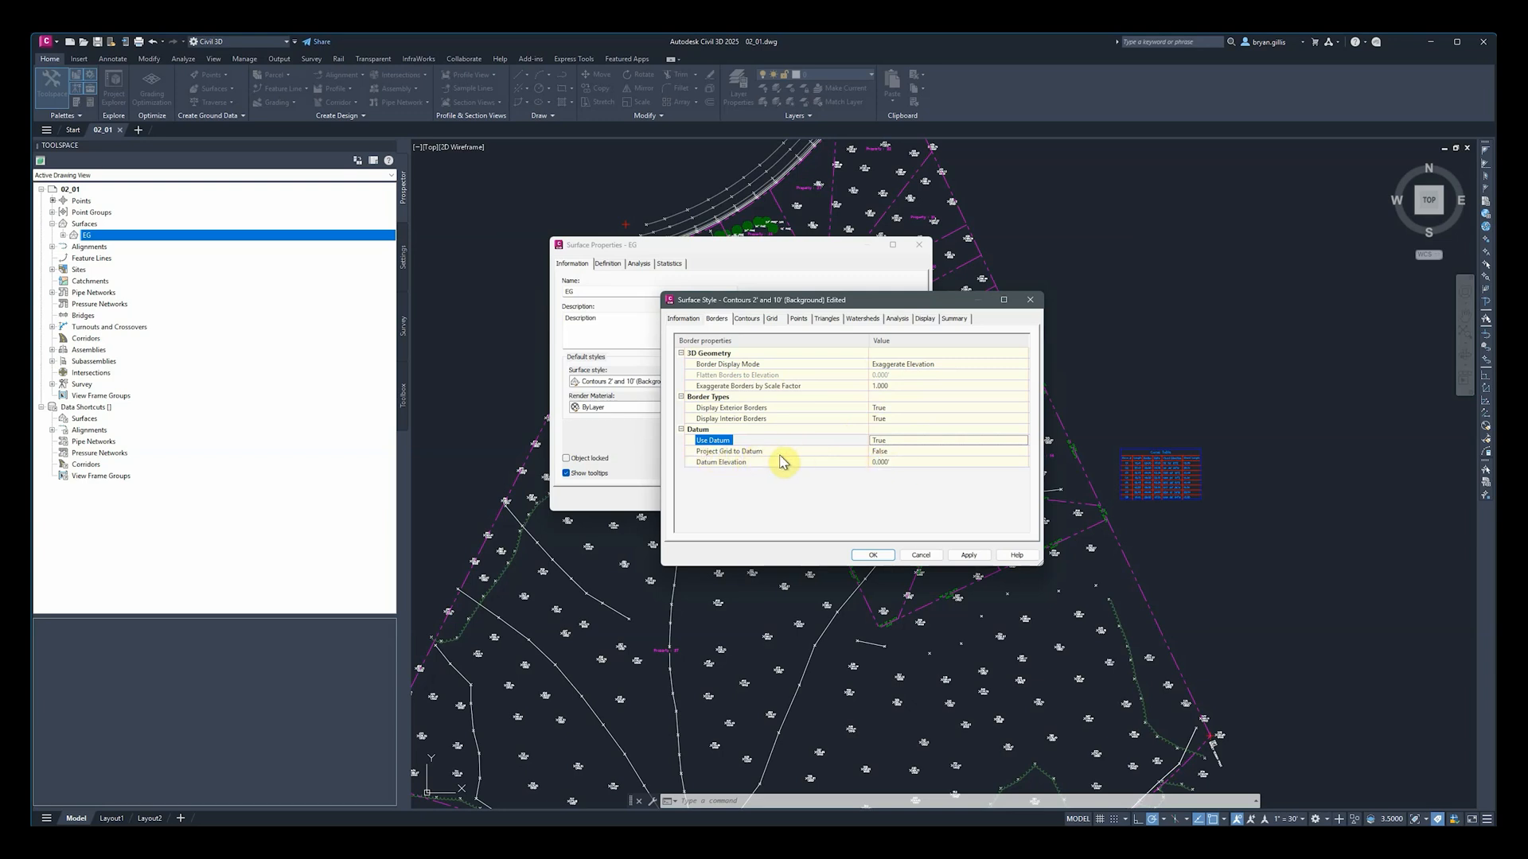
left_click(883, 452)
left_click(883, 452)
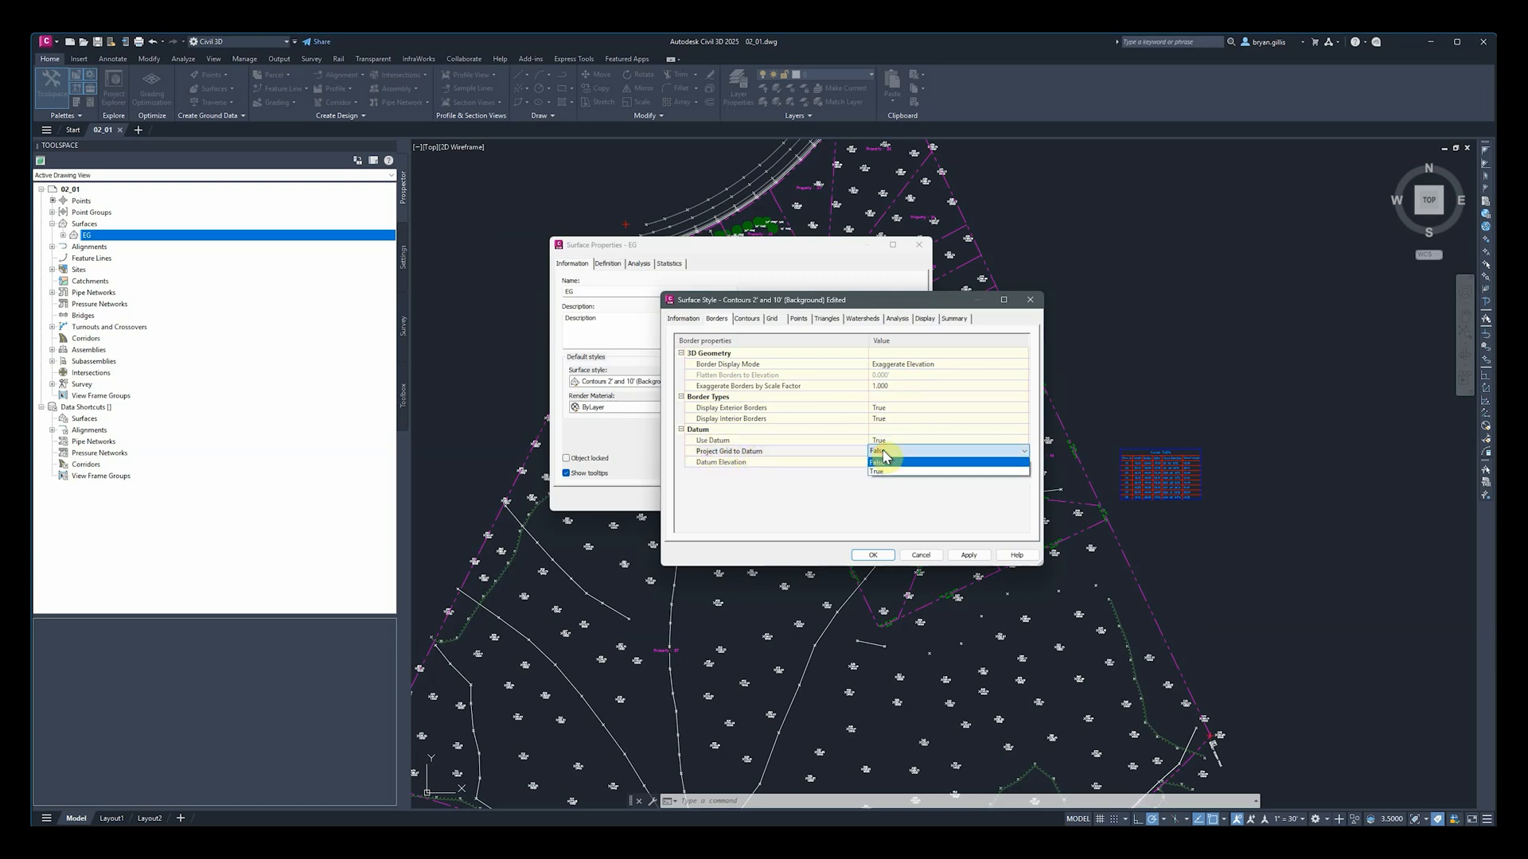
left_click(883, 452)
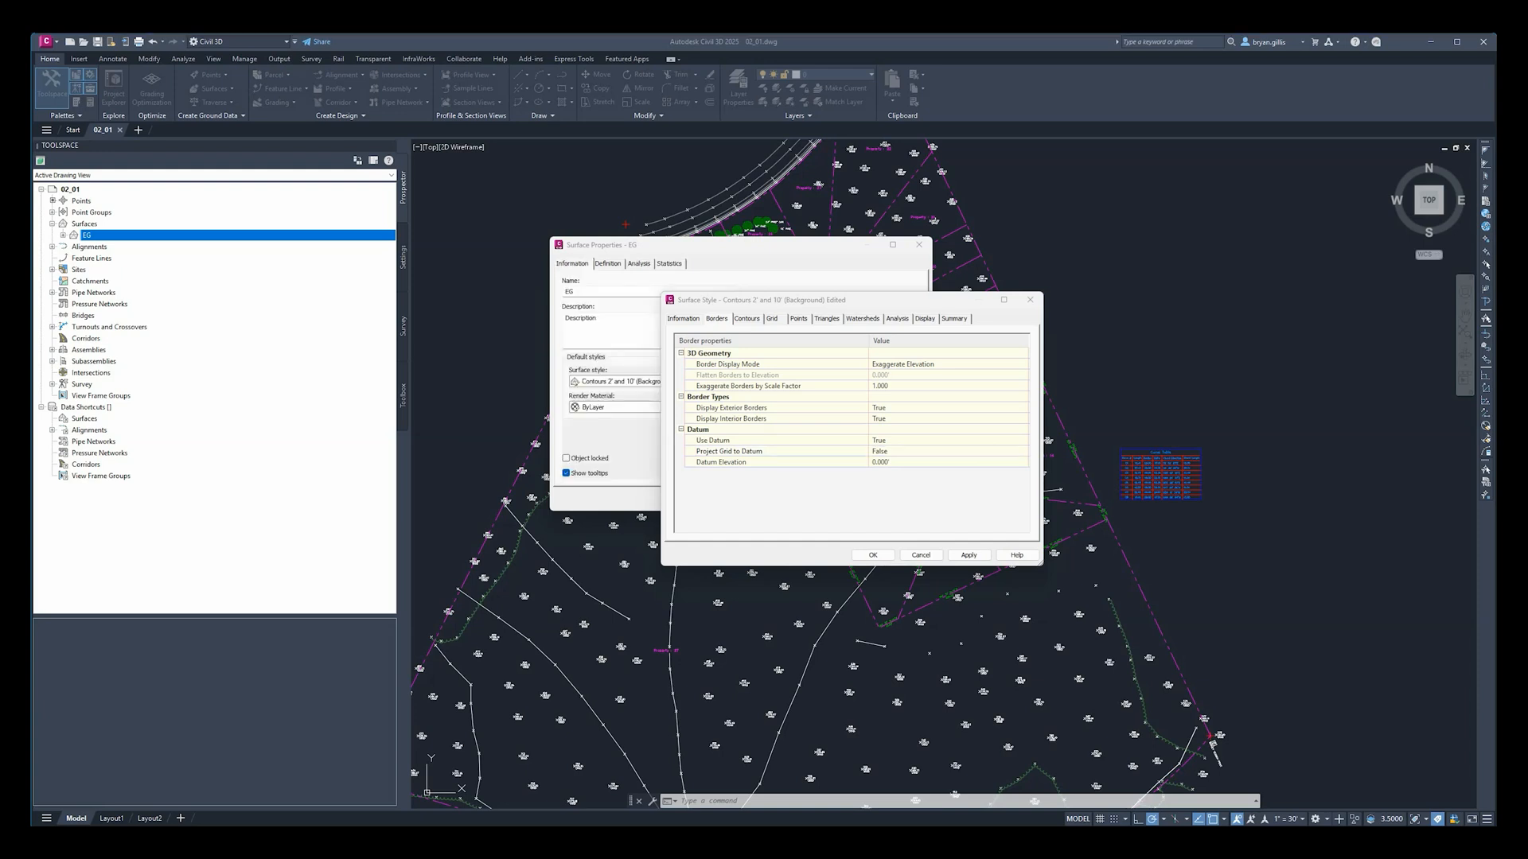
Step: Examine the style's contour settings, covering ranges, legend, intervals, depressions and smoothing
left_click(747, 319)
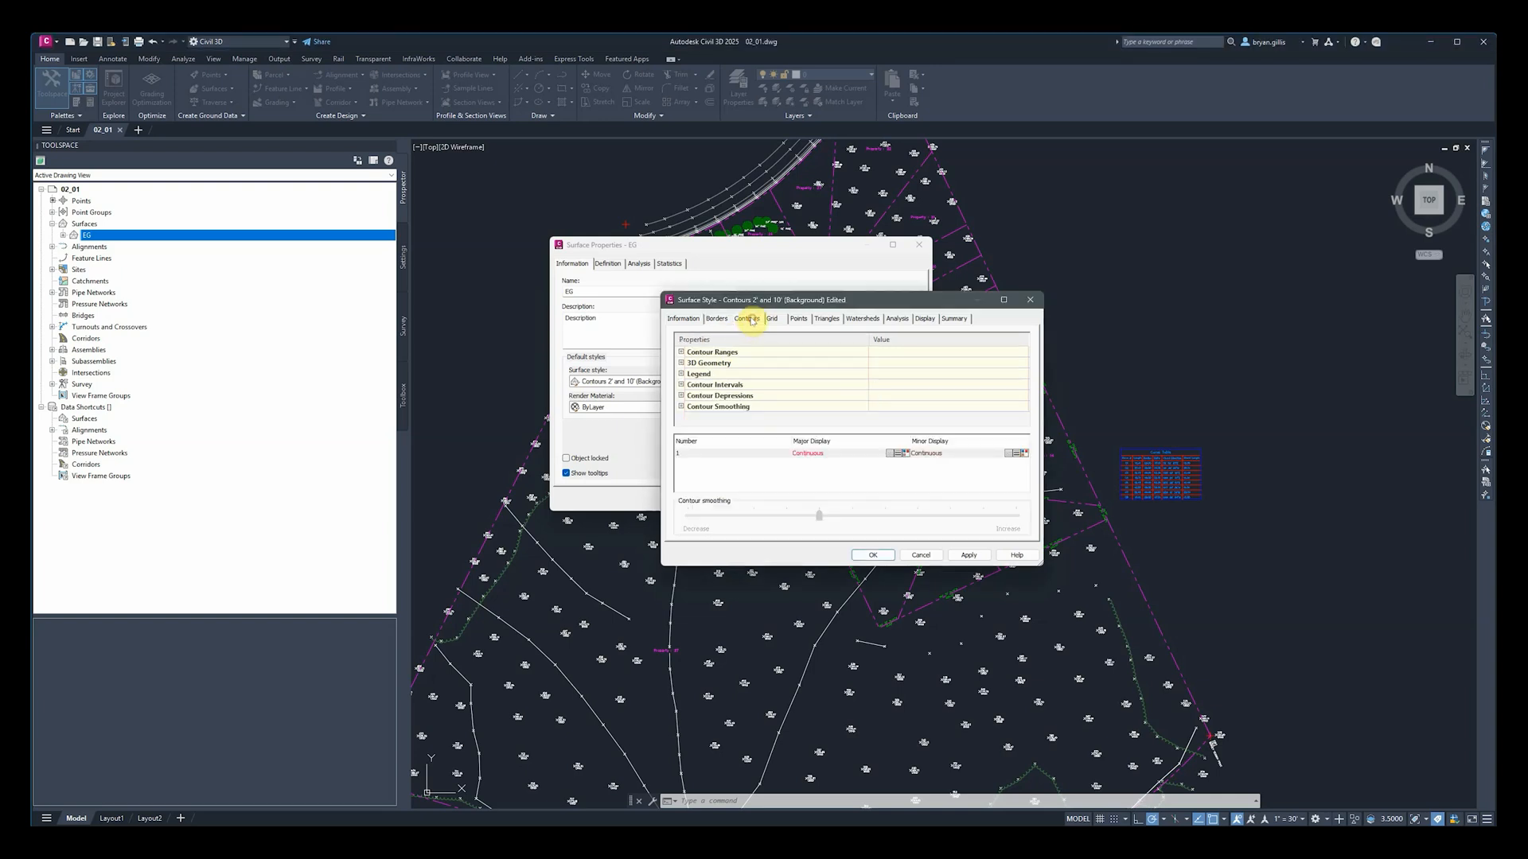
left_click(680, 352)
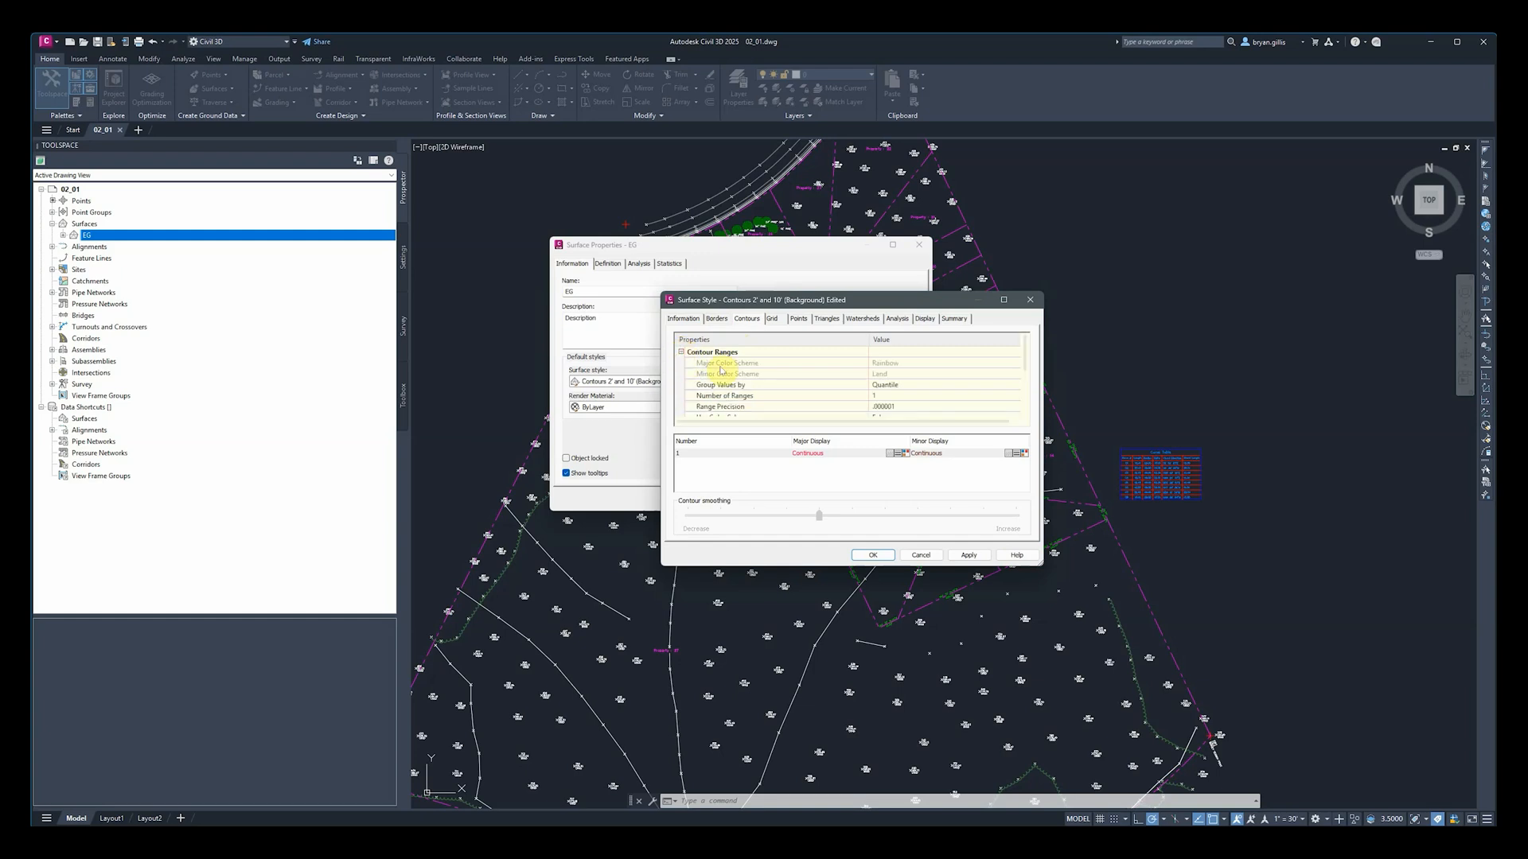
scroll(683, 402, "down", 1)
scroll(683, 402, "down", 2)
left_click(681, 373)
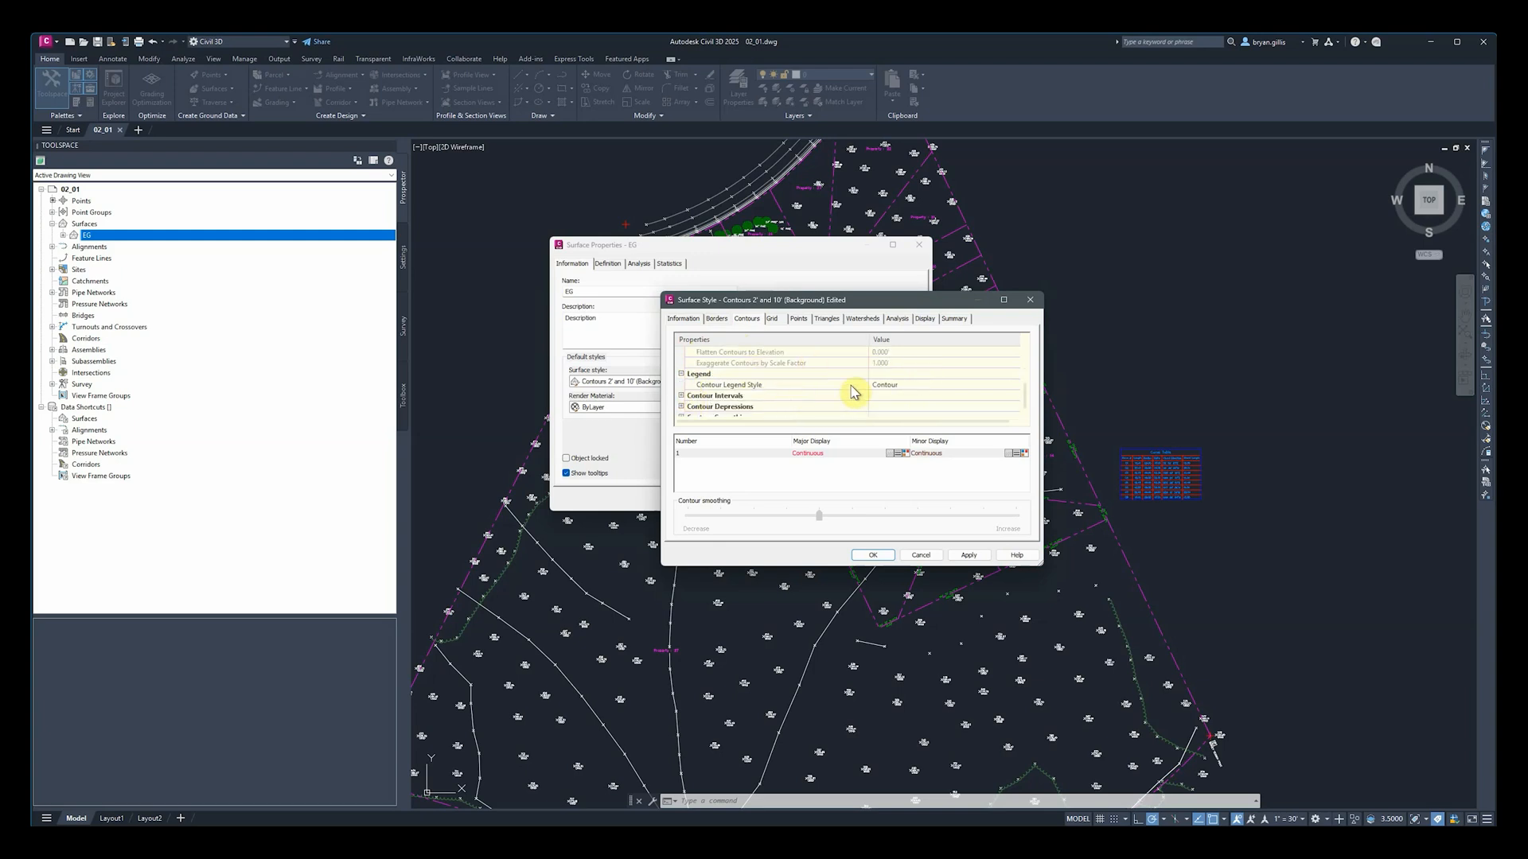
left_click(897, 386)
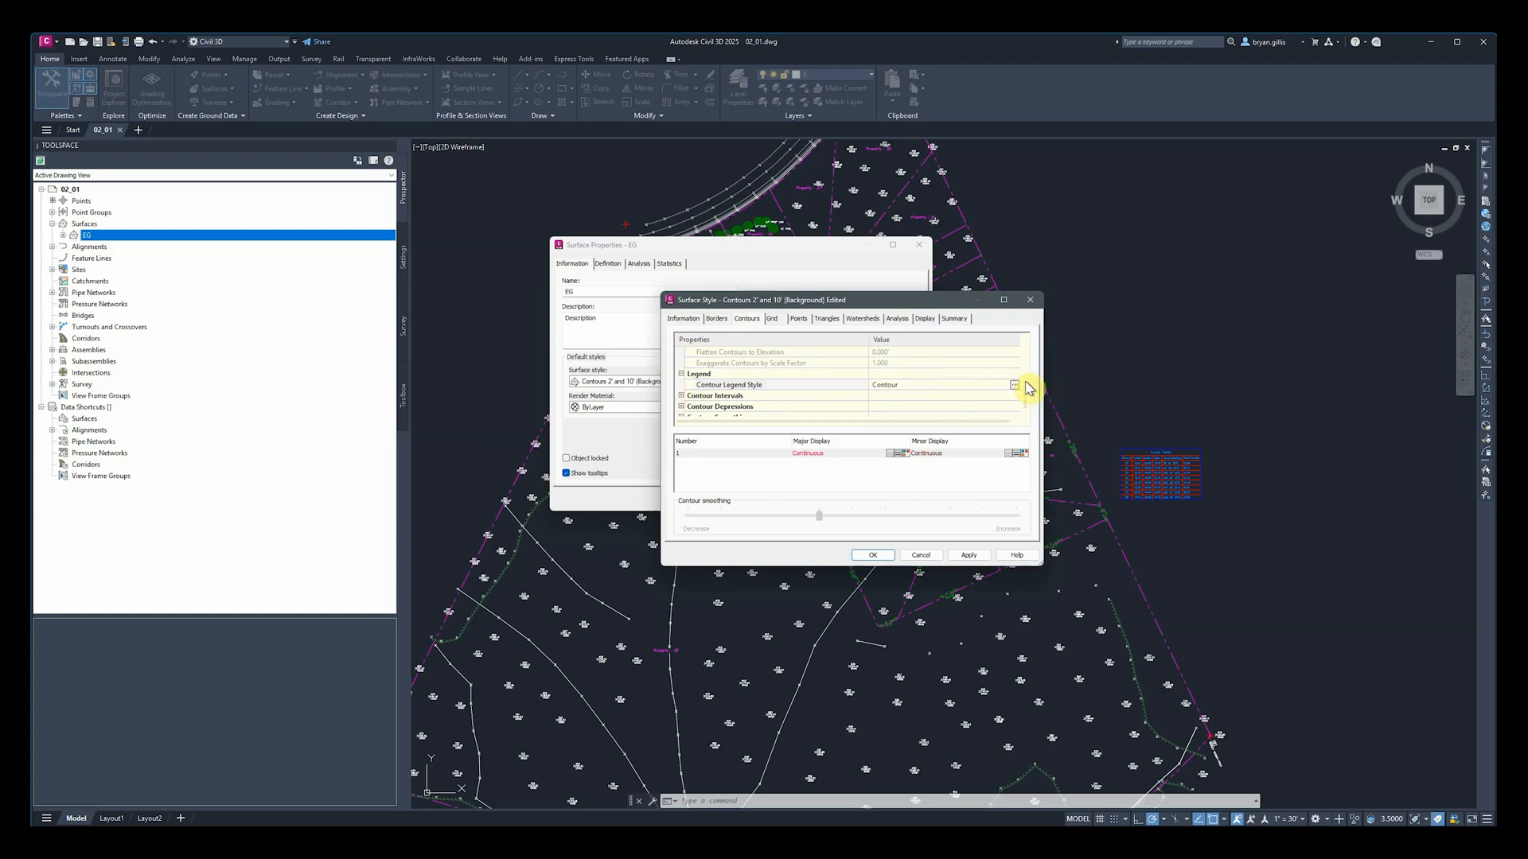
left_click(681, 396)
scroll(682, 406, "down", 1)
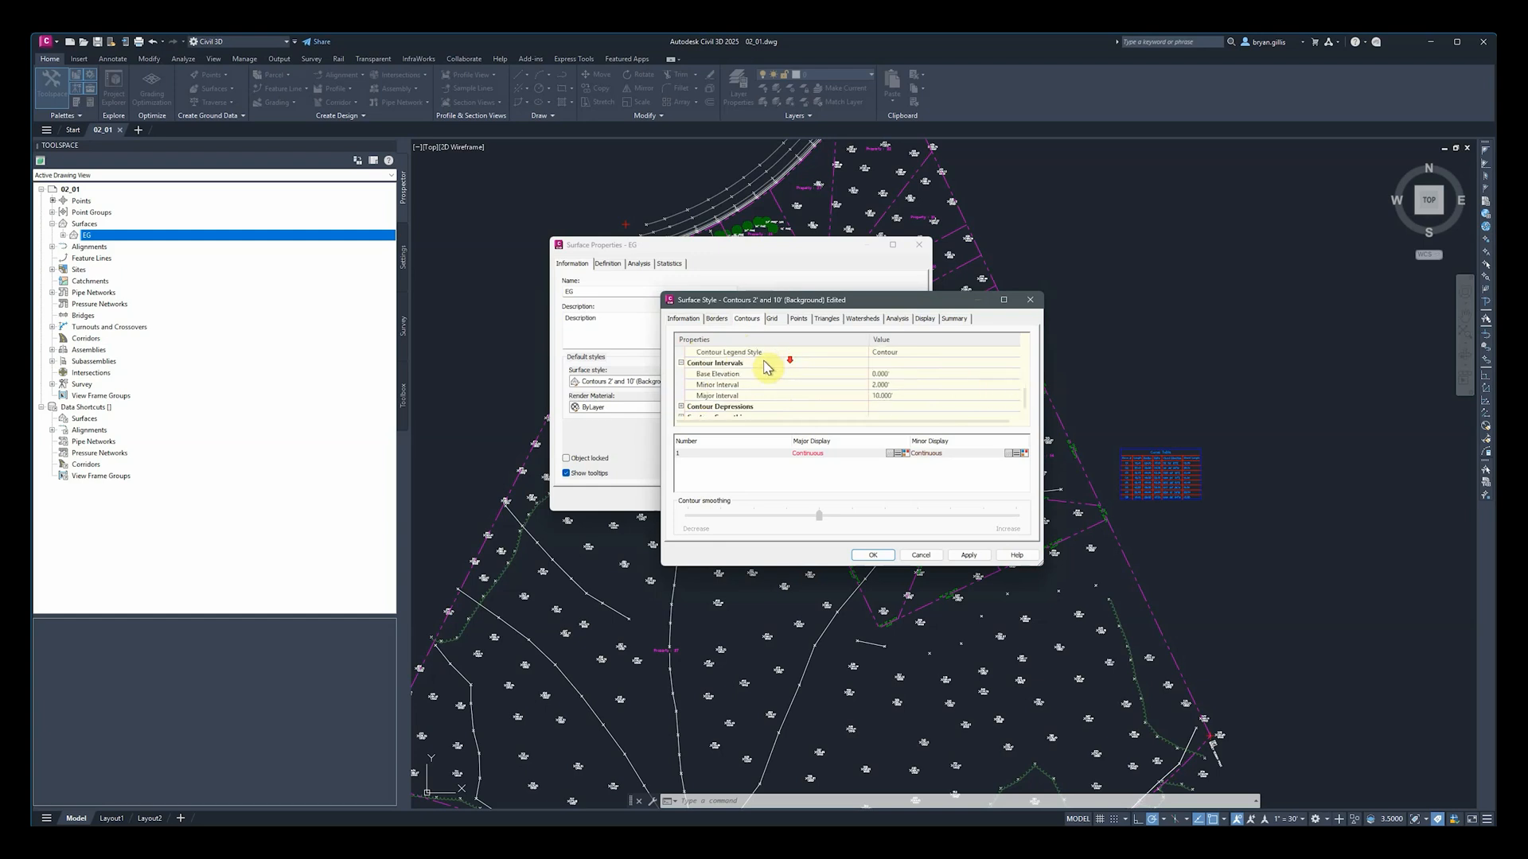
left_click(681, 407)
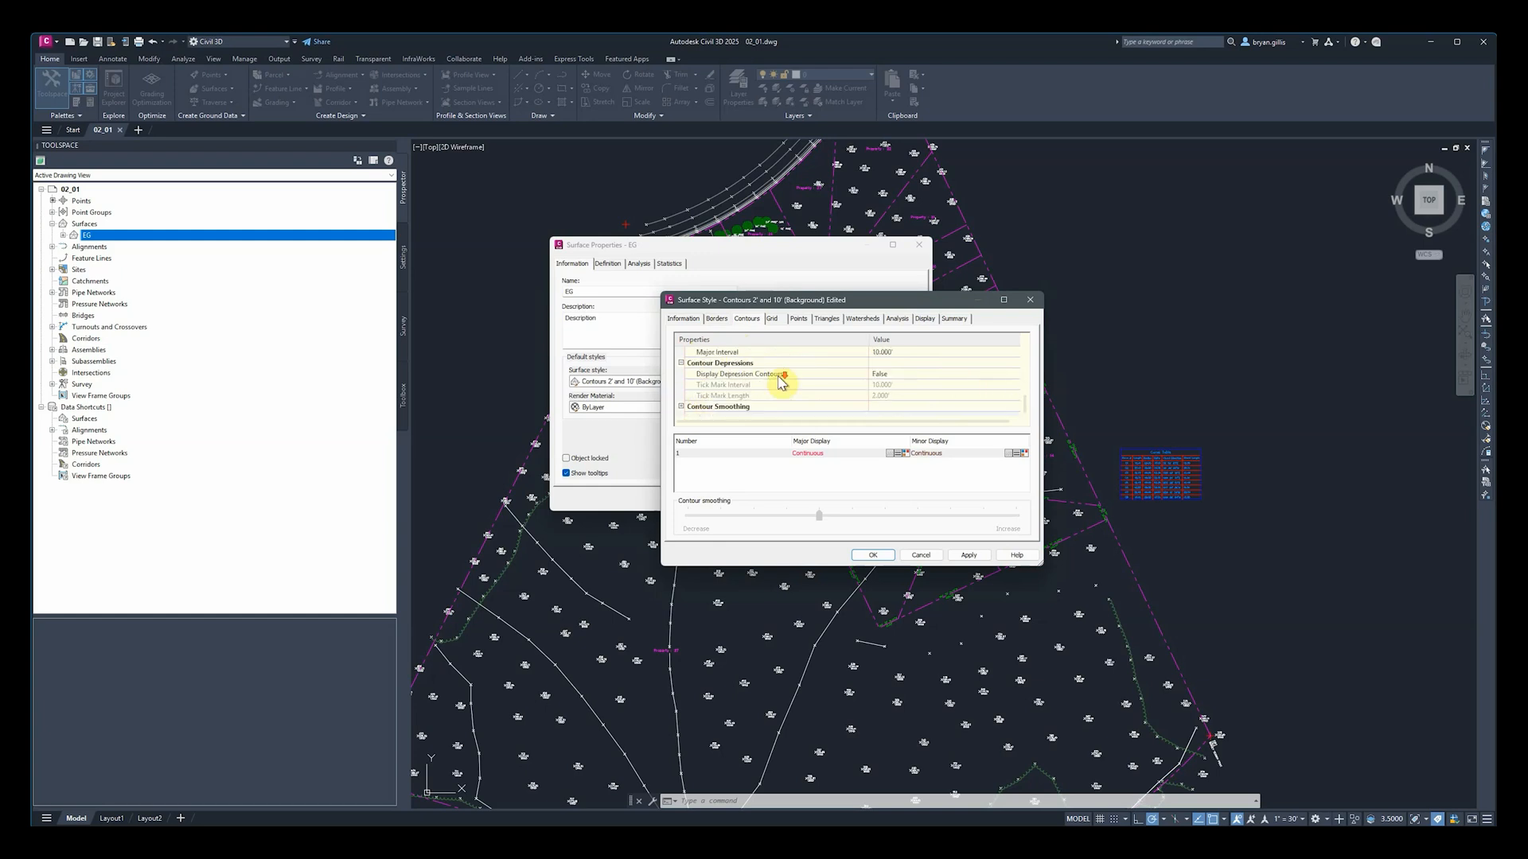
left_click(681, 407)
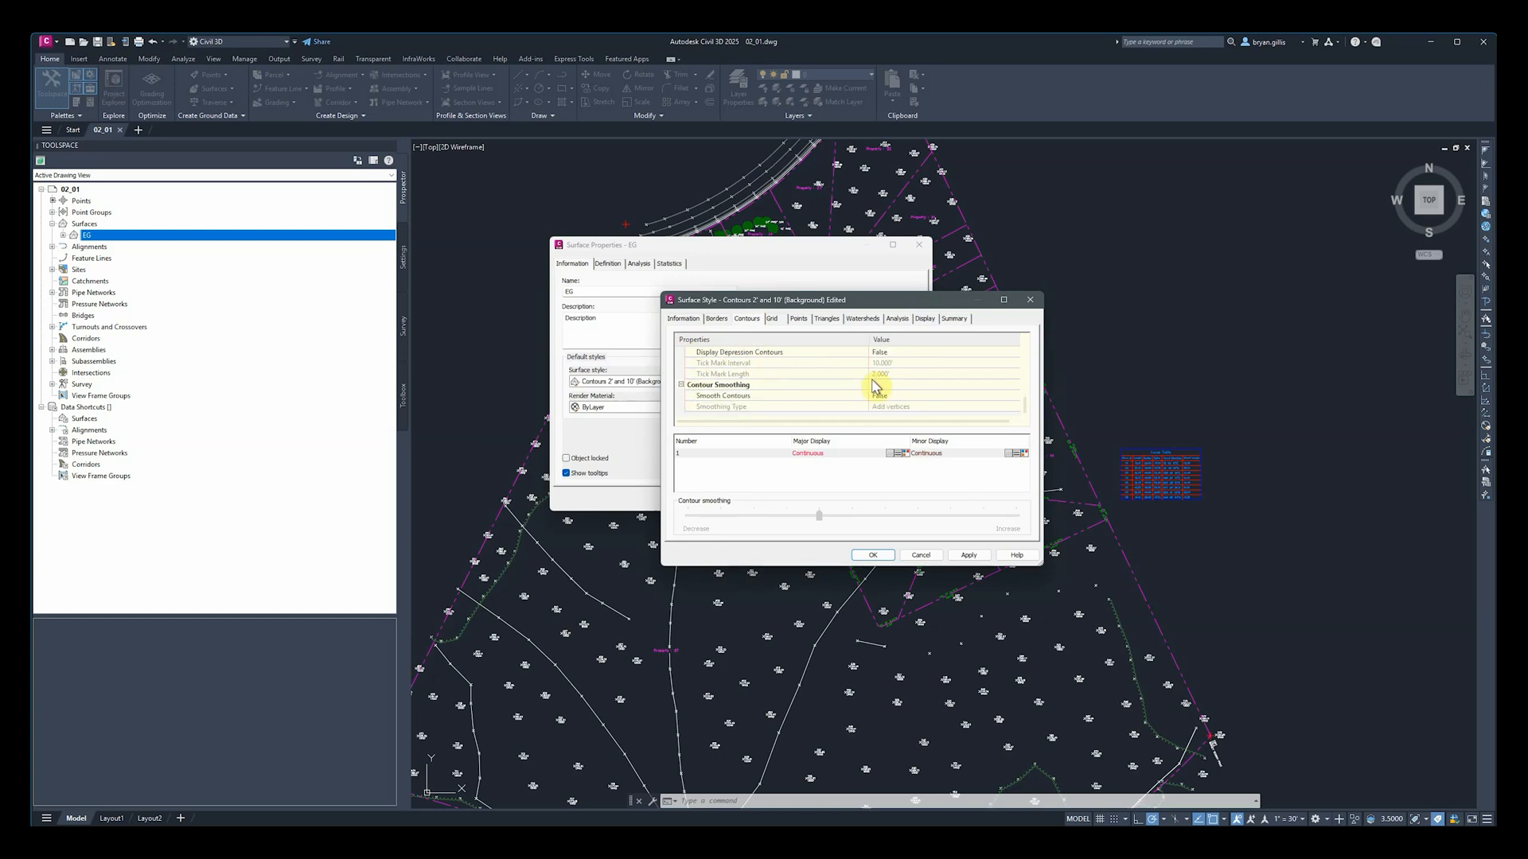
Step: Review the surface style's grid settings and its point geometry, size and display settings
left_click(772, 319)
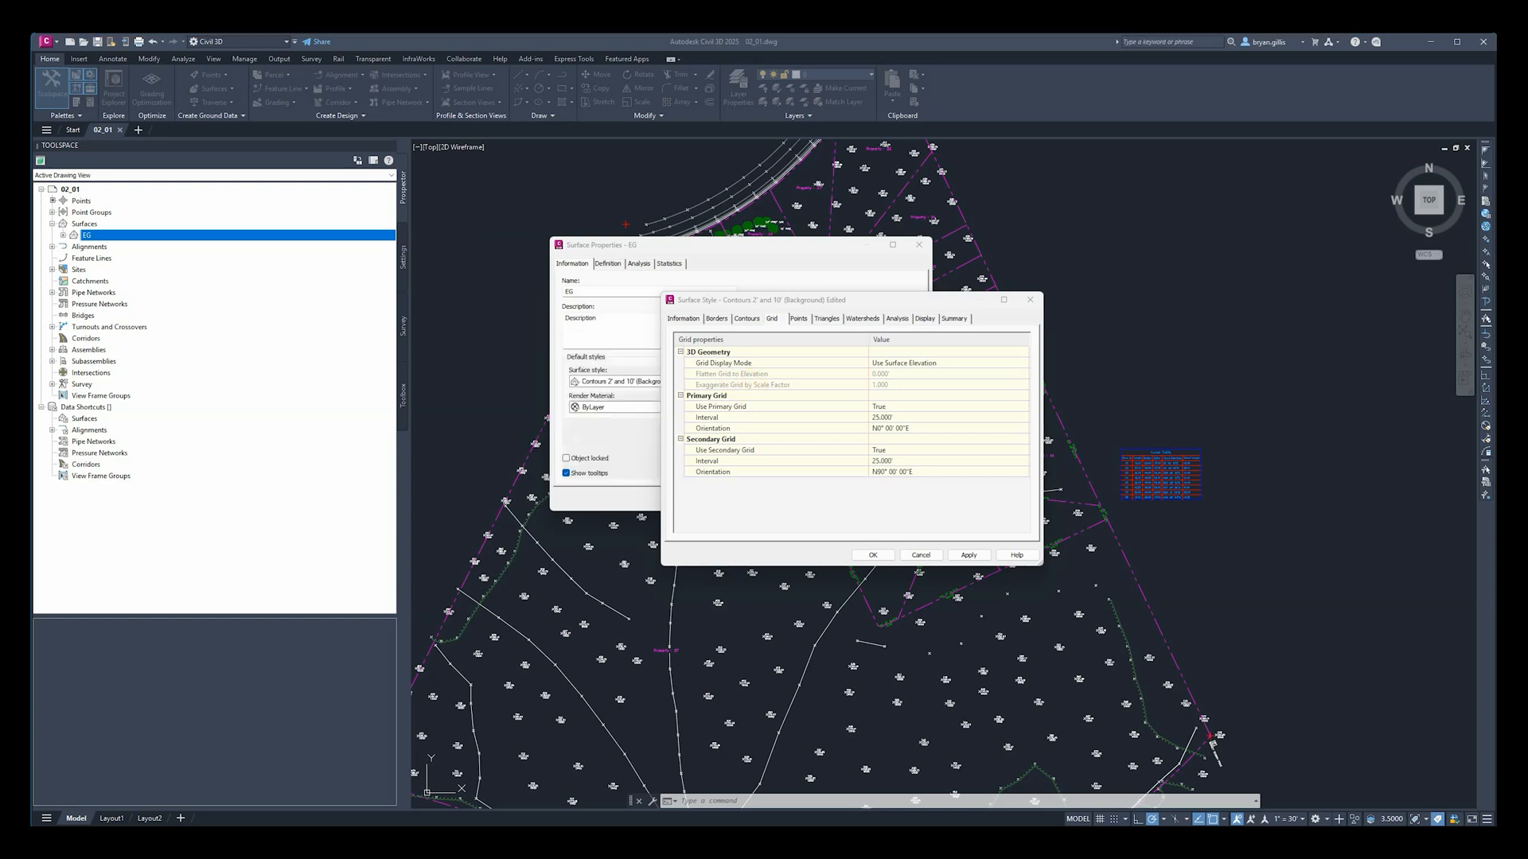
left_click(819, 303)
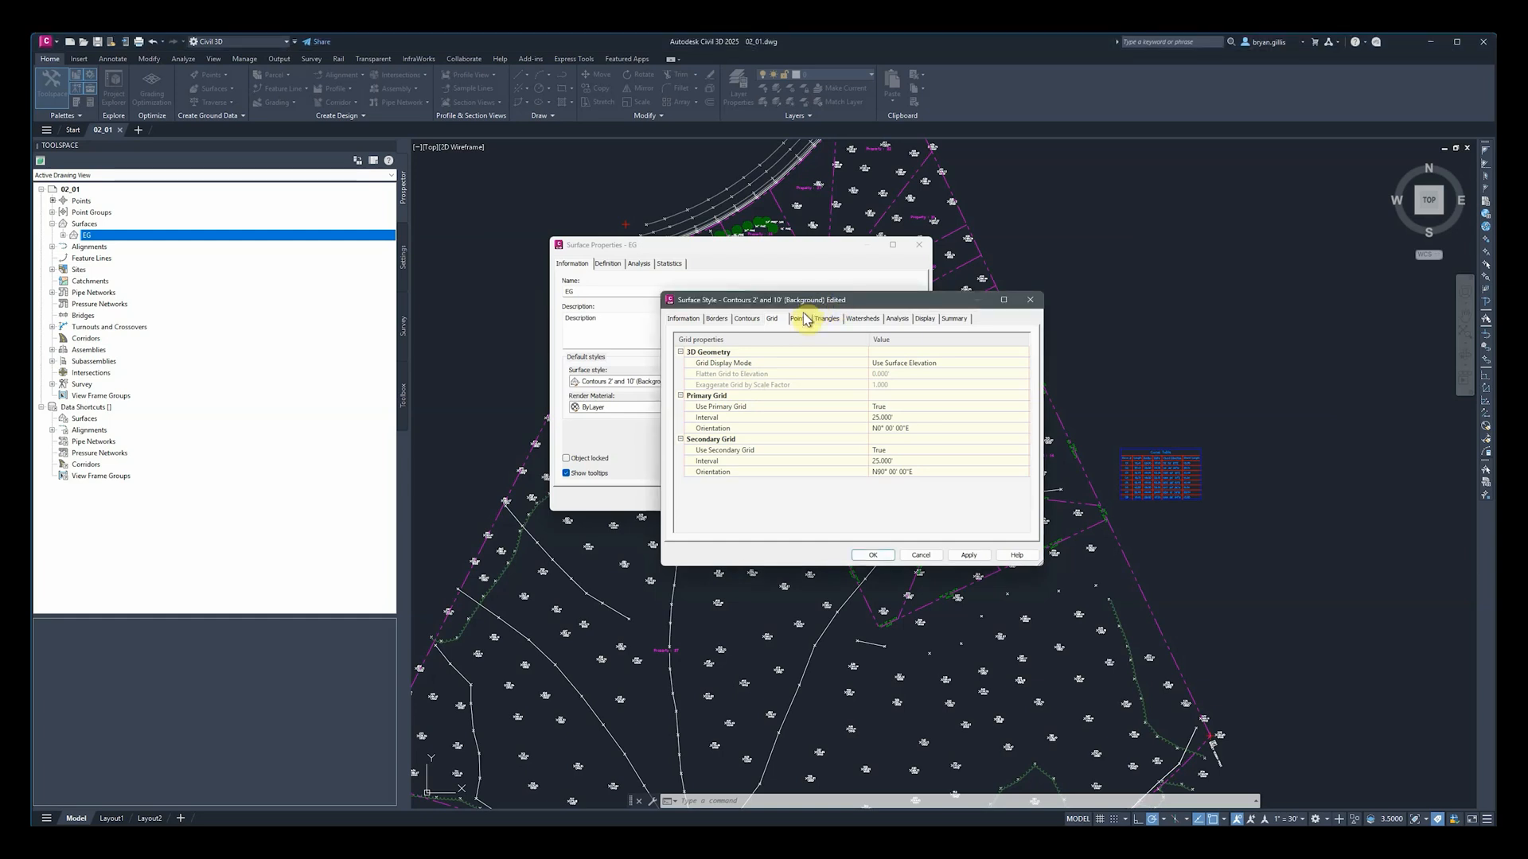
left_click(799, 319)
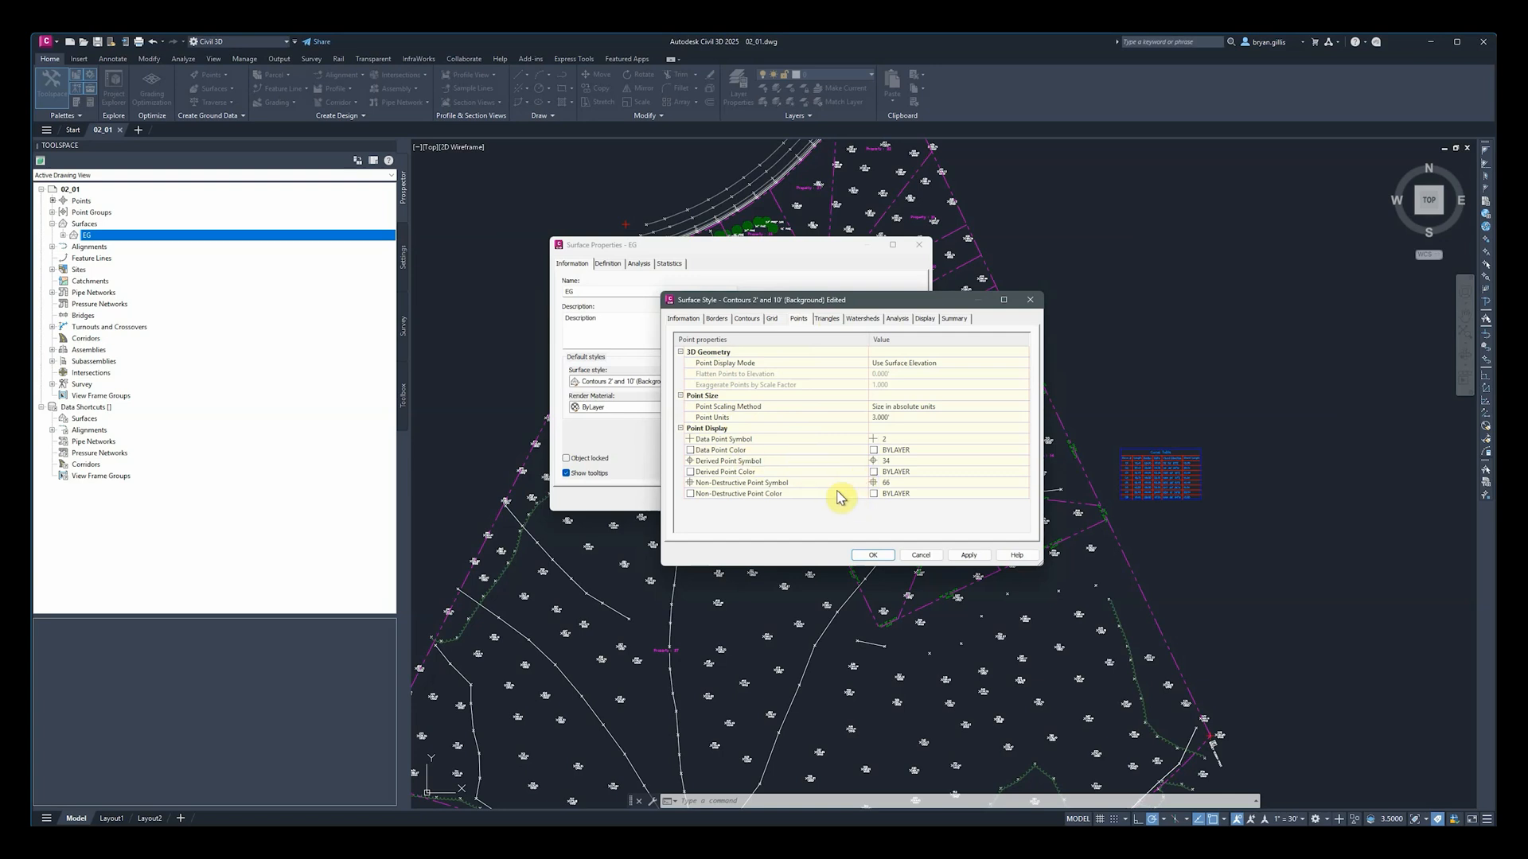
Step: Try Flatten Elevations and Exaggerate Elevation as the triangle display mode, and set it back to Use Surface Elevation
left_click(827, 319)
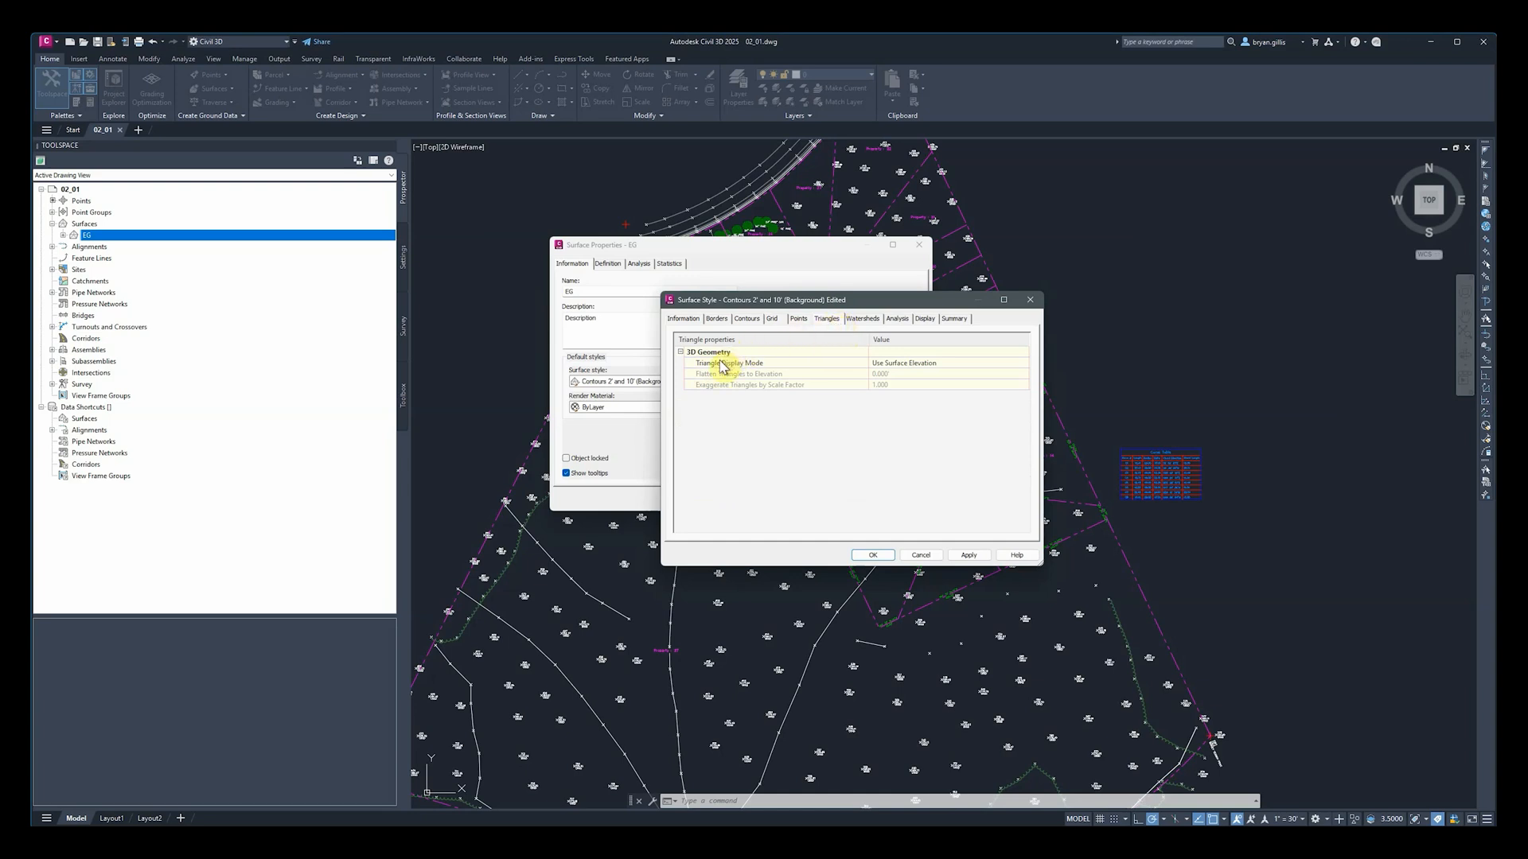
left_click(929, 364)
left_click(929, 363)
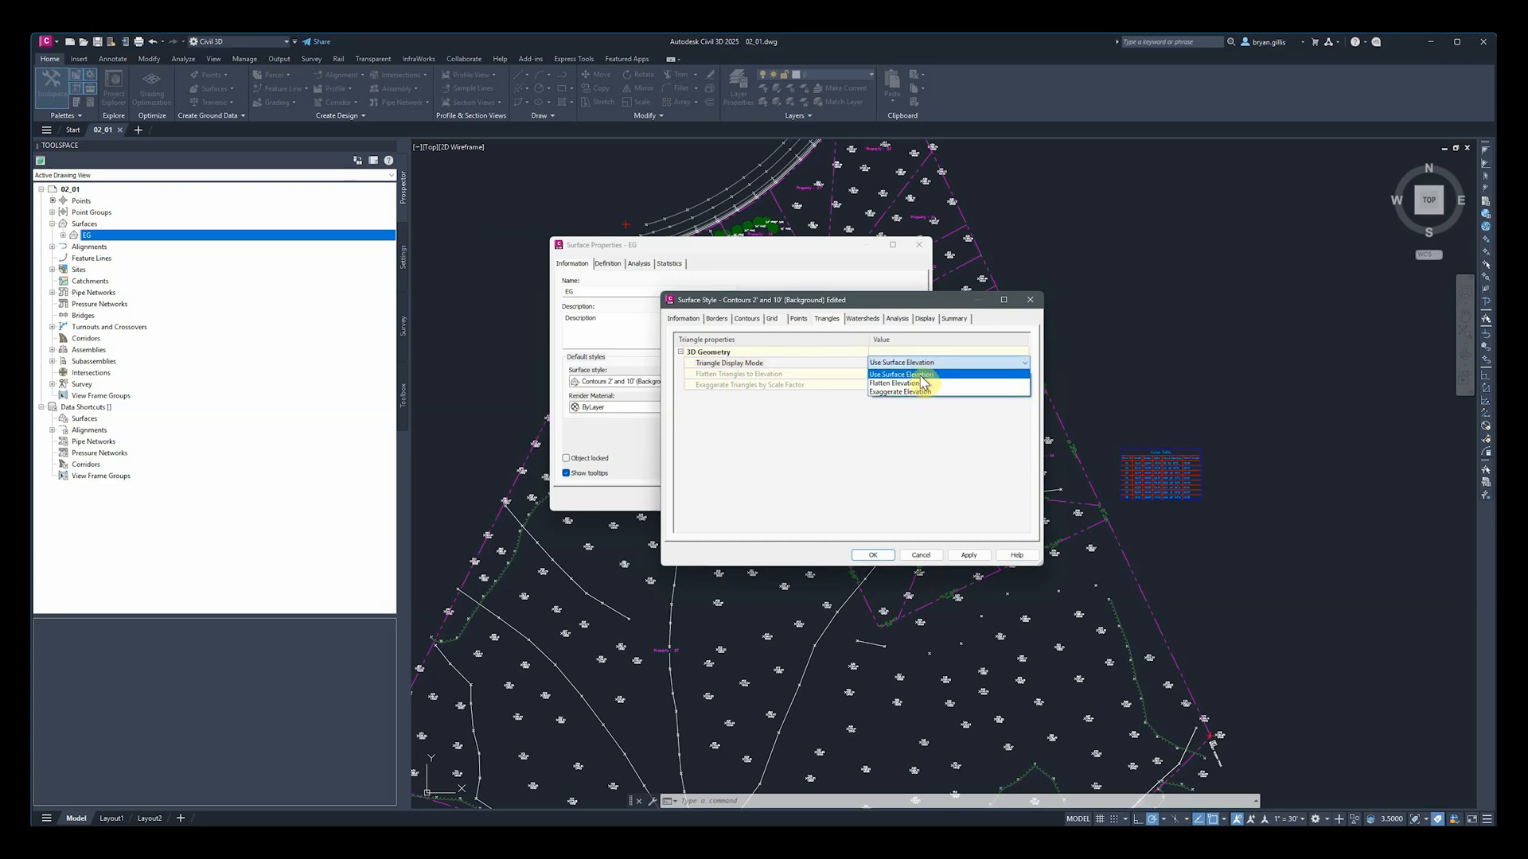
left_click(919, 384)
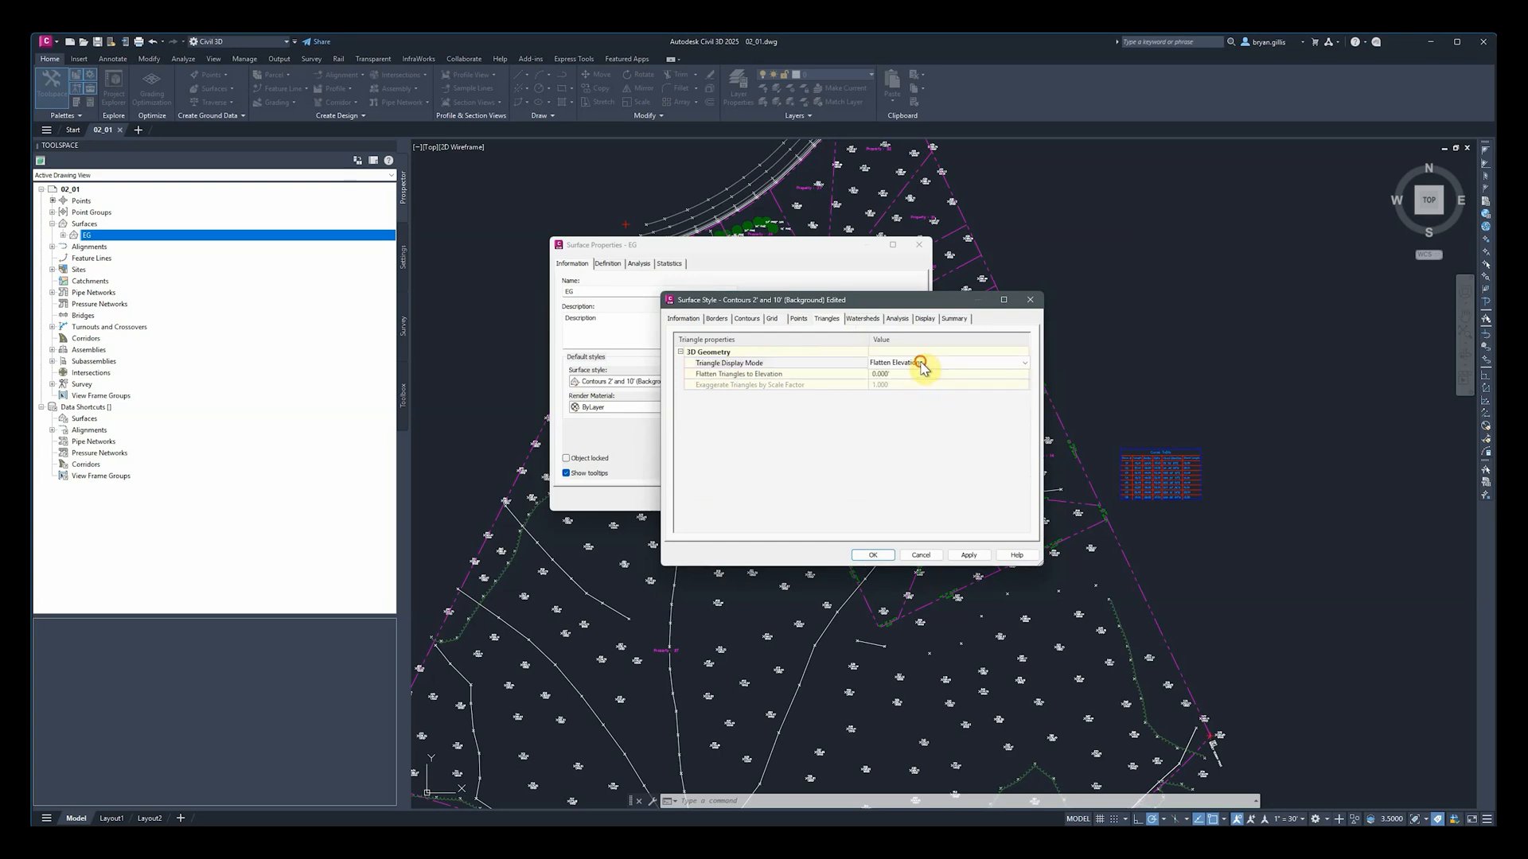
left_click(923, 365)
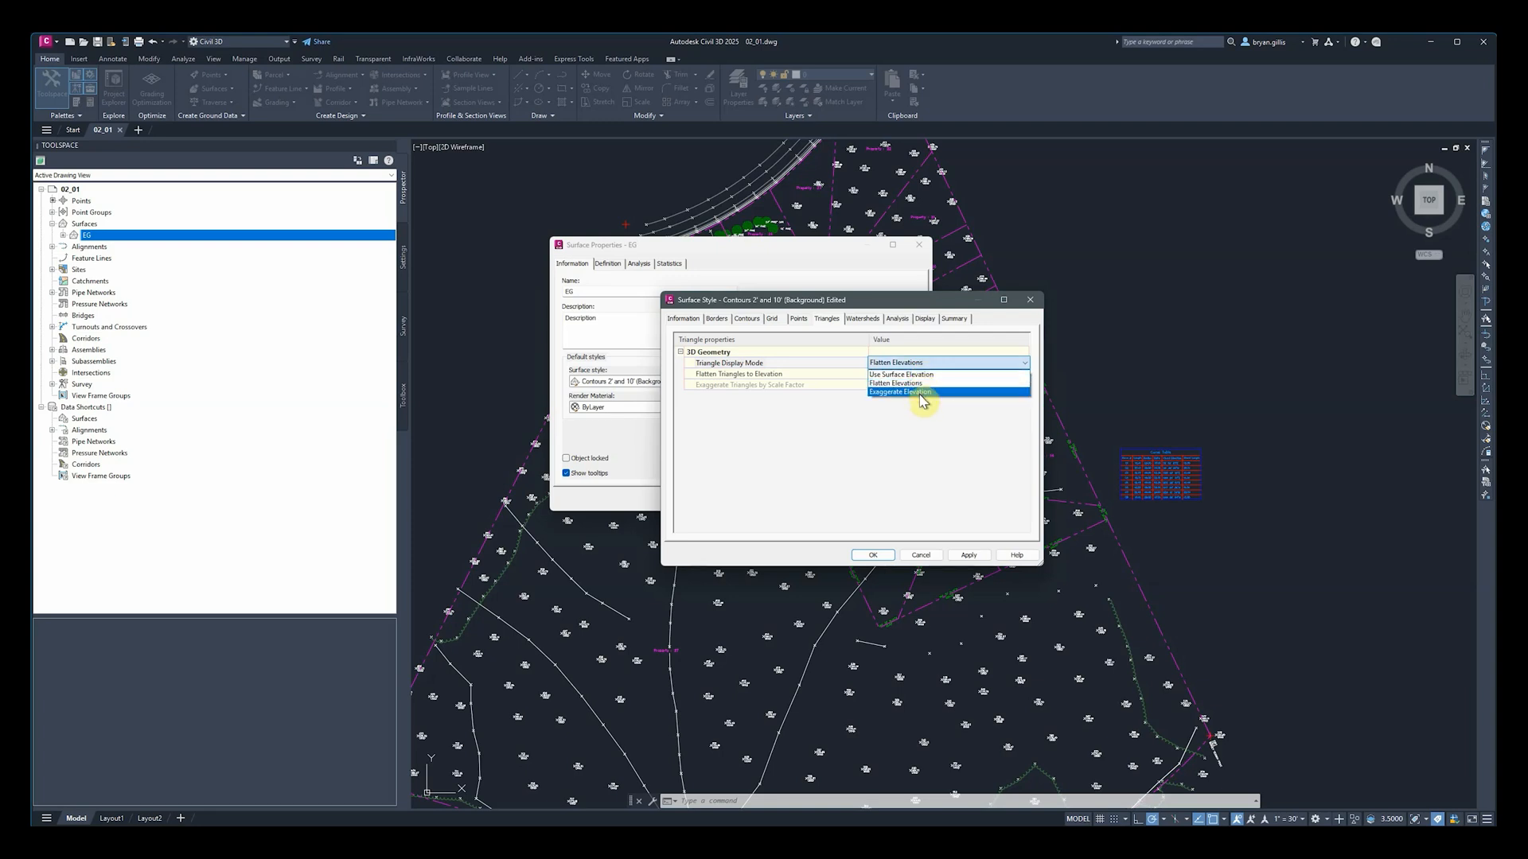
left_click(919, 393)
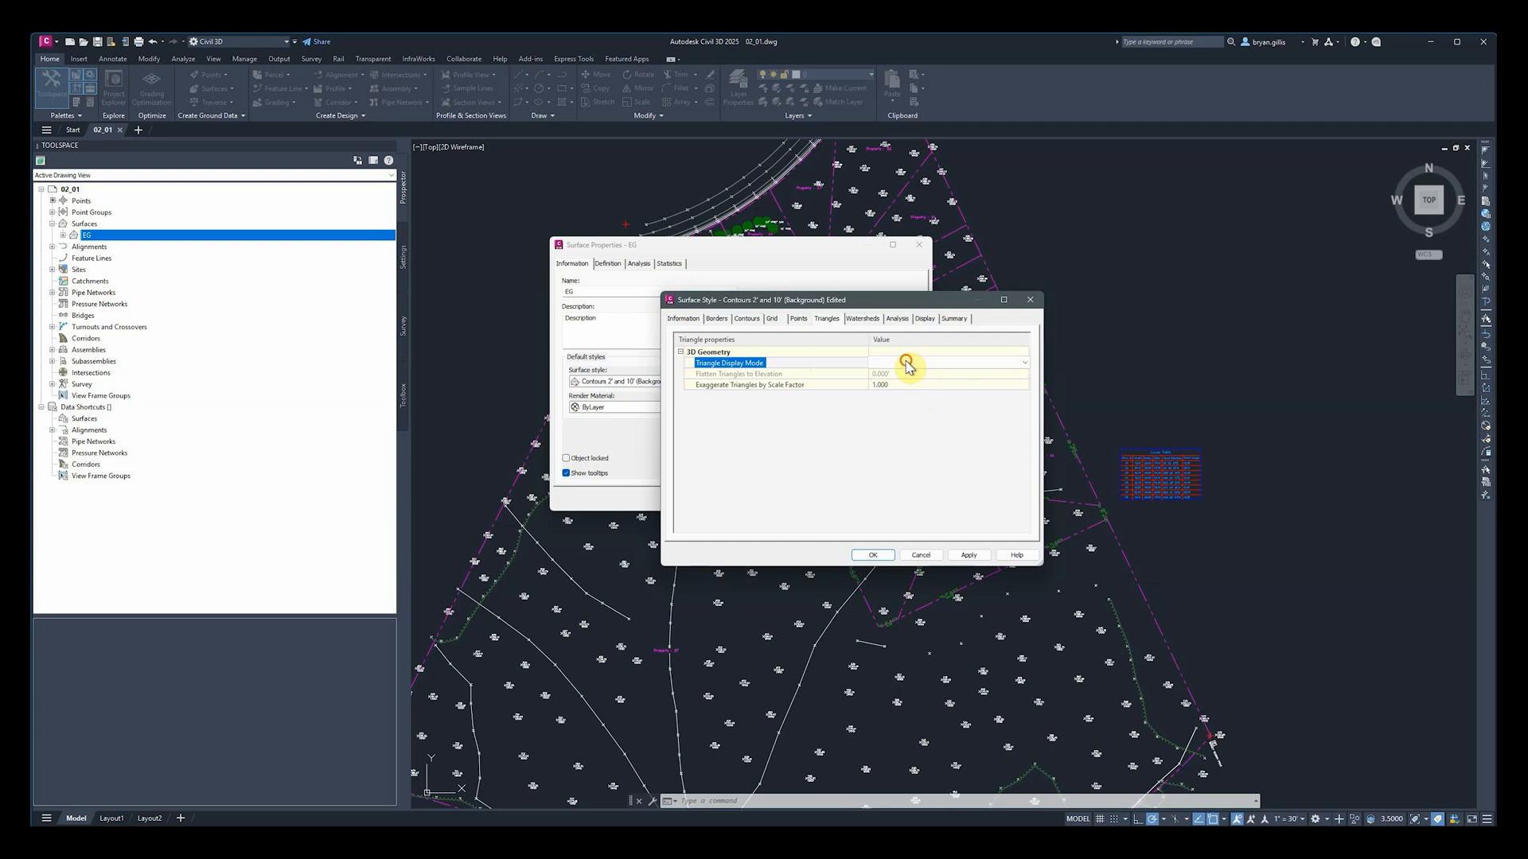
left_click(906, 363)
left_click(907, 363)
left_click(910, 375)
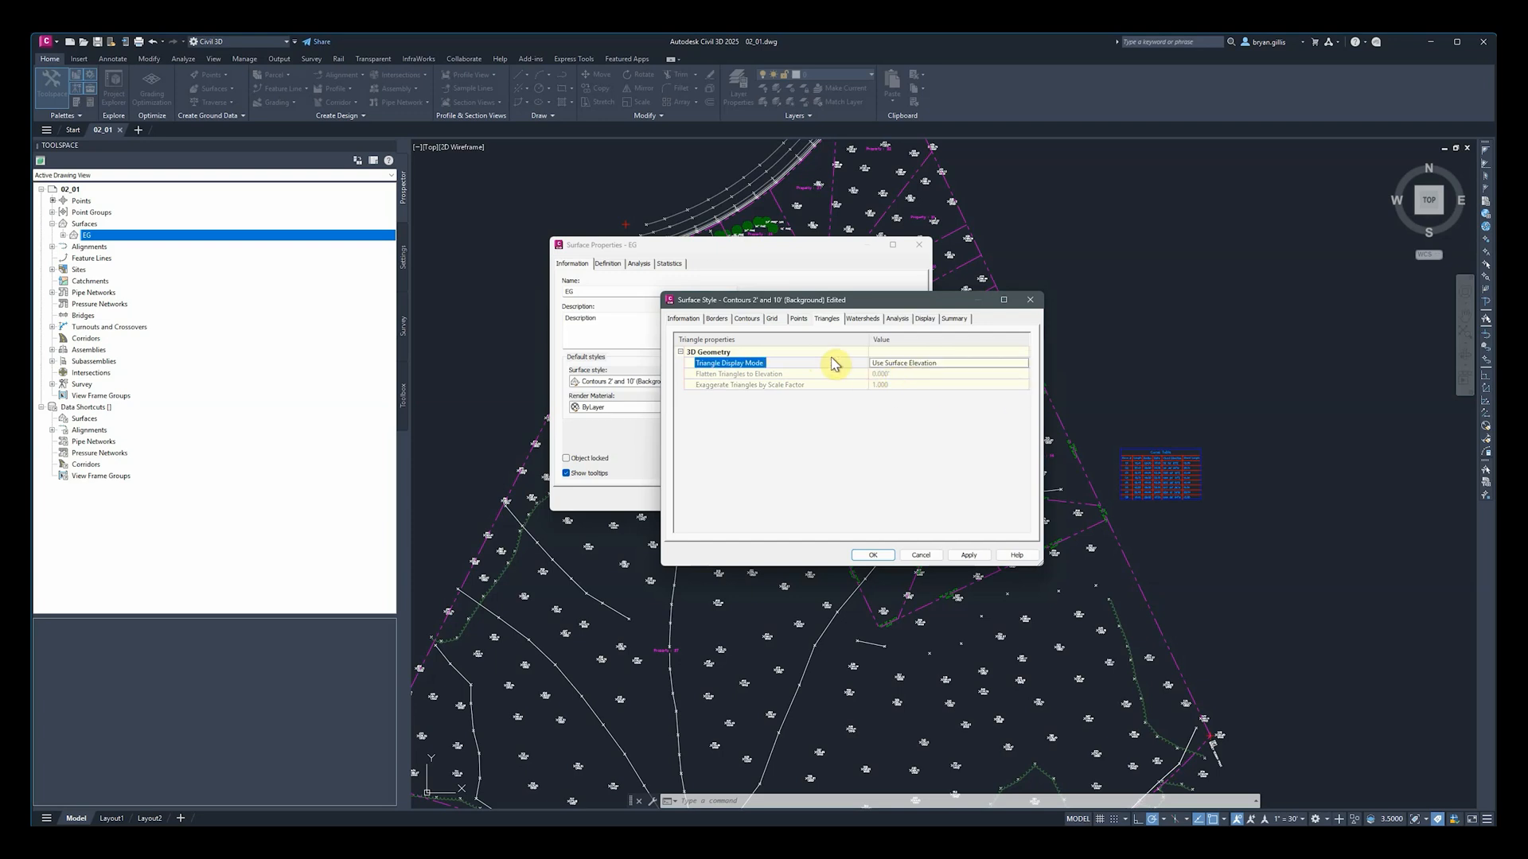
Step: Examine the style's general watershed settings, covering 3D geometry, point size, surface label style and legend style
left_click(861, 319)
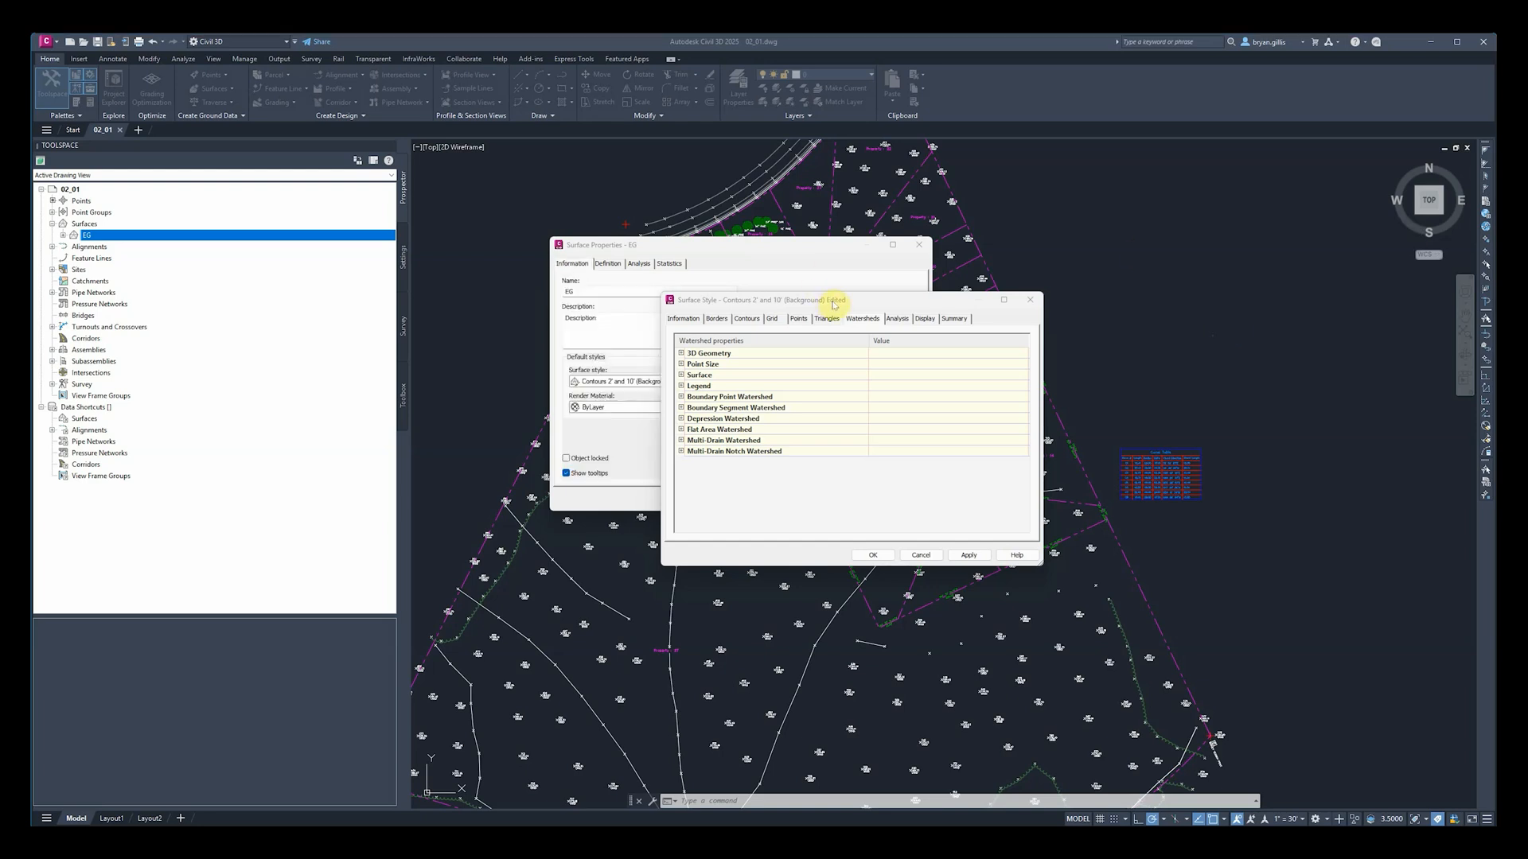
left_click(871, 300)
left_click_drag(871, 300, 899, 282)
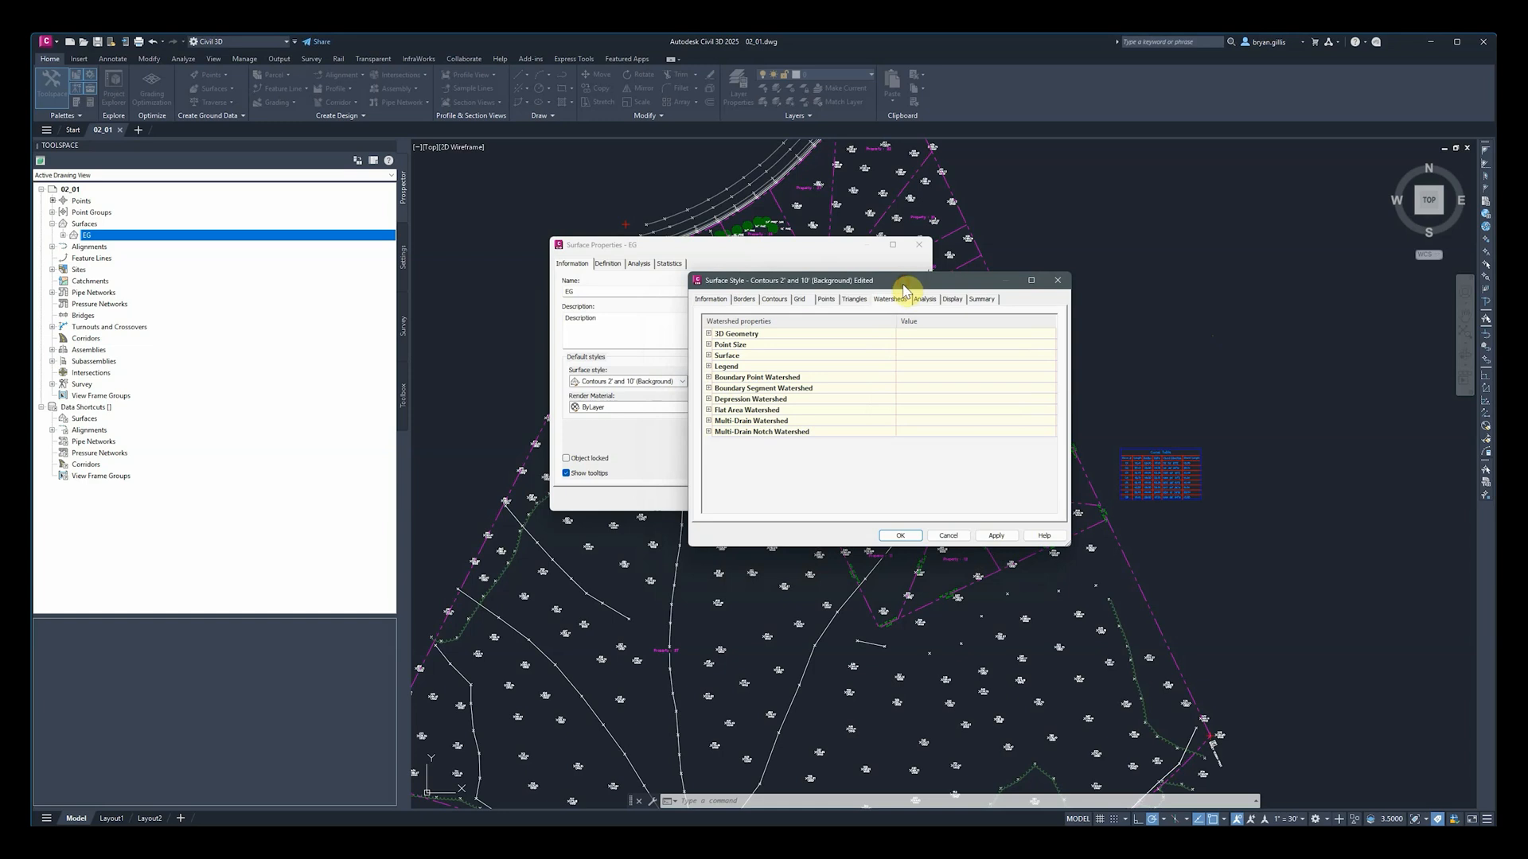
left_click(708, 334)
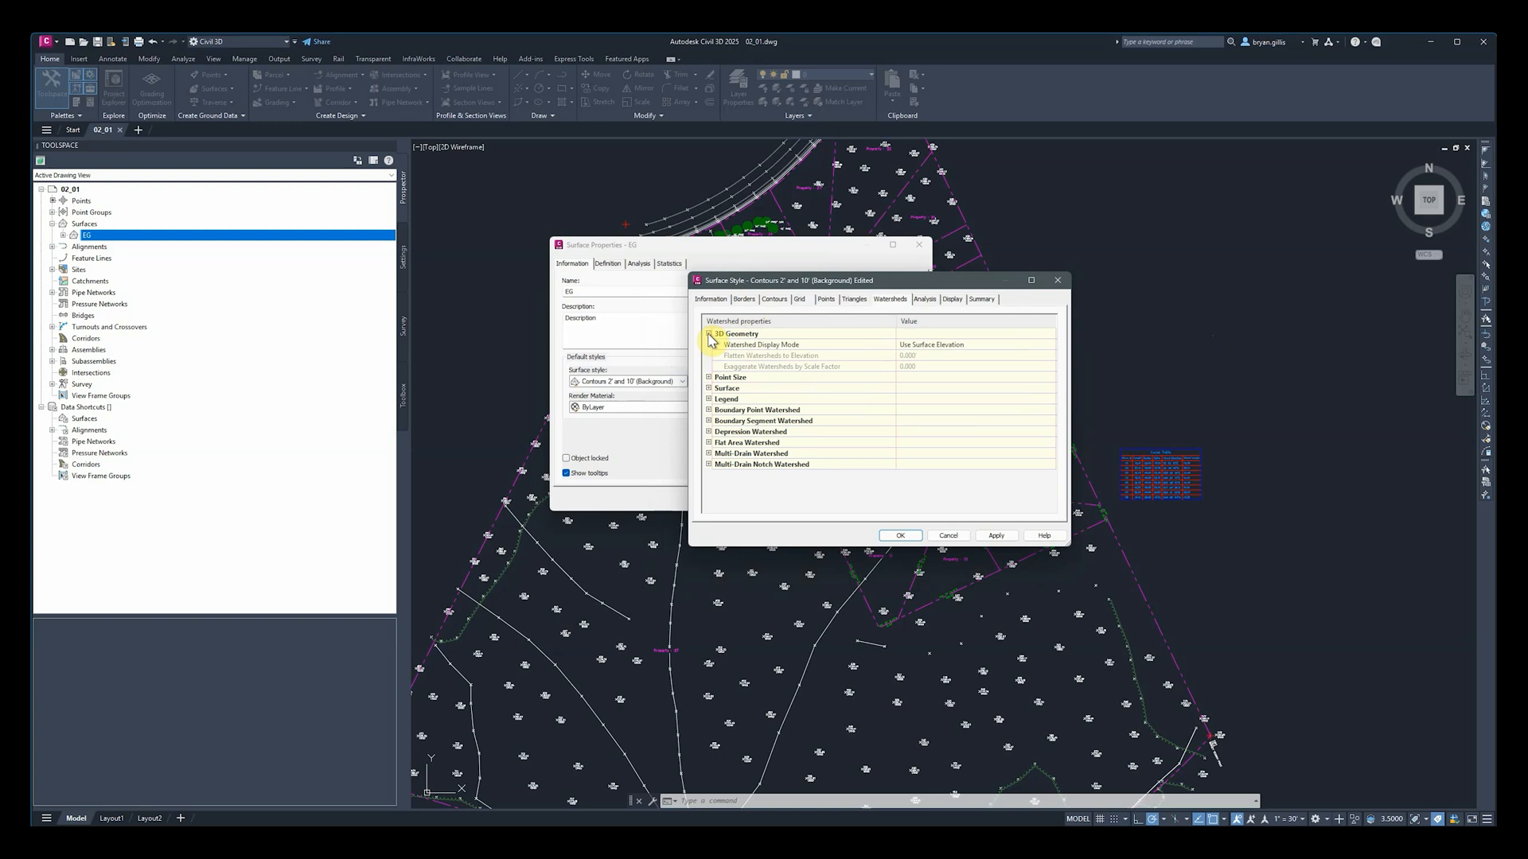
left_click(709, 378)
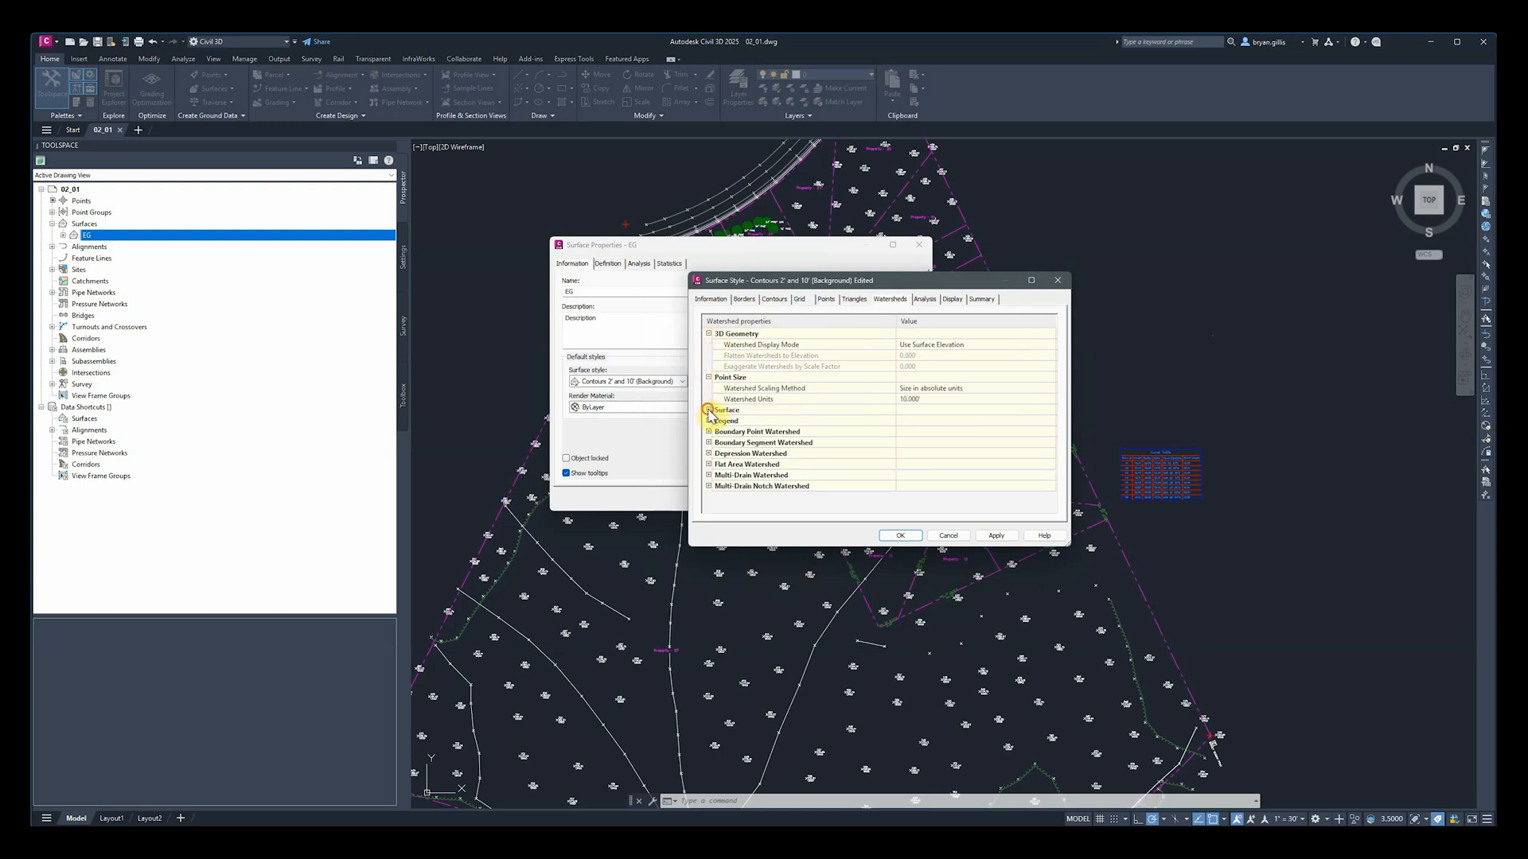
left_click(708, 409)
left_click(708, 431)
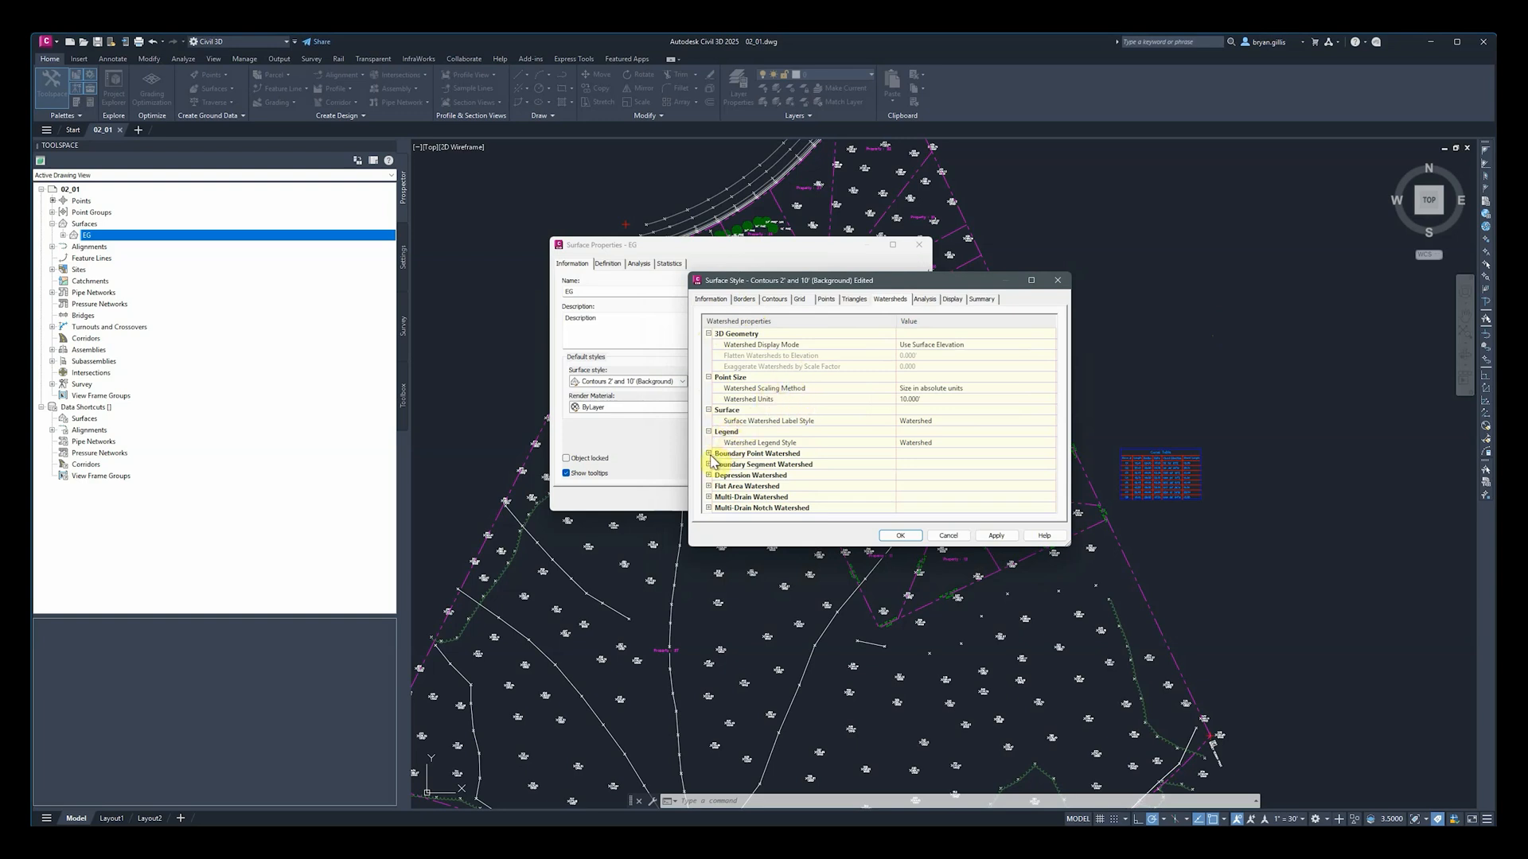
Step: Examine the settings of each watershed type, from boundary point and boundary segment through depression, flat area, multi-drain and multi-drain notch
left_click(707, 453)
scroll(879, 399, "down", 3)
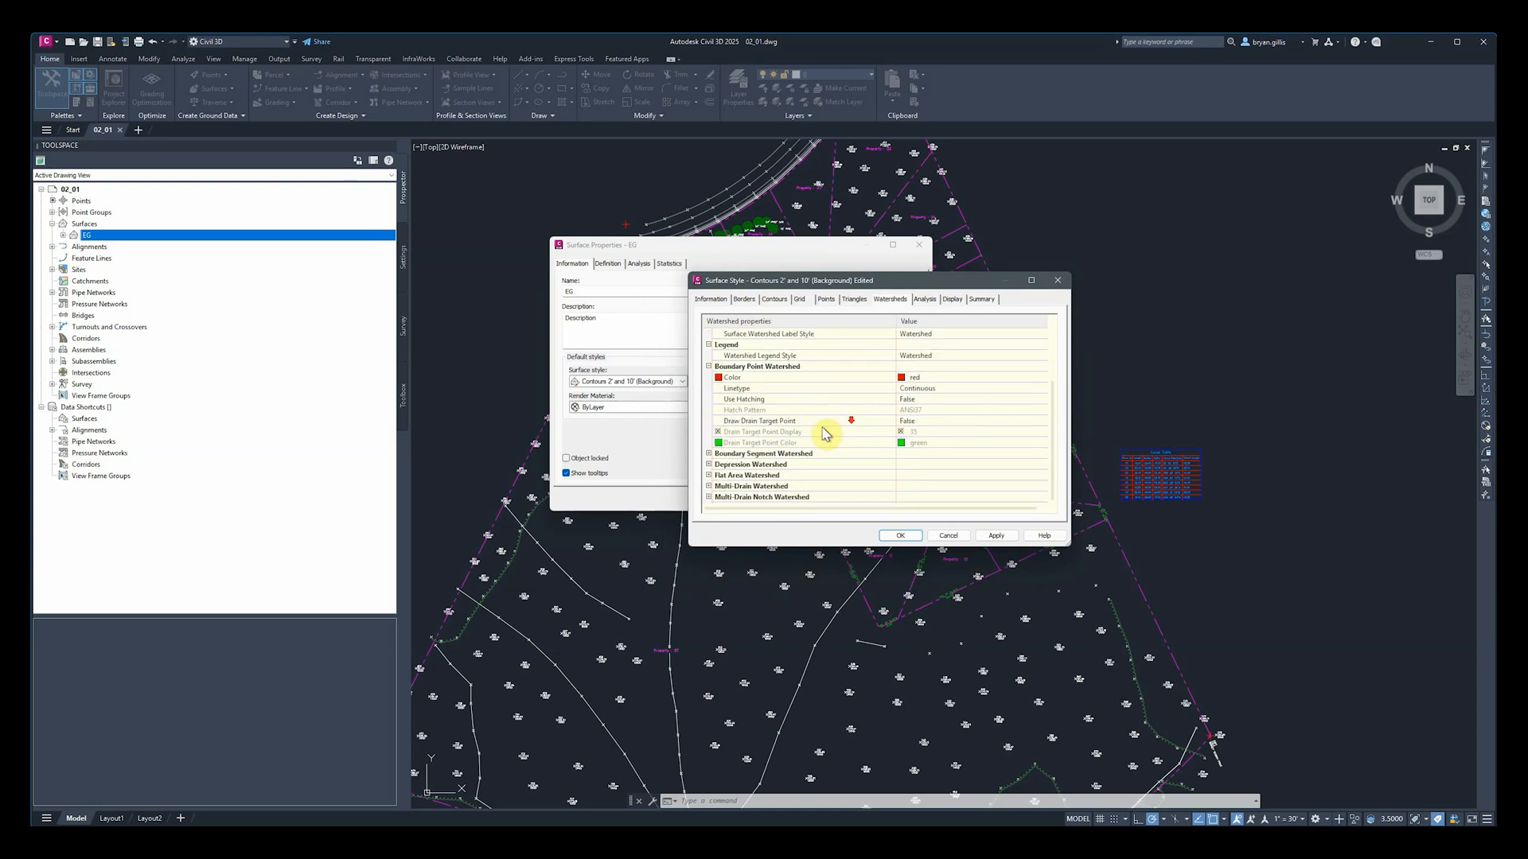
left_click(708, 454)
scroll(879, 433, "down", 2)
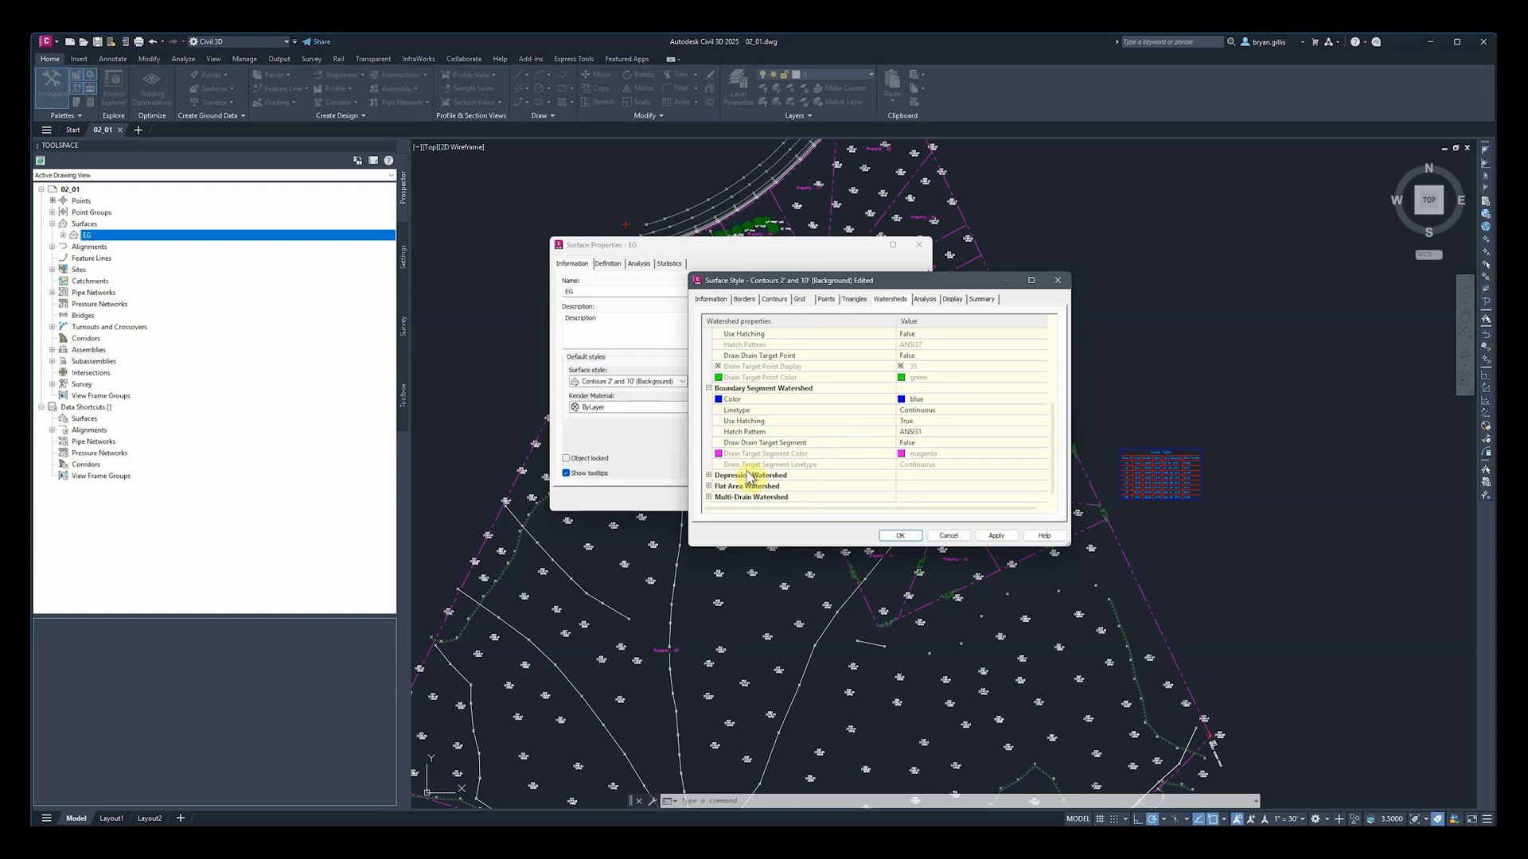
left_click(708, 475)
scroll(712, 477, "down", 4)
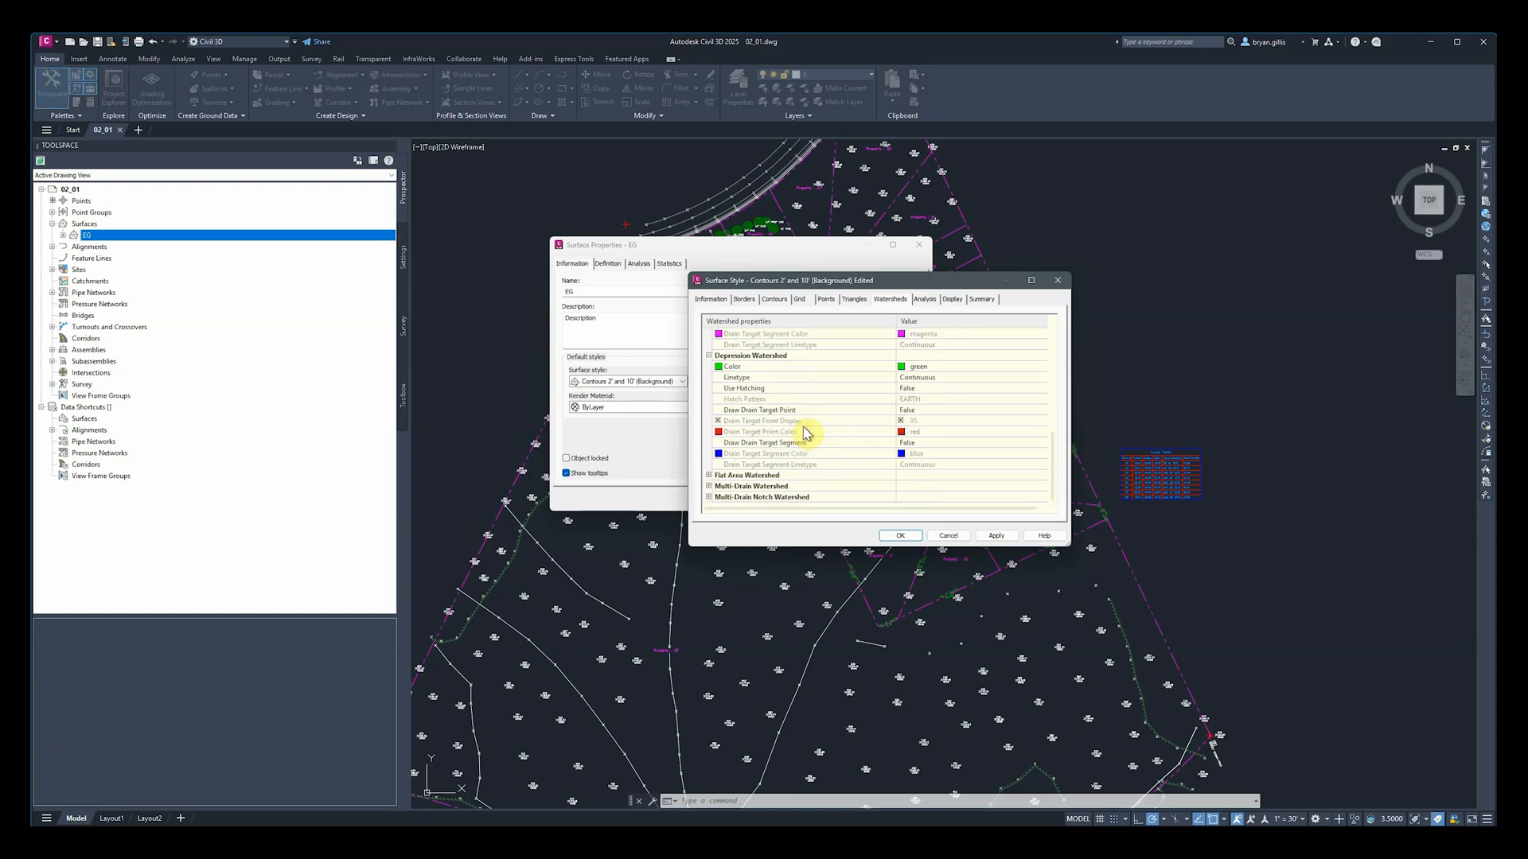
left_click(708, 475)
scroll(712, 481, "down", 2)
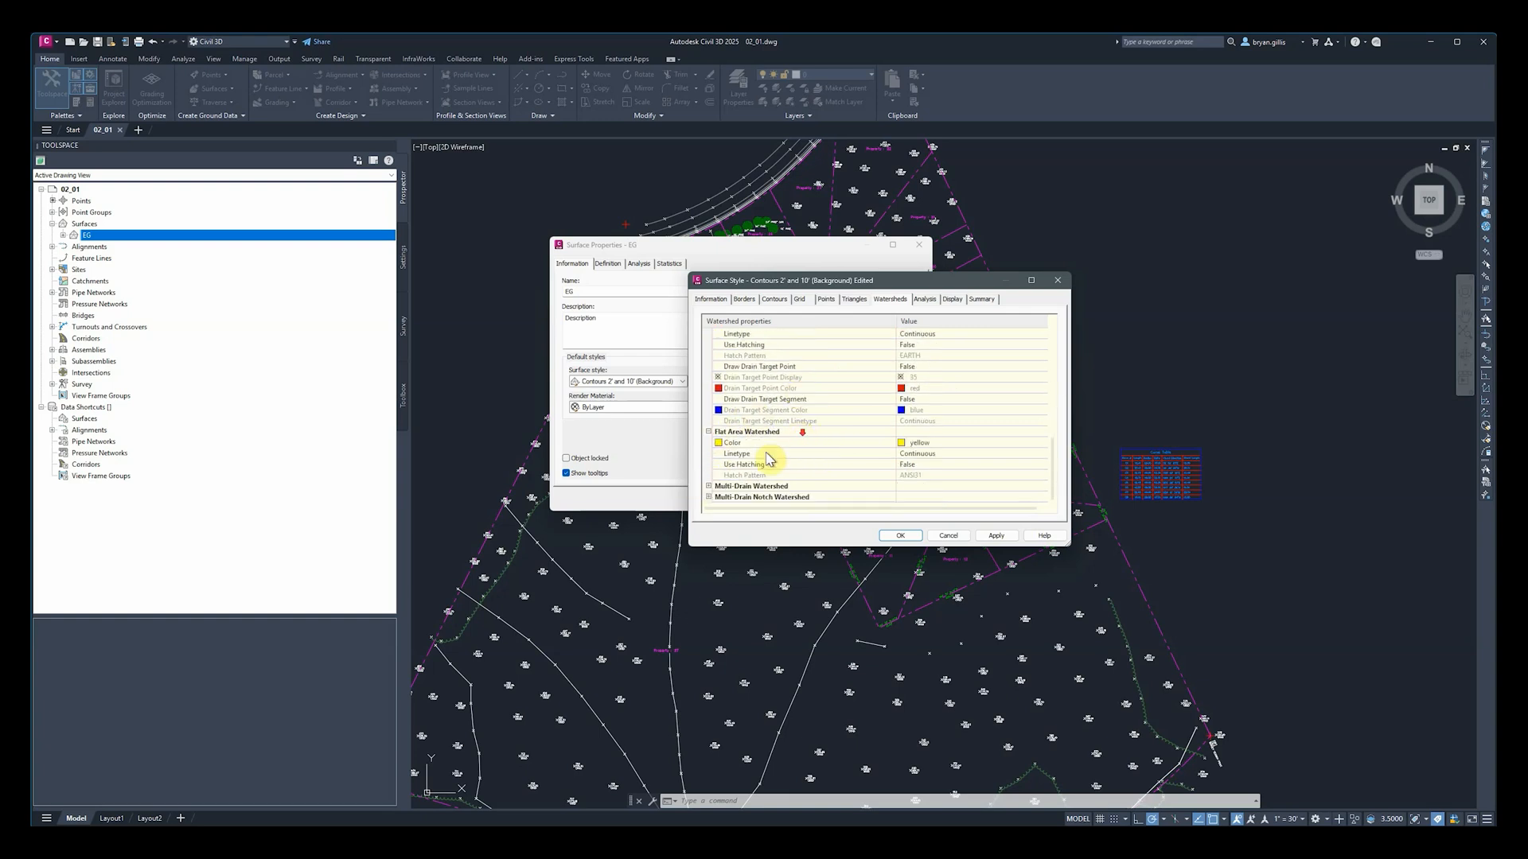
left_click(708, 486)
scroll(710, 491, "down", 3)
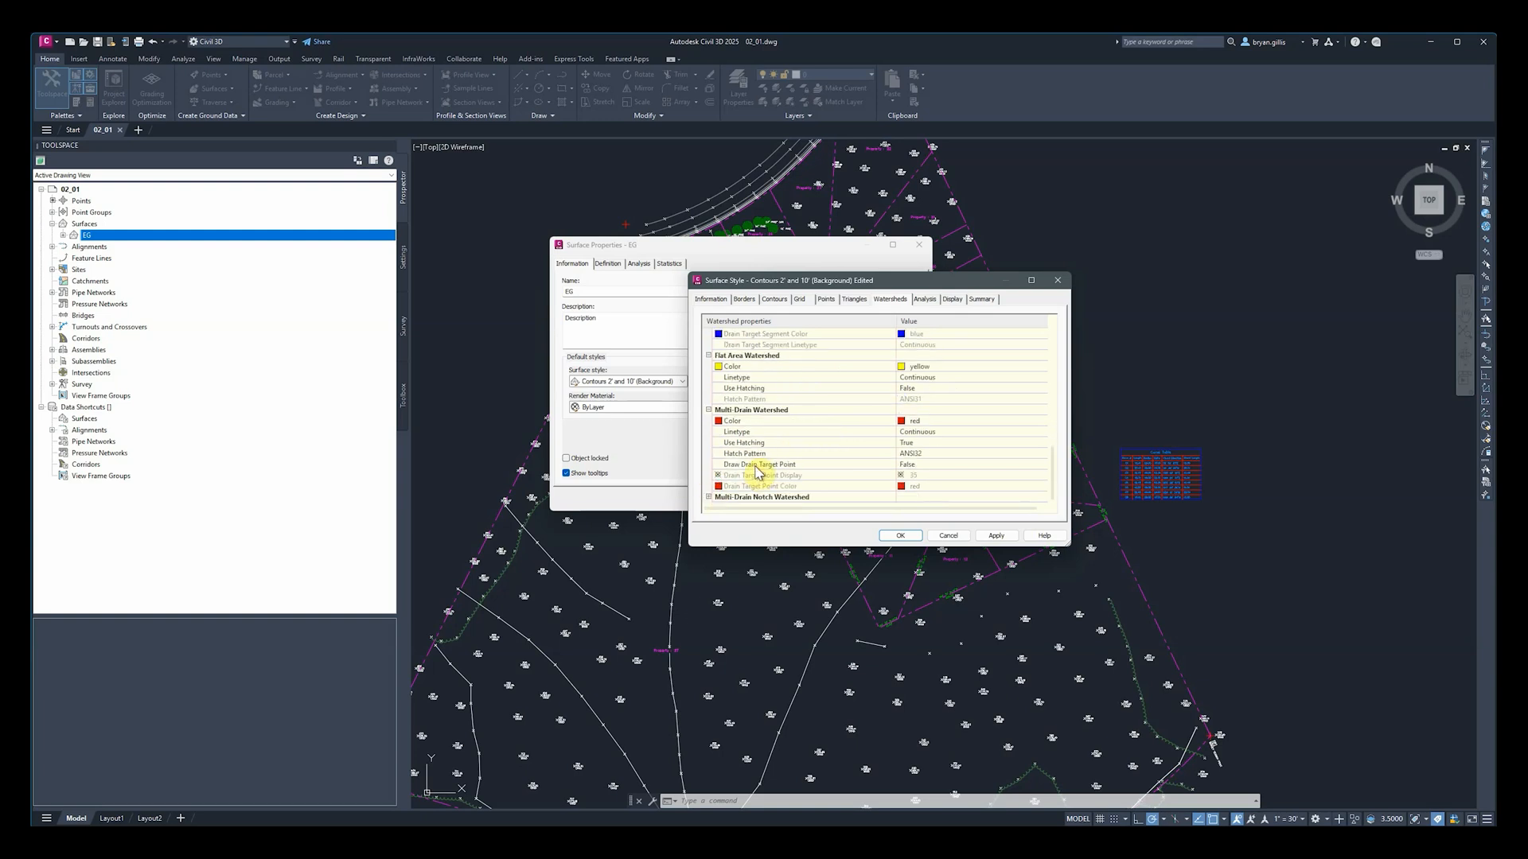
left_click(708, 496)
scroll(770, 474, "down", 3)
scroll(908, 442, "up", 2)
scroll(910, 443, "up", 4)
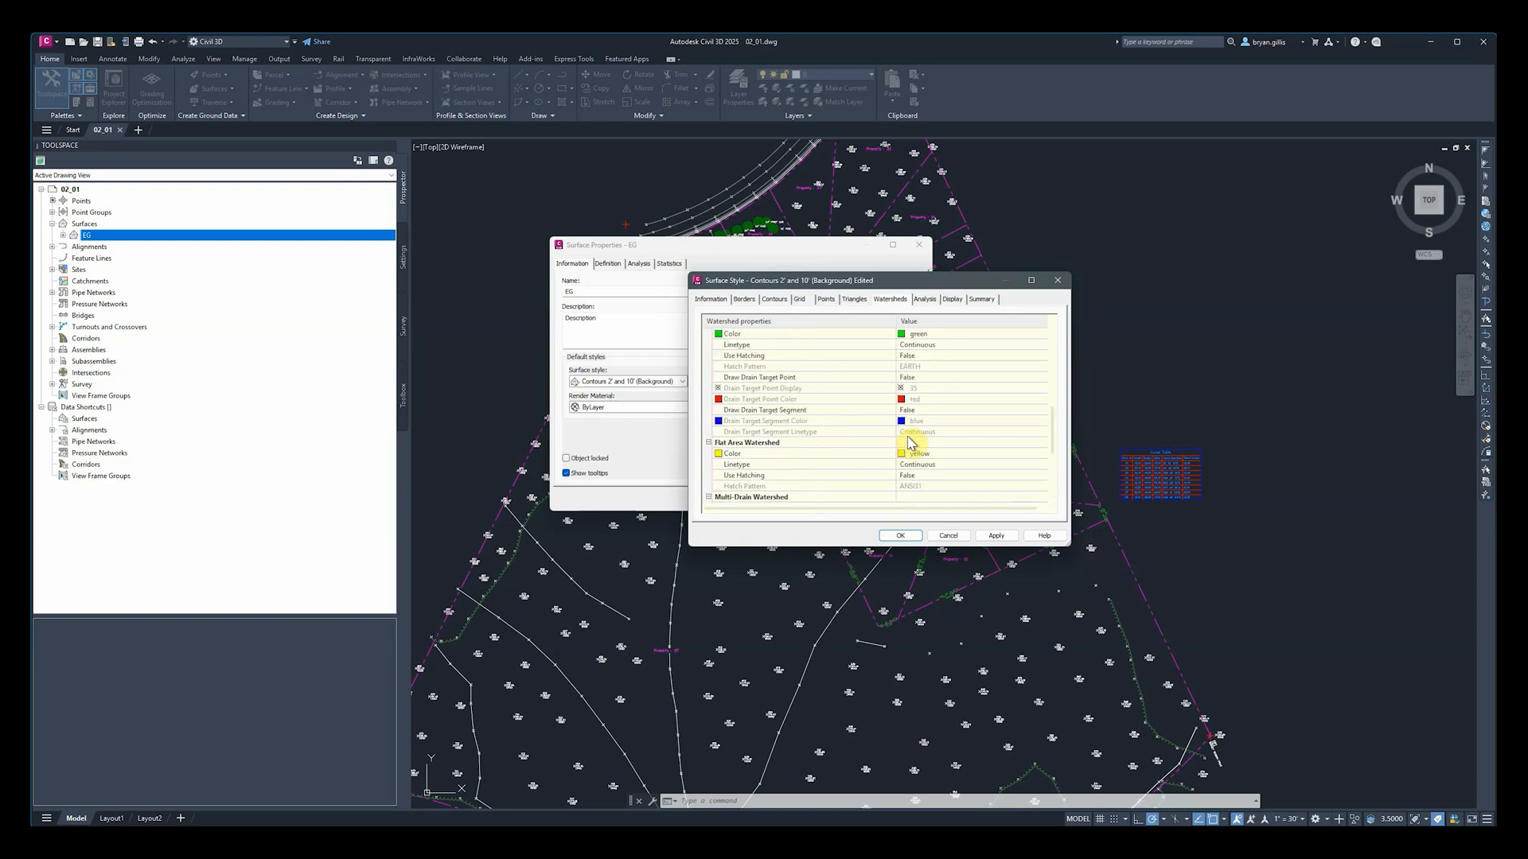
scroll(909, 442, "up", 5)
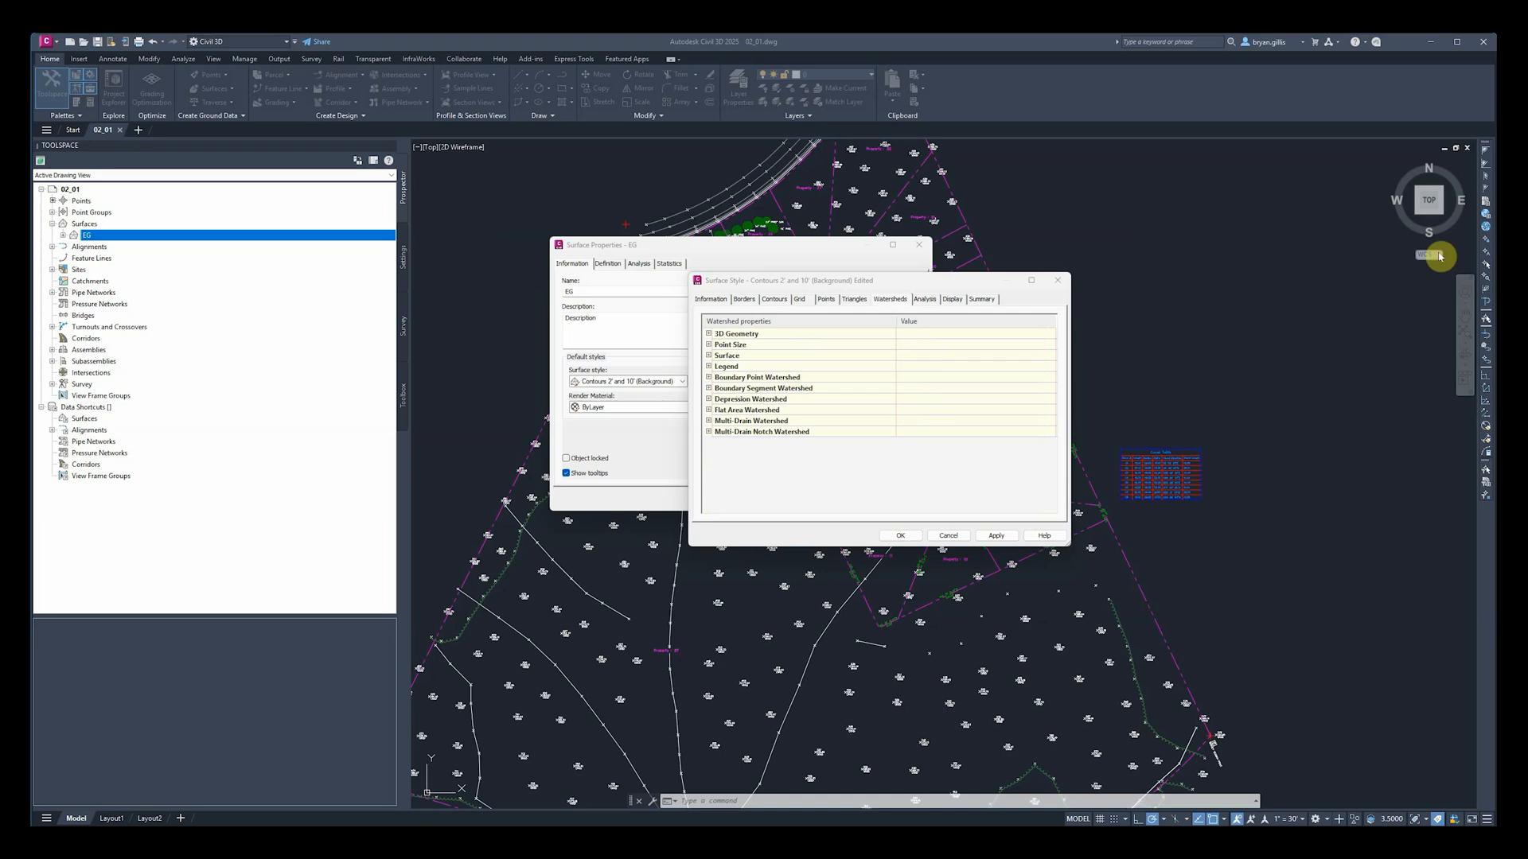
Step: Examine the style's analysis settings for directions, elevations, slopes and slope arrows, including color schemes, grouping and number of ranges
left_click(922, 301)
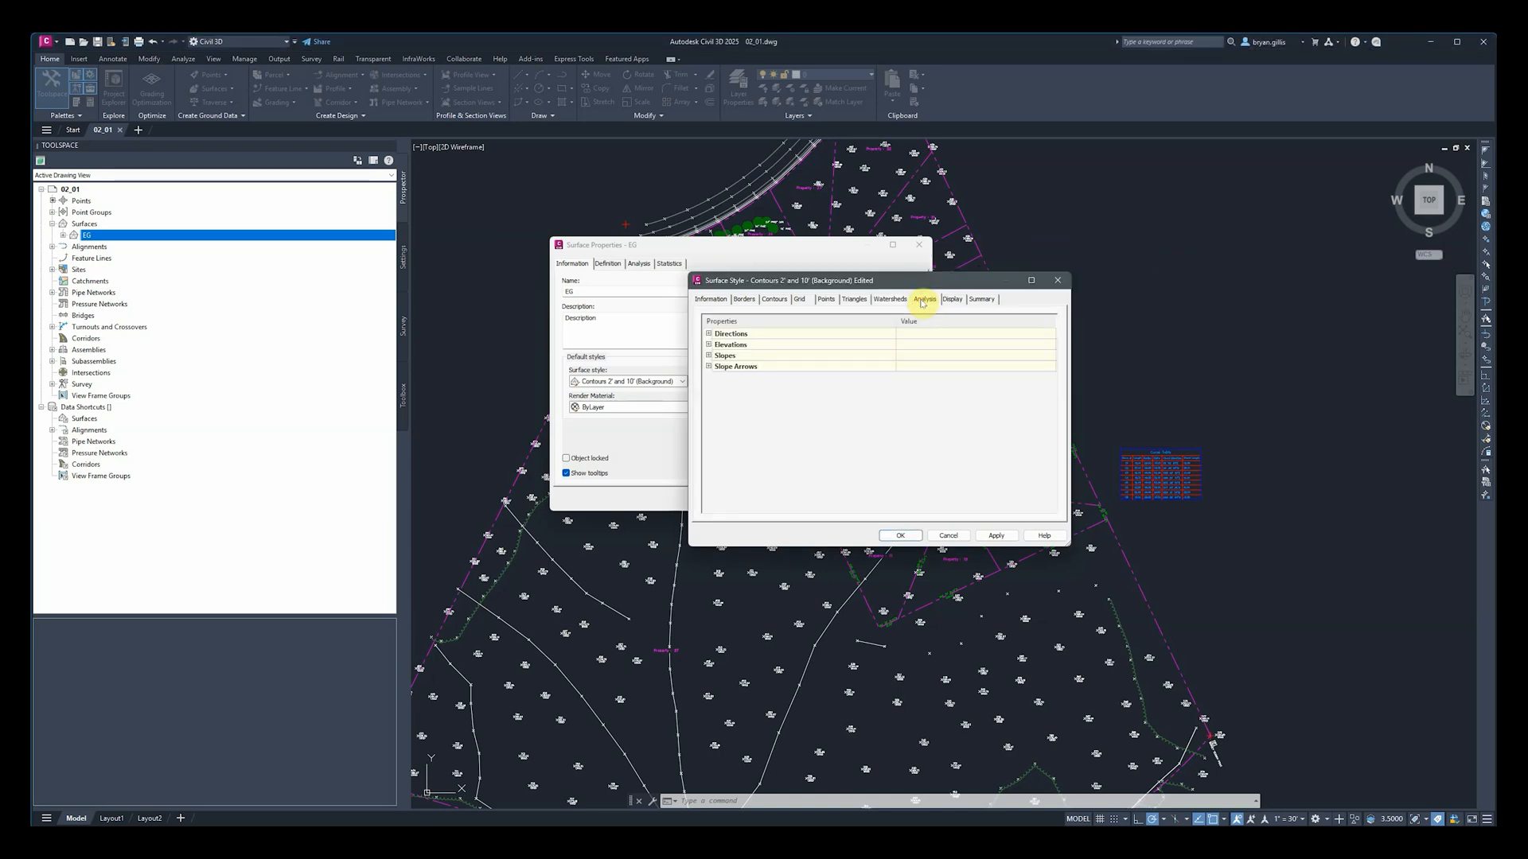
left_click(708, 334)
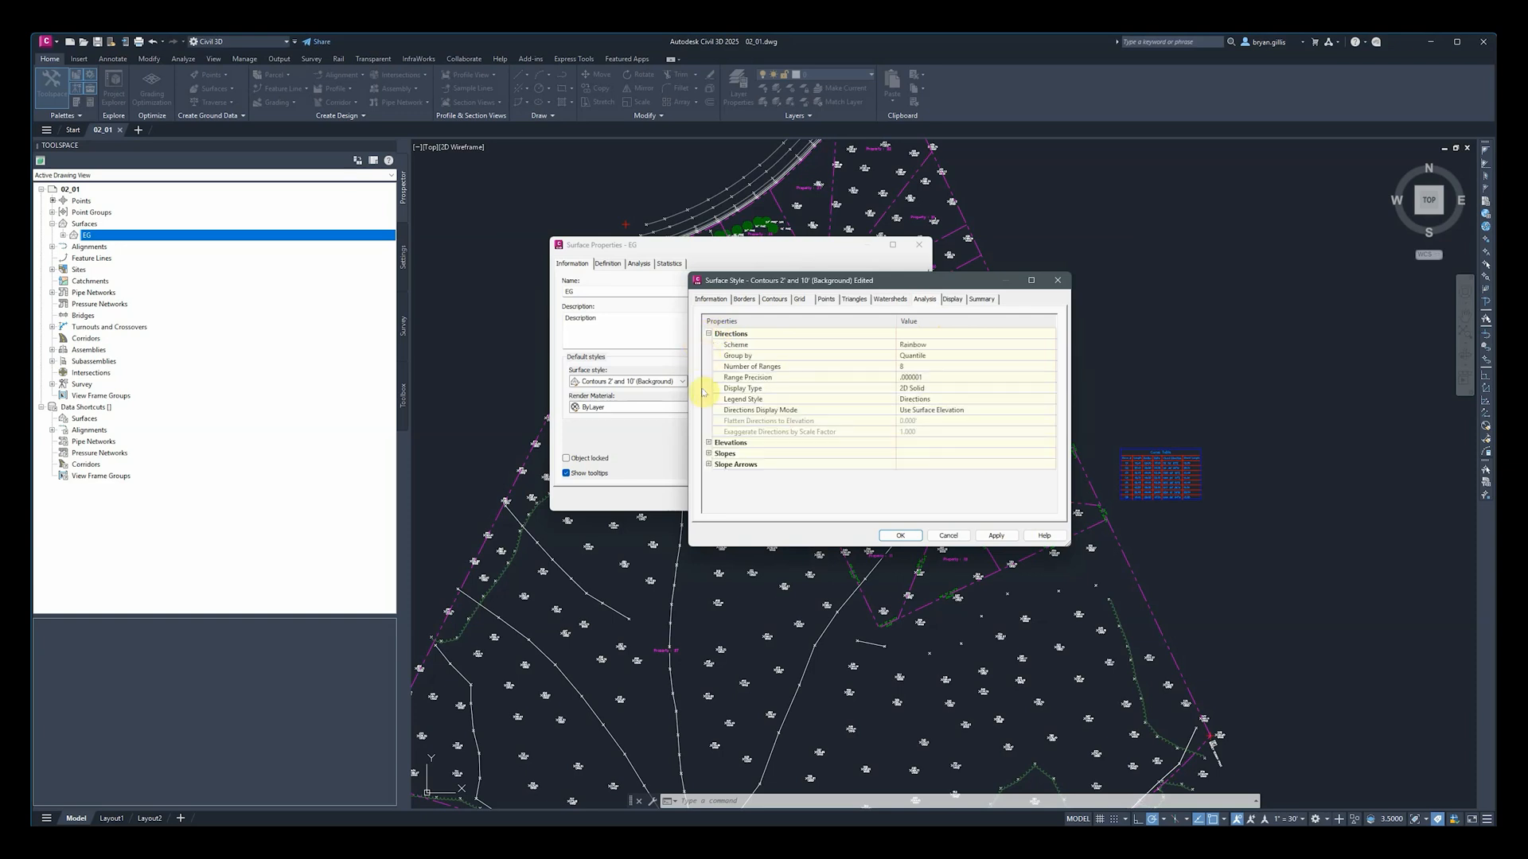
left_click(708, 443)
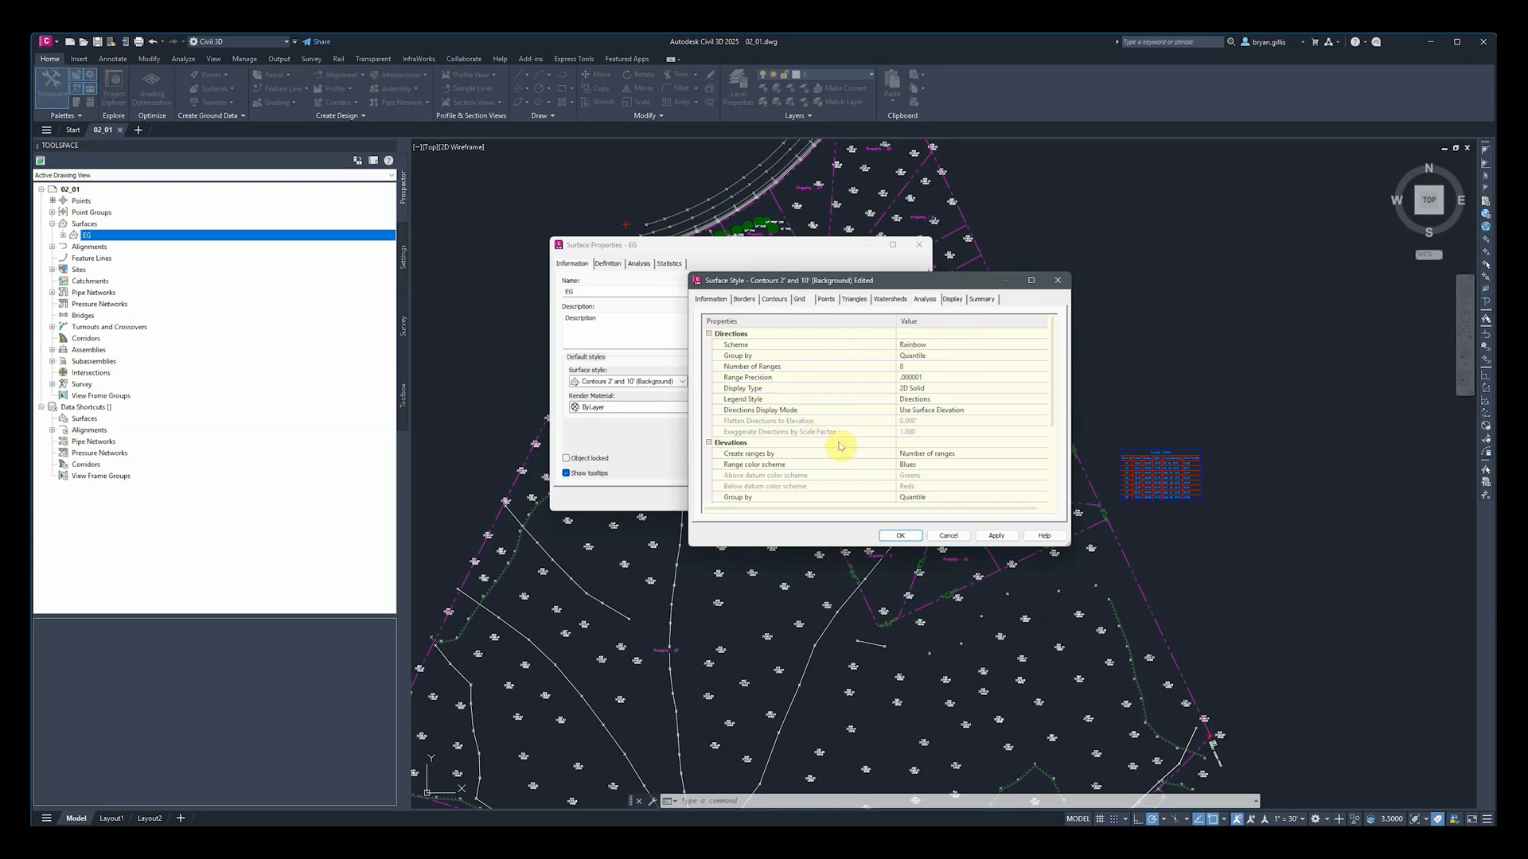
scroll(828, 446, "down", 1)
scroll(764, 402, "up", 1)
left_click(946, 358)
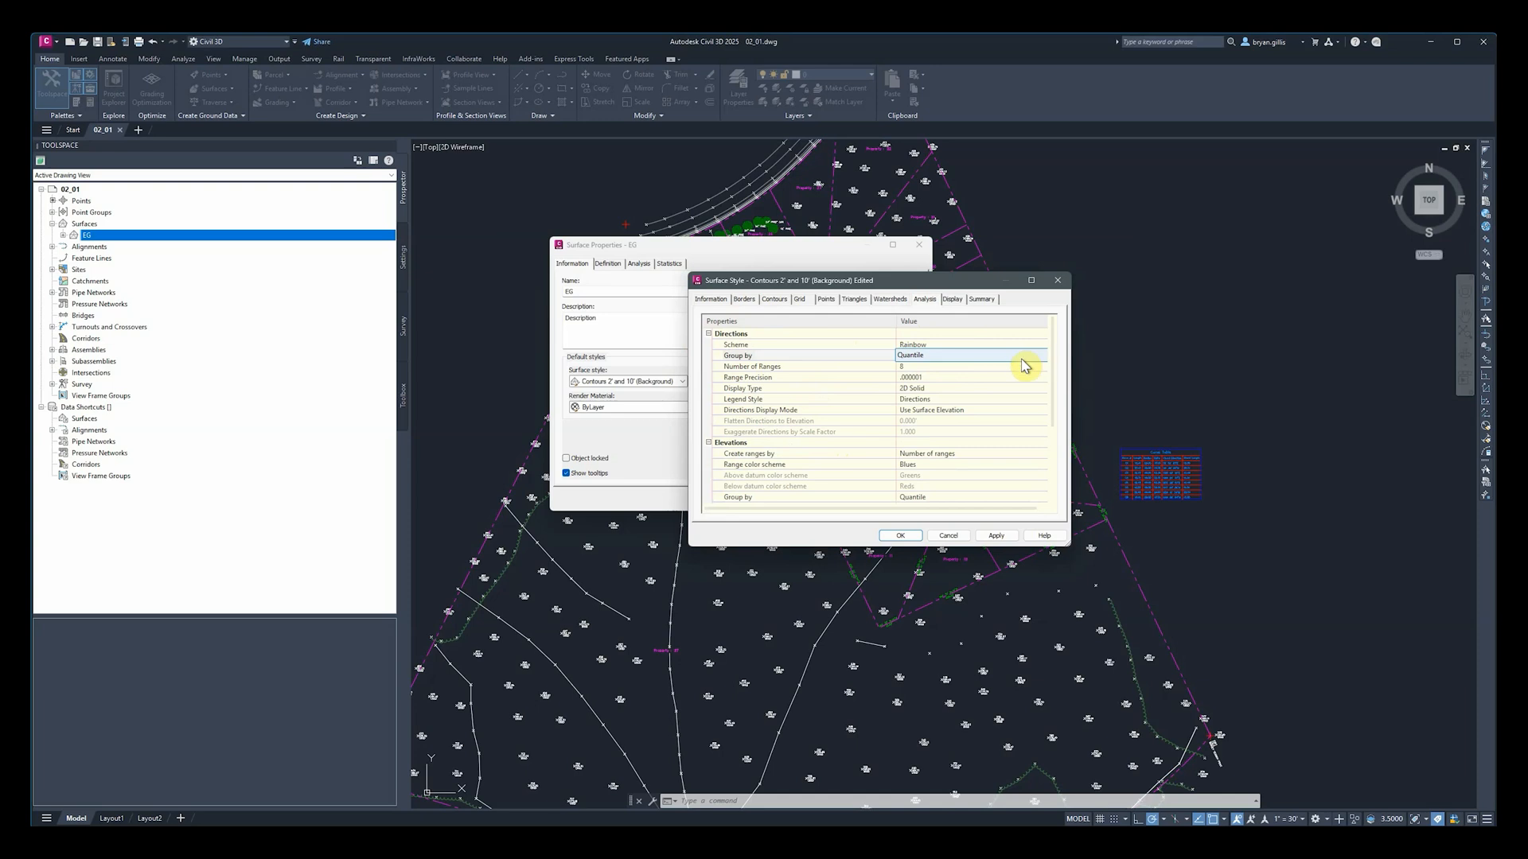
scroll(827, 390, "down", 3)
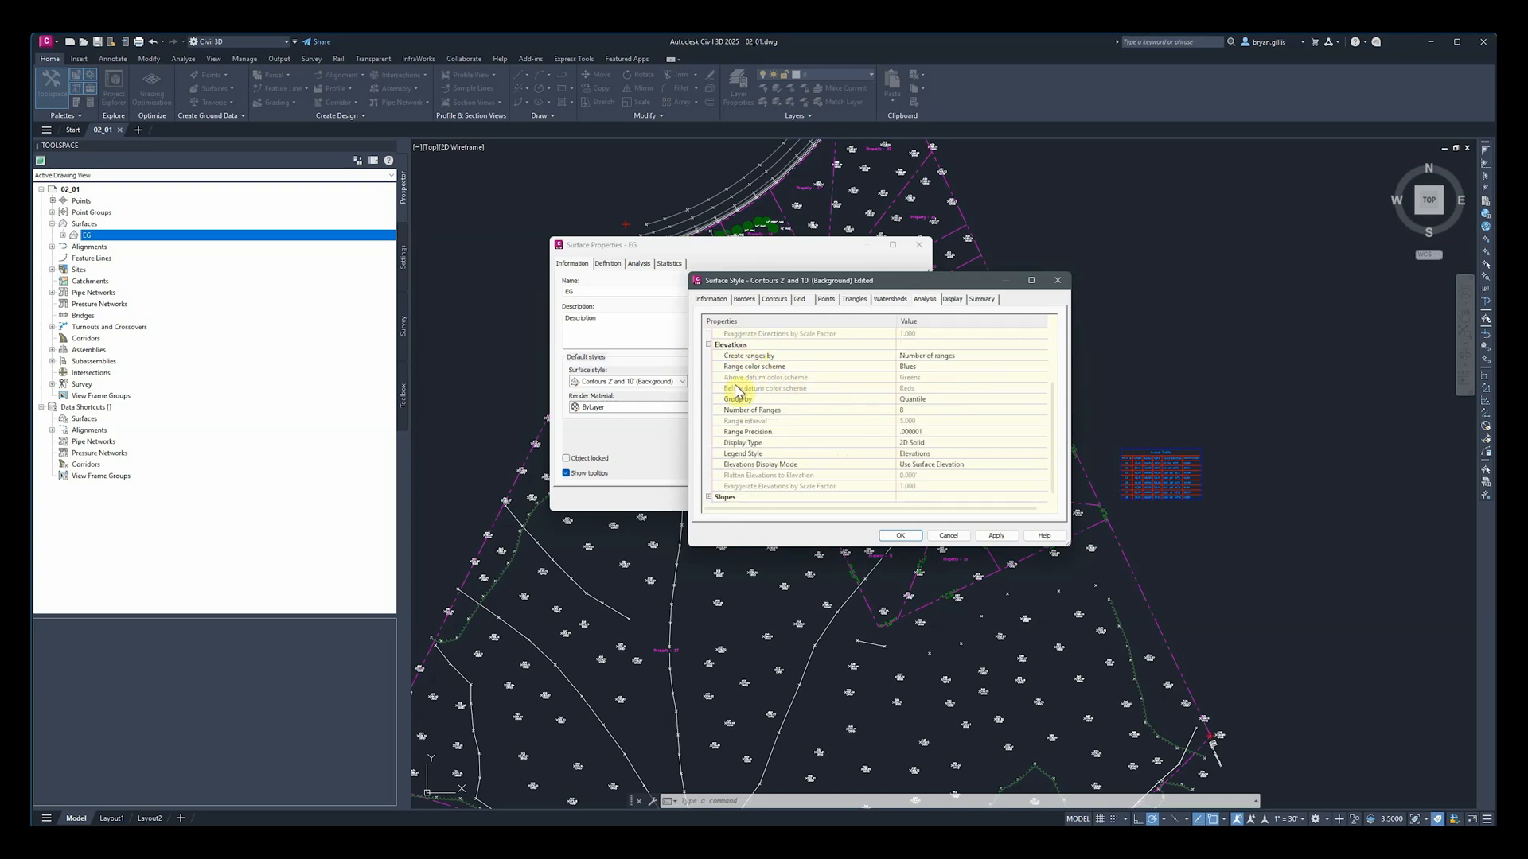
scroll(752, 460, "down", 3)
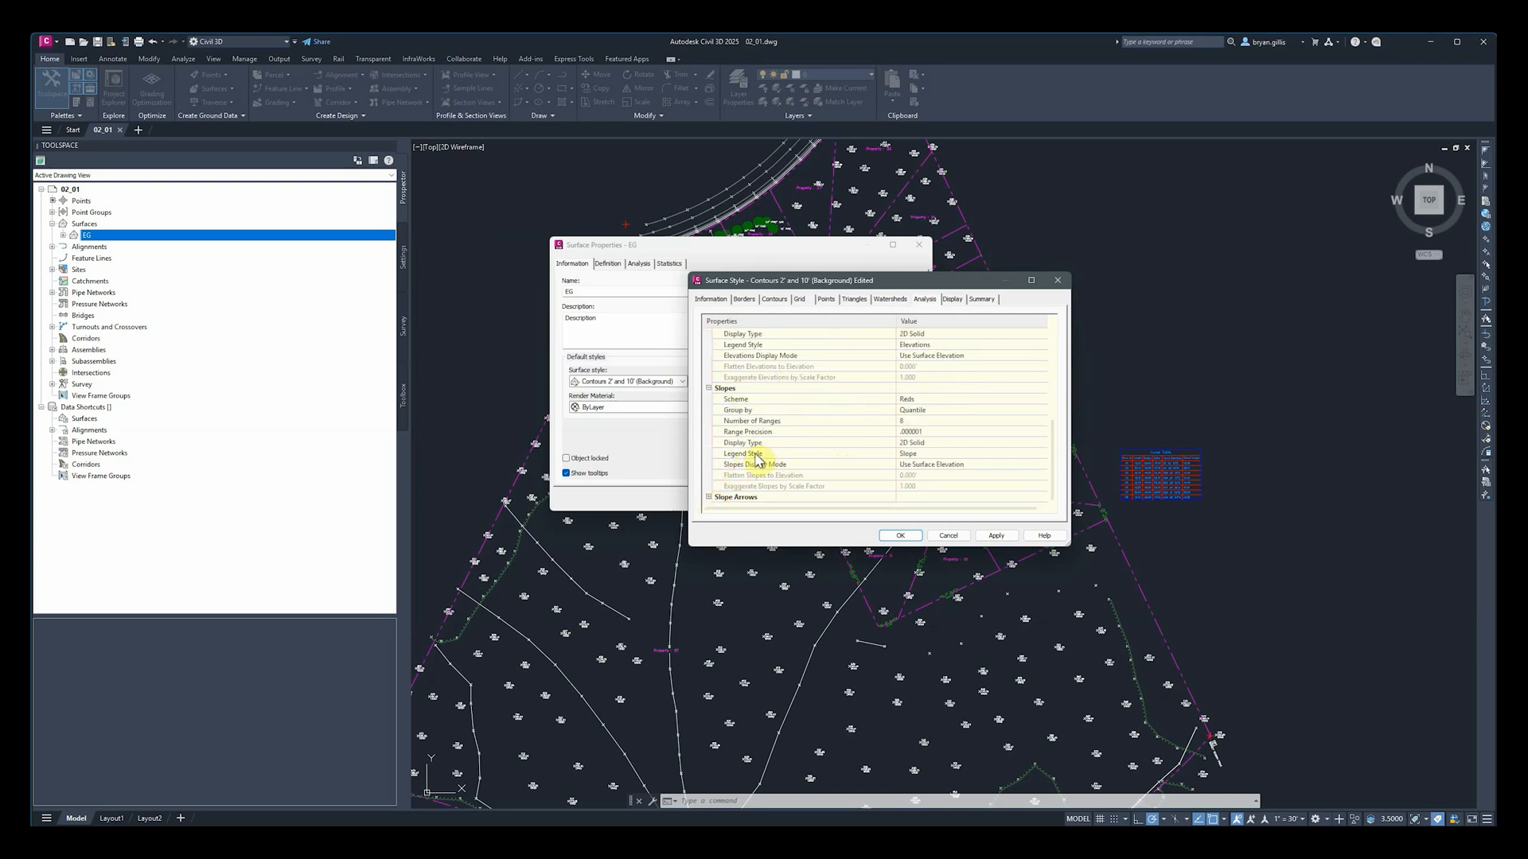
left_click(707, 497)
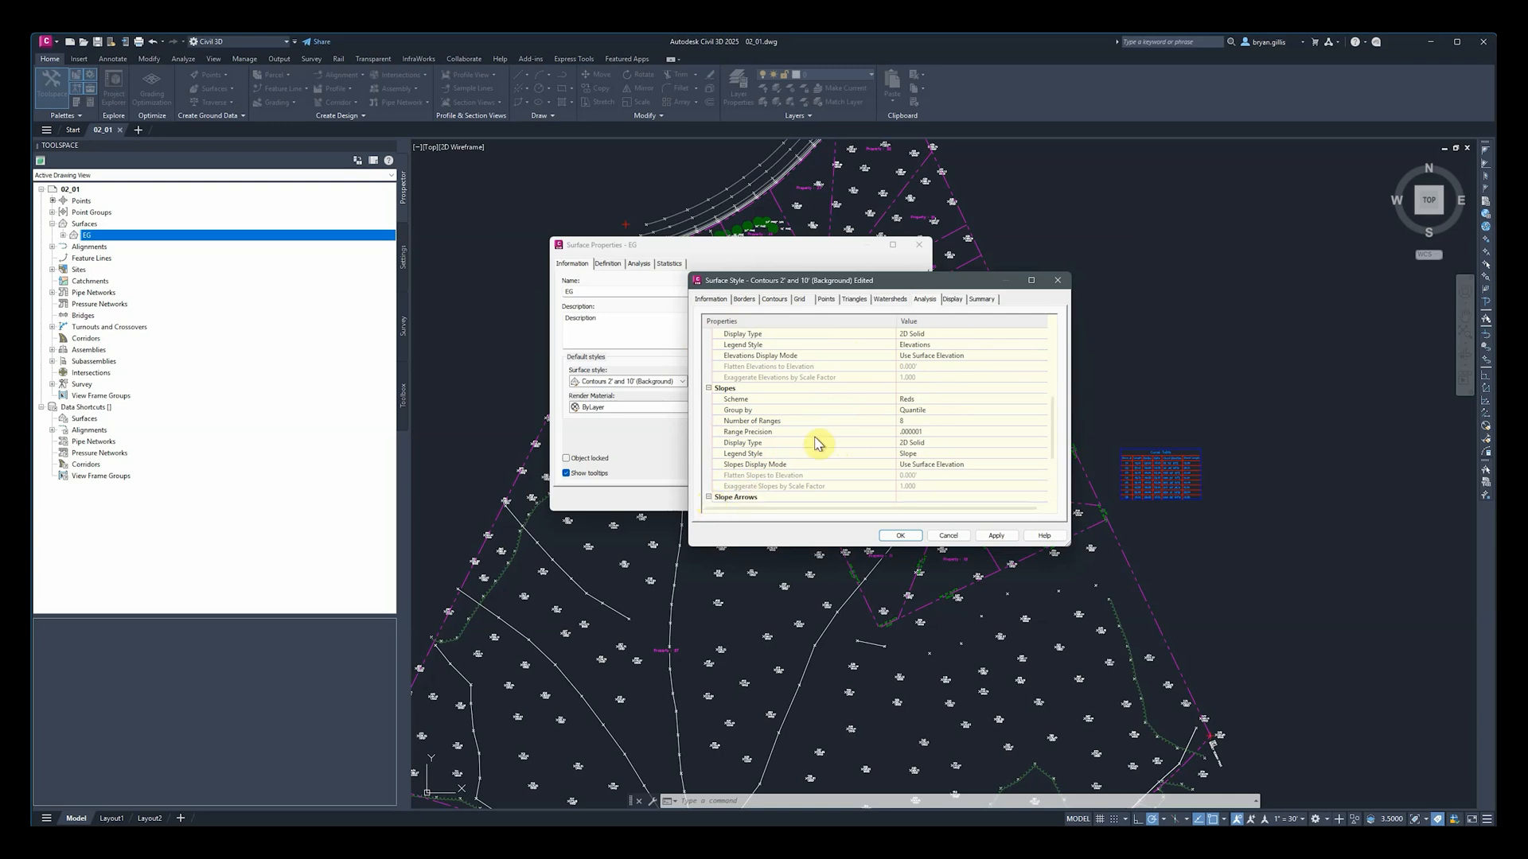
scroll(840, 416, "down", 3)
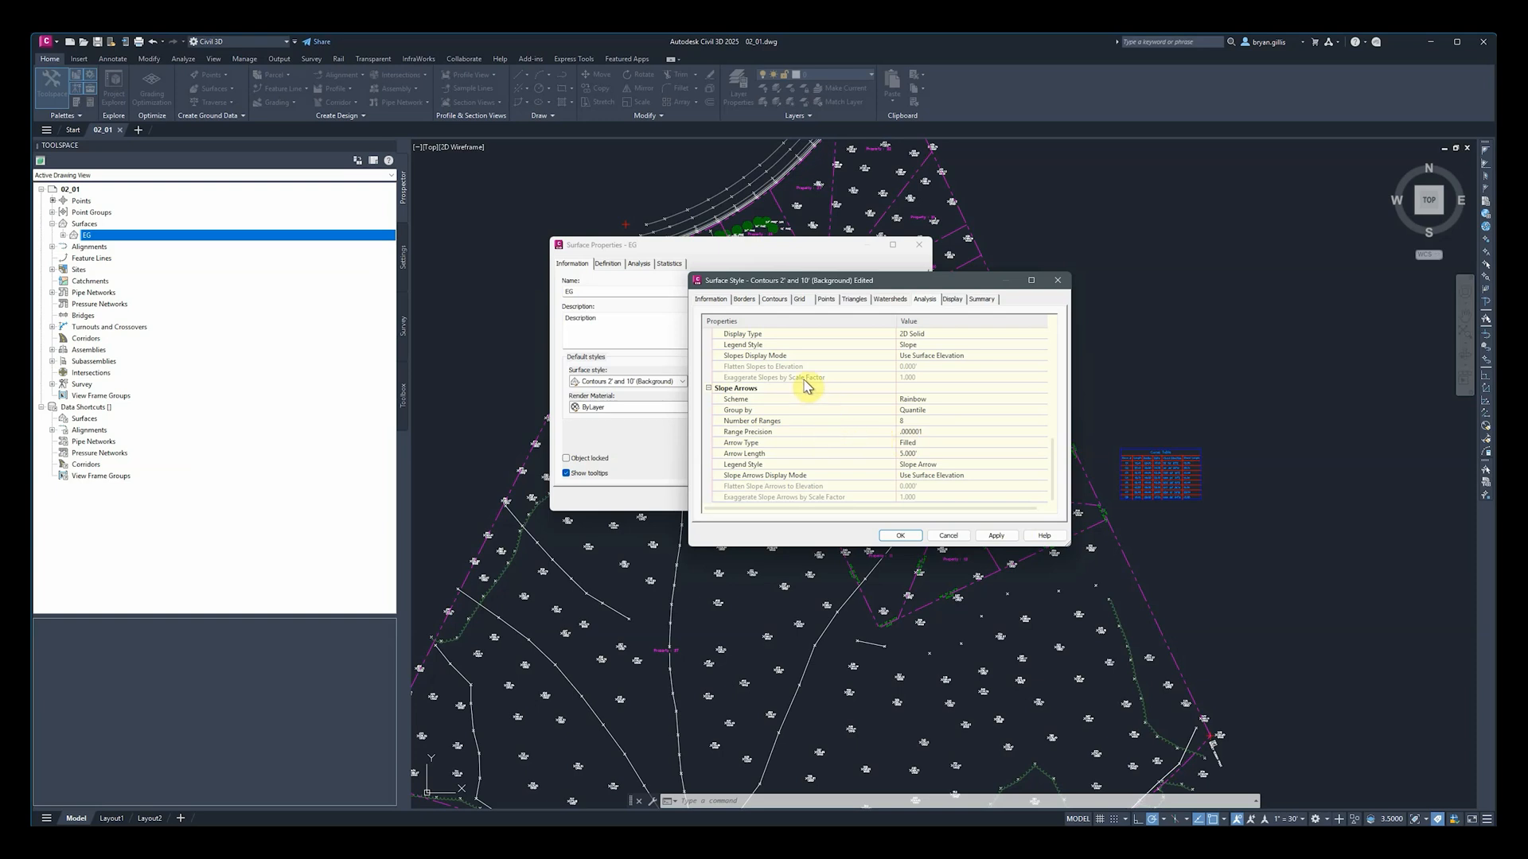
Step: Review the style's component display list for the Plan view and check the available view directions, leaving it at Plan
left_click(956, 307)
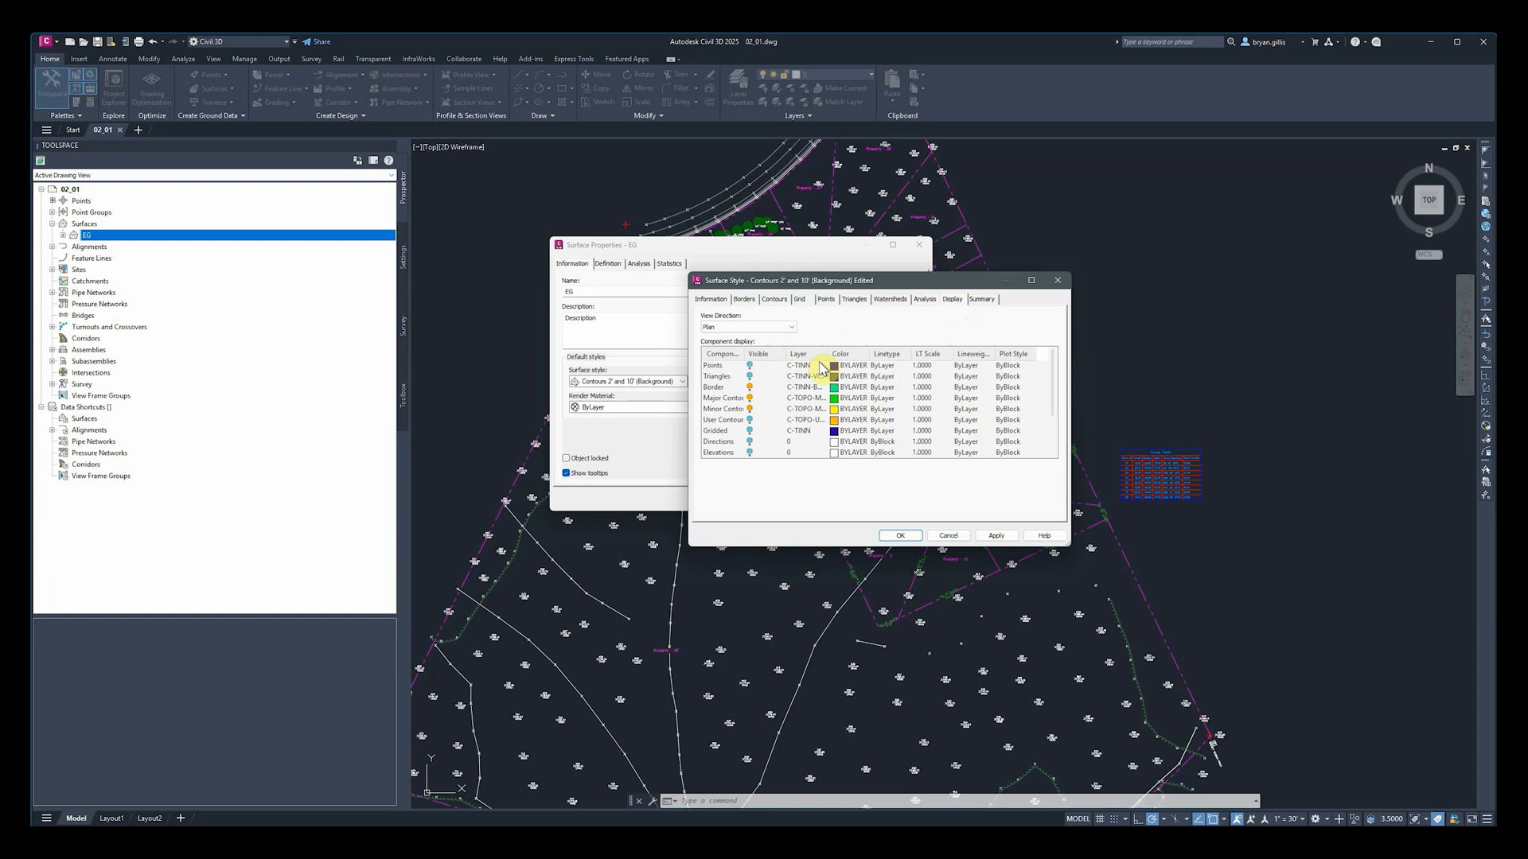
scroll(910, 388, "down", 1)
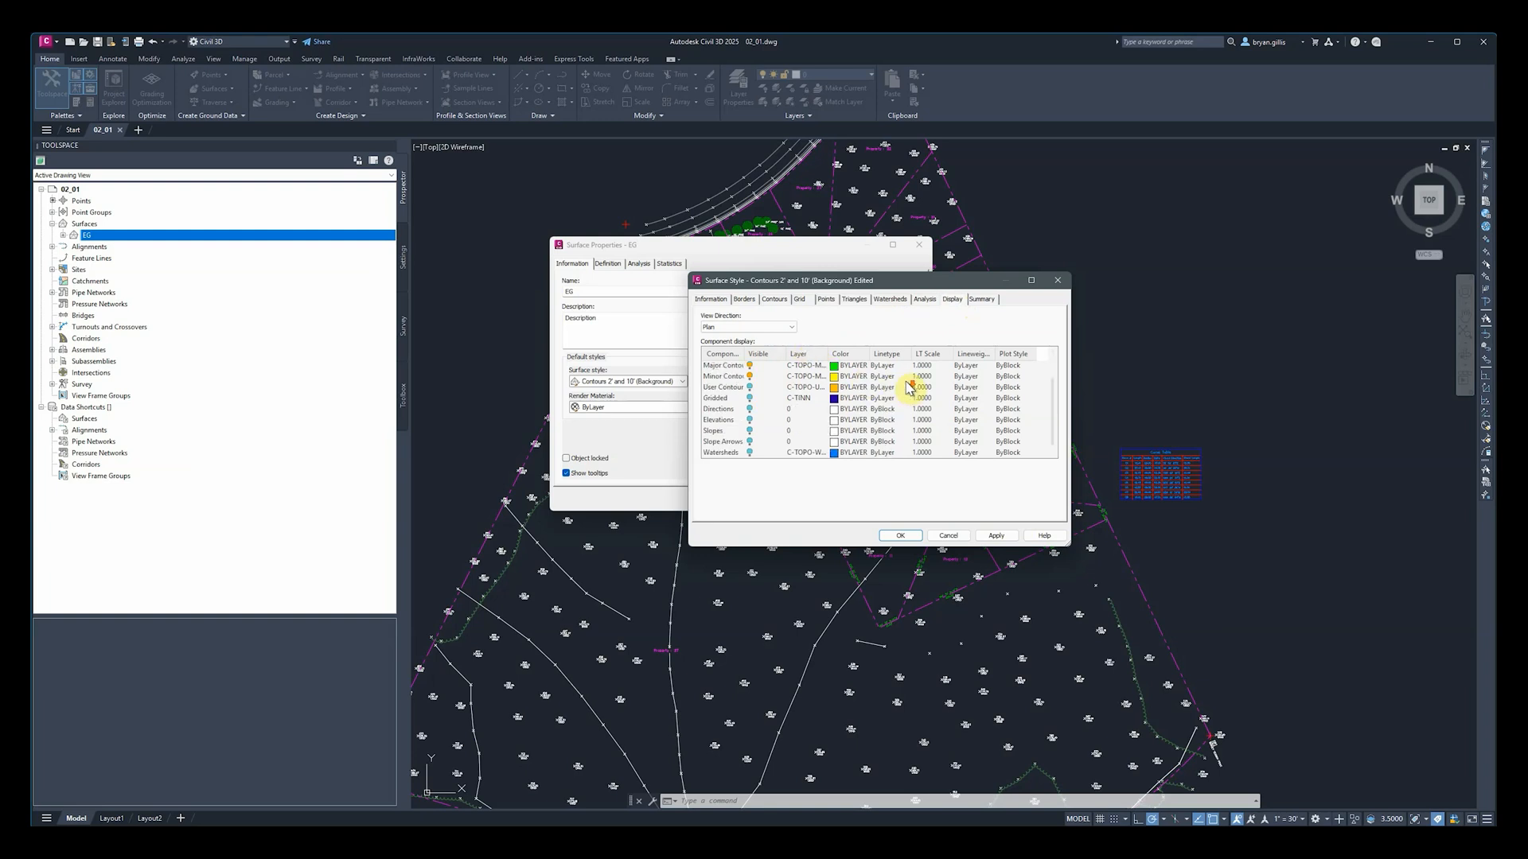
scroll(869, 411, "down", 1)
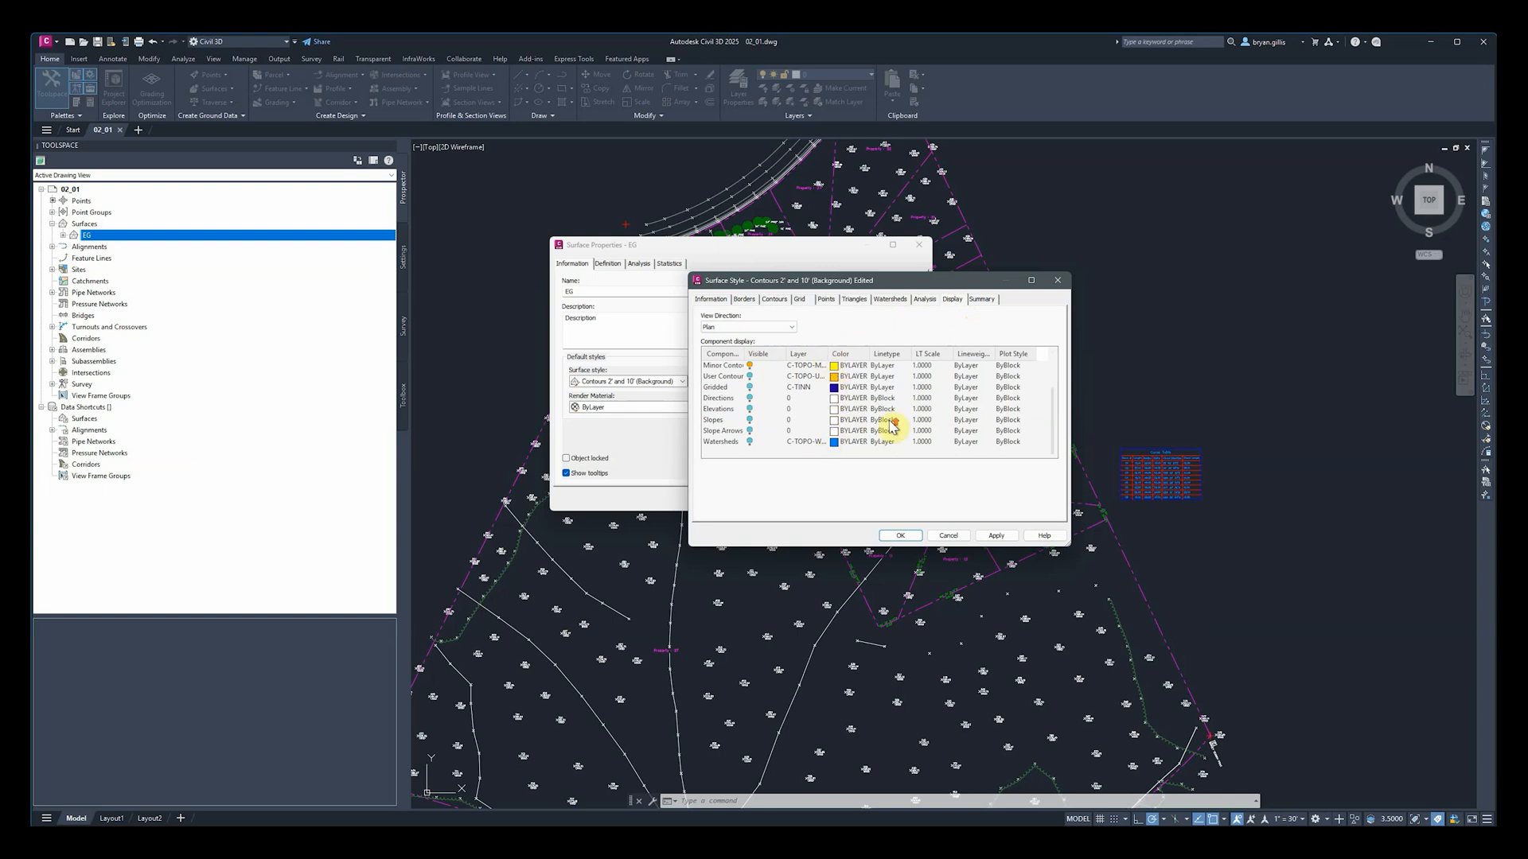
scroll(879, 426, "up", 2)
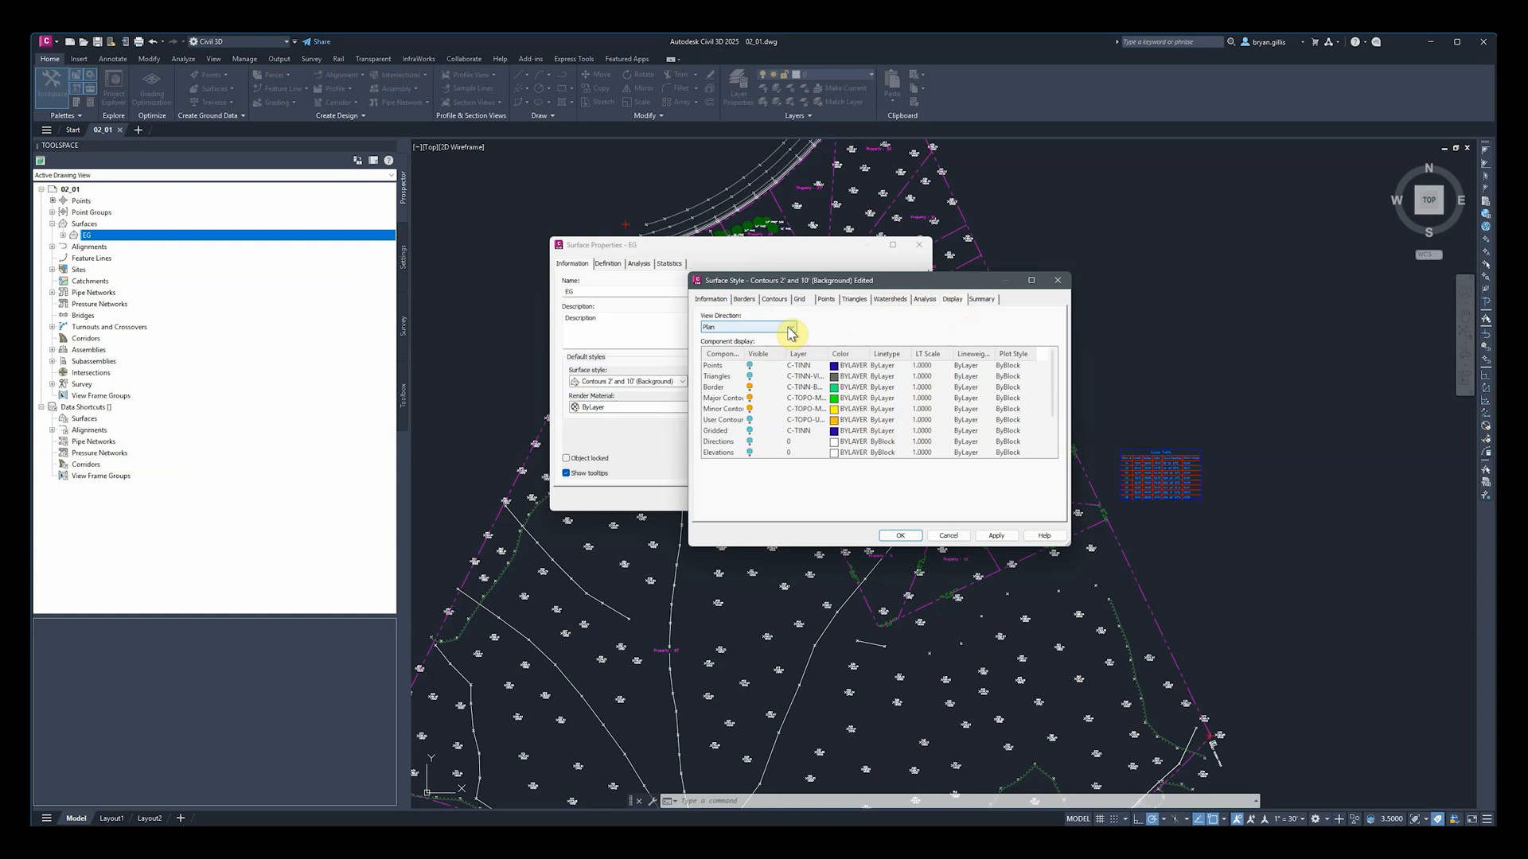
left_click(790, 329)
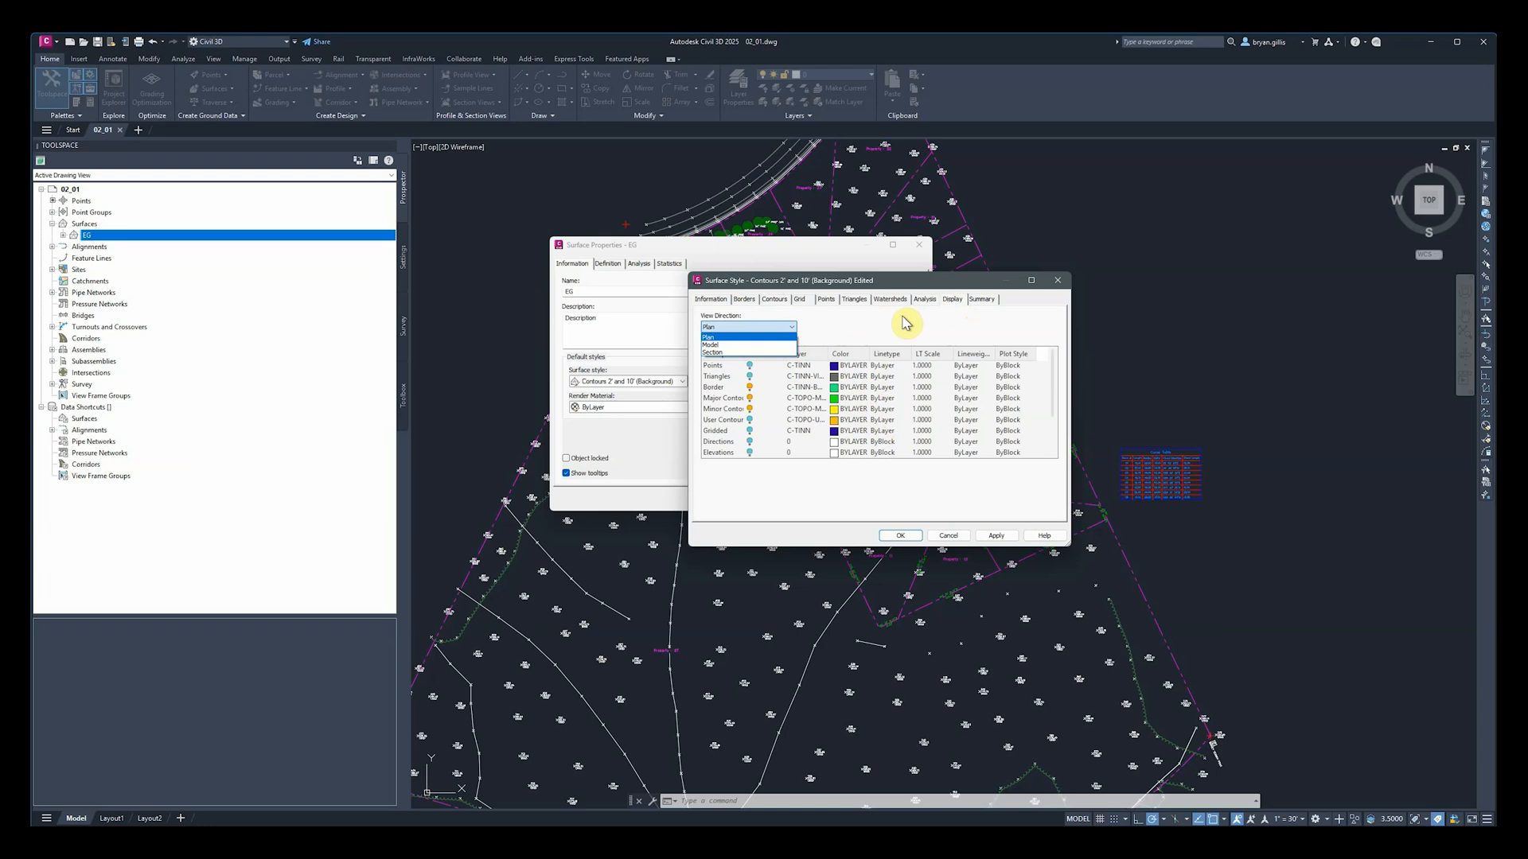
left_click(828, 330)
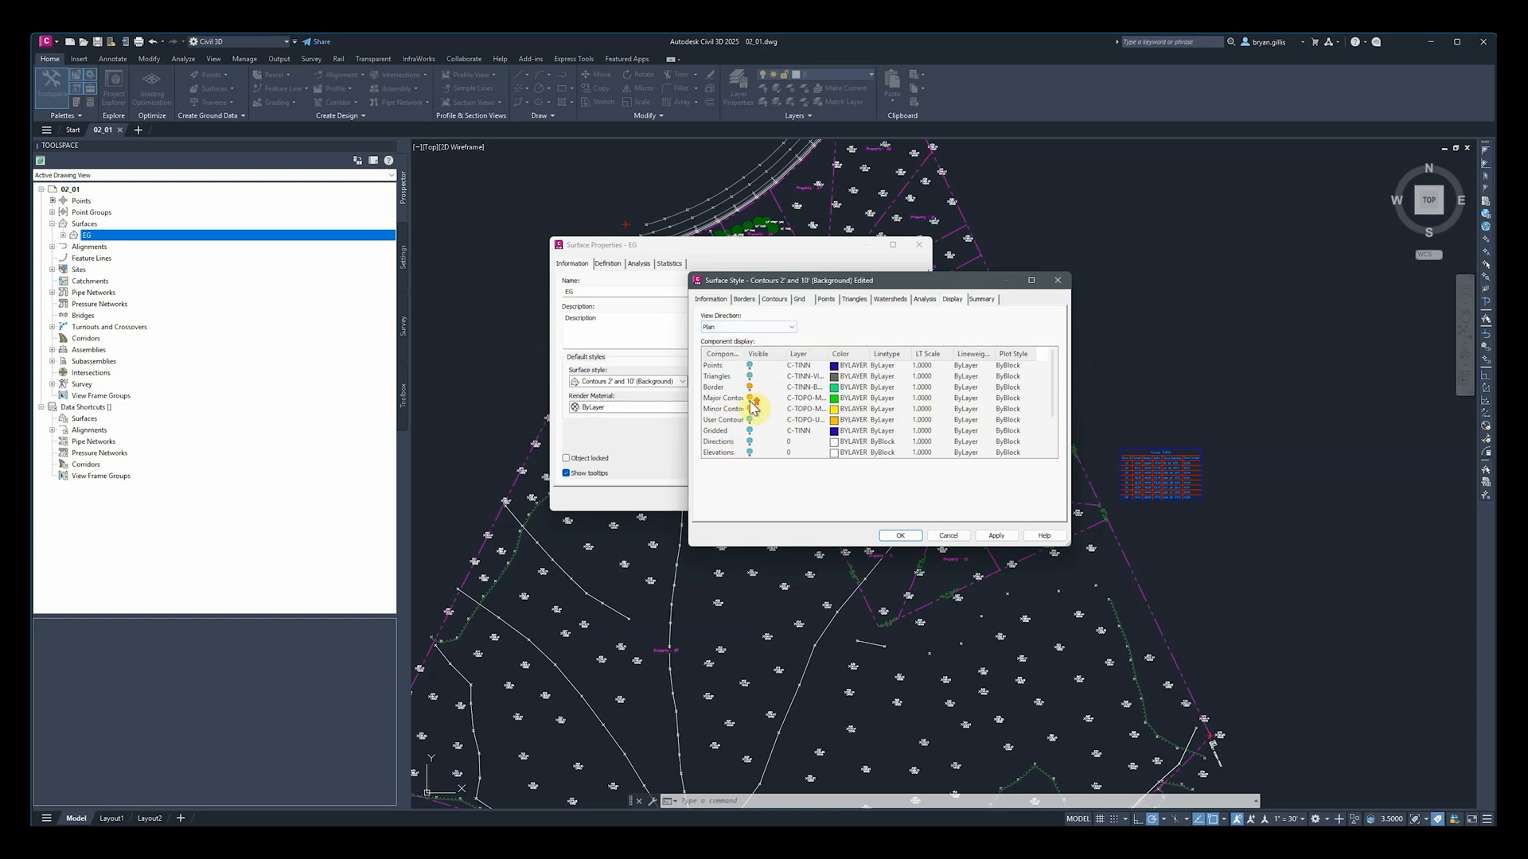
Step: Check the style's view direction choices, keeping Plan, and widen the Component Type column of the component display list
left_click(778, 327)
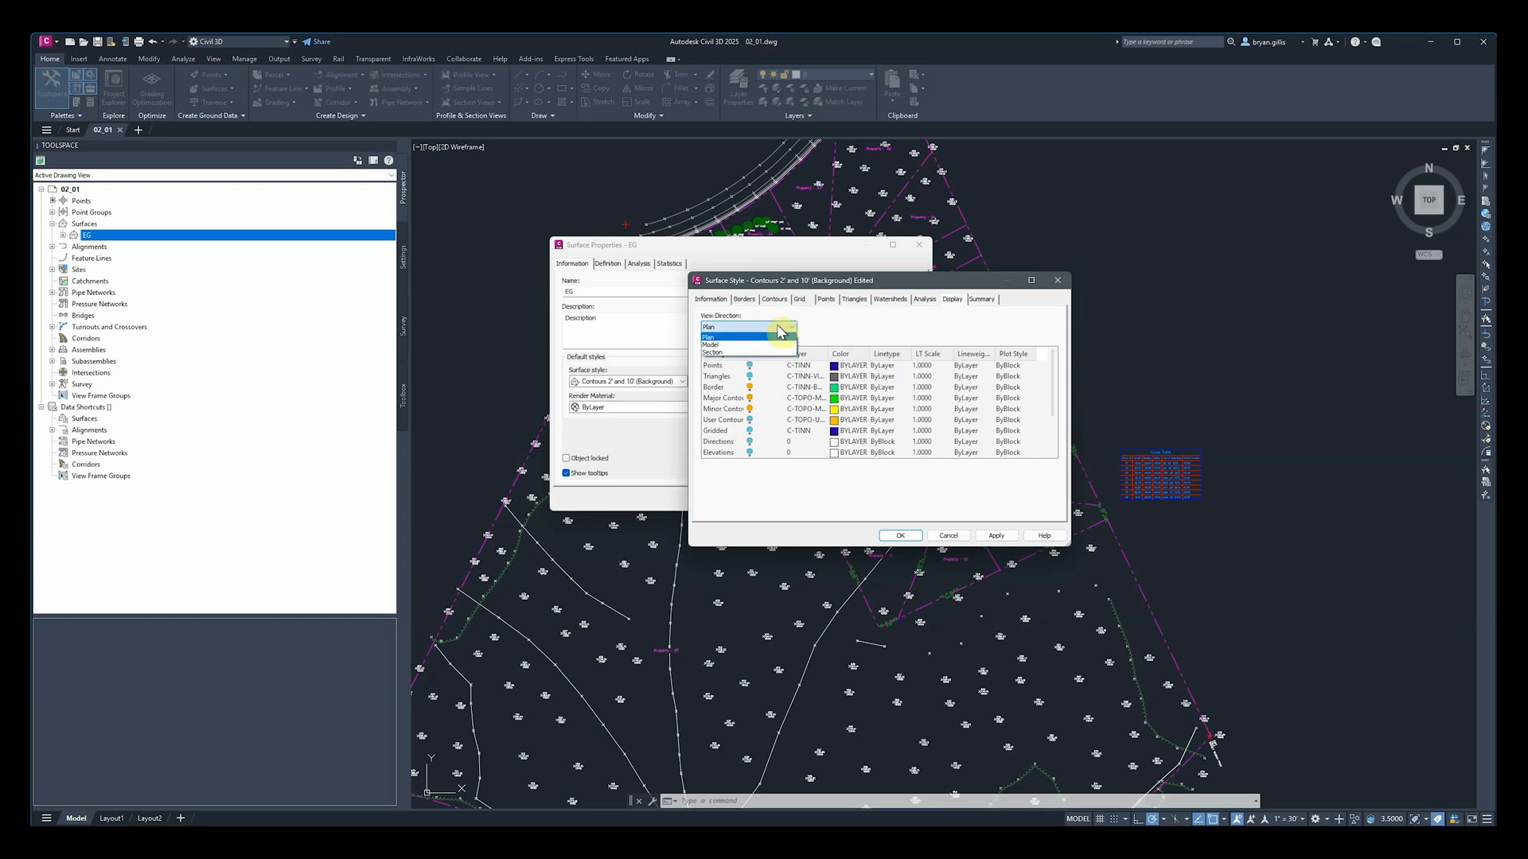
left_click(778, 329)
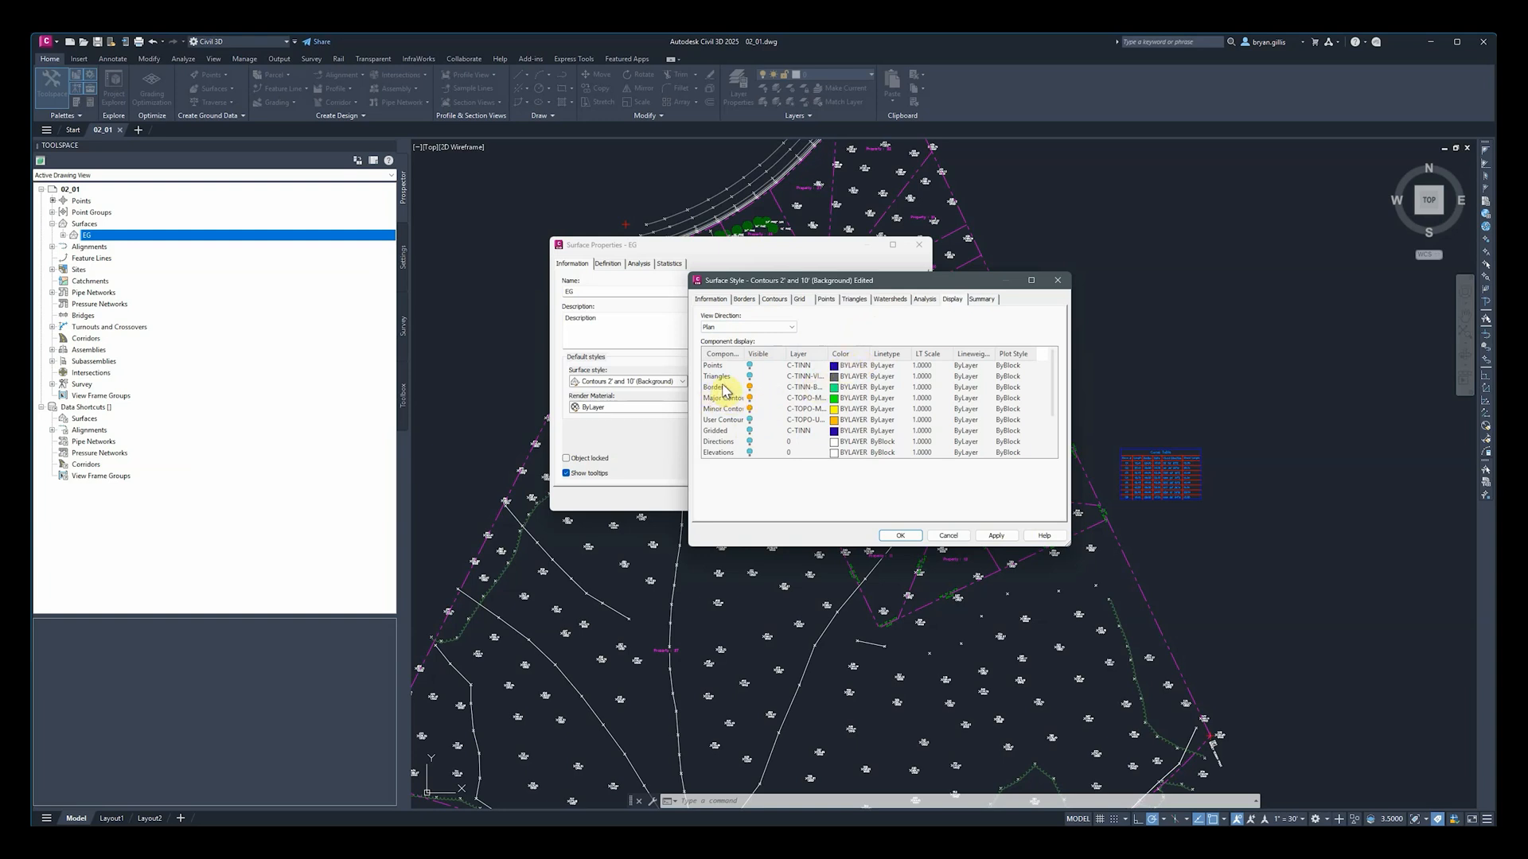
left_click_drag(740, 357, 757, 355)
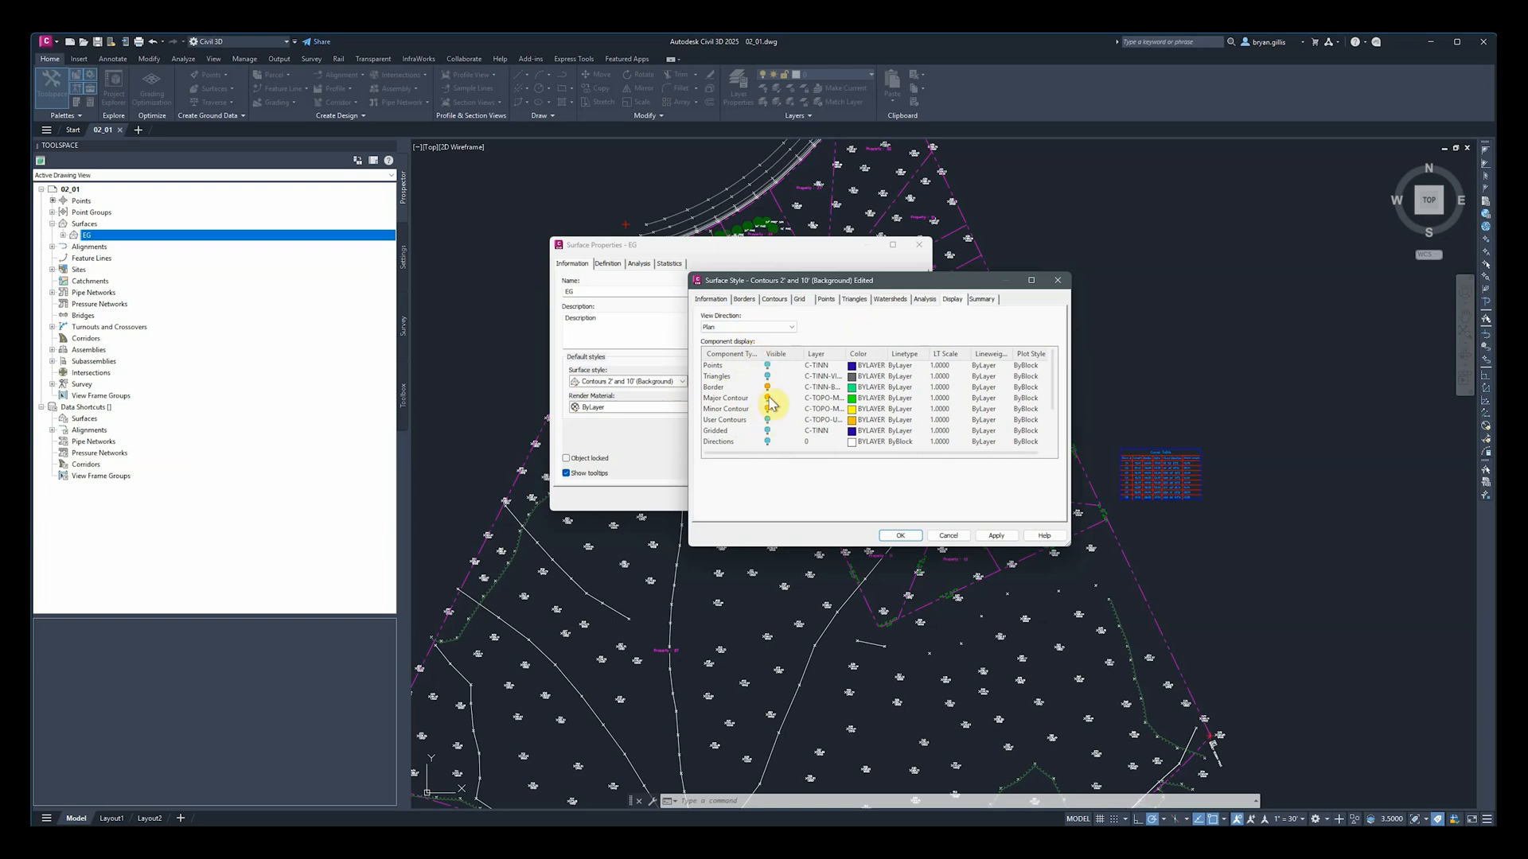
Step: Review the style's component display lists for the Model and Section view directions
left_click(790, 327)
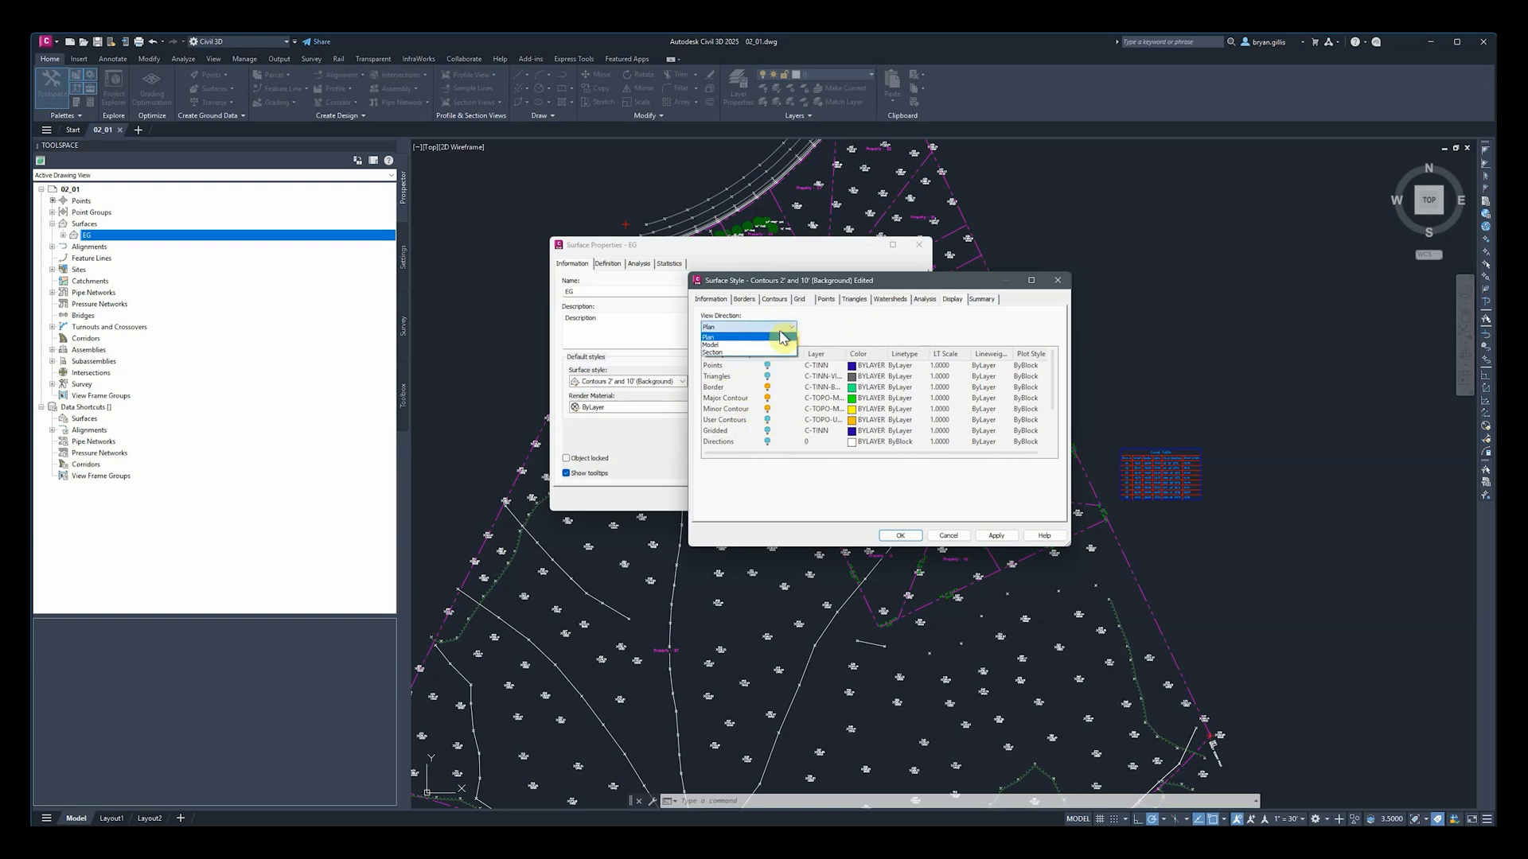
left_click(776, 346)
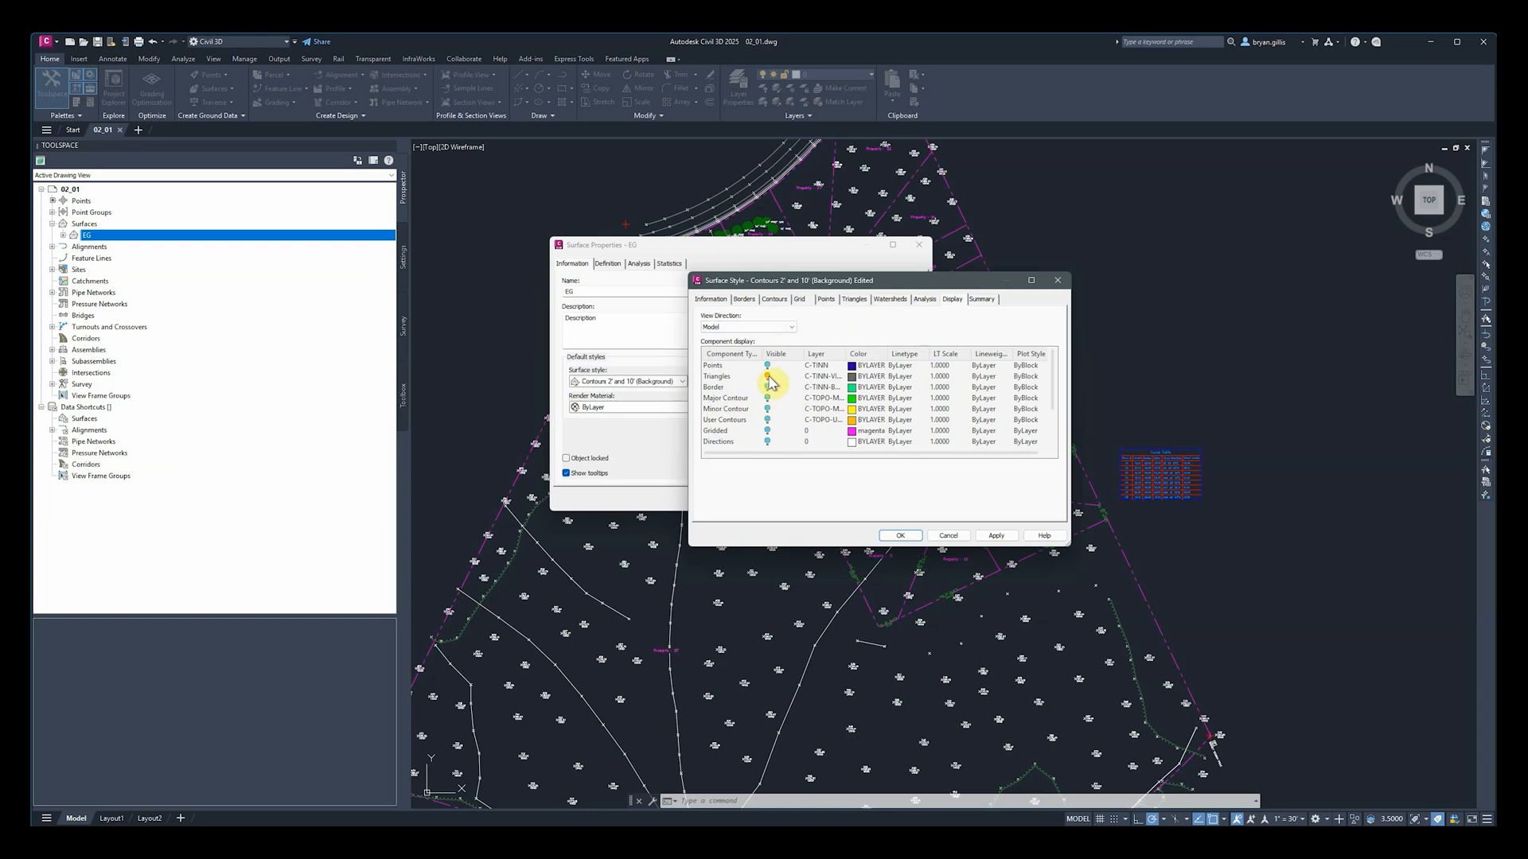
scroll(772, 398, "down", 2)
scroll(784, 424, "up", 2)
left_click(792, 327)
left_click(761, 353)
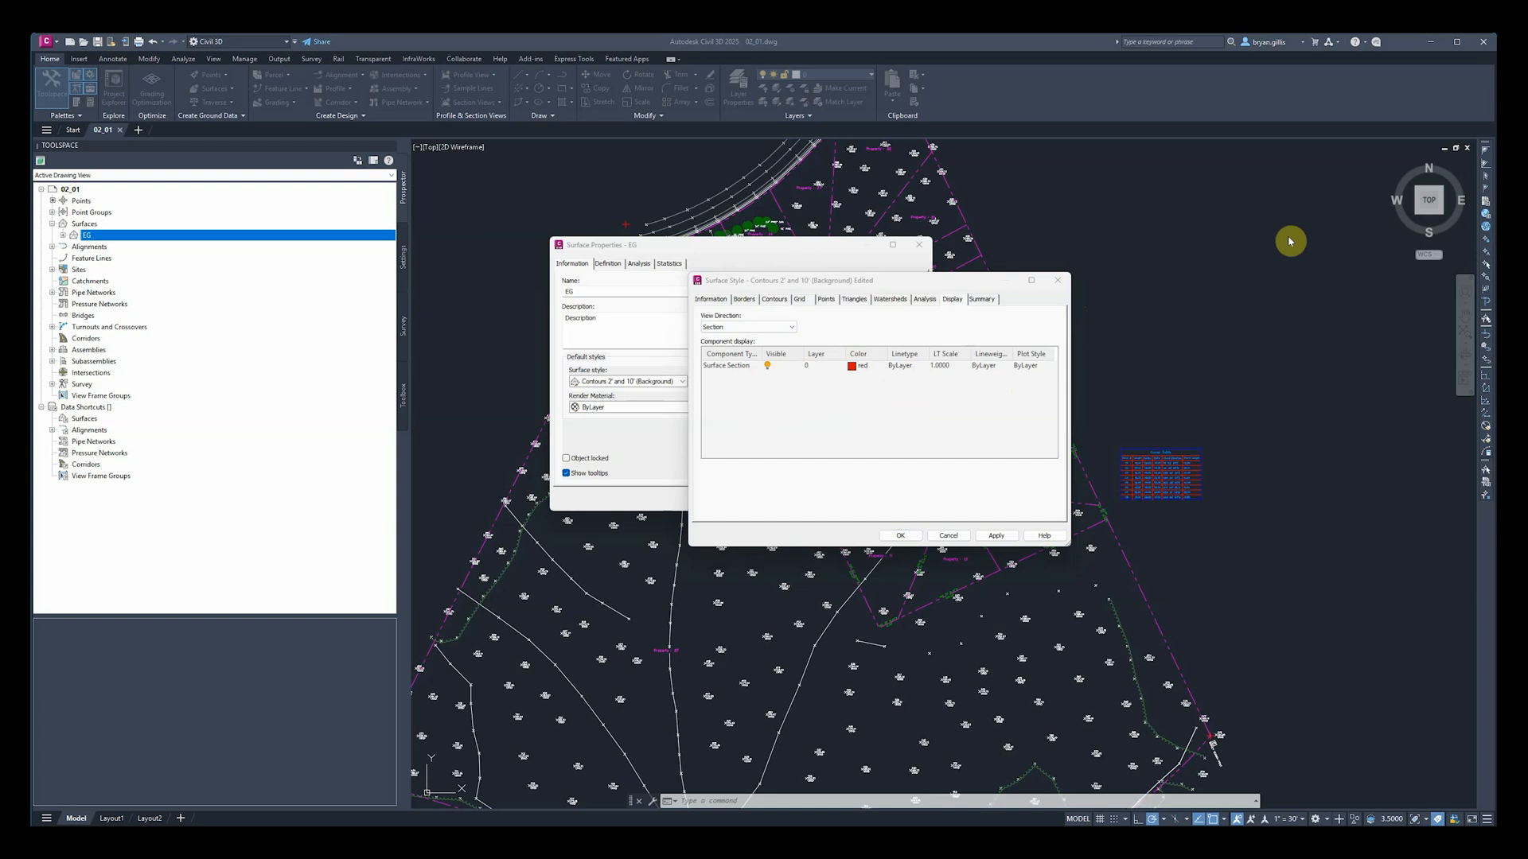
Step: Review the style's summary of property categories, from Information through Slope Arrows
left_click(982, 300)
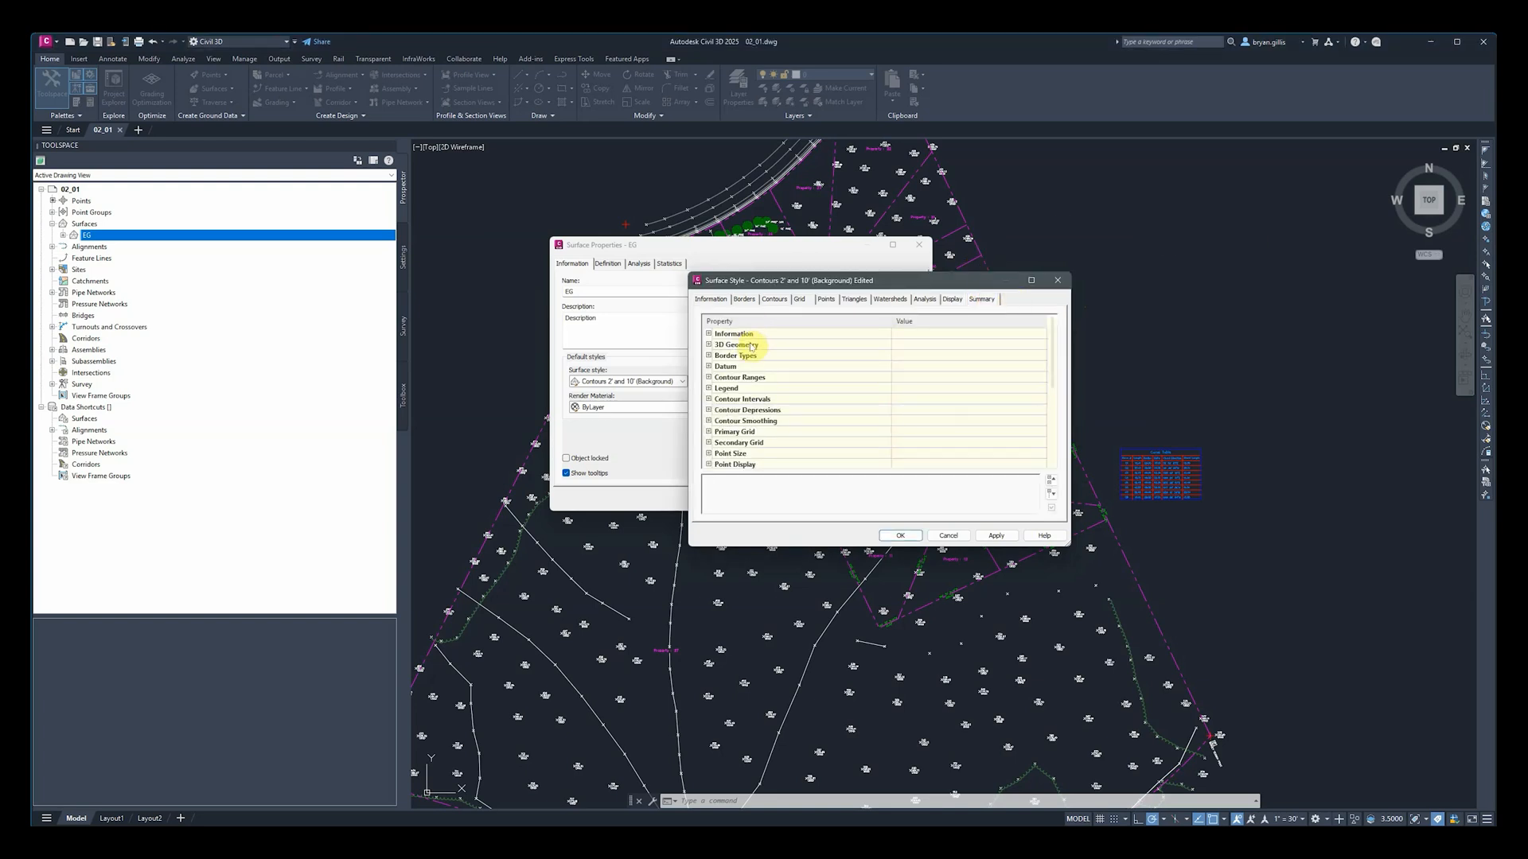
scroll(751, 347, "down", 2)
scroll(751, 347, "down", 2)
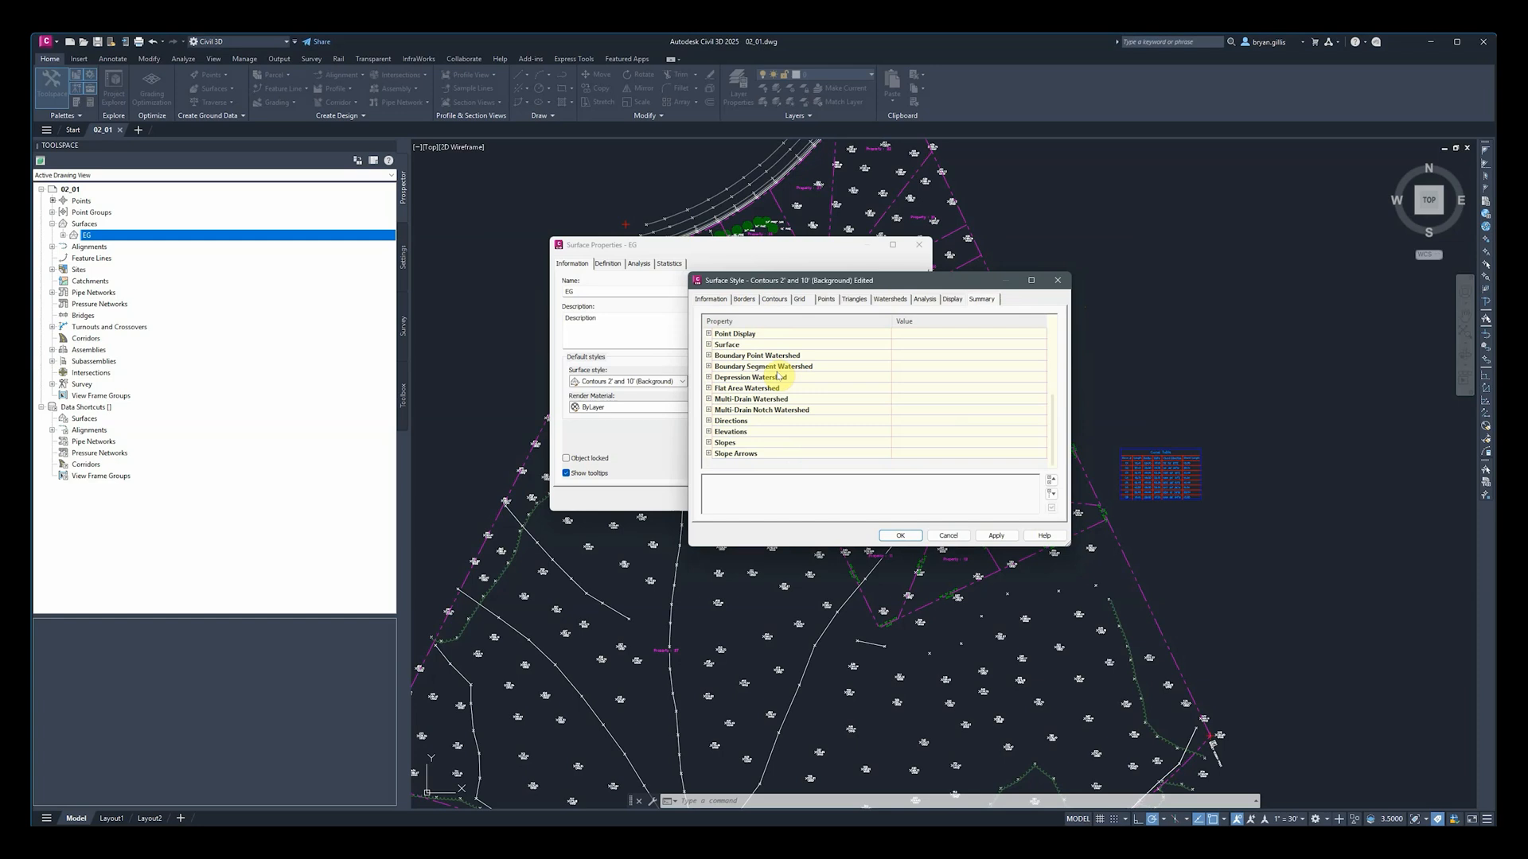
scroll(762, 358, "up", 4)
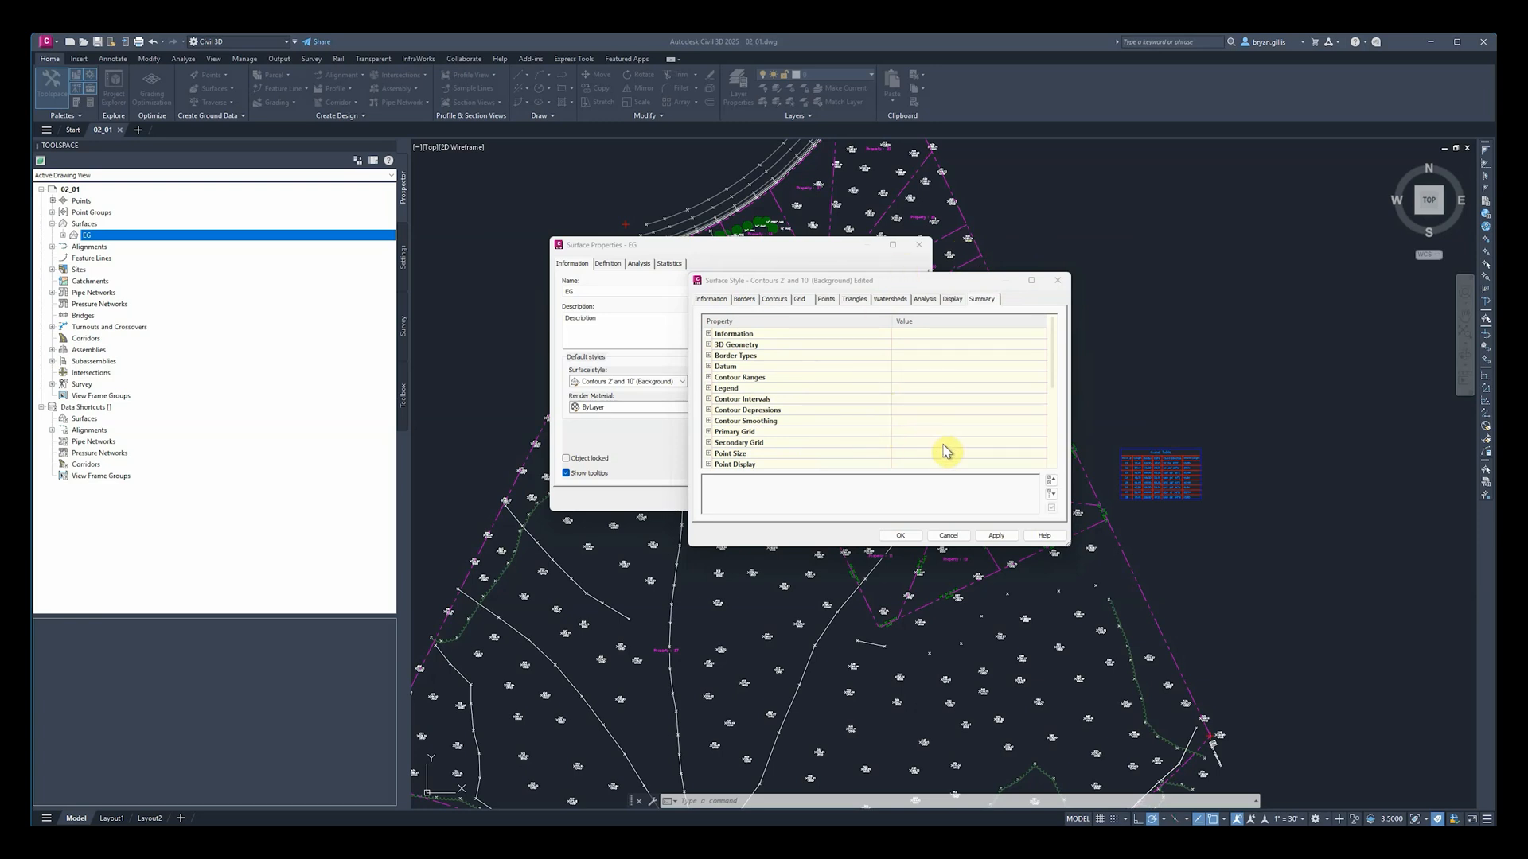
Step: Close the surface style and the EG surface properties, discarding any changes
left_click_drag(883, 285, 969, 270)
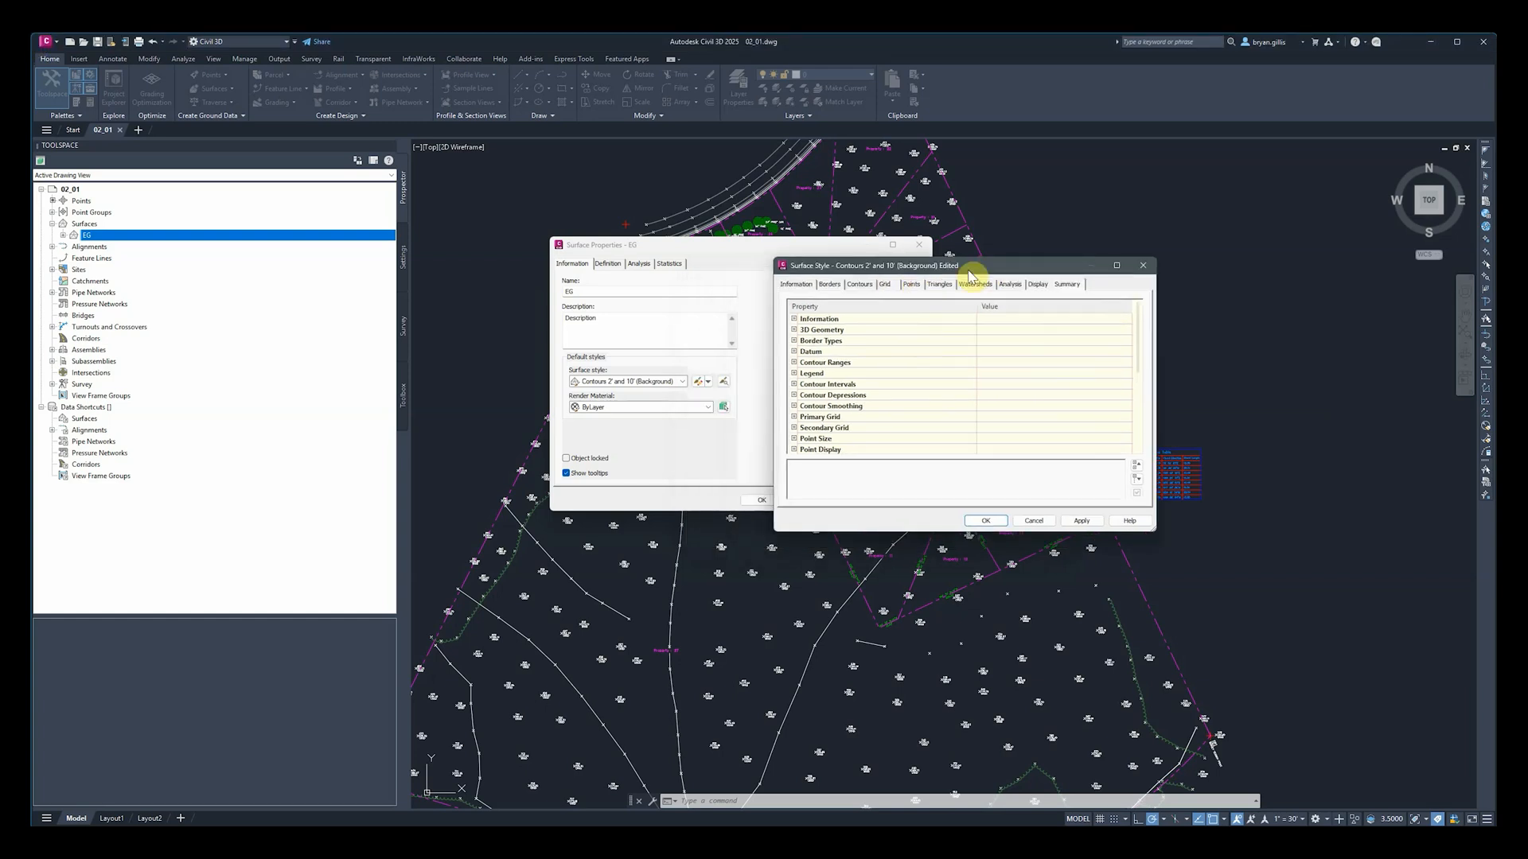
left_click(1033, 521)
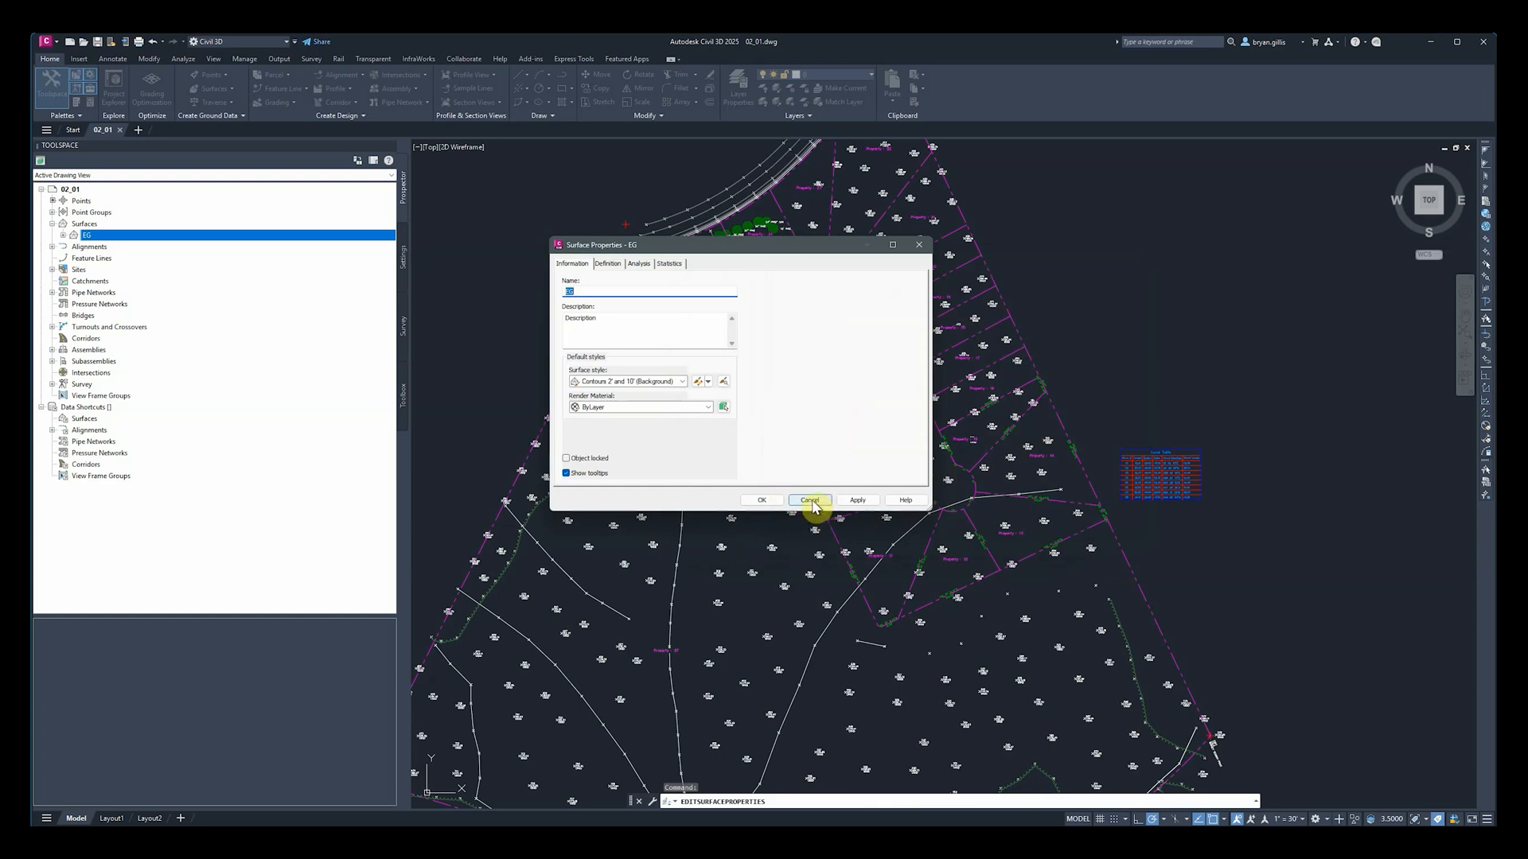
left_click(698, 382)
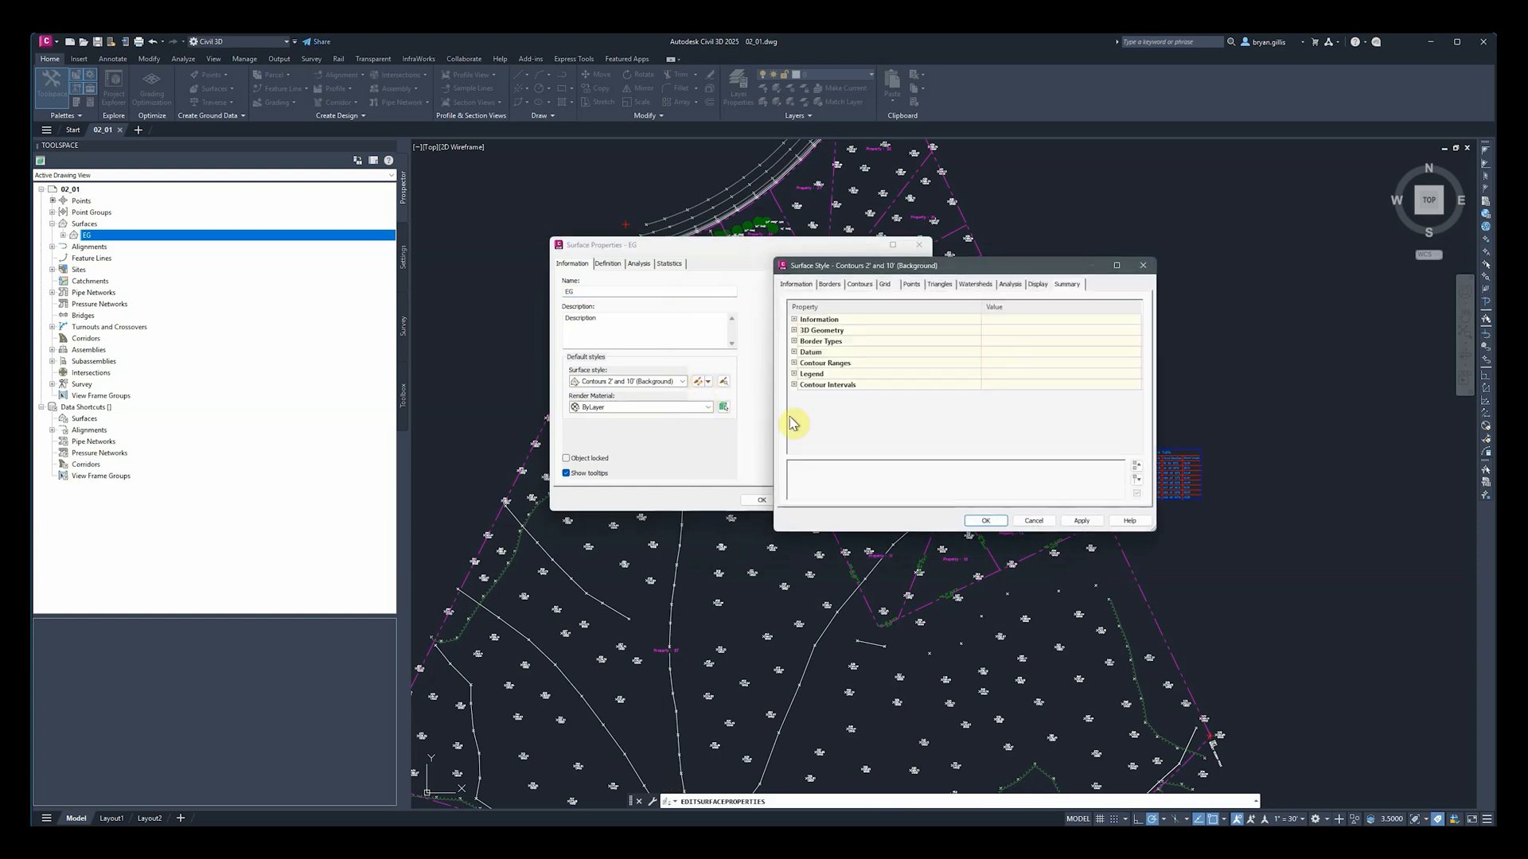
left_click(1034, 521)
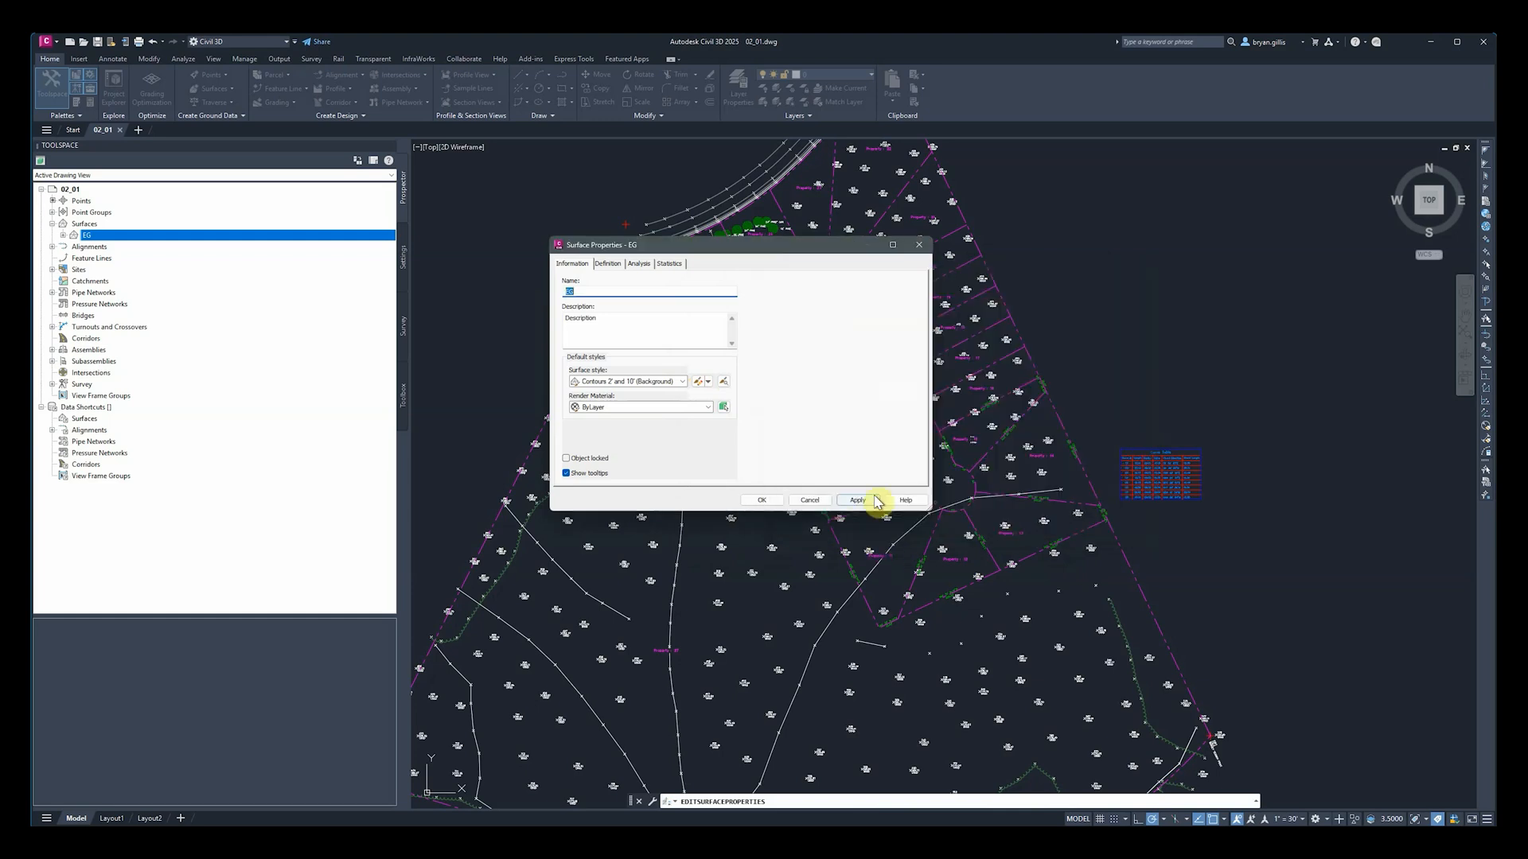
left_click(808, 501)
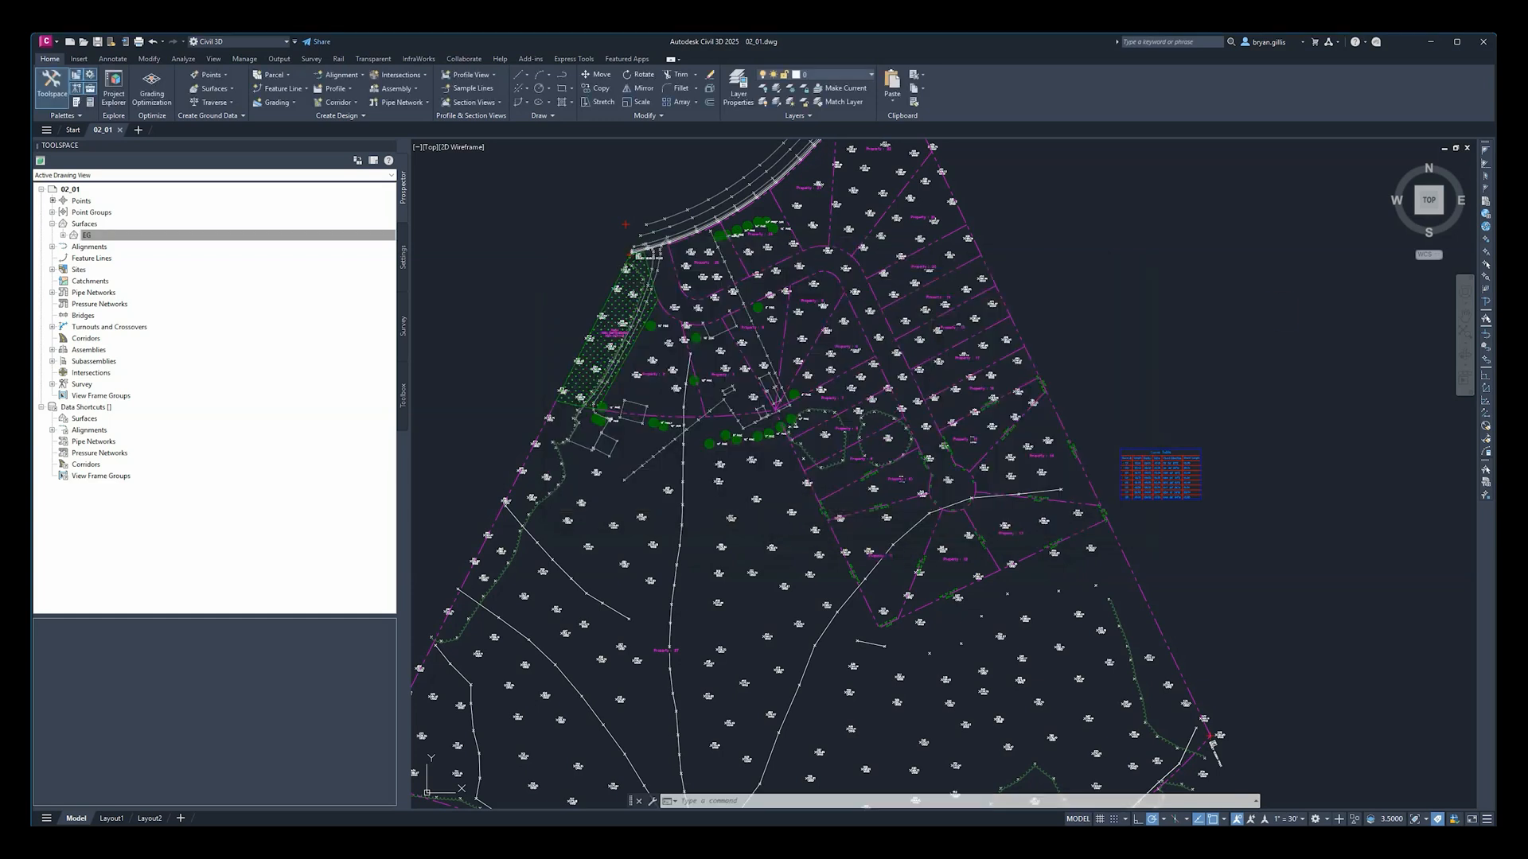
Step: In the 02_02 drawing, expand the EG surface's definition to list its data types
left_click(937, 447)
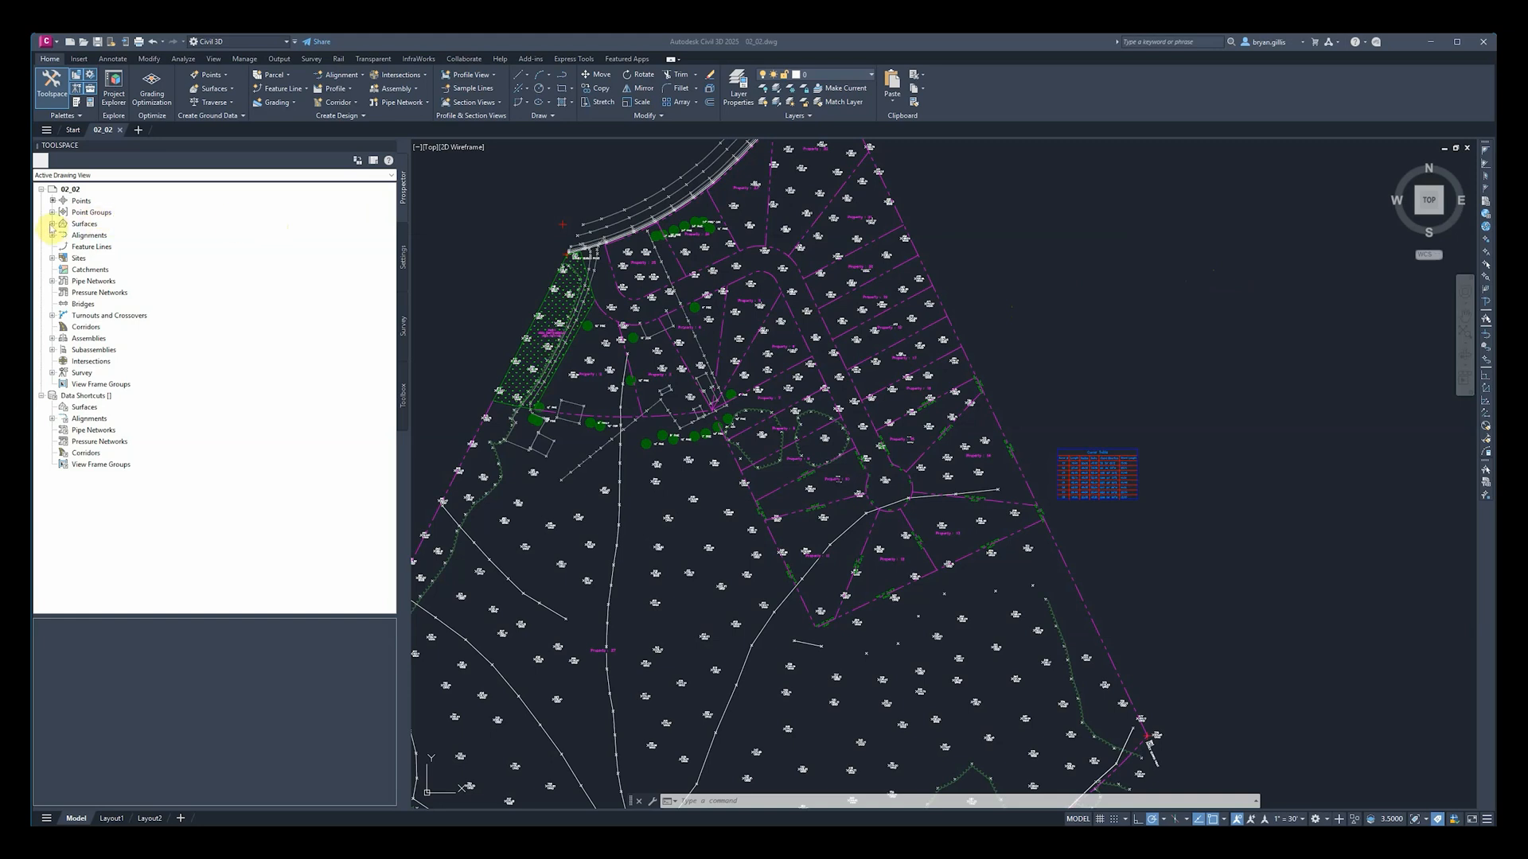
left_click(51, 224)
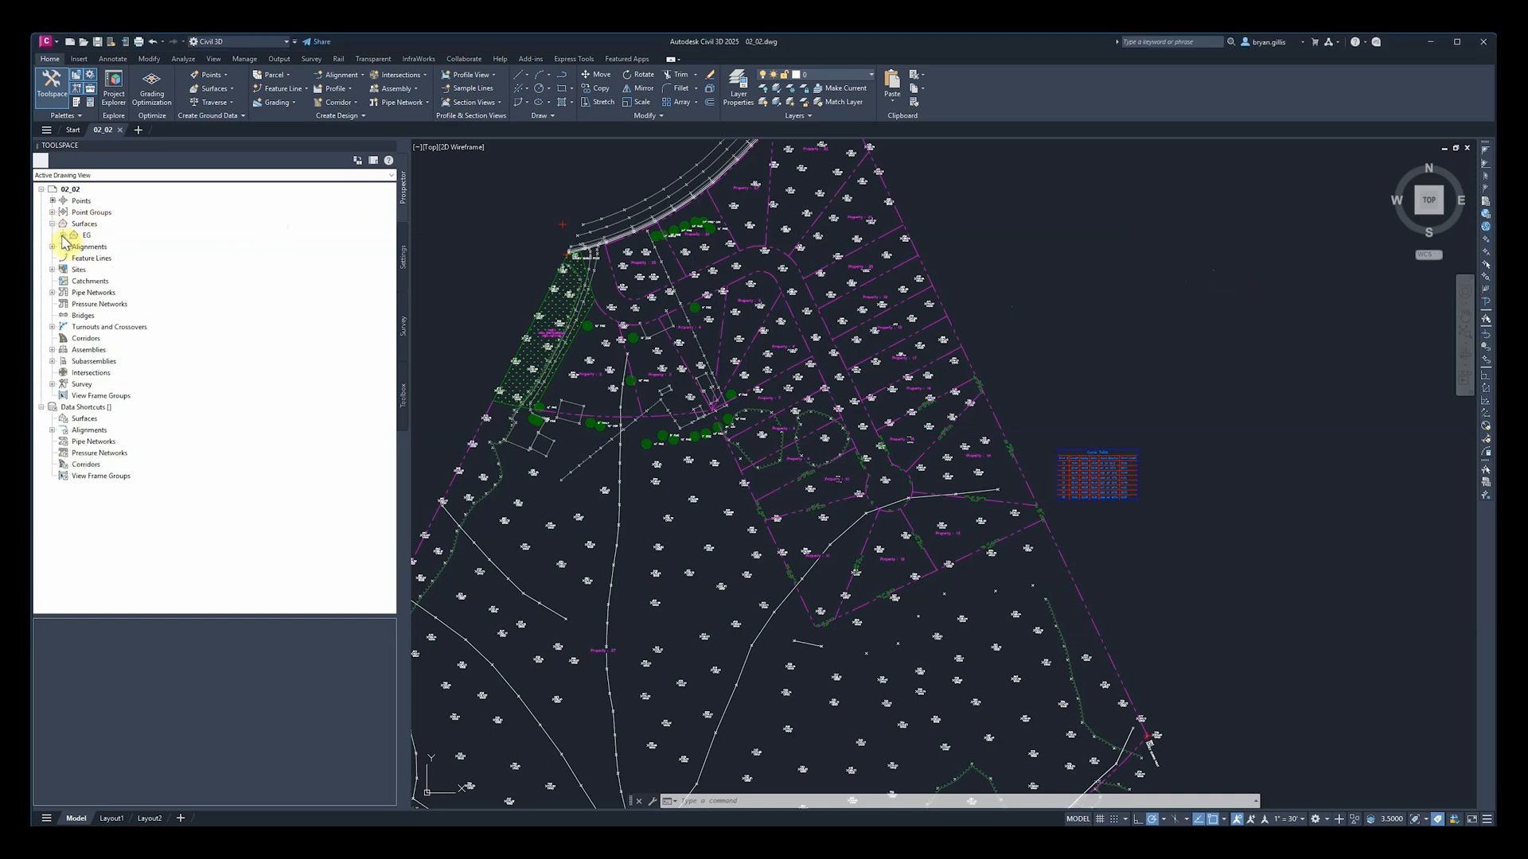
left_click(62, 236)
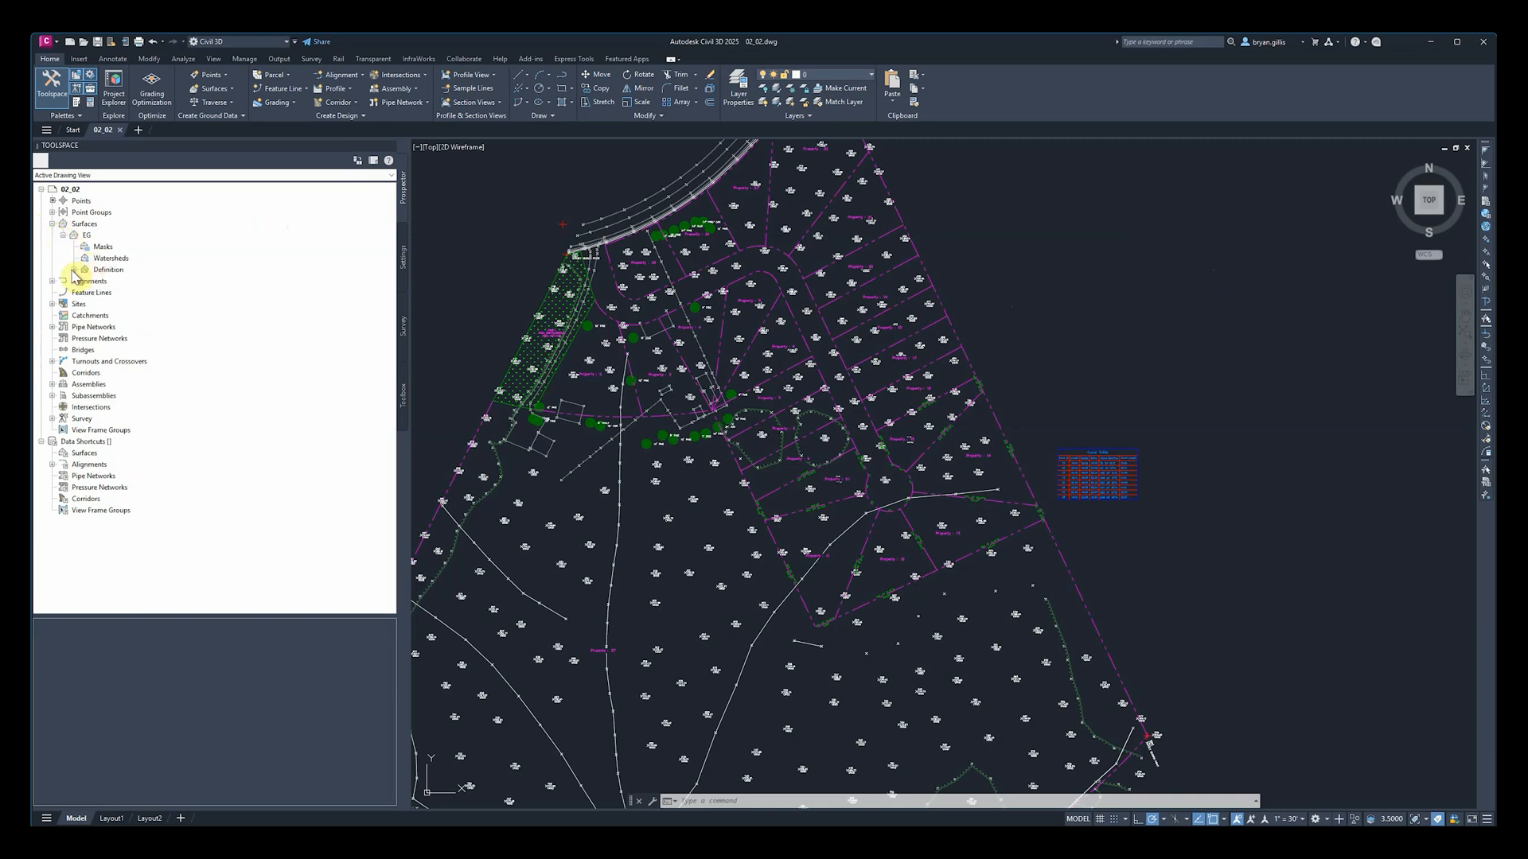
left_click(74, 270)
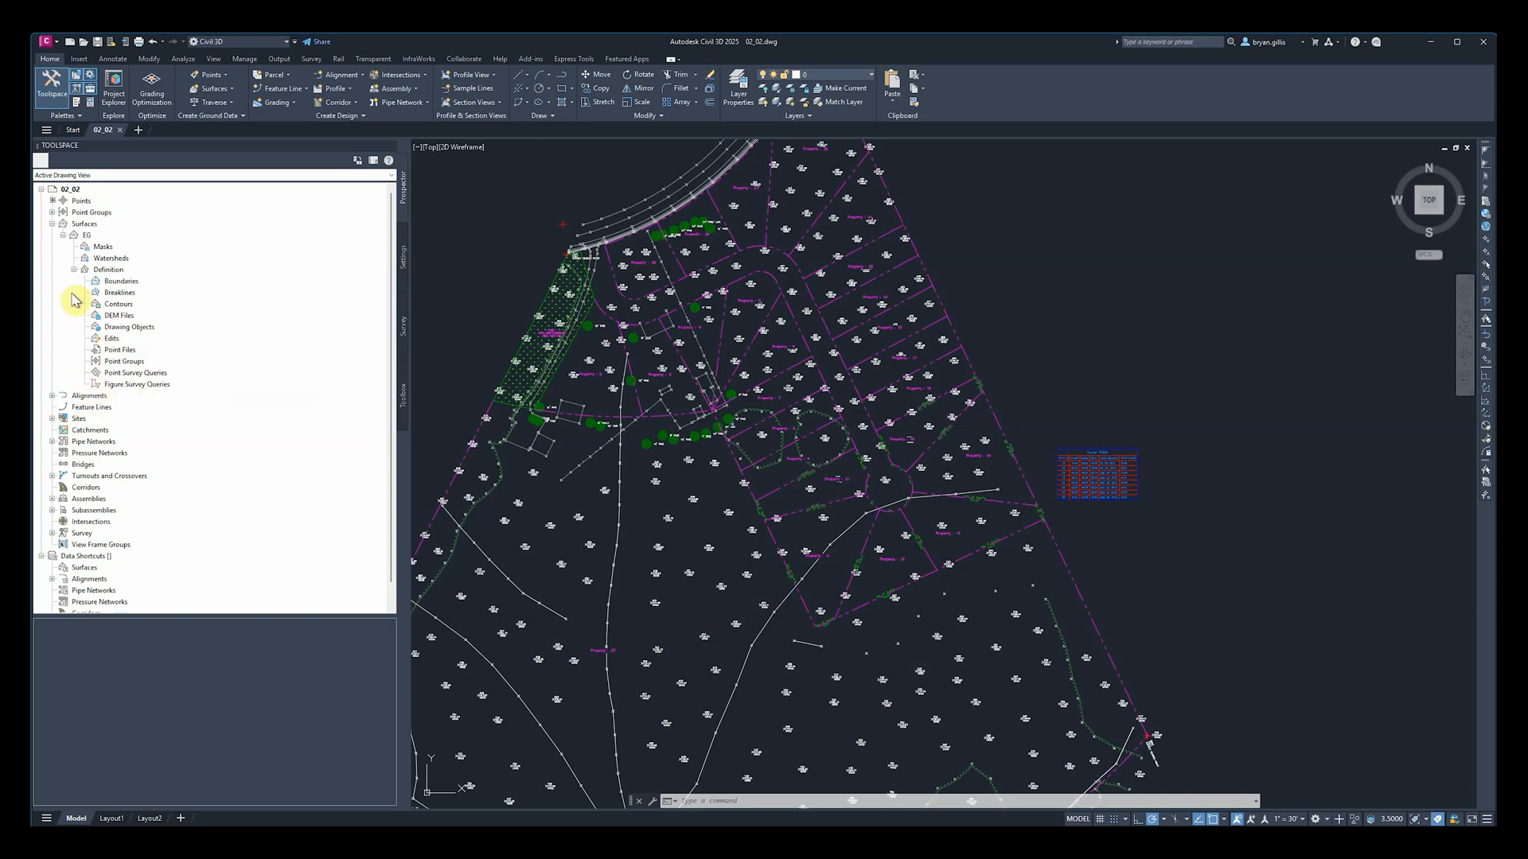
Step: Examine the Outer, Show, Hide and Data Clip types for adding a boundary to the EG surface, and cancel without adding one
right_click(127, 289)
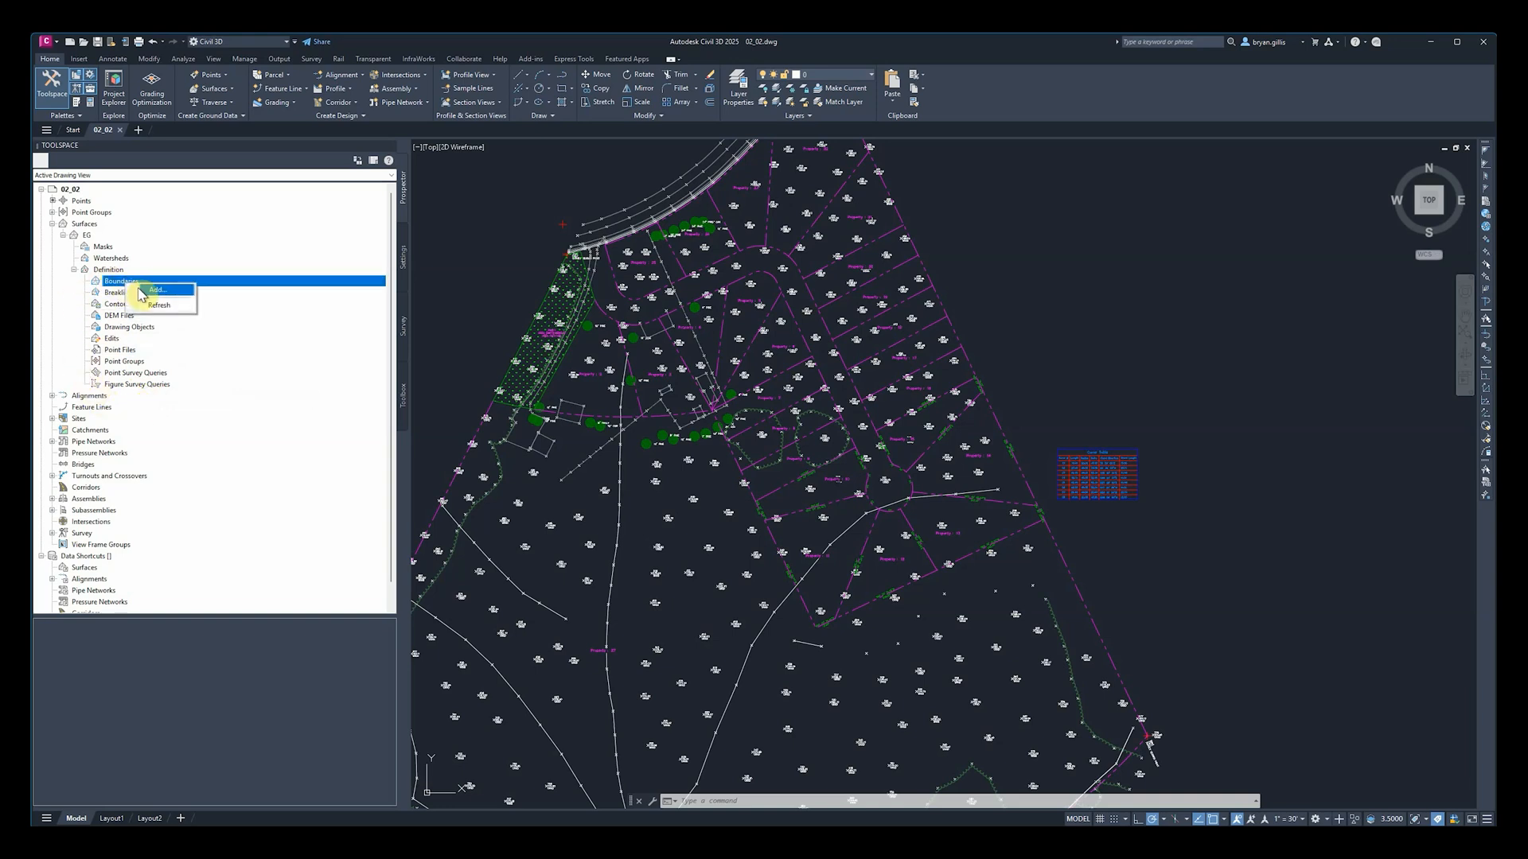
left_click(157, 291)
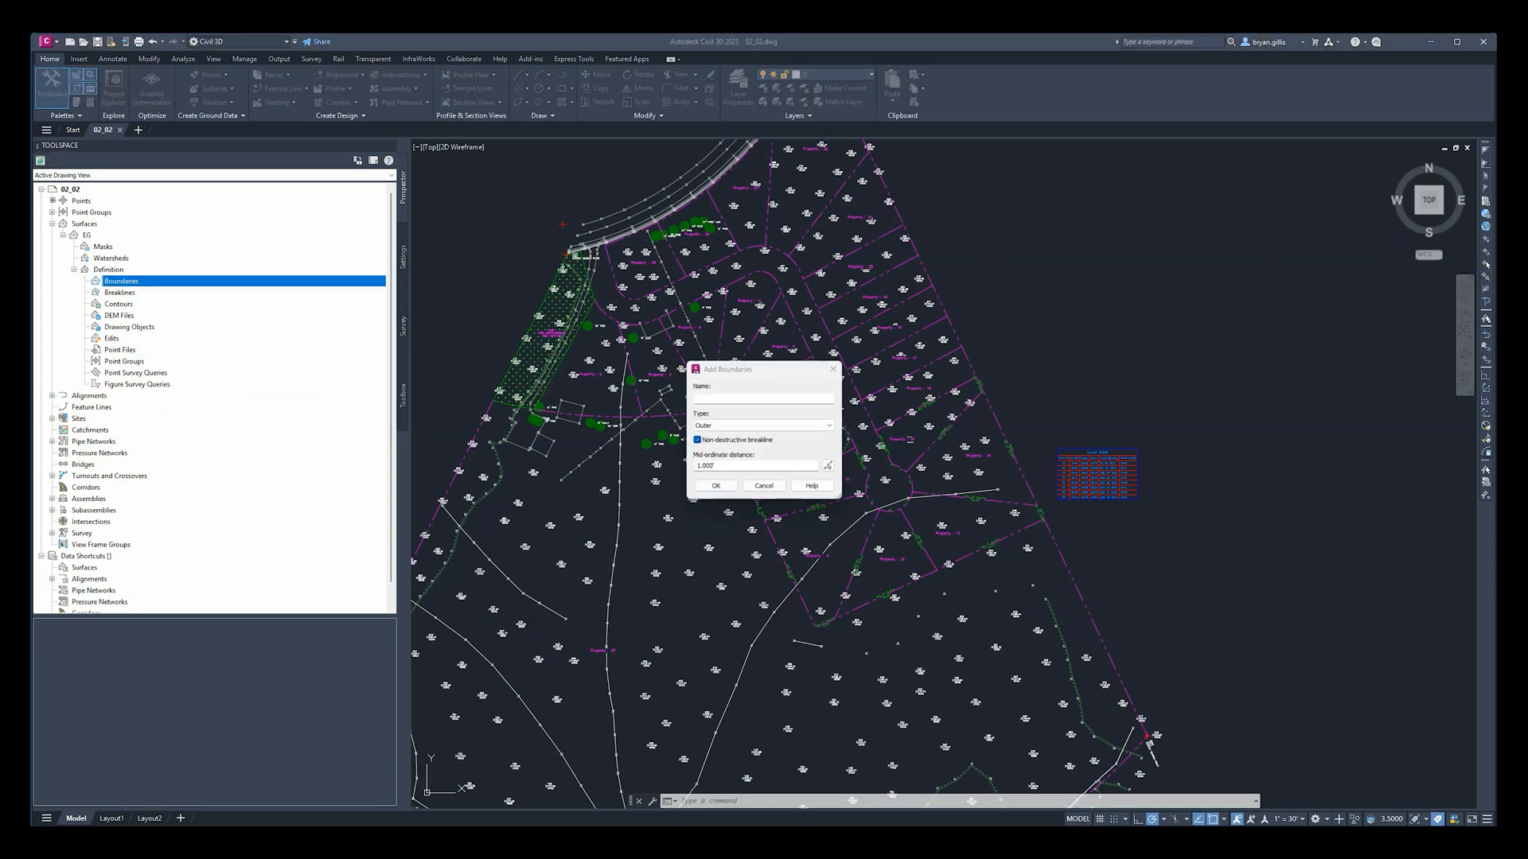
left_click(827, 426)
left_click(829, 427)
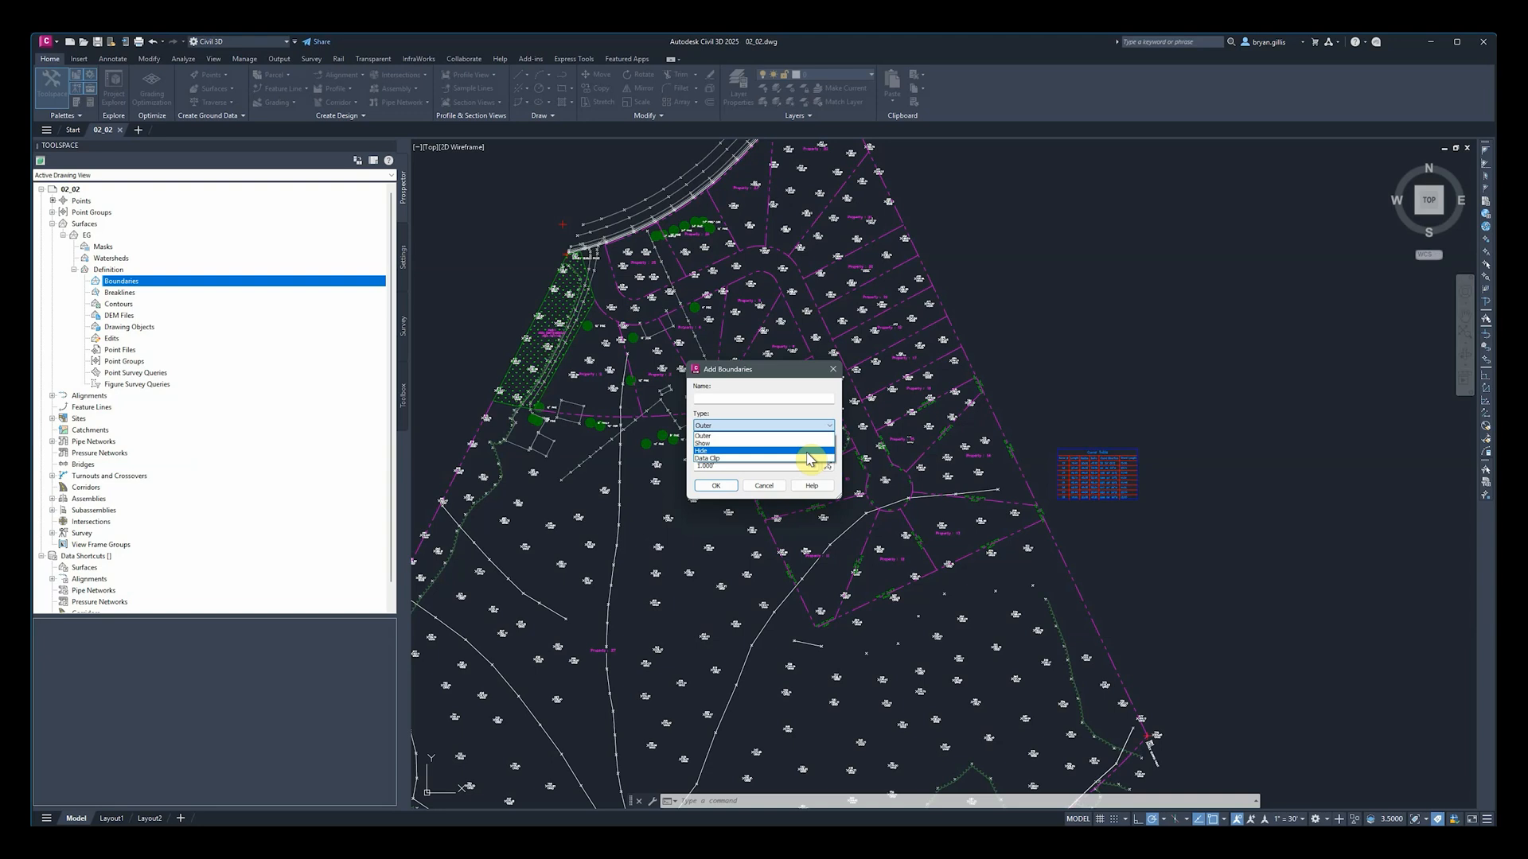
key("Up")
key("Down")
key("Down")
key("Return")
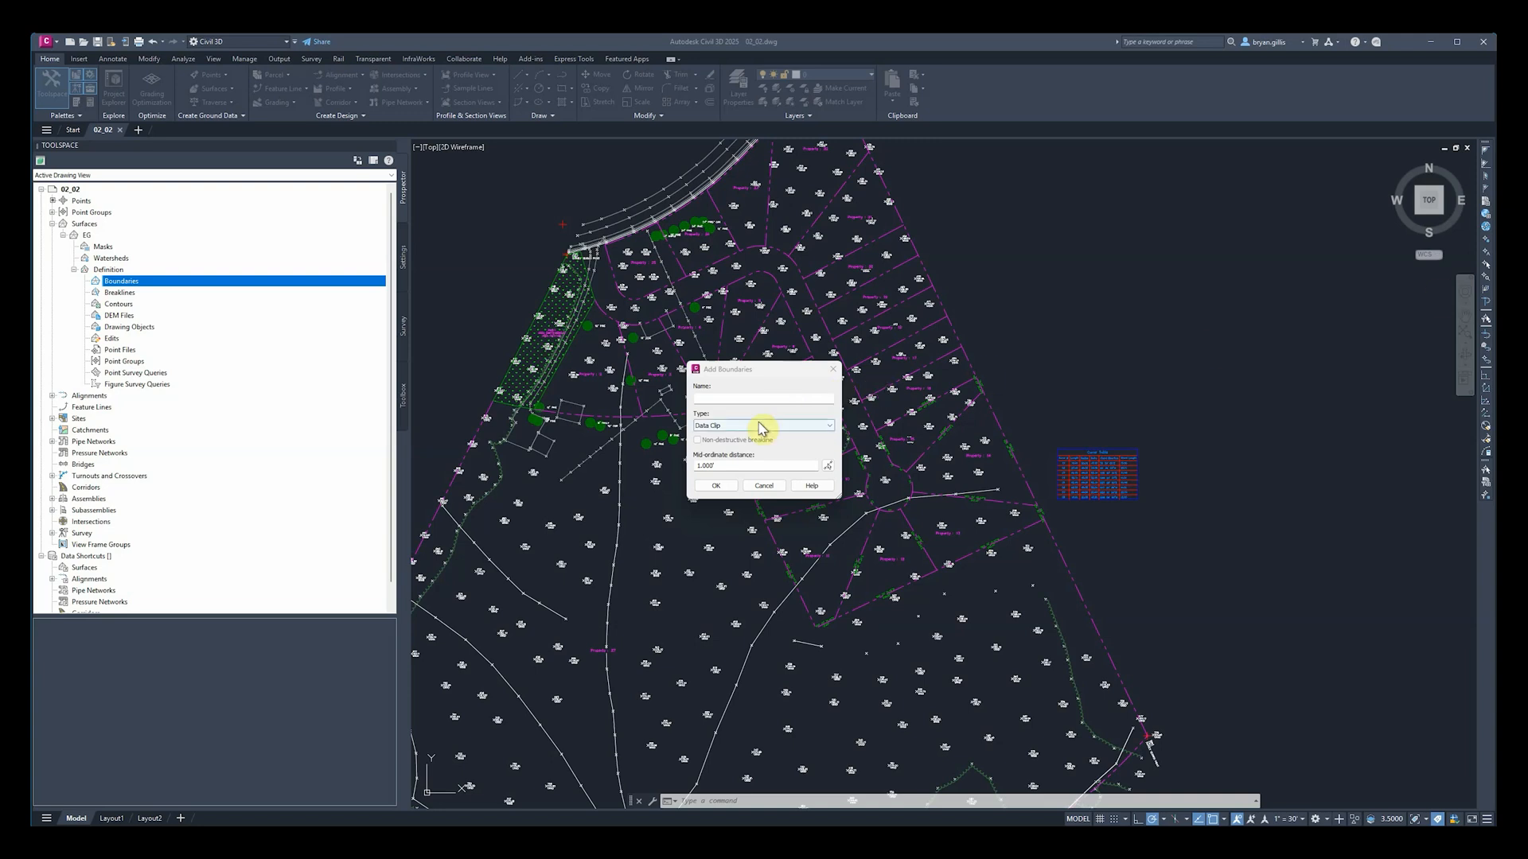
left_click(761, 487)
left_click(121, 281)
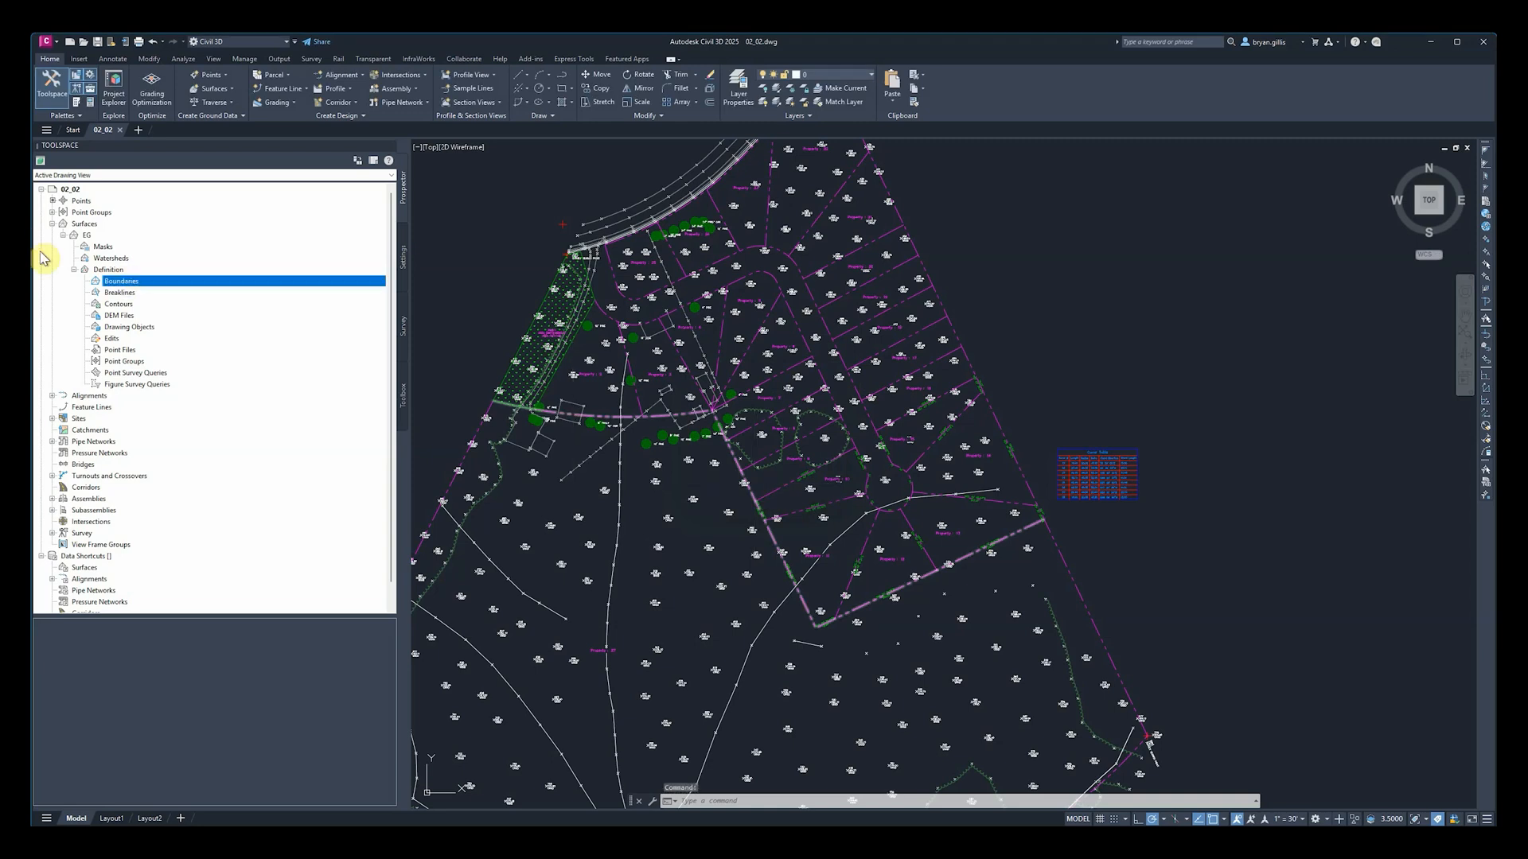
Step: Examine the type, weeding and supplementing settings for adding breaklines to the EG surface, and cancel without adding any
right_click(120, 294)
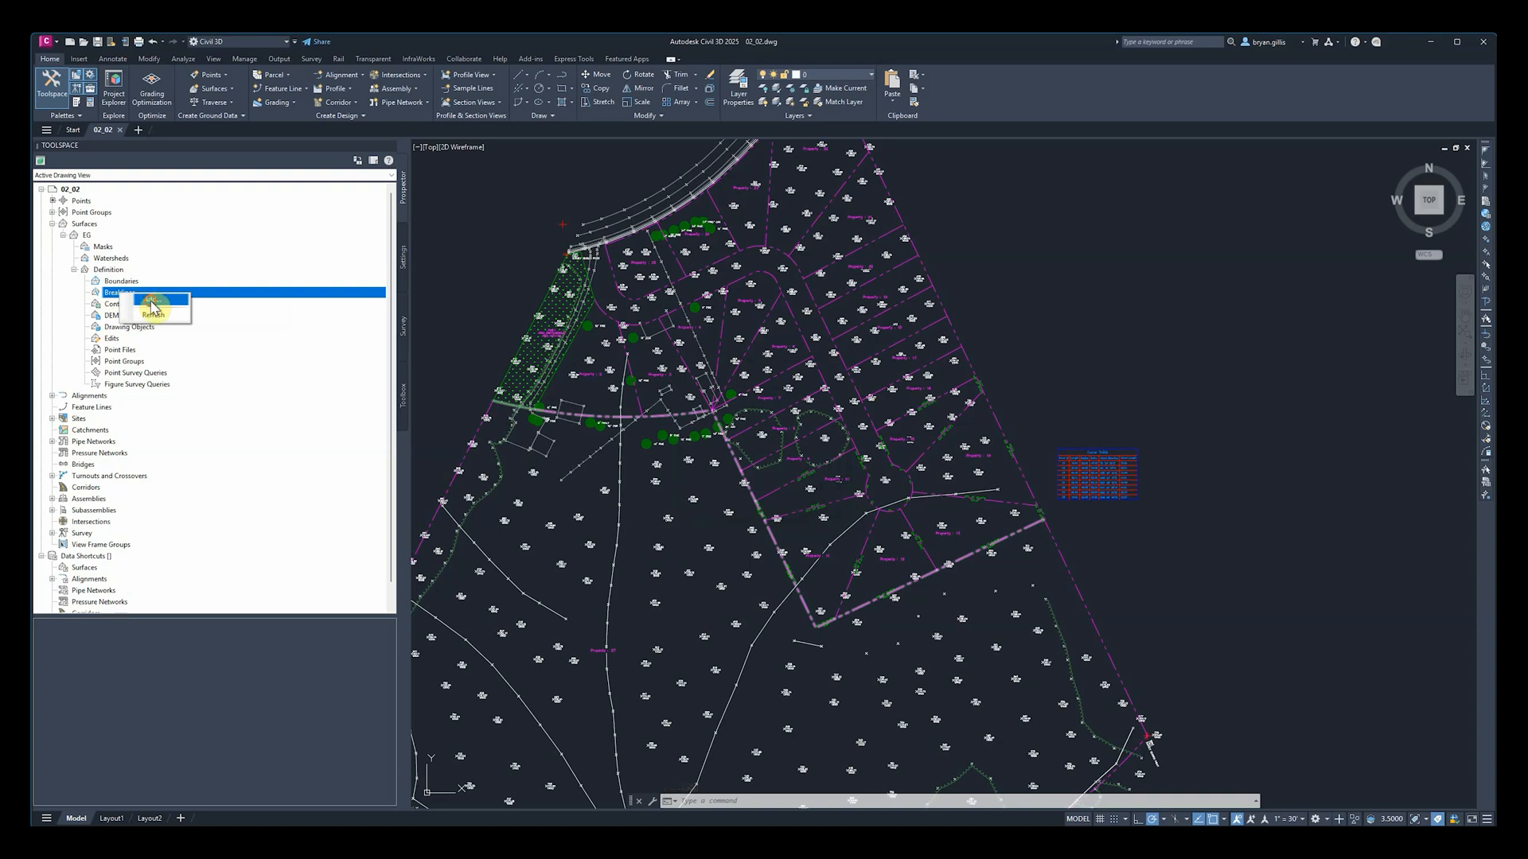
left_click(152, 301)
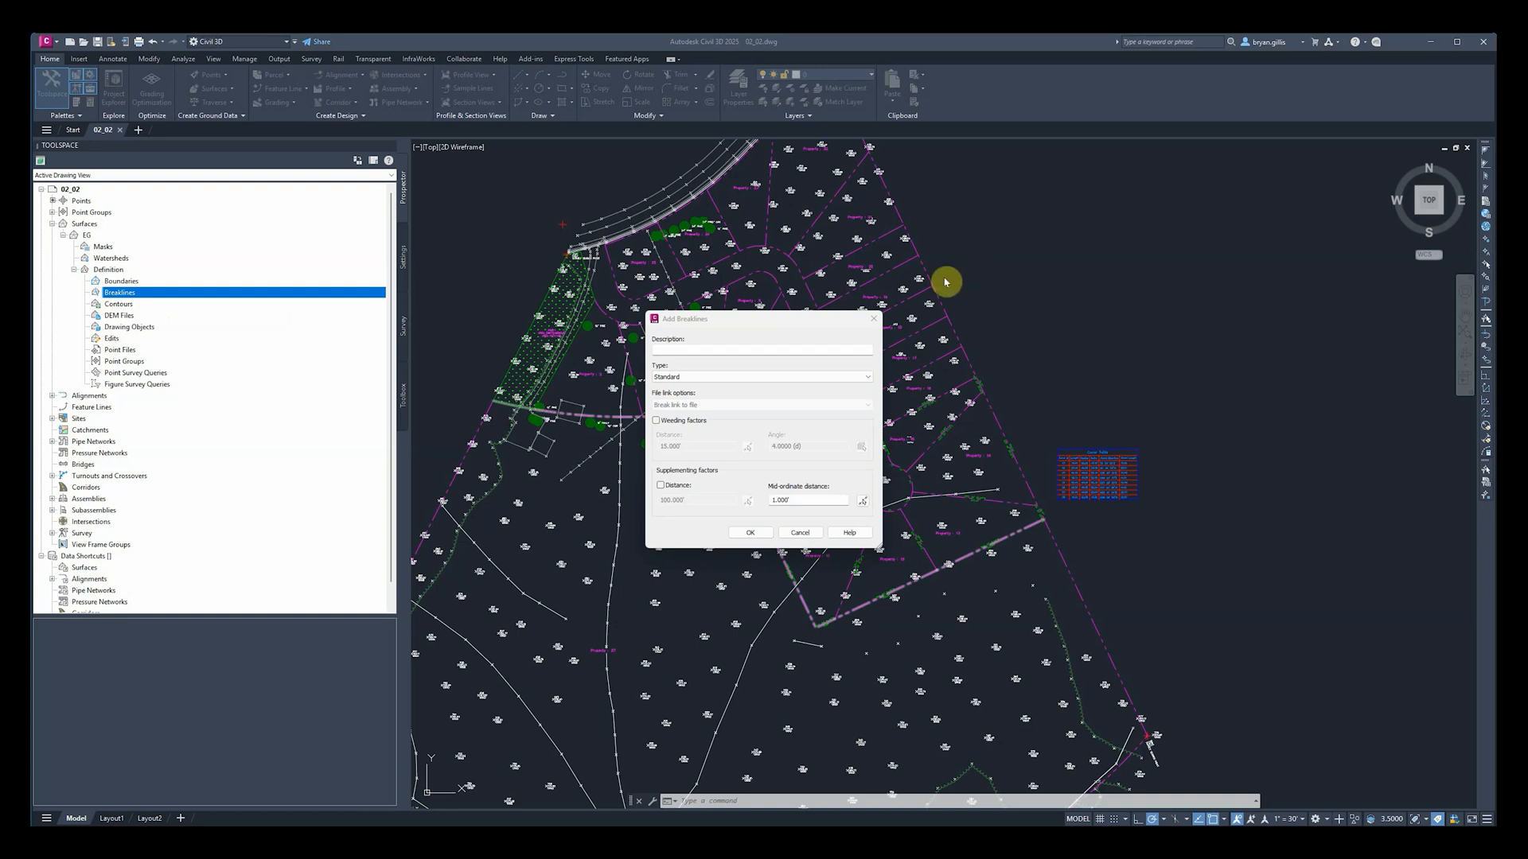
left_click(867, 379)
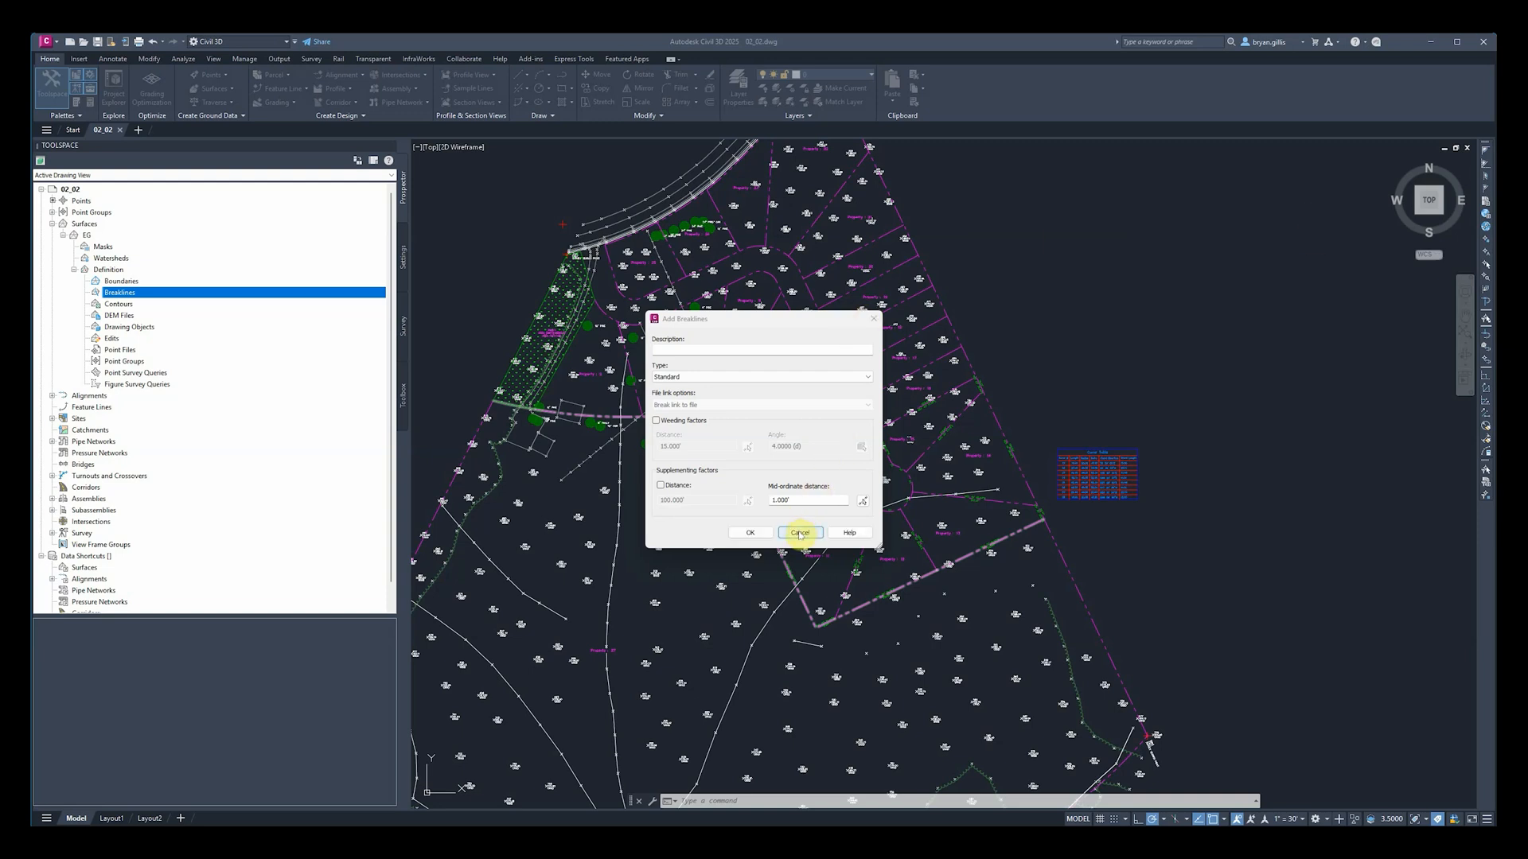
left_click(799, 534)
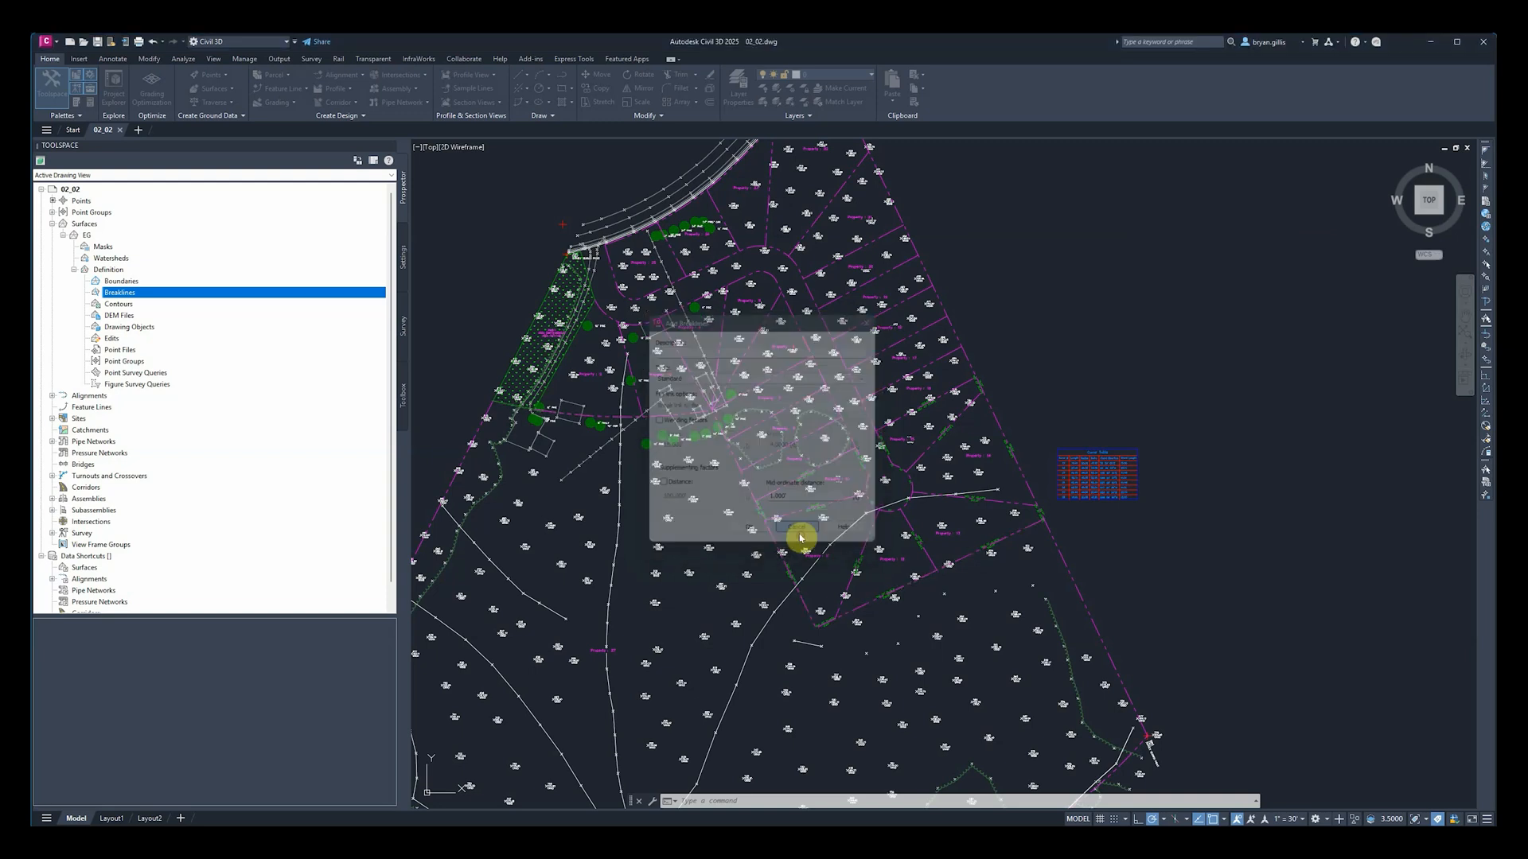
Step: Open the settings for adding contour data to the EG surface and examine the weeding, supplementing and flat-area options
right_click(140, 306)
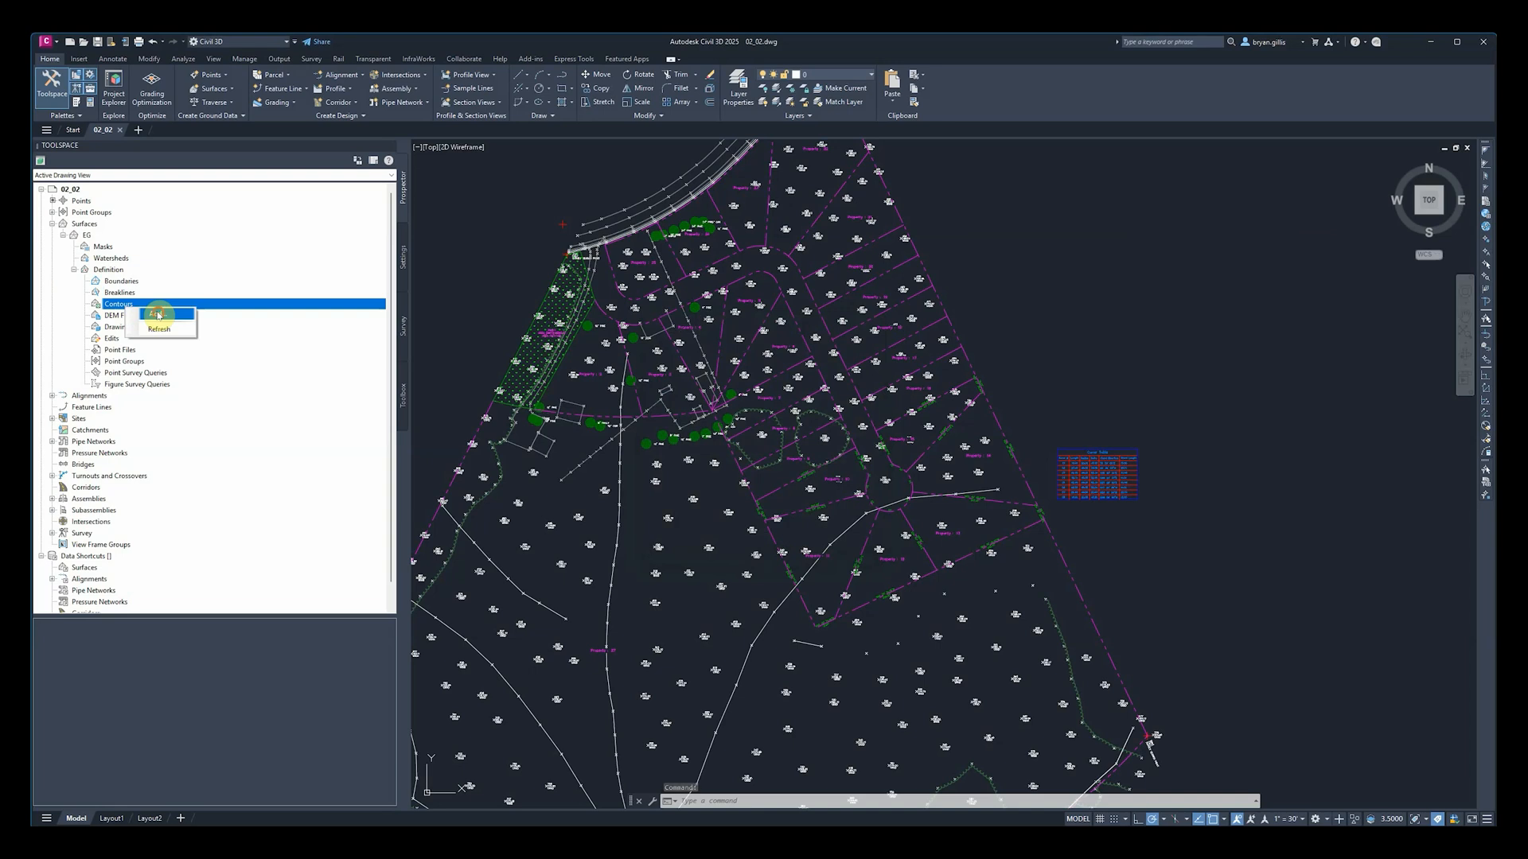
left_click(158, 315)
left_click_drag(742, 307, 803, 275)
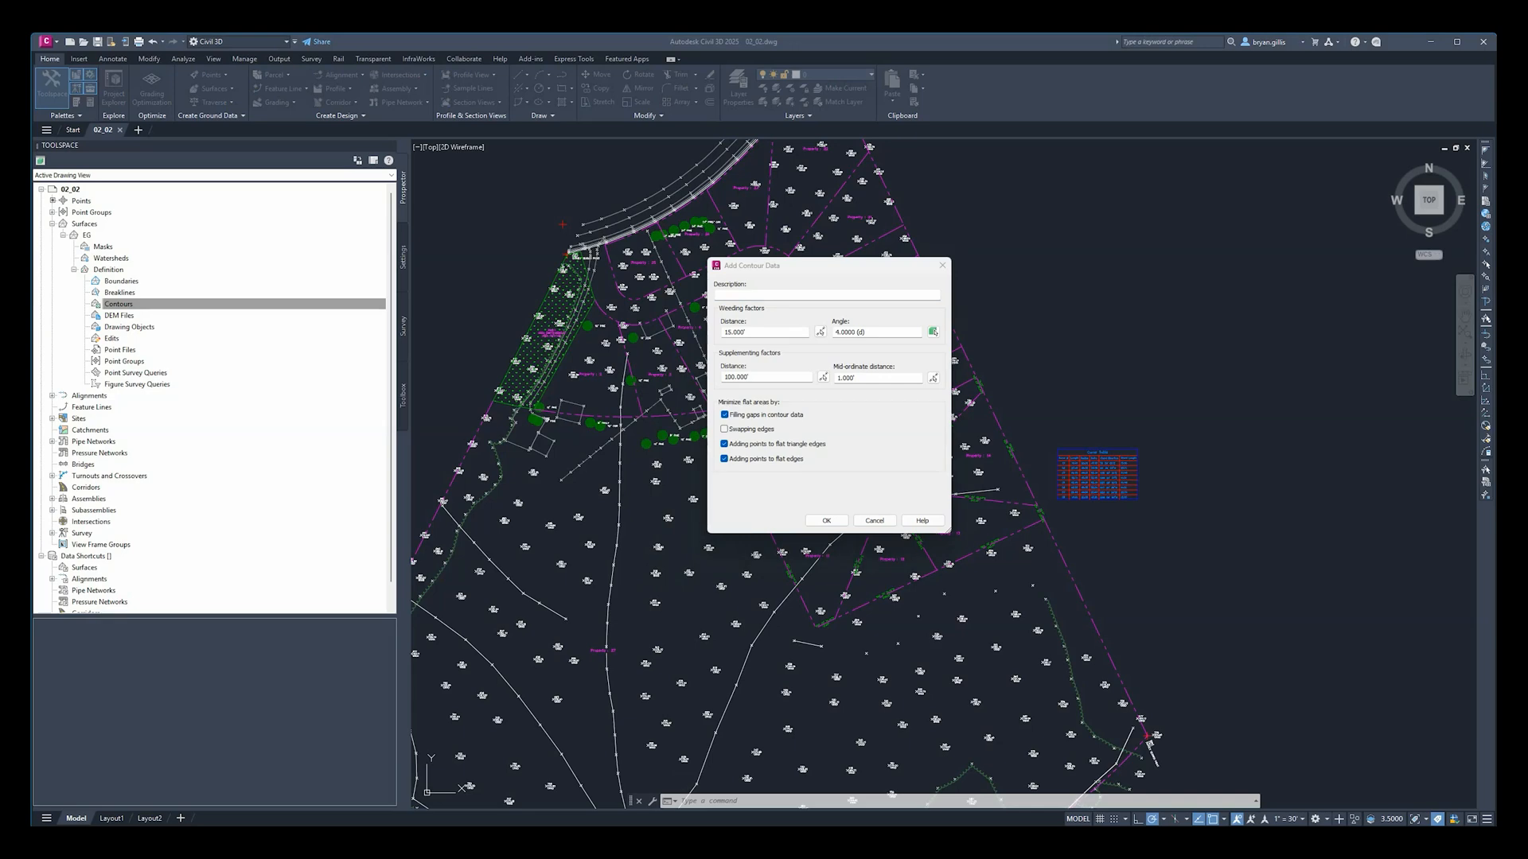
Step: Switch to the browser and examine the contour lines on the USGS Moccasin Lake topographic map
left_click_drag(1496, 155, 771, 51)
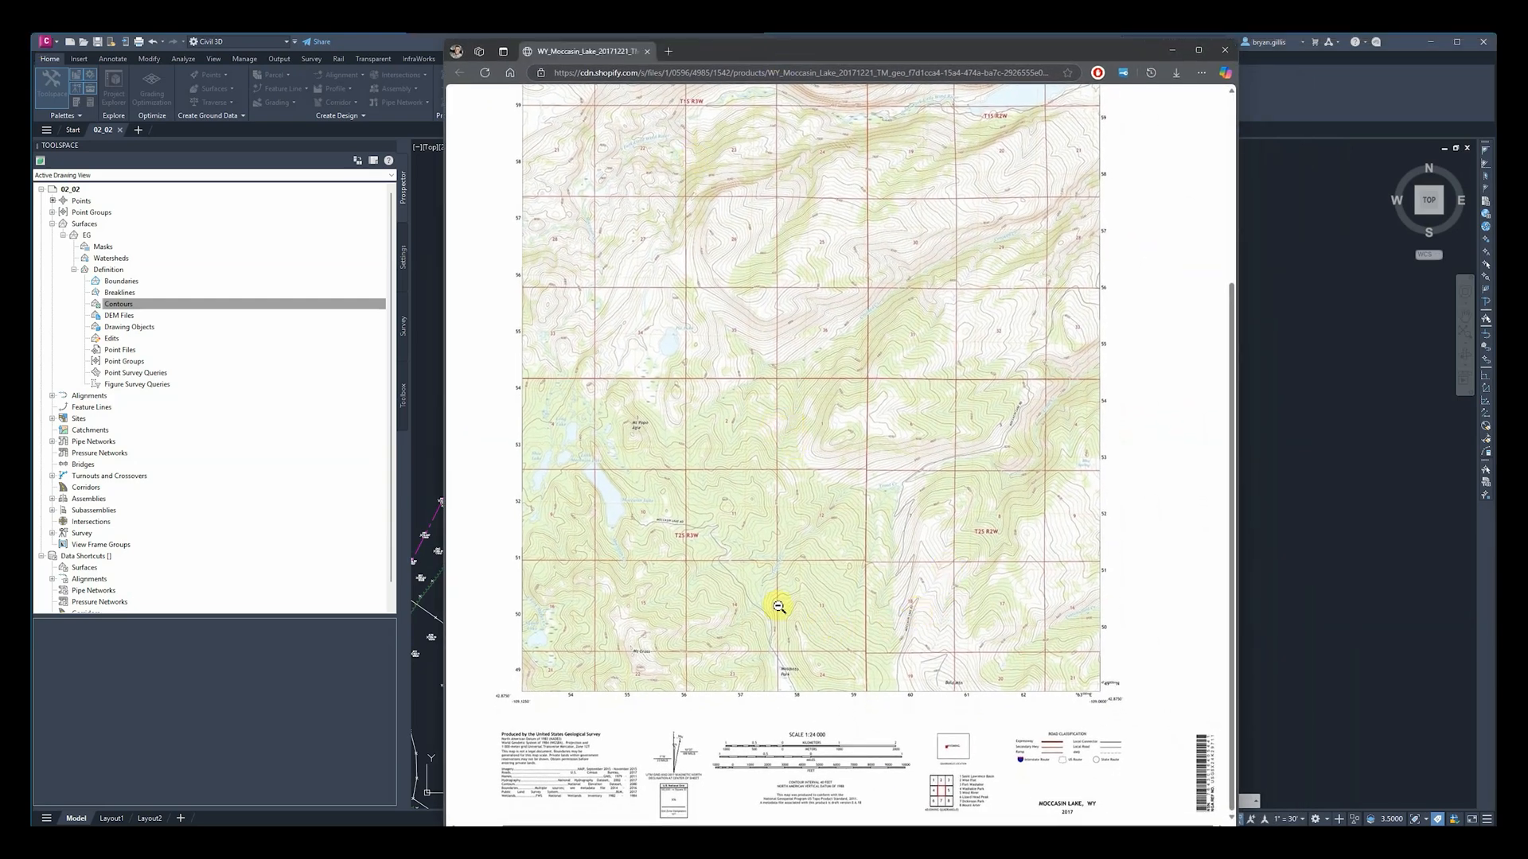
scroll(777, 604, "up", 2)
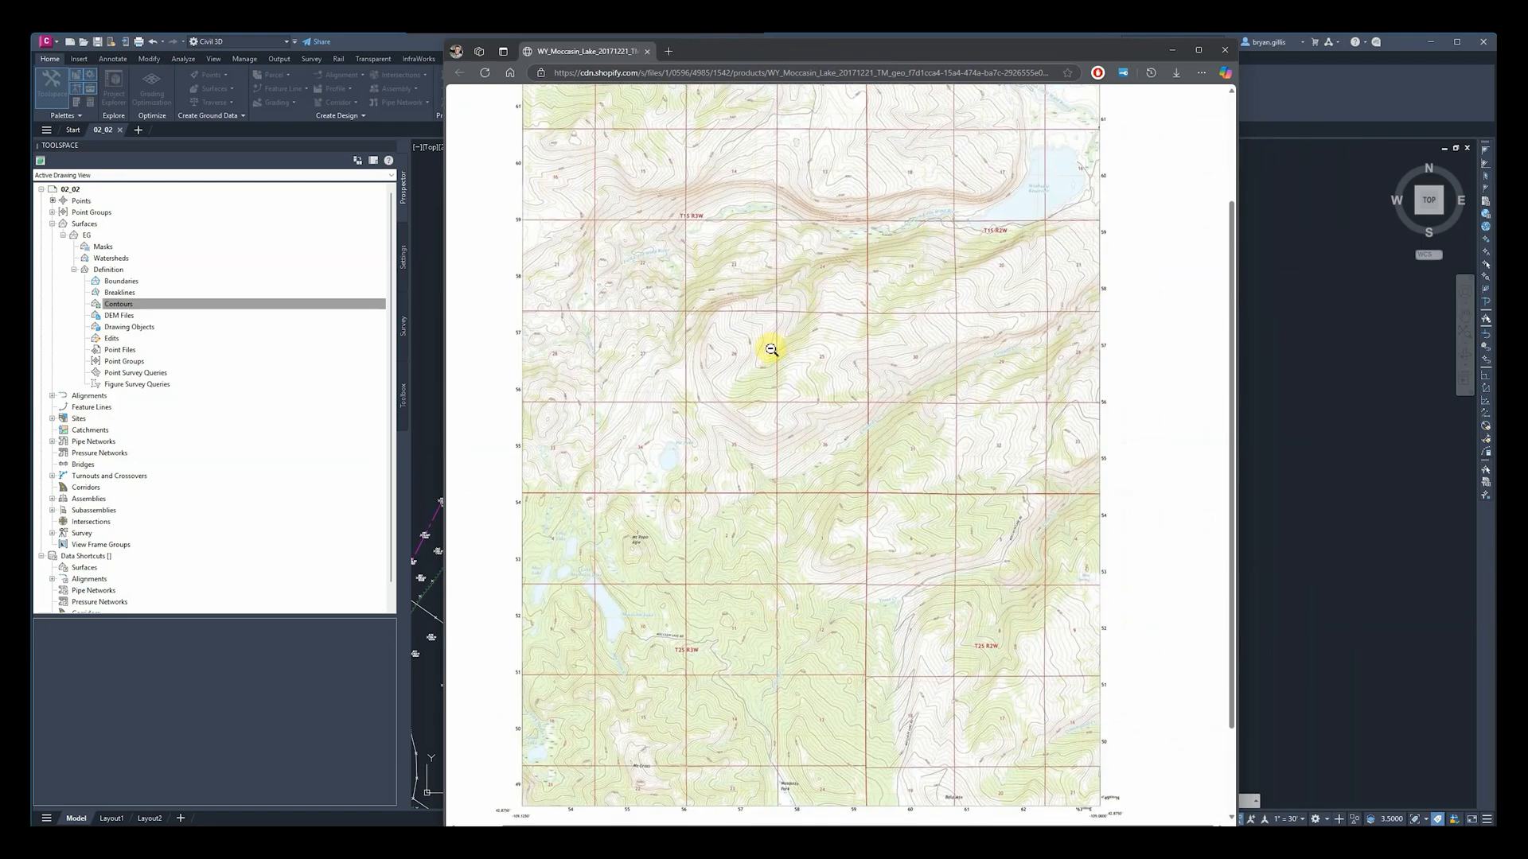
scroll(771, 349, "up", 3)
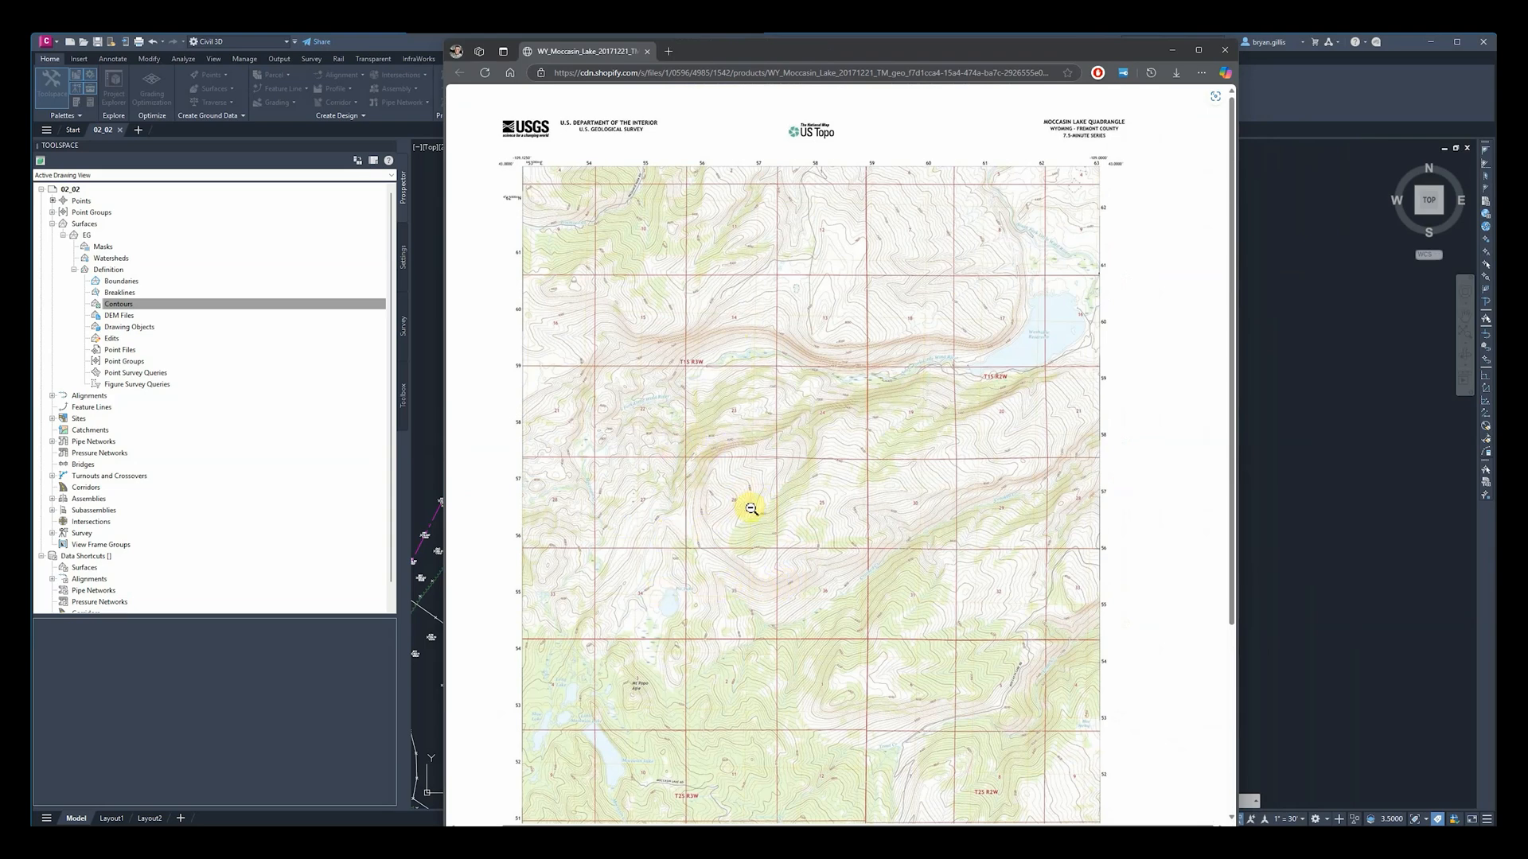
scroll(748, 507, "up", 2, "ctrl")
scroll(752, 507, "up", 2, "ctrl")
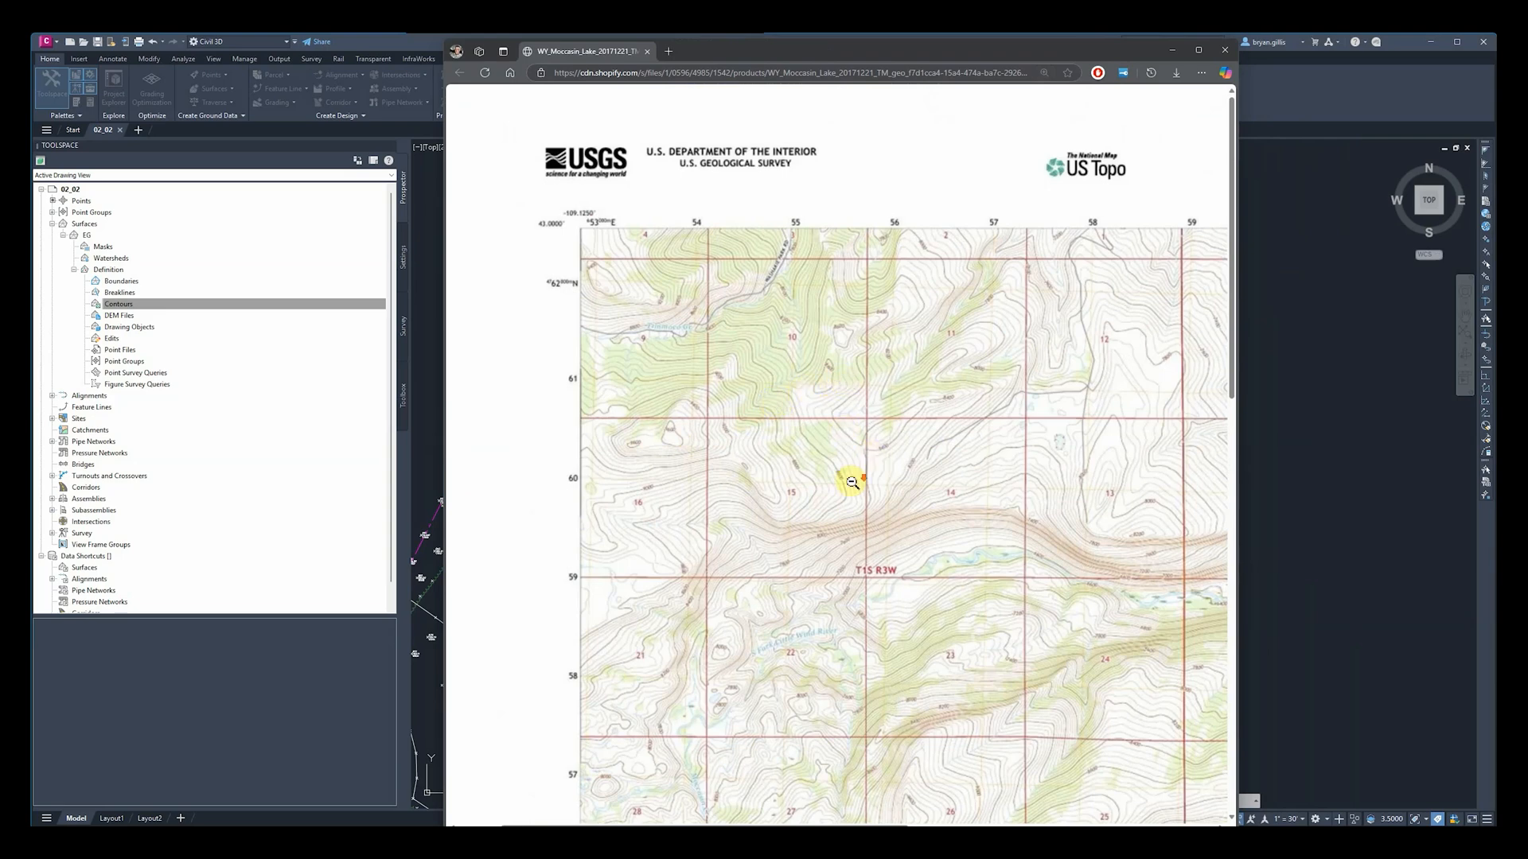
scroll(858, 478, "down", 2)
scroll(857, 480, "down", 4)
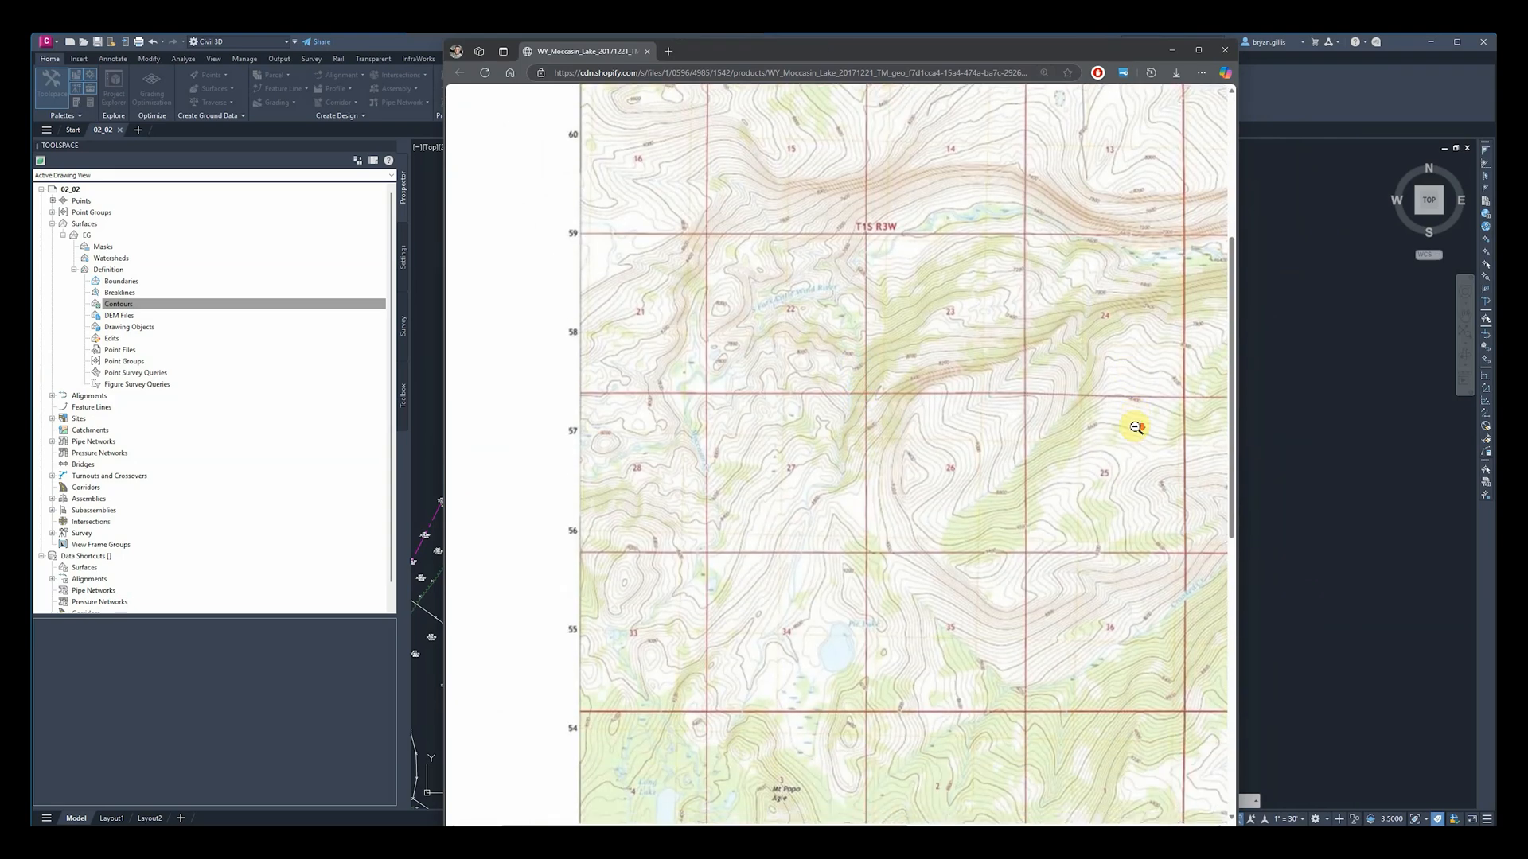
left_click(1098, 437)
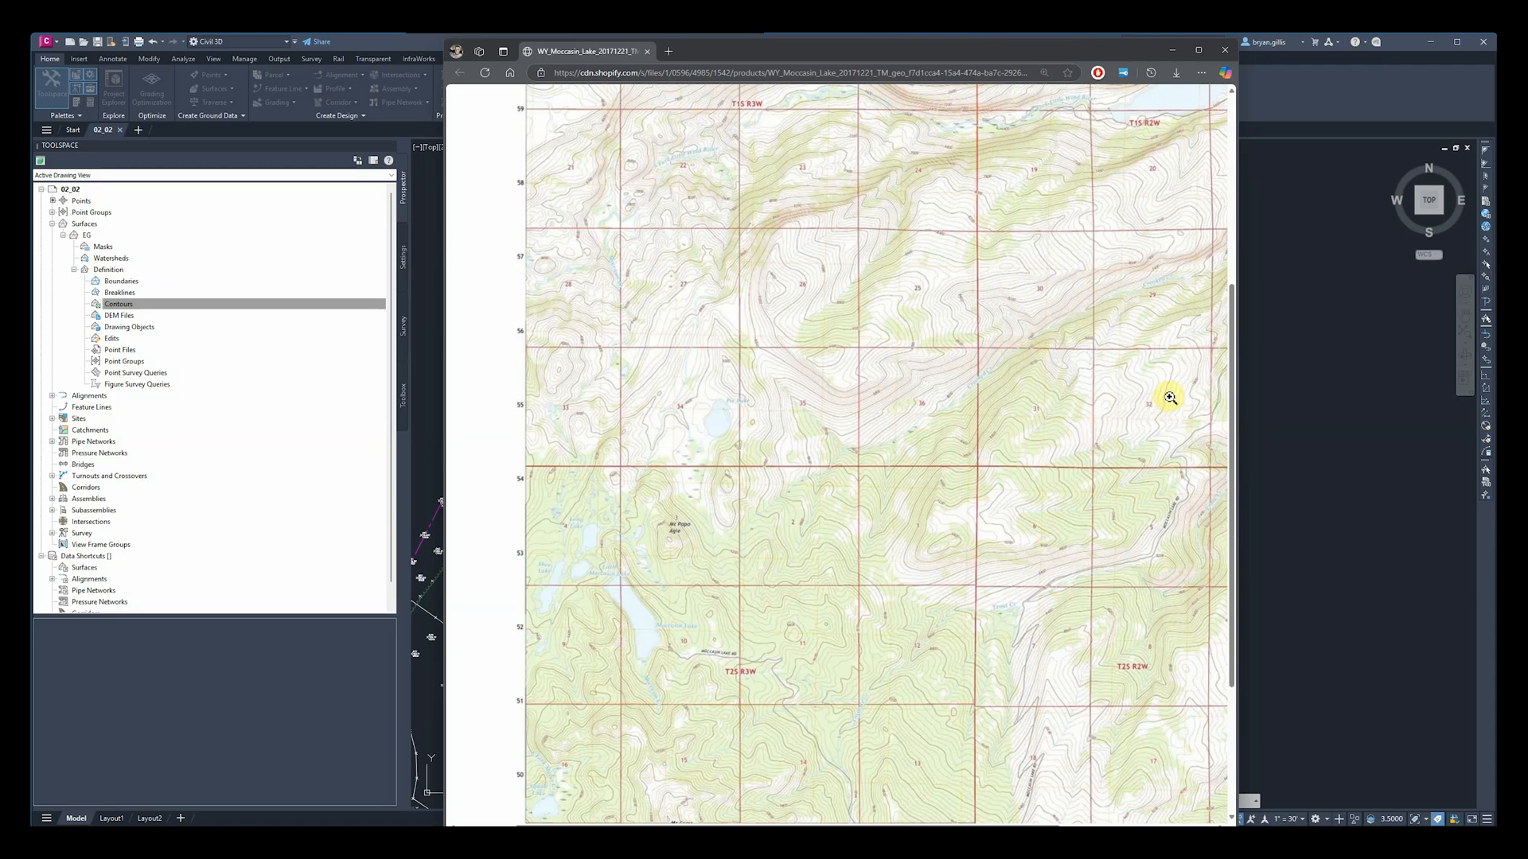
Step: View the full extent of the USGS map, close the browser, and cancel adding contour data to the EG surface
scroll(892, 390, "down", 2, "ctrl")
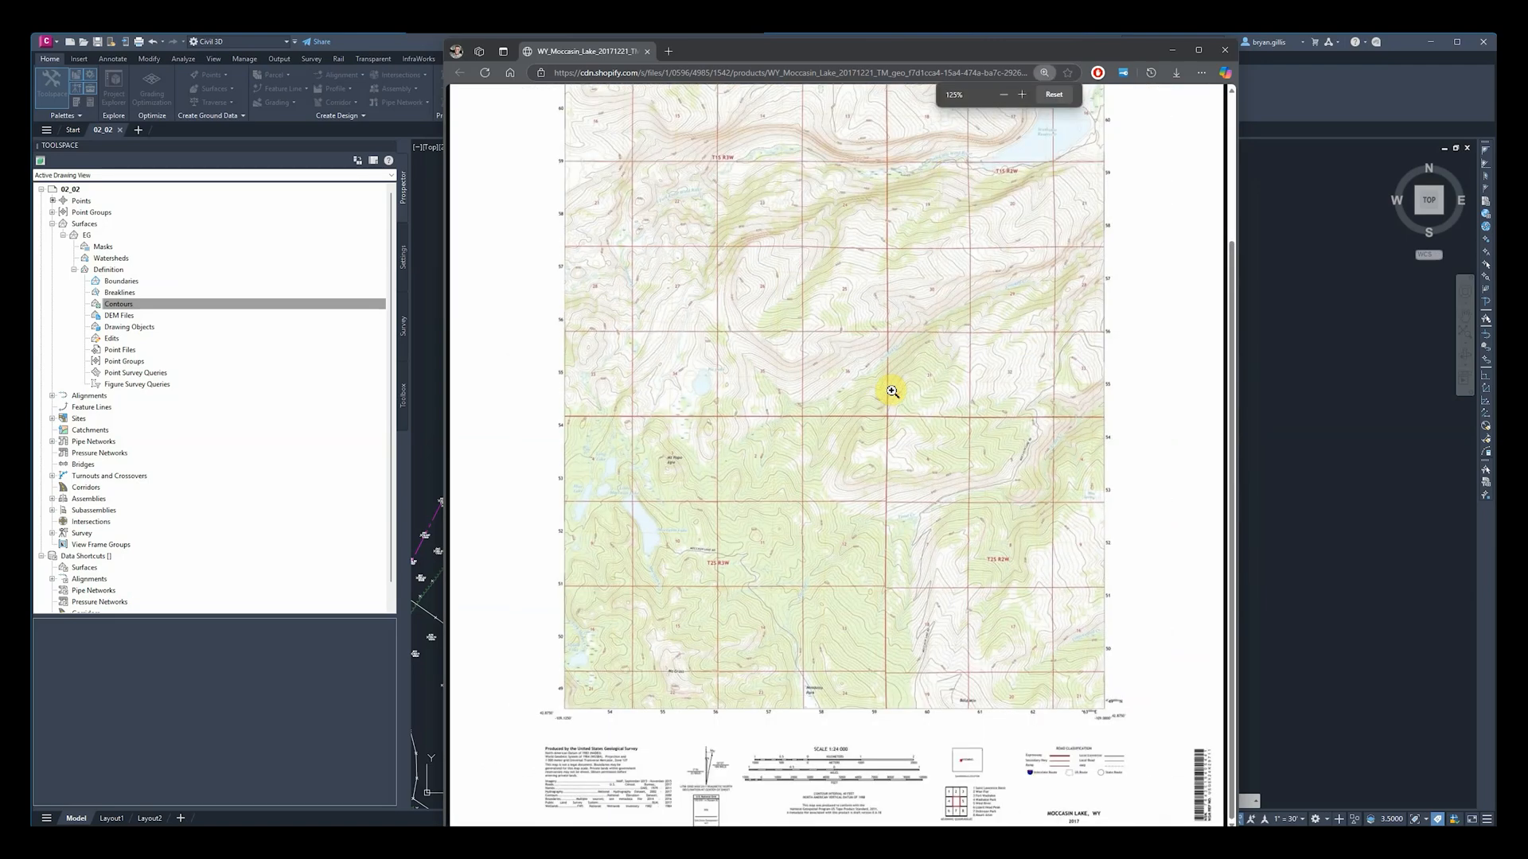
scroll(891, 390, "up", 3)
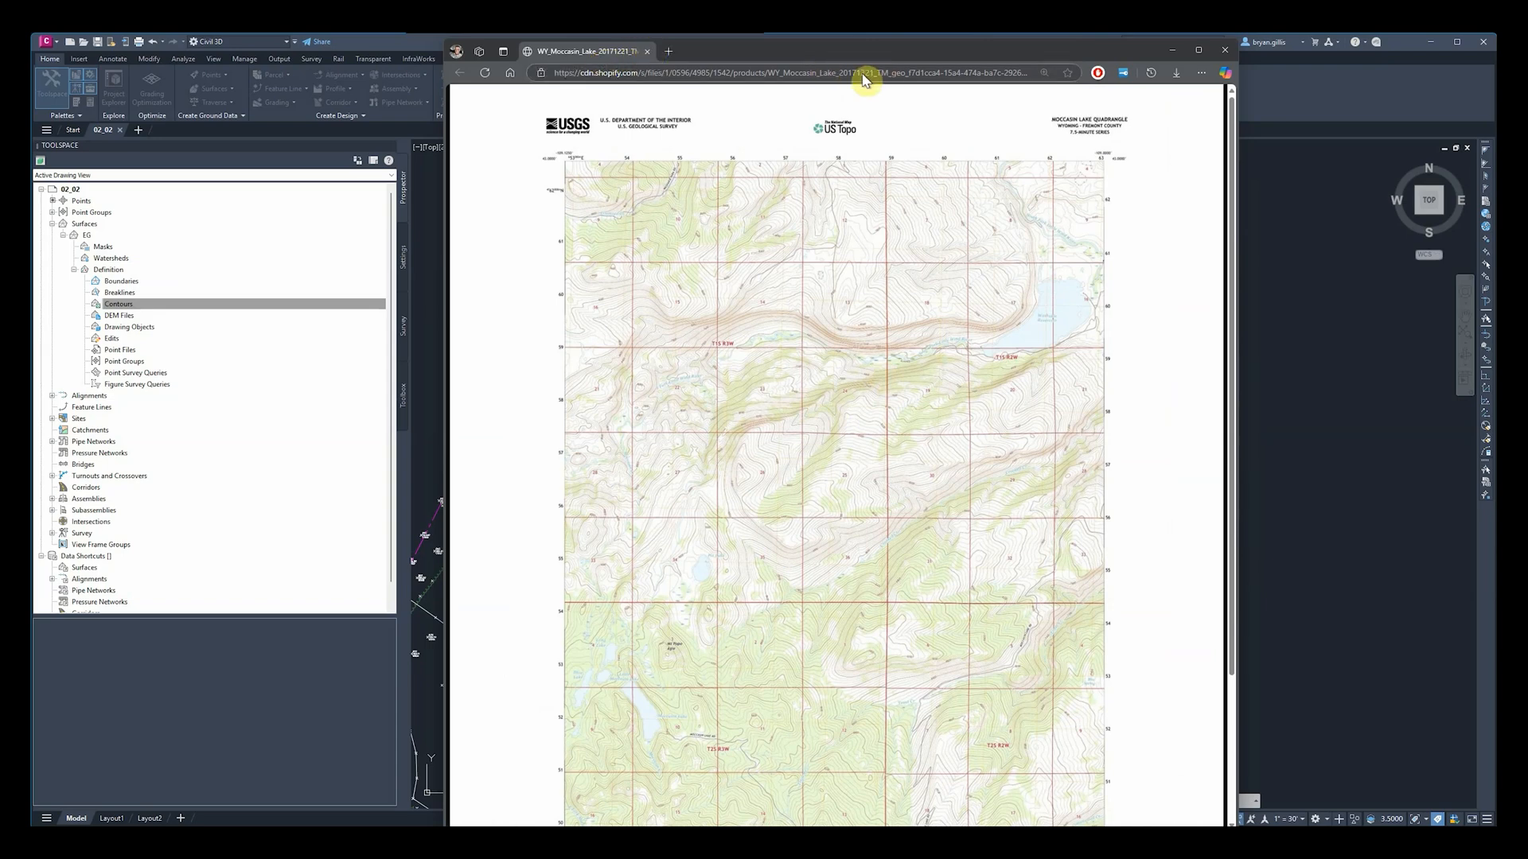
left_click(1226, 54)
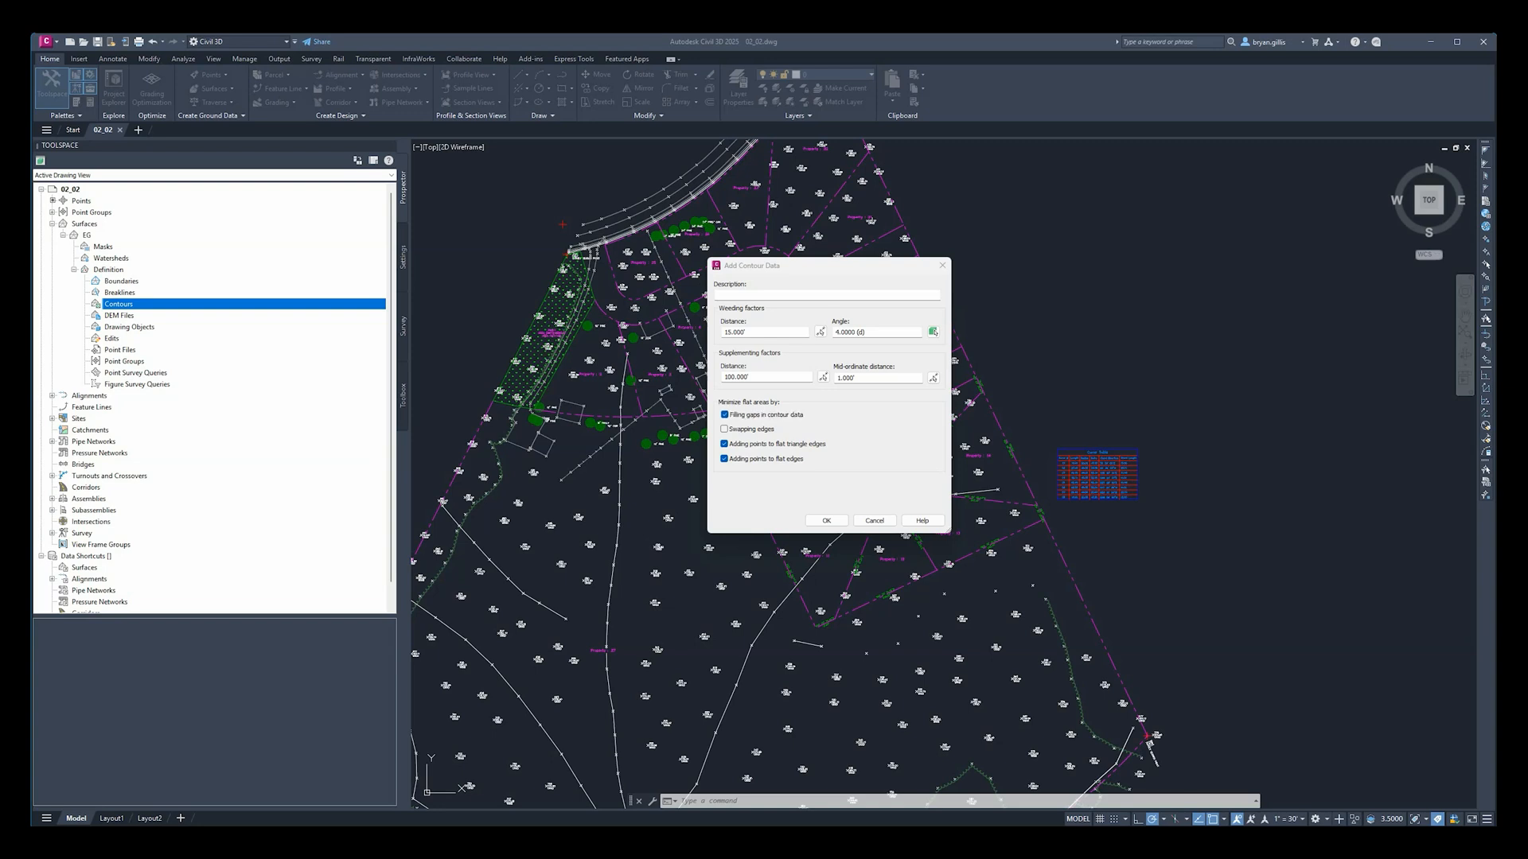
left_click(875, 521)
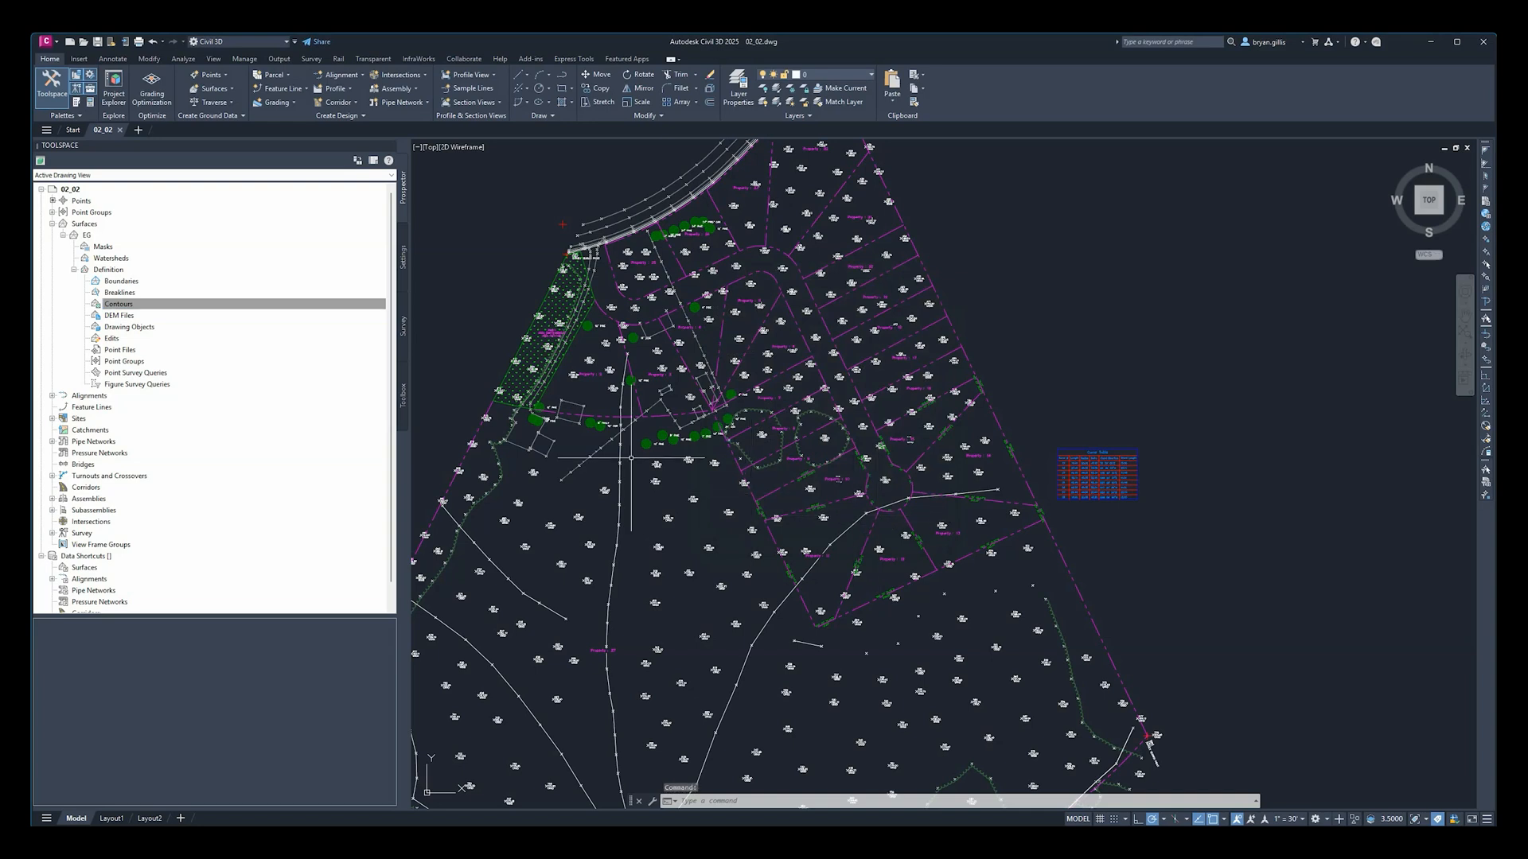
Step: Examine the file, coordinate system and null elevation properties for adding a DEM file to the EG surface, and cancel without adding one
right_click(117, 316)
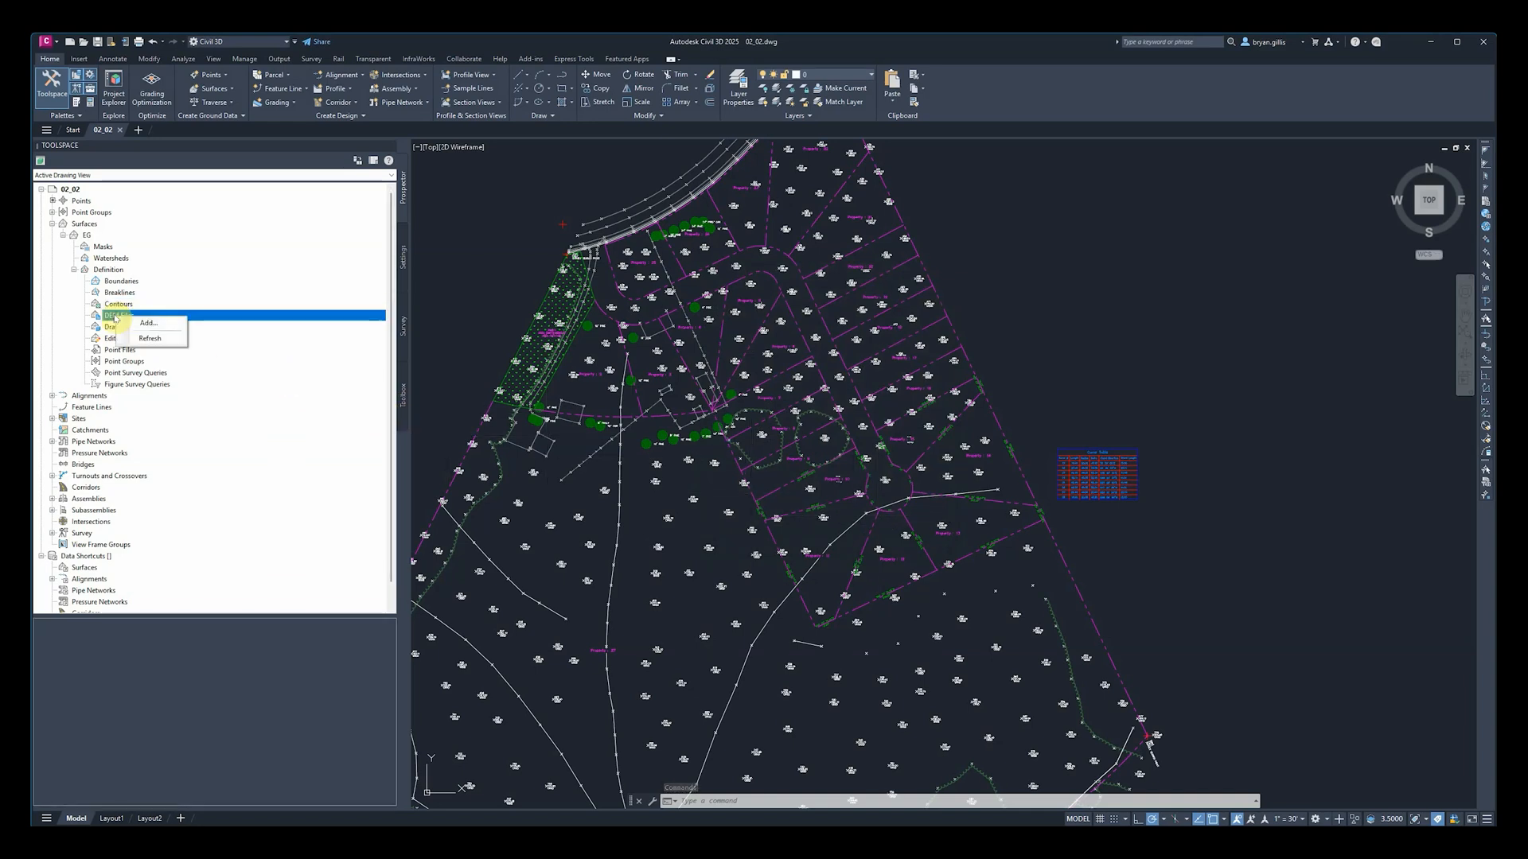
left_click(146, 323)
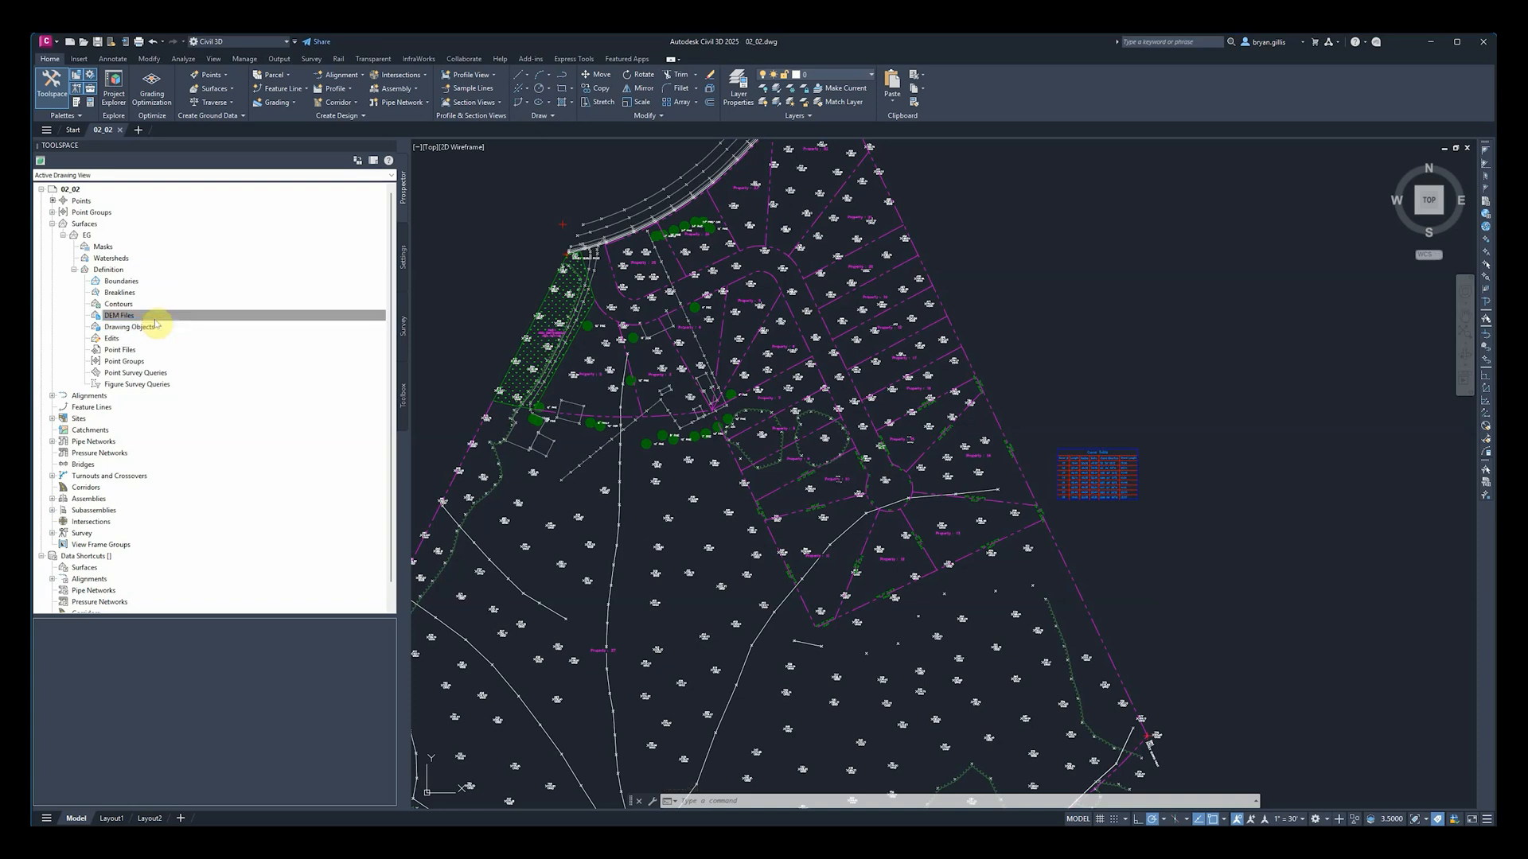
left_click_drag(724, 297, 789, 268)
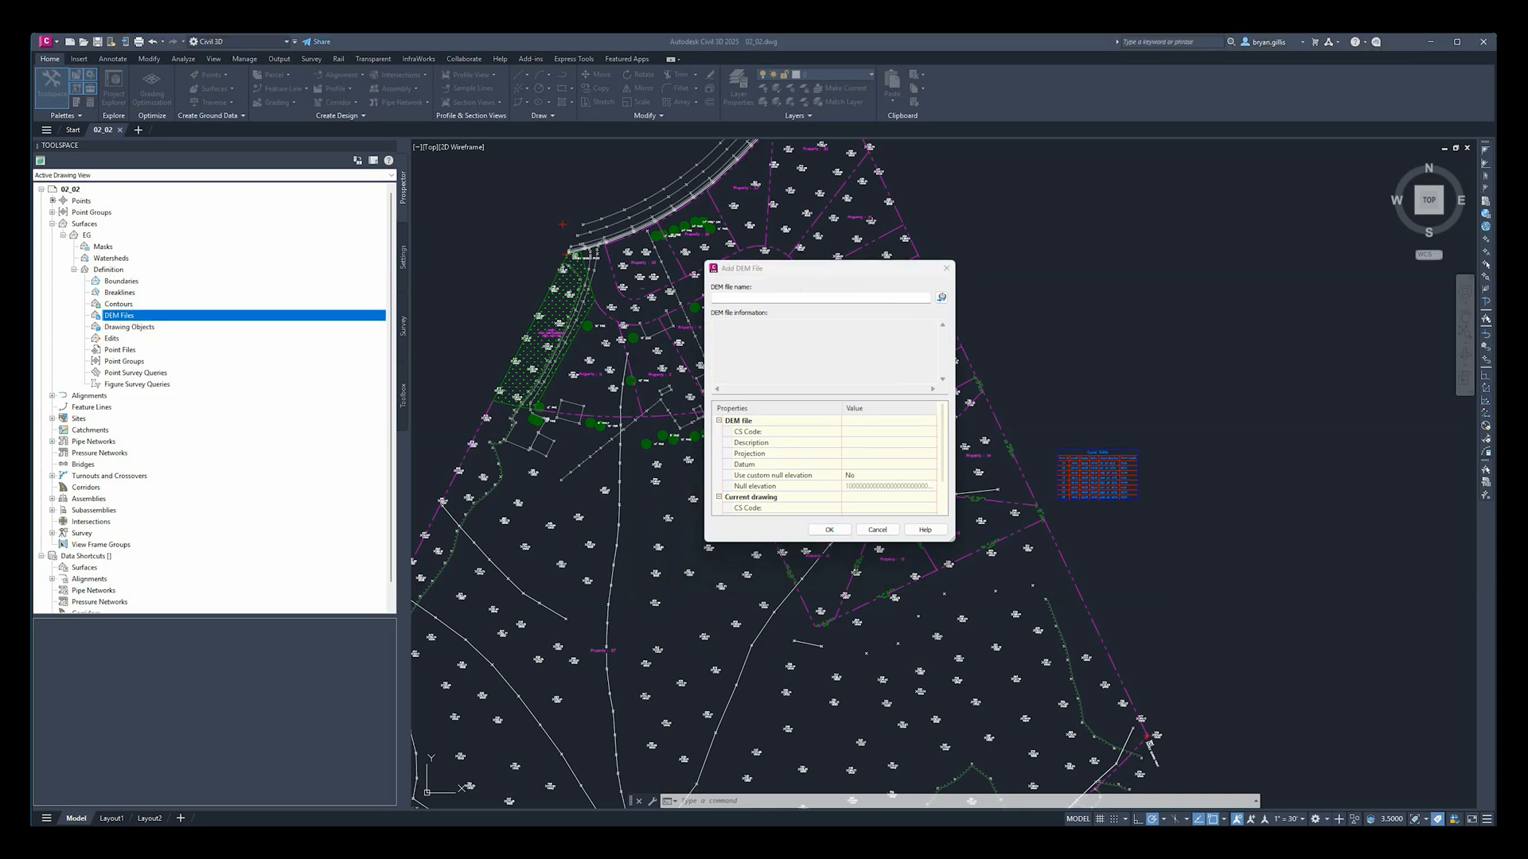
left_click_drag(845, 275, 877, 272)
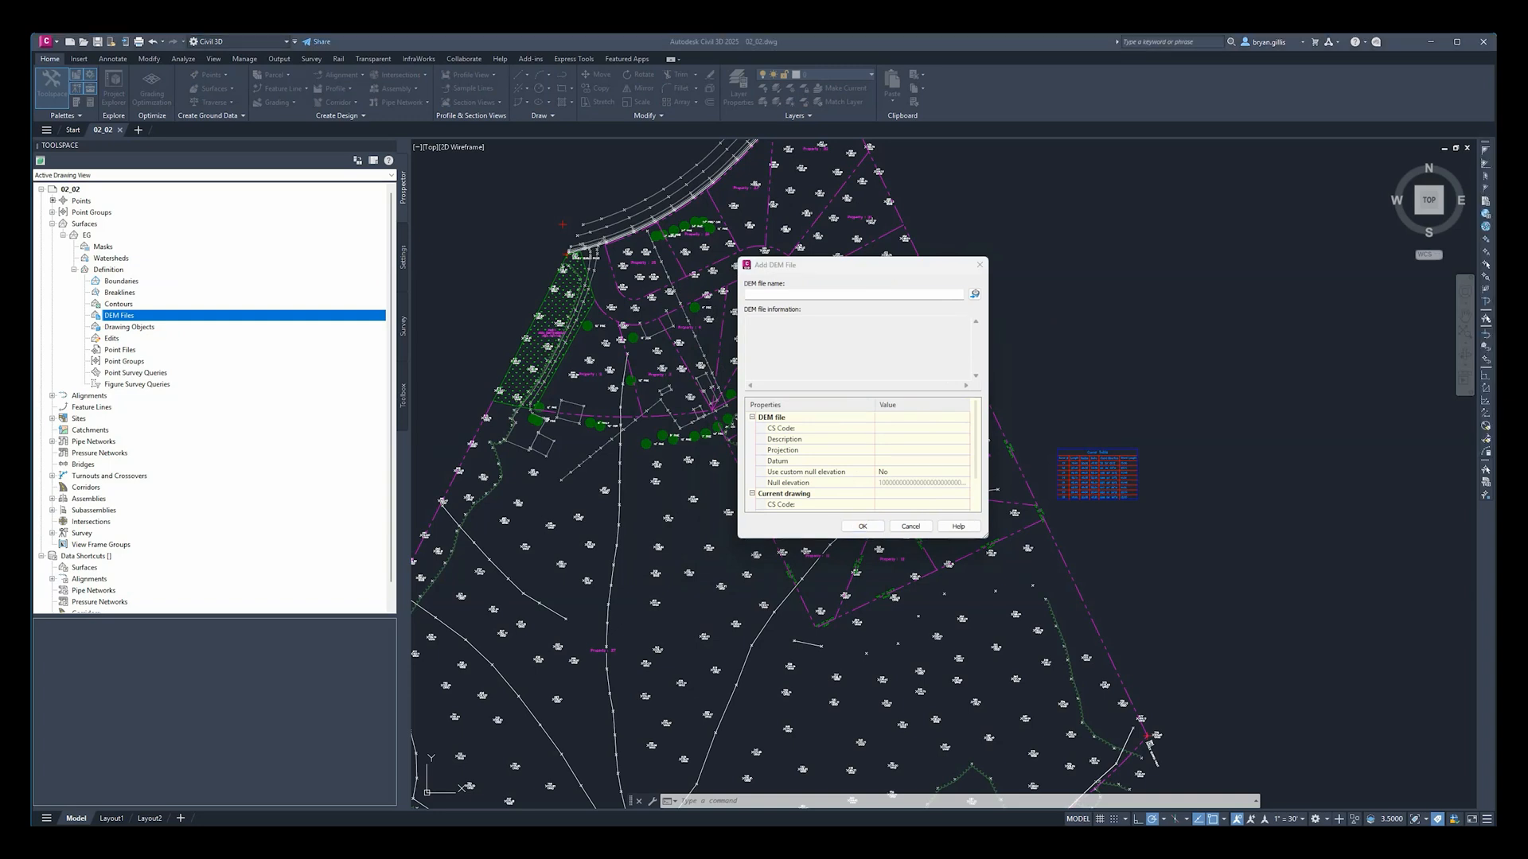
left_click_drag(879, 267, 975, 256)
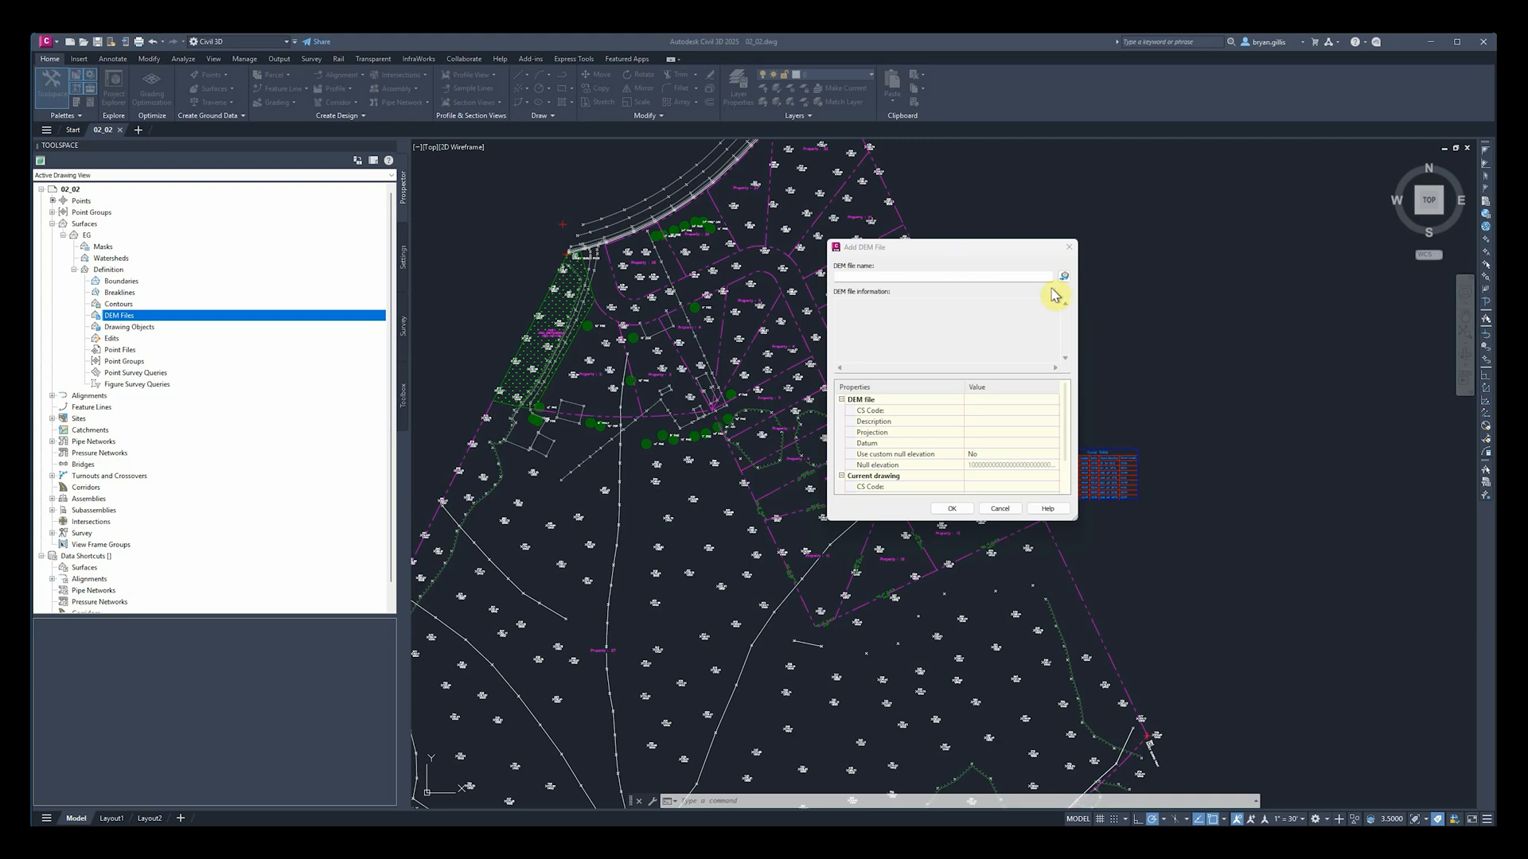
left_click_drag(967, 246, 996, 225)
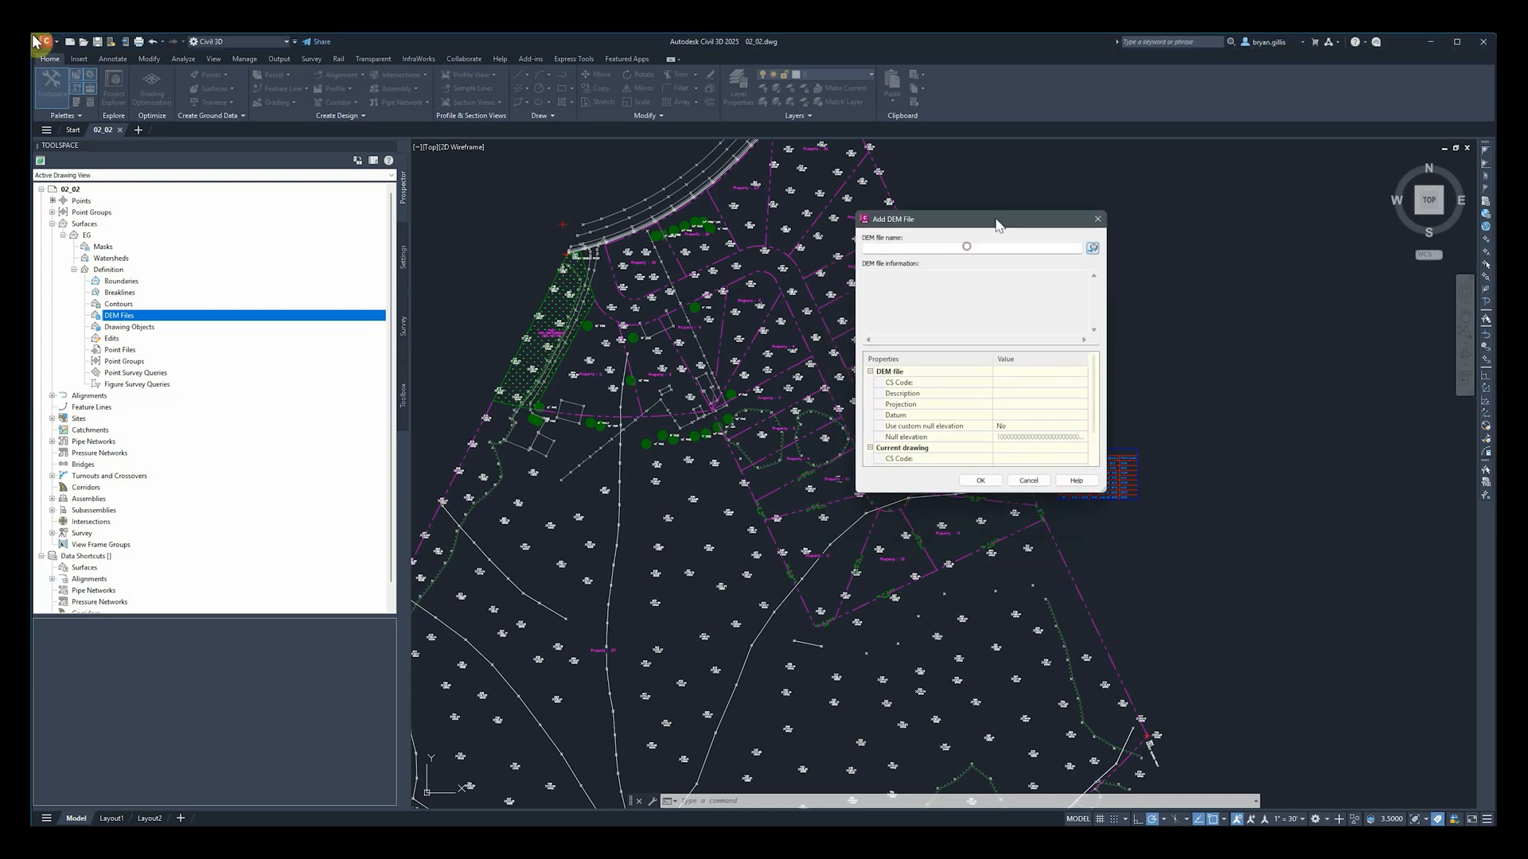
left_click(914, 246)
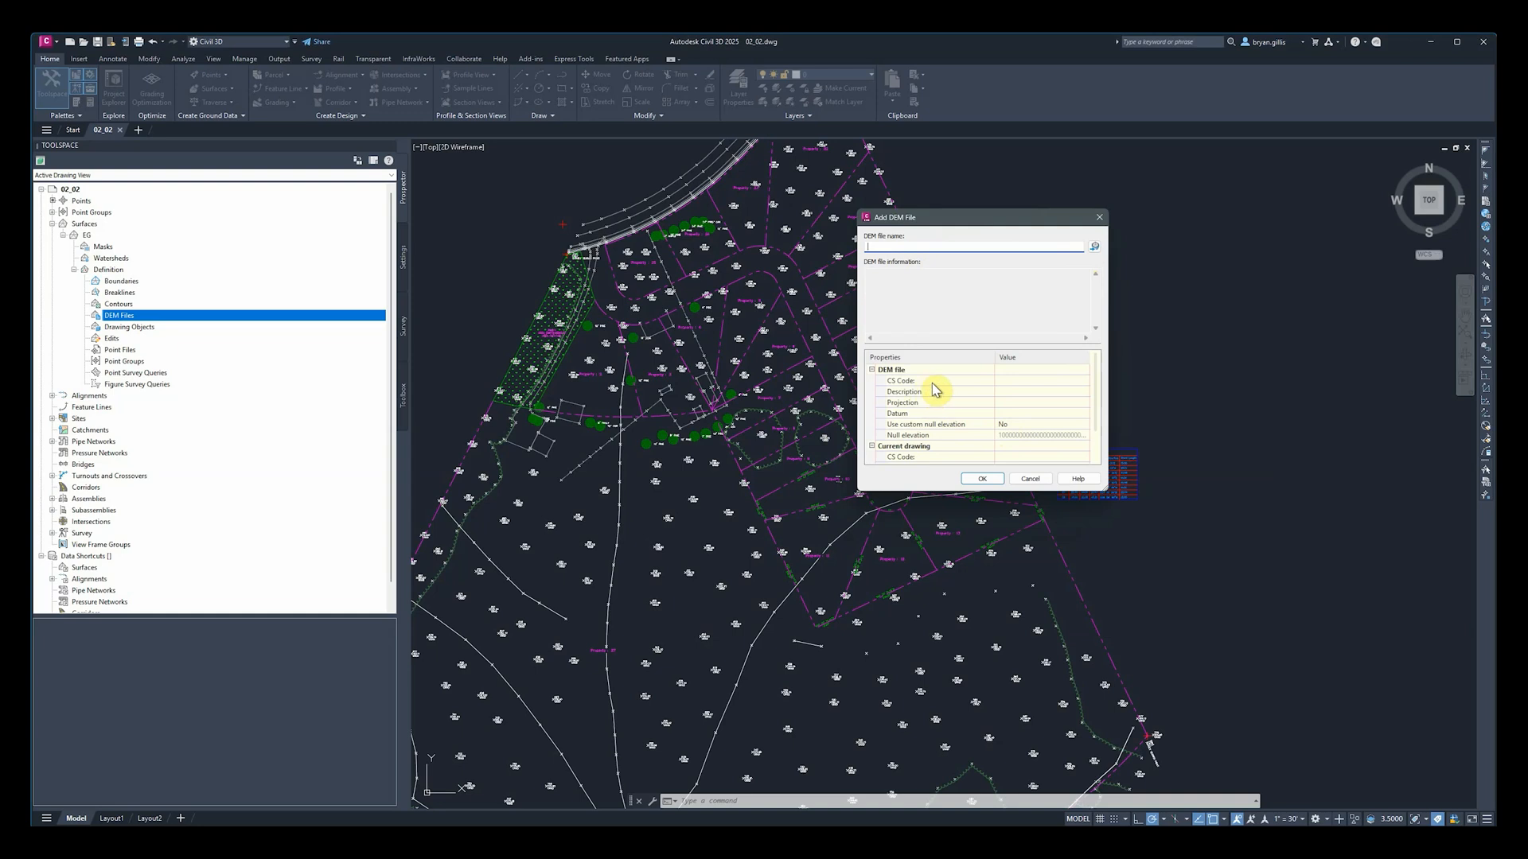
scroll(937, 389, "down", 1)
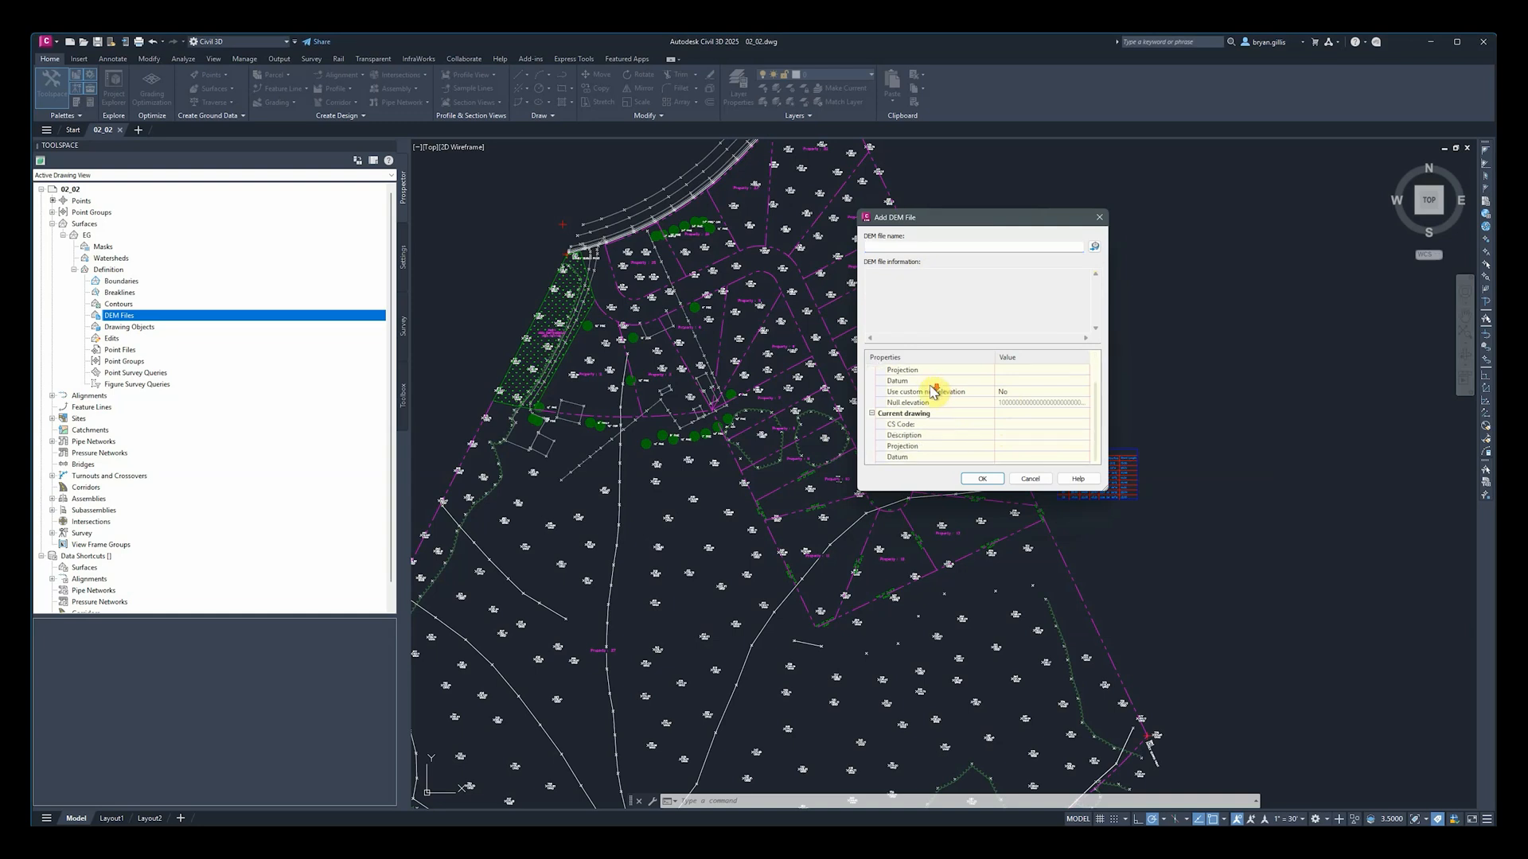
scroll(1023, 409, "up", 1)
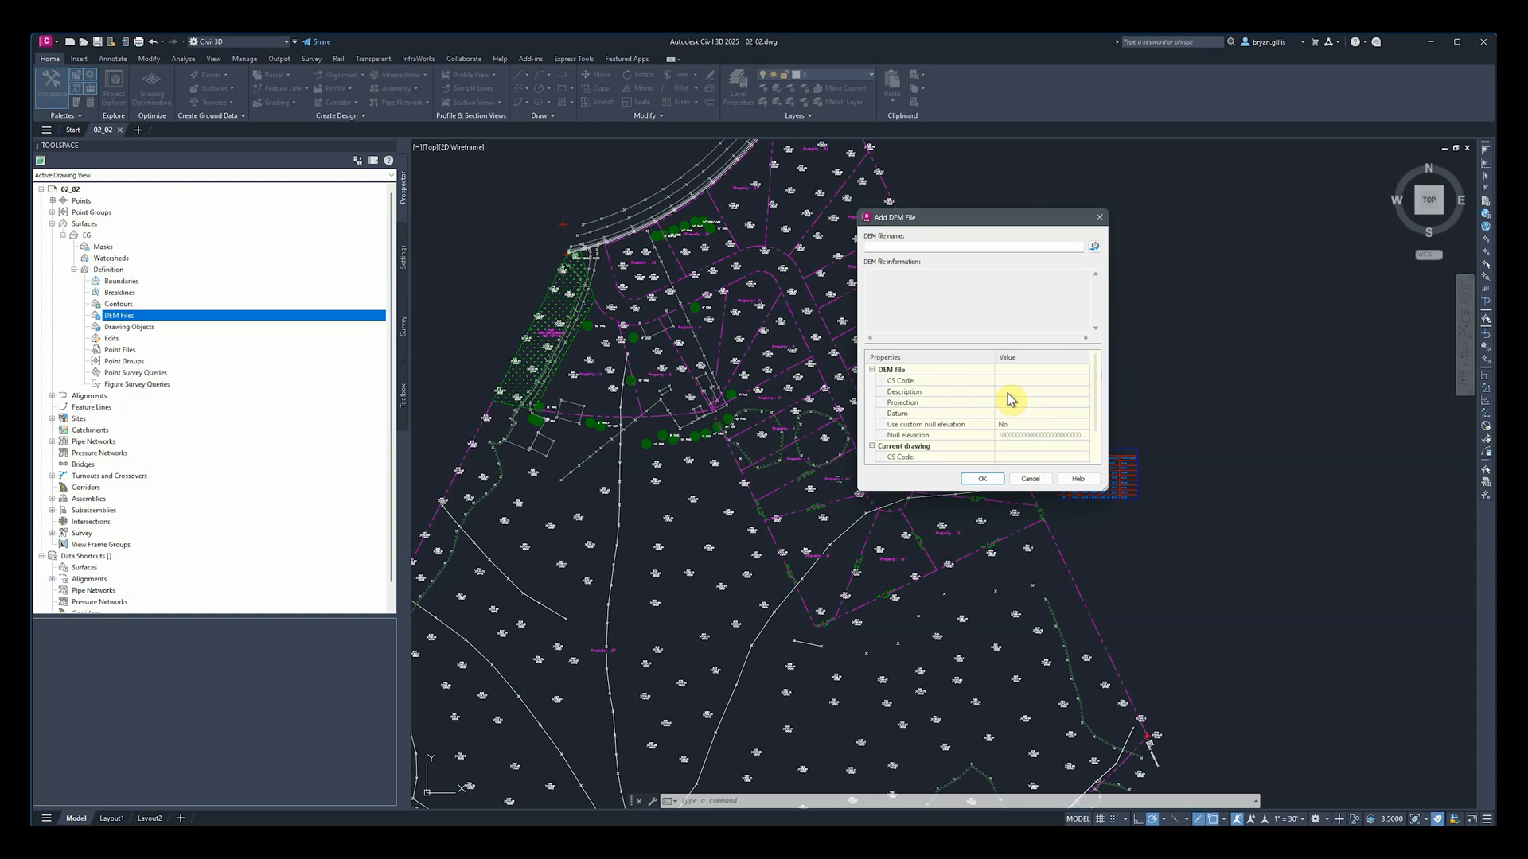
left_click(1030, 479)
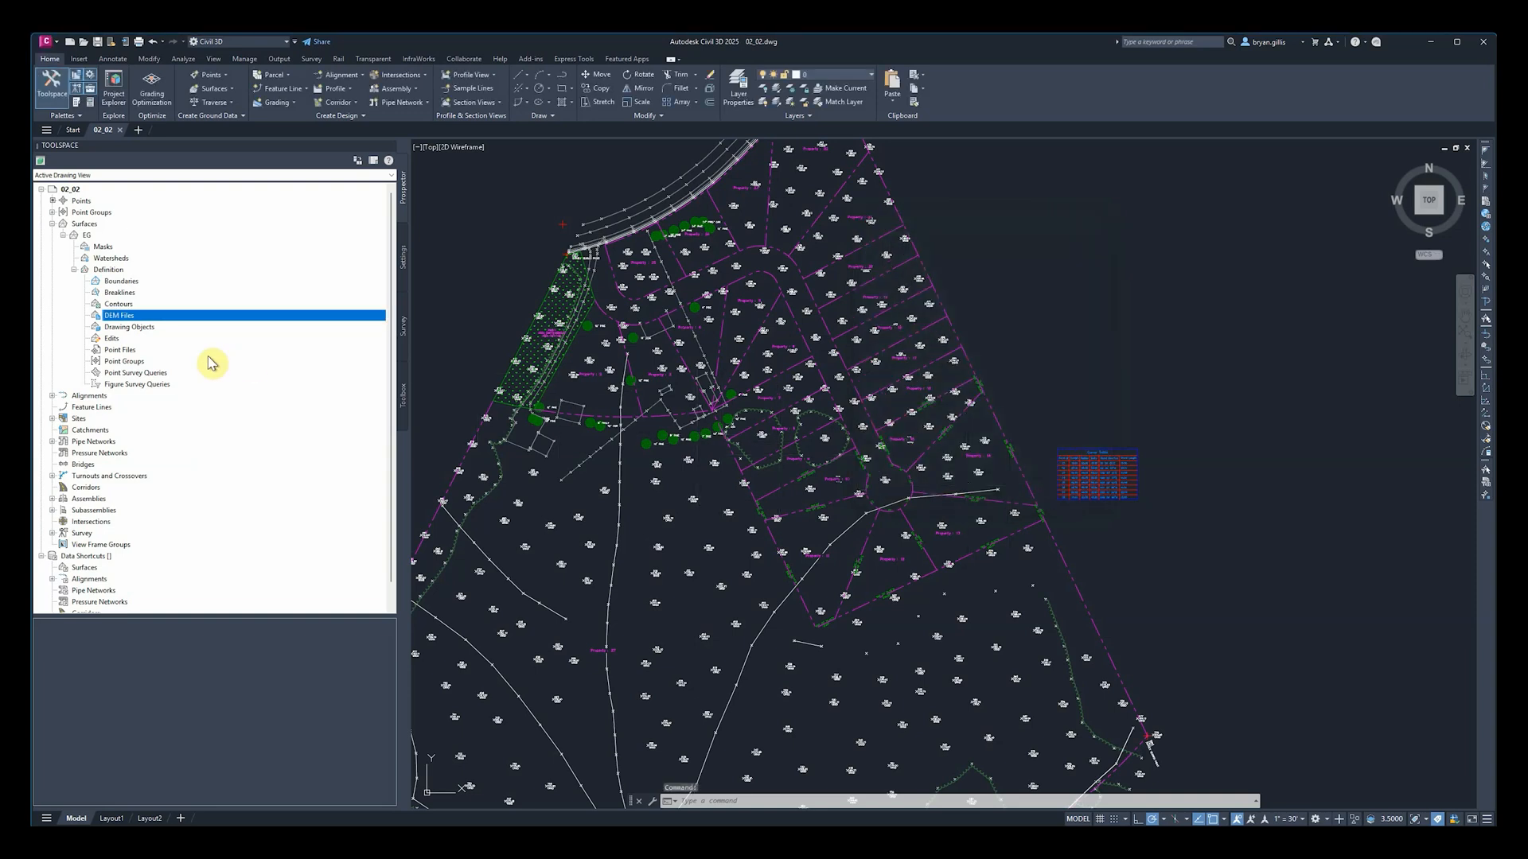
Step: Examine the object type options for adding points from drawing objects to the EG surface, and cancel without adding any
right_click(146, 331)
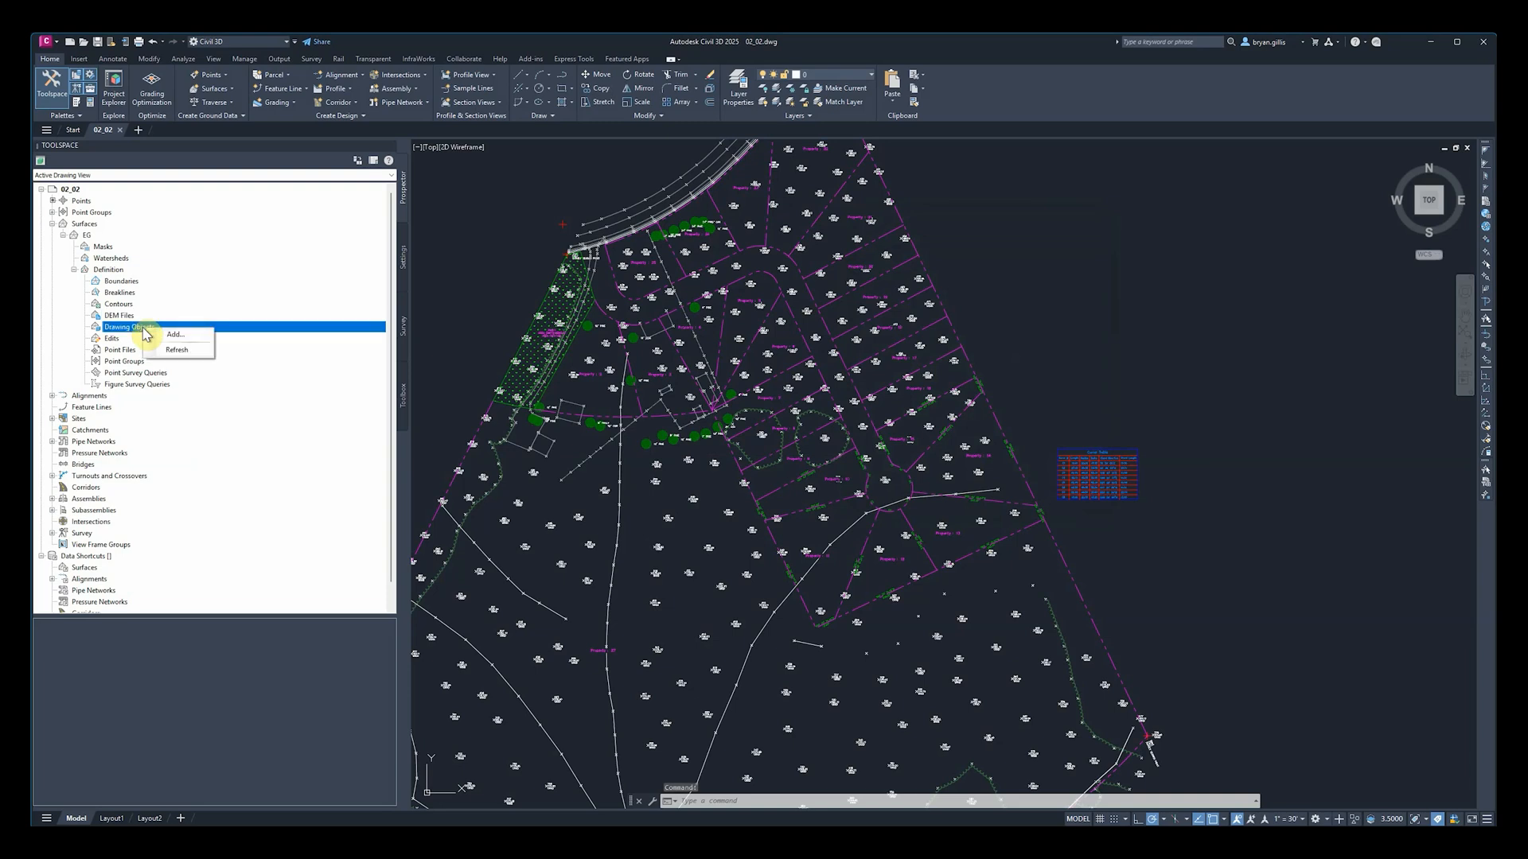
left_click(175, 335)
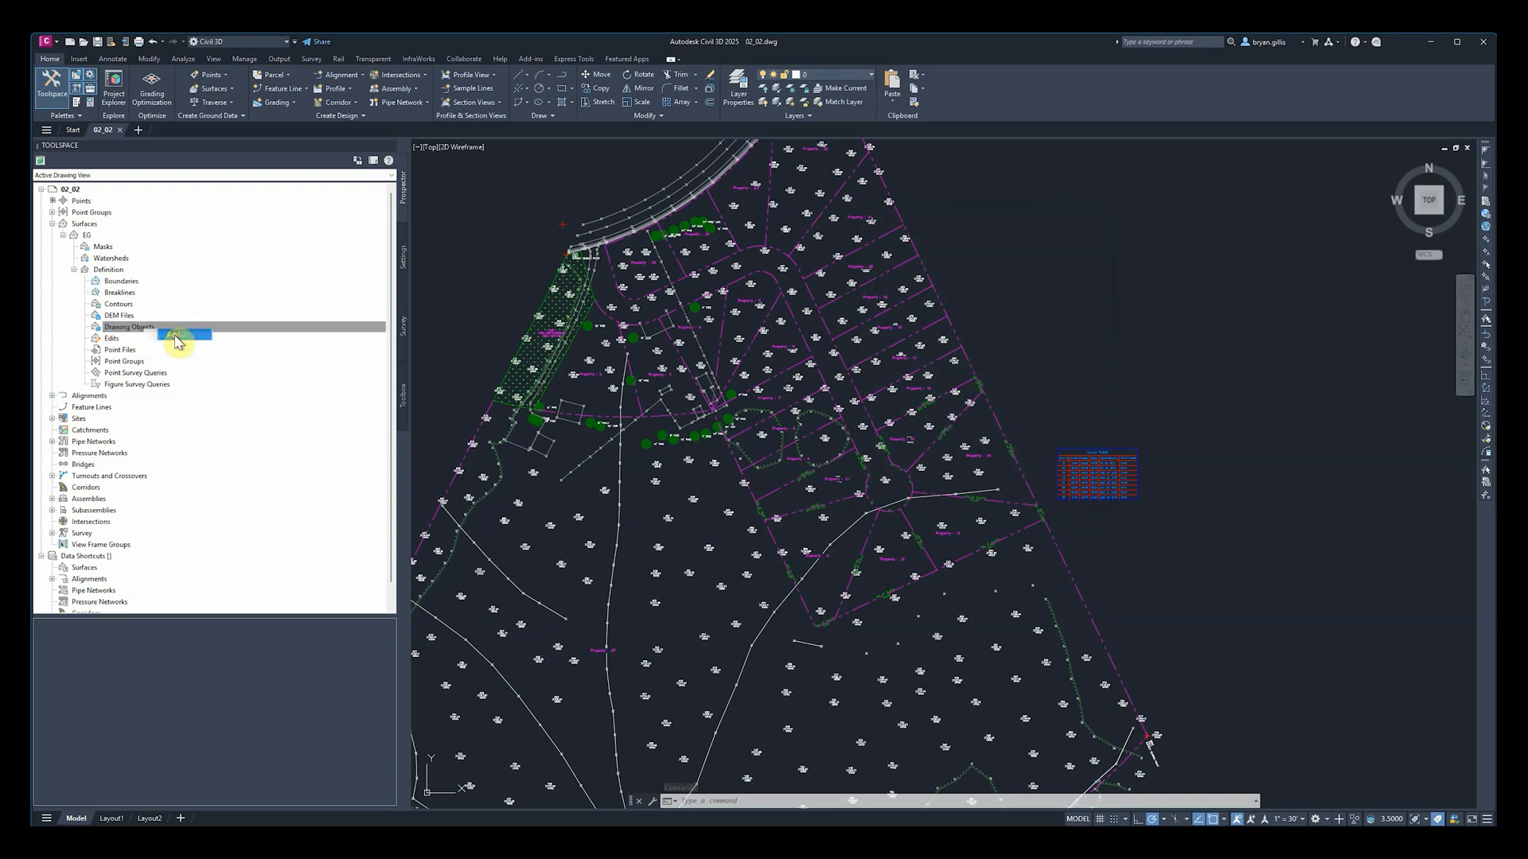
left_click_drag(764, 387, 1039, 242)
left_click(1108, 273)
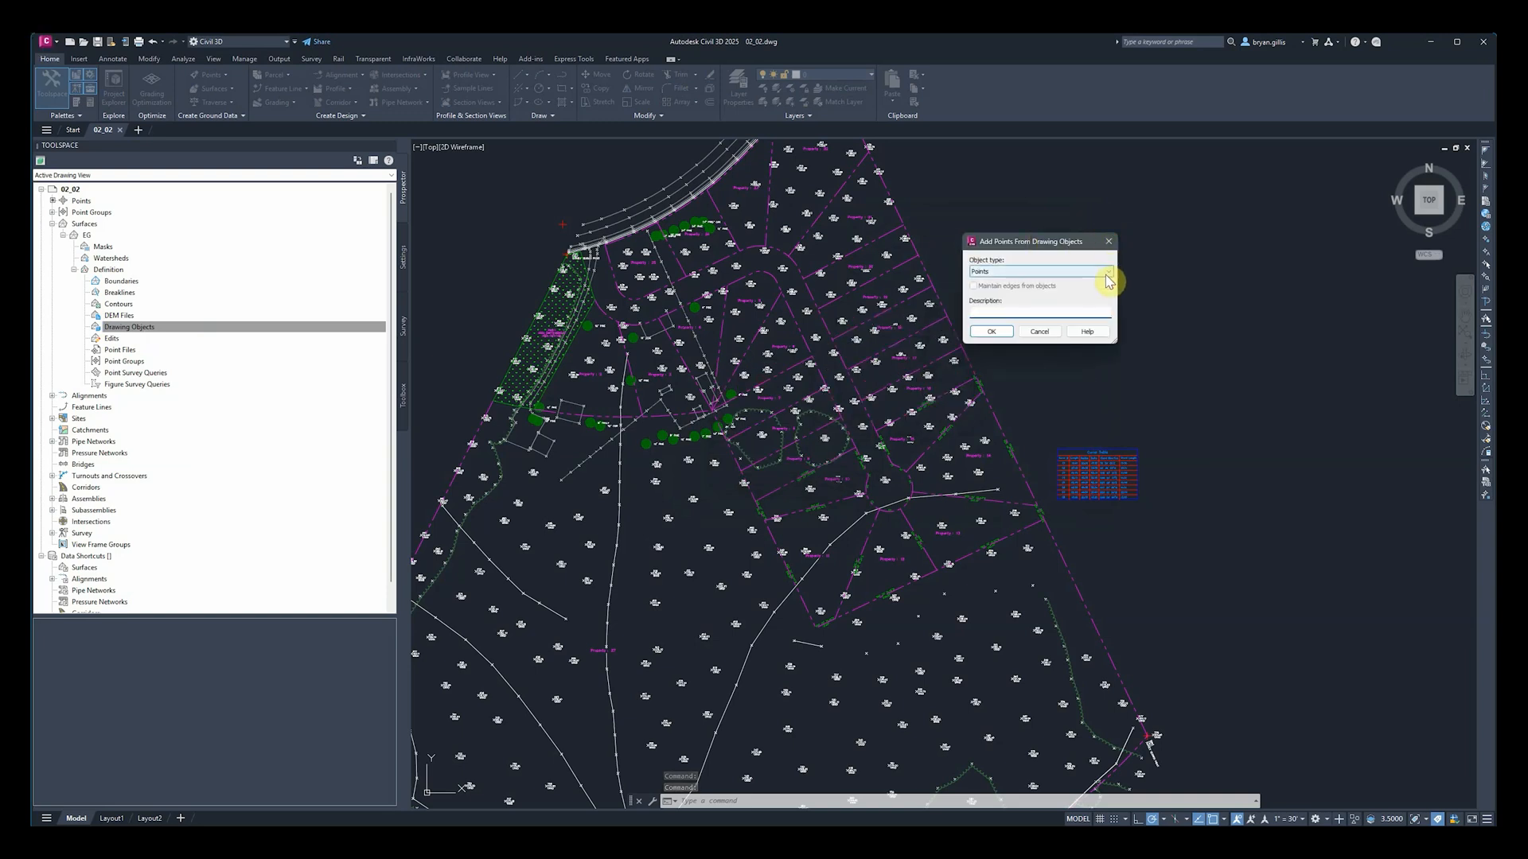
left_click(1109, 276)
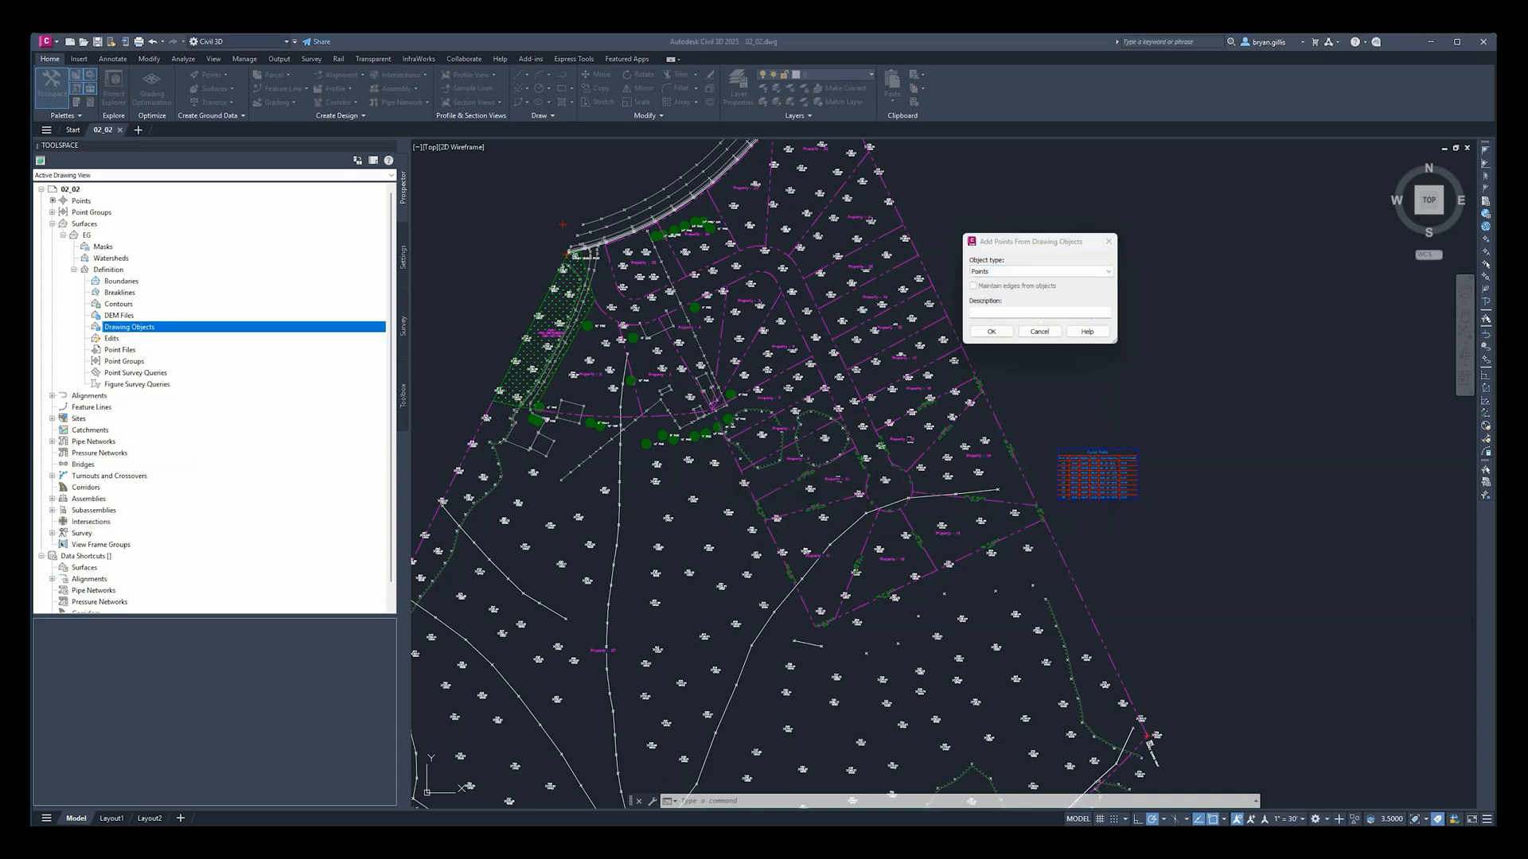
left_click(1082, 271)
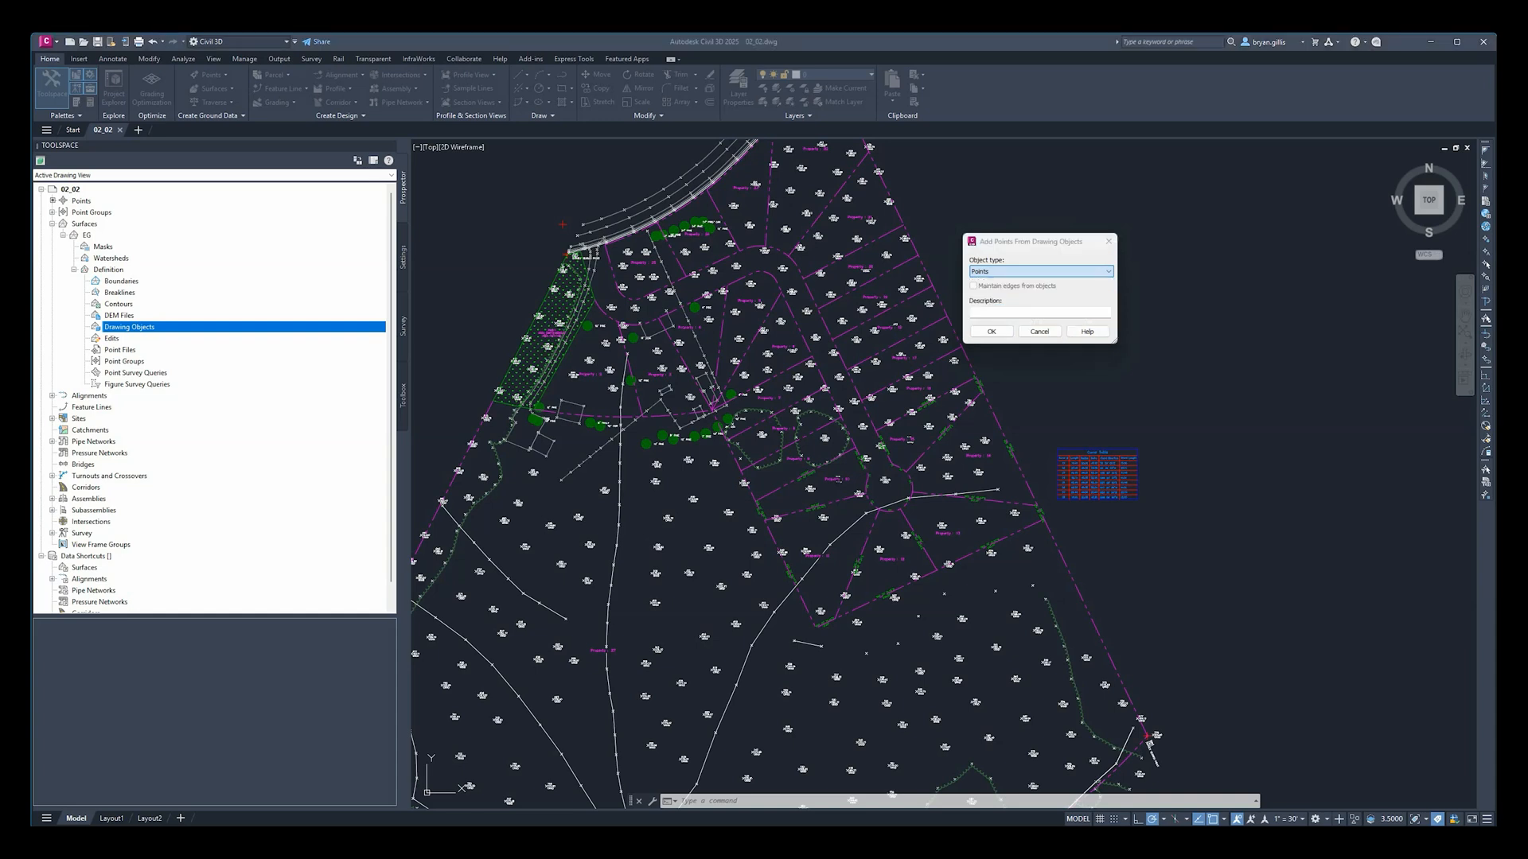
left_click(1024, 244)
left_click_drag(1024, 243, 992, 243)
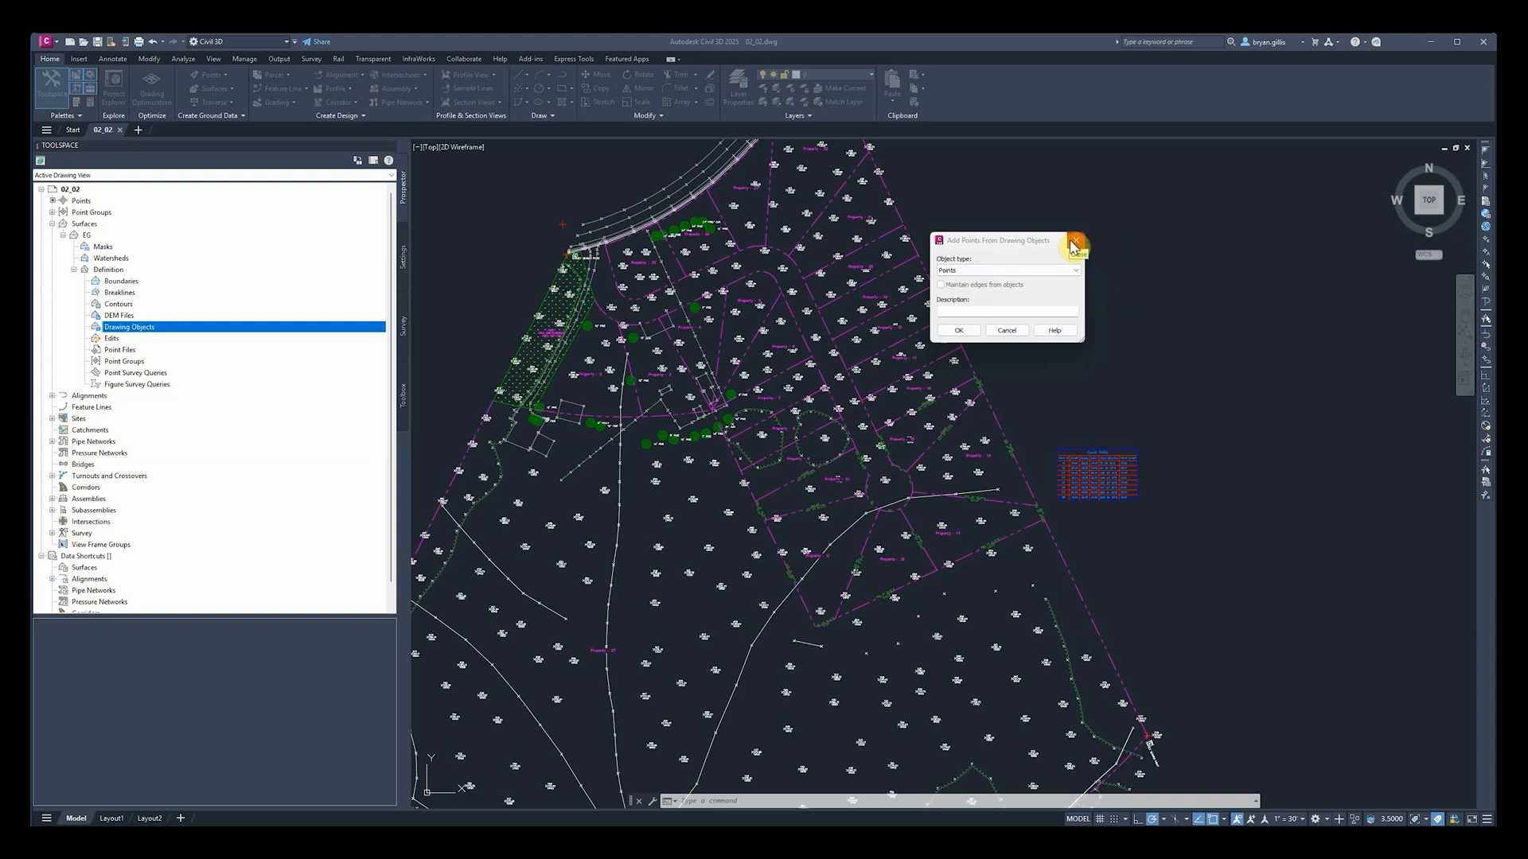
left_click(1007, 331)
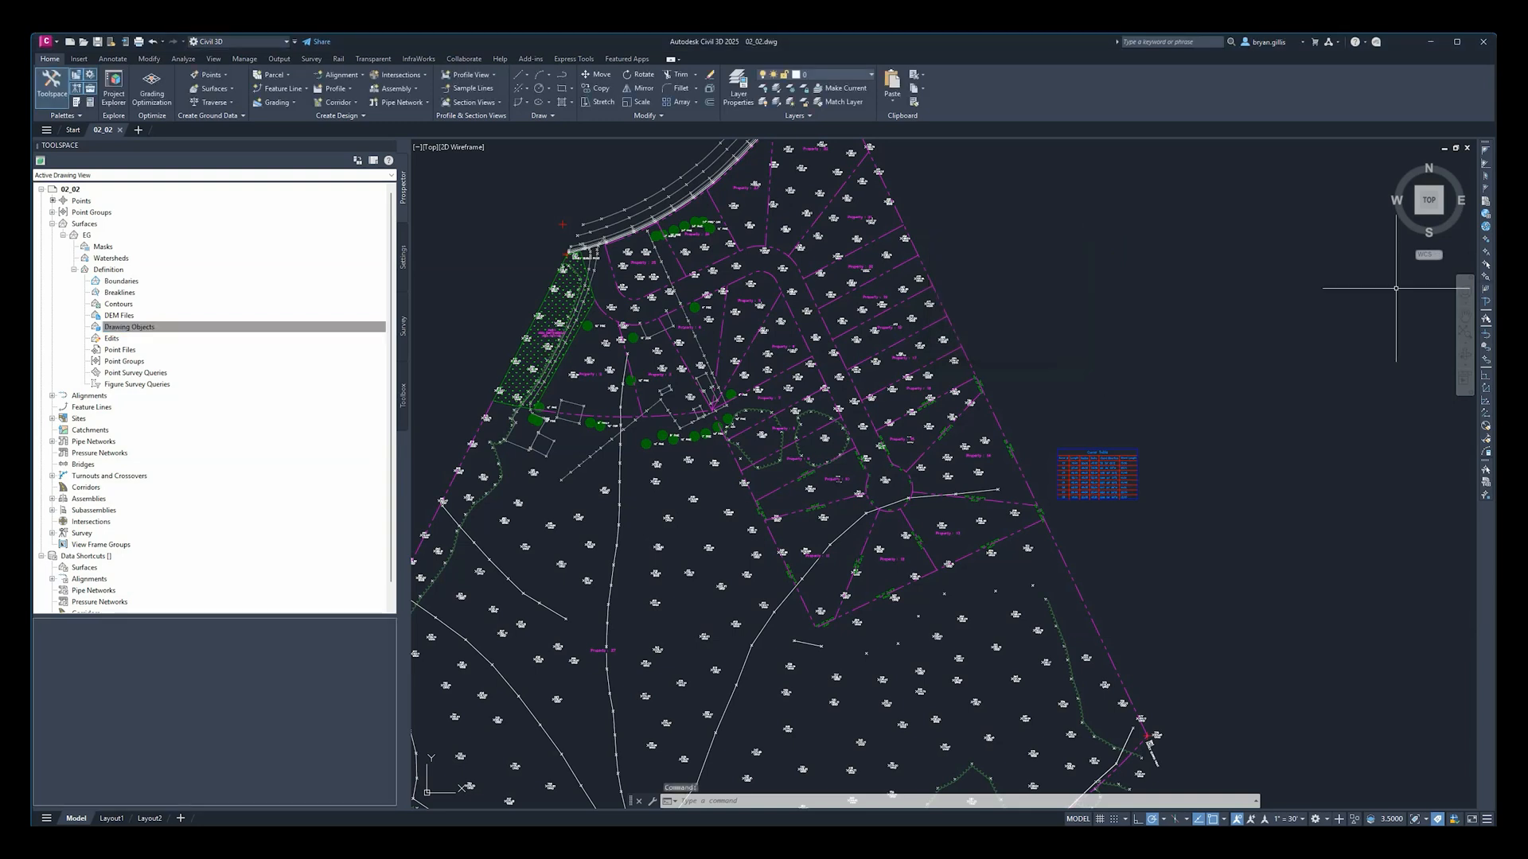
Step: Examine the line, point and surface edit operations available for the EG surface definition, without starting any
right_click(110, 338)
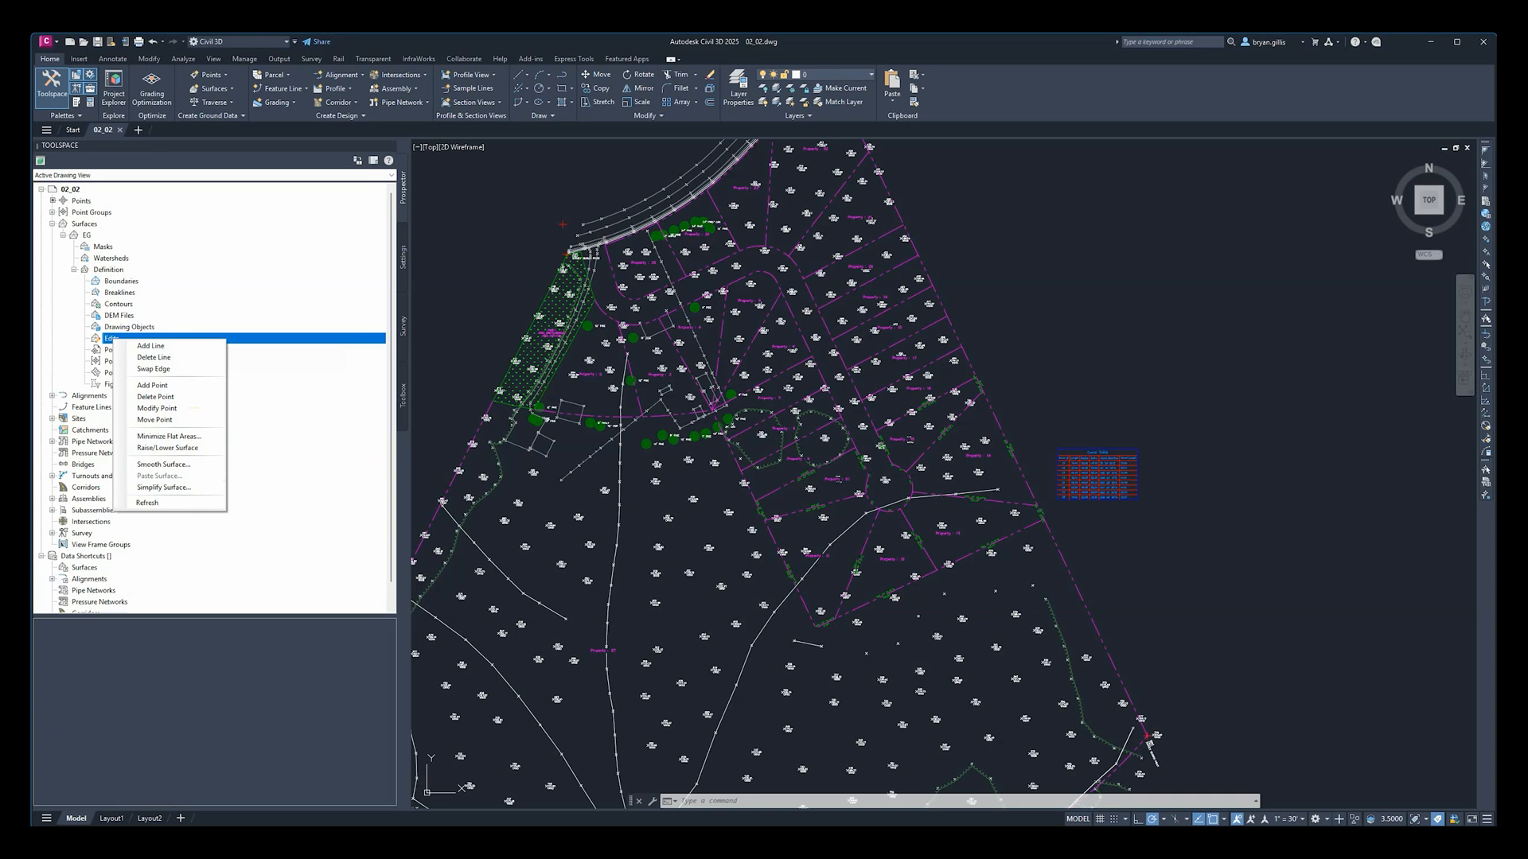
key("Escape")
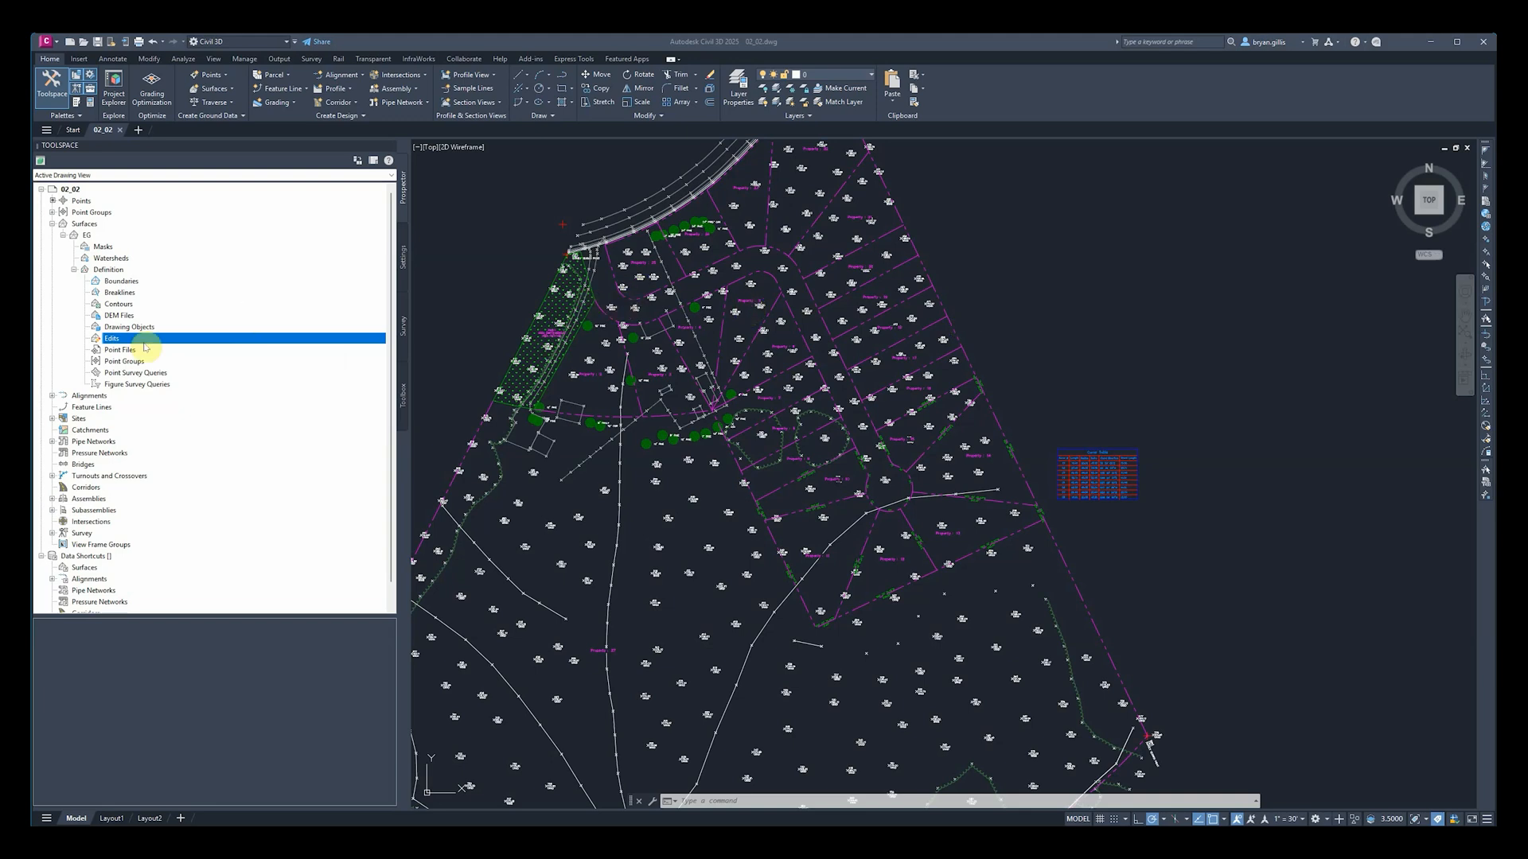
right_click(116, 342)
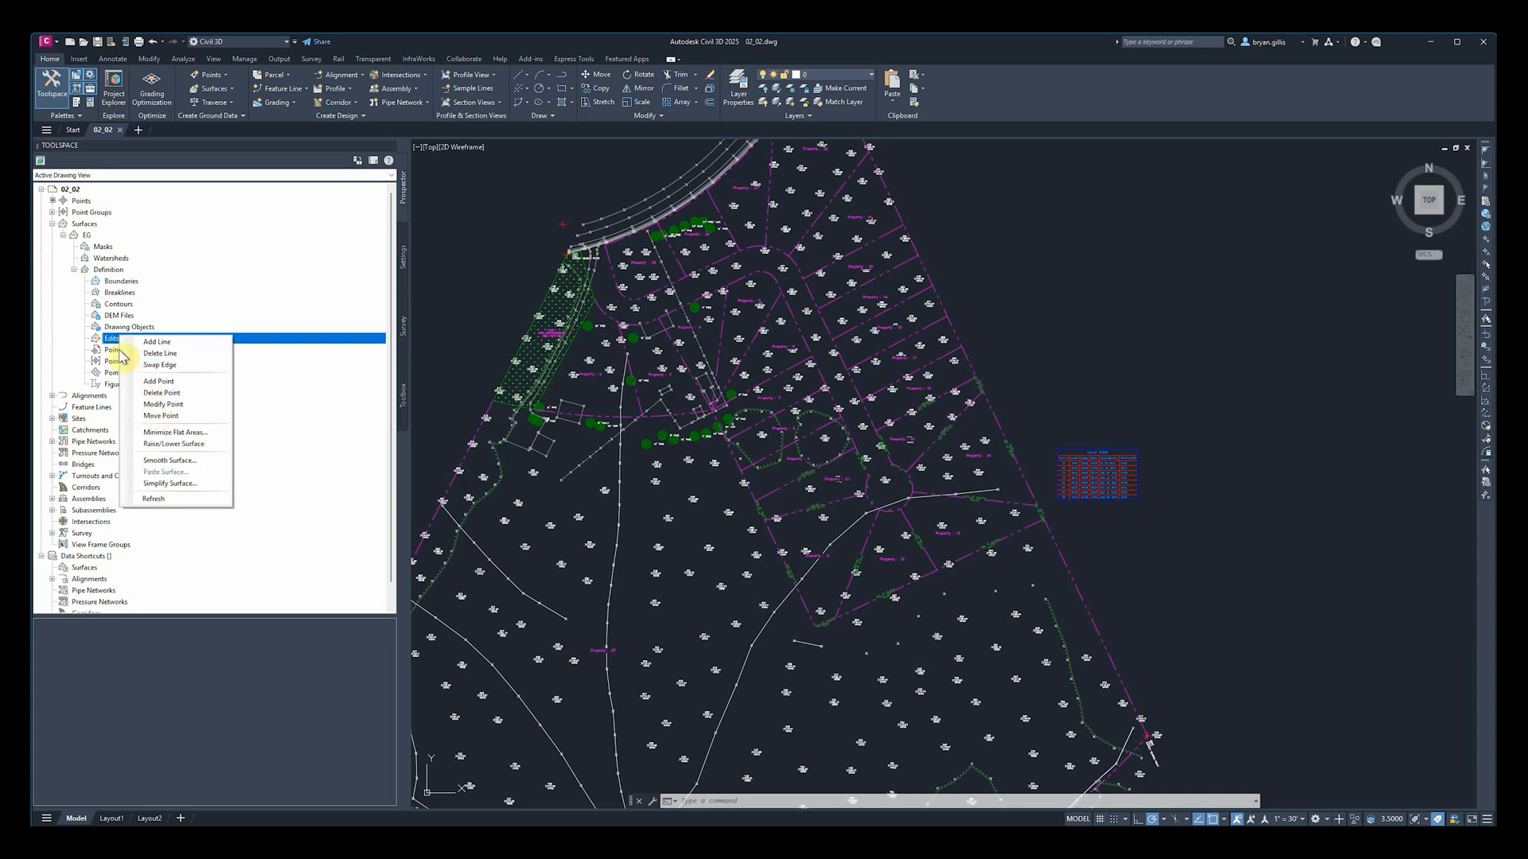
key("Escape")
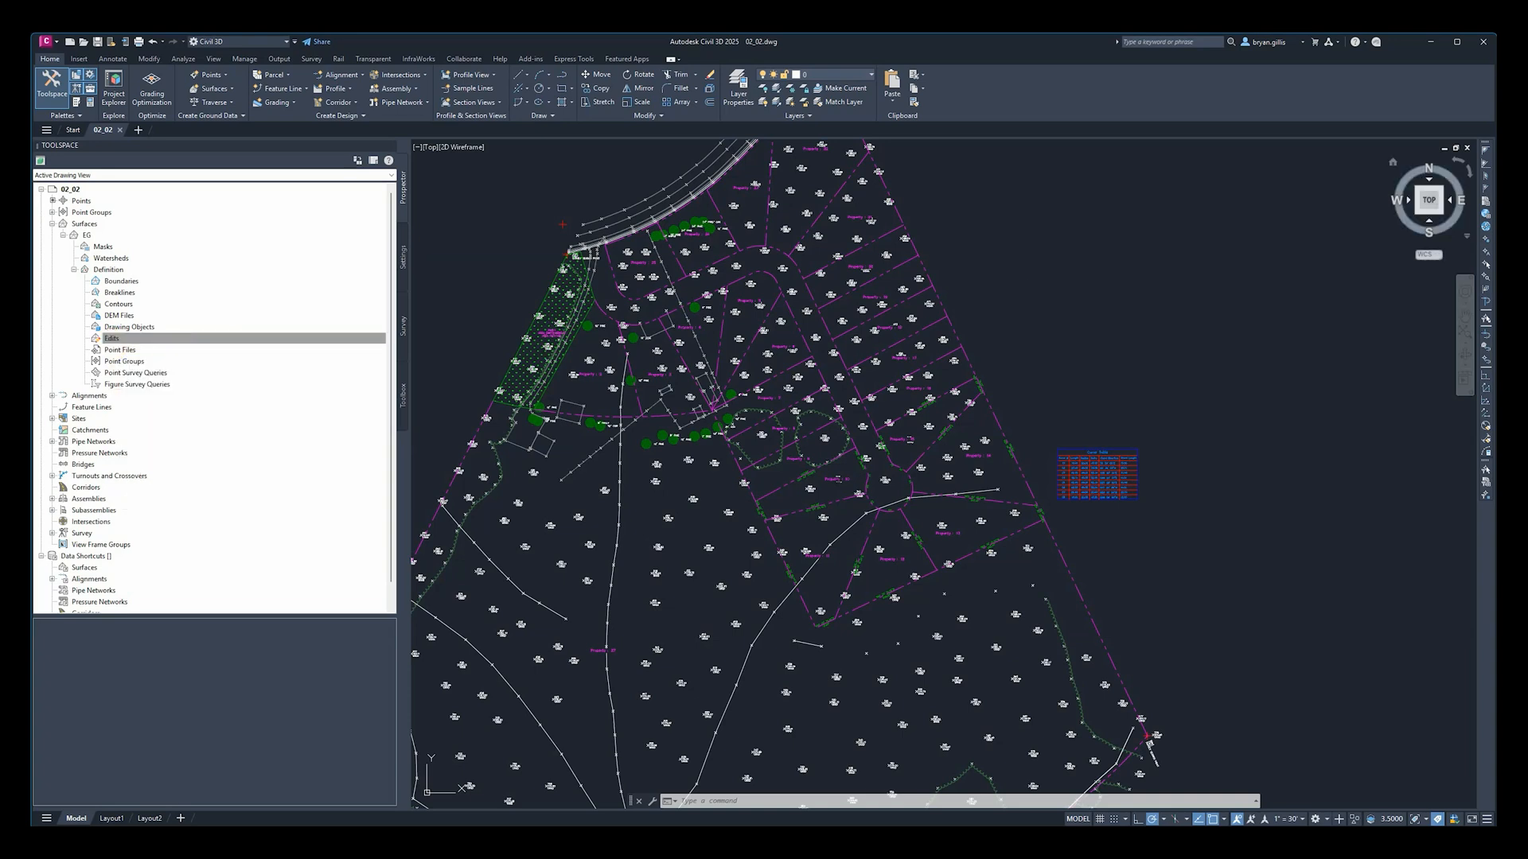
Step: Open the settings for adding a point file to the EG surface, view the Survey folder's source files, and leave without selecting one
right_click(125, 351)
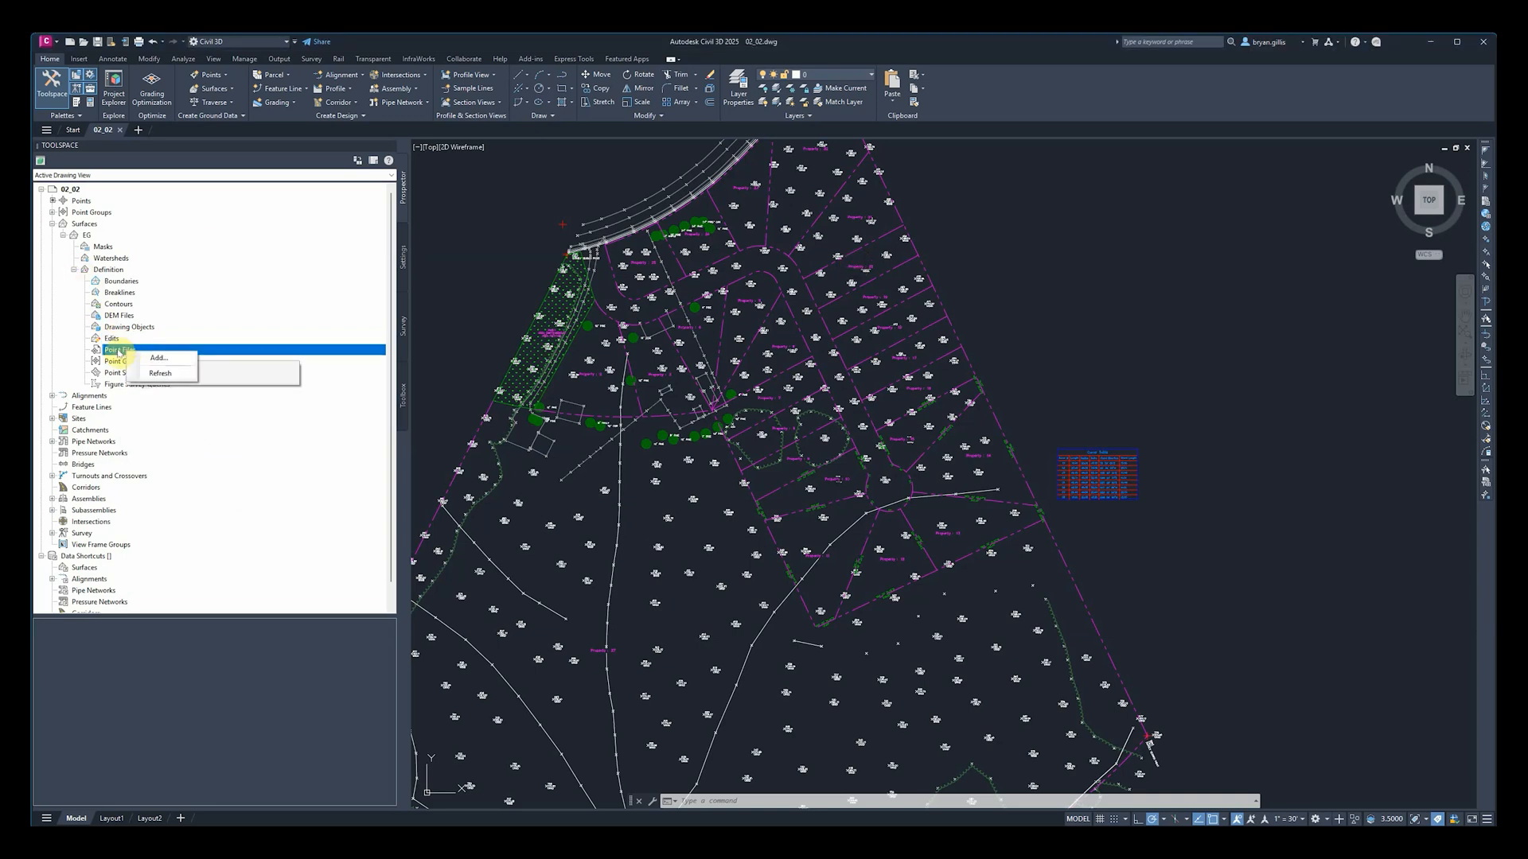
left_click(160, 358)
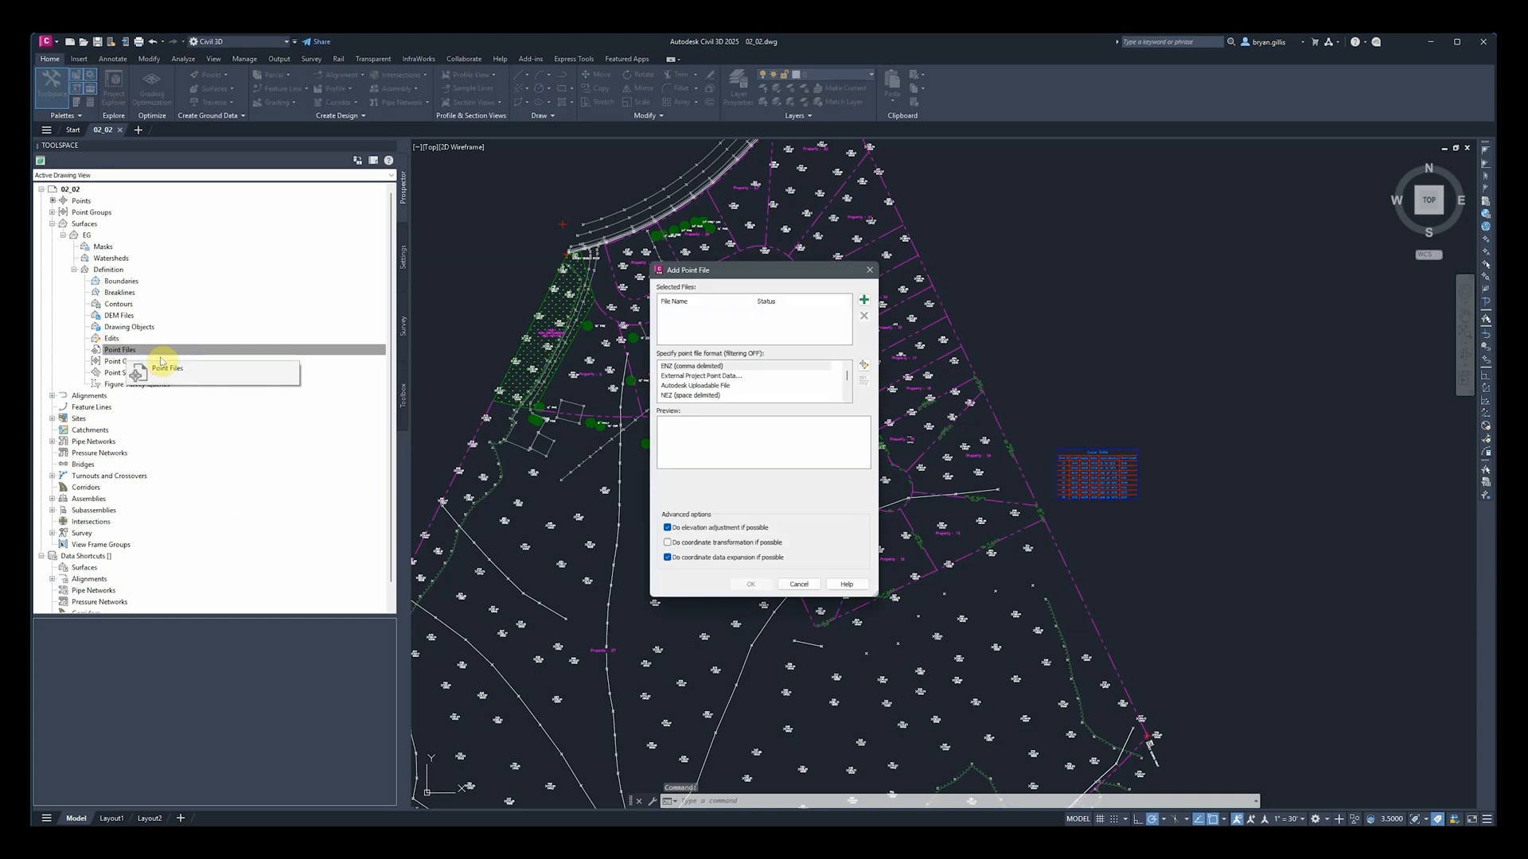
left_click_drag(716, 273, 836, 239)
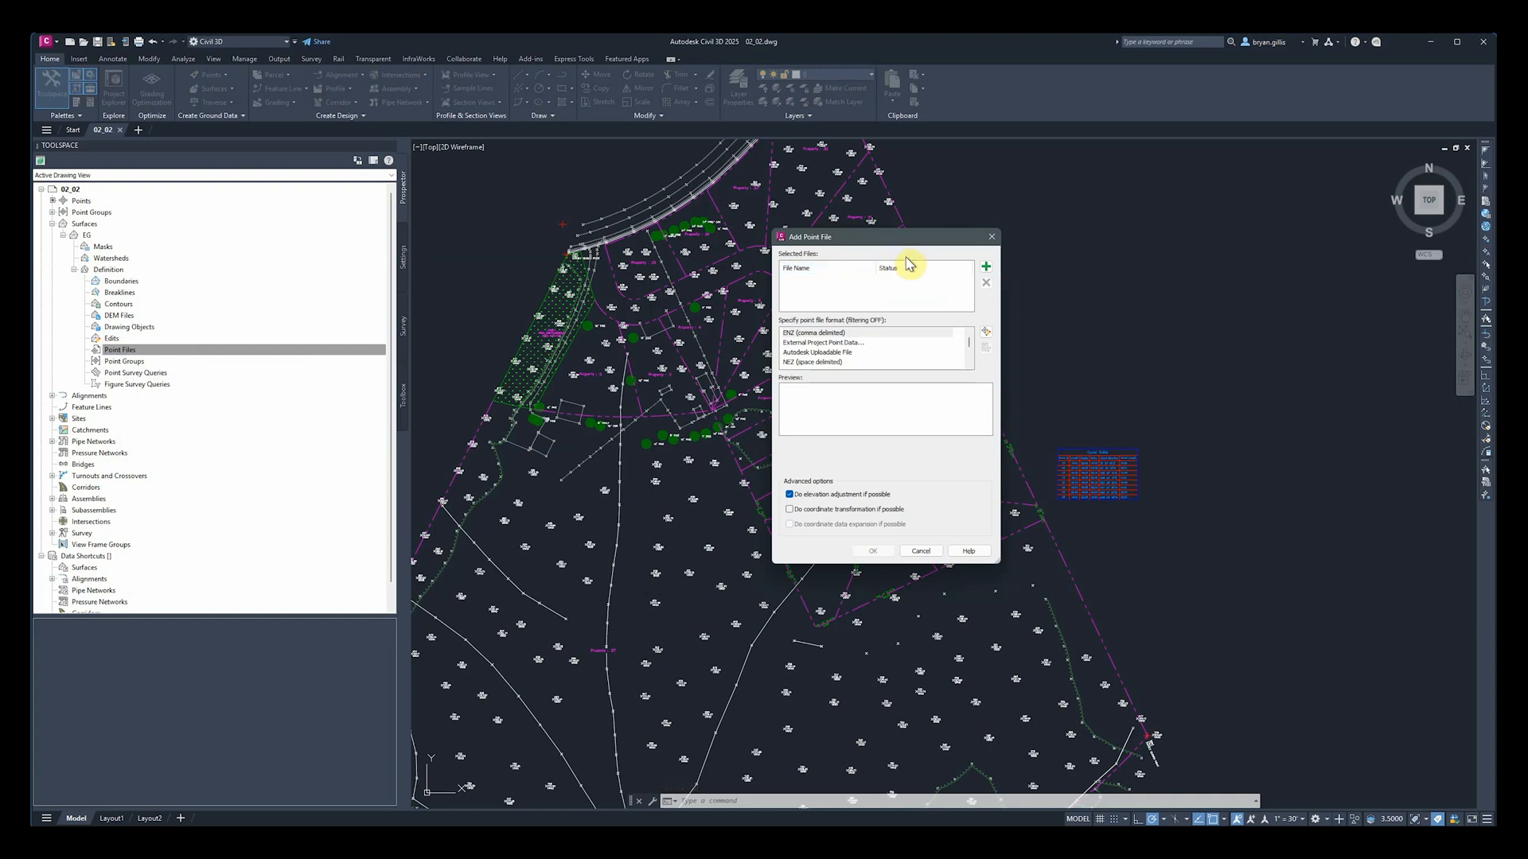
left_click(986, 268)
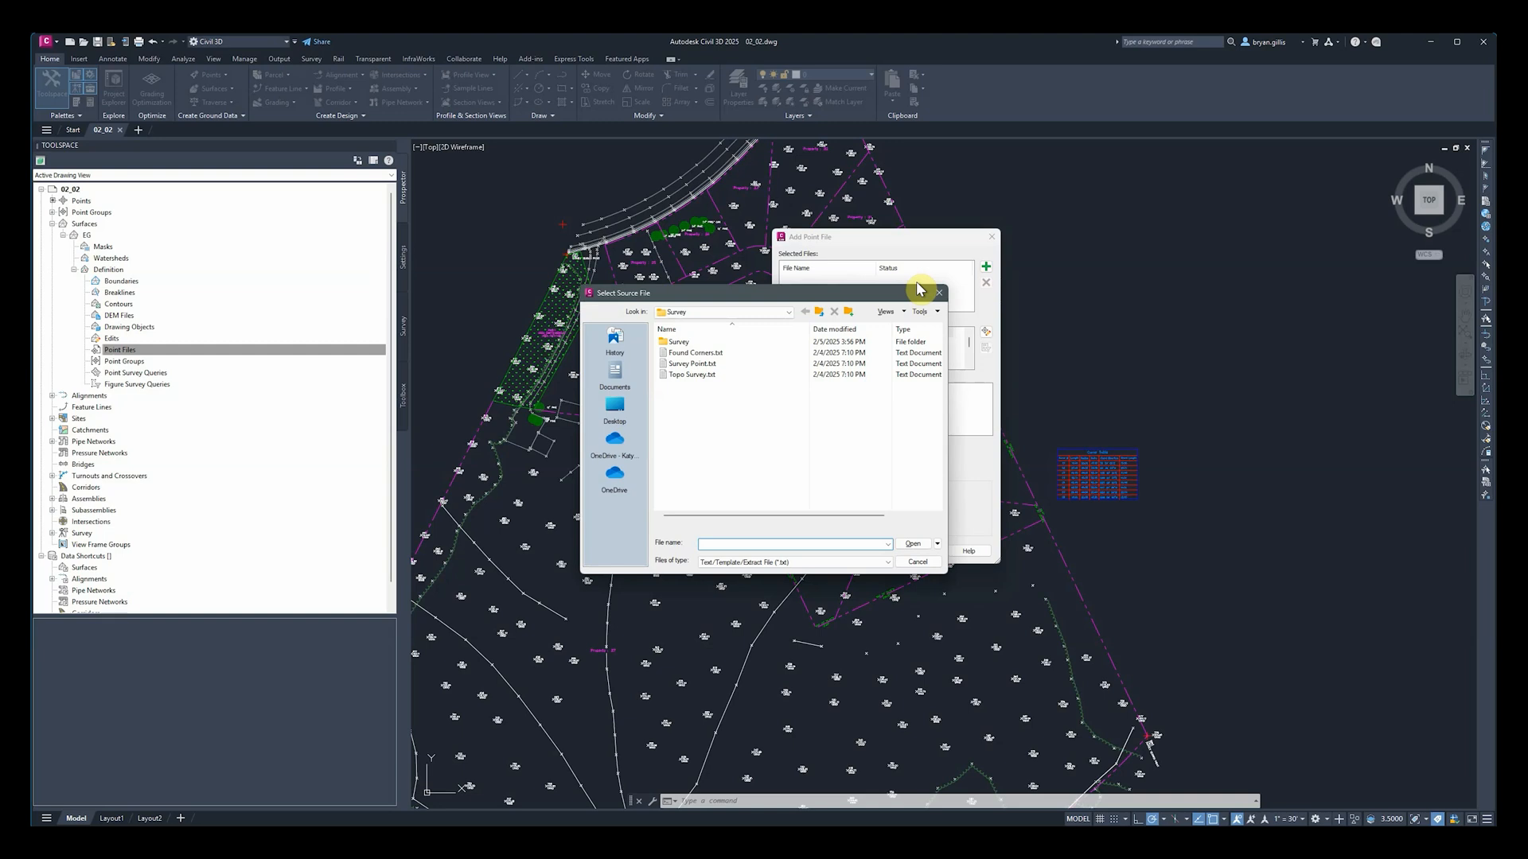
left_click(938, 293)
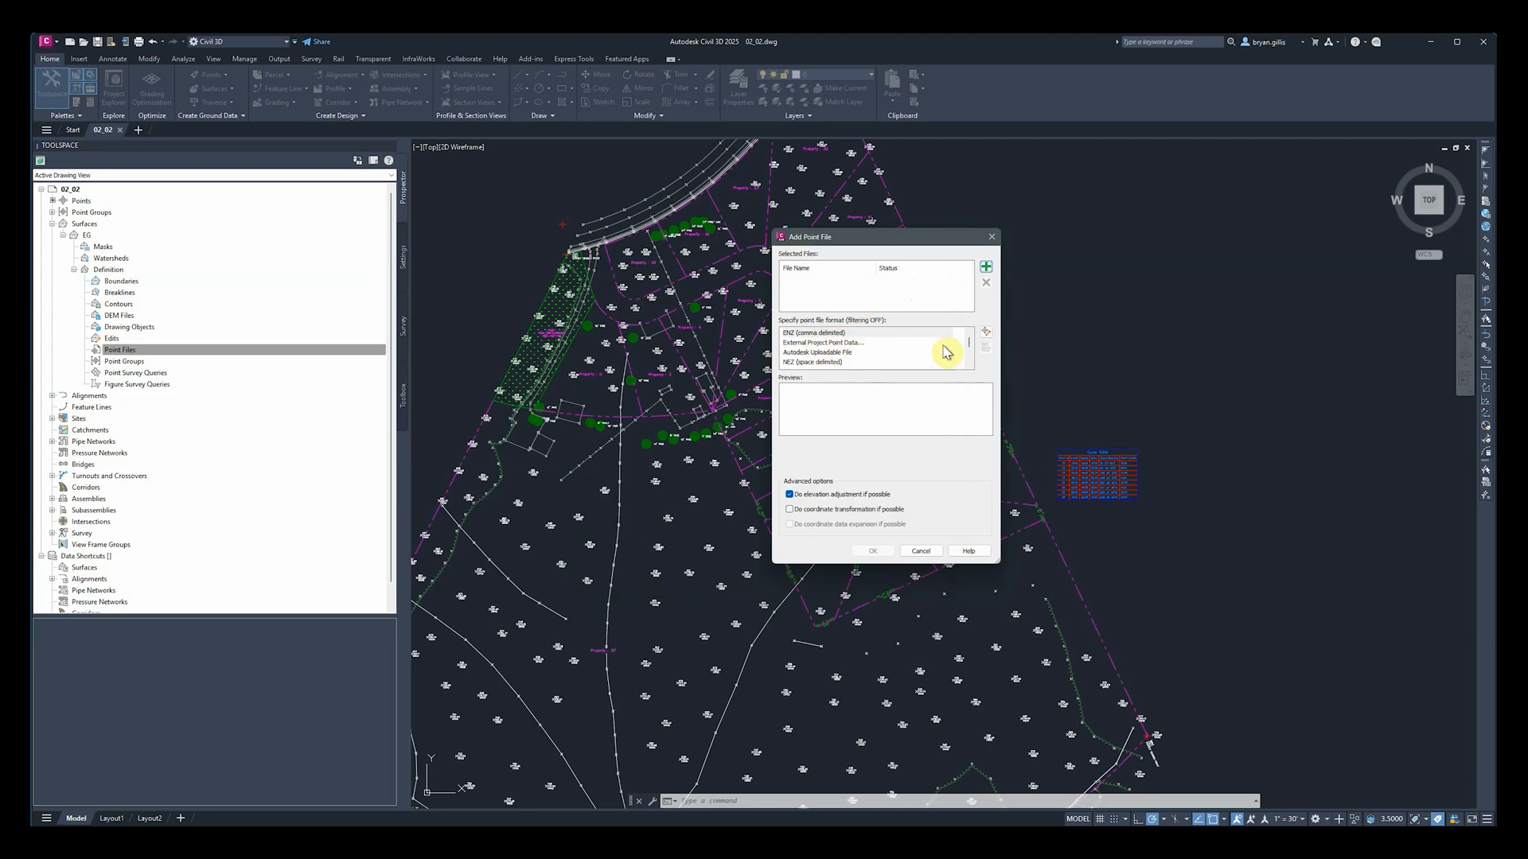
Step: Examine the available point file formats, including the PENZD variants, and cancel without adding a point file
left_click(968, 364)
left_click(968, 364)
left_click(968, 364)
left_click(968, 364)
left_click(968, 364)
left_click(968, 365)
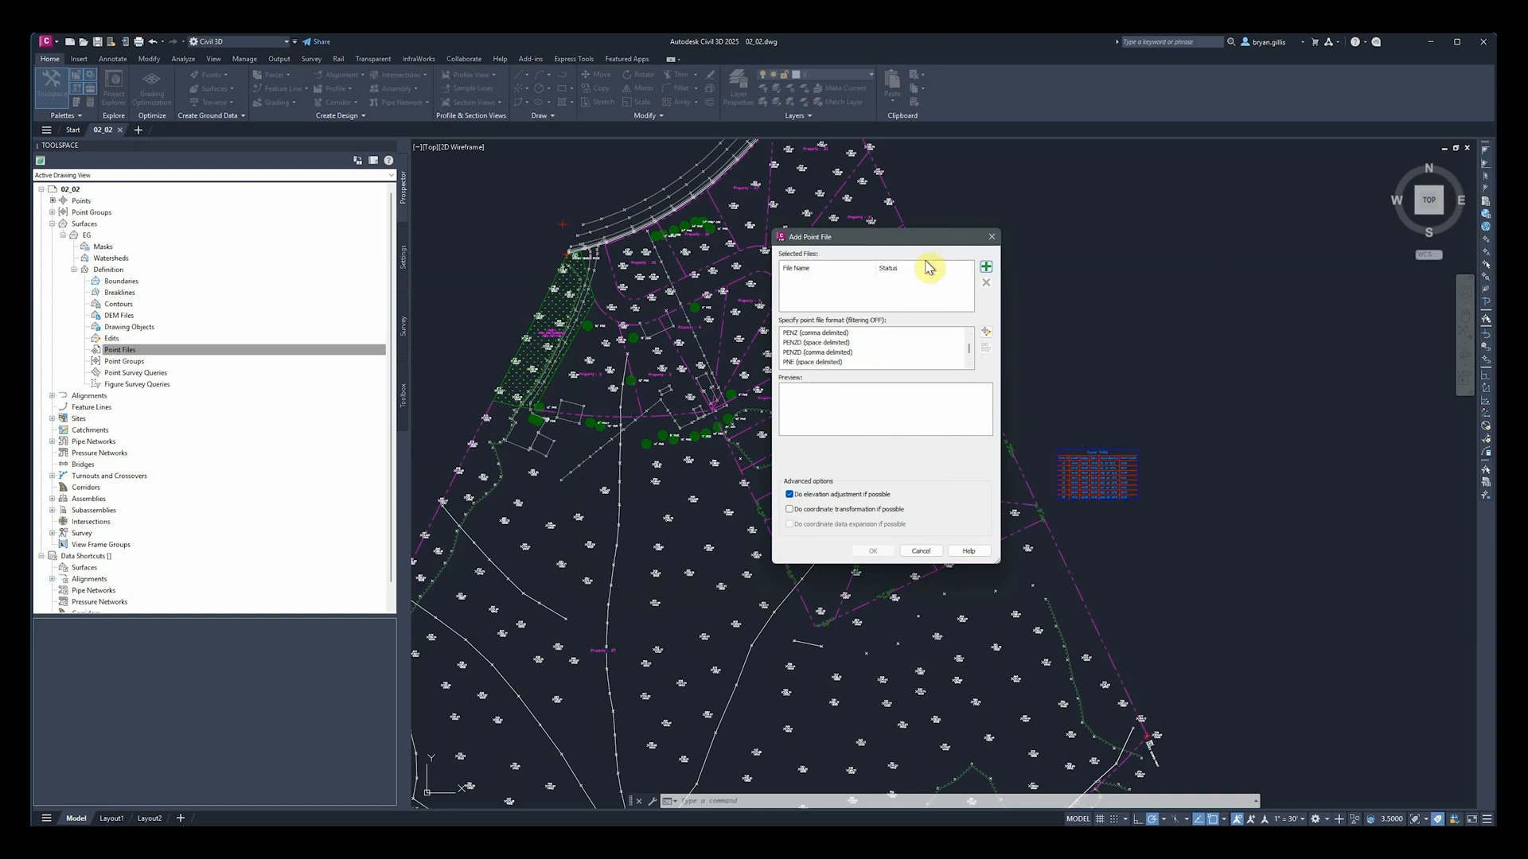
left_click(921, 550)
Step: Add the GS point group to the EG surface definition
left_click(99, 361)
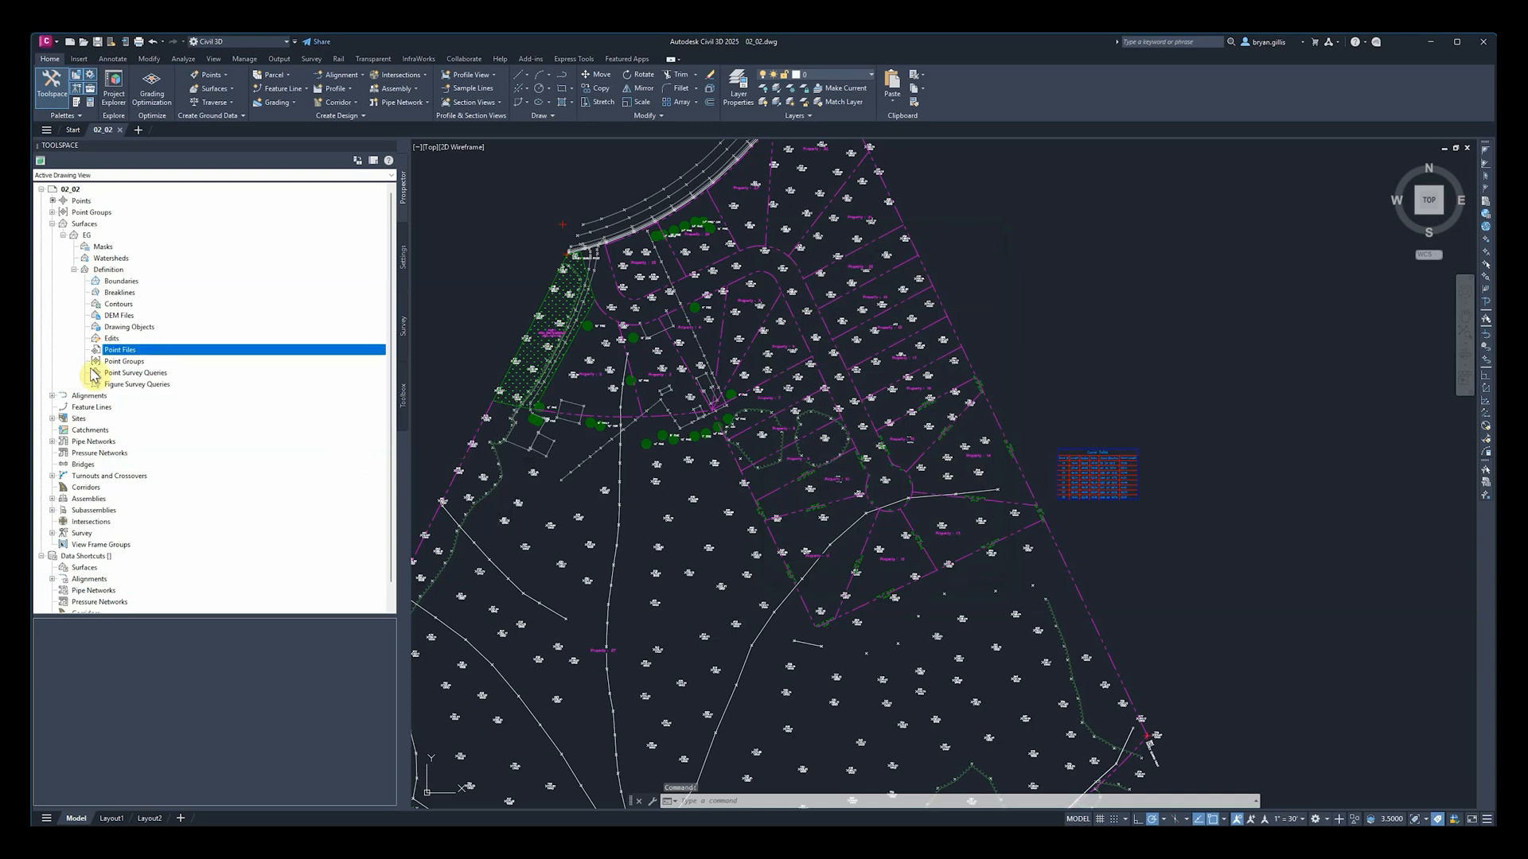
right_click(117, 364)
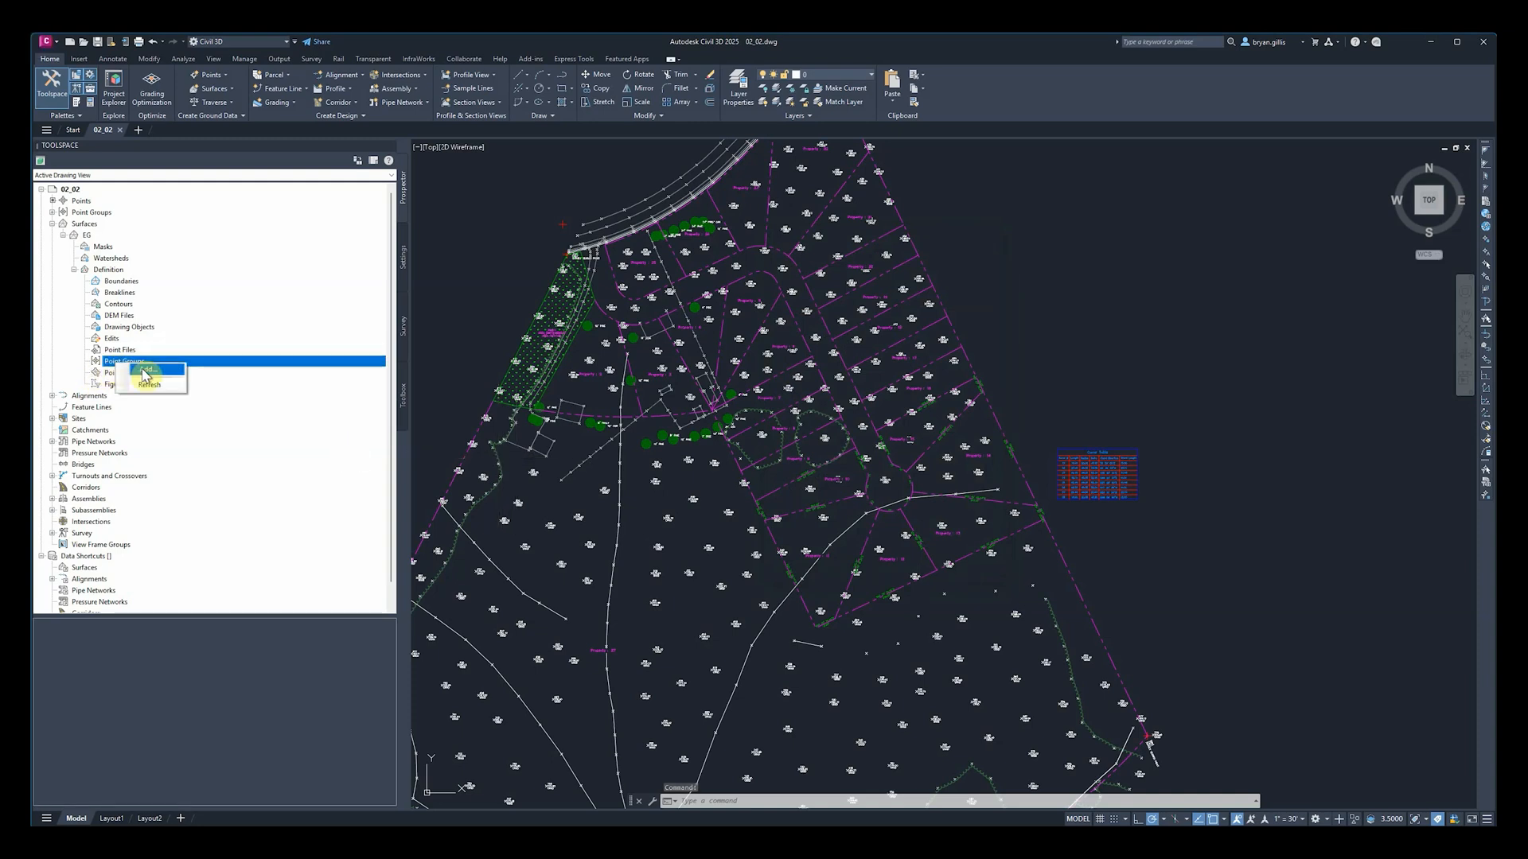
left_click(145, 371)
left_click_drag(750, 370, 852, 258)
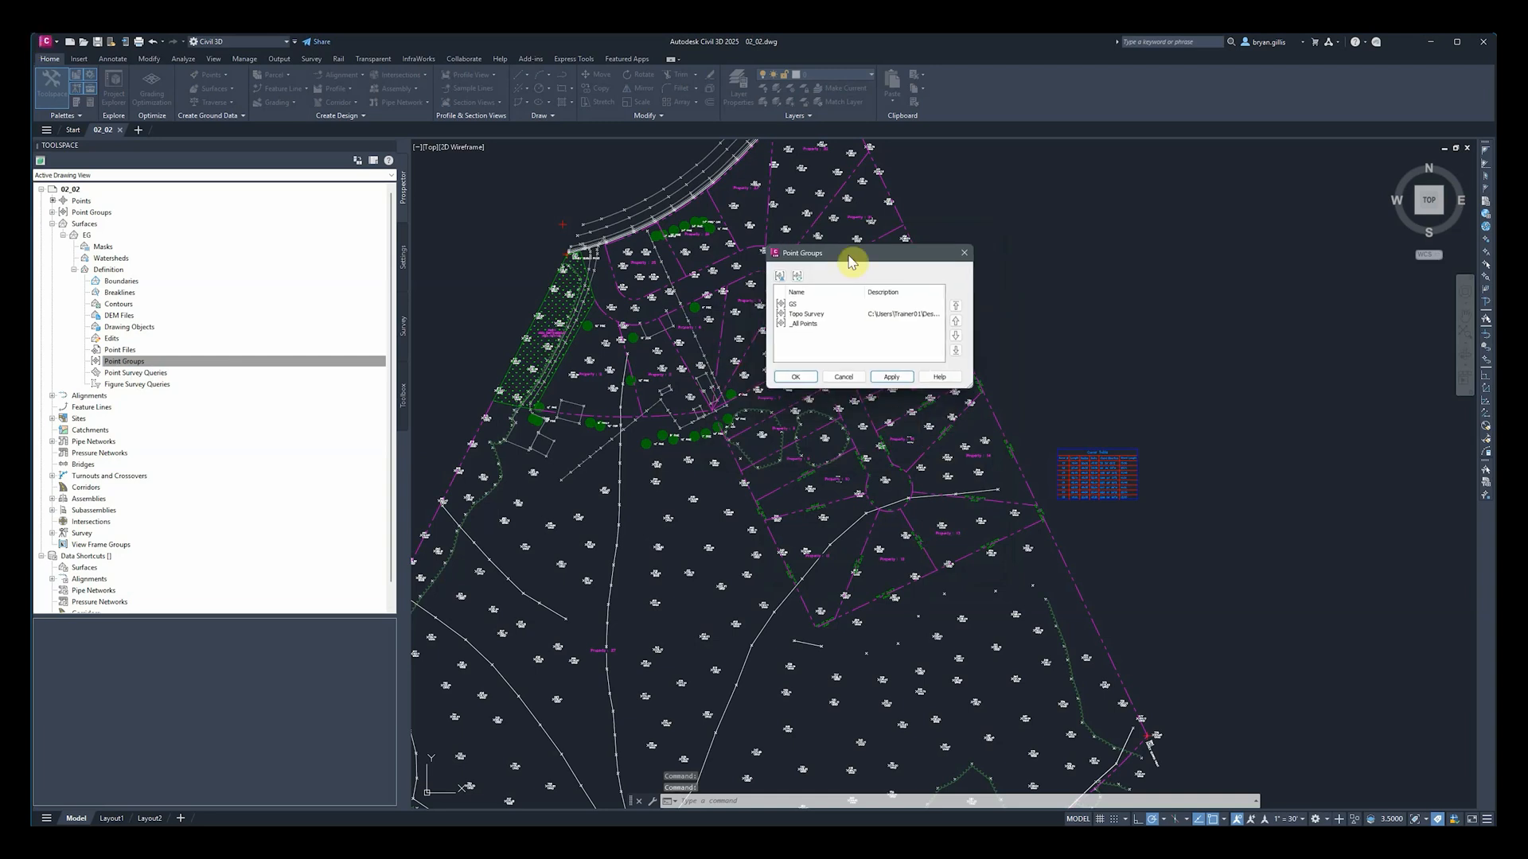
left_click(808, 314)
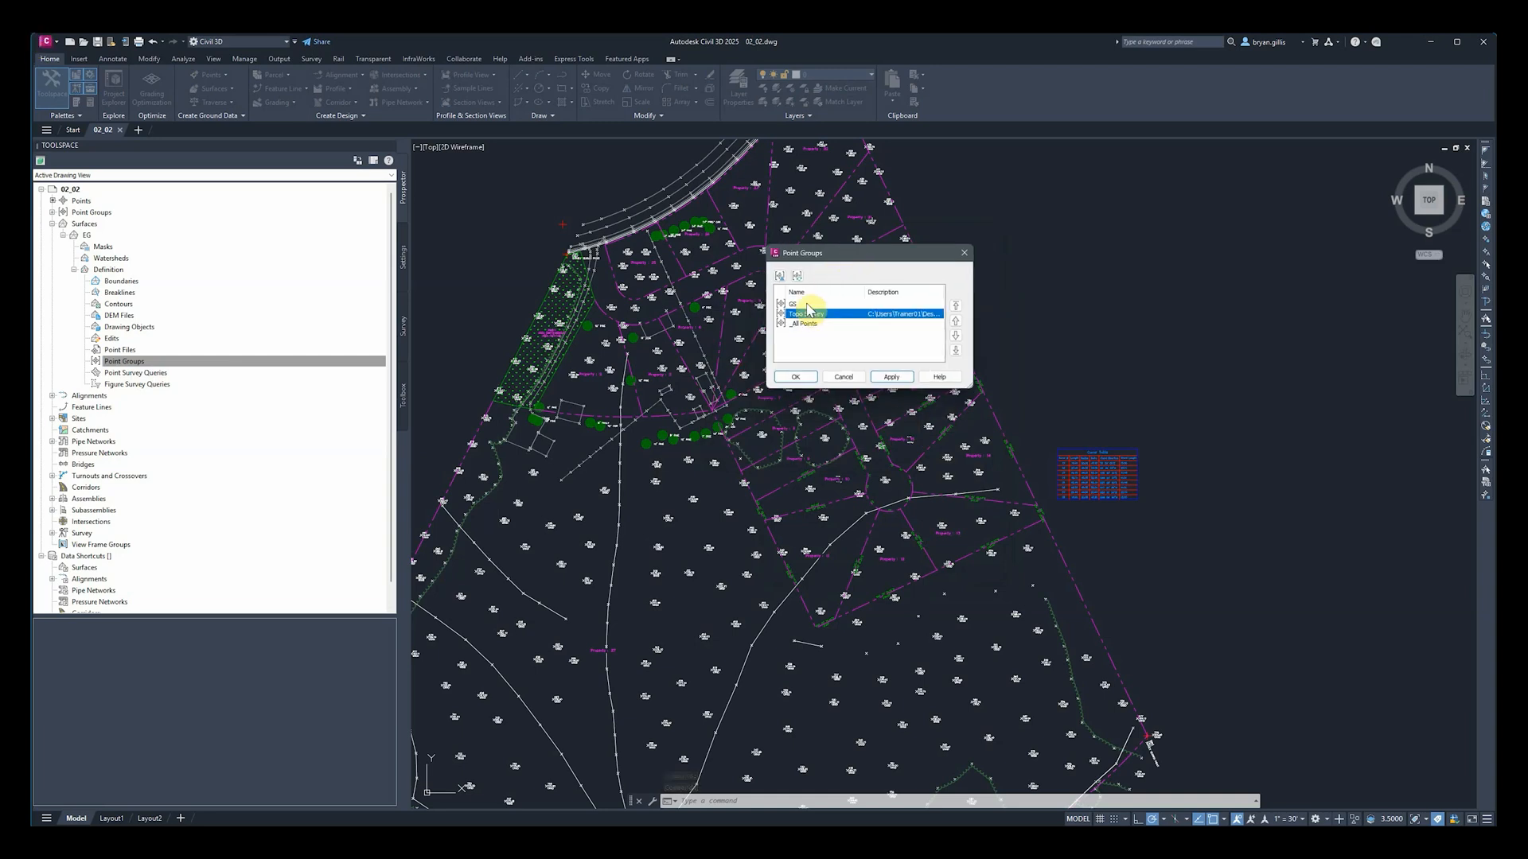
left_click(811, 323)
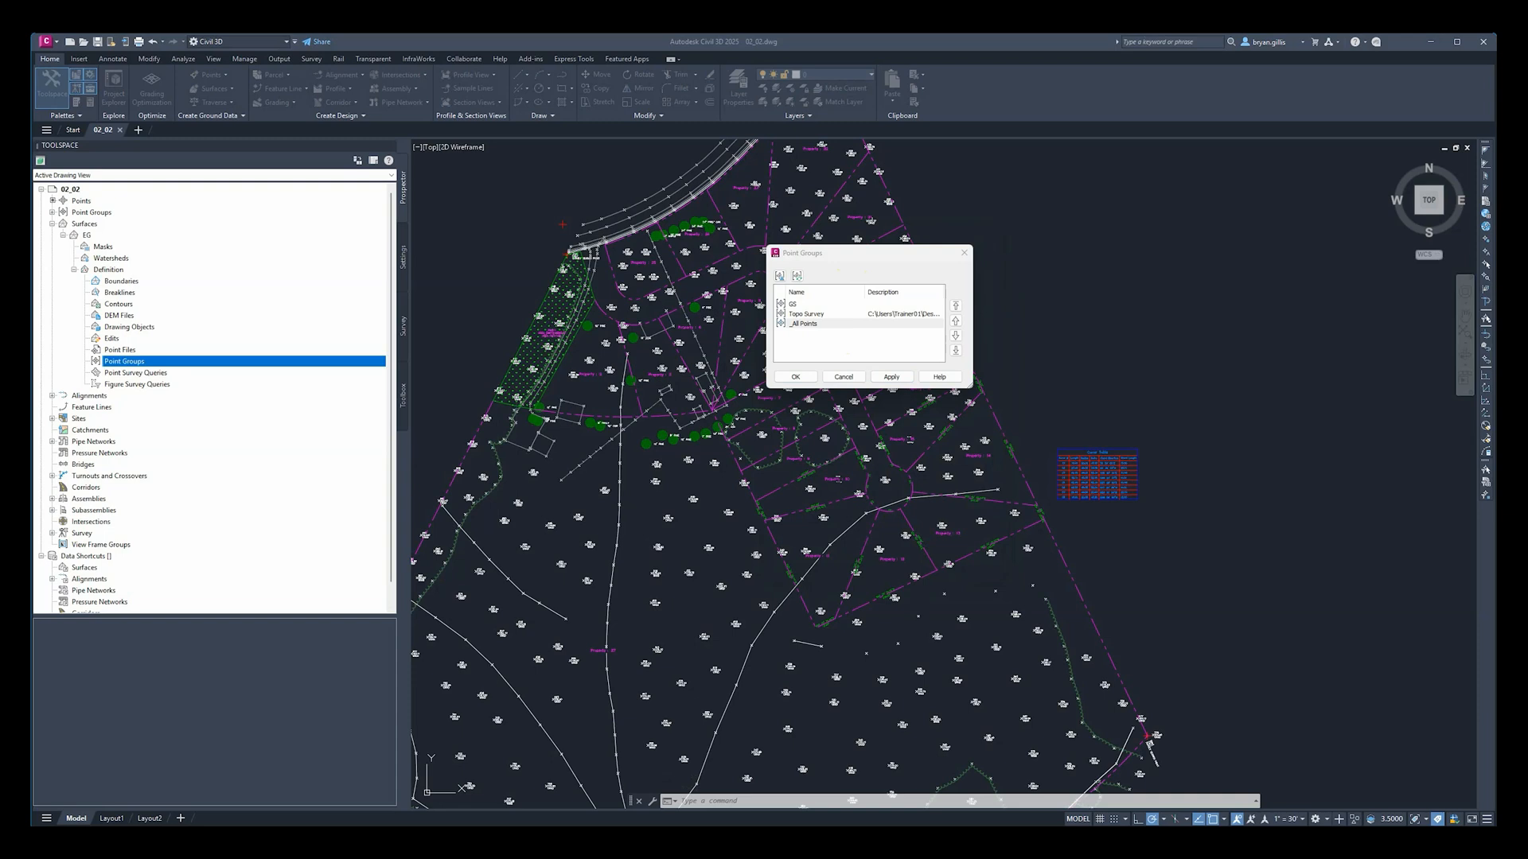
left_click(799, 305)
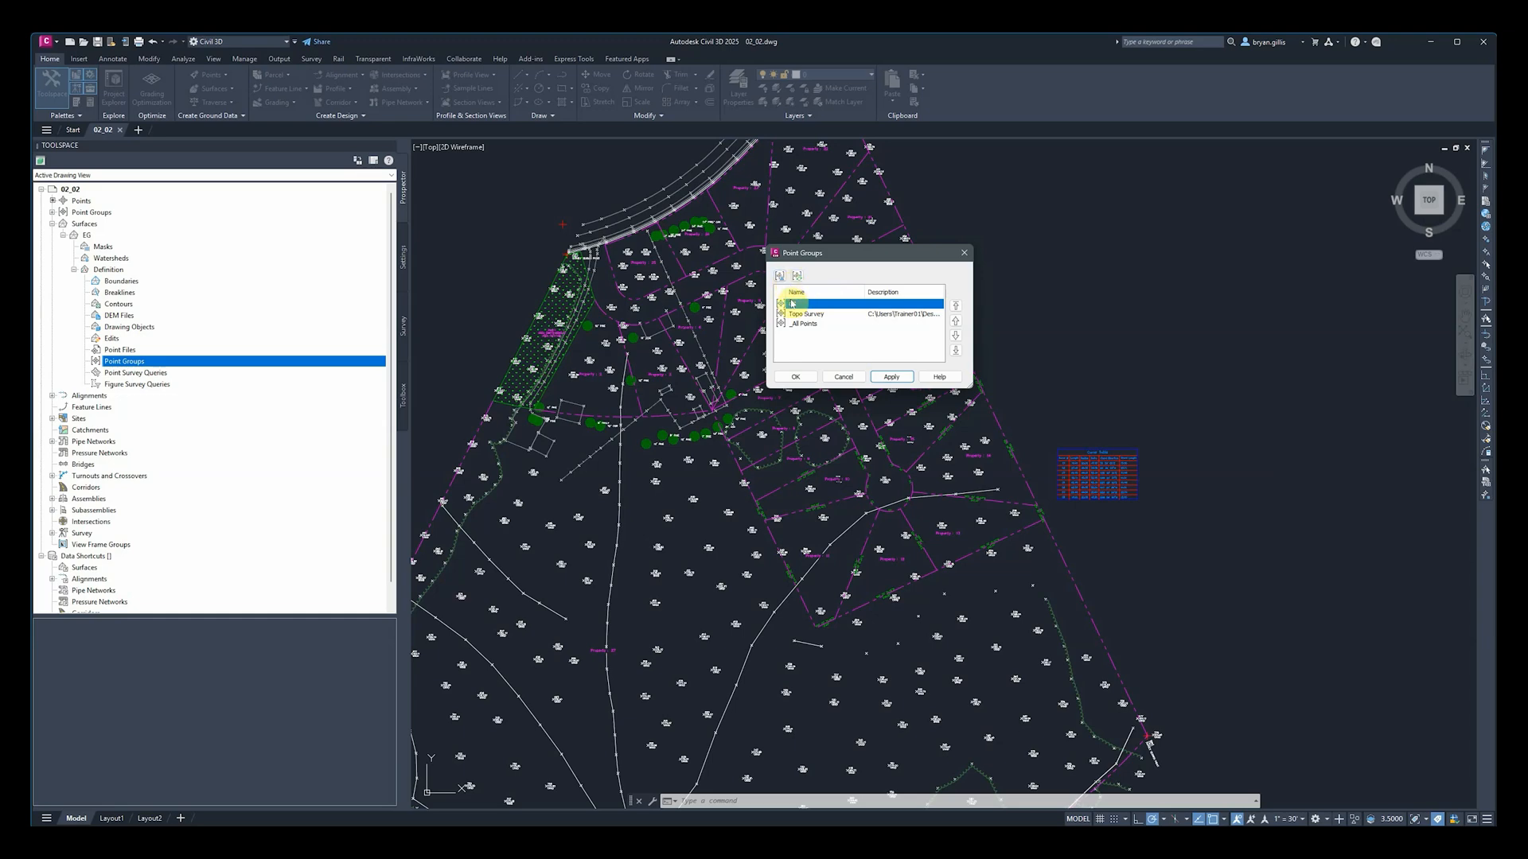
left_click(889, 376)
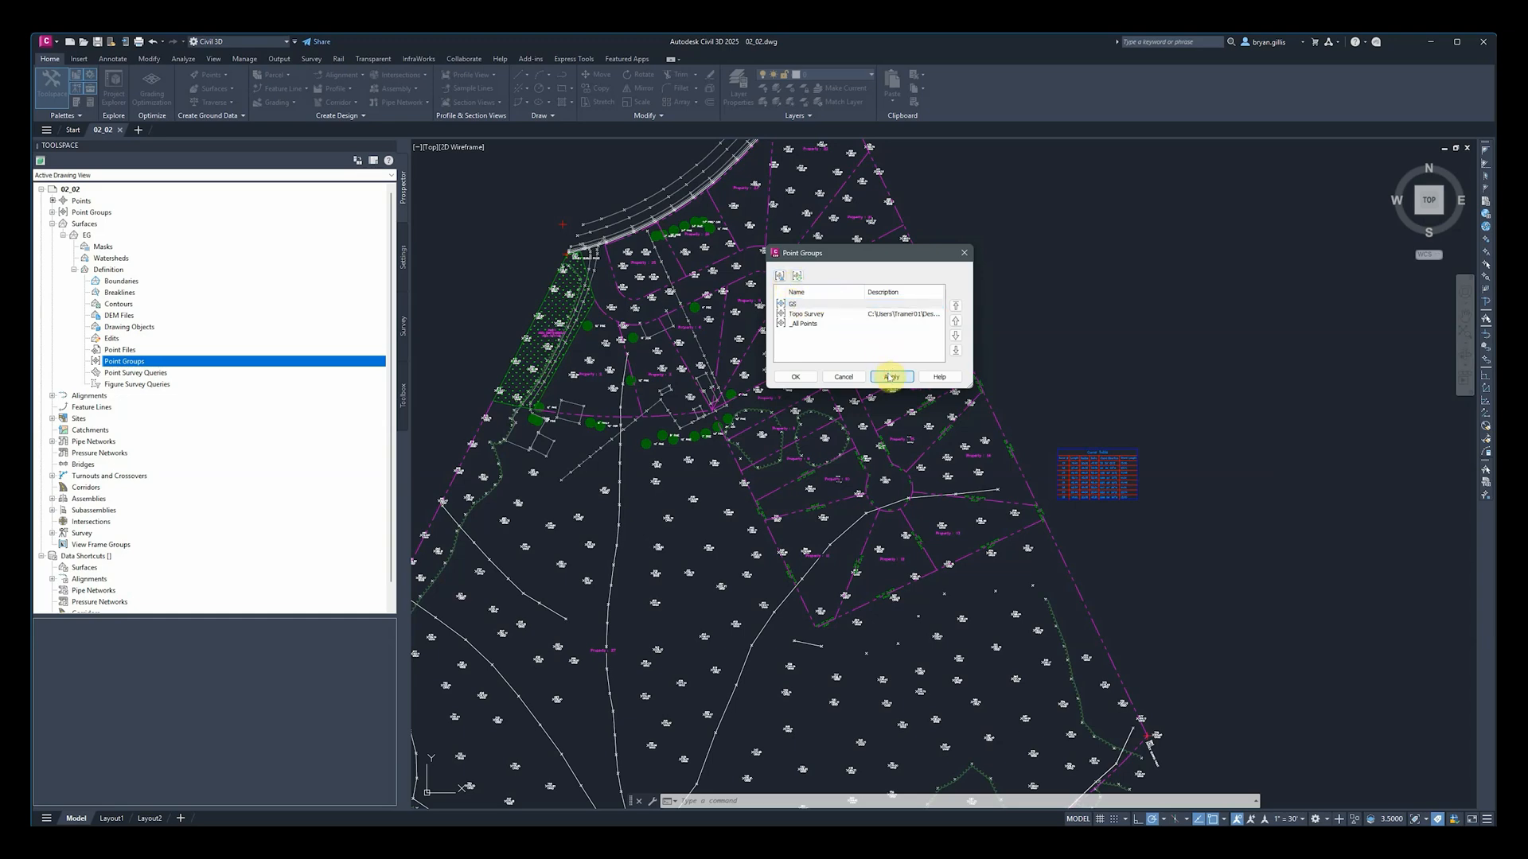
left_click(795, 377)
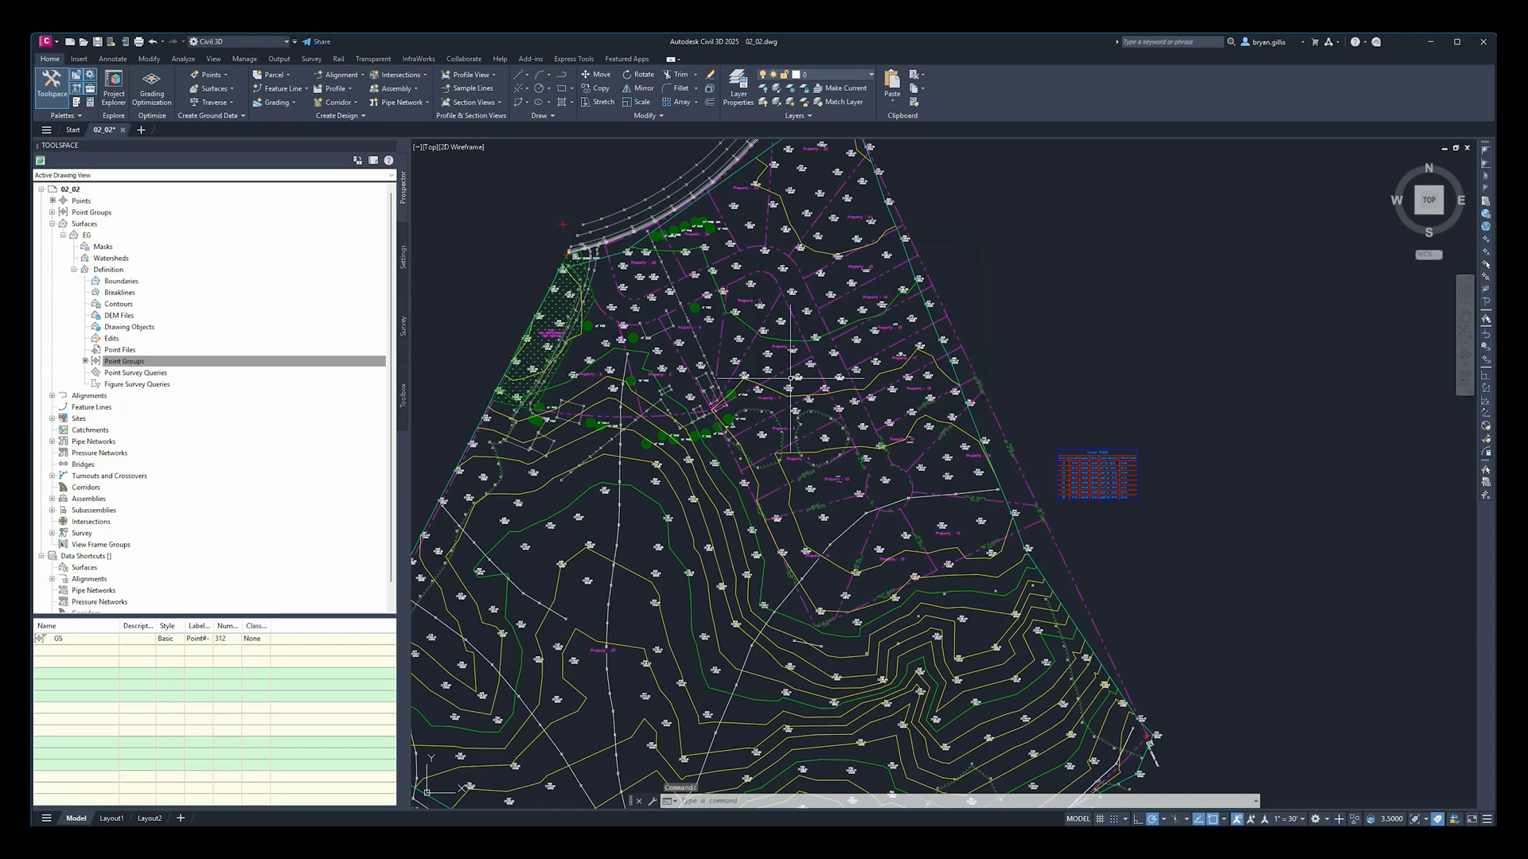
Step: Regenerate the drawing to refresh the display of the EG surface contours and border
mouse_move(701, 574)
middle_mouse_down()
mouse_move(883, 467)
mouse_move(857, 478)
middle_mouse_up()
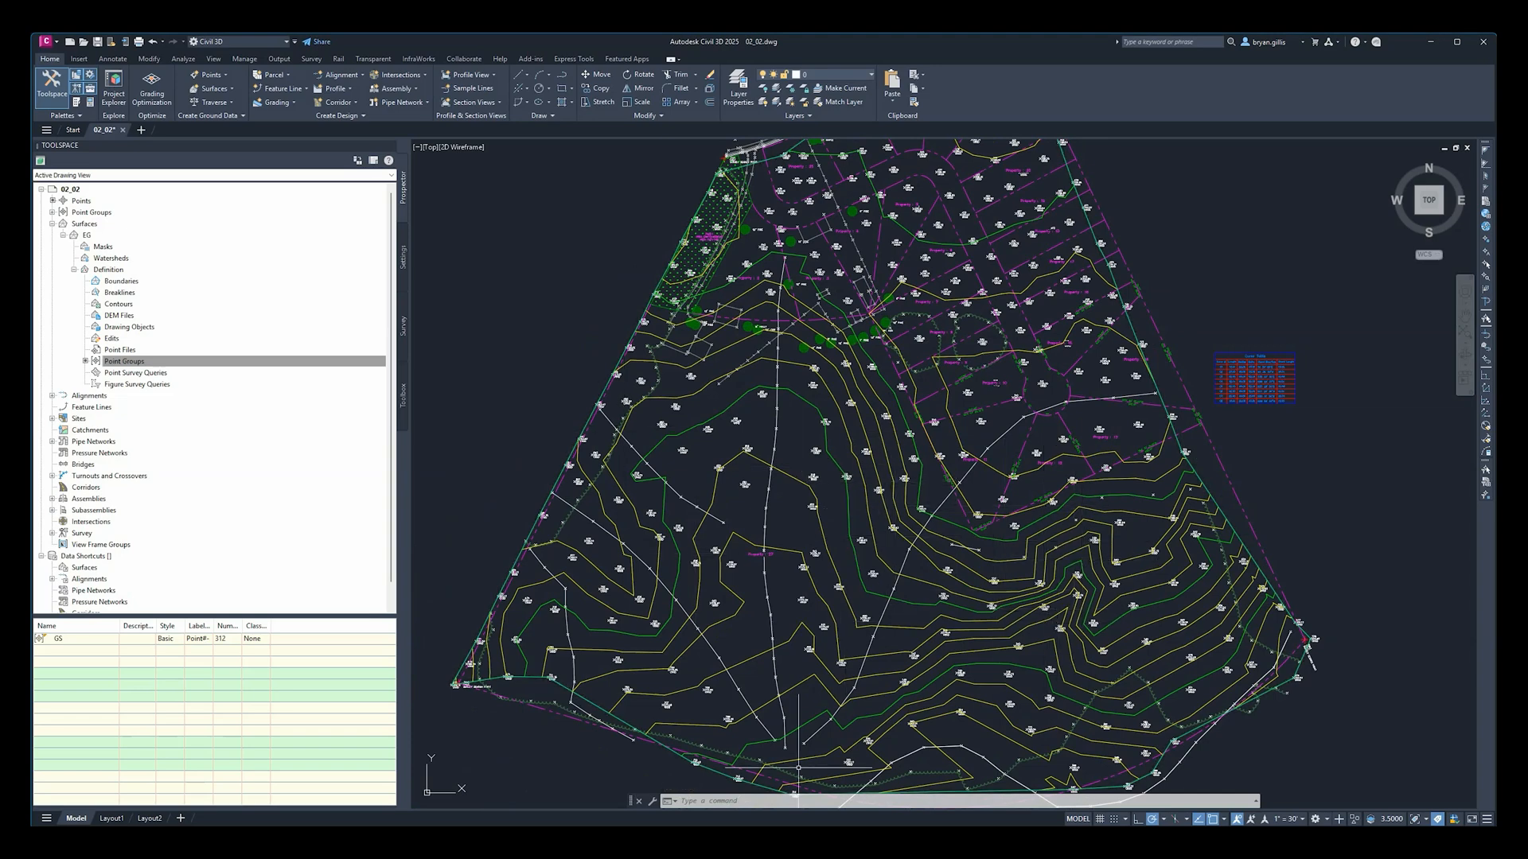
mouse_move(943, 595)
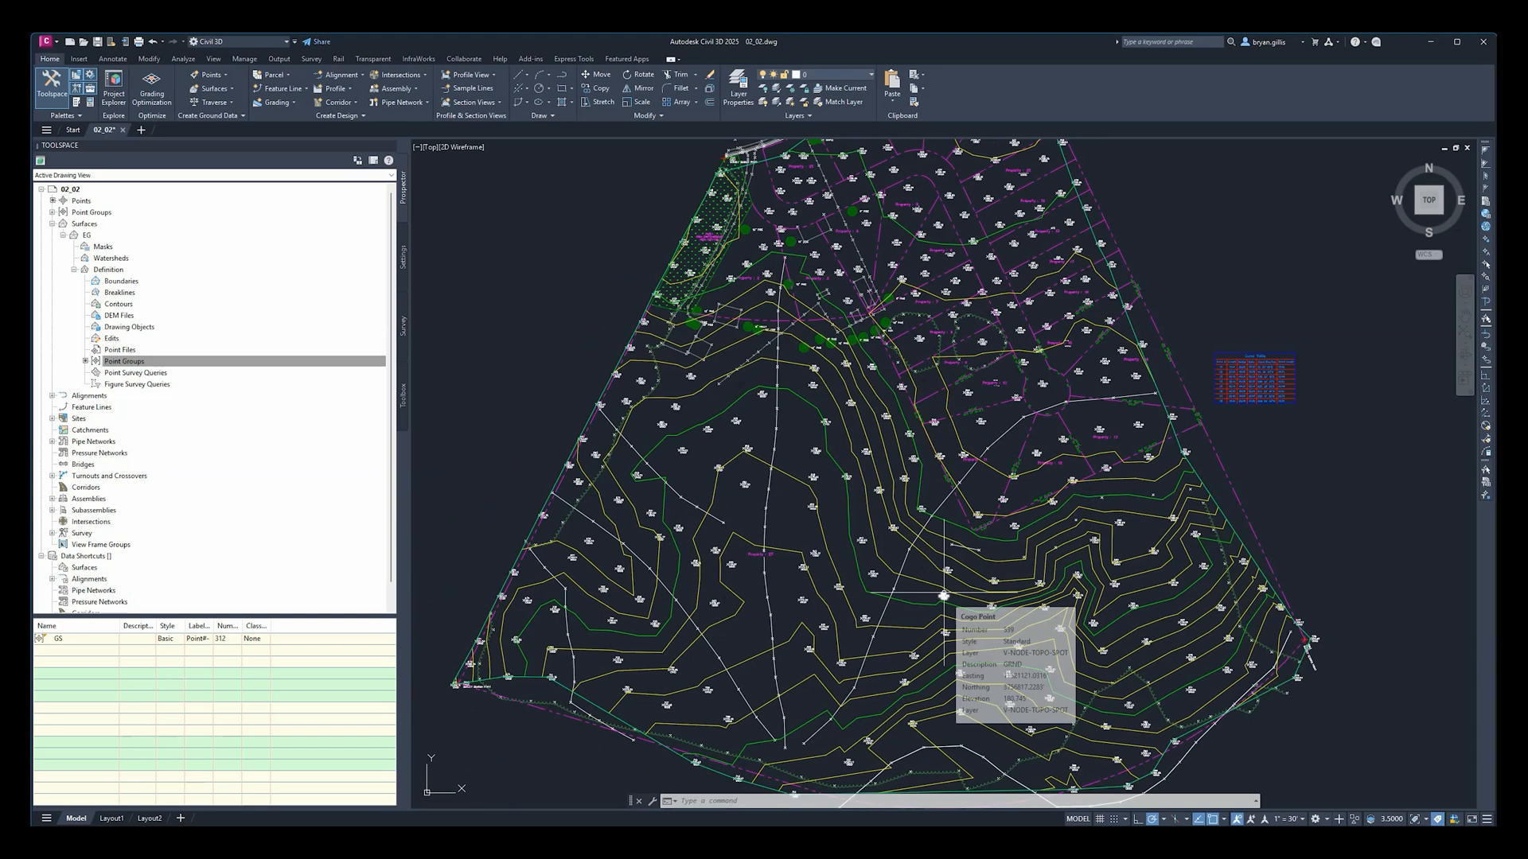
type("RE")
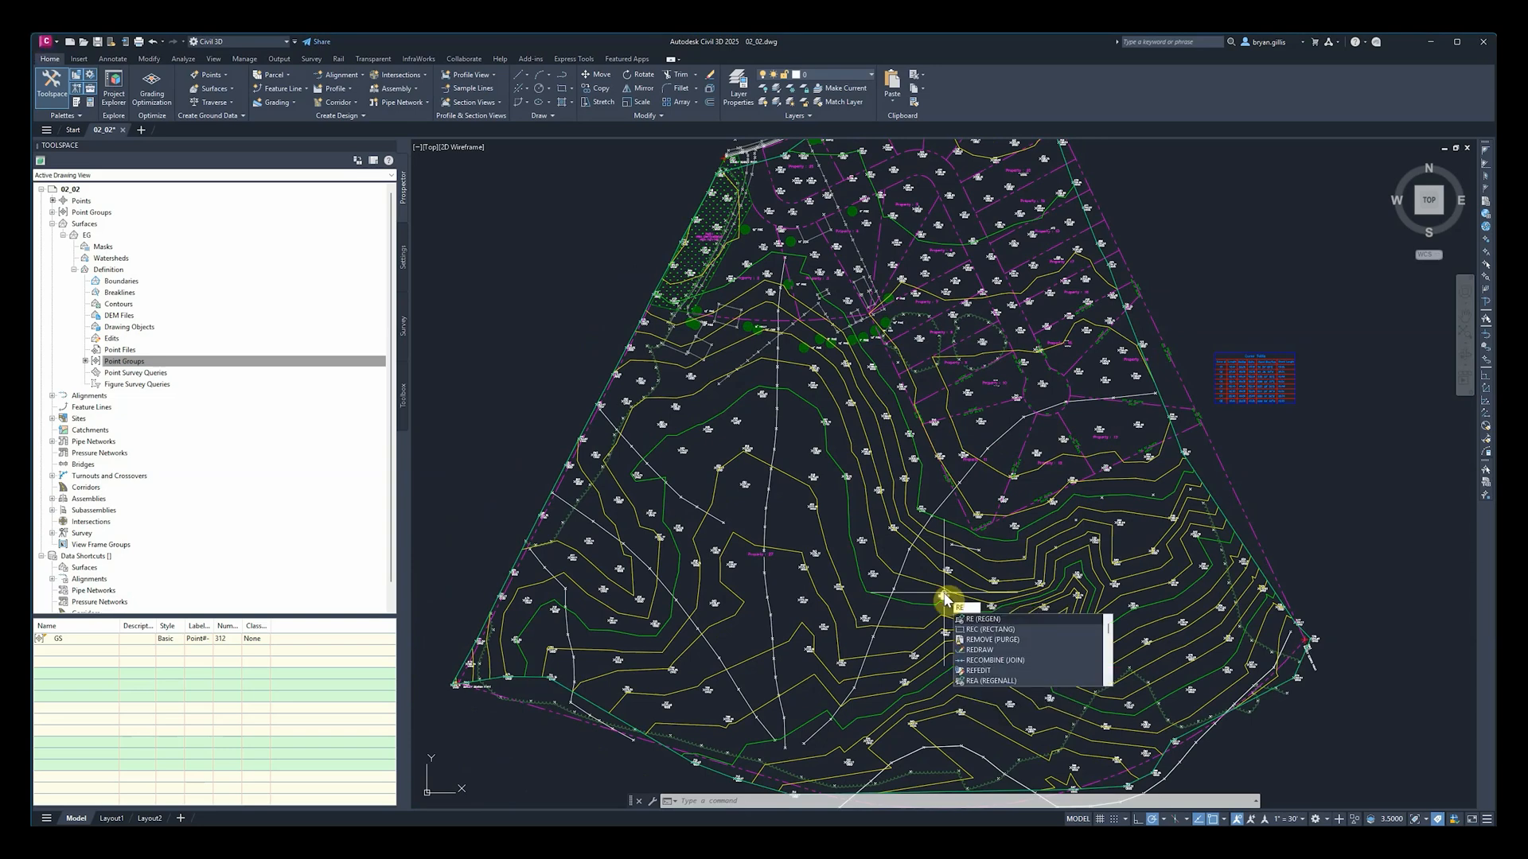
key("Return")
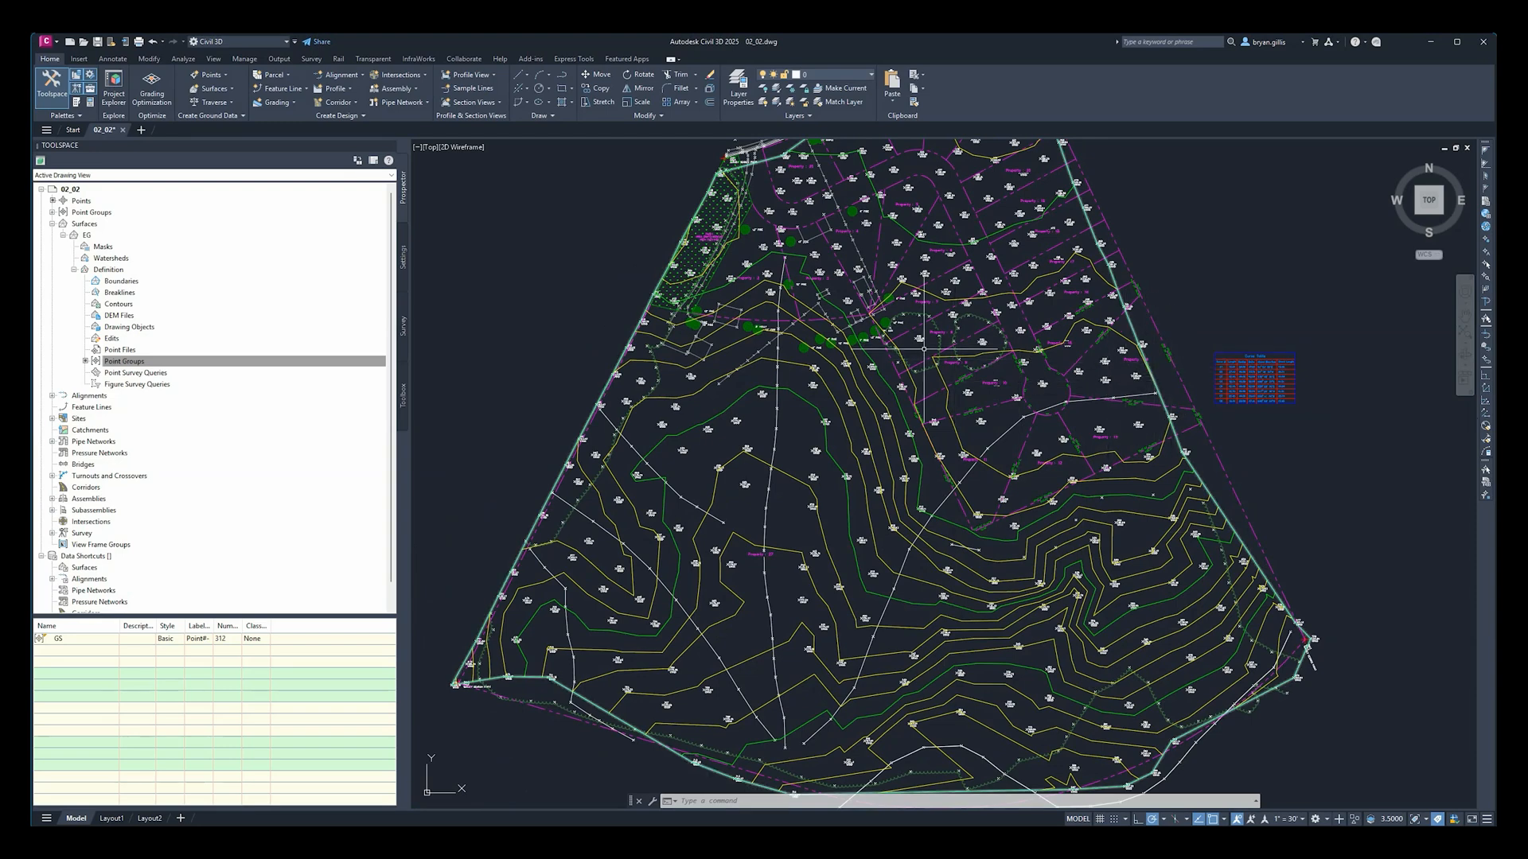
mouse_move(915, 342)
middle_mouse_down()
mouse_move(890, 373)
mouse_move(874, 343)
middle_mouse_up()
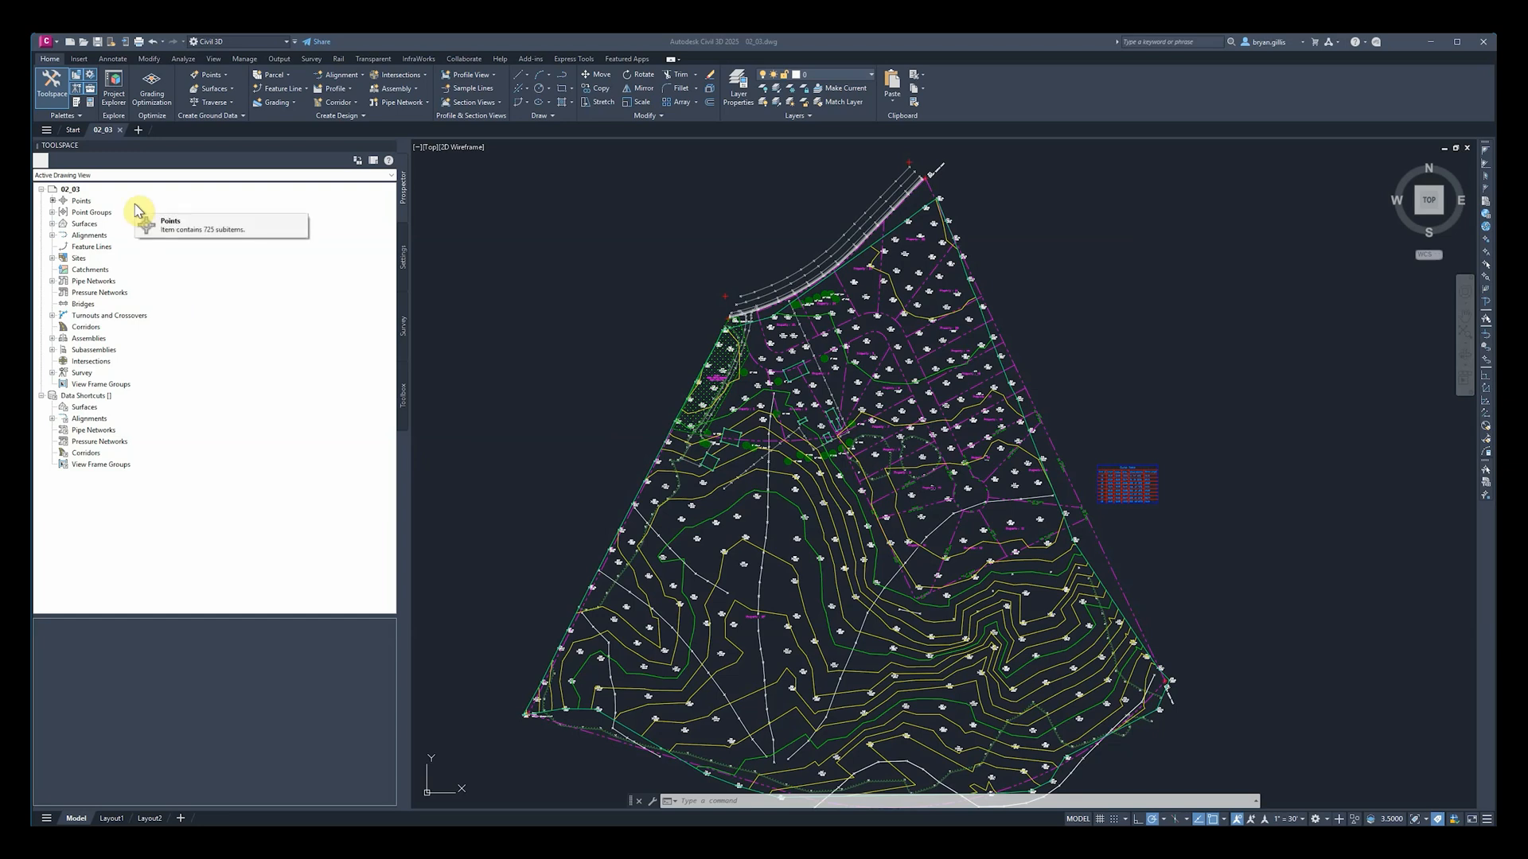
Step: Expand the EG surface's definition in the 02_03 drawing to list its data types
left_click(51, 224)
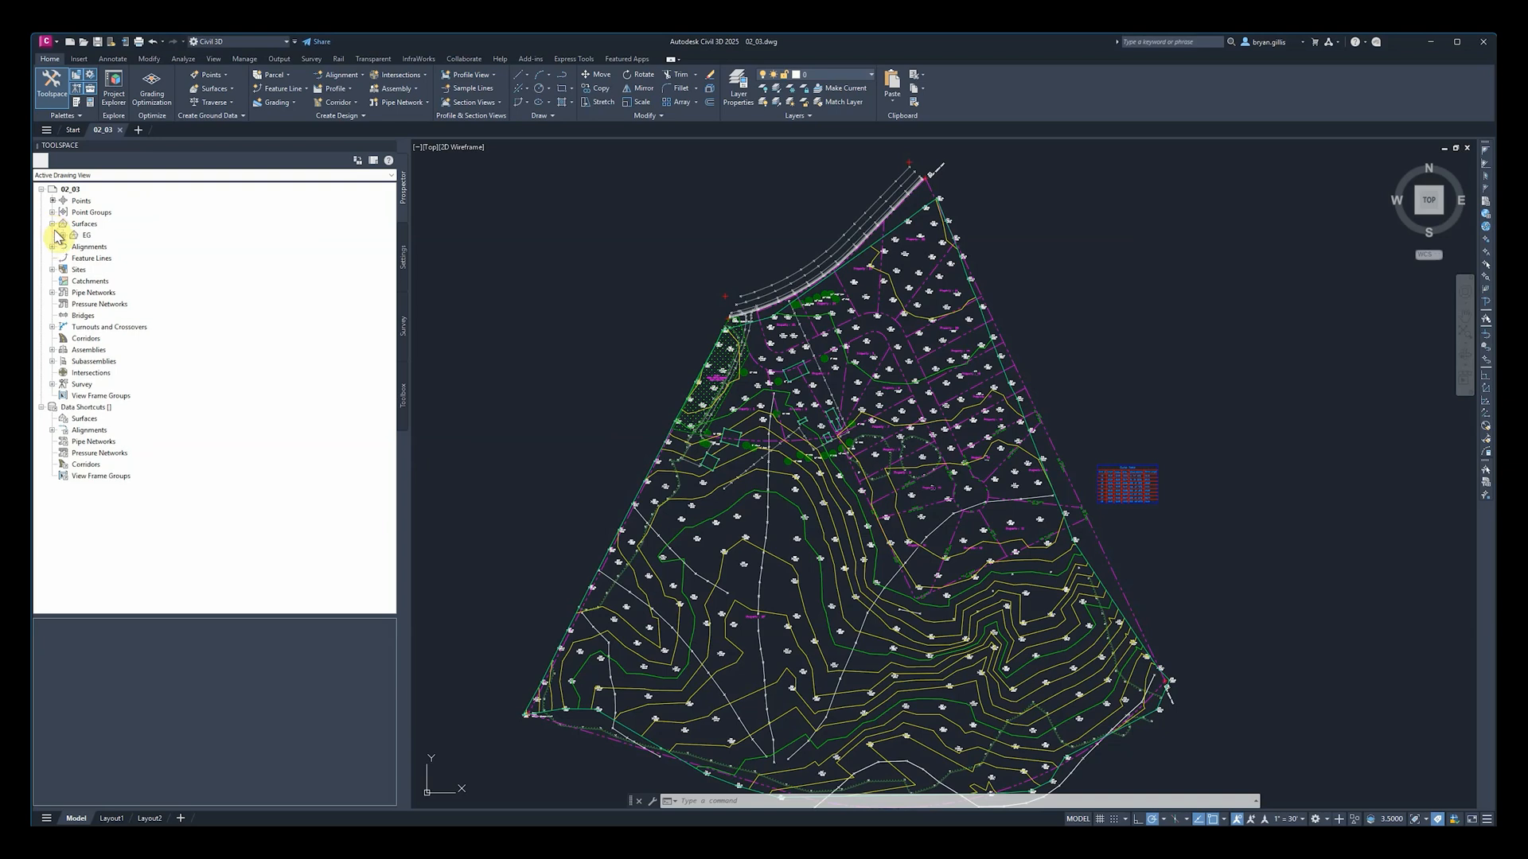
left_click(63, 235)
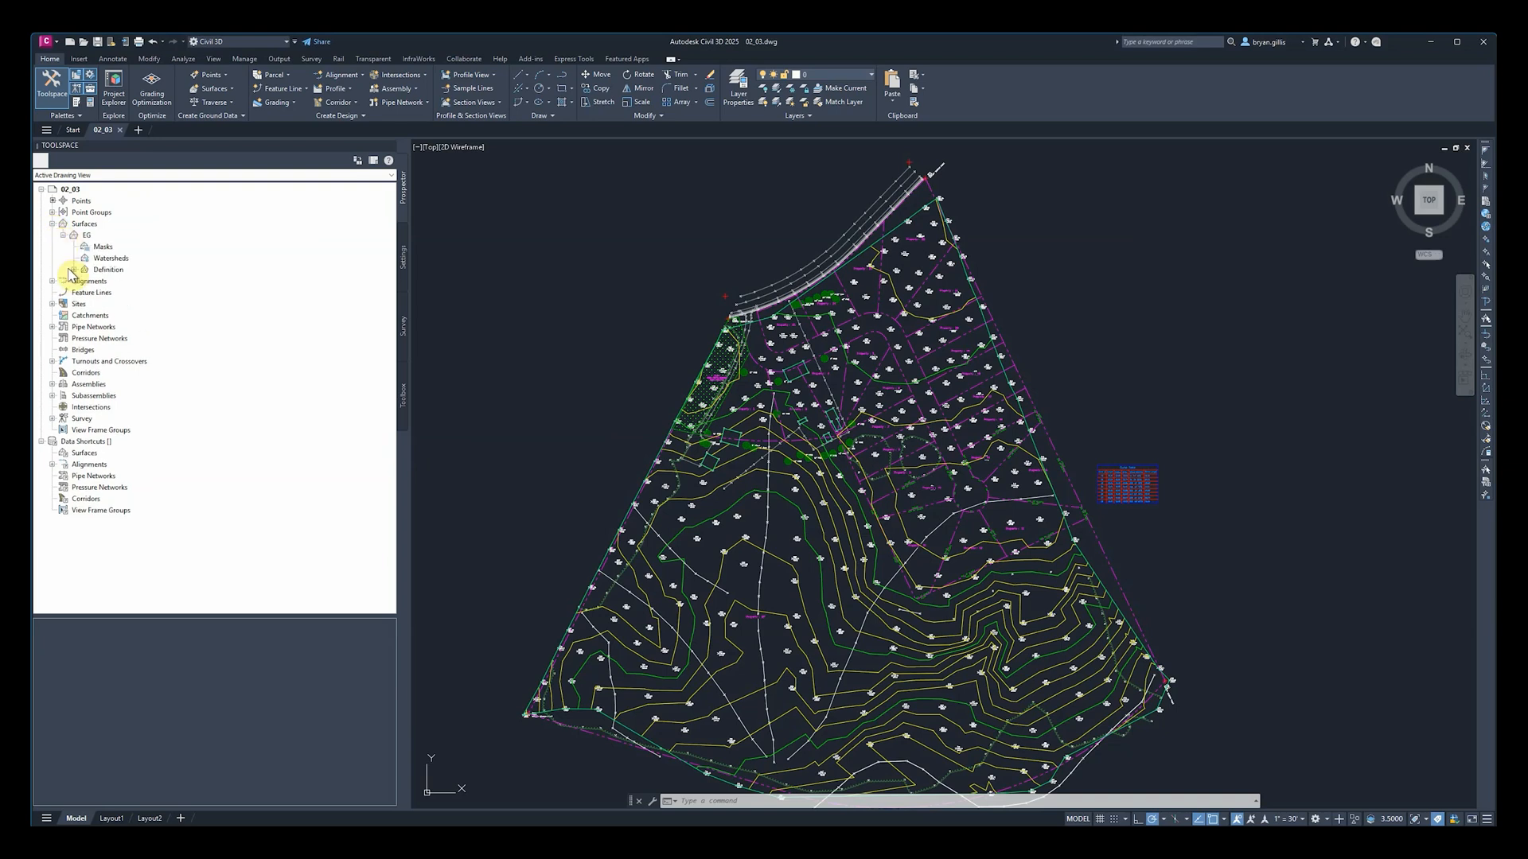
left_click(73, 271)
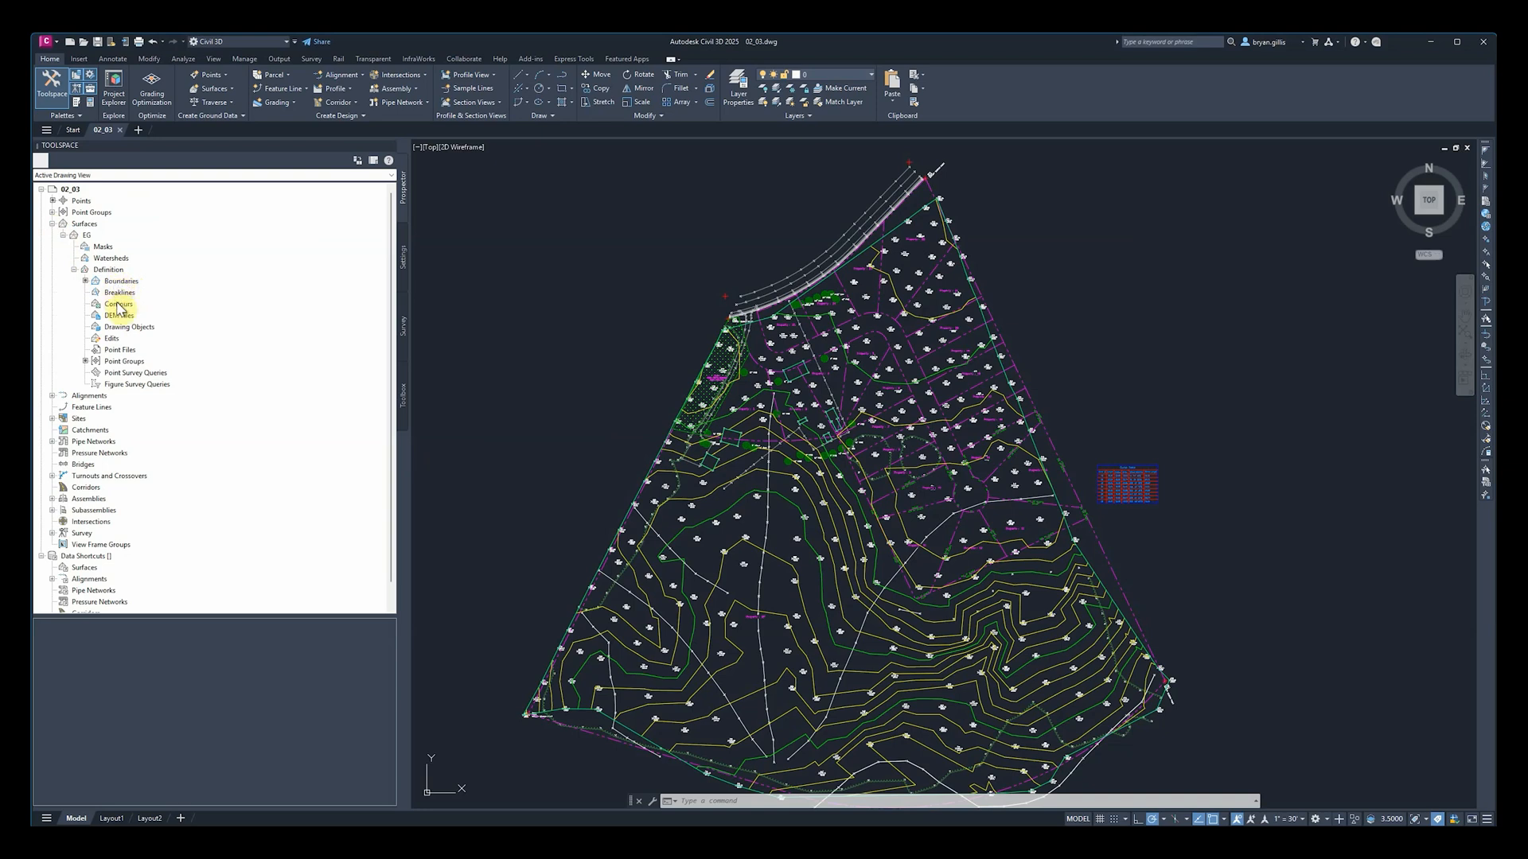
right_click(253, 437)
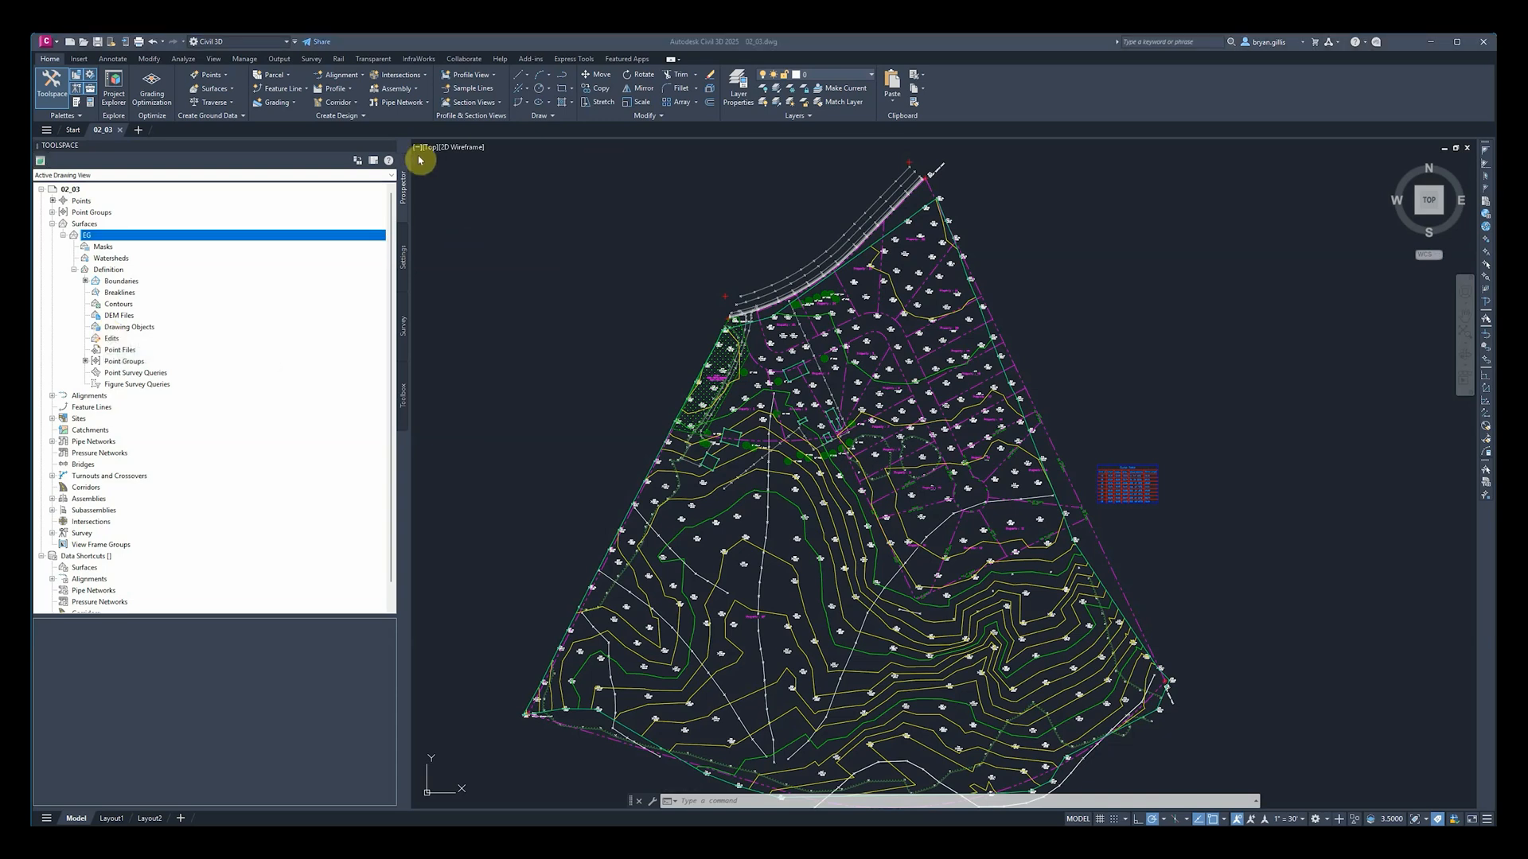
Step: Open the EG surface properties and review its general information and definition operations
right_click(87, 237)
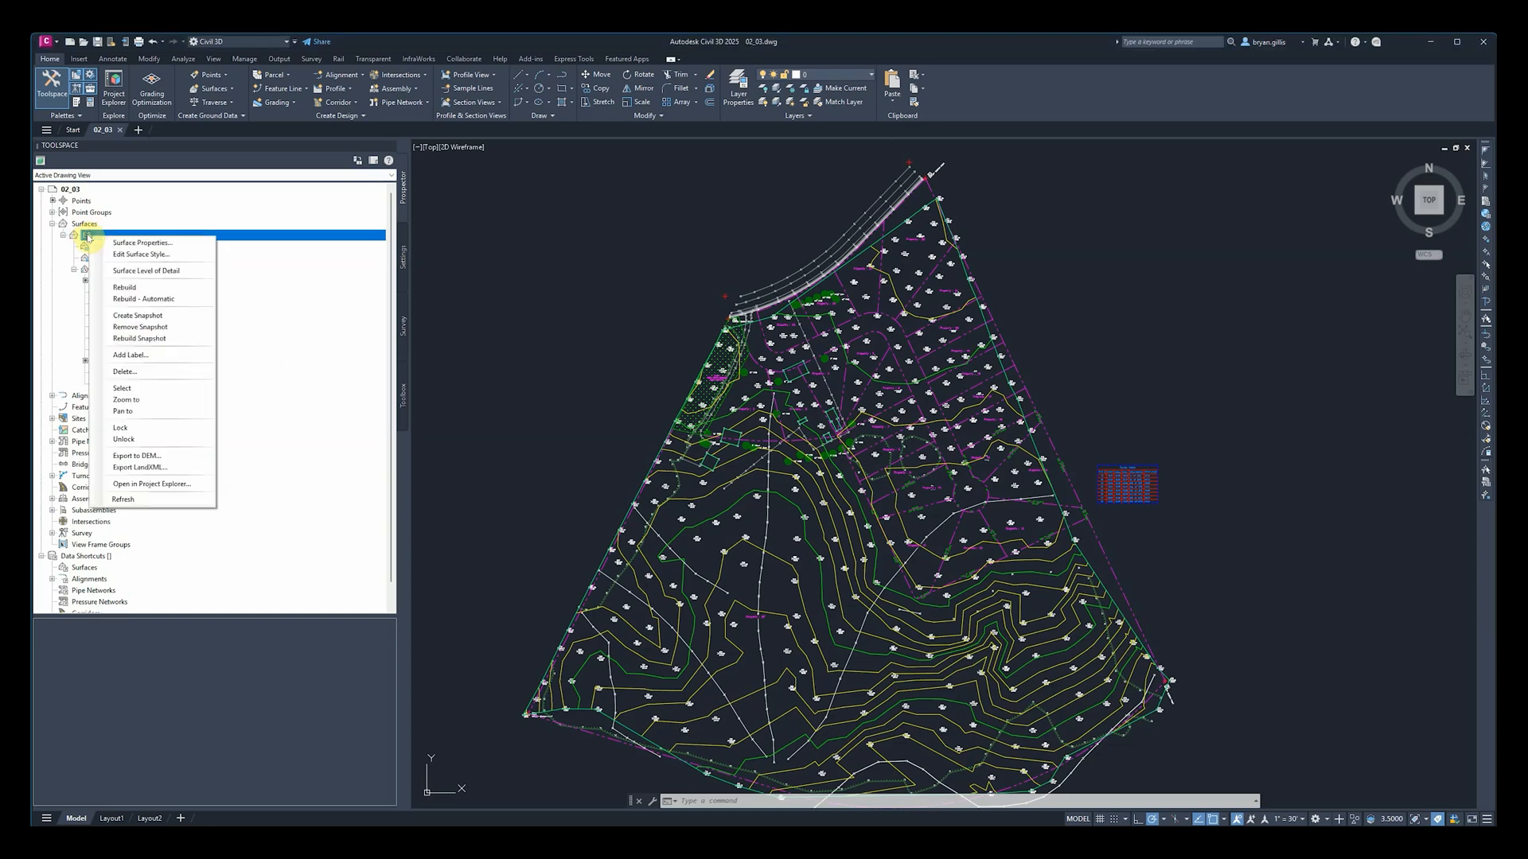
left_click(129, 243)
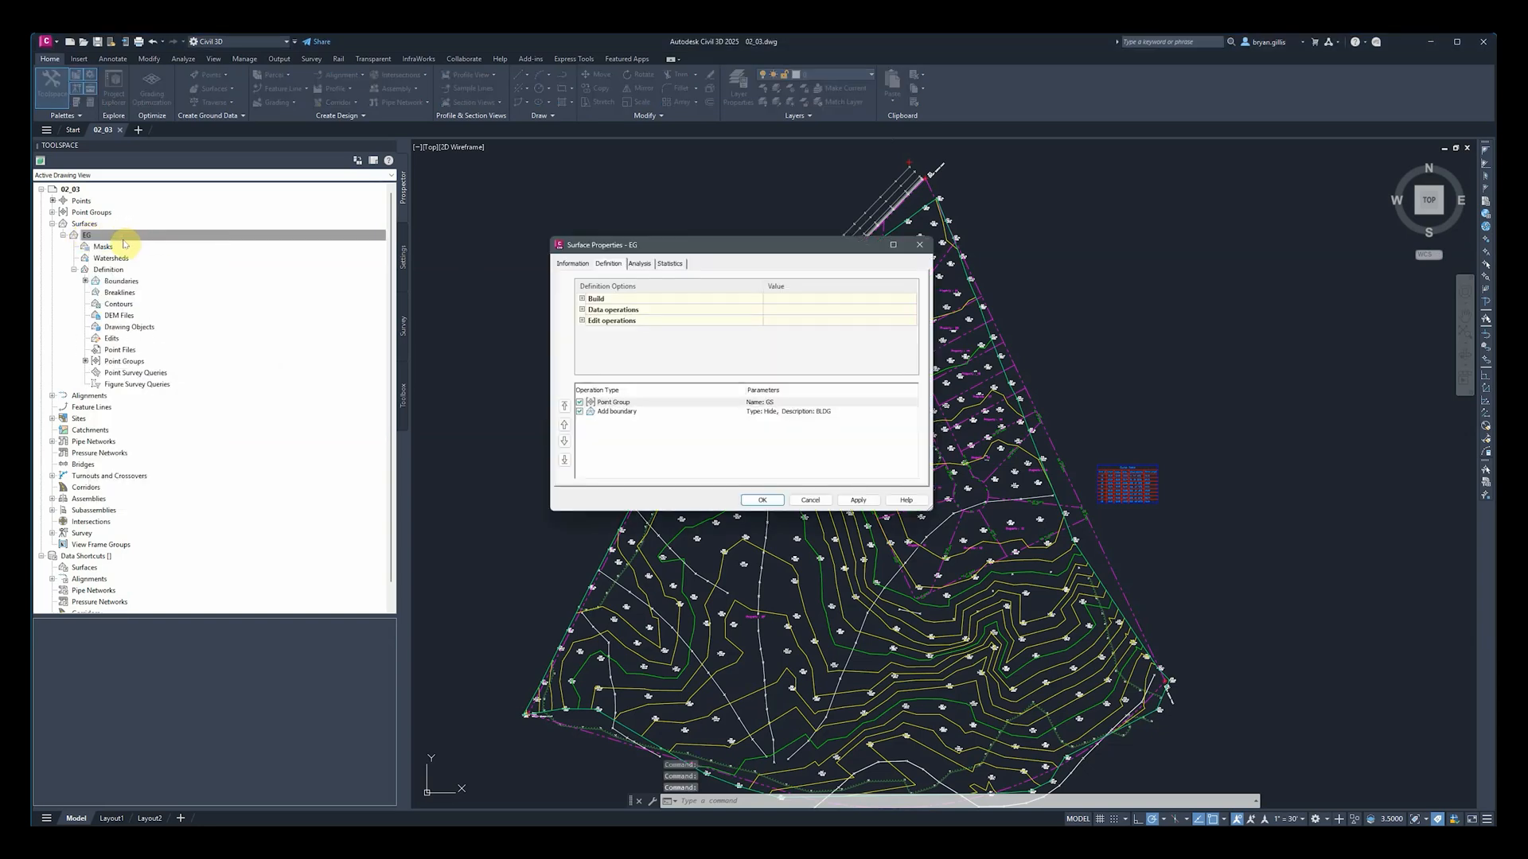
left_click(576, 264)
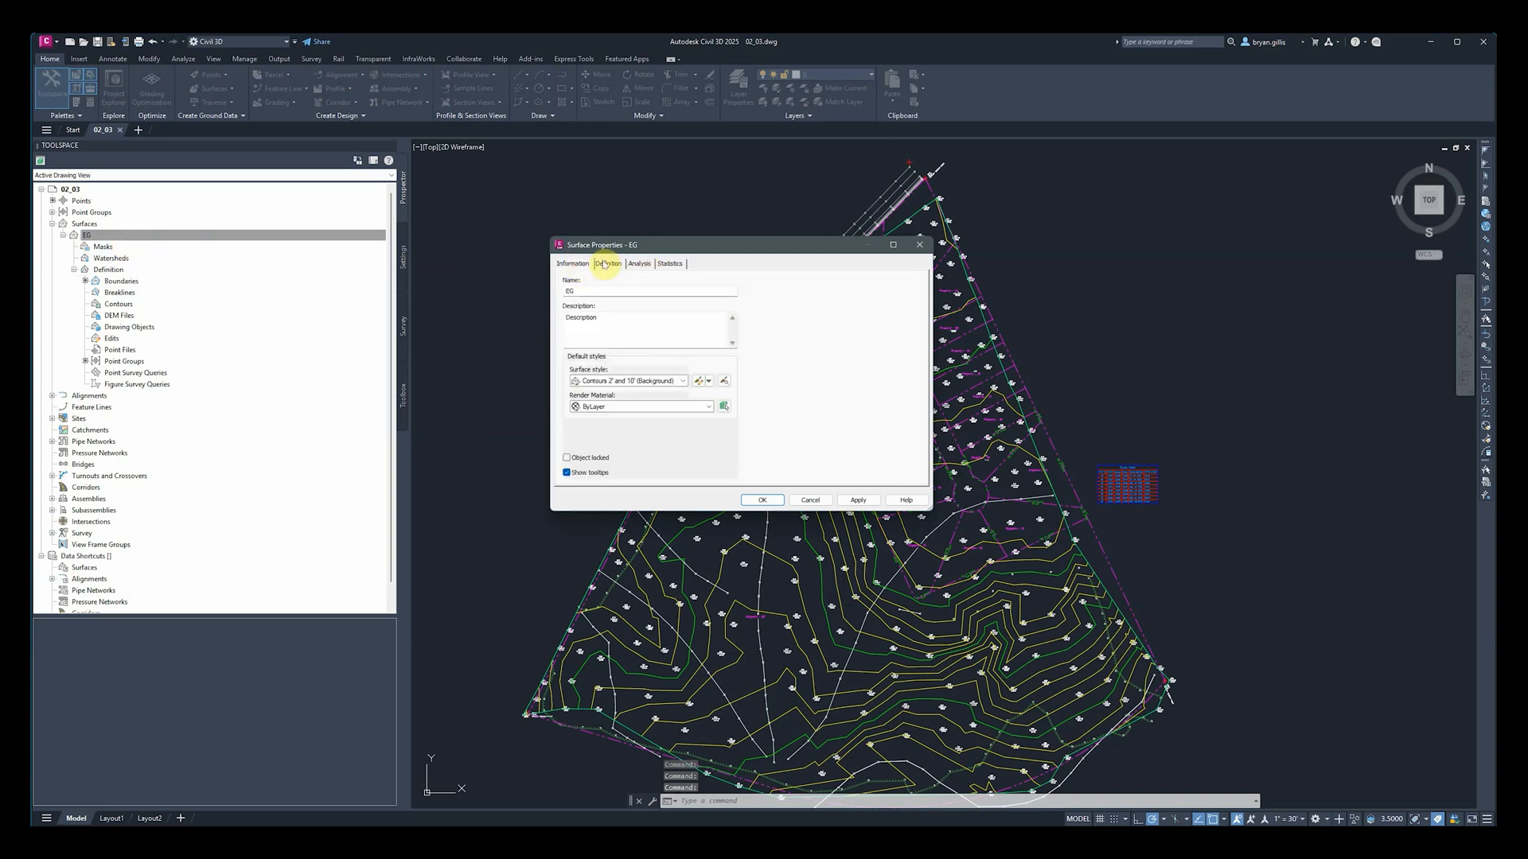
left_click(608, 264)
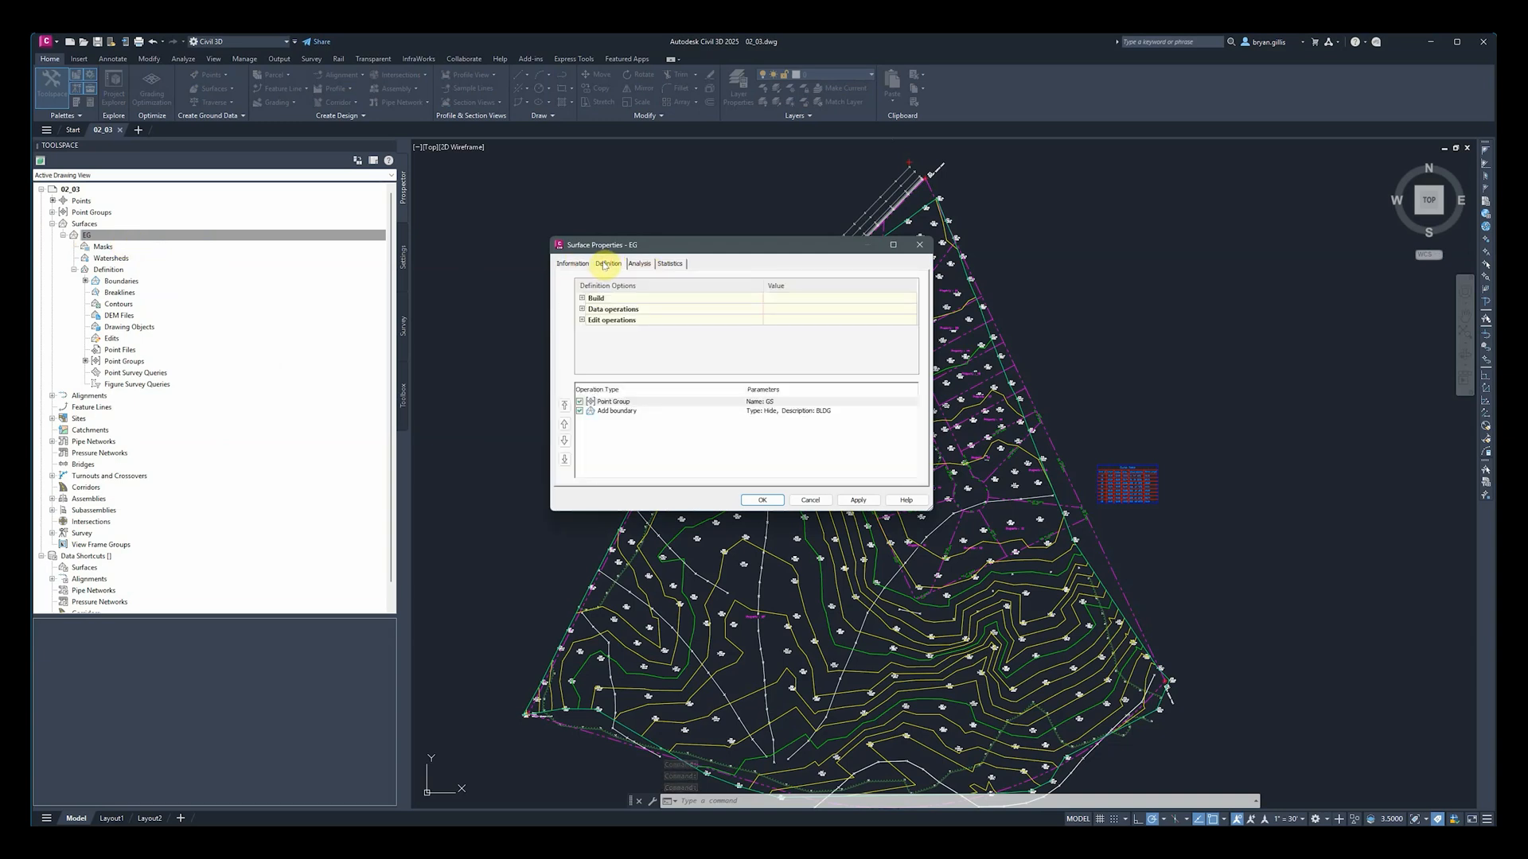
Step: Move the Add boundary operation above the Point Group operation in the EG definition order and rebuild the surface
left_click(618, 412)
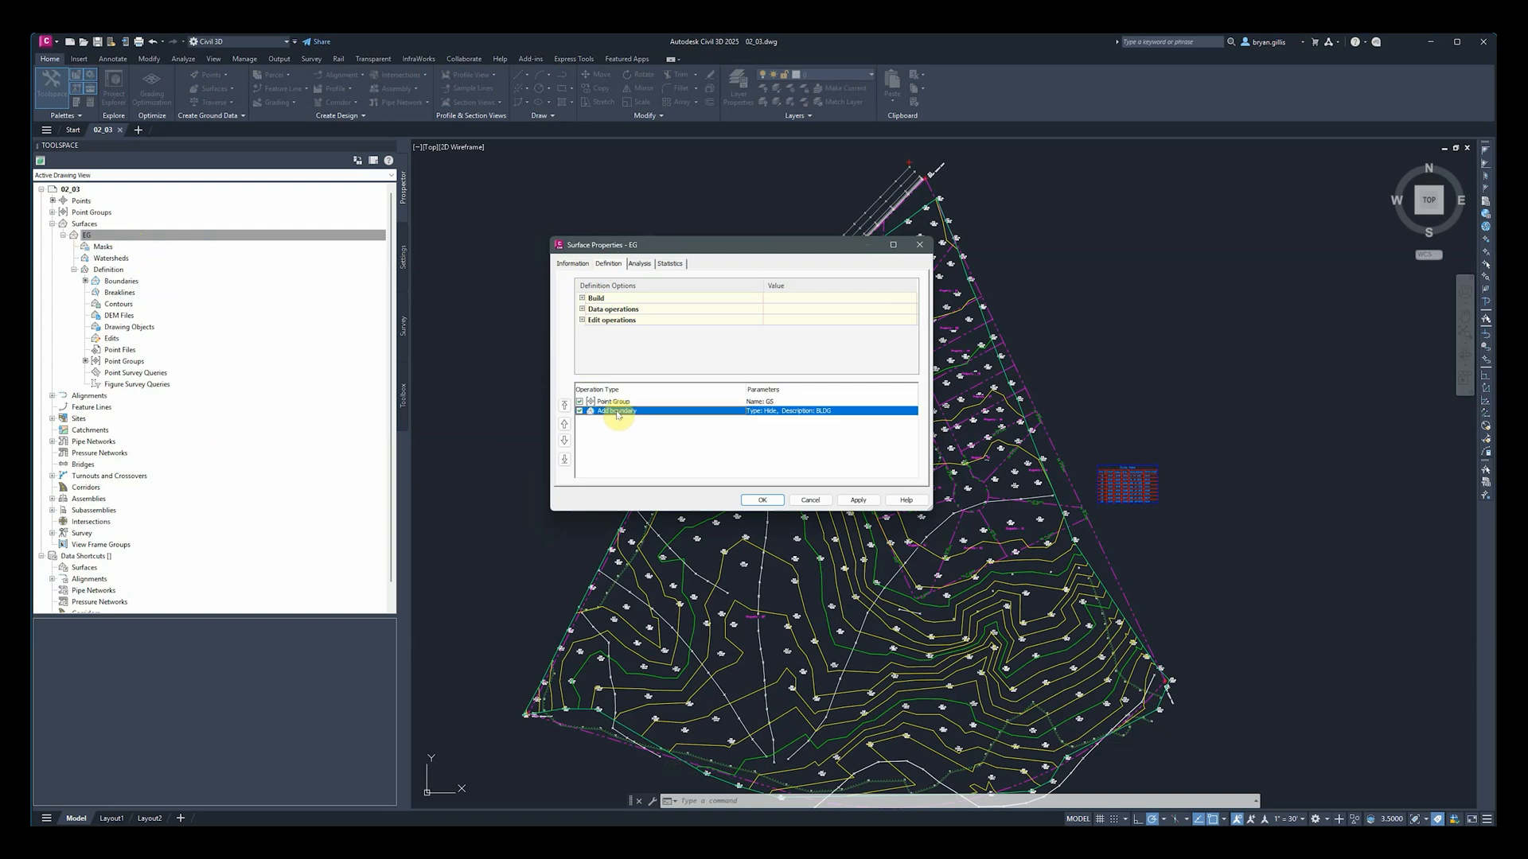
left_click(564, 425)
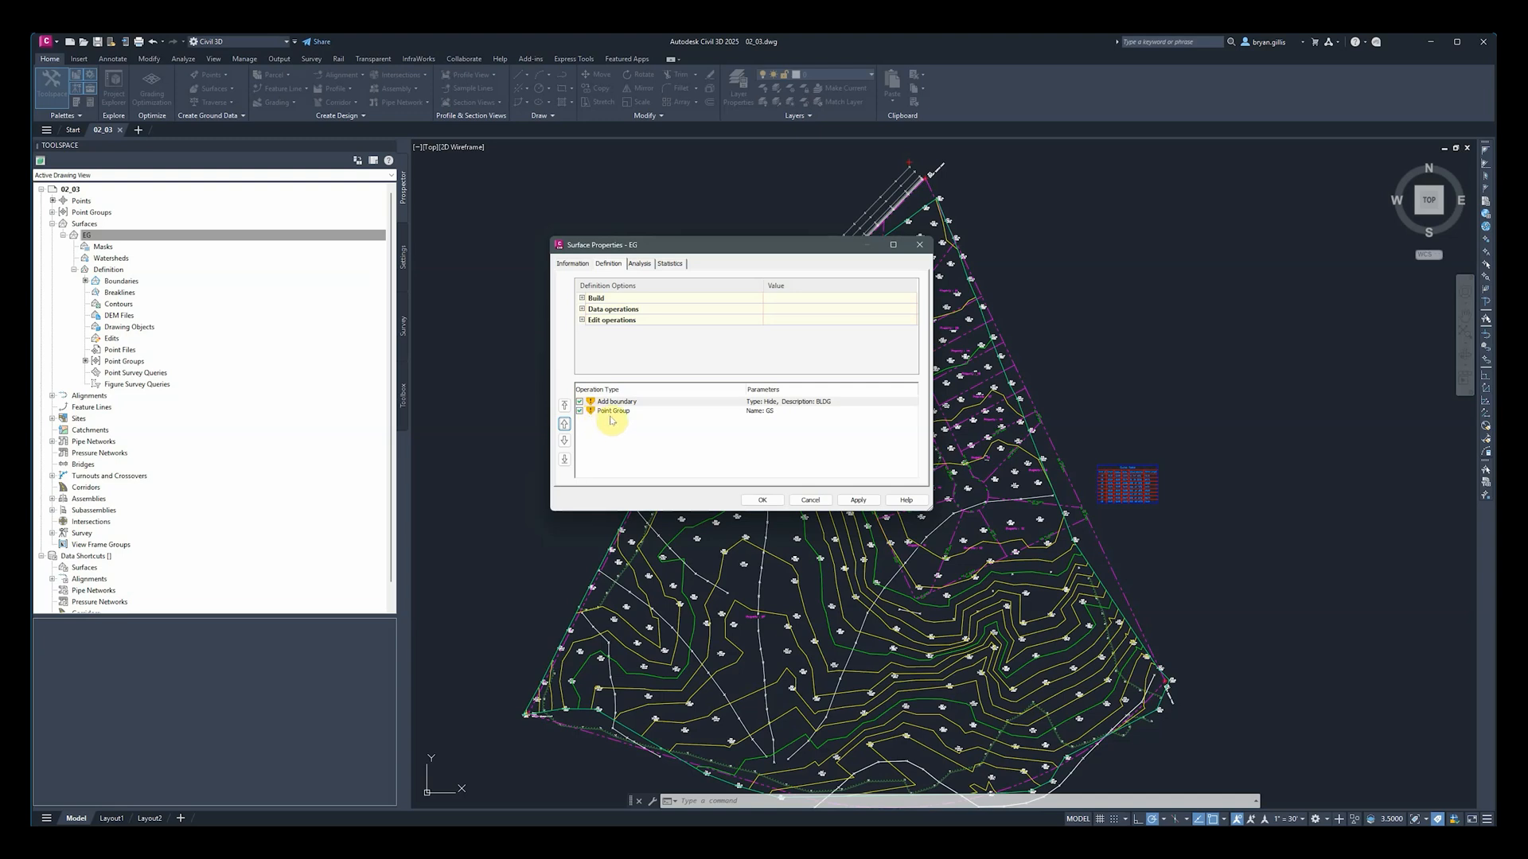
left_click(852, 503)
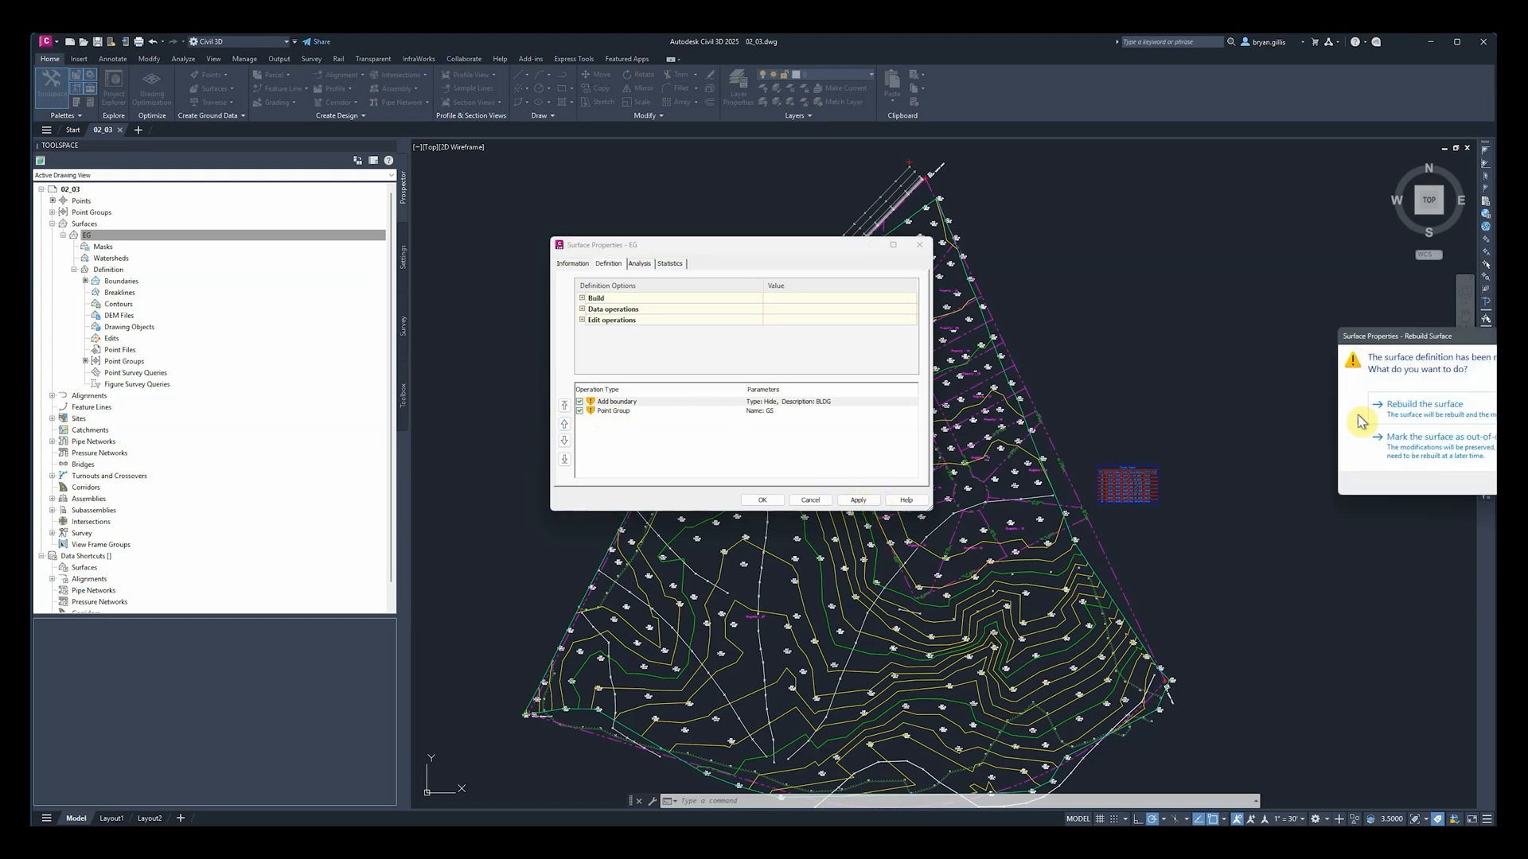
left_click_drag(1415, 338, 991, 357)
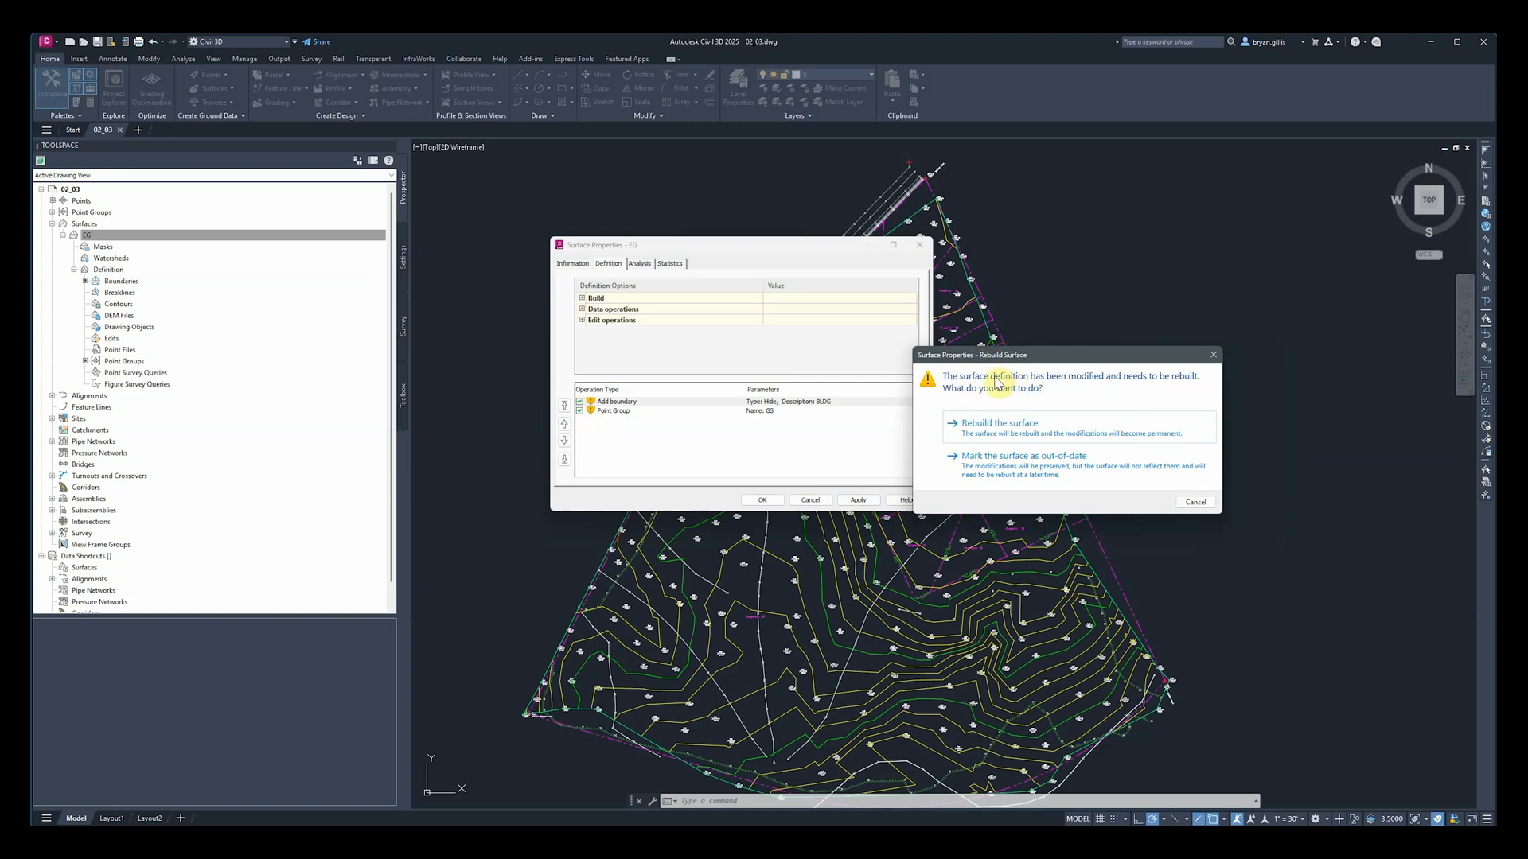
left_click(1000, 427)
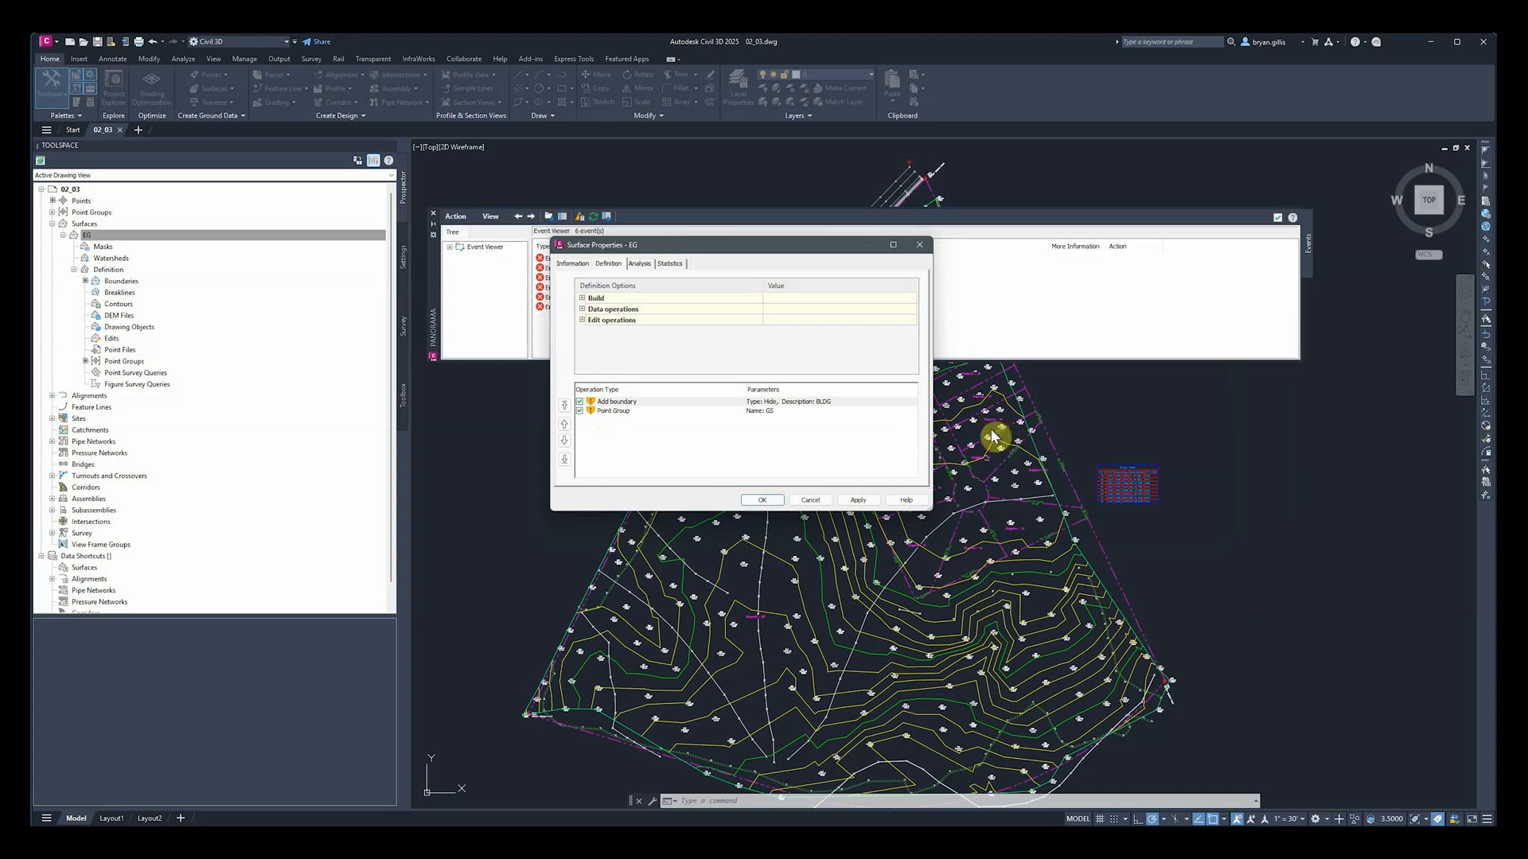
left_click(761, 501)
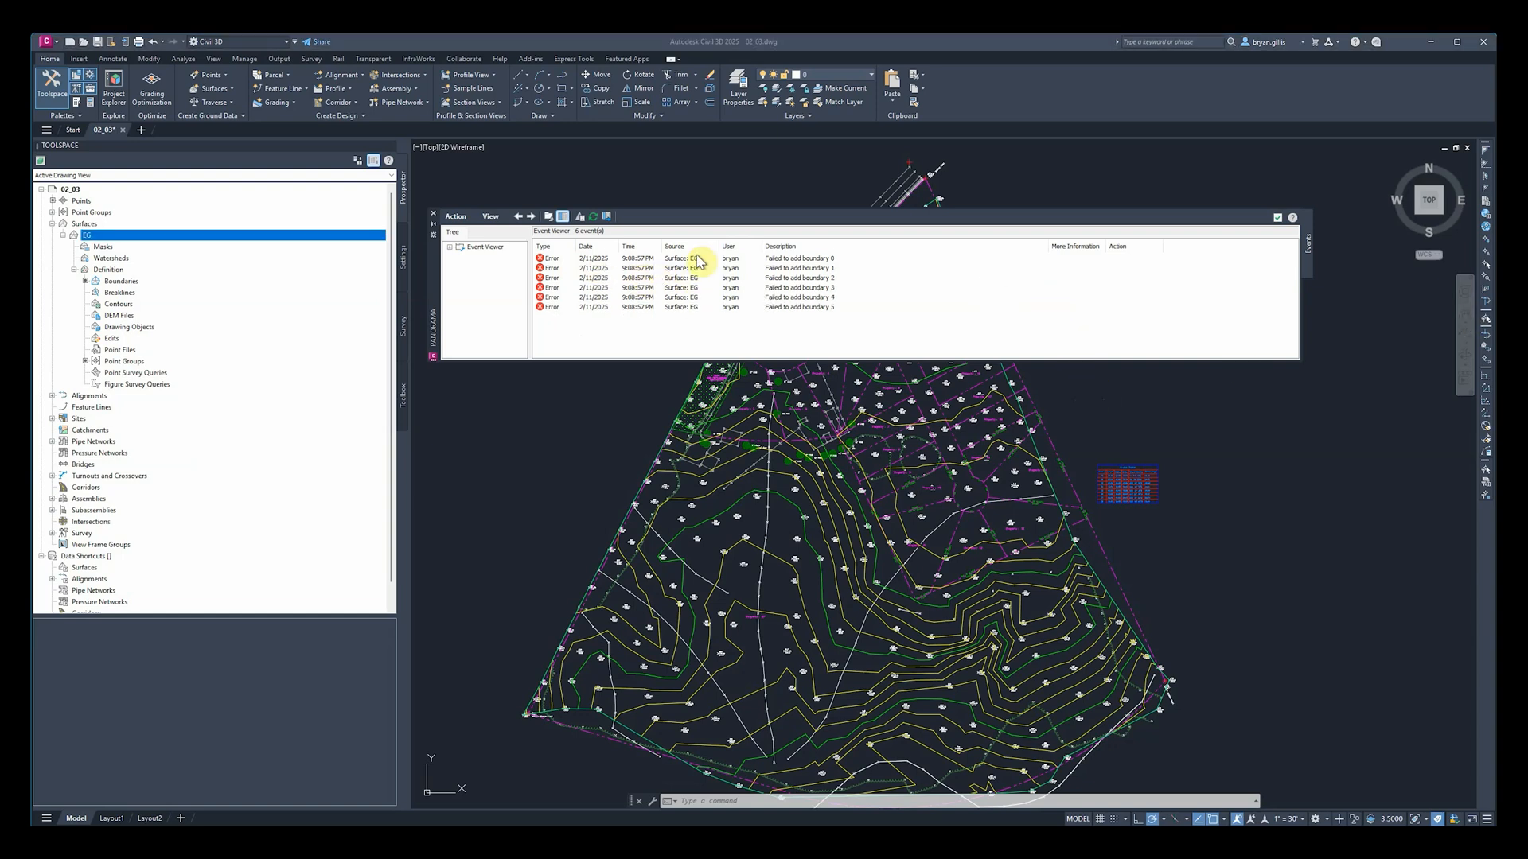
Step: Dismiss the event log and inspect the contours around the building outlines near Property 2 and Property 3
left_click(1278, 223)
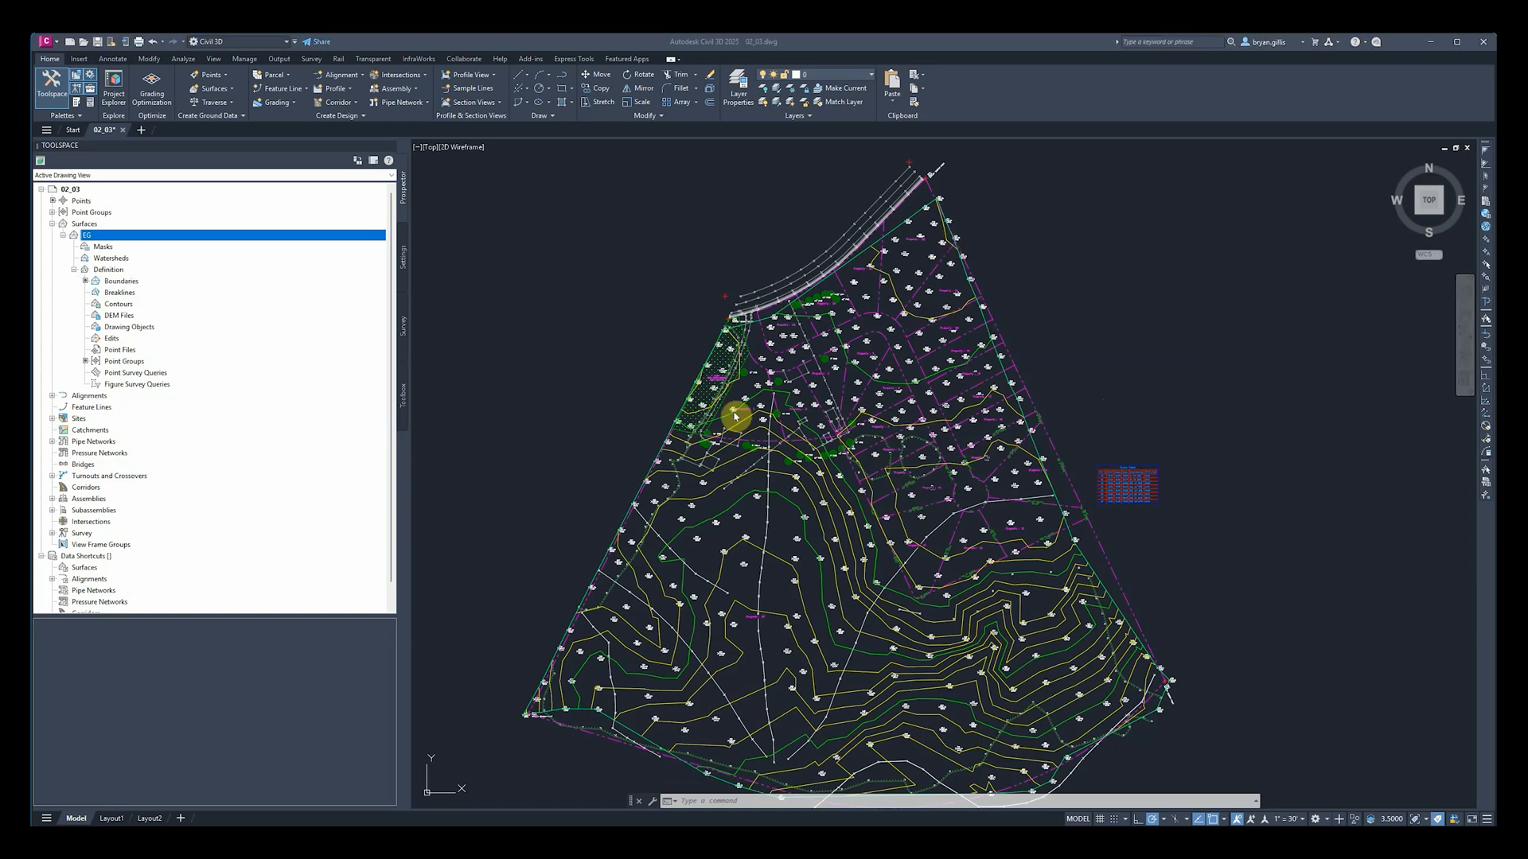
scroll(708, 400, "up", 2)
scroll(716, 396, "up", 4)
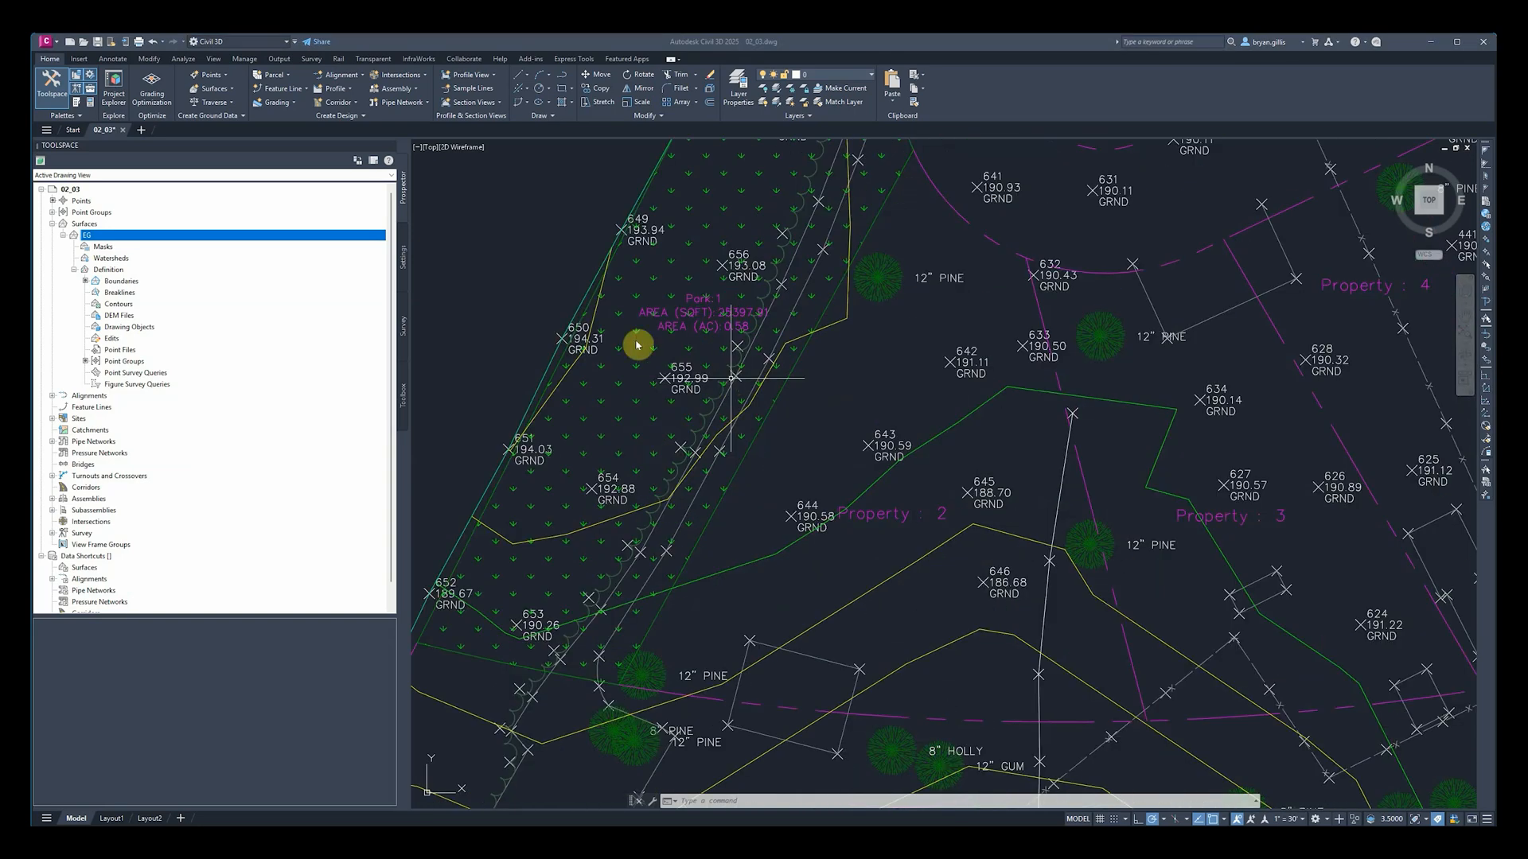
scroll(772, 250, "down", 2)
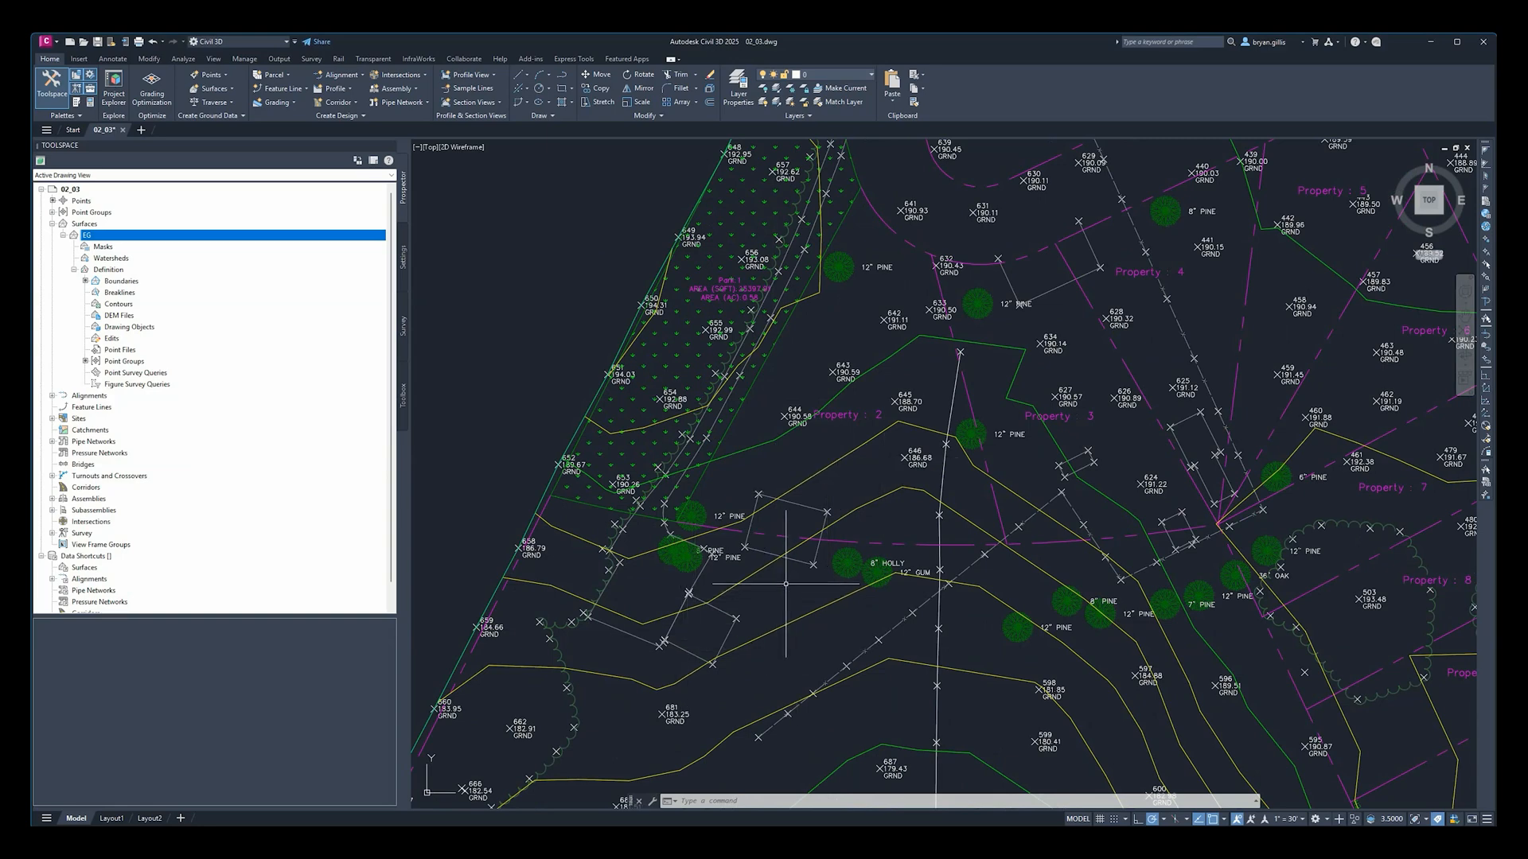
scroll(785, 584, "down", 1)
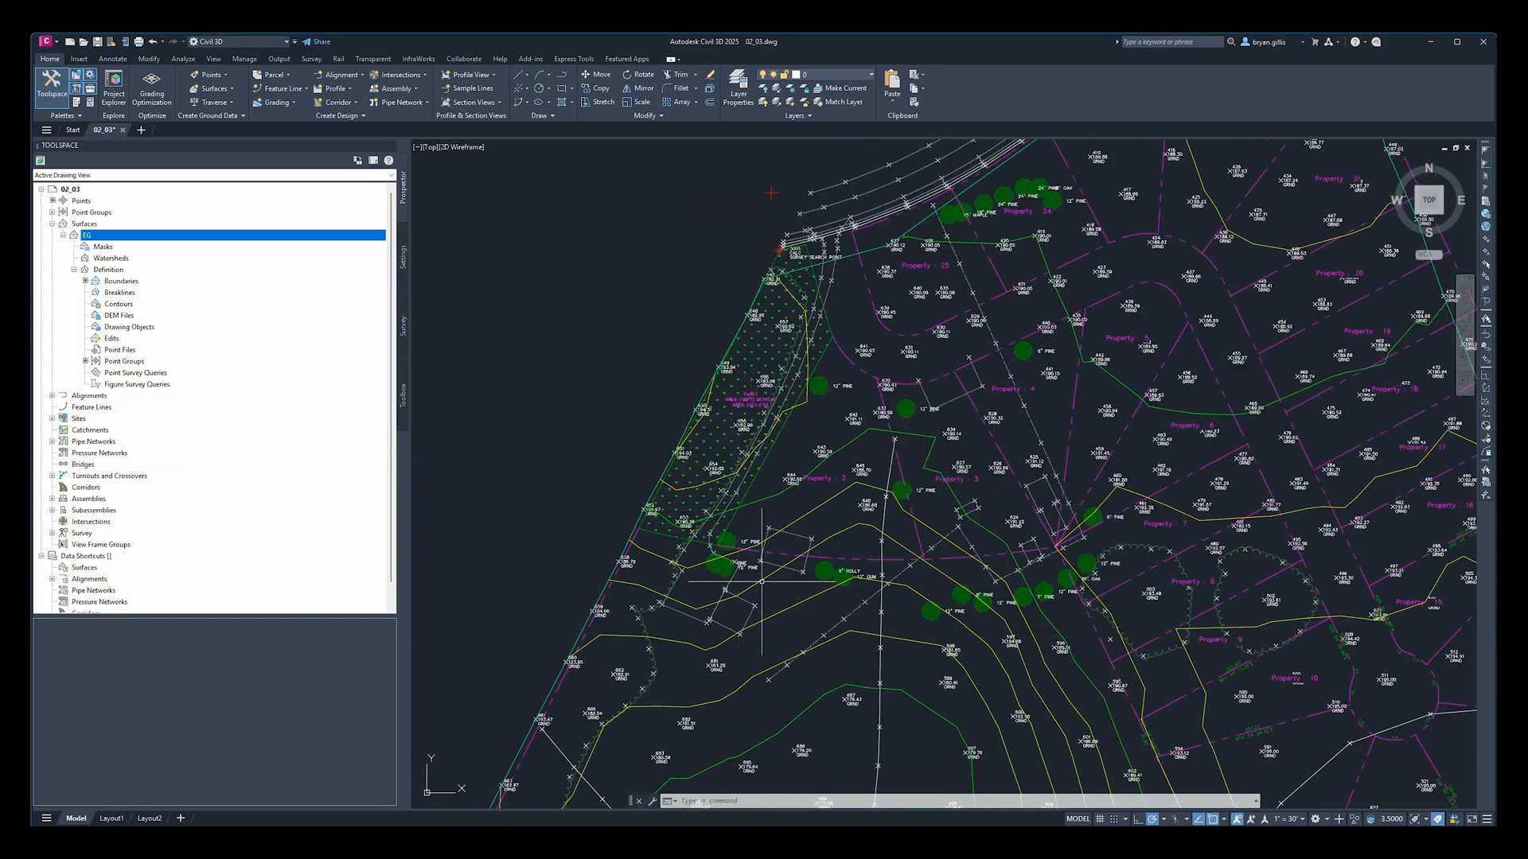
scroll(767, 557, "up", 2)
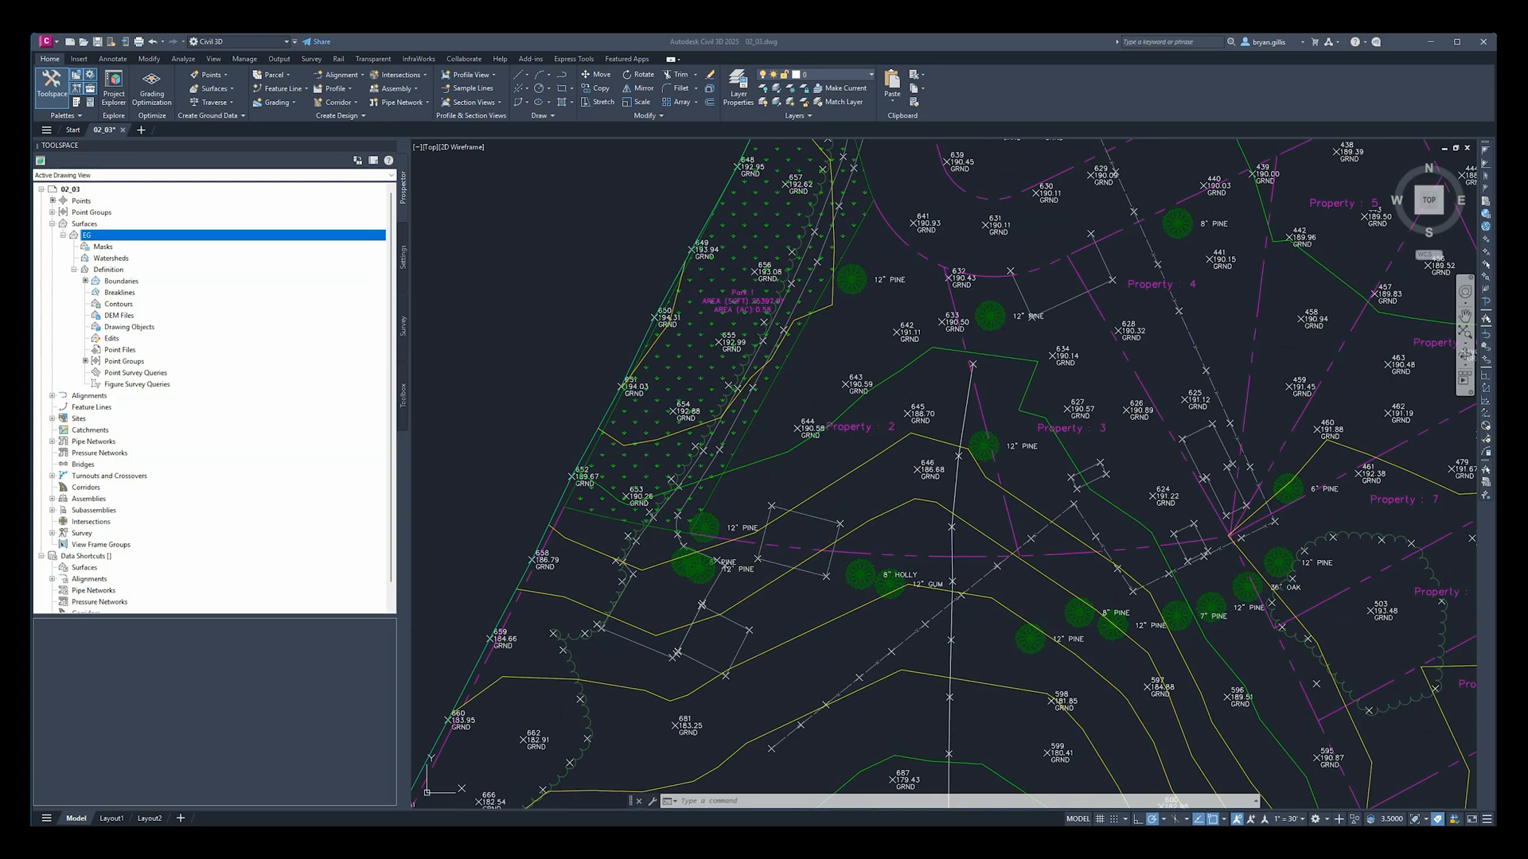
Step: Move the Add boundary operation below the Point Group operation in the EG definition order and rebuild the surface
right_click(89, 236)
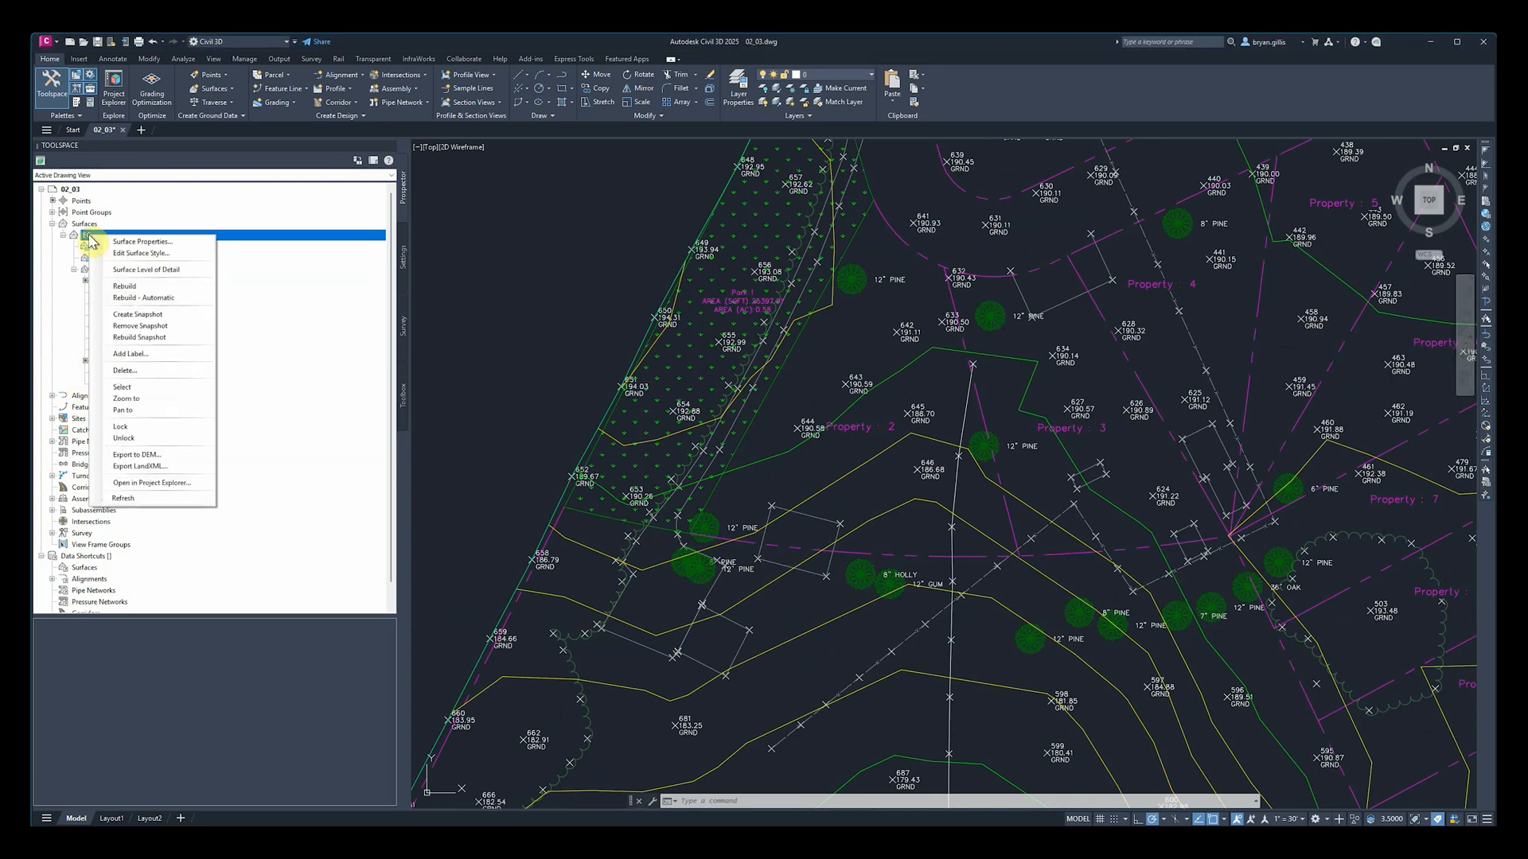
left_click(127, 245)
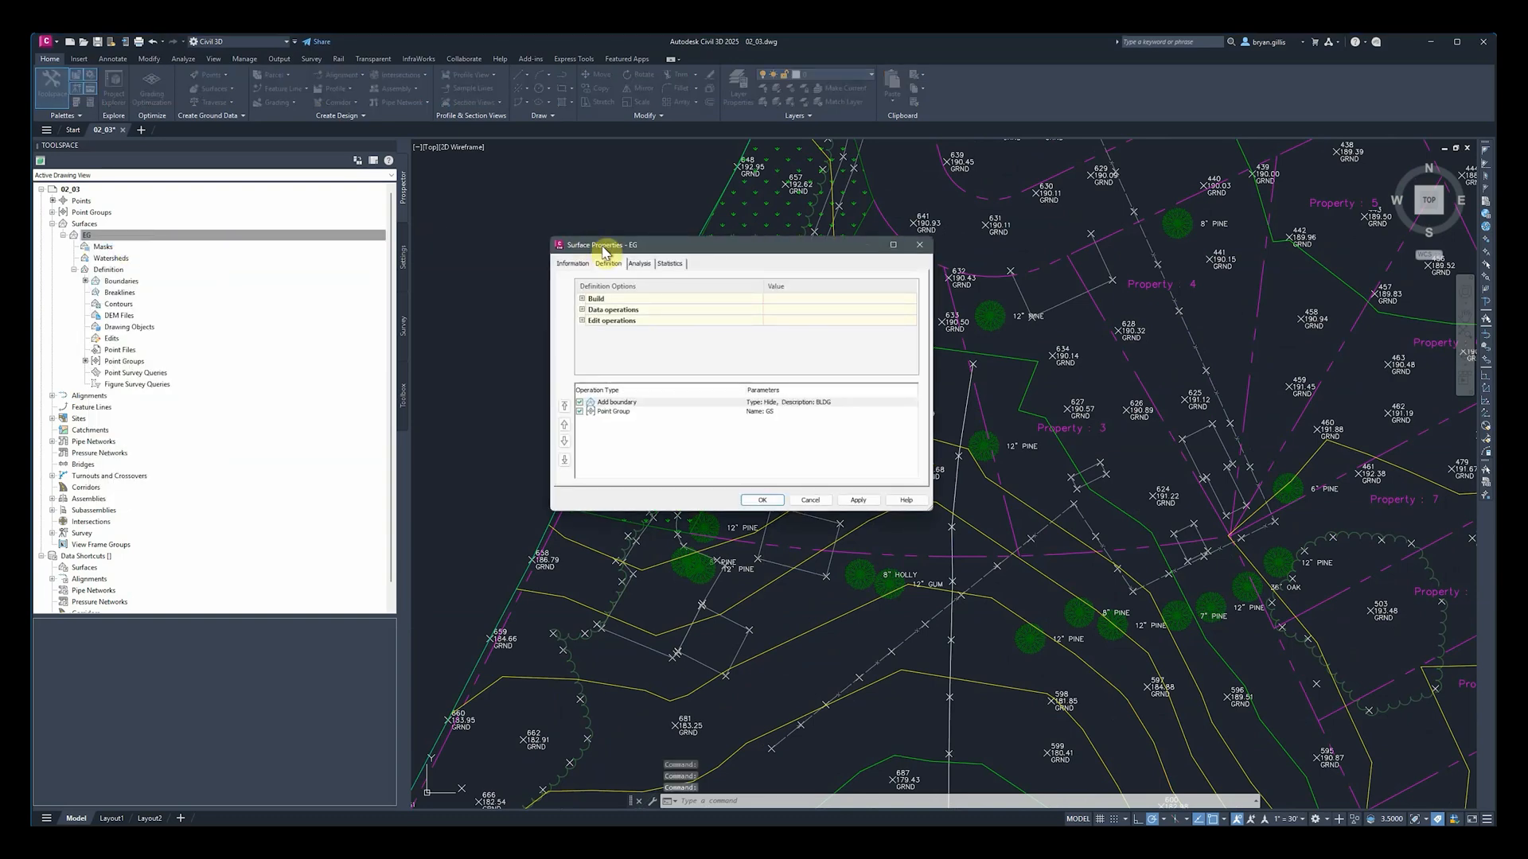
left_click(622, 403)
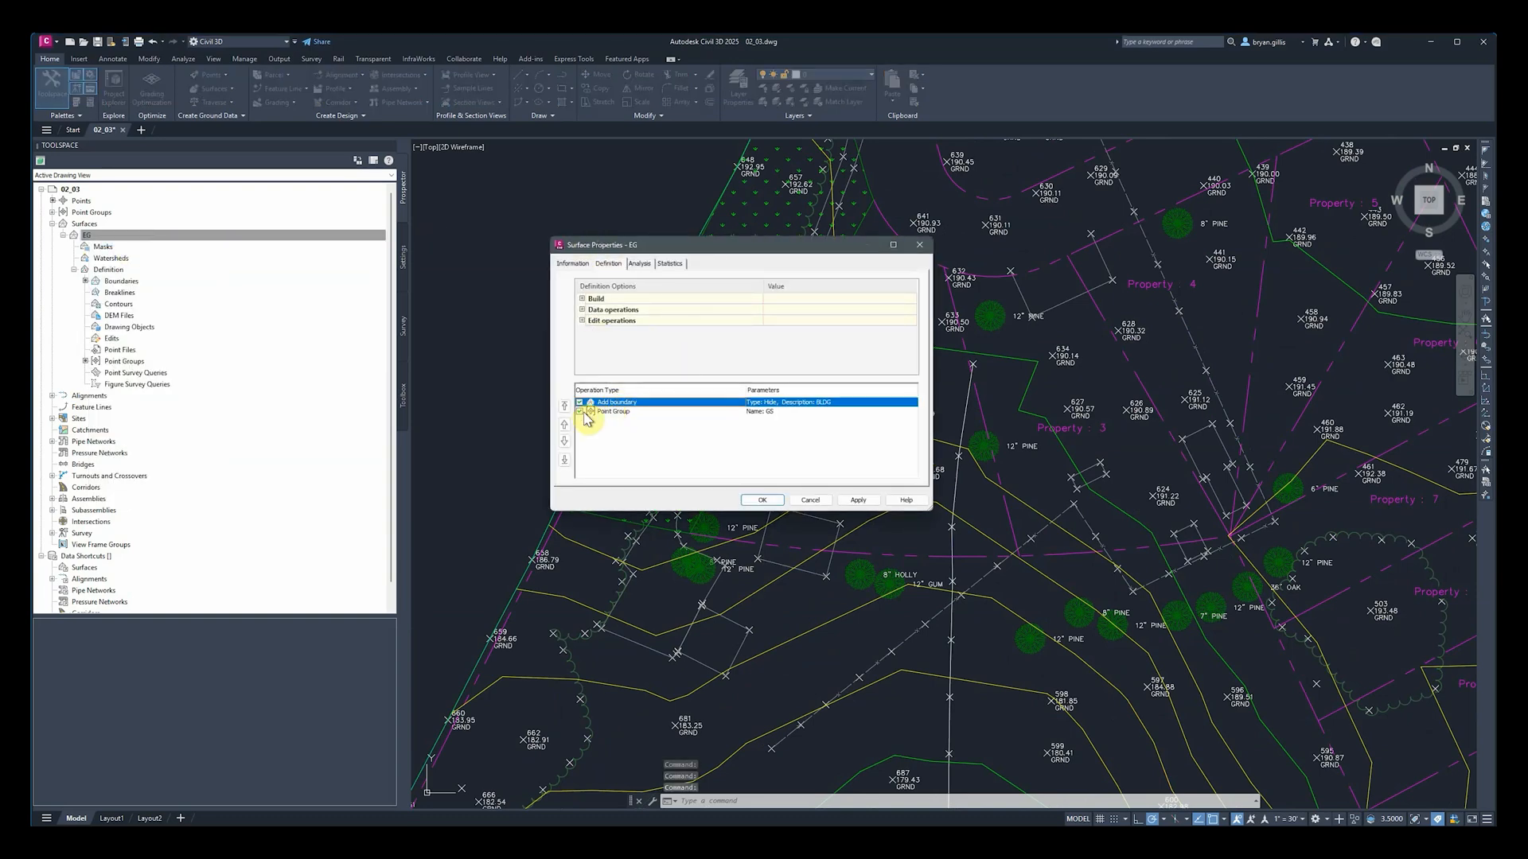
left_click(564, 441)
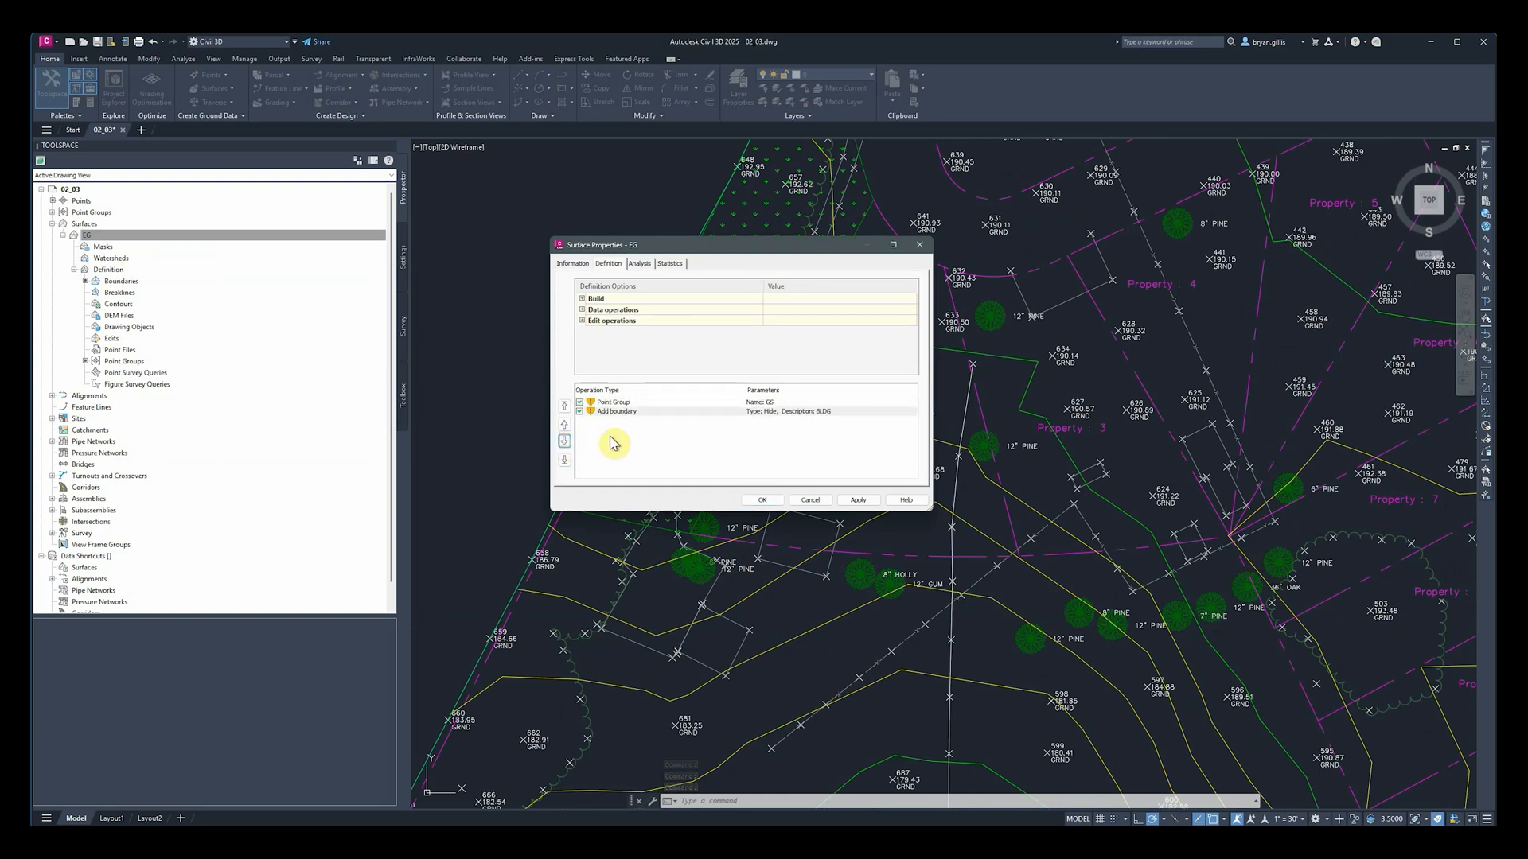
left_click(764, 500)
left_click_drag(1466, 342, 1175, 329)
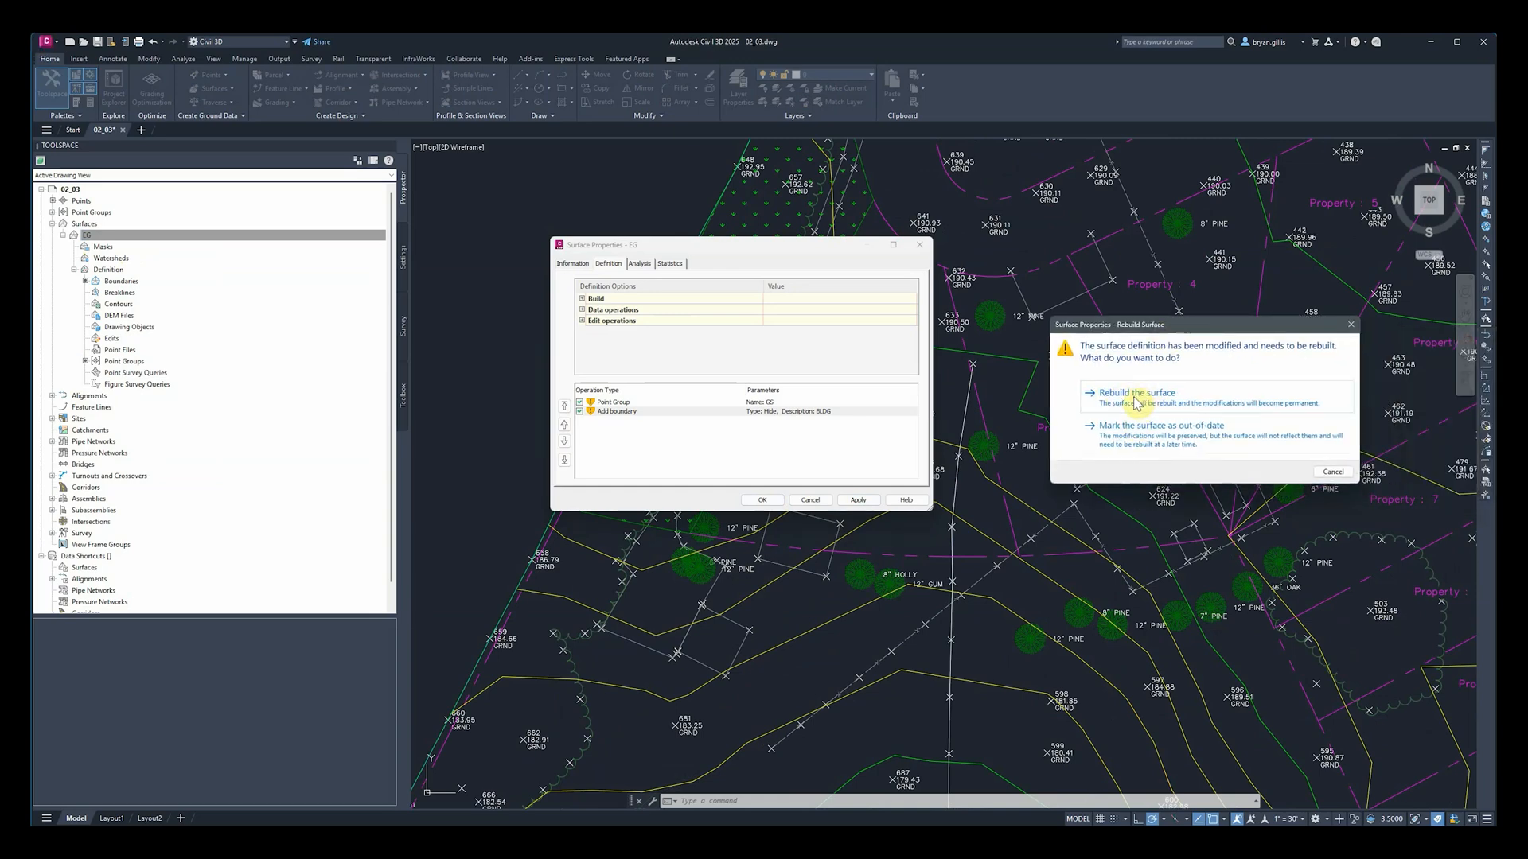
left_click(1136, 396)
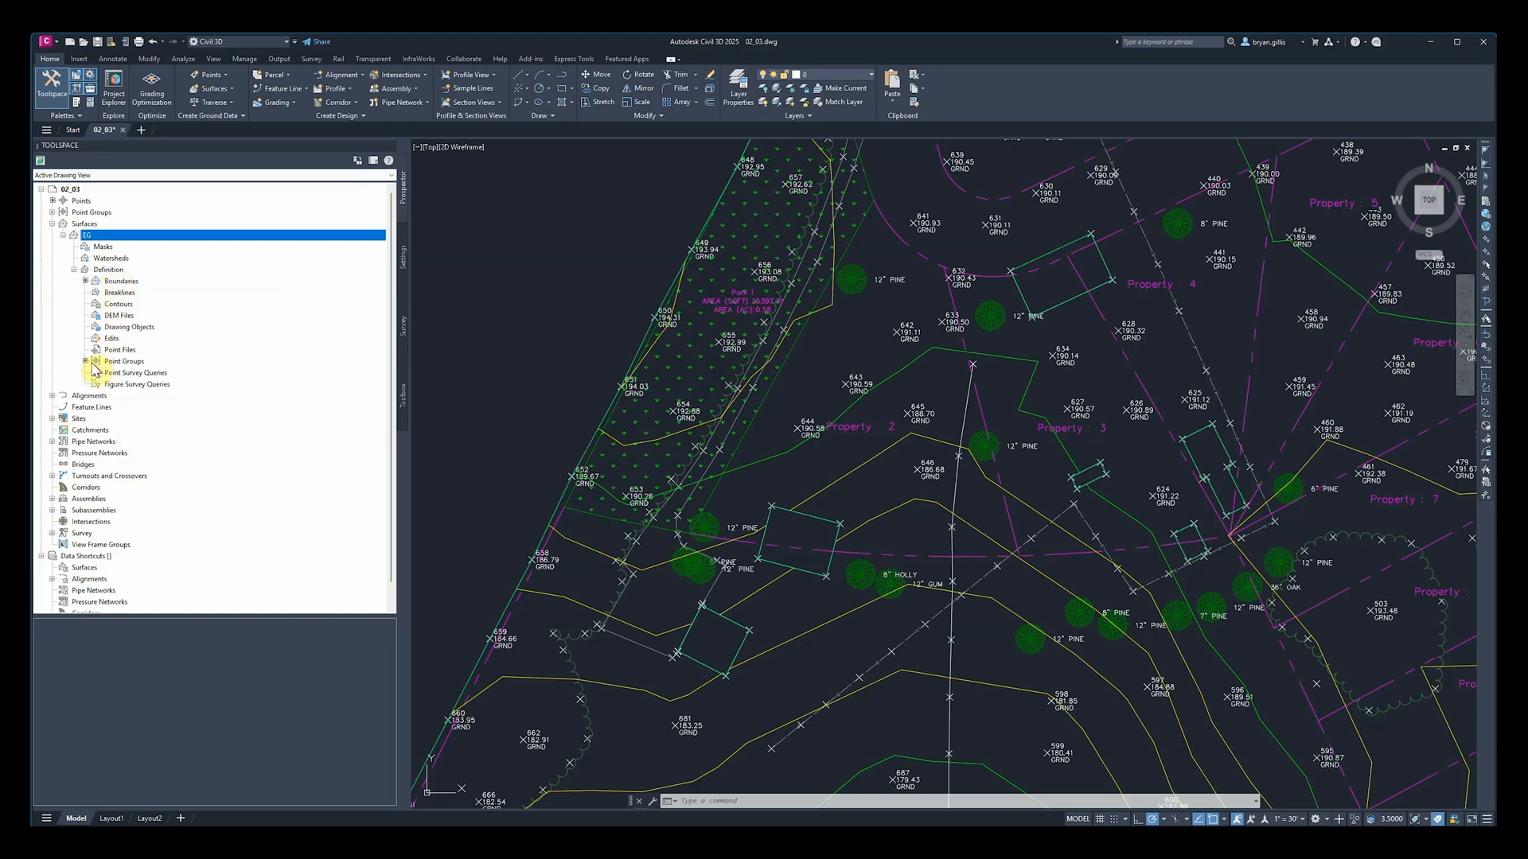
Step: Review the EG surface's boundary and point group entries and inspect the contours around the building outline near Property 2
left_click(104, 282)
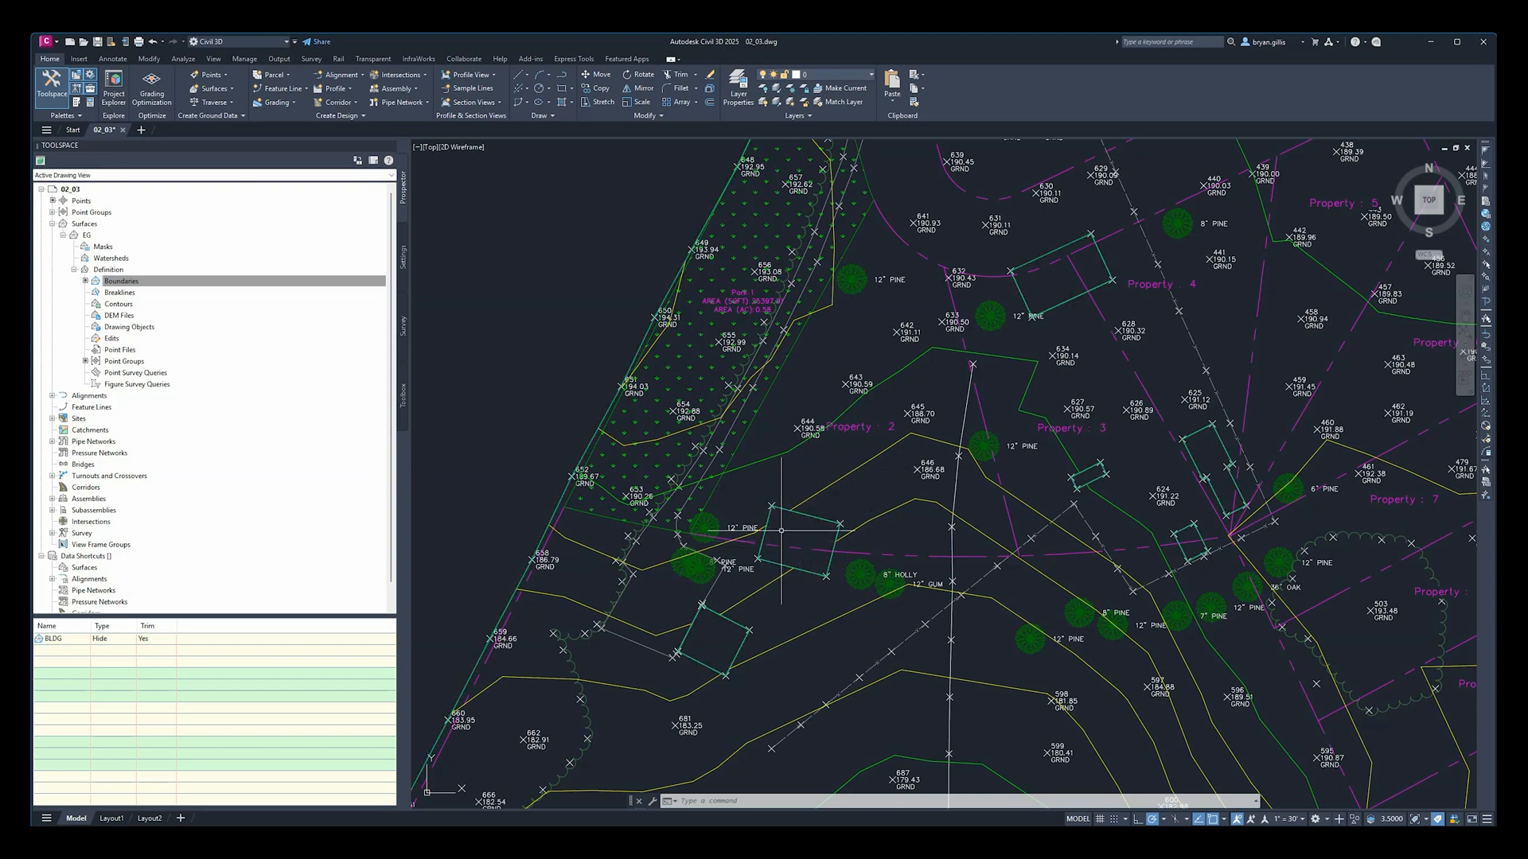
scroll(781, 531, "up", 6)
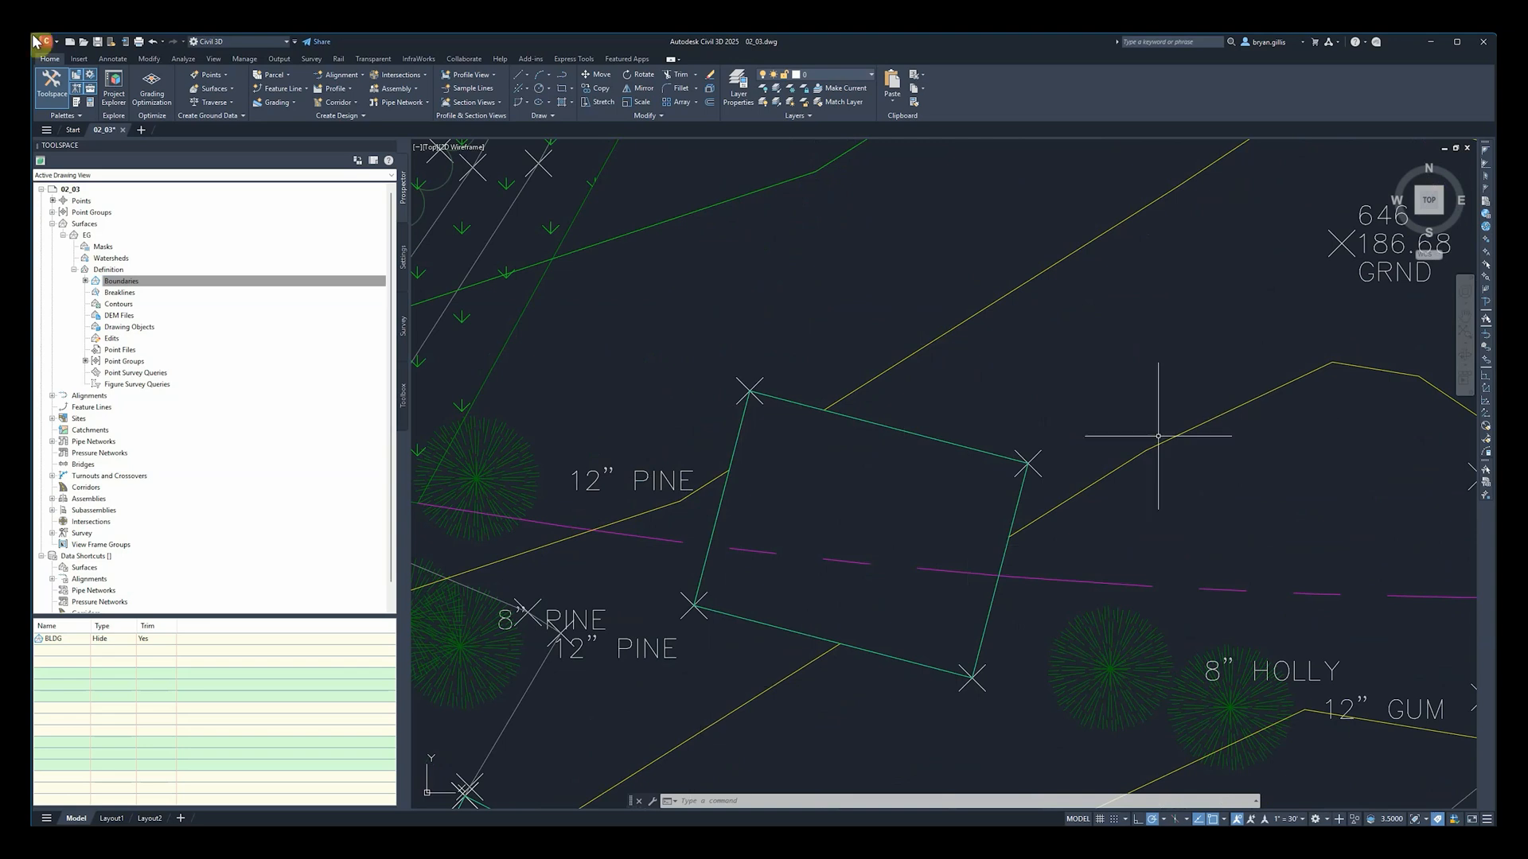
left_click(122, 364)
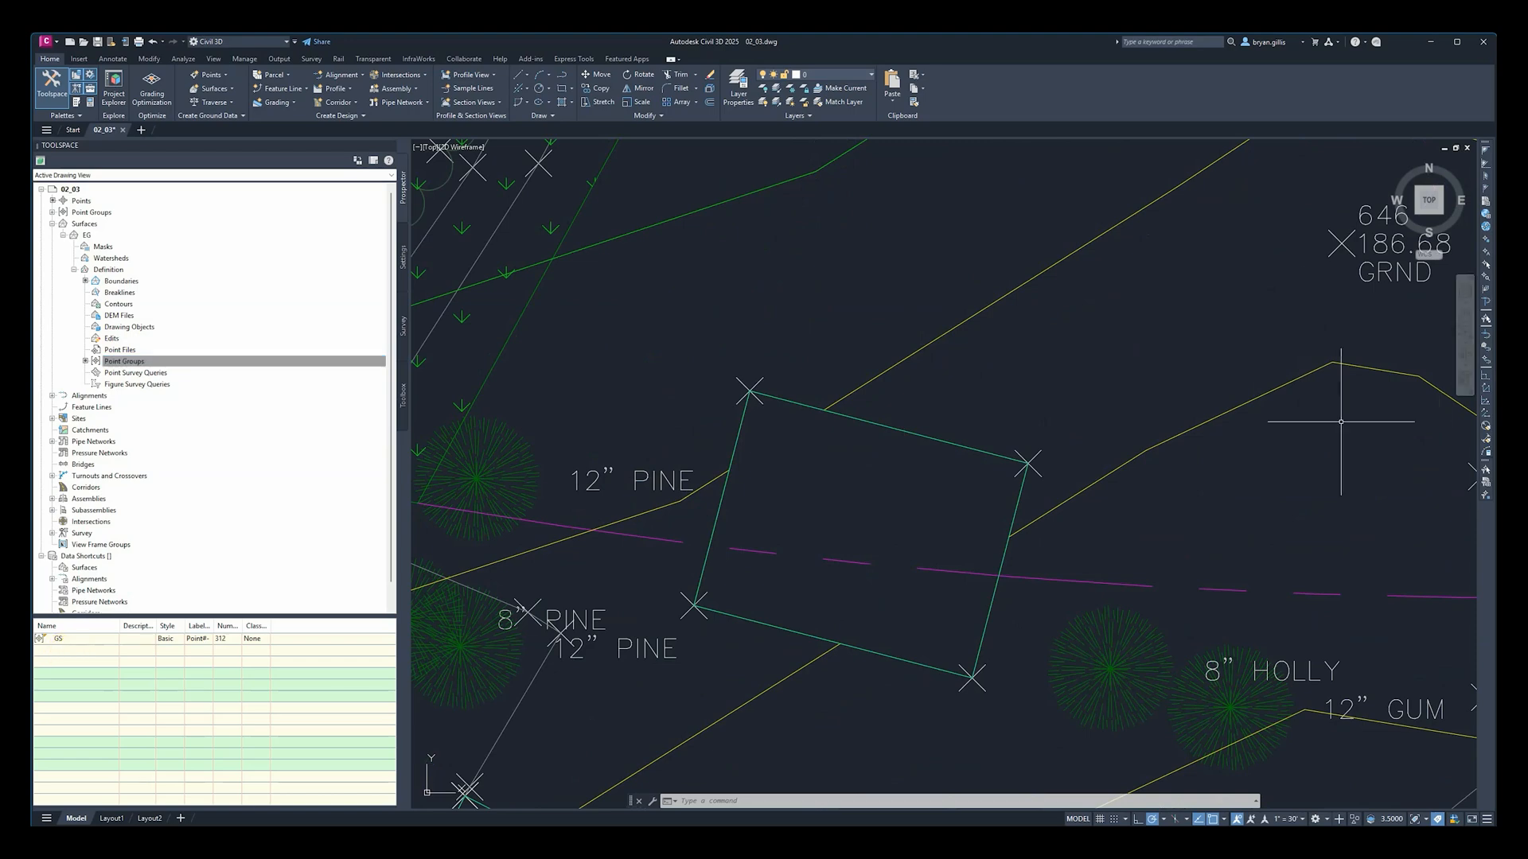
scroll(1130, 499, "down", 6)
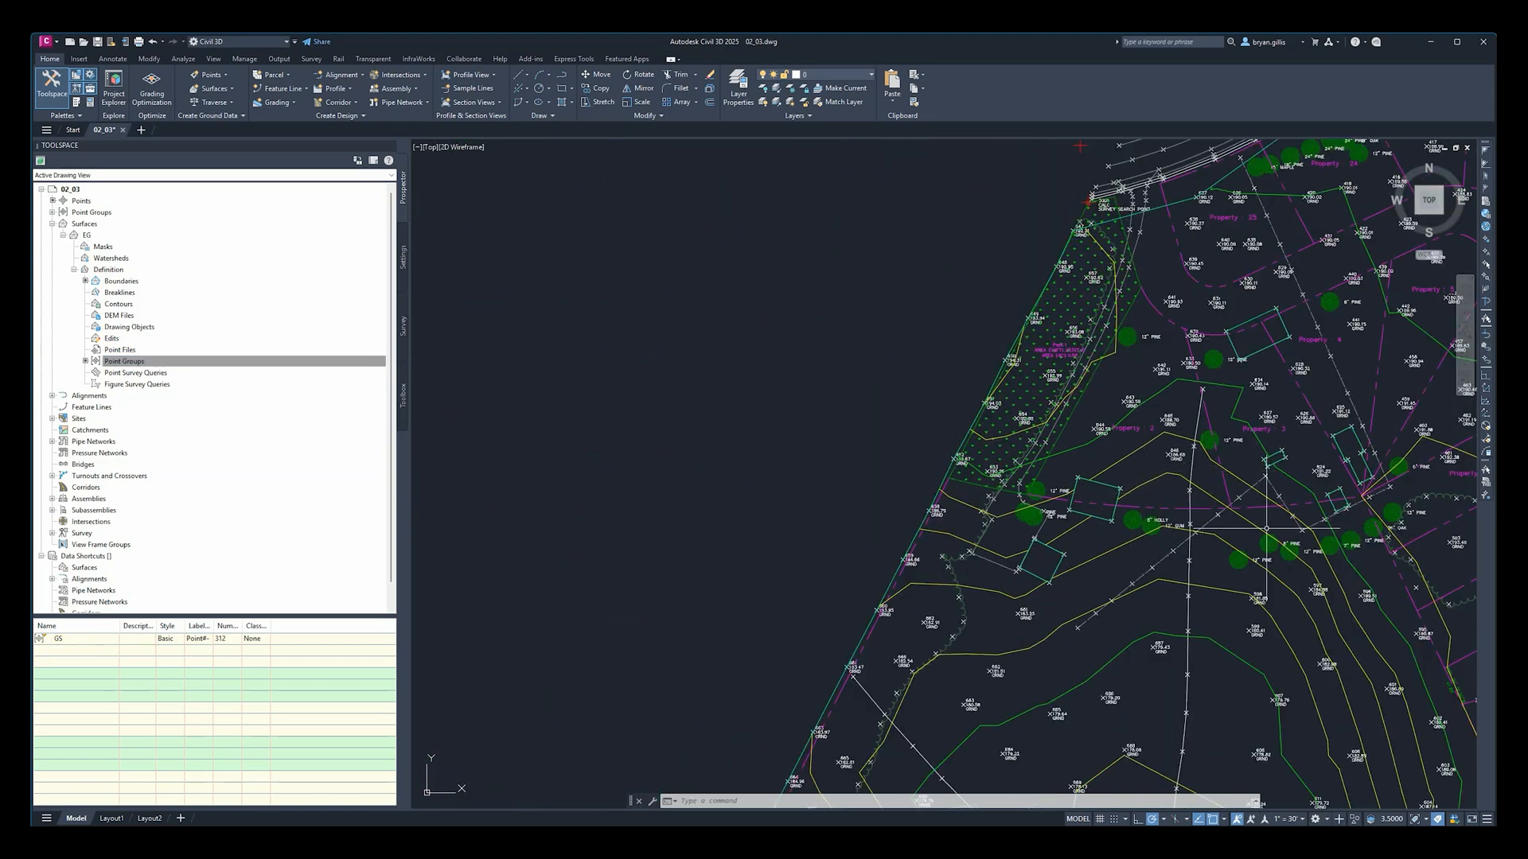
mouse_move(1257, 566)
middle_mouse_down()
mouse_move(1034, 456)
mouse_move(815, 544)
middle_mouse_up()
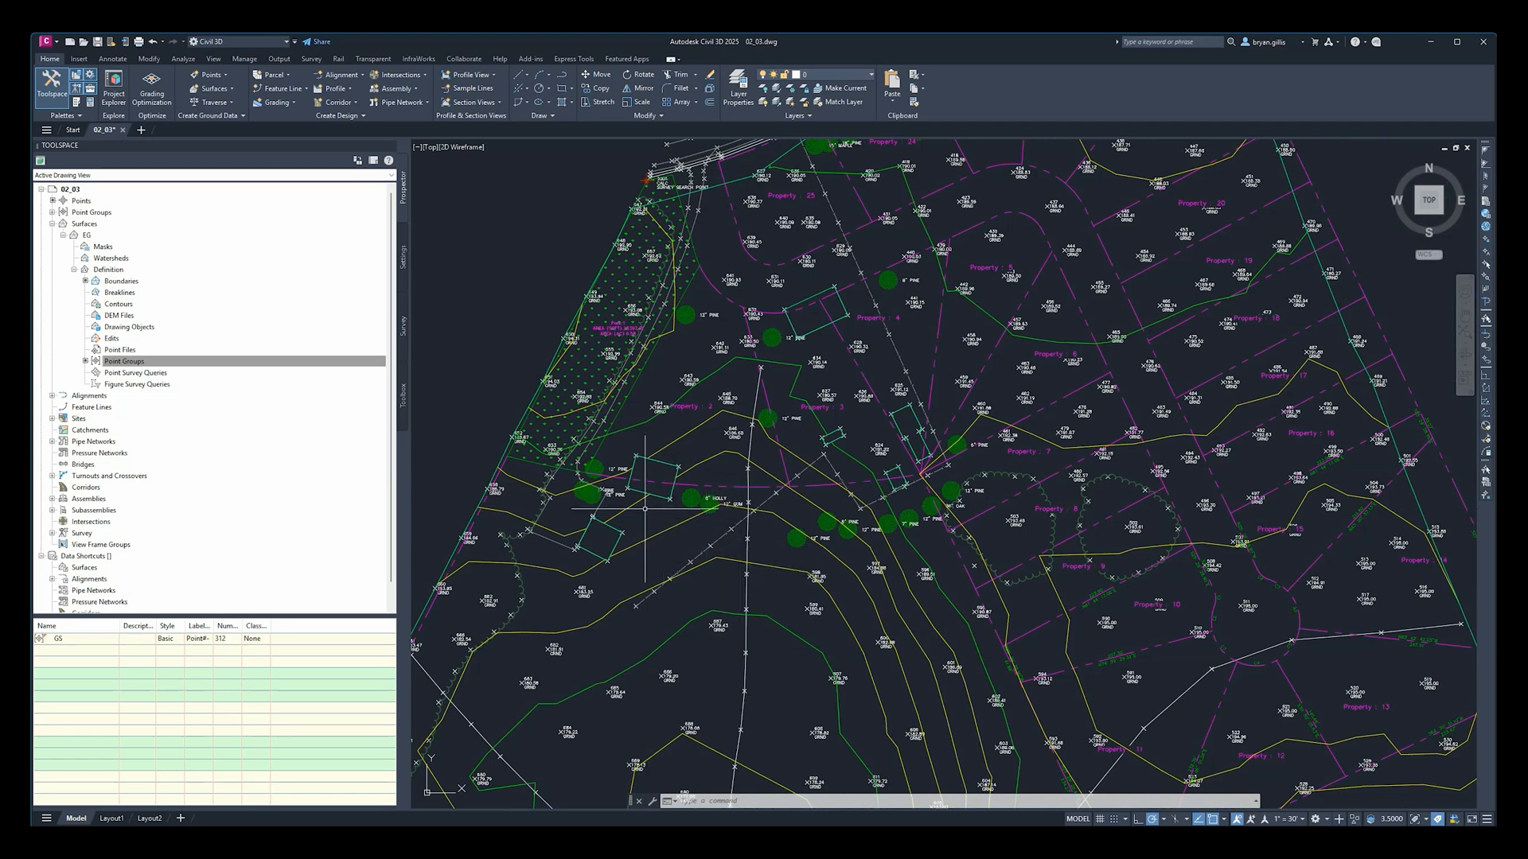
scroll(644, 507, "up", 3)
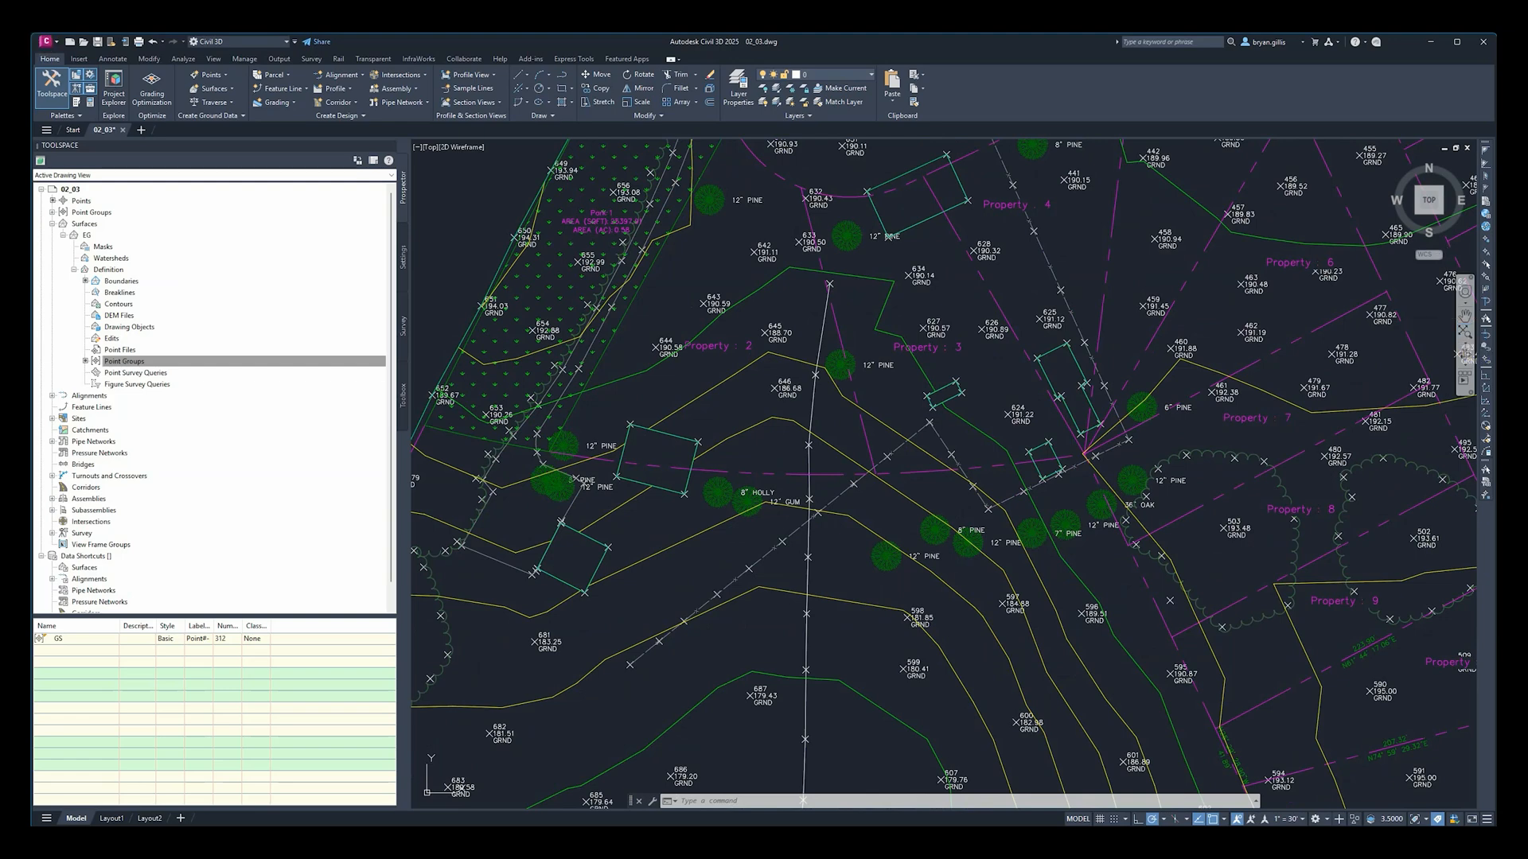
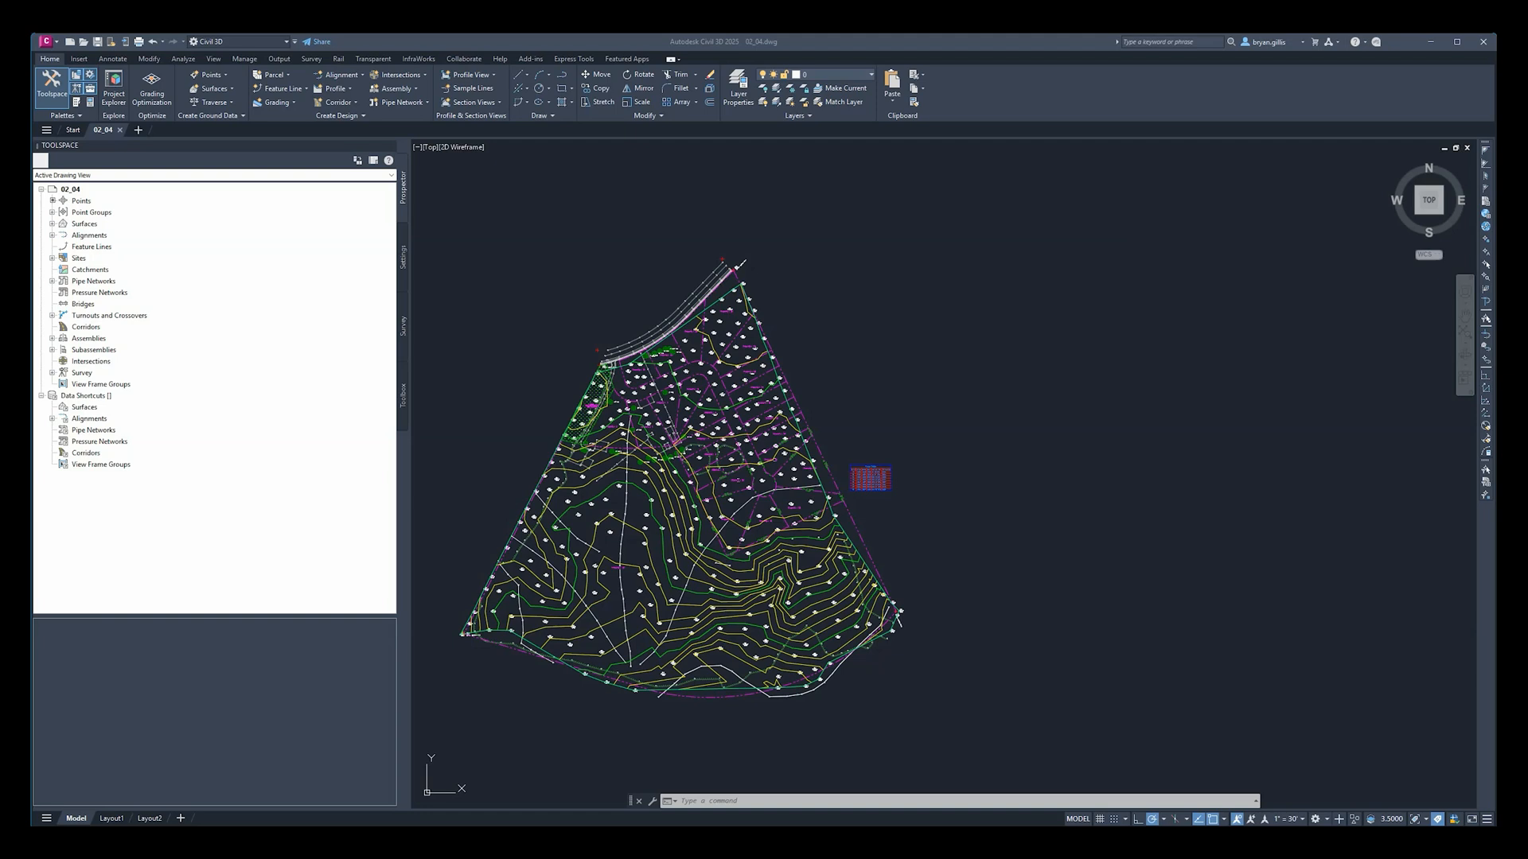
Step: Set up a new Hide boundary named BLDG in the EG surface definition of the 02_04 drawing
left_click(82, 224)
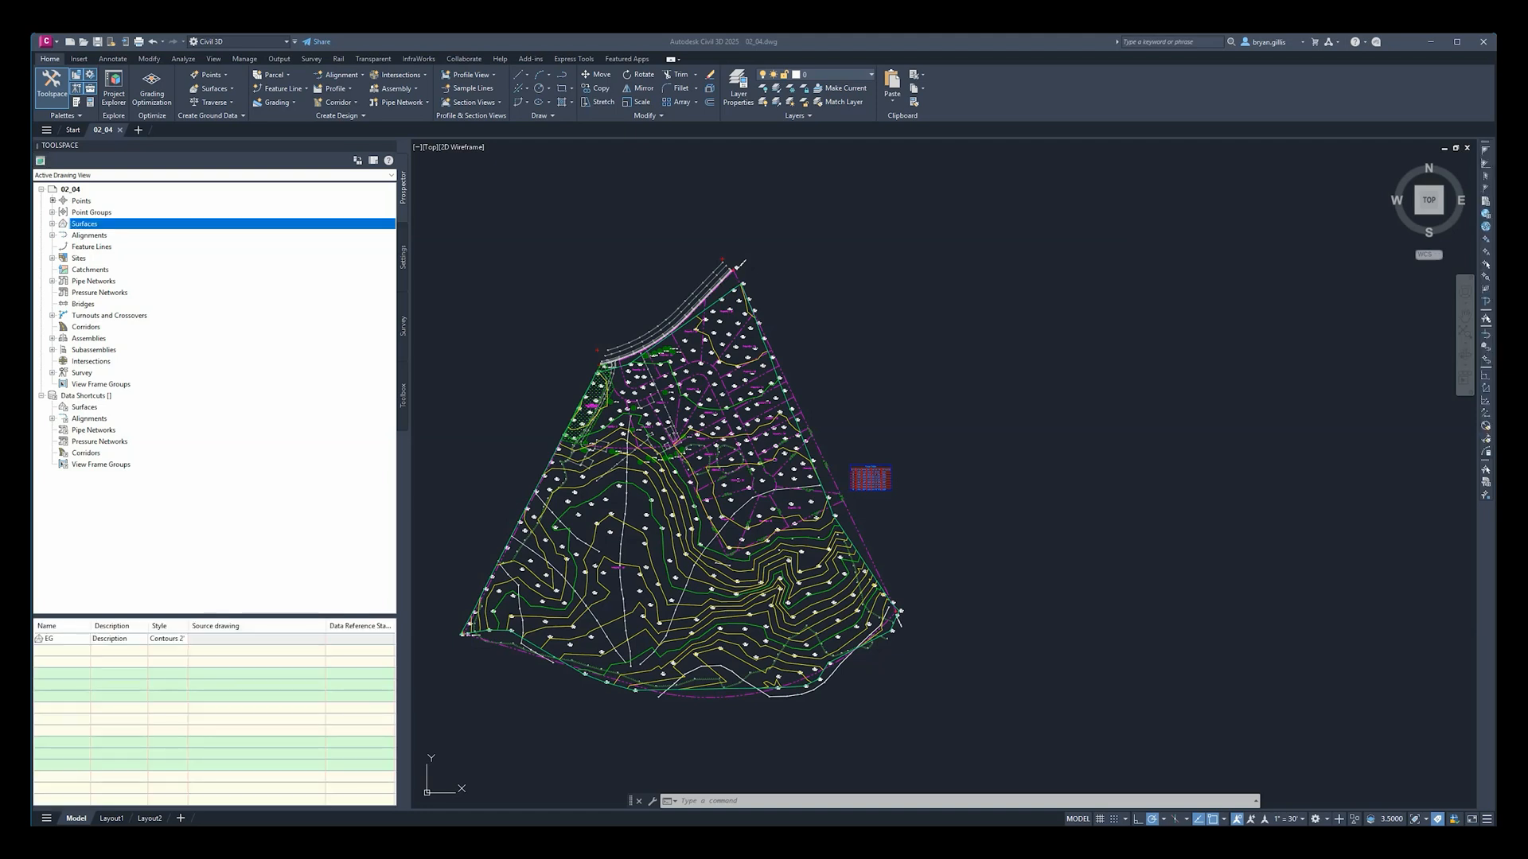
left_click(52, 223)
left_click(74, 270)
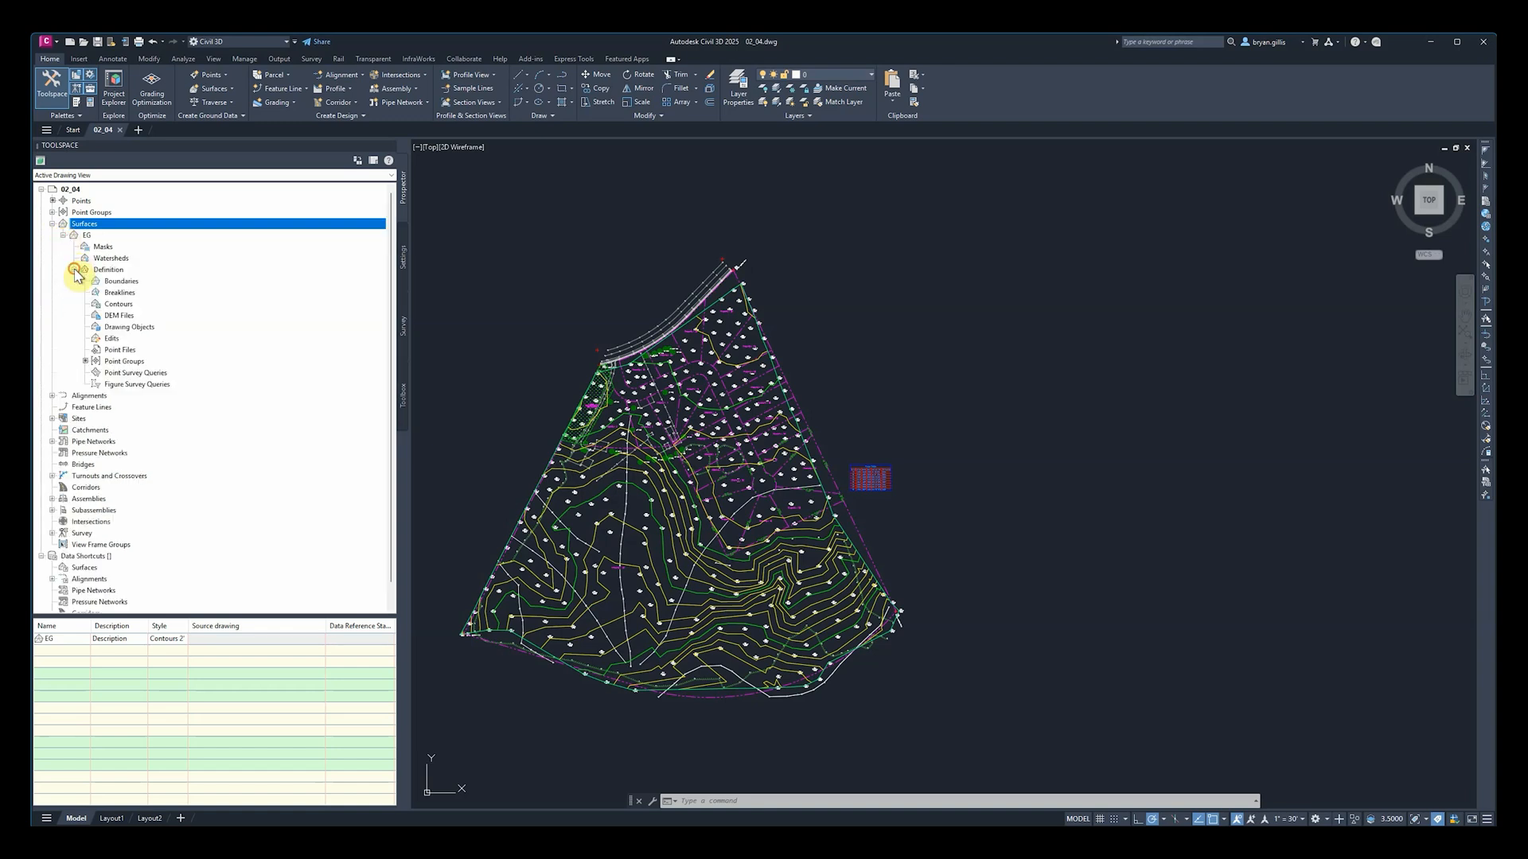
right_click(134, 283)
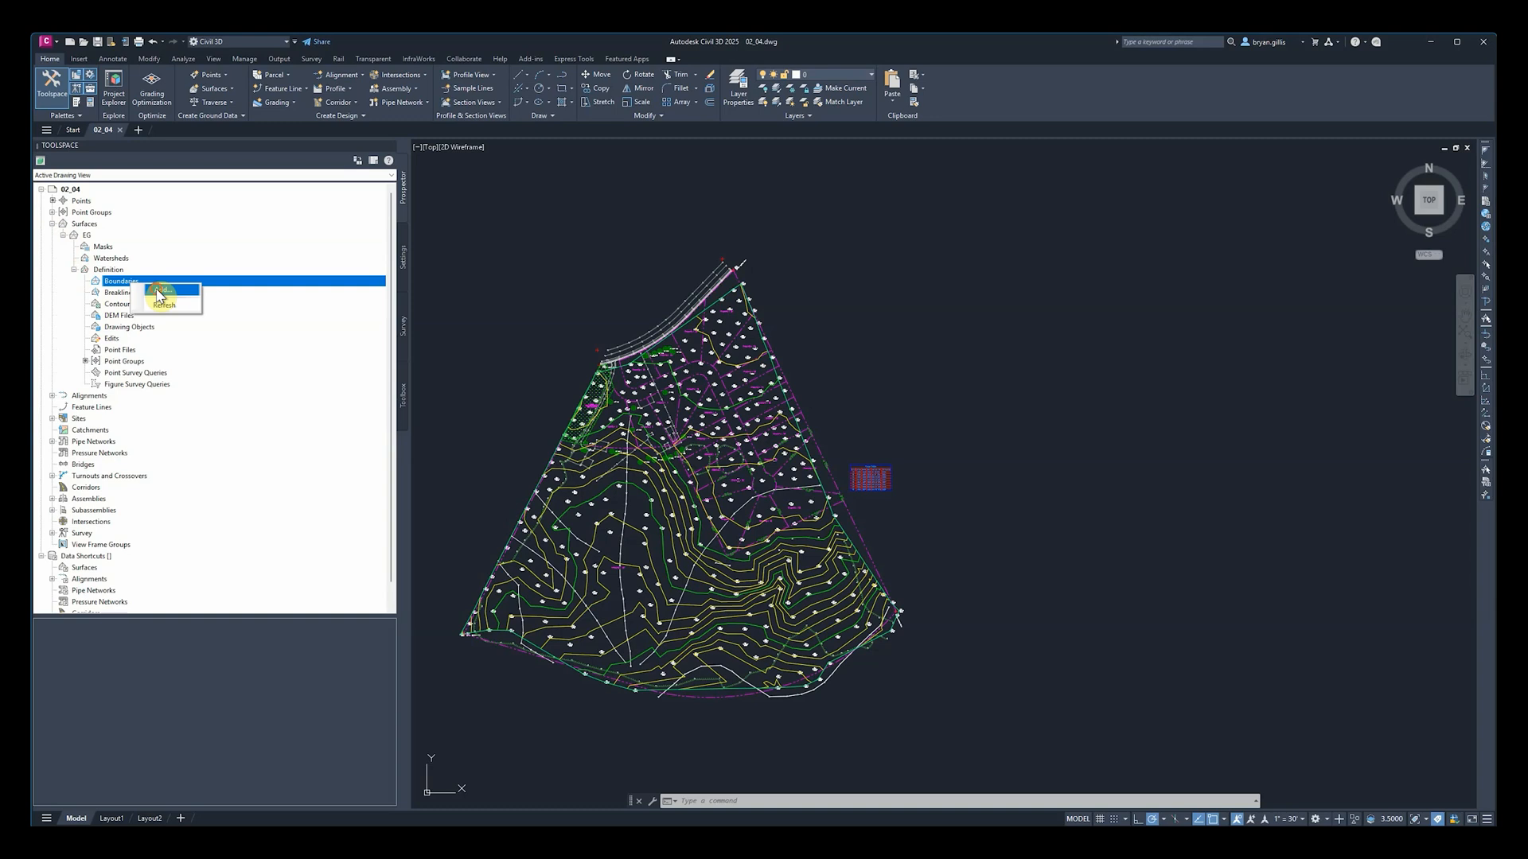
left_click(159, 292)
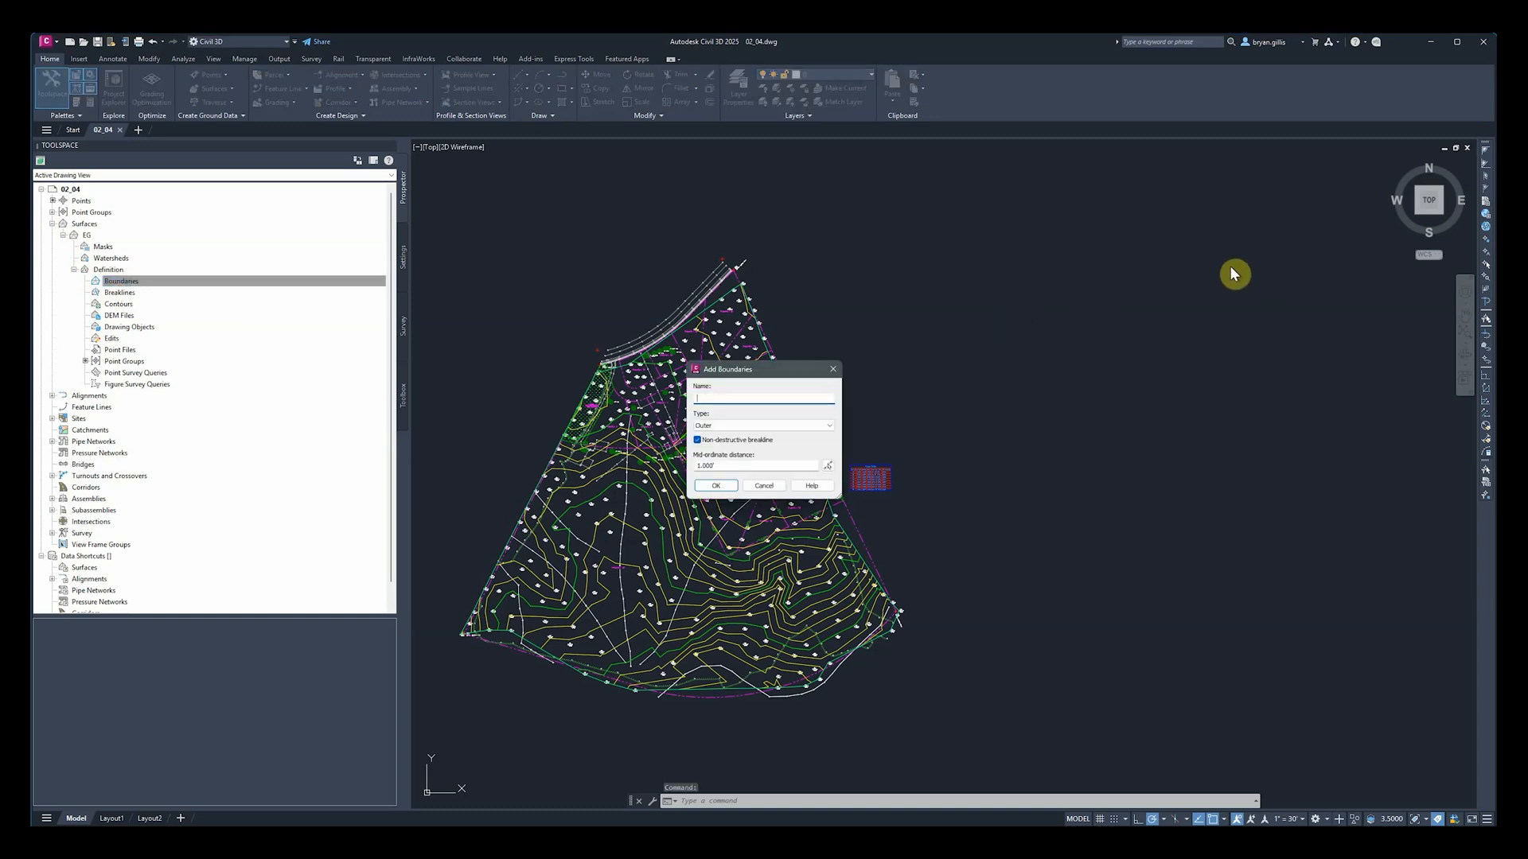
type("BLDG")
left_click(831, 427)
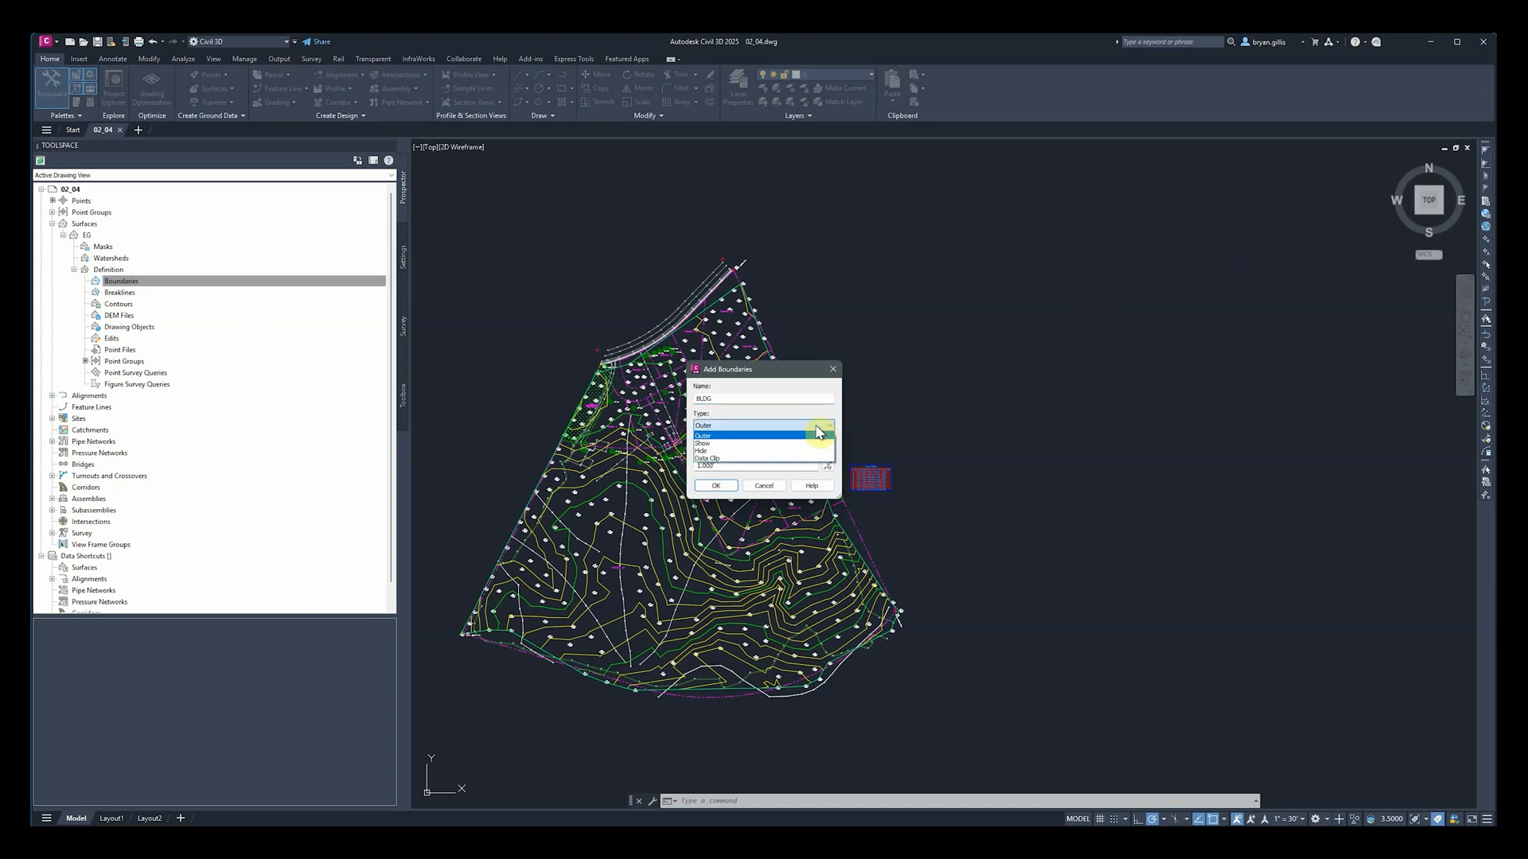
left_click(715, 451)
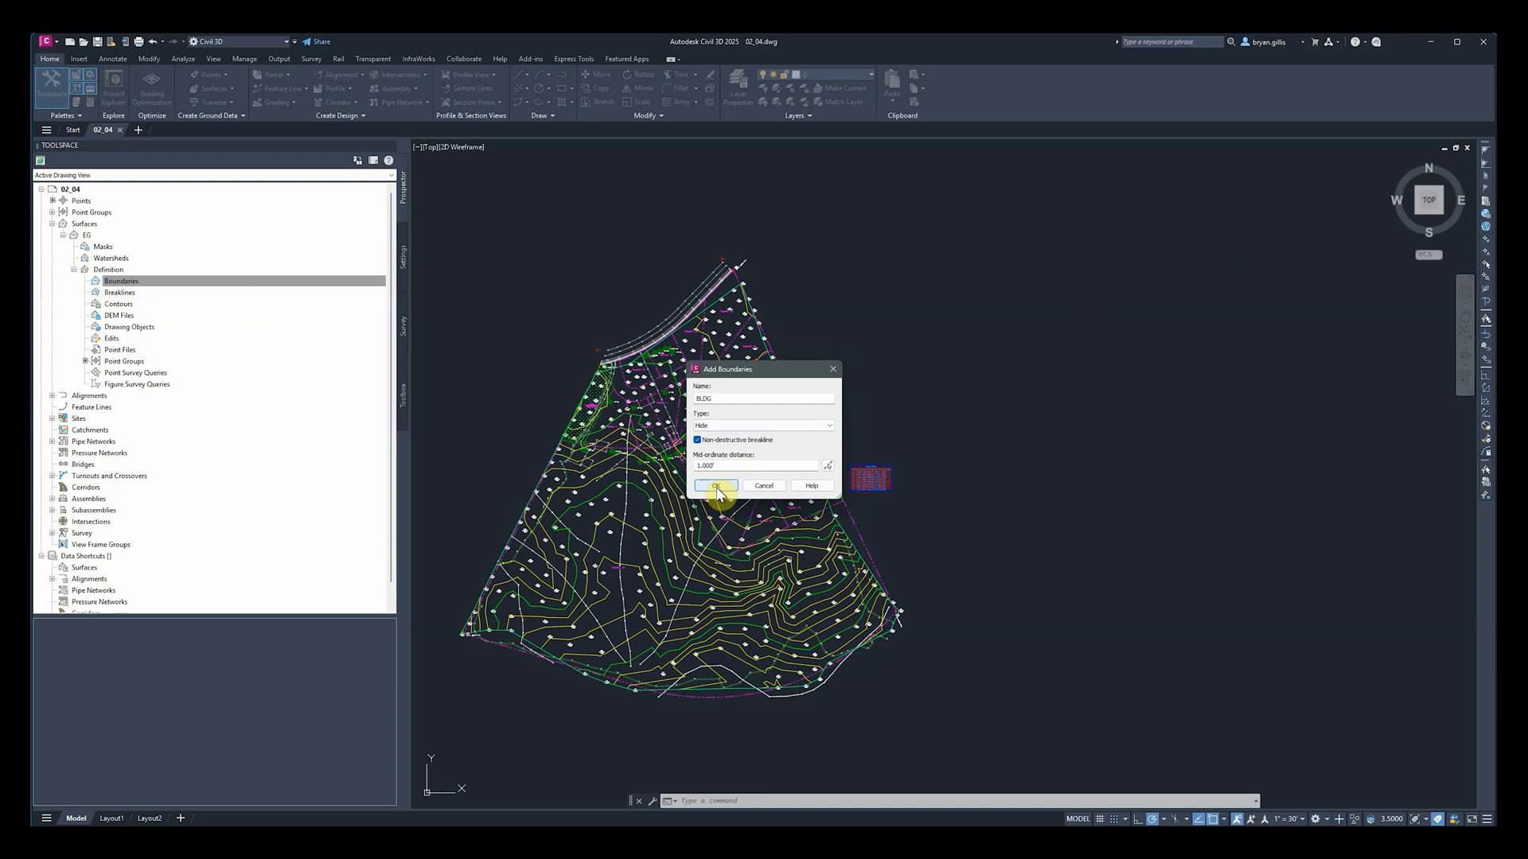
left_click(716, 487)
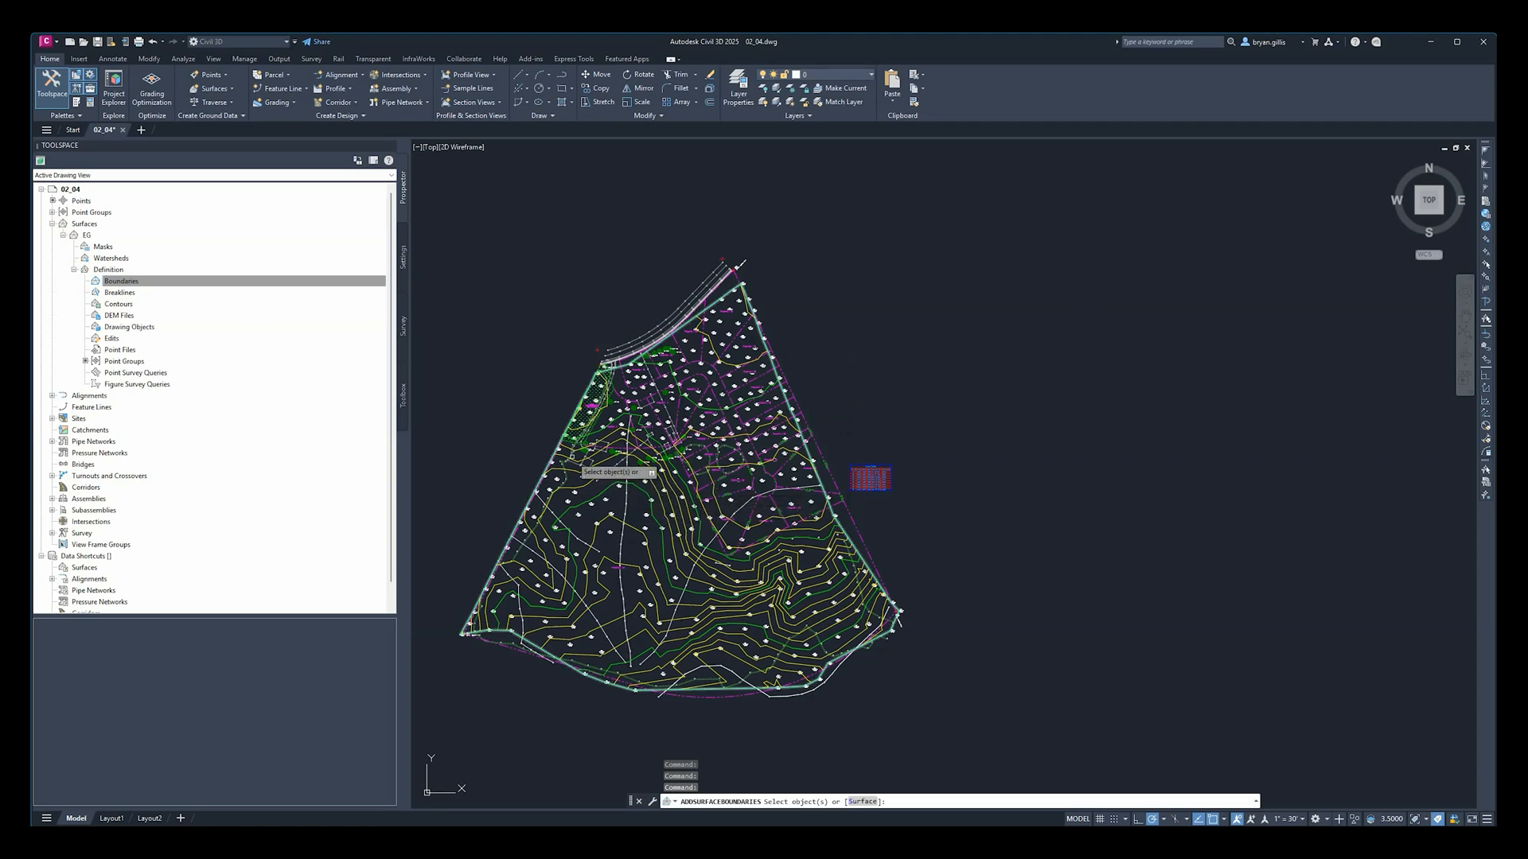
Step: Select the five building outlines around Property 2 and Property 3 as the hide boundaries and finish the selection
scroll(569, 459, "up", 8)
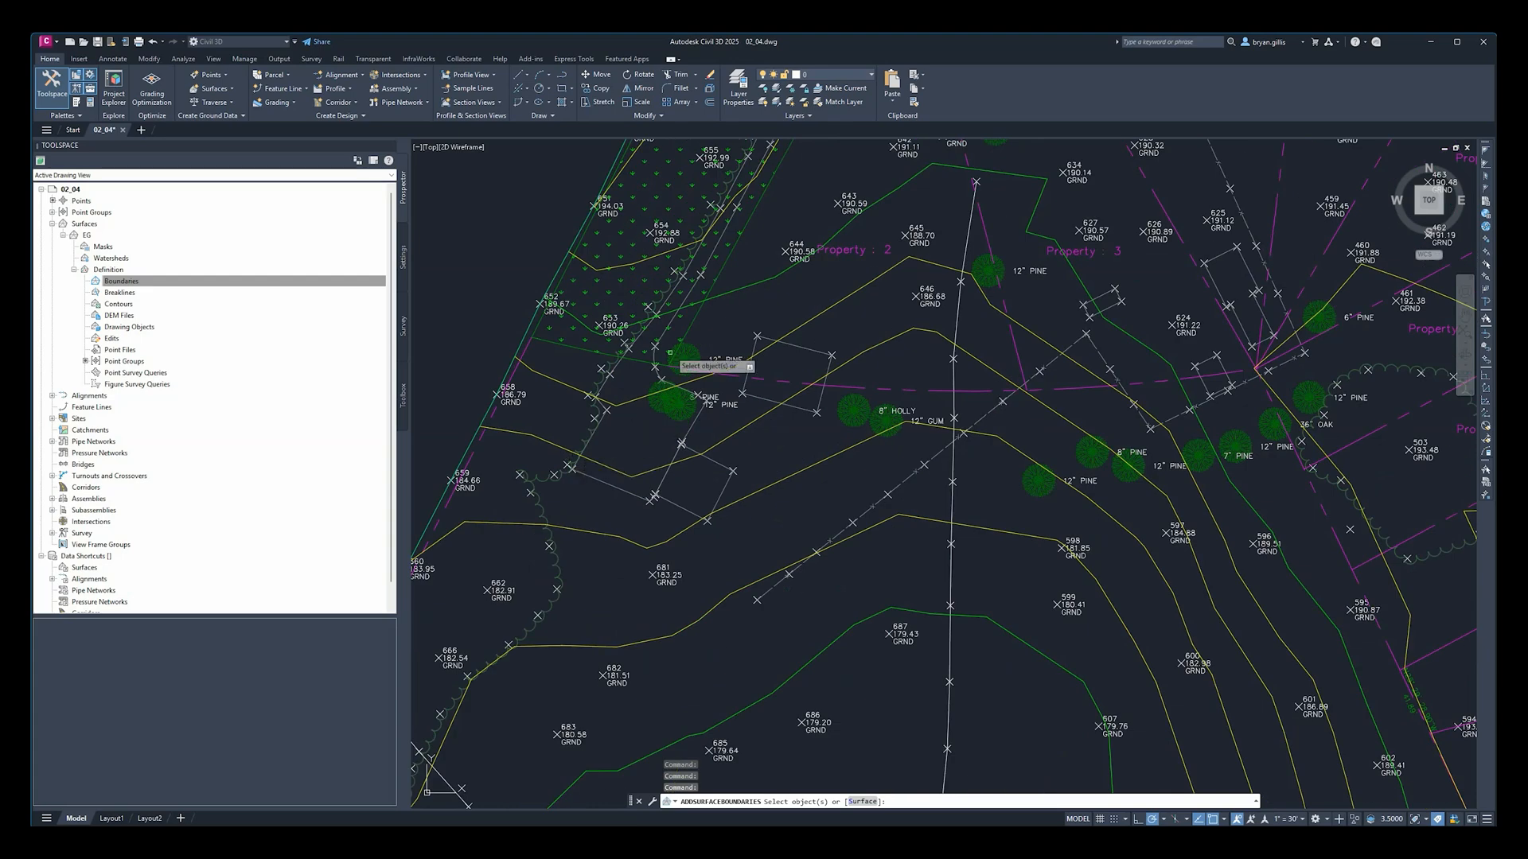
middle_click_drag(720, 303, 750, 406)
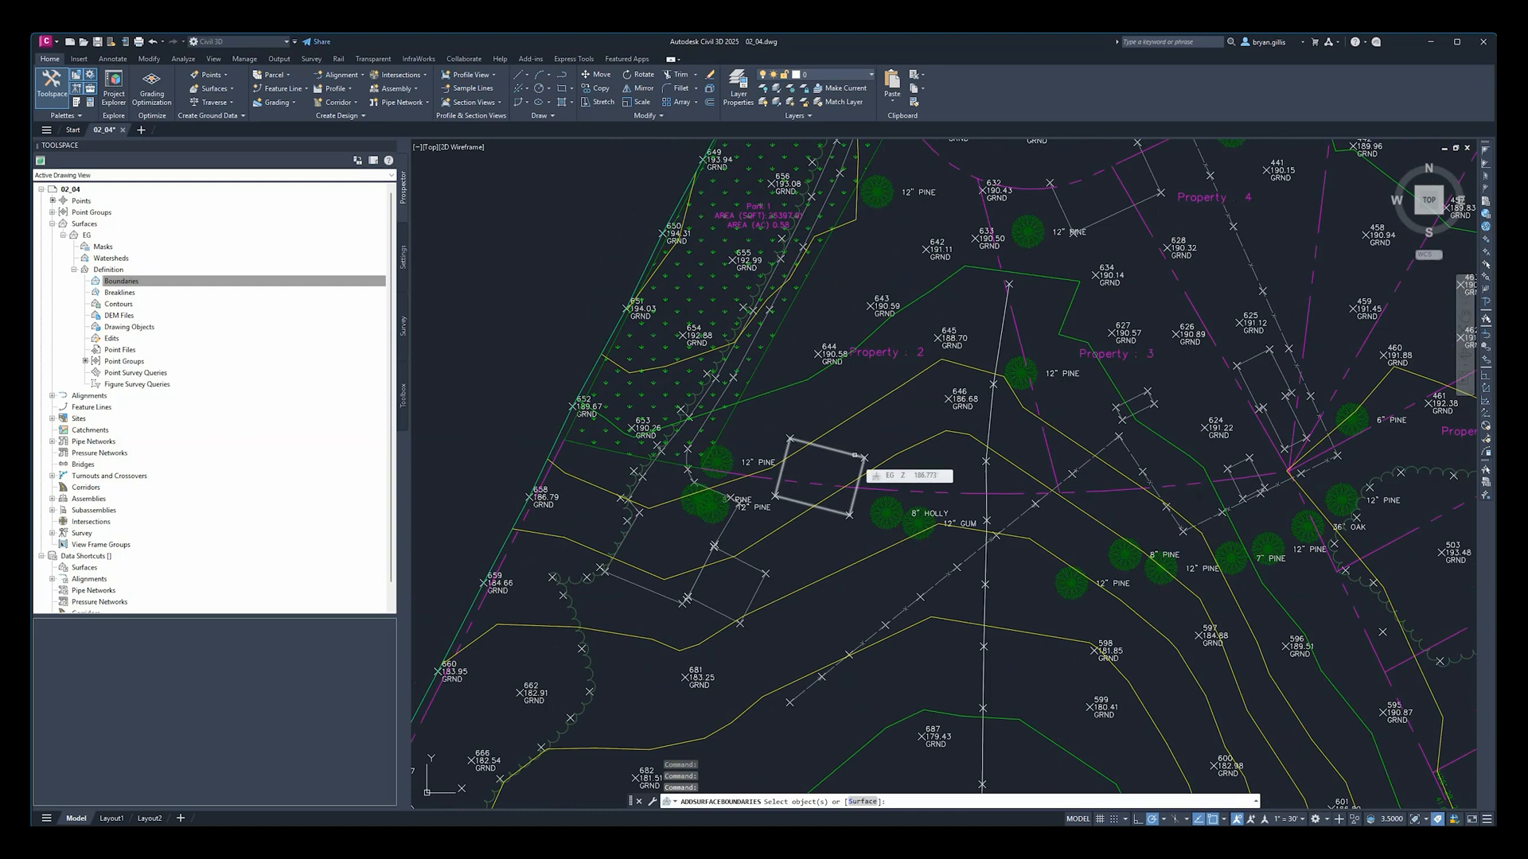
left_click(855, 455)
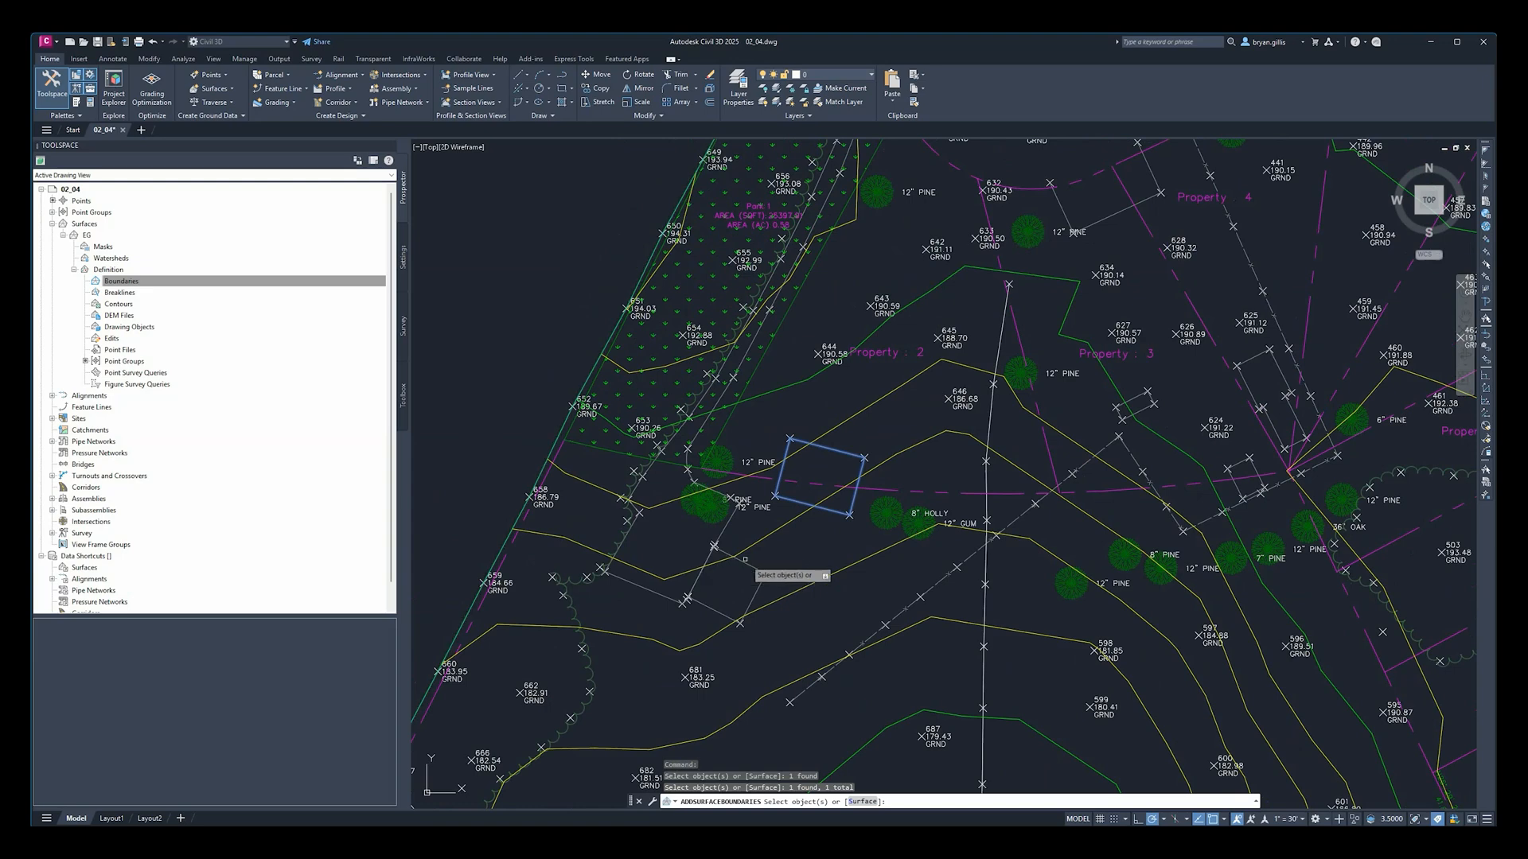
left_click(748, 565)
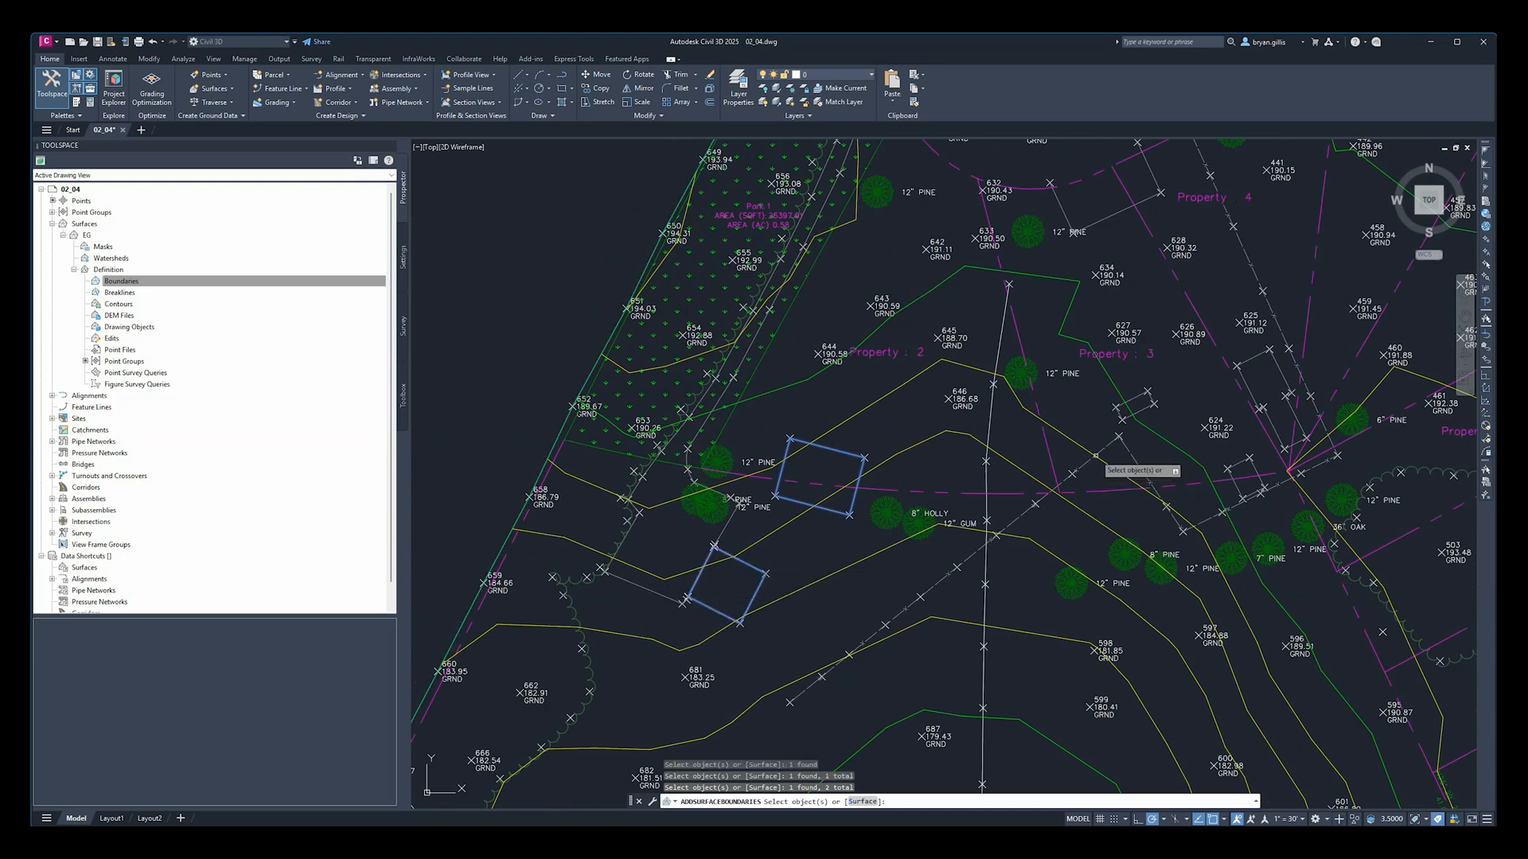
left_click(1149, 407)
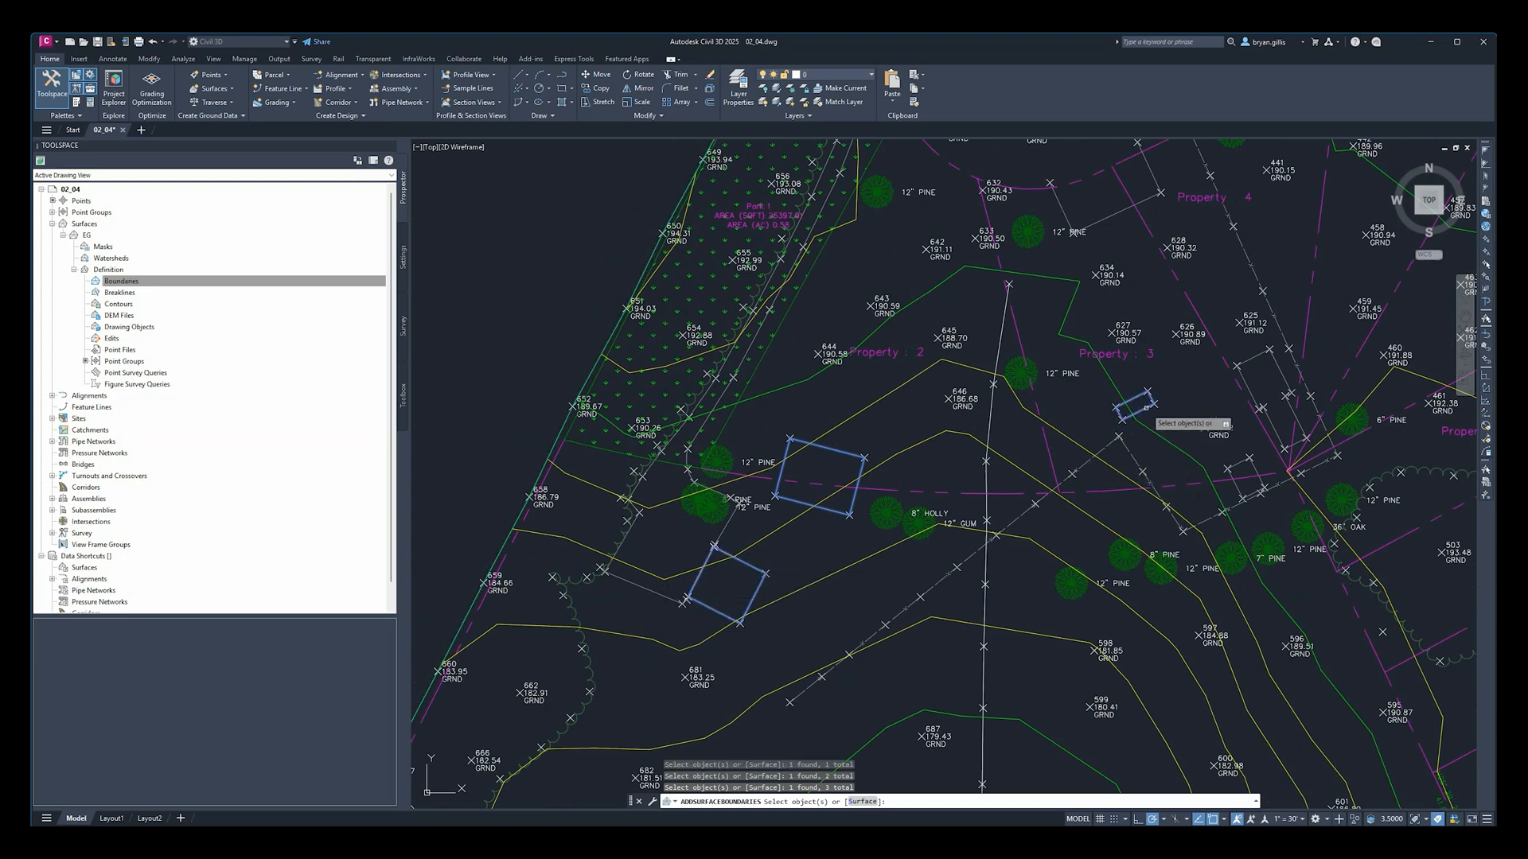
left_click(1237, 484)
left_click(1246, 382)
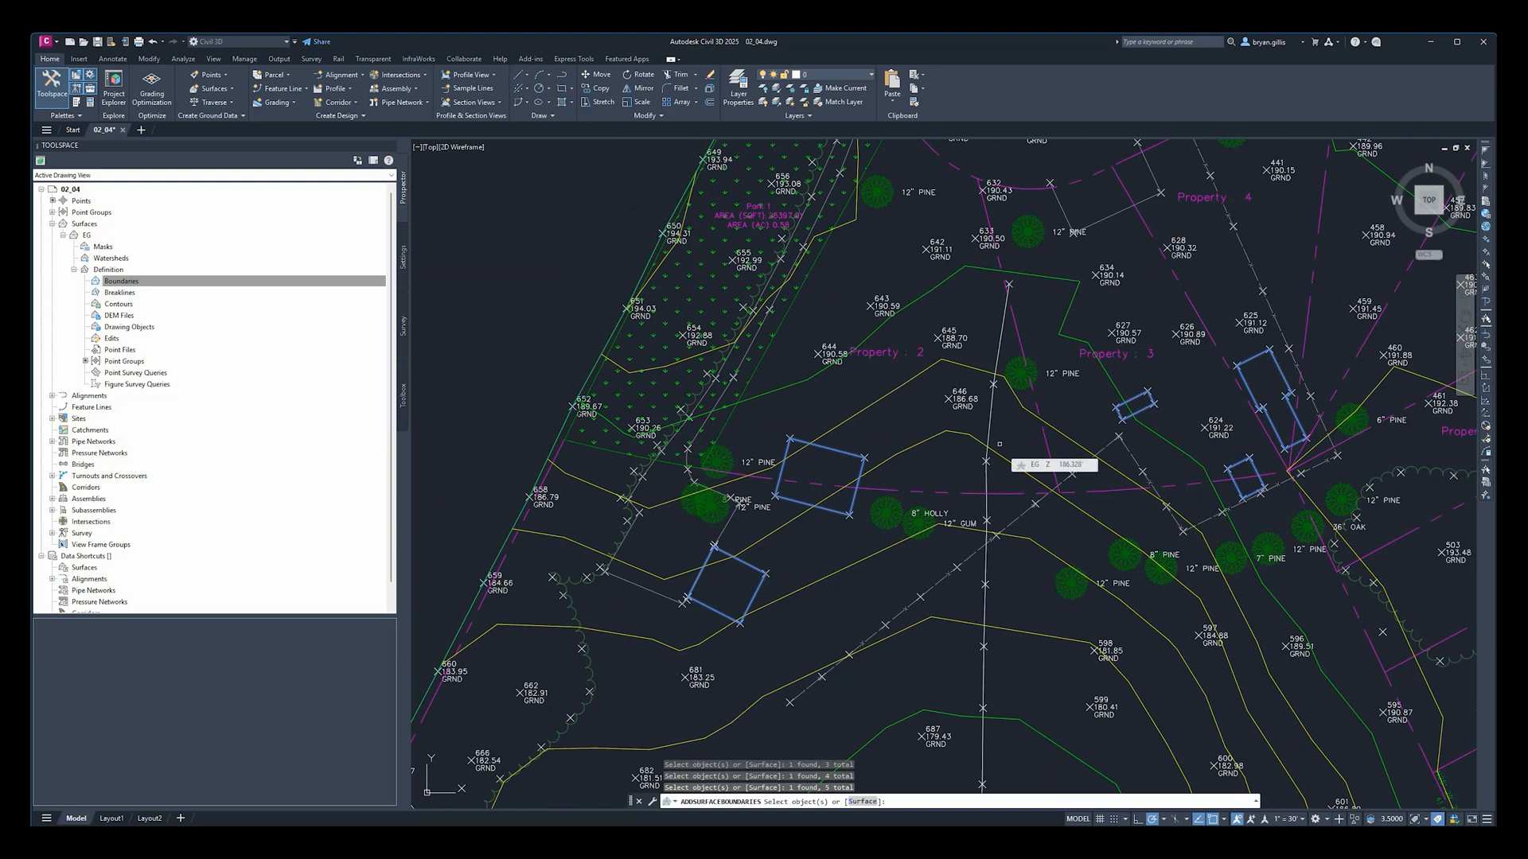
key("Return")
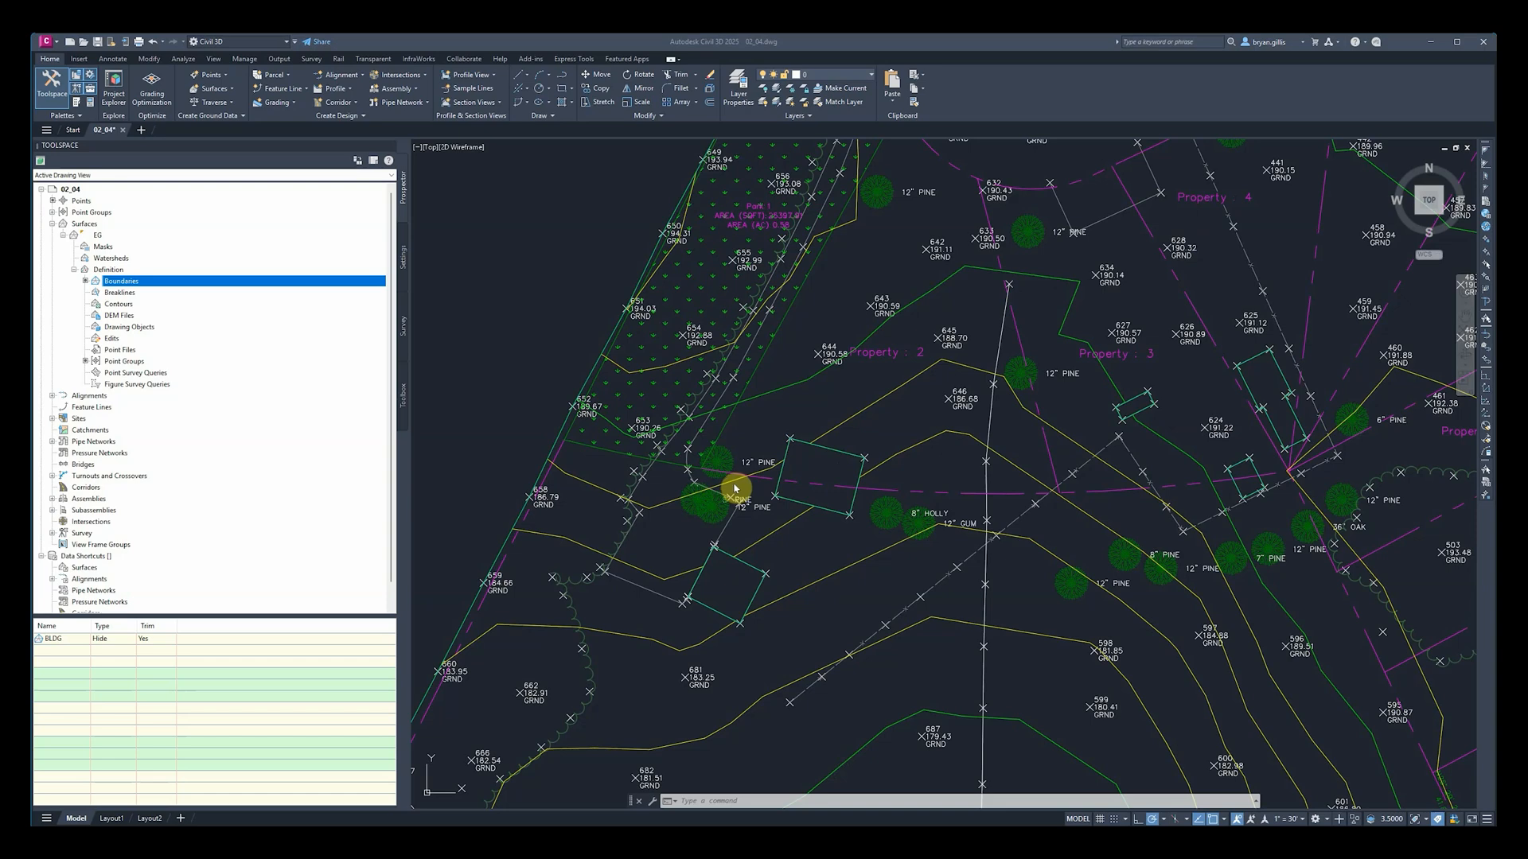
scroll(735, 488, "down", 4)
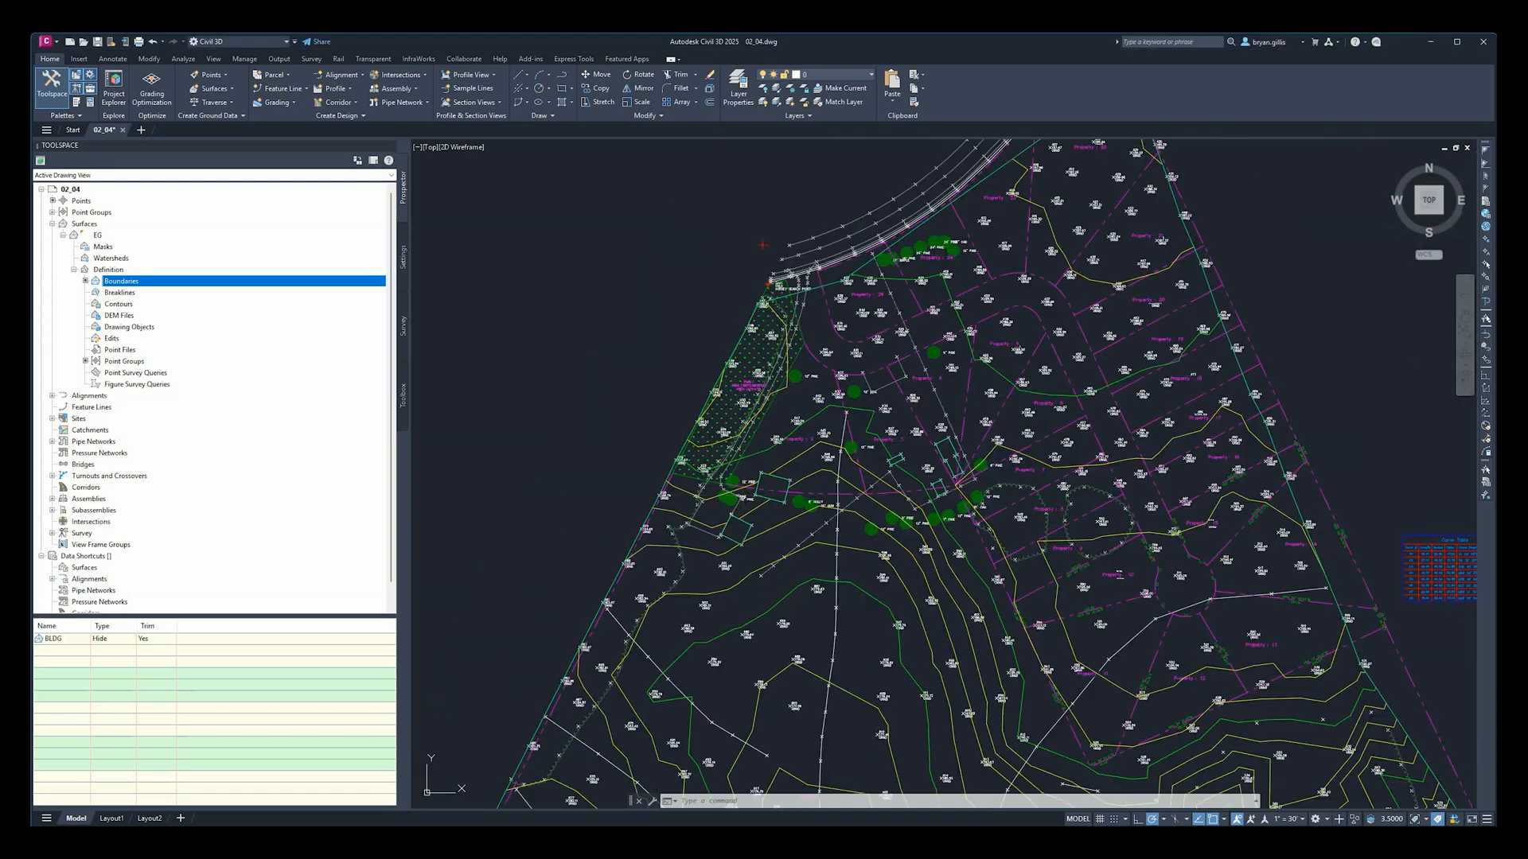
mouse_move(868, 646)
left_click_drag(868, 647, 883, 594)
mouse_move(999, 606)
middle_mouse_down()
mouse_move(1049, 466)
mouse_move(913, 392)
middle_mouse_up()
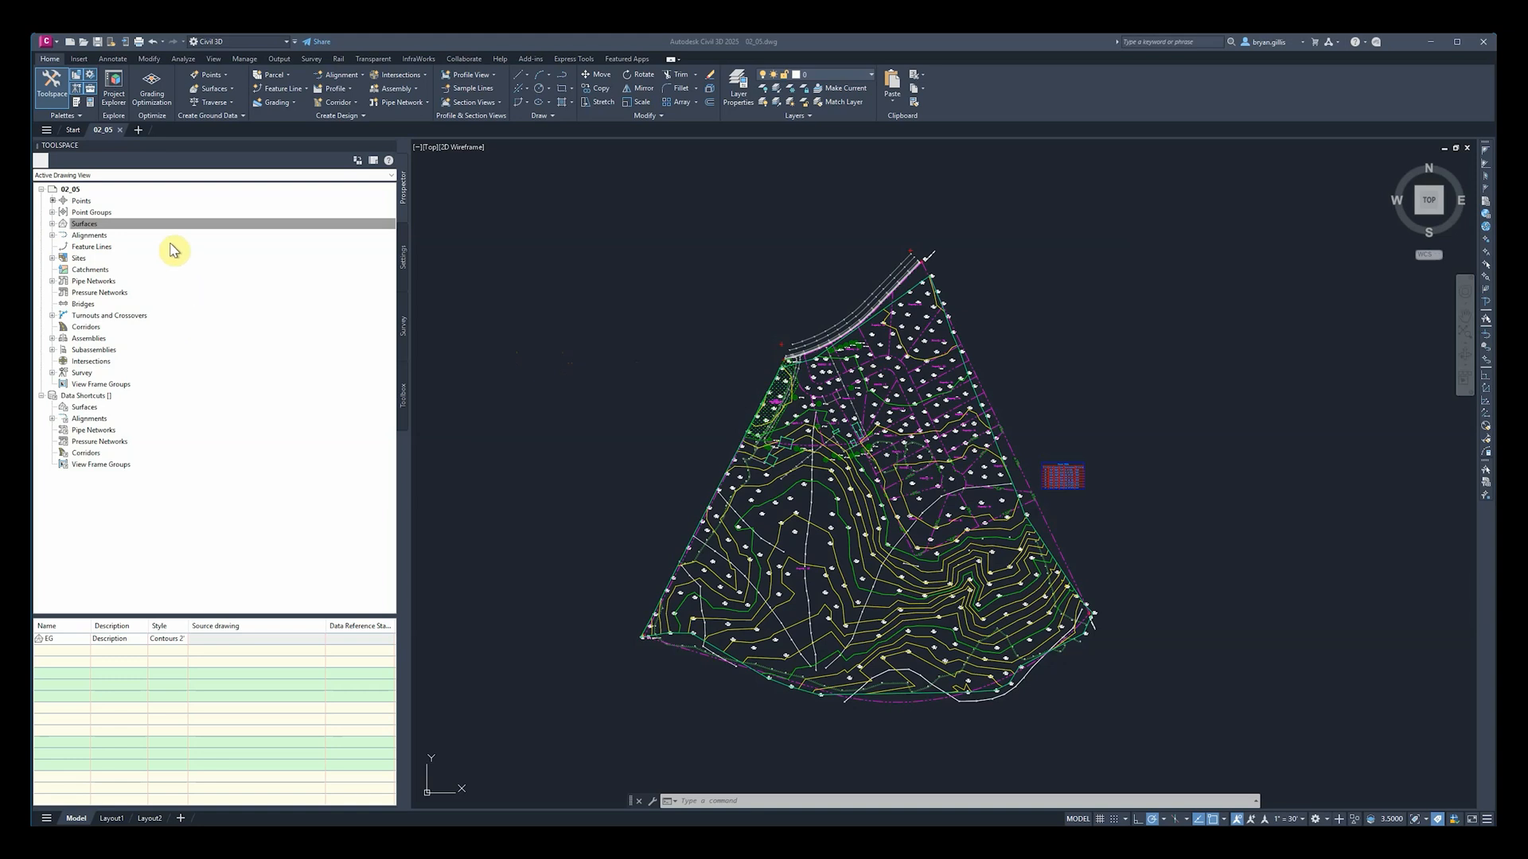
Step: Open the EG surface properties in the 02_05 drawing and expand the General, Extended and TIN statistics
left_click(64, 225)
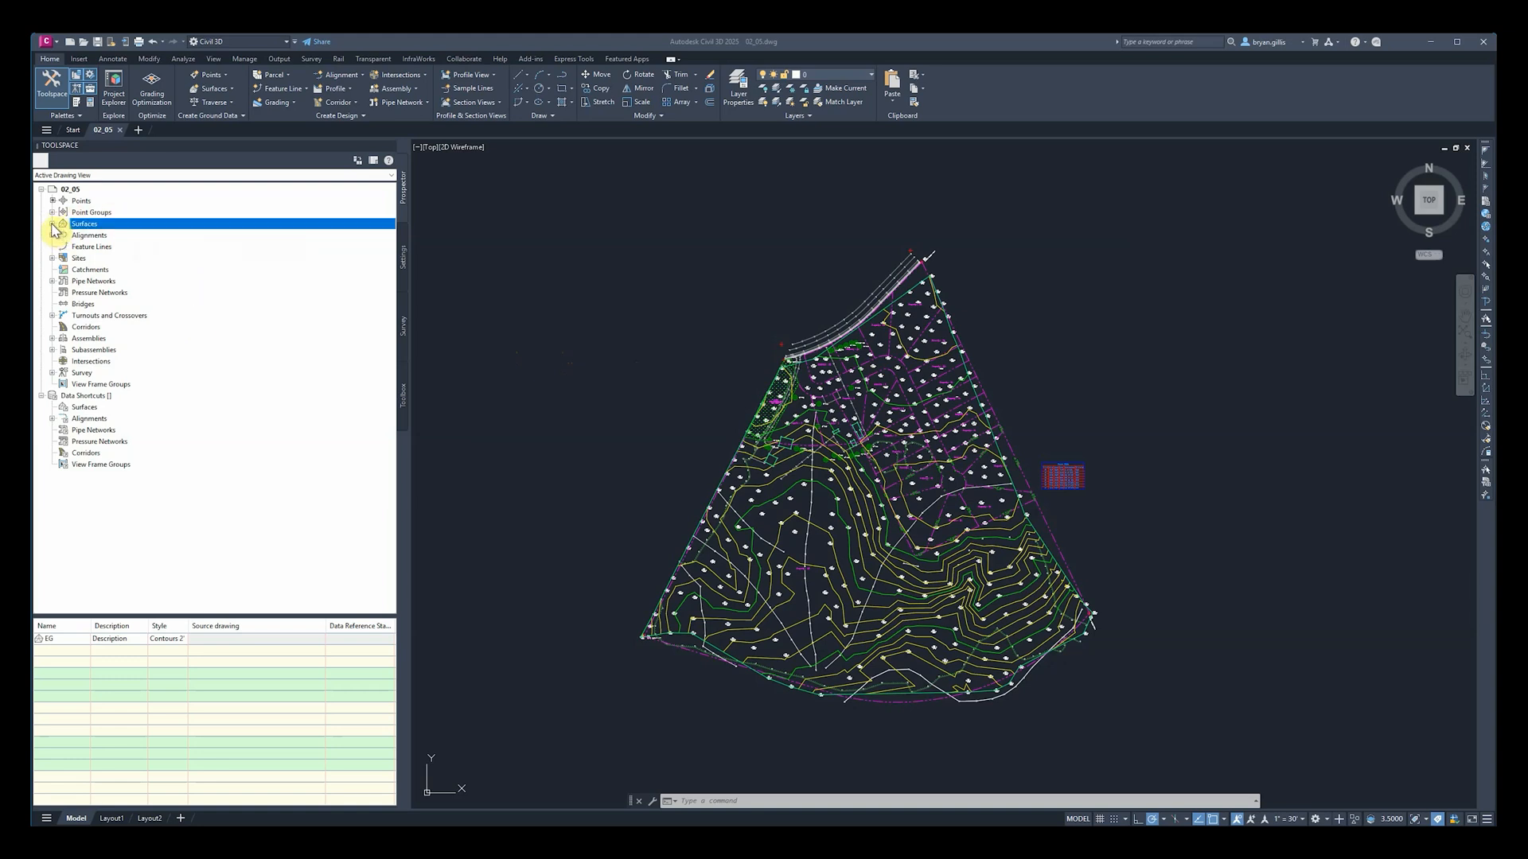
left_click(52, 224)
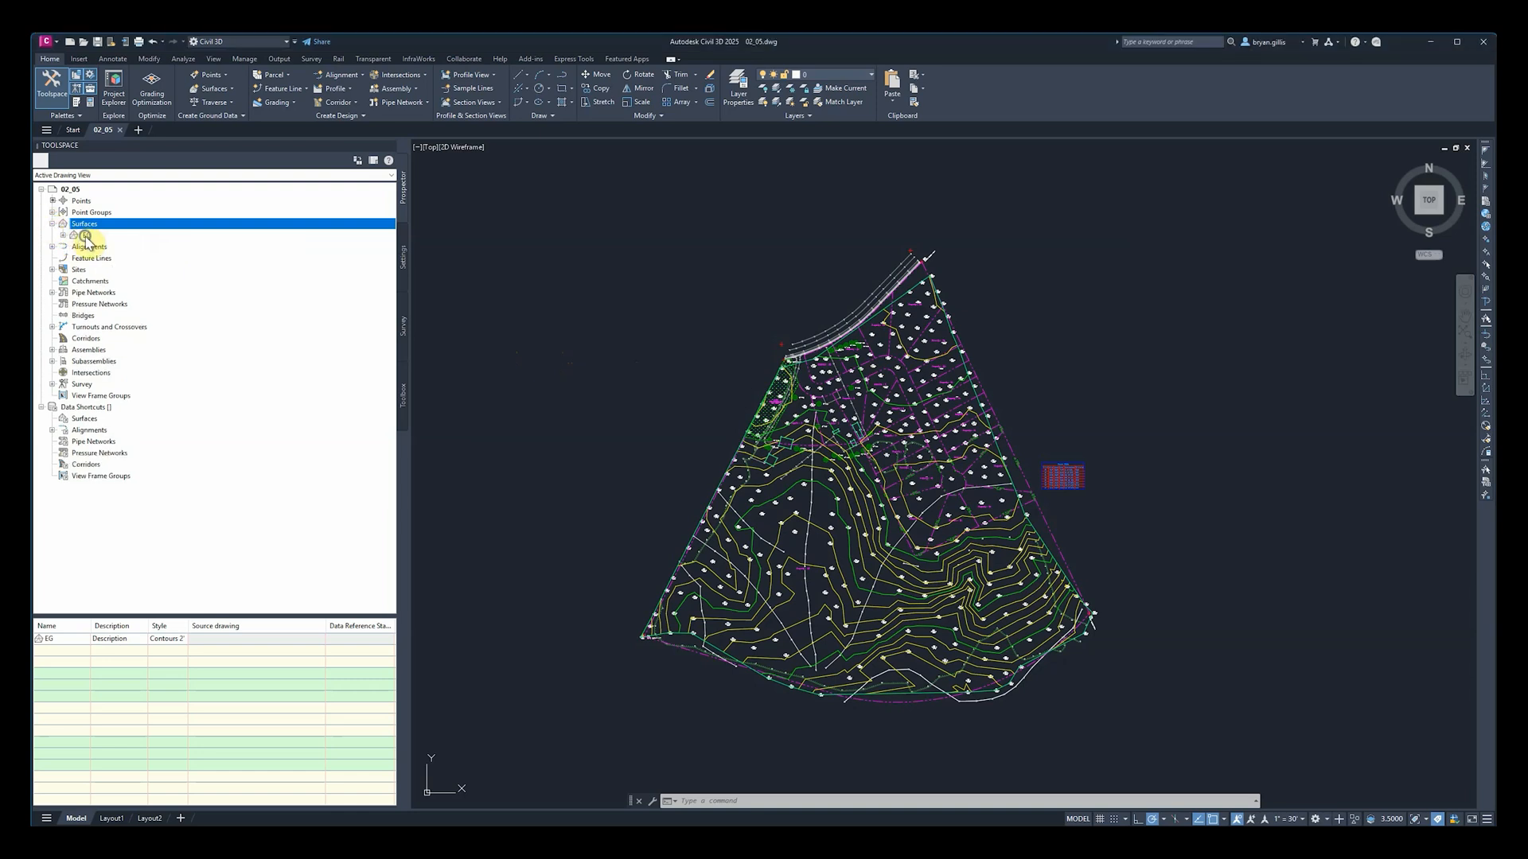
right_click(86, 236)
left_click(135, 244)
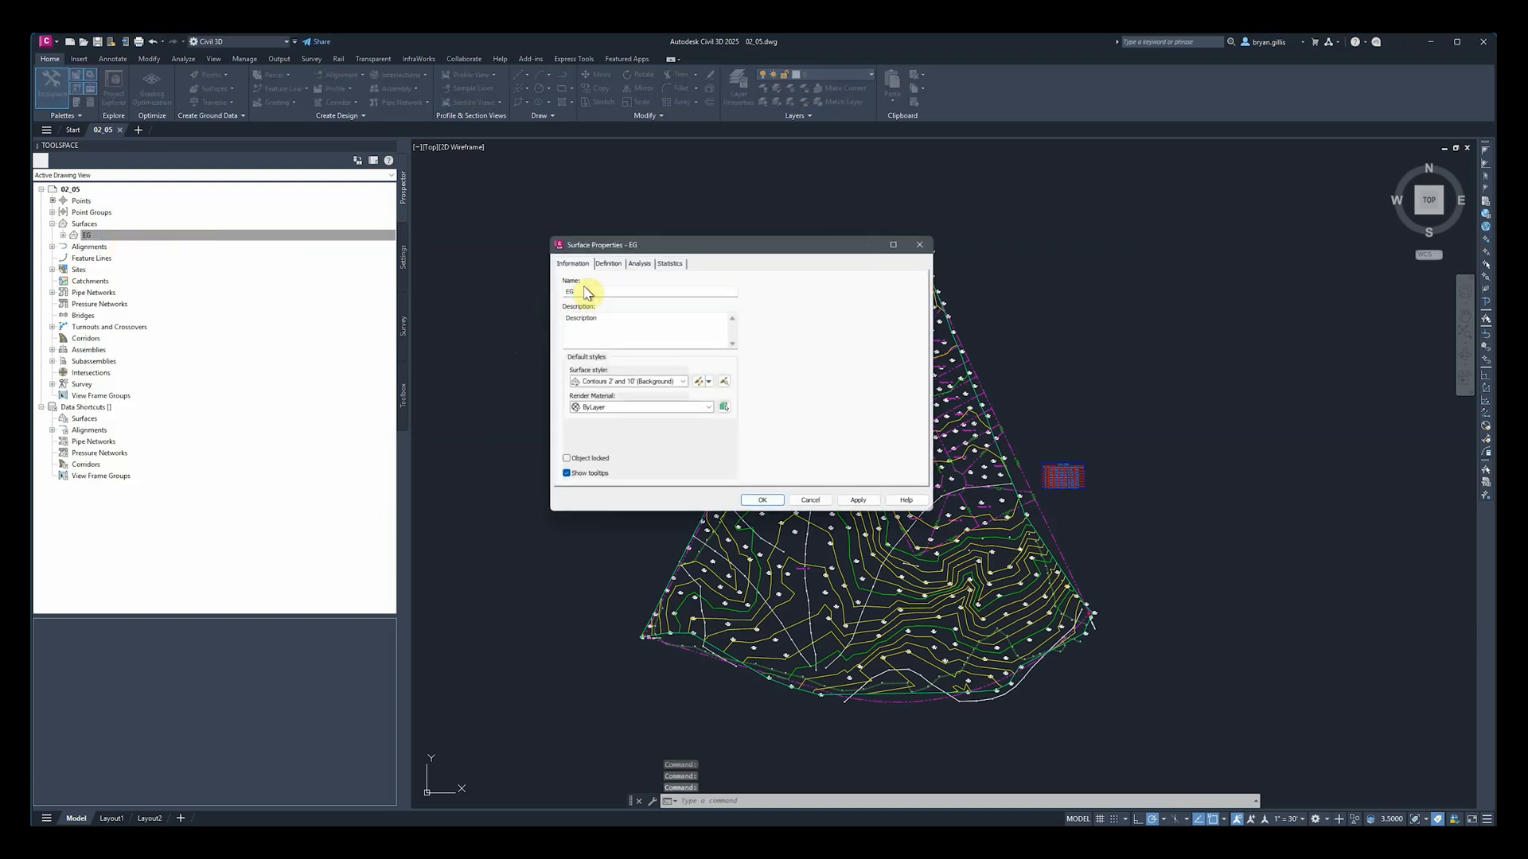
left_click(671, 265)
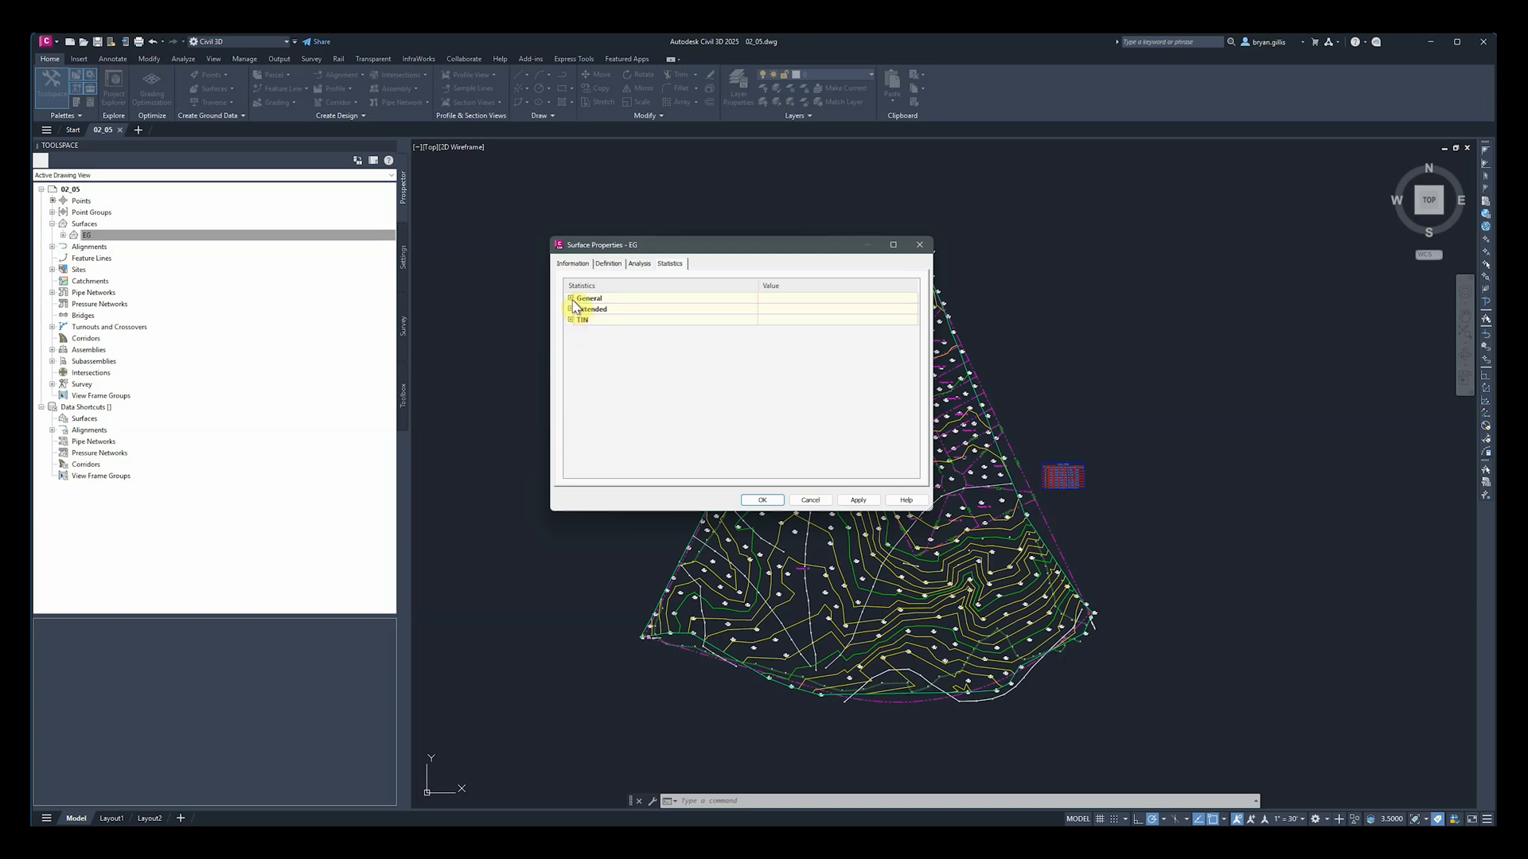
left_click(570, 299)
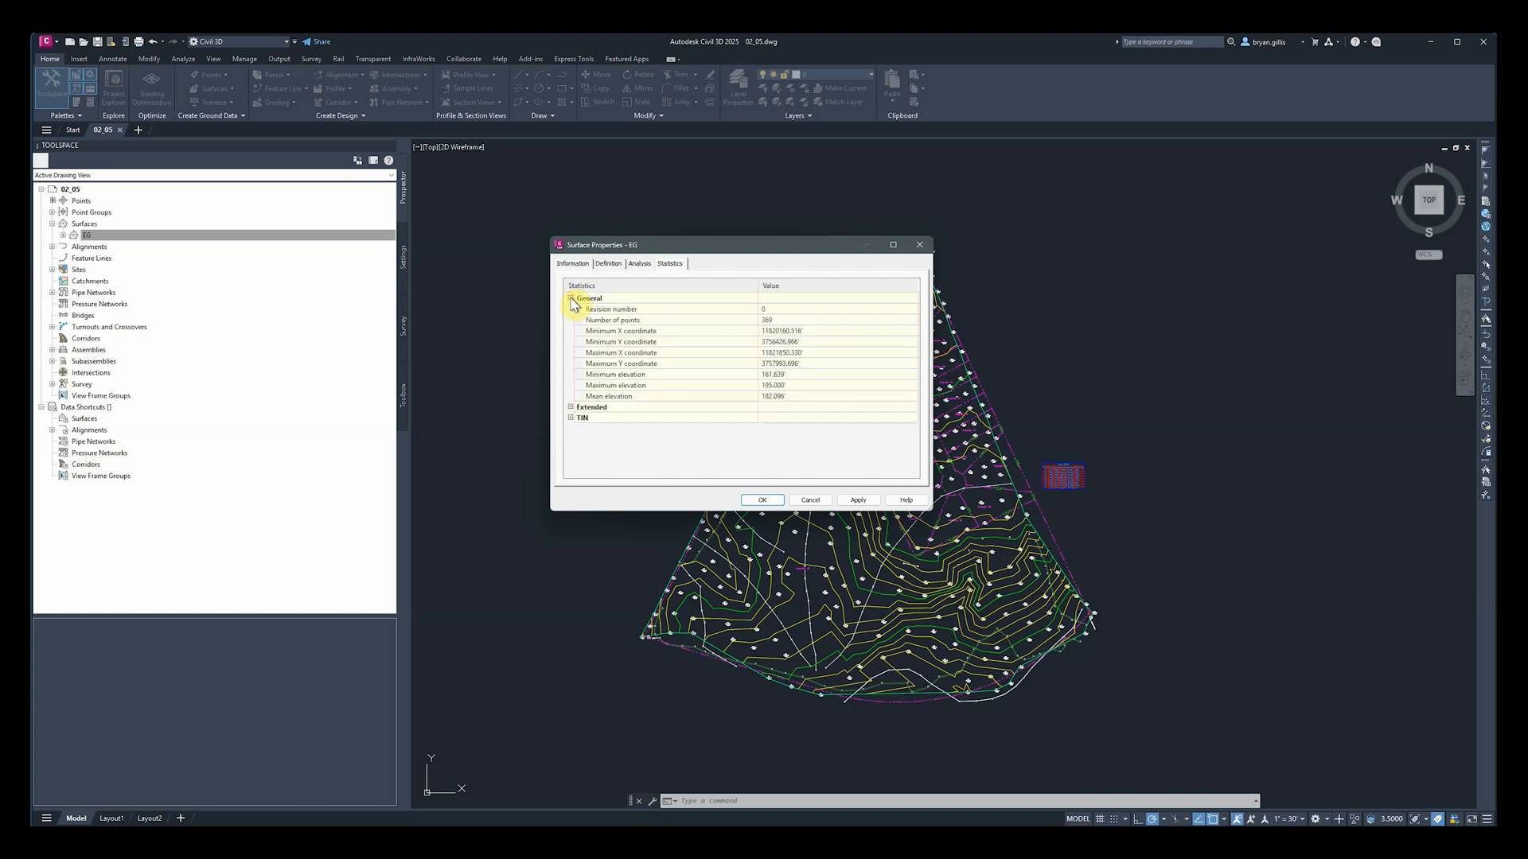
left_click(570, 407)
left_click(571, 473)
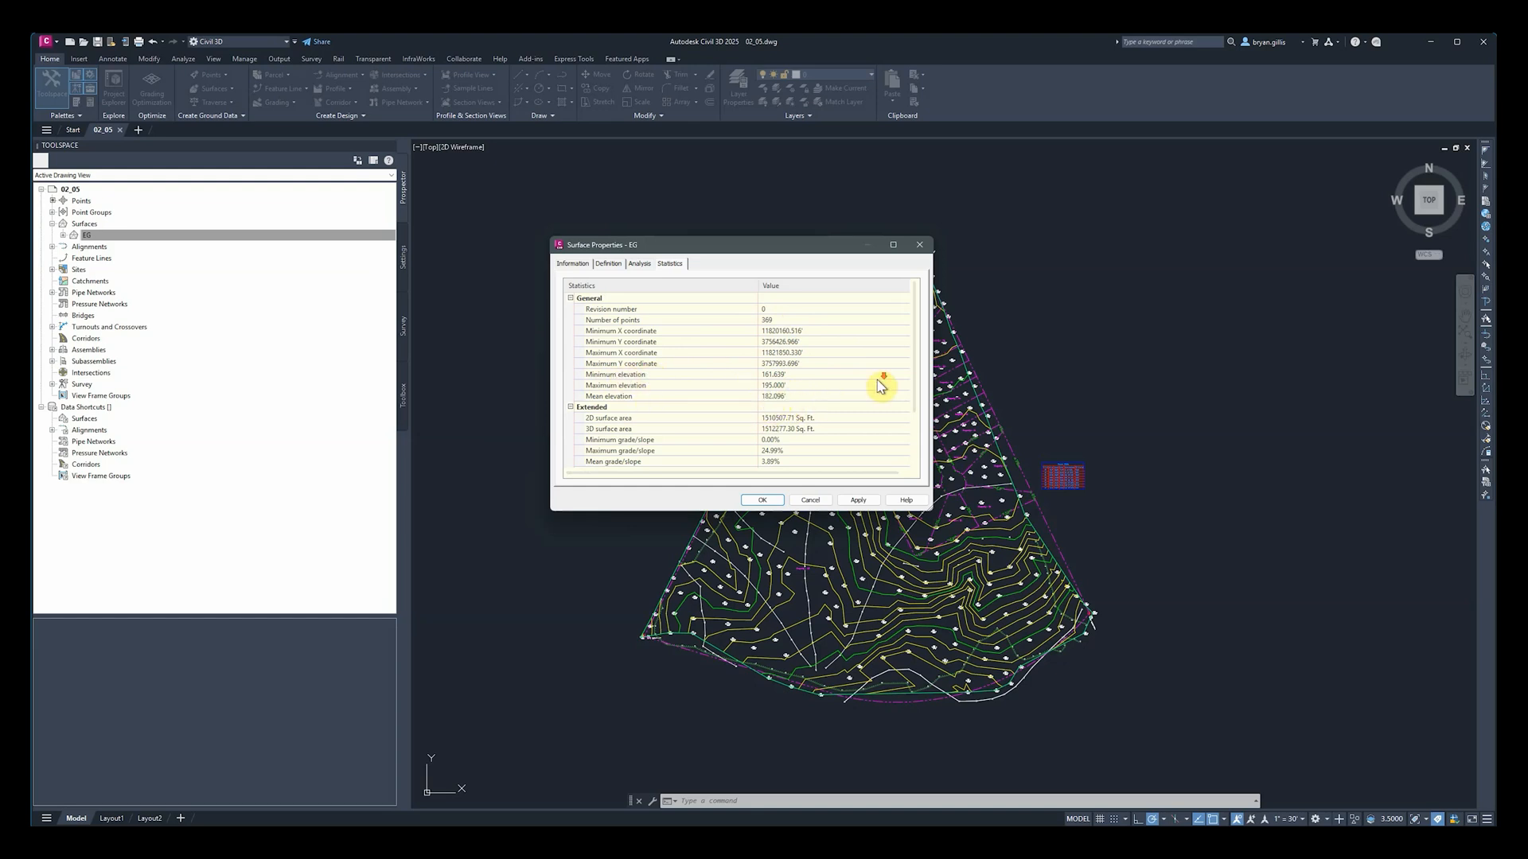
Step: Review the General, Extended and TIN statistics of the EG surface and close its properties without changes
scroll(880, 386, "down", 1)
scroll(880, 386, "down", 1)
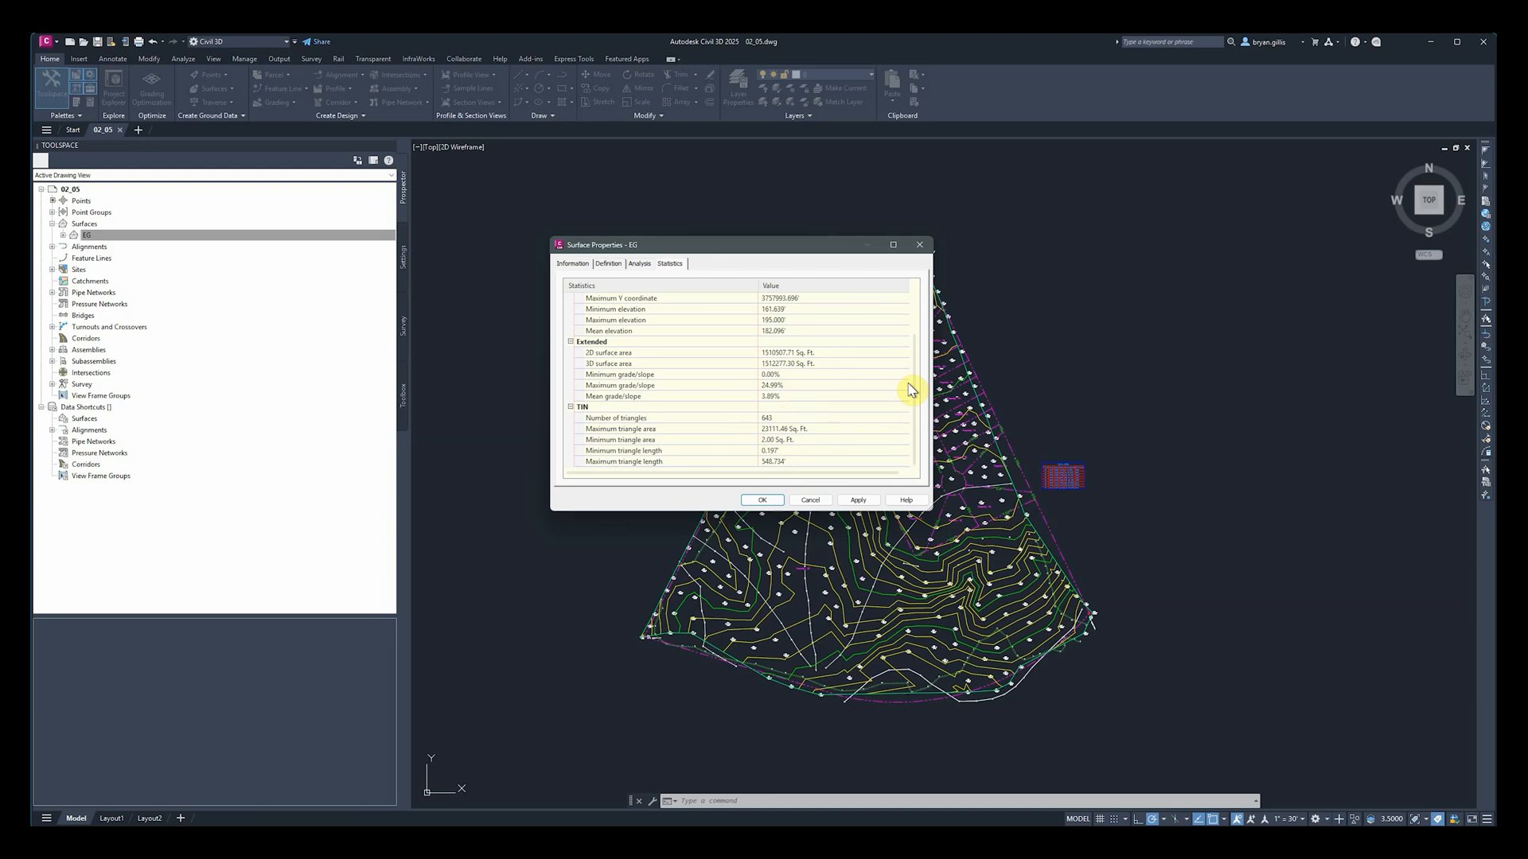
scroll(873, 403, "up", 1)
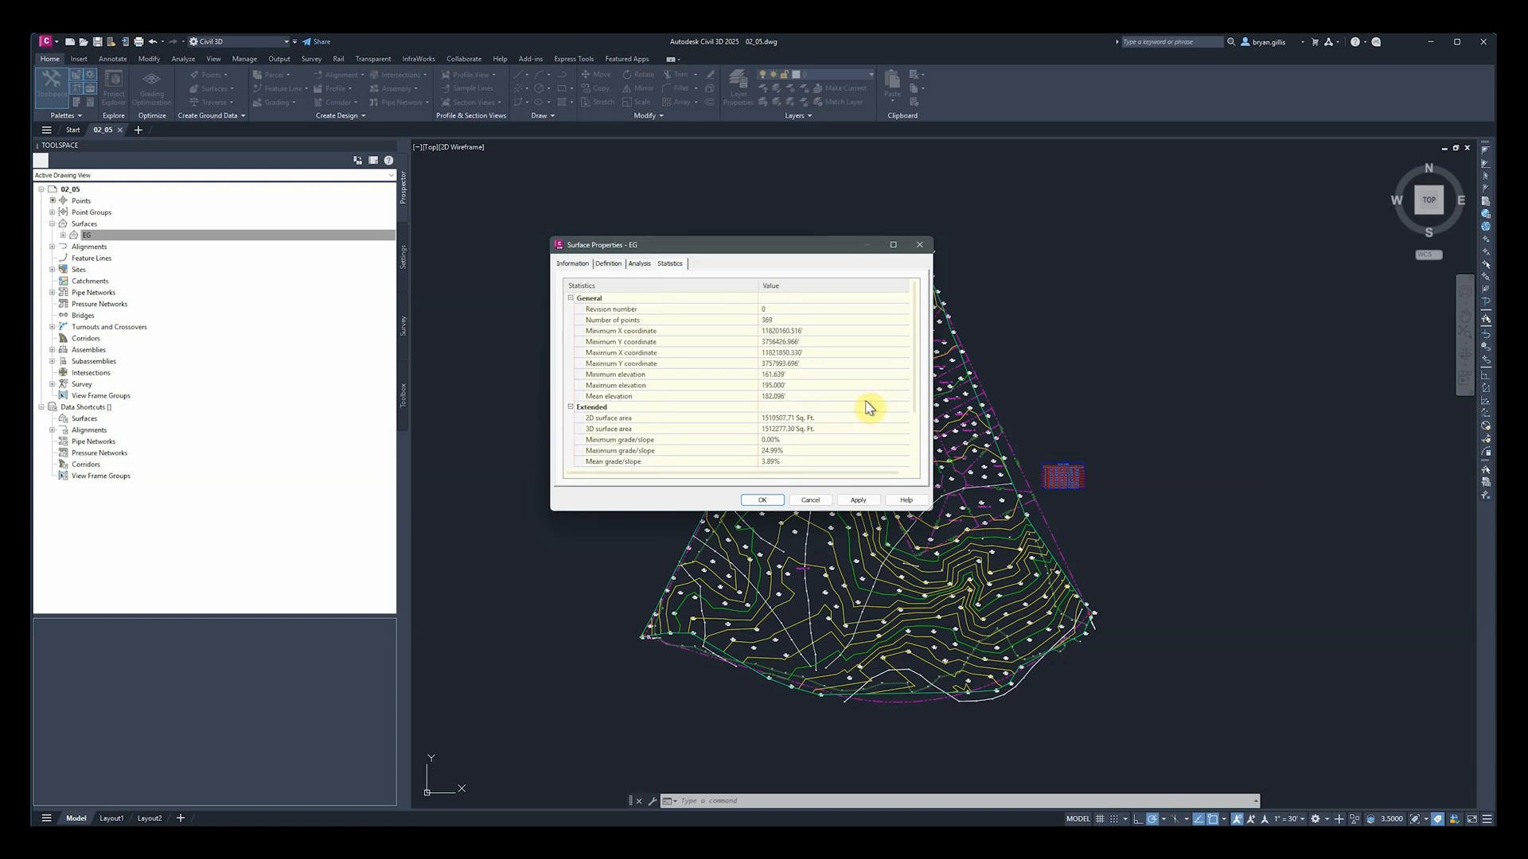
scroll(870, 408, "down", 1)
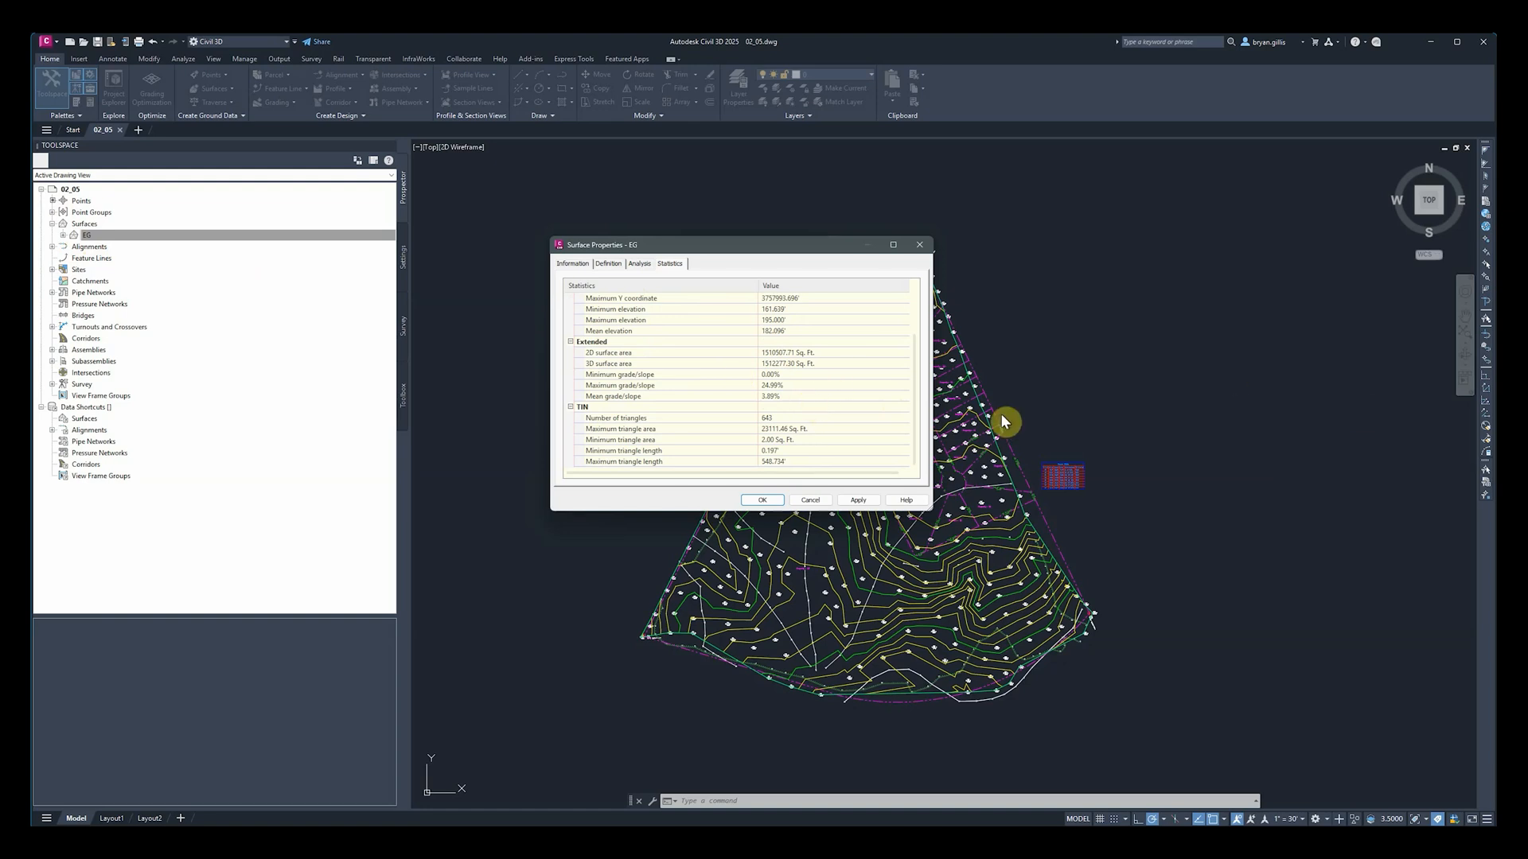
left_click(810, 501)
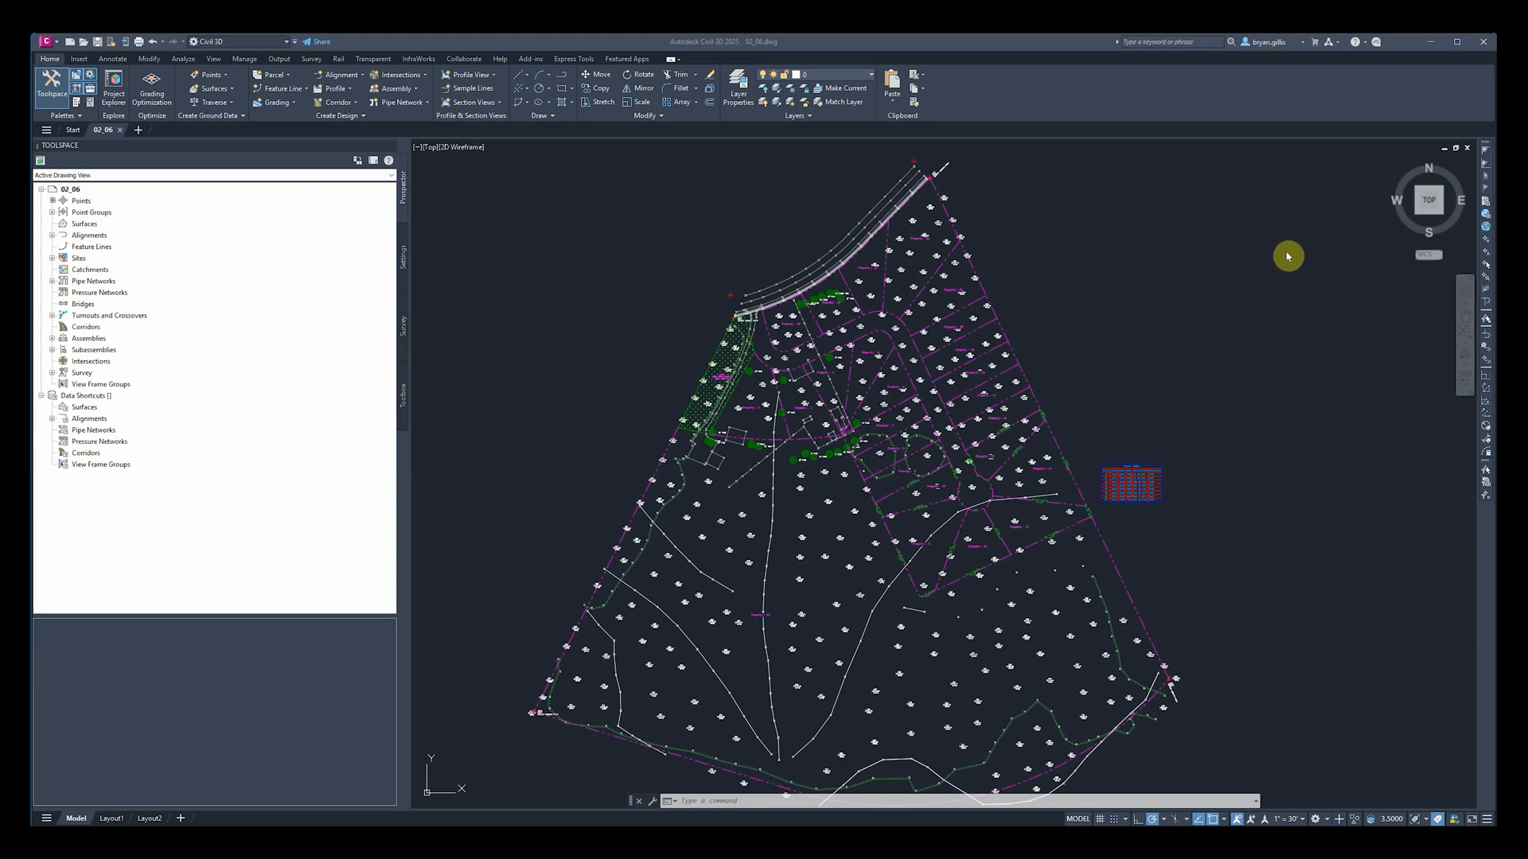
Step: Create a TIN surface named EG in the 02_06 drawing, keeping the C-TOPO layer and the Contours 2' and 10' (Background) style
right_click(80, 226)
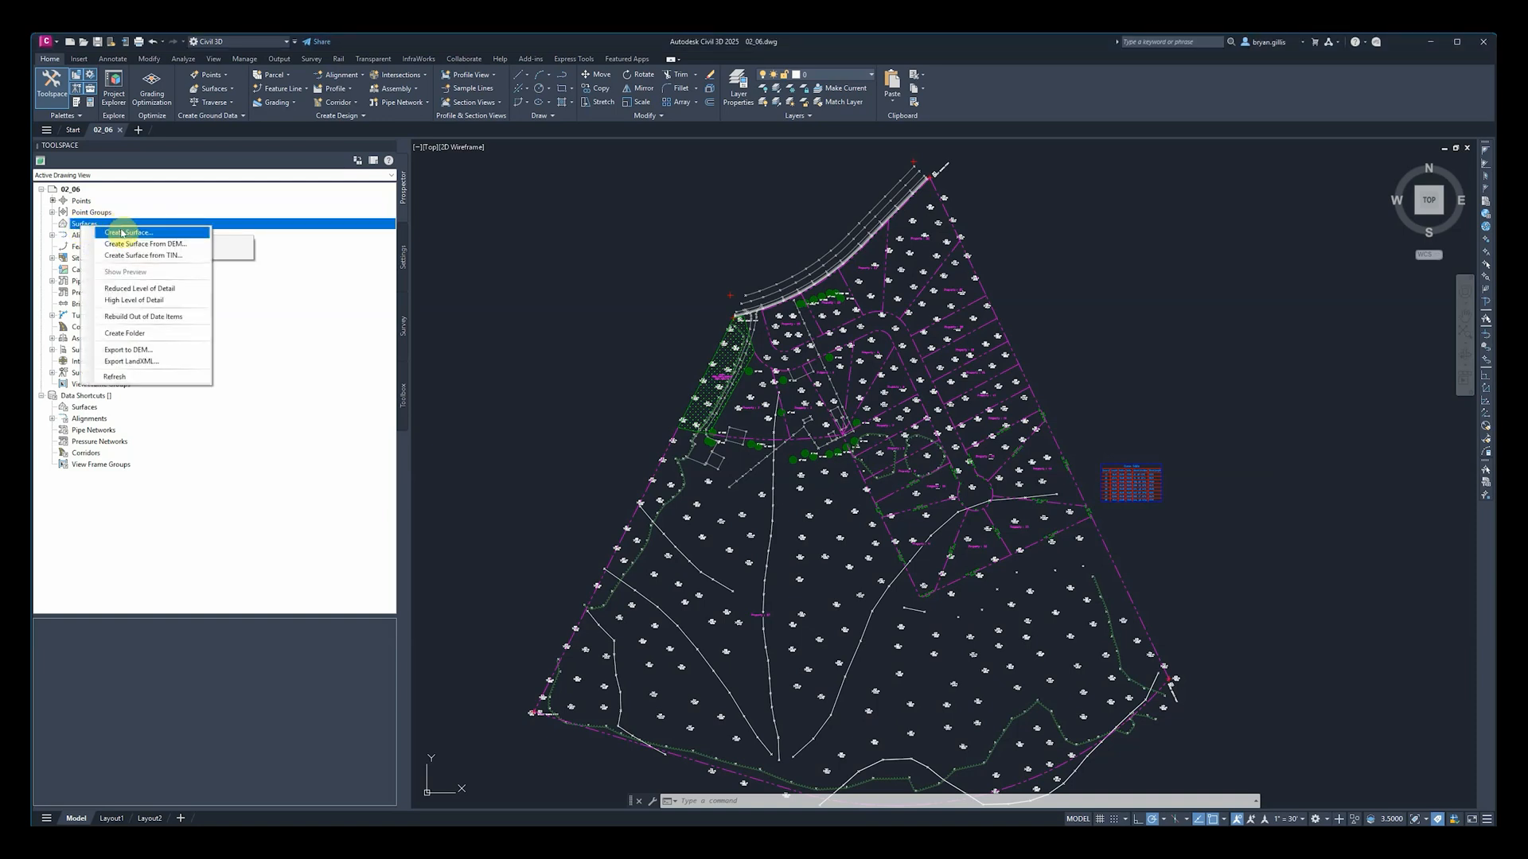
left_click(122, 232)
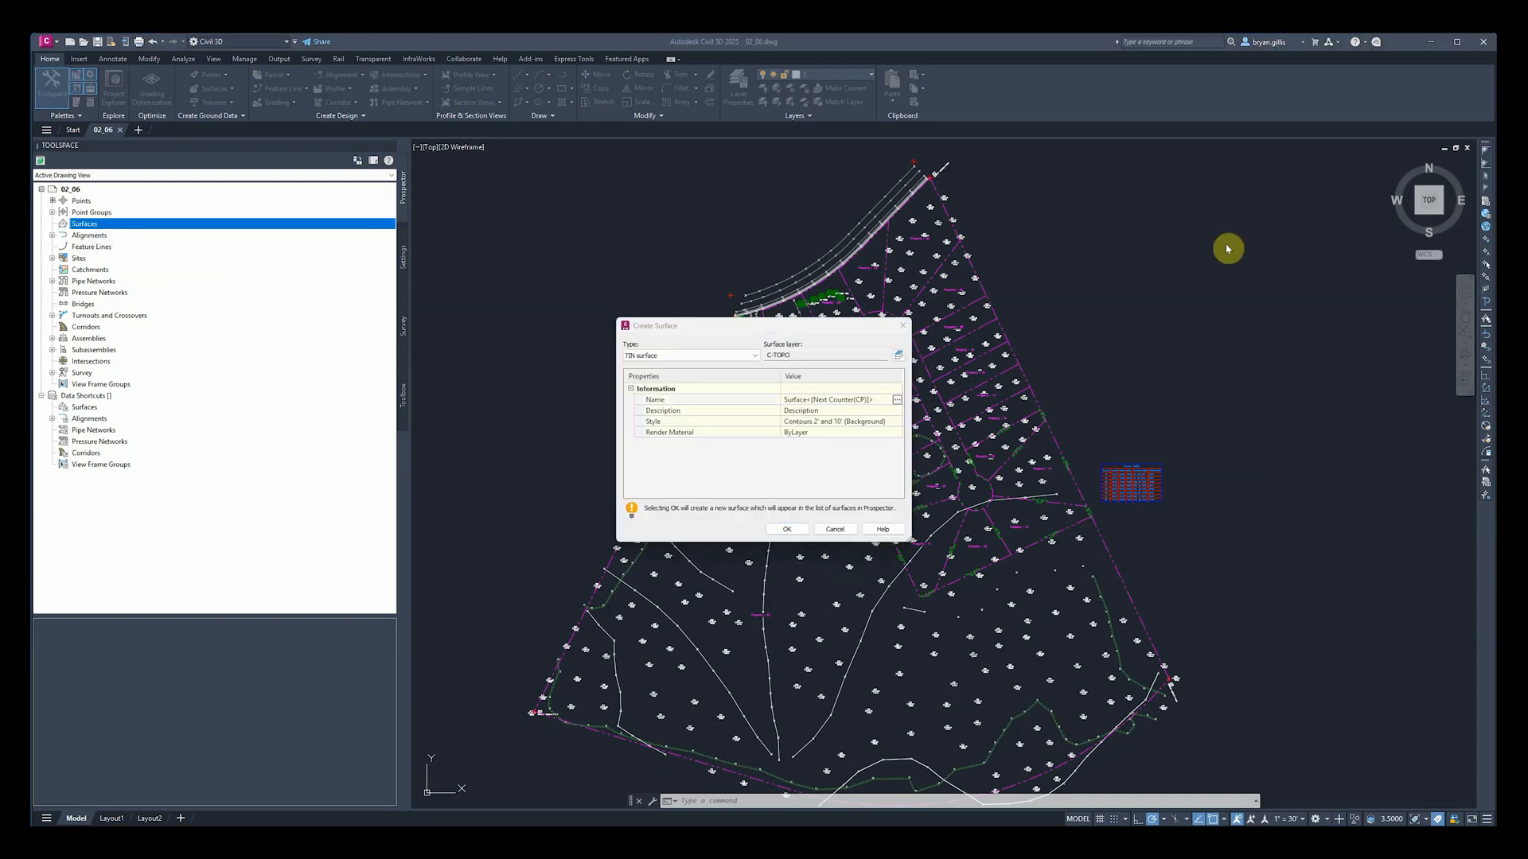
left_click(681, 324)
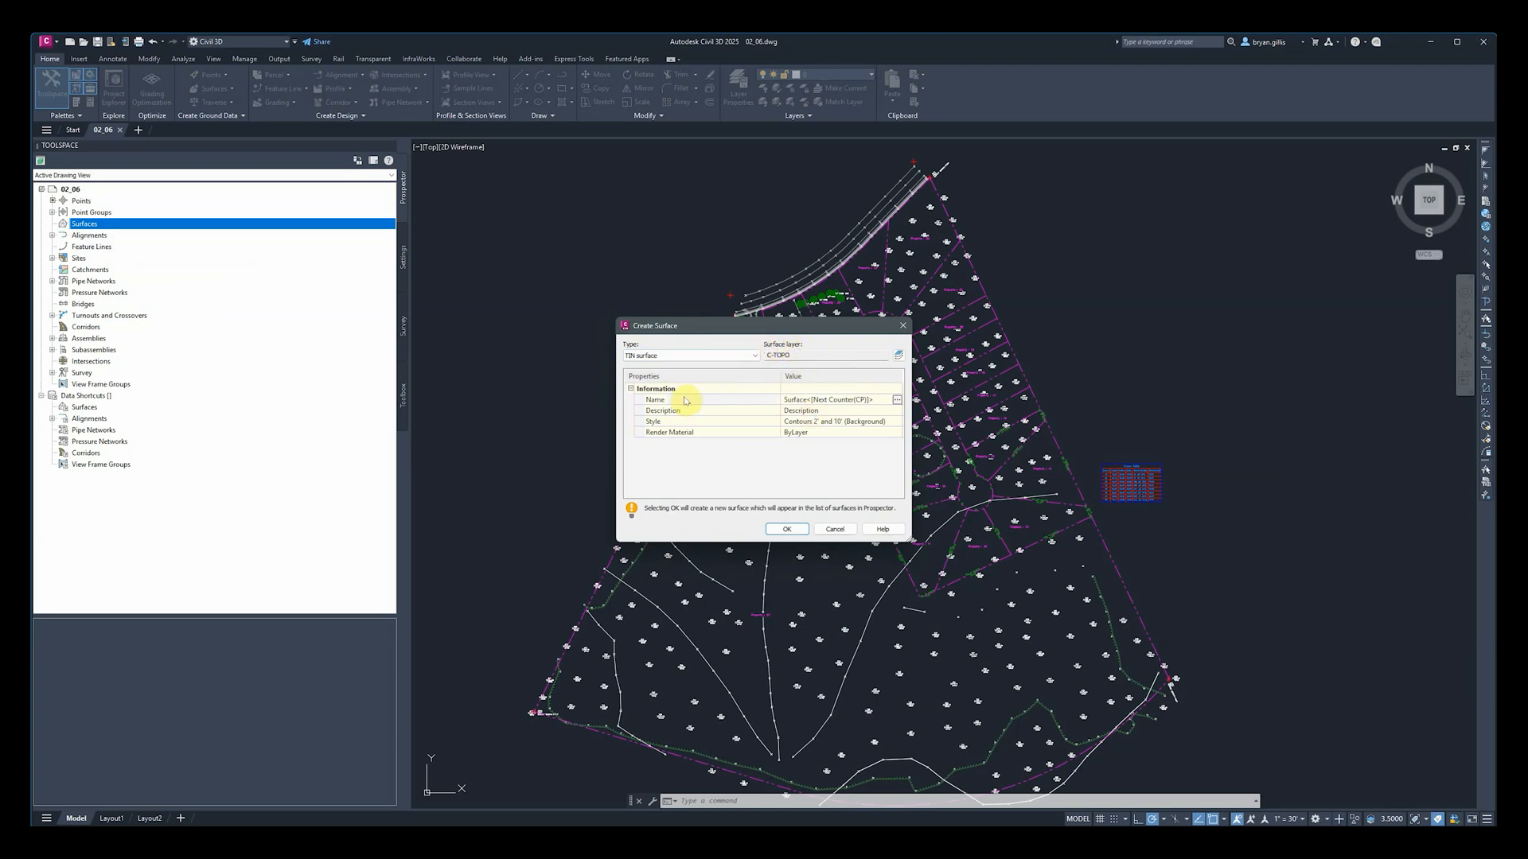
left_click(804, 398)
left_click(830, 398)
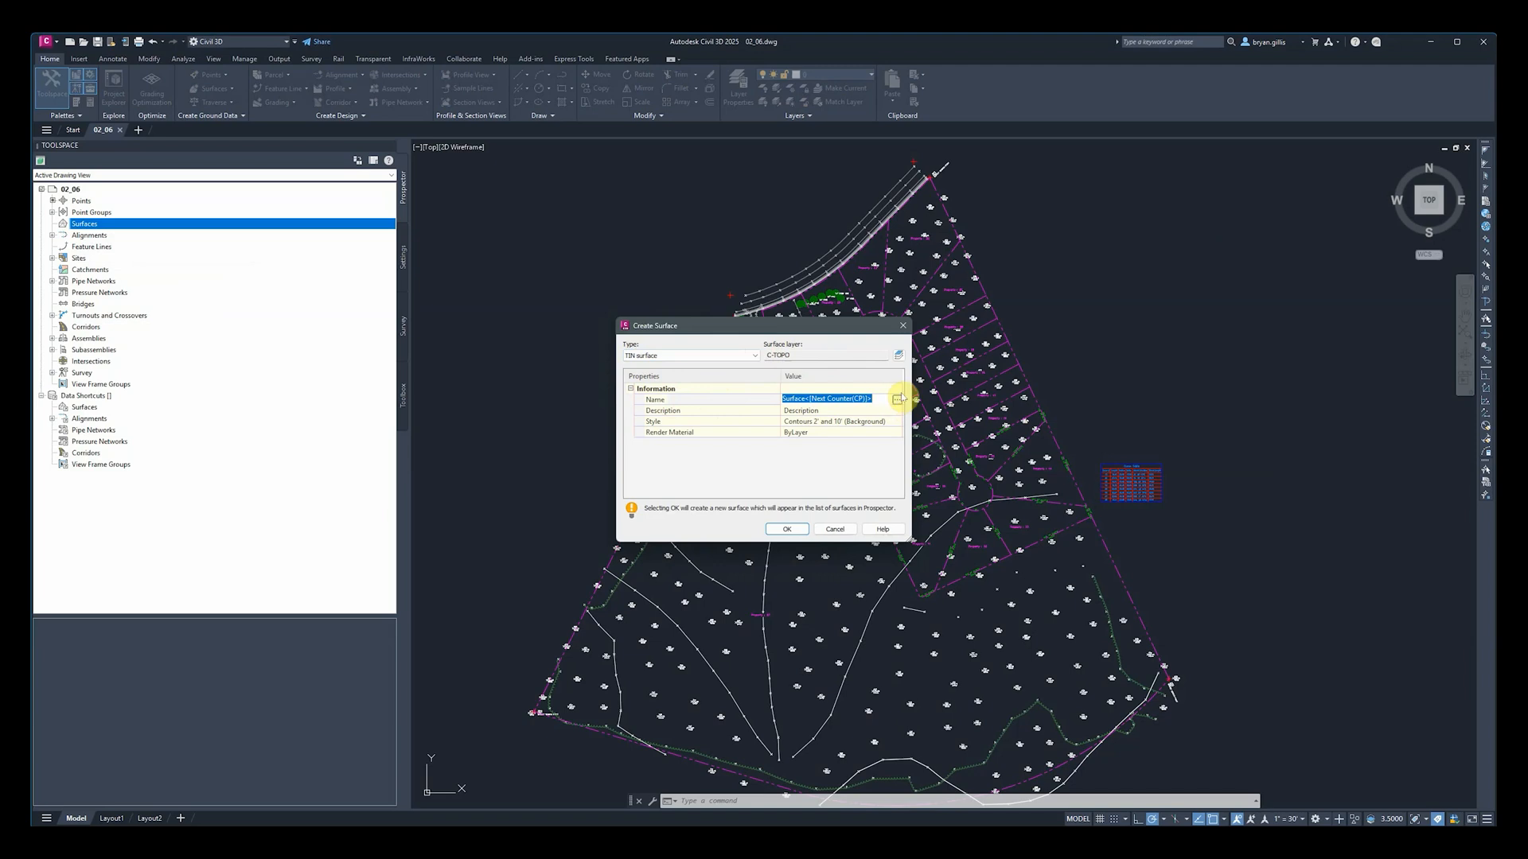
left_click(897, 400)
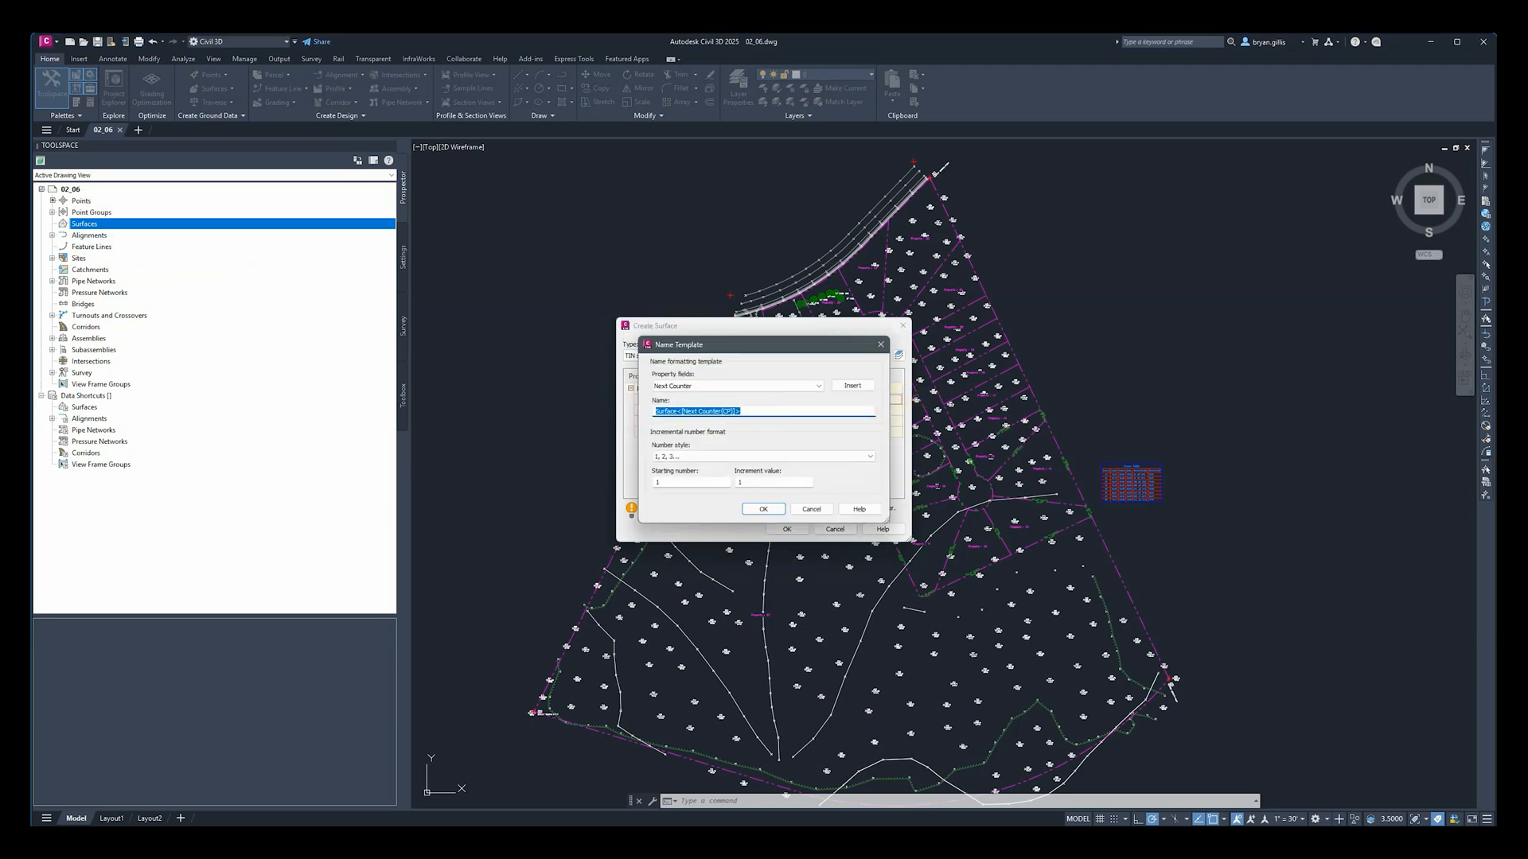
left_click(750, 412)
left_click_drag(751, 412, 635, 414)
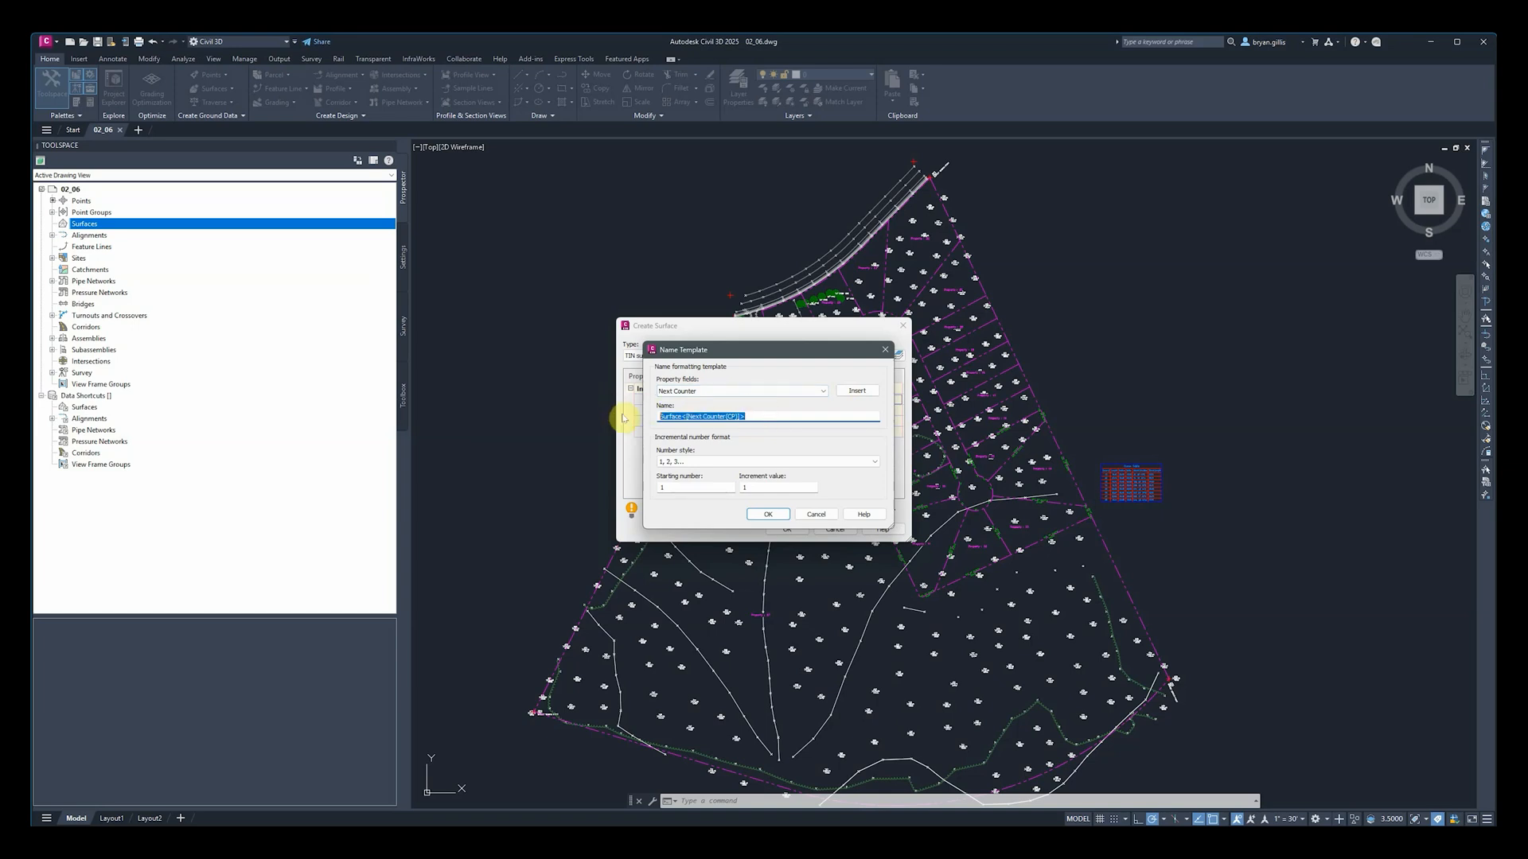
type("EG")
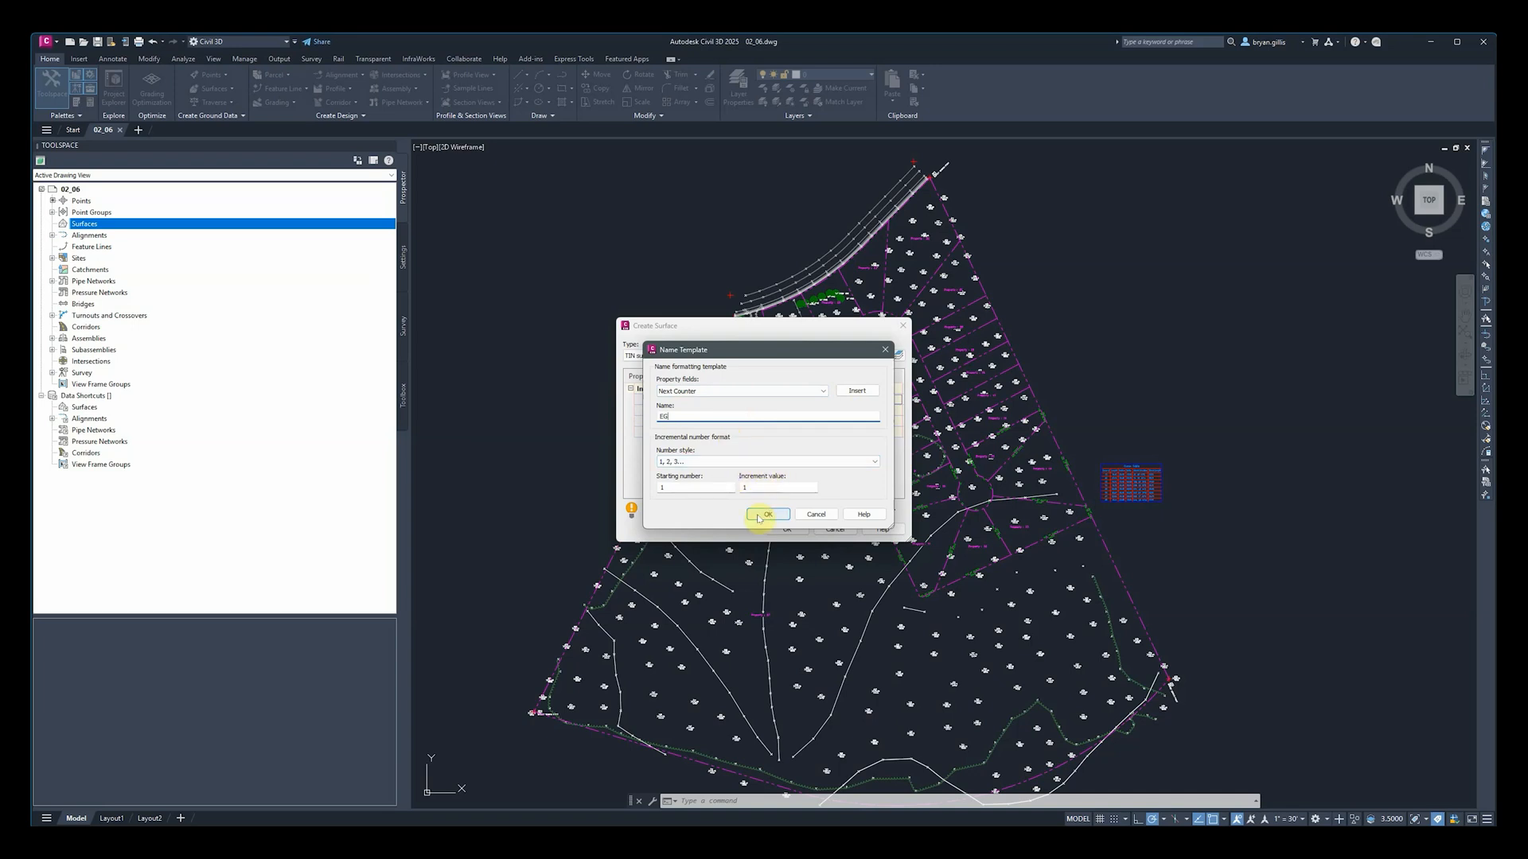
left_click(758, 518)
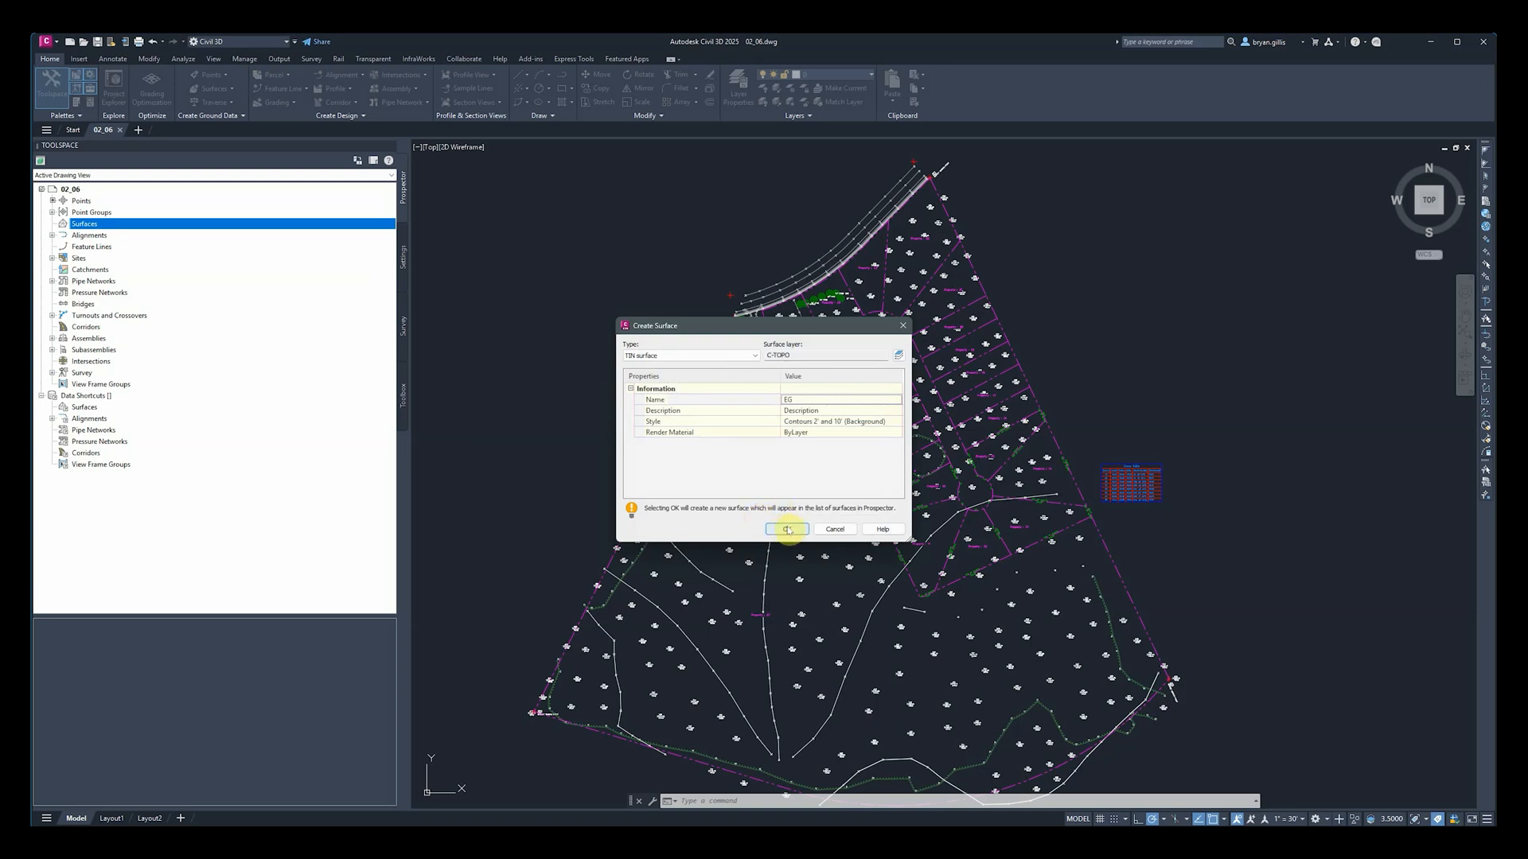
left_click(787, 528)
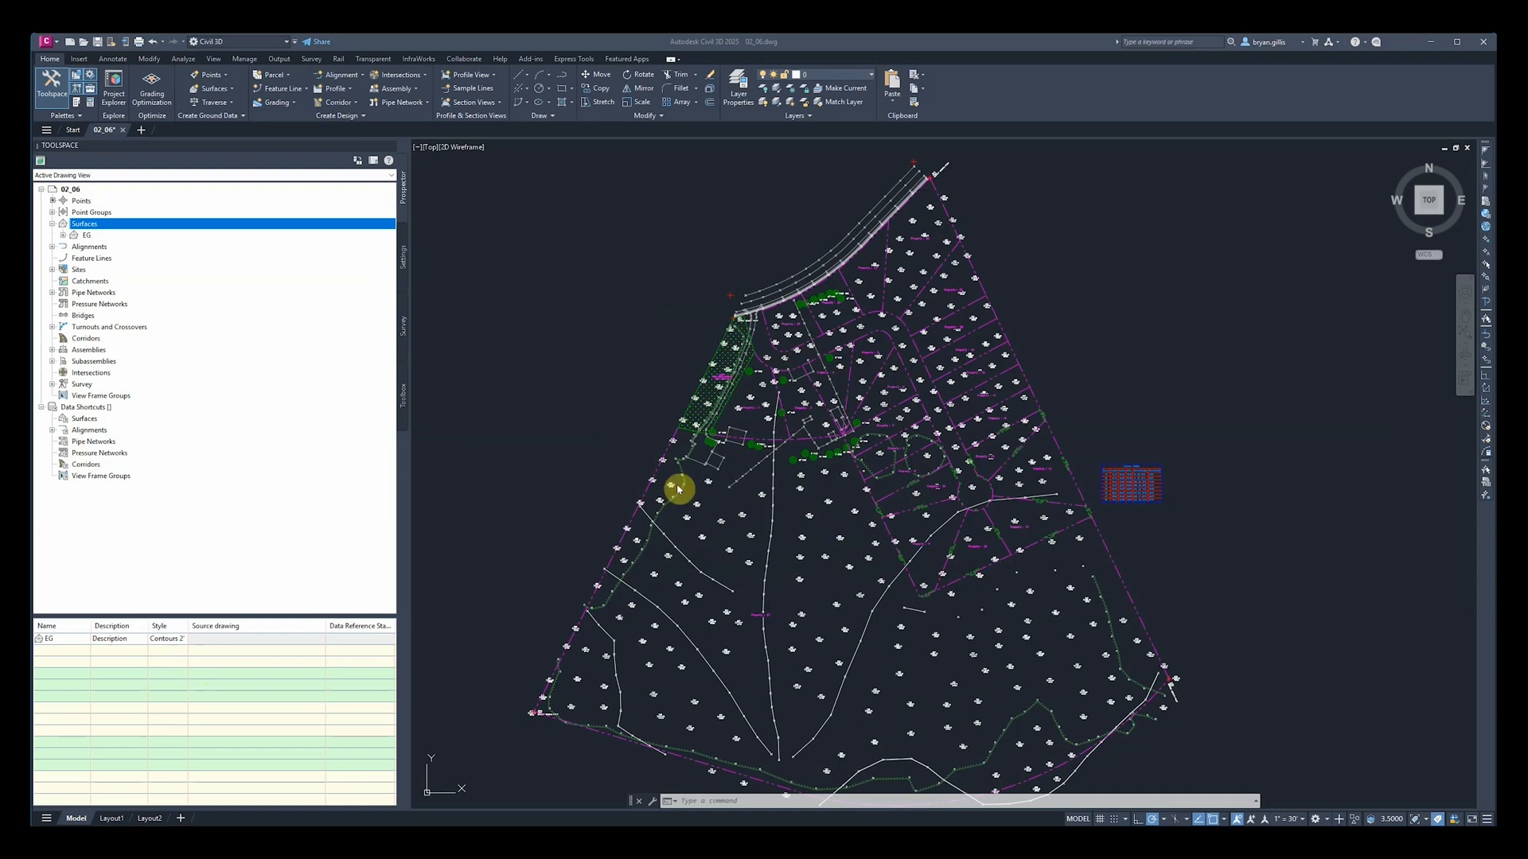
Step: Check the statistics in the new EG surface's properties and close them
right_click(84, 239)
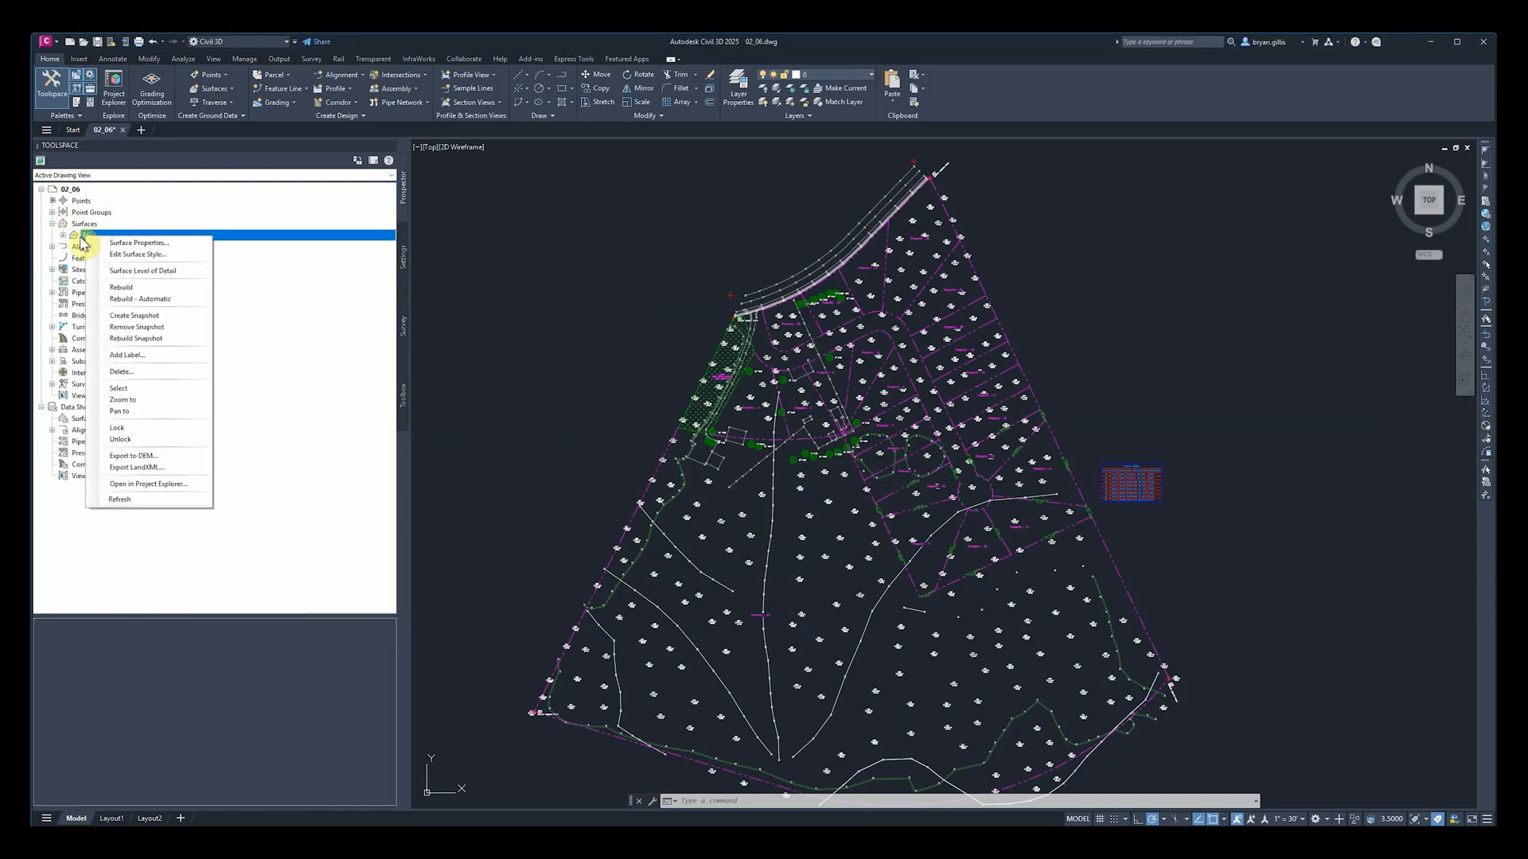
left_click(142, 243)
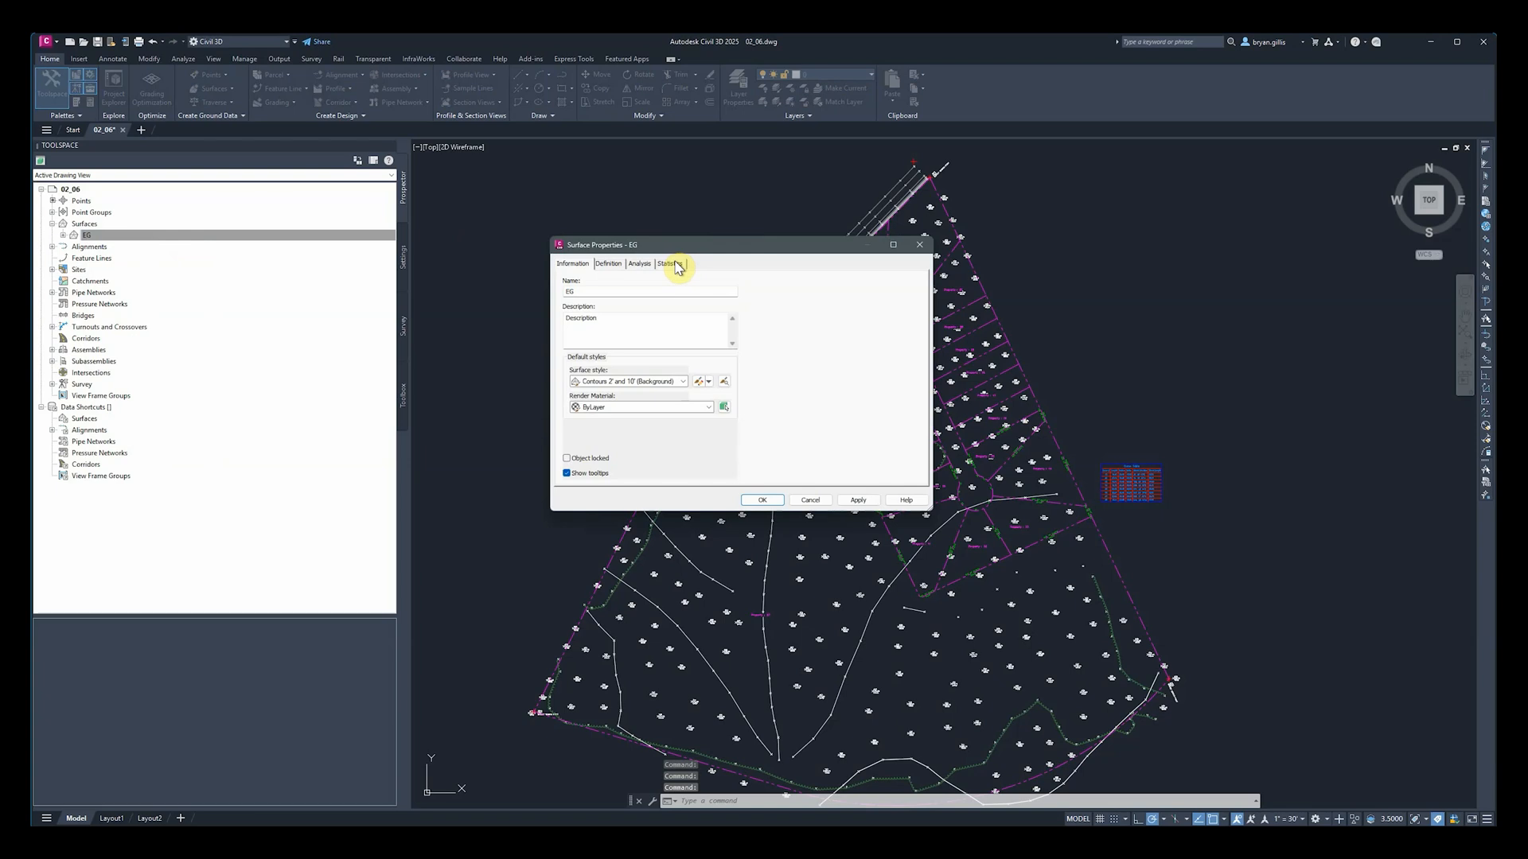
left_click(672, 264)
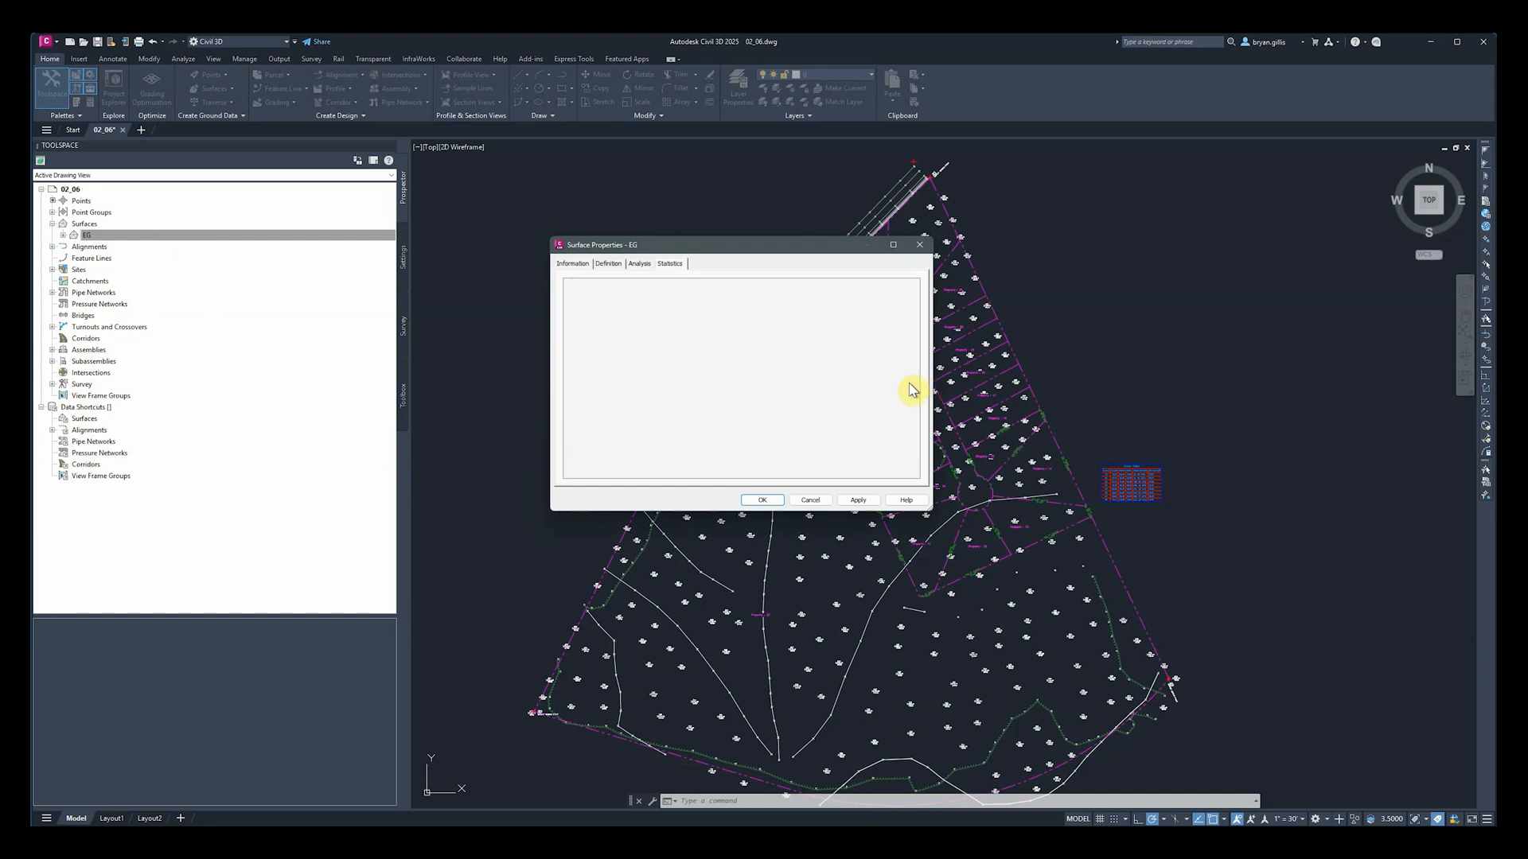
left_click(763, 501)
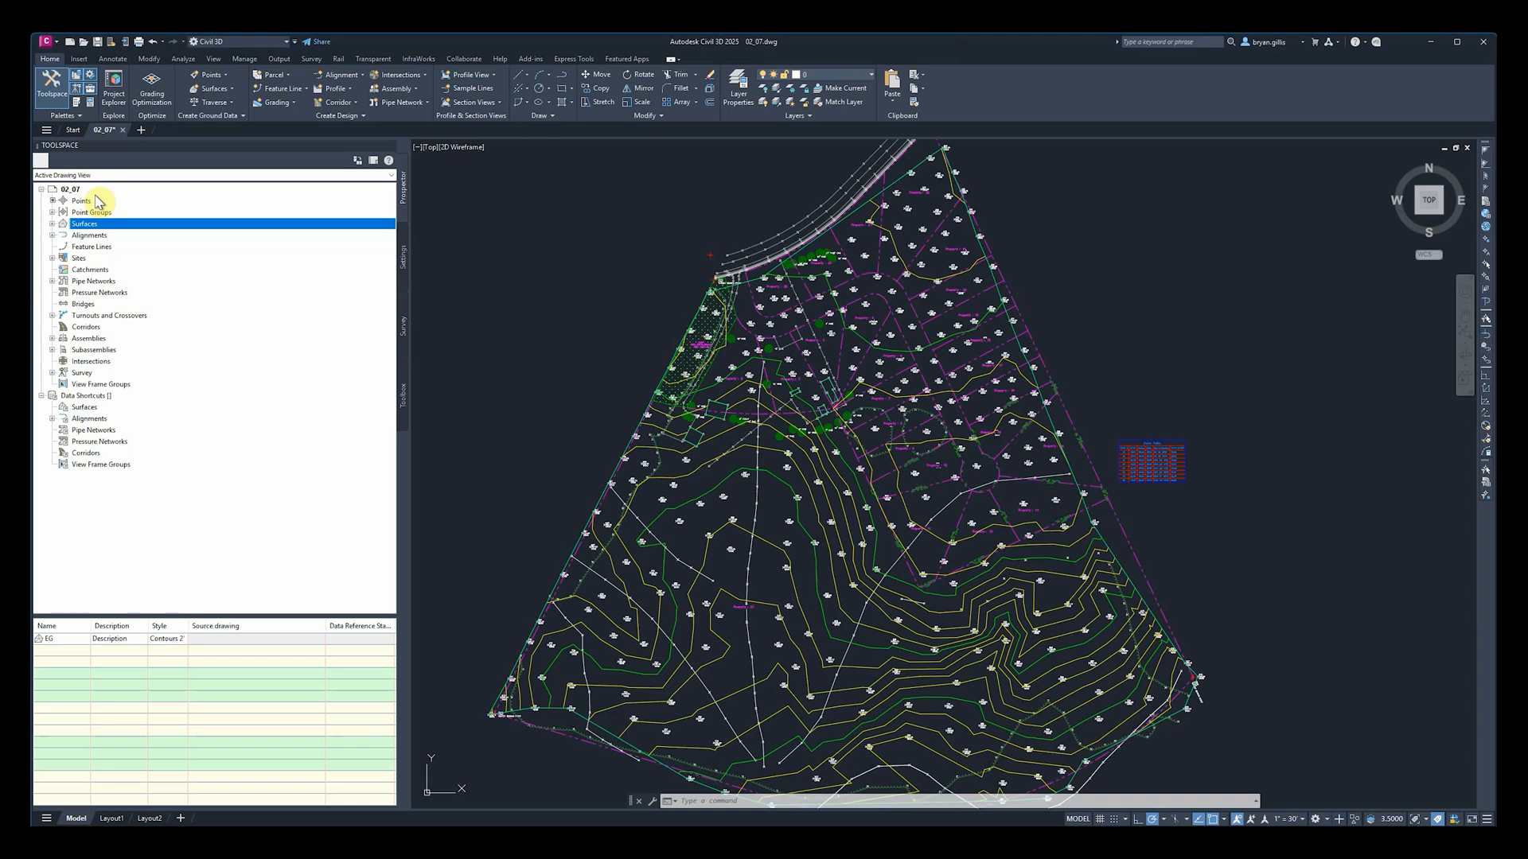
Step: In the 02_07 drawing, create a new surface style named EDIT from the EG surface's properties
left_click(52, 224)
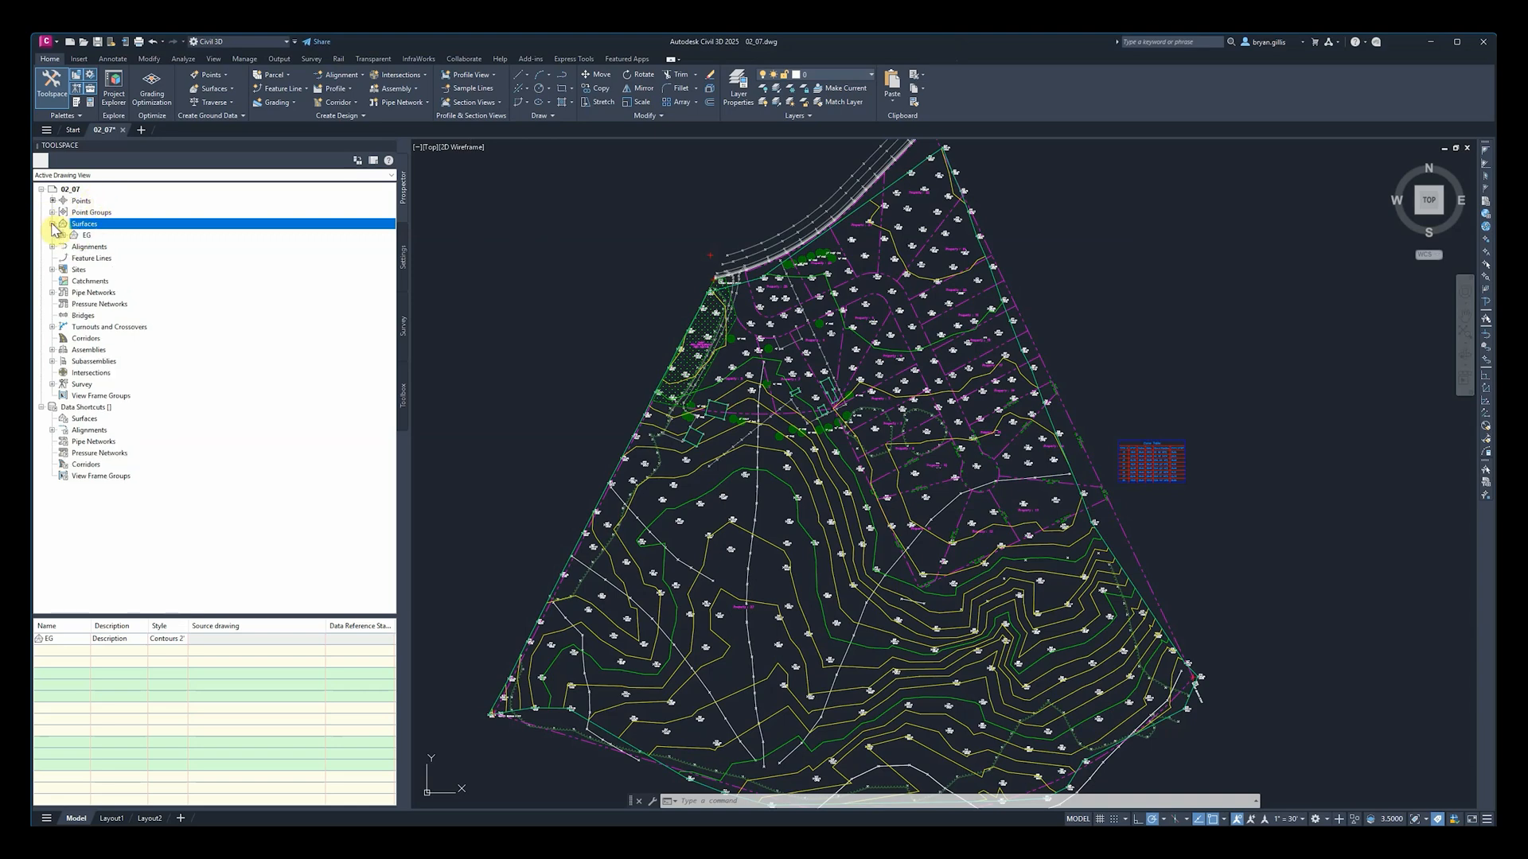
right_click(88, 238)
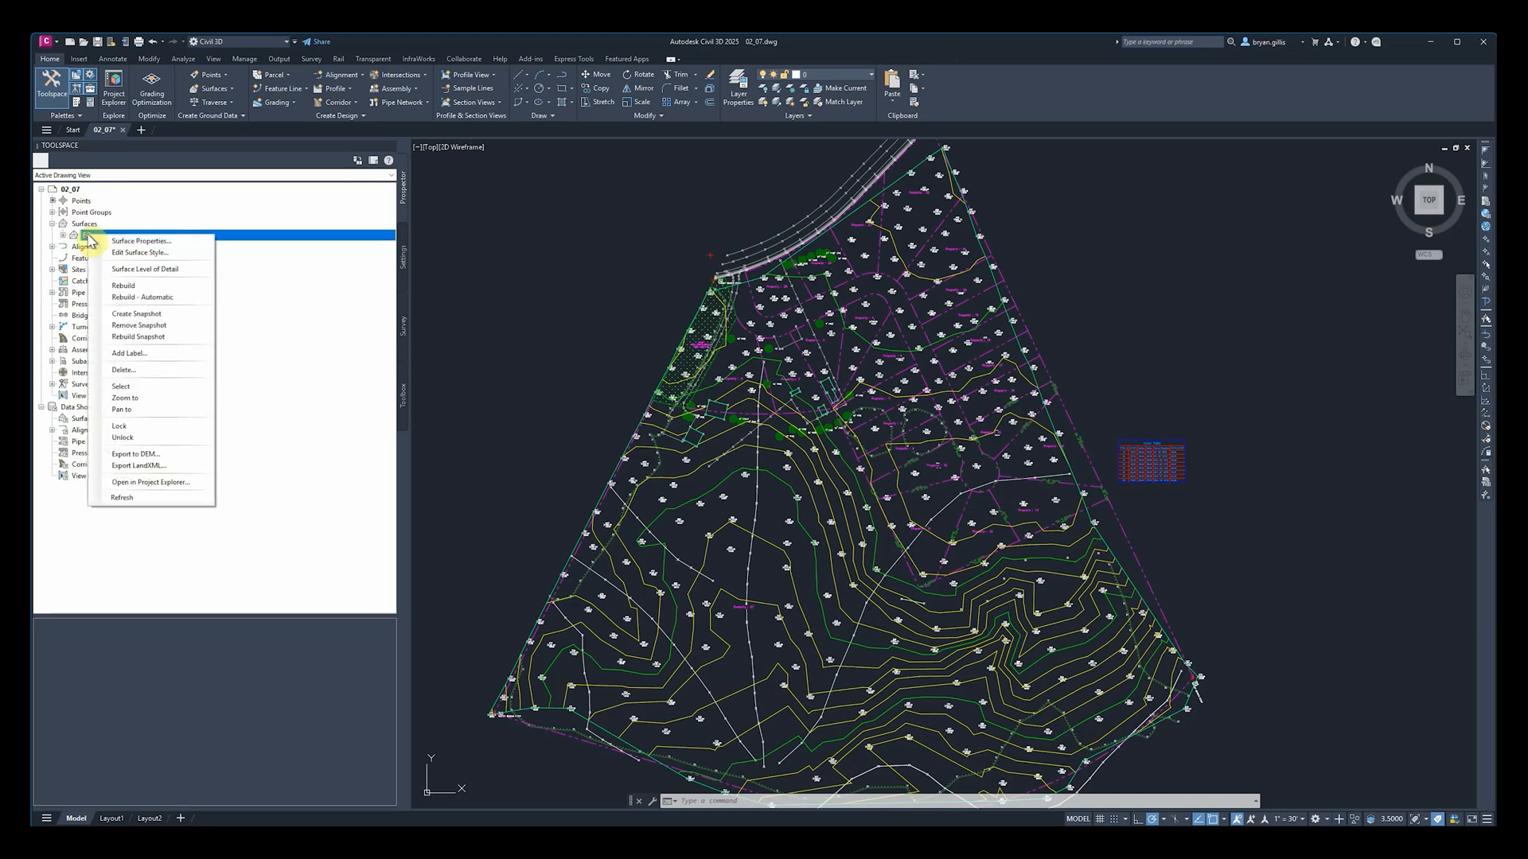
left_click(140, 241)
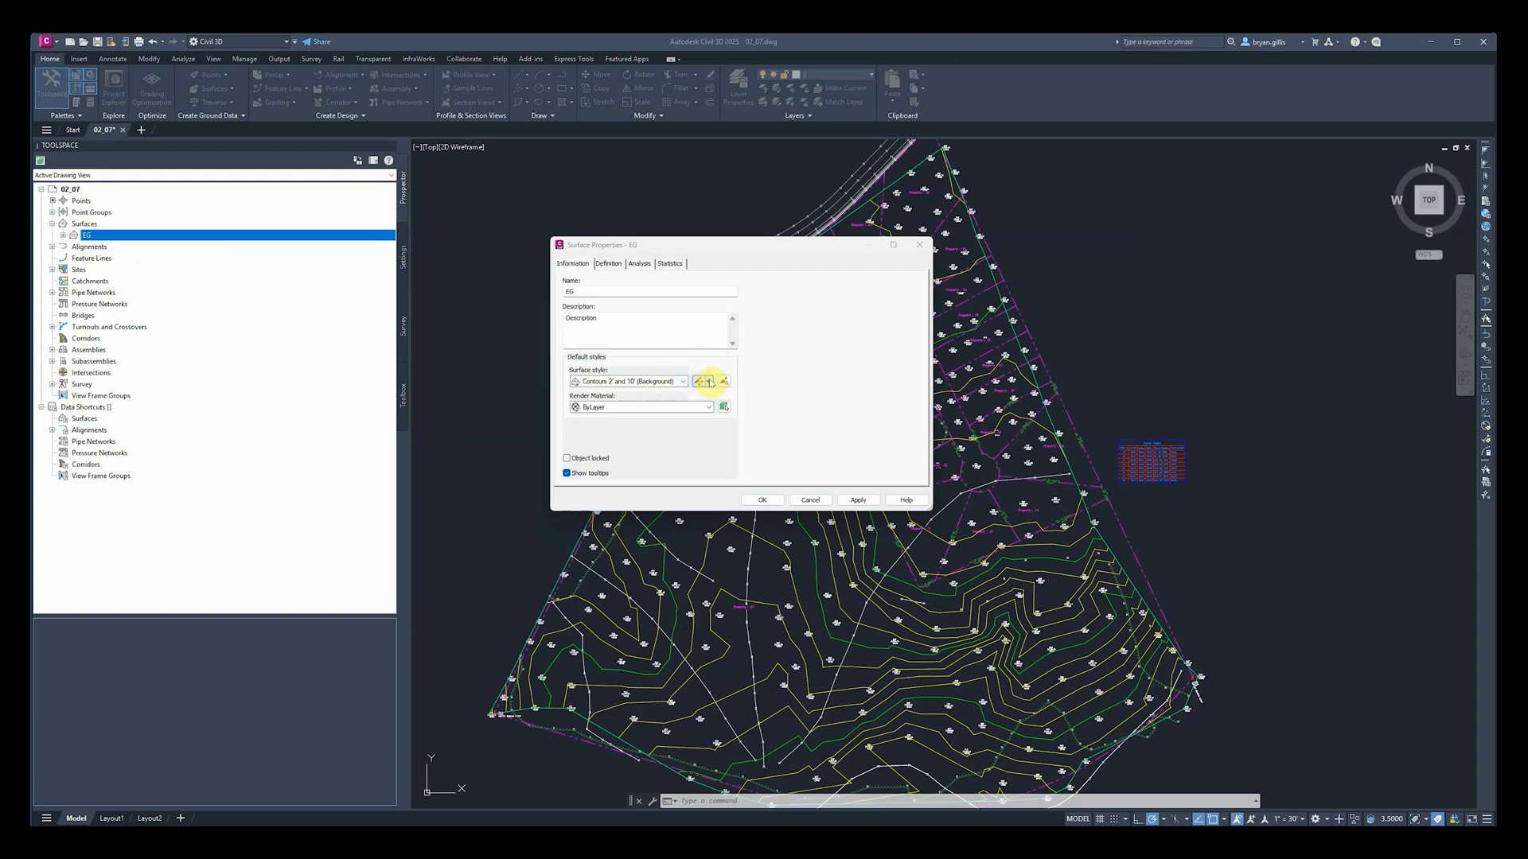
left_click(709, 382)
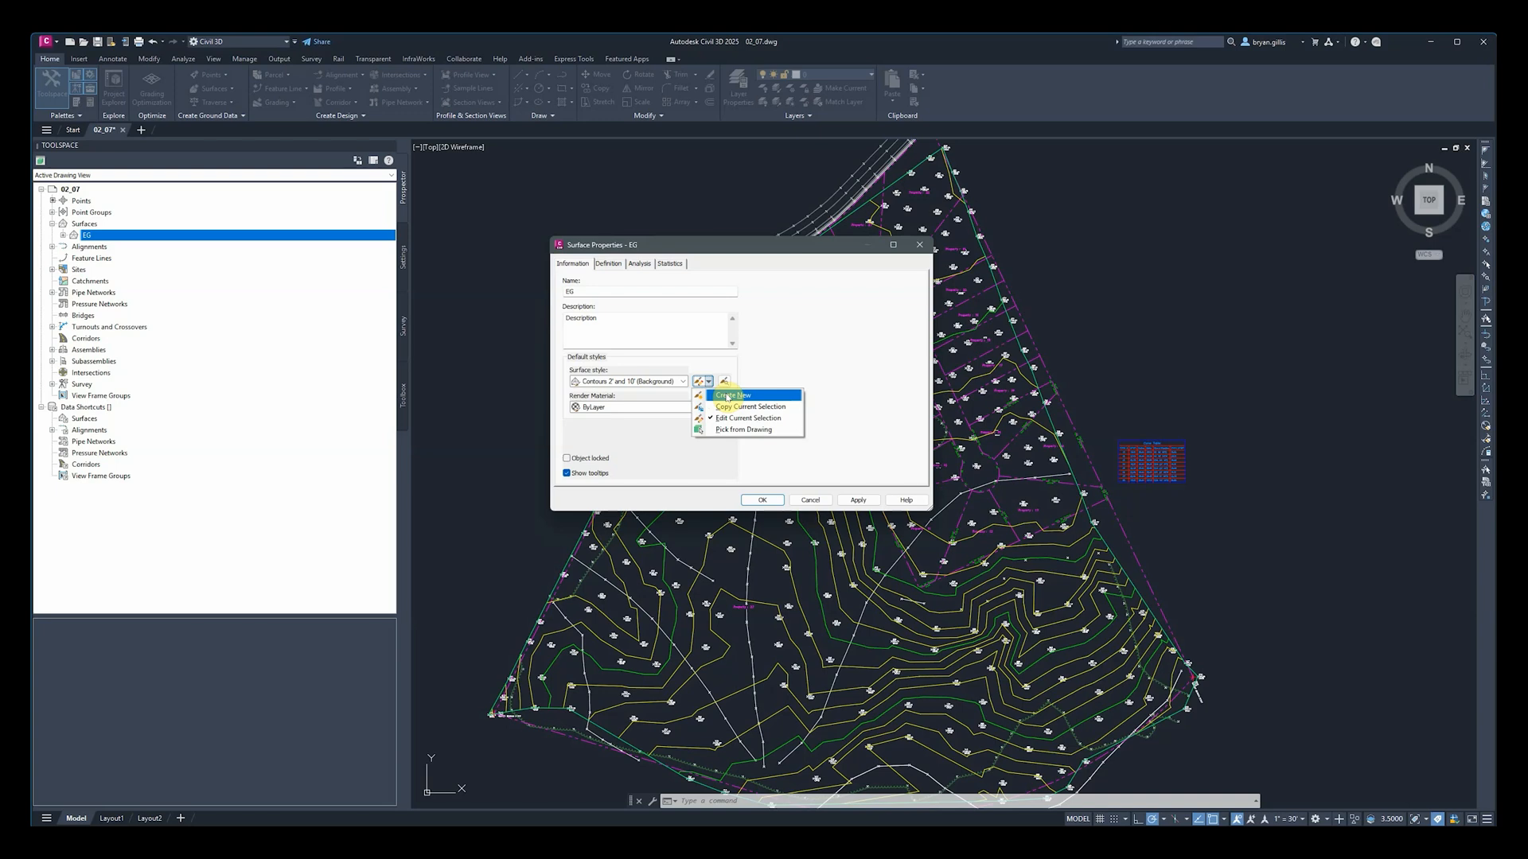
left_click(726, 395)
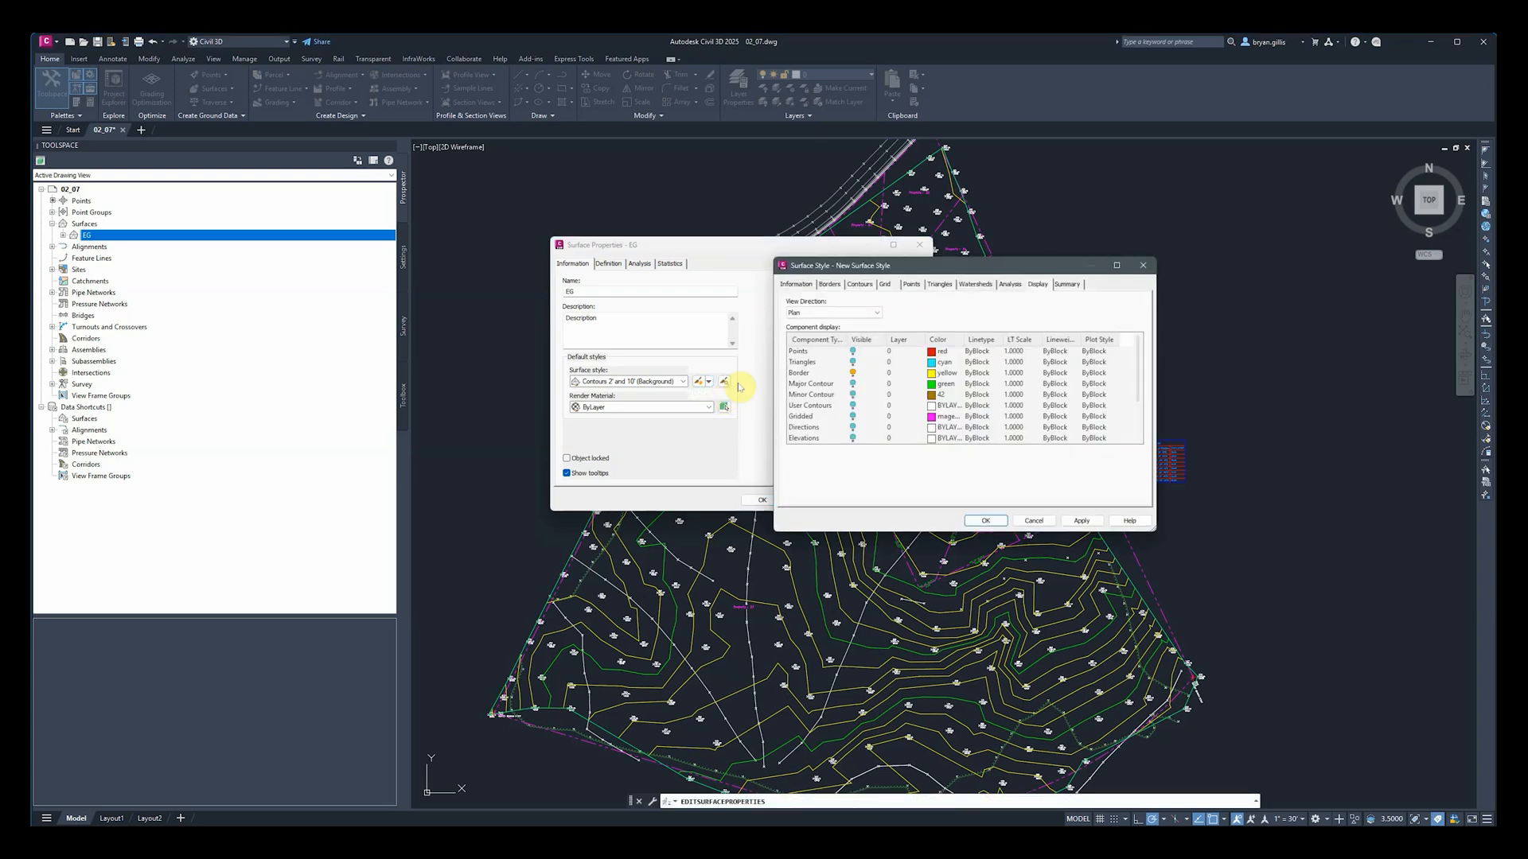
left_click_drag(936, 268, 940, 280)
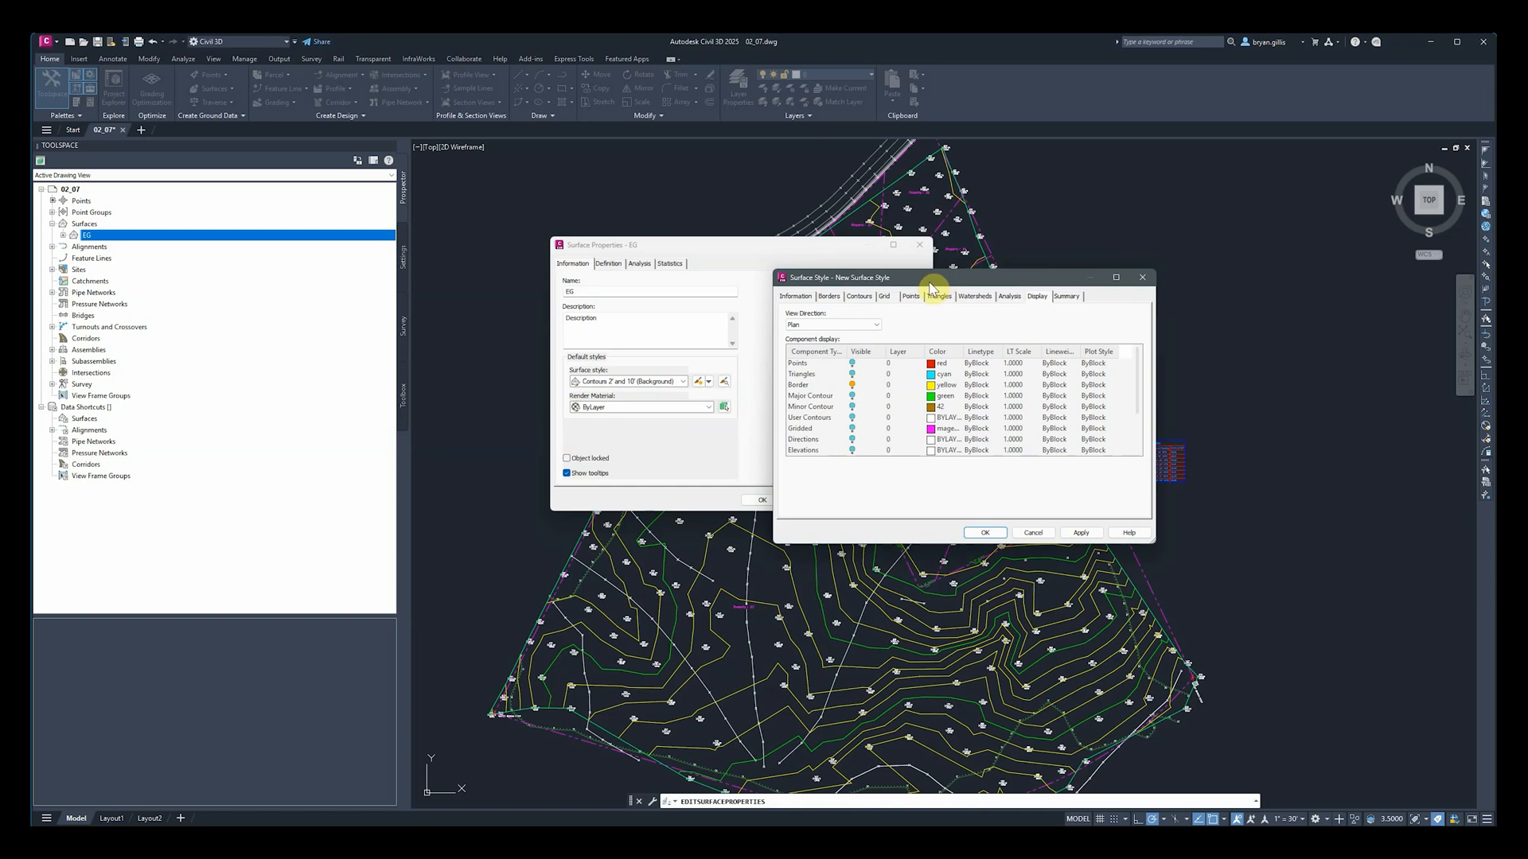
left_click(806, 298)
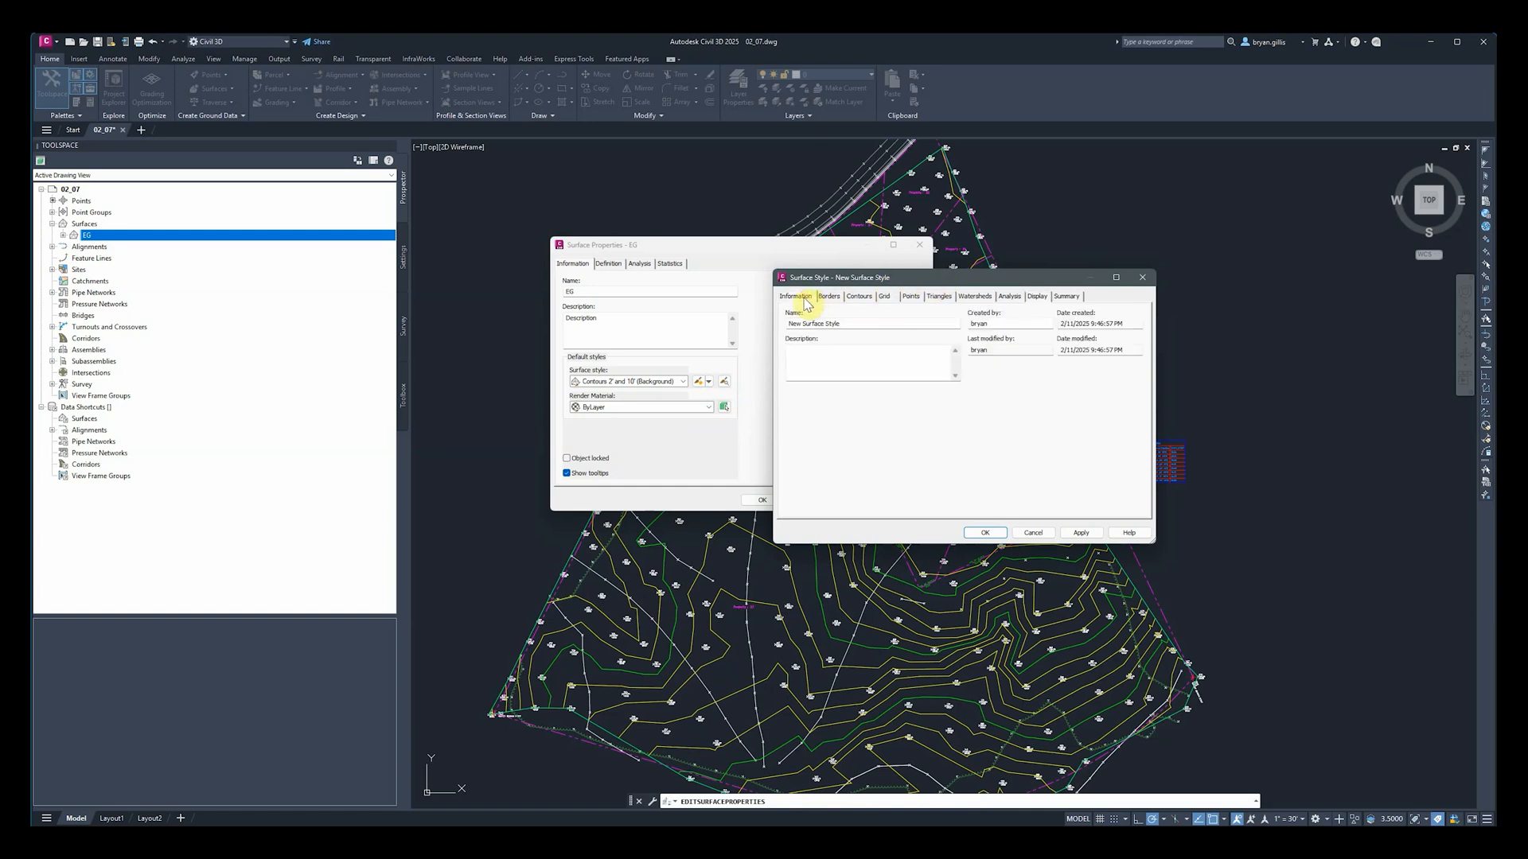
left_click(847, 322)
left_click_drag(846, 323, 787, 323)
type("ESD")
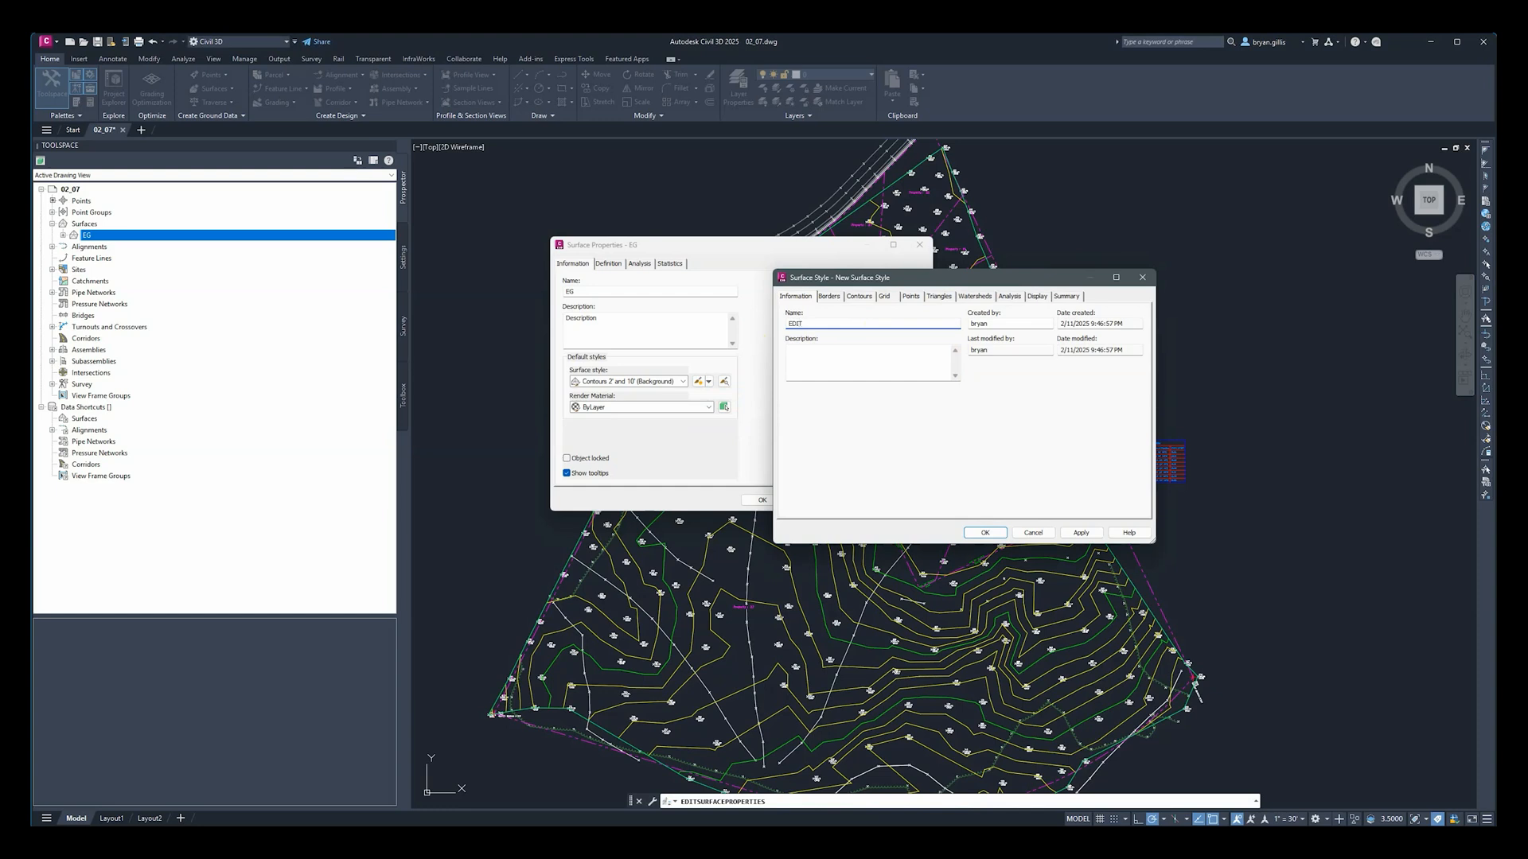
left_click(882, 355)
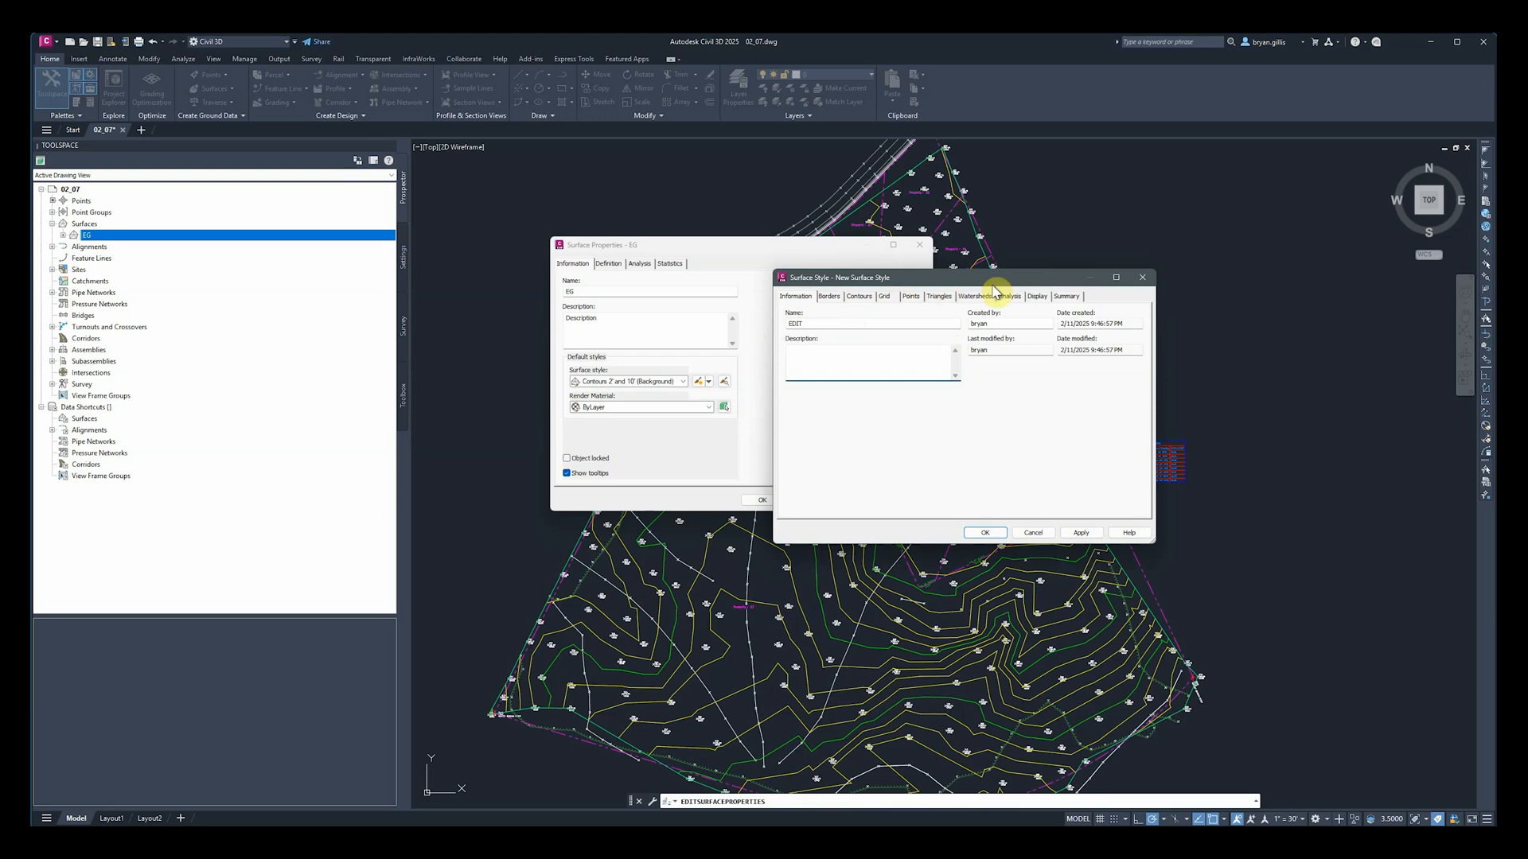
Step: Turn on Points and Triangles in the EDIT style's plan display and apply the style to the EG surface
left_click(1038, 298)
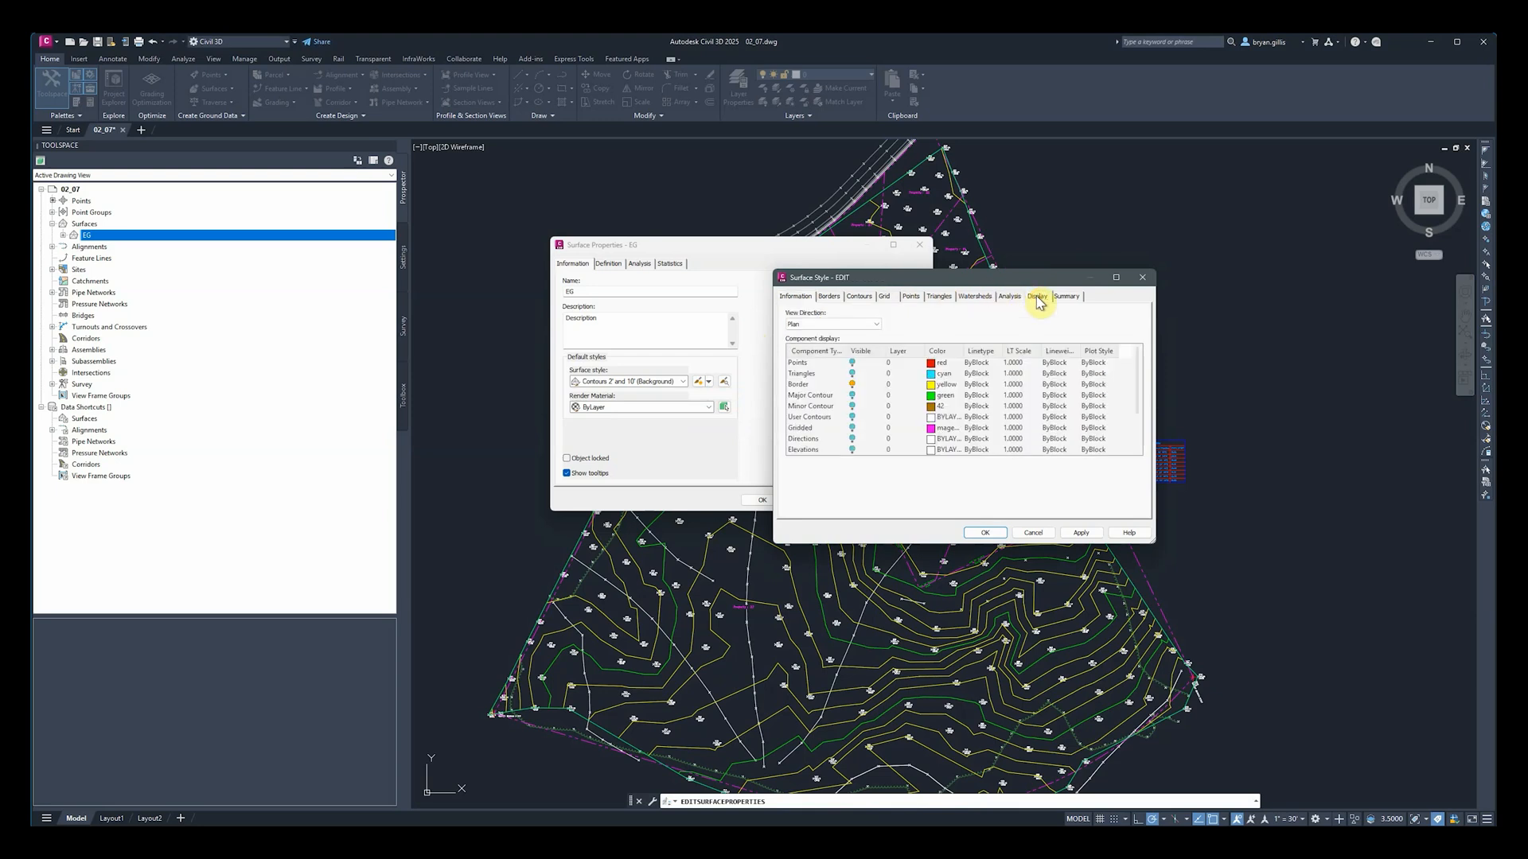
left_click(852, 363)
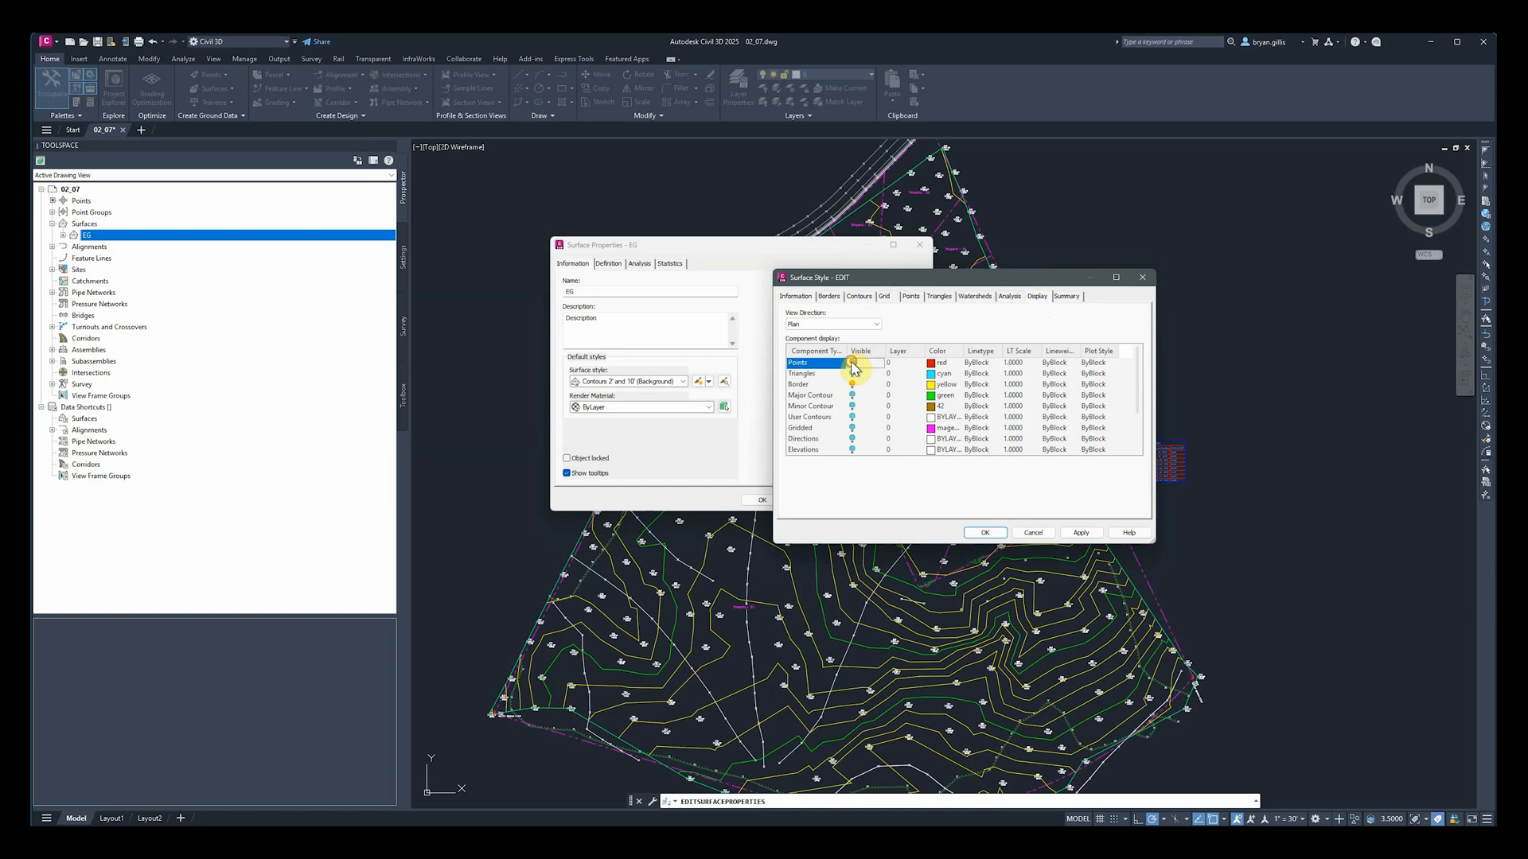
left_click(852, 374)
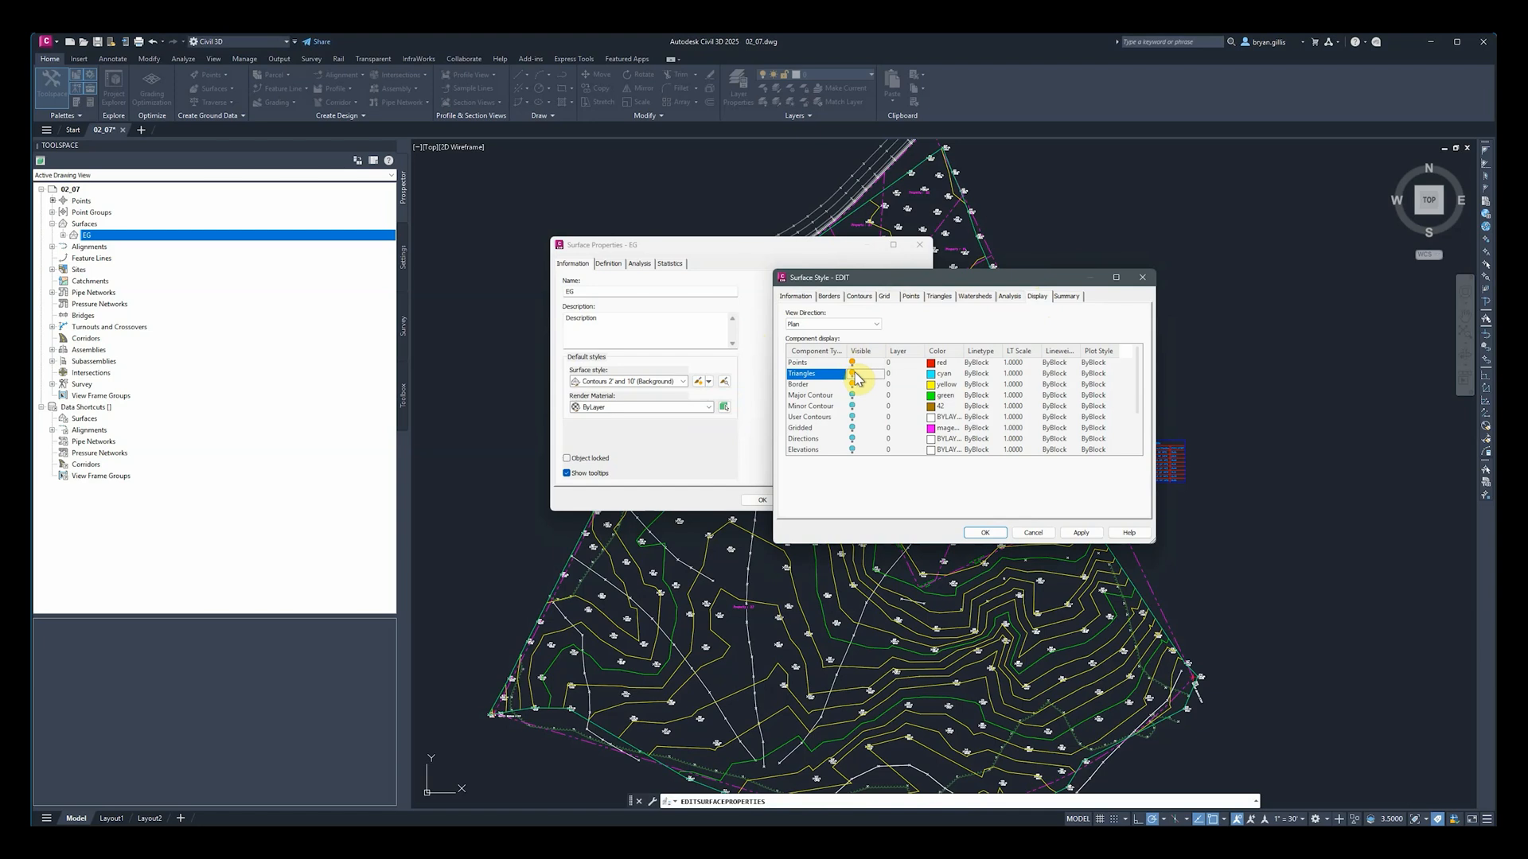
left_click(1080, 532)
left_click(987, 532)
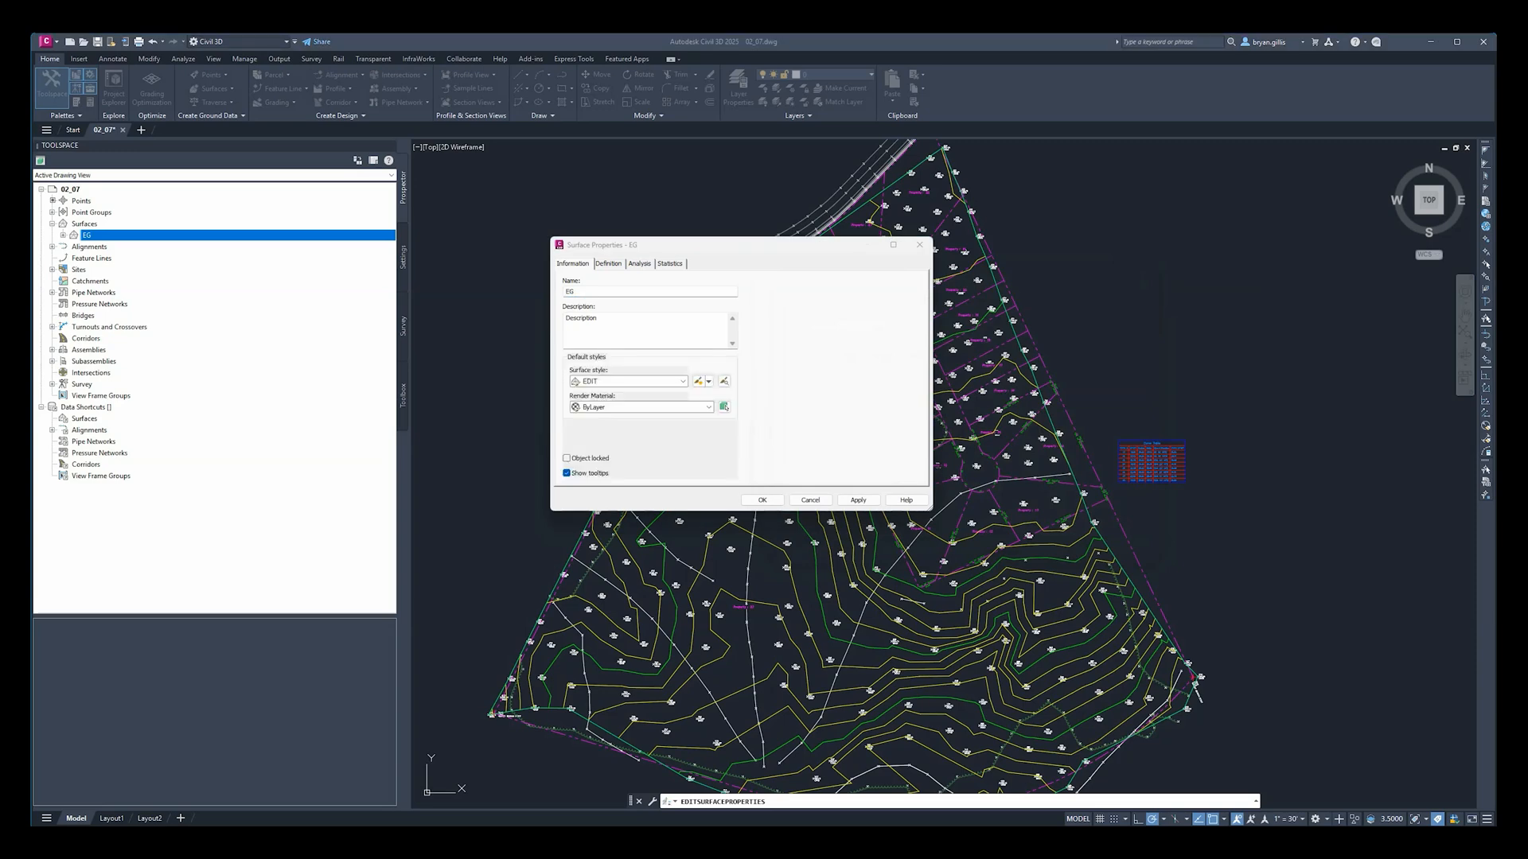
left_click(857, 500)
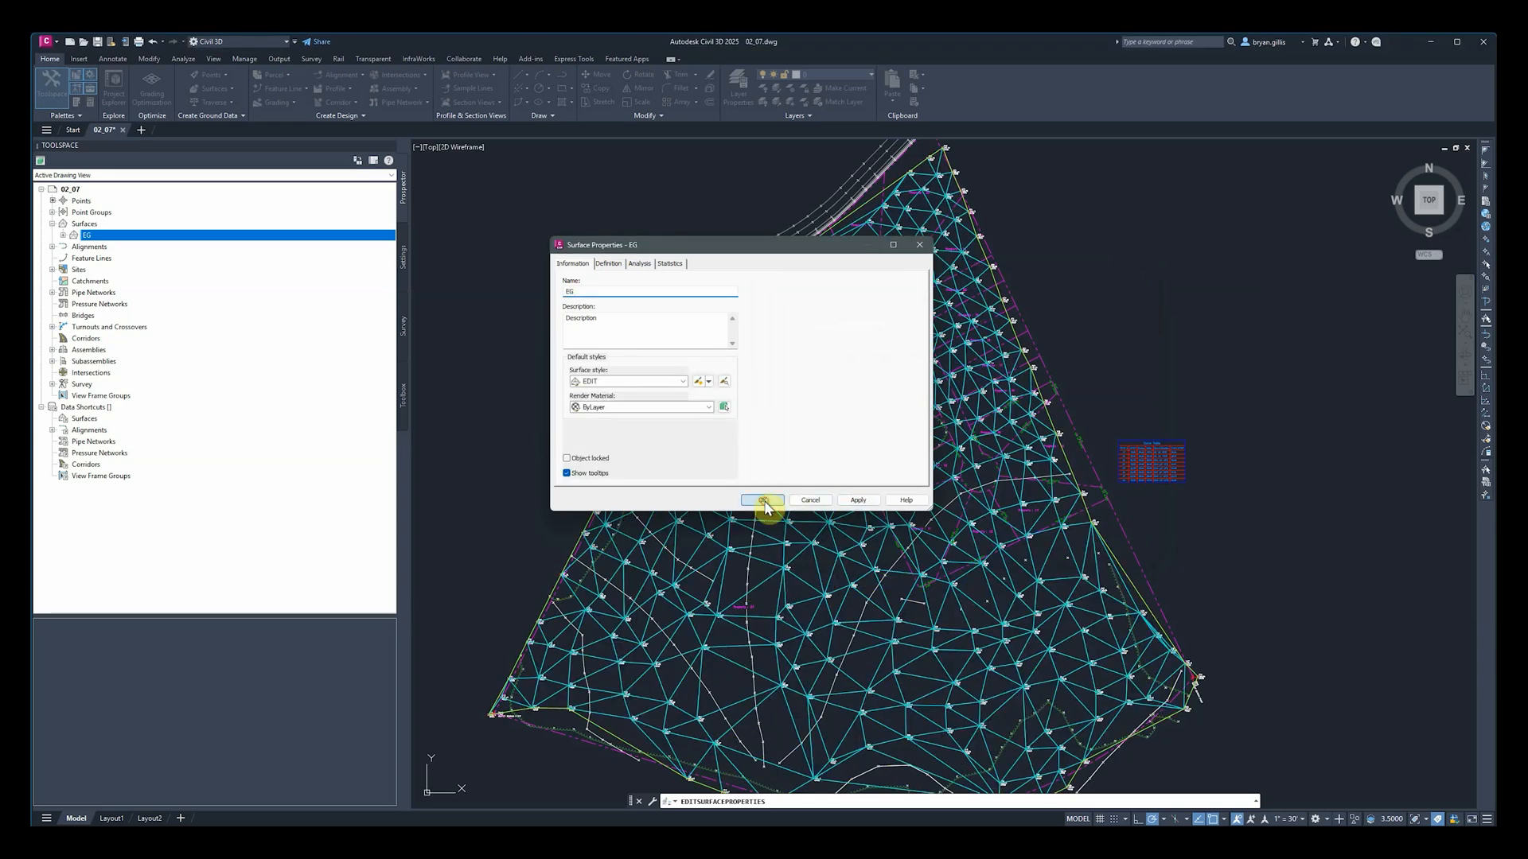
left_click(763, 502)
Step: Swap the EG triangle edge running between points 555 and 587 near the surface's southern boundary
middle_click_drag(819, 541, 822, 501)
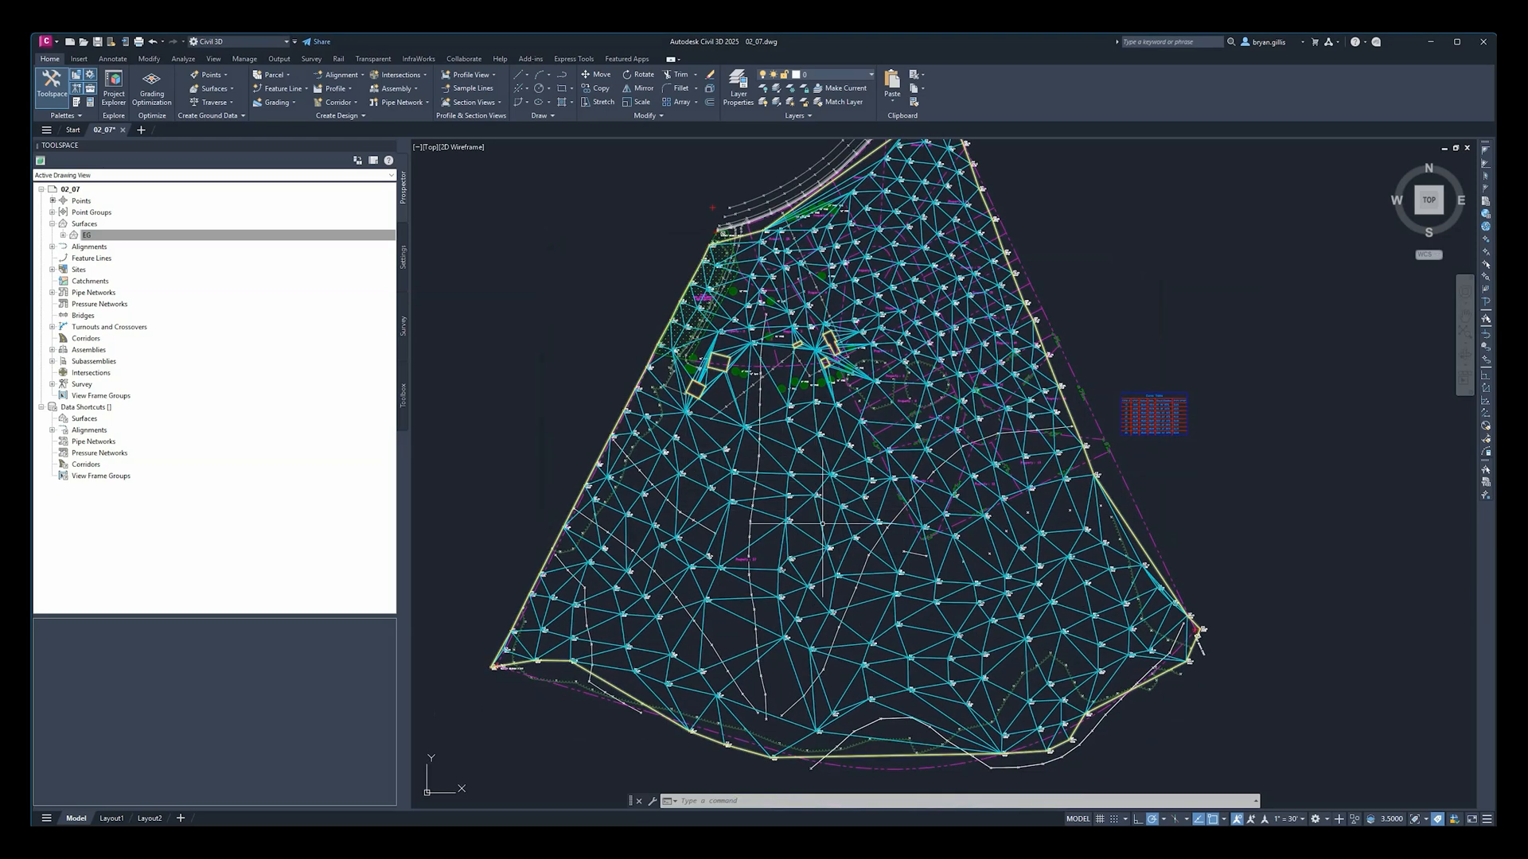
scroll(823, 524, "up", 5)
mouse_move(649, 412)
middle_mouse_down()
mouse_move(678, 413)
mouse_move(741, 479)
middle_mouse_up()
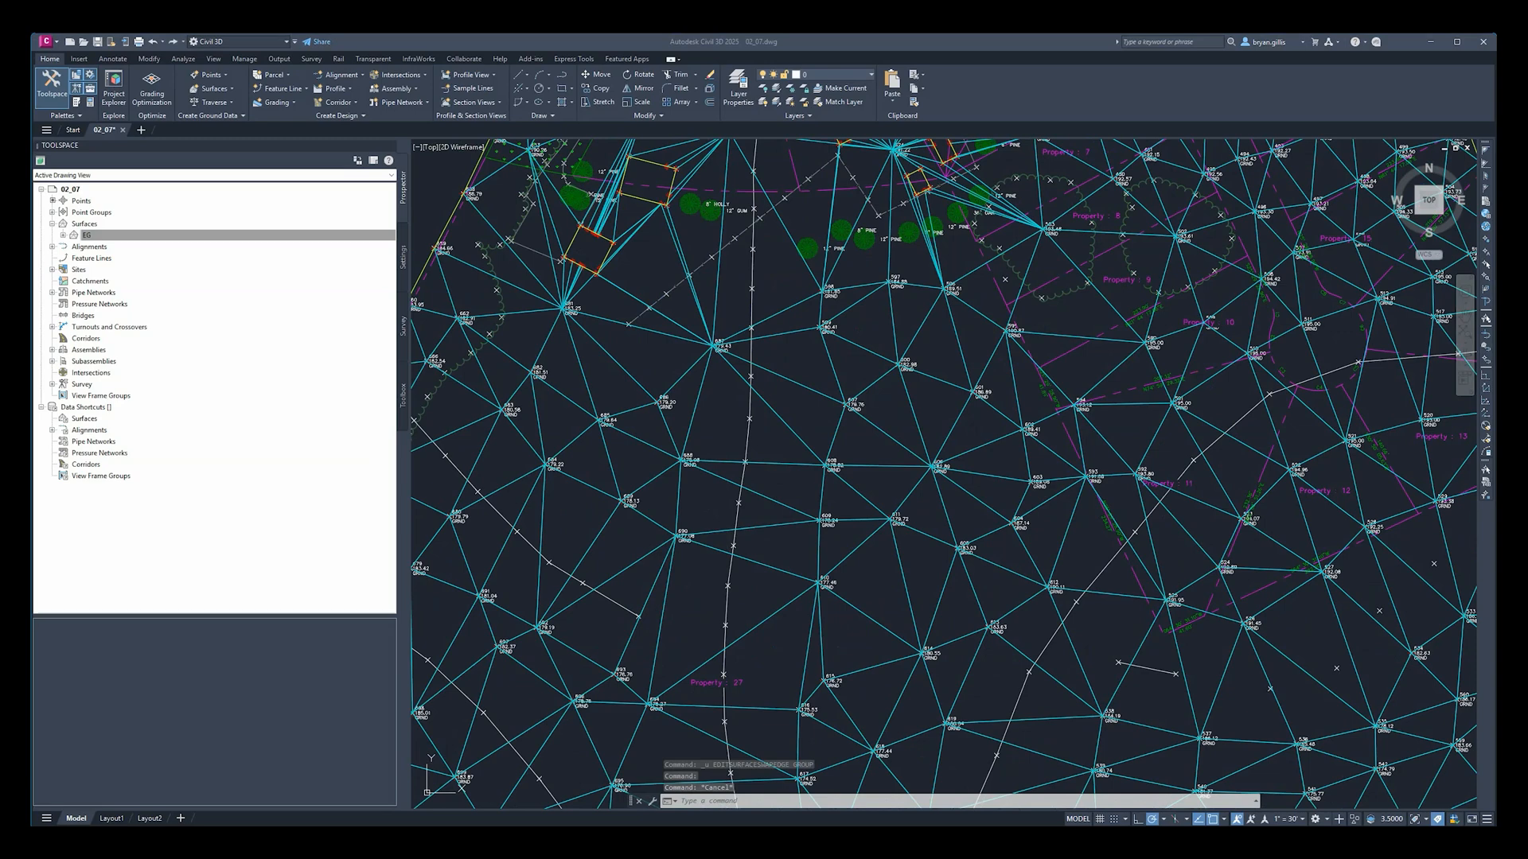
left_click(819, 392)
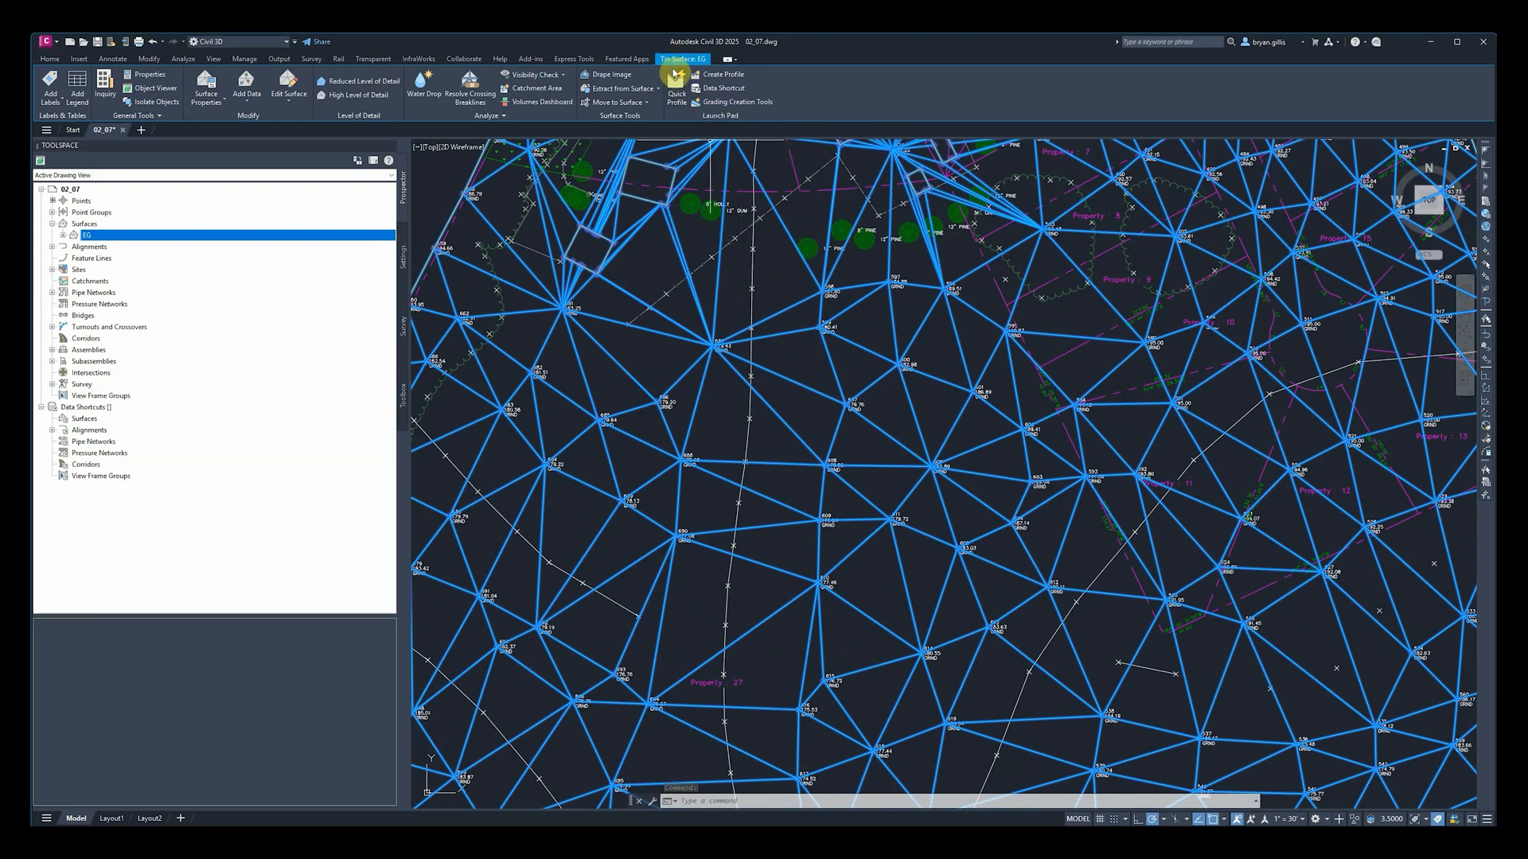
left_click(290, 106)
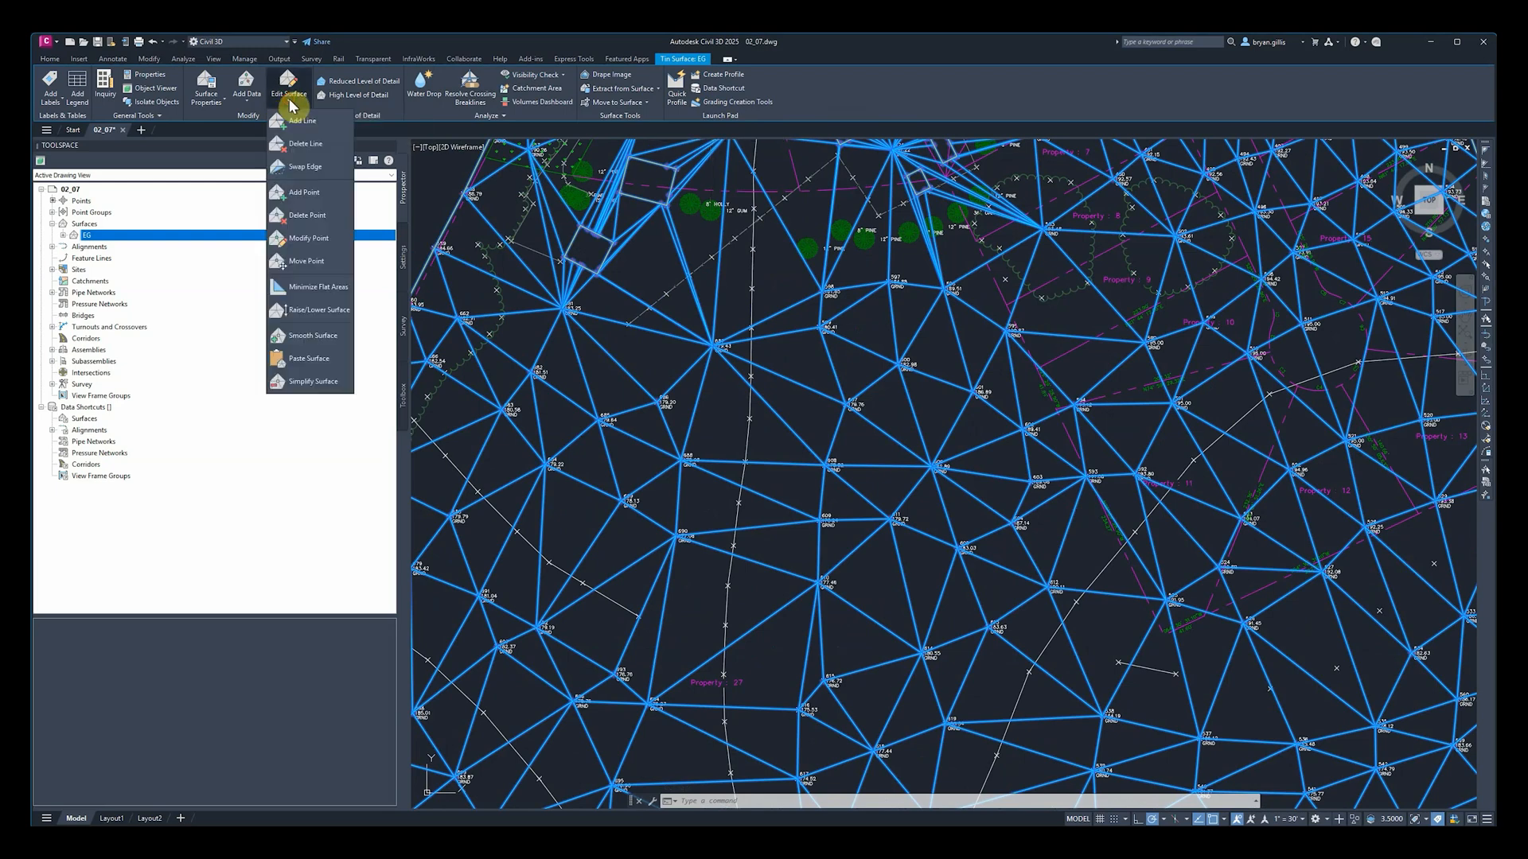
left_click(306, 169)
mouse_move(1171, 631)
middle_mouse_down()
mouse_move(982, 283)
mouse_move(846, 140)
middle_mouse_up()
scroll(821, 549, "down", 5)
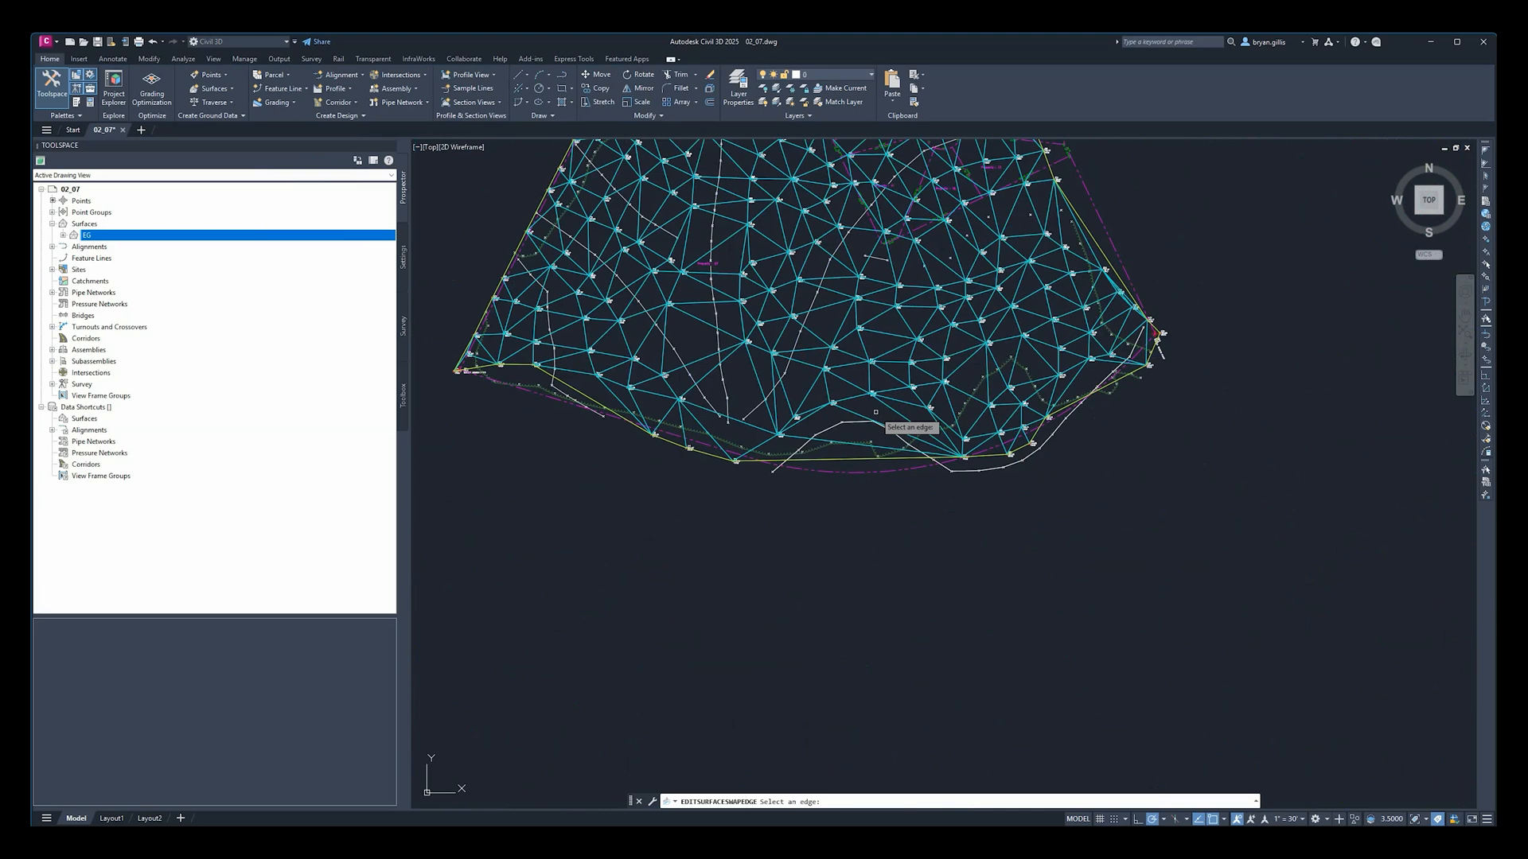
scroll(884, 437, "up", 2)
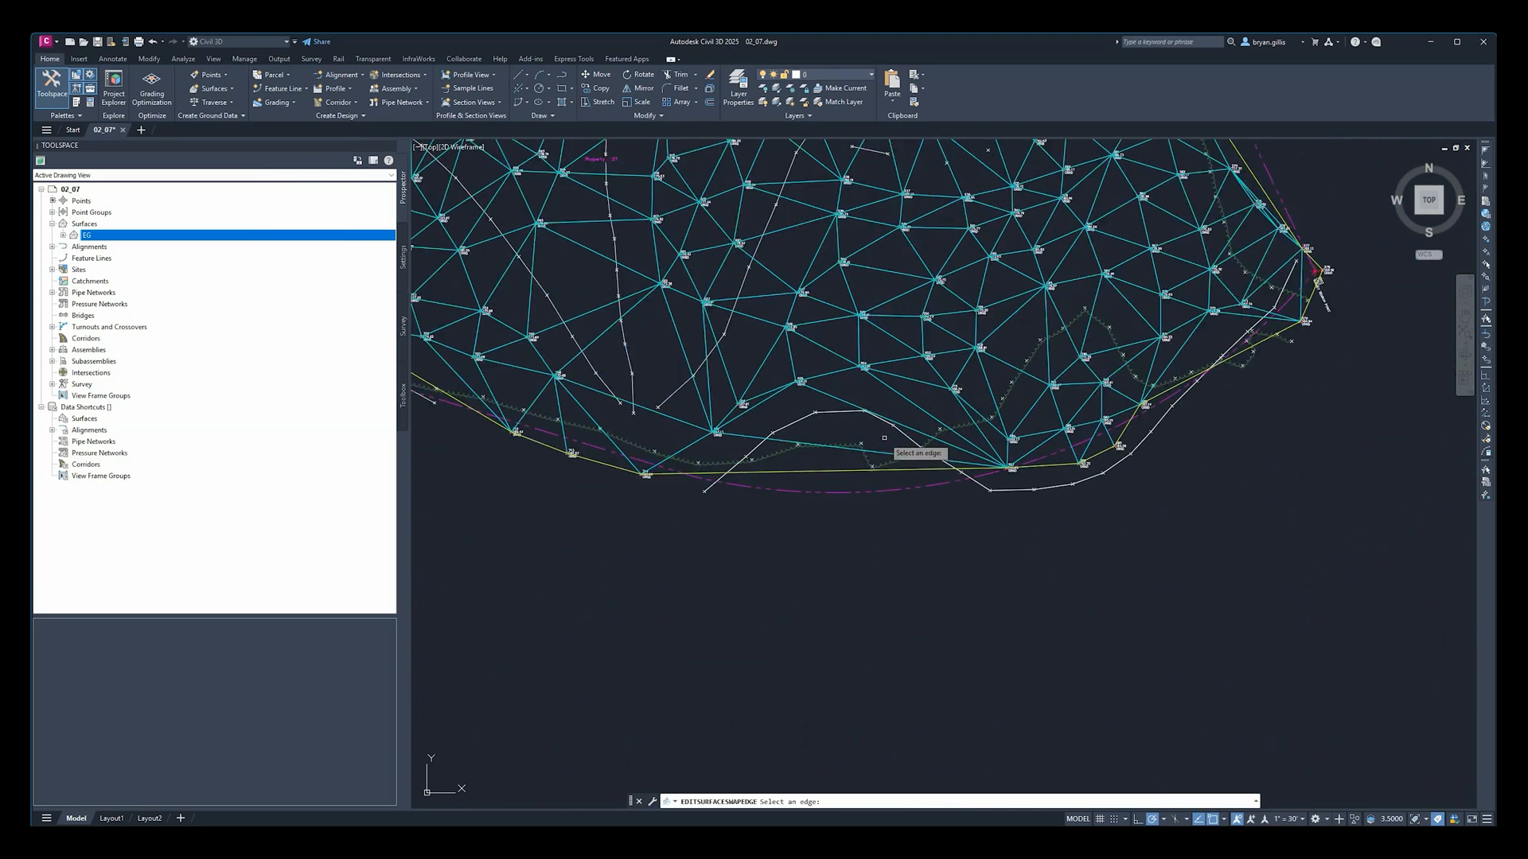
scroll(884, 437, "up", 4)
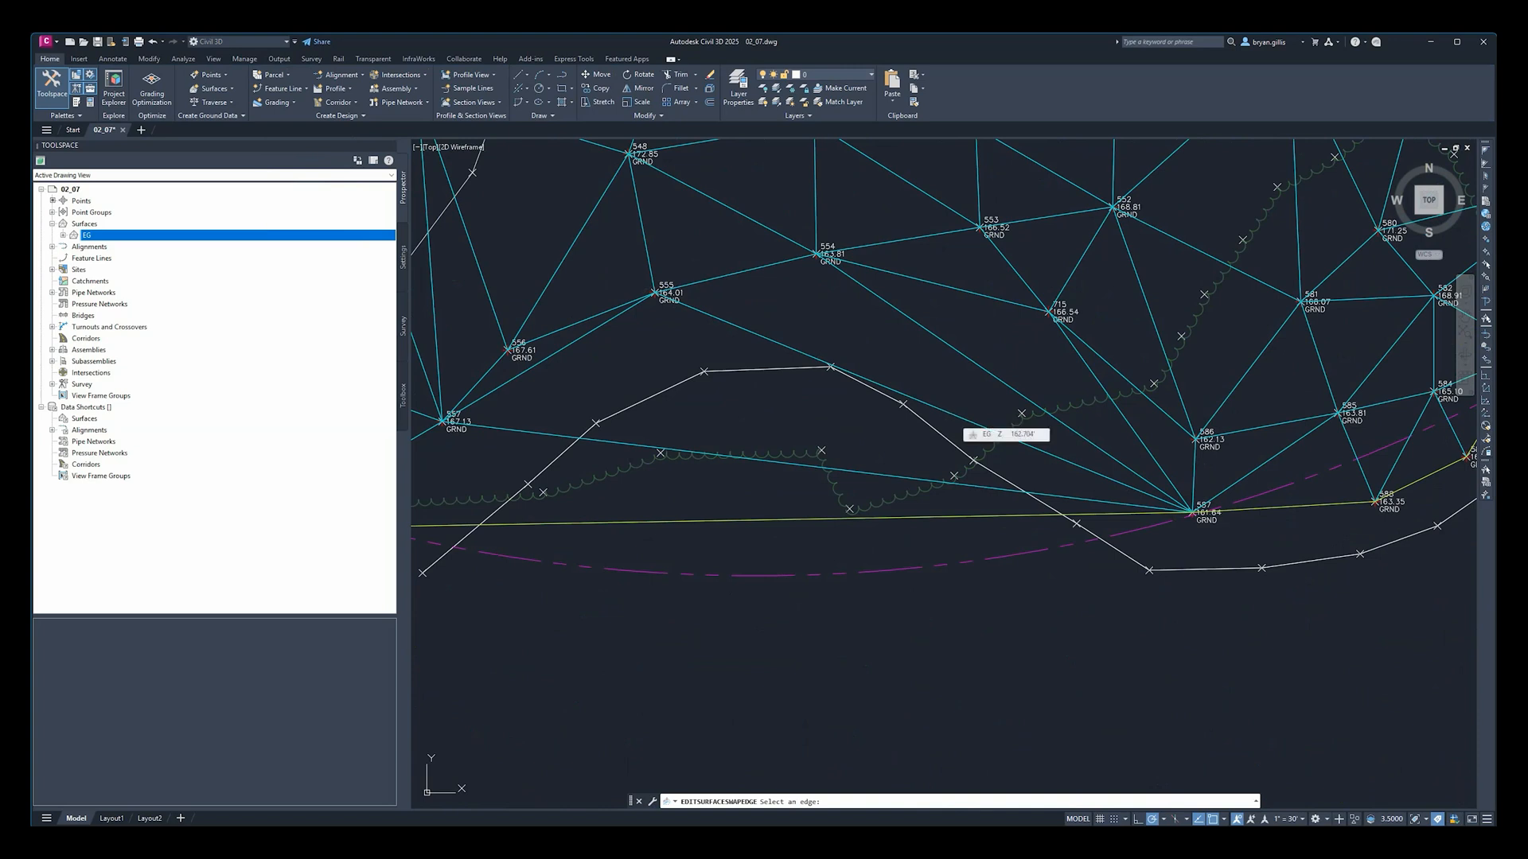
left_click(959, 426)
Step: Swap the edge between points 554 and 557 back to its original direction and end the Swap Edge command
scroll(950, 414, "down", 2)
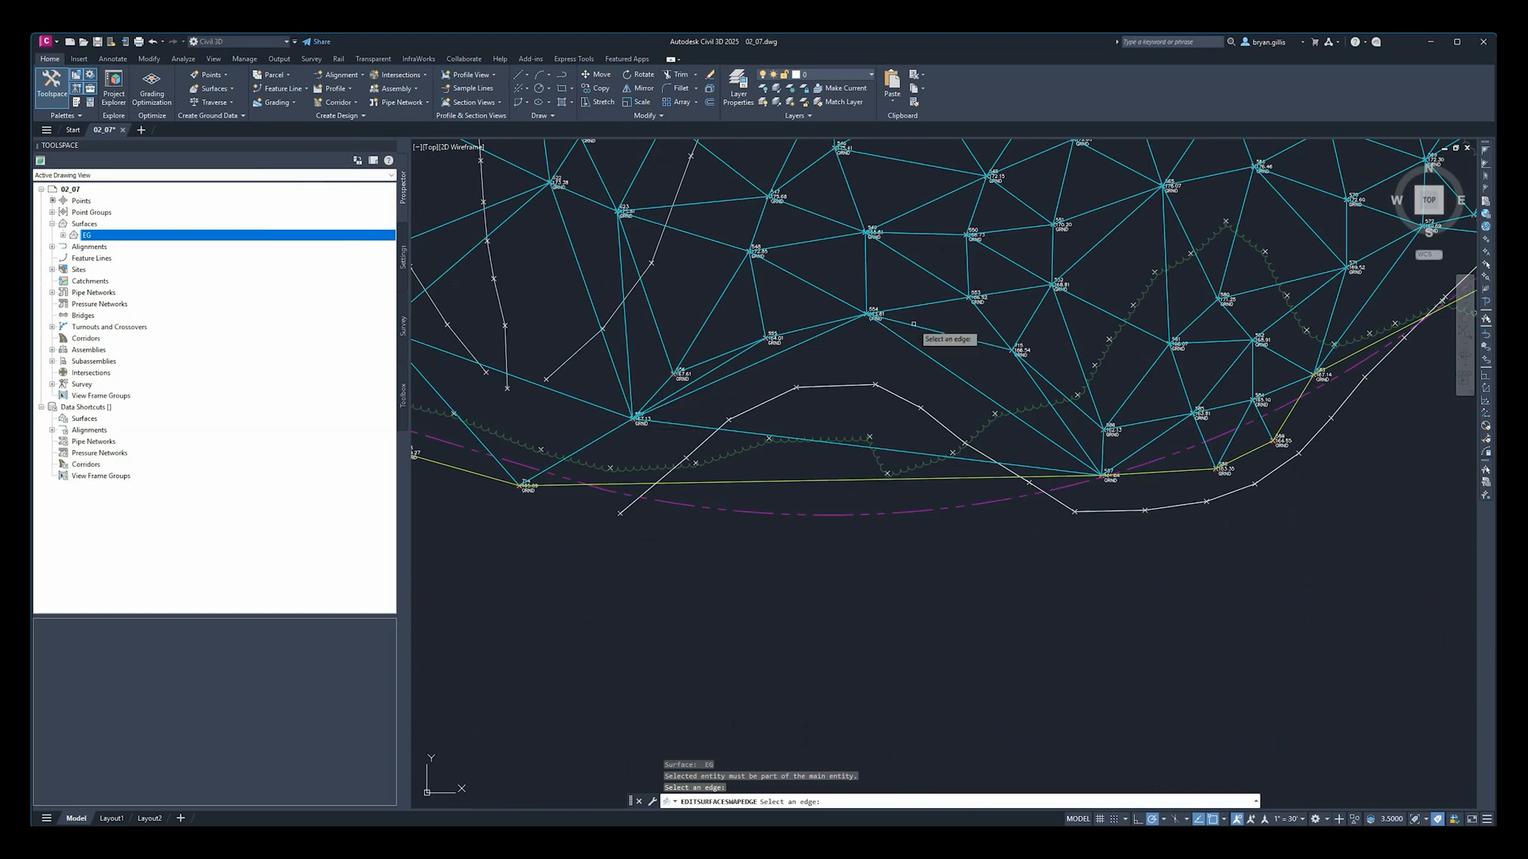
scroll(640, 422, "up", 6)
scroll(628, 421, "down", 6)
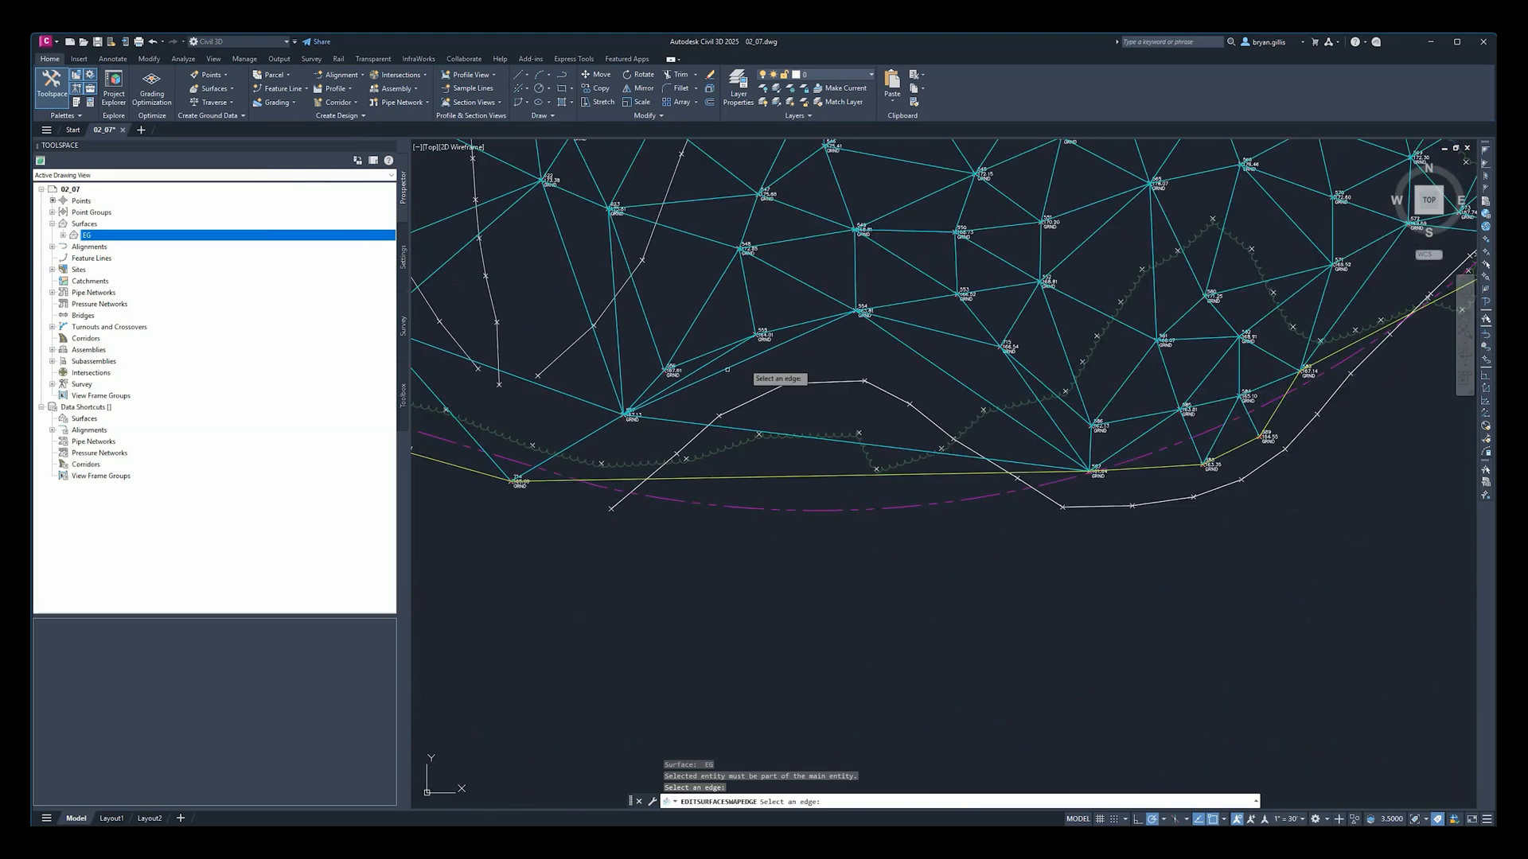
scroll(838, 318, "up", 4)
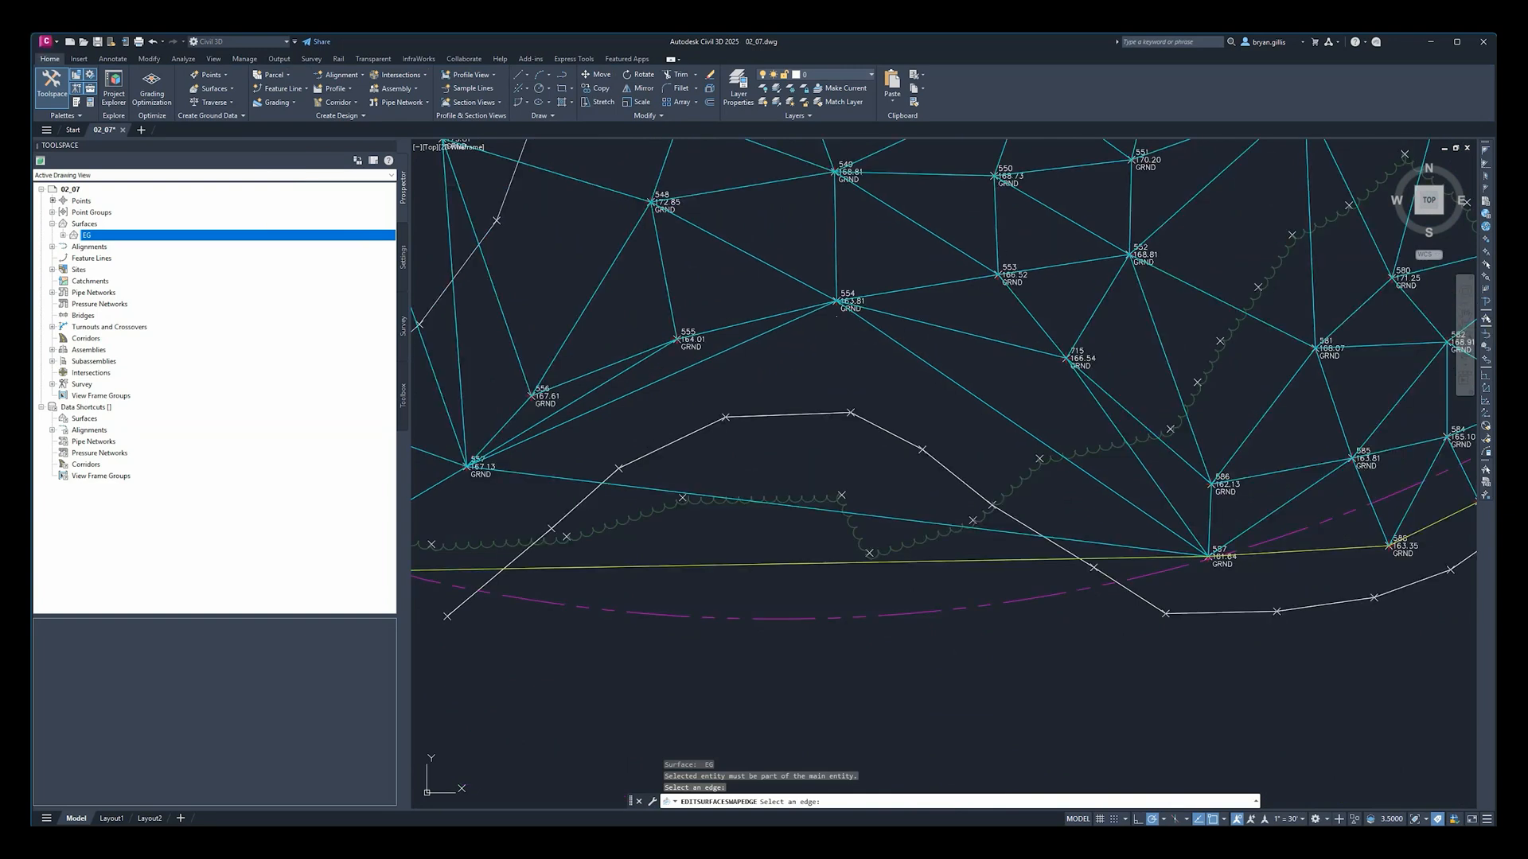
middle_click_drag(836, 316, 848, 338)
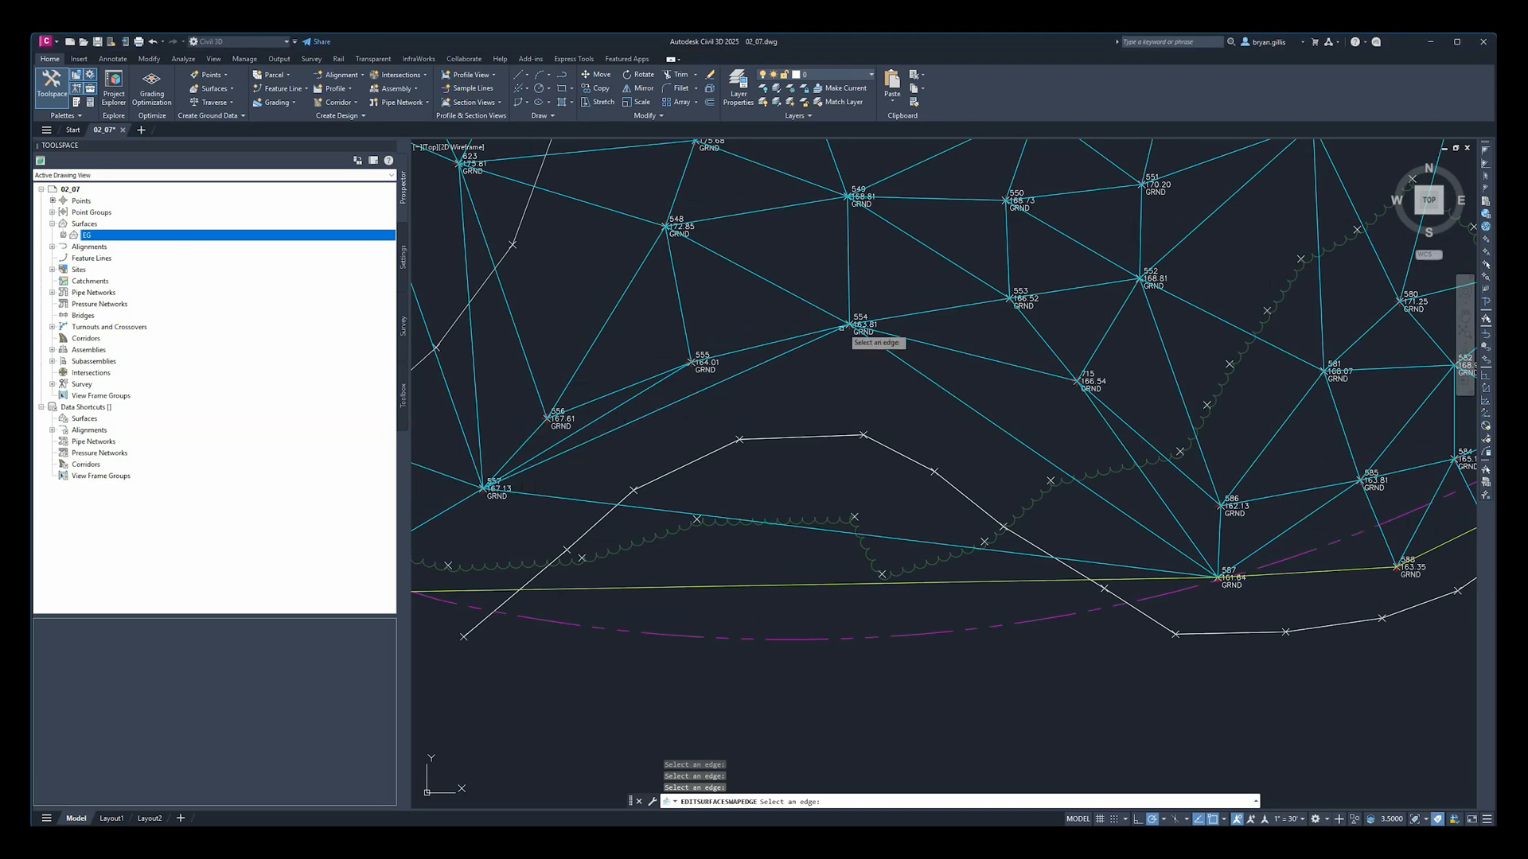
left_click(748, 370)
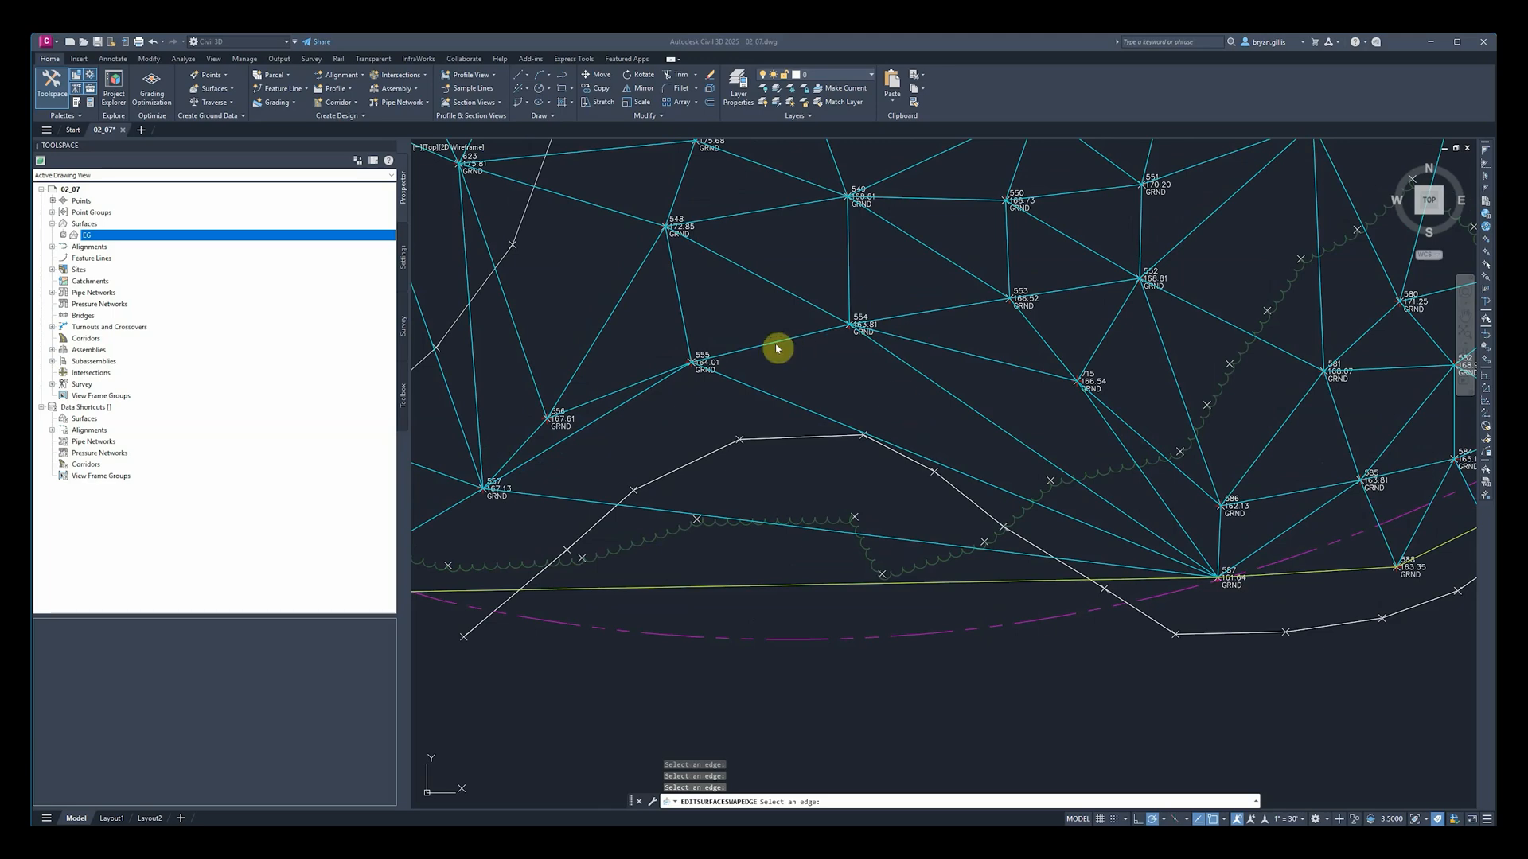
scroll(791, 404, "down", 3)
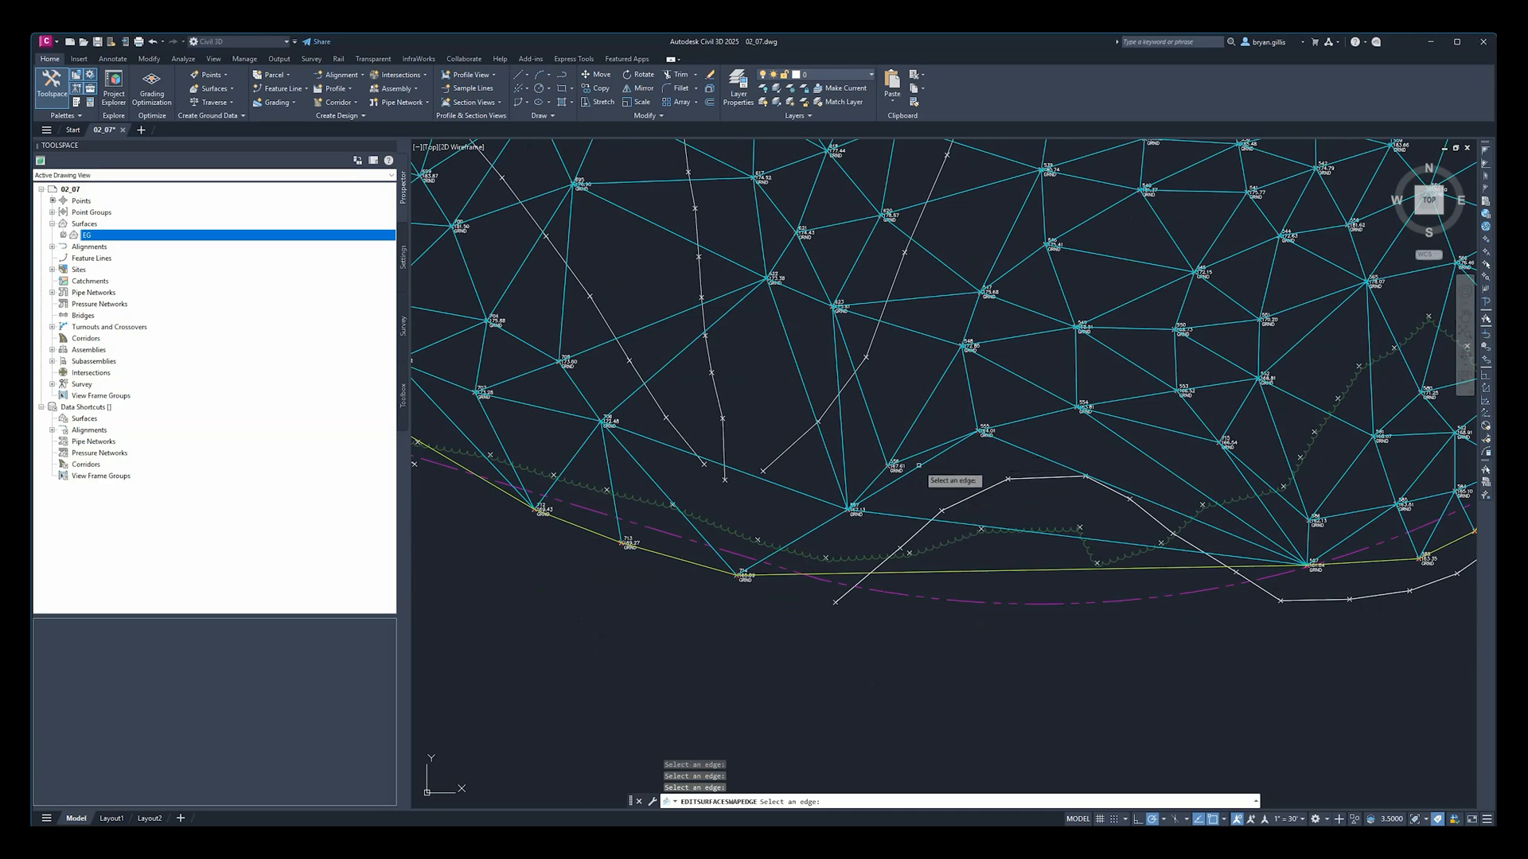
middle_click_drag(1098, 464, 930, 466)
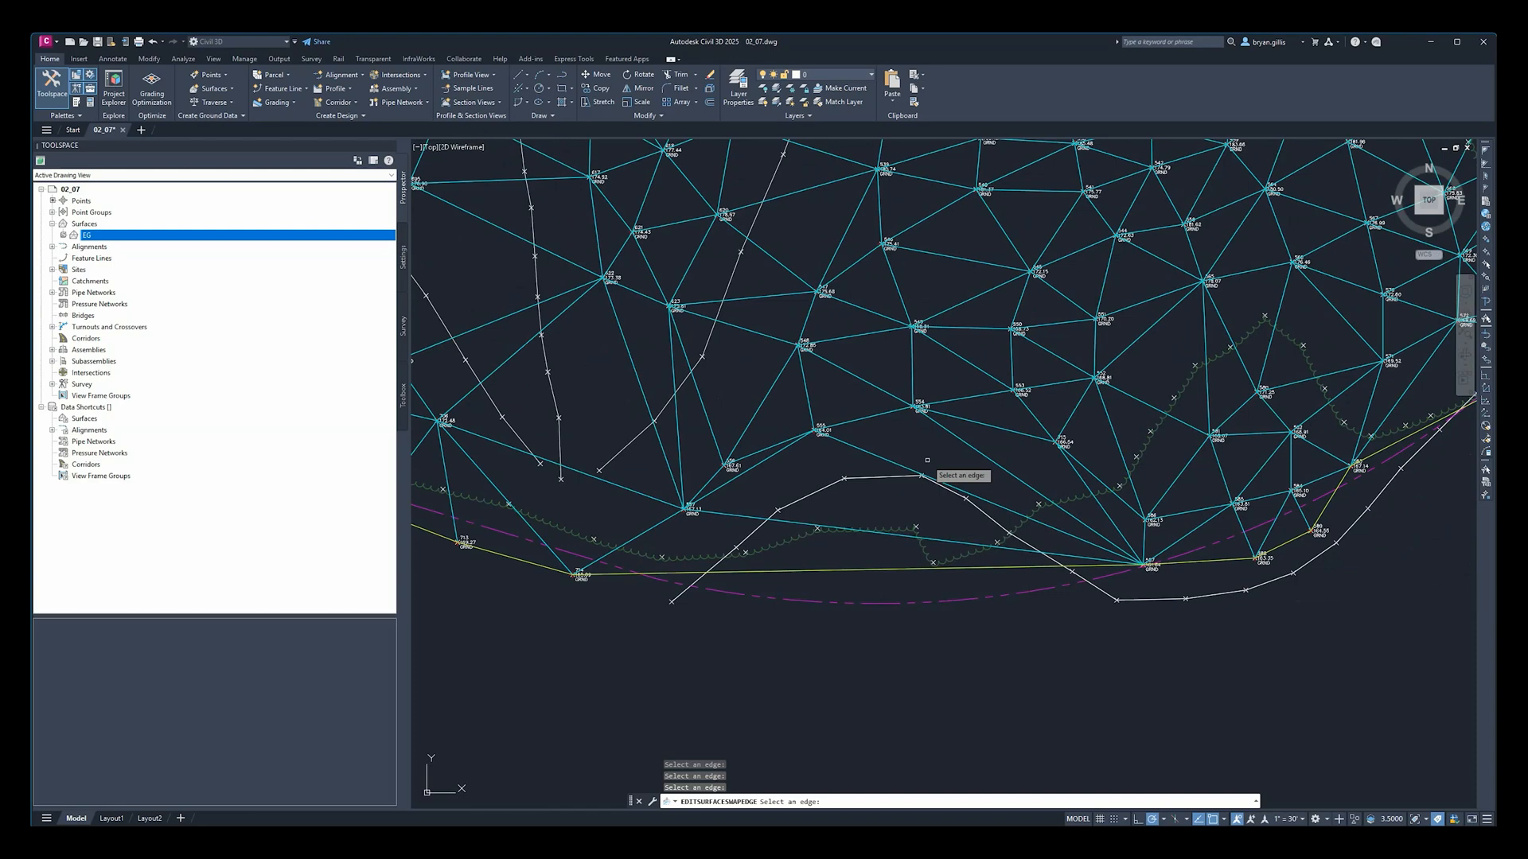
key("Escape")
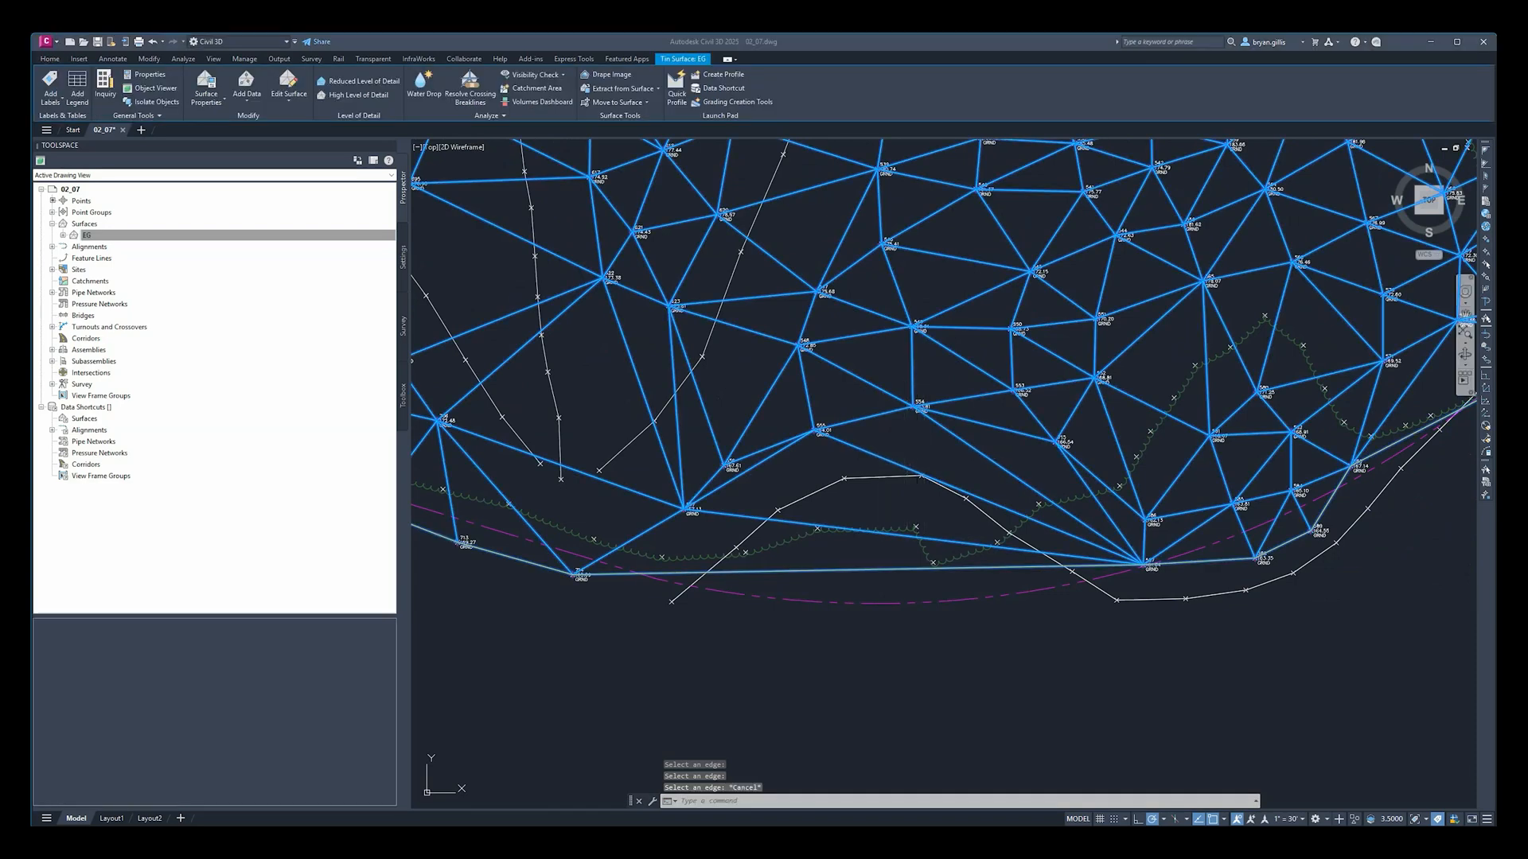
key("ctrl+z")
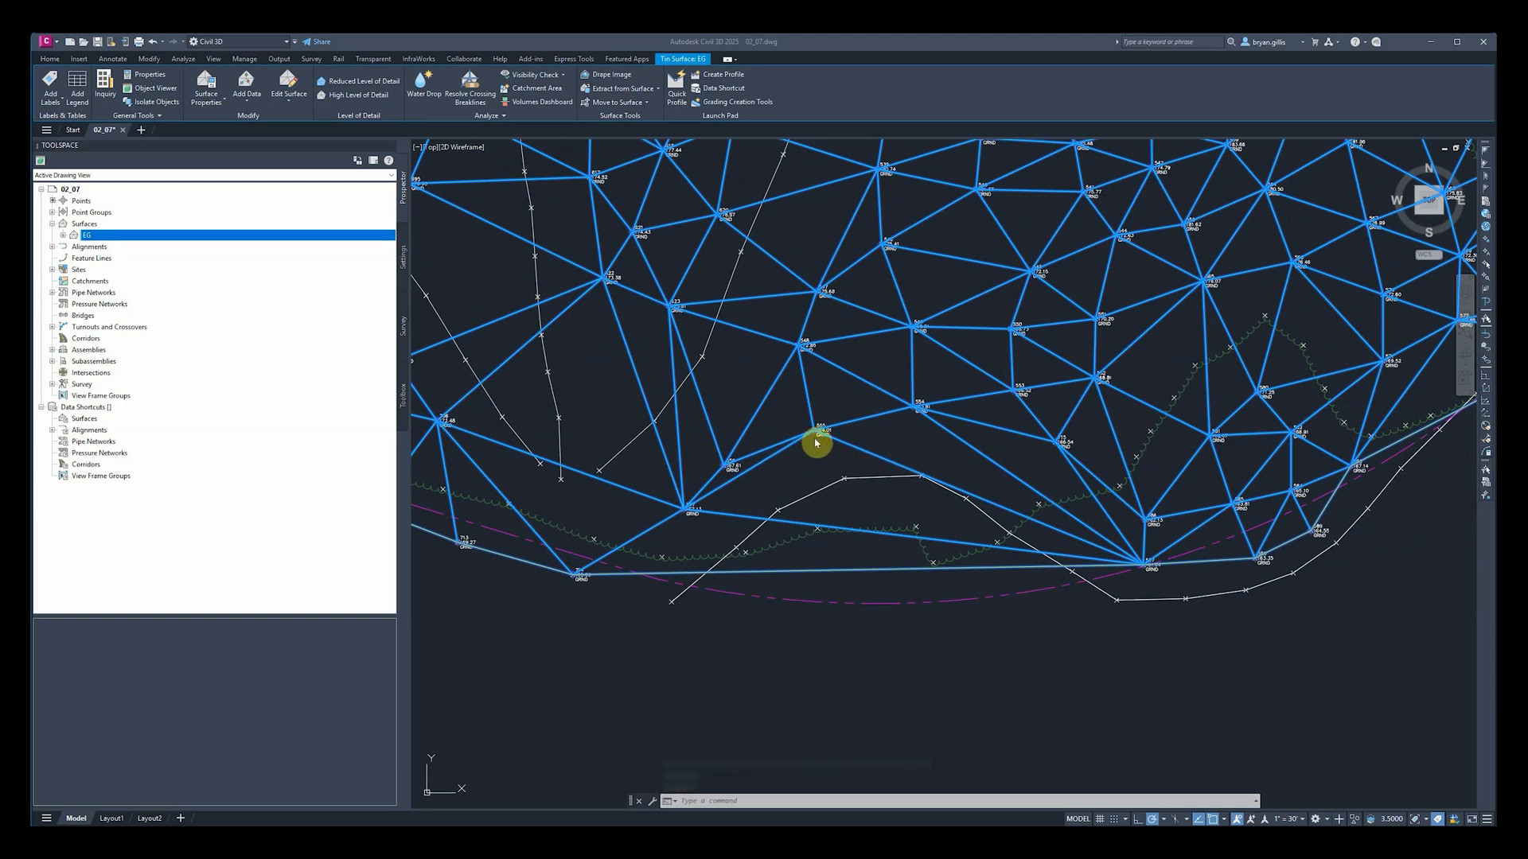
Step: Delete the long EG surface line between points 557 and 587 along the southern boundary
left_click(291, 89)
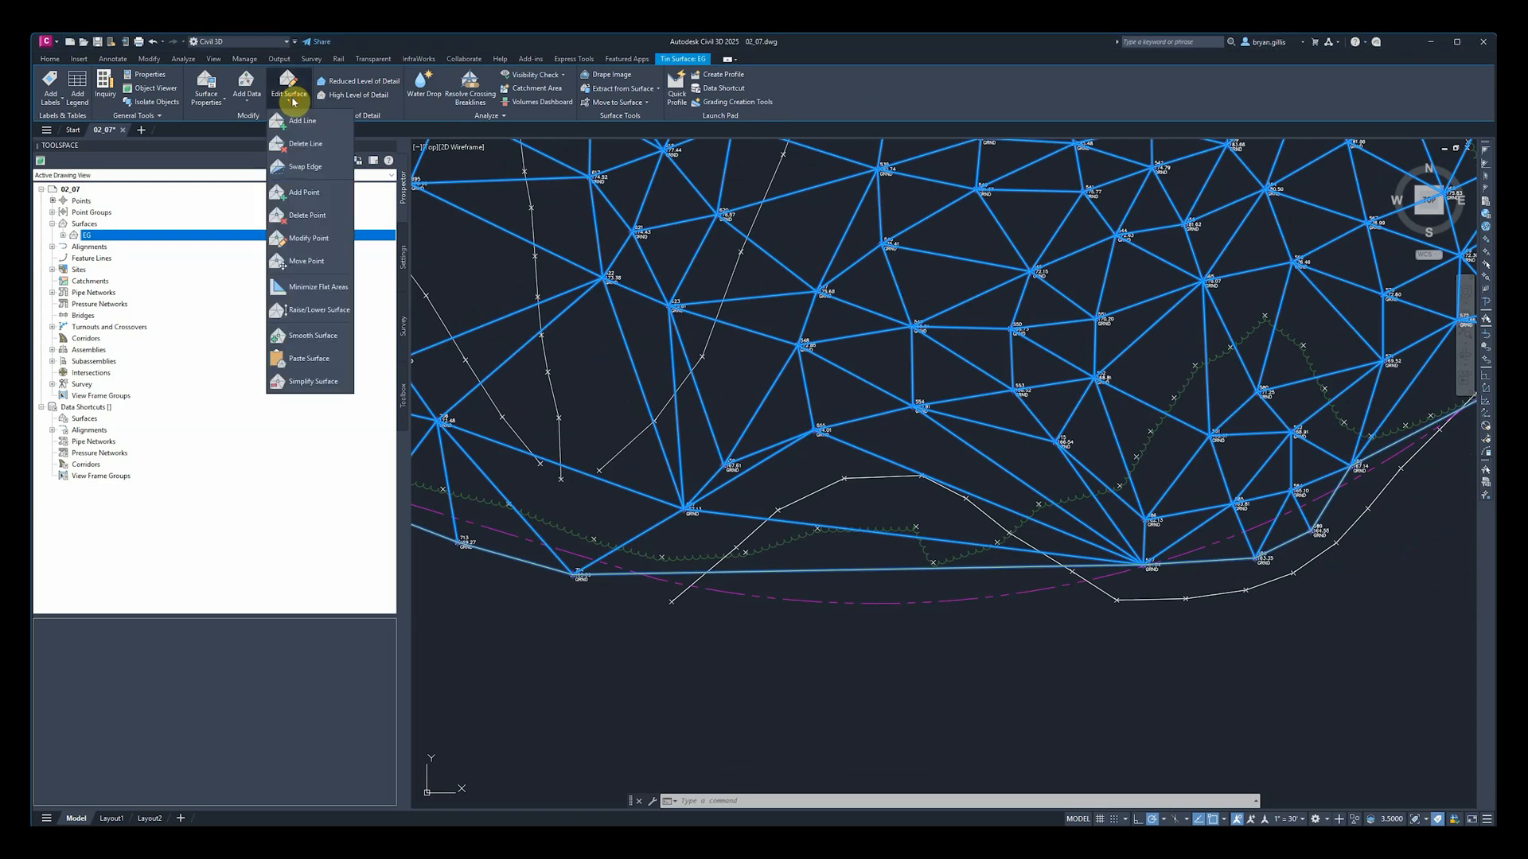
left_click(305, 144)
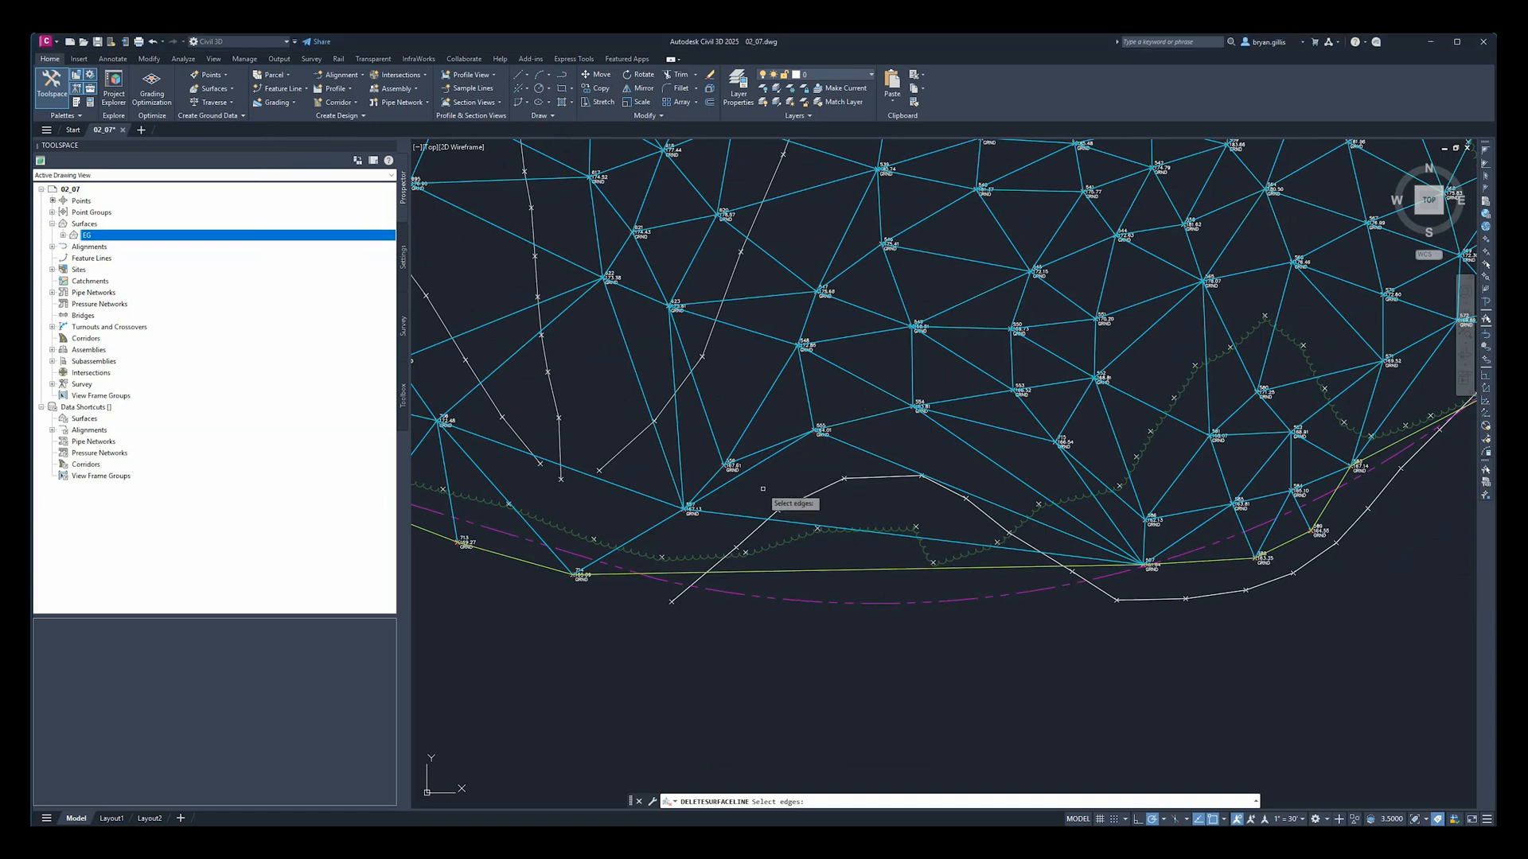
left_click(718, 513)
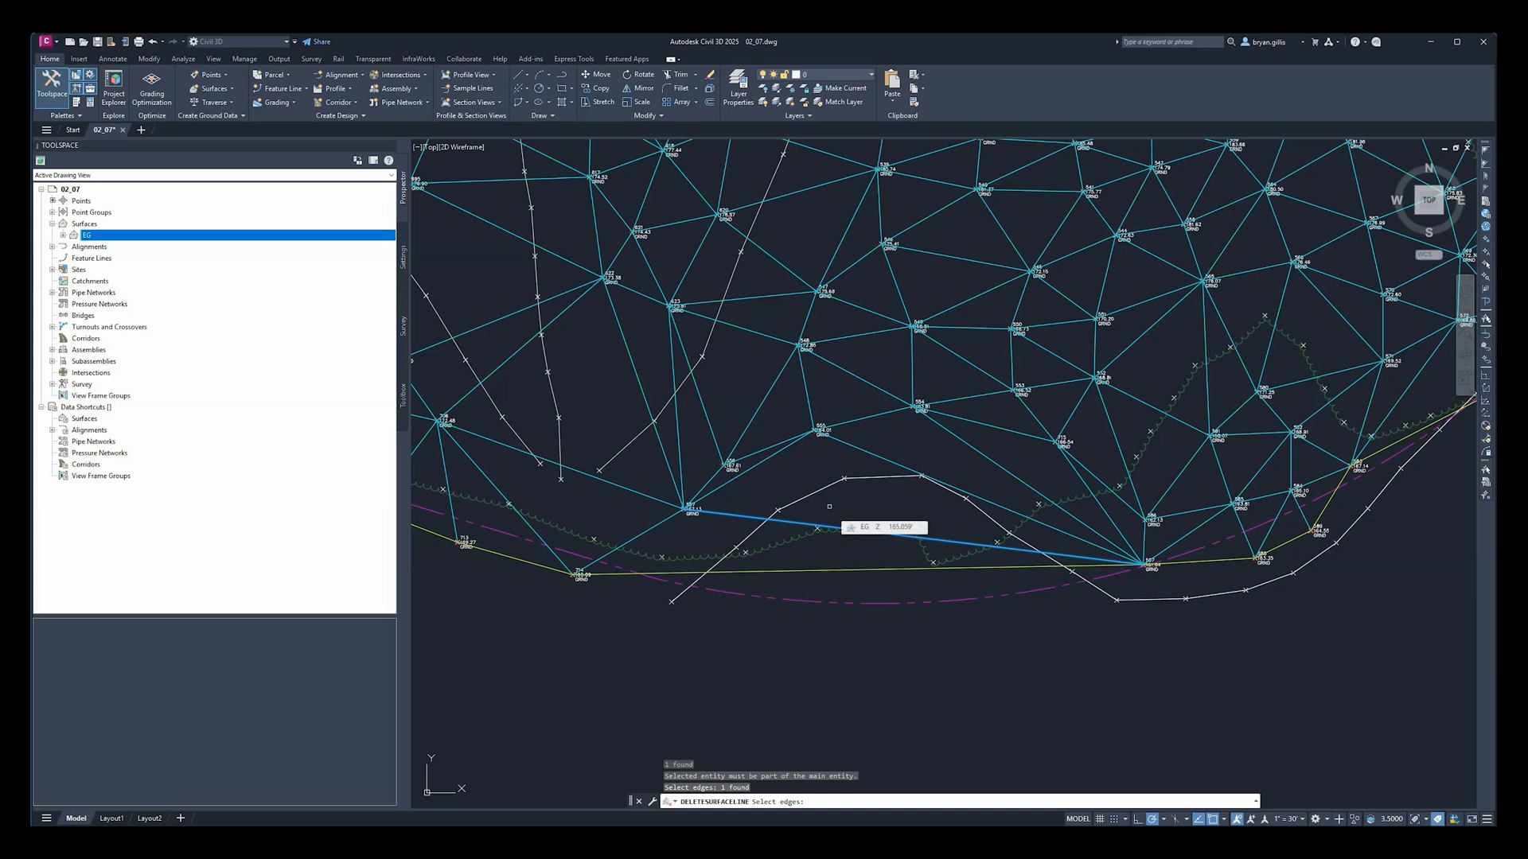
key("Return")
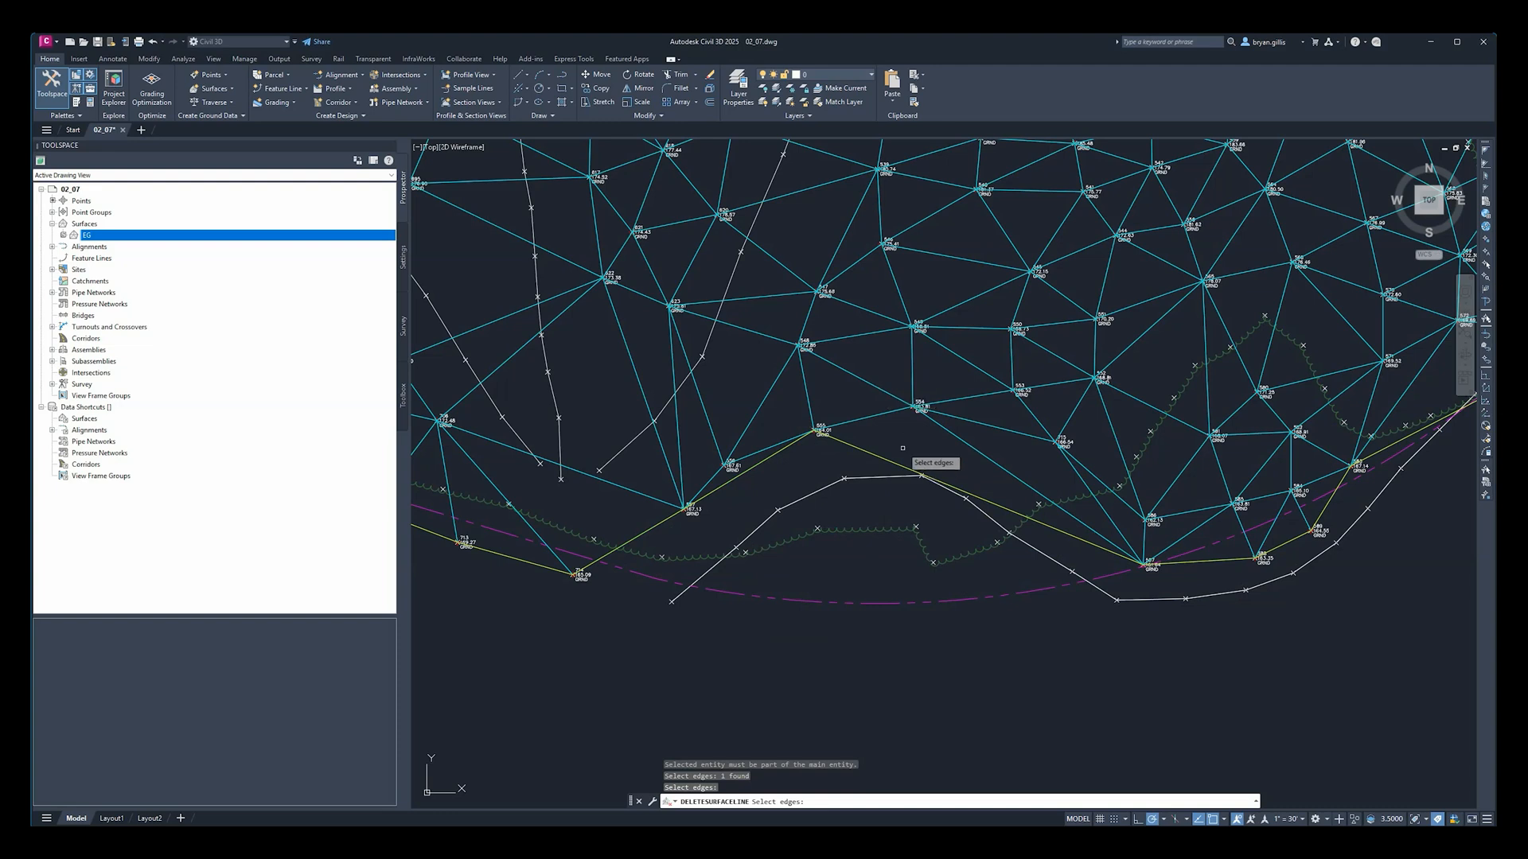
Step: Delete the EG surface lines meeting at and around point 549, opening a hole in the triangulation
left_click(641, 575)
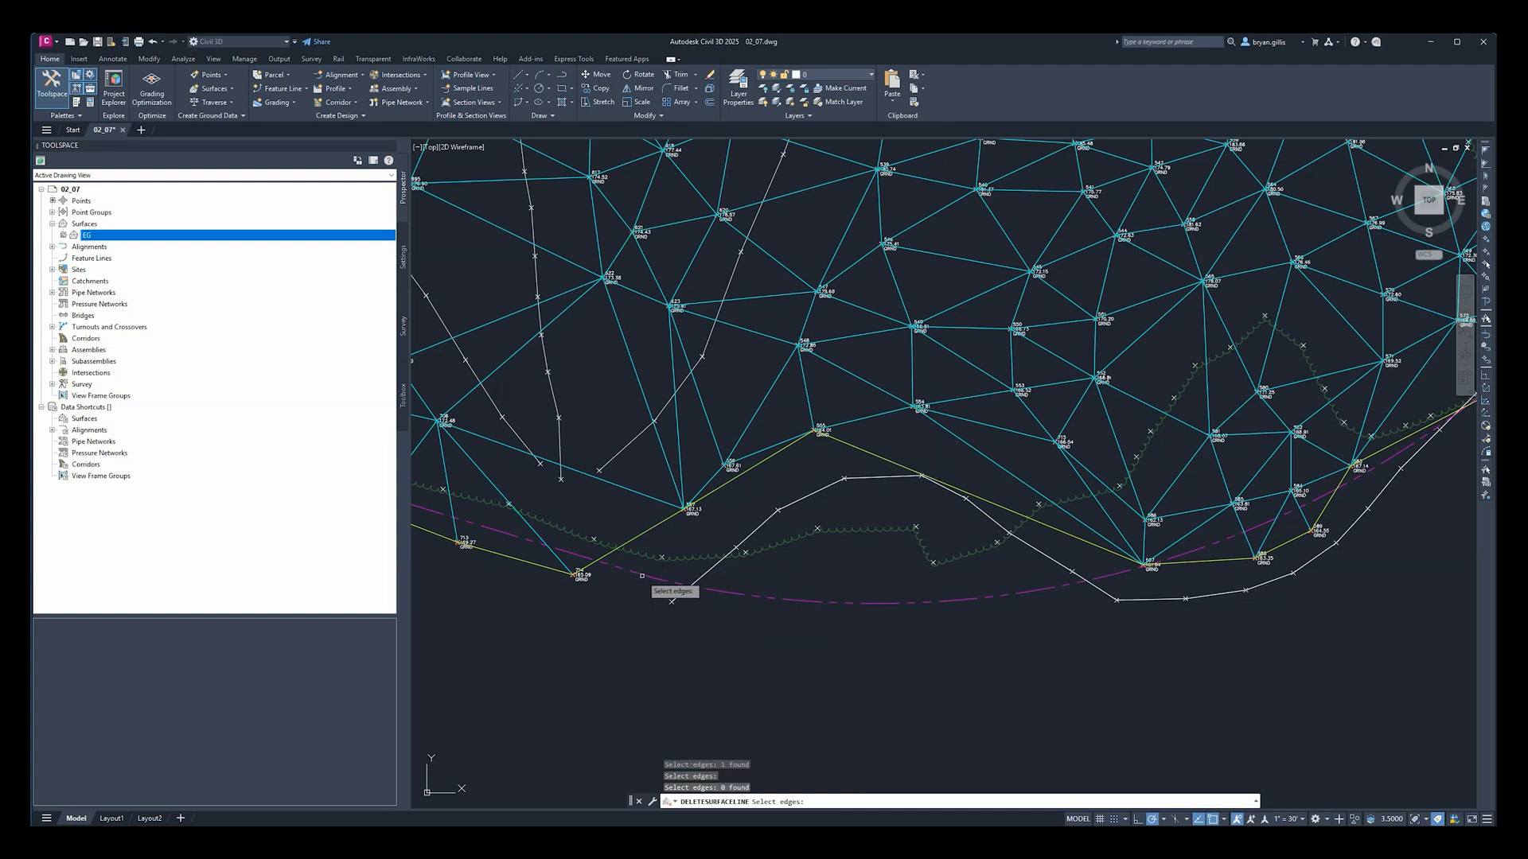
left_click(963, 556)
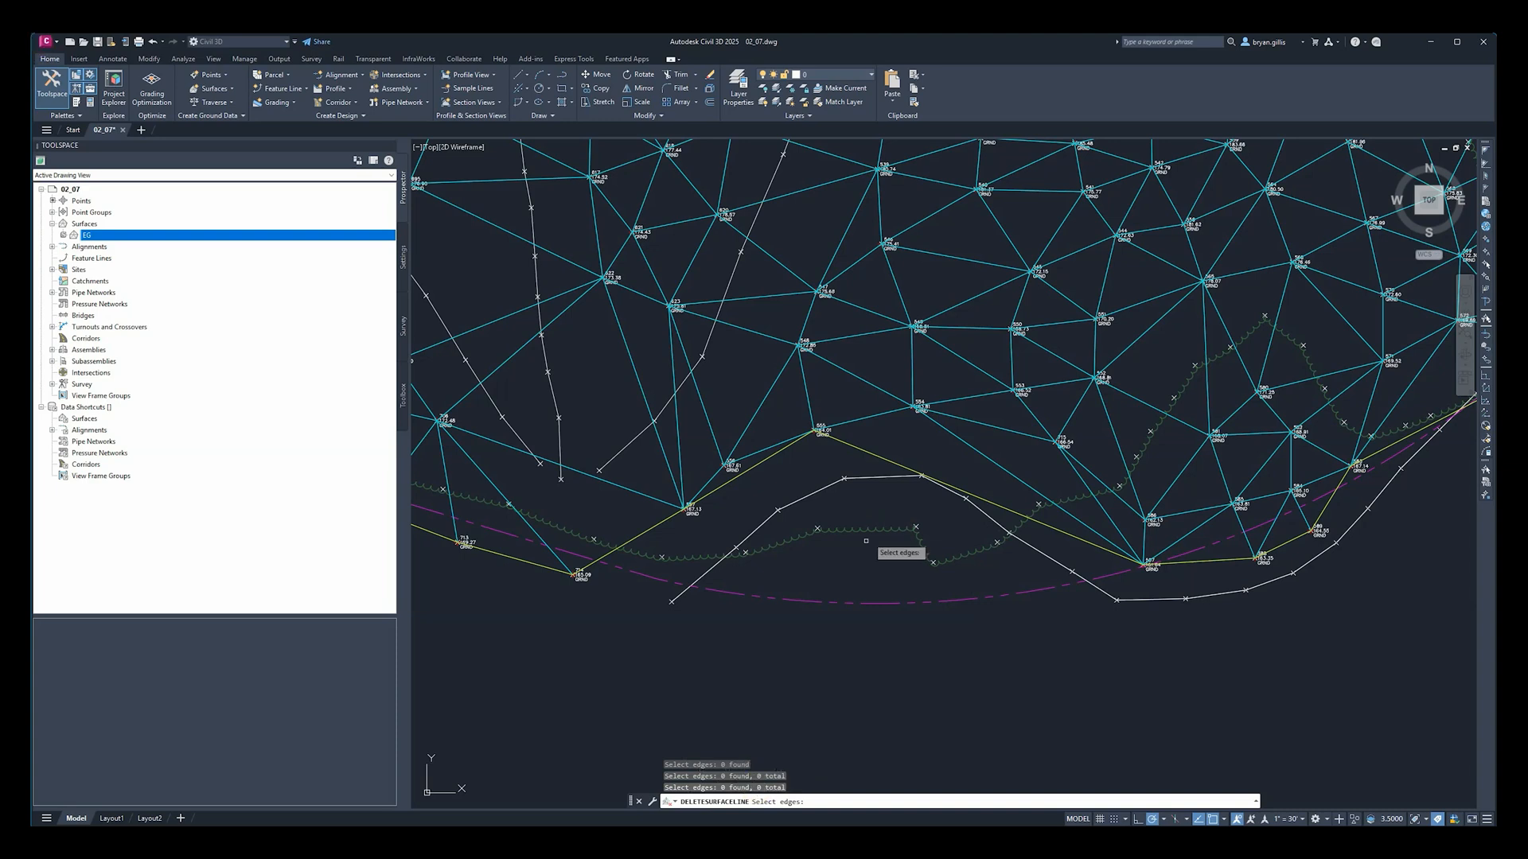
left_click(964, 399)
left_click(976, 365)
left_click(912, 363)
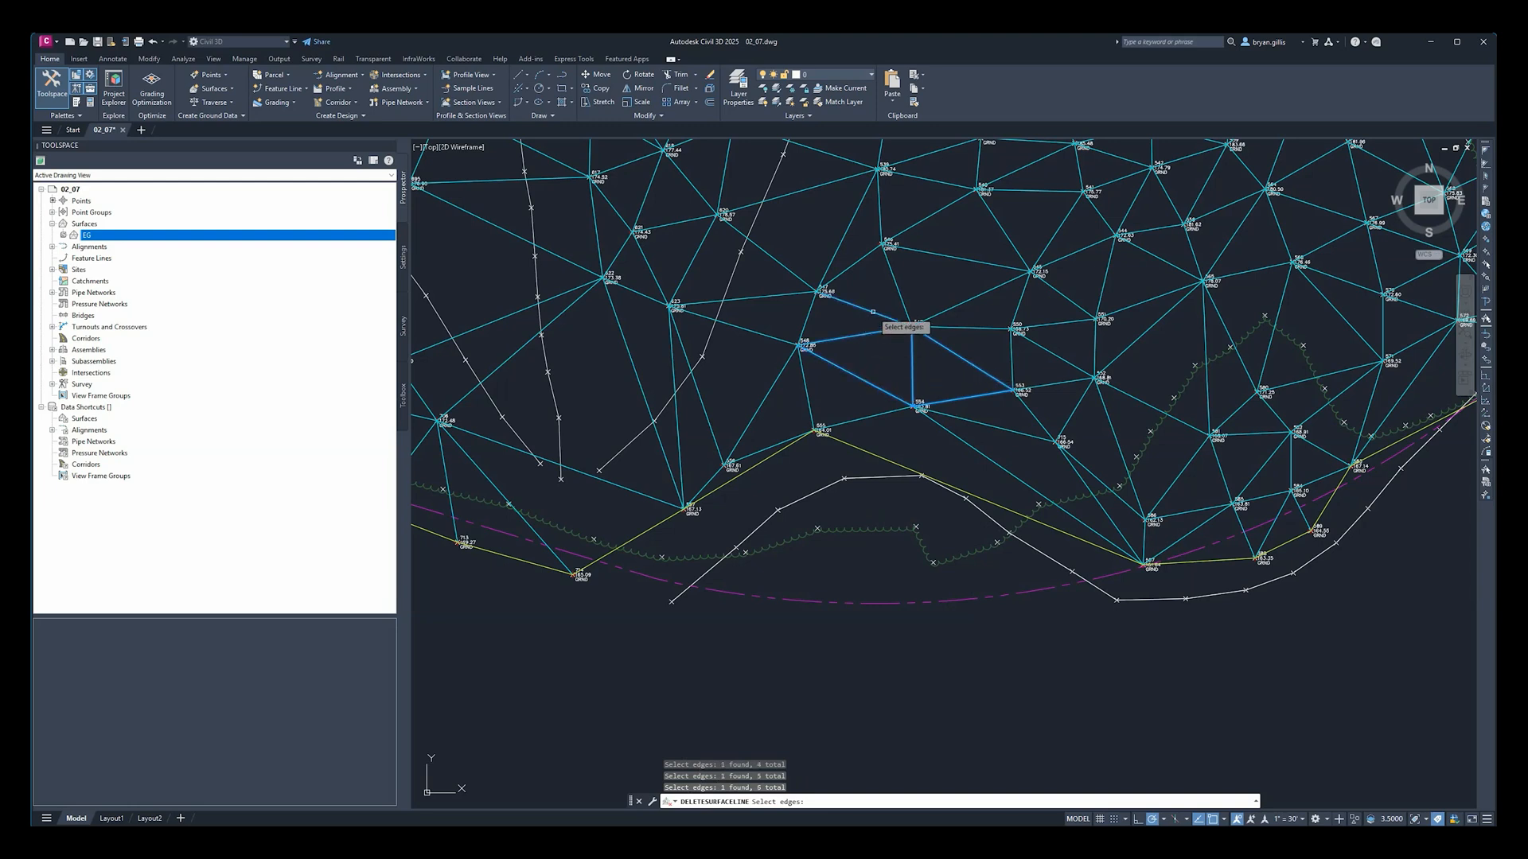
left_click(969, 306)
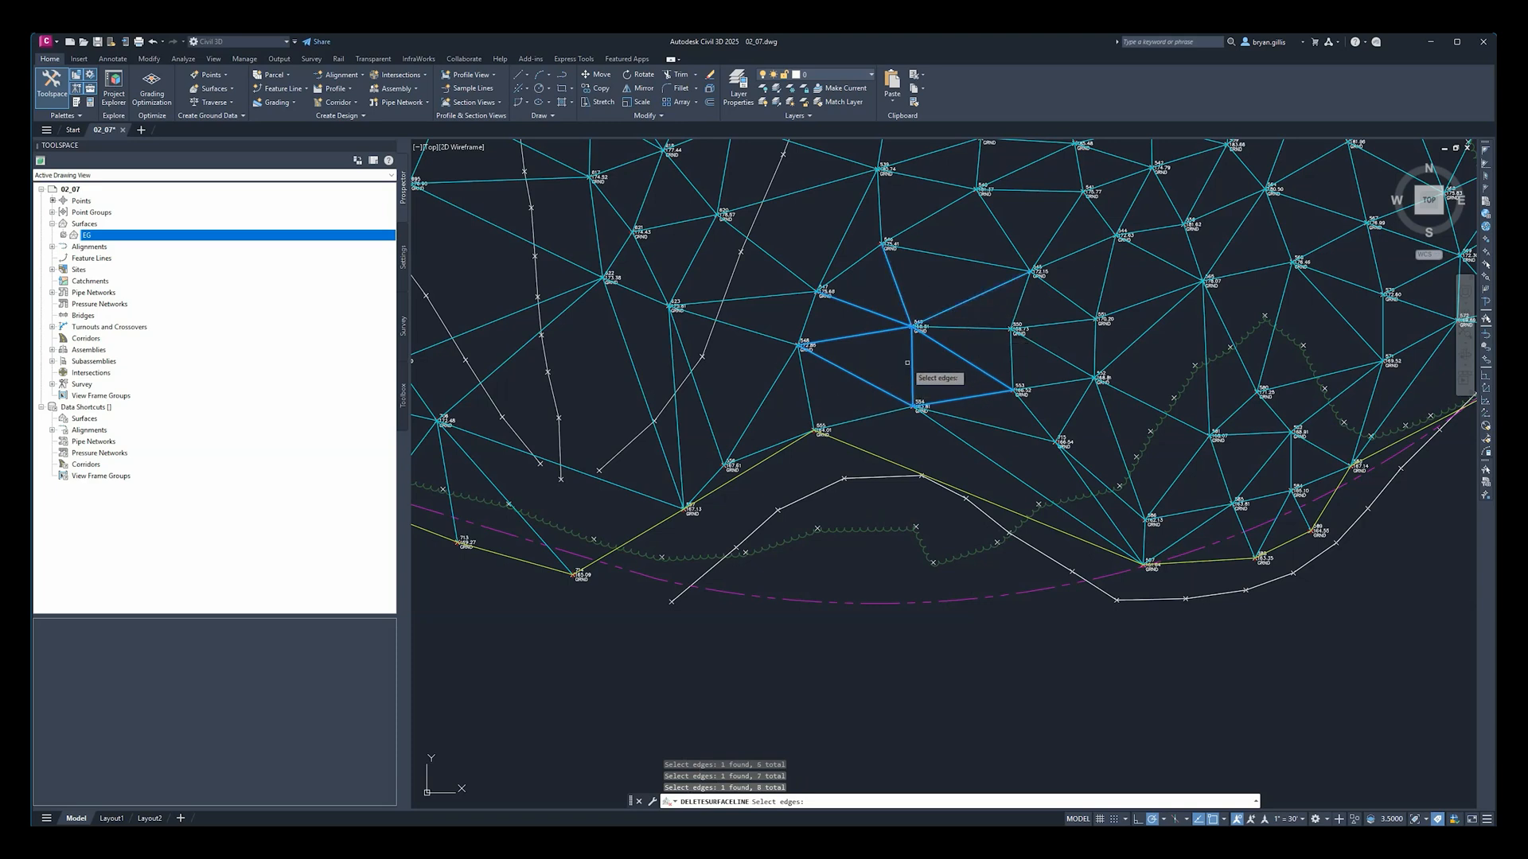
key("Return")
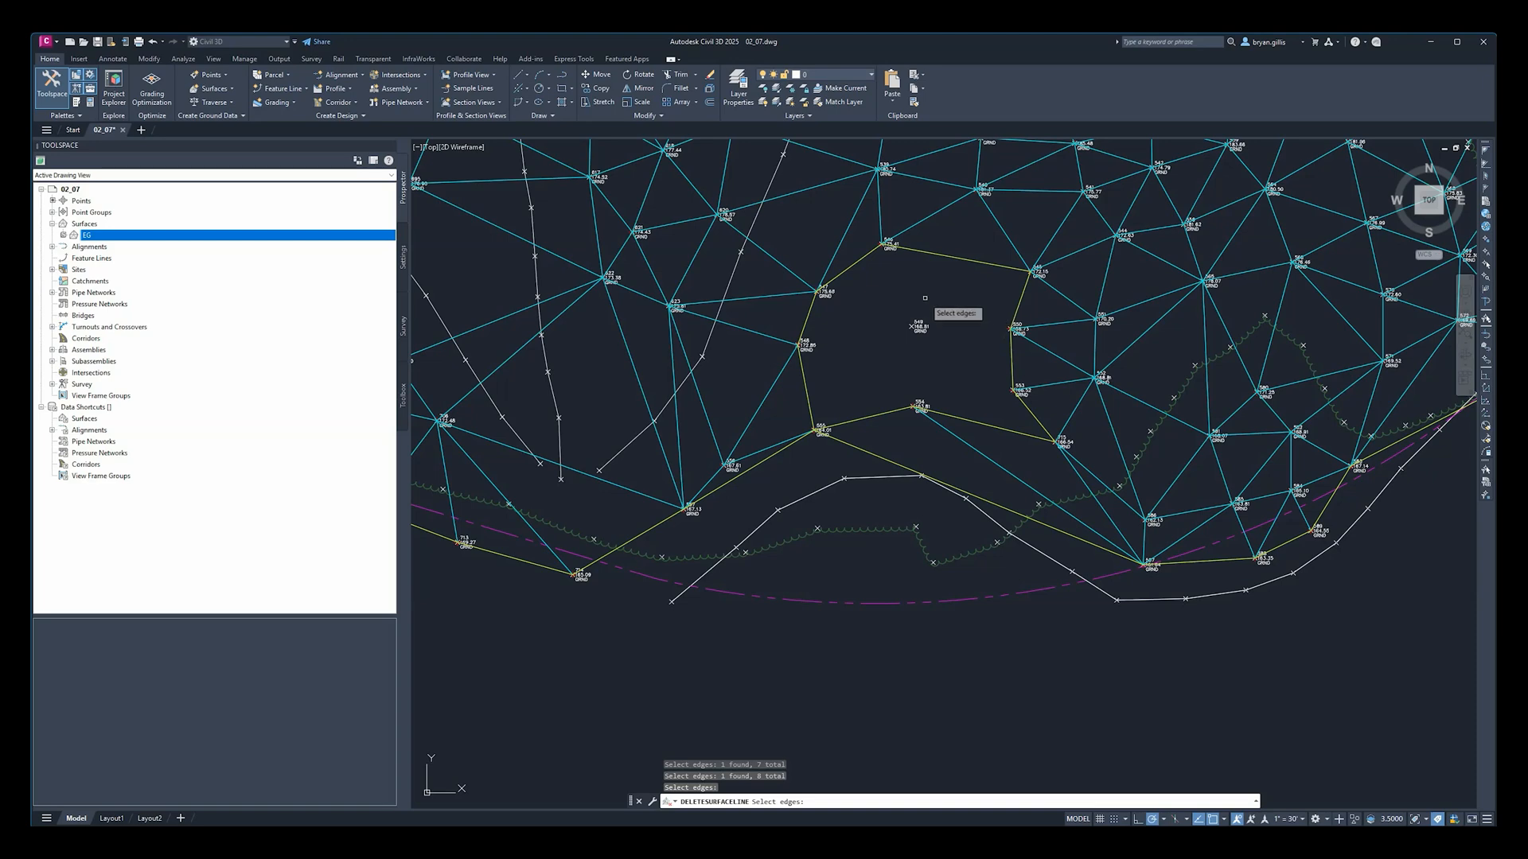
scroll(923, 317, "down", 5)
middle_click_drag(921, 300, 943, 442)
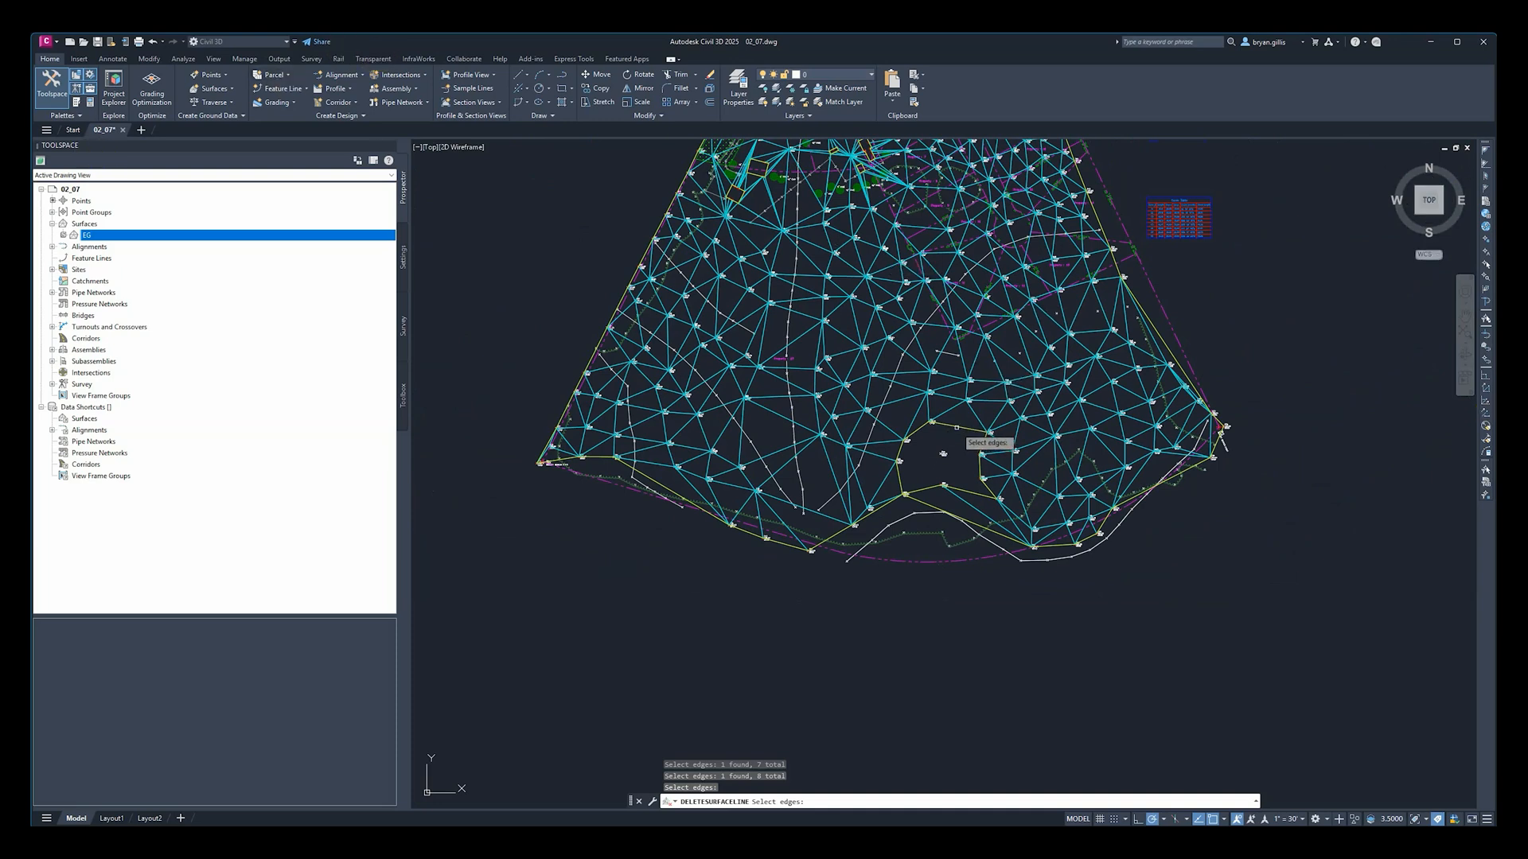
key("Escape")
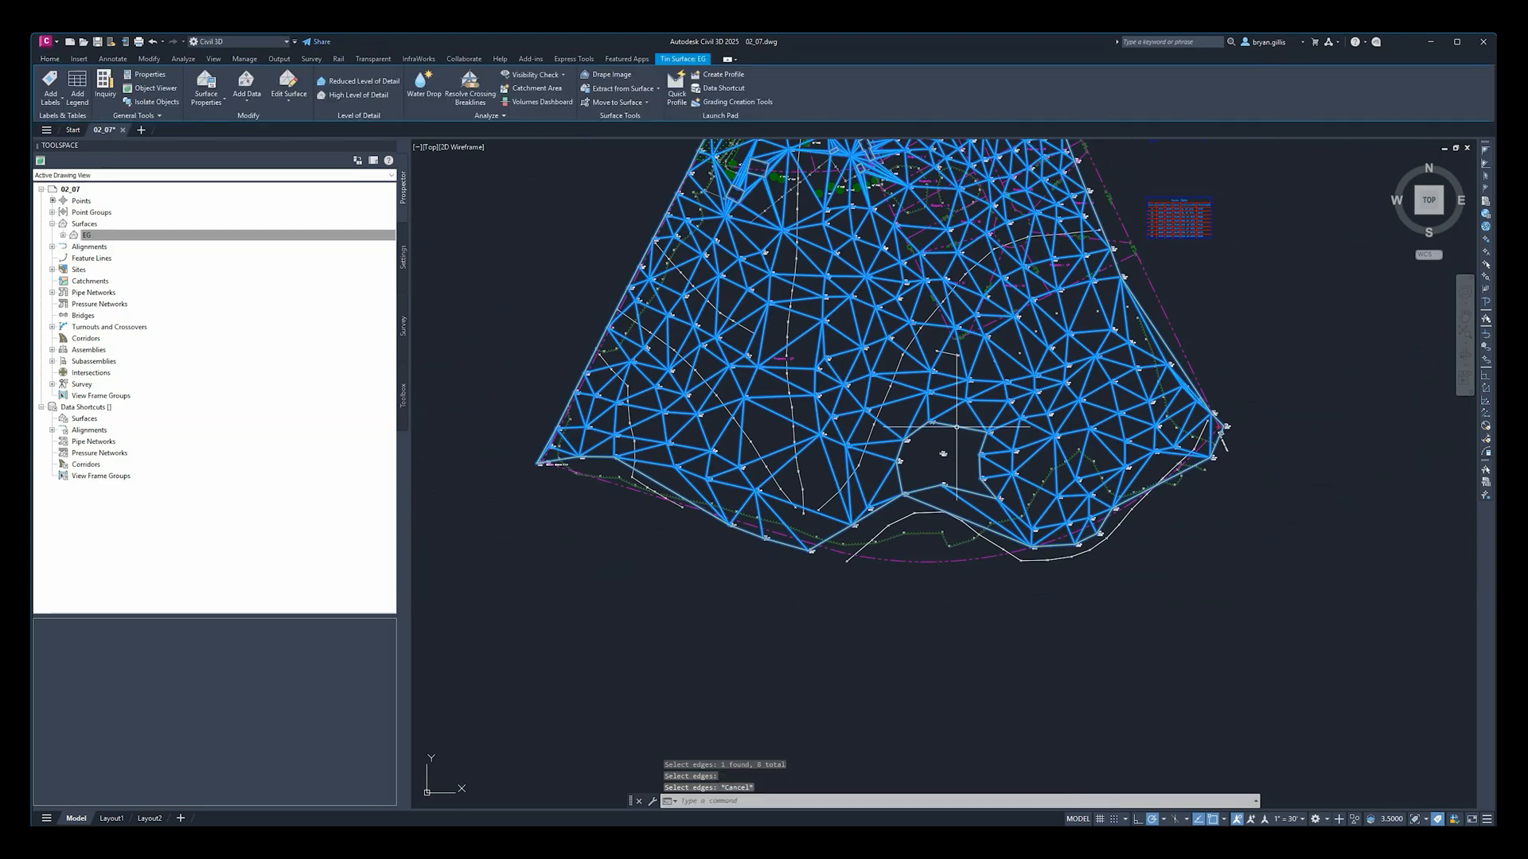
Step: Add a surface line from point 548 to point 554 across the hole in EG
left_click(296, 106)
left_click(308, 120)
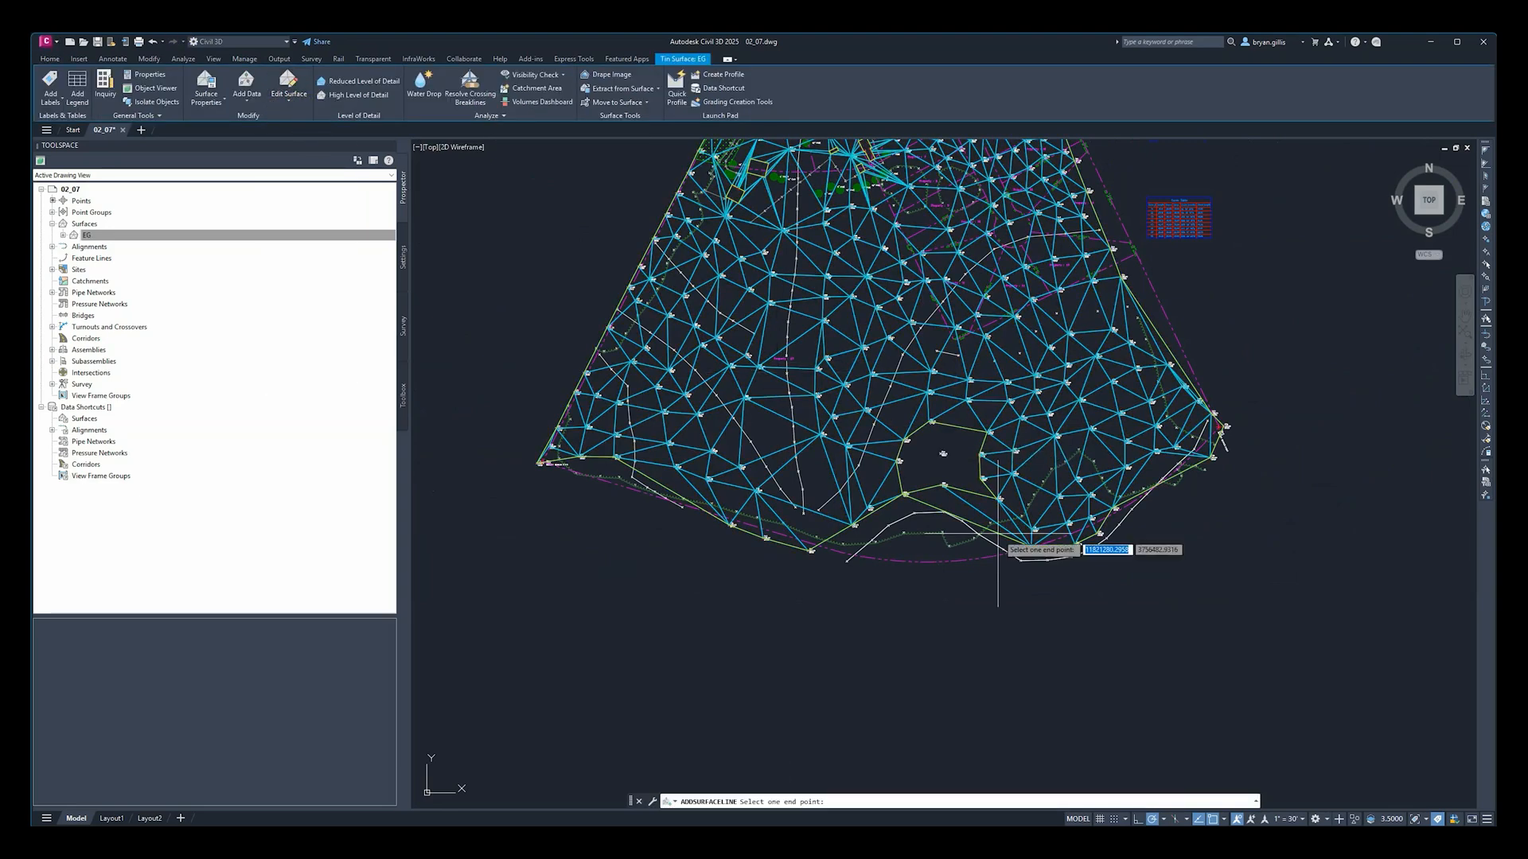
scroll(997, 549, "up", 5)
scroll(920, 518, "up", 3)
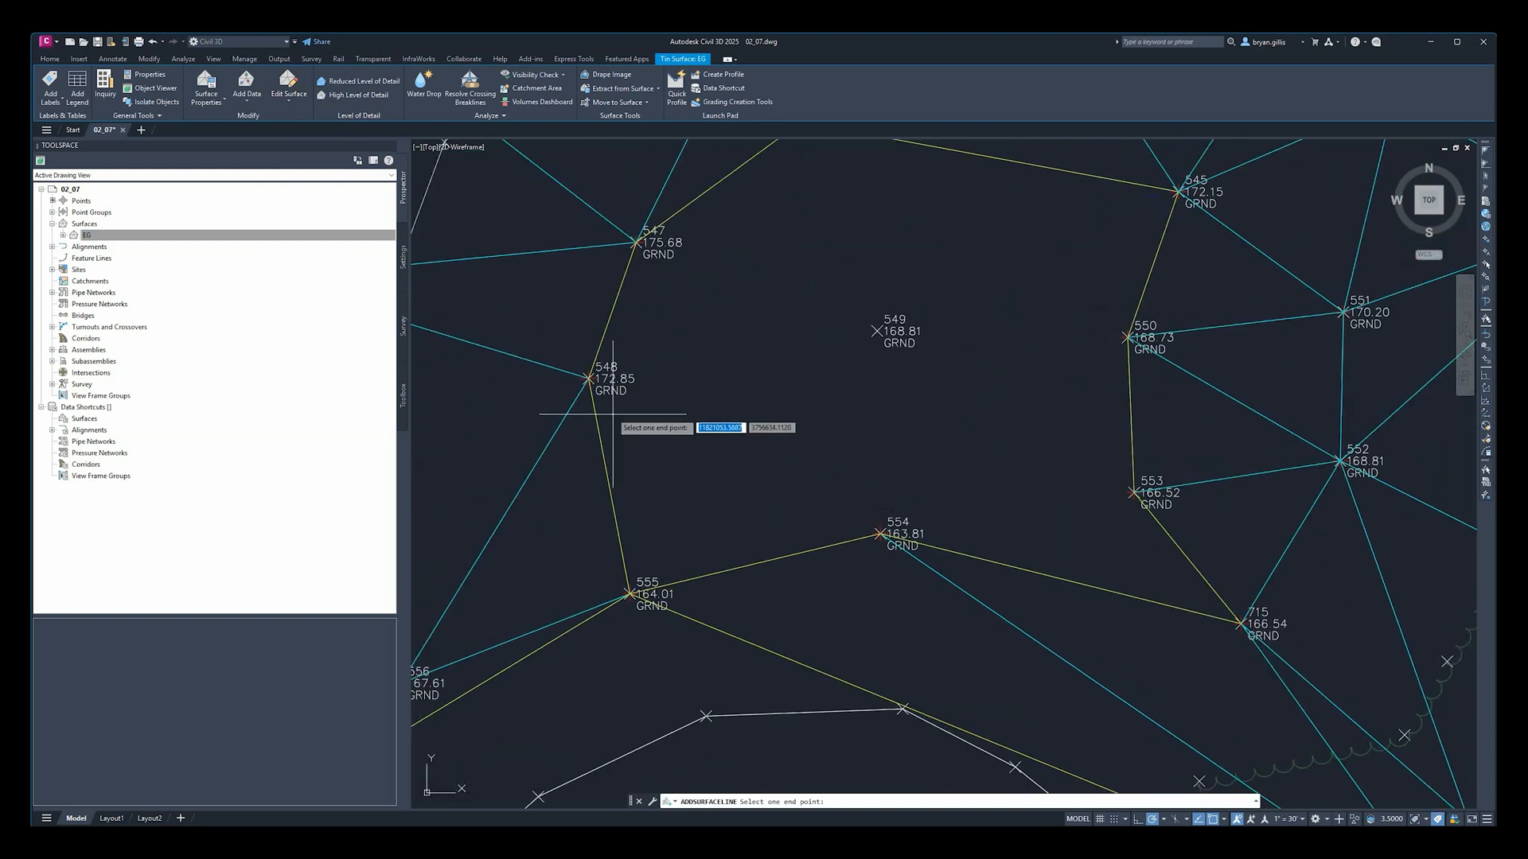
left_click(588, 378)
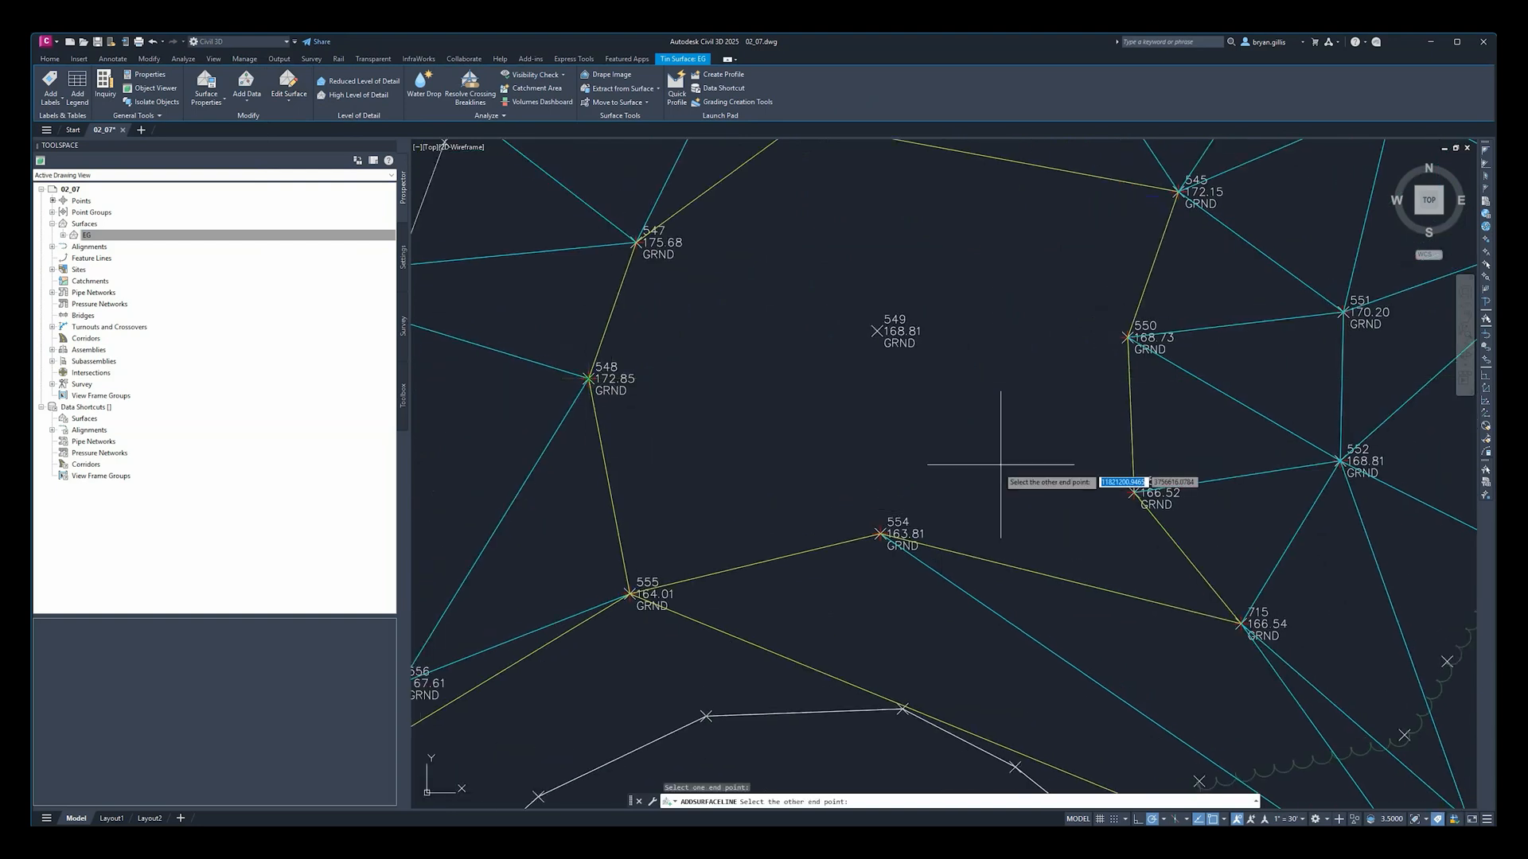
left_click(880, 533)
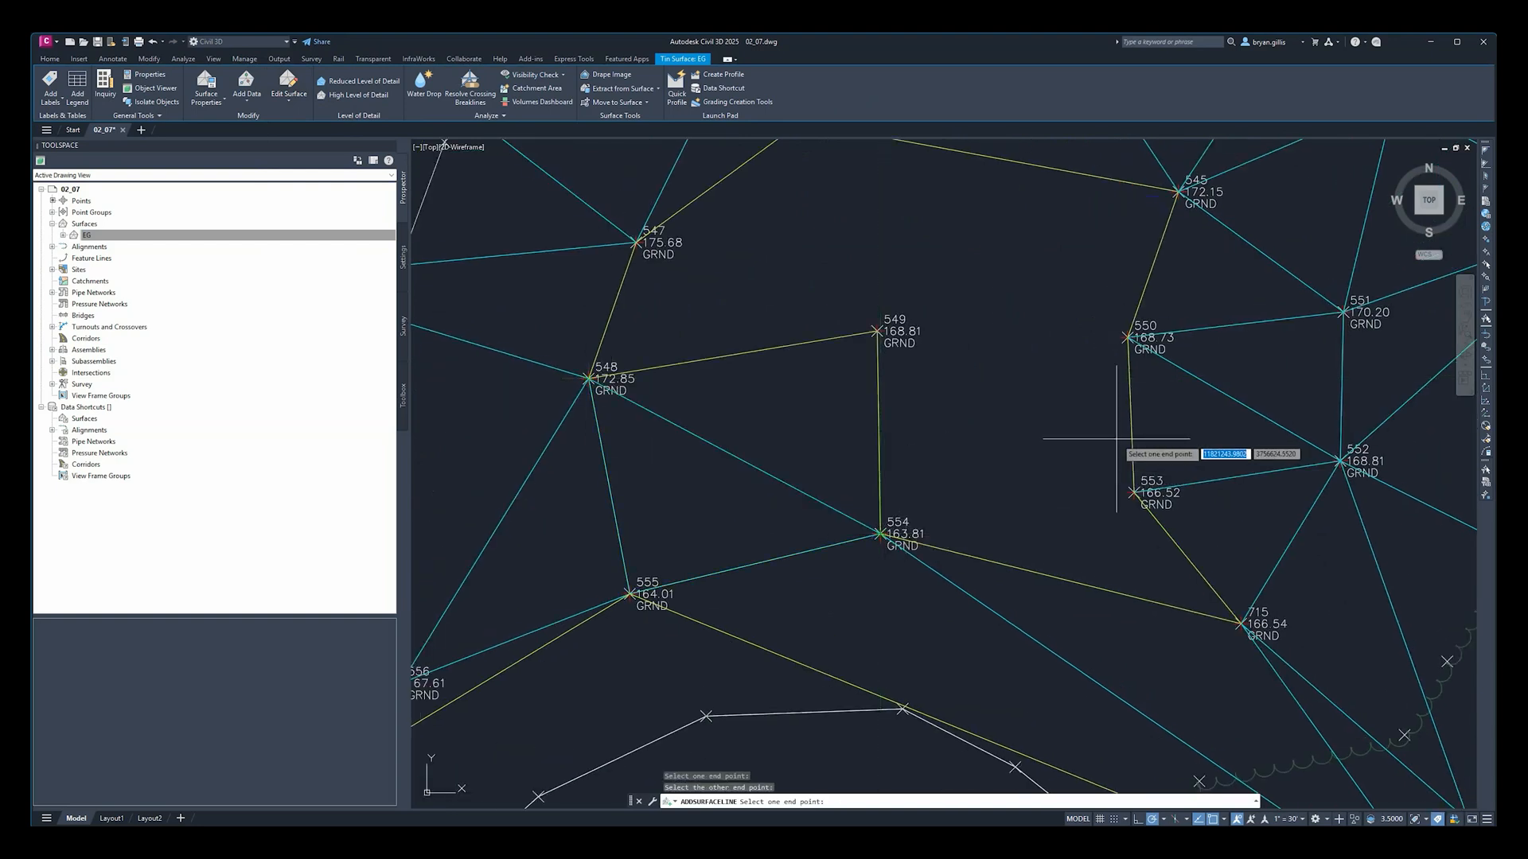
Step: Add surface lines from point 553 to 549 and from point 549 to 545, and end the Add Line command
left_click(1132, 493)
left_click(1127, 338)
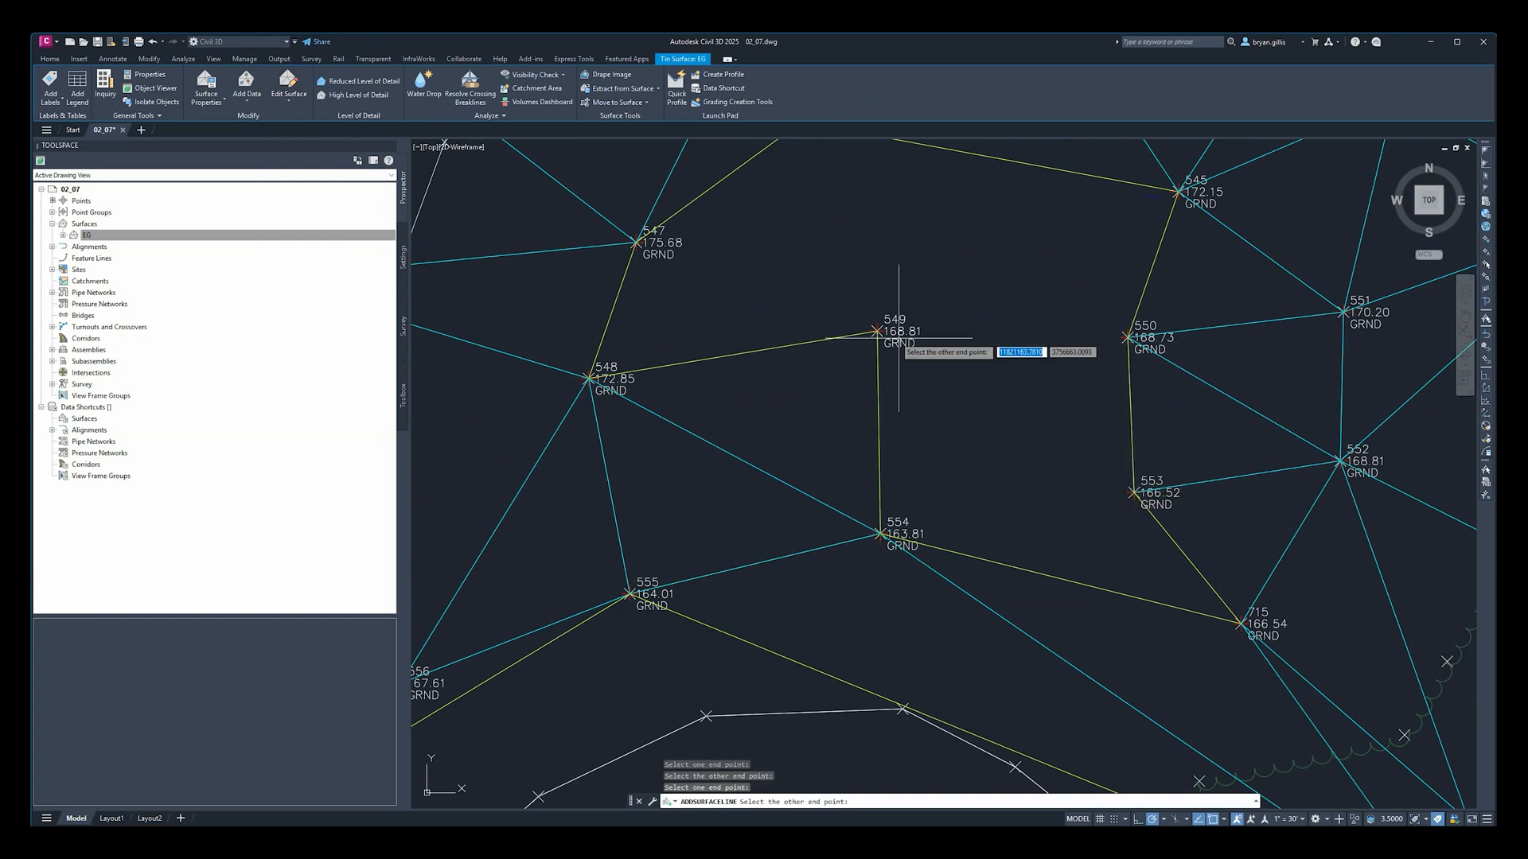
left_click(1178, 192)
left_click(637, 241)
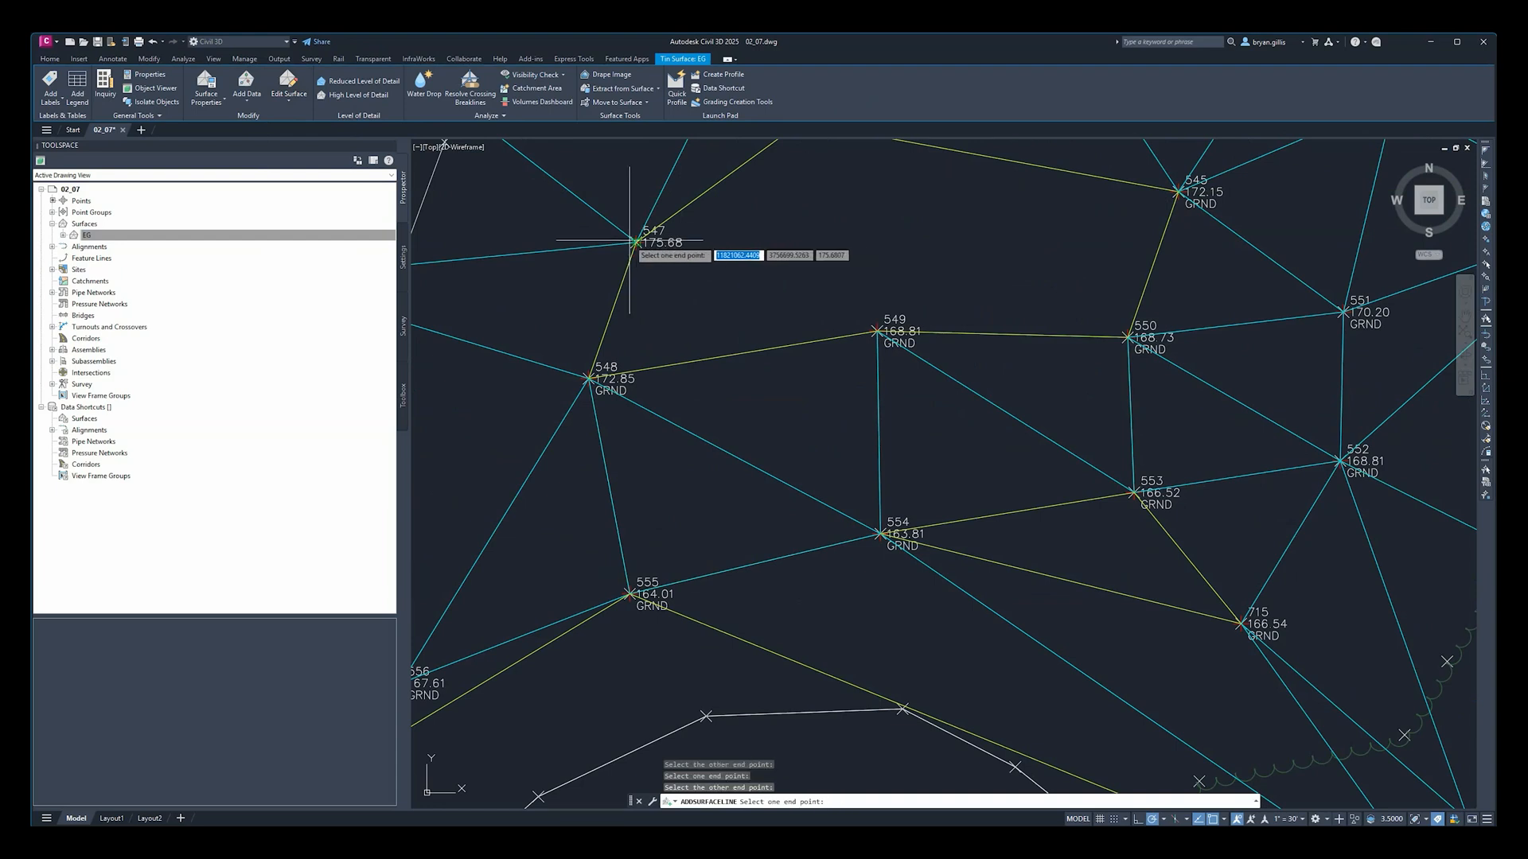
left_click(876, 330)
left_click(1178, 192)
middle_click_drag(930, 225, 1019, 381)
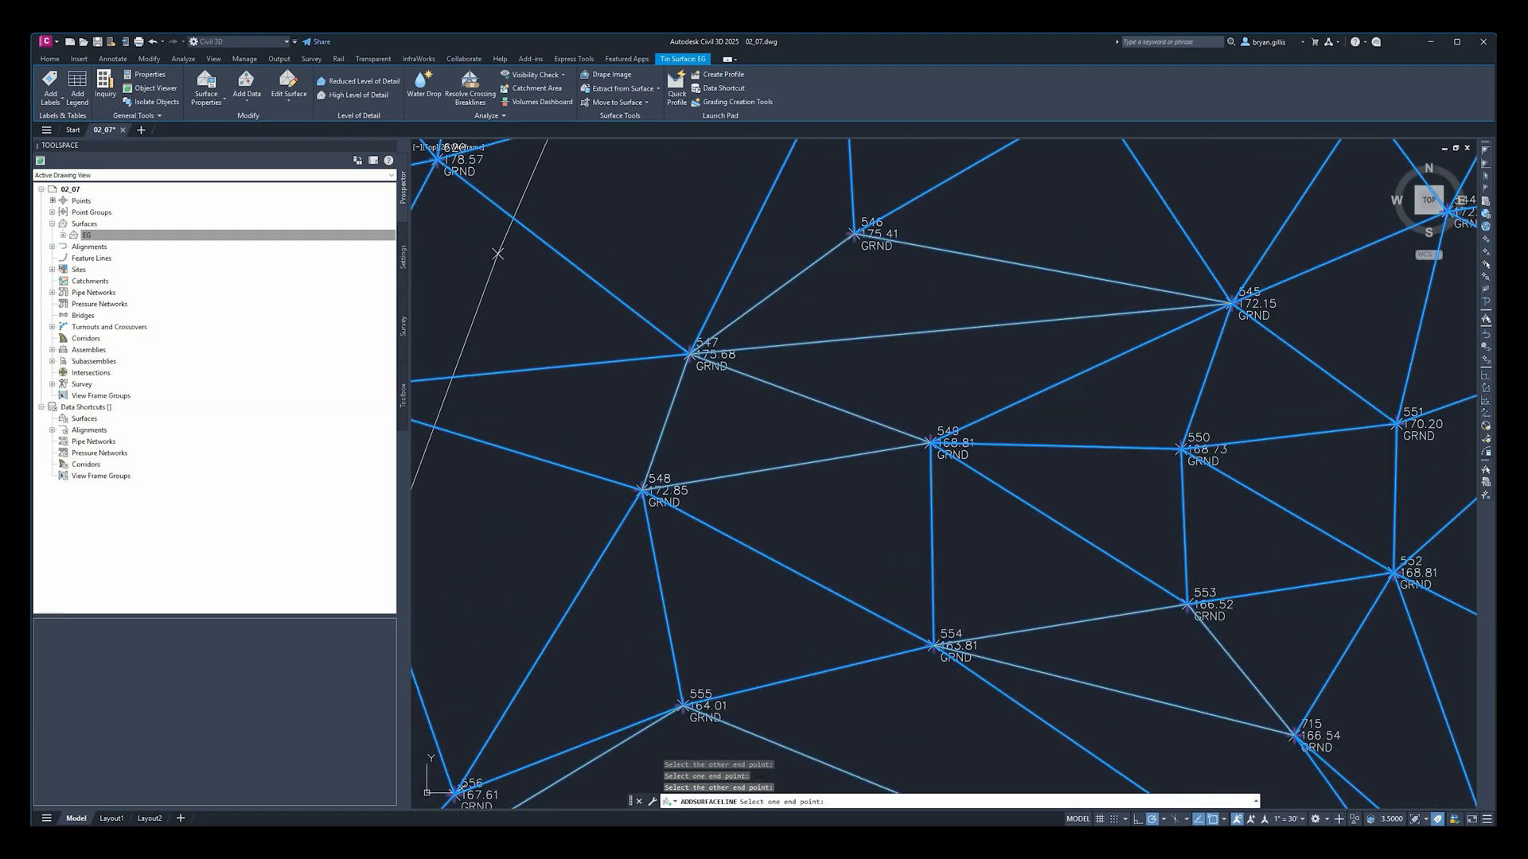
key("Escape")
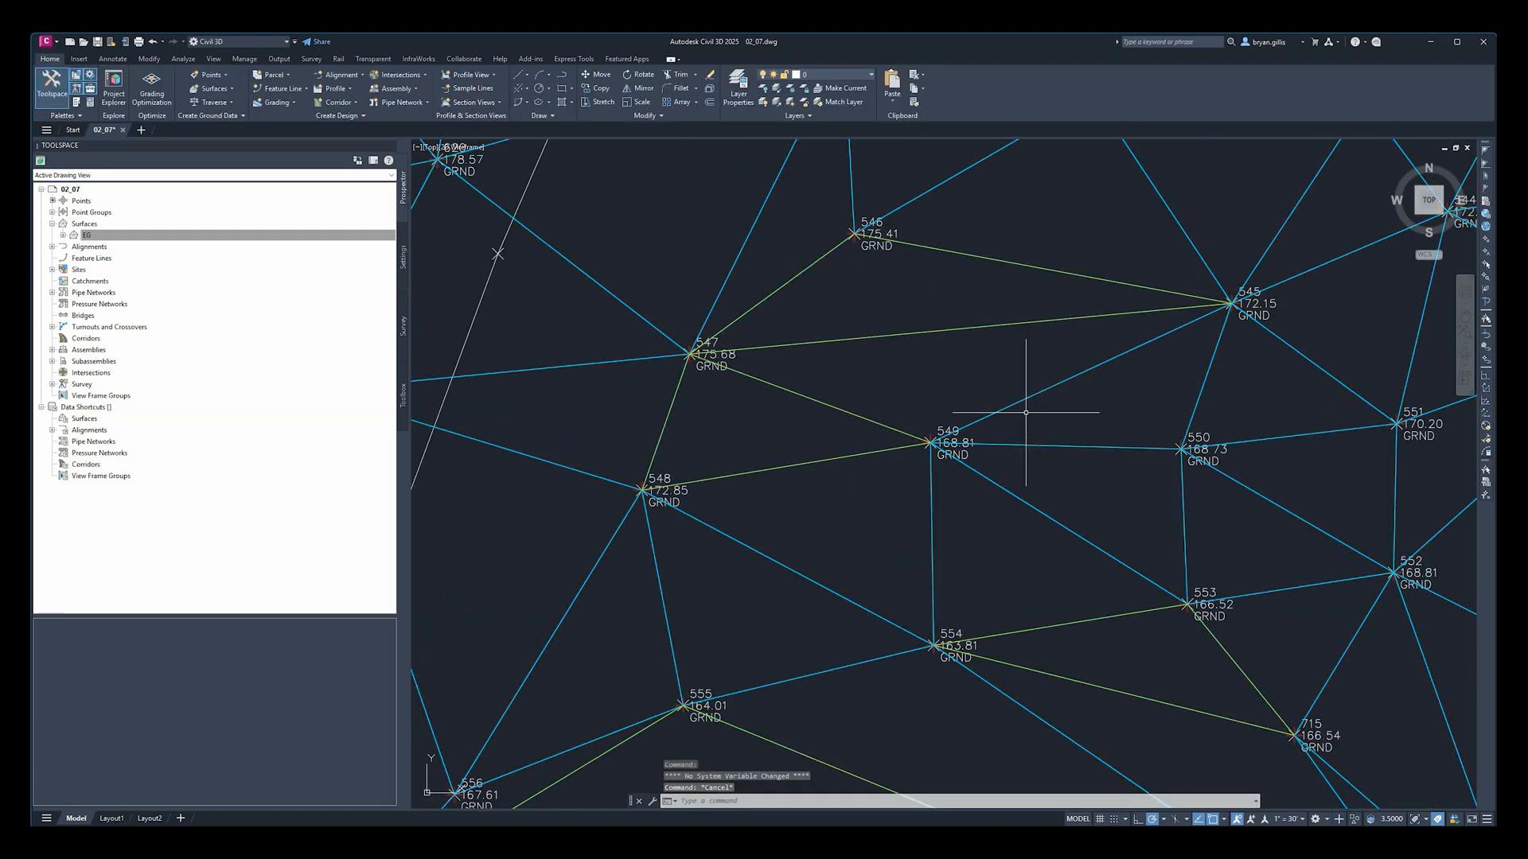
scroll(918, 394, "down", 2)
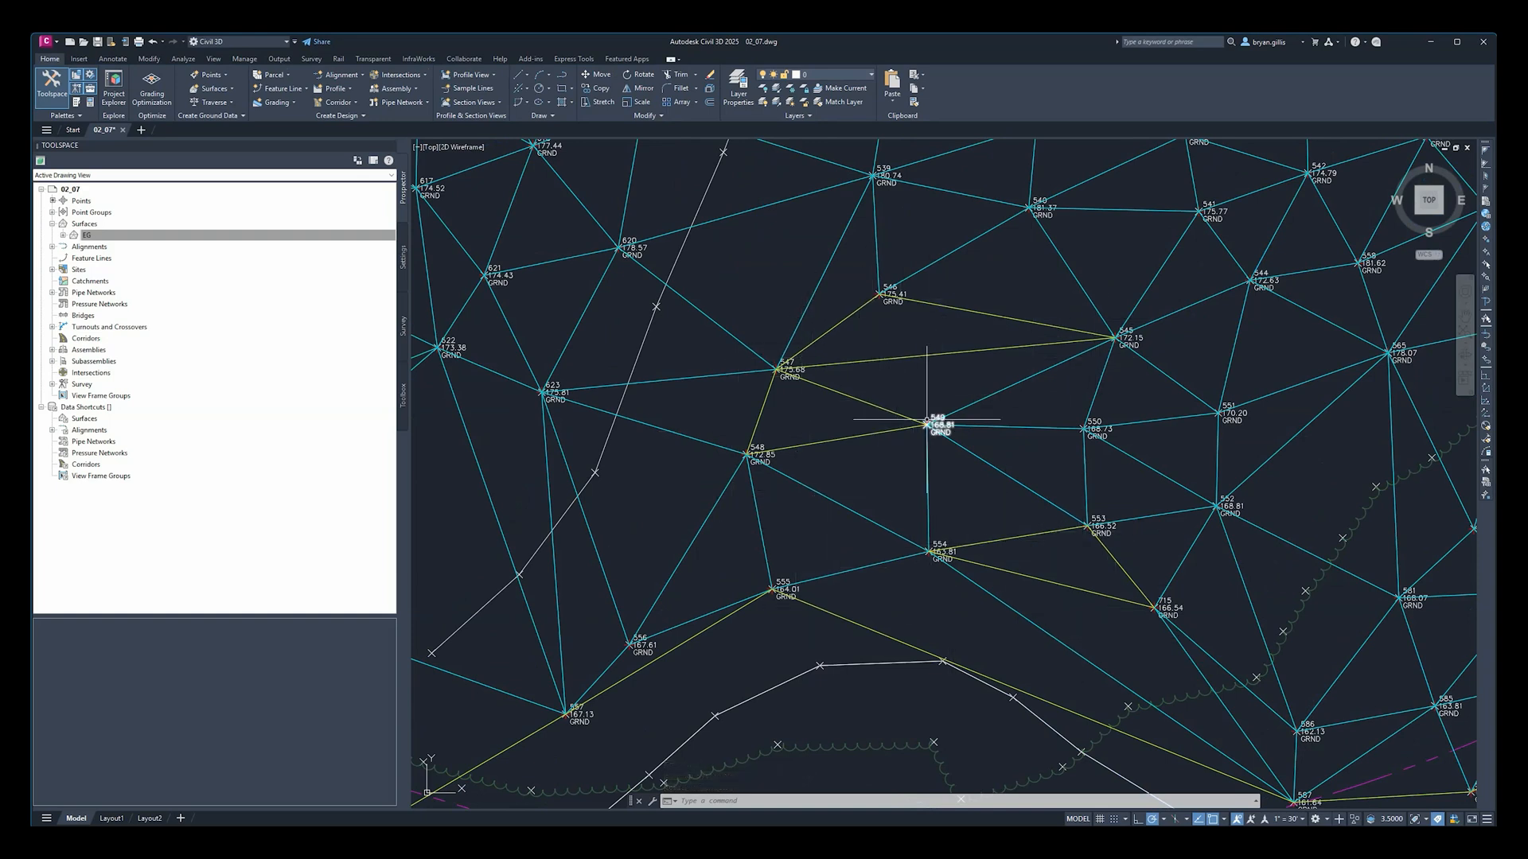
scroll(927, 422, "down", 4)
scroll(927, 346, "up", 3)
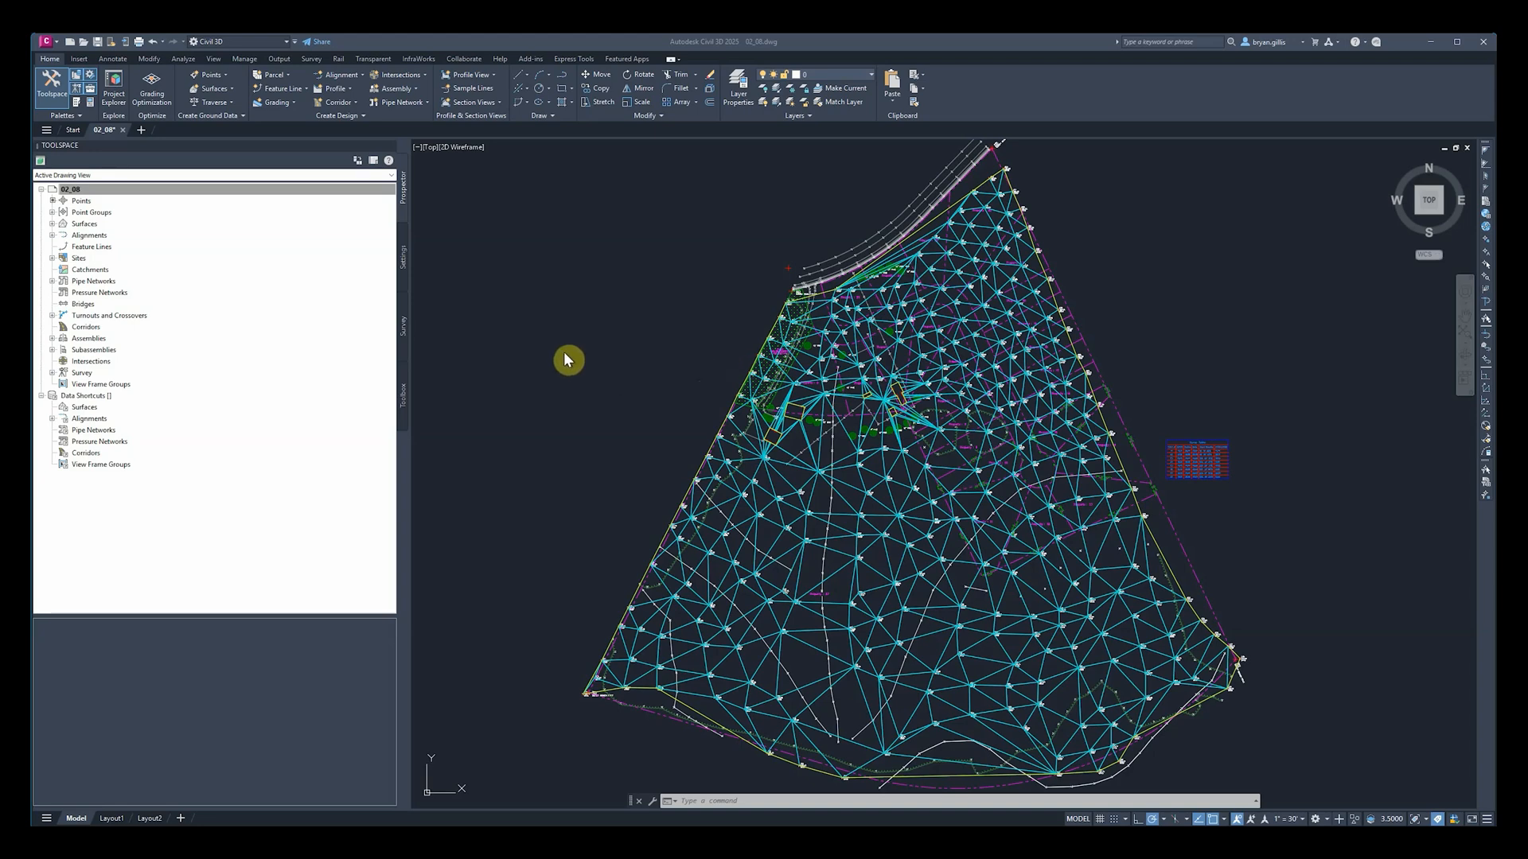
Step: Set the EG surface's style to Contours 2' and 10' (Background) in its surface properties and apply it
left_click(54, 226)
left_click(52, 225)
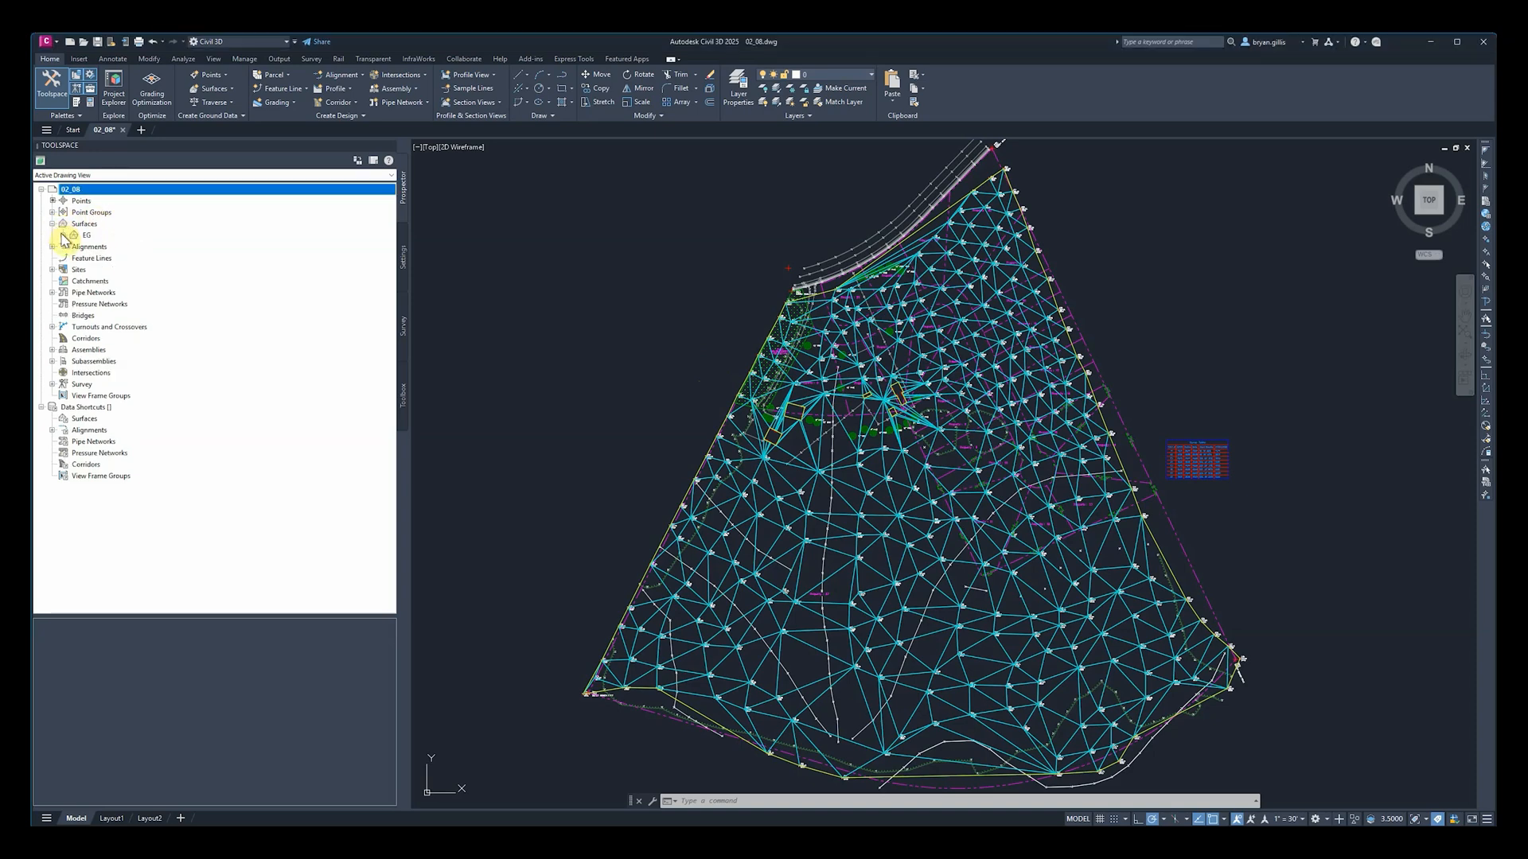
left_click(63, 235)
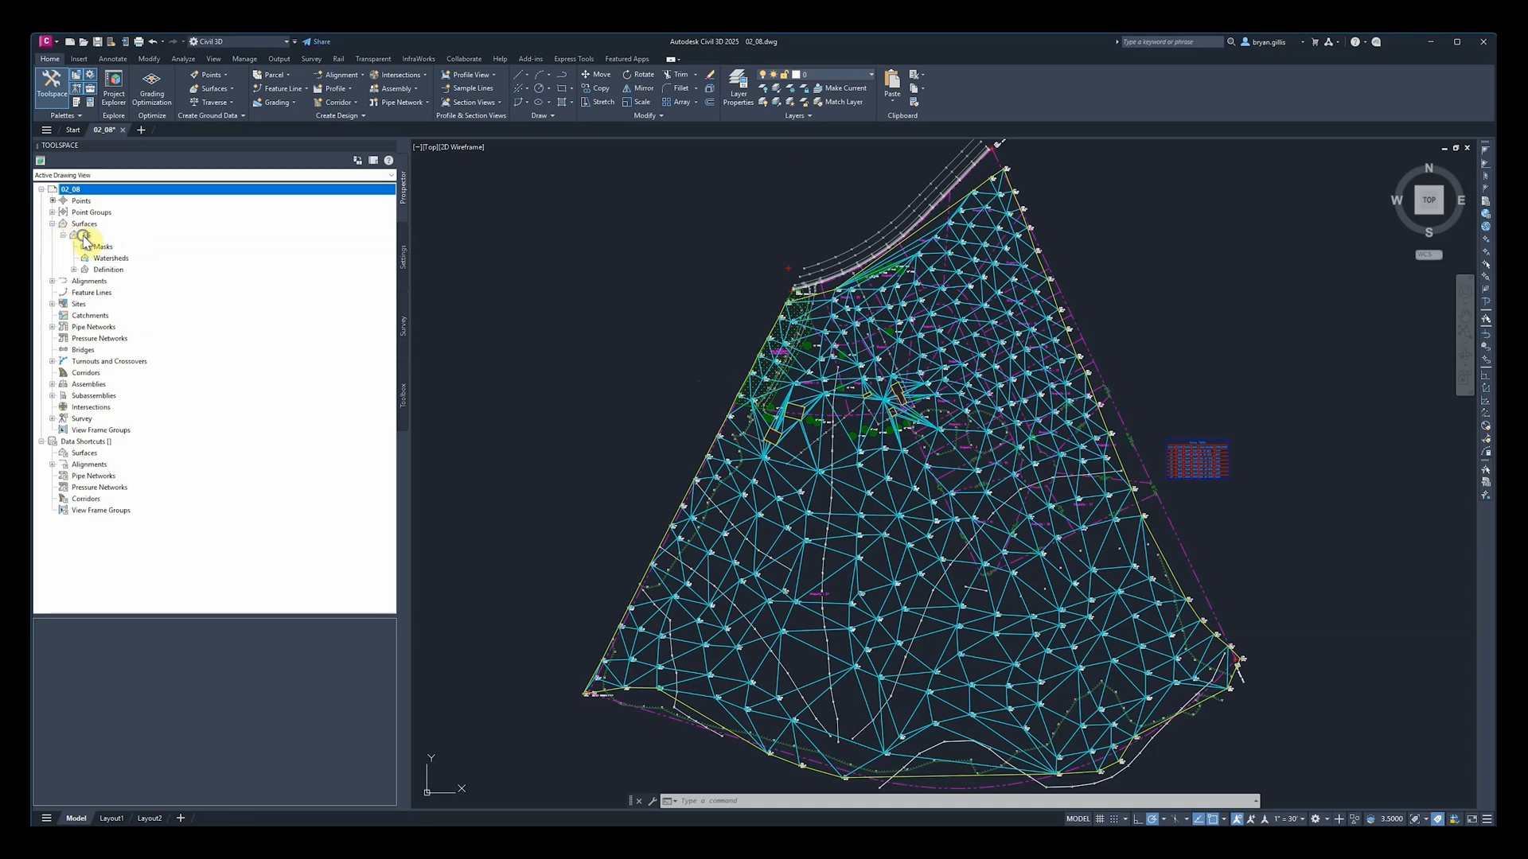
right_click(85, 237)
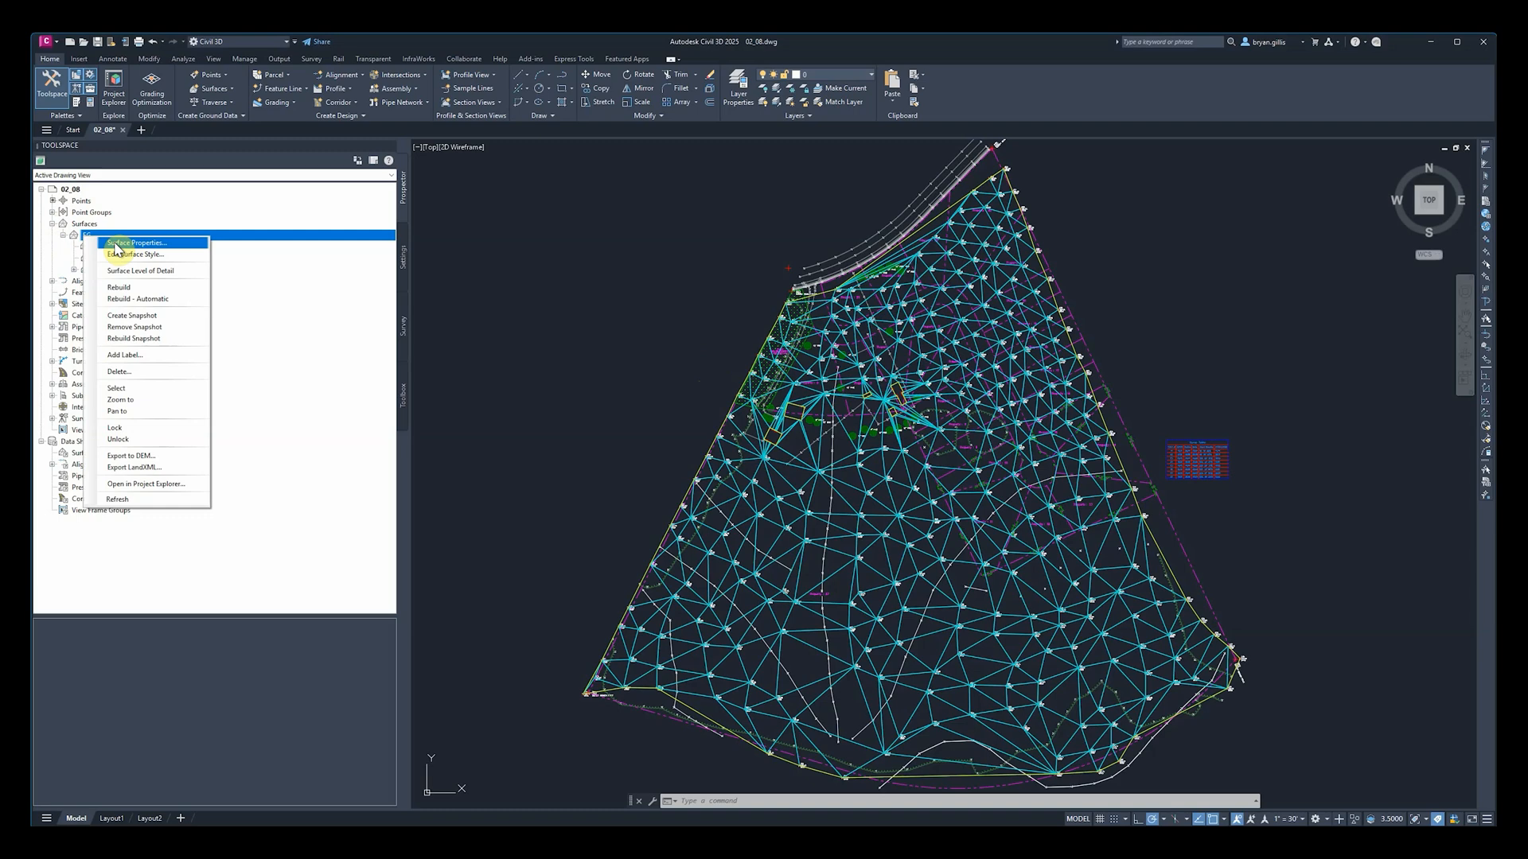
left_click(115, 244)
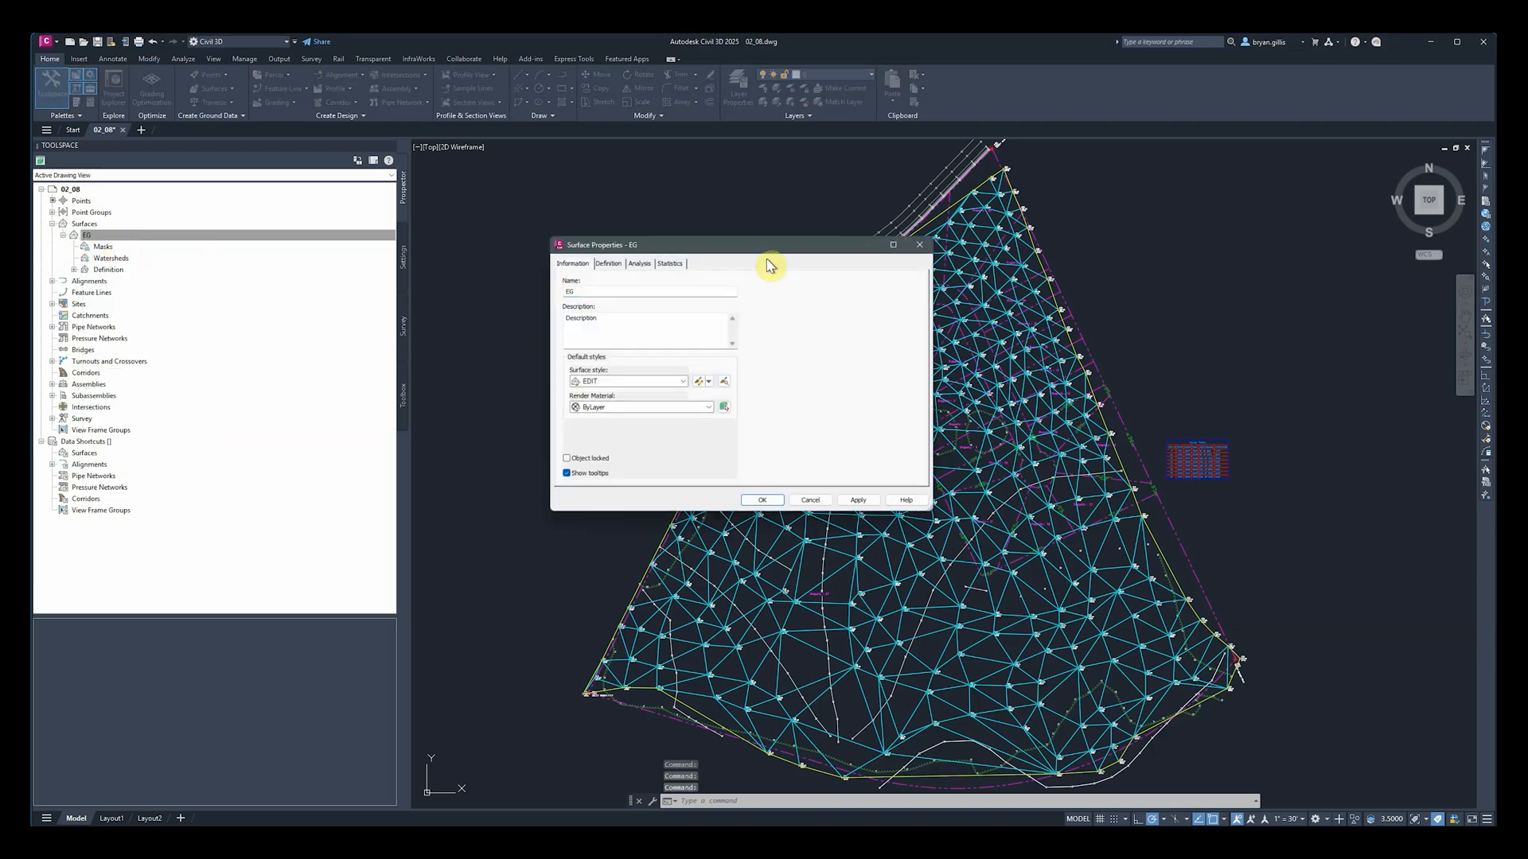
left_click_drag(750, 248, 618, 224)
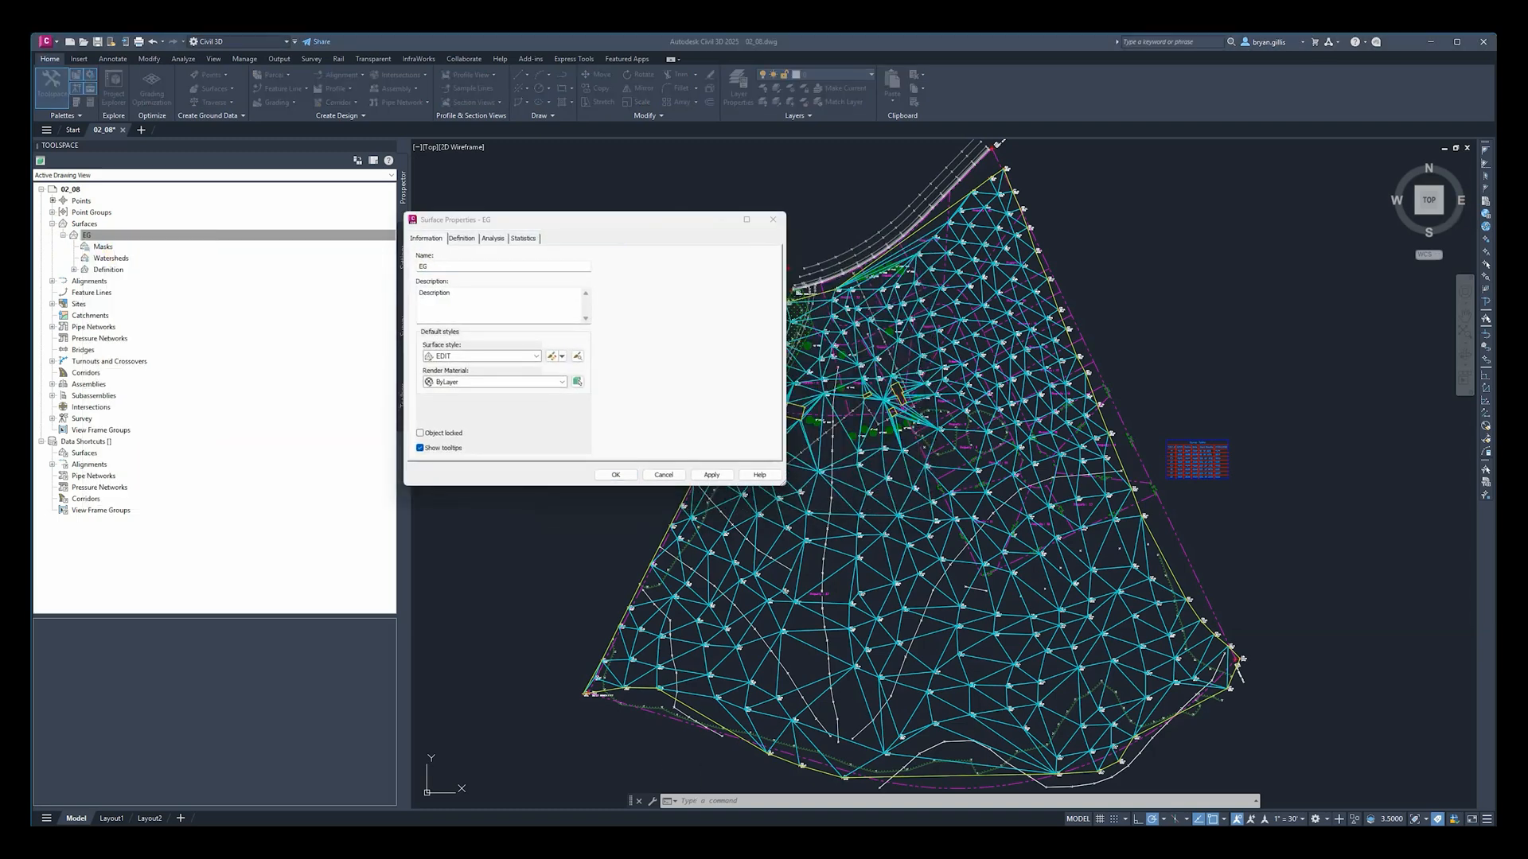
left_click(537, 356)
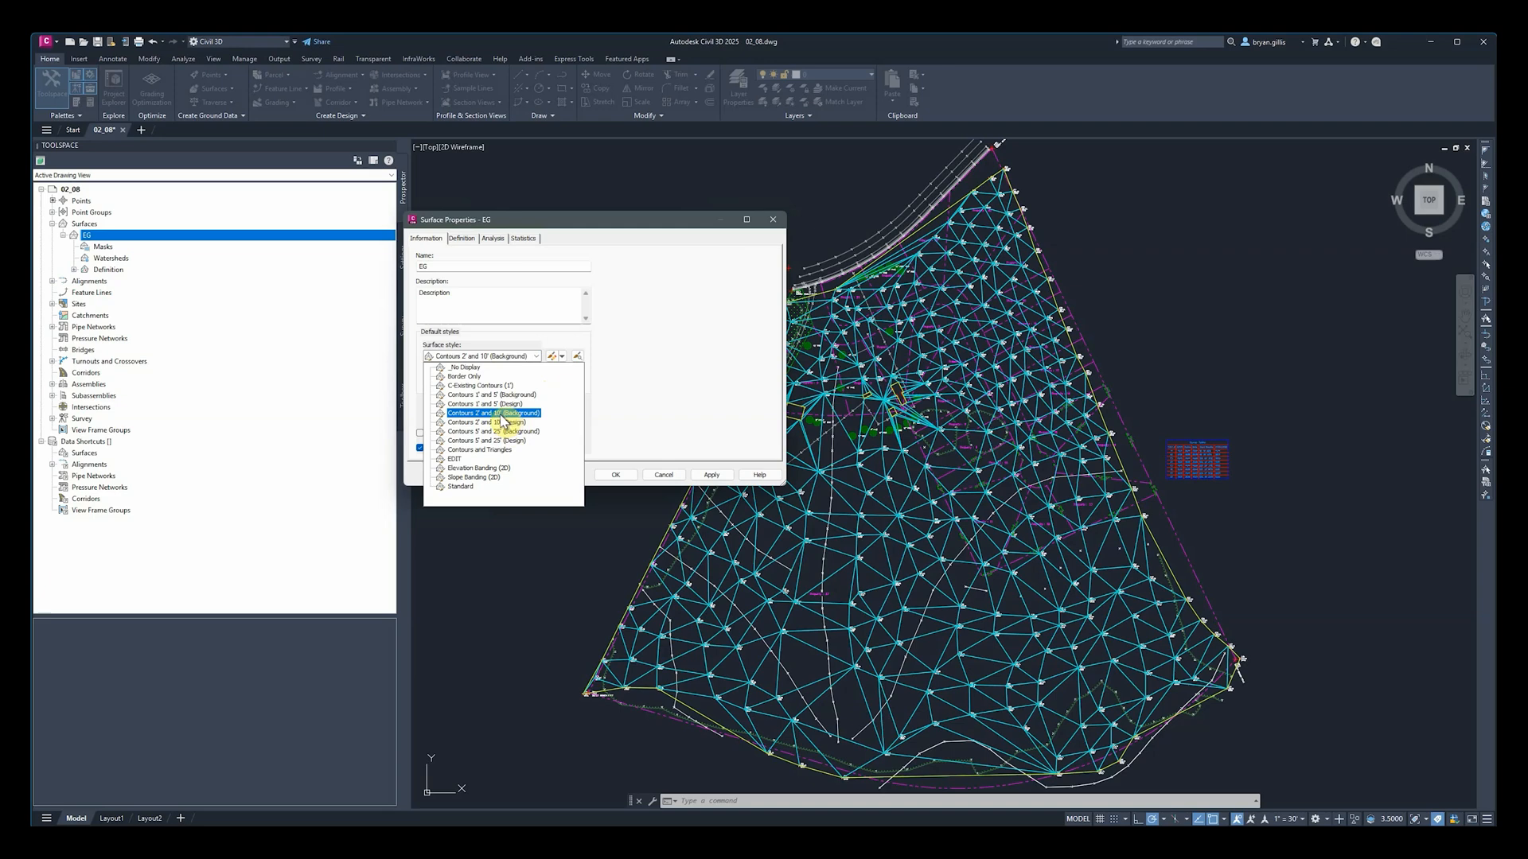
left_click(504, 414)
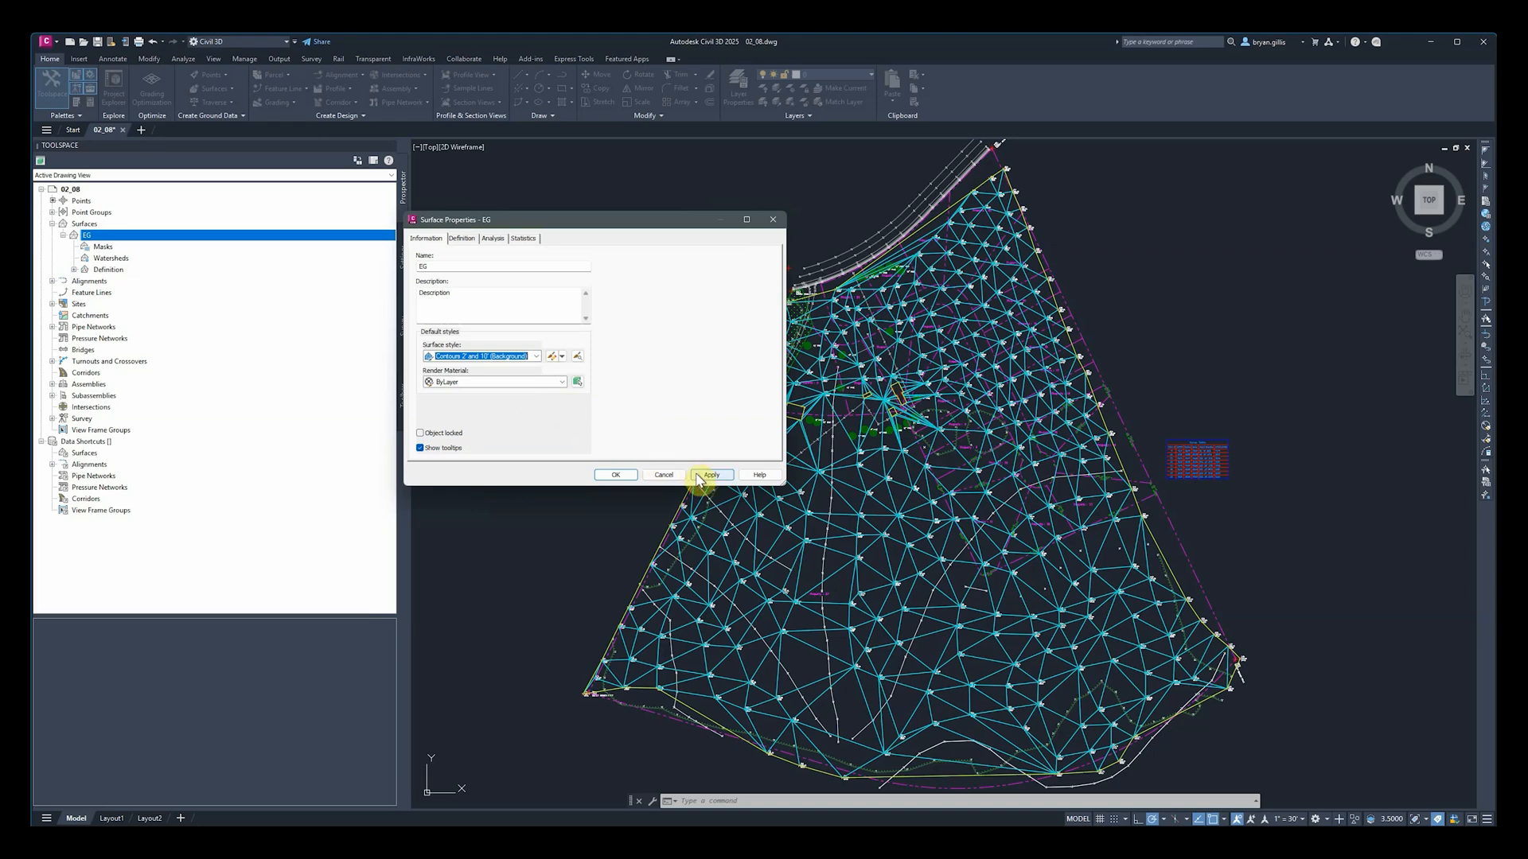
left_click(697, 478)
left_click(611, 475)
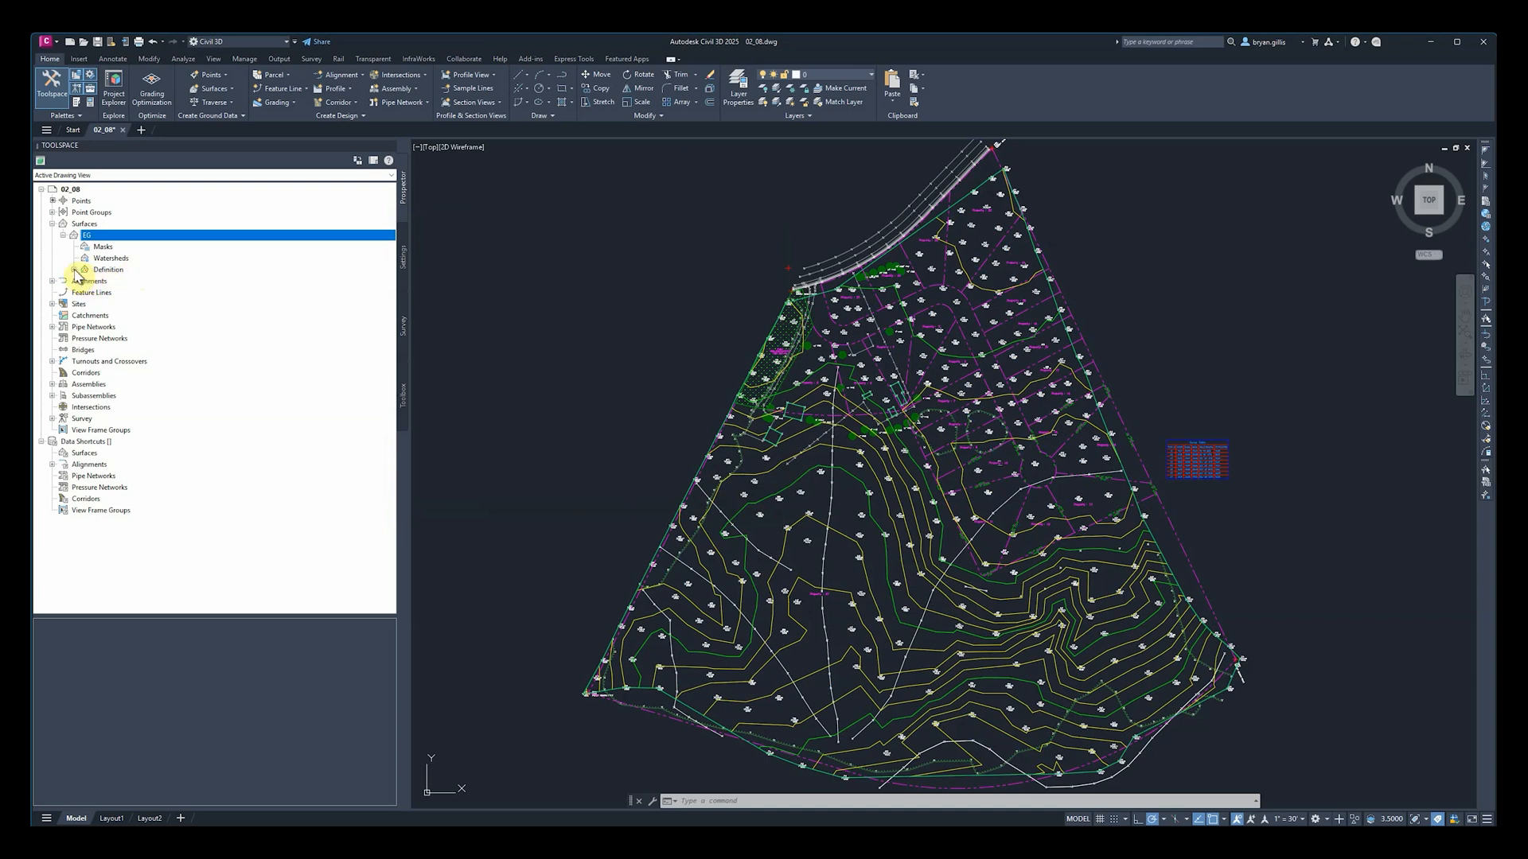
Step: Expand the EG surface definition and select the long central survey figure and the short diagonal one beside it for inspection
left_click(74, 271)
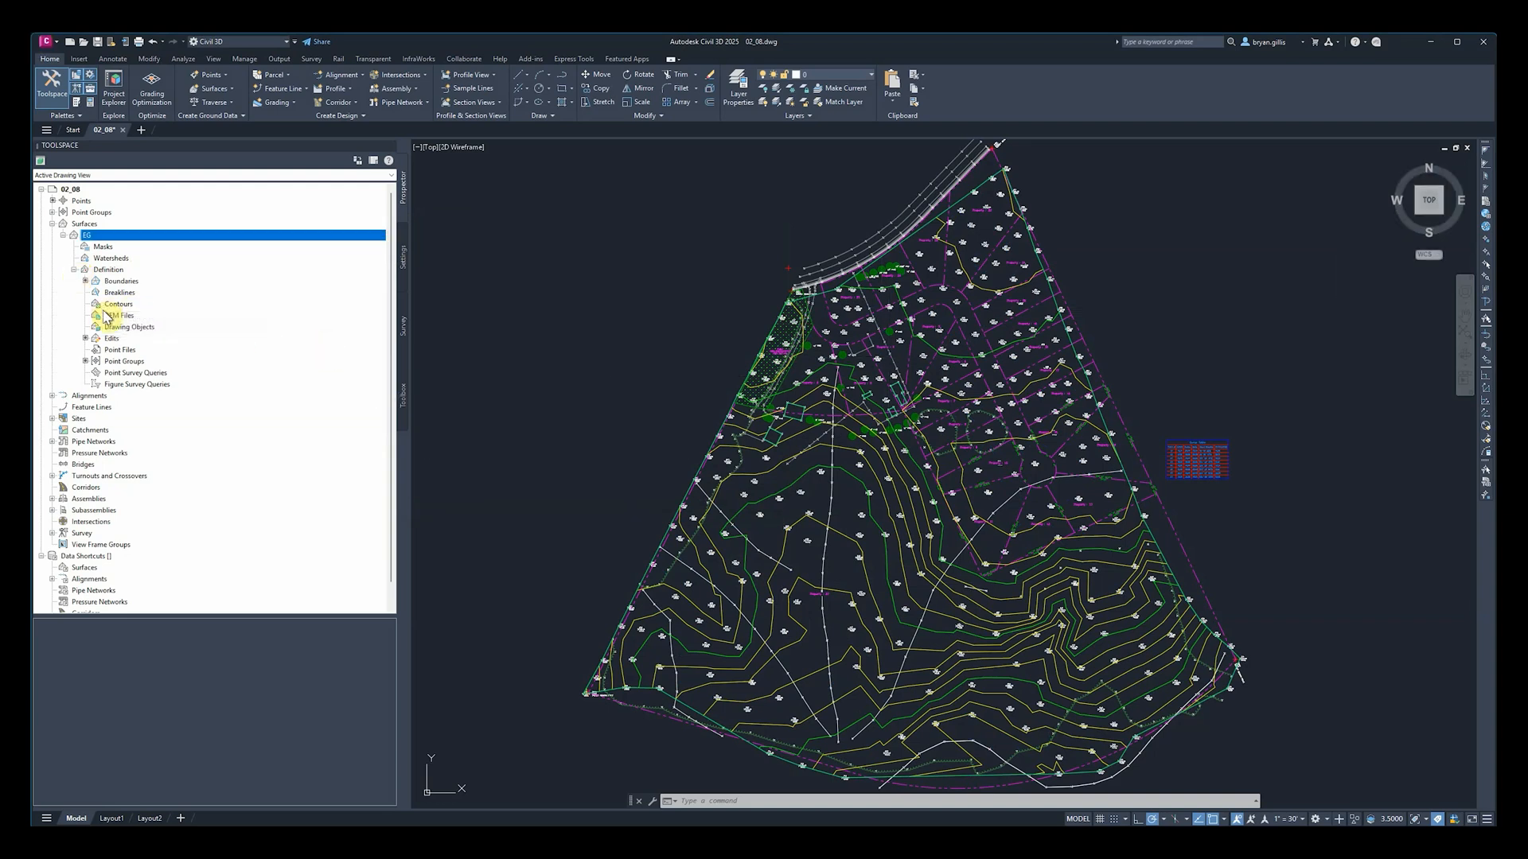
left_click(136, 384)
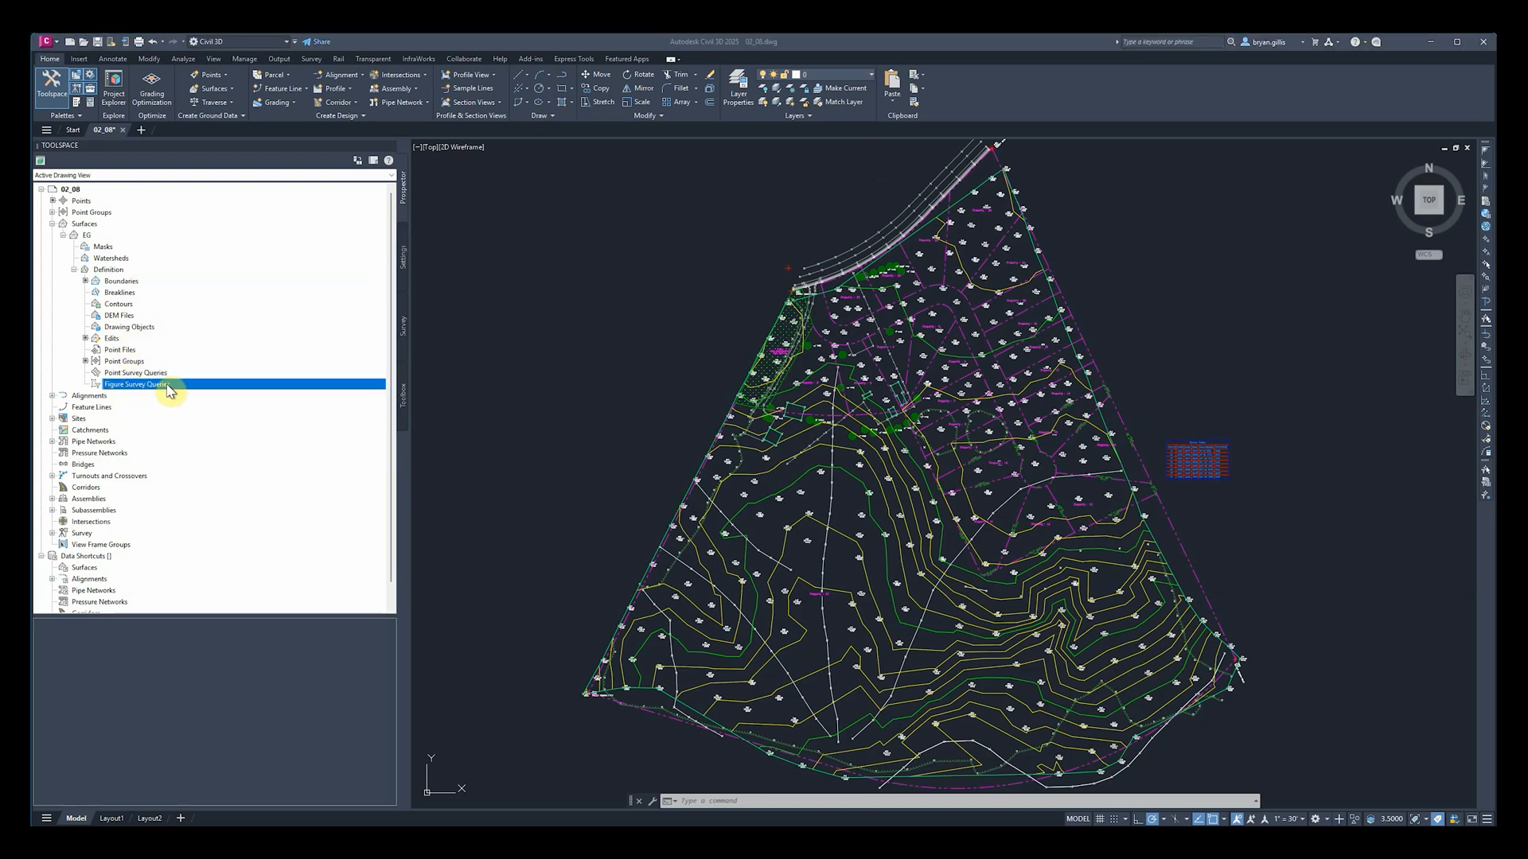
scroll(820, 529, "up", 2)
left_click(836, 528)
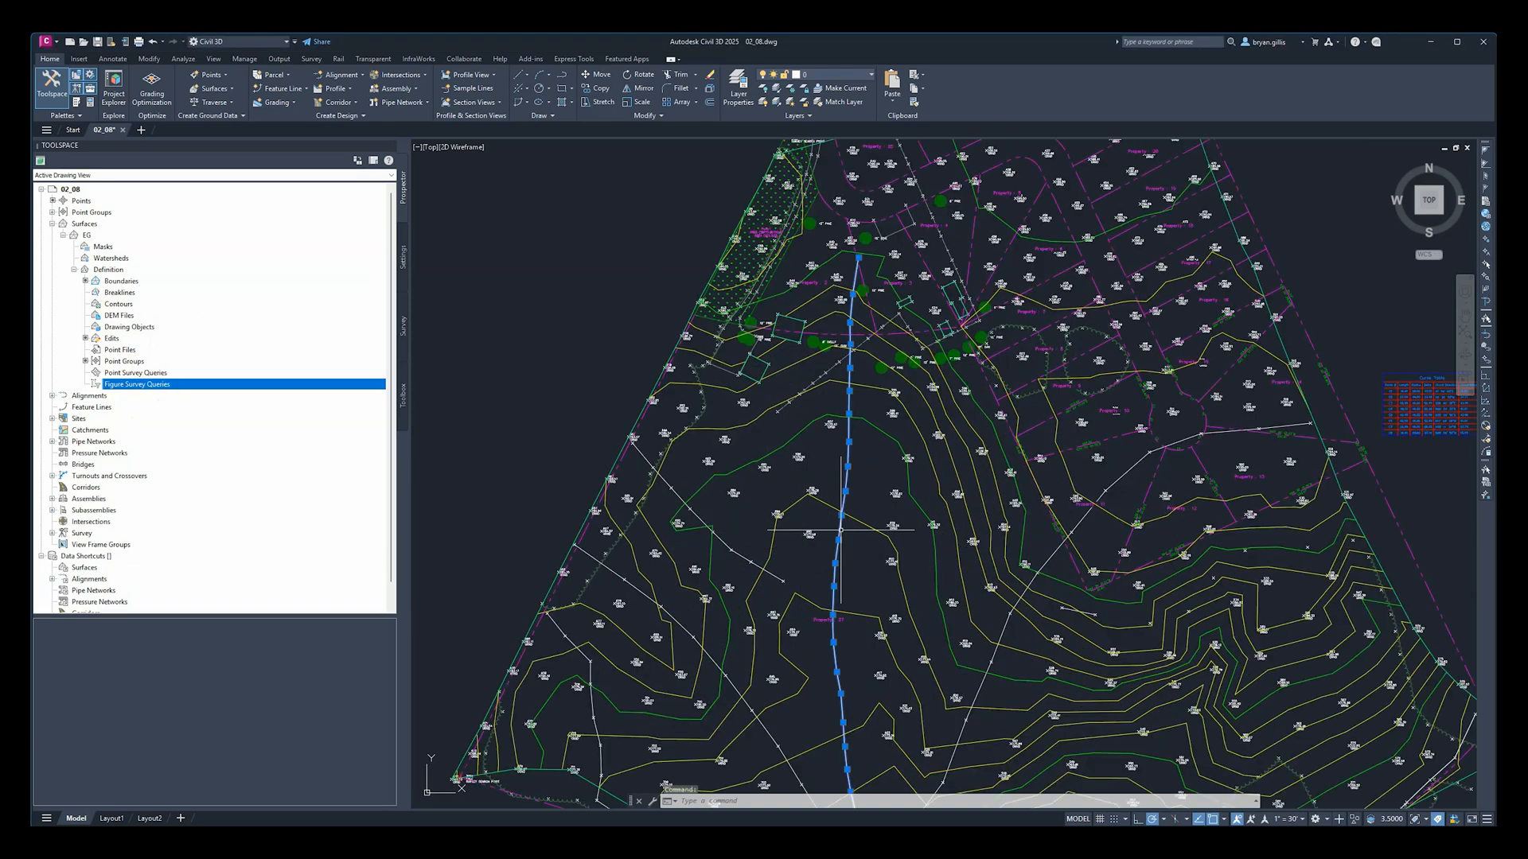
left_click(724, 545)
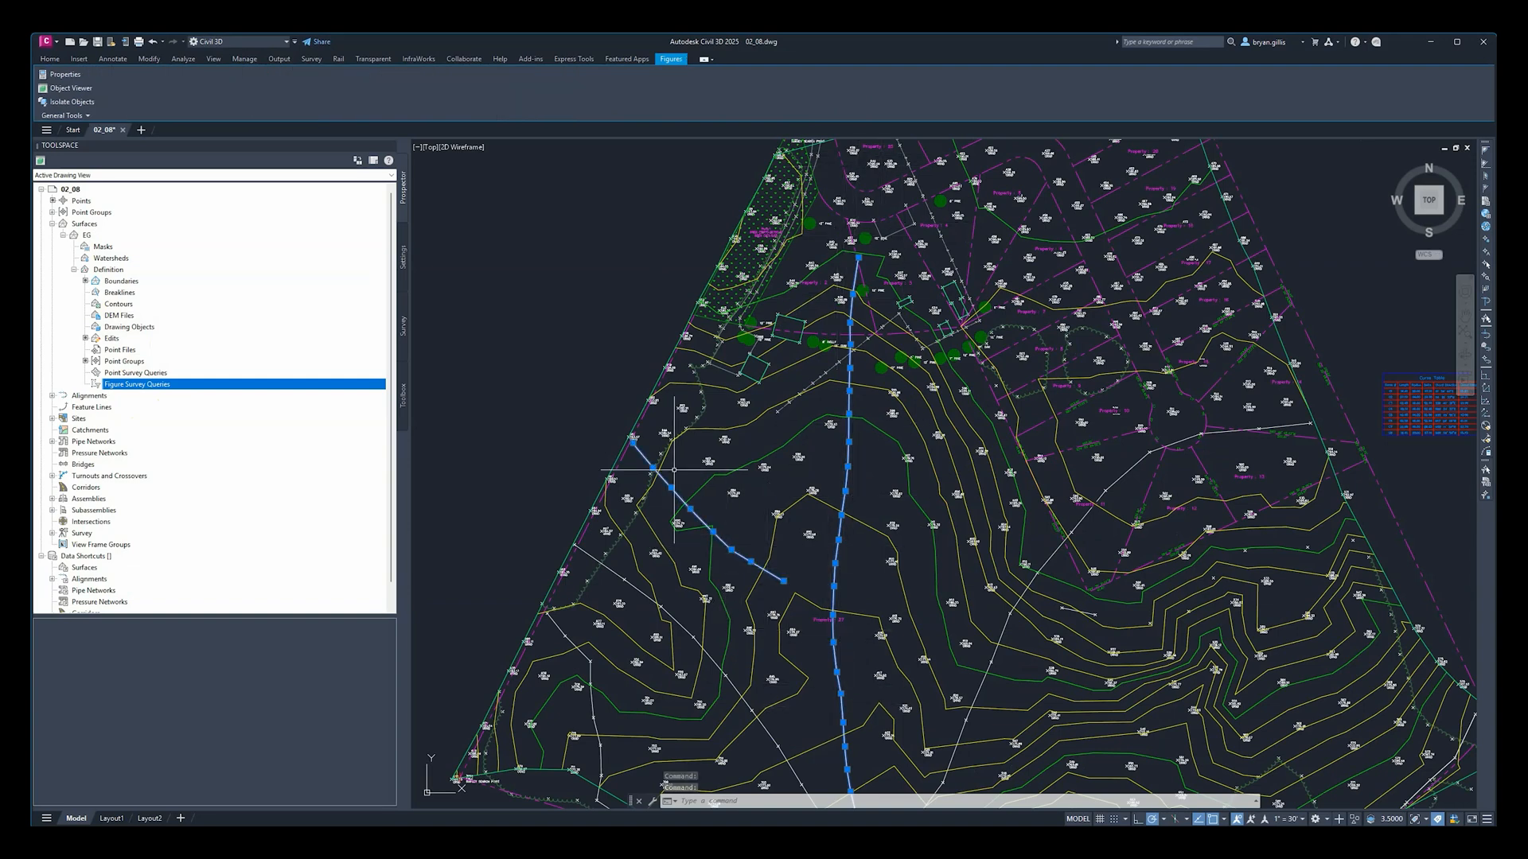
middle_click_drag(795, 517, 826, 428)
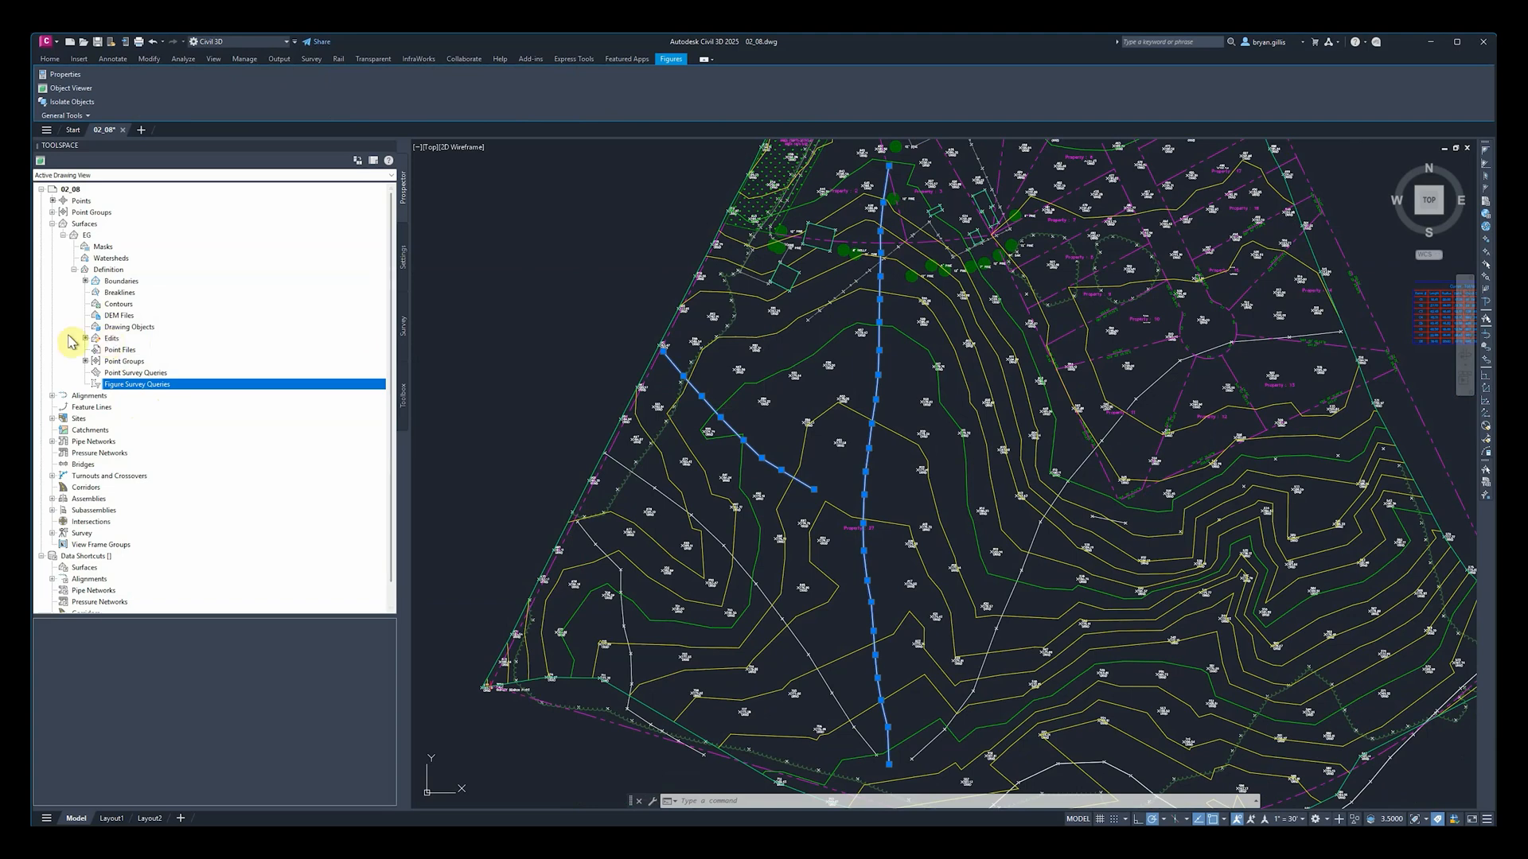
Step: Examine the breakline types offered when adding breaklines to the EG definition, and cancel without adding any
right_click(102, 271)
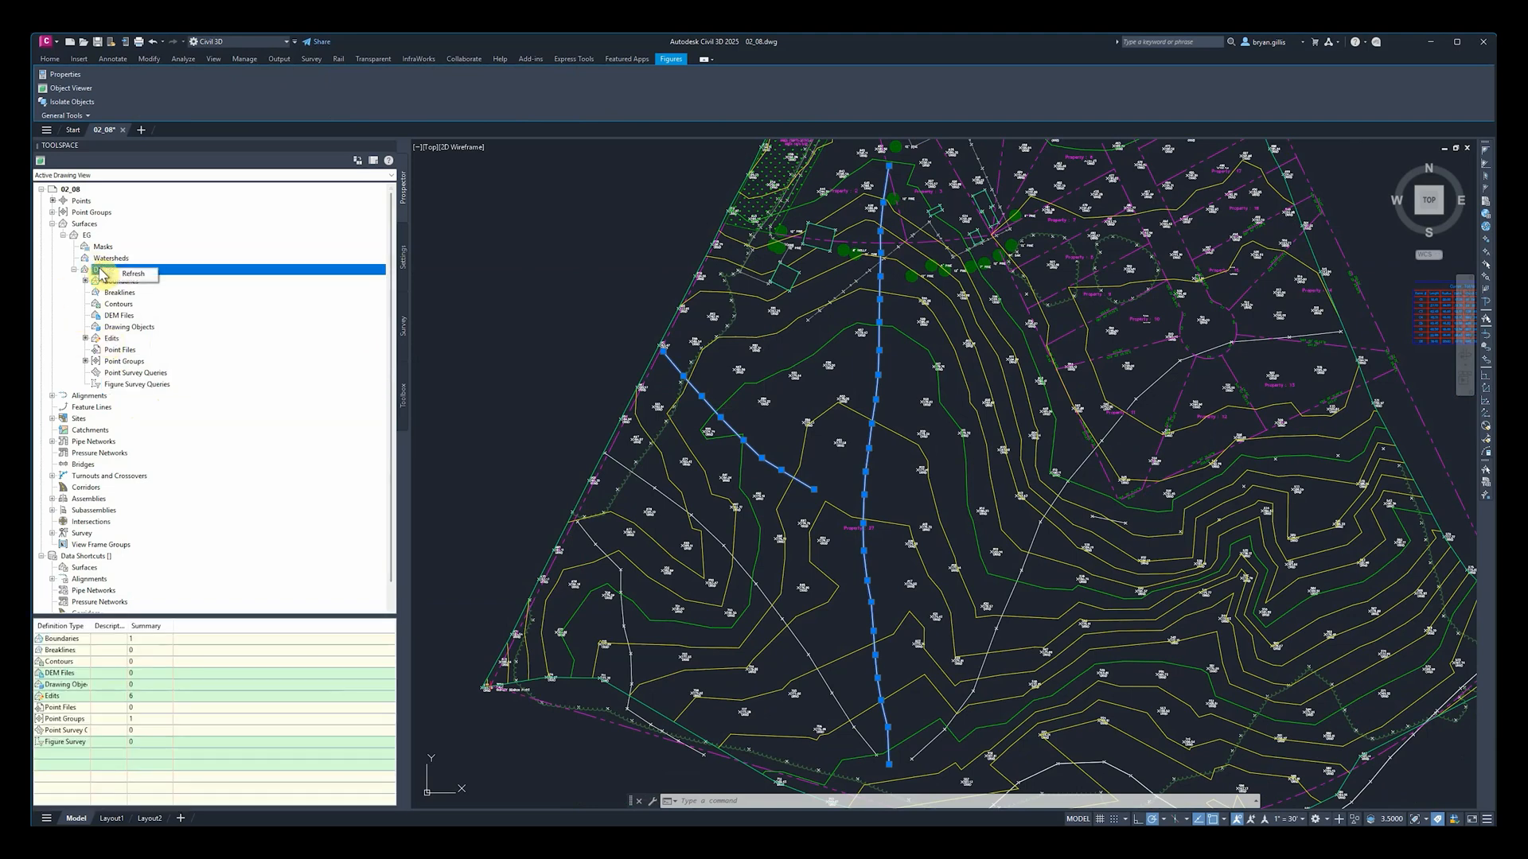
right_click(117, 295)
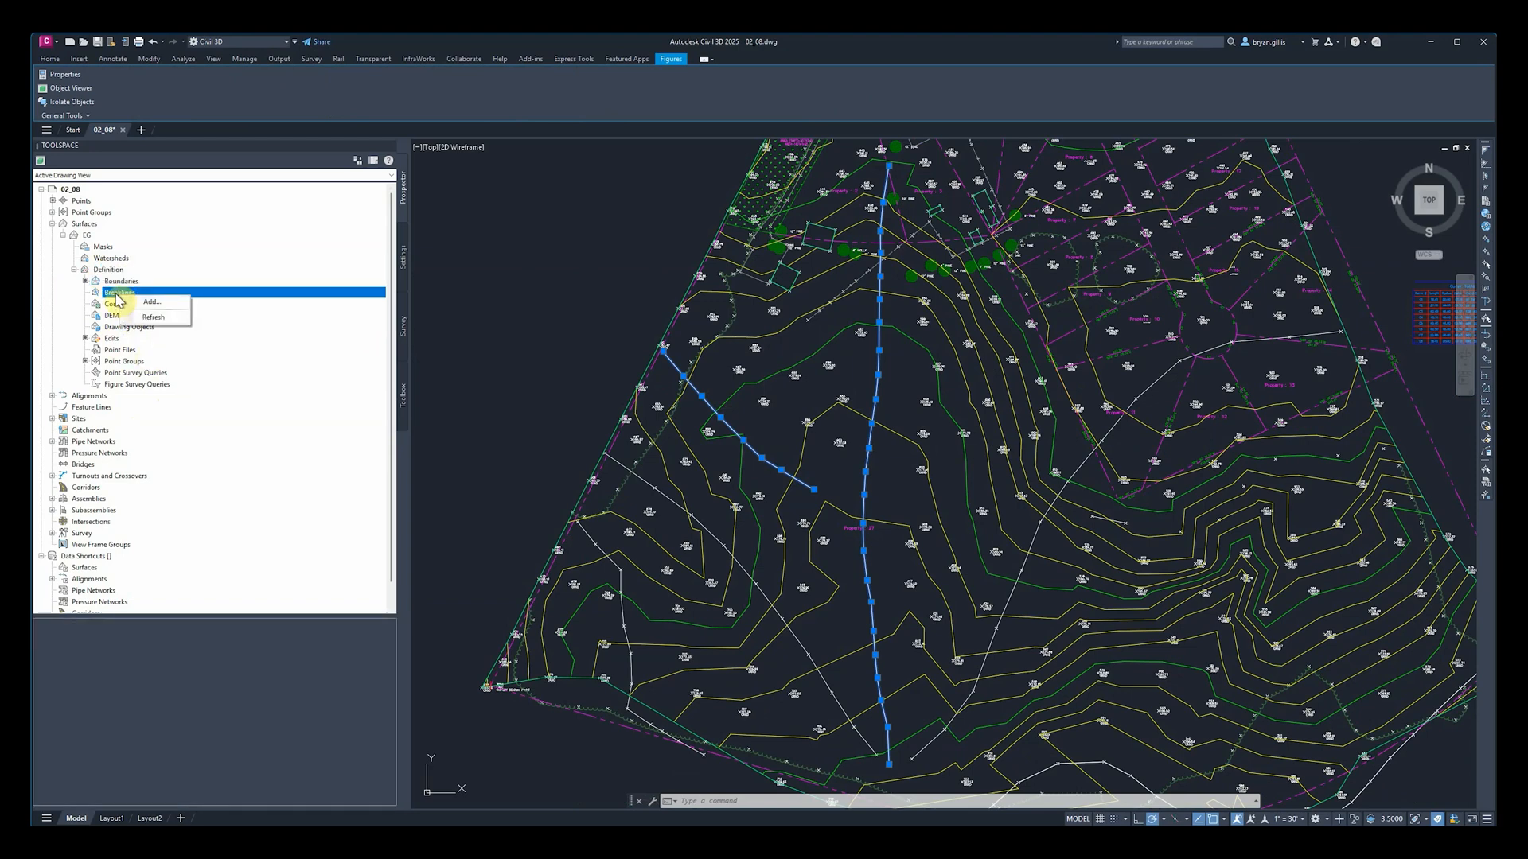
left_click(151, 302)
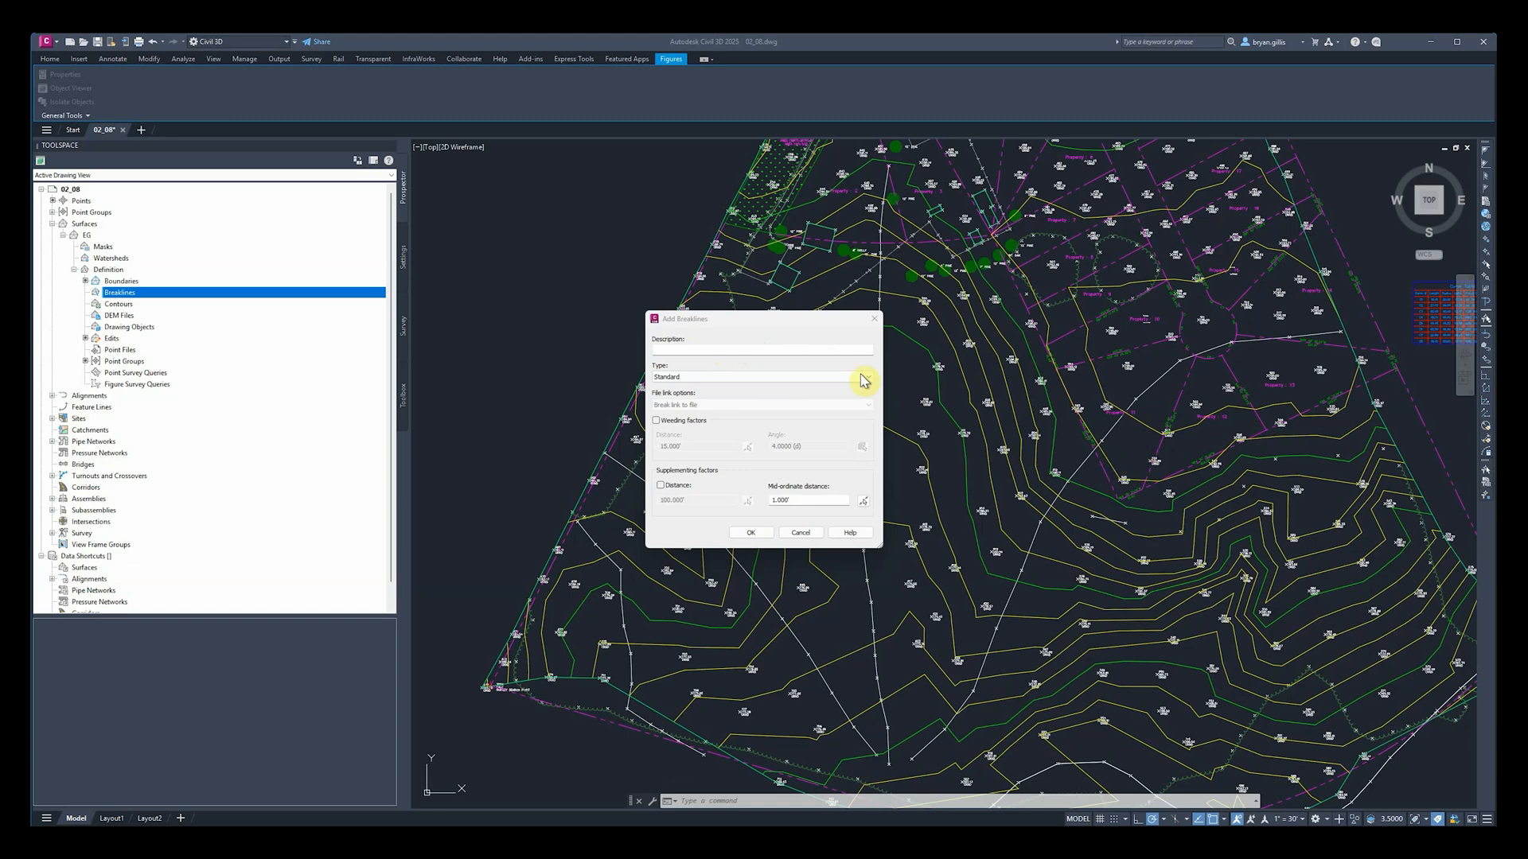
left_click(763, 318)
left_click_drag(757, 322, 780, 317)
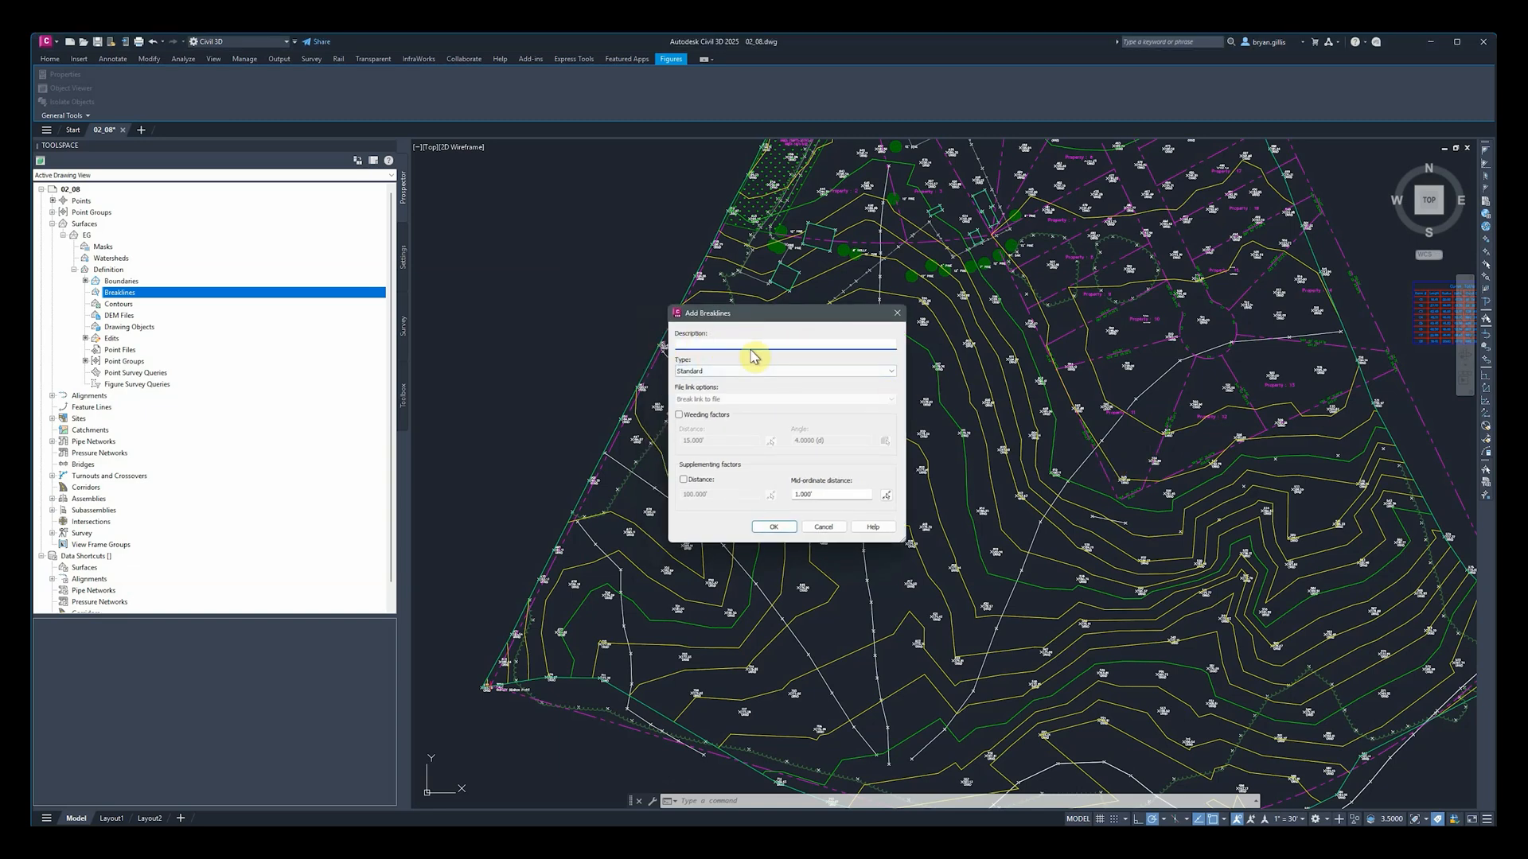
left_click(887, 372)
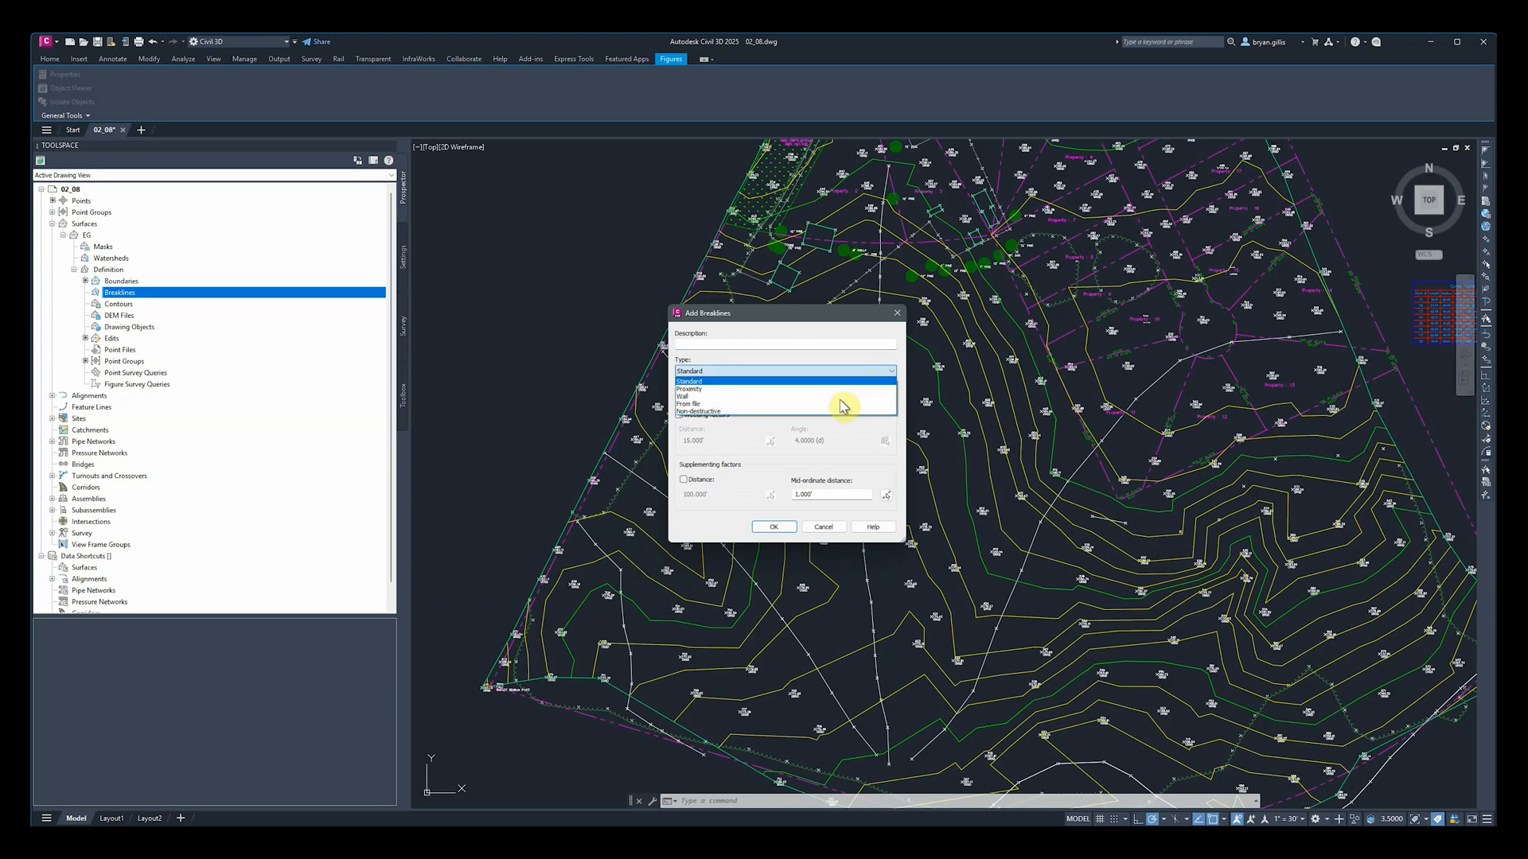
left_click(828, 326)
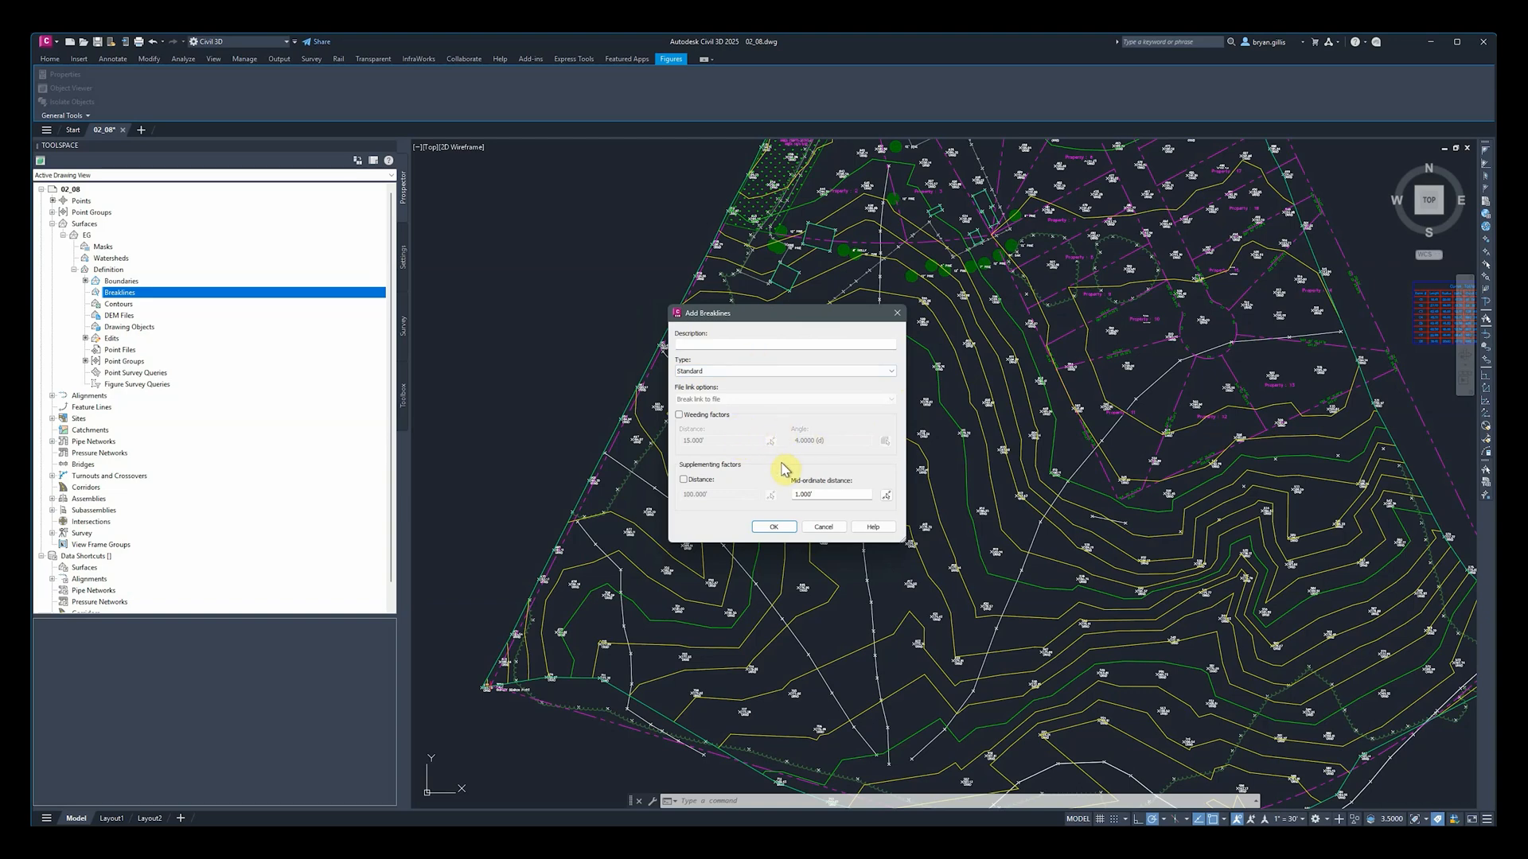
left_click(819, 527)
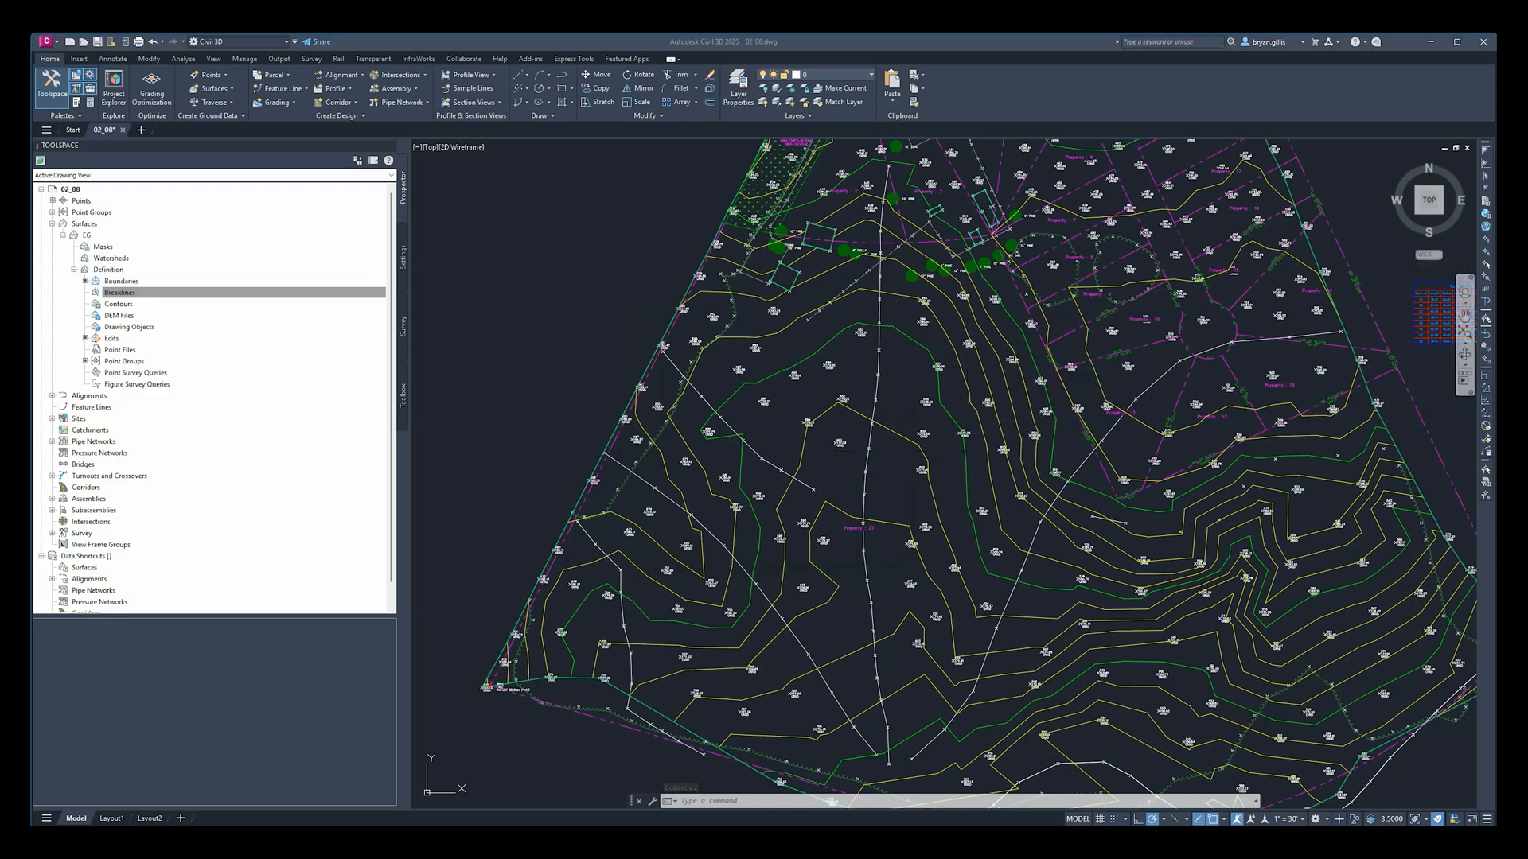
Step: Open the Survey database for editing
left_click(342, 239)
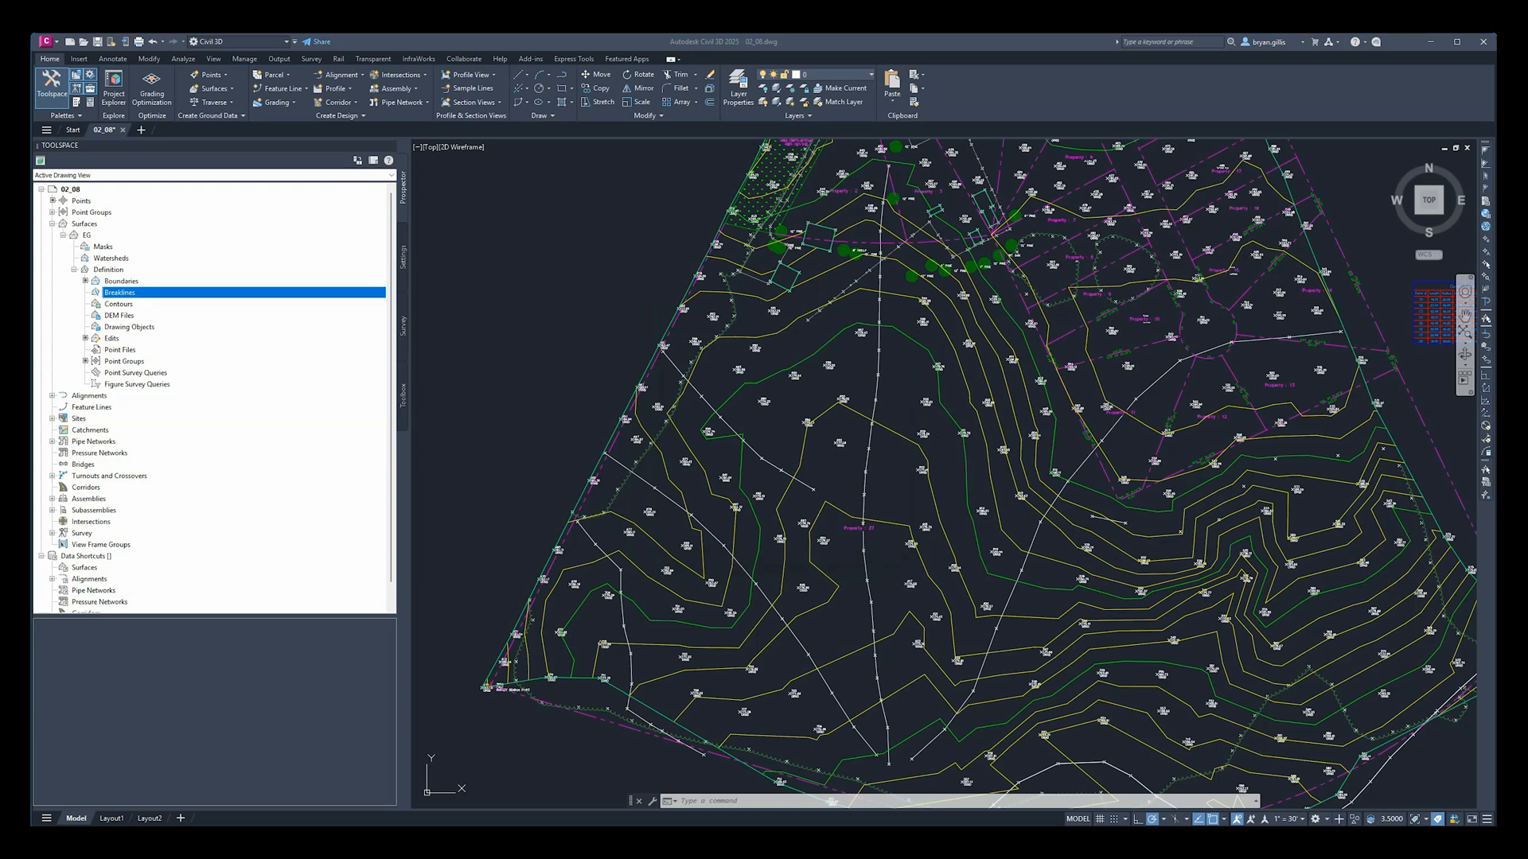
left_click(404, 327)
left_click(41, 176)
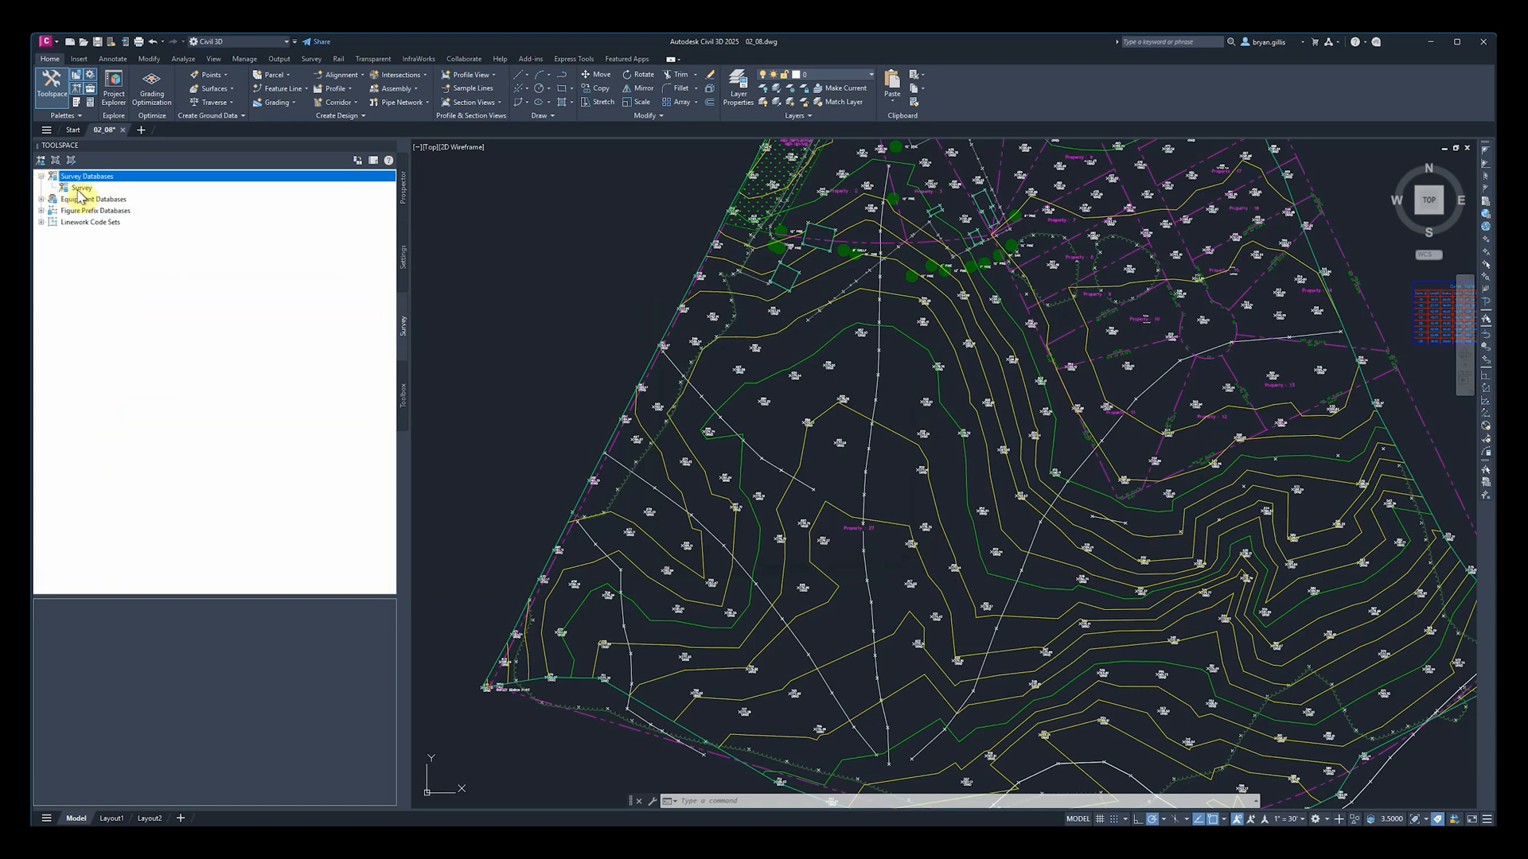
right_click(75, 191)
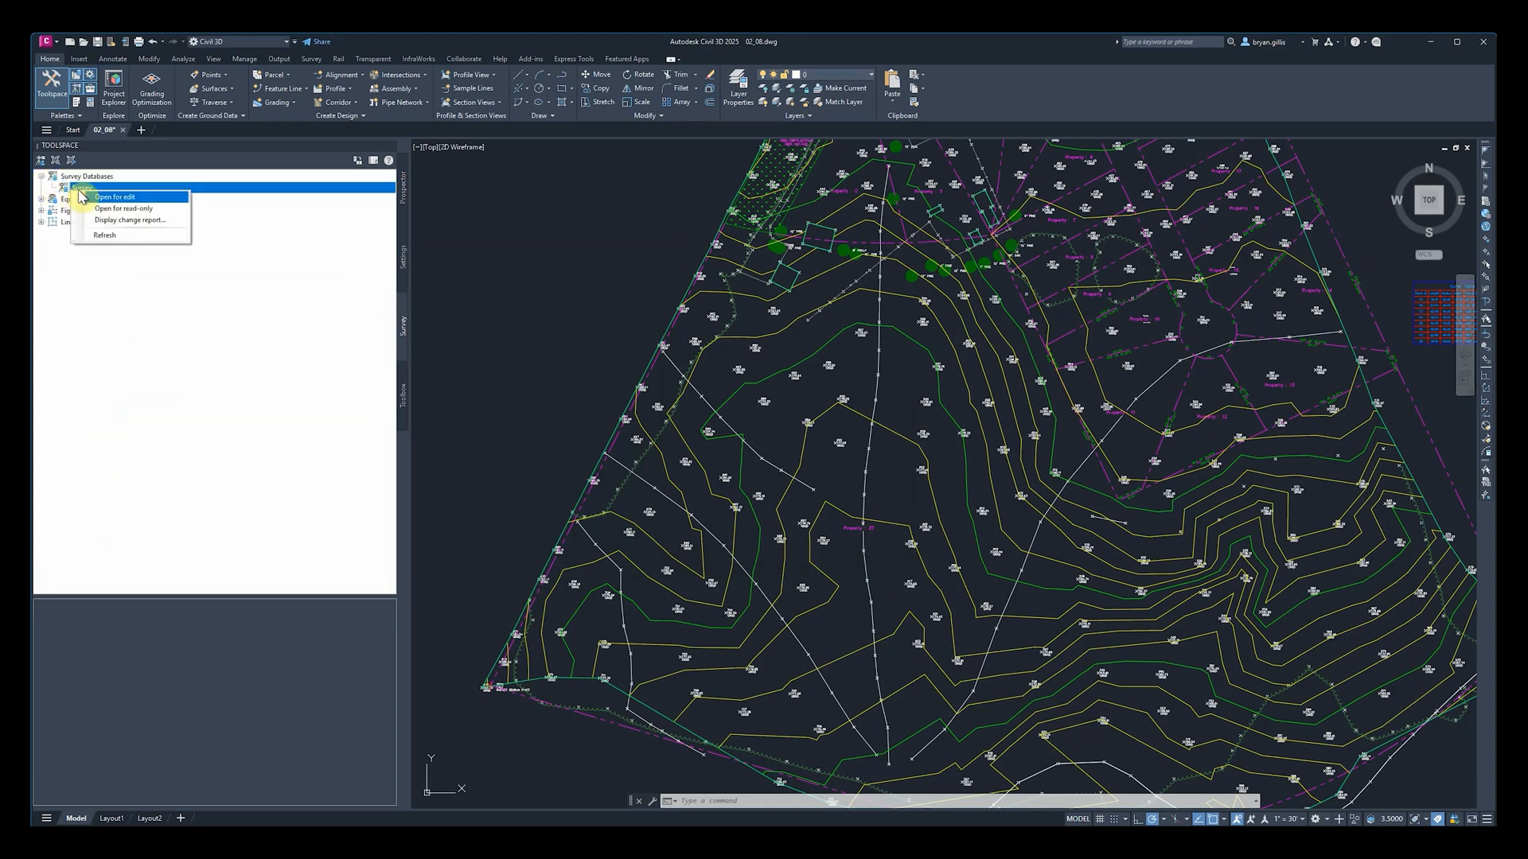
left_click(111, 197)
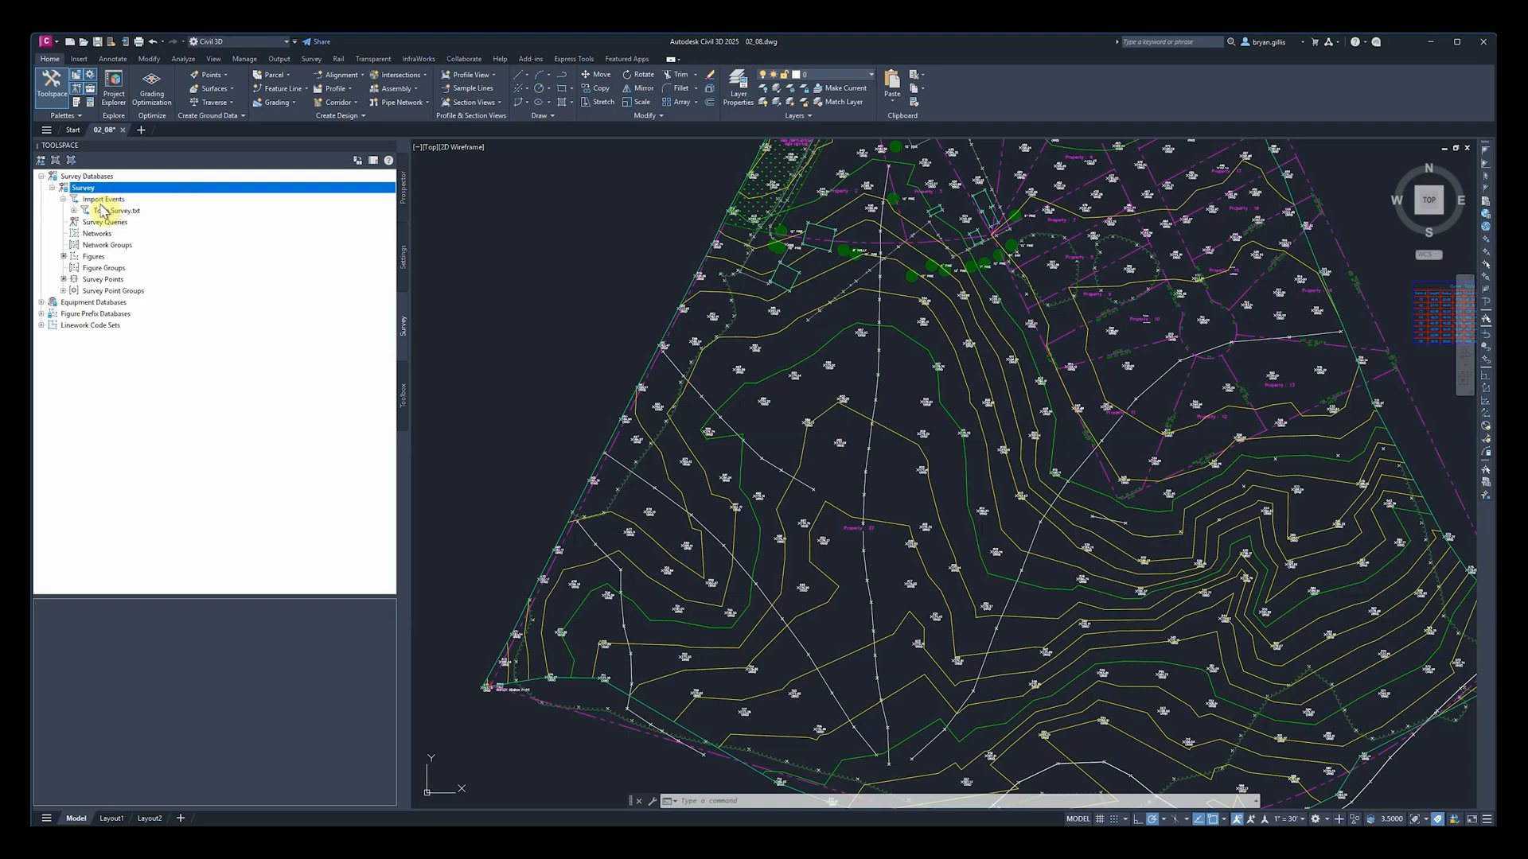
Step: List the Survey database's figures and examine which ones are flagged as breaklines
left_click(89, 257)
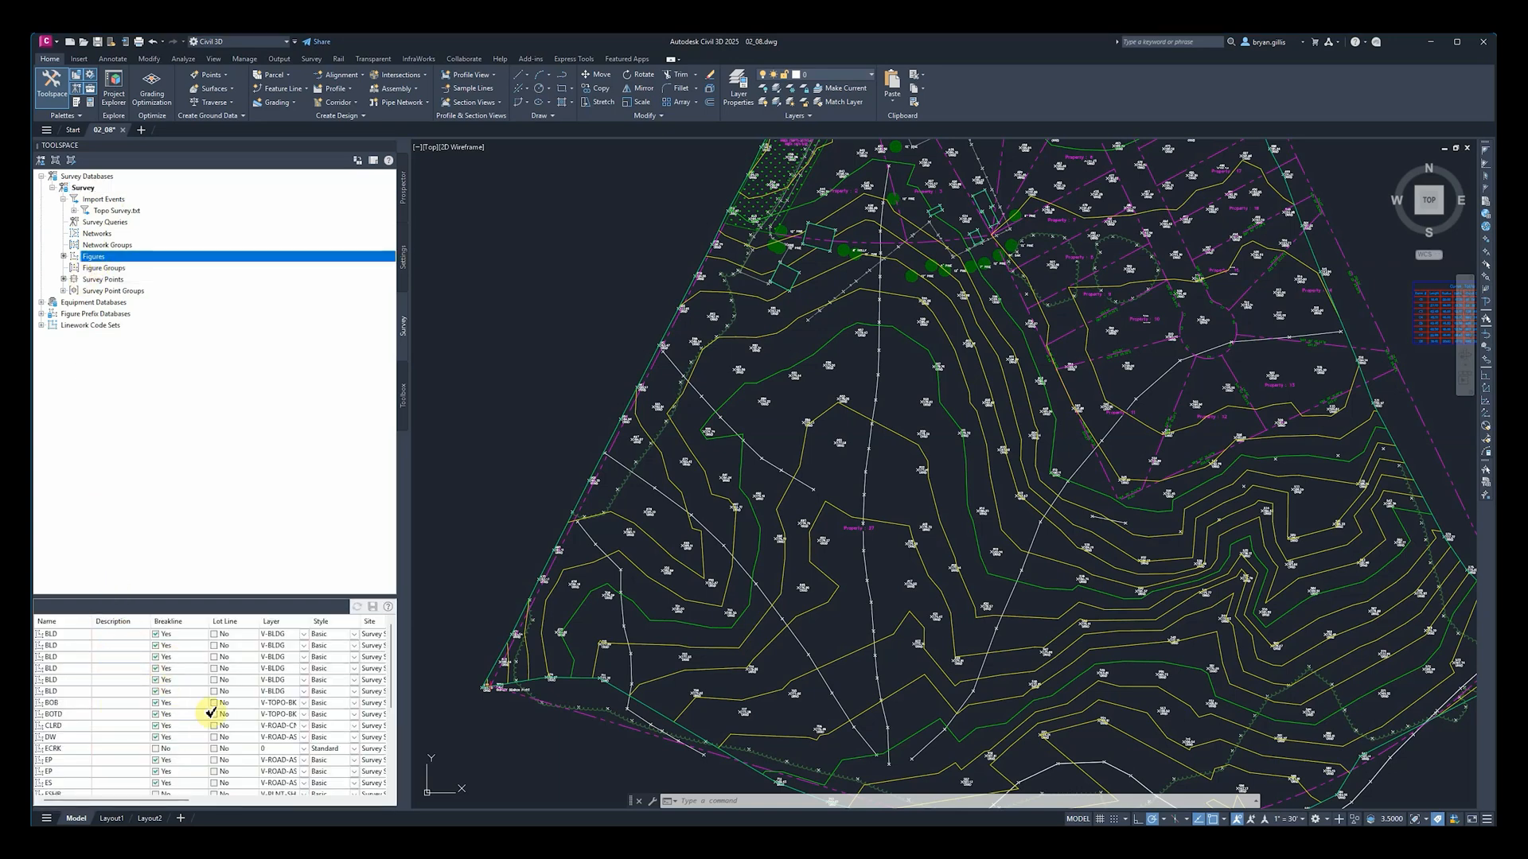
scroll(196, 666, "down", 3)
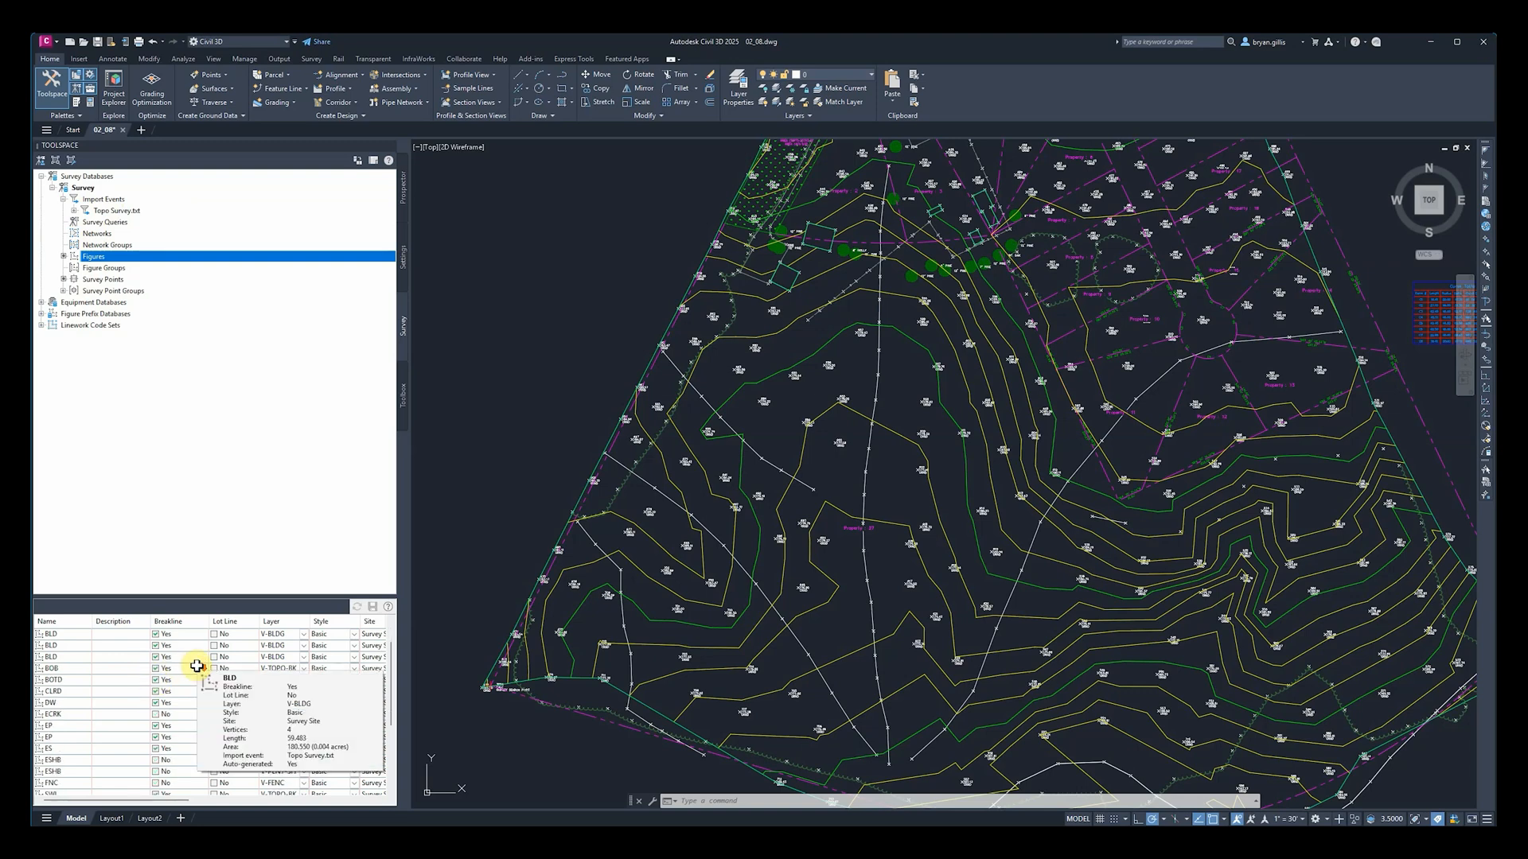
scroll(196, 666, "down", 2)
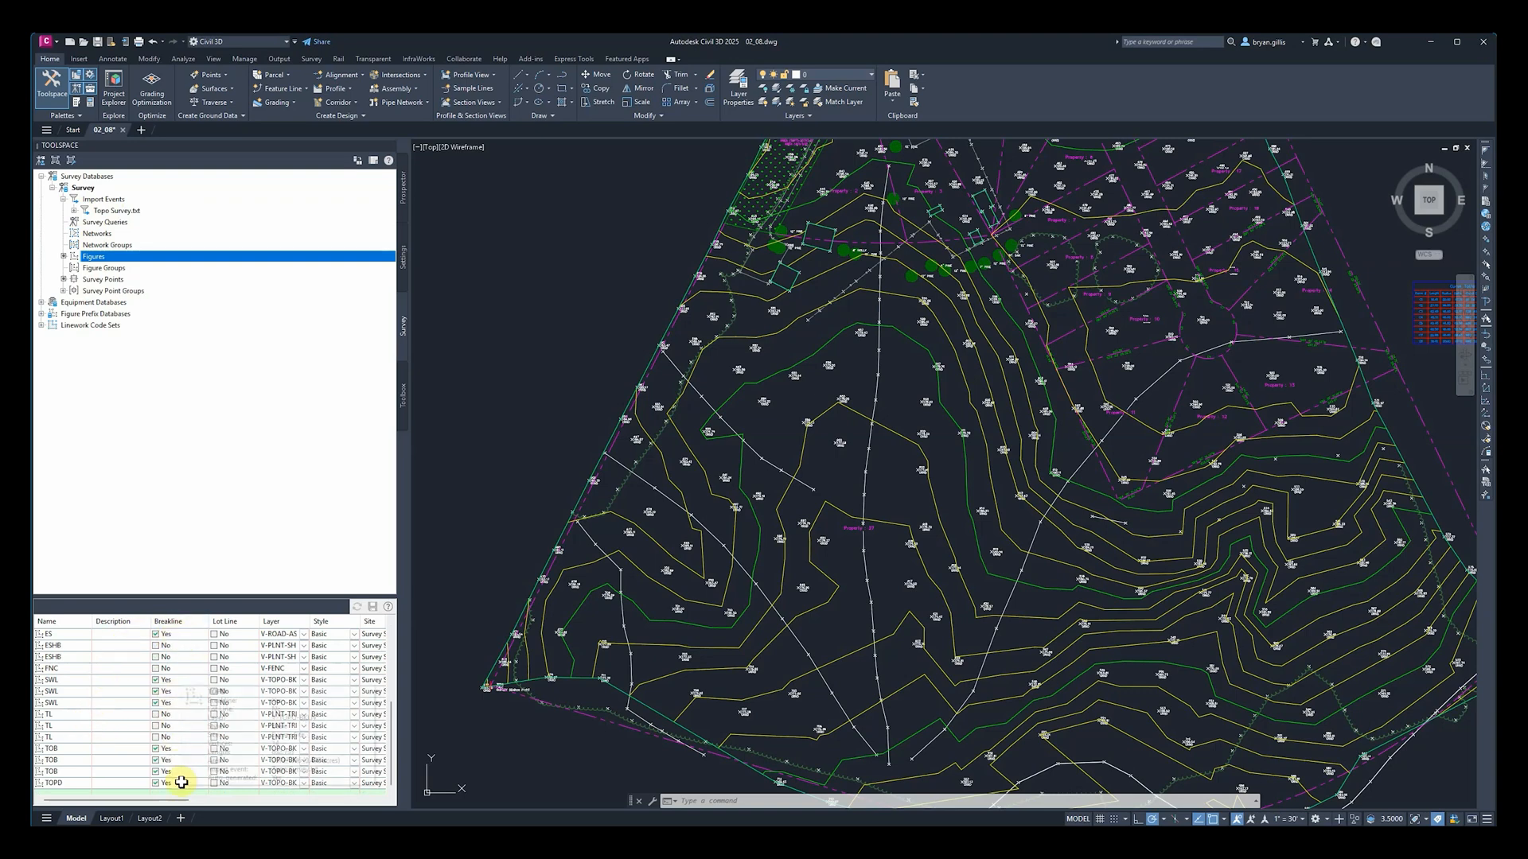
scroll(193, 748, "up", 3)
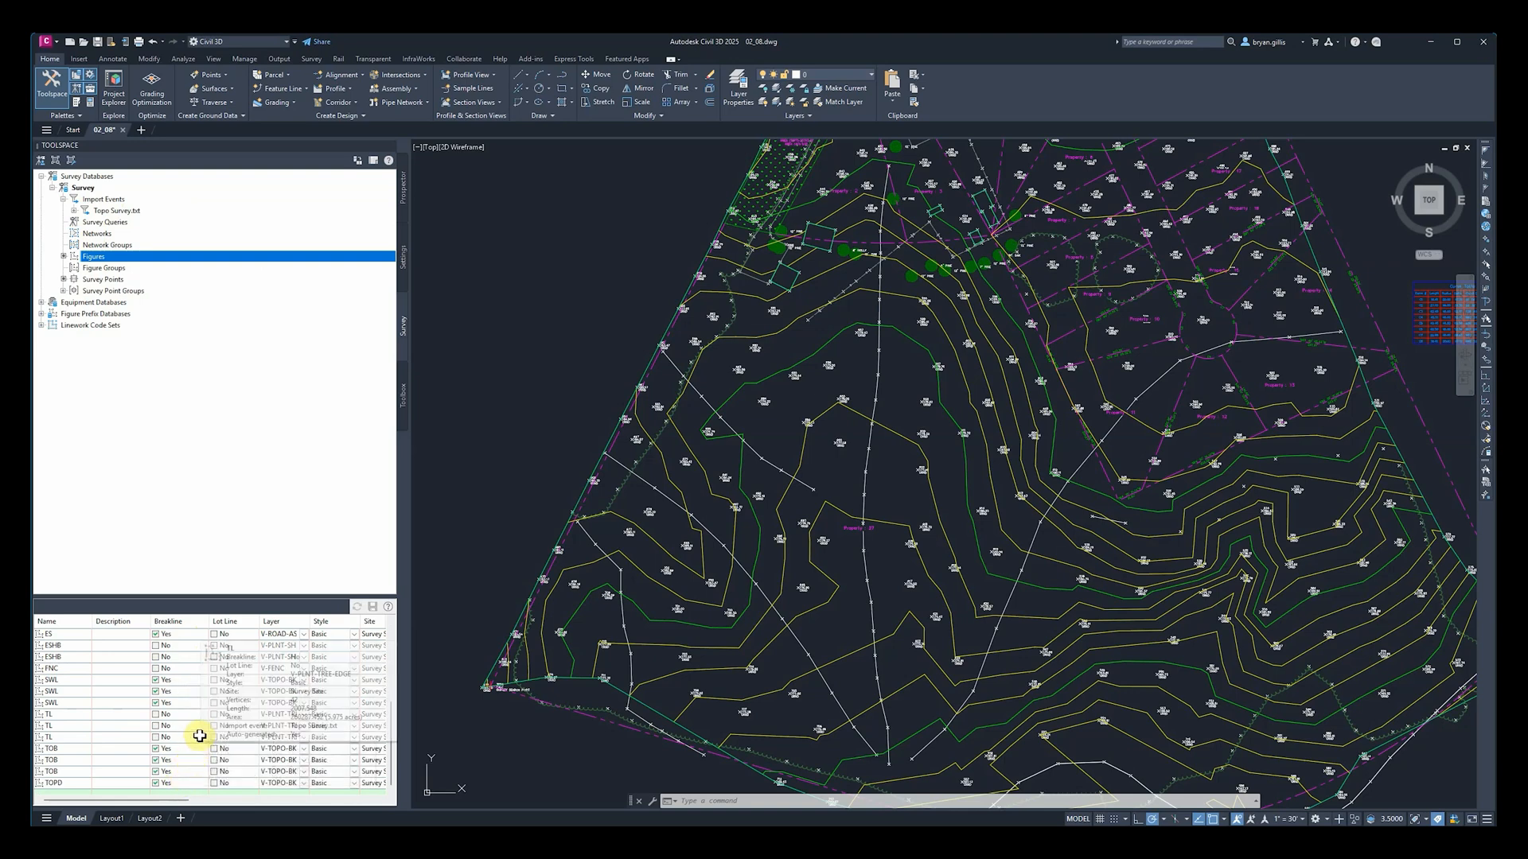
scroll(196, 717, "up", 1)
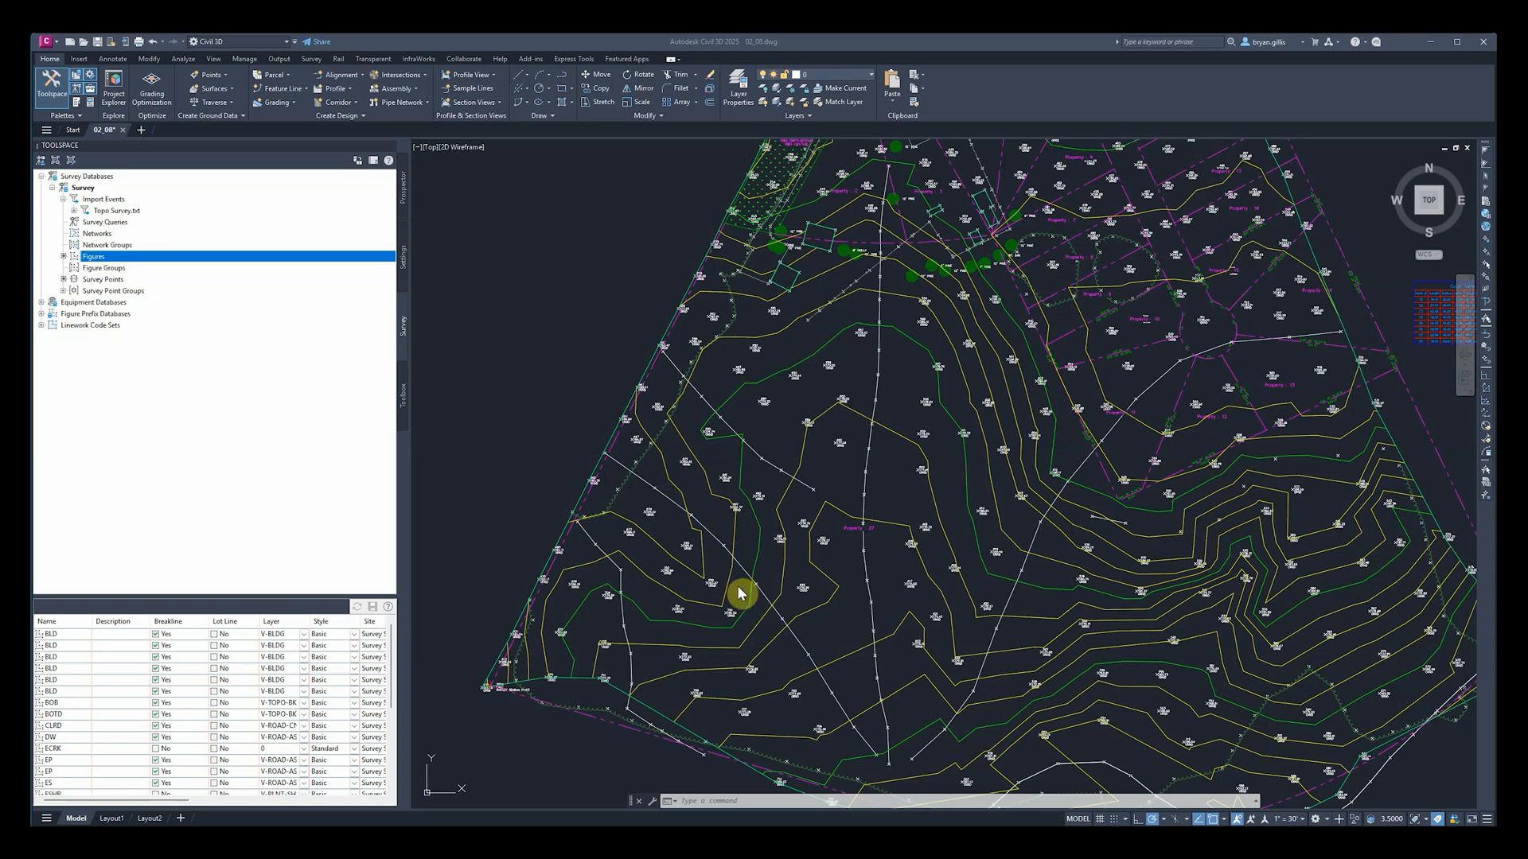
Step: Create breaklines from the survey figures for the EG surface, keeping the existing Breakline flags
right_click(90, 258)
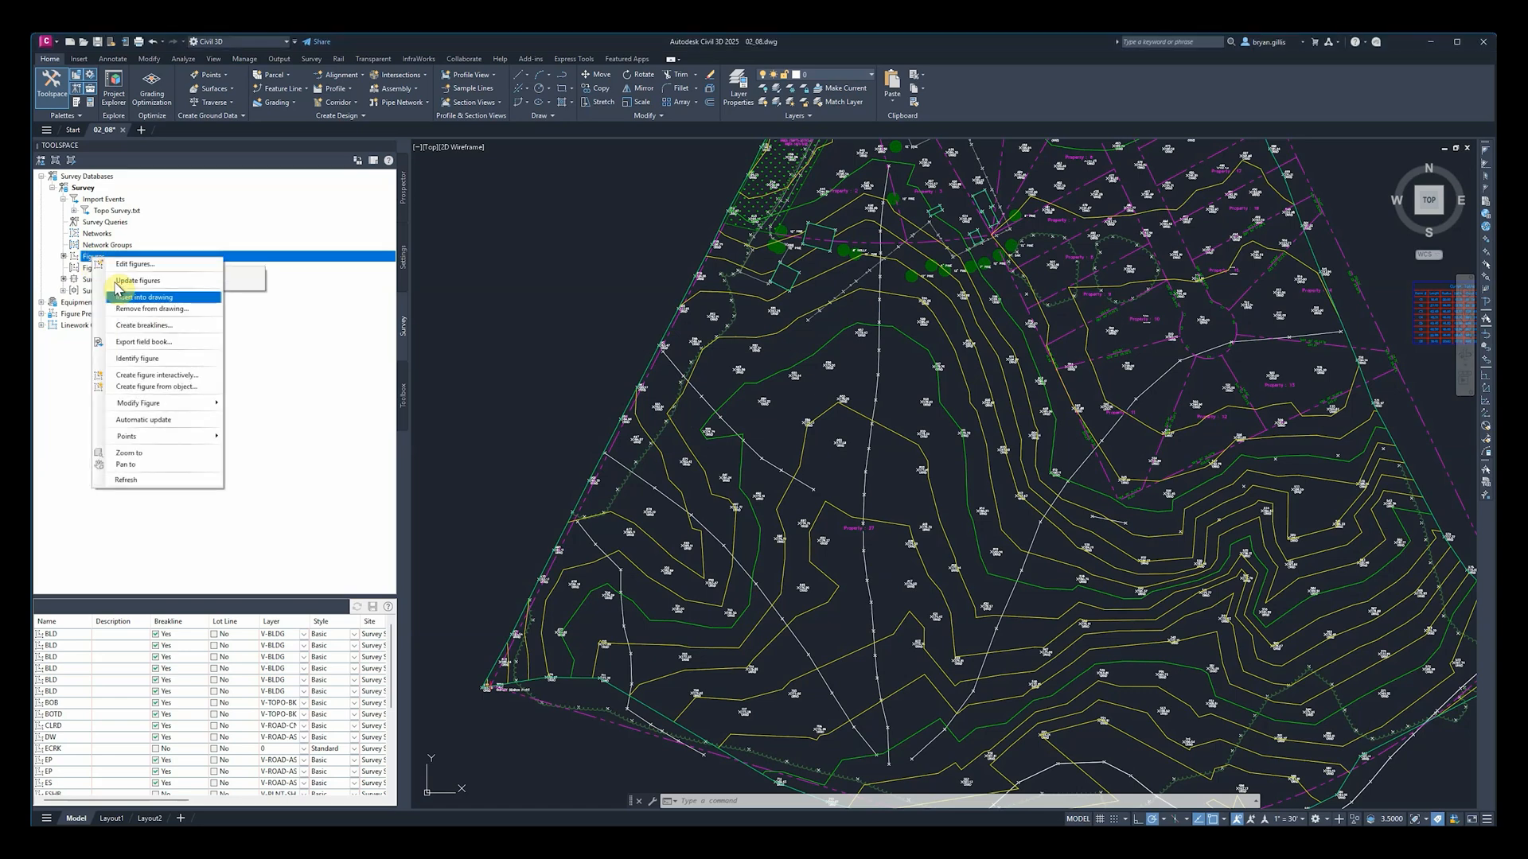
left_click(139, 328)
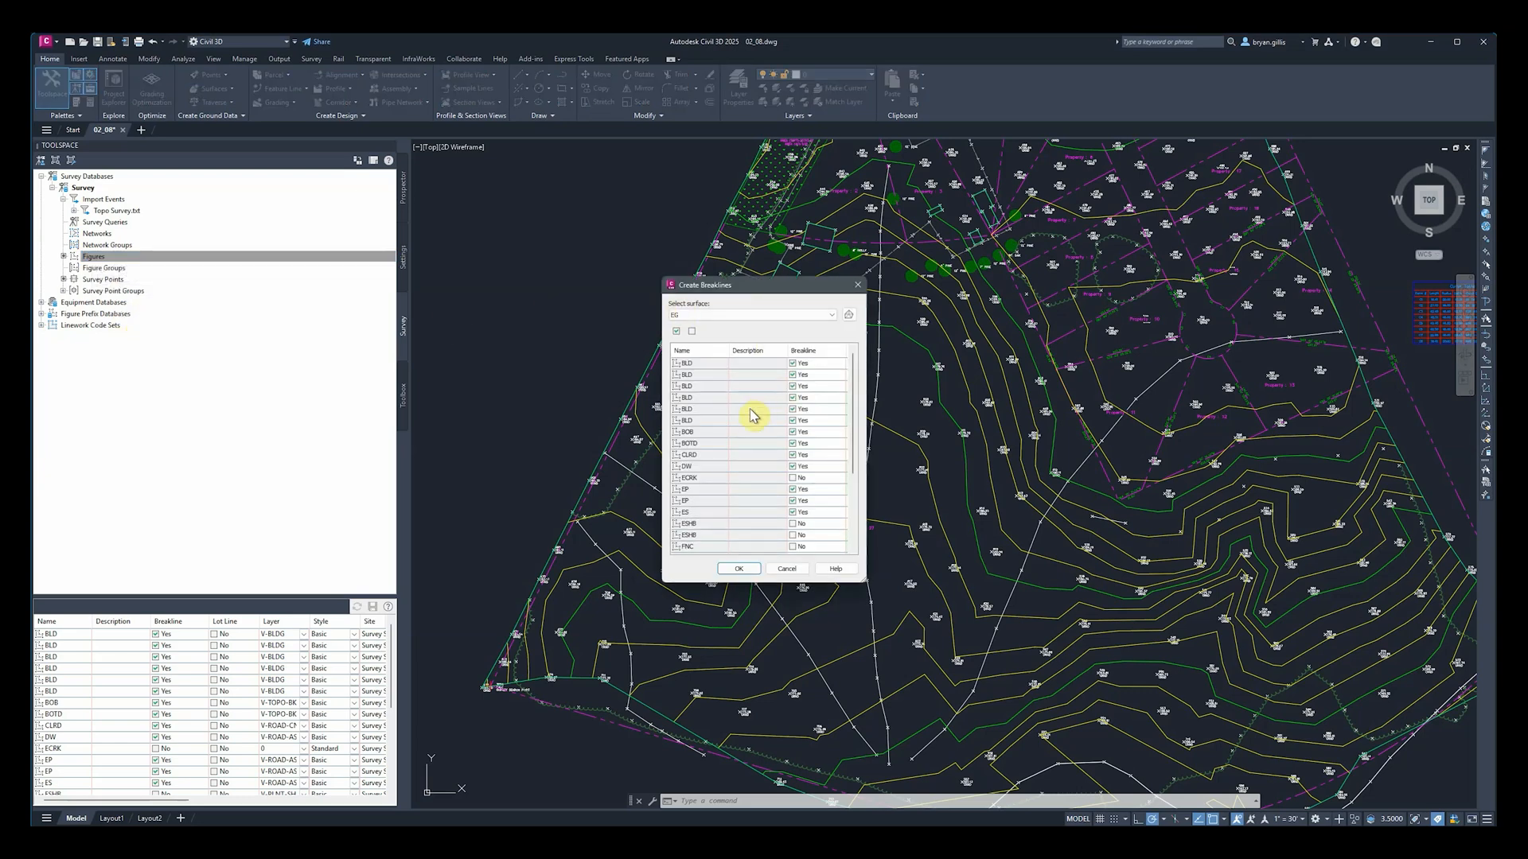
scroll(802, 382, "down", 2)
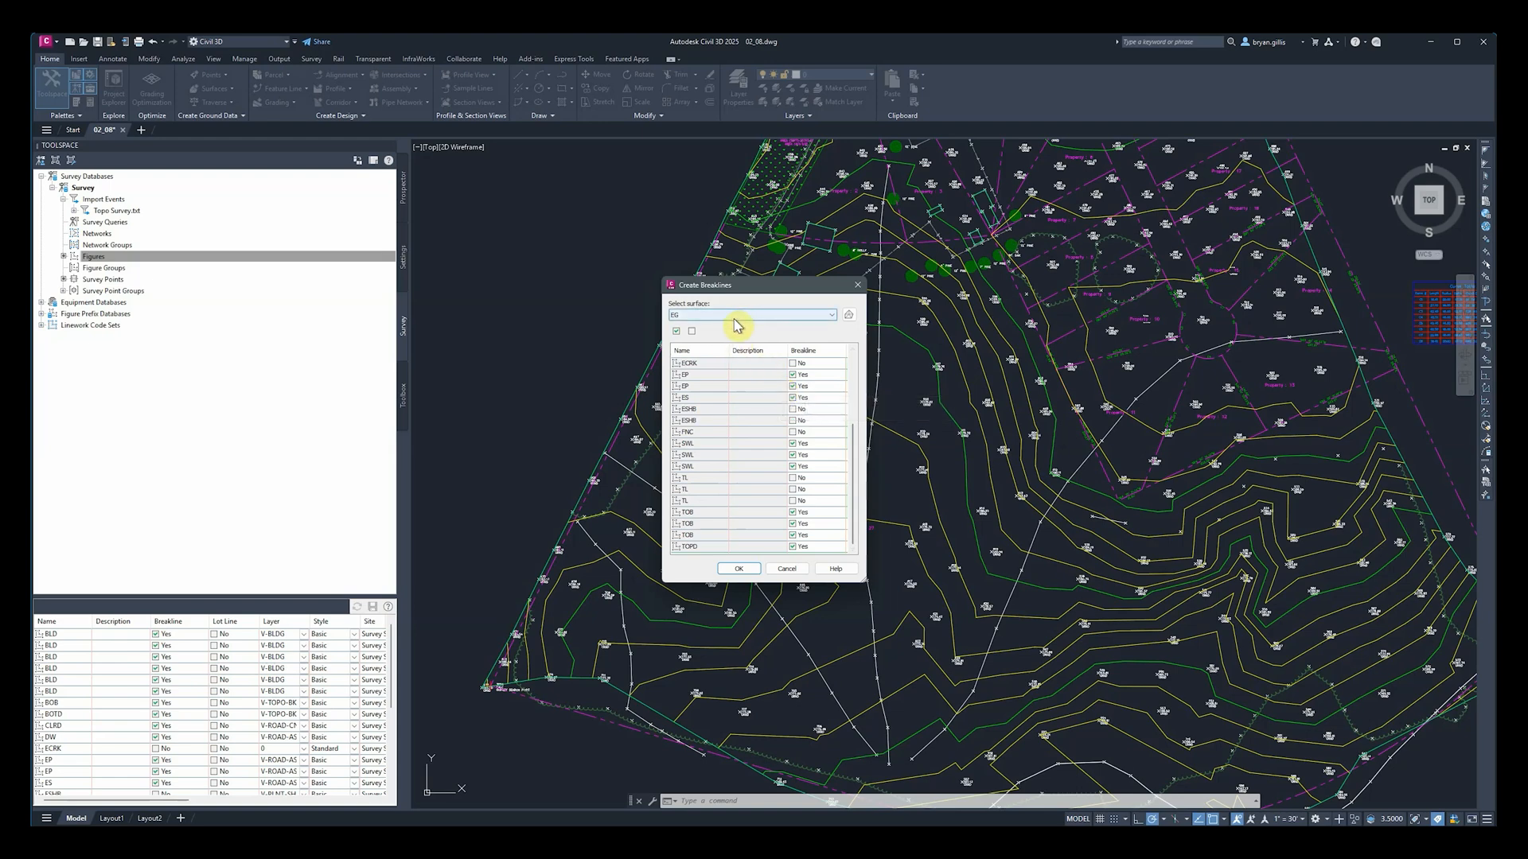
left_click(733, 570)
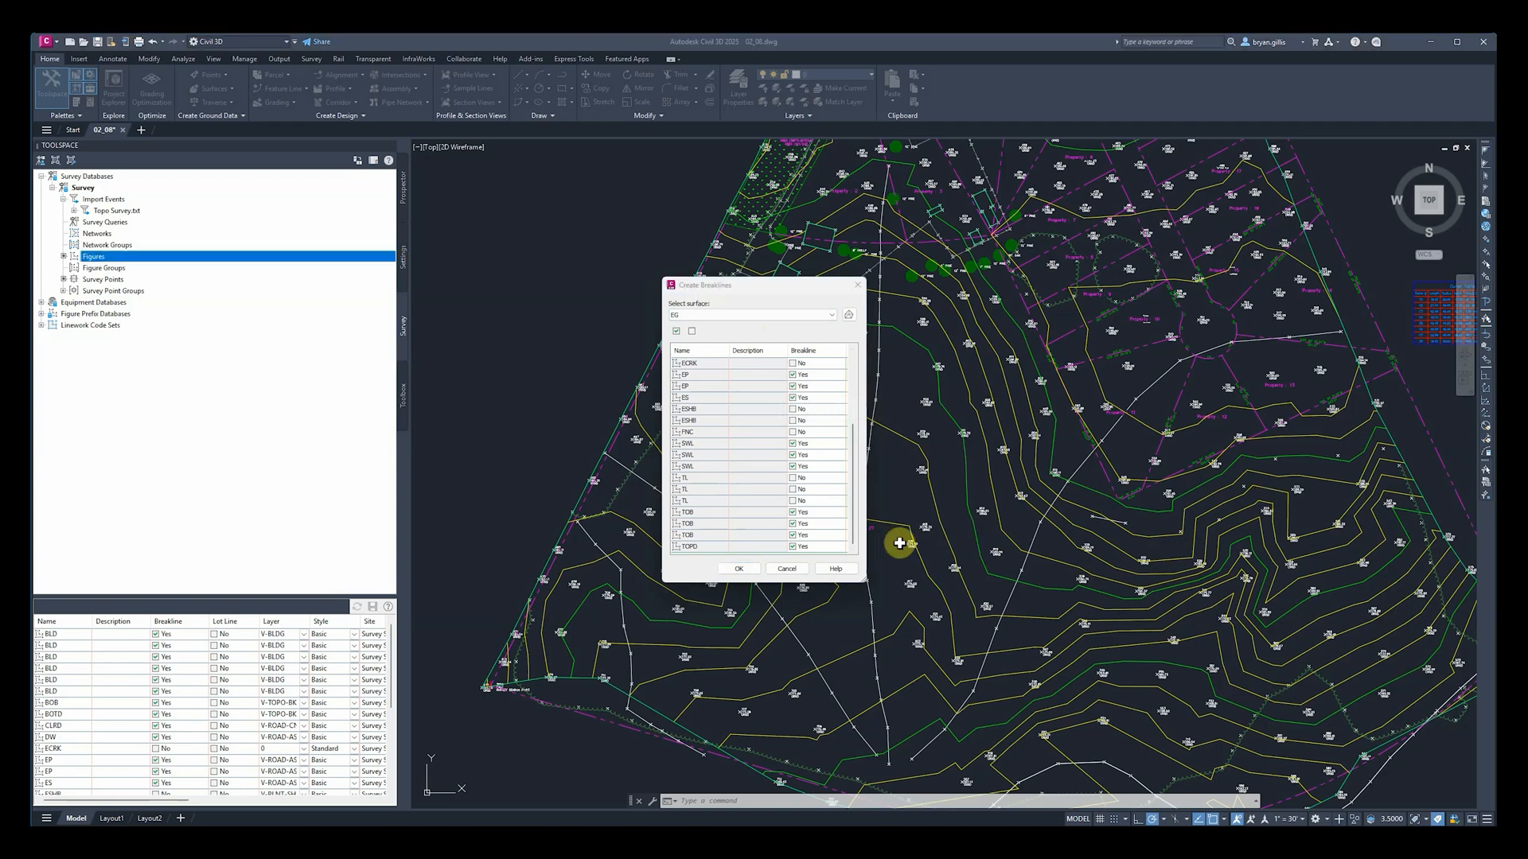
Step: Add the flagged figures to the EG surface as Standard breaklines with the description Survey
left_click(729, 570)
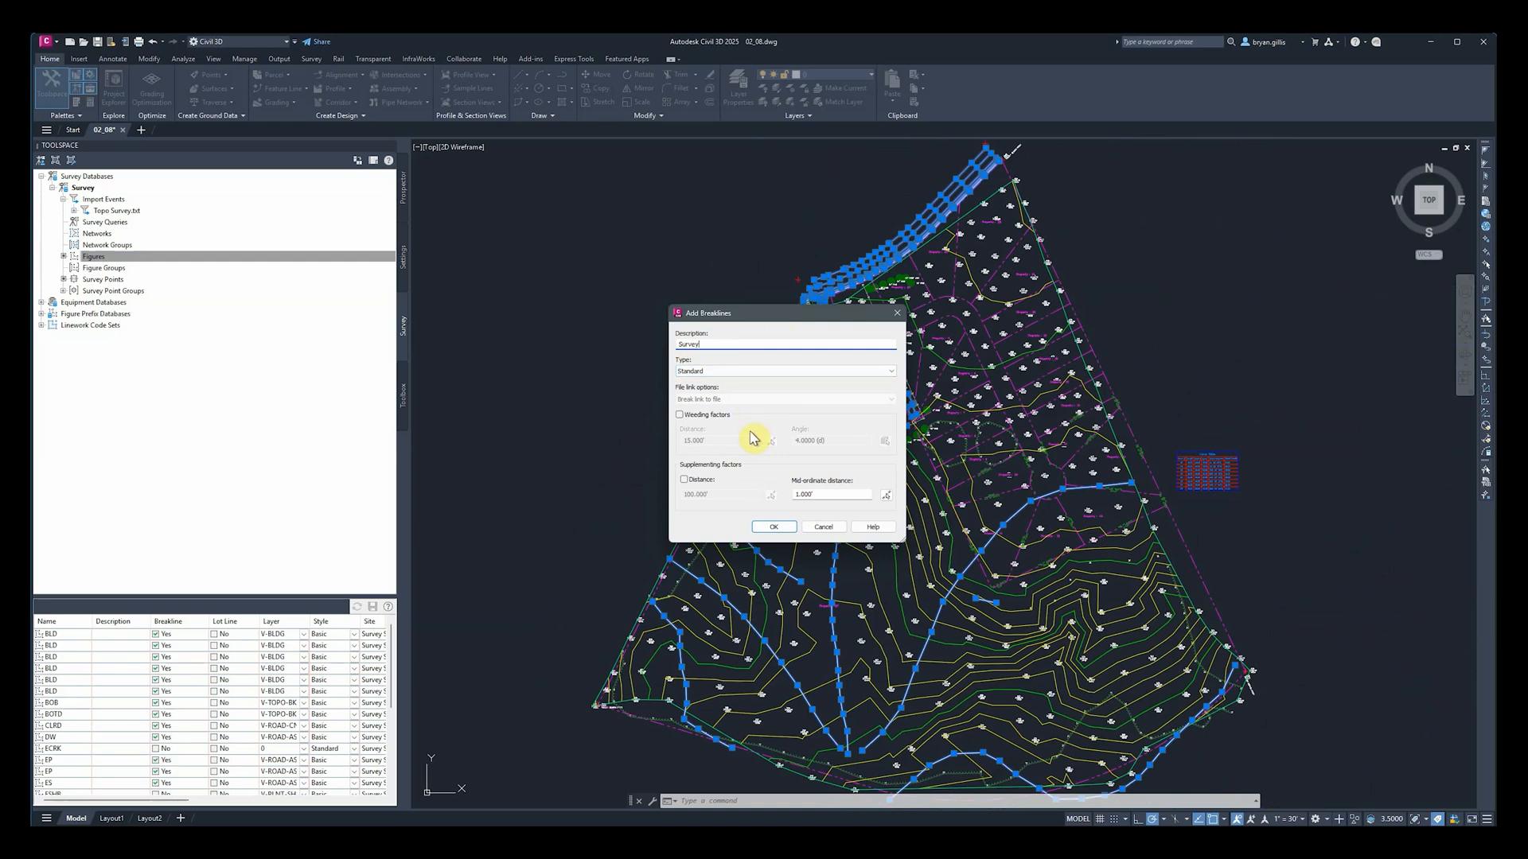
left_click(772, 528)
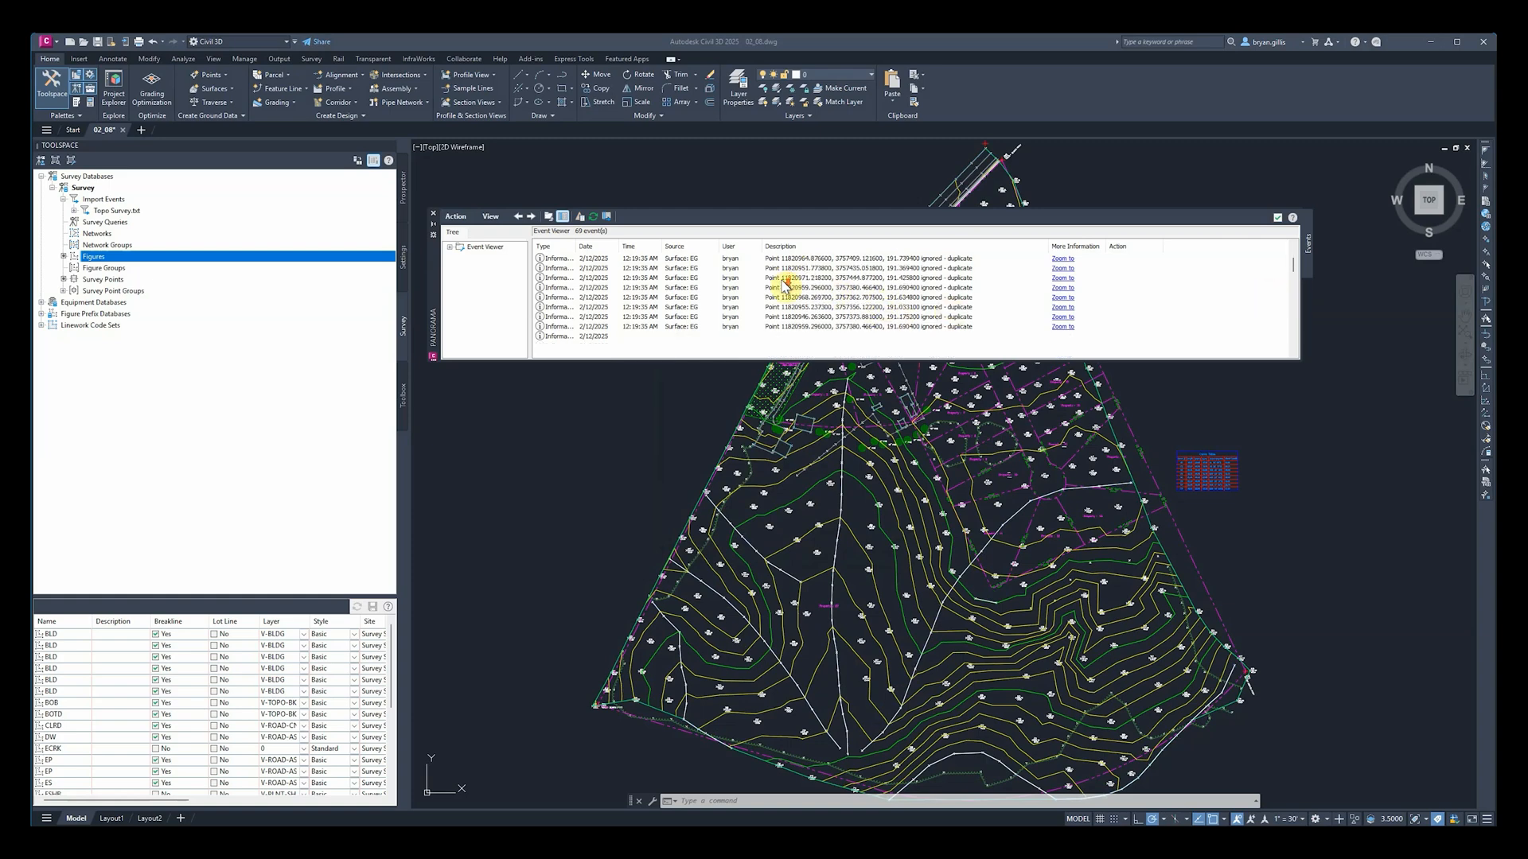
Step: Review the breakline errors in the event viewer, zoom to one crossing breakline's location, and dismiss the event list
scroll(784, 285, "down", 8)
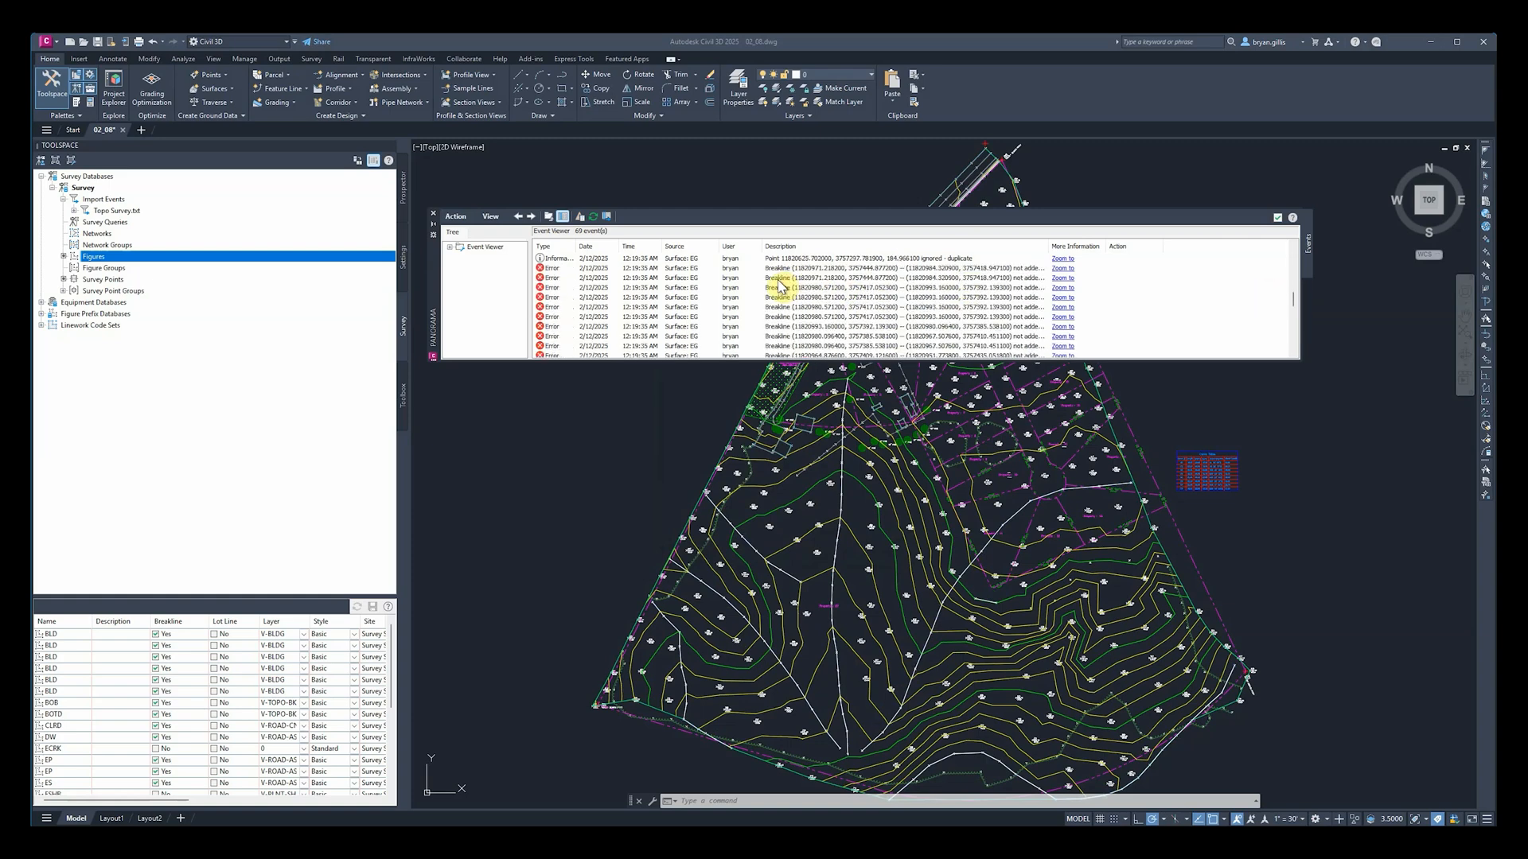
left_click(550, 289)
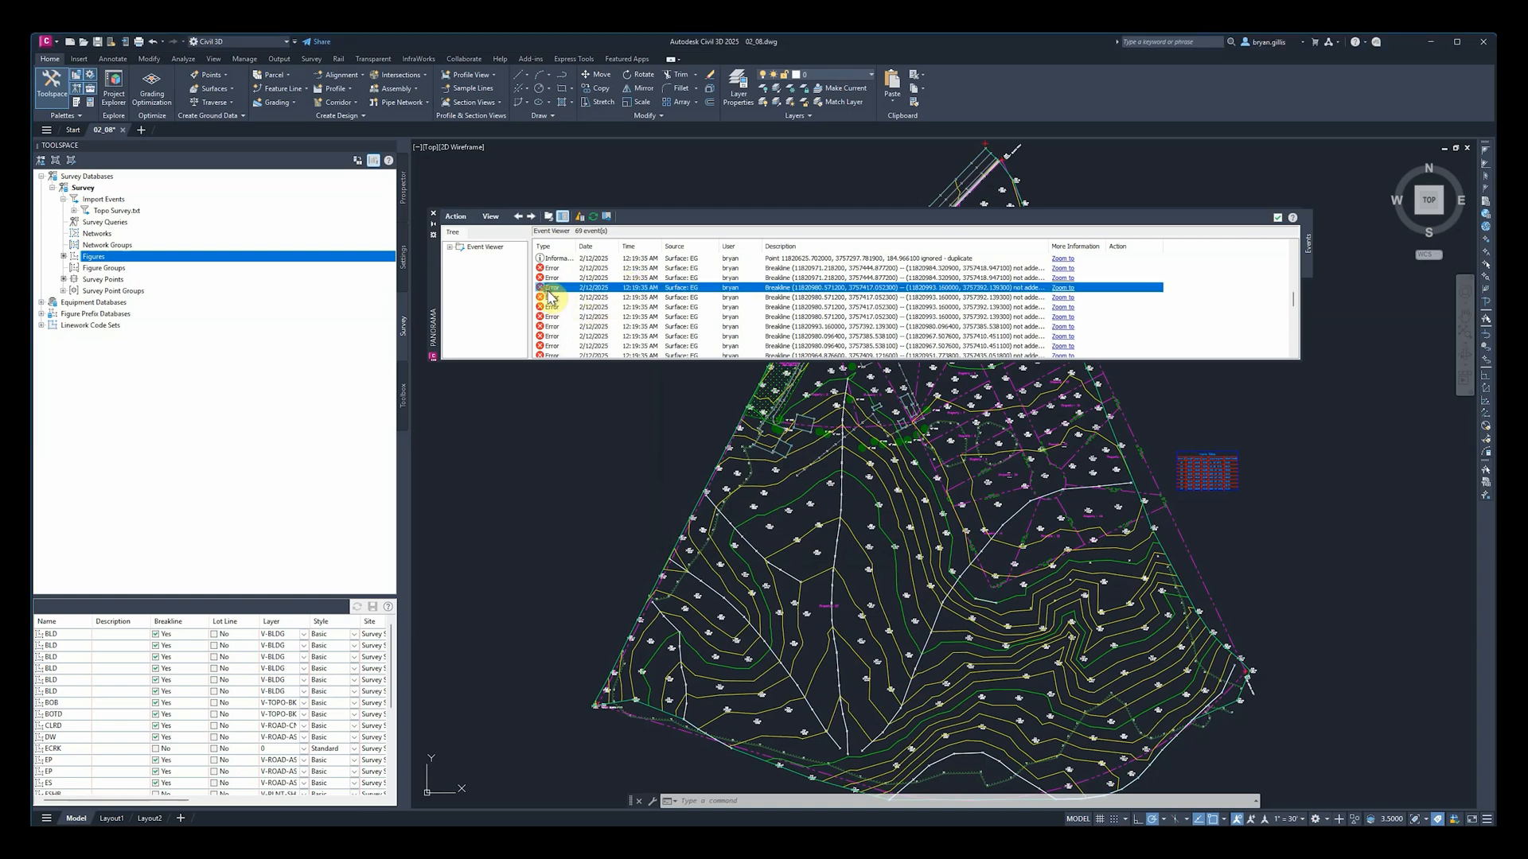
left_click(549, 327)
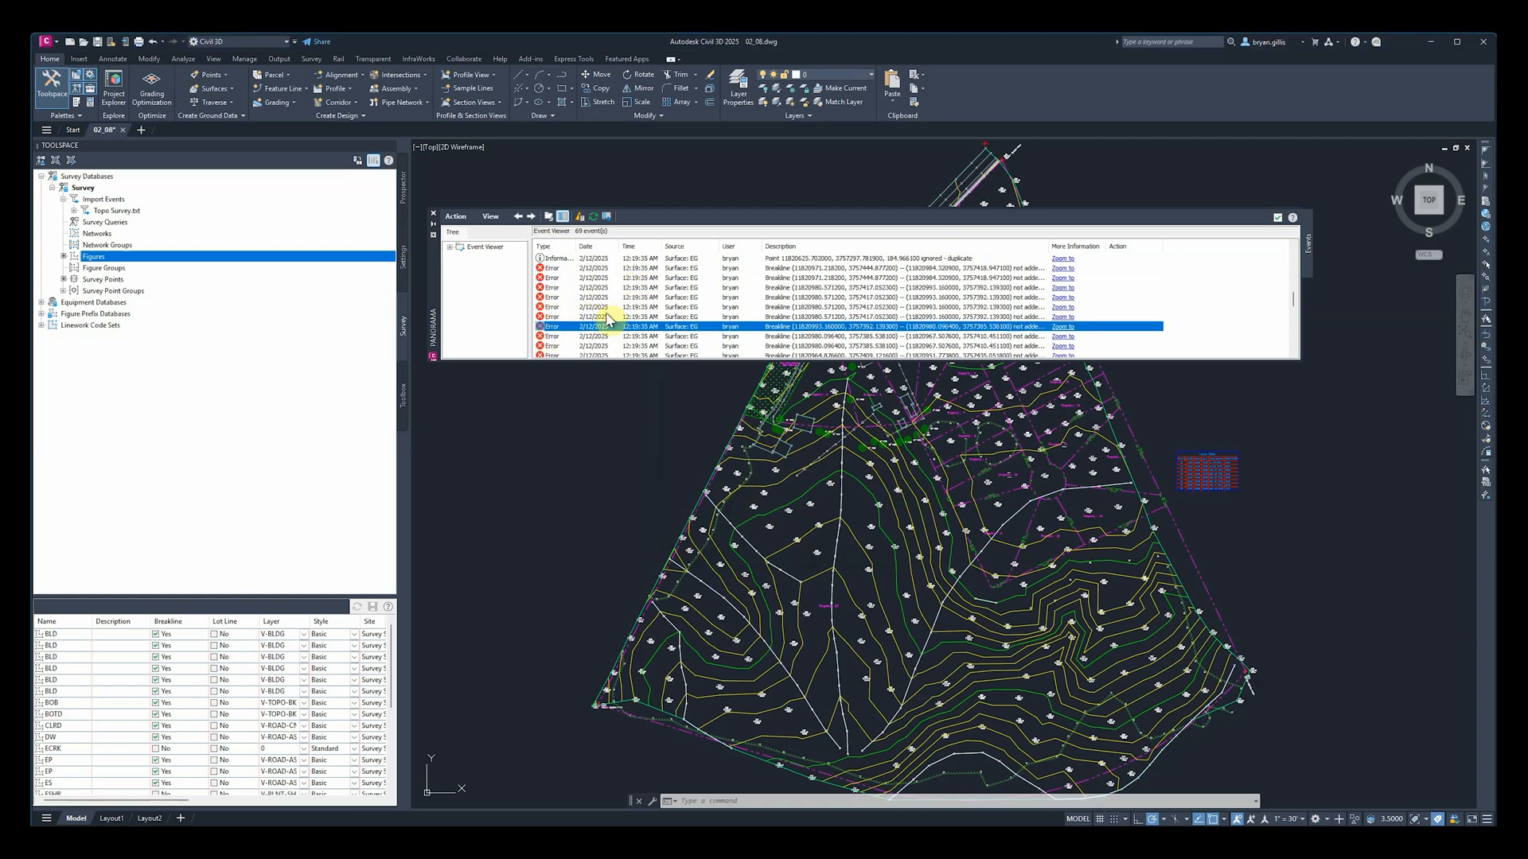
left_click(1061, 327)
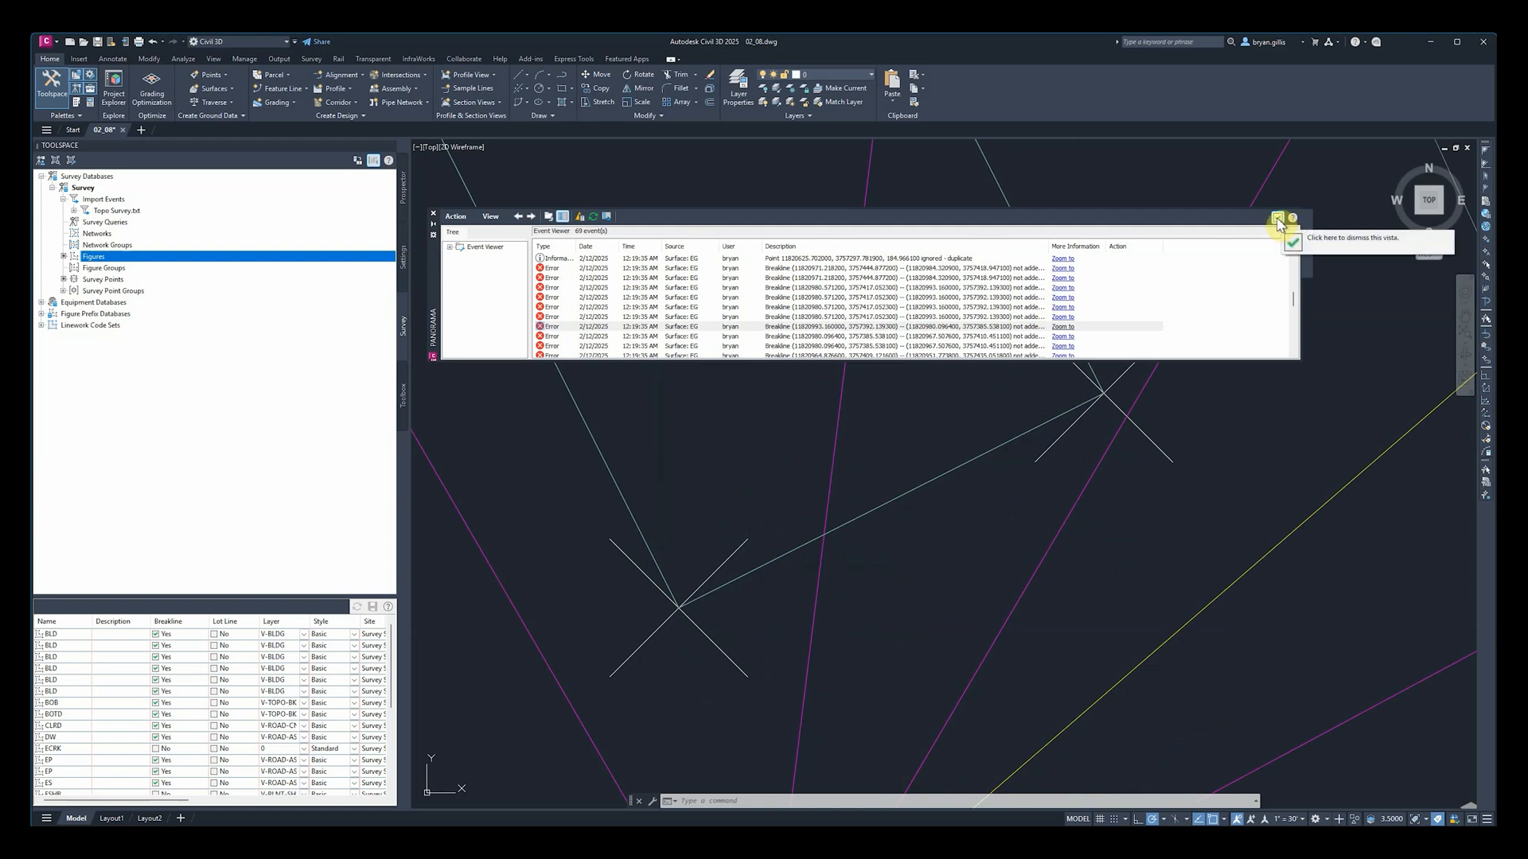
left_click(1276, 219)
scroll(1017, 333, "down", 10)
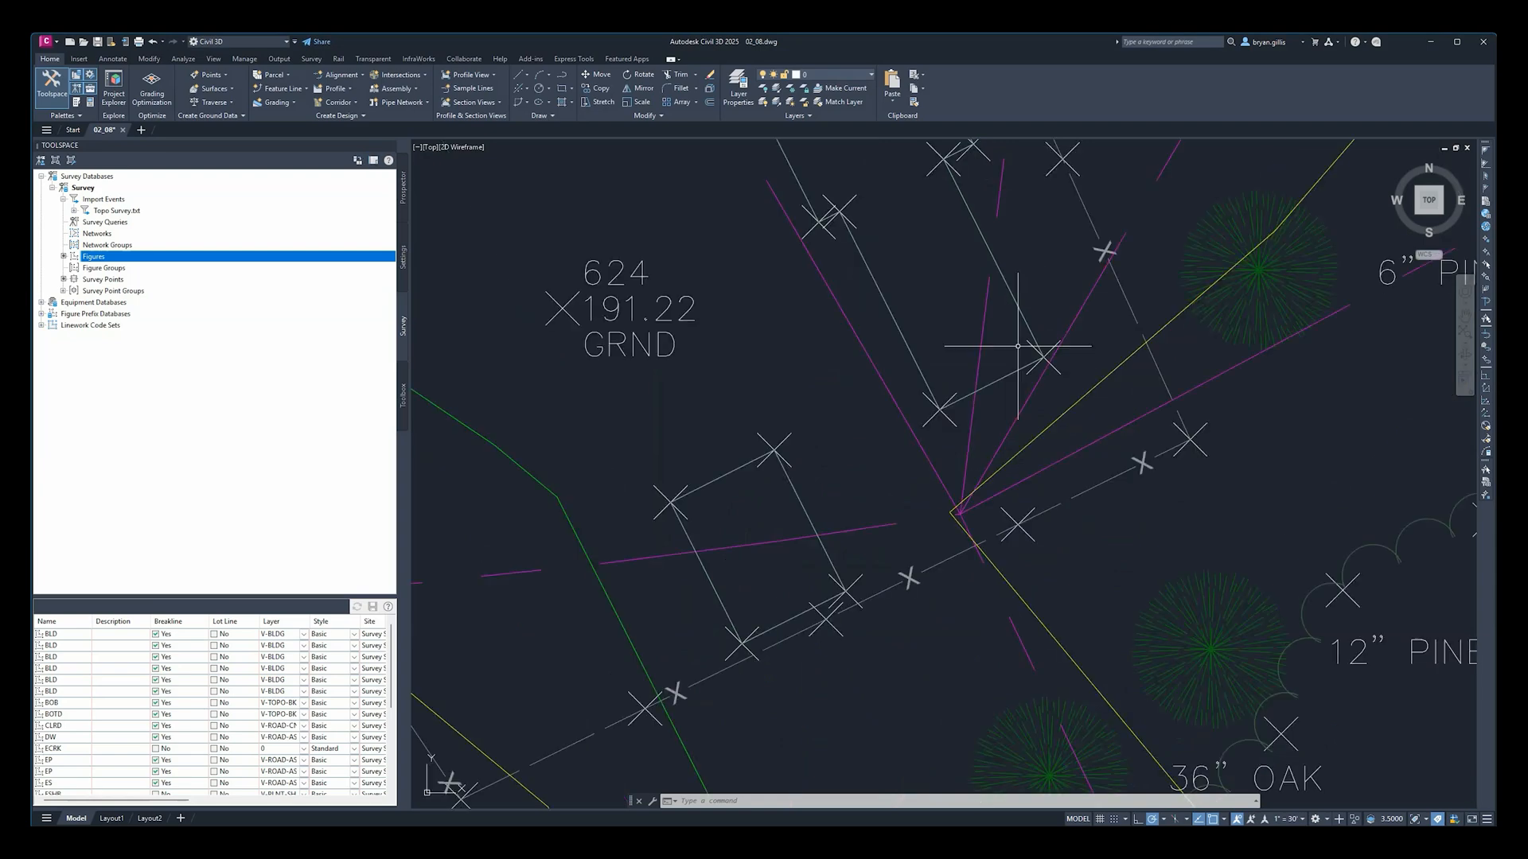
middle_click_drag(1048, 365, 981, 372)
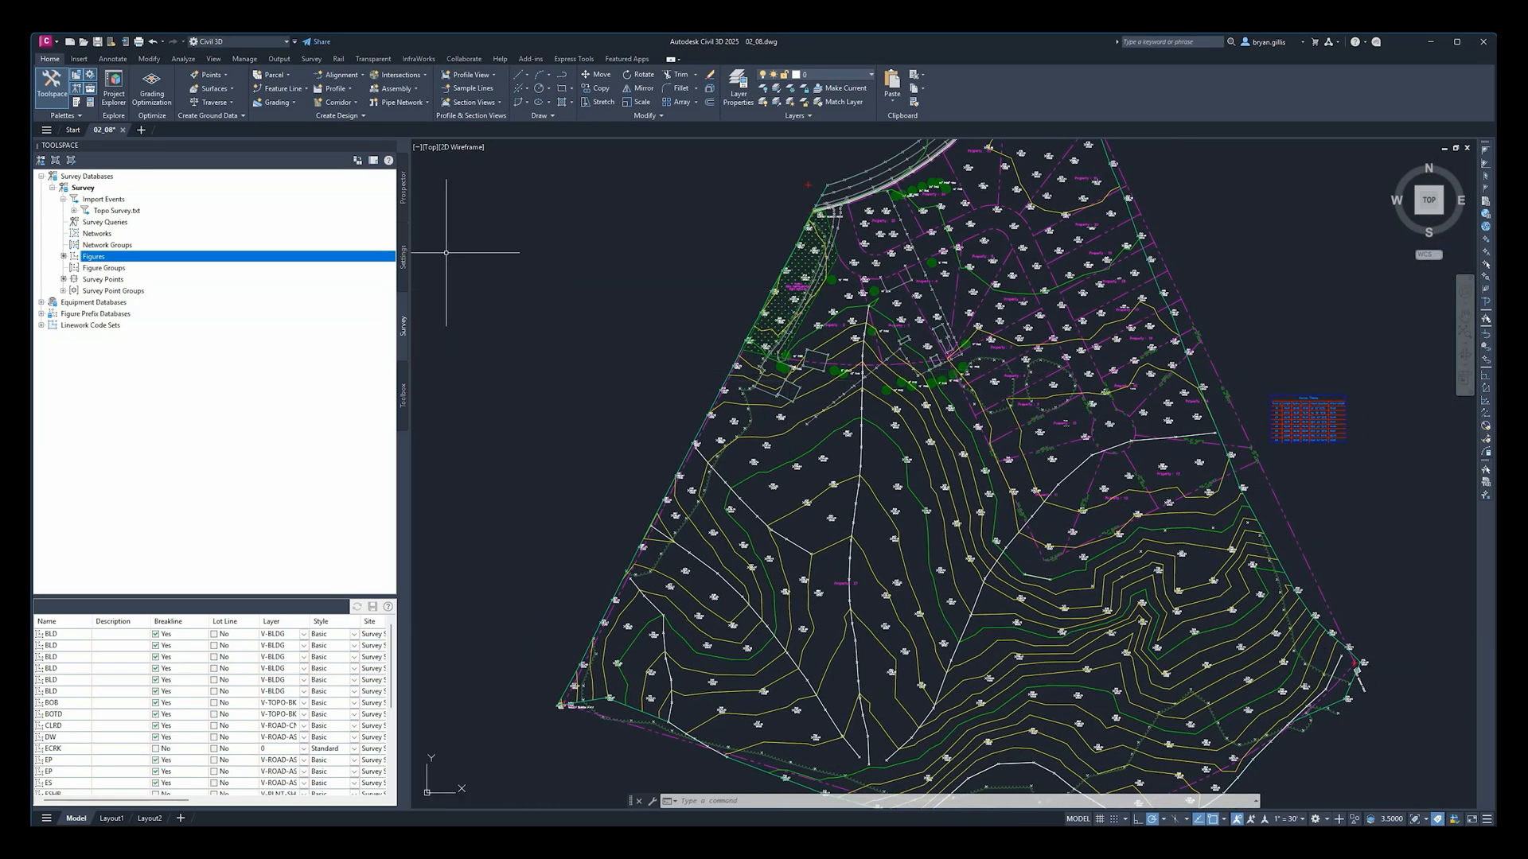
Step: List the individual breaklines in the Survey set of the EG surface definition and look through them
left_click(405, 203)
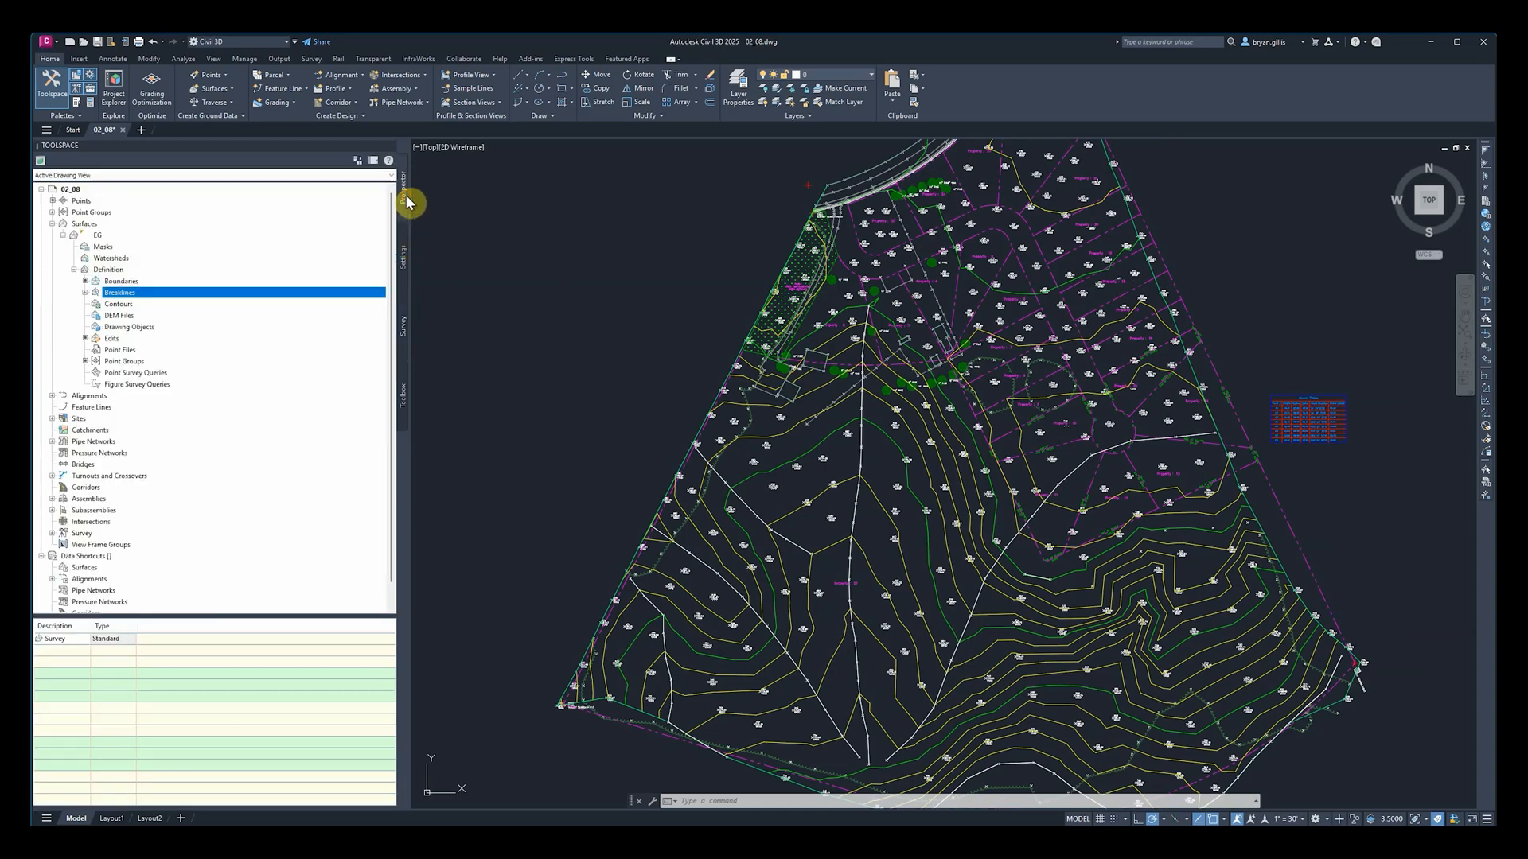
left_click(85, 293)
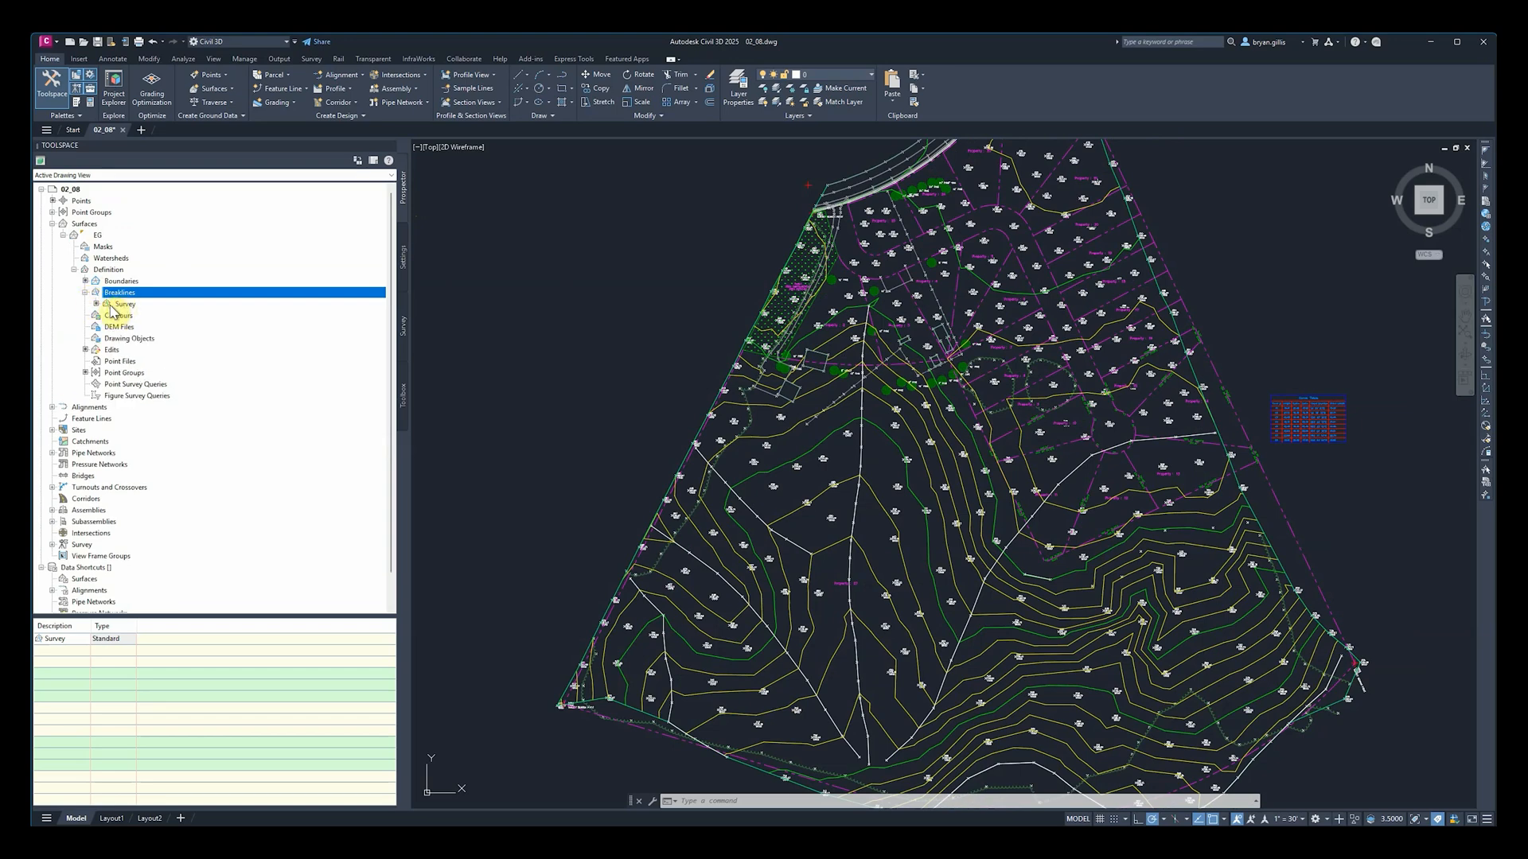
left_click(120, 306)
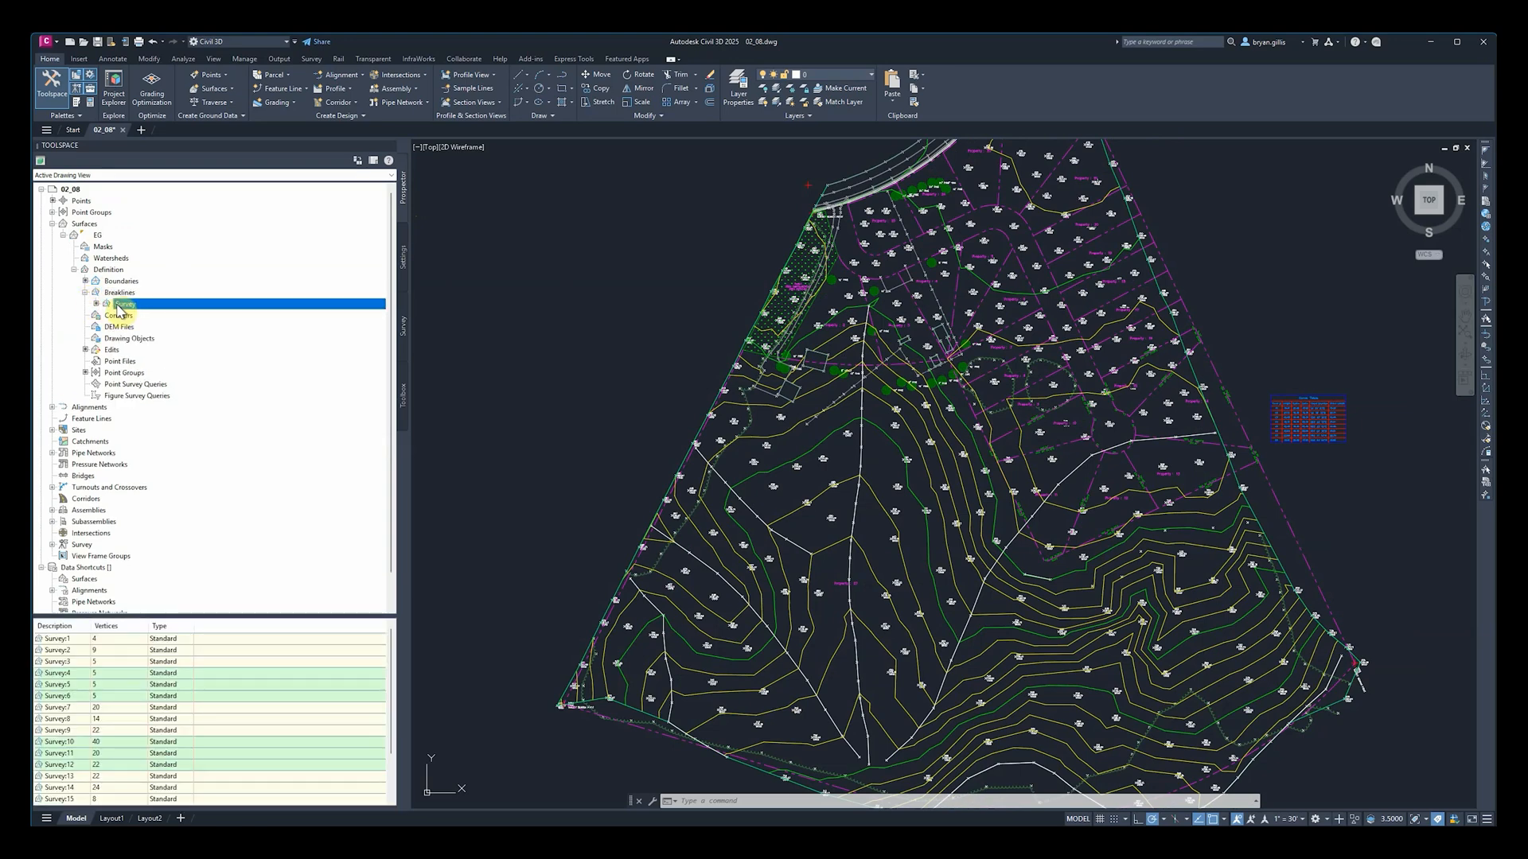
scroll(137, 689, "down", 2)
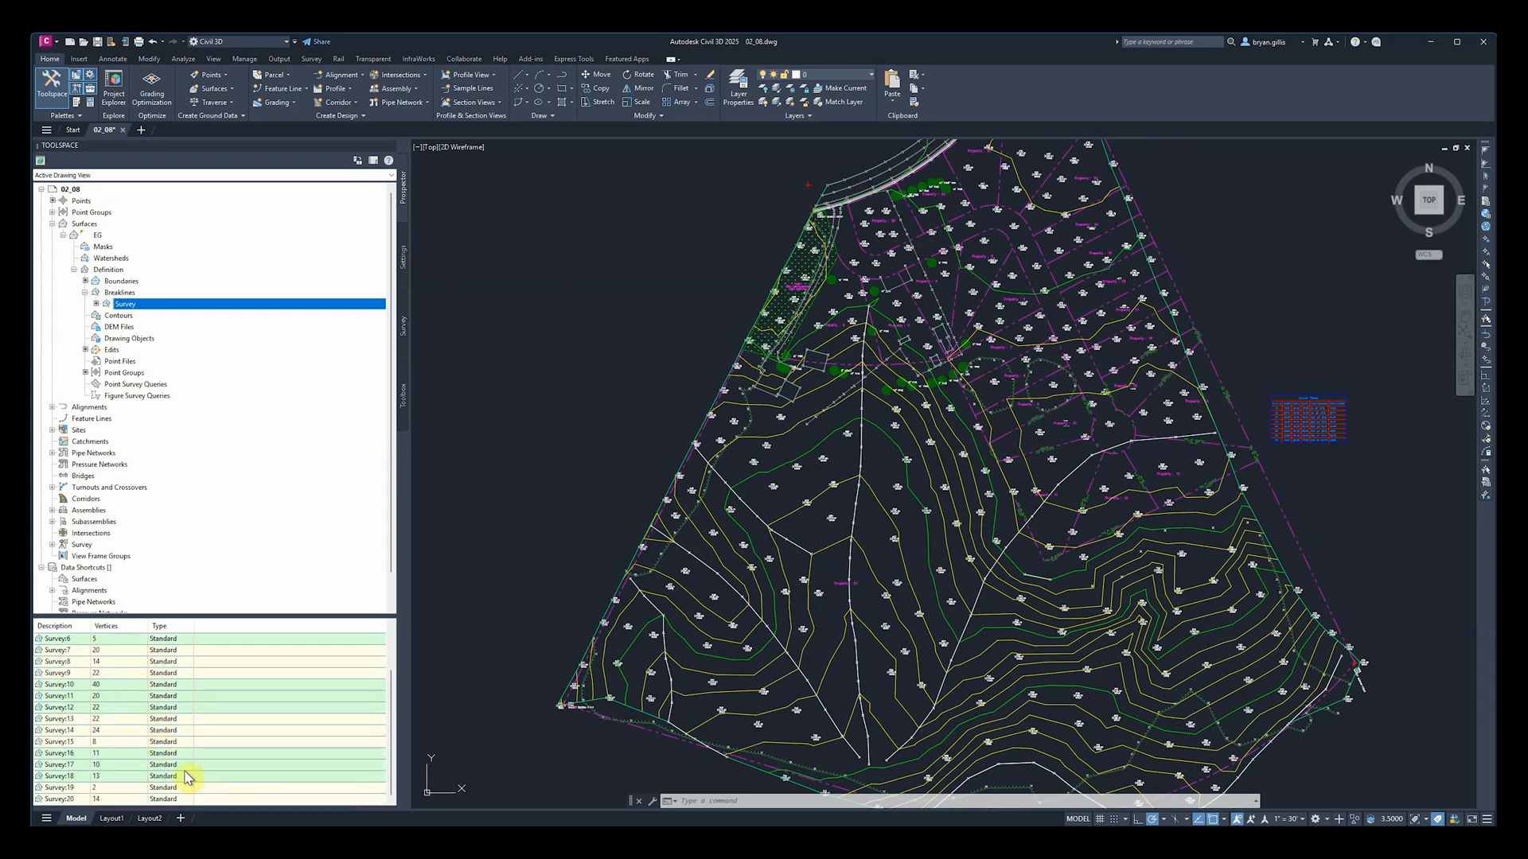
scroll(183, 760, "up", 2)
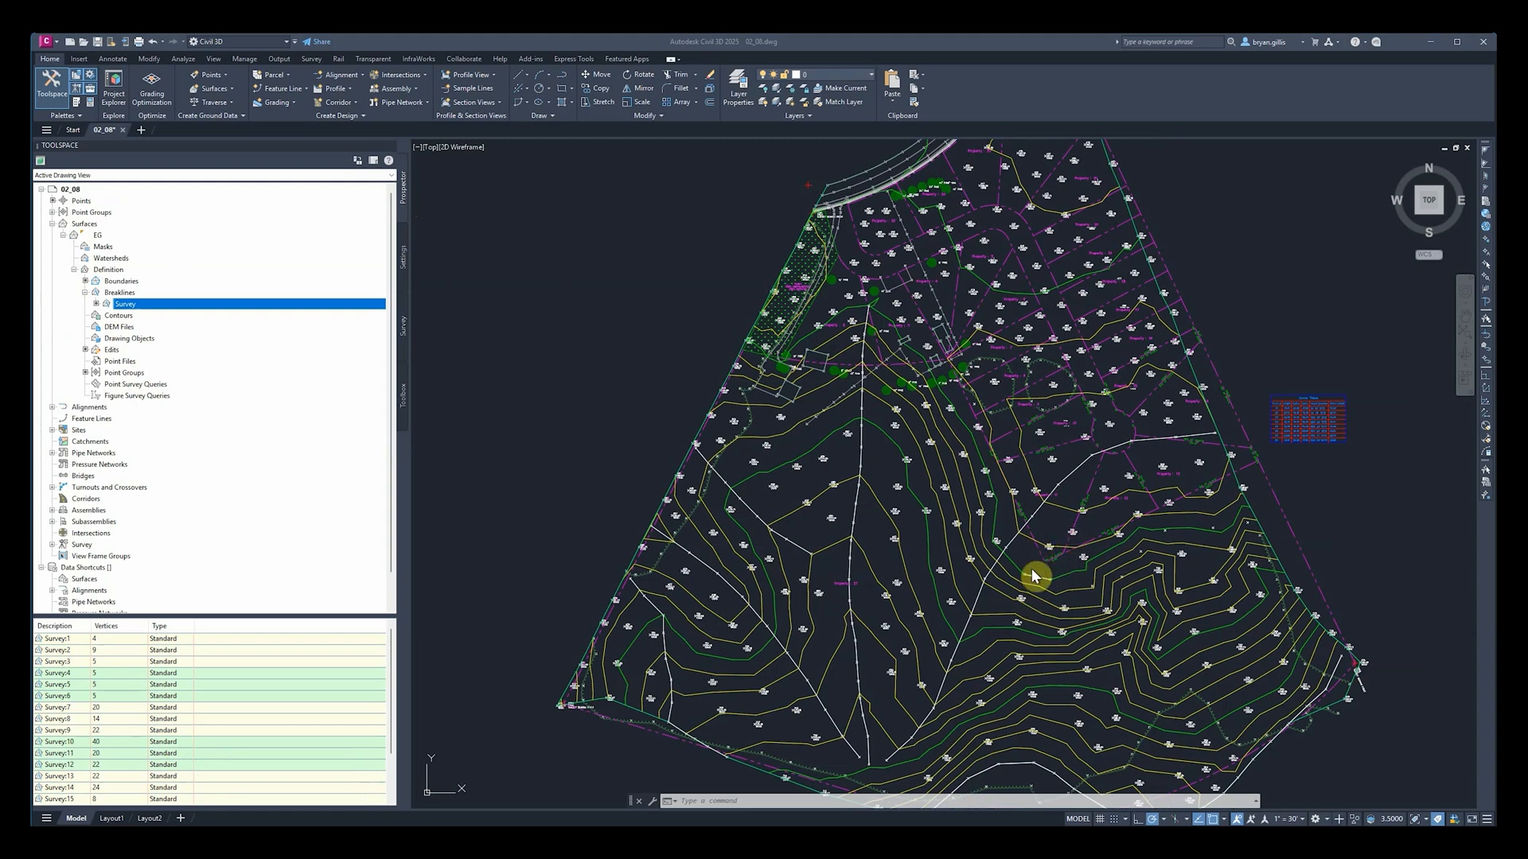
Step: Inspect the properties and description of the short two-point figure south of point 525, without changing anything
scroll(1033, 571, "up", 5)
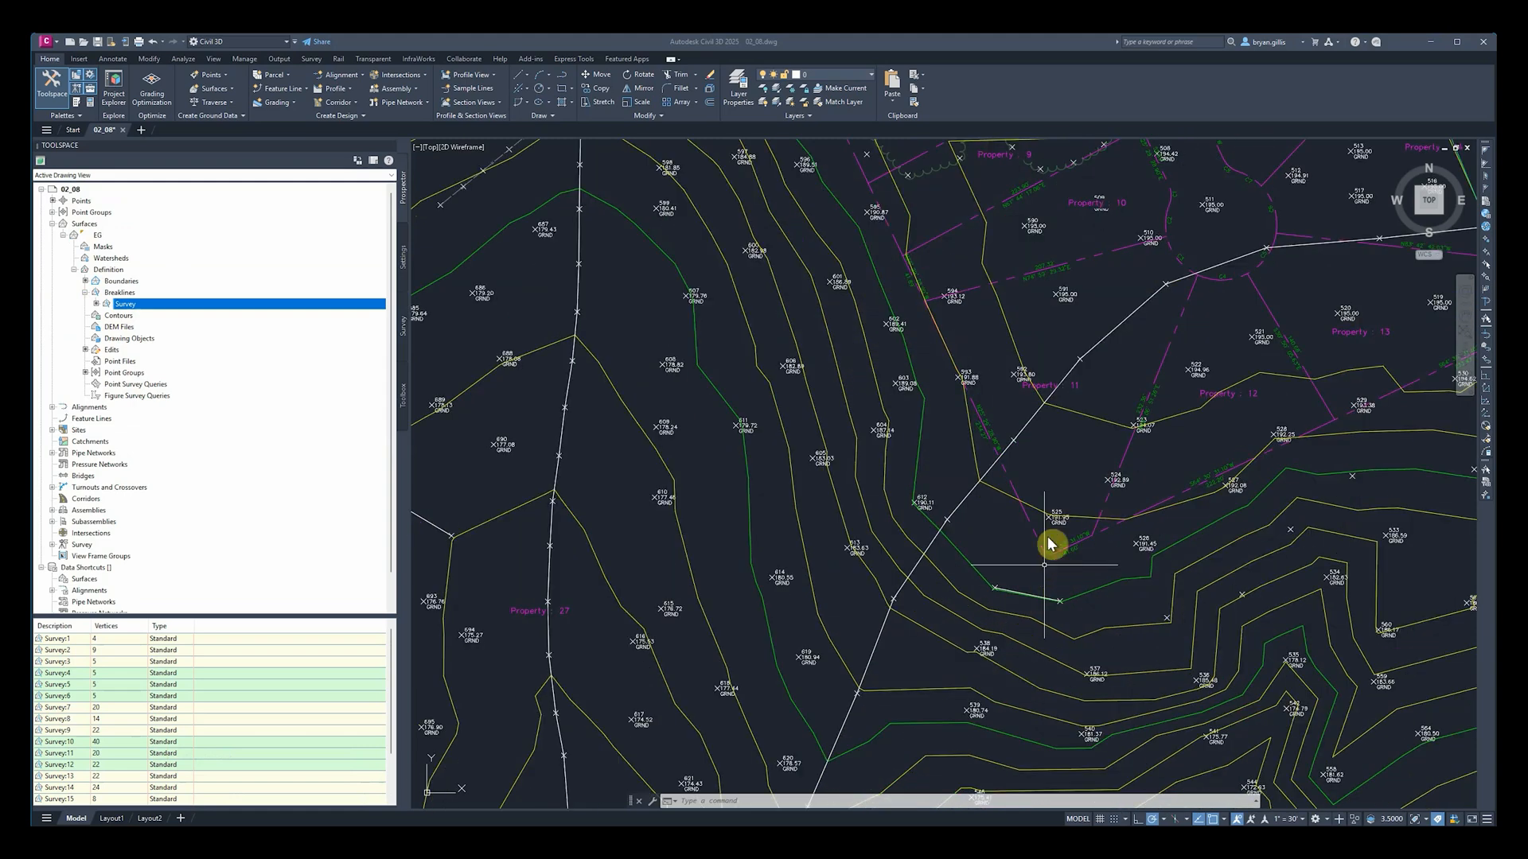
scroll(1047, 552, "up", 4)
scroll(1041, 553, "up", 2)
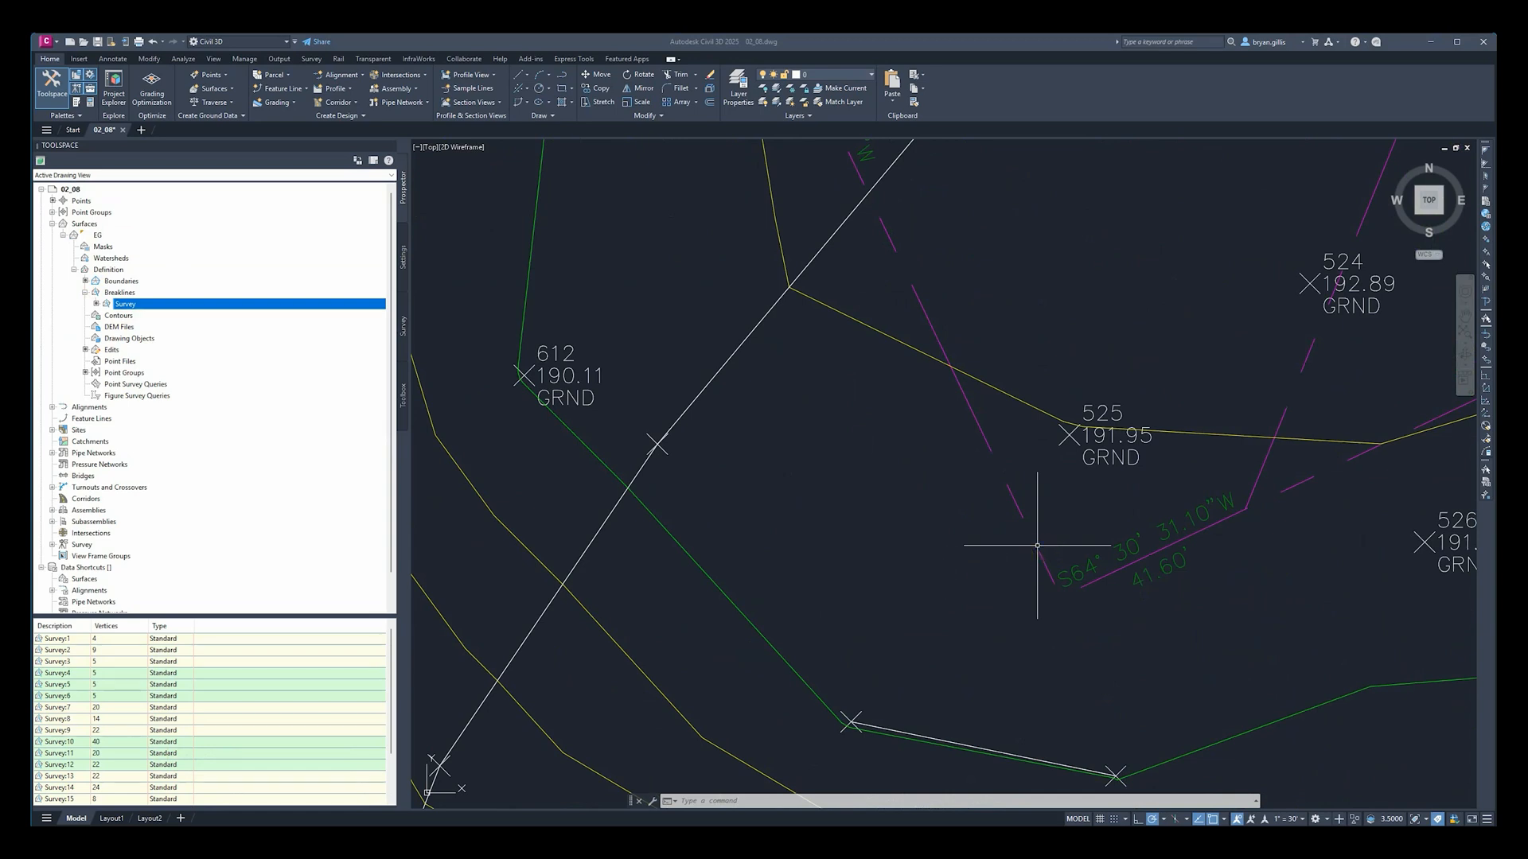
left_click(1272, 479)
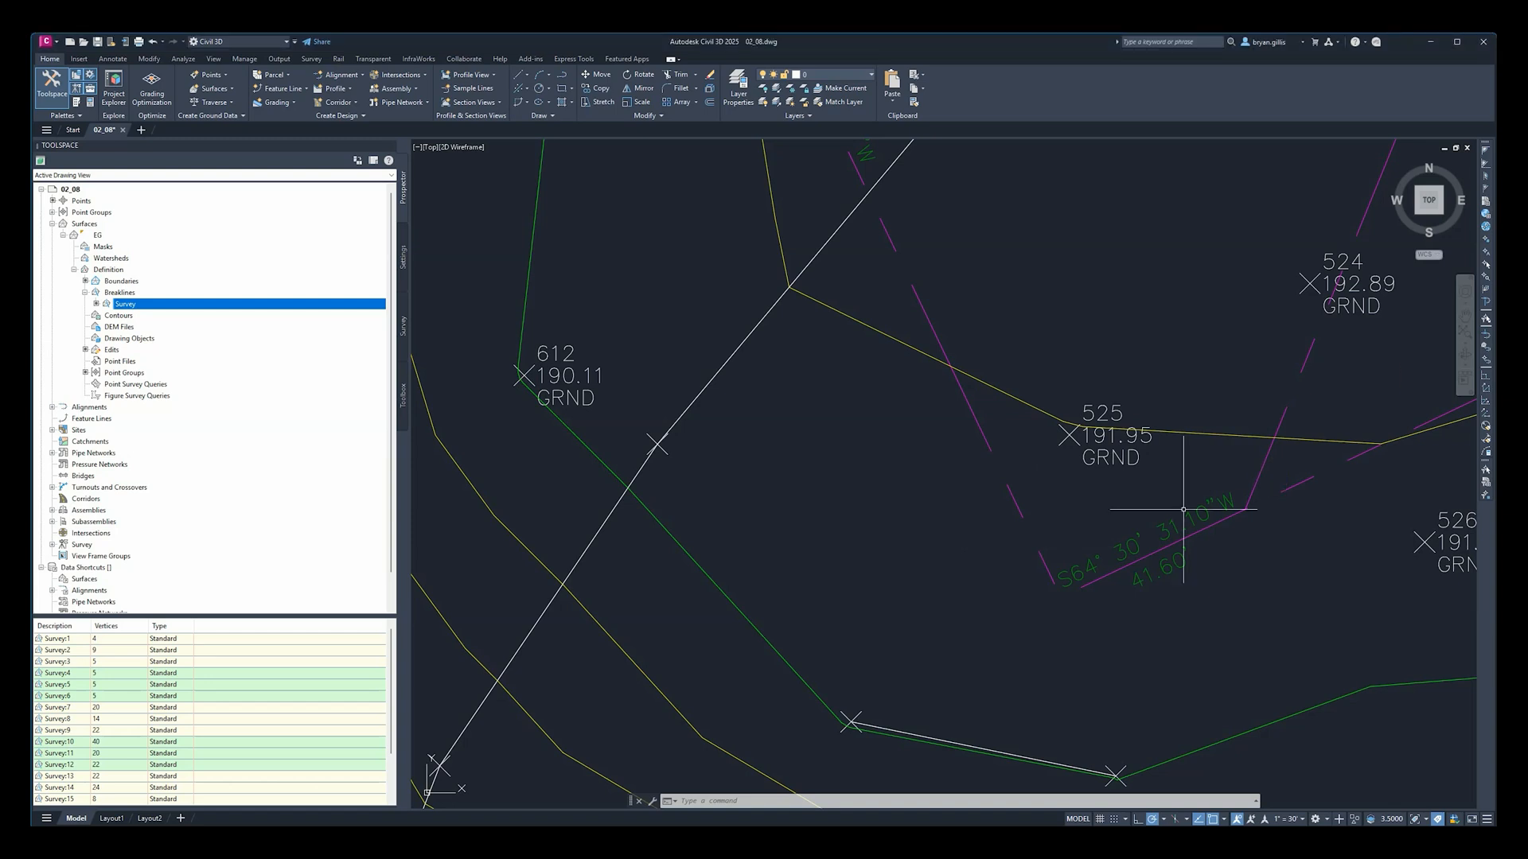
middle_click_drag(1327, 523, 989, 512)
scroll(1007, 505, "down", 2)
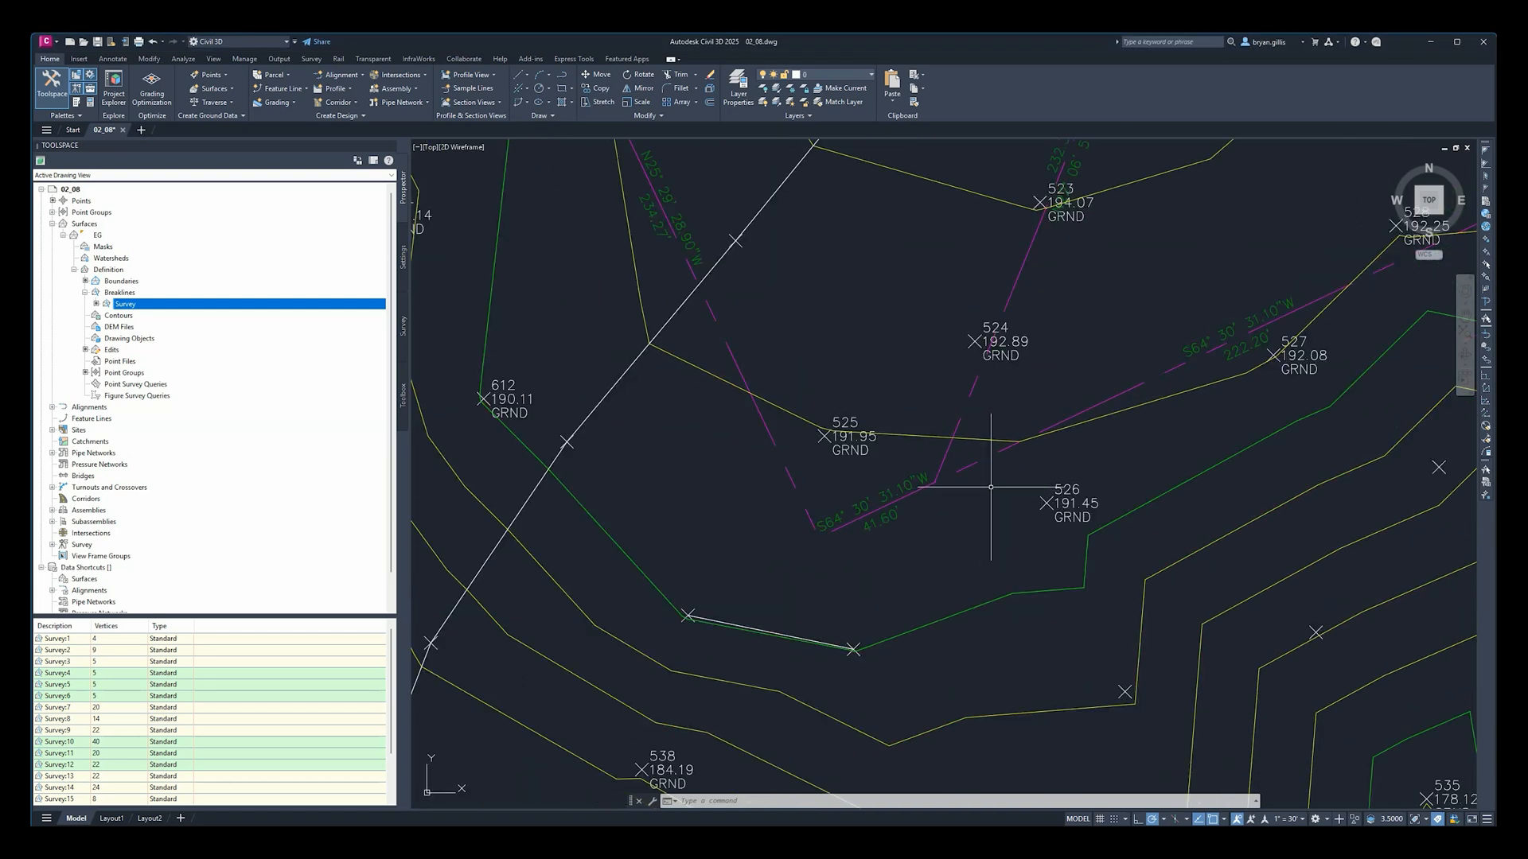
left_click(750, 628)
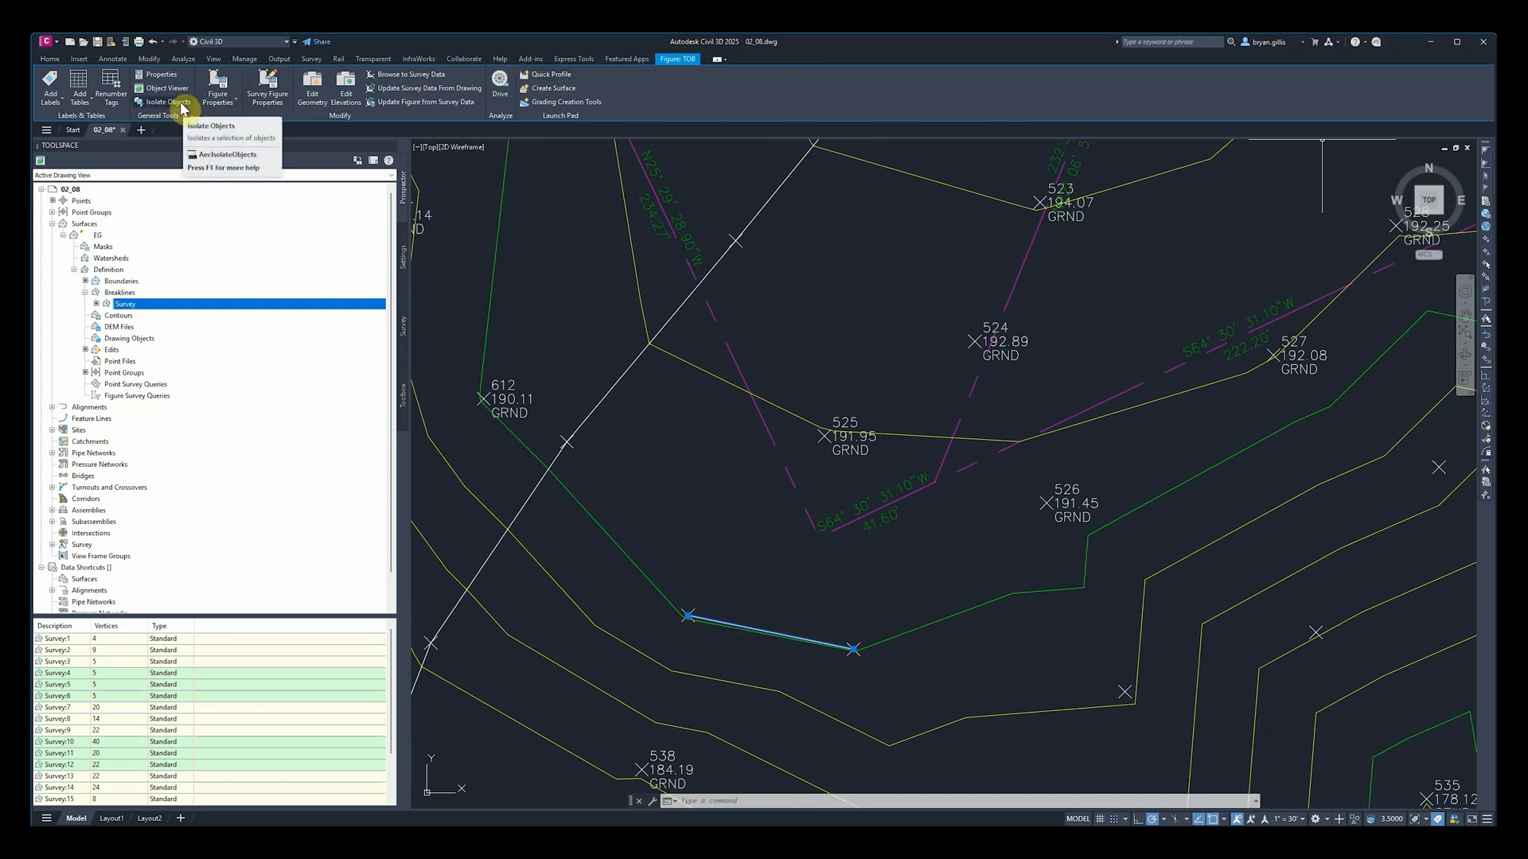
left_click(168, 75)
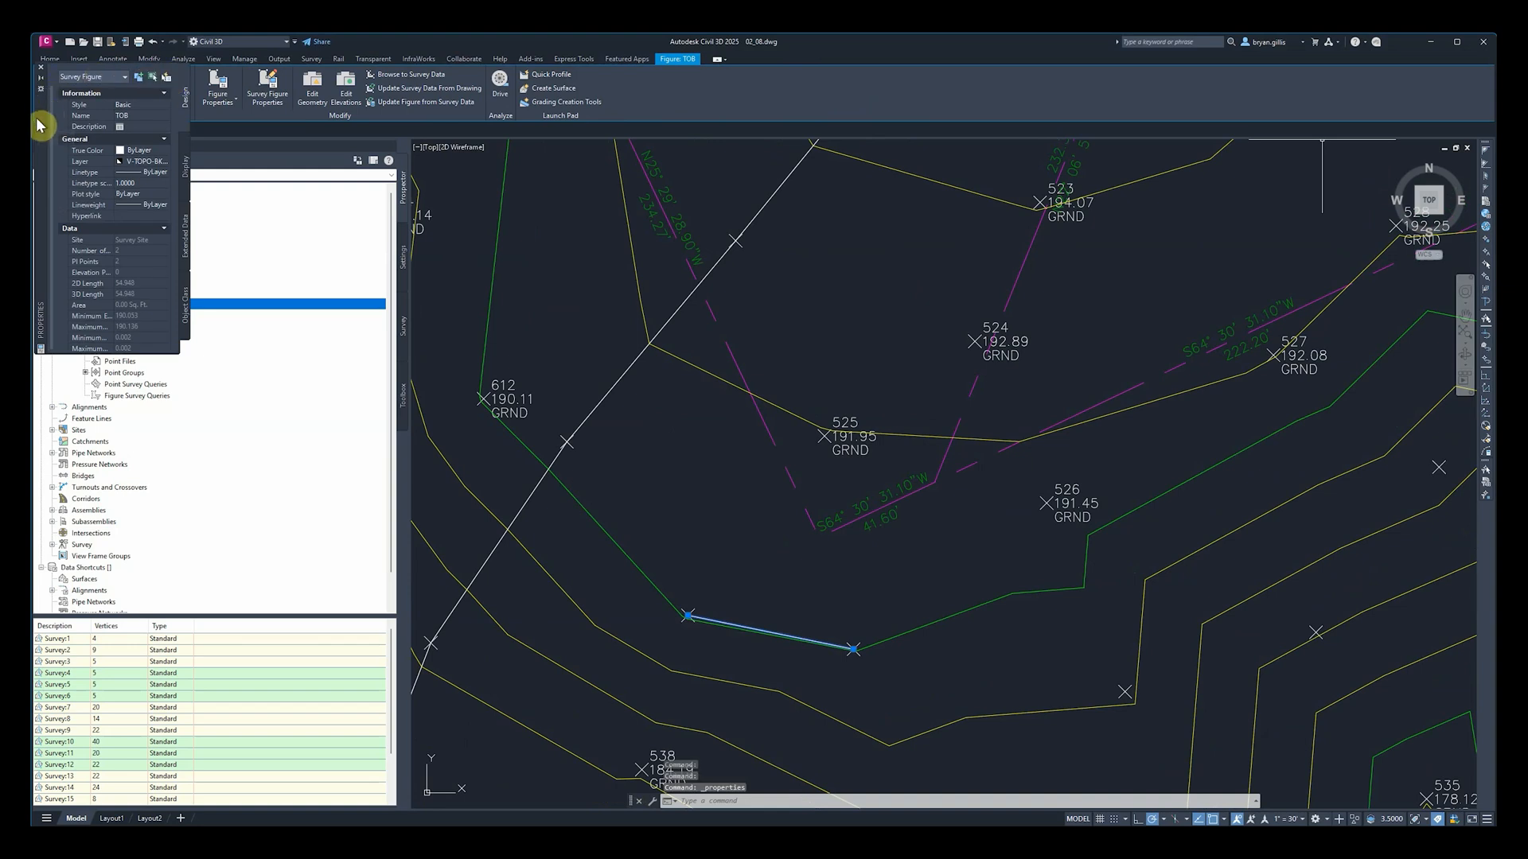
mouse_move(41, 126)
left_mouse_down()
mouse_move(477, 249)
mouse_move(662, 287)
mouse_move(799, 285)
left_mouse_up()
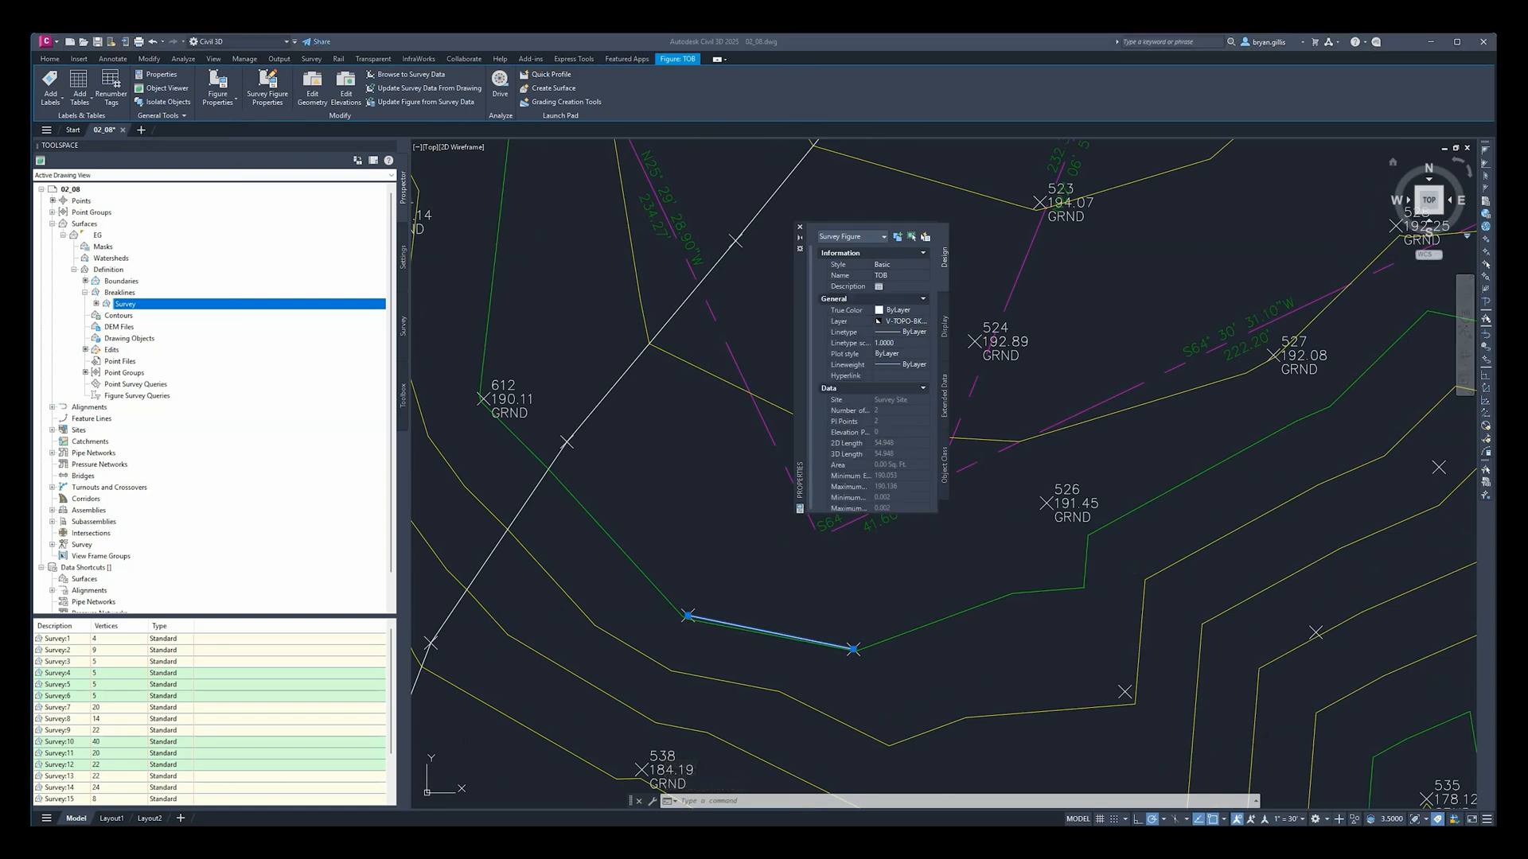
left_click_drag(936, 513, 1102, 554)
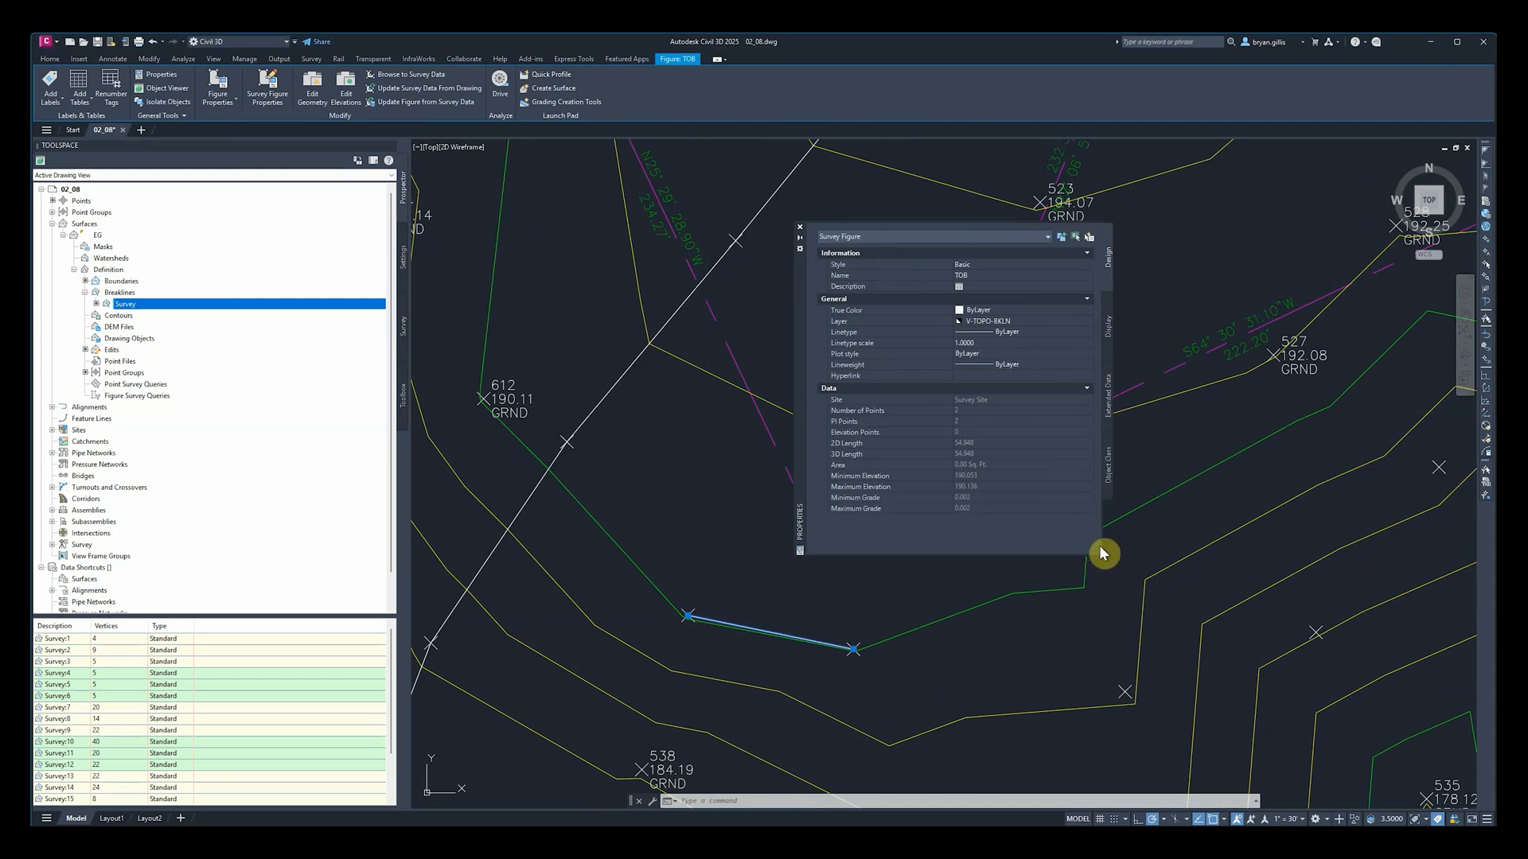
left_click(959, 286)
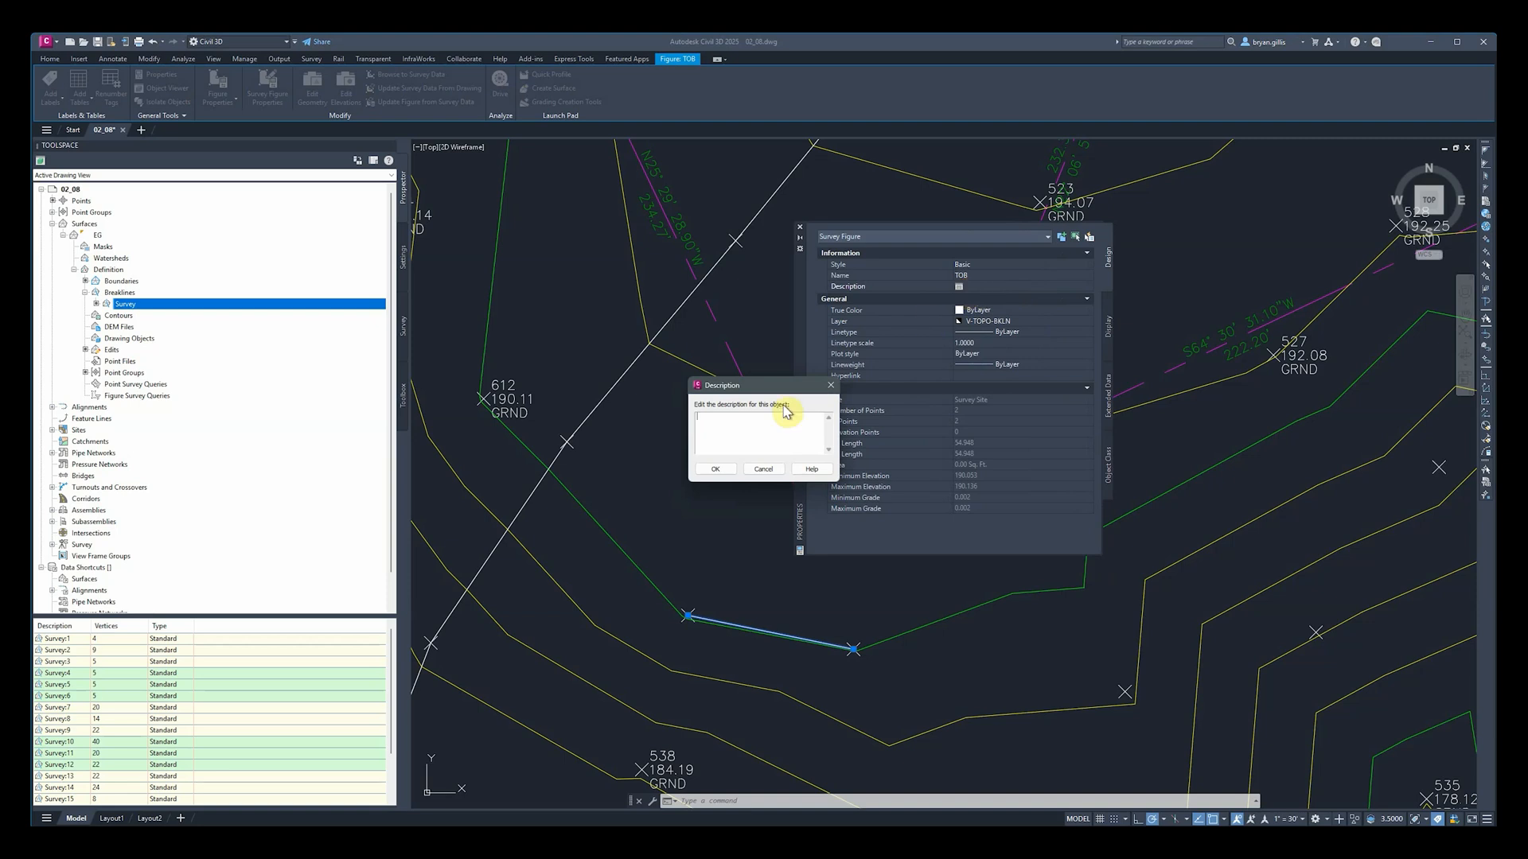
left_click(764, 469)
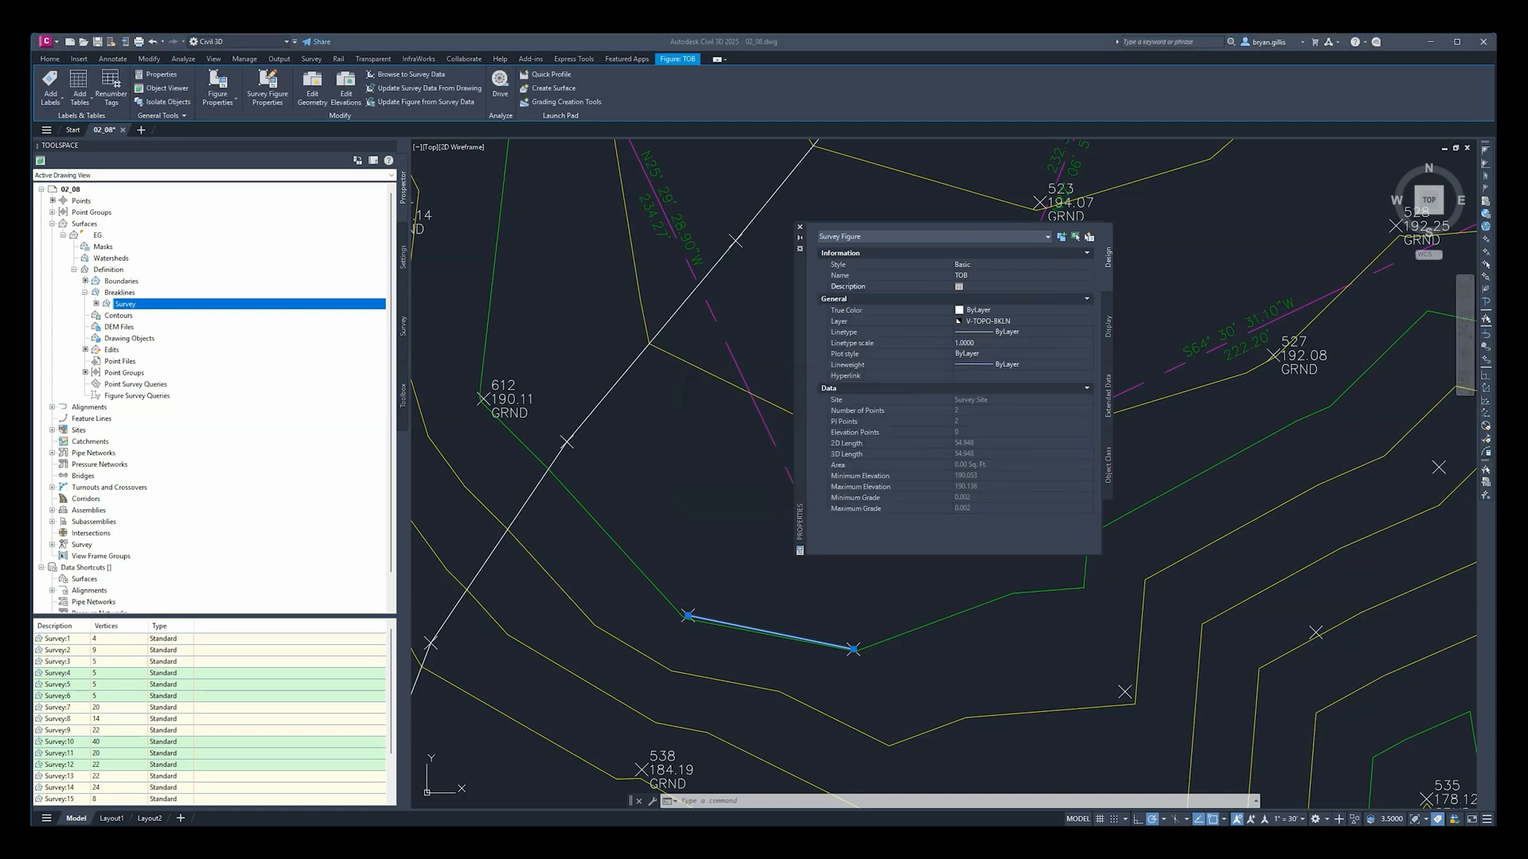
left_click(800, 228)
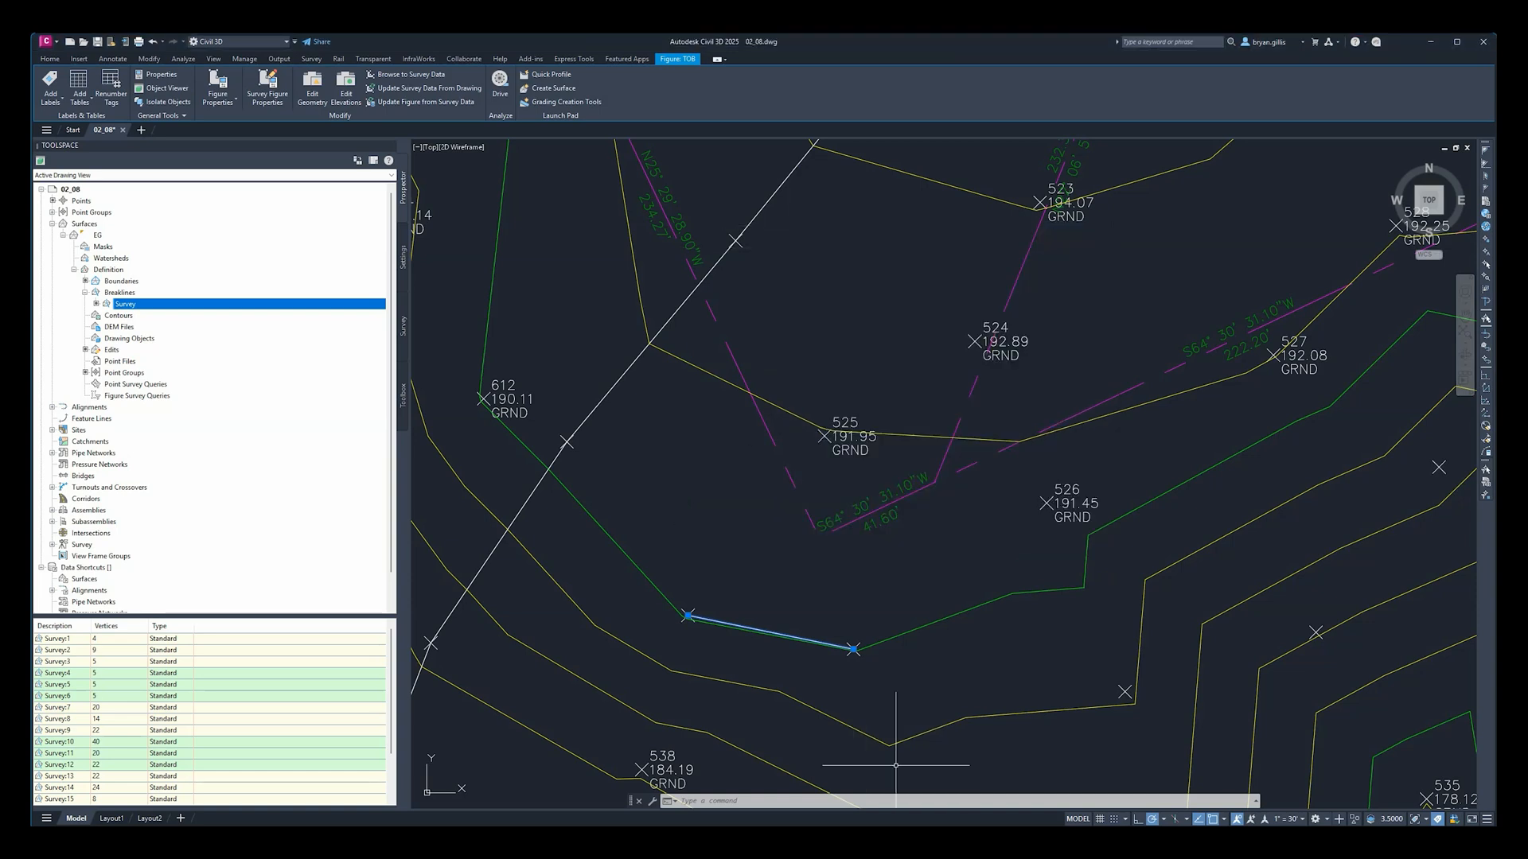
Step: Examine the properties of the survey point at the short figure's east end, and list the drawing's points
left_click(853, 649)
left_click(839, 615)
key("Escape")
key("Escape")
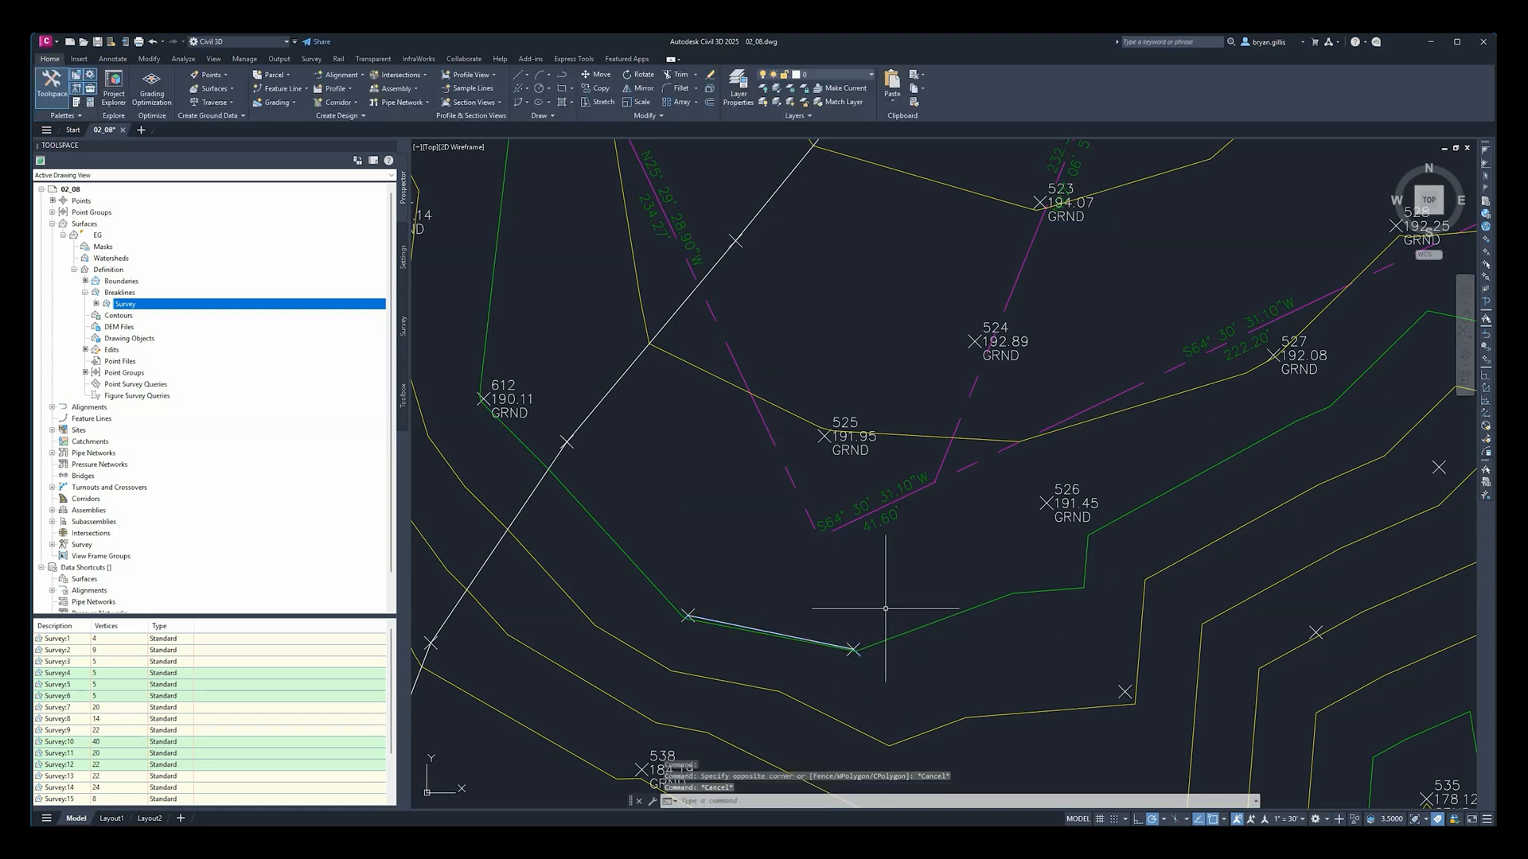
left_click(852, 649)
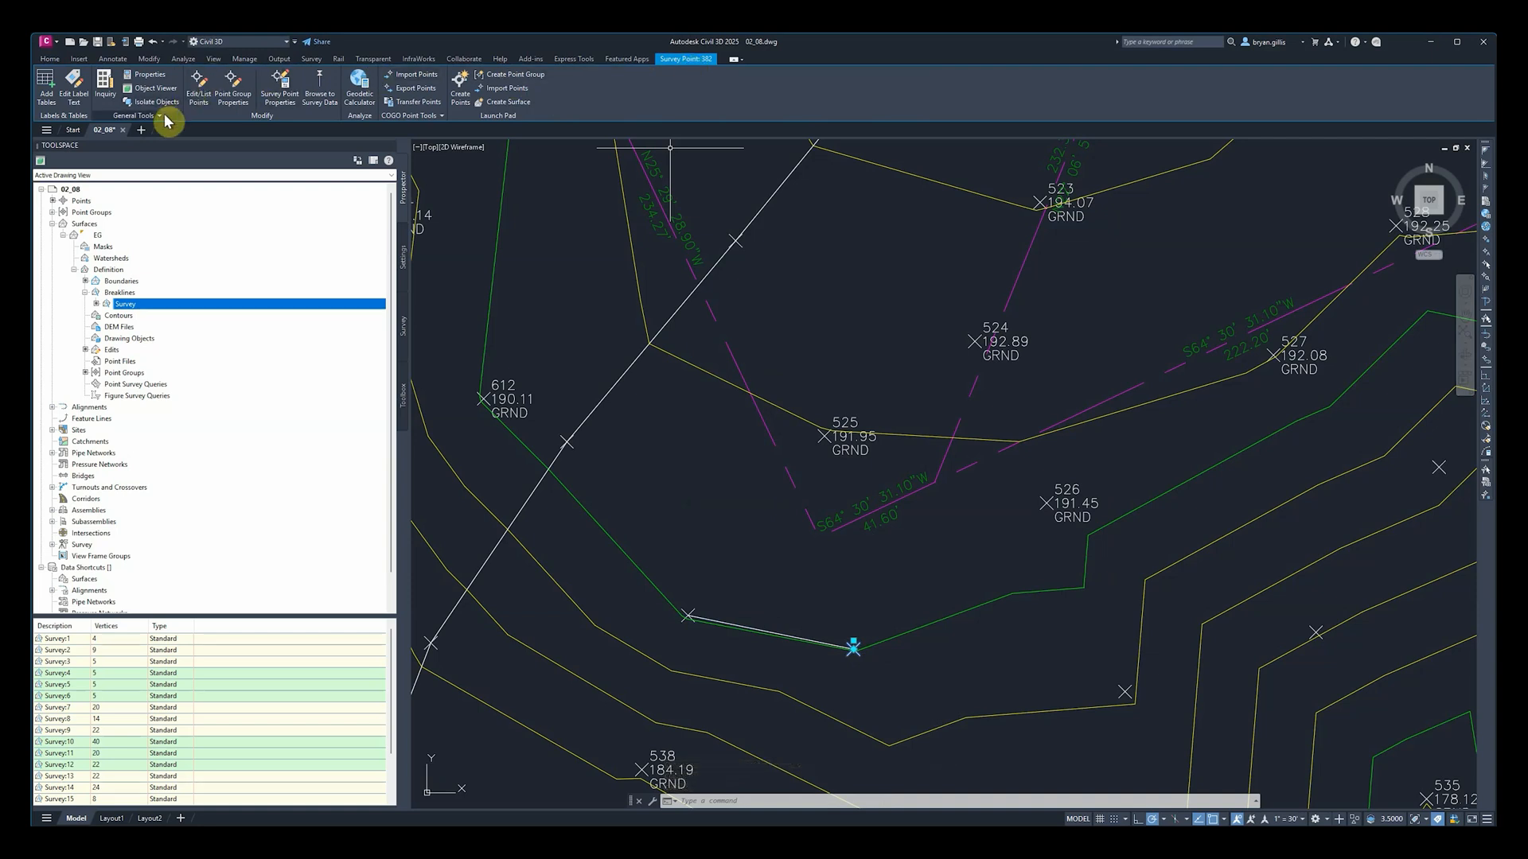
left_click(153, 79)
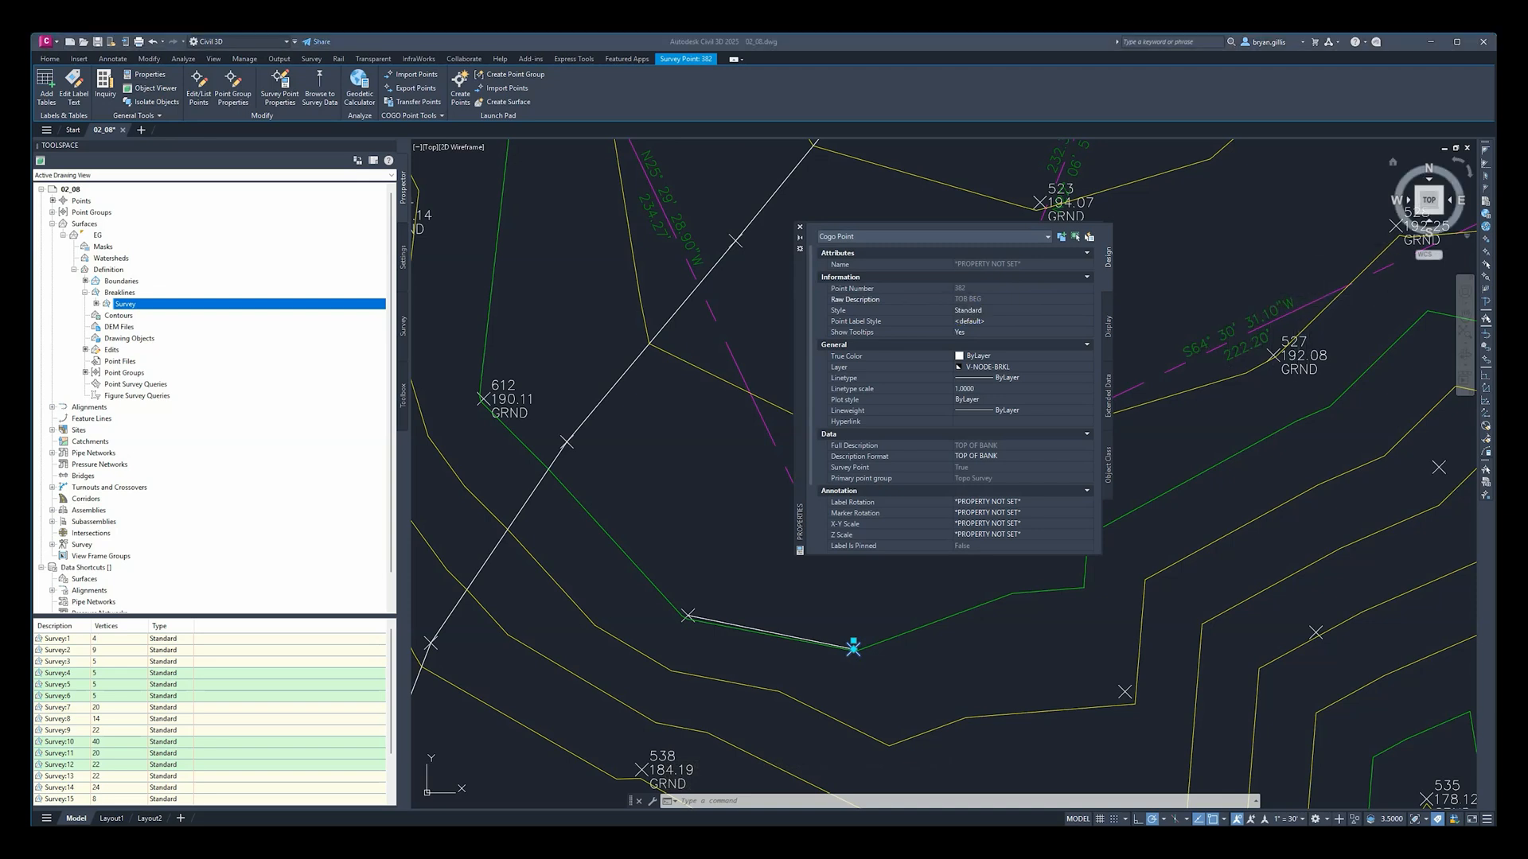
left_click(81, 200)
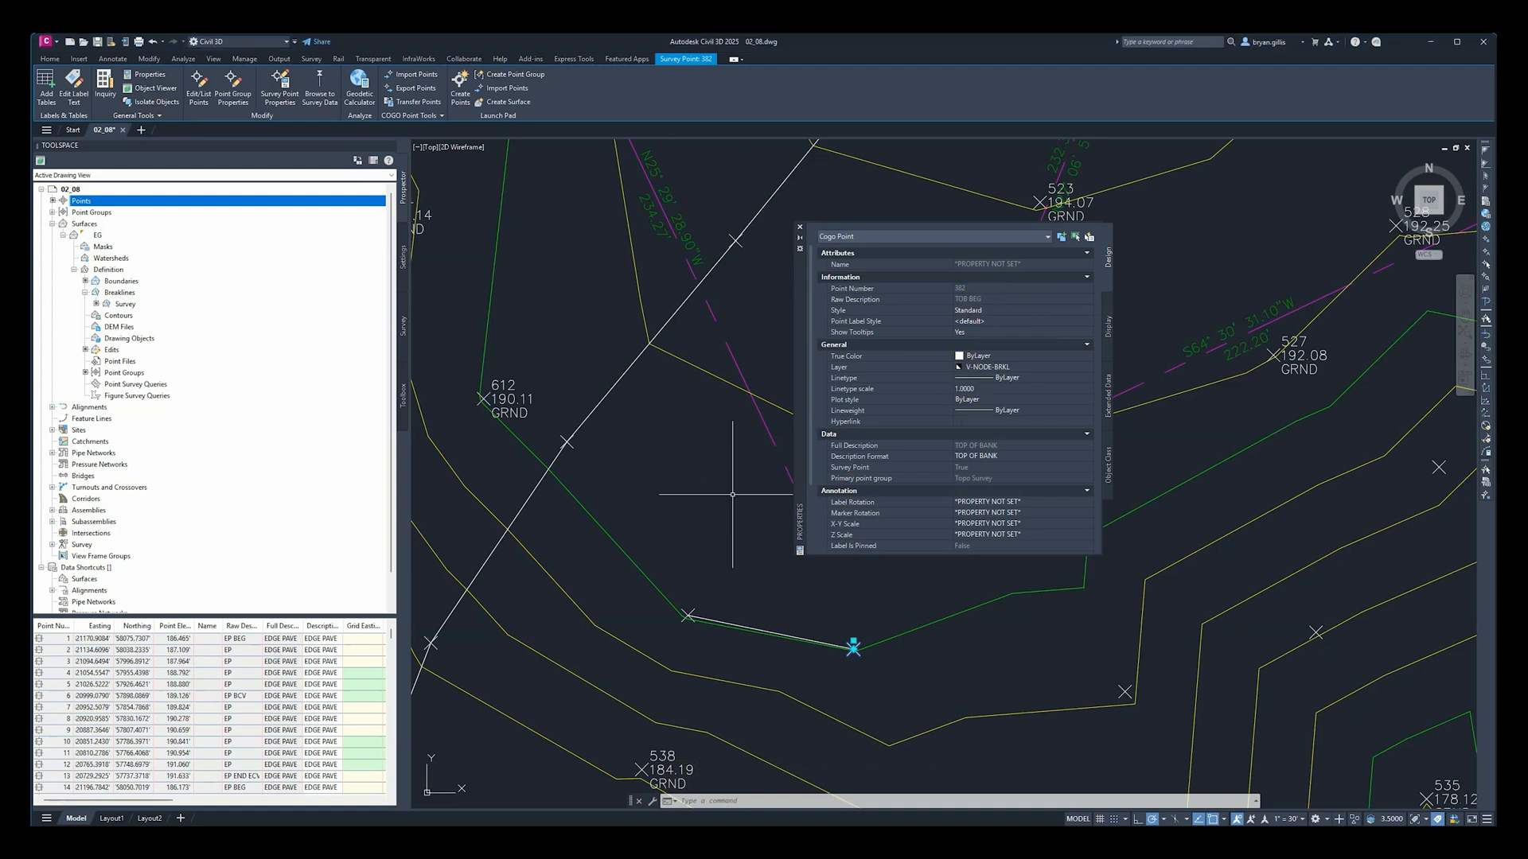
key("Escape")
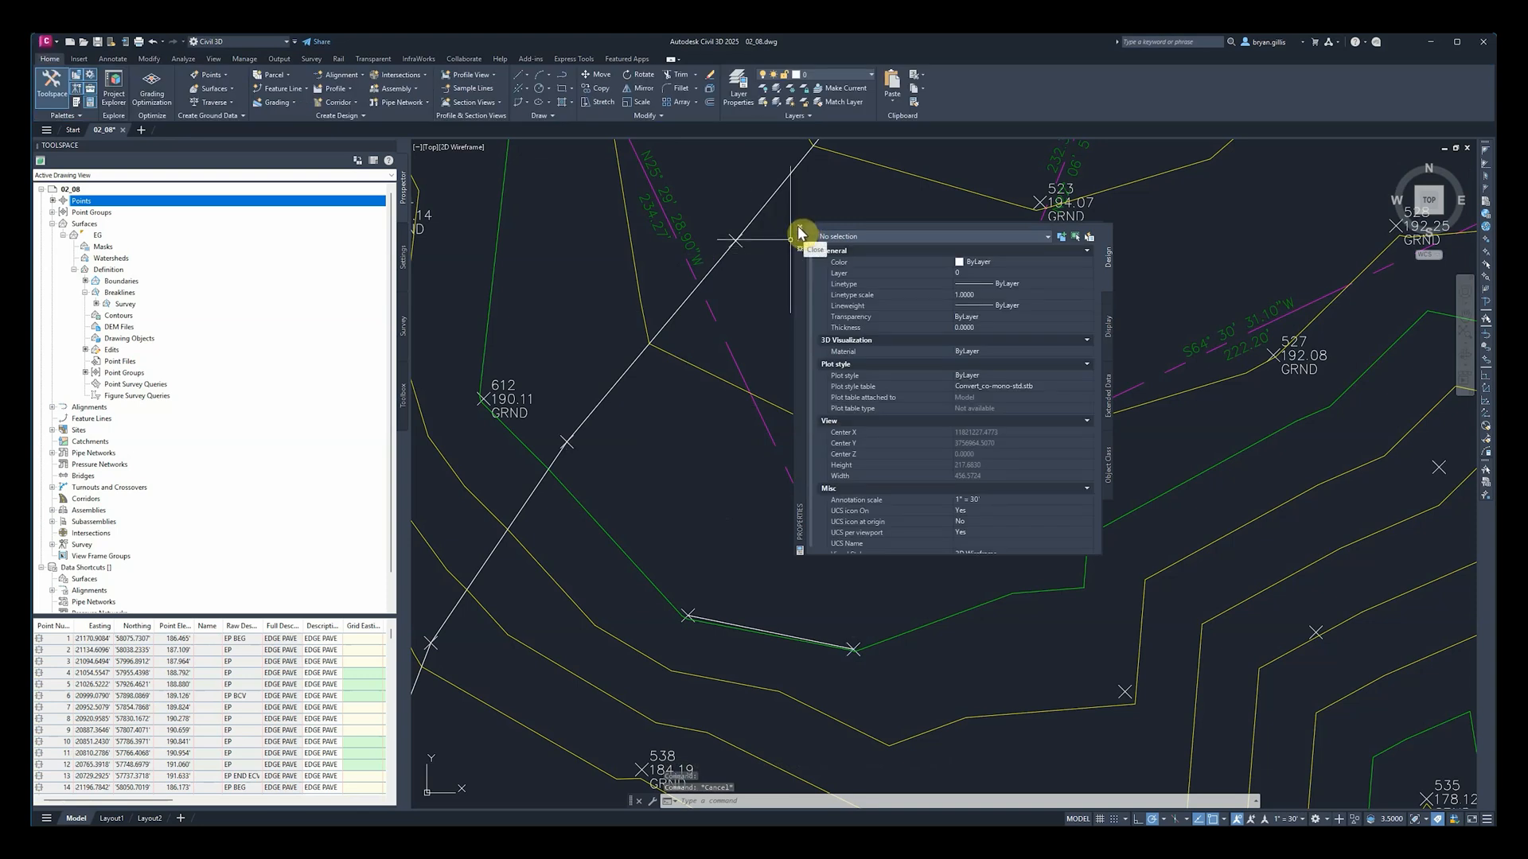
left_click(800, 233)
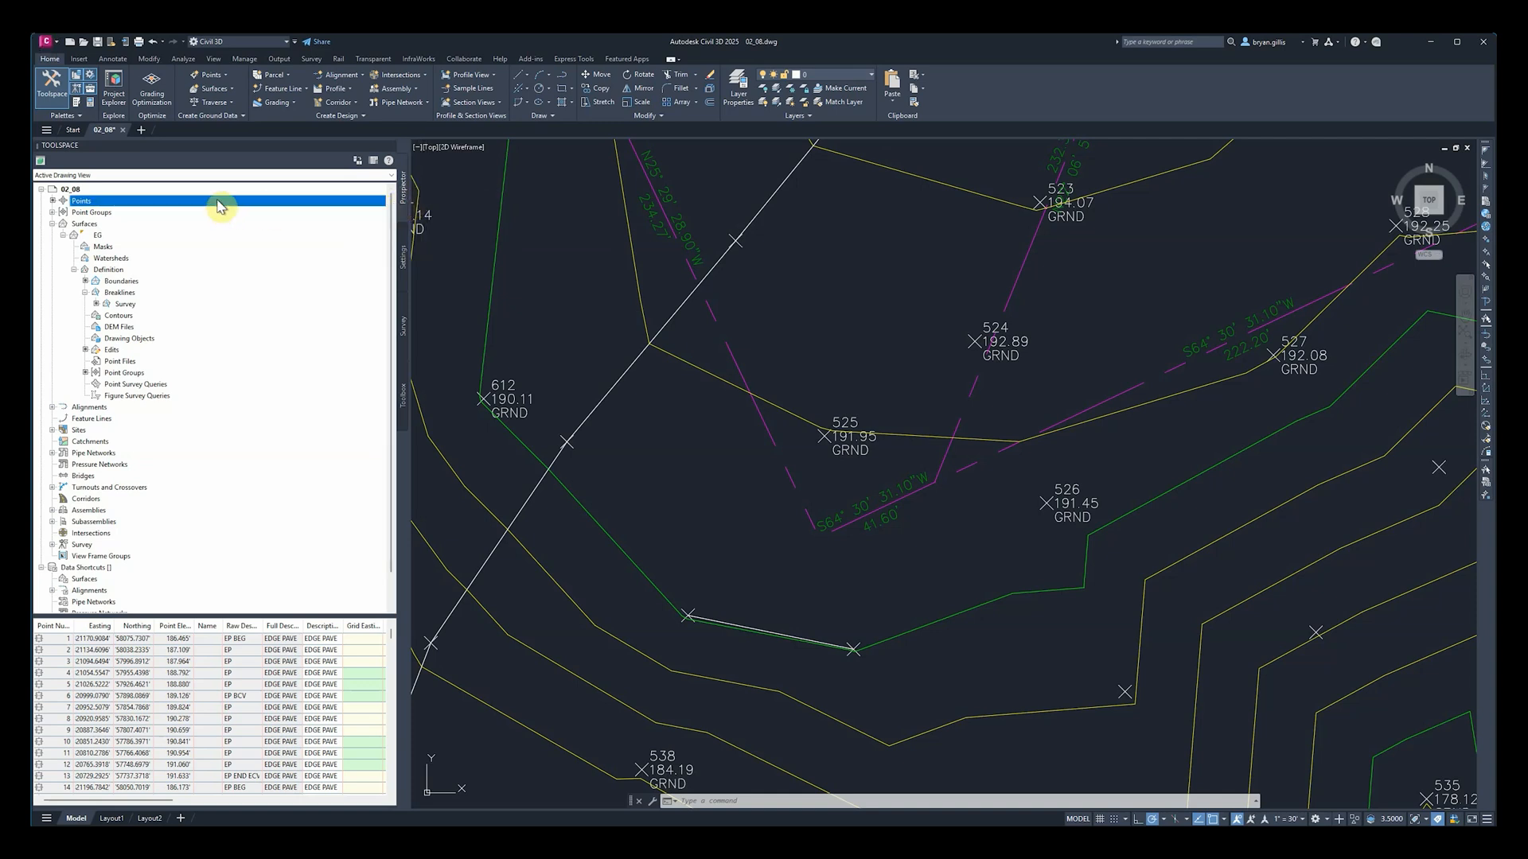
Step: Create a new point group named TOB, keeping the Basic point style and Point#-Elevation-Description label style
left_click(52, 213)
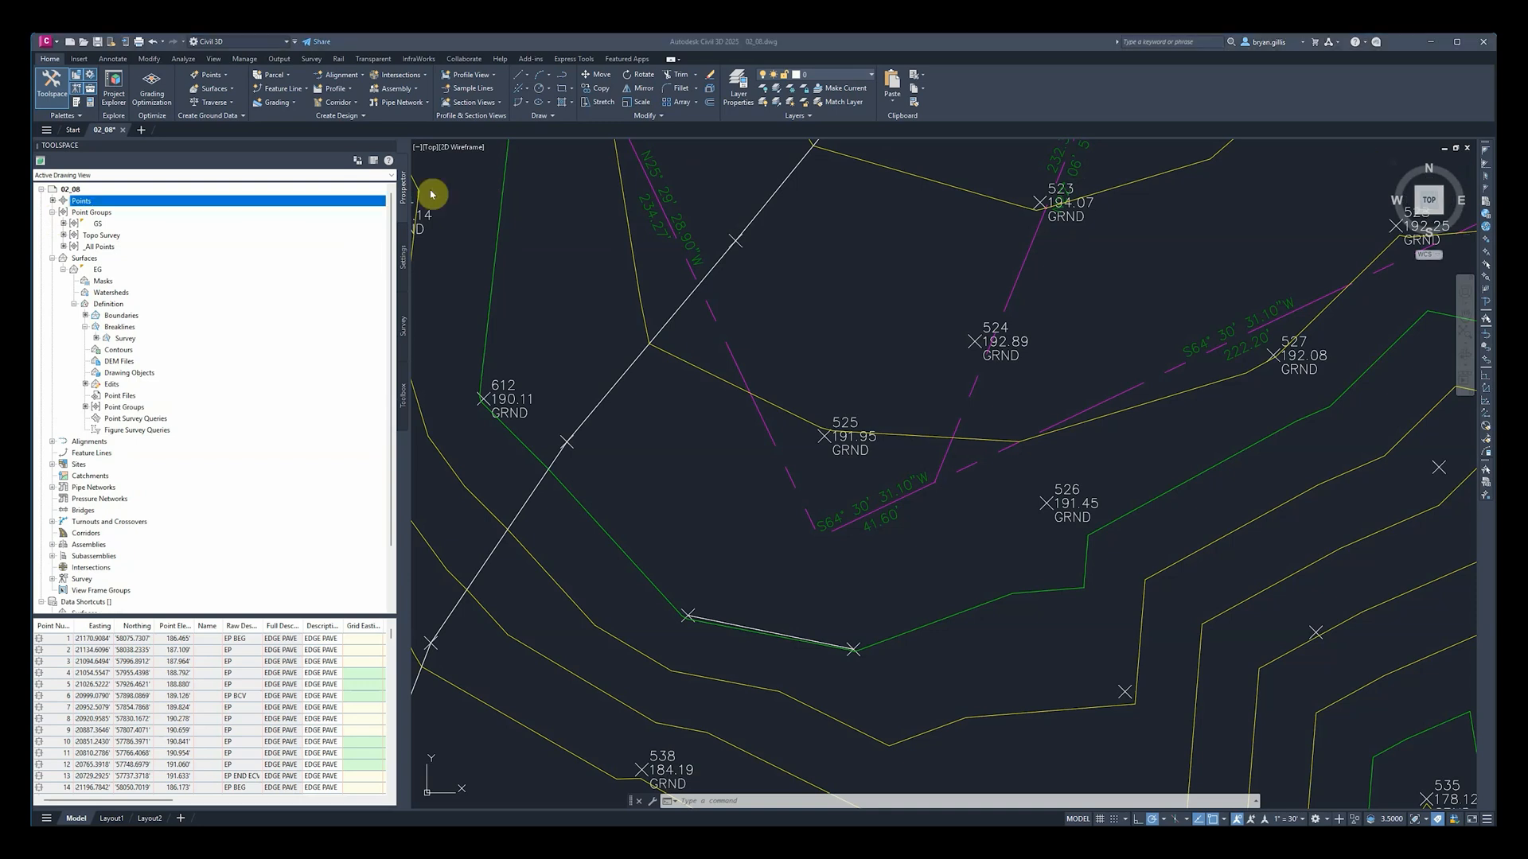
right_click(90, 213)
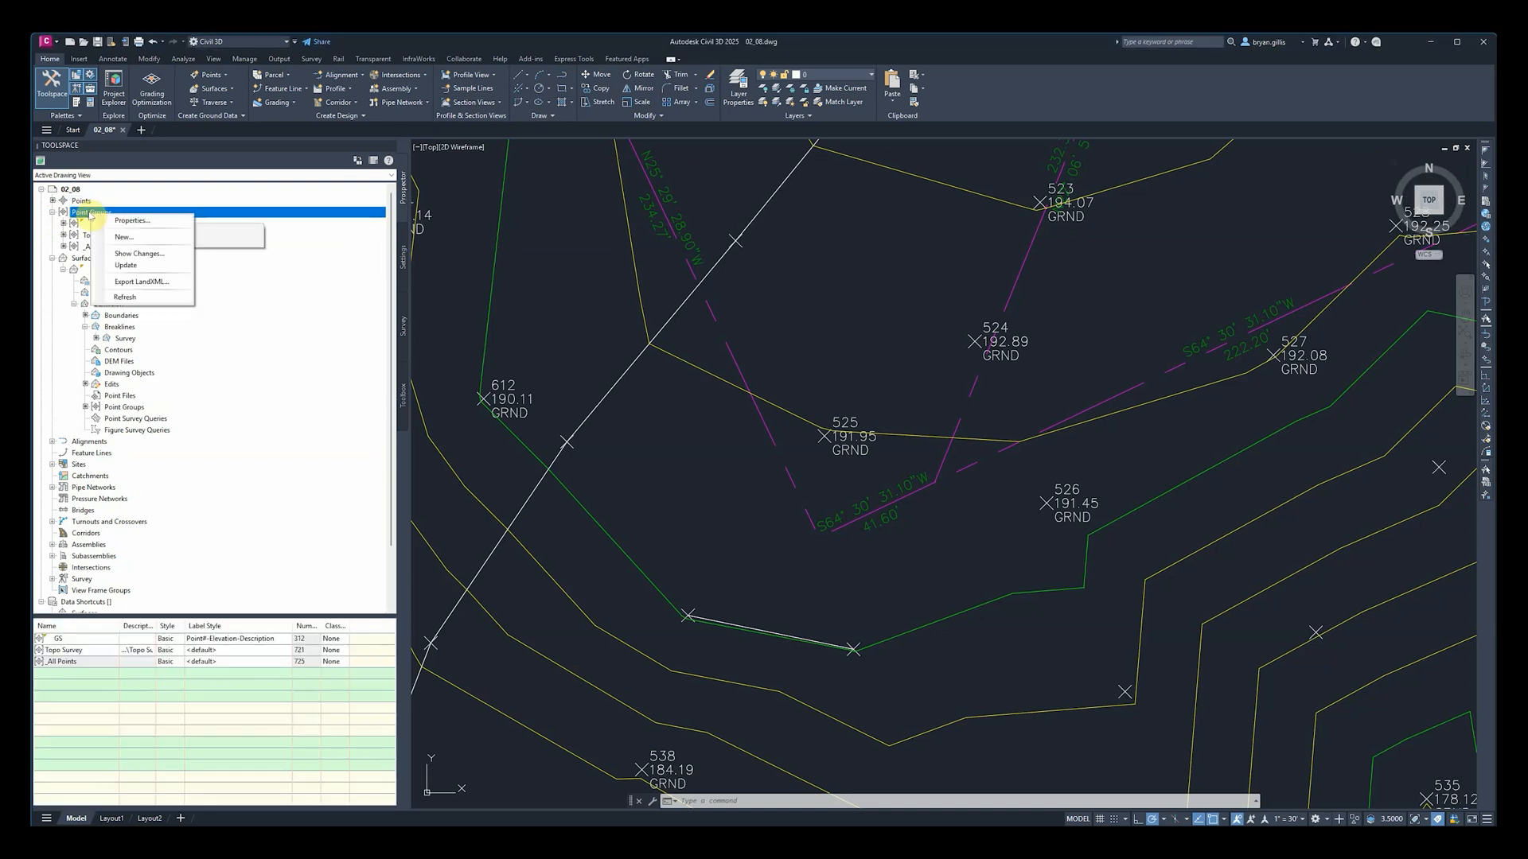
left_click(121, 236)
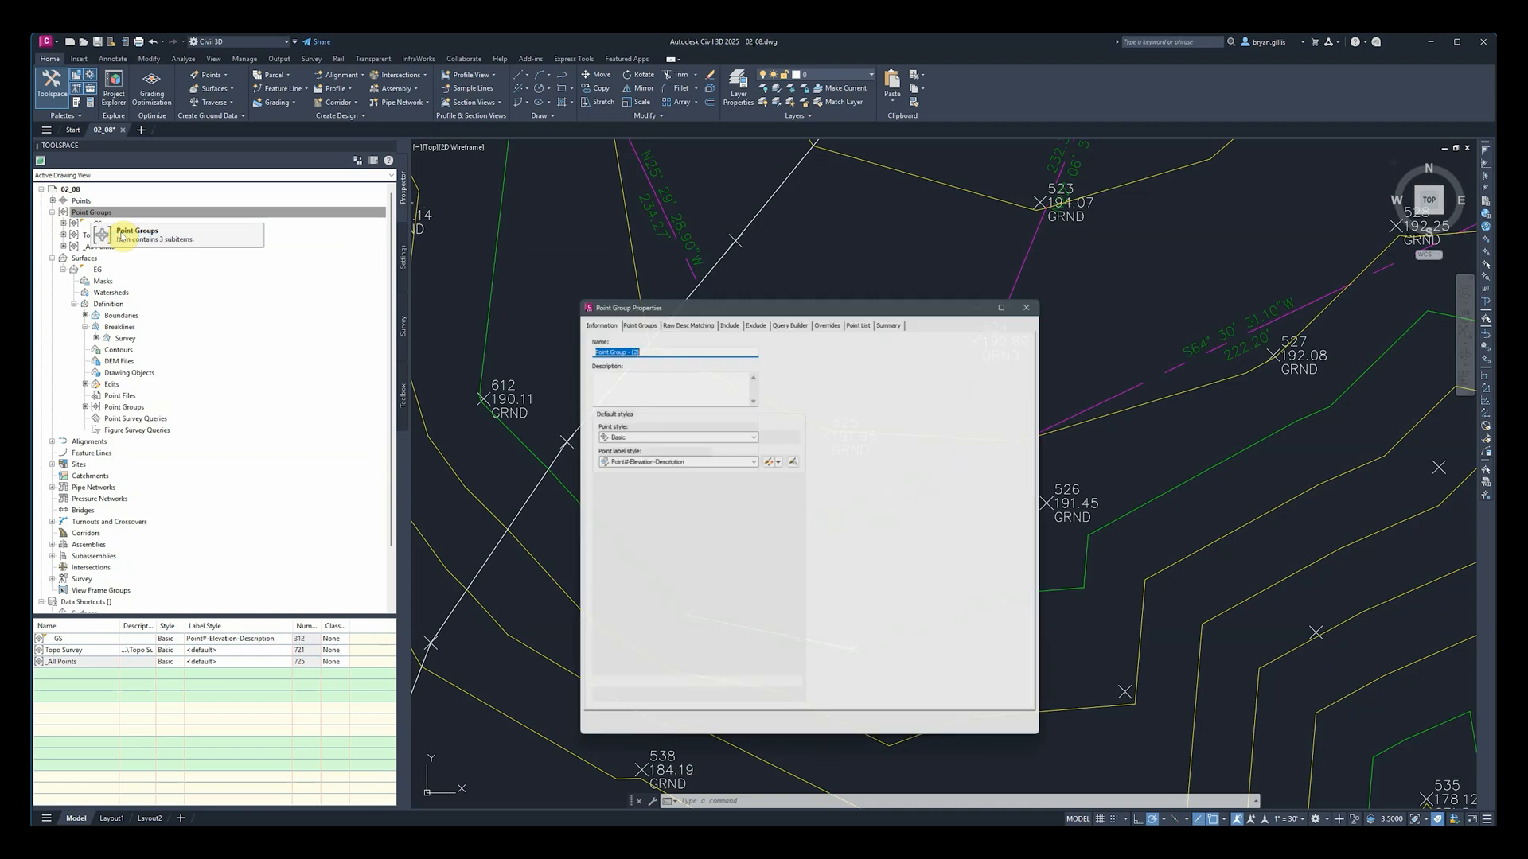
left_click_drag(776, 297, 965, 197)
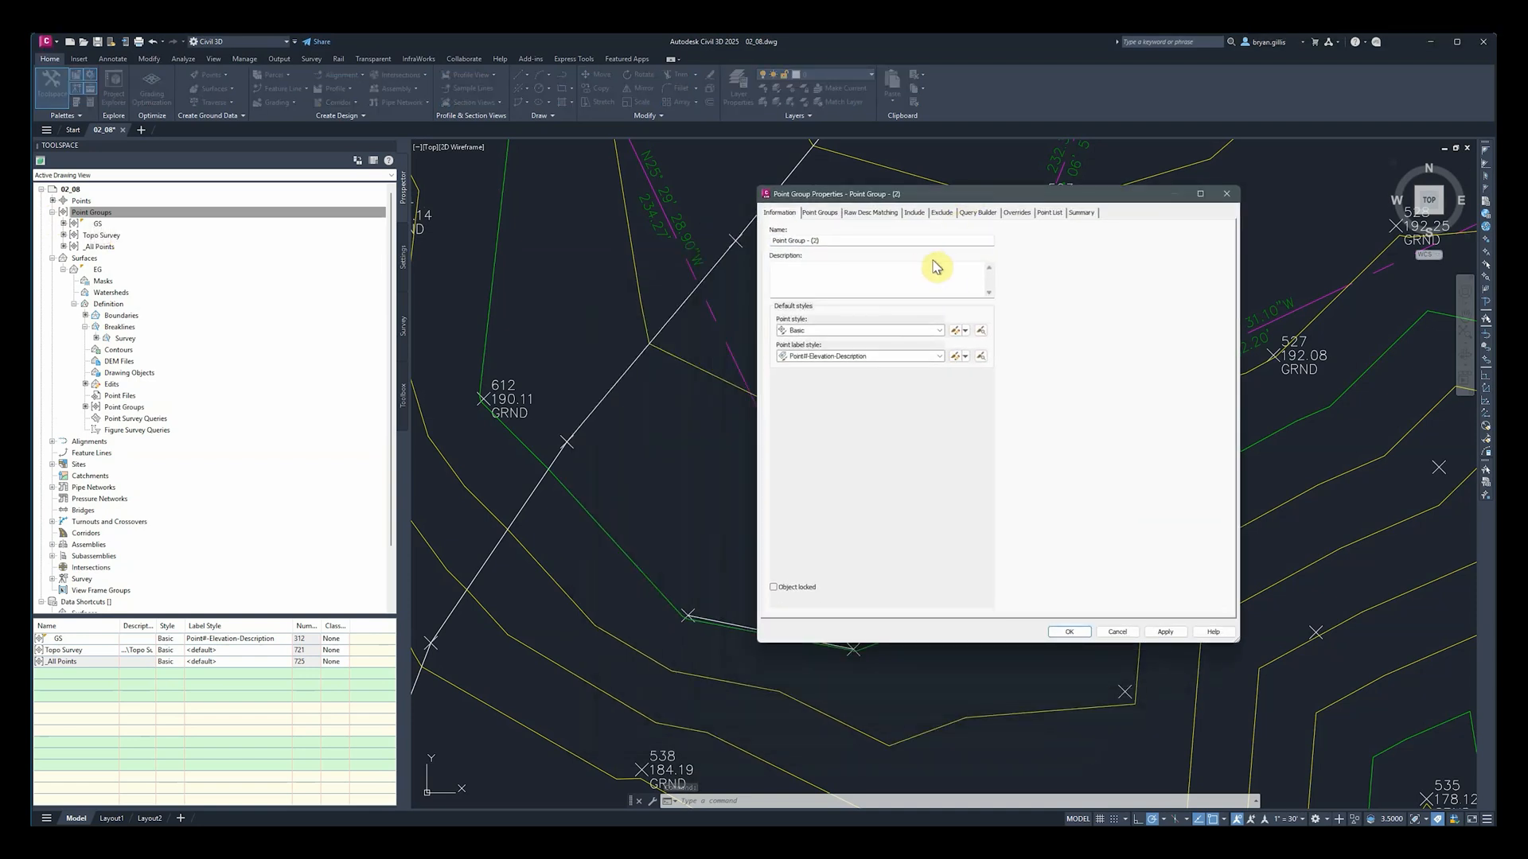
left_click_drag(869, 240, 726, 238)
type("TOB")
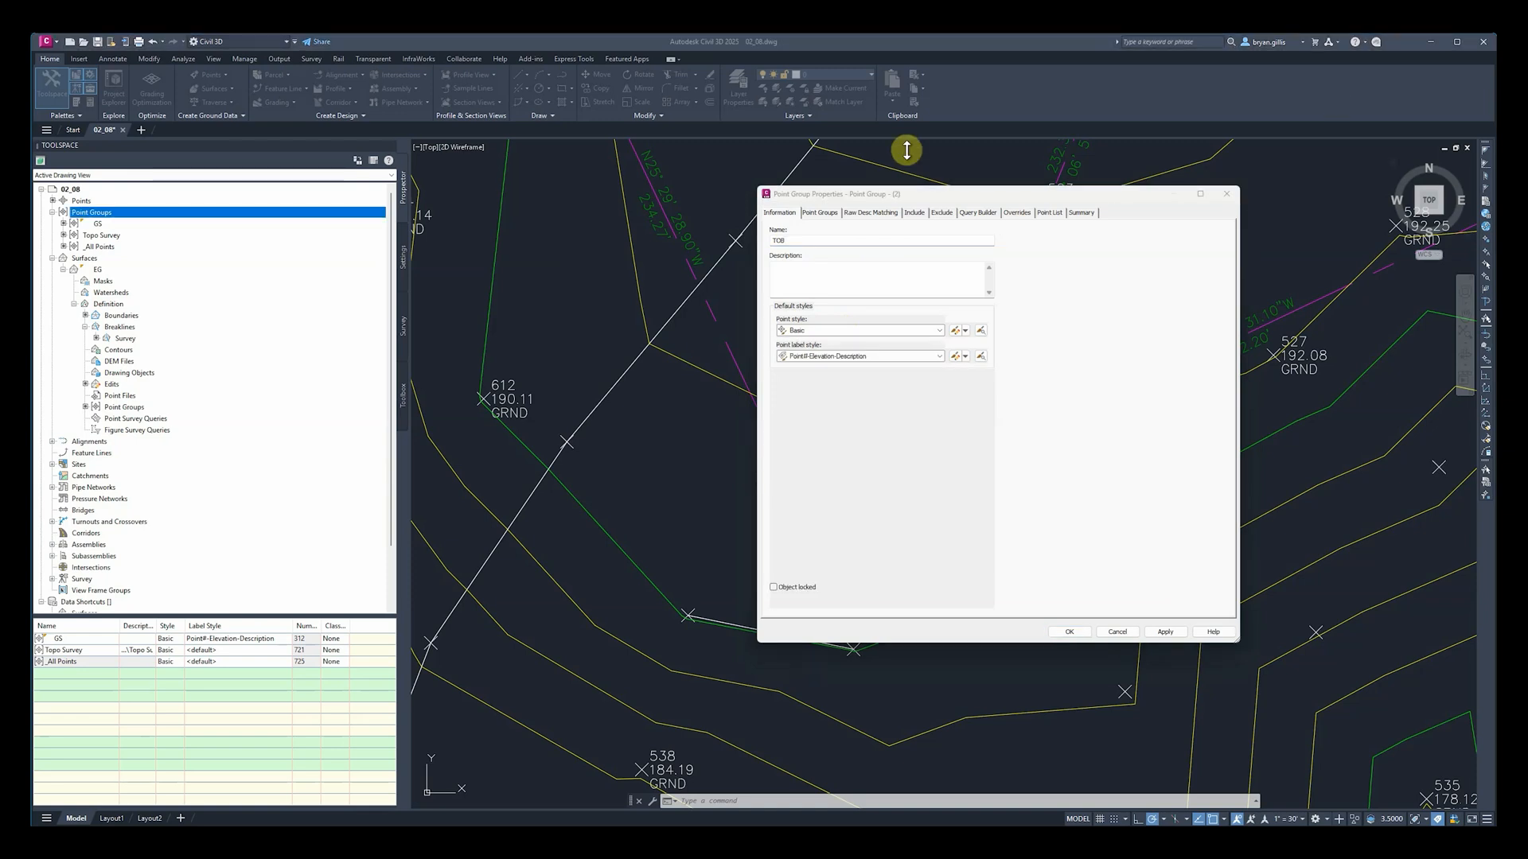
Step: Match the TOB point group to the raw description code TOB* and save the group
left_click(879, 214)
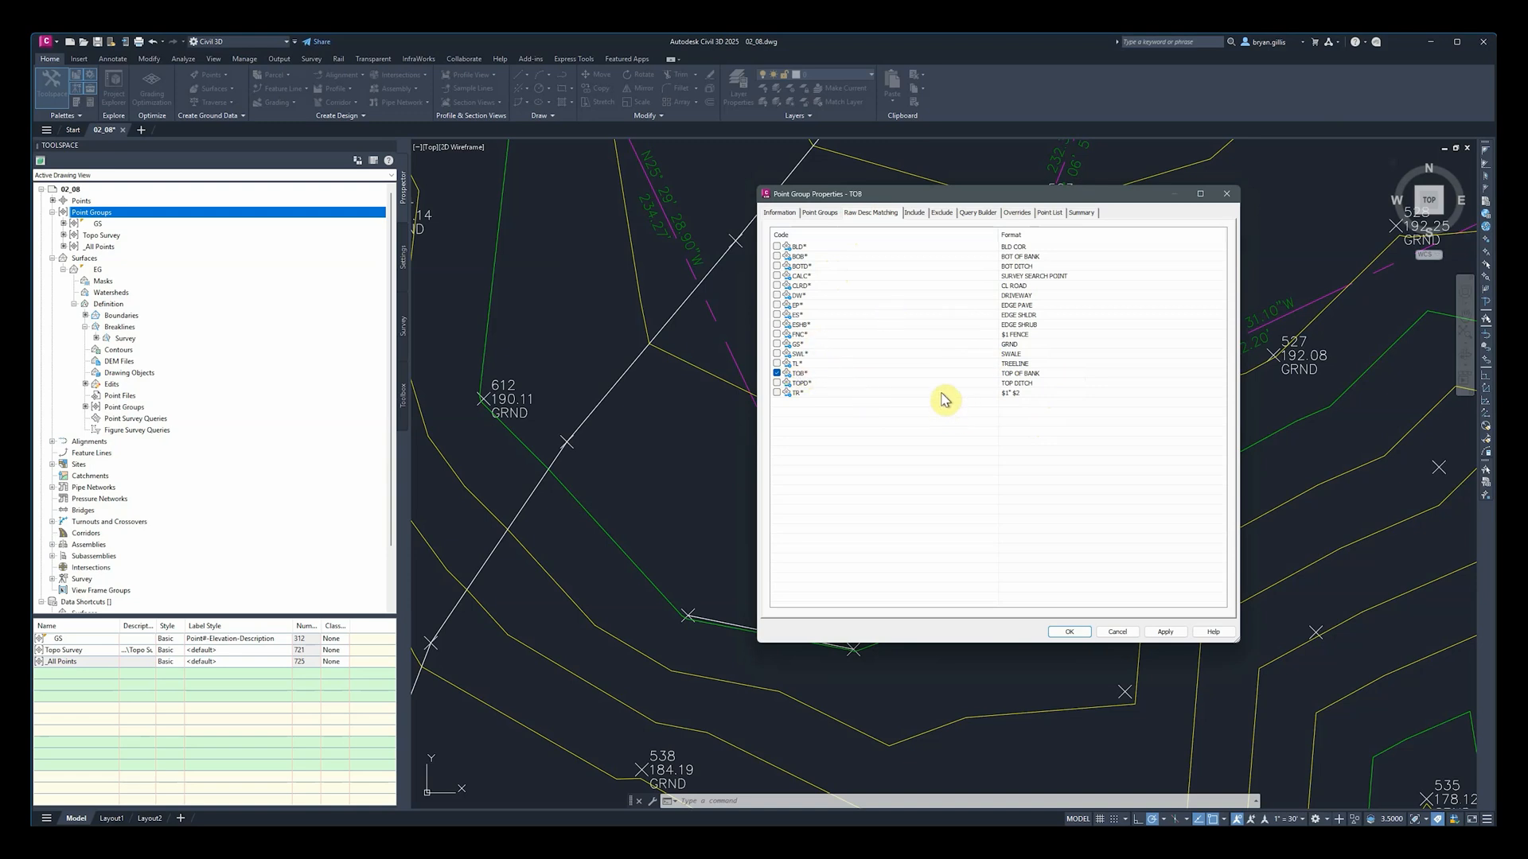
left_click(1166, 632)
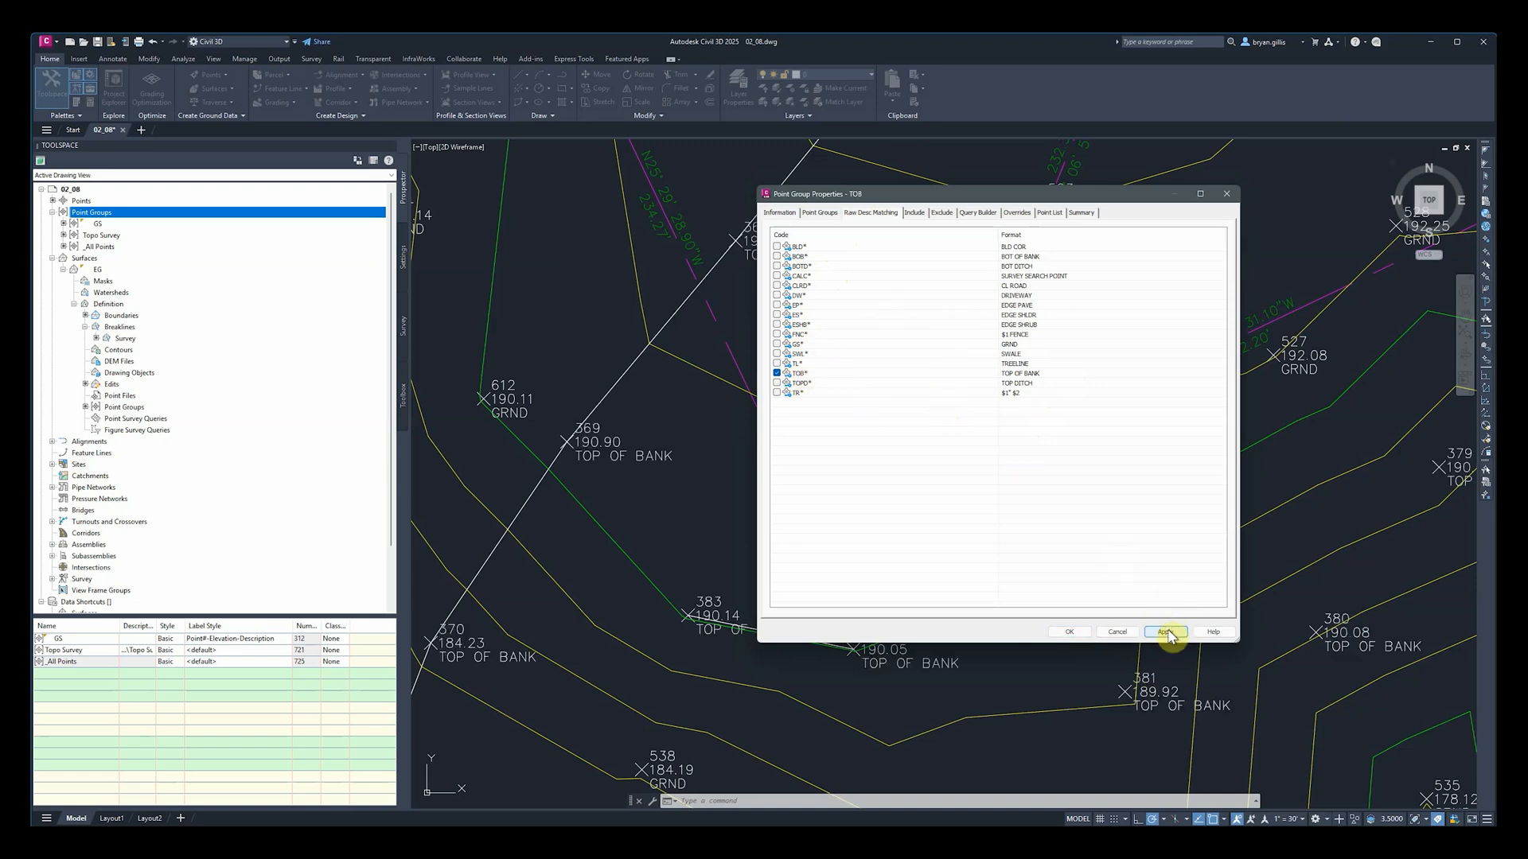
left_click(1069, 632)
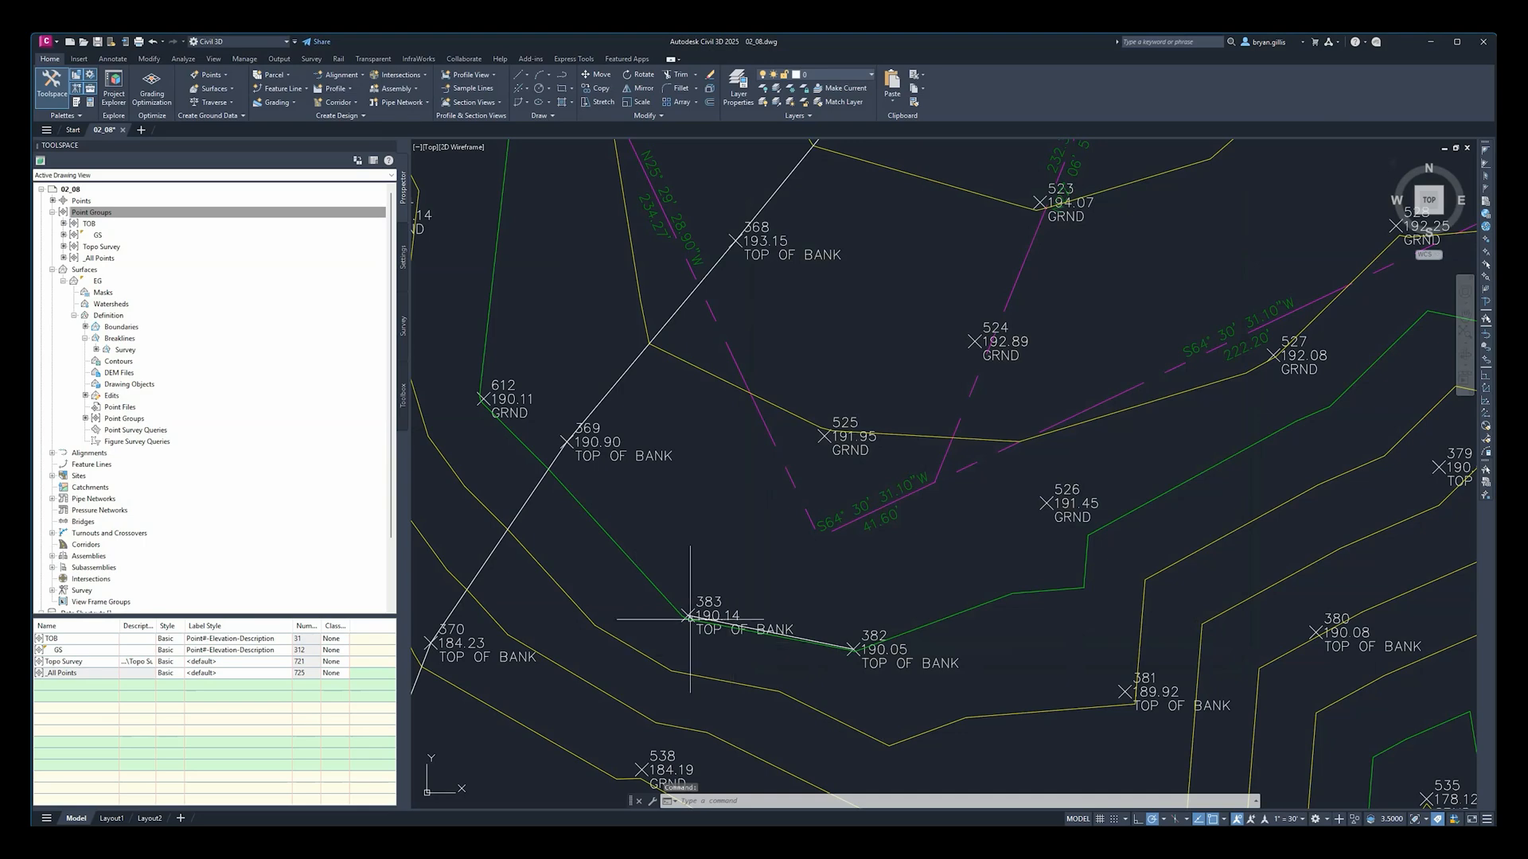
Step: Add the TOB point group to the EG surface definition
middle_click_drag(716, 642, 903, 449)
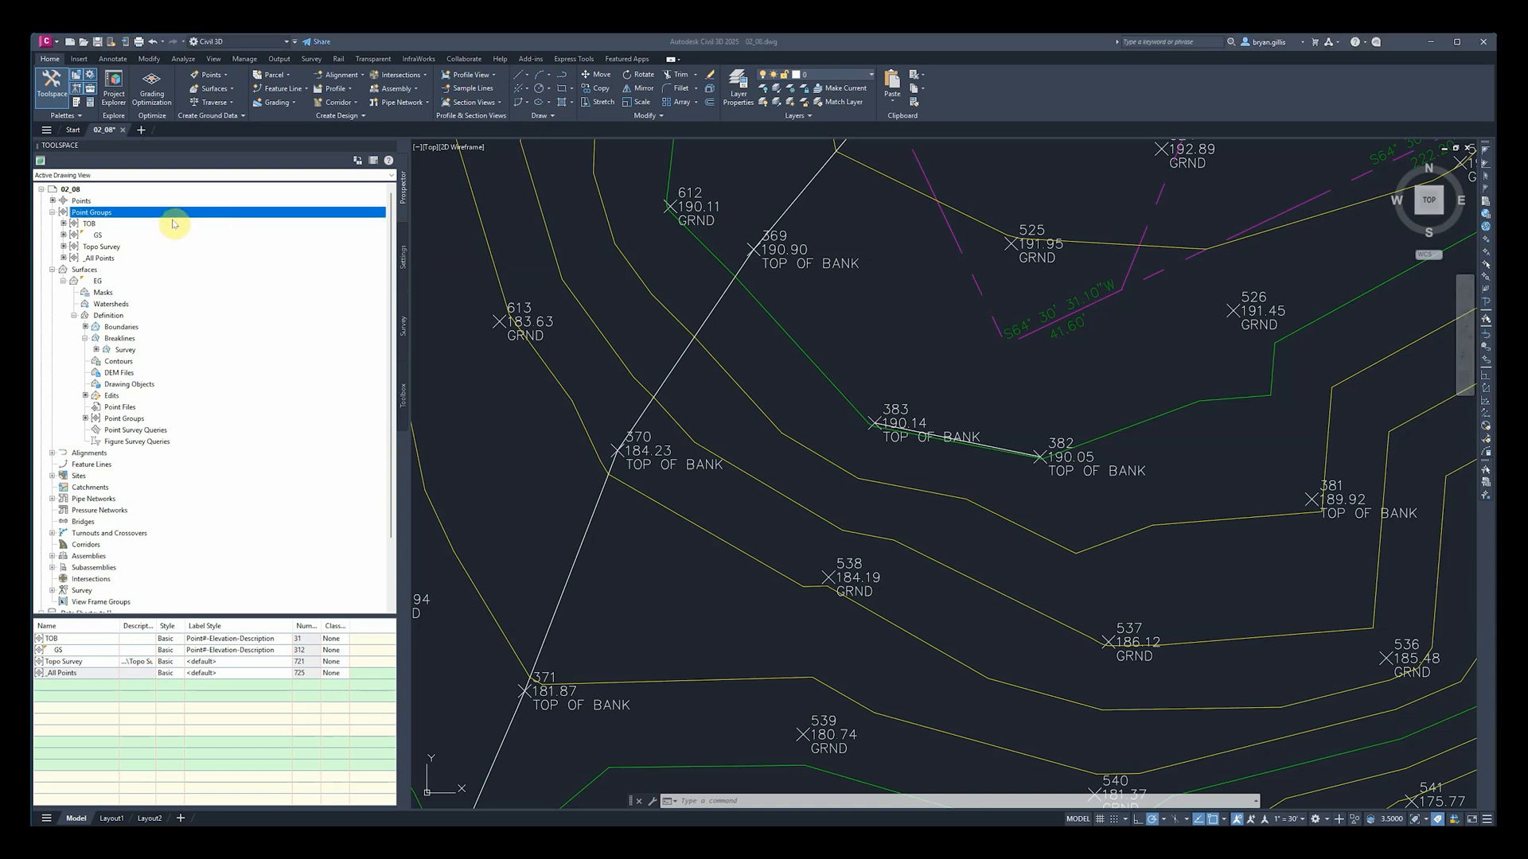
mouse_move(174, 224)
left_click(121, 419)
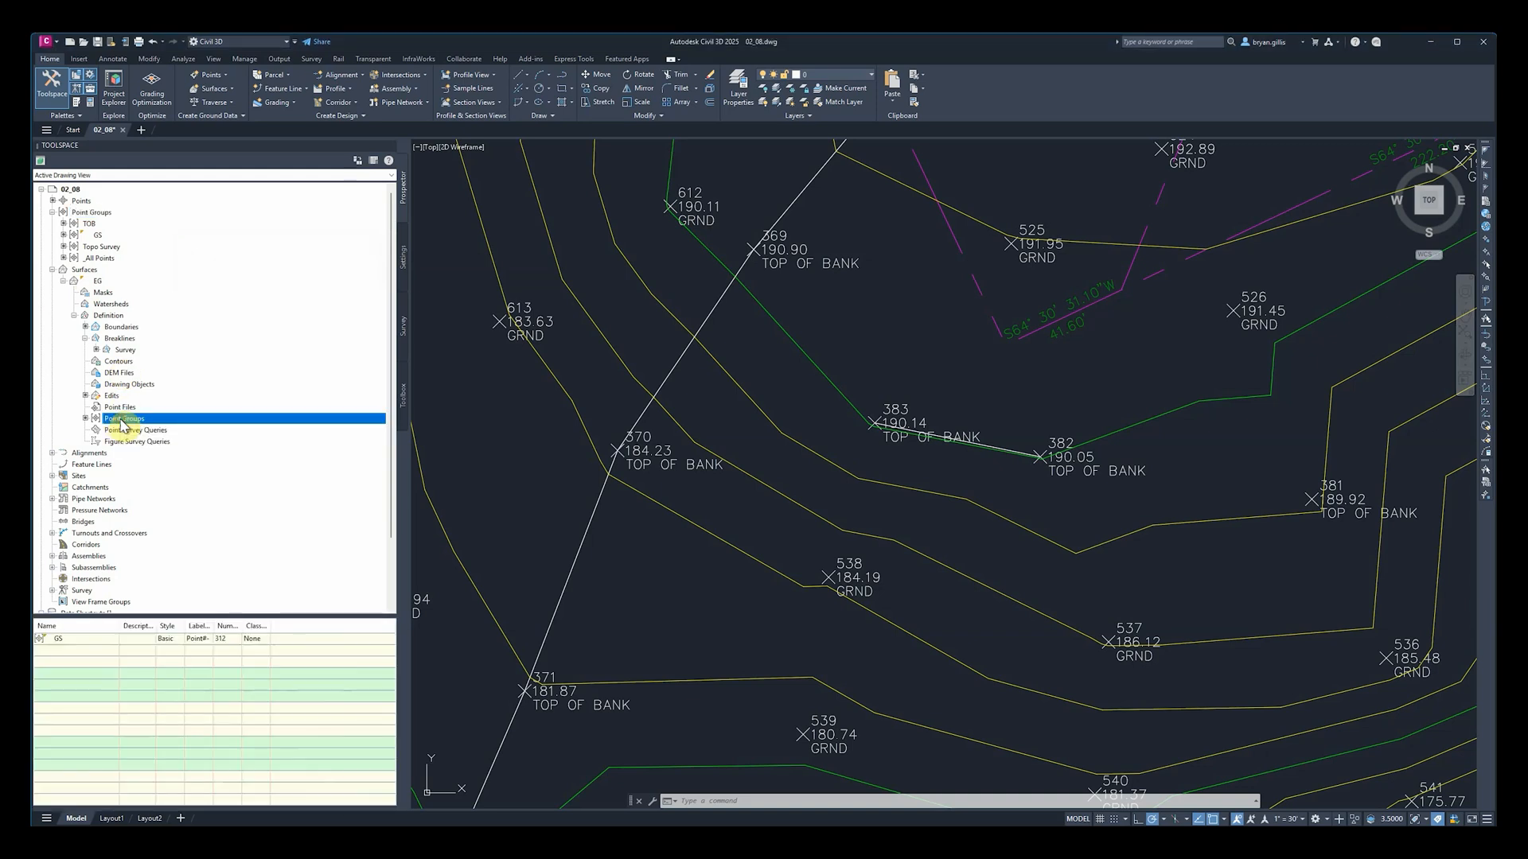
right_click(121, 421)
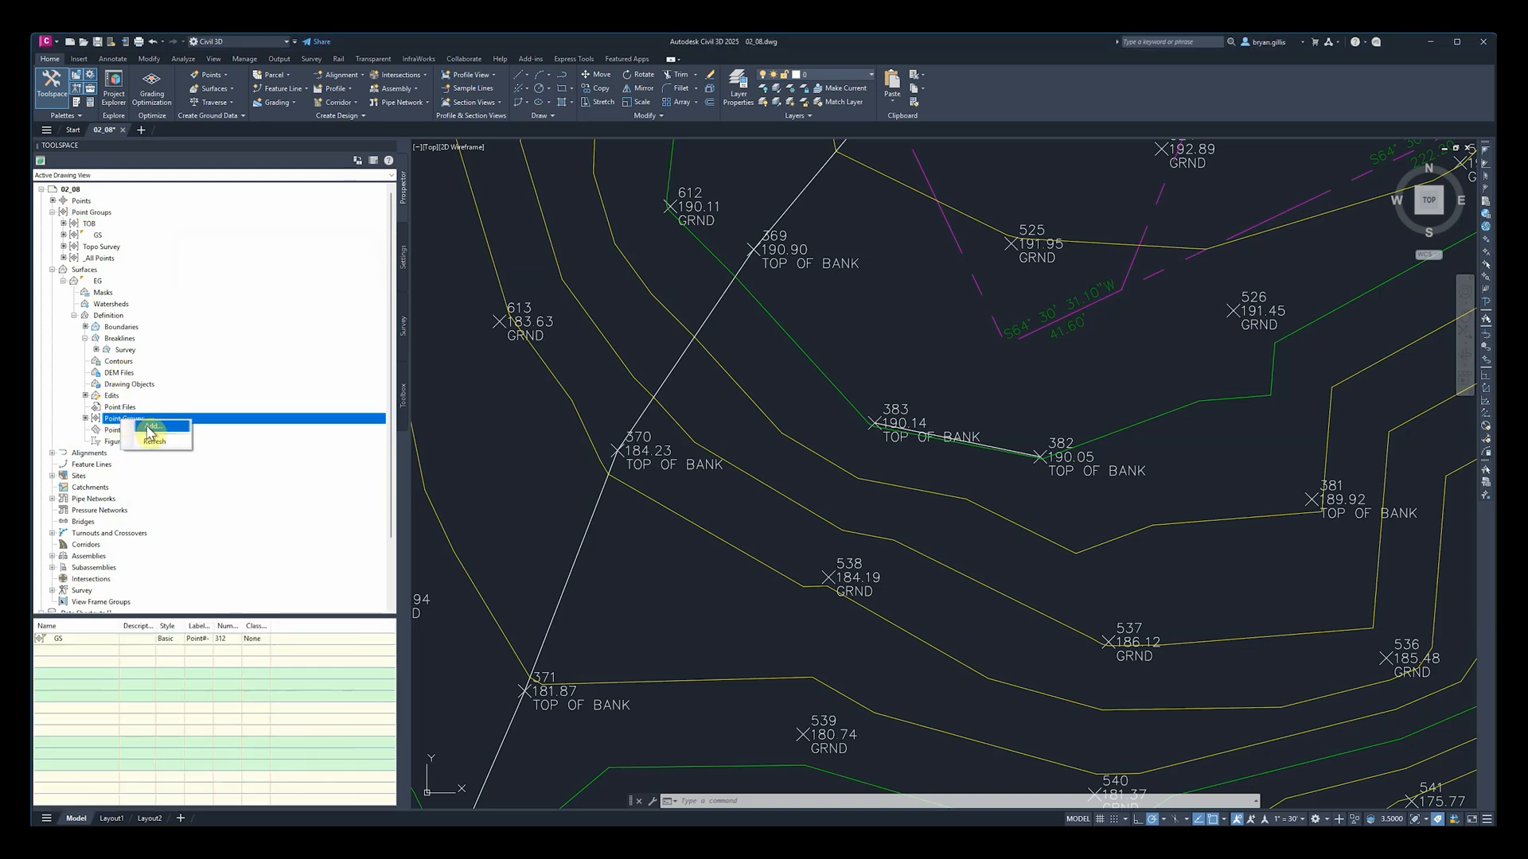
left_click(149, 427)
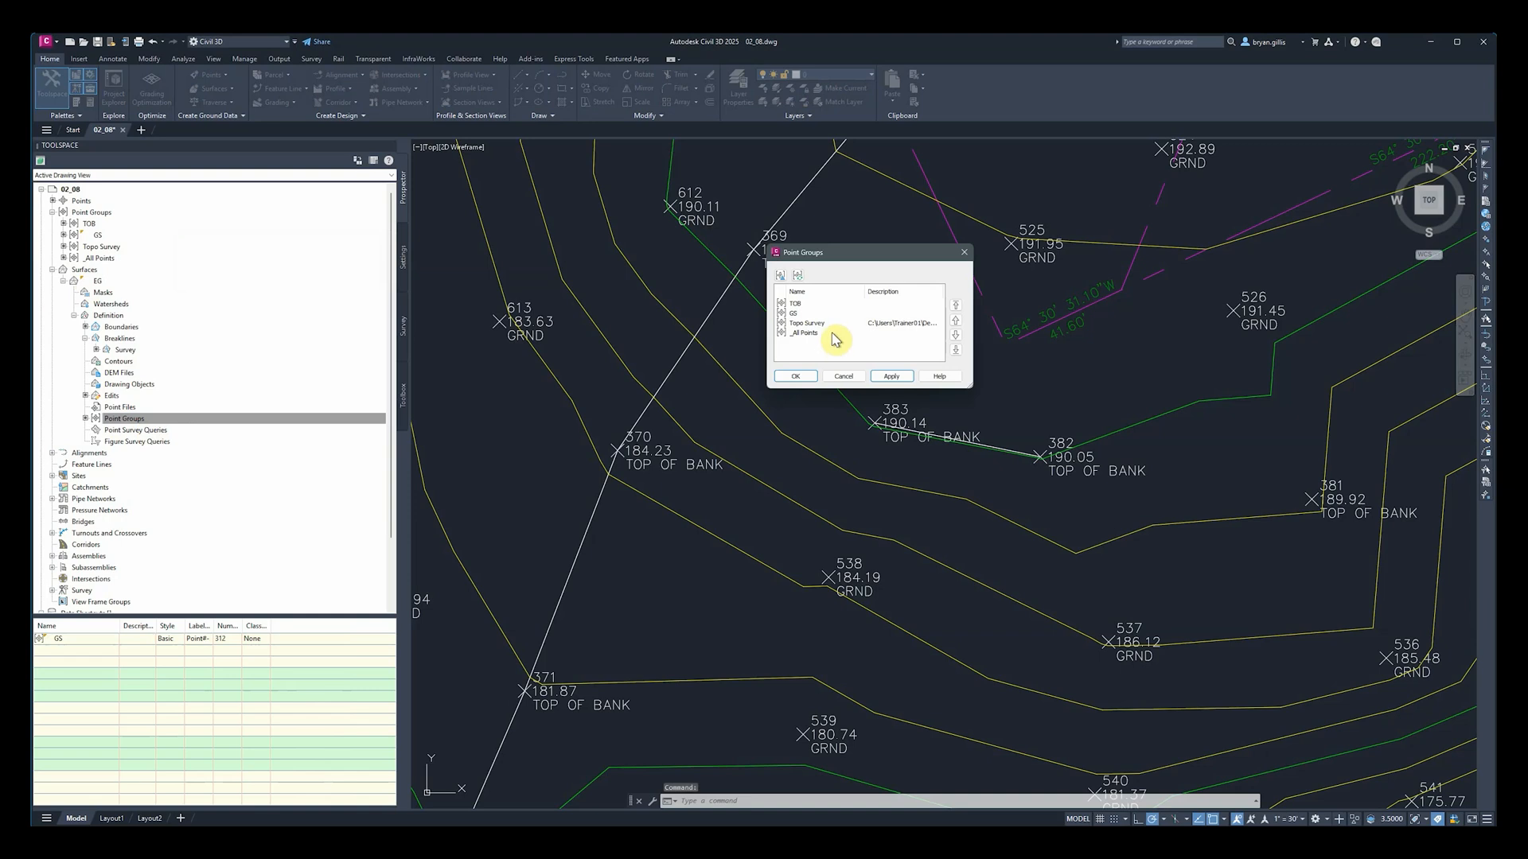
left_click(797, 304)
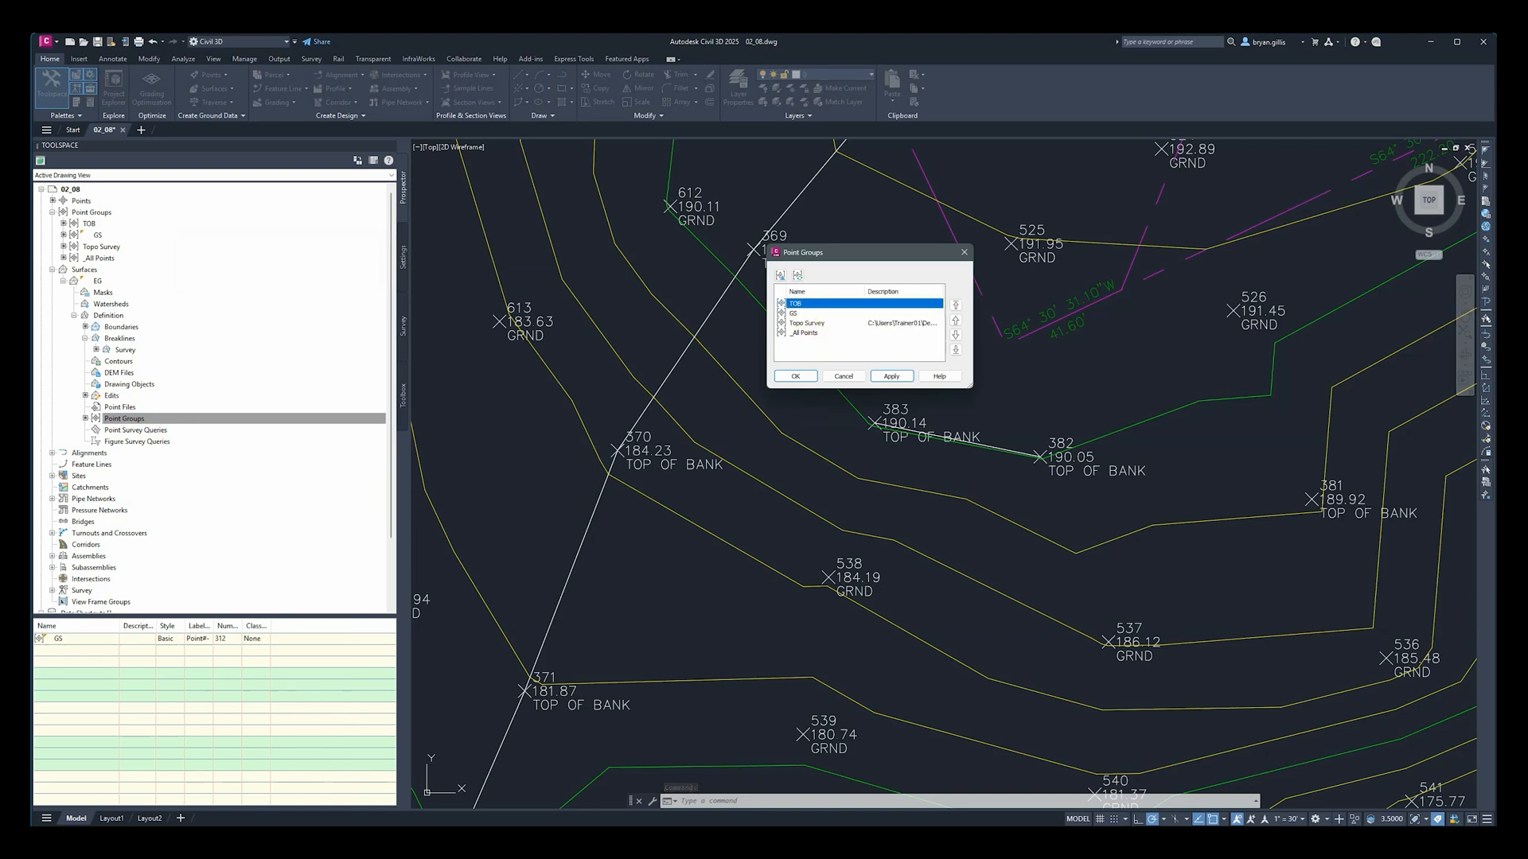
left_click(797, 275)
left_click(809, 310)
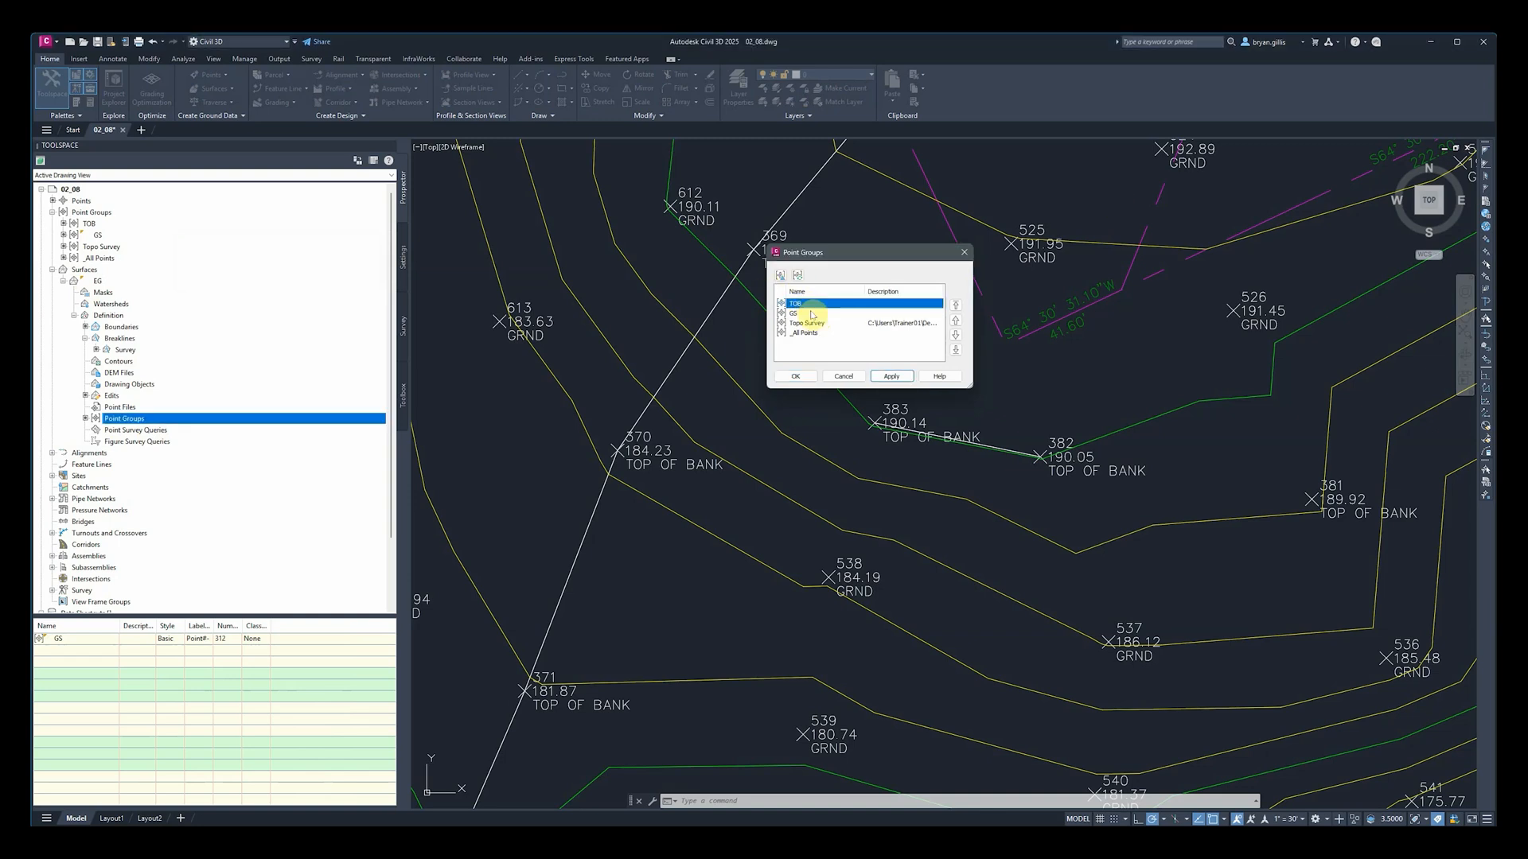
left_click(790, 376)
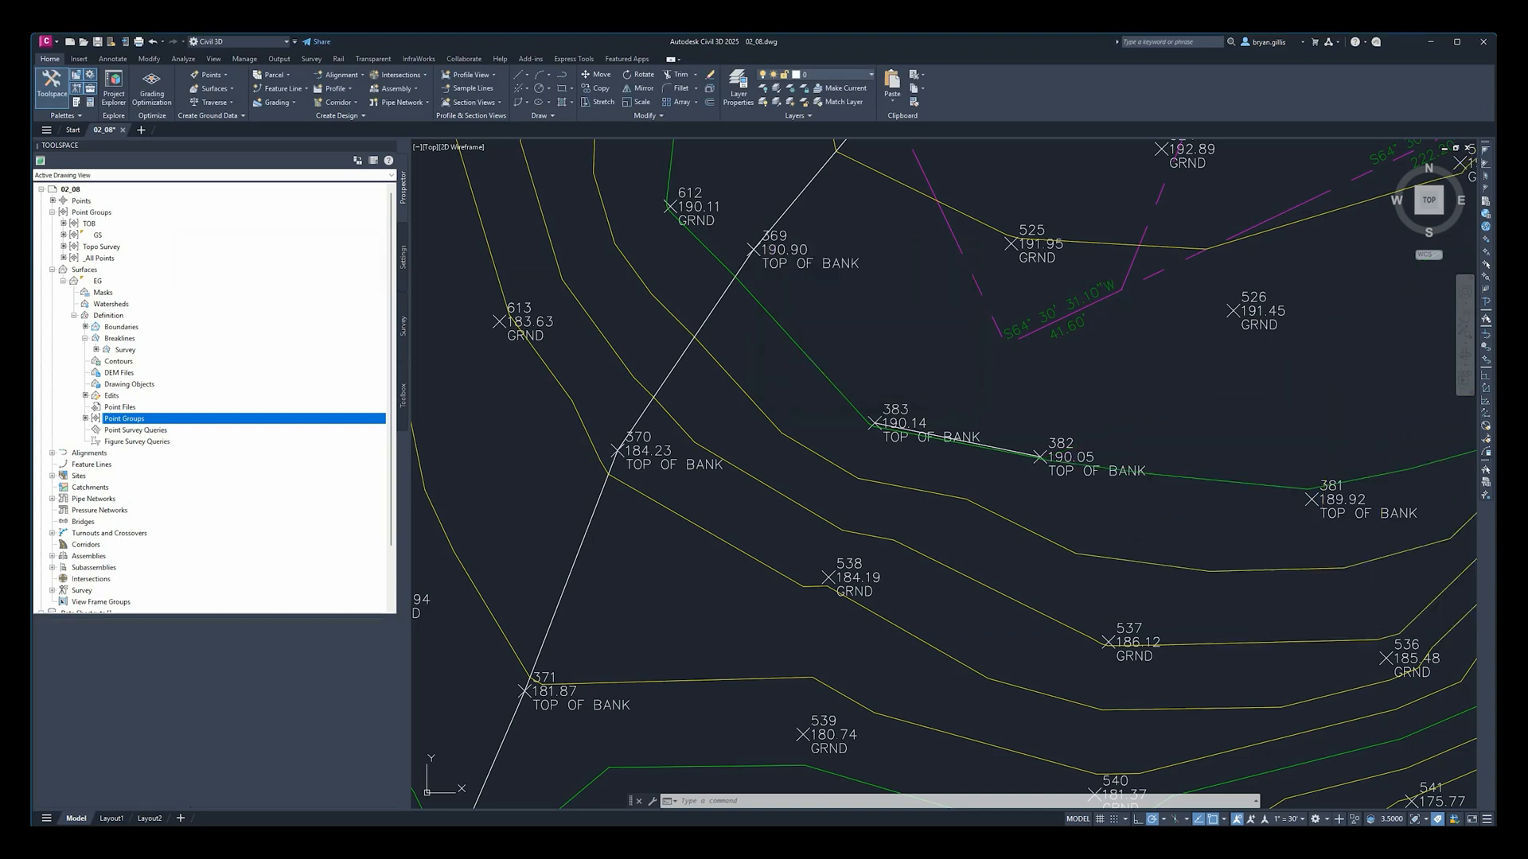
left_click(145, 707)
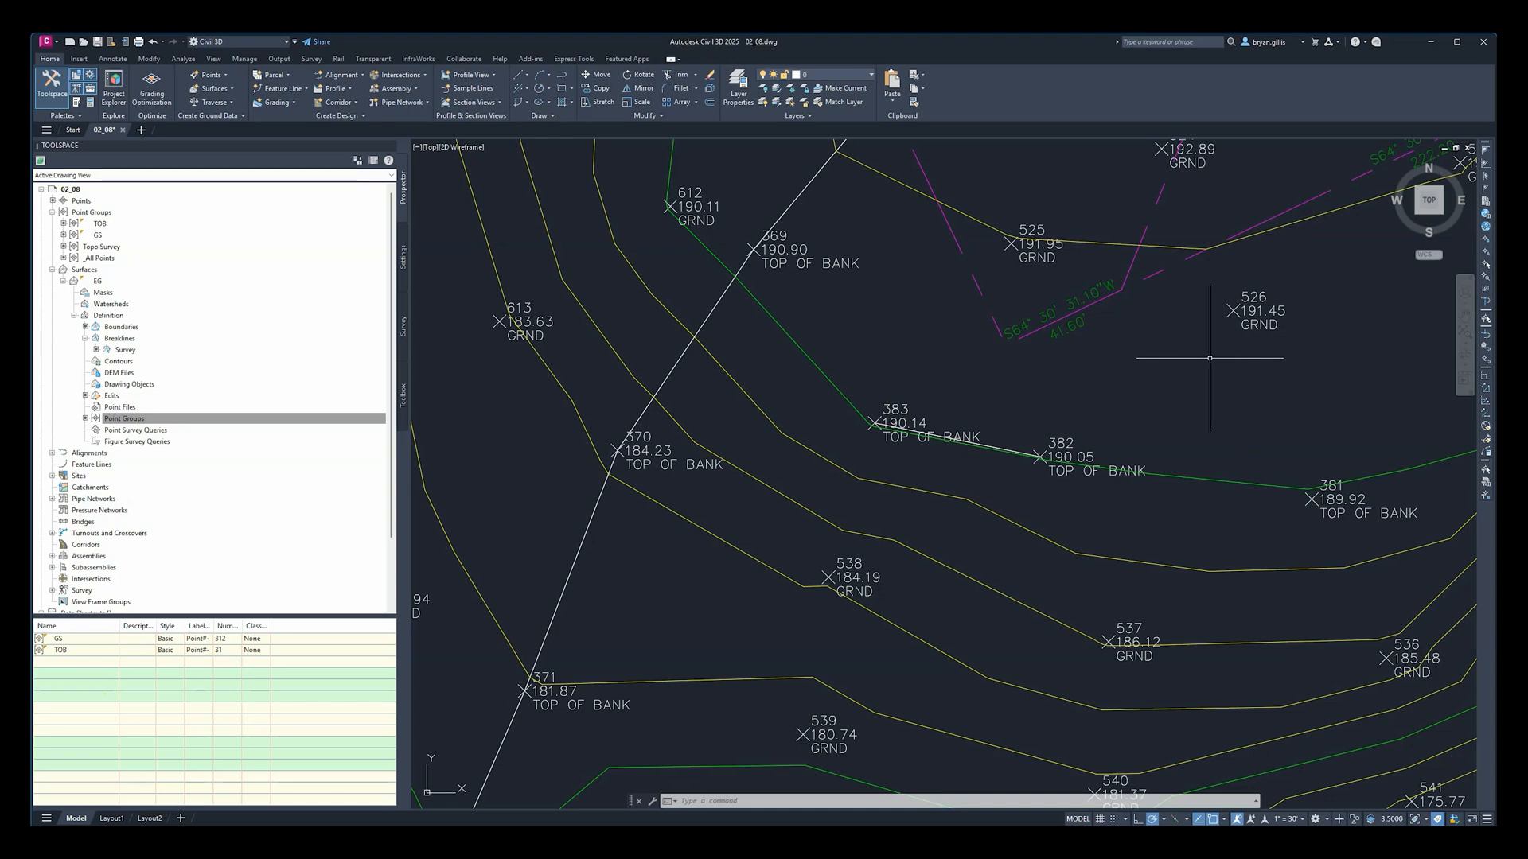
Step: Undo adding the TOB point group to the EG surface and dismiss the event list
scroll(1236, 359, "down", 6)
middle_click_drag(1225, 362, 1111, 409)
scroll(1049, 429, "down", 6)
scroll(1049, 429, "up", 6)
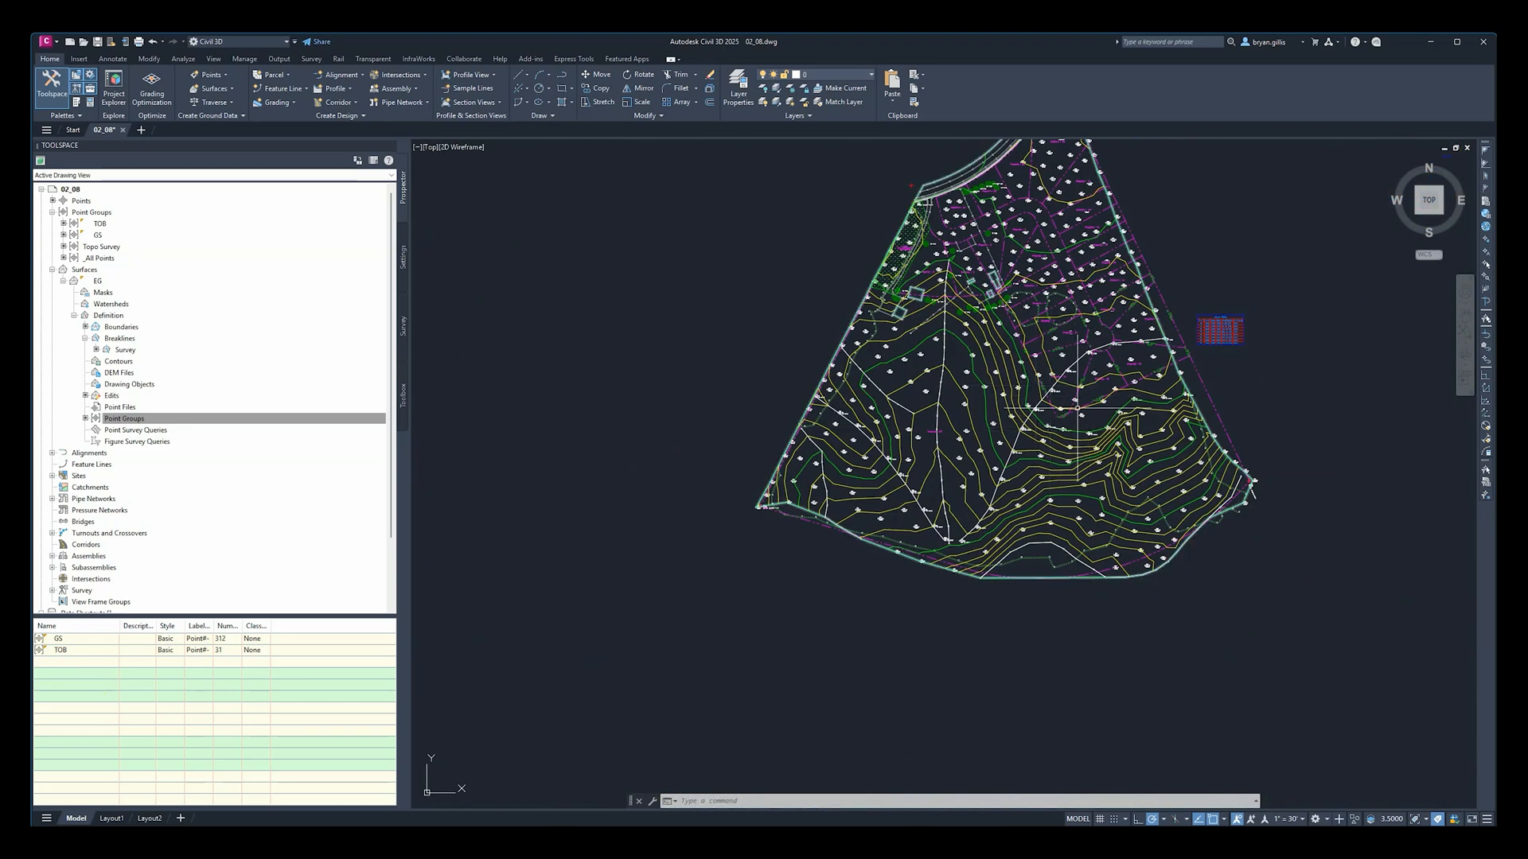
scroll(1058, 460, "up", 2)
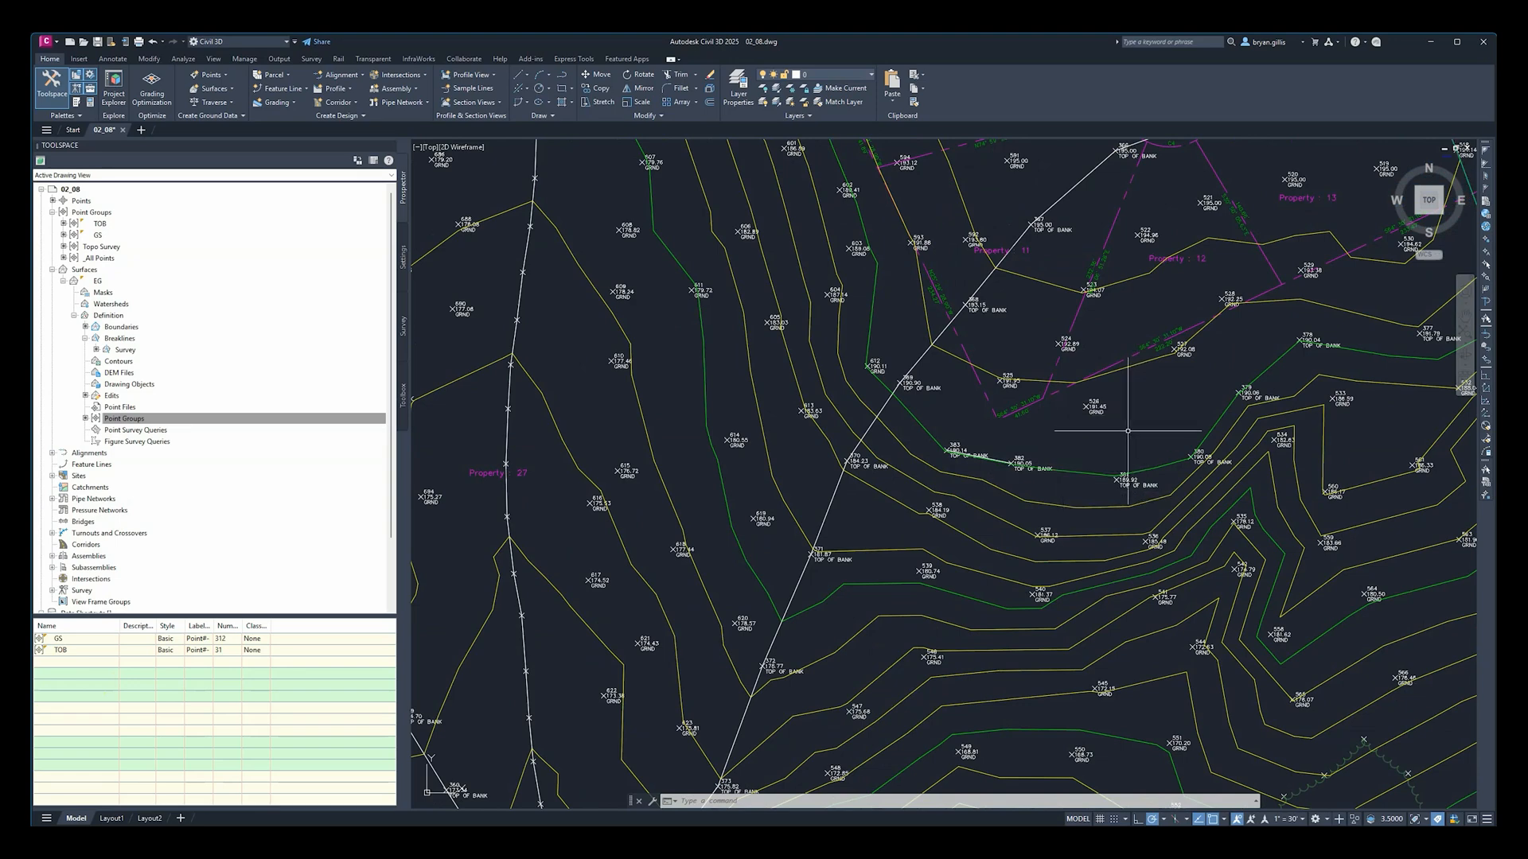
key("ctrl+z")
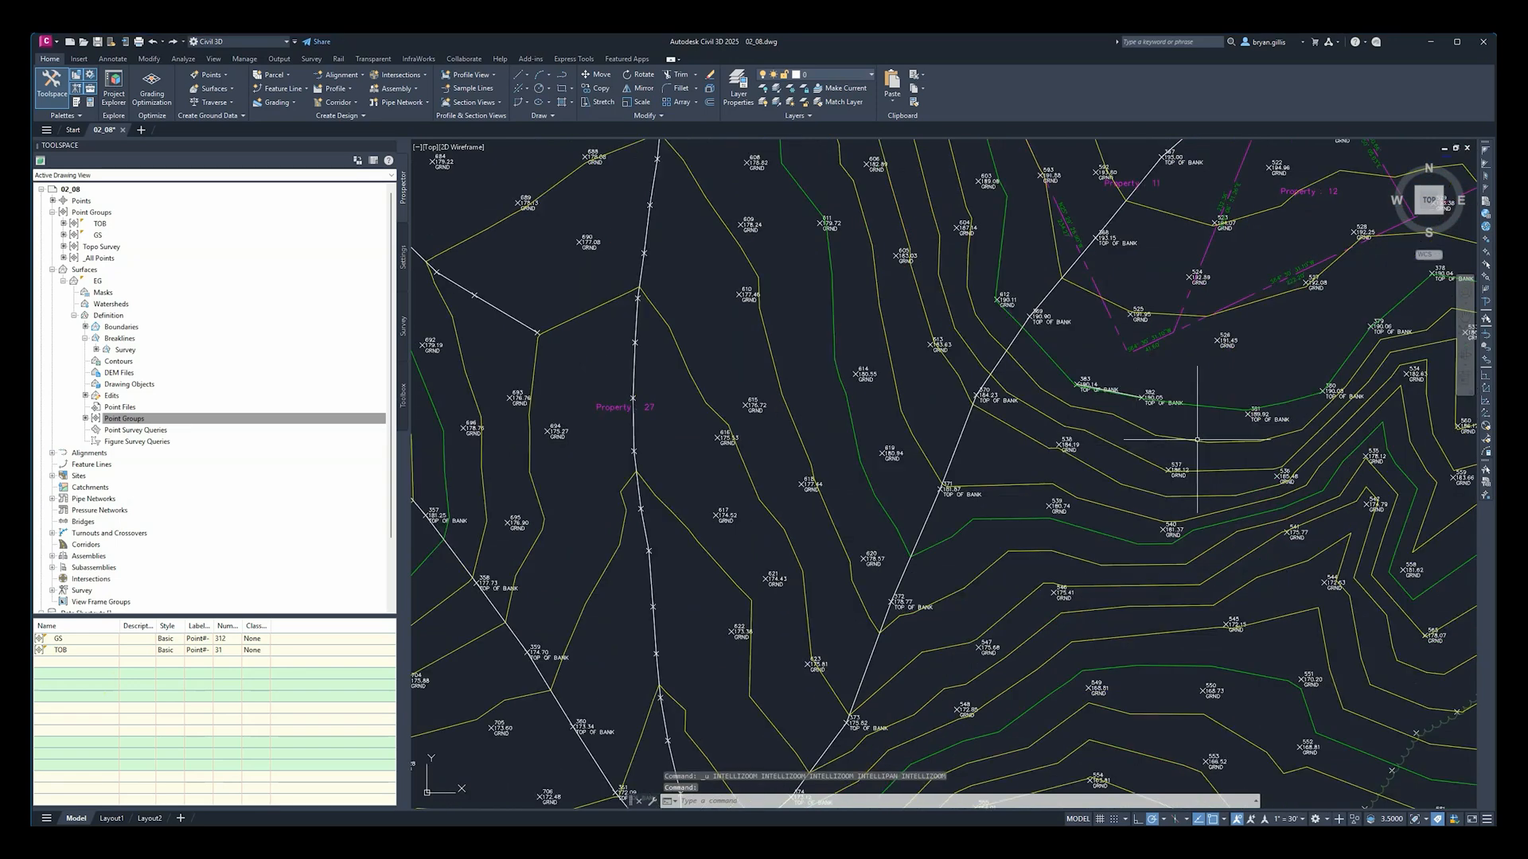
key("ctrl+z")
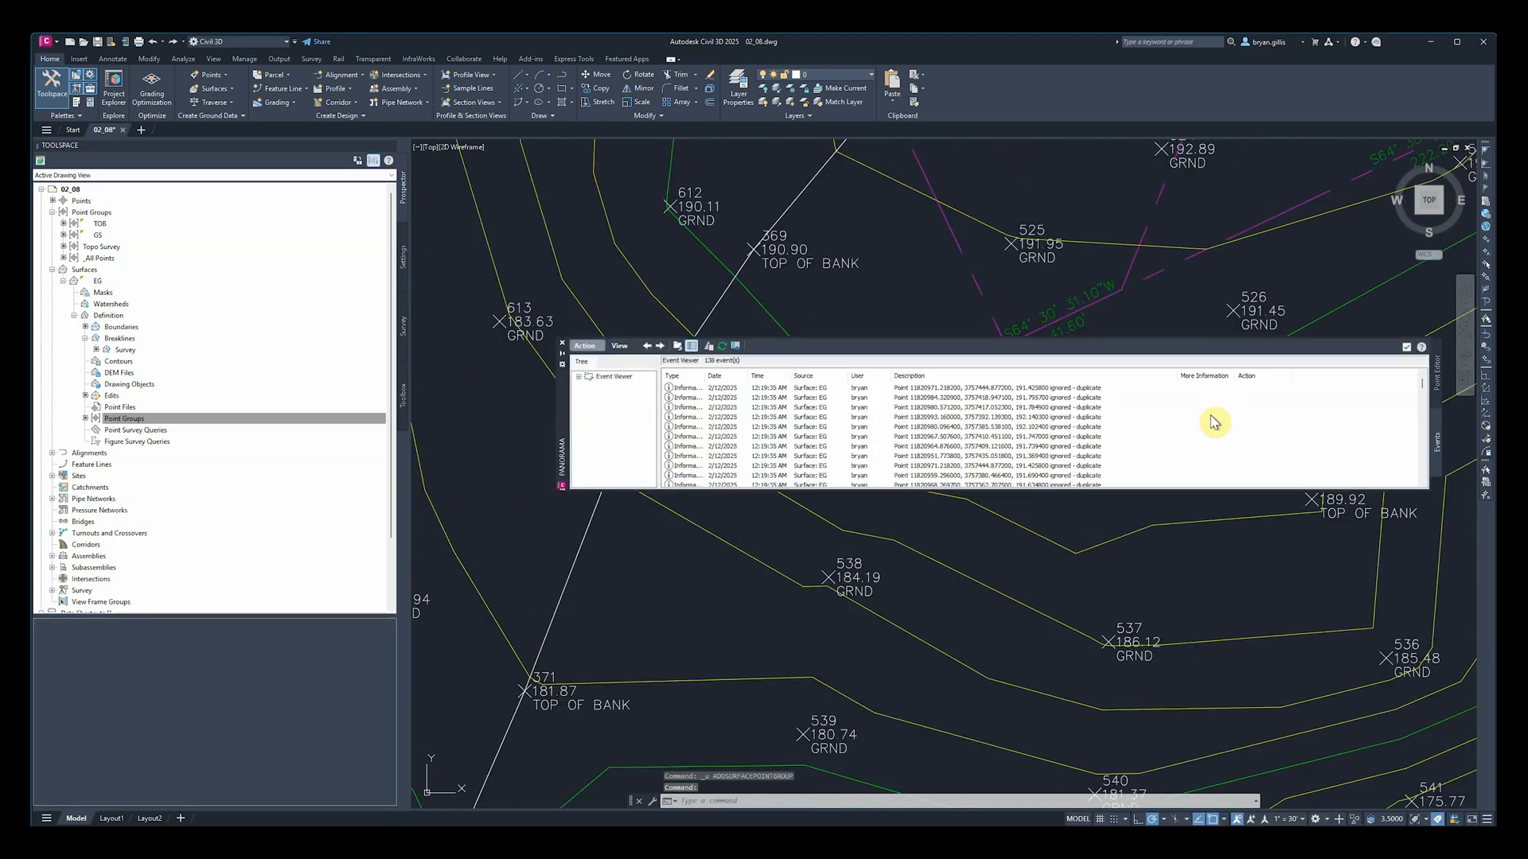
left_click(562, 343)
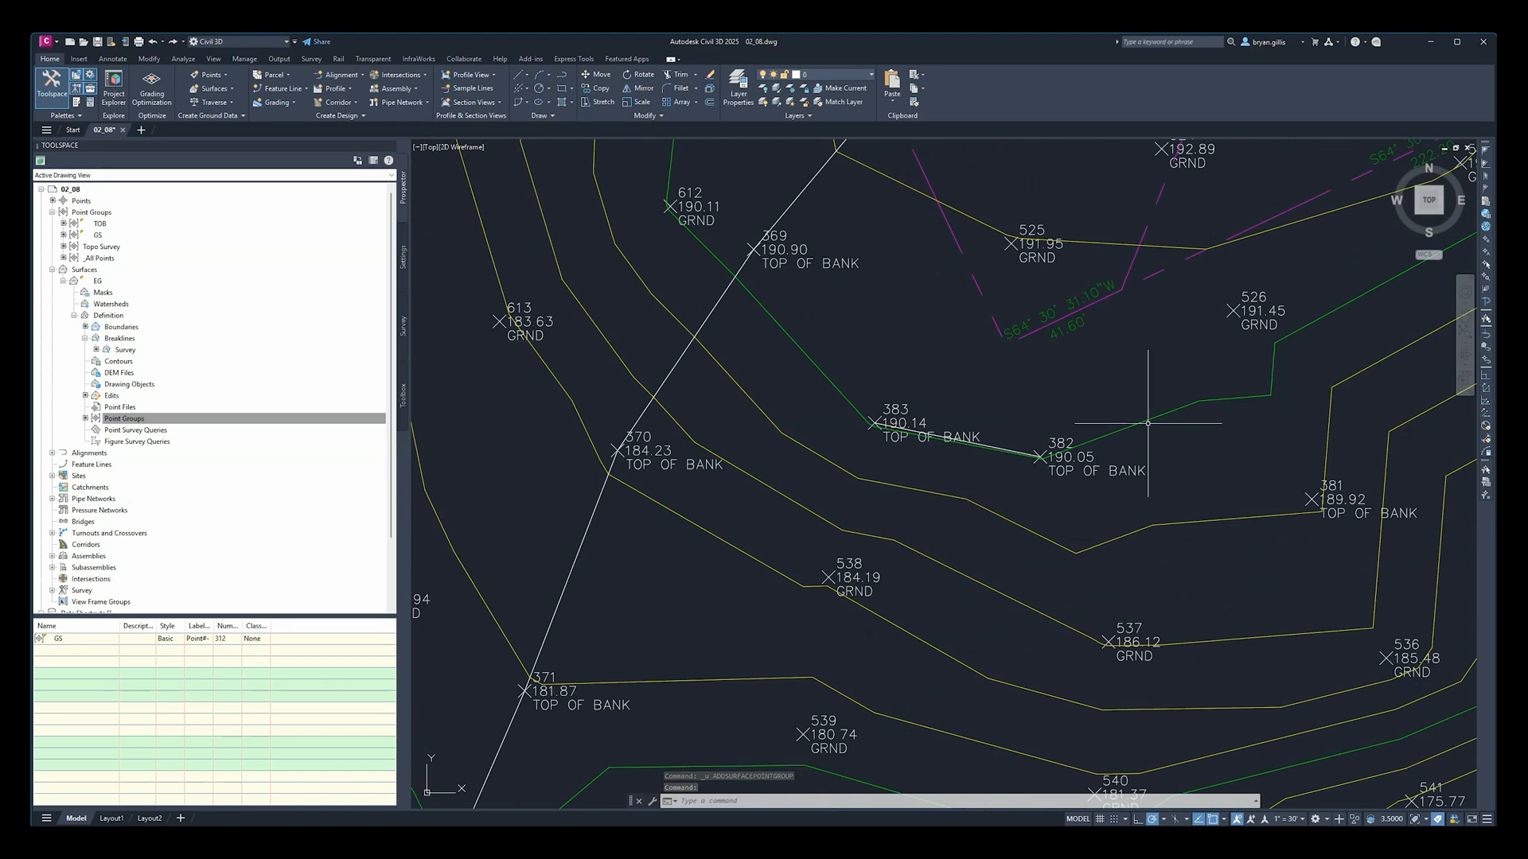
Step: Regenerate the drawing and examine the EG contours around the top-of-bank points without the TOB group in the surface
middle_click_drag(1148, 424, 888, 477)
left_click(123, 428)
left_click(120, 419)
scroll(822, 484, "down", 10)
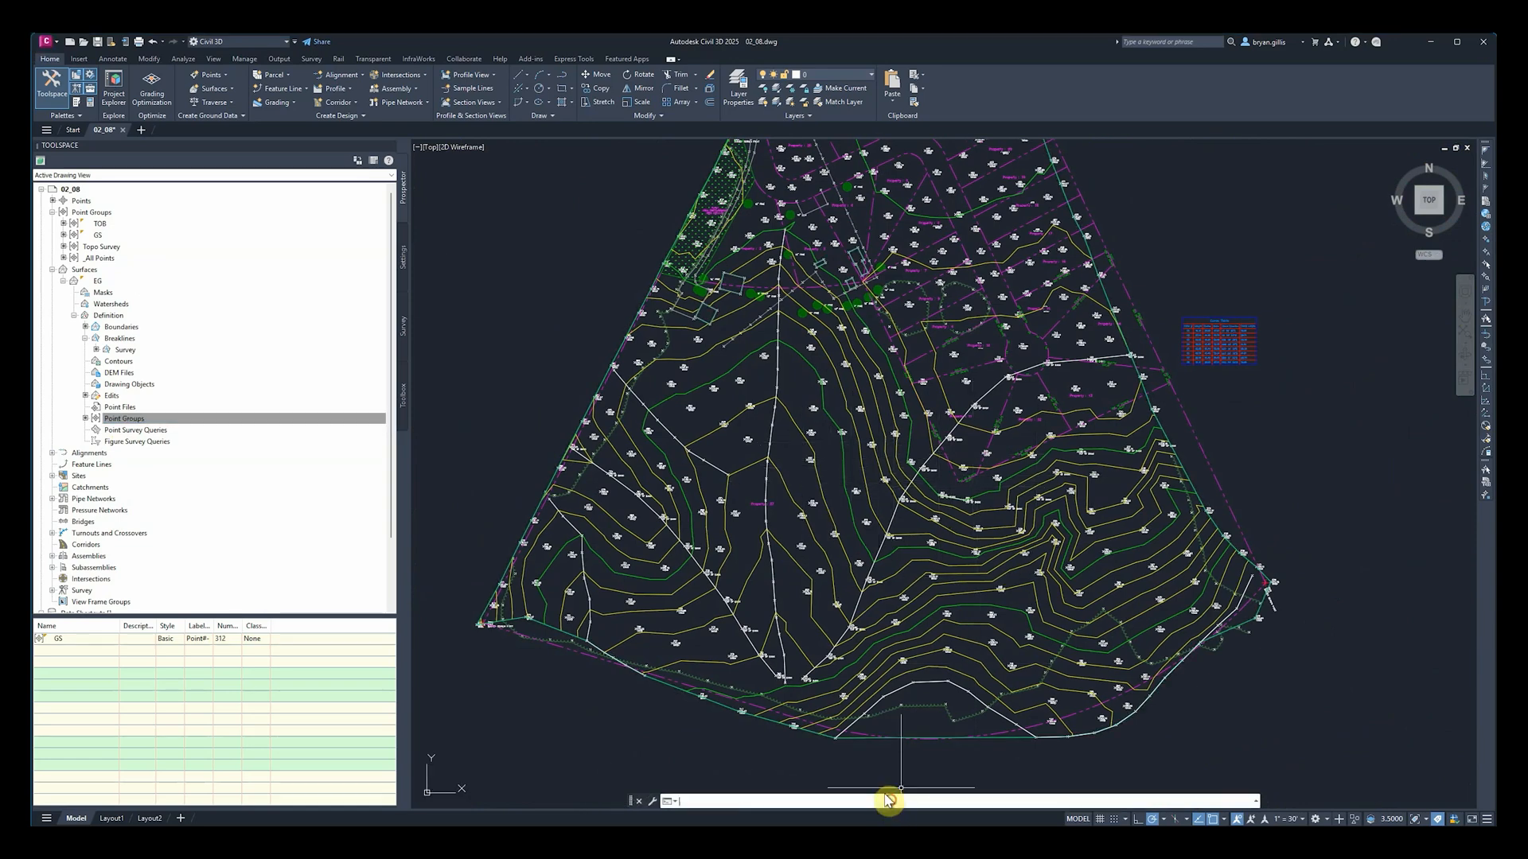
type("REGEN")
key("Return")
scroll(1009, 465, "up", 1)
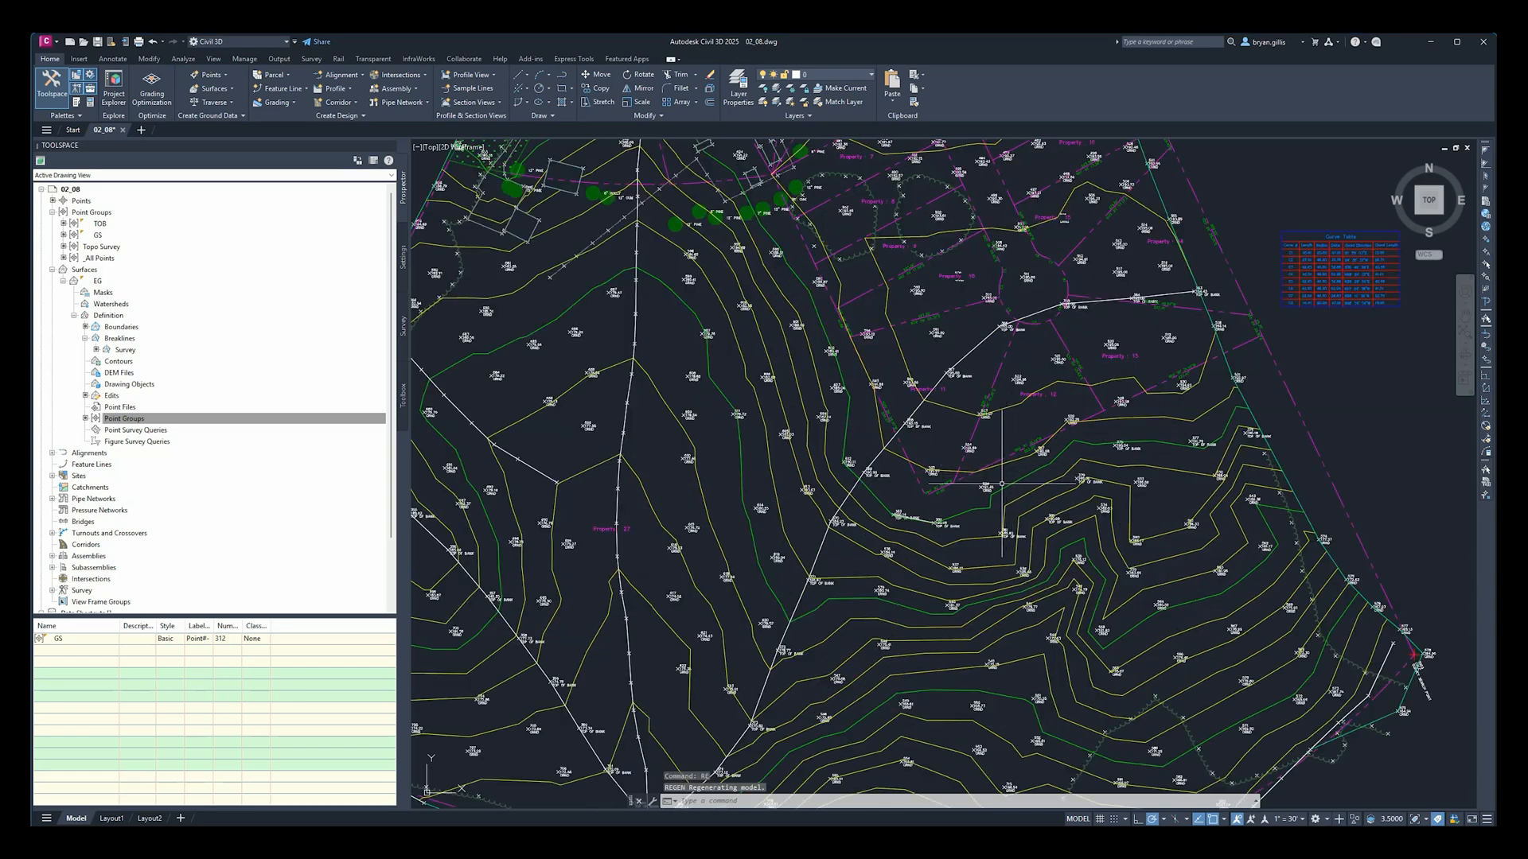
scroll(974, 486, "down", 1)
Step: Add the TOB point group to the EG surface's point groups again and inspect the contours along the top of bank
left_click(331, 422)
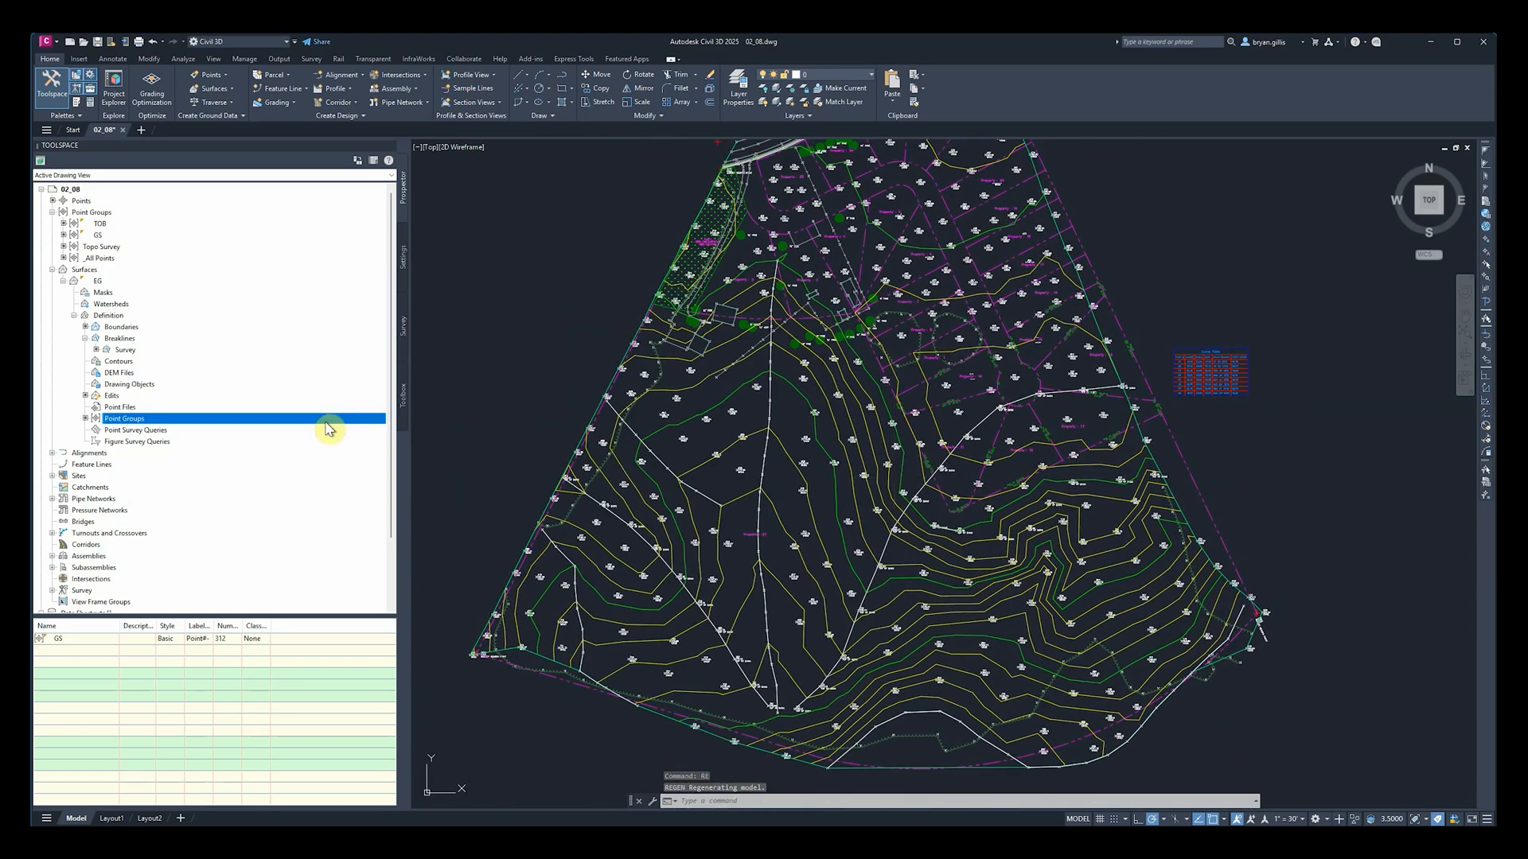
left_click_drag(114, 419, 133, 432)
left_click(795, 304)
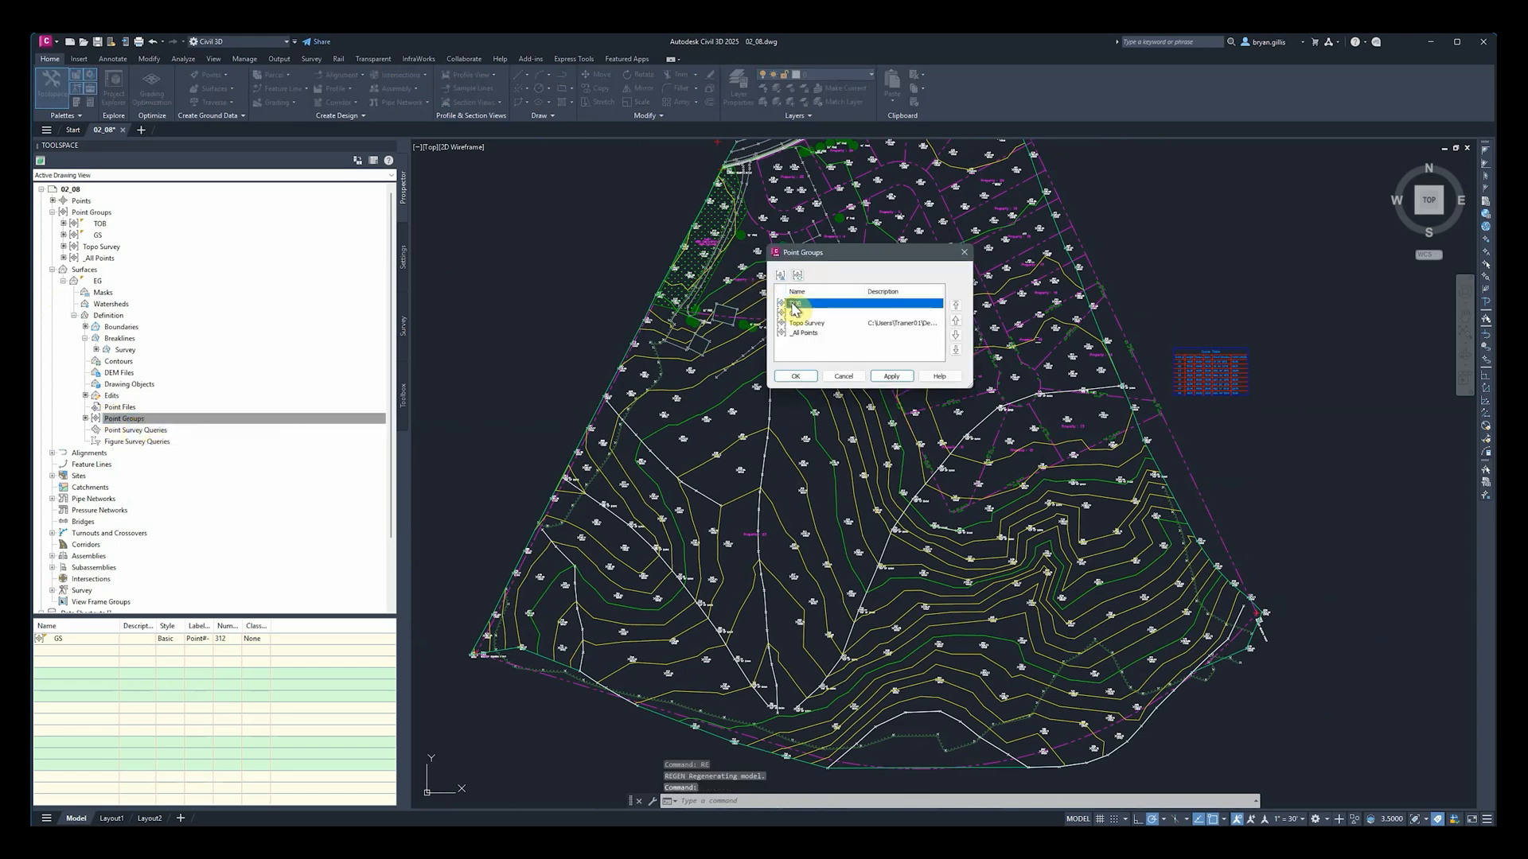
left_click(798, 376)
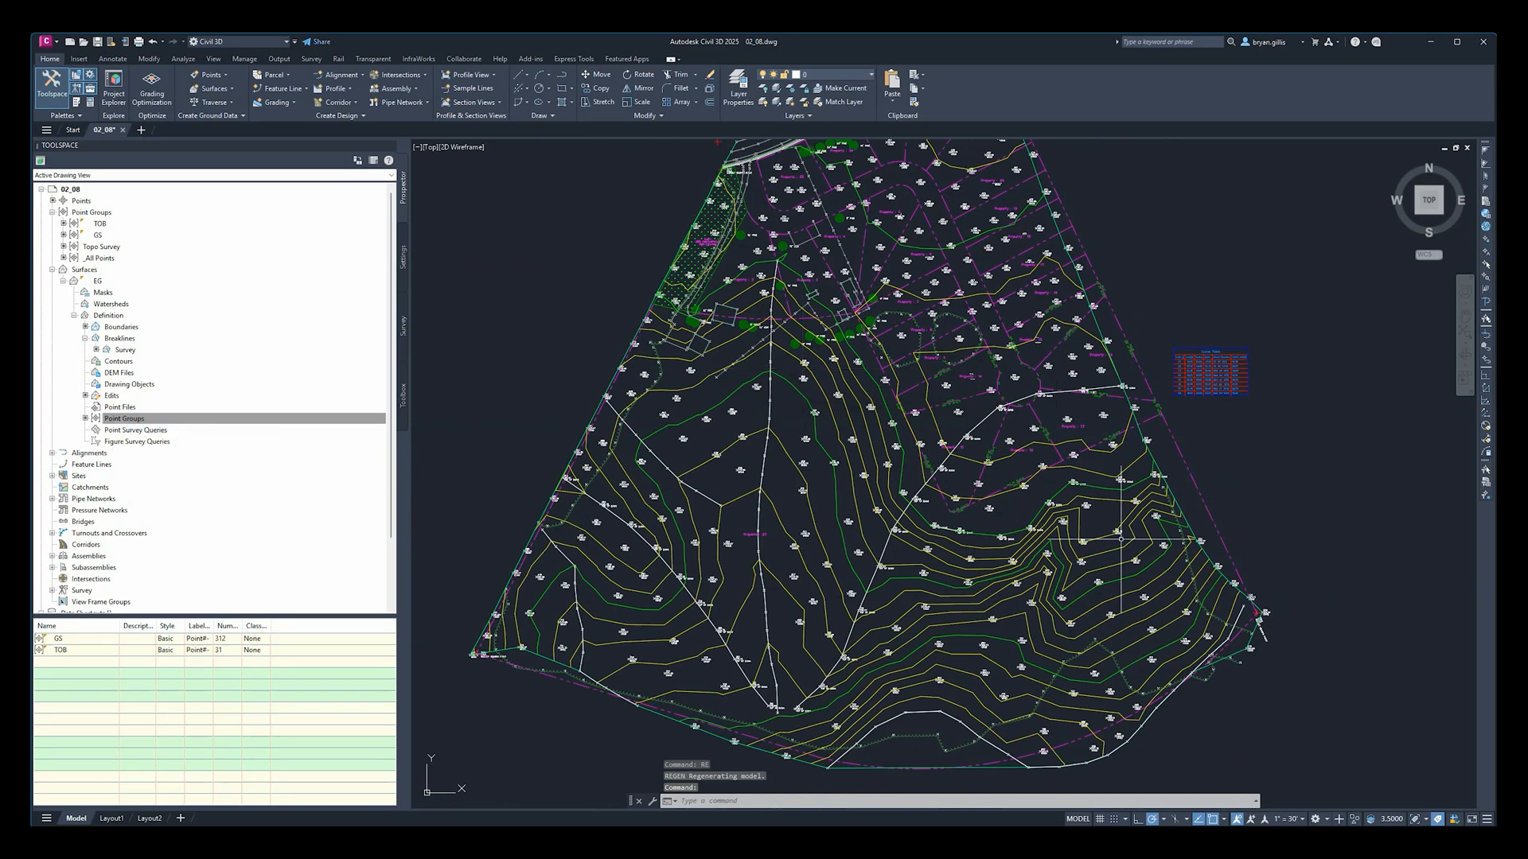
scroll(1086, 521, "up", 5)
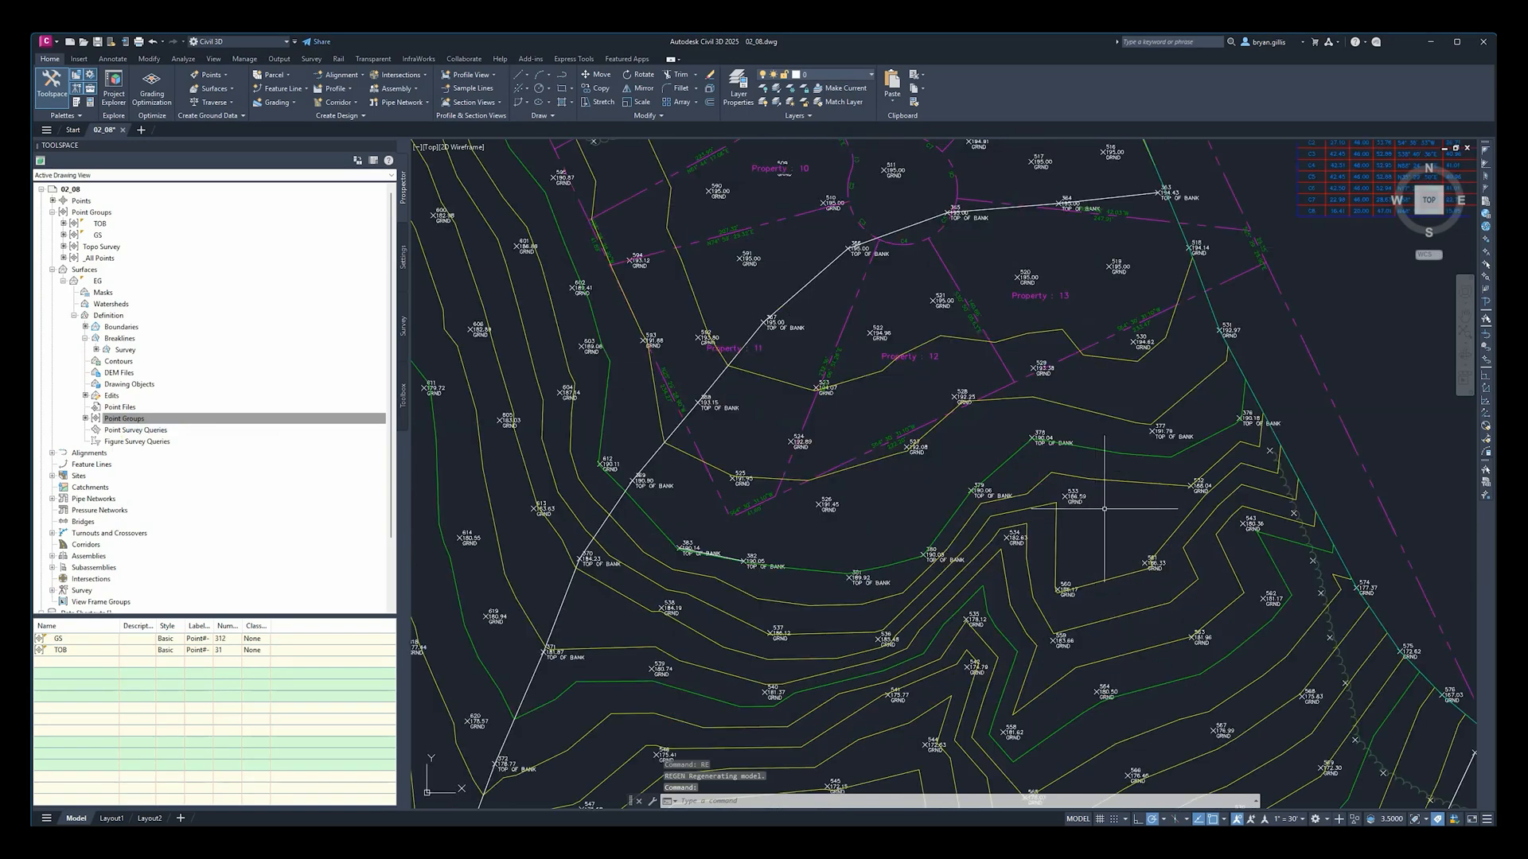
middle_click_drag(989, 579, 889, 555)
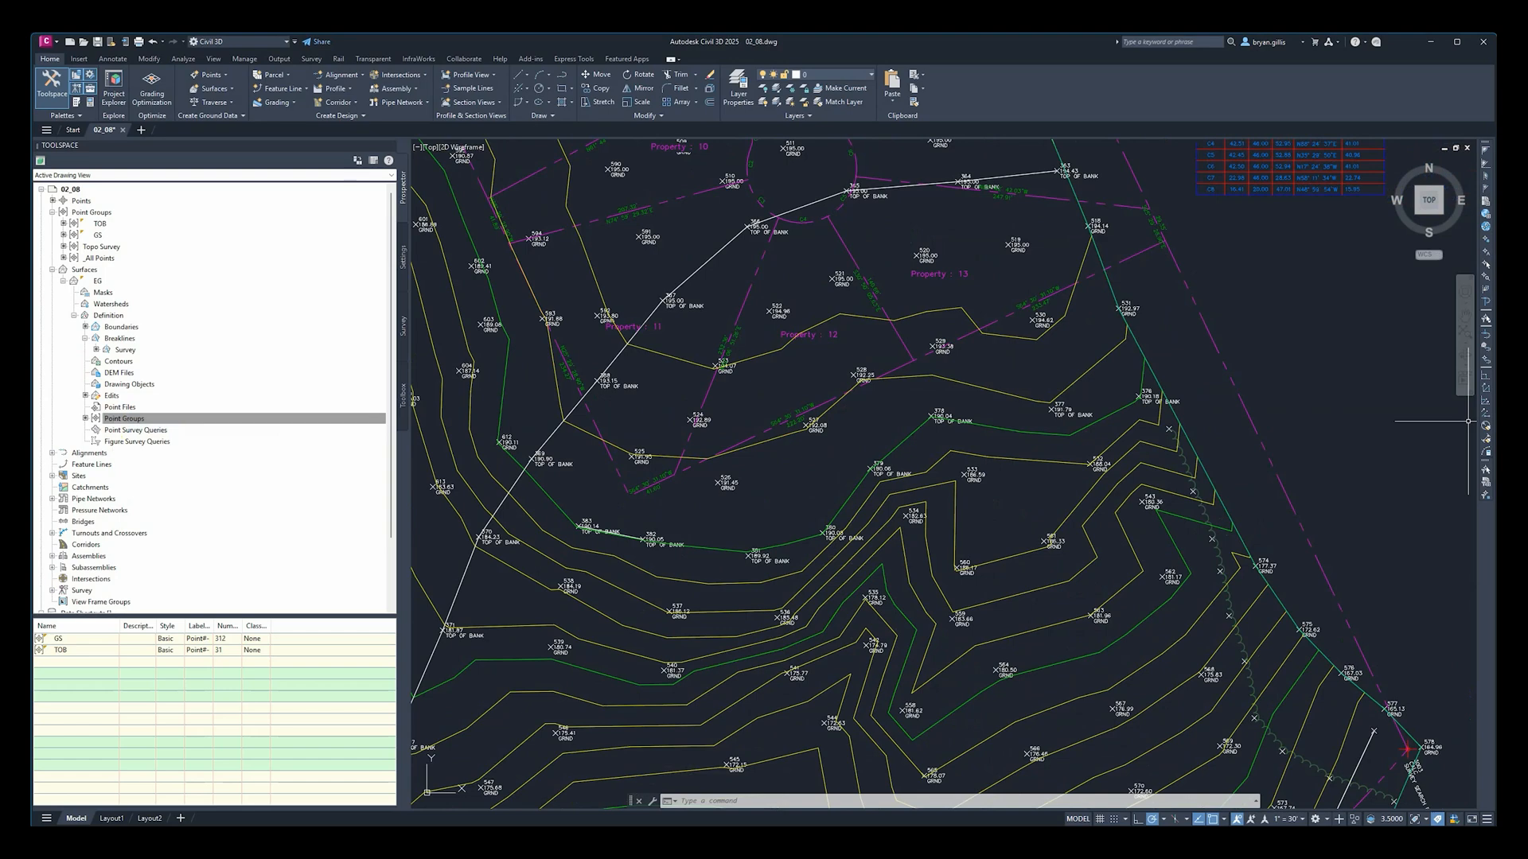
mouse_move(608, 572)
middle_mouse_down()
mouse_move(849, 478)
mouse_move(980, 454)
middle_mouse_up()
scroll(980, 453, "down", 1)
scroll(980, 453, "down", 3)
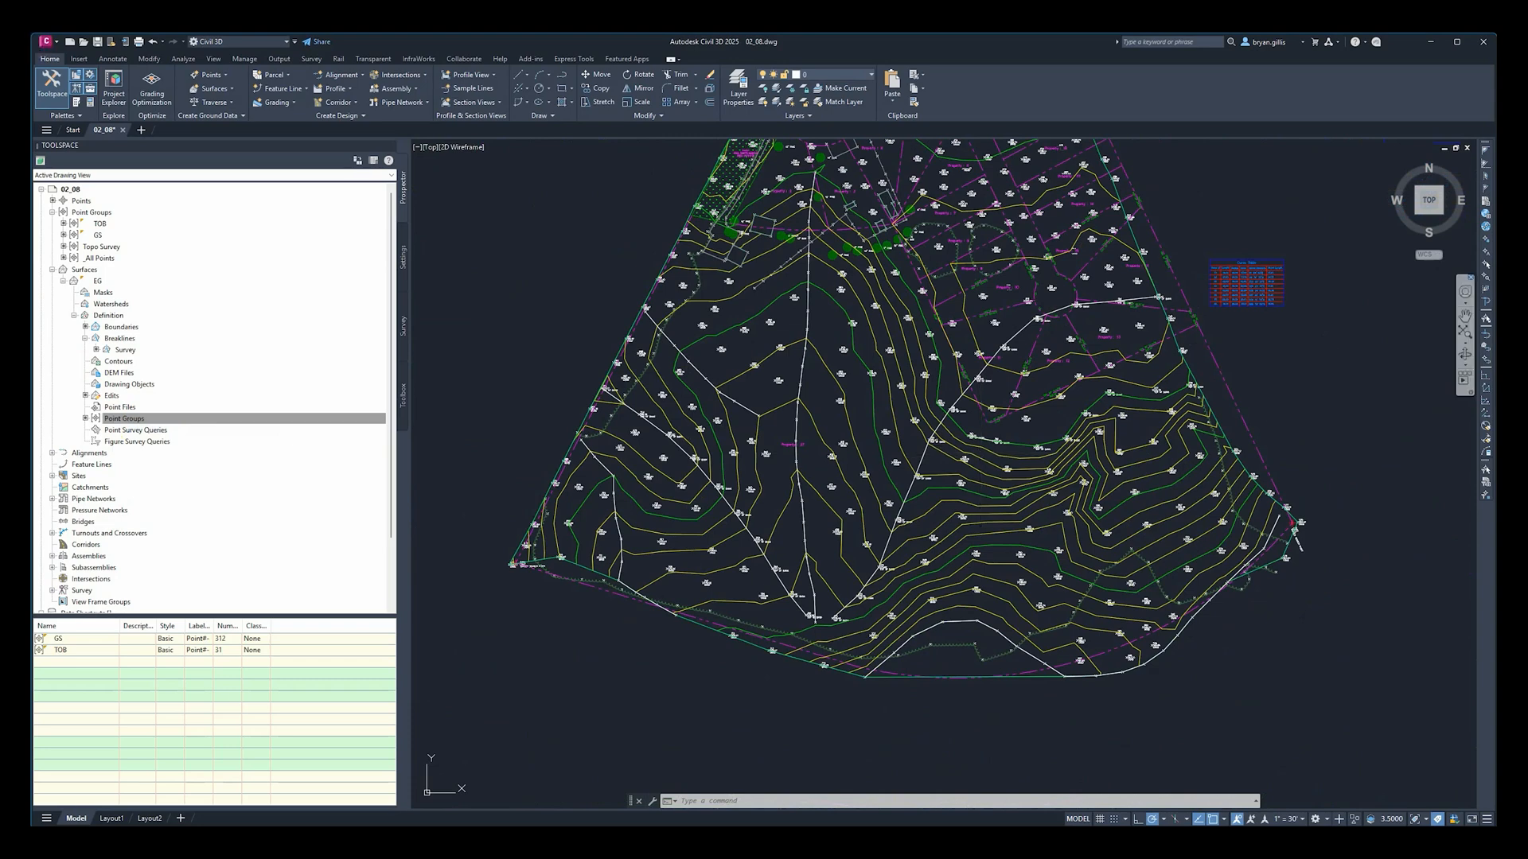
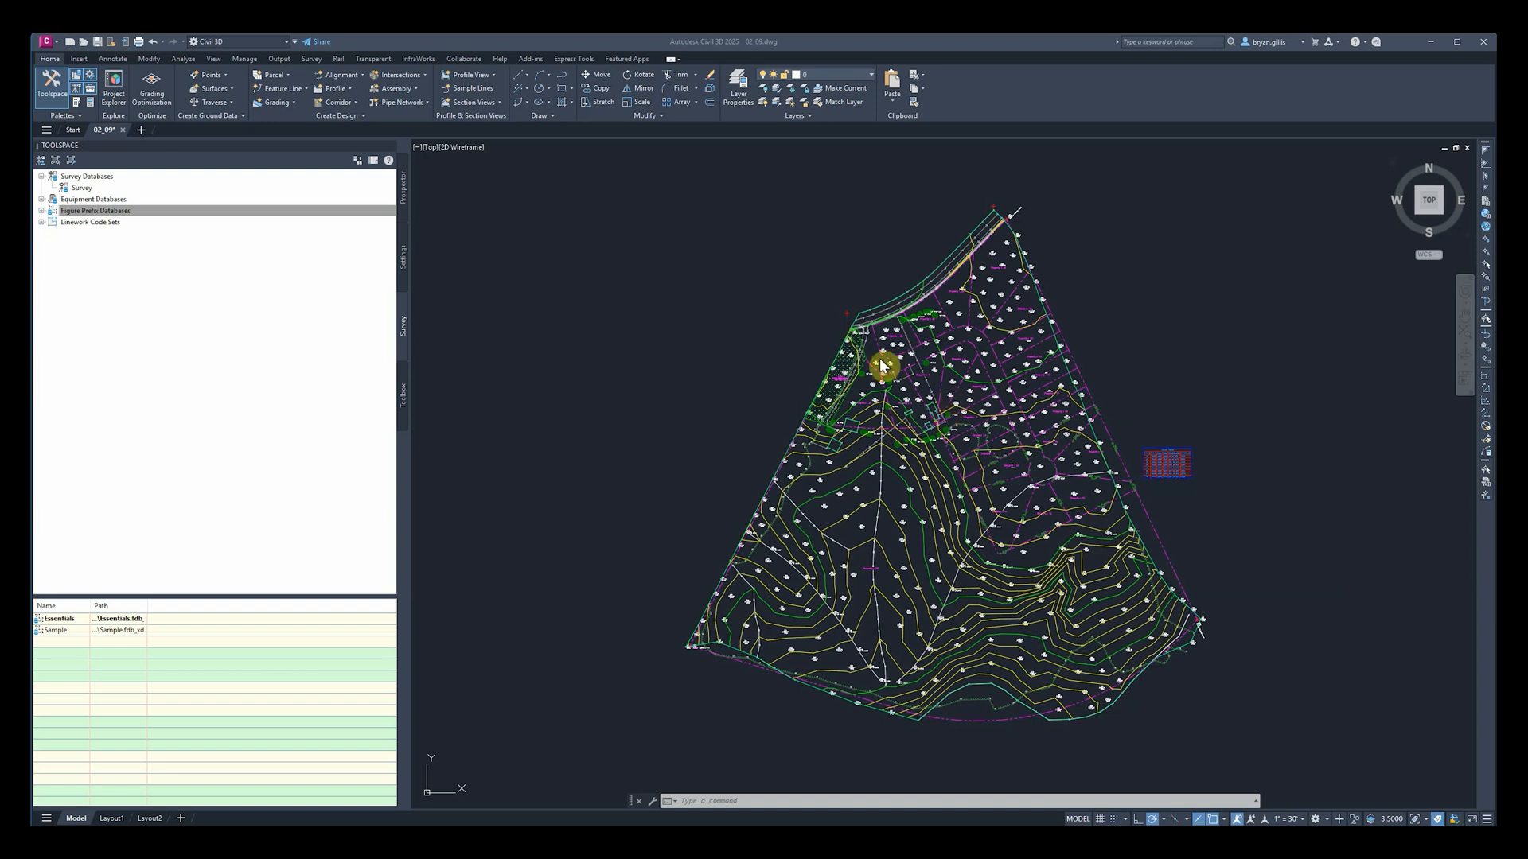
Step: Open the layer list of the 02_09 drawing
left_click(871, 75)
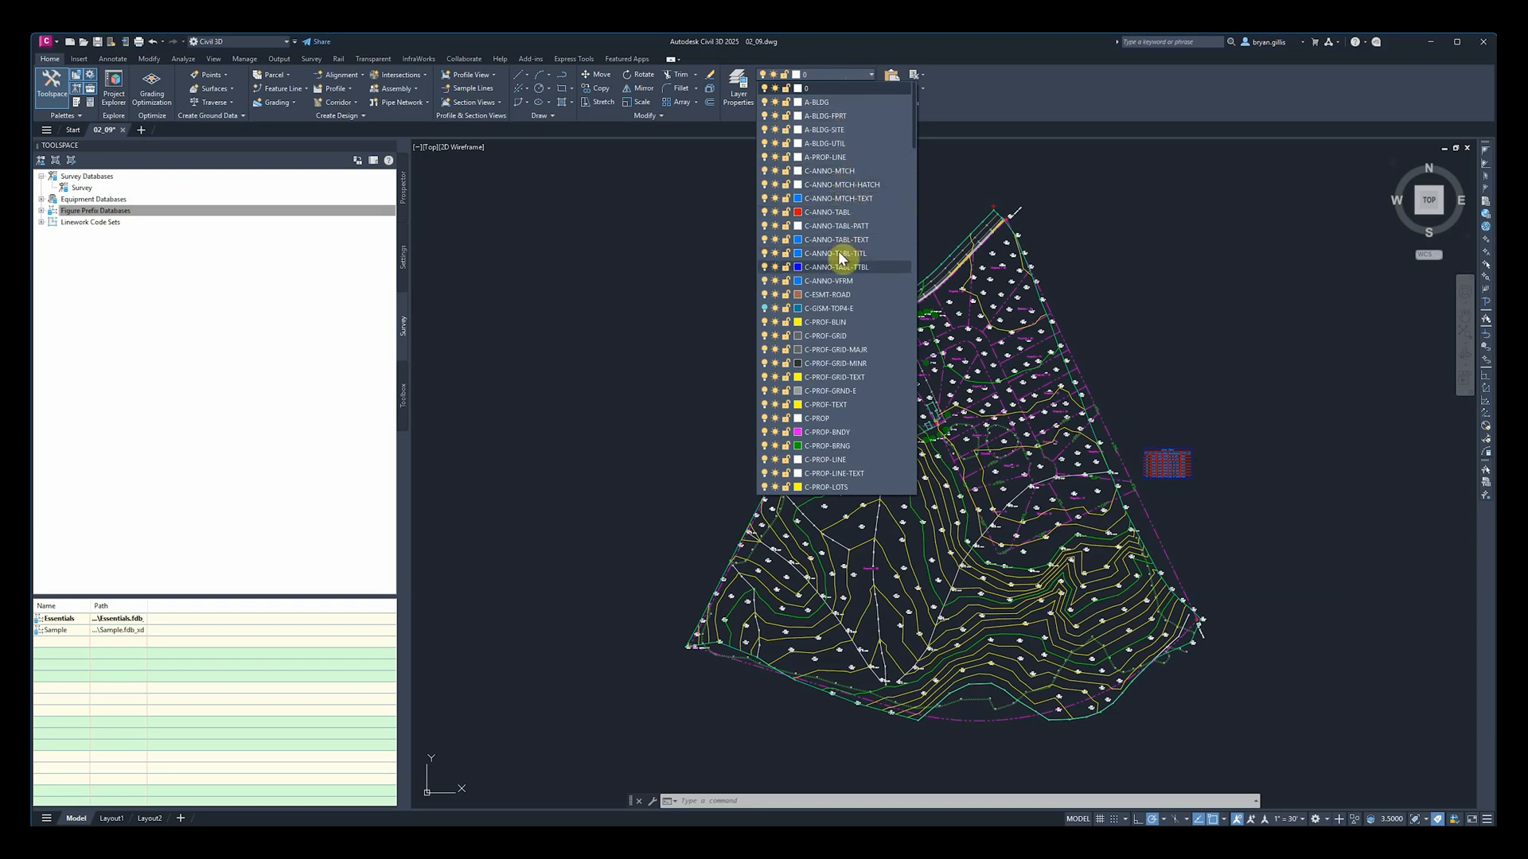
Step: Thaw the TIN-VOL-HID layer and make it the current layer
scroll(846, 265, "down", 4)
scroll(846, 265, "down", 12)
scroll(829, 339, "down", 15)
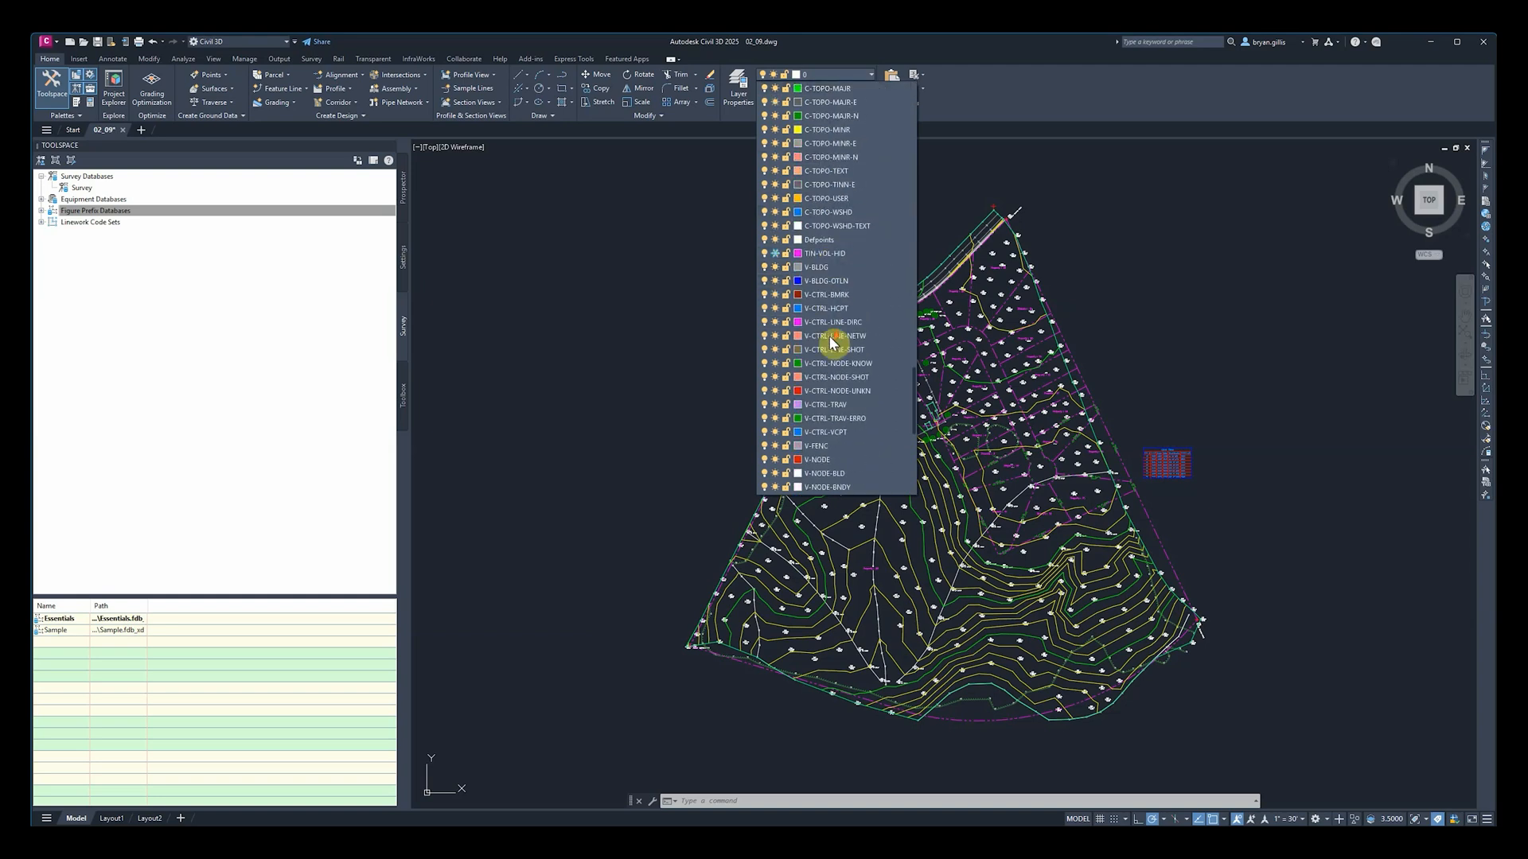
scroll(830, 340, "down", 1)
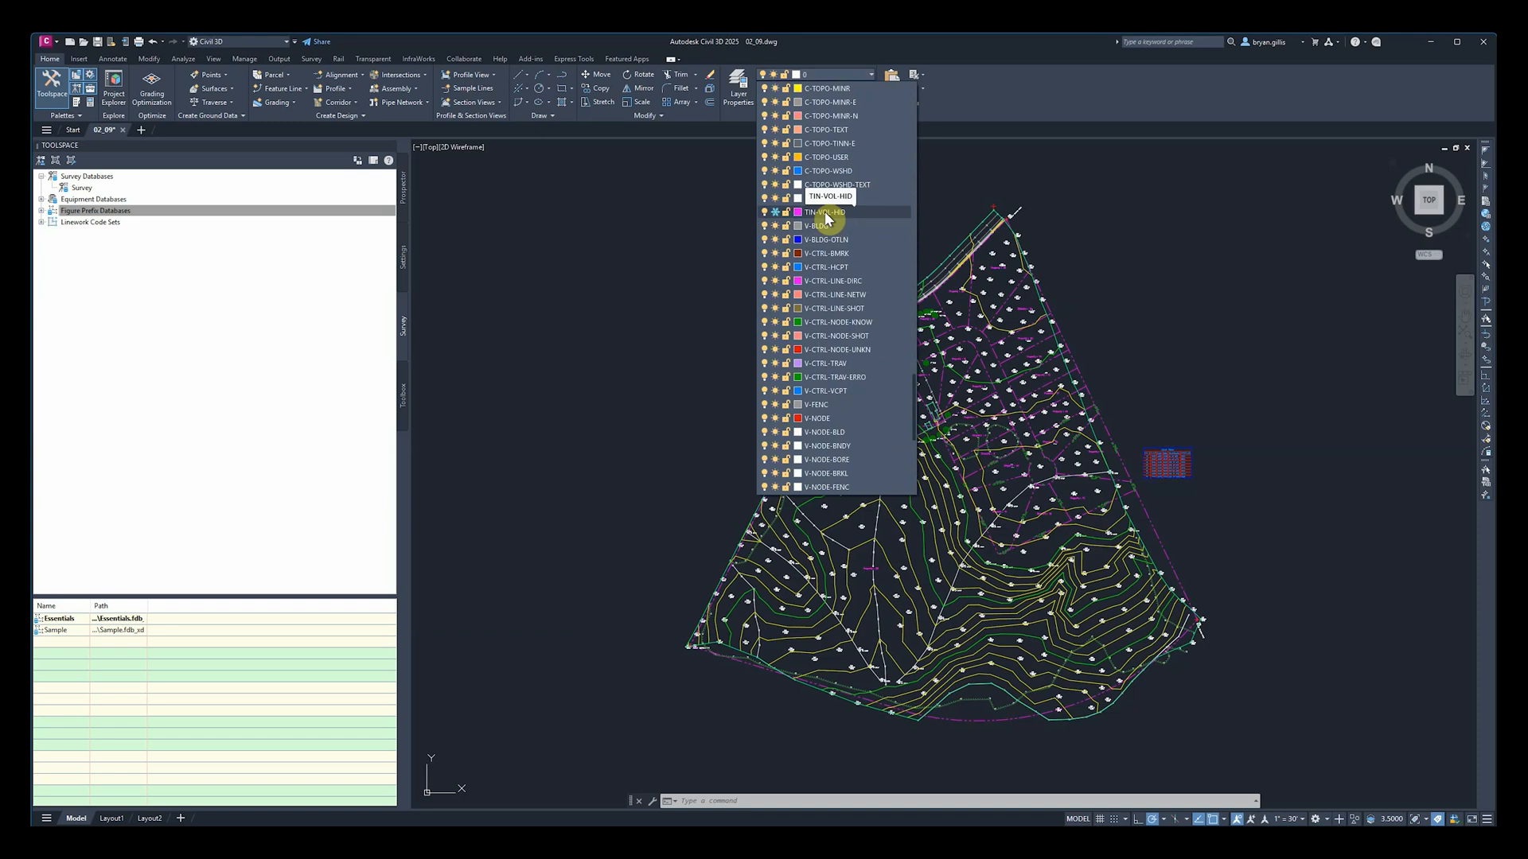
left_click(776, 213)
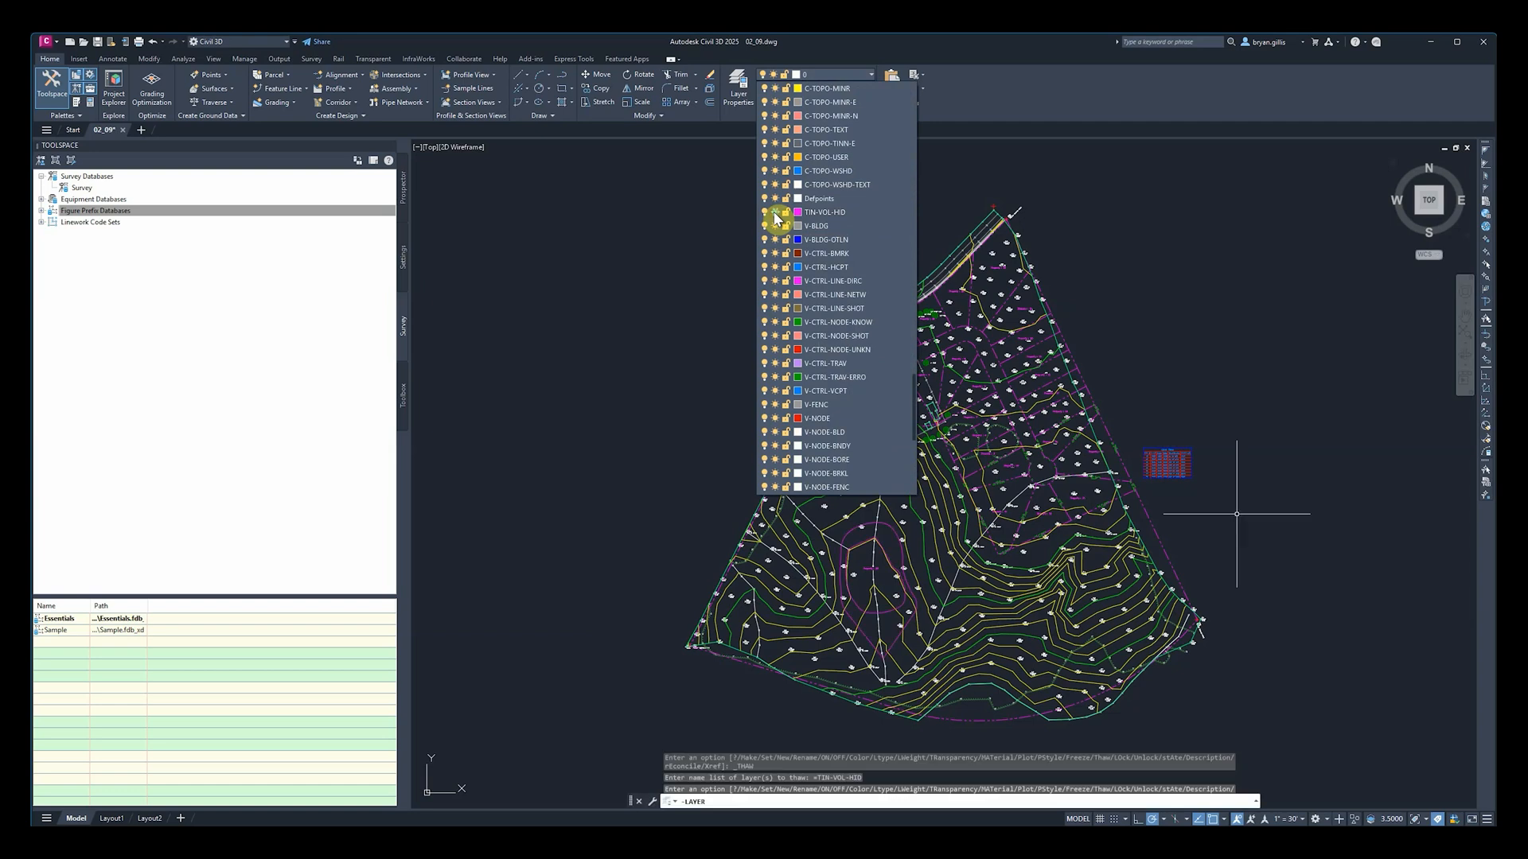
left_click(827, 212)
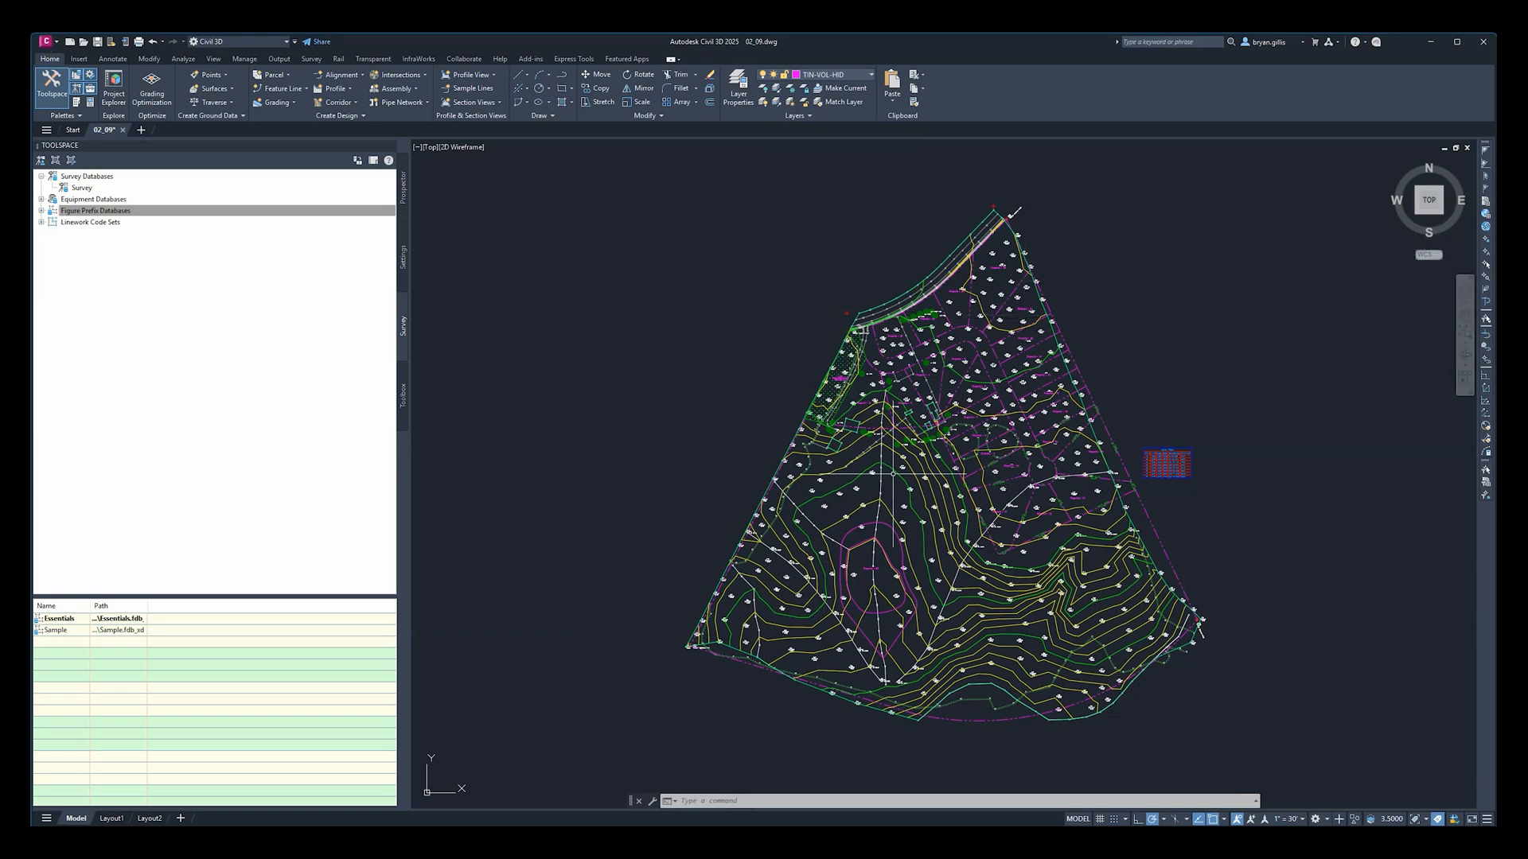
Step: Examine the outer and inner closed feature lines around Property 27, checking the layer they are on
middle_click_drag(852, 545, 944, 477)
scroll(955, 509, "up", 2)
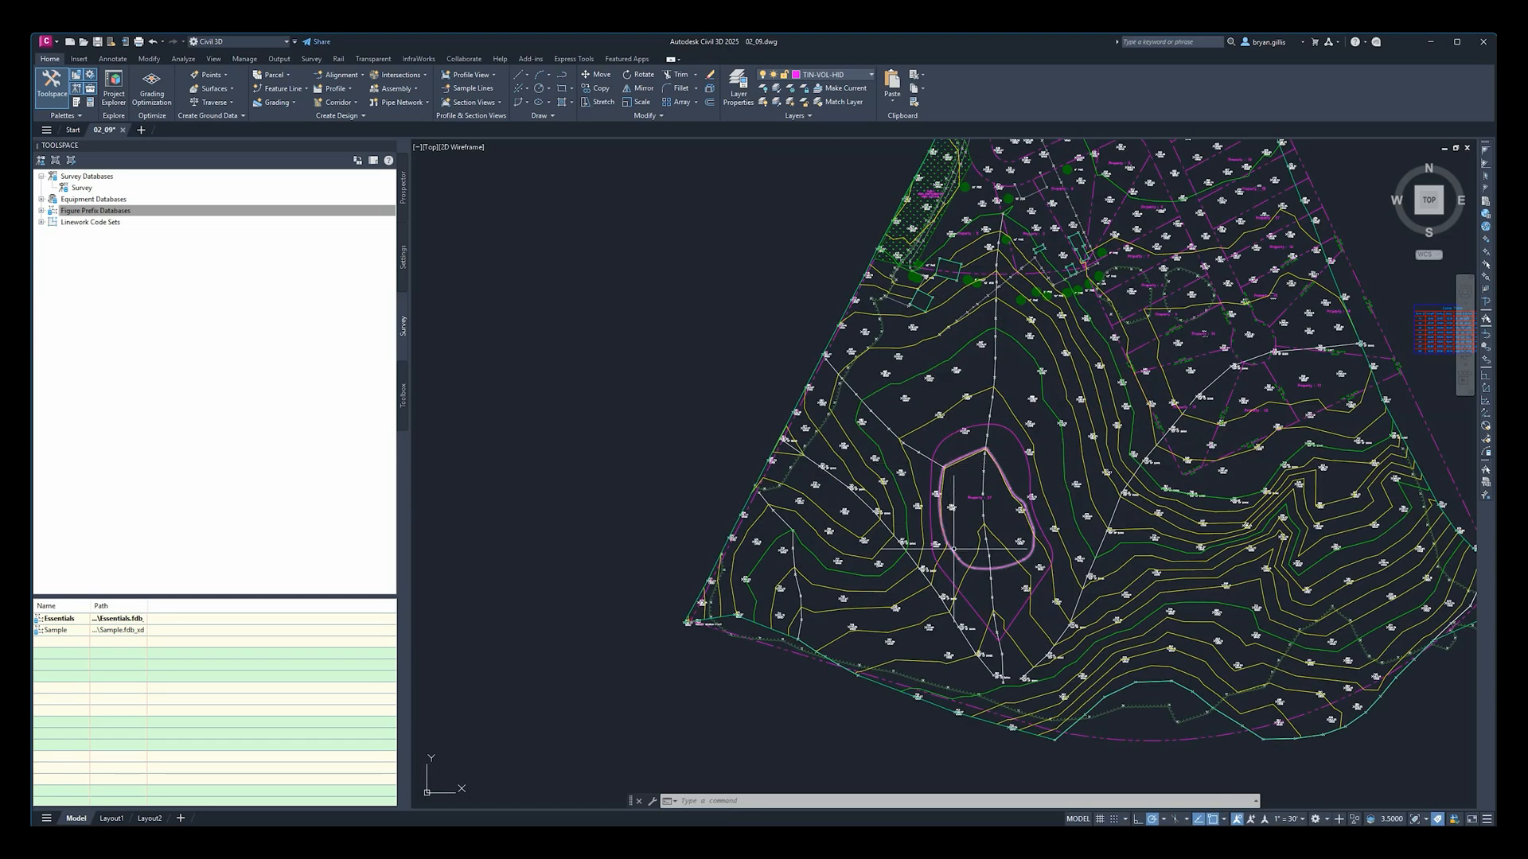
scroll(969, 549, "up", 1)
scroll(969, 548, "up", 2)
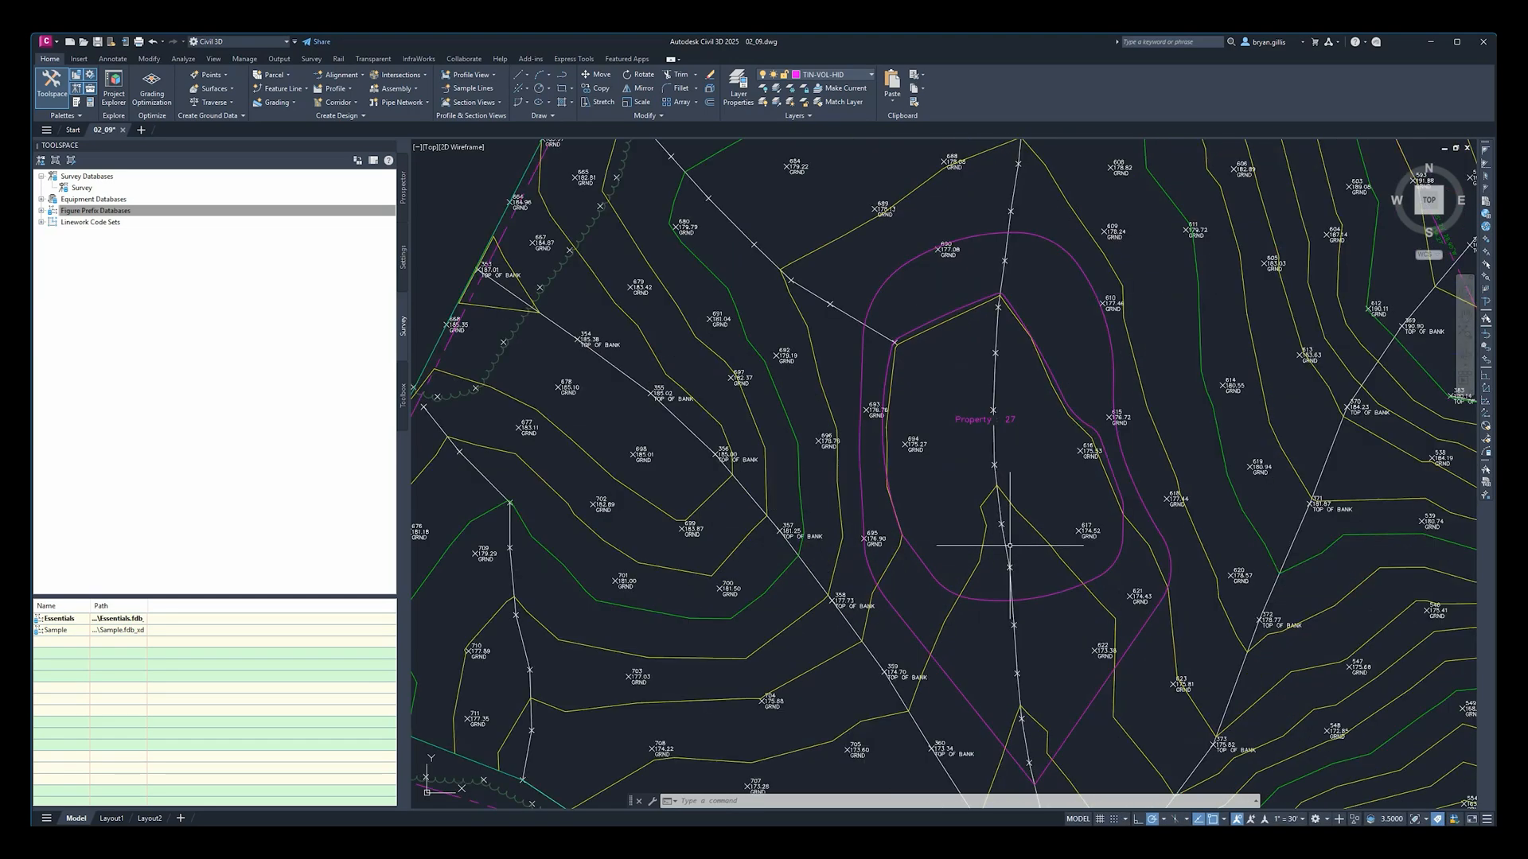
left_click(1146, 516)
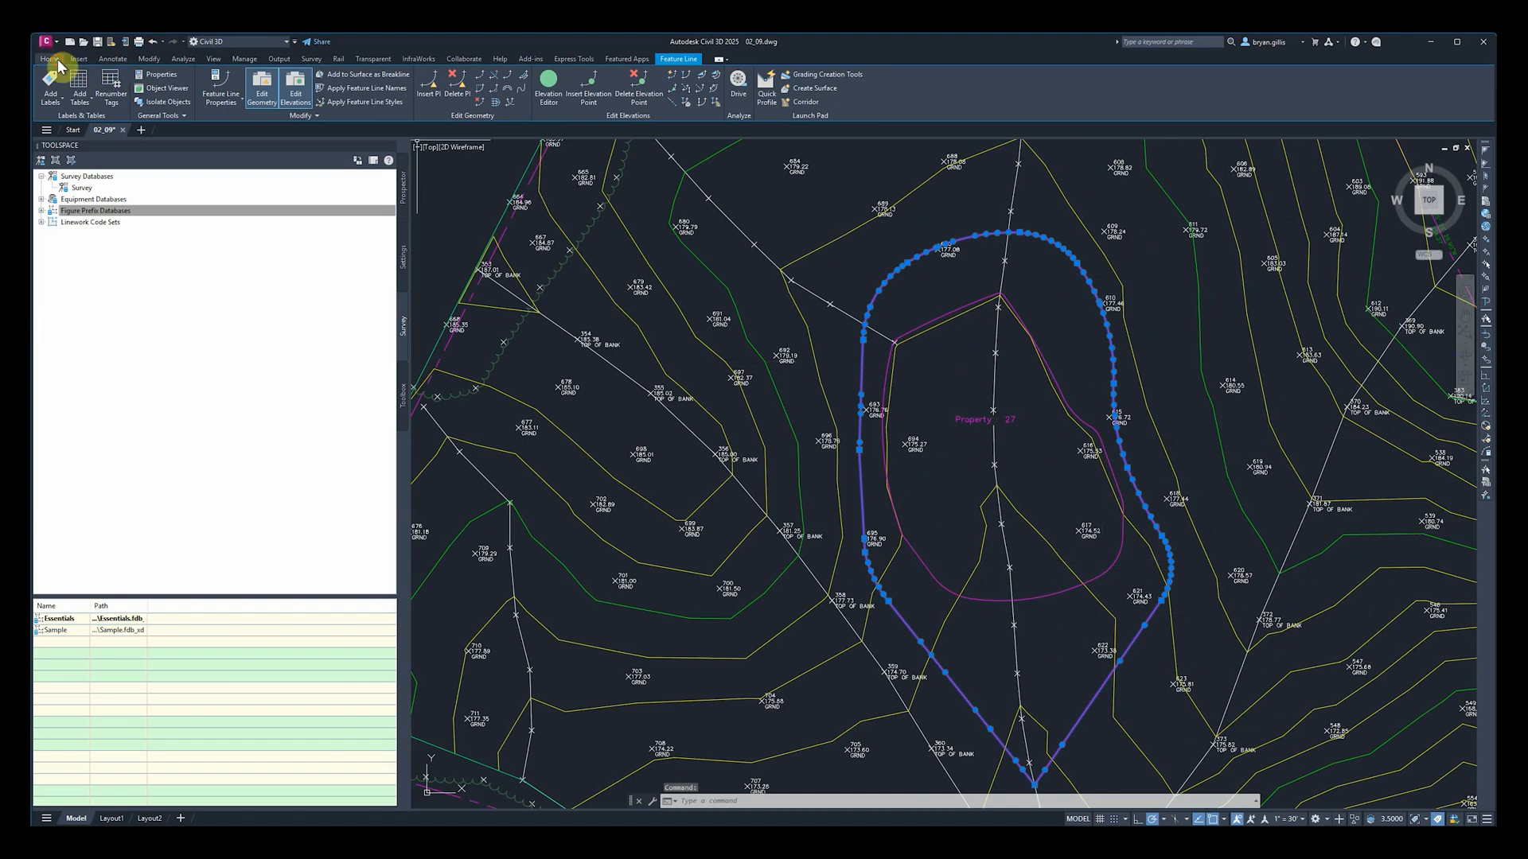
left_click(55, 60)
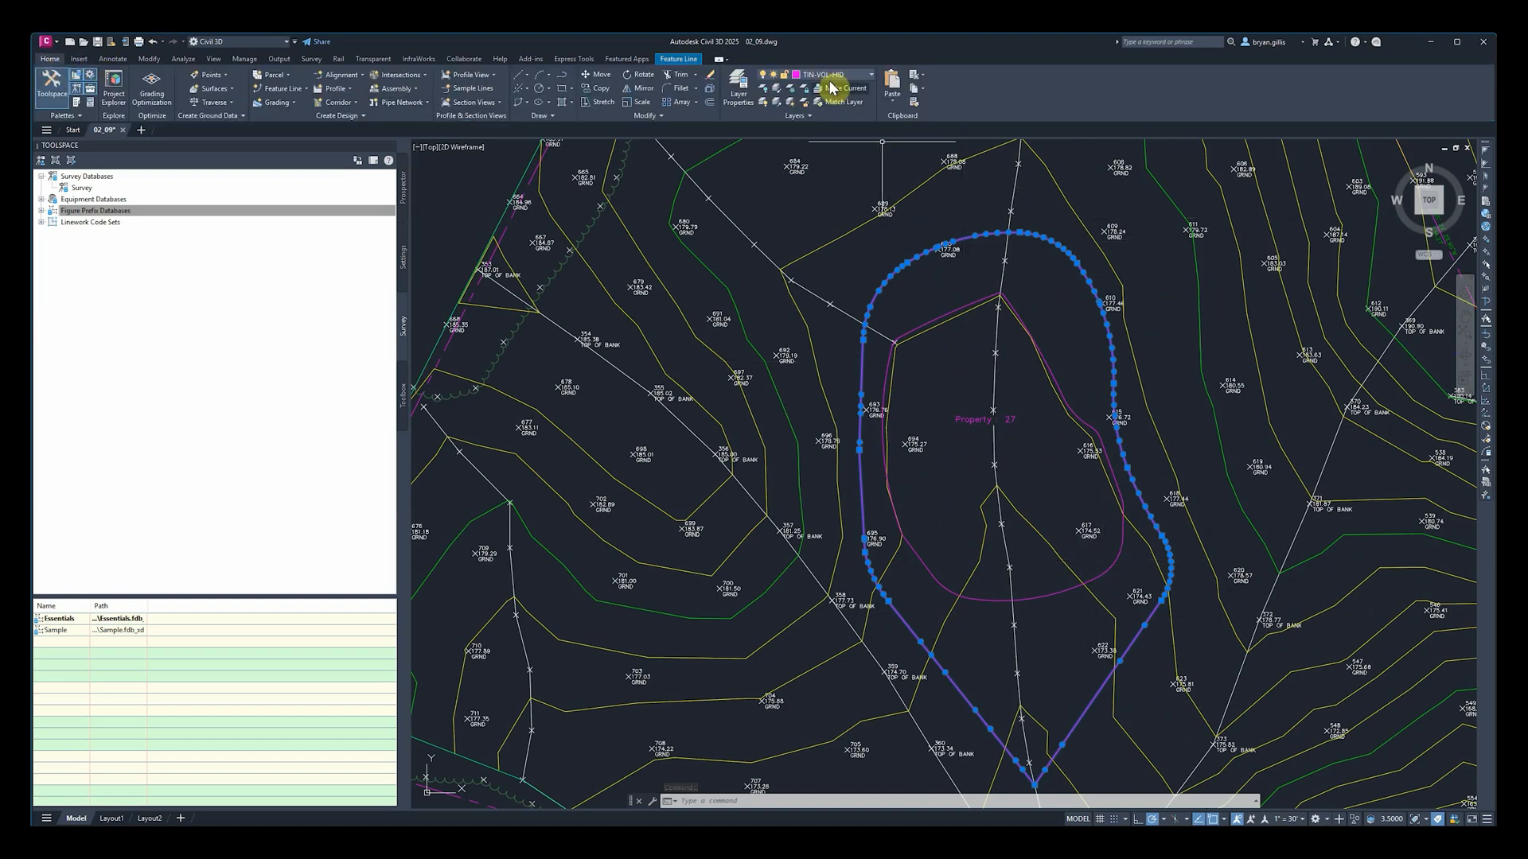
left_click(955, 310)
key("Escape")
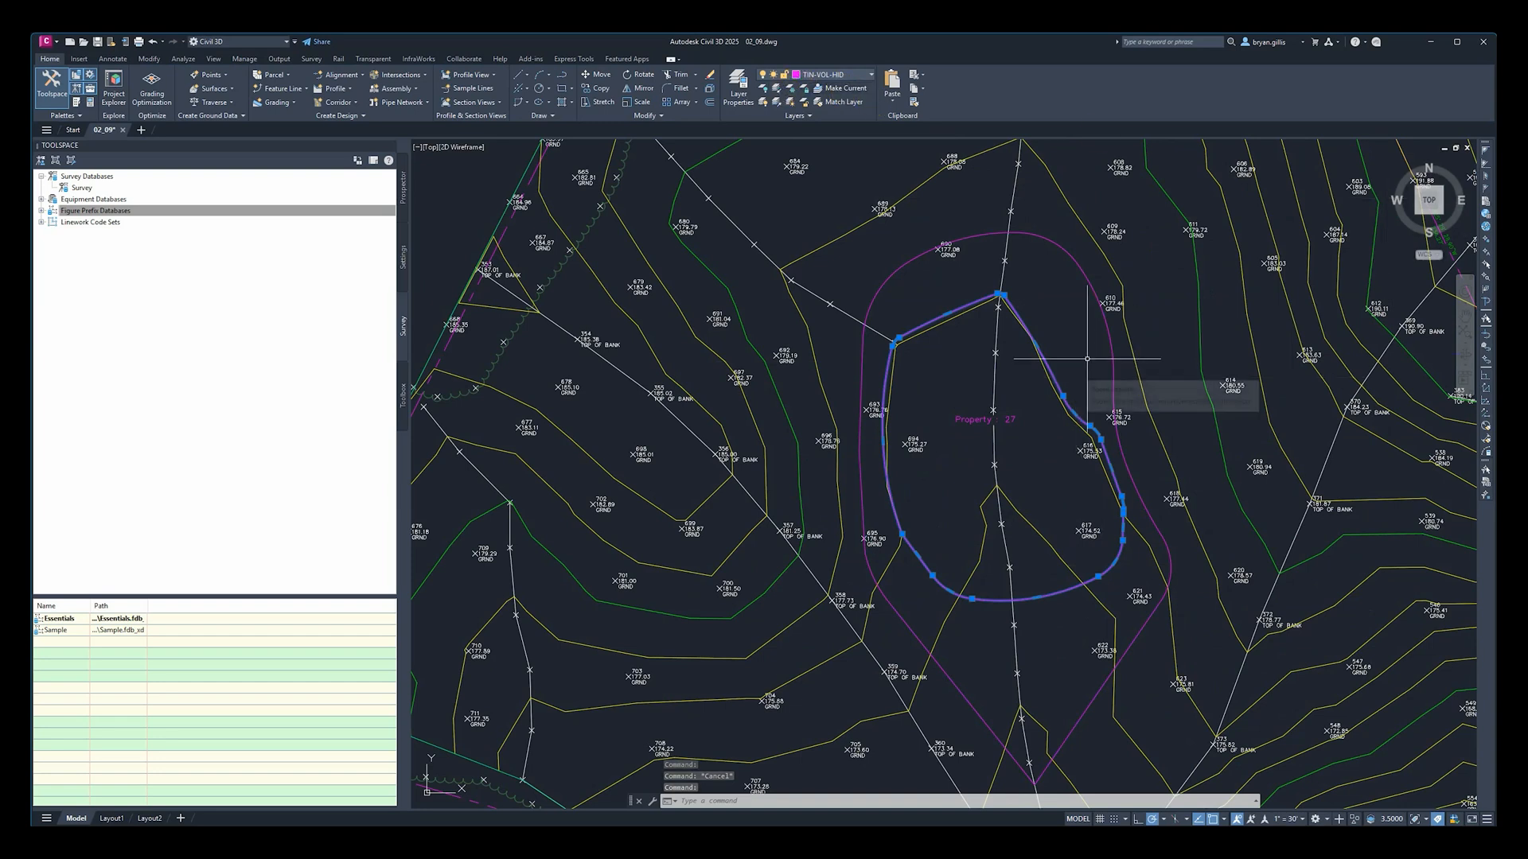
key("Escape")
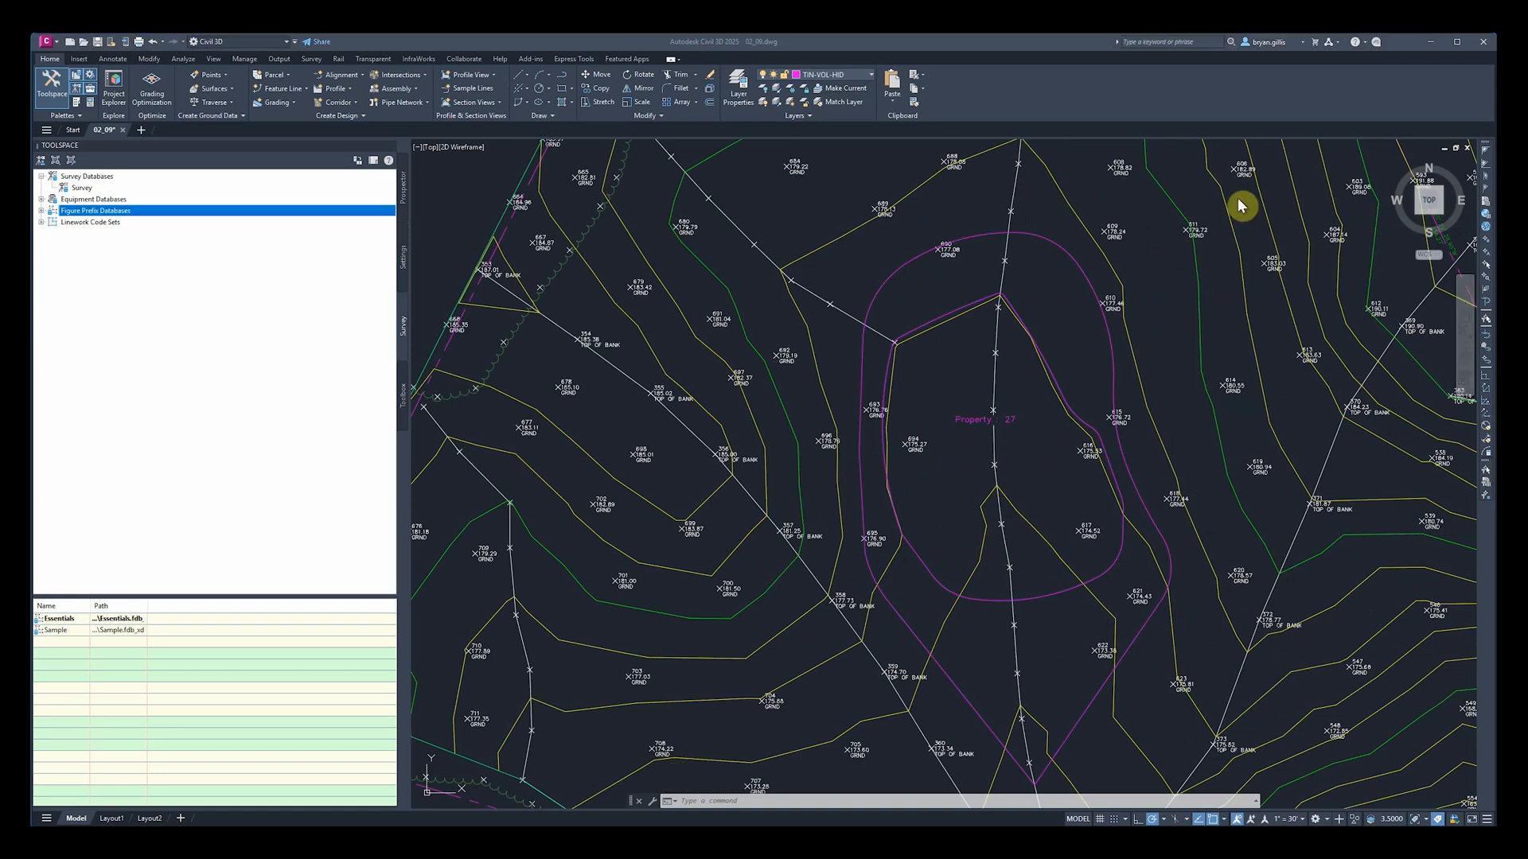
Step: Create a TIN surface named Work in the drawing, keeping the default style and the C-TOPO layer
left_click(404, 205)
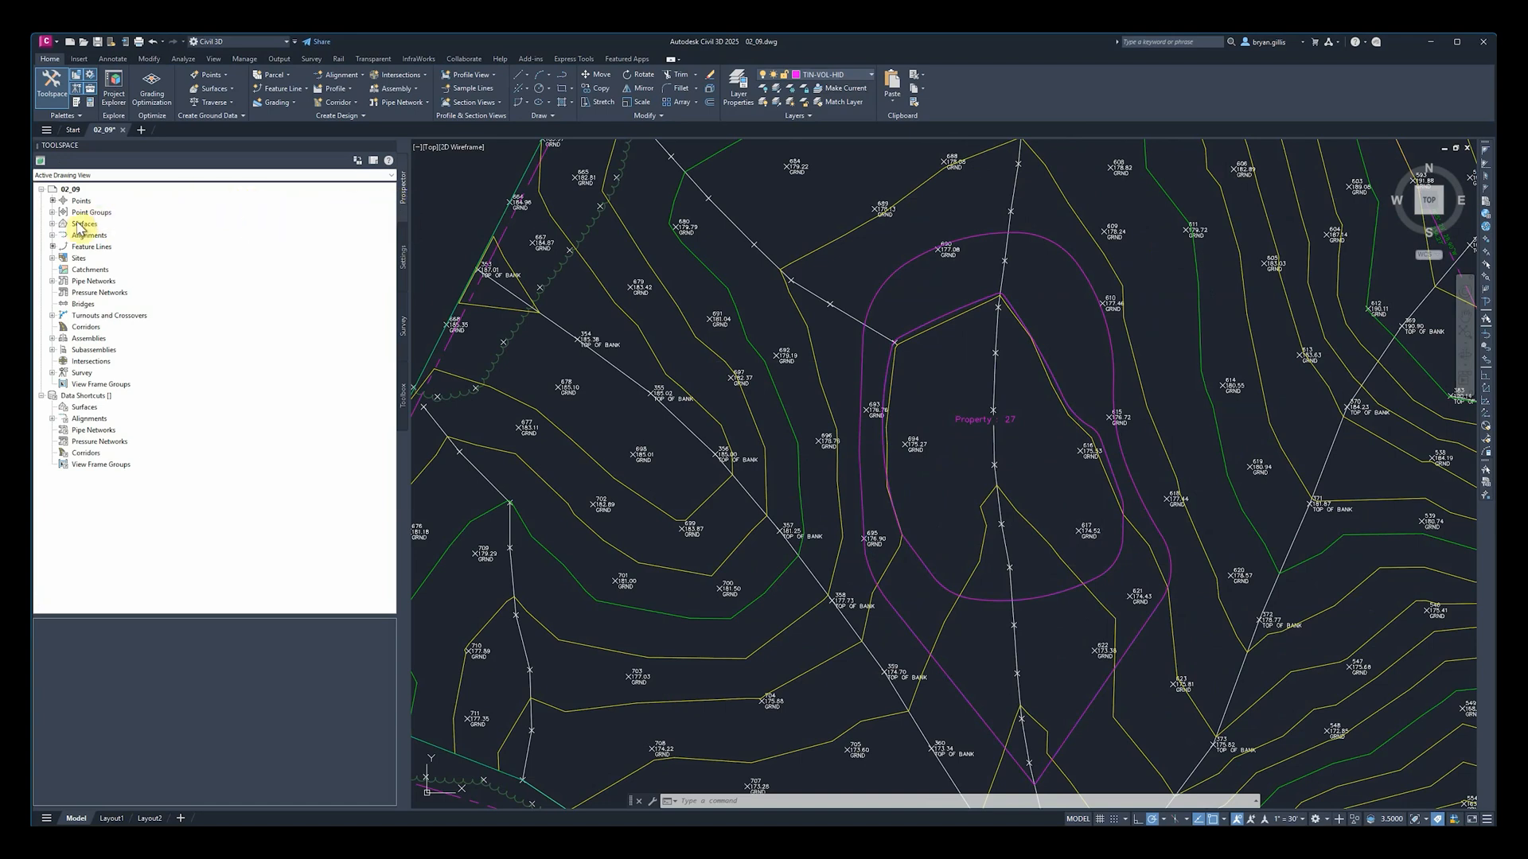
right_click(82, 226)
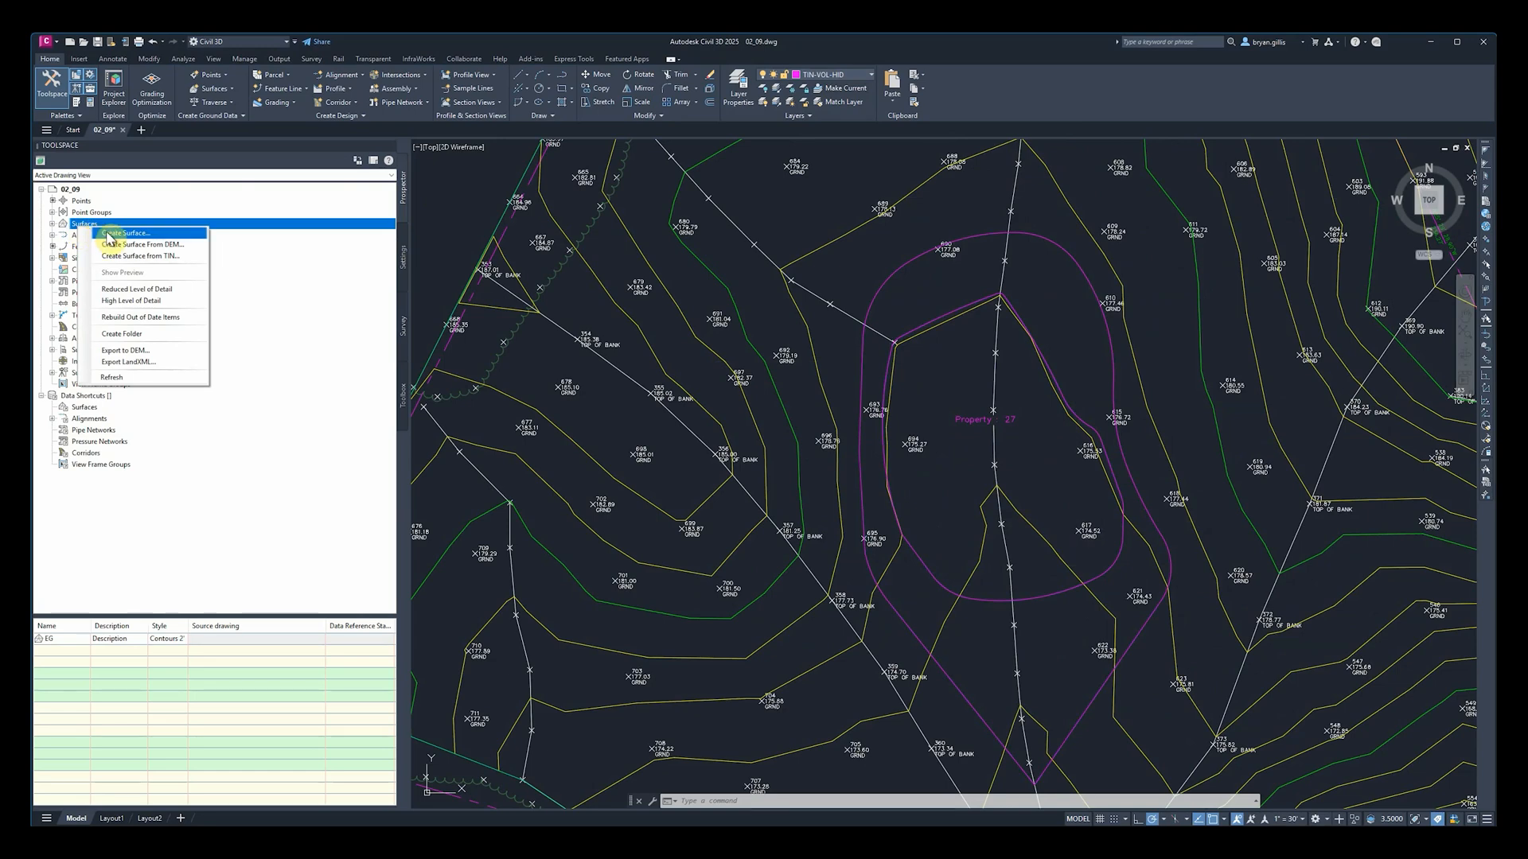
left_click(108, 234)
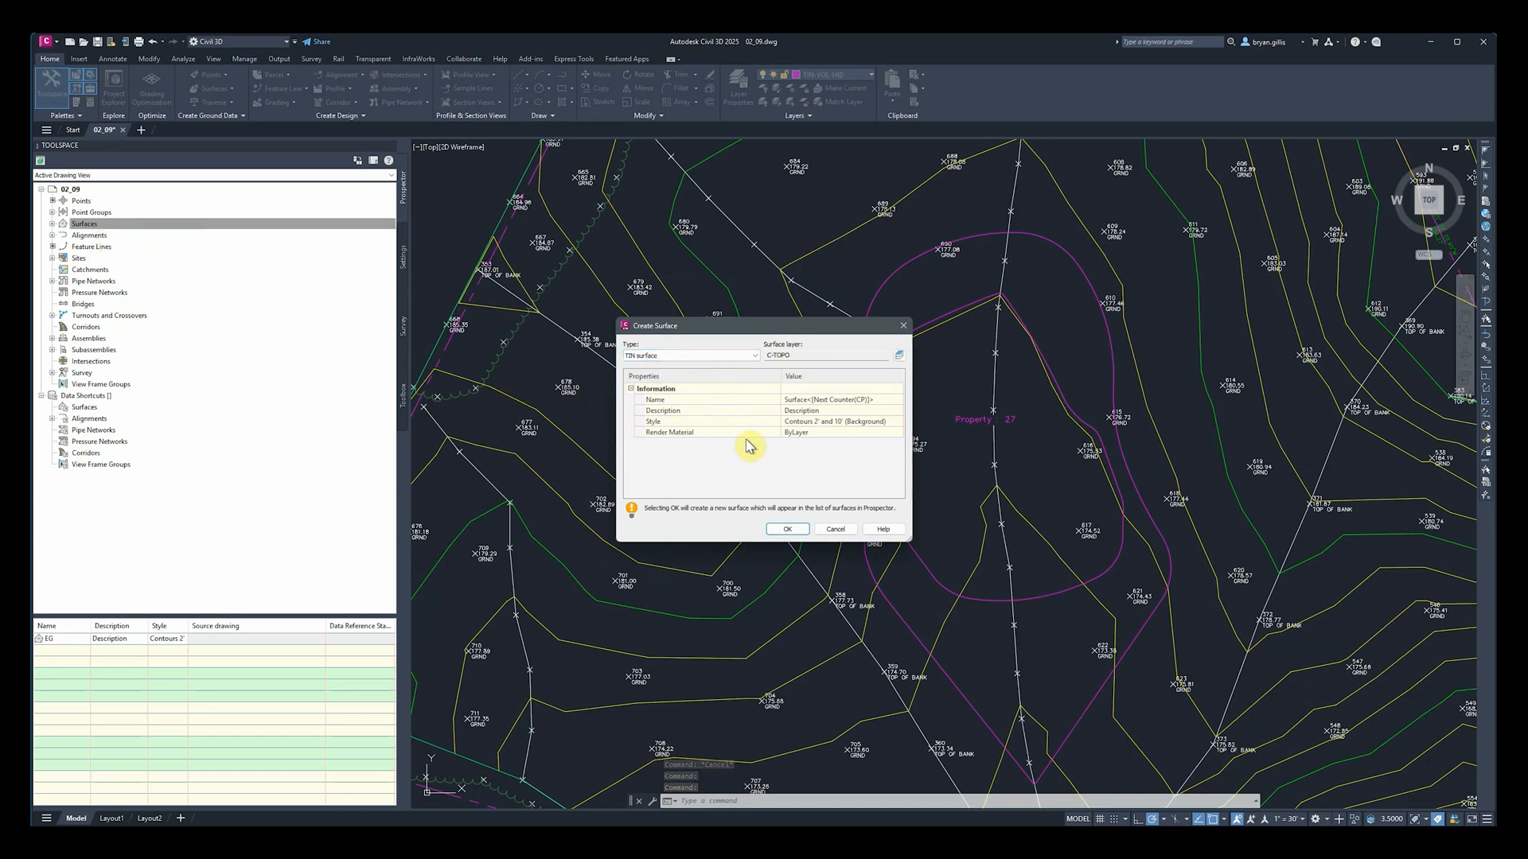
left_click(830, 400)
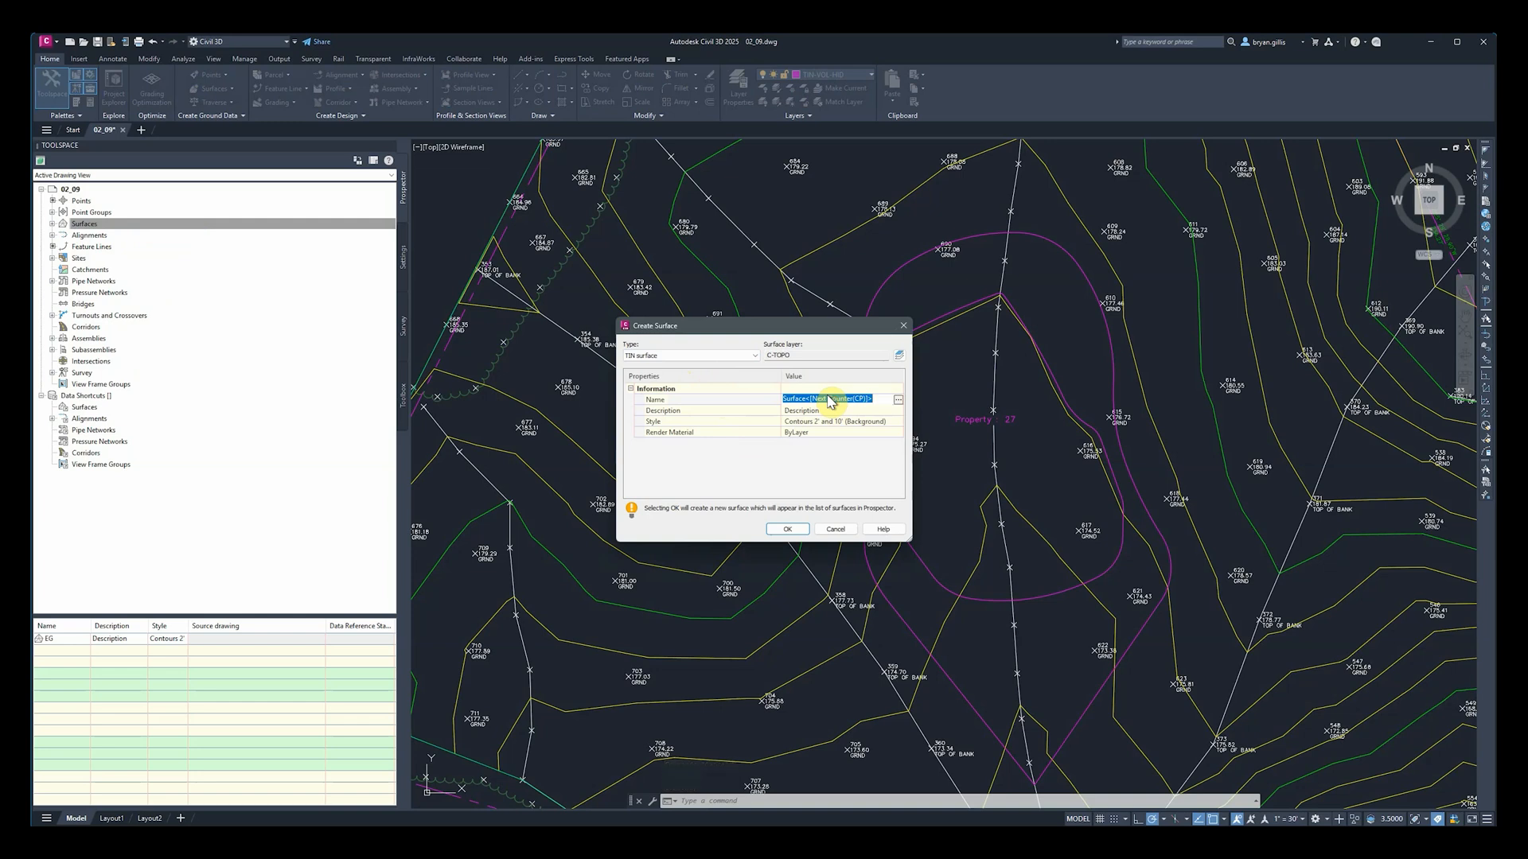
type("Work")
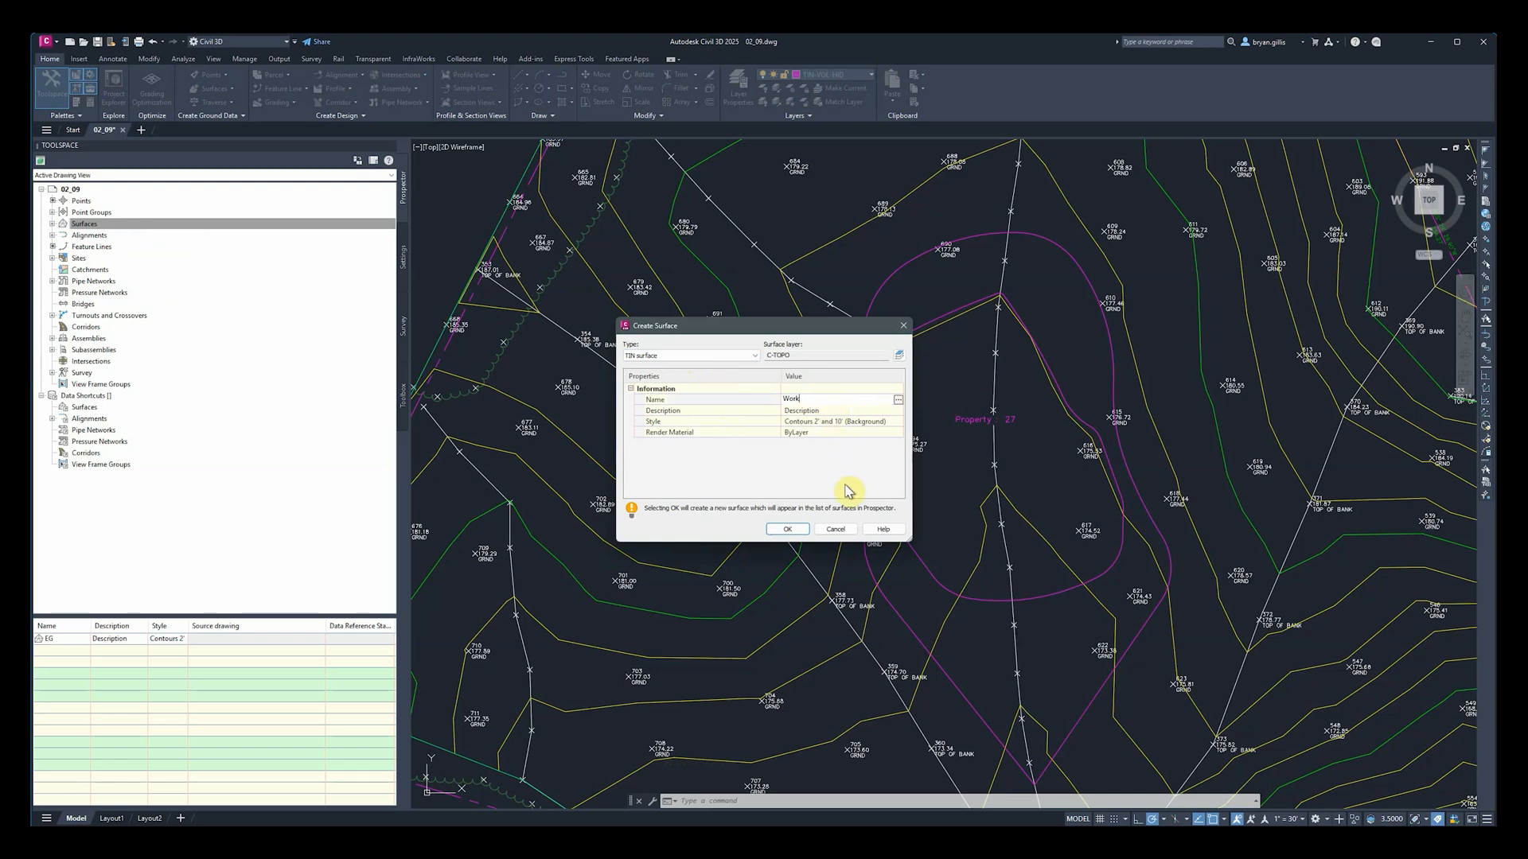
left_click(787, 531)
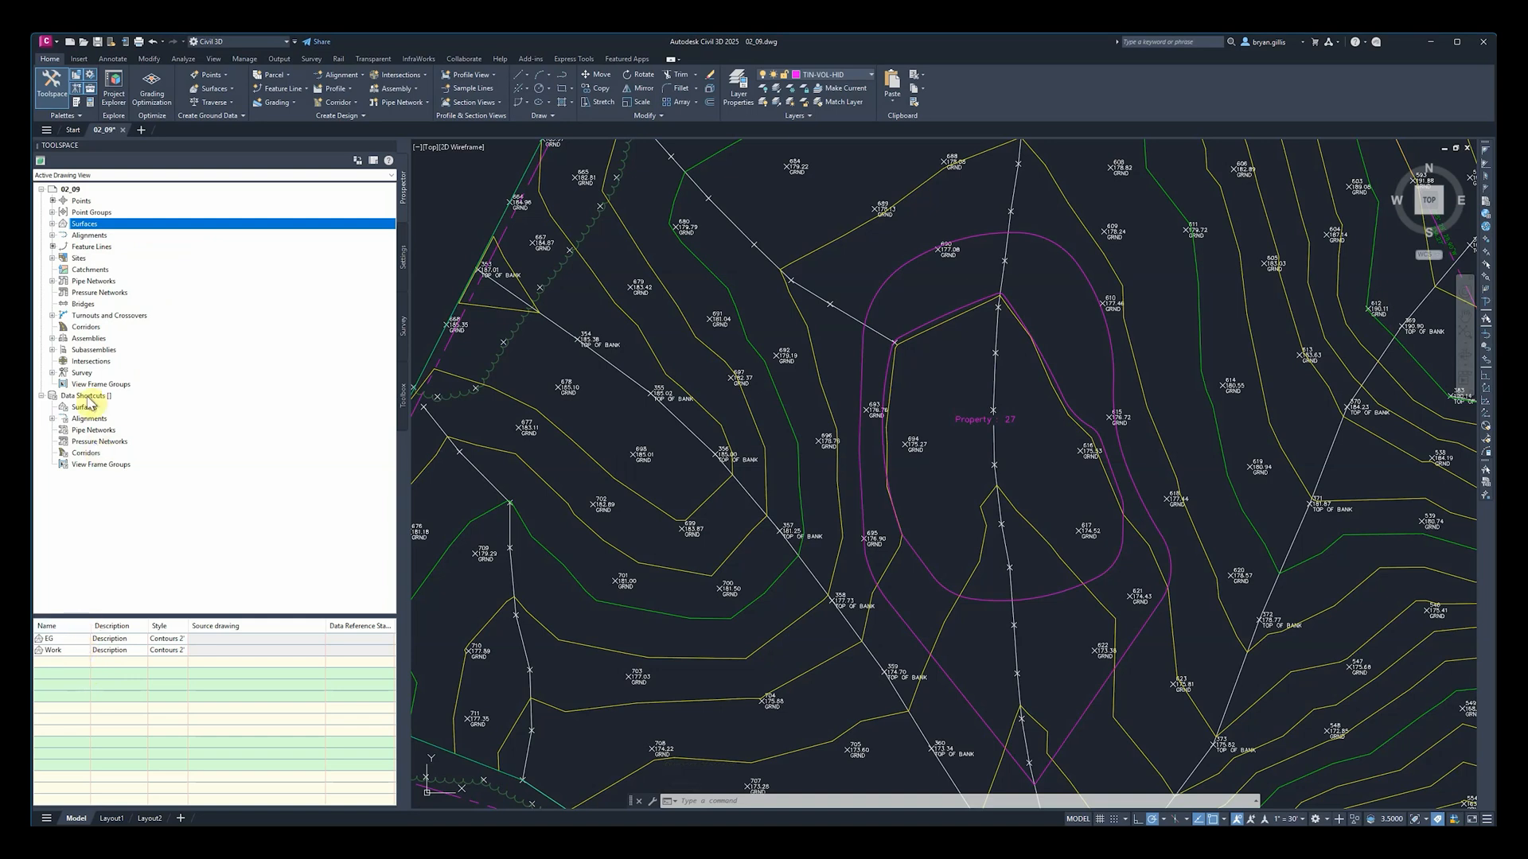
Step: Add the inner and outer feature lines around Property 27 to the Work surface definition as standard breaklines with the description FEAT
left_click(51, 225)
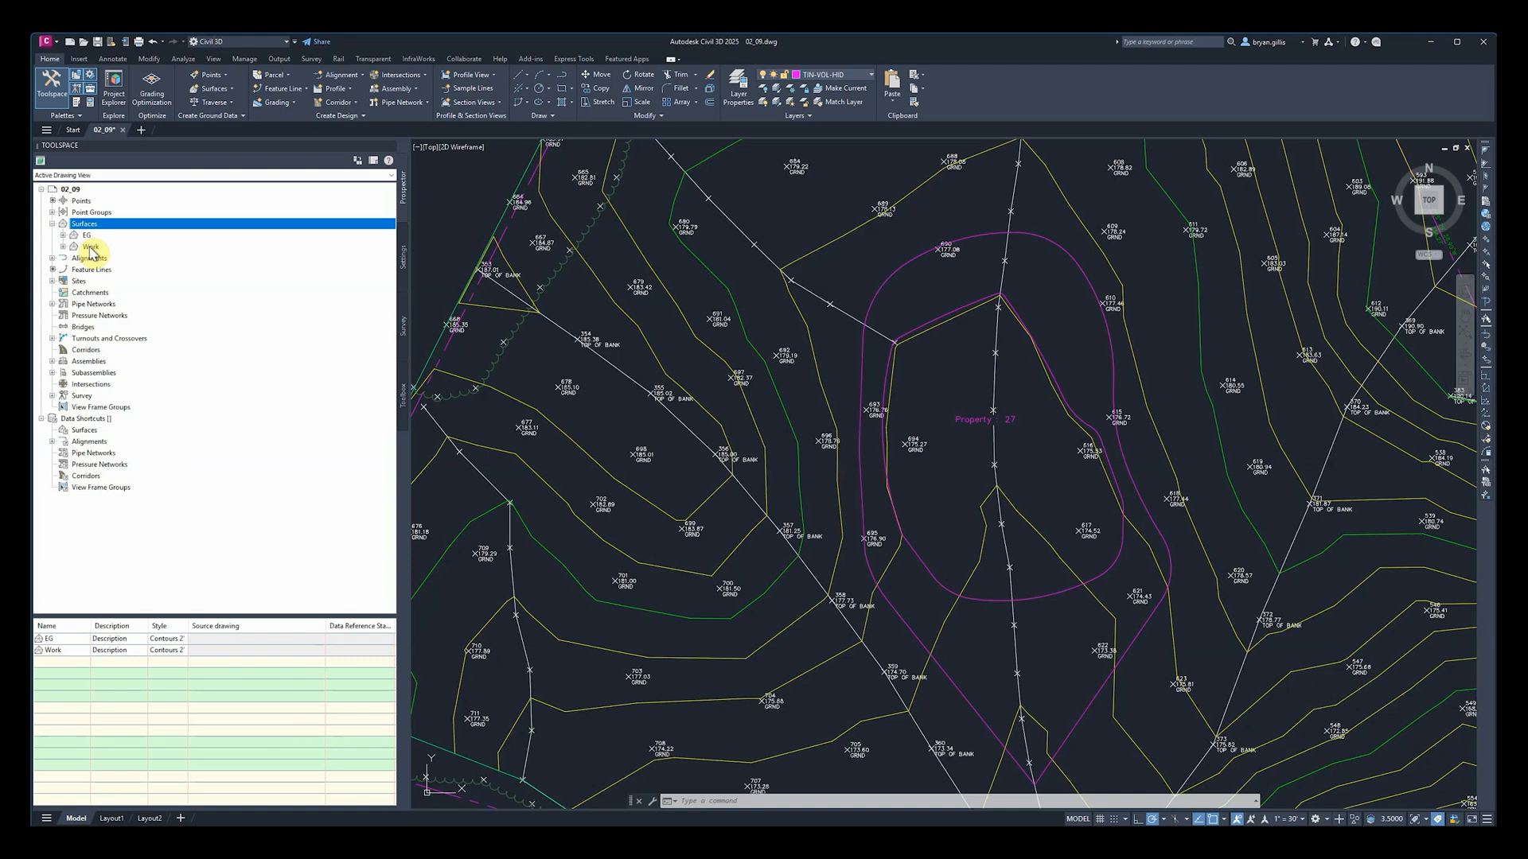
left_click(64, 247)
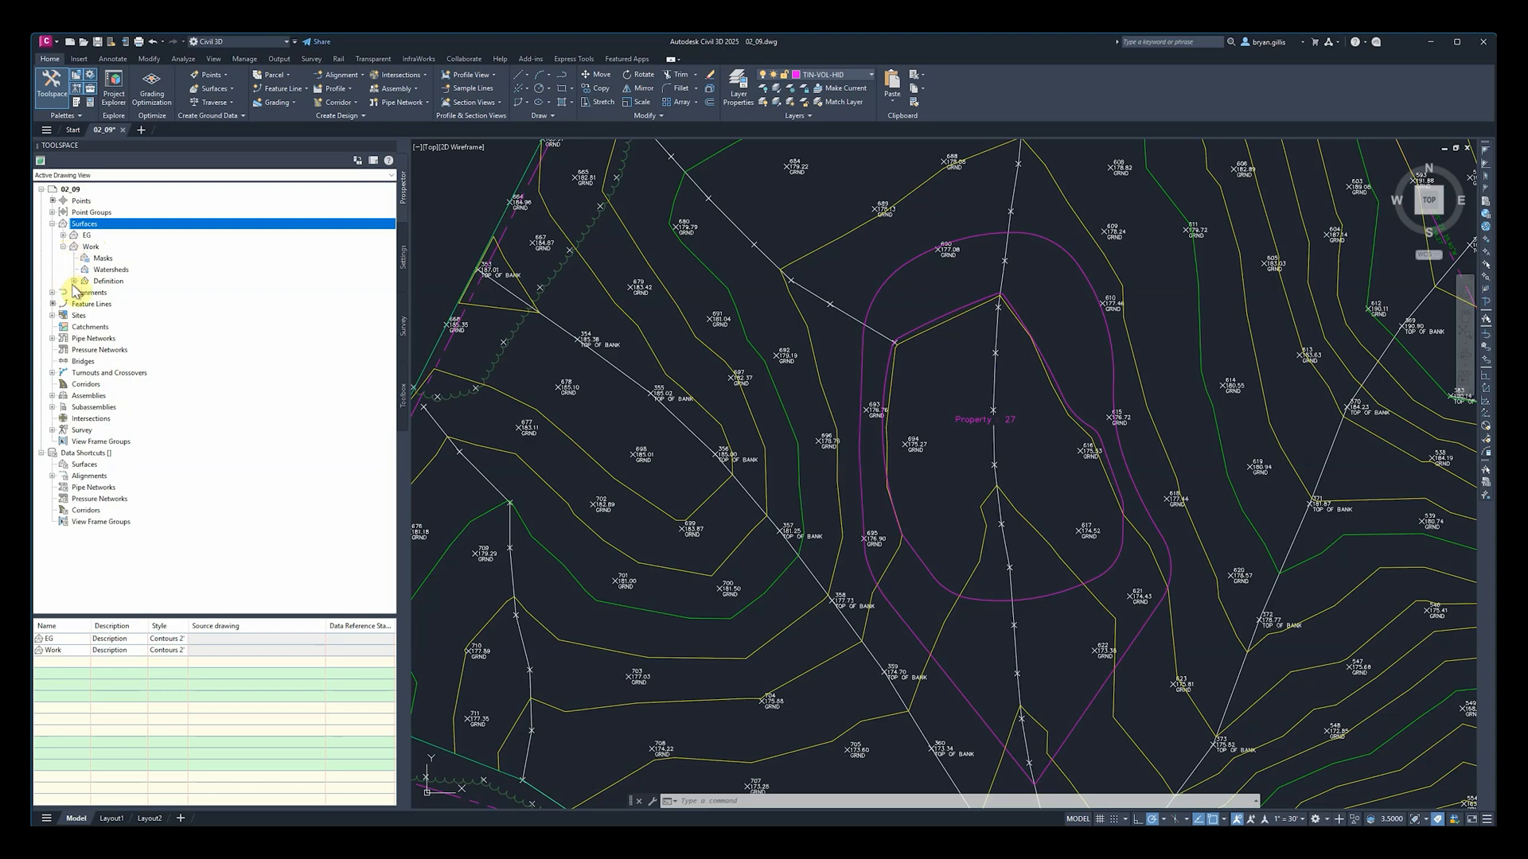
left_click(74, 280)
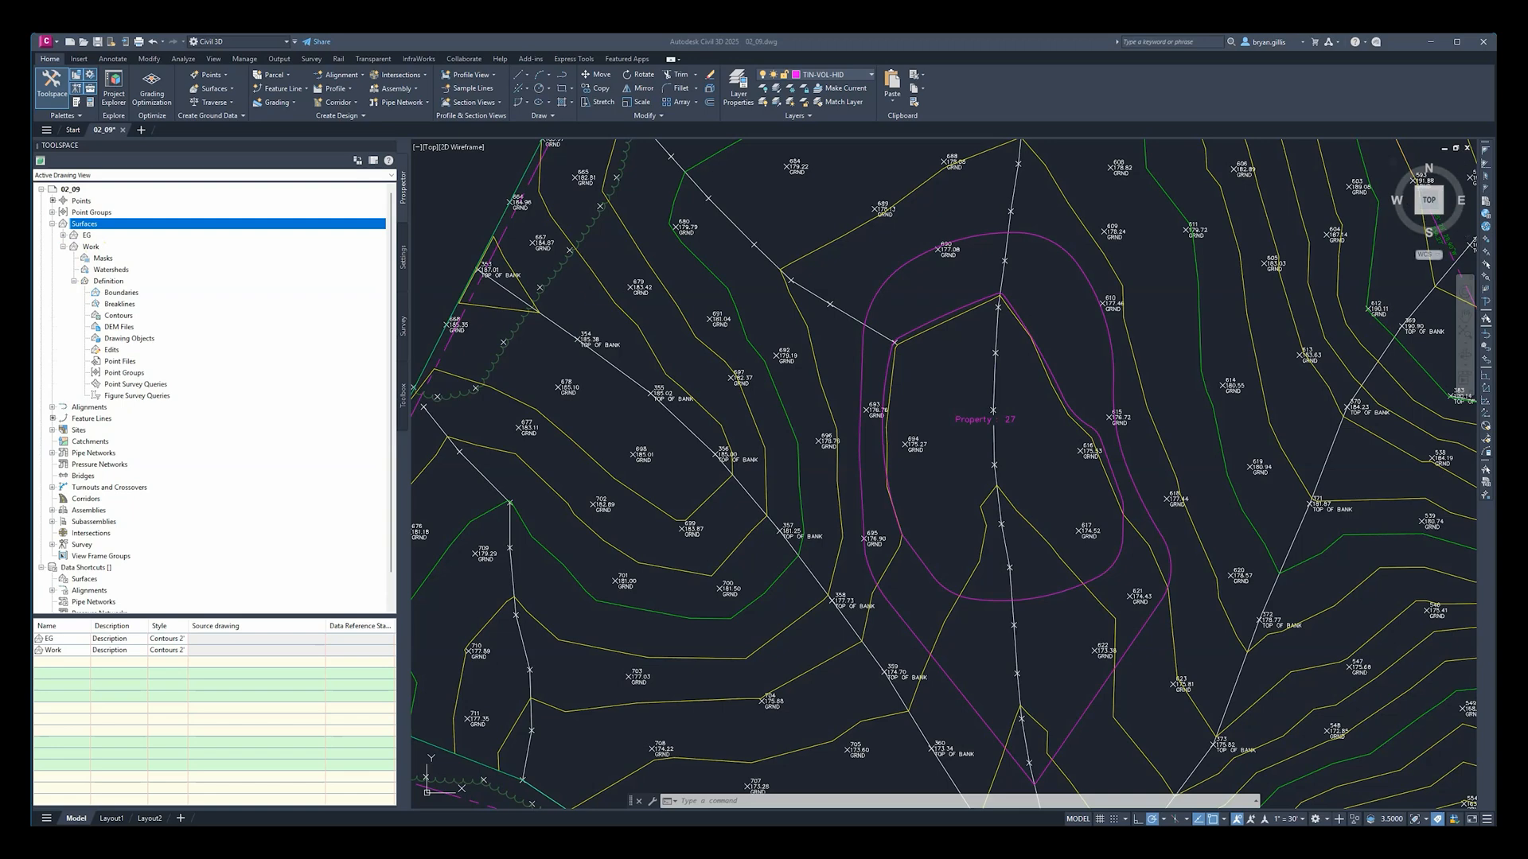
right_click(119, 304)
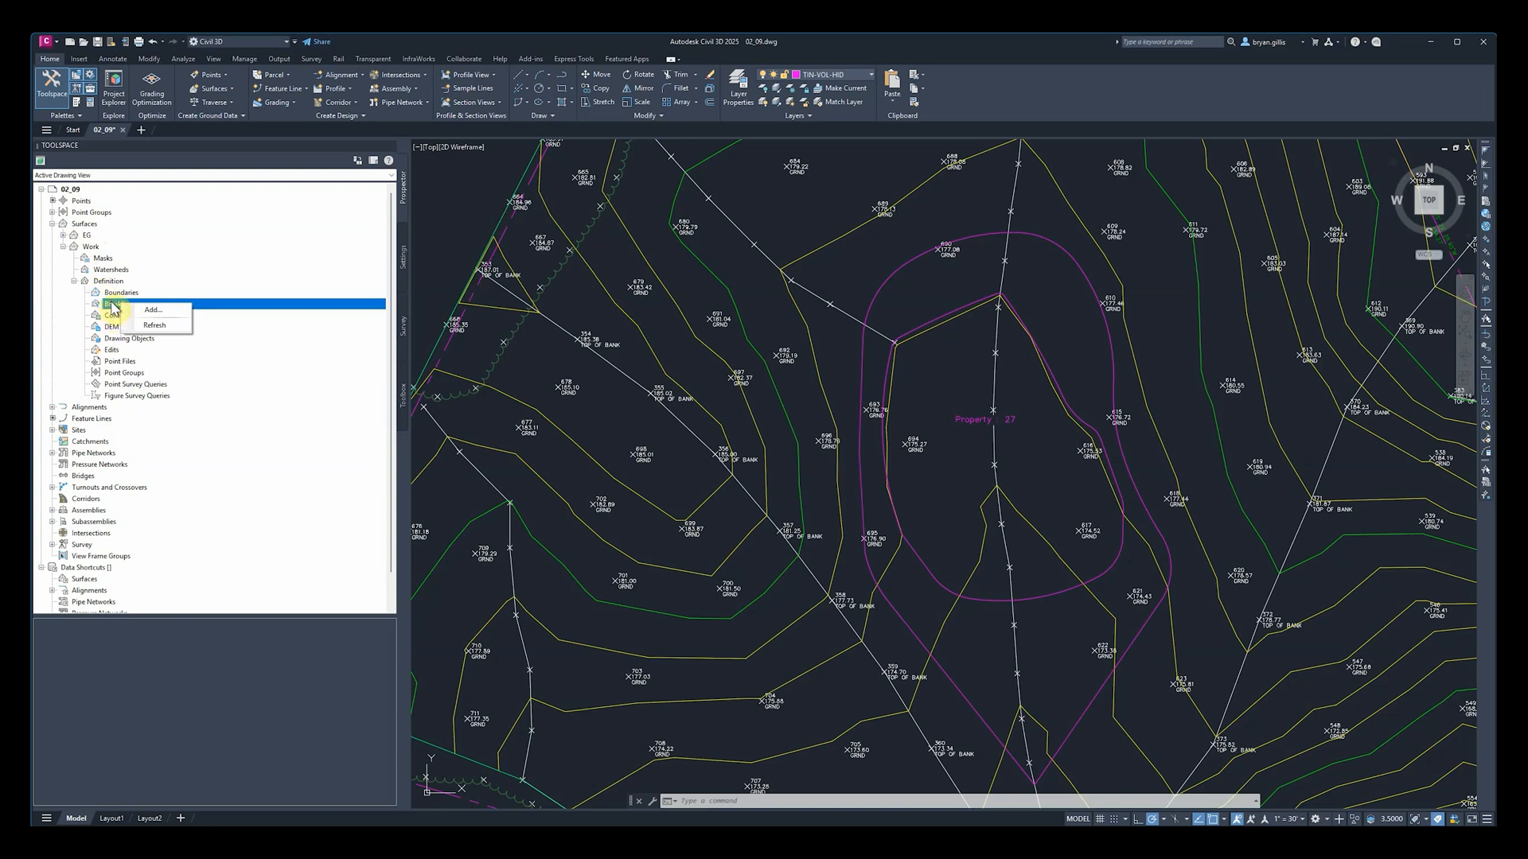
left_click(166, 316)
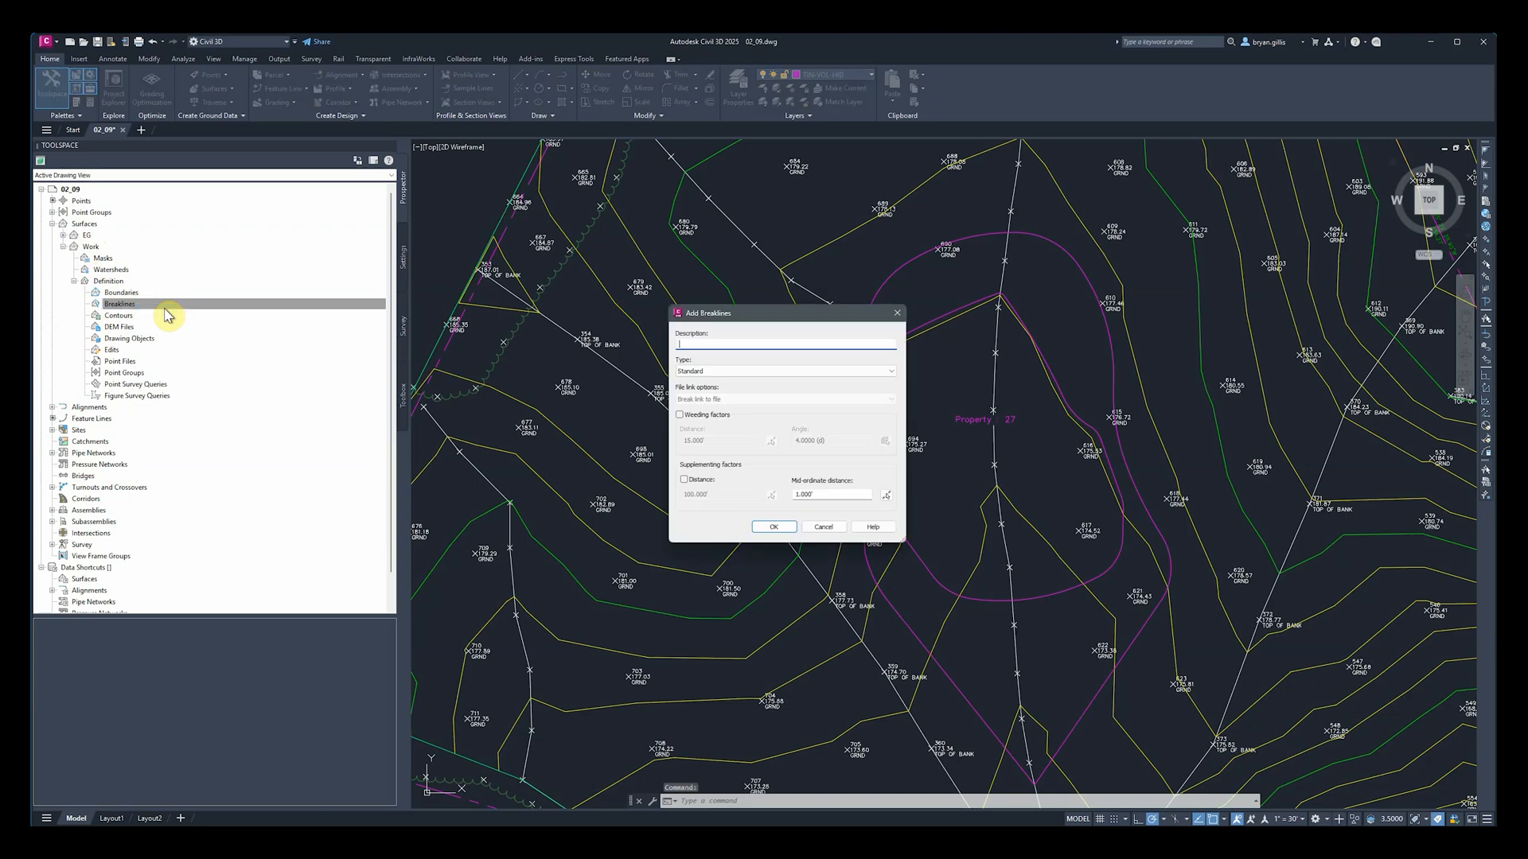
mouse_move(815, 315)
left_mouse_down()
mouse_move(1173, 307)
mouse_move(1312, 247)
left_mouse_up()
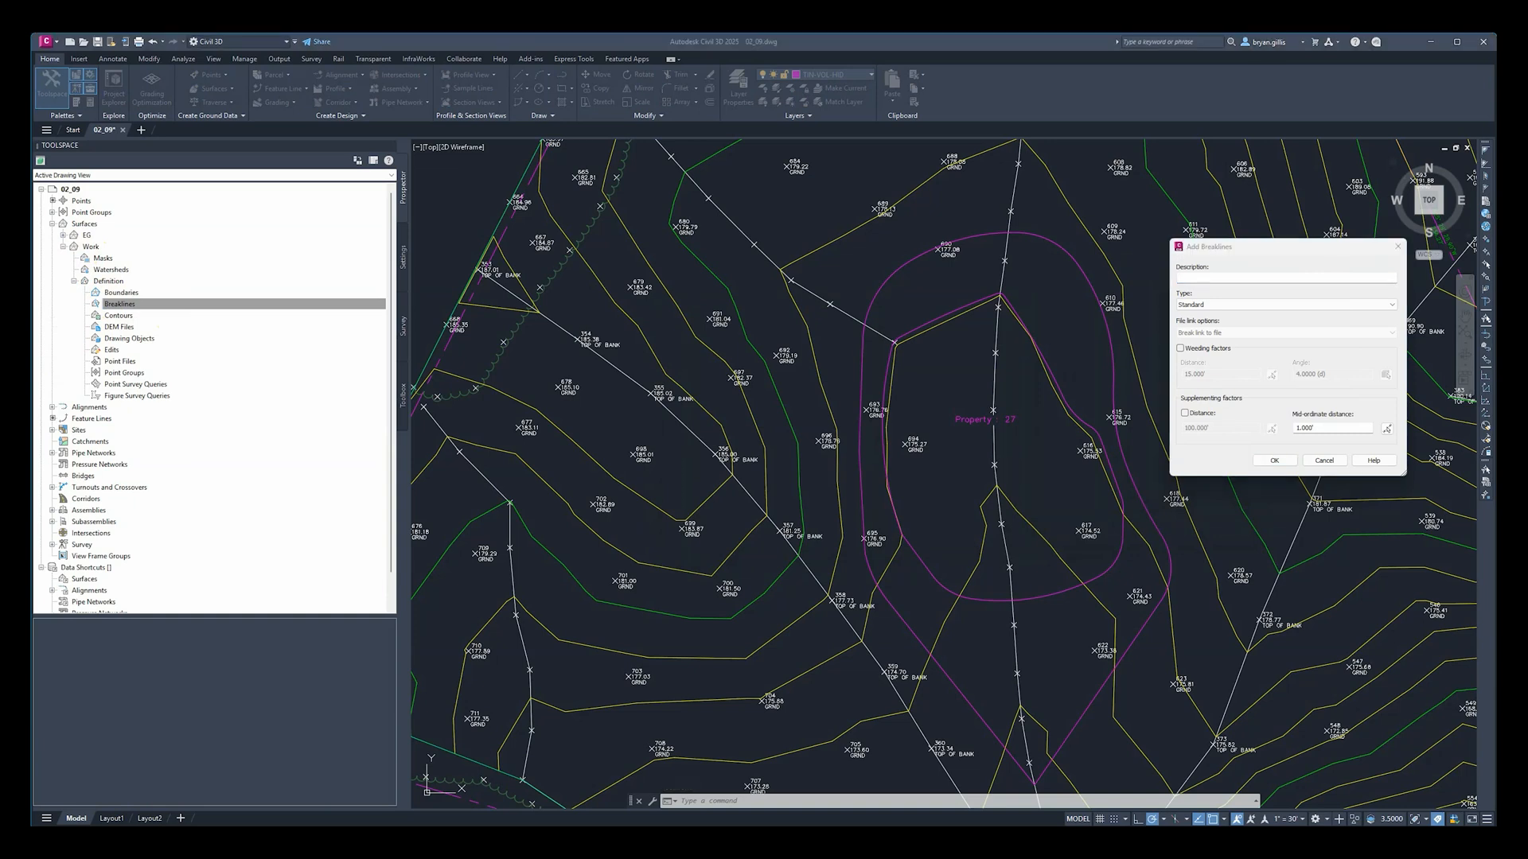
left_click(1345, 277)
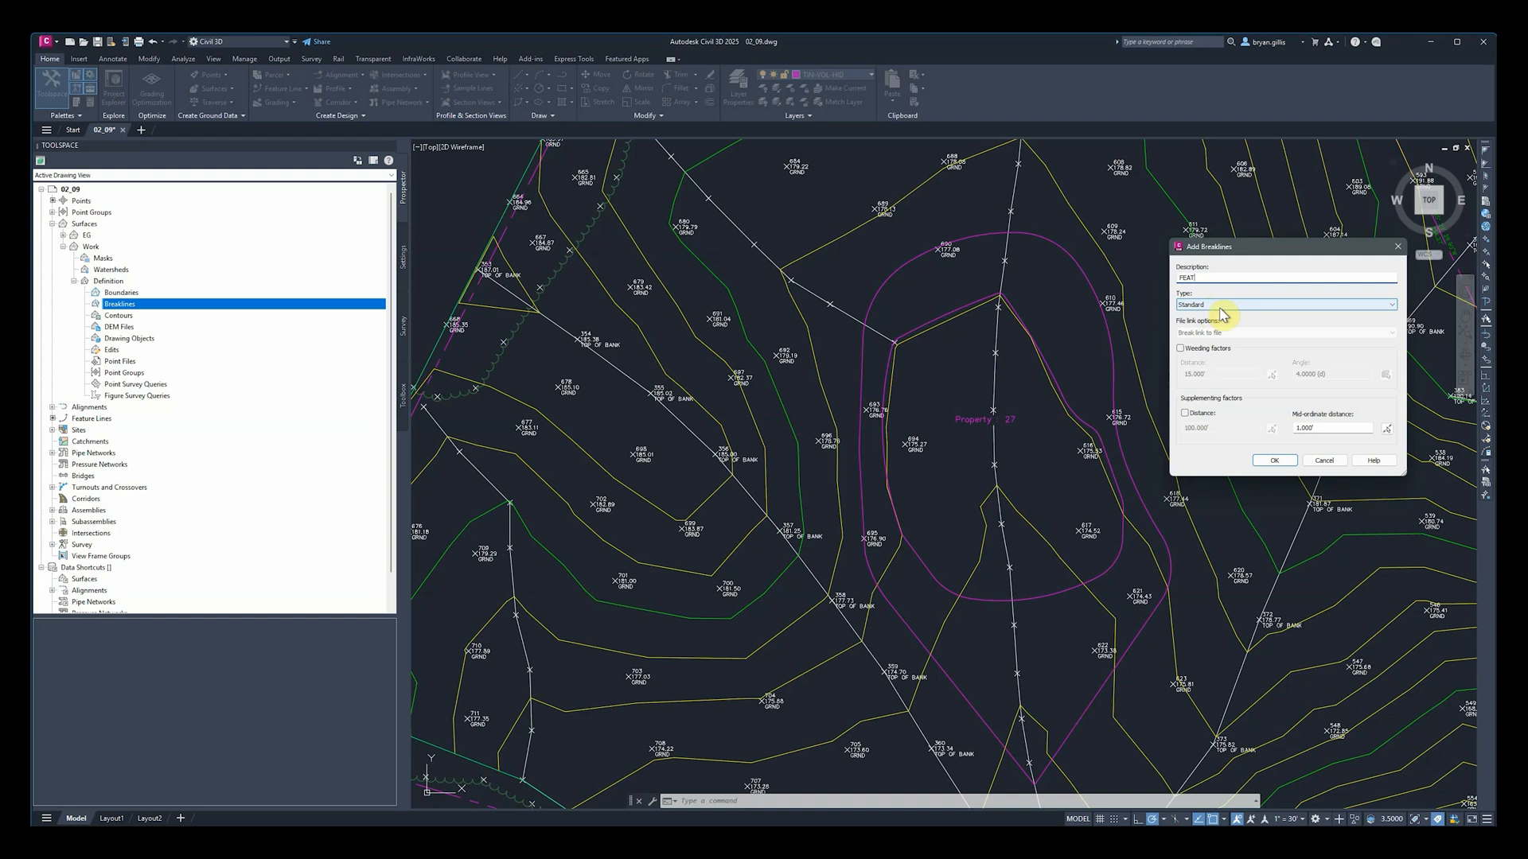
left_click(1273, 463)
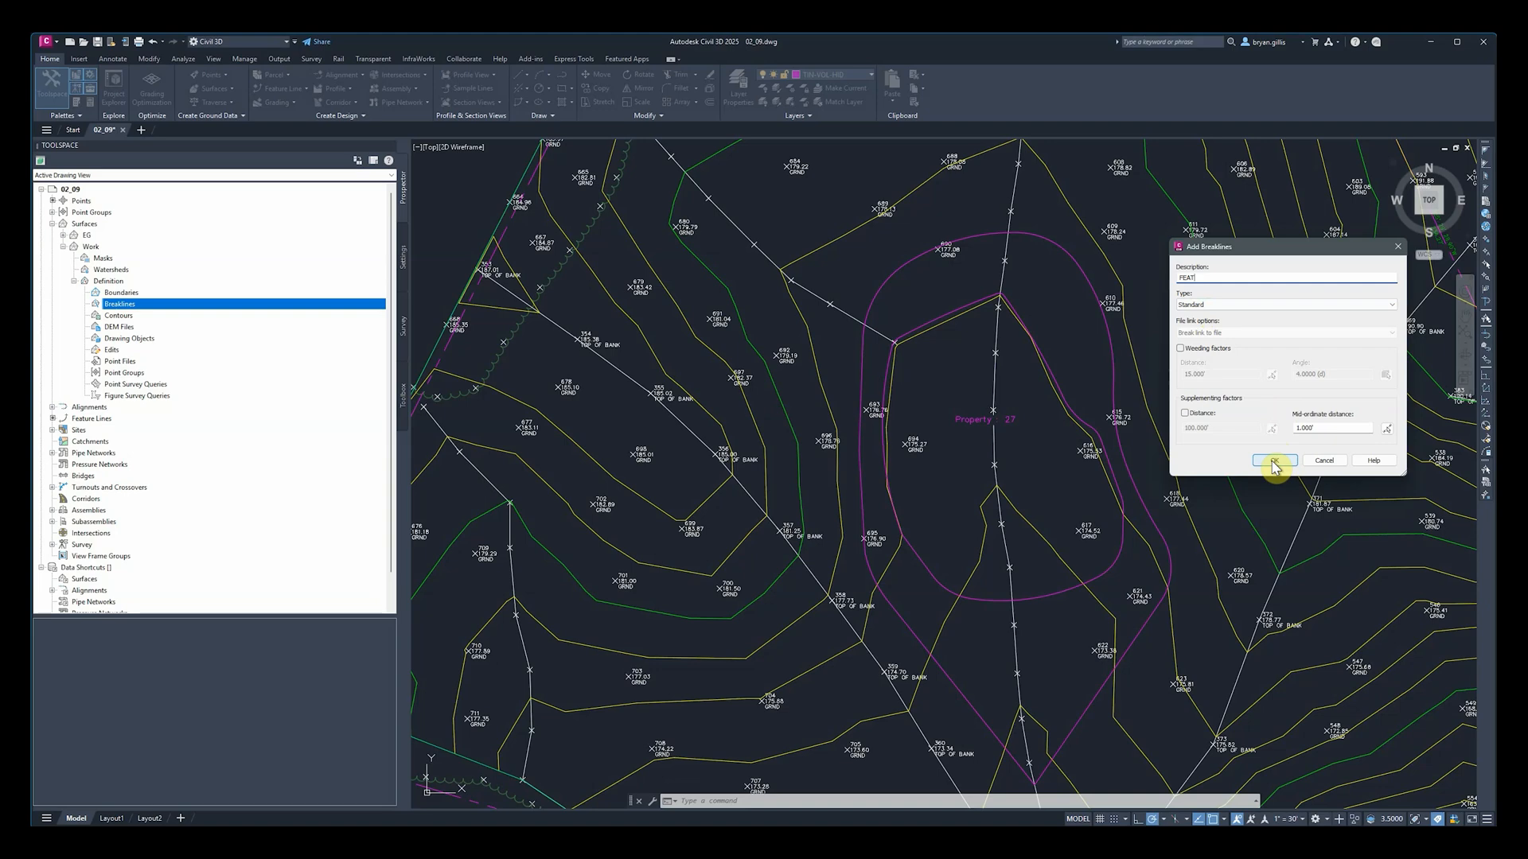
left_click(1274, 463)
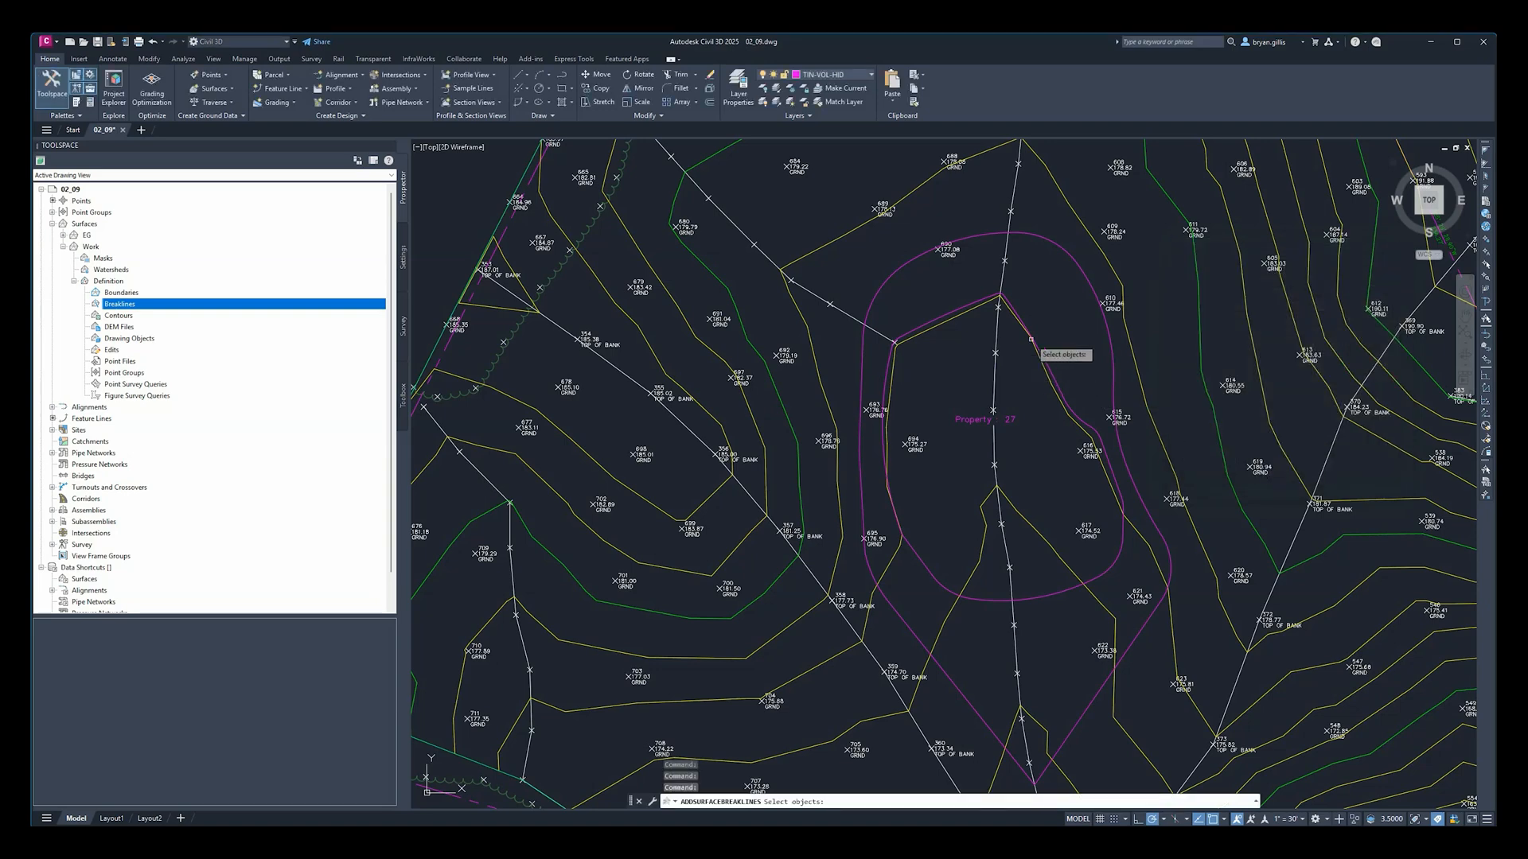
left_click(935, 322)
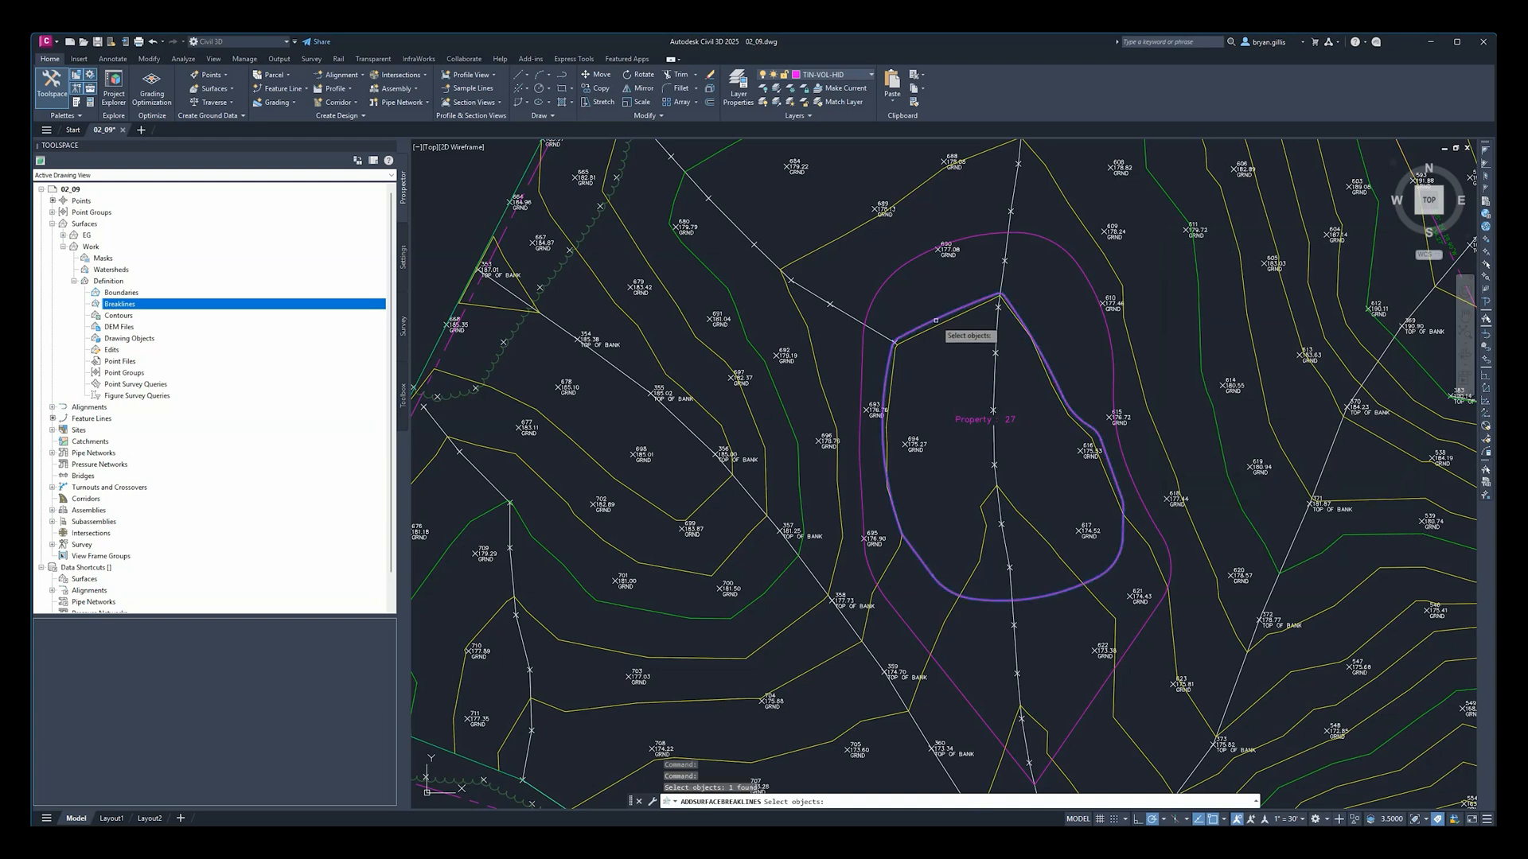
left_click(983, 235)
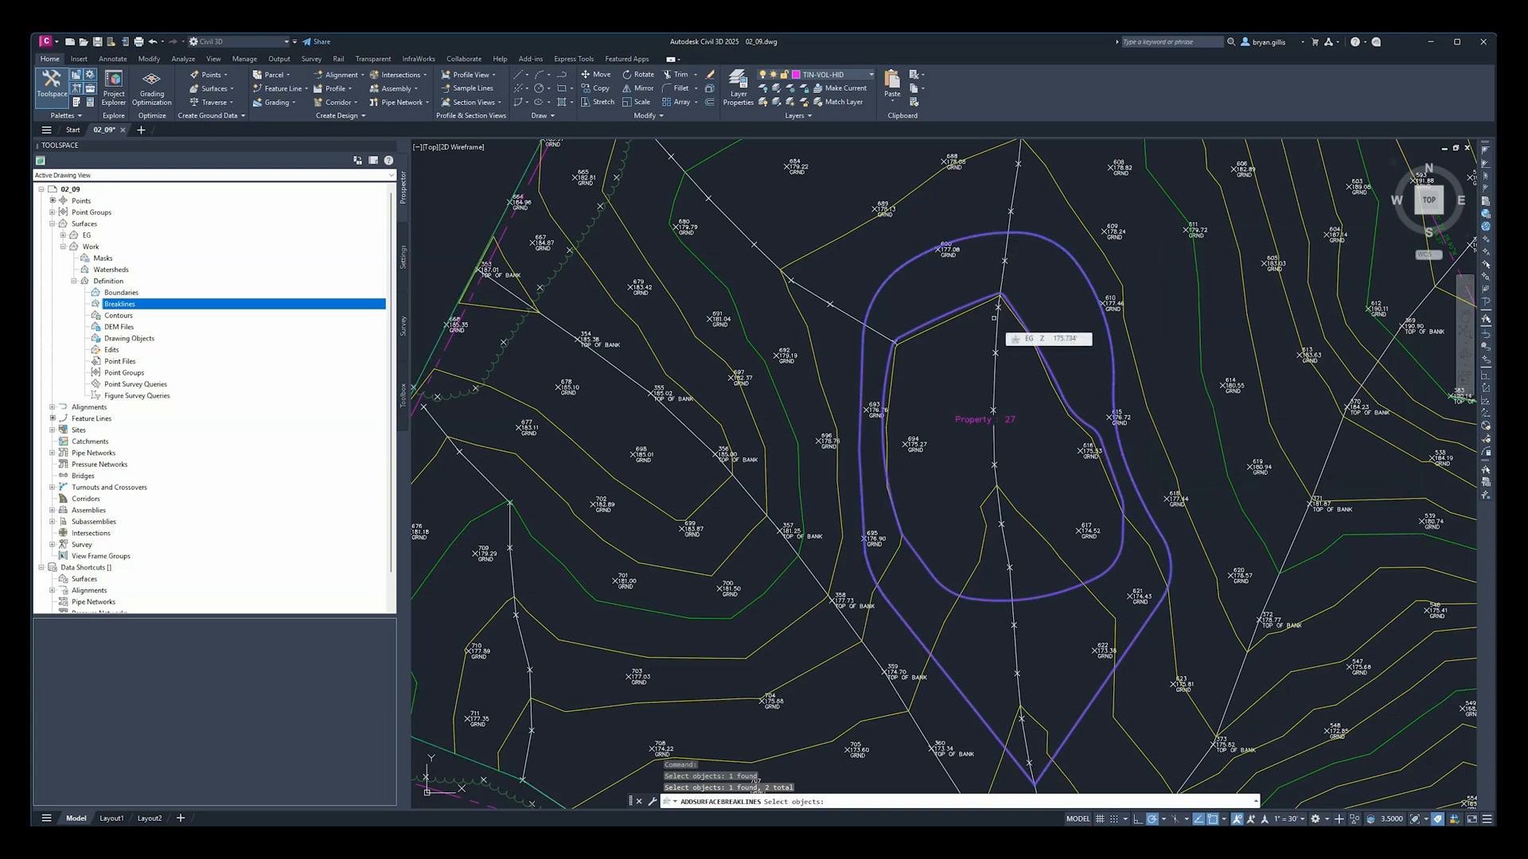
key("Return")
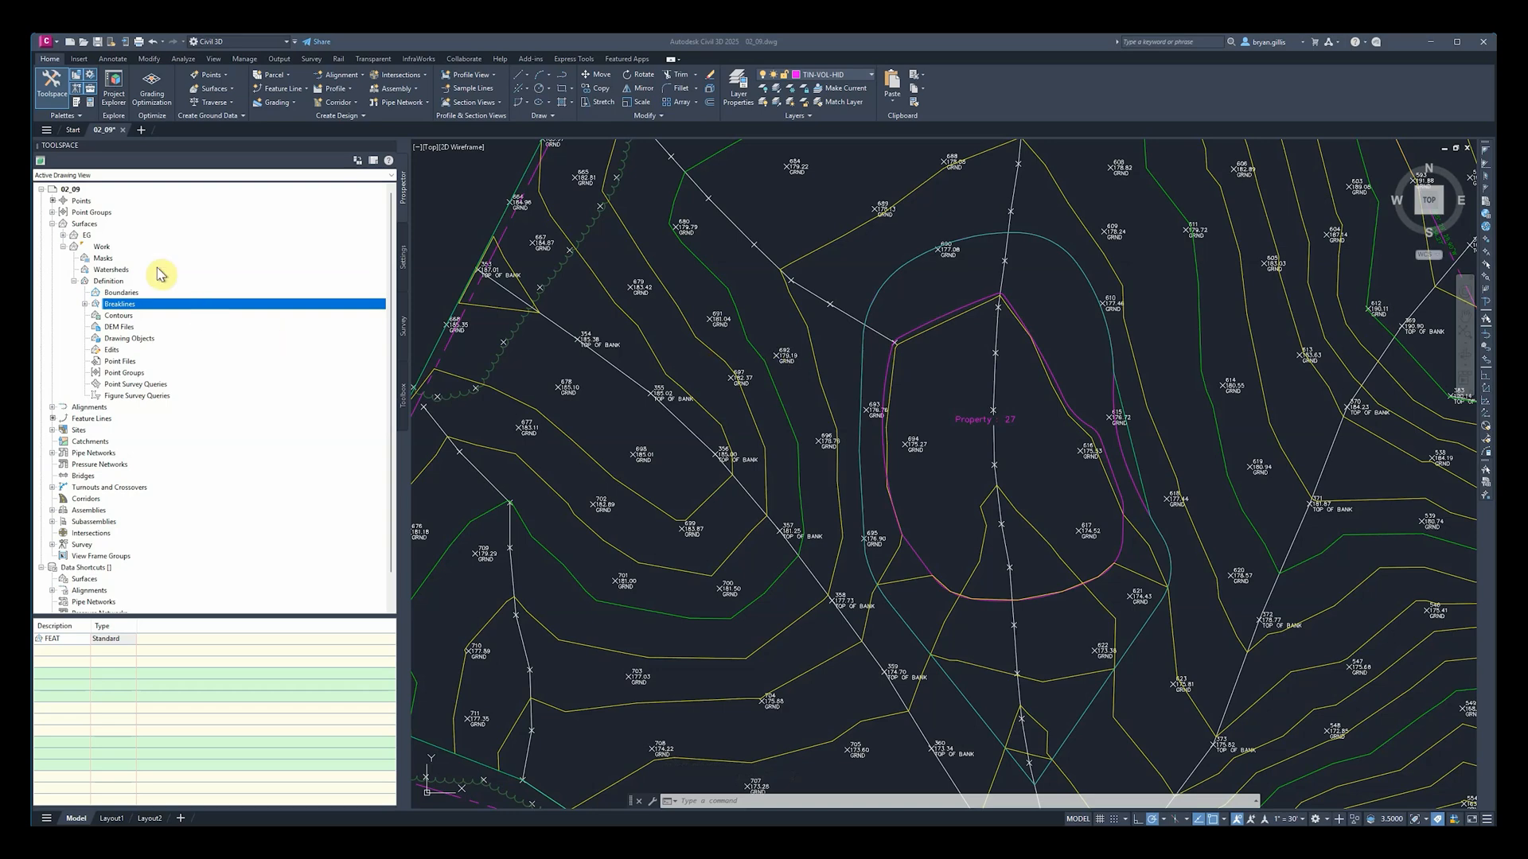
Step: Start a new surface in the drawing as a TIN volume surface and name it VOL
right_click(84, 225)
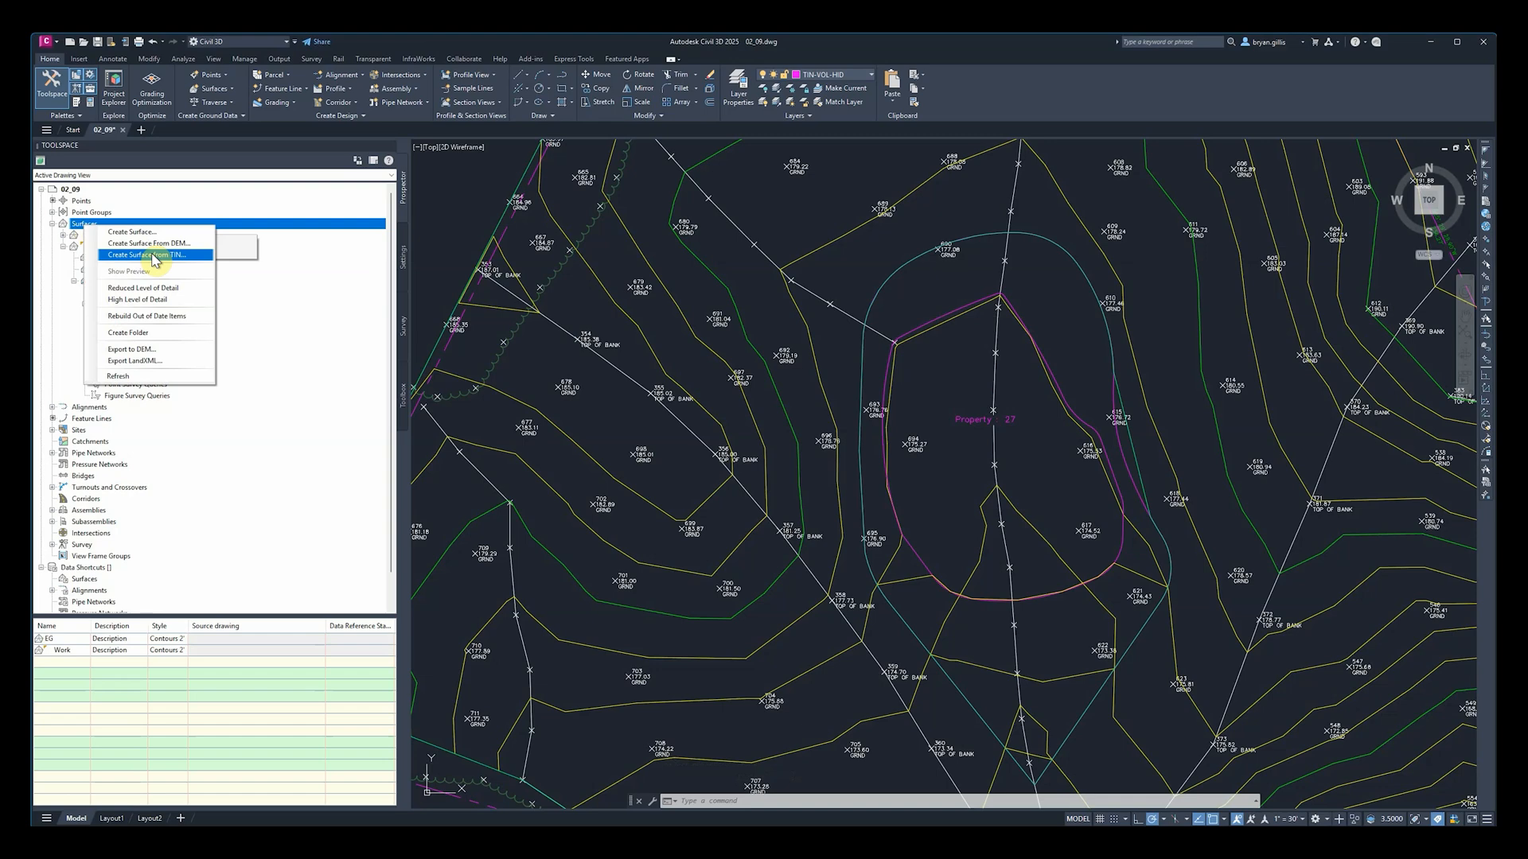
left_click(155, 255)
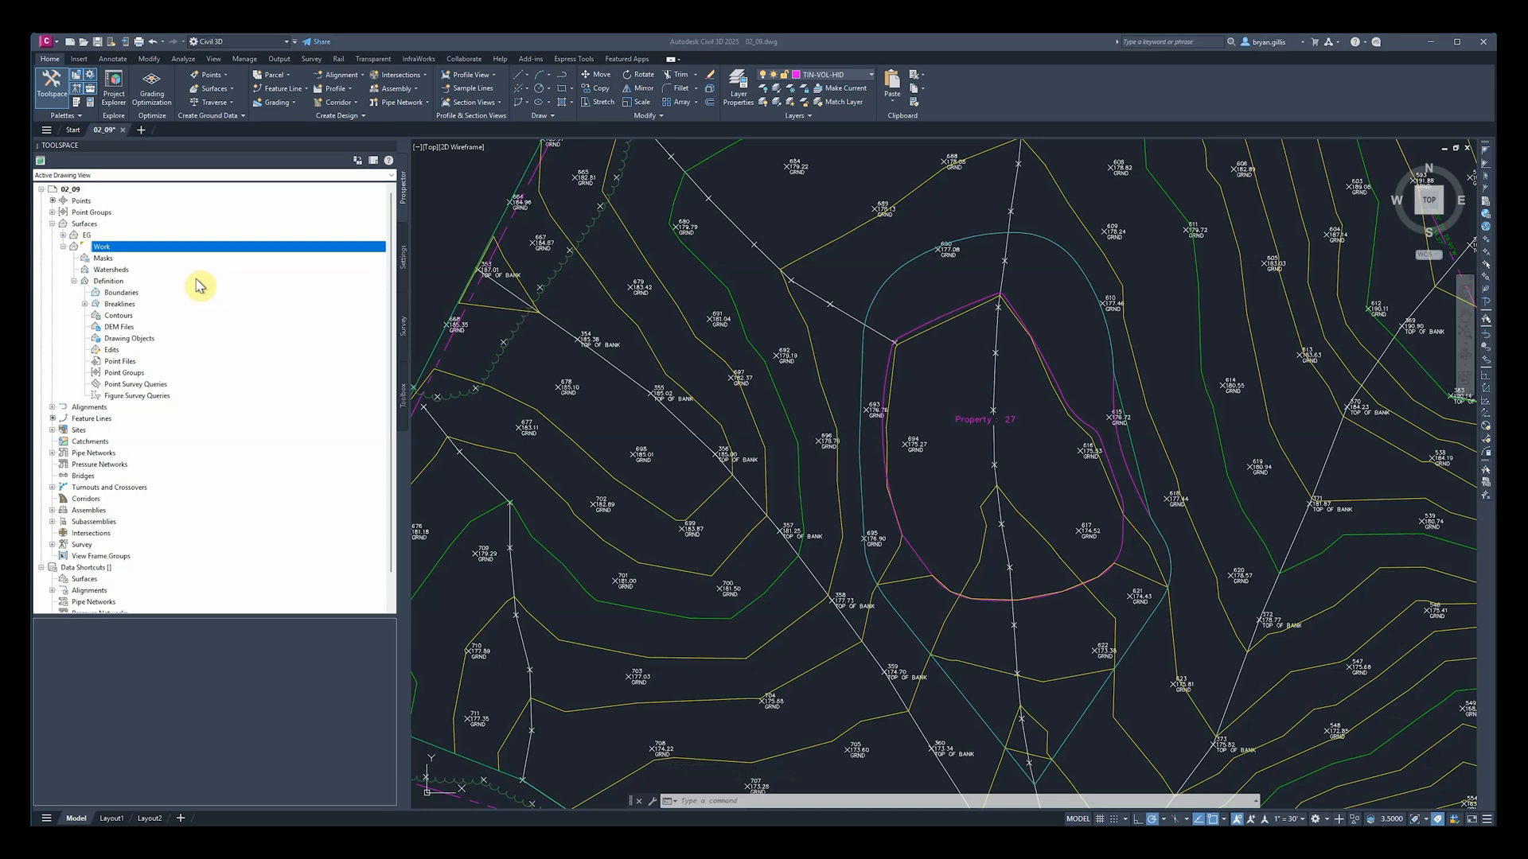
right_click(85, 226)
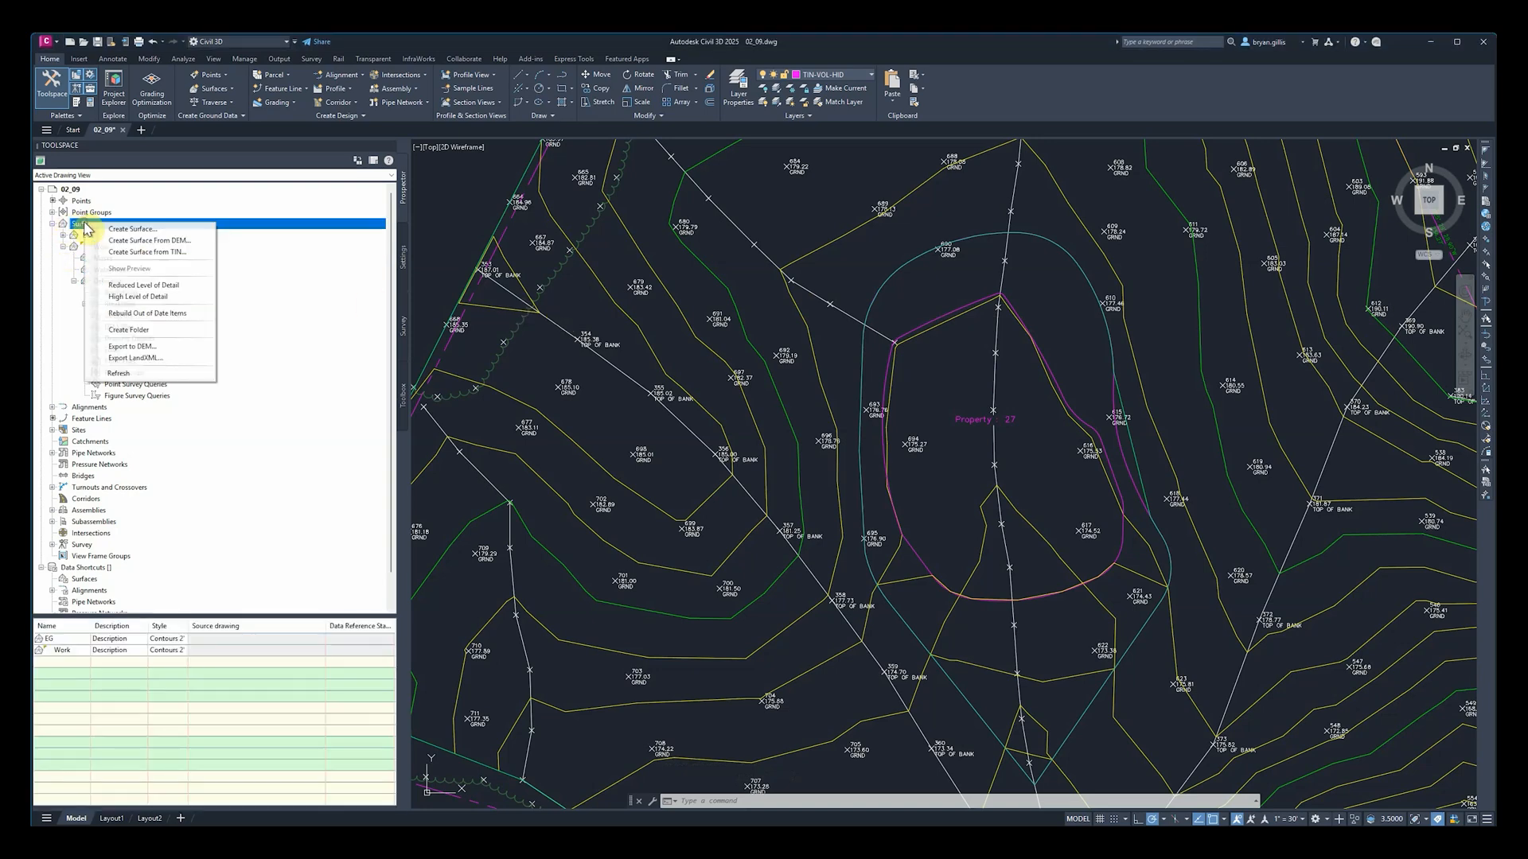
left_click(146, 230)
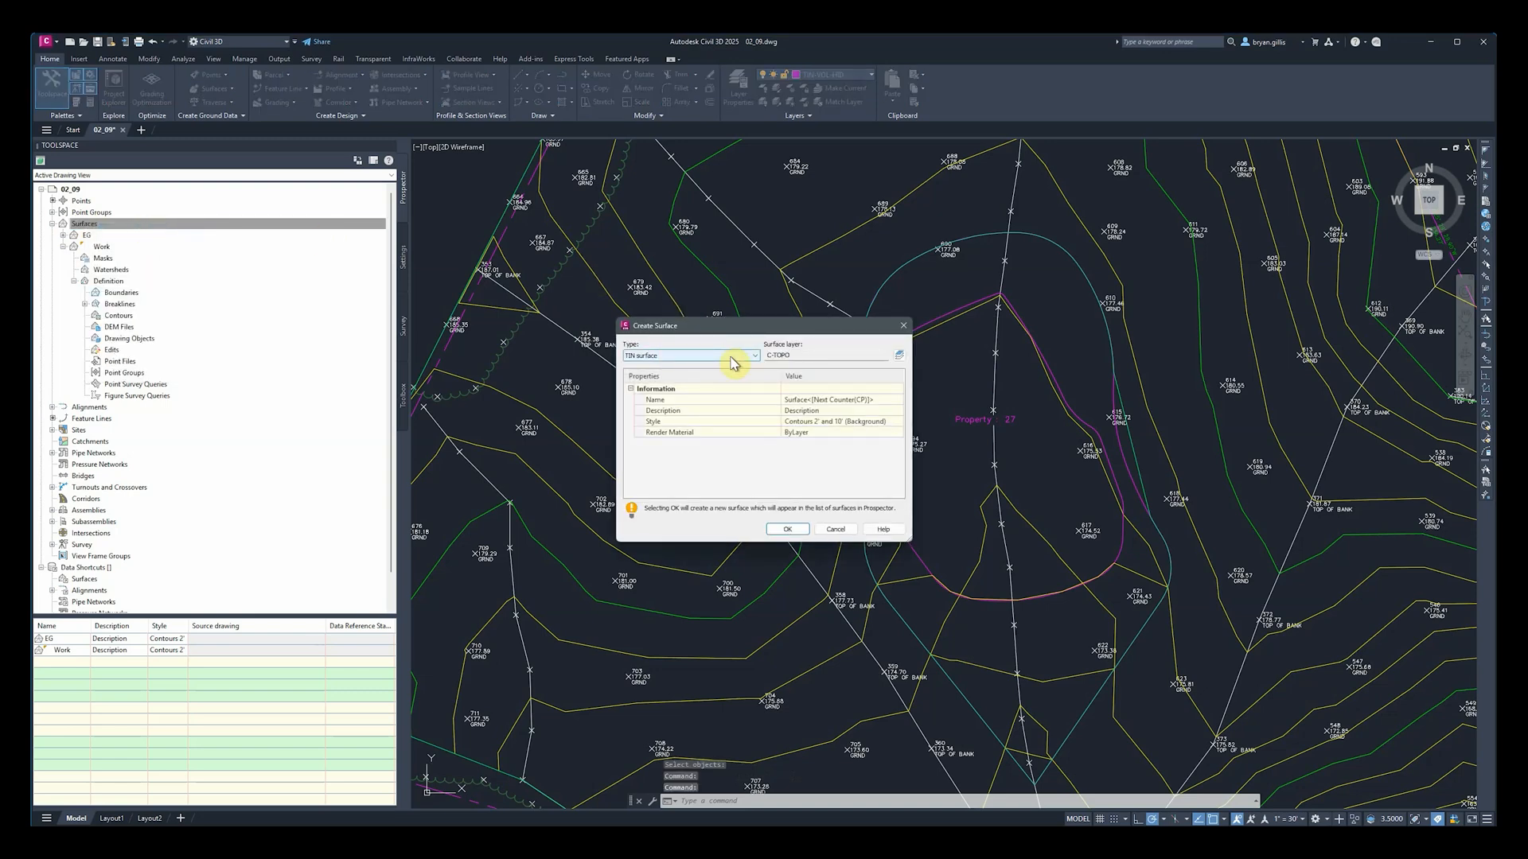
left_click(754, 358)
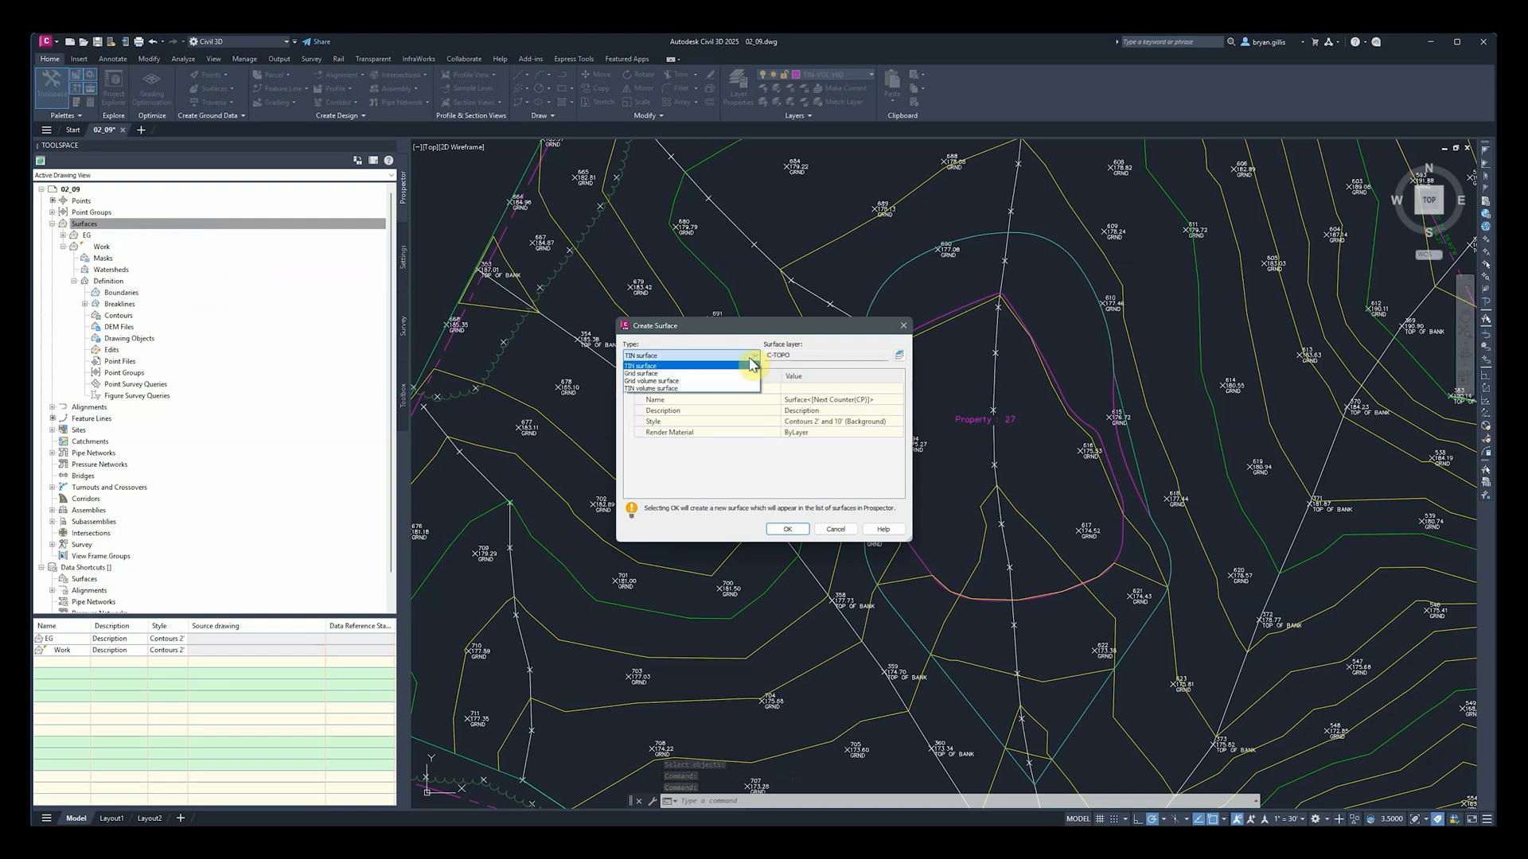
left_click(677, 389)
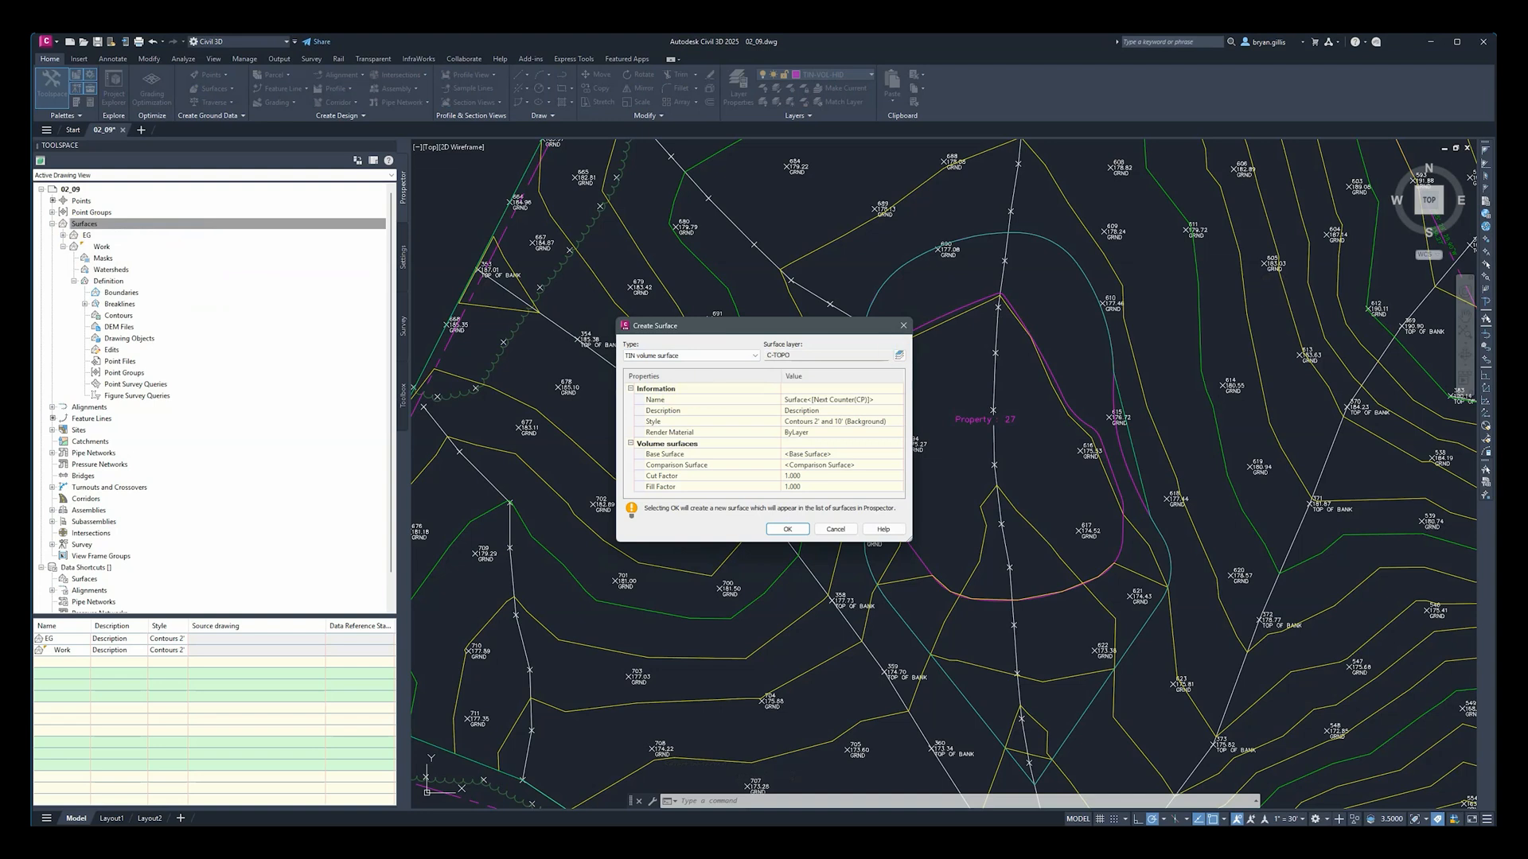
key("Return")
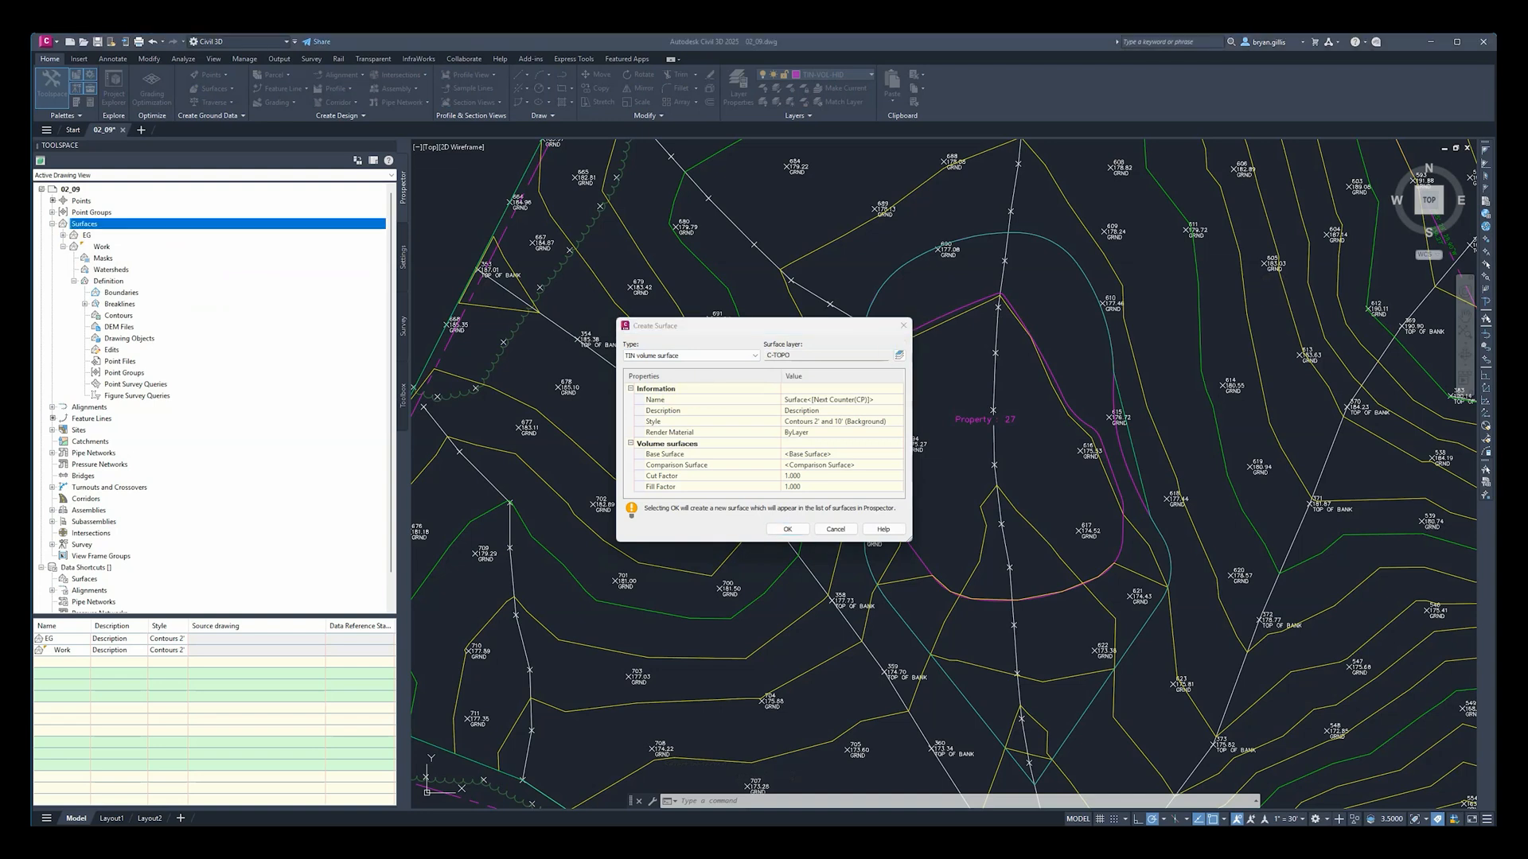
left_click(819, 402)
left_click(819, 400)
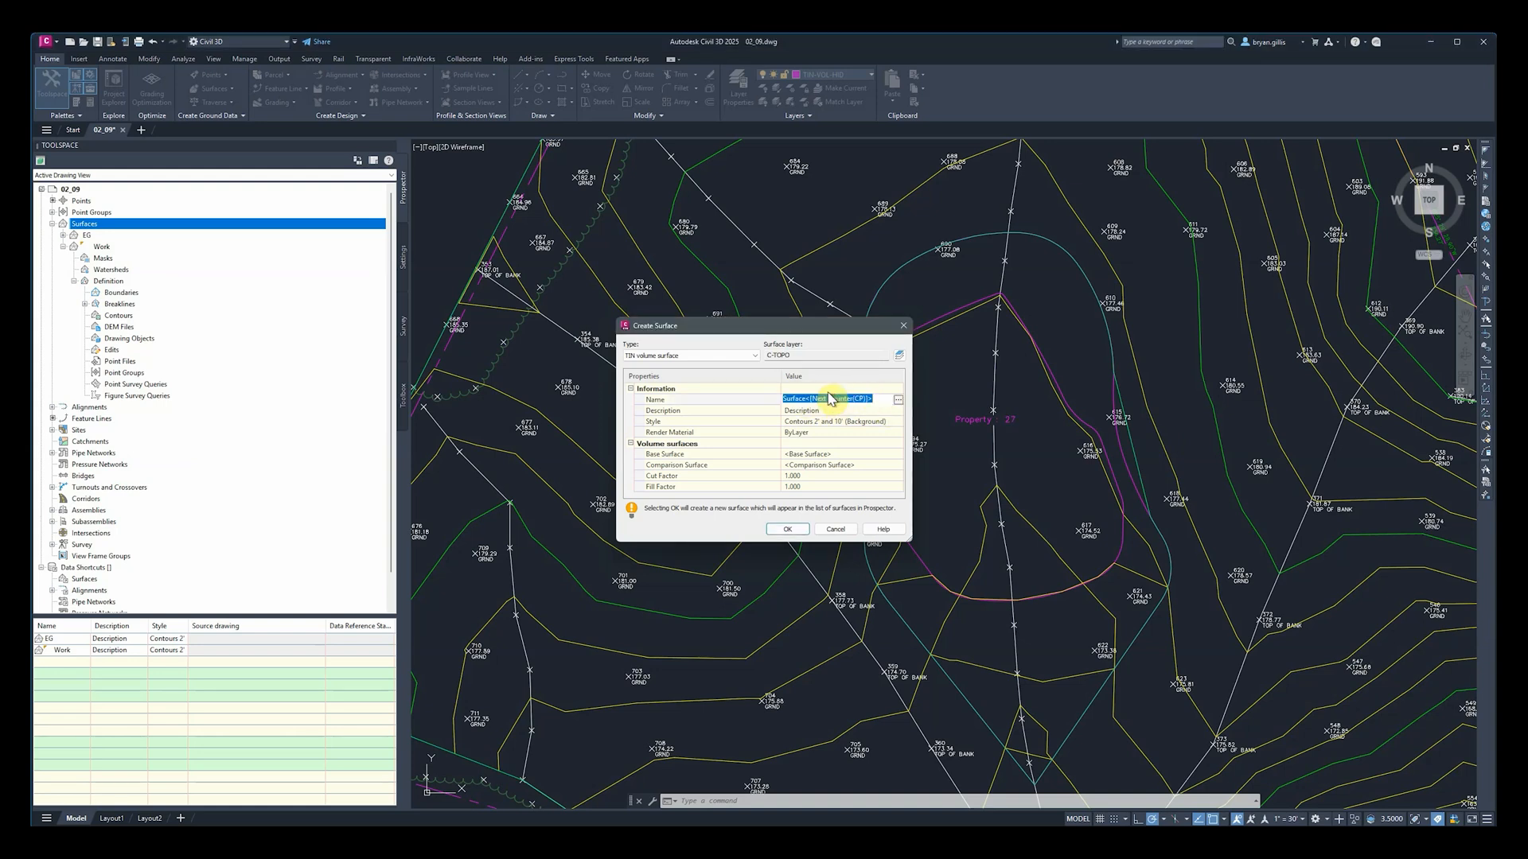
type("VOL")
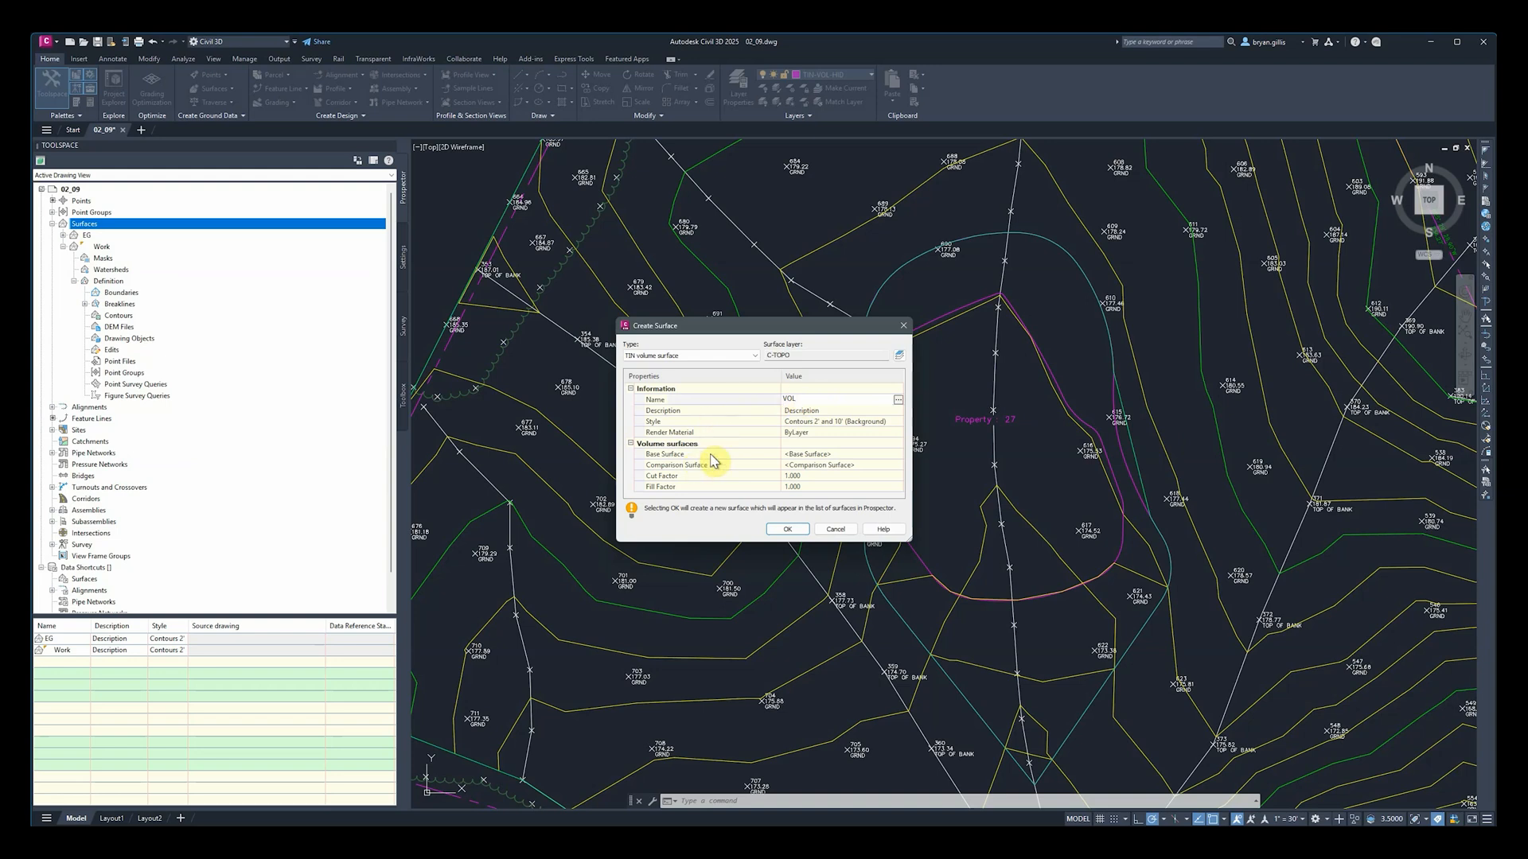
Step: Set EG as the base surface and Work as the comparison surface, and create the VOL surface
left_click(812, 455)
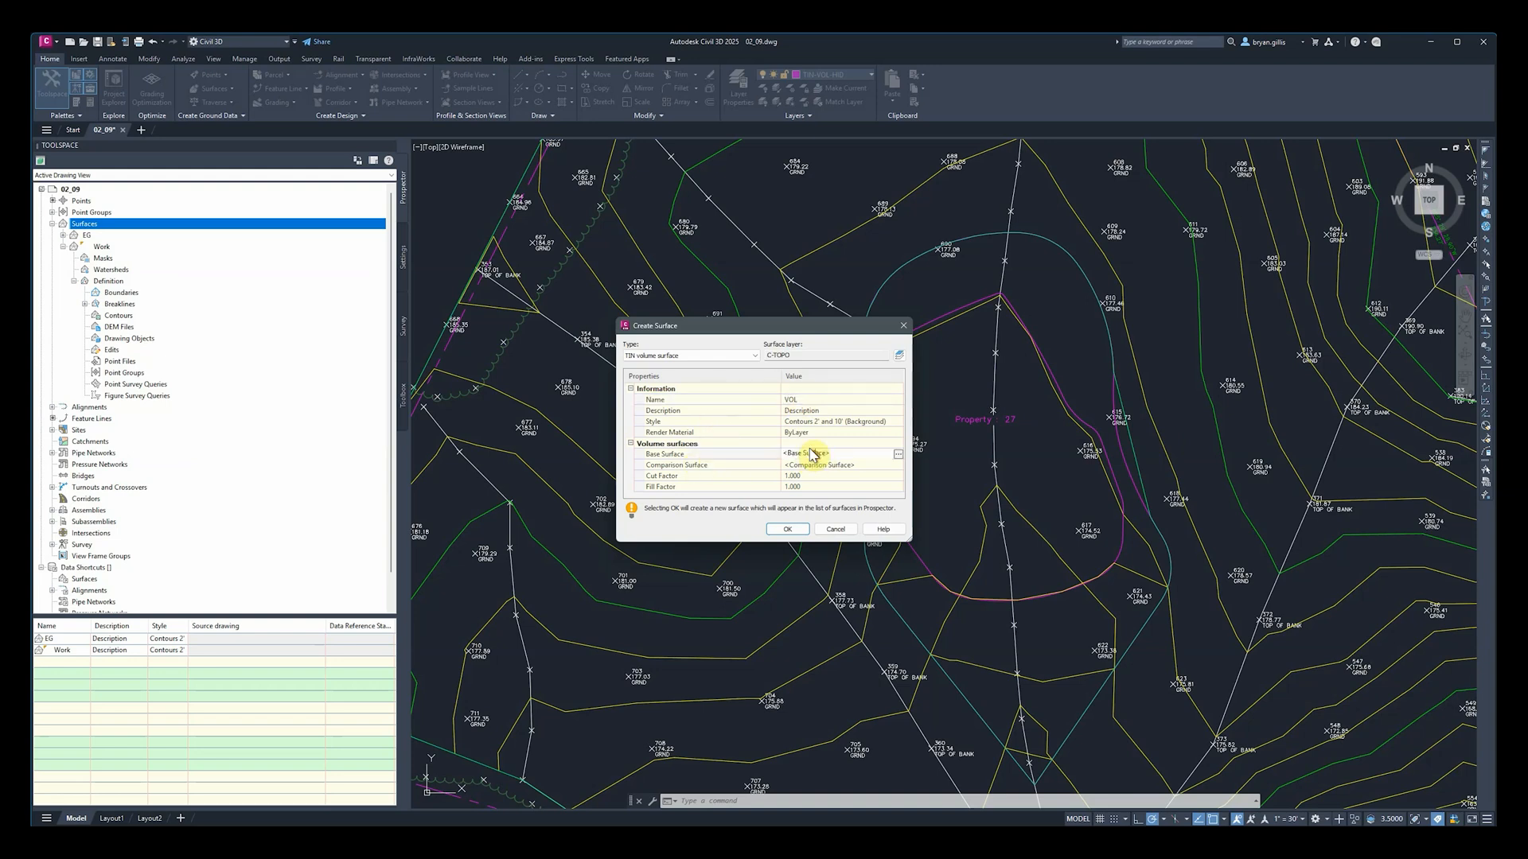
left_click(898, 457)
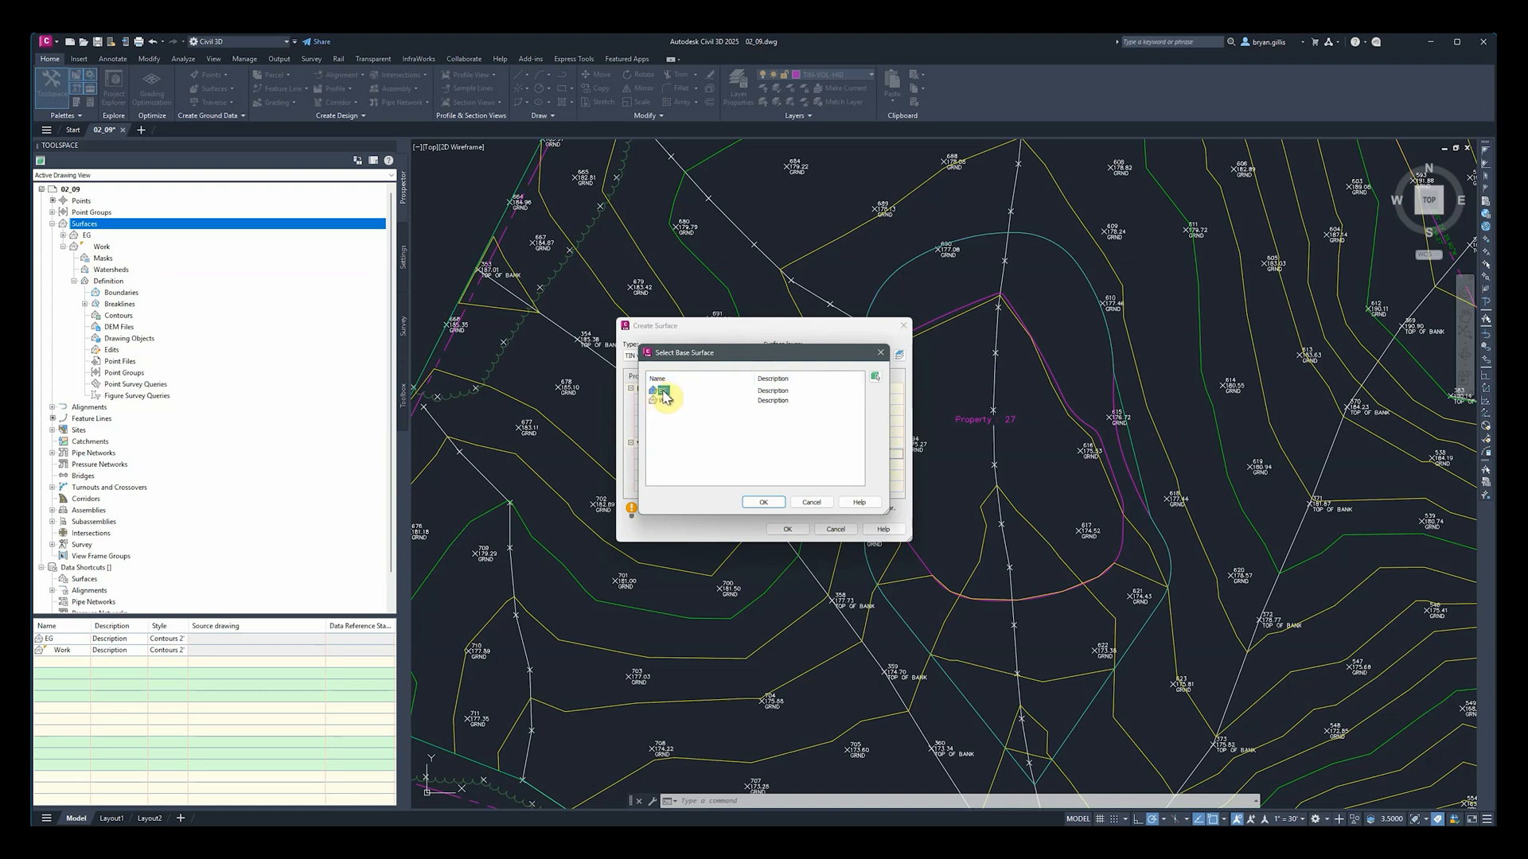
left_click(764, 503)
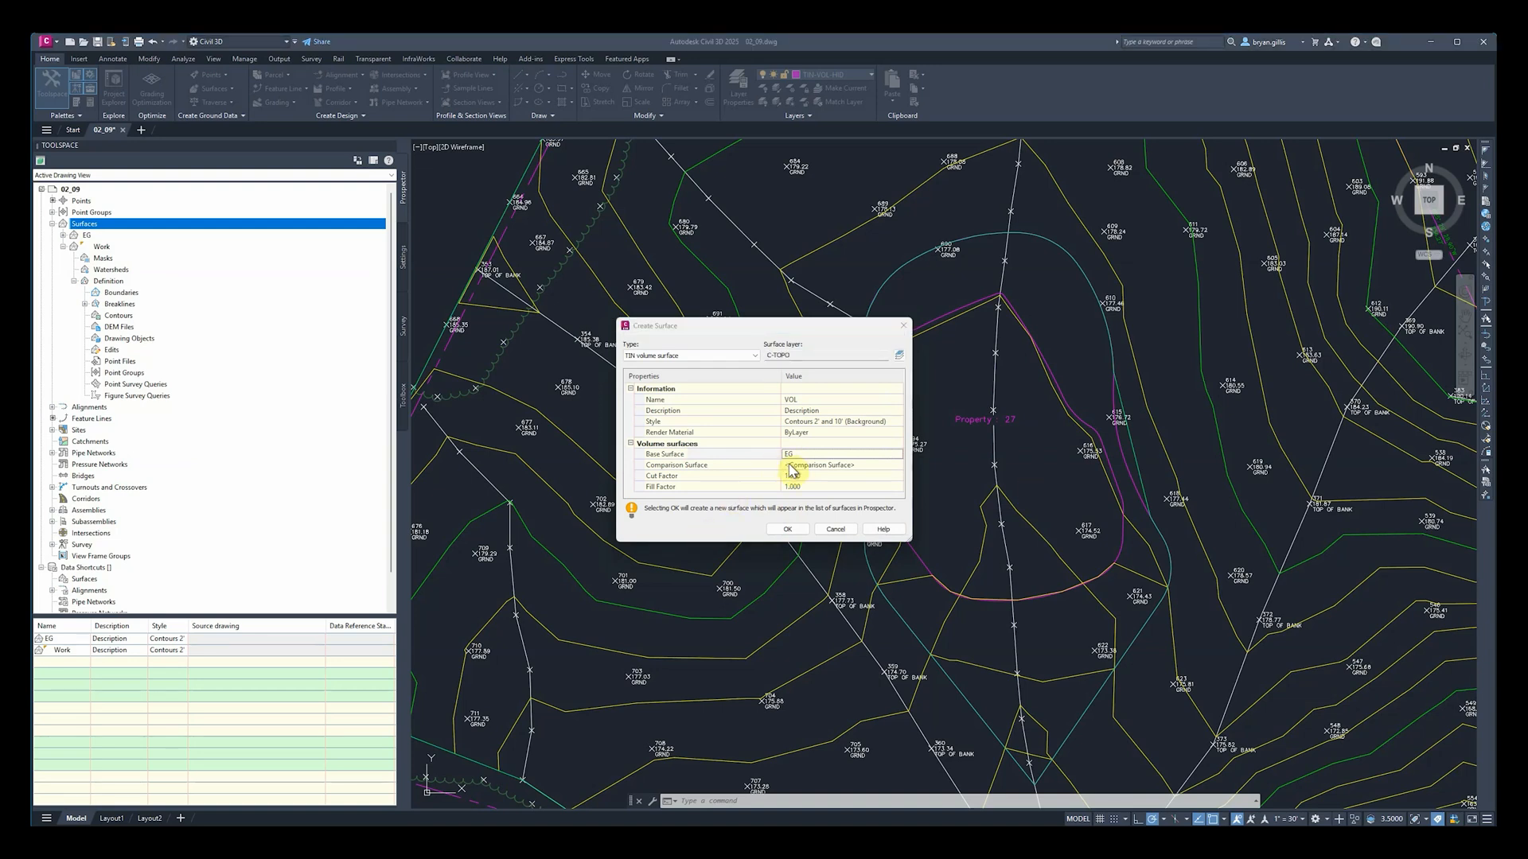
left_click(852, 464)
left_click(848, 465)
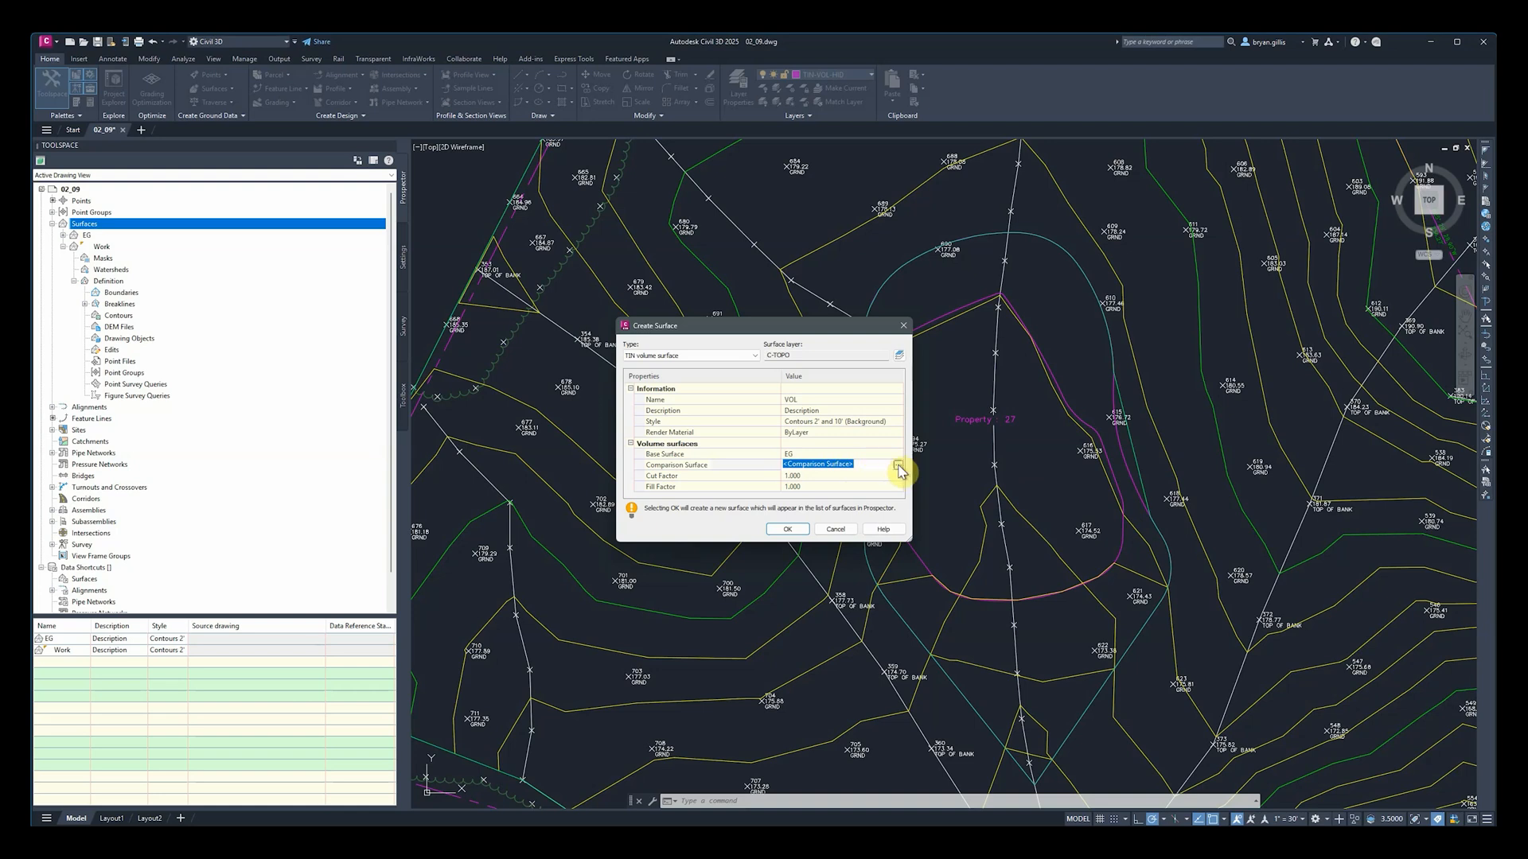
left_click(898, 466)
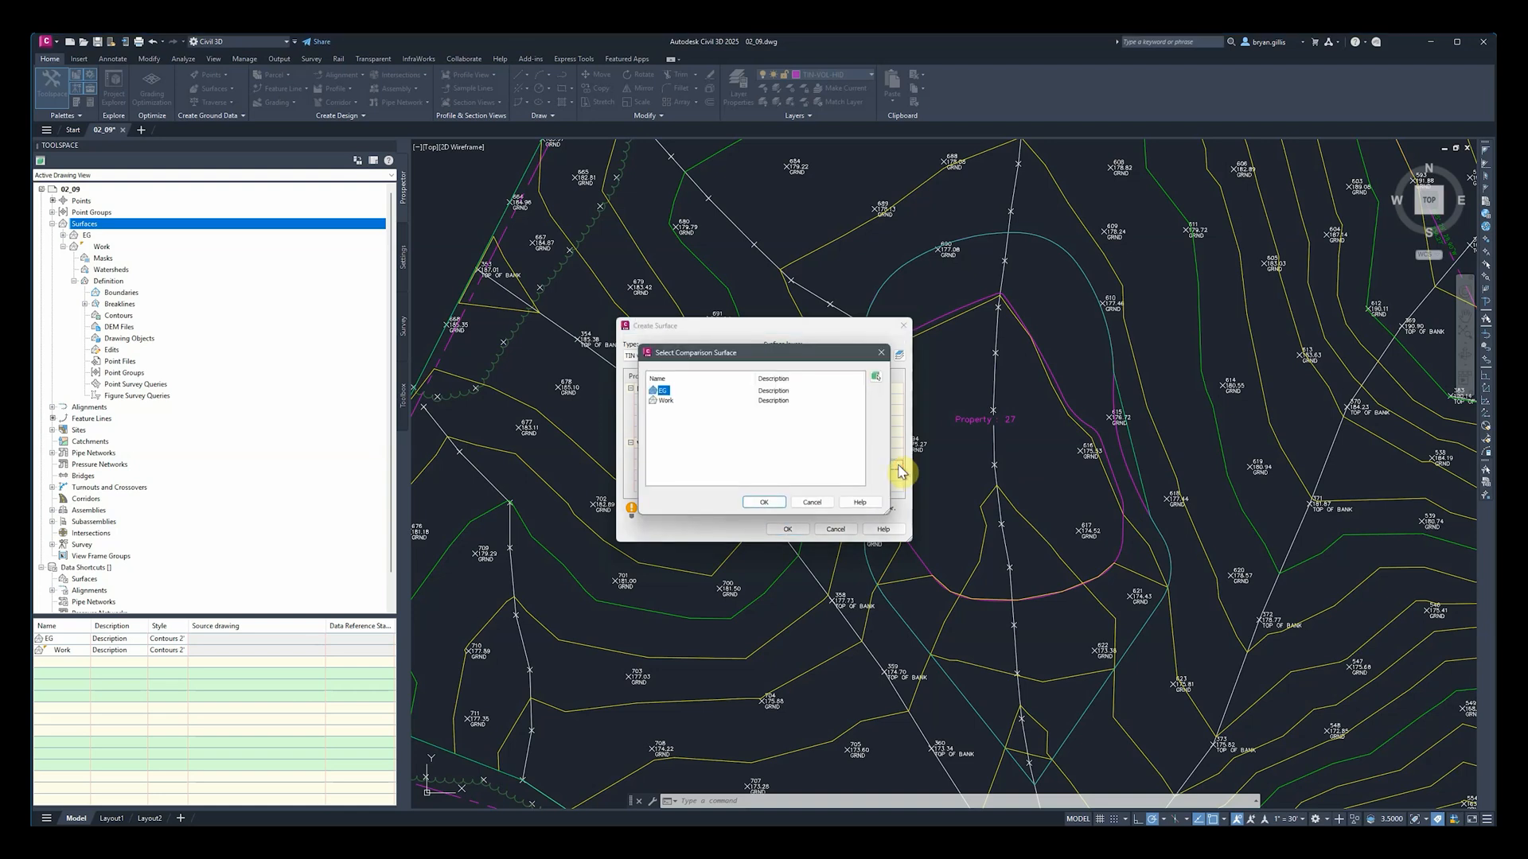
left_click(665, 401)
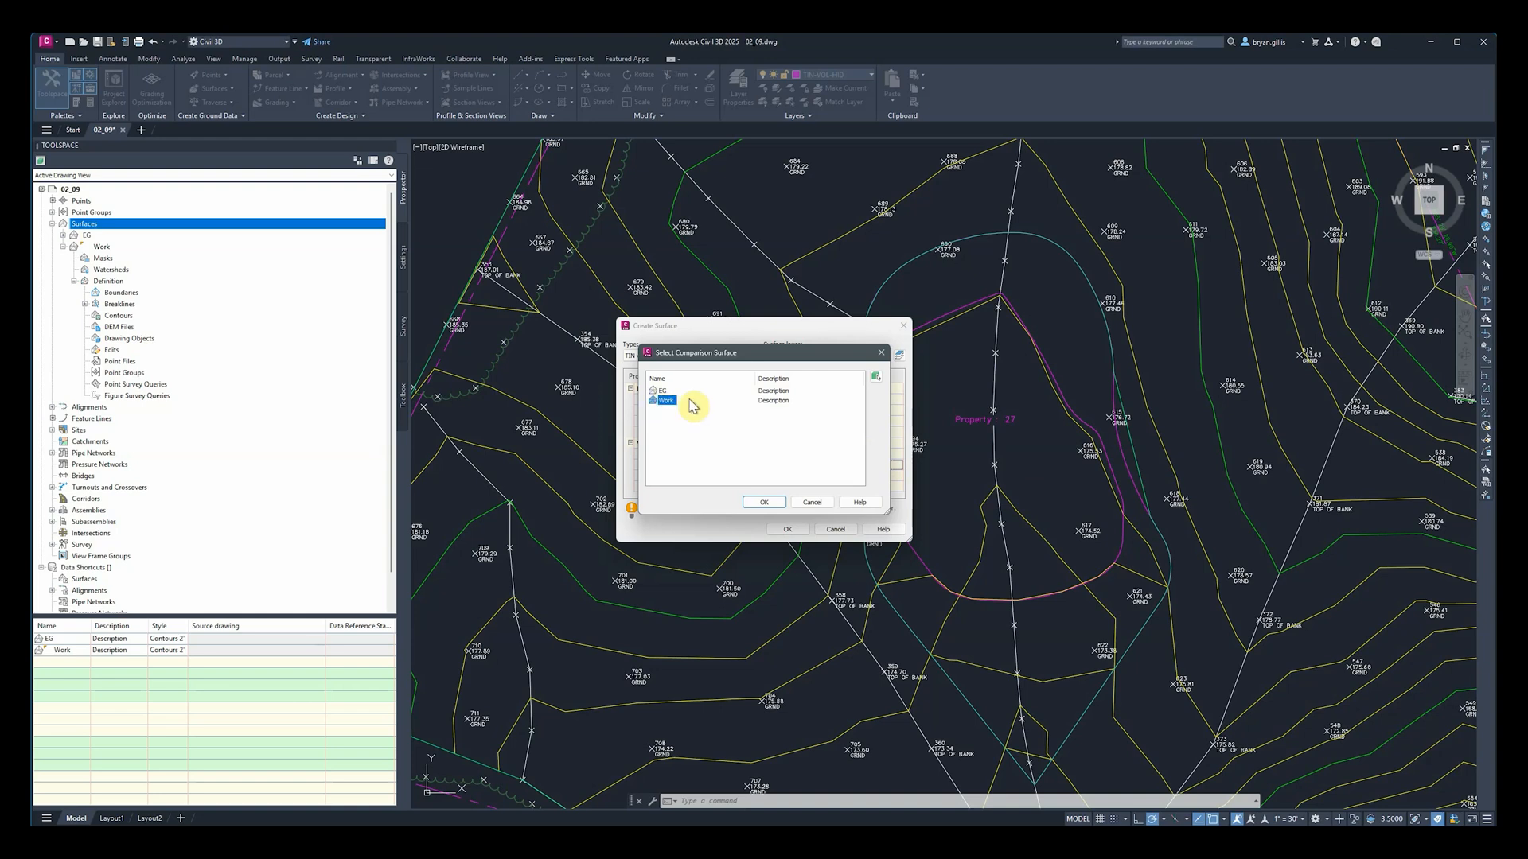
left_click(764, 502)
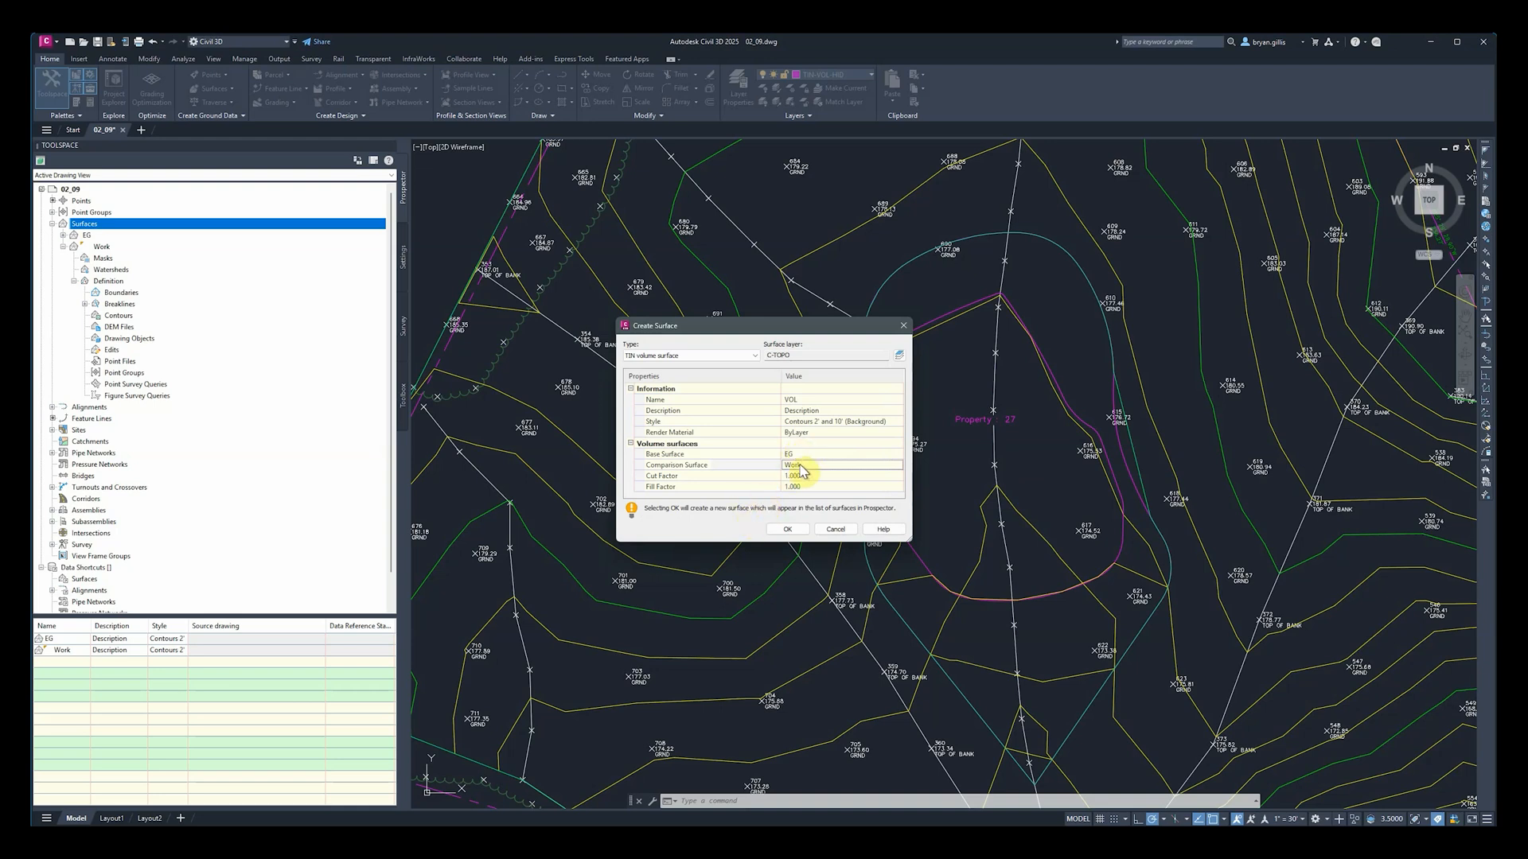
left_click(788, 532)
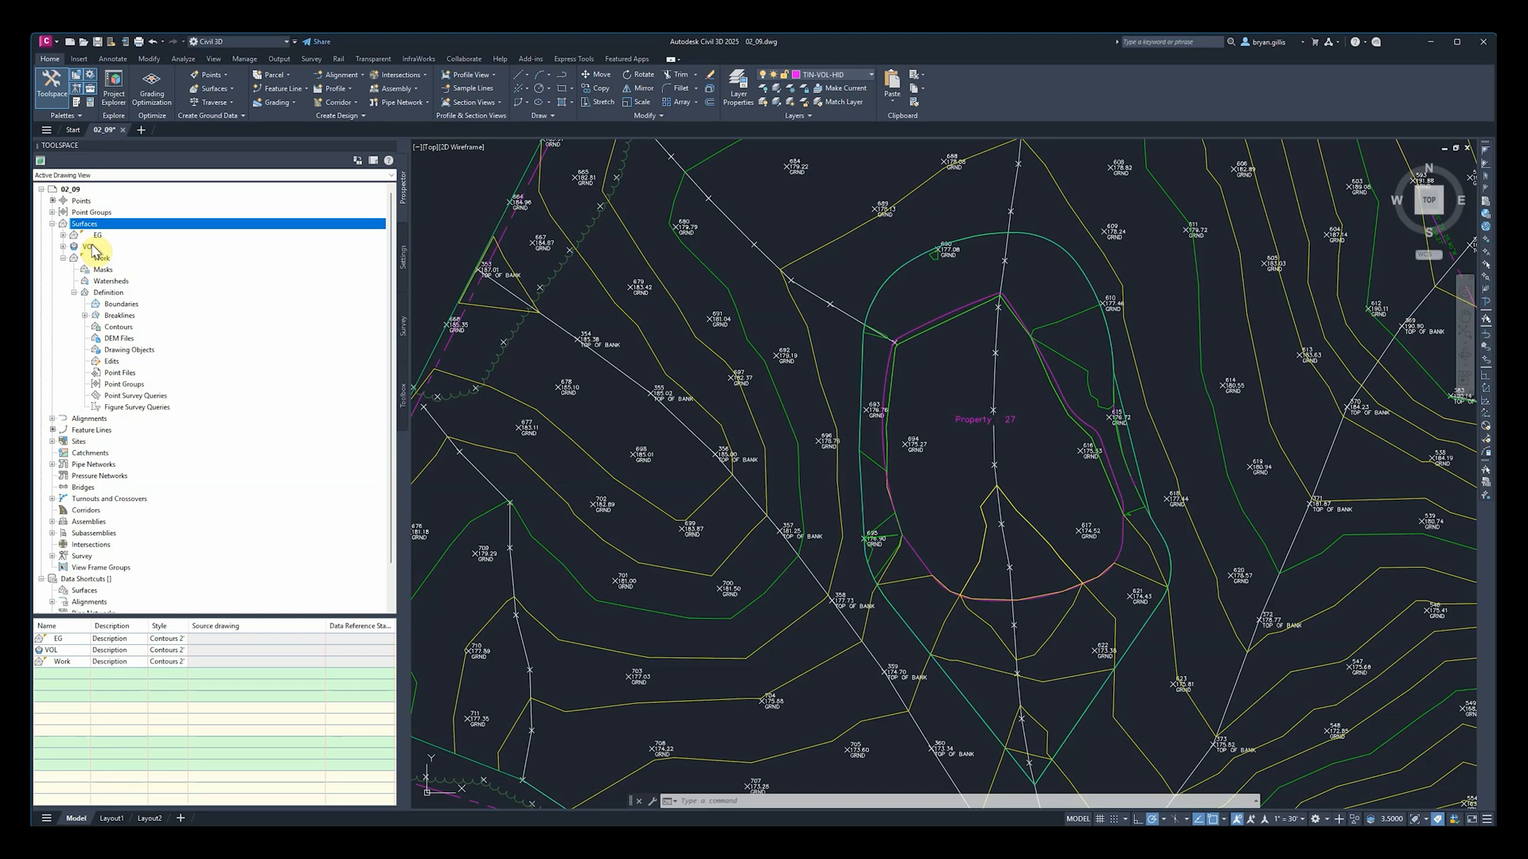
Step: Expand the VOL surface's definition and show its boundaries
left_click(90, 249)
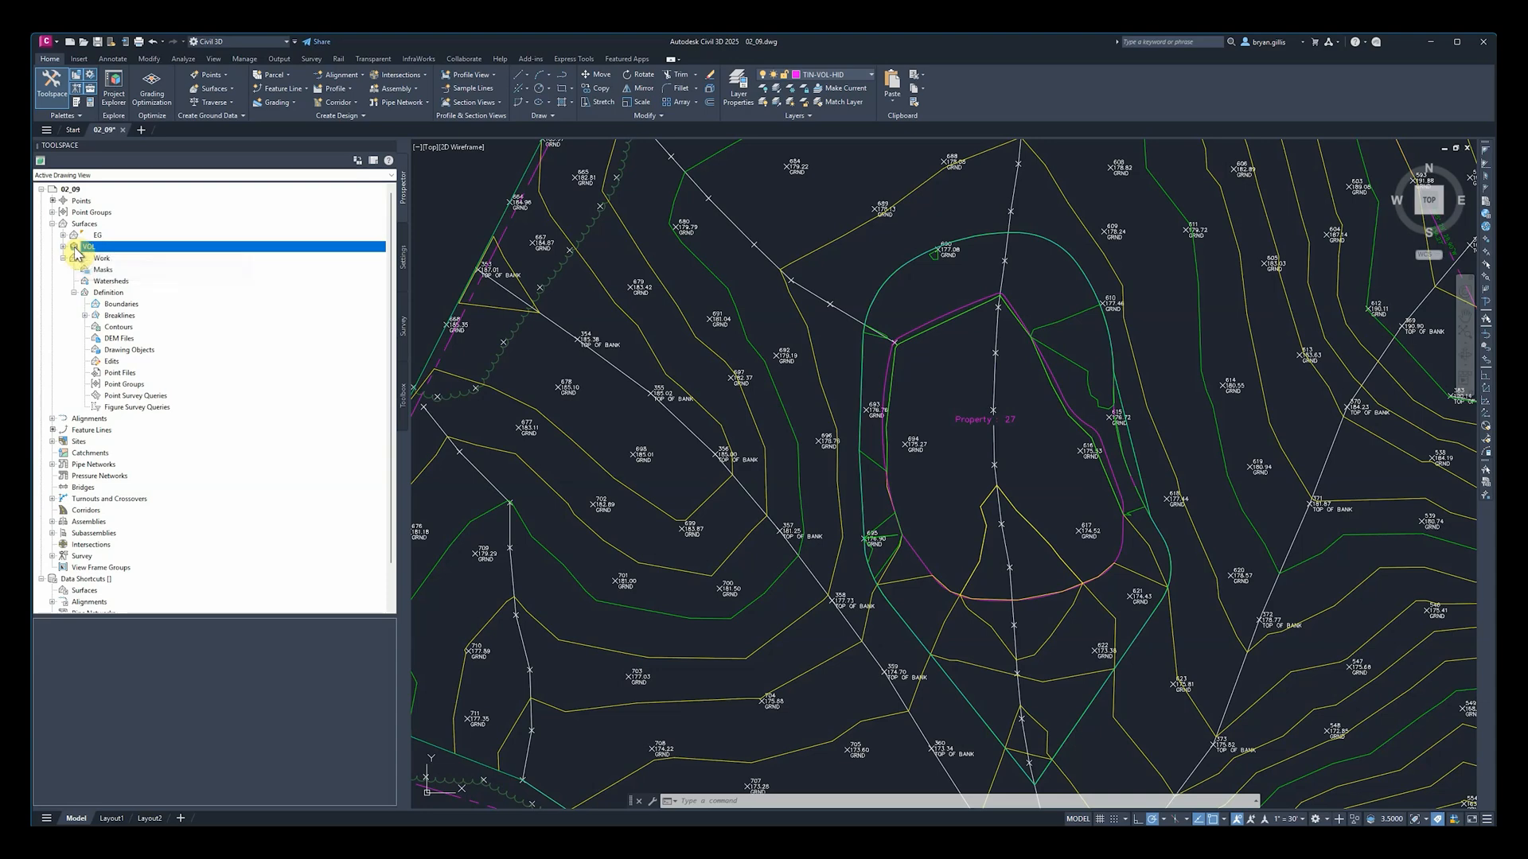
left_click(64, 247)
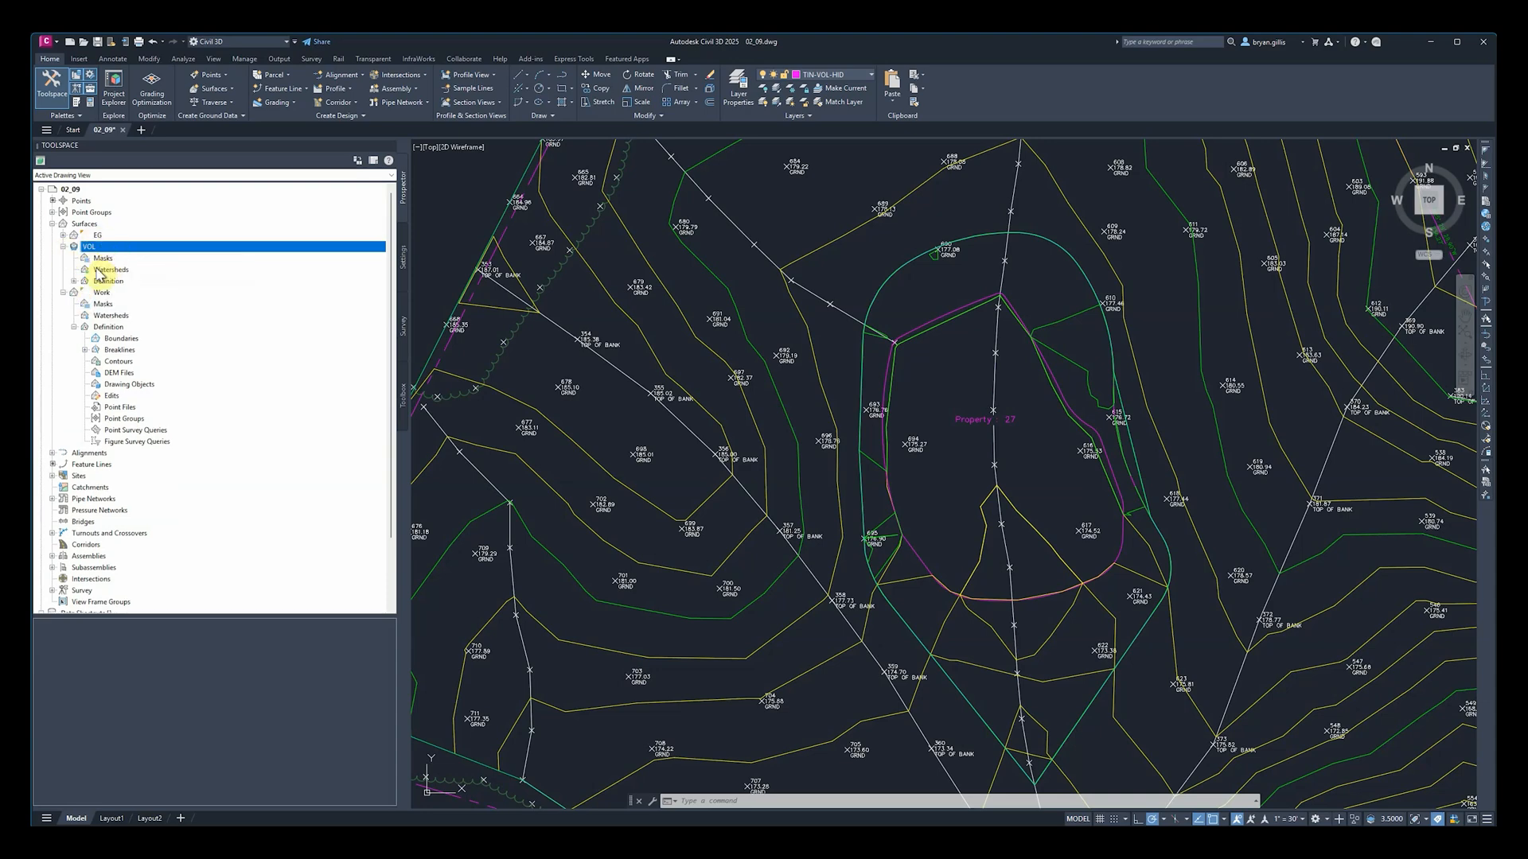
left_click(74, 280)
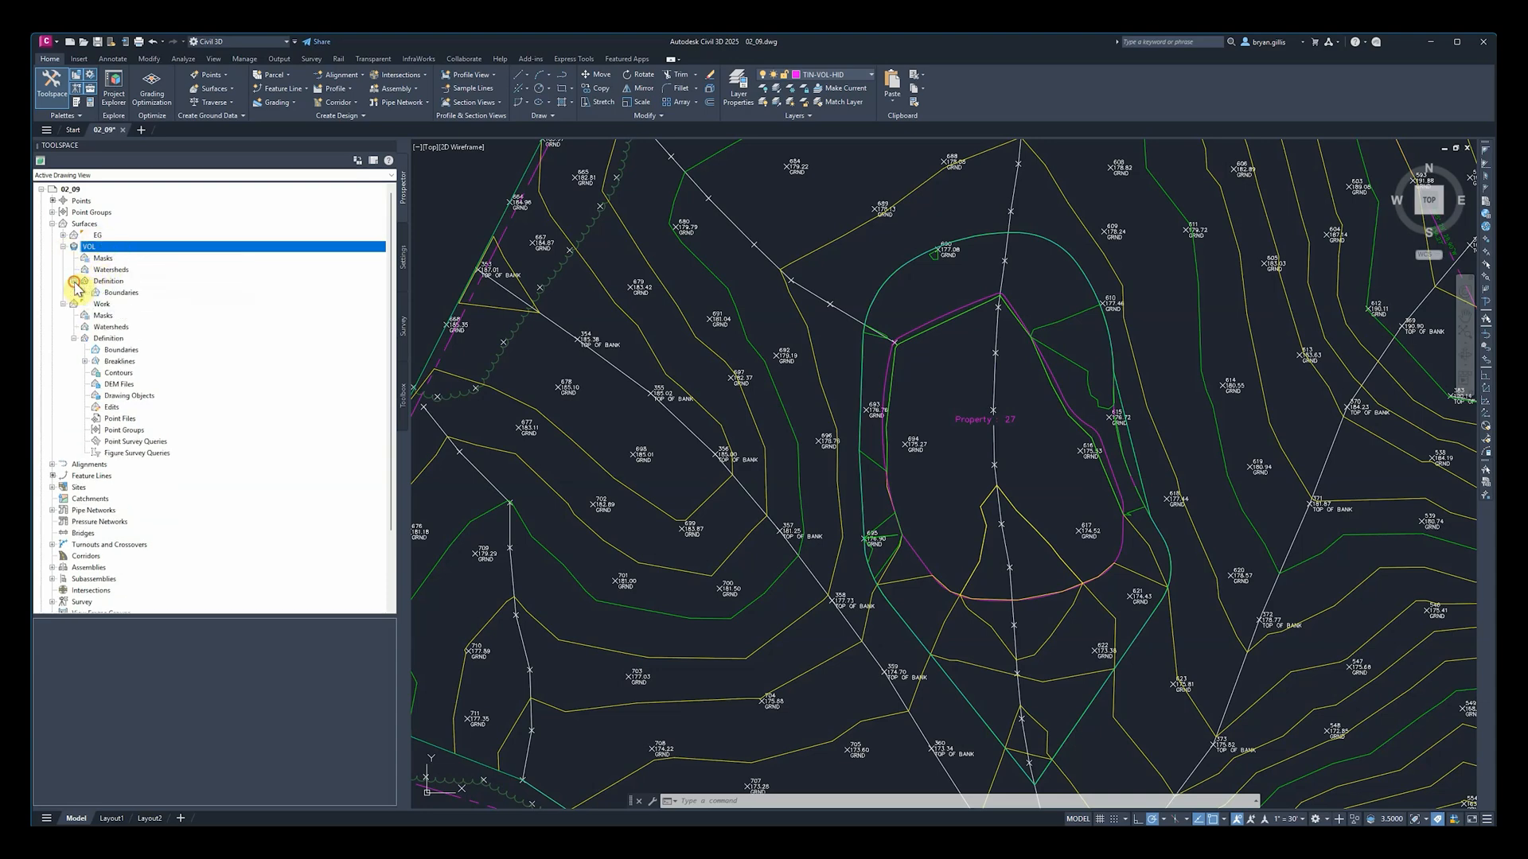
left_click(118, 293)
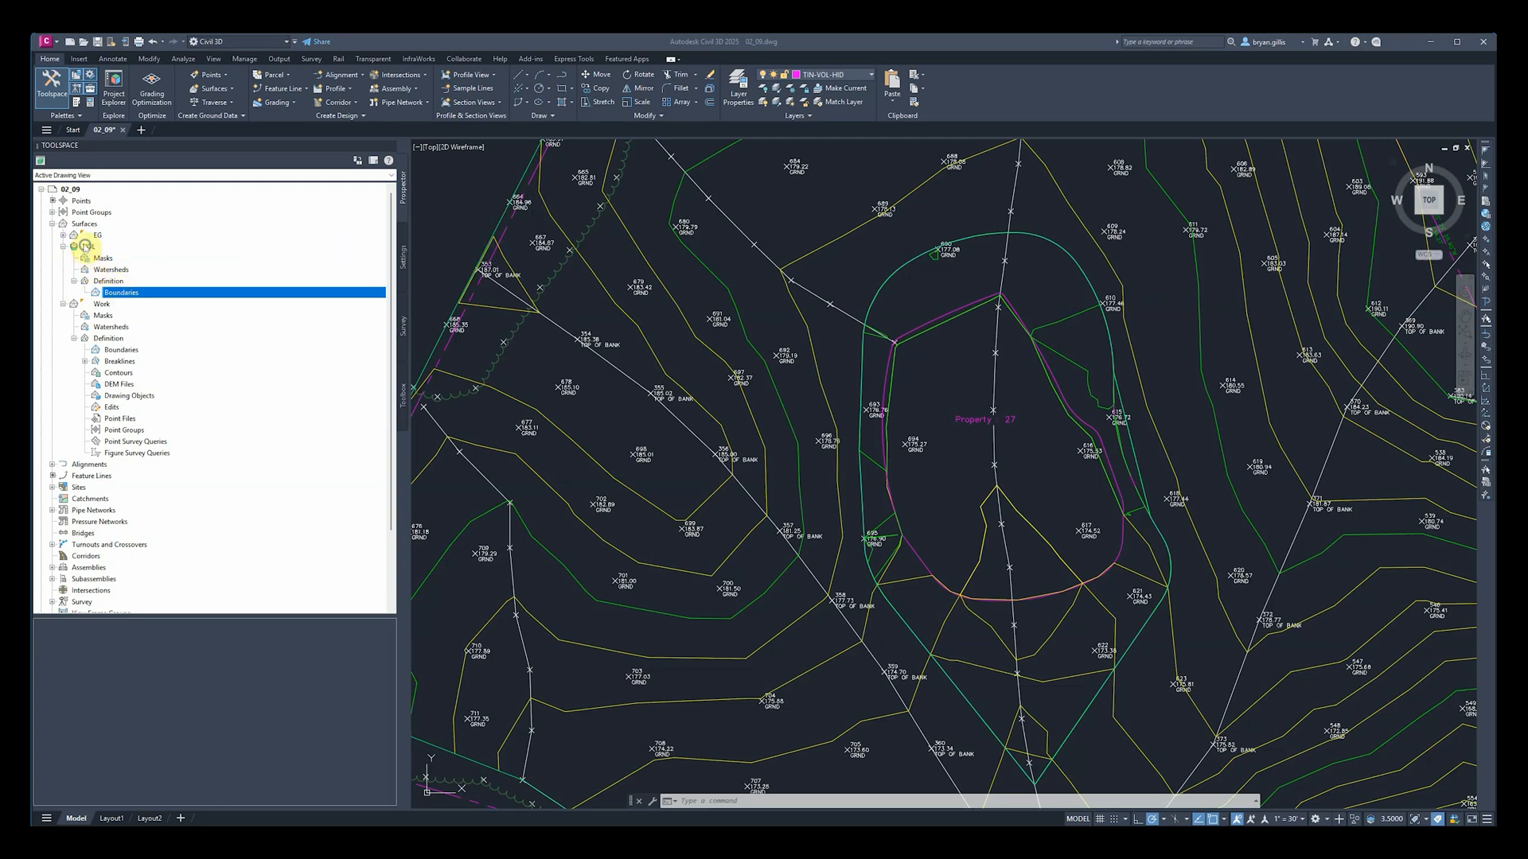
Step: Review the cut, fill and net volumes in the VOL surface's property statistics
right_click(85, 247)
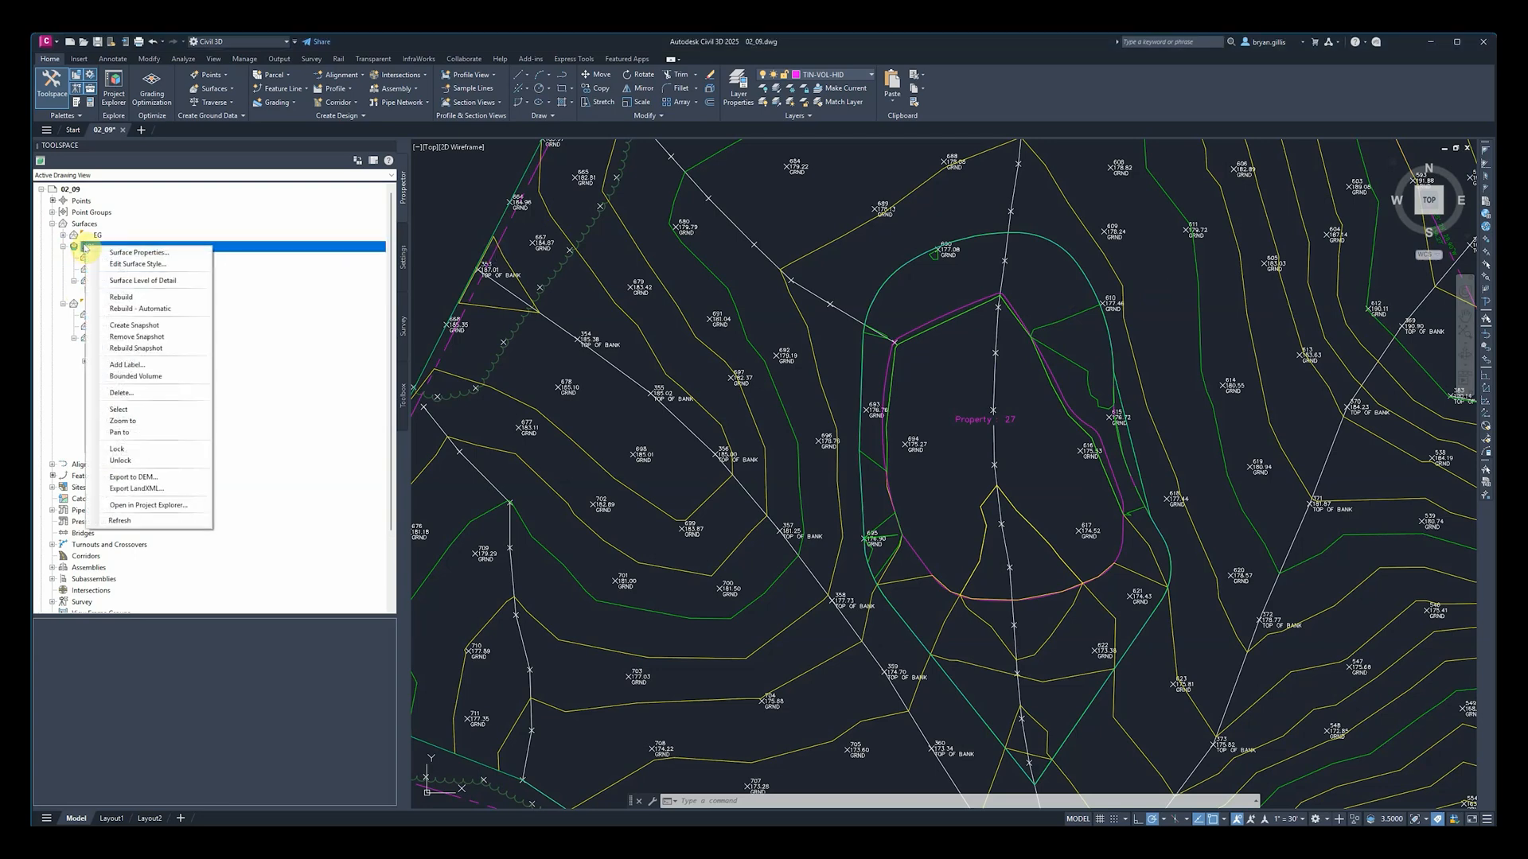
left_click(150, 253)
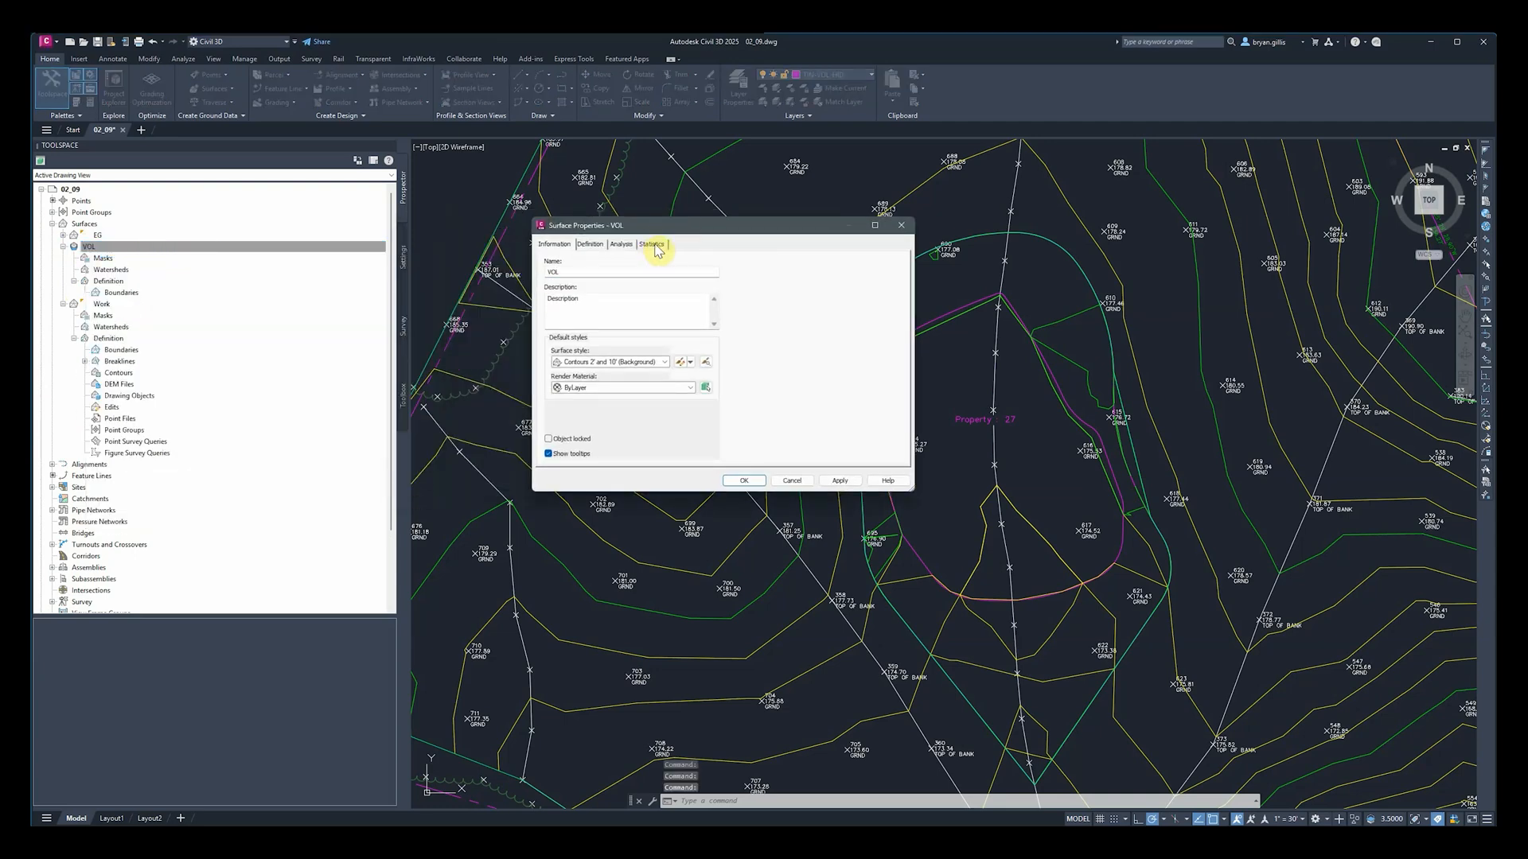
left_click(651, 244)
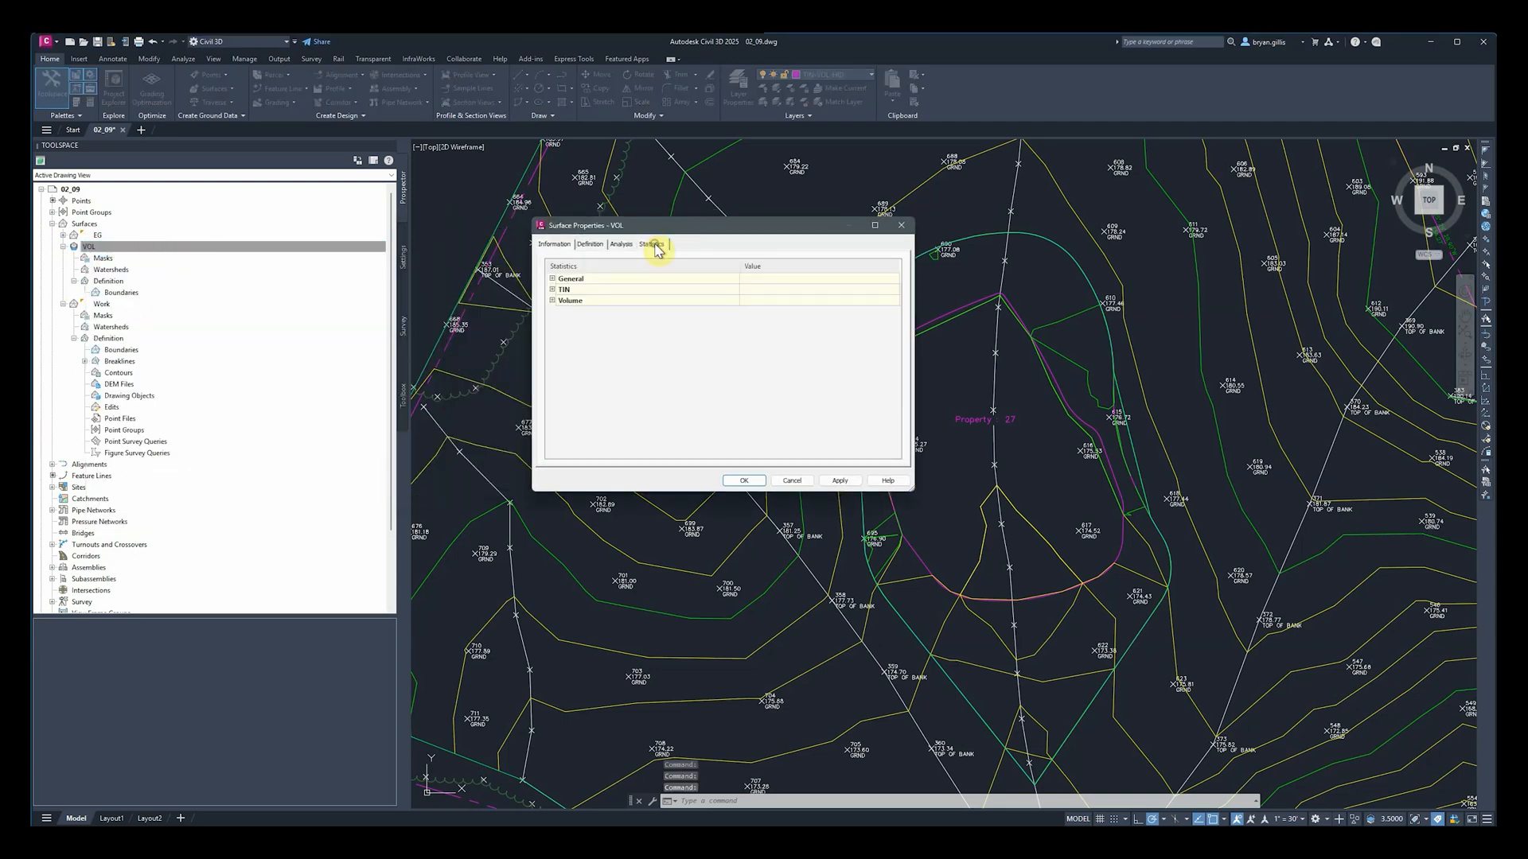
left_click(552, 301)
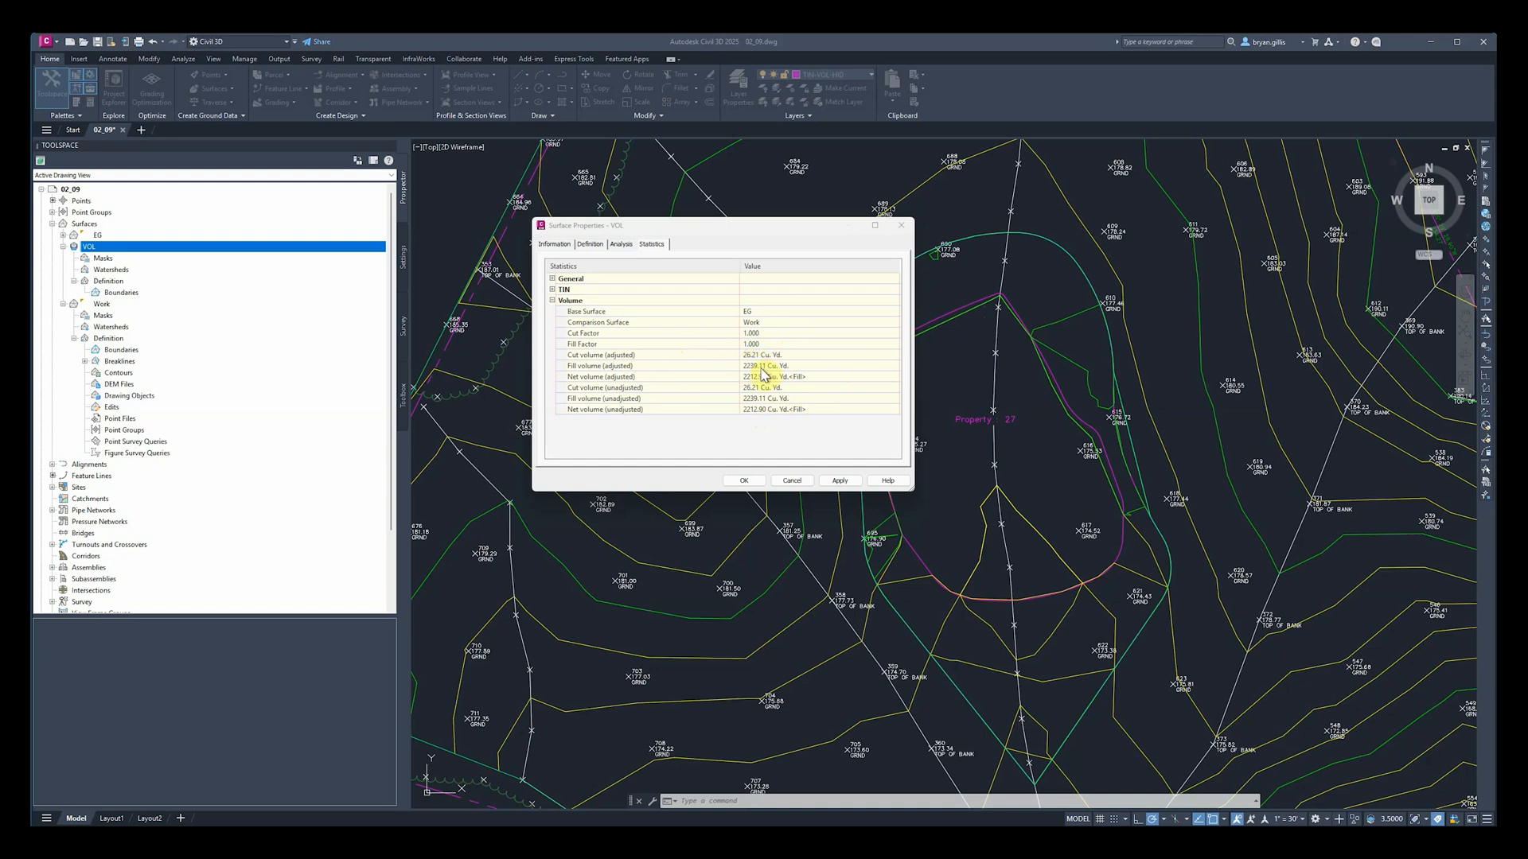
left_click_drag(791, 226, 673, 246)
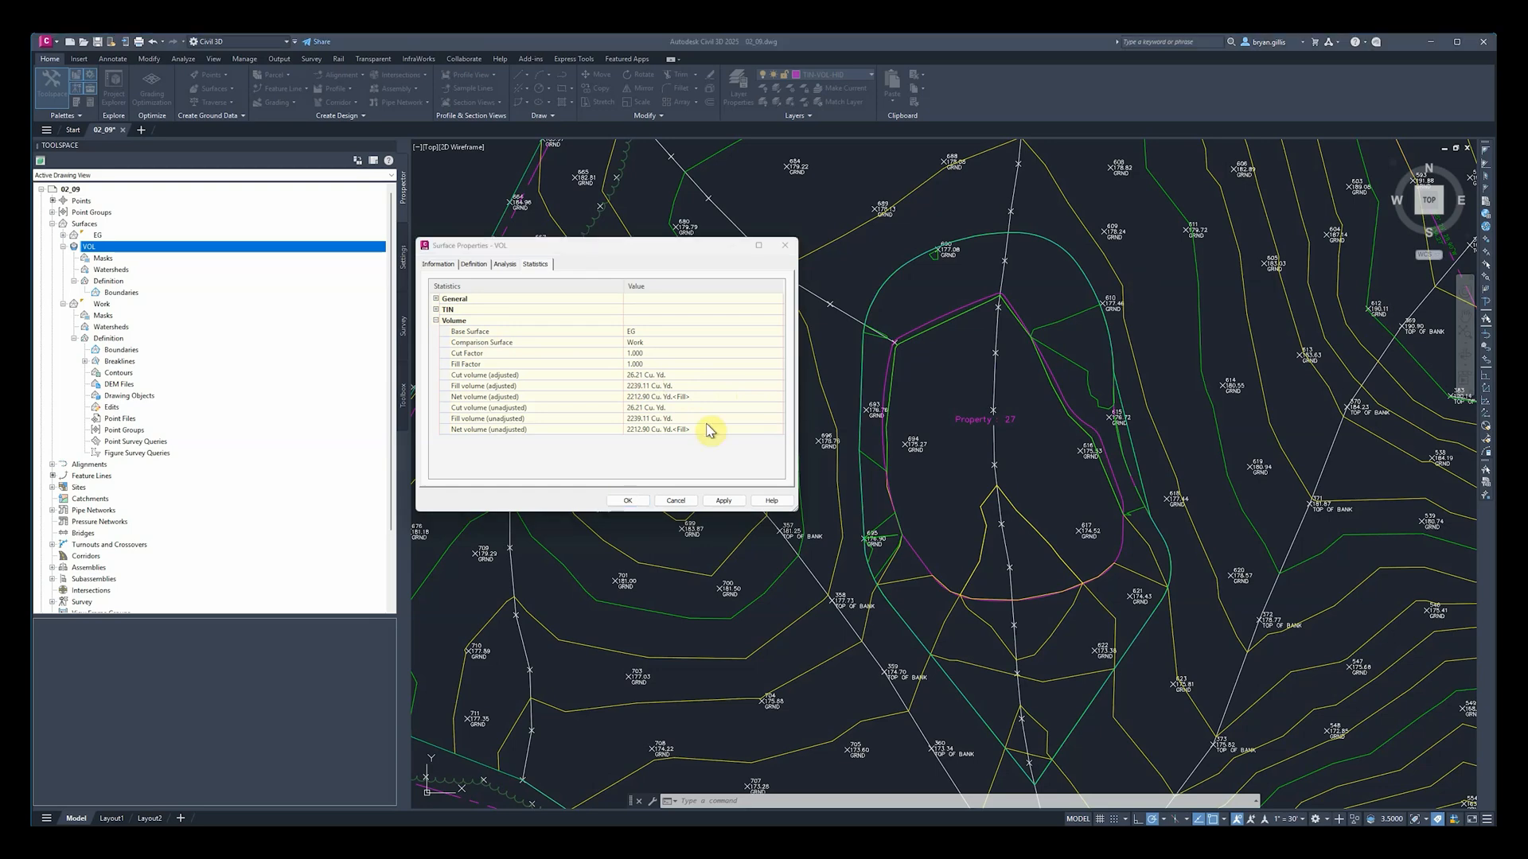
left_click(627, 501)
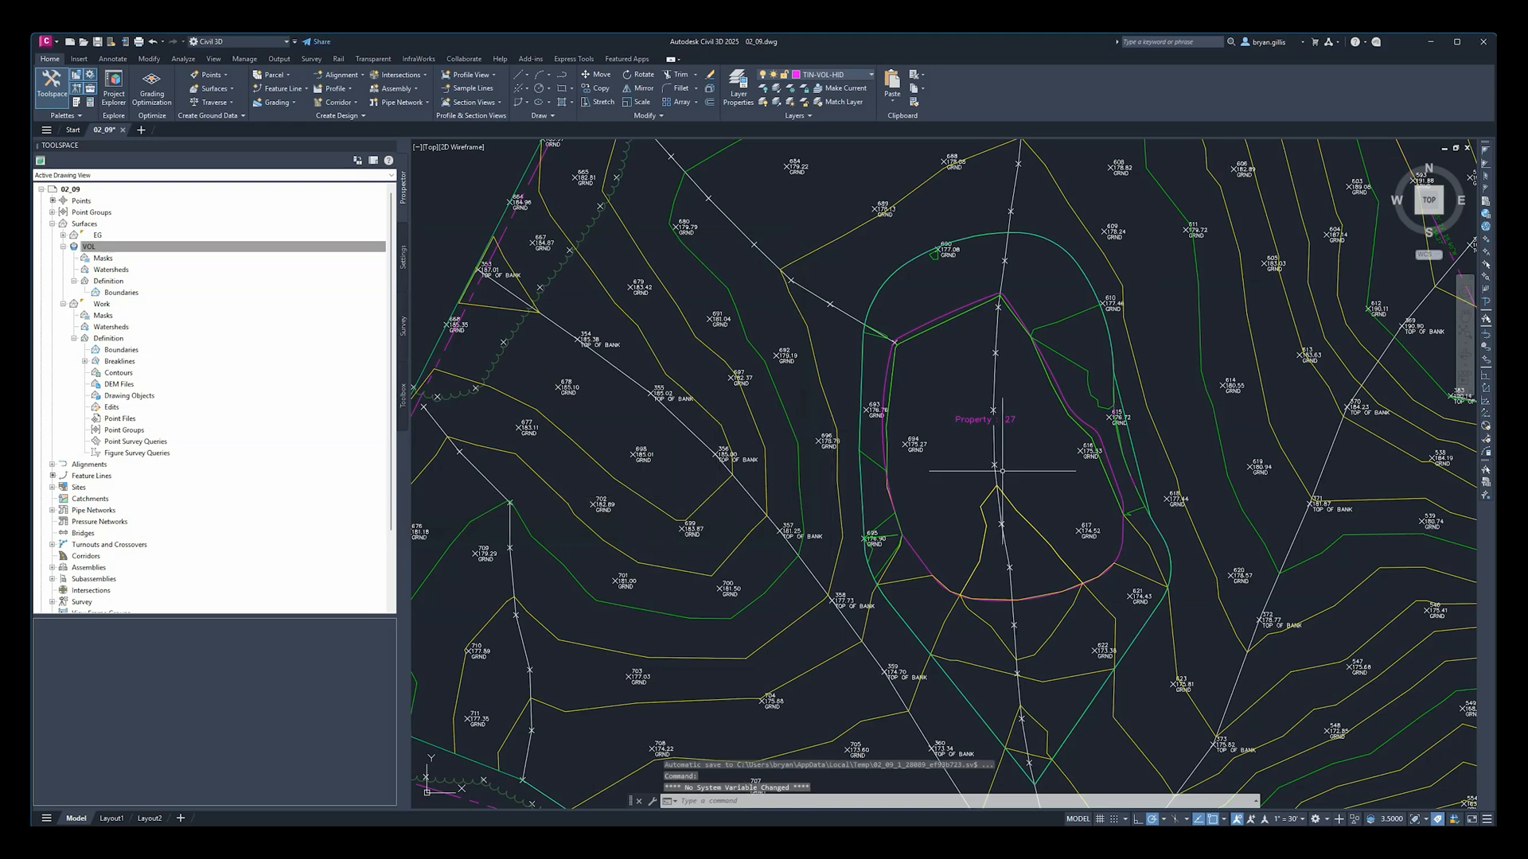
Step: Add the VOL surface to the Volumes Dashboard and examine its cut, fill and net volumes
left_click(115, 245)
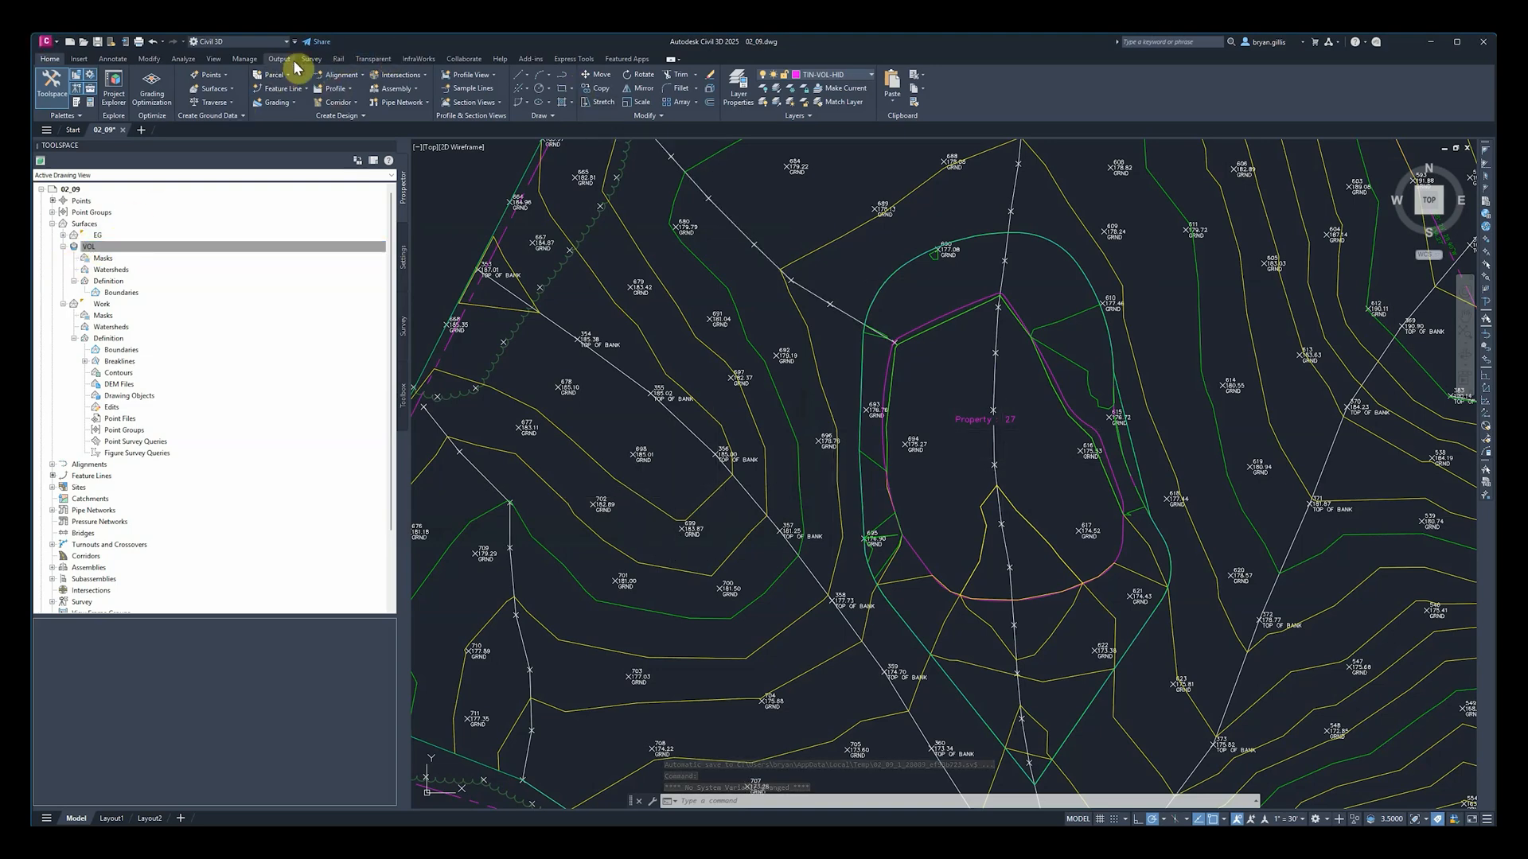
left_click(183, 60)
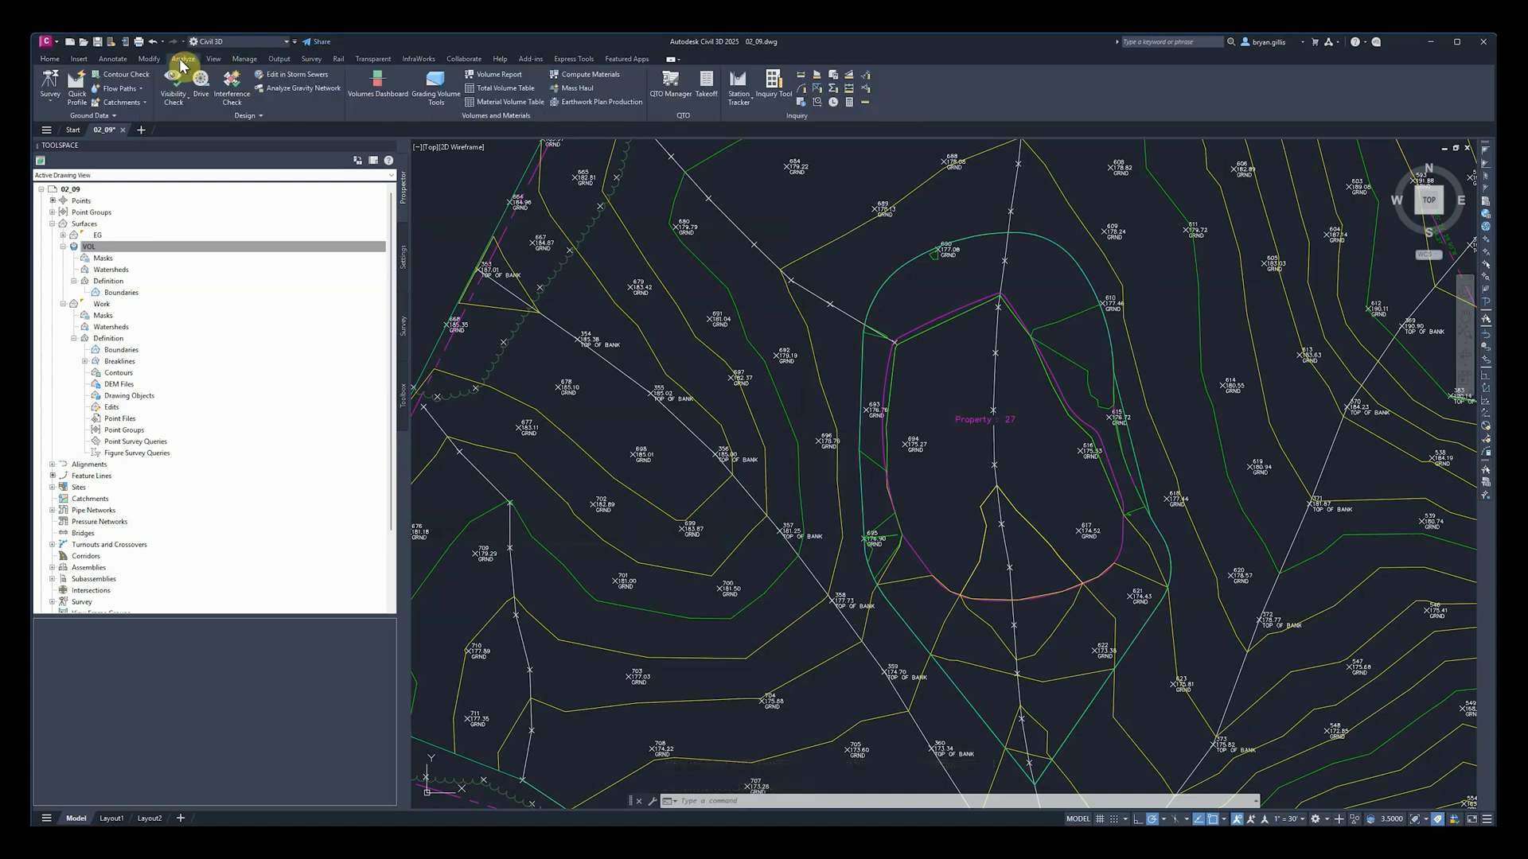
left_click(379, 85)
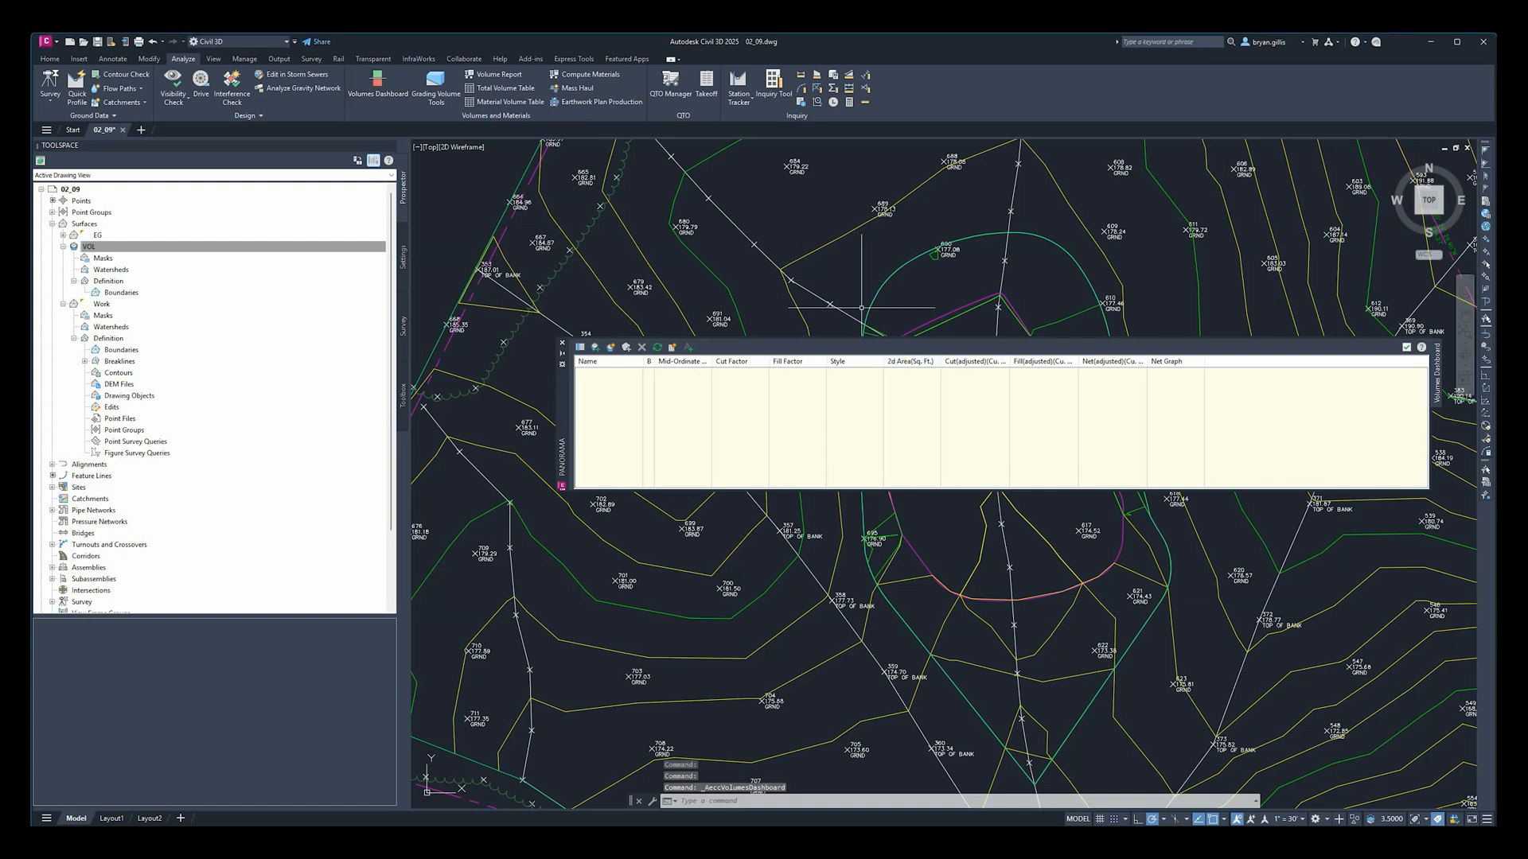
left_click_drag(565, 398, 466, 237)
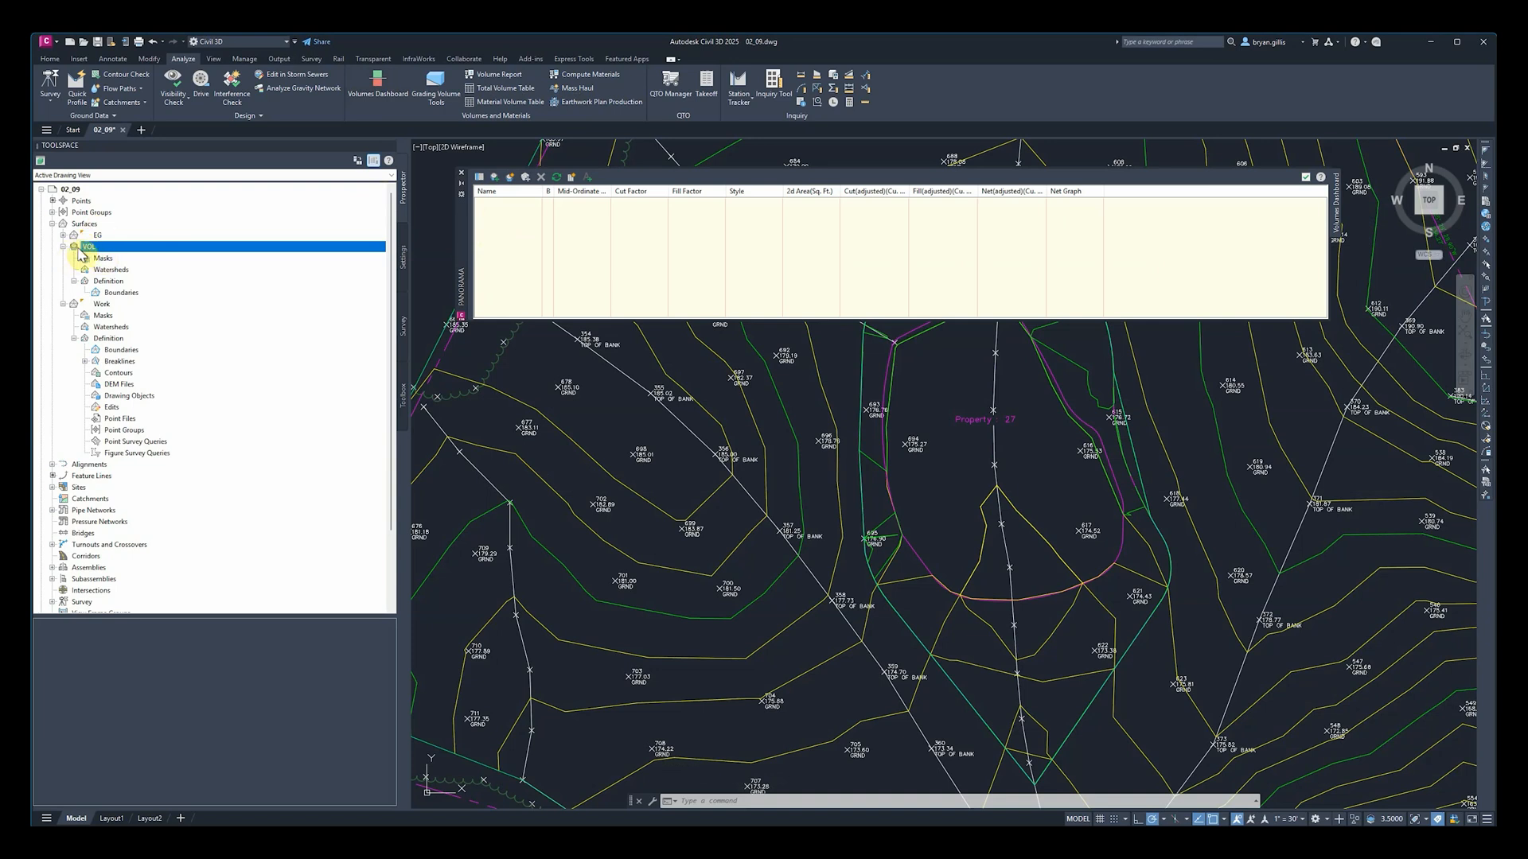
left_click(495, 176)
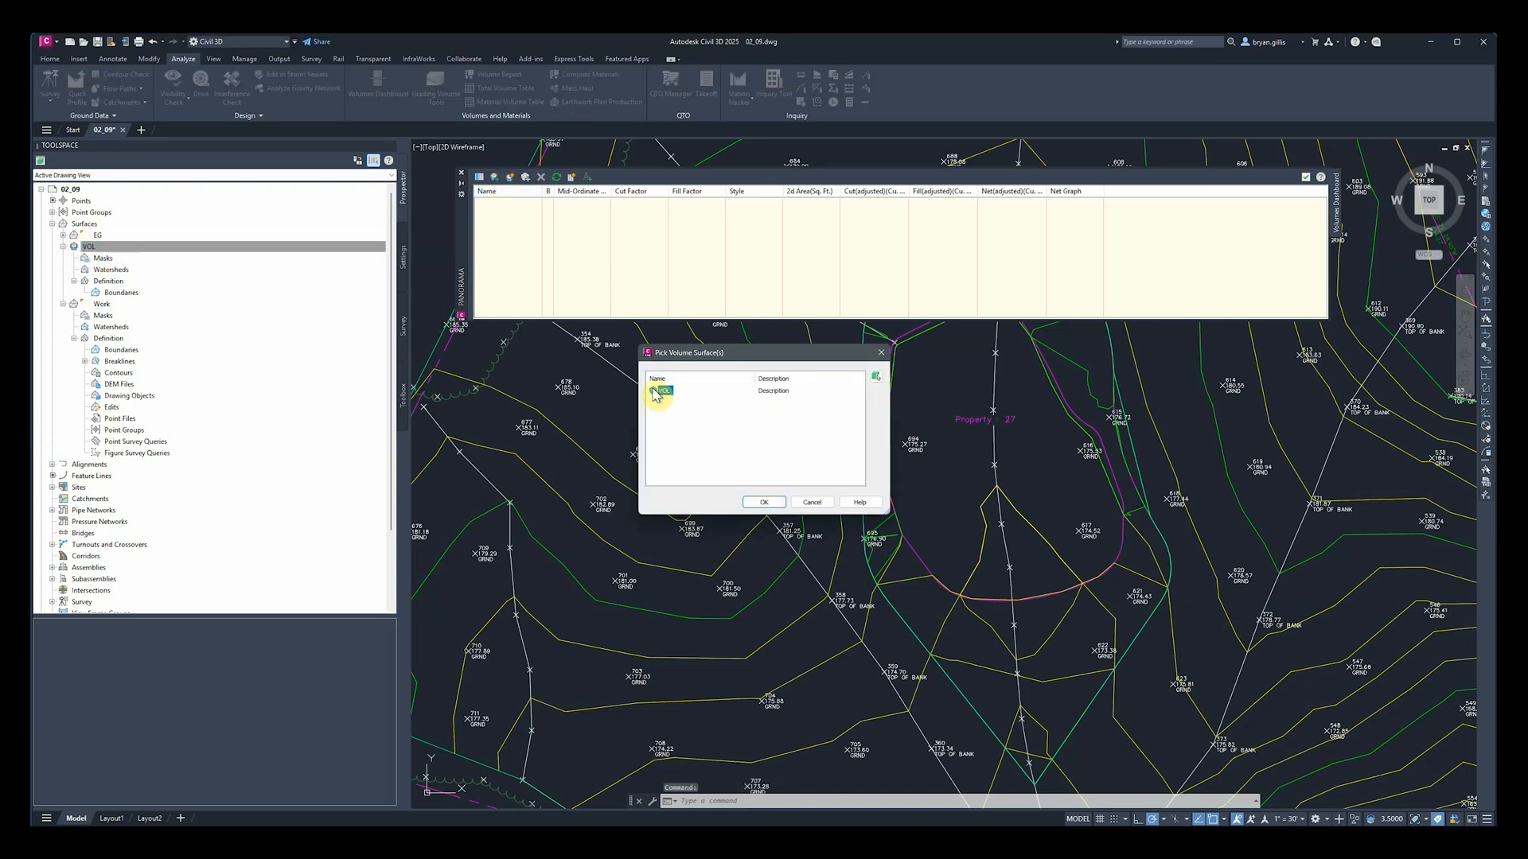
left_click(764, 502)
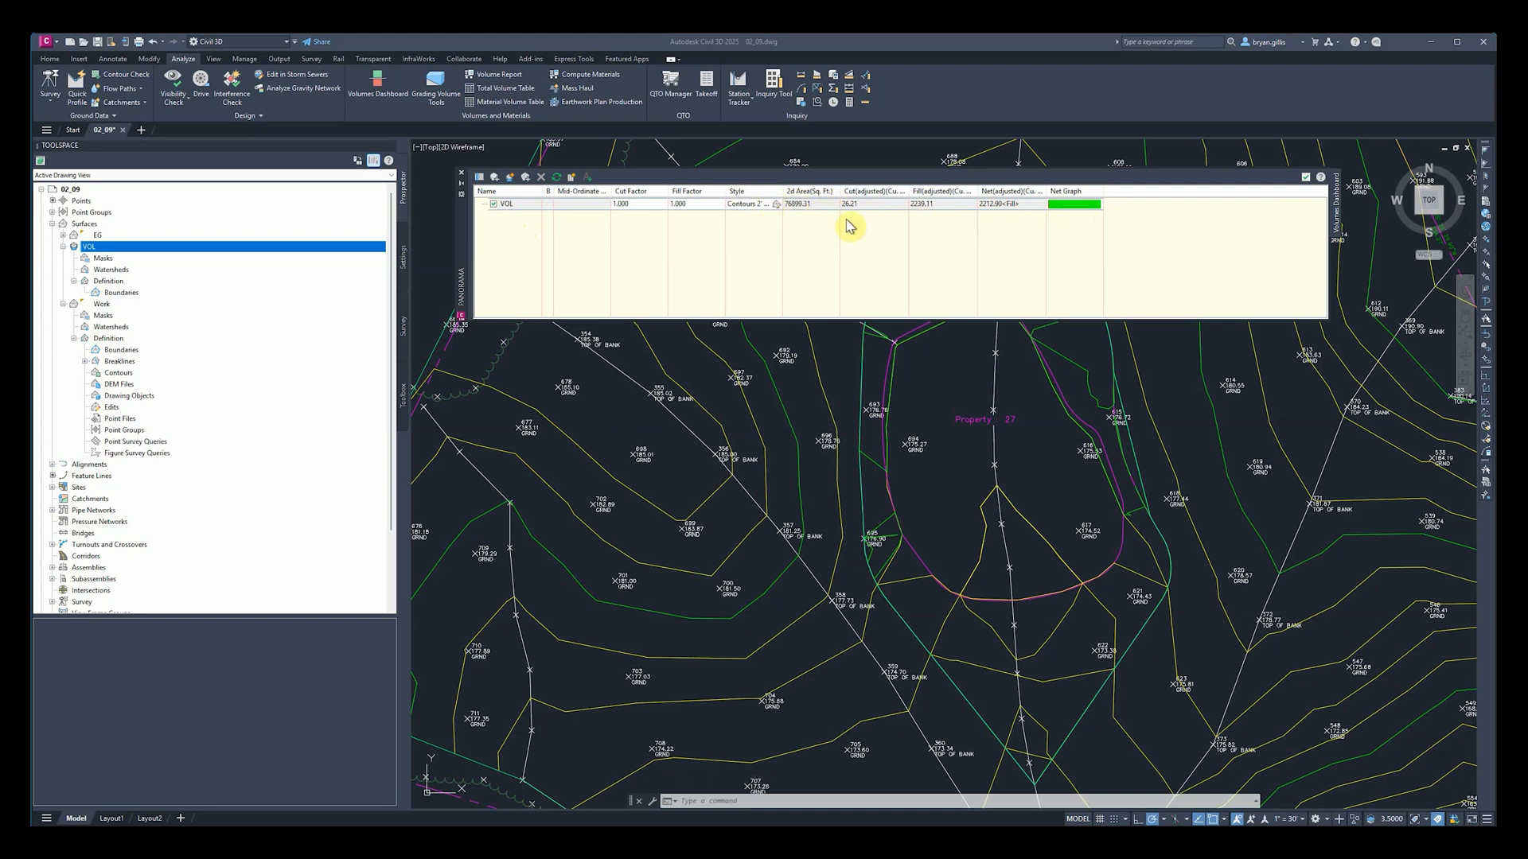
left_click(1305, 179)
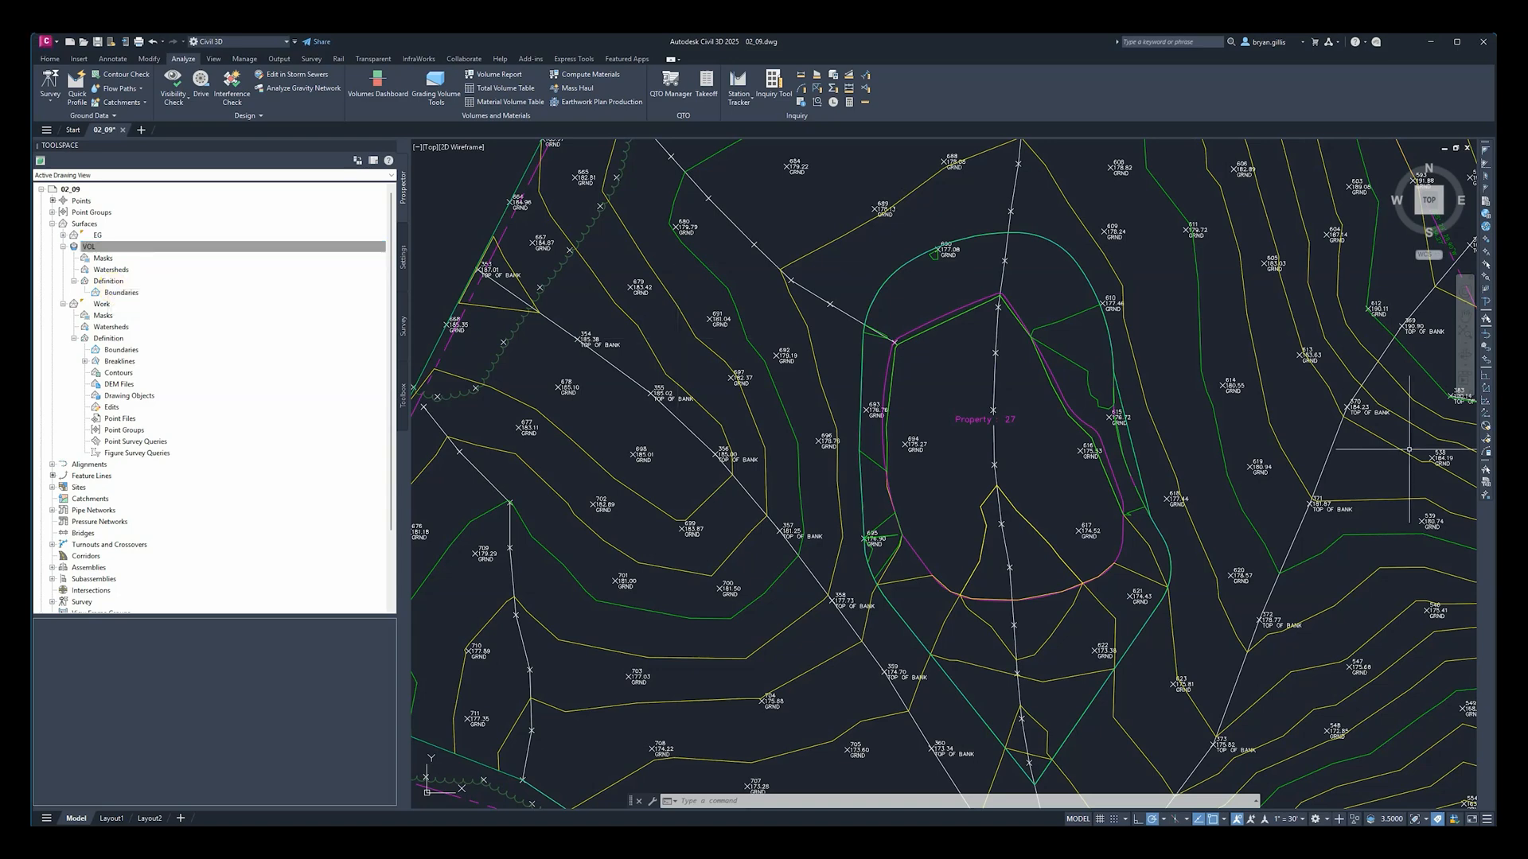
Step: Define a new boundary for the VOL surface named feat, of type Outer, with non-destructive breakline and a 1.000' mid-ordinate distance
right_click(116, 294)
left_click(137, 299)
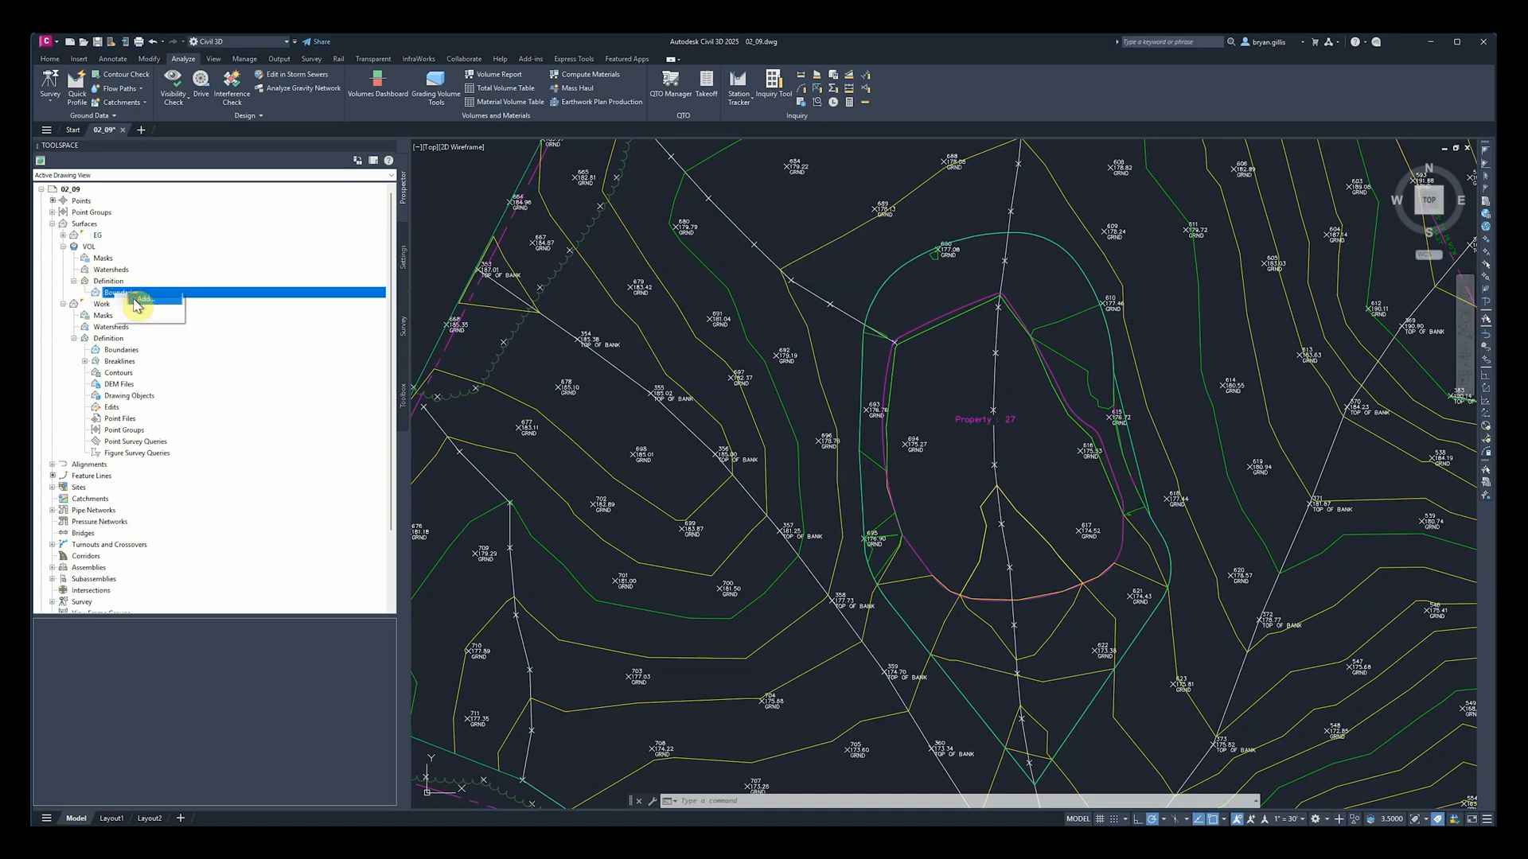
left_click_drag(727, 371, 851, 355)
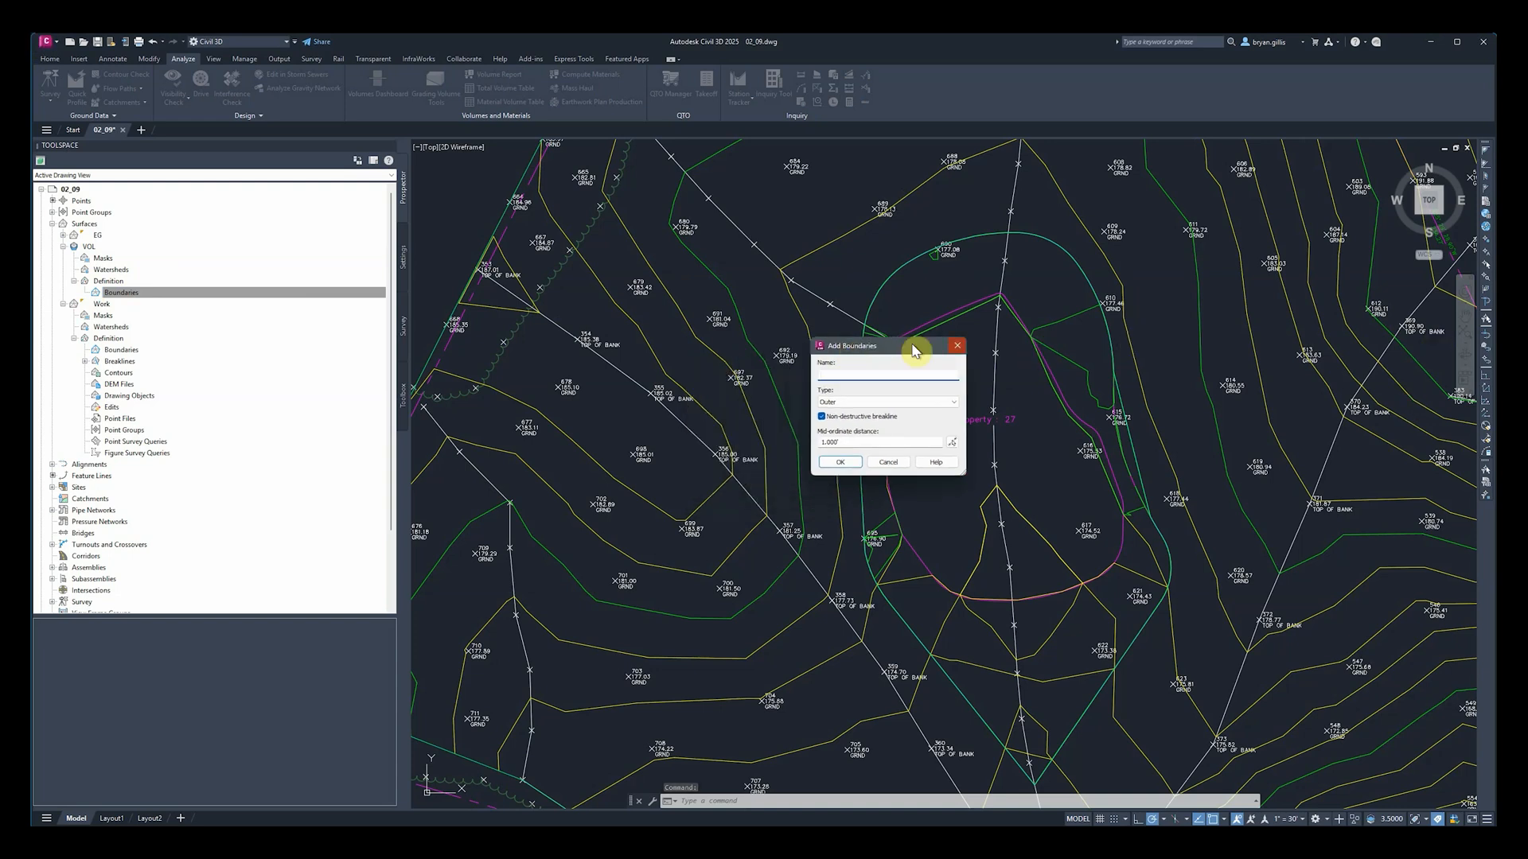
type("feat")
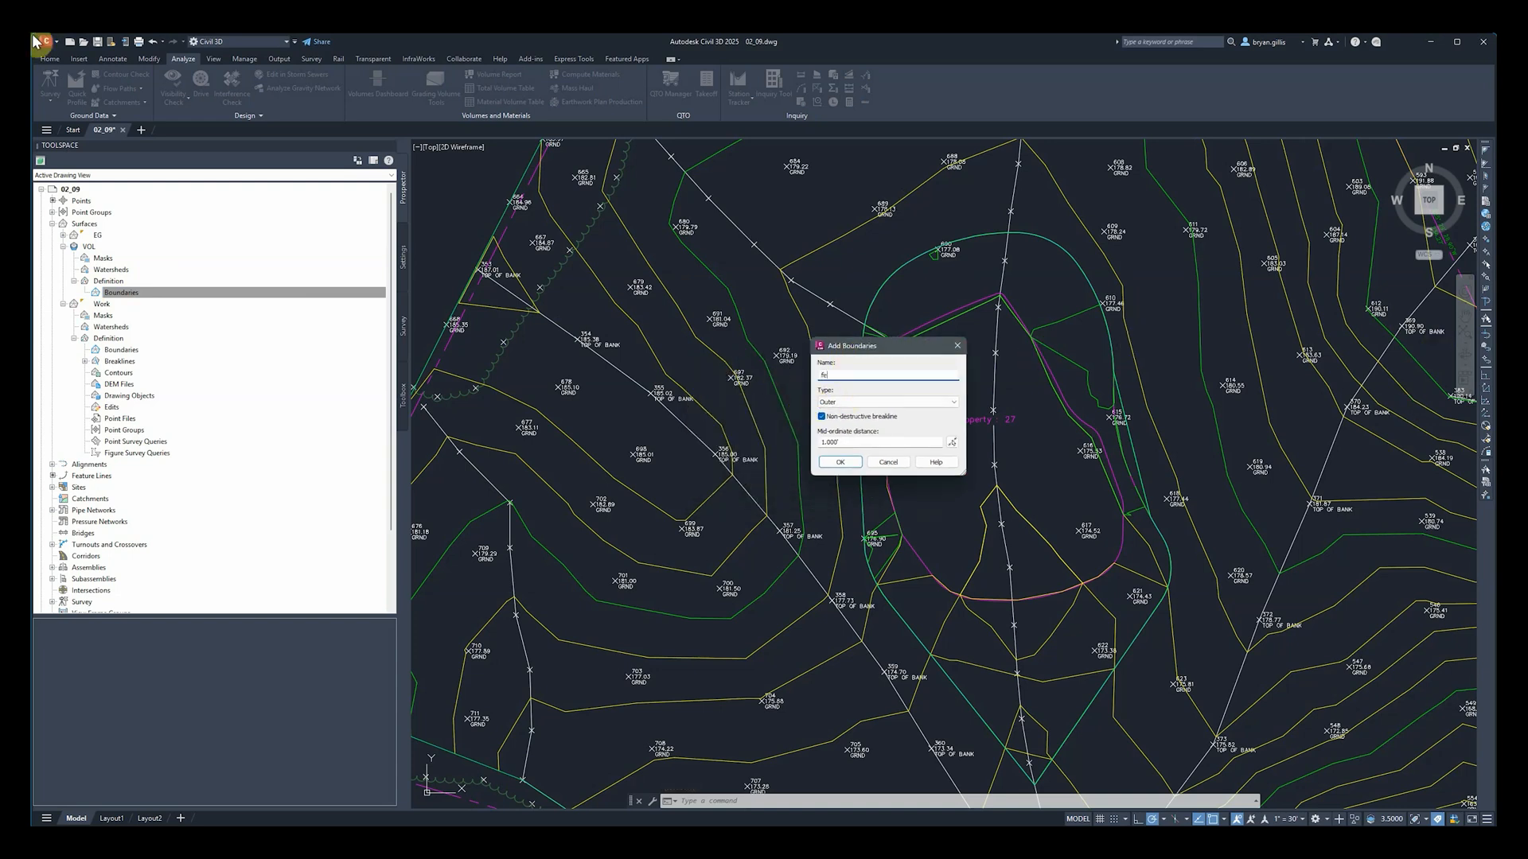
left_click(851, 403)
left_click(837, 412)
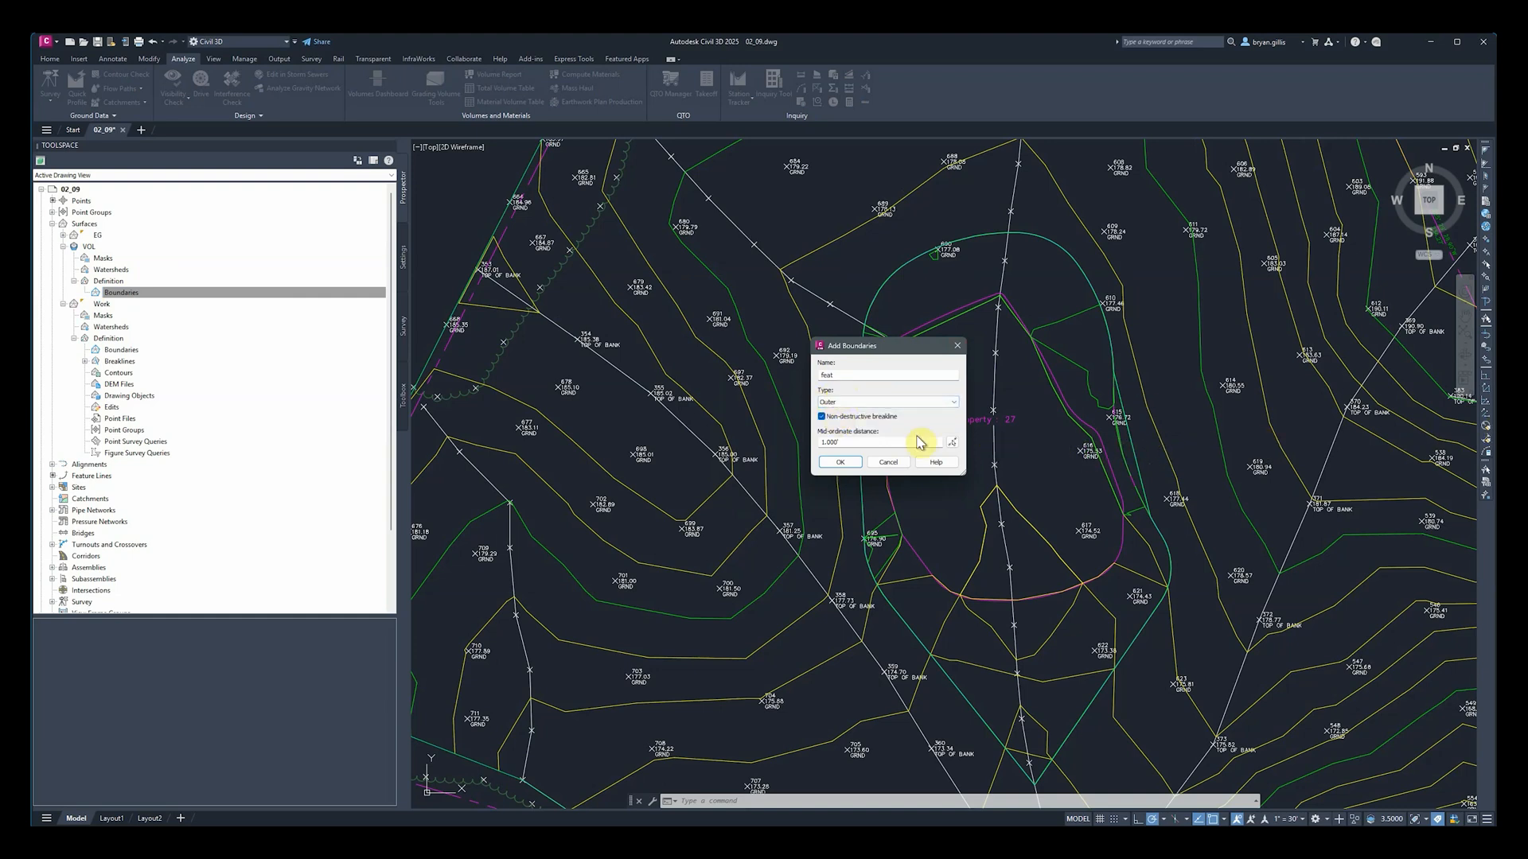
left_click(833, 463)
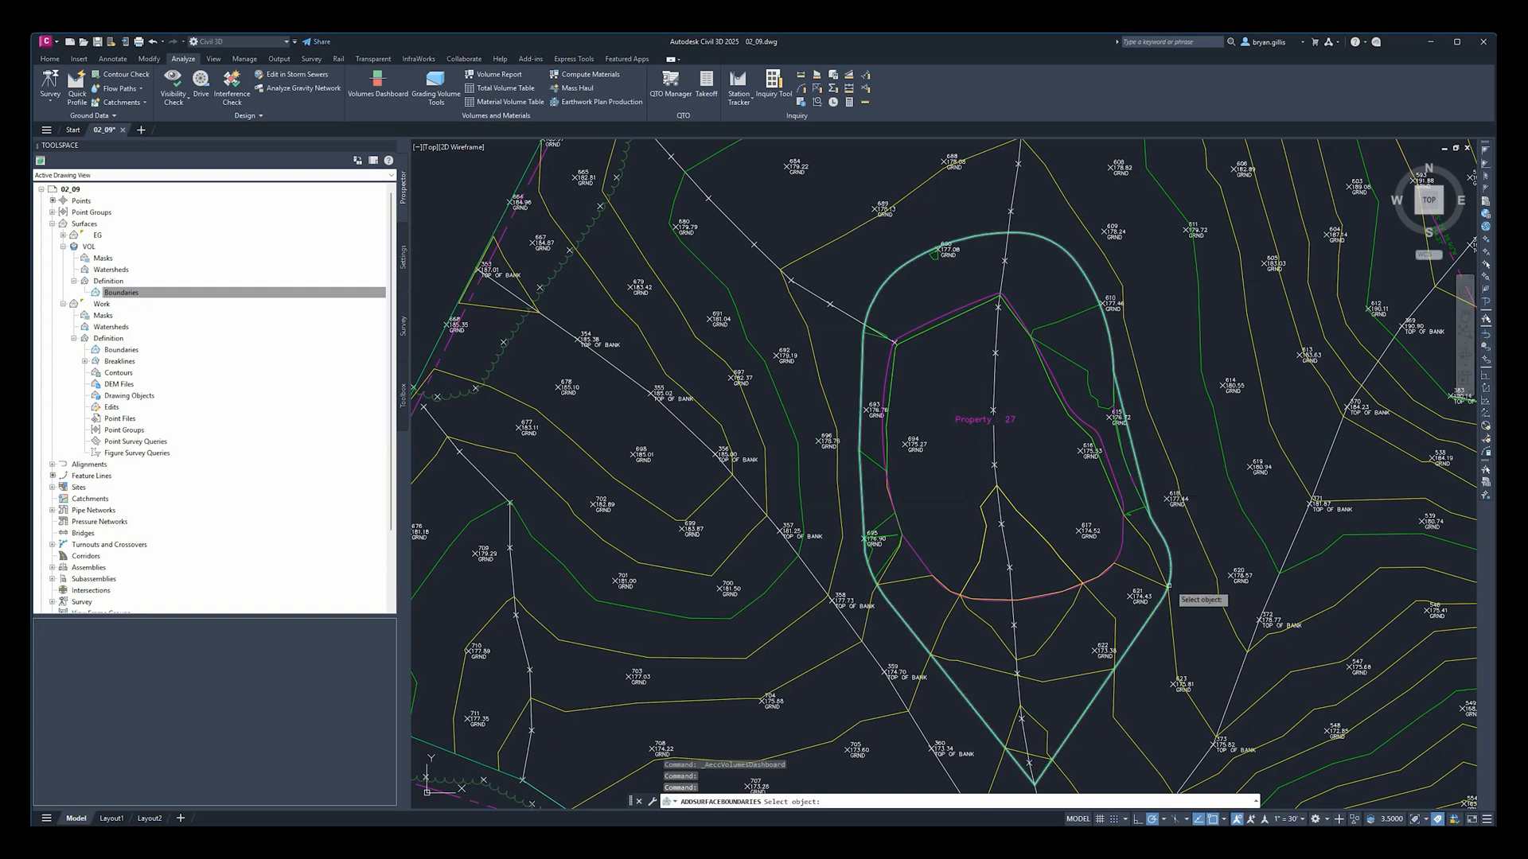
Step: Pick the closed teal outline around Property 27 as the VOL surface's boundary and end the boundary command
left_click(1140, 477)
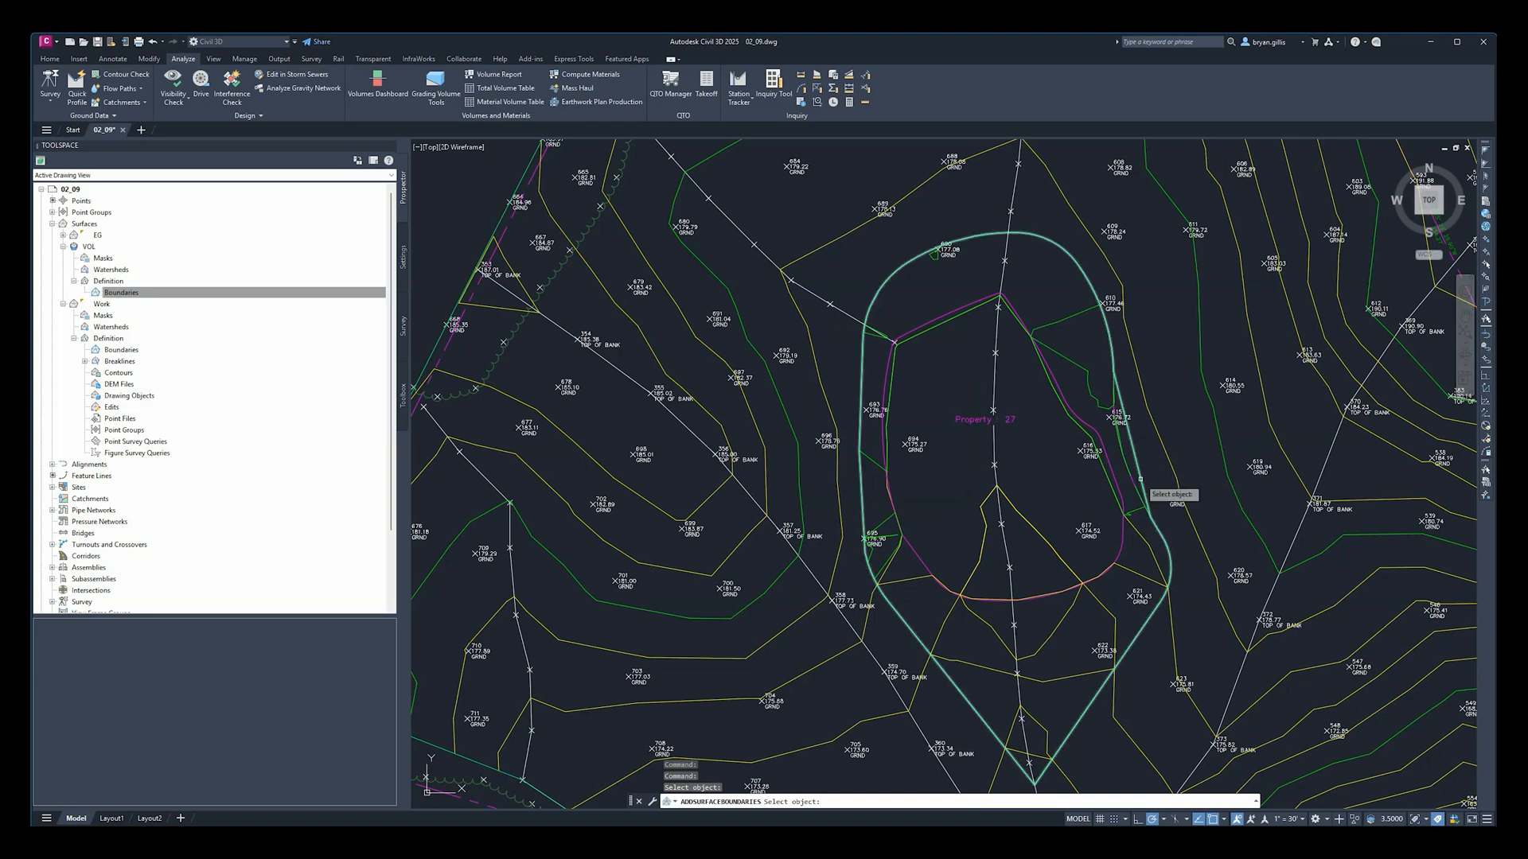
left_click(1140, 479)
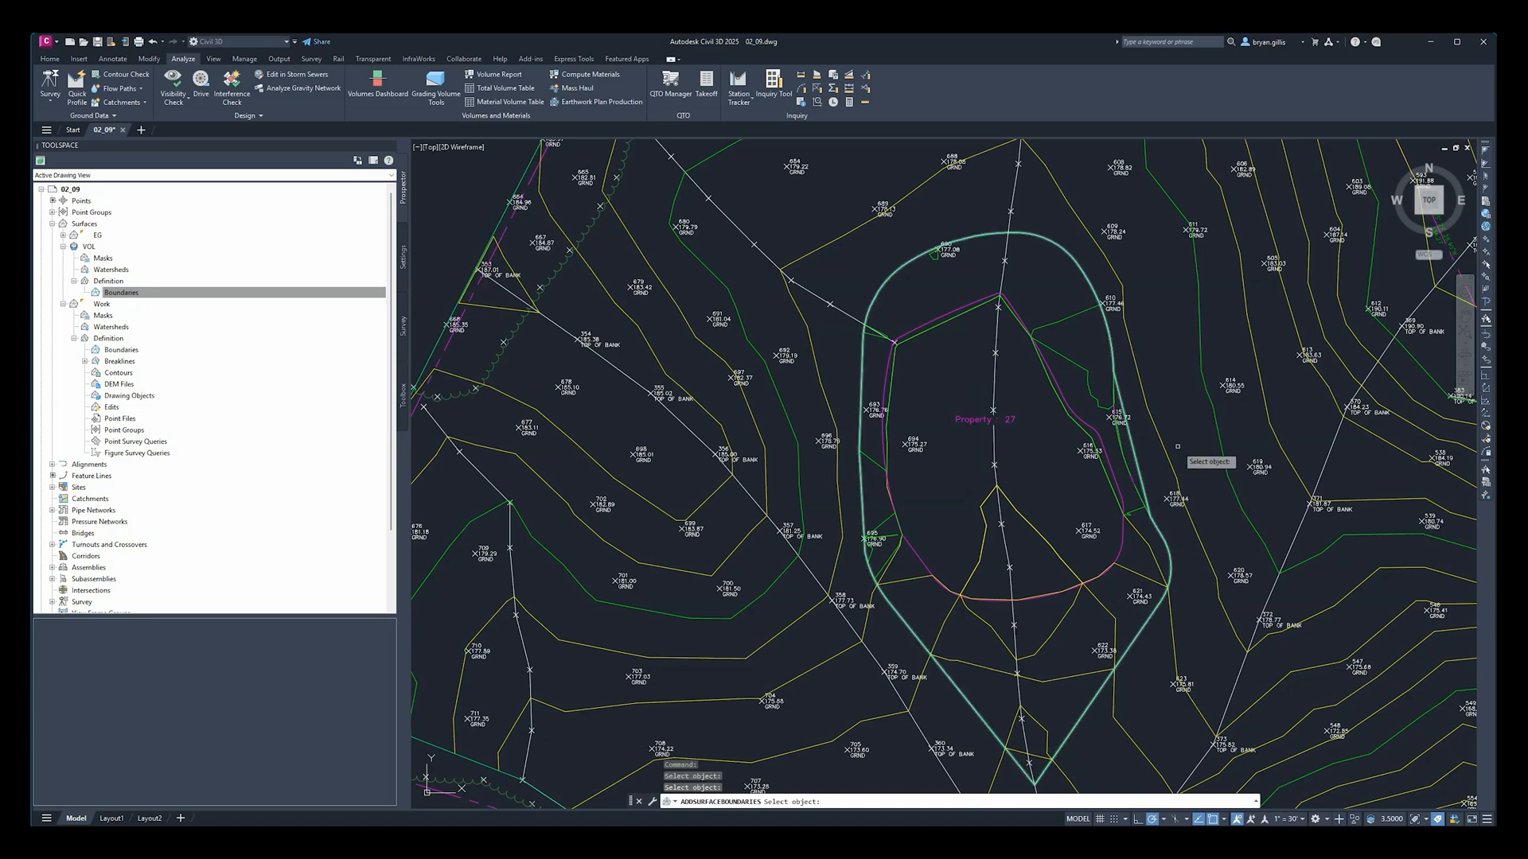
left_click(1136, 459)
left_click(1130, 482)
key("Return")
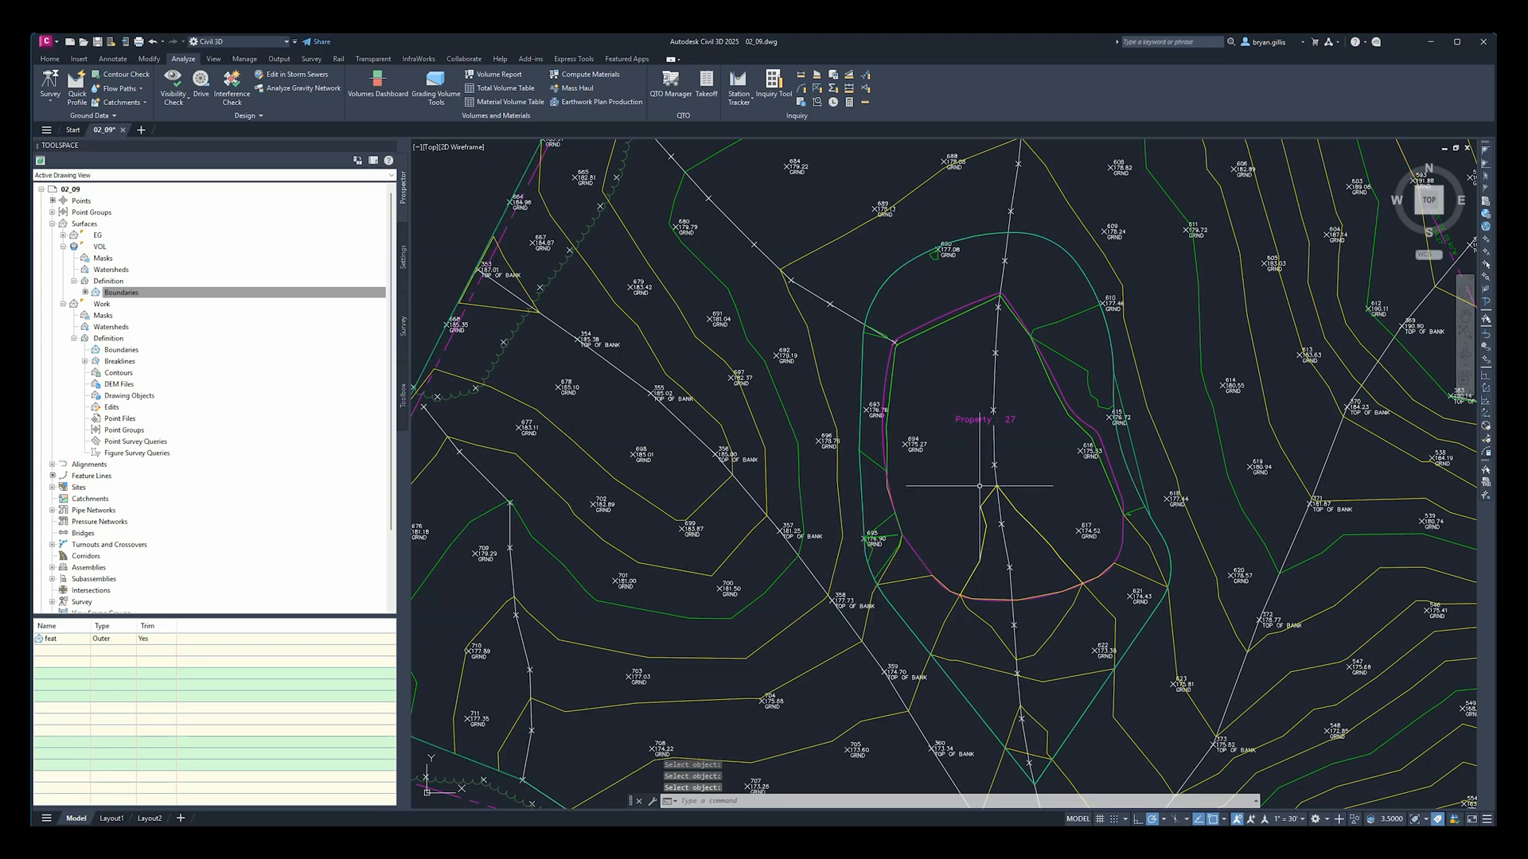
key("Return")
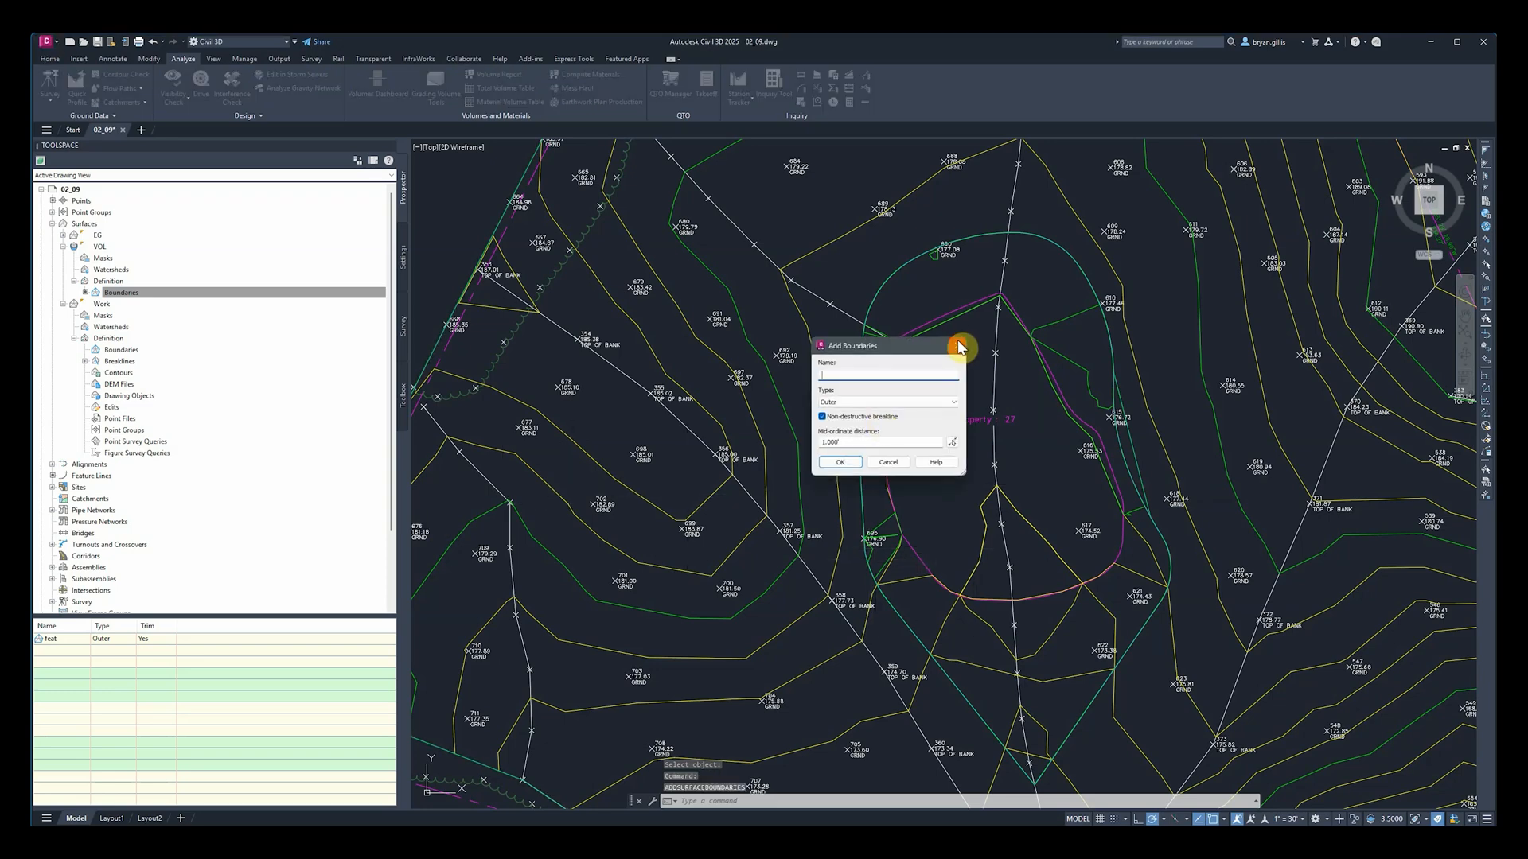
left_click(959, 347)
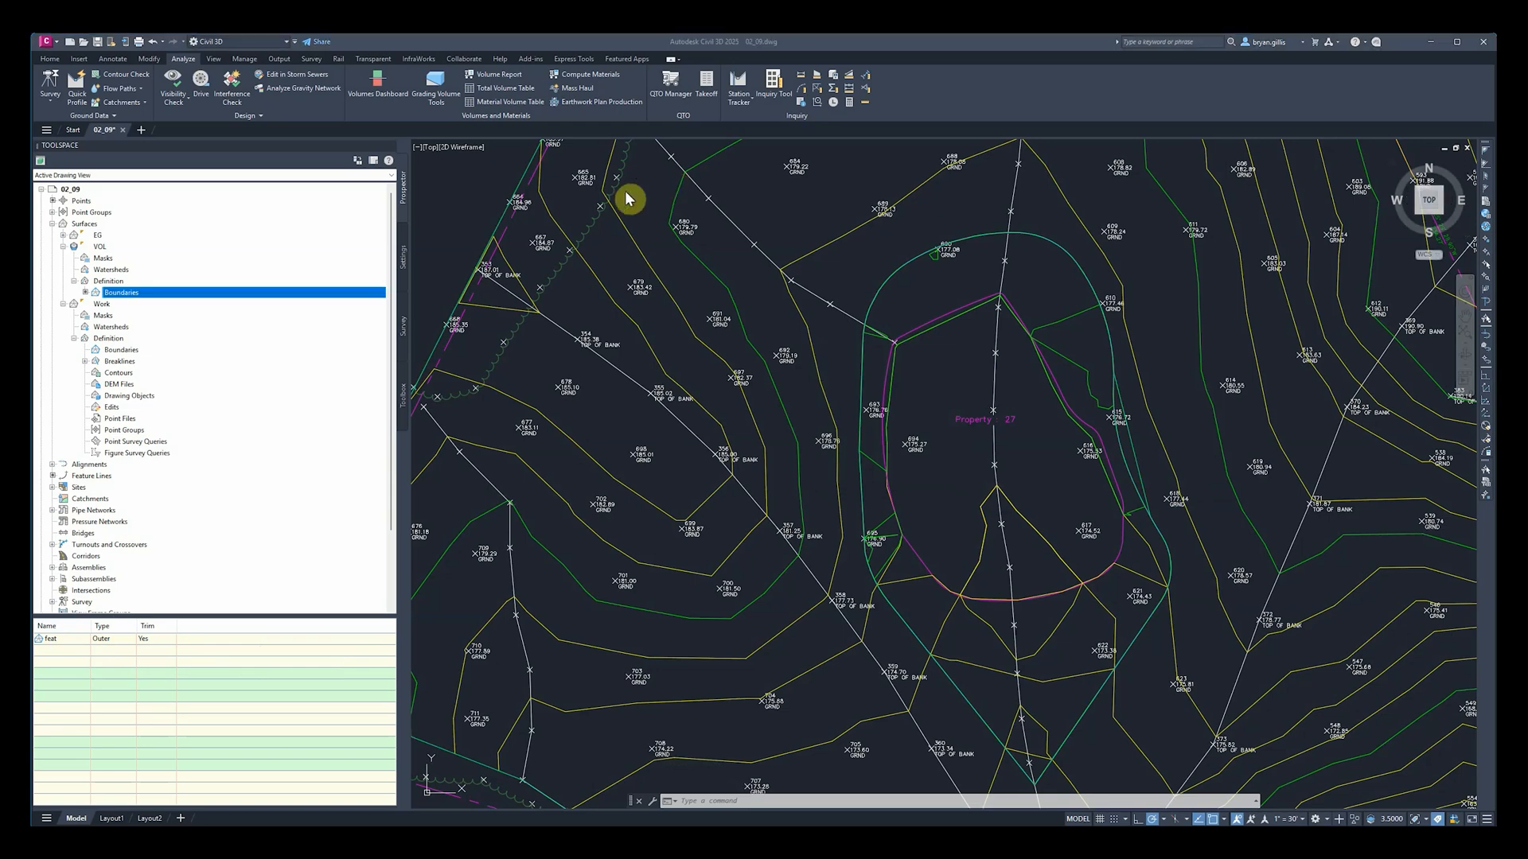
Step: Recheck the bounded VOL surface's area and its cut, fill and net volumes in the Volumes Dashboard, and close it
left_click(381, 90)
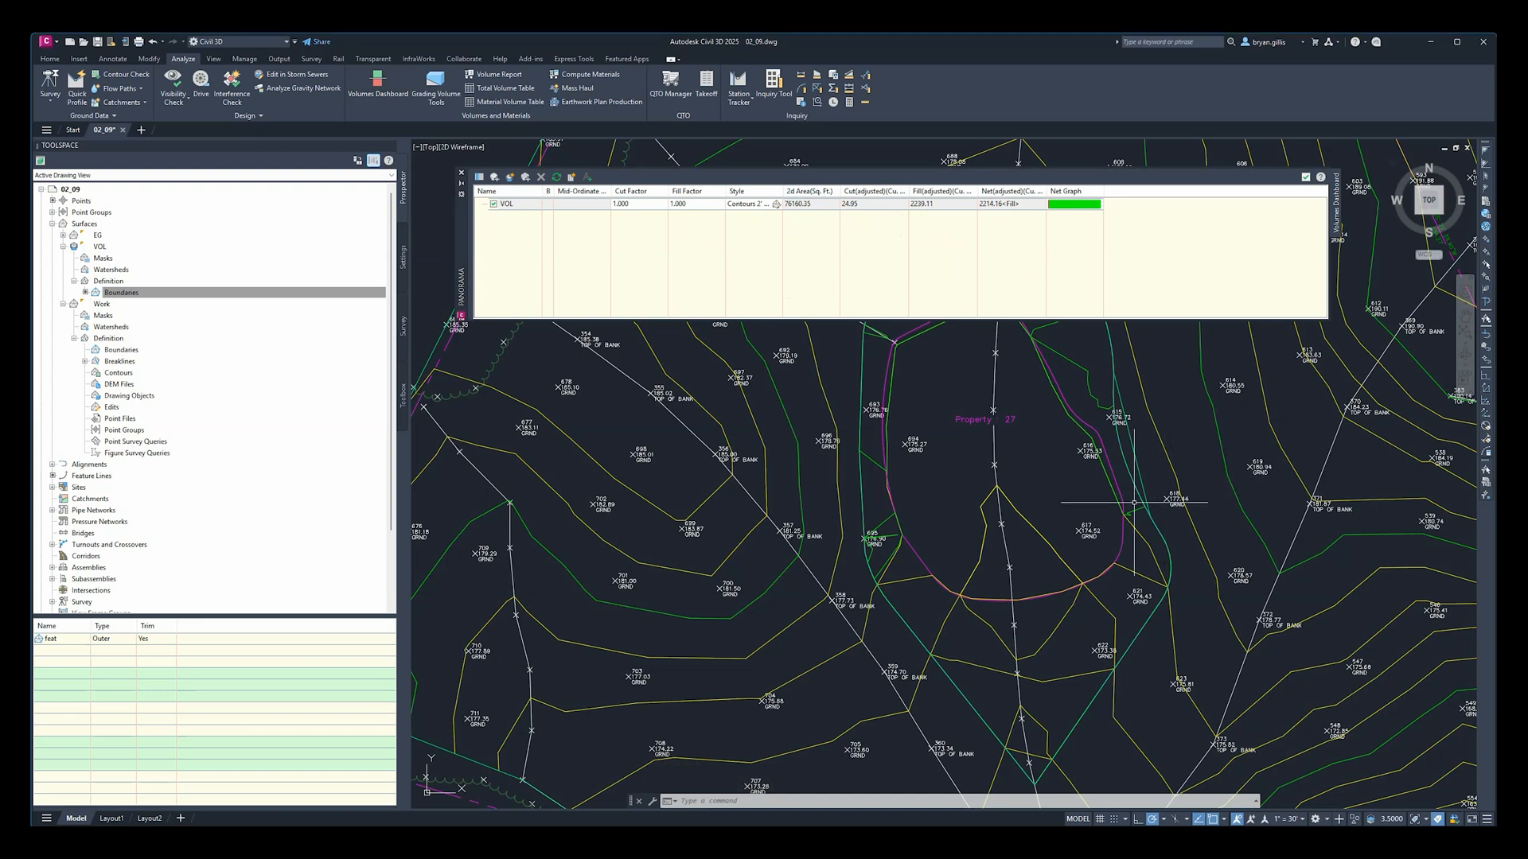
left_click(873, 208)
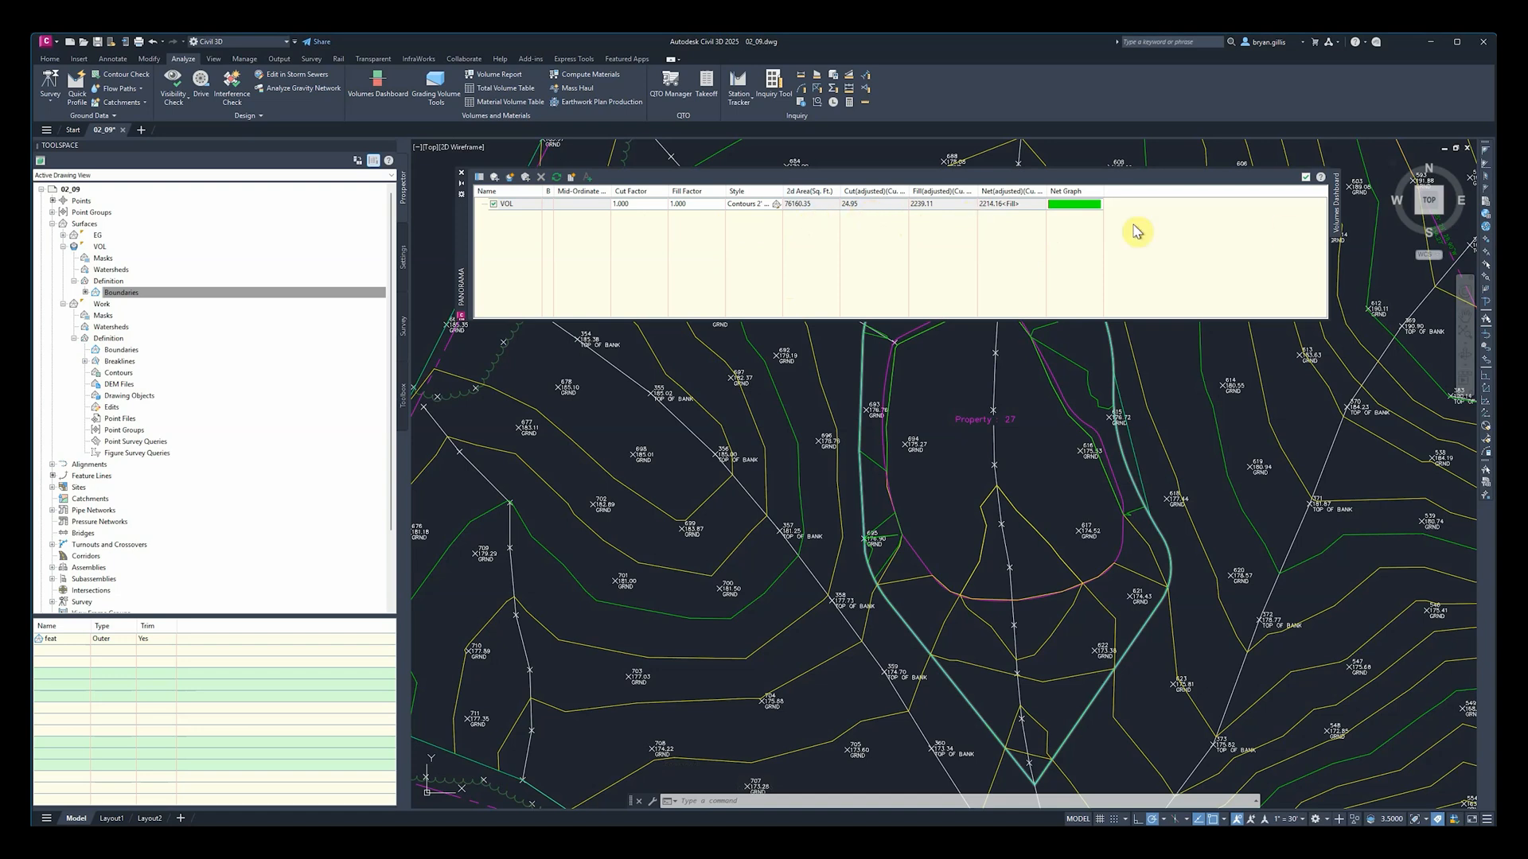
left_click(1305, 178)
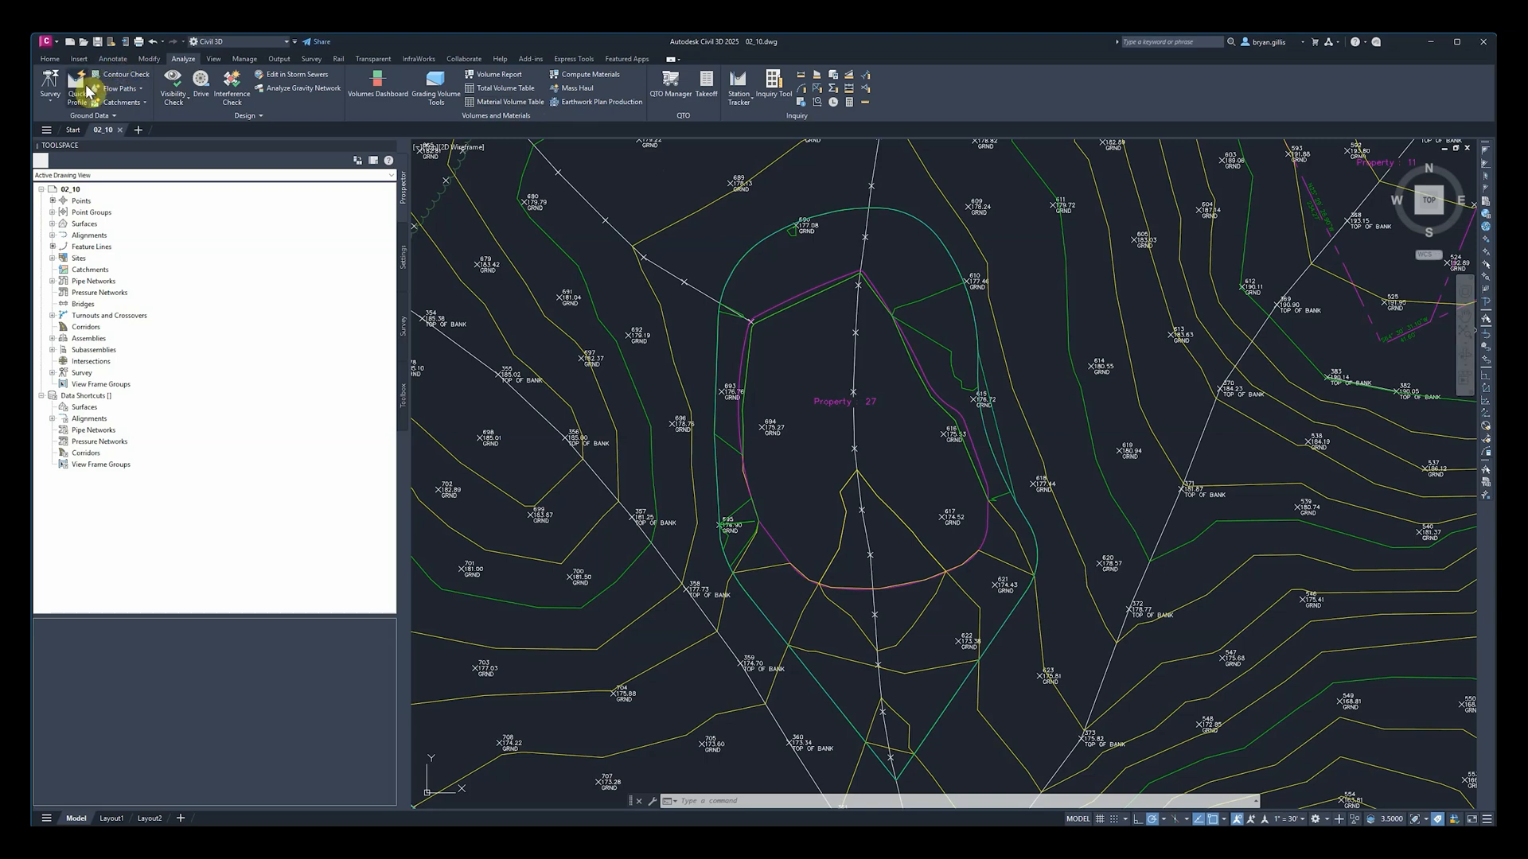
Step: Start adding surface labels in drawing 02_10 and set the label type to Spot Elevation
left_click(117, 60)
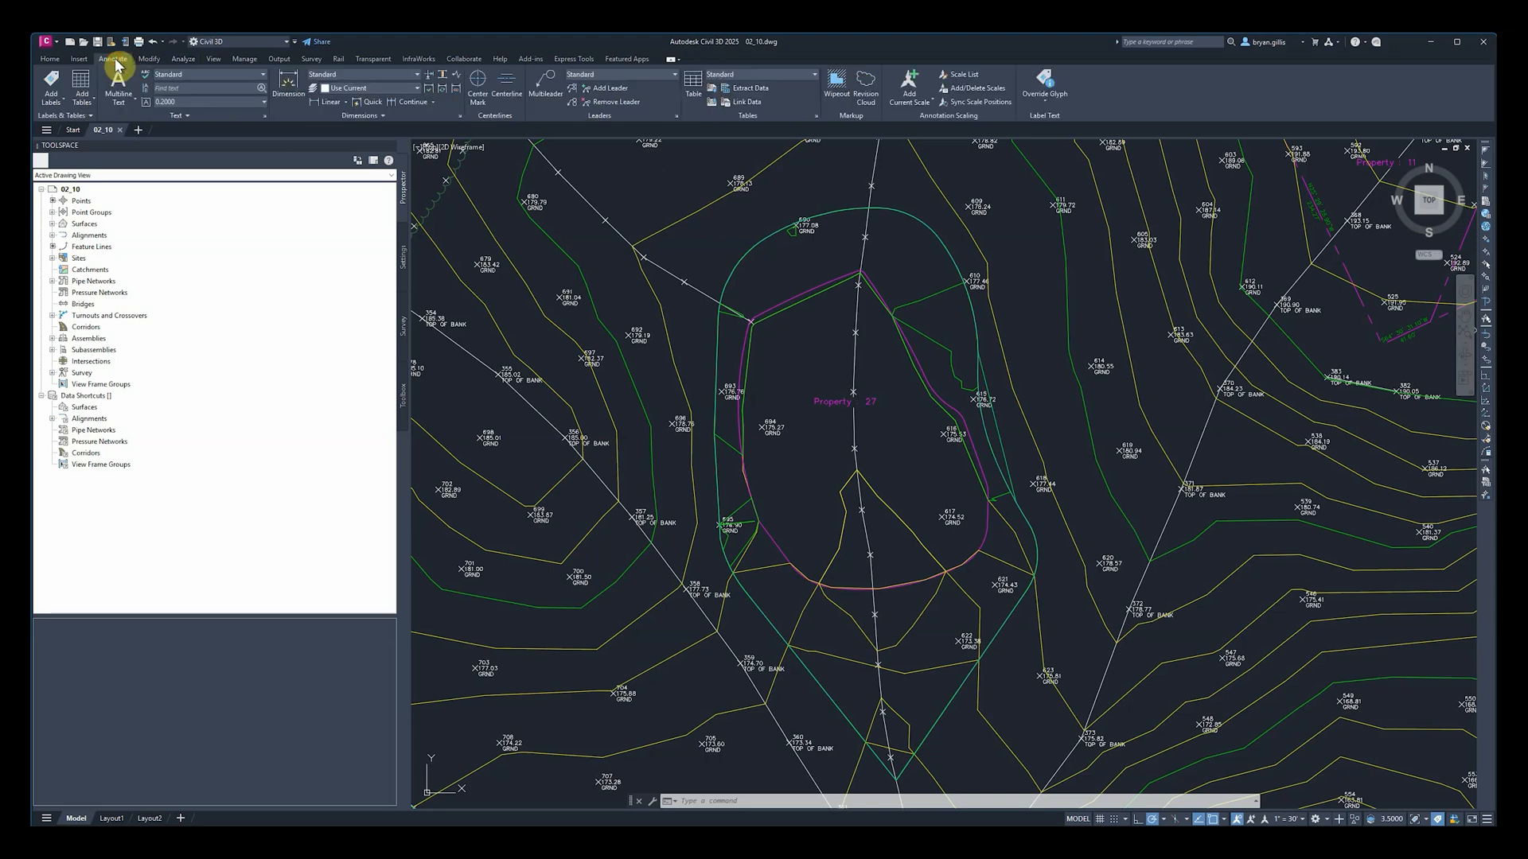
left_click(61, 101)
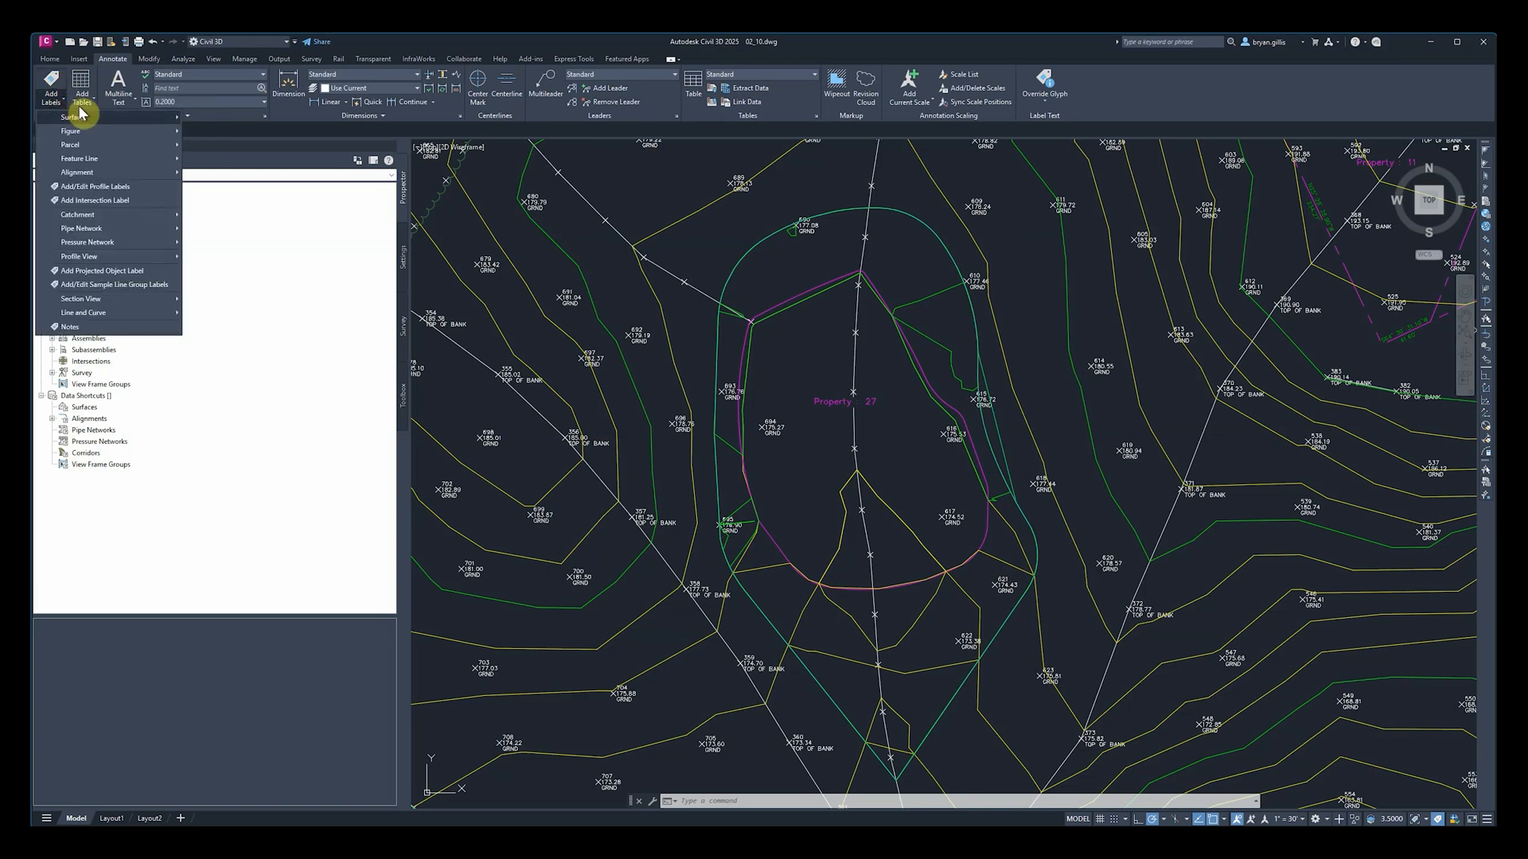
mouse_move(82, 118)
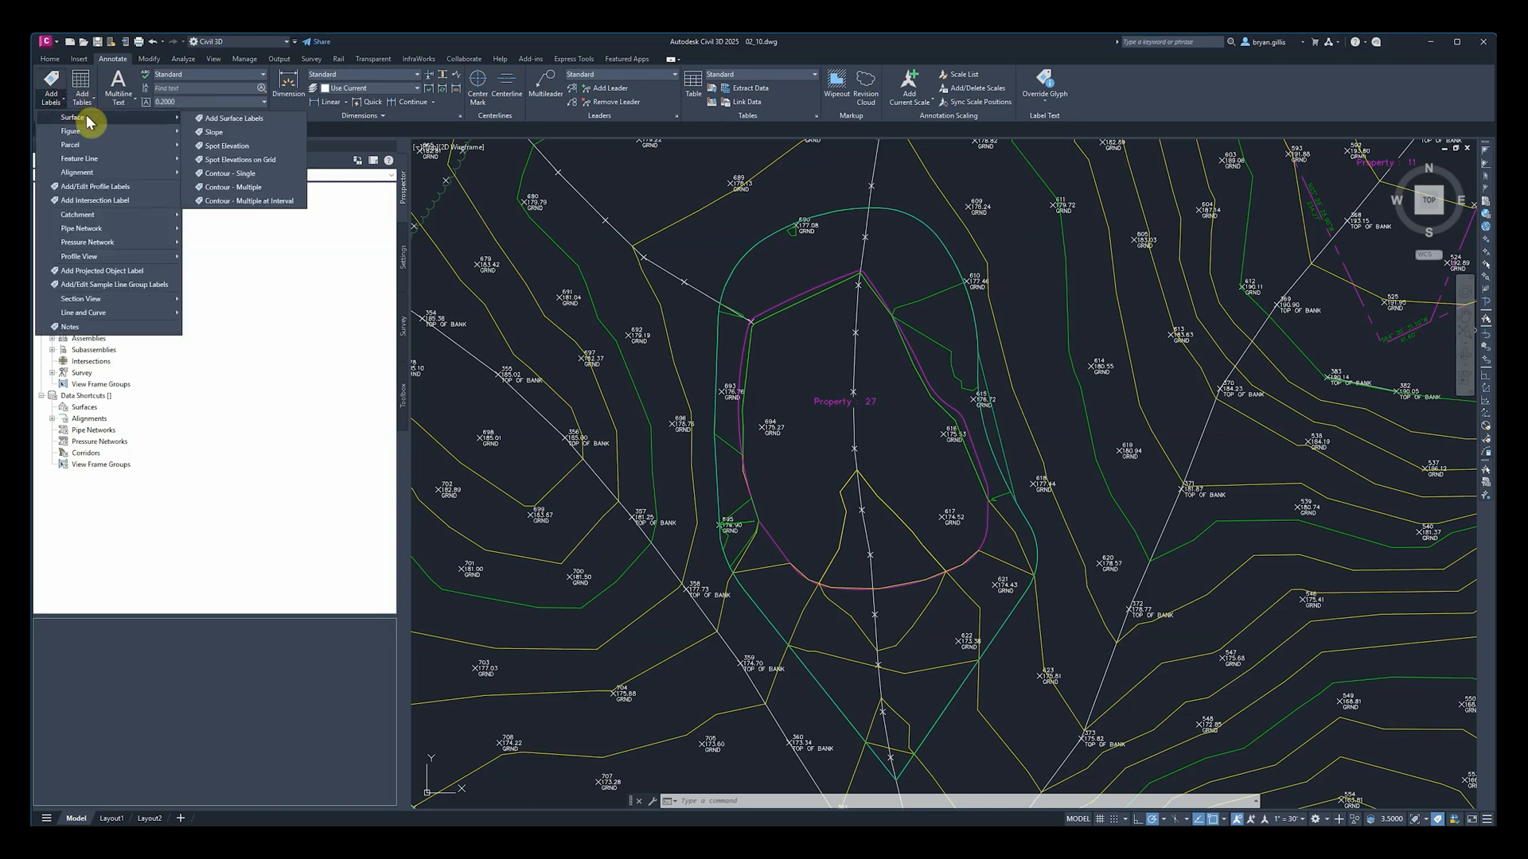
left_click(245, 126)
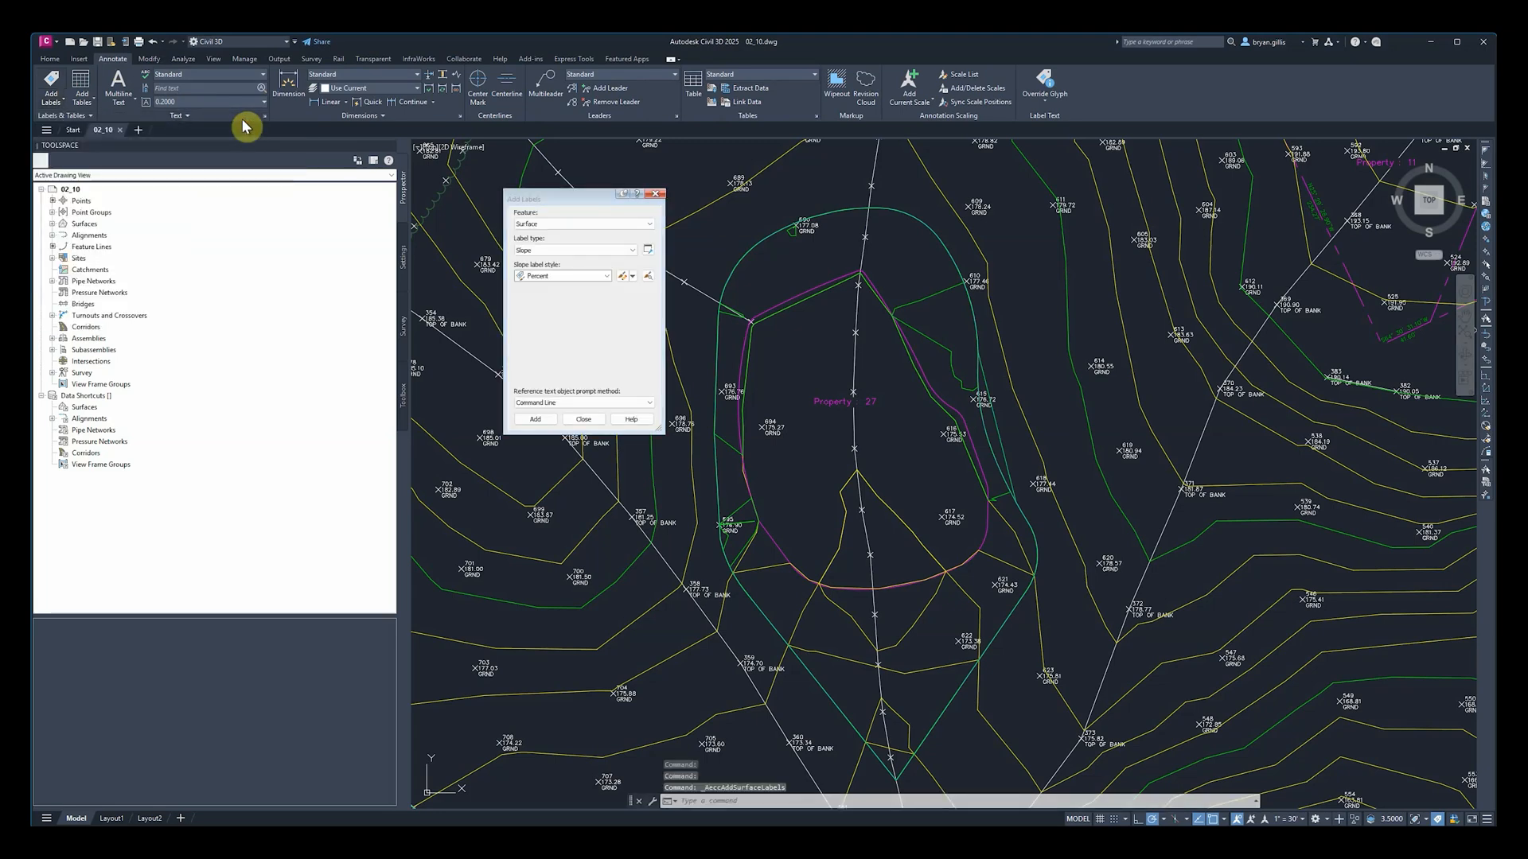
left_click_drag(555, 200, 1112, 263)
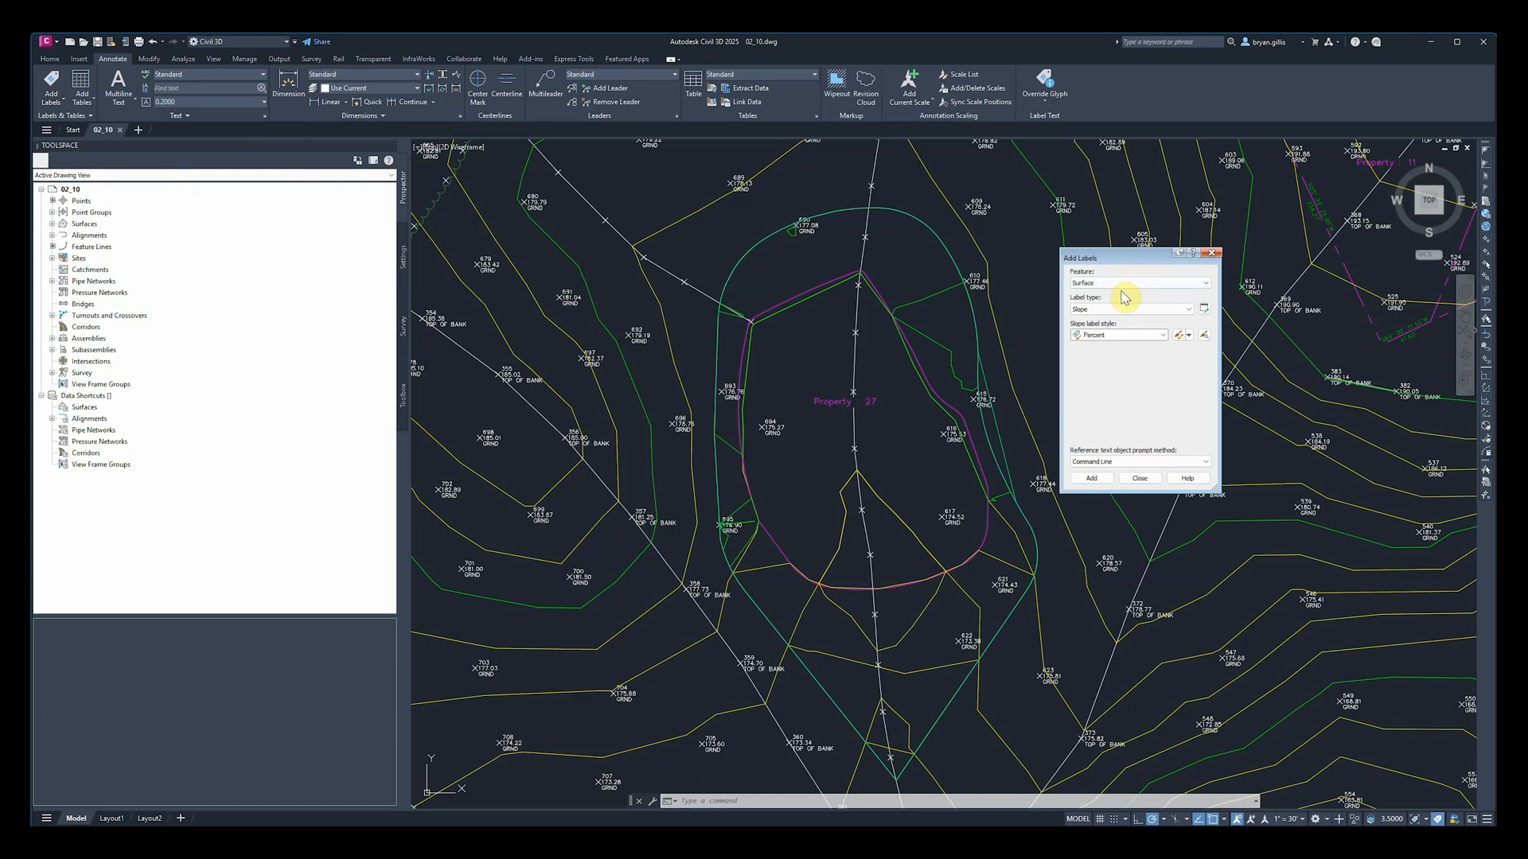
left_click(1137, 310)
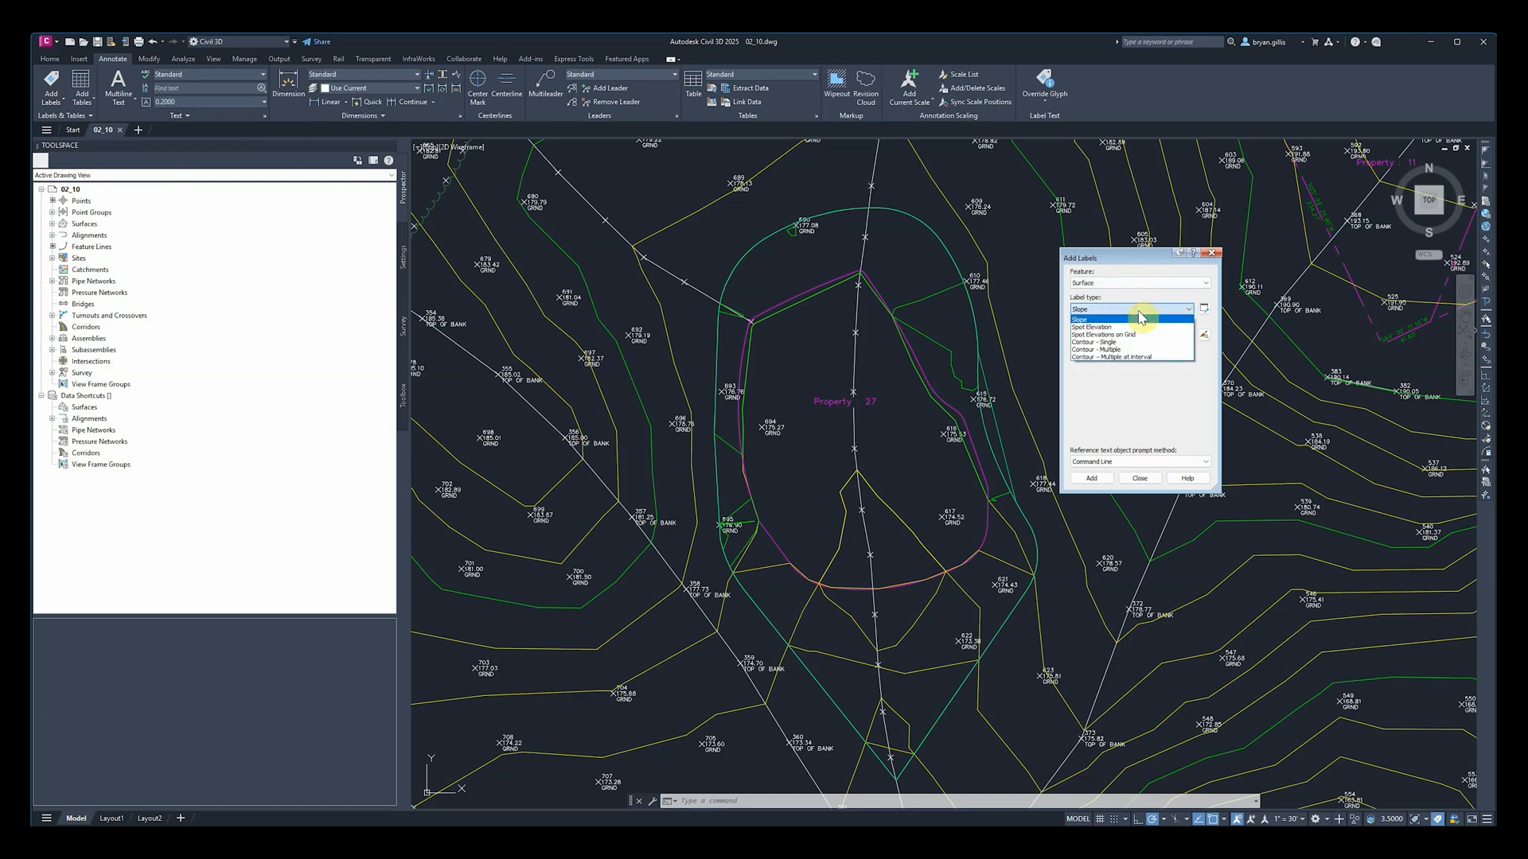
left_click(1119, 327)
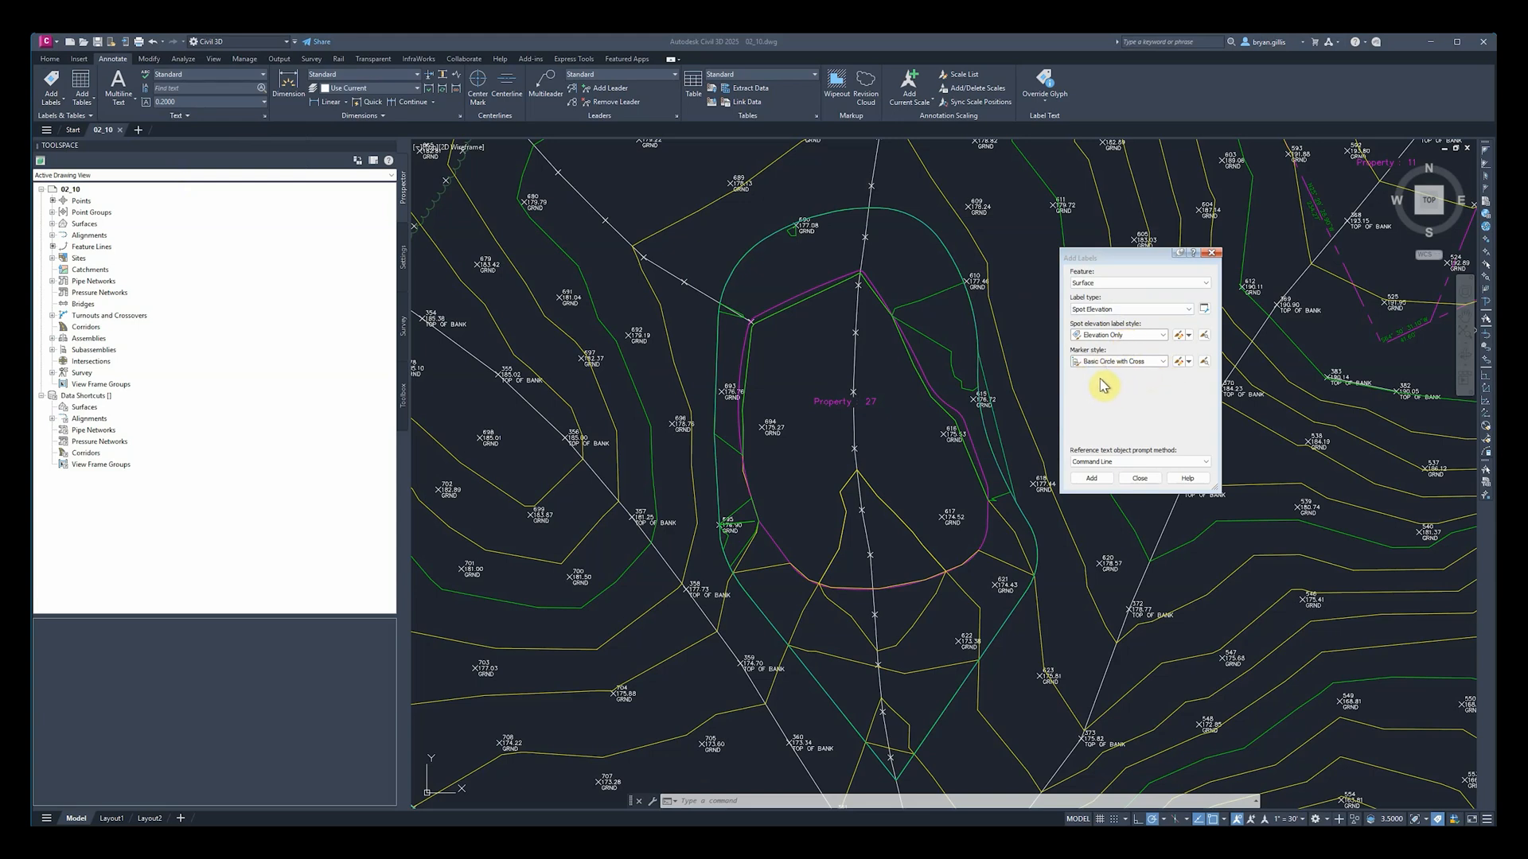
Step: Add a spot elevation label to the EG surface in the open area between points 533 and 561, southeast of Property 12
left_click(1093, 478)
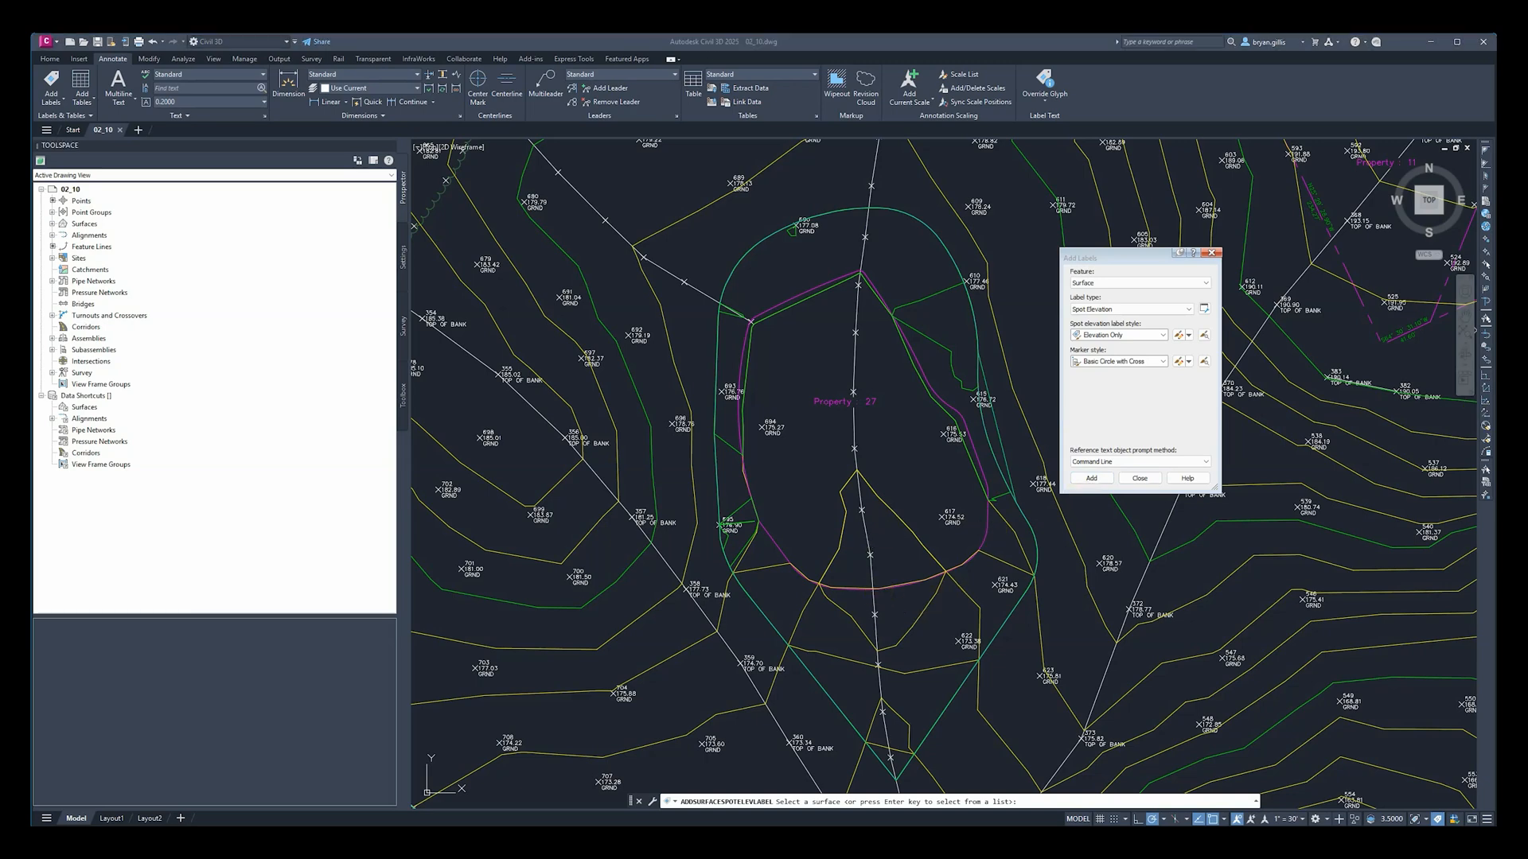
key("Return")
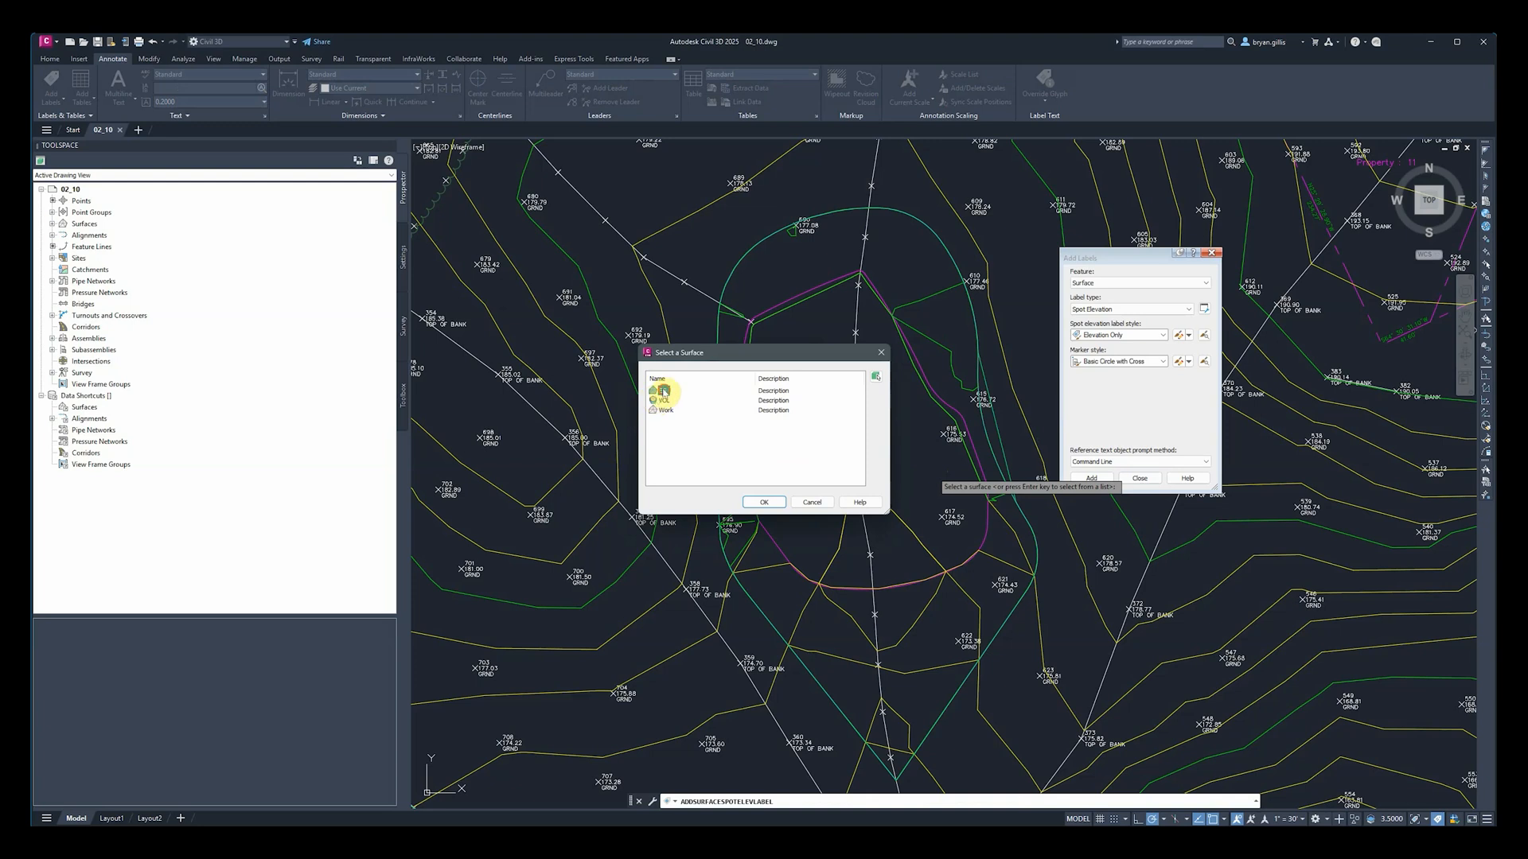
left_click(762, 503)
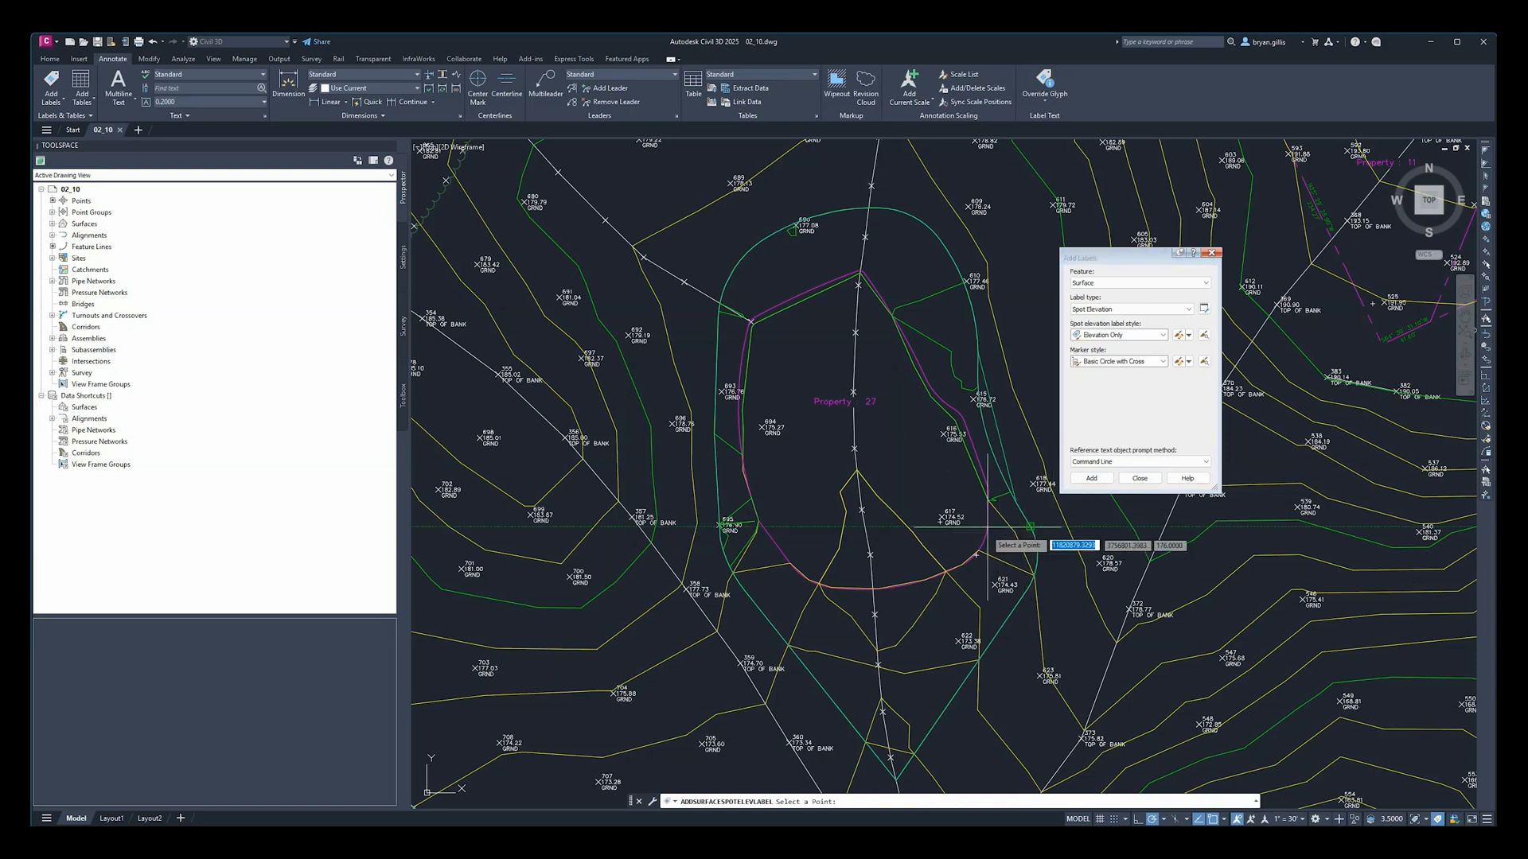
scroll(779, 491, "down", 5)
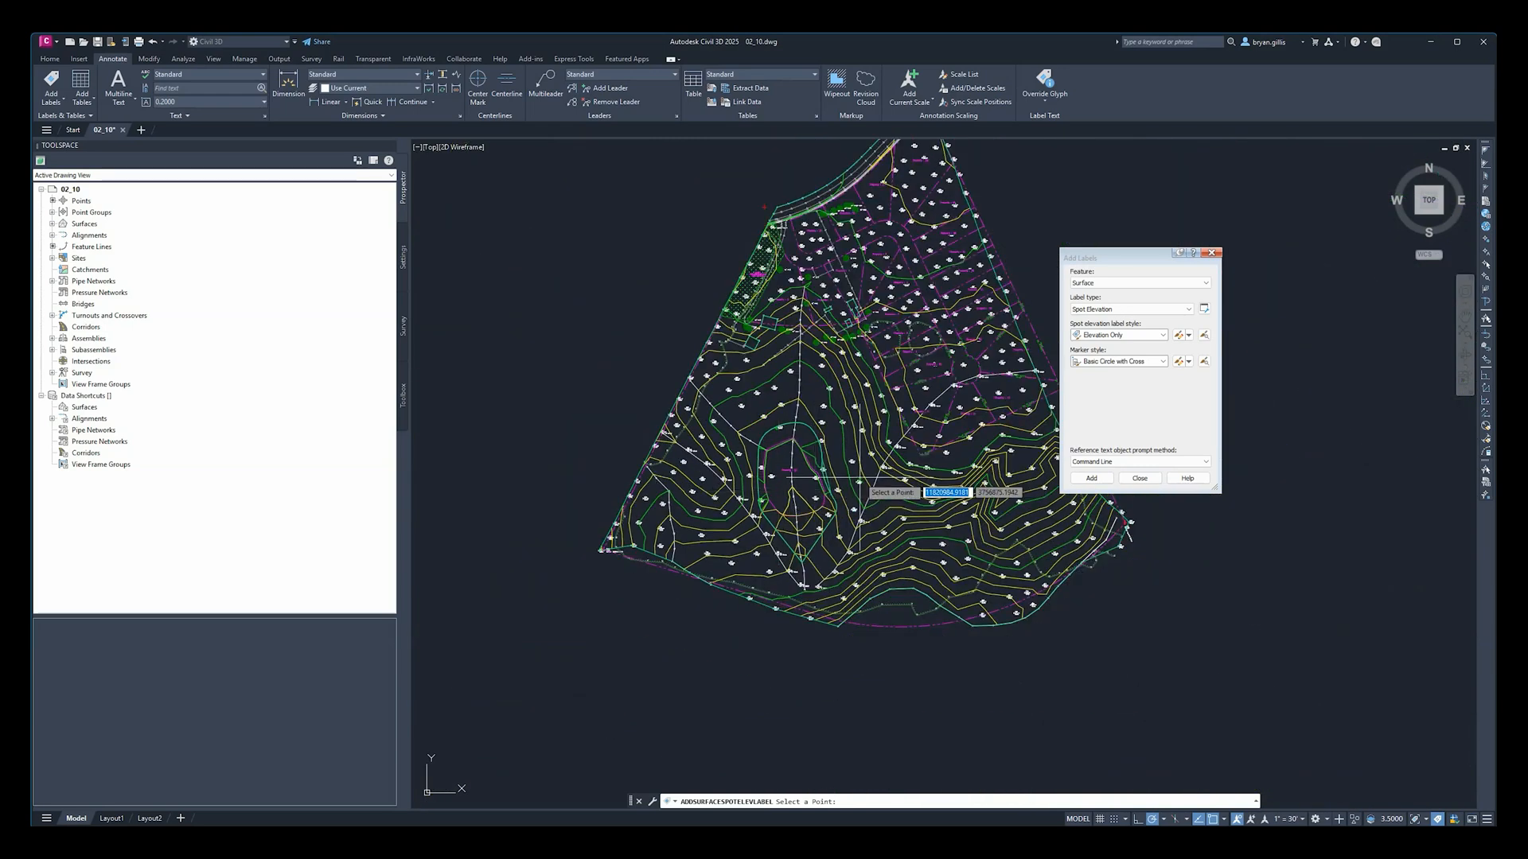
middle_click_drag(837, 487, 689, 497)
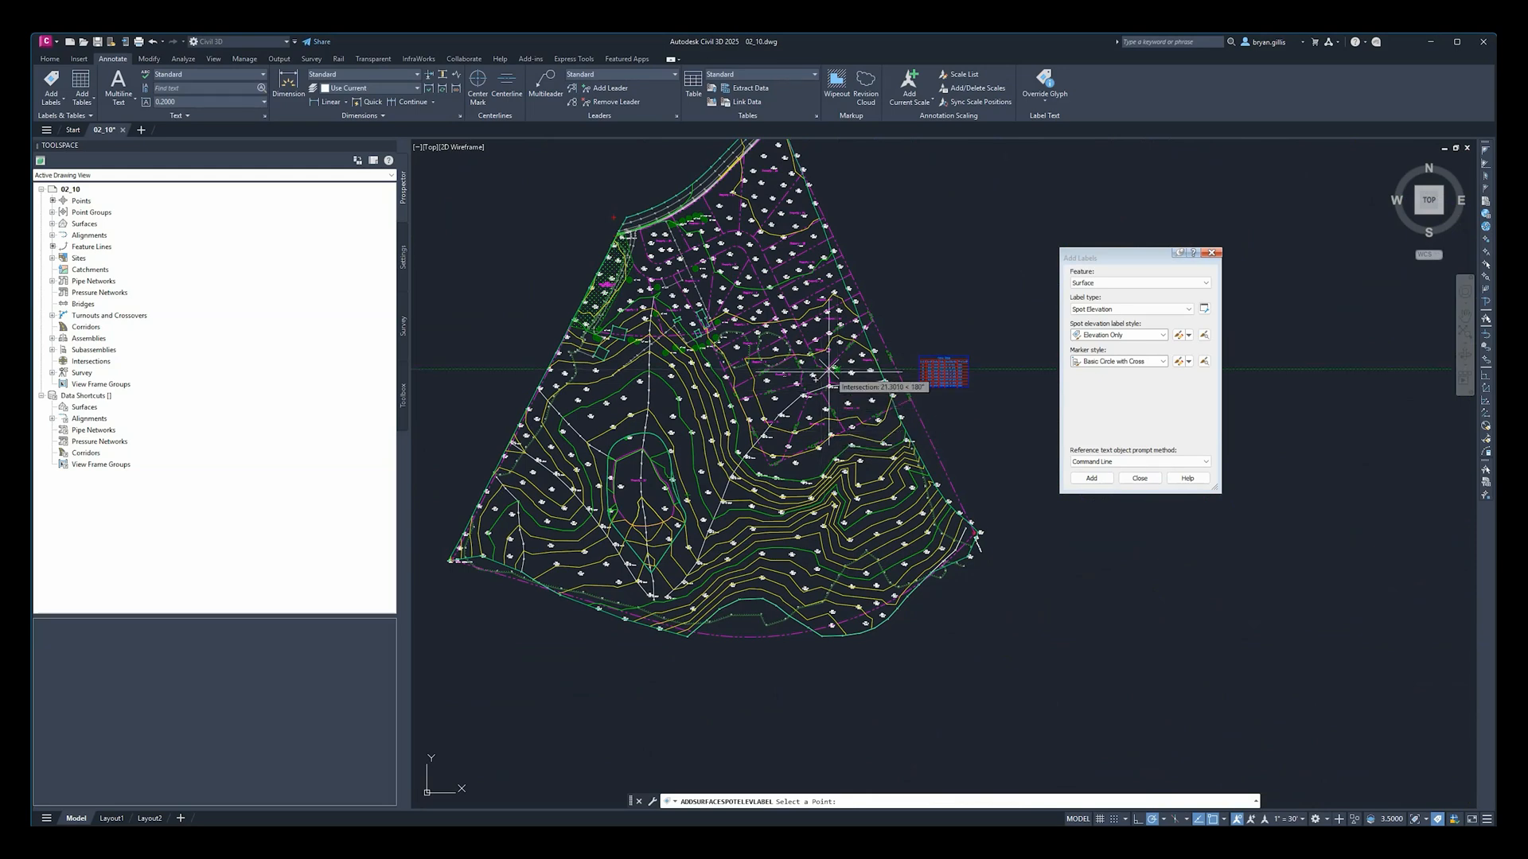
scroll(871, 475, "up", 4)
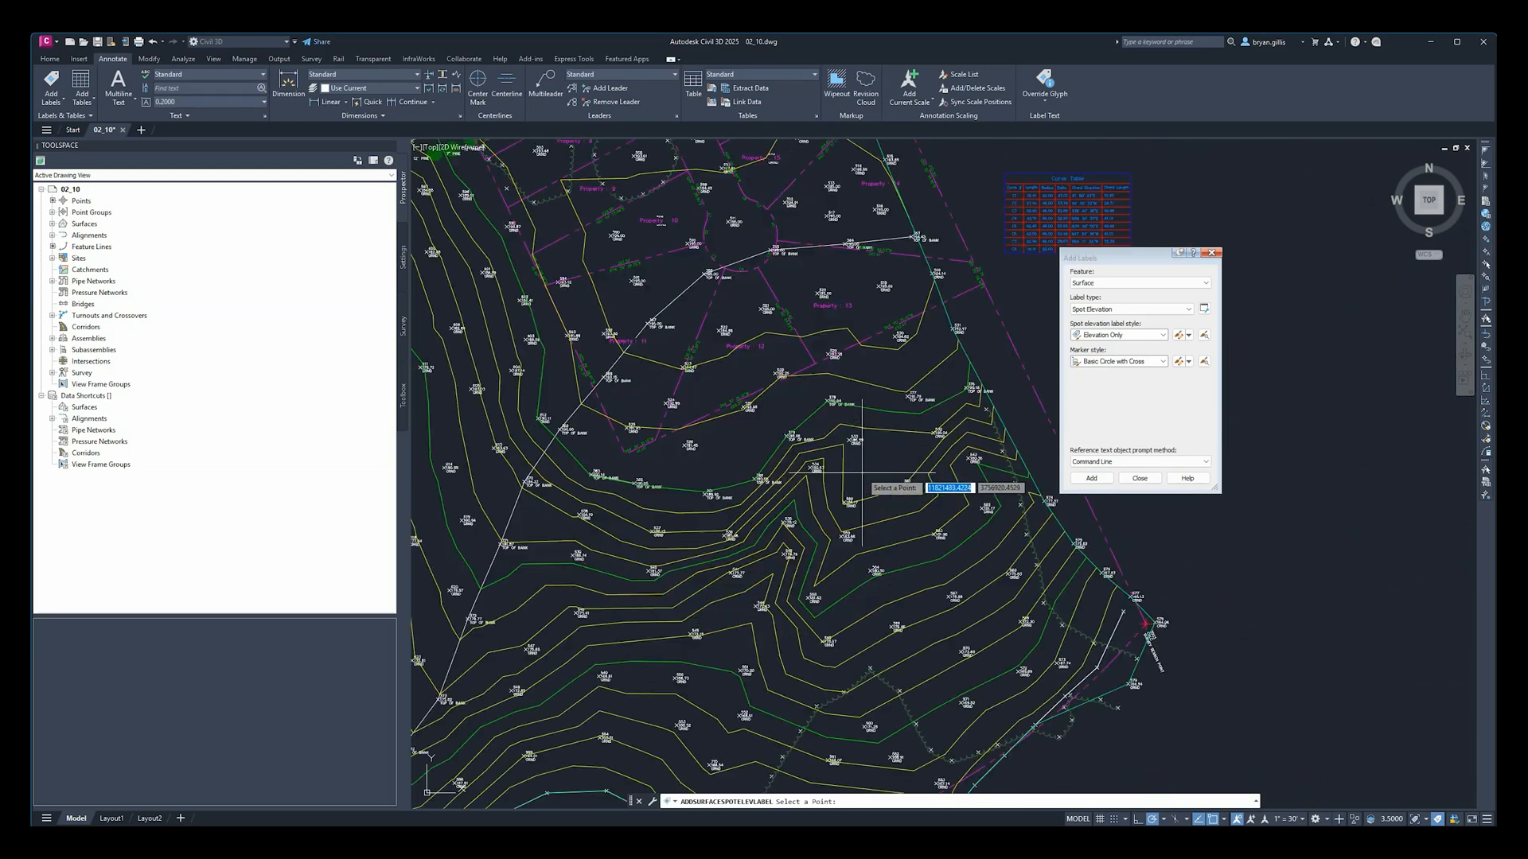
scroll(871, 475, "up", 4)
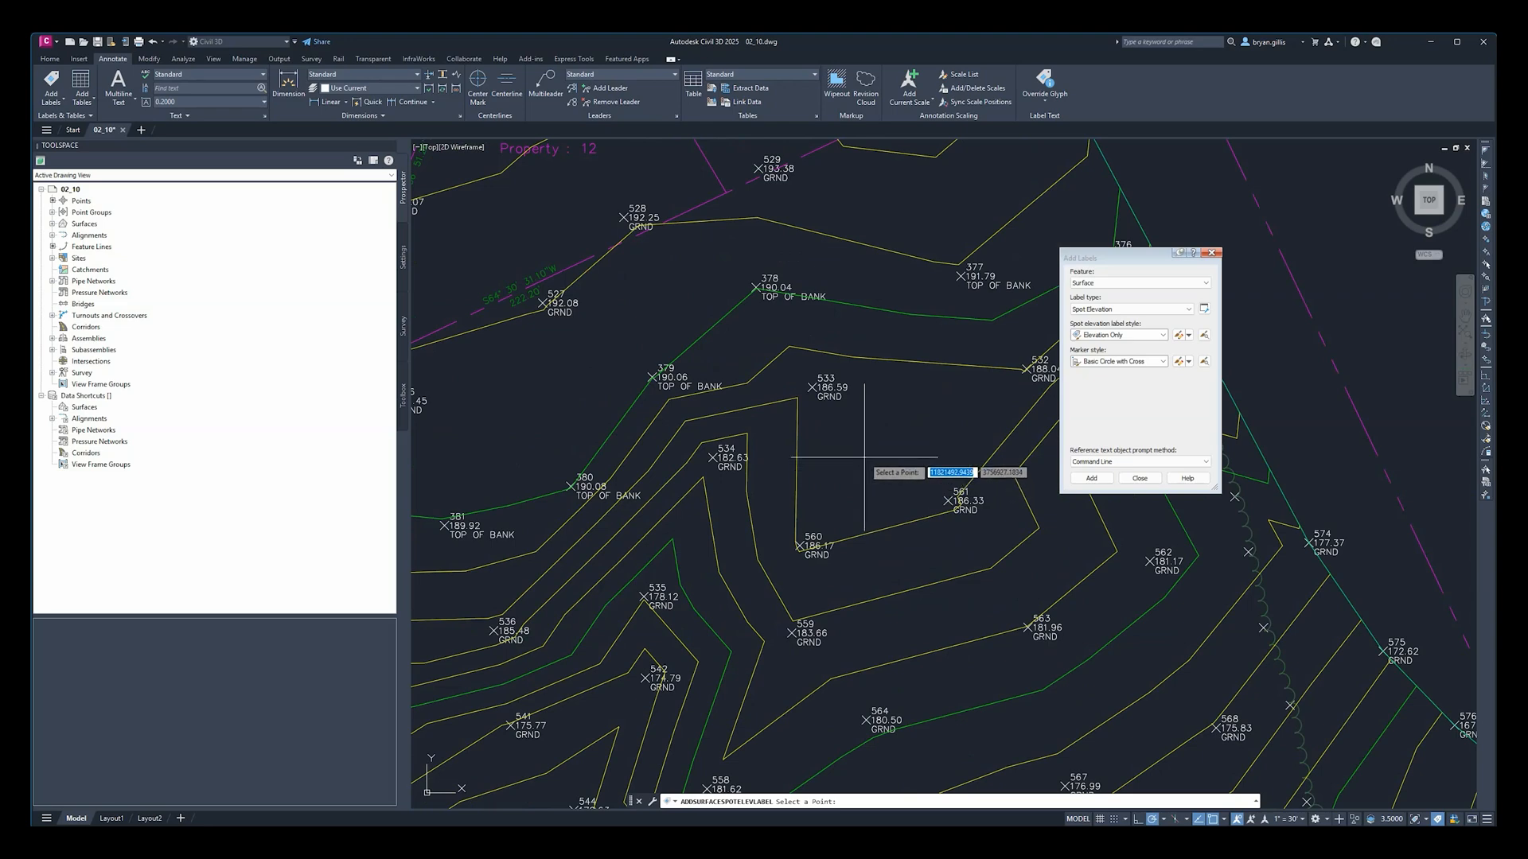
scroll(864, 456, "up", 2)
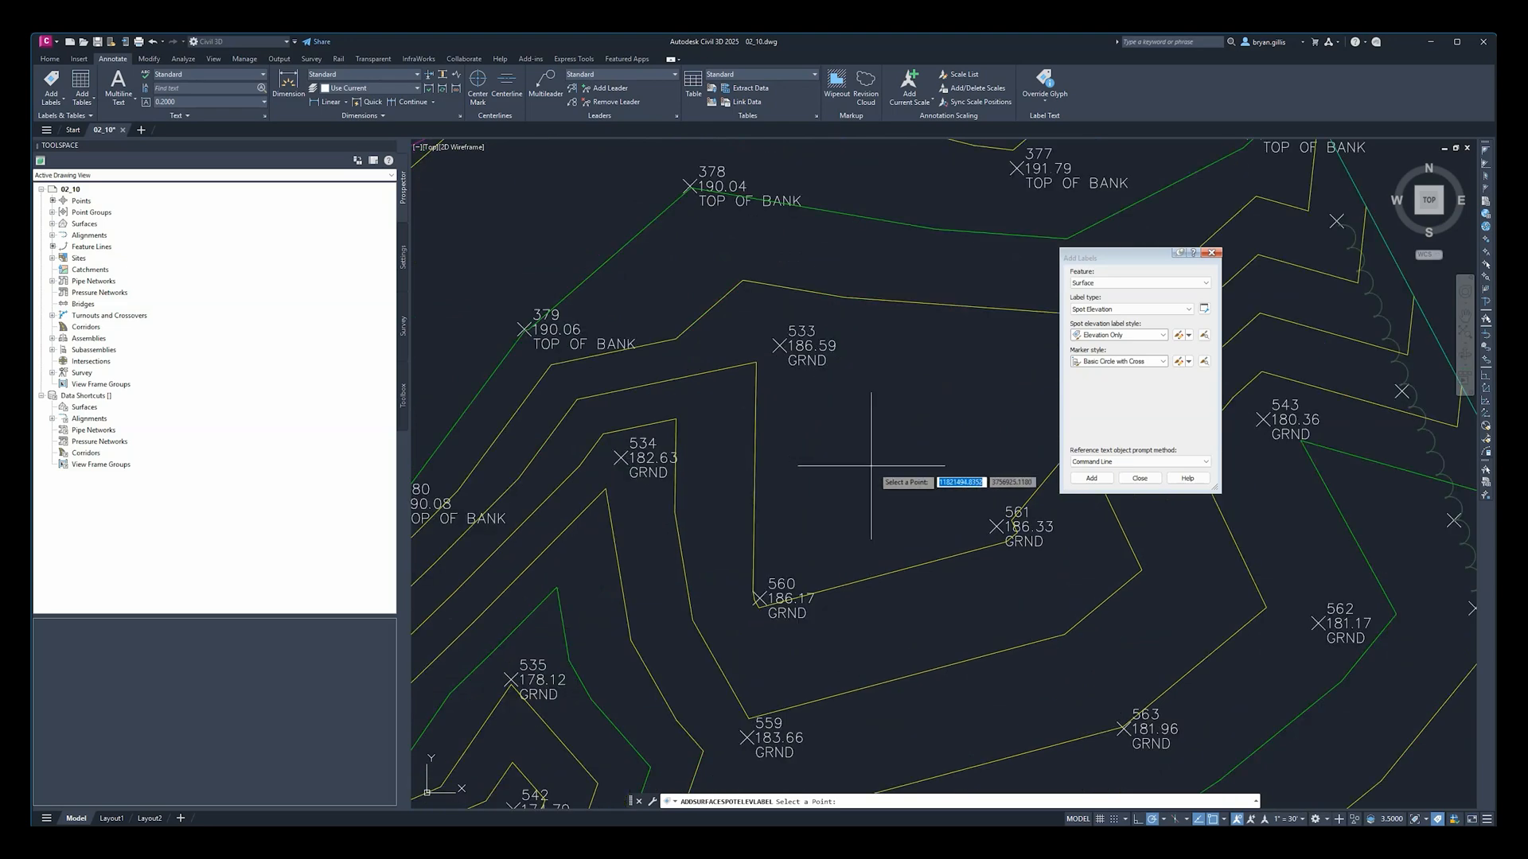
mouse_move(903, 478)
middle_mouse_down()
mouse_move(846, 450)
mouse_move(729, 455)
middle_mouse_up()
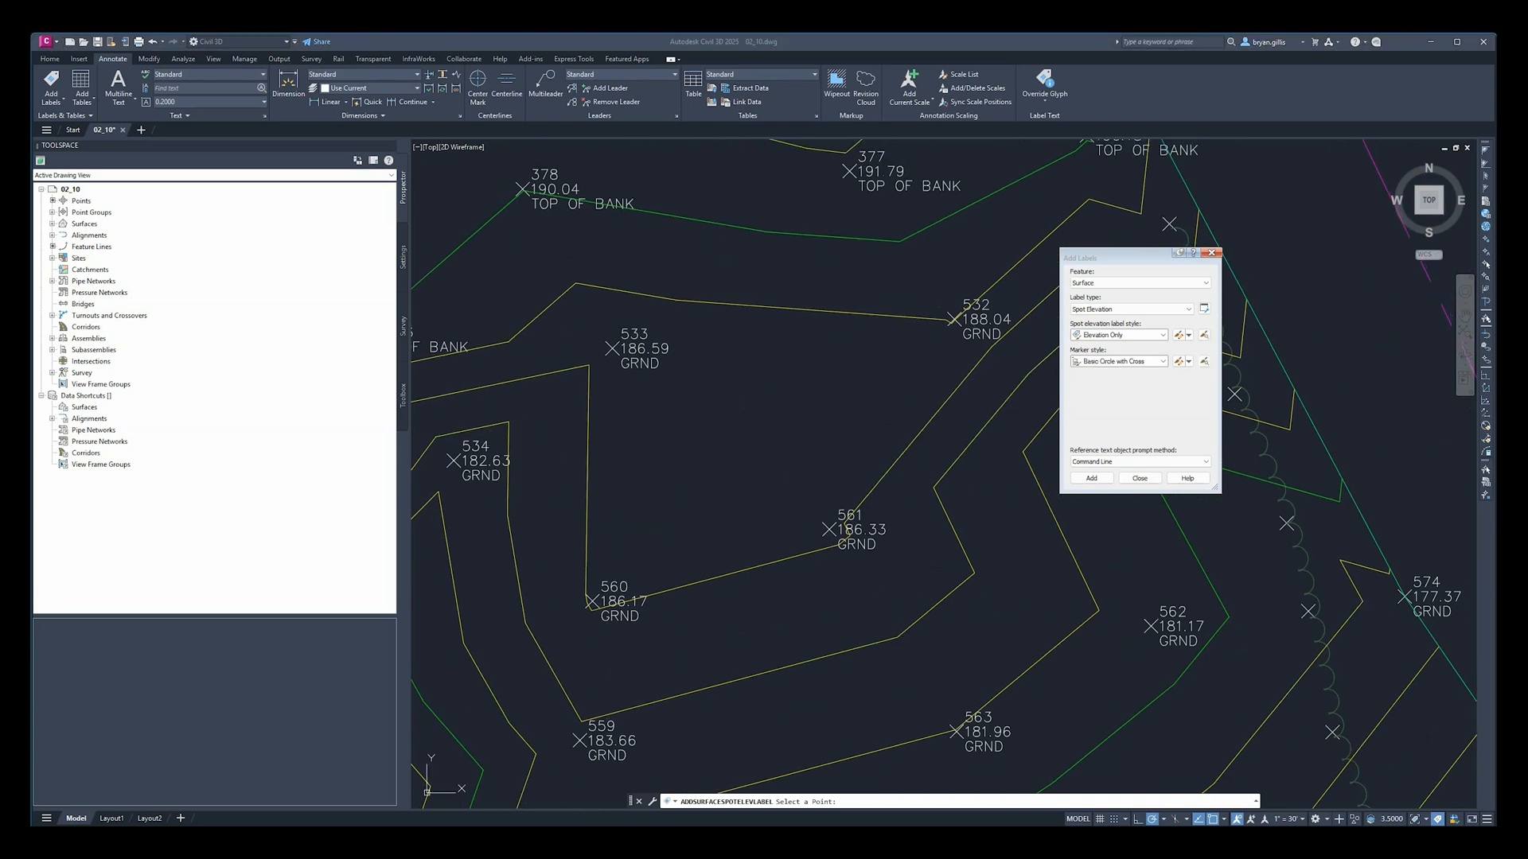
left_click(729, 423)
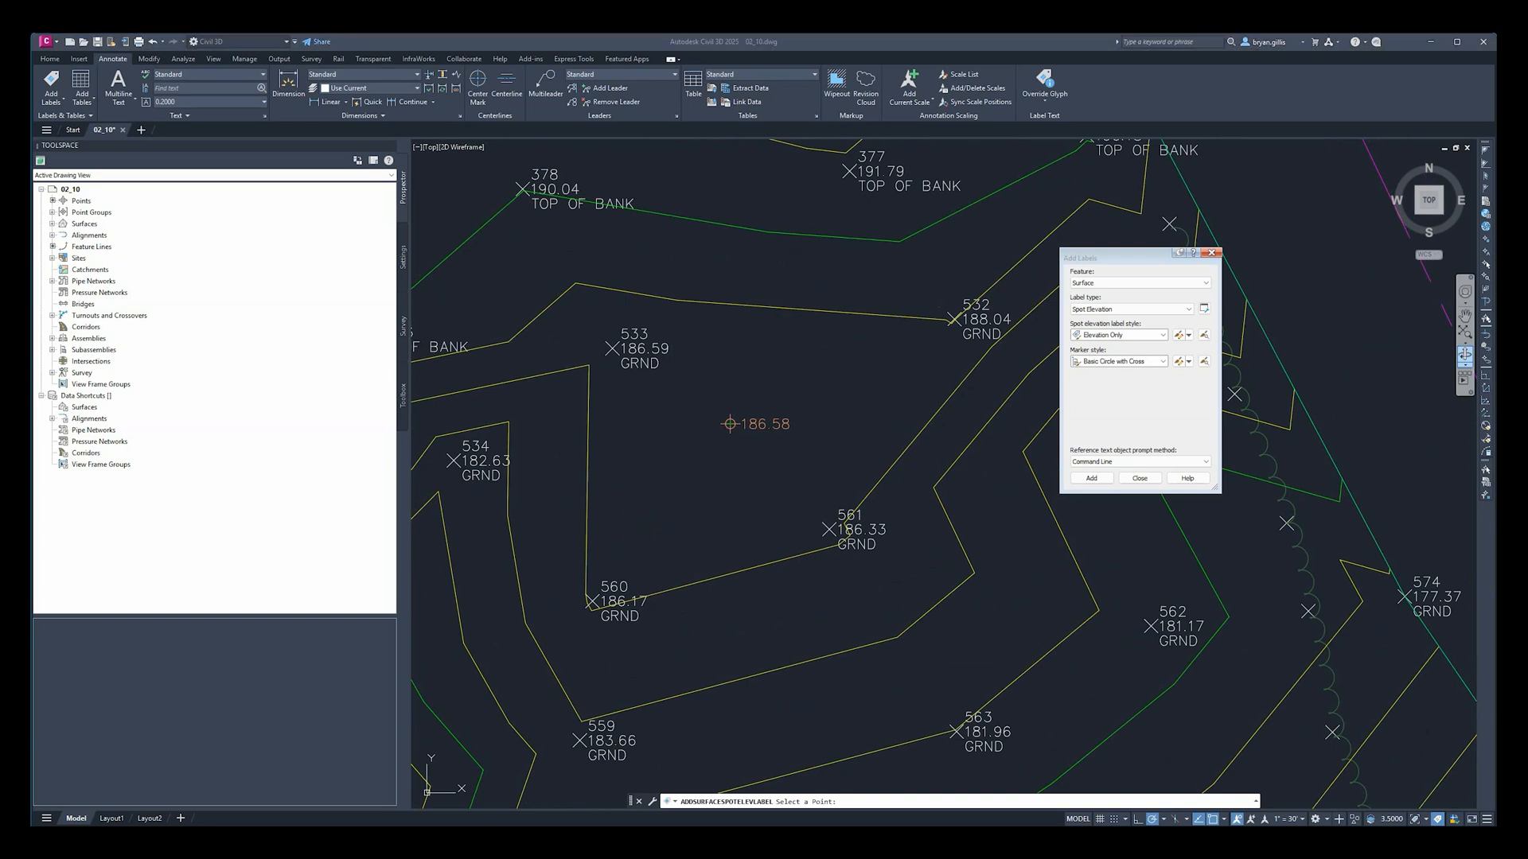
Step: Change the surface label type from spot elevations to Slope
left_click(1130, 262)
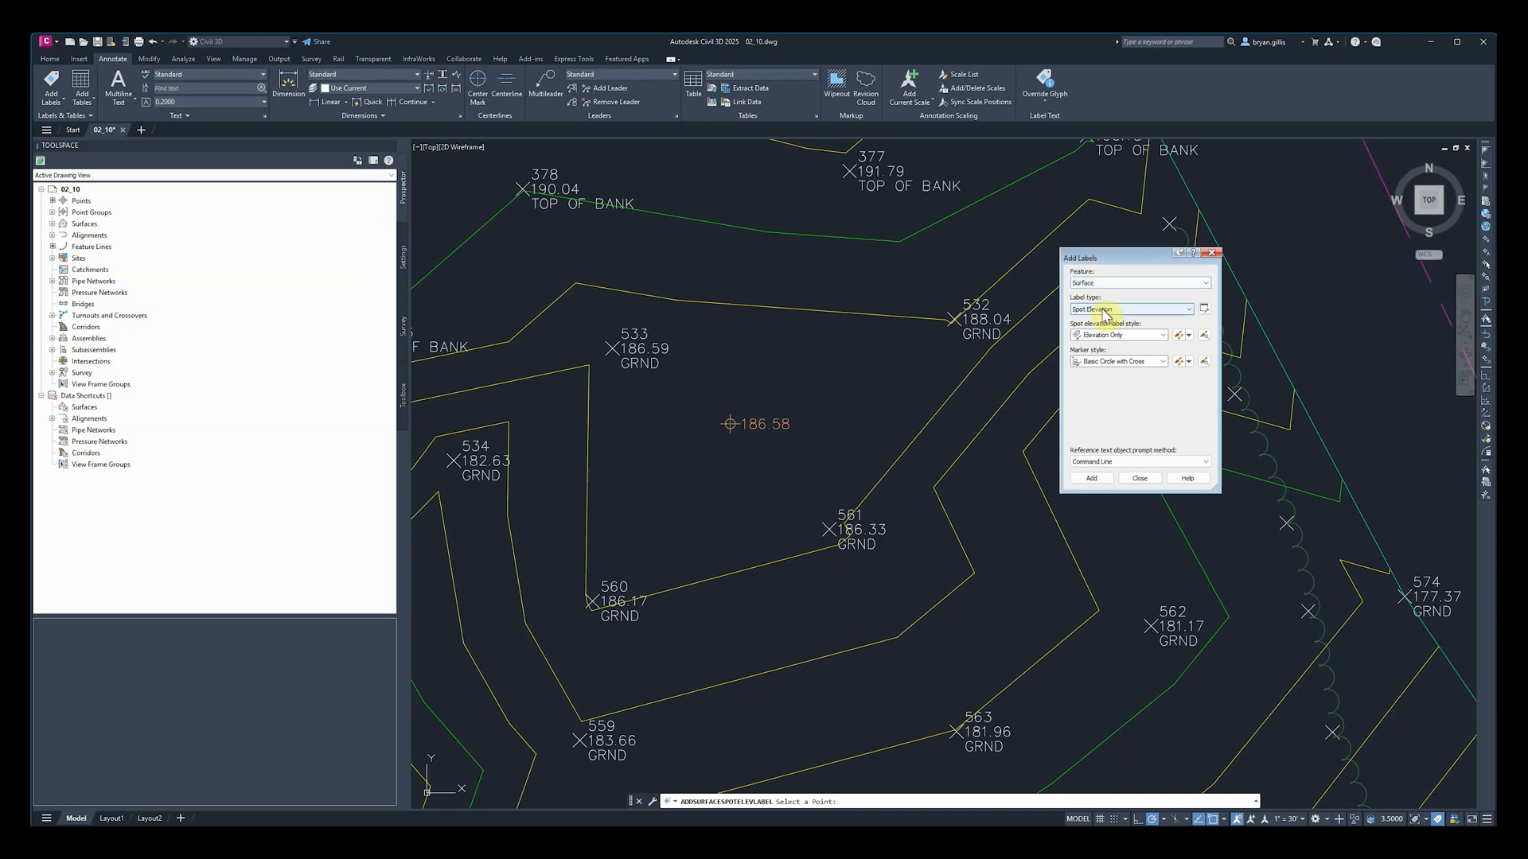
left_click(1144, 307)
left_click(1142, 325)
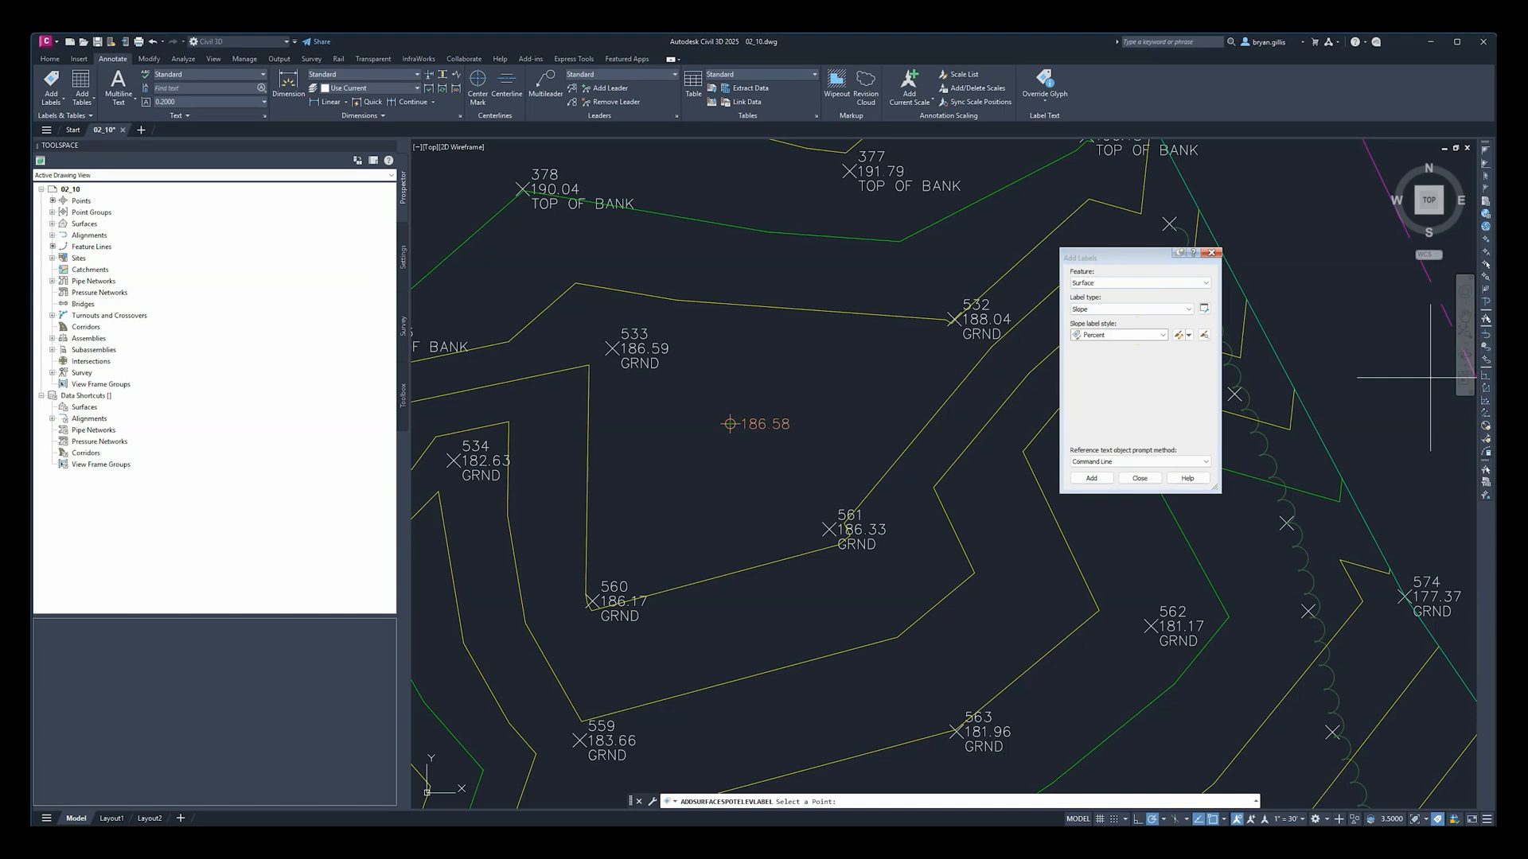
Step: Add a one-point slope label to the EG surface between the two contours southeast of point 560
left_click(1094, 478)
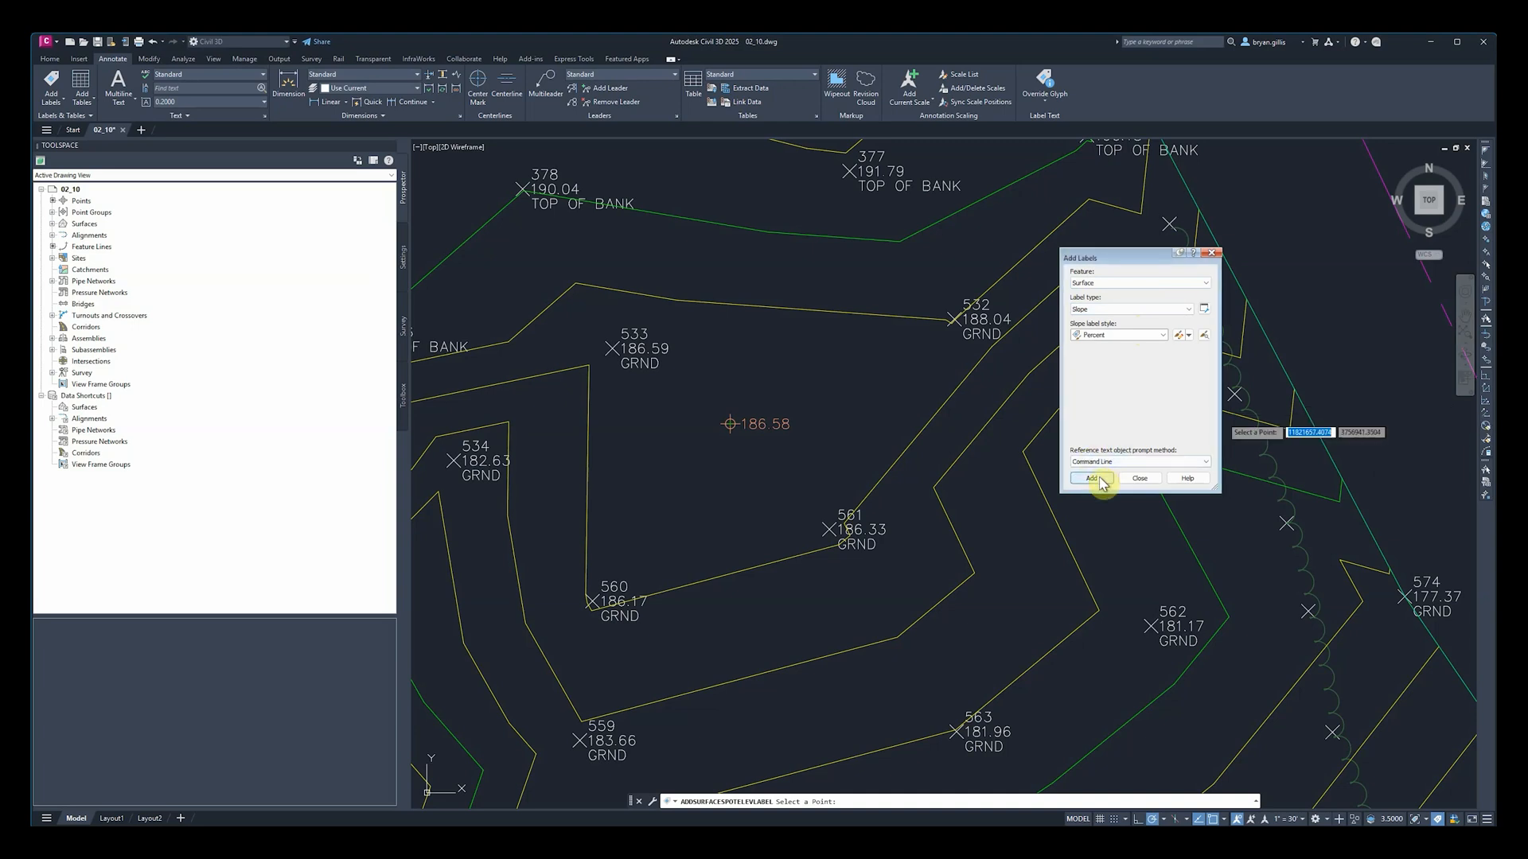
left_click(1096, 478)
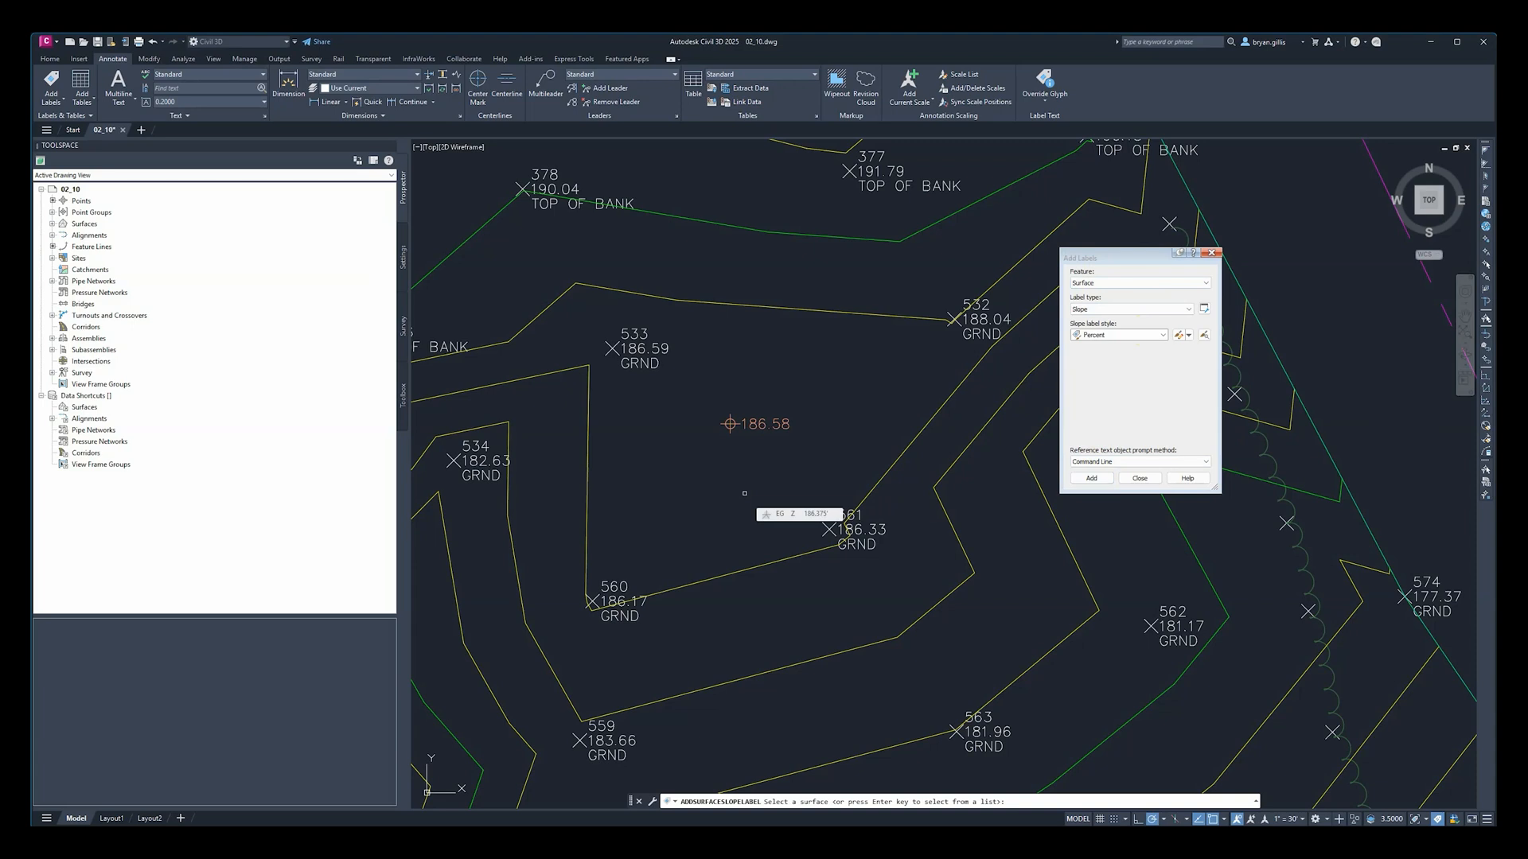
key("Return")
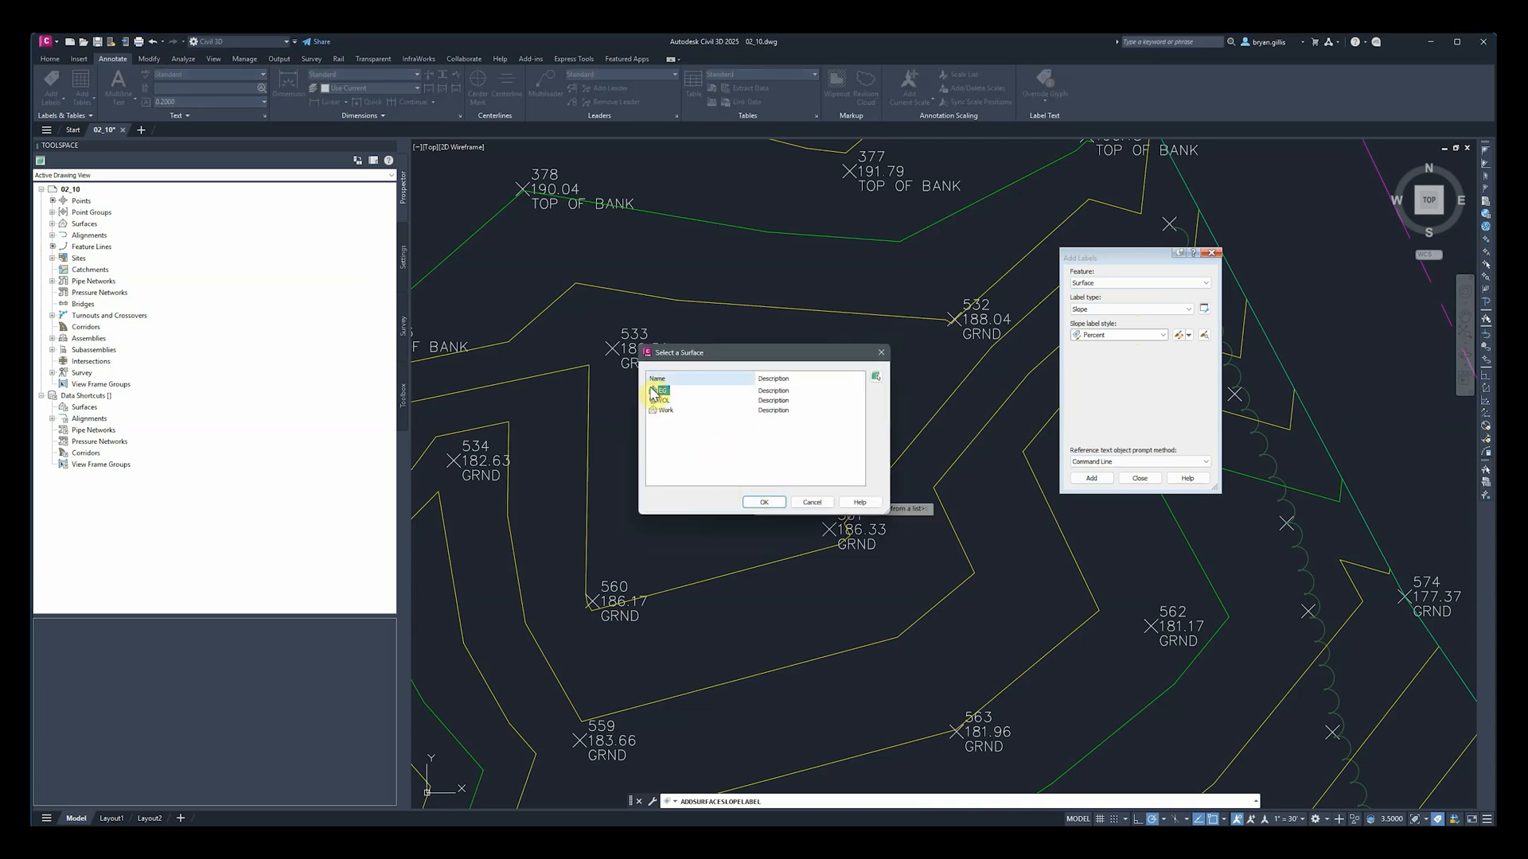
left_click(760, 504)
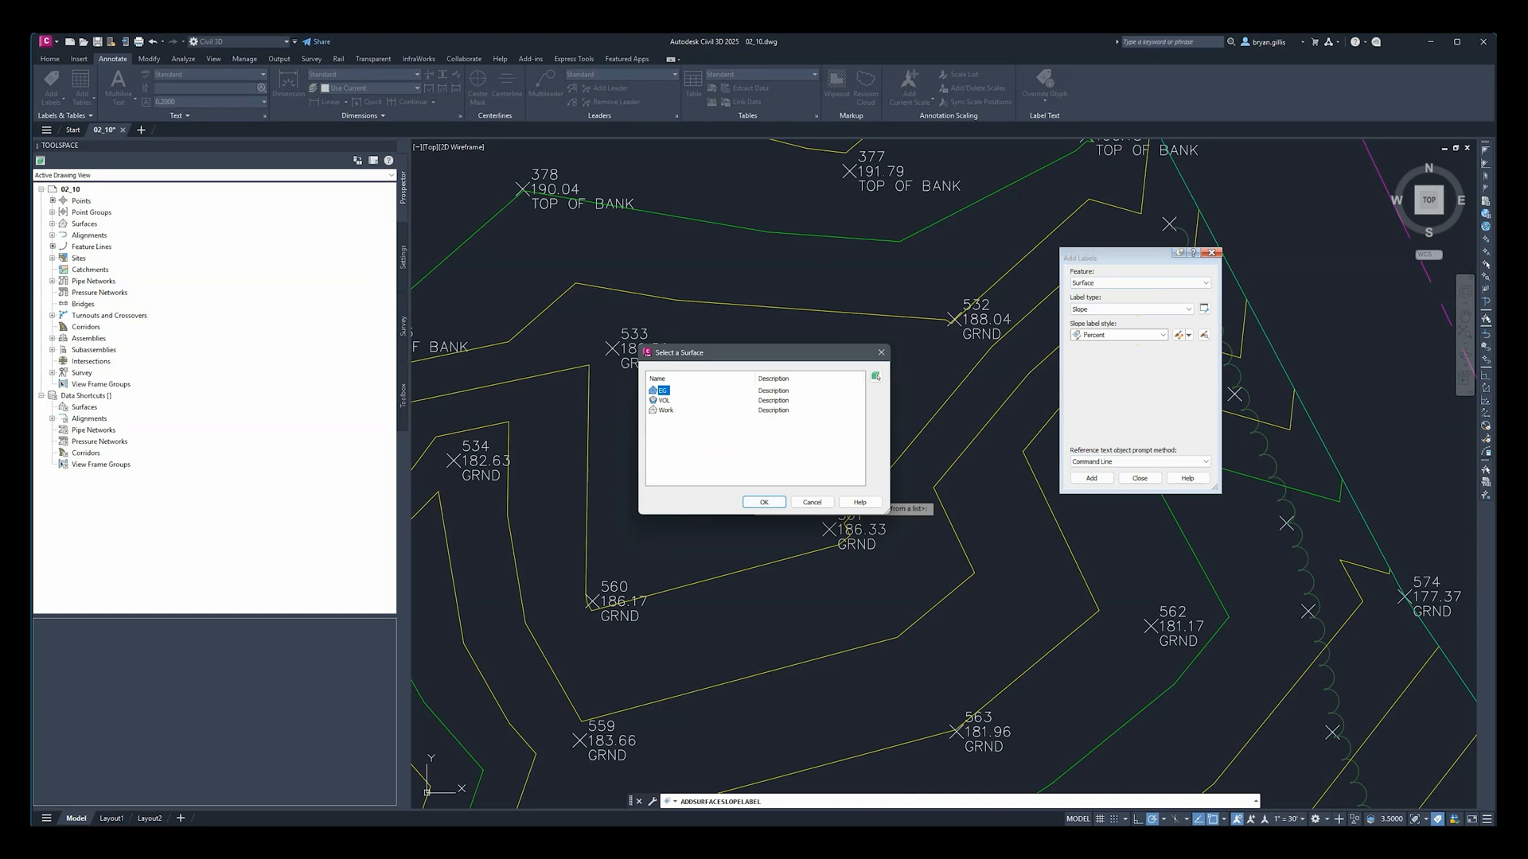
left_click(766, 503)
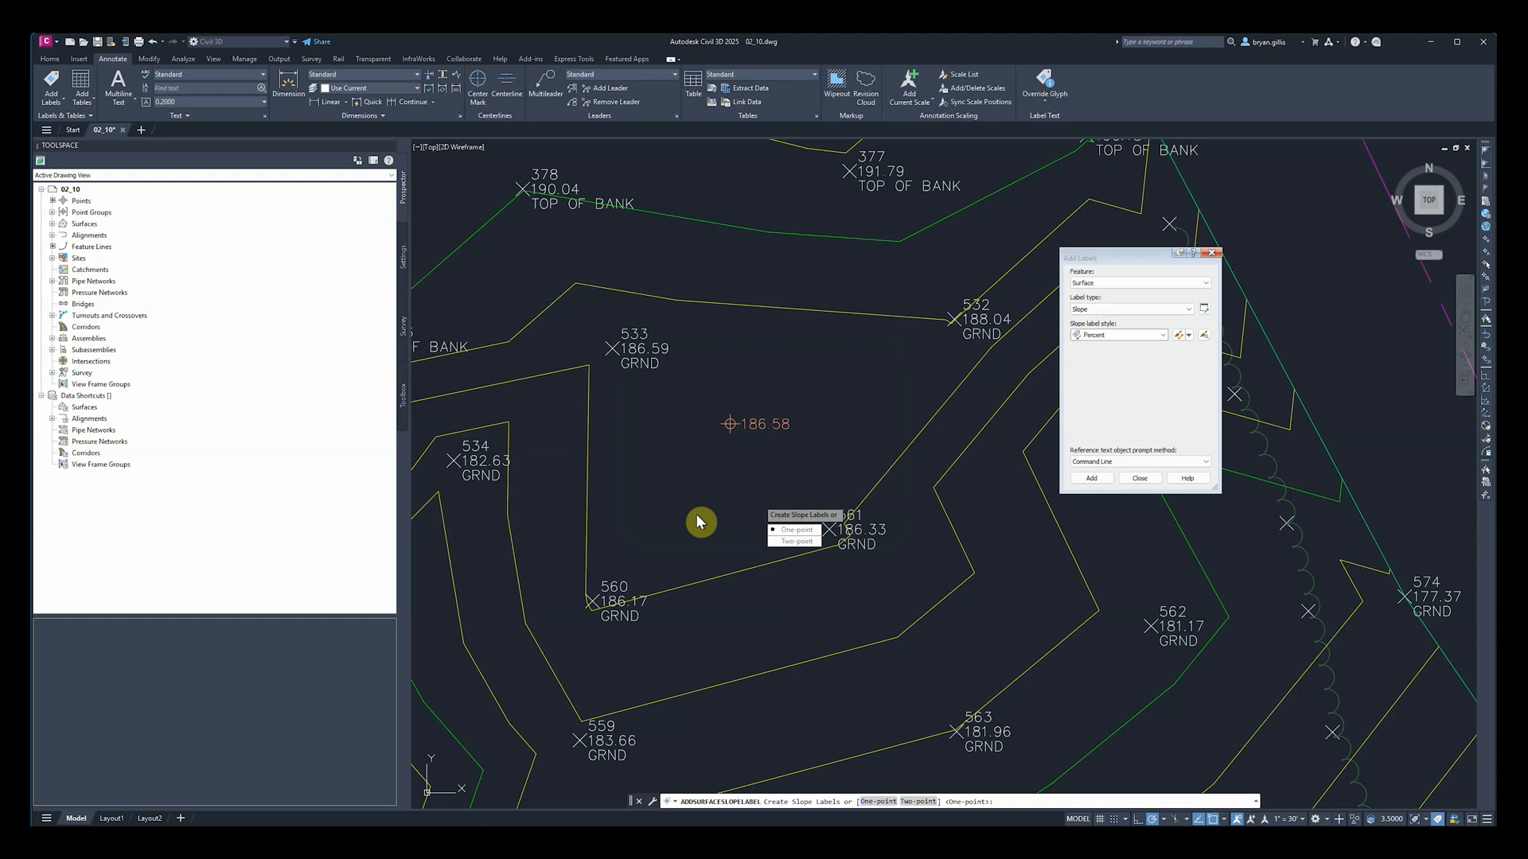
type("0")
key("Return")
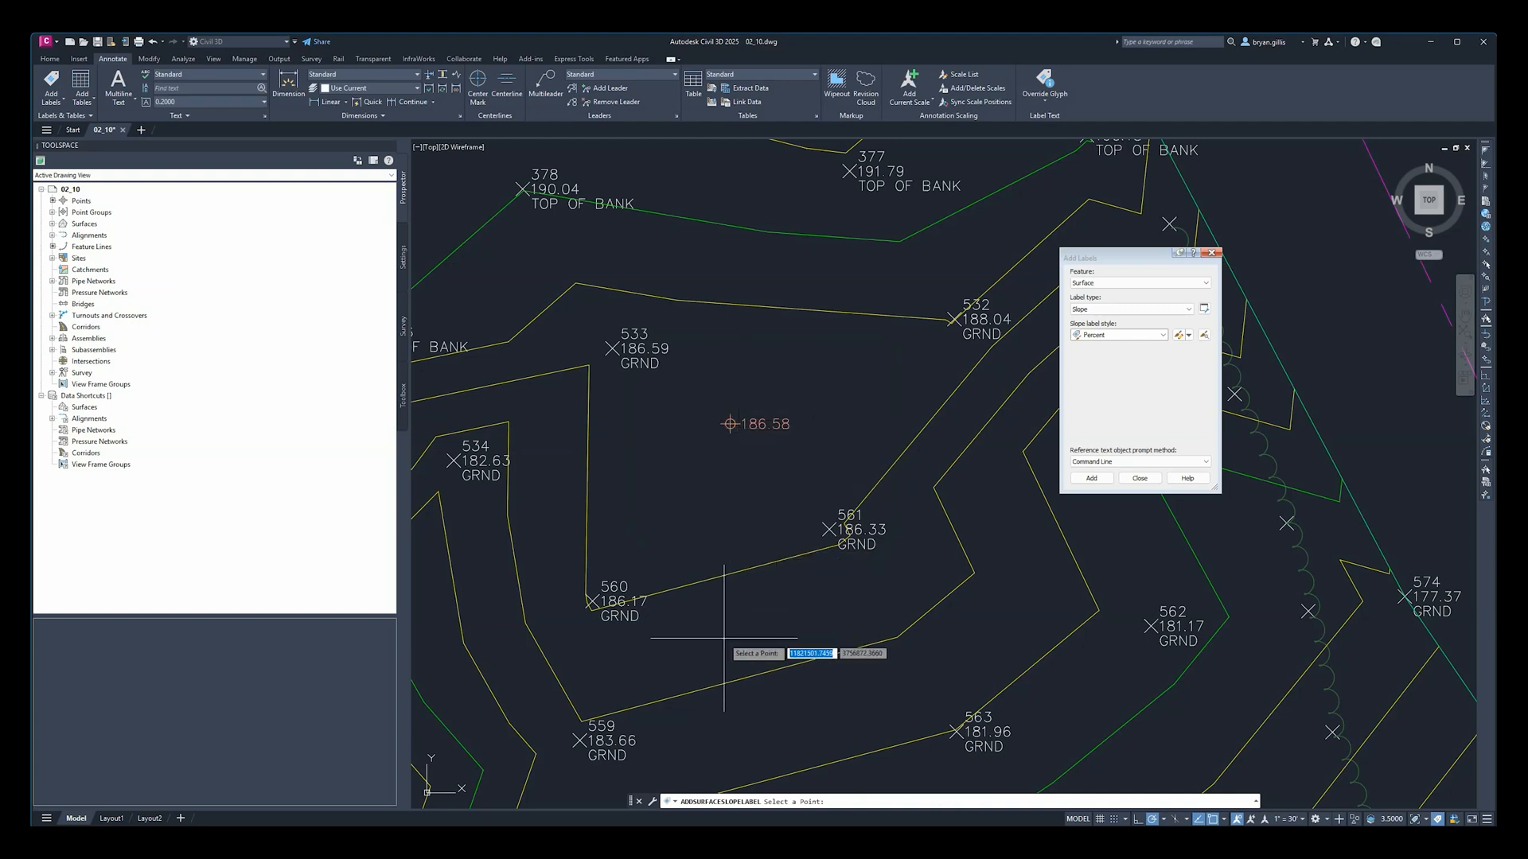
left_click(726, 643)
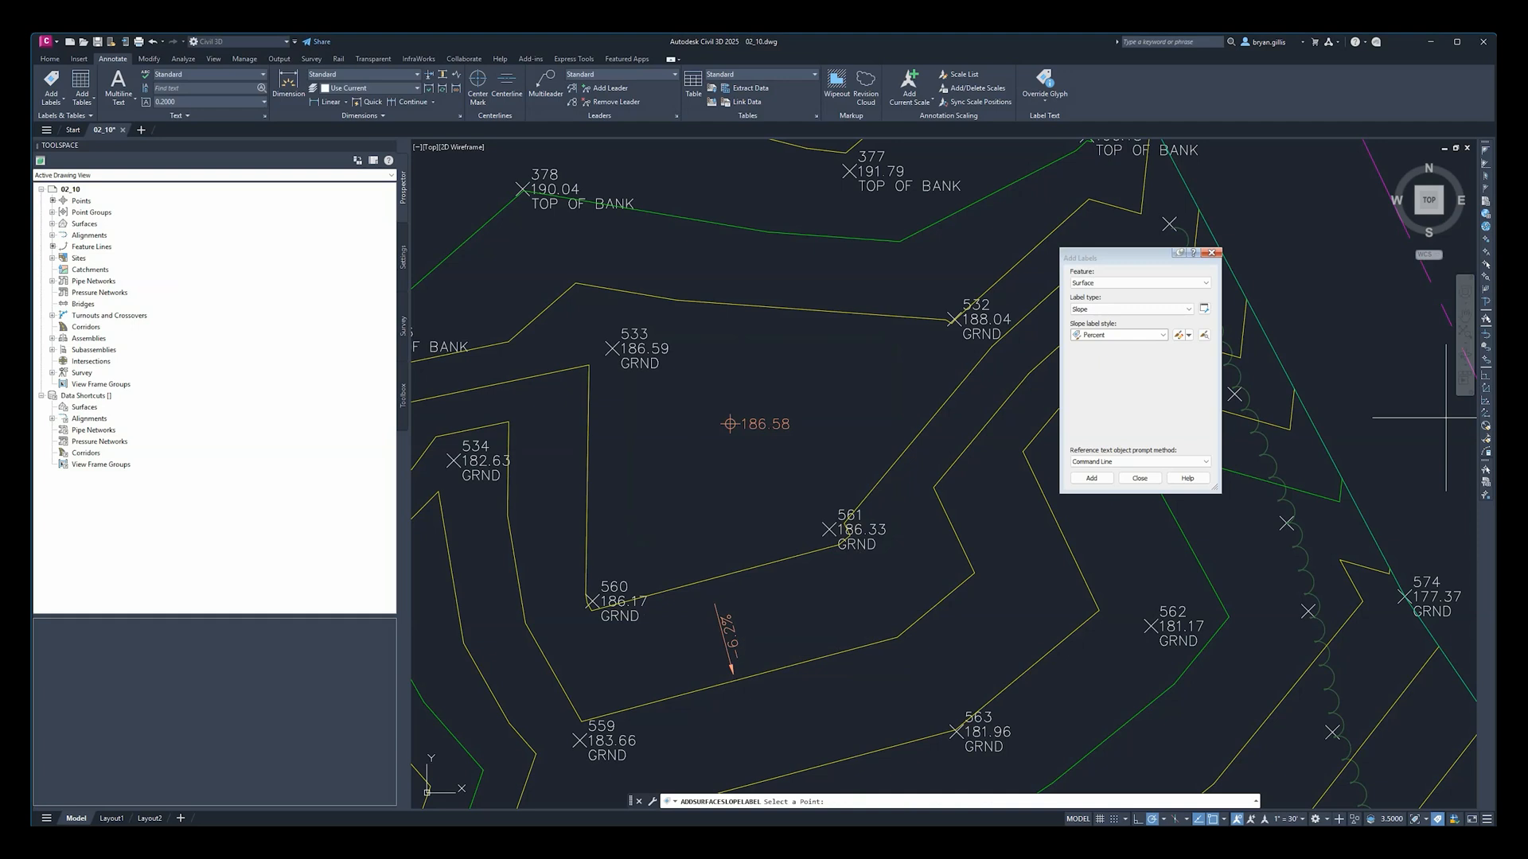
Step: Add another one-point slope label to the EG surface just uphill of the contour between points 560 and 561
left_click(1123, 269)
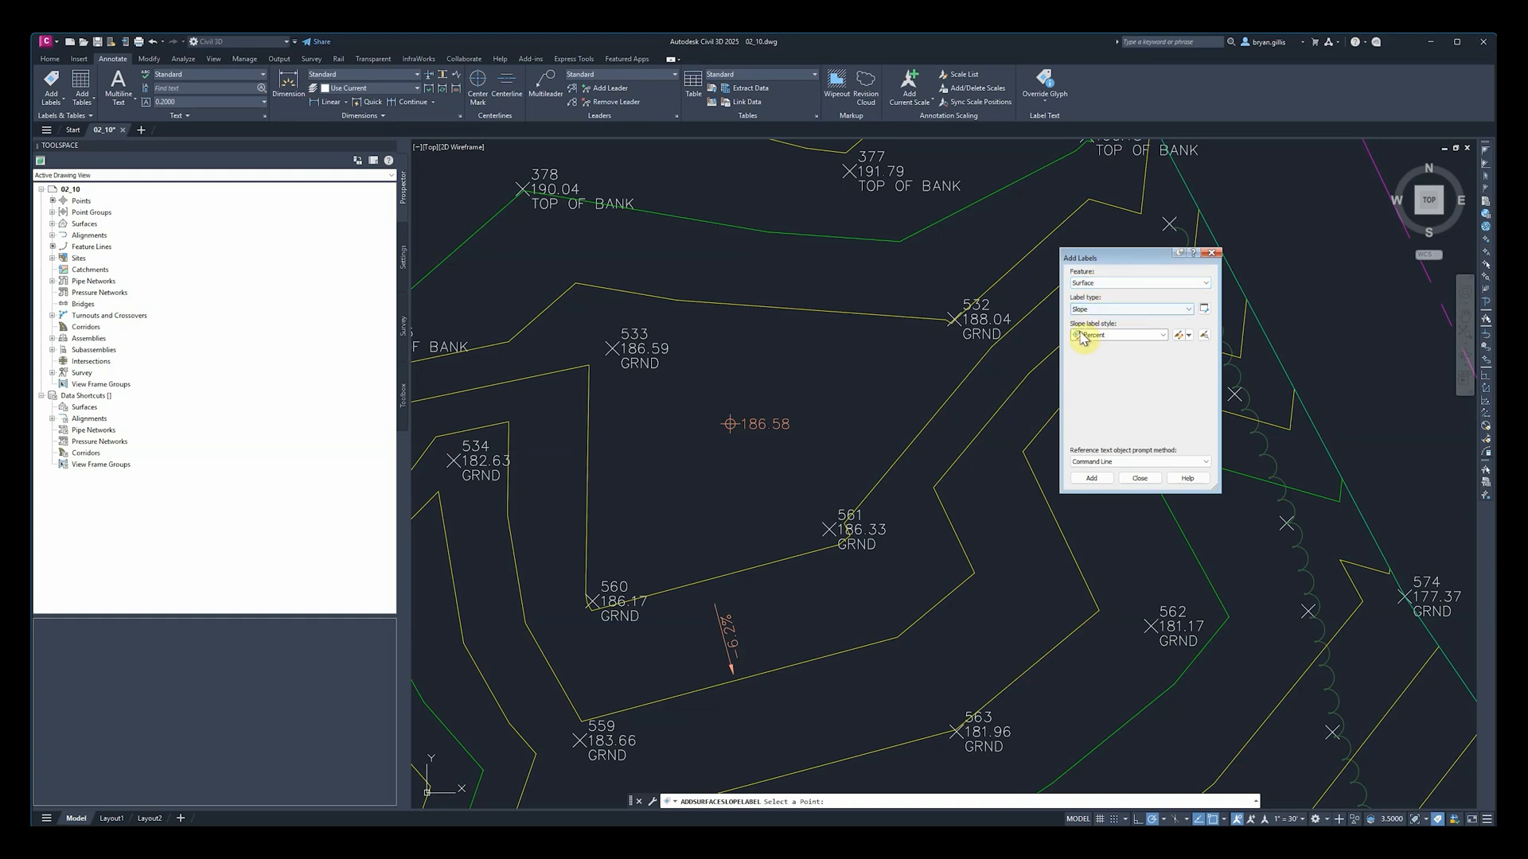
left_click(1090, 479)
key("Return")
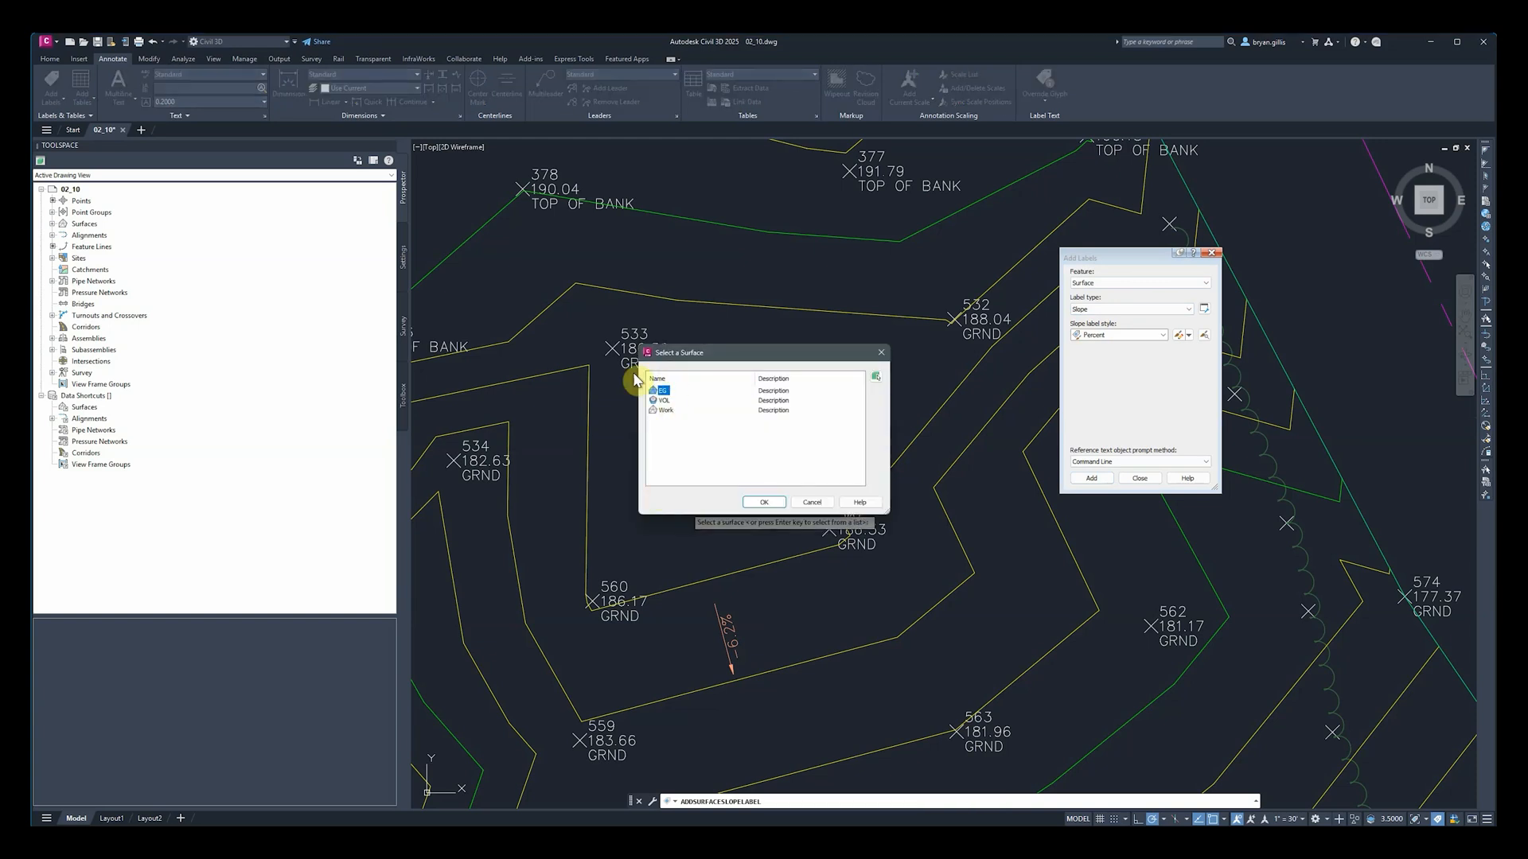
left_click(760, 503)
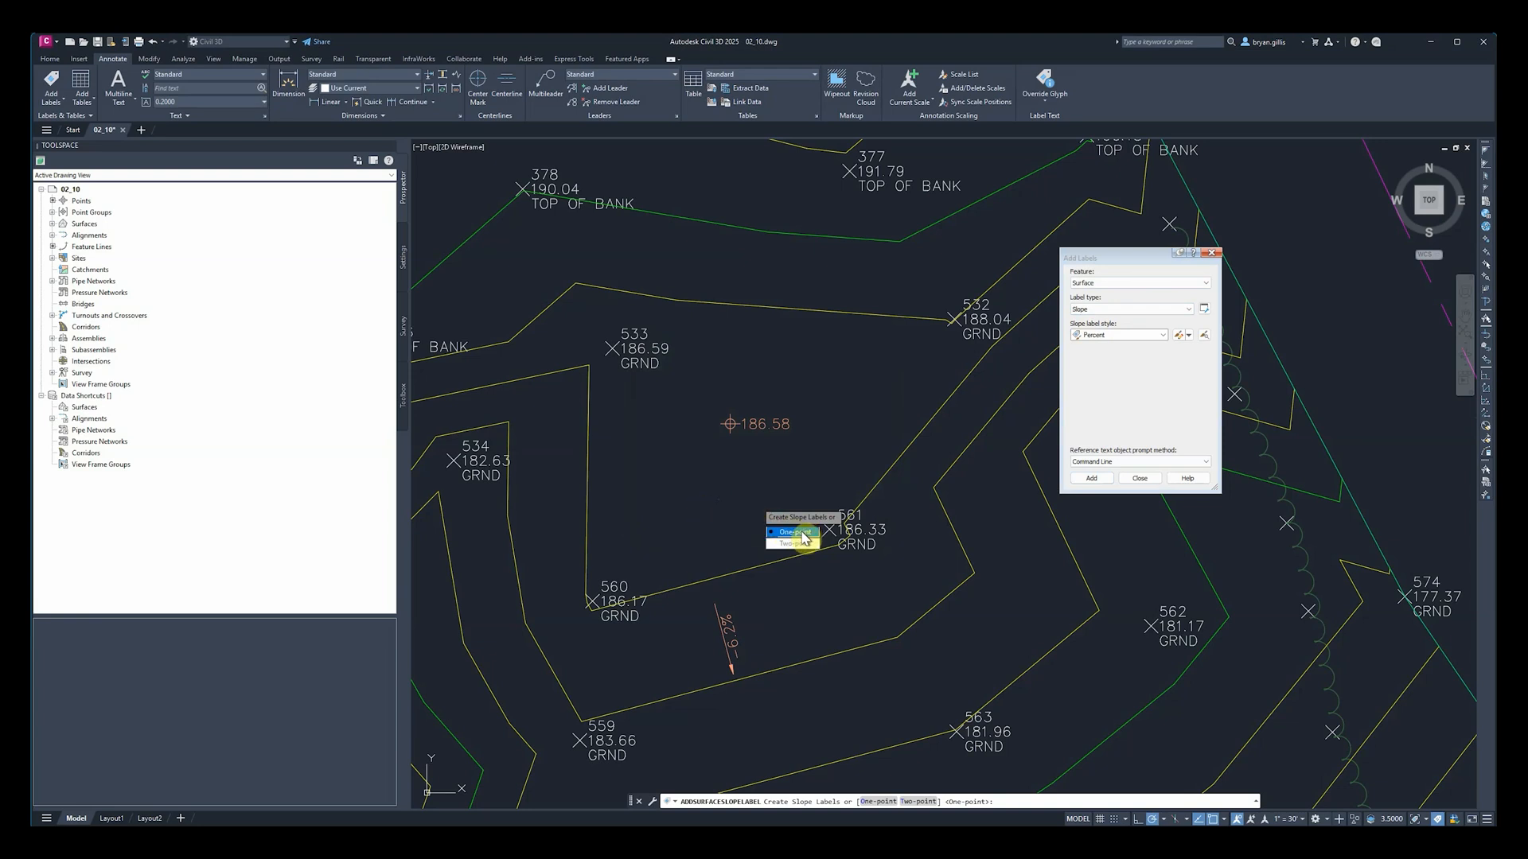
left_click(802, 533)
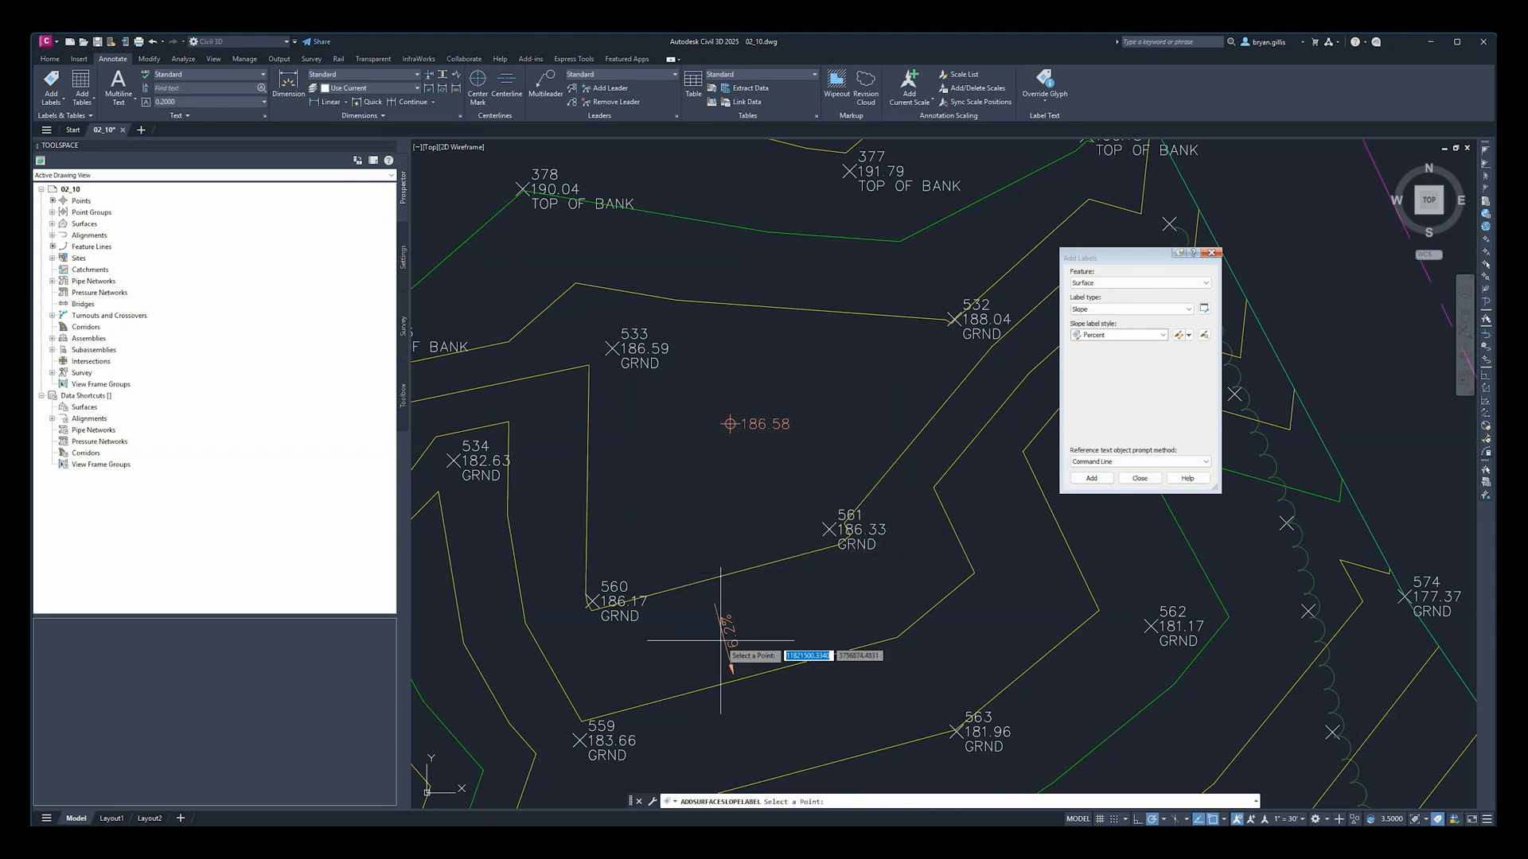
left_click(707, 549)
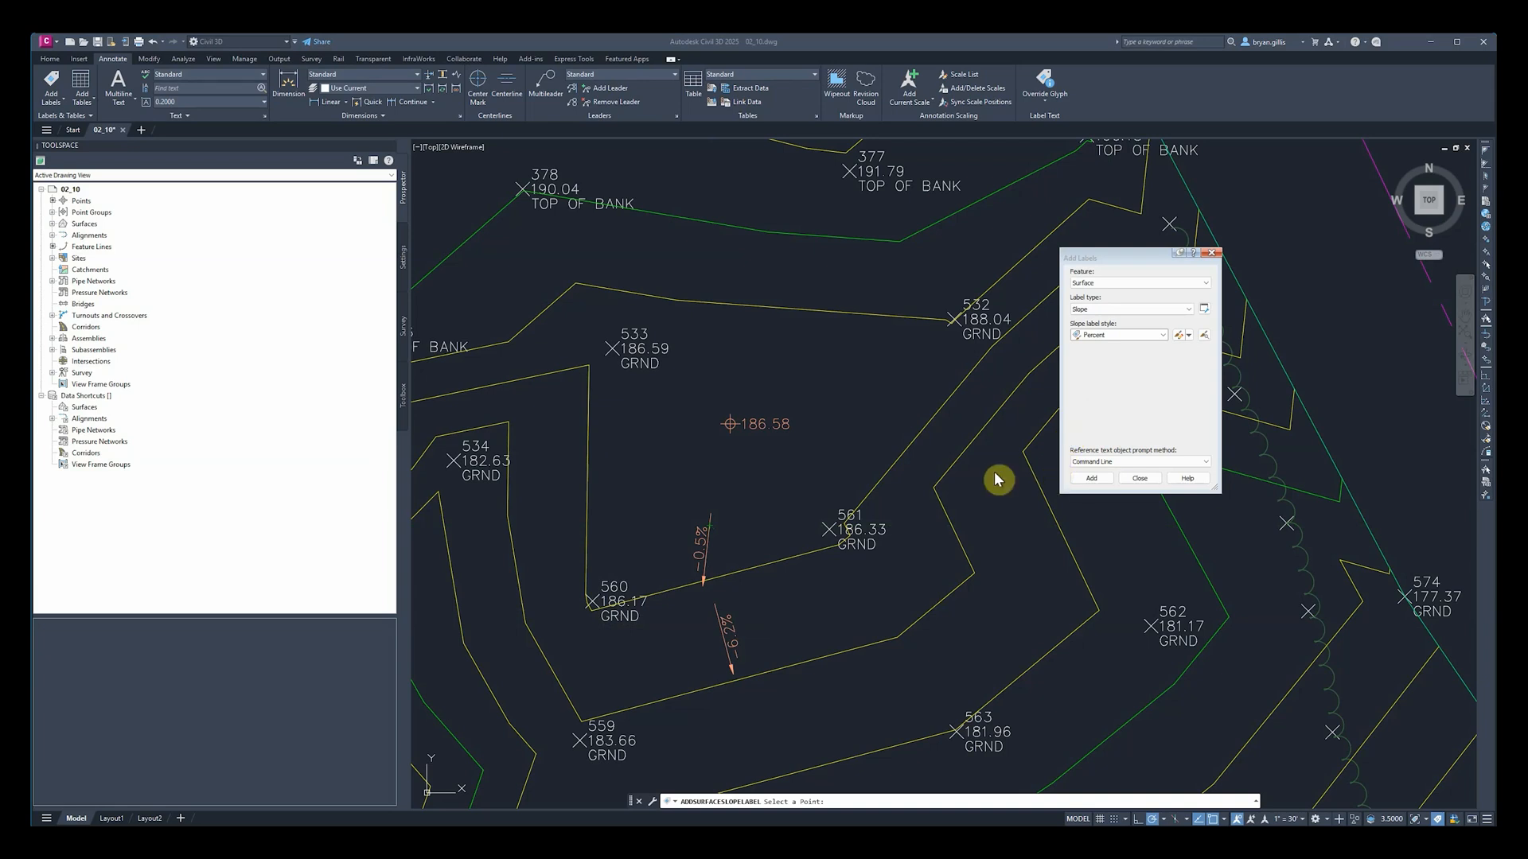
Step: Add a two-point slope label to the EG surface from between points 560 and 561 downhill to between points 564 and 567, and finish slope labelling
left_click(1097, 480)
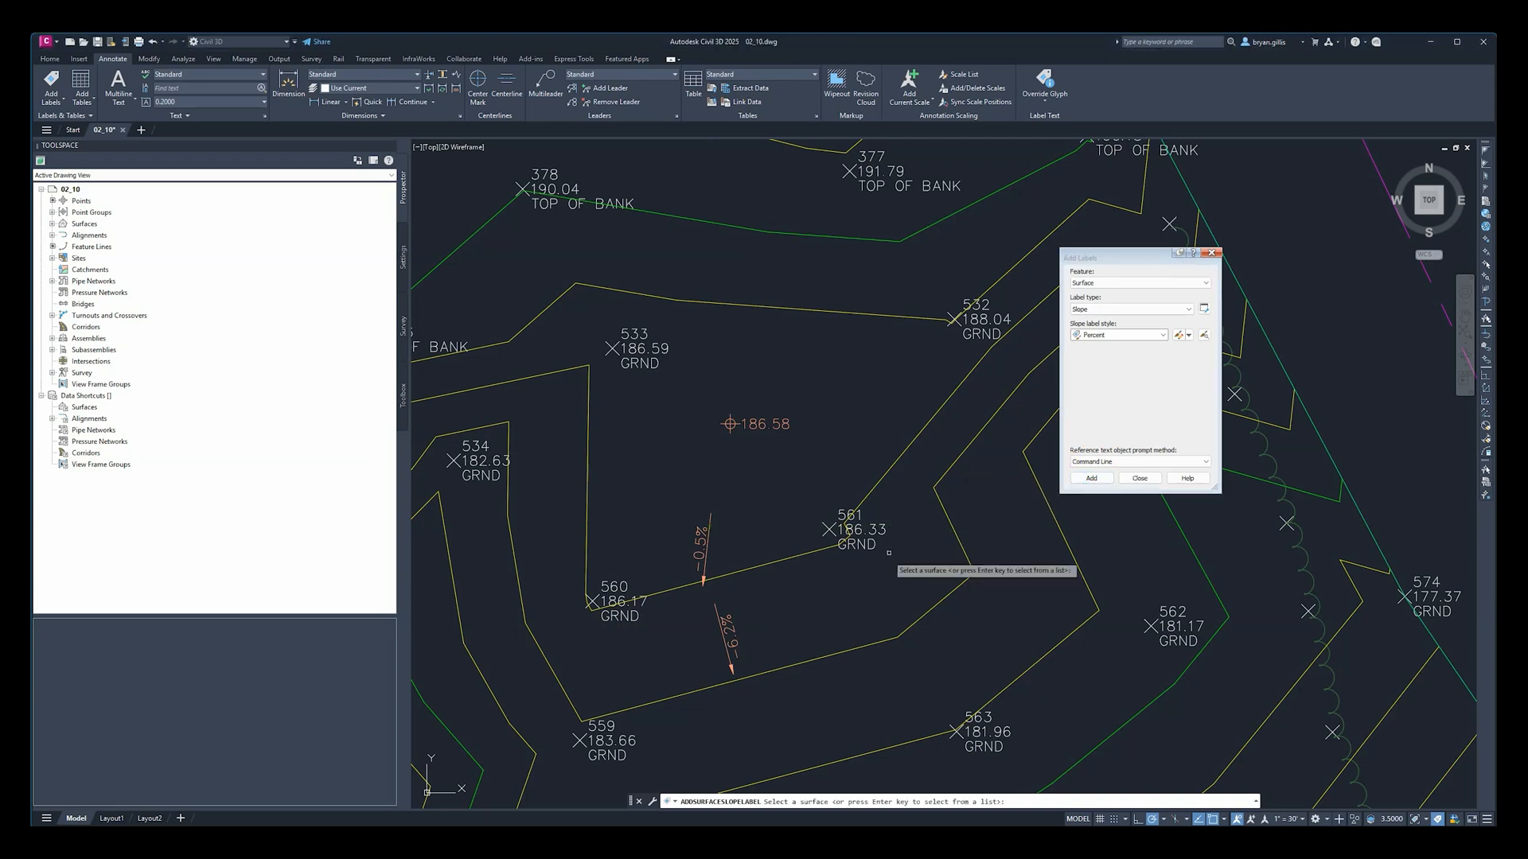
key("Return")
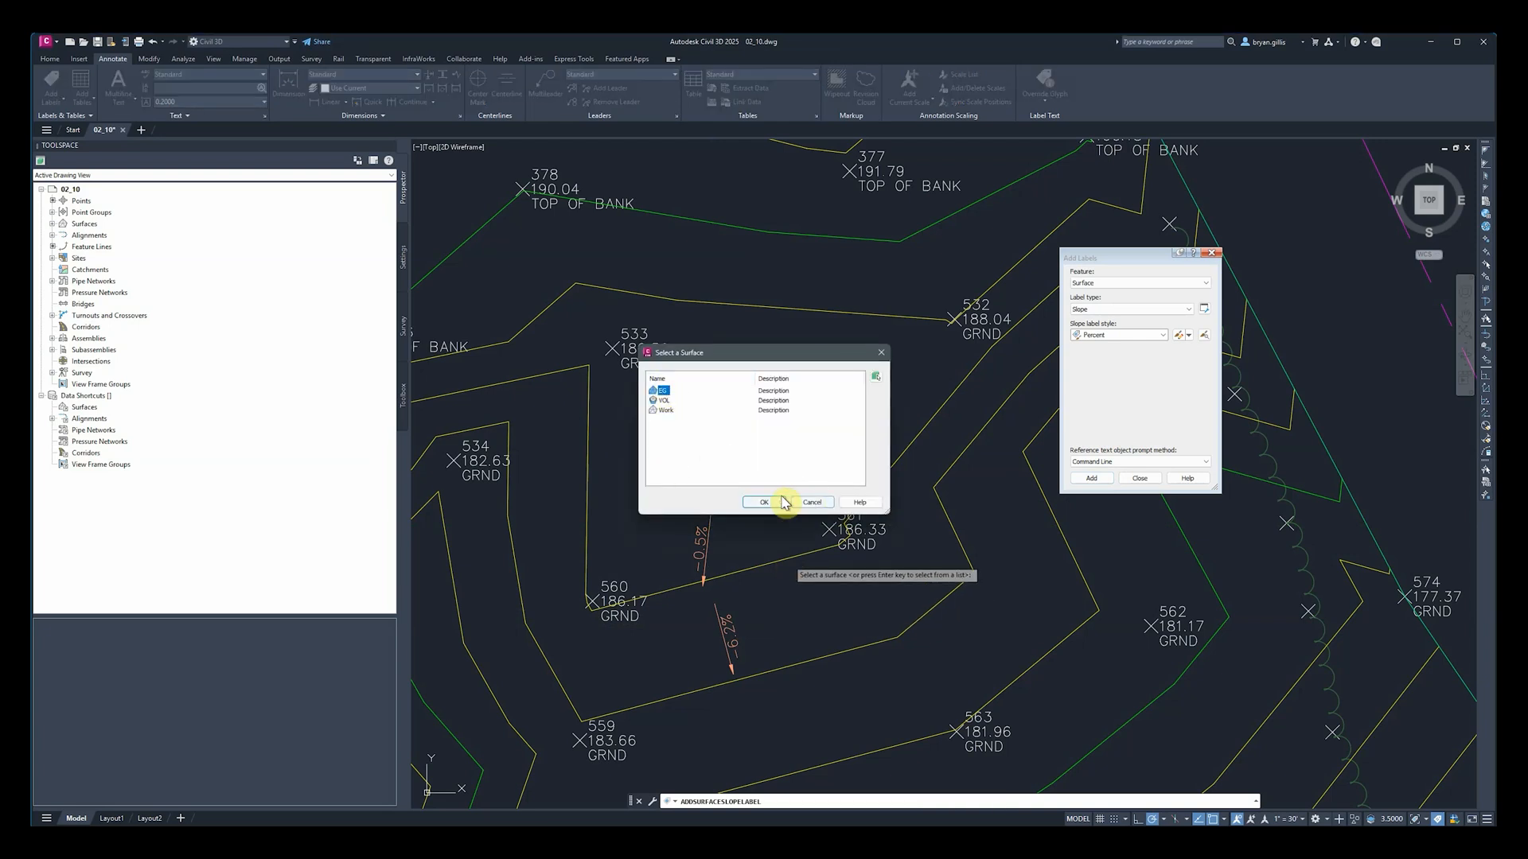
left_click(760, 503)
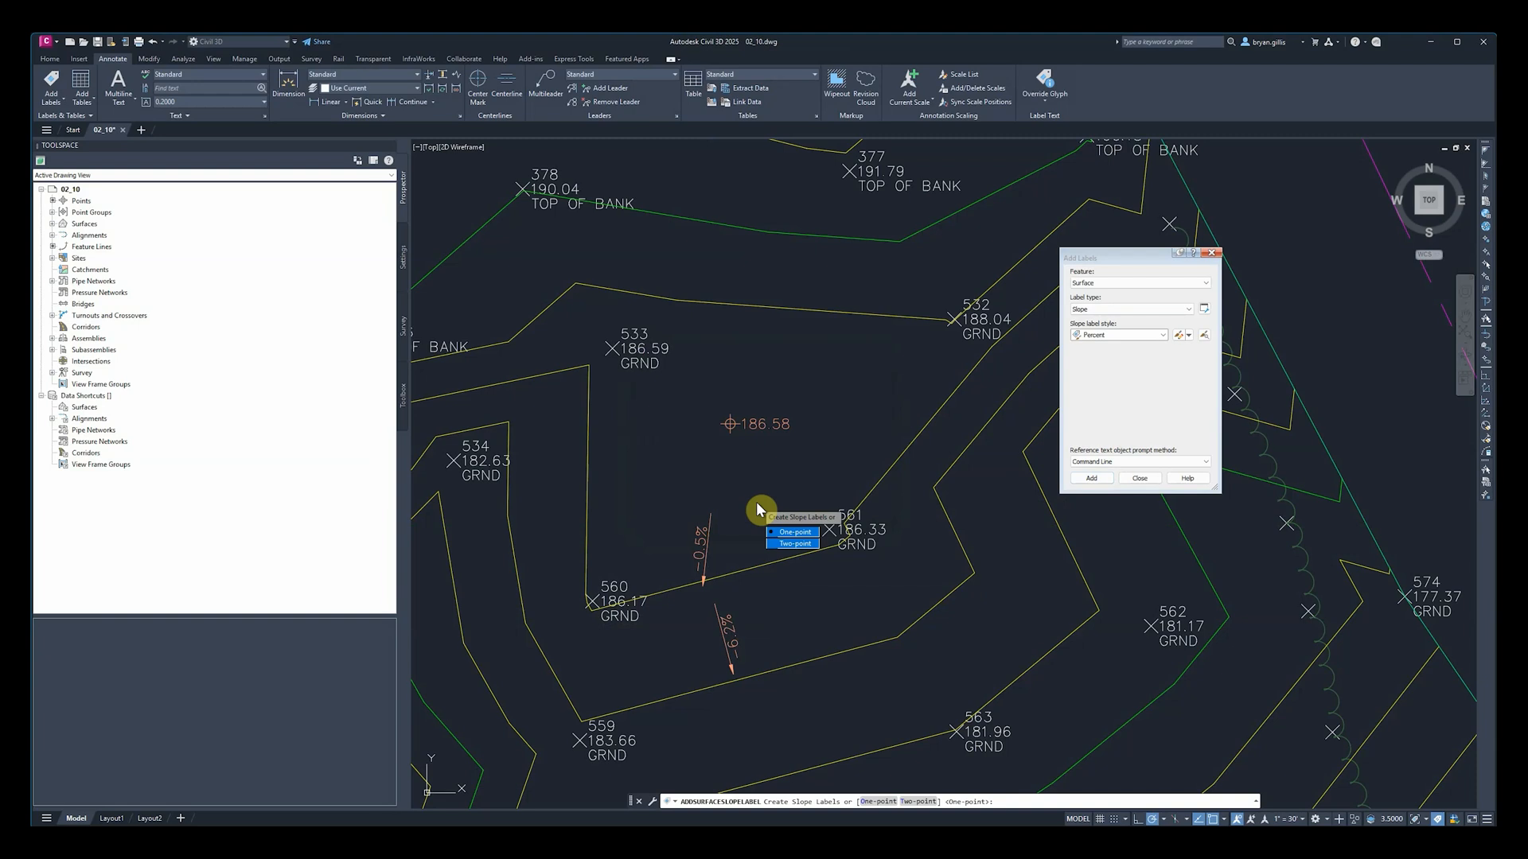
key("Down")
key("Return")
mouse_move(700, 546)
middle_mouse_down()
mouse_move(829, 454)
mouse_move(759, 322)
mouse_move(738, 315)
middle_mouse_up()
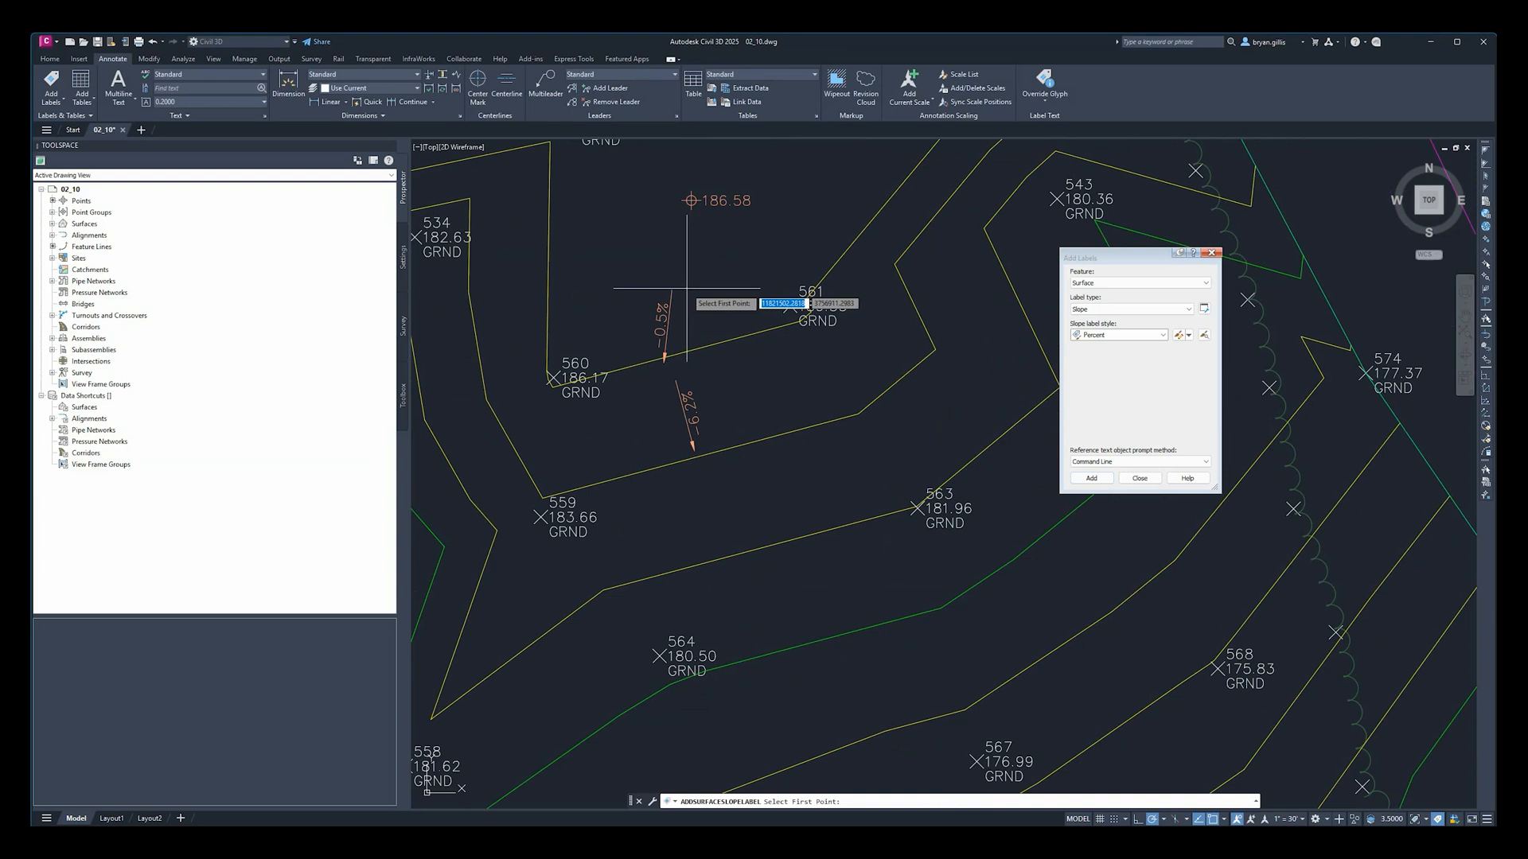
left_click(686, 288)
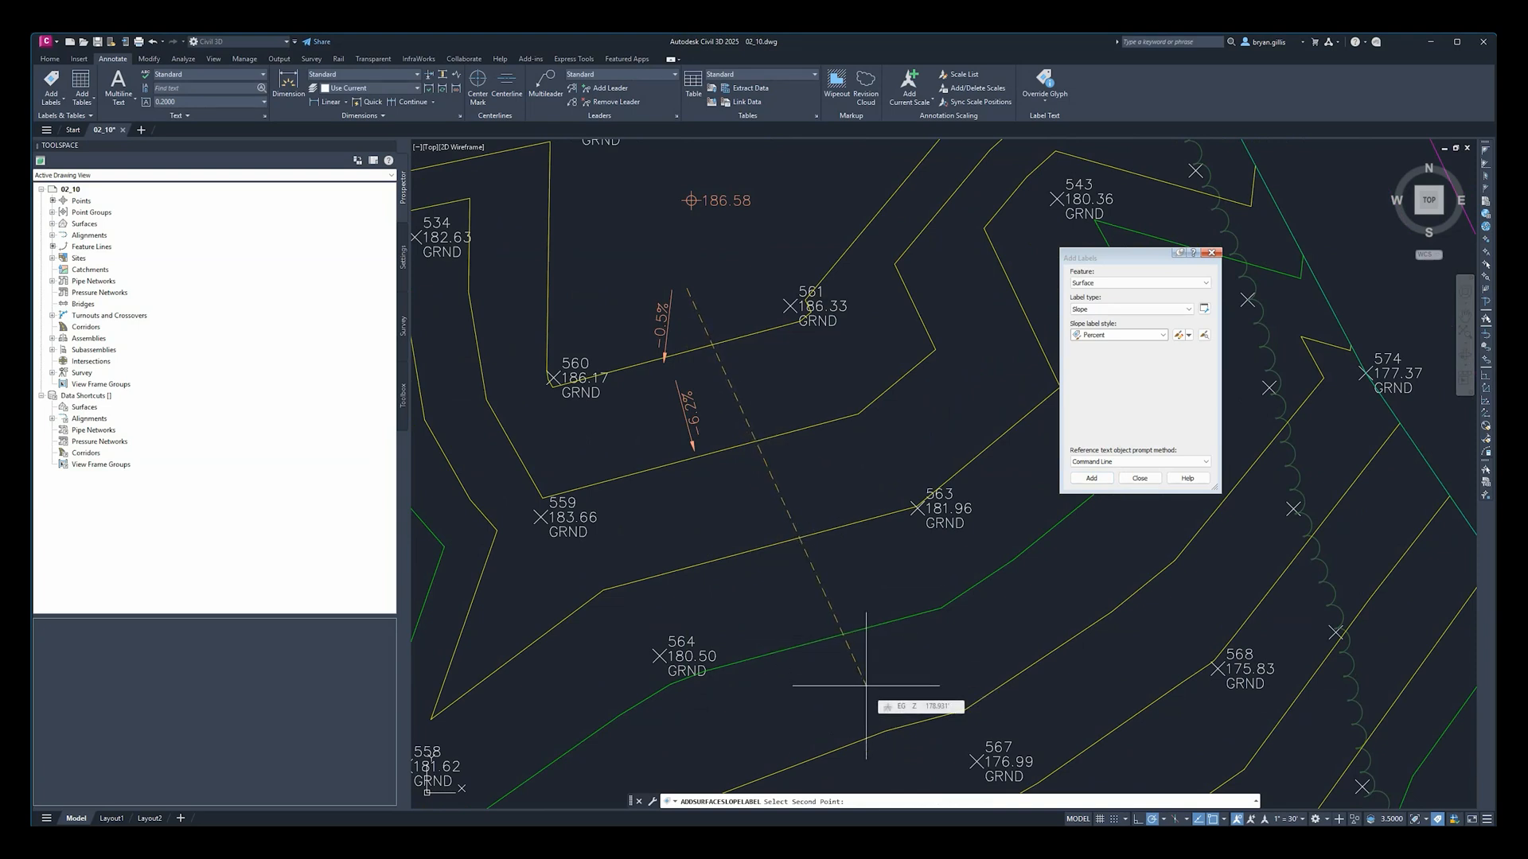
left_click(866, 685)
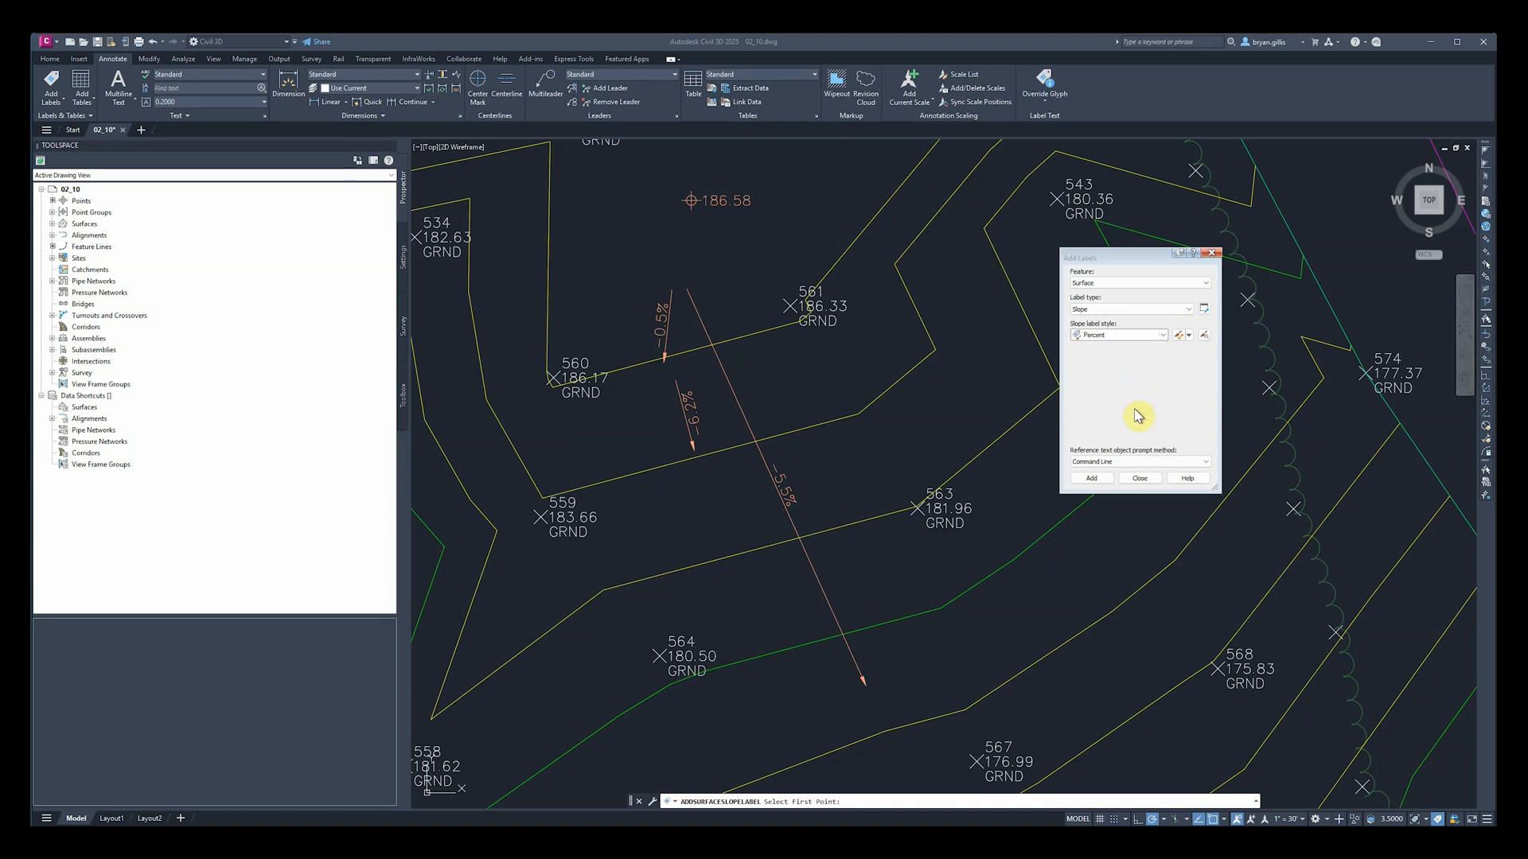
left_click(1144, 478)
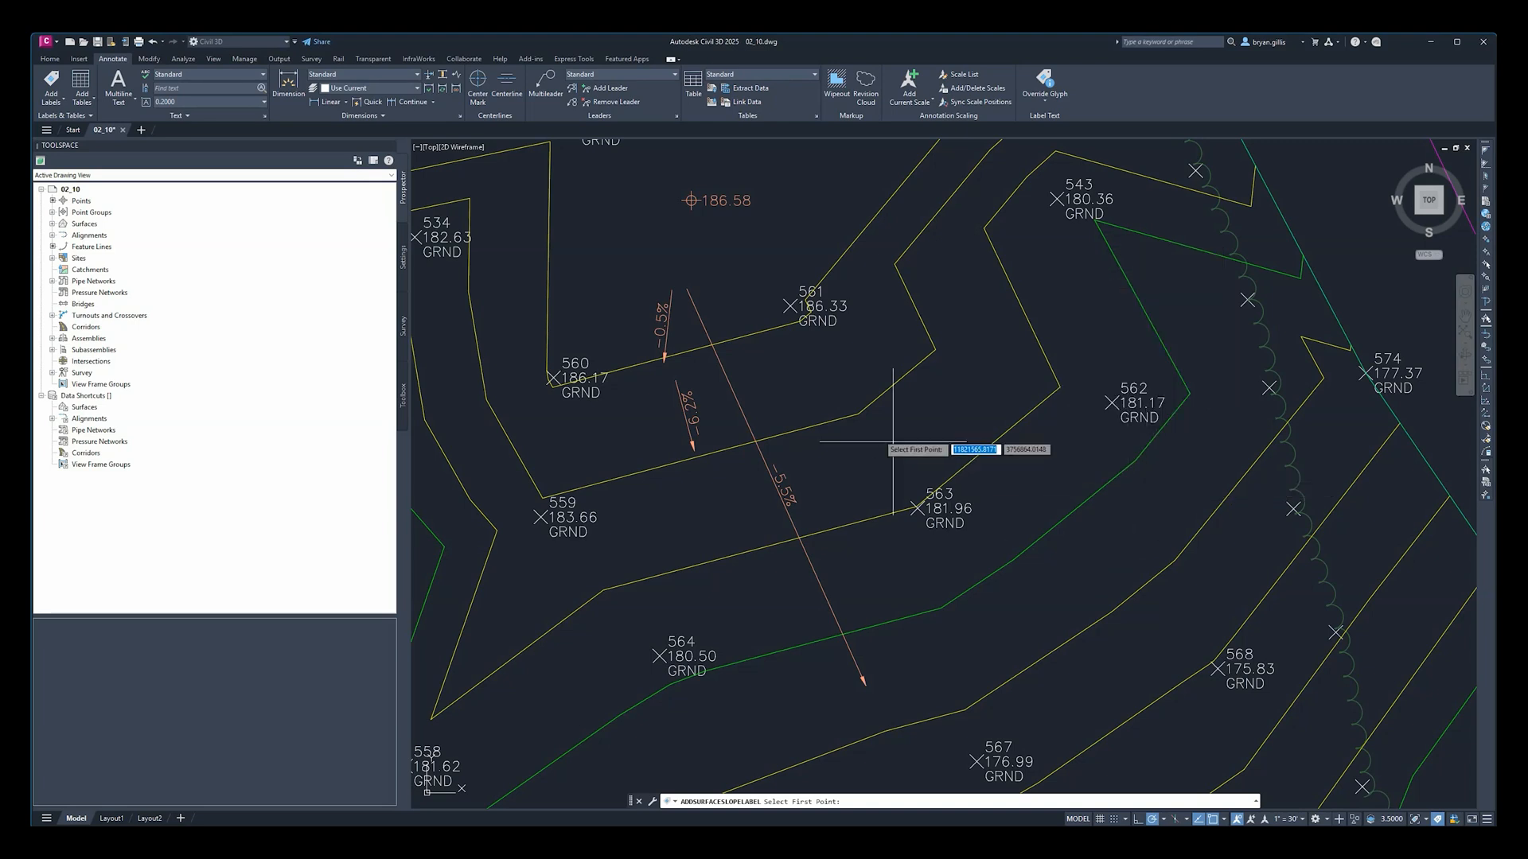
key("Escape")
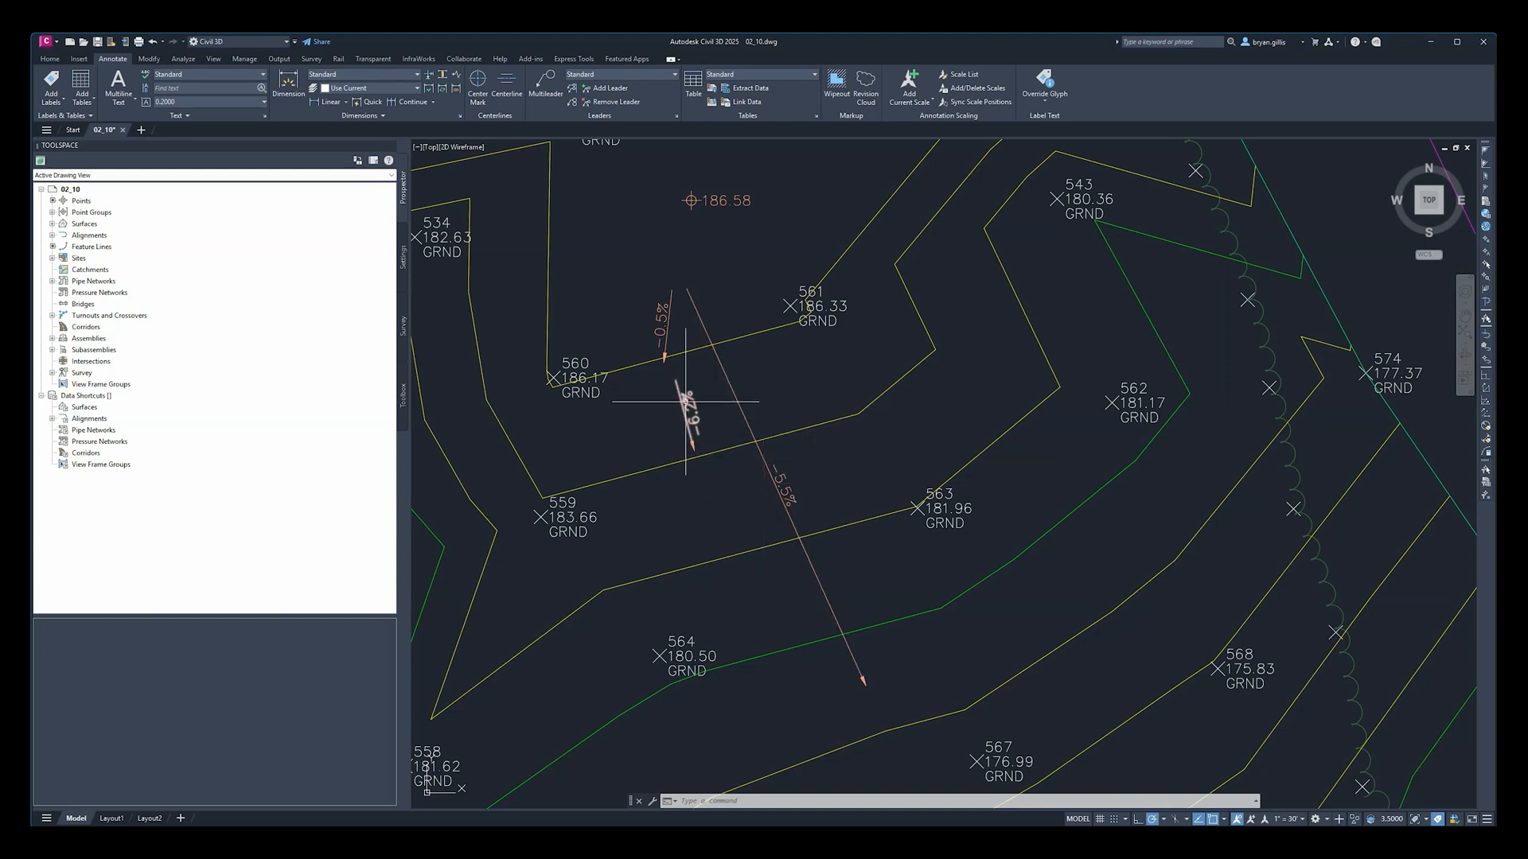
scroll(736, 404, "down", 4)
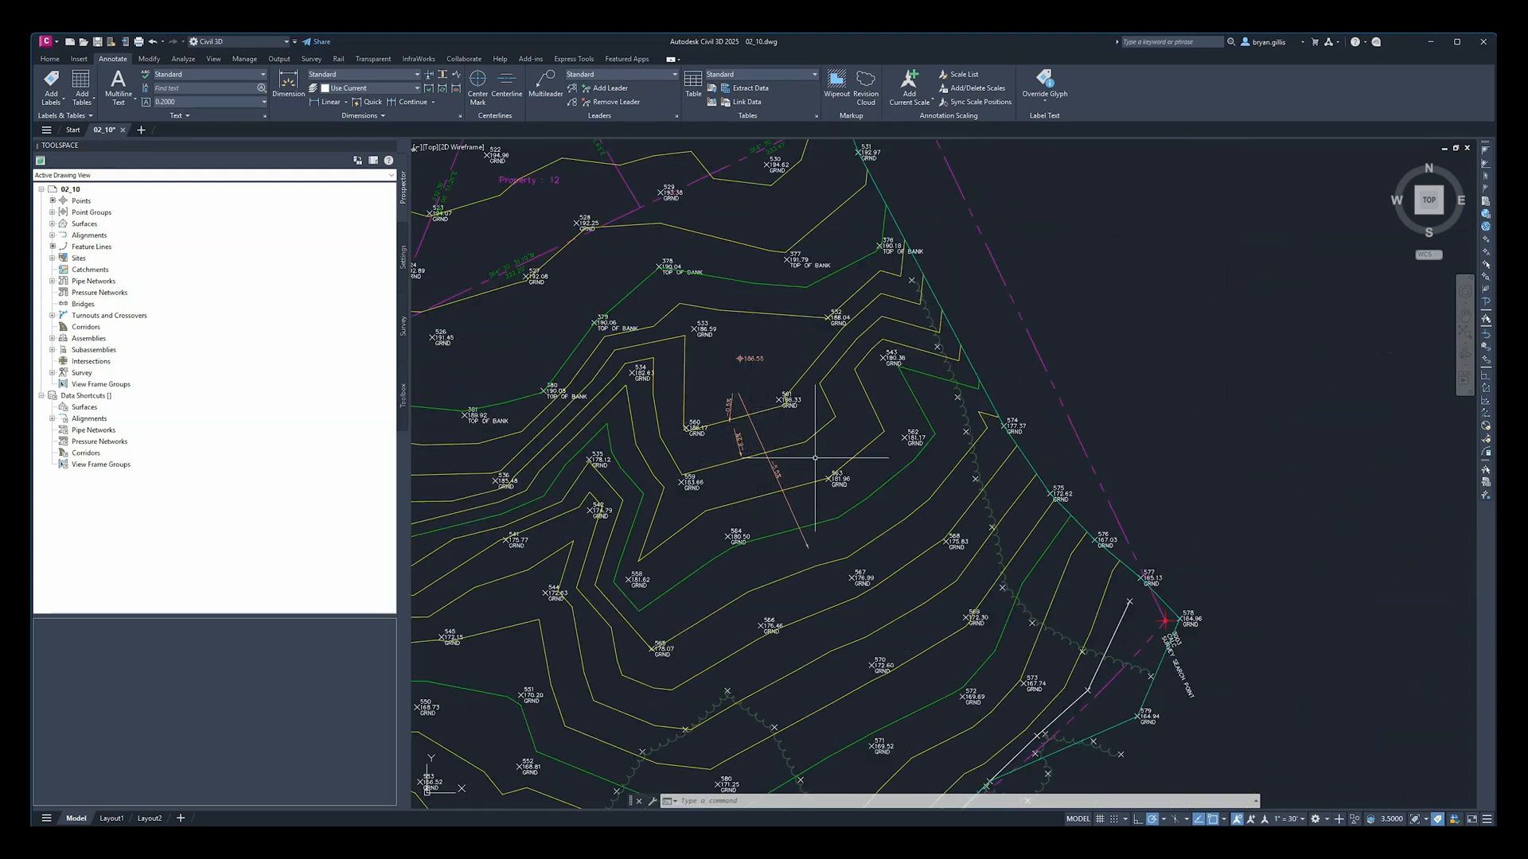
middle_click_drag(781, 428, 901, 501)
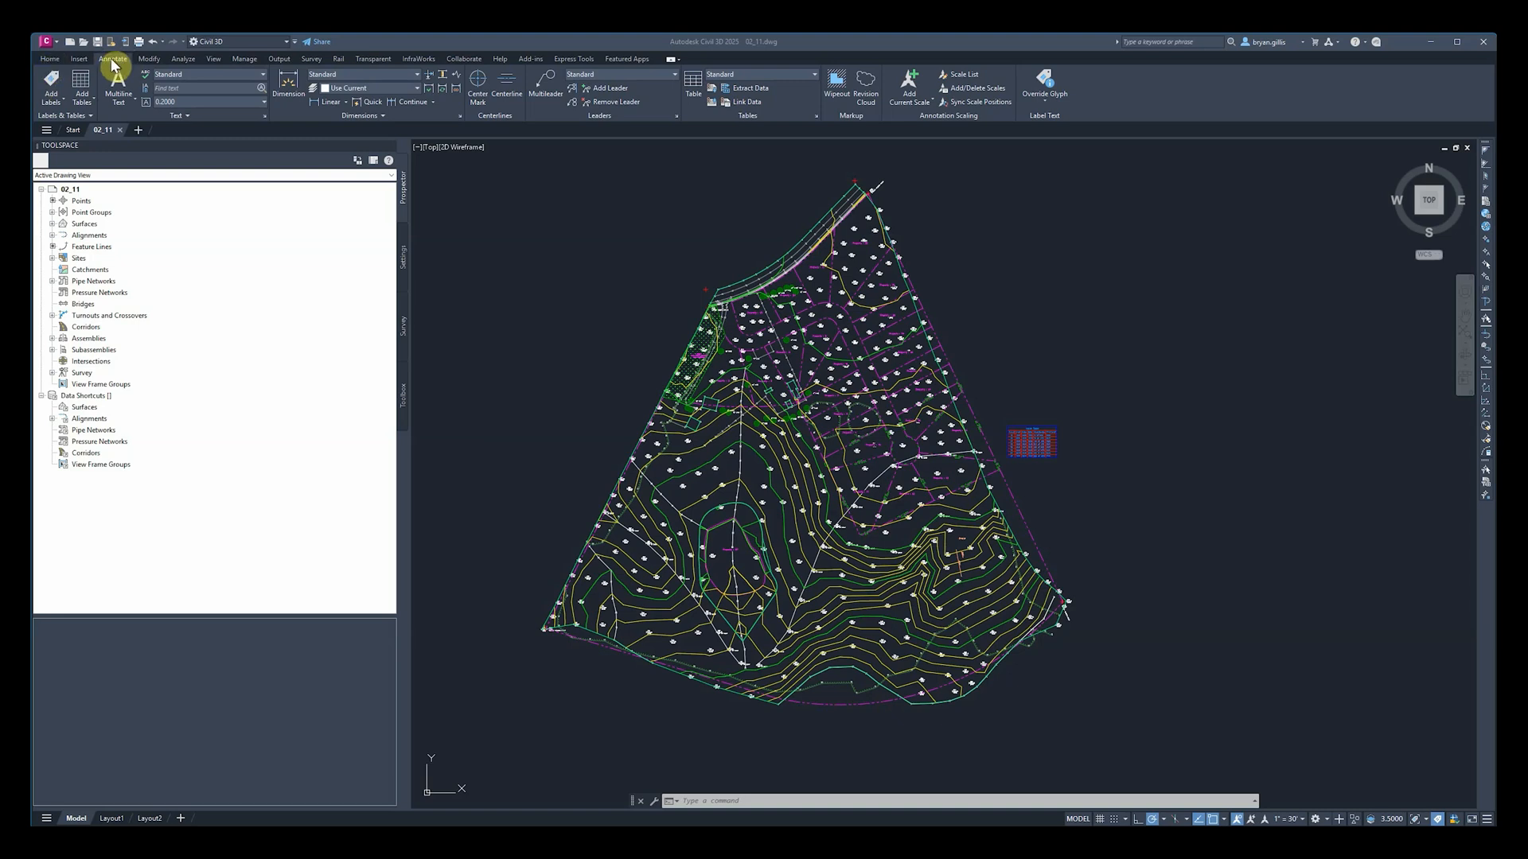
Step: Start adding surface labels in drawing 02_11 and set the label type to Contour - Single
left_click(59, 102)
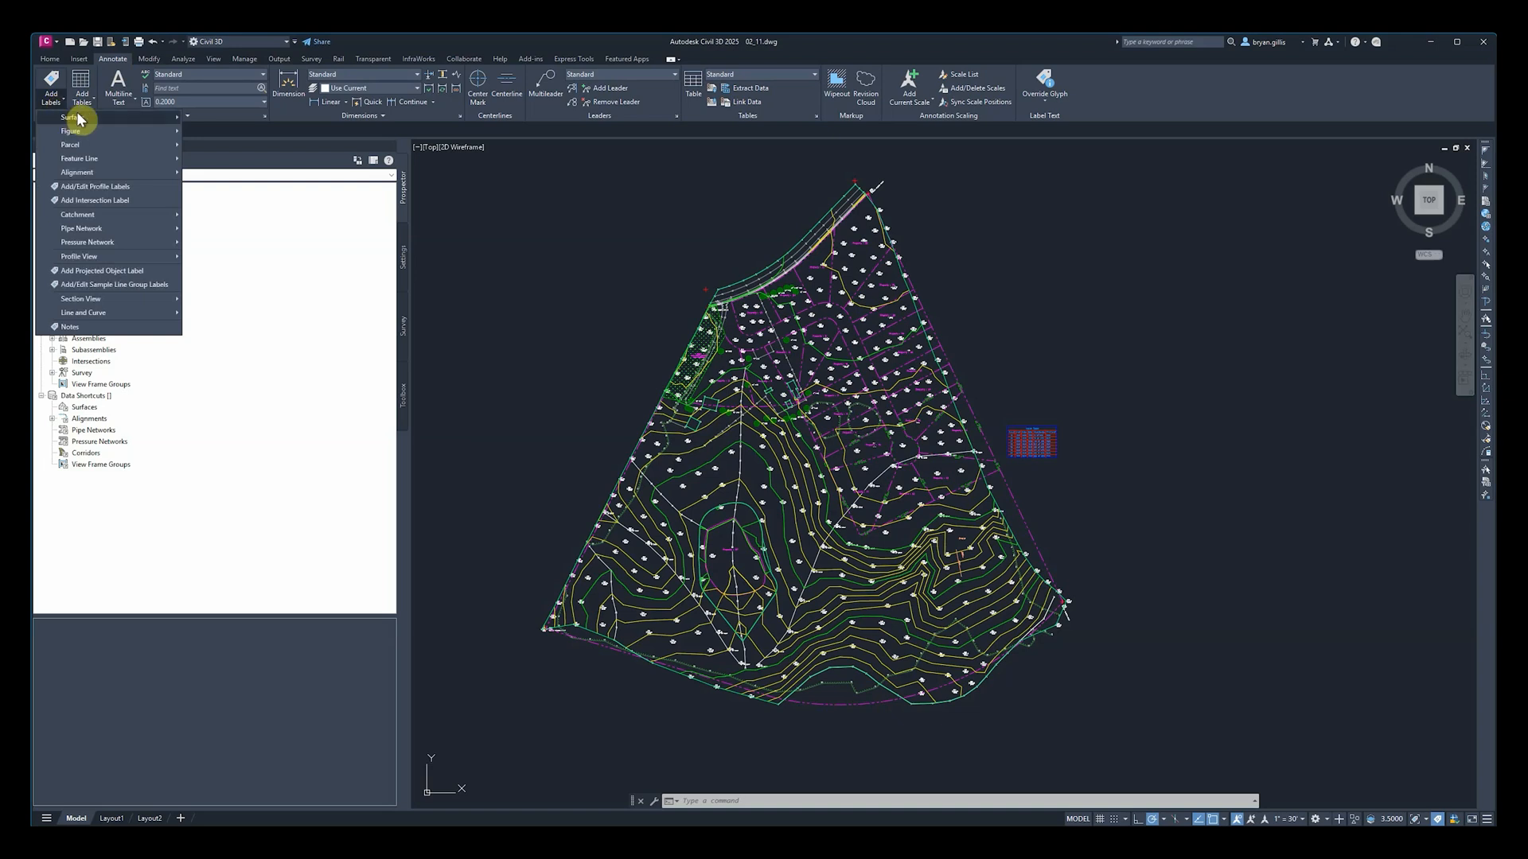
mouse_move(78, 121)
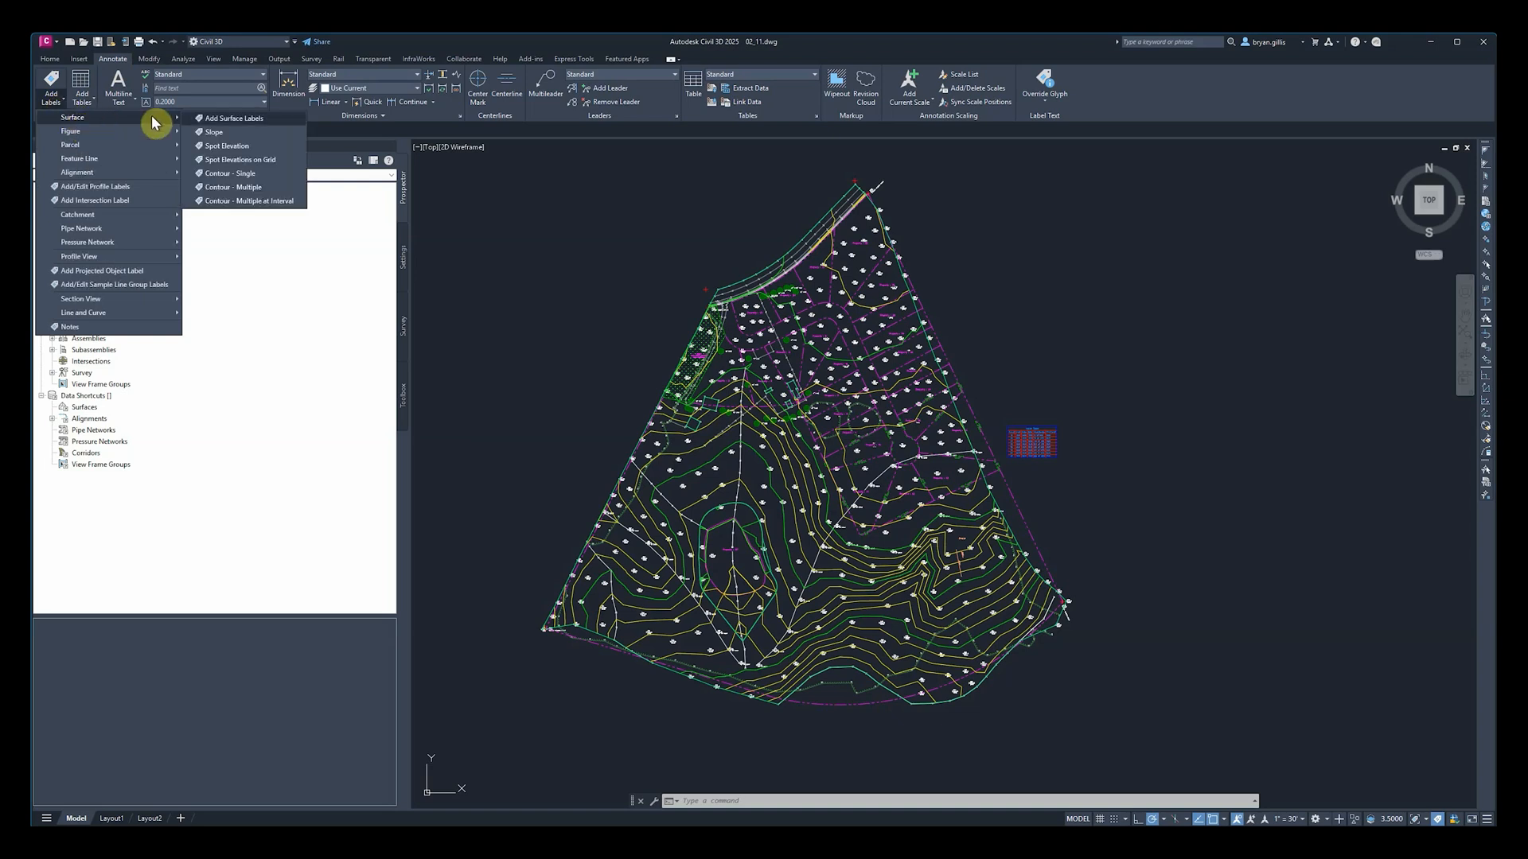
left_click(227, 119)
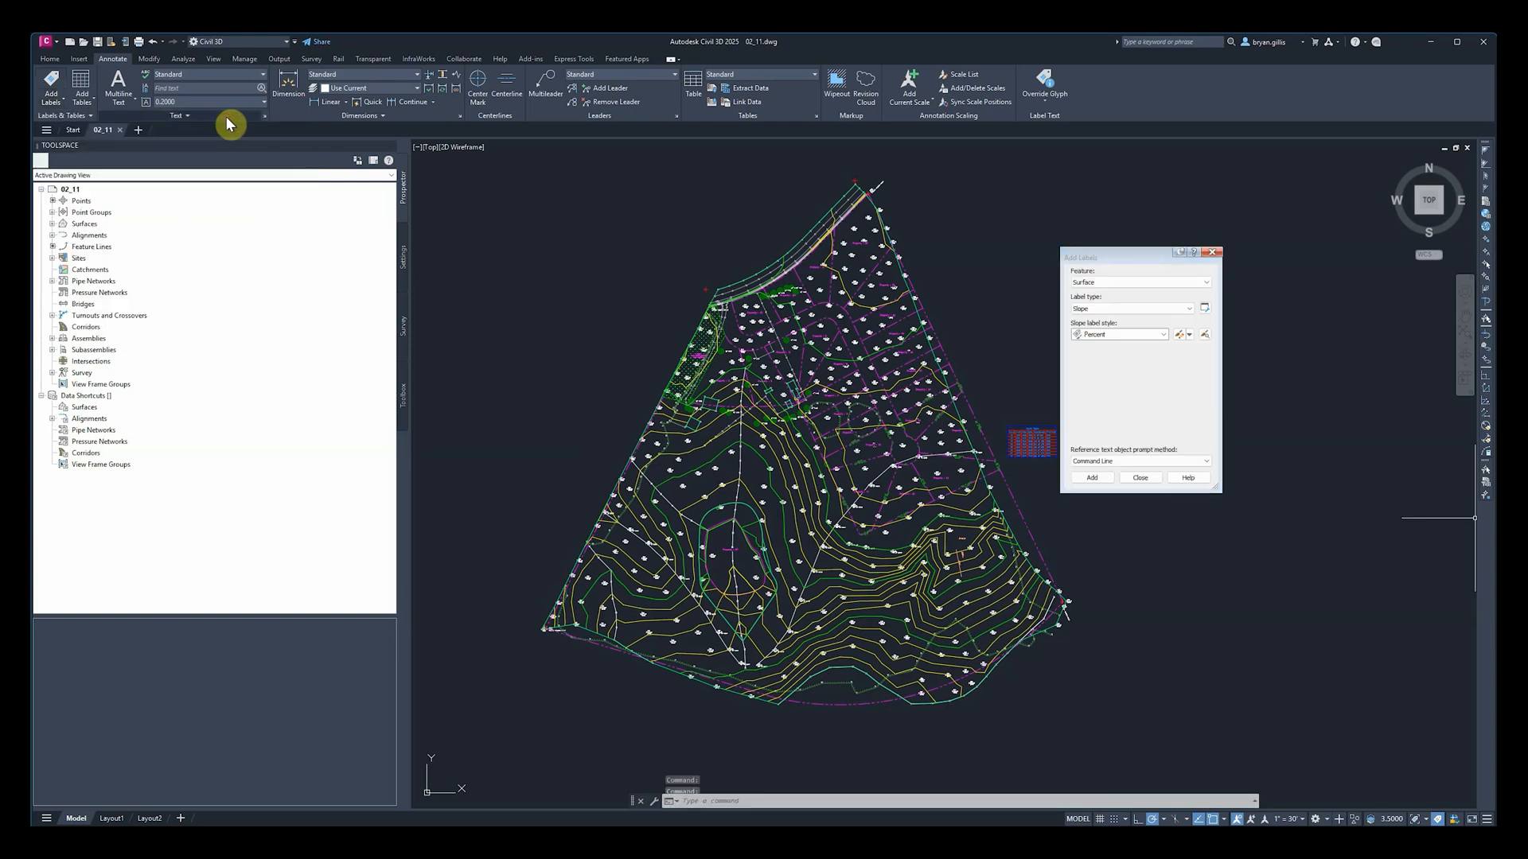
left_click_drag(1160, 261, 1024, 247)
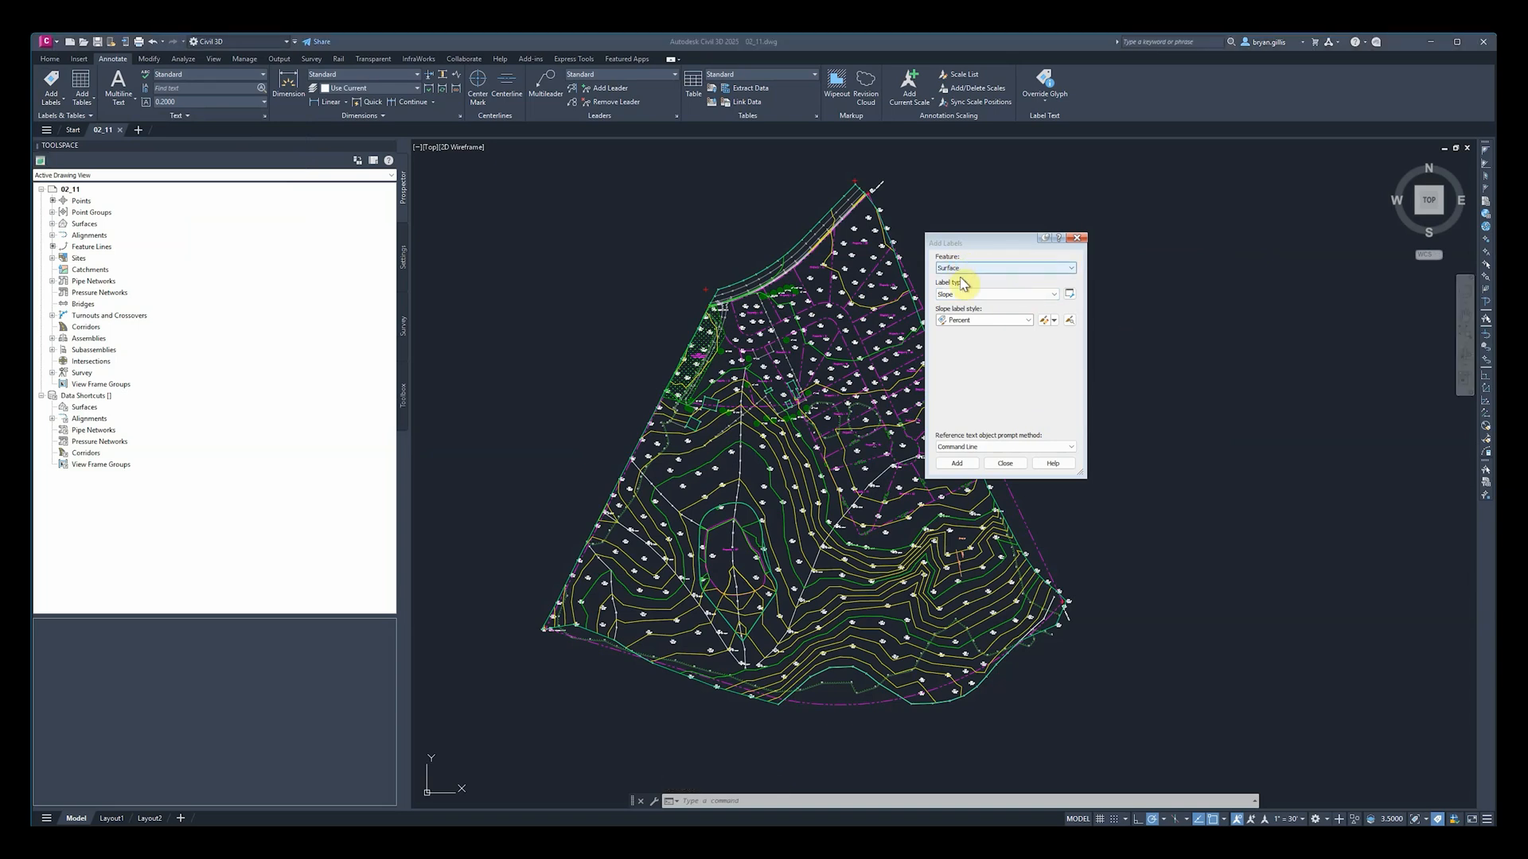
left_click(984, 298)
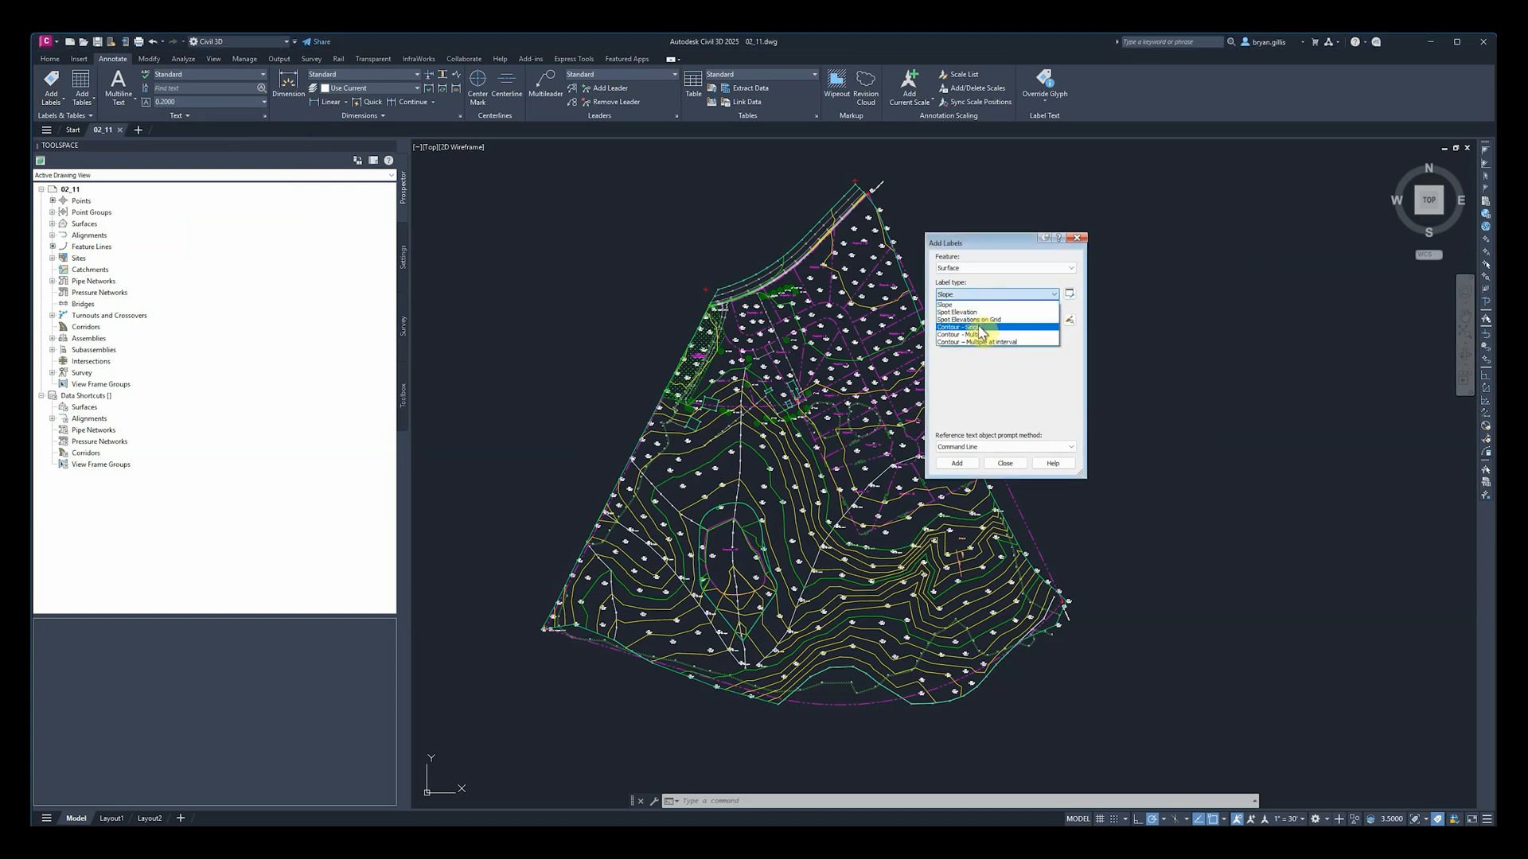
left_click(978, 327)
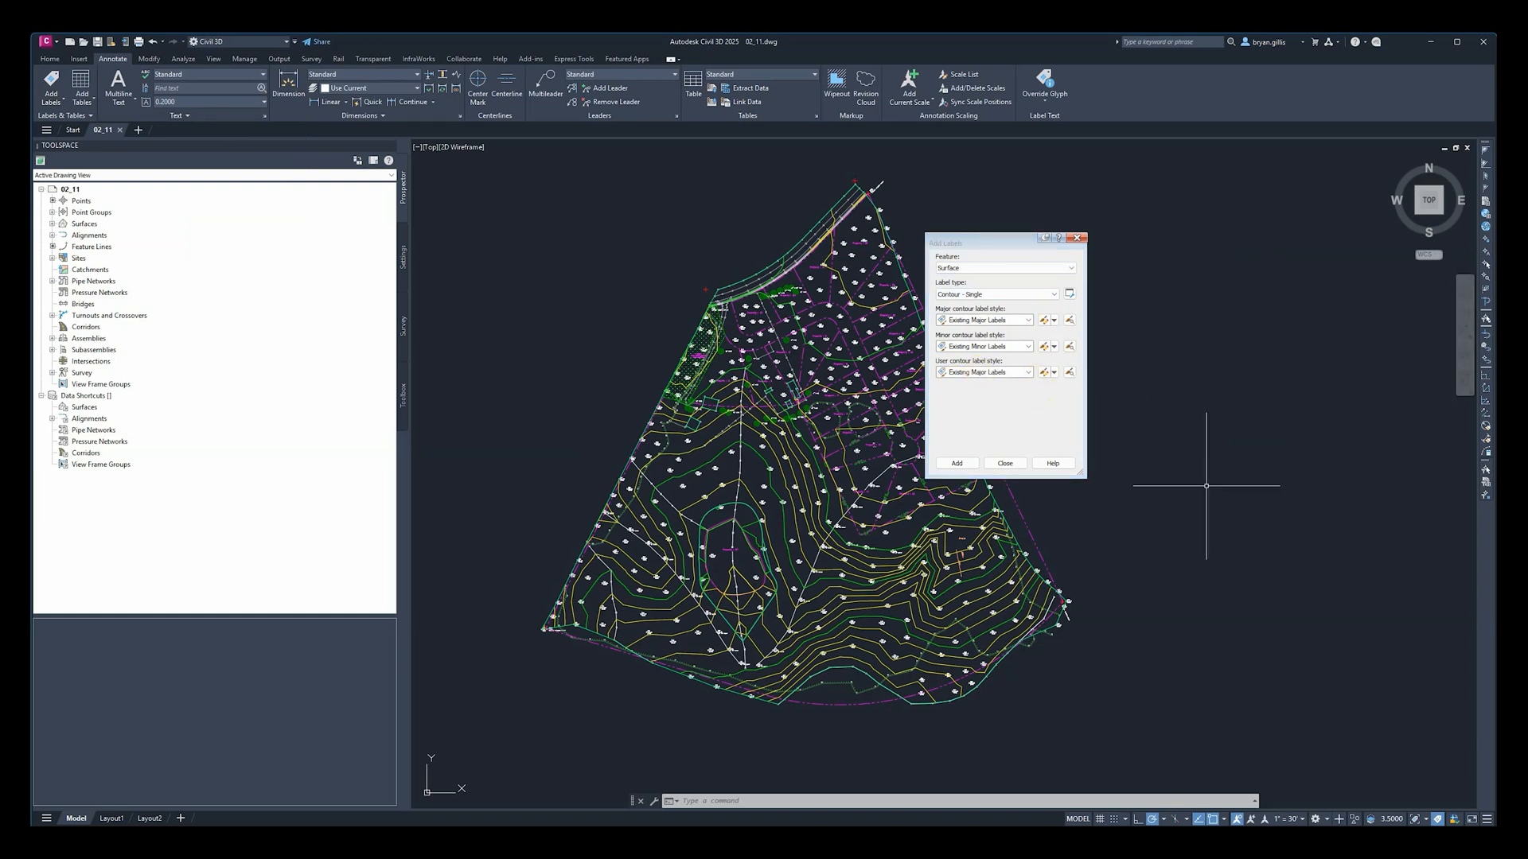
Step: Add a single contour label to the EG surface on the contour running northeast from point 559
left_click(960, 466)
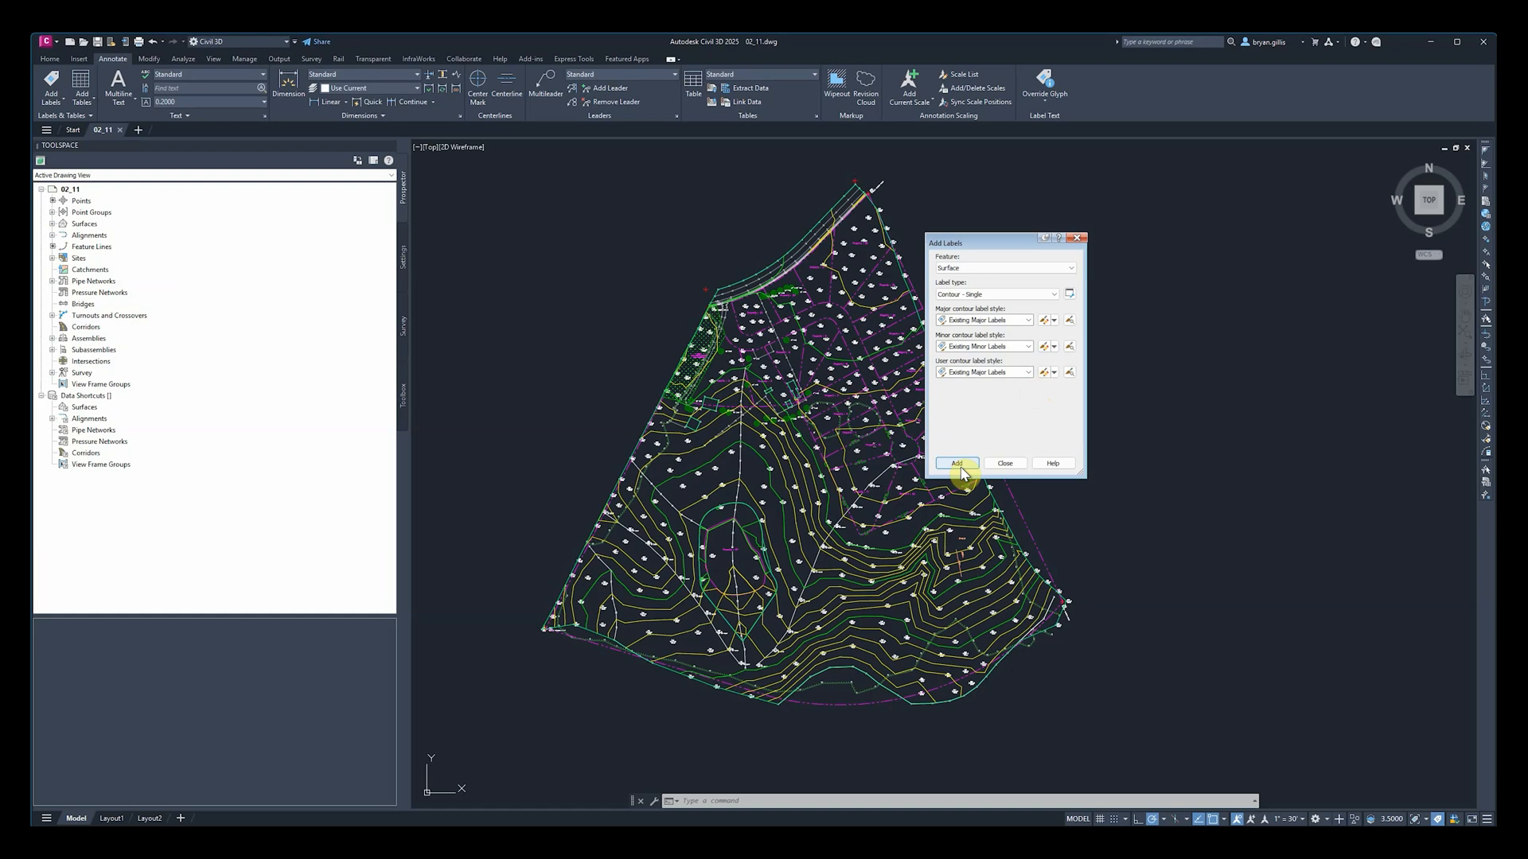
left_click(959, 465)
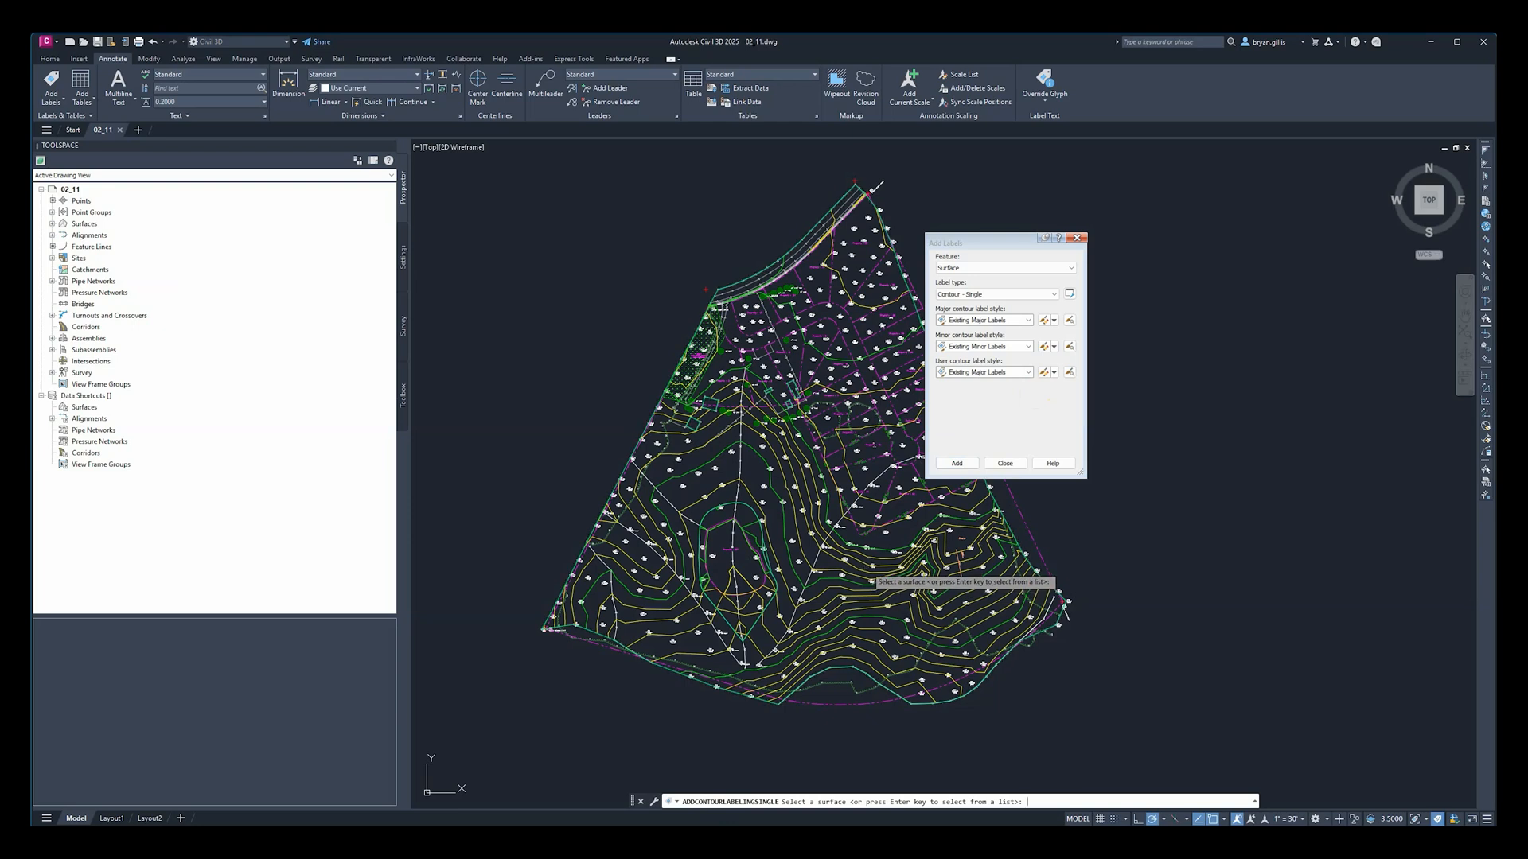
key("Return")
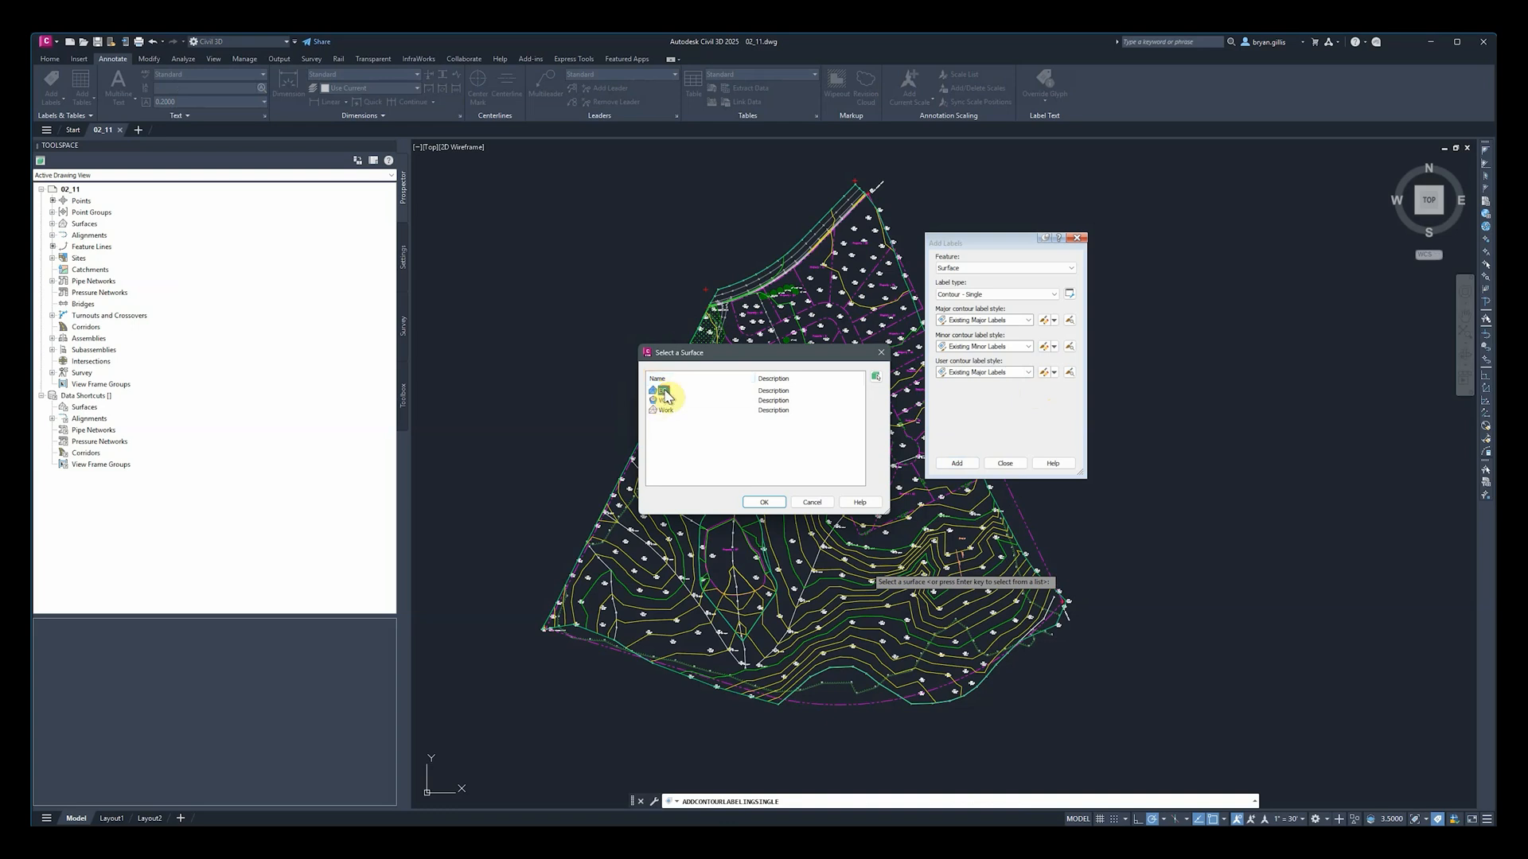
left_click(765, 502)
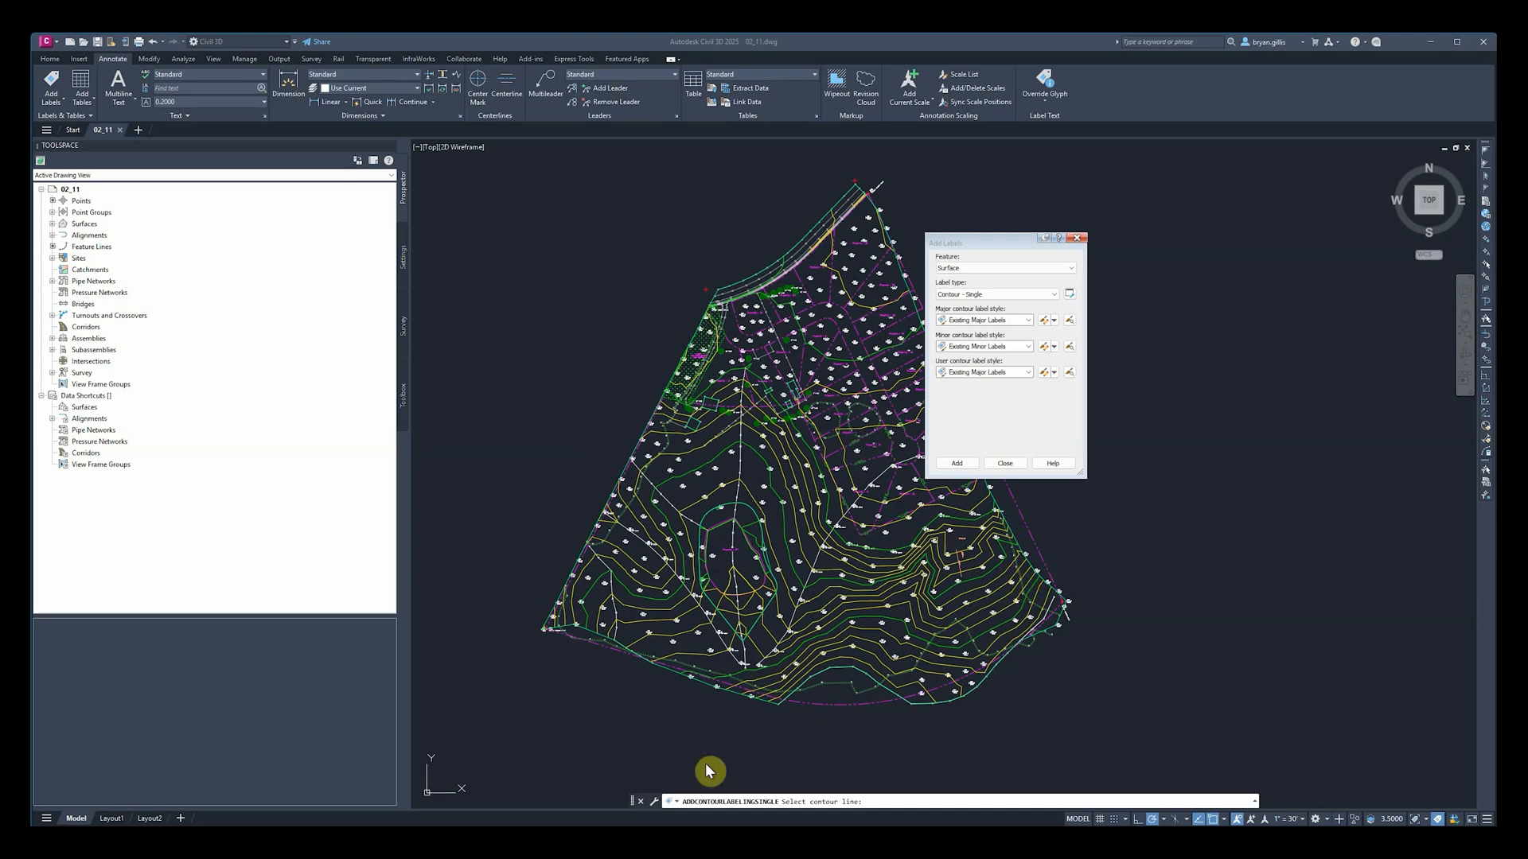
scroll(955, 609, "up", 8)
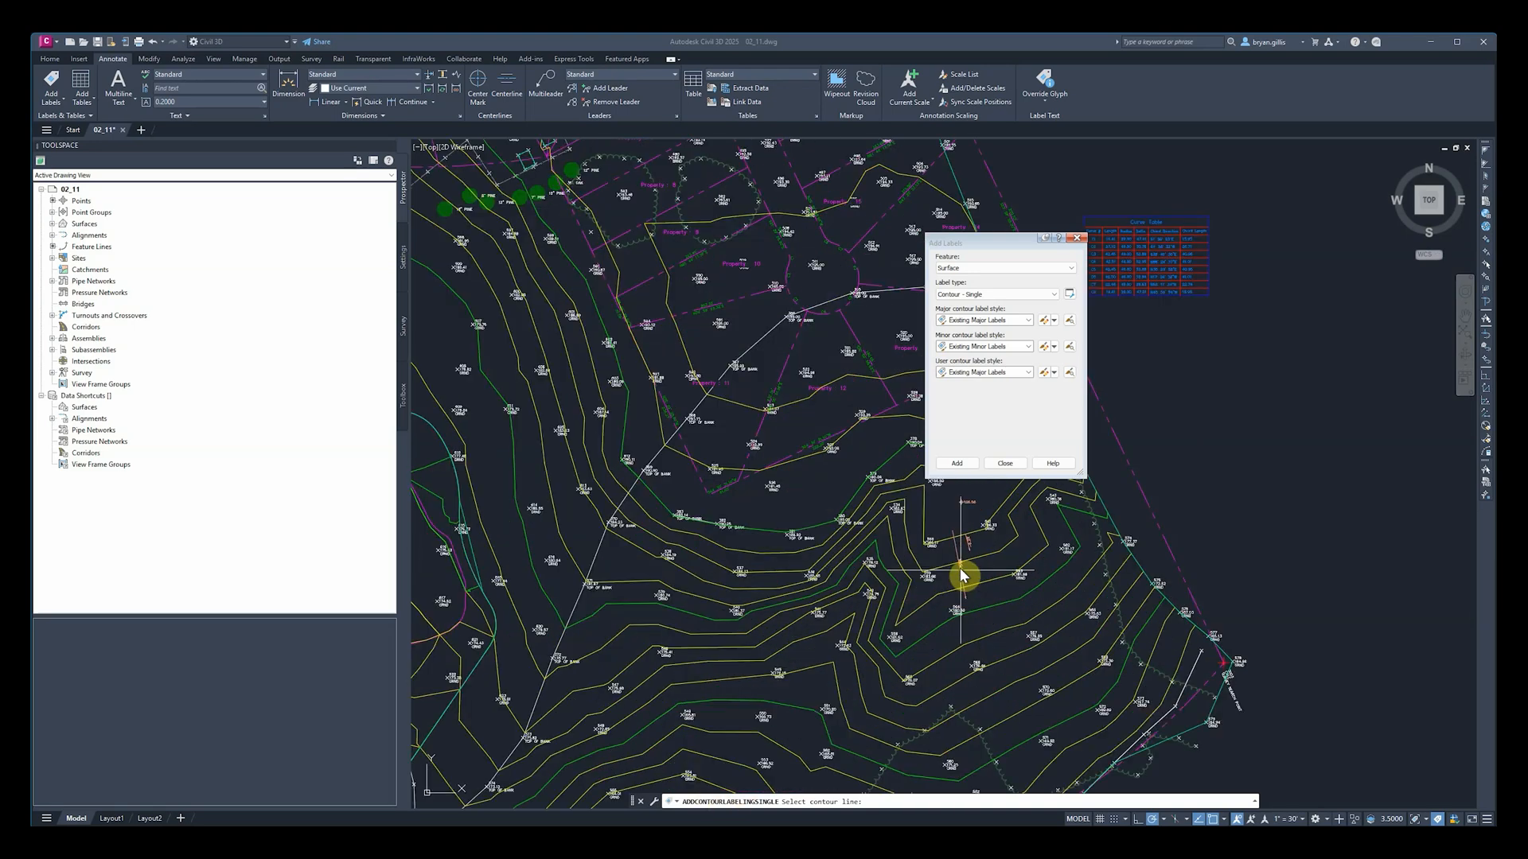
mouse_move(990, 248)
left_mouse_down()
mouse_move(1098, 207)
mouse_move(1312, 182)
left_mouse_up()
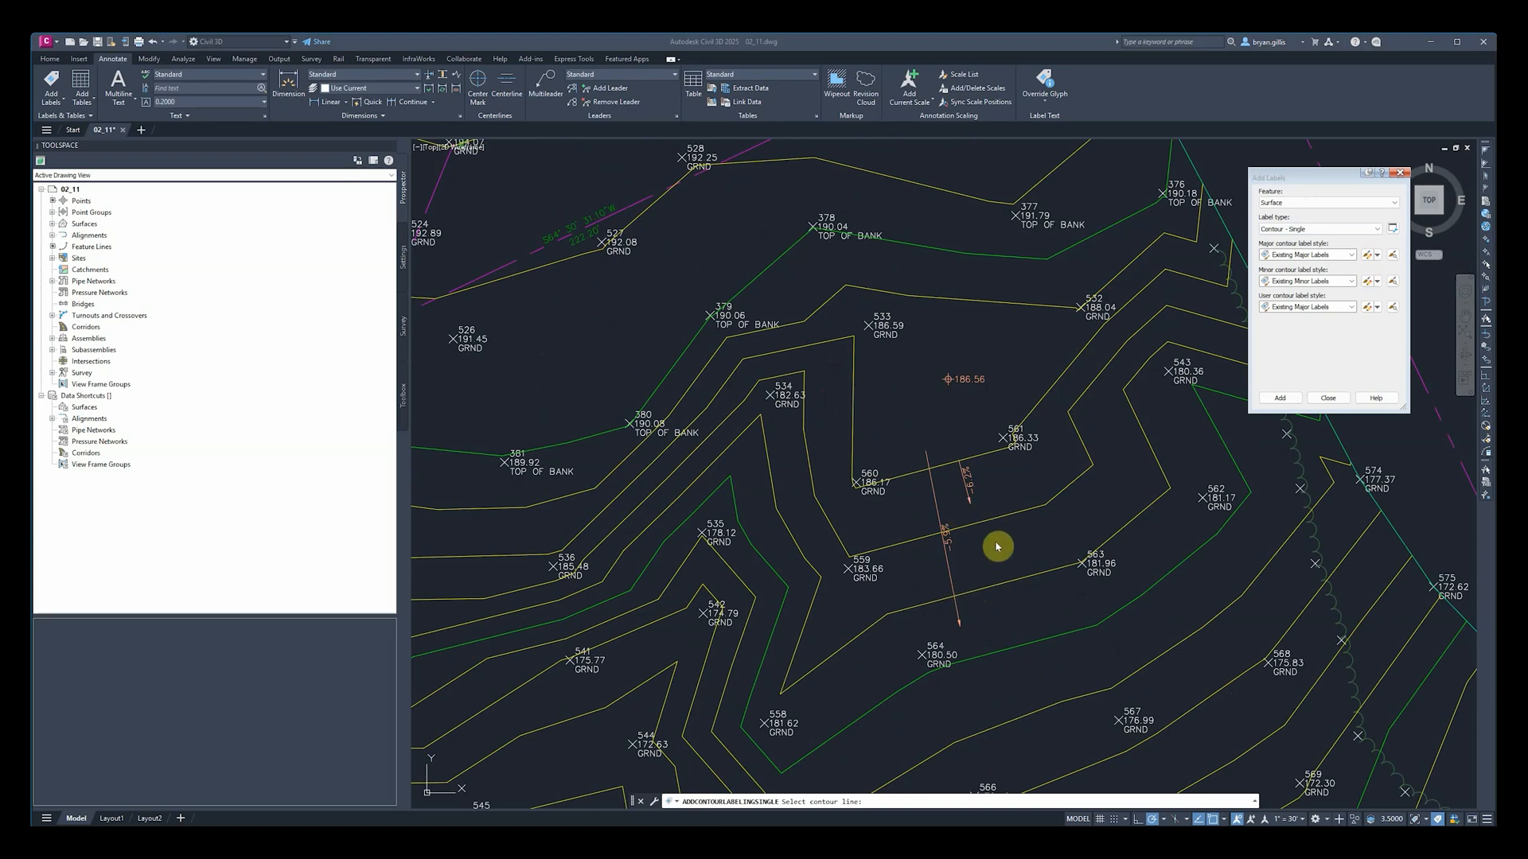
scroll(1013, 525, "up", 4)
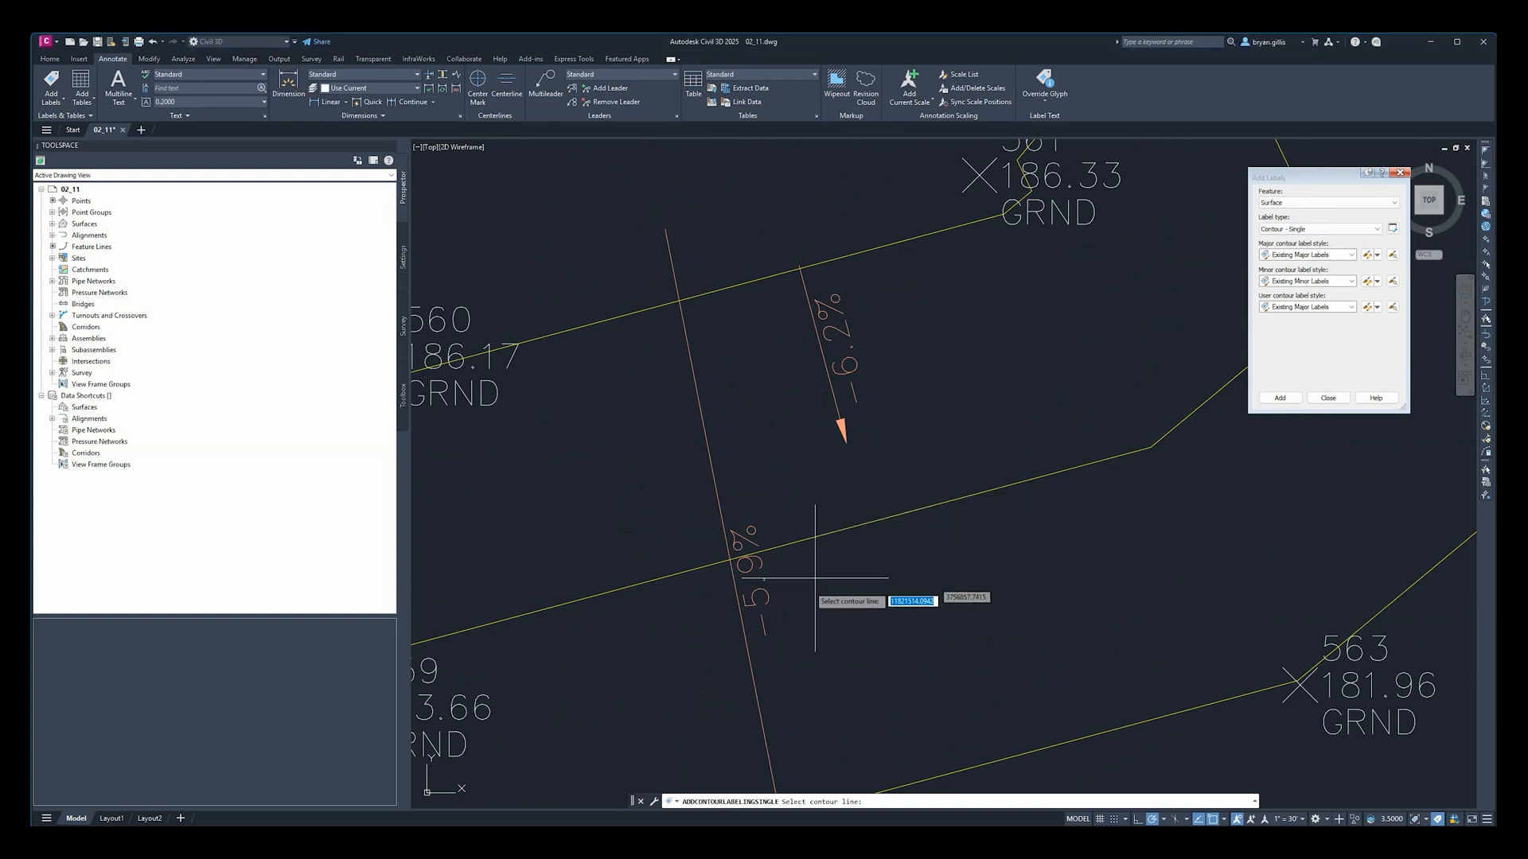
left_click(911, 511)
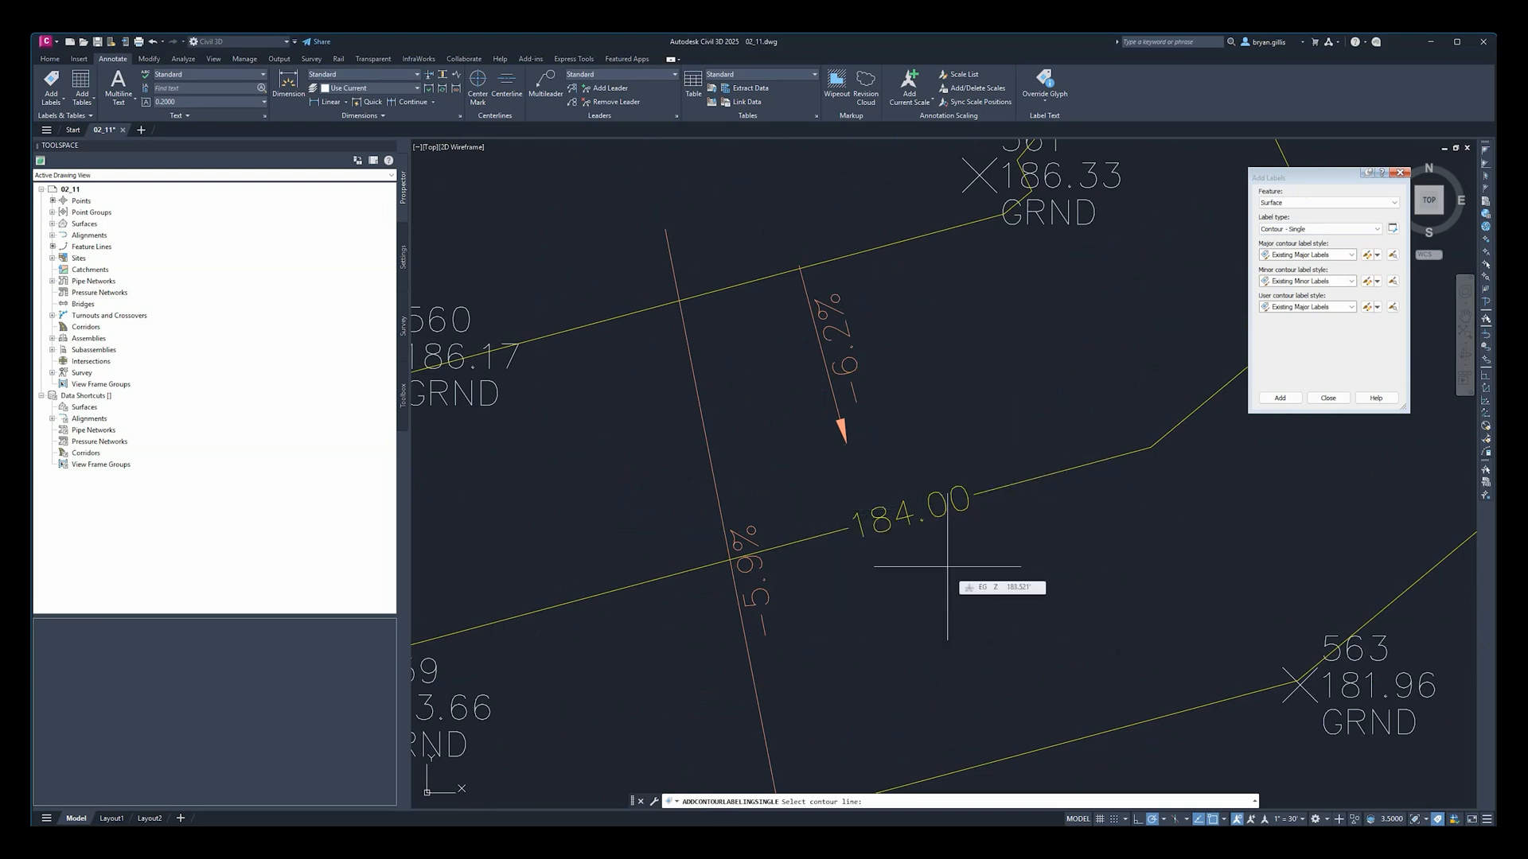
Step: Switch the surface label type to Contour - Multiple and start labelling the EG surface
scroll(947, 567, "down", 2)
middle_click_drag(915, 607, 1014, 549)
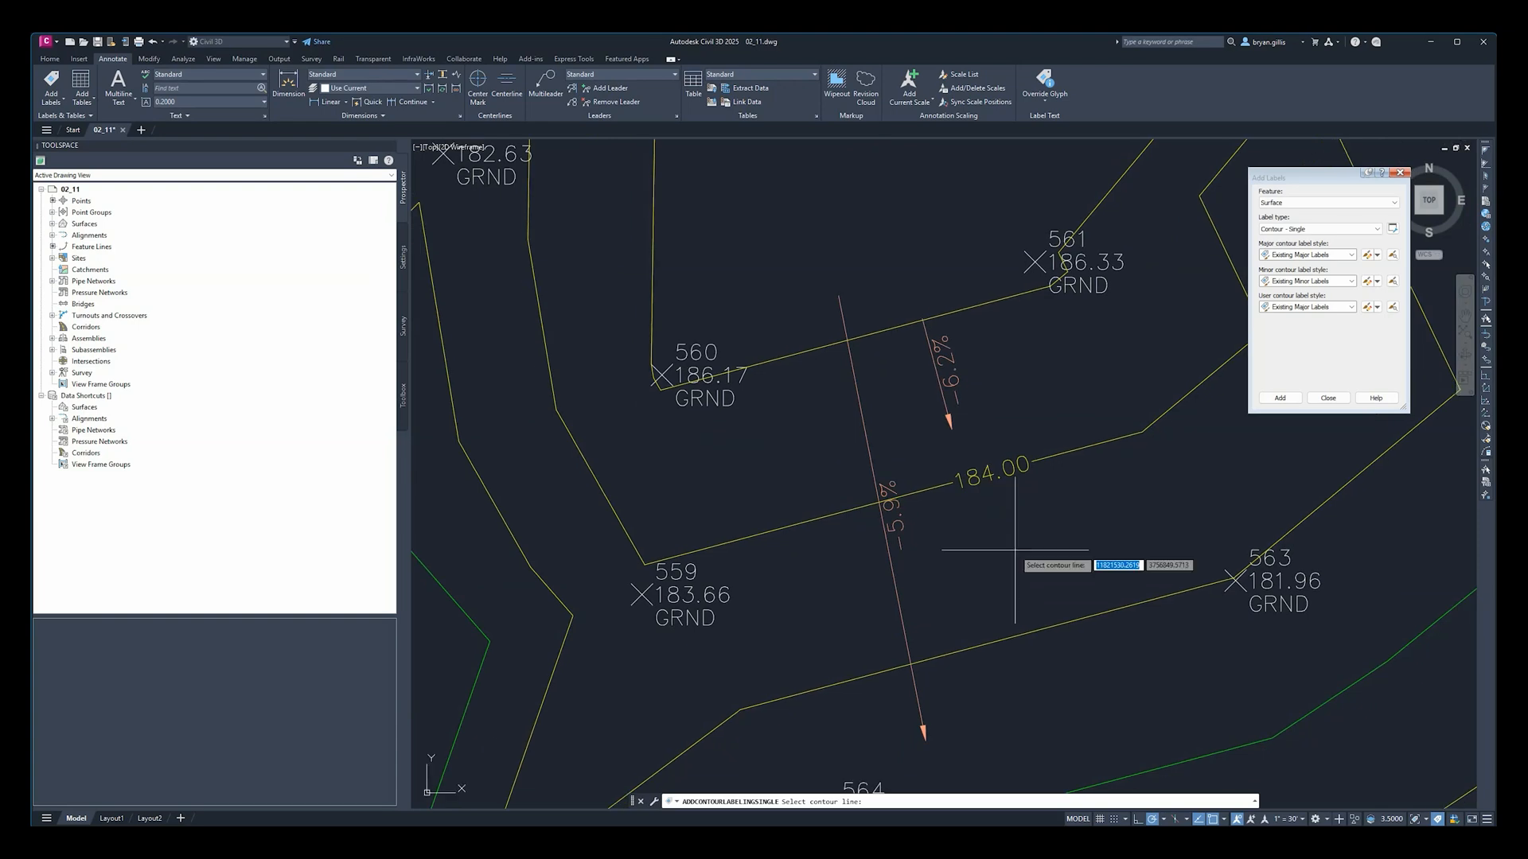
scroll(1014, 549, "down", 2)
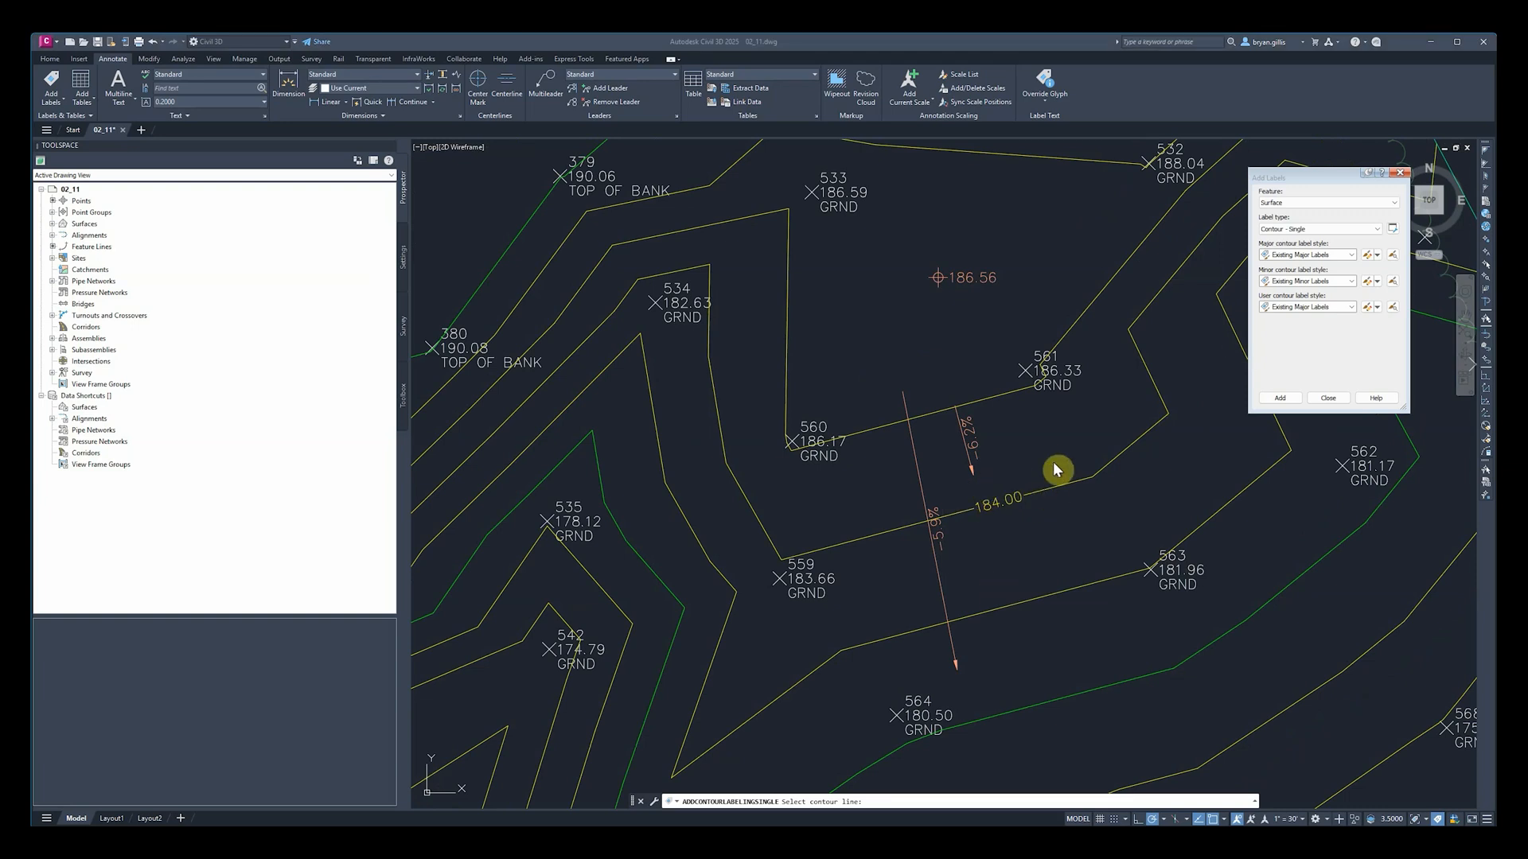
scroll(998, 493, "down", 2)
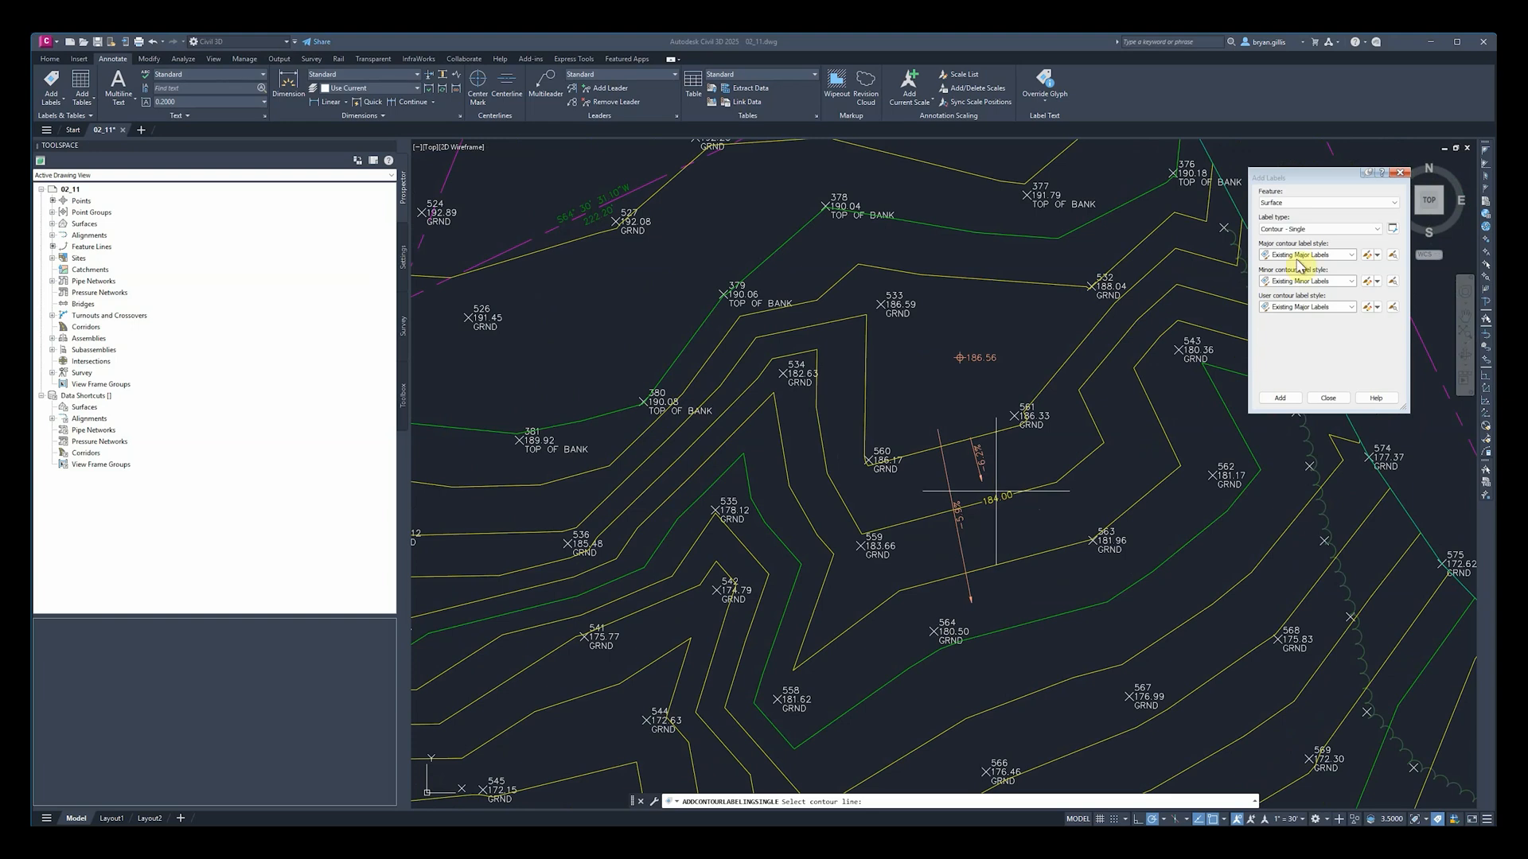
left_click(1052, 495)
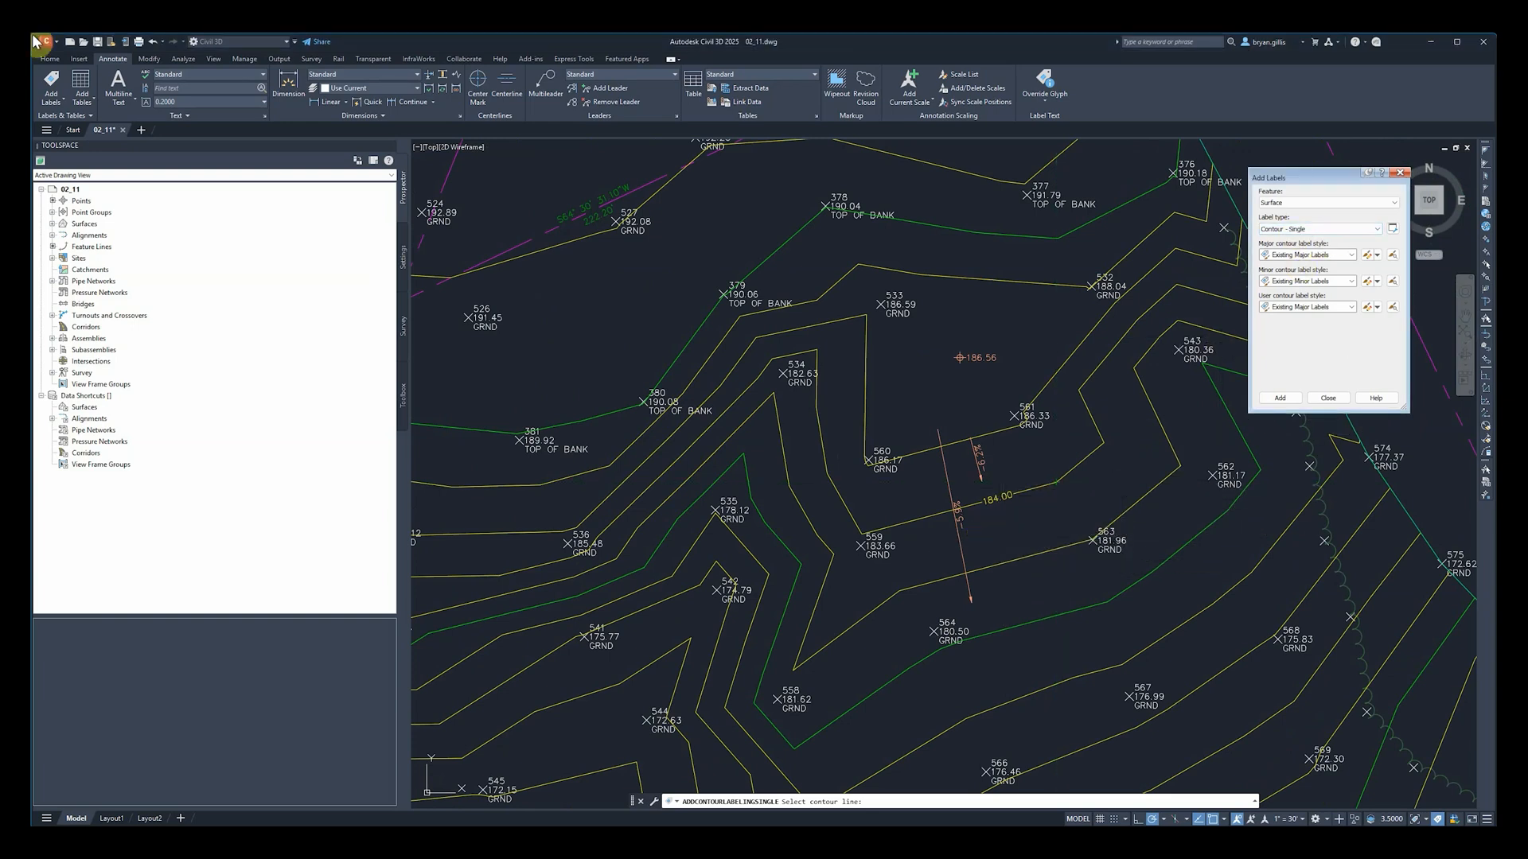
left_click(1379, 229)
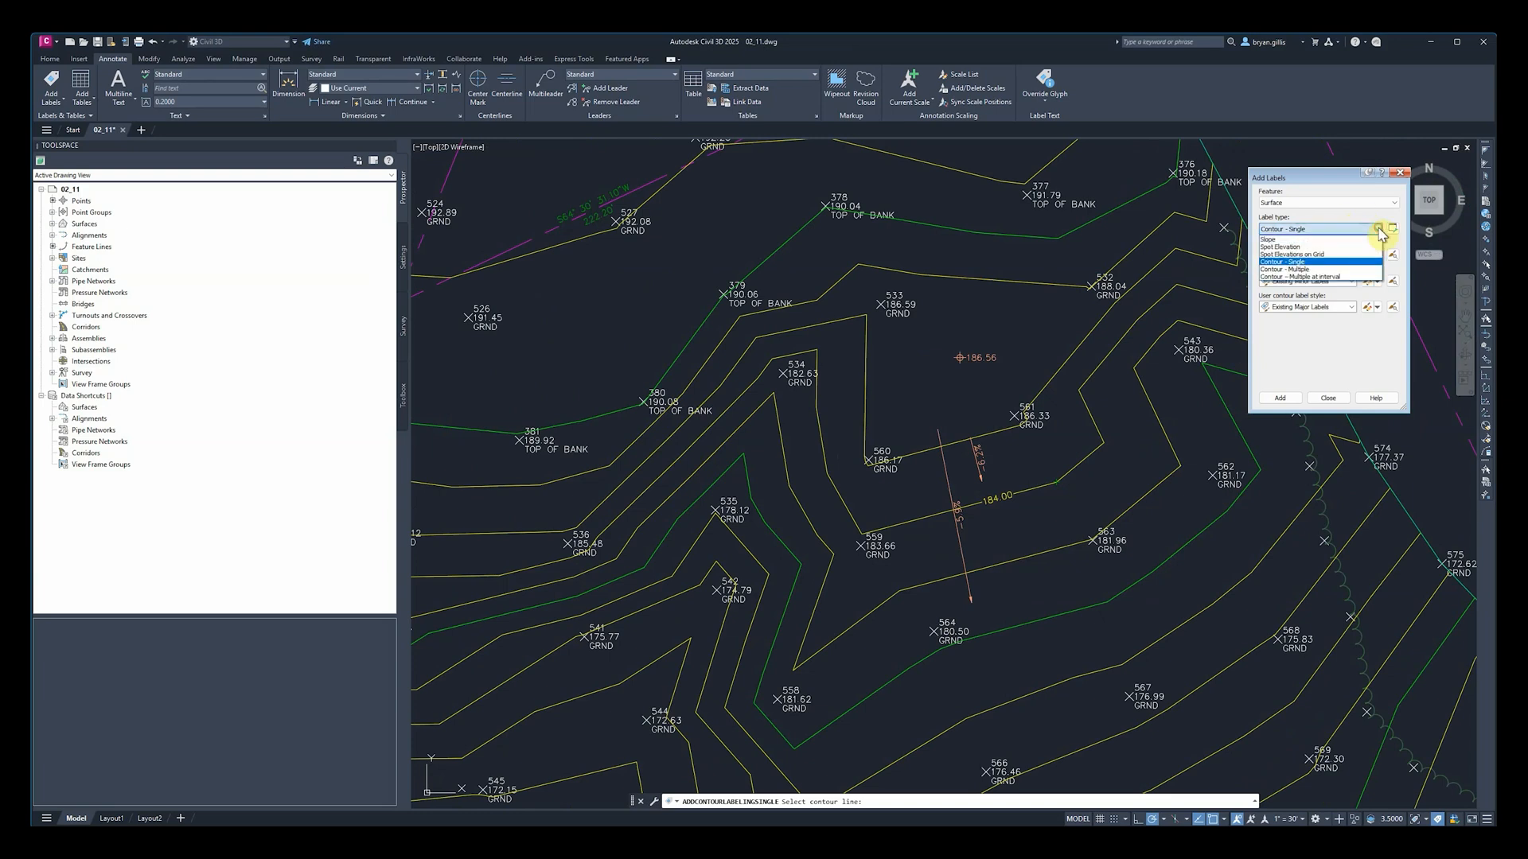
left_click(1316, 269)
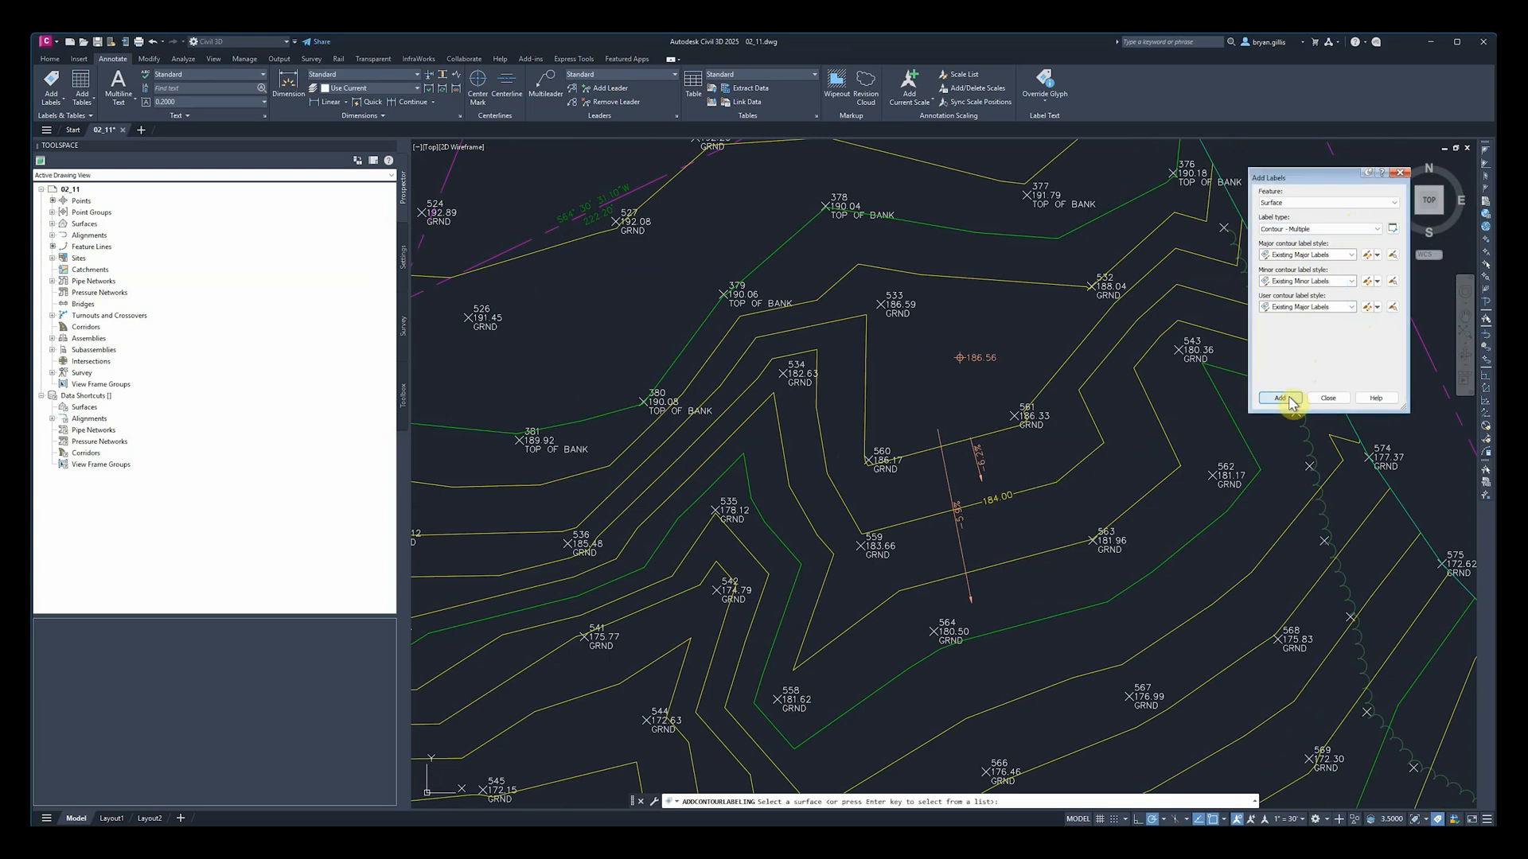
left_click(1291, 399)
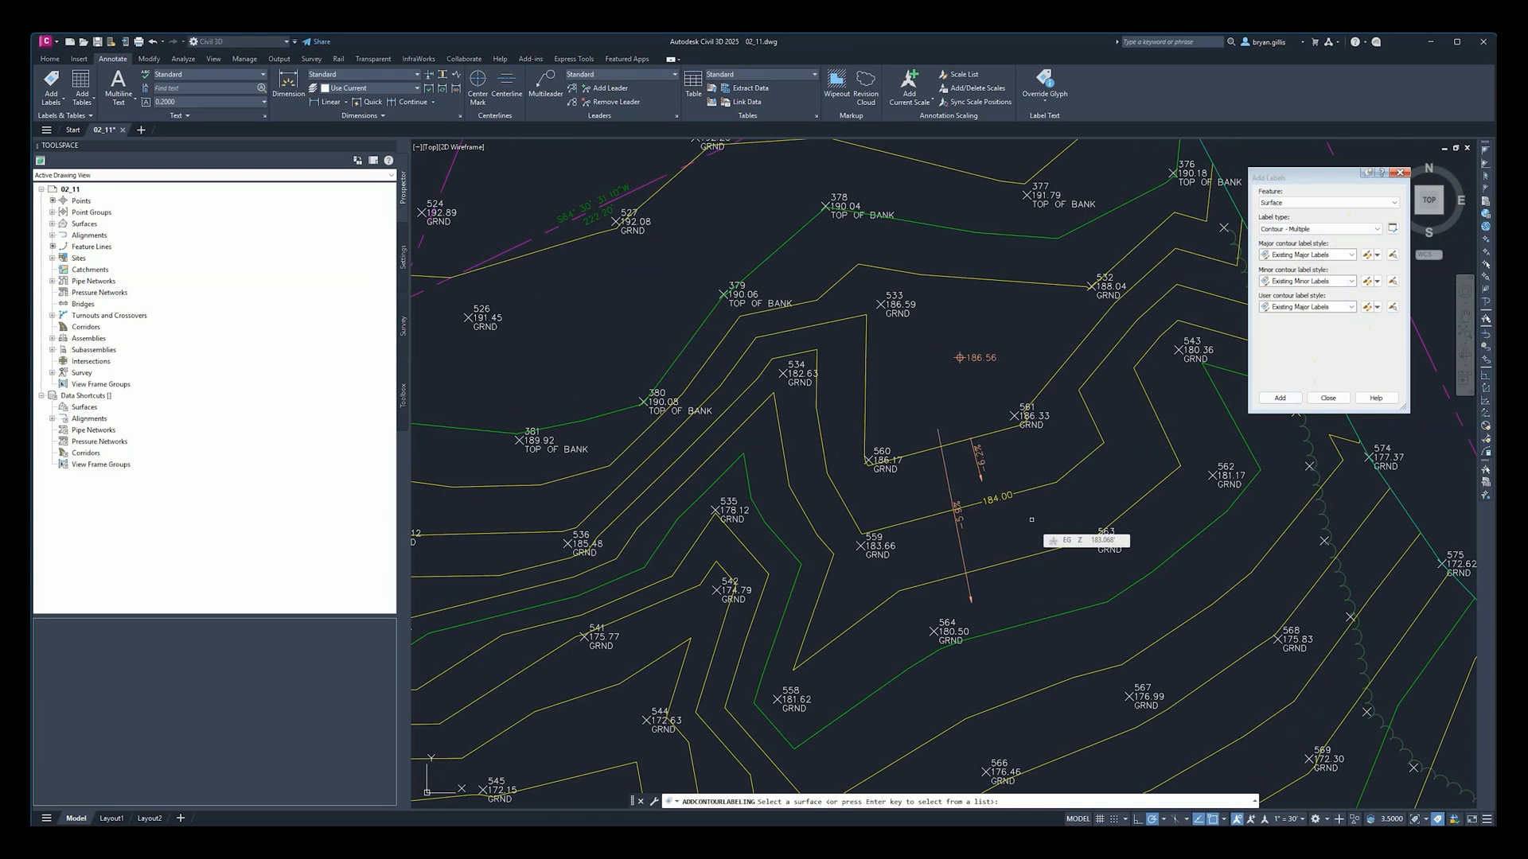
key("Return")
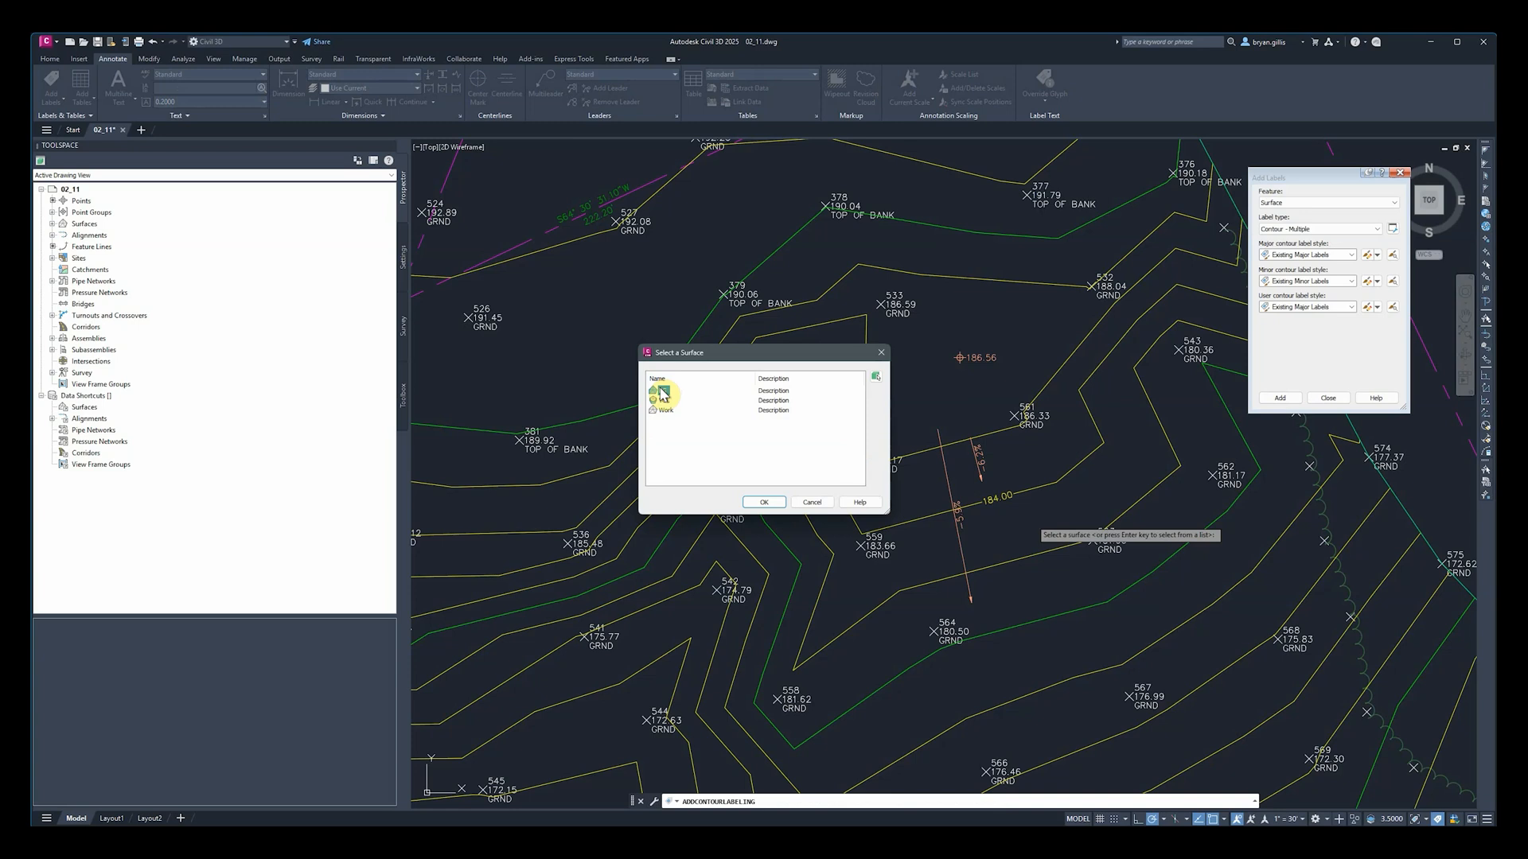
left_click(768, 506)
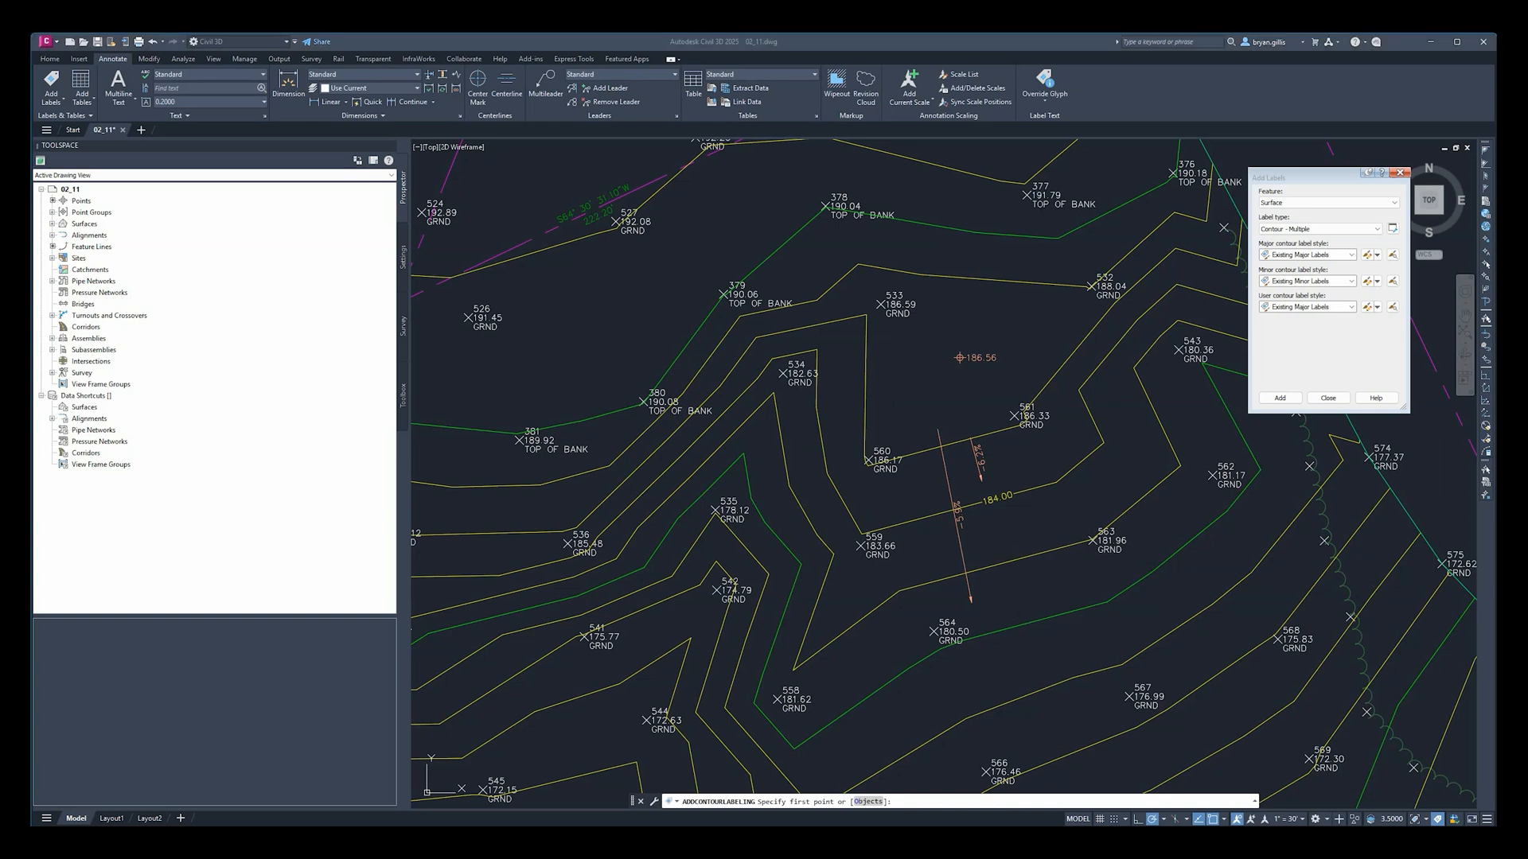
left_click(1018, 40)
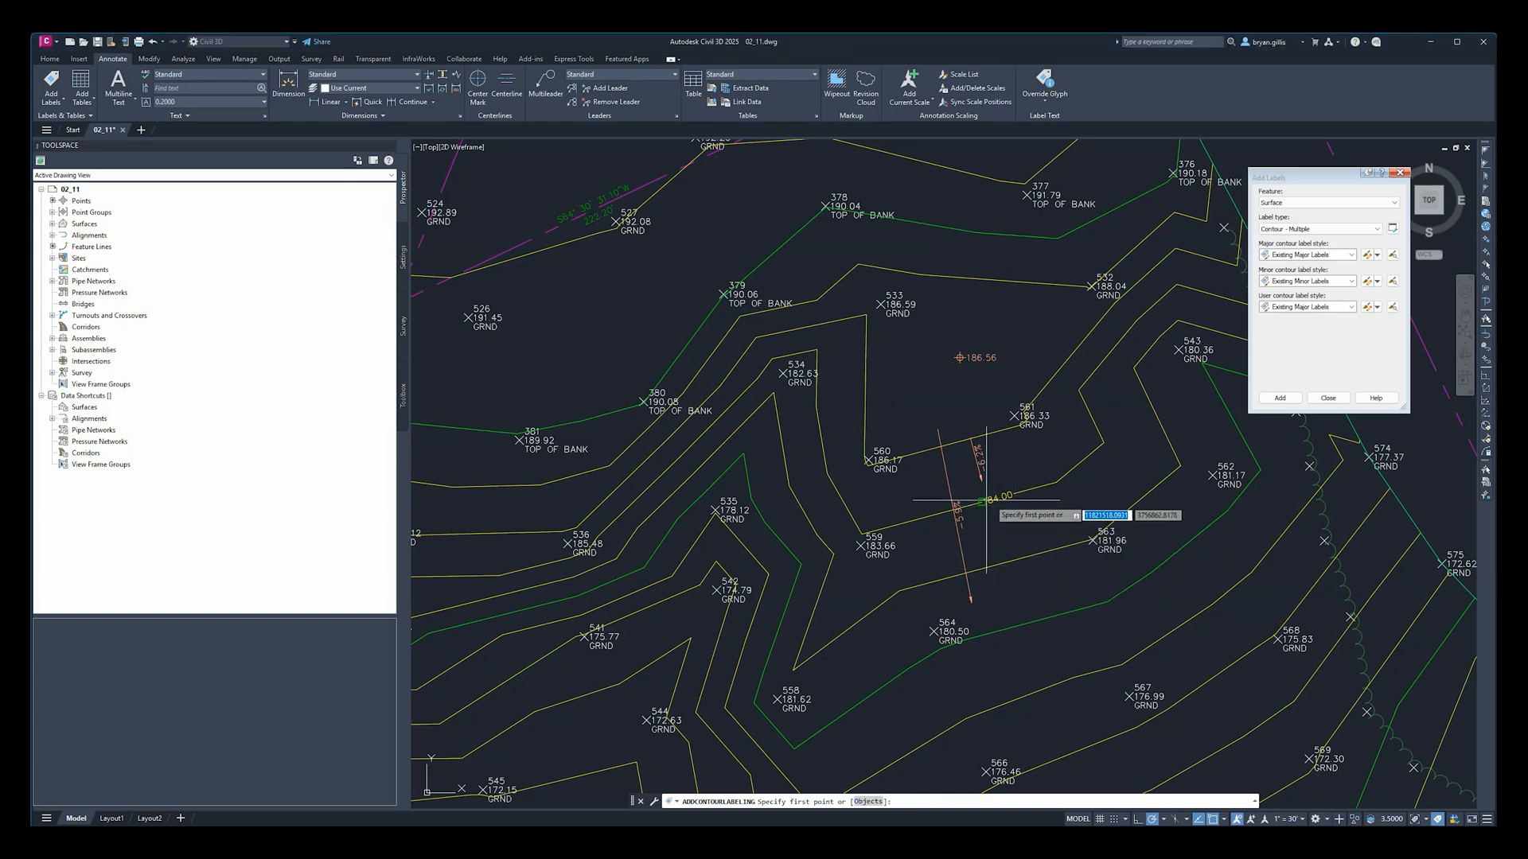
Step: Label the EG contours along a line from between points 559 and 563 downhill to just east of point 571
left_click(1015, 543)
middle_click_drag(1118, 711, 1004, 430)
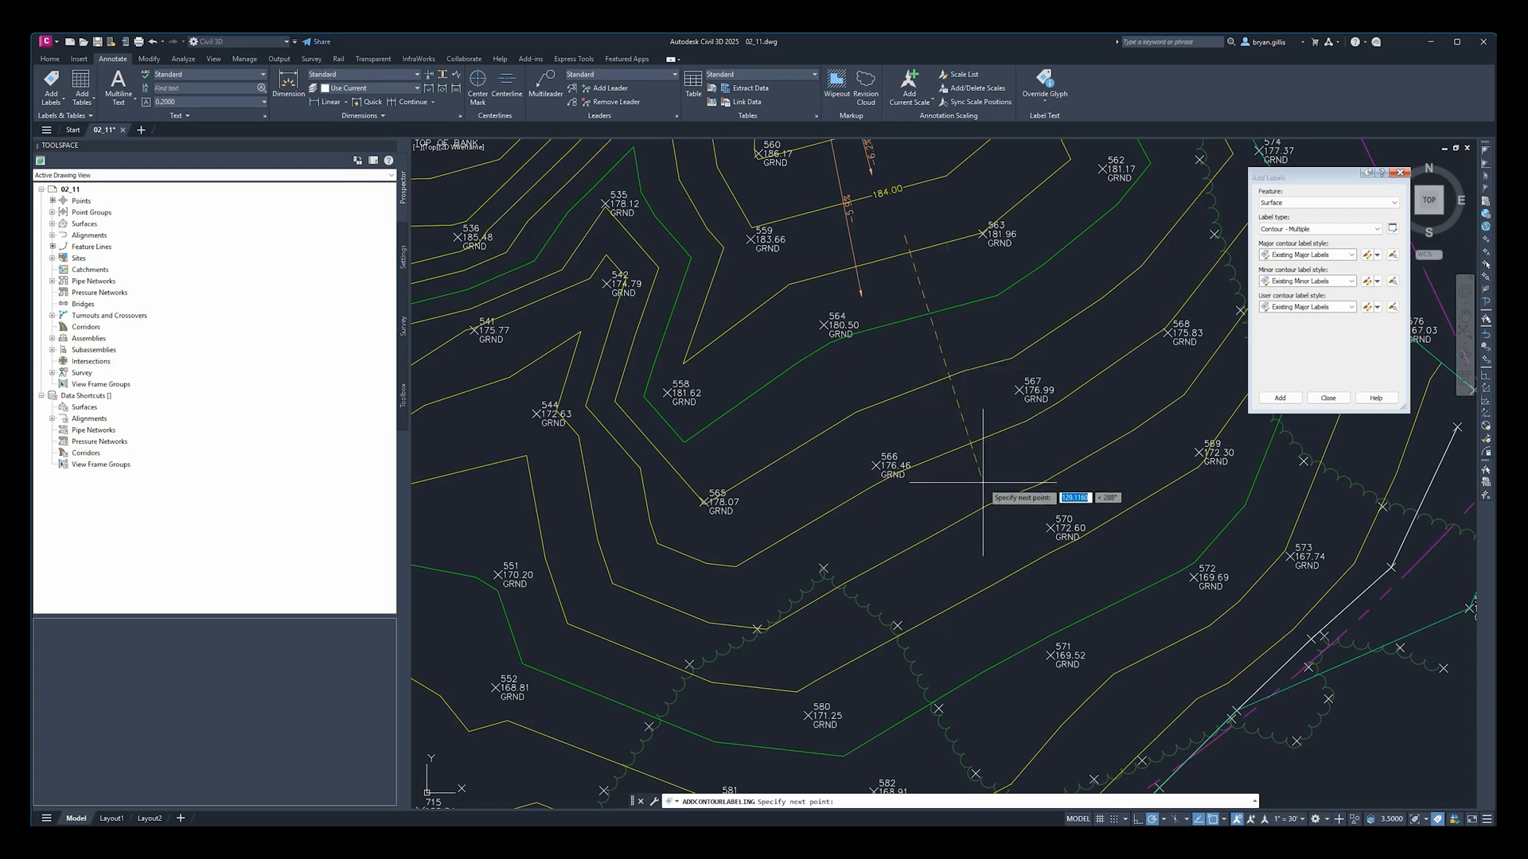
left_click(1090, 639)
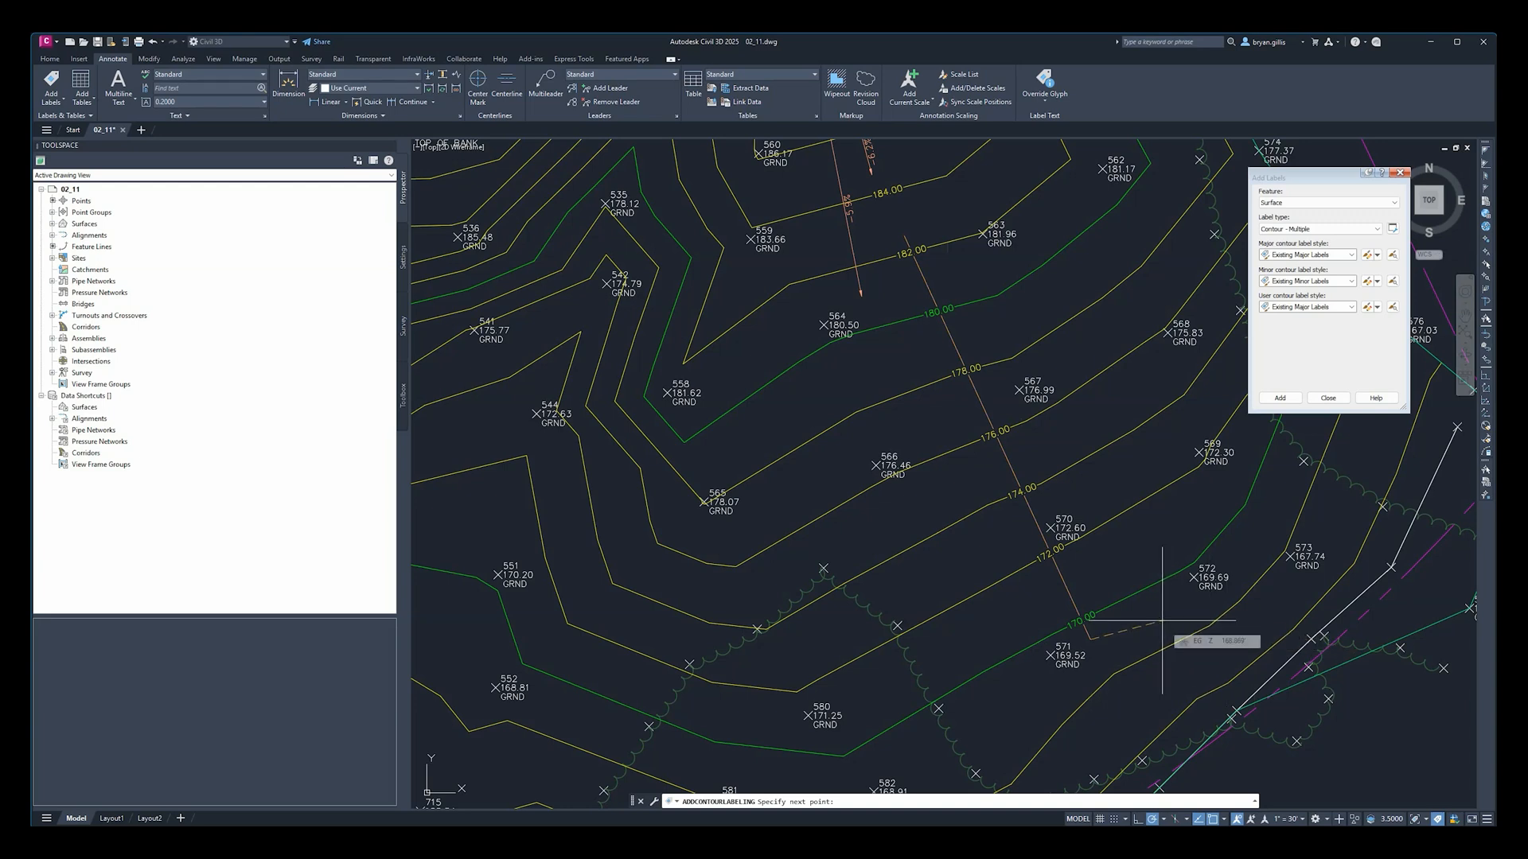
key("Return")
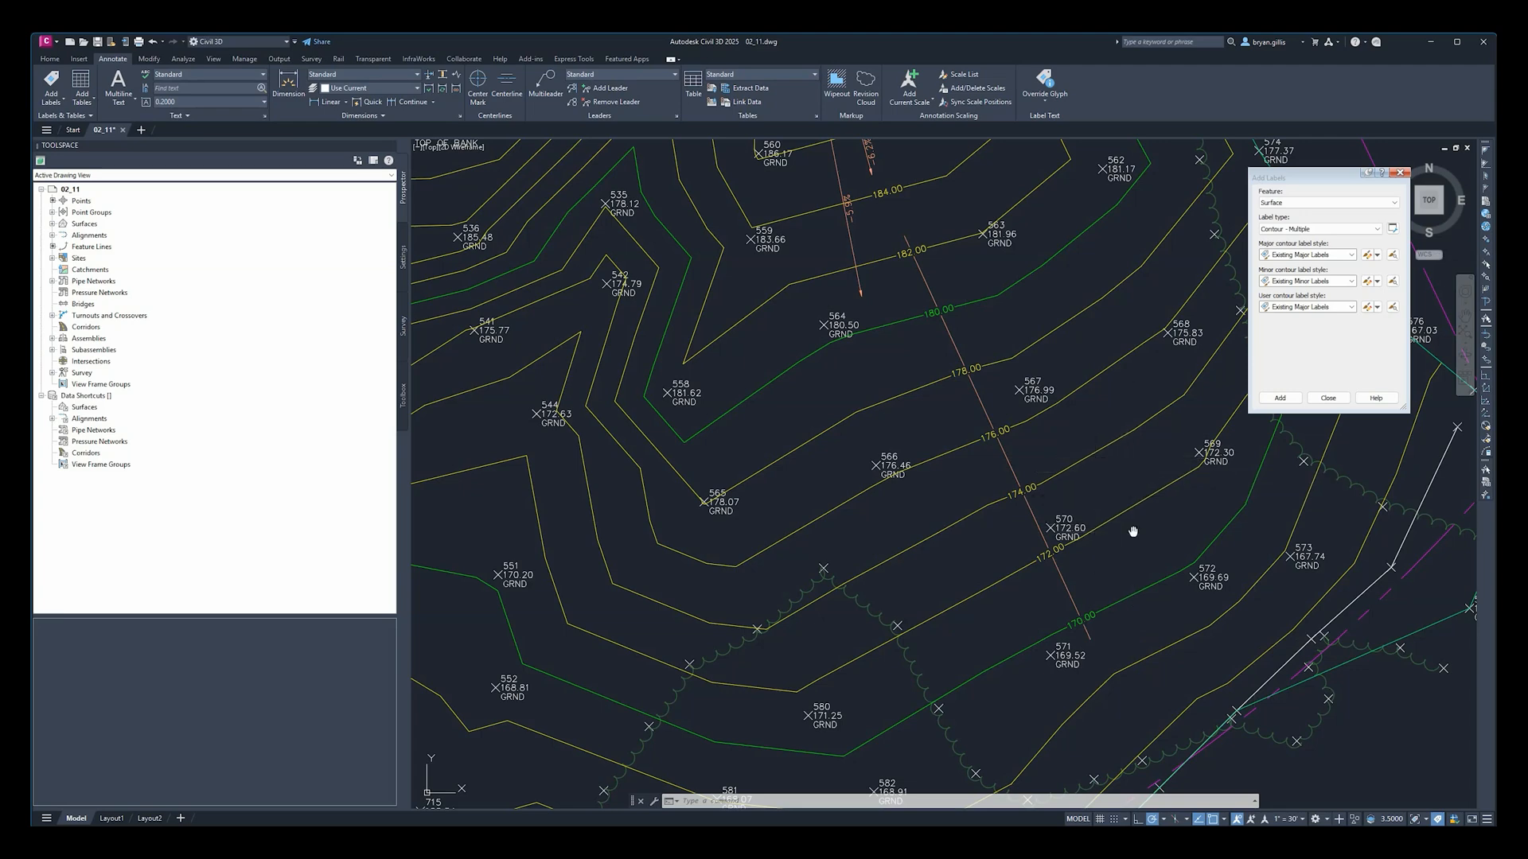
Step: Switch the label type to Contour - Single for the EG surface and label the 180 contour between points 558 and 564
middle_click_drag(1136, 529, 982, 518)
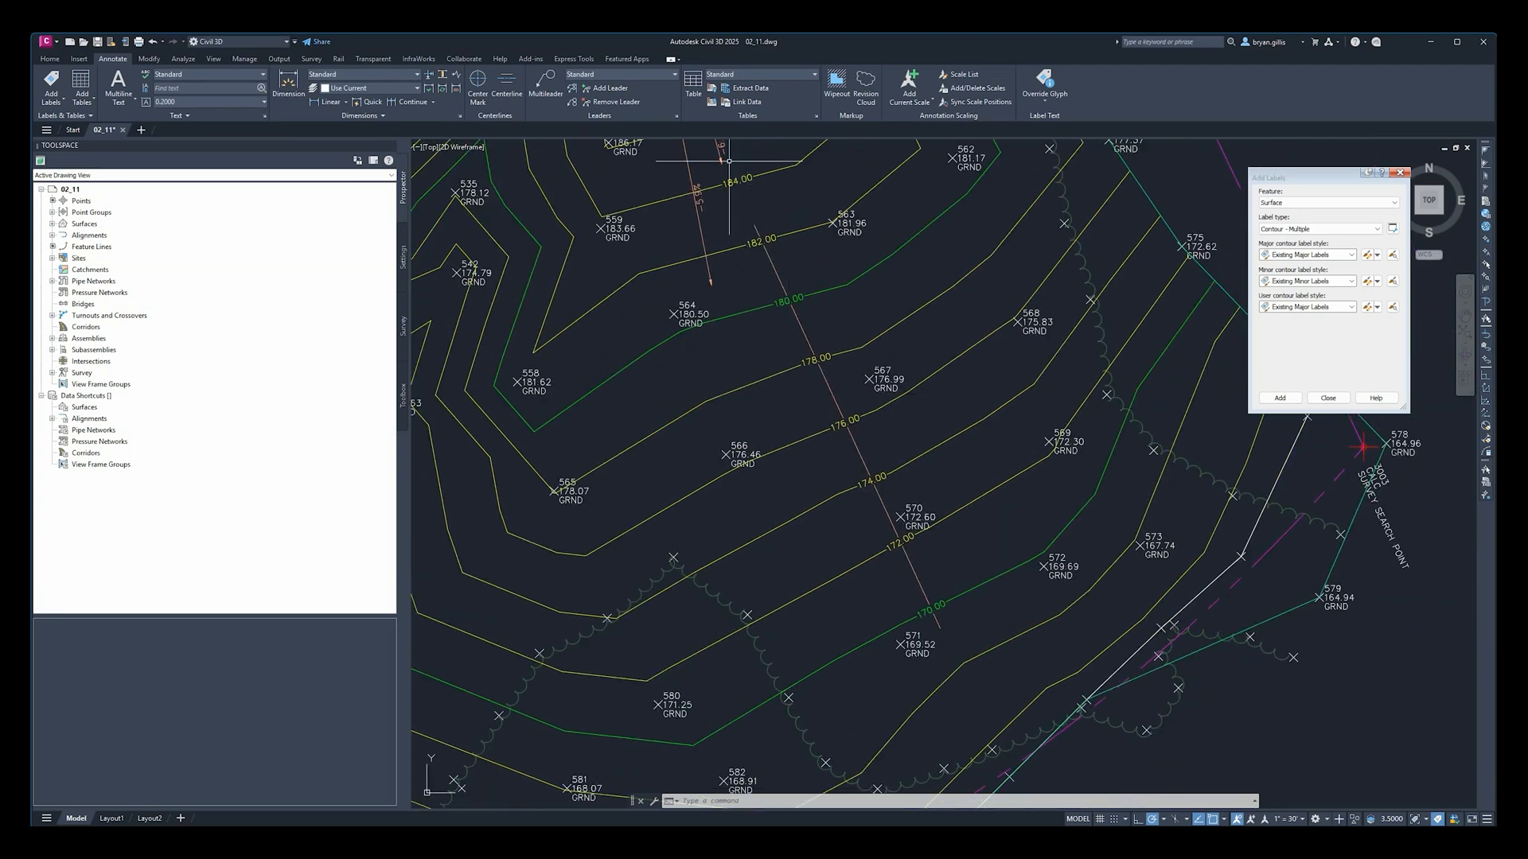
scroll(924, 570, "down", 4)
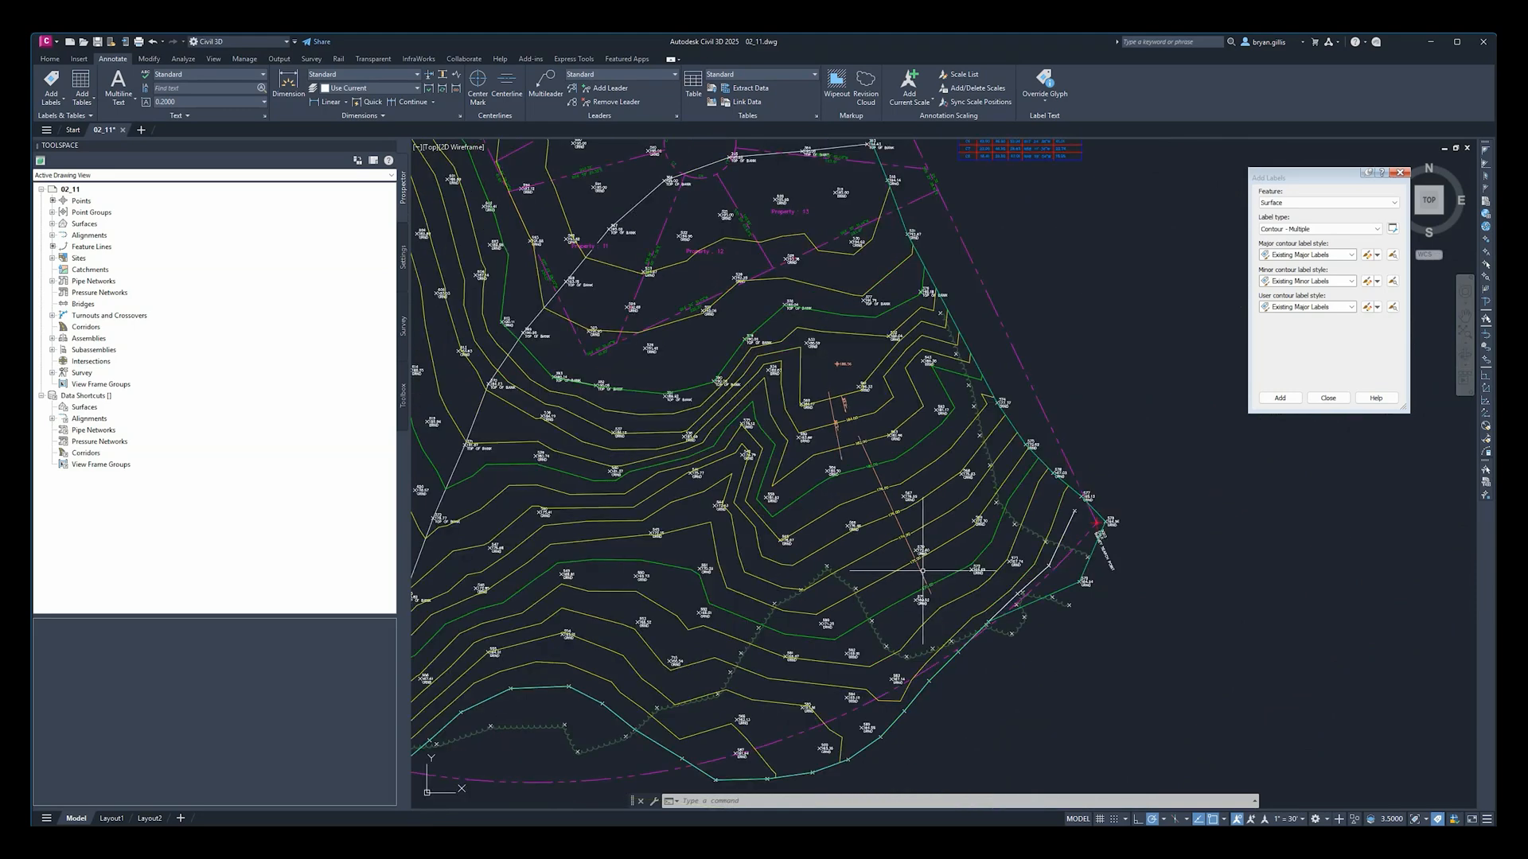
scroll(847, 411, "up", 3)
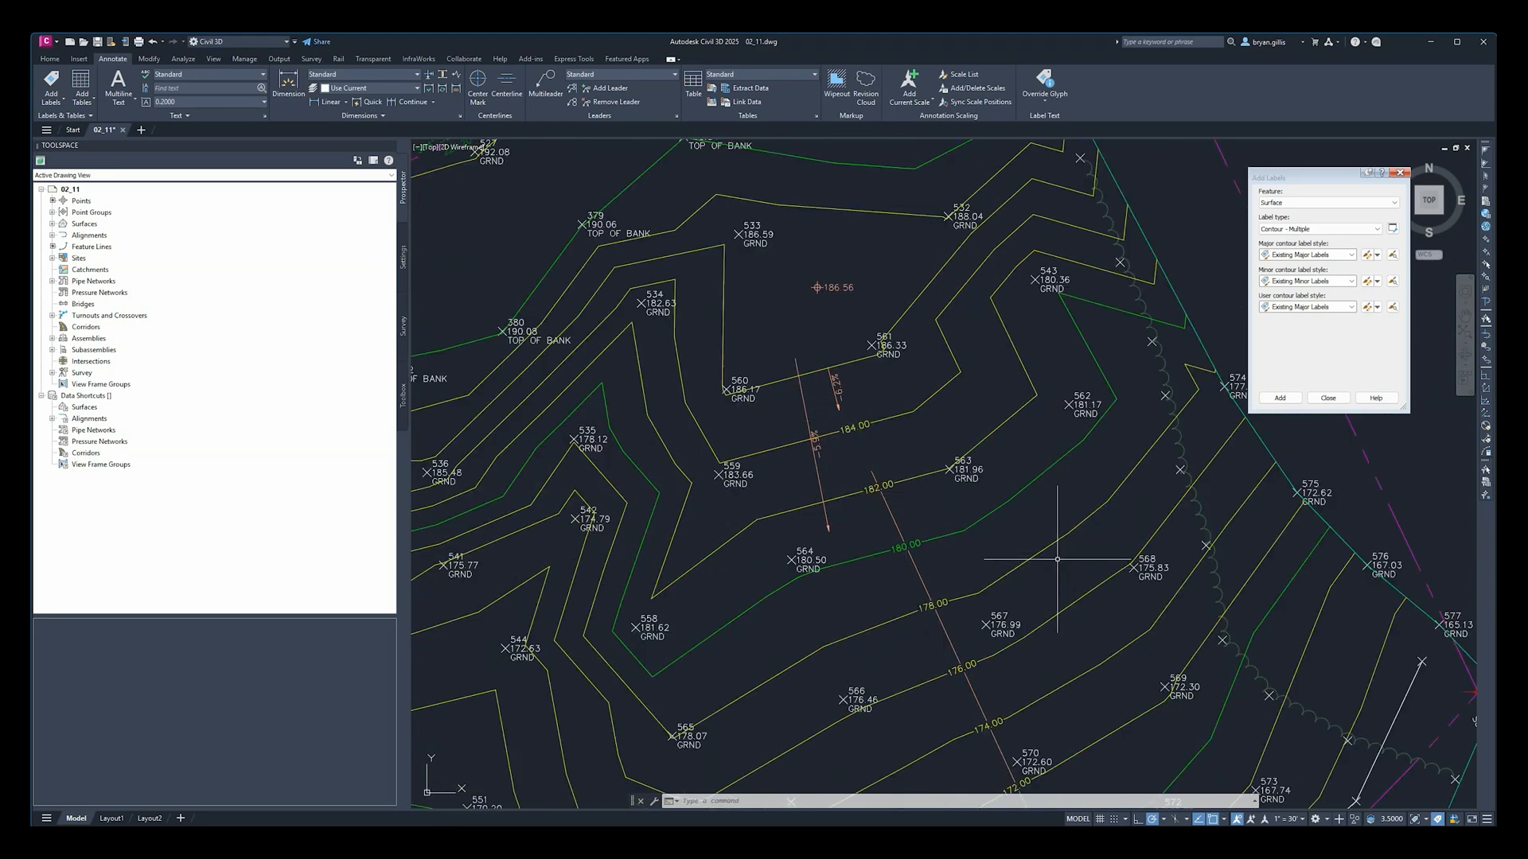
scroll(836, 437, "up", 2)
left_click(1384, 228)
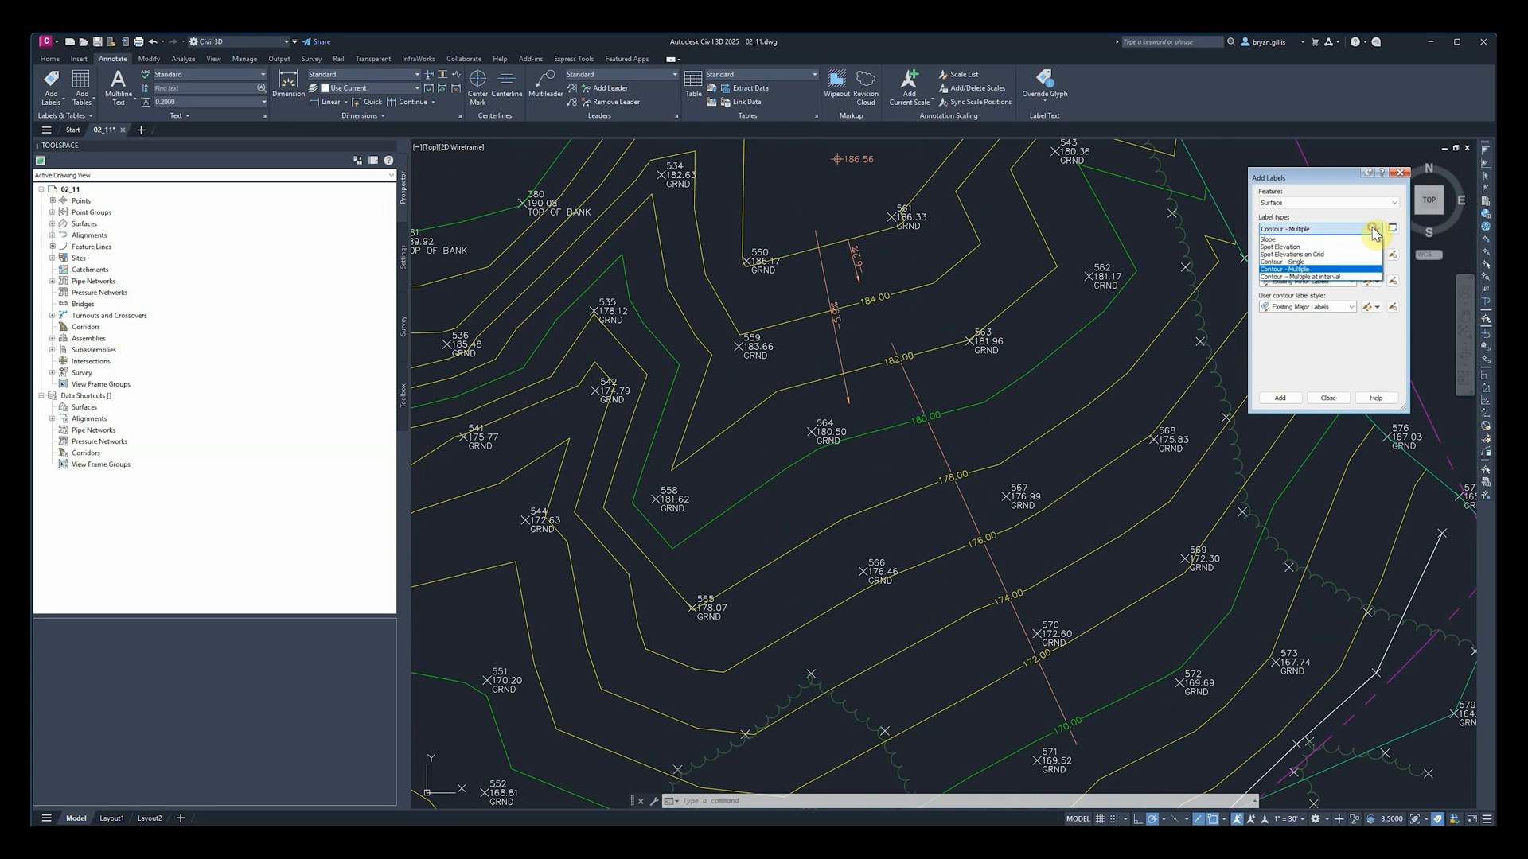
left_click(1311, 262)
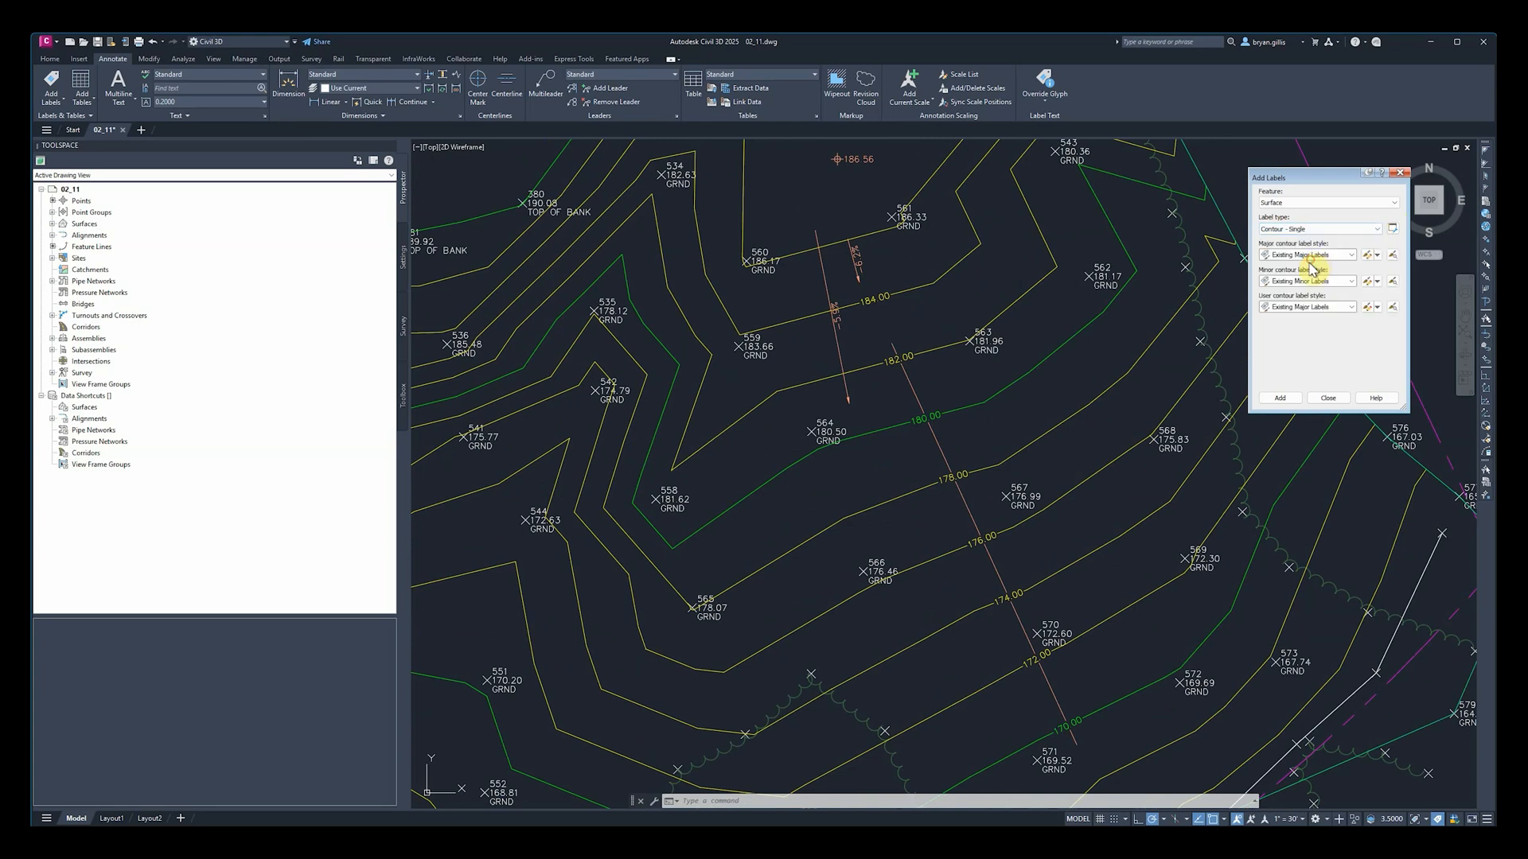
left_click(1277, 398)
key("Return")
left_click(764, 501)
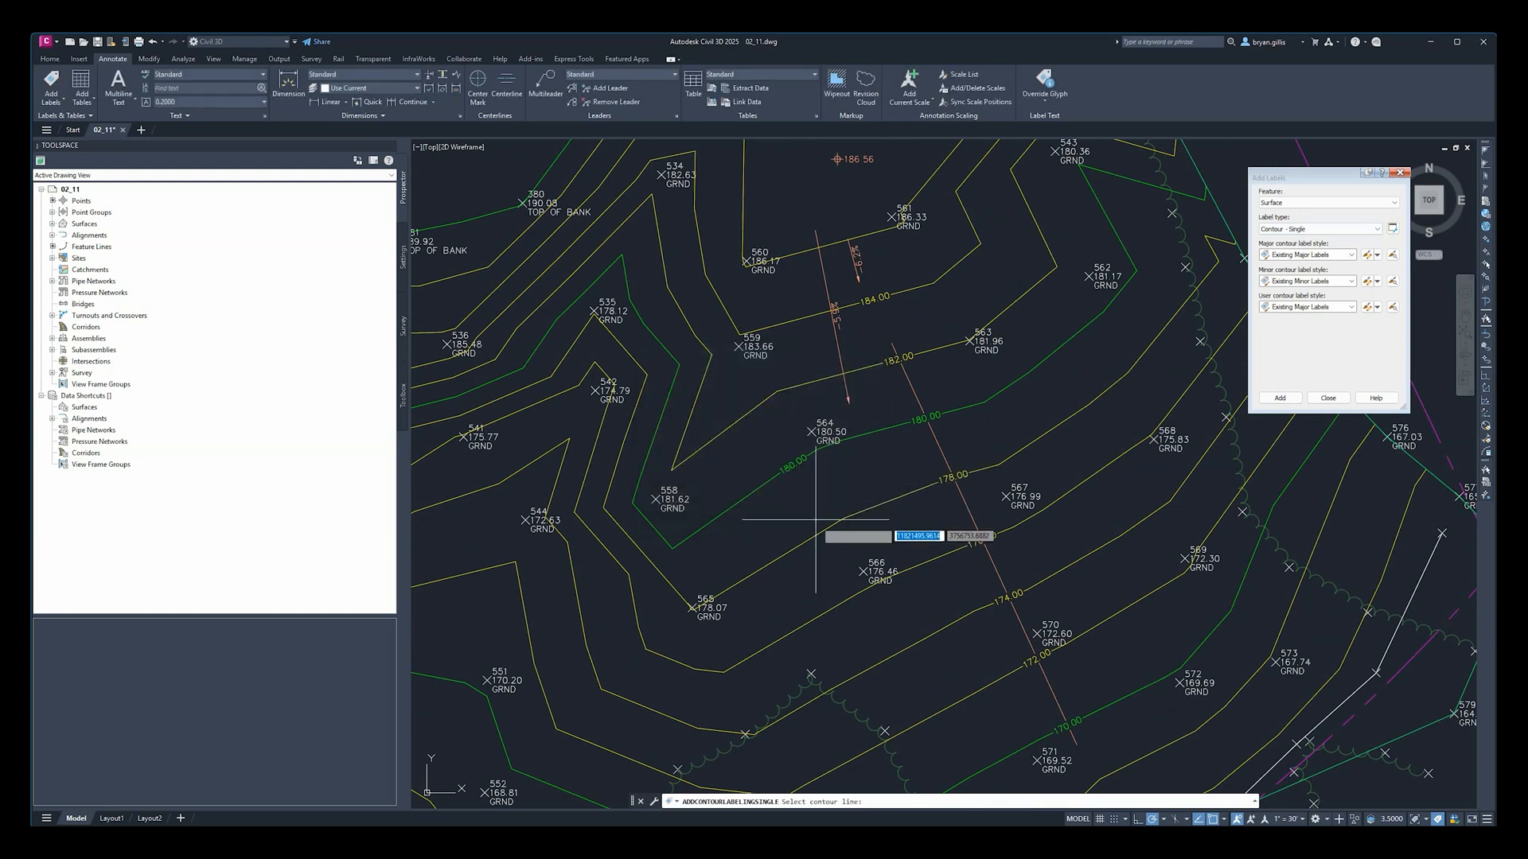
Step: Add single labels to the 178, 176, 174 and 172 contours west of the contour label line, and finish labelling
left_click(866, 586)
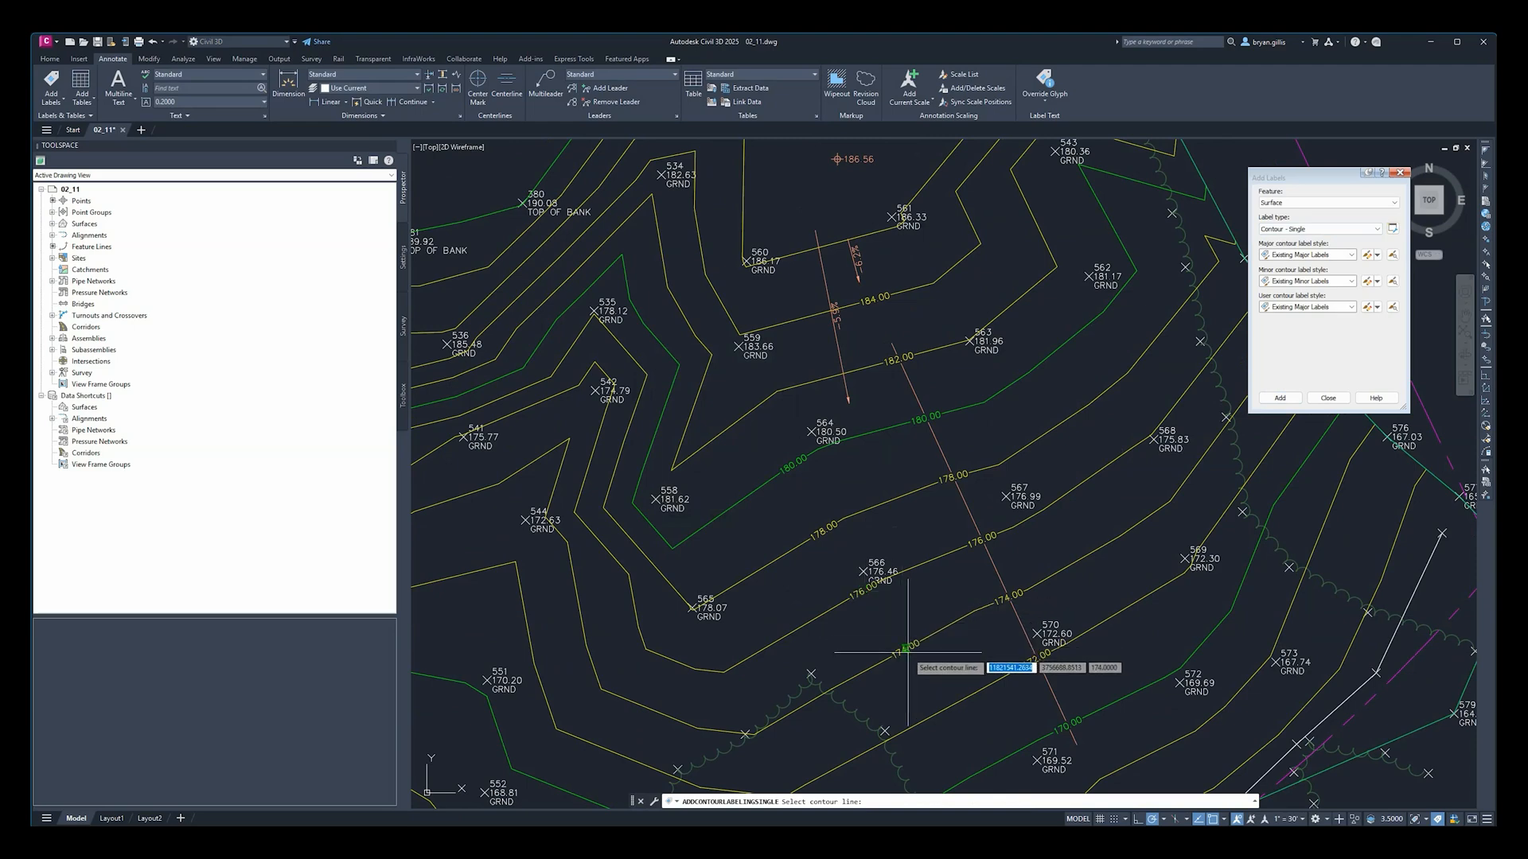
left_click(942, 709)
middle_click_drag(1006, 733, 989, 568)
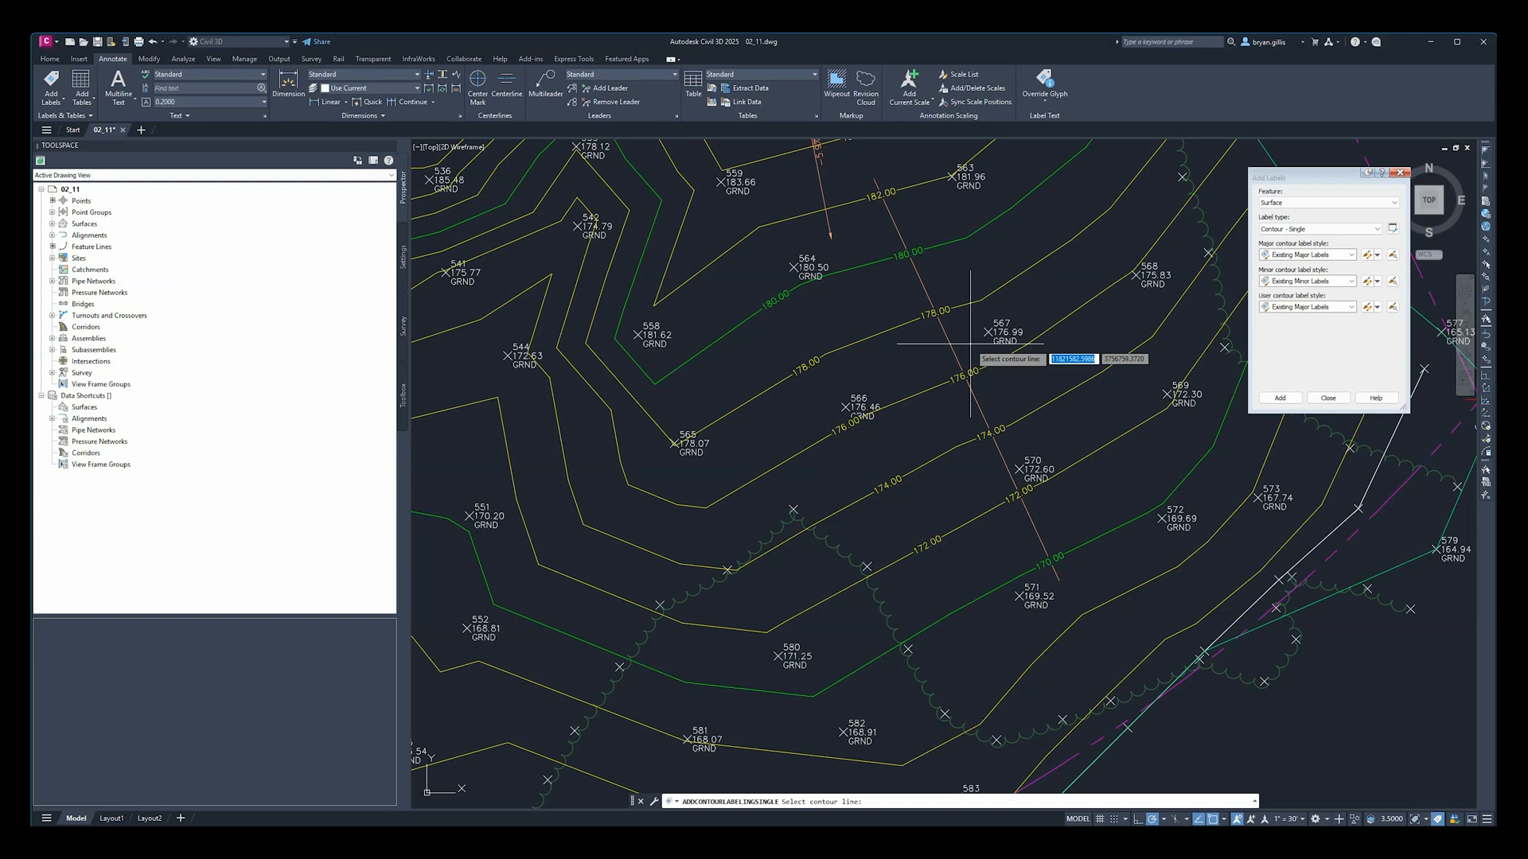
key("Escape")
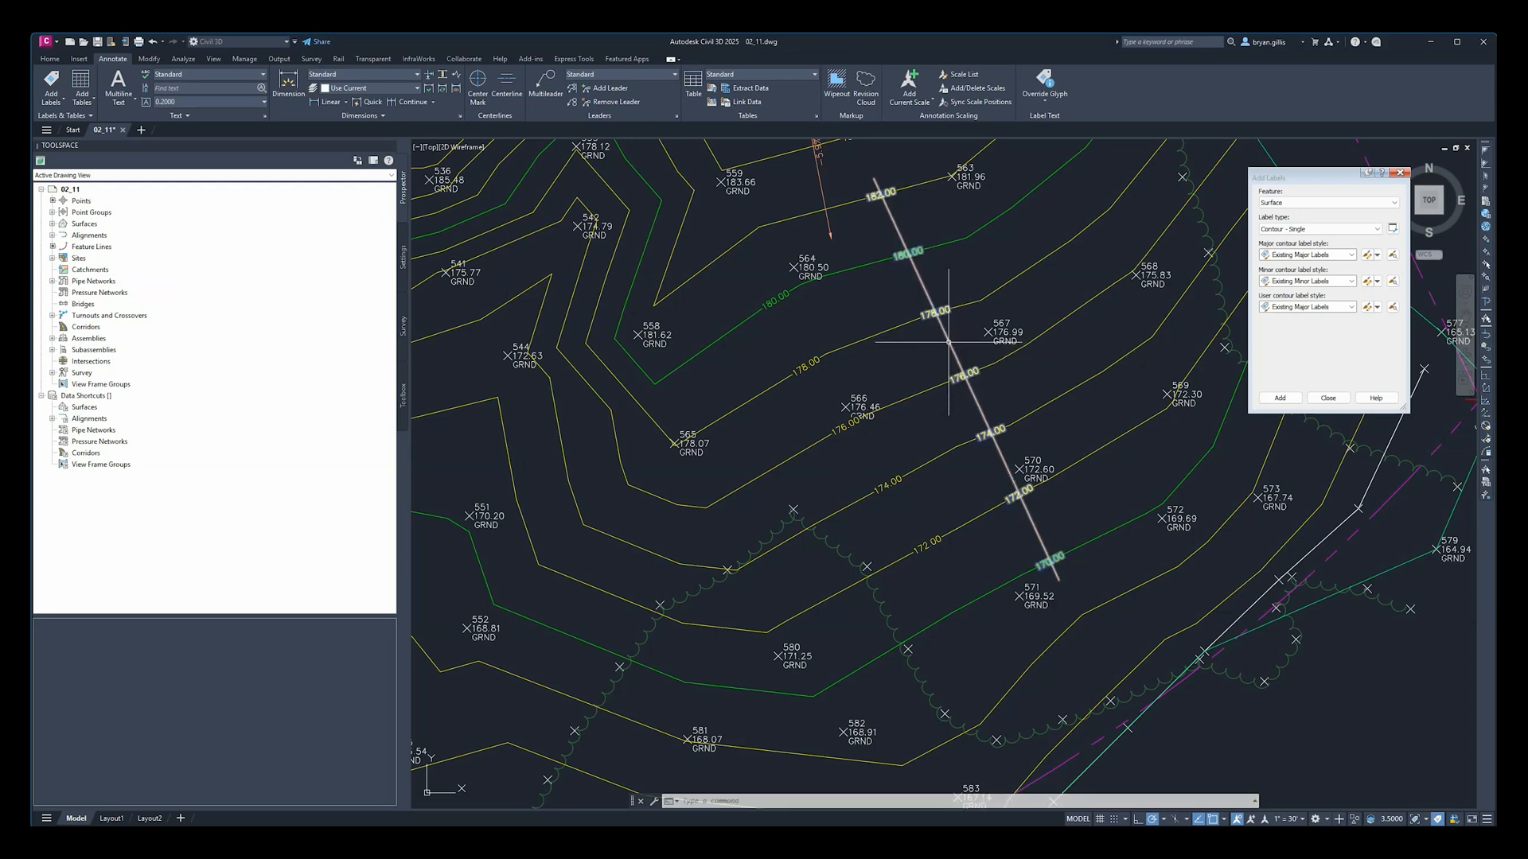
Step: Stretch the upper end of the multiple-contour label line eastward to just past point 563
left_click(951, 344)
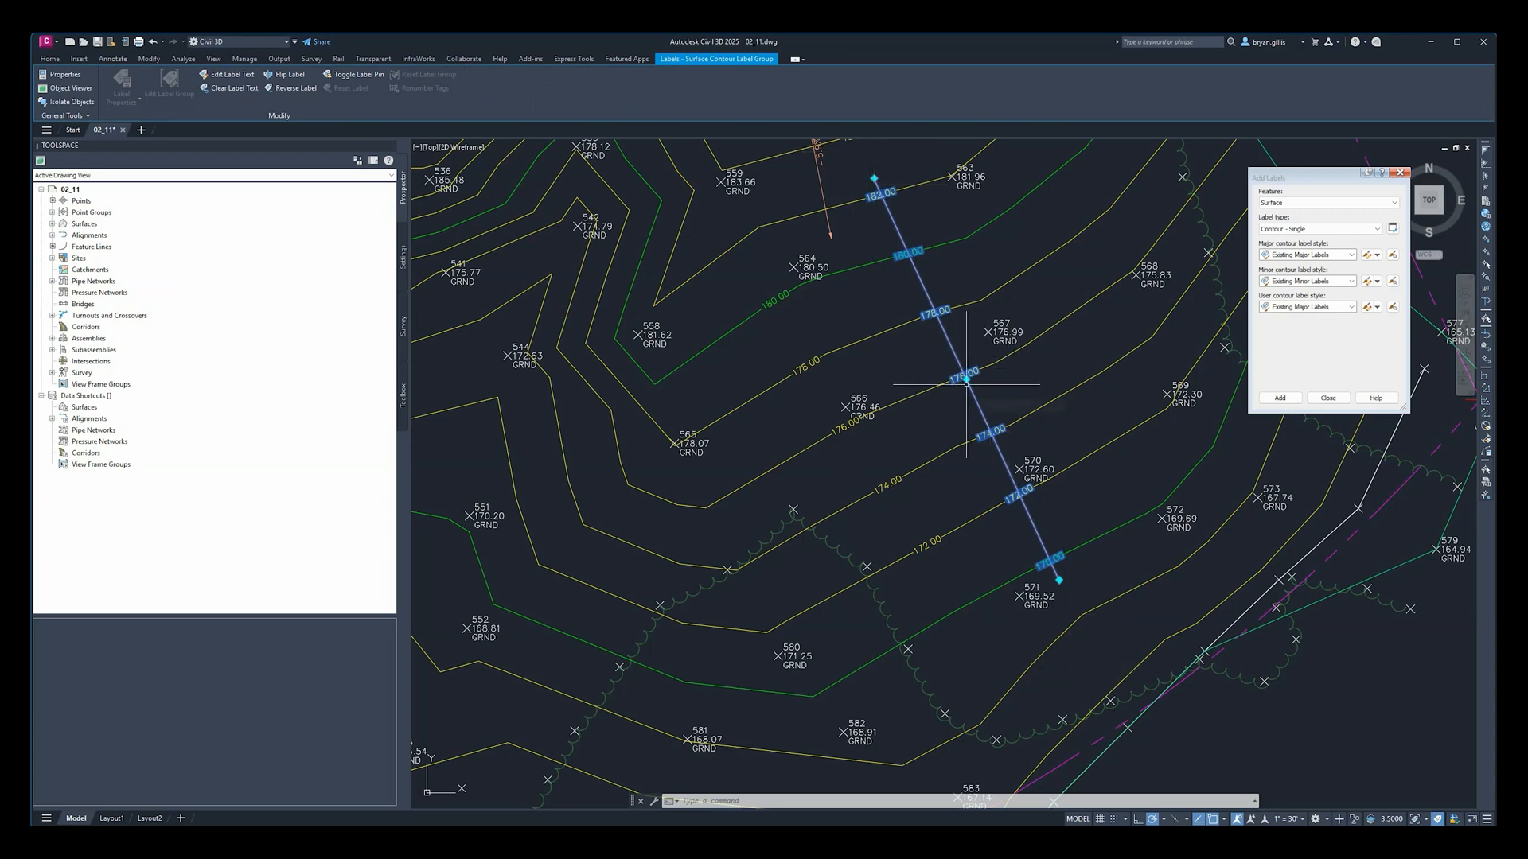
left_click(874, 179)
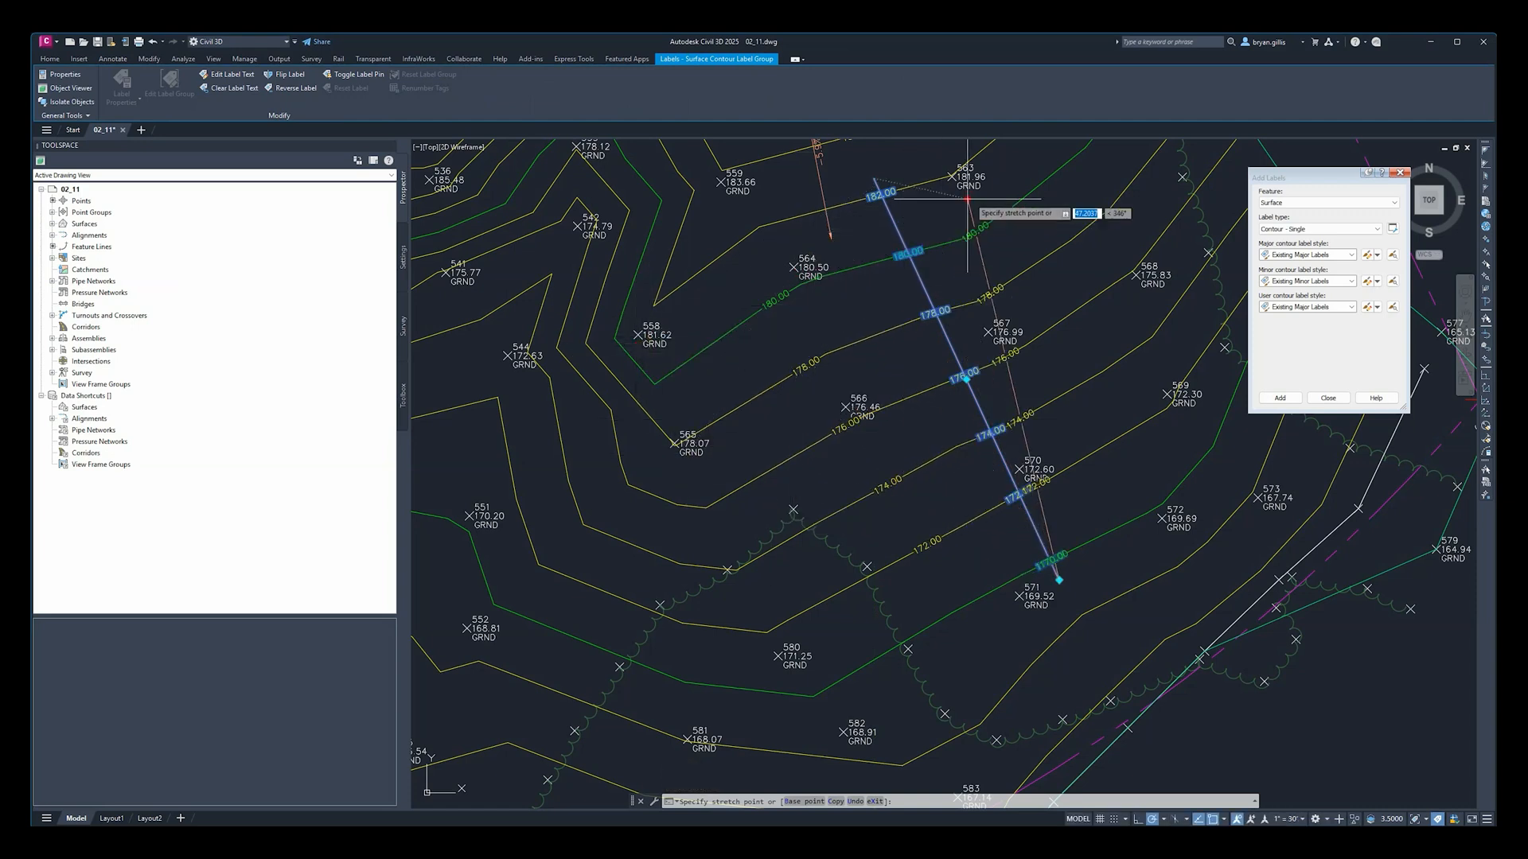
left_click(1018, 167)
Step: Move the whole contour label line southwest by its midpoint to between points 566 and 570
left_click(1038, 373)
left_click(1039, 373)
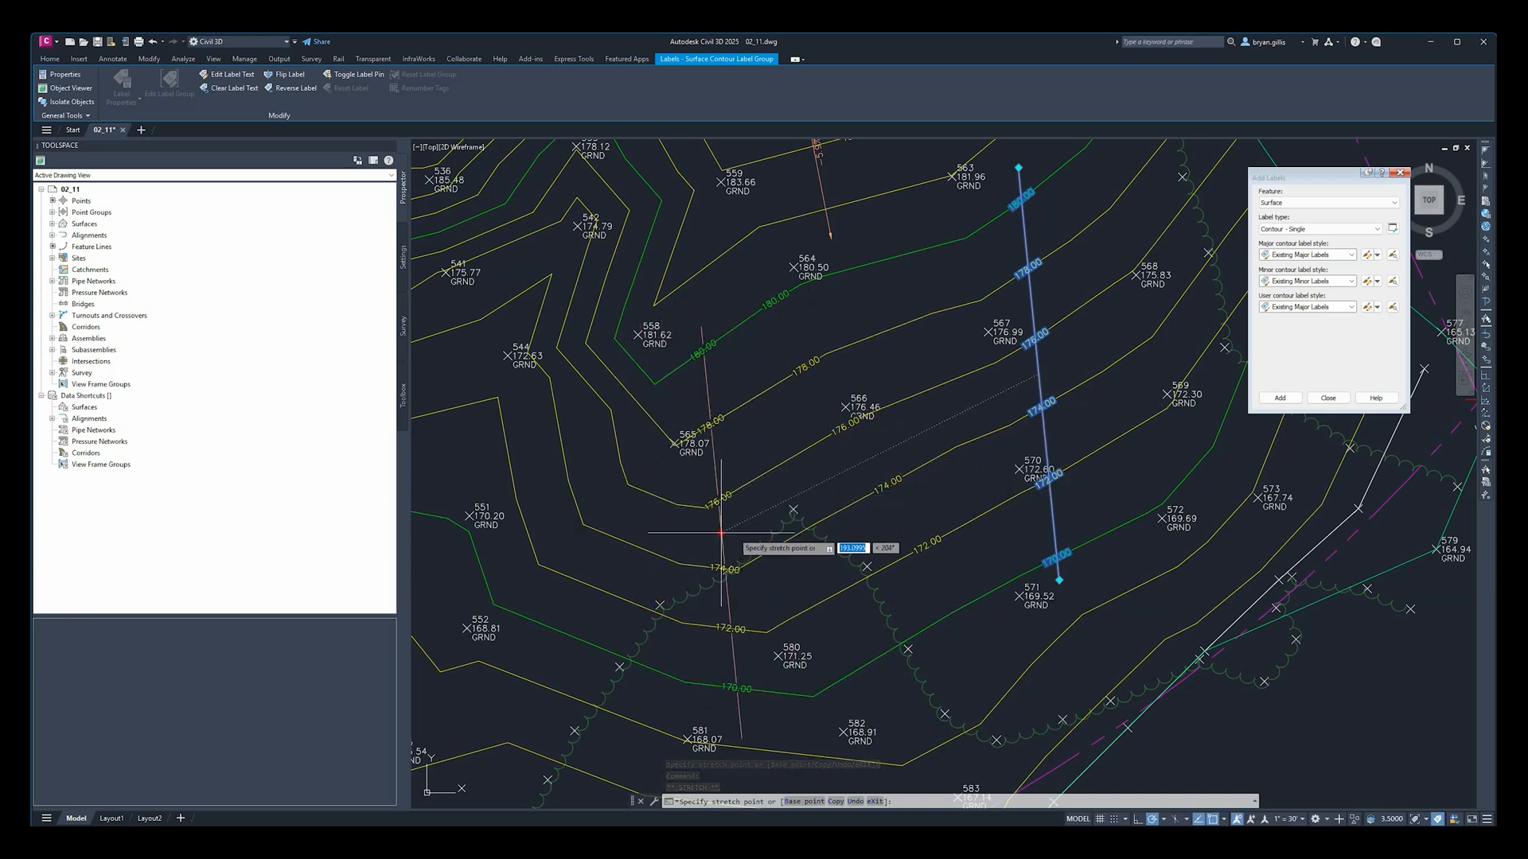
left_click(960, 442)
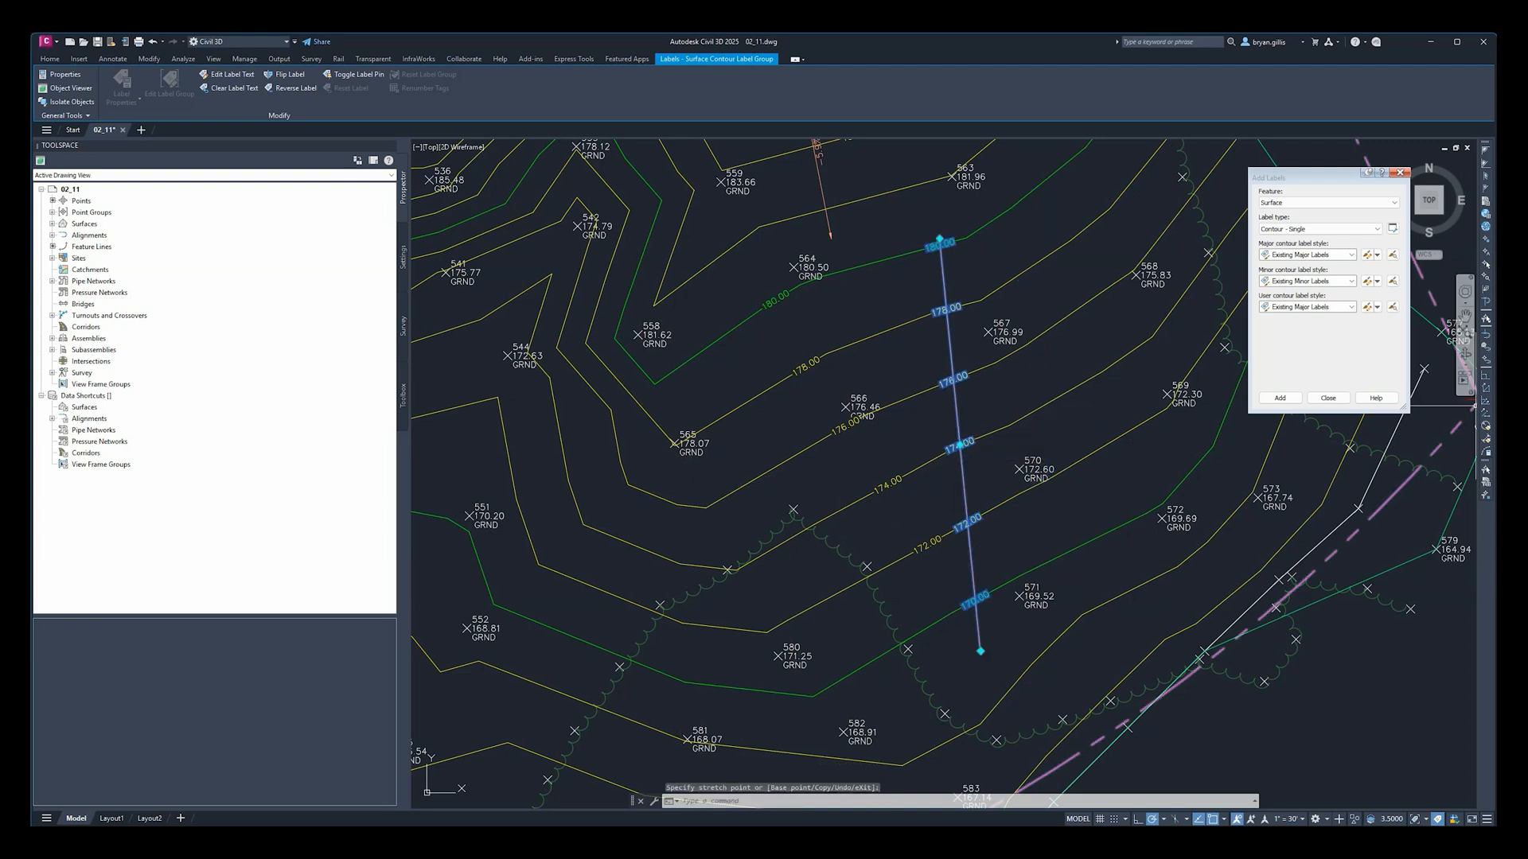
Step: Shorten the contour label line by stretching its lower end up between points 567 and 570, and move the line northeast between points 567 and 568
left_click(980, 653)
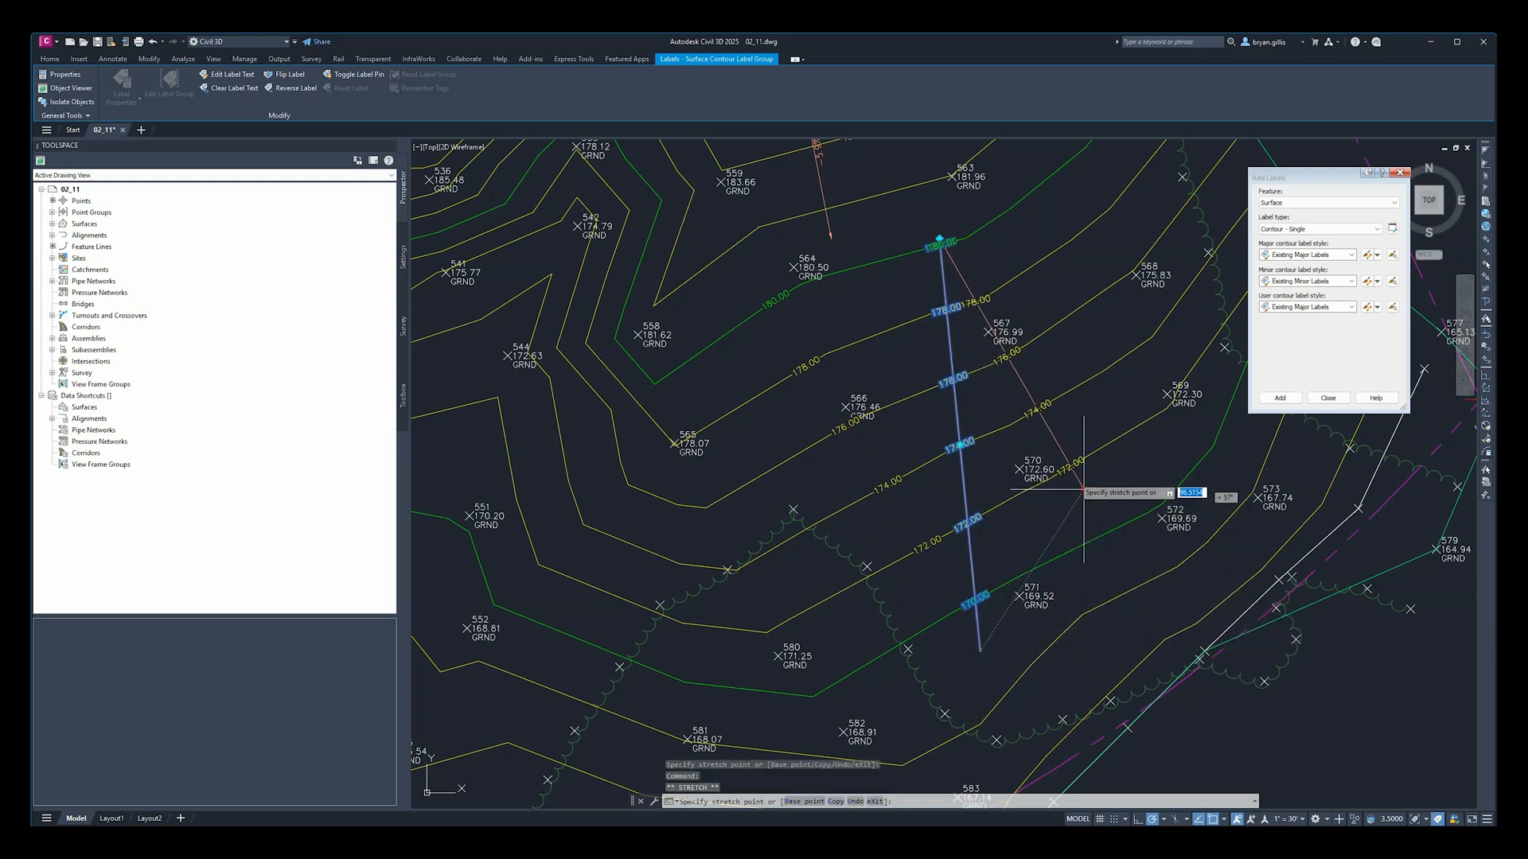
left_click(1027, 387)
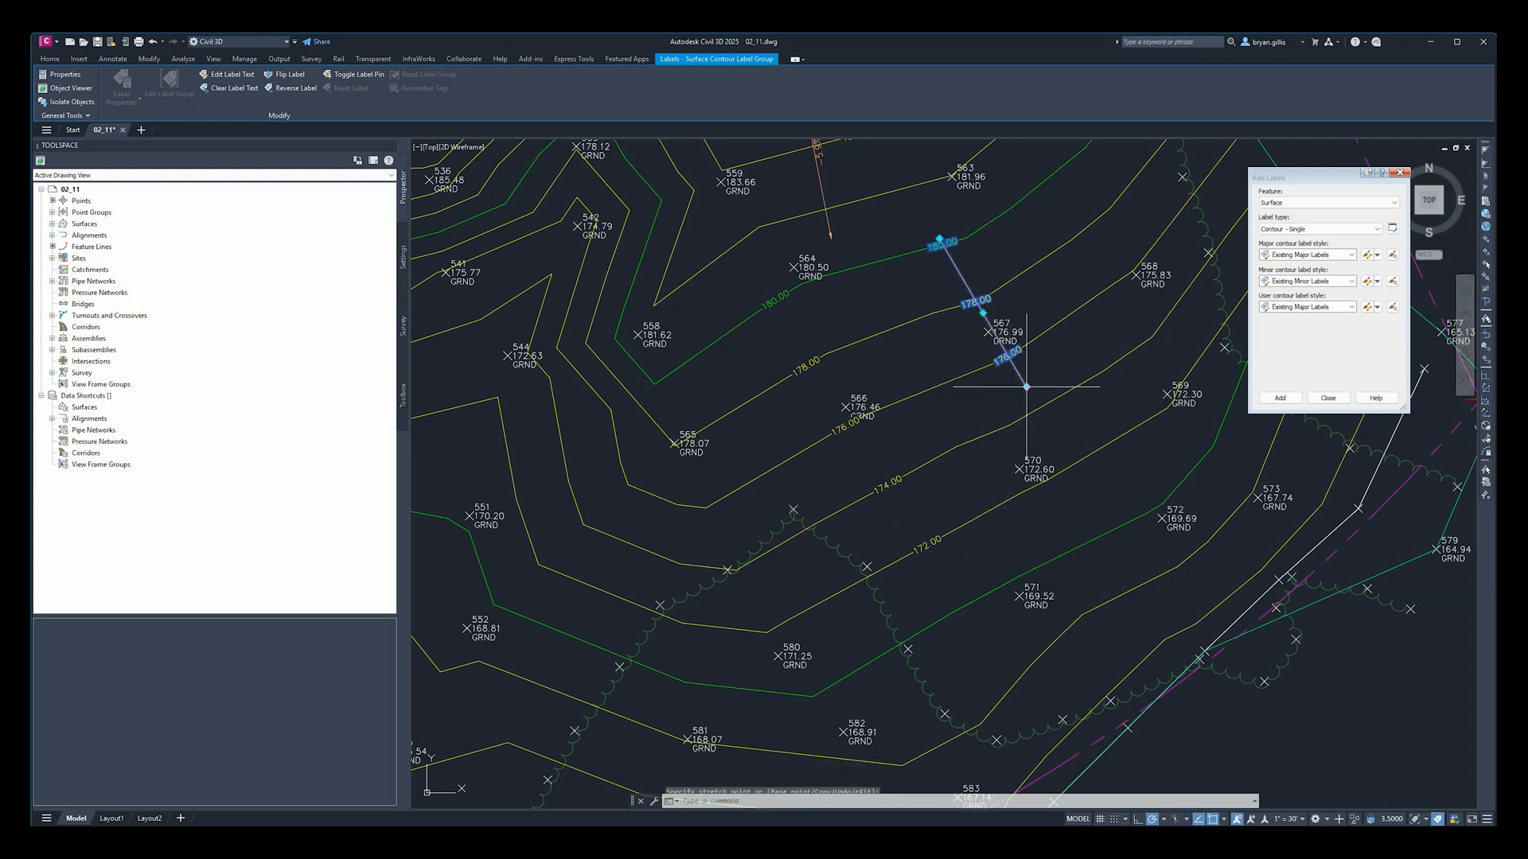
left_click(983, 313)
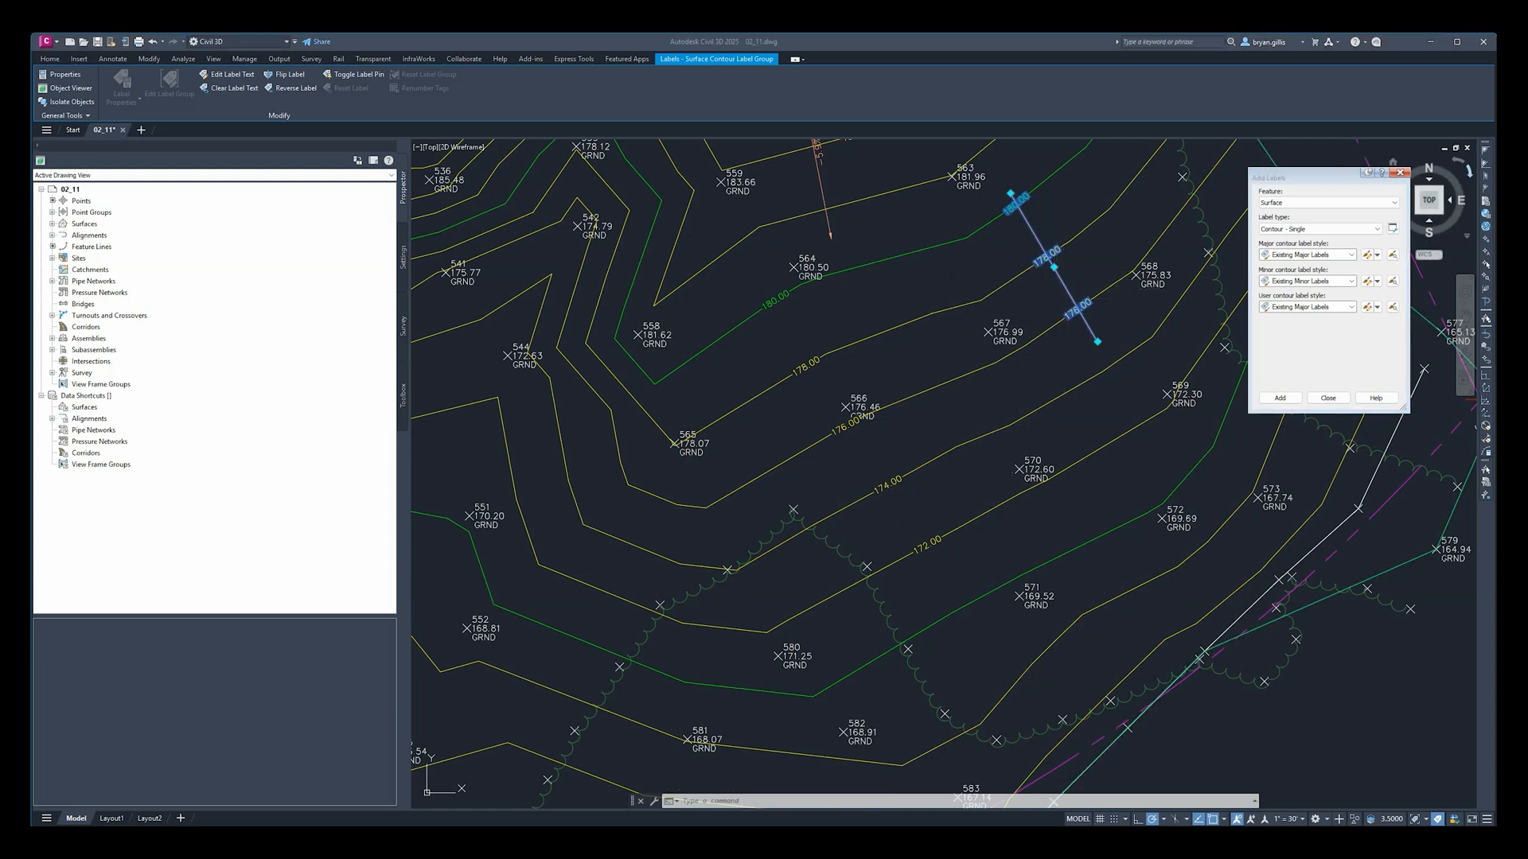
Step: Add Contour - Multiple at Interval labels to the EG surface along a line from between points 559 and 563 to near 571, using a 150 interval
left_click(1365, 232)
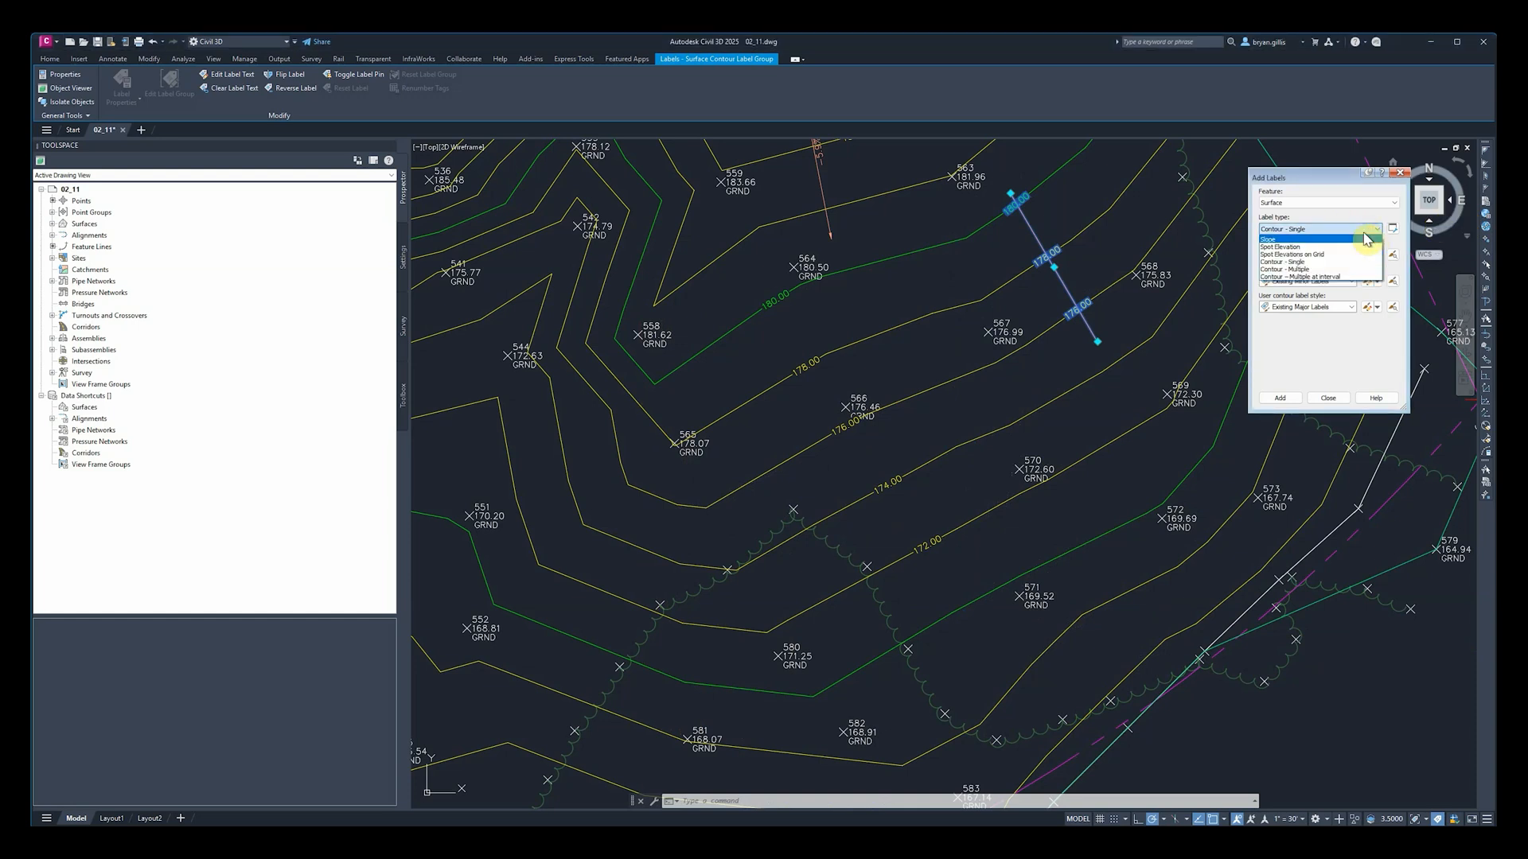
left_click(1305, 276)
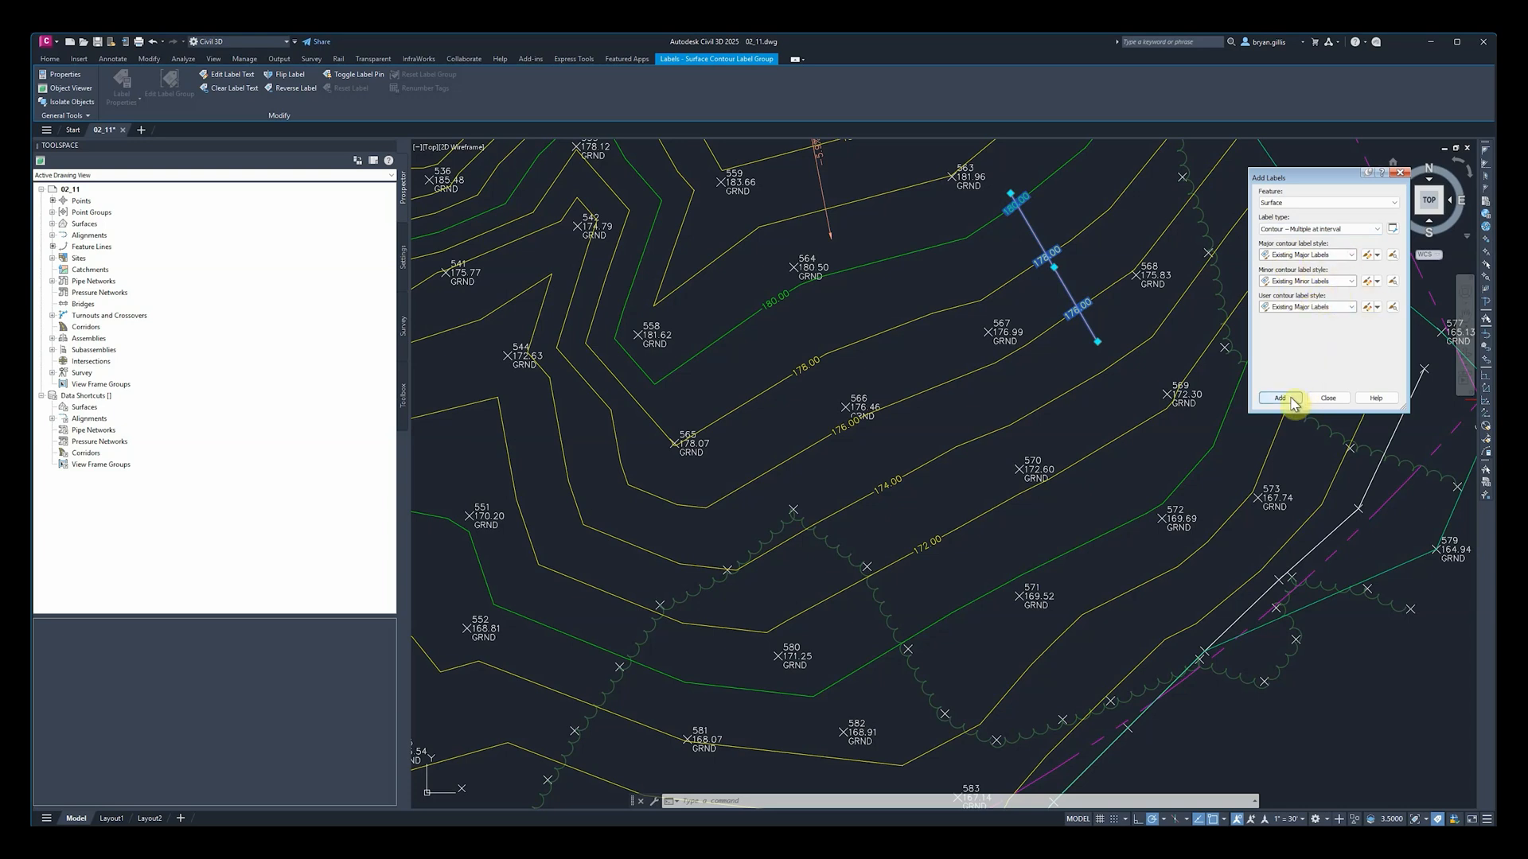
key("Escape")
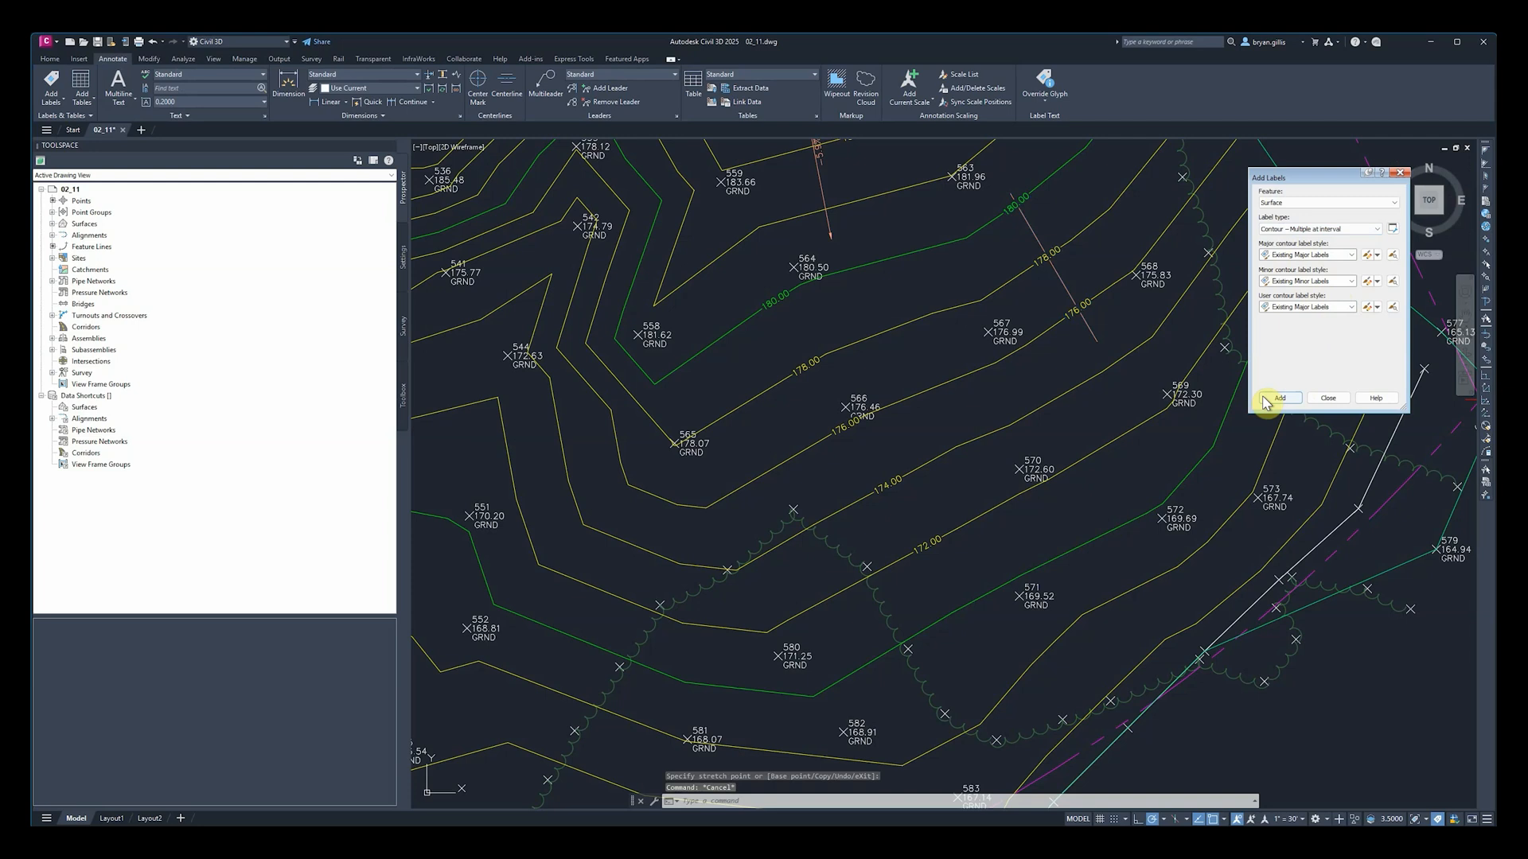
left_click(1266, 402)
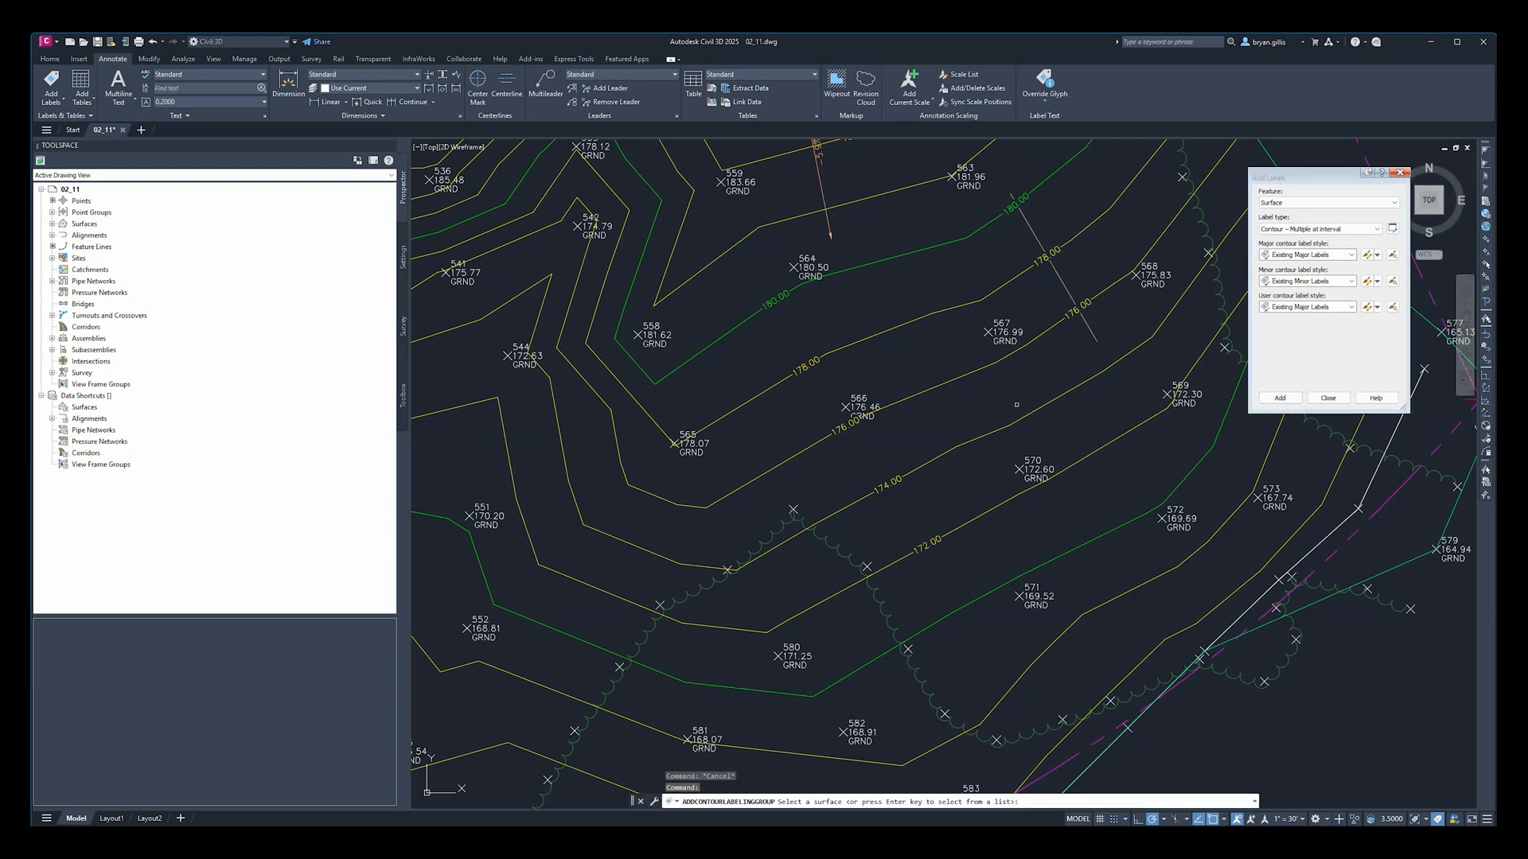
right_click(1018, 412)
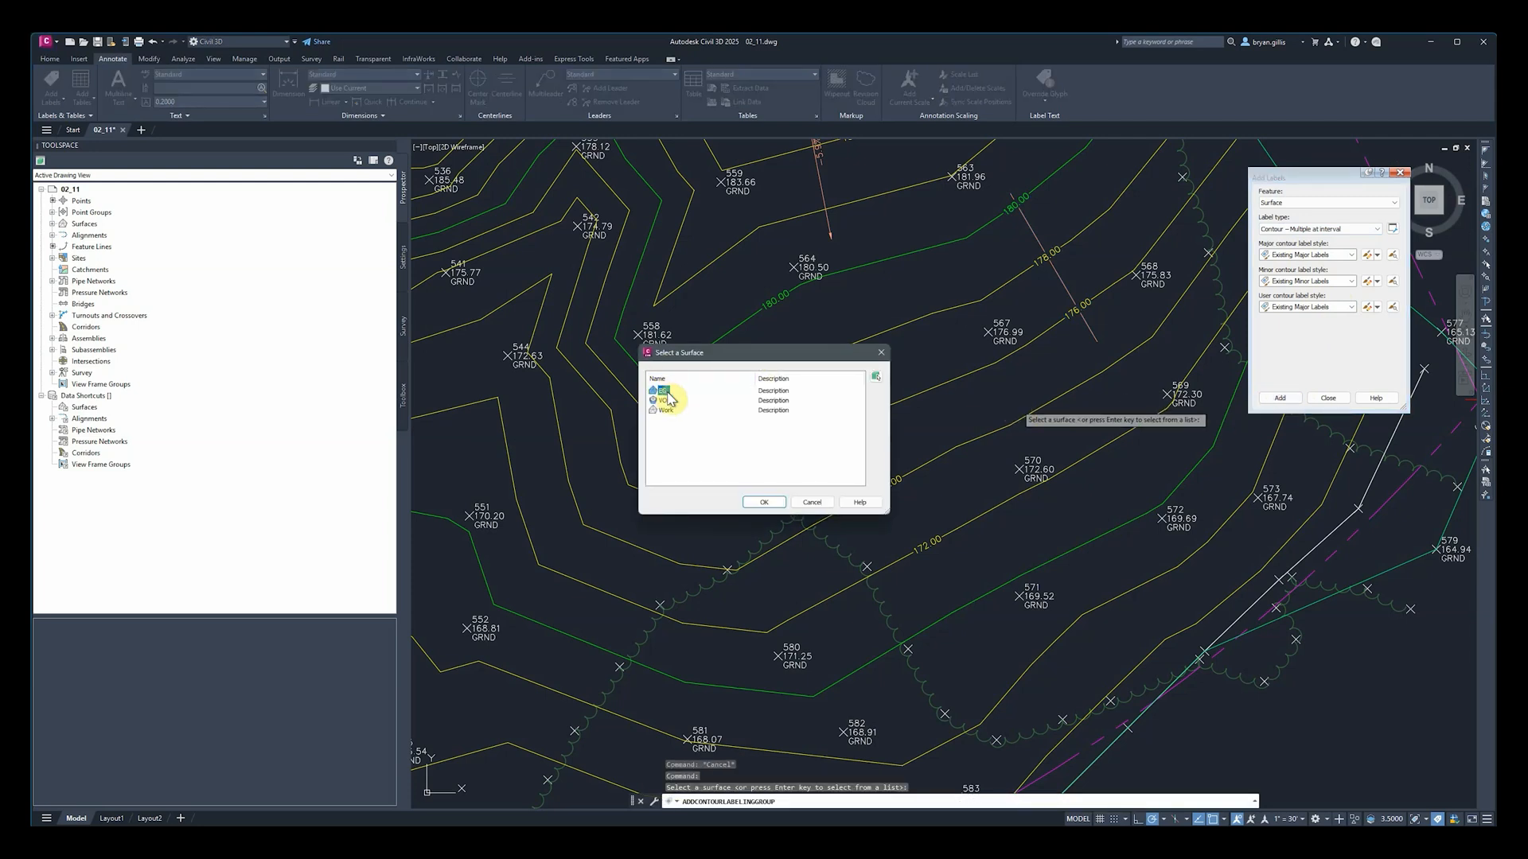
left_click(764, 503)
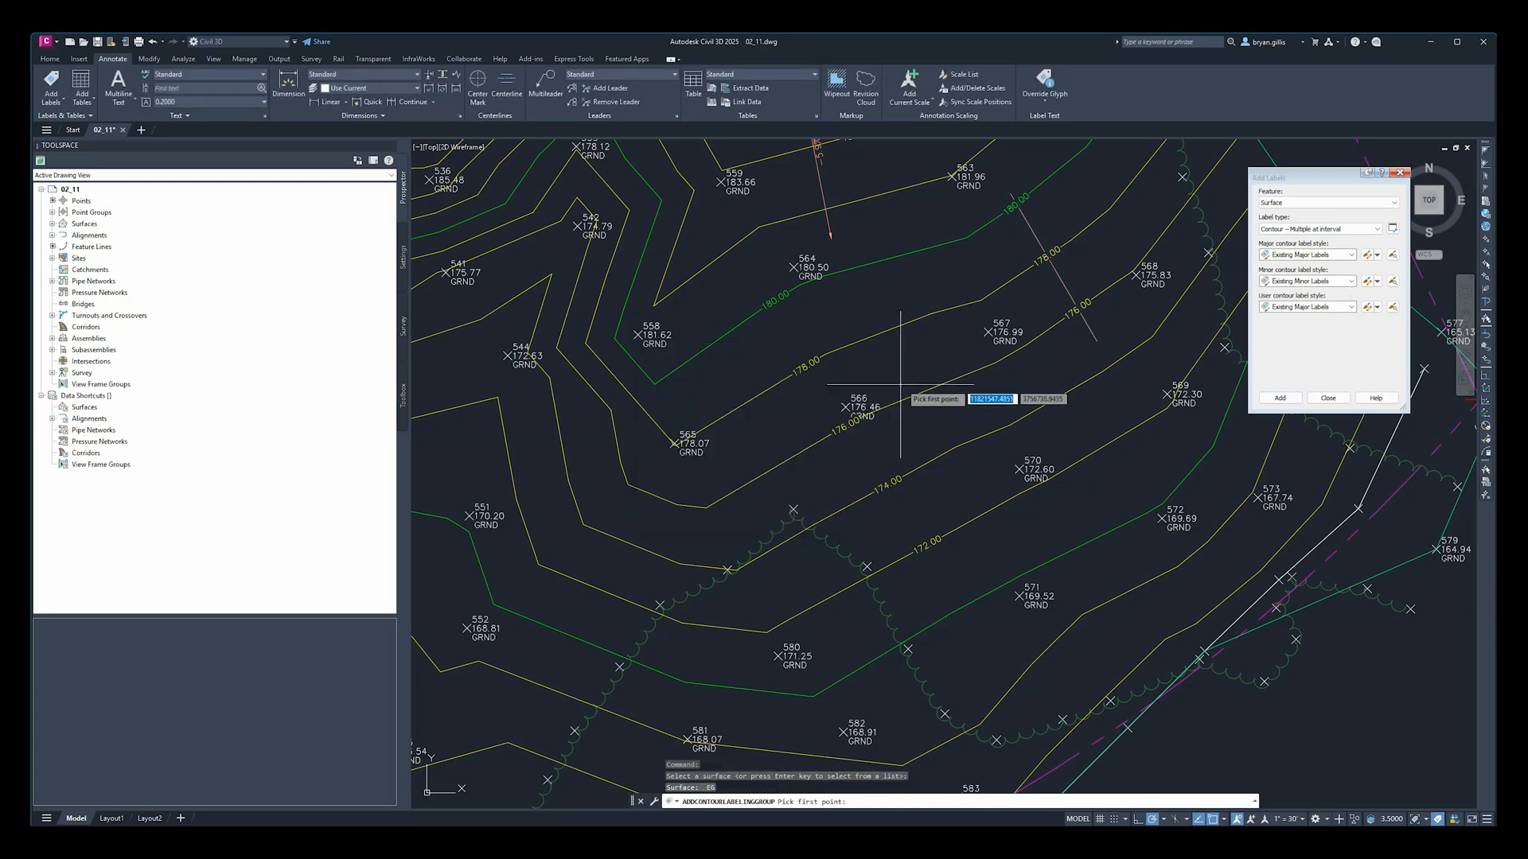
middle_click_drag(916, 350, 993, 475)
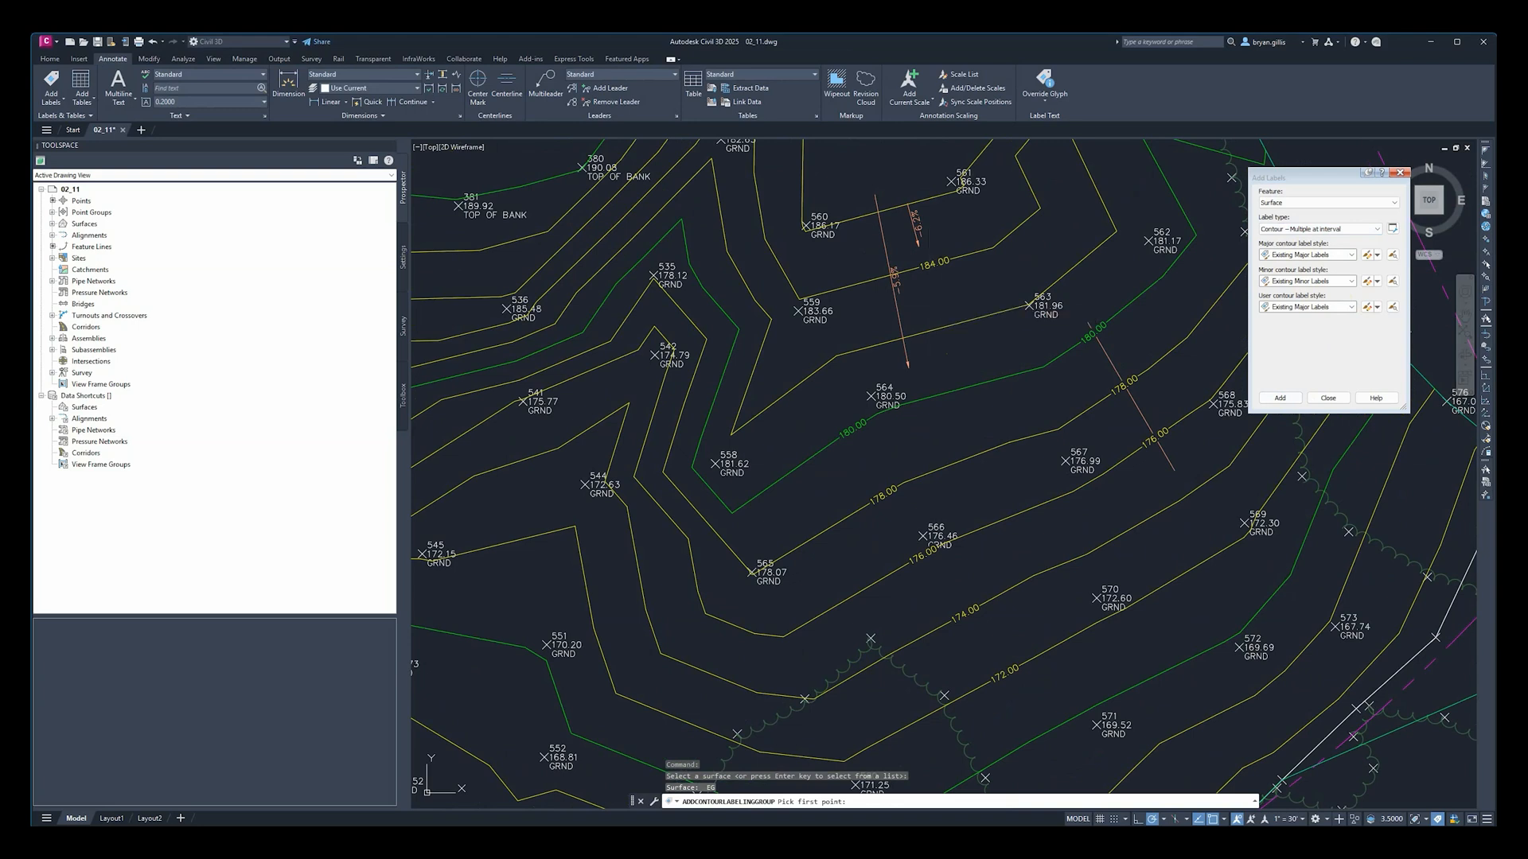
left_click(932, 300)
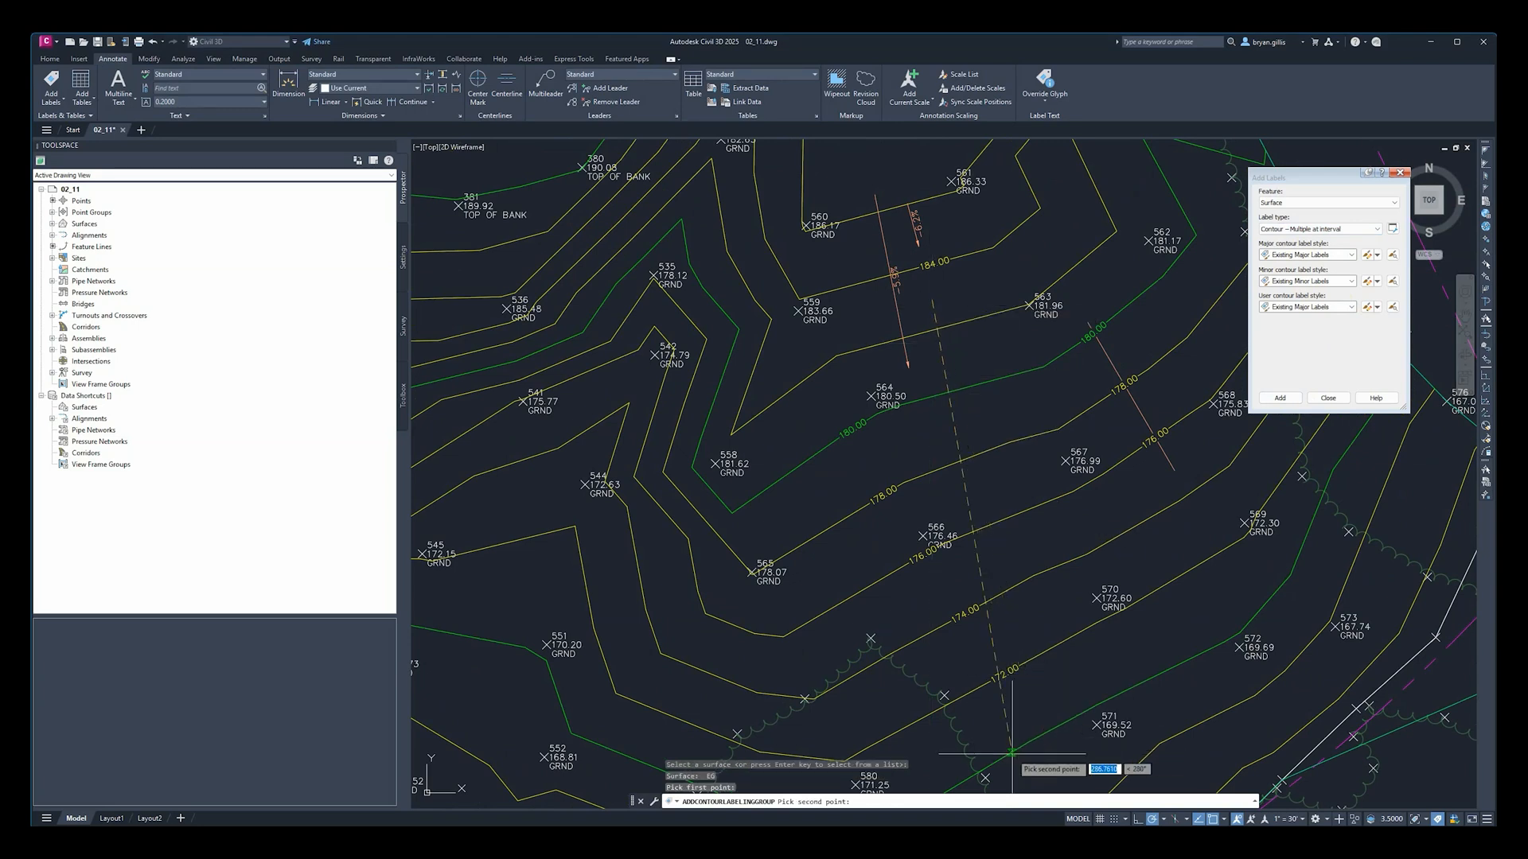
left_click(1074, 751)
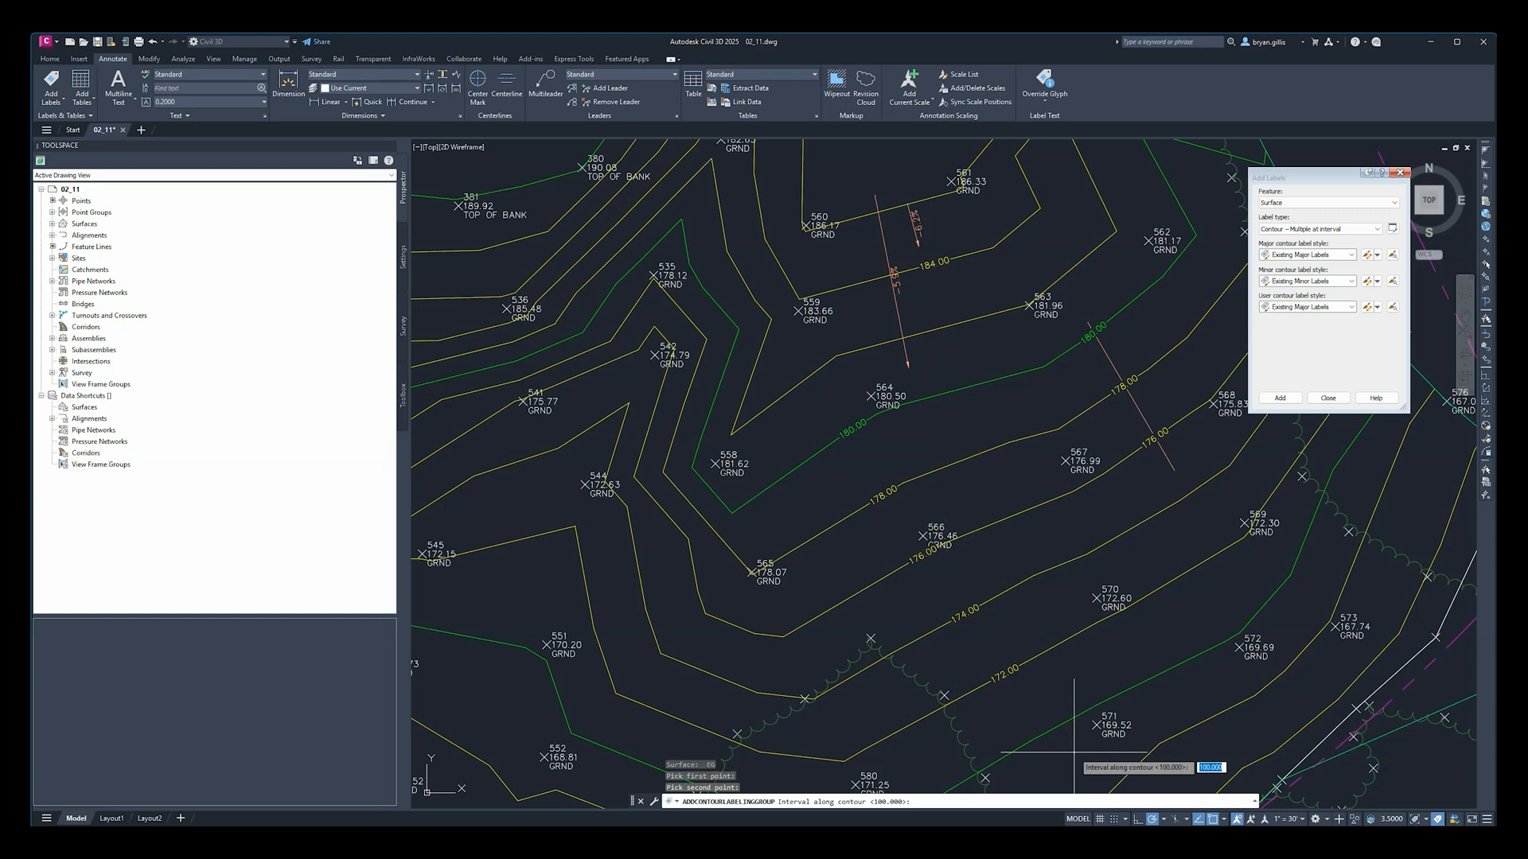
key("Return")
key("Return")
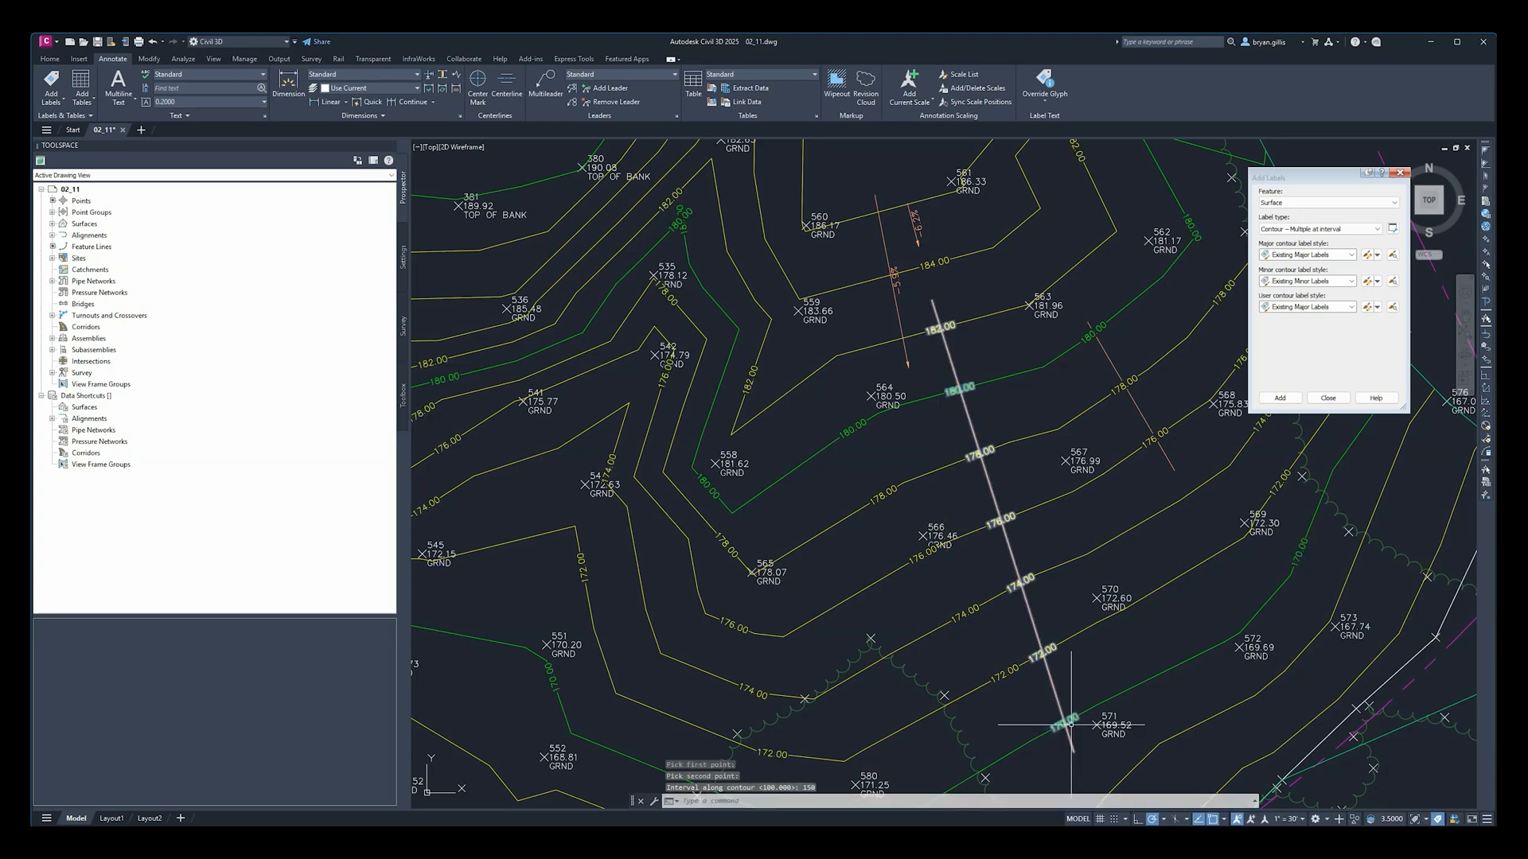
Step: Examine how the interval contour labels are distributed along the contours across the whole EG surface
middle_click_drag(619, 487, 784, 447)
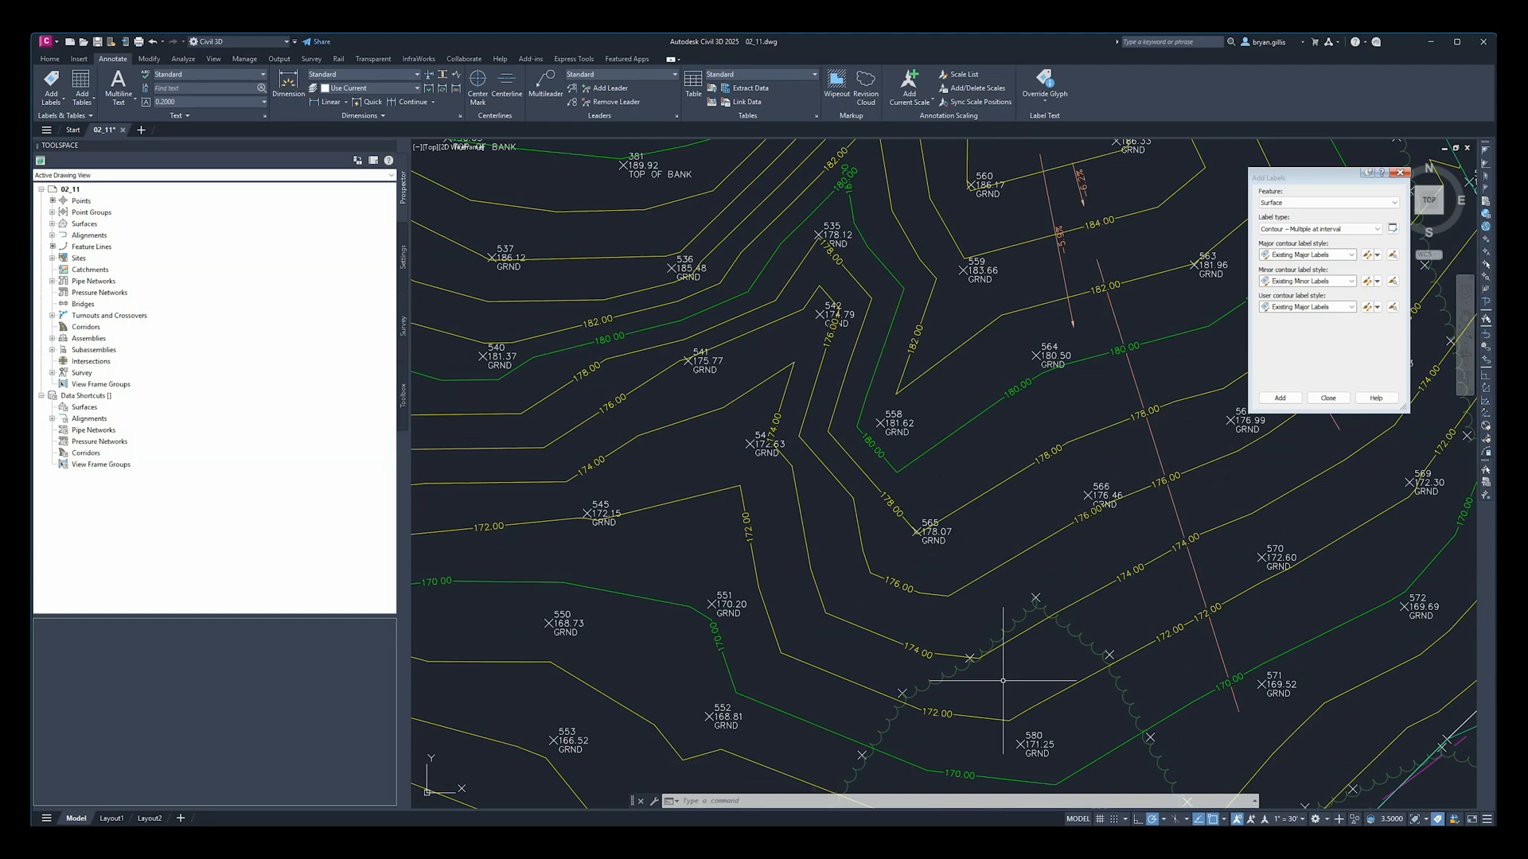
middle_click_drag(797, 554, 1195, 558)
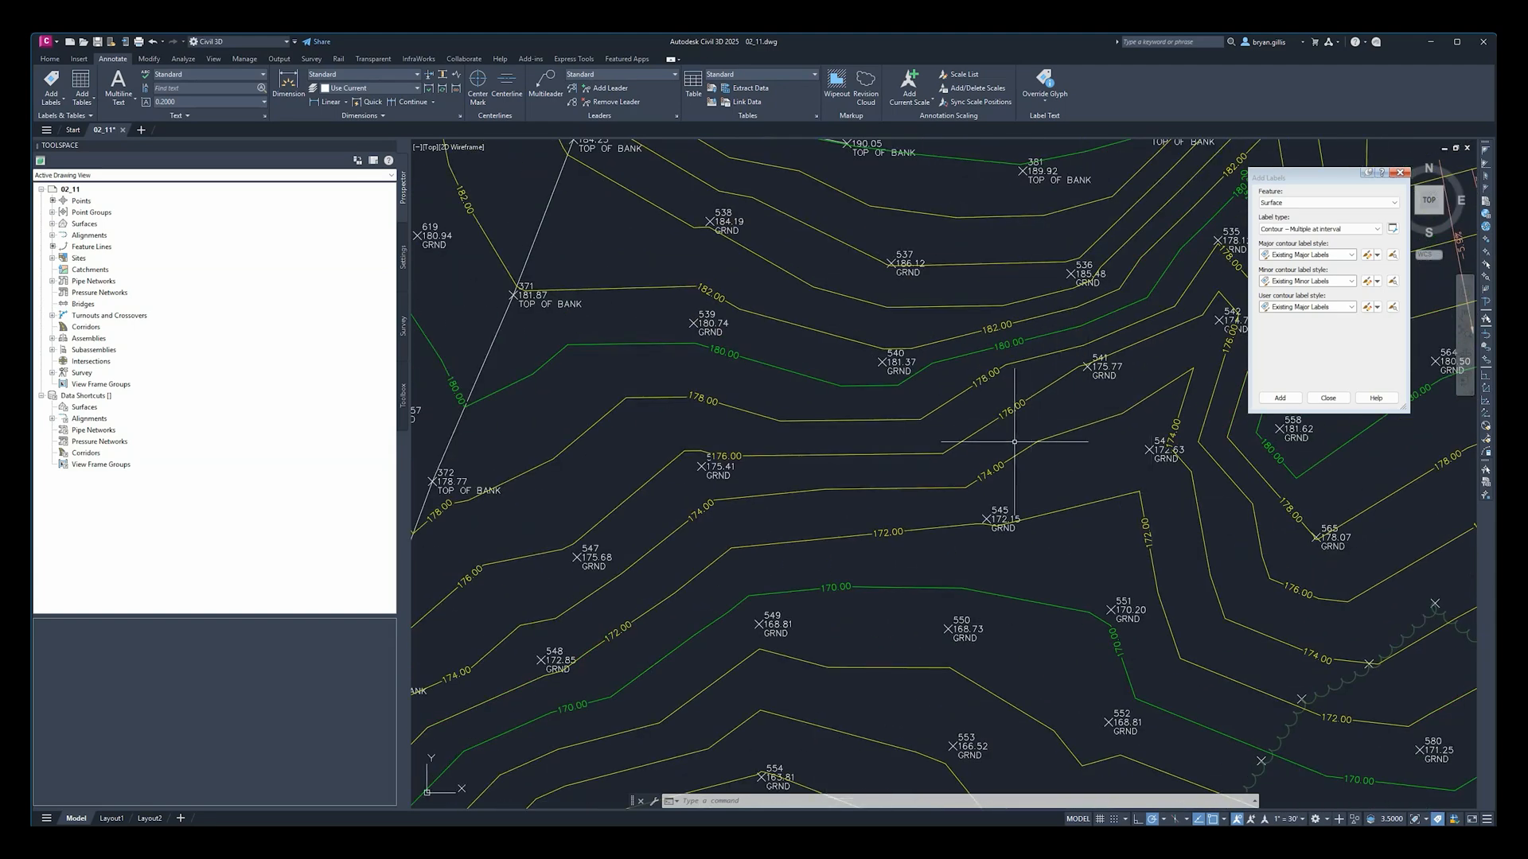
scroll(684, 517, "down", 5)
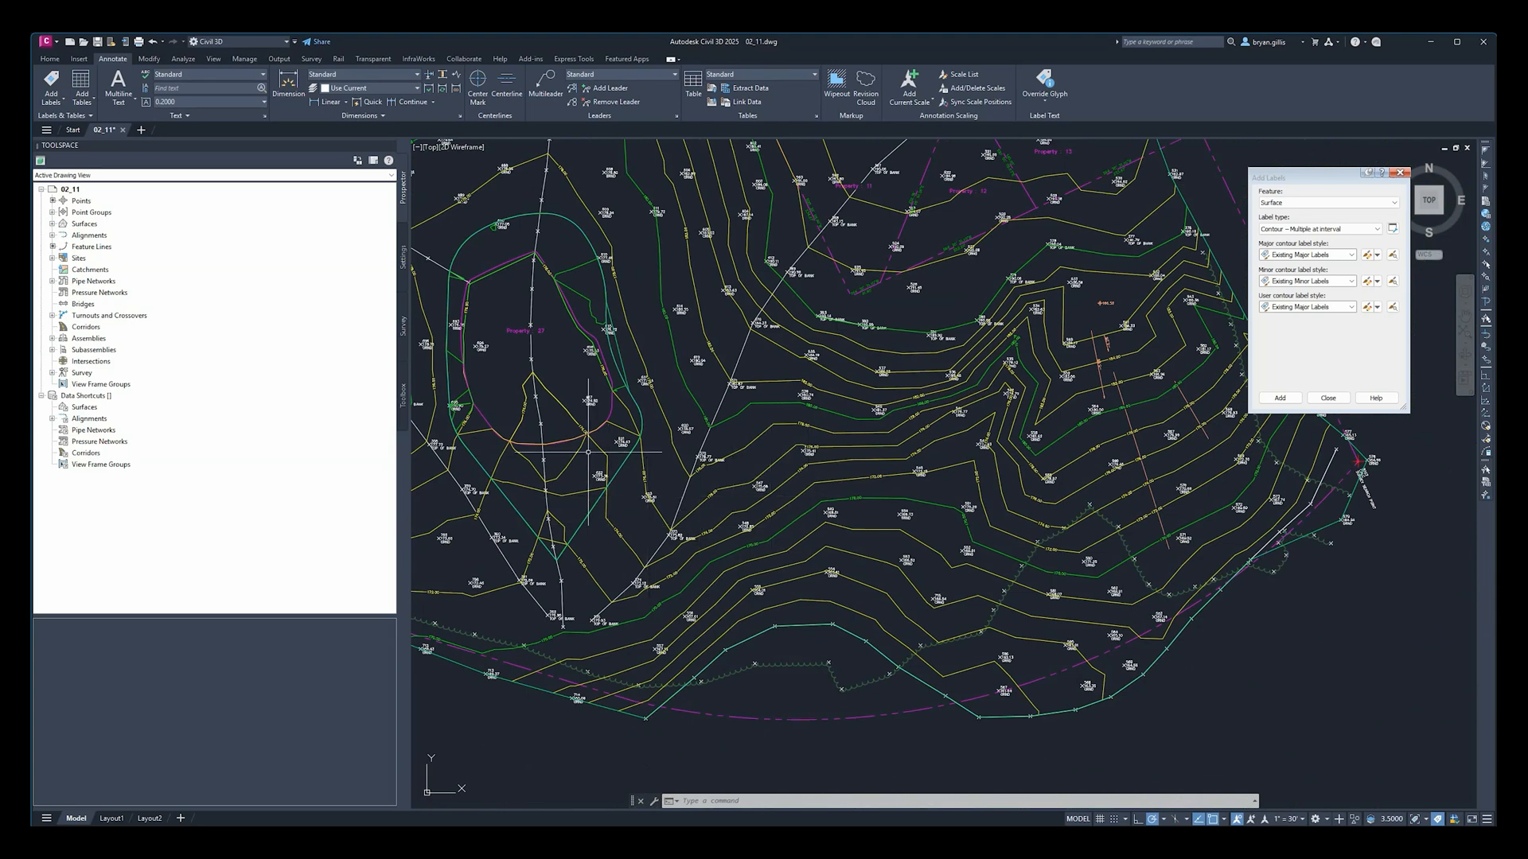
middle_click_drag(515, 382, 558, 423)
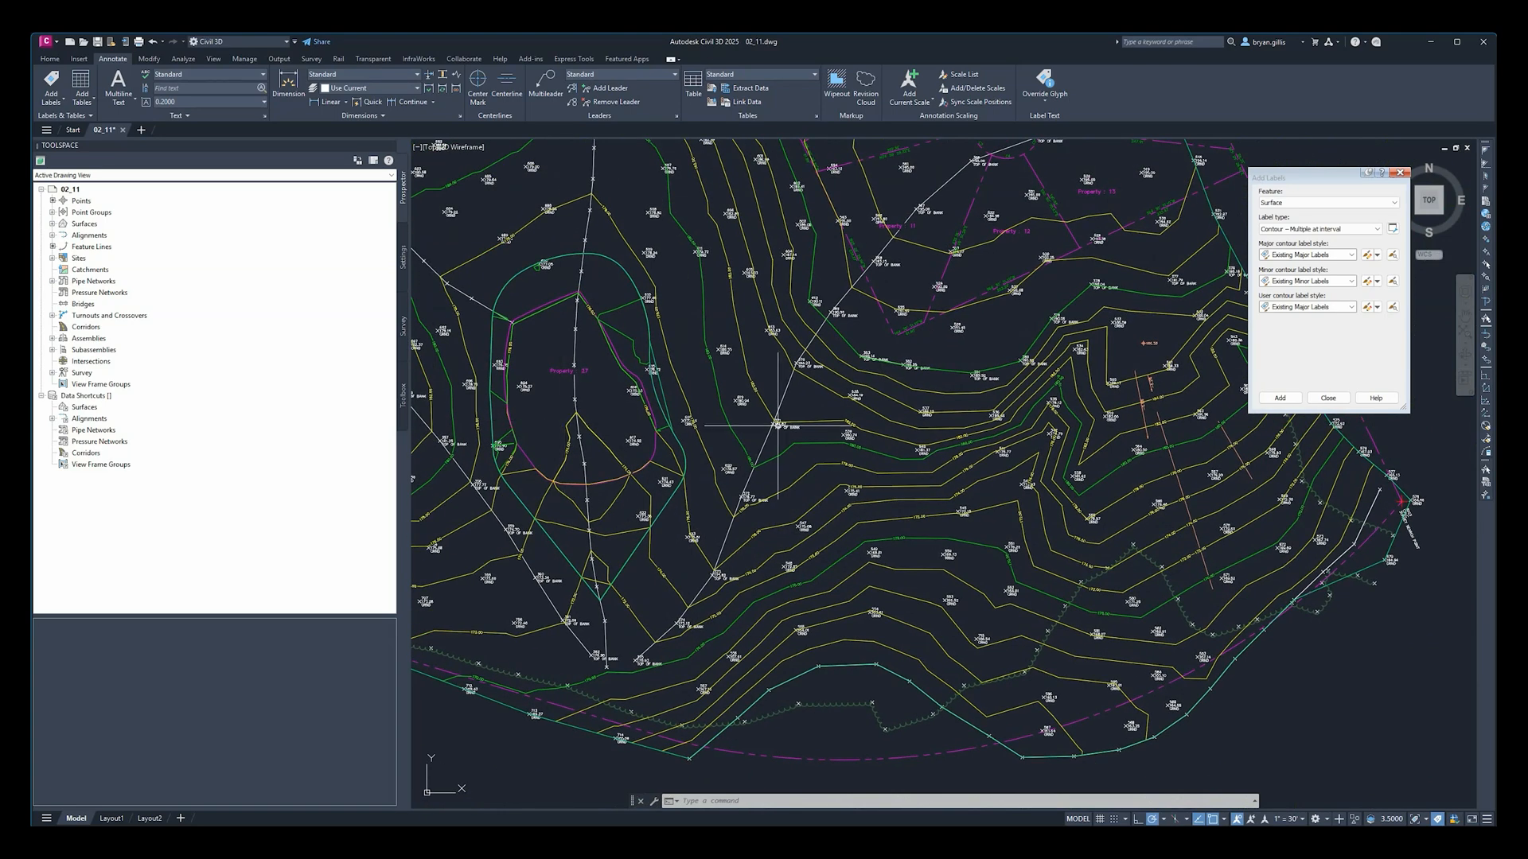
middle_click_drag(1203, 512, 897, 527)
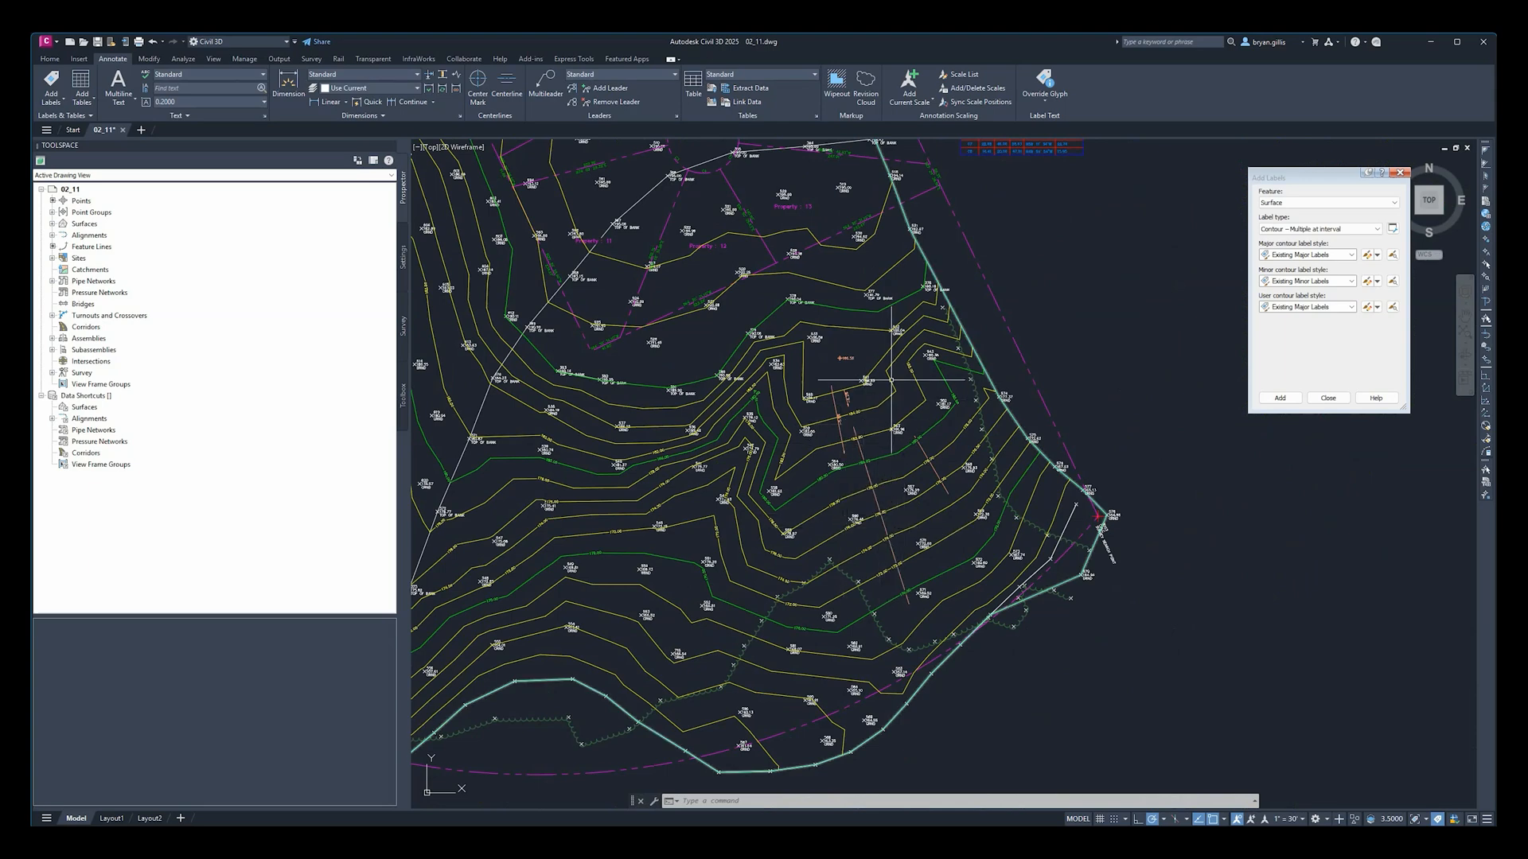
middle_click_drag(752, 450, 1010, 431)
middle_click_drag(549, 493, 875, 516)
middle_click_drag(1293, 546, 848, 514)
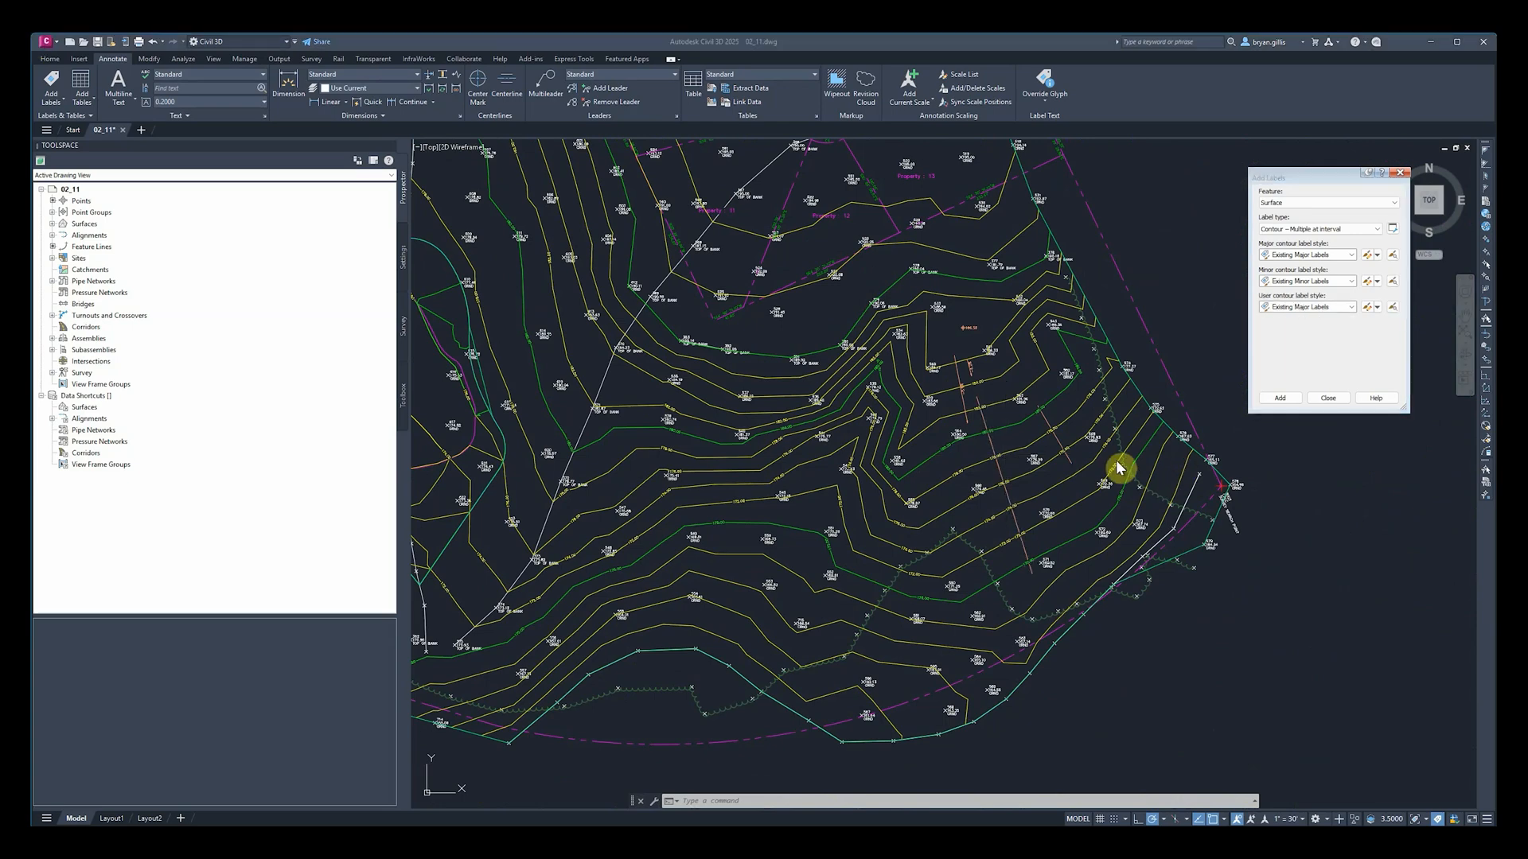
Step: Stretch the interval label line's lower end to the site's southern boundary and its upper end northwest into the property lots
left_click(1000, 469)
left_click(989, 471)
left_click(1005, 470)
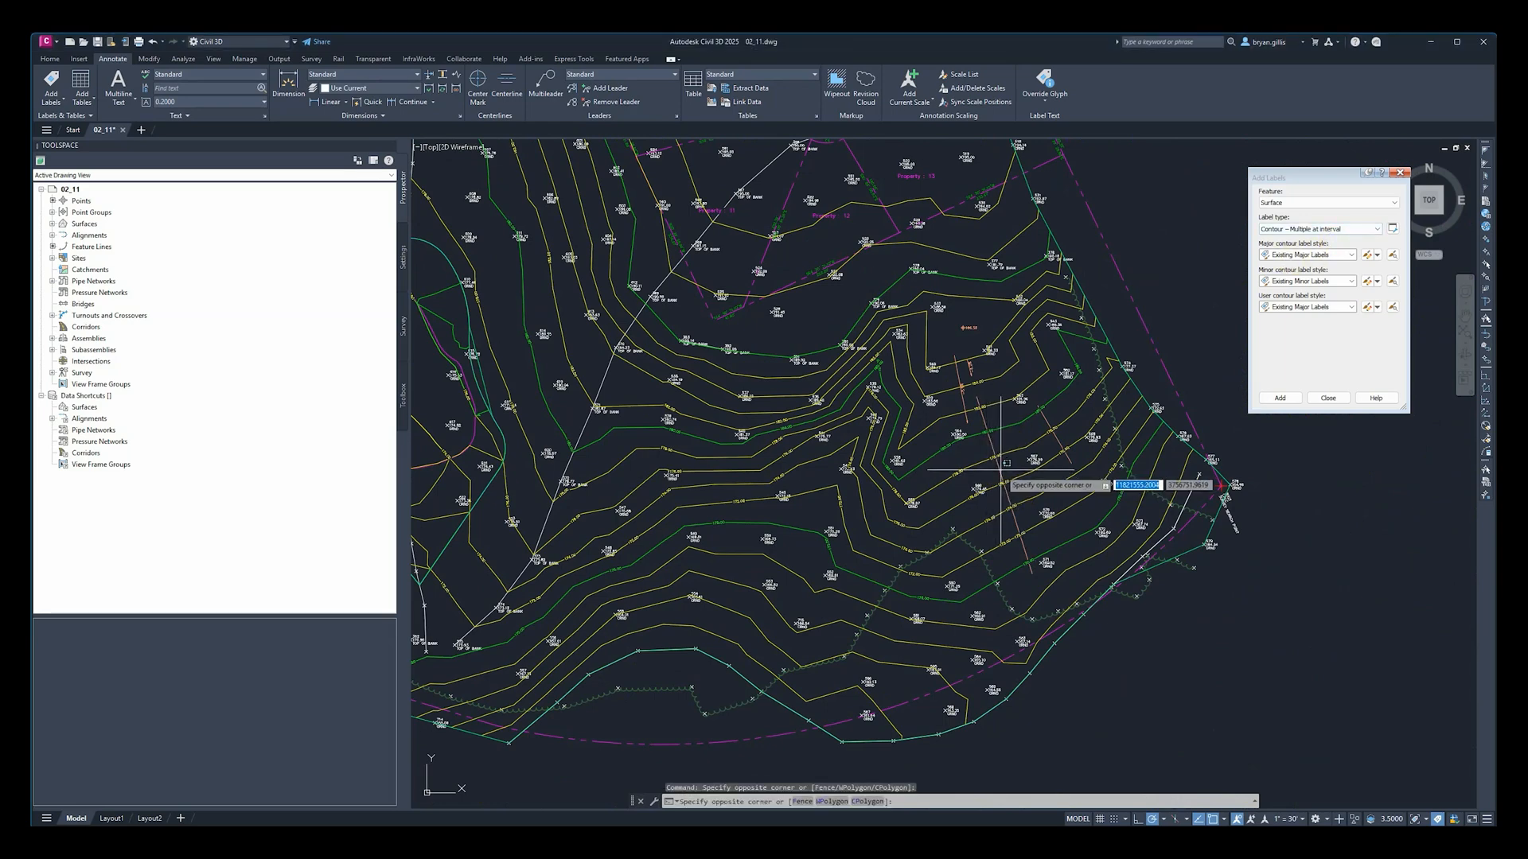
left_click(1000, 470)
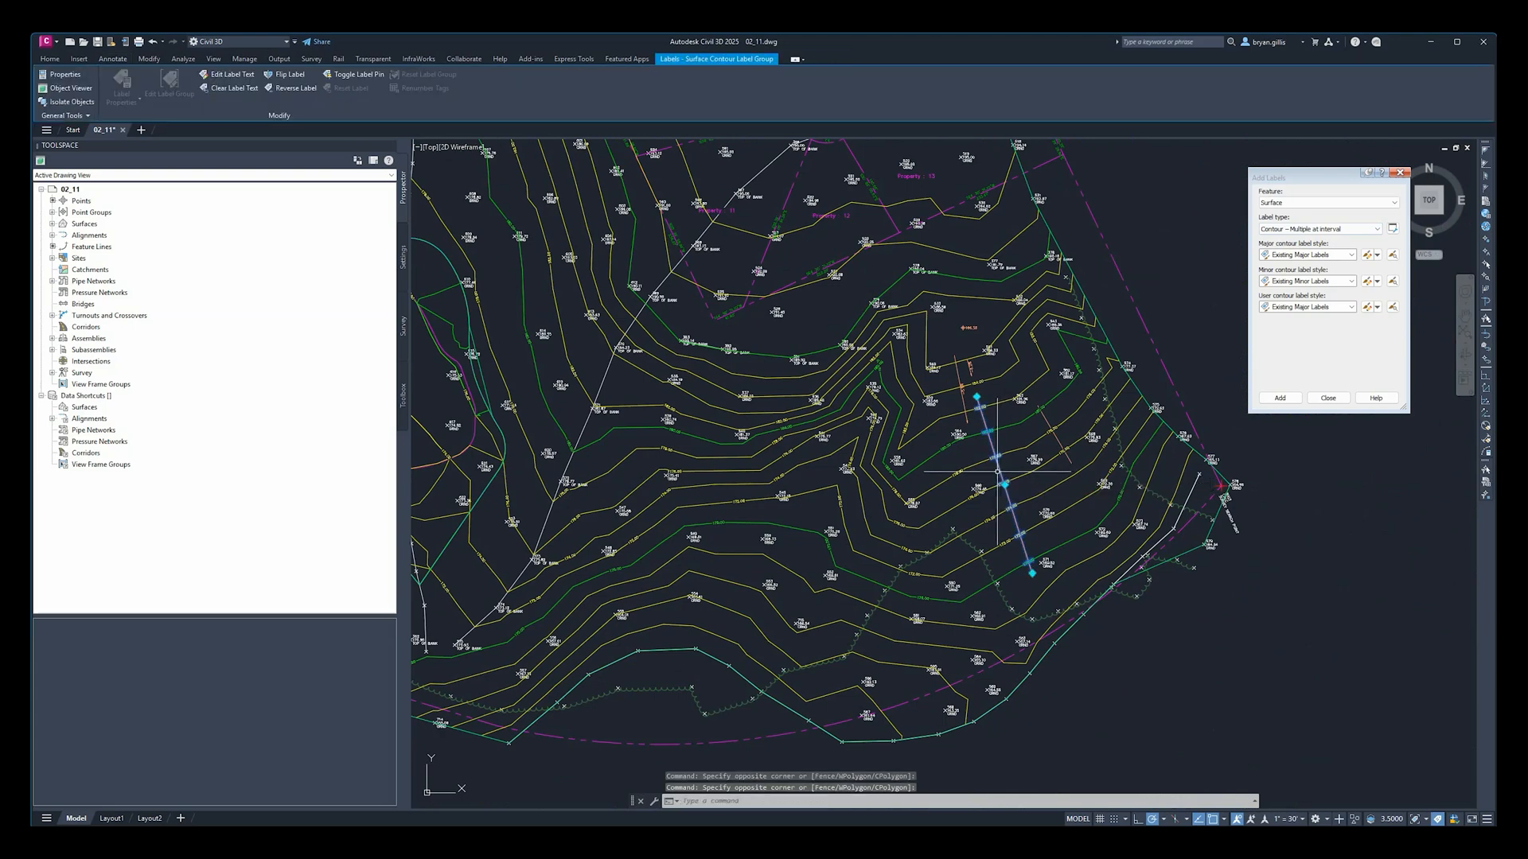
left_click(1032, 572)
left_click(854, 718)
left_click(976, 397)
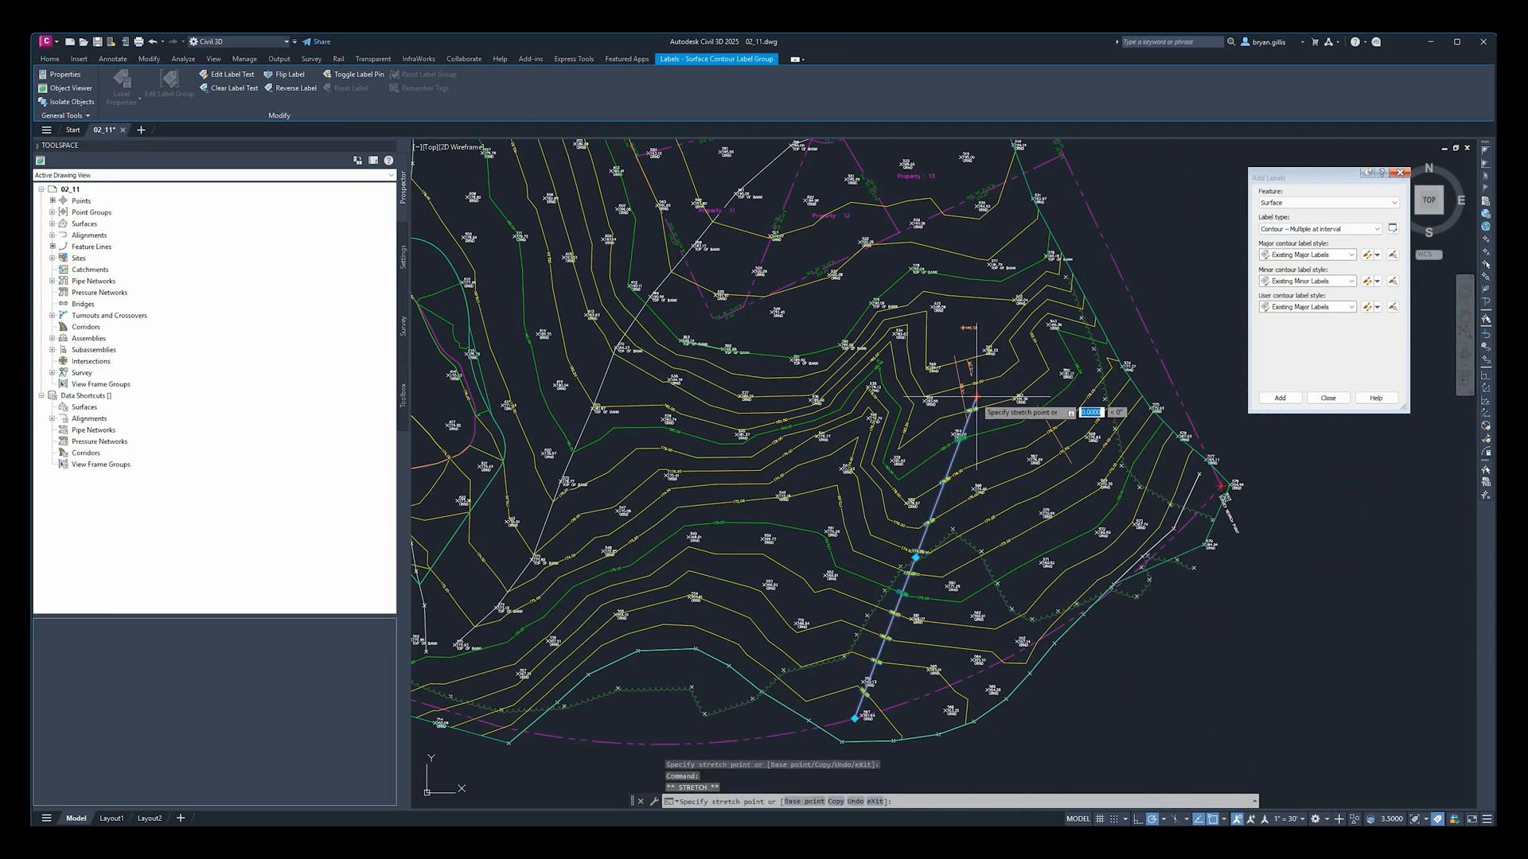
left_click(806, 199)
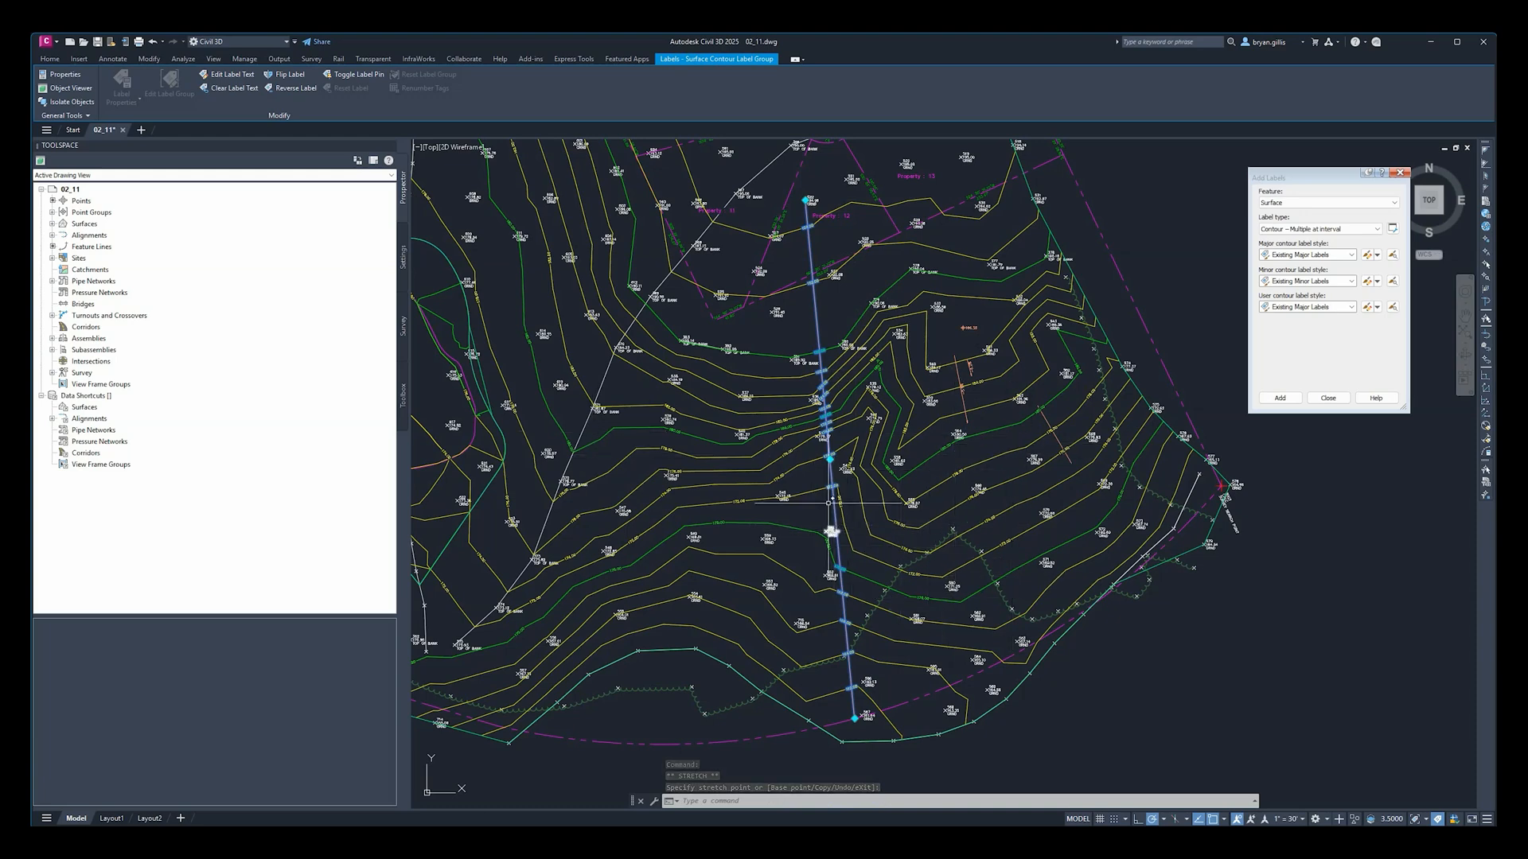
scroll(819, 480, "up", 2)
scroll(1036, 349, "down", 1)
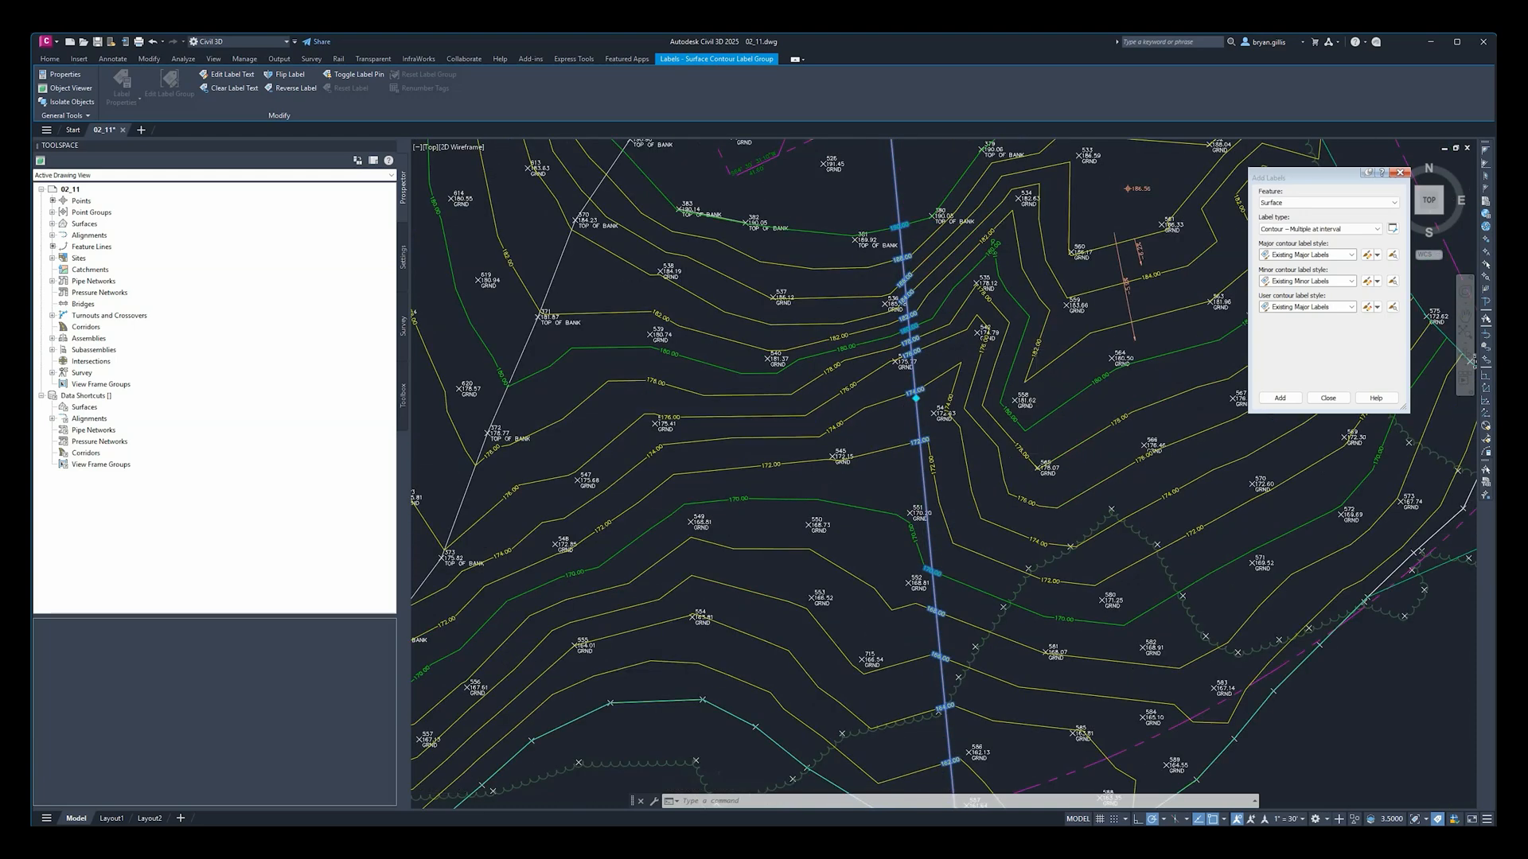
scroll(1023, 354, "down", 5)
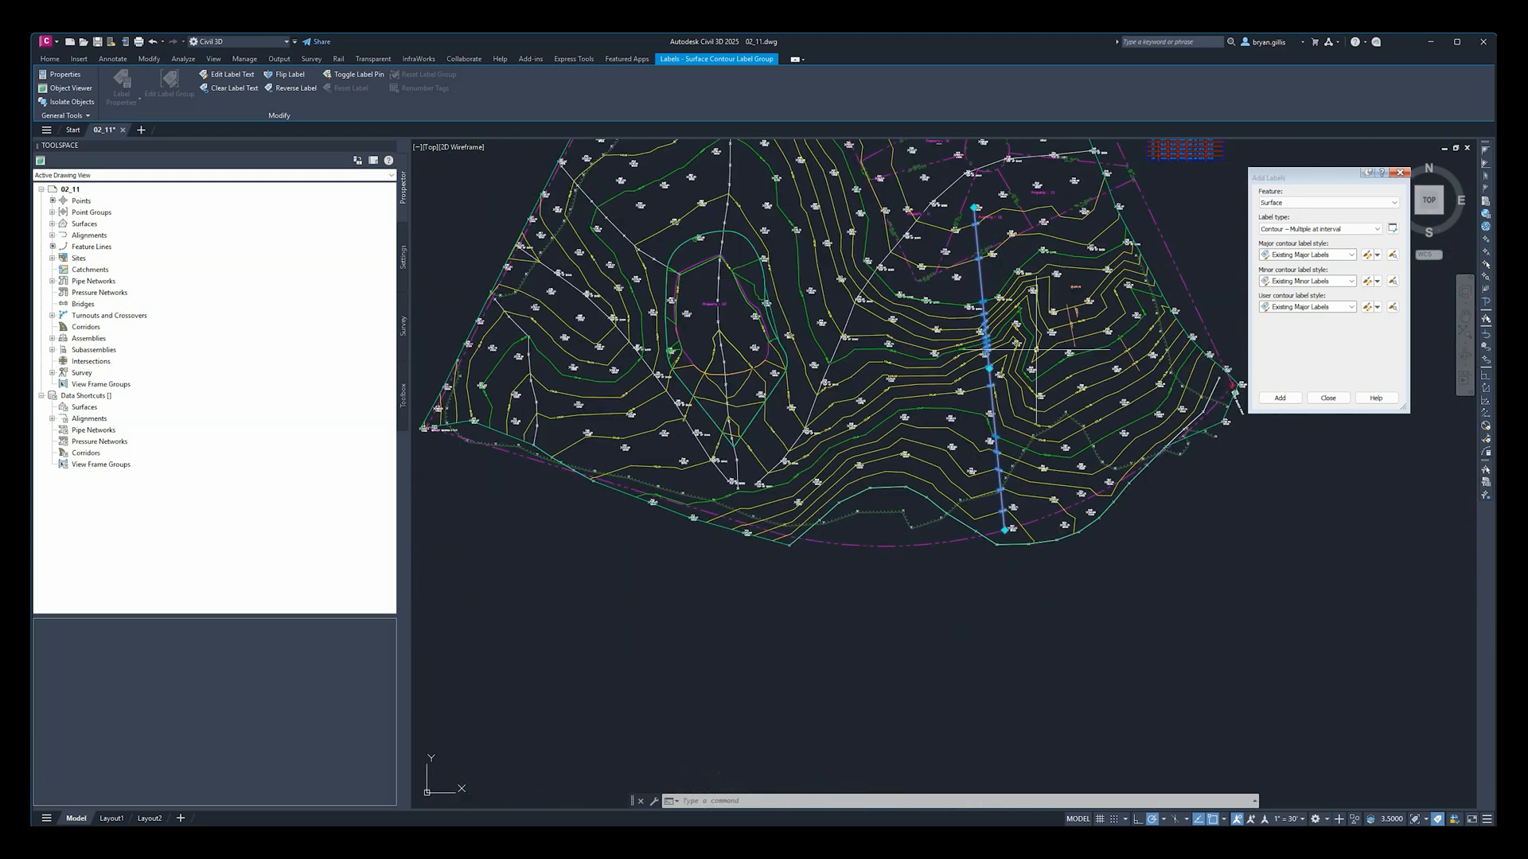
left_click(1377, 230)
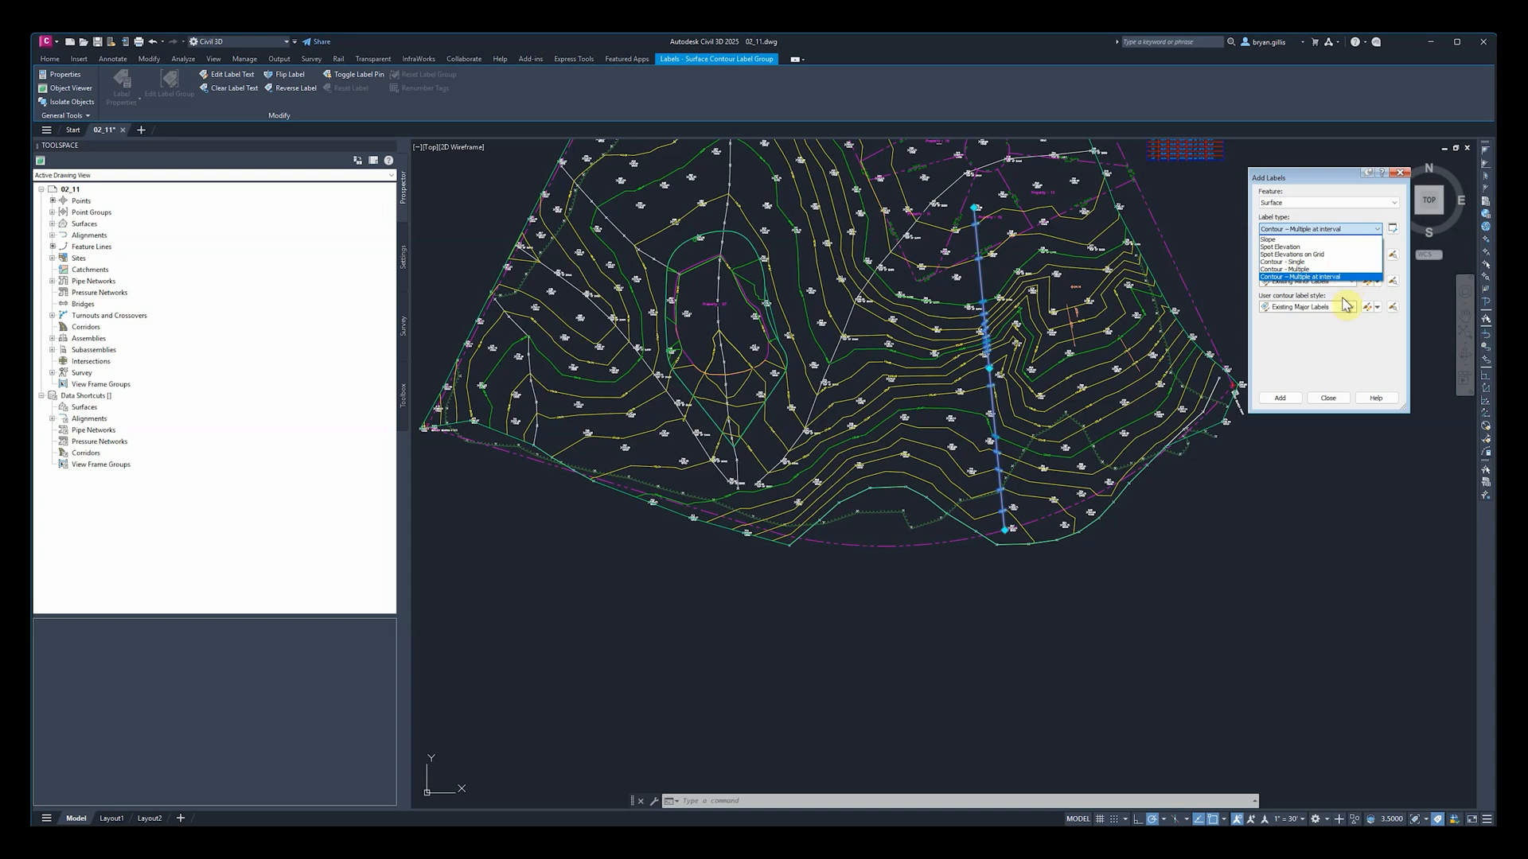
left_click(1350, 360)
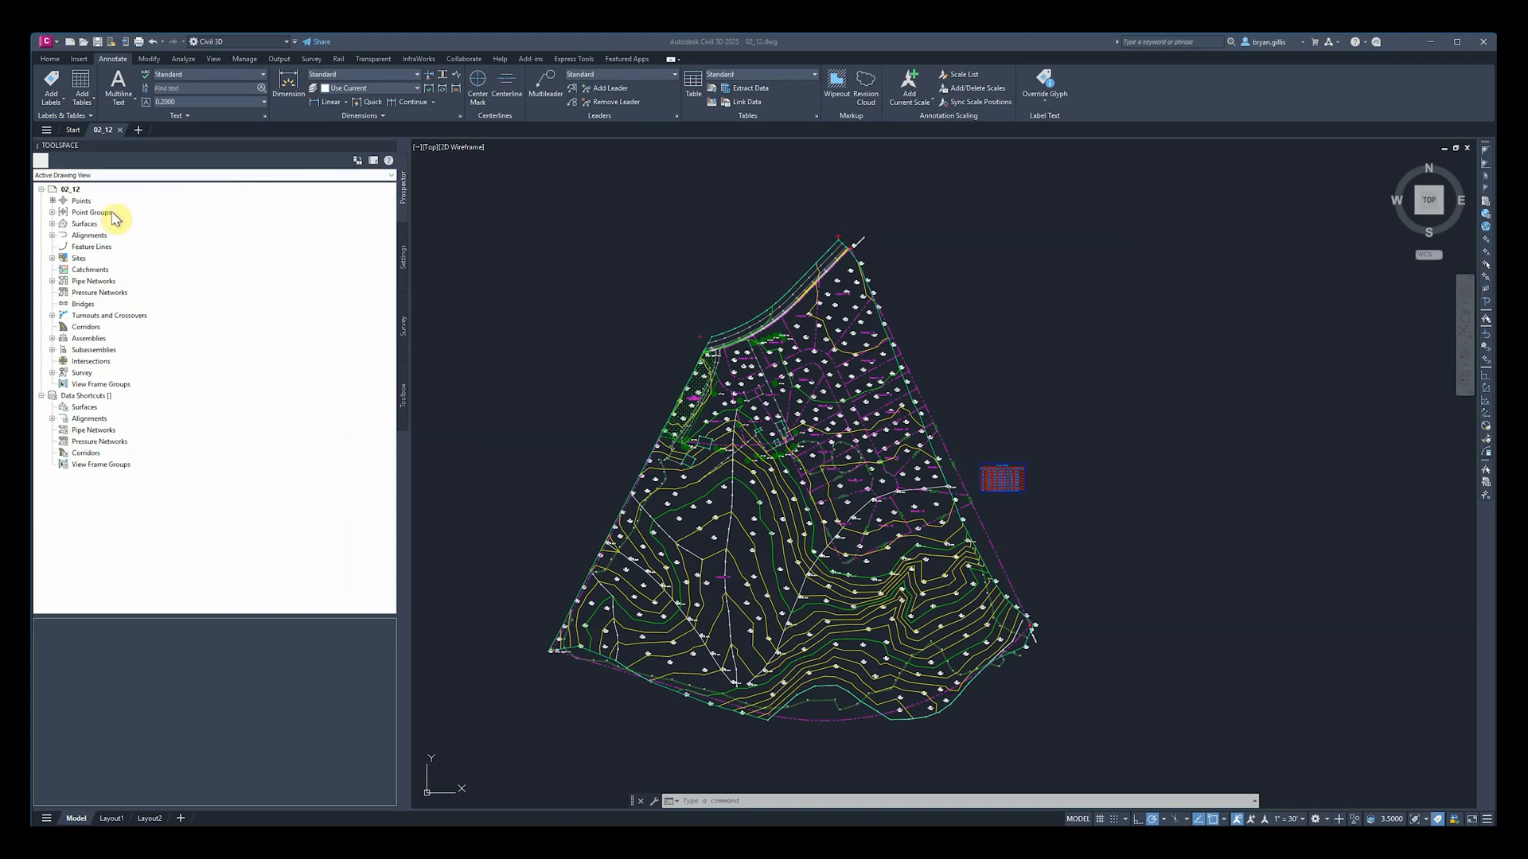
Step: Open the analysis settings in the EG surface properties of drawing 02_12 and set the analysis type to Contours
left_click(53, 225)
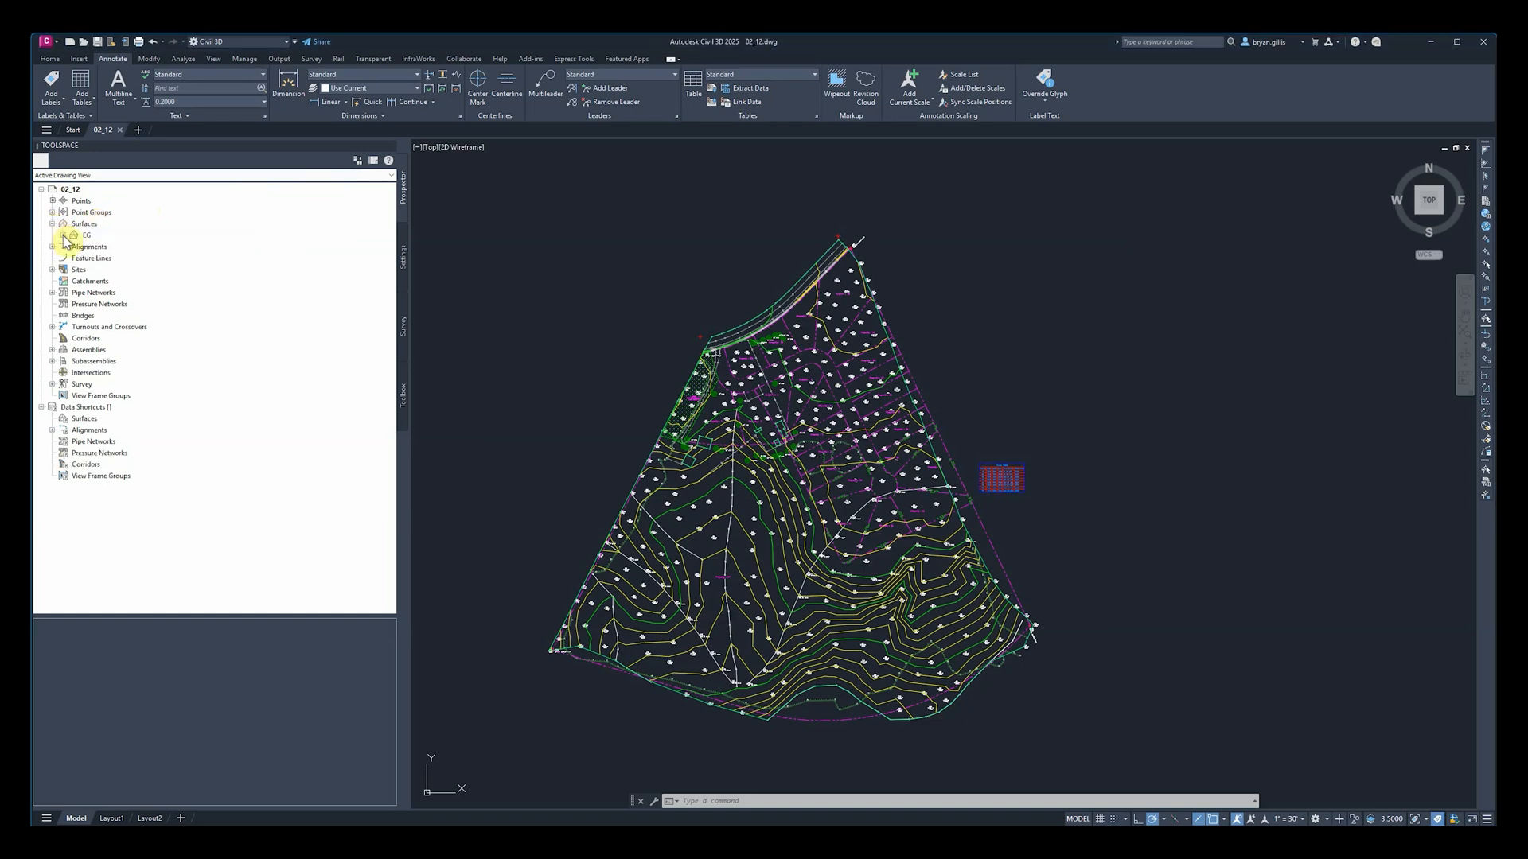
right_click(82, 237)
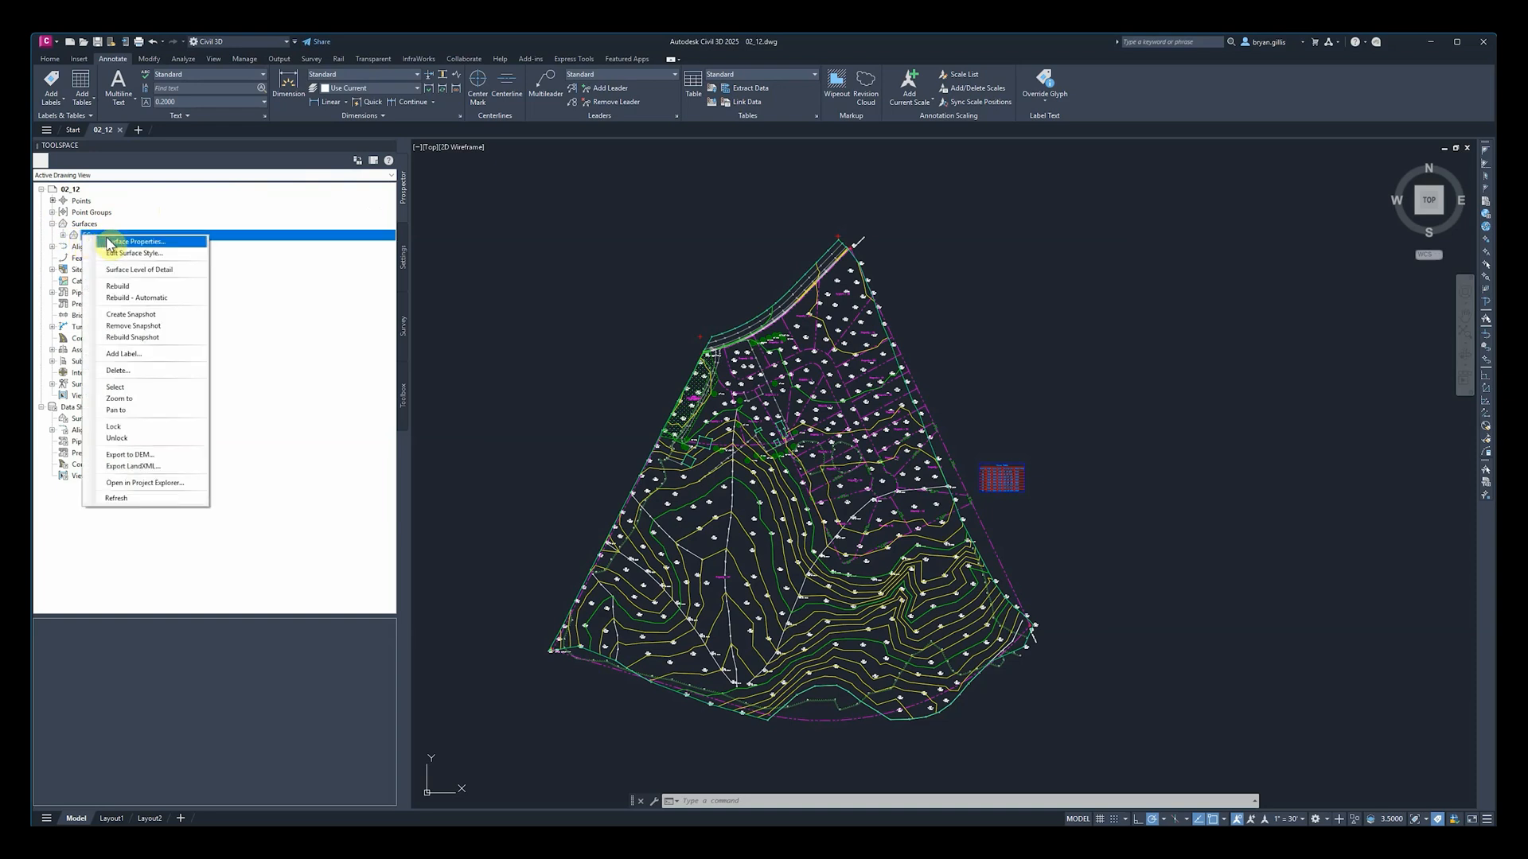
left_click(113, 242)
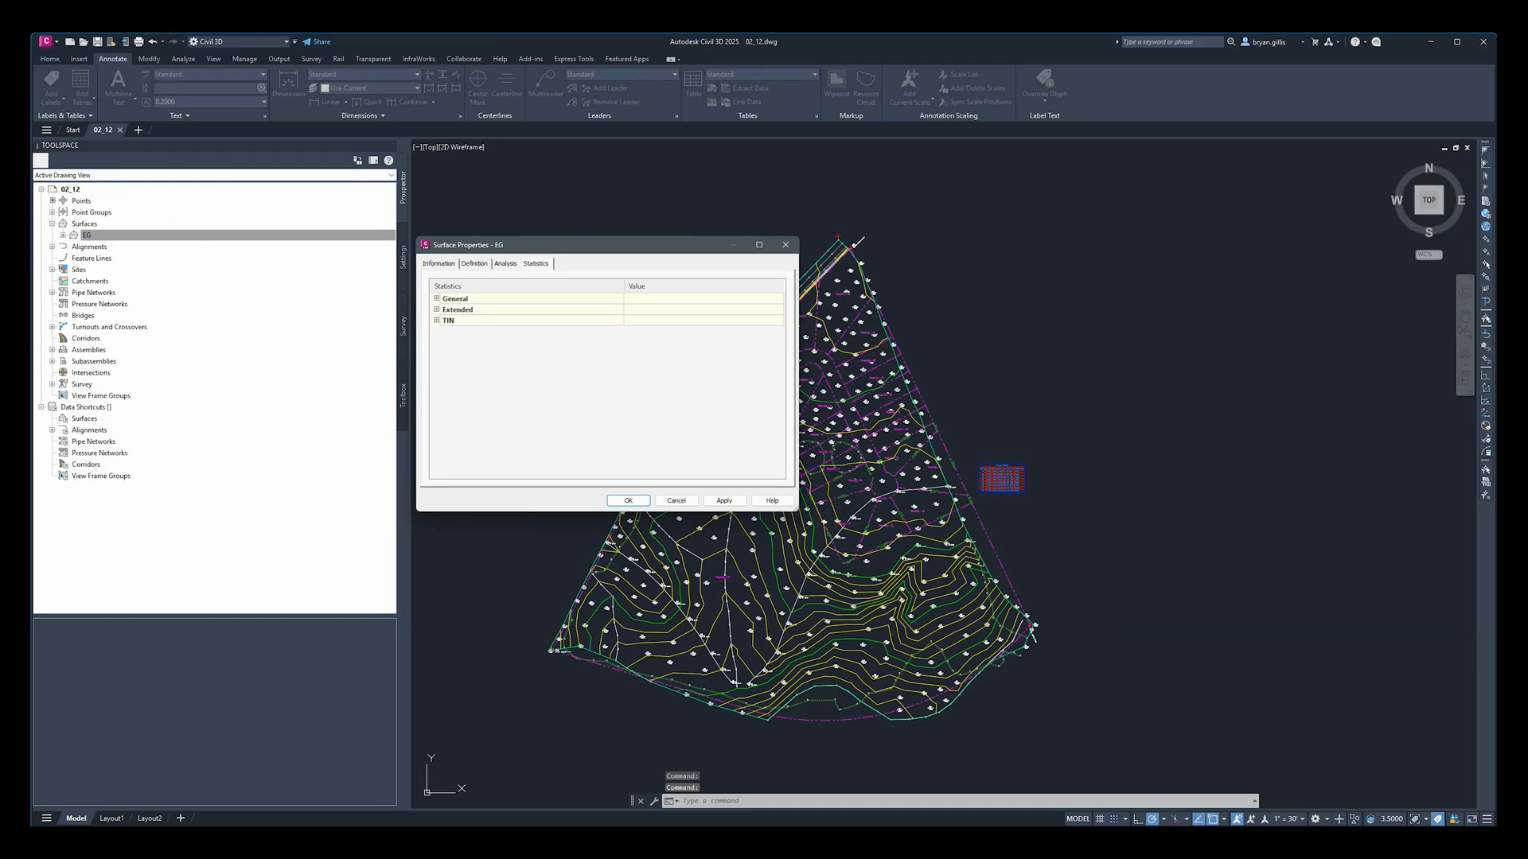
left_click(507, 268)
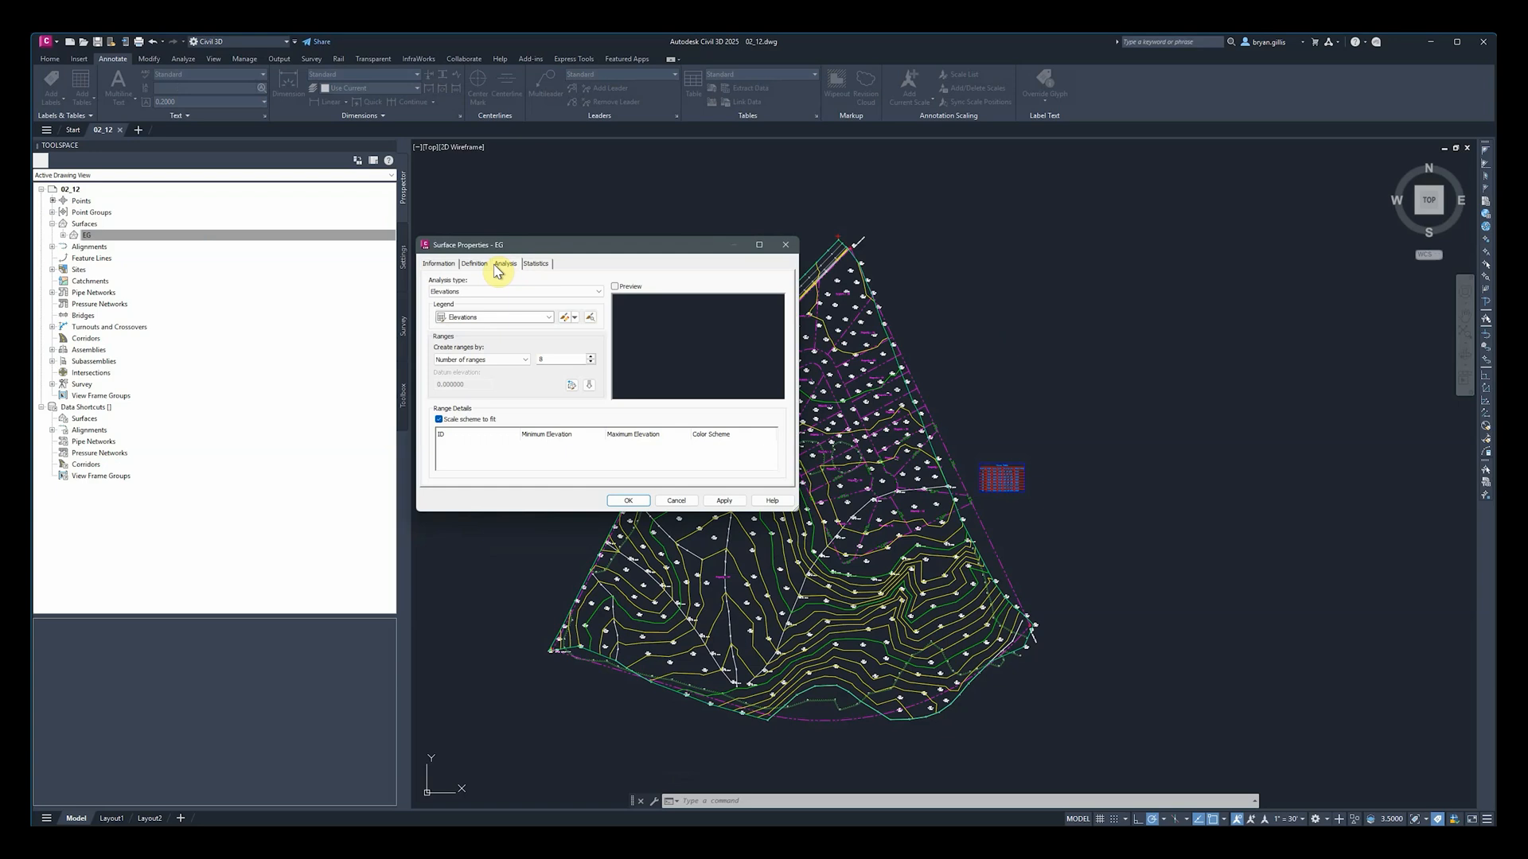
left_click(492, 292)
left_click(486, 309)
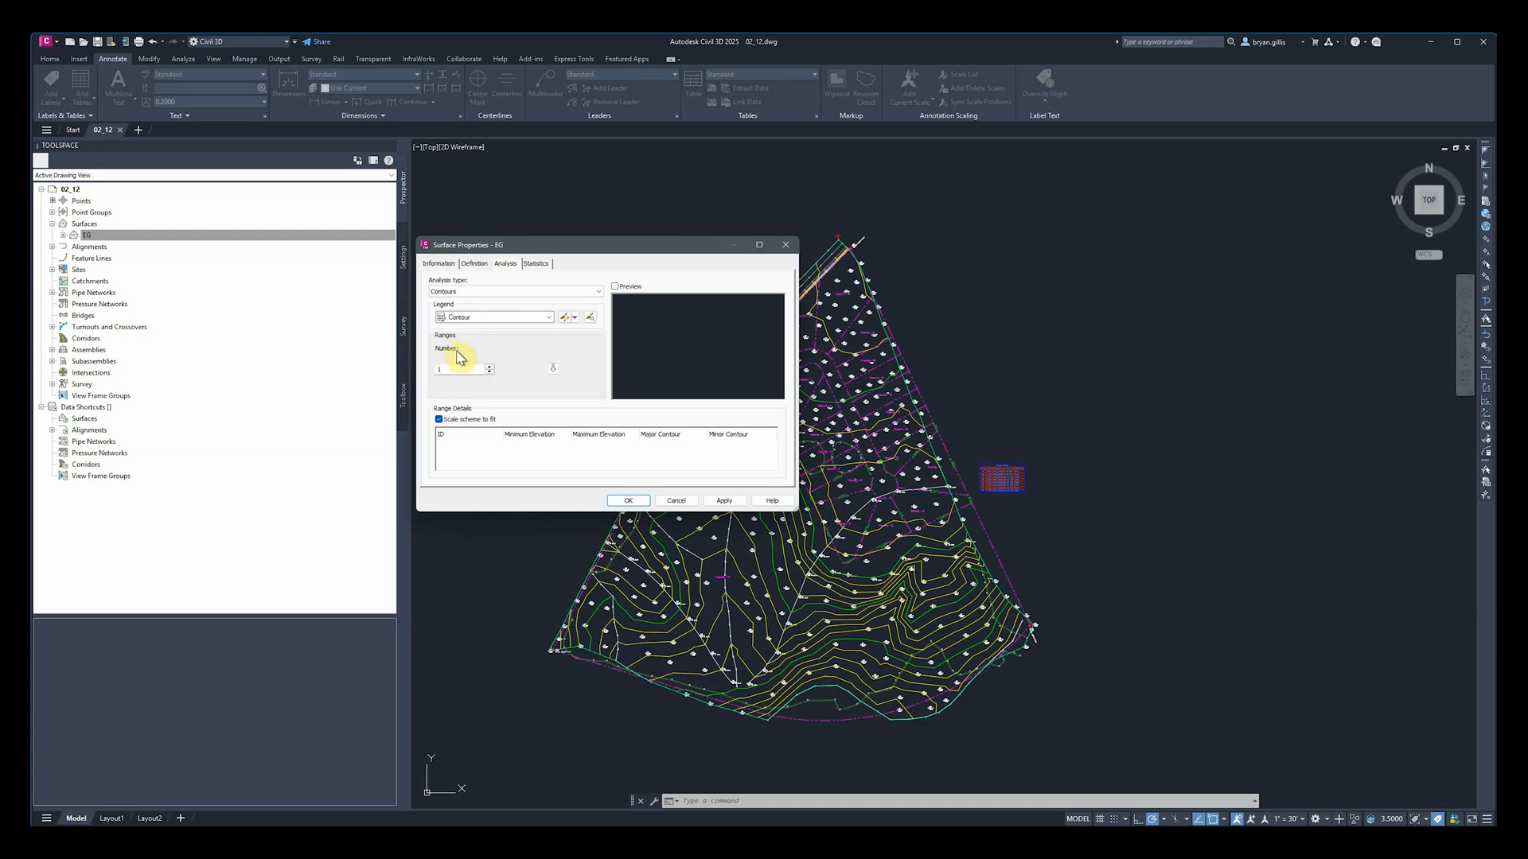
Step: Set the number of contour ranges to 5, run the analysis and enlarge the dialog to show all range details
left_click(490, 368)
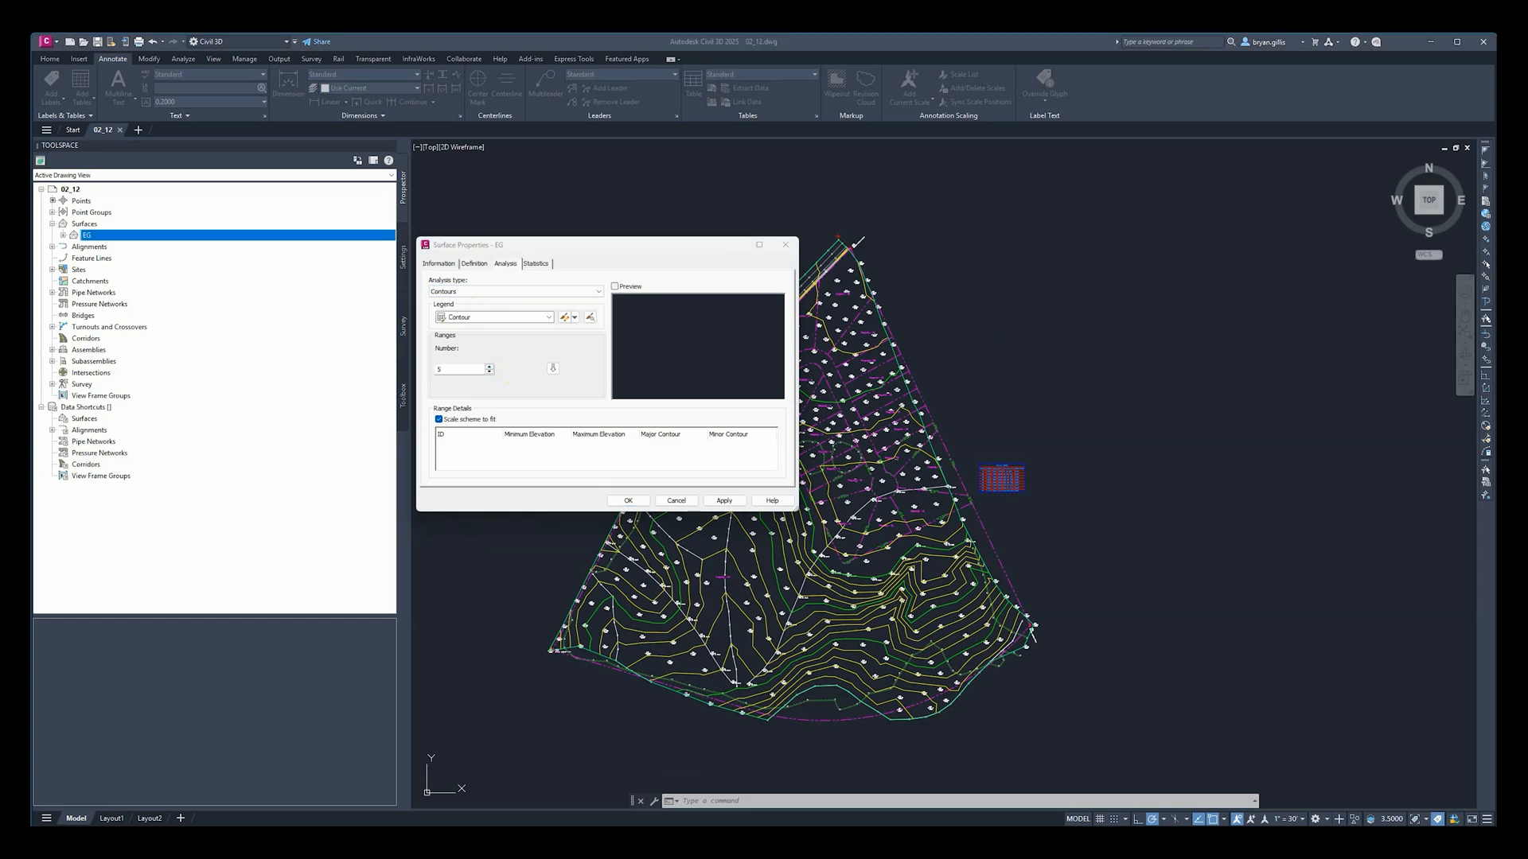
left_click(553, 371)
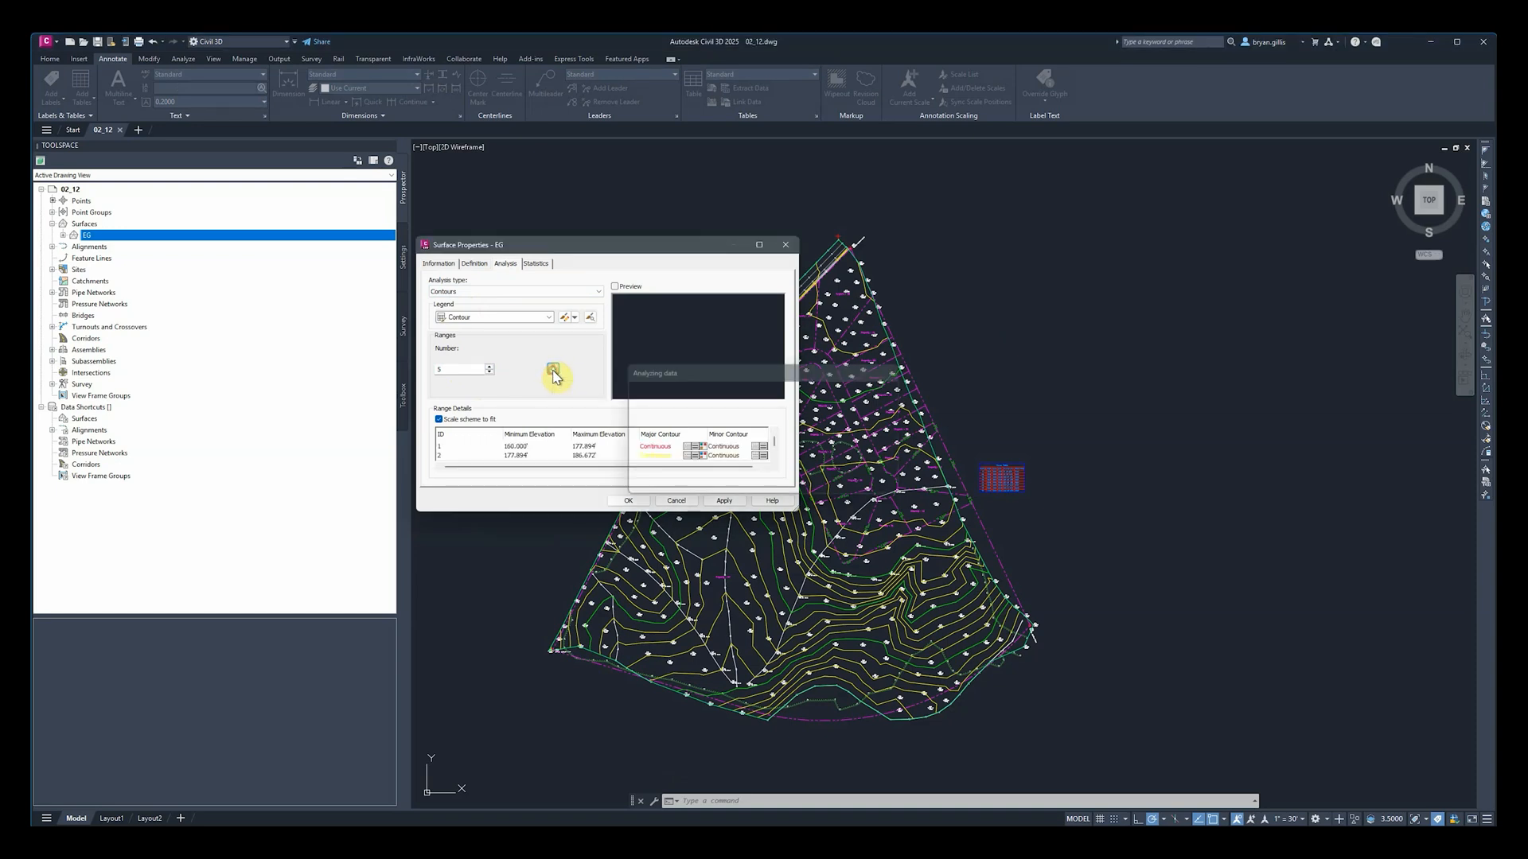
left_click_drag(545, 512, 529, 631)
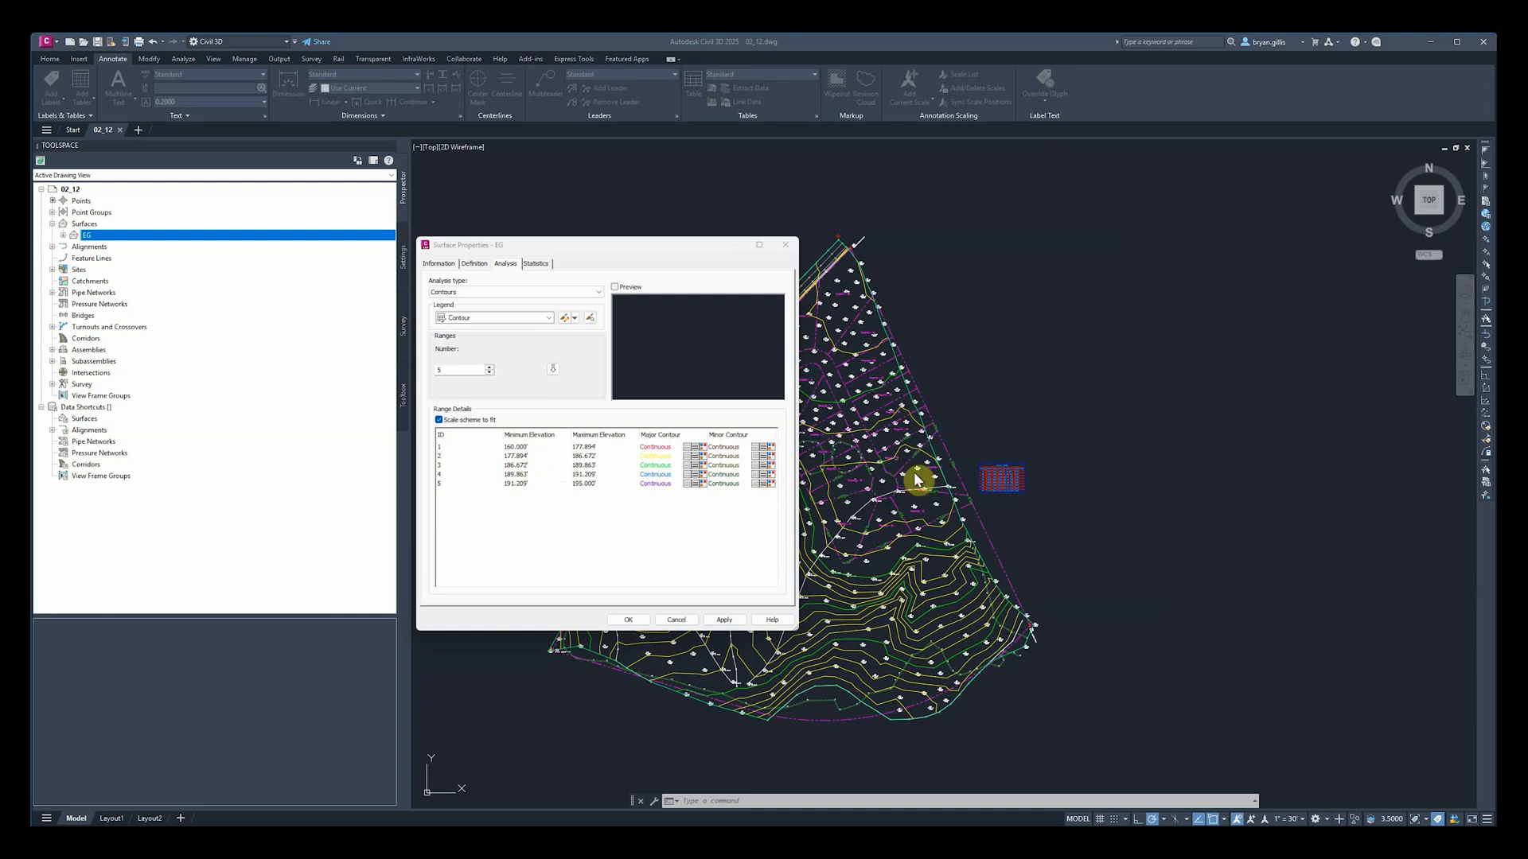
Step: Examine the linetype, lineweight and color choices for the major contours of range 5, leaving each one as it is
left_click(688, 484)
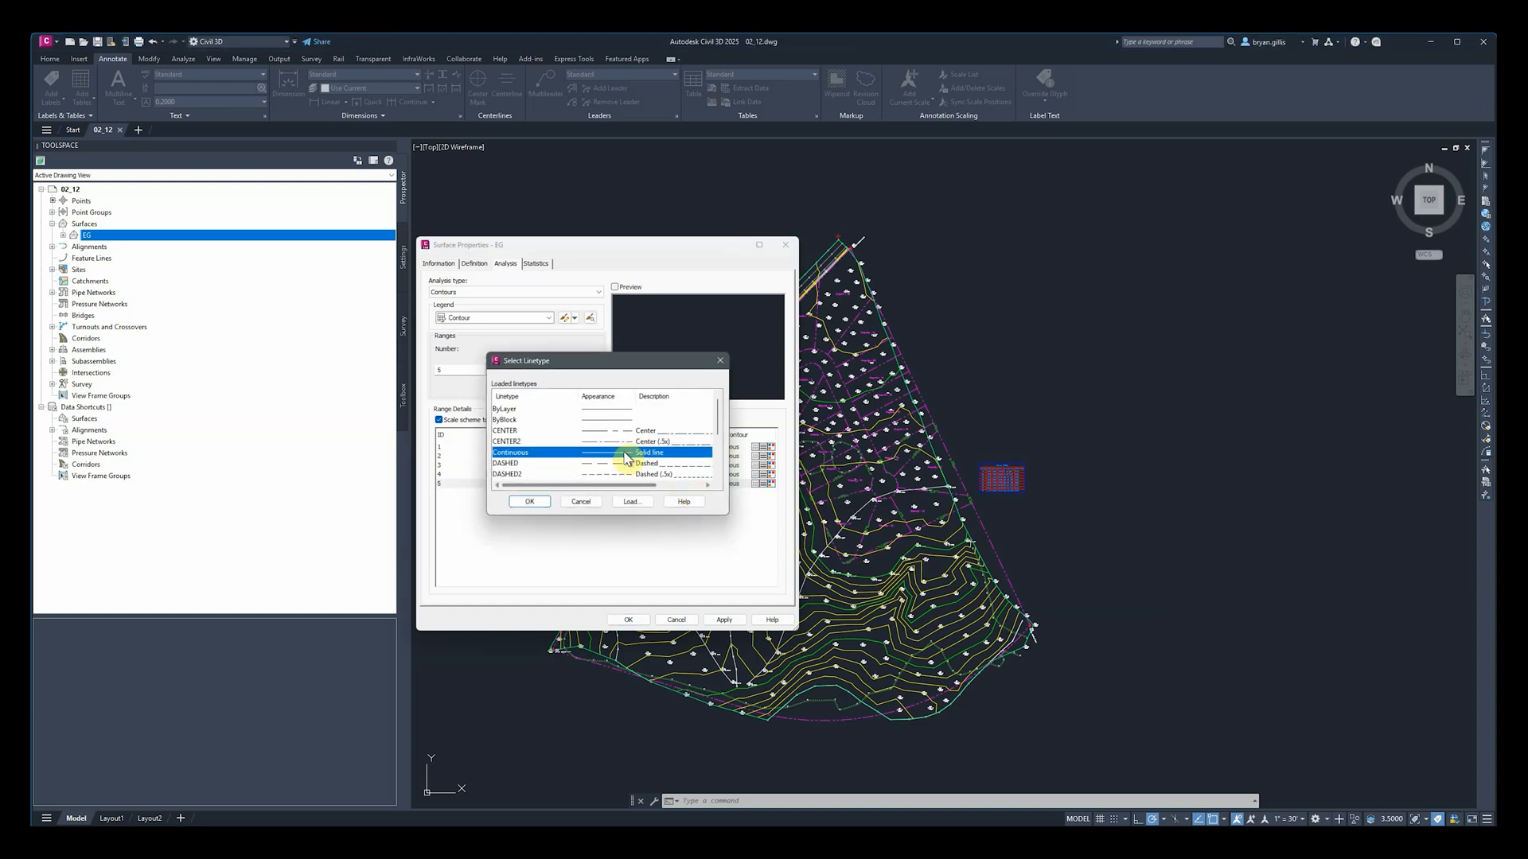
left_click(717, 364)
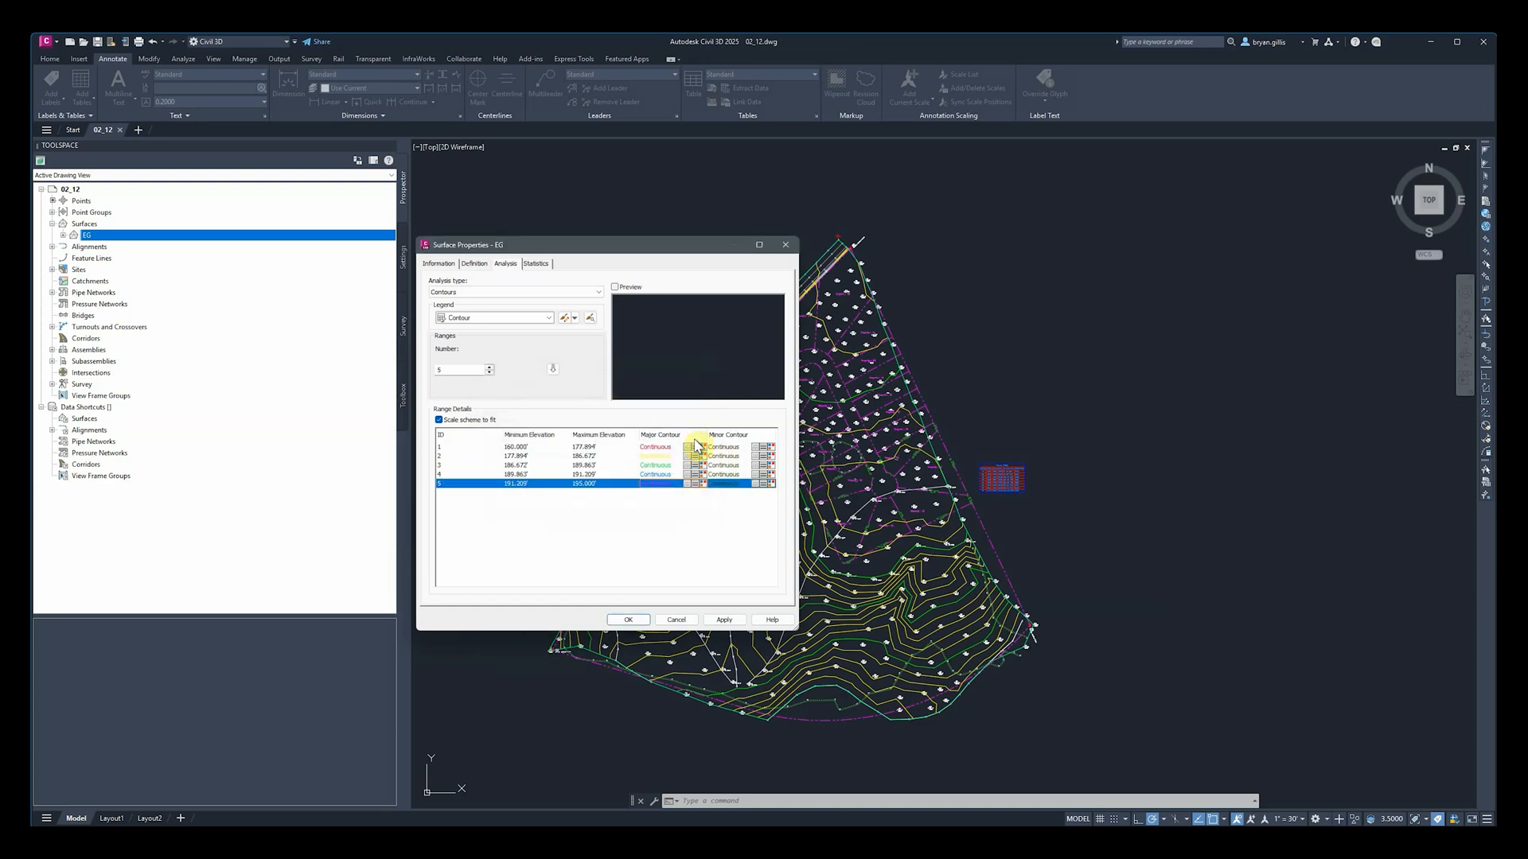
left_click(697, 483)
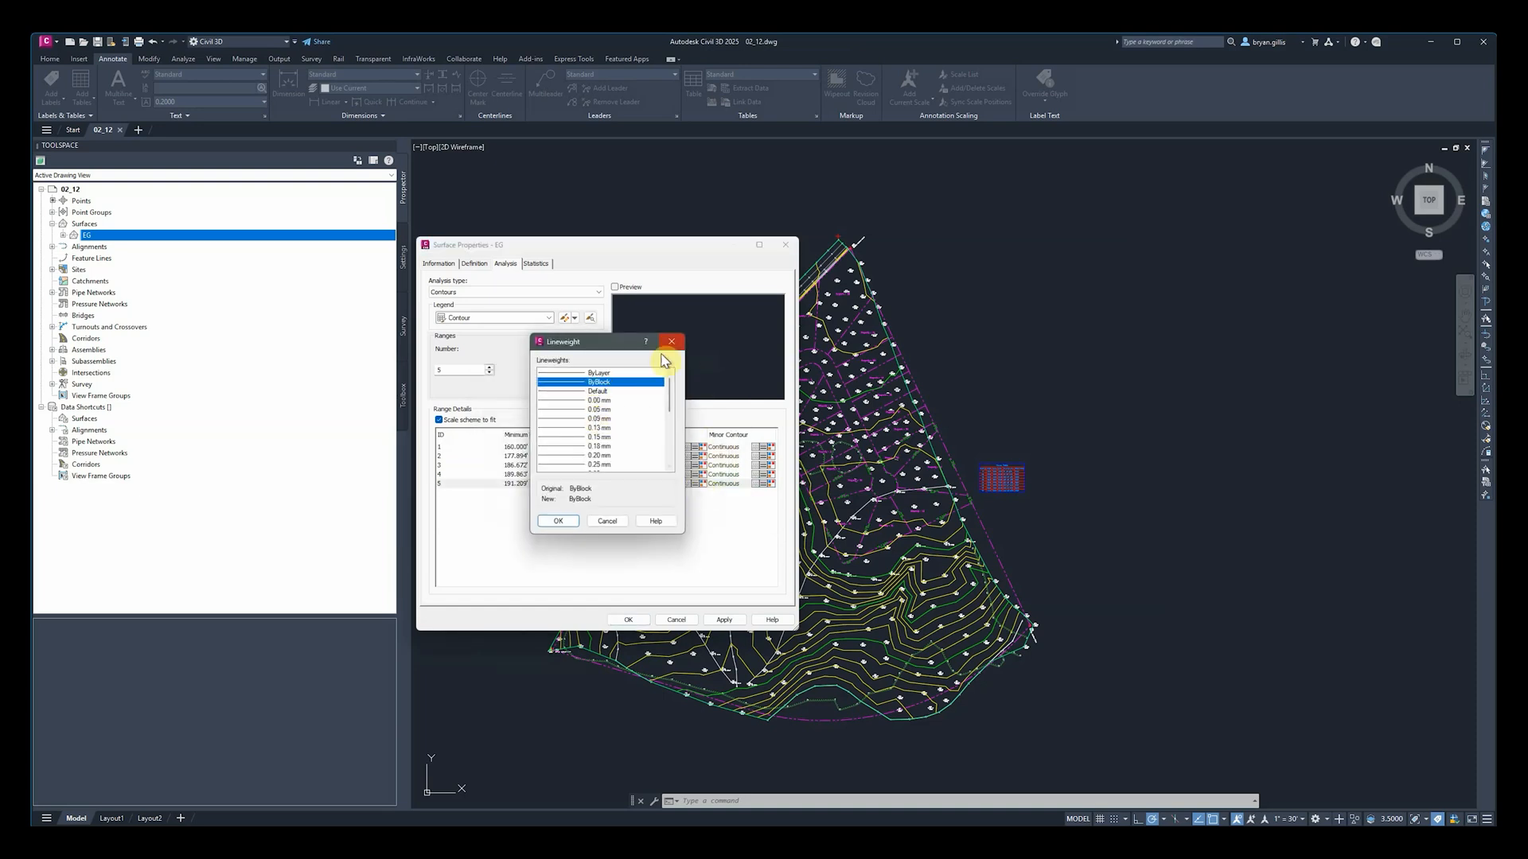
left_click(672, 348)
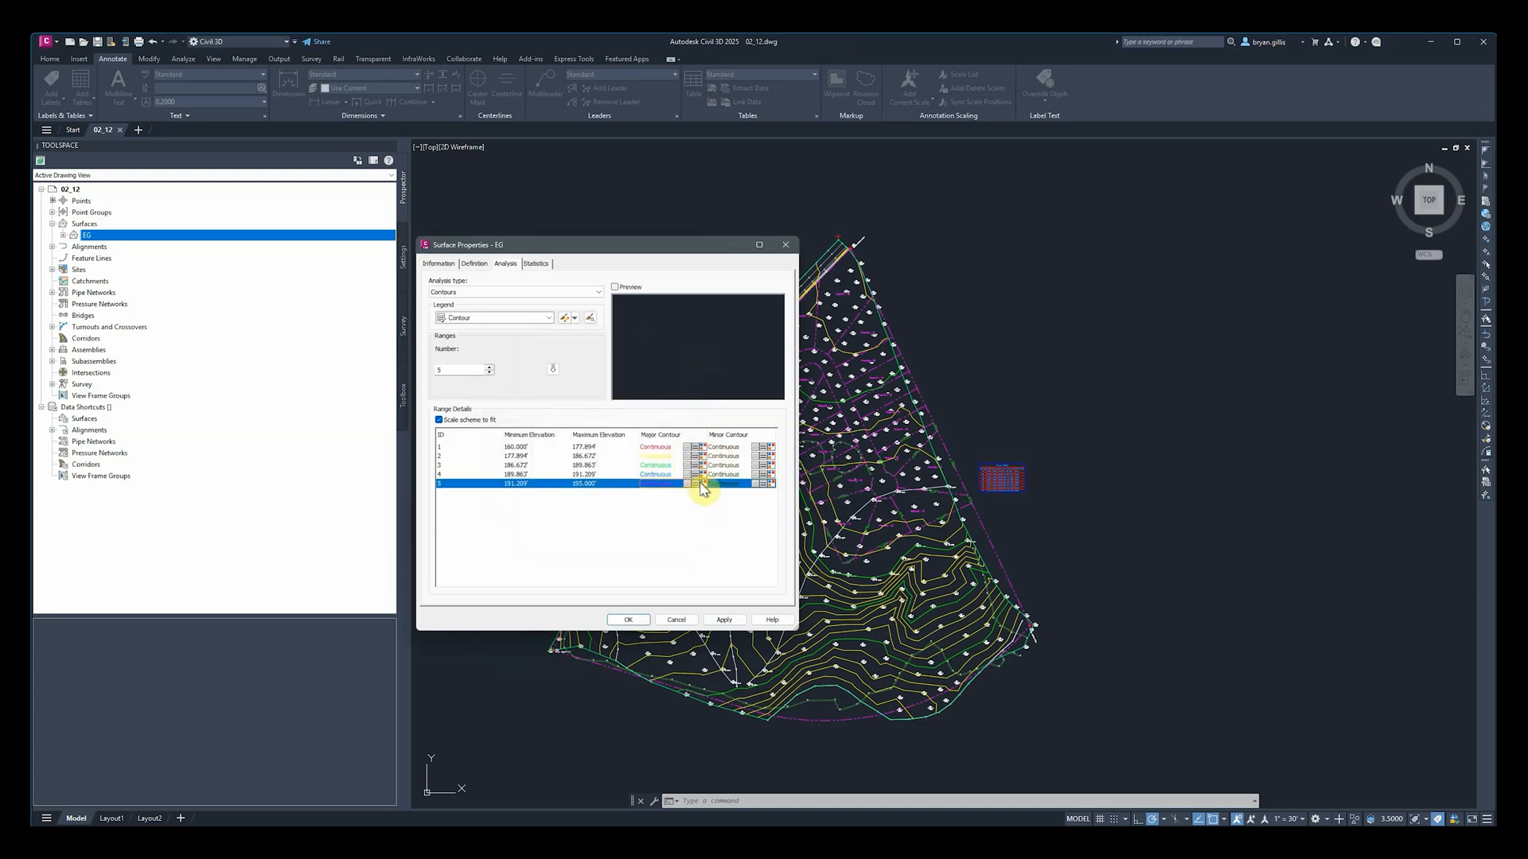
left_click(703, 483)
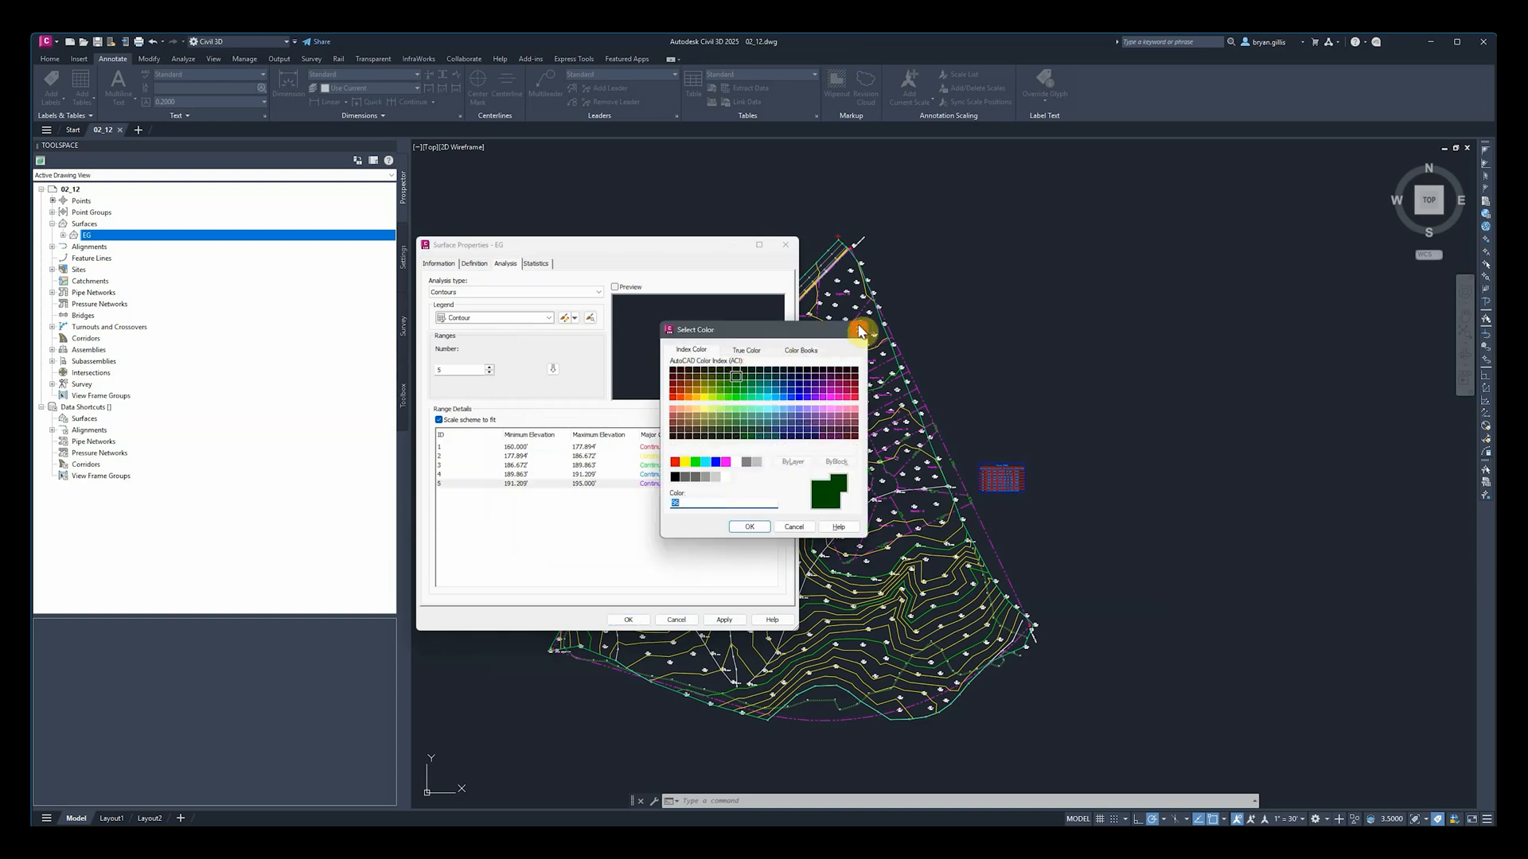
left_click(860, 332)
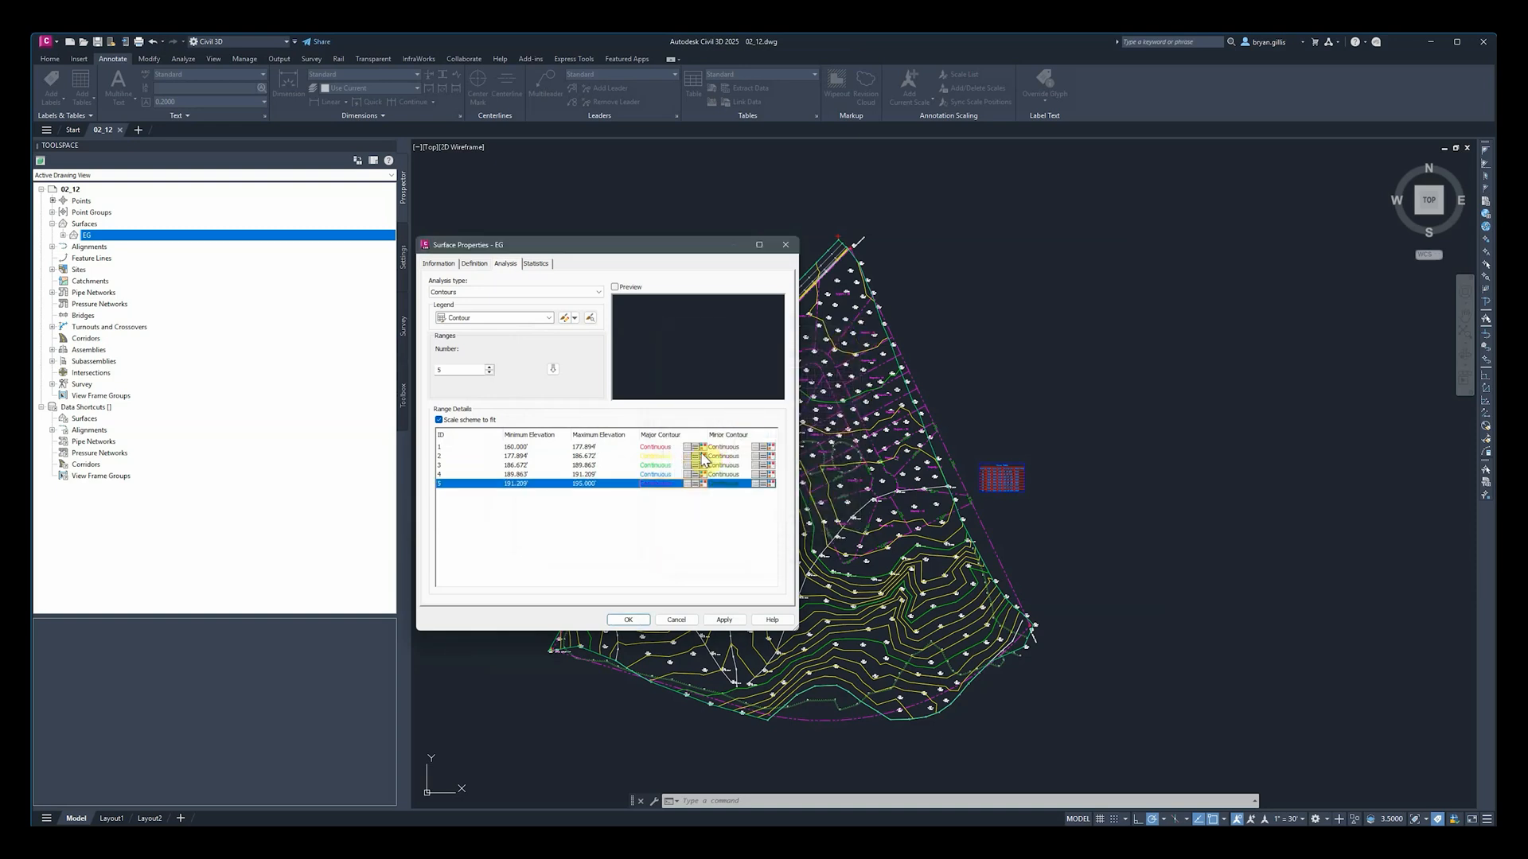
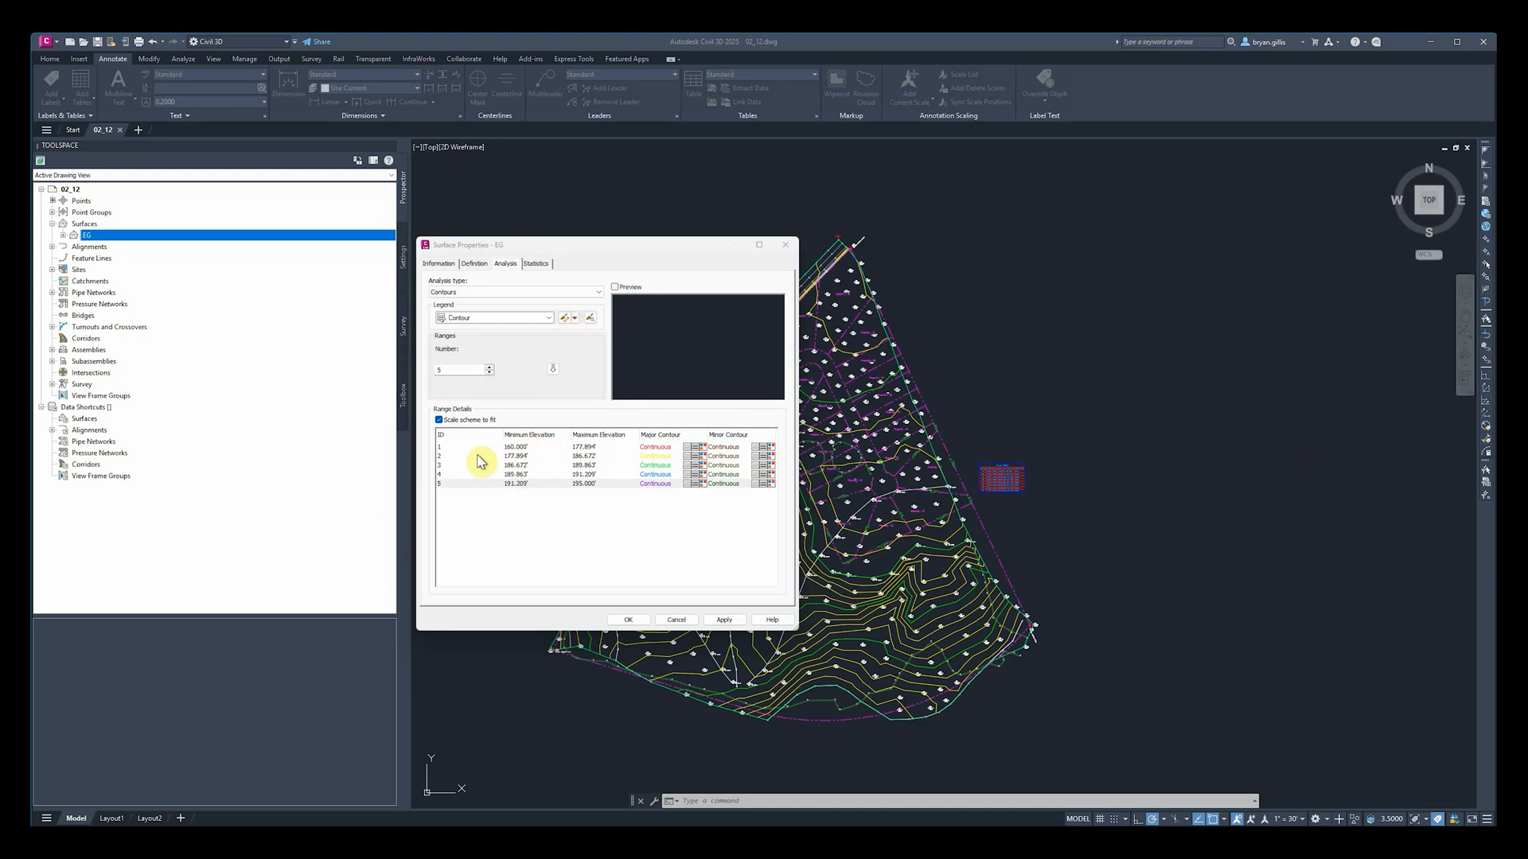
Step: Set the number of contour ranges to 8 and rerun the contour analysis
left_click(490, 372)
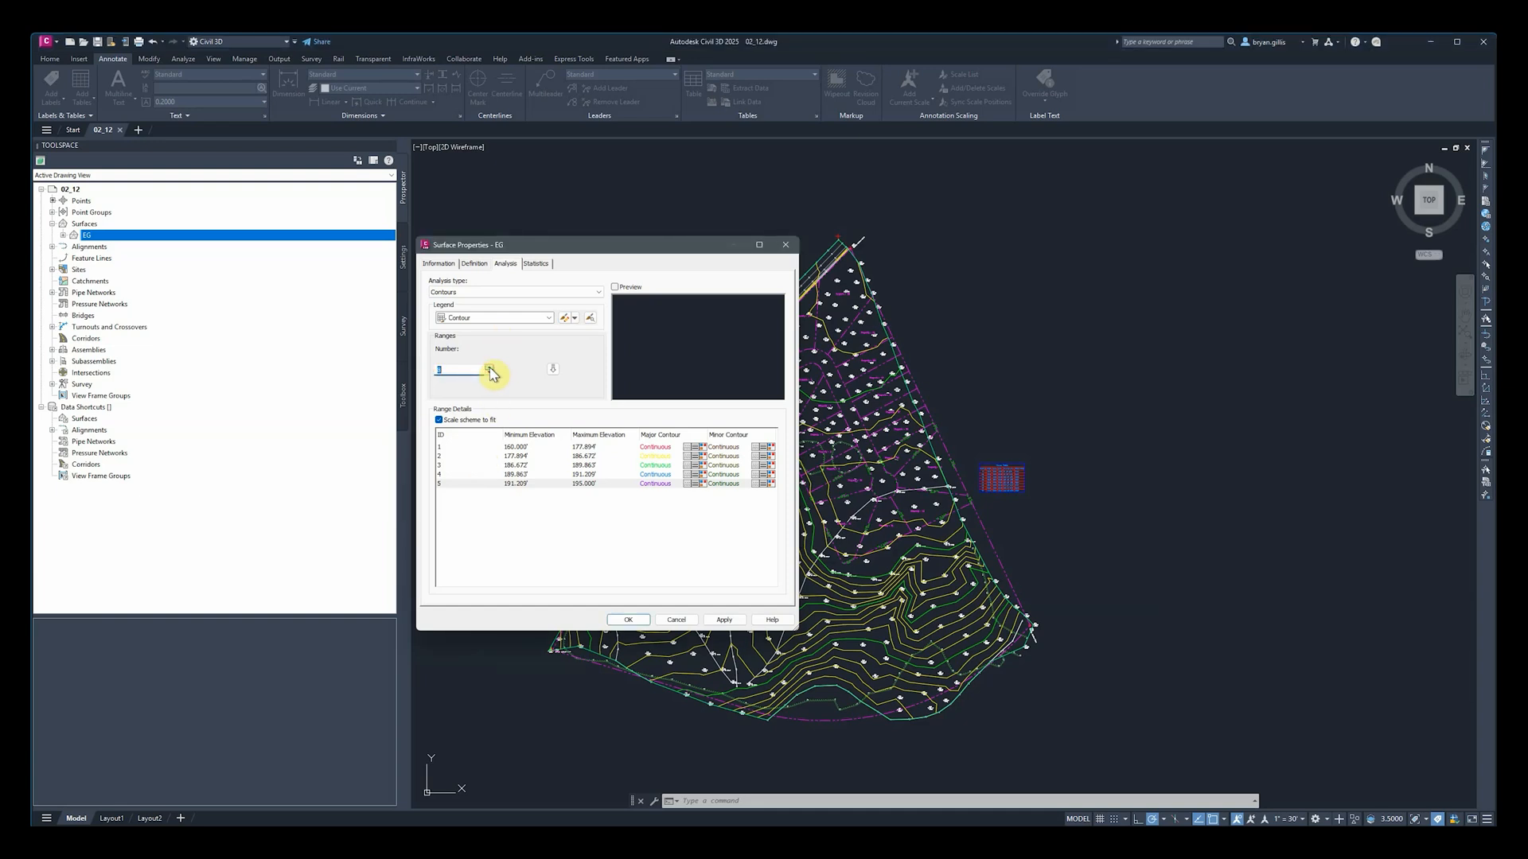
type("8")
left_click(553, 372)
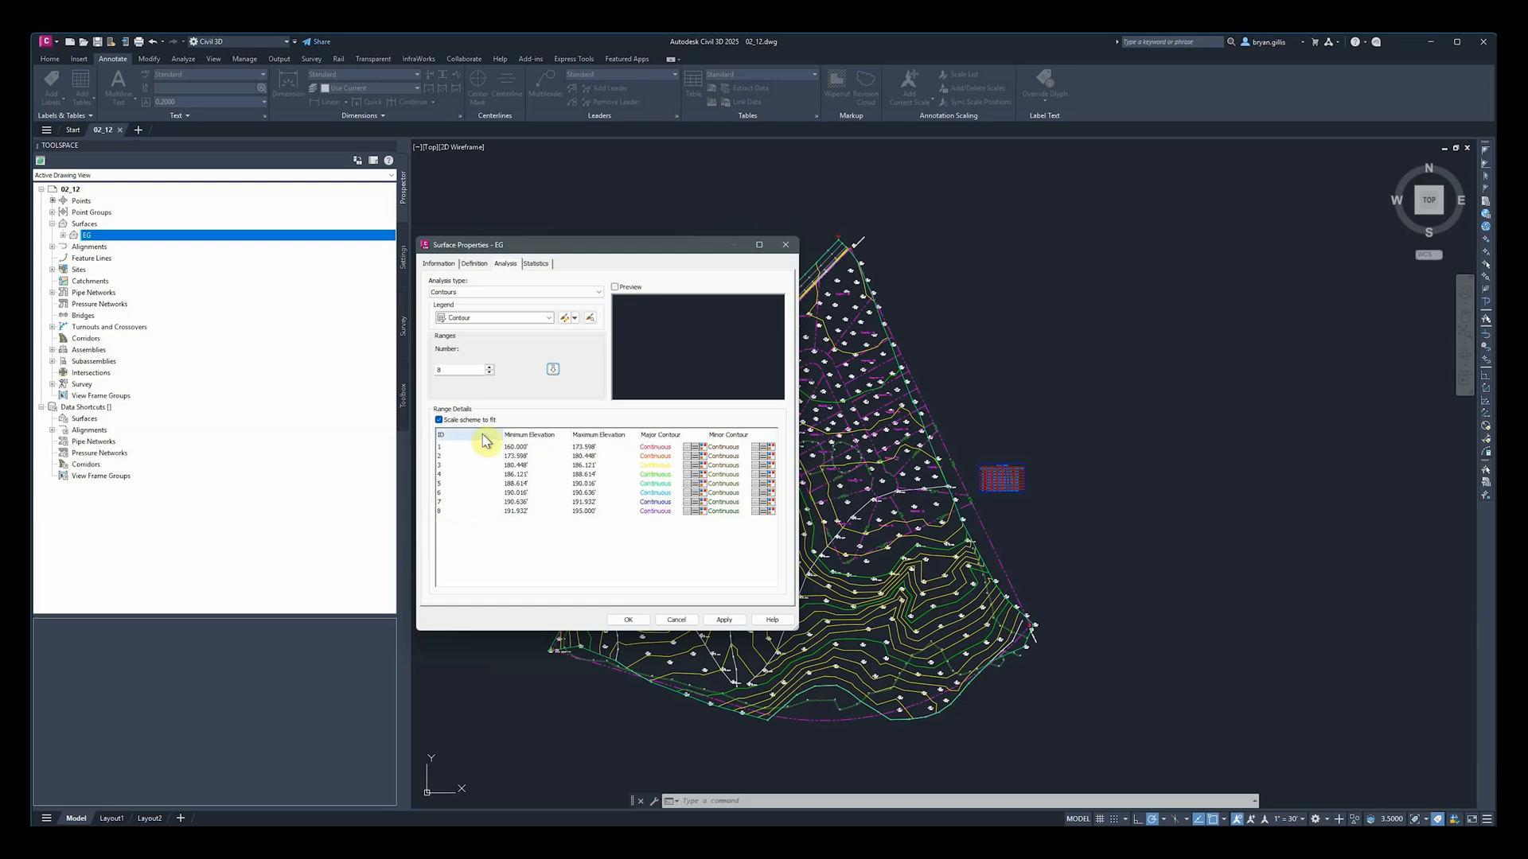
Step: Try the contour analysis with 7 ranges and return it to 8 ranges
left_click(489, 372)
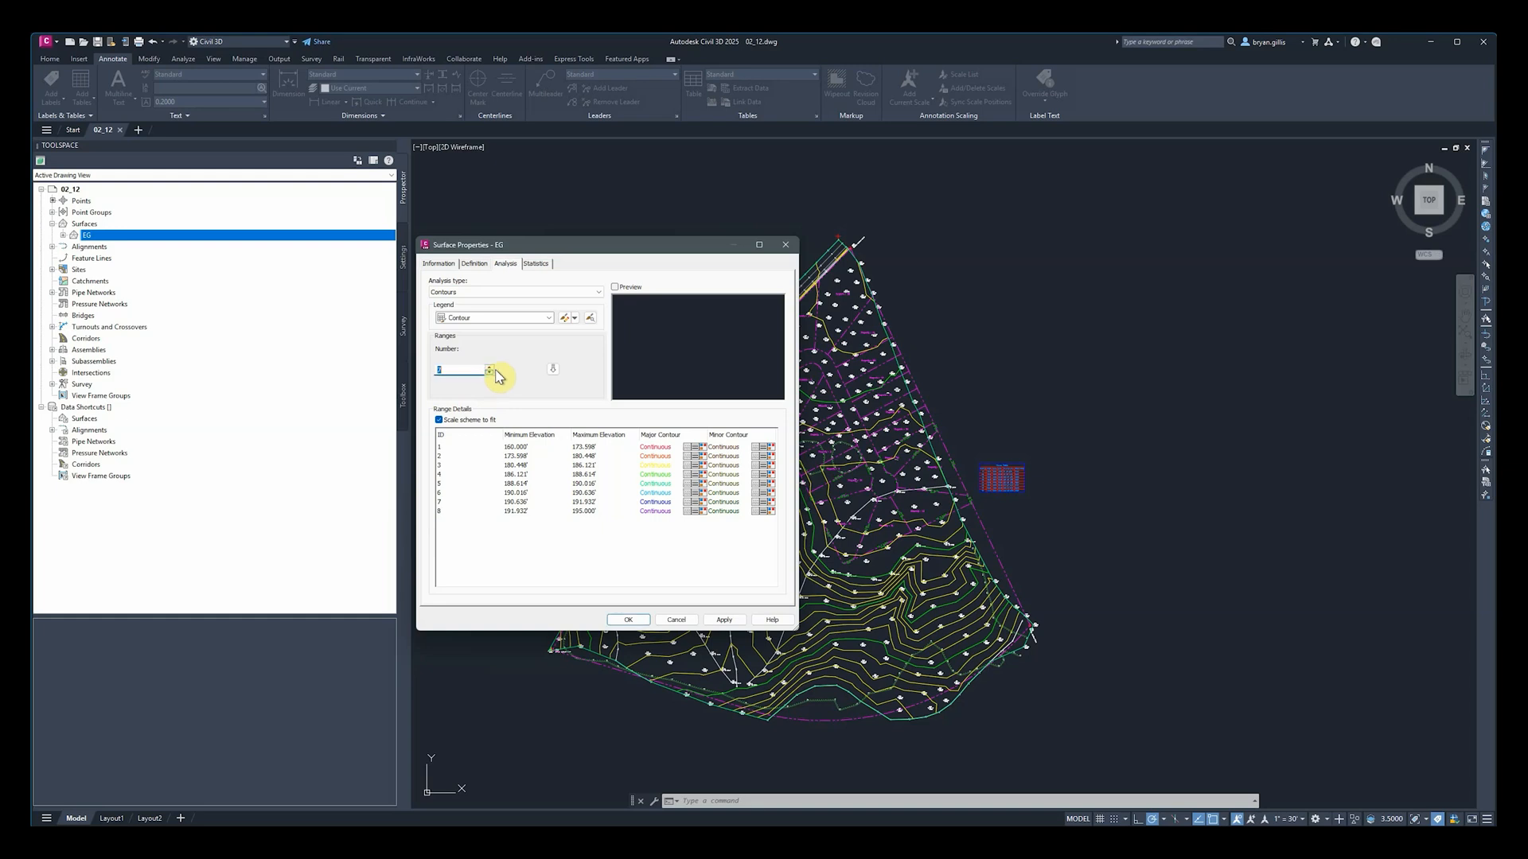
left_click(553, 370)
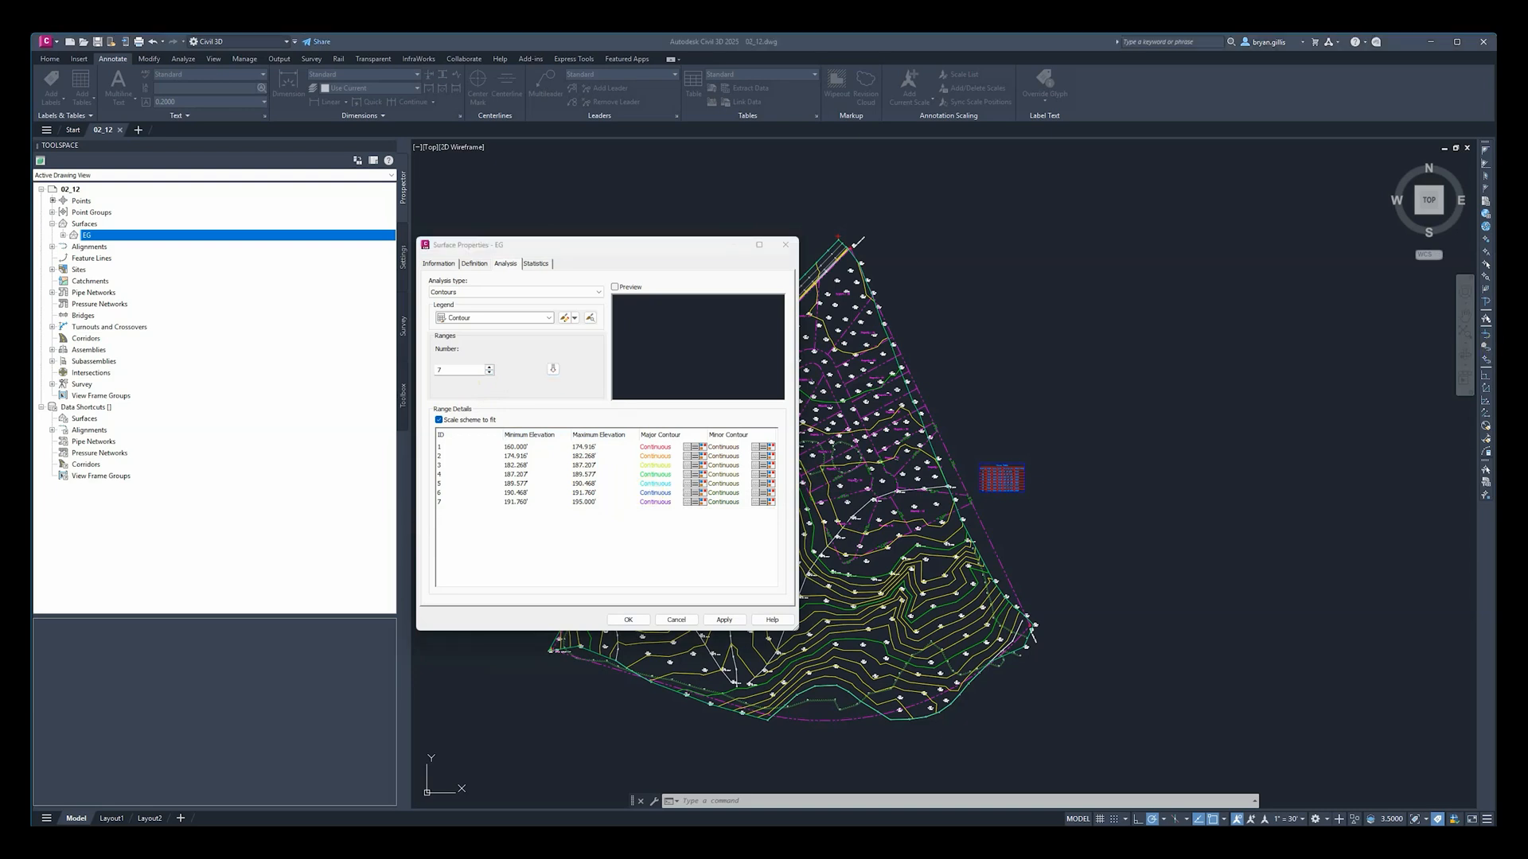
left_click(490, 367)
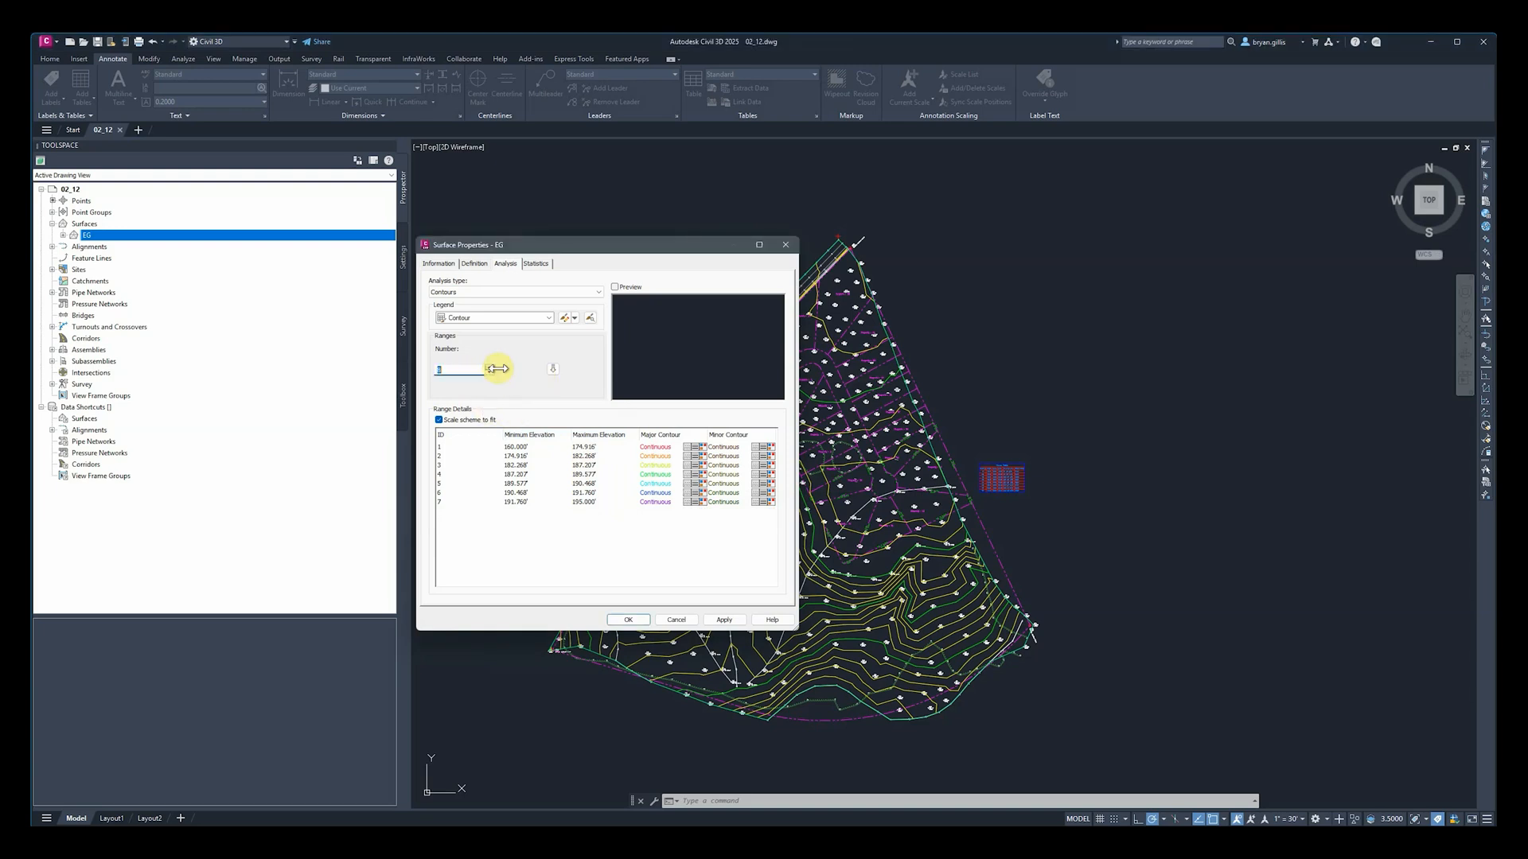
left_click(553, 368)
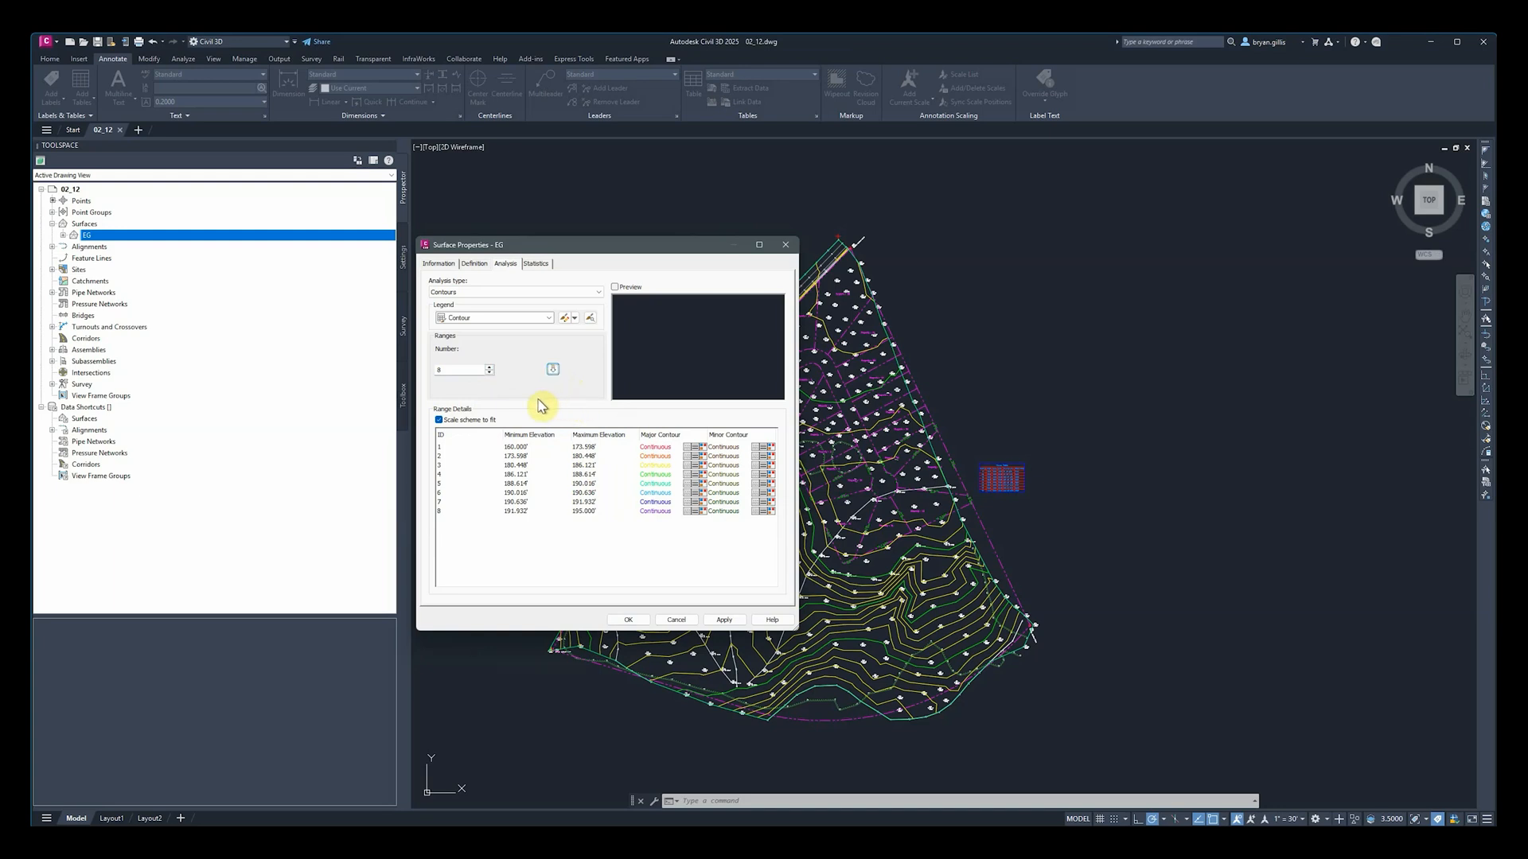
Step: Widen the surface properties dialog, switch the analysis type to Elevations and run it with 8 ranges
left_click_drag(799, 466, 968, 466)
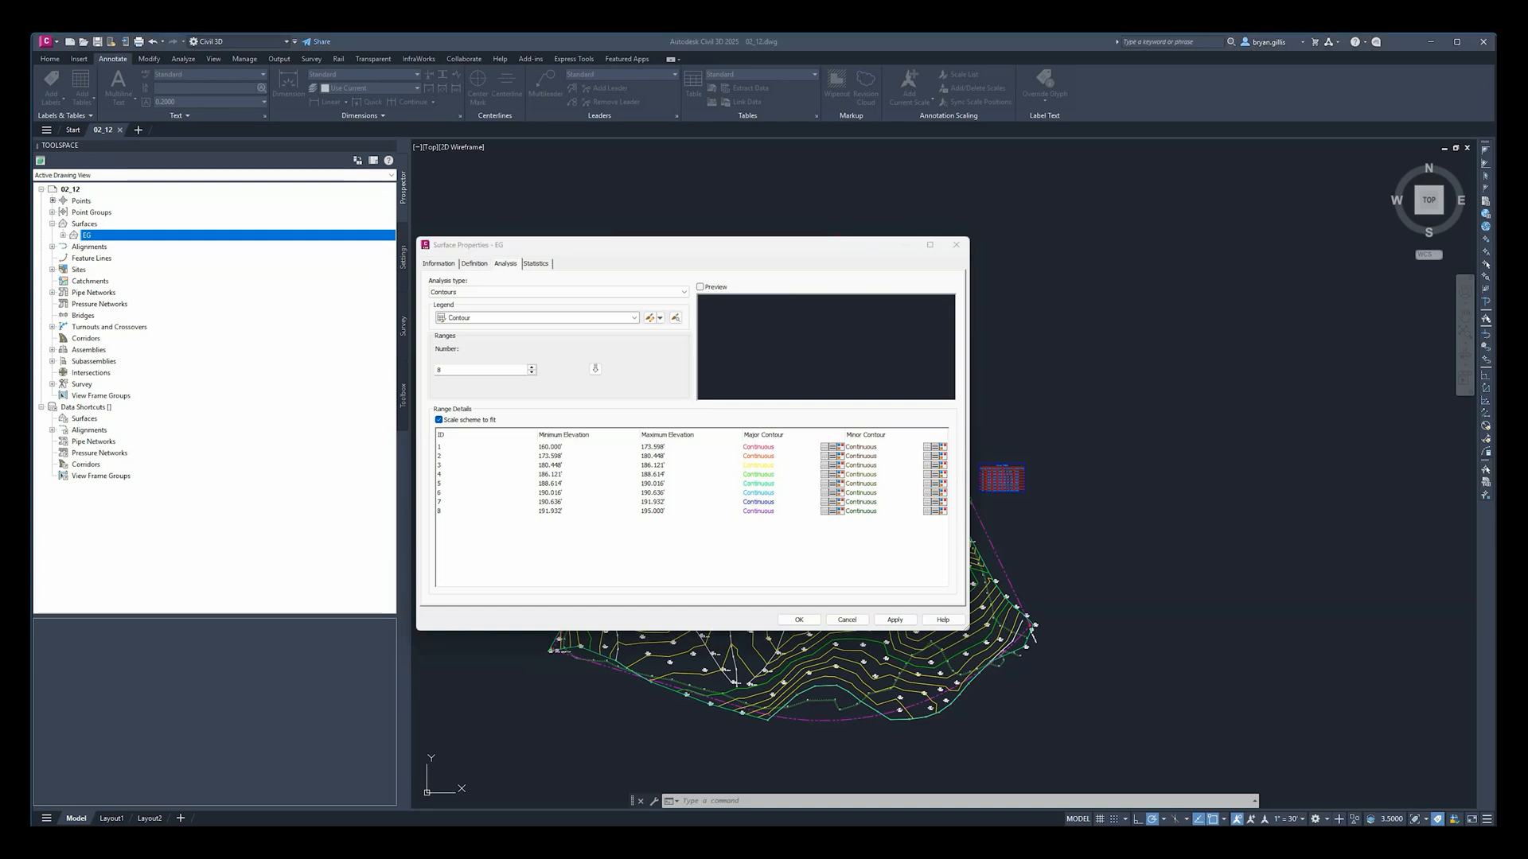
left_click(632, 318)
left_click(633, 318)
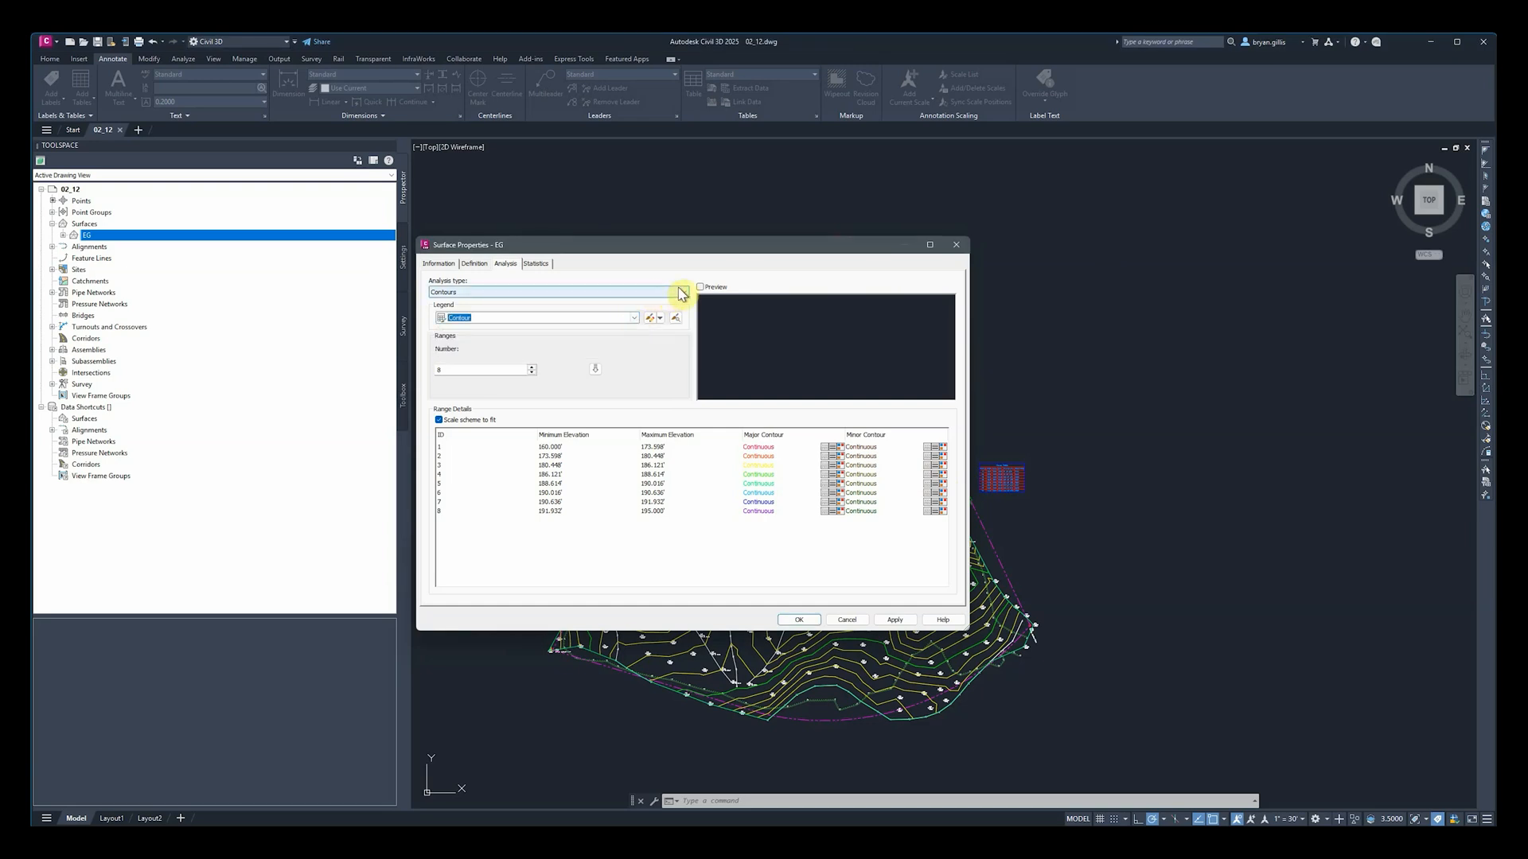
left_click(676, 293)
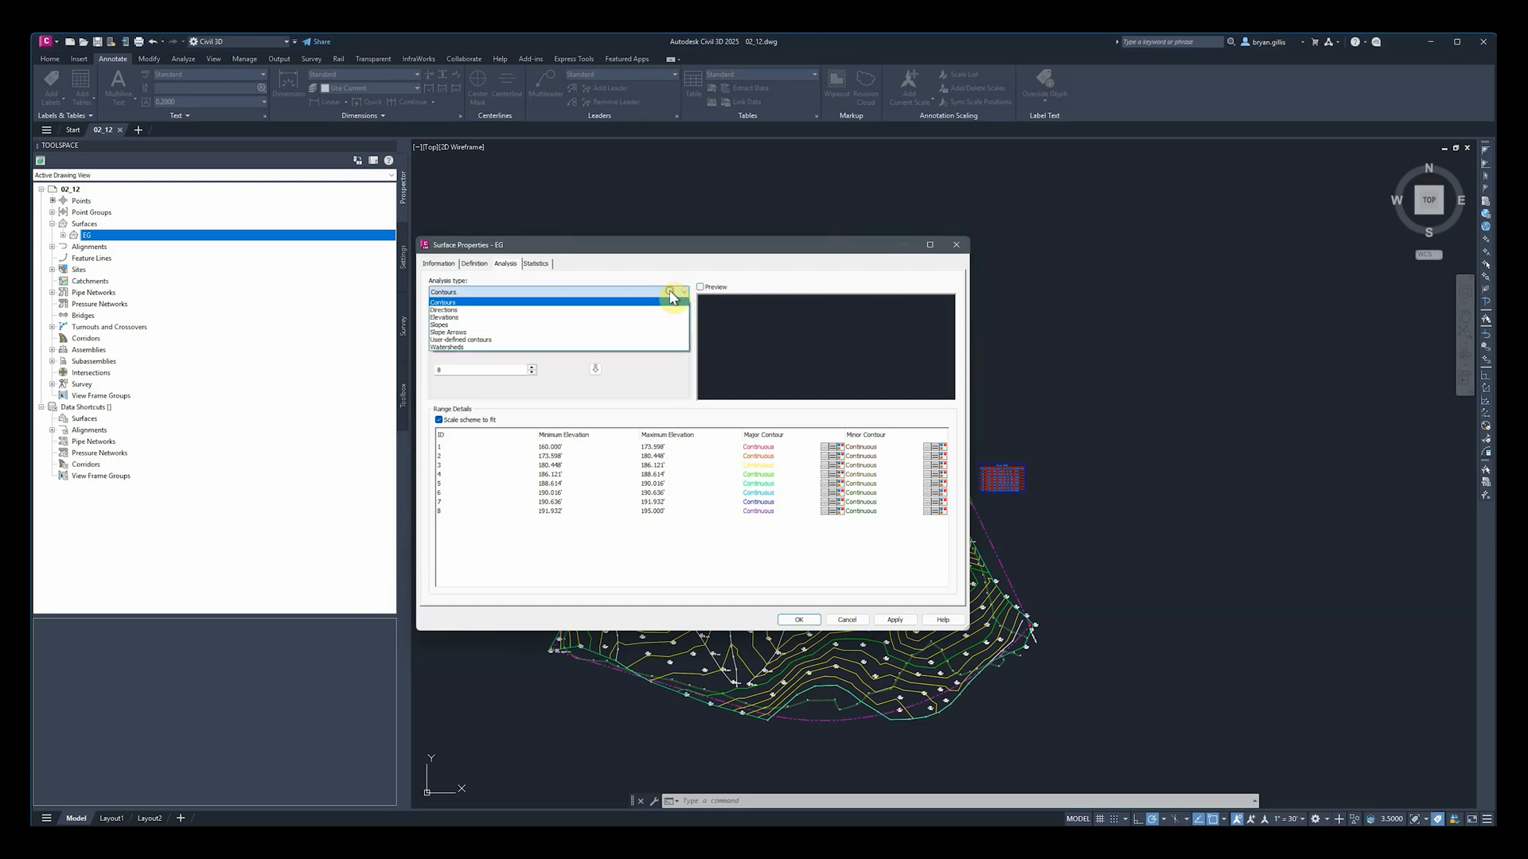
left_click(454, 317)
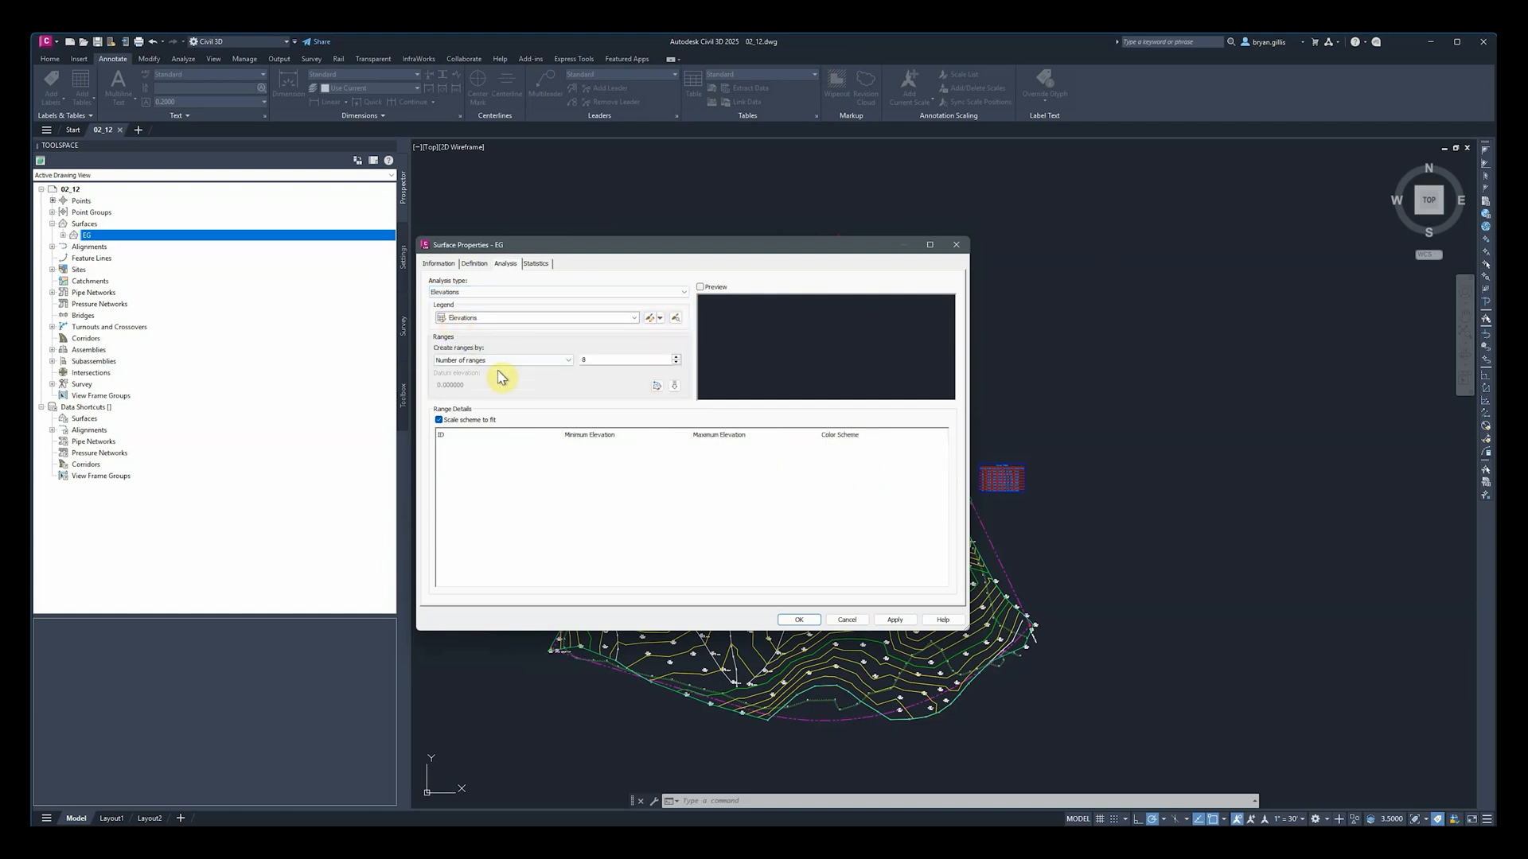
left_click(674, 386)
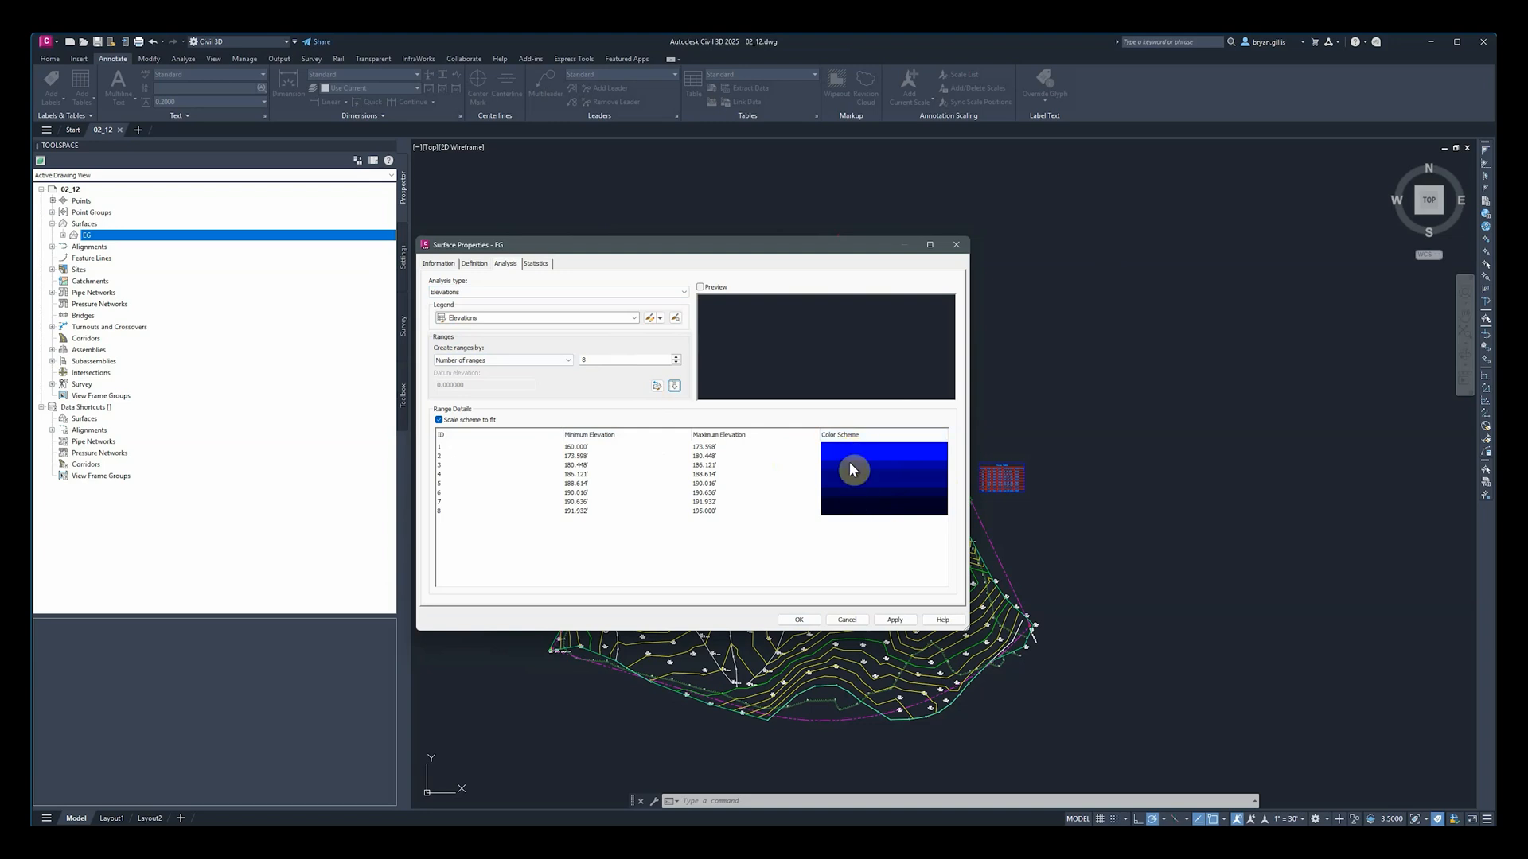
Step: Turn on the legend preview and examine the elevation ranges with their limits and colors in the table
left_click(576, 447)
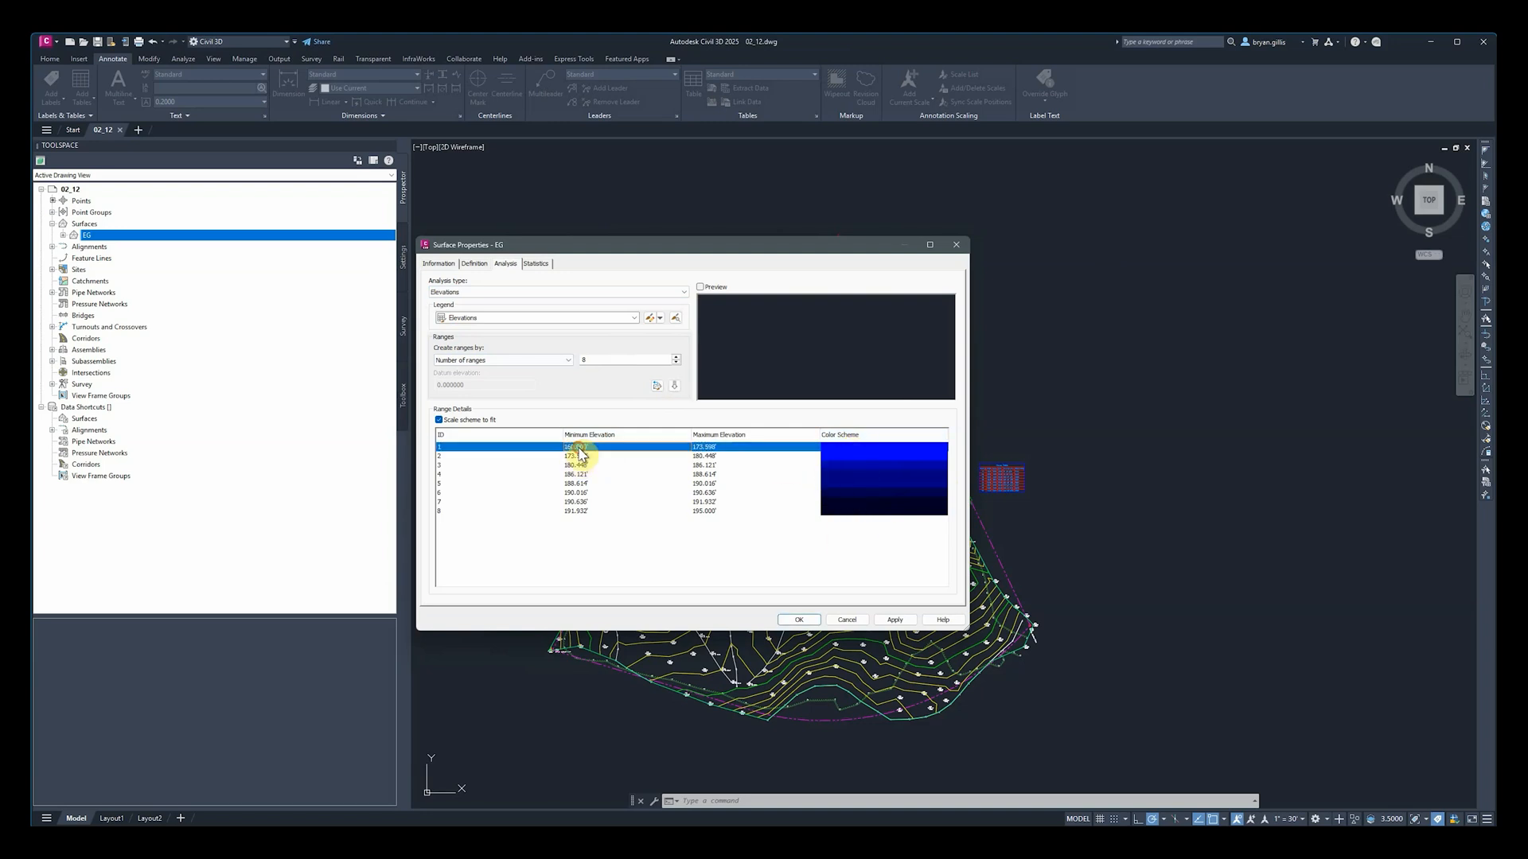
left_click(543, 466)
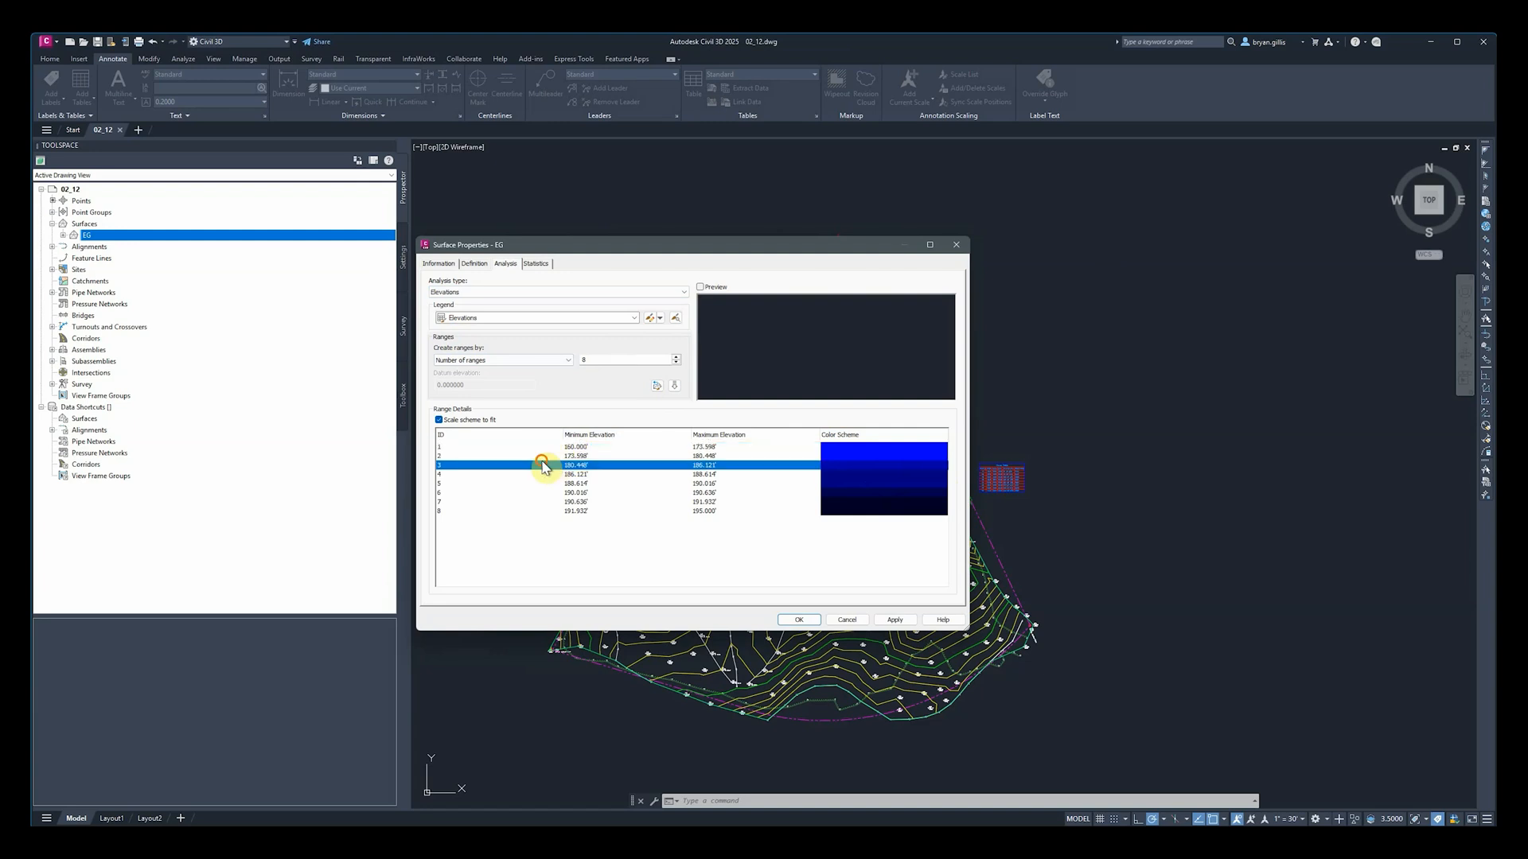
left_click(700, 287)
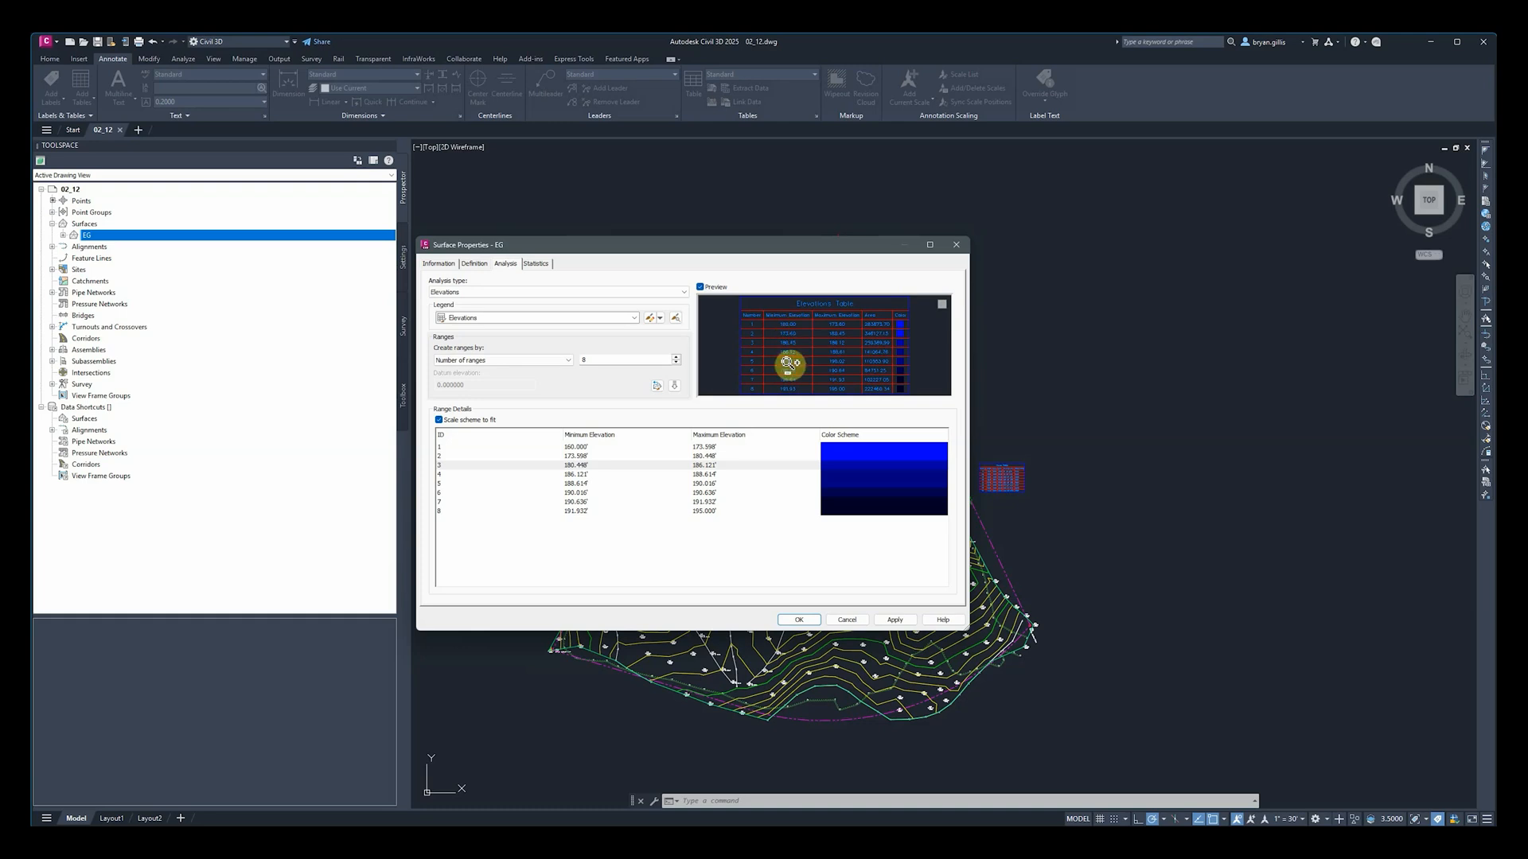
left_click(576, 475)
left_click(576, 512)
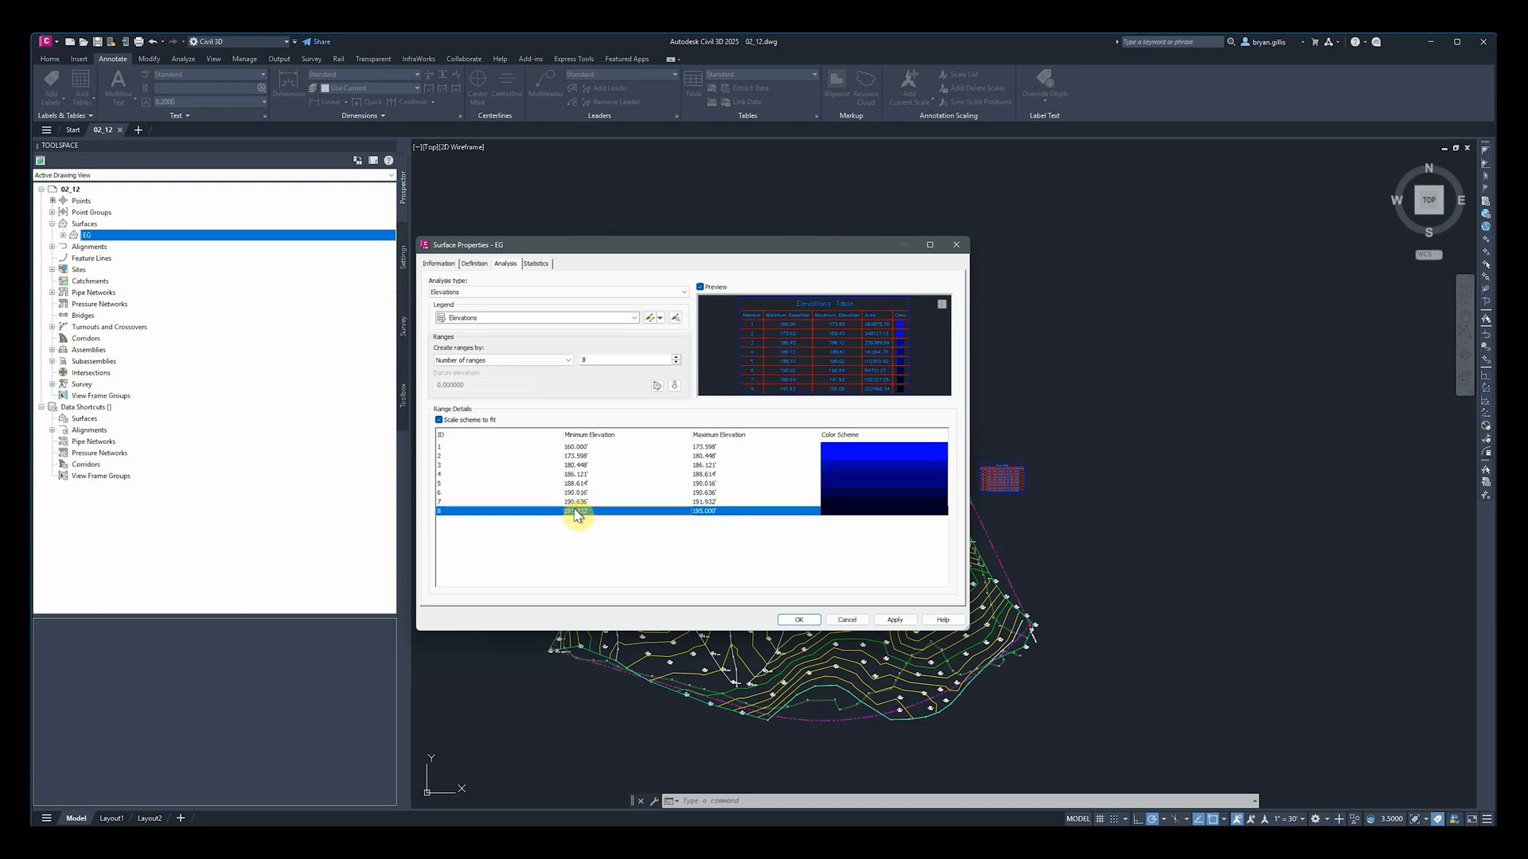
left_click(908, 346)
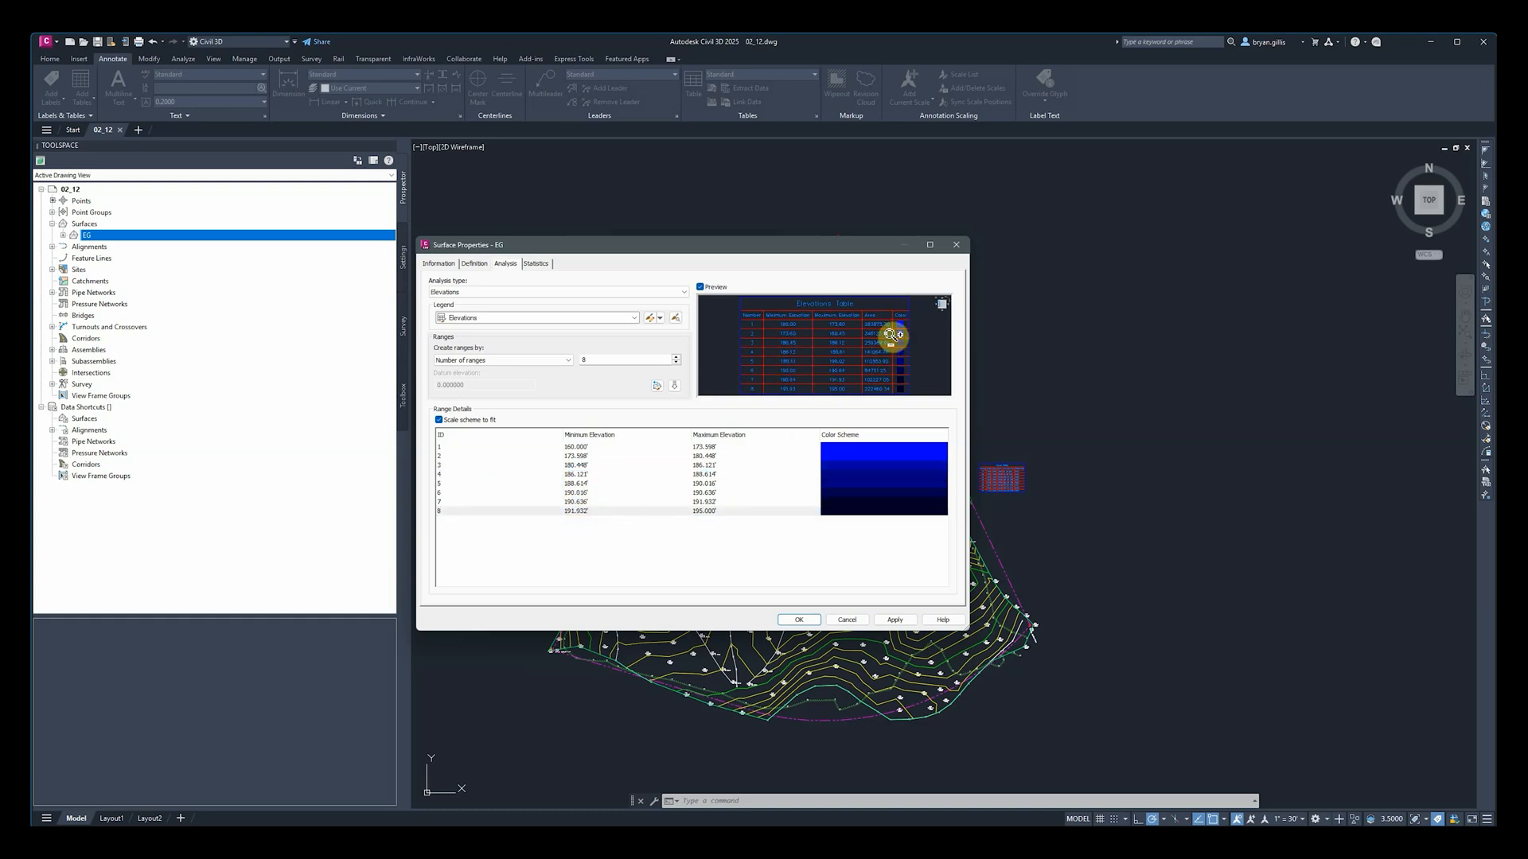
scroll(932, 315, "down", 3)
scroll(836, 362, "up", 4)
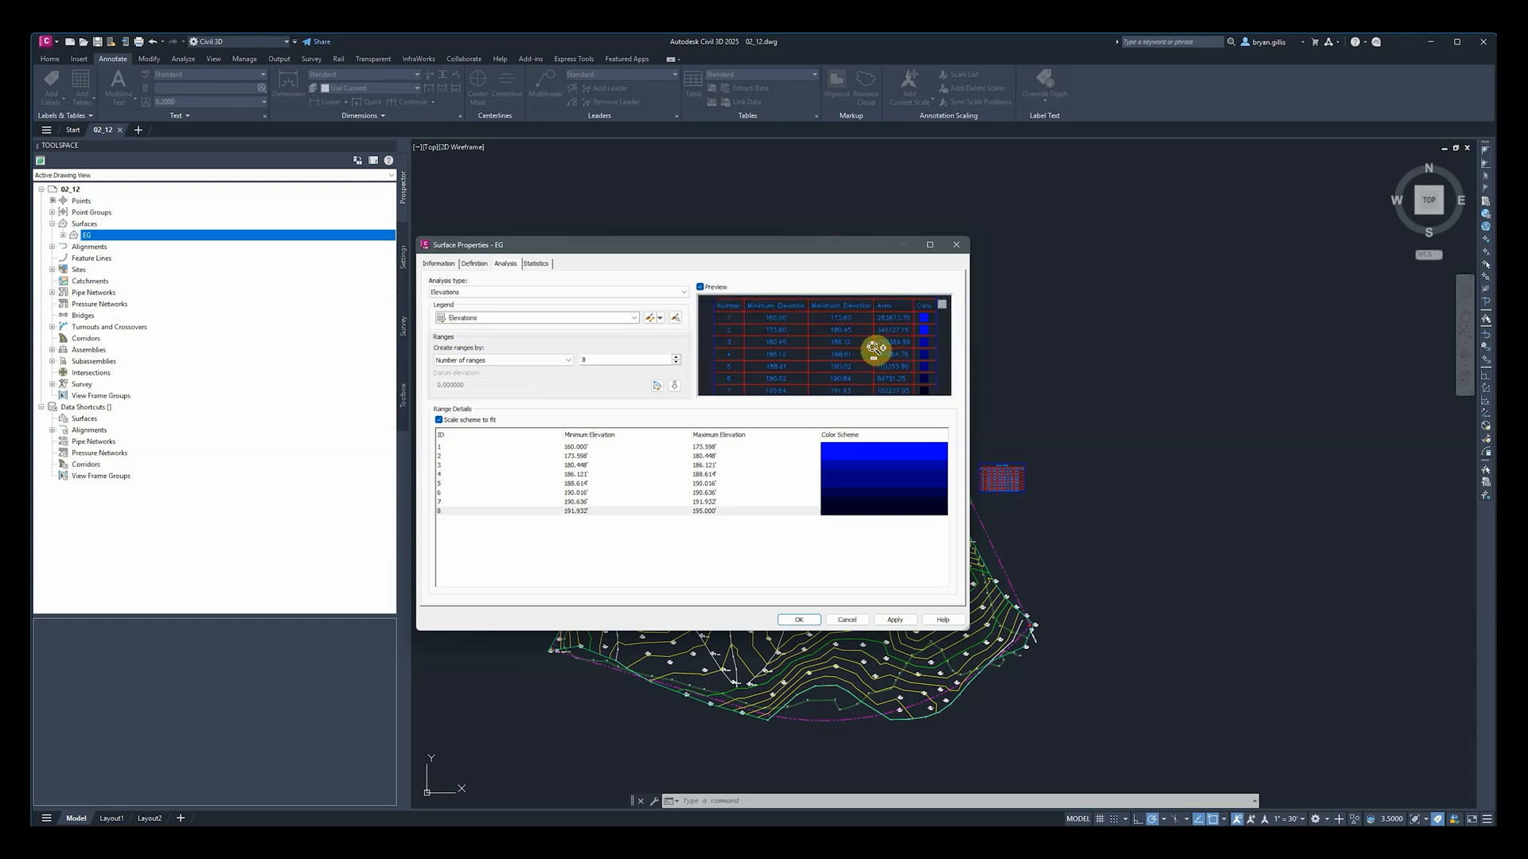
scroll(856, 353, "down", 1)
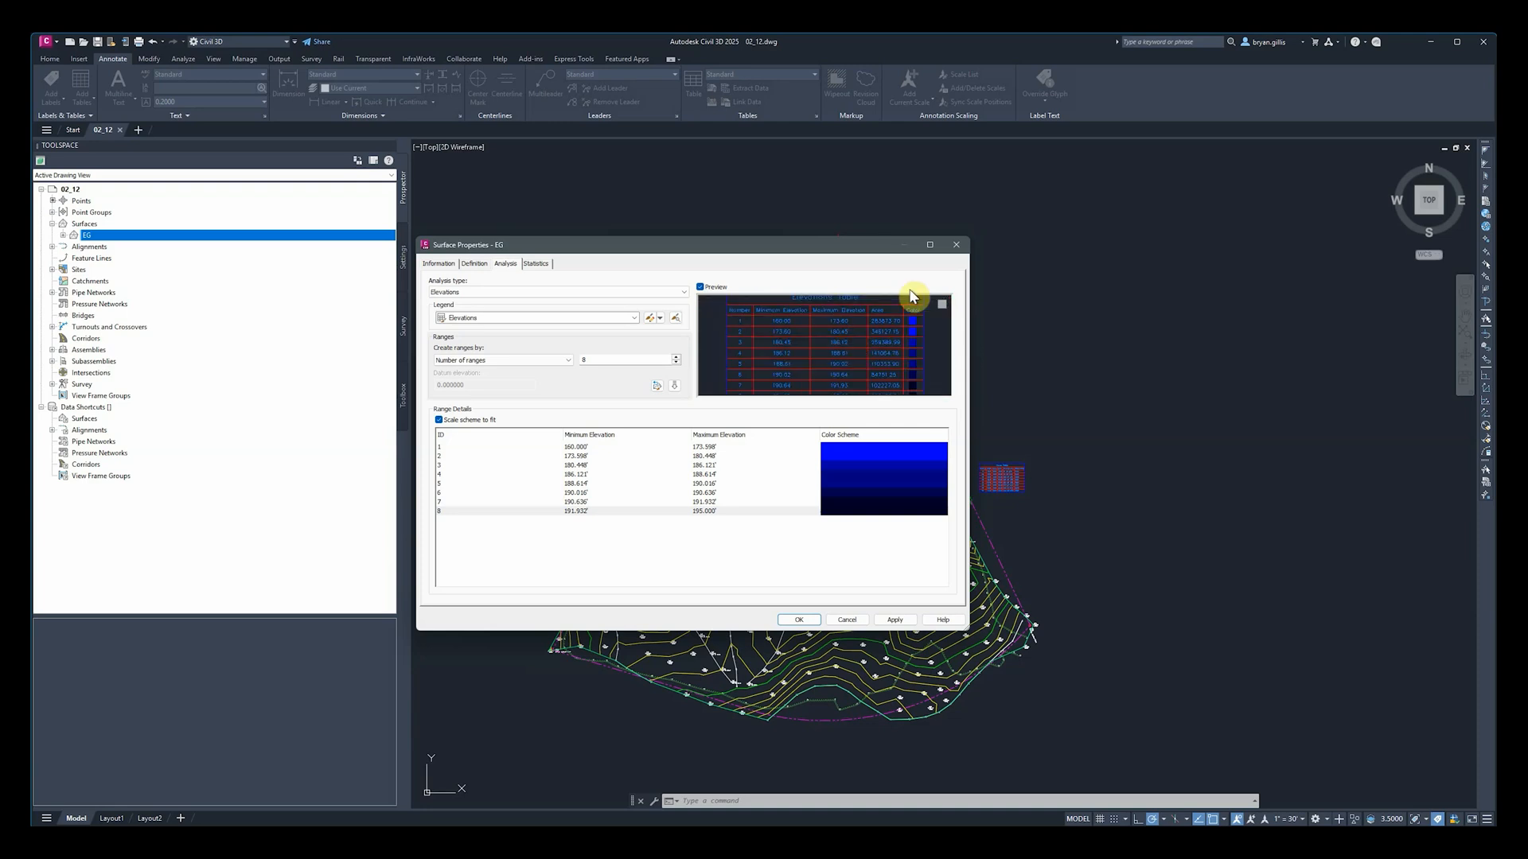
left_click(943, 306)
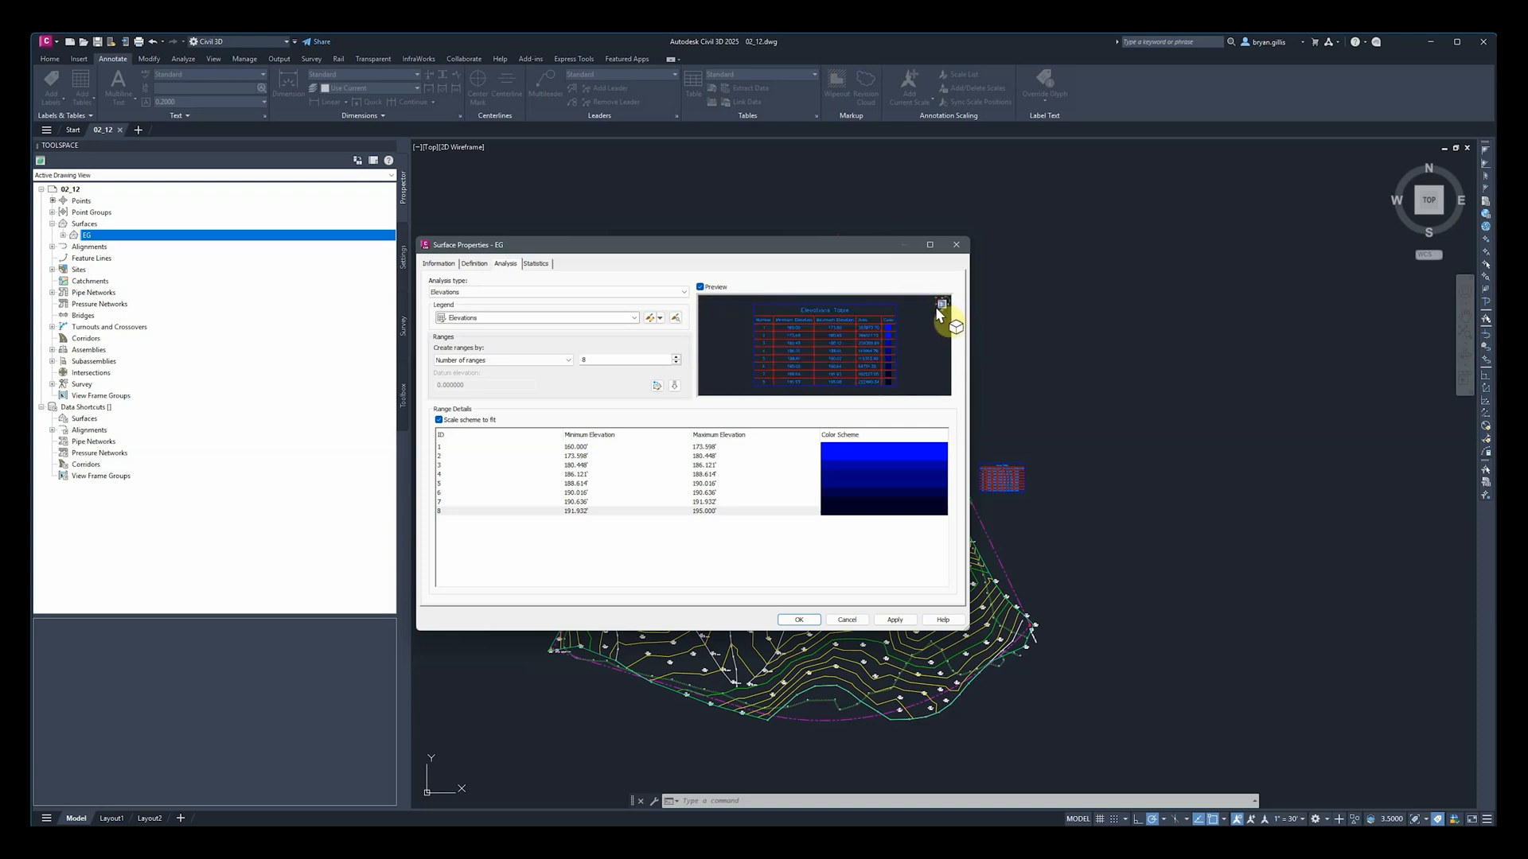
left_click(698, 287)
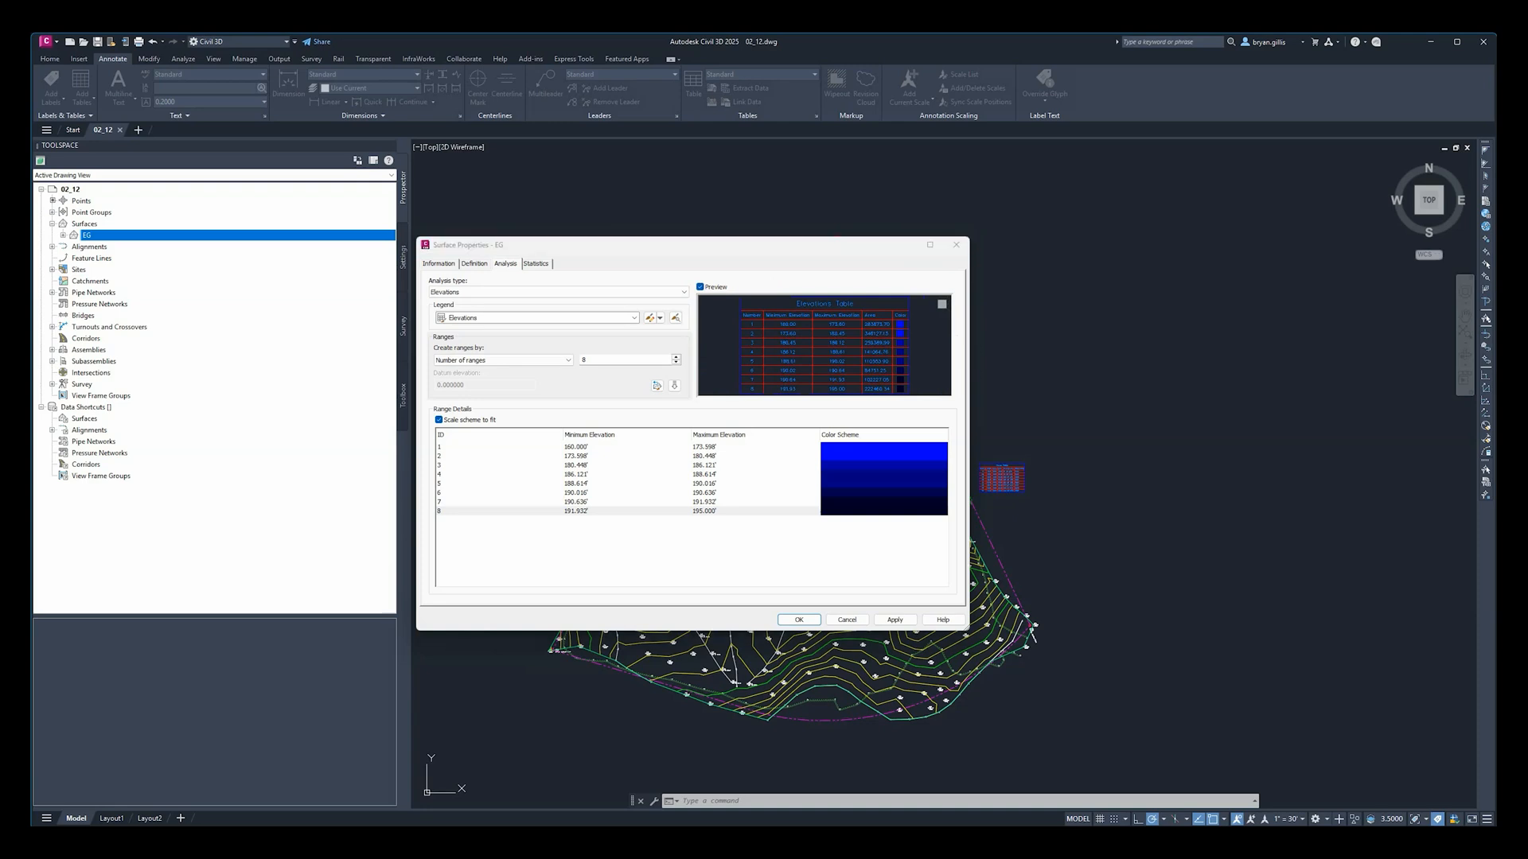
Step: Switch the analysis type to Slopes and run the slope analysis with 8 ranges
left_click(521, 292)
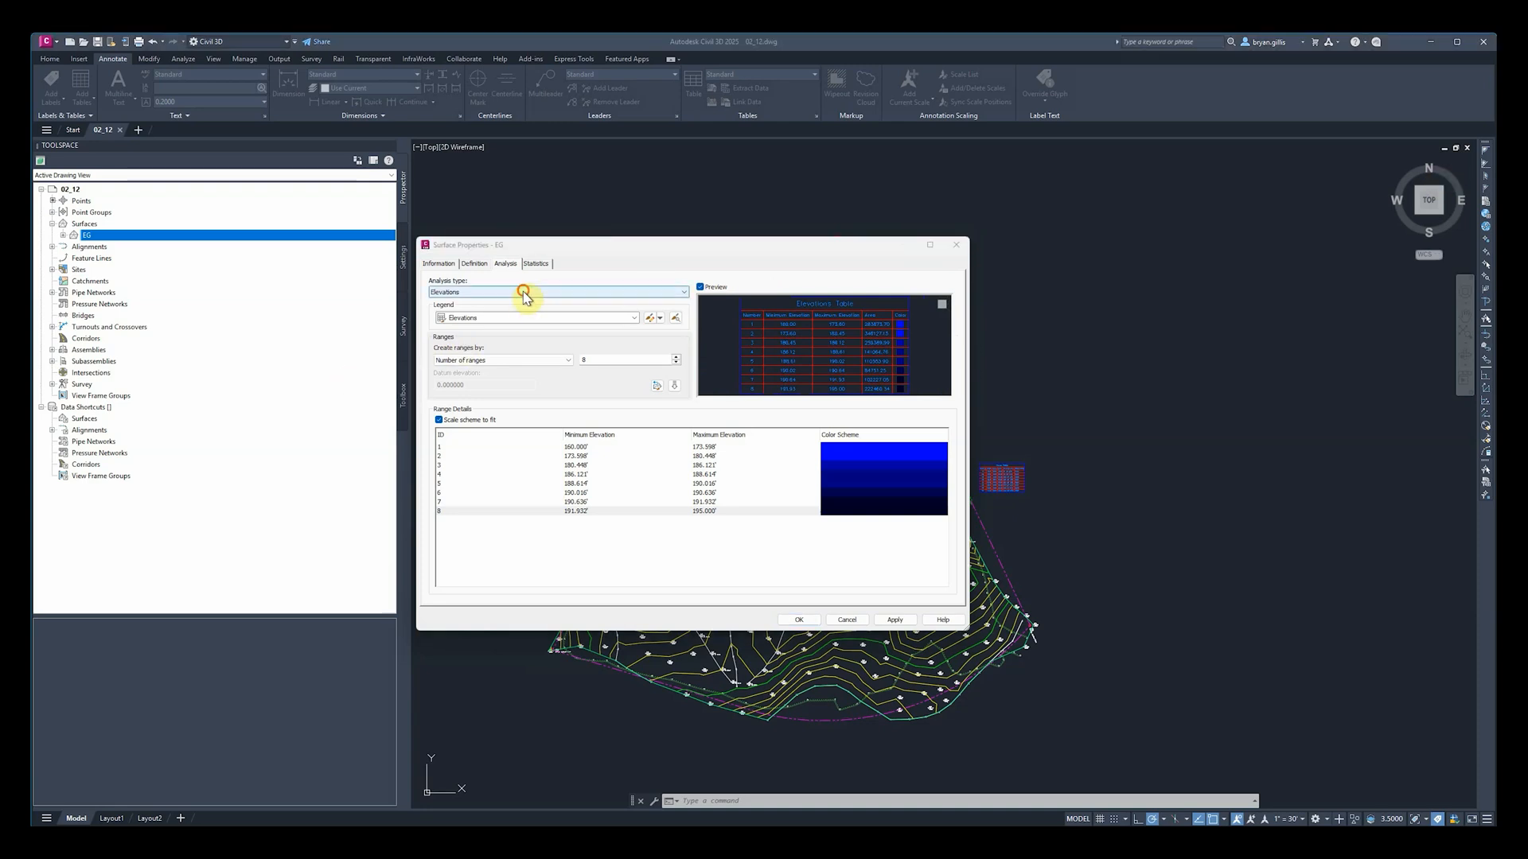
left_click(466, 326)
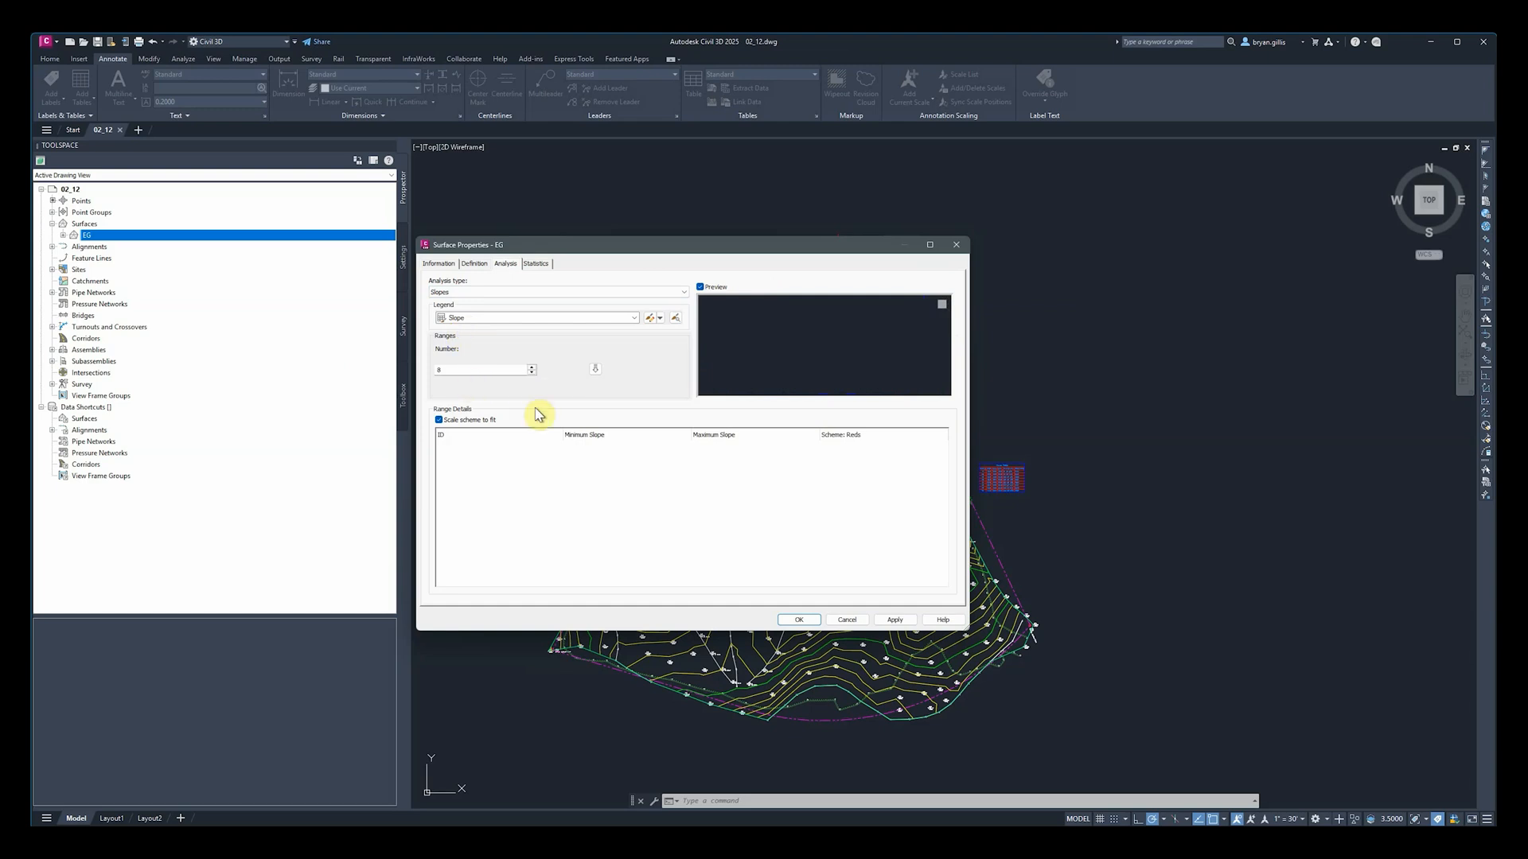
left_click(596, 371)
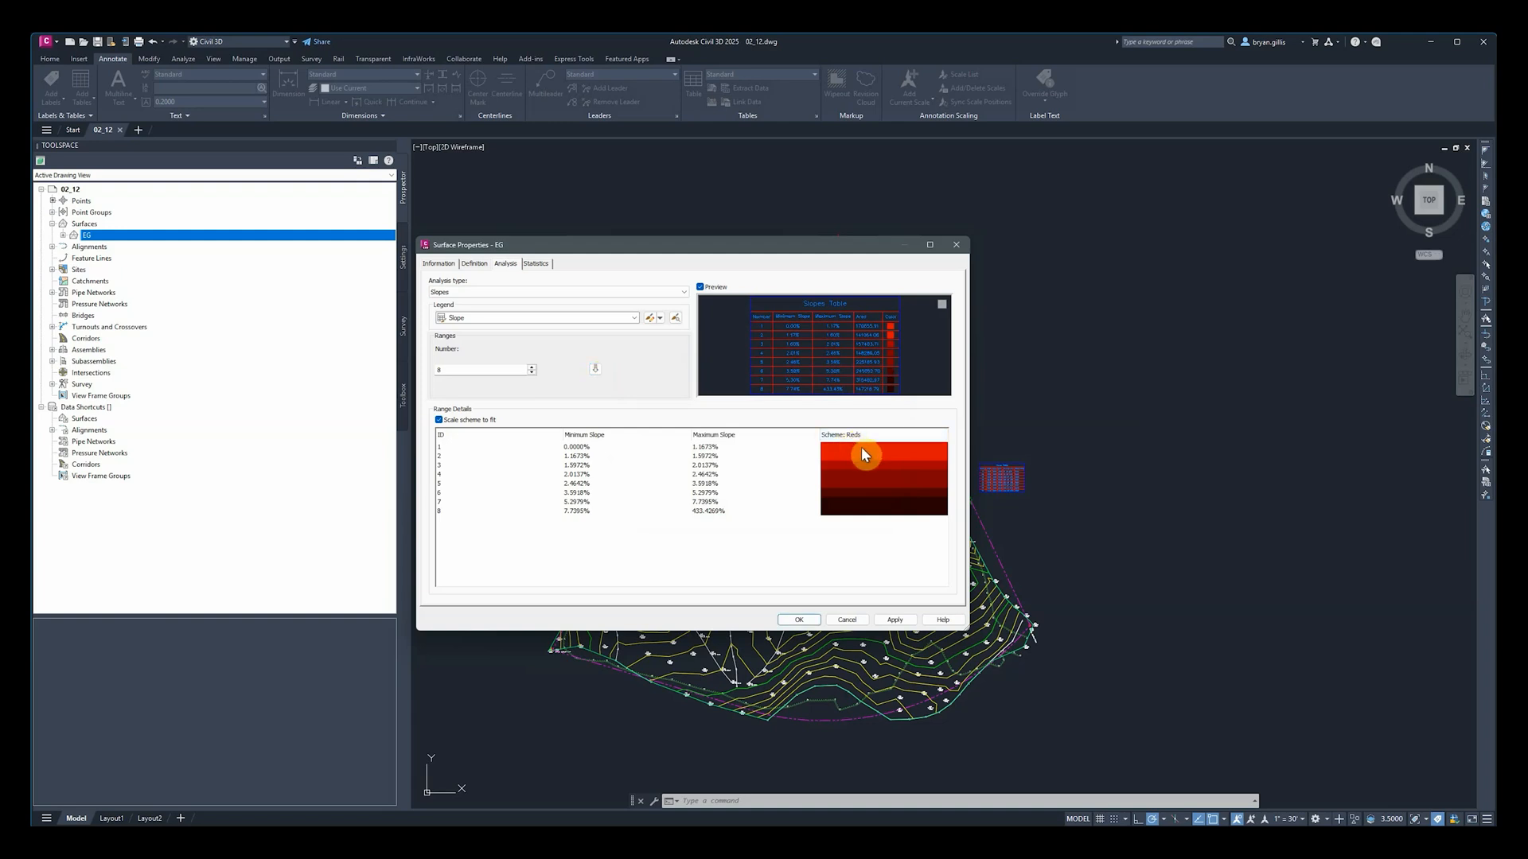
Step: Change the color of slope range 1 to green, index color 90
left_click(861, 446)
left_click(735, 397)
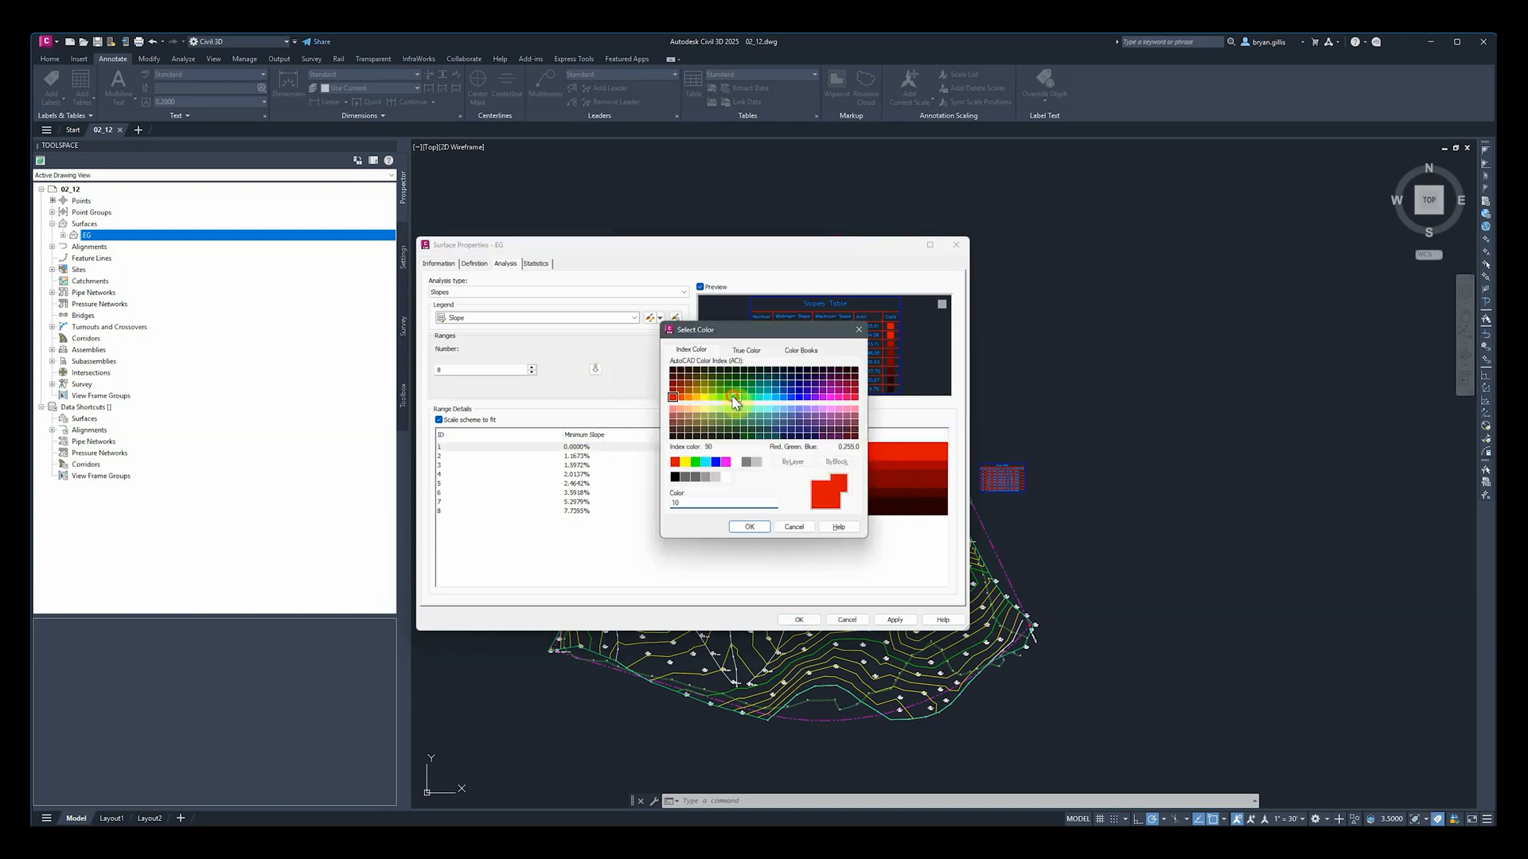
left_click(749, 525)
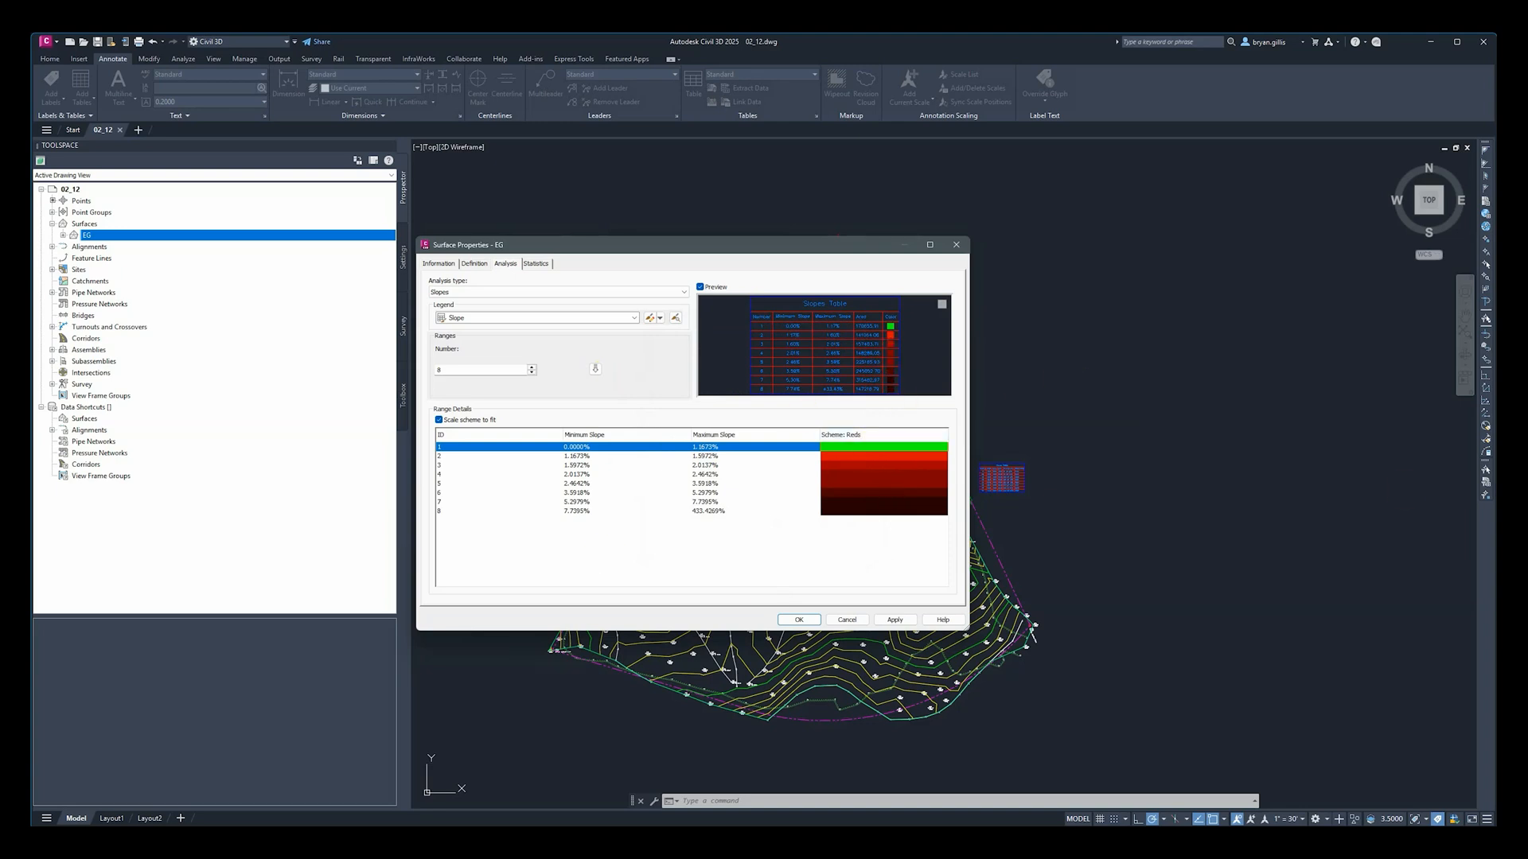
Step: Switch the analysis type to Slope Arrows and run the analysis with 8 ranges
left_click(585, 318)
left_click(583, 316)
left_click(568, 293)
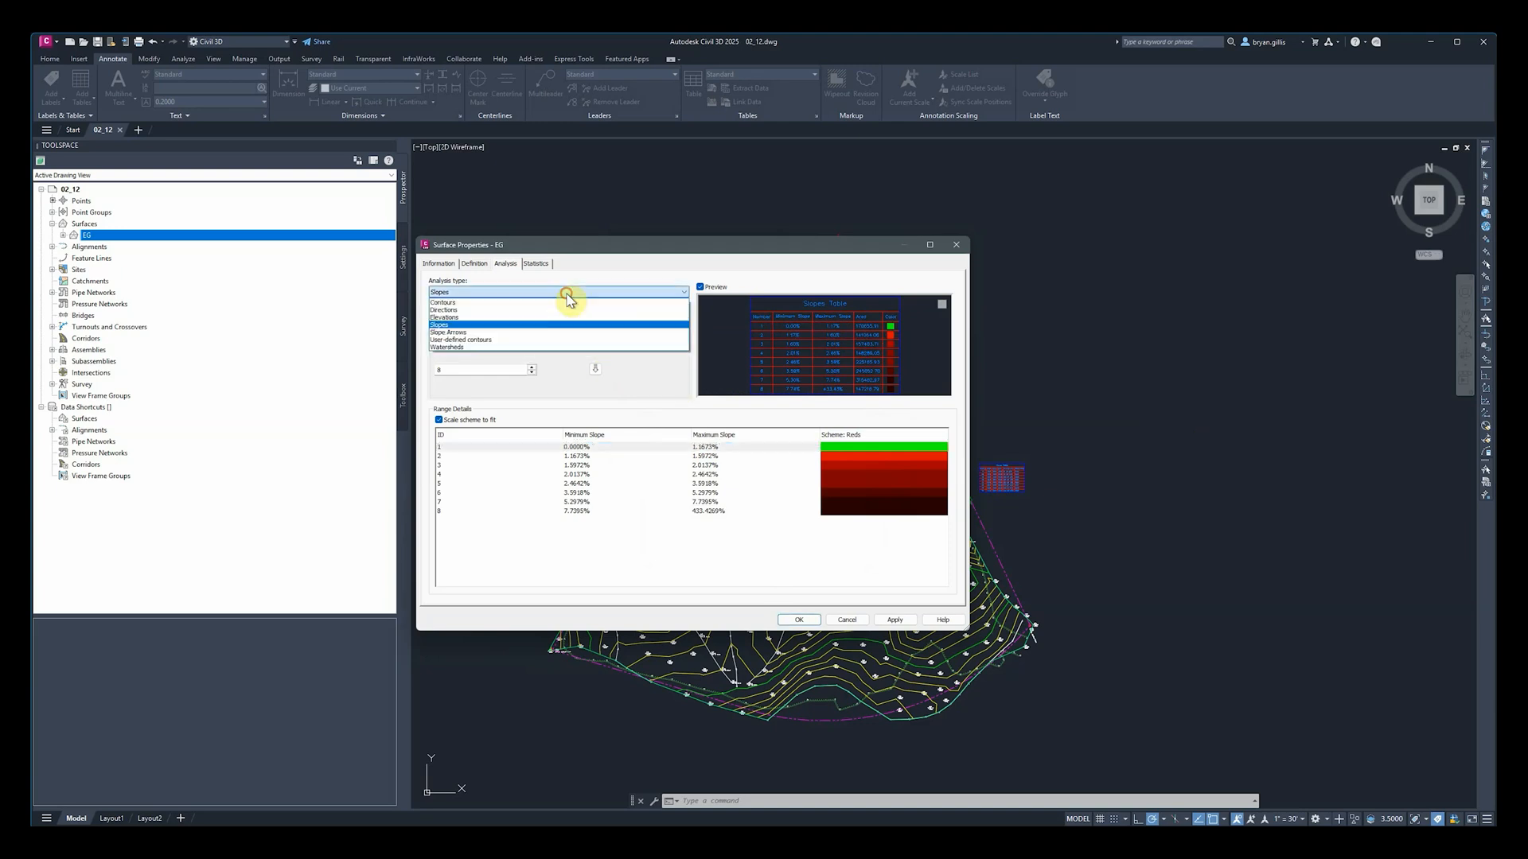
left_click(475, 332)
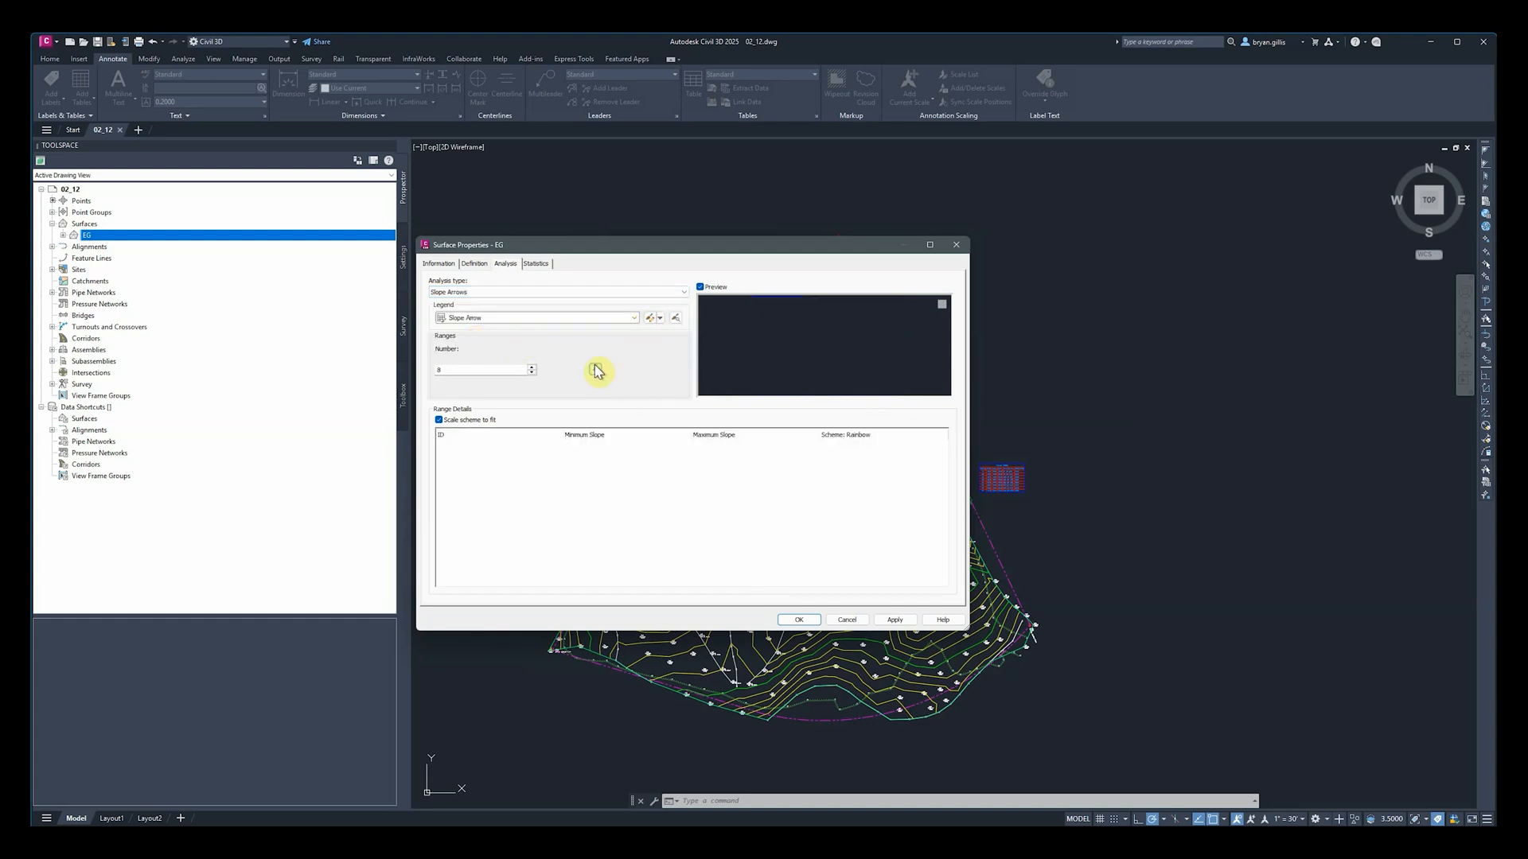
left_click(593, 371)
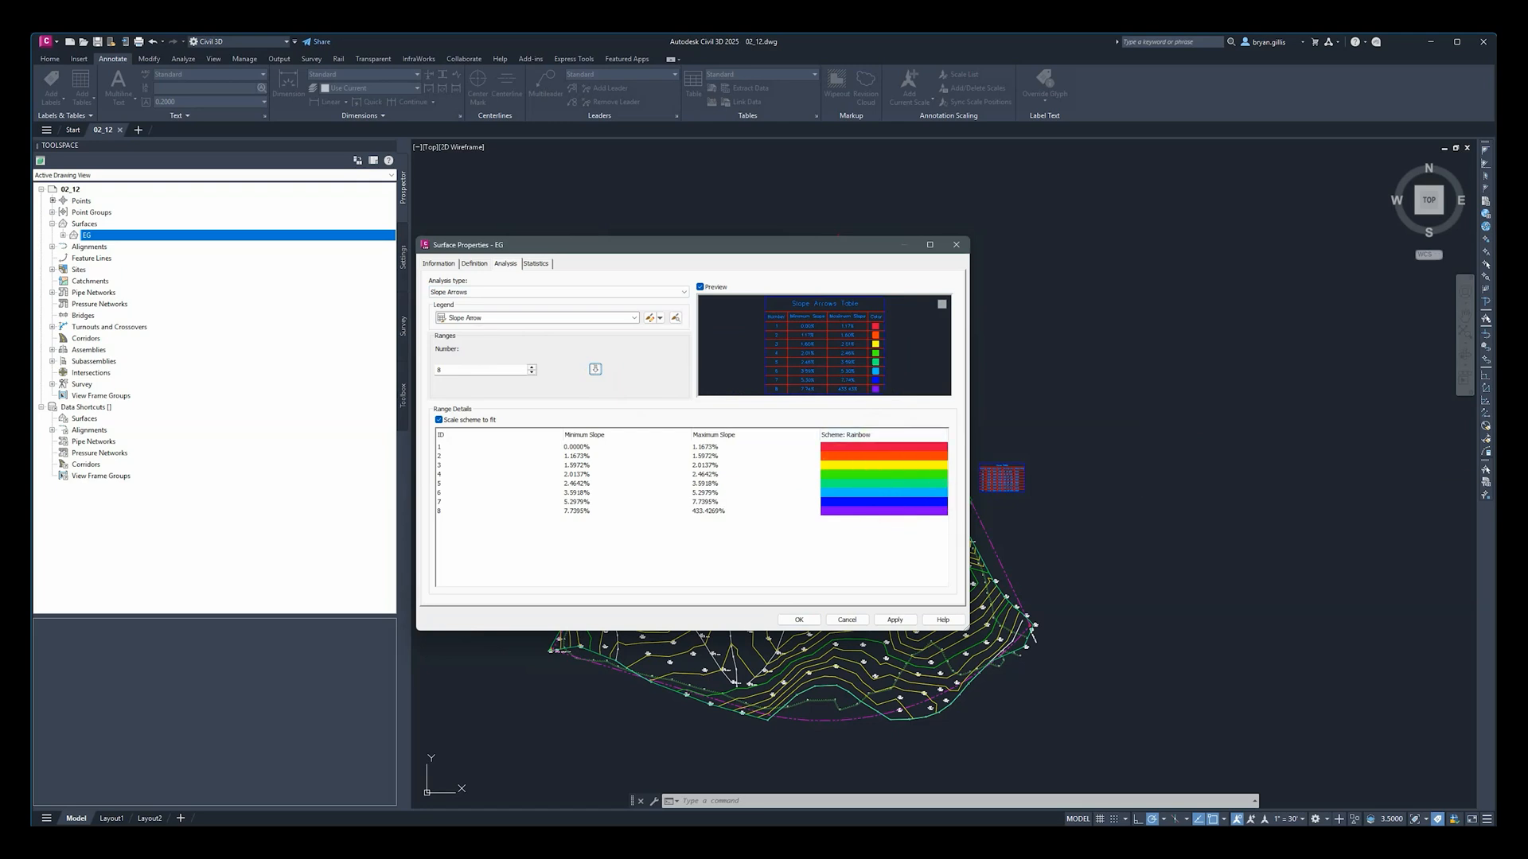
Step: Switch the EG surface's analysis type to User-defined contours and run the analysis with 8 ranges
mouse_move(748, 248)
left_mouse_down()
mouse_move(1423, 235)
mouse_move(1378, 234)
left_mouse_up()
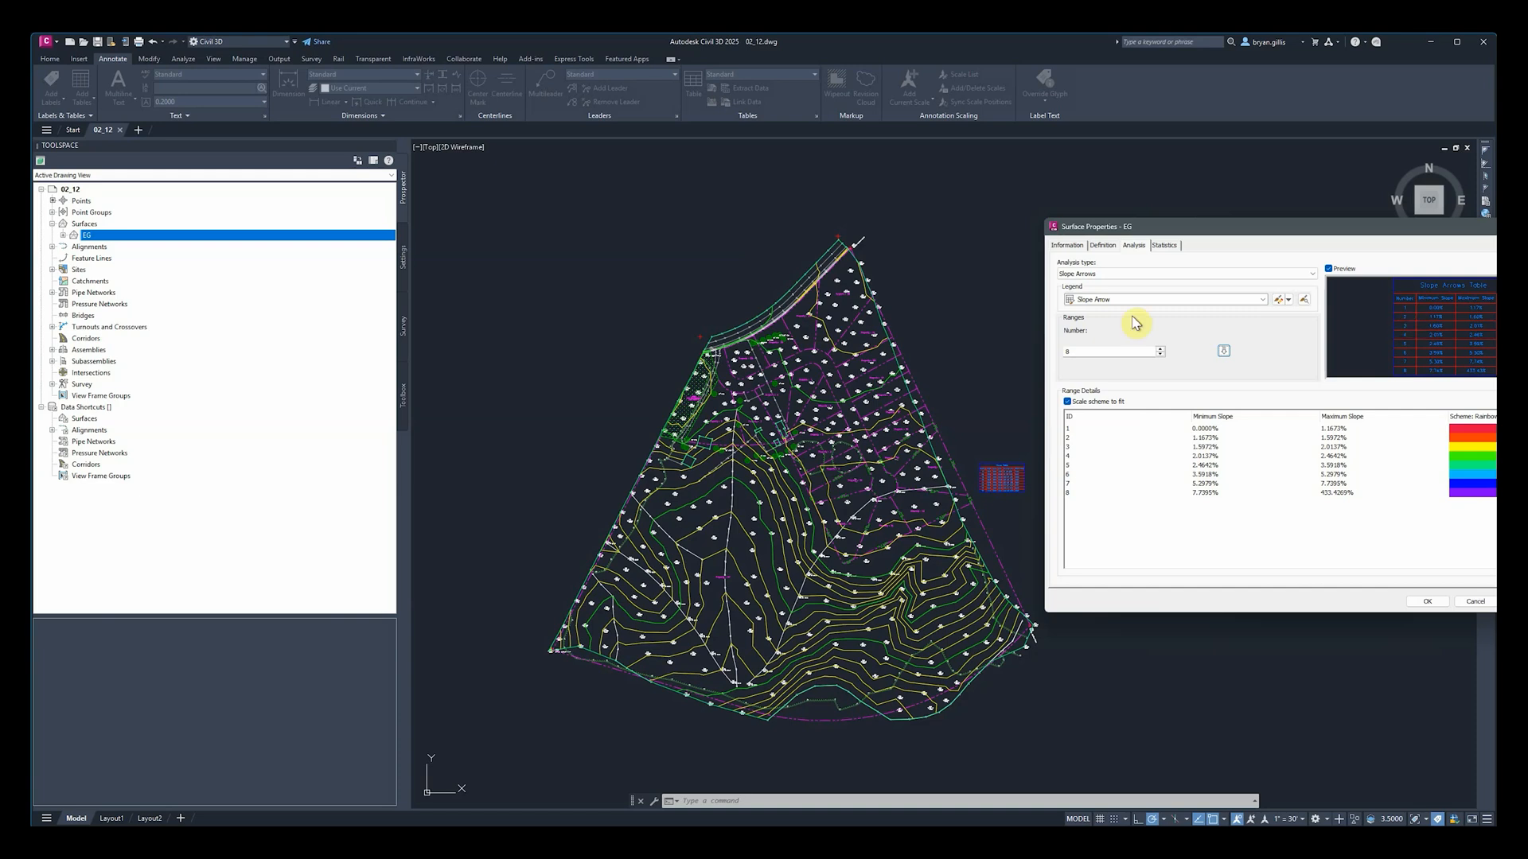
left_click(1181, 273)
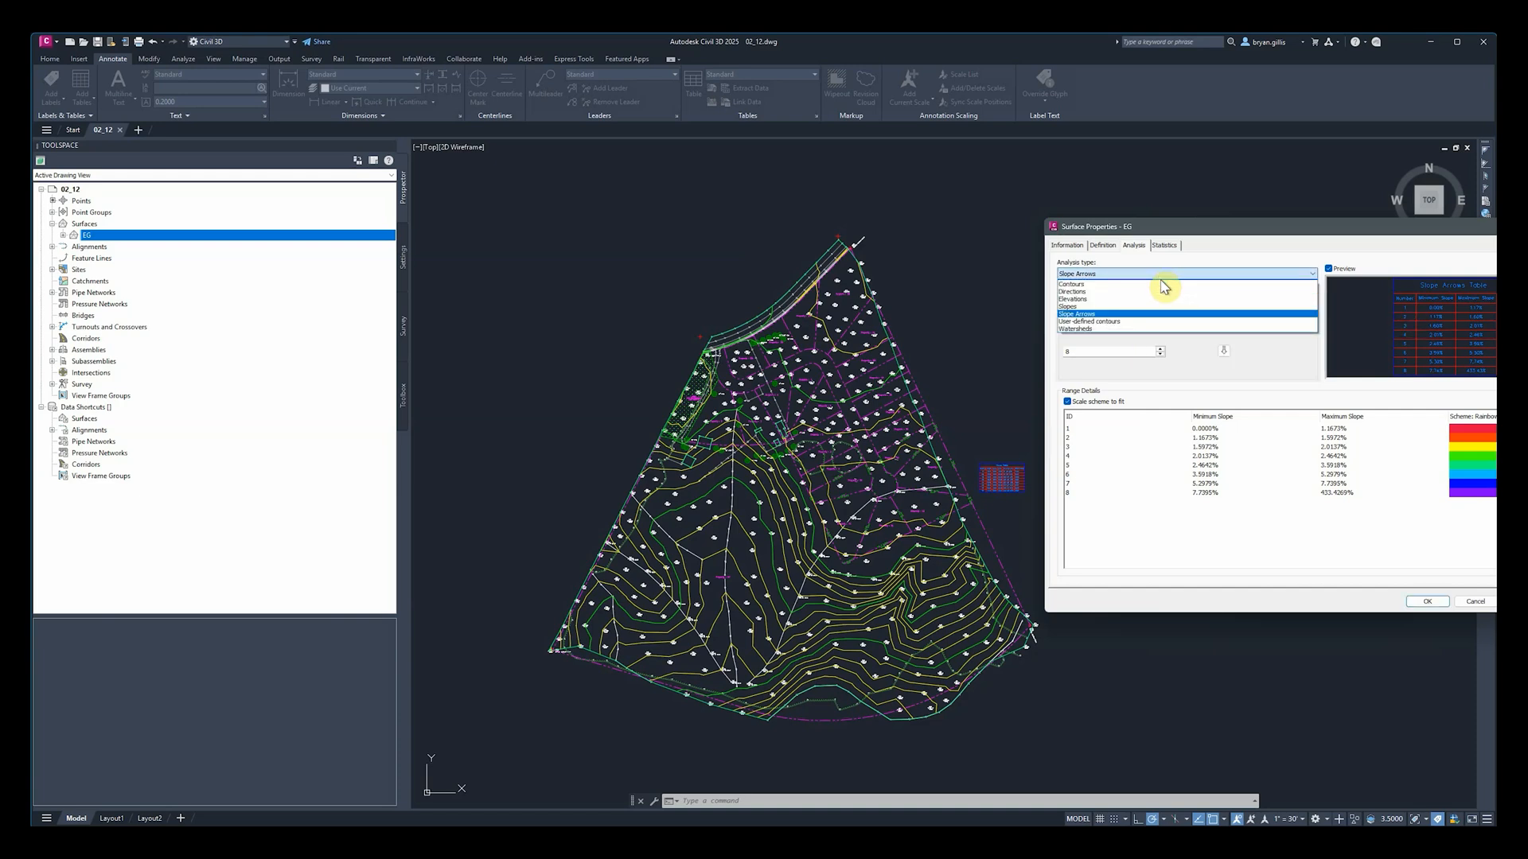
left_click(1118, 321)
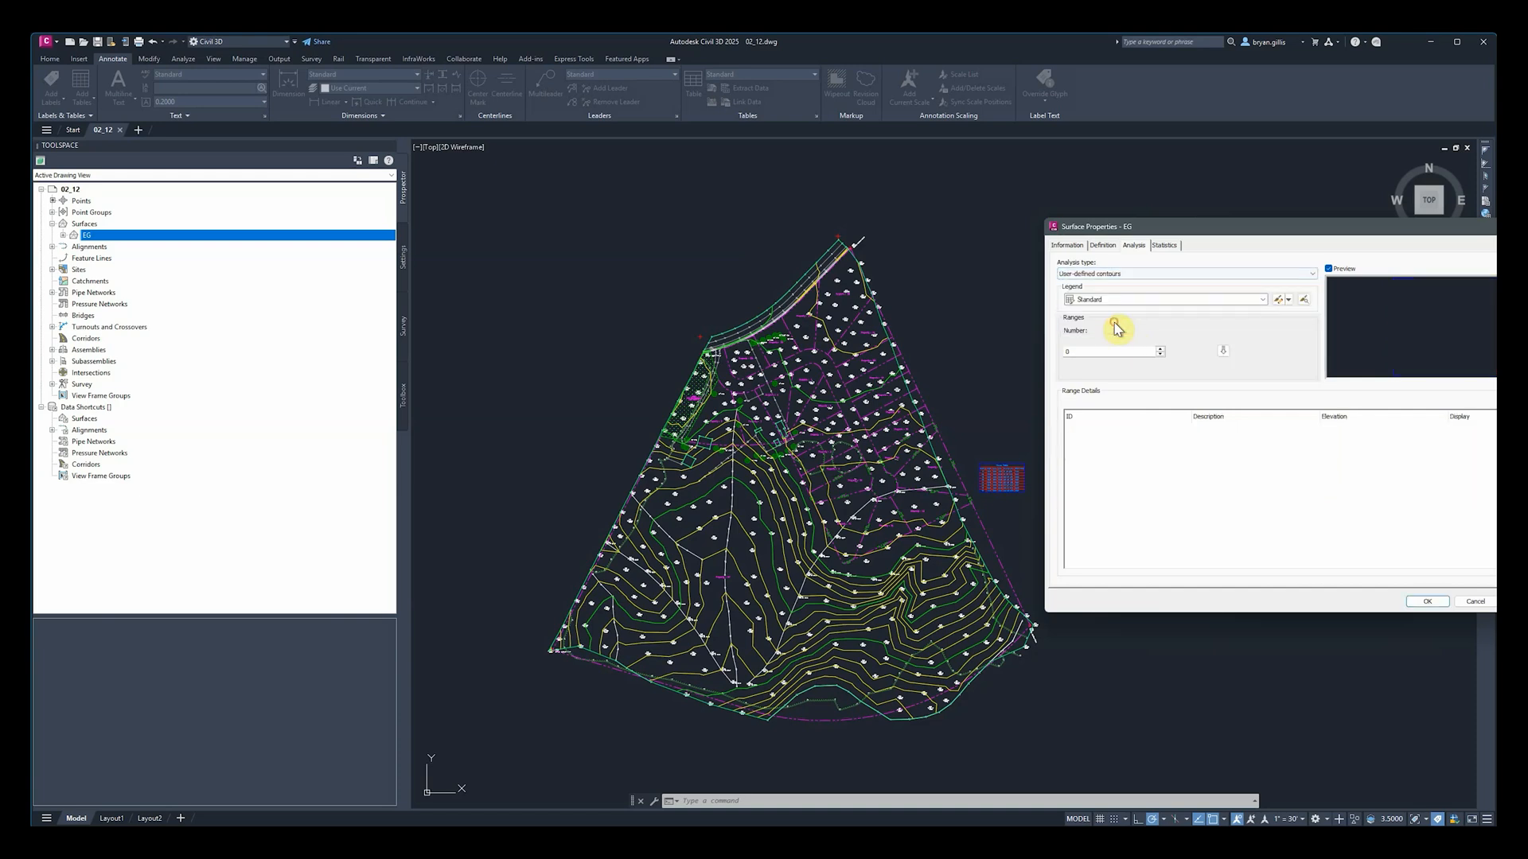
left_click(1223, 350)
left_click(1160, 350)
left_click(1160, 349)
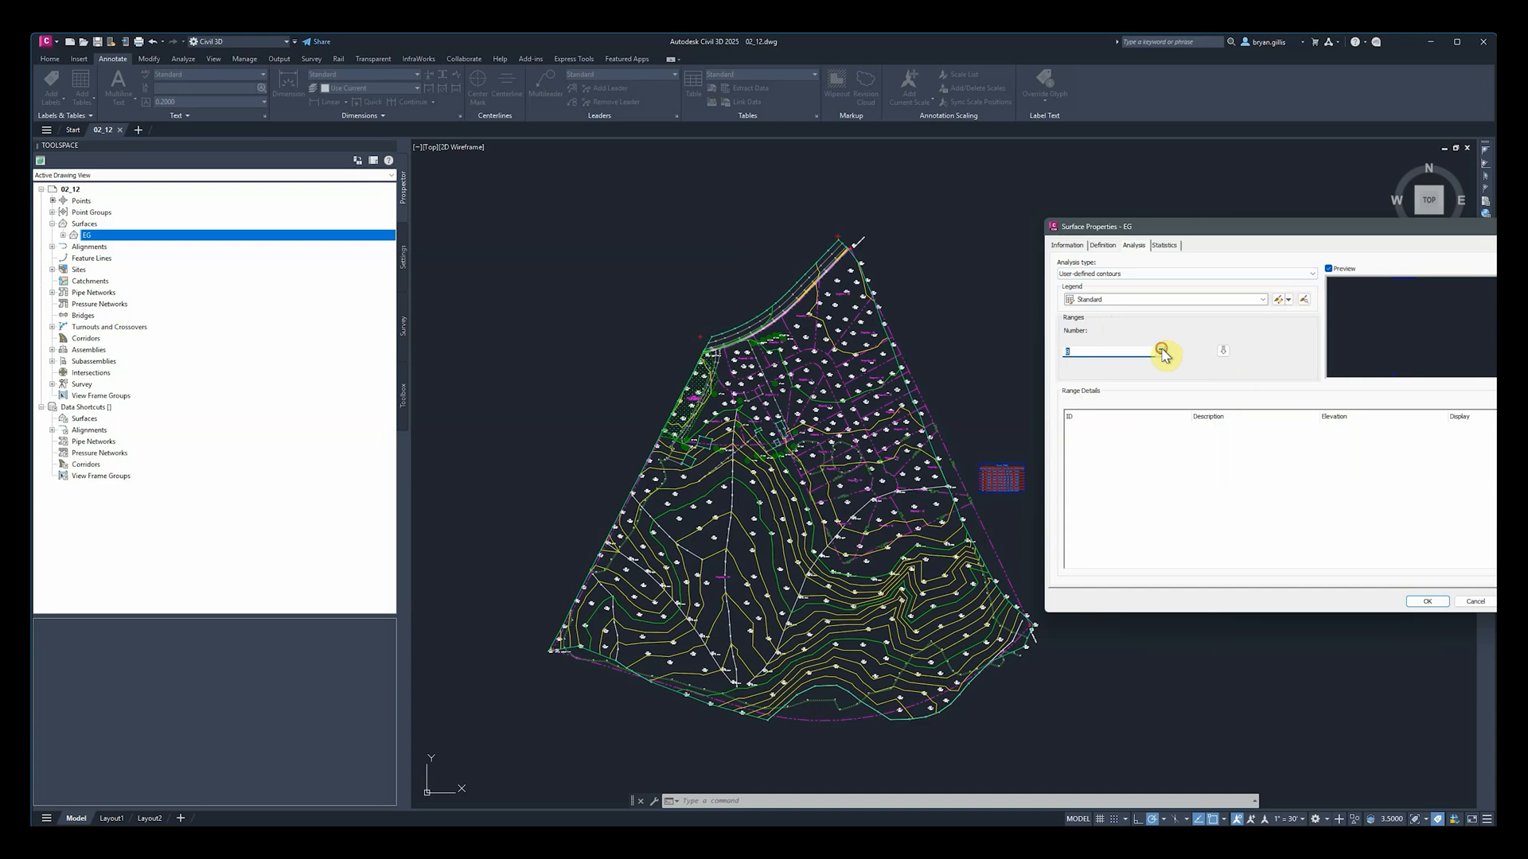
left_click(1223, 350)
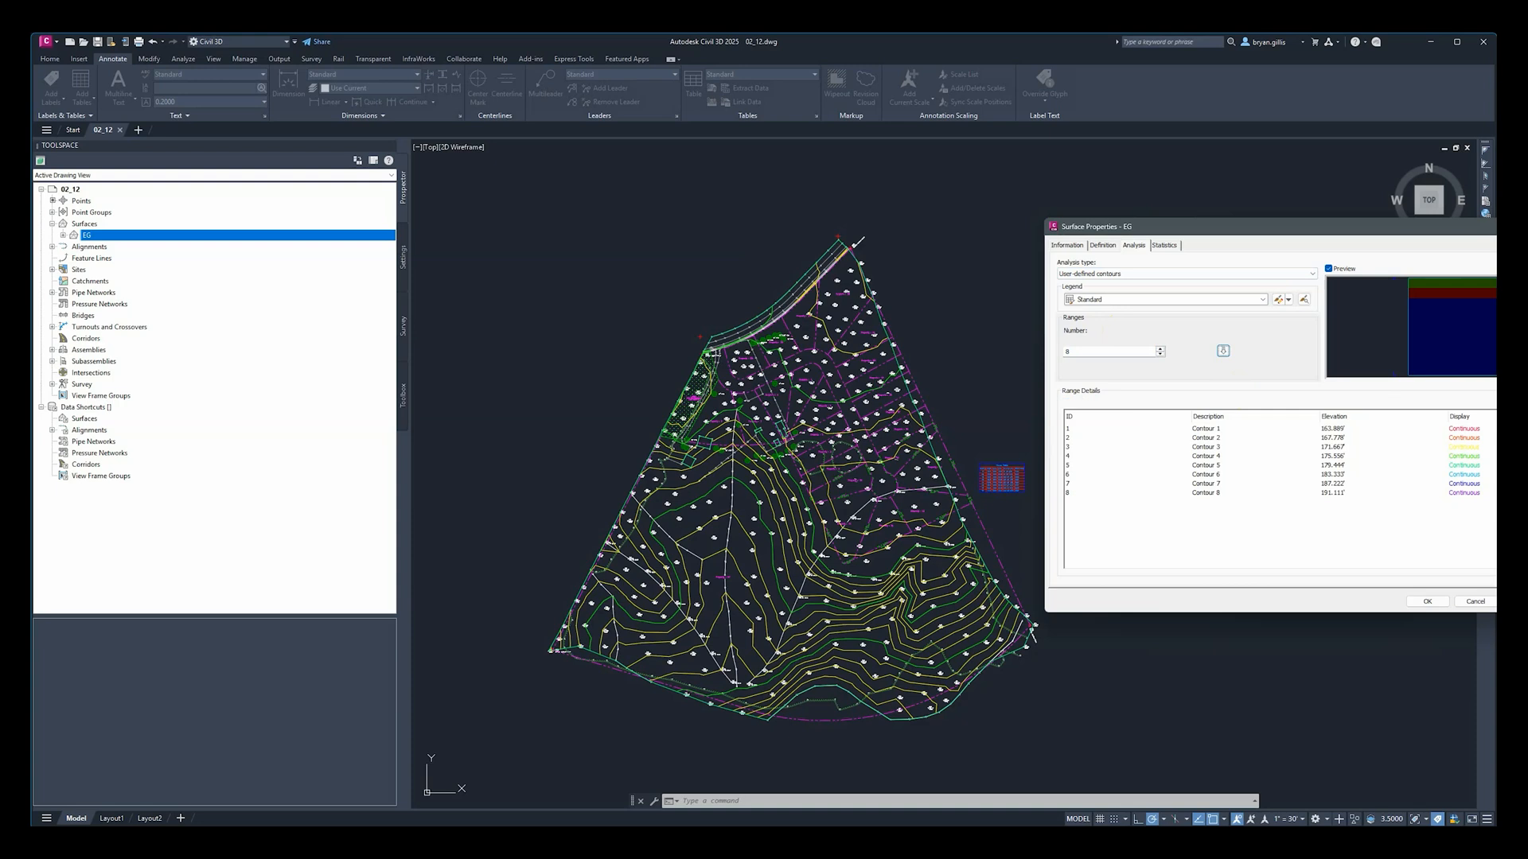
Step: View the loaded linetypes available for user-defined contour 1 and close the list without choosing one
double_click(1462, 428)
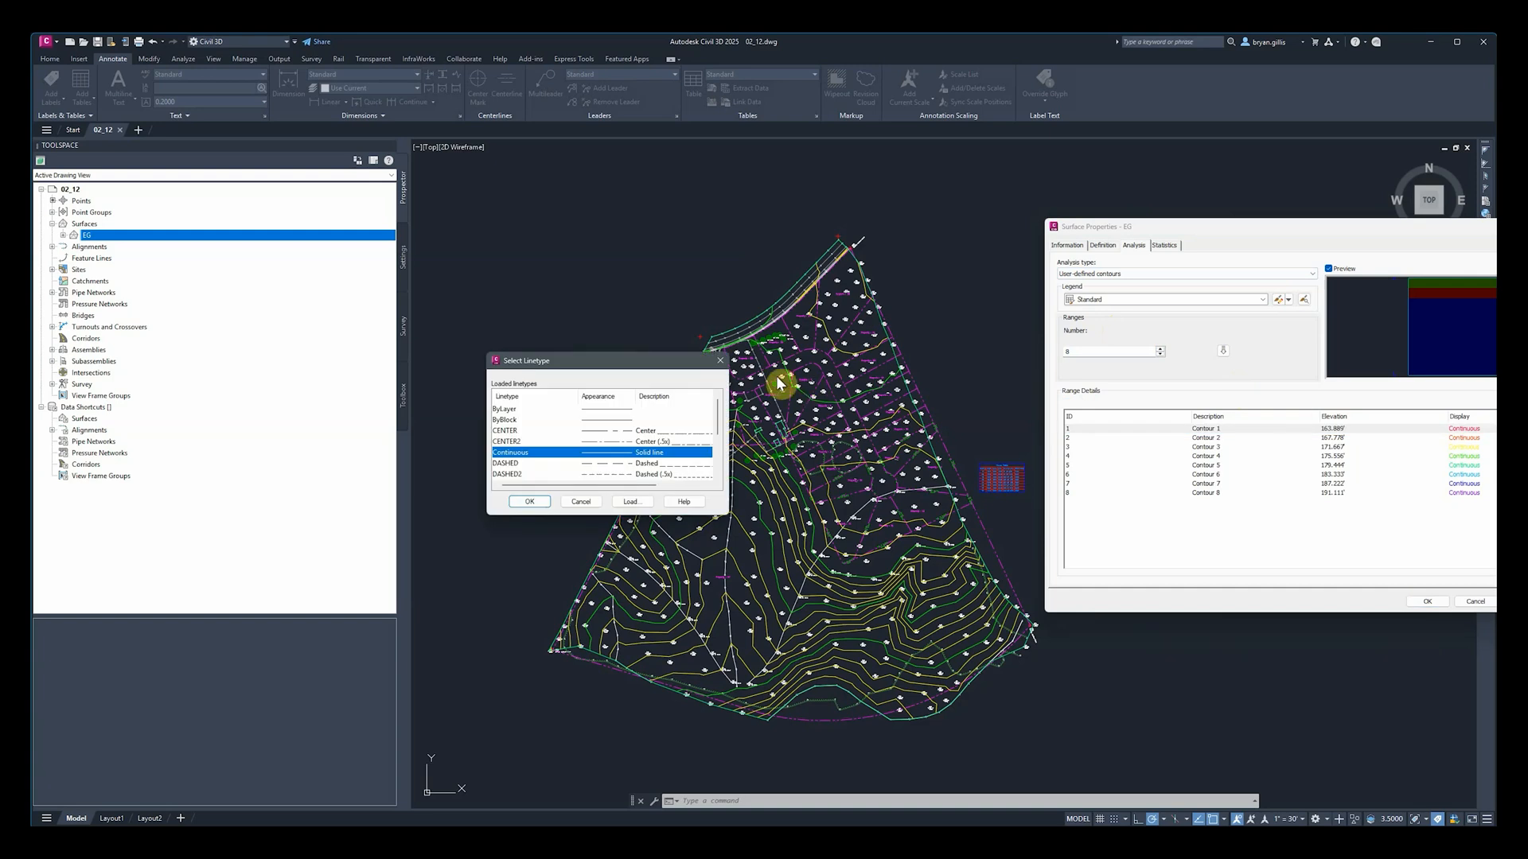
left_click(720, 359)
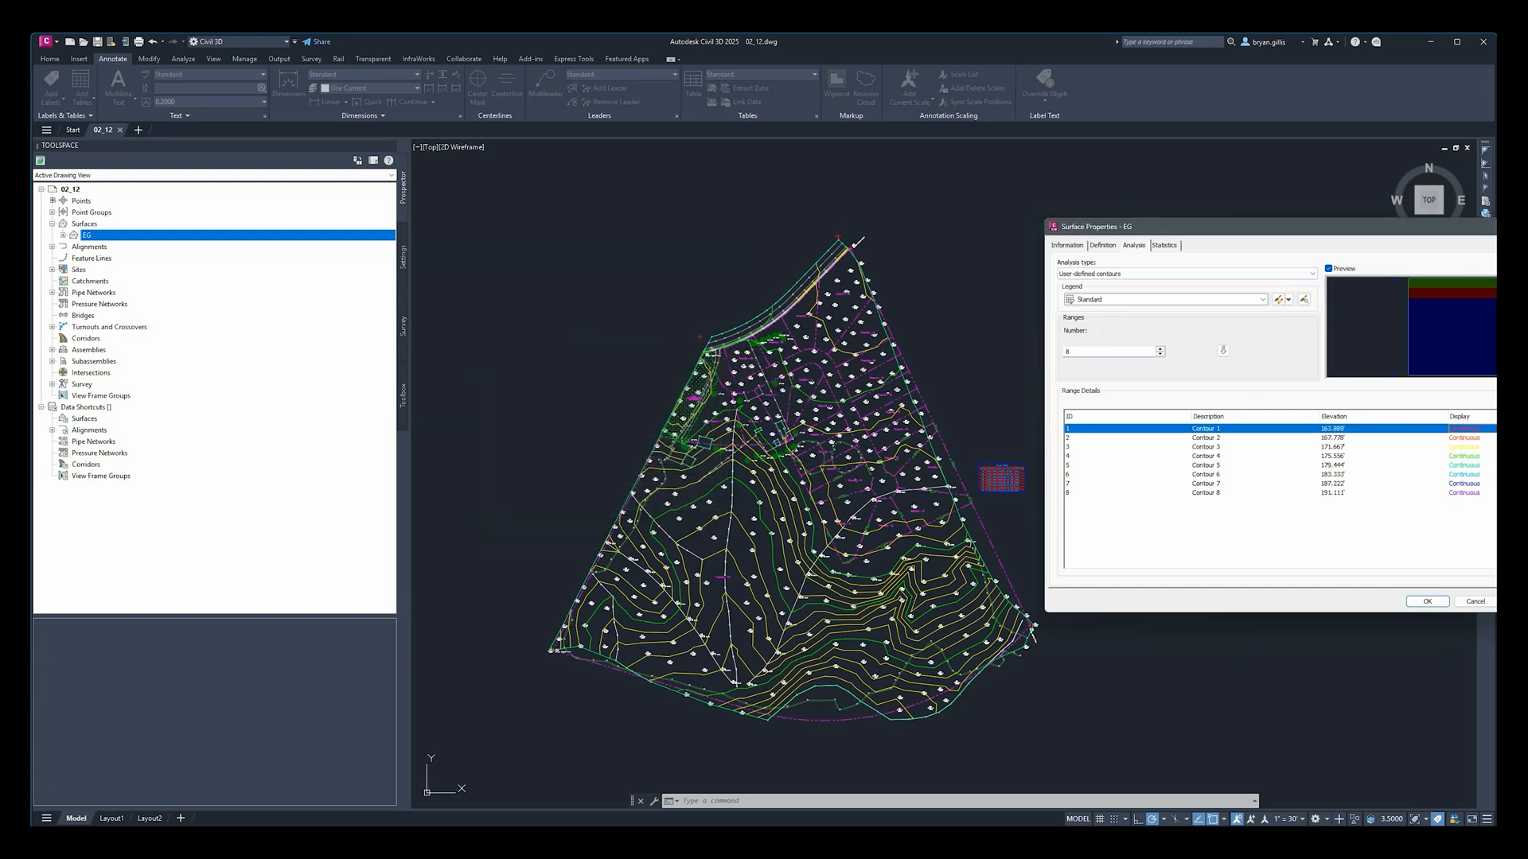
left_click(670, 343)
Step: Switch the analysis type to Watersheds and run the watershed analysis on the EG surface
left_click(1201, 274)
left_click(1106, 322)
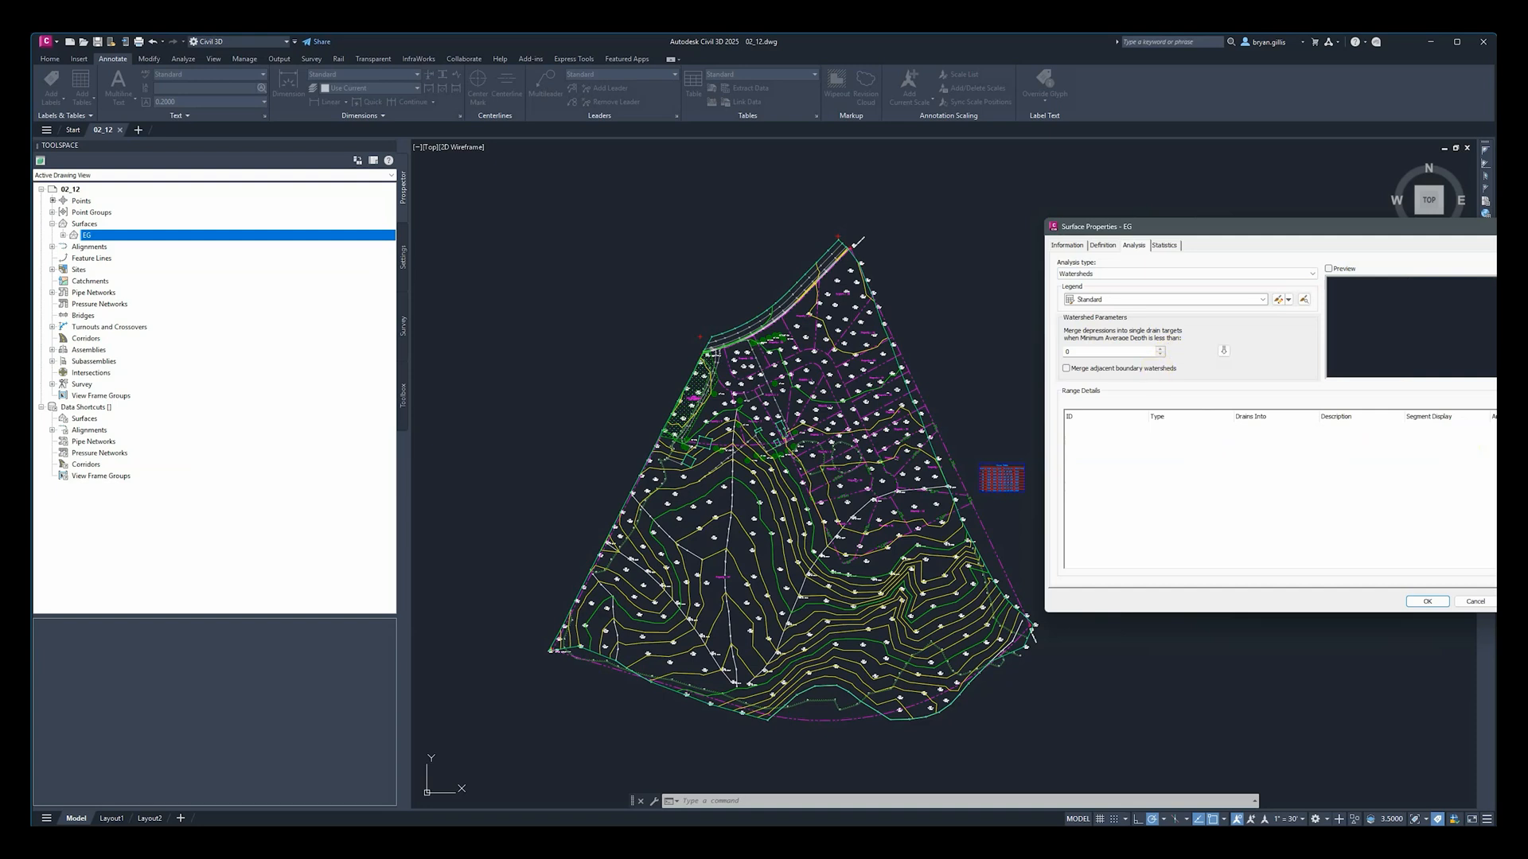
left_click(1223, 351)
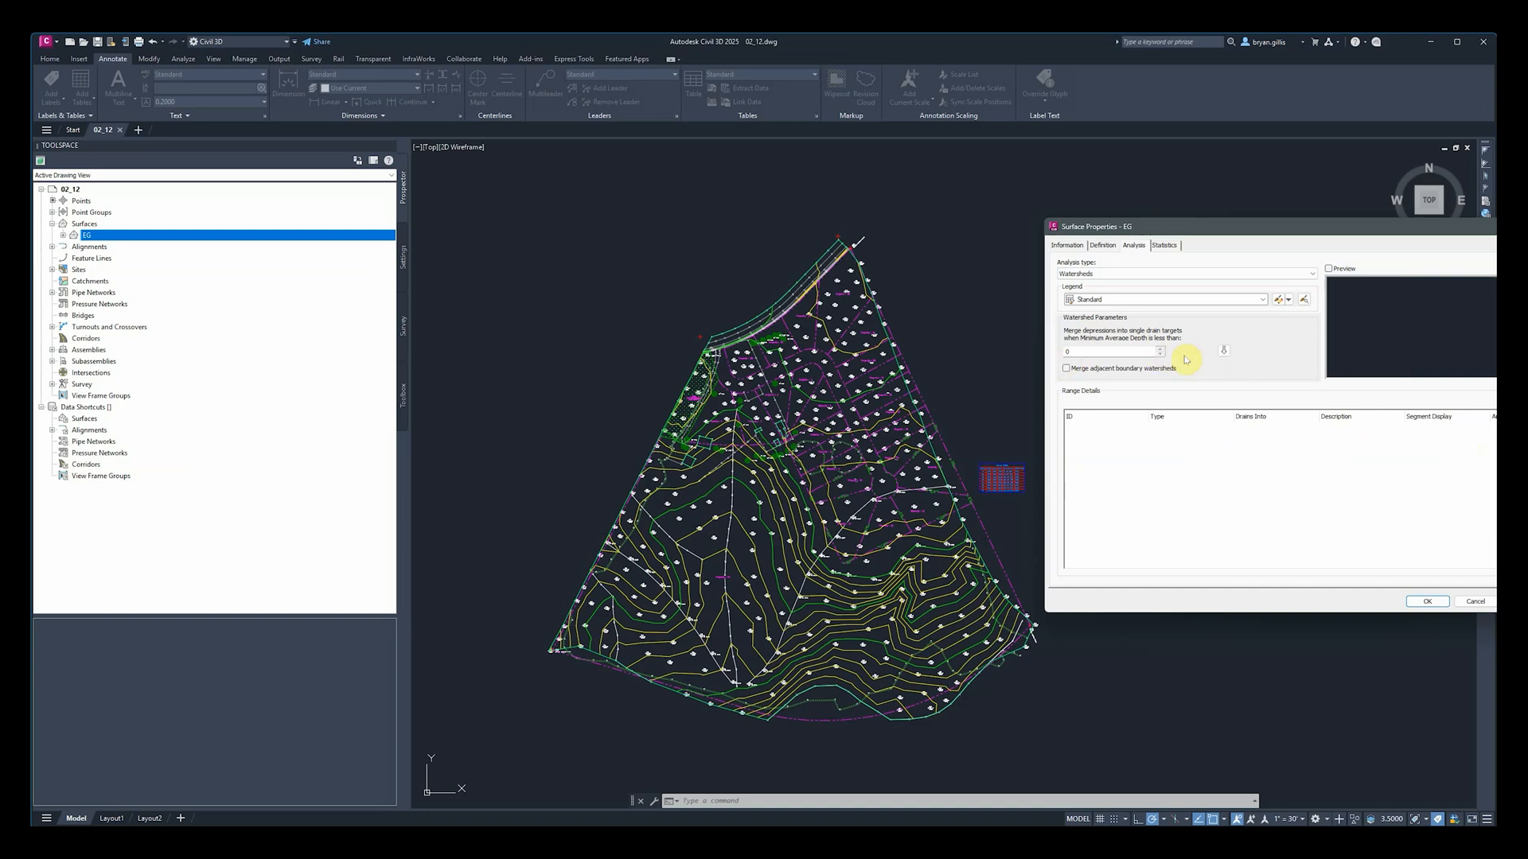
left_click(1224, 351)
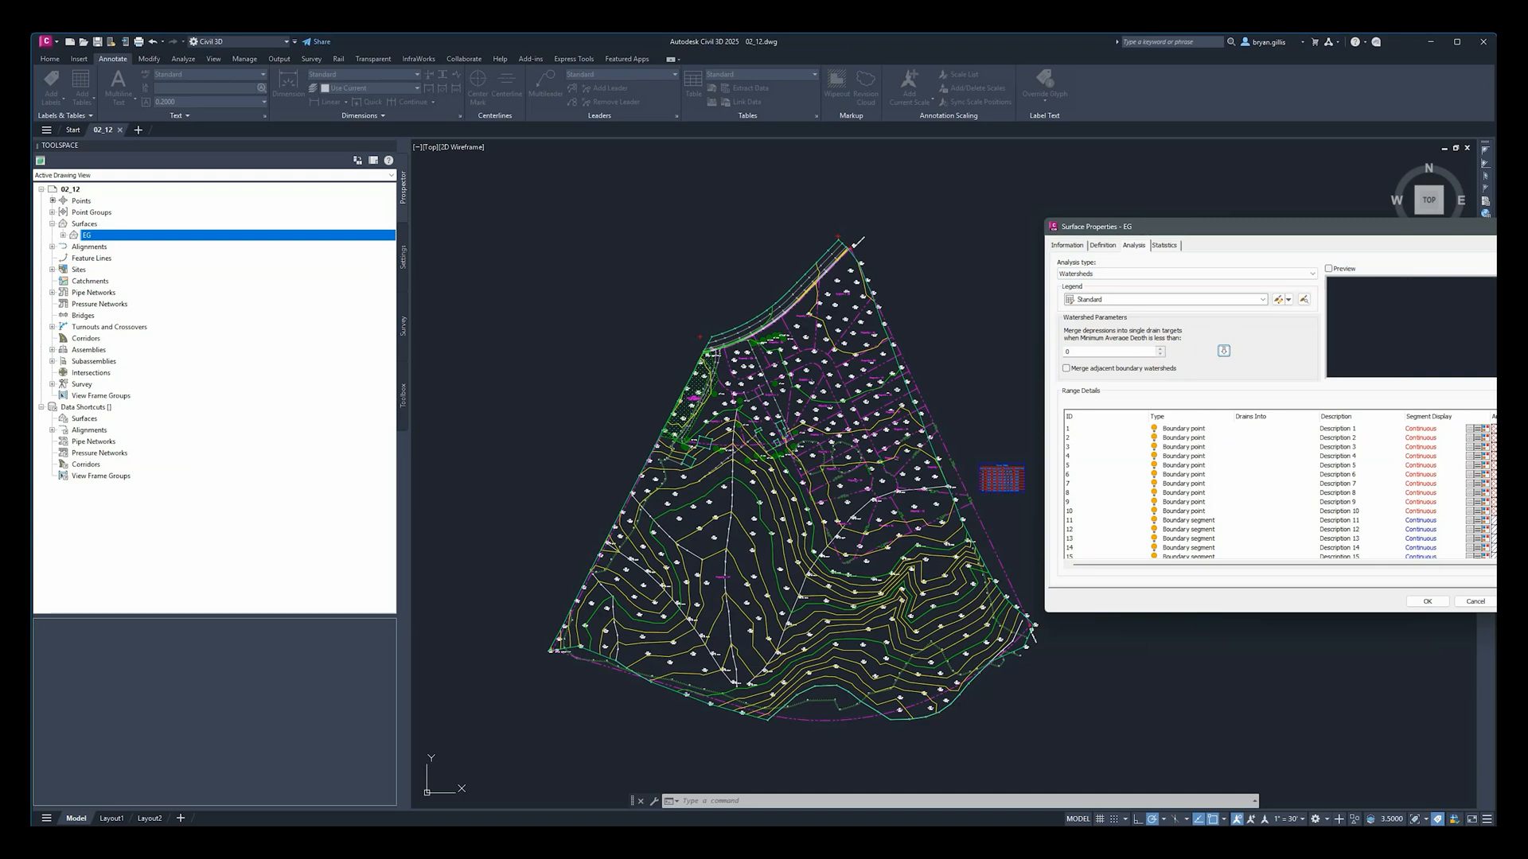
left_click(1216, 273)
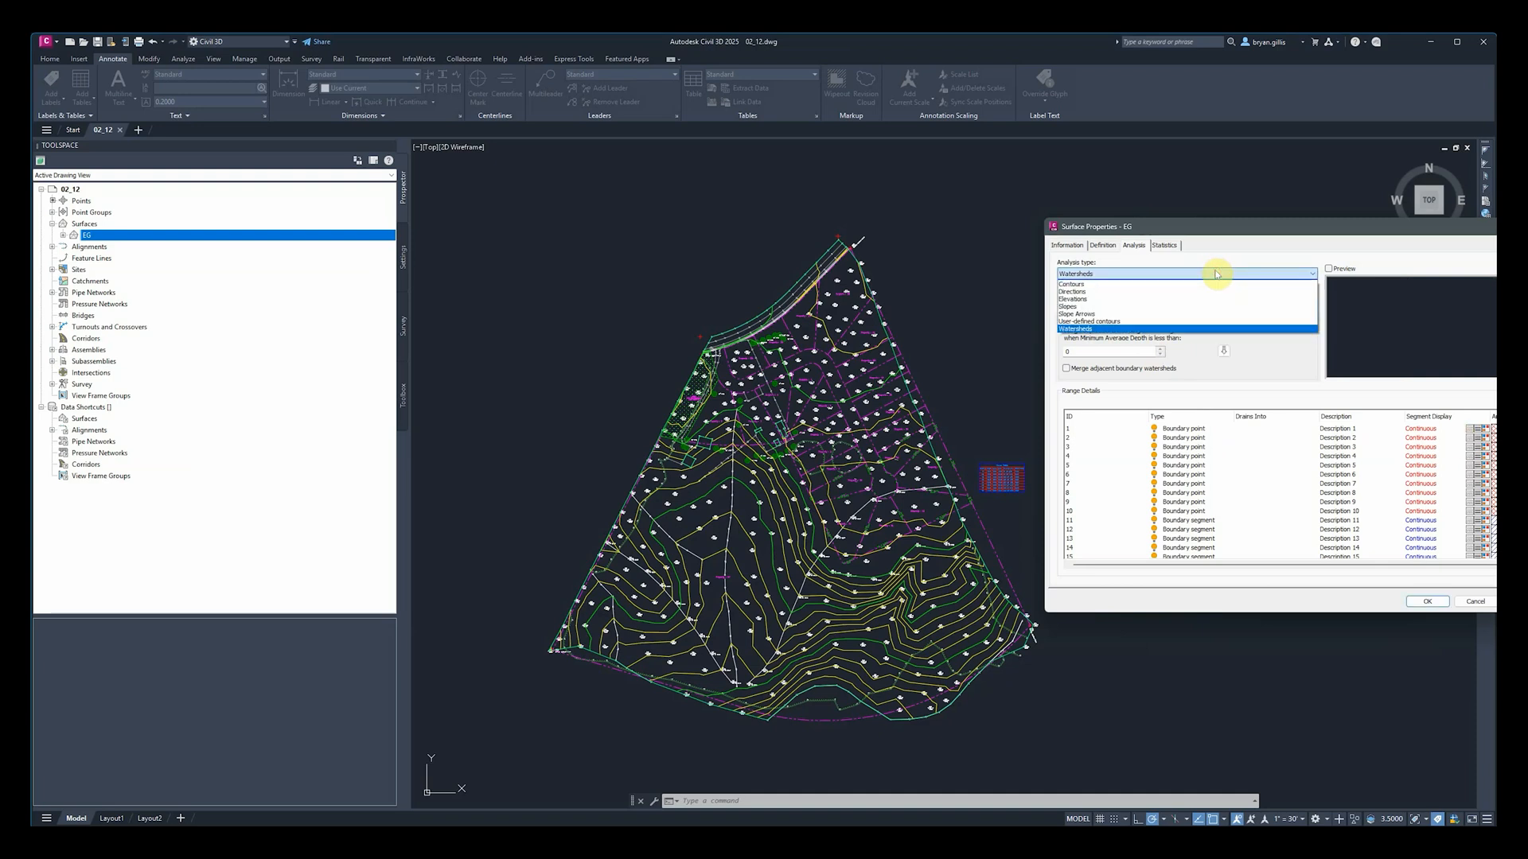
left_click(1215, 273)
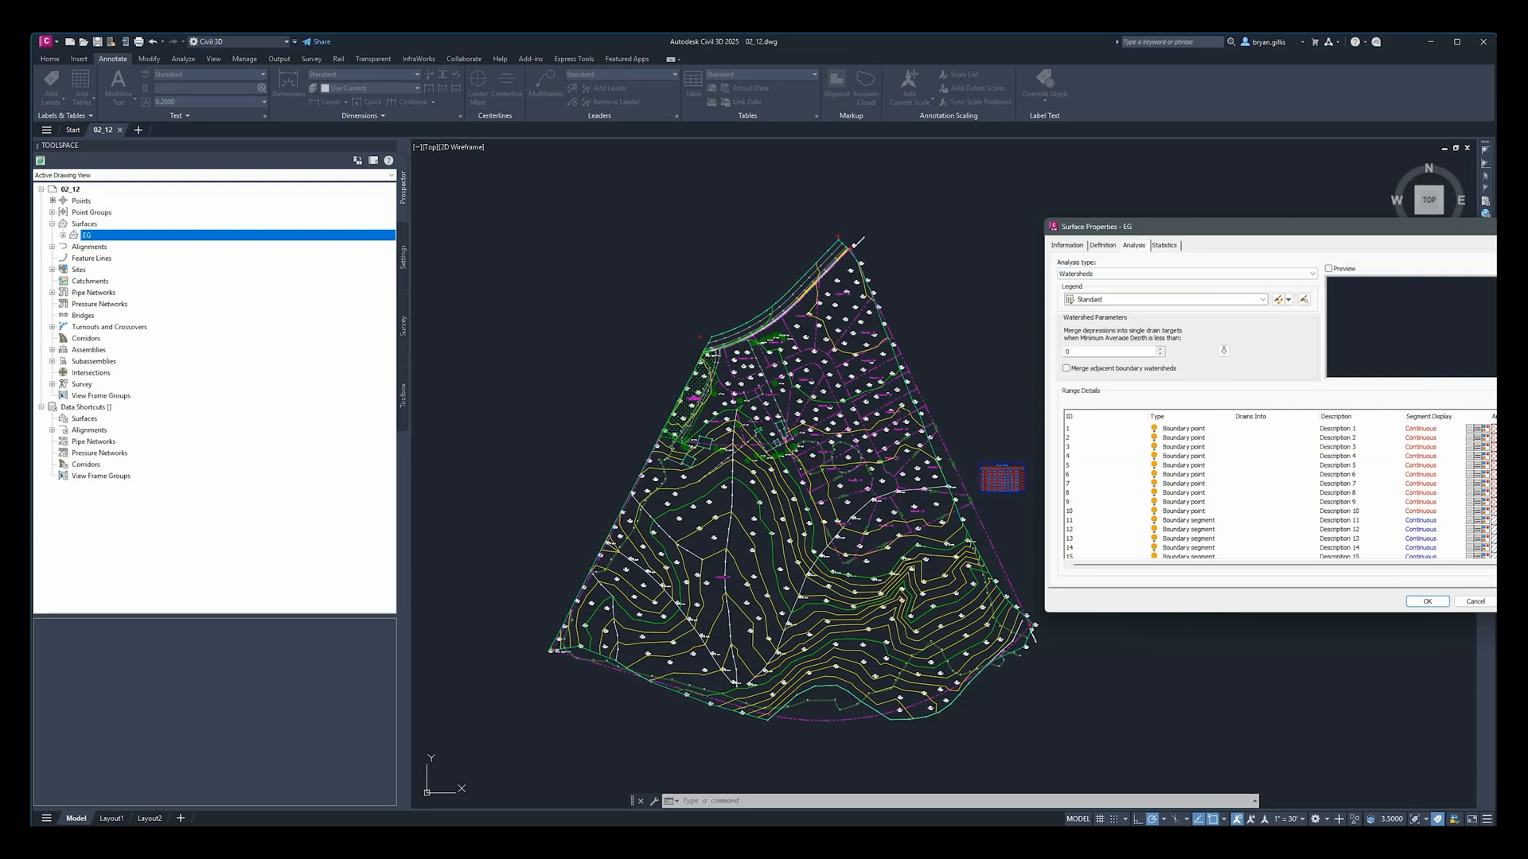
Step: Examine the watershed list and the hatch properties of watershed 33's area display, leaving them unchanged
scroll(1273, 490, "down", 4)
scroll(1273, 490, "down", 4)
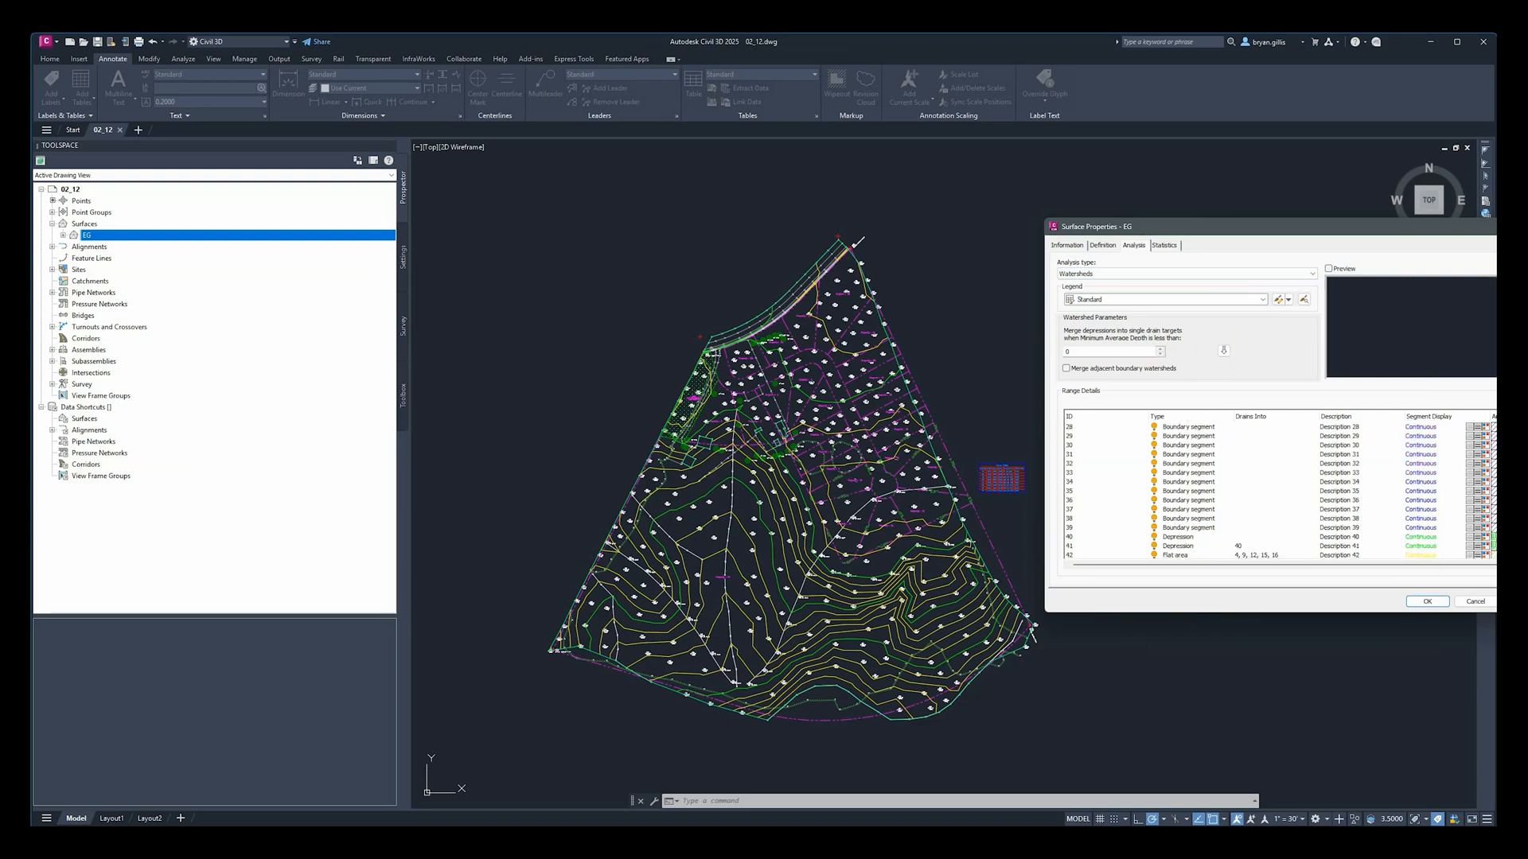
left_click(1485, 473)
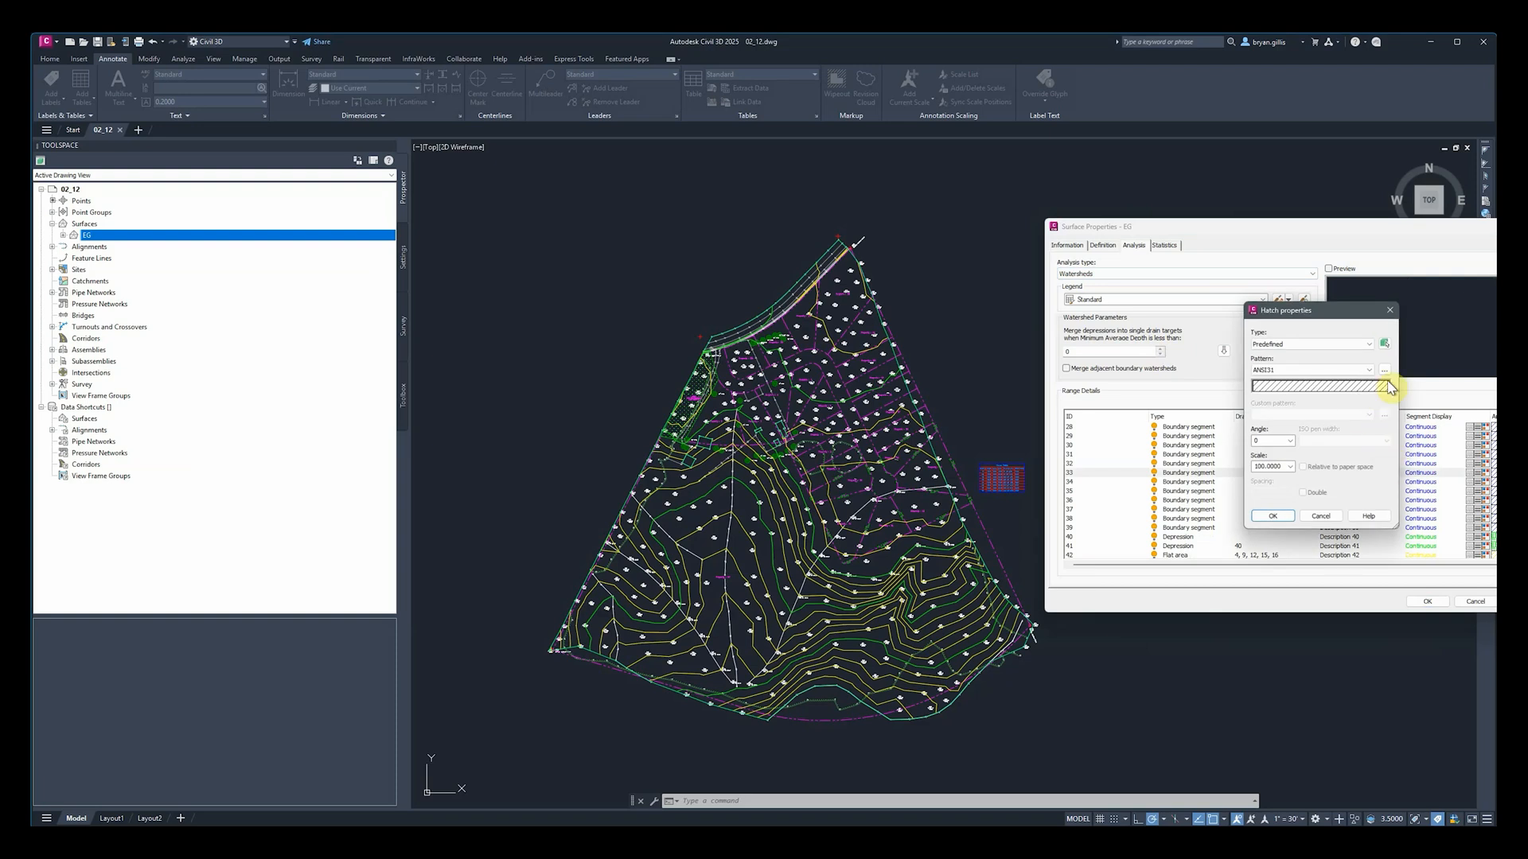
left_click(1391, 312)
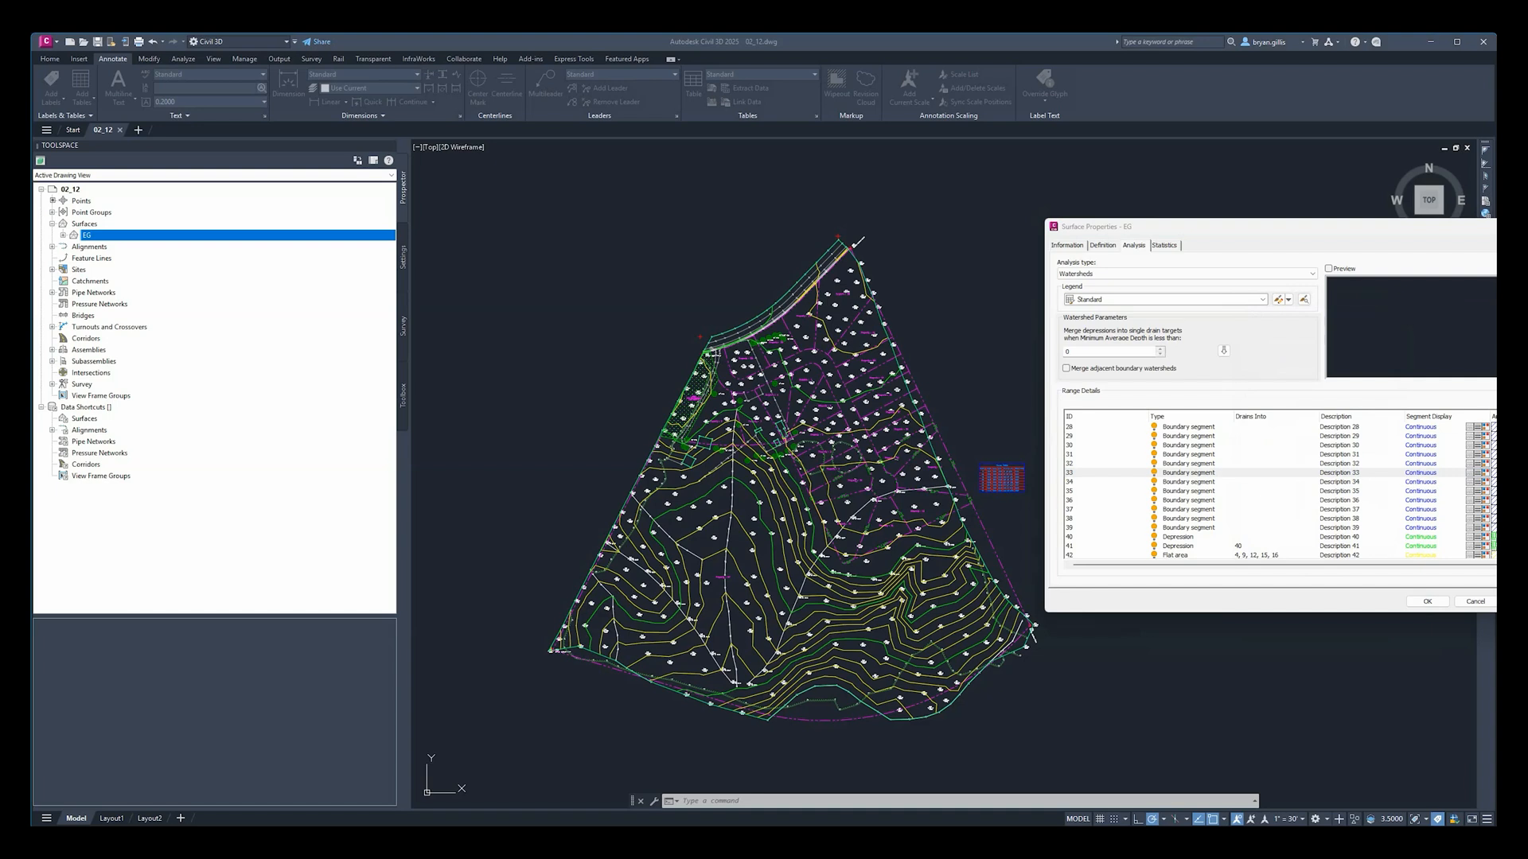
Step: Review the minimum average depth setting for merging depressions and each watershed's type, drain target, segment display and area display
left_click(1095, 351)
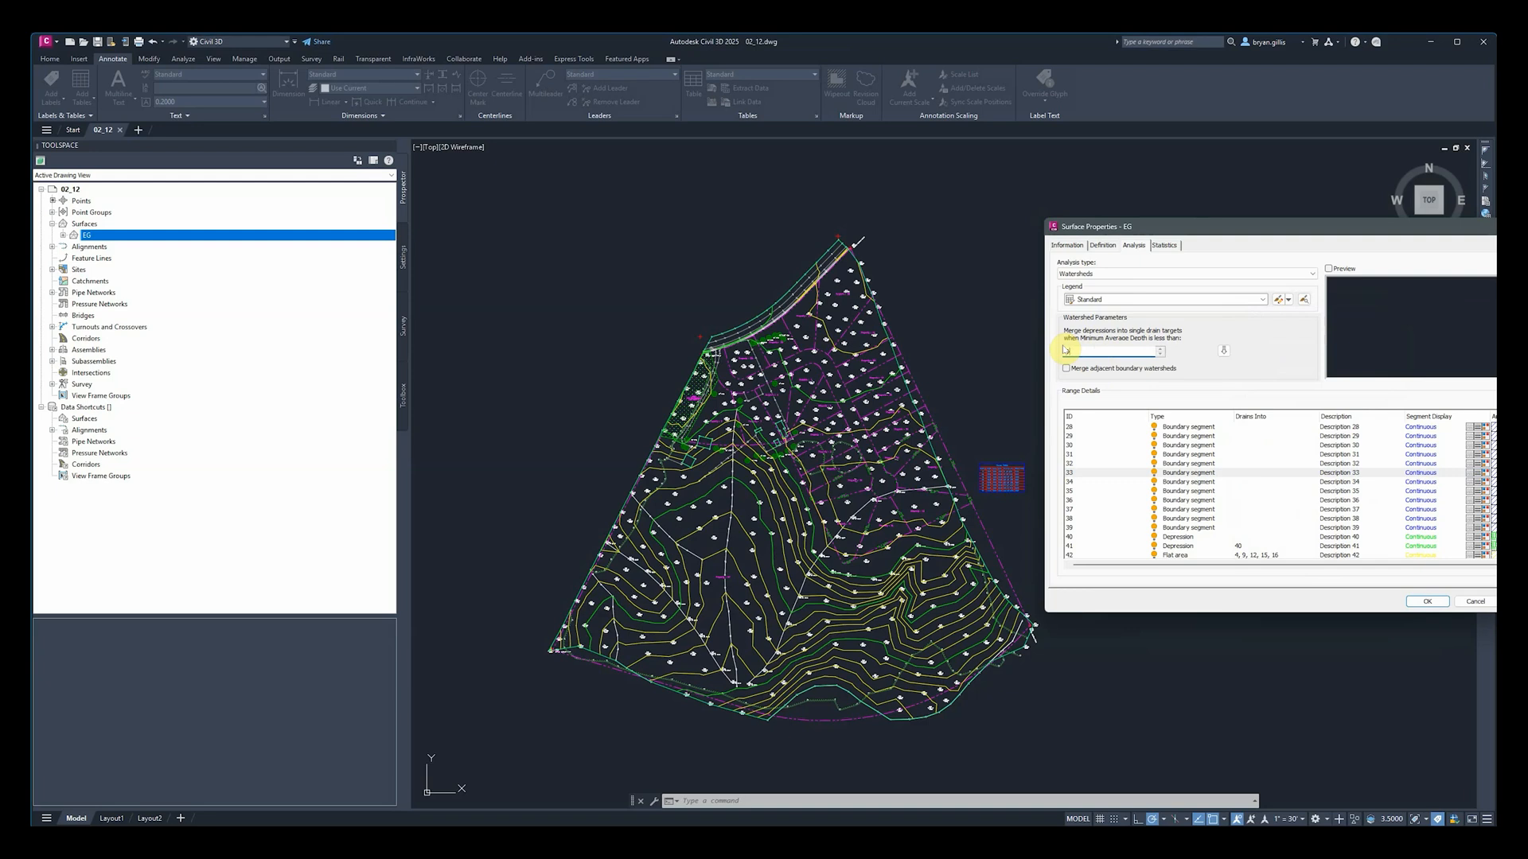
left_click(1066, 350)
left_click(1261, 472)
scroll(1258, 482, "up", 3)
scroll(1259, 481, "up", 6)
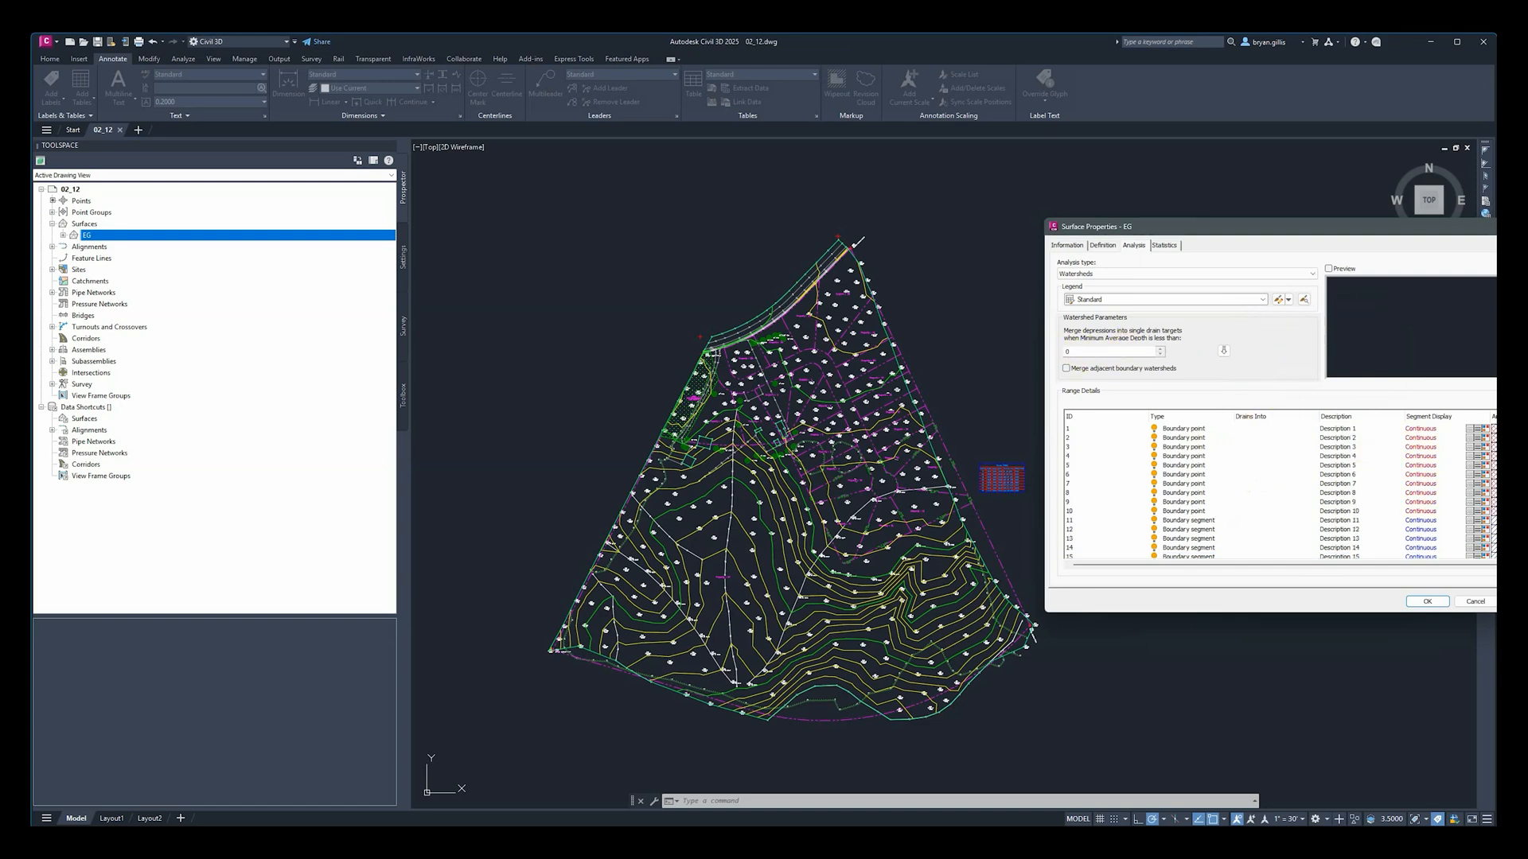
scroll(1367, 450, "down", 4)
scroll(1273, 491, "down", 4)
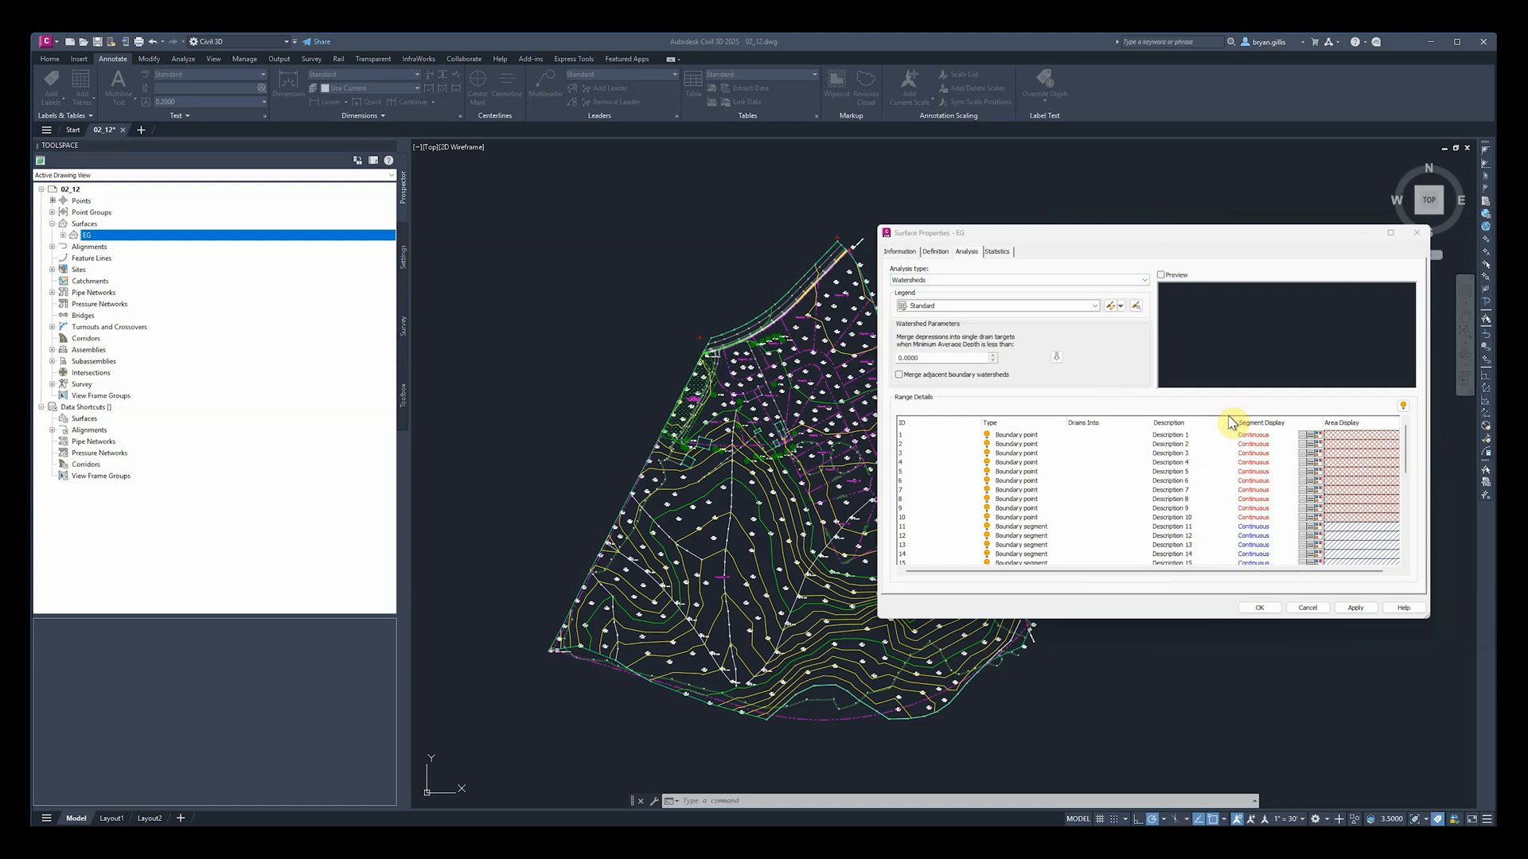
left_click(1136, 489)
scroll(1208, 487, "down", 9)
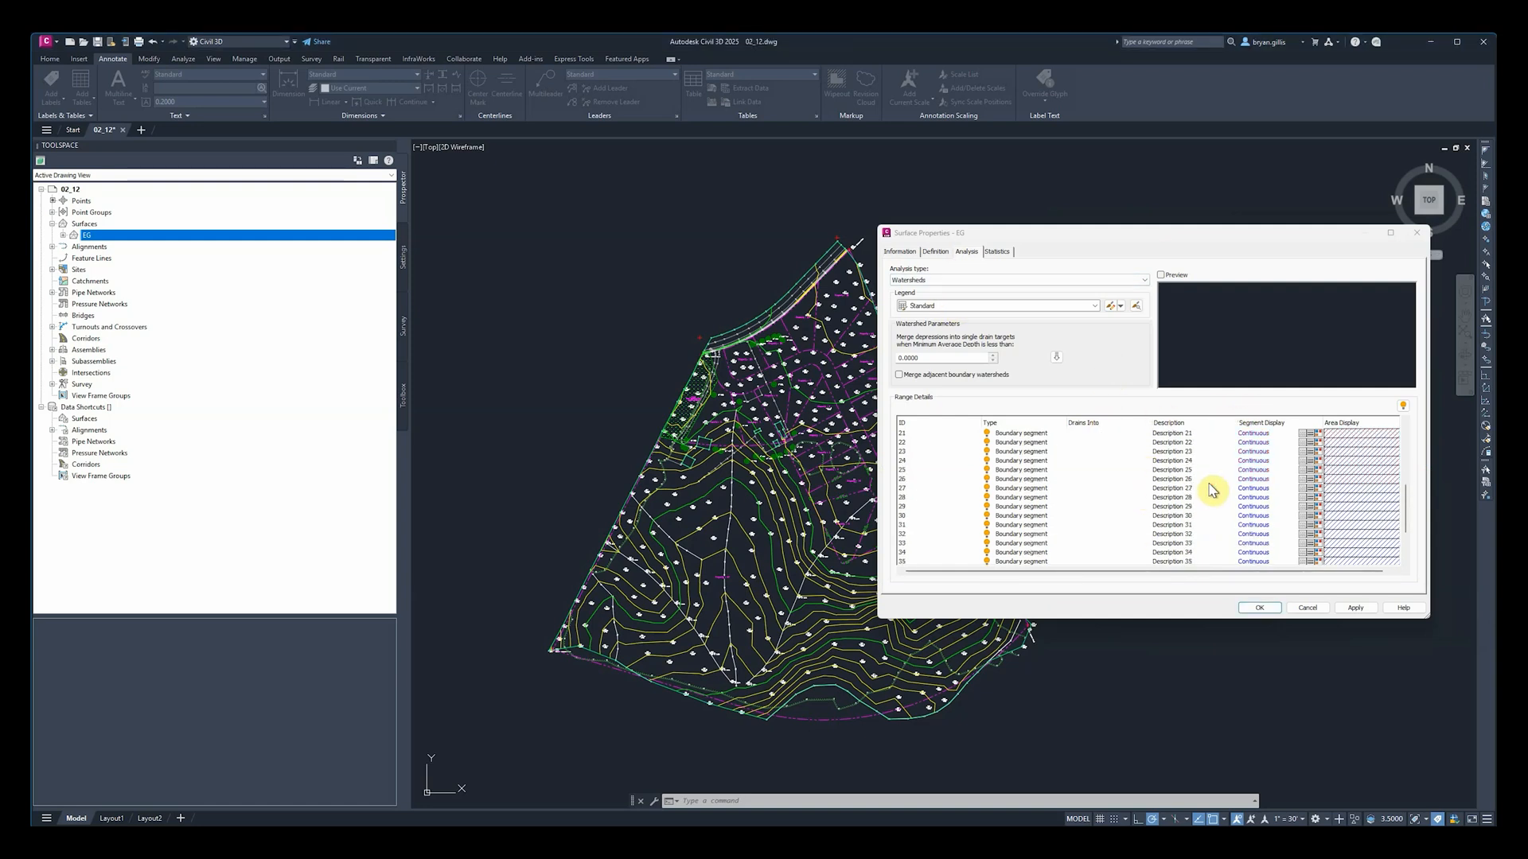
Step: Review the range details of the Contours, Directions, Elevations and Slope Arrows analyses, and close the EG surface properties with Cancel
left_click(984, 280)
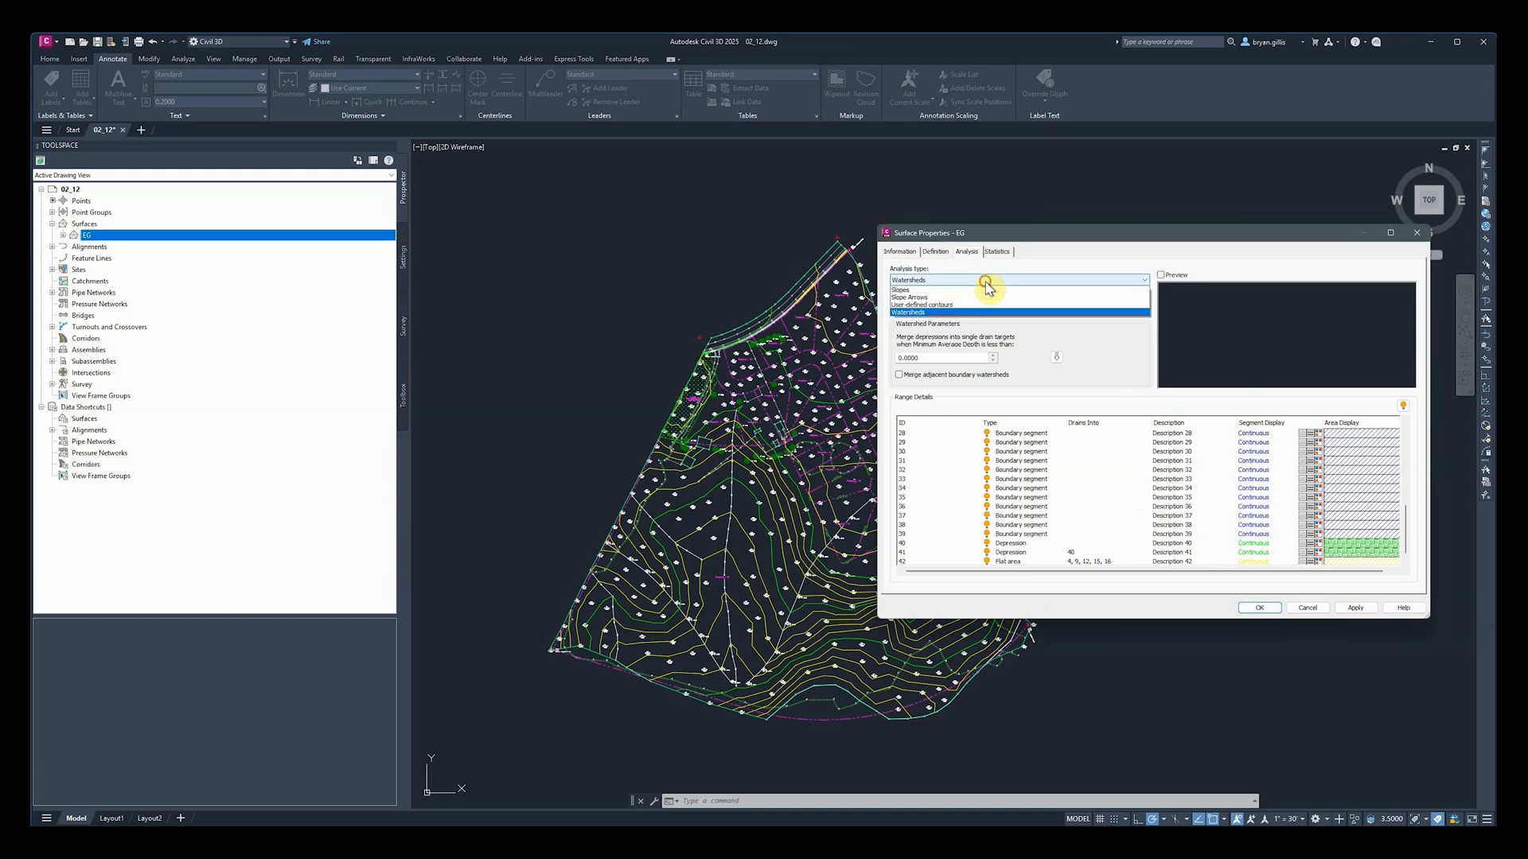
left_click(958, 293)
left_click(962, 281)
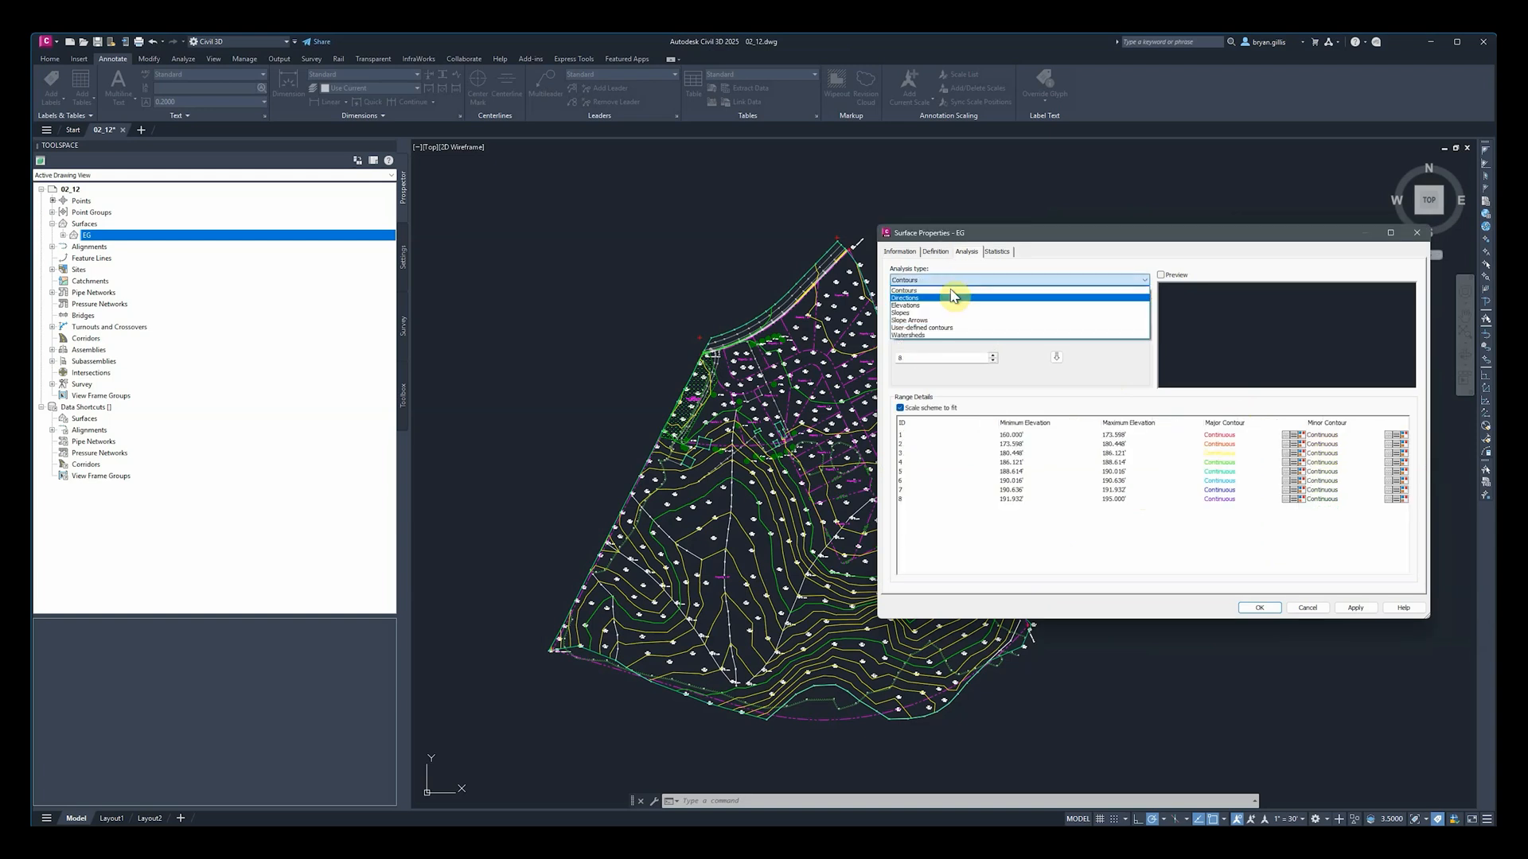
left_click(950, 292)
left_click(943, 282)
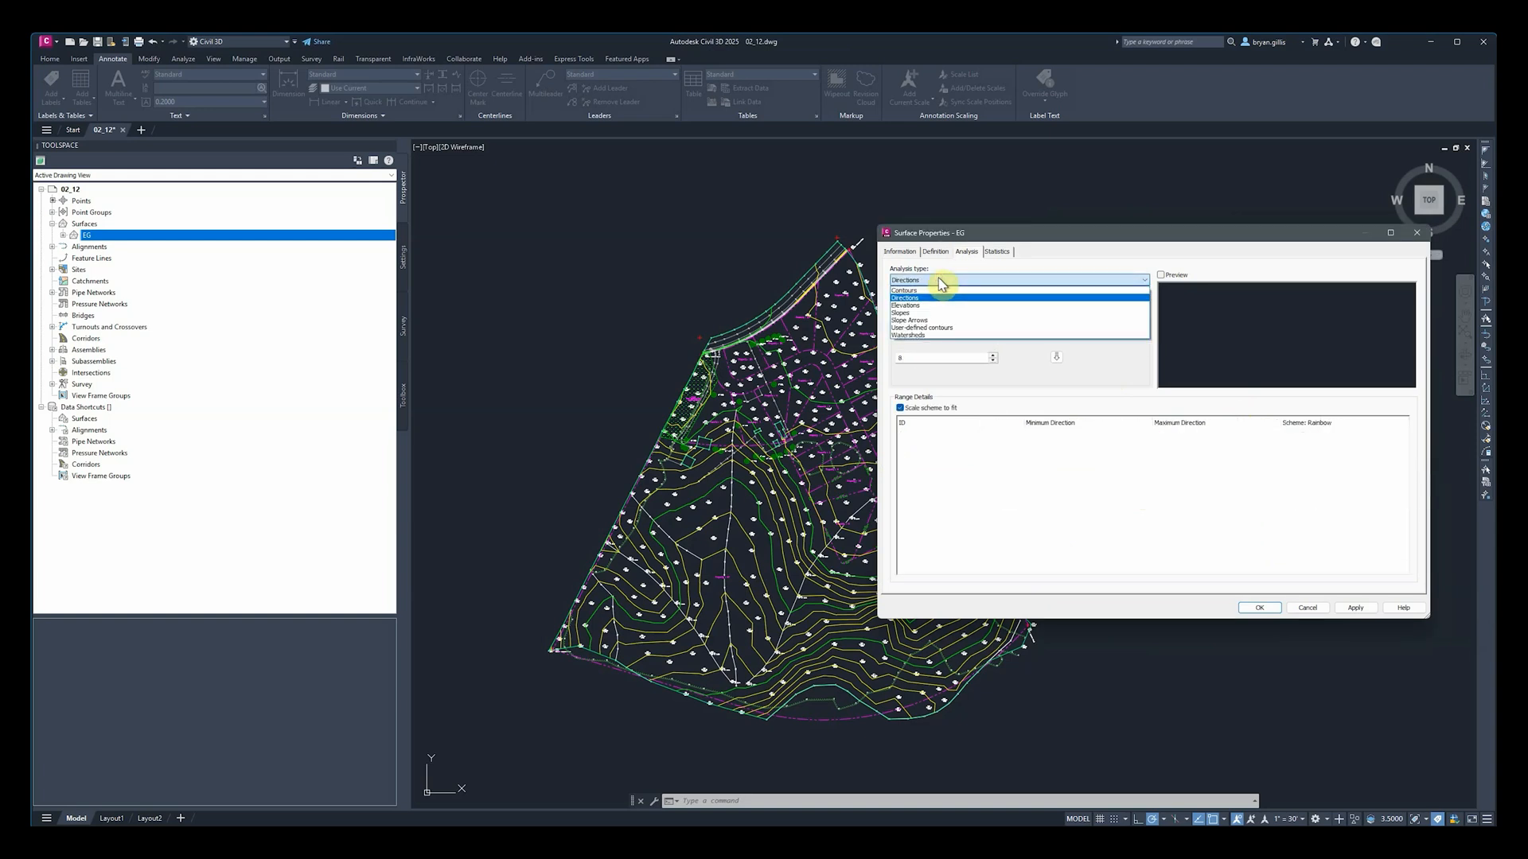
left_click(933, 310)
left_click(928, 282)
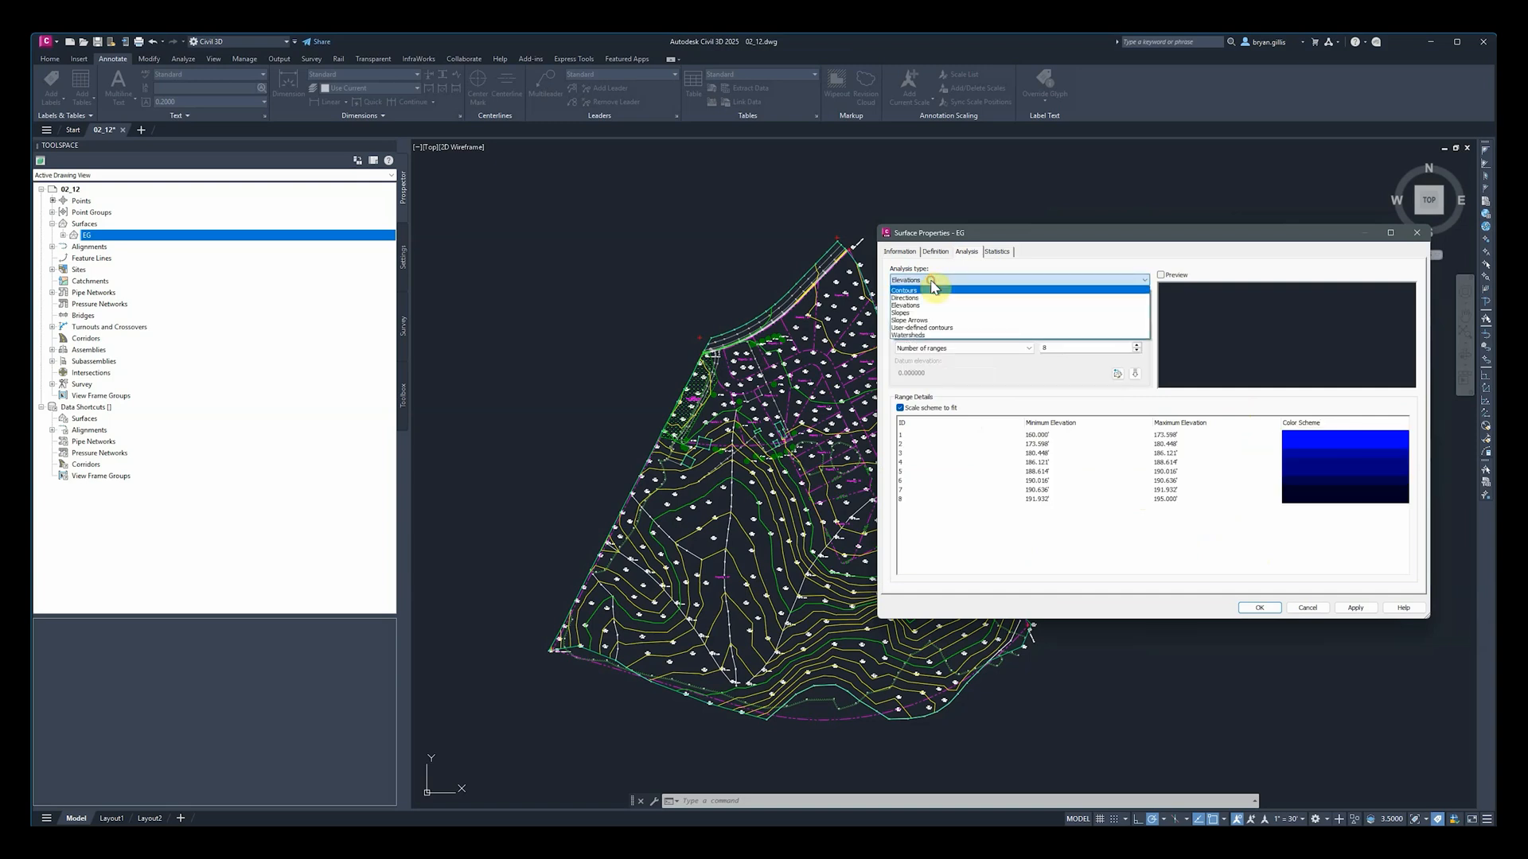
left_click(921, 324)
left_click(924, 282)
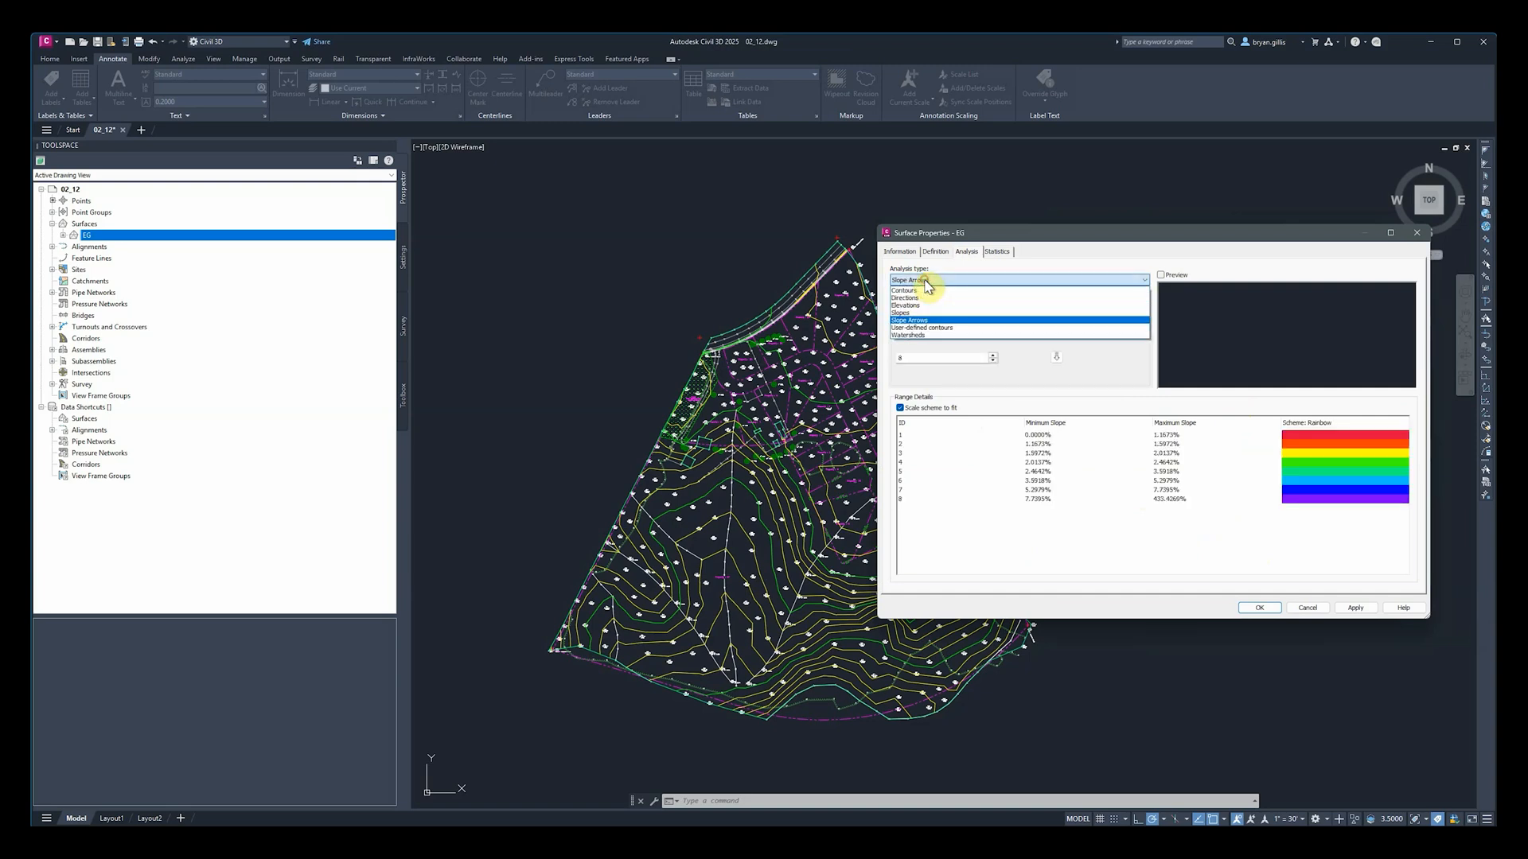
left_click(924, 325)
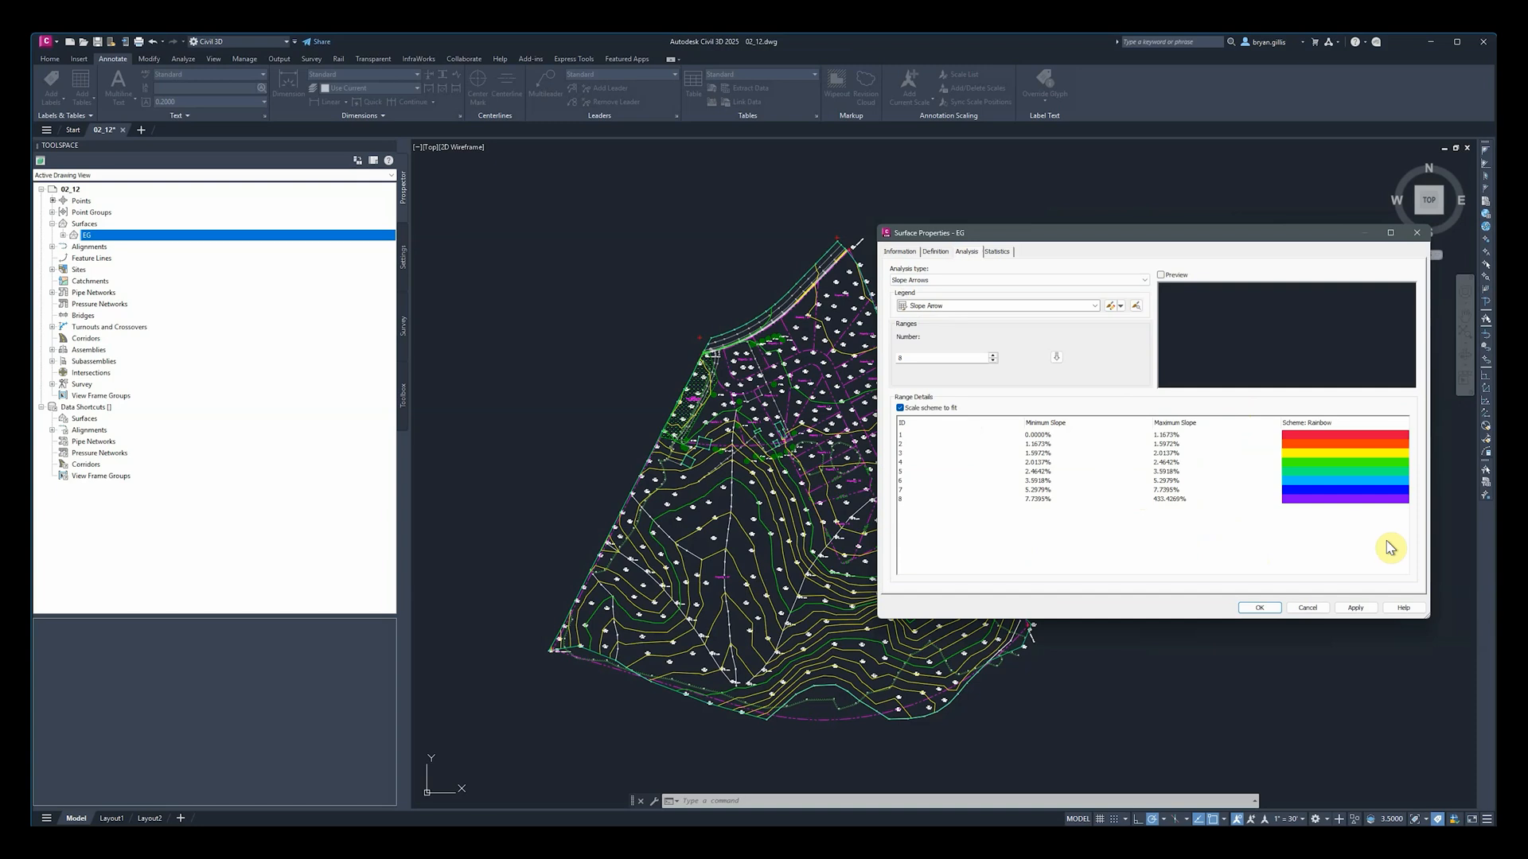
left_click(1308, 609)
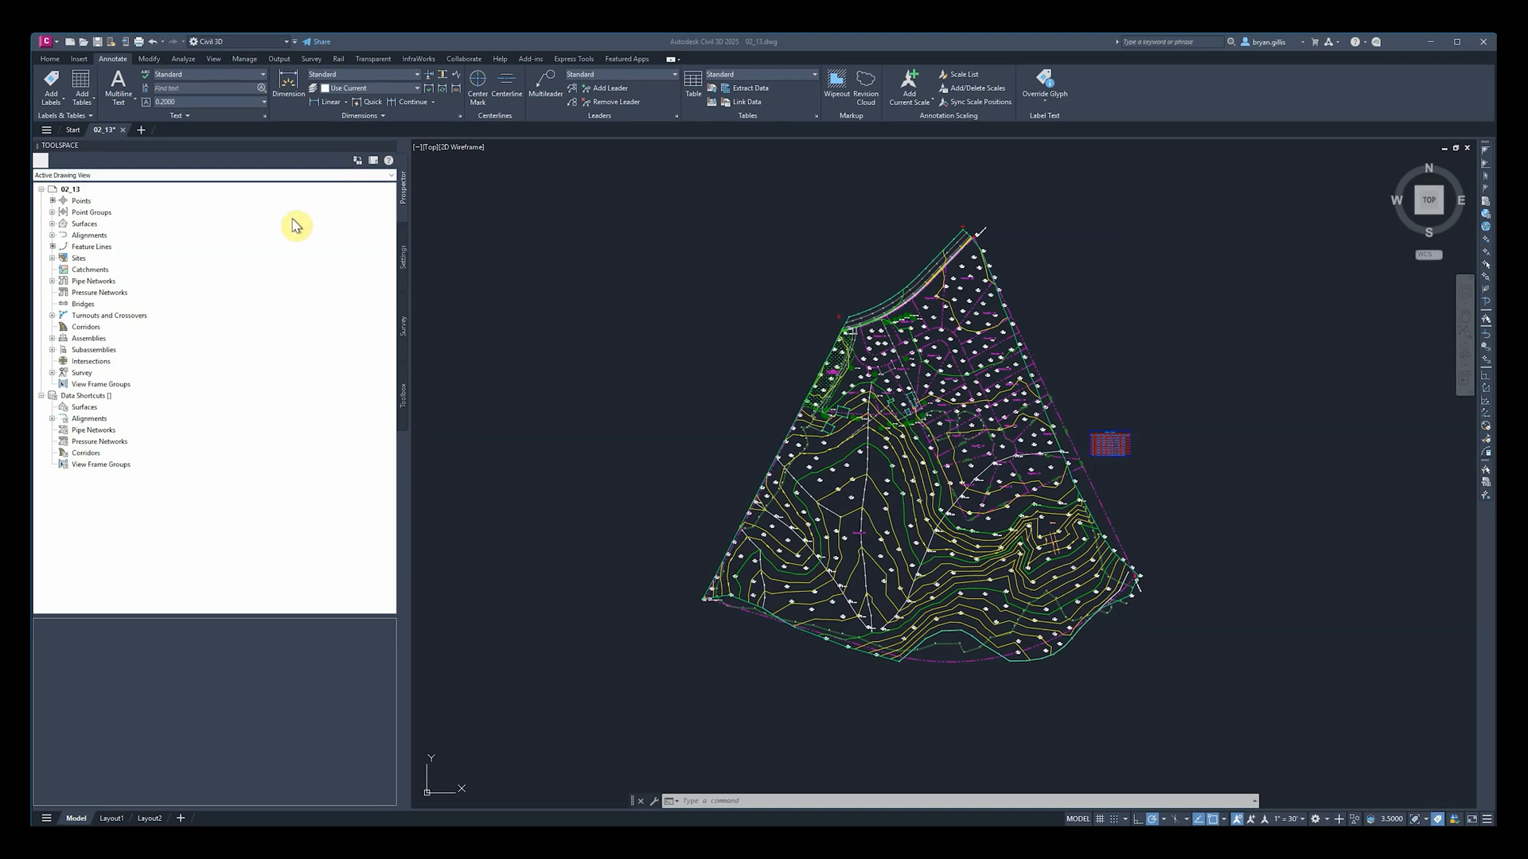
Step: In drawing 02_13, open the EG surface properties and run a Slopes analysis with 5 ranges
left_click(52, 225)
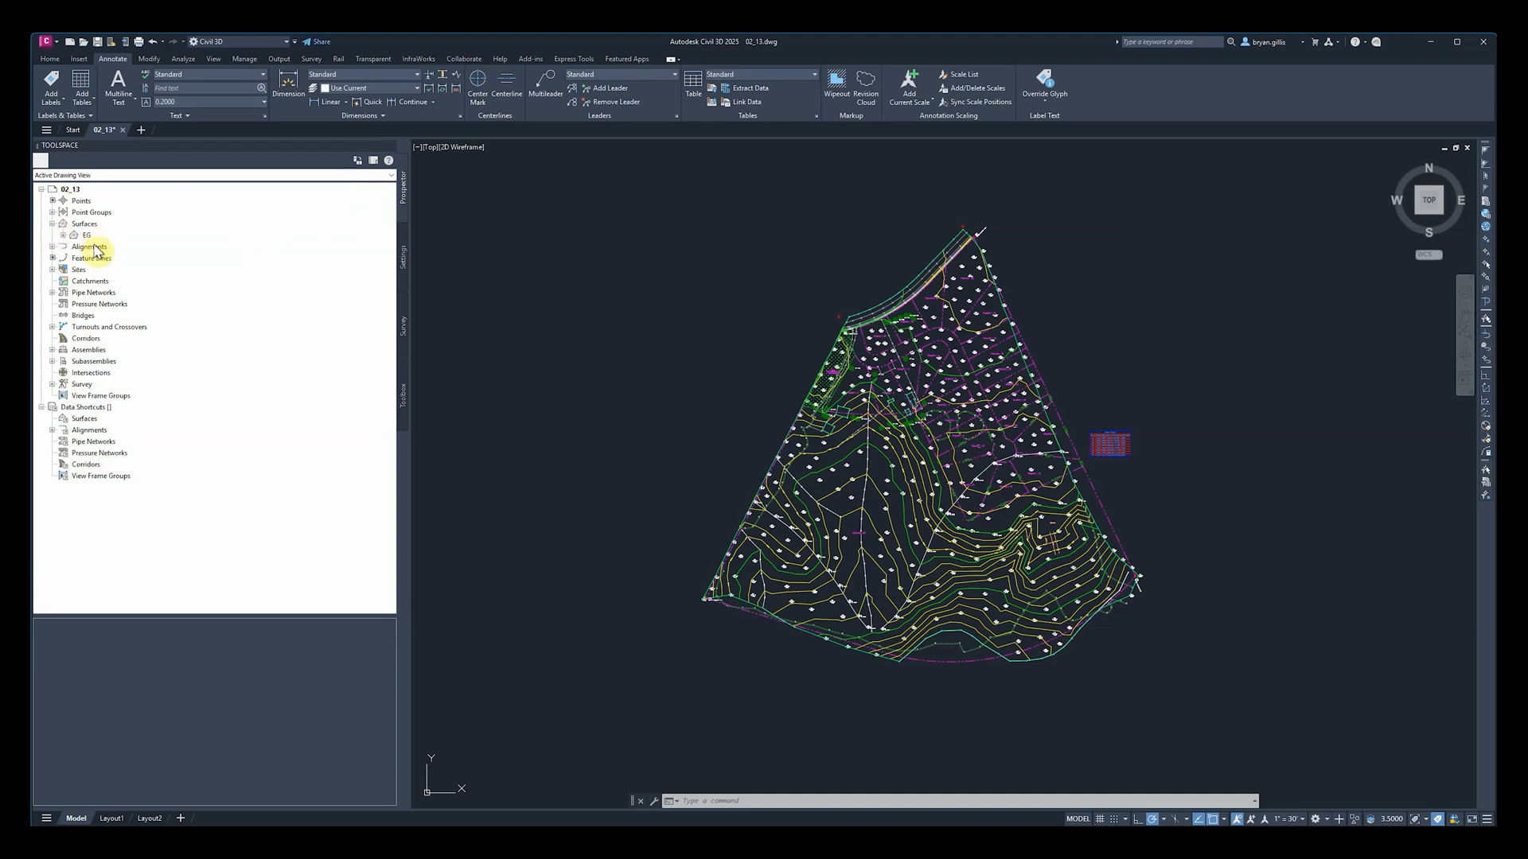
right_click(86, 237)
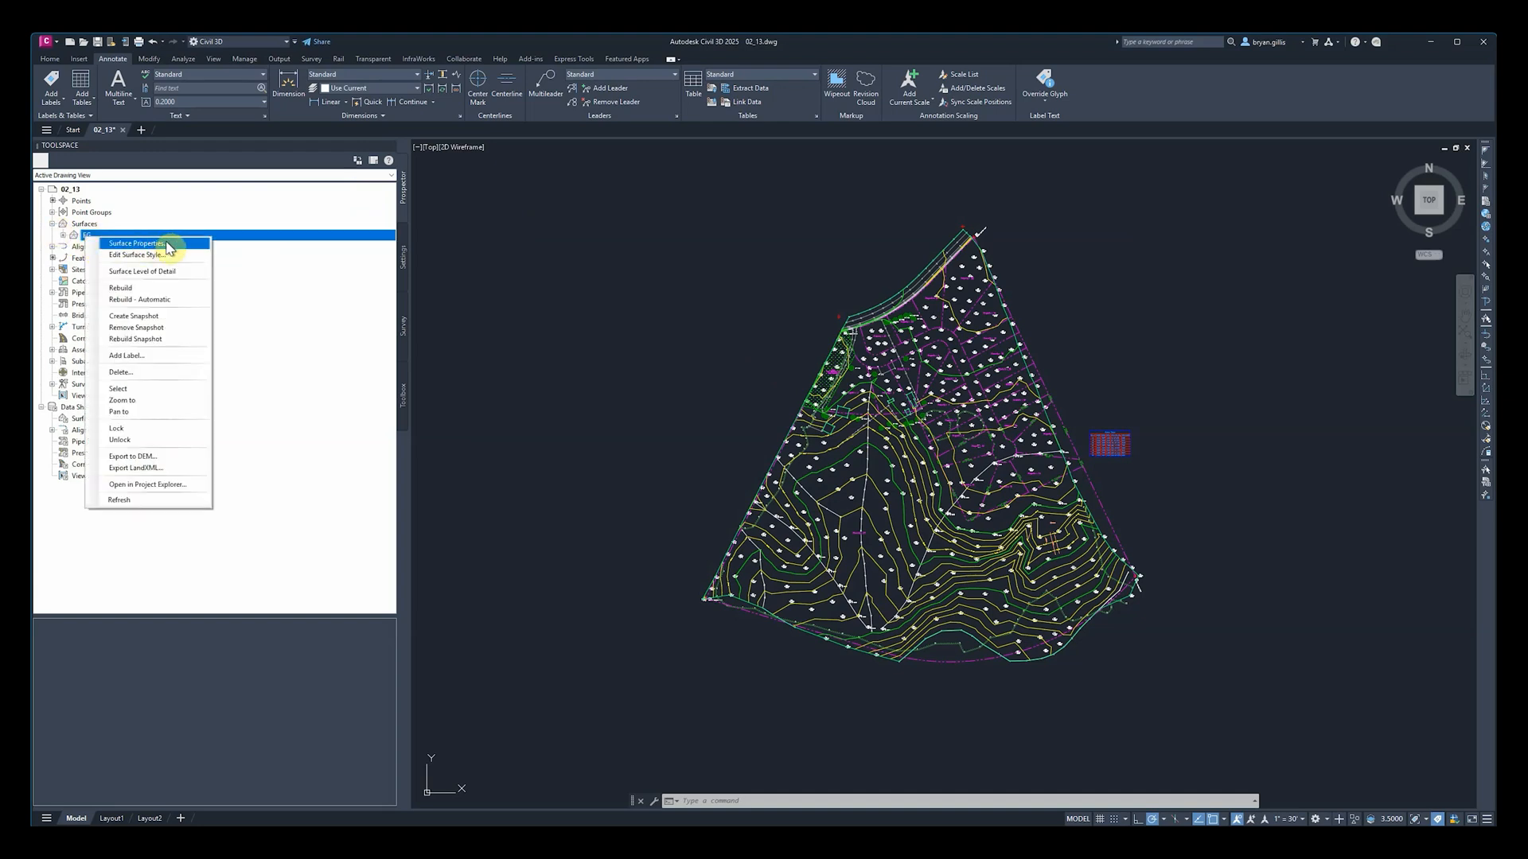
left_click(136, 244)
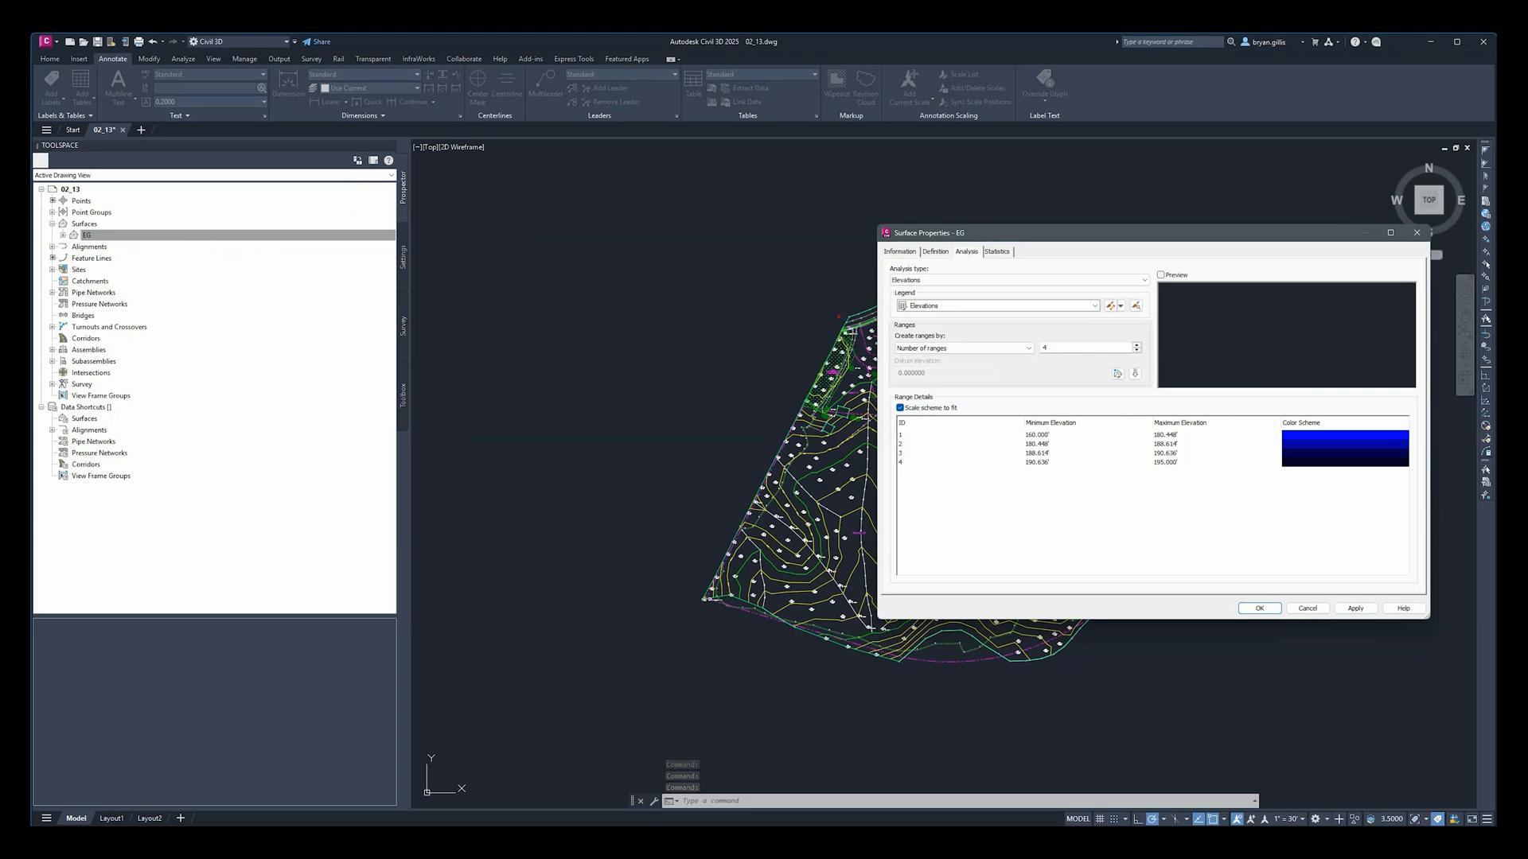
left_click(955, 282)
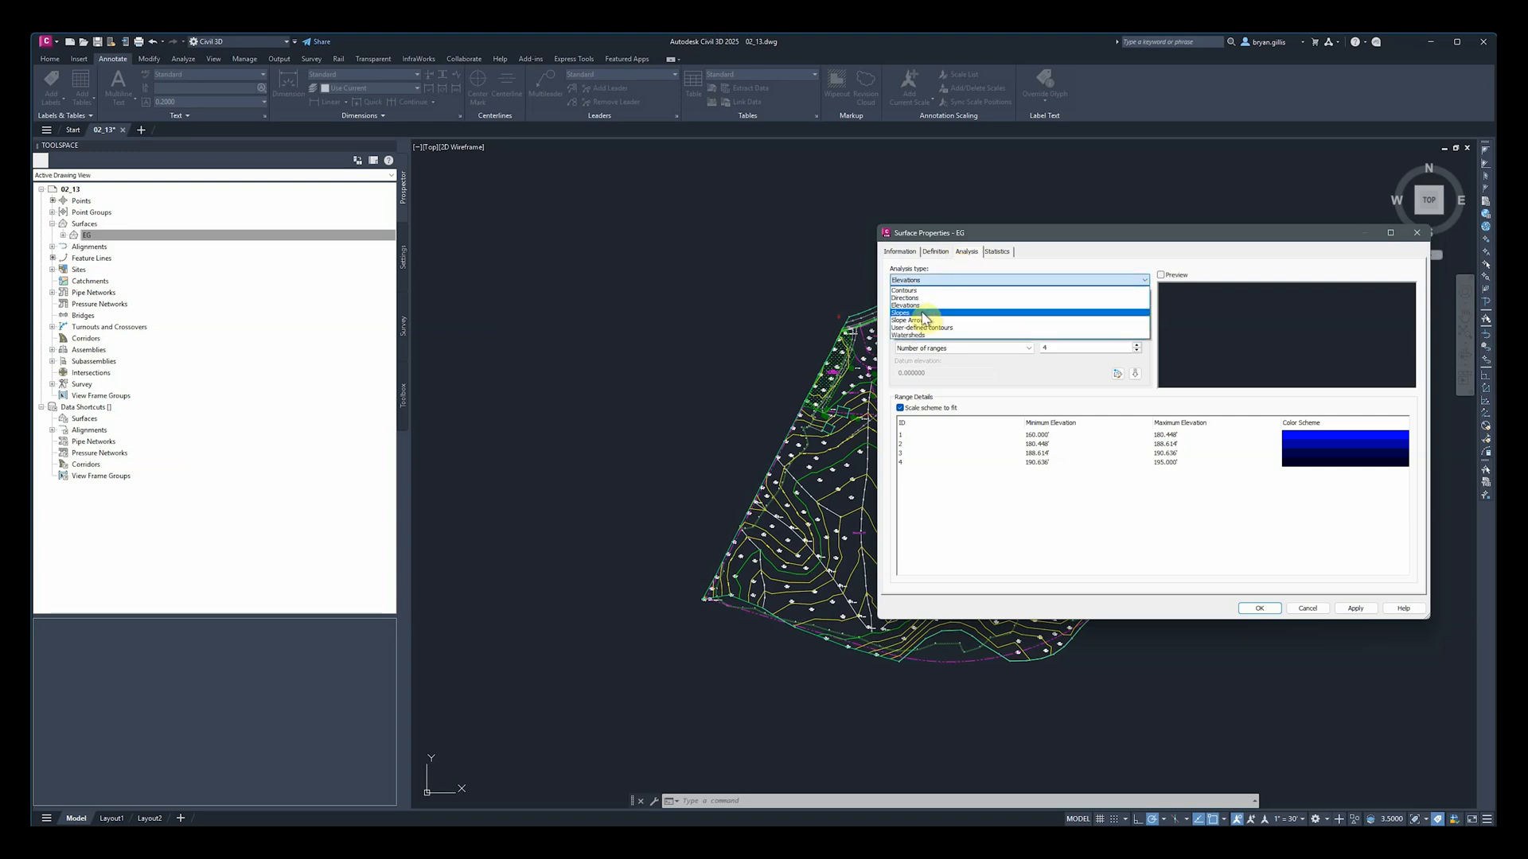
left_click(925, 318)
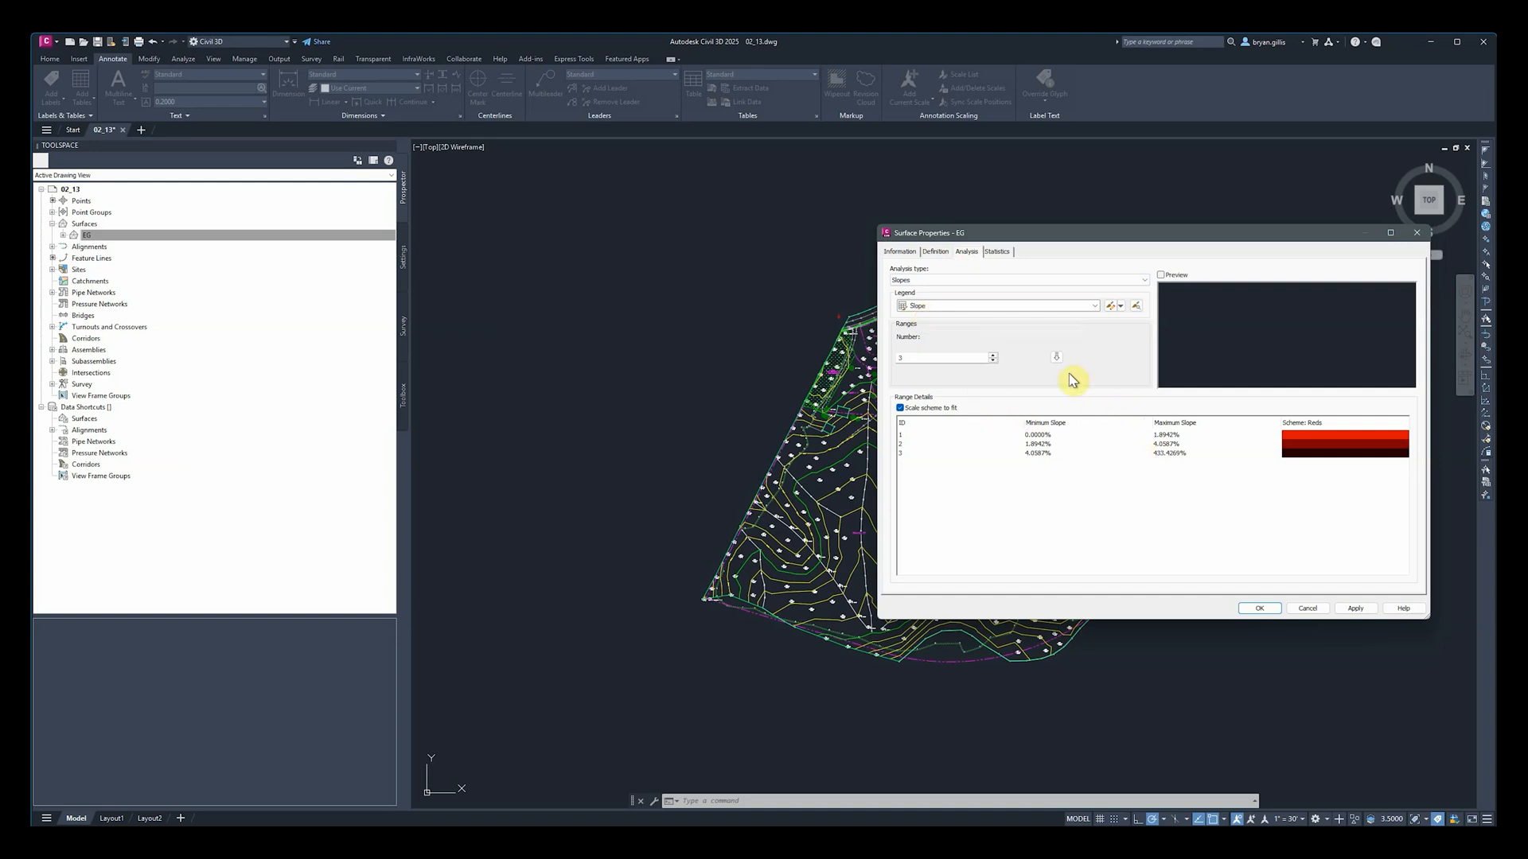
left_click(993, 354)
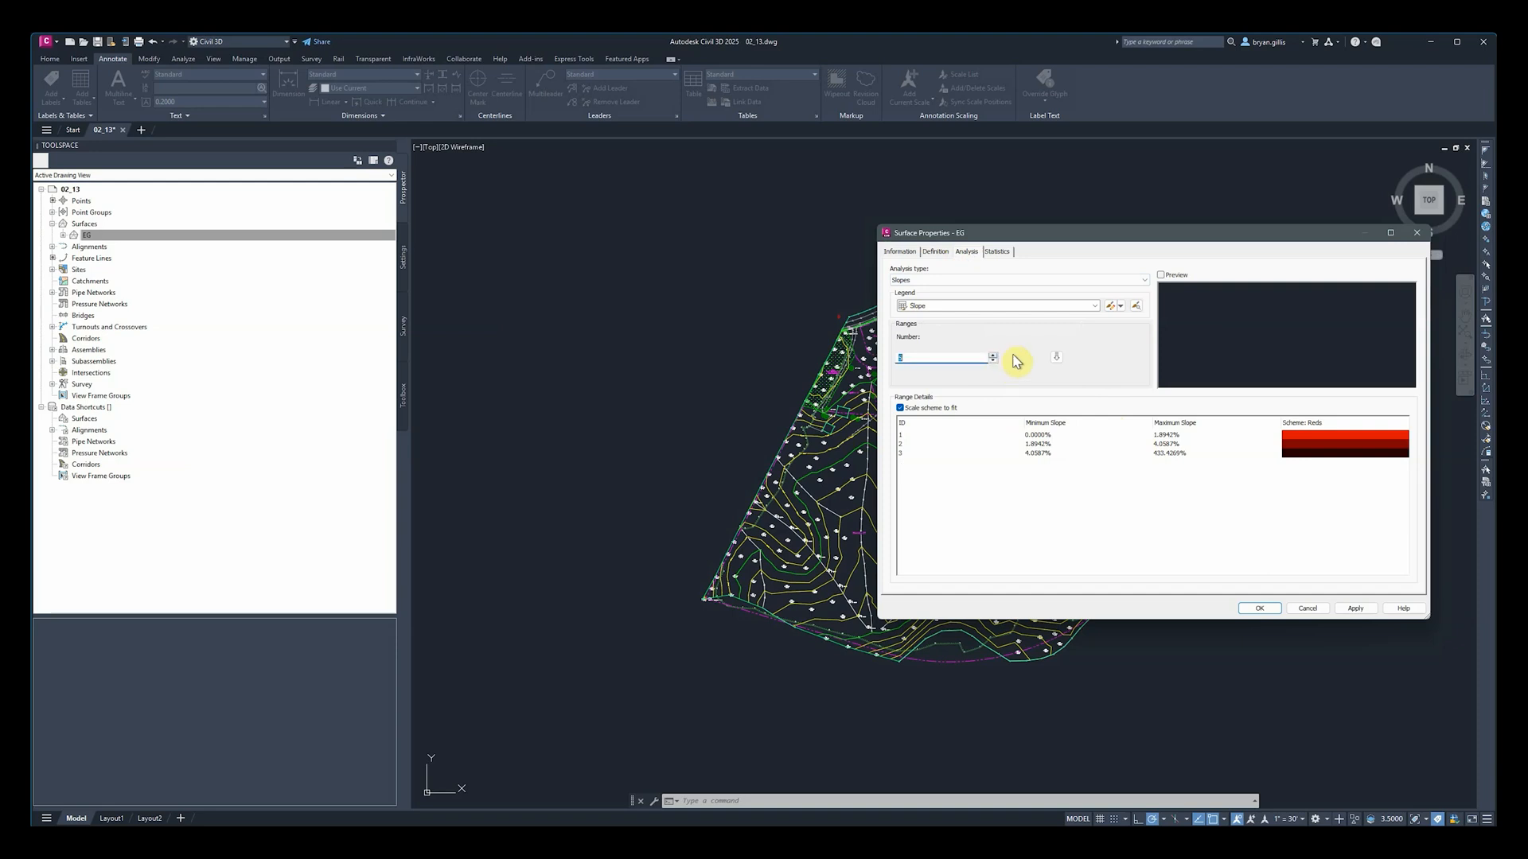
type("5")
left_click(1057, 358)
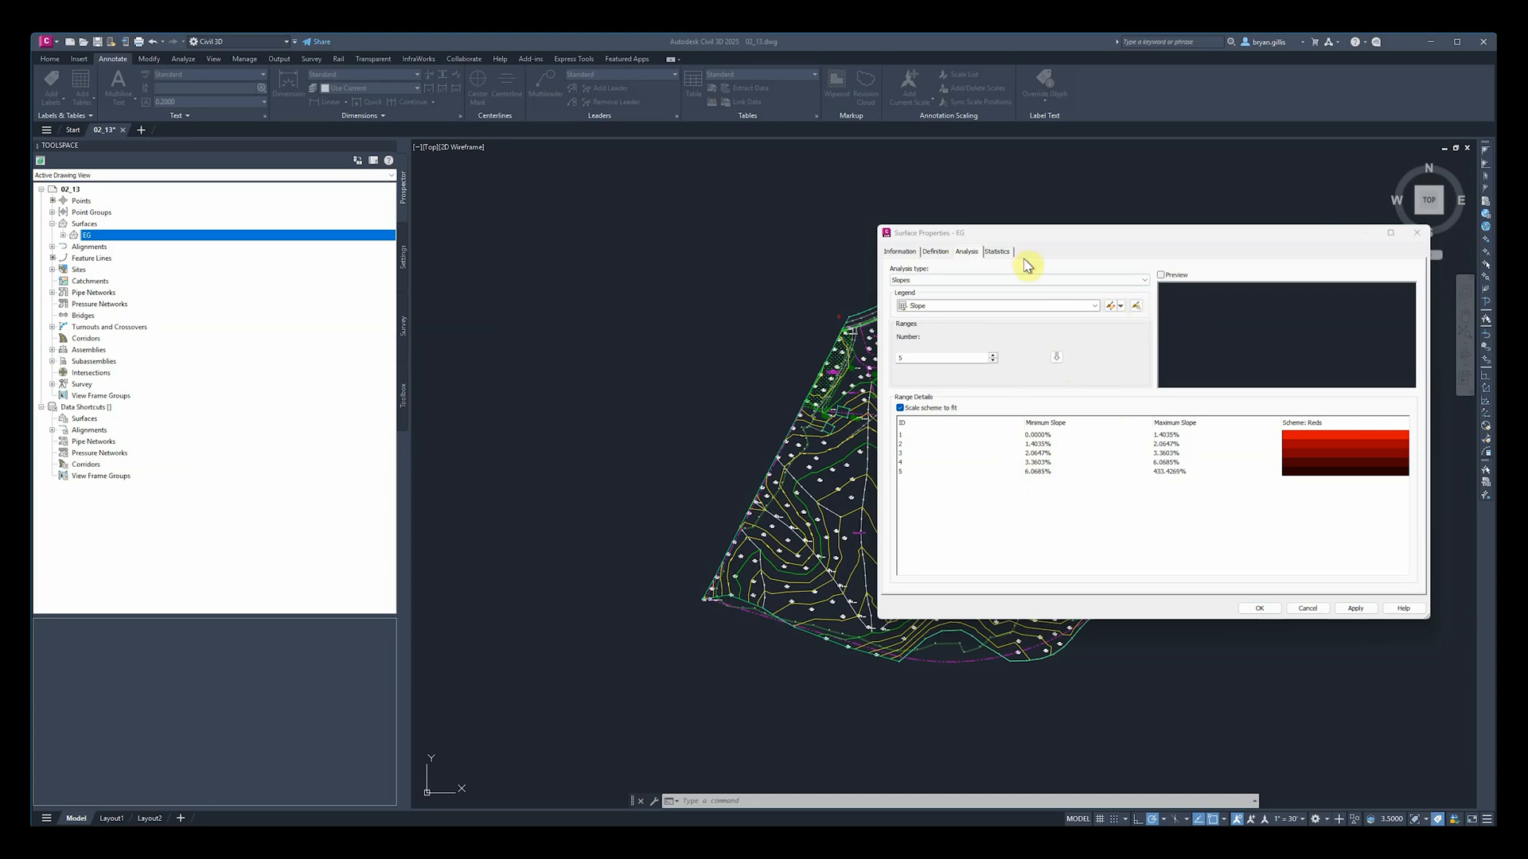
Step: Examine the EG surface's extended statistics for 2D and 3D surface area and minimum, maximum and mean grade
left_click(997, 253)
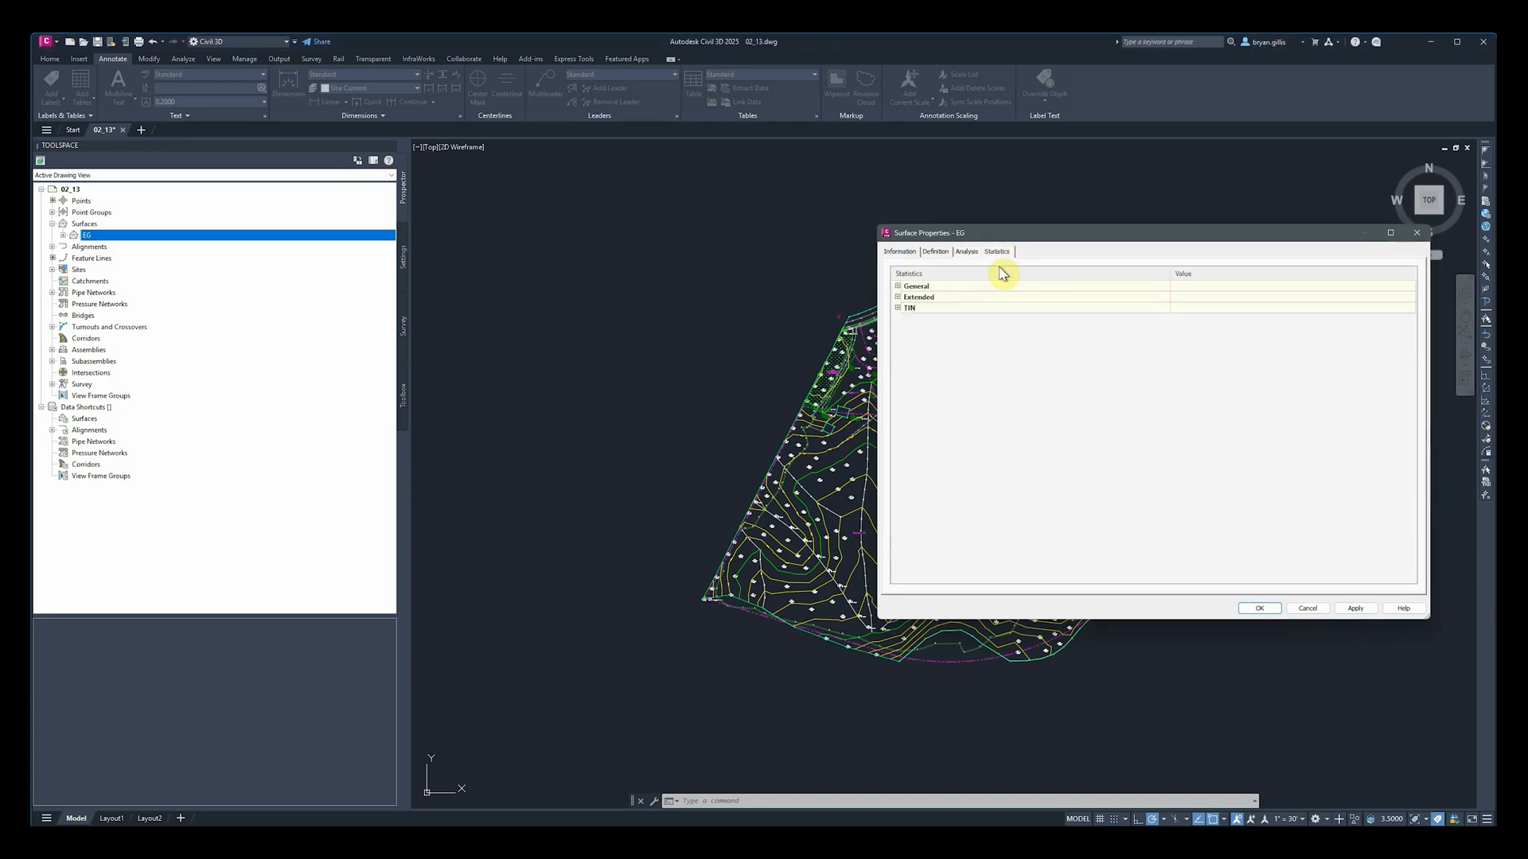
left_click(898, 298)
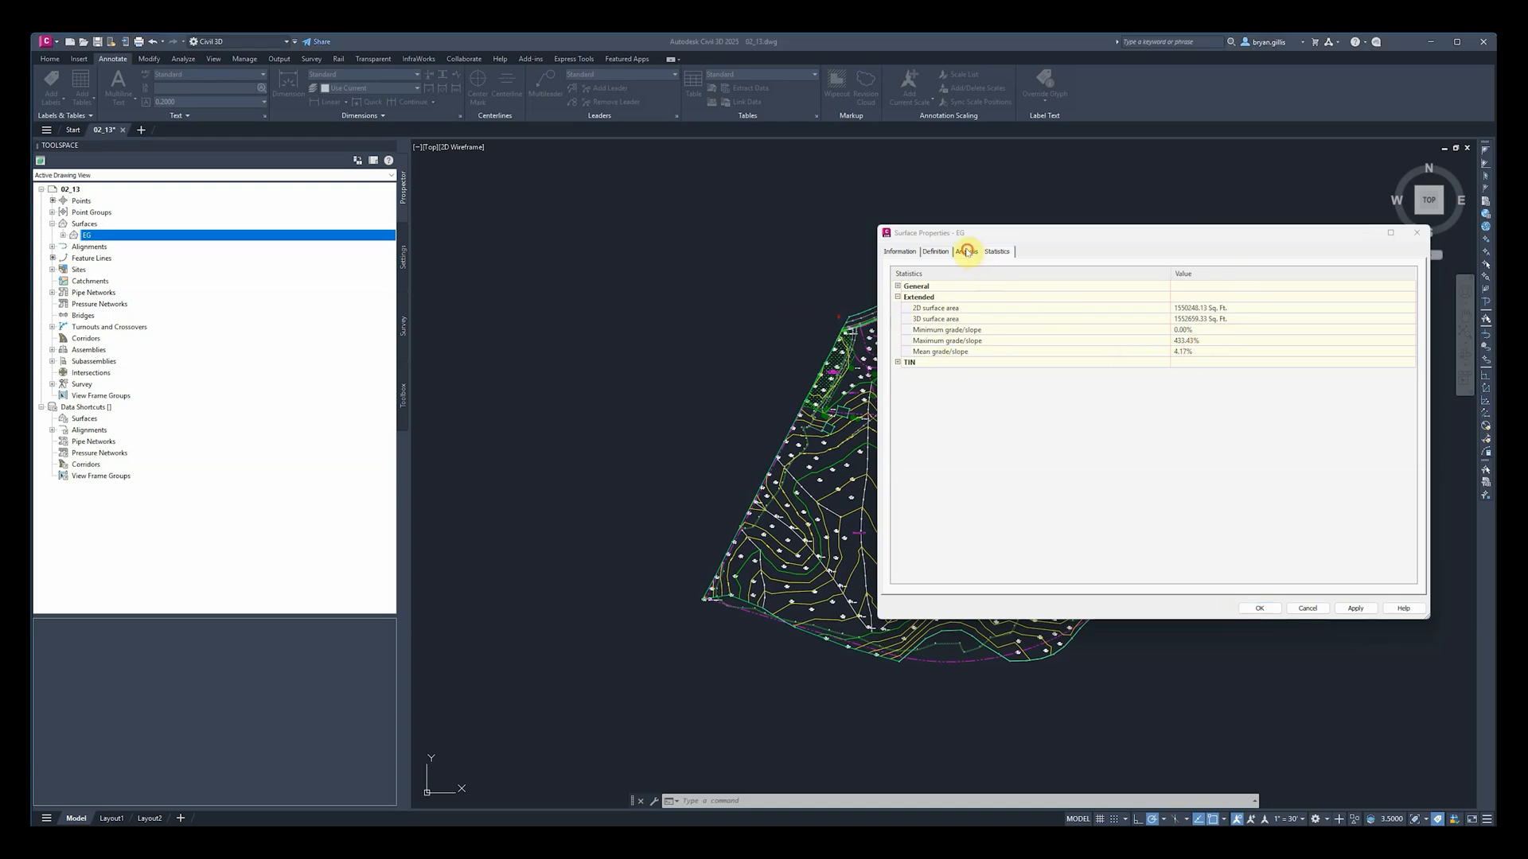
Step: In the EG surface's Slopes analysis, set the maximum slope of range 1 to 10%
left_click(967, 253)
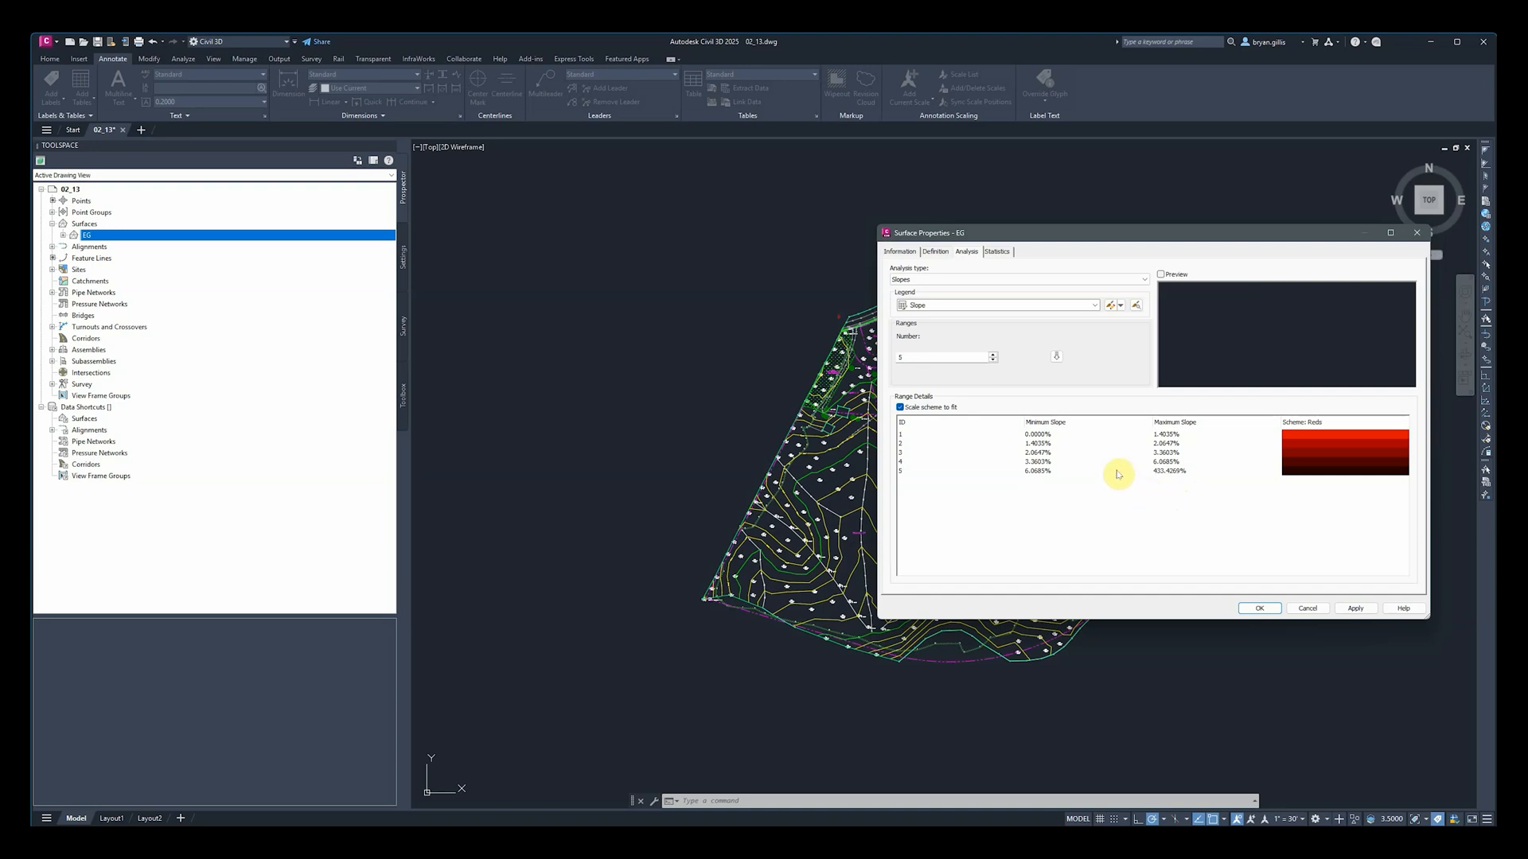
left_click(1174, 438)
left_click(1173, 436)
left_click_drag(1186, 434, 1128, 436)
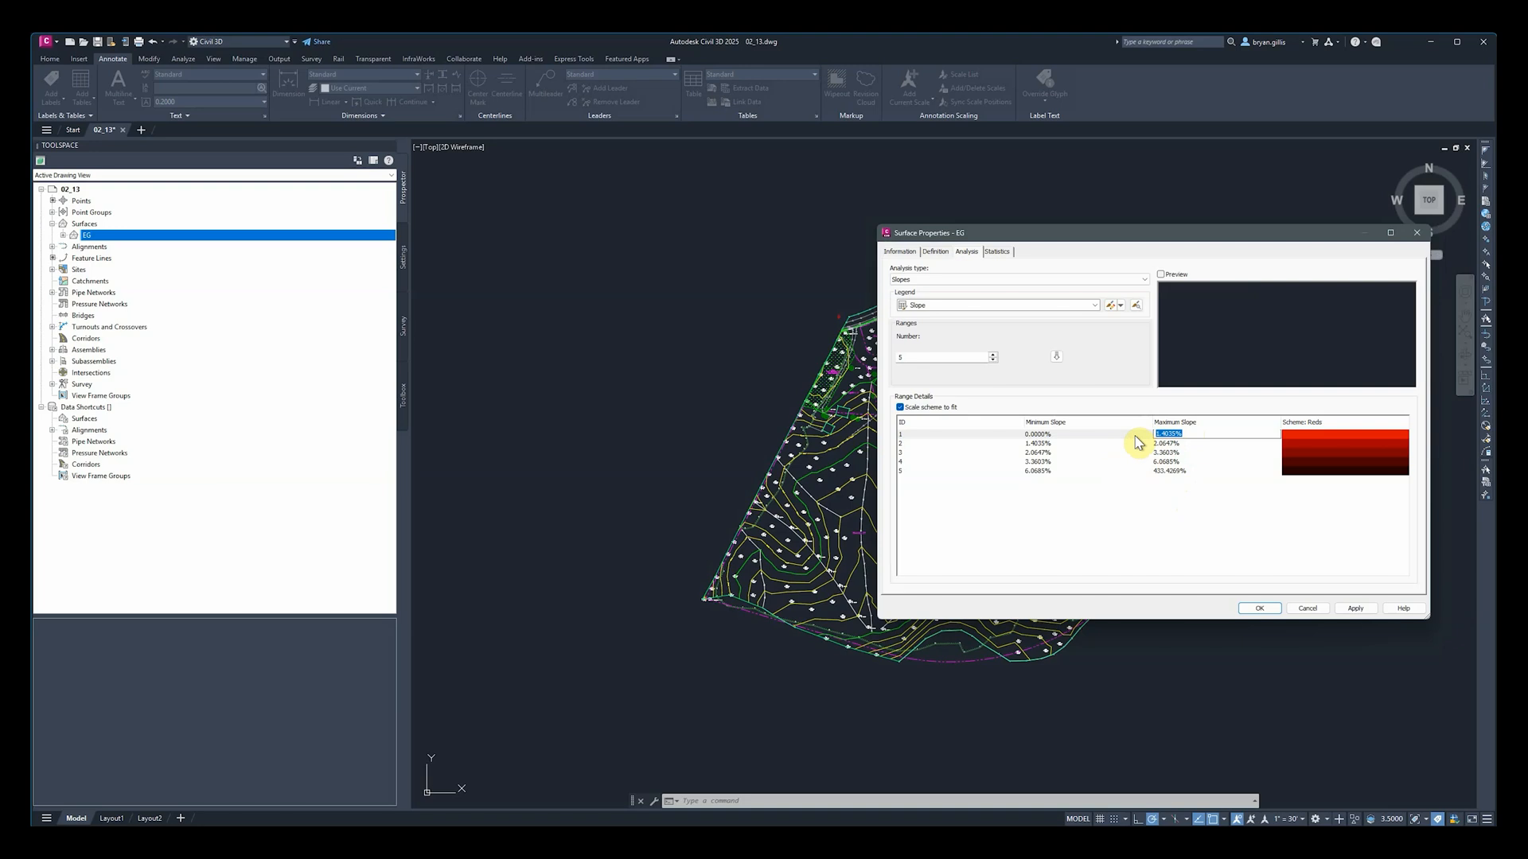
type("10")
left_click(1136, 436)
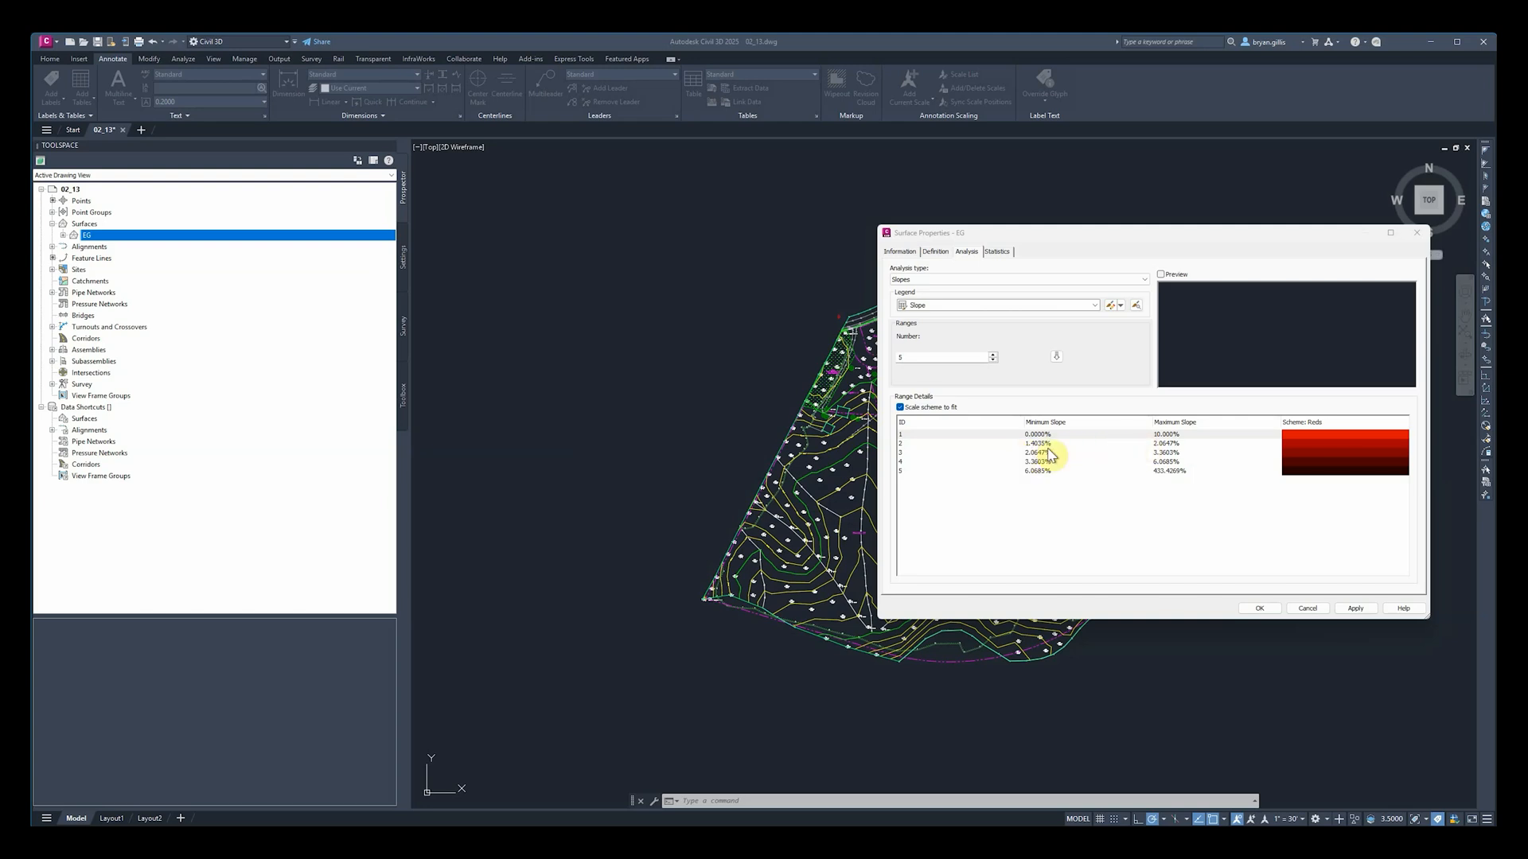
Step: Set the maximum slope of range 2 to 50%
double_click(1168, 445)
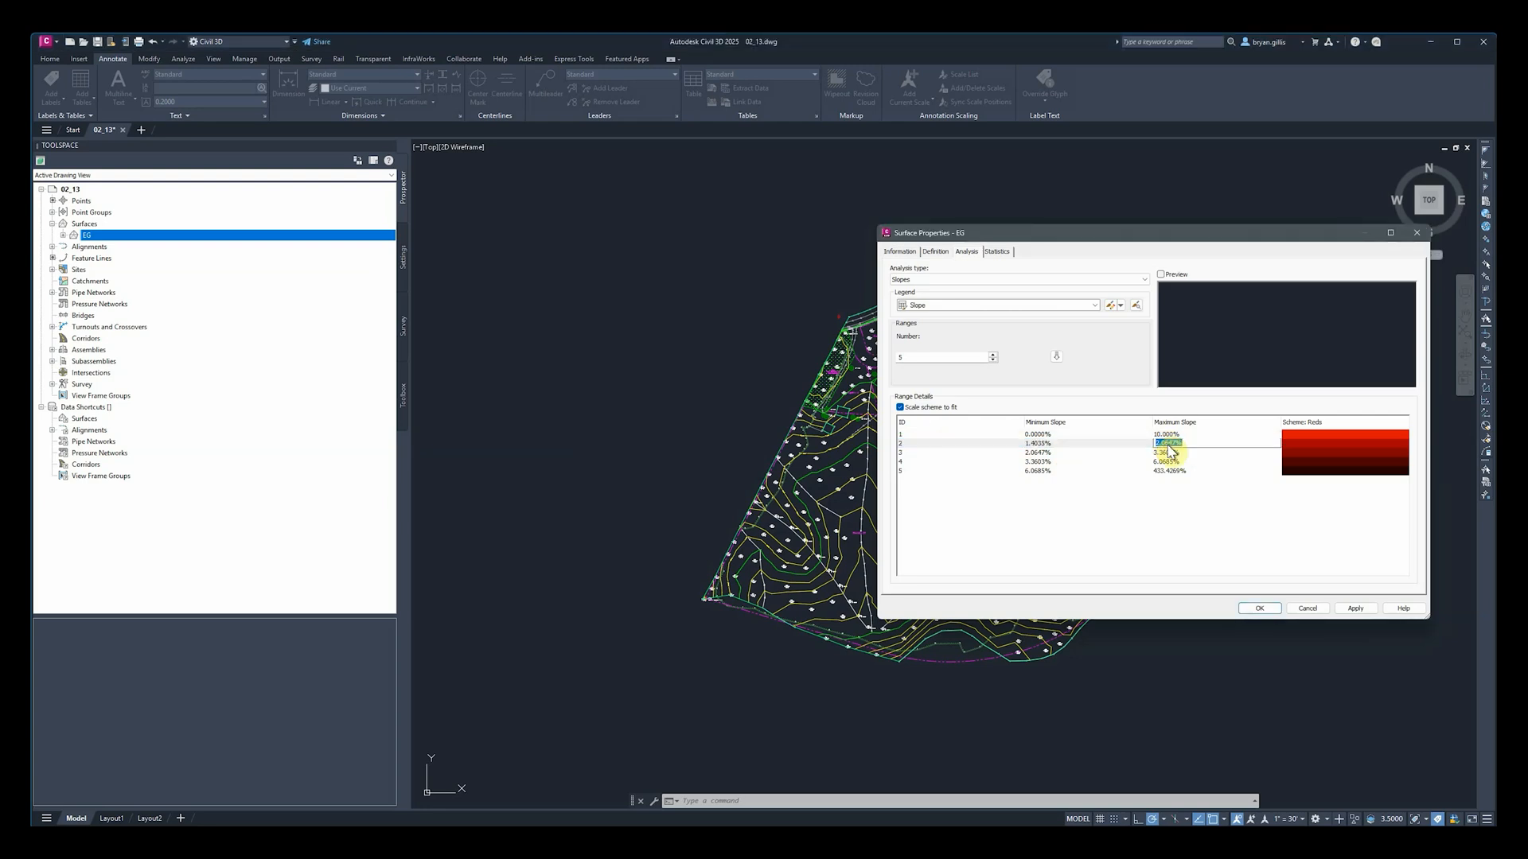
type("50")
key("Return")
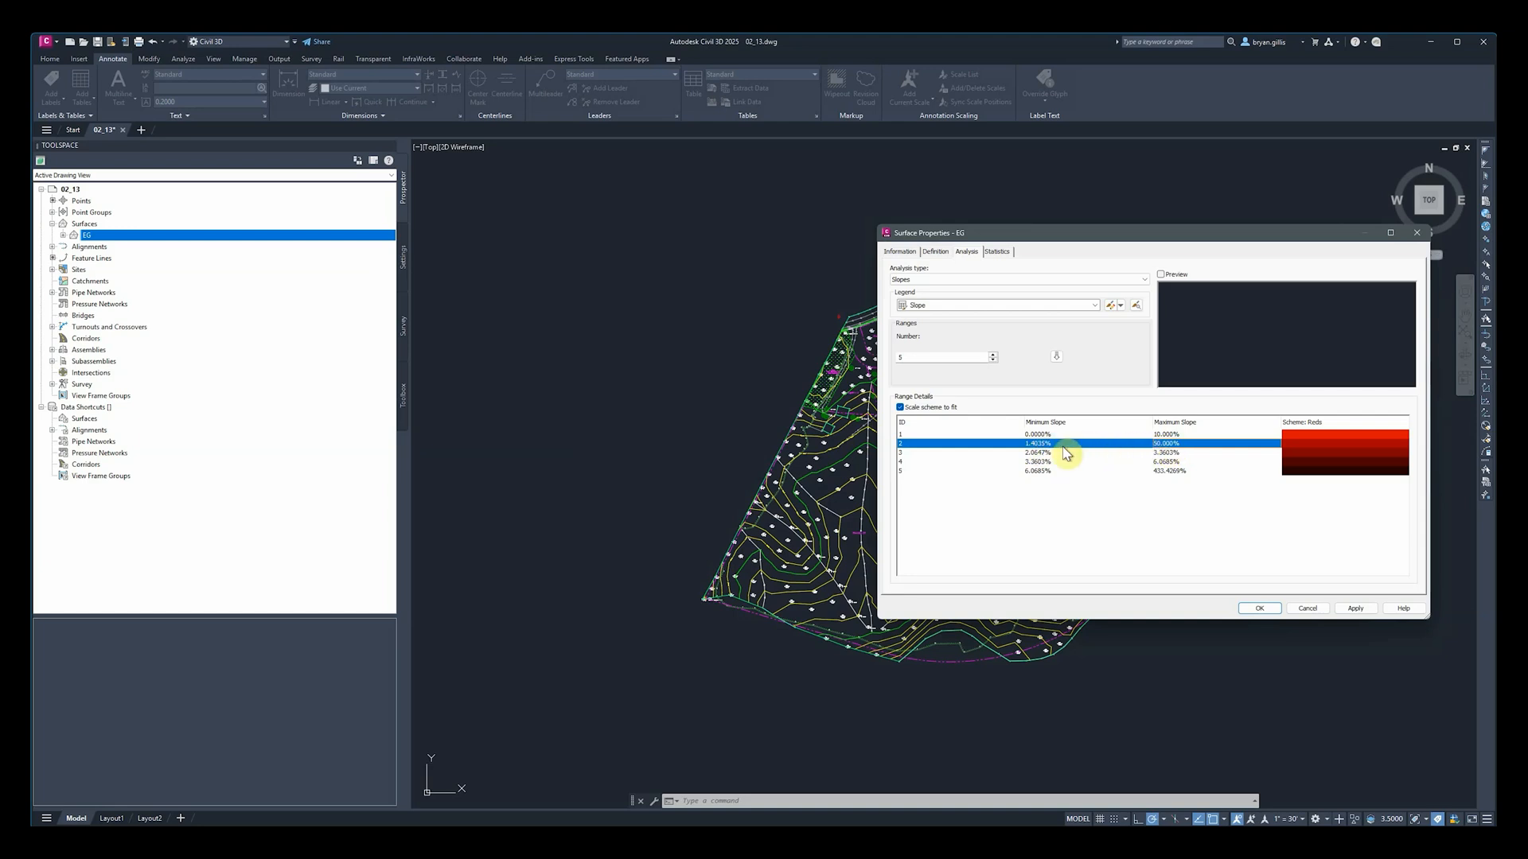
Step: Try a 10% minimum against a 9% maximum slope in range 2, and restore its maximum to 50%
double_click(1175, 445)
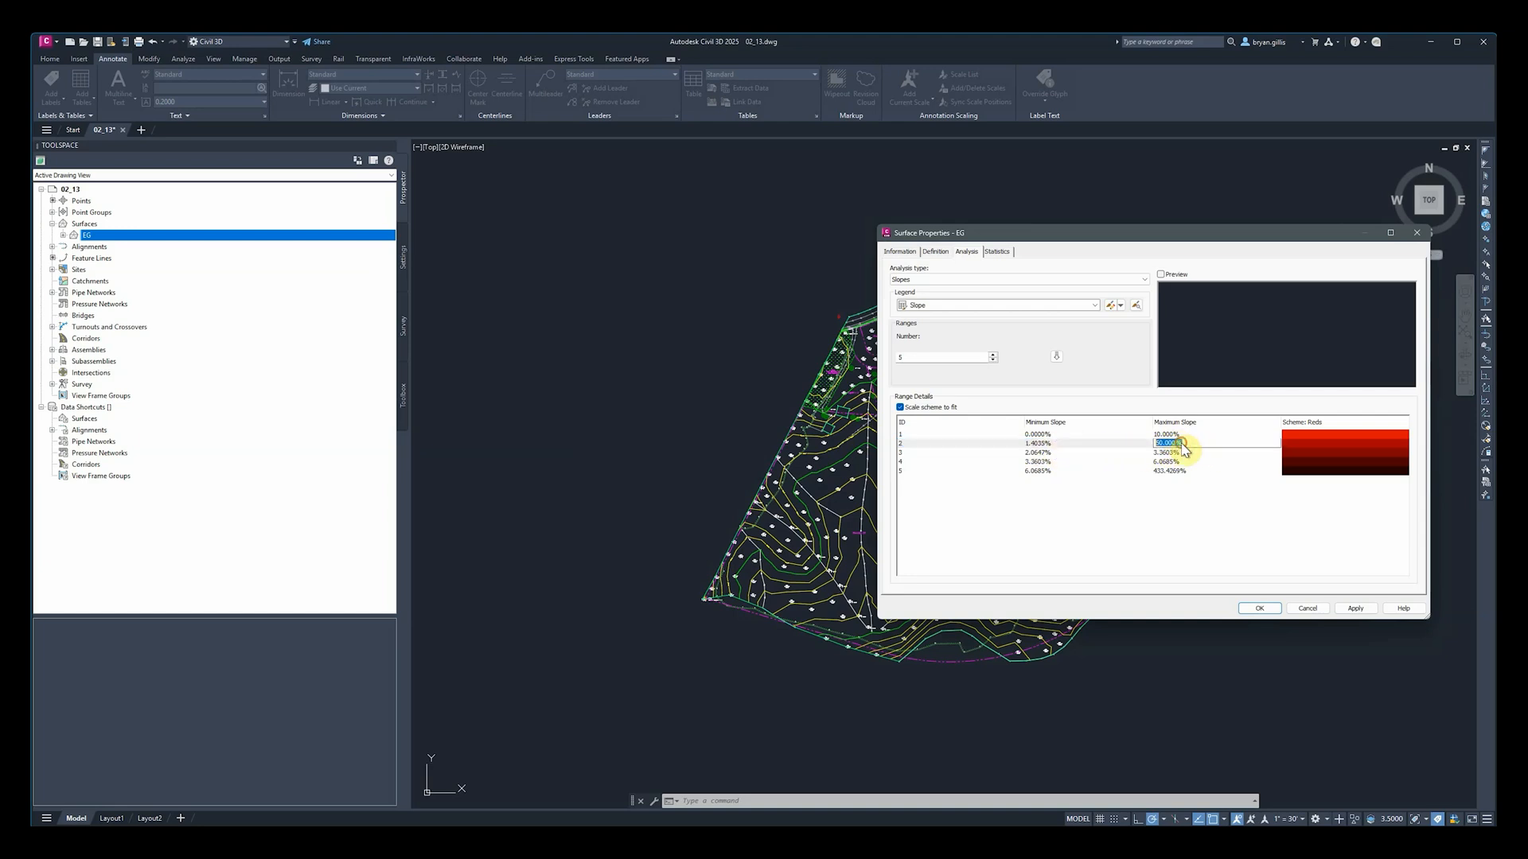
type("9")
left_click(1125, 446)
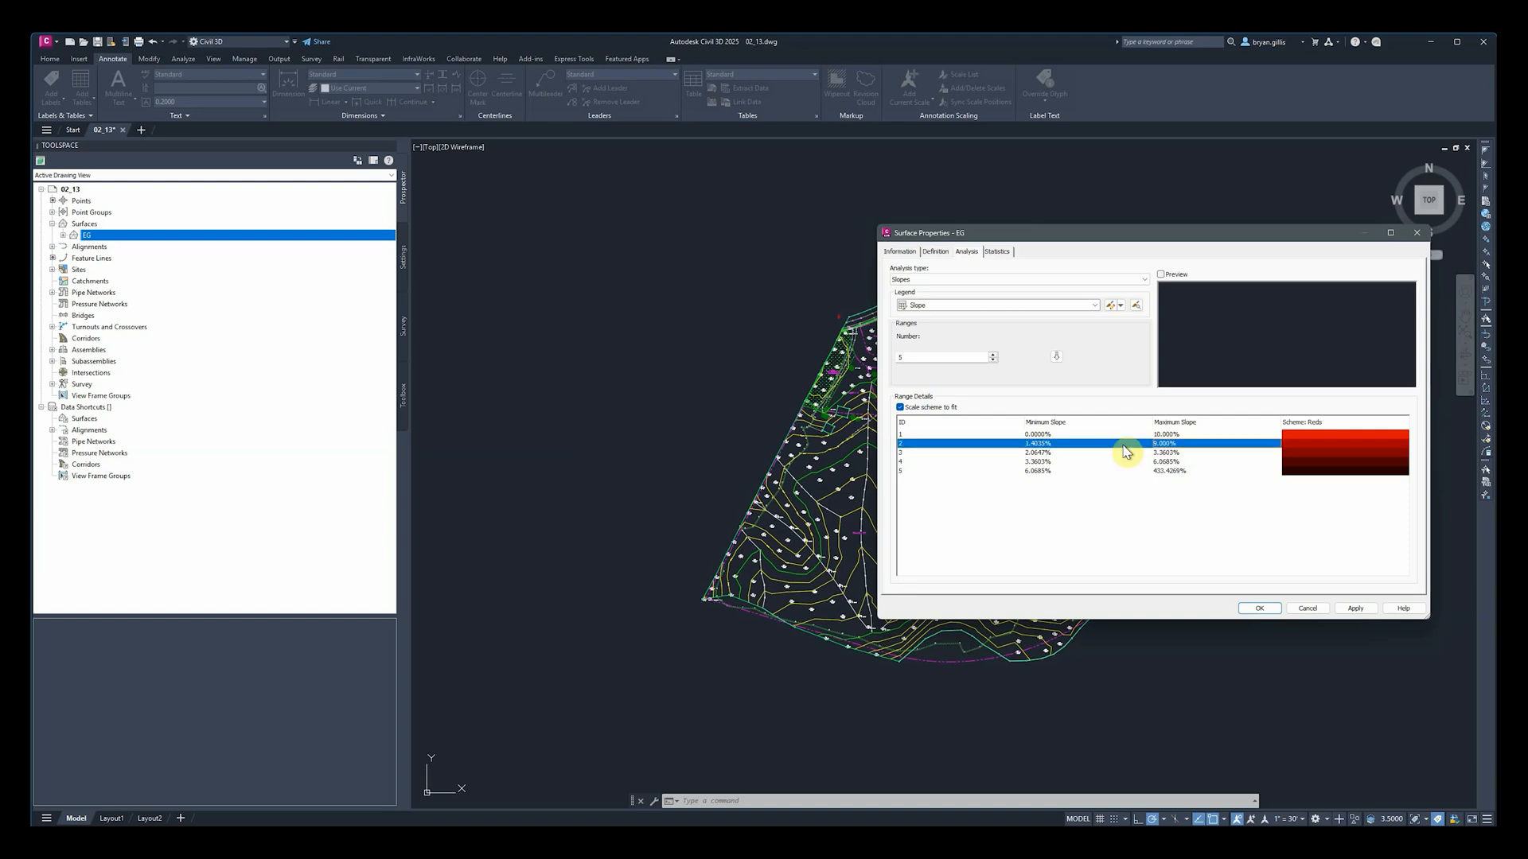
left_click(1036, 444)
type("10")
key("Return")
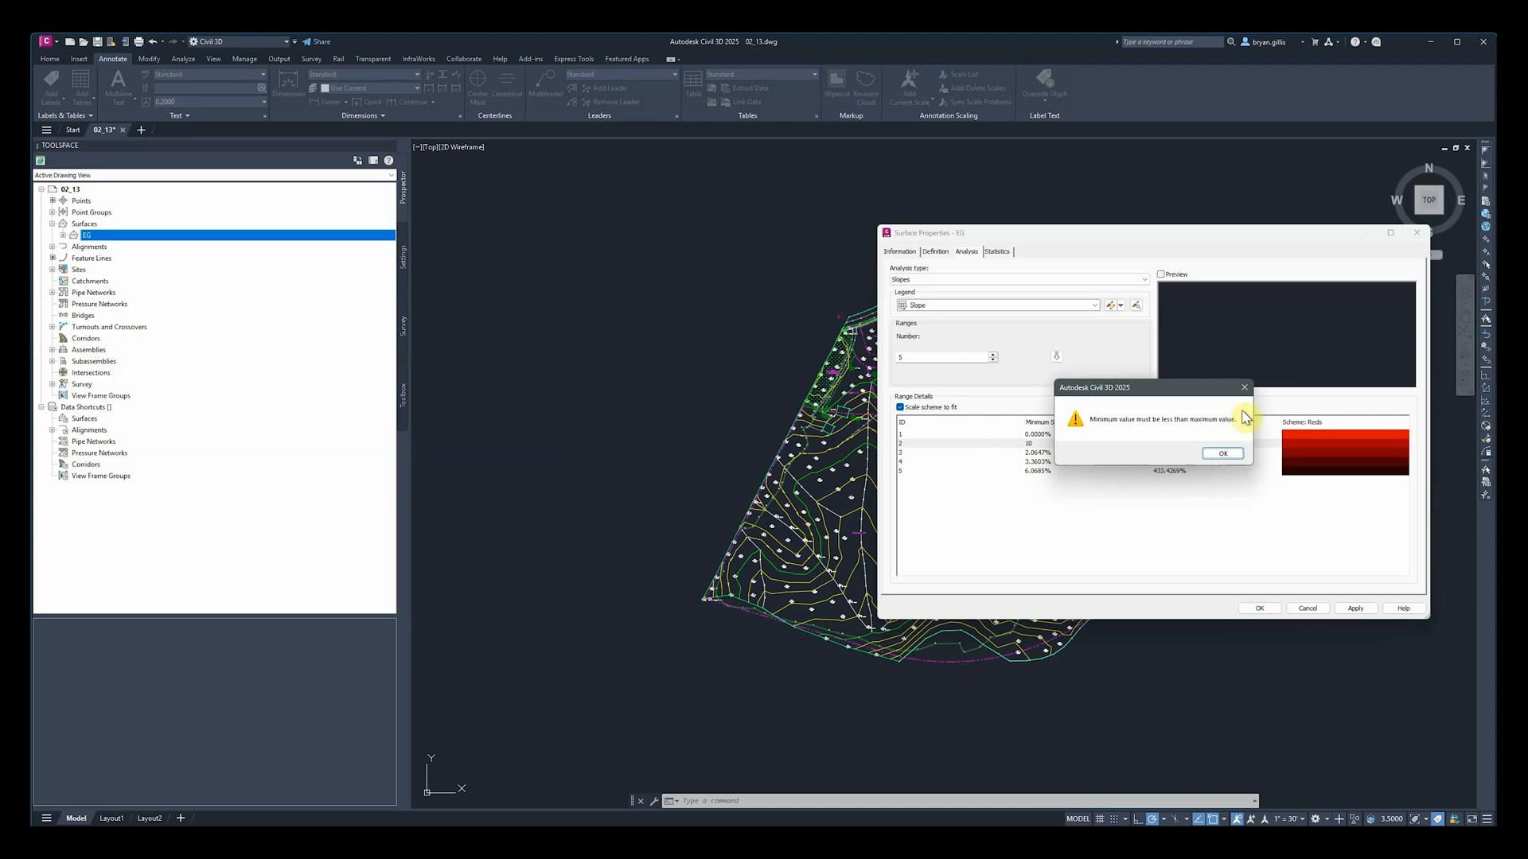
left_click_drag(1130, 388, 1097, 464)
left_click(1188, 527)
left_click(1166, 443)
left_click_drag(1190, 443, 1115, 453)
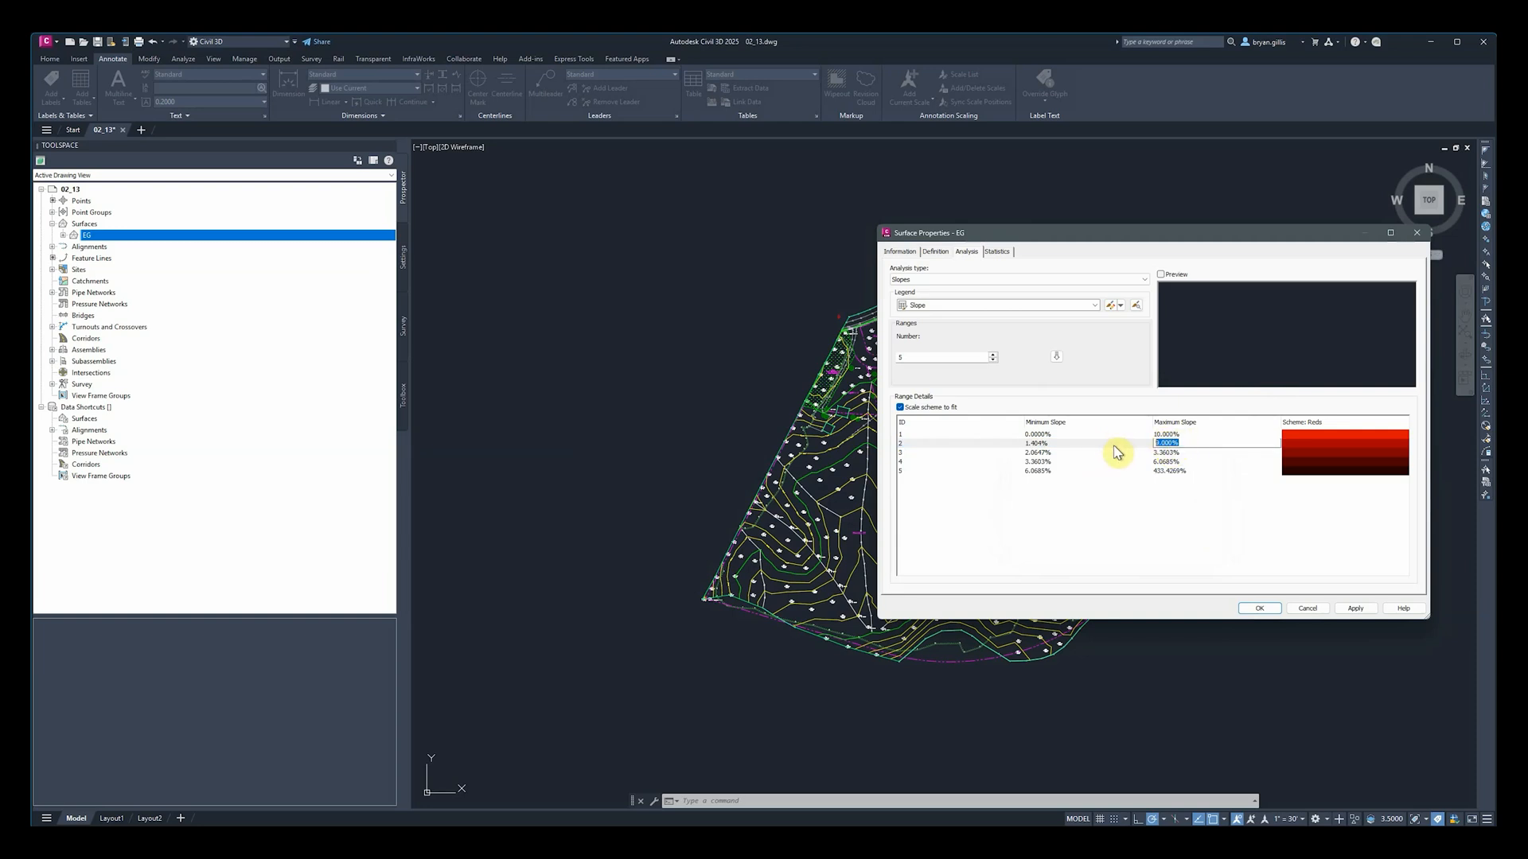
type("50")
left_click(1111, 445)
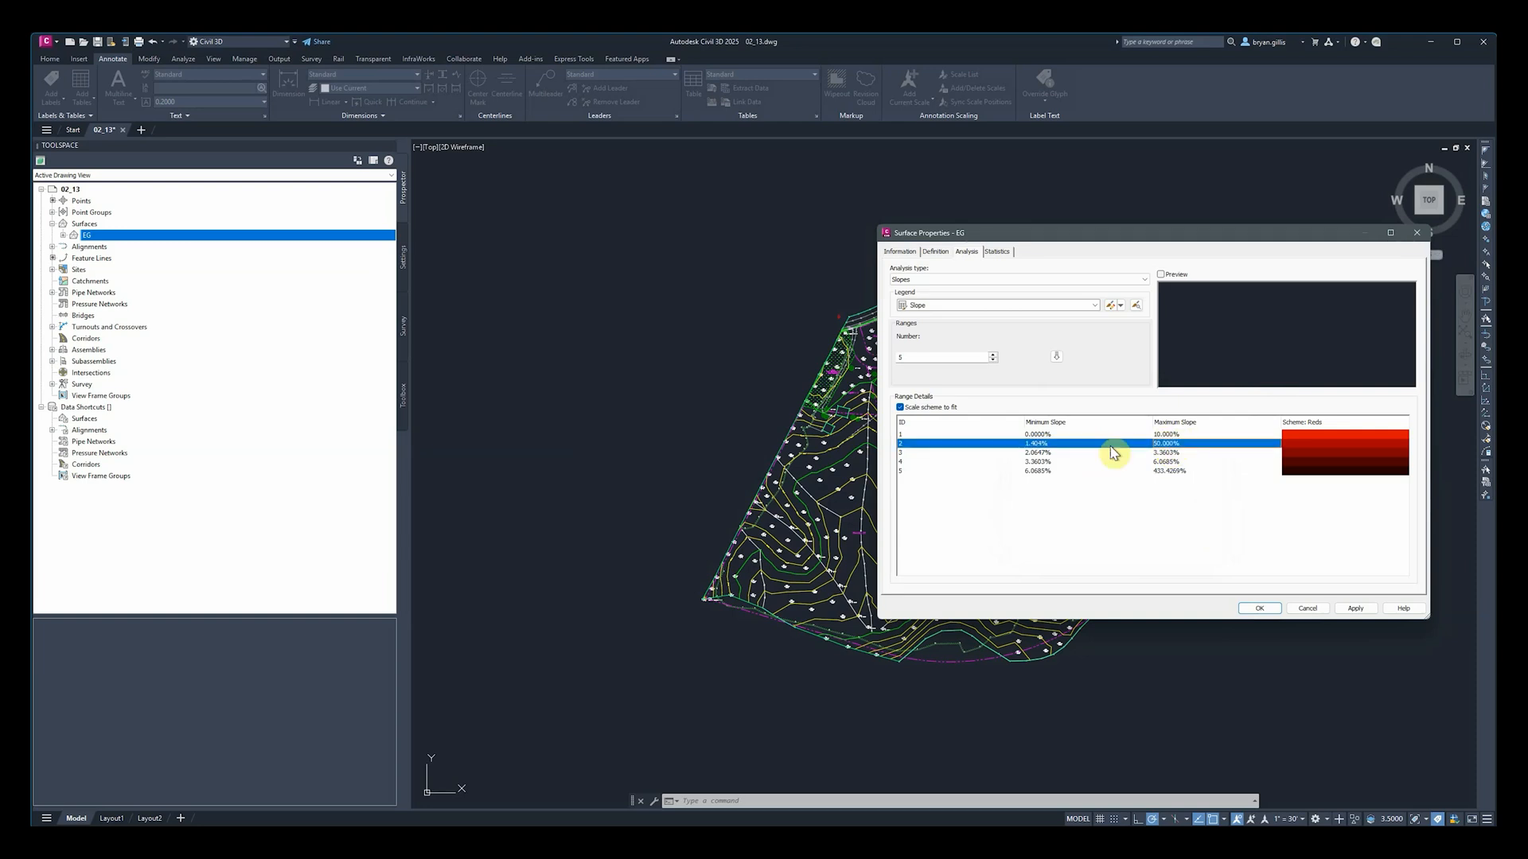
Step: Set the minimum slope of range 2 to 10%
left_click(1042, 443)
left_click_drag(1054, 443, 964, 459)
type("10")
key("Return")
Step: Set range 3 of the slope analysis to a maximum of 125% and a minimum of 50%
double_click(1164, 453)
type("125")
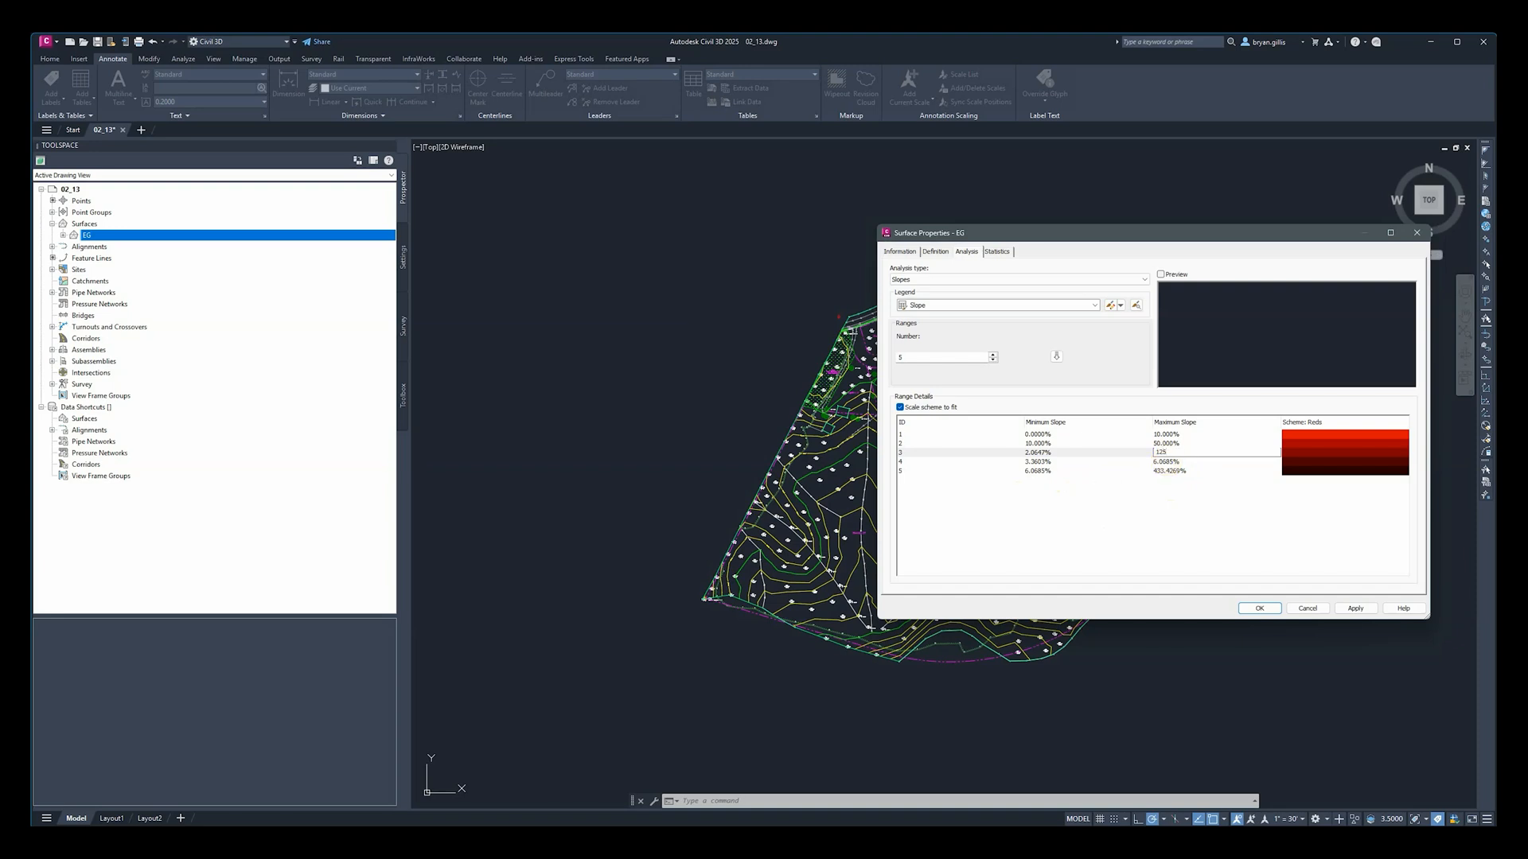
key("Return")
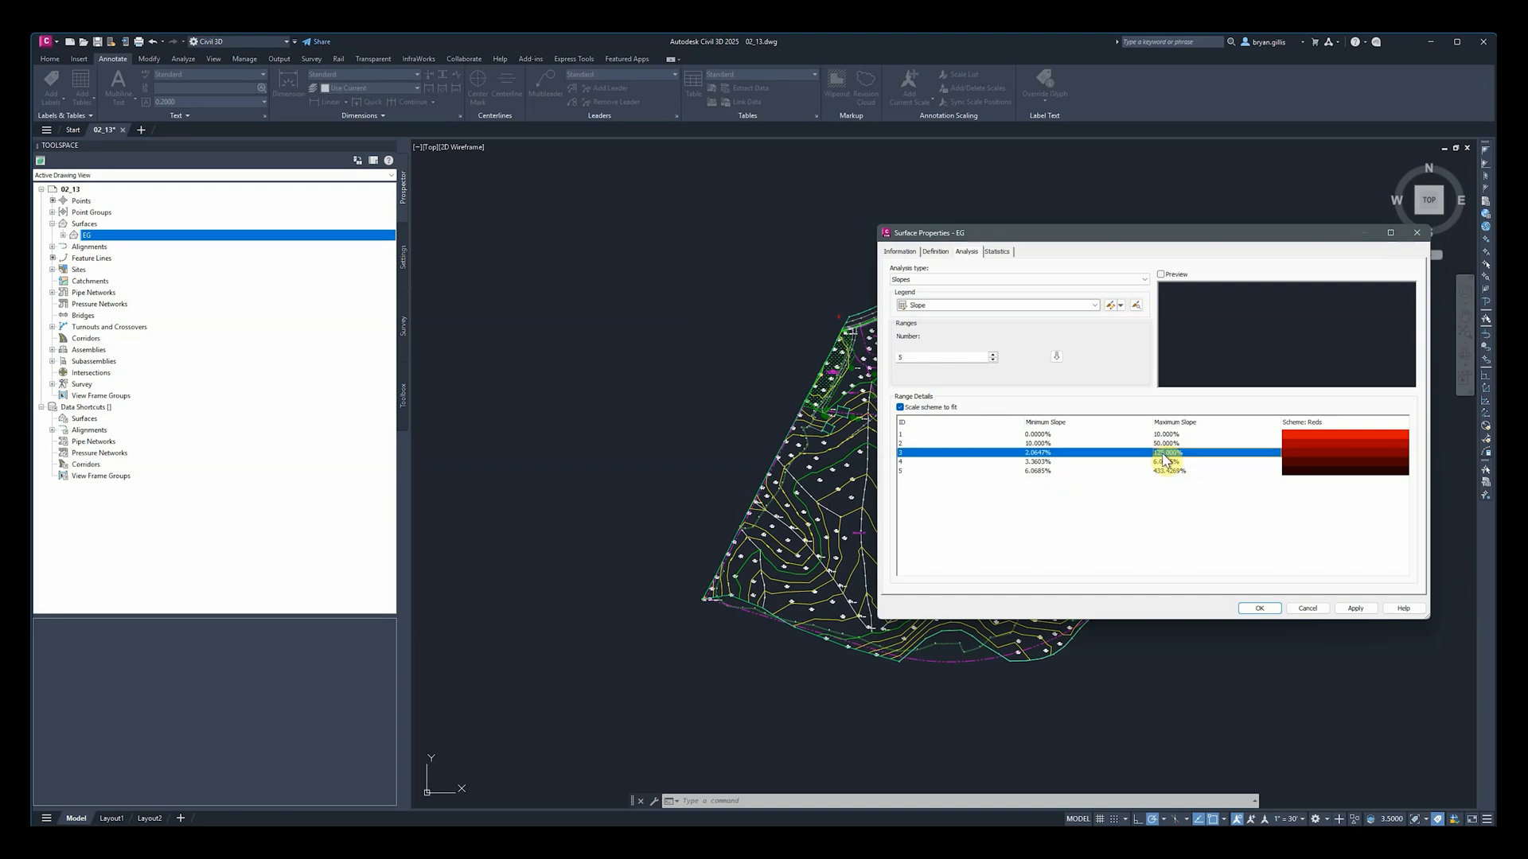
double_click(1048, 453)
left_click_drag(1047, 453, 999, 454)
type("50")
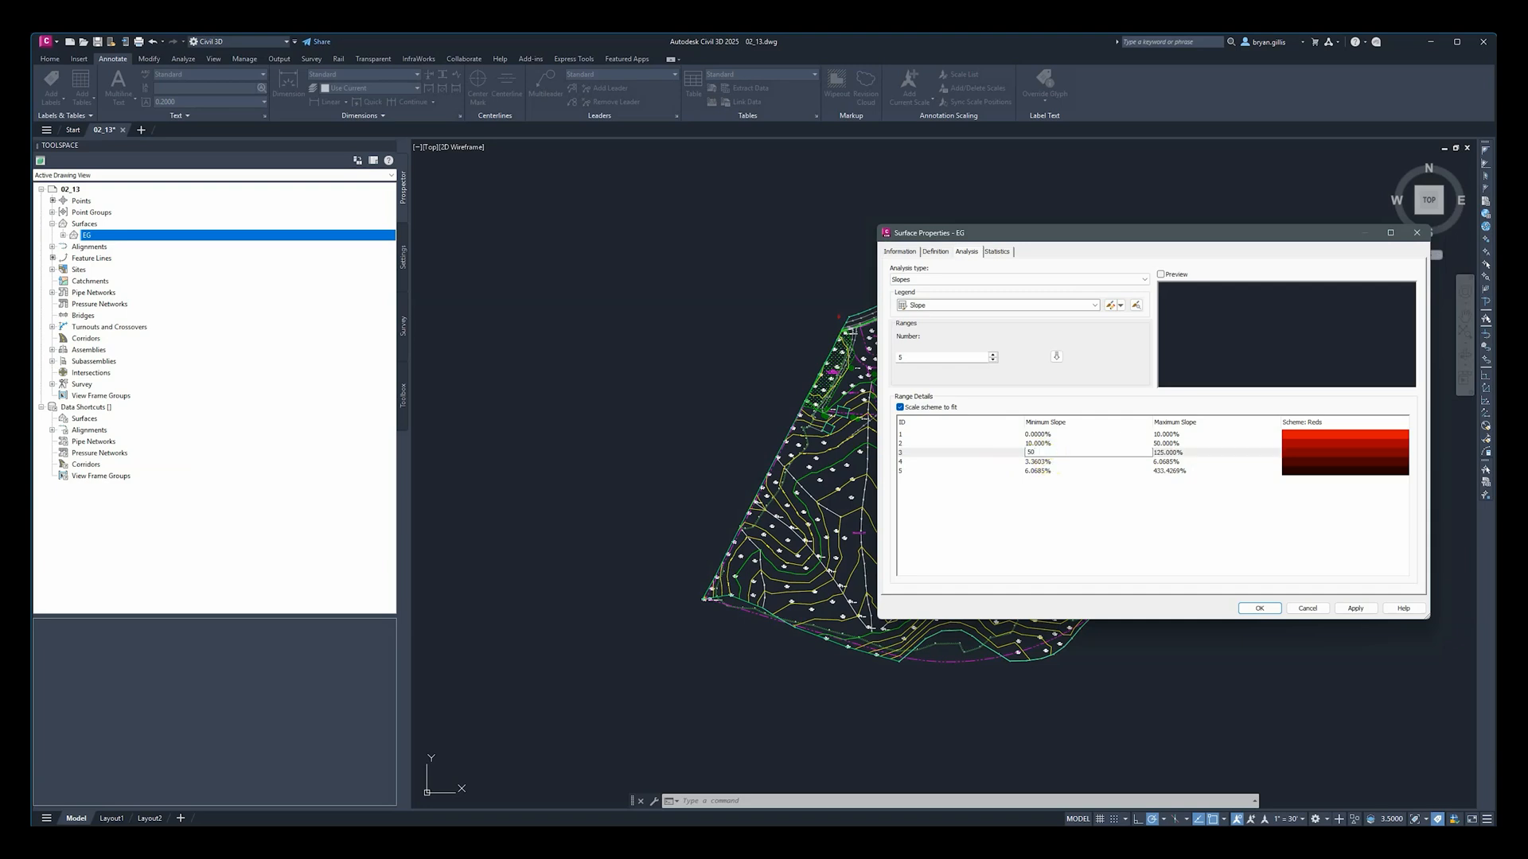
key("Return")
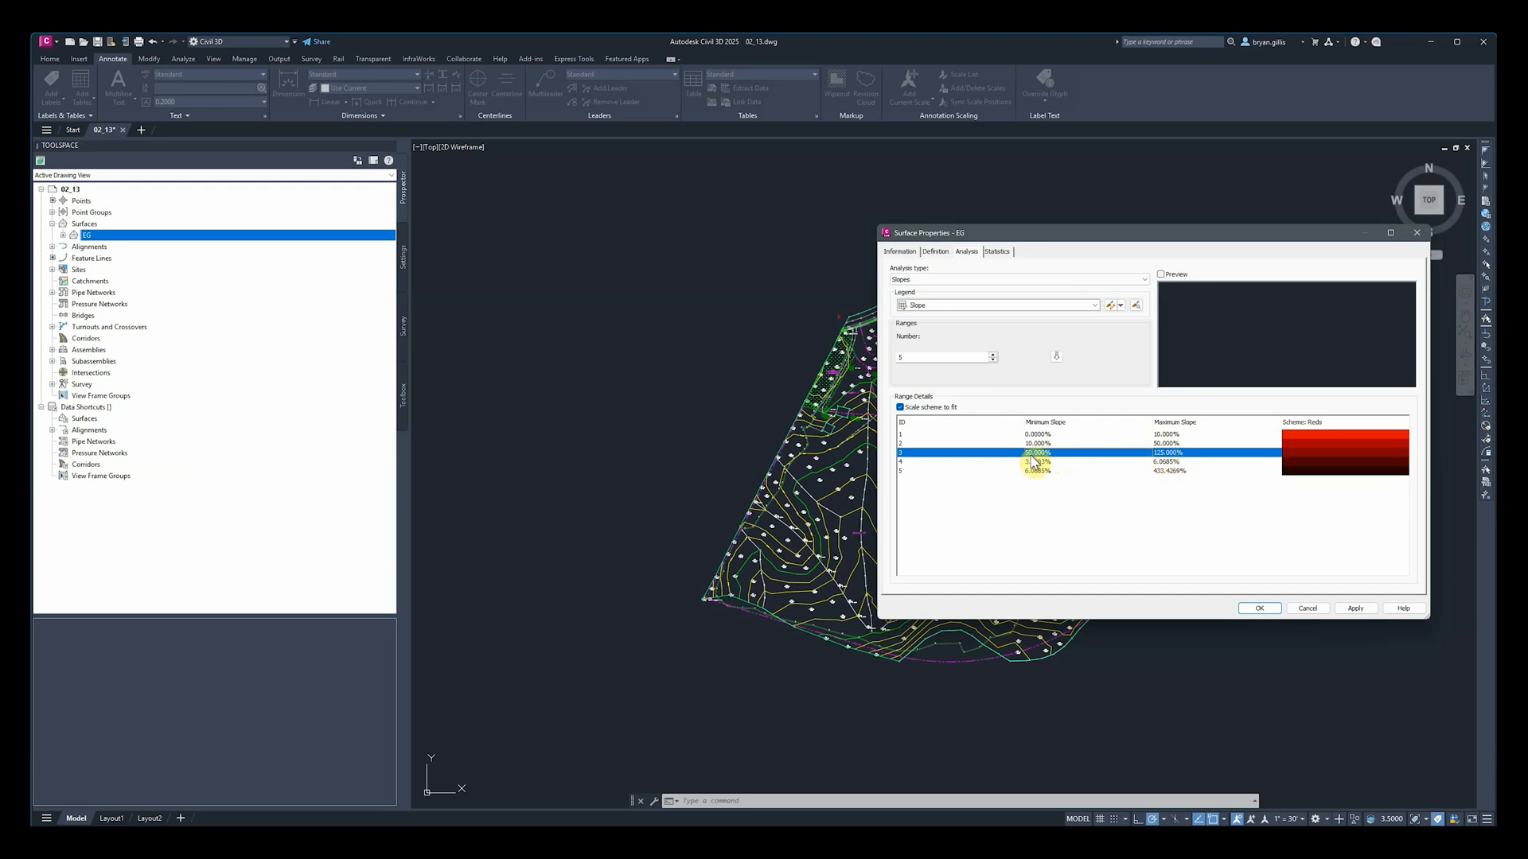
Step: Set range 4 of the slope analysis to a maximum of 250% and a minimum of 125%
left_click(1170, 463)
left_click(1171, 463)
type("250")
key("Return")
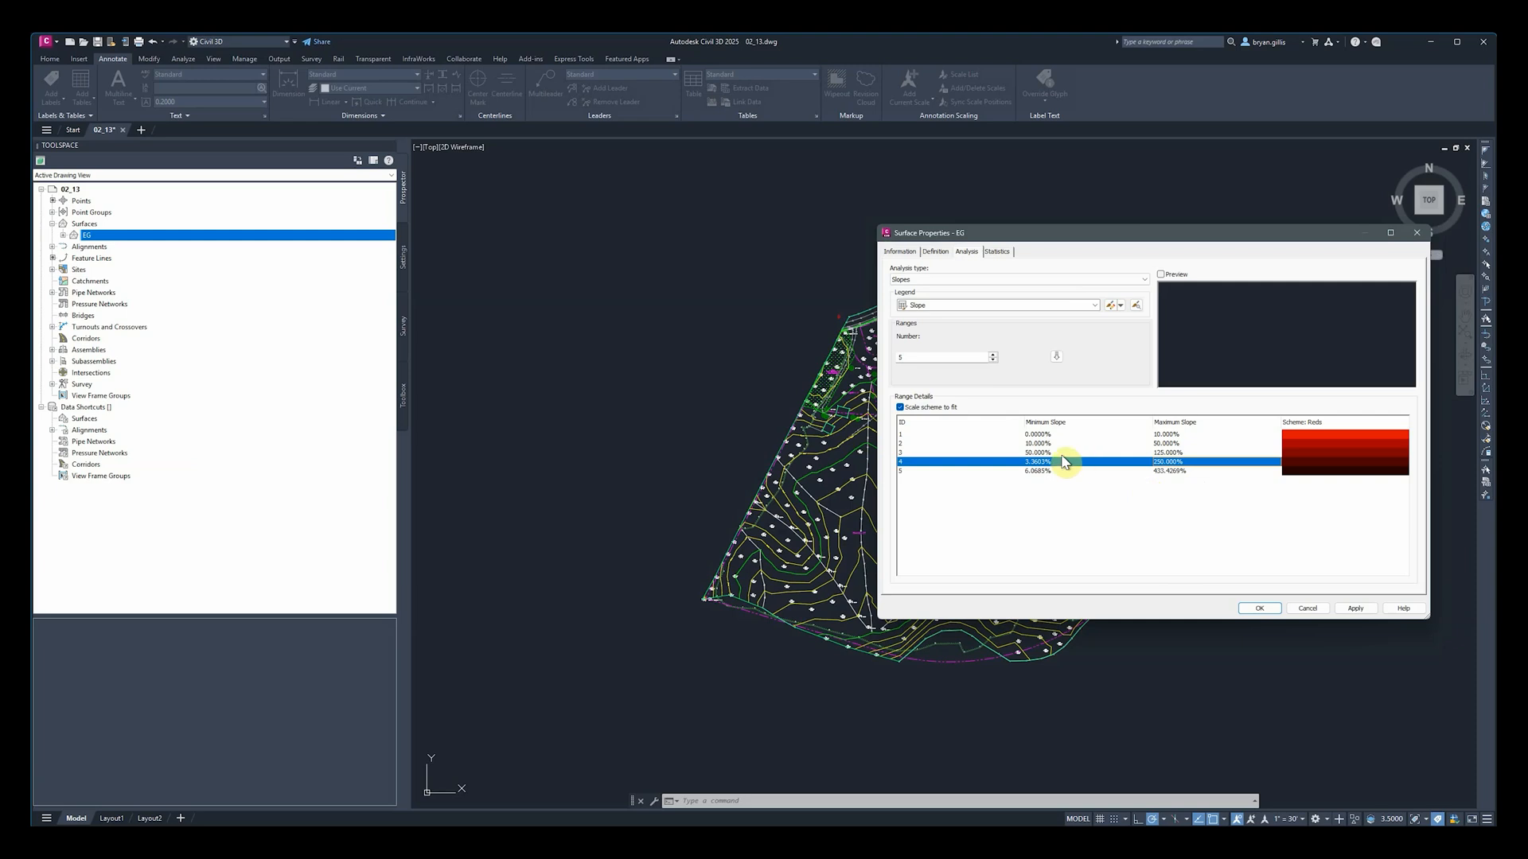
left_click(1036, 462)
double_click(1036, 462)
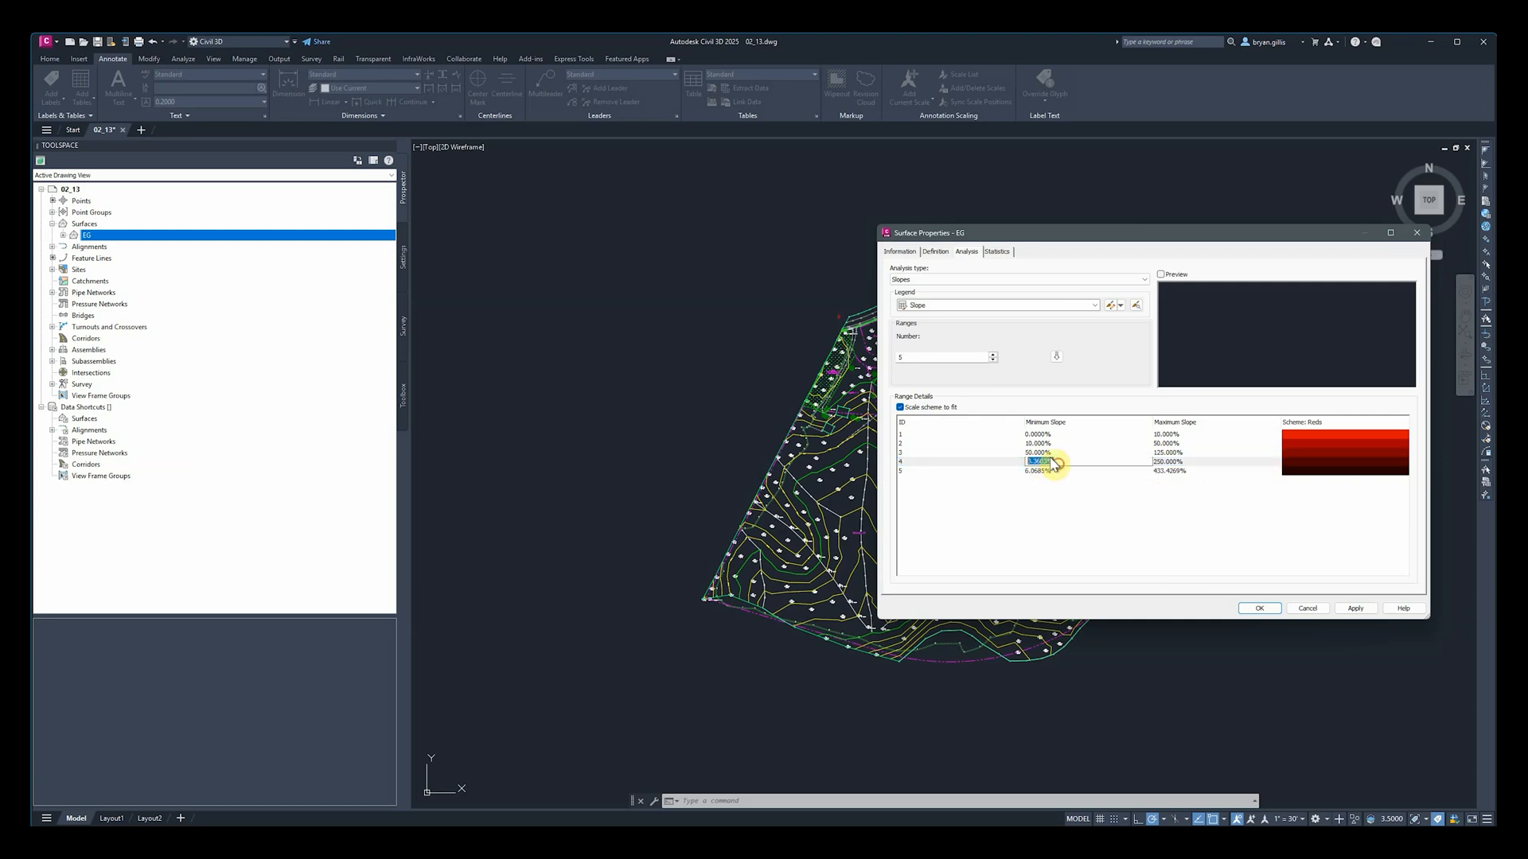
type("125")
left_click(998, 463)
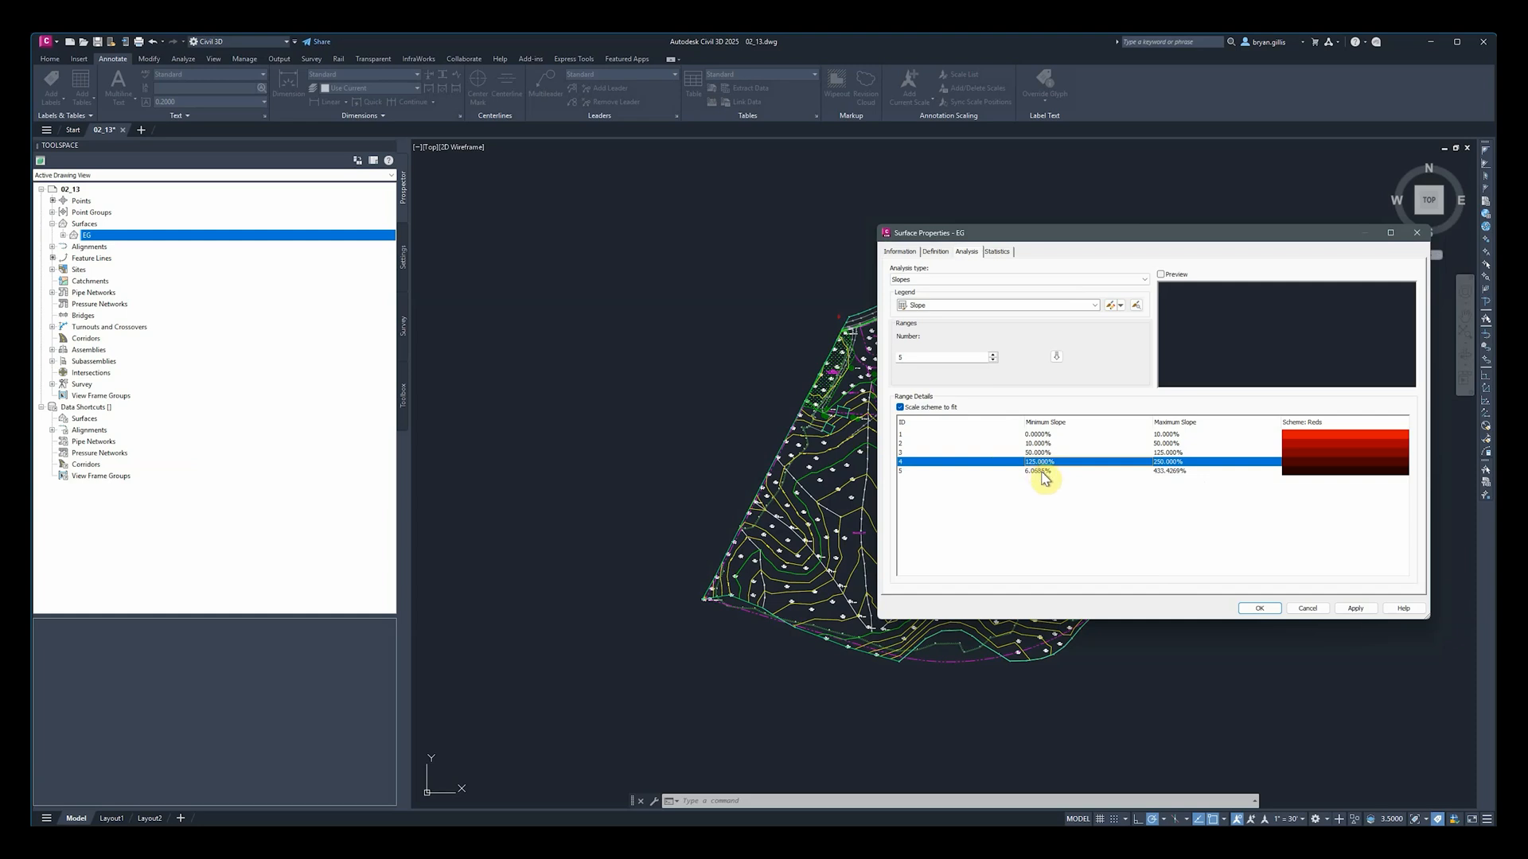
Step: Set the minimum slope of range 5 to 250%
left_click(1040, 475)
left_click(1040, 475)
type("250")
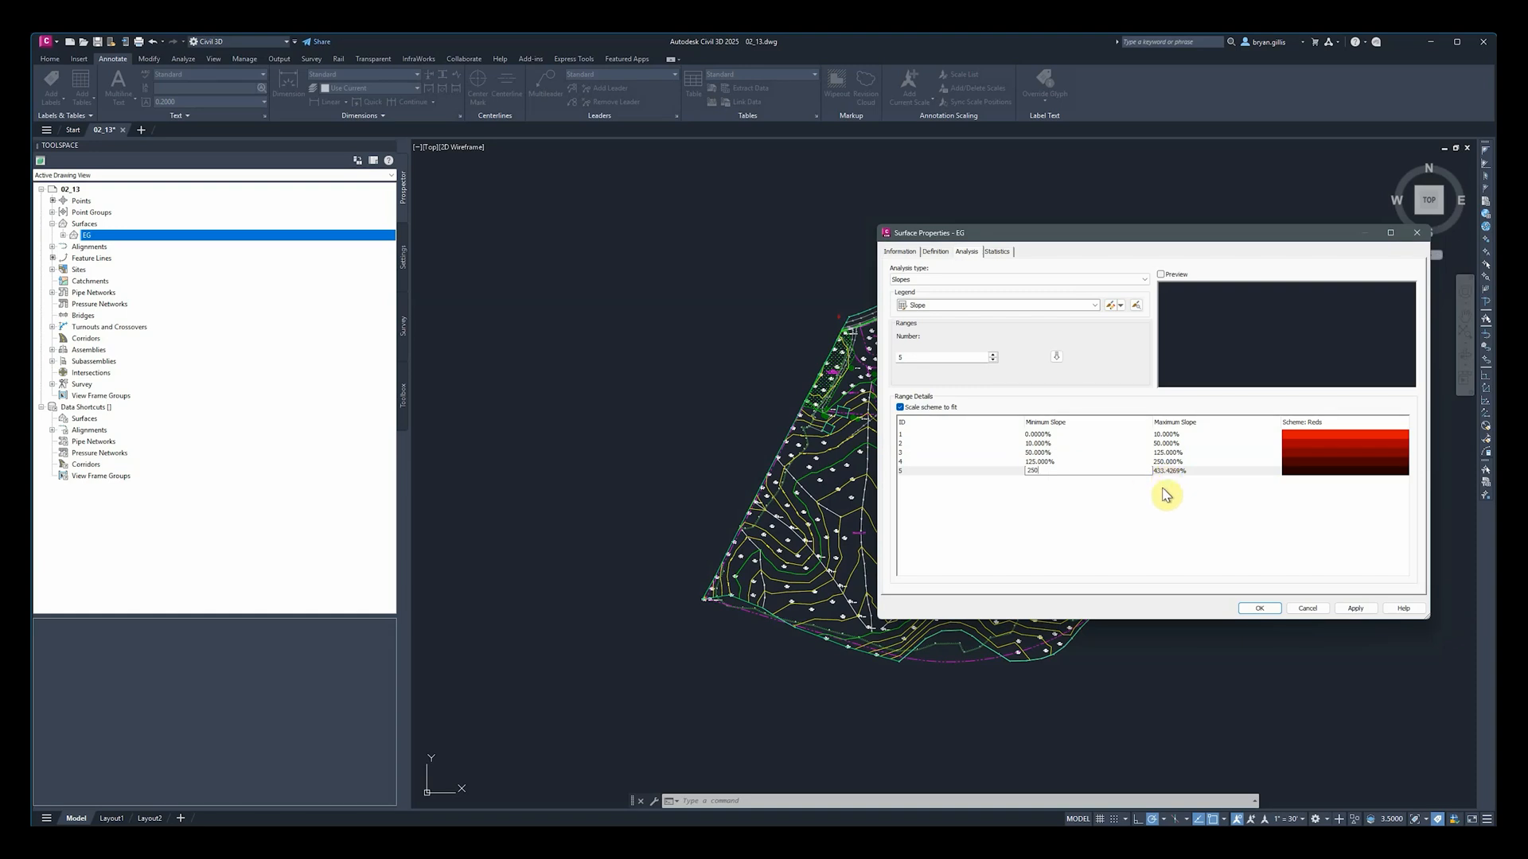
key("Return")
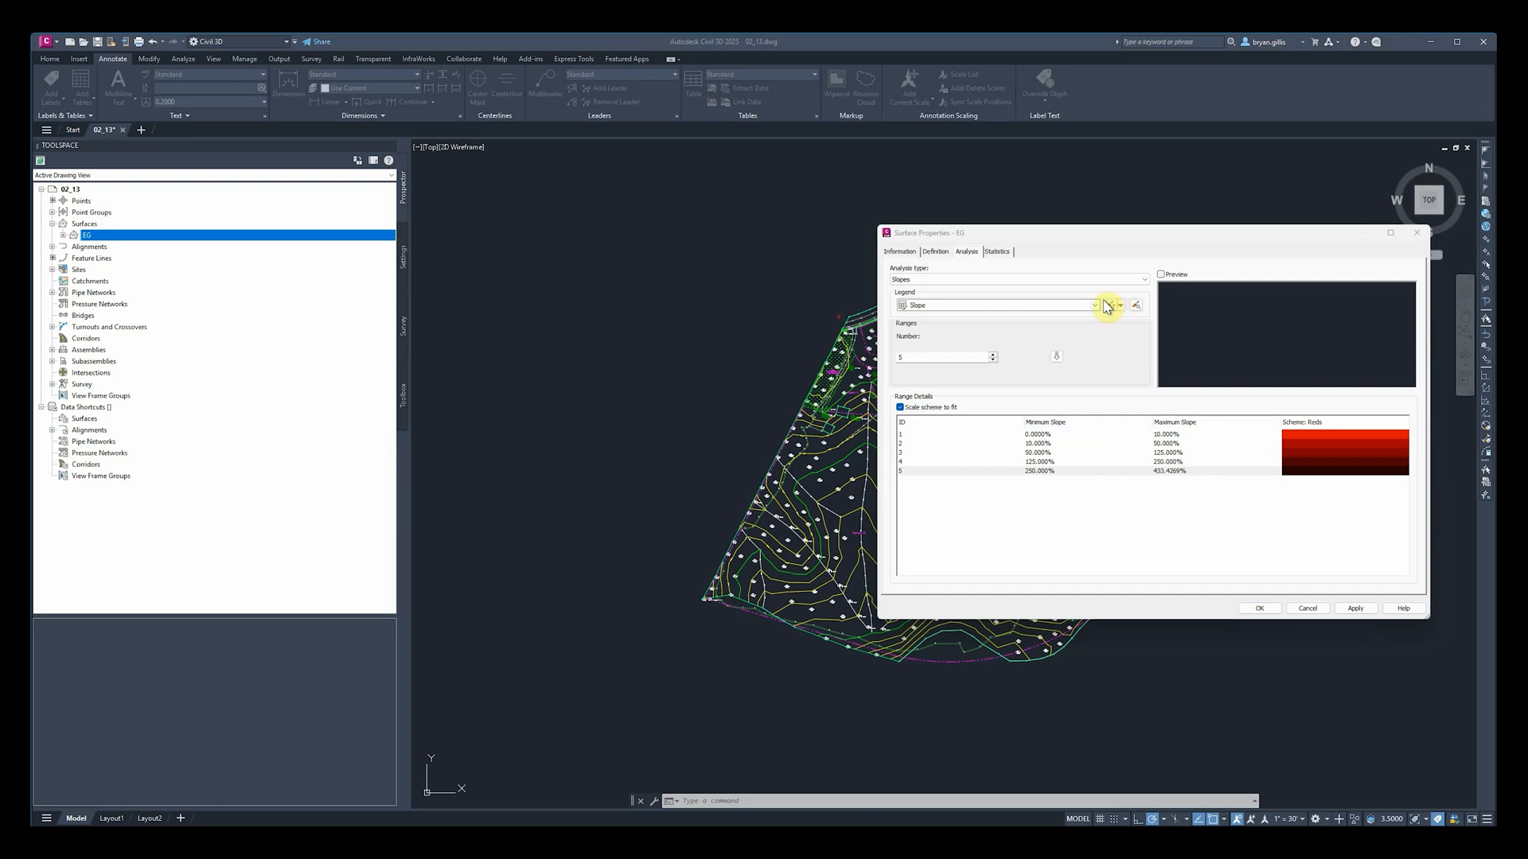
Step: Switch the analysis type to Directions and back to Slopes to check the custom slope ranges
left_click(1147, 279)
left_click(1021, 300)
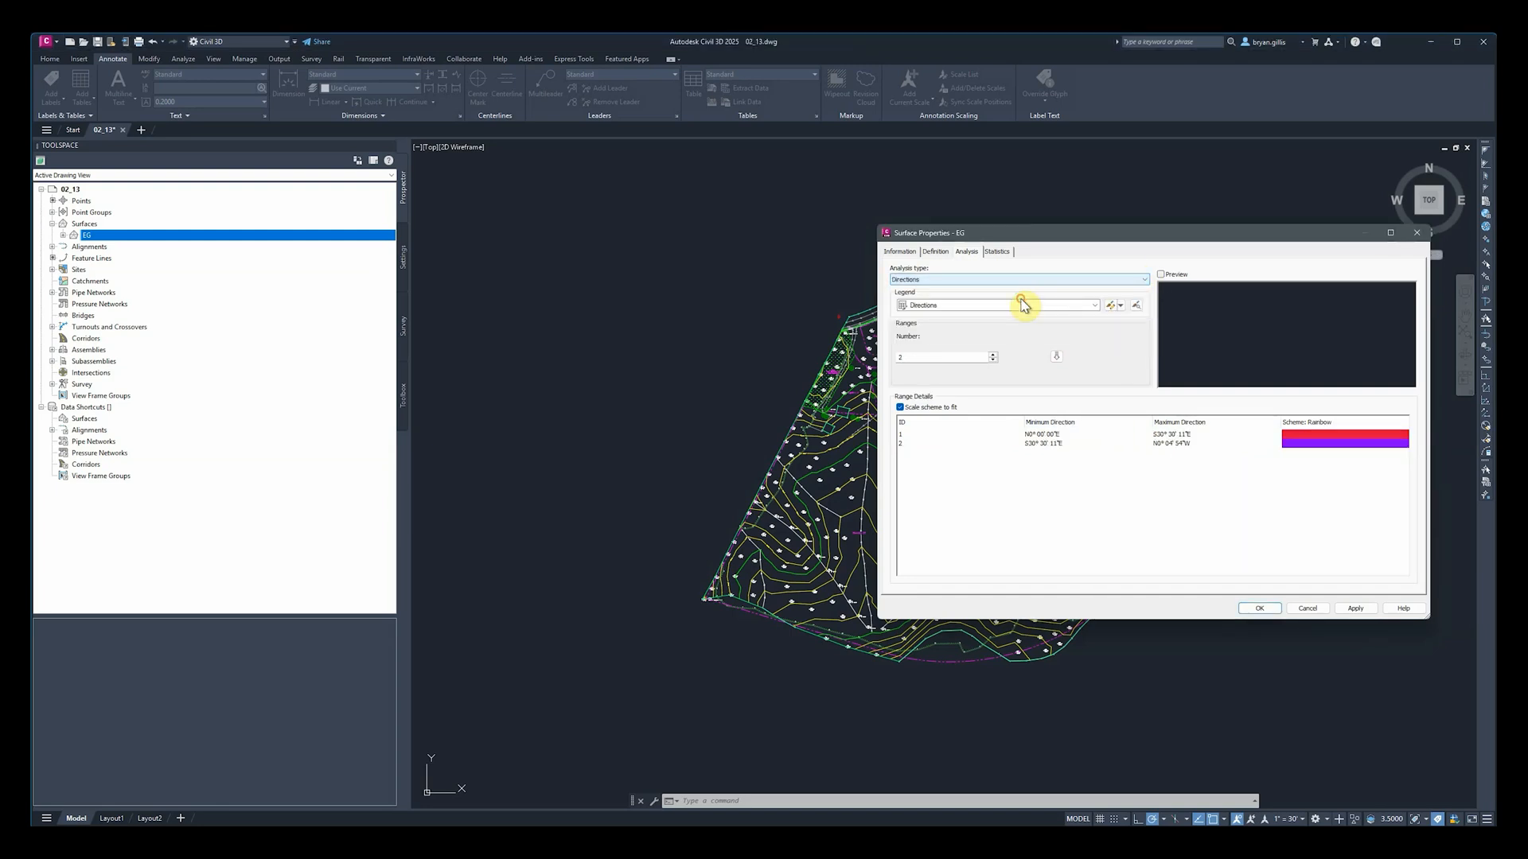
left_click(1139, 279)
left_click(1017, 313)
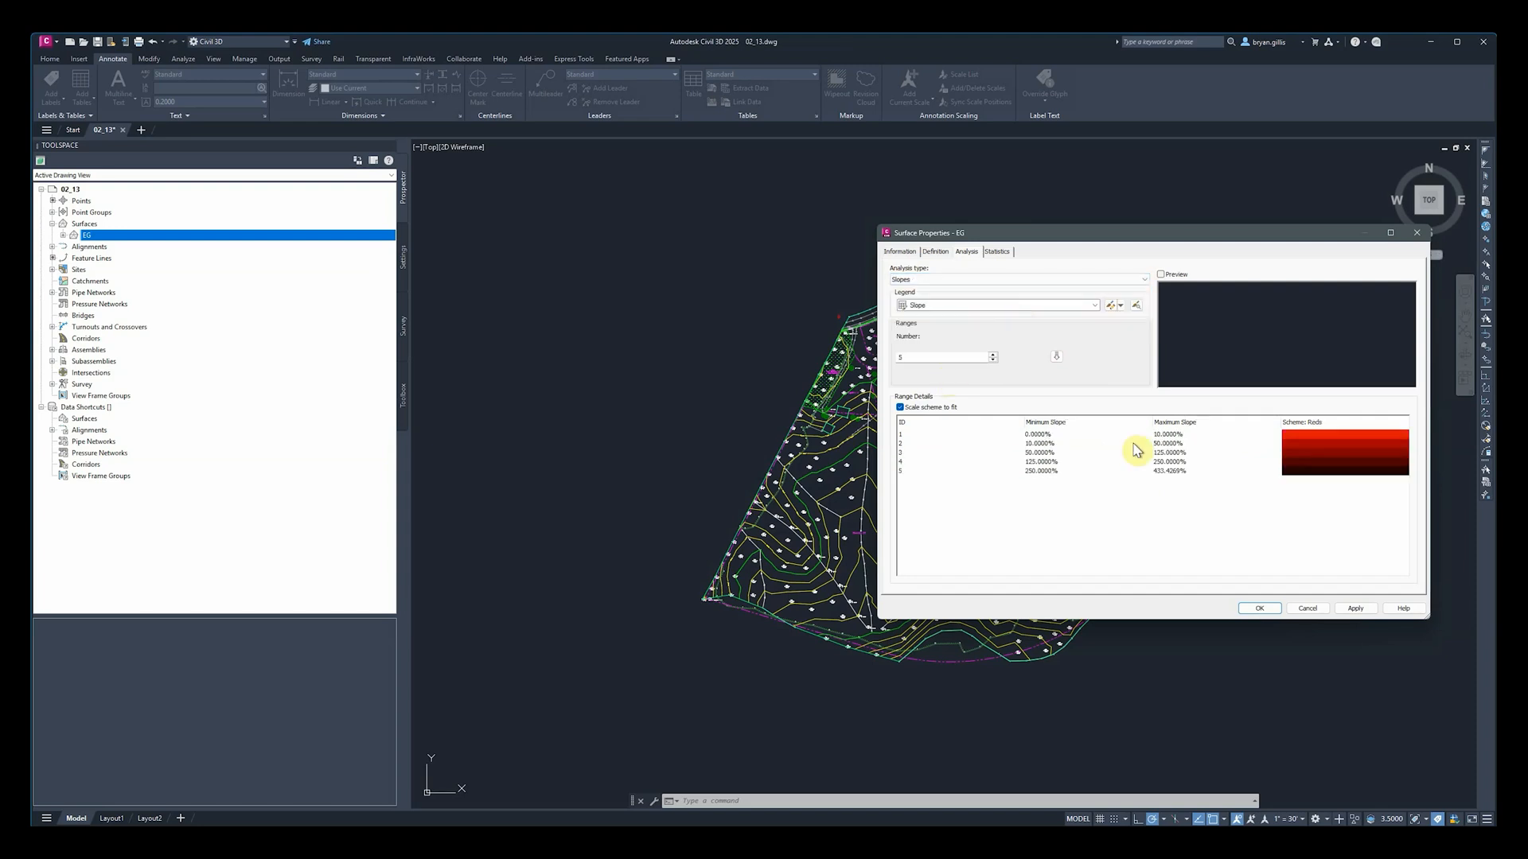
Step: Apply the custom slope ranges and close the EG surface properties
left_click(1356, 608)
left_click(1261, 608)
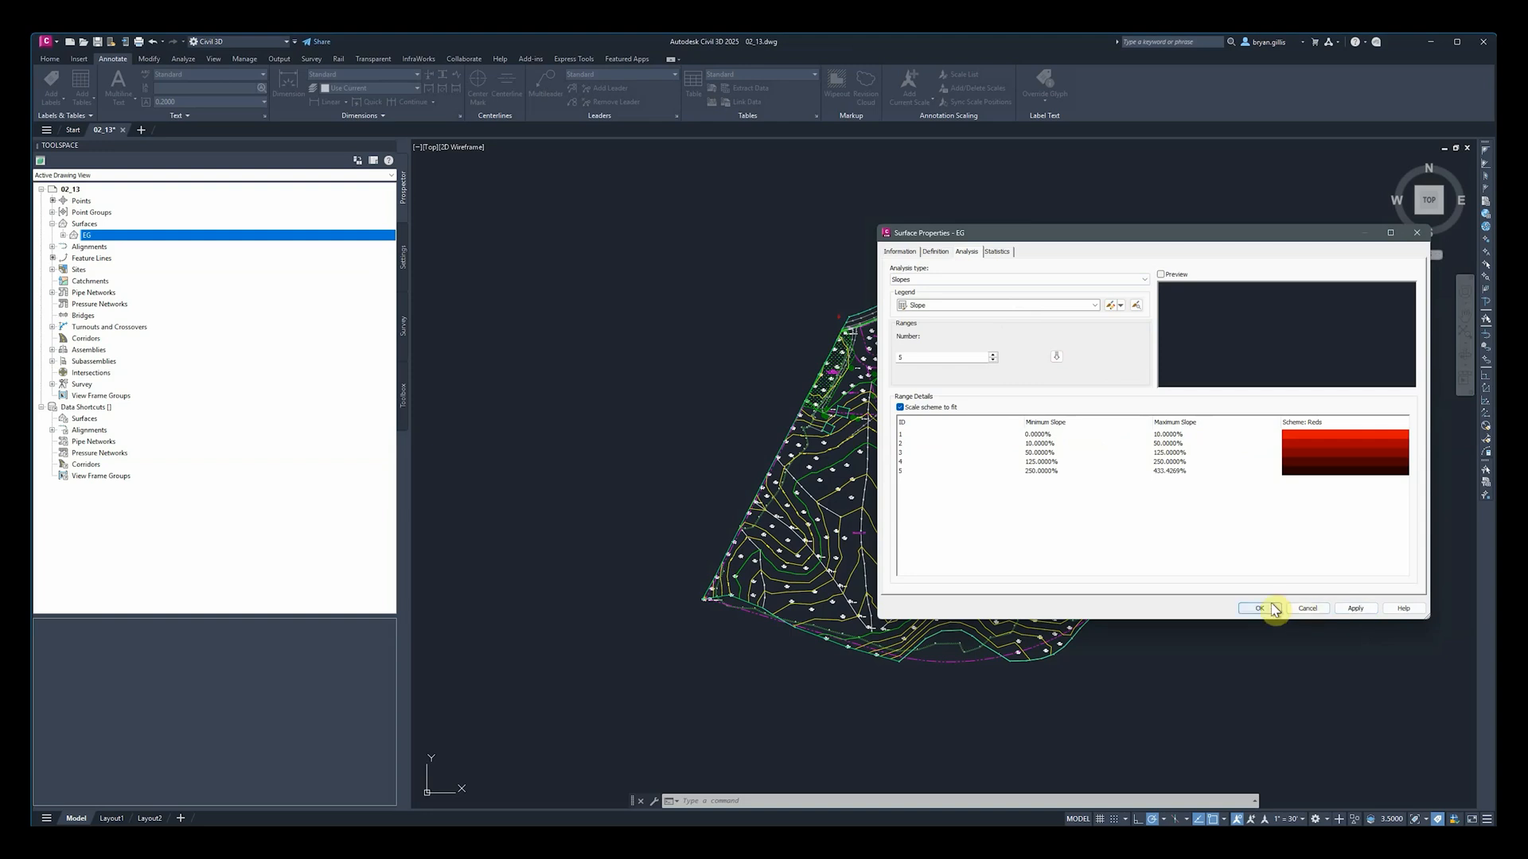
scroll(910, 533, "up", 2)
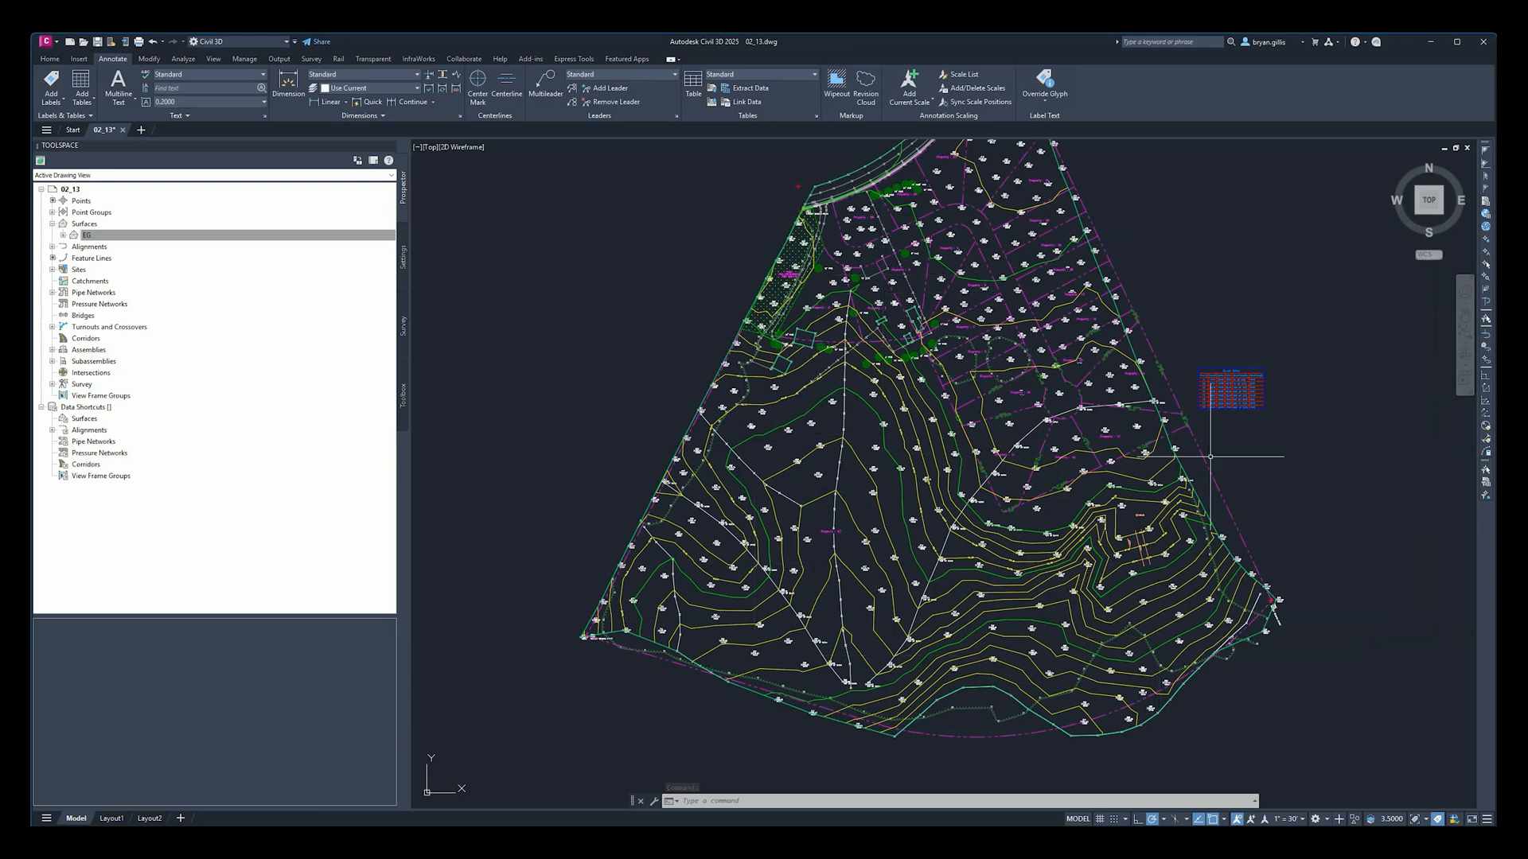
mouse_move(1019, 371)
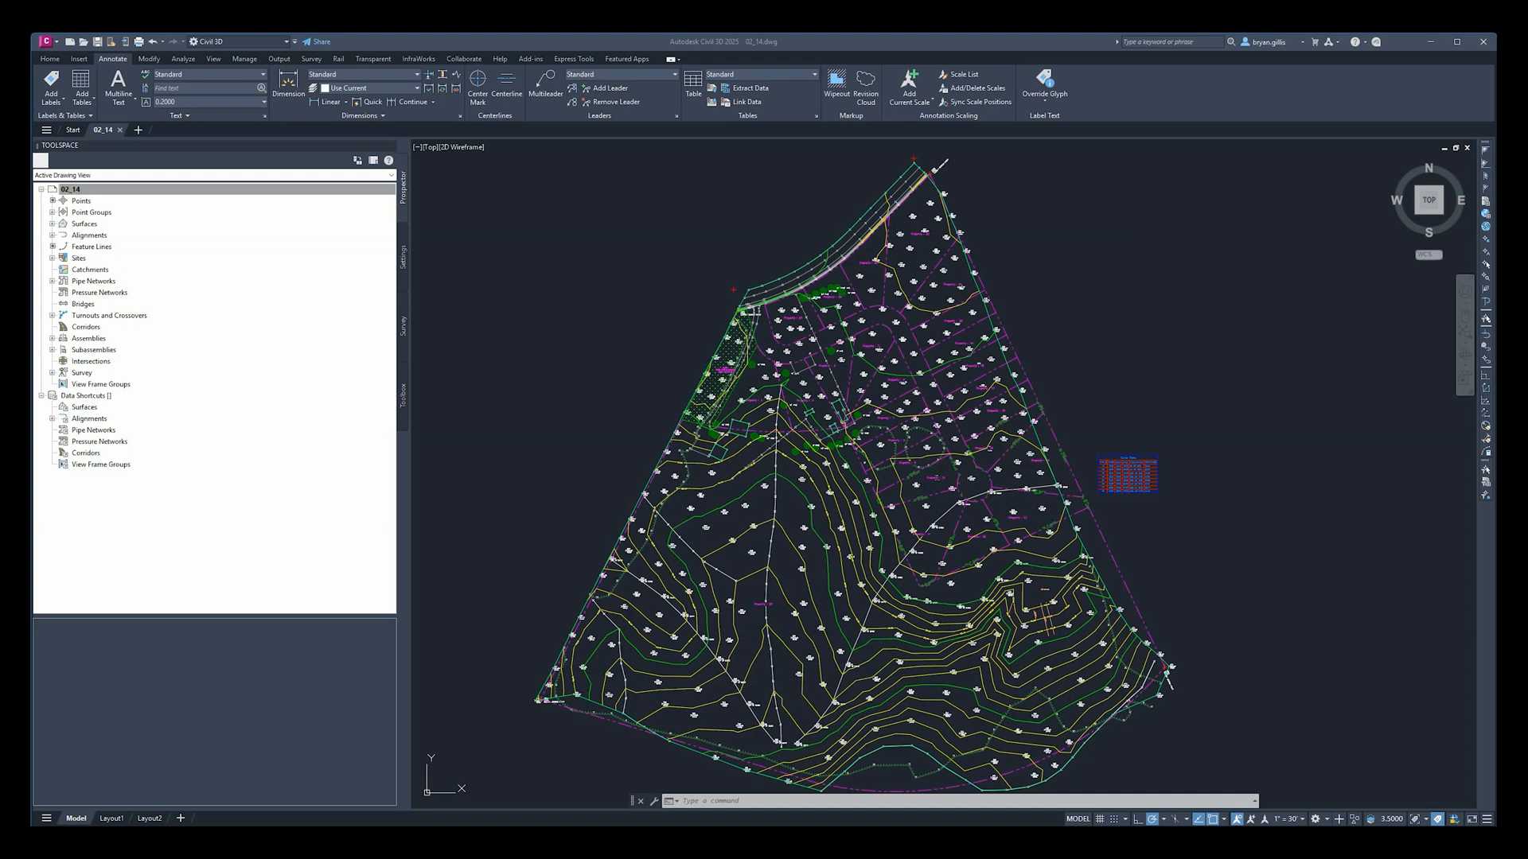
Step: In drawing 02_14, open the EG surface properties and start creating a new surface style
left_click(53, 228)
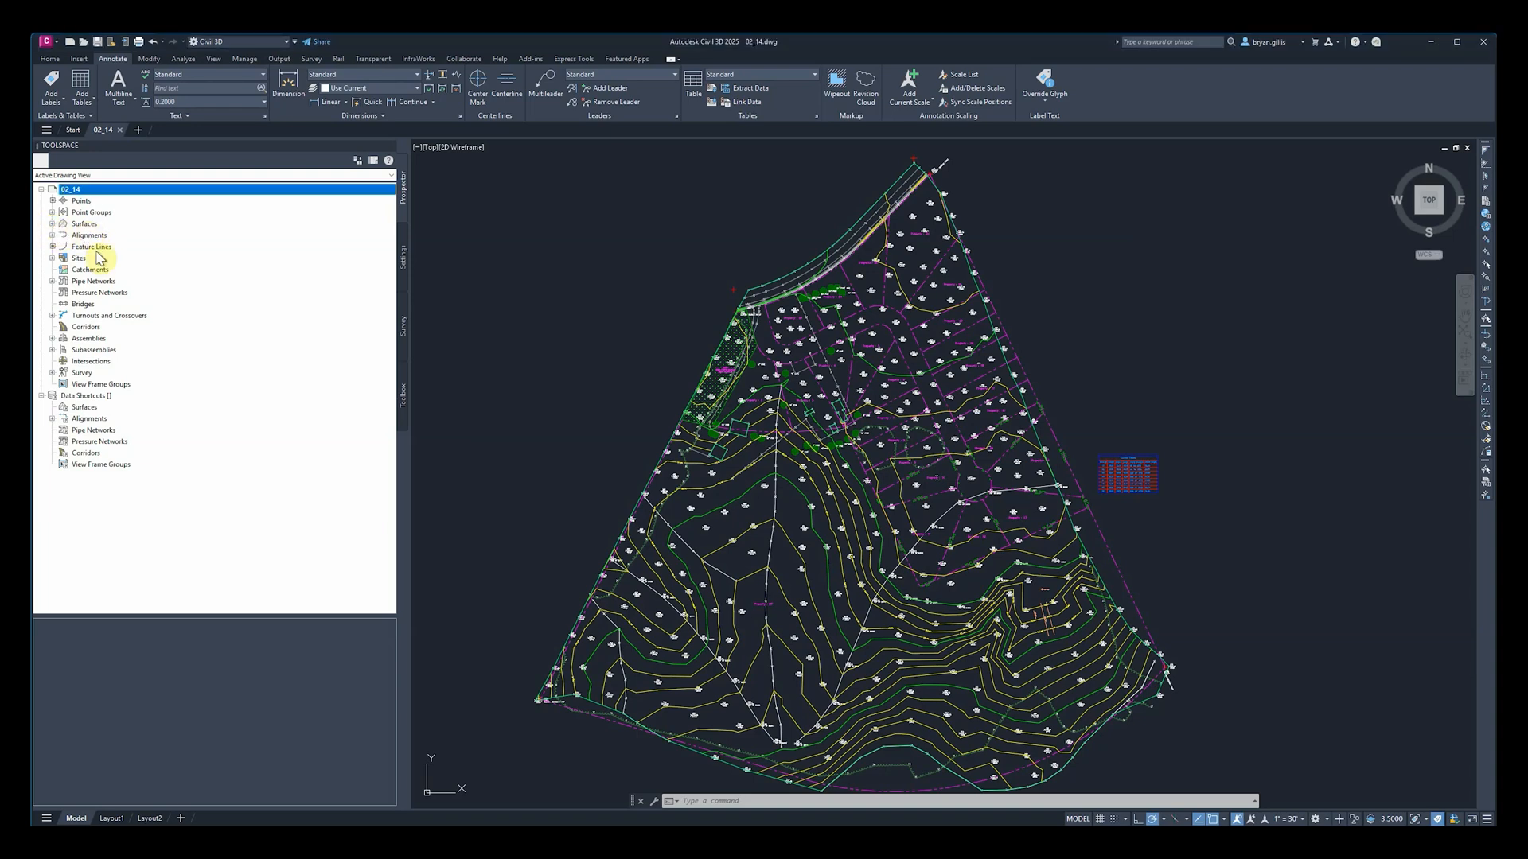
left_click(53, 225)
right_click(83, 236)
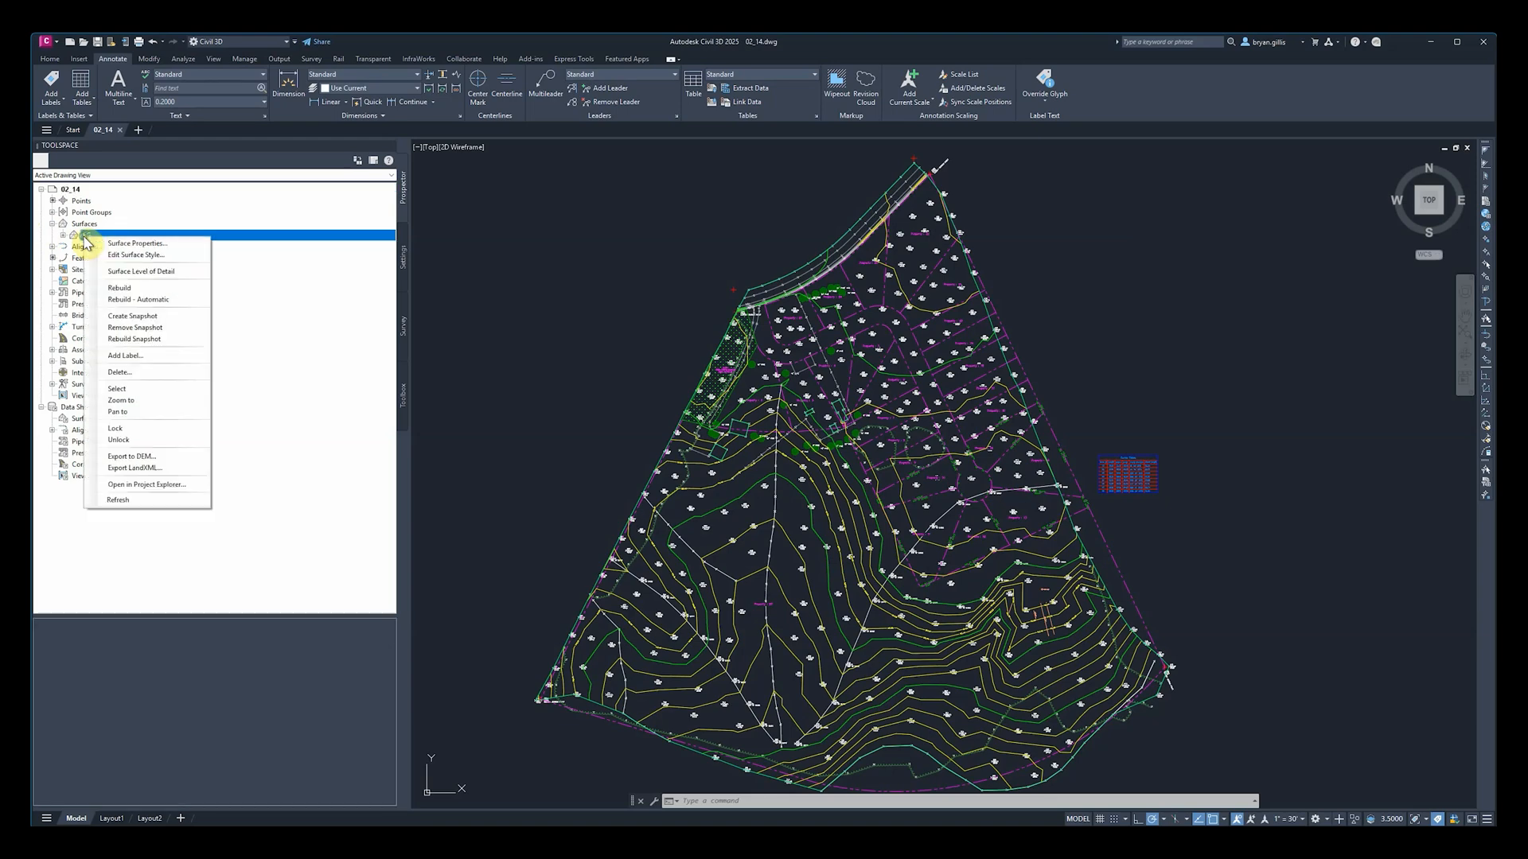
left_click(146, 245)
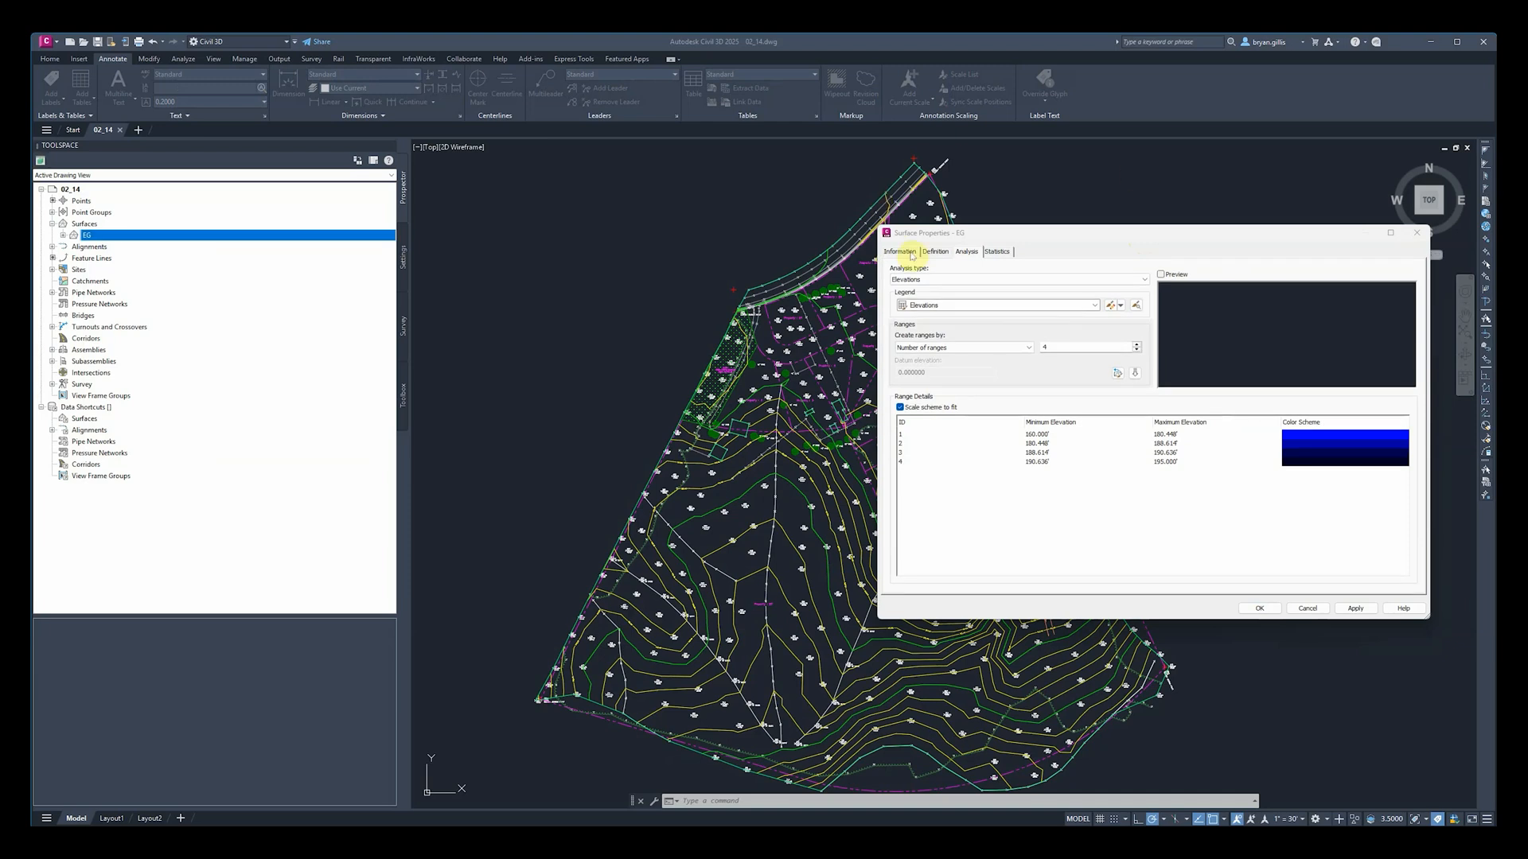
left_click(900, 252)
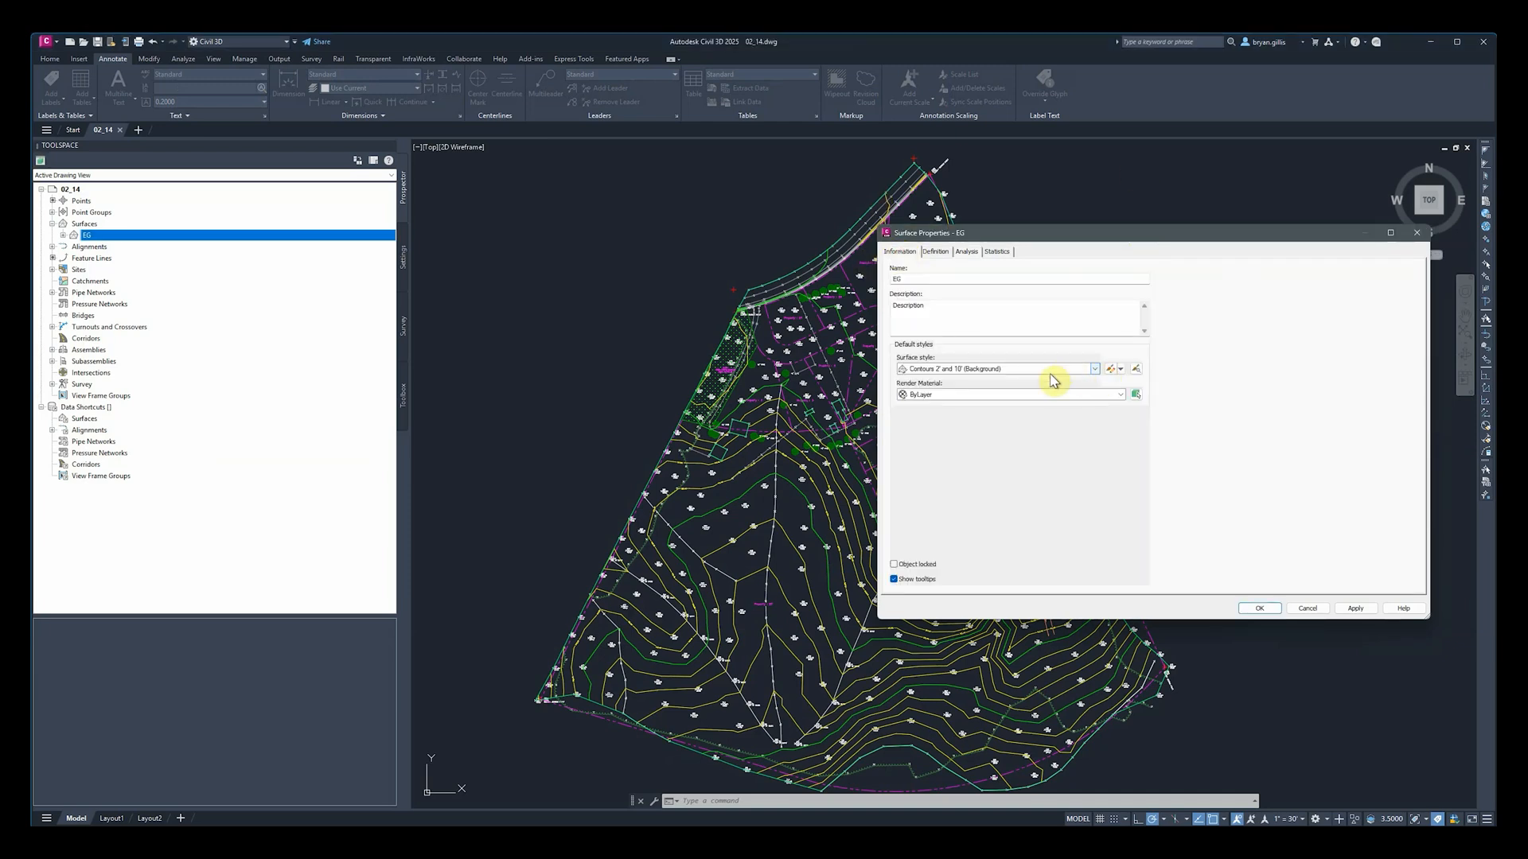
left_click(1122, 373)
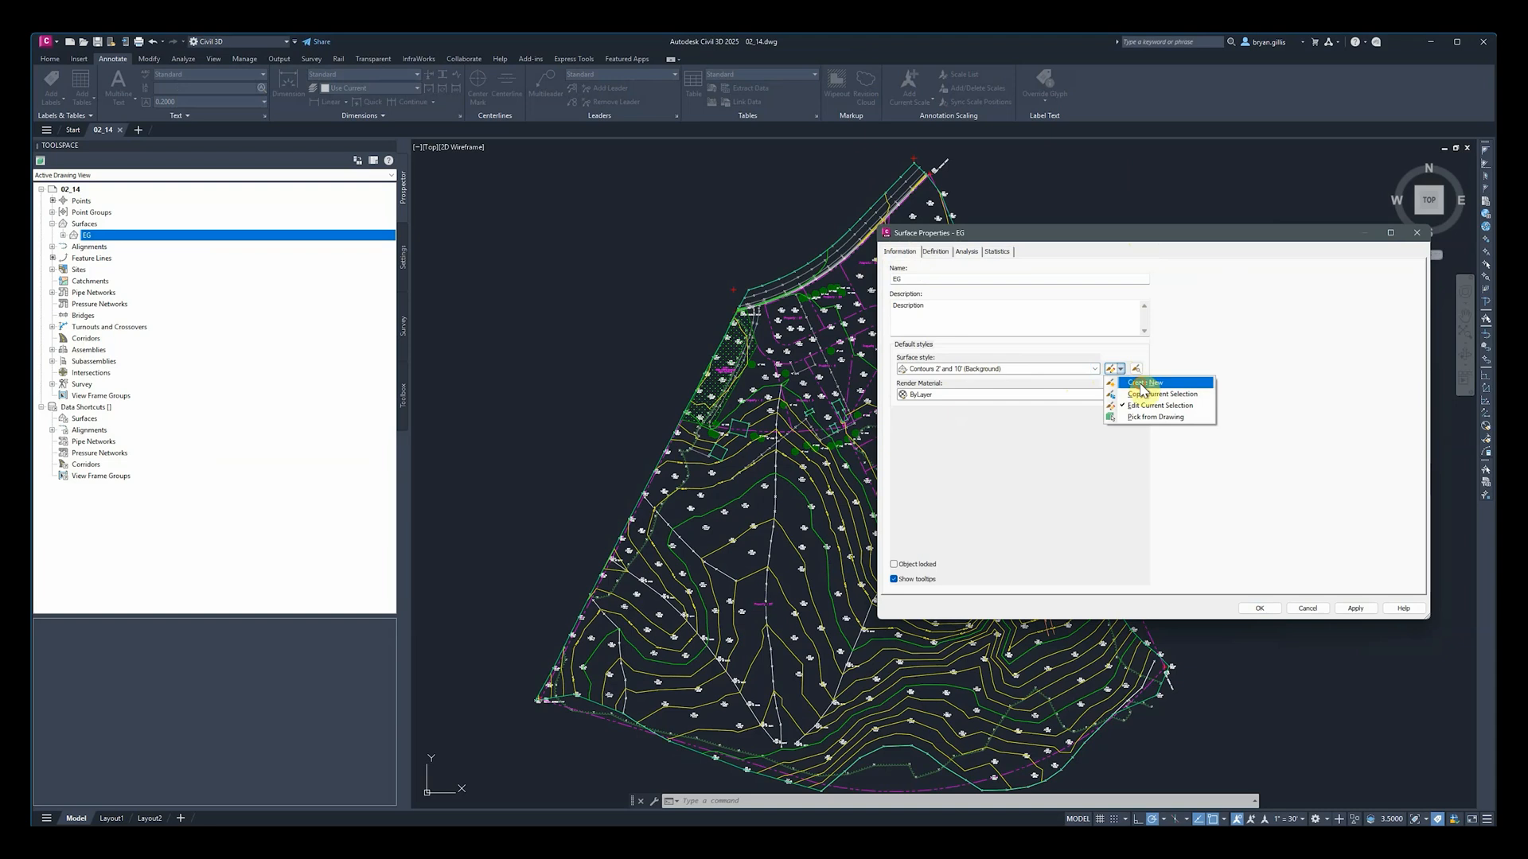
left_click(1142, 384)
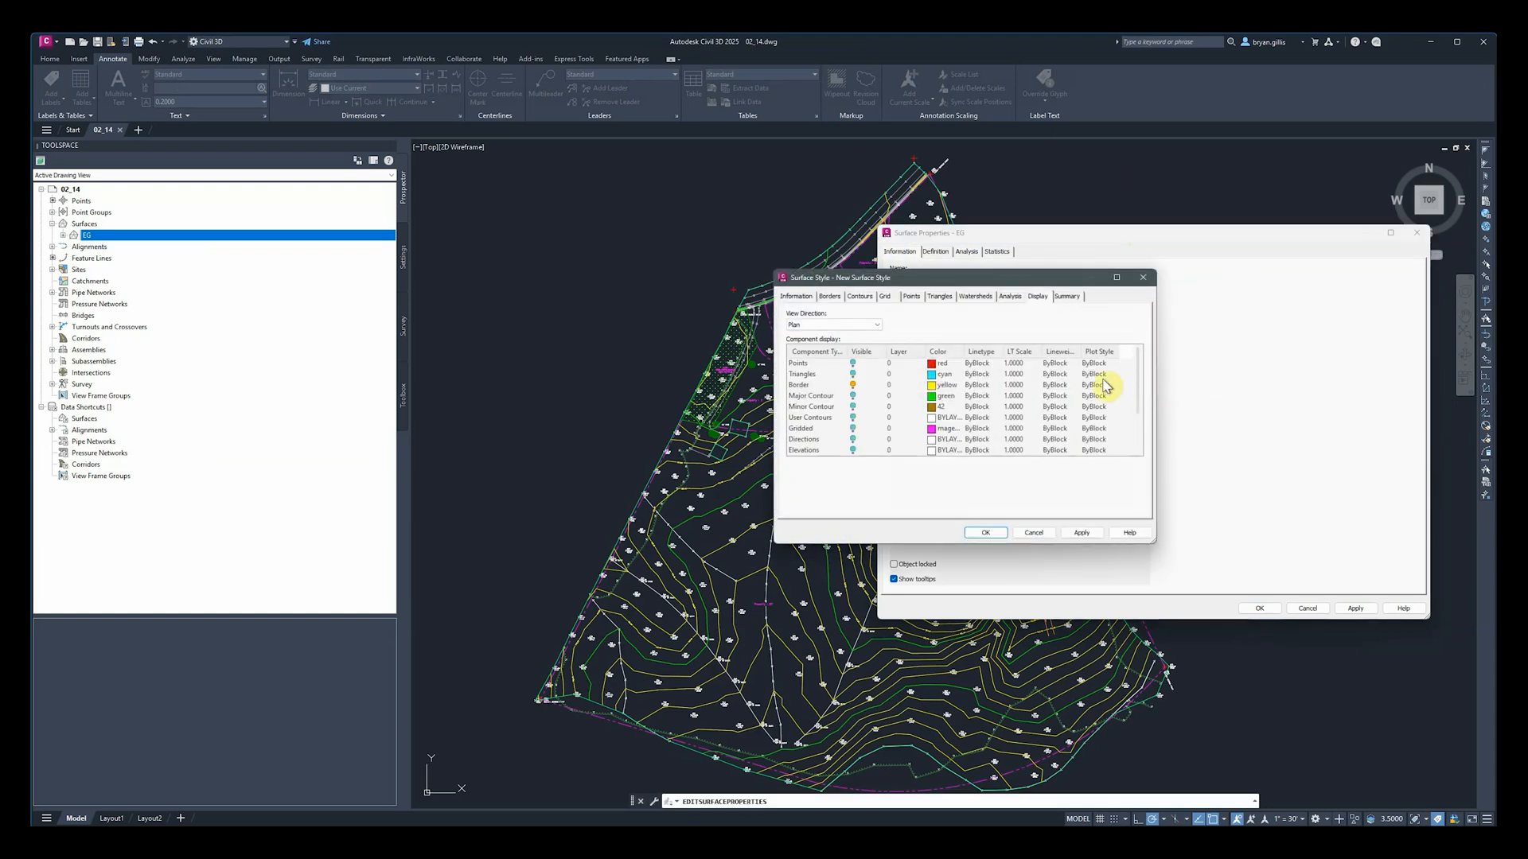
Step: Name the new surface style Slope Analysis
left_click_drag(989, 282, 895, 271)
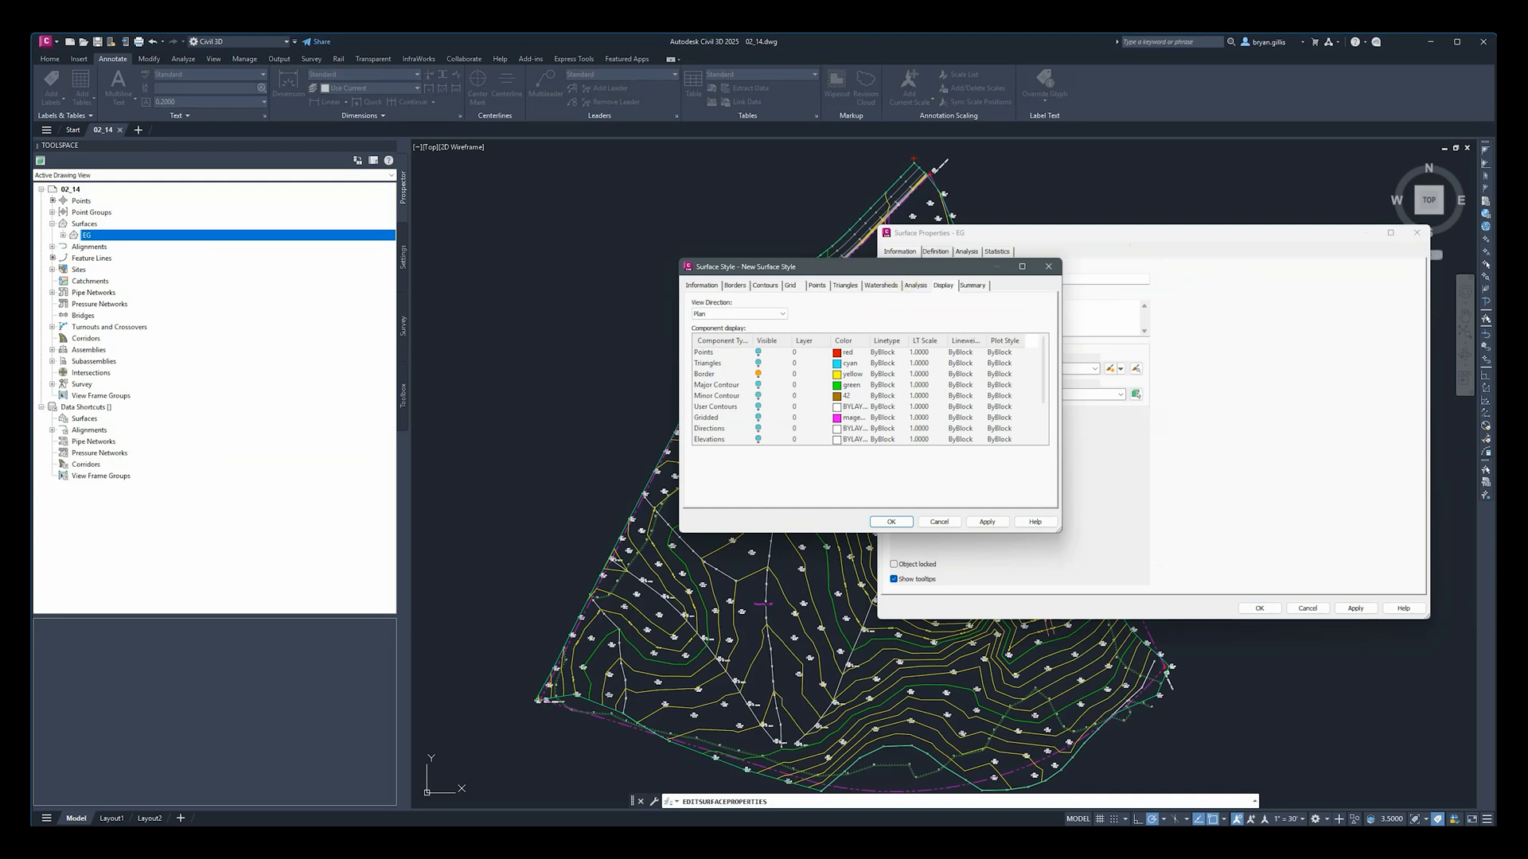
left_click(701, 285)
double_click(760, 310)
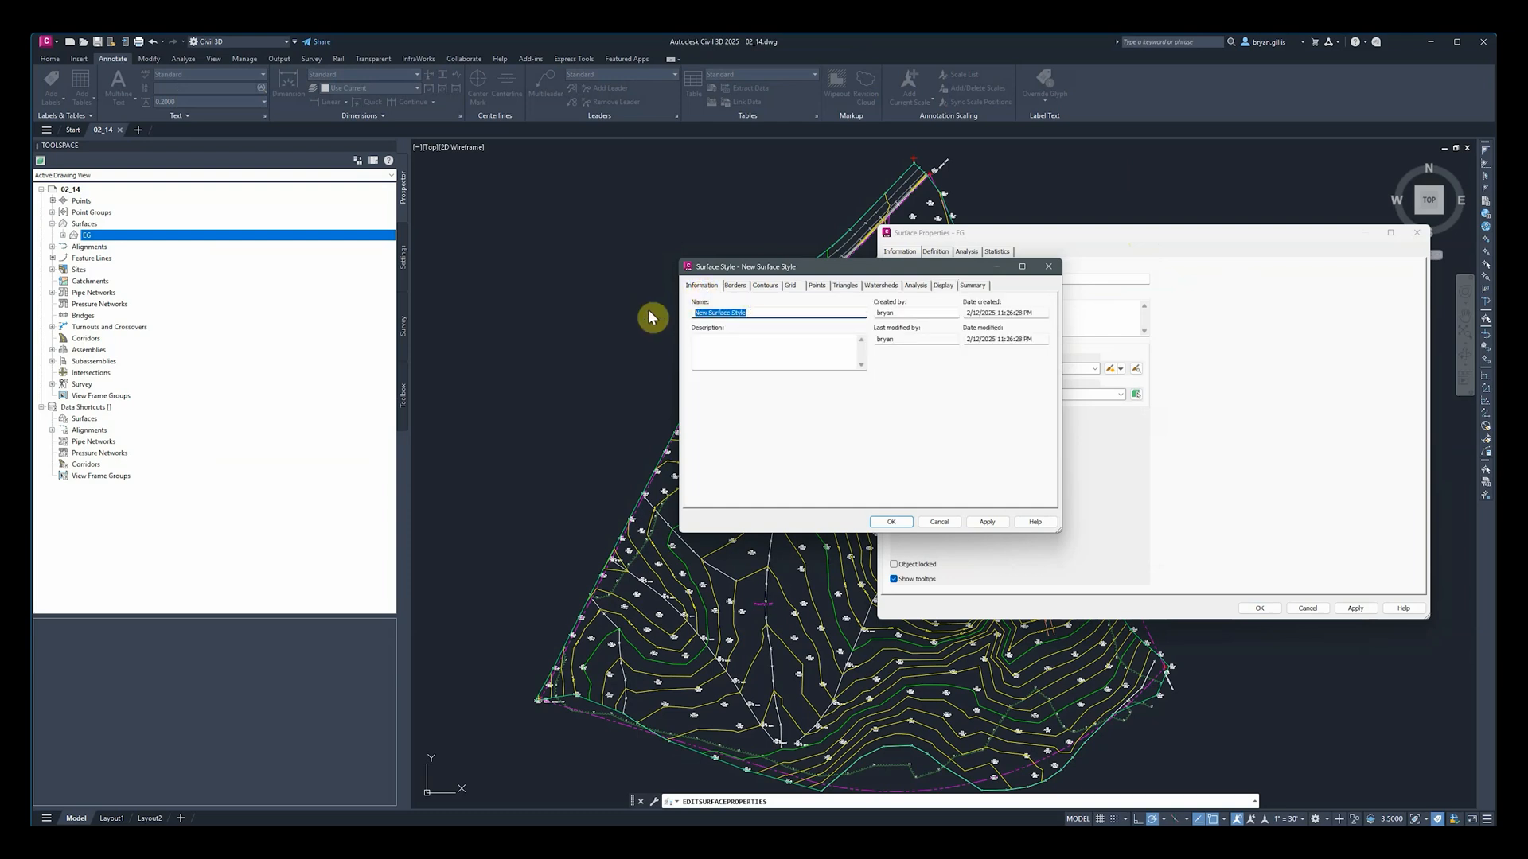
type("Slope Analysis")
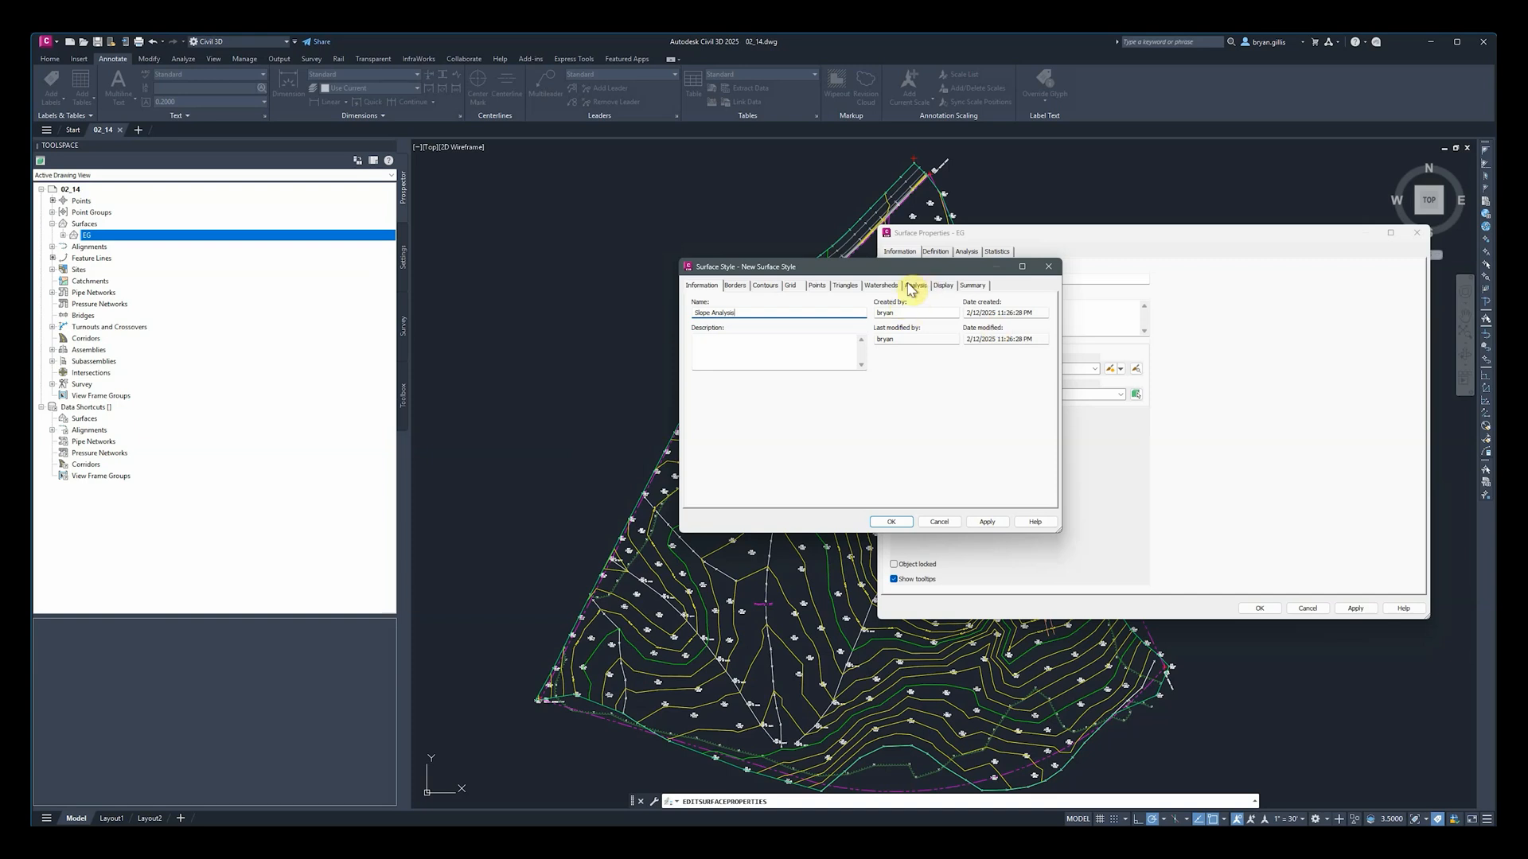
Step: Turn on the Slopes component in the Slope Analysis style's plan display, save the style and apply it to the EG surface
left_click(941, 287)
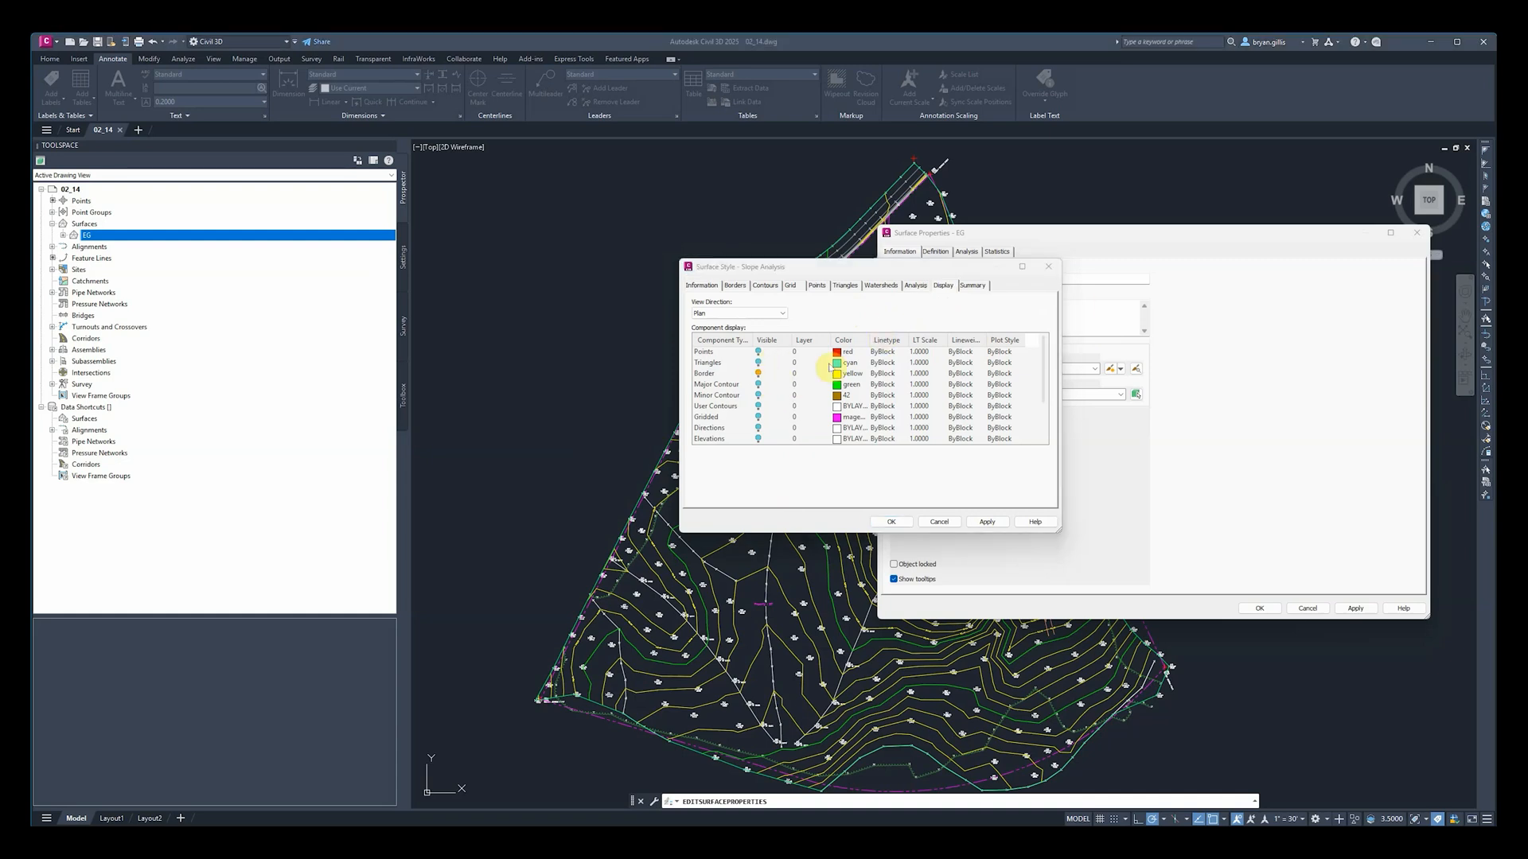
left_click(758, 374)
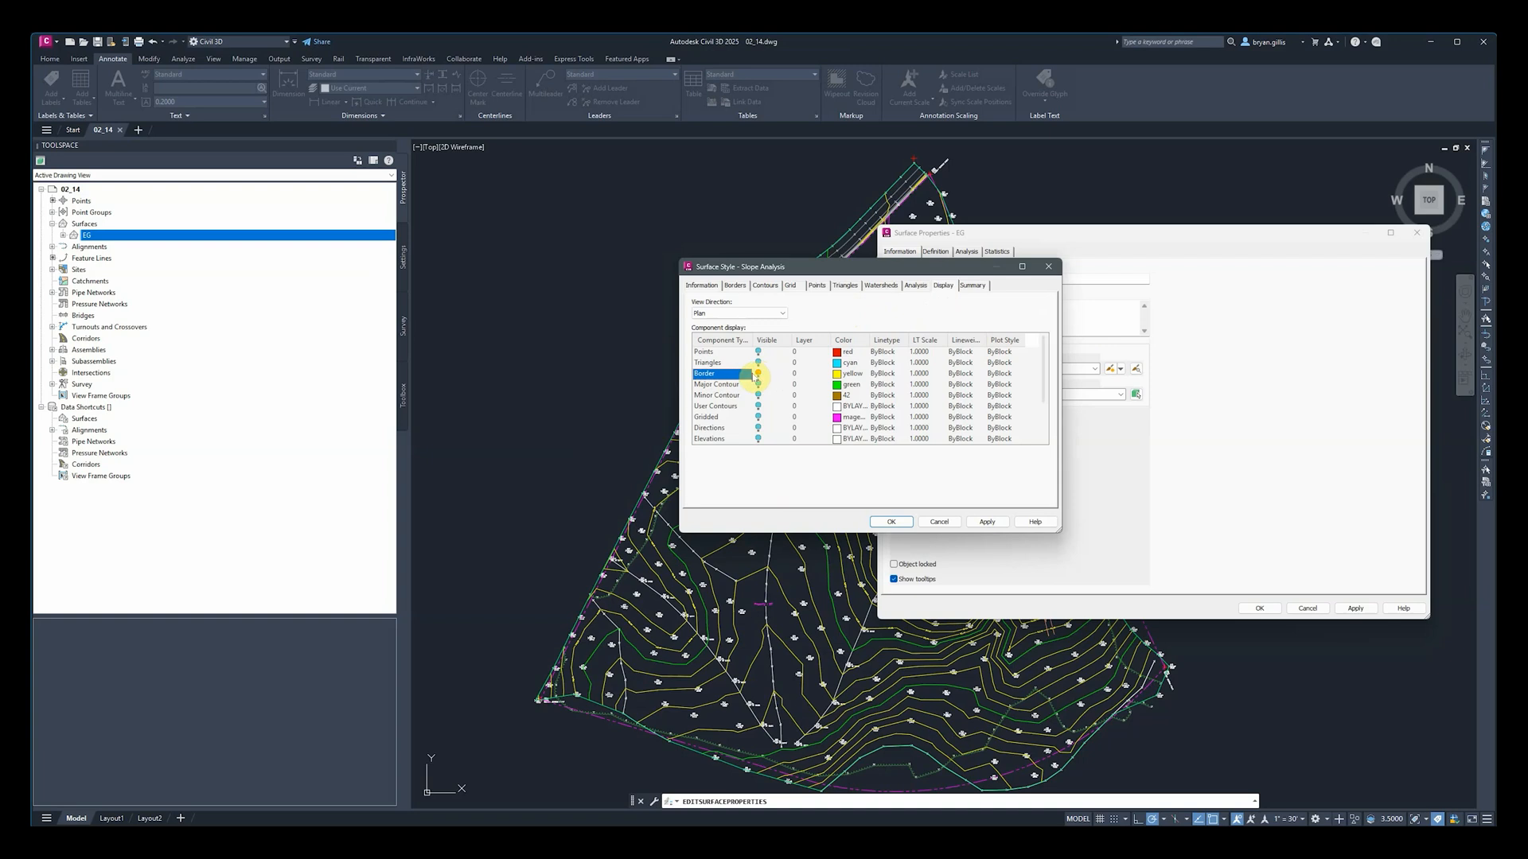
scroll(724, 396, "down", 1)
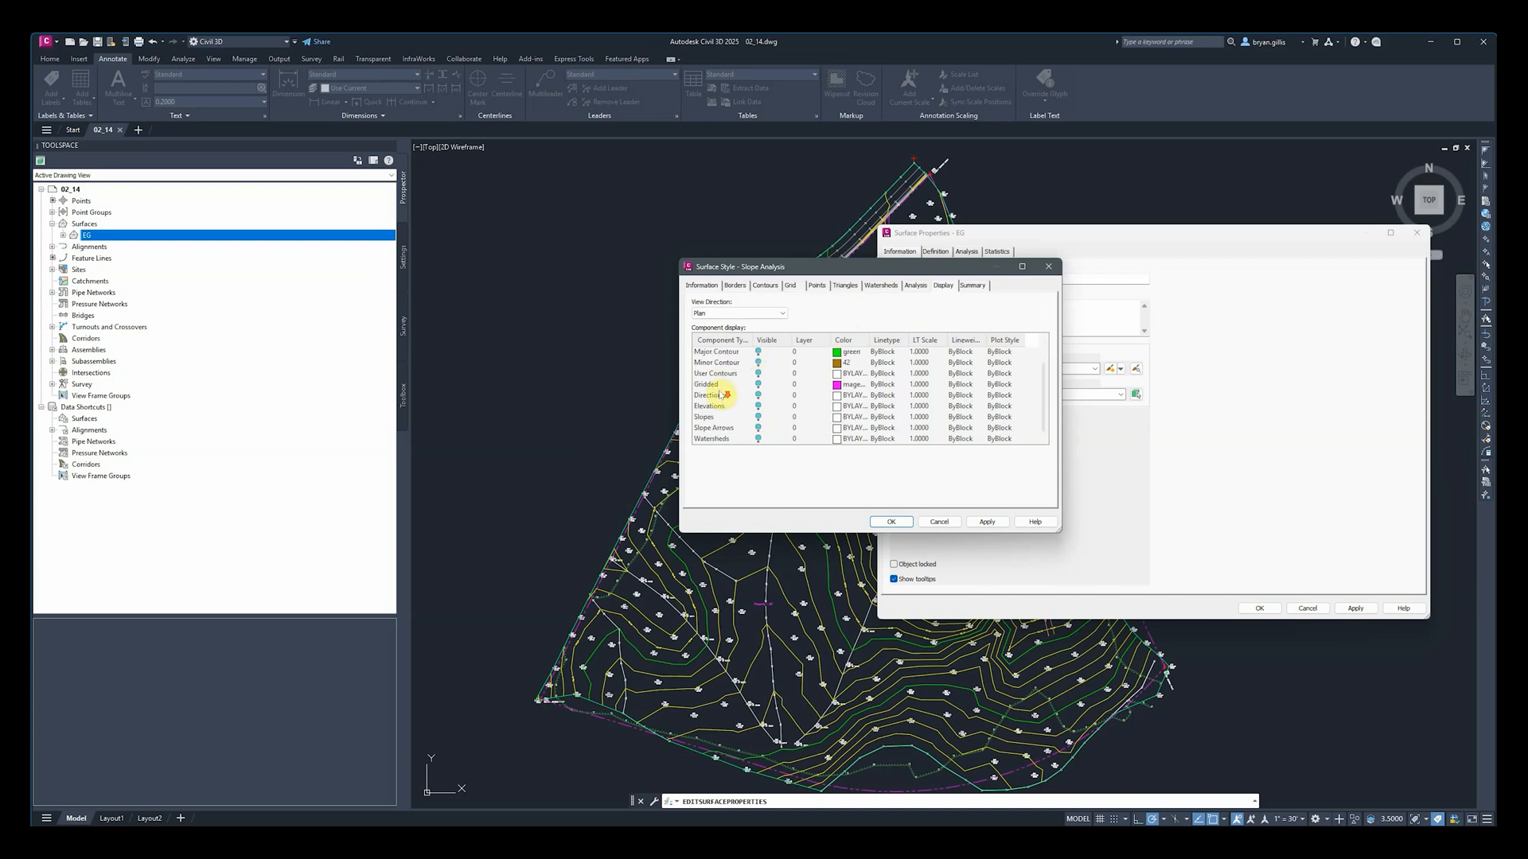
left_click(758, 417)
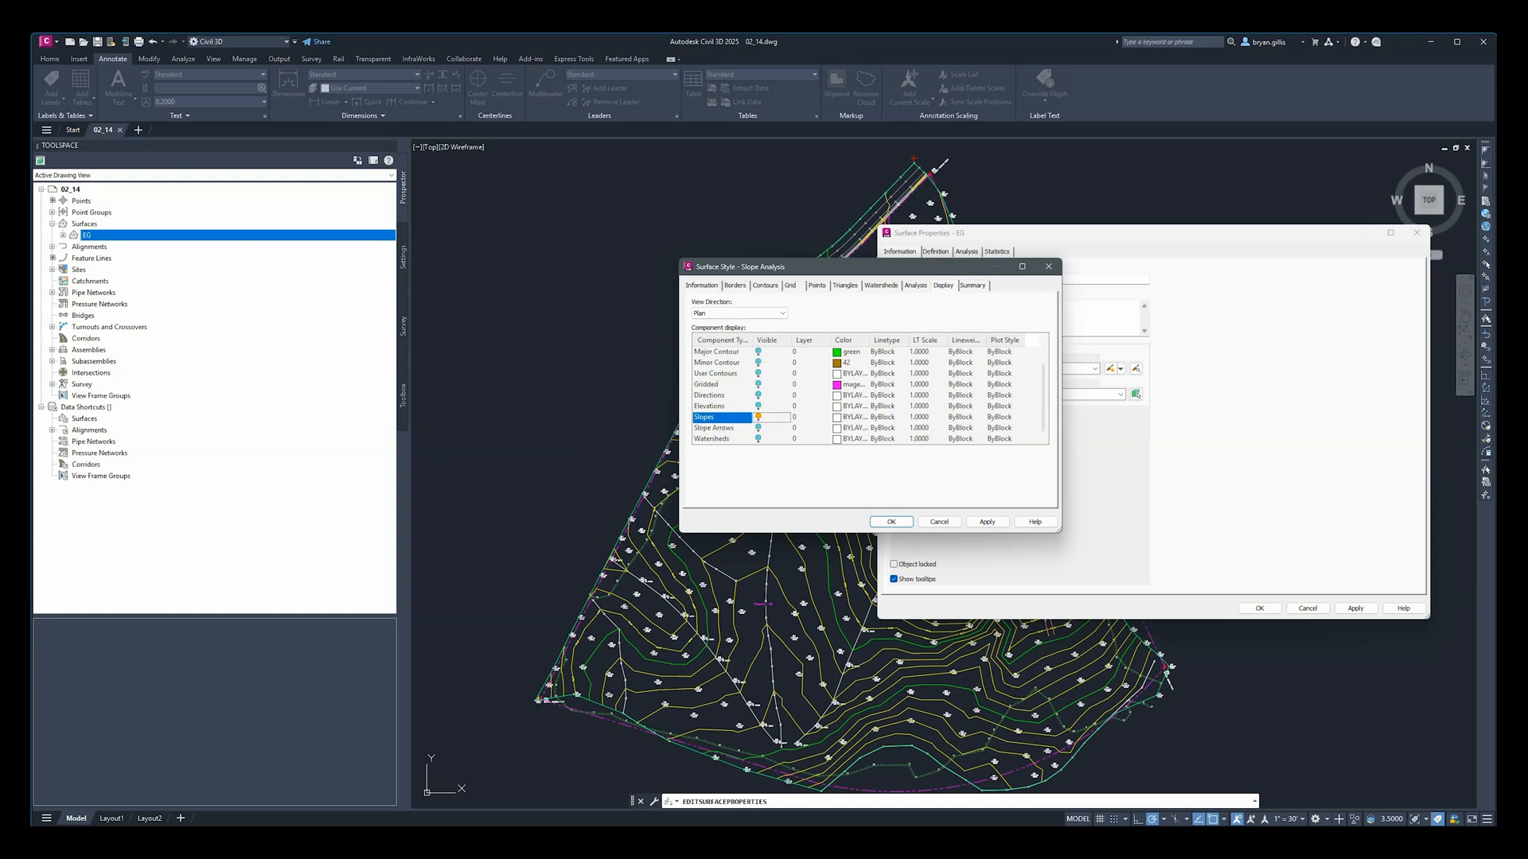
left_click(986, 522)
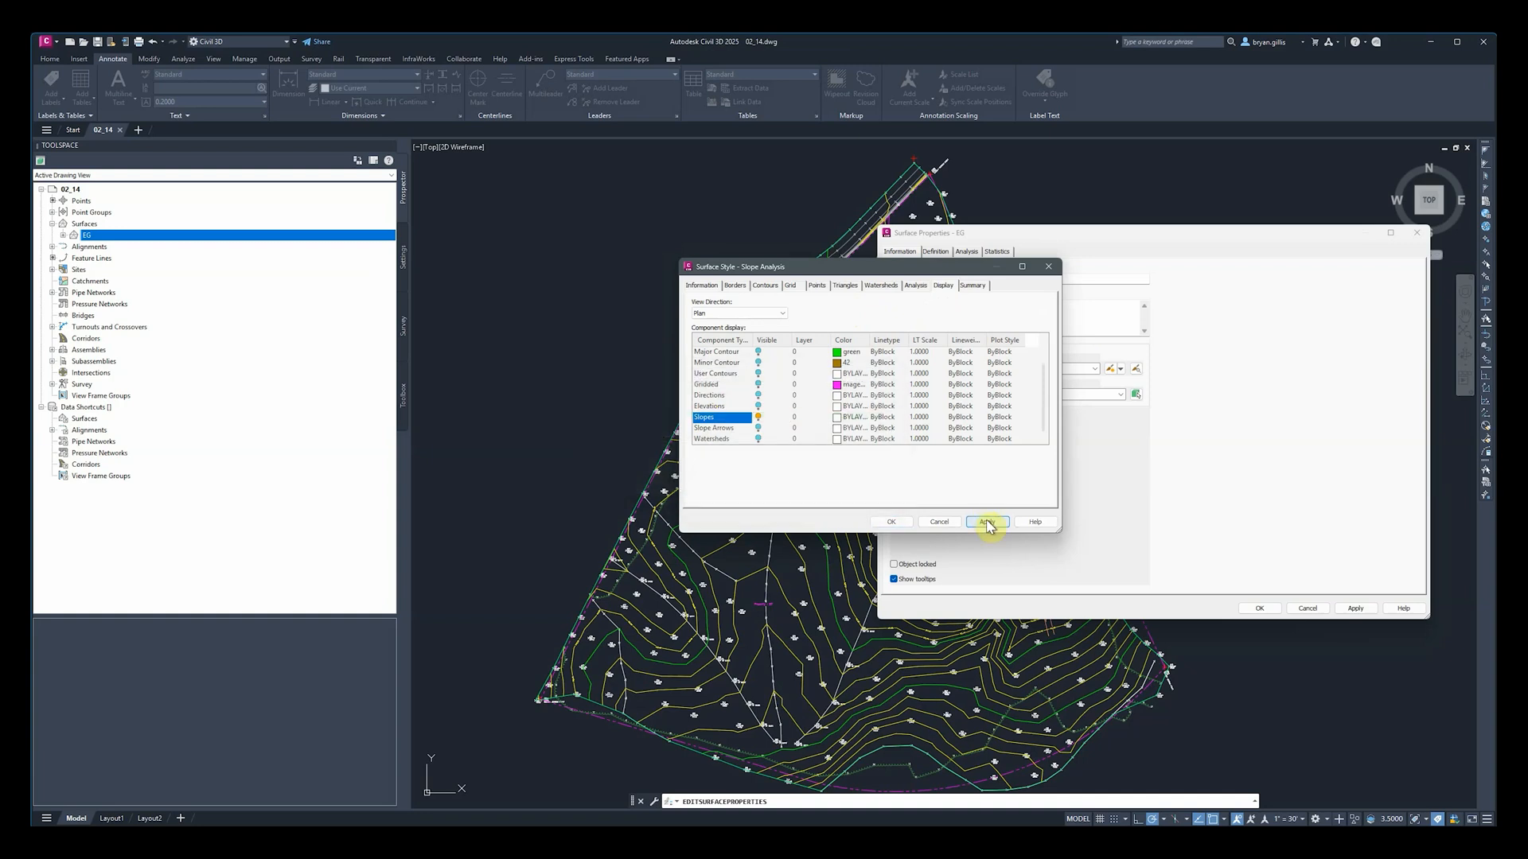
left_click(893, 523)
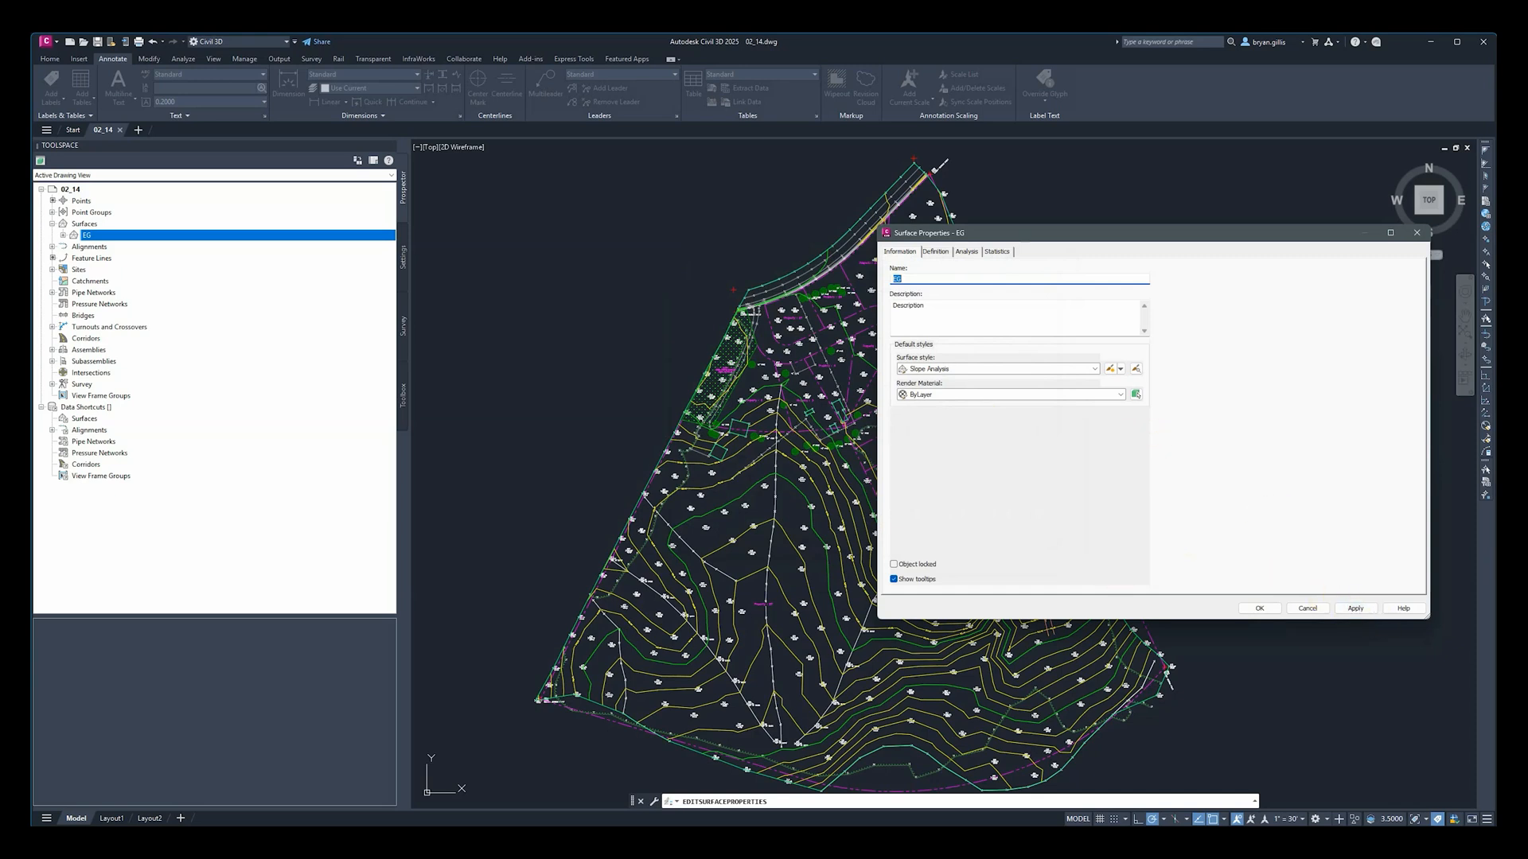
left_click(1352, 609)
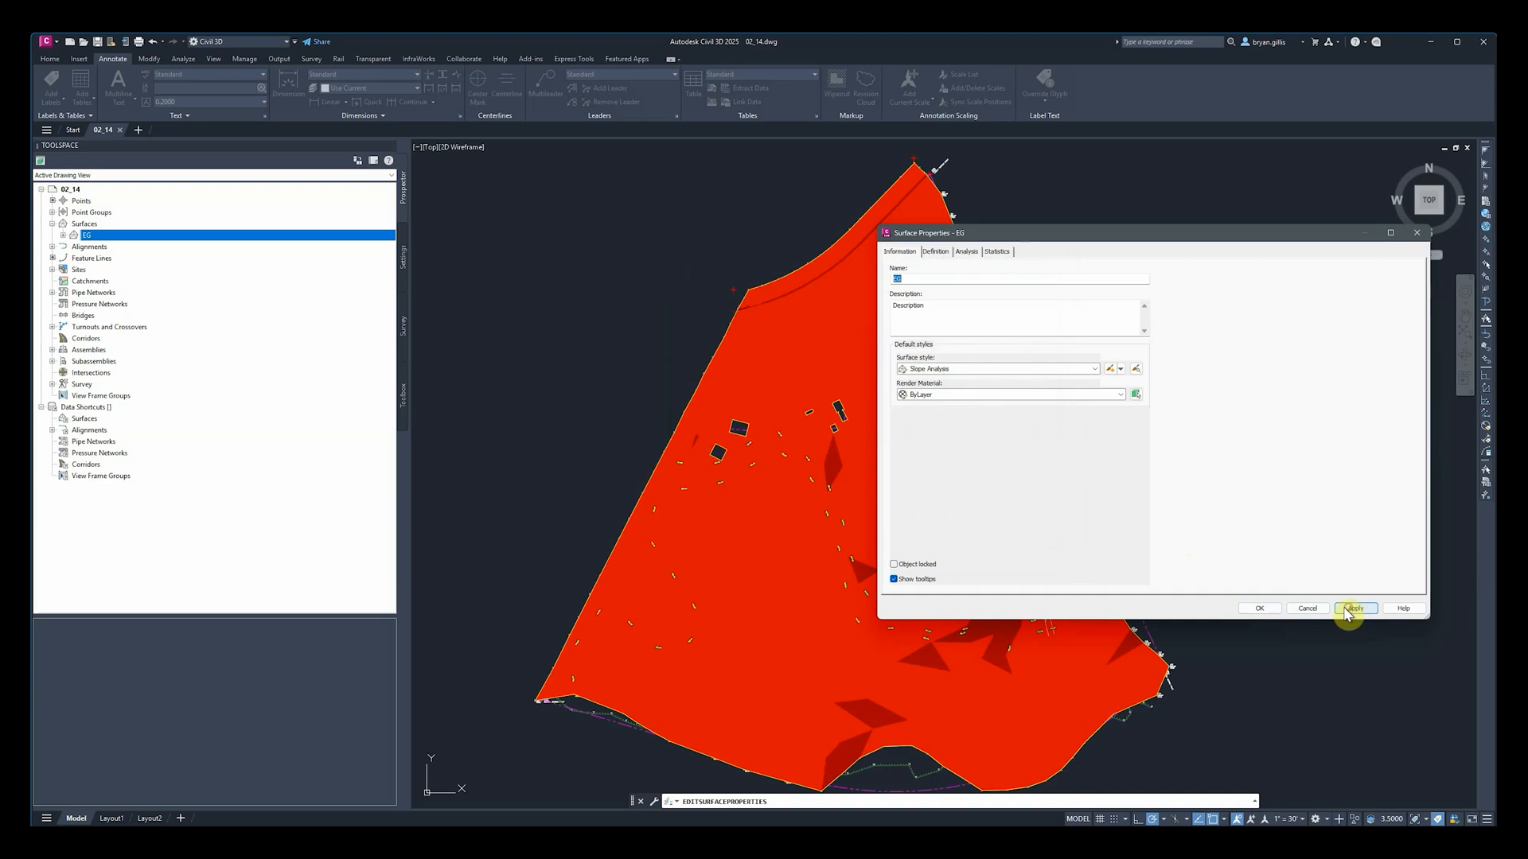
left_click(1260, 609)
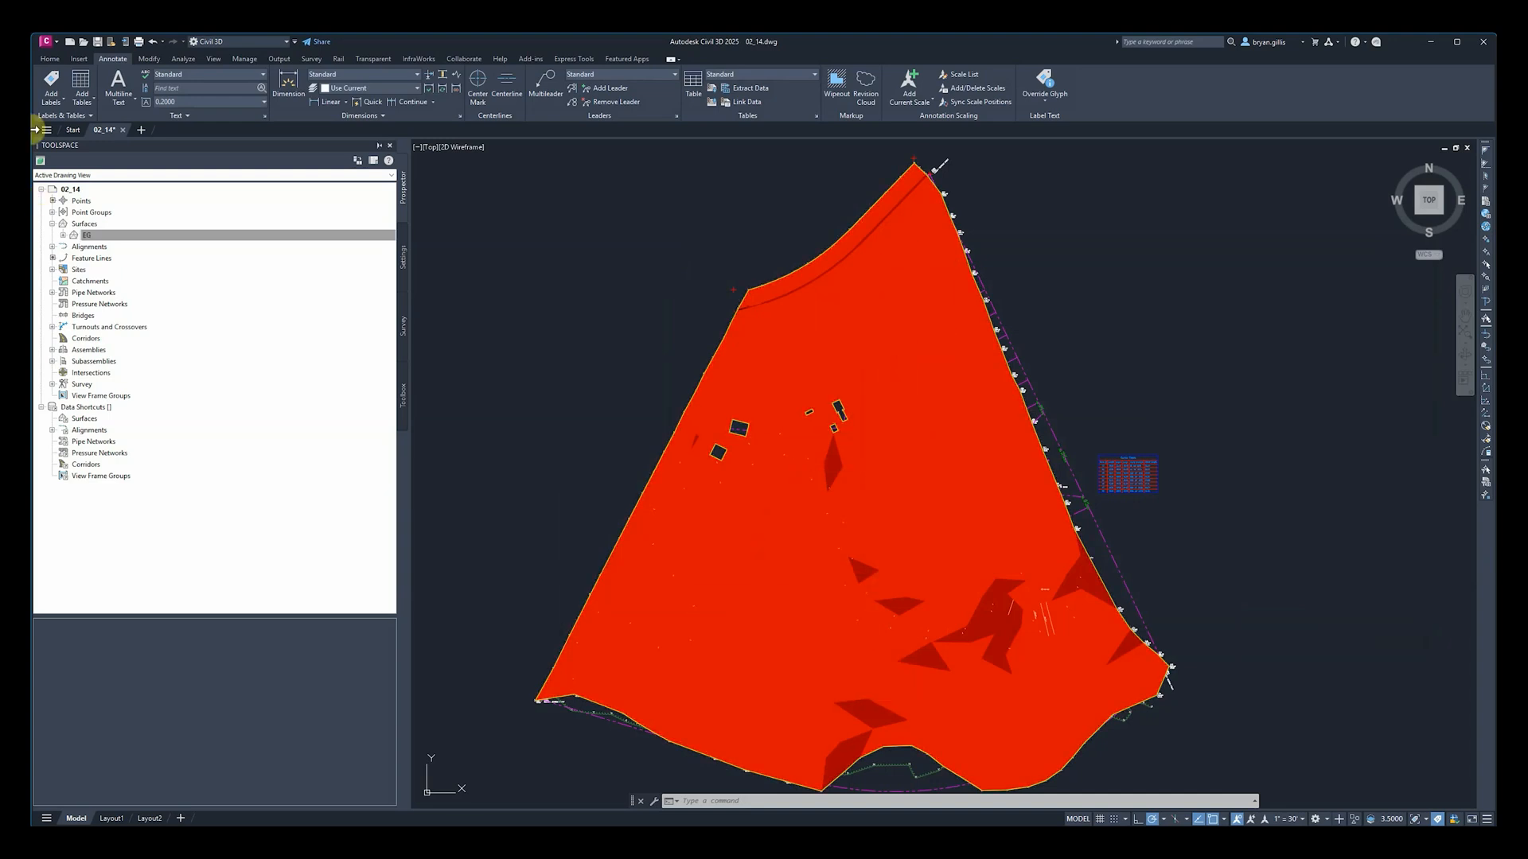
Step: Reopen the EG surface properties, set the analysis type to Slopes, and narrow and move the dialog clear of the surface
left_click(93, 236)
right_click(94, 236)
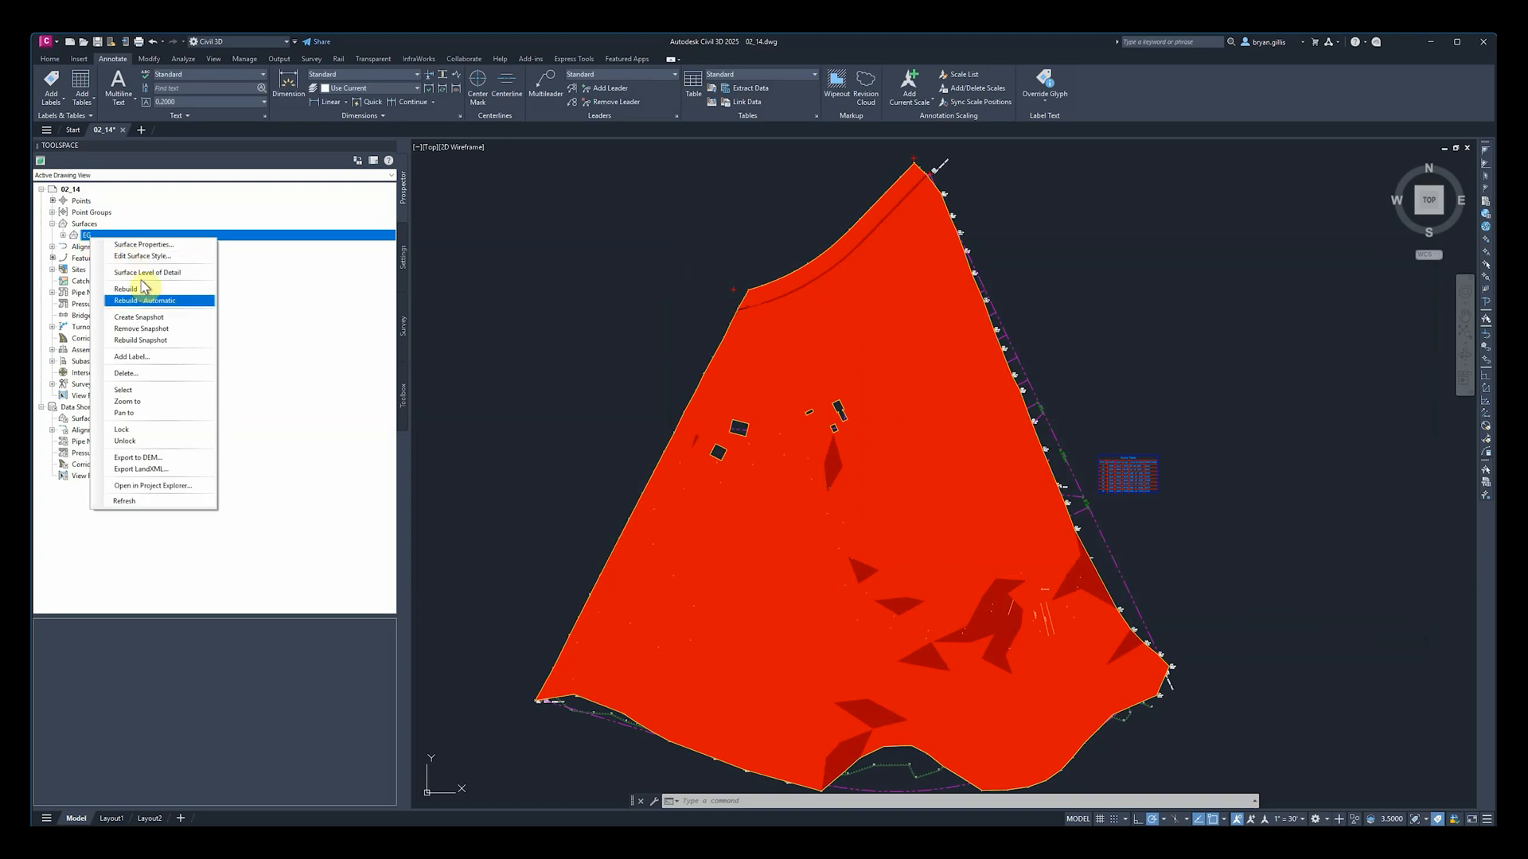
left_click(134, 245)
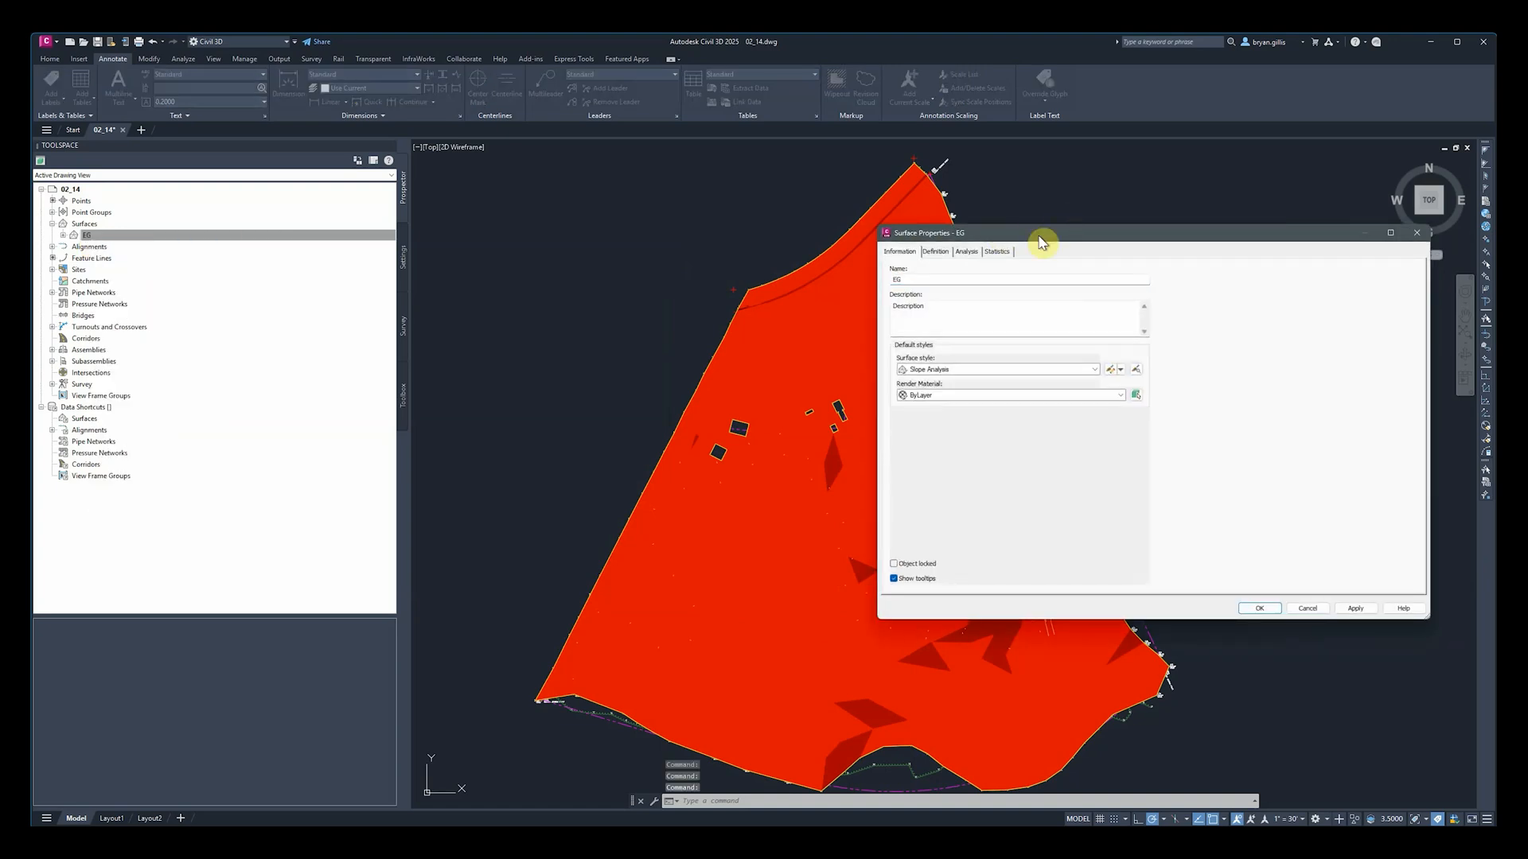
left_click(969, 253)
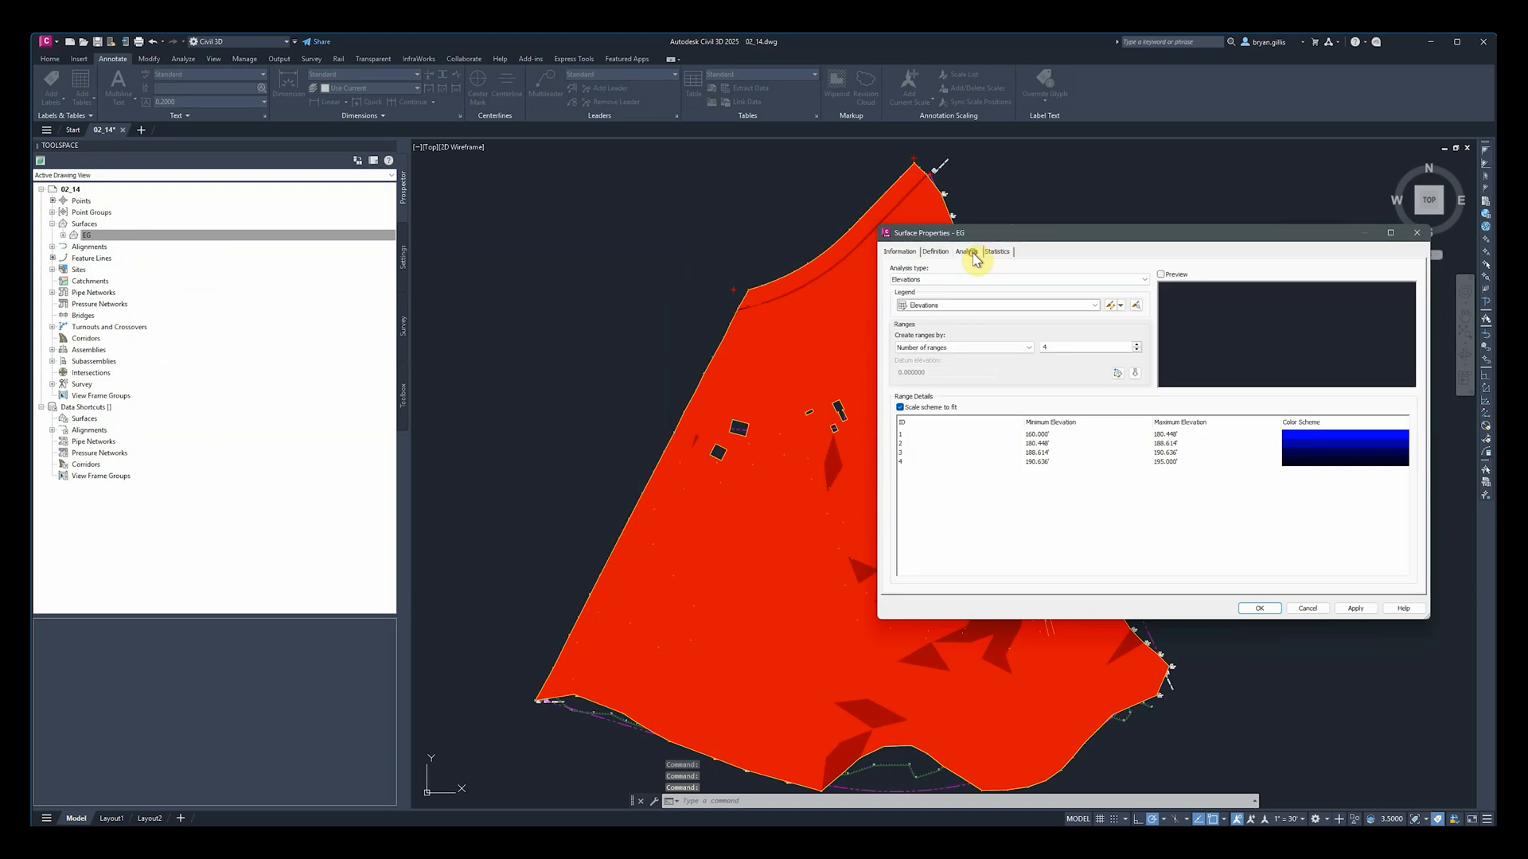
left_click(1050, 280)
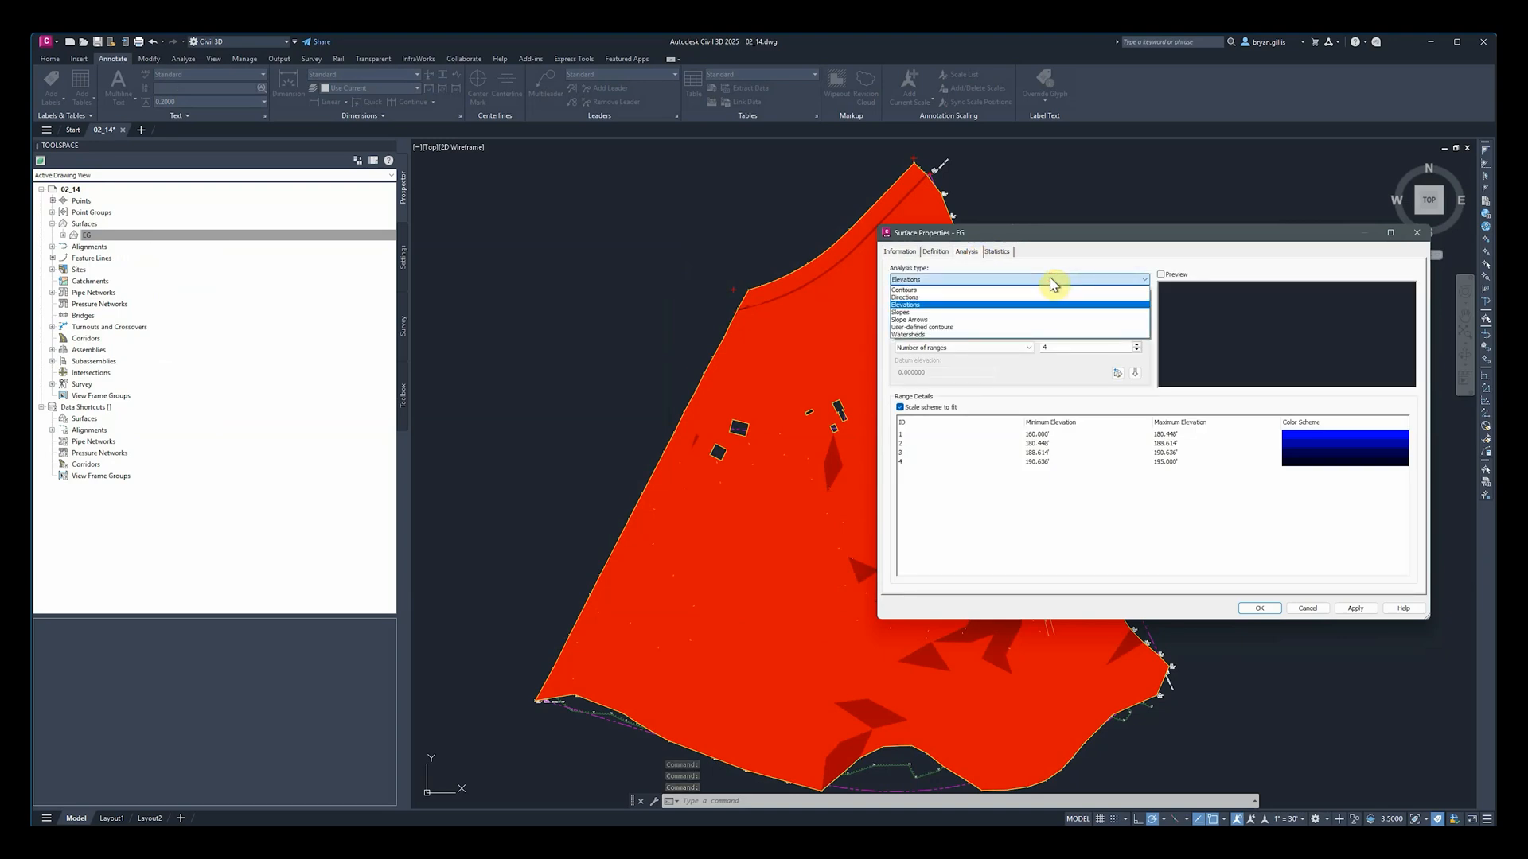
left_click(921, 312)
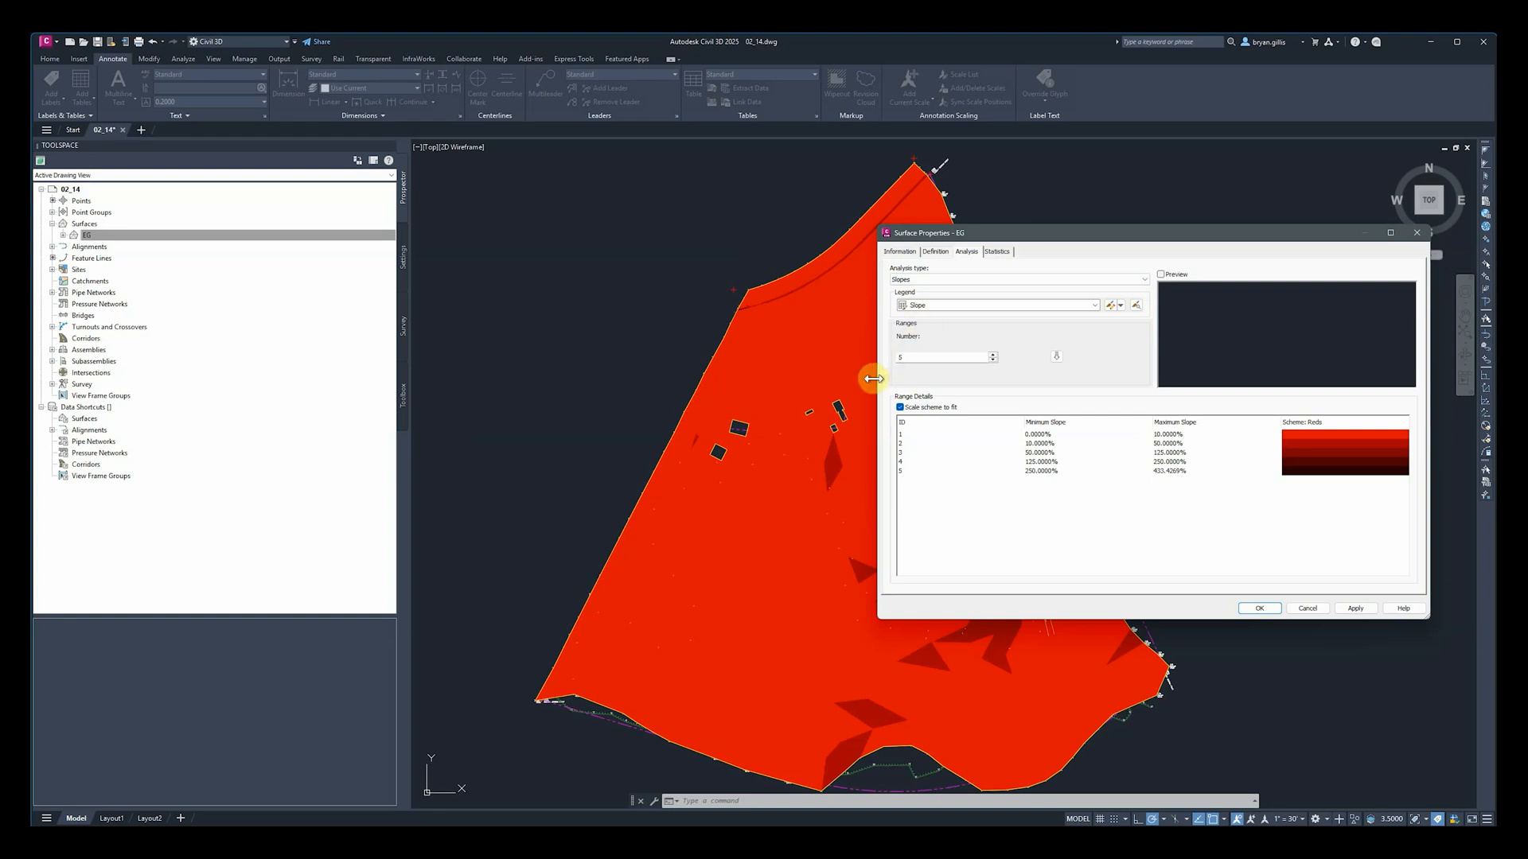
left_click_drag(868, 375, 1090, 374)
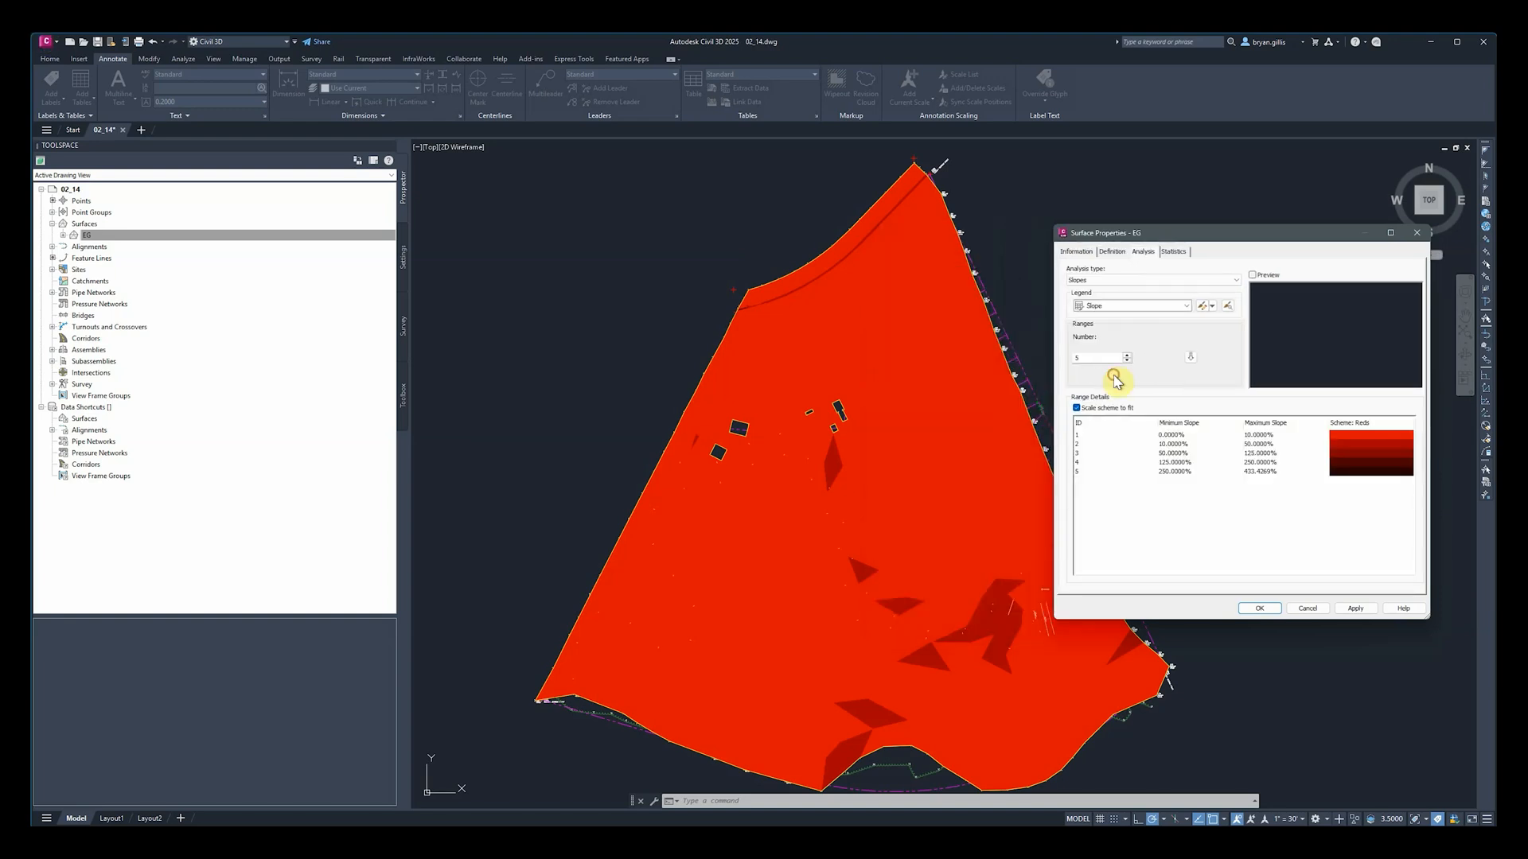
left_click_drag(1225, 235, 1280, 181)
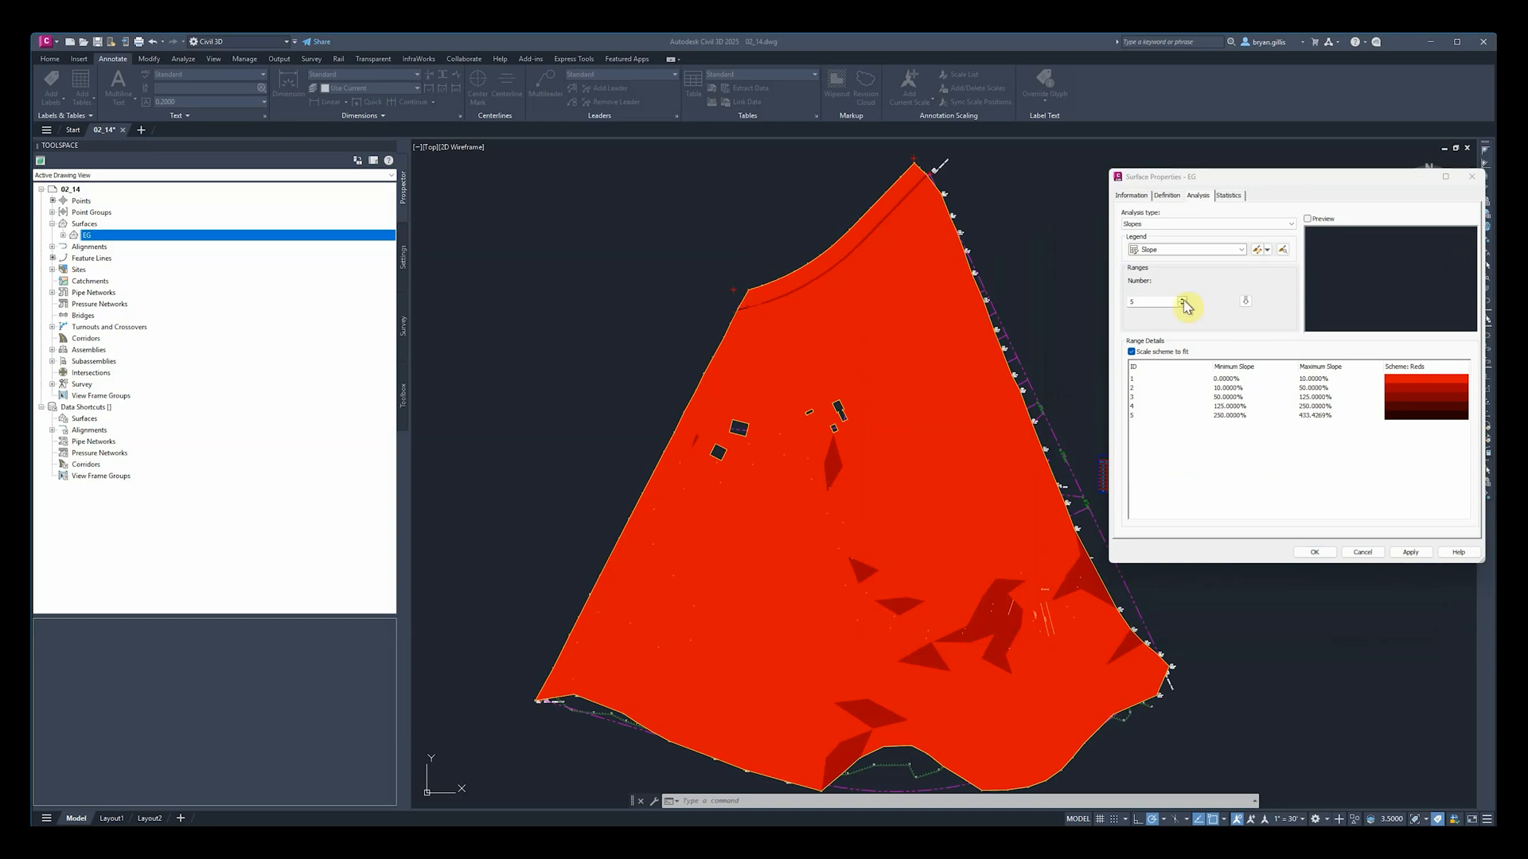
left_click(1262, 185)
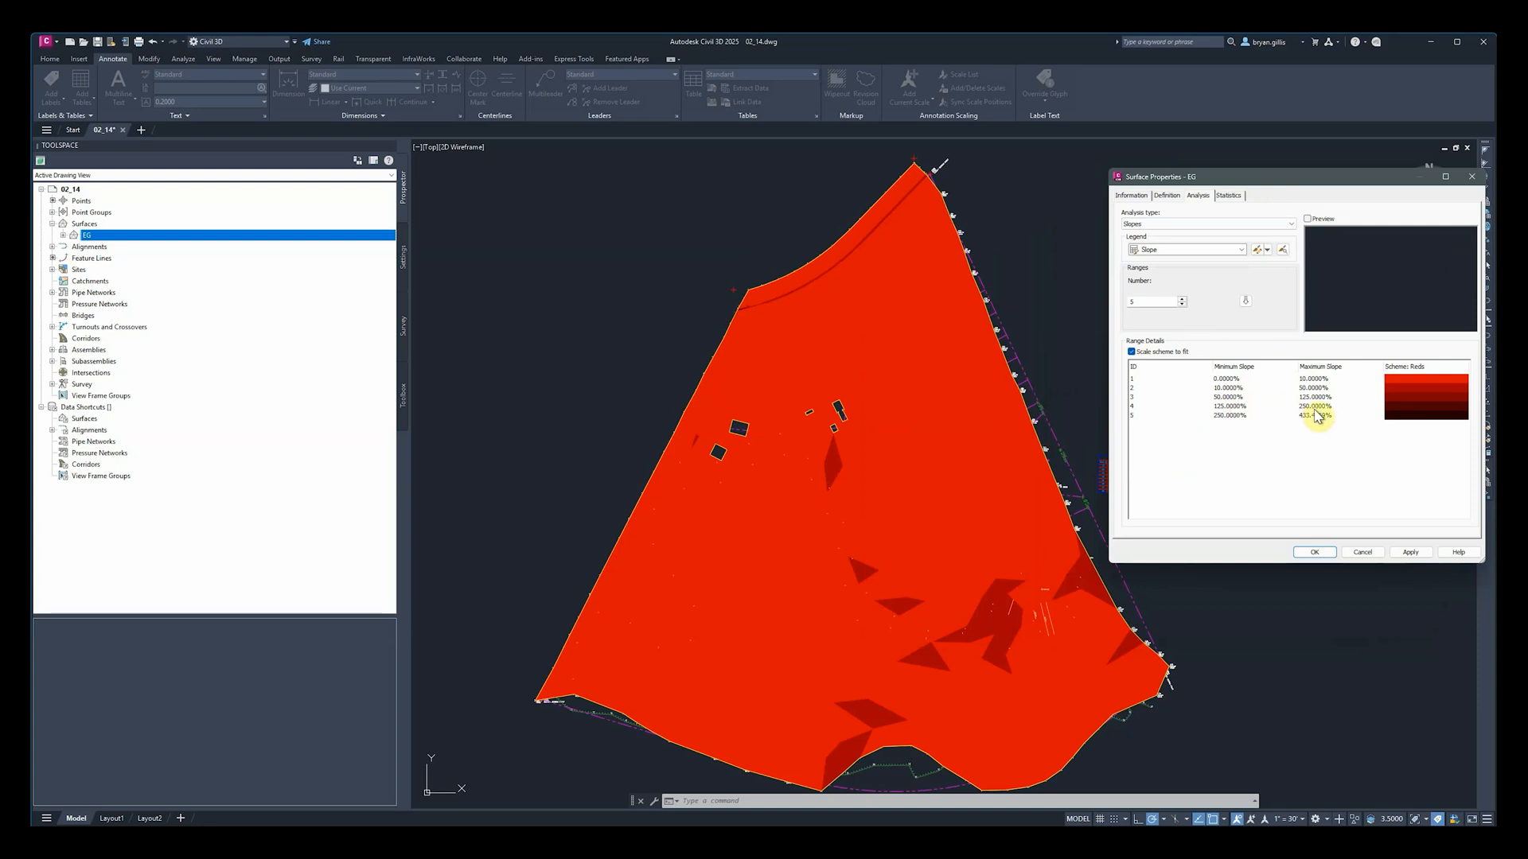
Step: Rerun the slope analysis with five ranges, apply the recalculated ranges to the EG surface and close its properties
left_click(1246, 303)
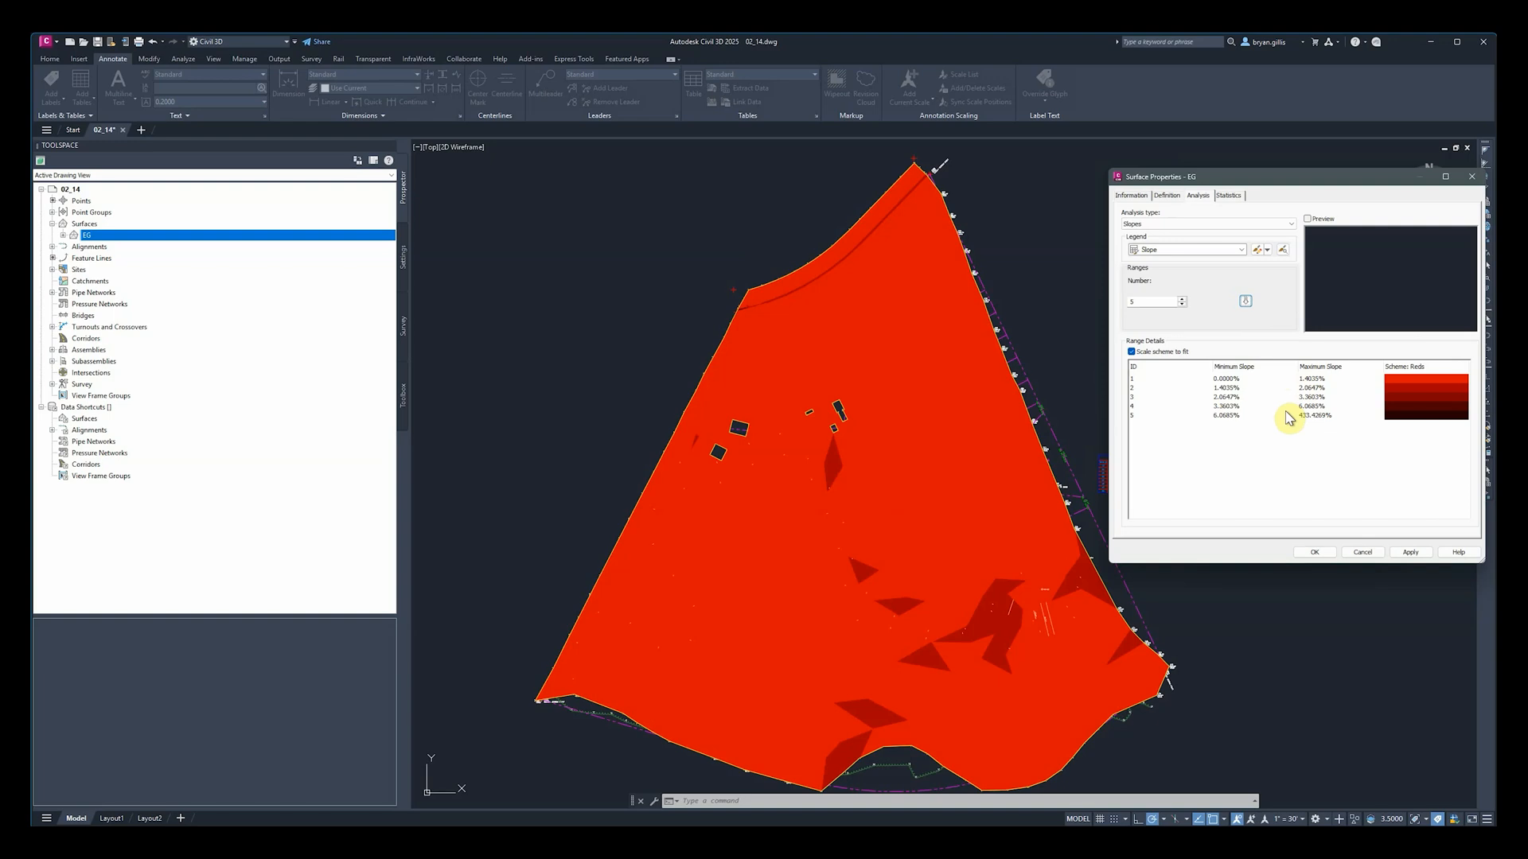
left_click(1422, 554)
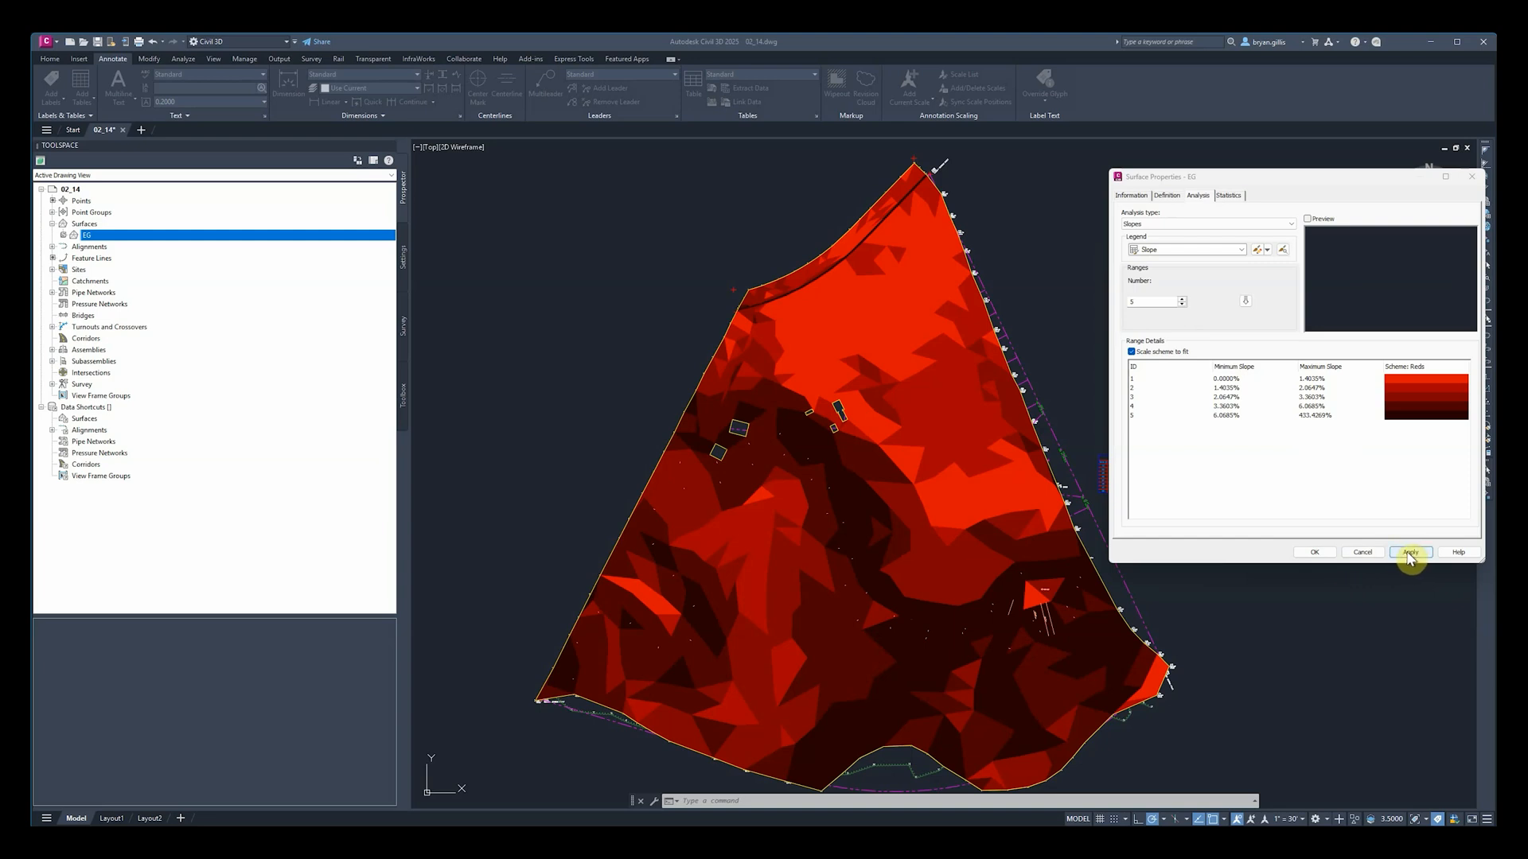
left_click(1321, 555)
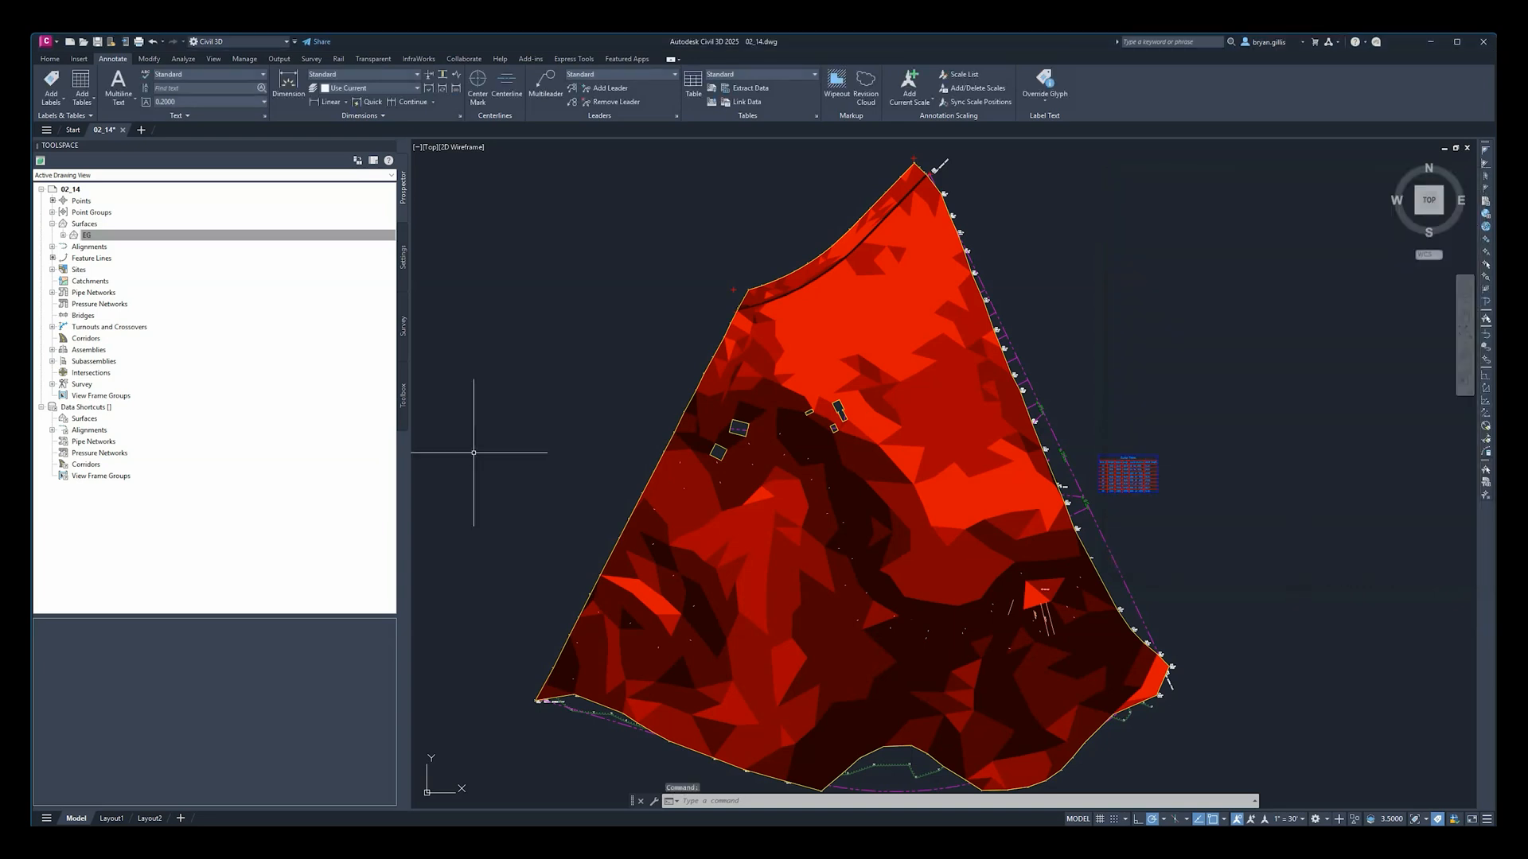
Step: Reopen the EG surface's slope analysis settings and change the colour of slope range 1 to blue-violet
right_click(77, 232)
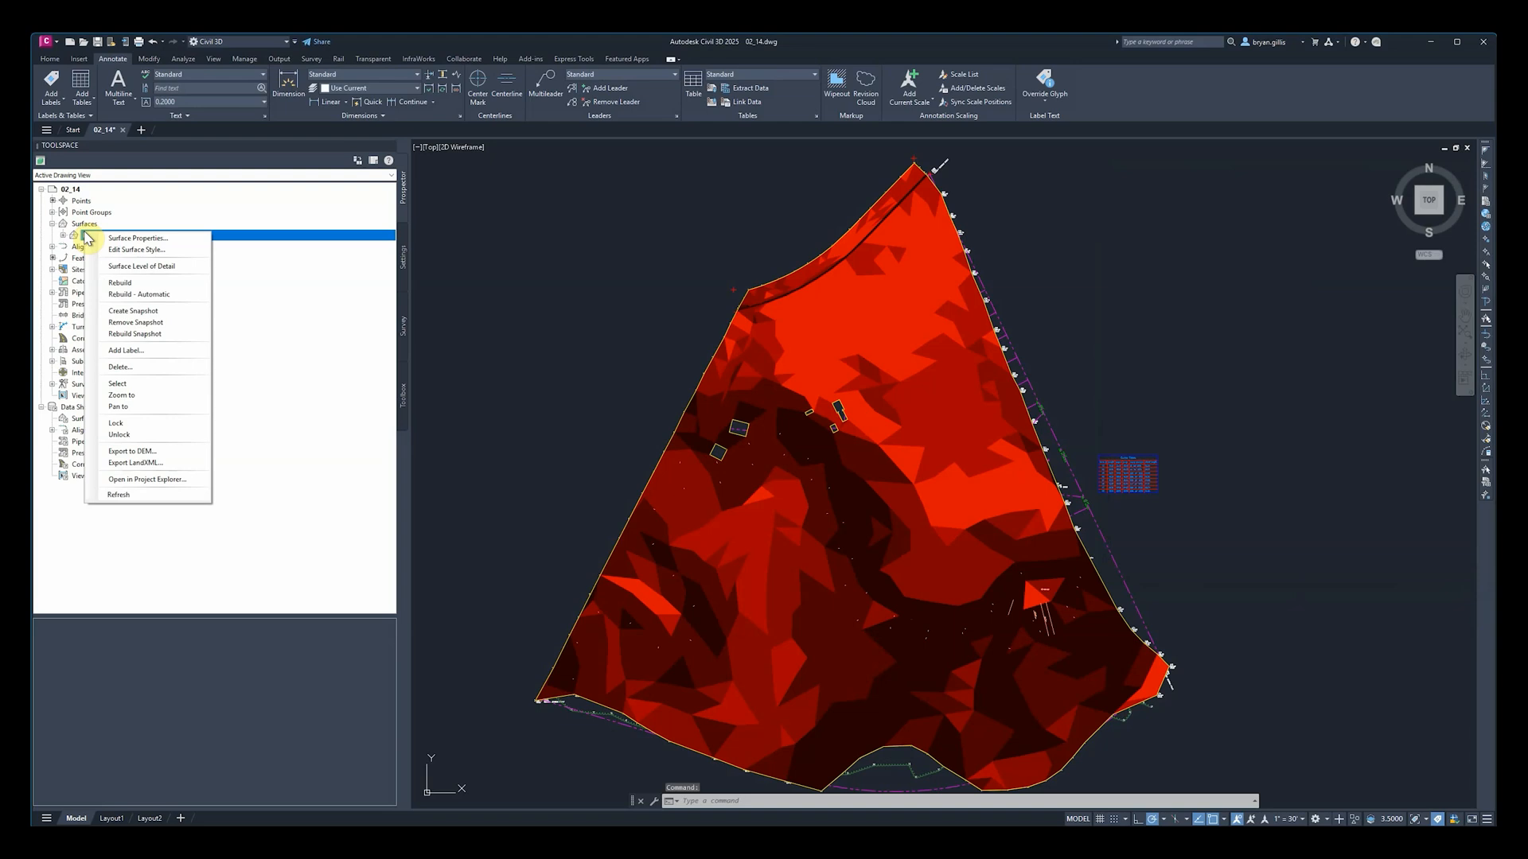
left_click(123, 245)
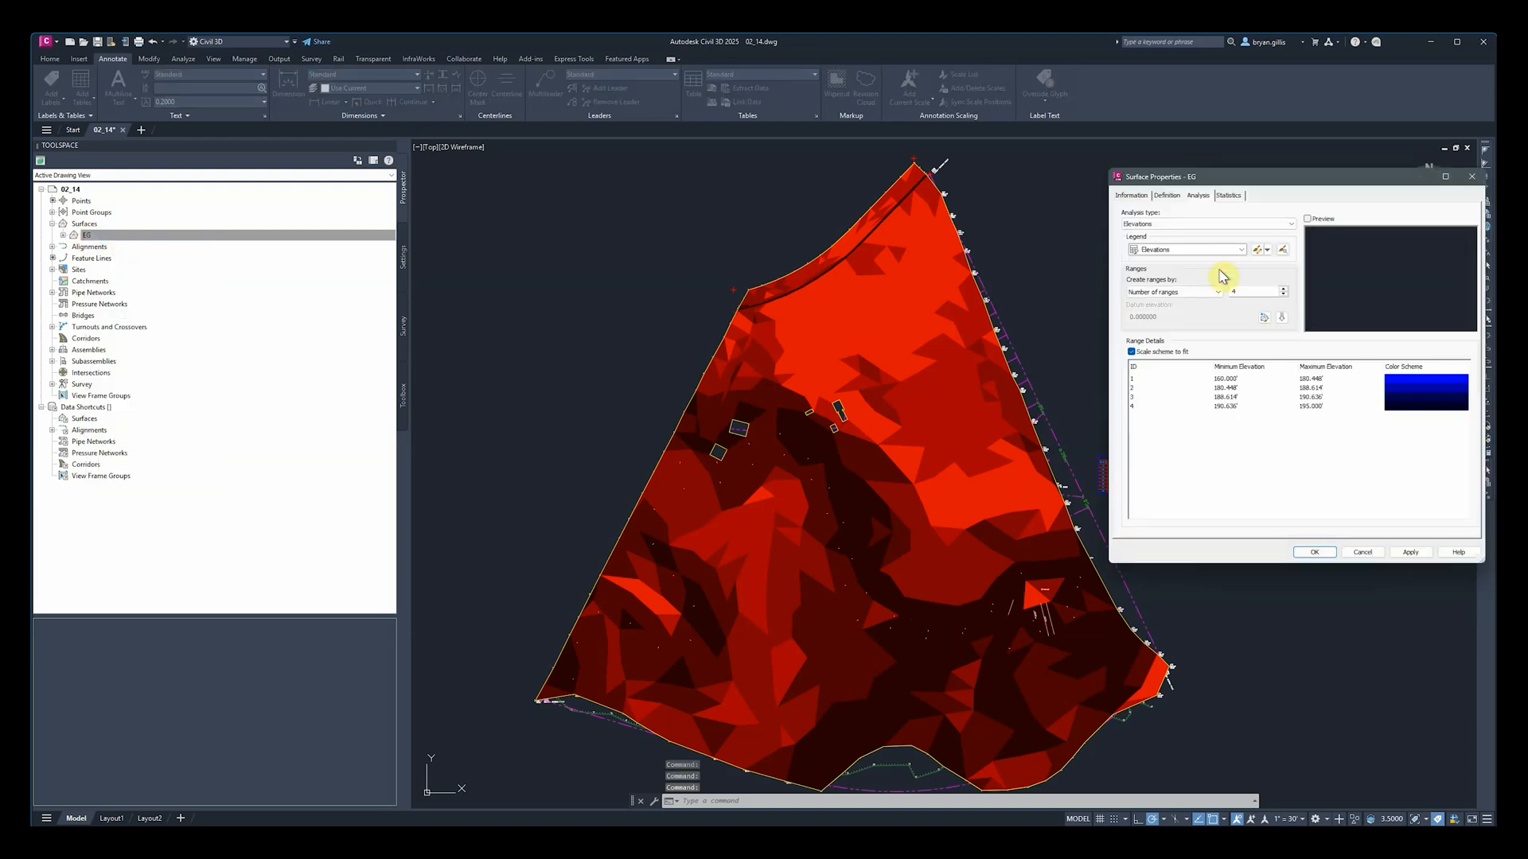
left_click(1187, 225)
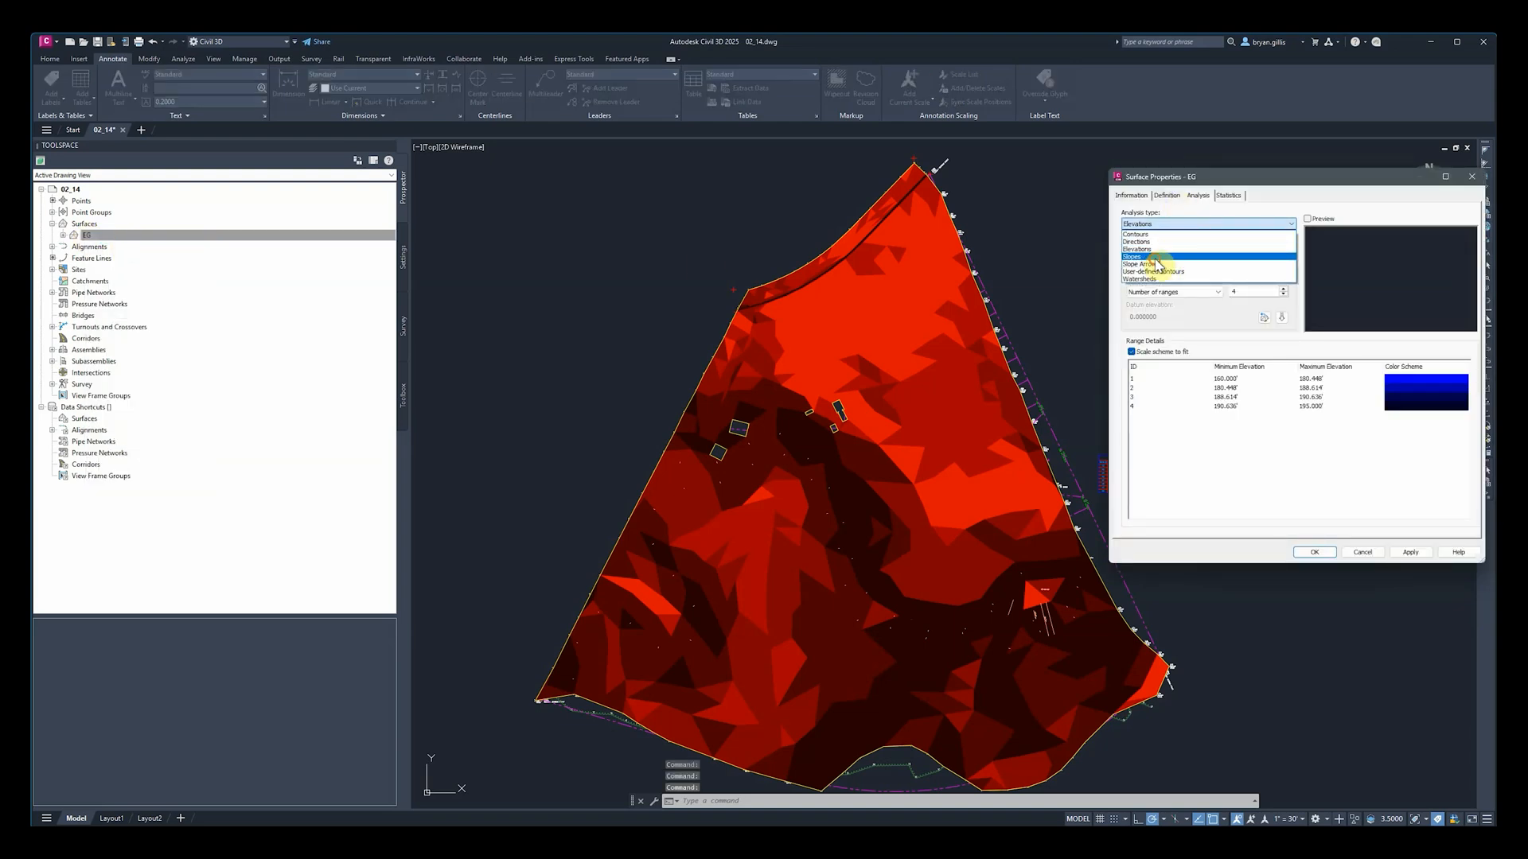
left_click(1160, 253)
double_click(1448, 379)
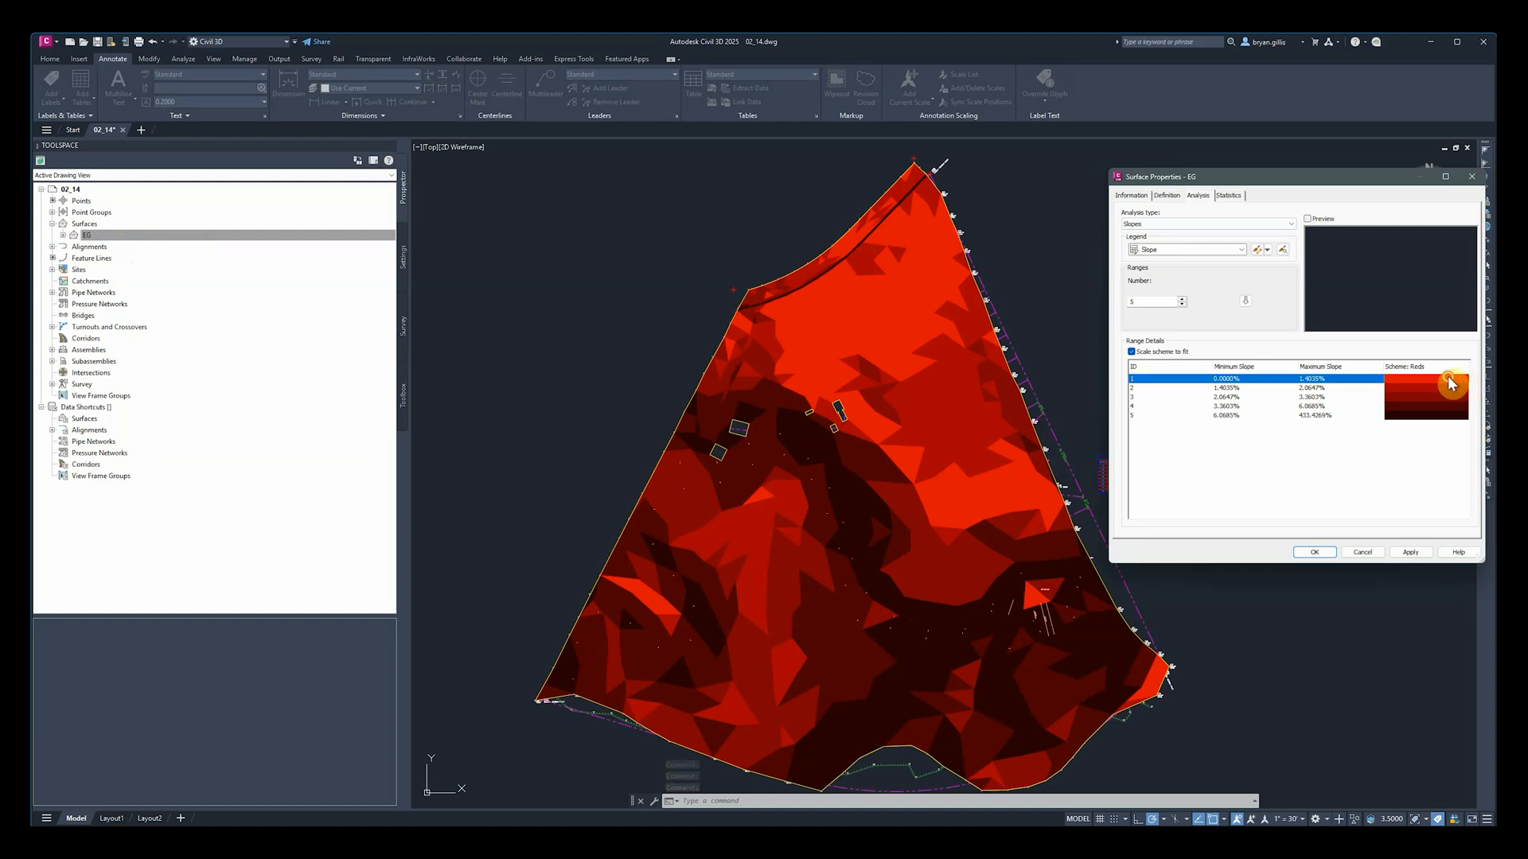
left_click(807, 397)
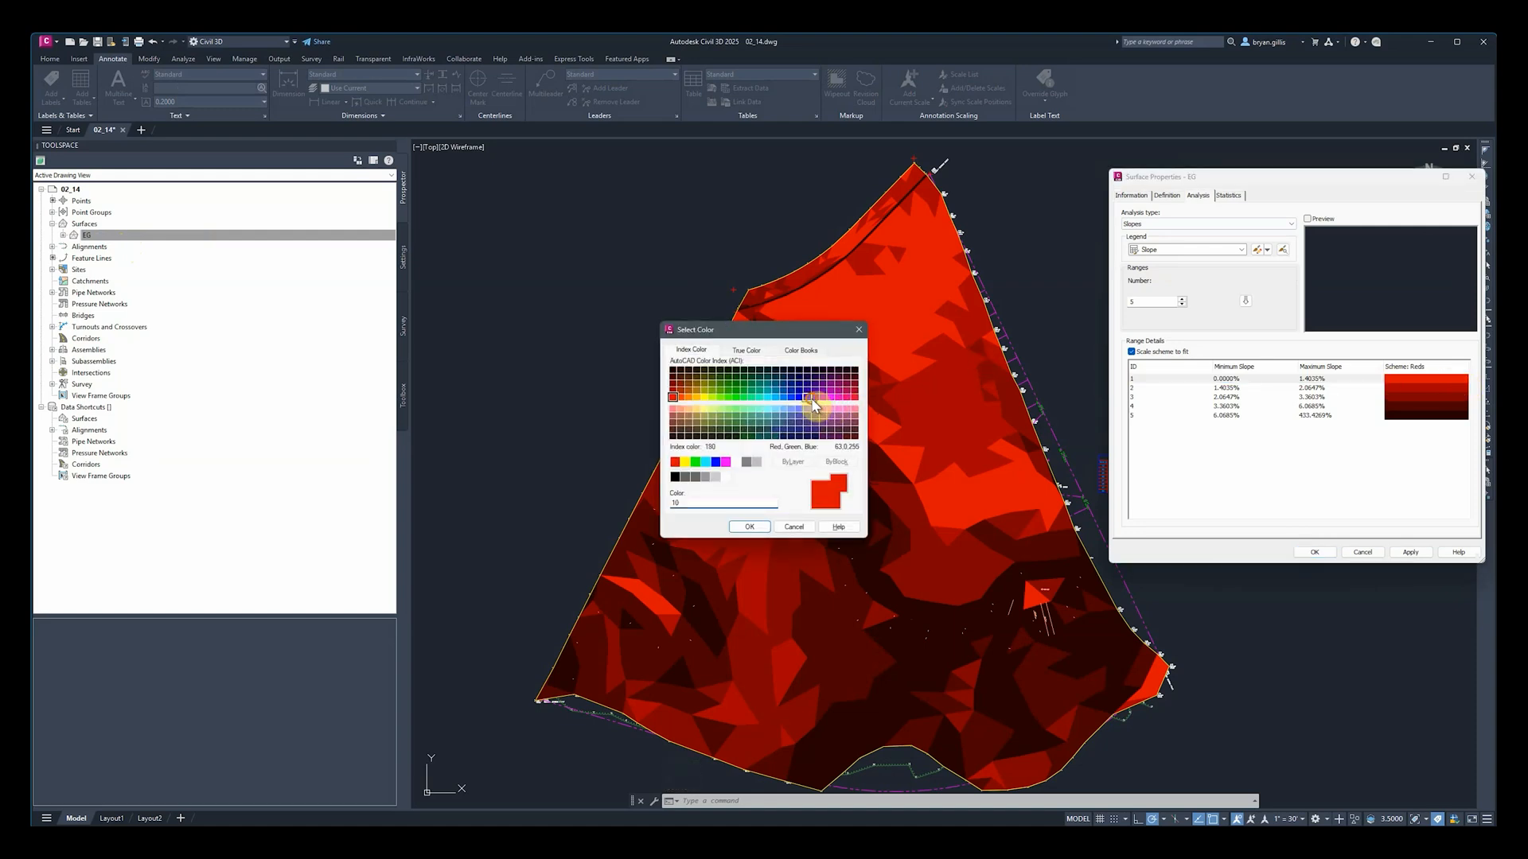
left_click(761, 526)
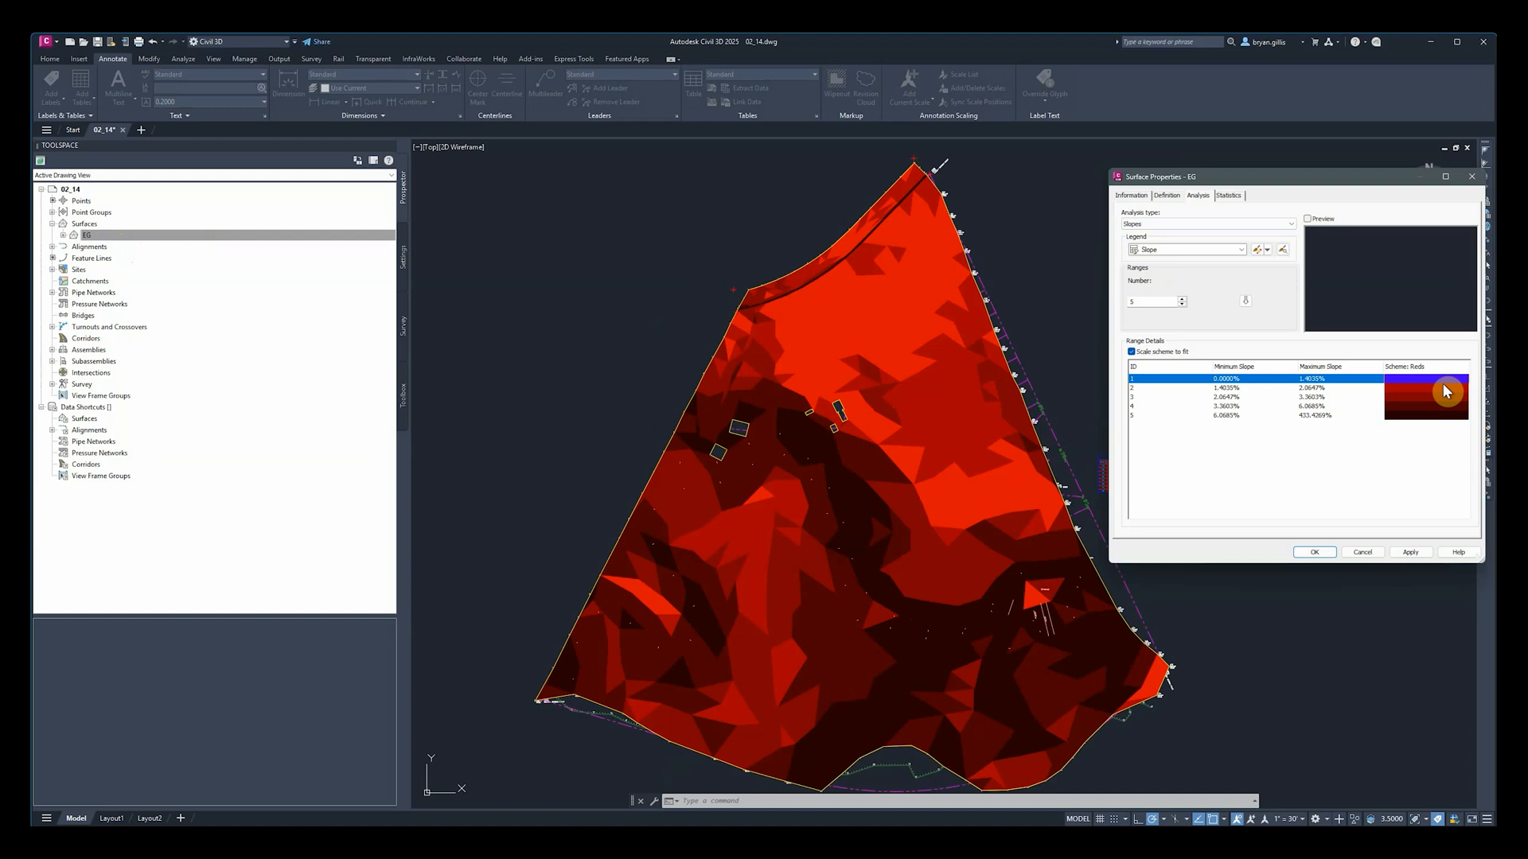
Step: Set the colour of slope range 2 to dark green and slope range 3 to light yellow
double_click(1444, 389)
left_click(740, 391)
left_click(748, 525)
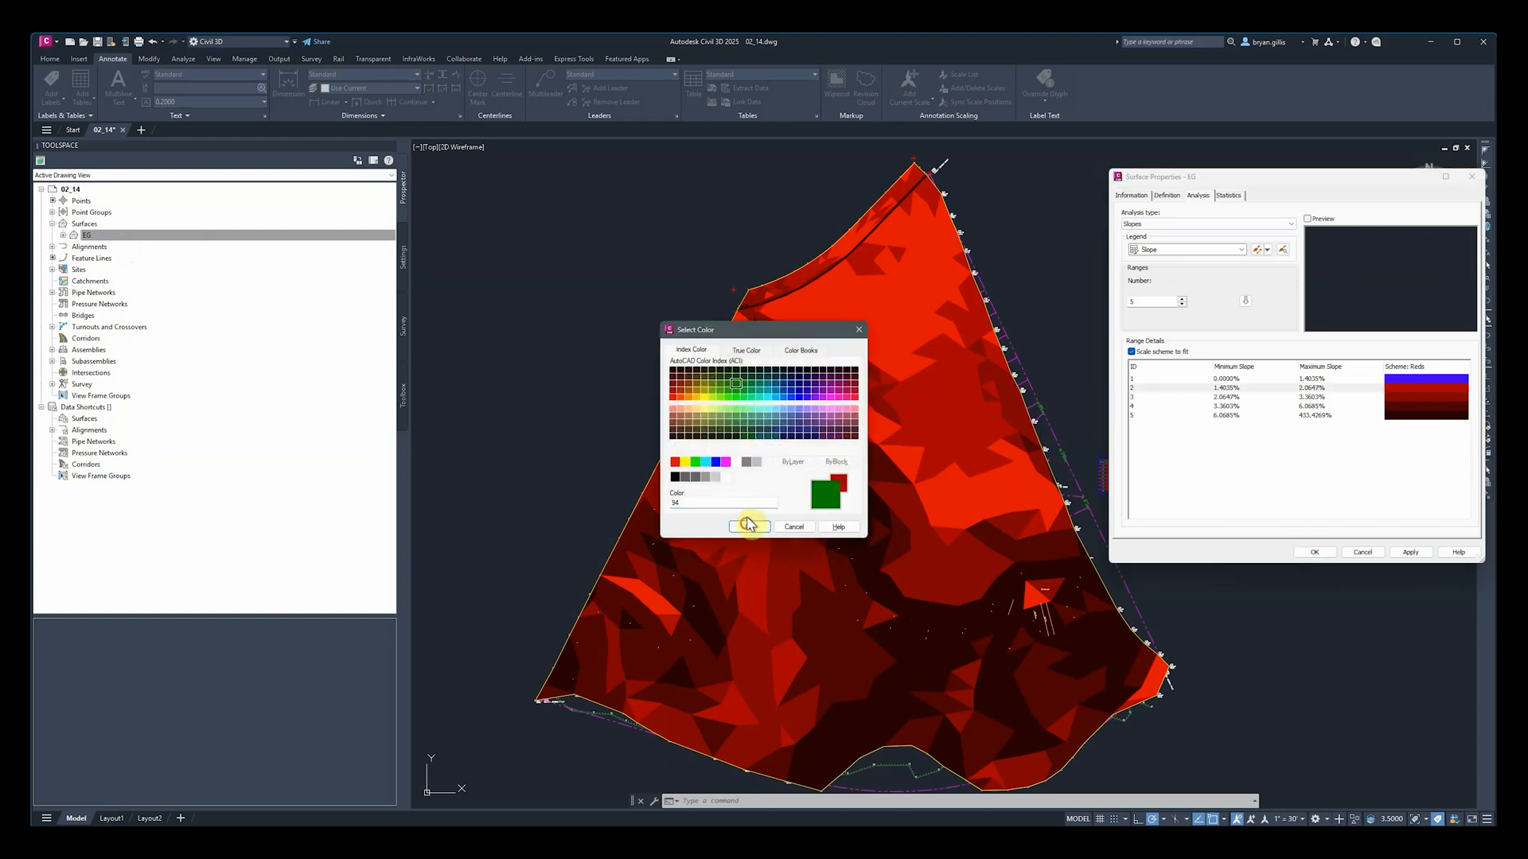
double_click(1442, 397)
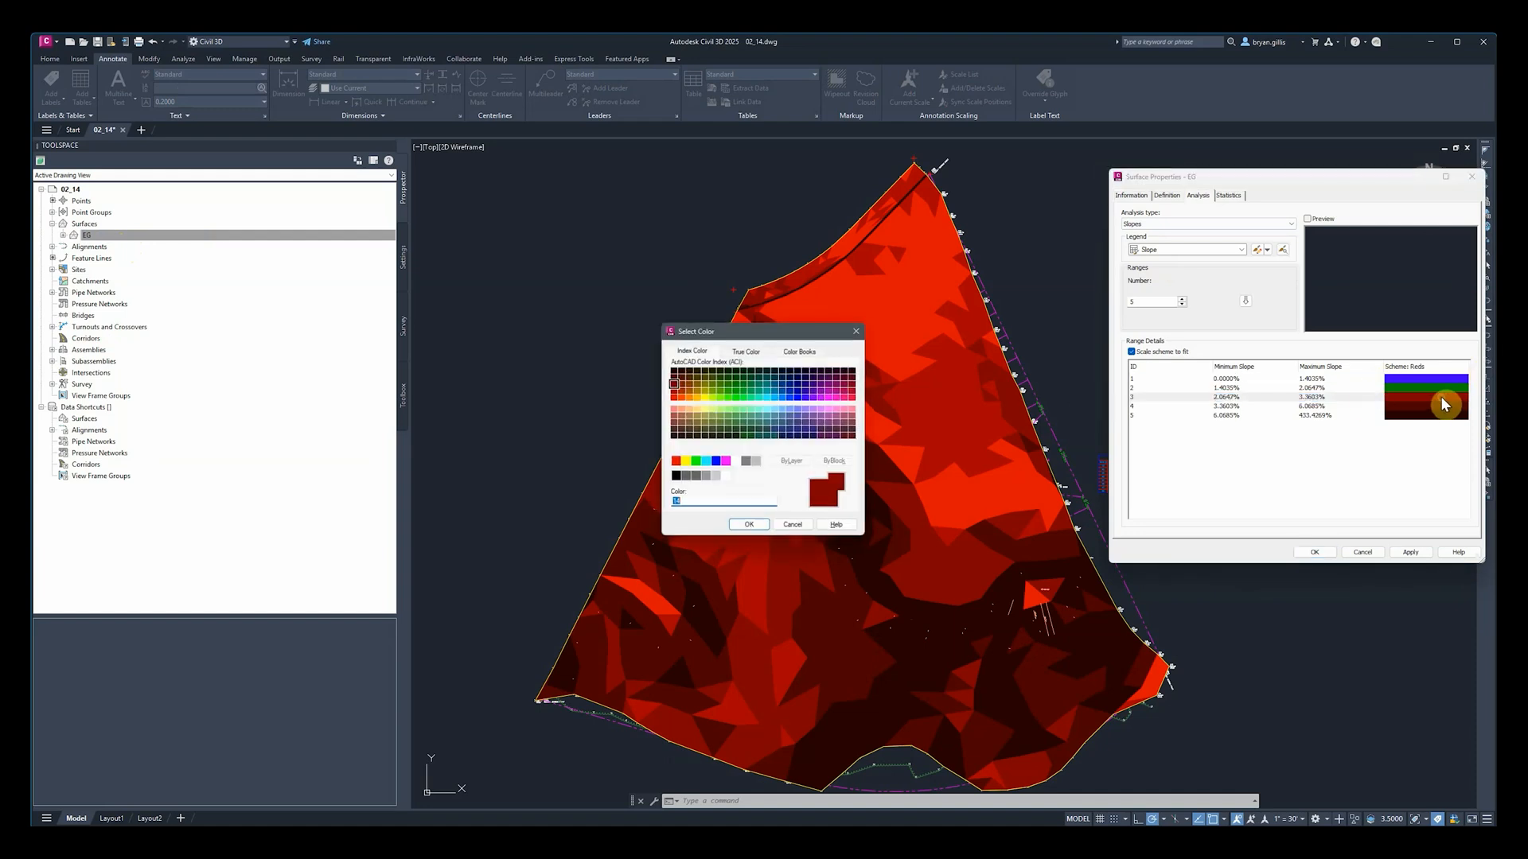
left_click(696, 408)
left_click(760, 529)
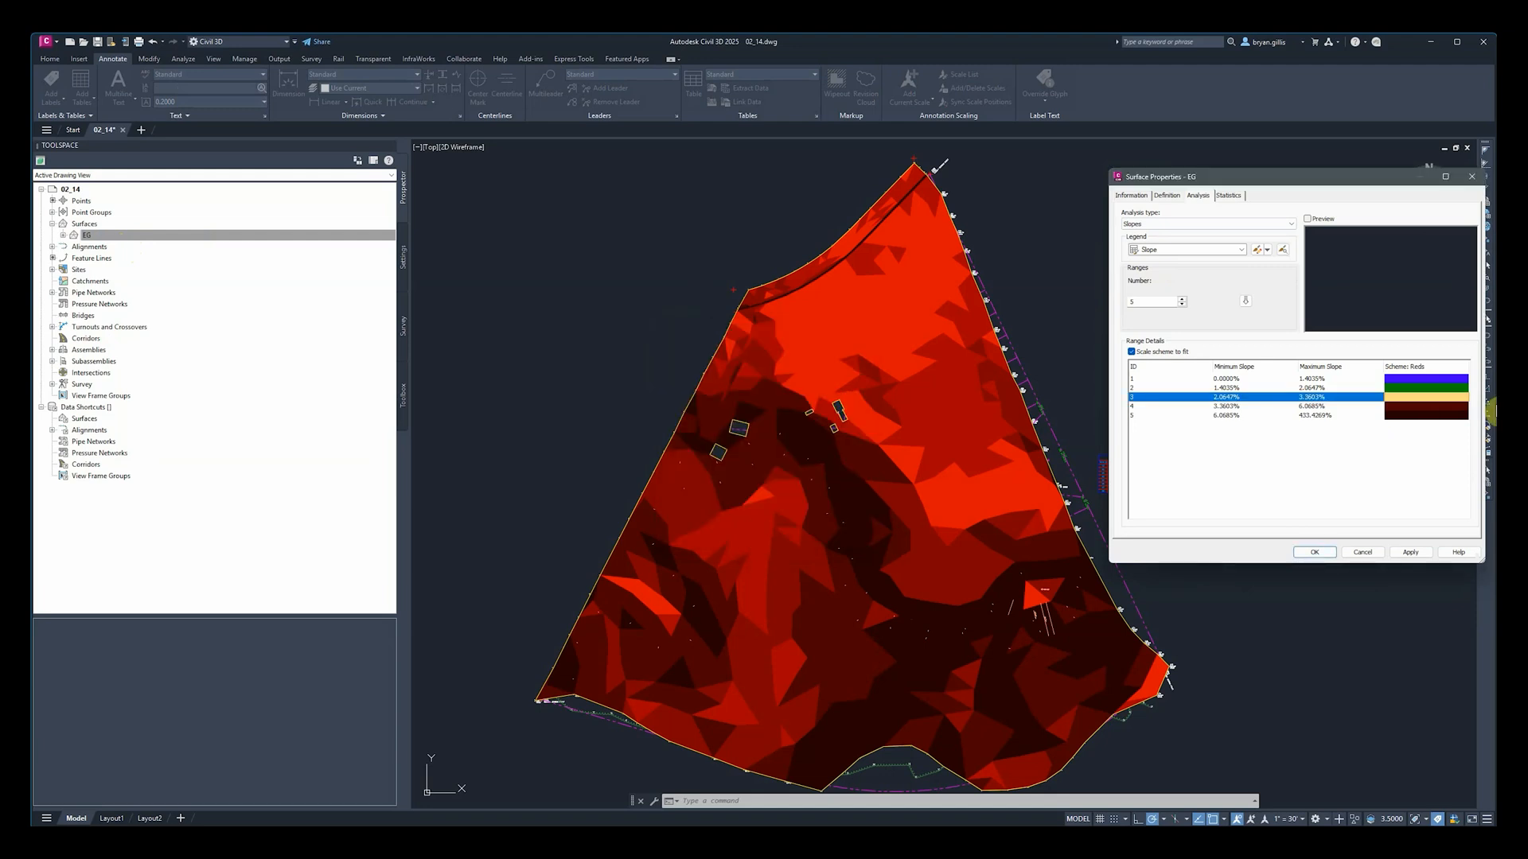
Step: Set slope range 4 to cyan and slope range 5 to dark purple (index colour 196), and apply the colours to EG
double_click(1453, 410)
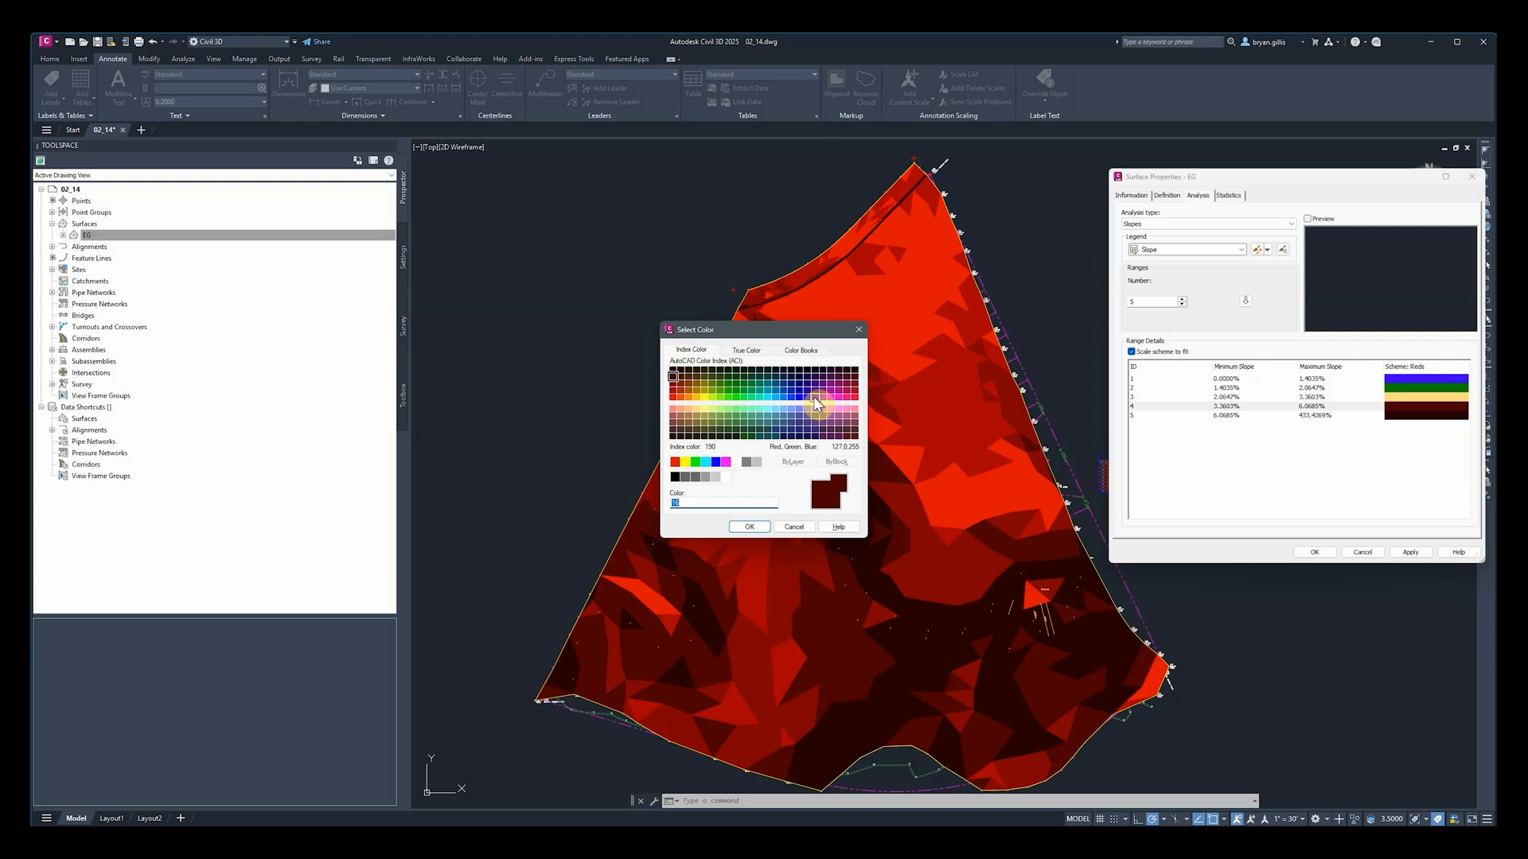
left_click(769, 400)
left_click(750, 527)
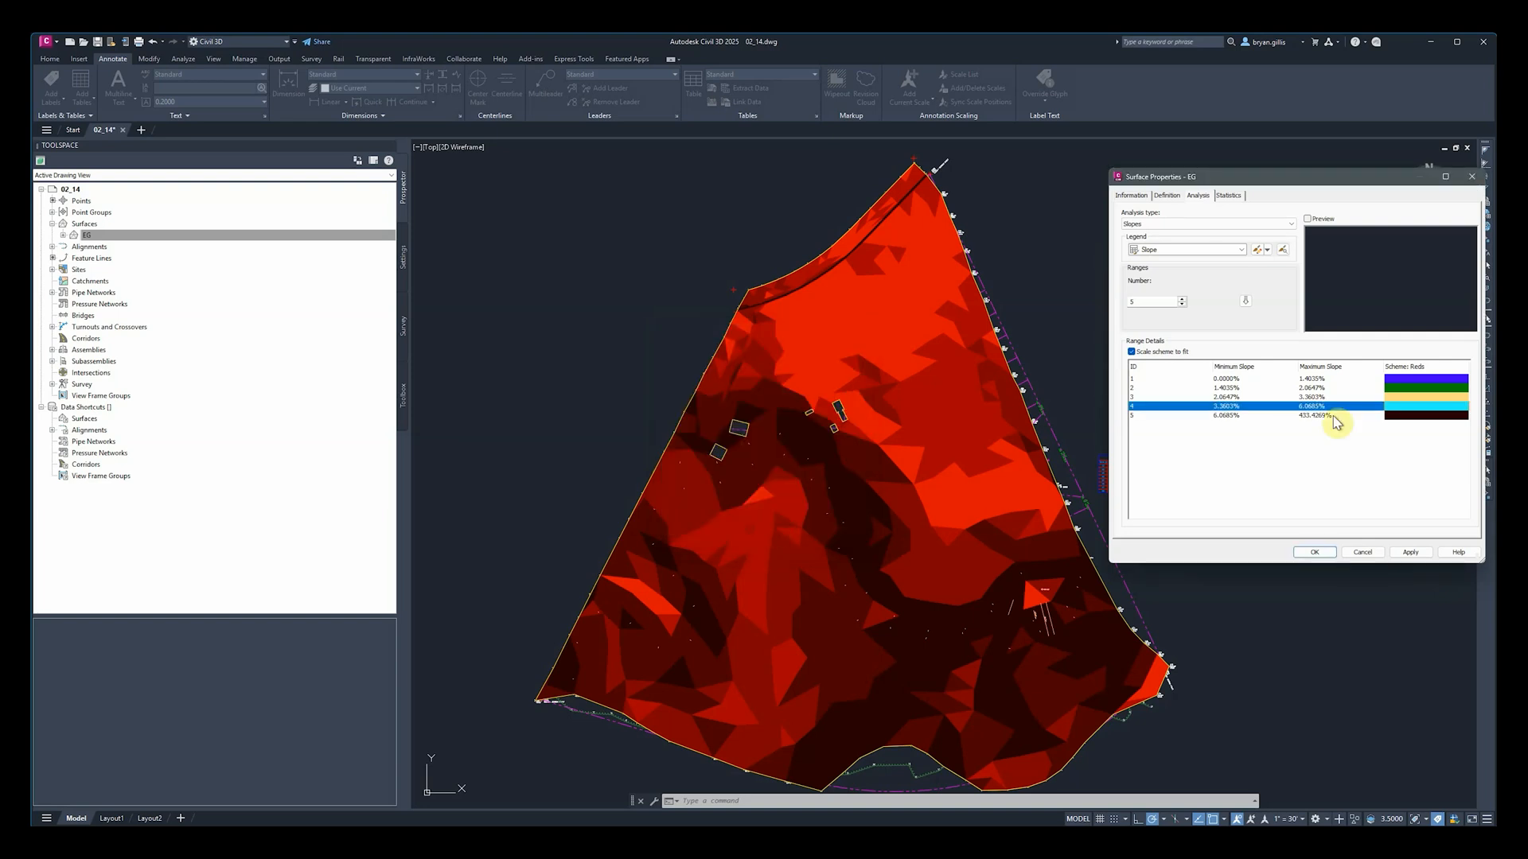
double_click(1412, 416)
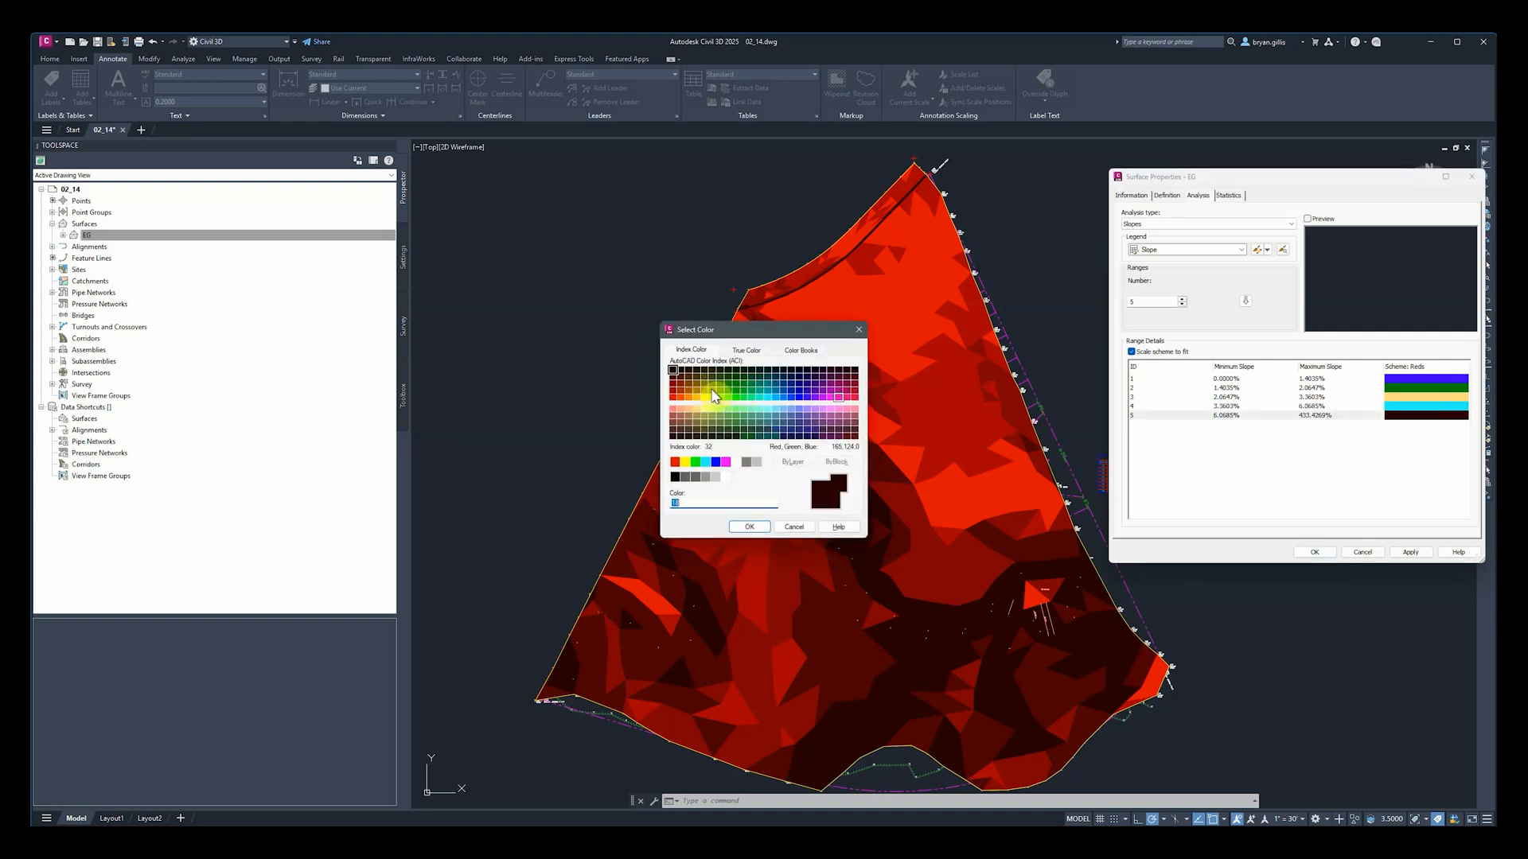
left_click(811, 384)
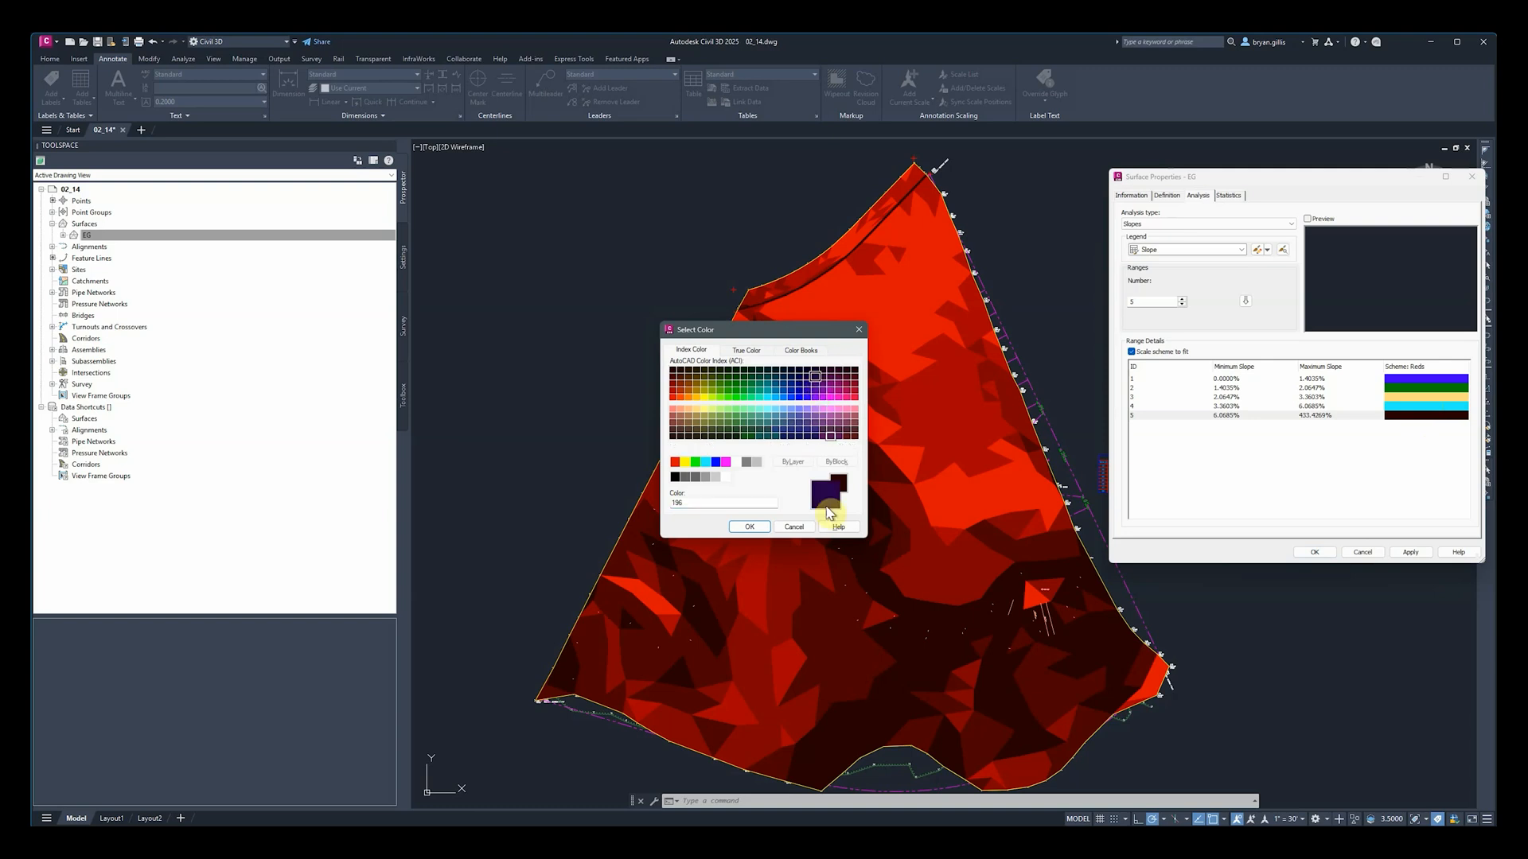
left_click(748, 527)
left_click(1410, 552)
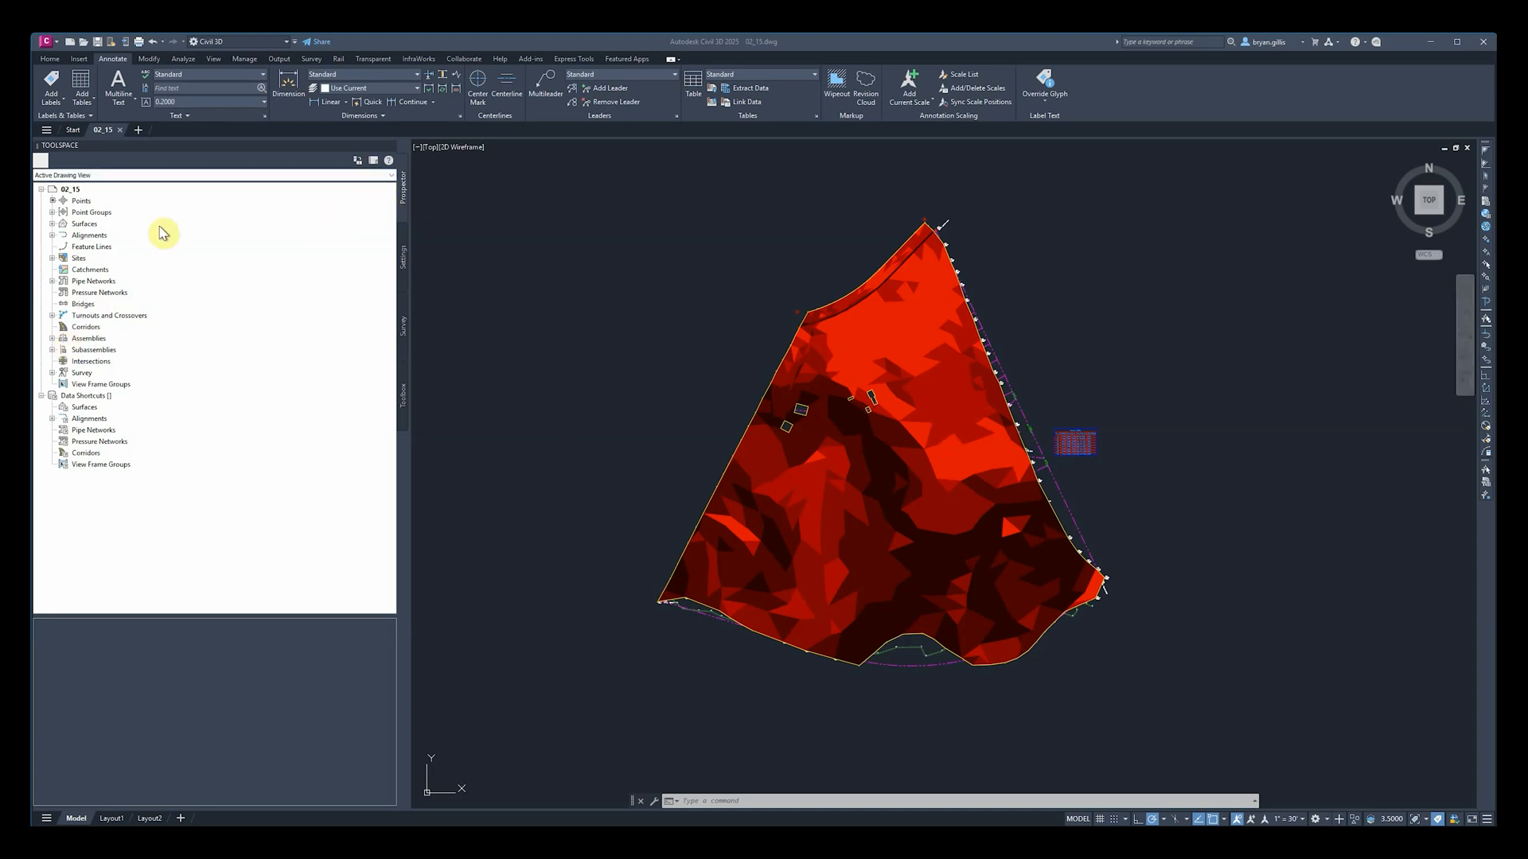
Step: Change the EG surface's style to Contours 2' and 10' (Background) and close its properties
left_click(53, 224)
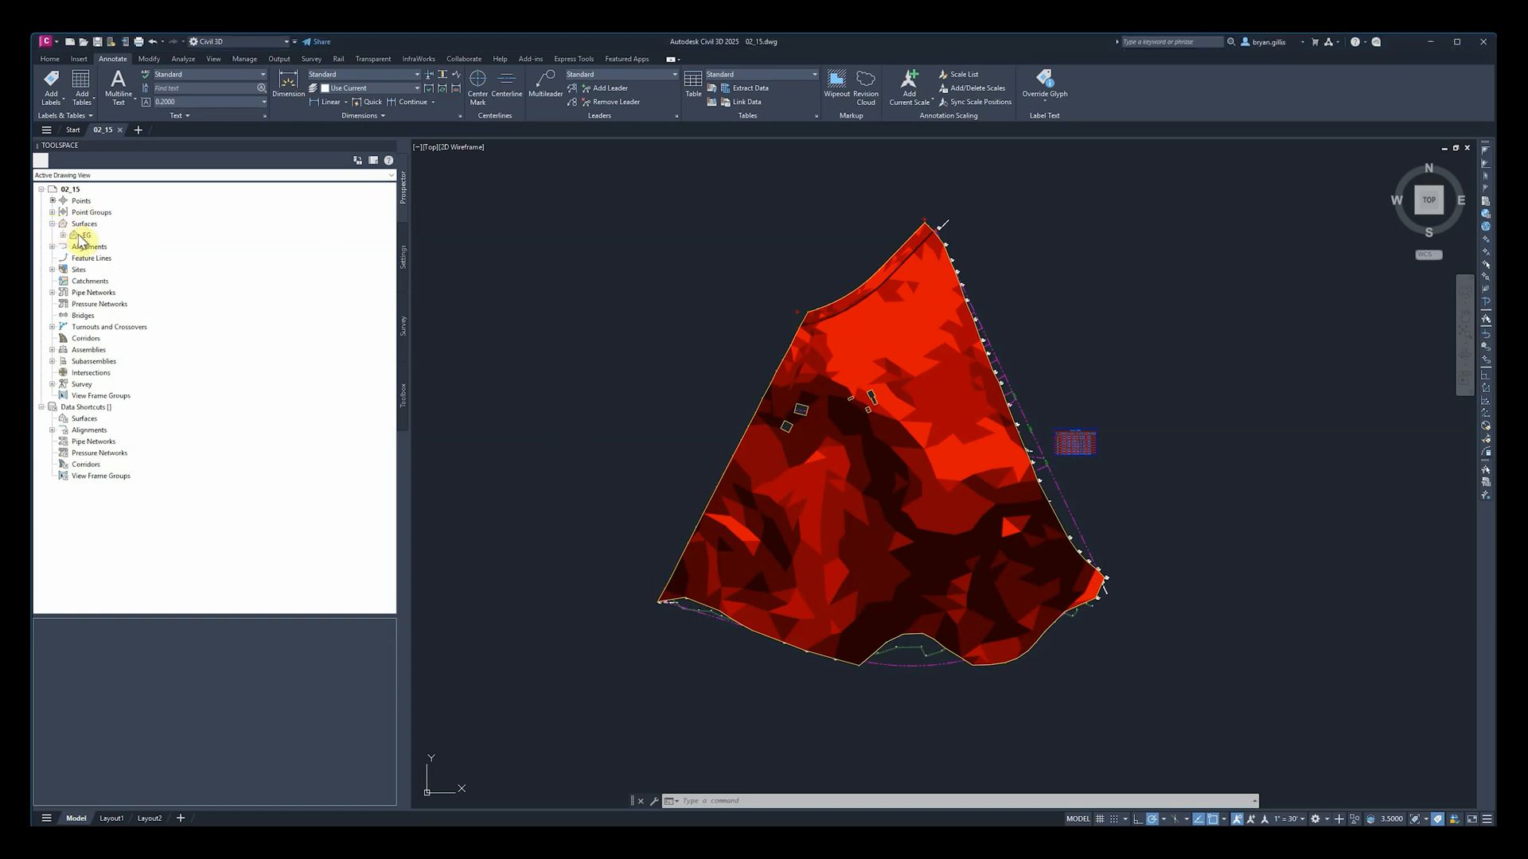
right_click(79, 238)
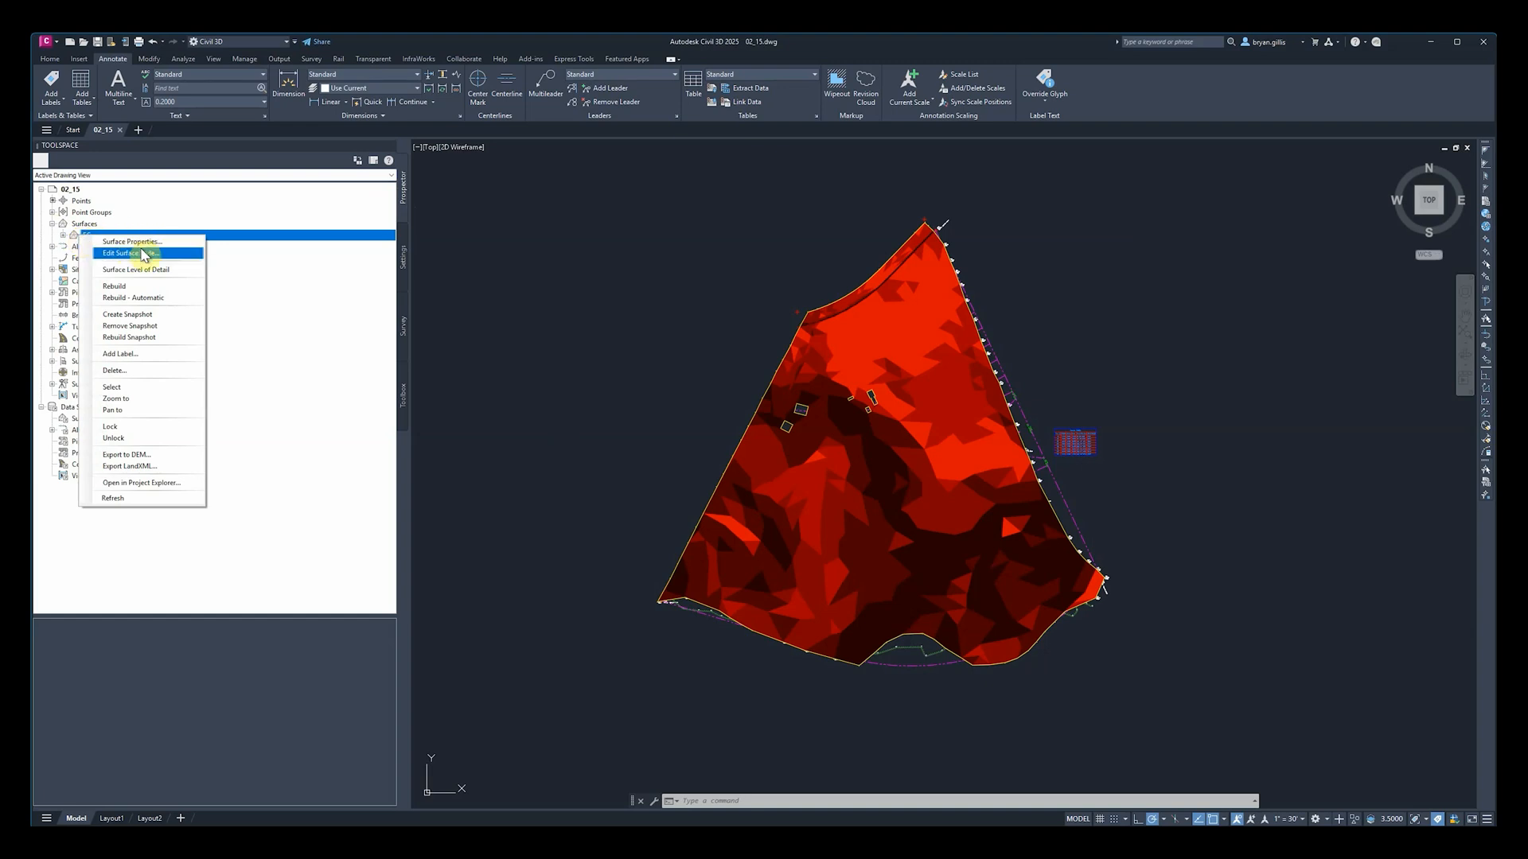
left_click(144, 243)
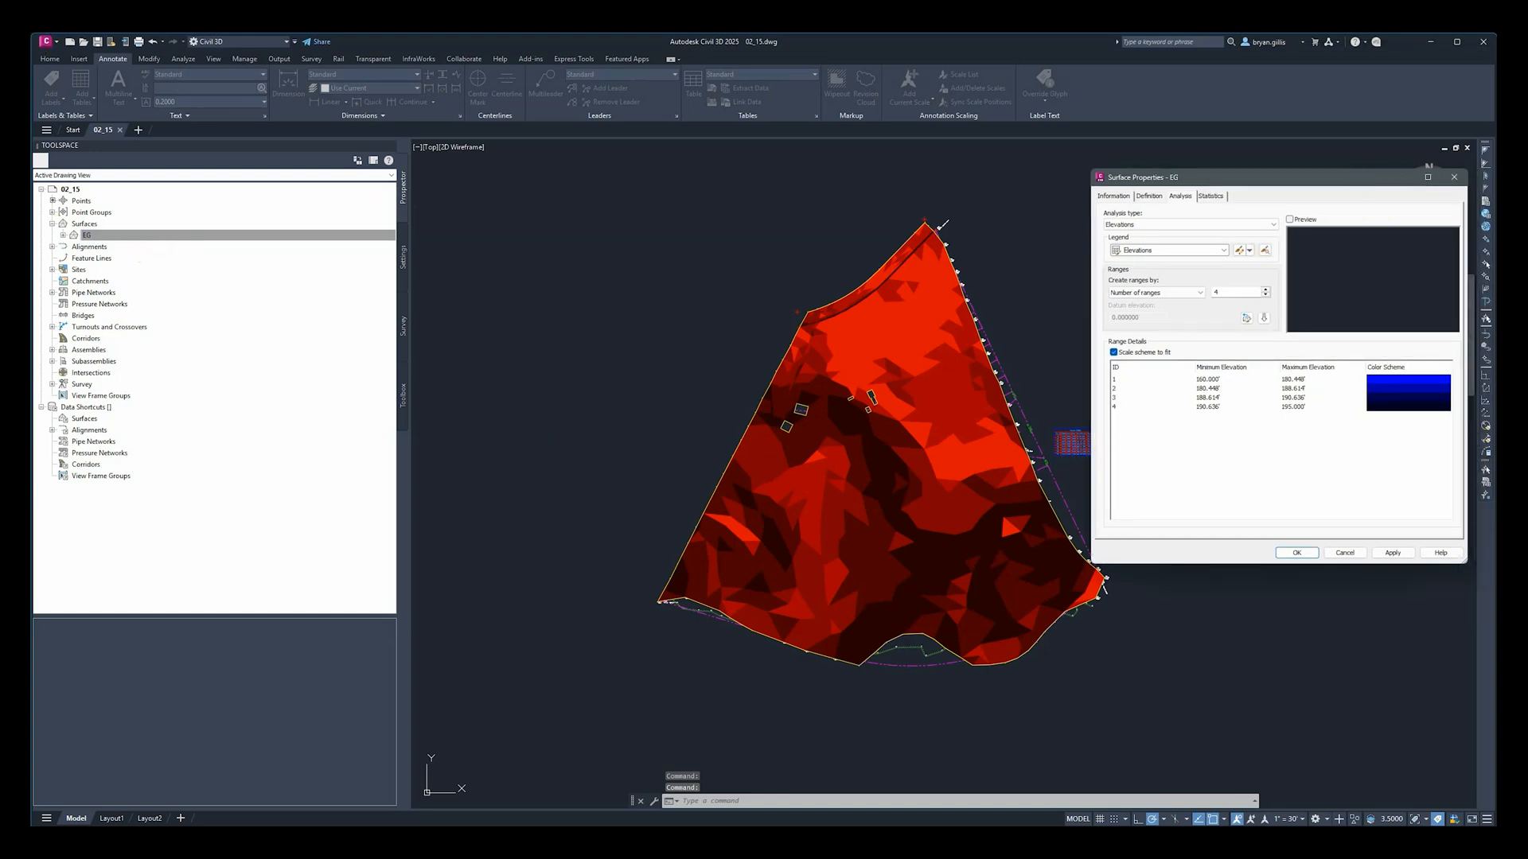
left_click(1112, 197)
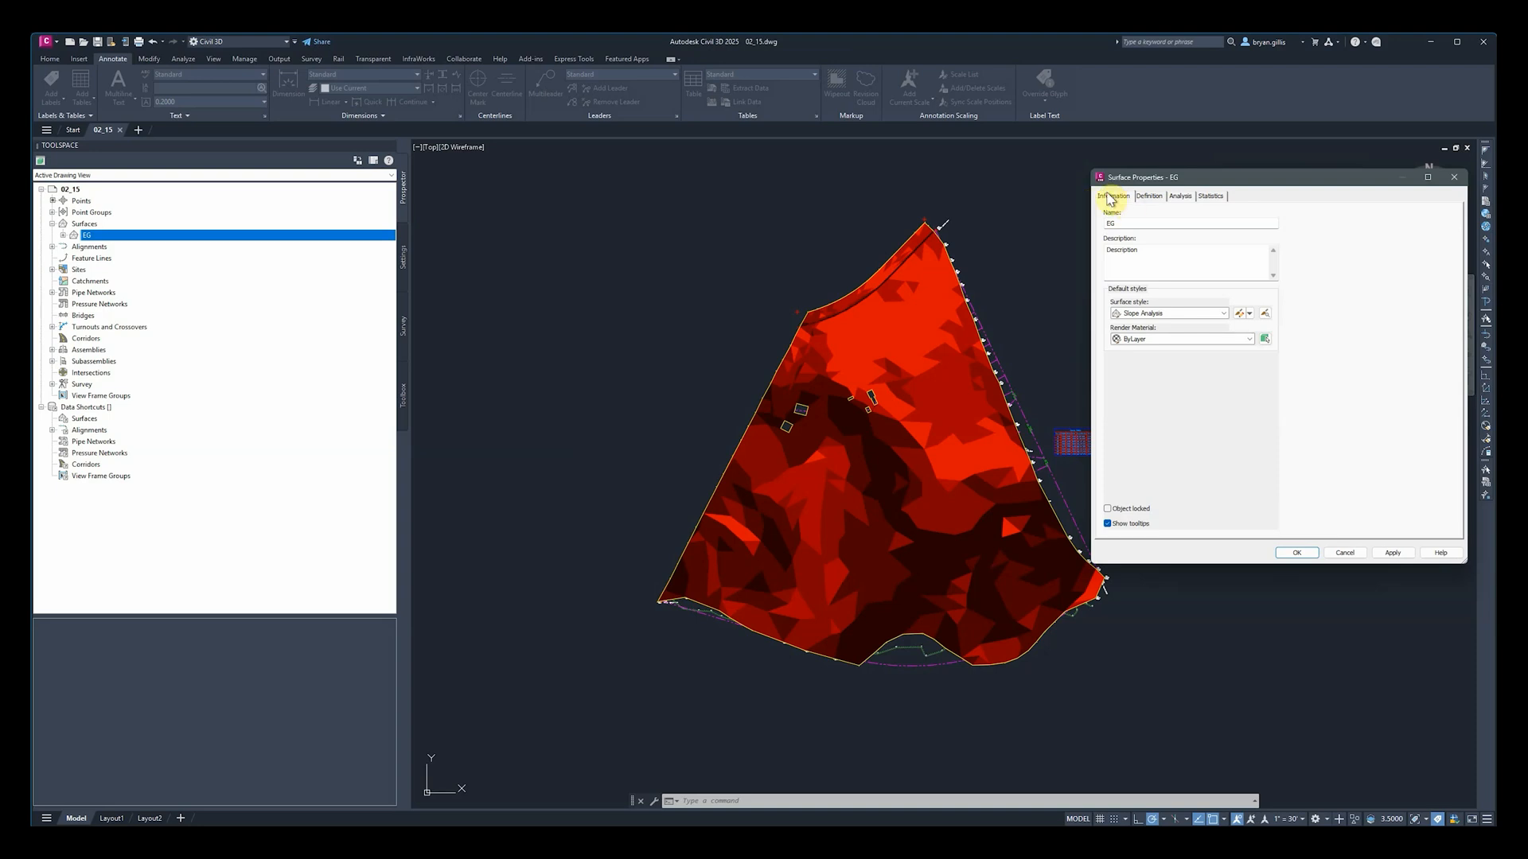
left_click(1224, 316)
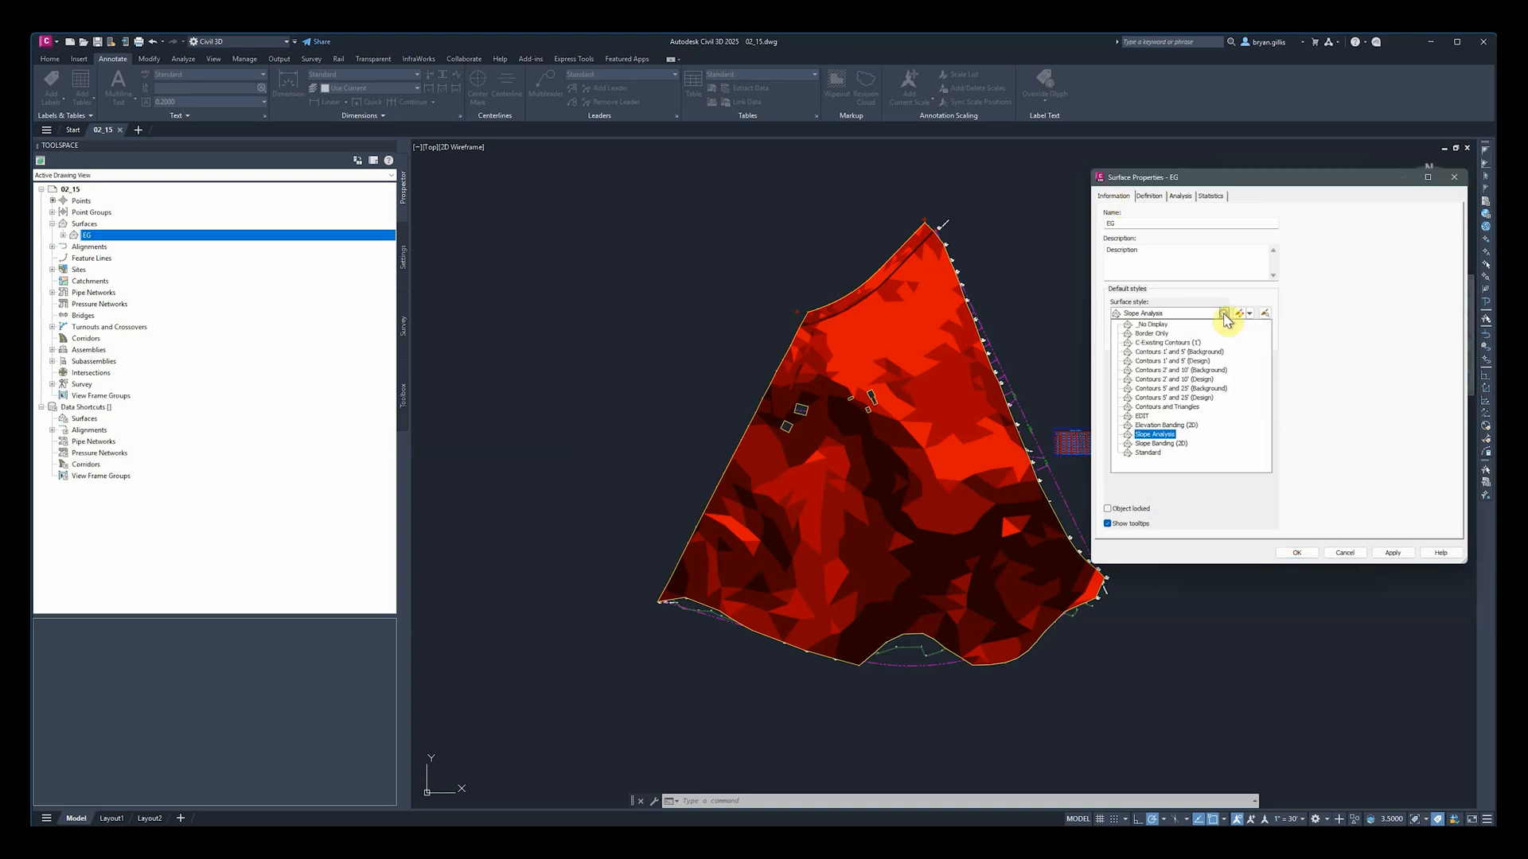
left_click(1231, 375)
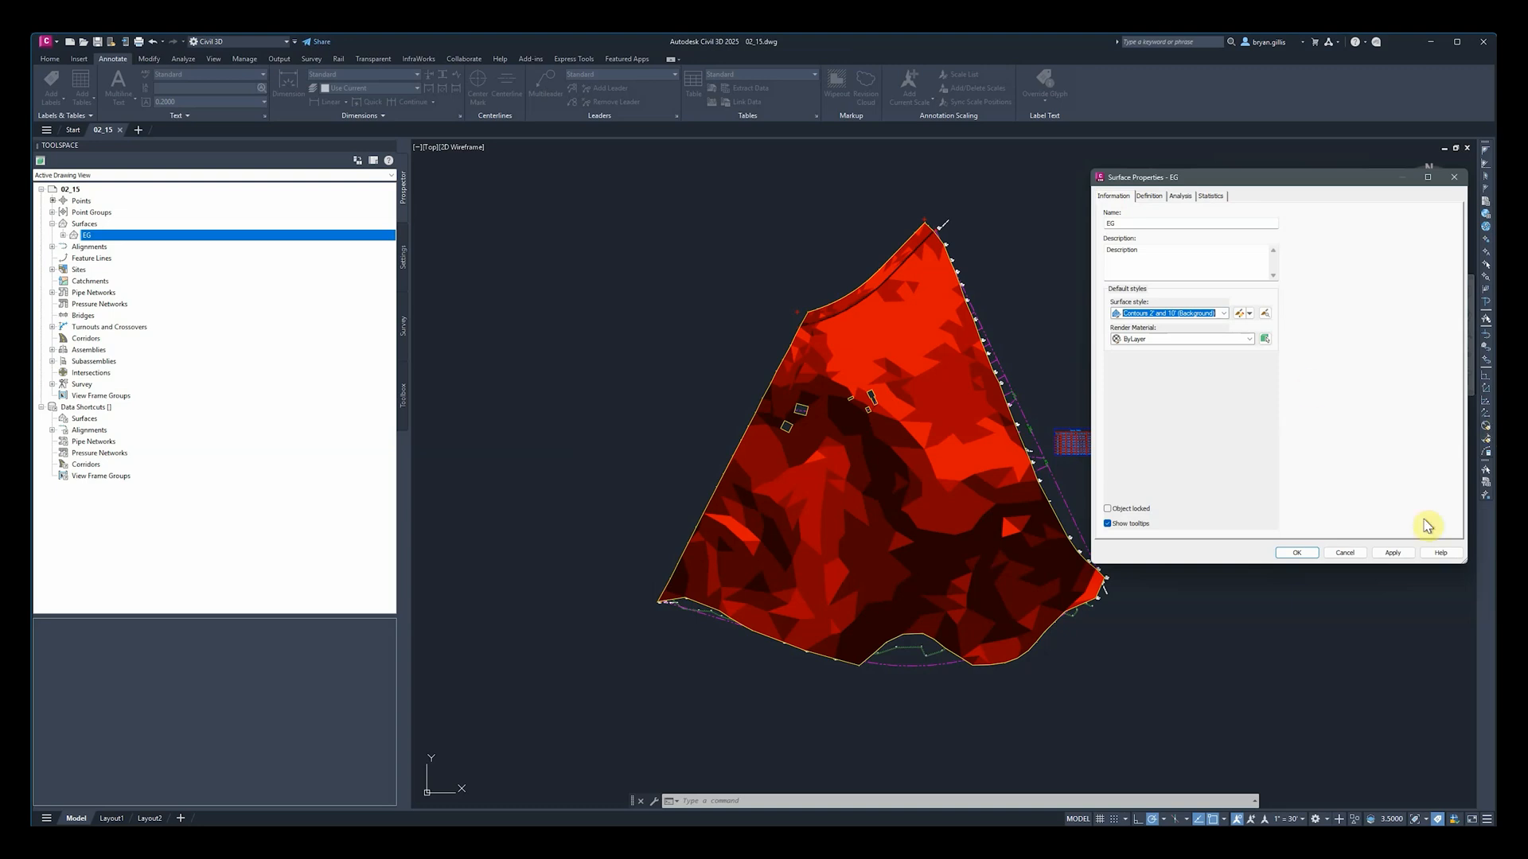
left_click(1395, 554)
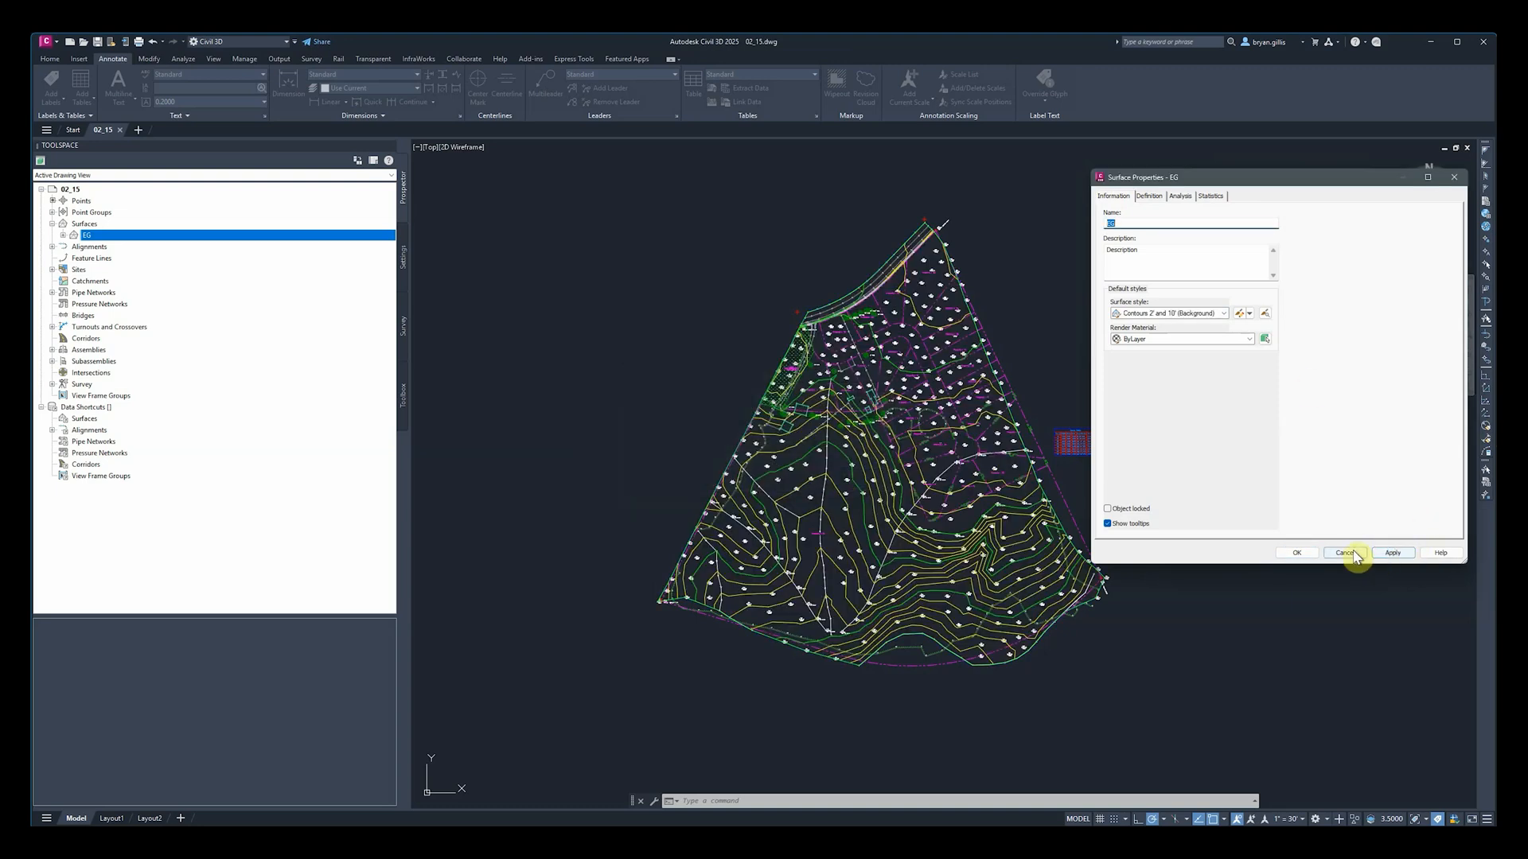
left_click(1296, 552)
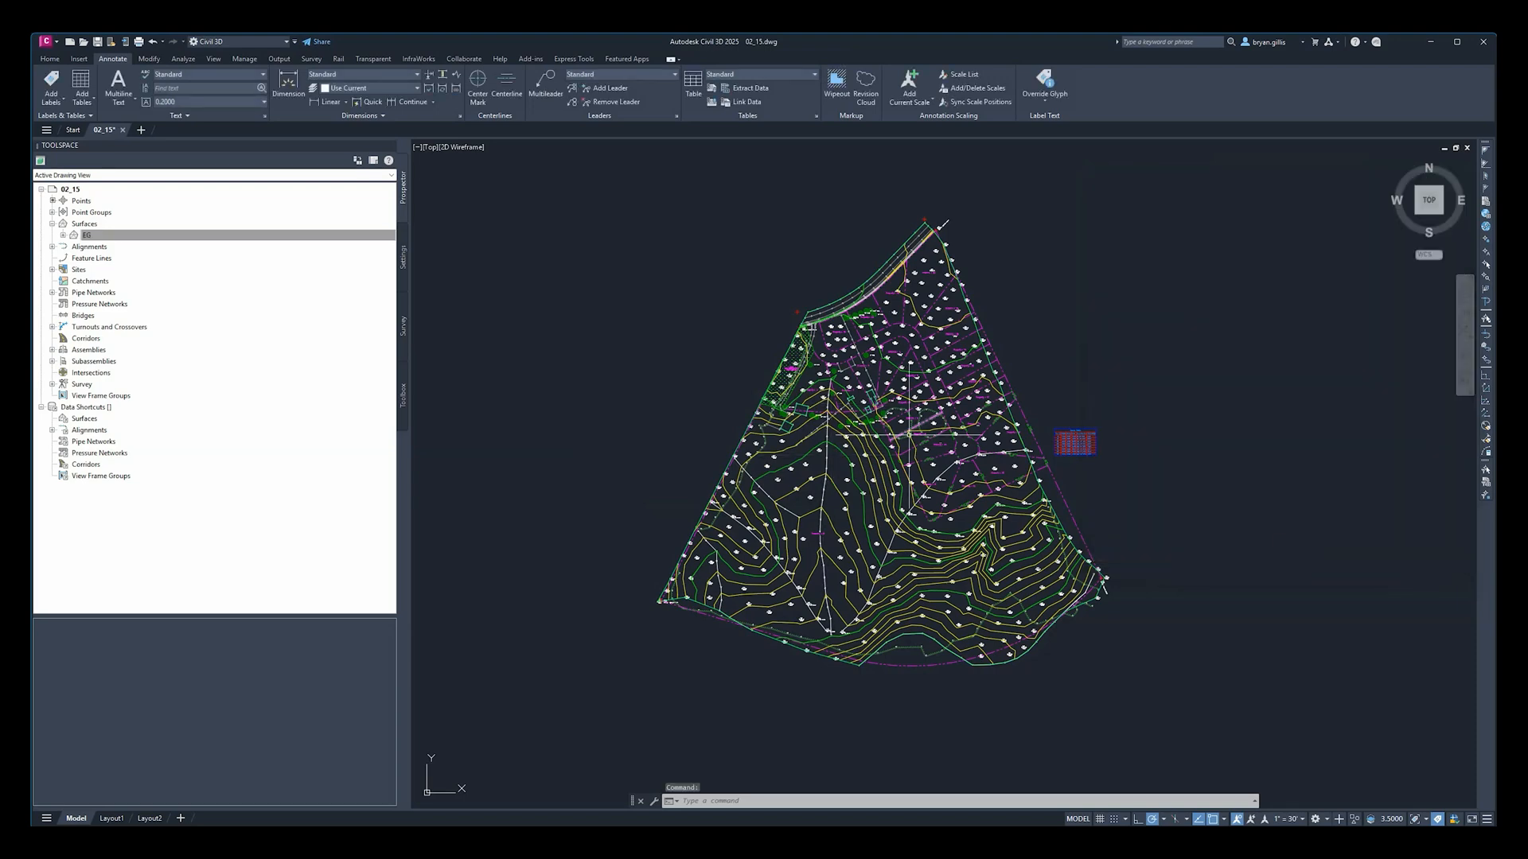
Step: Start a named feature line with no site, using the Basic Feature Line style and the C-TOPO-FEAT layer
scroll(926, 555, "up", 2)
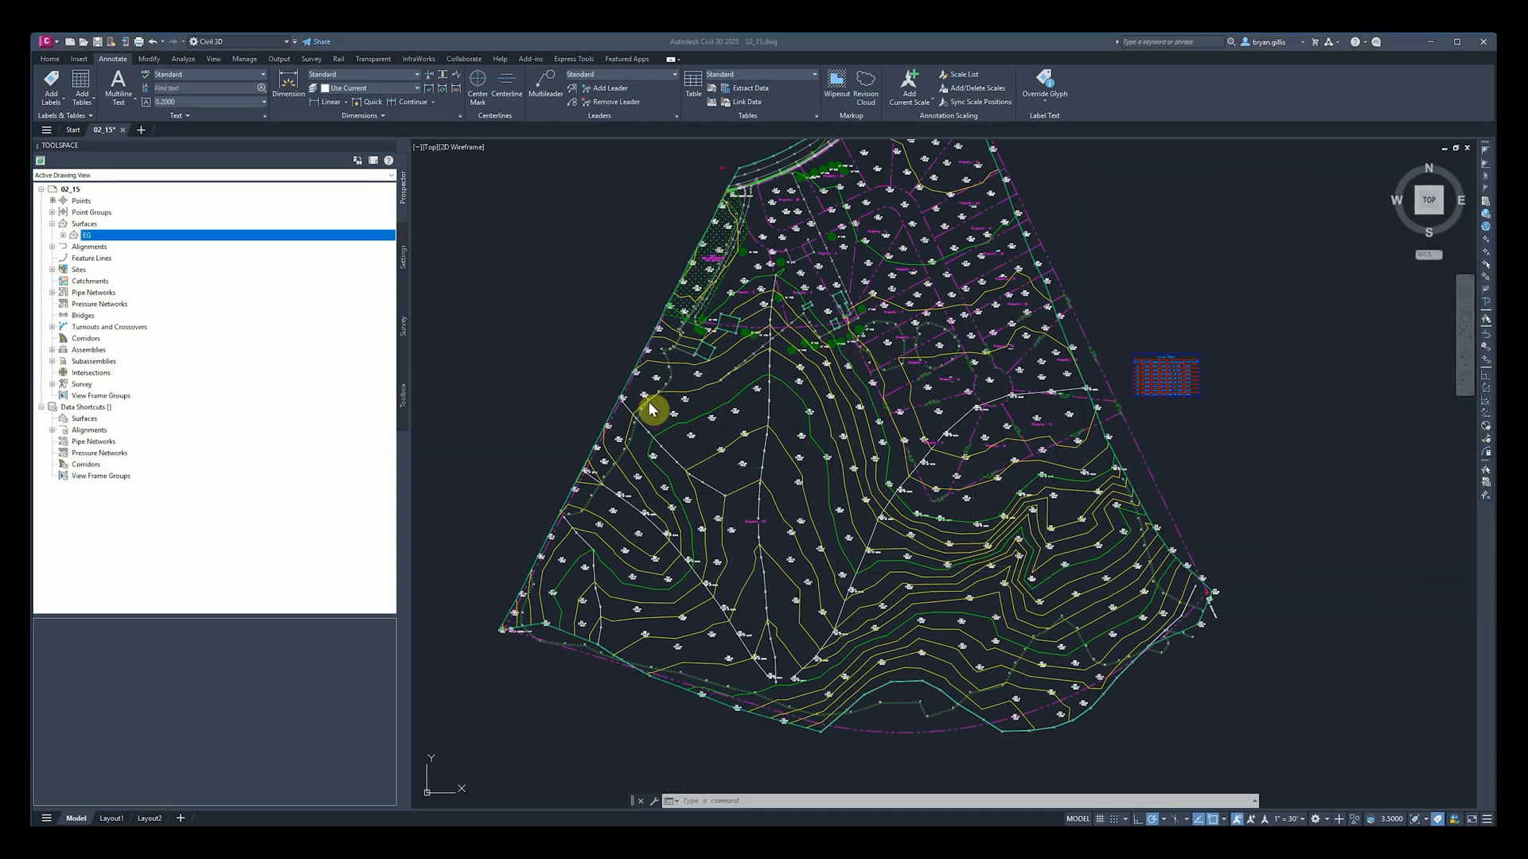
left_click(51, 61)
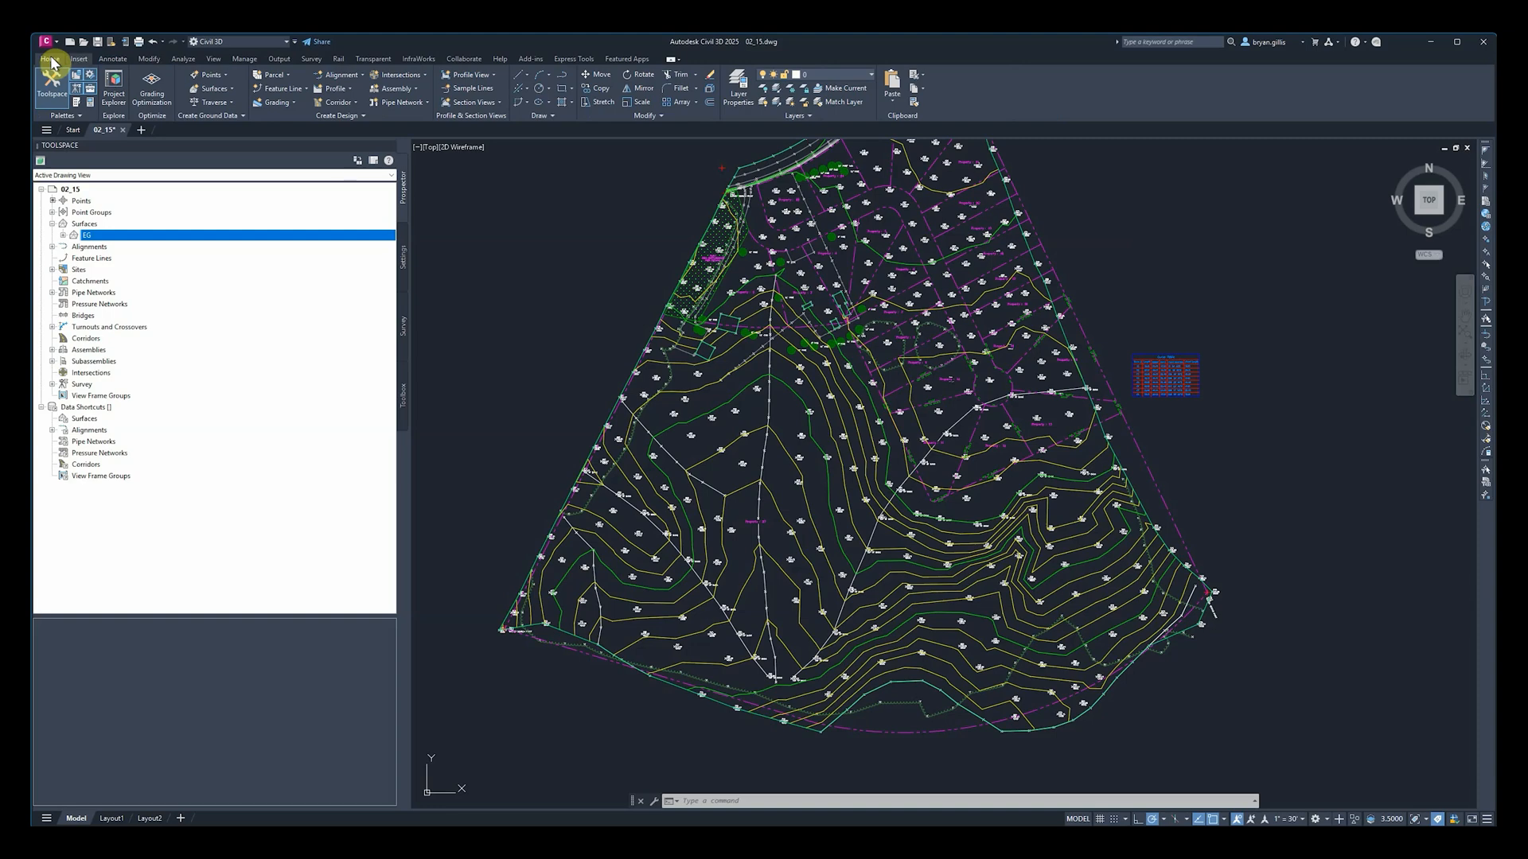
left_click(304, 90)
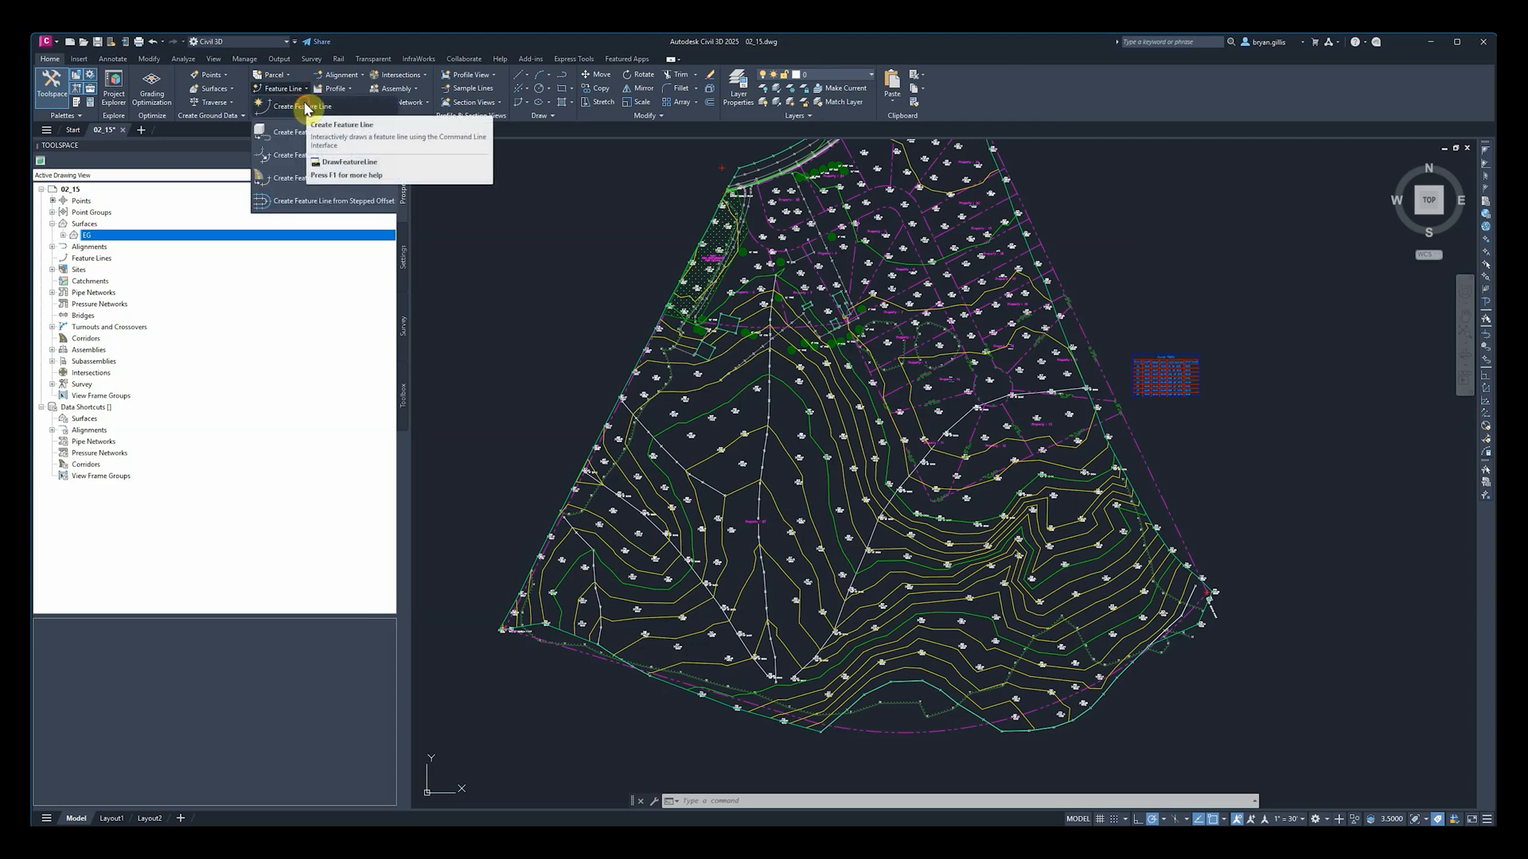
left_click(305, 108)
mouse_move(752, 285)
left_mouse_down()
mouse_move(1247, 253)
mouse_move(1282, 223)
left_mouse_up()
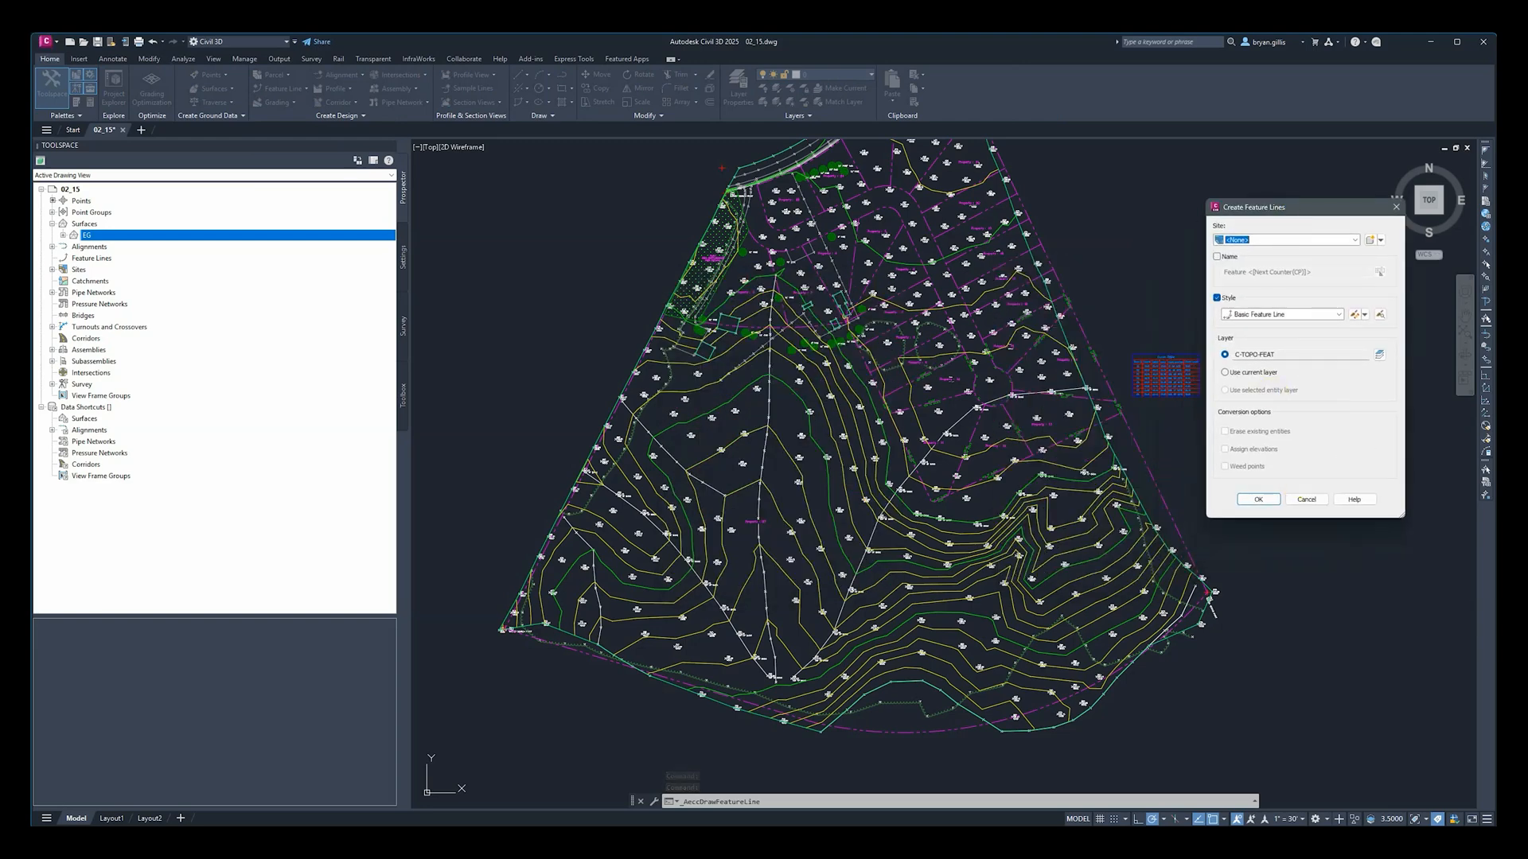
left_click(1217, 257)
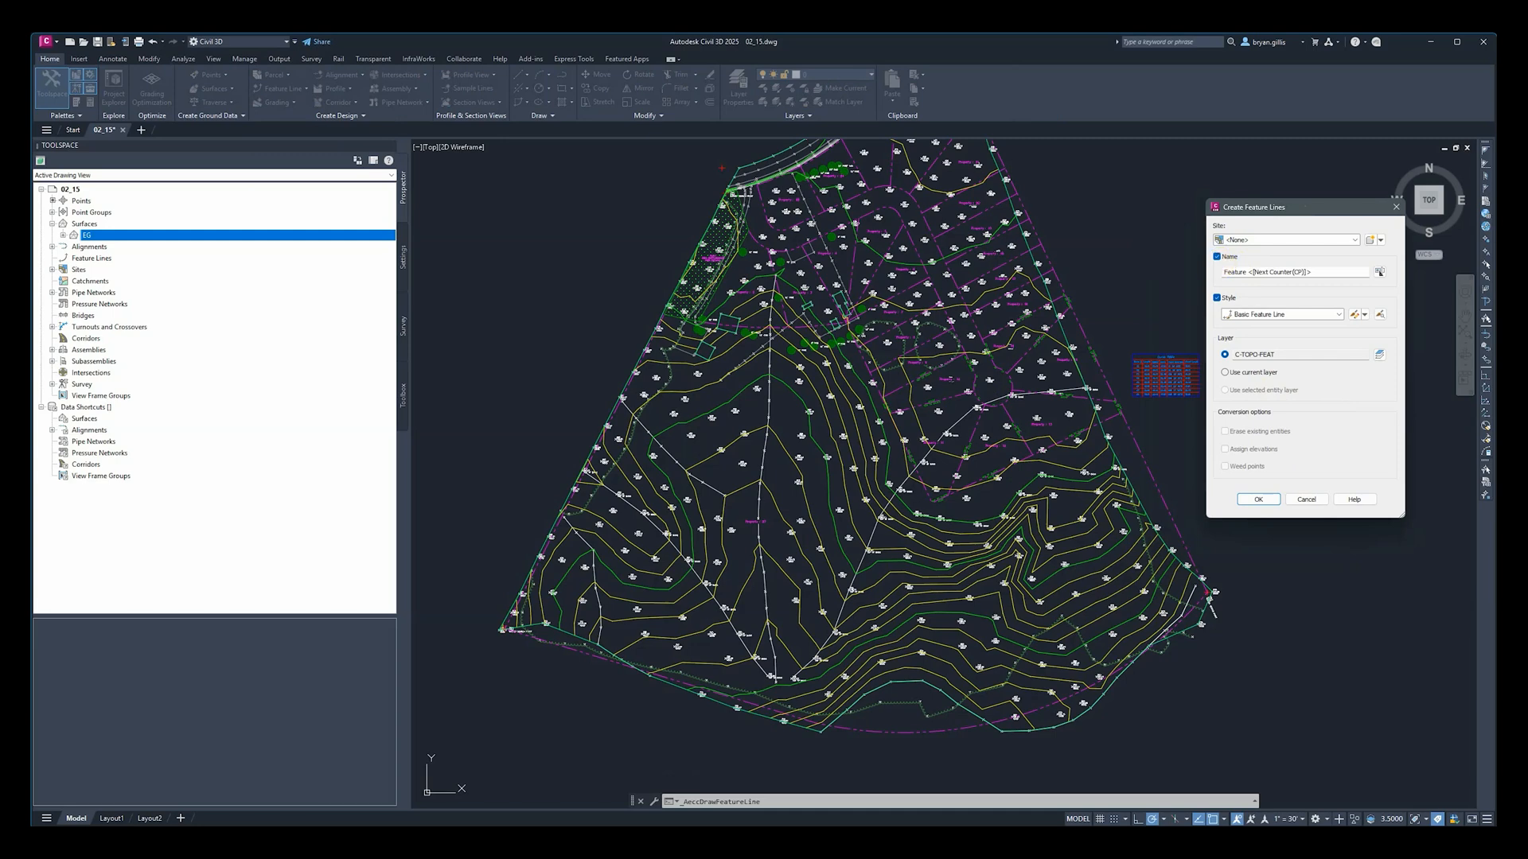
left_click(1380, 272)
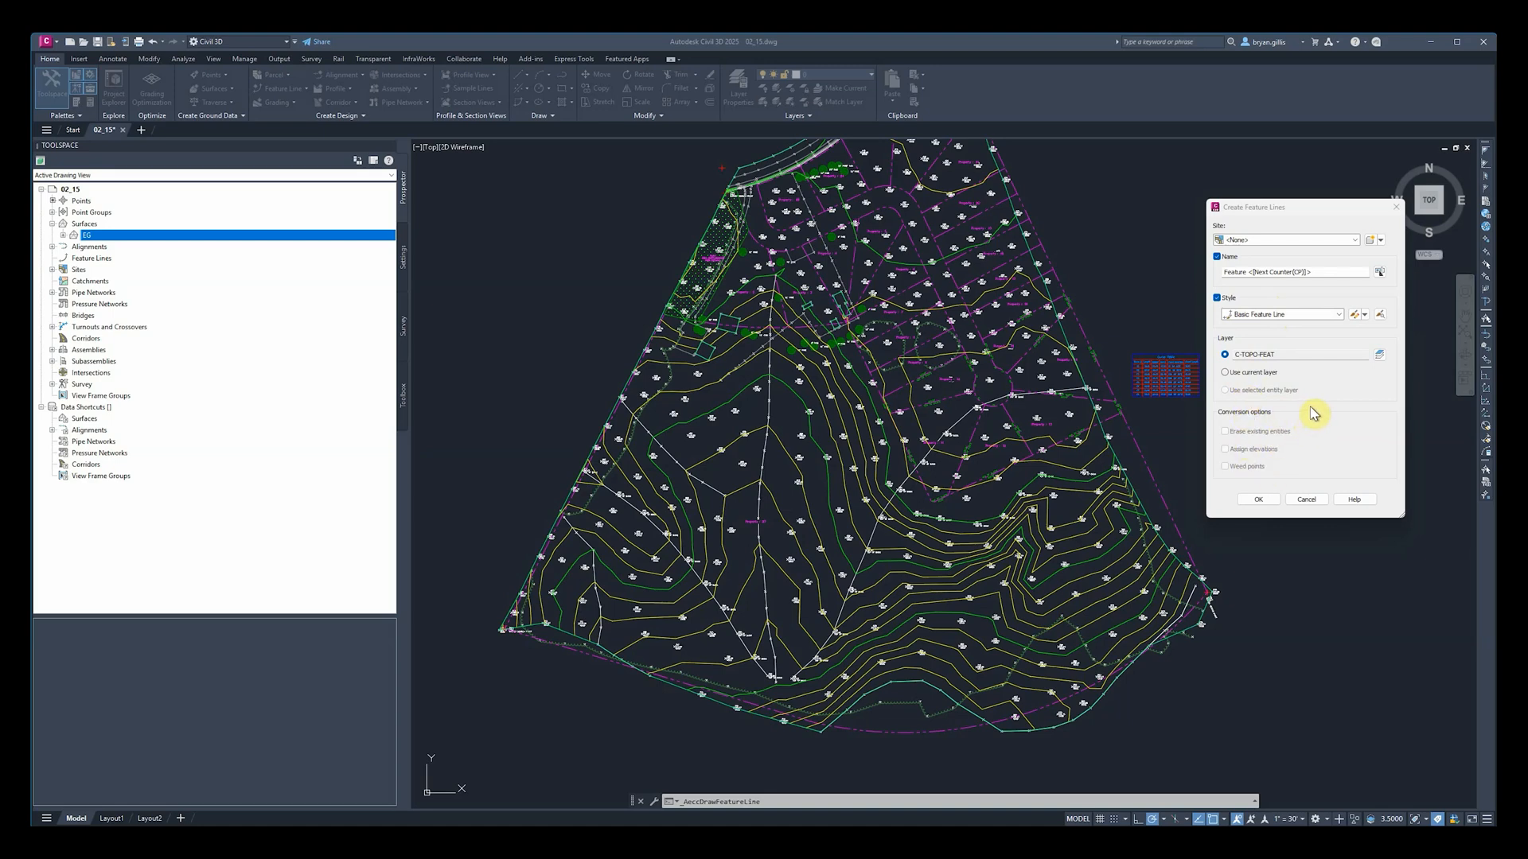
left_click(1259, 500)
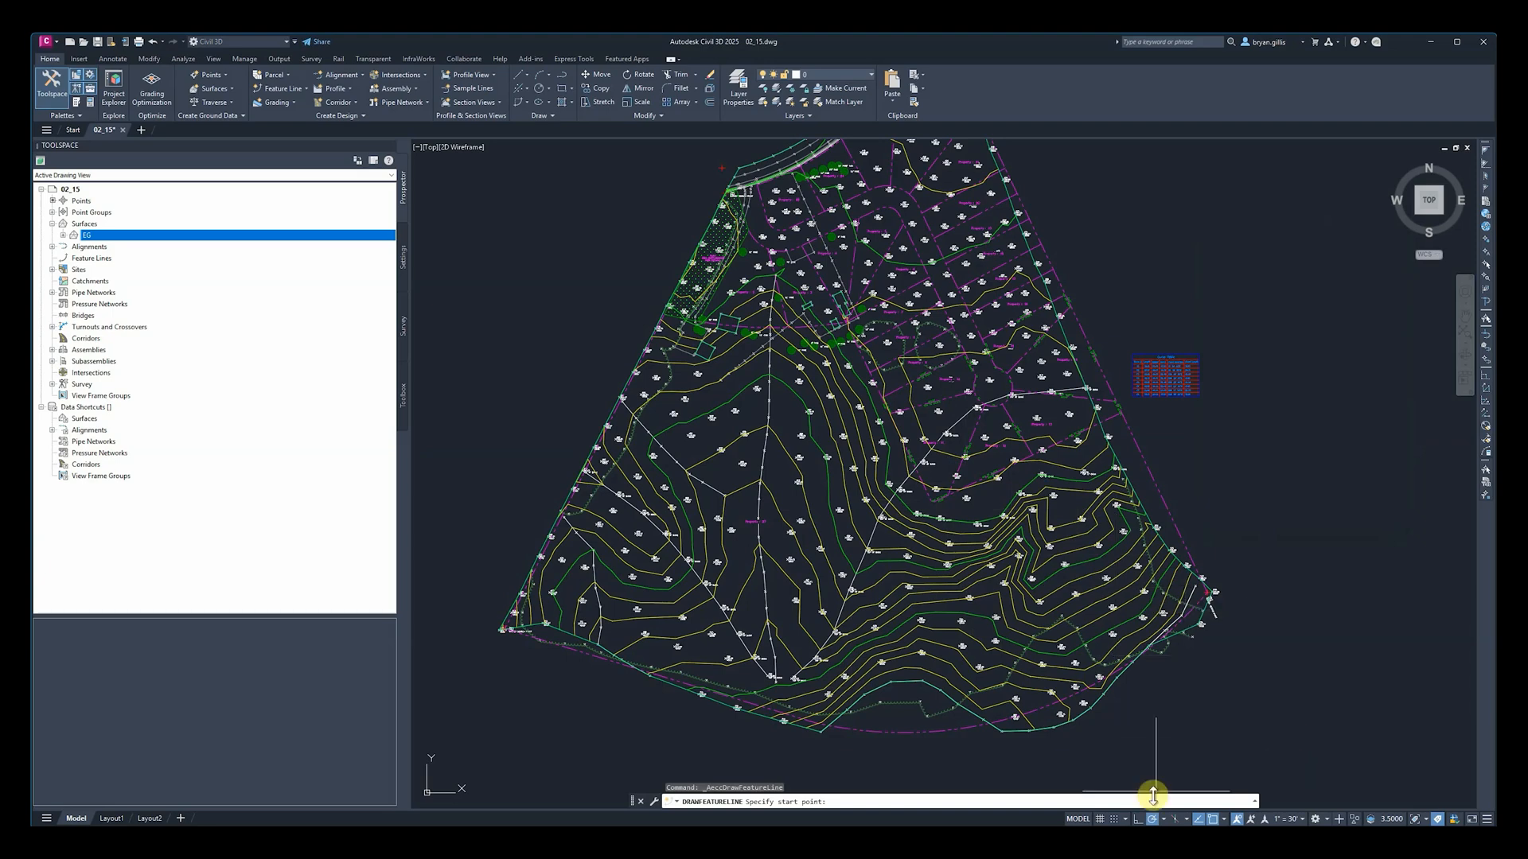
Step: Turn off the Extension, Nearest and Center object snaps, keeping Endpoint, Node and Intersection on
left_click(1225, 820)
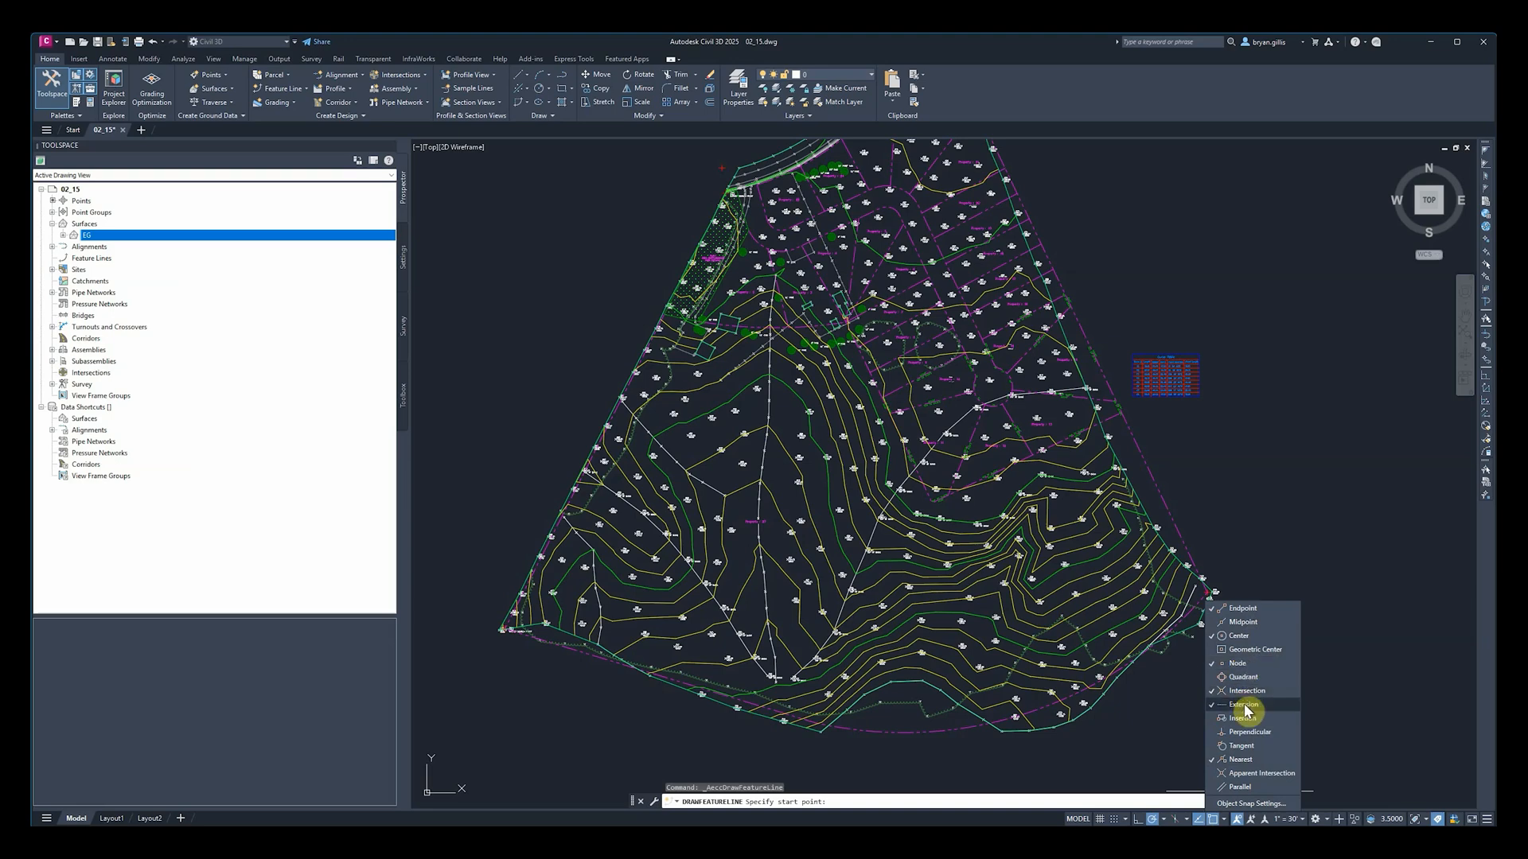
left_click(1245, 707)
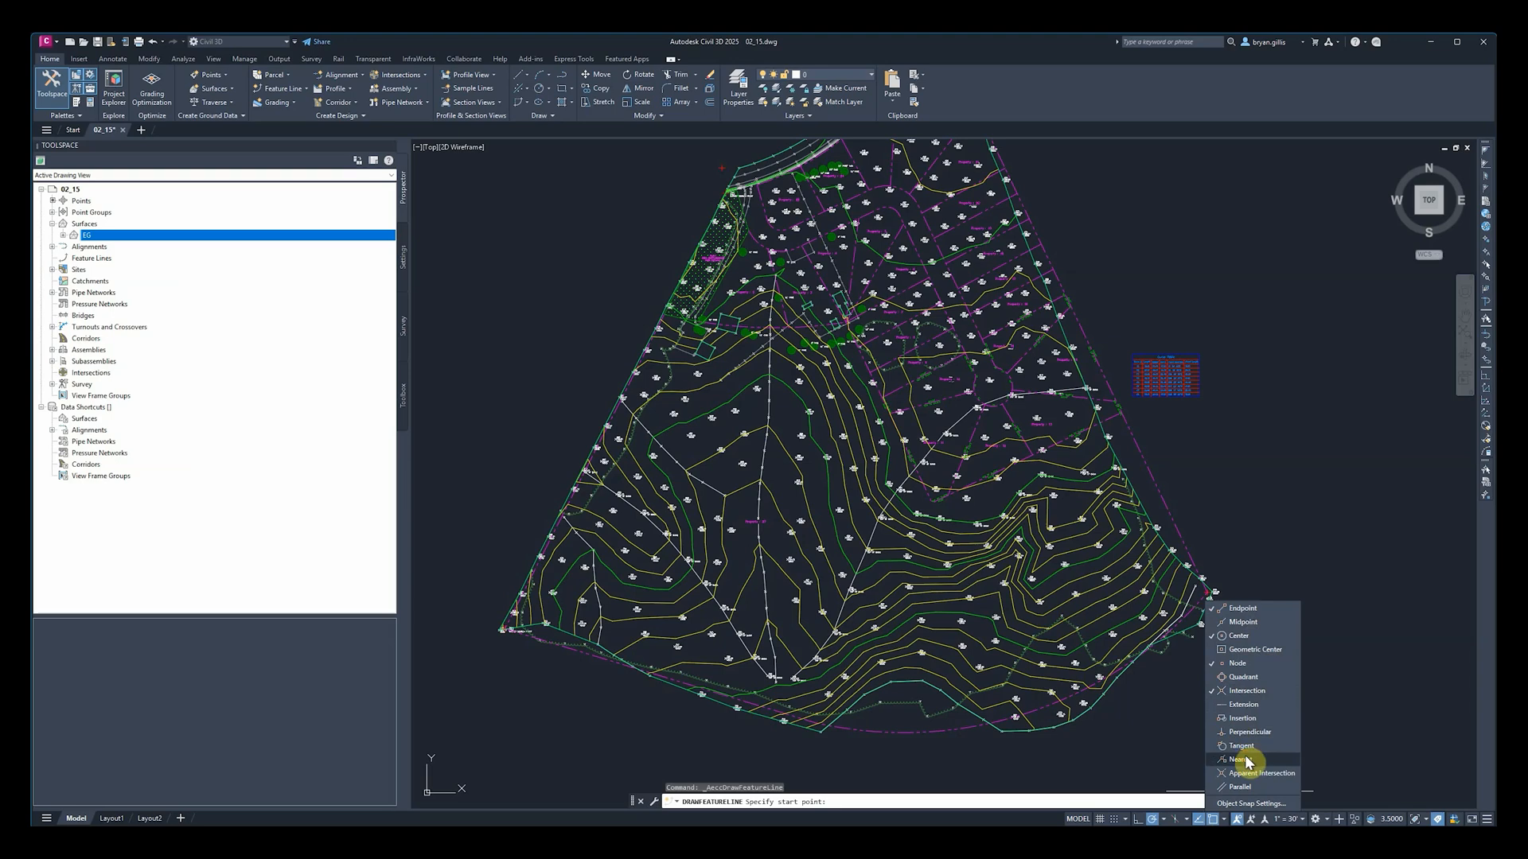
left_click(1243, 637)
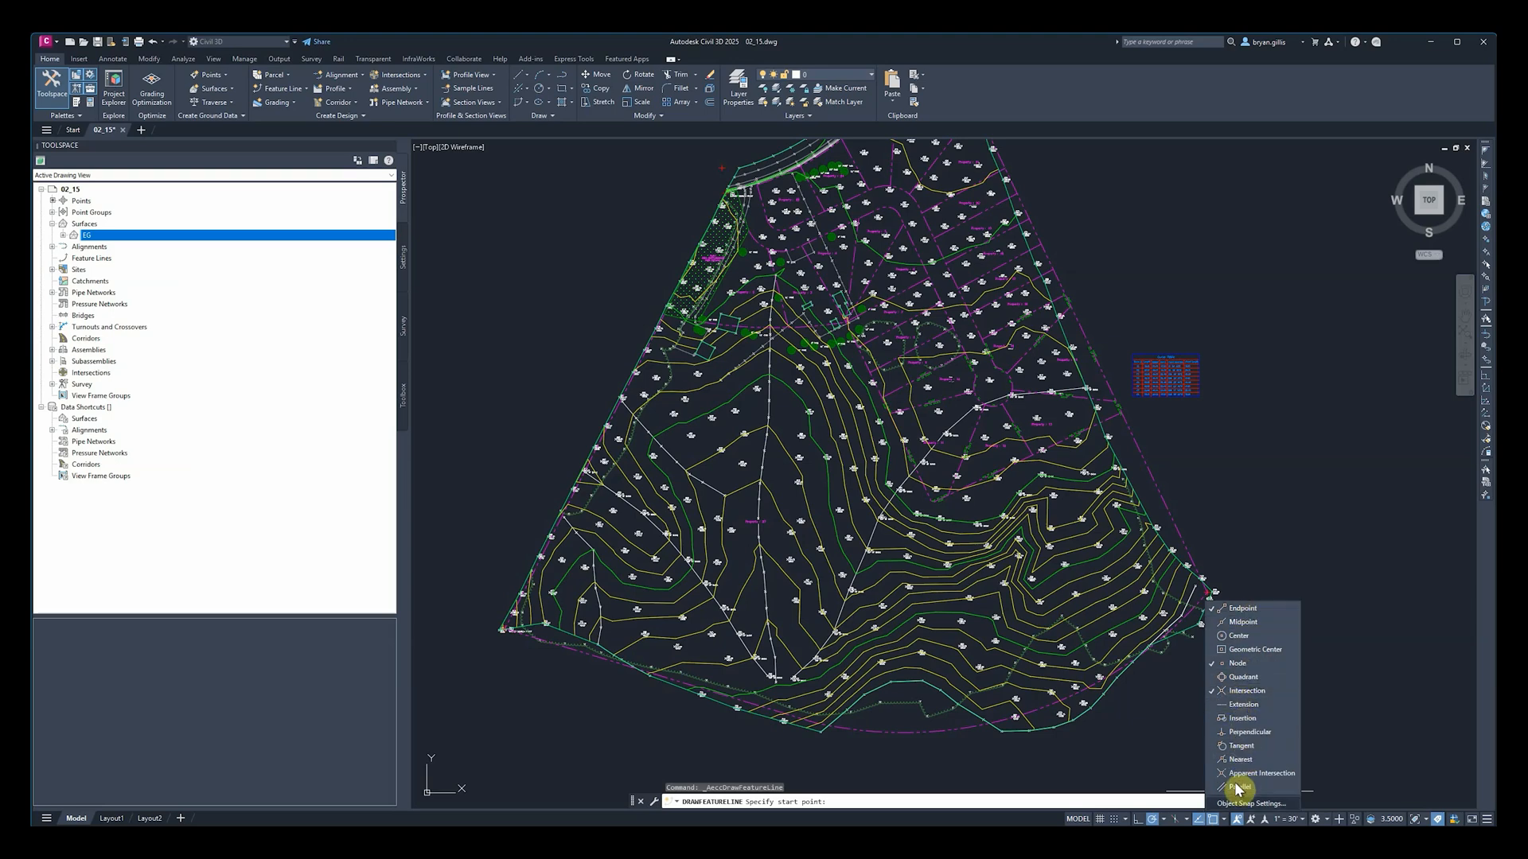
left_click(1232, 819)
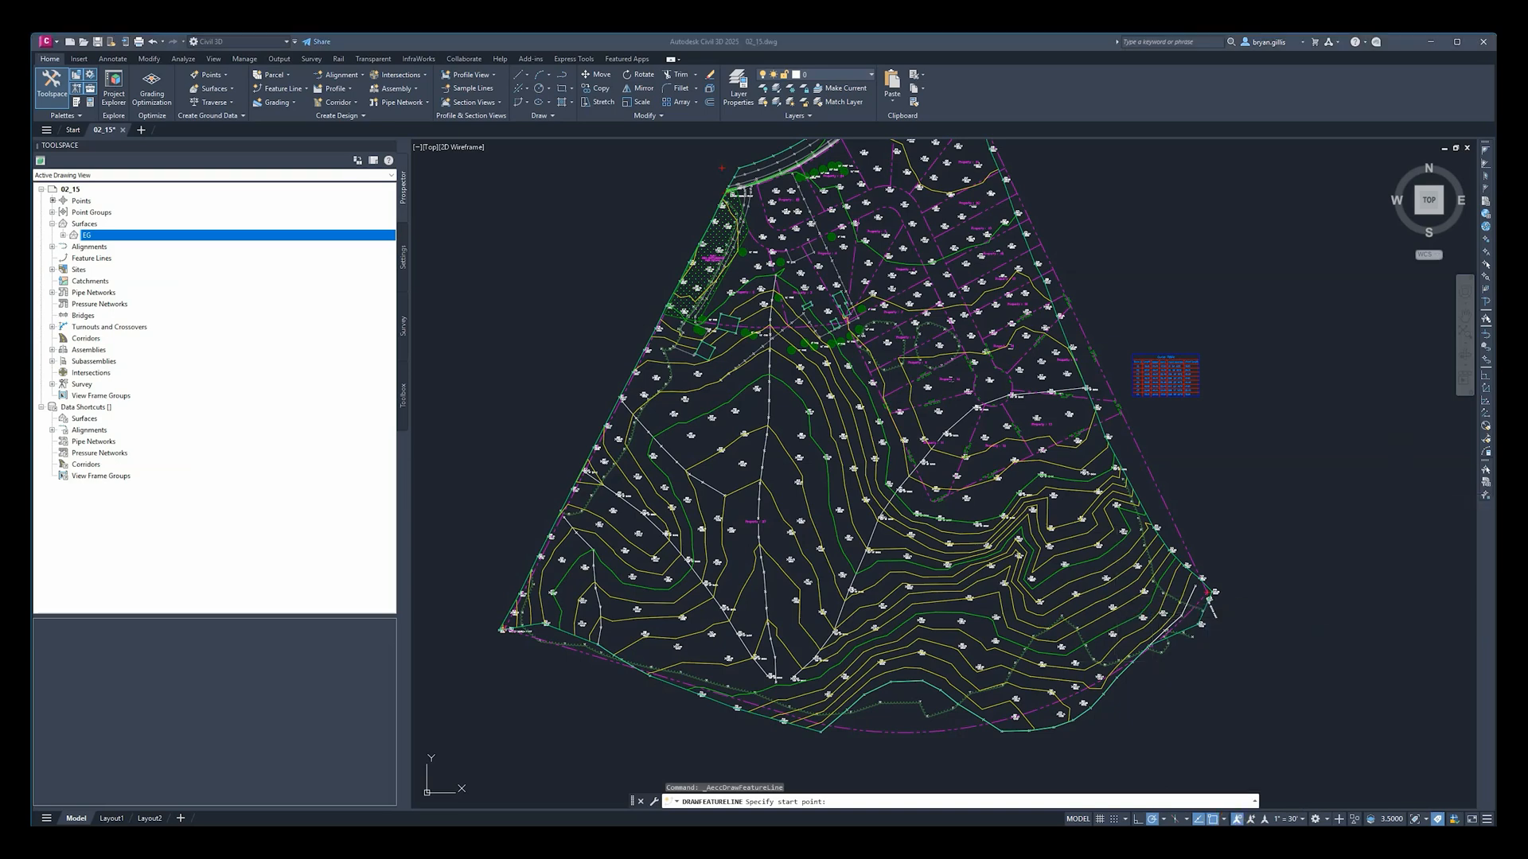
left_click(1050, 43)
Step: Start the feature line at top-of-bank point 369 with an elevation of 190.904
scroll(914, 498, "up", 7)
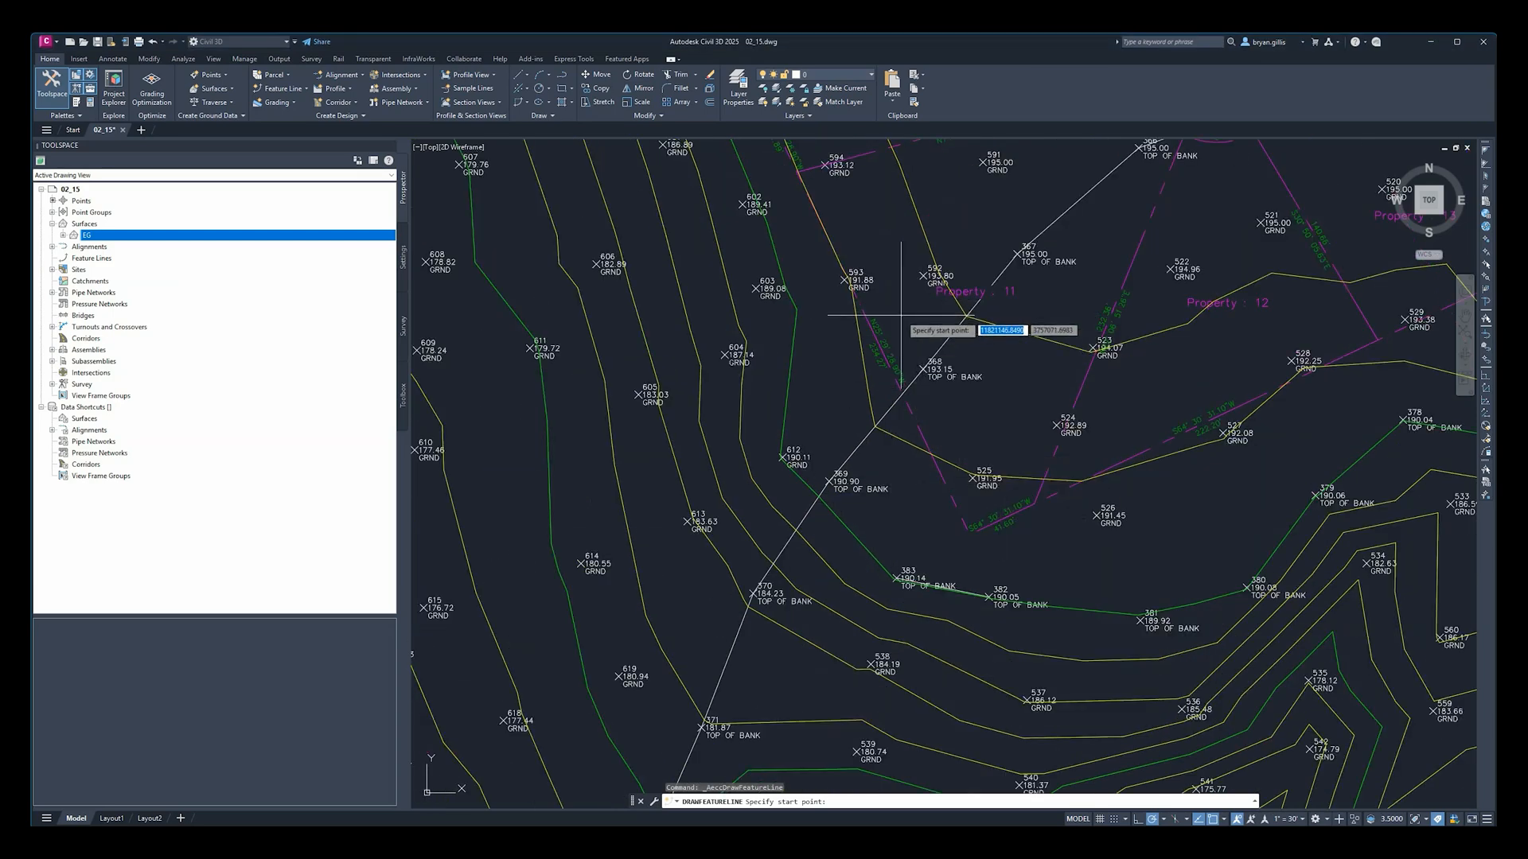
mouse_move(899, 309)
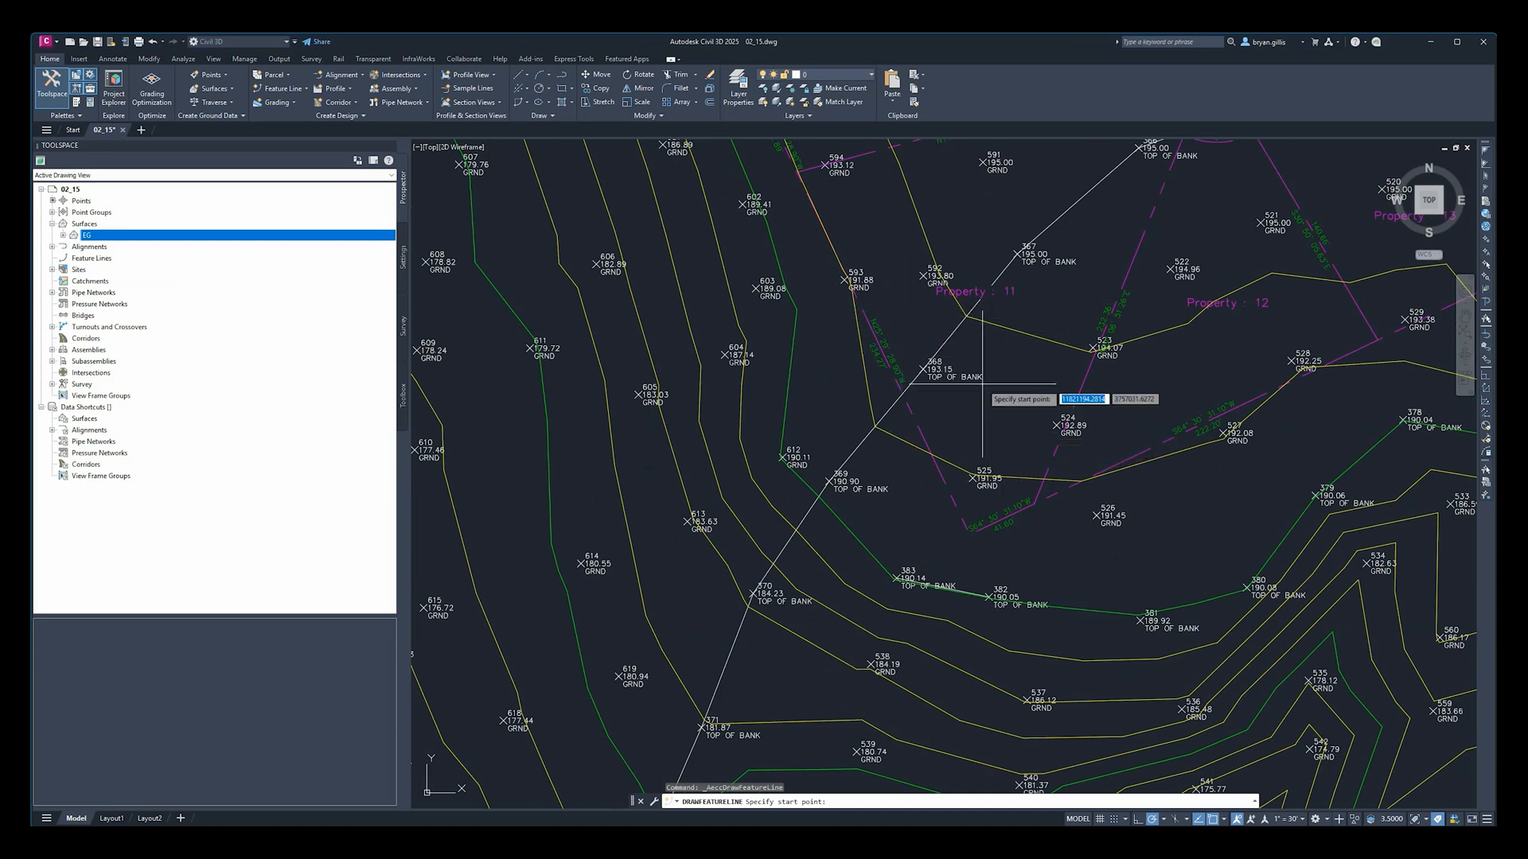
scroll(835, 486, "up", 5)
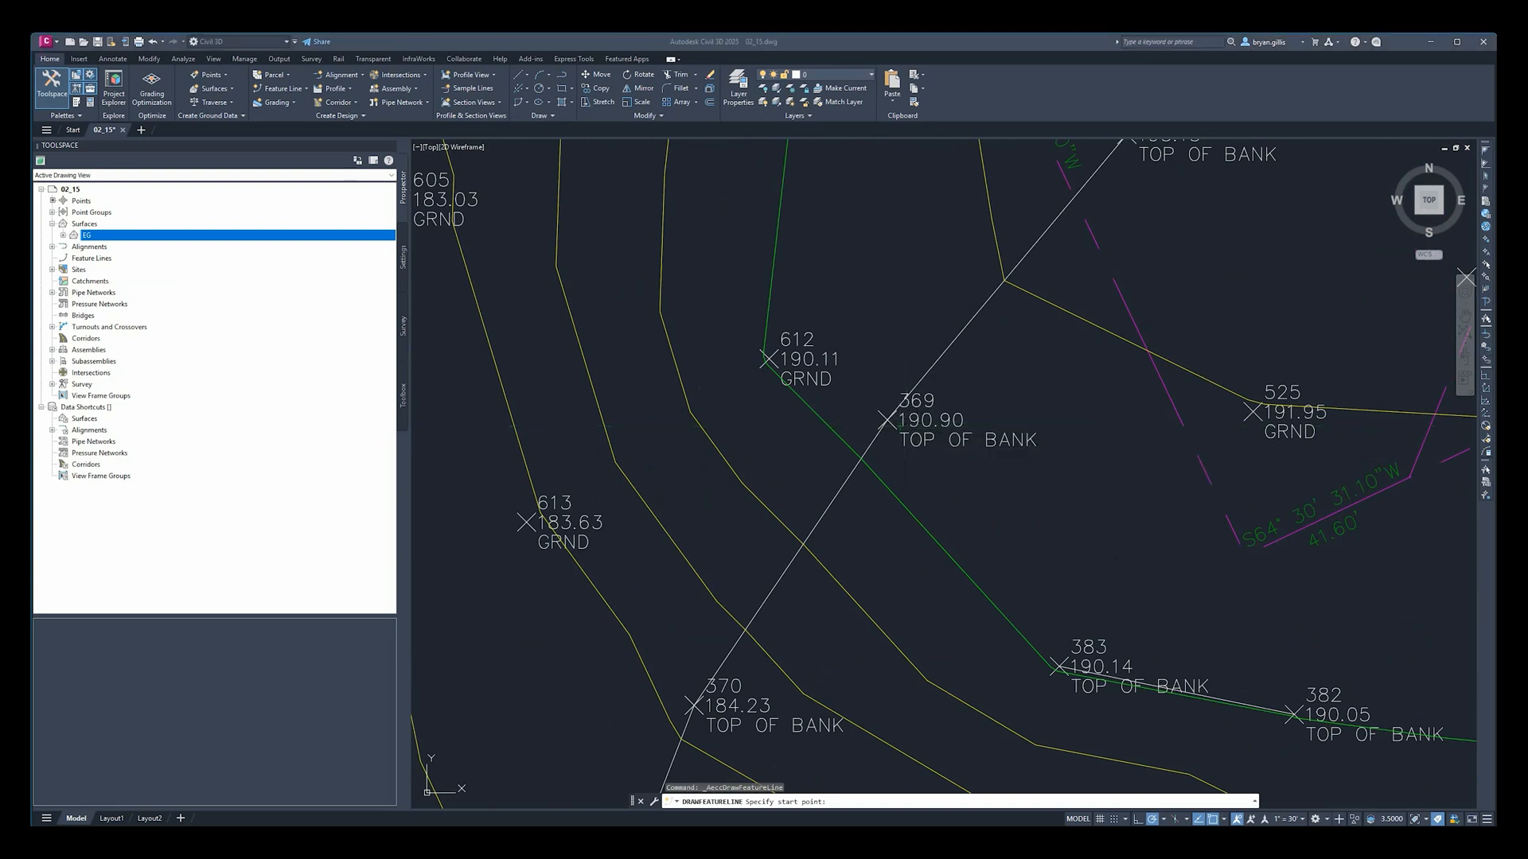
left_click(1016, 45)
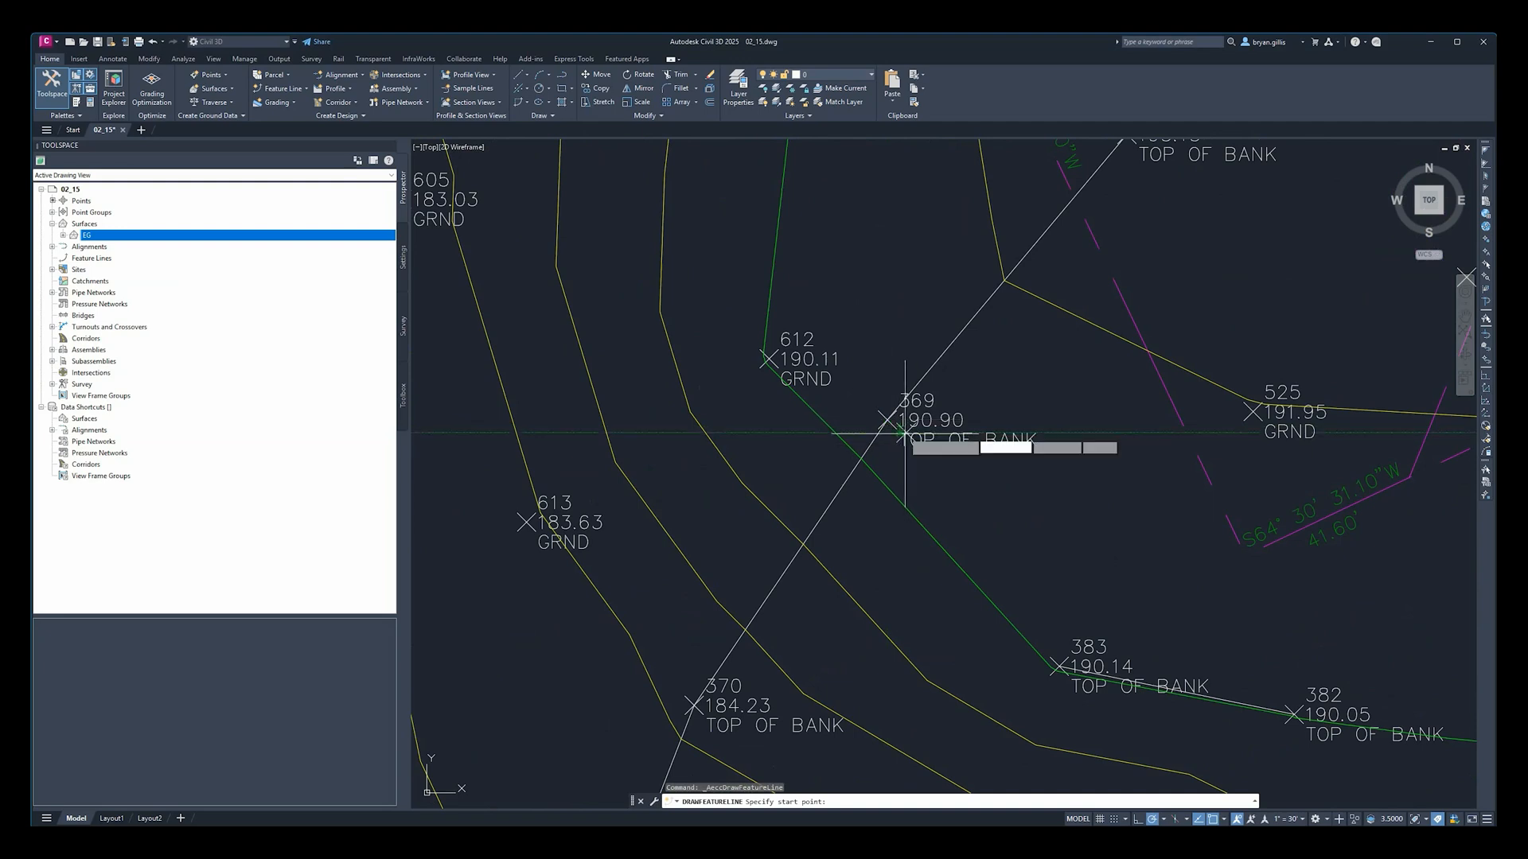
scroll(887, 419, "up", 3)
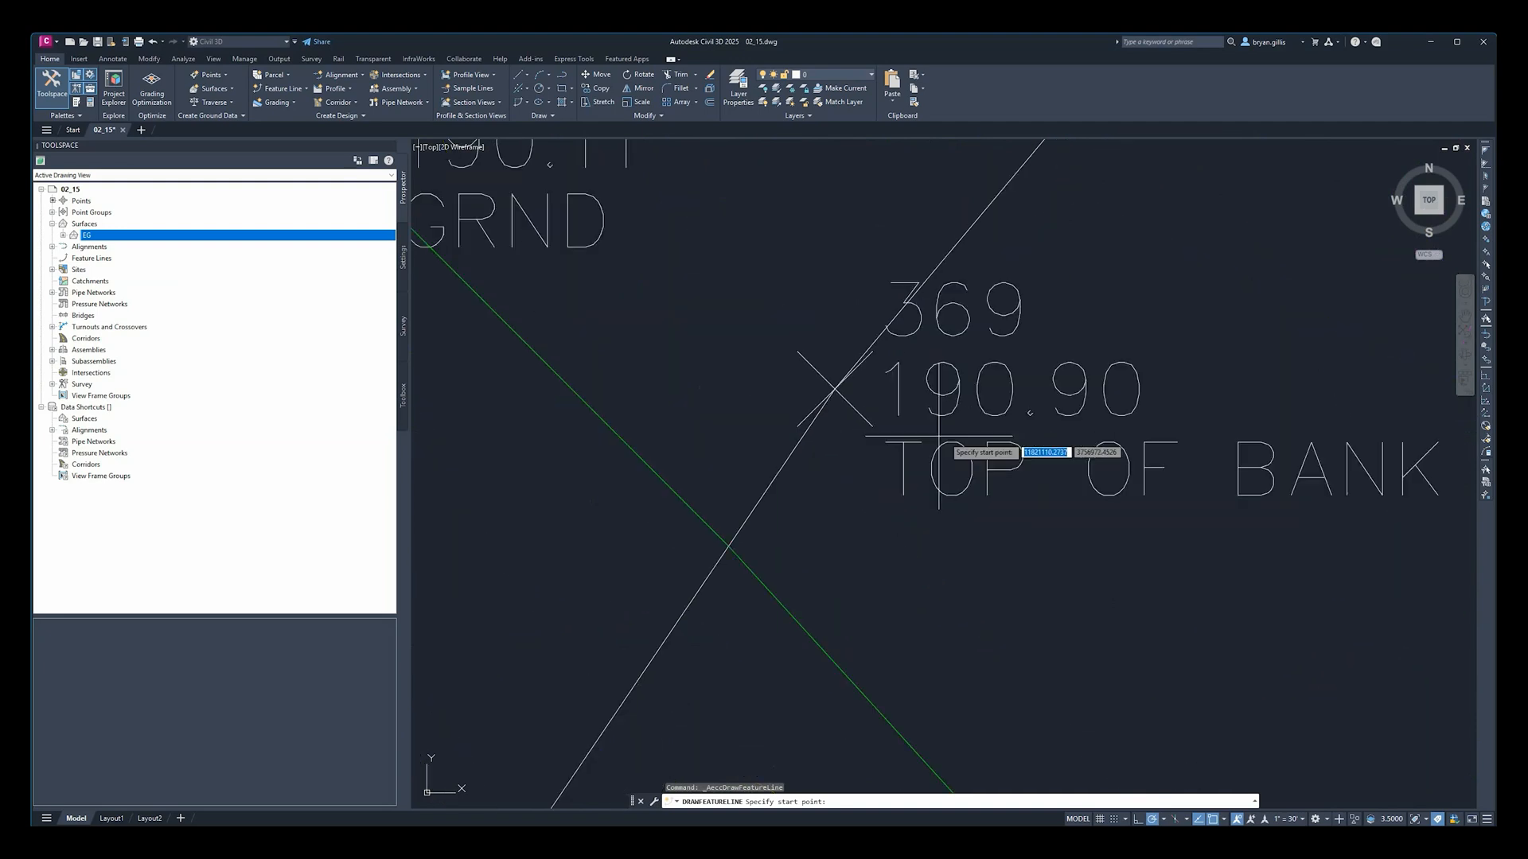
left_click(834, 389)
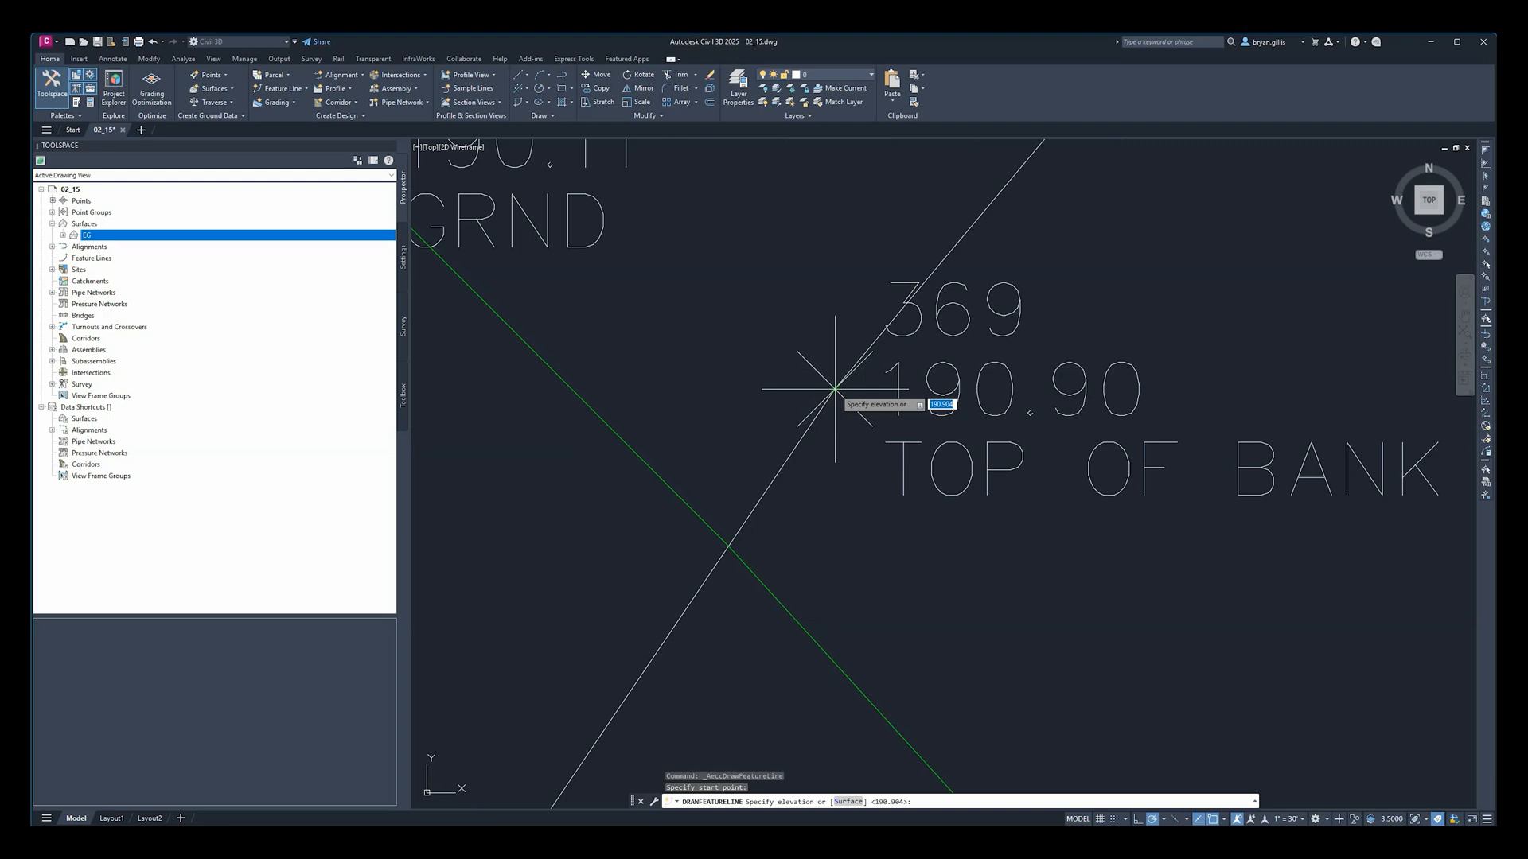
type("190.904")
key("Return")
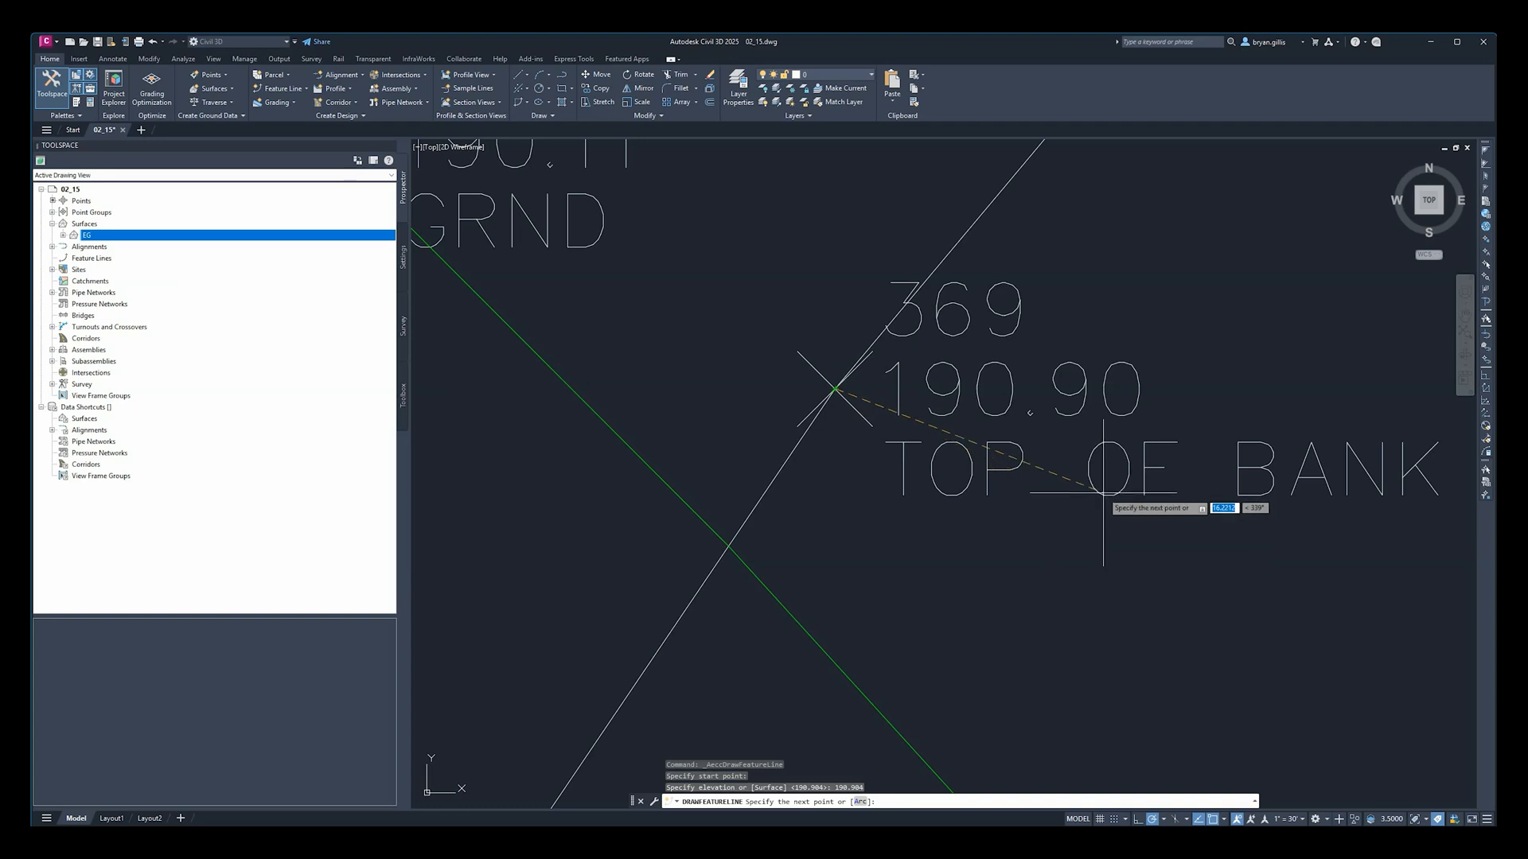
Step: Try extending the feature line from point 369 to point 383 at a -1.12 grade, and undo that segment
scroll(1135, 549, "down", 5)
middle_click_drag(1262, 650, 1181, 461)
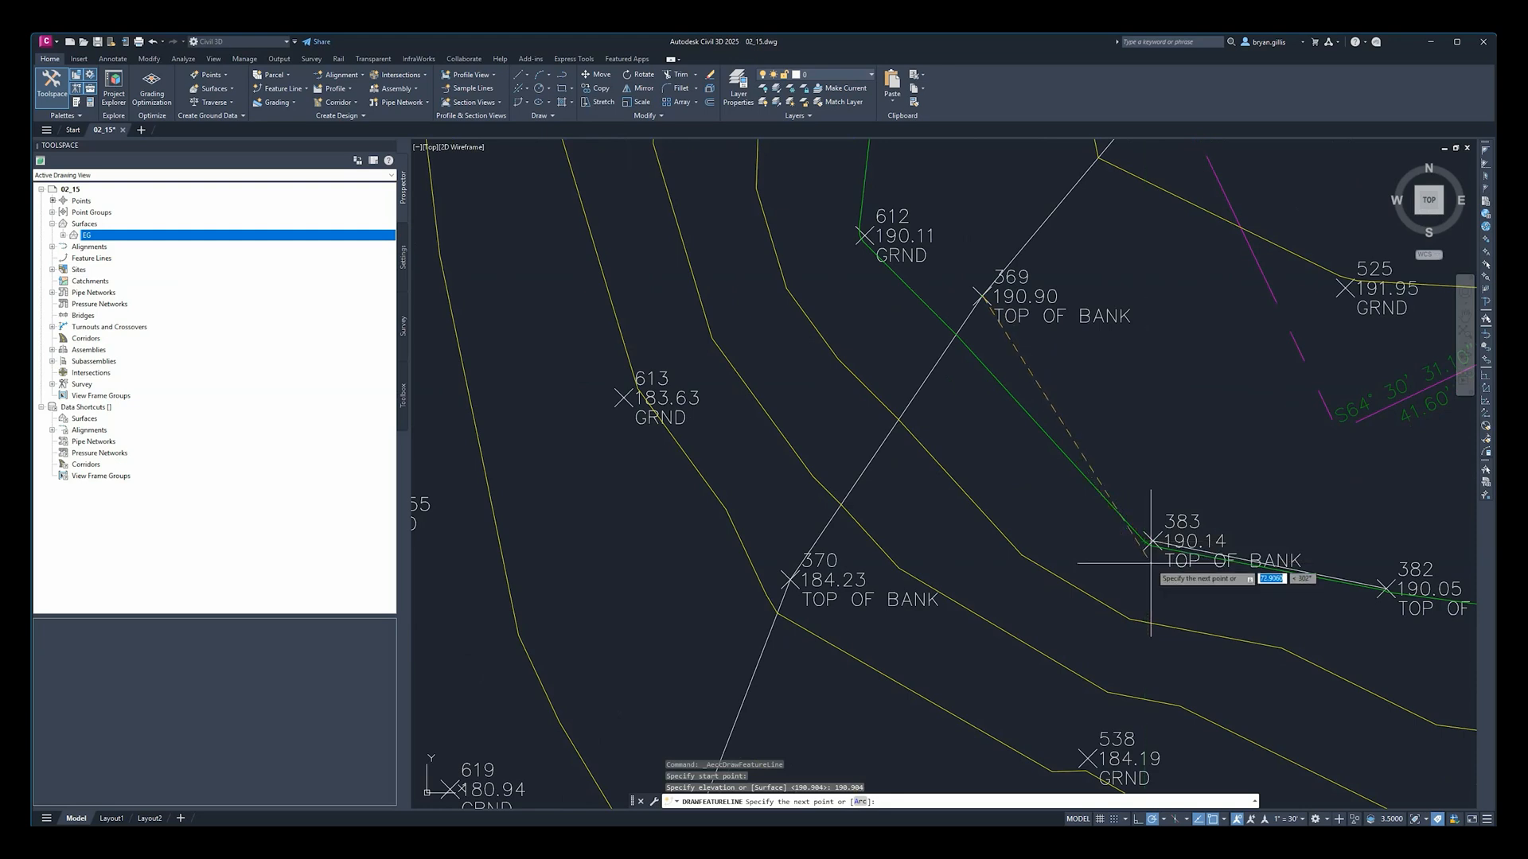
scroll(1151, 546, "up", 4)
scroll(1135, 539, "up", 2)
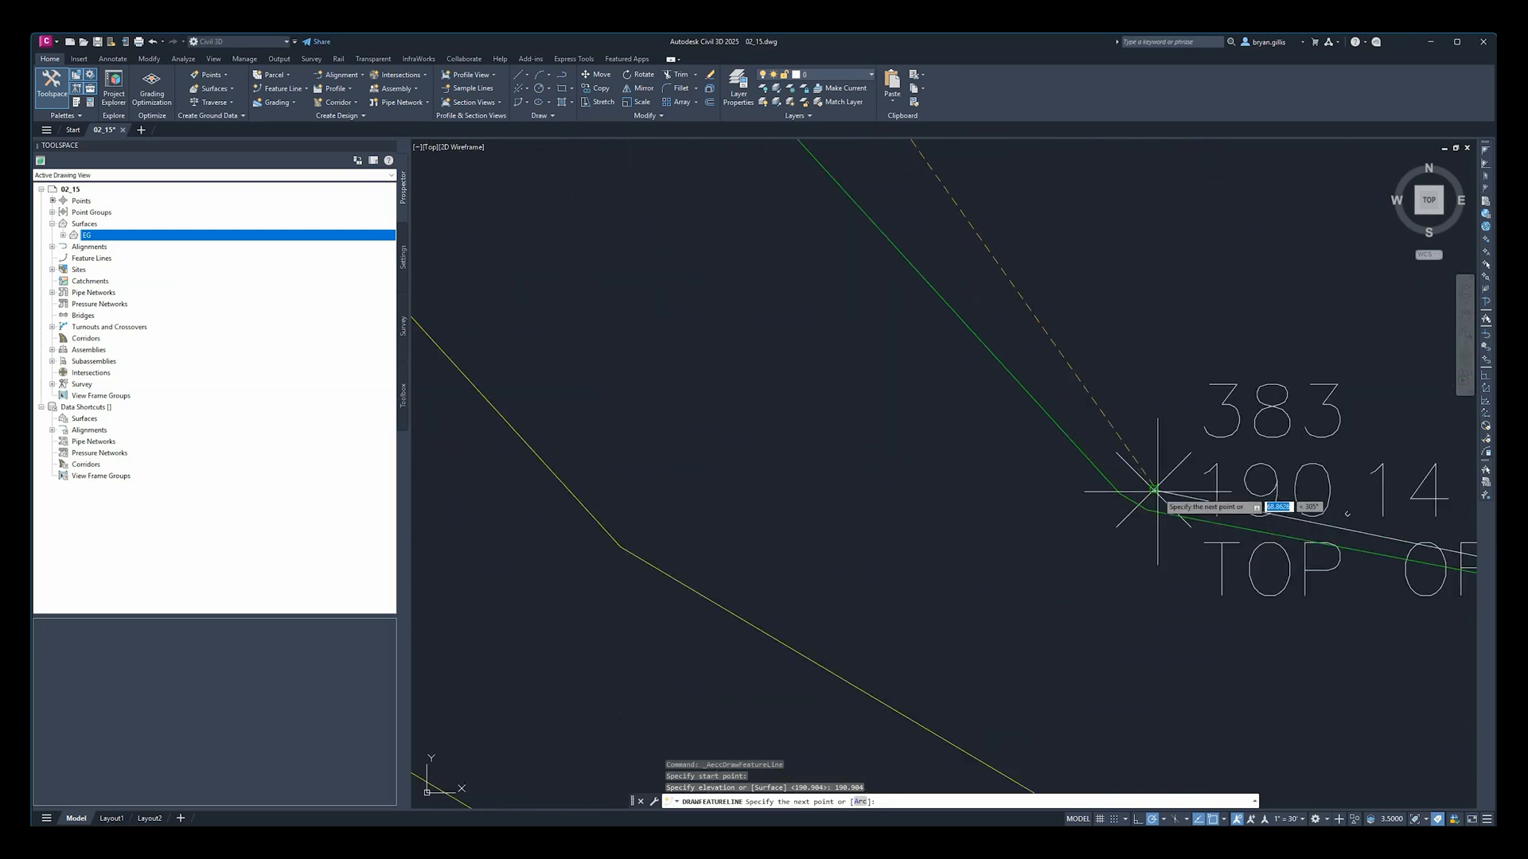
left_click(1153, 488)
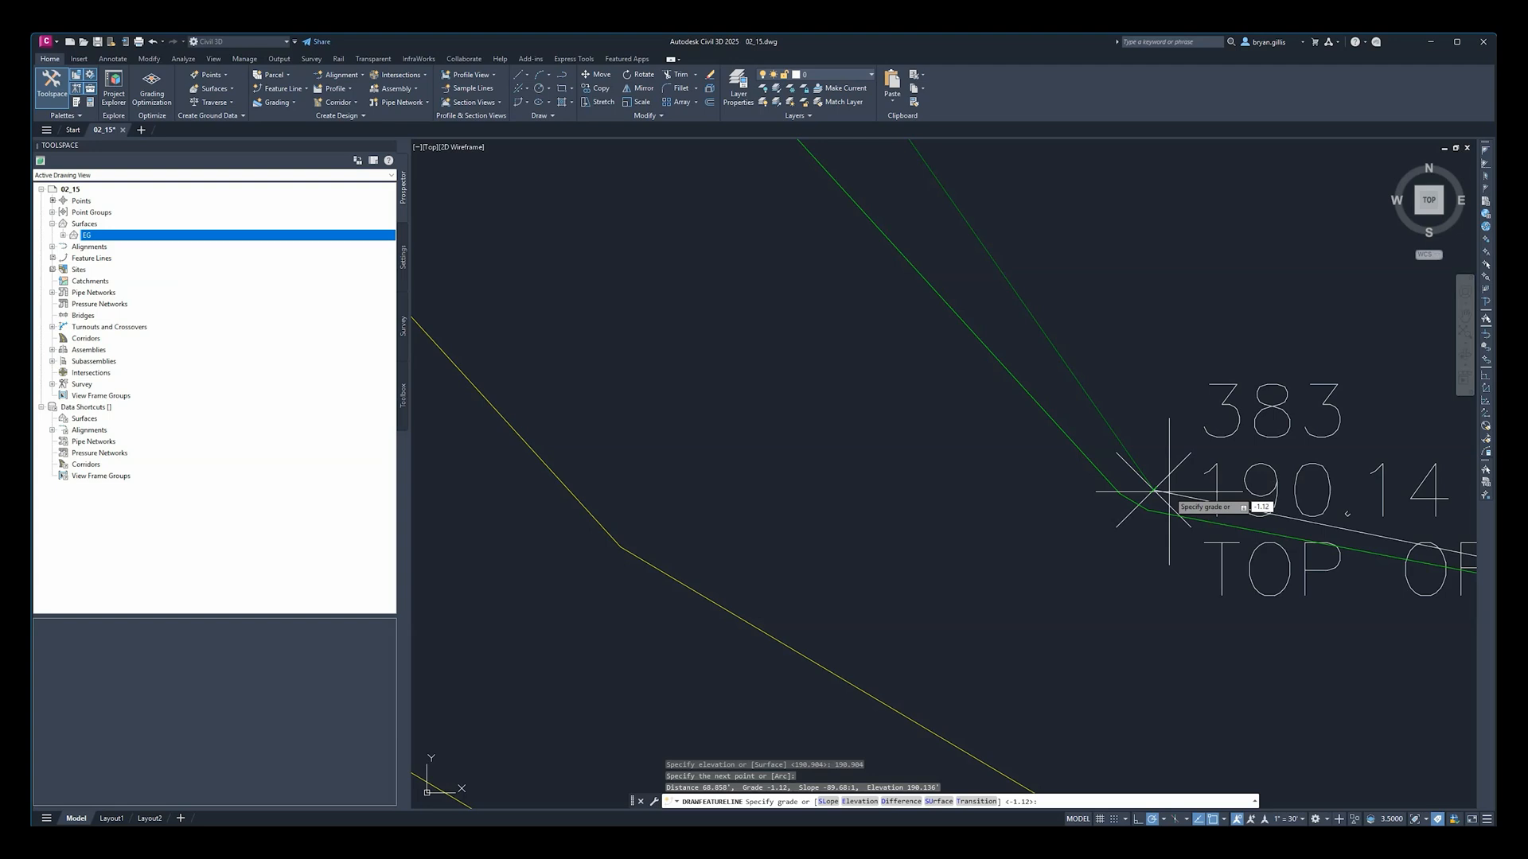
key("Return")
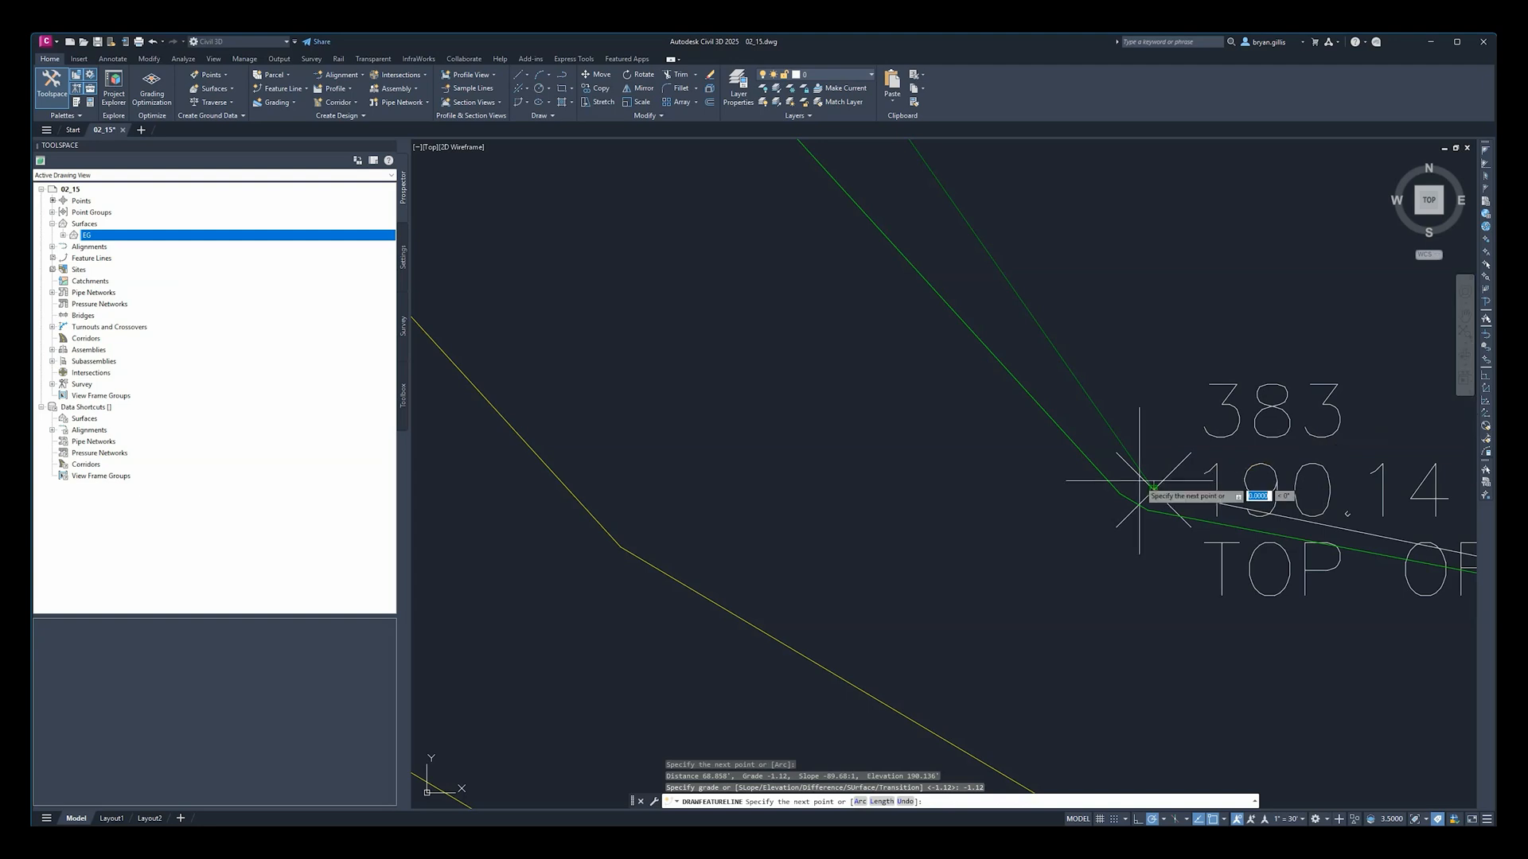
key("ctrl+z")
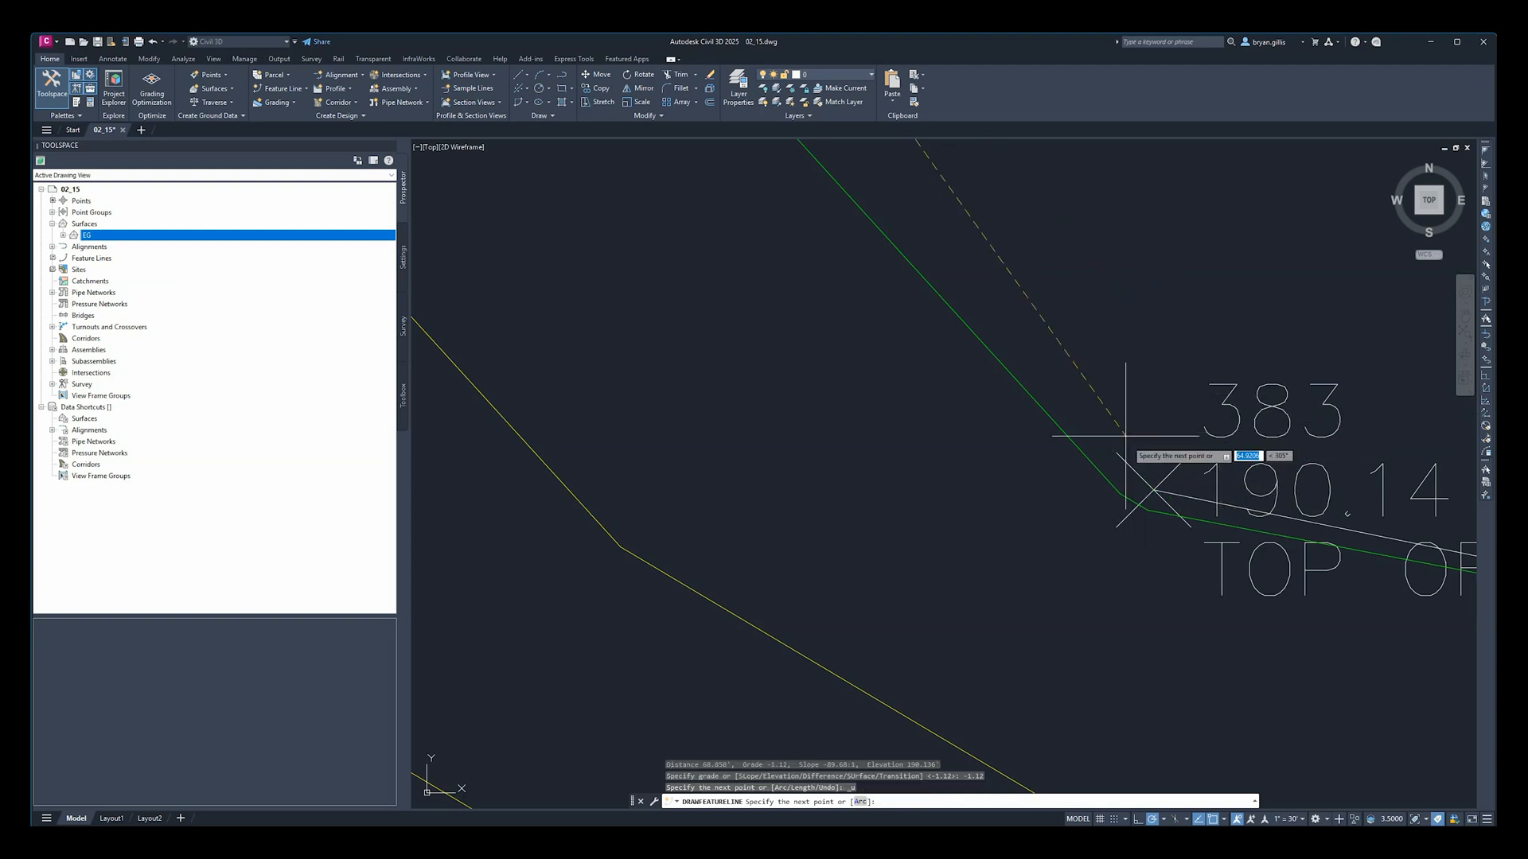
Step: Draw the feature line segment to top-of-bank point 383 and accept the grade of -1.12
left_click(1153, 489)
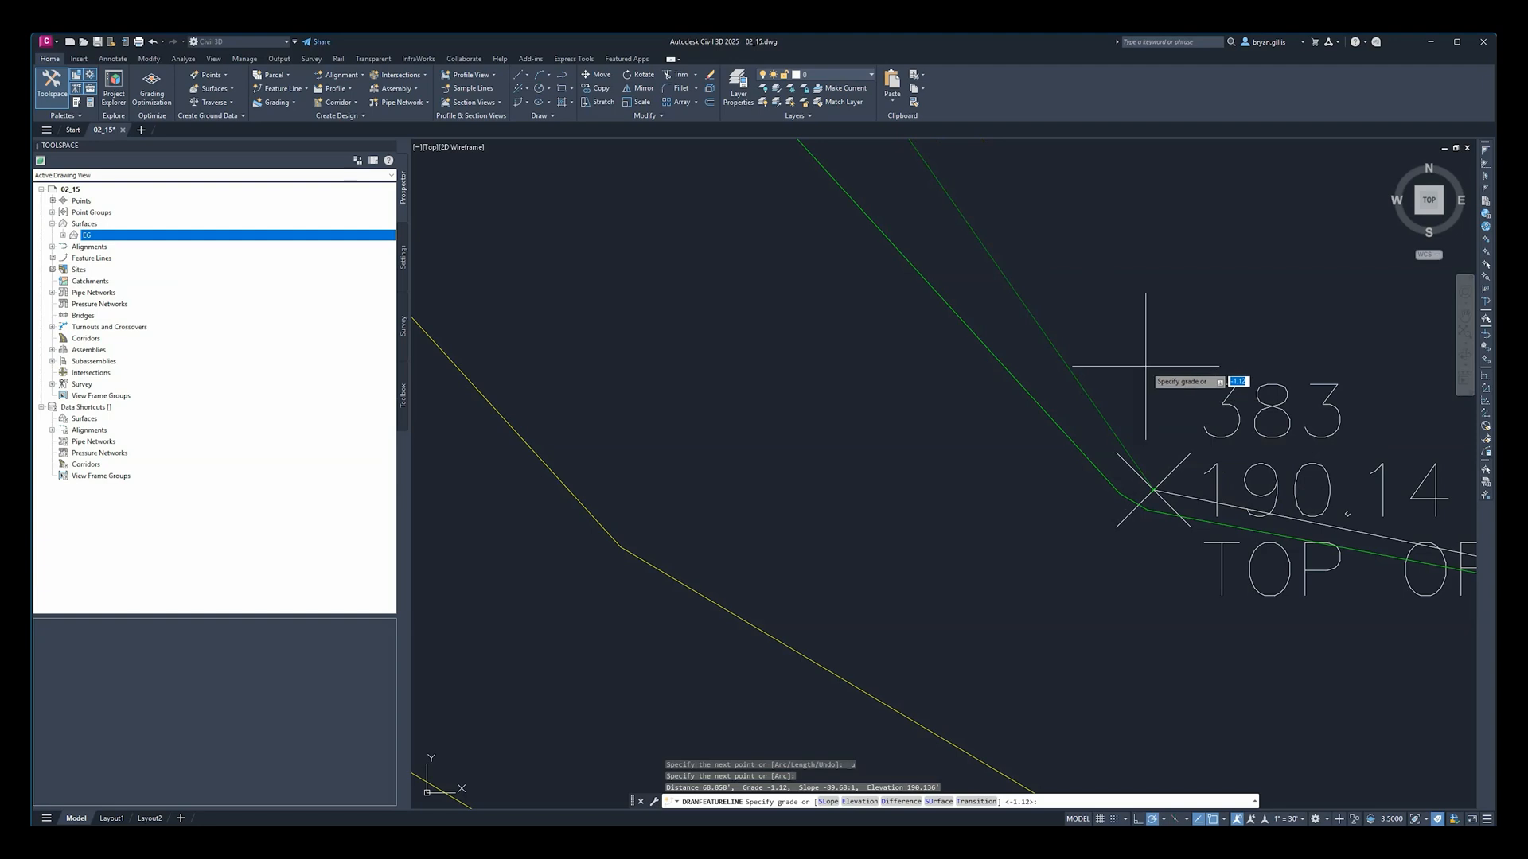
scroll(1145, 366, "down", 4)
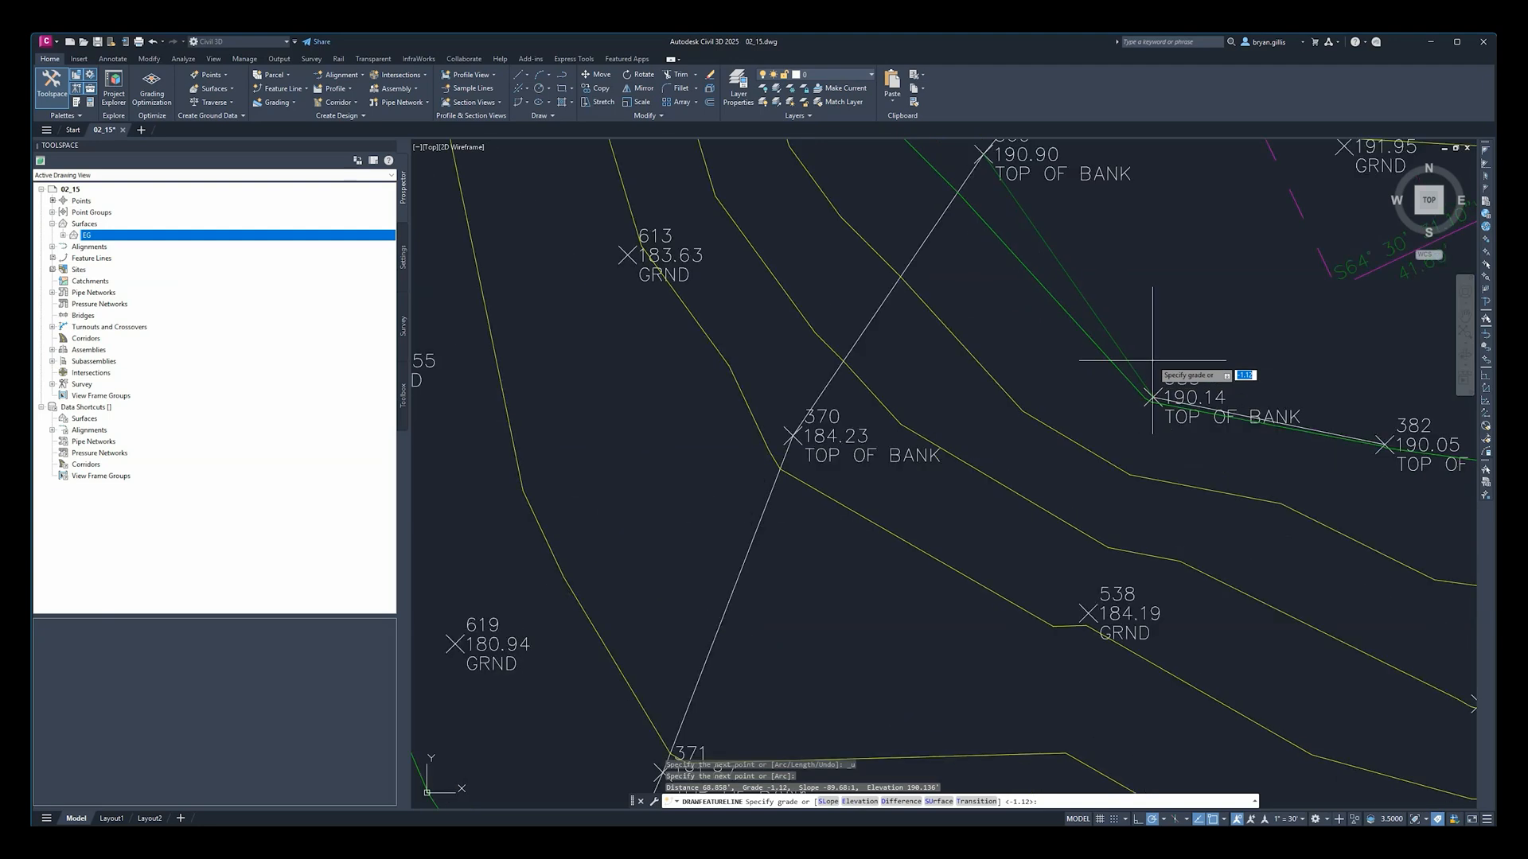
middle_click_drag(1159, 375, 1142, 412)
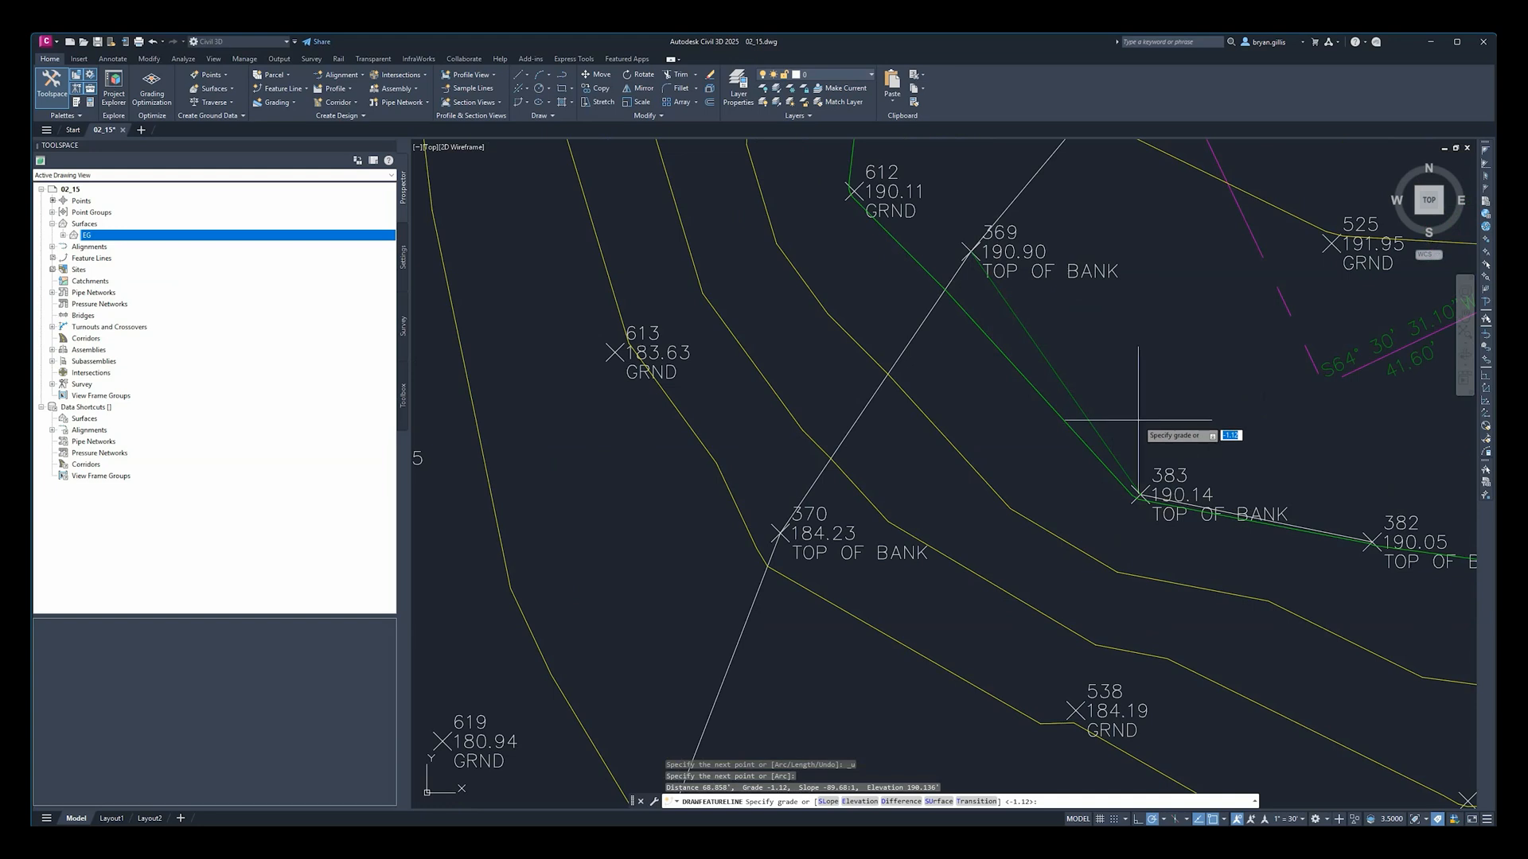
key("Return")
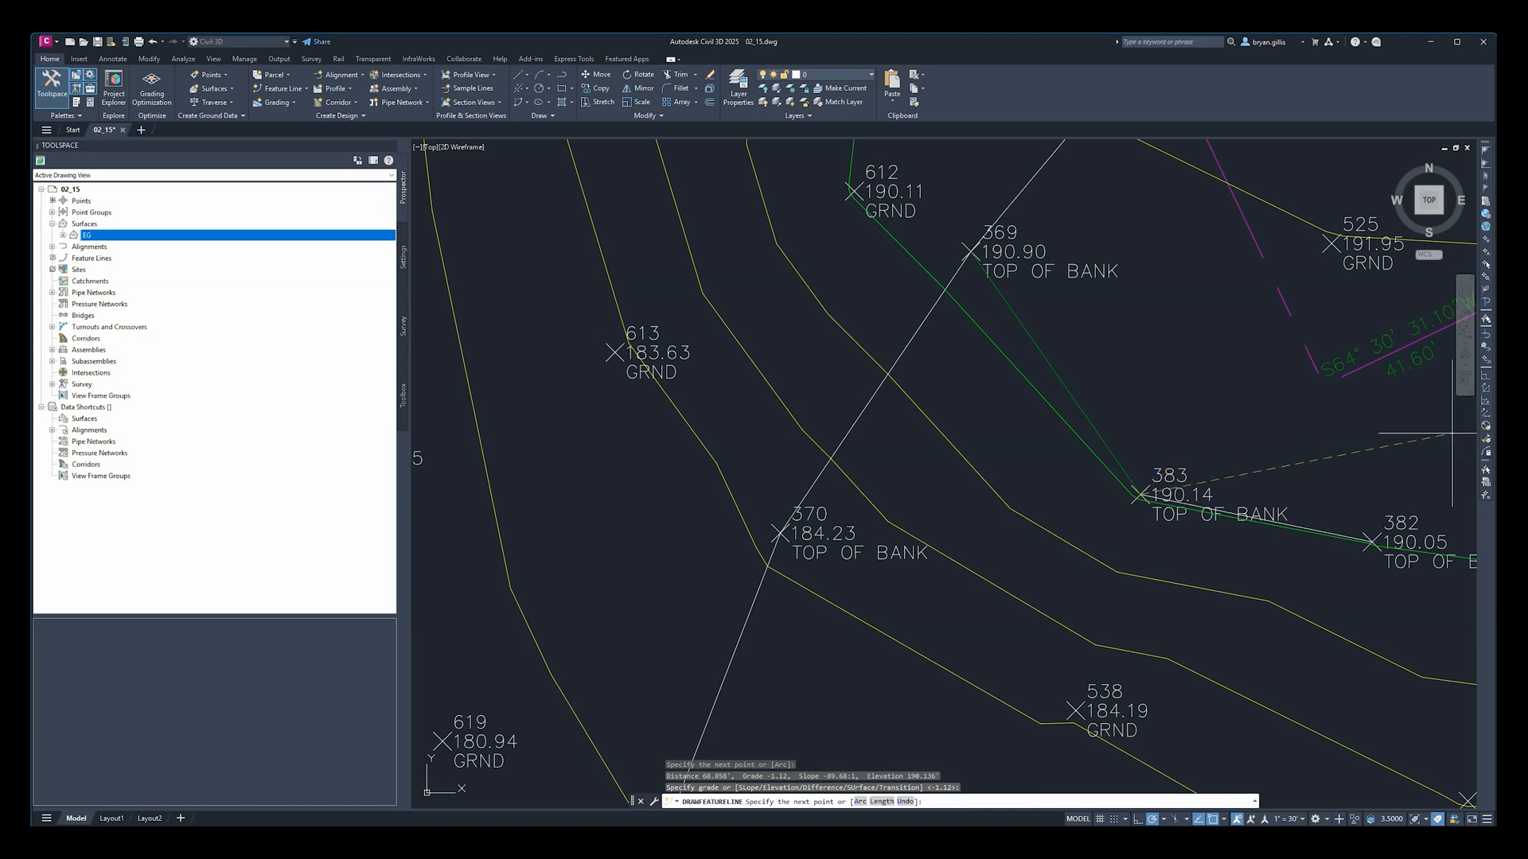
Step: Continue the feature line from point 383 to top-of-bank point 382
middle_click_drag(1379, 585, 1121, 518)
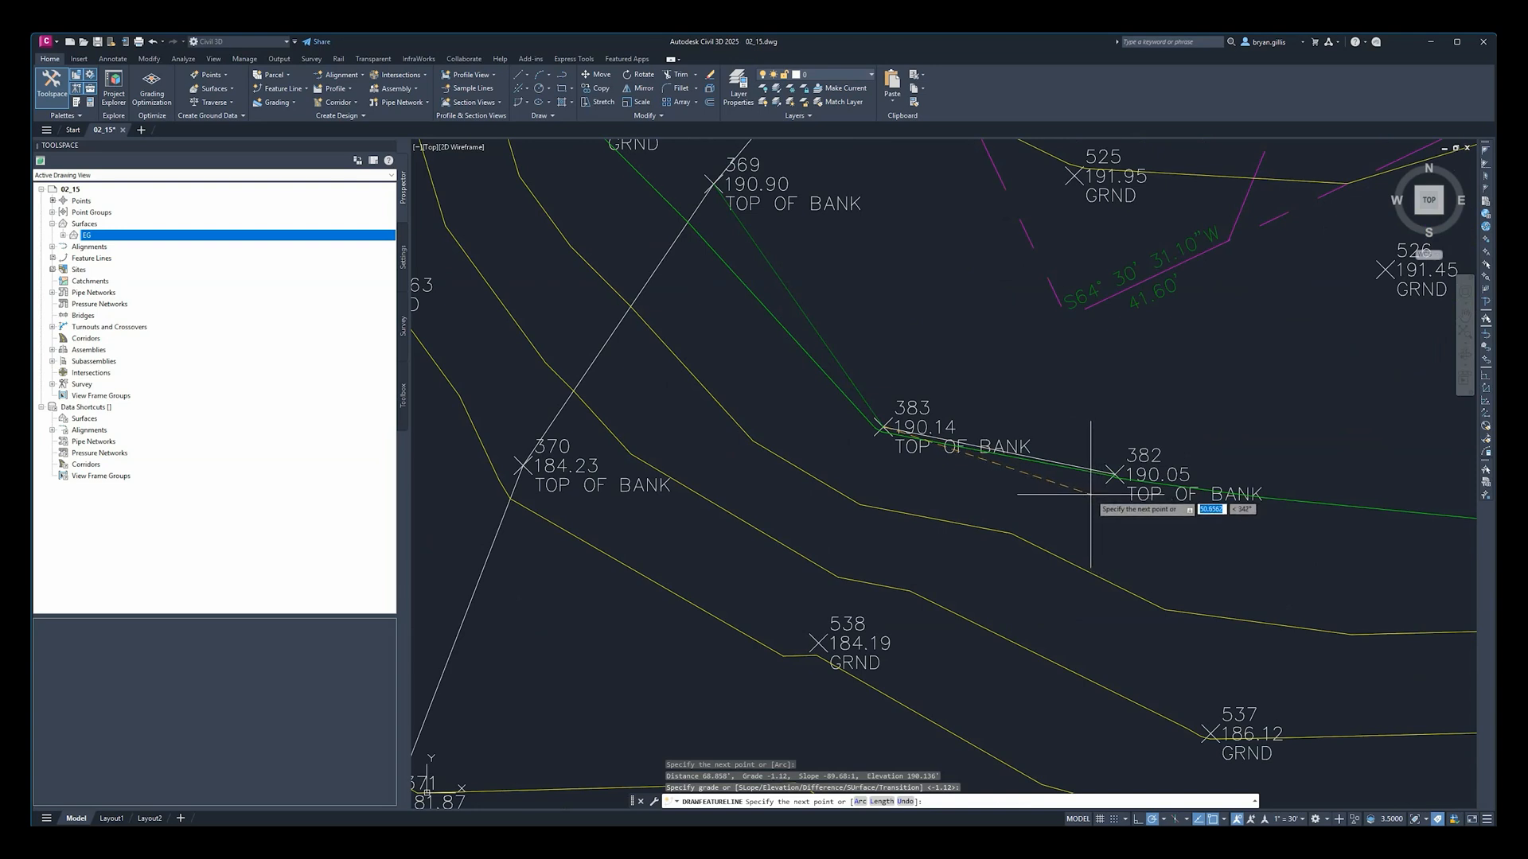
scroll(1098, 504, "up", 4)
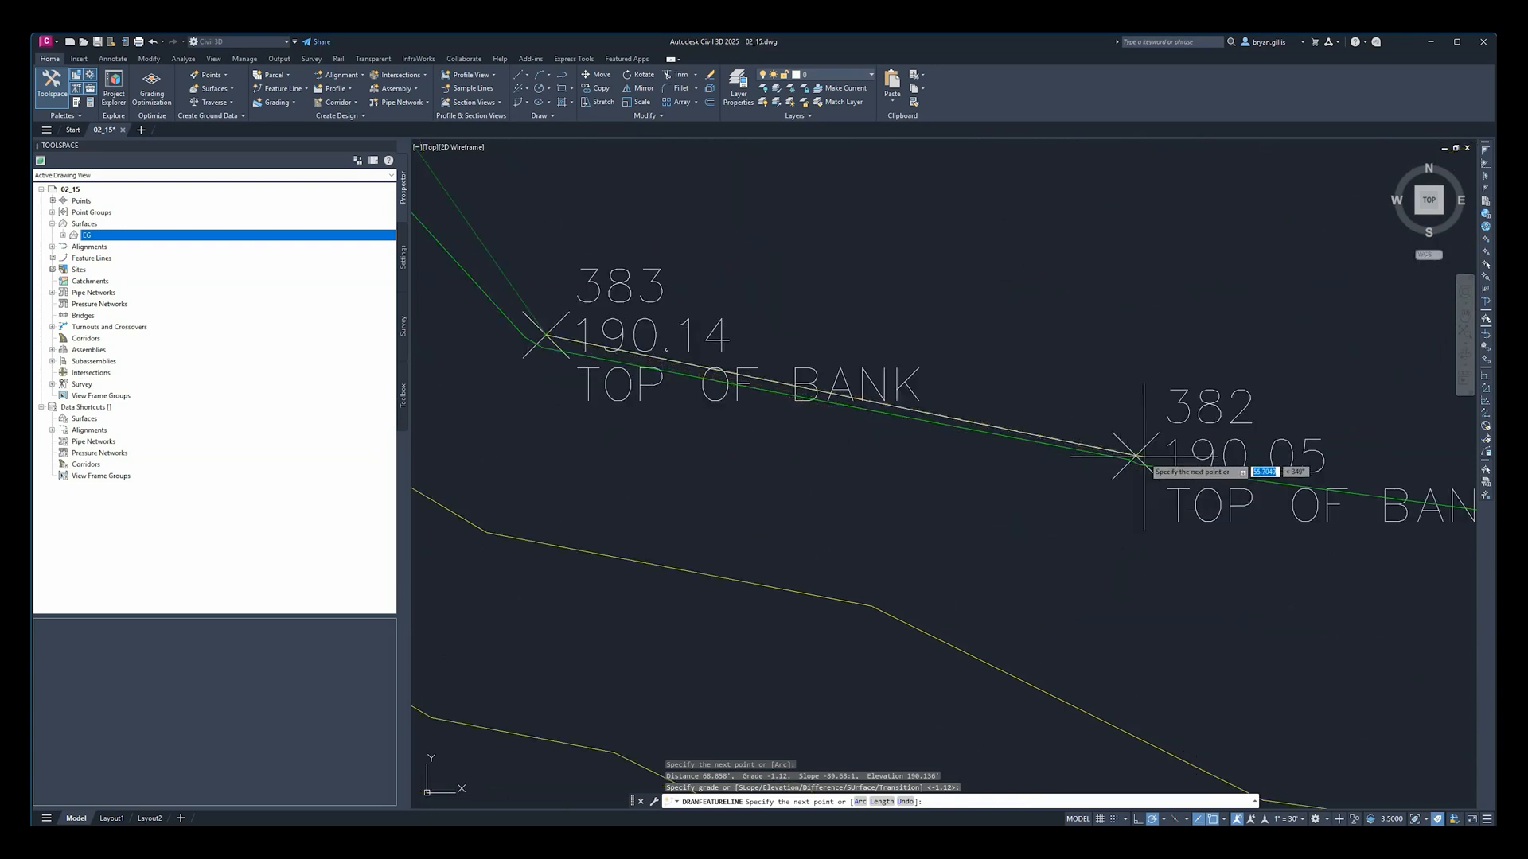
scroll(1132, 455, "up", 2)
scroll(1133, 455, "up", 4)
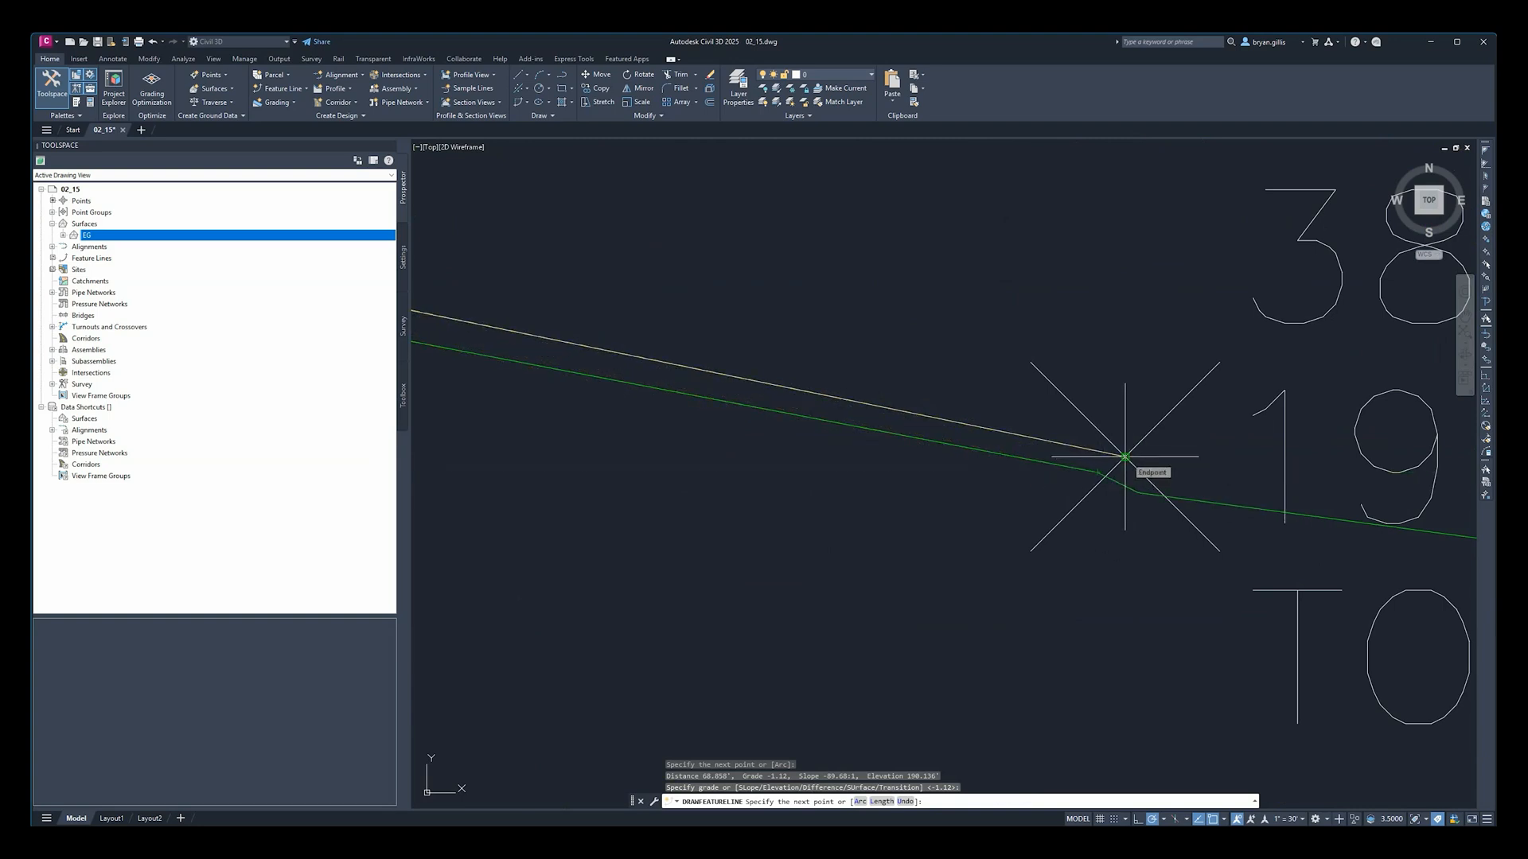
Step: Continue the feature line through the top of bank survey points 382 and 381, accepting the default grade at each
left_click(1124, 456)
key("Return")
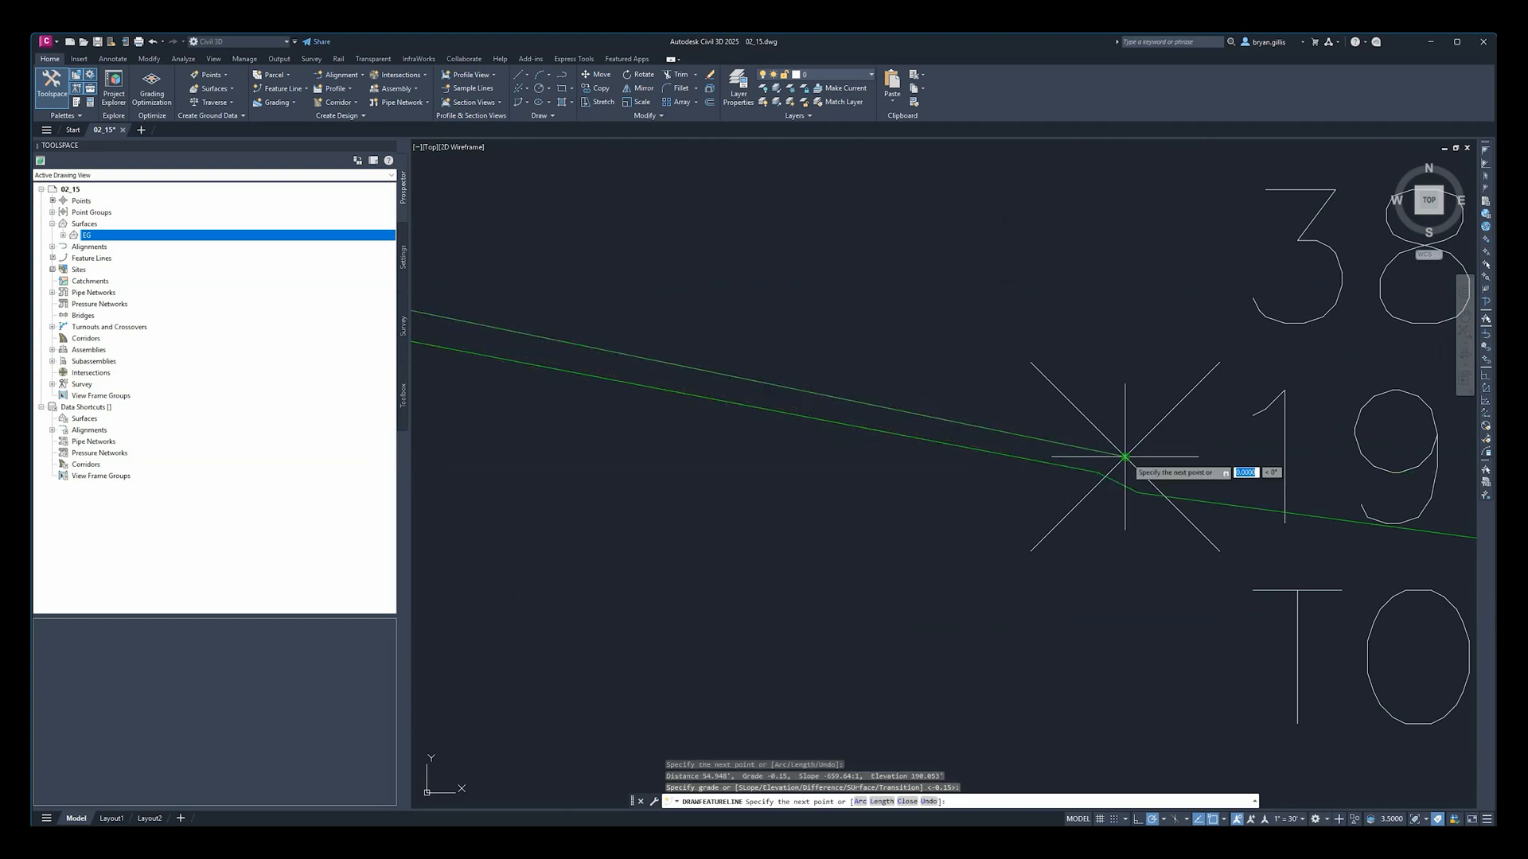
scroll(1124, 456, "down", 6)
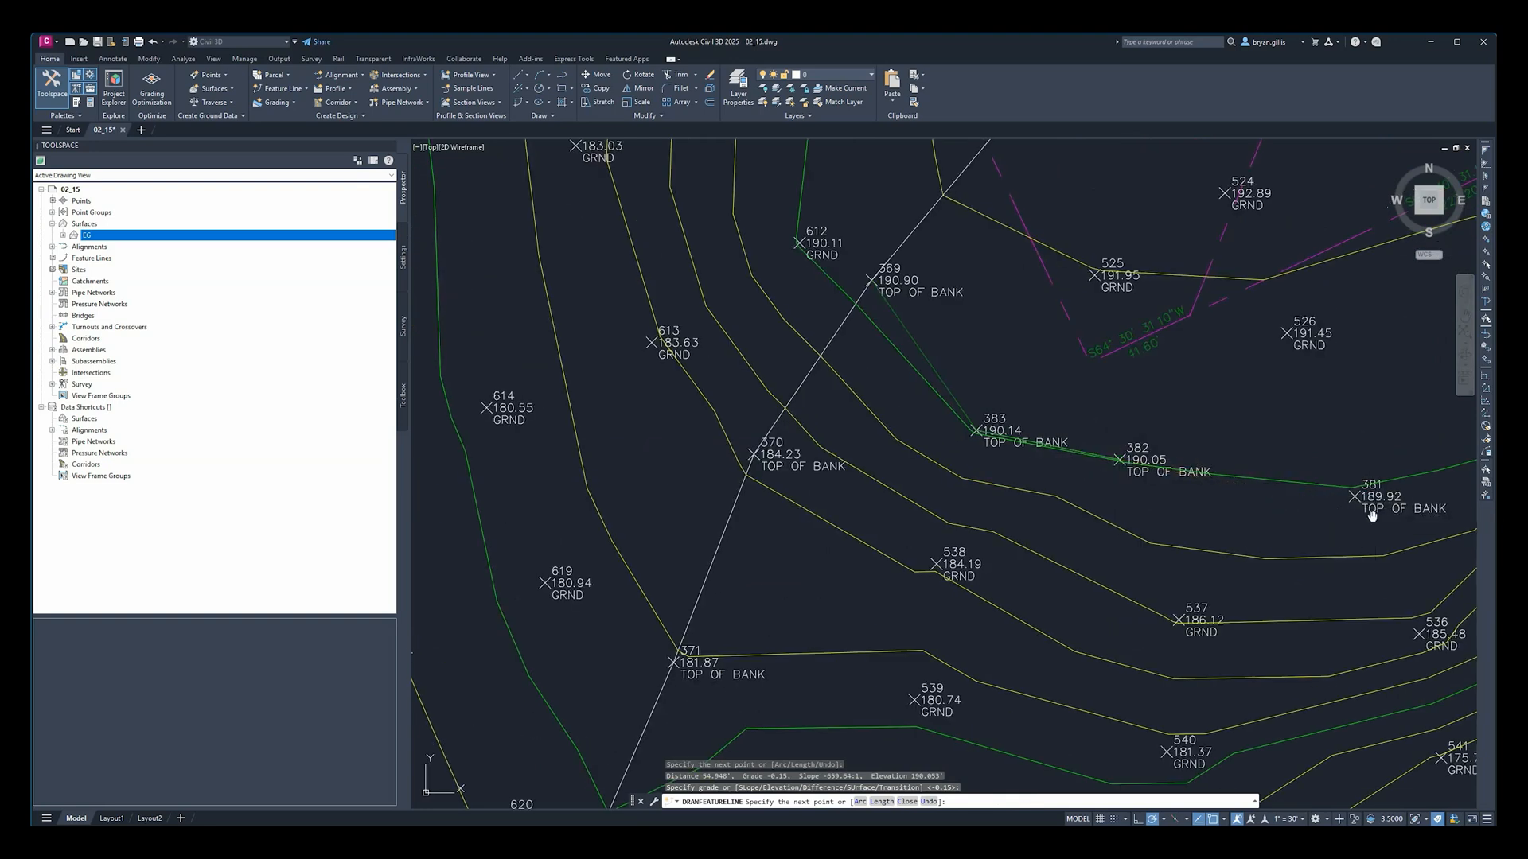
scroll(1197, 503, "up", 1)
scroll(1197, 503, "up", 4)
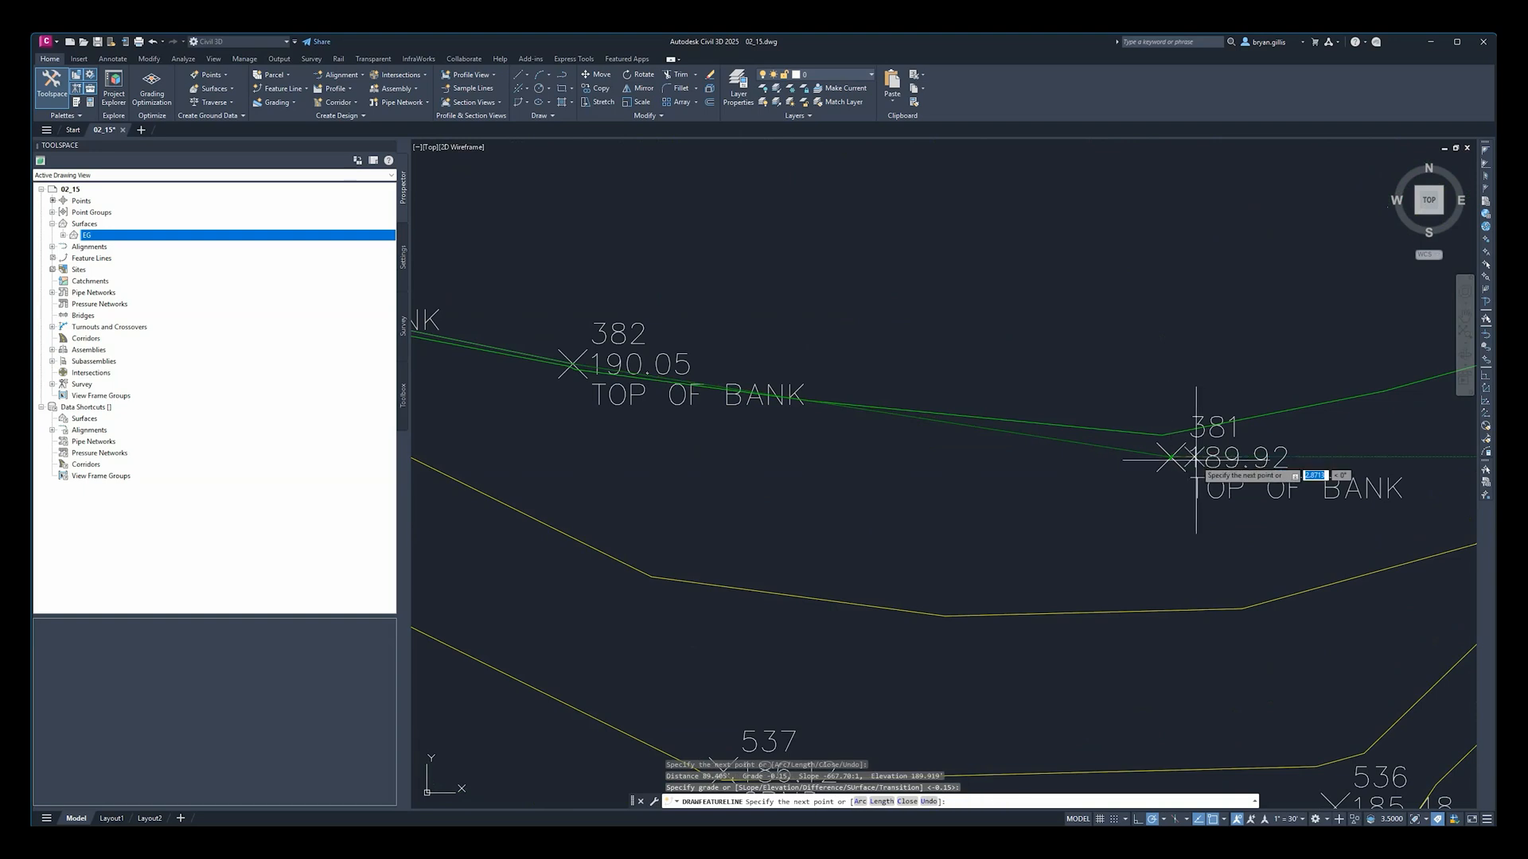
Step: Extend the feature line to top of bank points 380 and 379, accepting the default grade at each
scroll(1185, 454, "down", 4)
scroll(1052, 443, "up", 4)
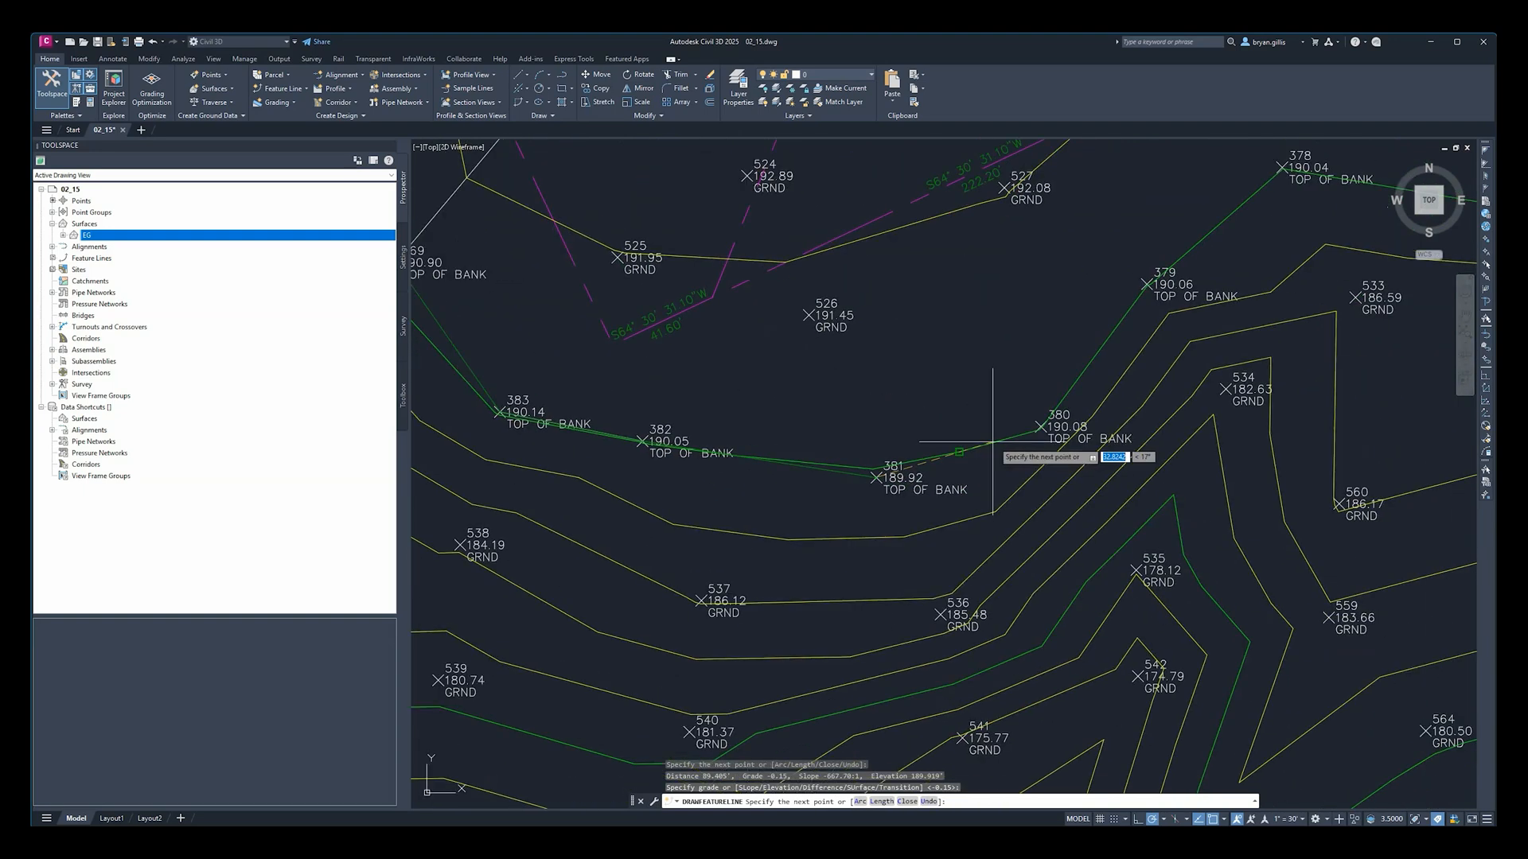
scroll(1053, 443, "up", 5)
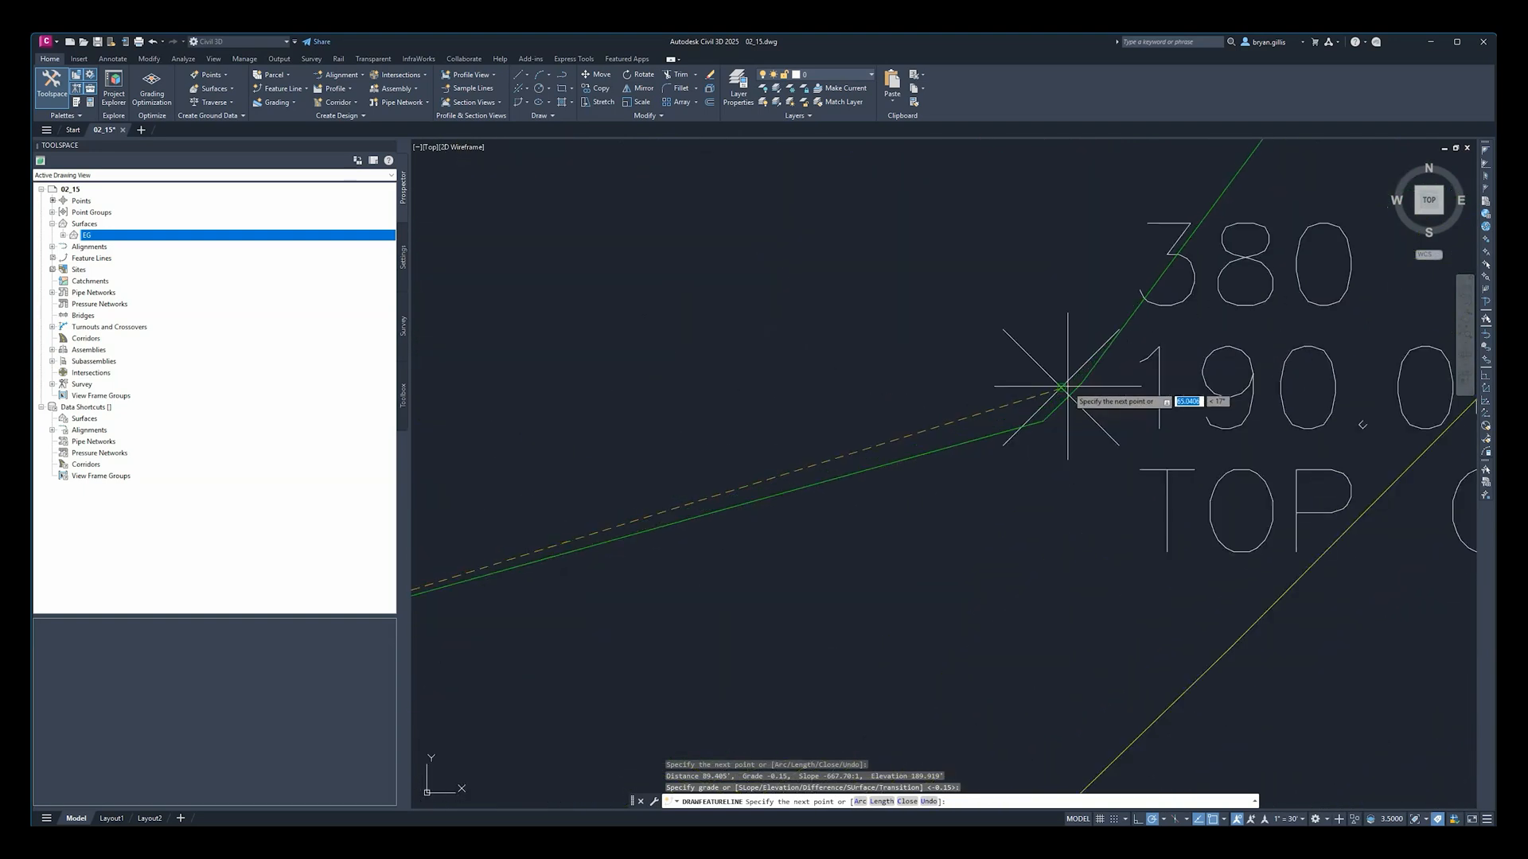
left_click(1062, 388)
key("Return")
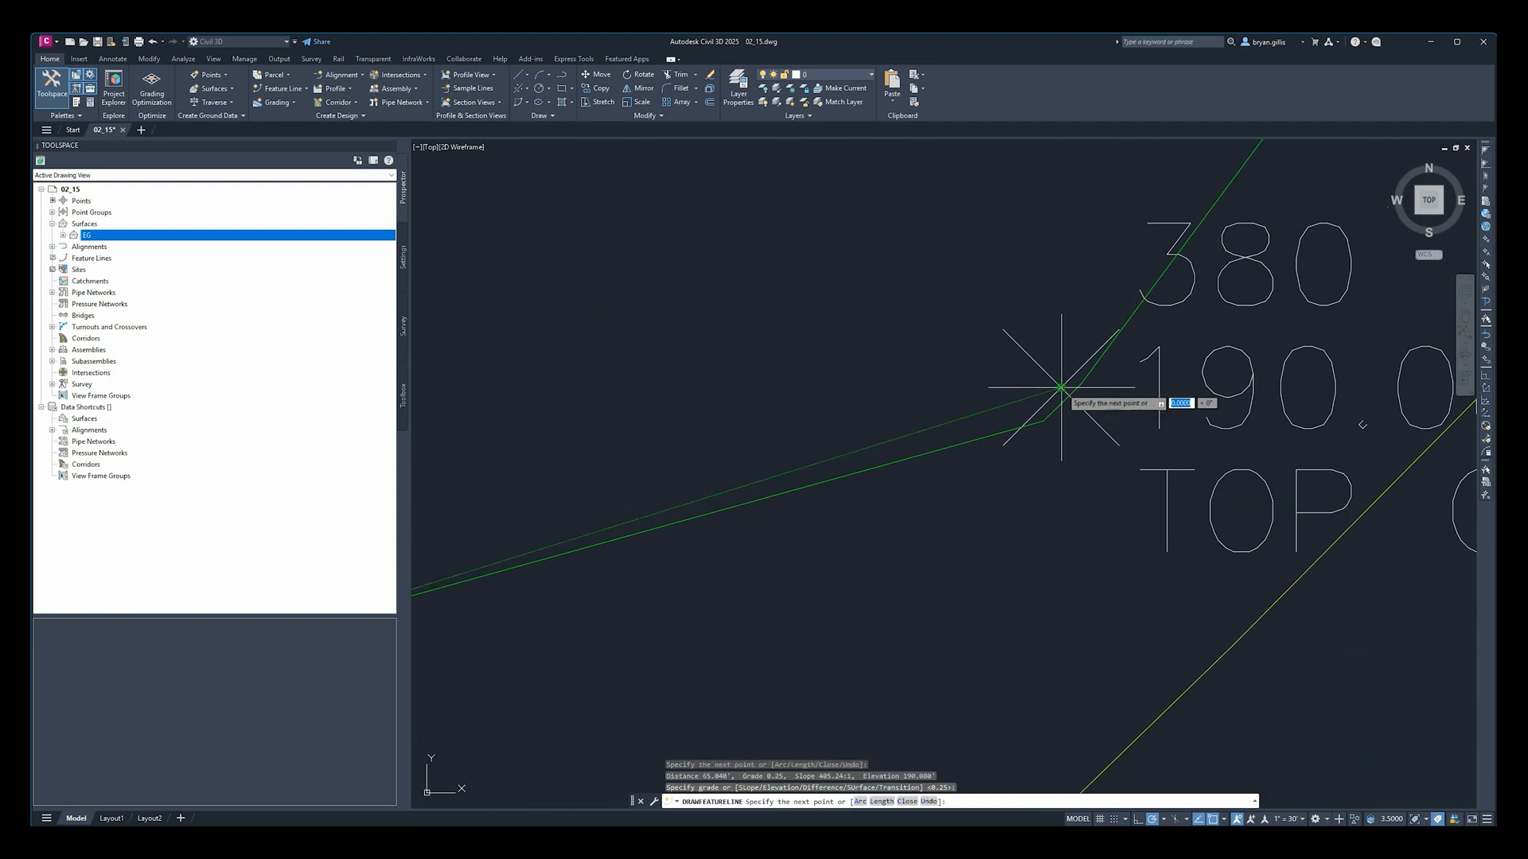
scroll(1068, 362, "down", 6)
middle_click_drag(1184, 273, 716, 655)
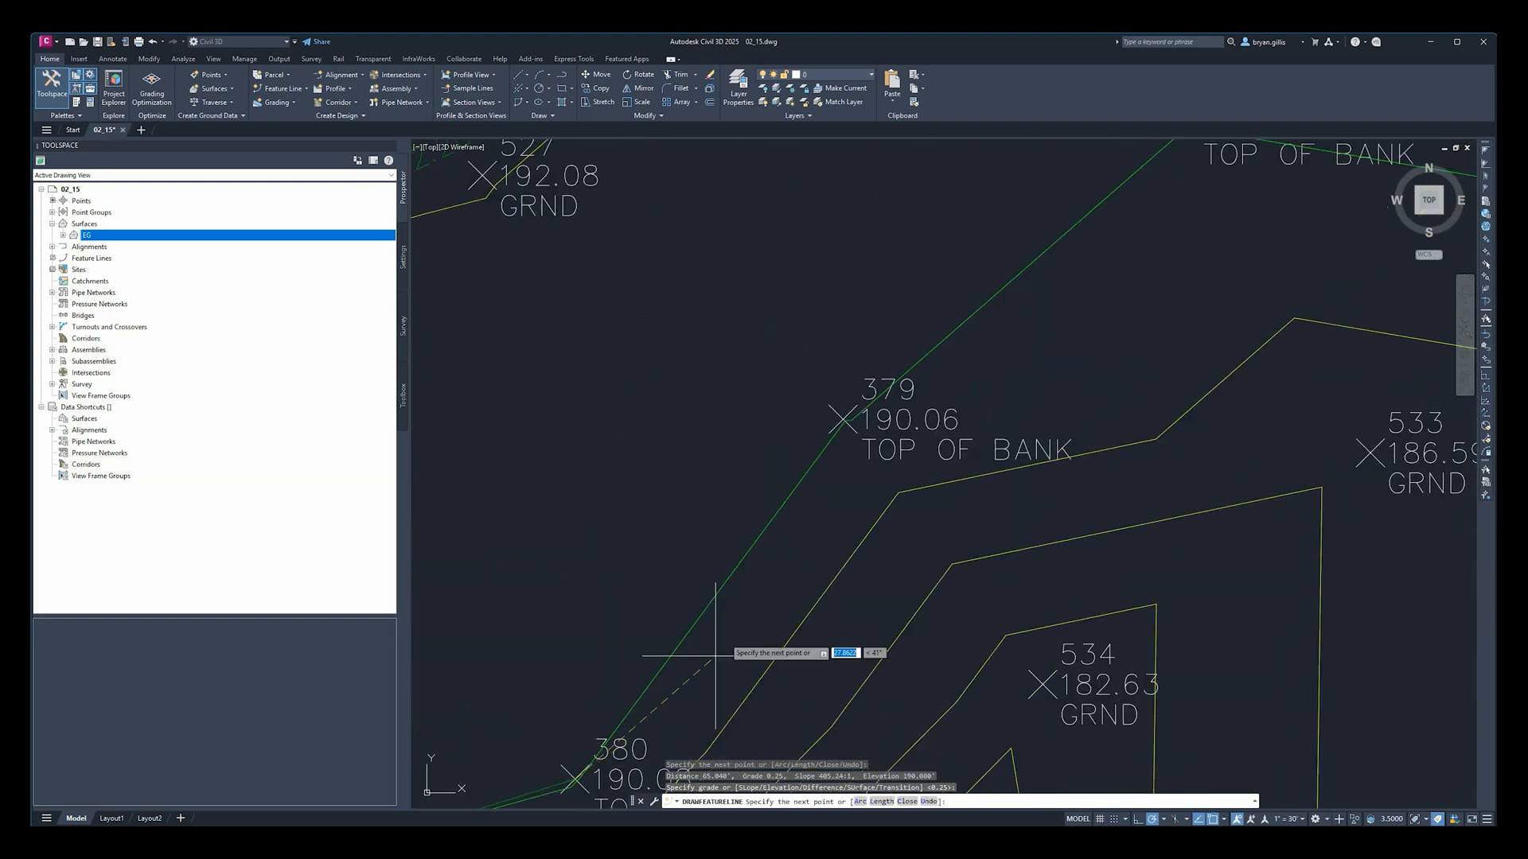
scroll(869, 416, "up", 5)
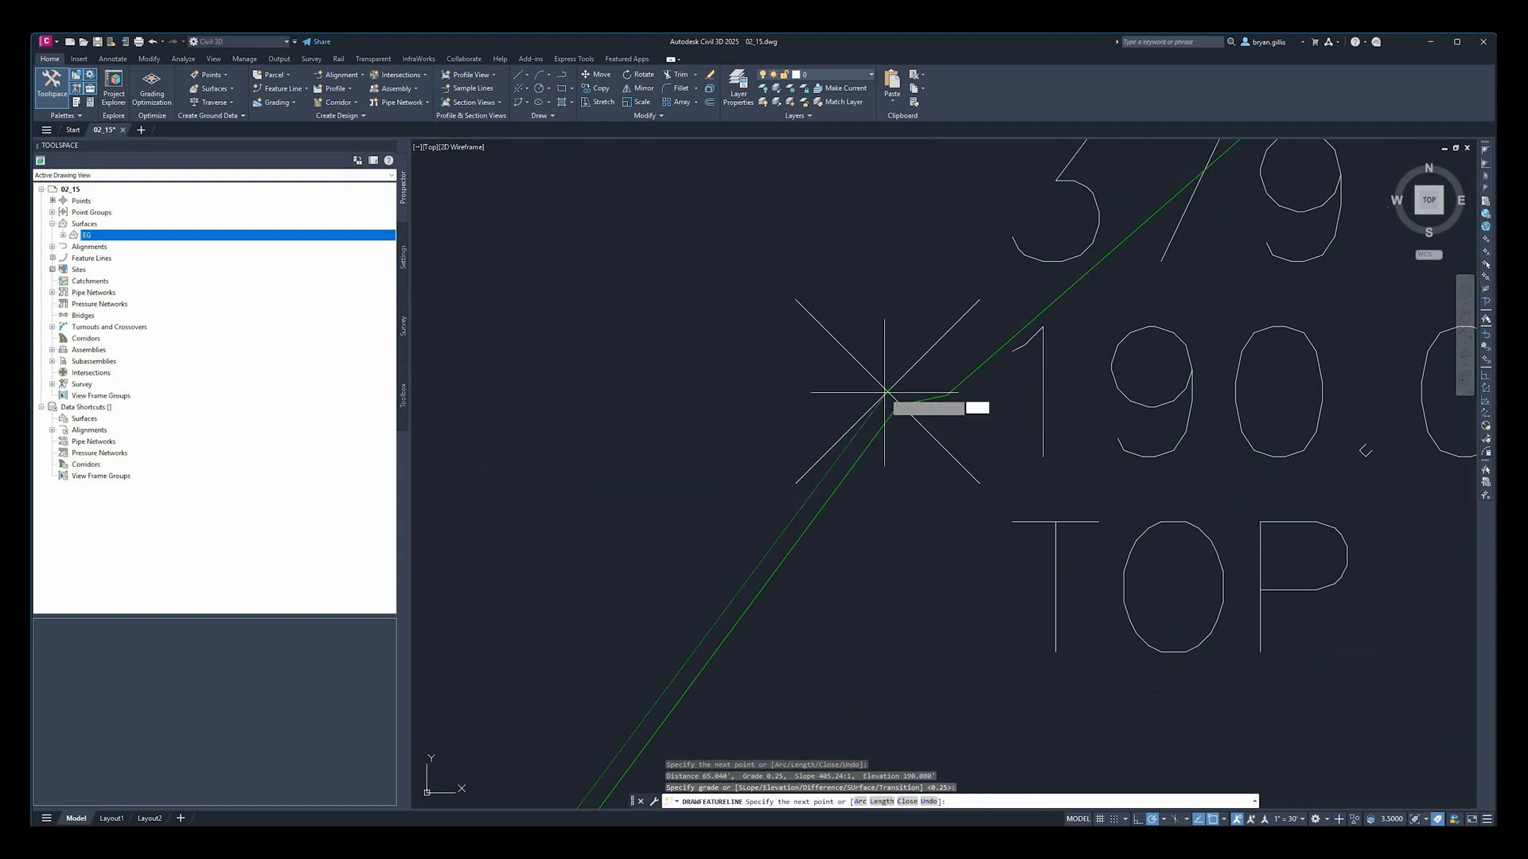
left_click(874, 393)
key("Return")
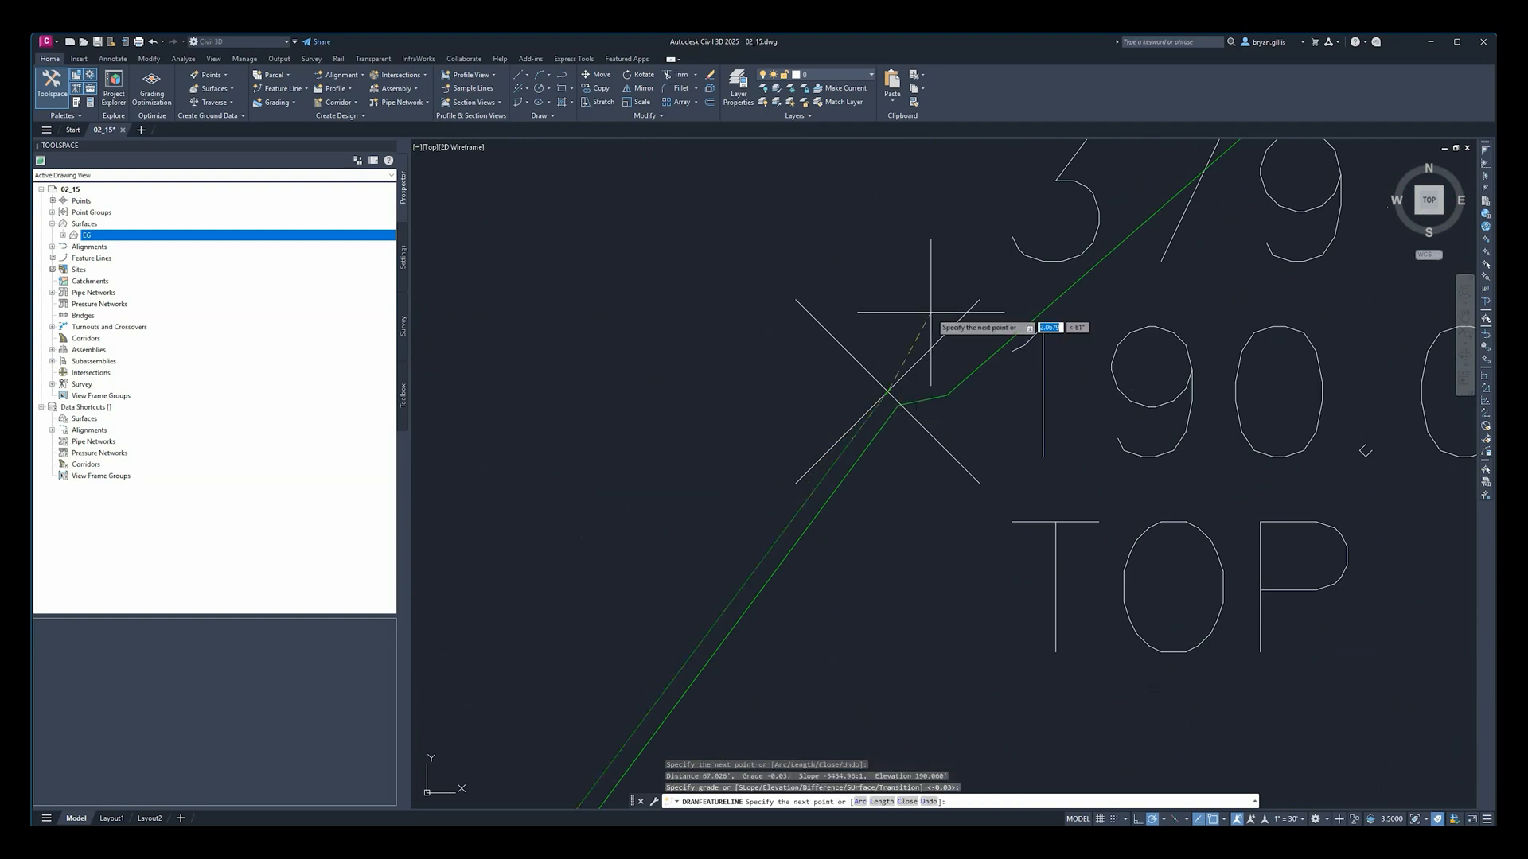
Step: Extend the feature line to top of bank points 378 and 377, accepting the default grade at each
scroll(931, 312, "down", 7)
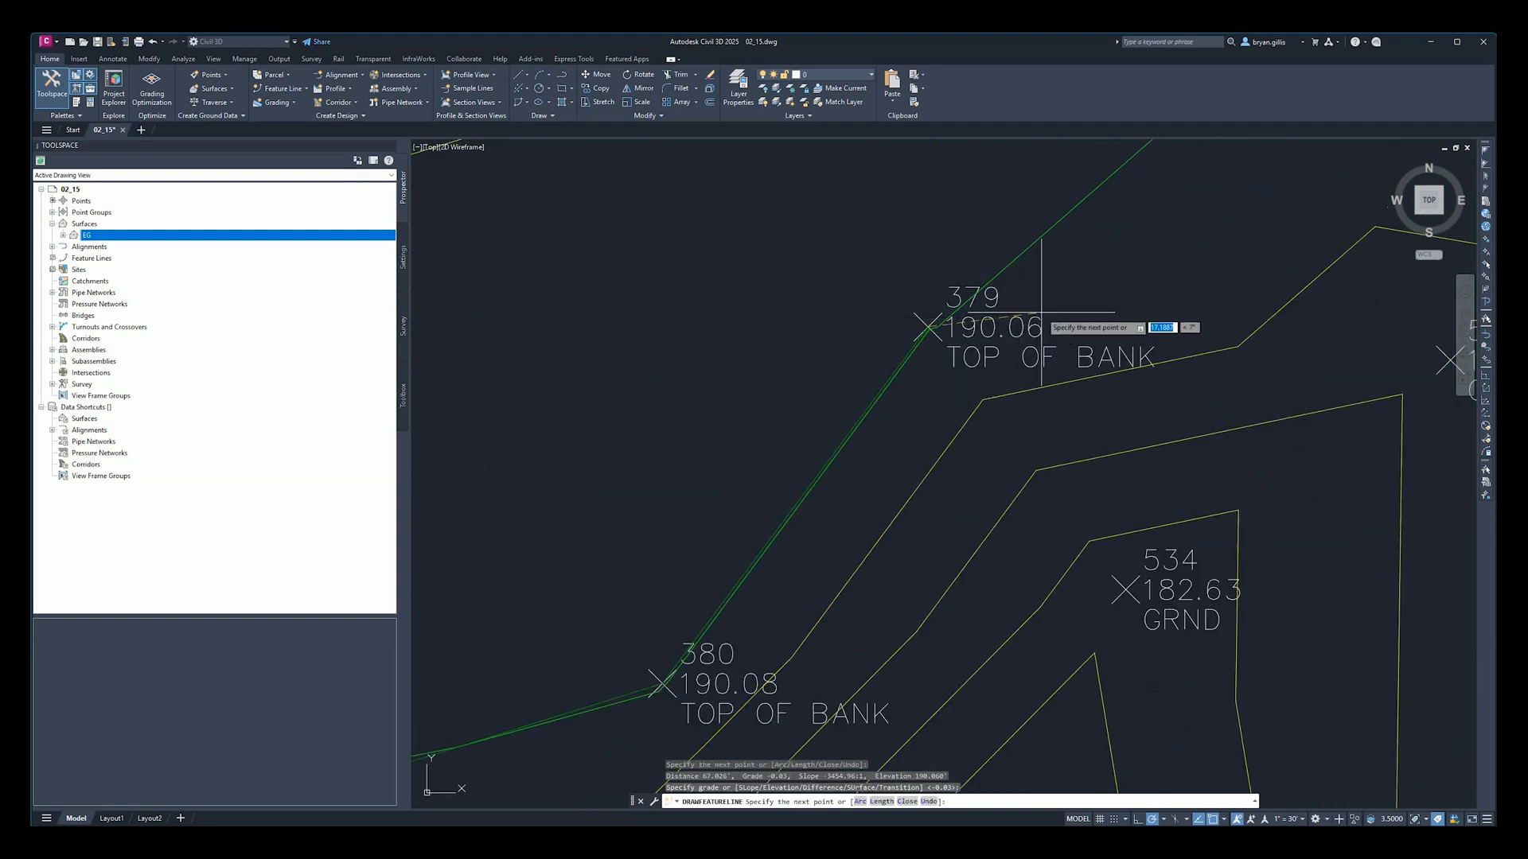
middle_click_drag(1037, 314, 582, 661)
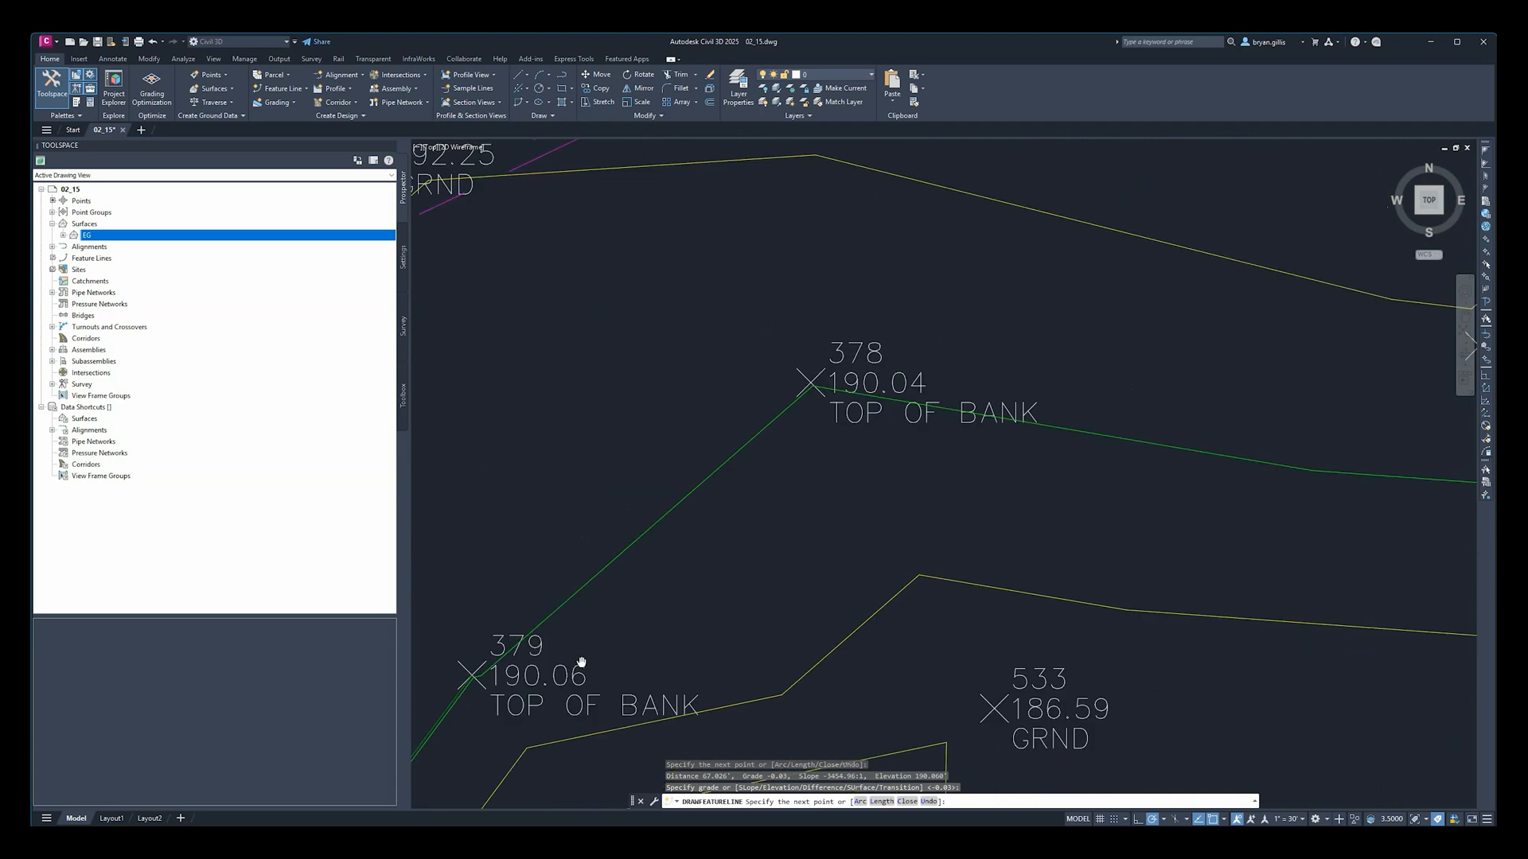
left_click(808, 384)
key("Return")
middle_click_drag(1282, 440, 695, 478)
left_click(879, 382)
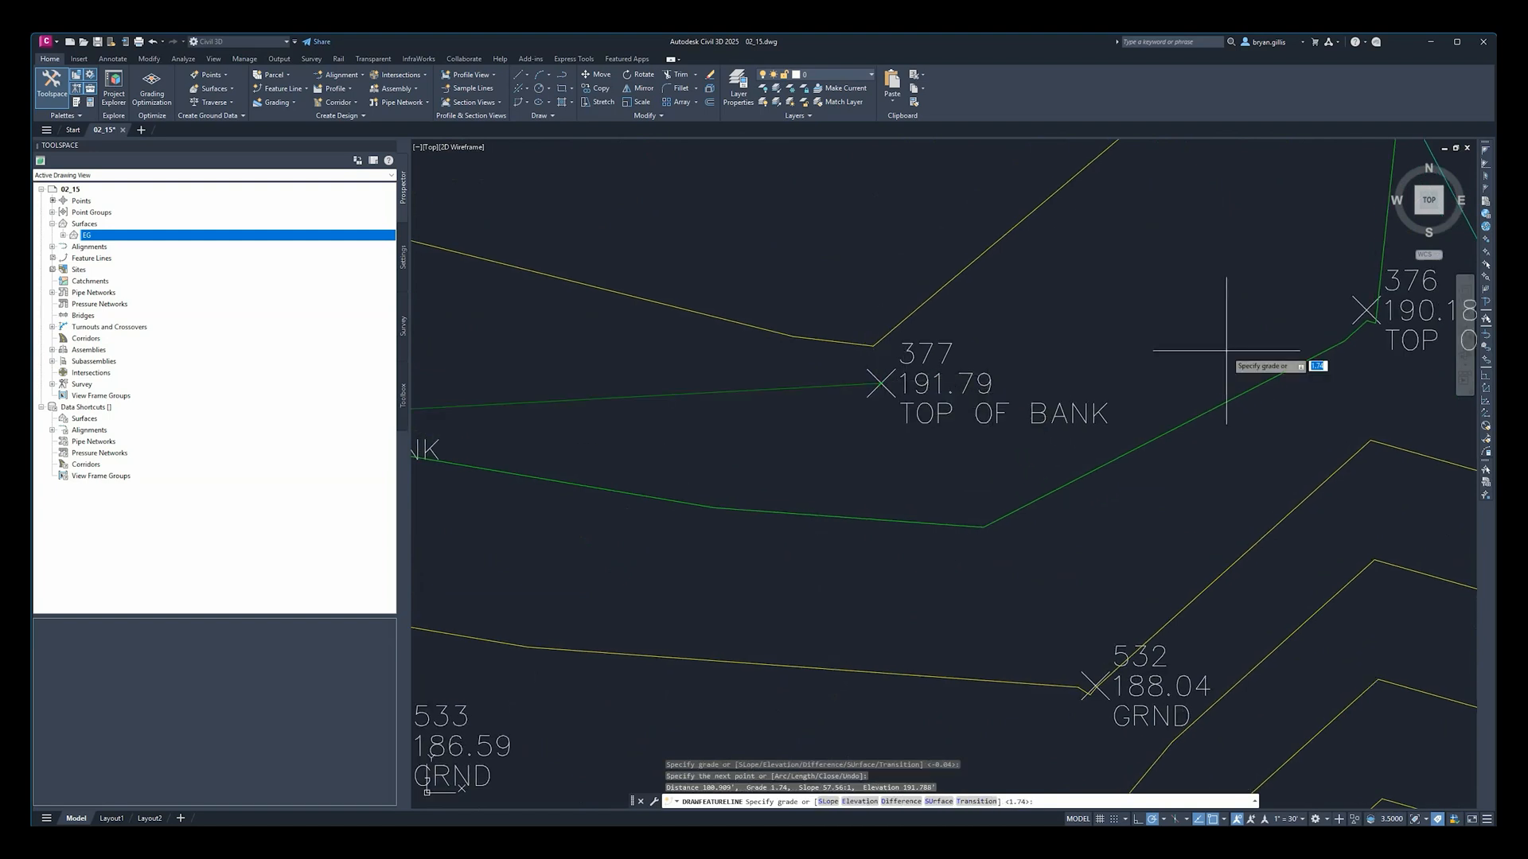
key("Return")
Step: Add the last feature line vertex at top of bank point 376 with its default grade and end the feature line
middle_click_drag(1260, 333, 992, 377)
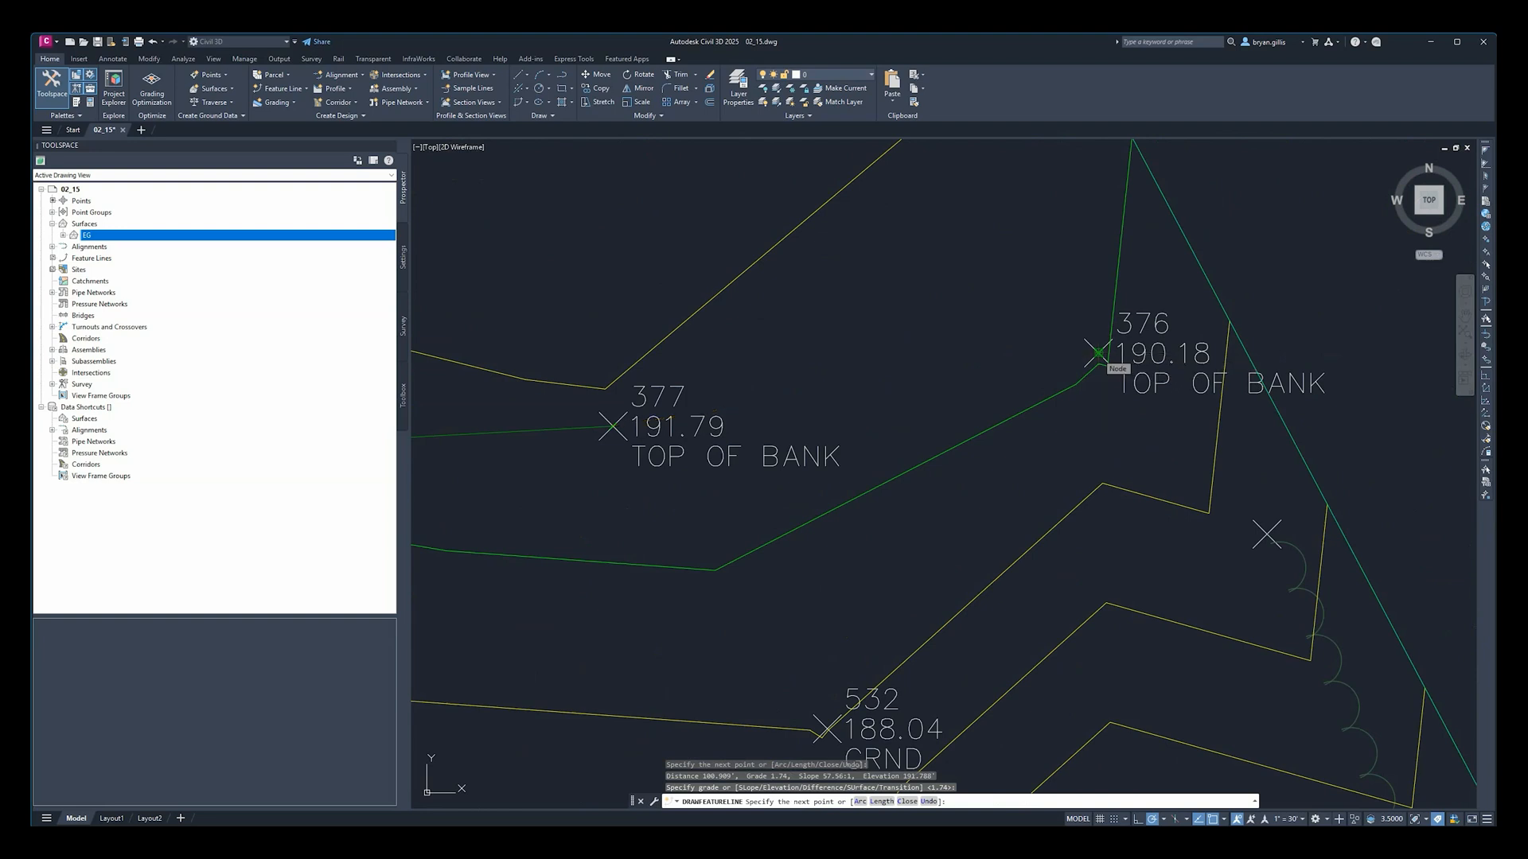
left_click(1098, 353)
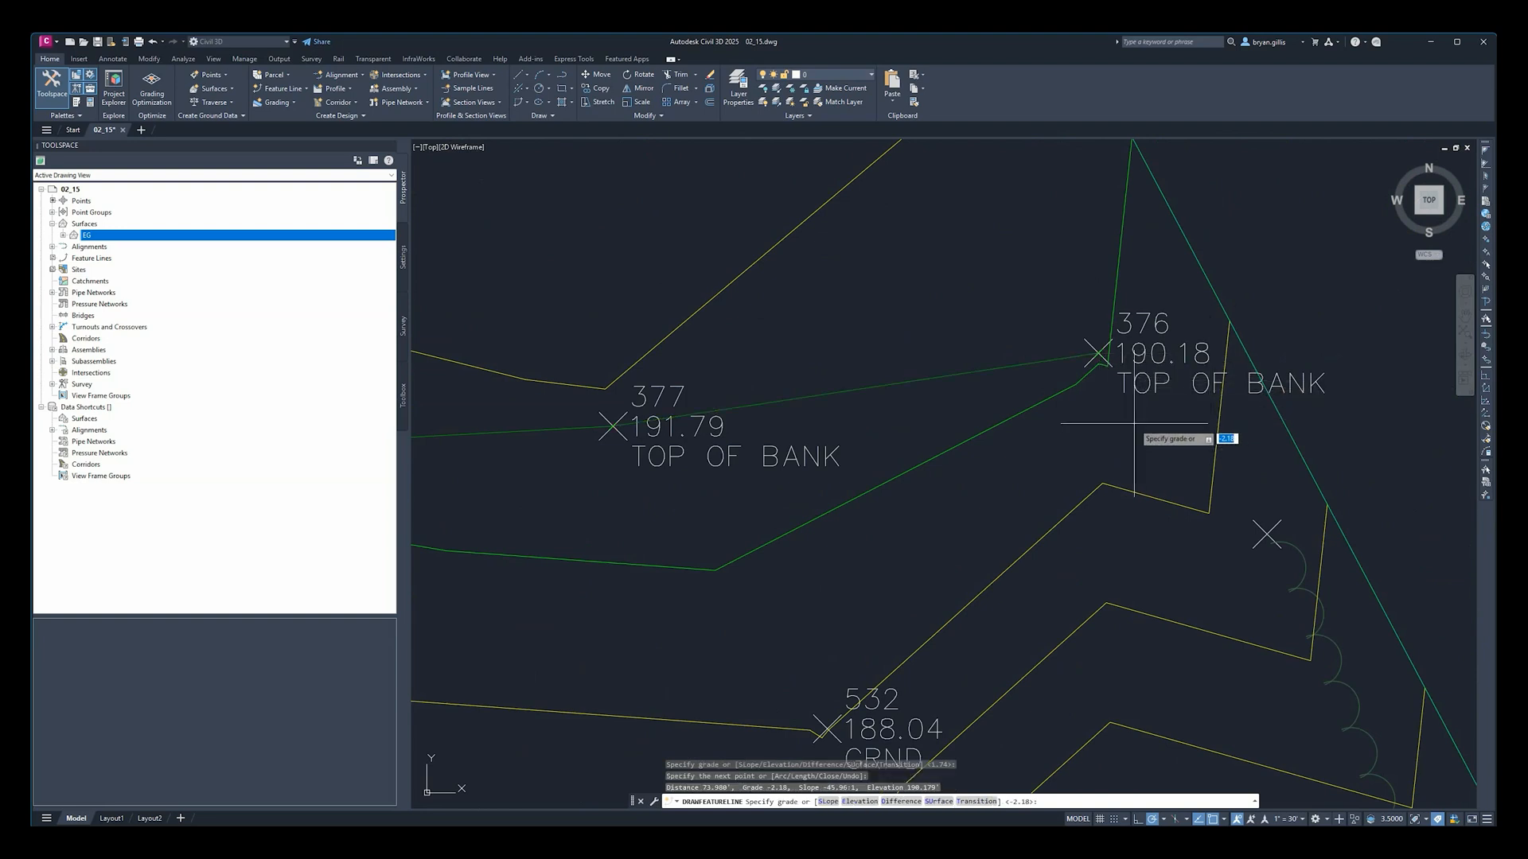
key("Return")
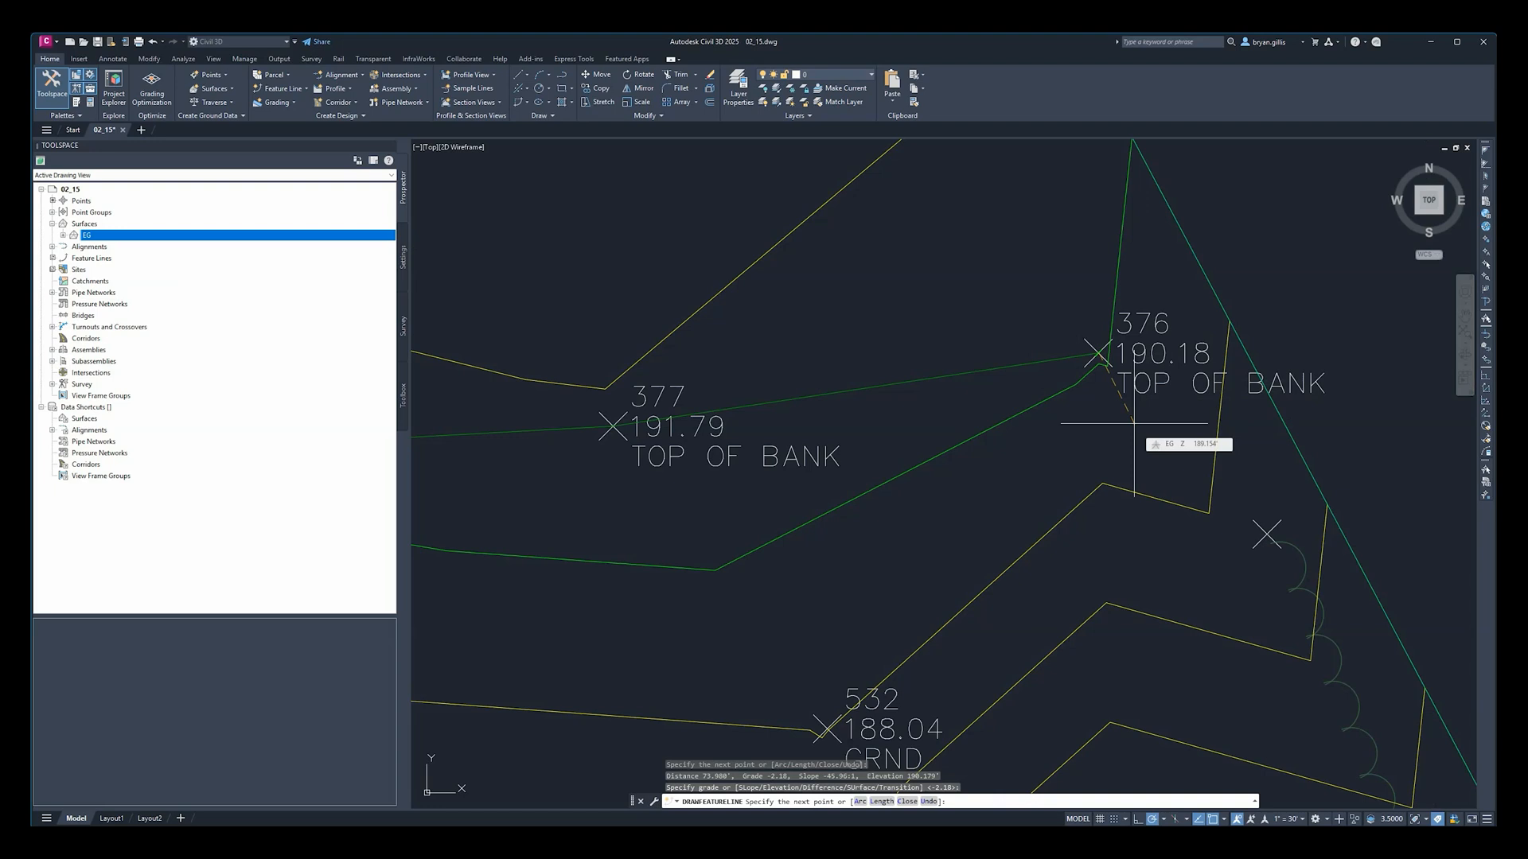
key("Return")
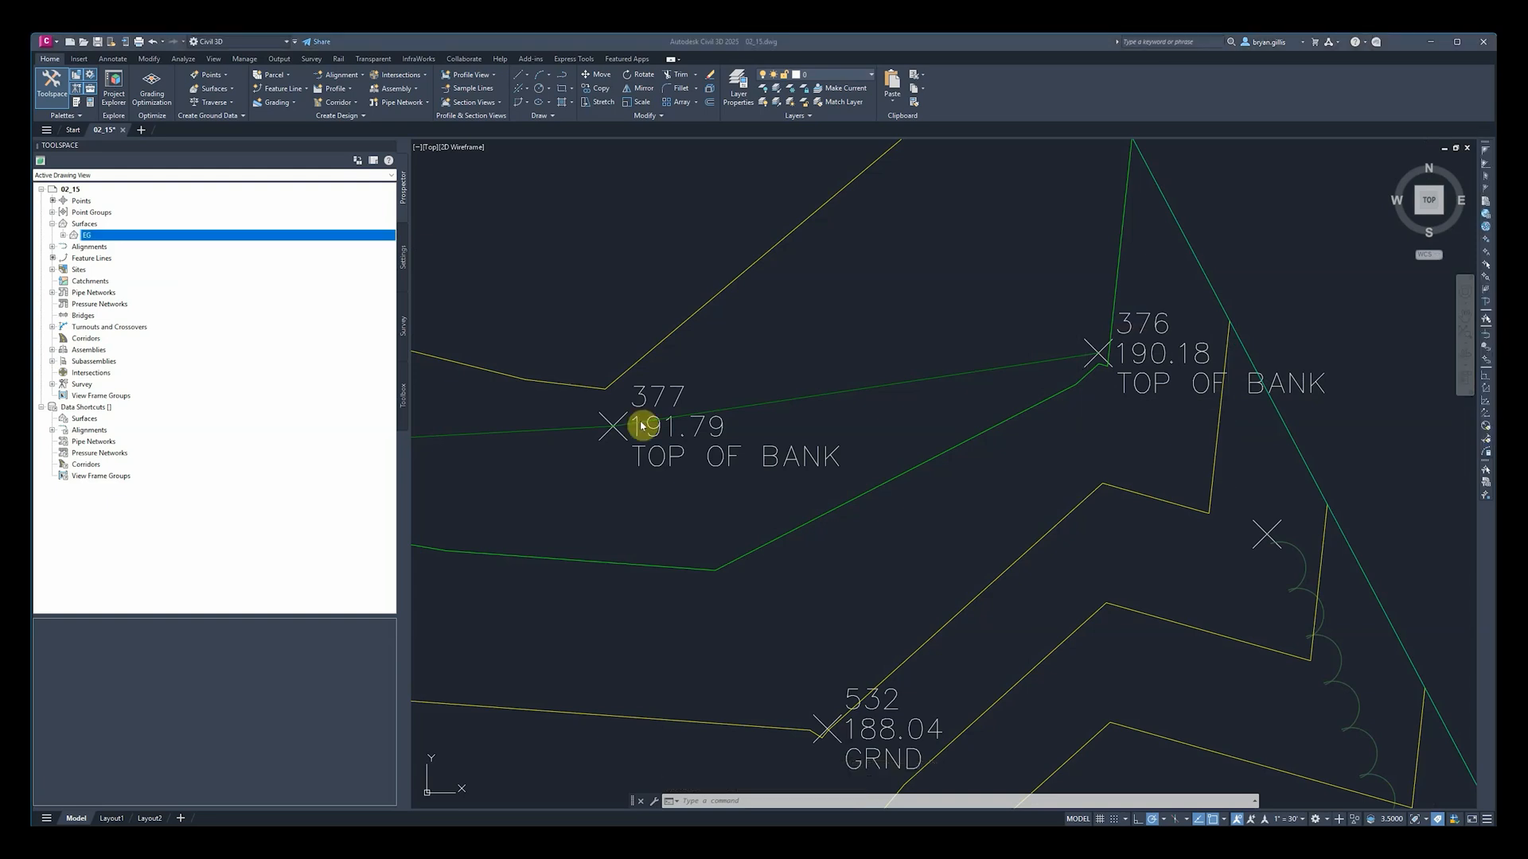
scroll(861, 471, "down", 4)
scroll(860, 471, "down", 2)
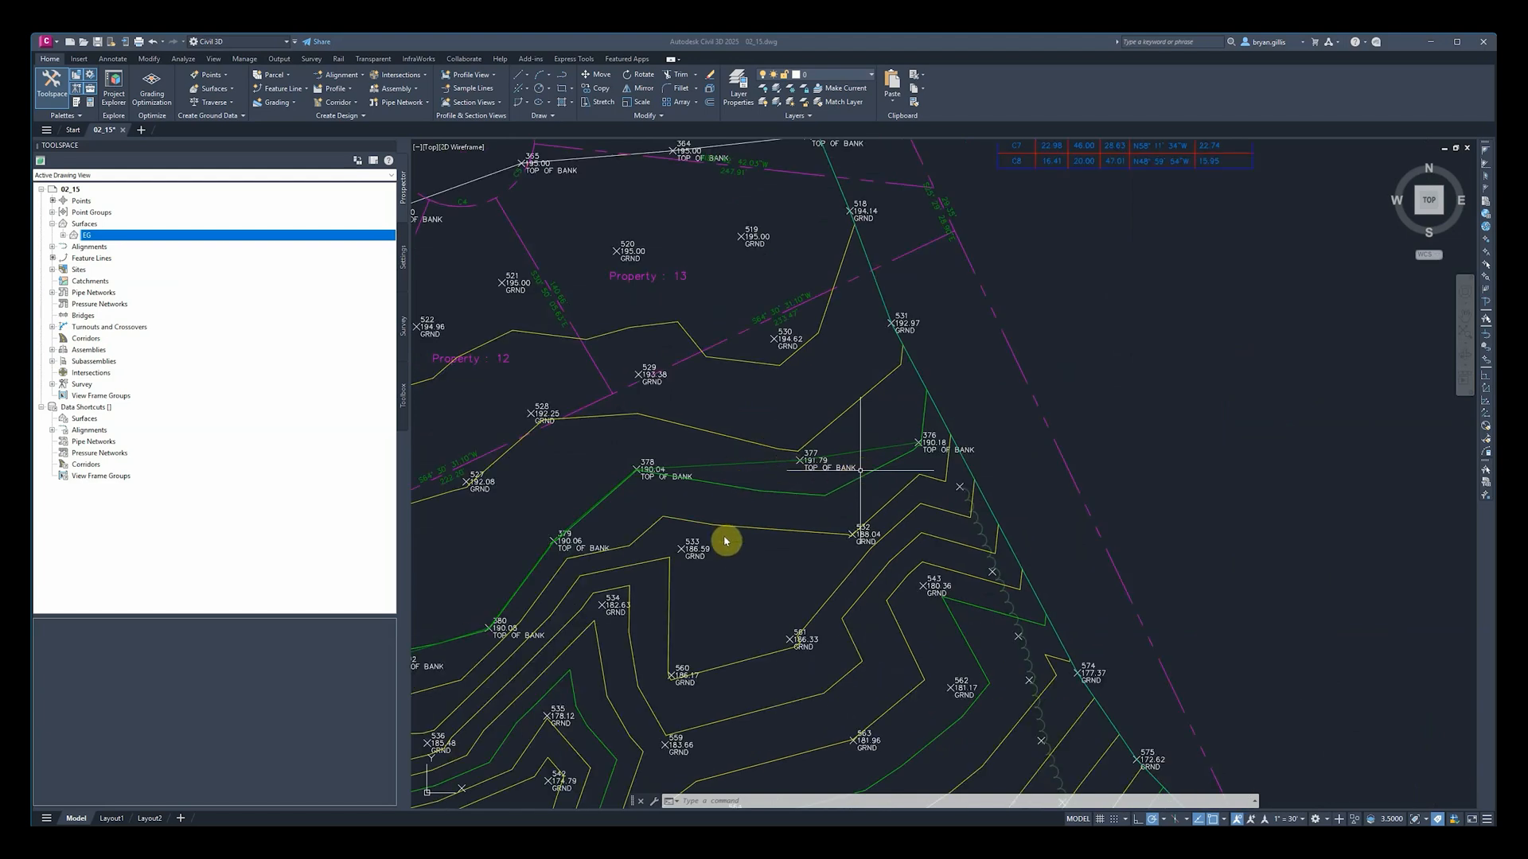
left_click(630, 475)
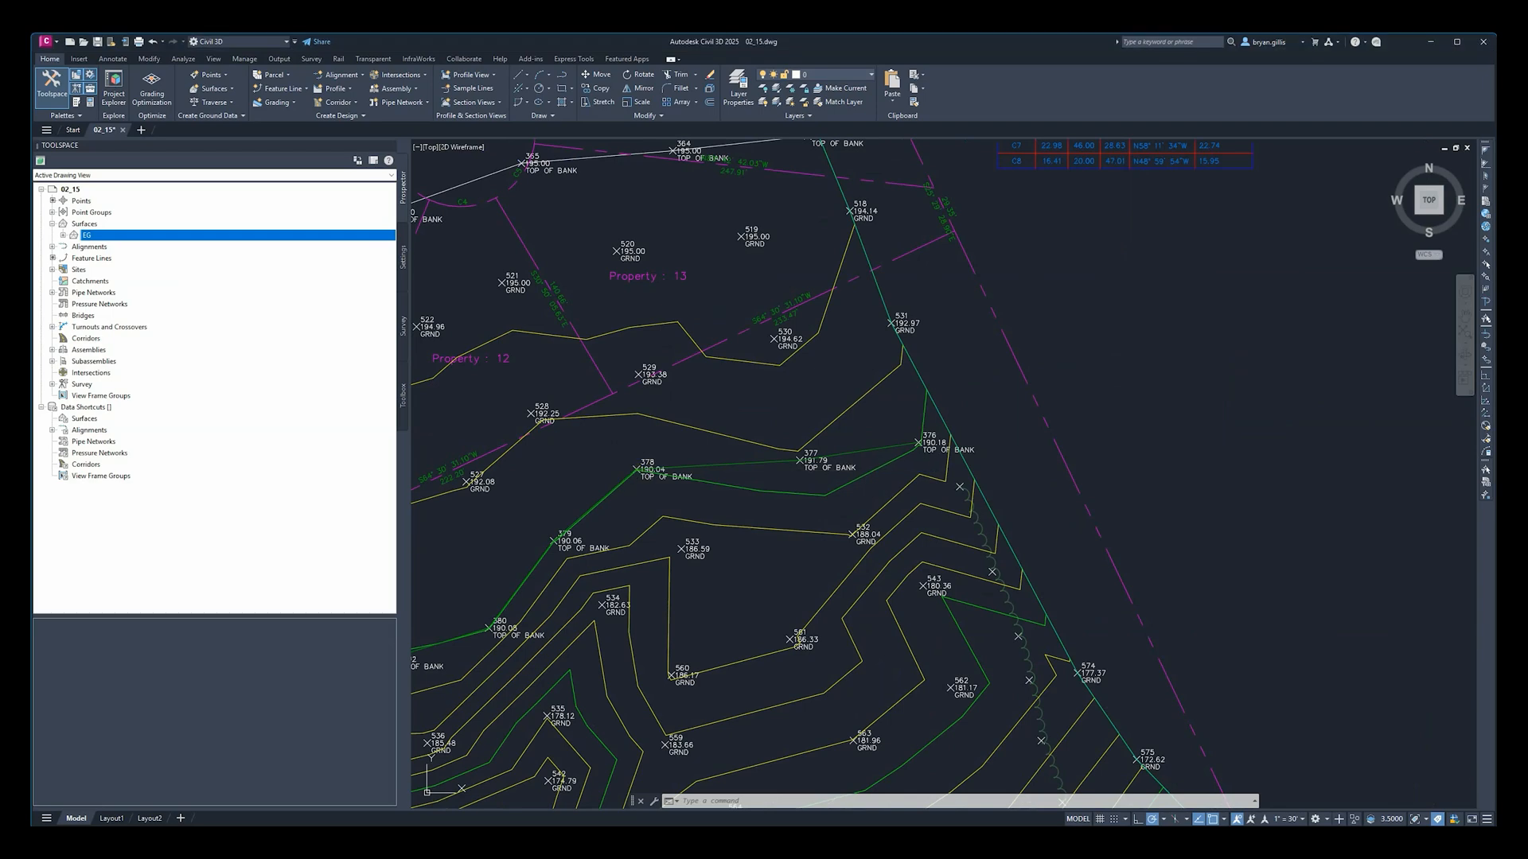
left_click_drag(487, 391, 585, 388)
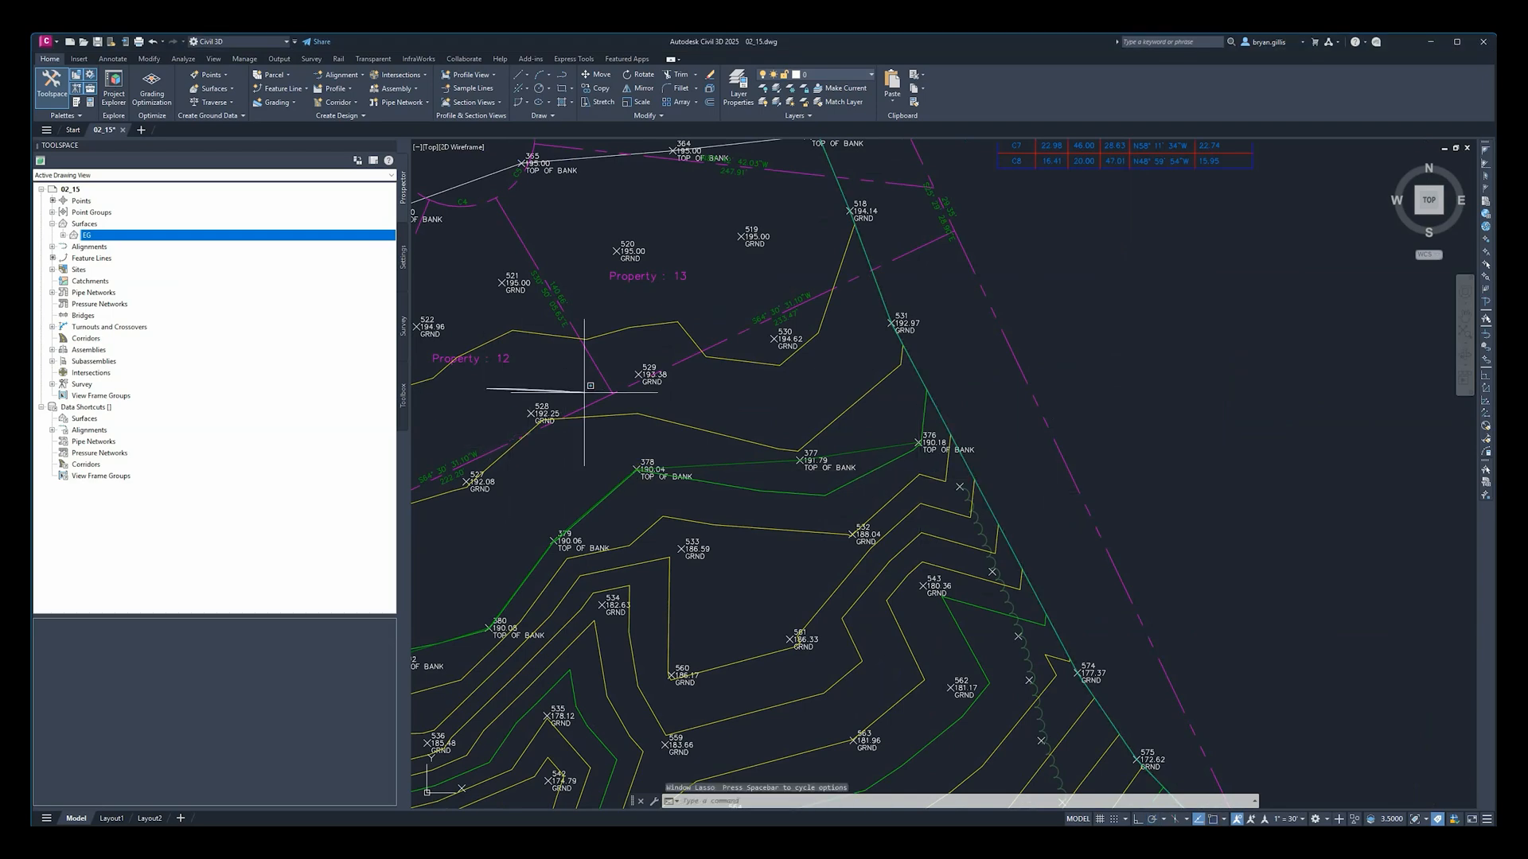
key("Escape")
Step: Start a polyline at the park parcel's southern corner, between ground points 652 and 658
middle_click_drag(519, 389, 1210, 511)
scroll(870, 454, "down", 3)
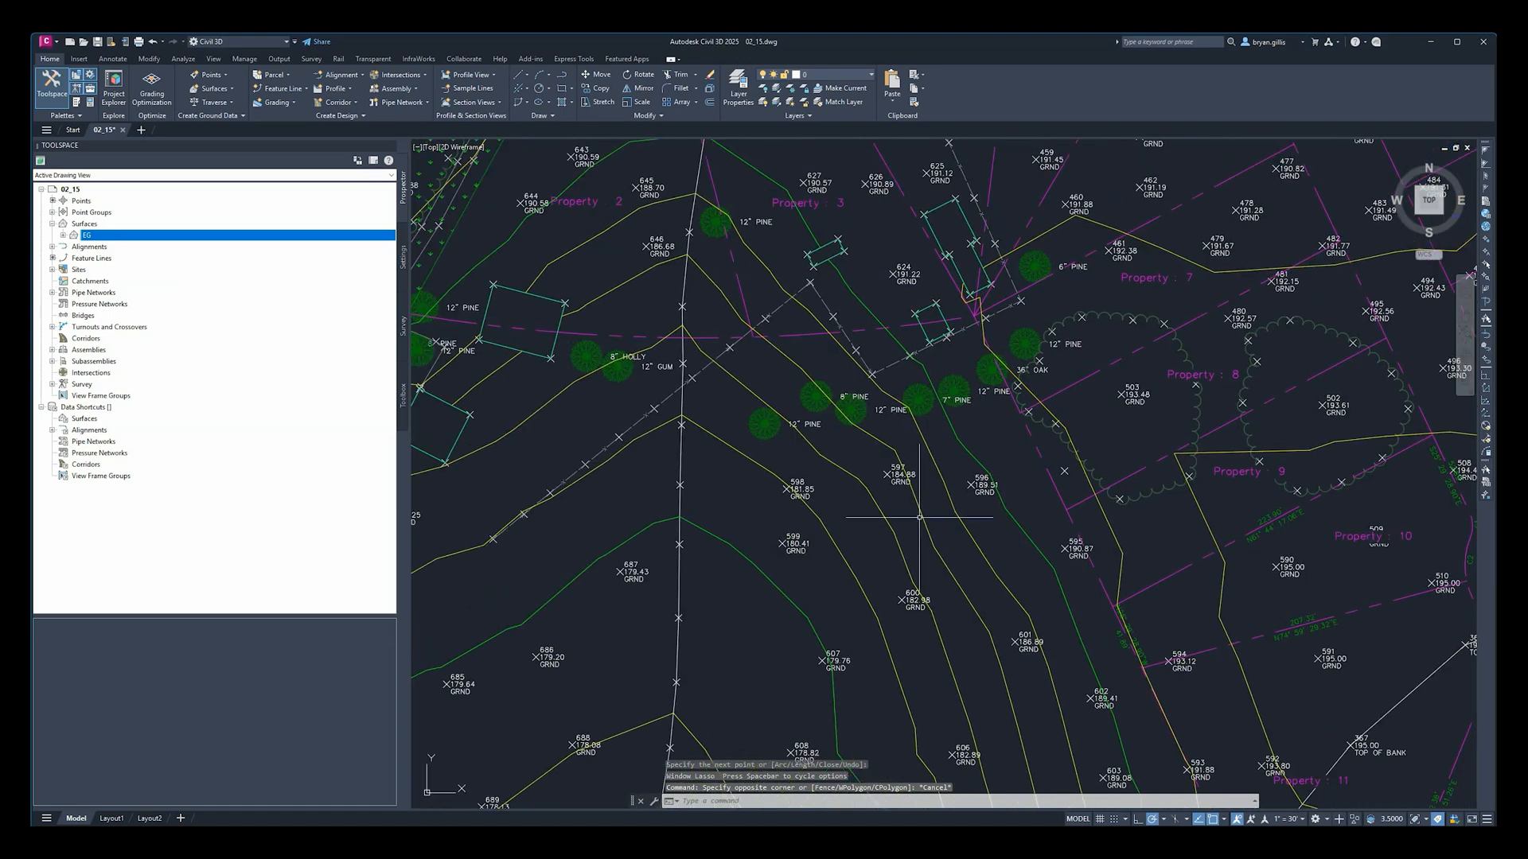
scroll(631, 366, "down", 7)
scroll(860, 432, "up", 4)
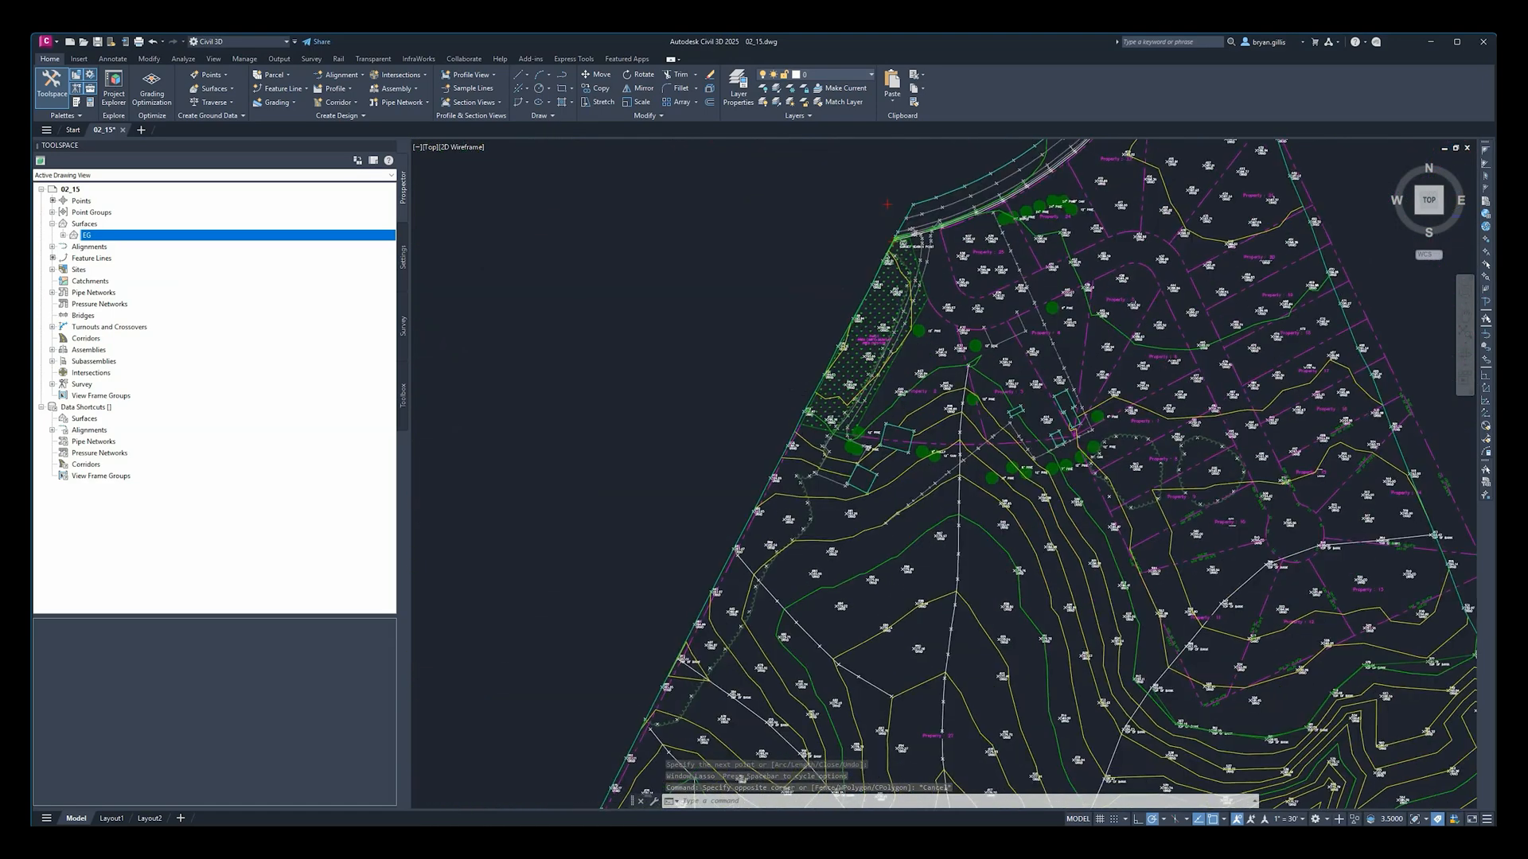
scroll(855, 421, "up", 6)
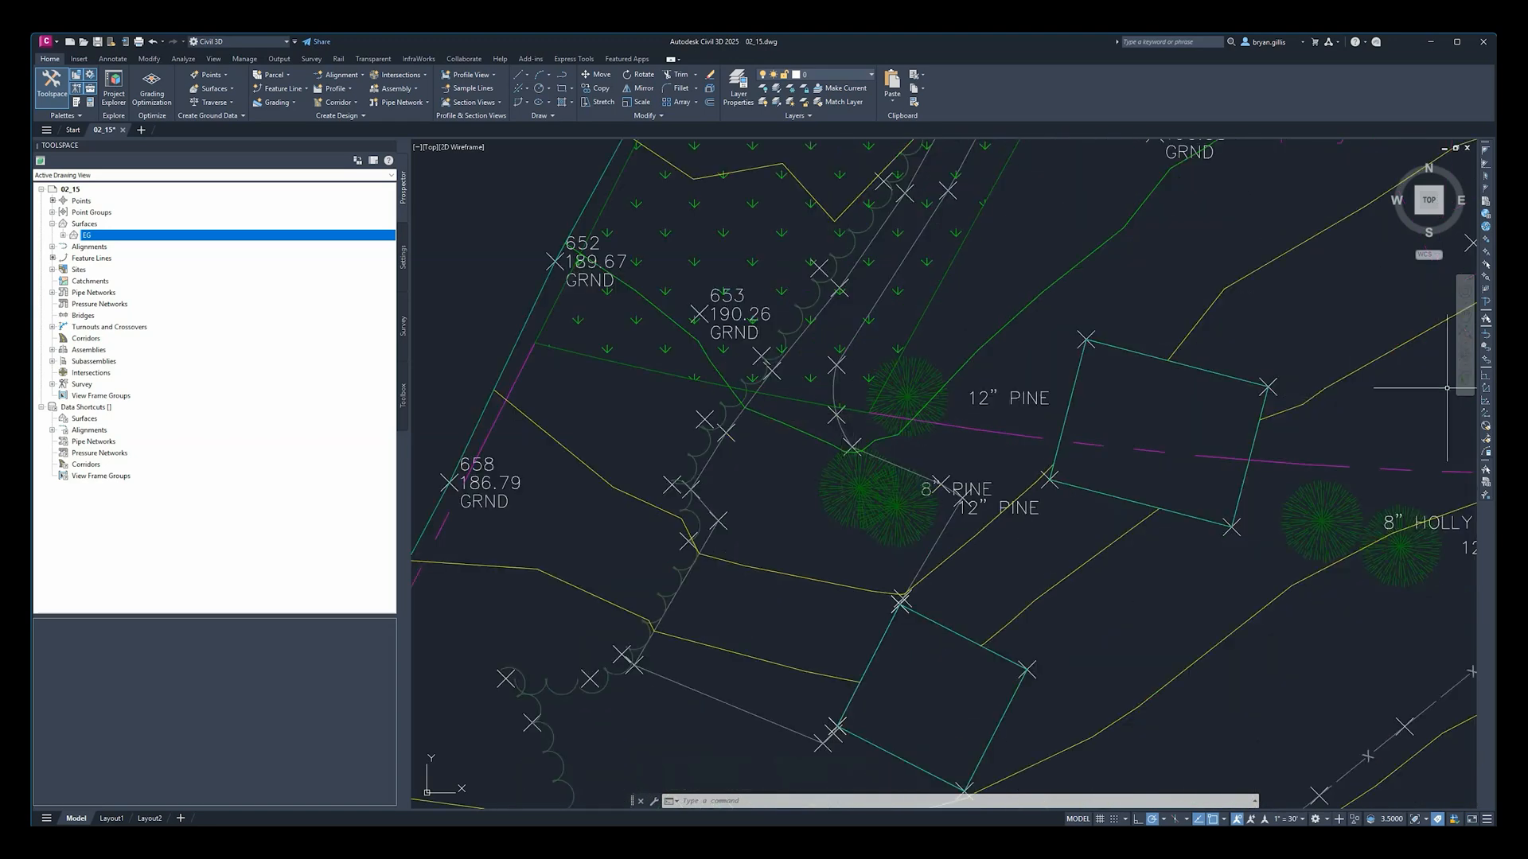
left_click(588, 48)
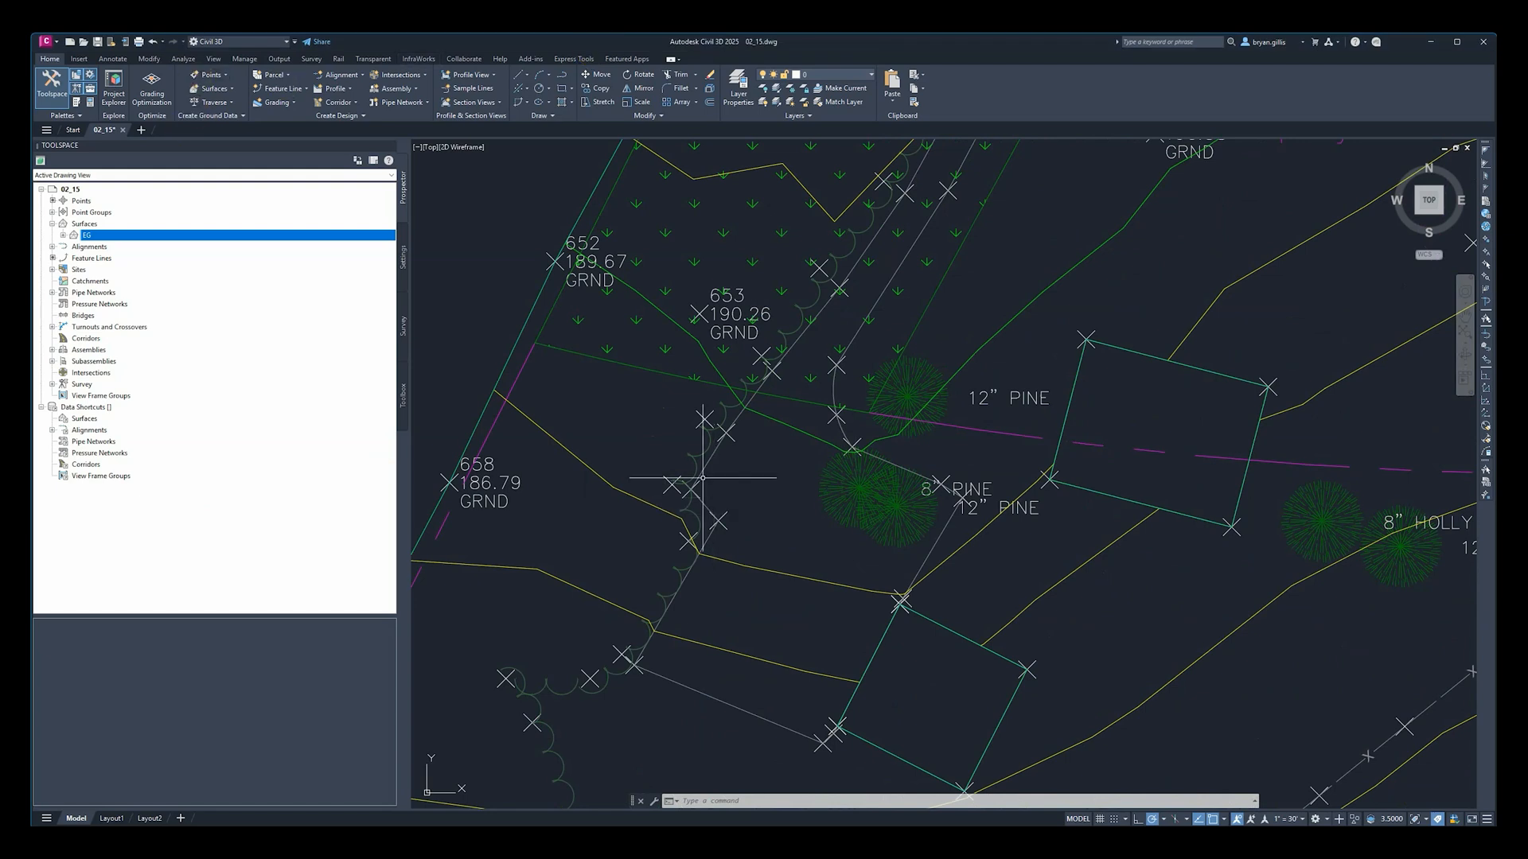
type("PL")
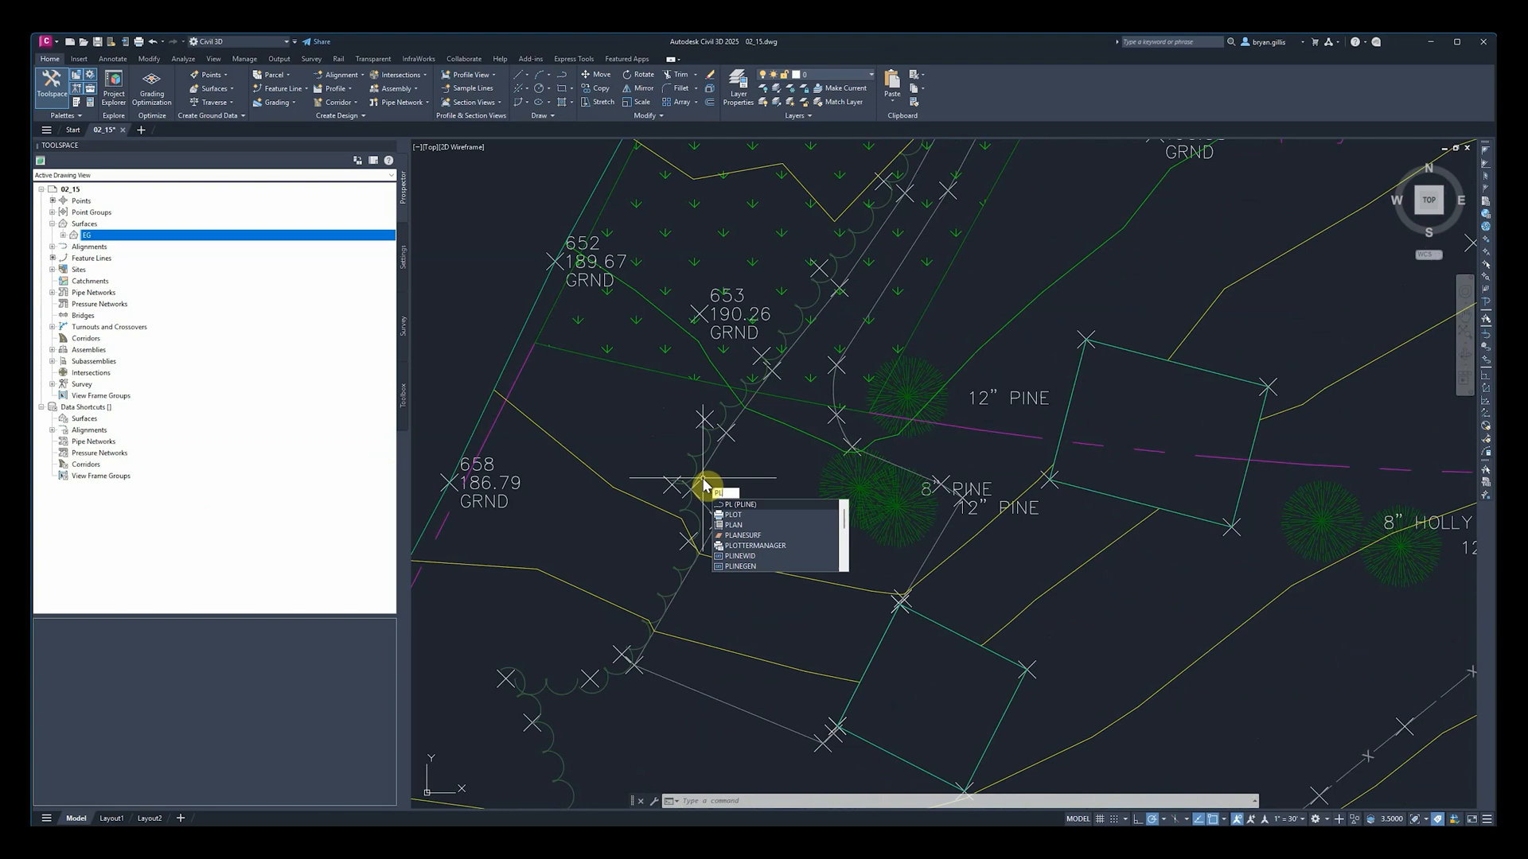
key("Return")
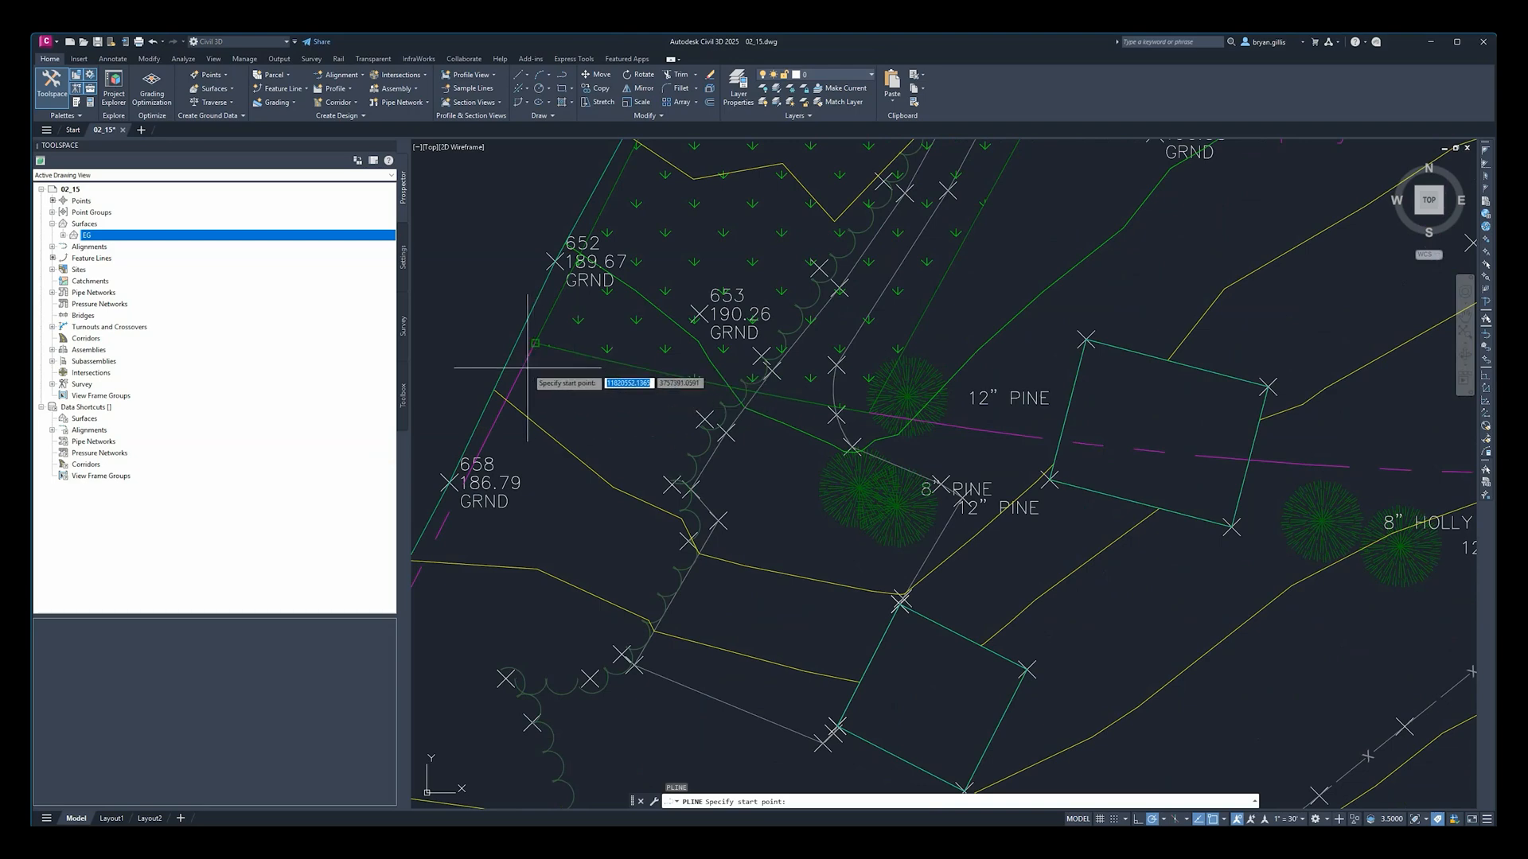
scroll(537, 354, "up", 2)
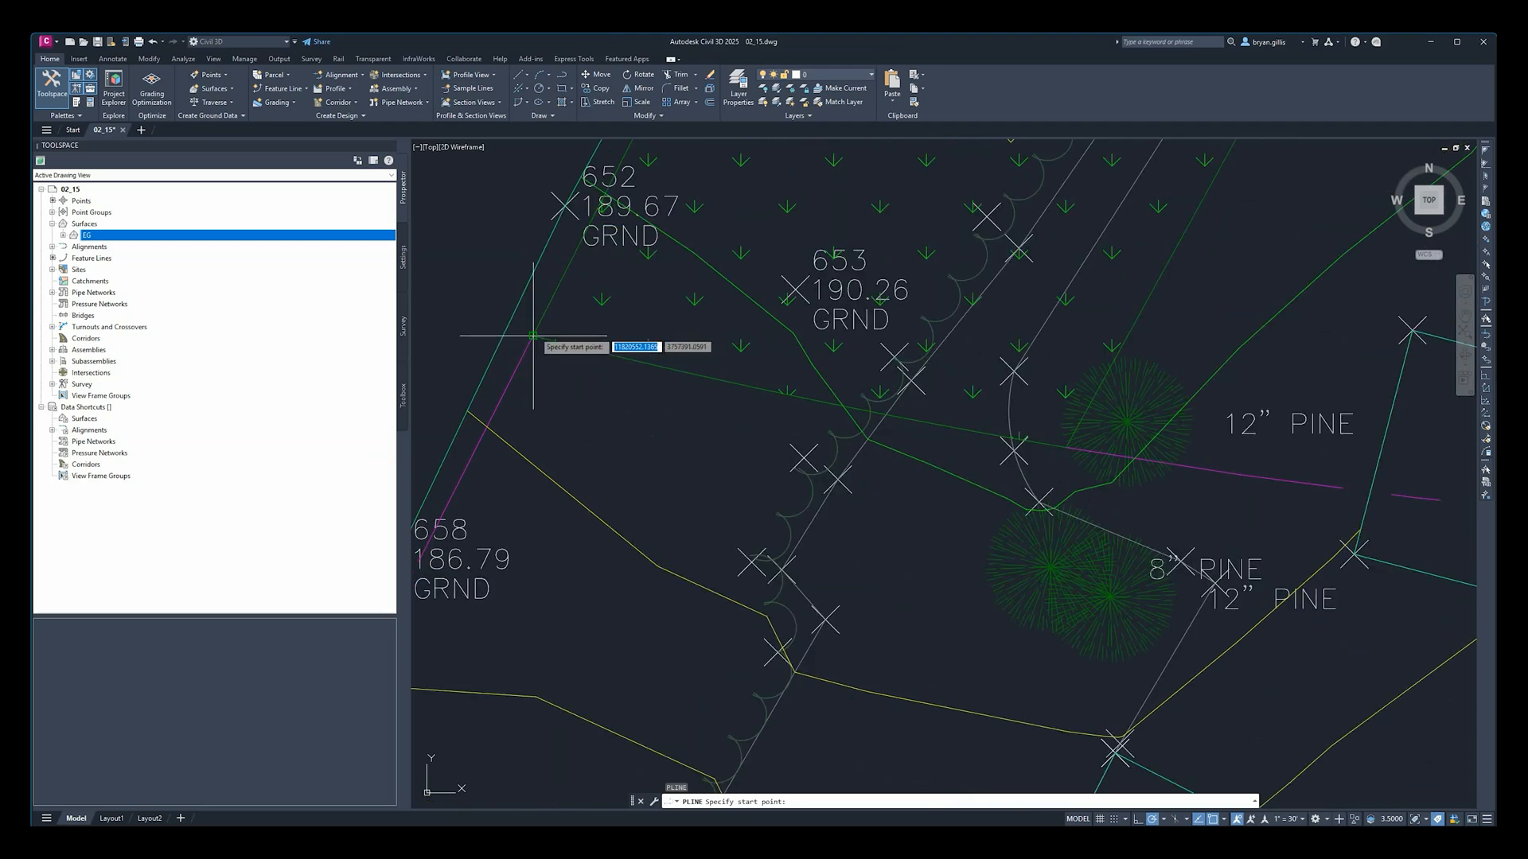
scroll(537, 352, "down", 2)
scroll(536, 351, "up", 2)
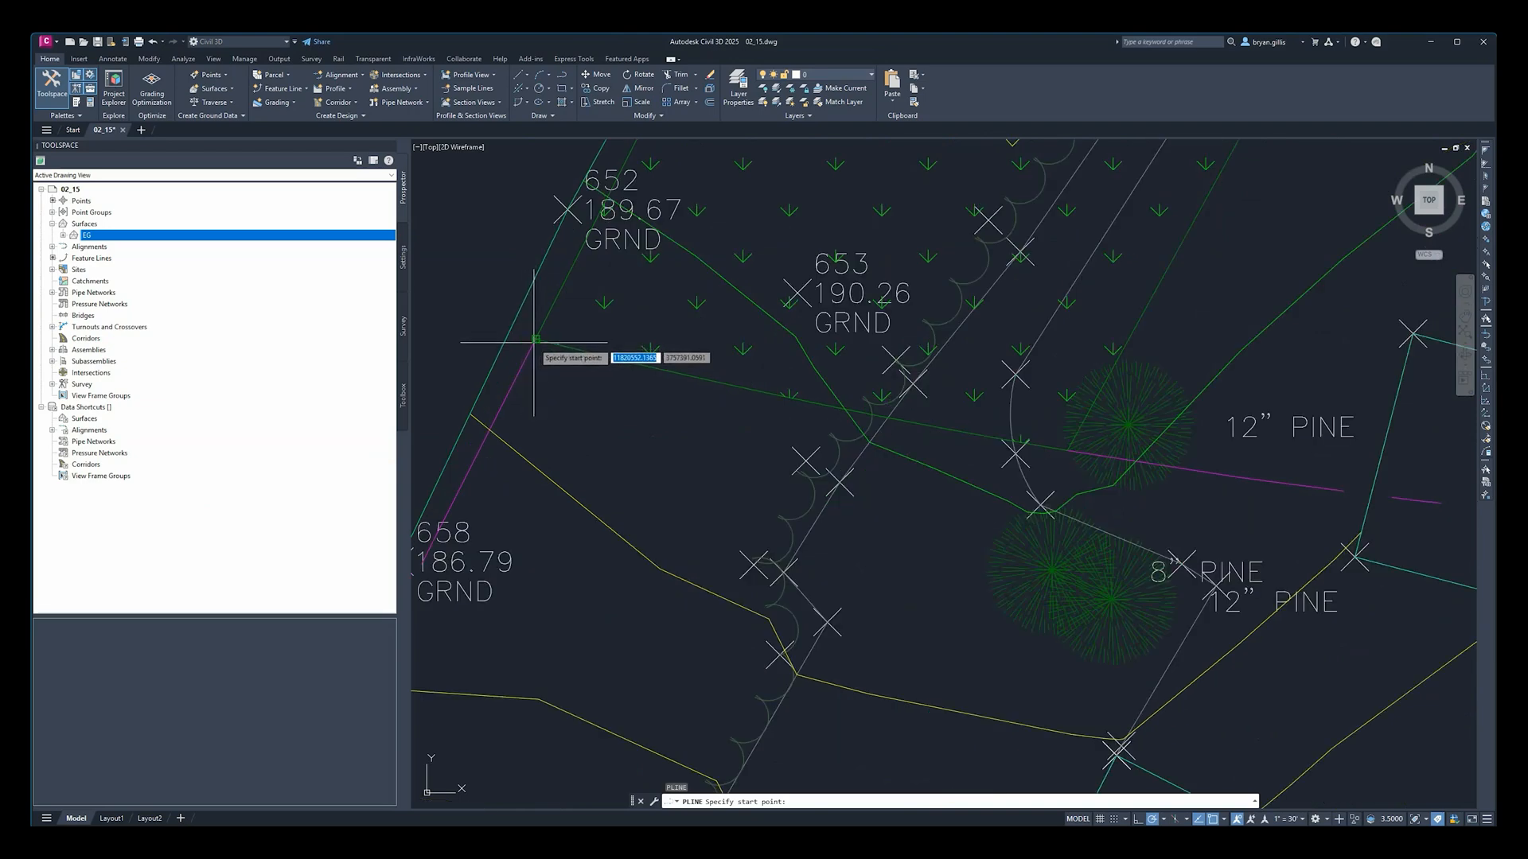
scroll(533, 342, "down", 8)
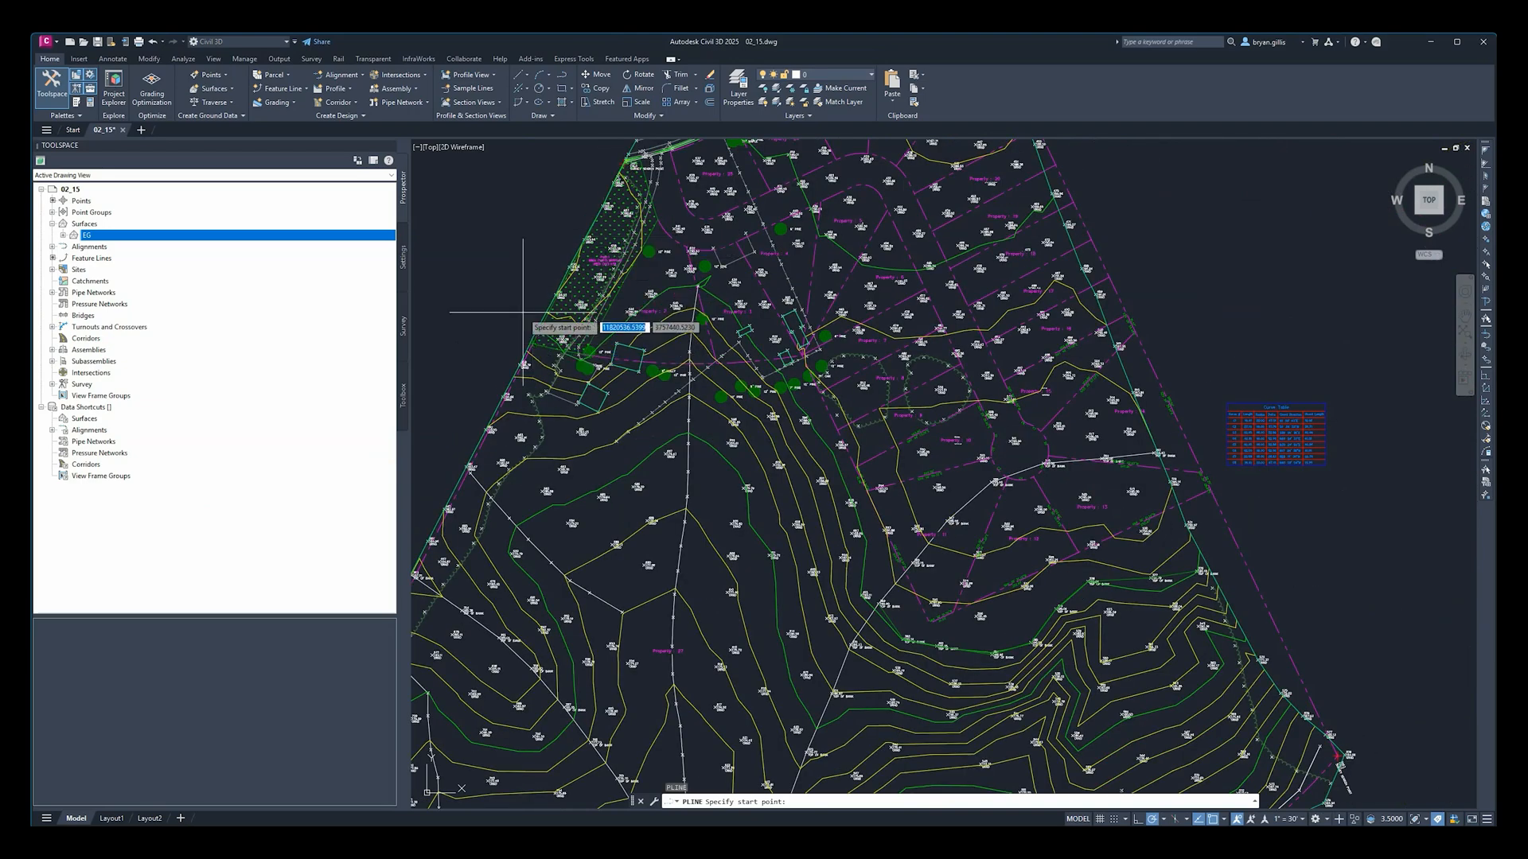
scroll(629, 338, "up", 8)
middle_click_drag(513, 583, 716, 448)
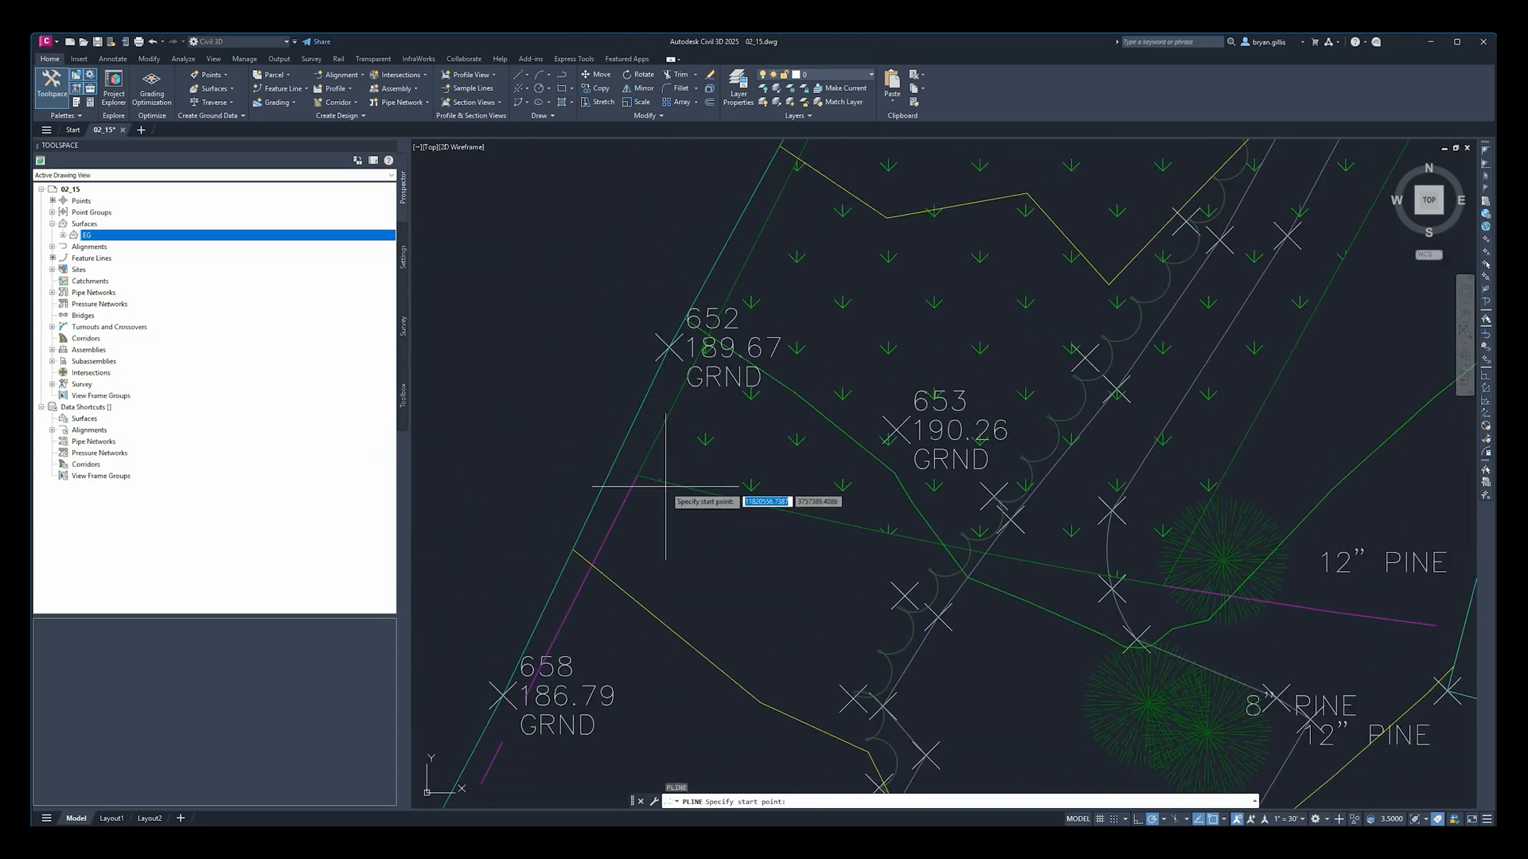
left_click(638, 475)
Step: Draw one straight polyline segment to the shared parcel corner between Properties 3 and 7, and end the polyline
scroll(637, 475, "down", 6)
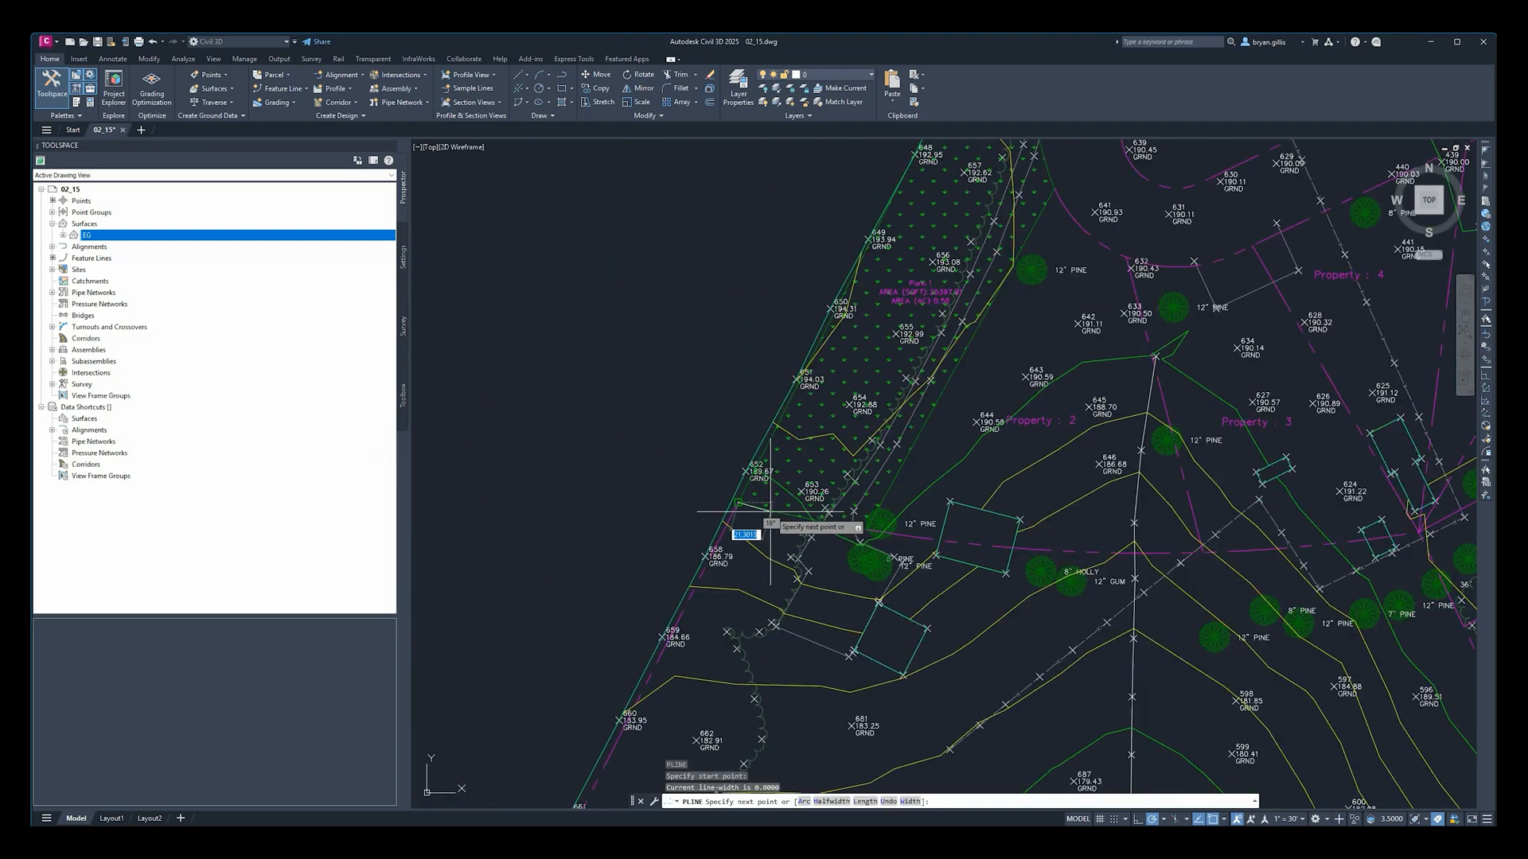
scroll(994, 577, "up", 2)
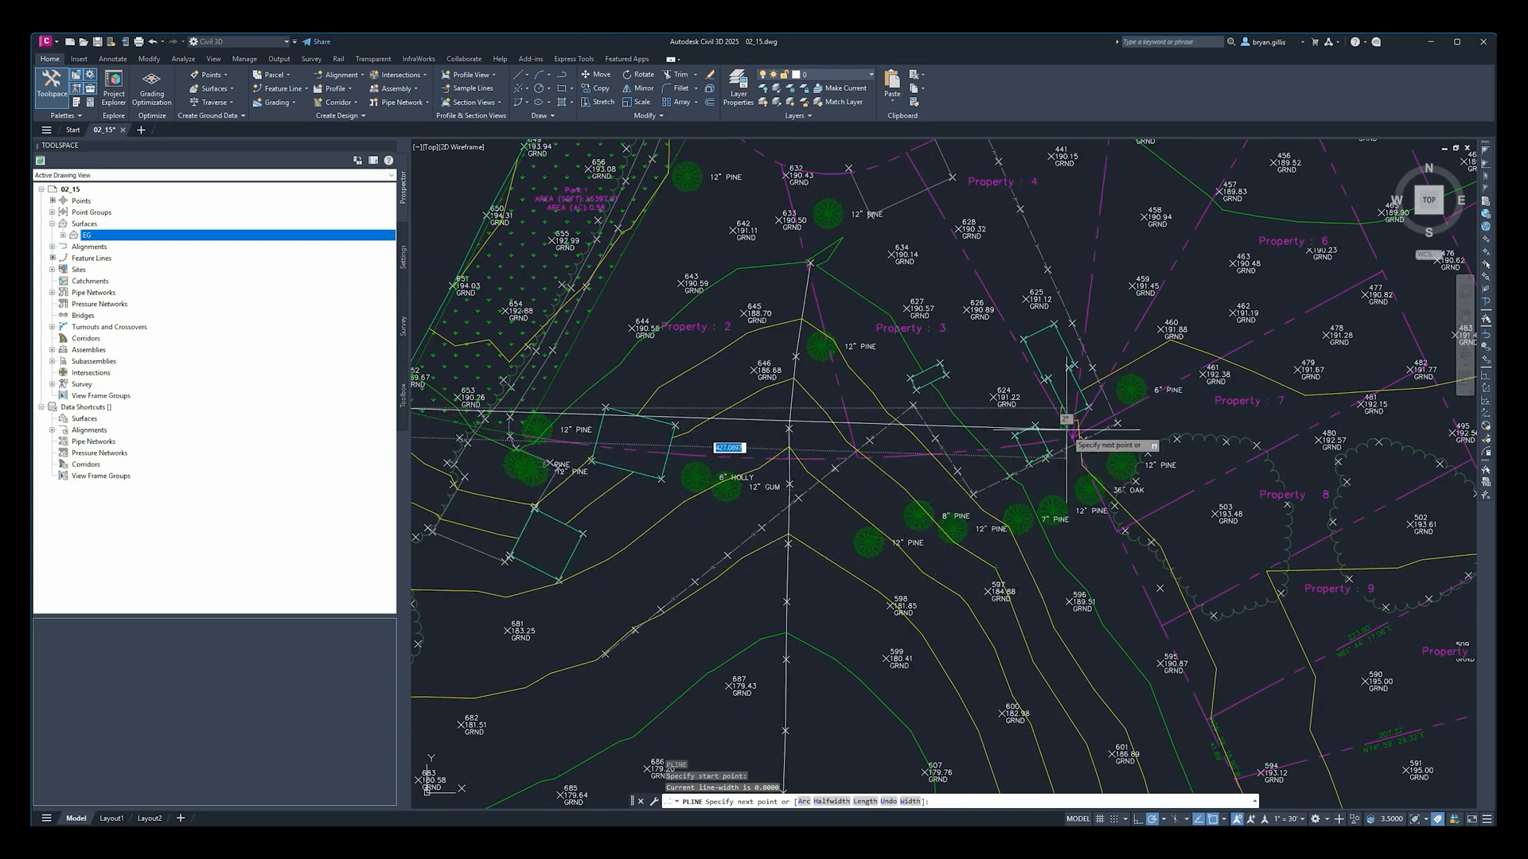
scroll(1072, 440, "up", 8)
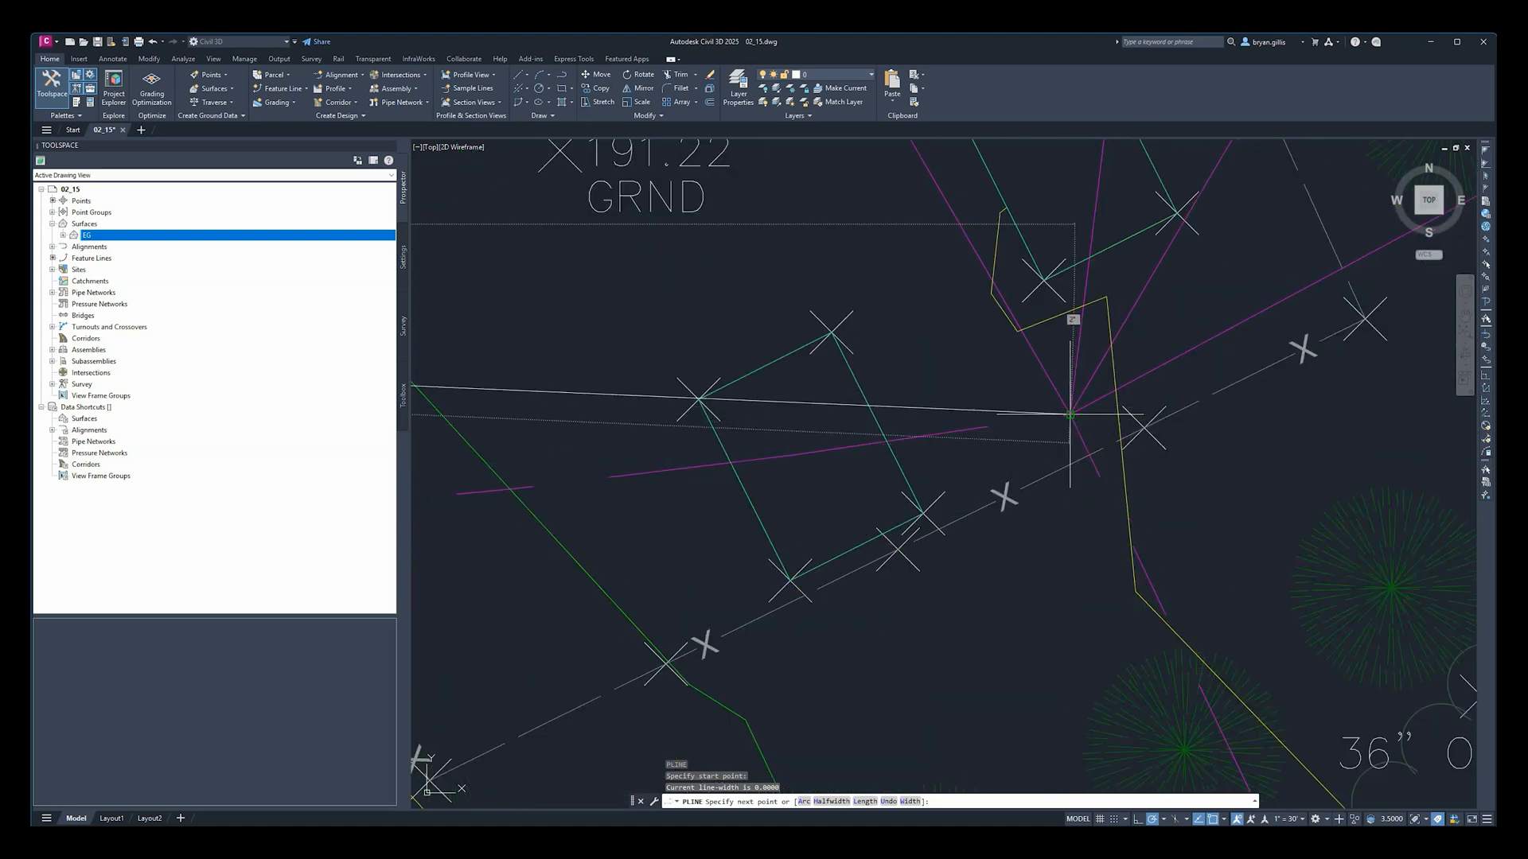
left_click(1070, 414)
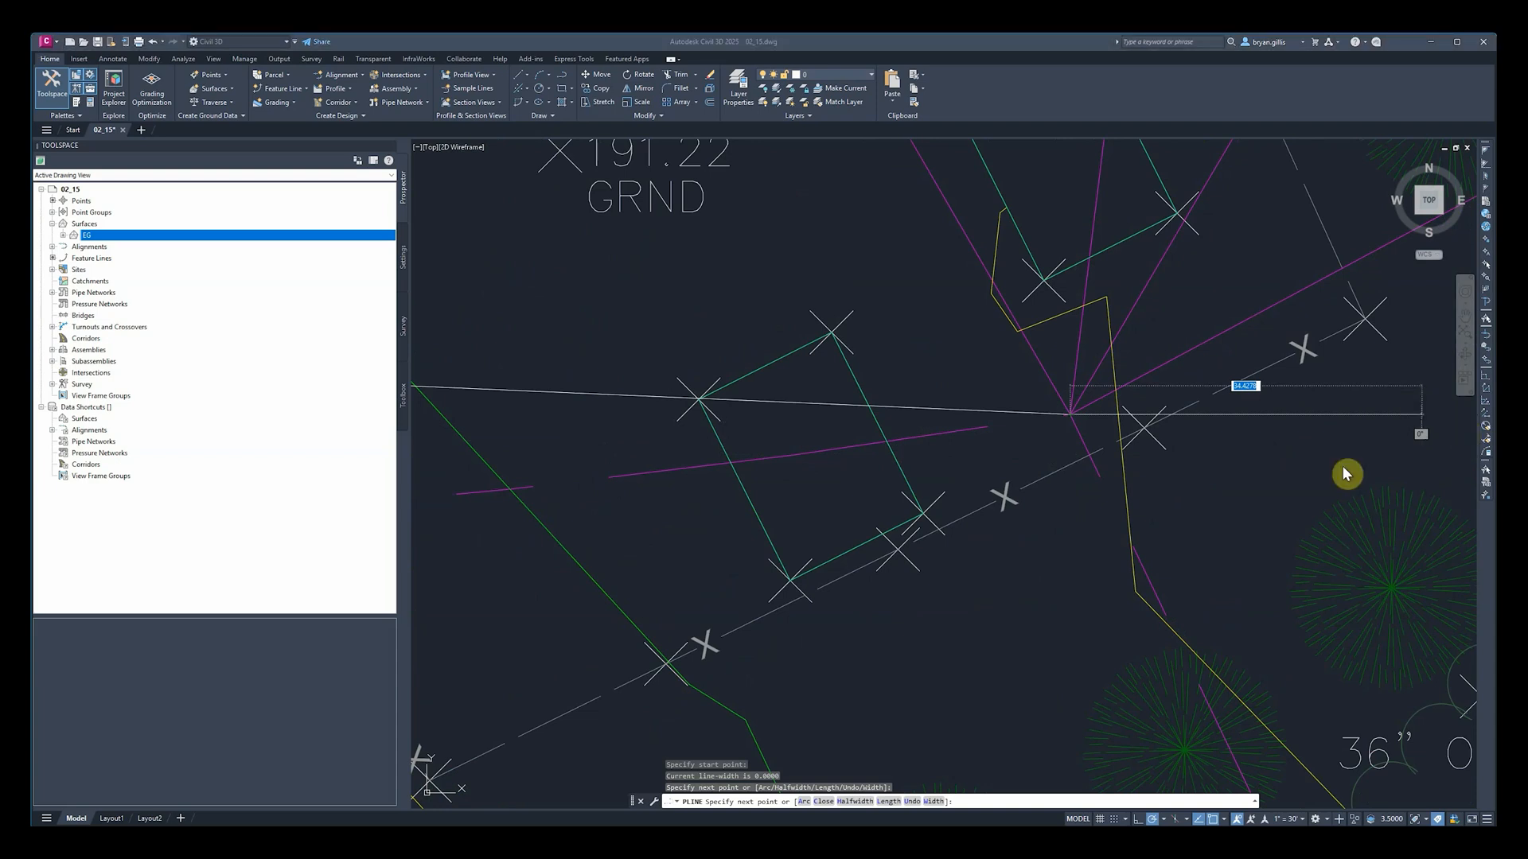
left_click(1072, 54)
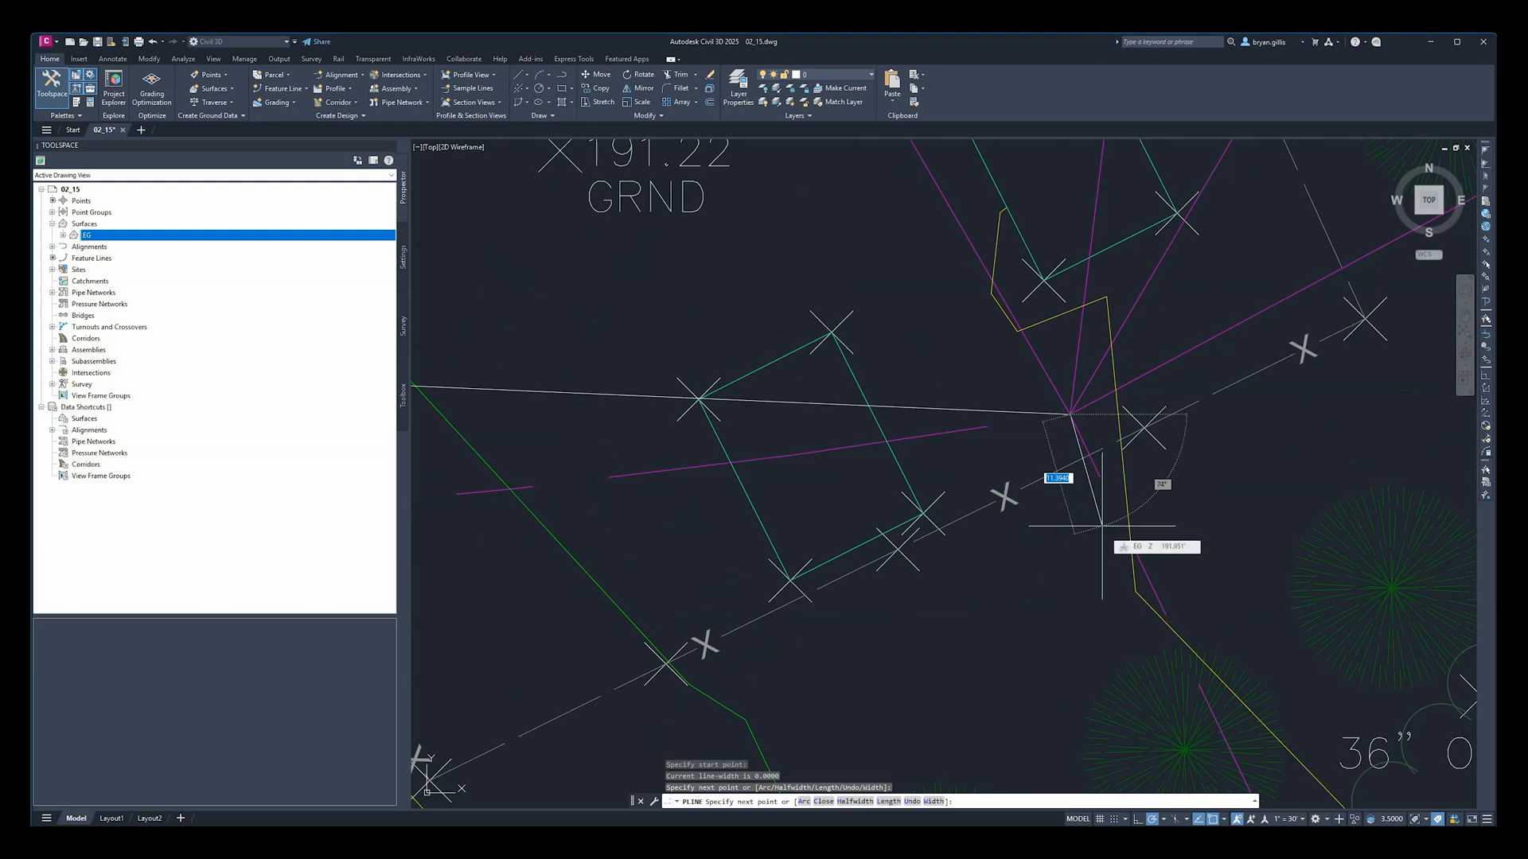
key("Return")
scroll(923, 527, "down", 5)
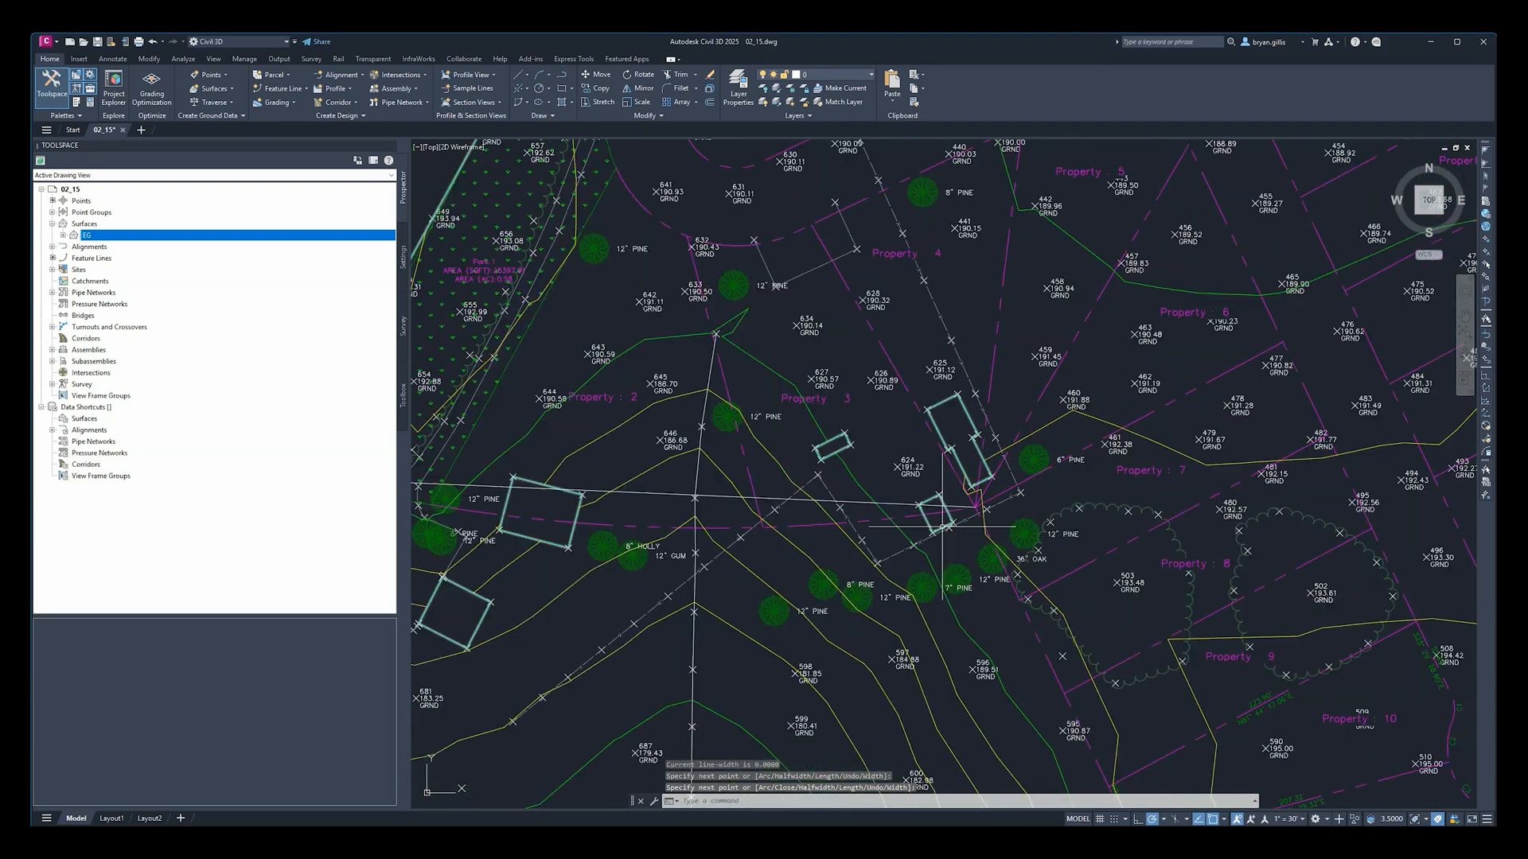
middle_click_drag(922, 527, 925, 474)
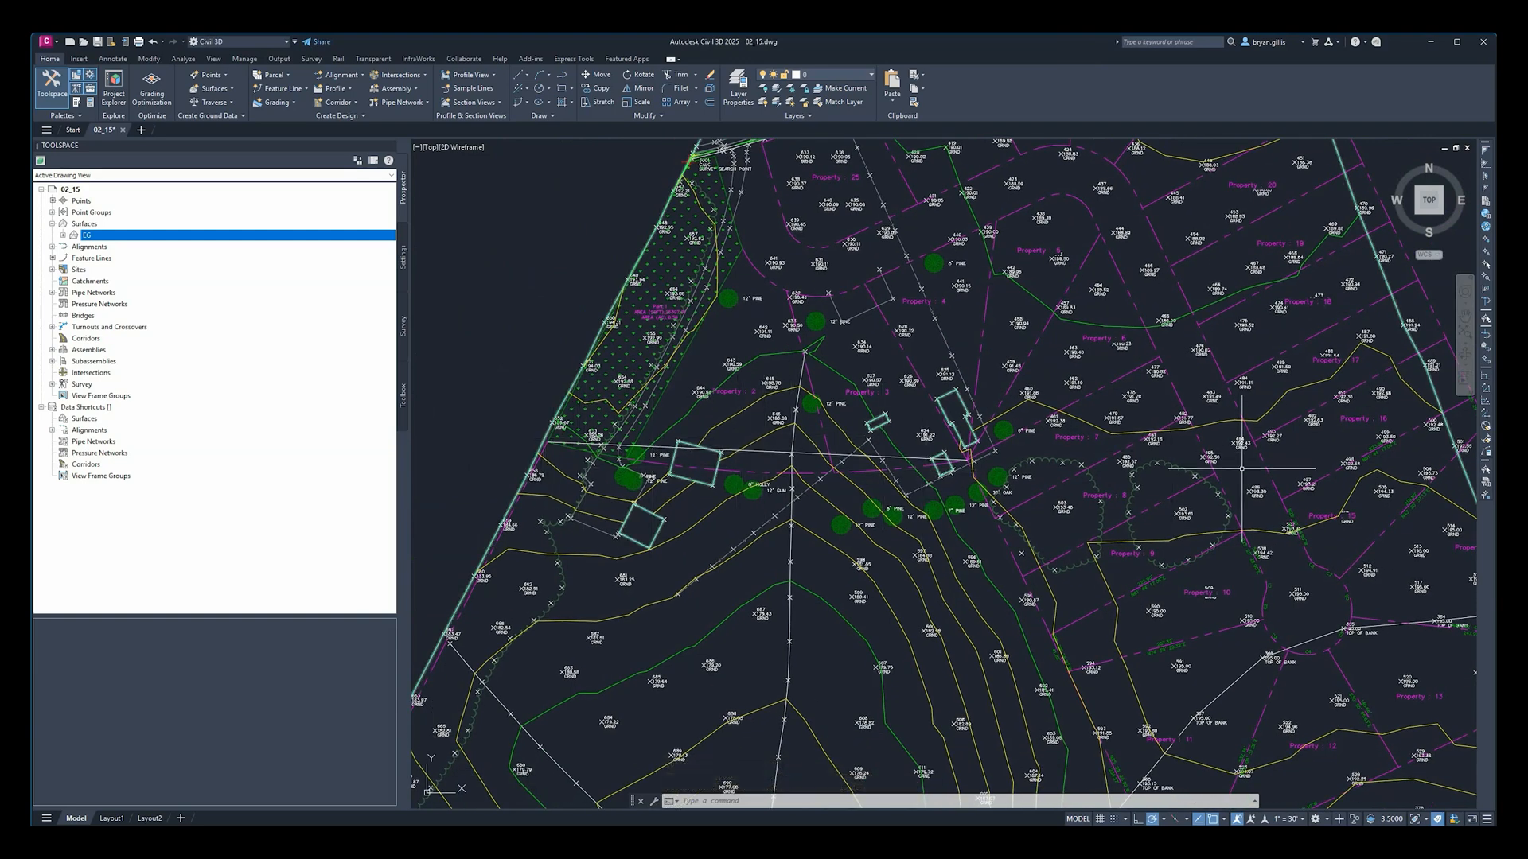
scroll(1241, 469, "down", 3)
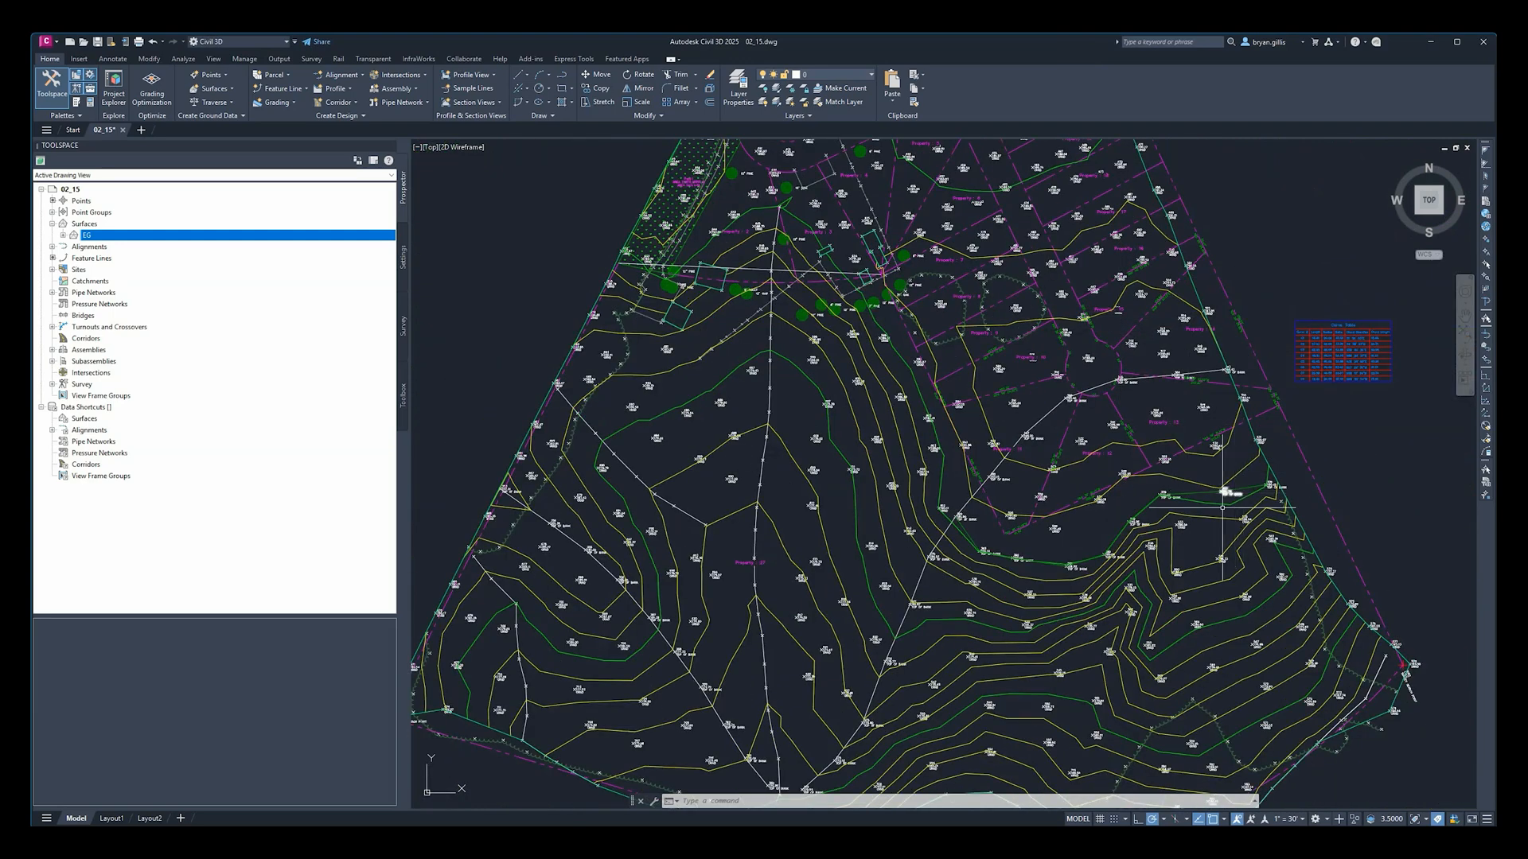
scroll(1222, 506, "up", 3)
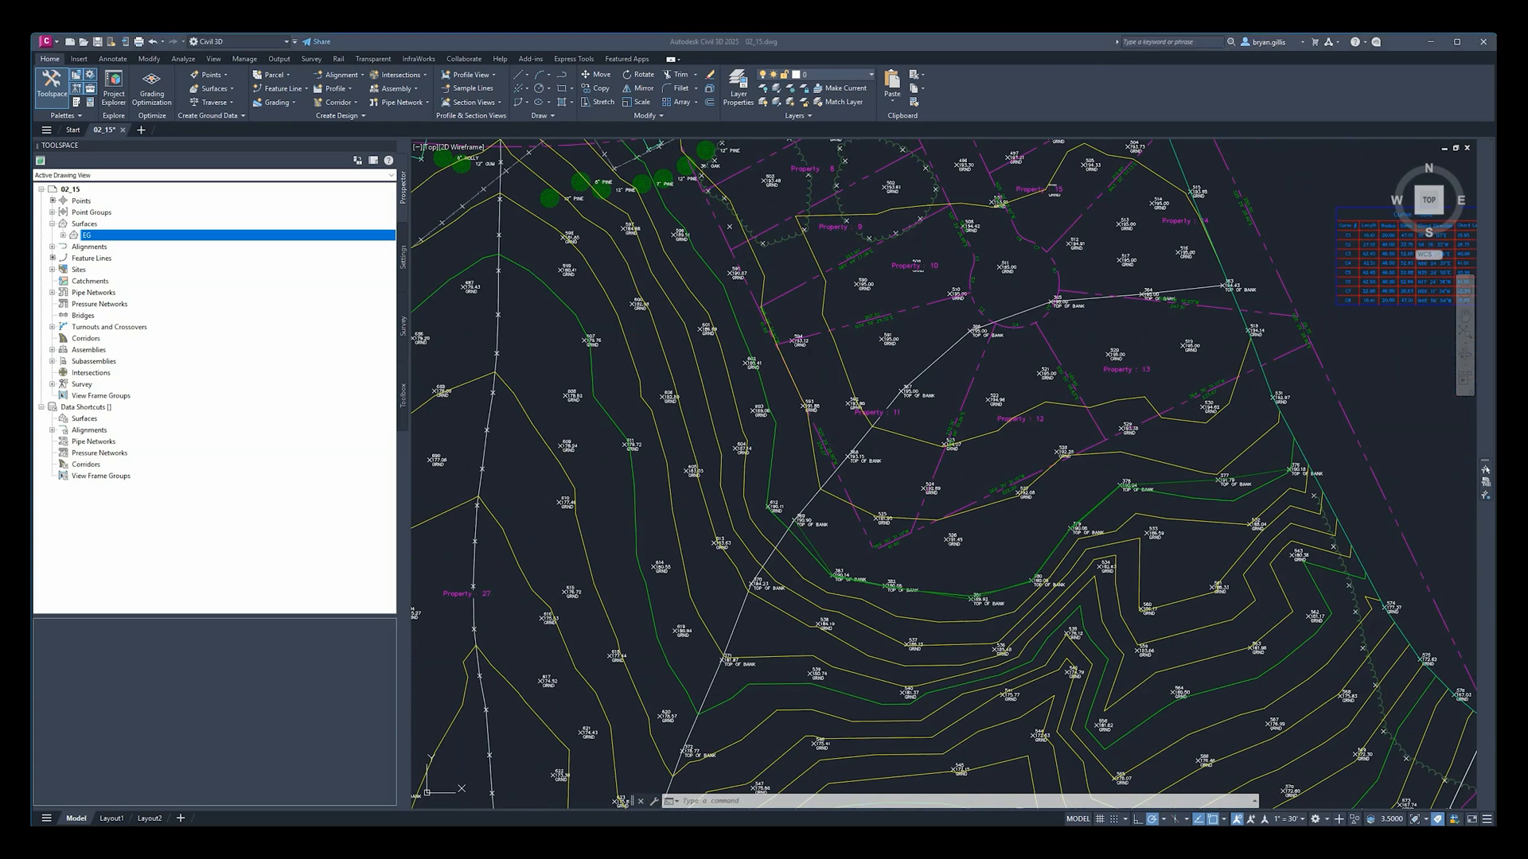
left_click(580, 342)
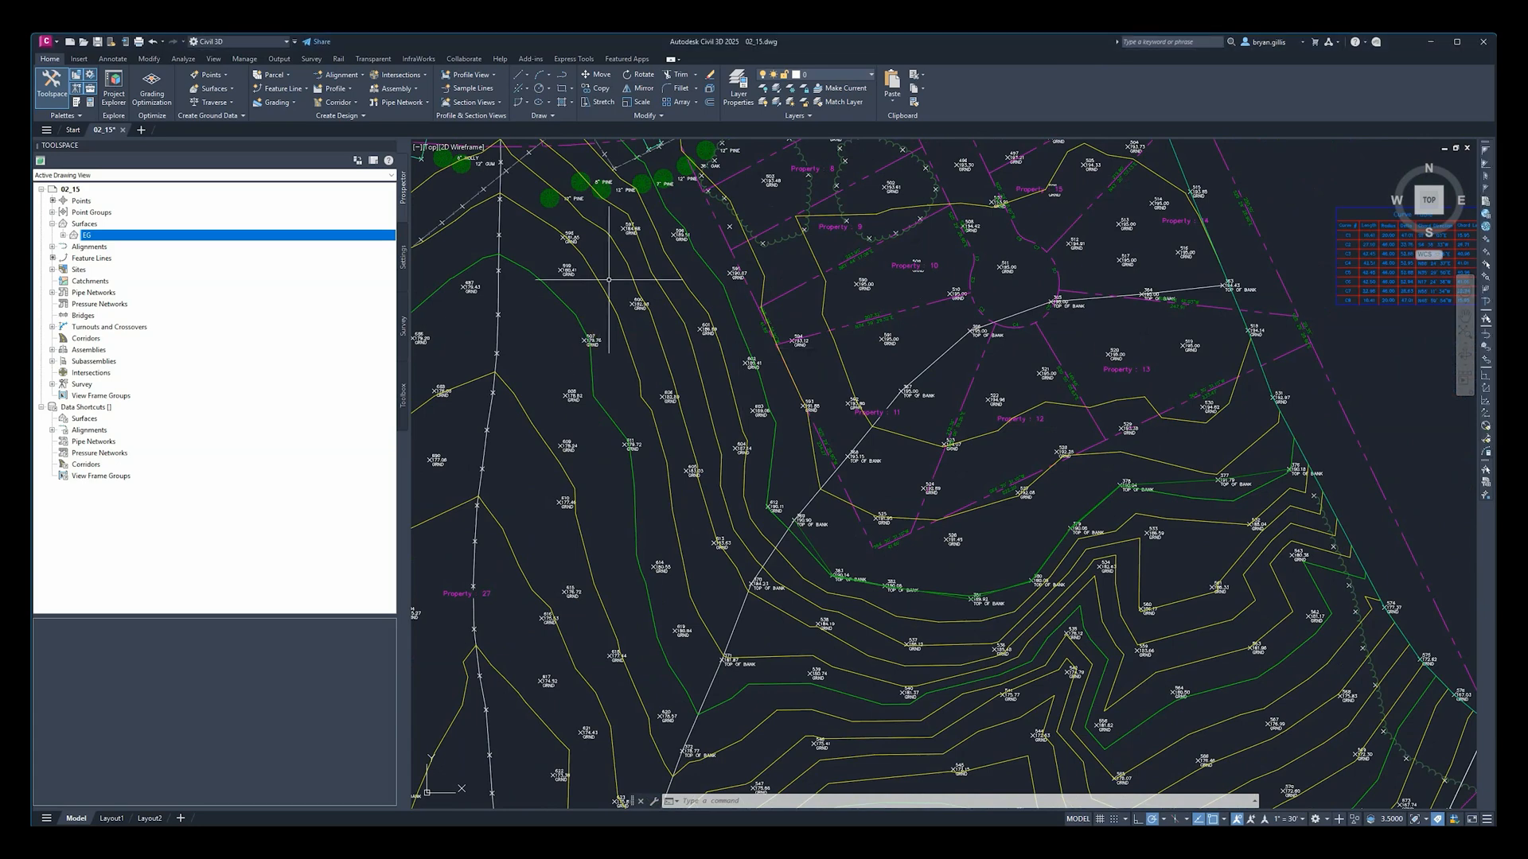
Step: Convert the straight polyline to an arc, placing its midpoint perpendicular to the curved parcel line of Properties 2 and 3 with Ortho on
middle_click_drag(551, 261, 748, 337)
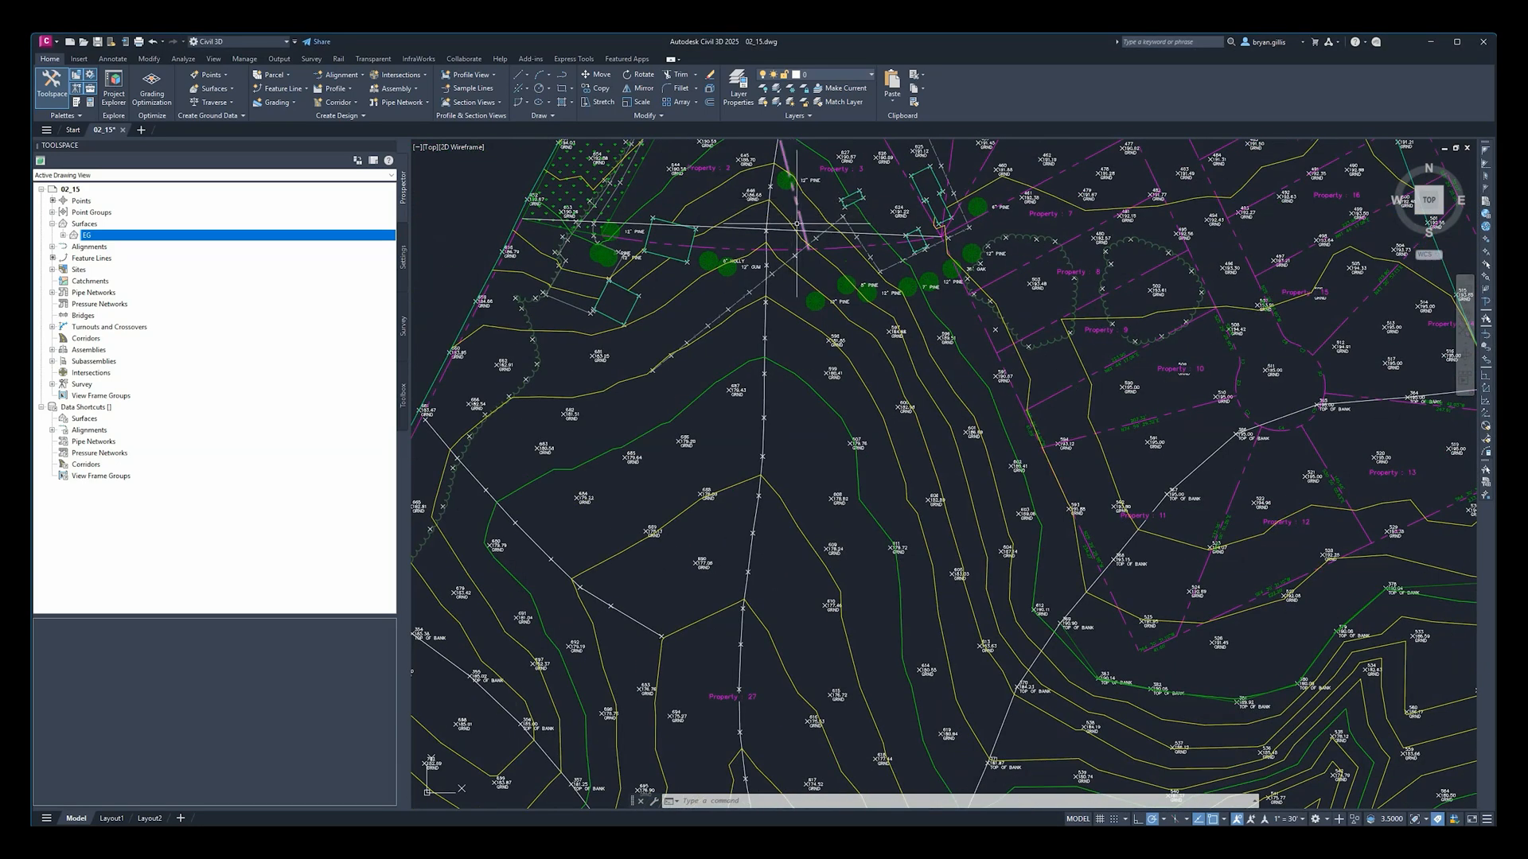
left_click(787, 230)
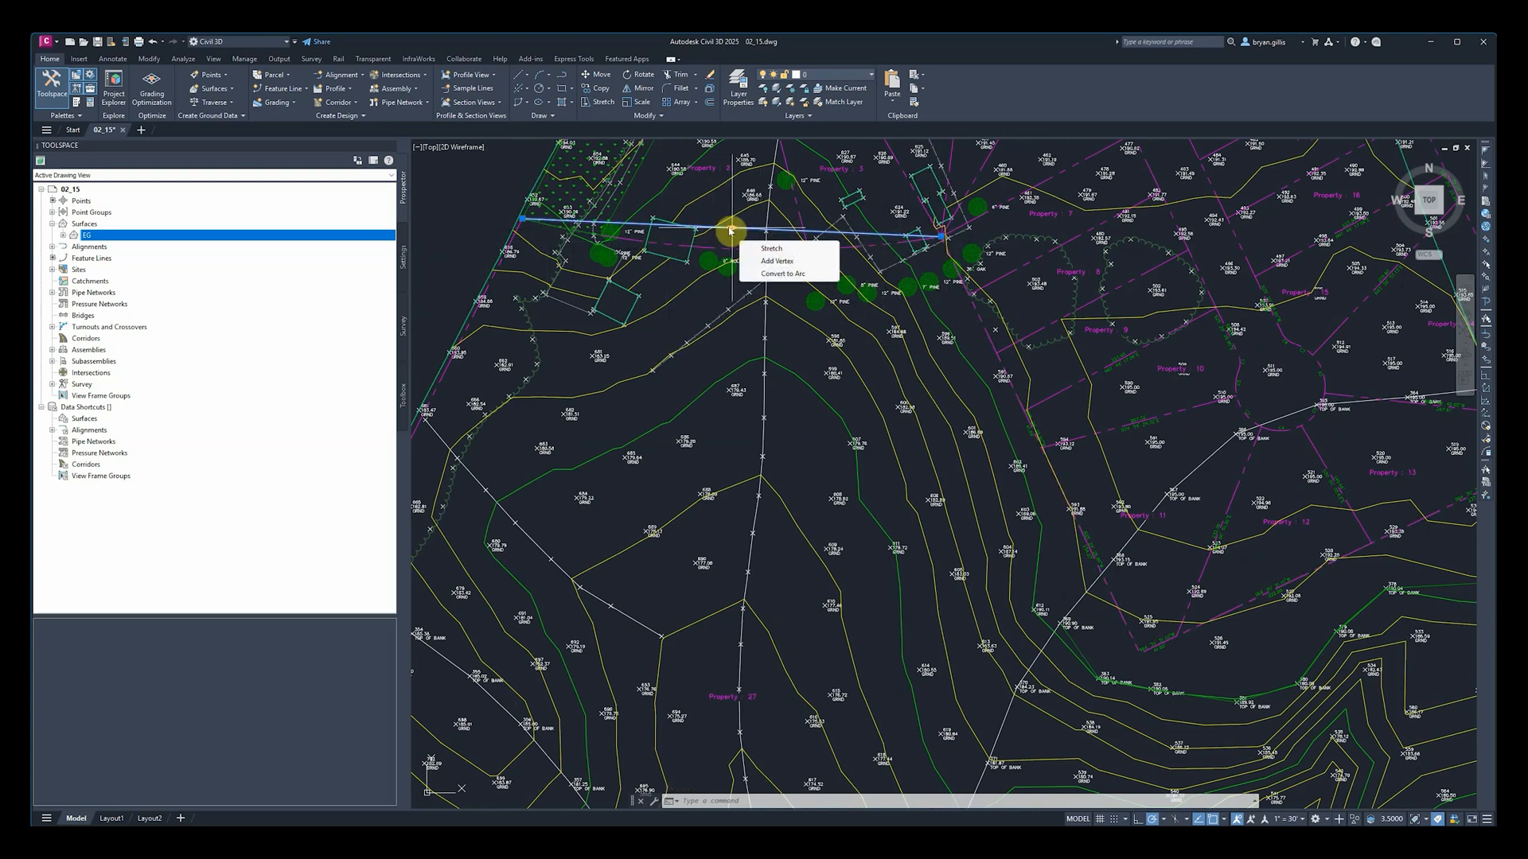
mouse_move(731, 230)
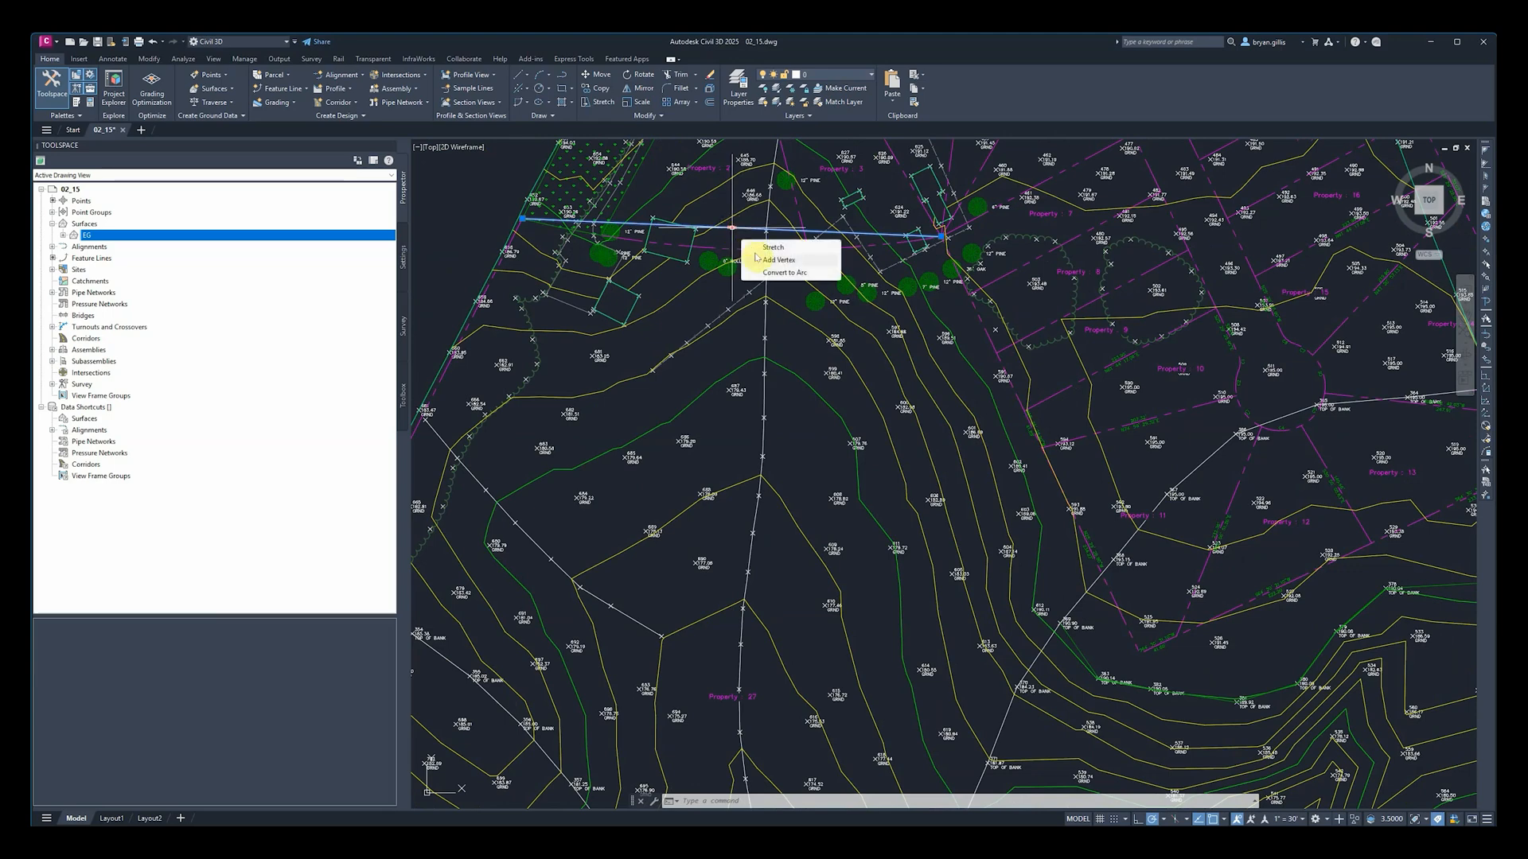
left_click(766, 272)
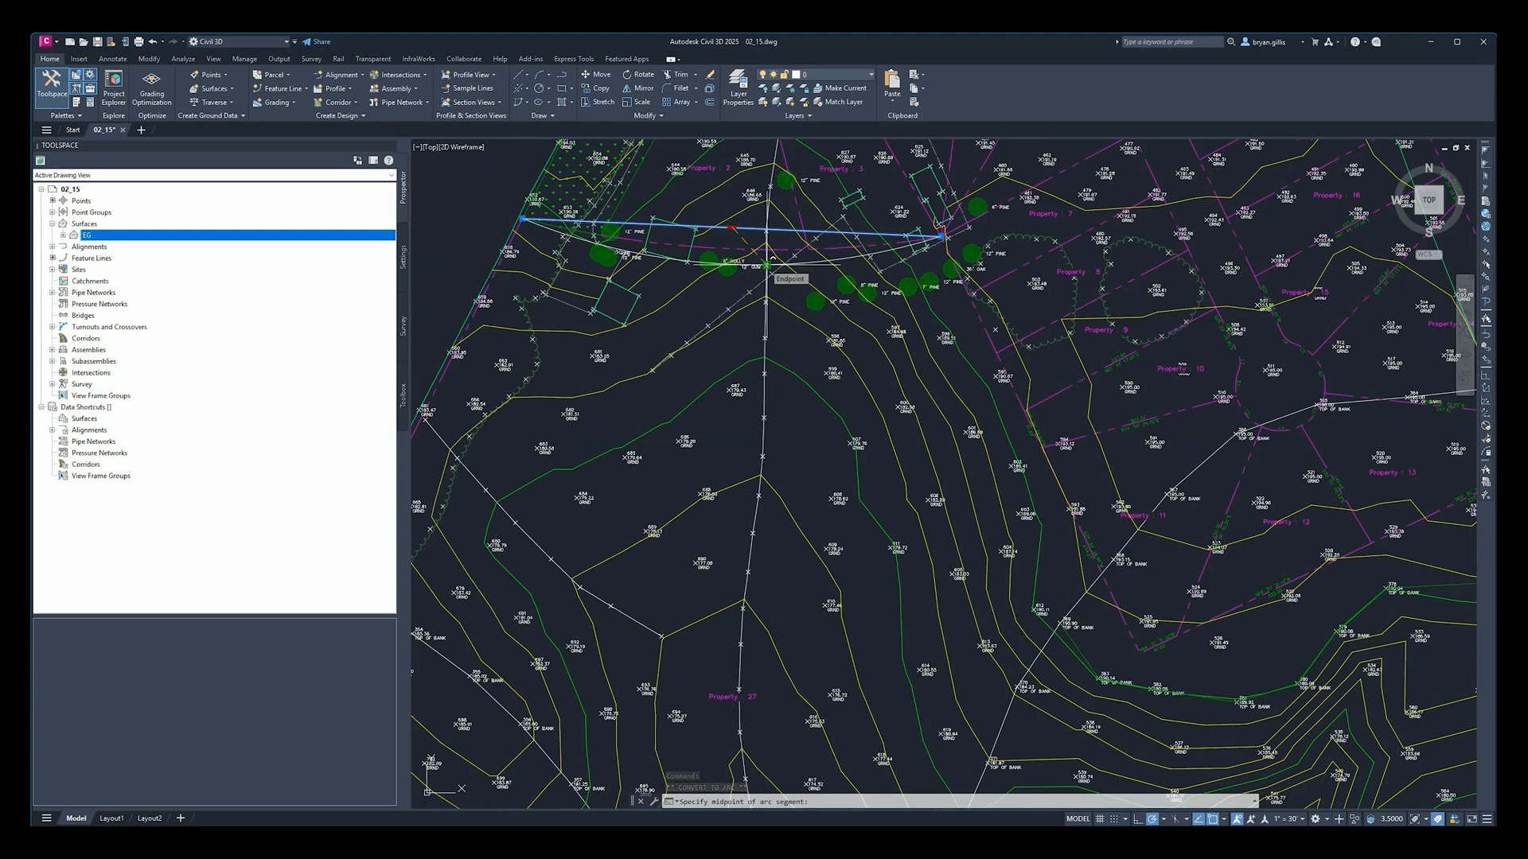
key("shift")
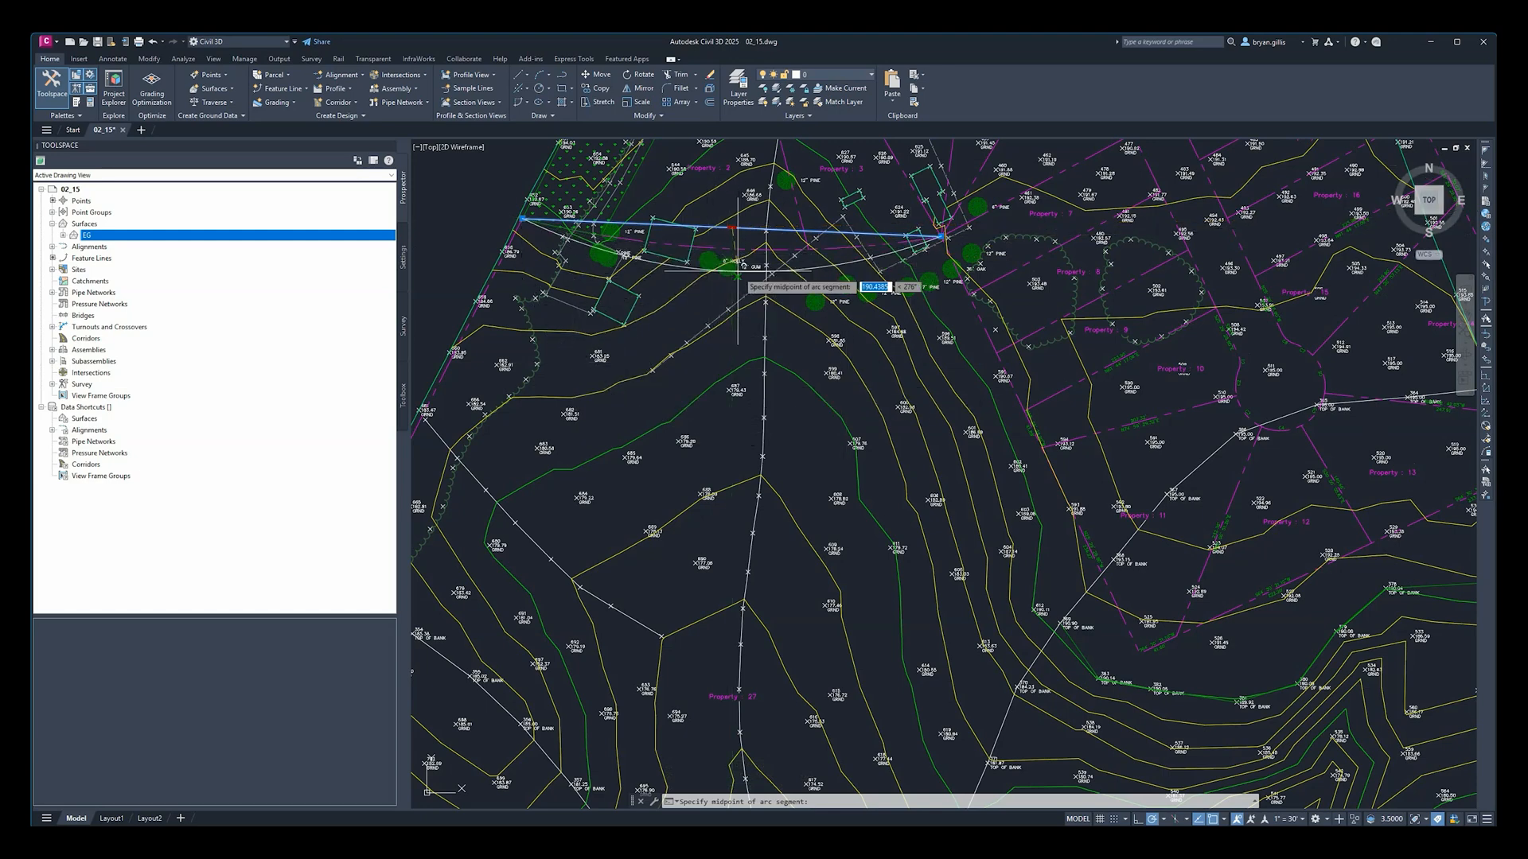
key("F8")
right_click(727, 301, "shift")
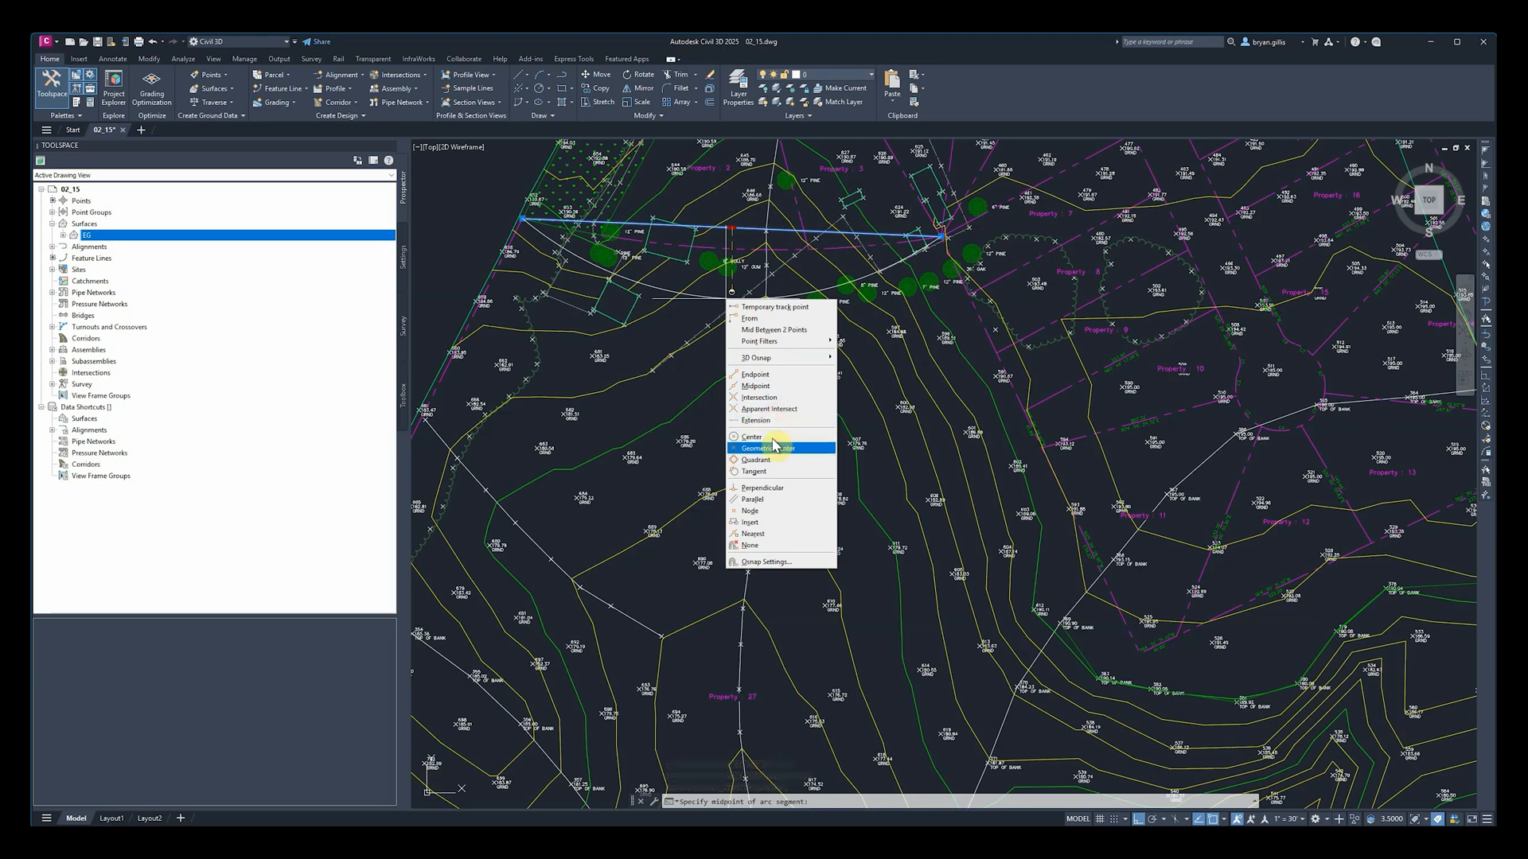
left_click(762, 488)
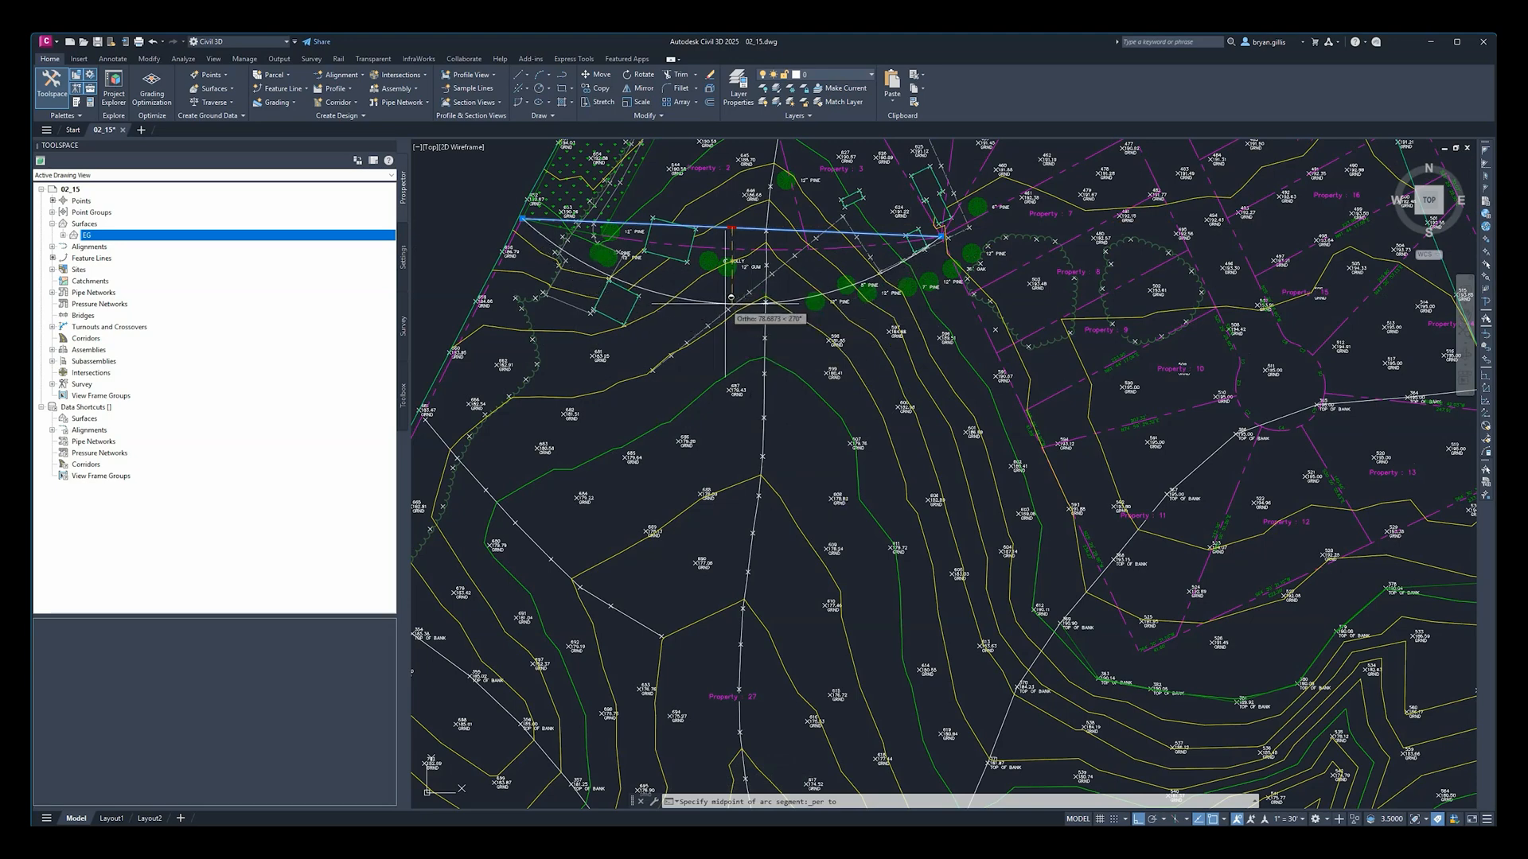
scroll(724, 298, "up", 2)
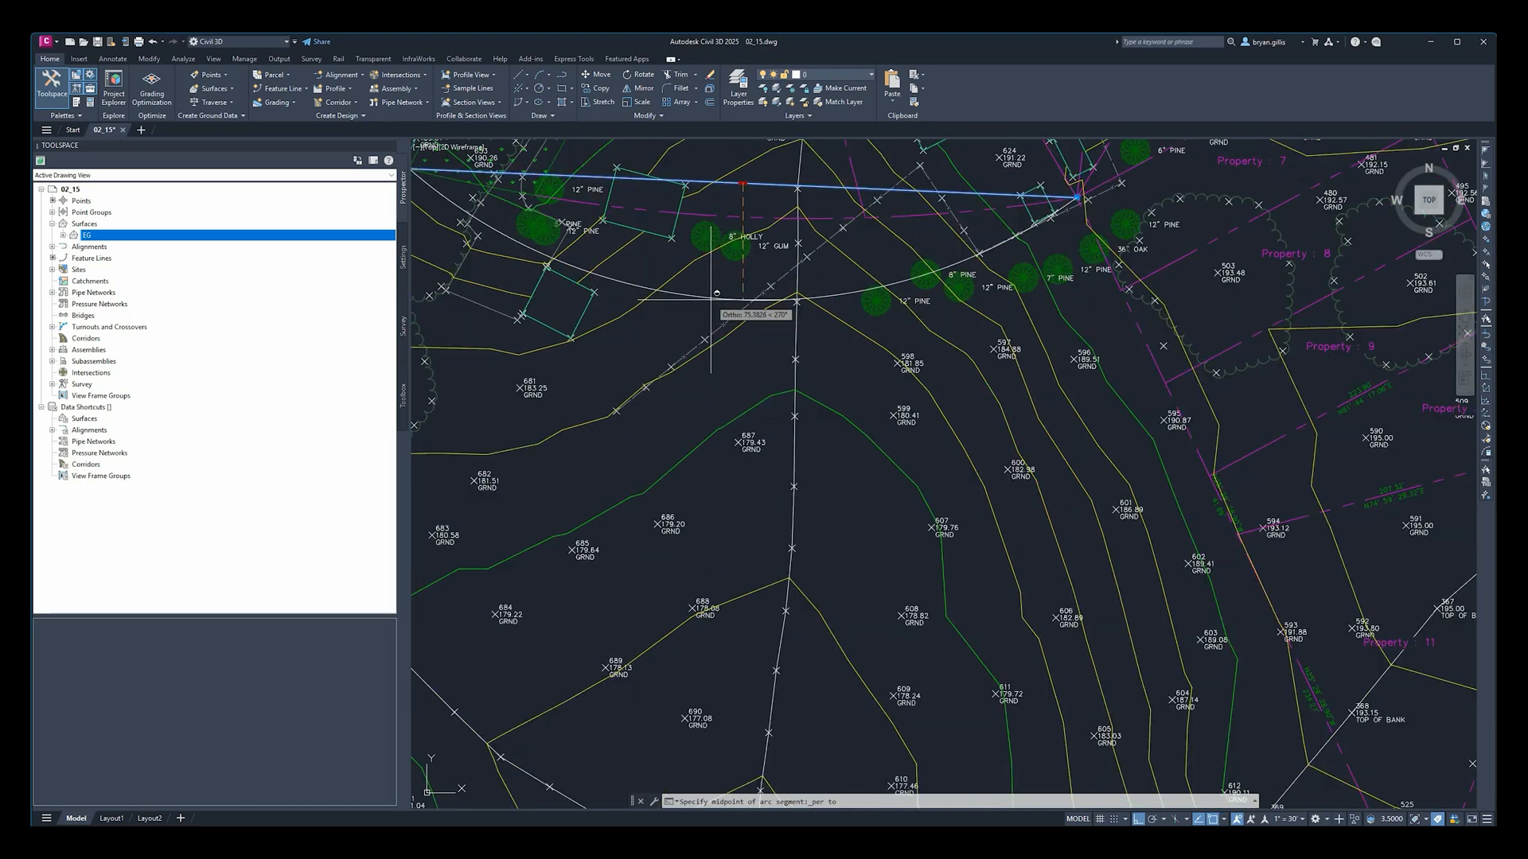
middle_click(708, 235, "shift")
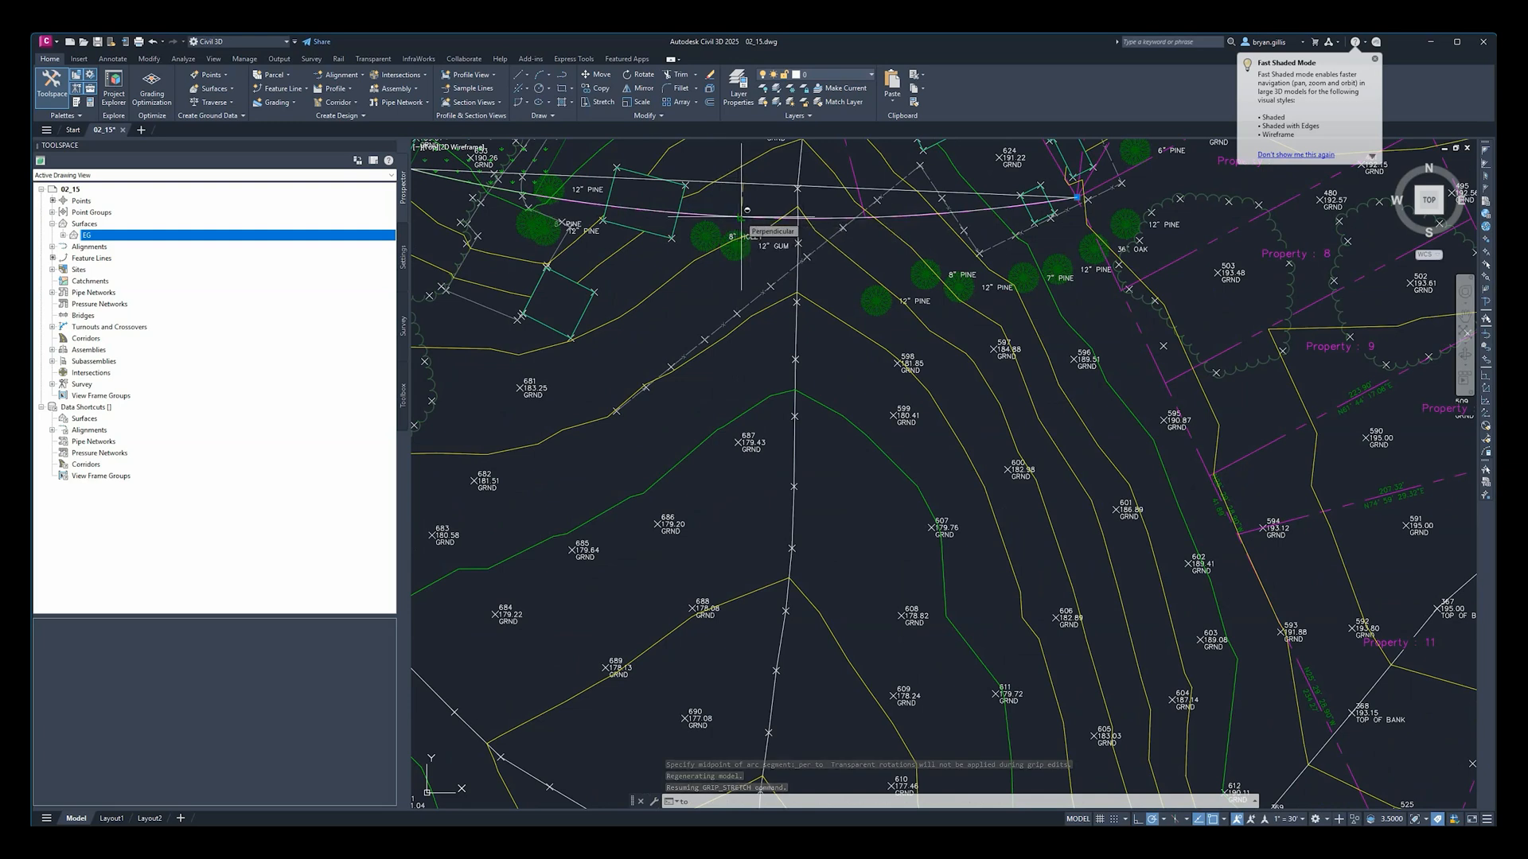
left_click(741, 216)
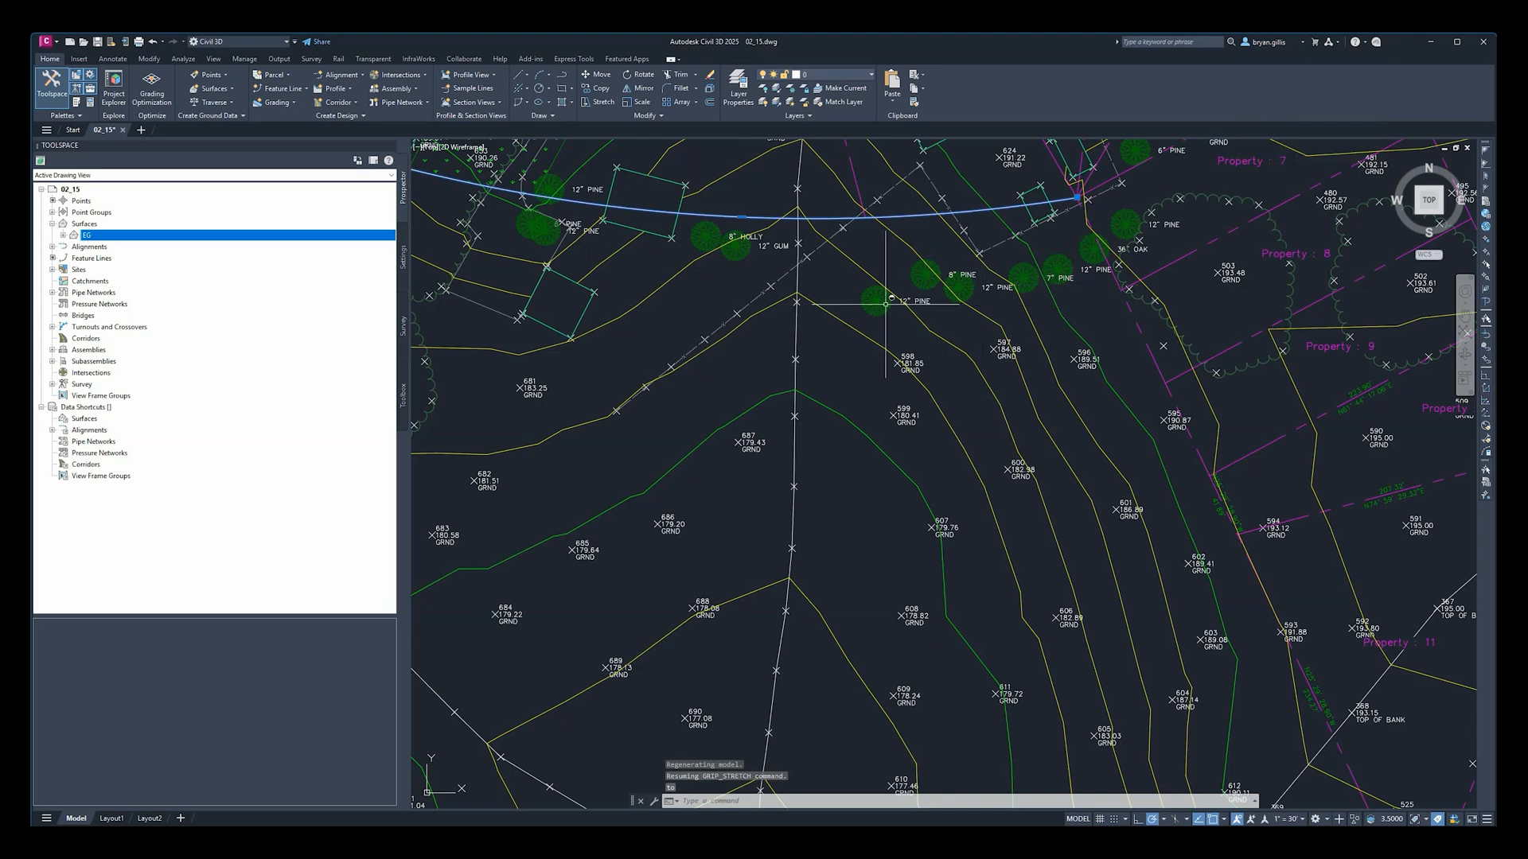
Step: Create a feature line from the curved polyline with site <None> on layer C-TOPO-FEAT, erasing the existing entity and assigning no elevations
middle_click_drag(895, 312, 1045, 461)
scroll(994, 422, "up", 2)
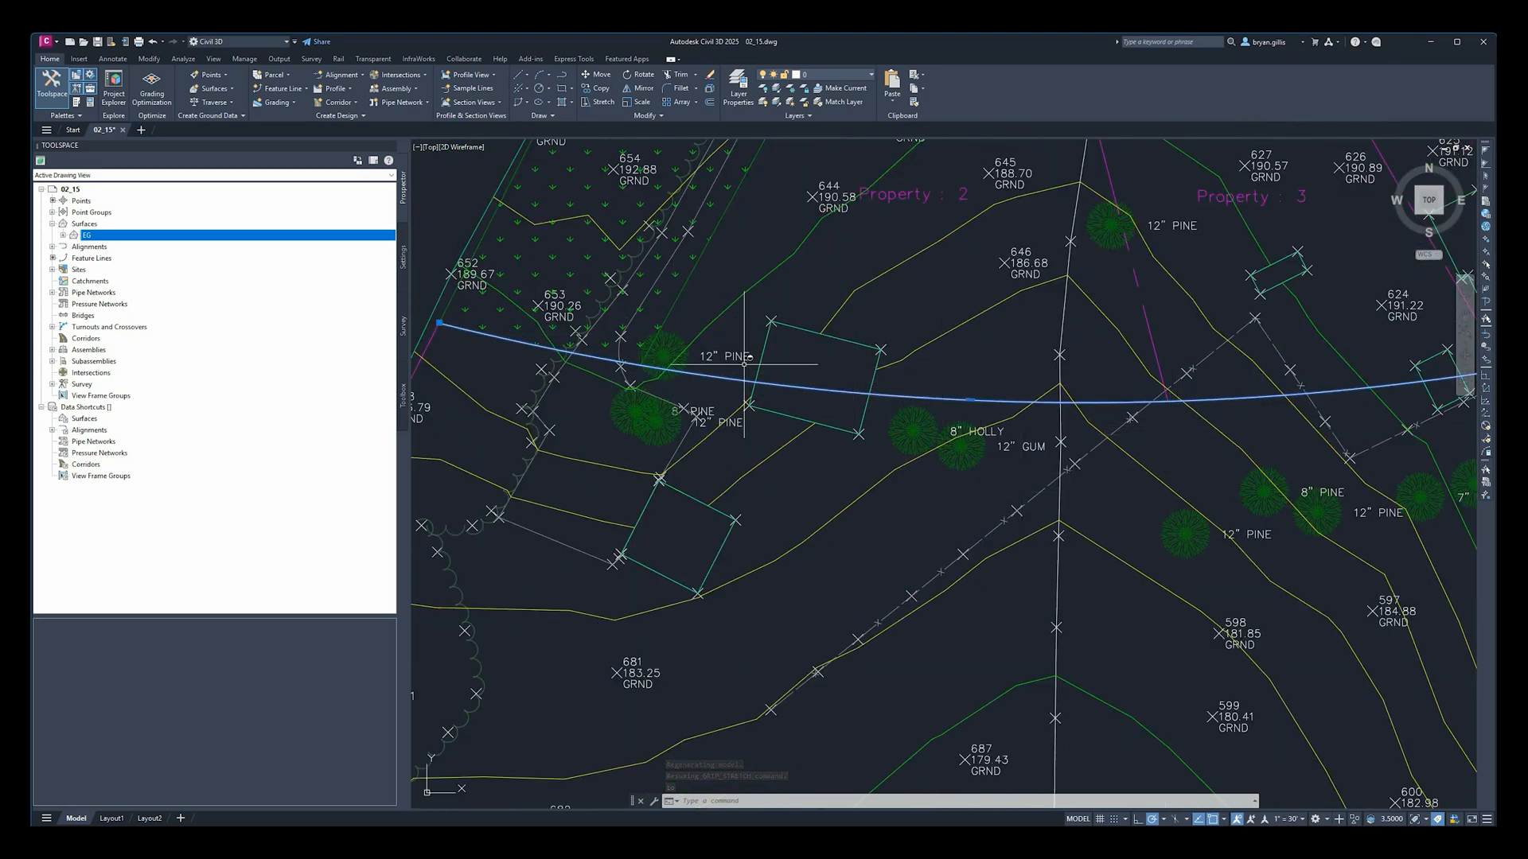
middle_click_drag(1219, 382, 994, 385)
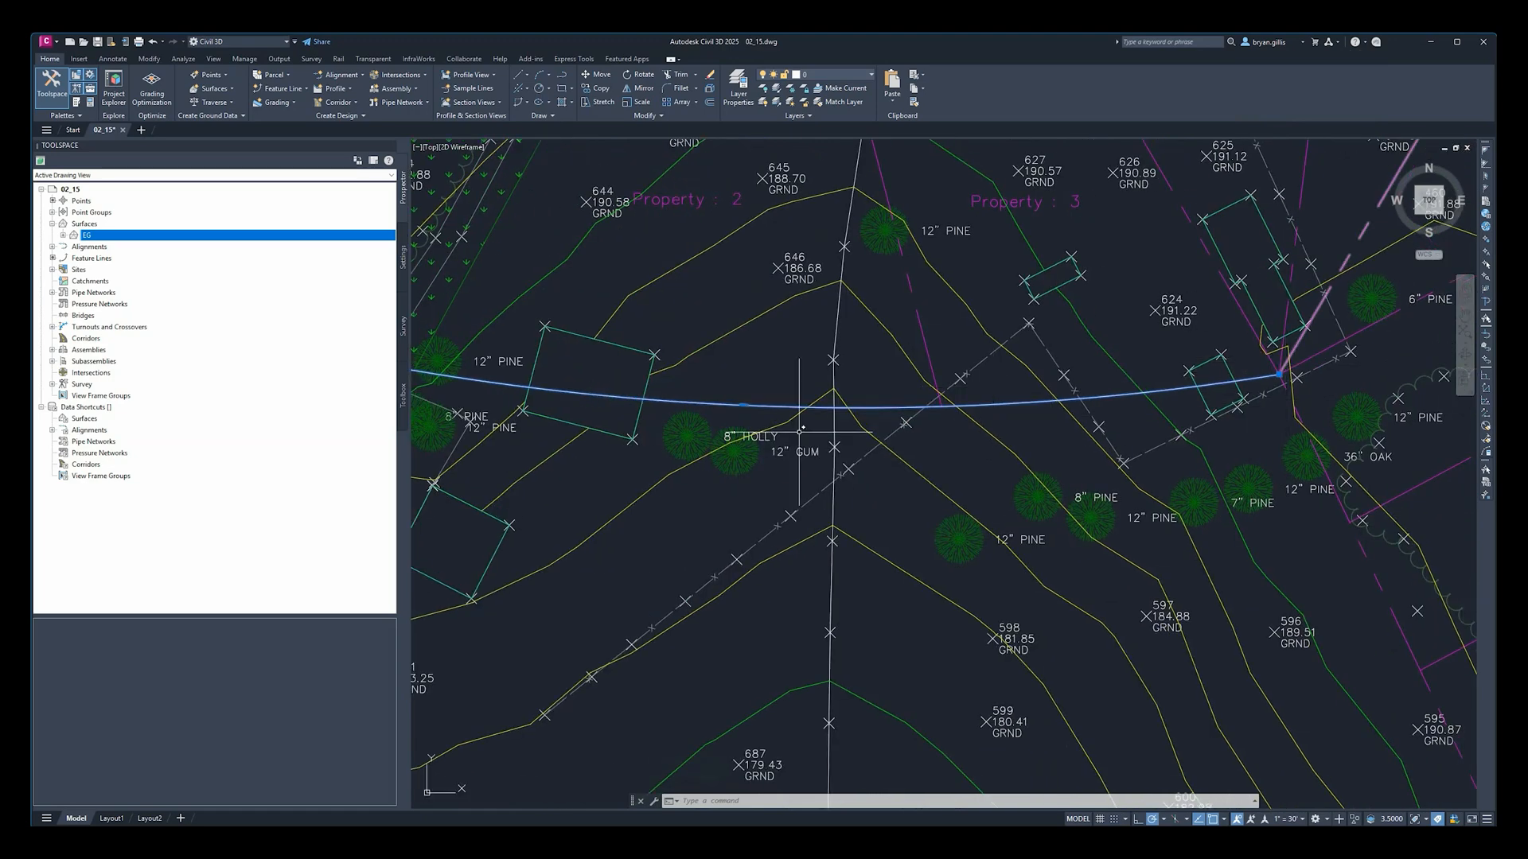
middle_click_drag(704, 384, 1090, 369)
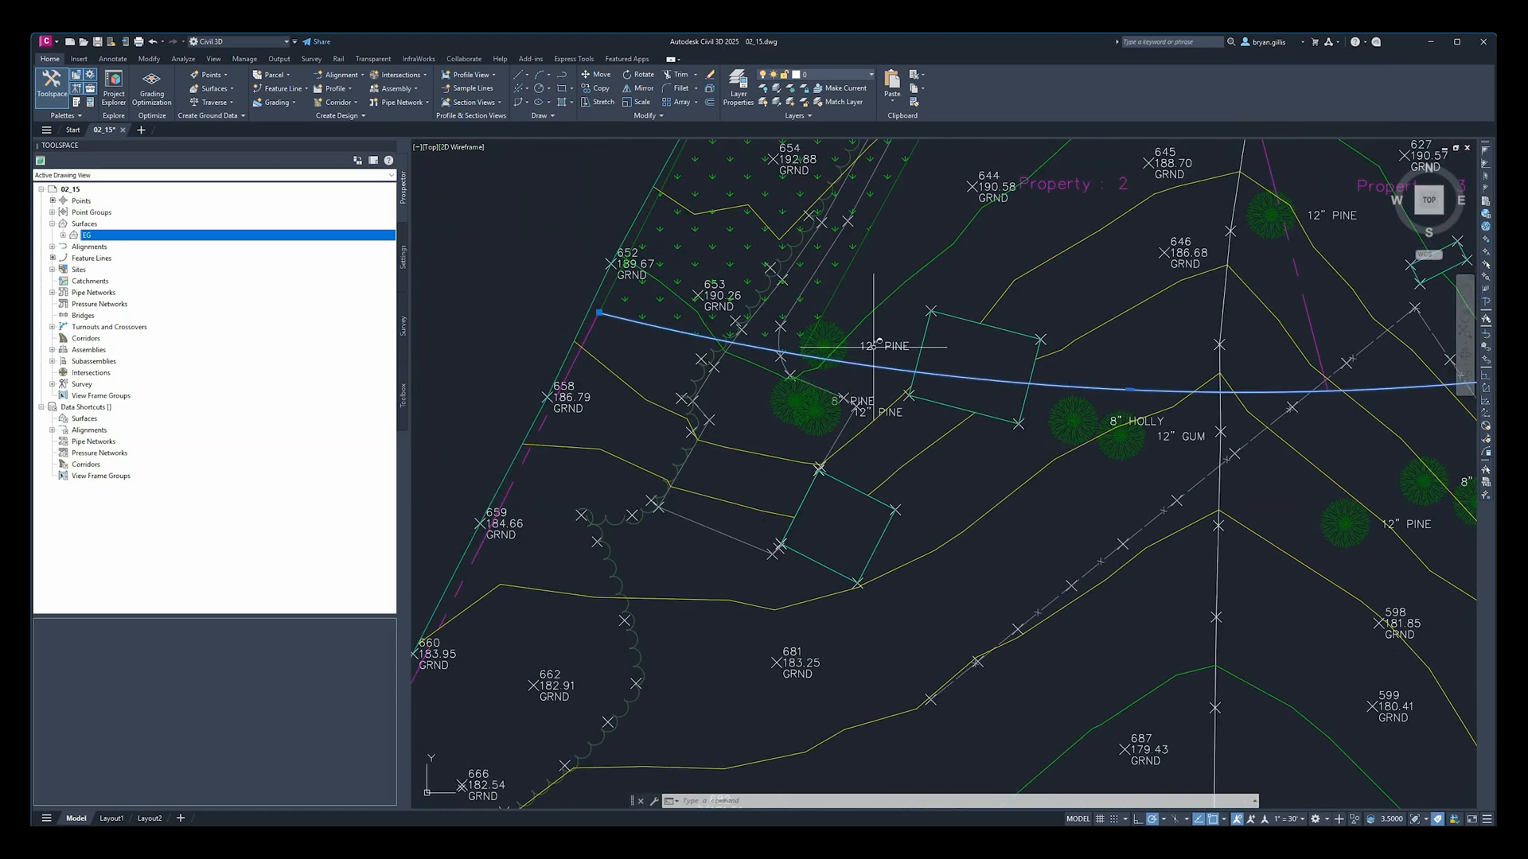
middle_click_drag(1041, 312, 804, 425)
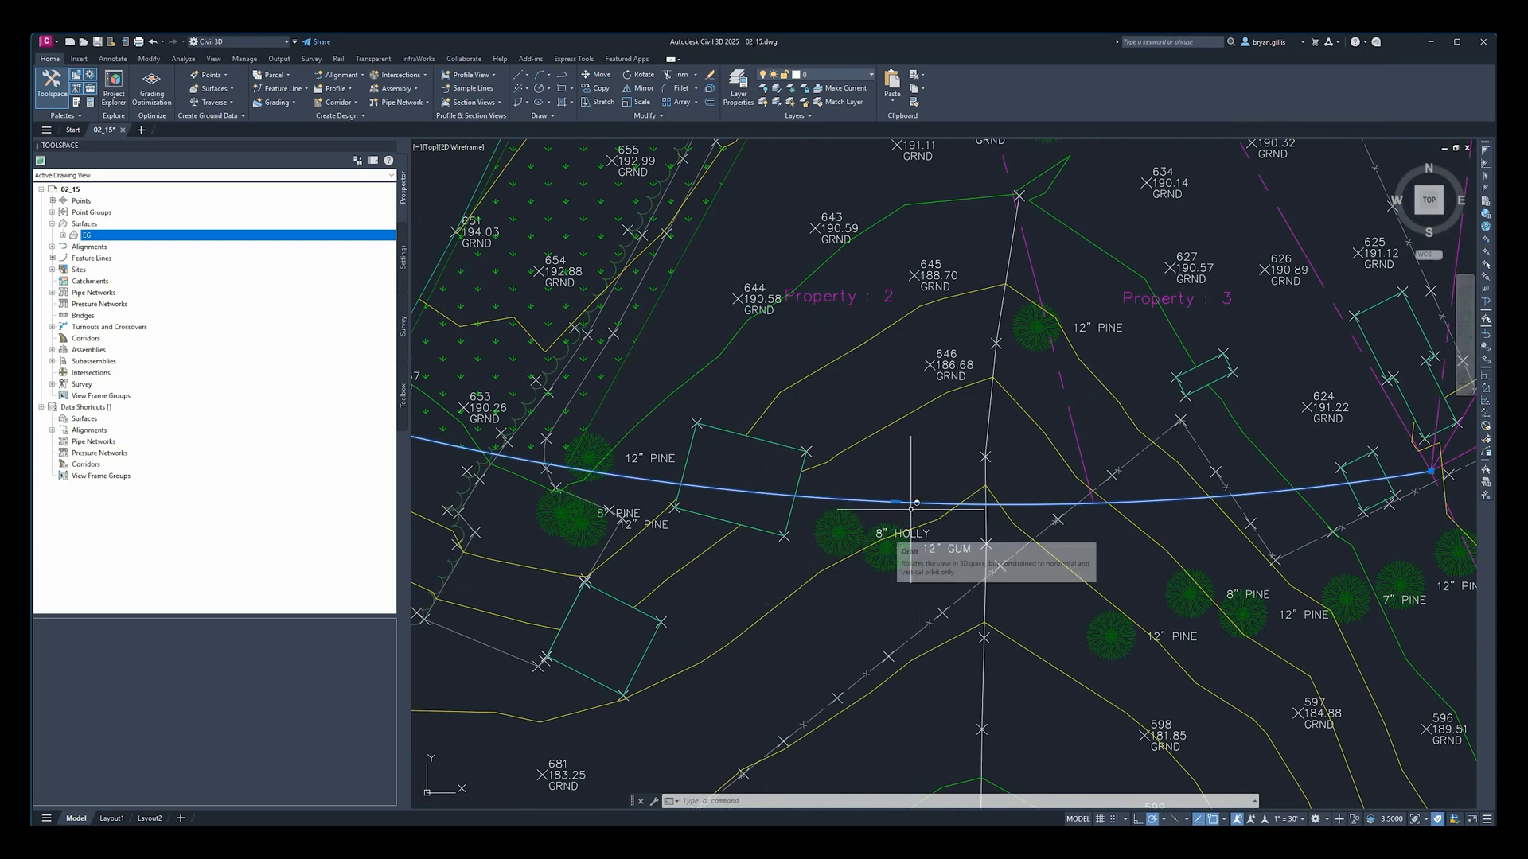
mouse_move(930, 460)
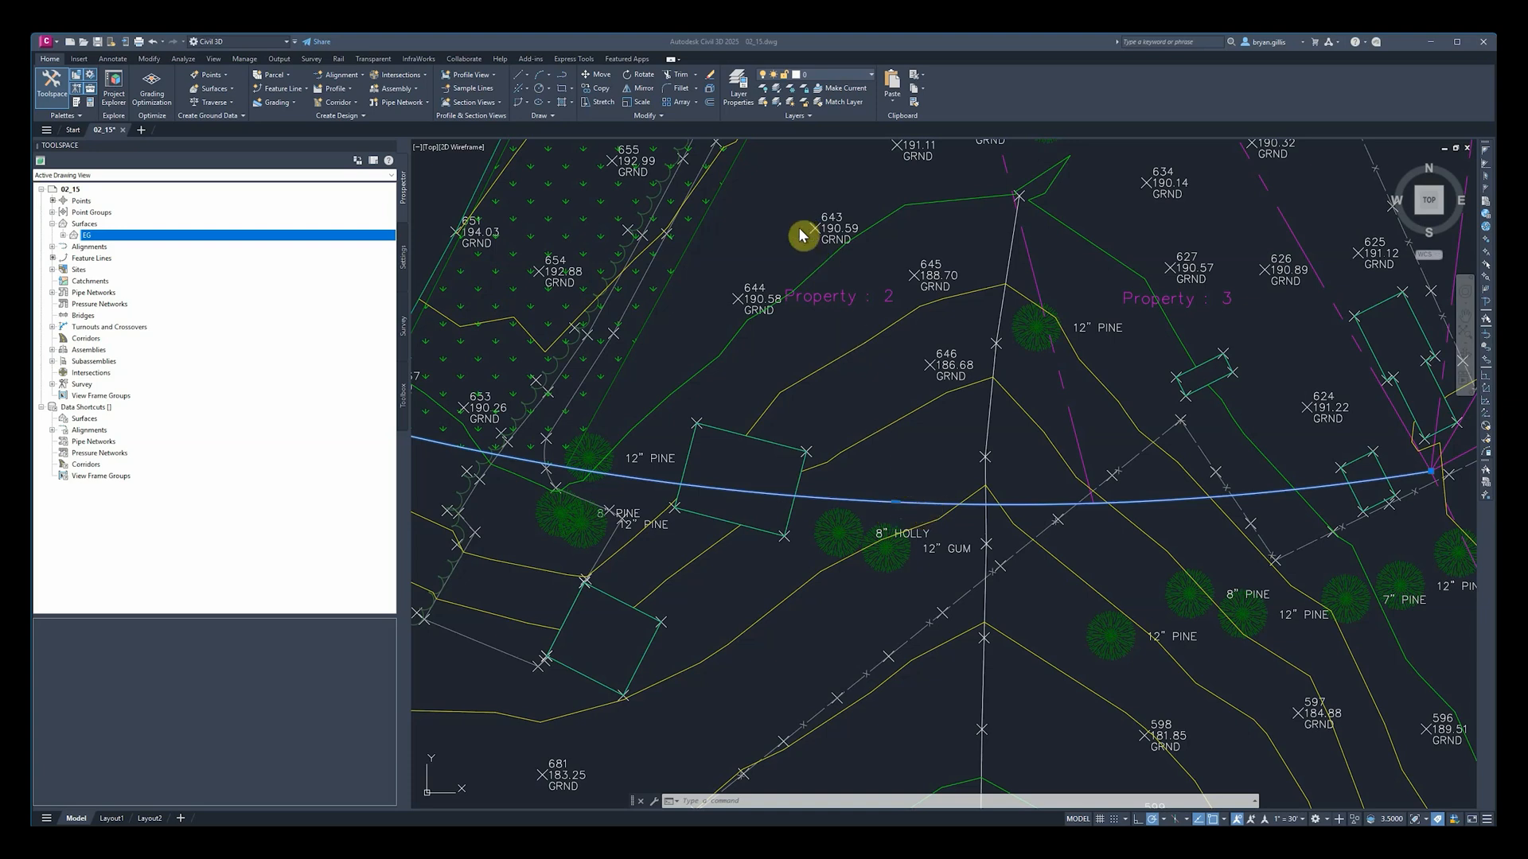
left_click(305, 93)
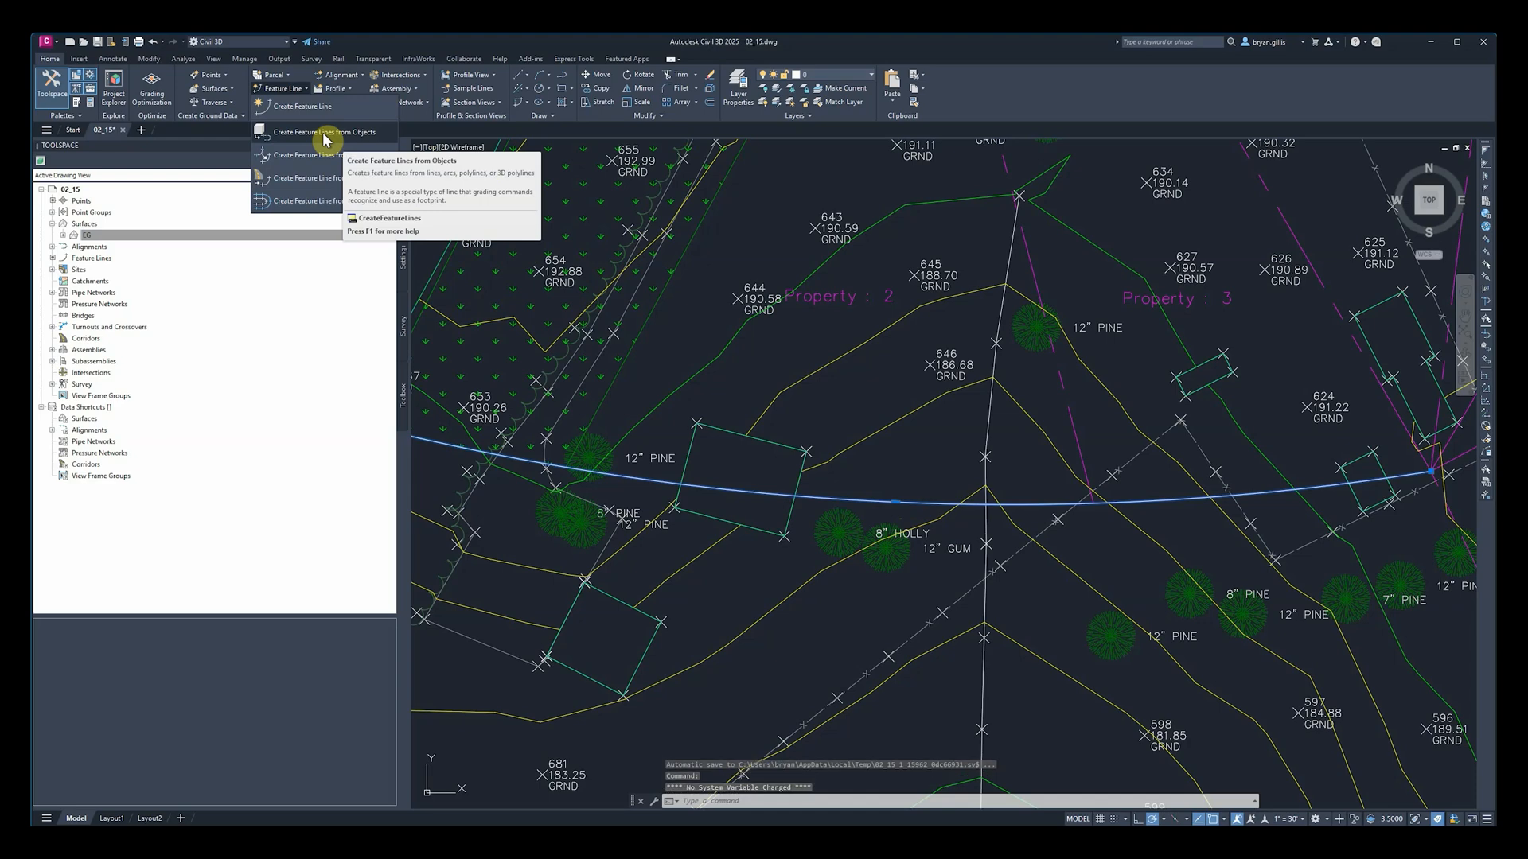
left_click(324, 135)
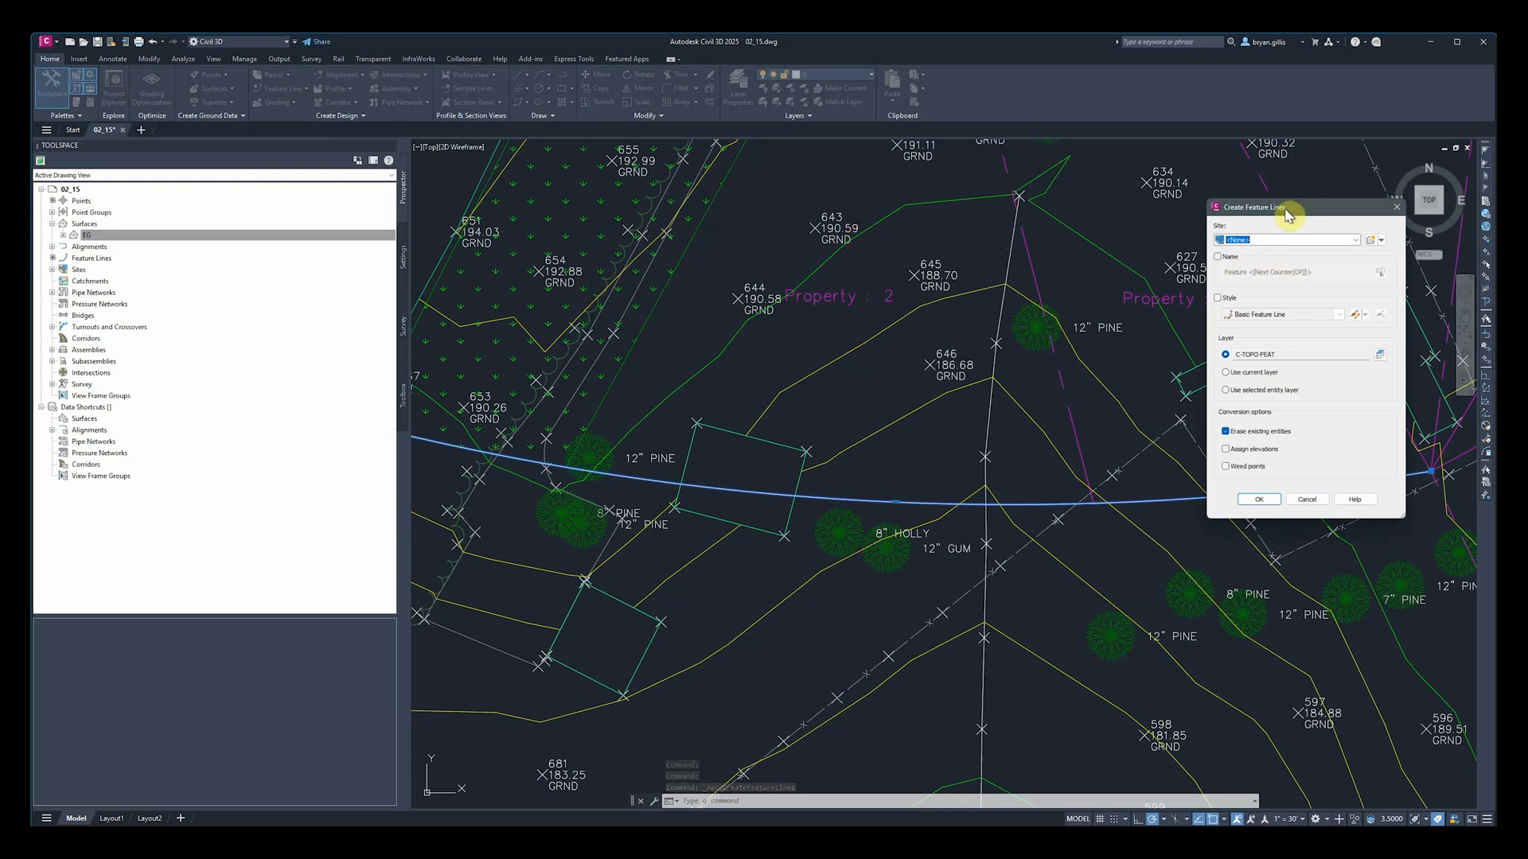
left_click_drag(1287, 214, 1284, 172)
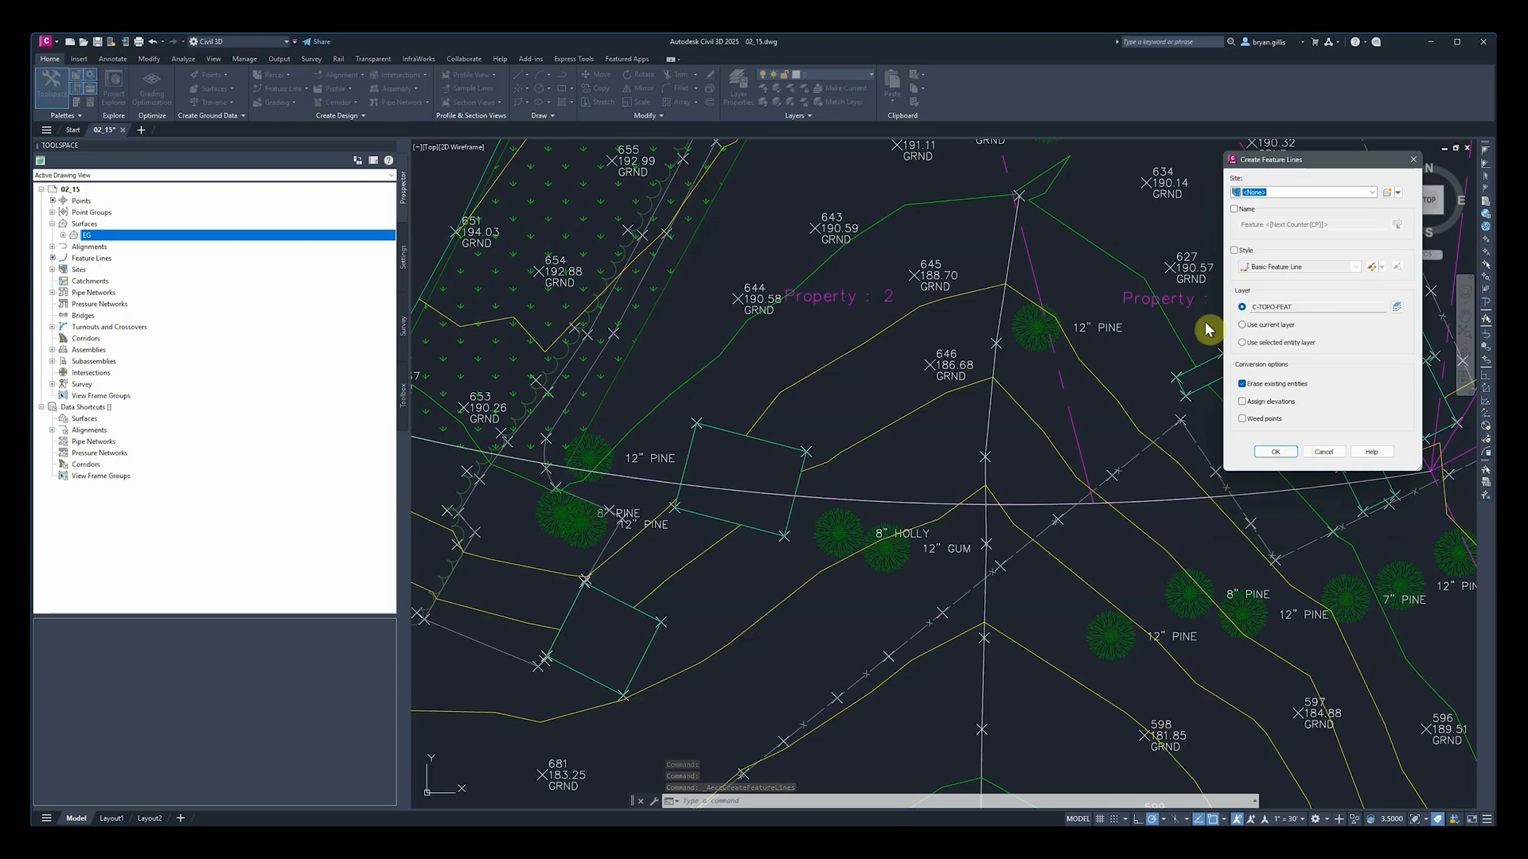
left_click(1275, 452)
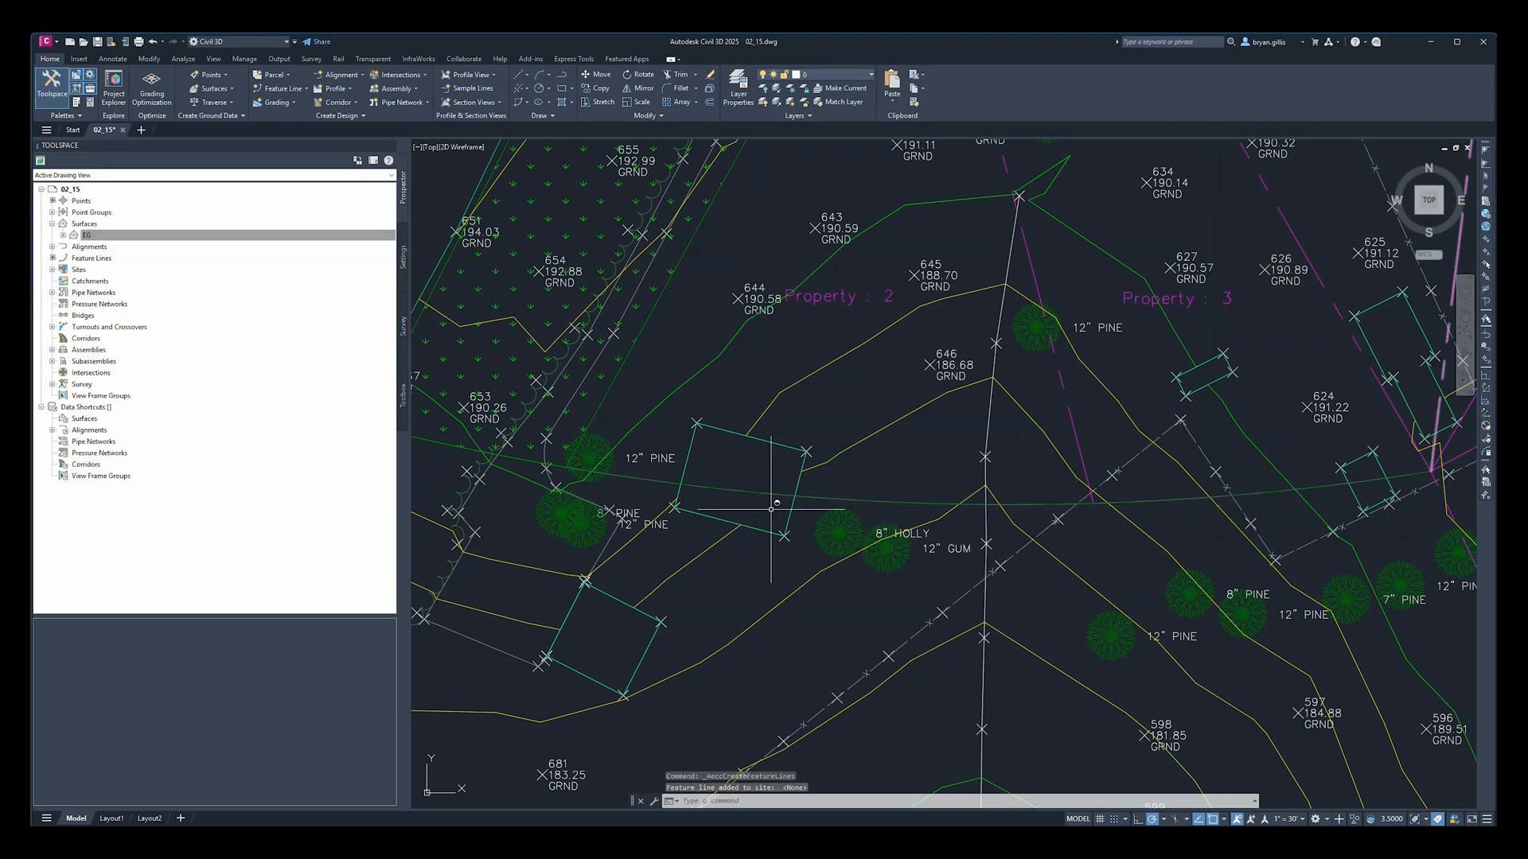
Step: Inspect the new feature line across Properties 2 and 3, selecting it and clearing the selection
middle_click_drag(732, 507, 1015, 462)
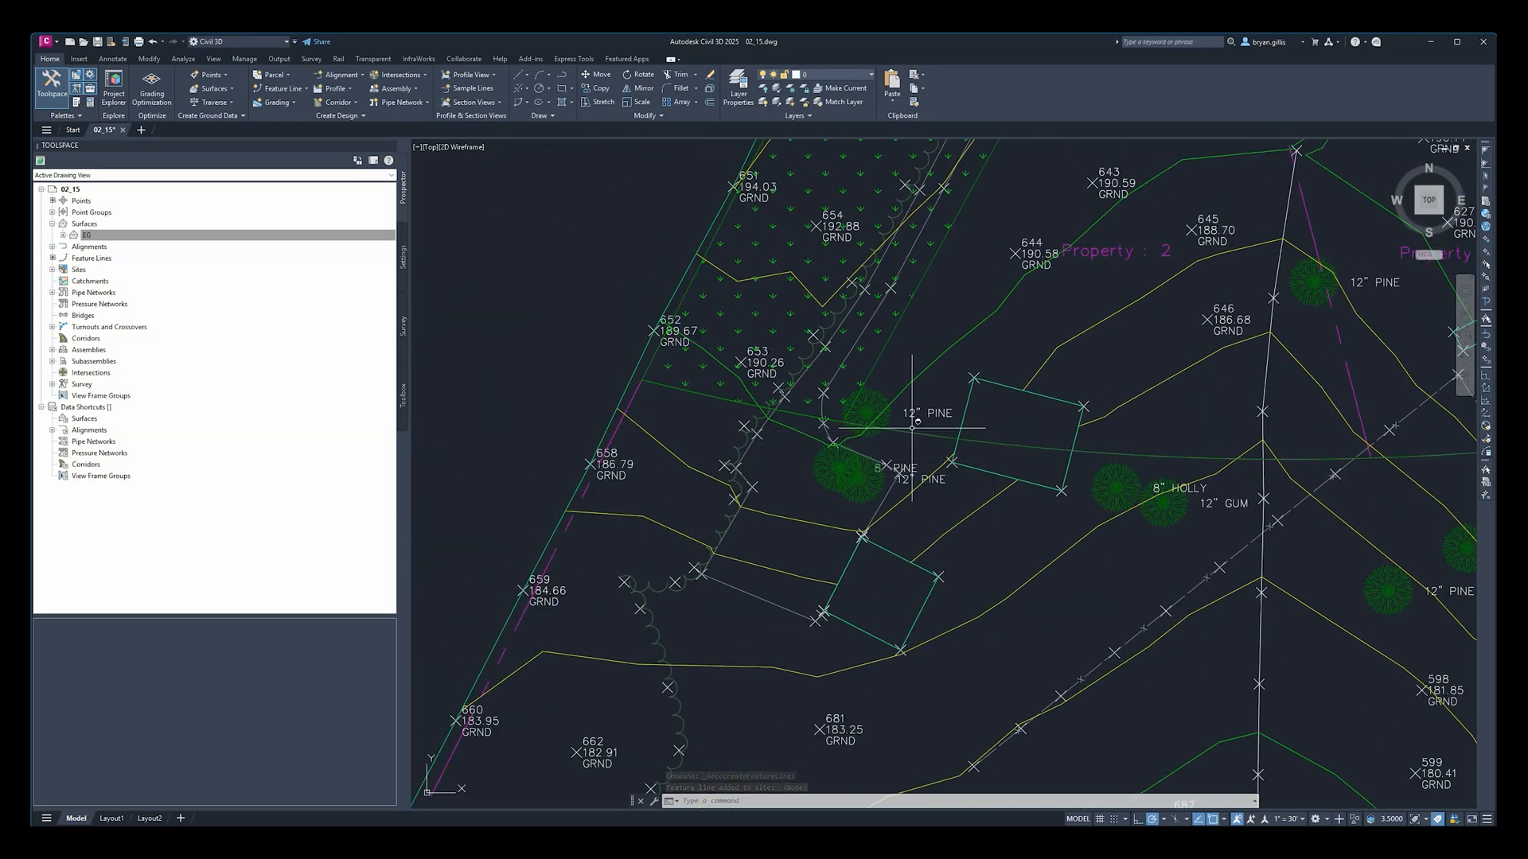
middle_click_drag(1233, 460, 1051, 459)
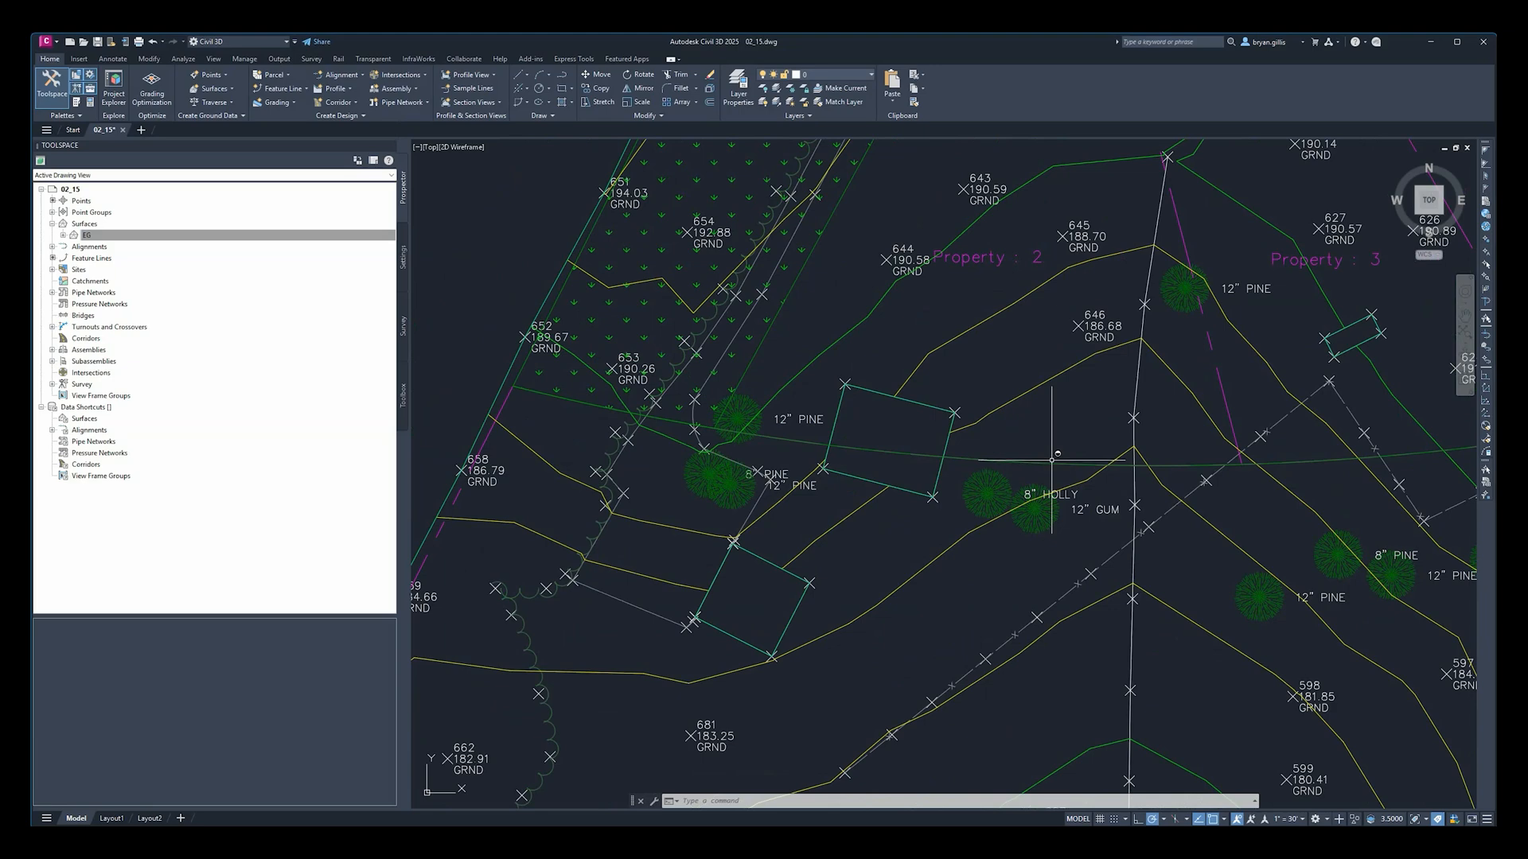
left_click(1052, 460)
middle_click_drag(1188, 430, 1126, 414)
left_click(1037, 399)
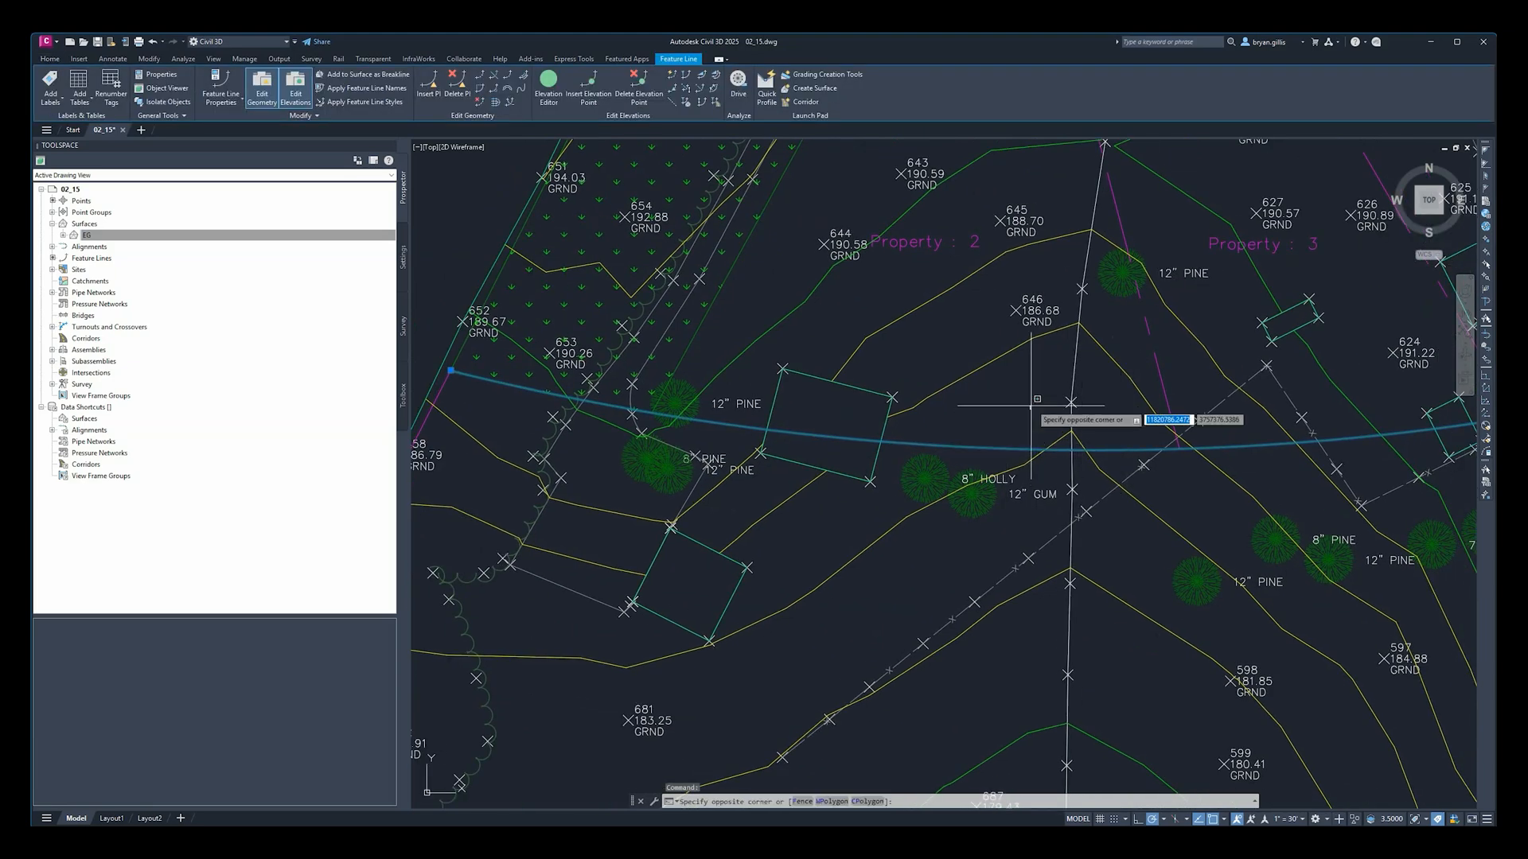
key("Escape")
key("Escape")
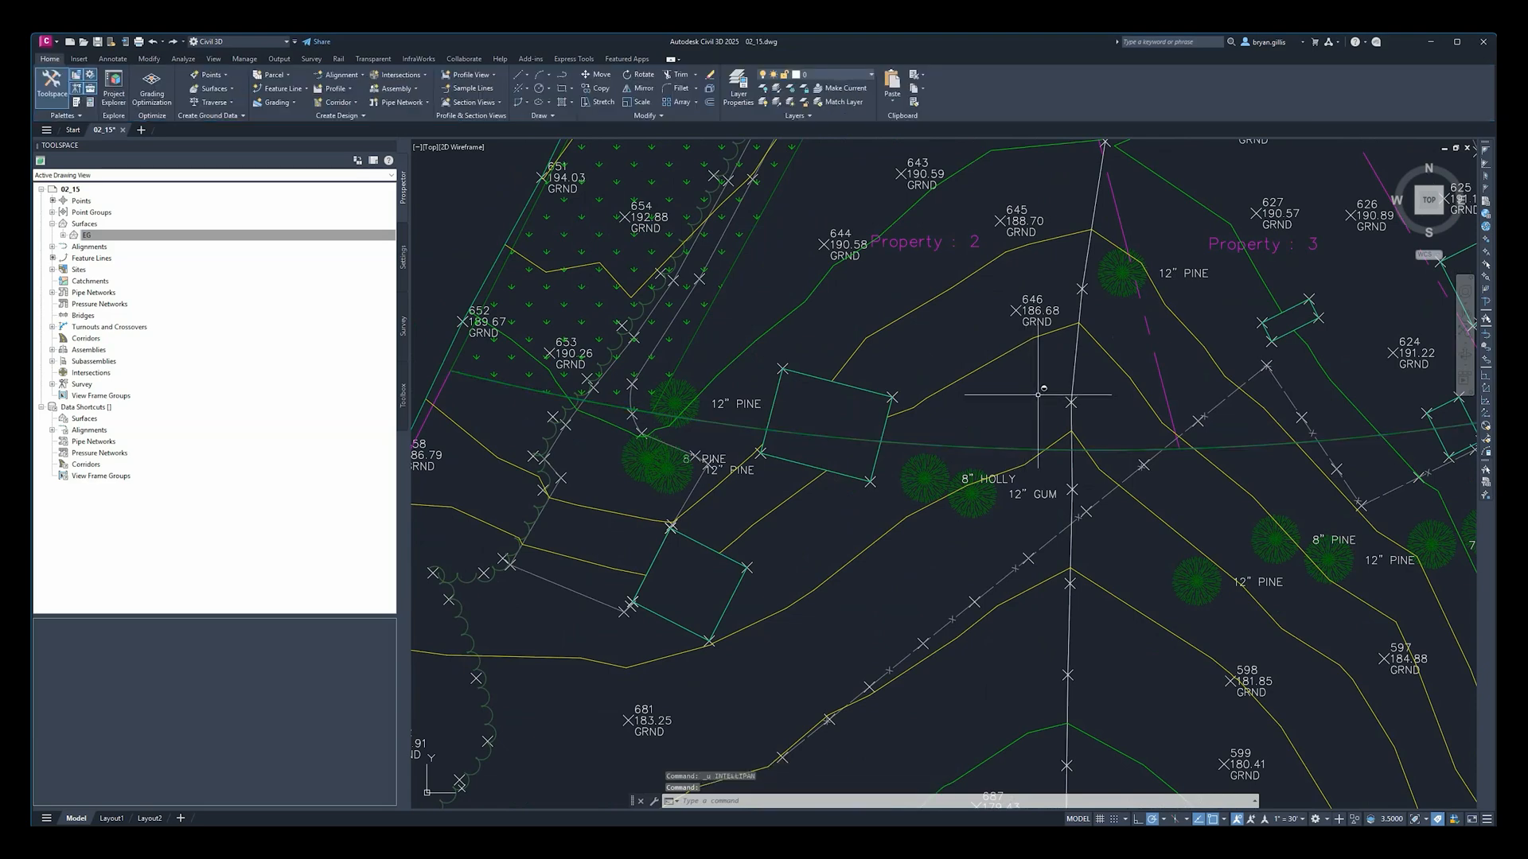
Step: Undo the creation of the feature line from the curved polyline
key("ctrl+z")
key("ctrl+z")
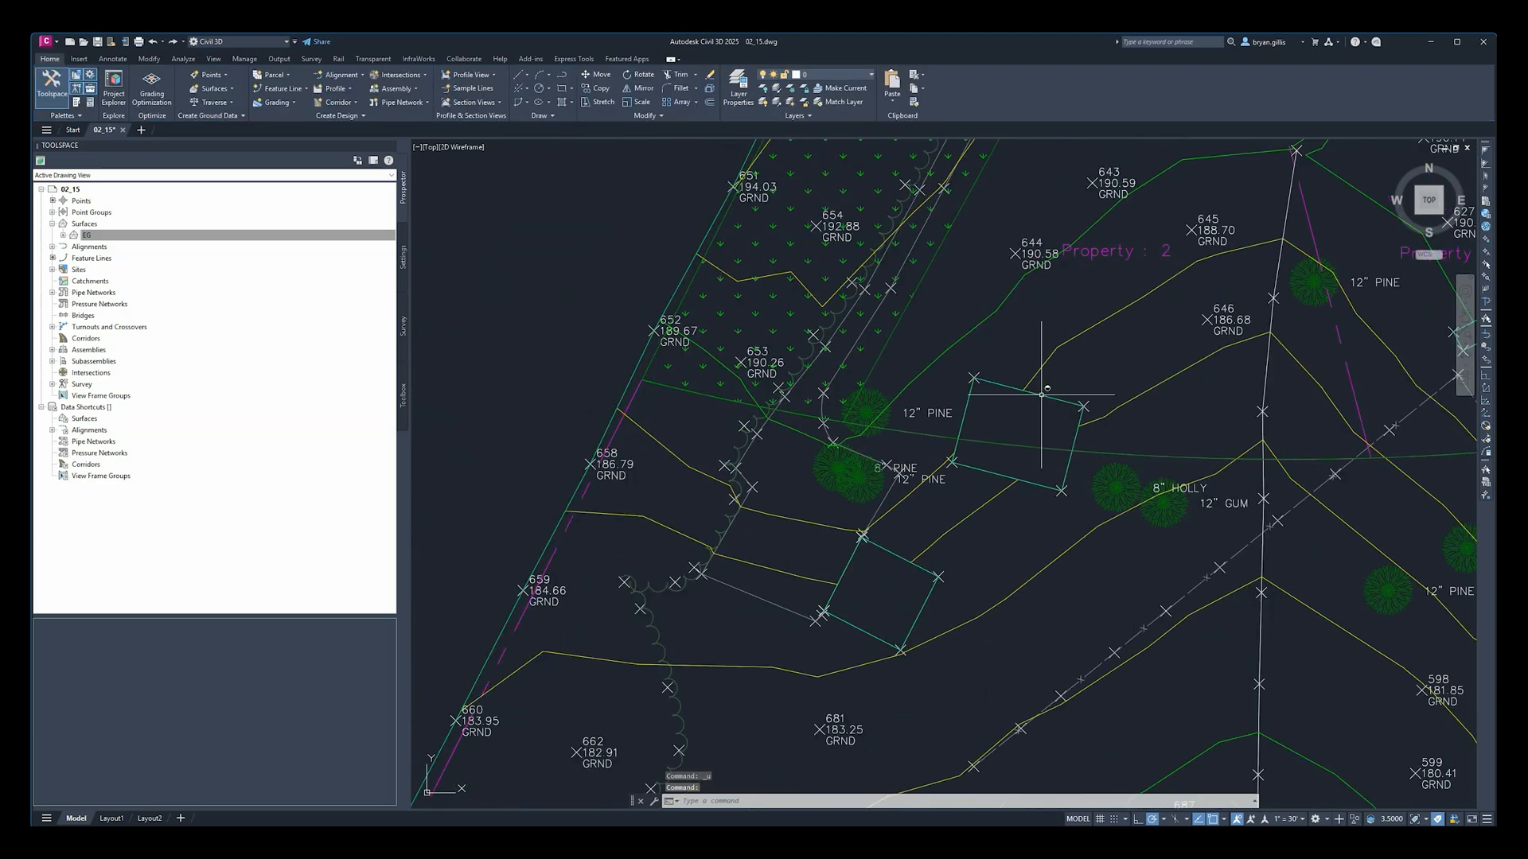
key("ctrl+z")
key("ctrl+z")
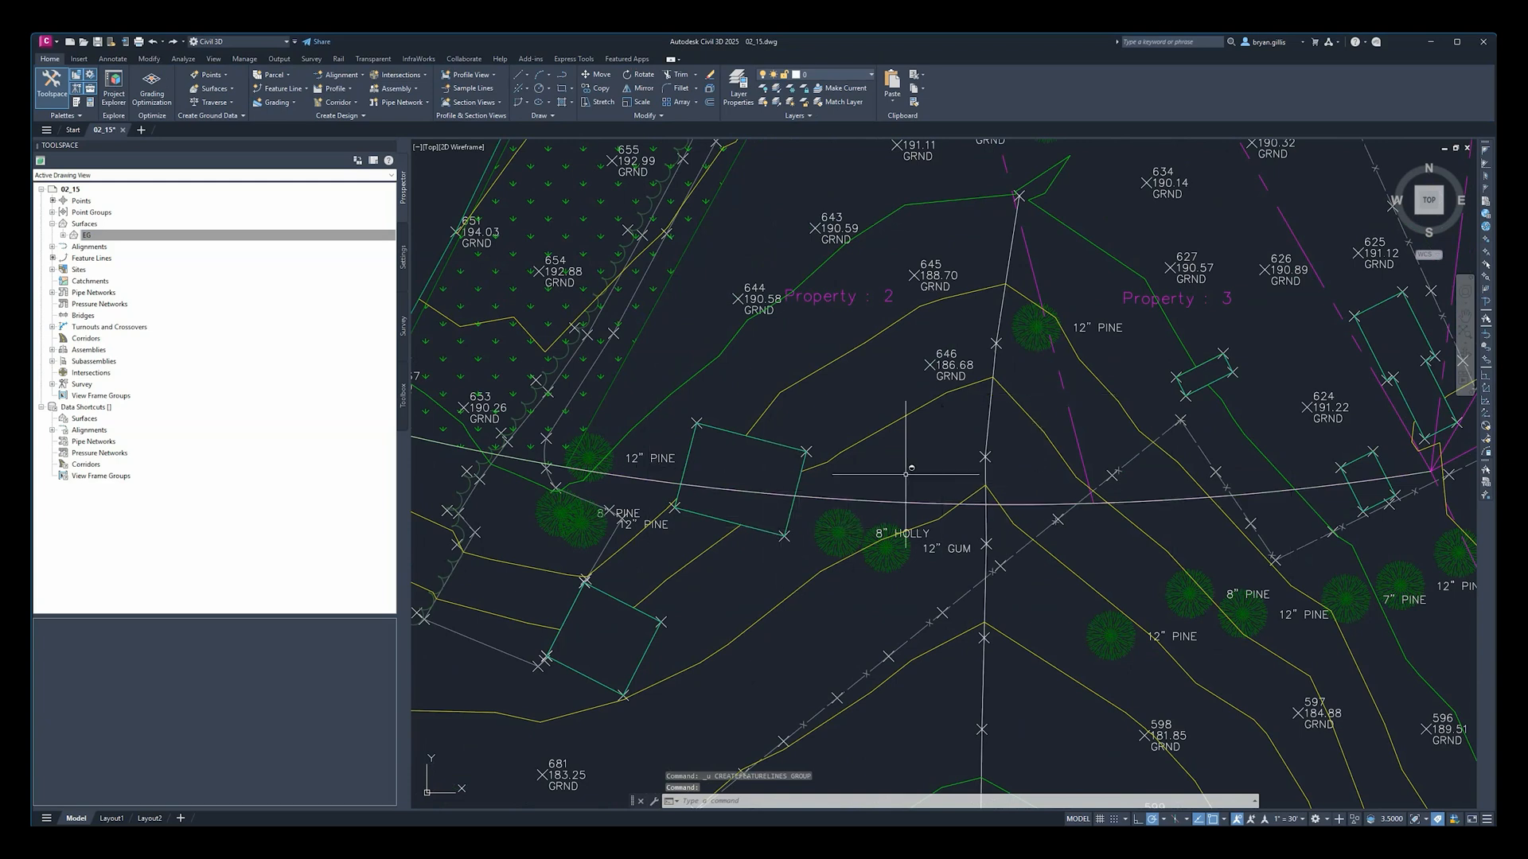
key("Escape")
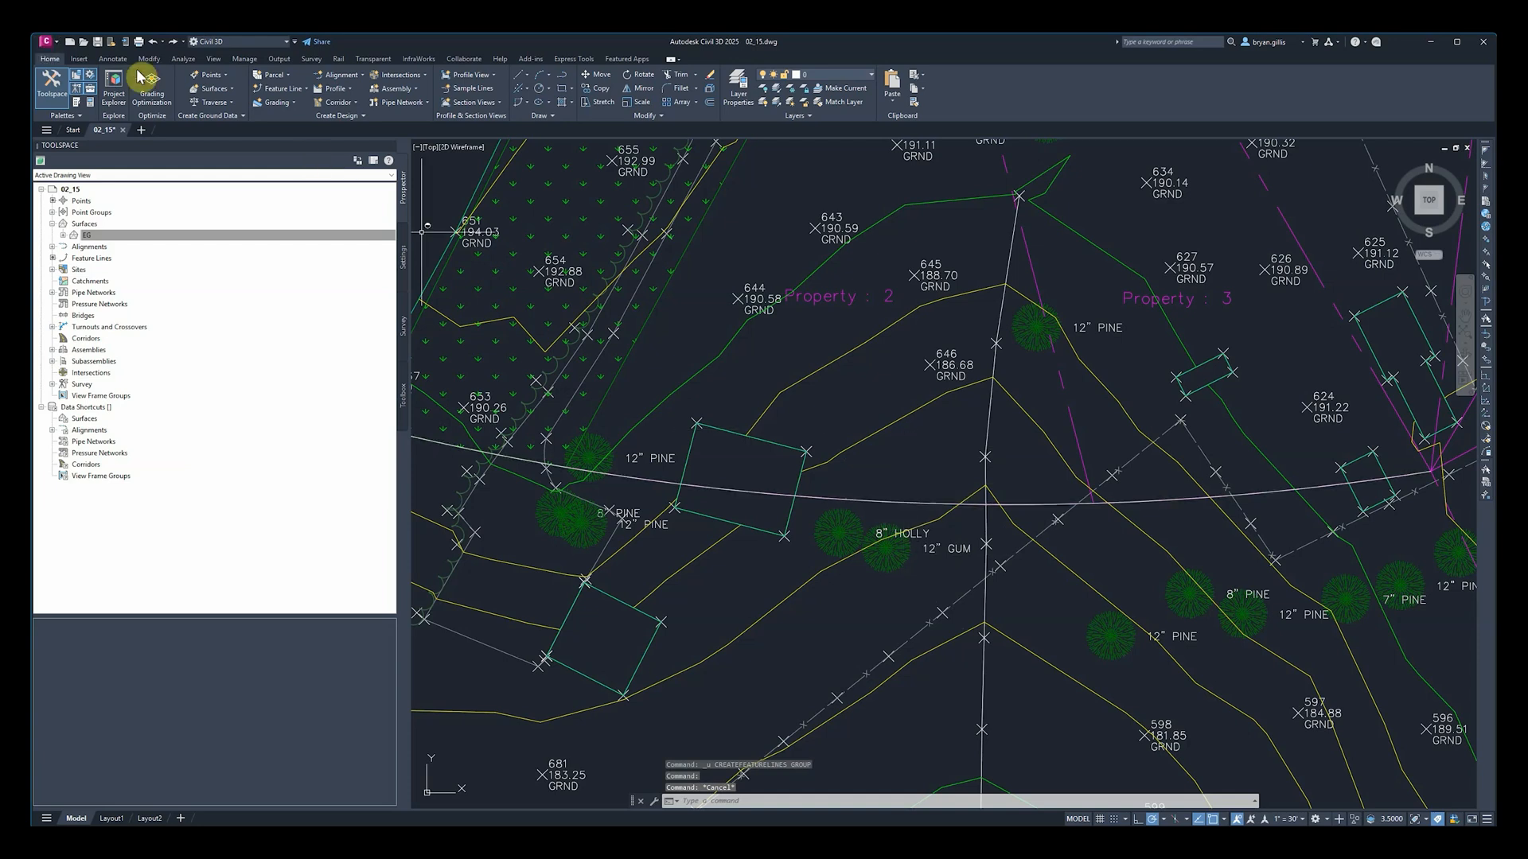
Step: Create a named feature line from the curved polyline with site <None>, Basic Feature Line style and layer C-TOPO-FEAT, erasing the existing entity and assigning no elevations
left_click(305, 94)
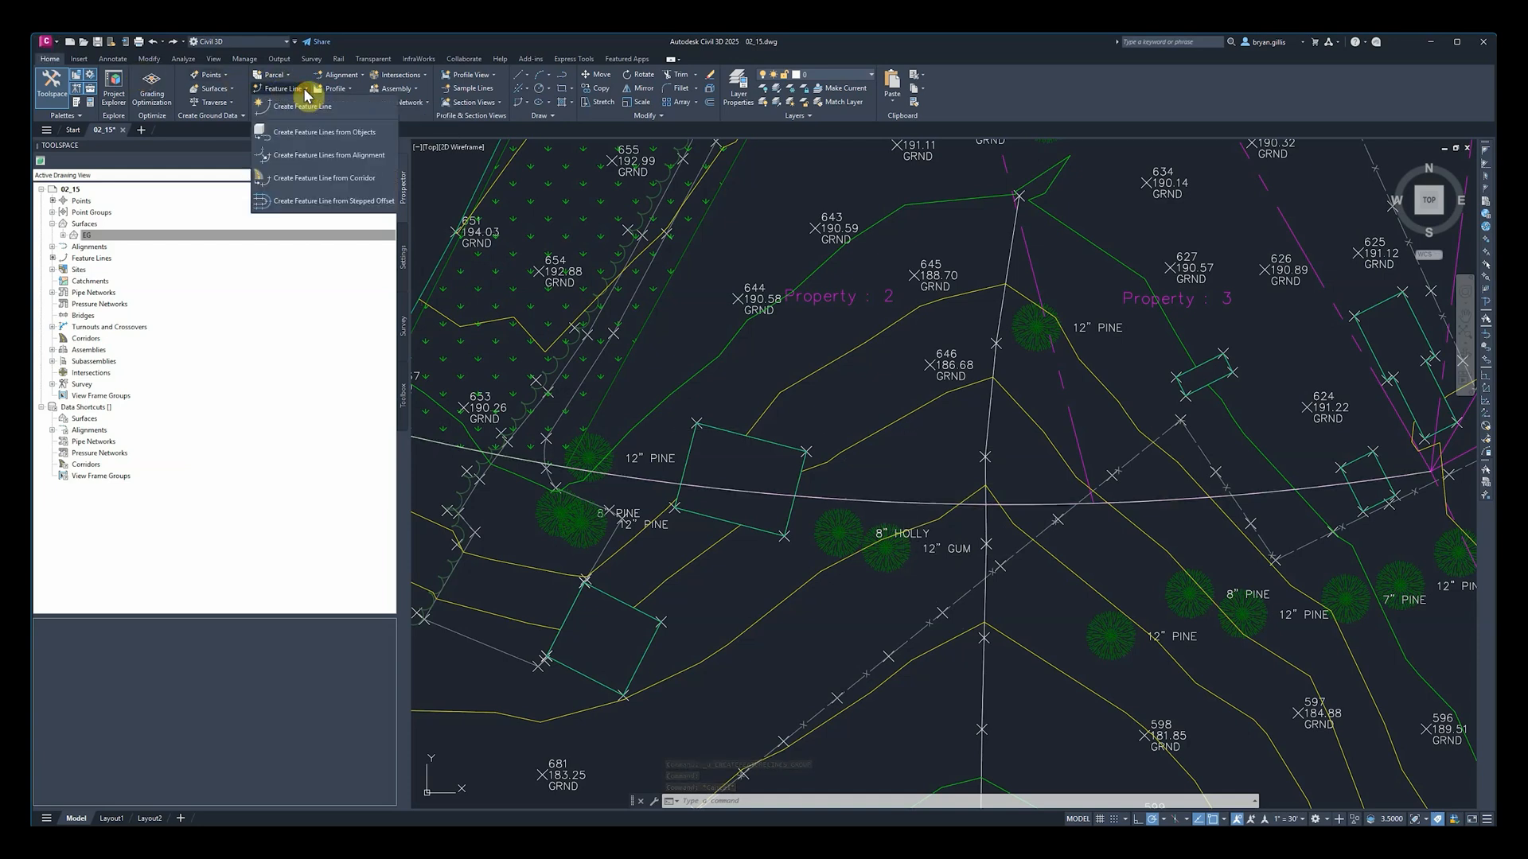
left_click(308, 141)
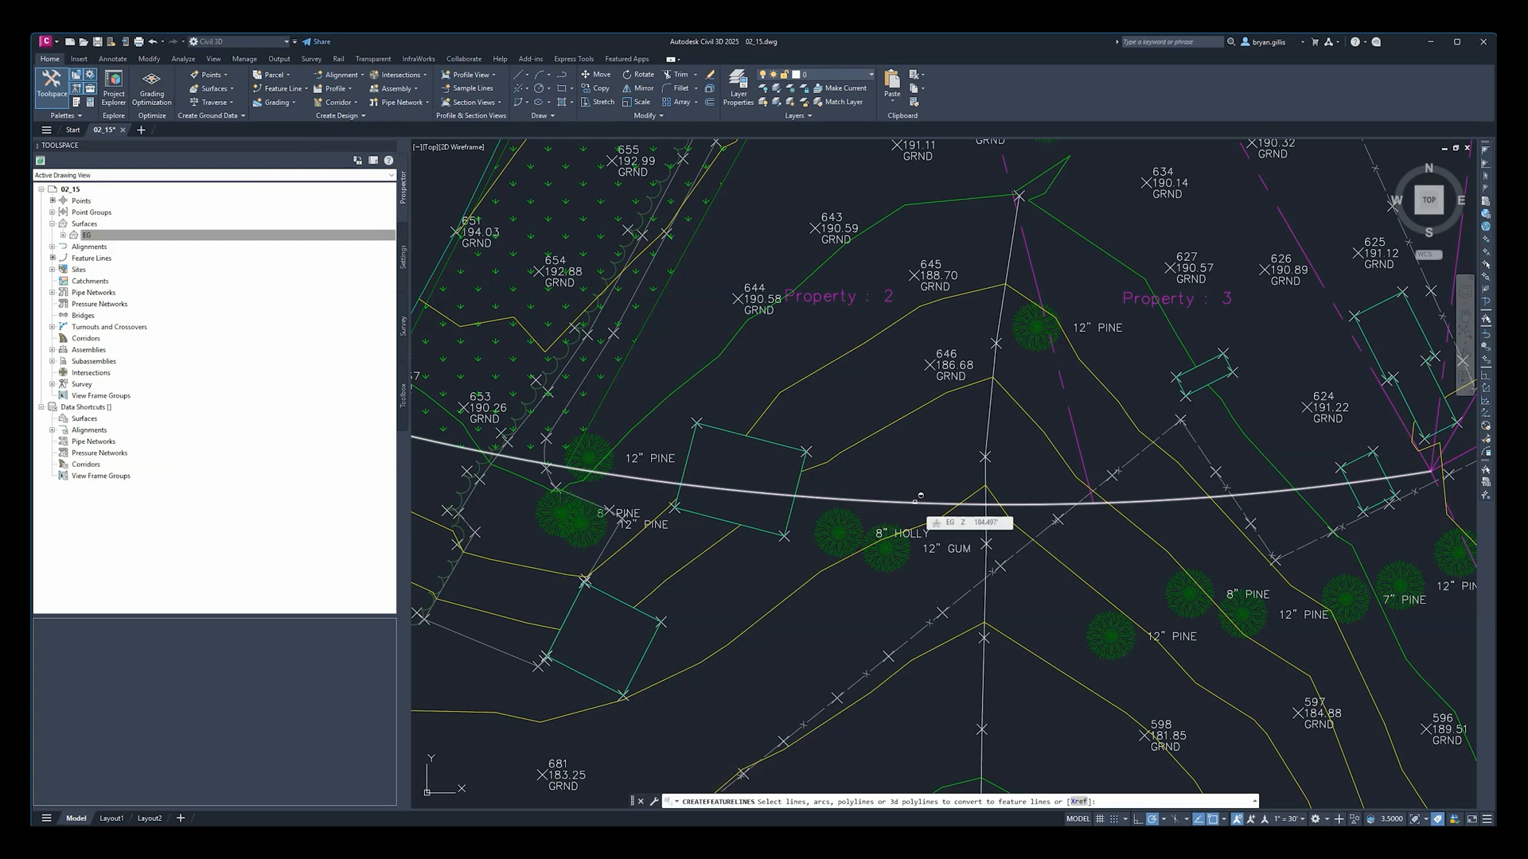
left_click(915, 502)
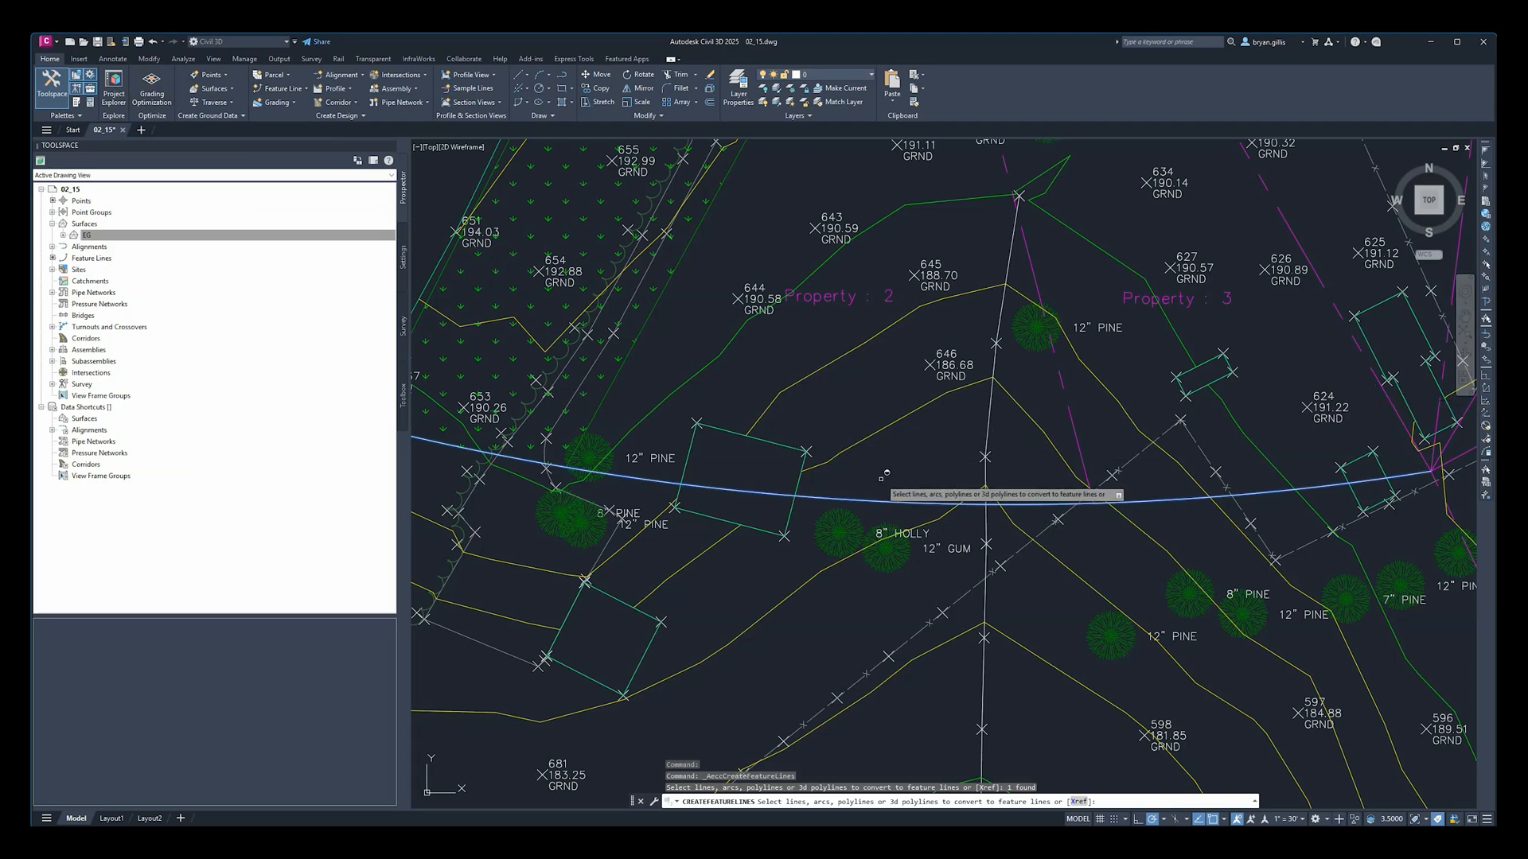
key("Return")
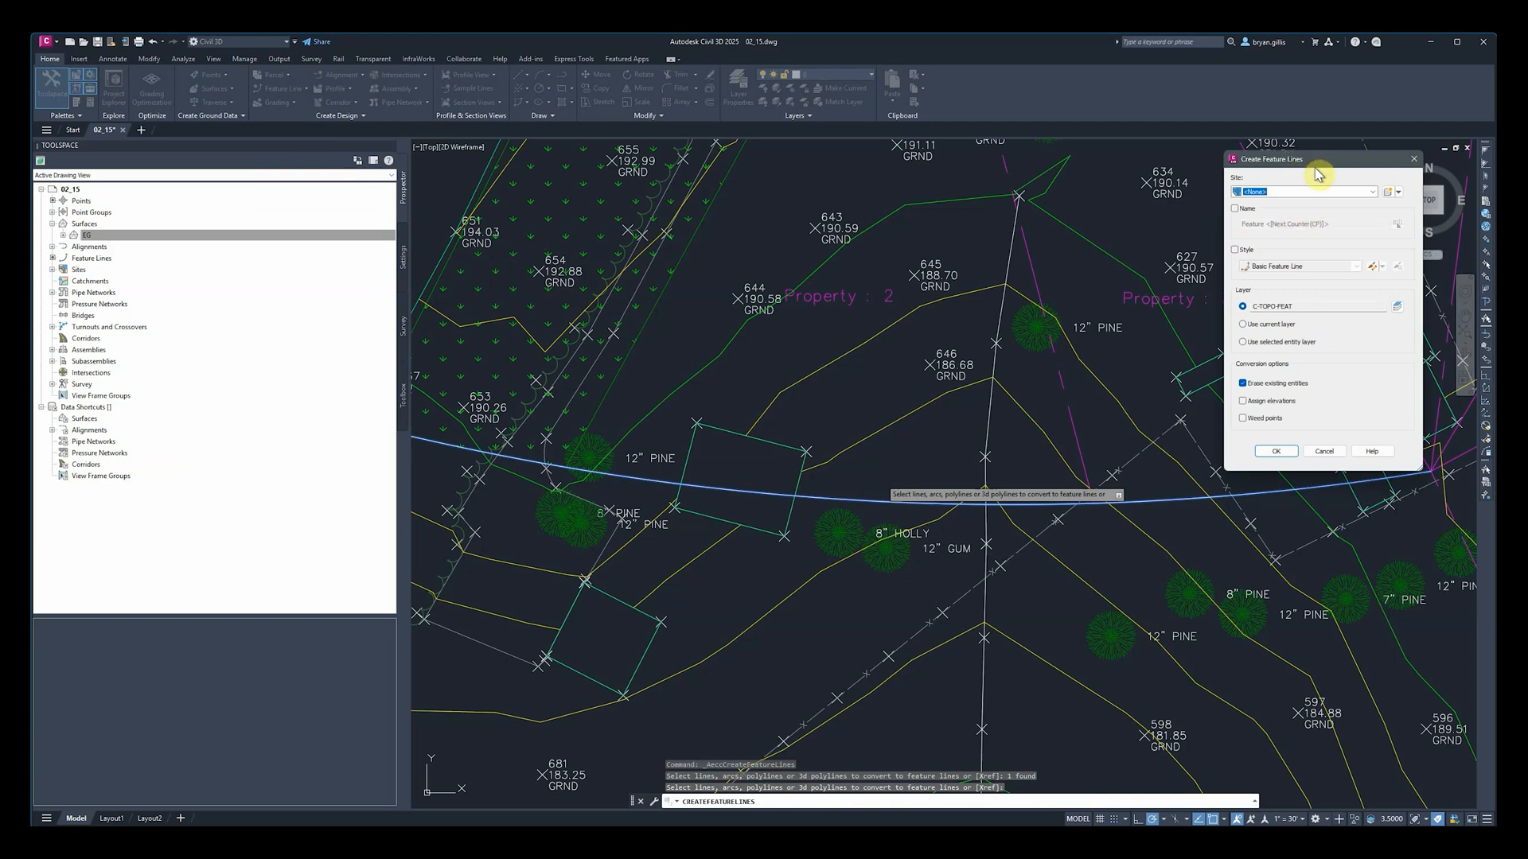
left_click_drag(1318, 169, 1311, 238)
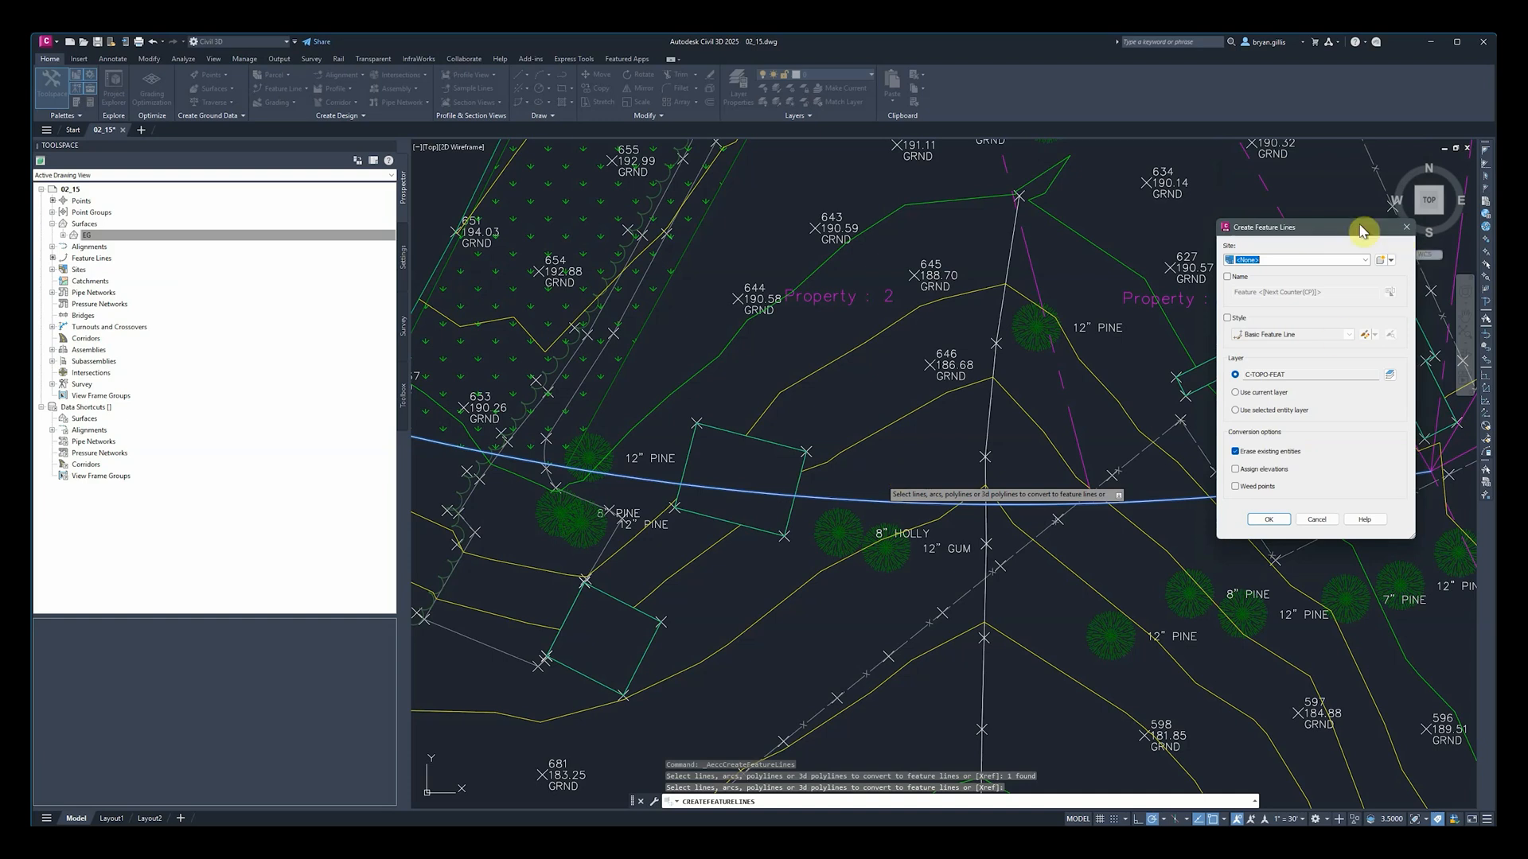
left_click_drag(1321, 232, 1311, 204)
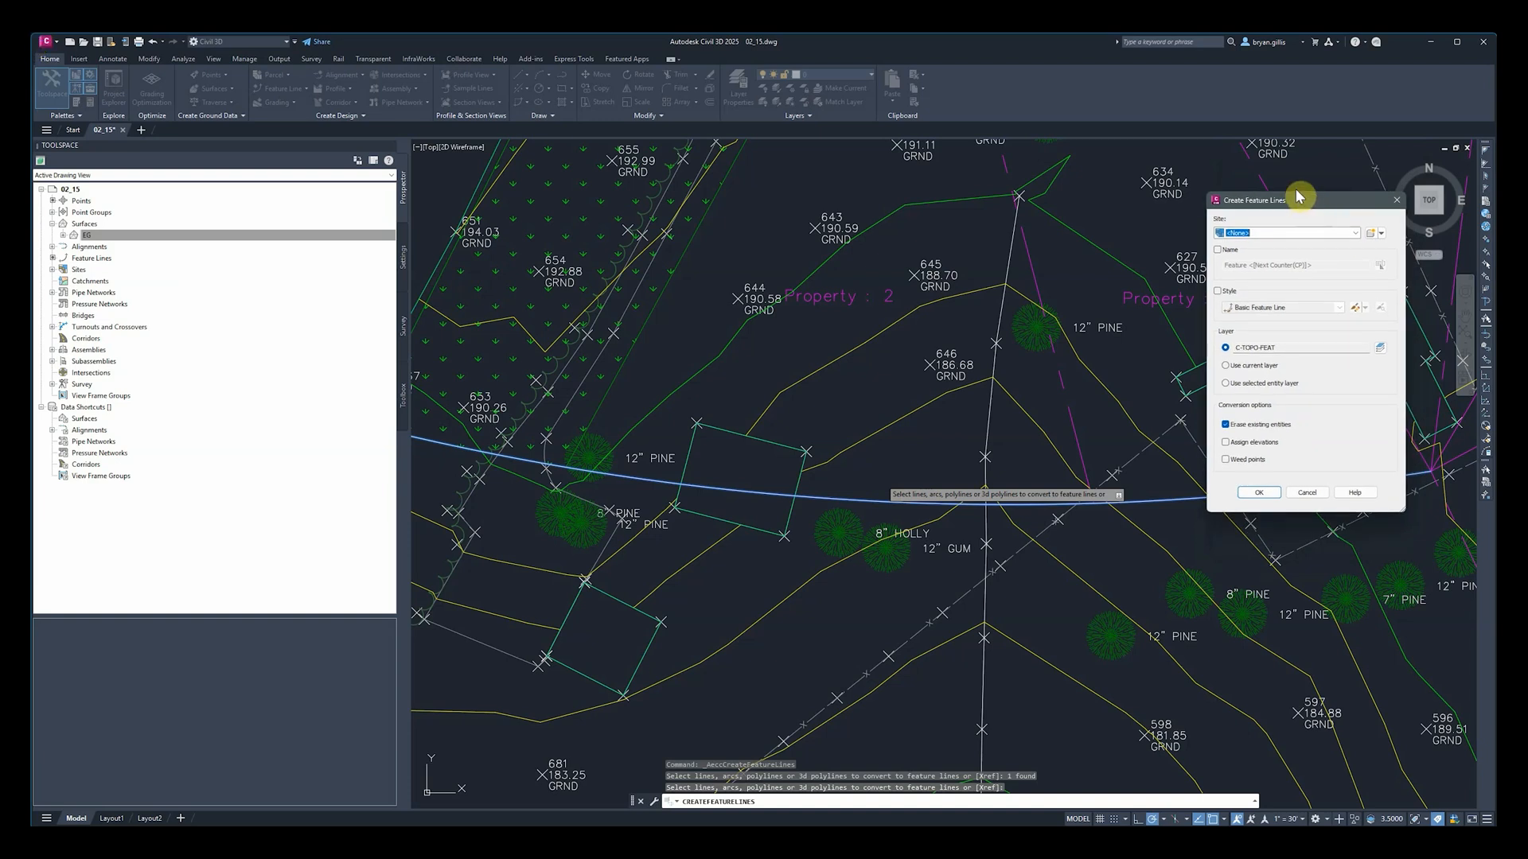
left_click(1218, 250)
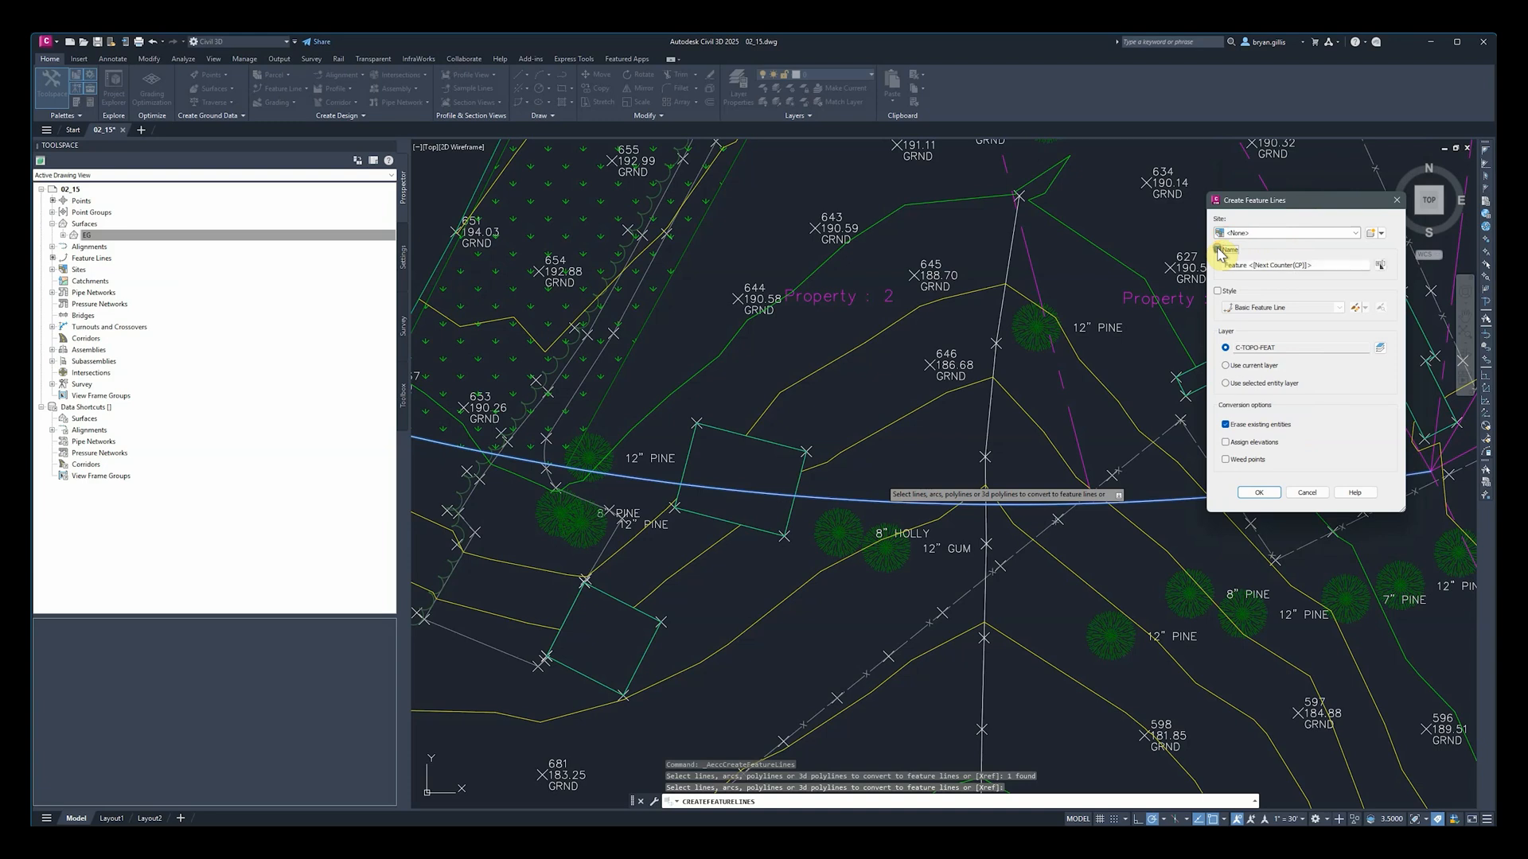
left_click(1220, 292)
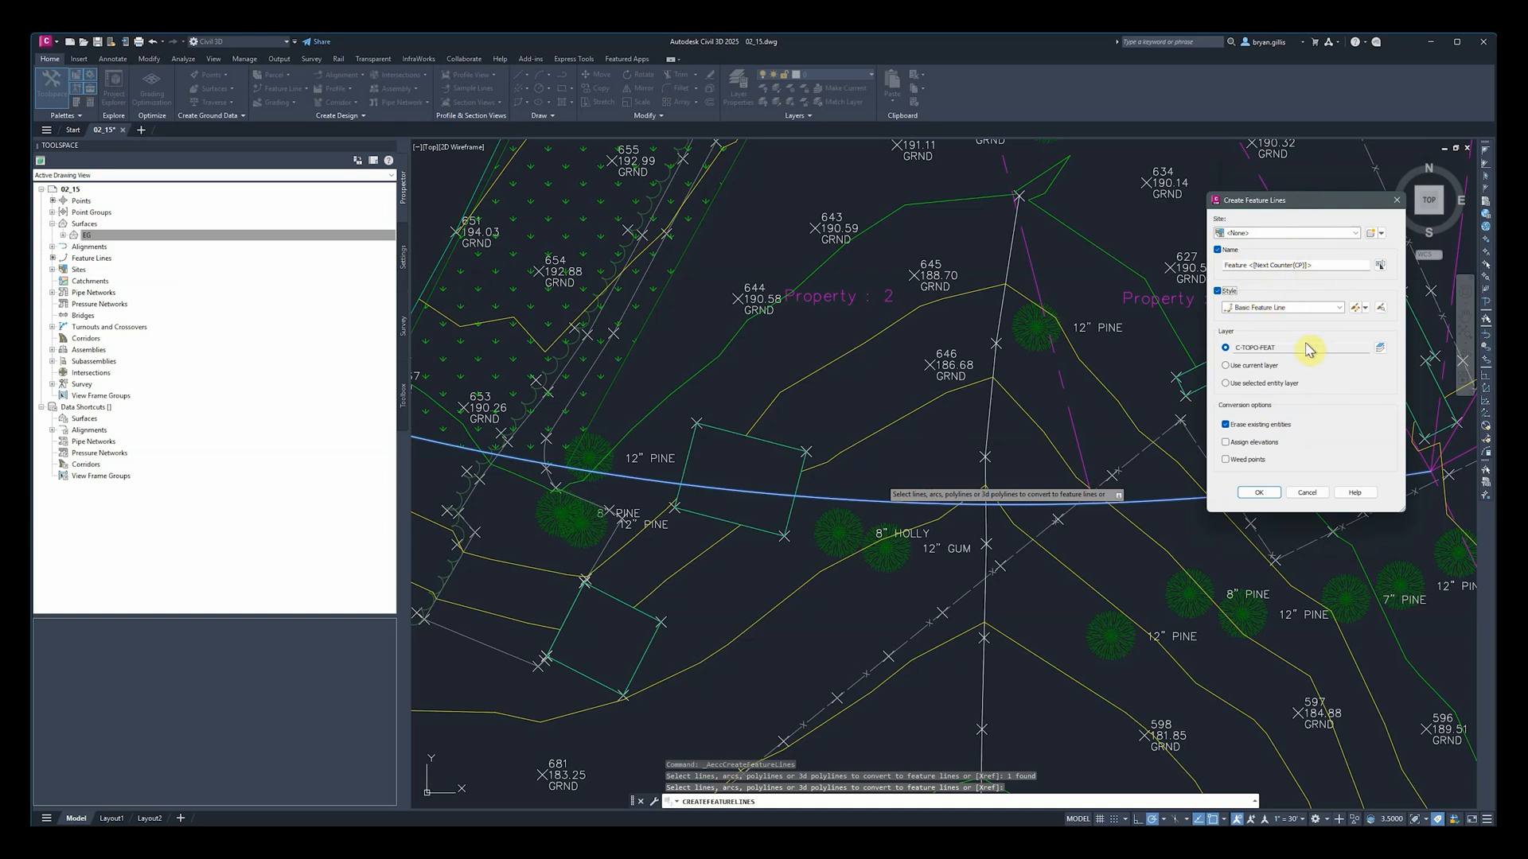
left_click(1260, 493)
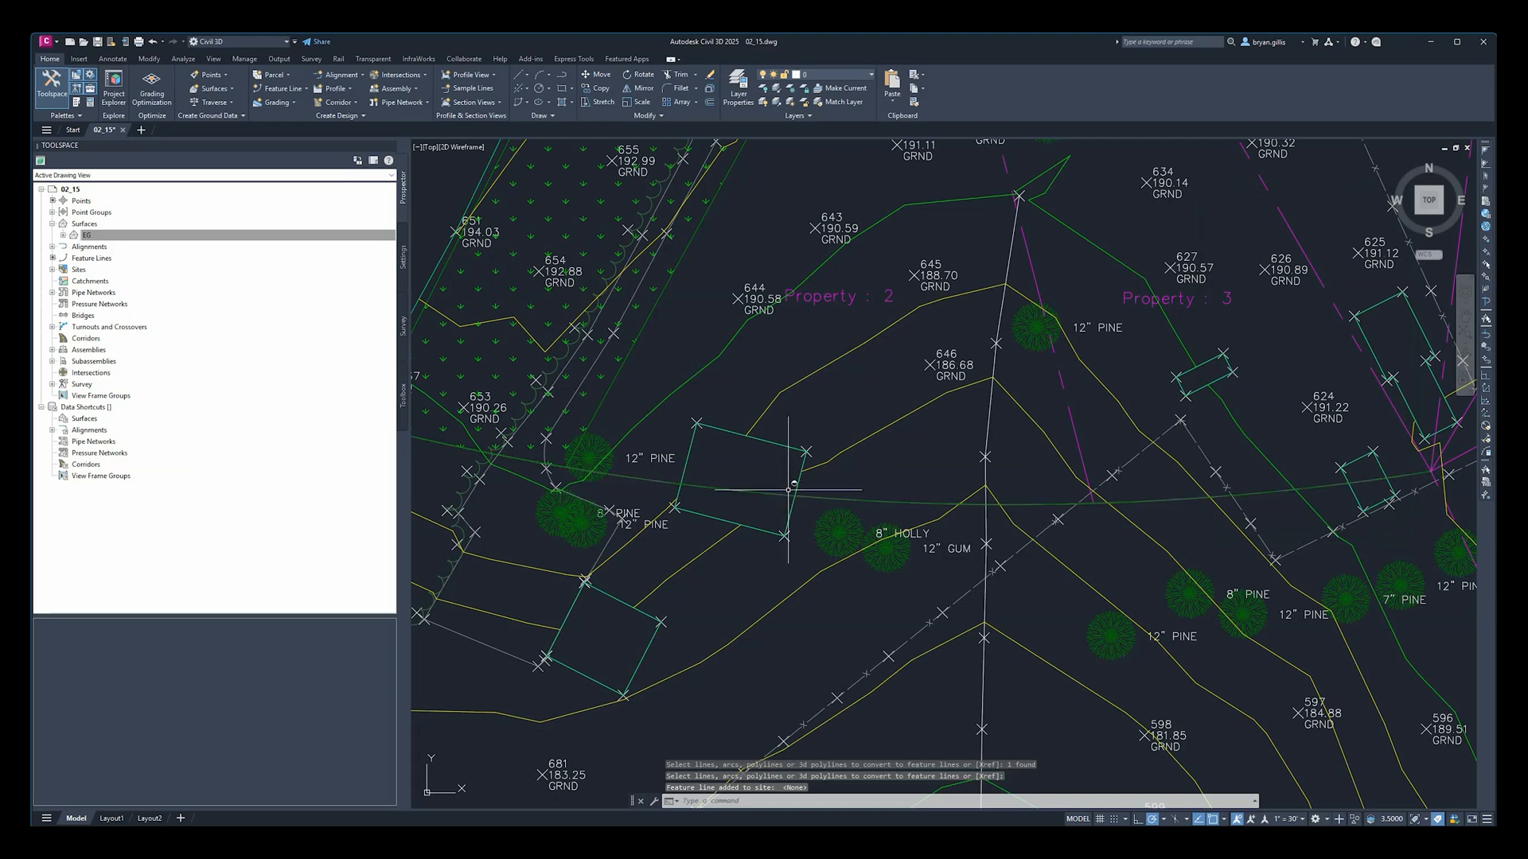
Step: Inspect the new curved feature line in the drawing and examine the feature line collection's entries for name, style, layer and elevations
left_click(1066, 502)
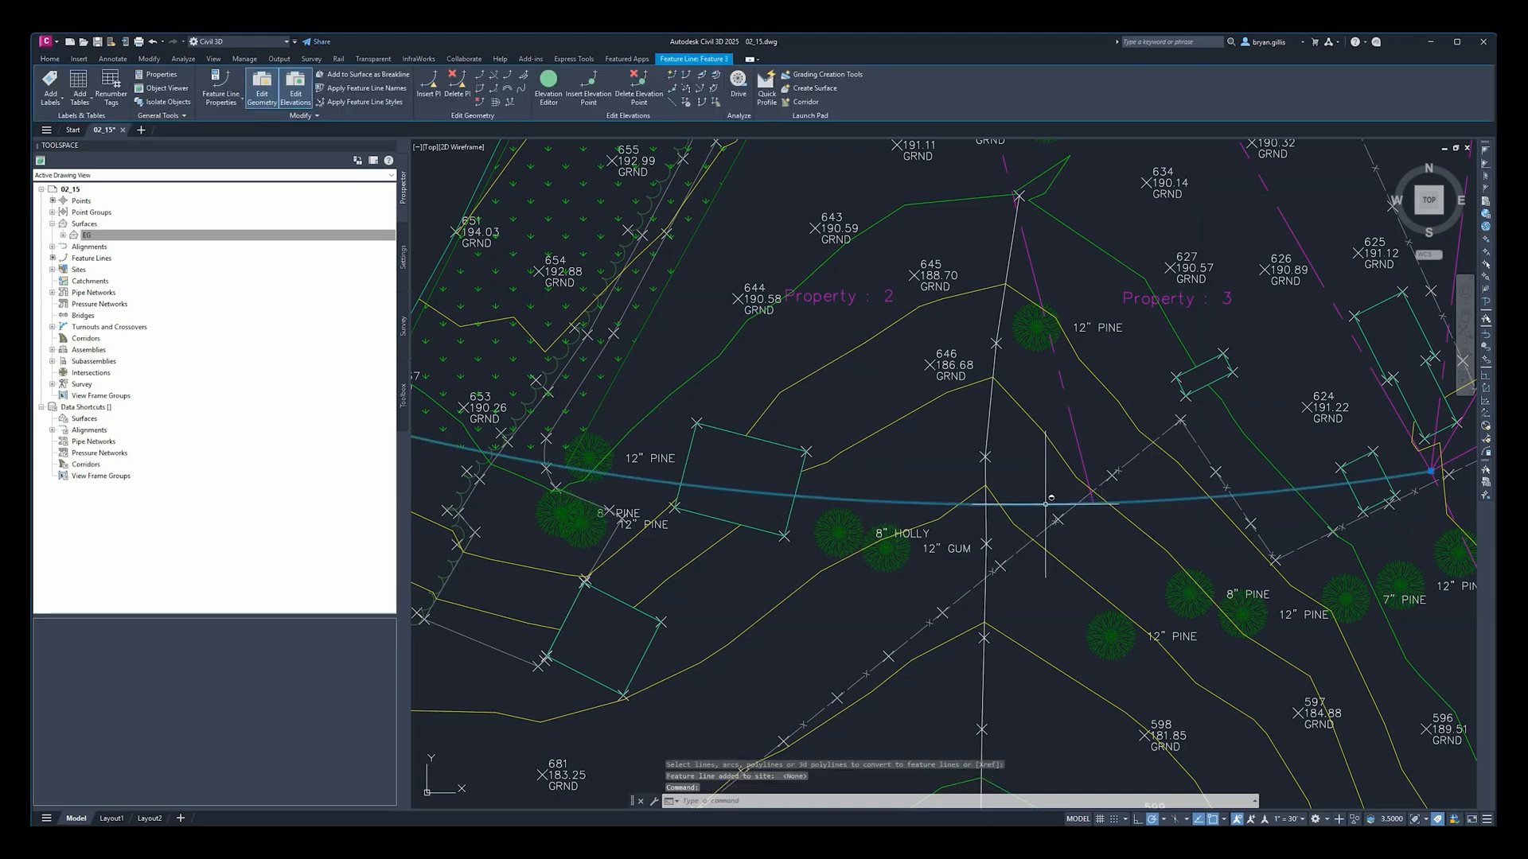
left_click(91, 258)
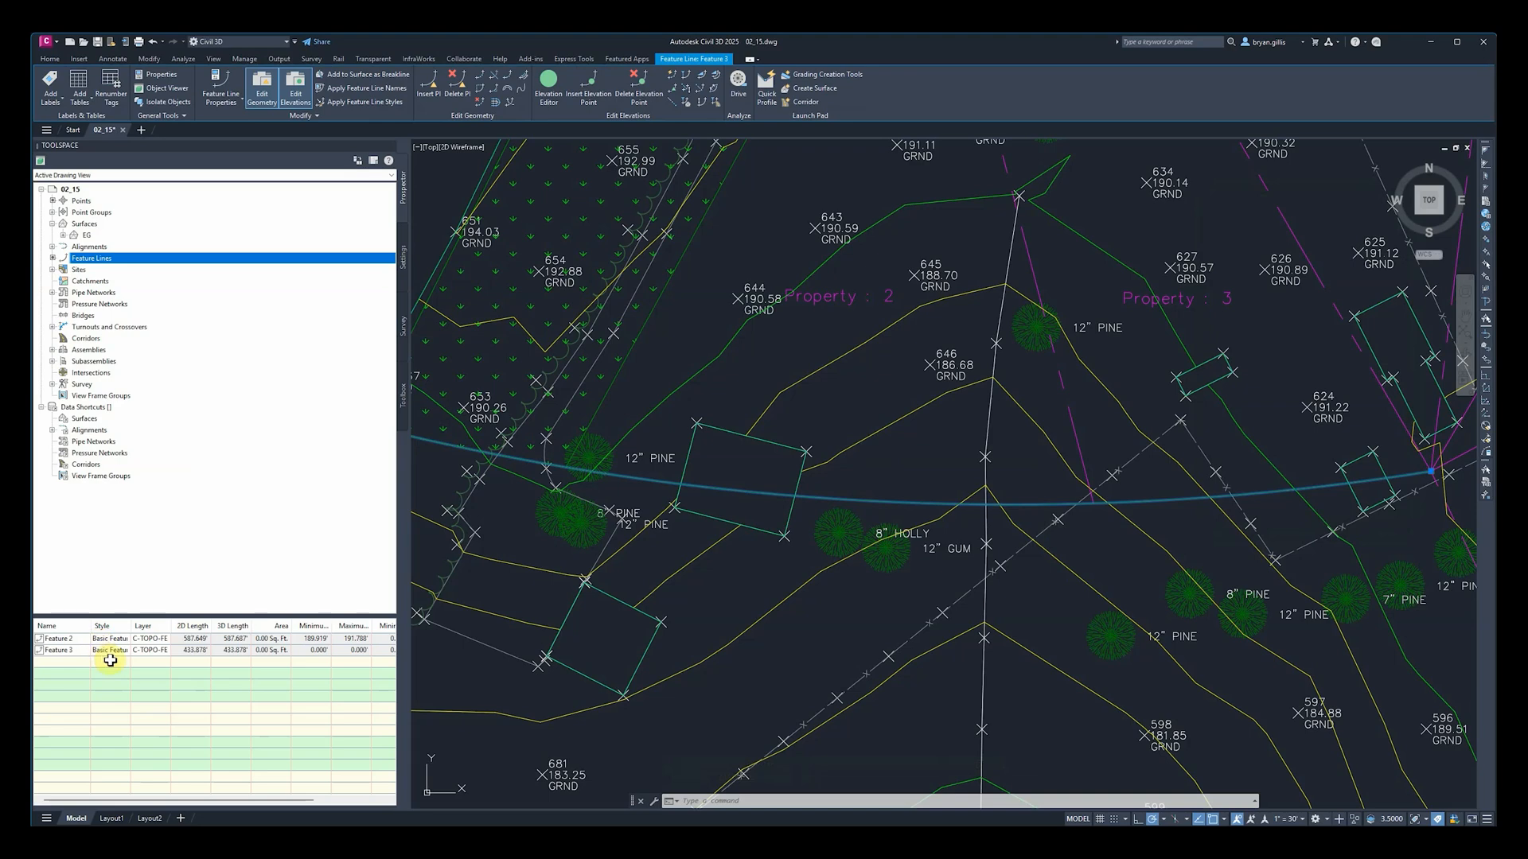
left_click(75, 650)
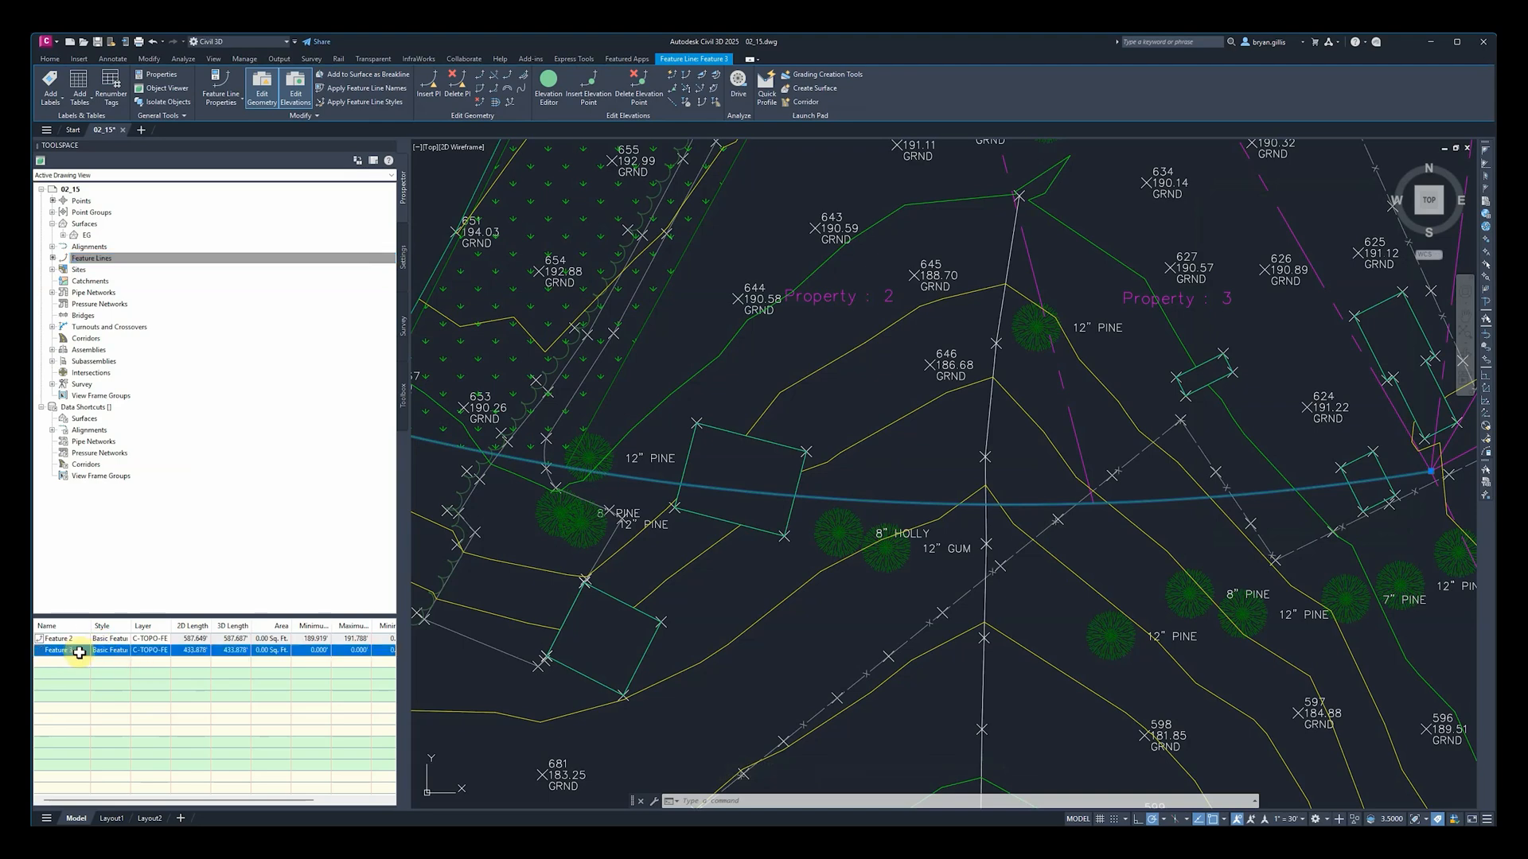
left_click(58, 641)
scroll(1215, 533, "down", 3)
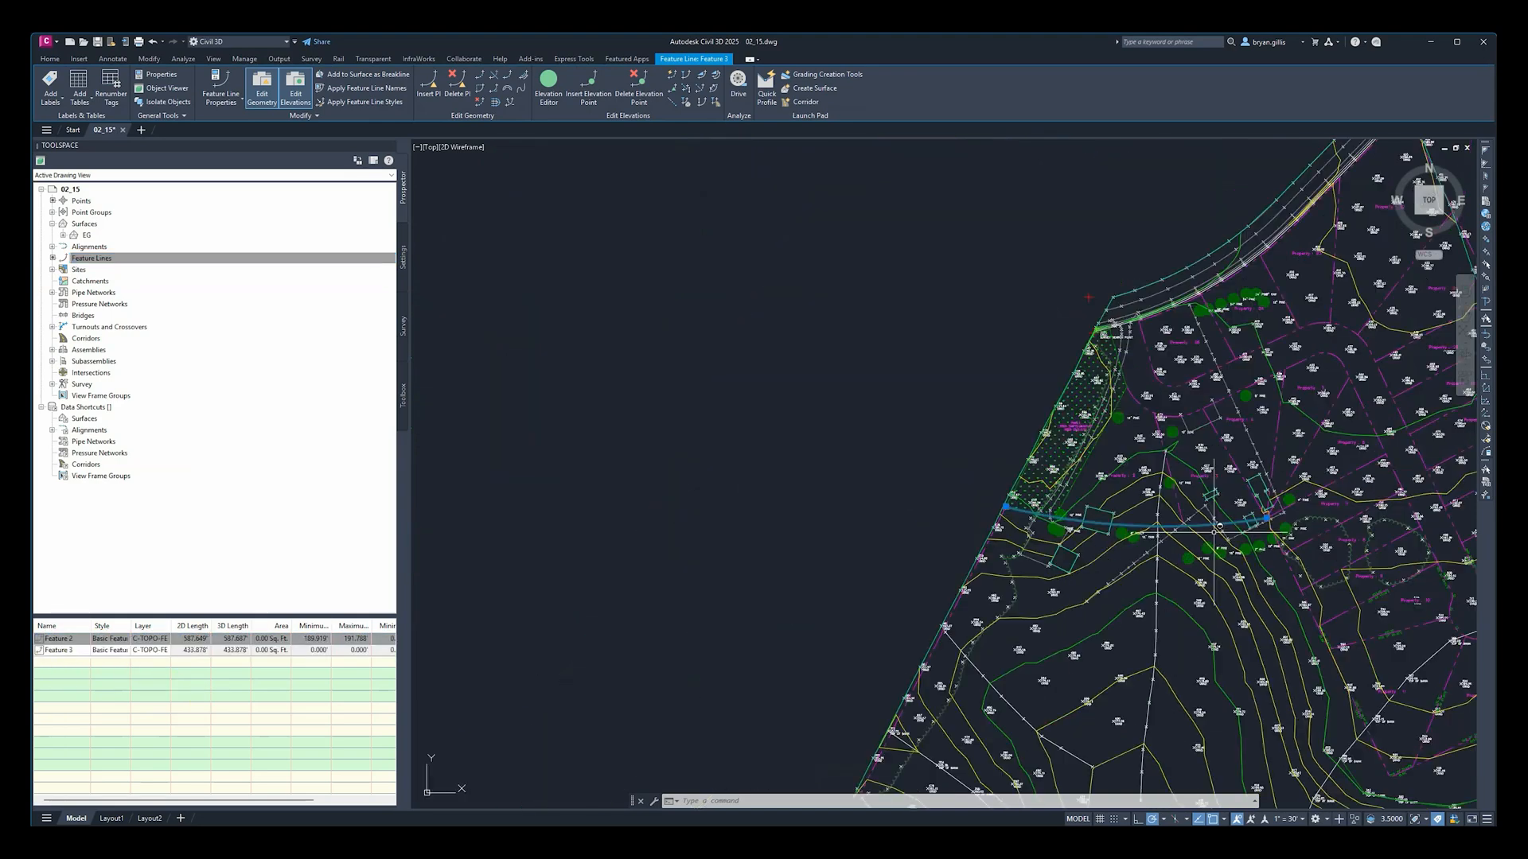
middle_click_drag(1310, 532, 731, 523)
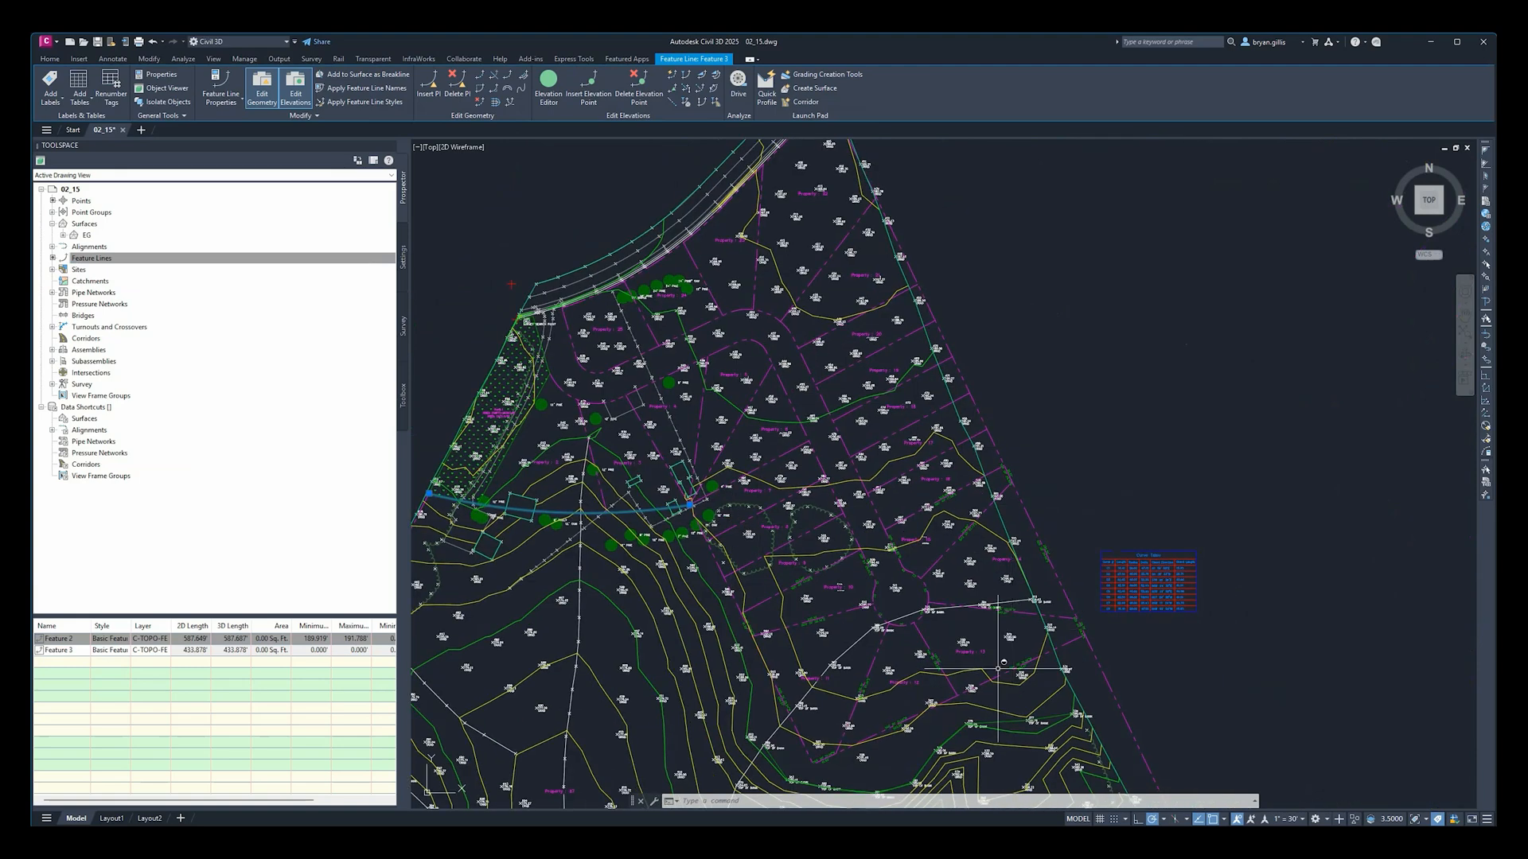
middle_click_drag(984, 684, 959, 542)
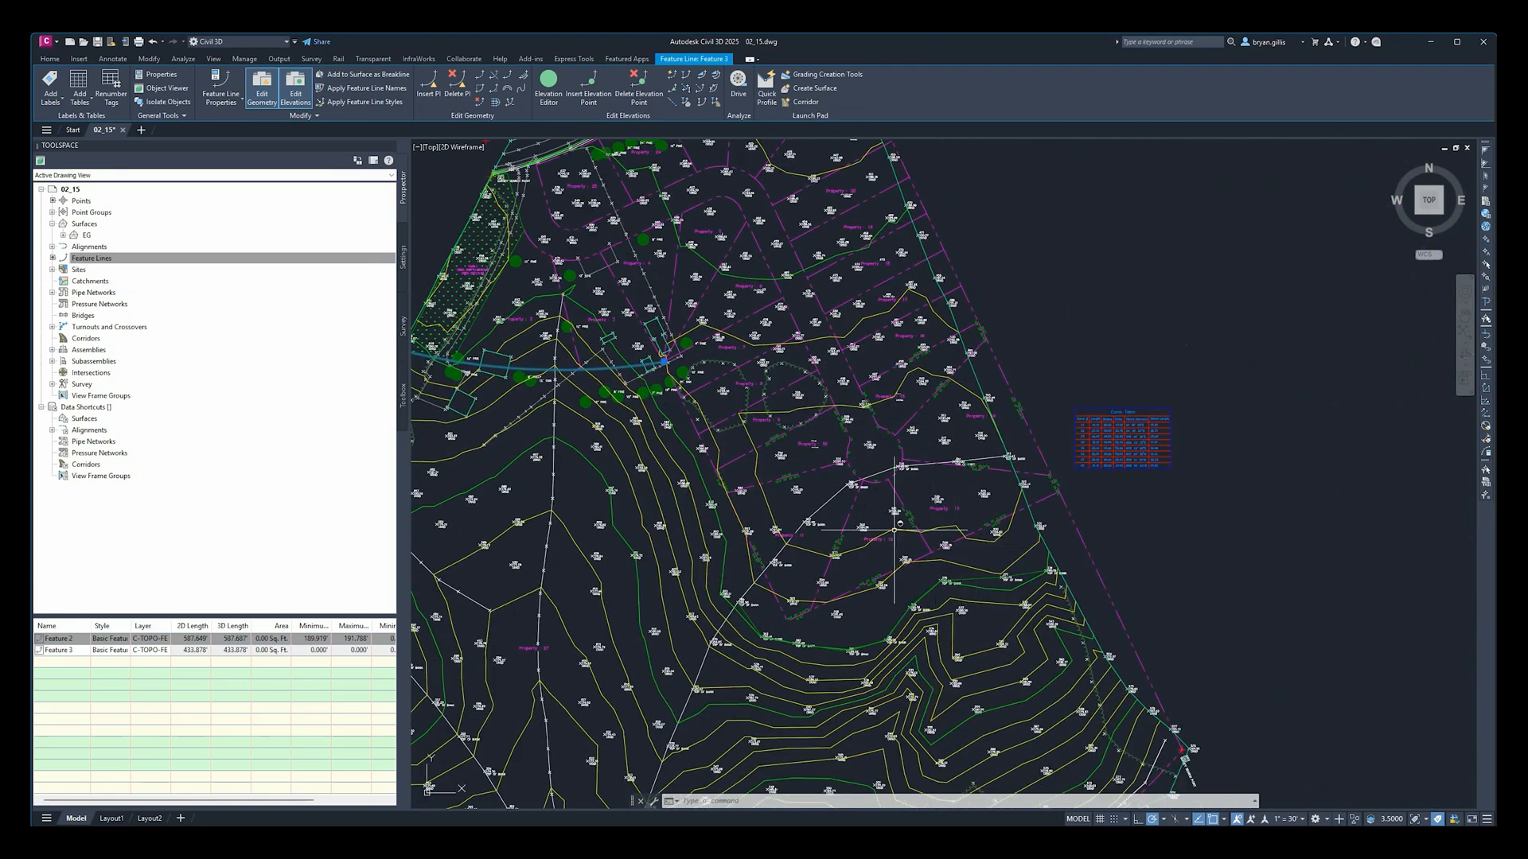
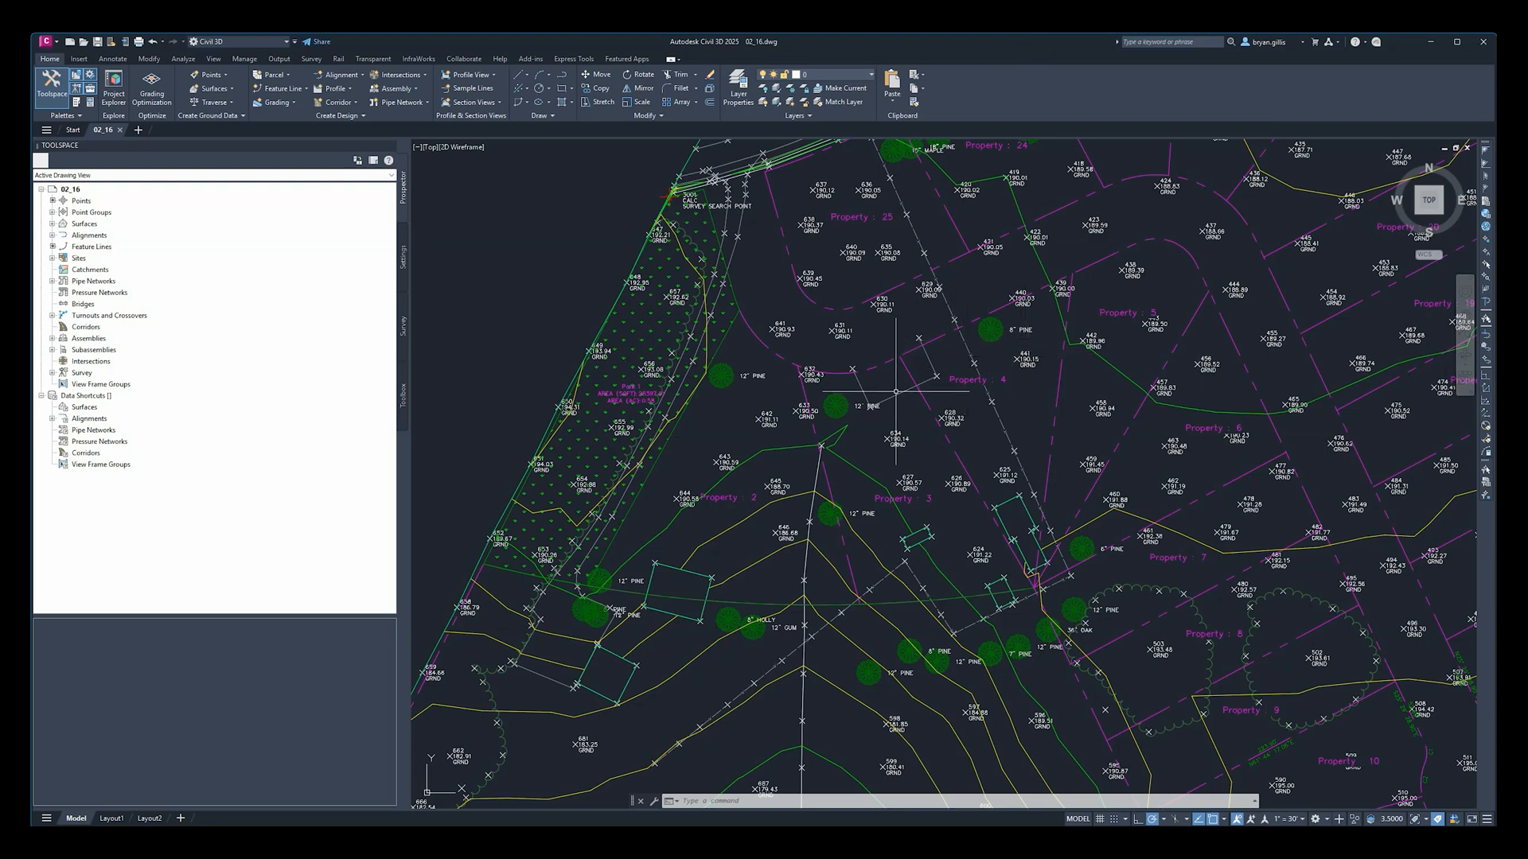
Step: Select the top of bank feature line running from point 369 through points 383, 382 and 381, south of Property 11
mouse_move(1044, 543)
middle_mouse_down()
mouse_move(956, 374)
mouse_move(976, 454)
middle_mouse_up()
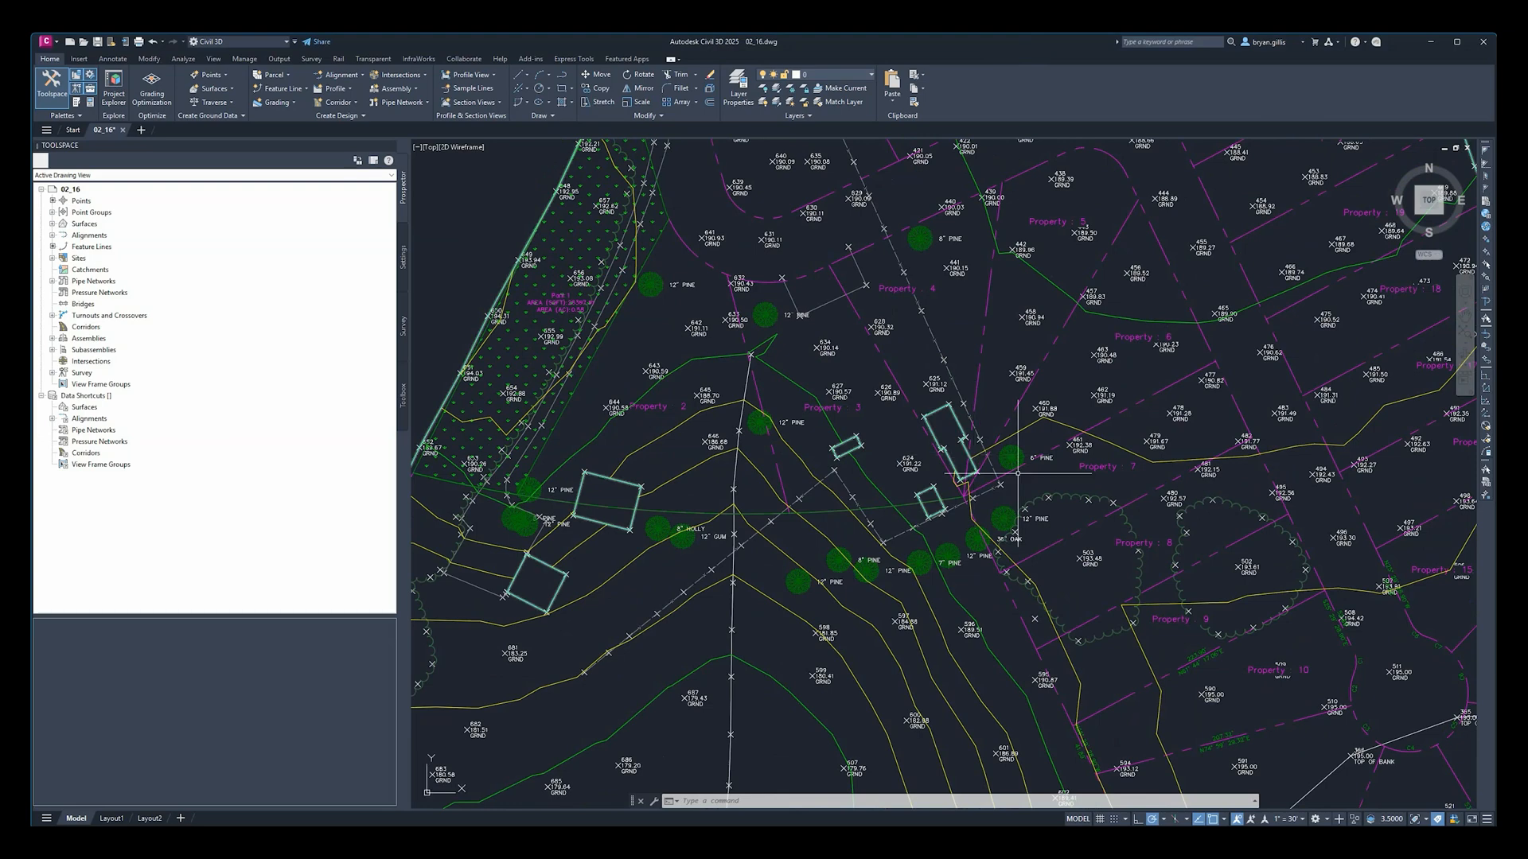
middle_click_drag(1099, 623, 911, 278)
middle_click_drag(1018, 579, 916, 340)
scroll(907, 420, "up", 3)
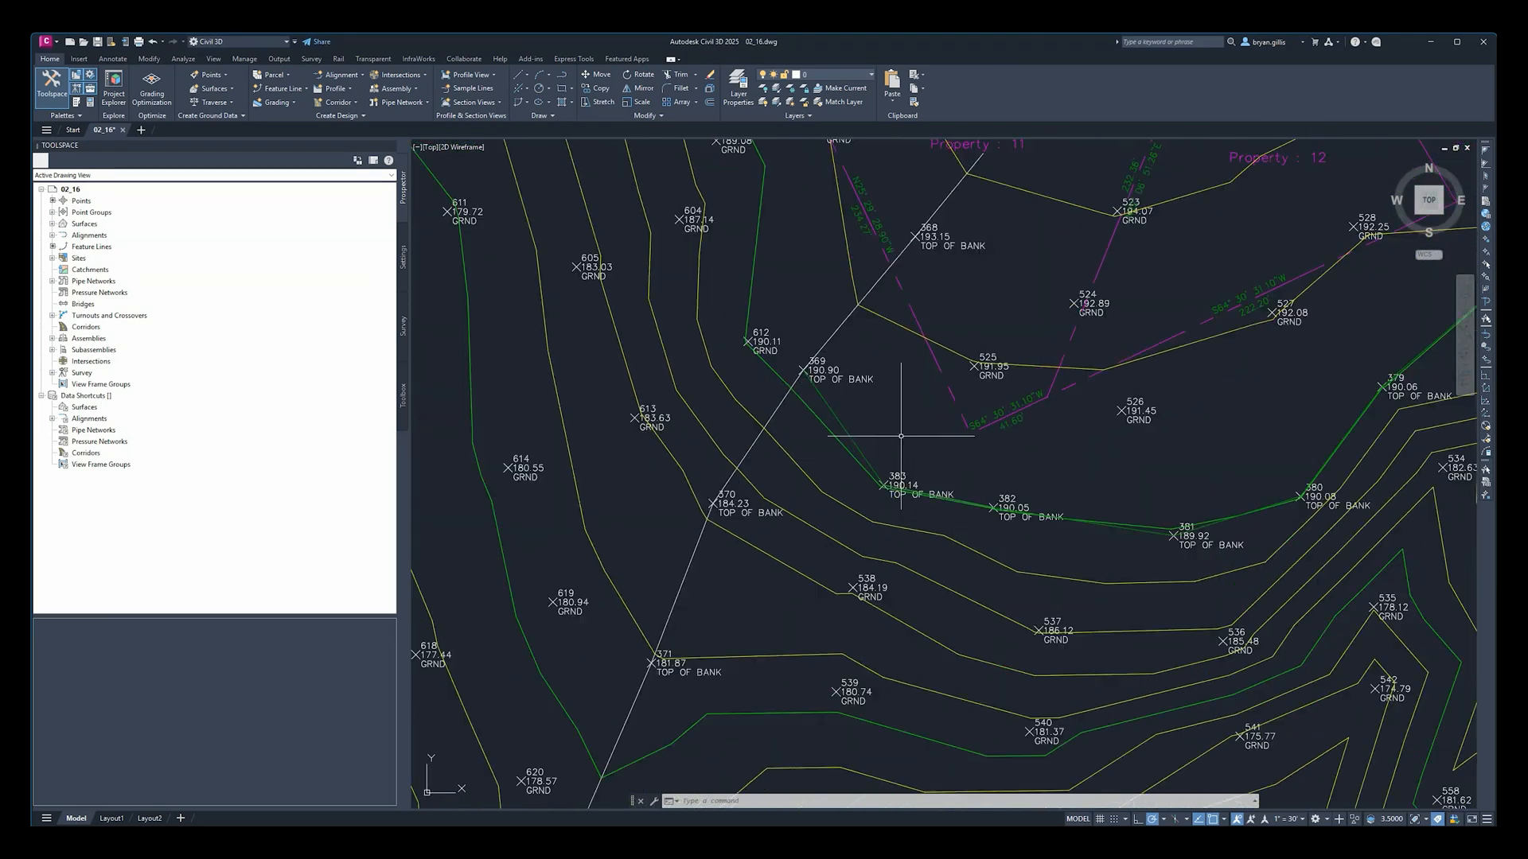
left_click(830, 411)
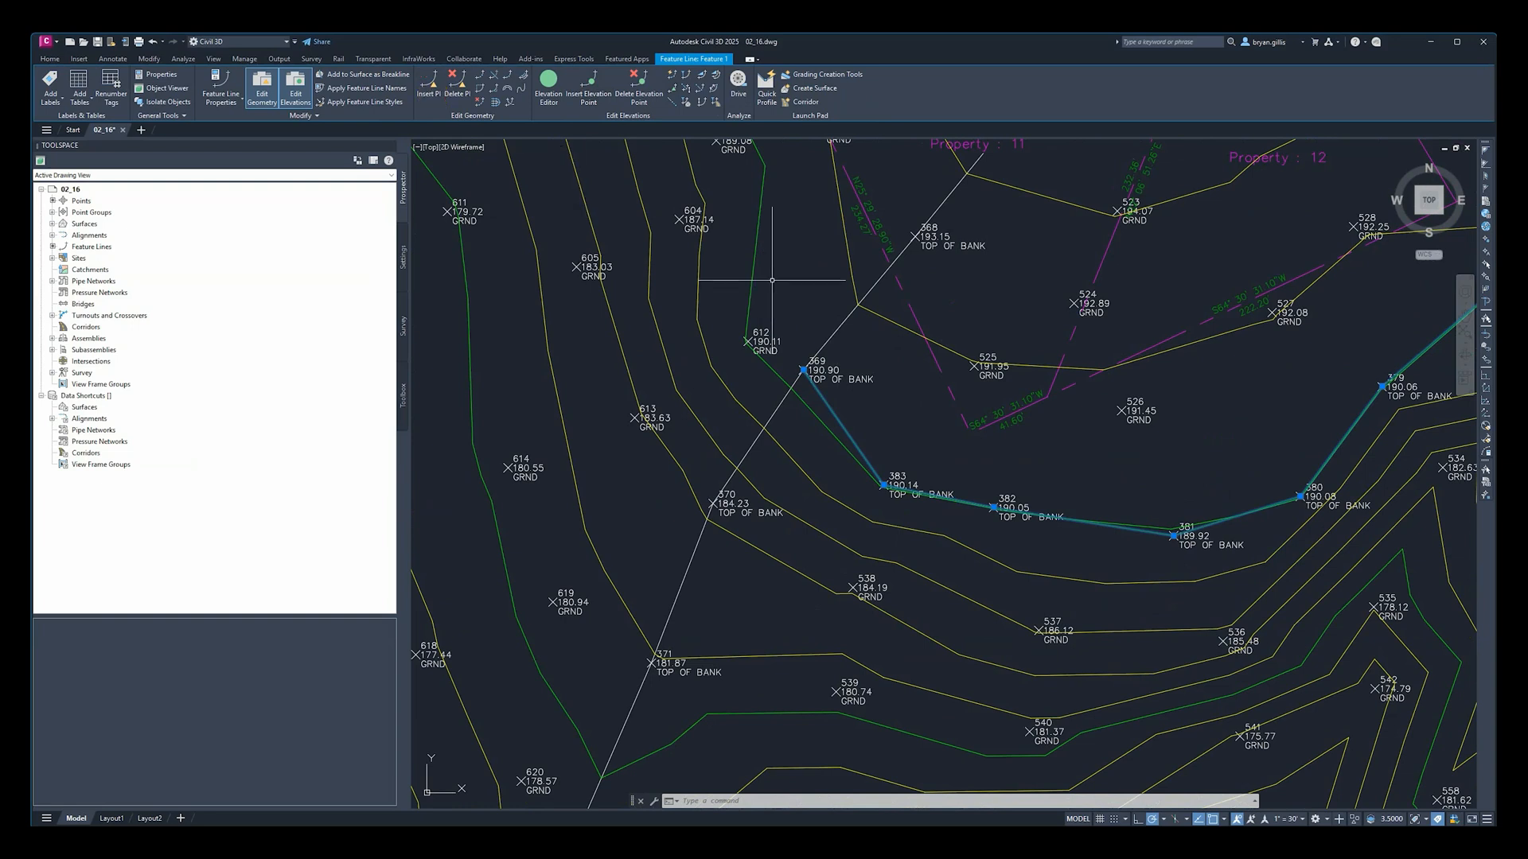
left_click(428, 80)
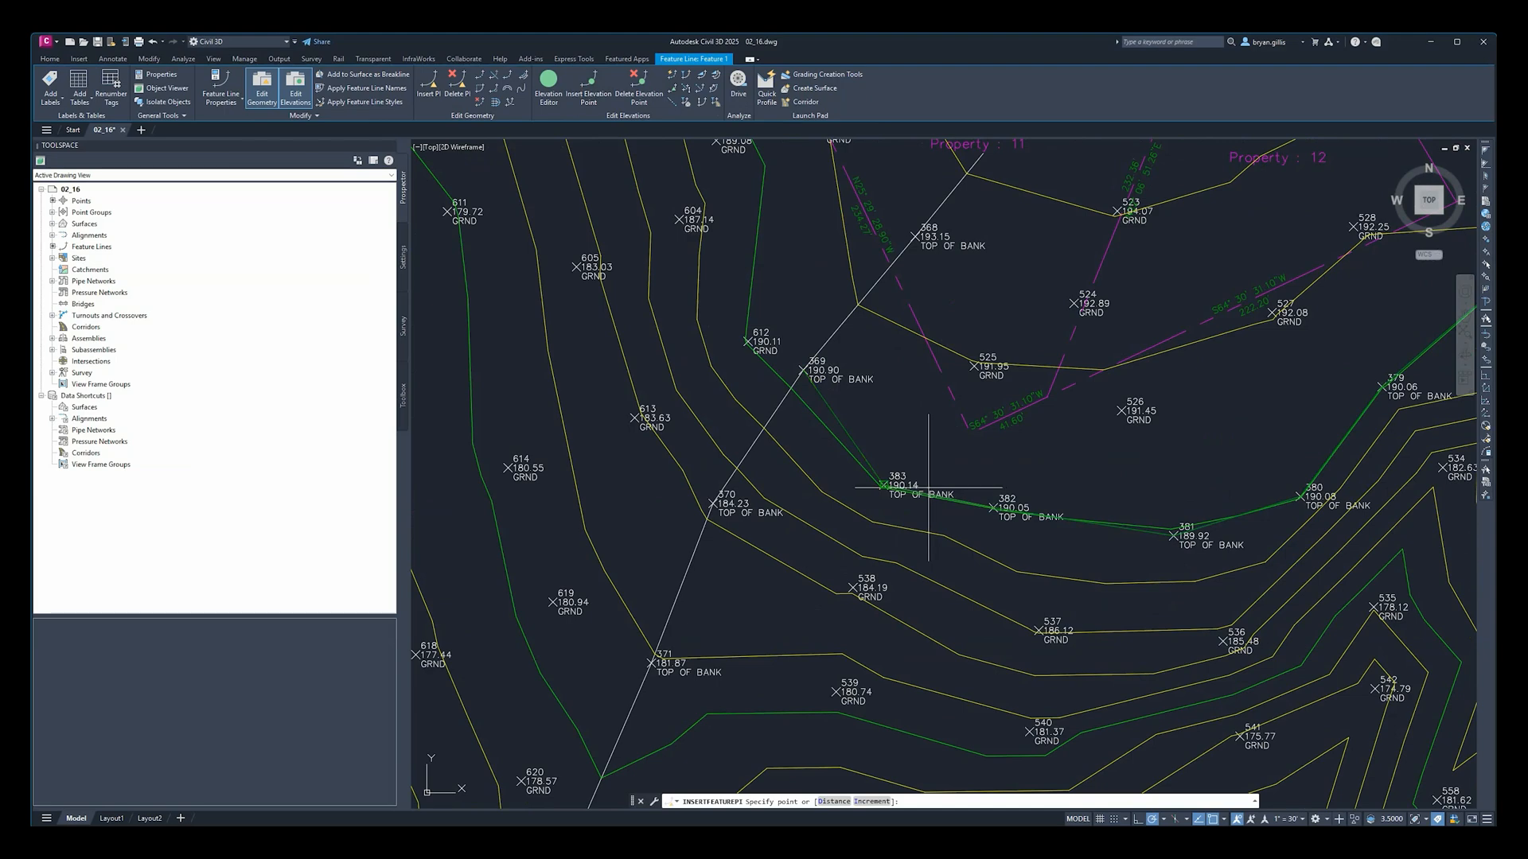
middle_click_drag(921, 511, 808, 428)
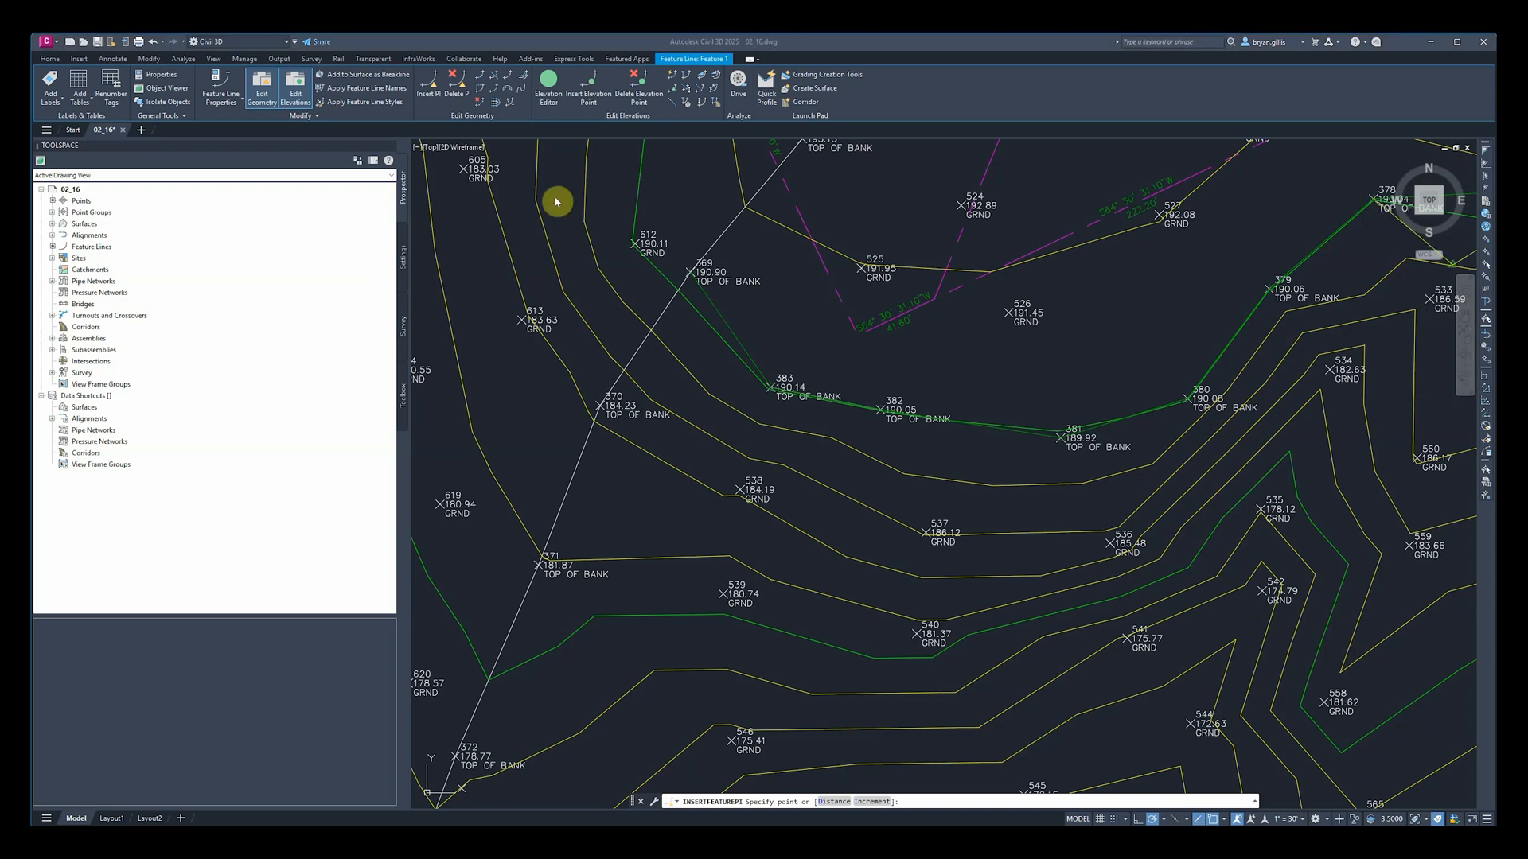
left_click(556, 202)
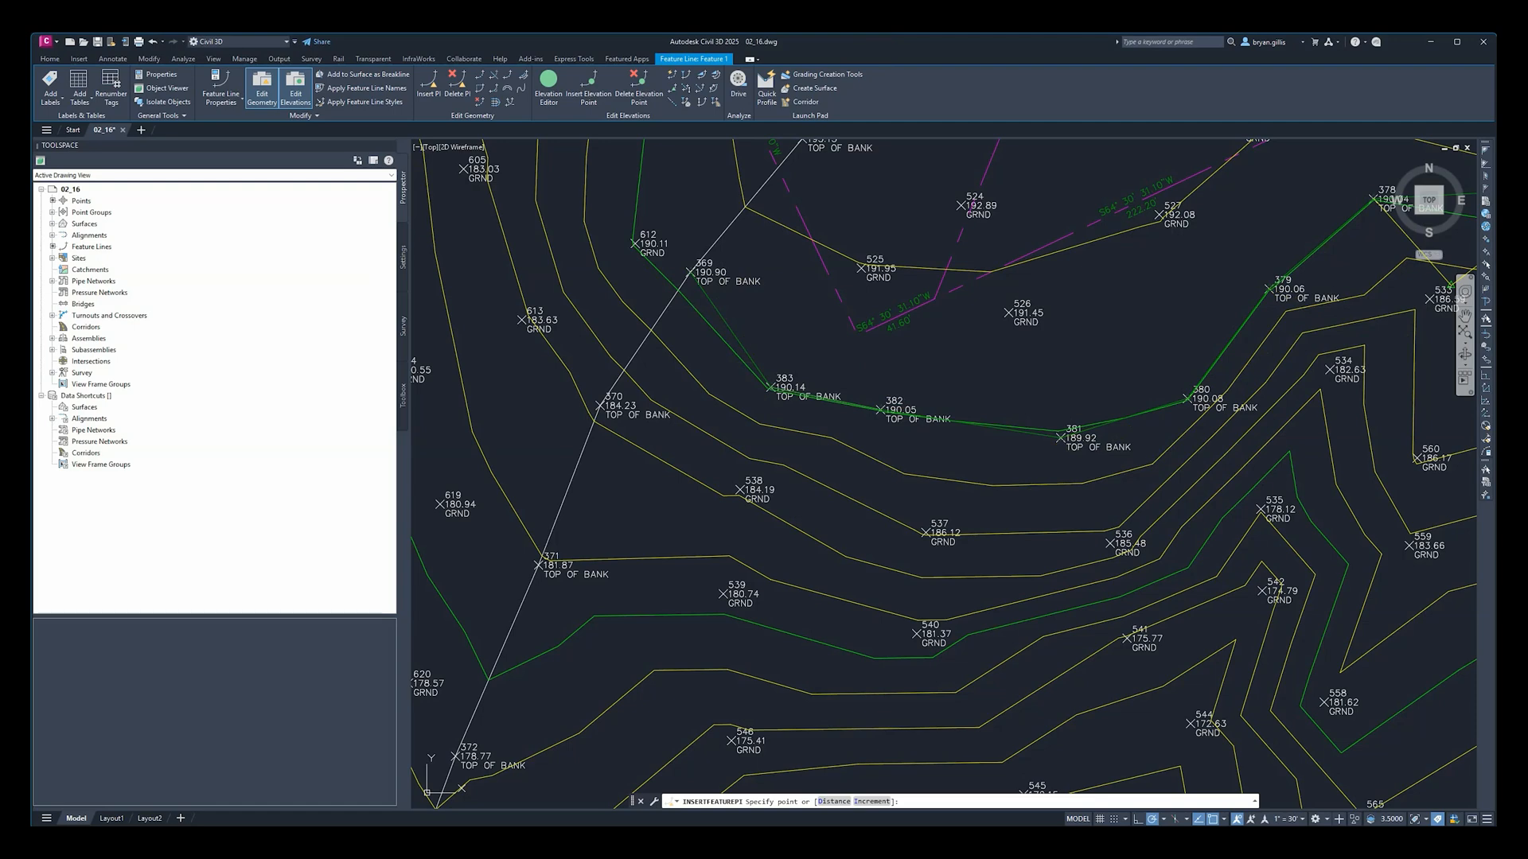
middle_click_drag(1273, 319, 1040, 388)
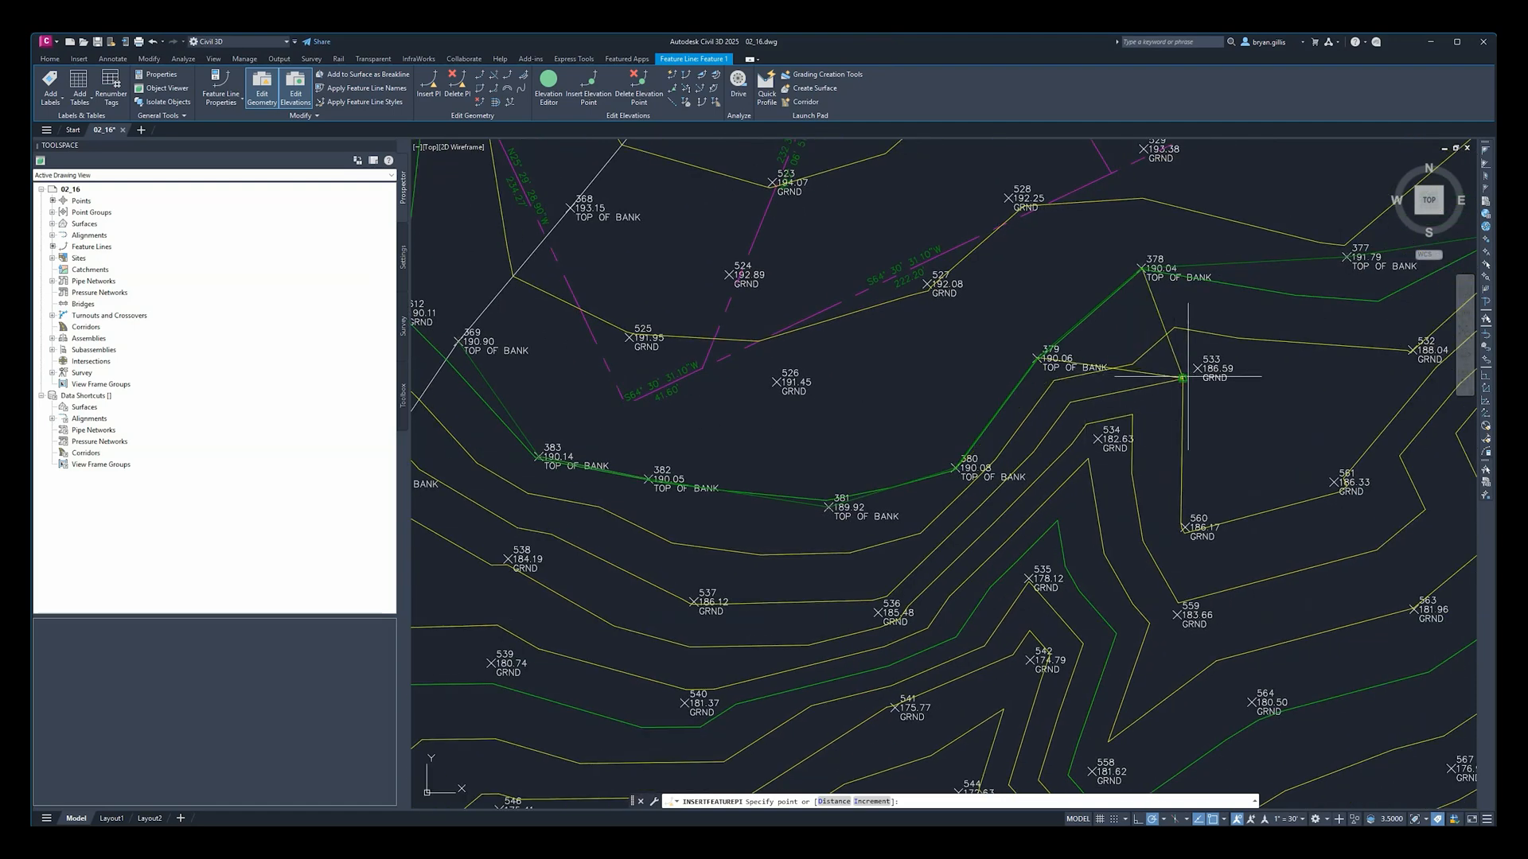
middle_click_drag(1307, 318, 966, 407)
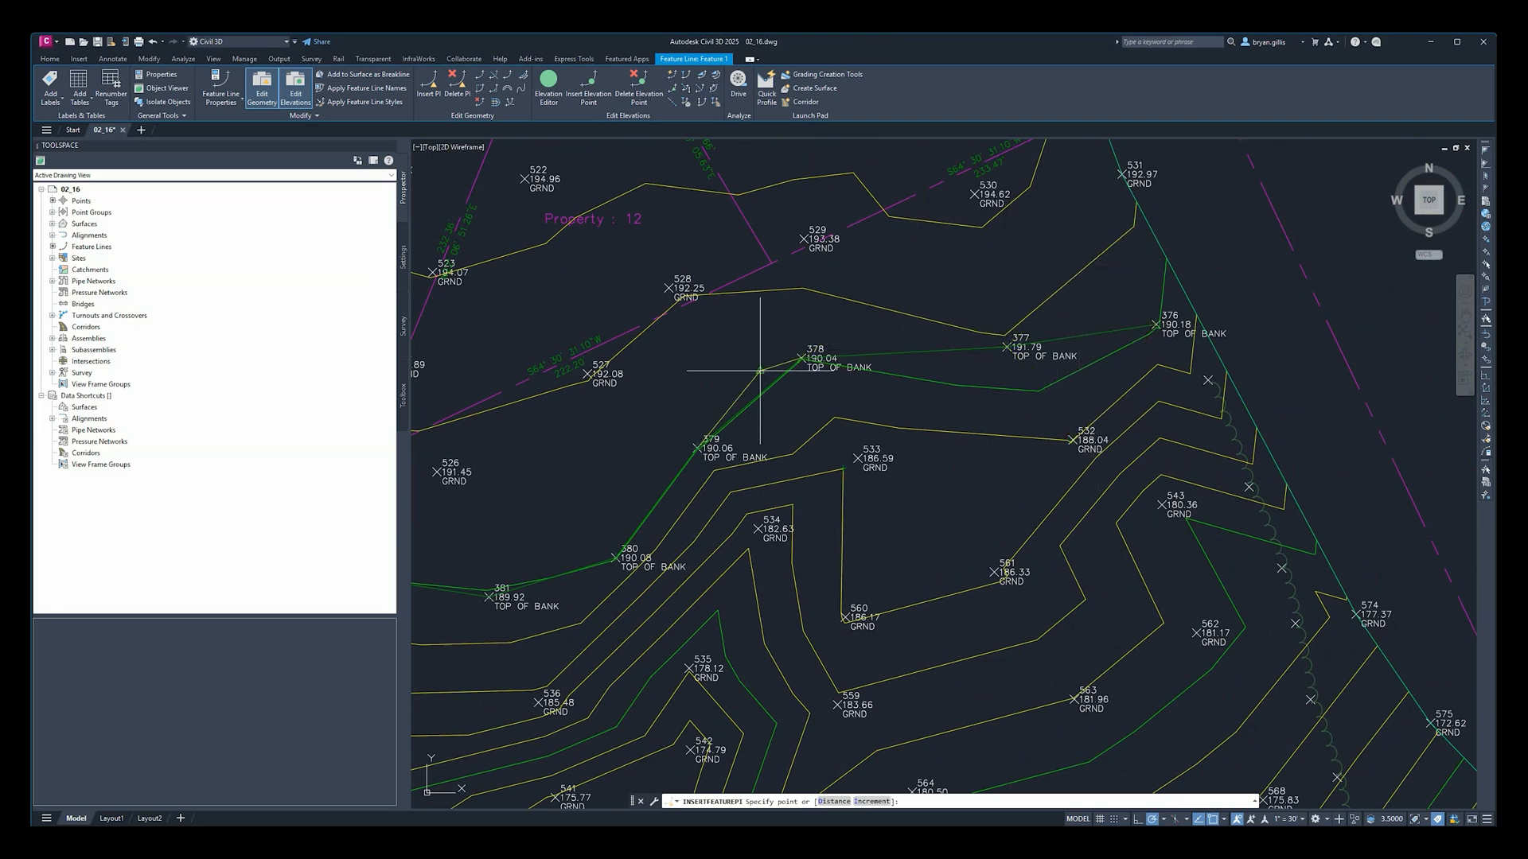
mouse_move(581, 426)
middle_mouse_down()
mouse_move(756, 403)
mouse_move(1113, 304)
middle_mouse_up()
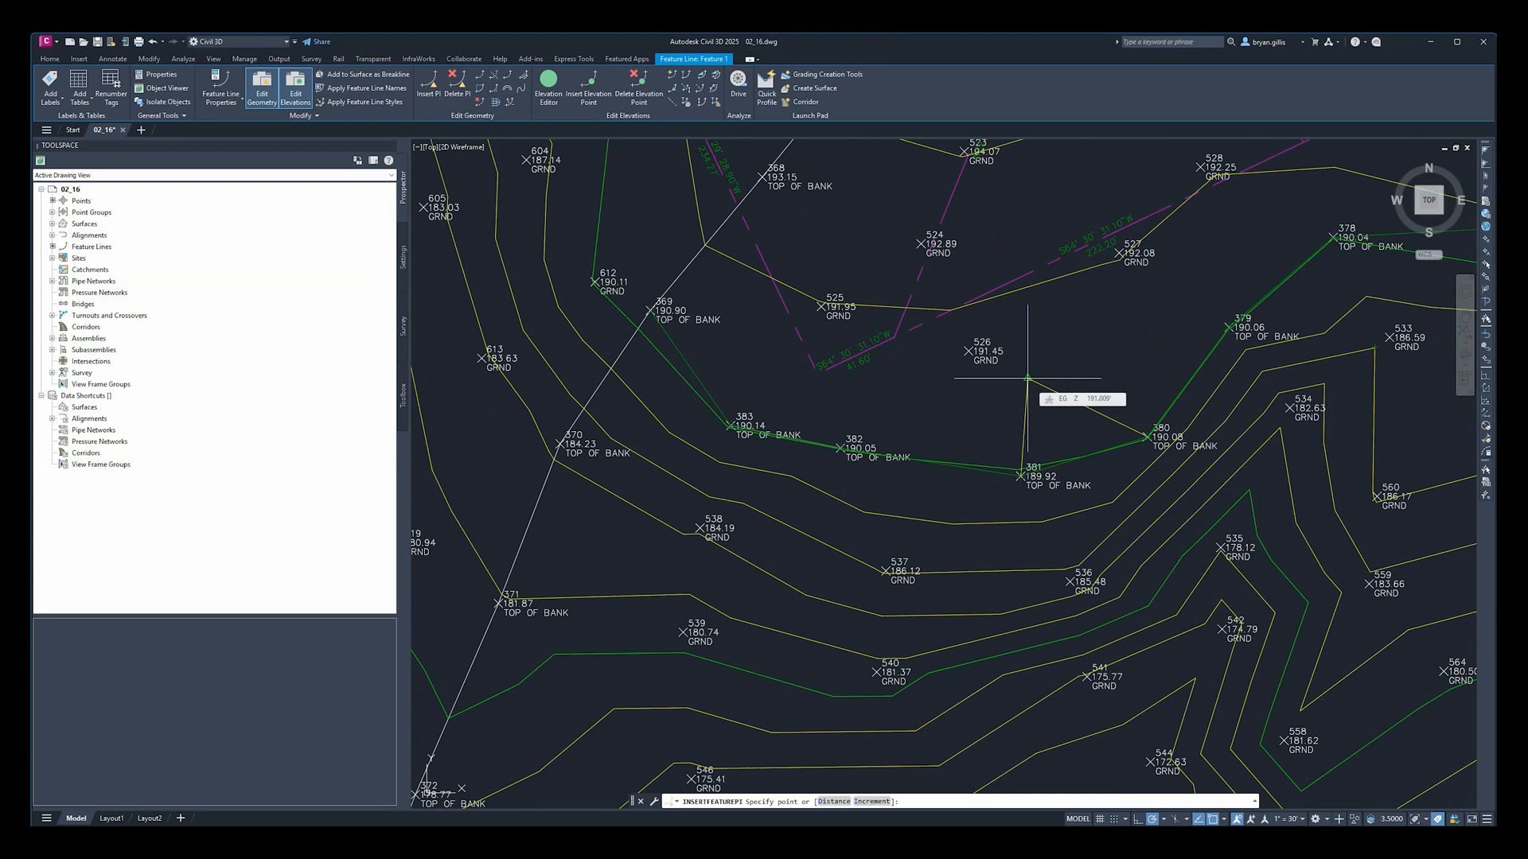
key("Escape")
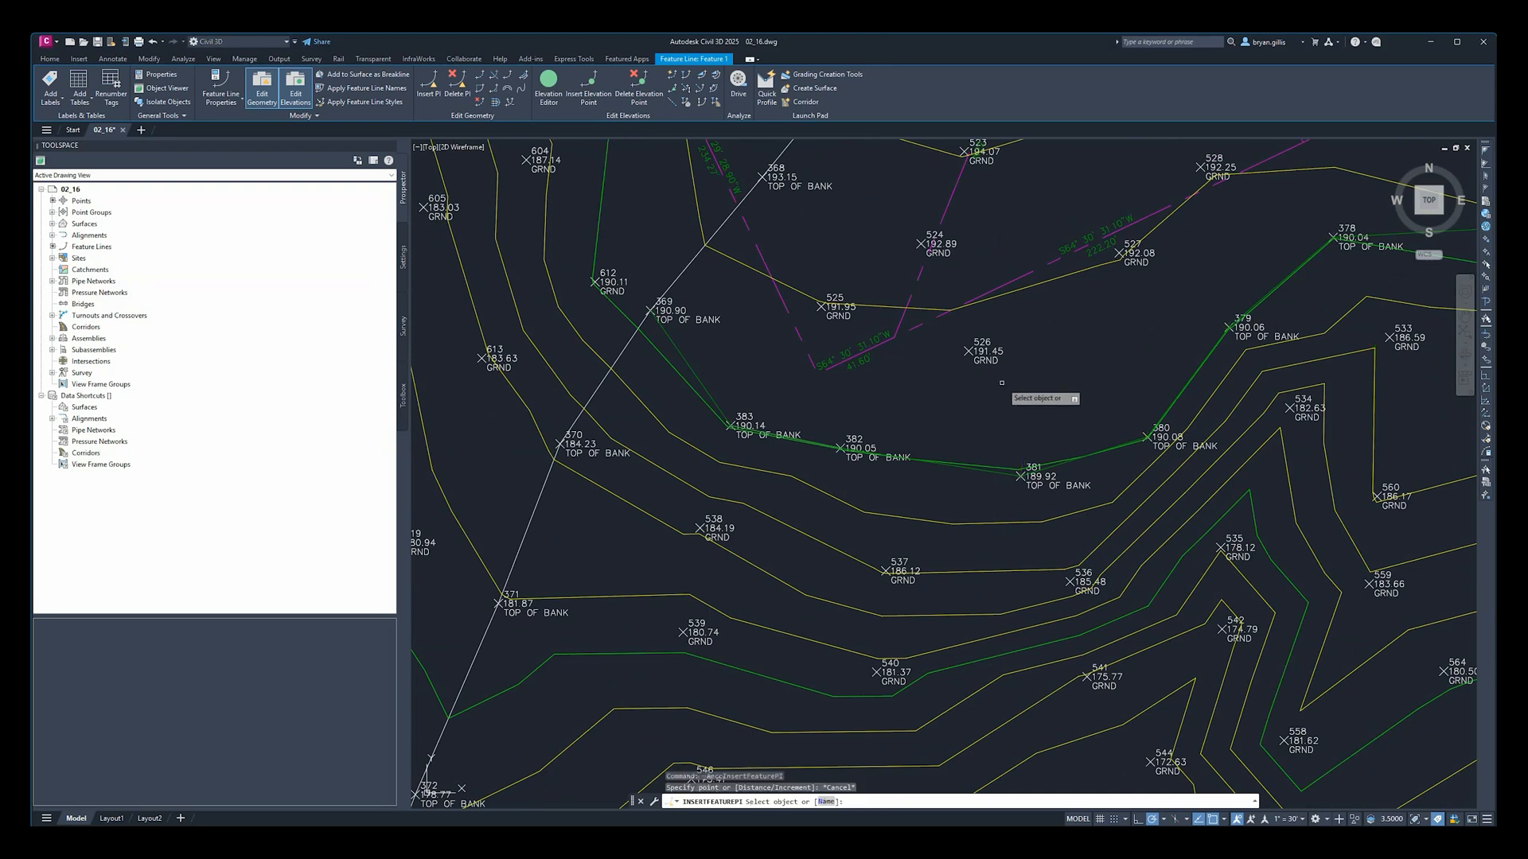
Step: Delete the PI at point 381 from the top of bank feature line
left_click(457, 95)
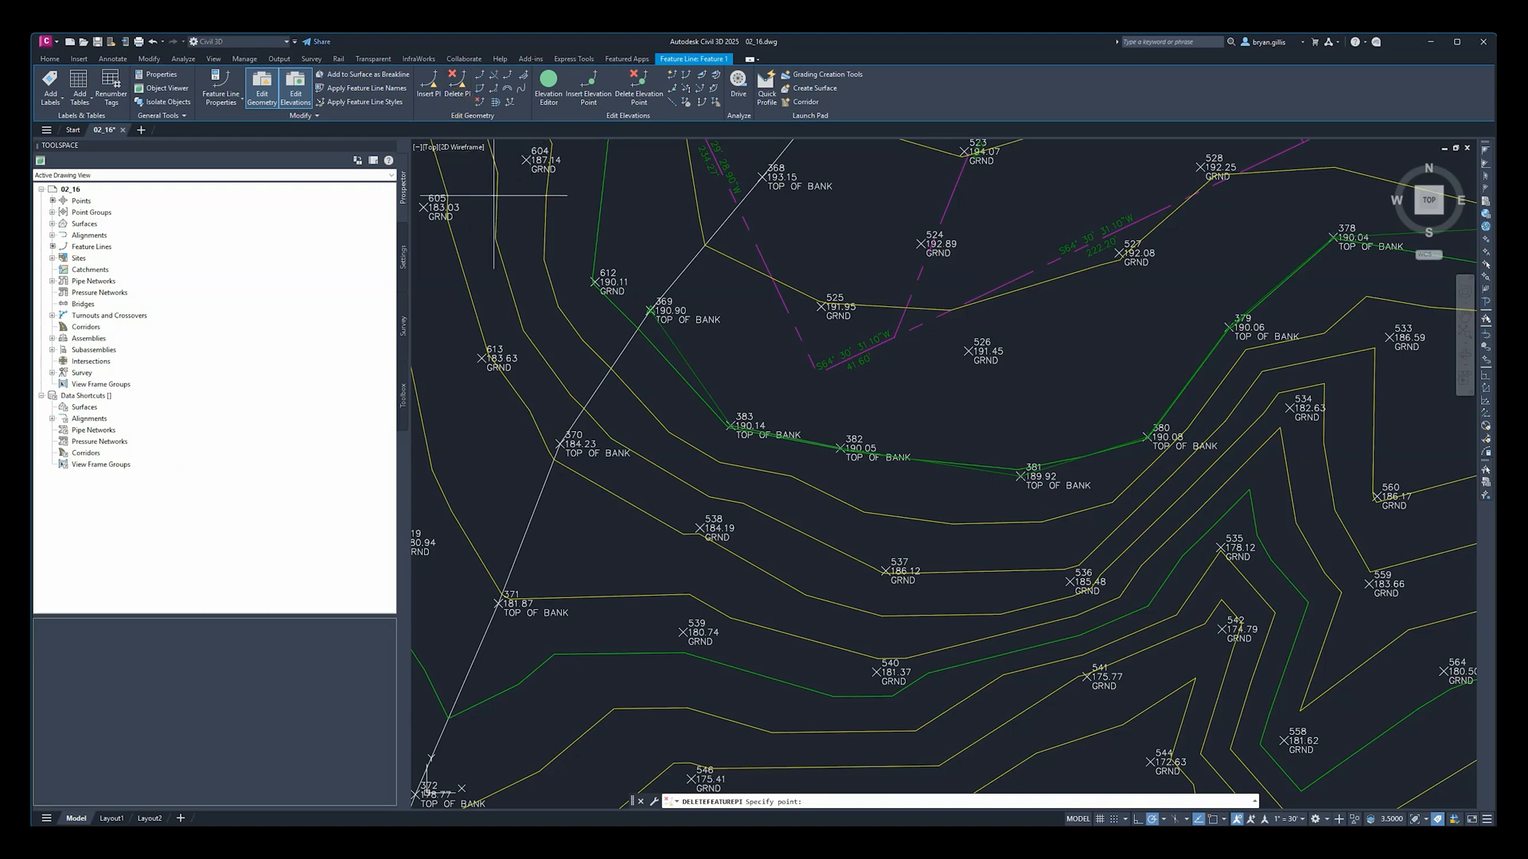
scroll(1018, 487, "up", 4)
scroll(1018, 487, "up", 2)
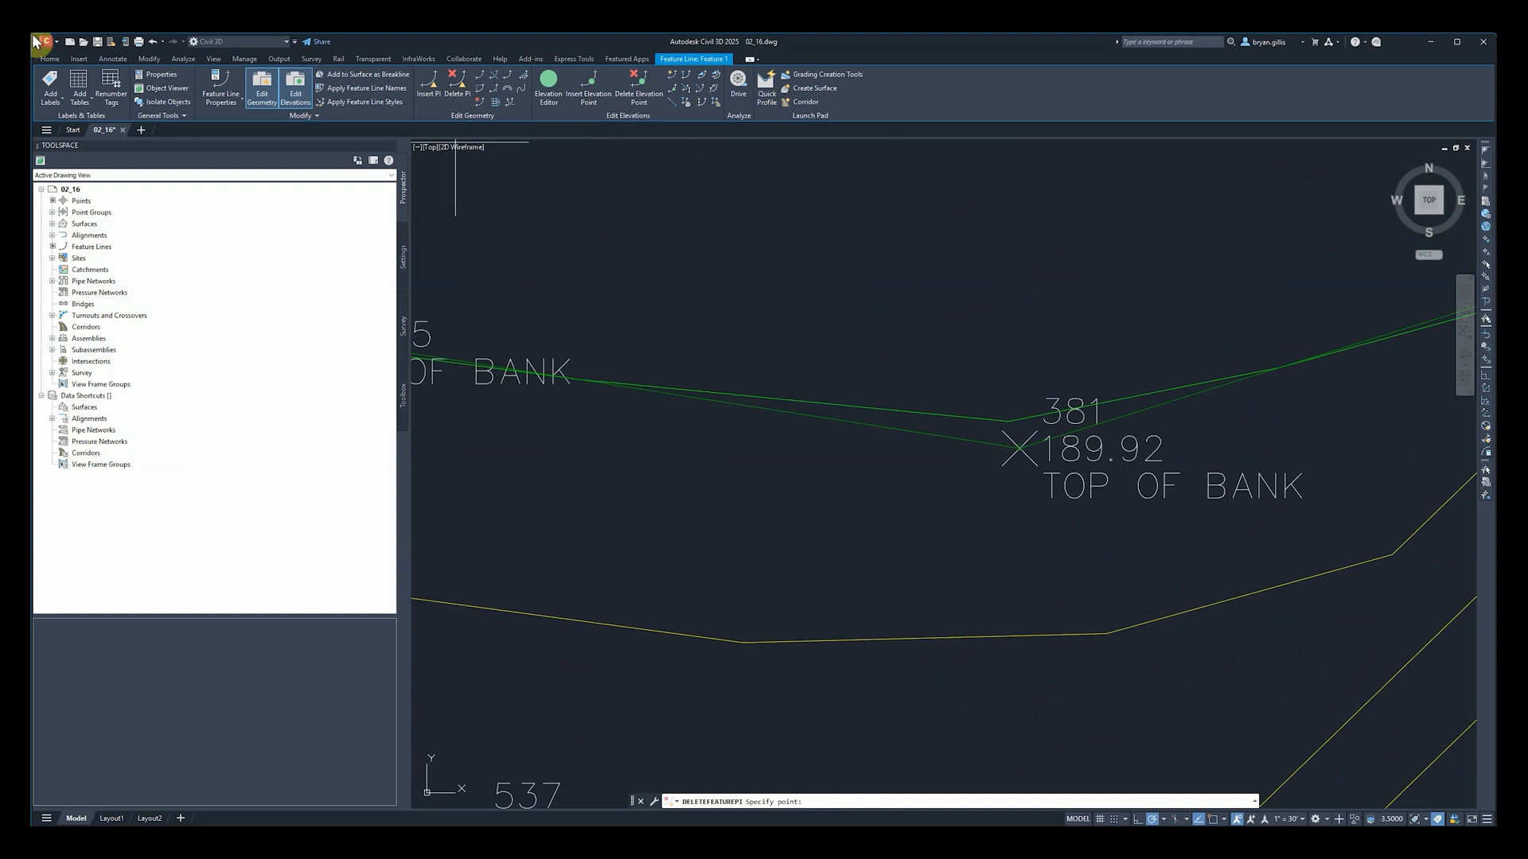
left_click(456, 80)
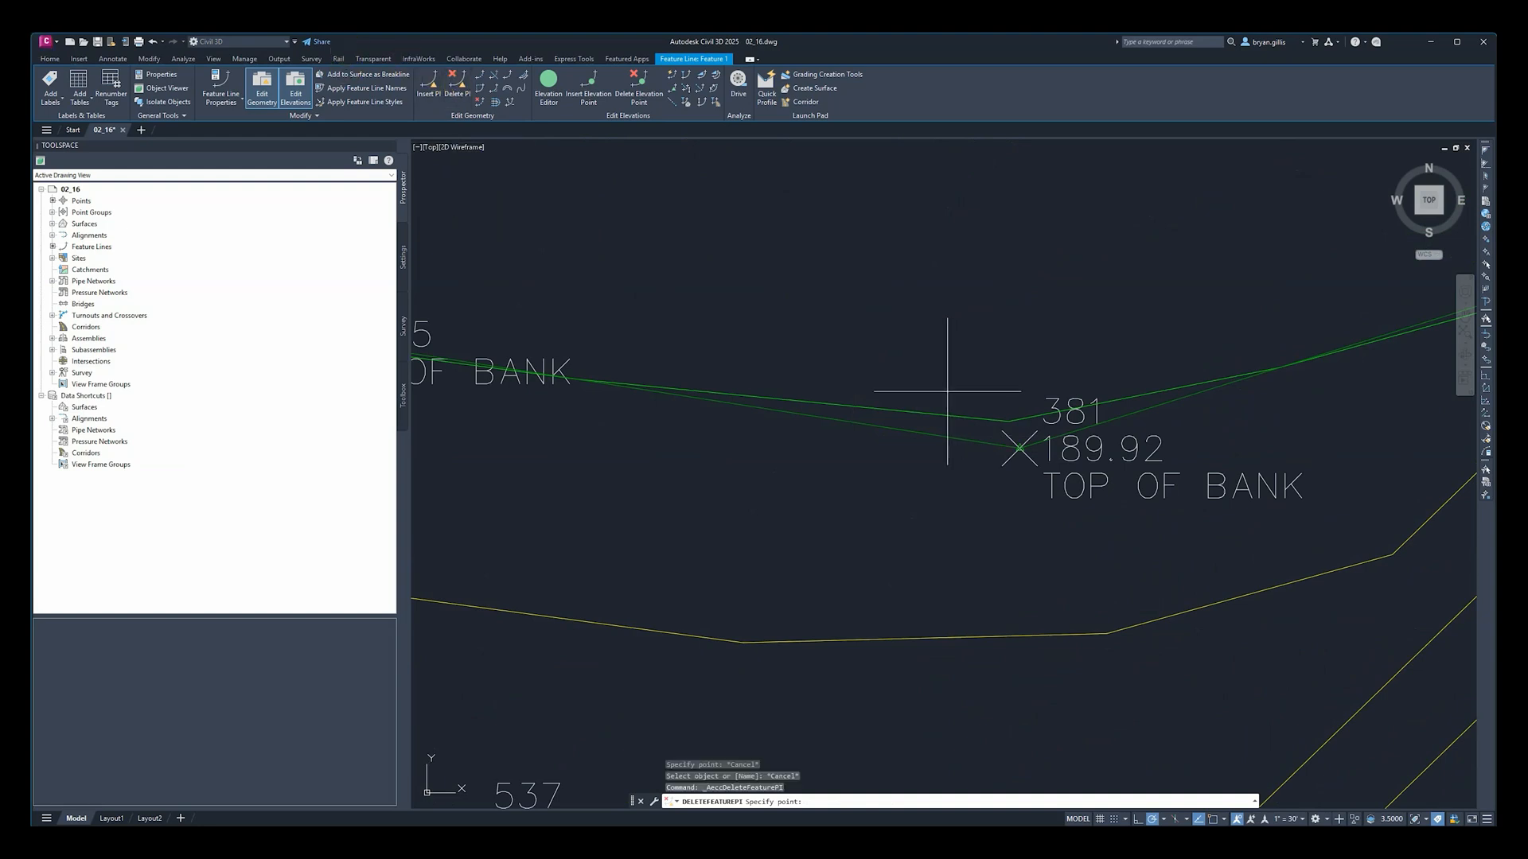
left_click(1019, 448)
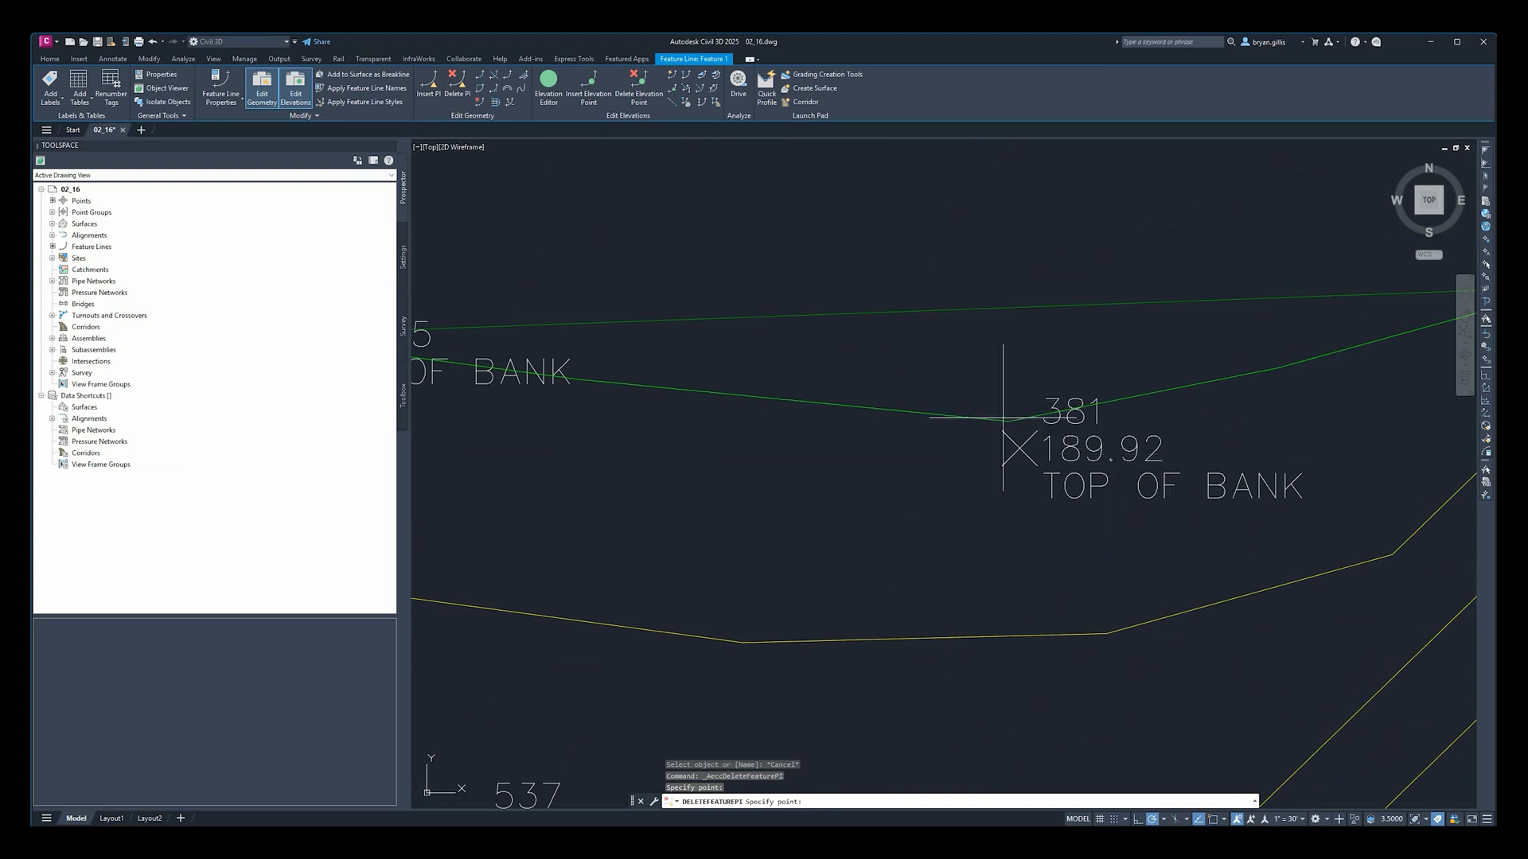
scroll(1074, 433, "down", 1)
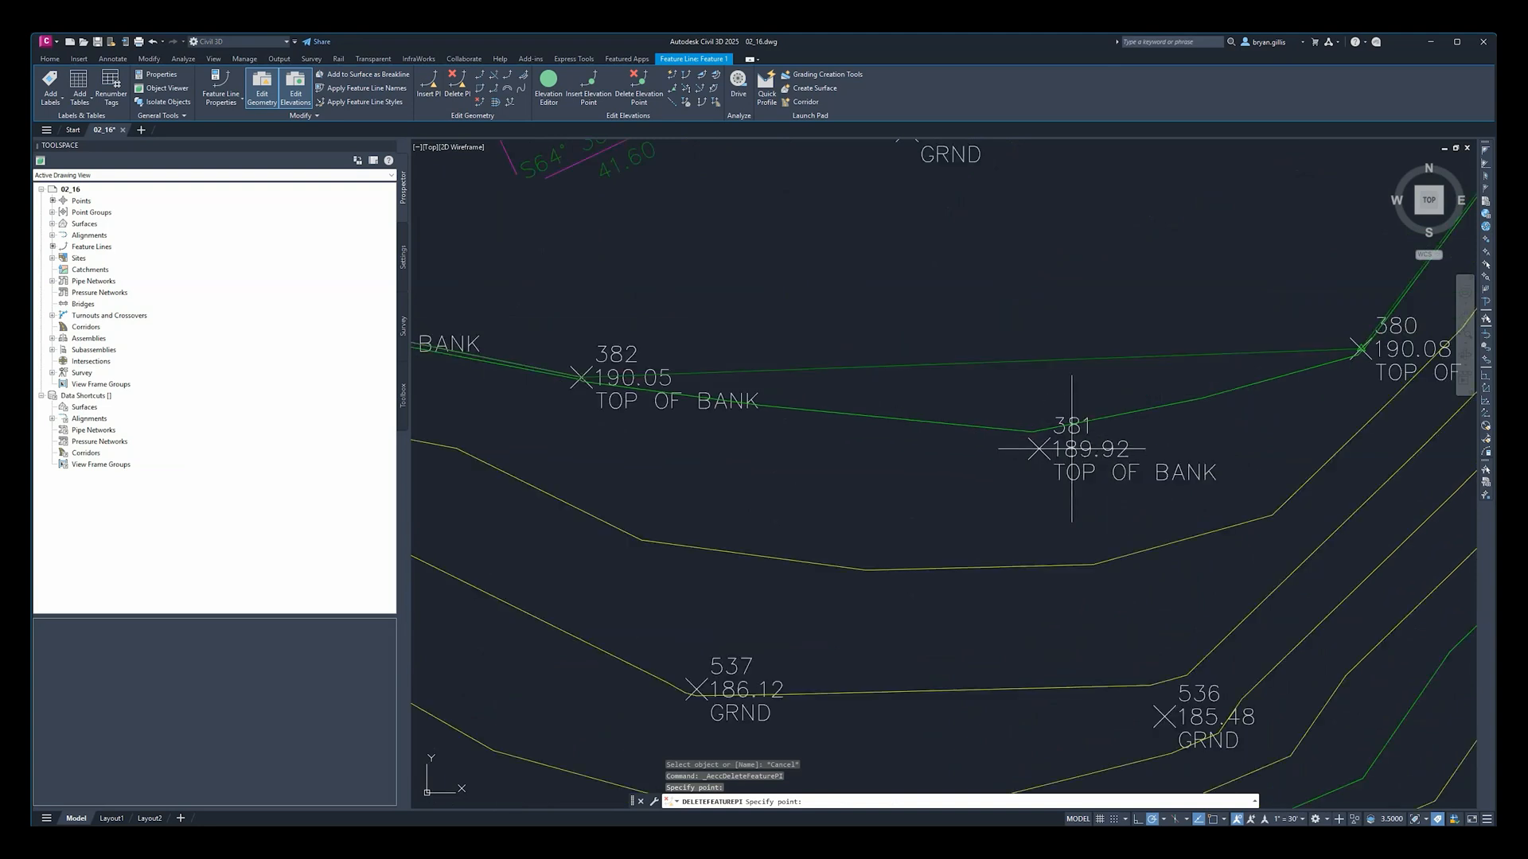
middle_click_drag(1194, 433, 916, 454)
Step: End the Delete PI command and undo the removal of the PI at point 381
key("Return")
key("ctrl+z")
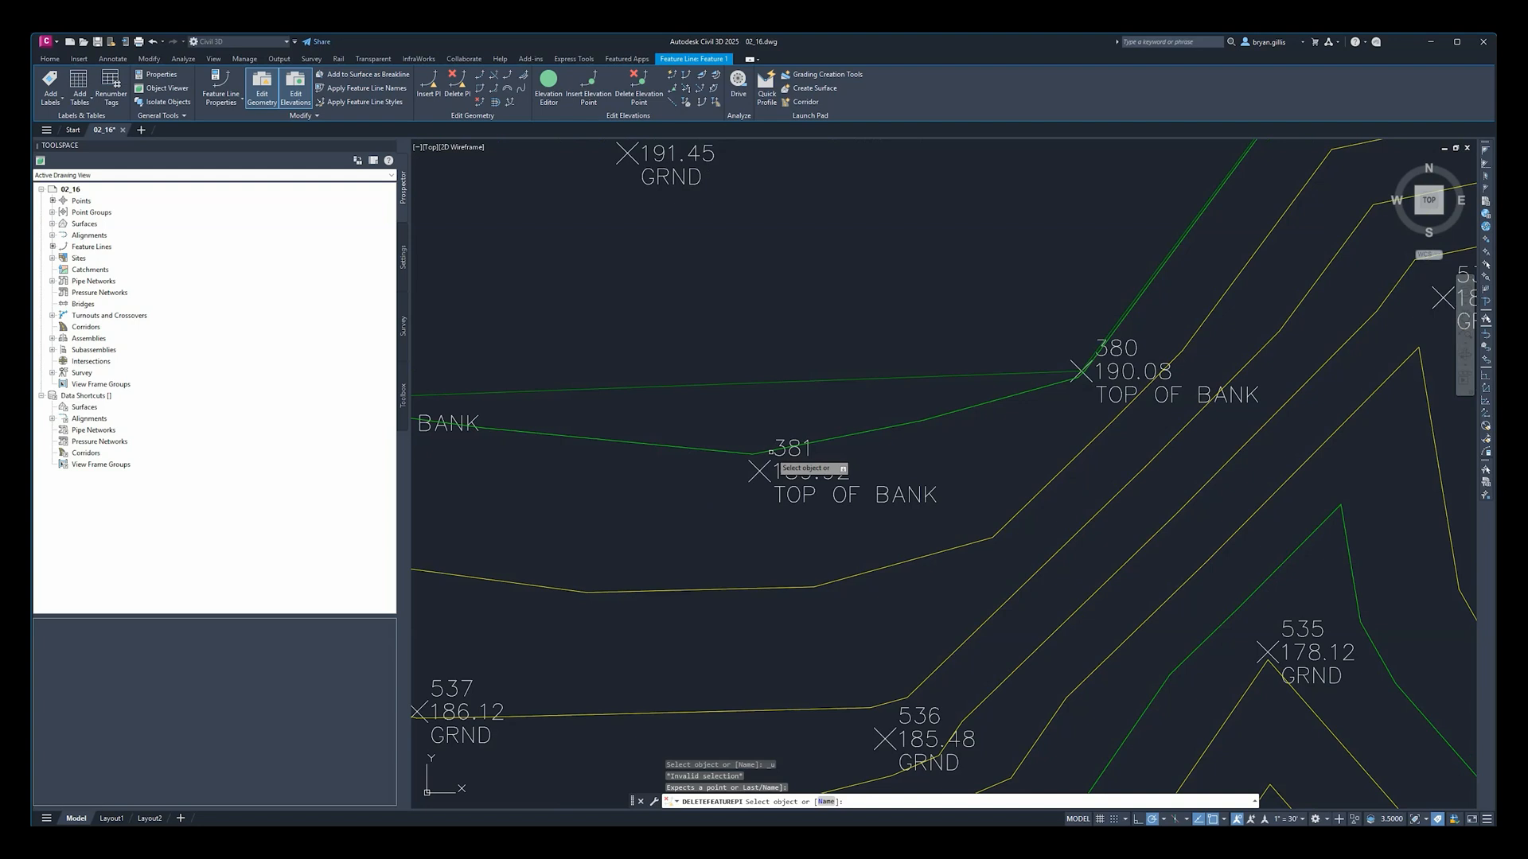
key("Escape")
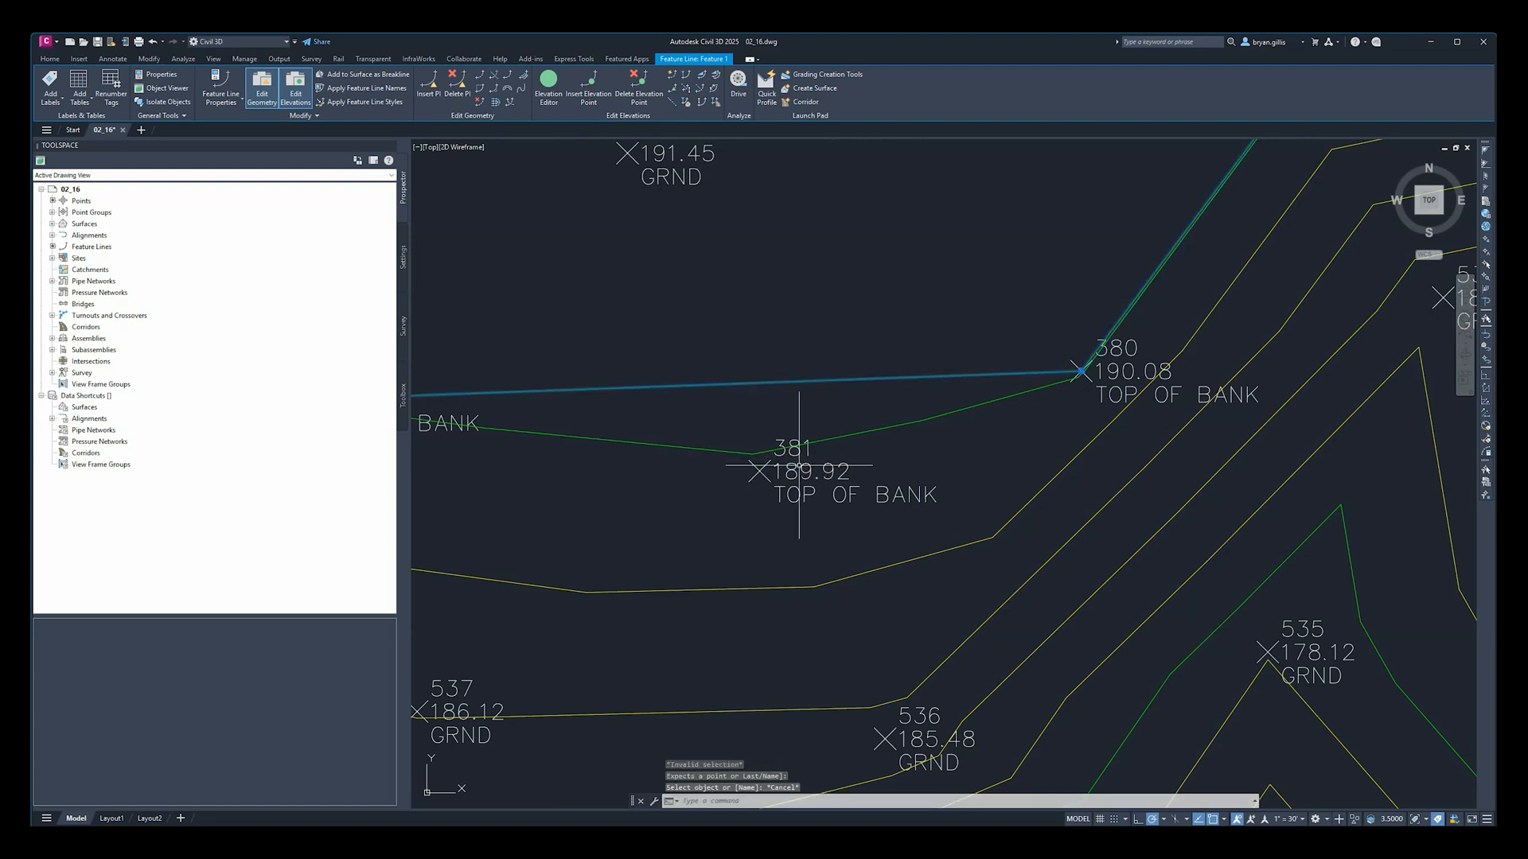
key("ctrl+z")
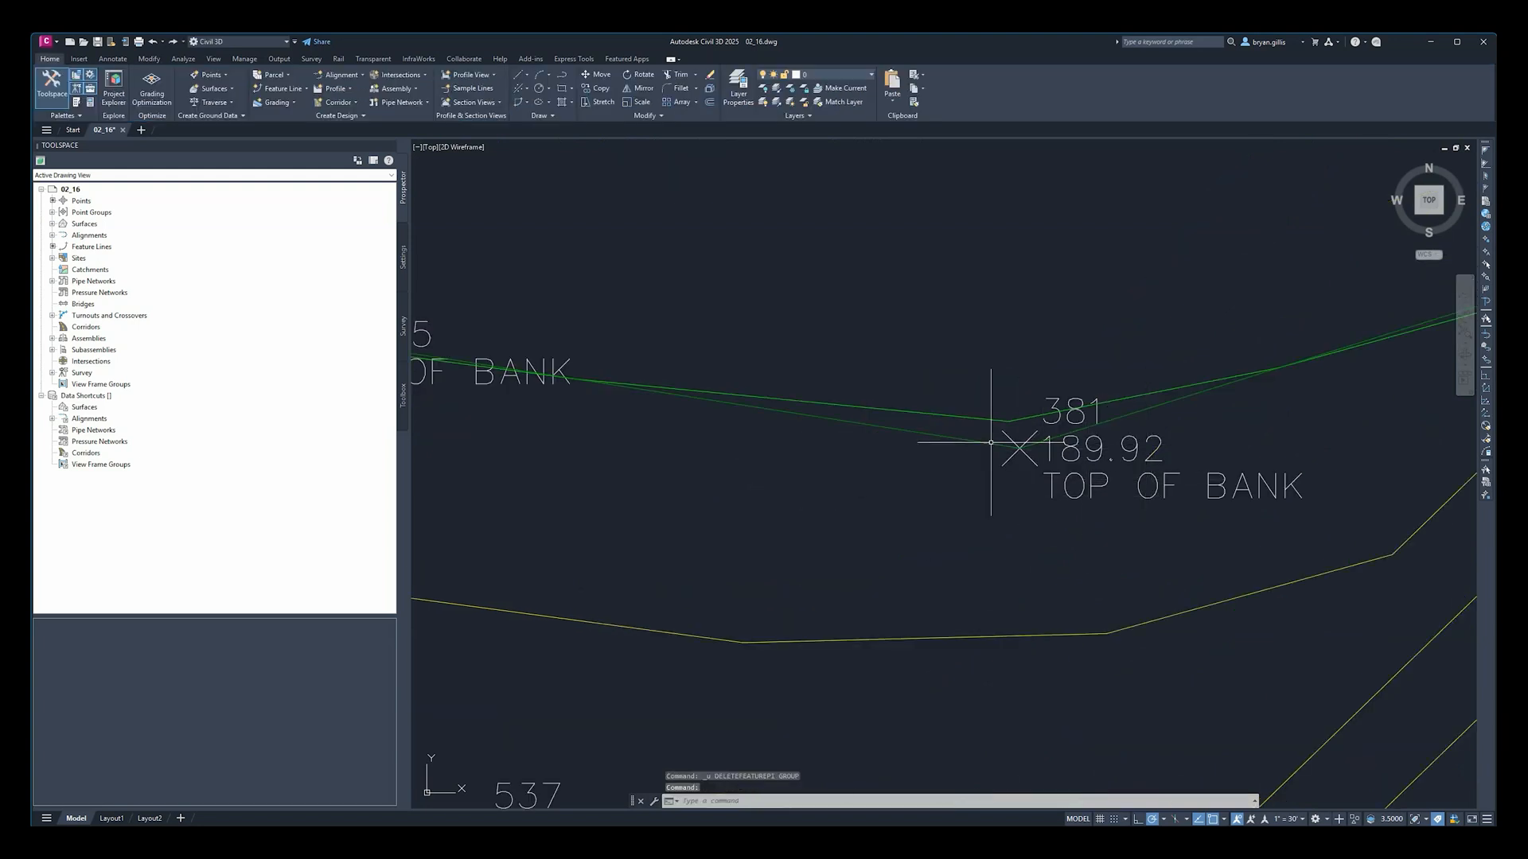
scroll(1024, 448, "up", 2)
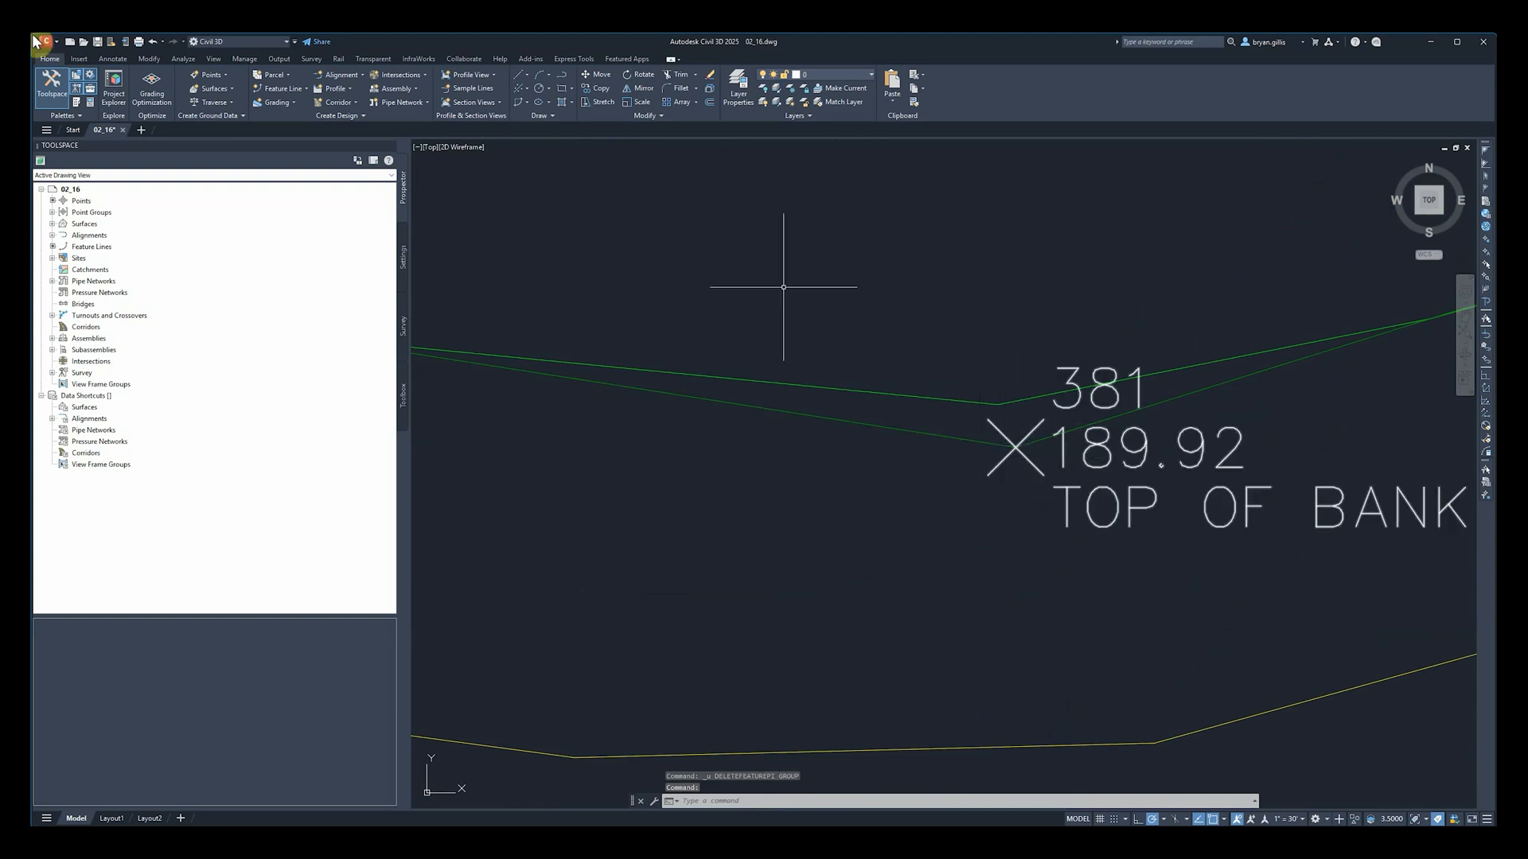
left_click(973, 401)
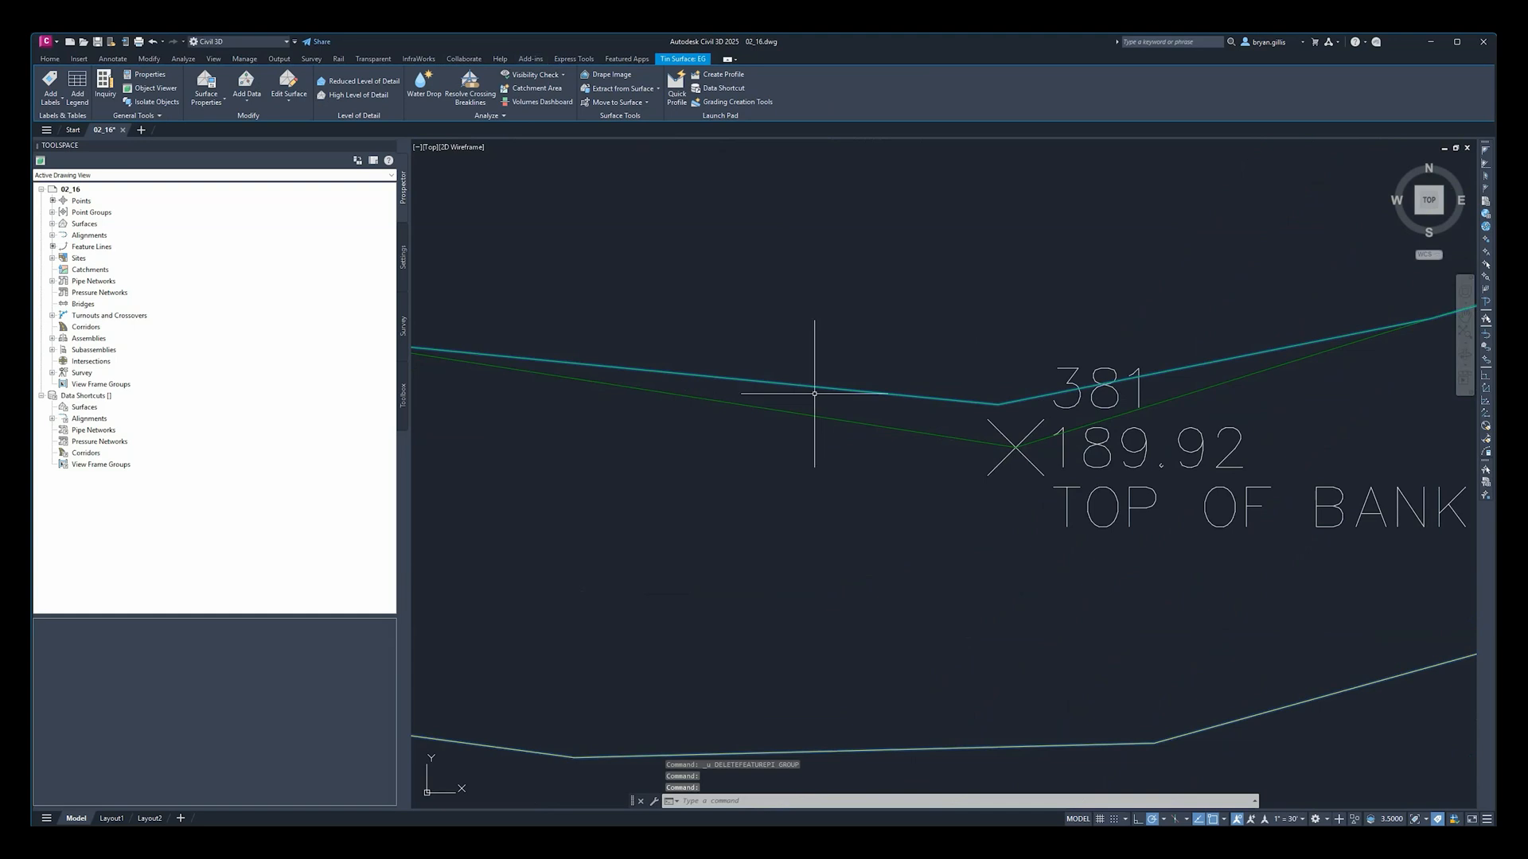
left_click(973, 437)
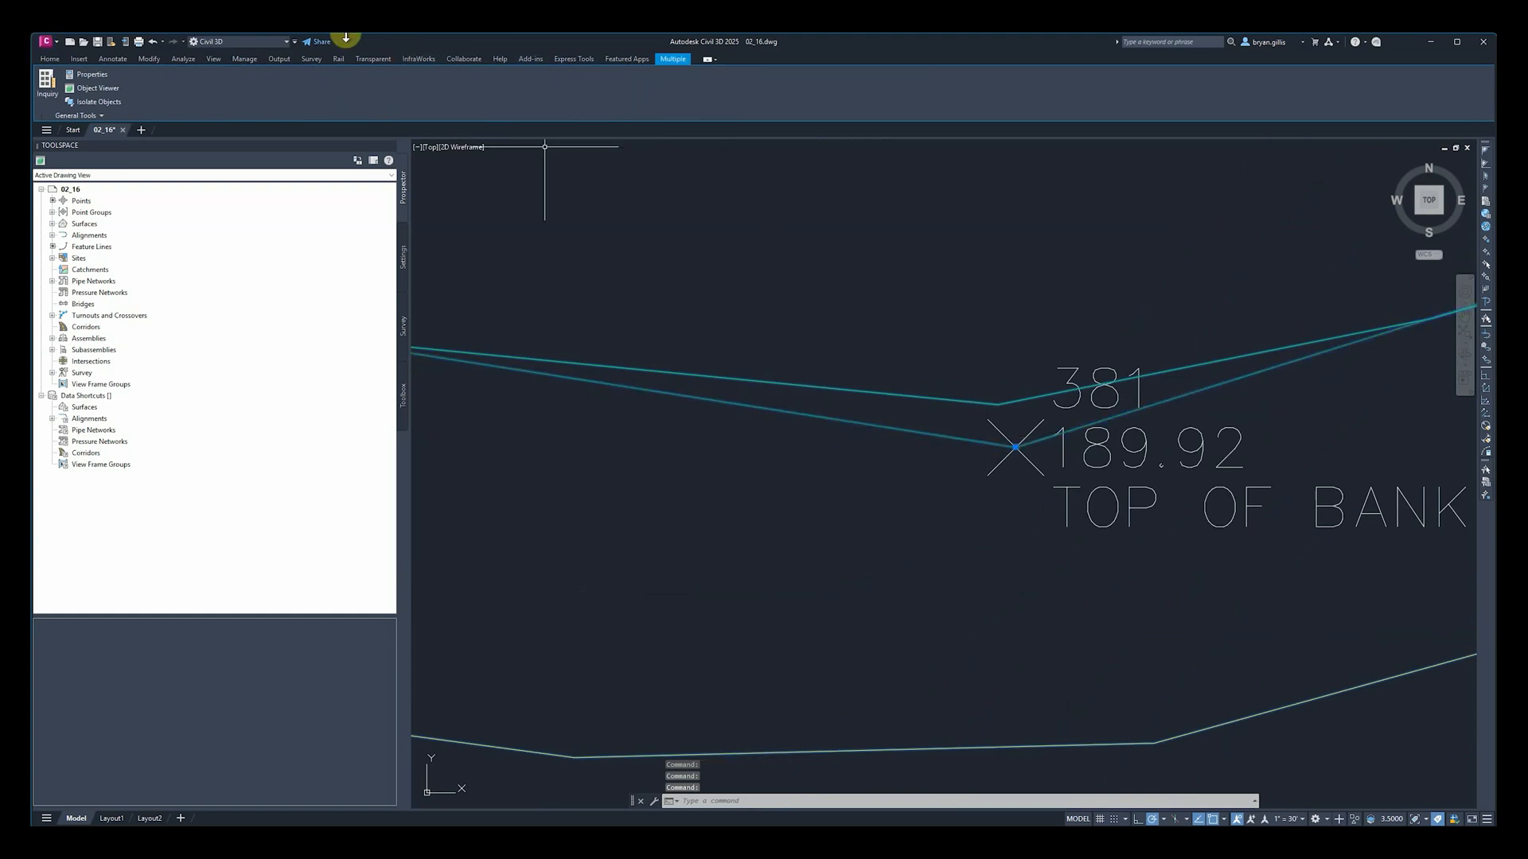
key("Escape")
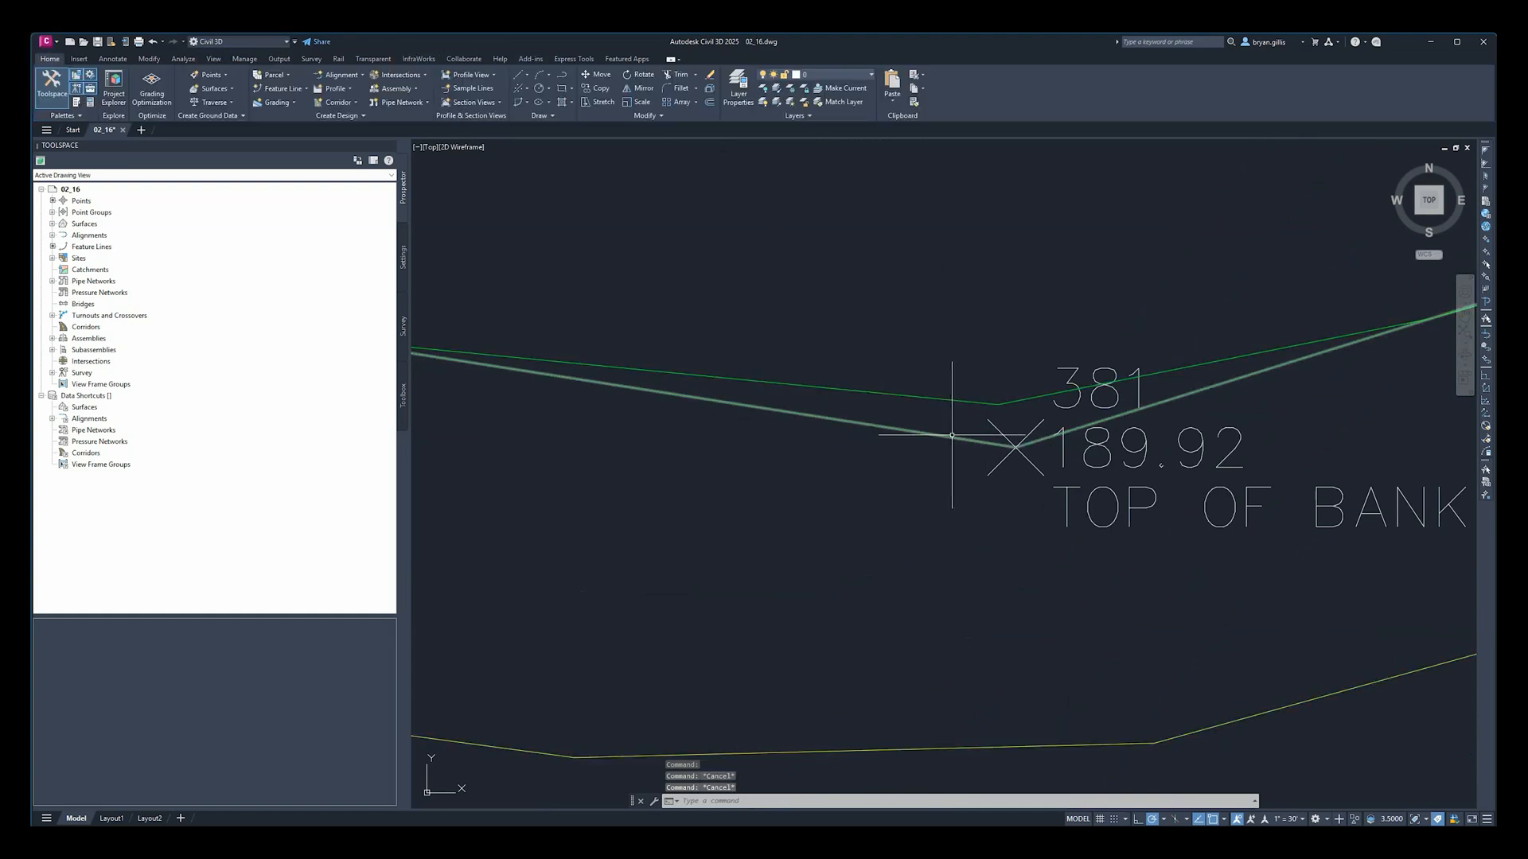
Step: Select the top of bank feature line and delete its PI at point 381
left_click(940, 442)
left_click(673, 291)
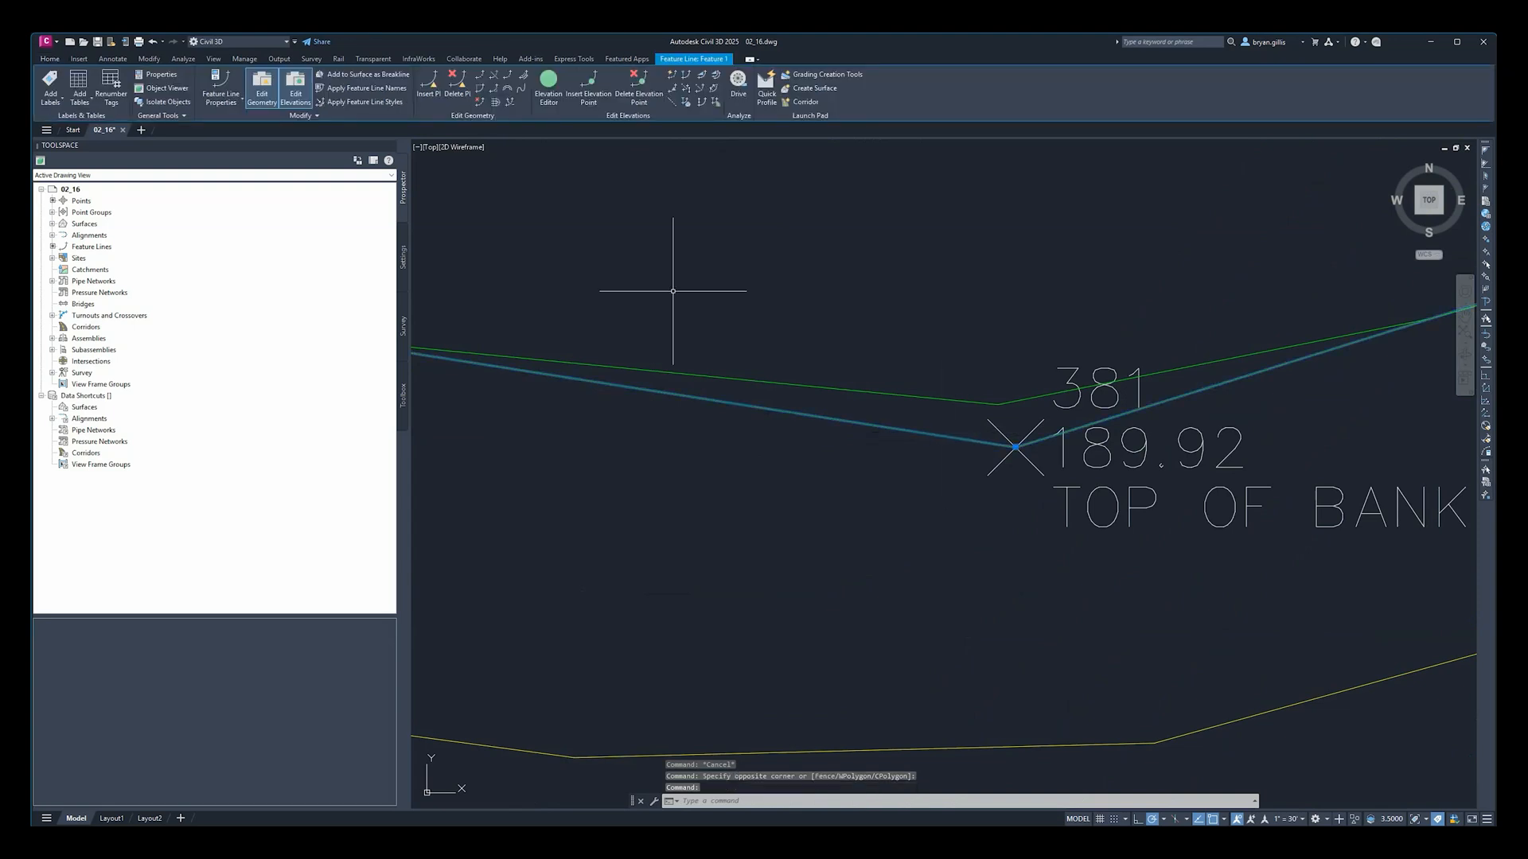
left_click(456, 80)
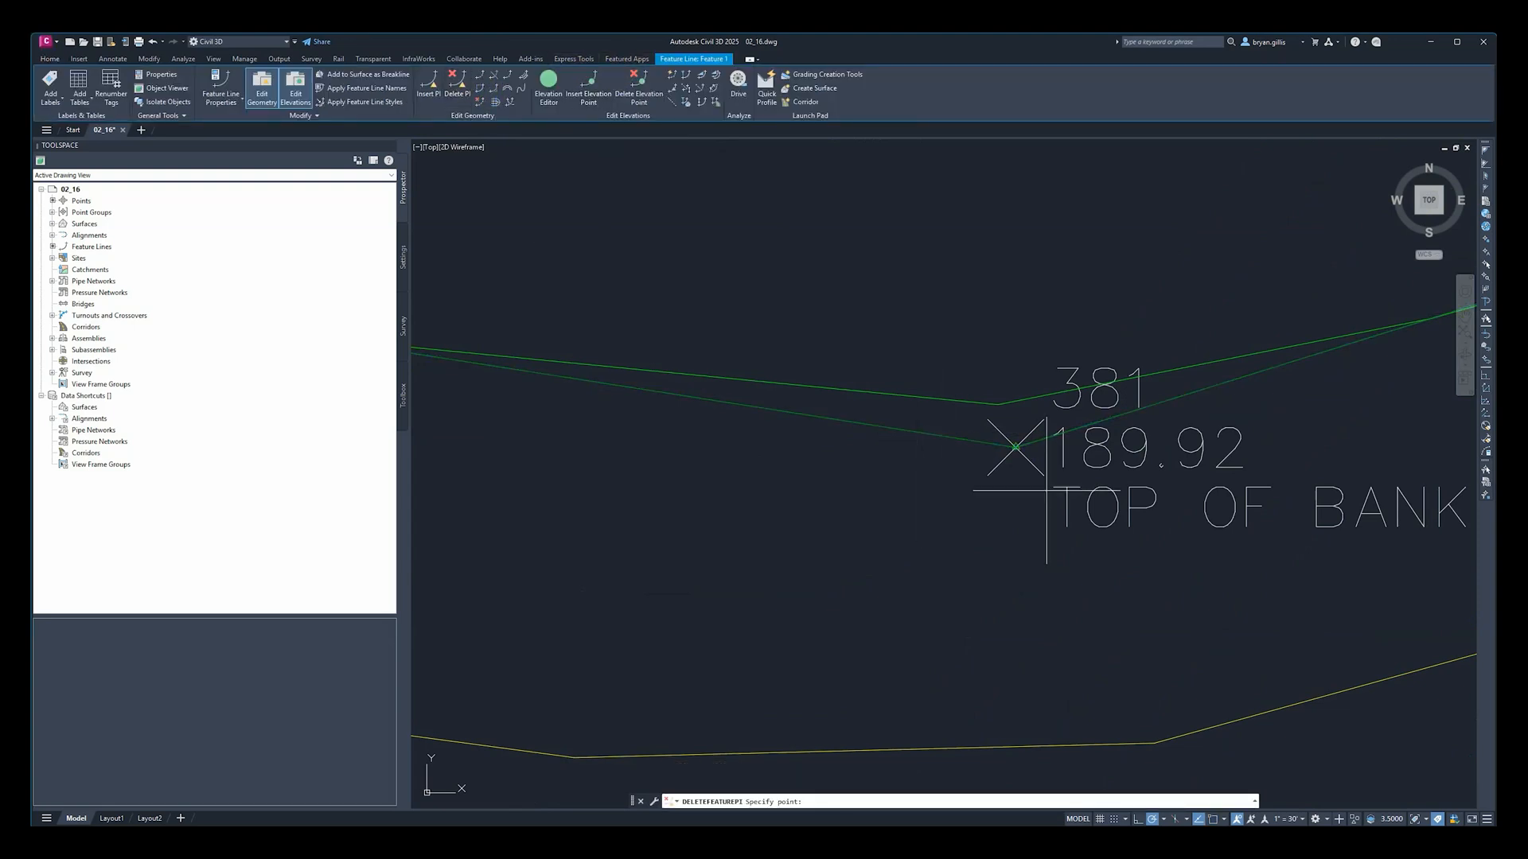
left_click(1017, 447)
scroll(870, 249, "down", 5)
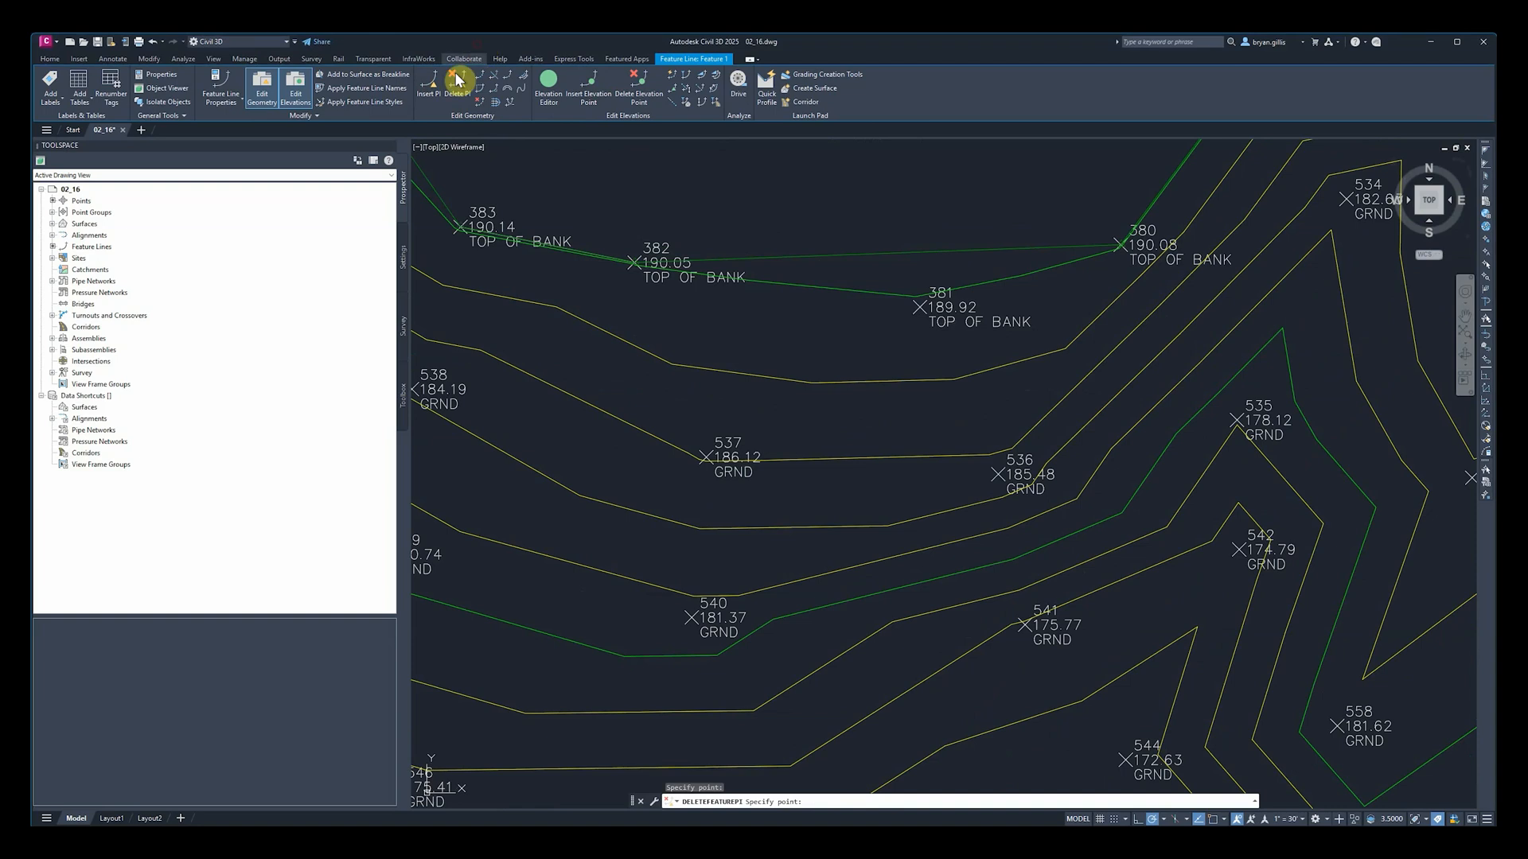
left_click(435, 93)
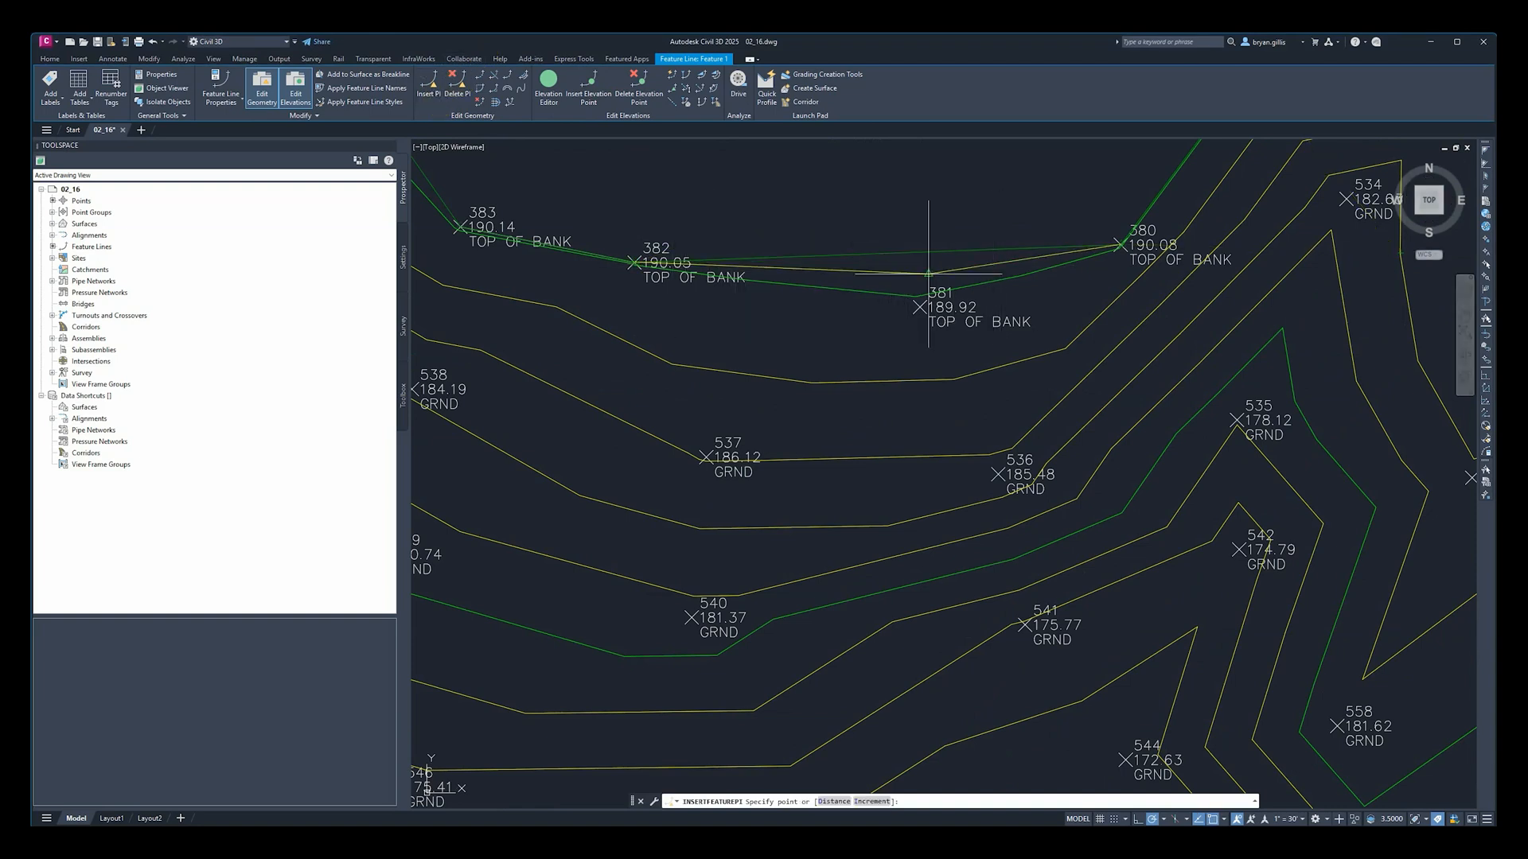
scroll(920, 306, "up", 2)
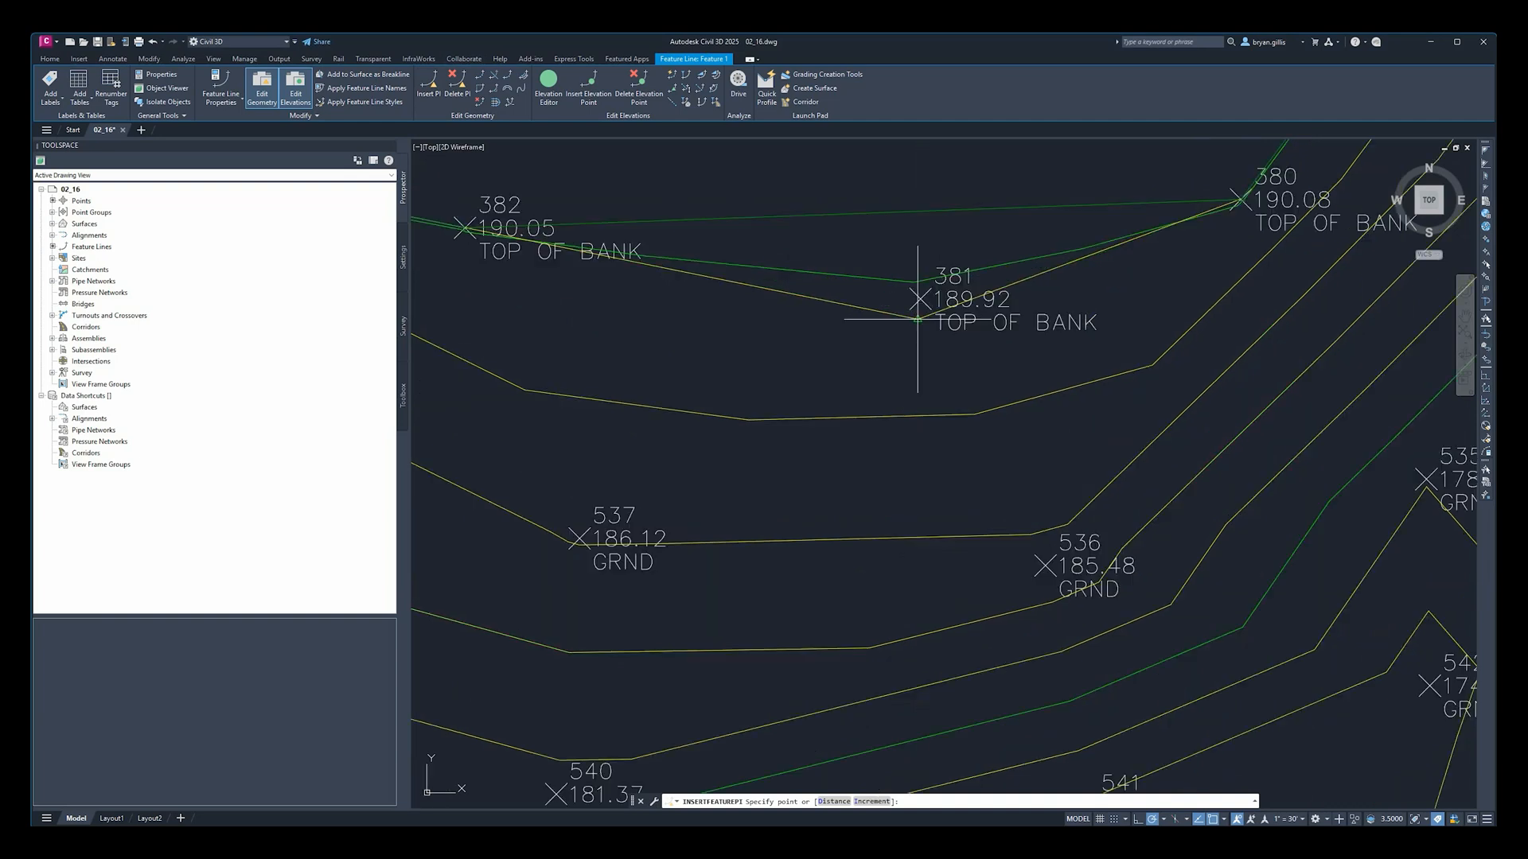
left_click(919, 299)
middle_click_drag(791, 334, 943, 509)
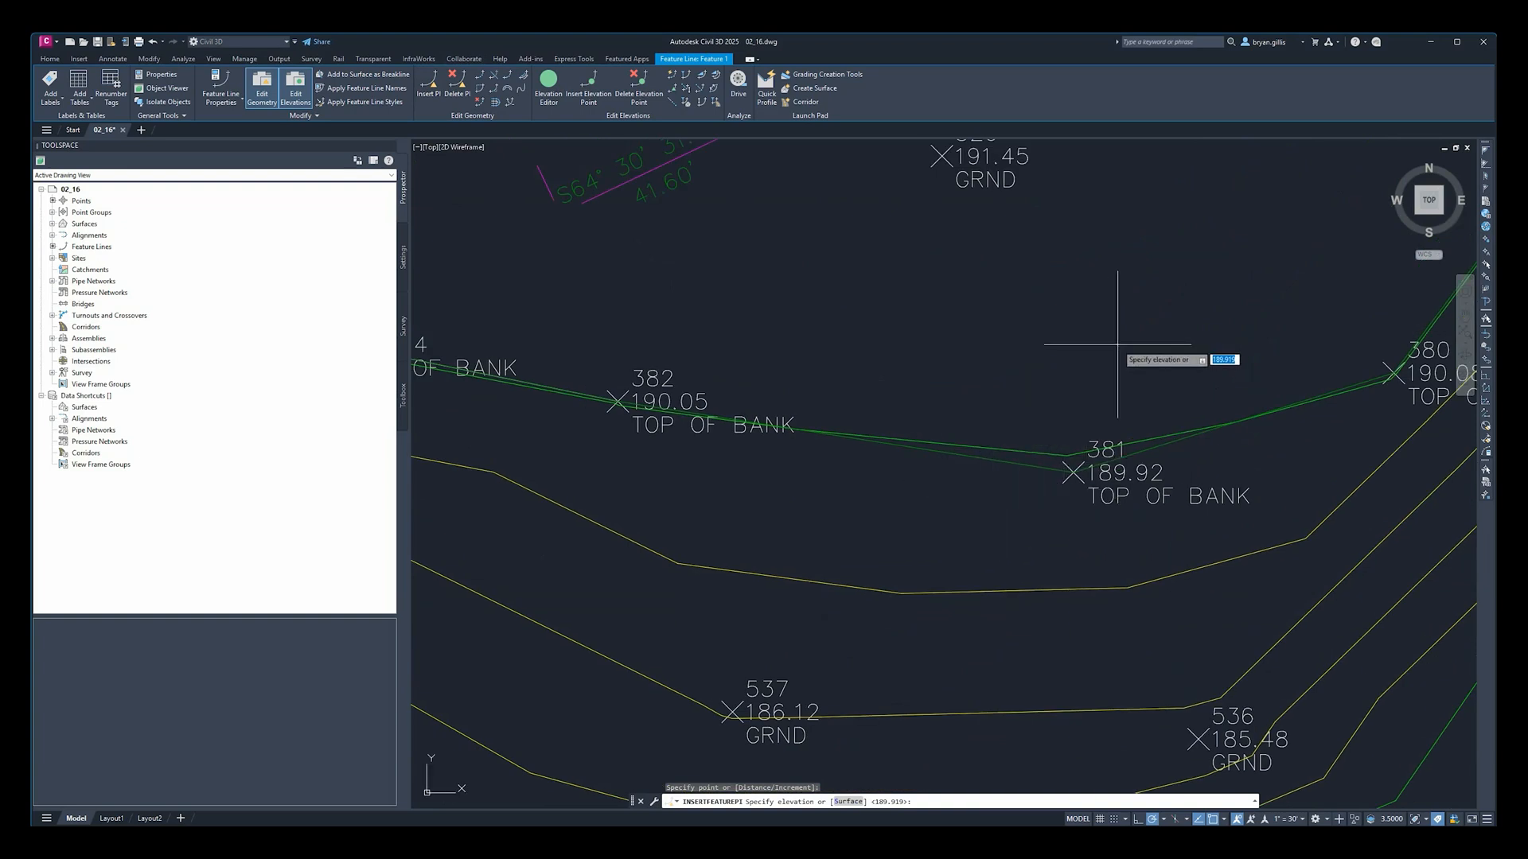
key("Escape")
scroll(1118, 344, "down", 4)
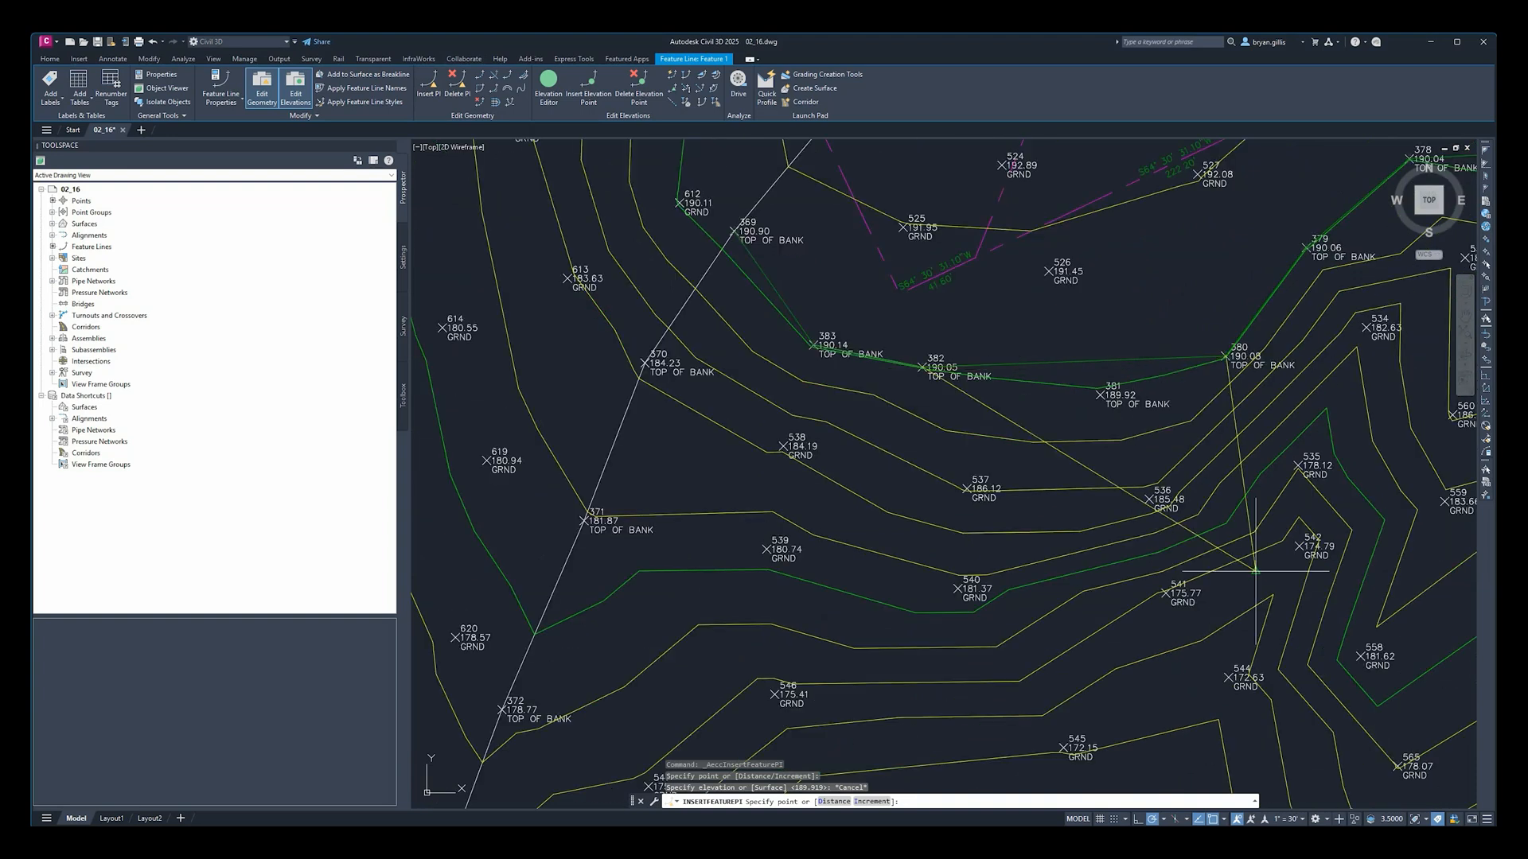
key("Escape")
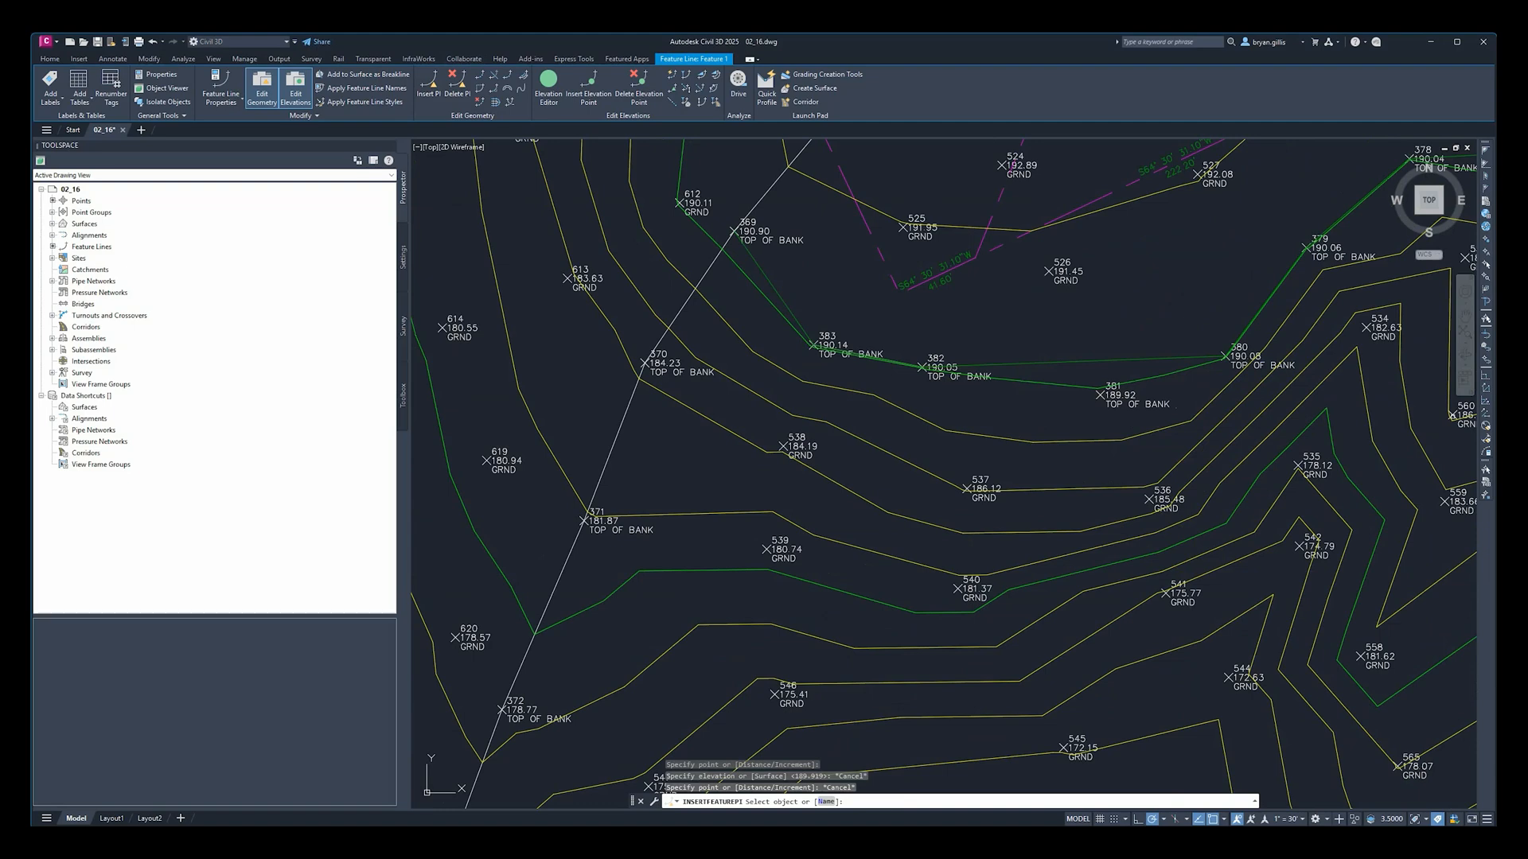
Step: Insert a PI at point 381 into the feature line segment between points 382 and 380, accepting the default elevation
scroll(1141, 356, "up", 4)
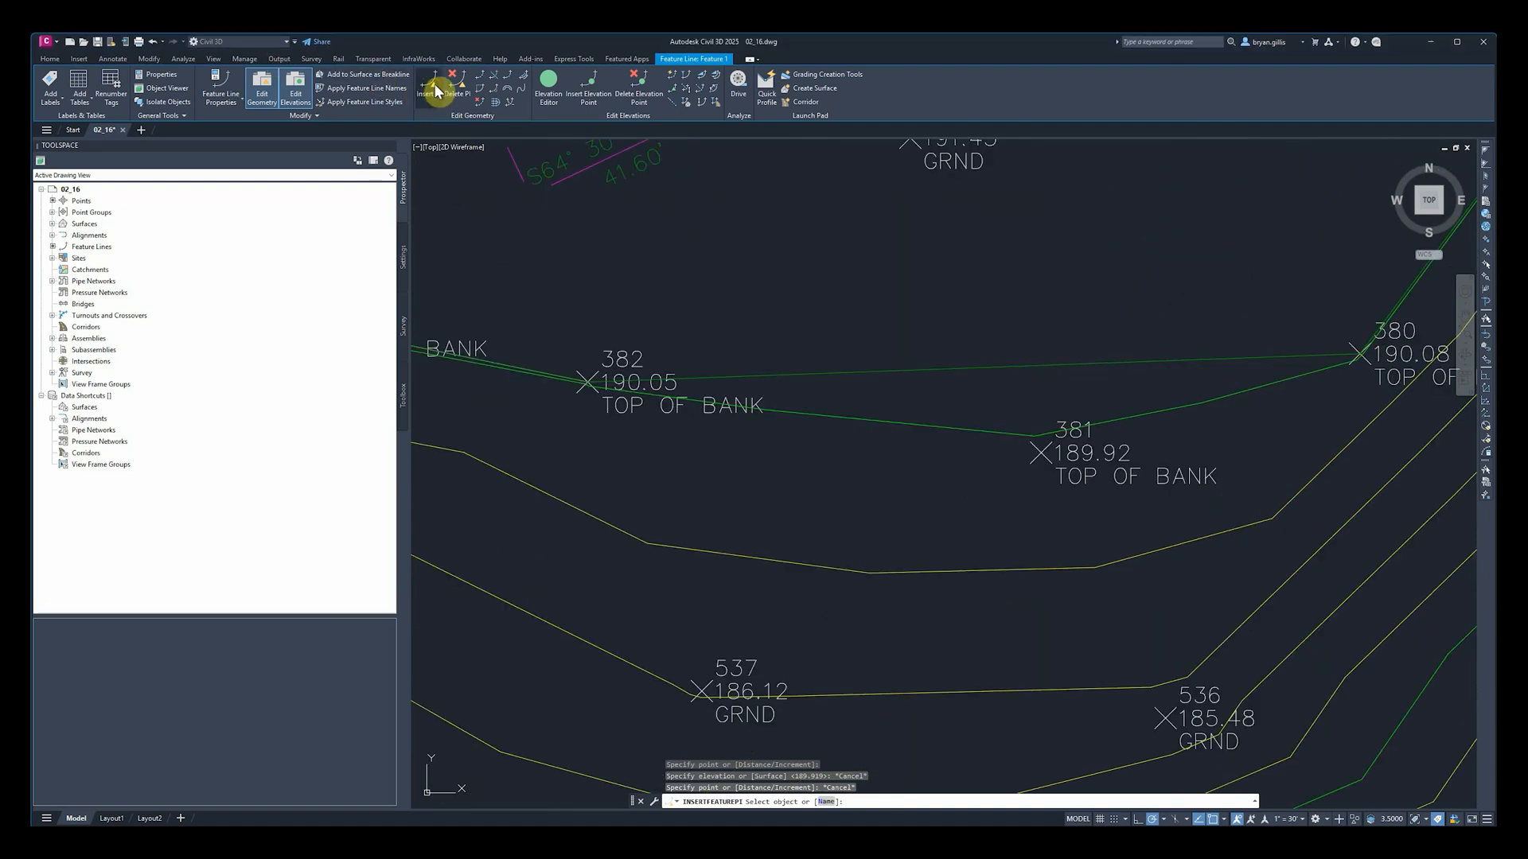
left_click(1031, 366)
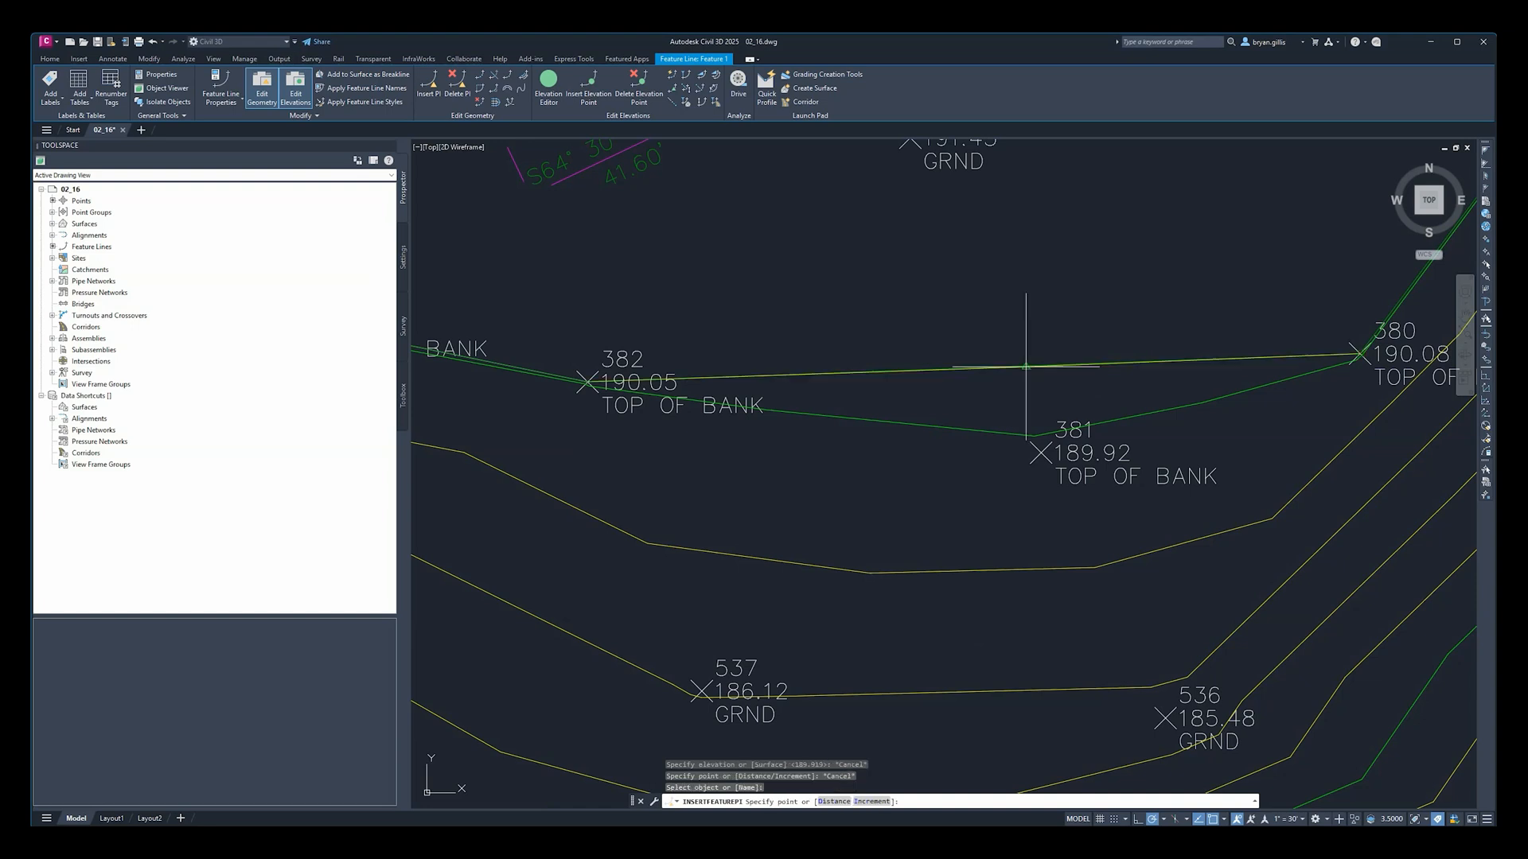
left_click(1040, 450)
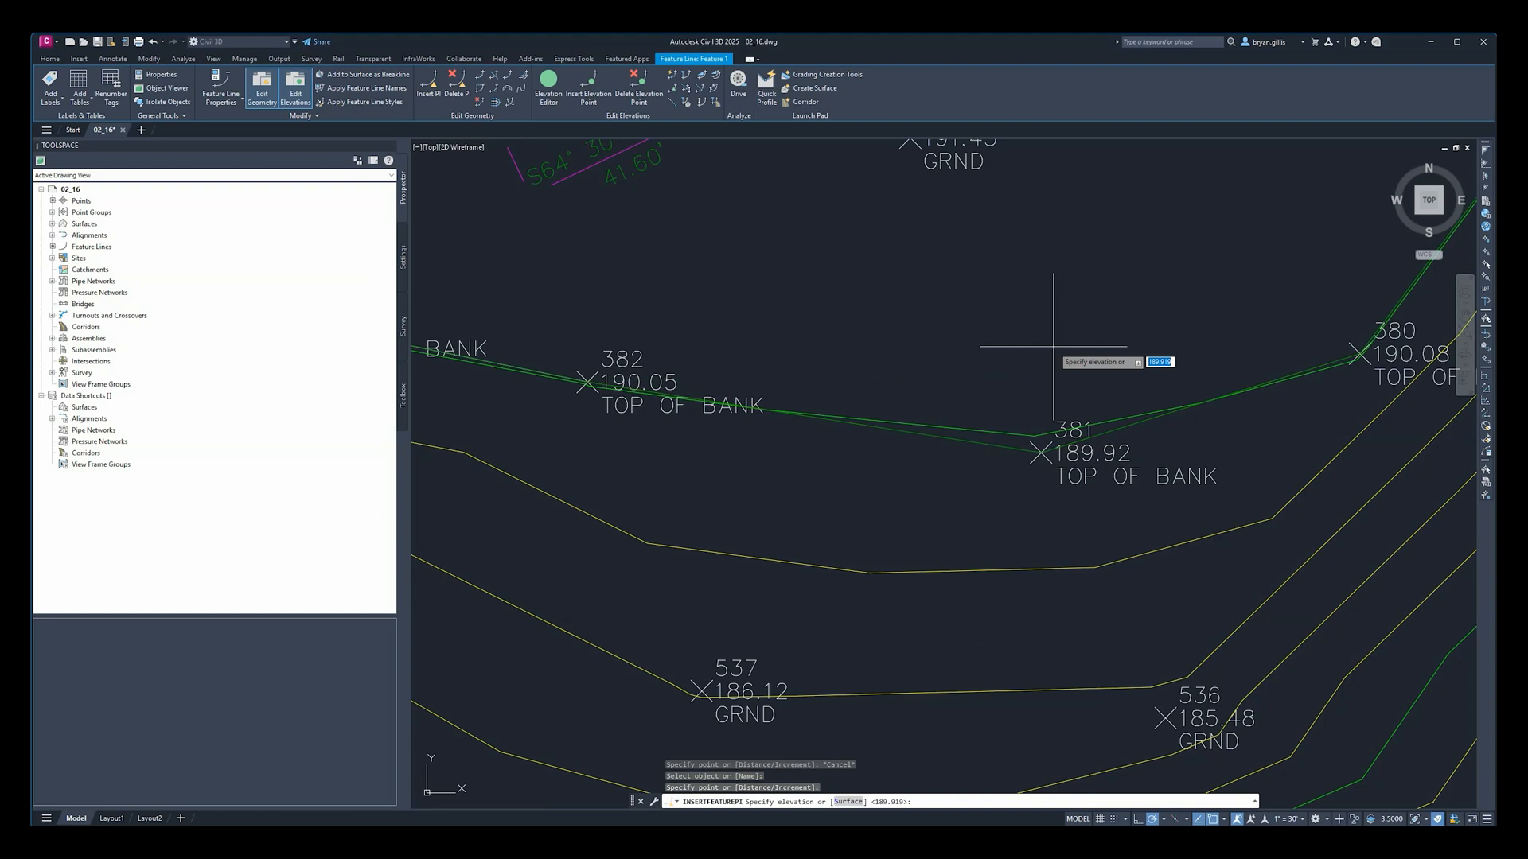
key("Return")
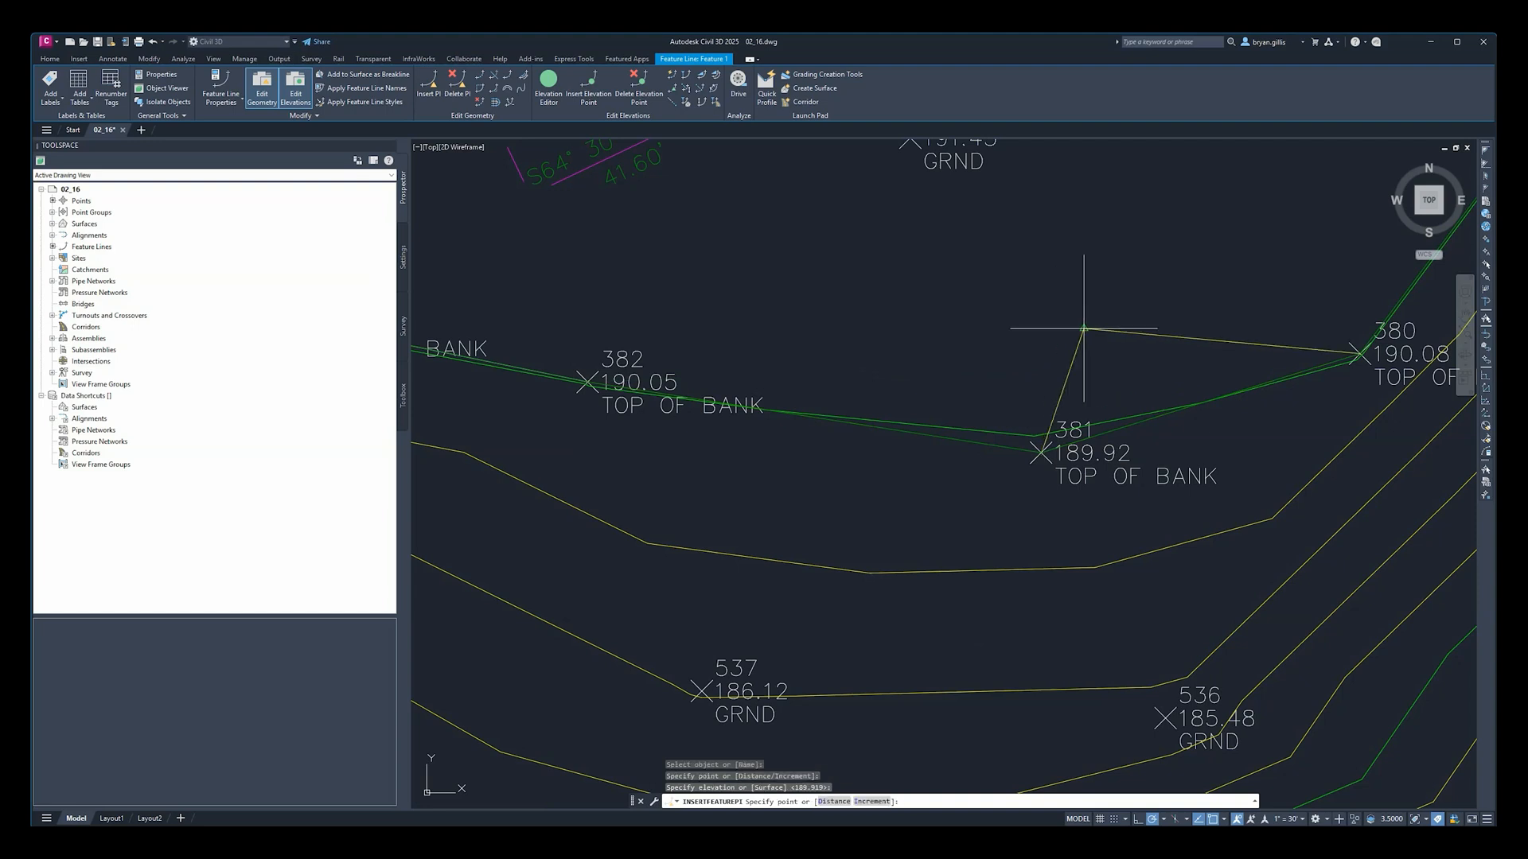
key("Escape")
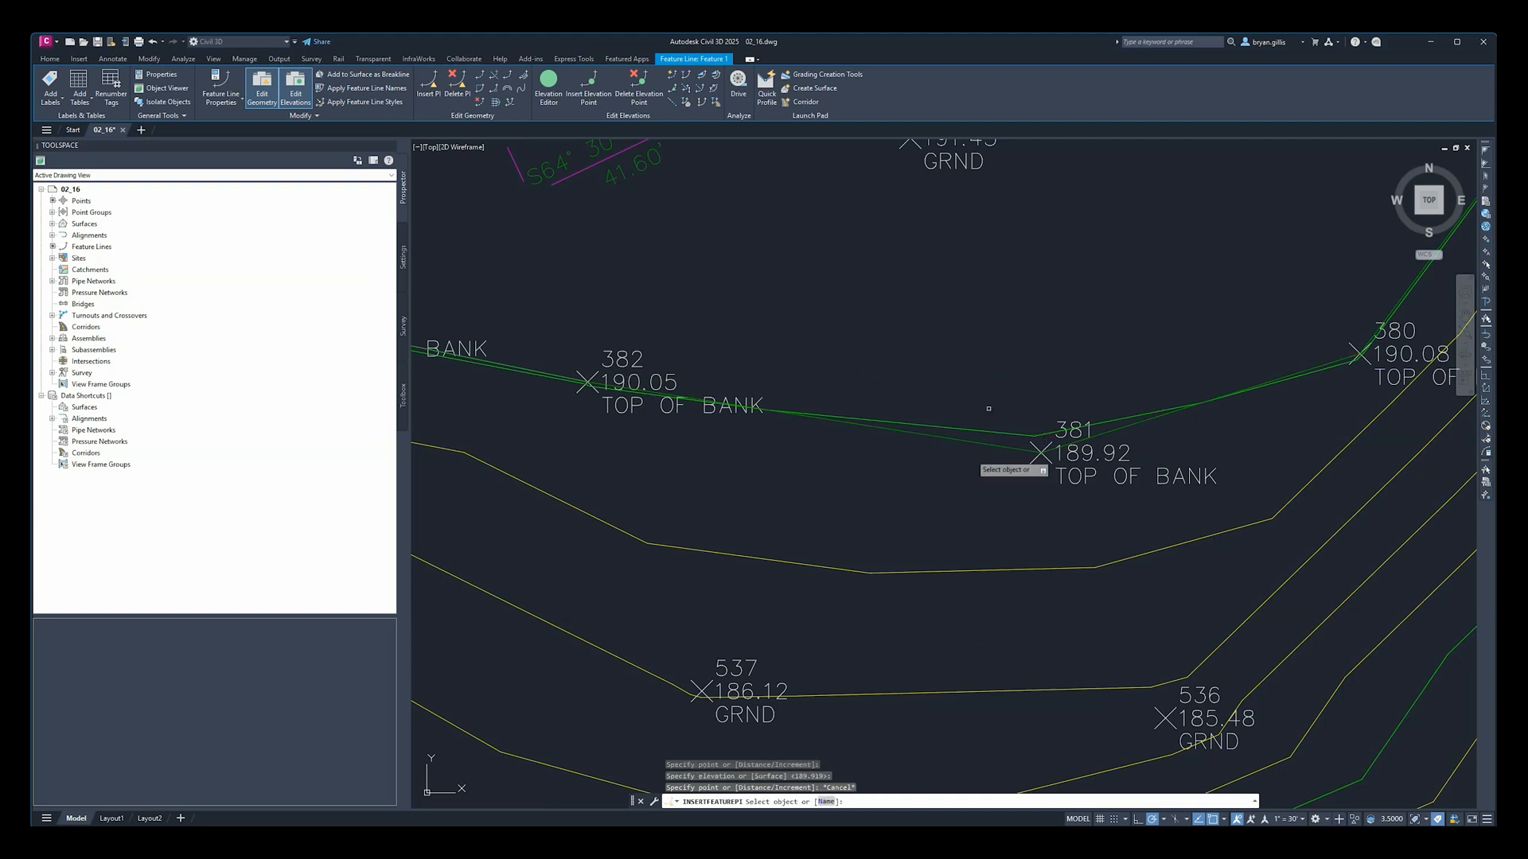
Step: Remove the reinserted PI at point 381 and end the Delete PI command
left_click(463, 83)
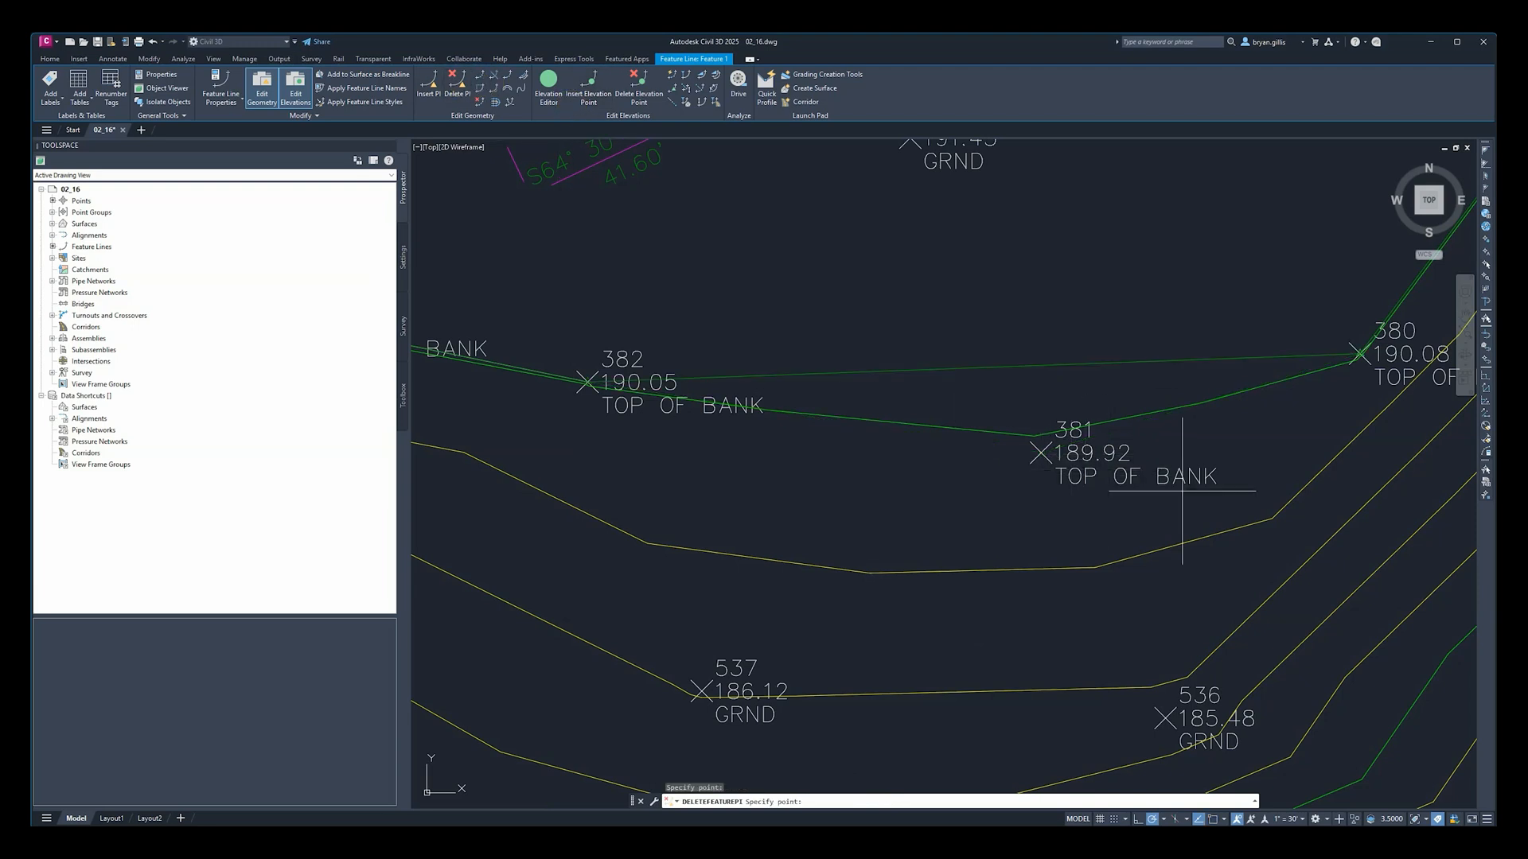
key("Escape")
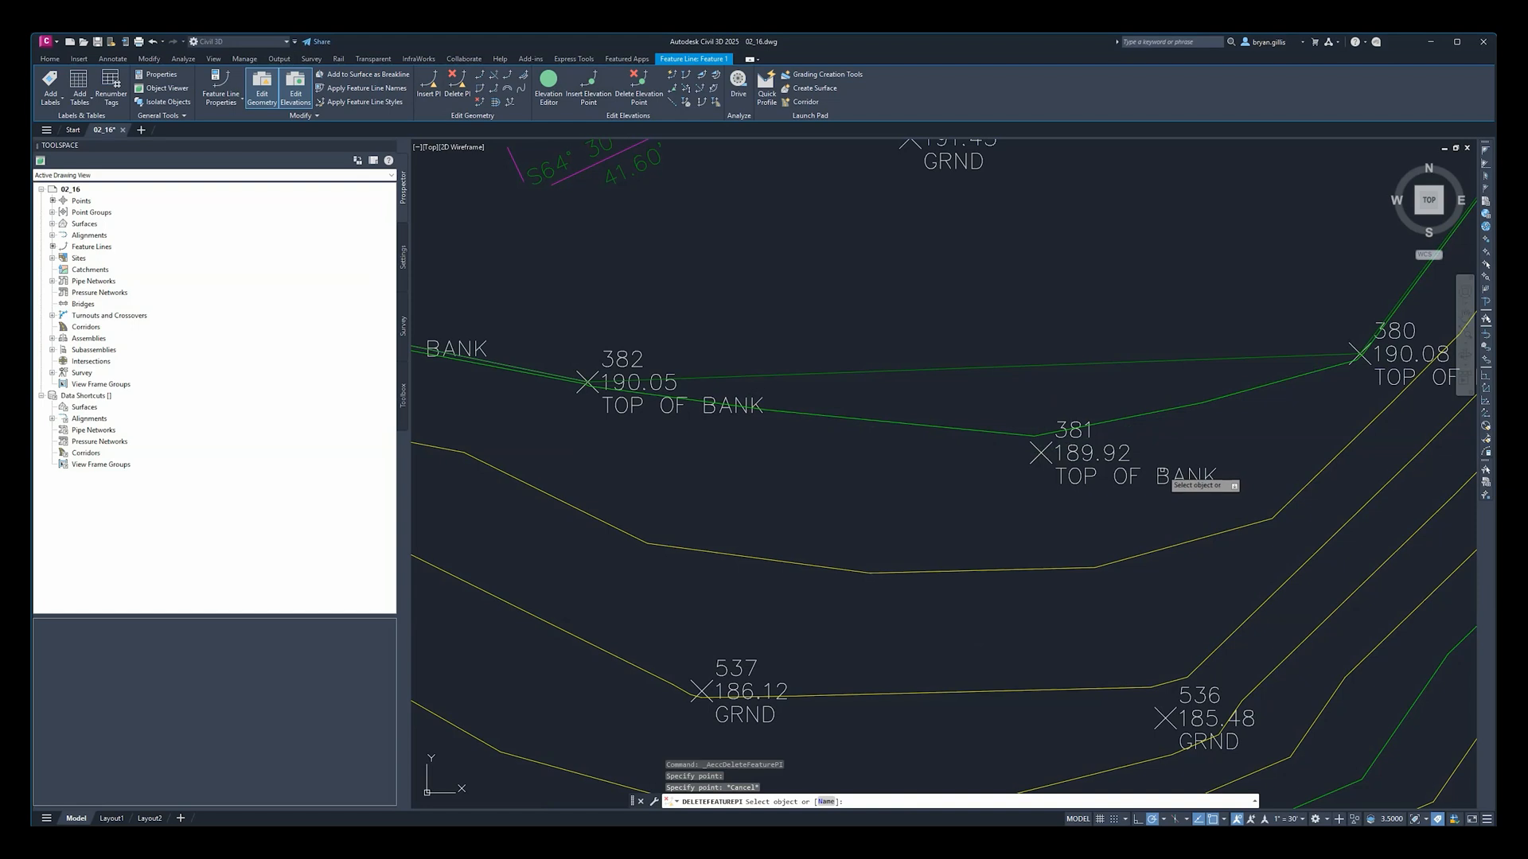
key("Escape")
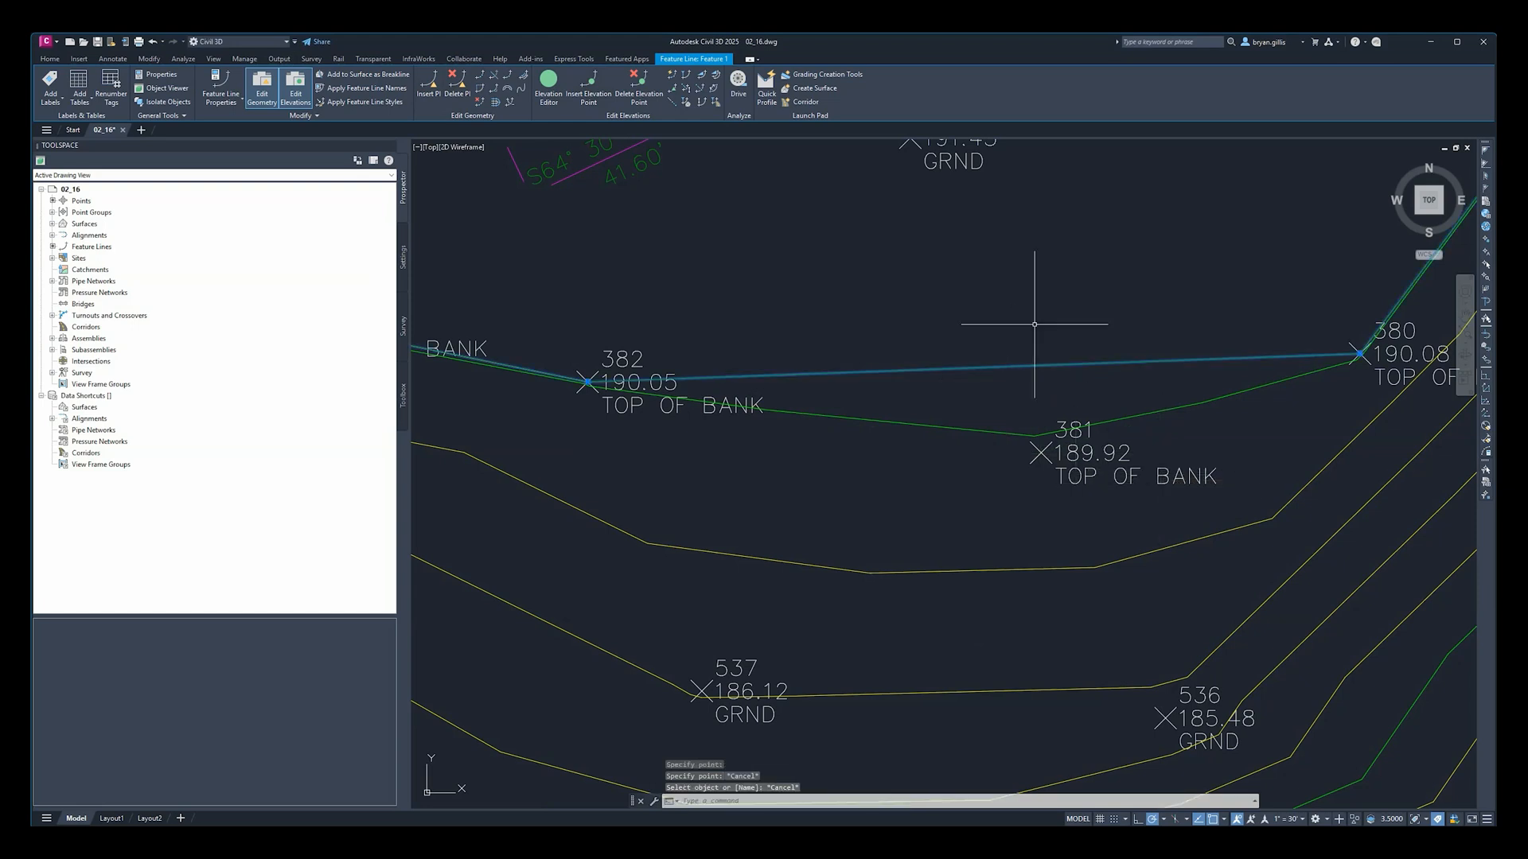
Step: Break a gap out of the middle of the feature line segment between points 382 and 380, north of point 381
scroll(1012, 324, "down", 2)
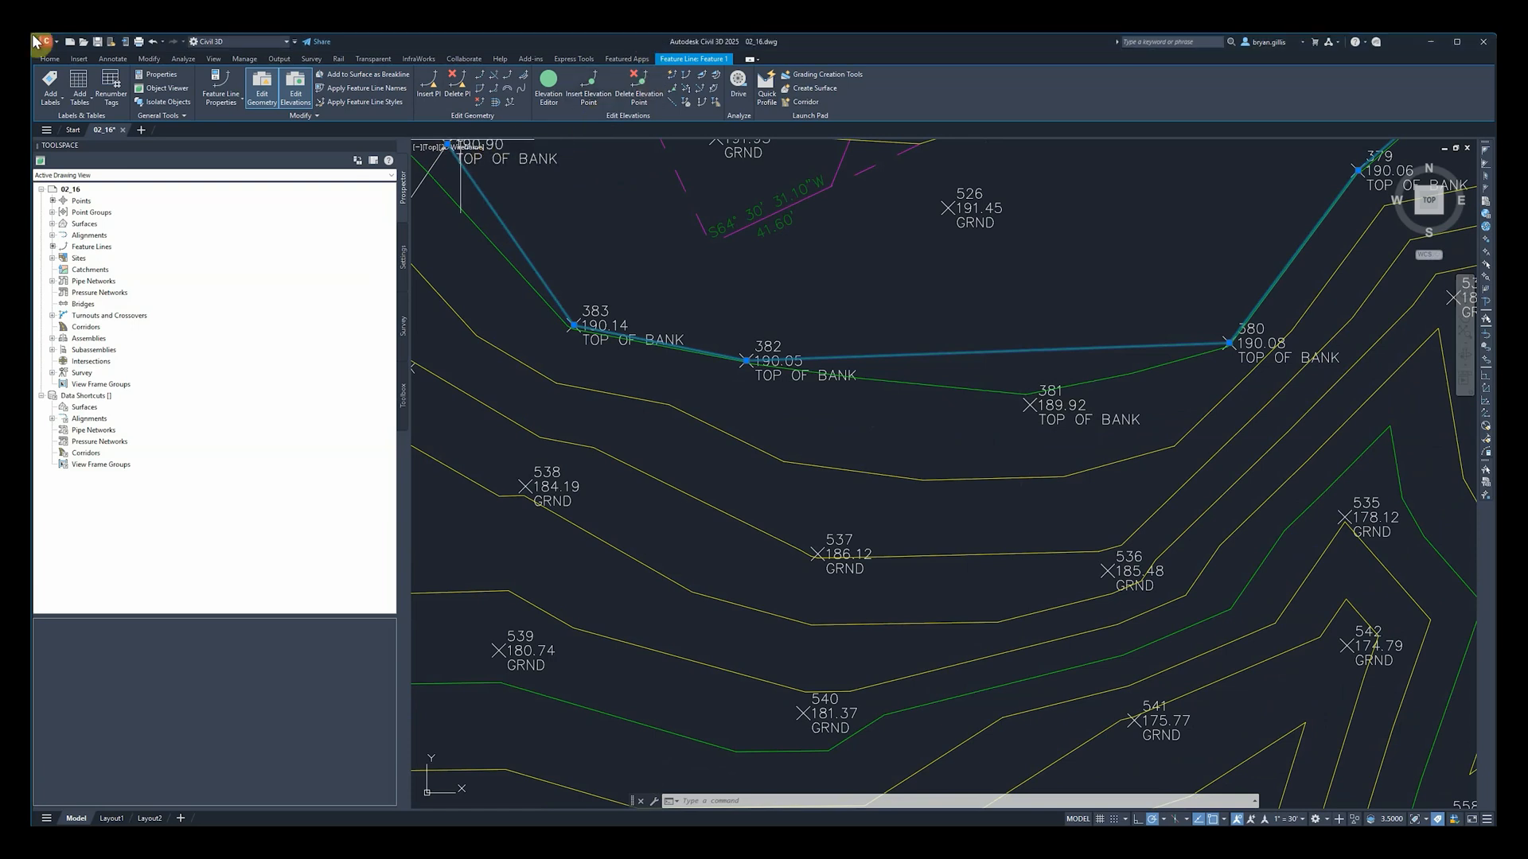
left_click(483, 77)
scroll(989, 341, "up", 2)
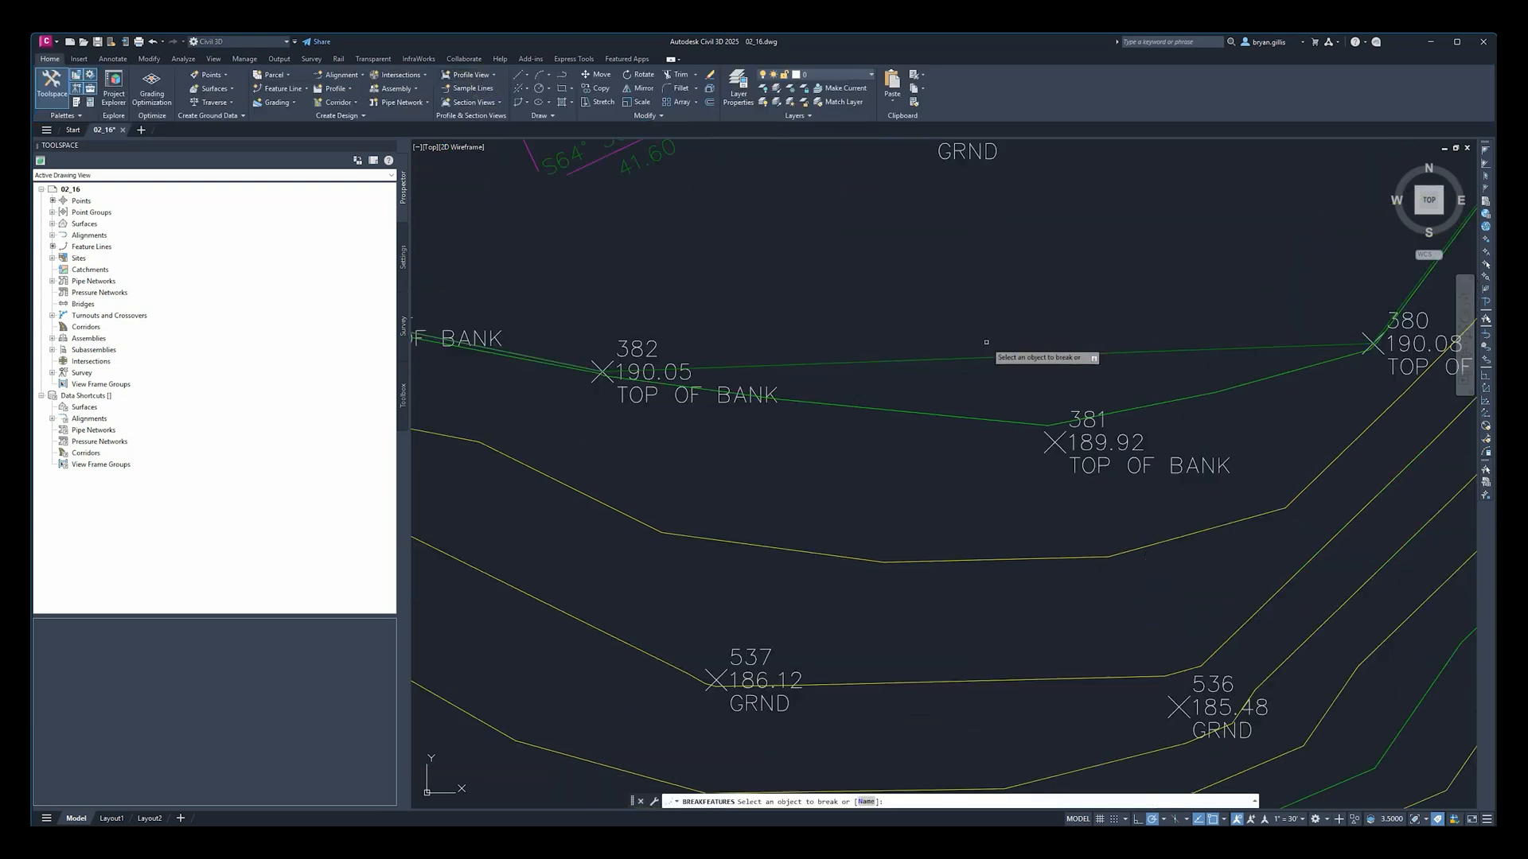
middle_click_drag(1129, 355, 1027, 367)
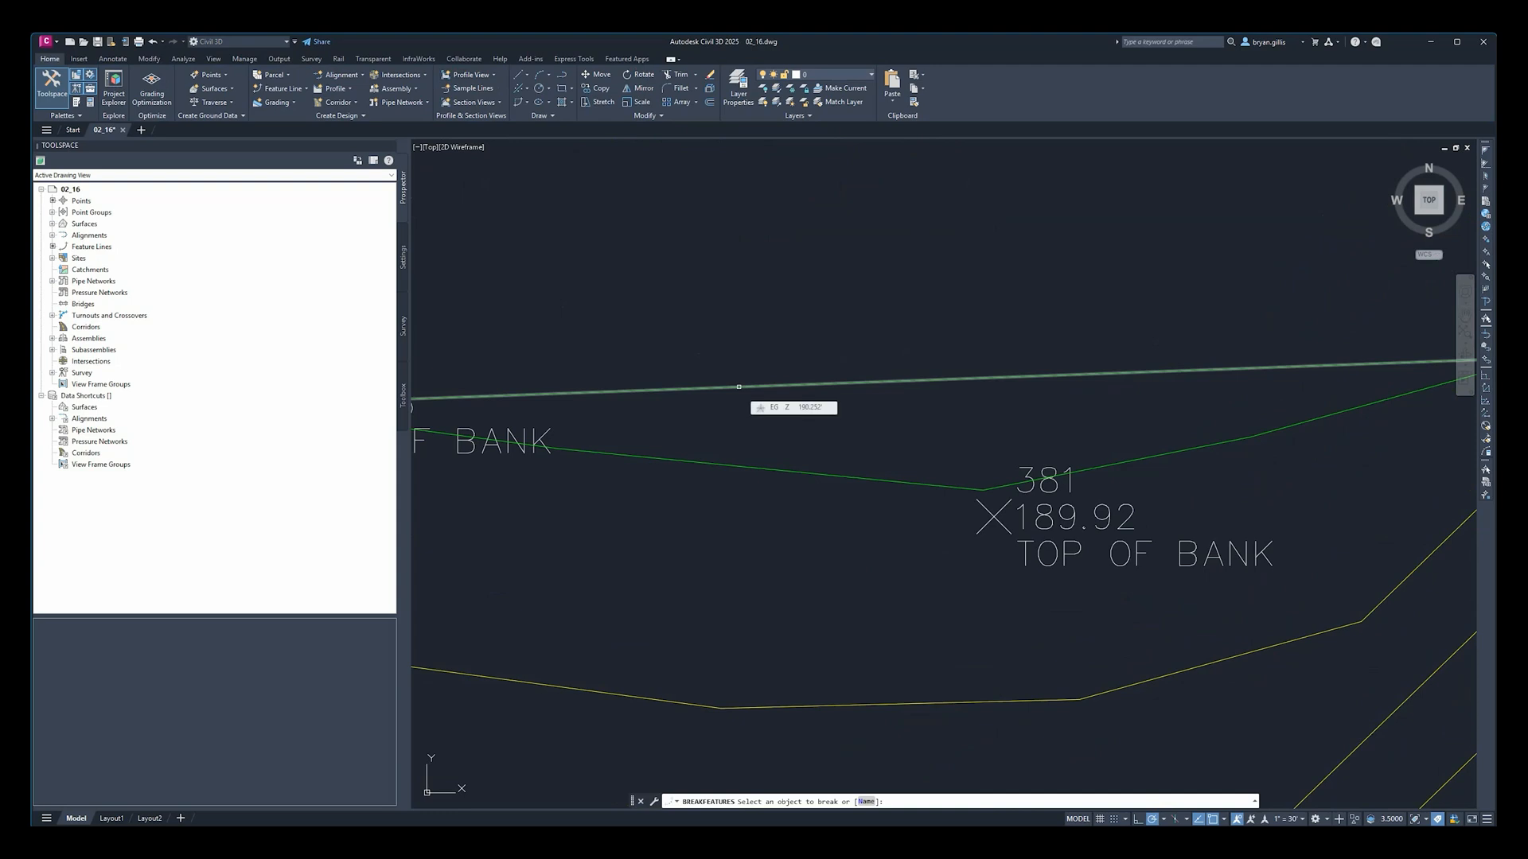
left_click(739, 387)
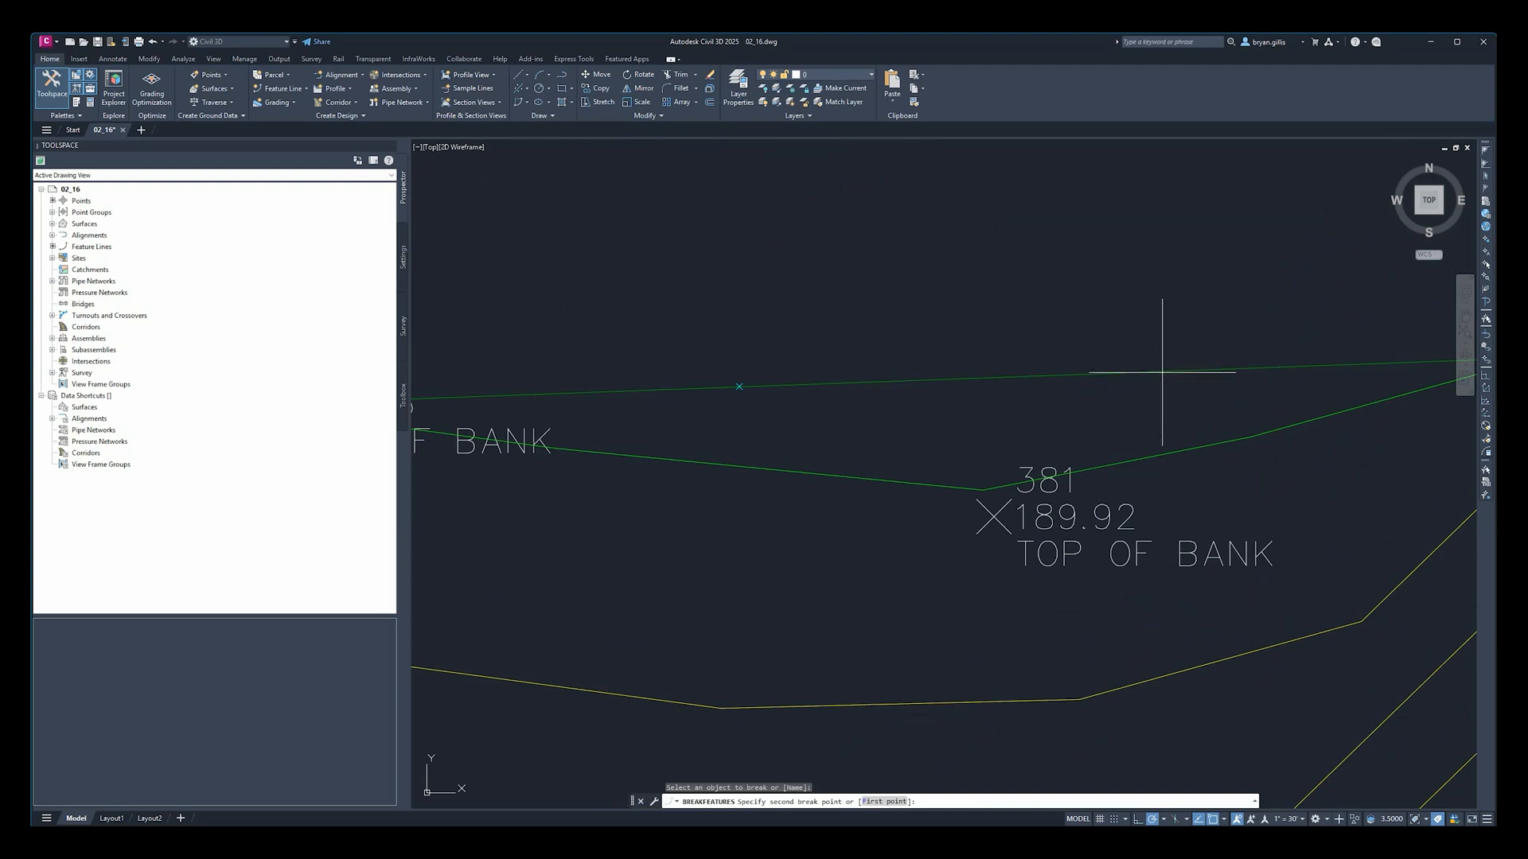
left_click(1154, 323)
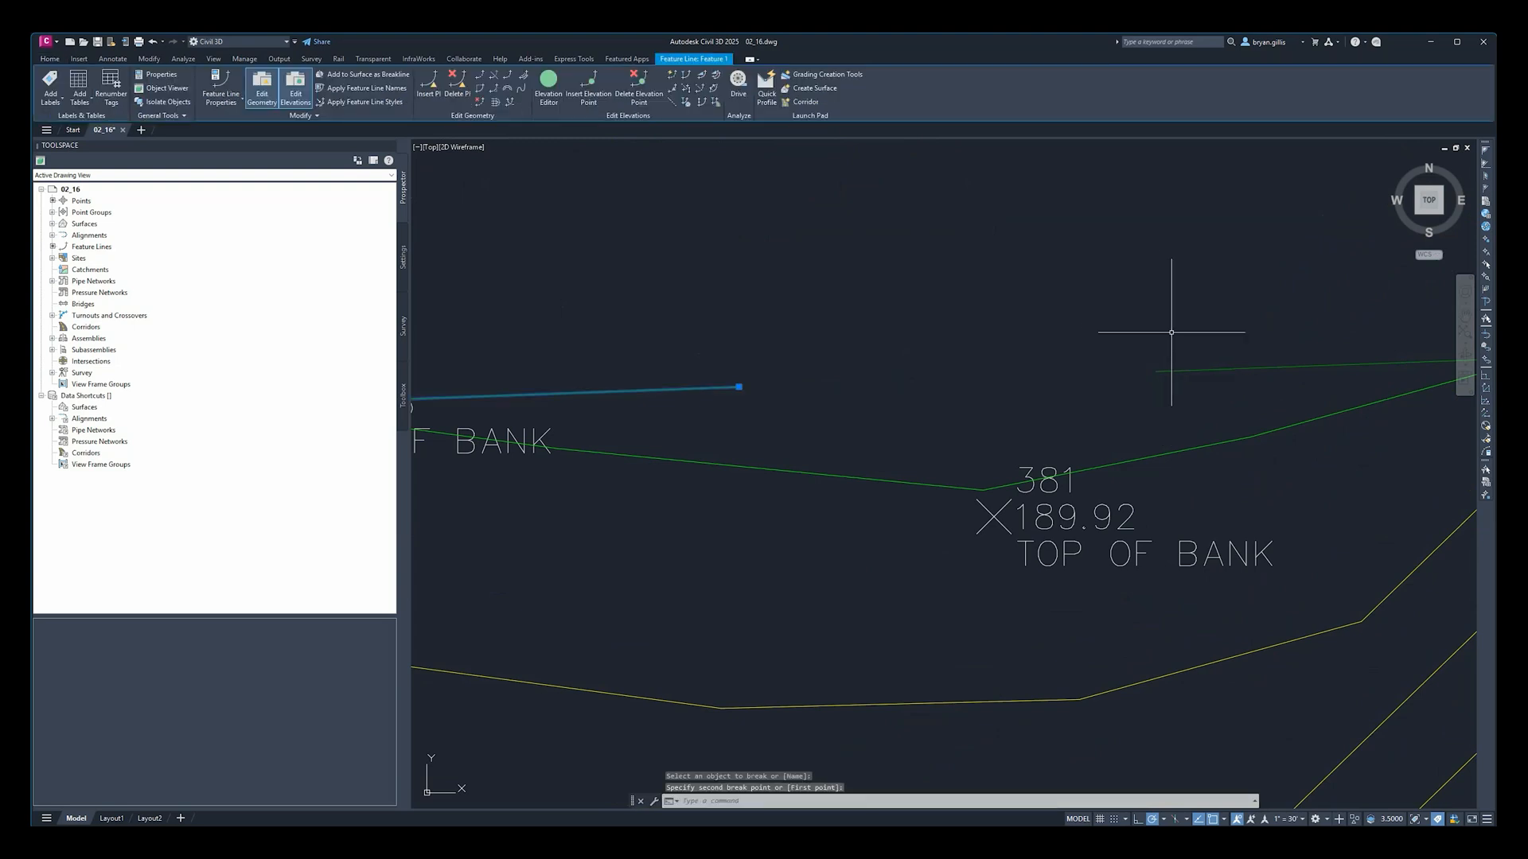
Step: Examine the feature line collection's entries and pick out the unnamed piece of the broken top of bank line
scroll(1034, 341, "down", 4)
middle_click_drag(1008, 340, 1002, 391)
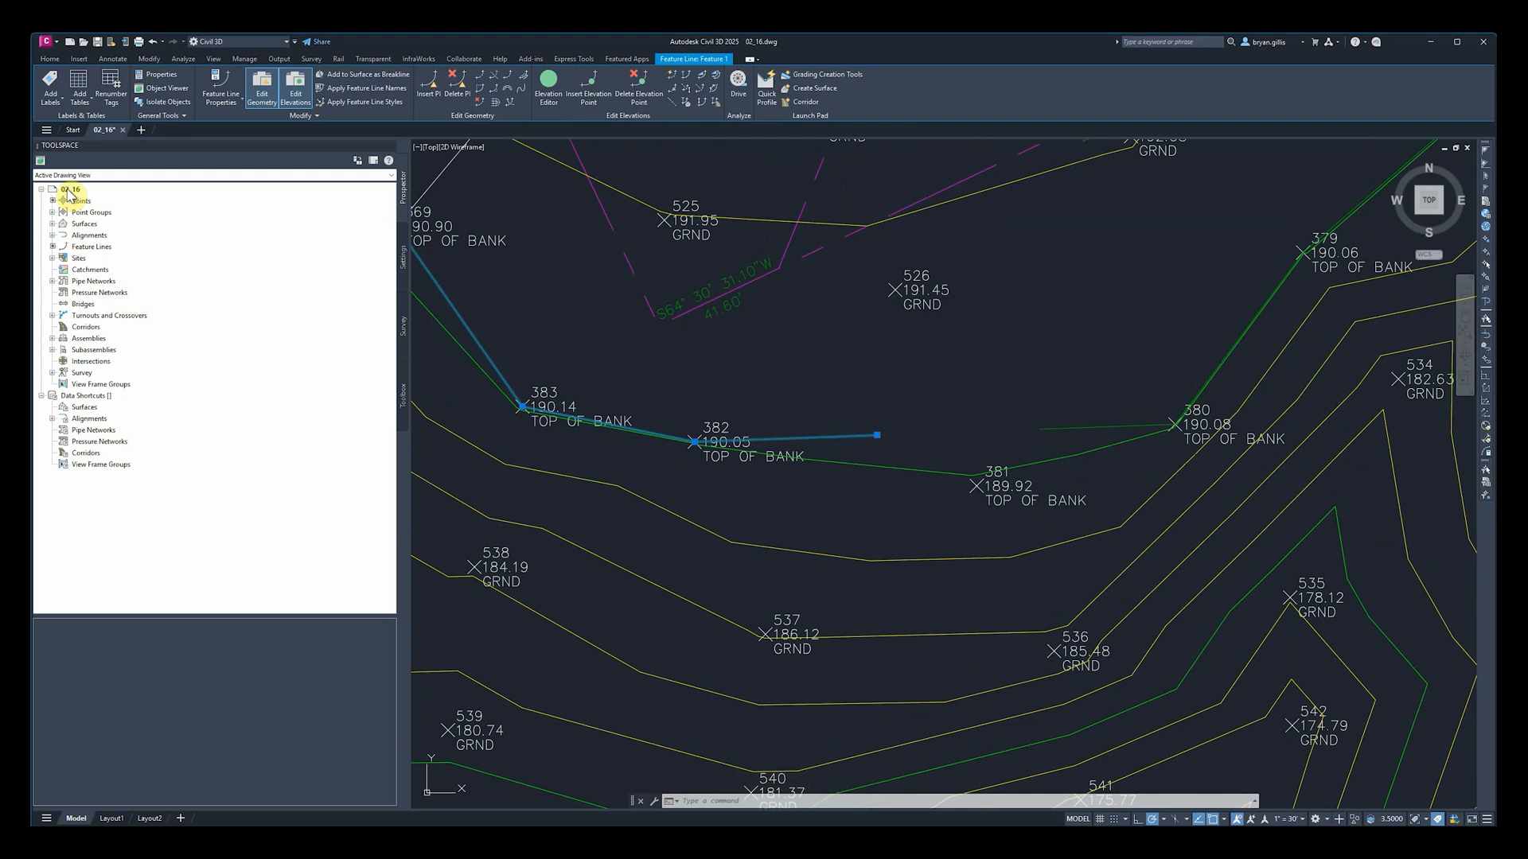
left_click(86, 248)
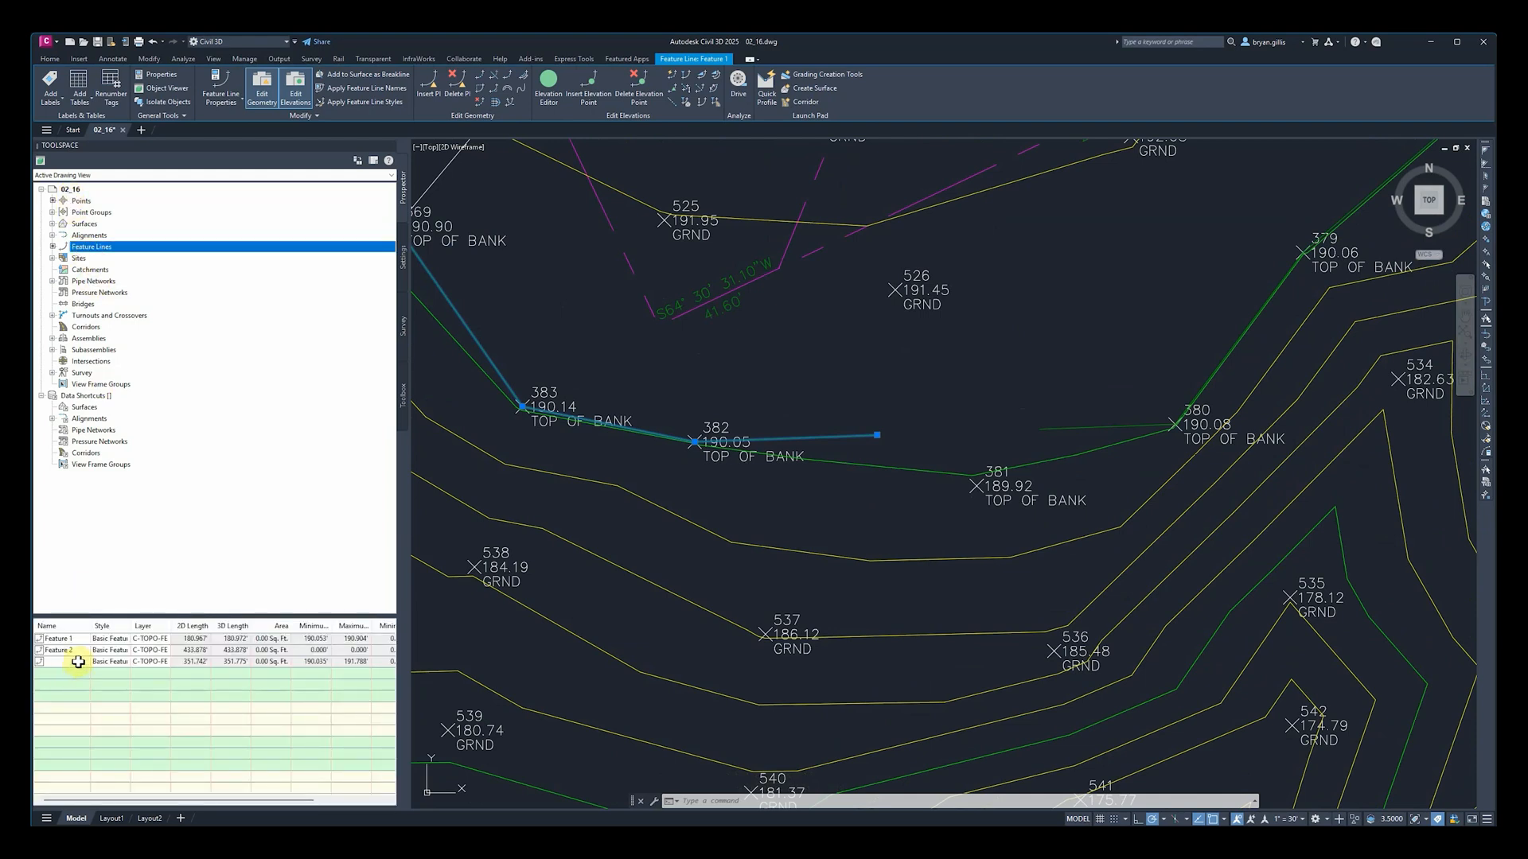
left_click(70, 661)
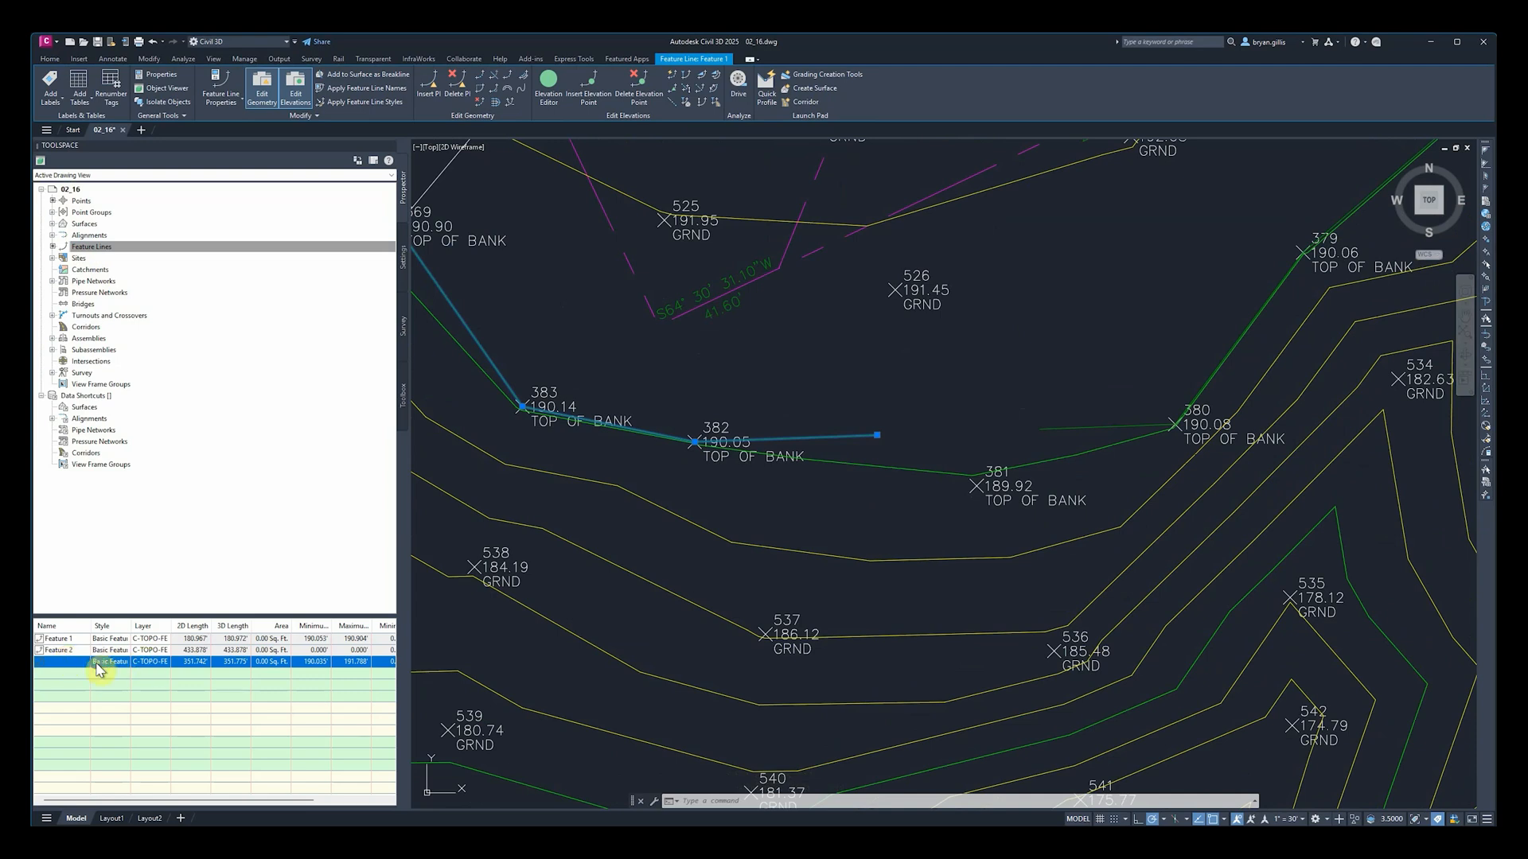
right_click(95, 662)
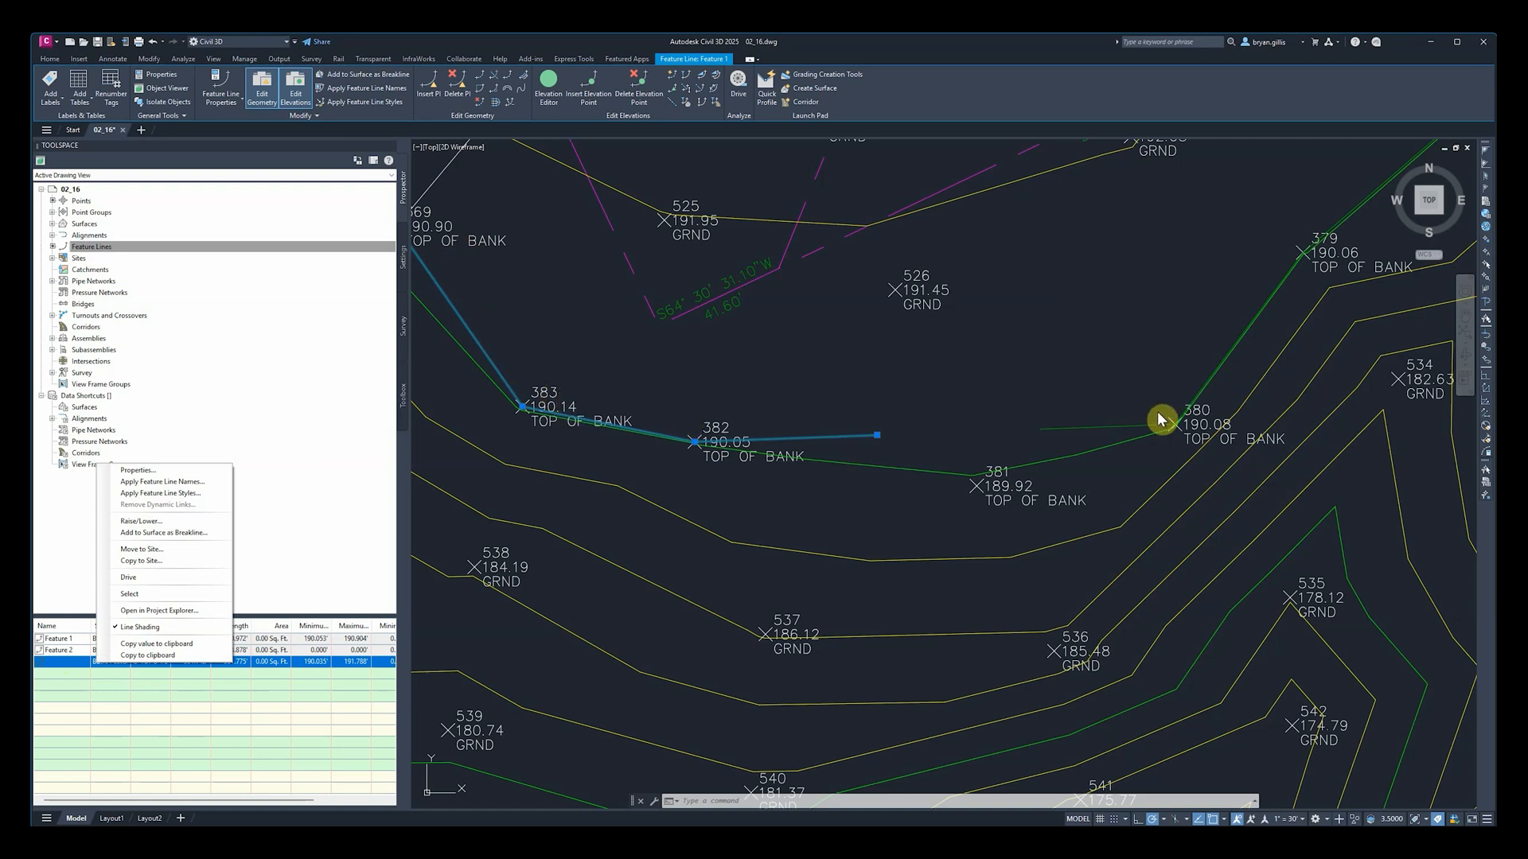
left_click(1045, 393)
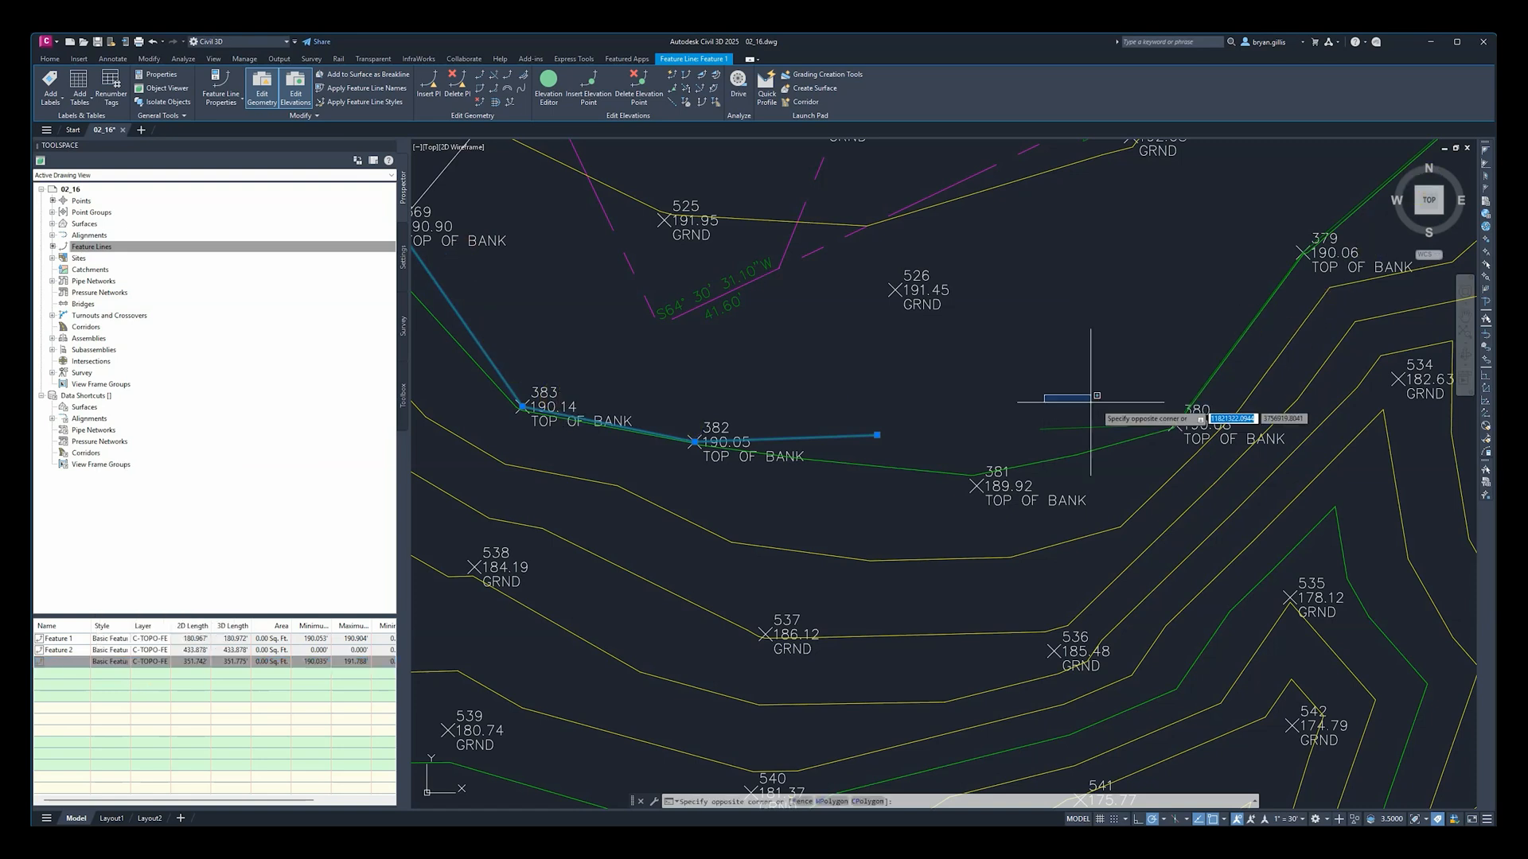
key("Escape")
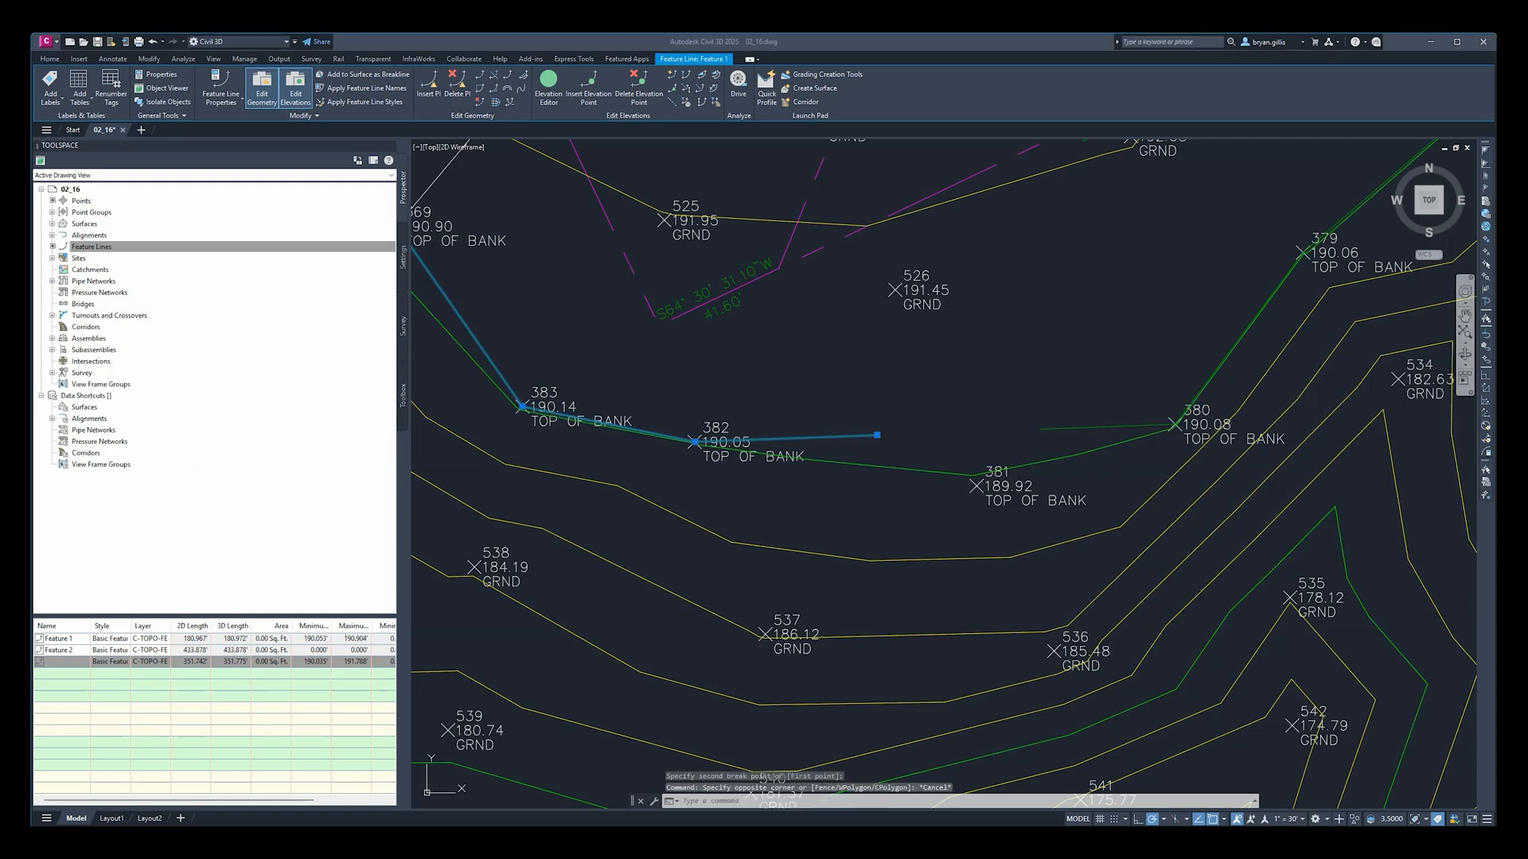
left_click(822, 455)
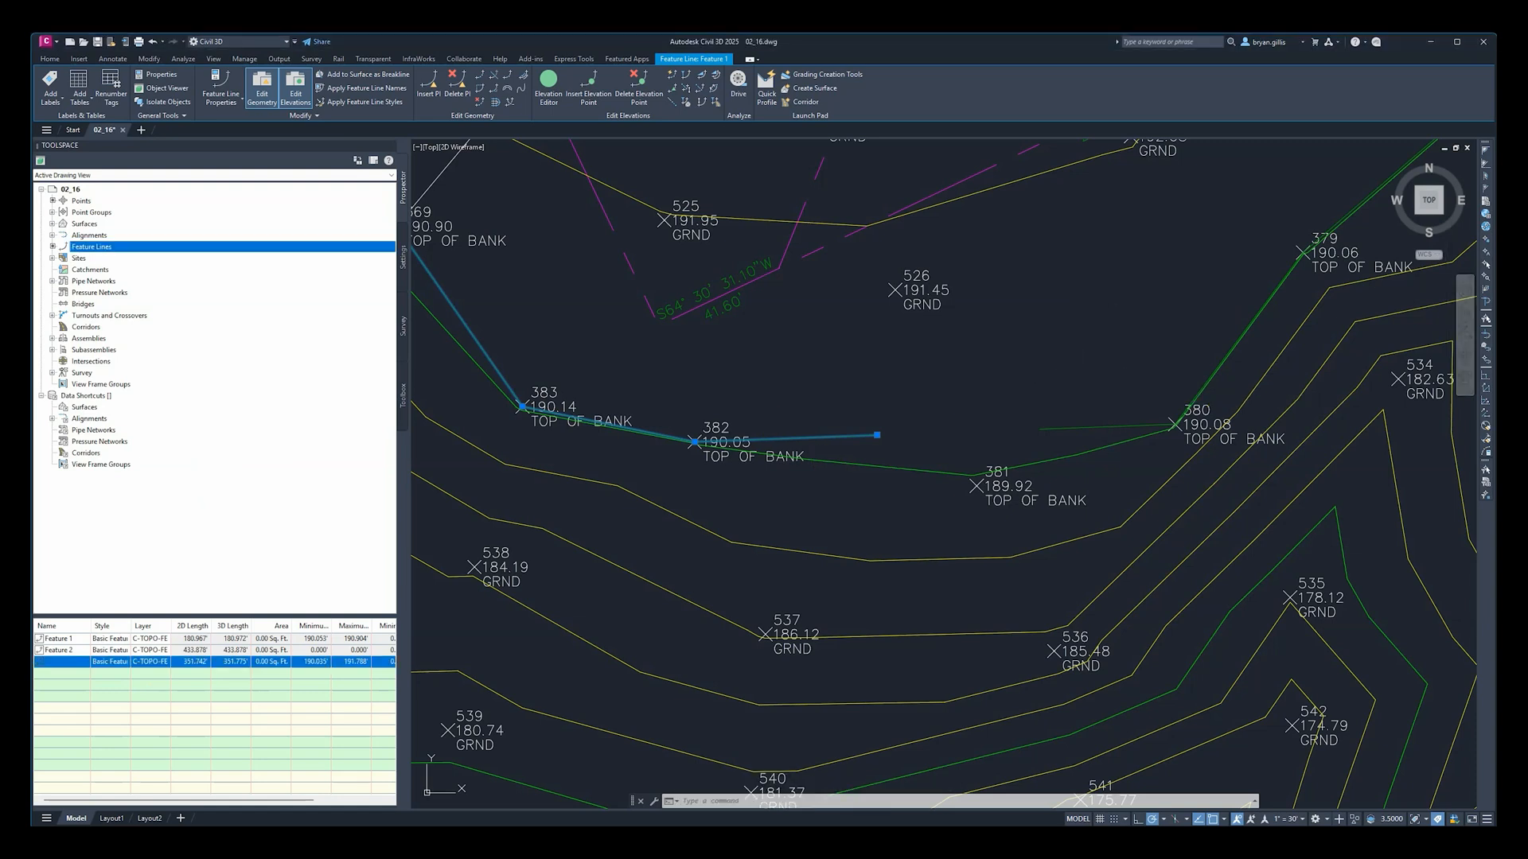
Step: Stretch the open end of the western feature line piece east of point 382 to the endpoint of the eastern piece
middle_click_drag(553, 416, 660, 453)
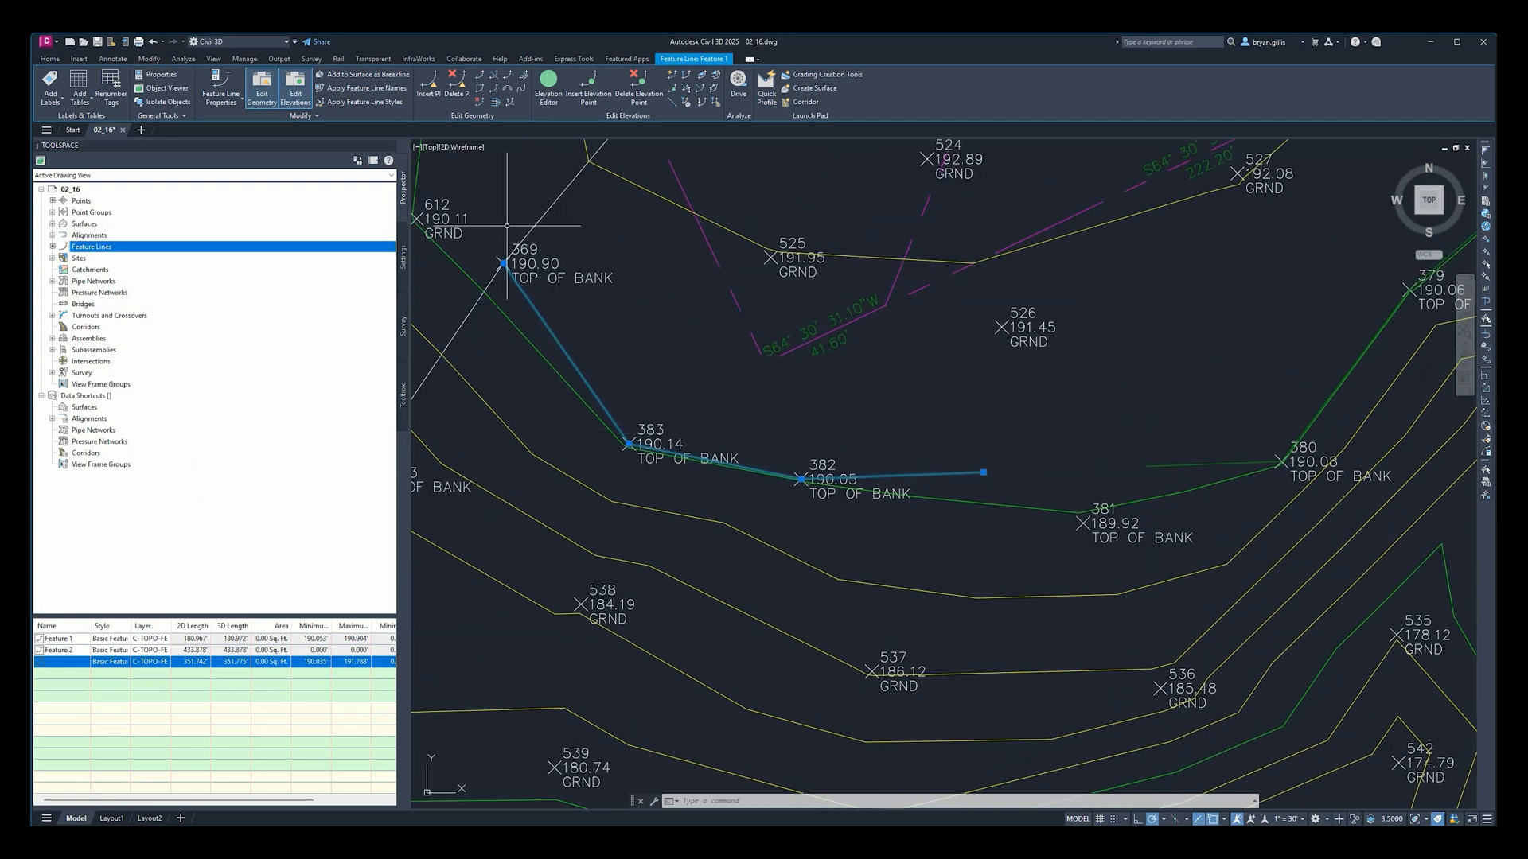
left_click(984, 473)
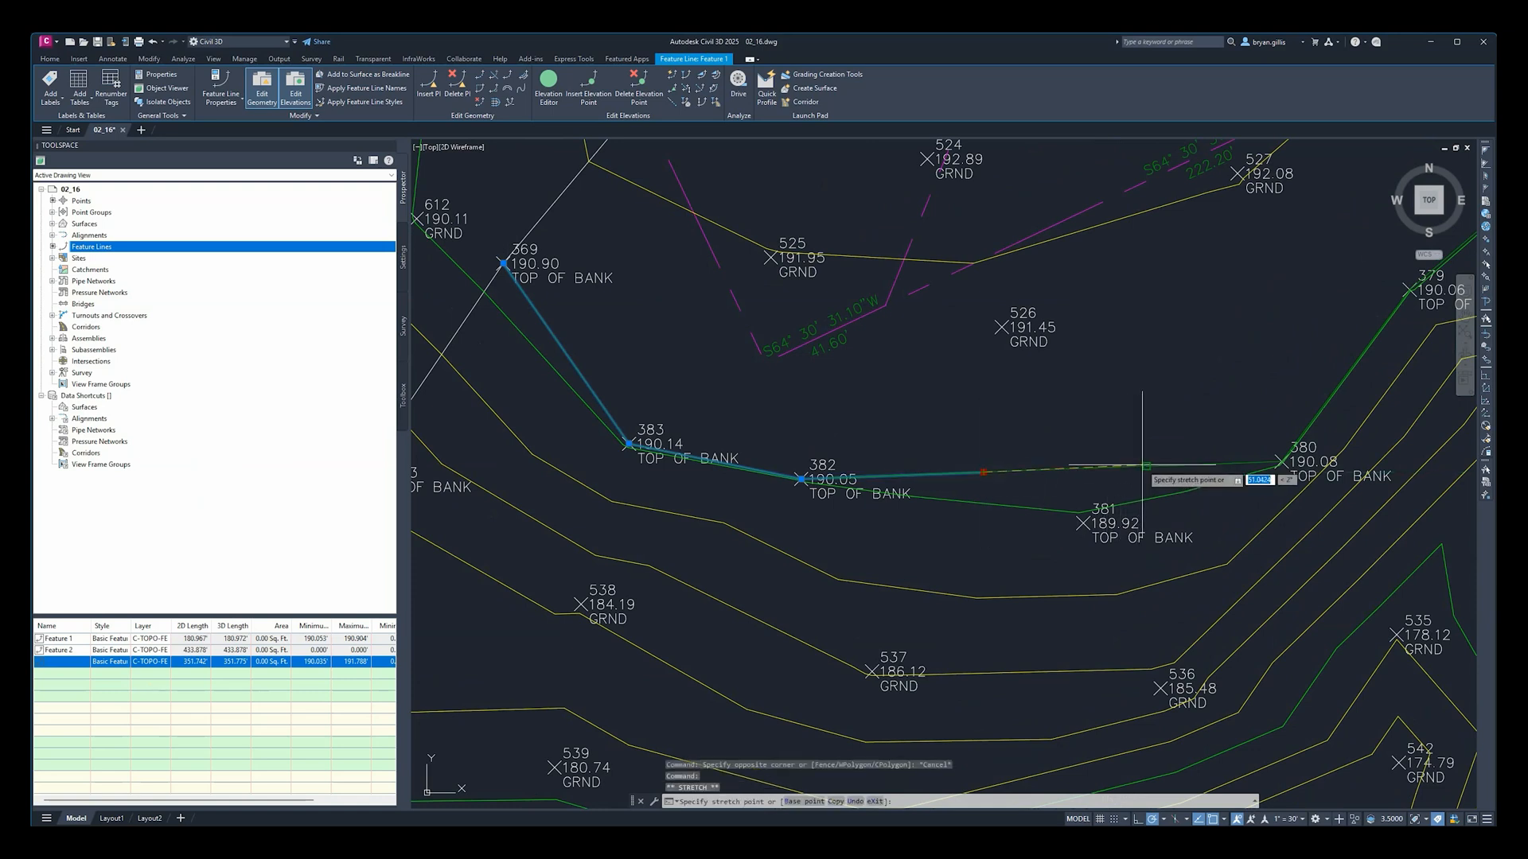
scroll(1134, 473, "up", 4)
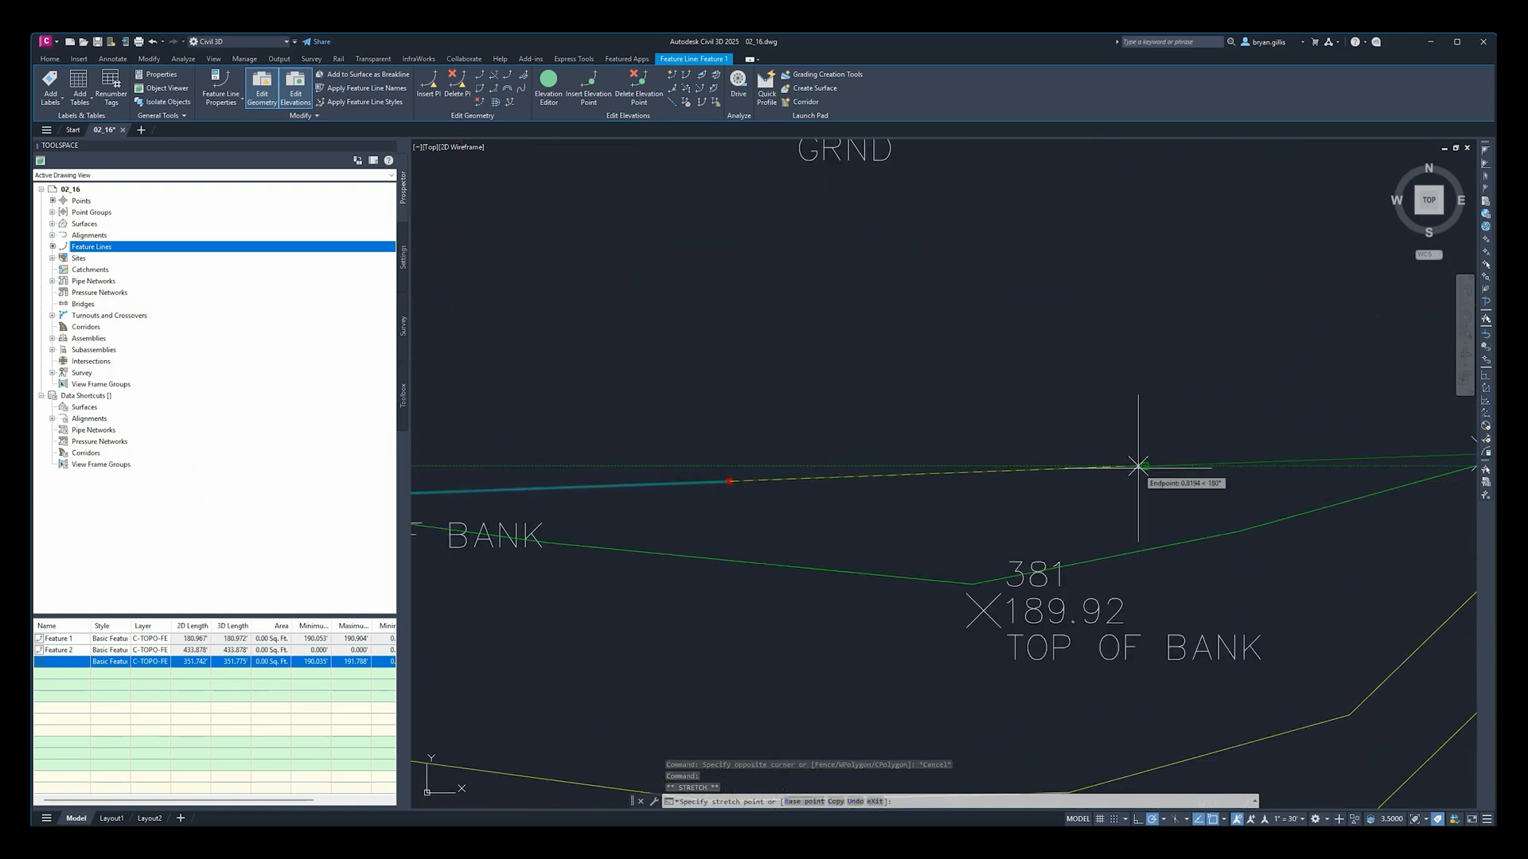
left_click(1144, 465)
scroll(1159, 426, "down", 4)
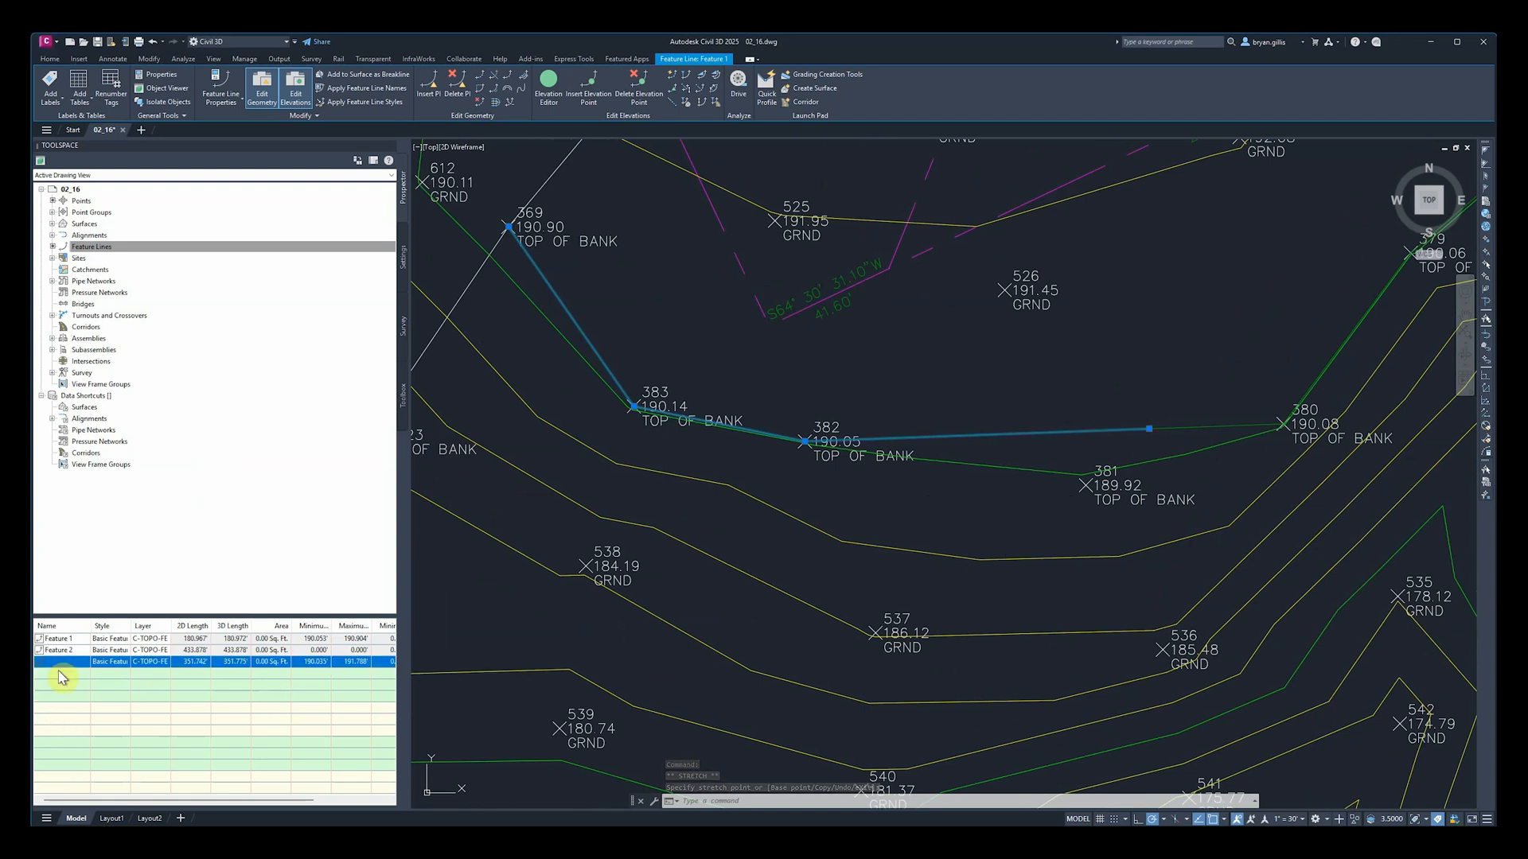
Step: Join the western top of bank feature line piece with the eastern piece into one feature line between points 382 and 380
left_click(1193, 428)
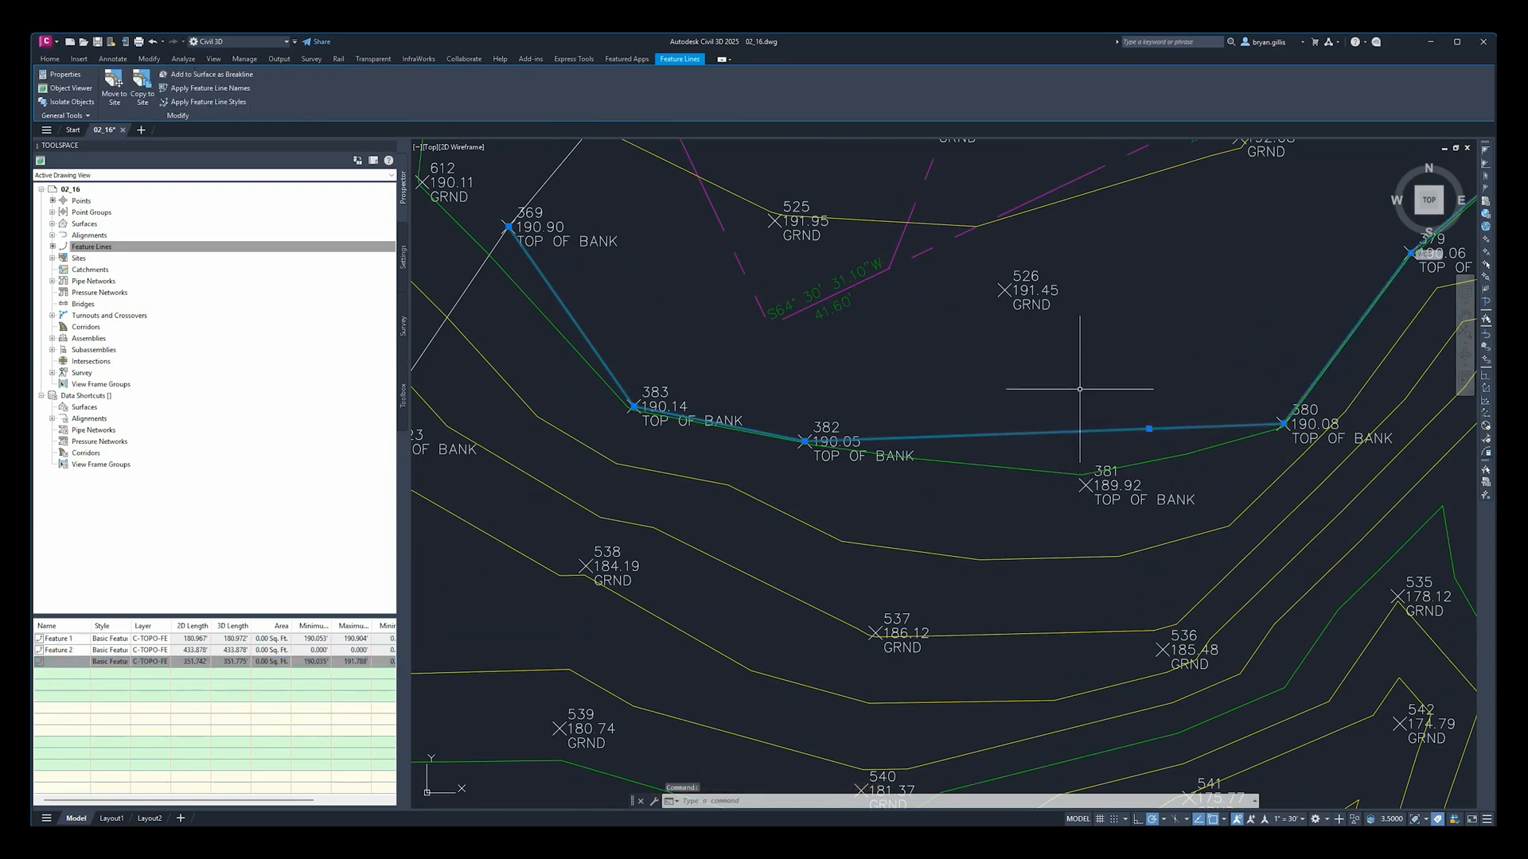
key("Escape")
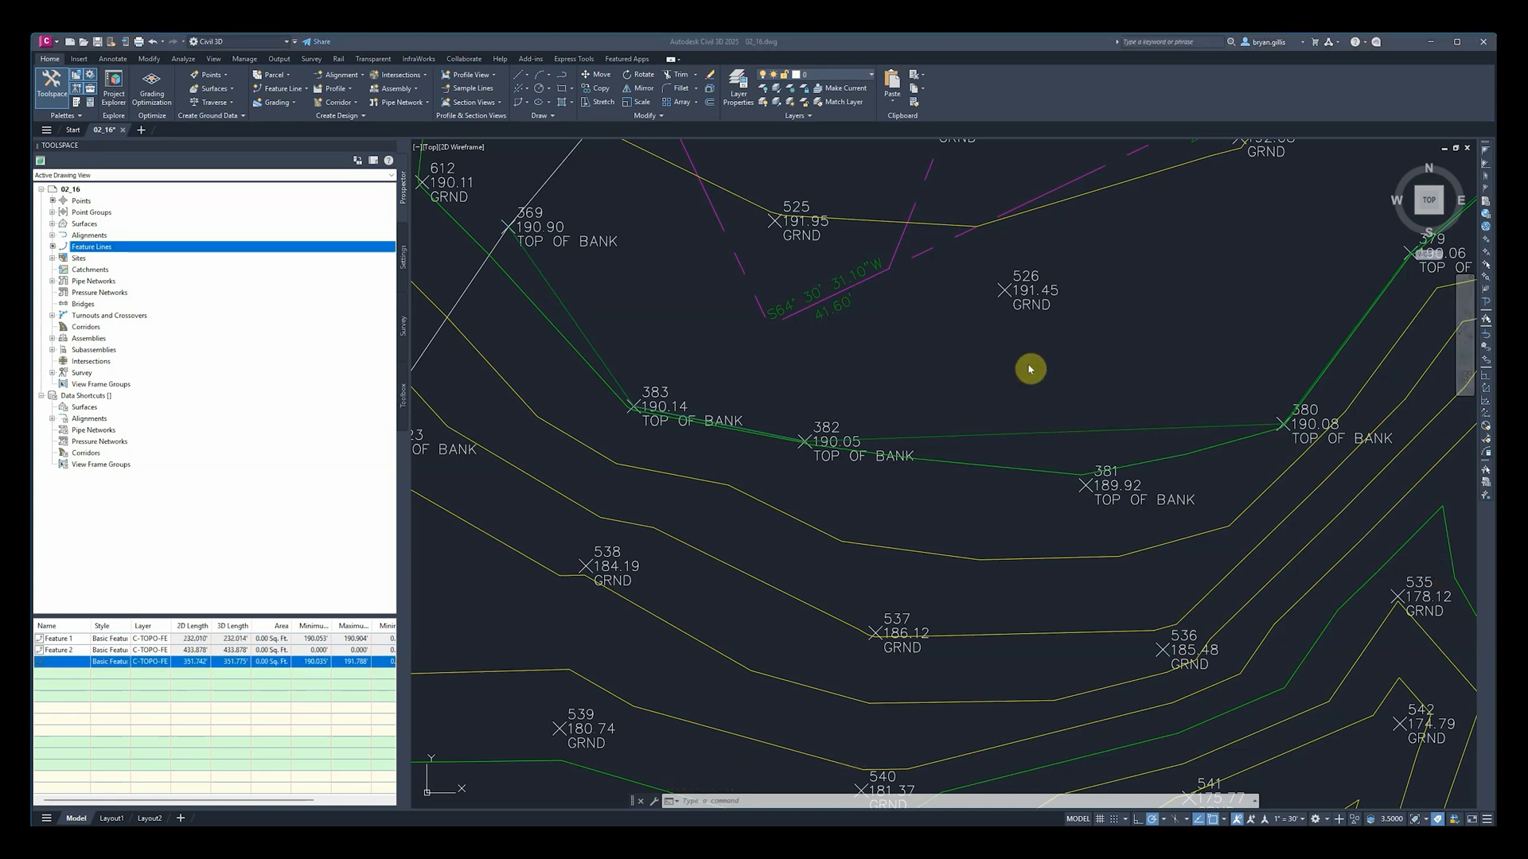
left_click(1043, 432)
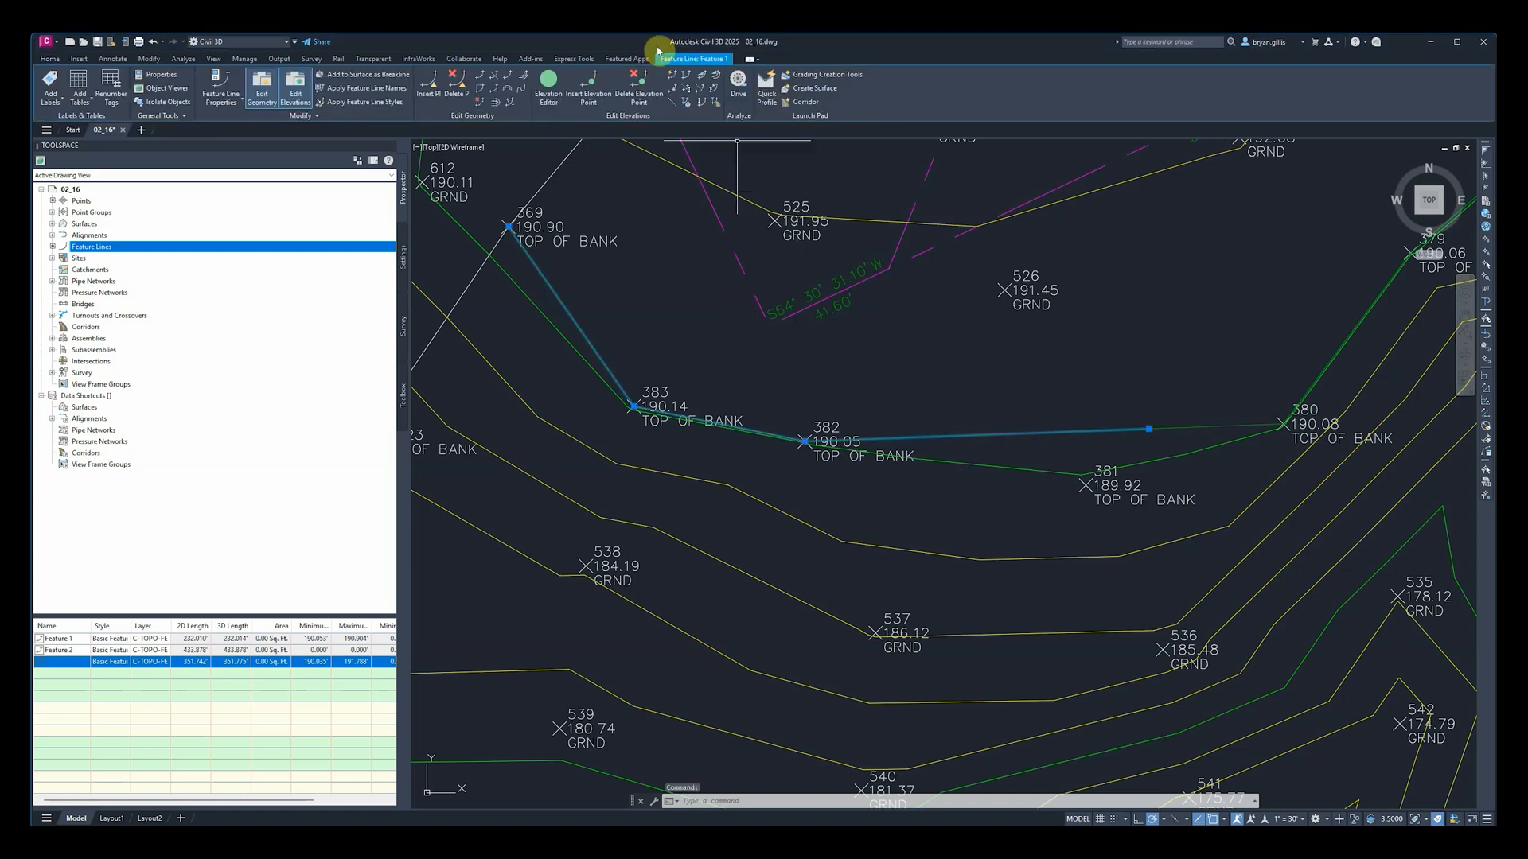
left_click(509, 81)
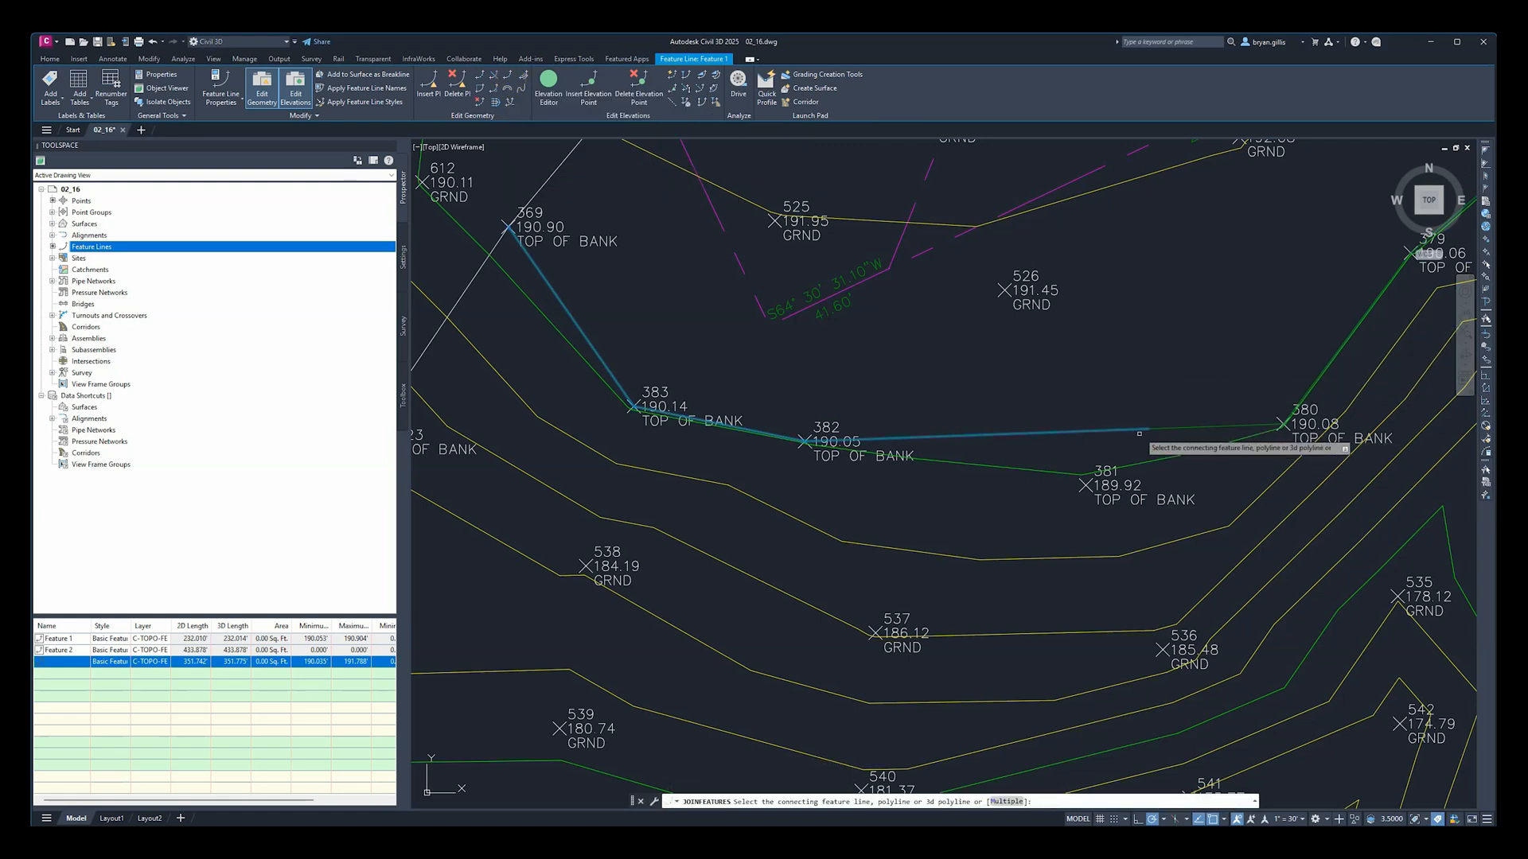
left_click(1180, 427)
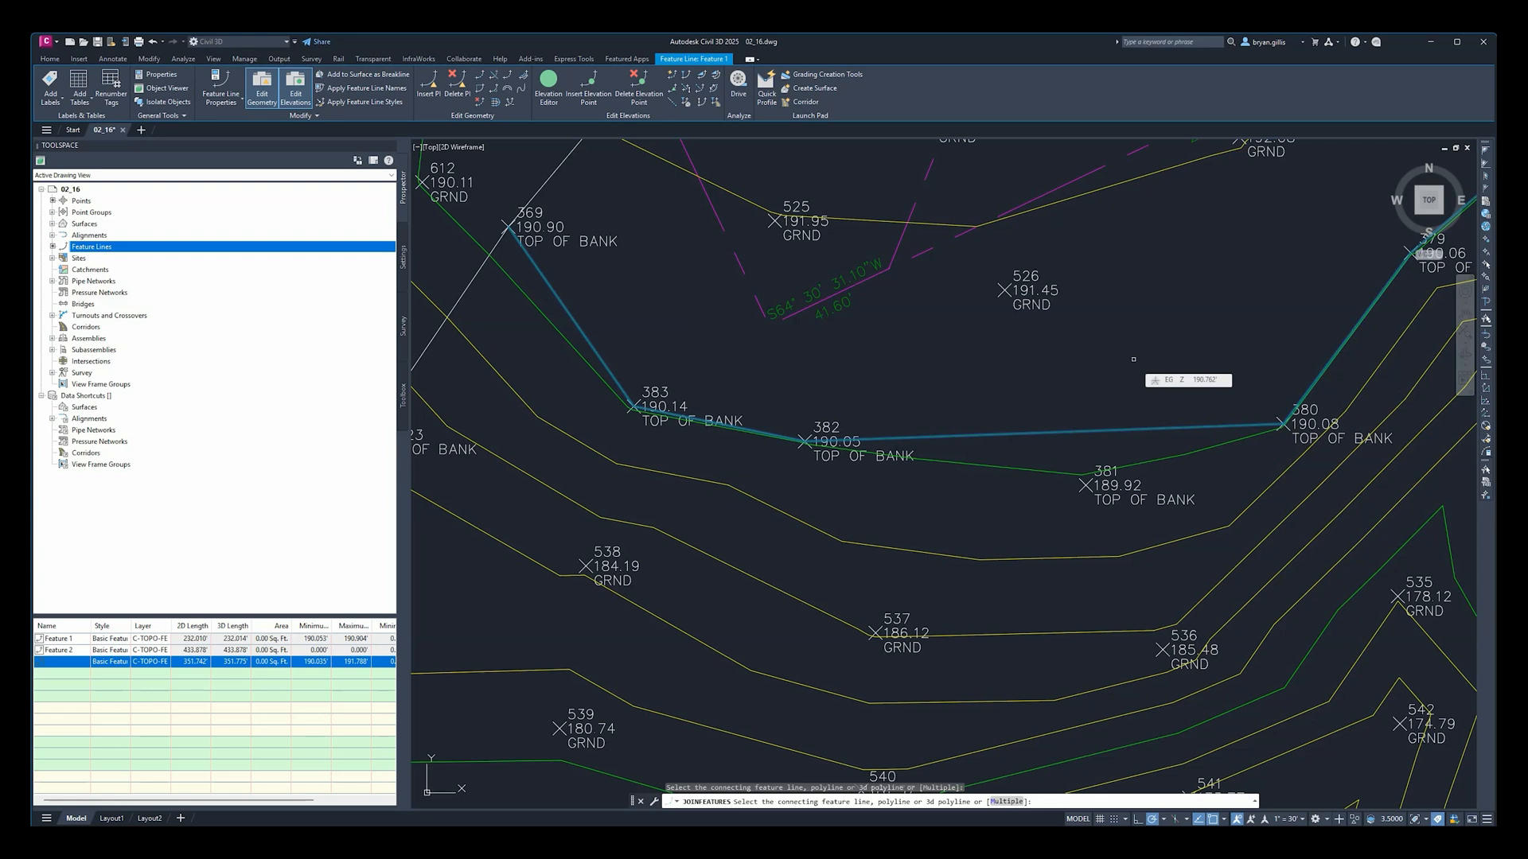
key("Return")
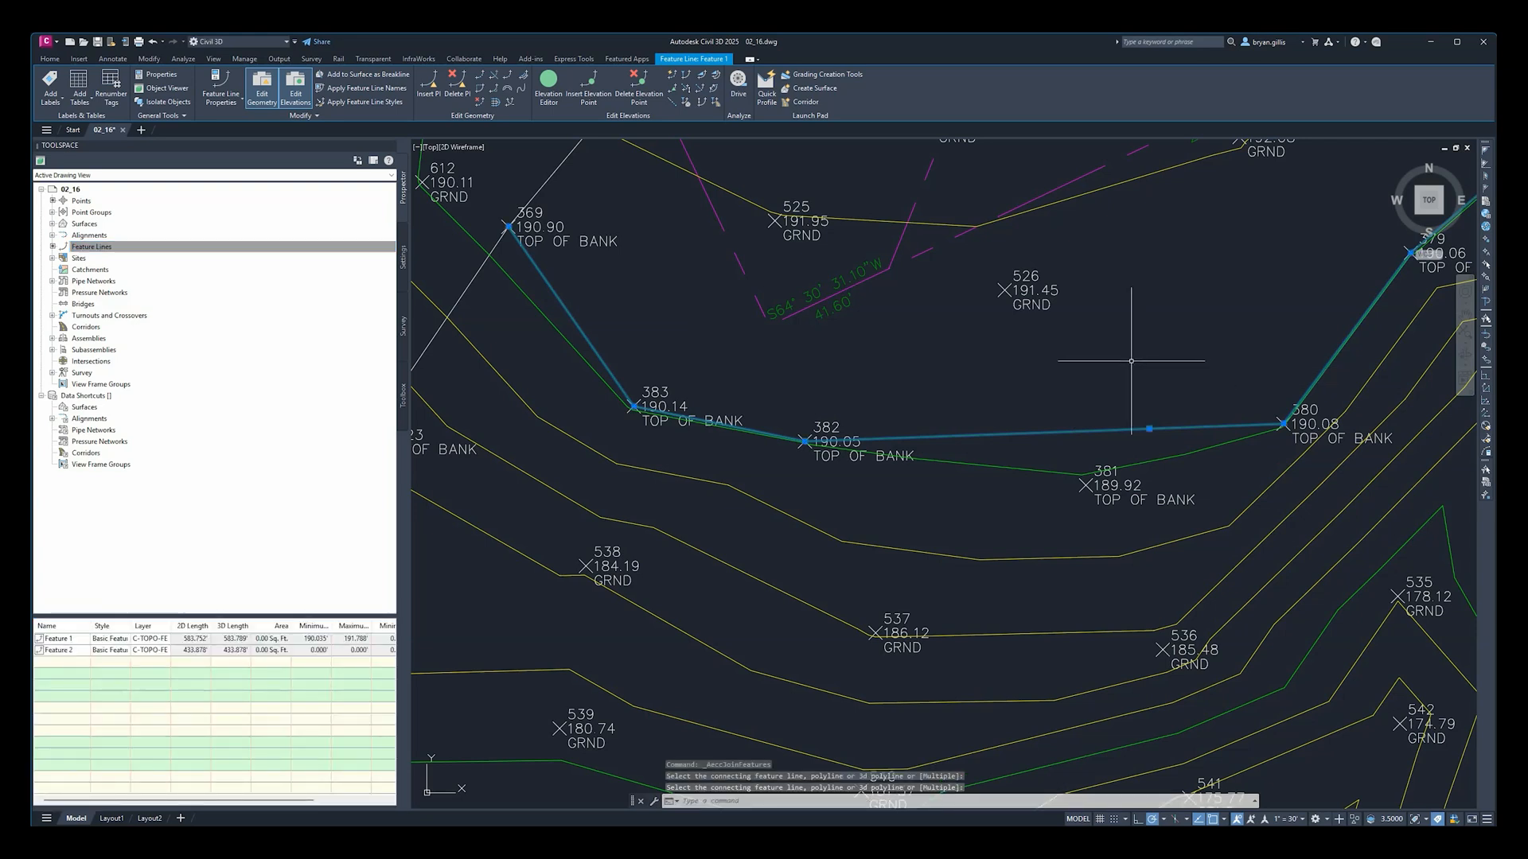
Step: Examine the joined top of bank feature line and the remaining entries in the feature line collection
scroll(1120, 387, "down", 2)
left_click(1117, 393)
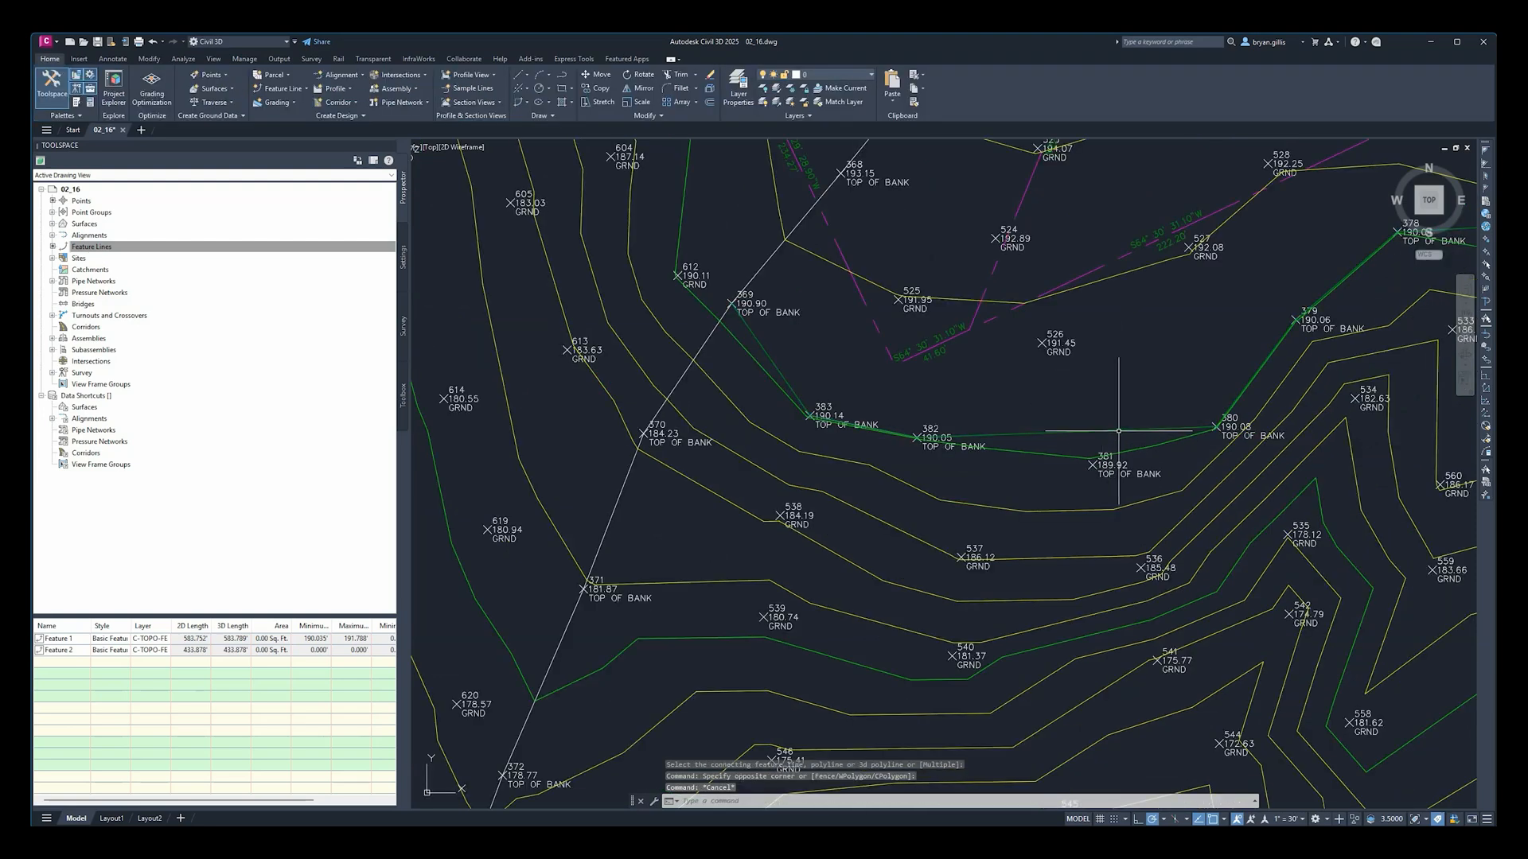
key("Escape")
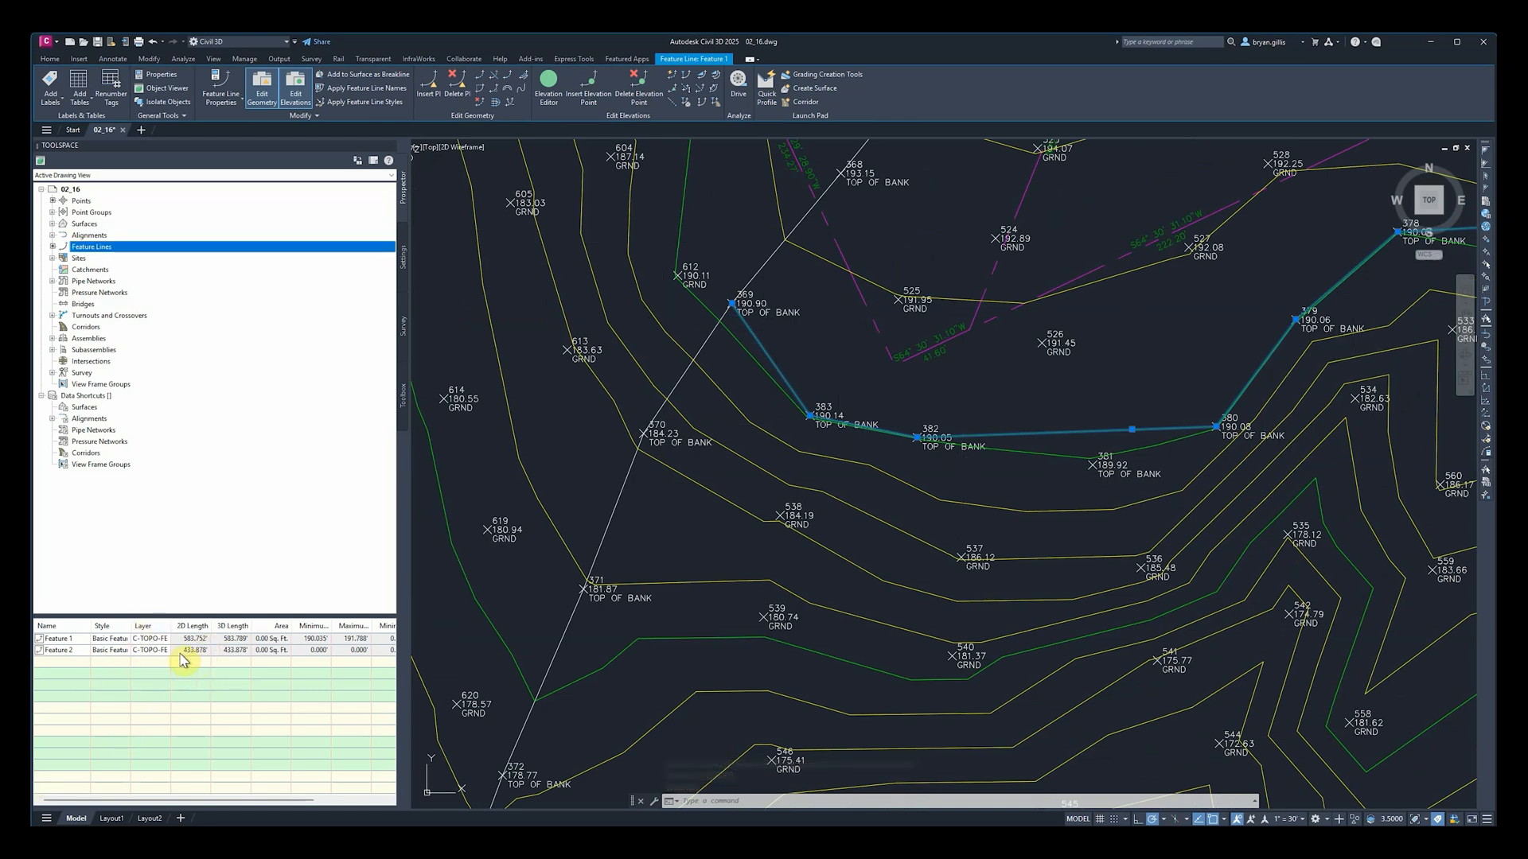
left_click(58, 649)
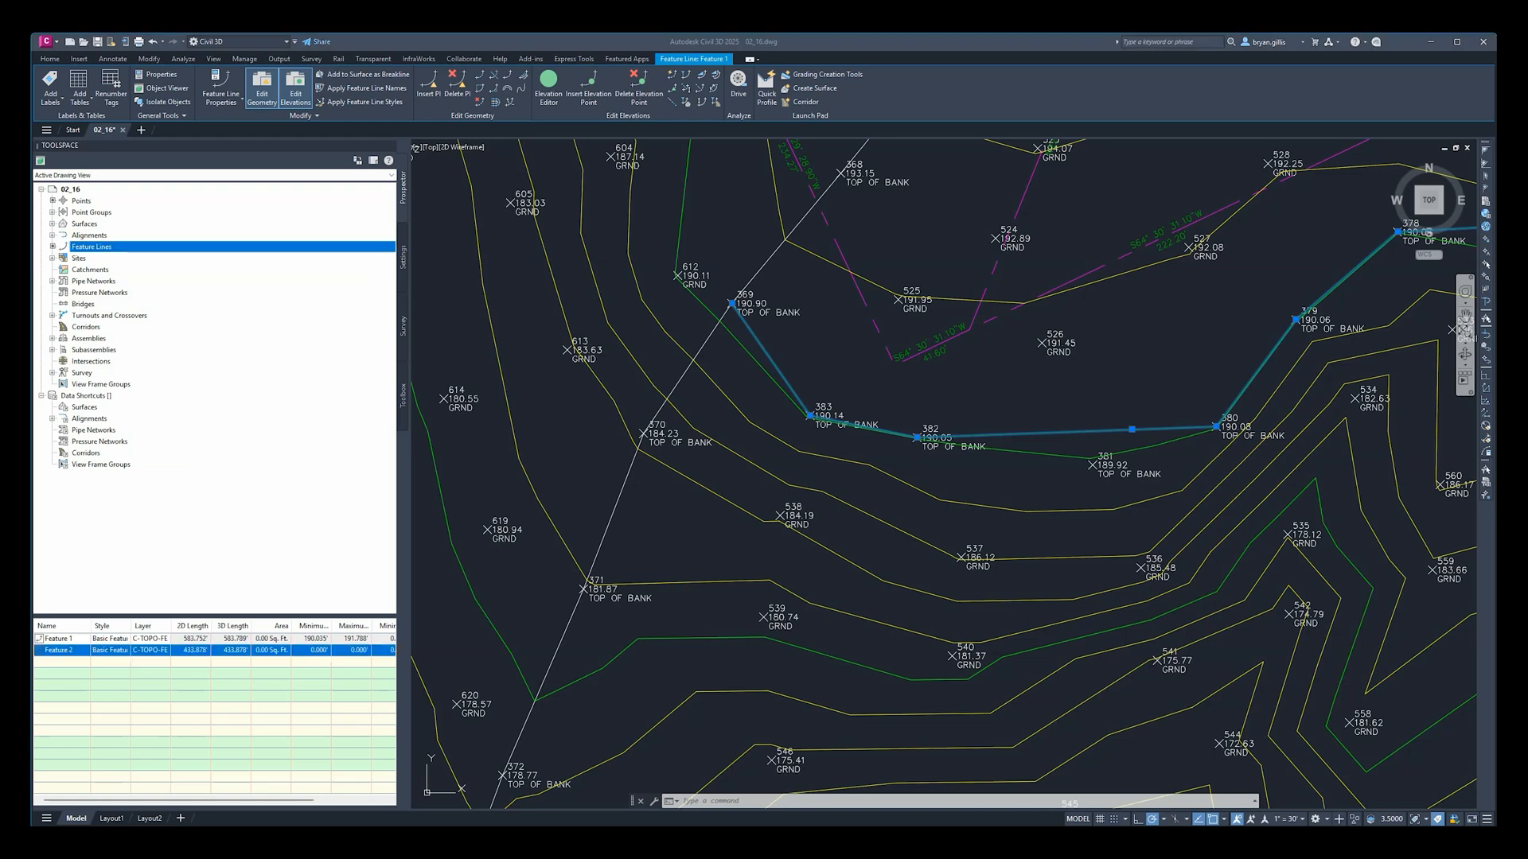
left_click(1084, 380)
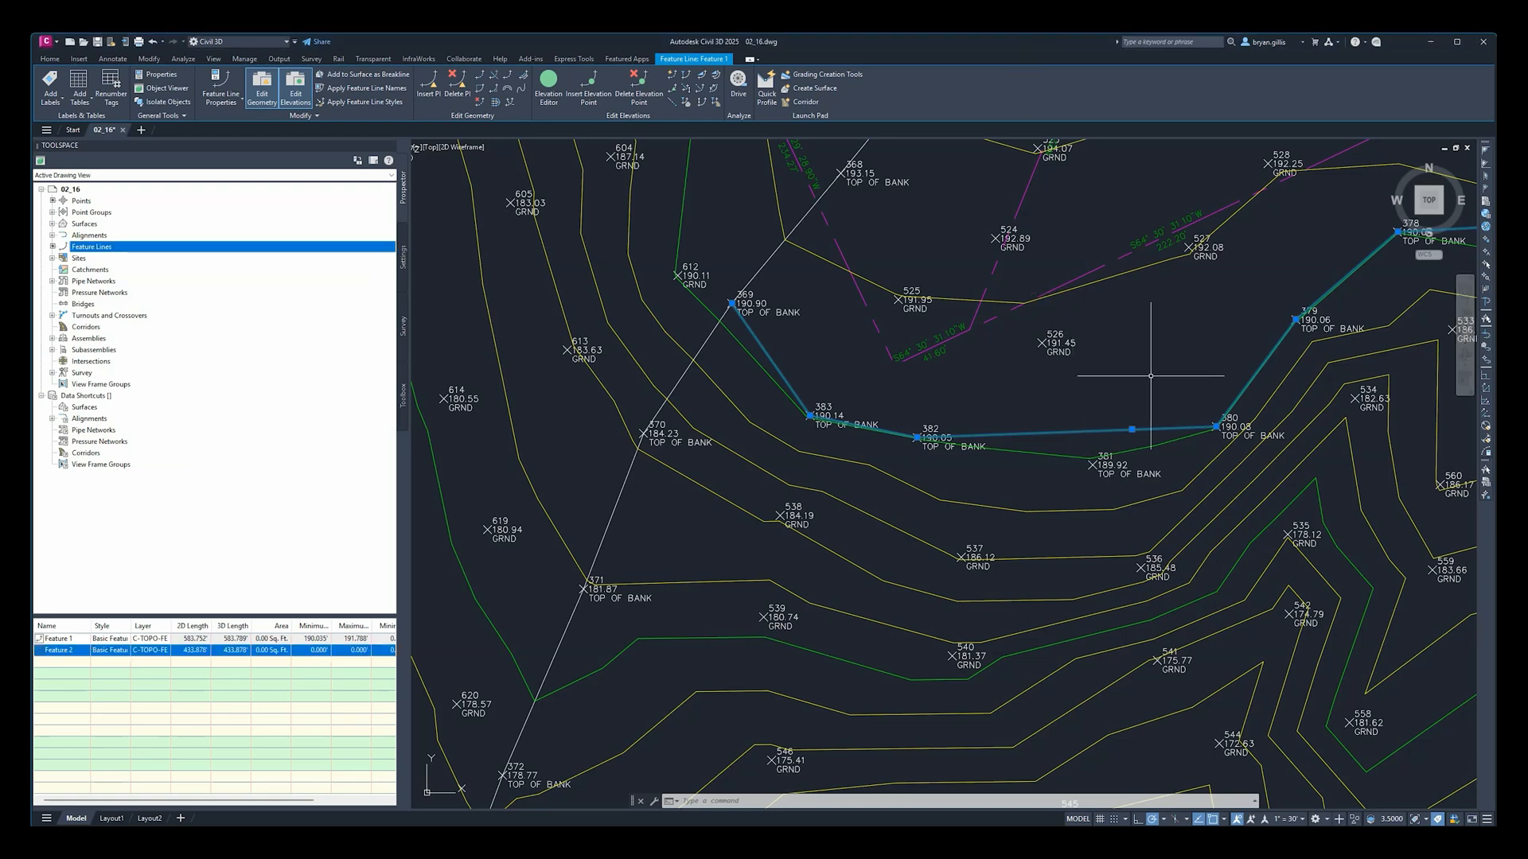
key("Escape")
key("Escape")
Step: Draw a single-segment polyline diagonally across the feature line between points 382 and 380, passing just west of point 381
mouse_move(1104, 376)
type("P")
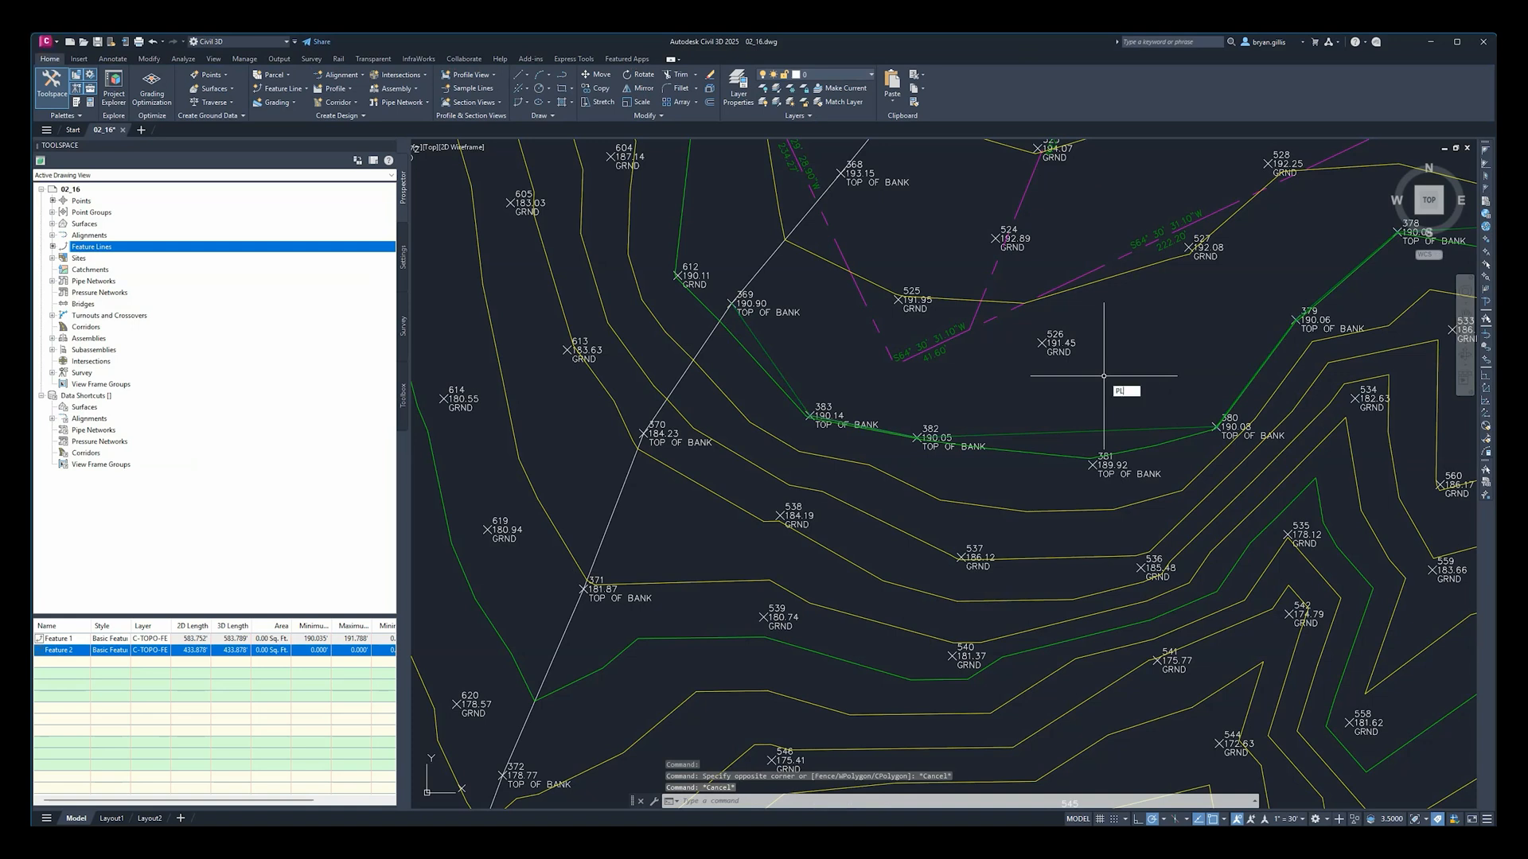
type("L")
key("Return")
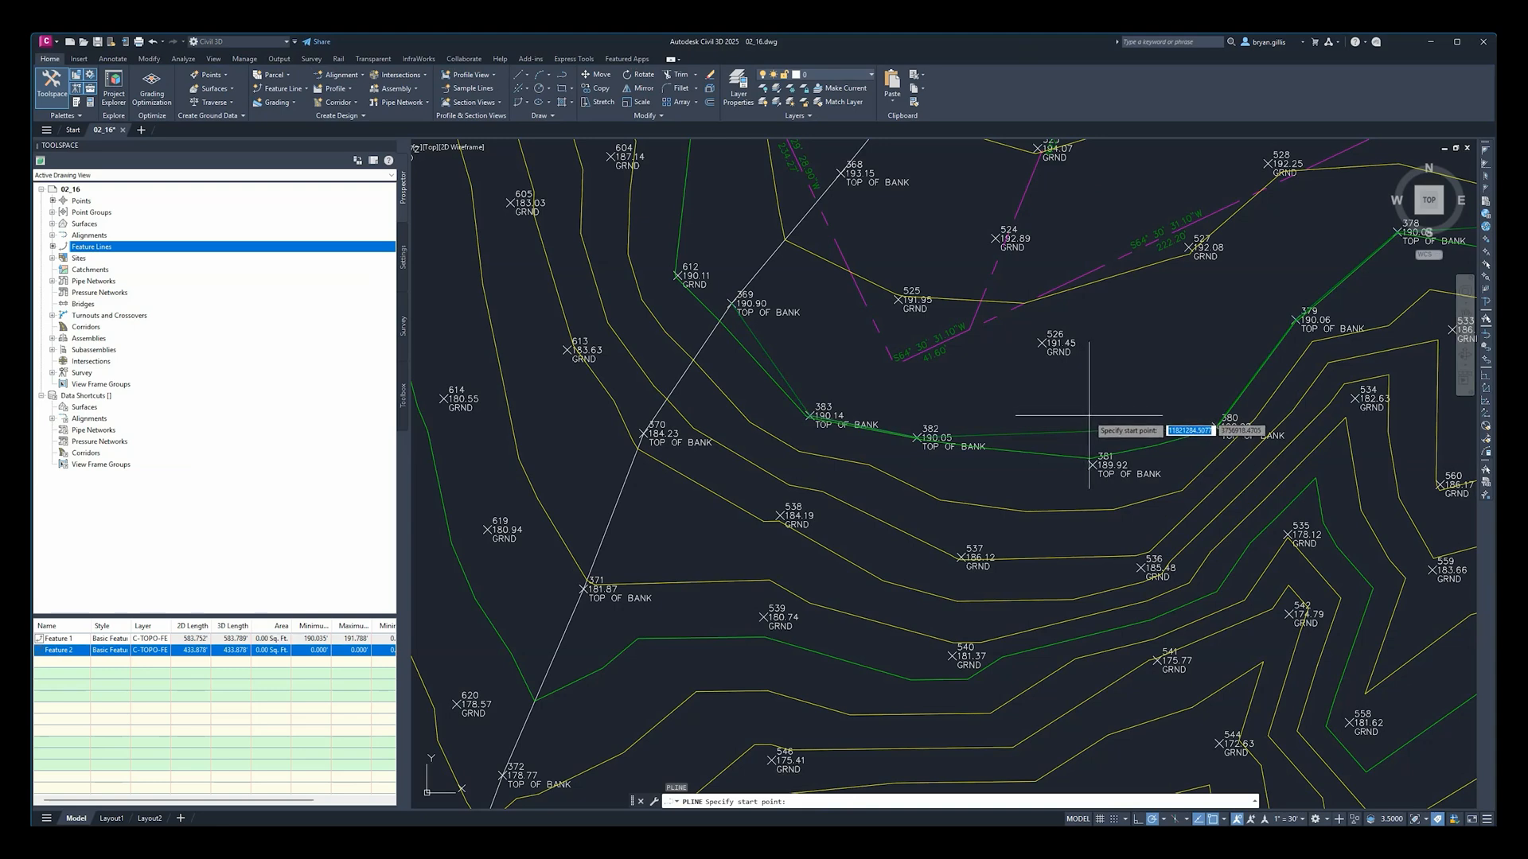
scroll(1081, 416, "up", 2)
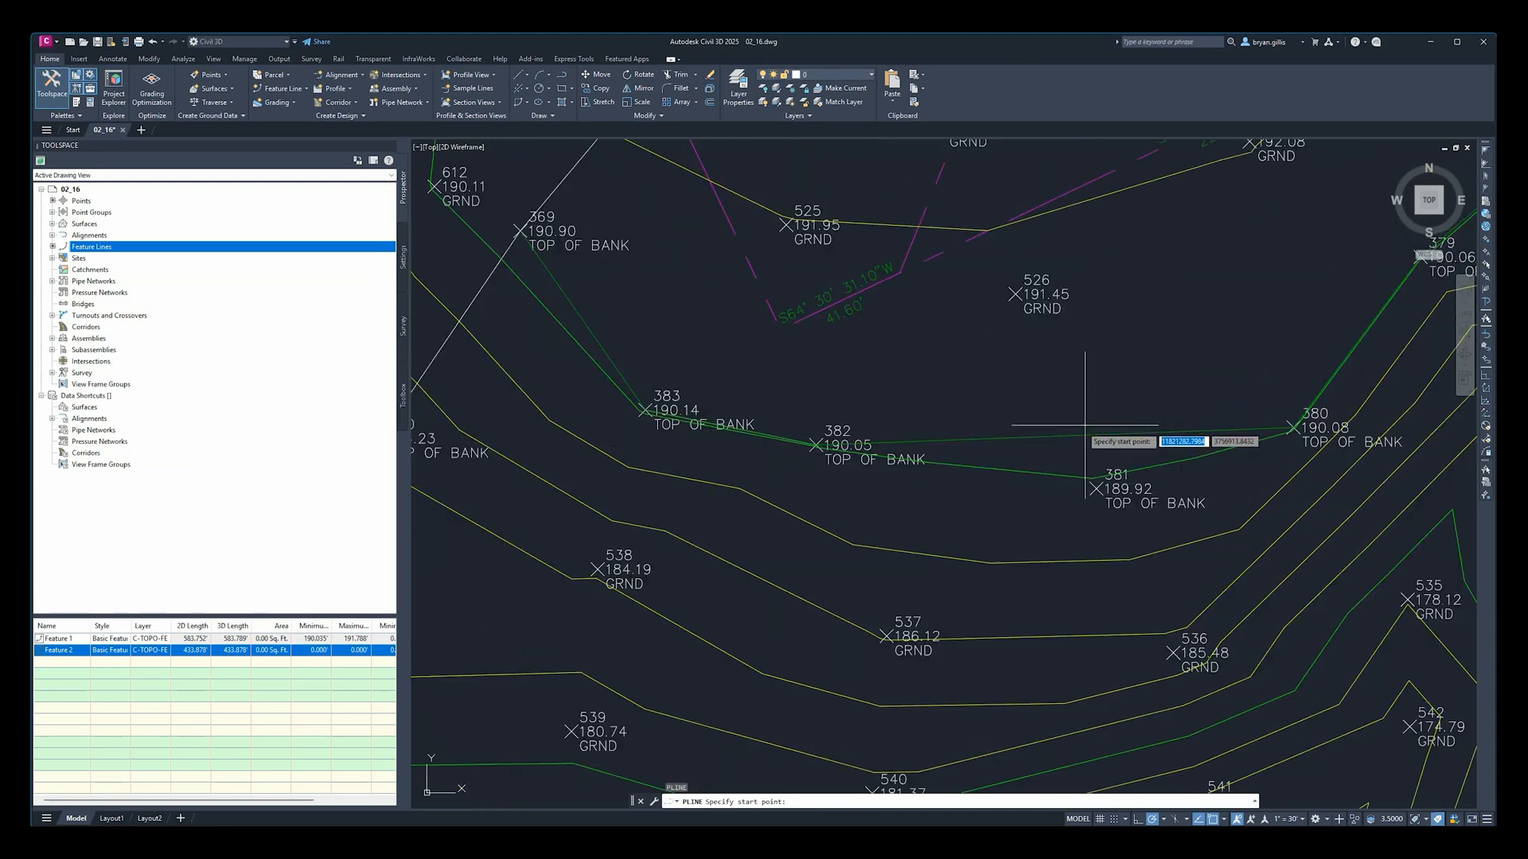
left_click(1088, 381)
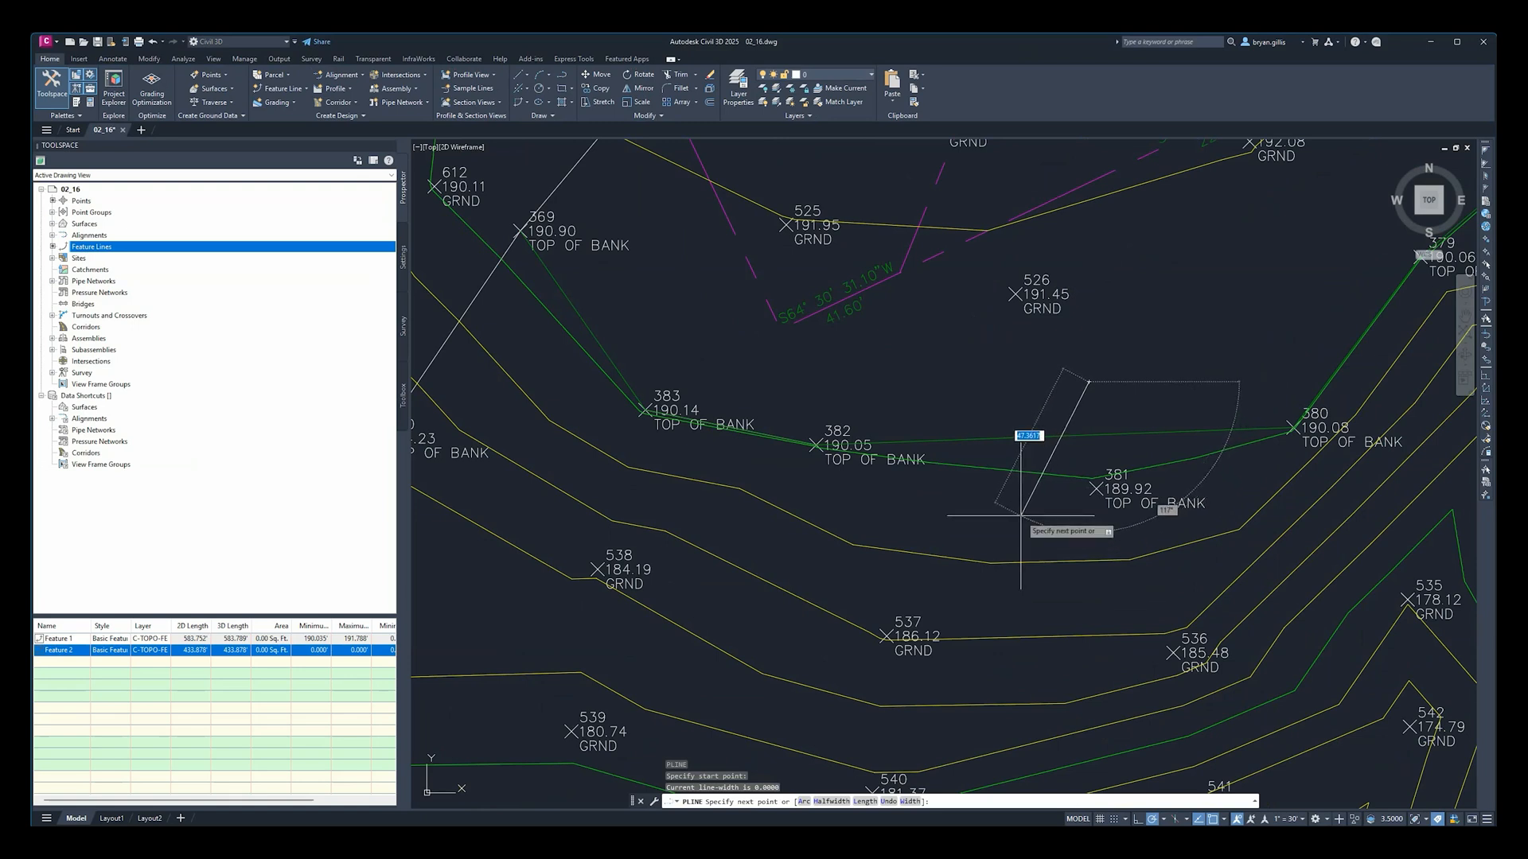
left_click(1020, 517)
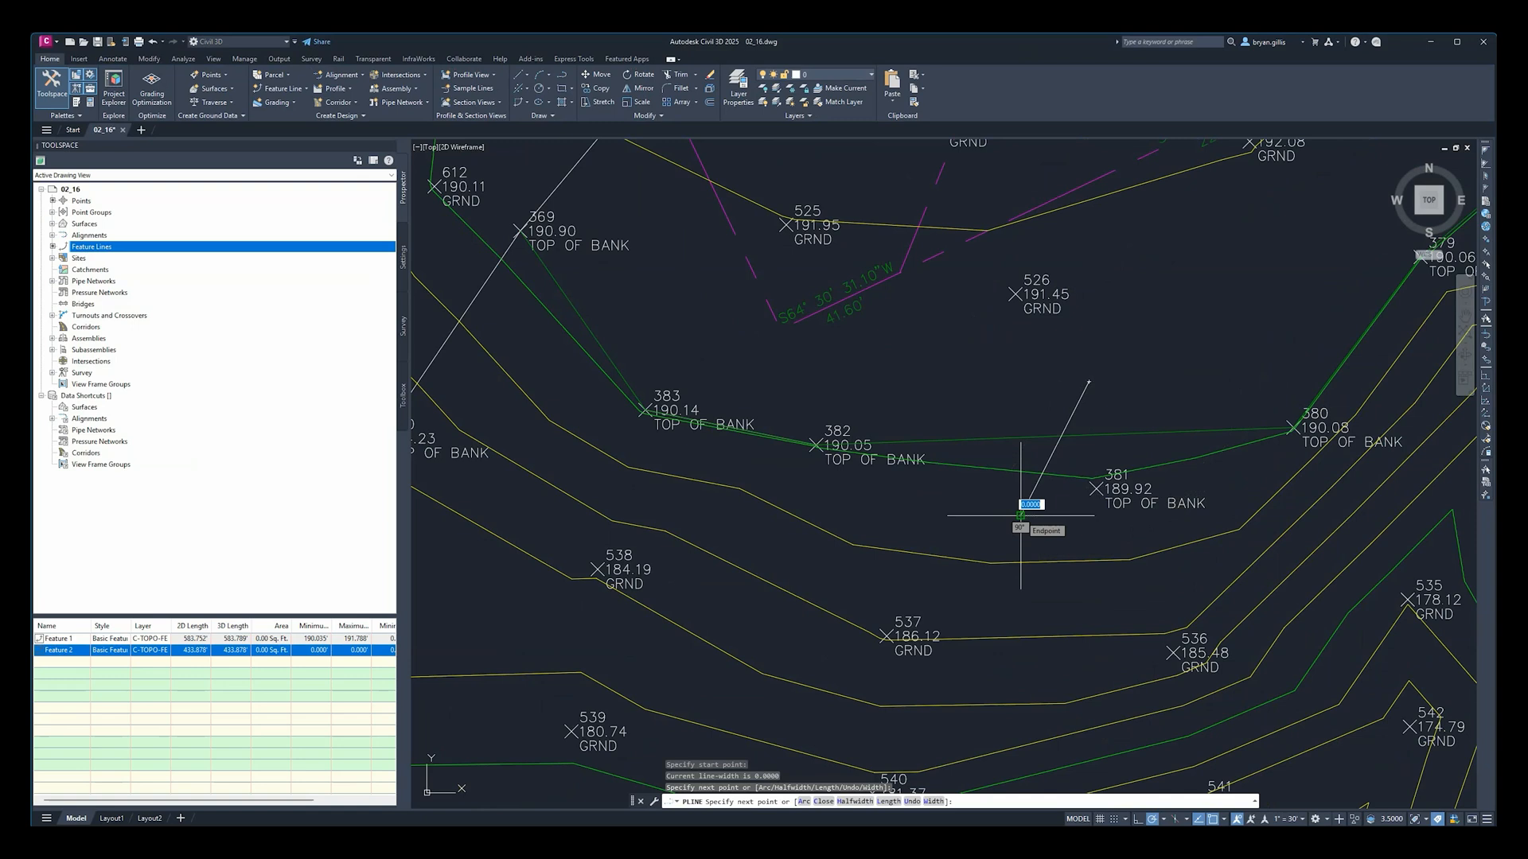
key("Return")
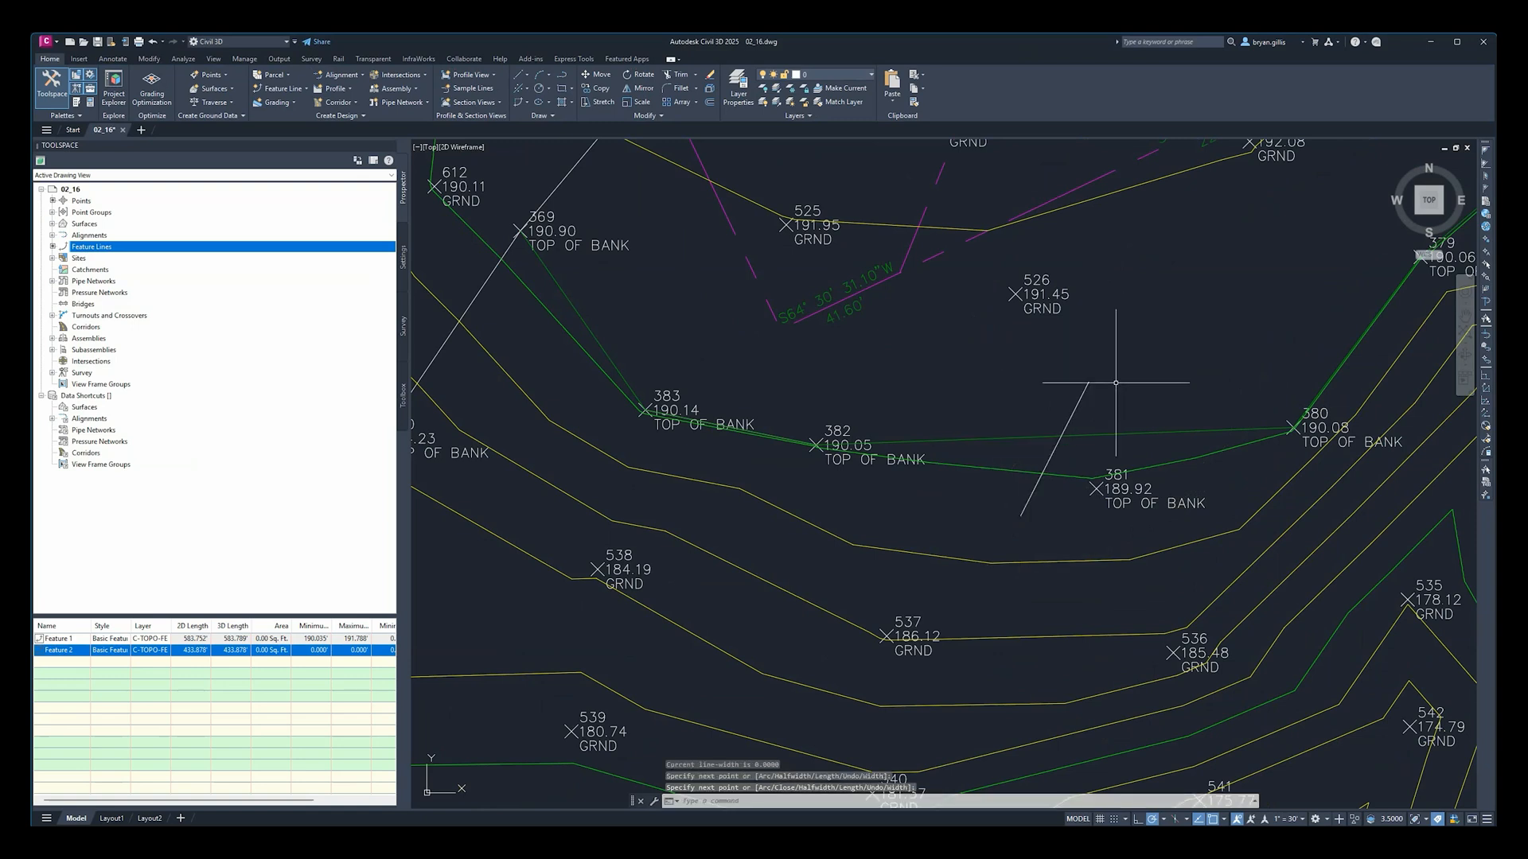
Step: Trim away the feature line's part east of the diagonal polyline, using that polyline as the cutting edge
left_click(1158, 431)
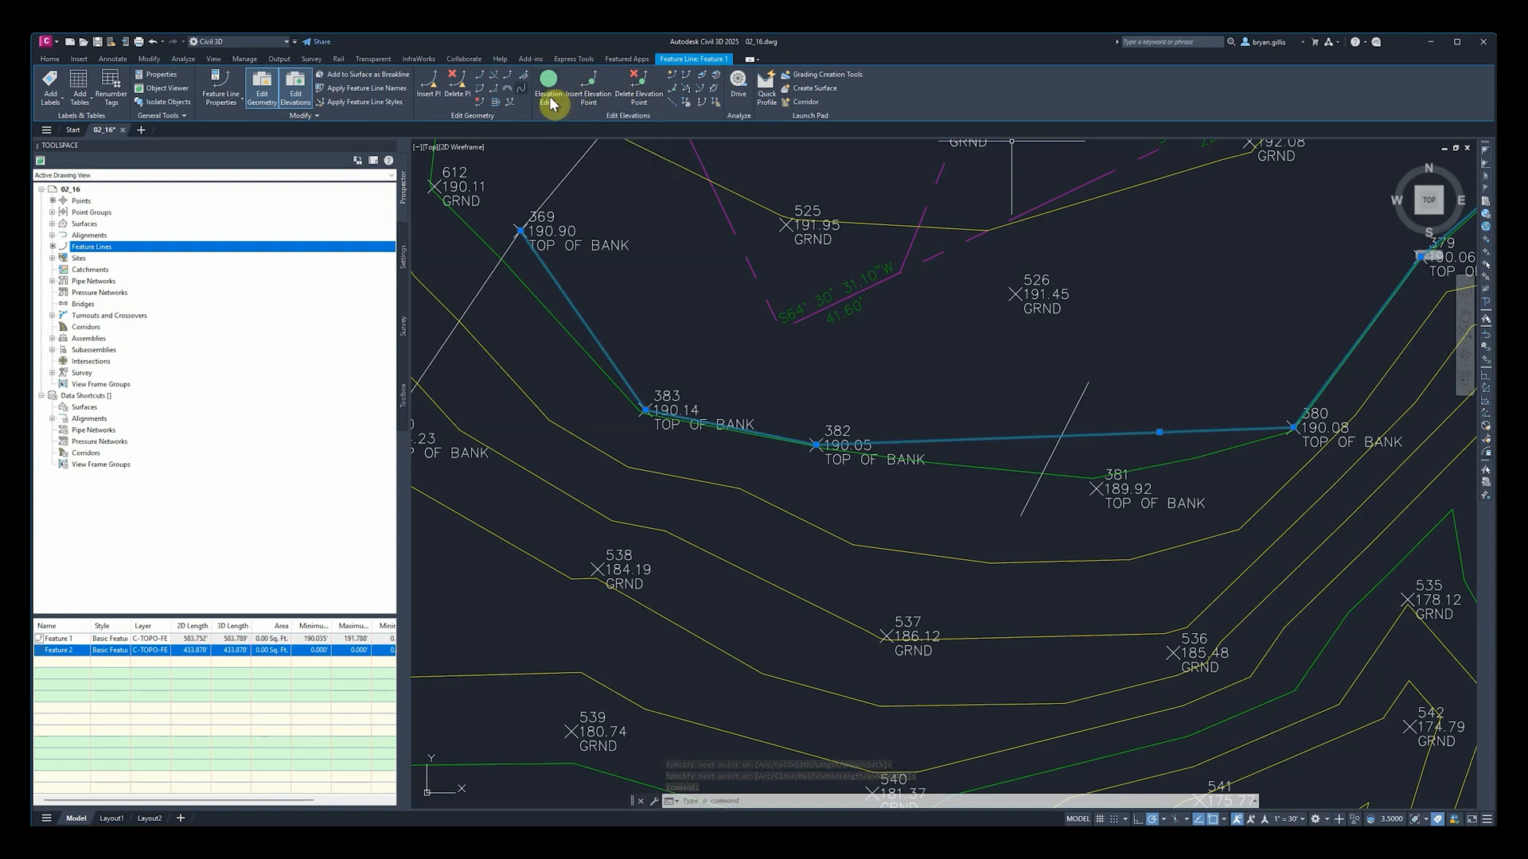
left_click(496, 80)
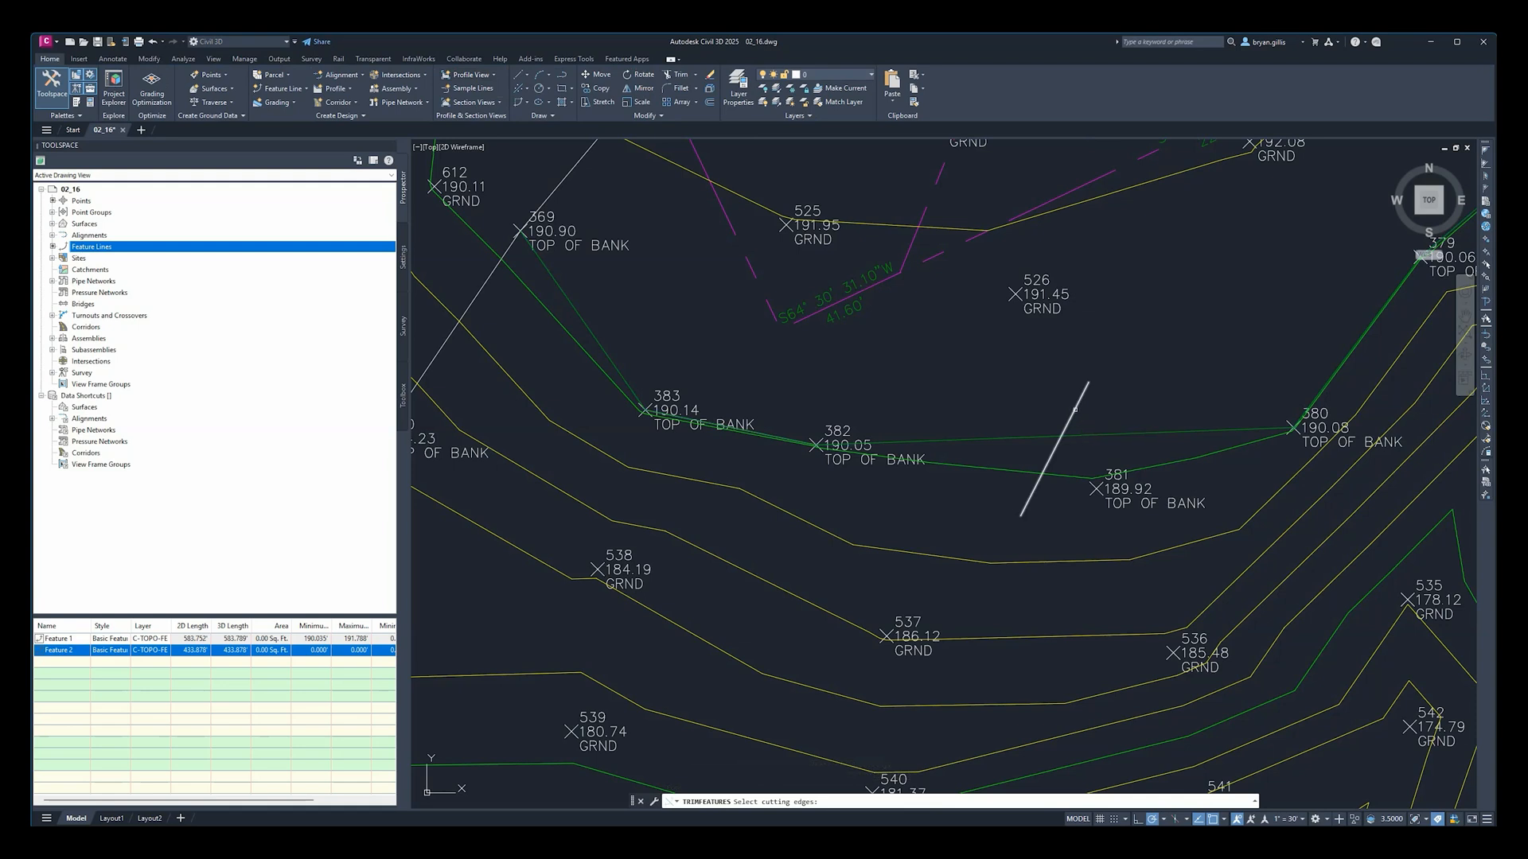
left_click(1074, 409)
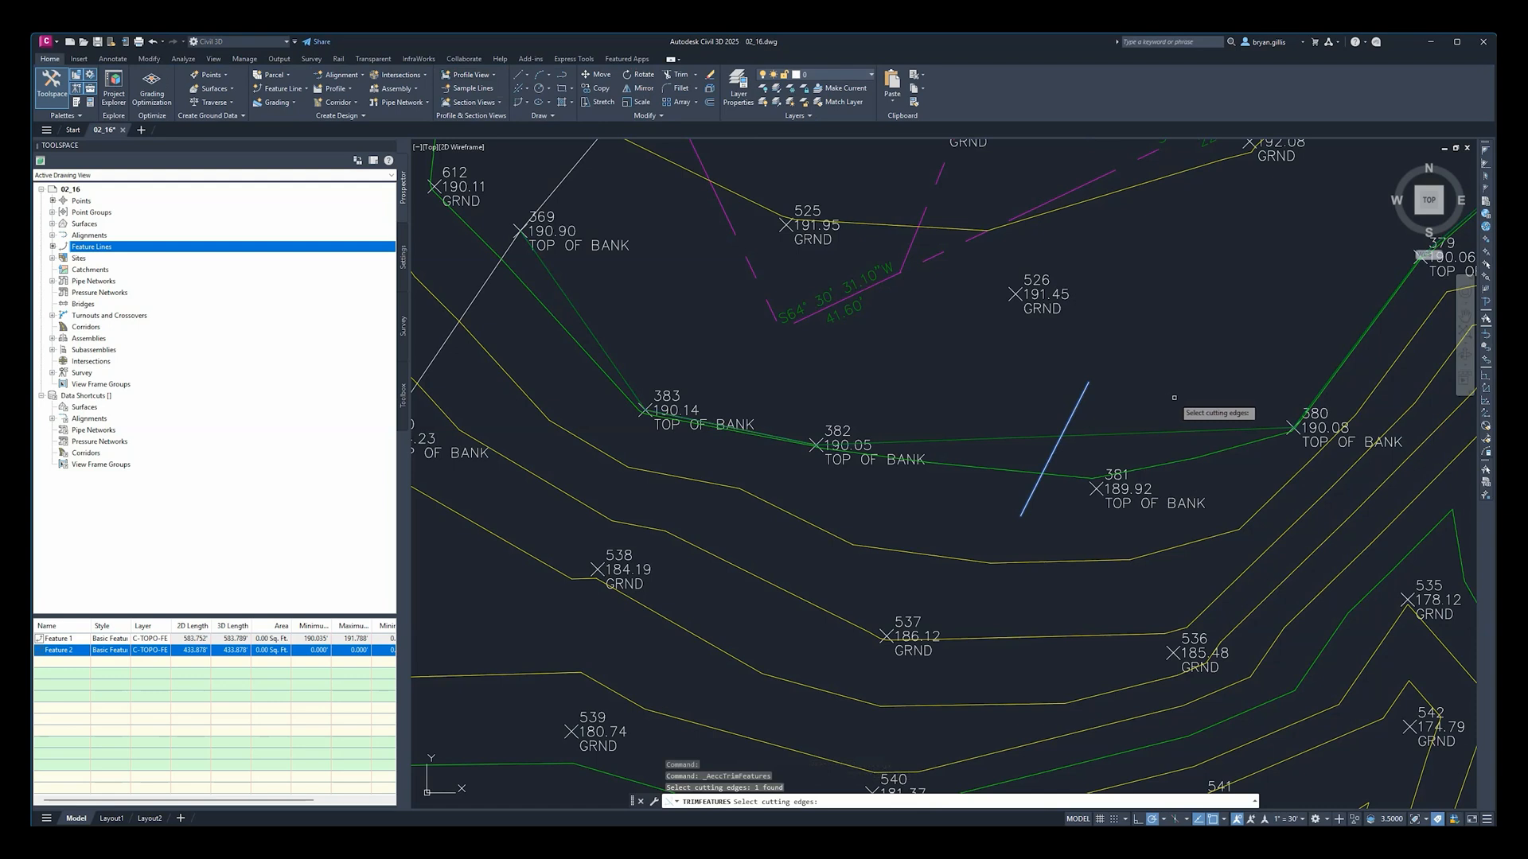
key("Return")
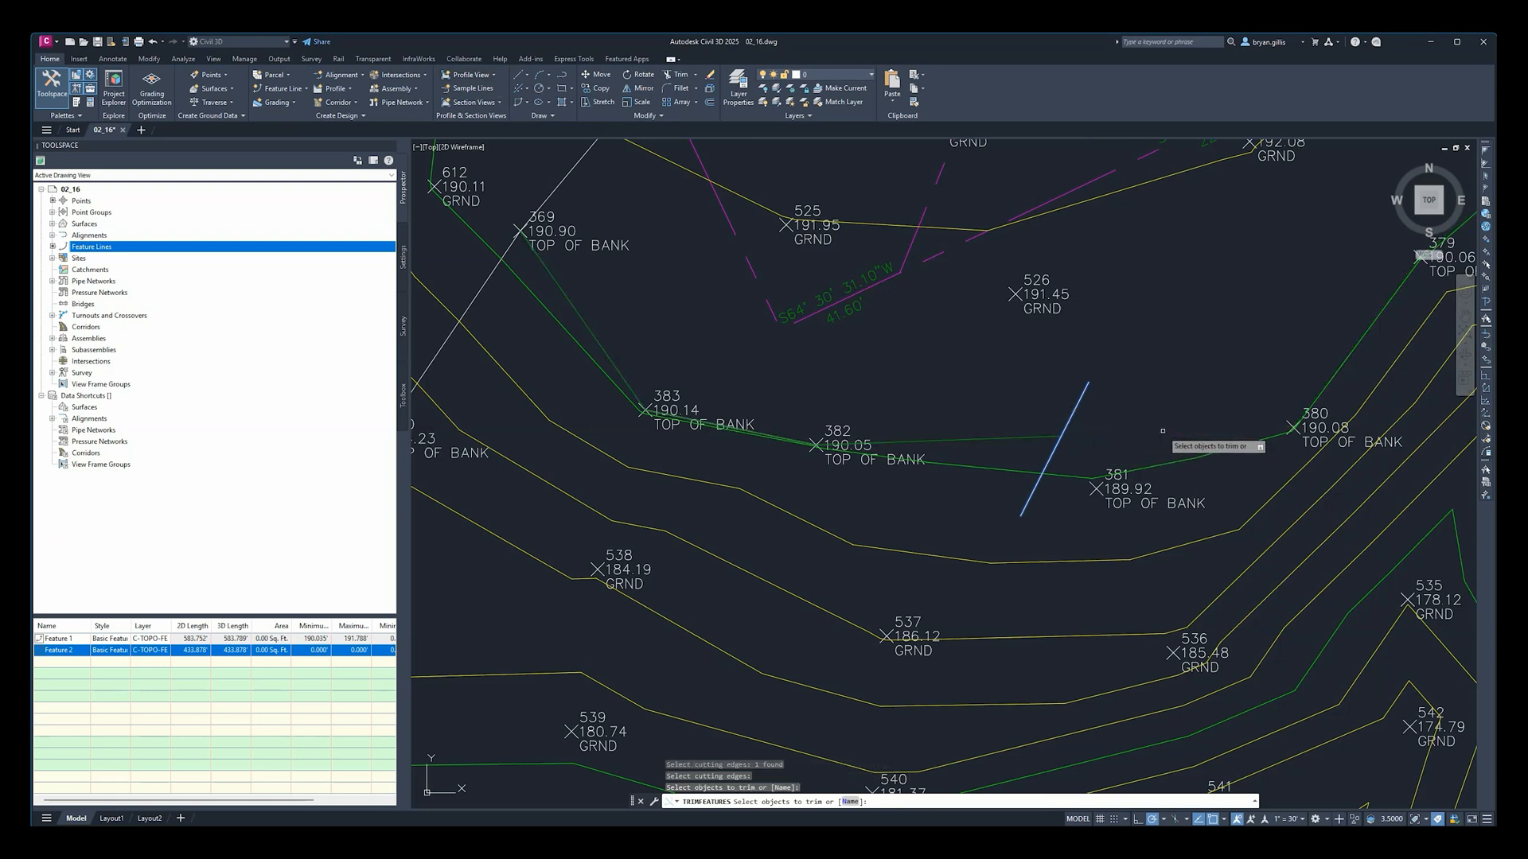
scroll(1162, 431, "down", 4)
middle_click_drag(1194, 407, 1072, 424)
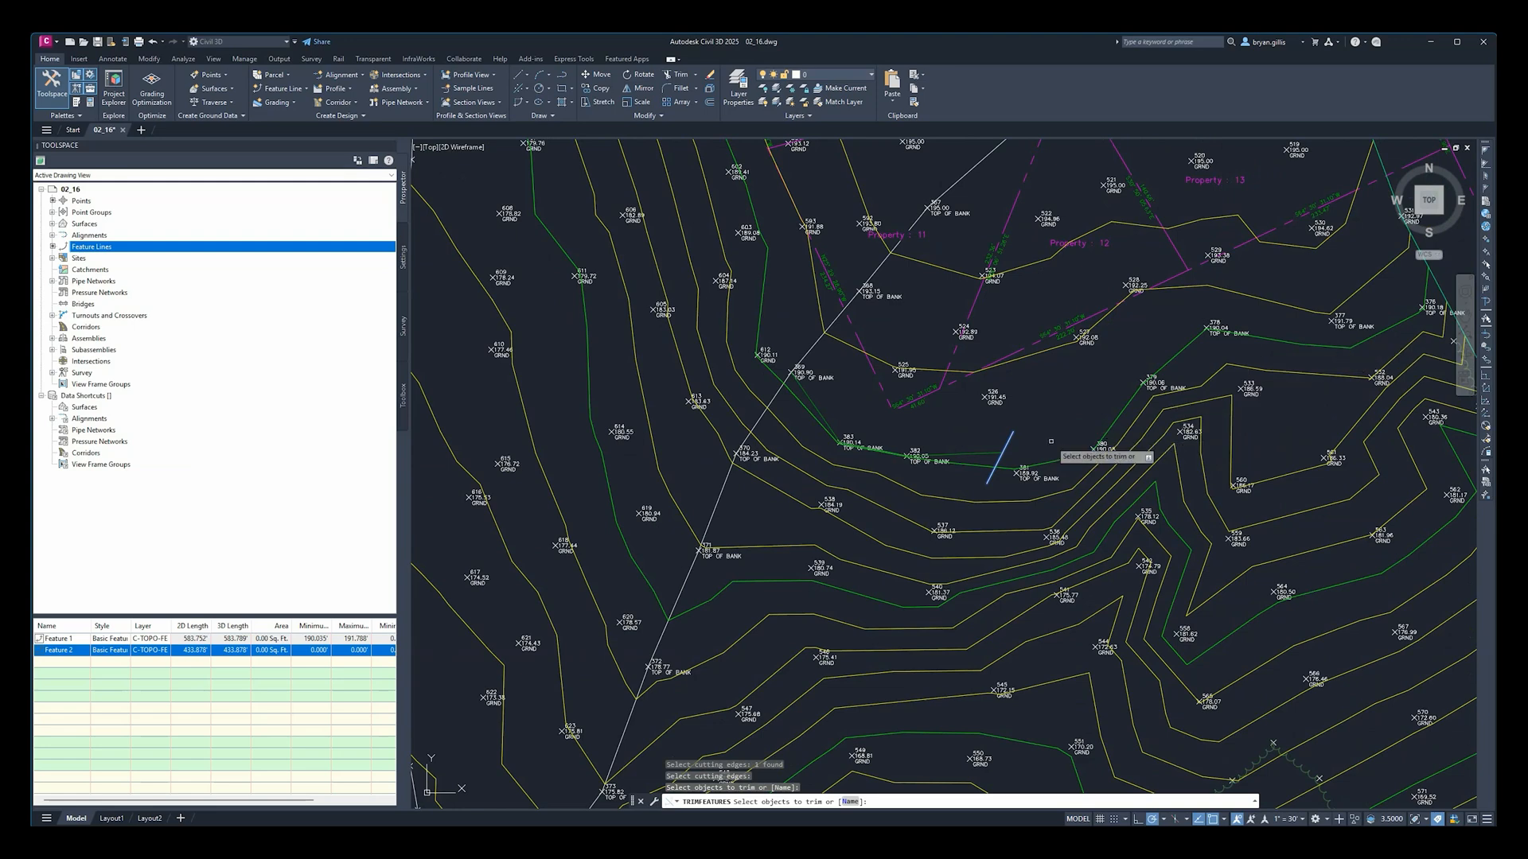
middle_click_drag(1052, 441, 1143, 415)
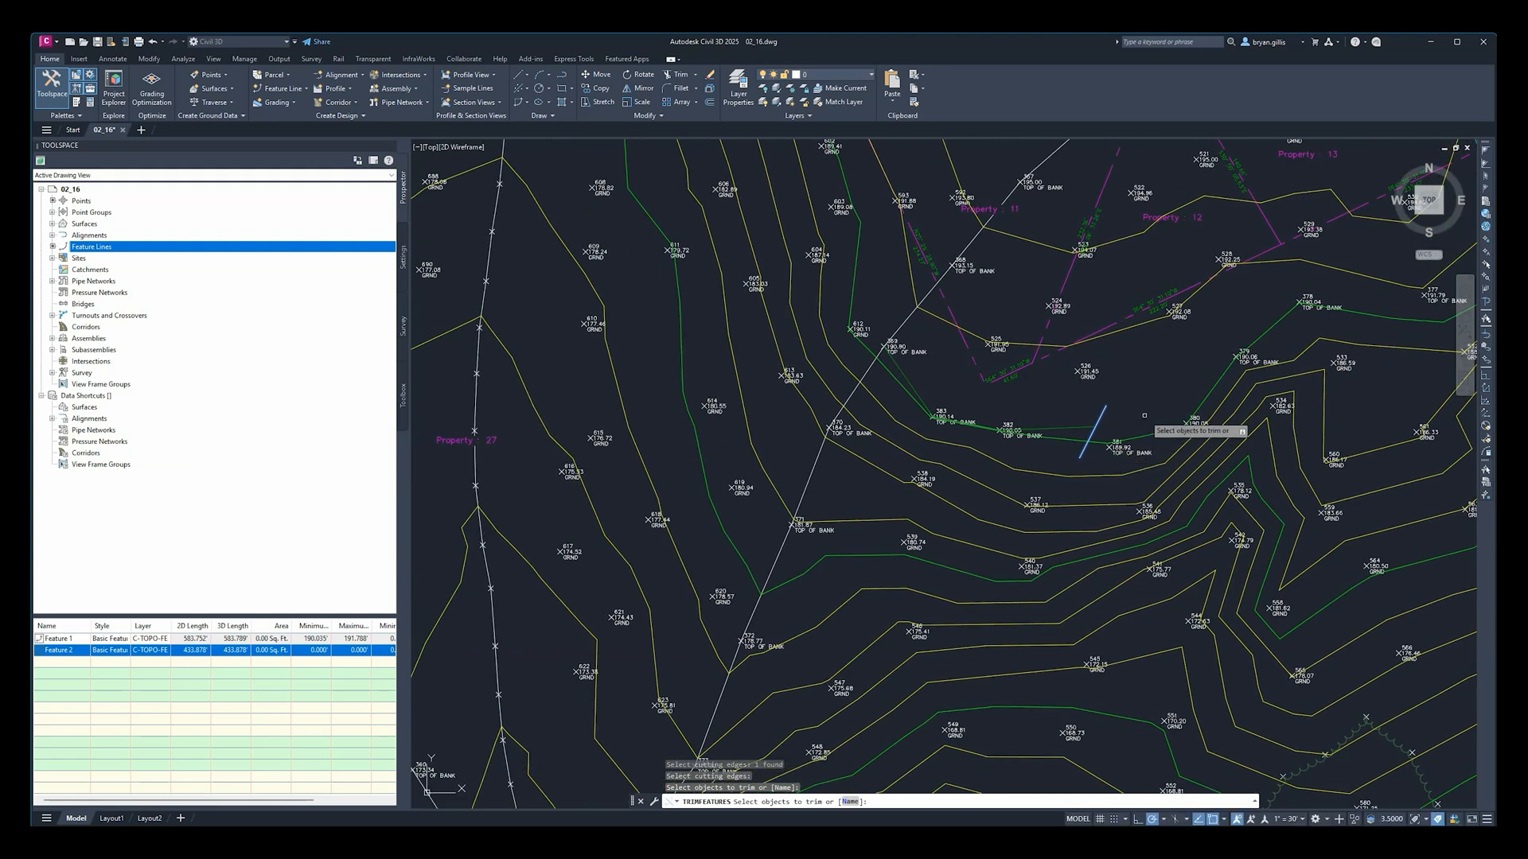
scroll(1146, 415, "up", 4)
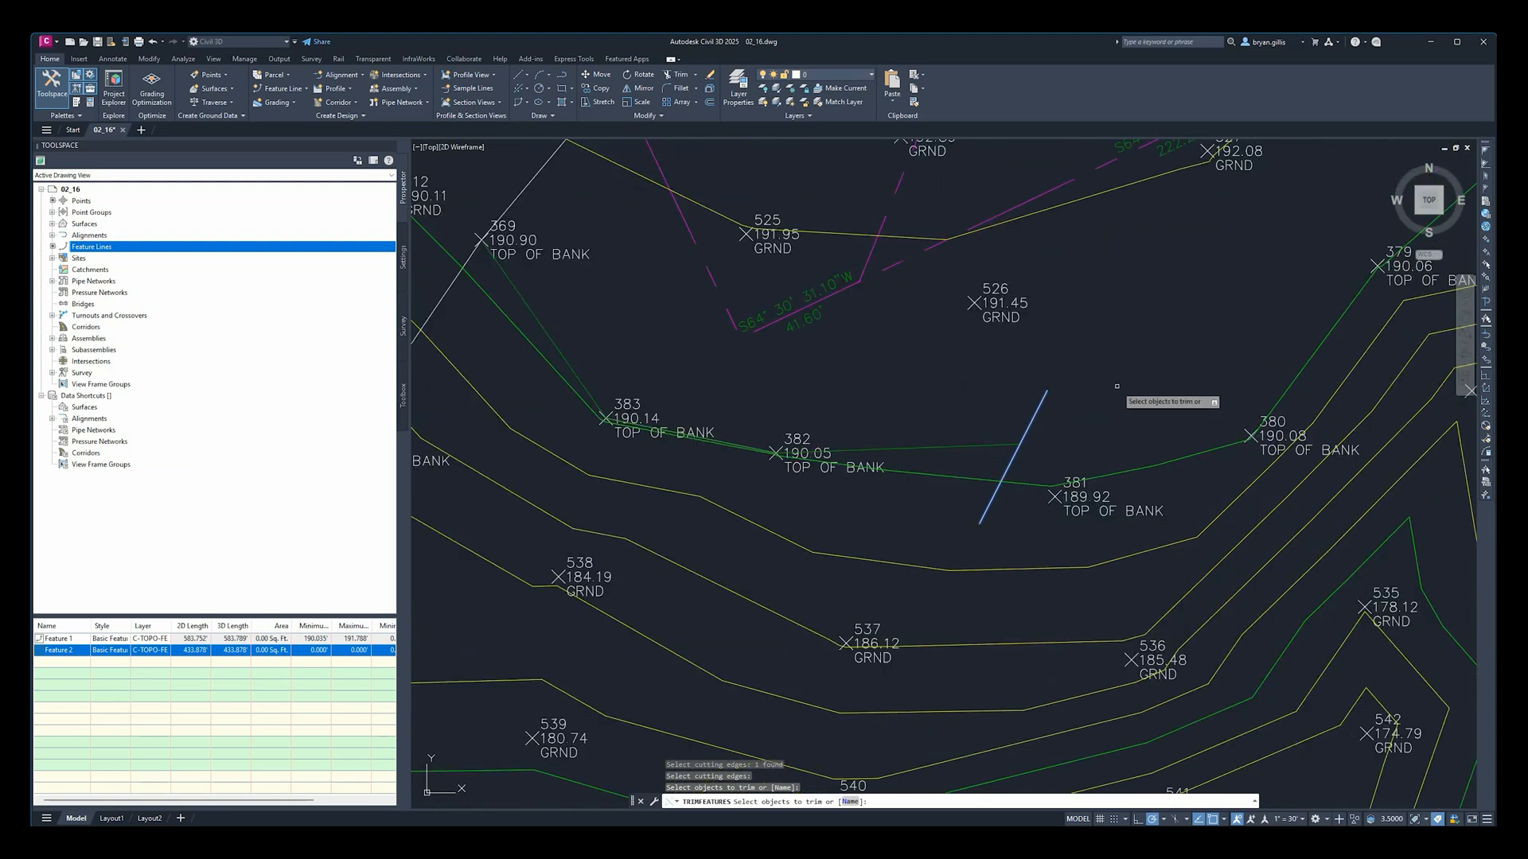
middle_click_drag(1118, 386, 991, 430)
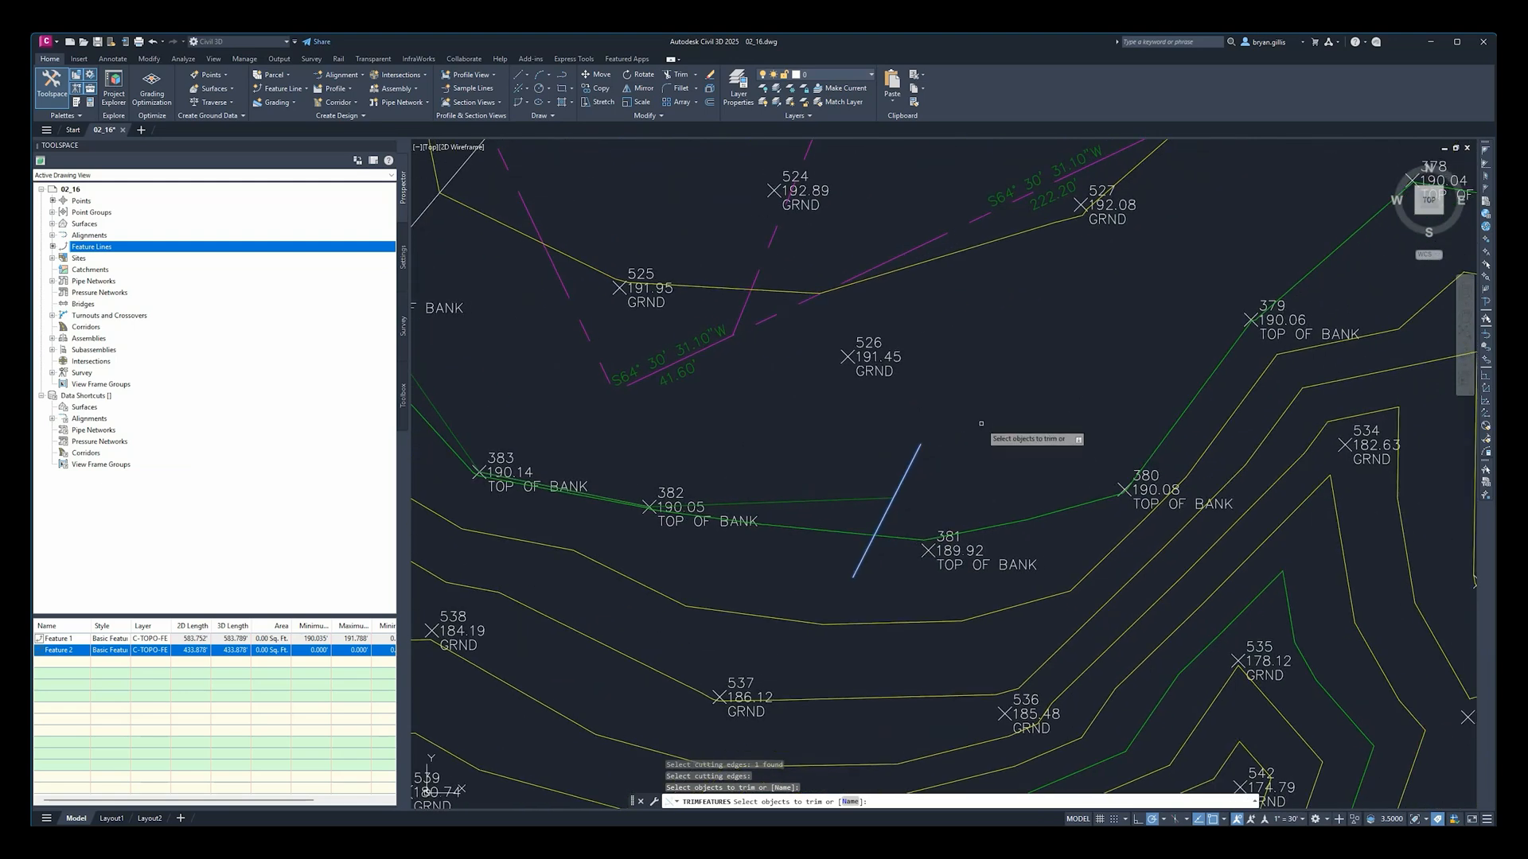
key("Escape")
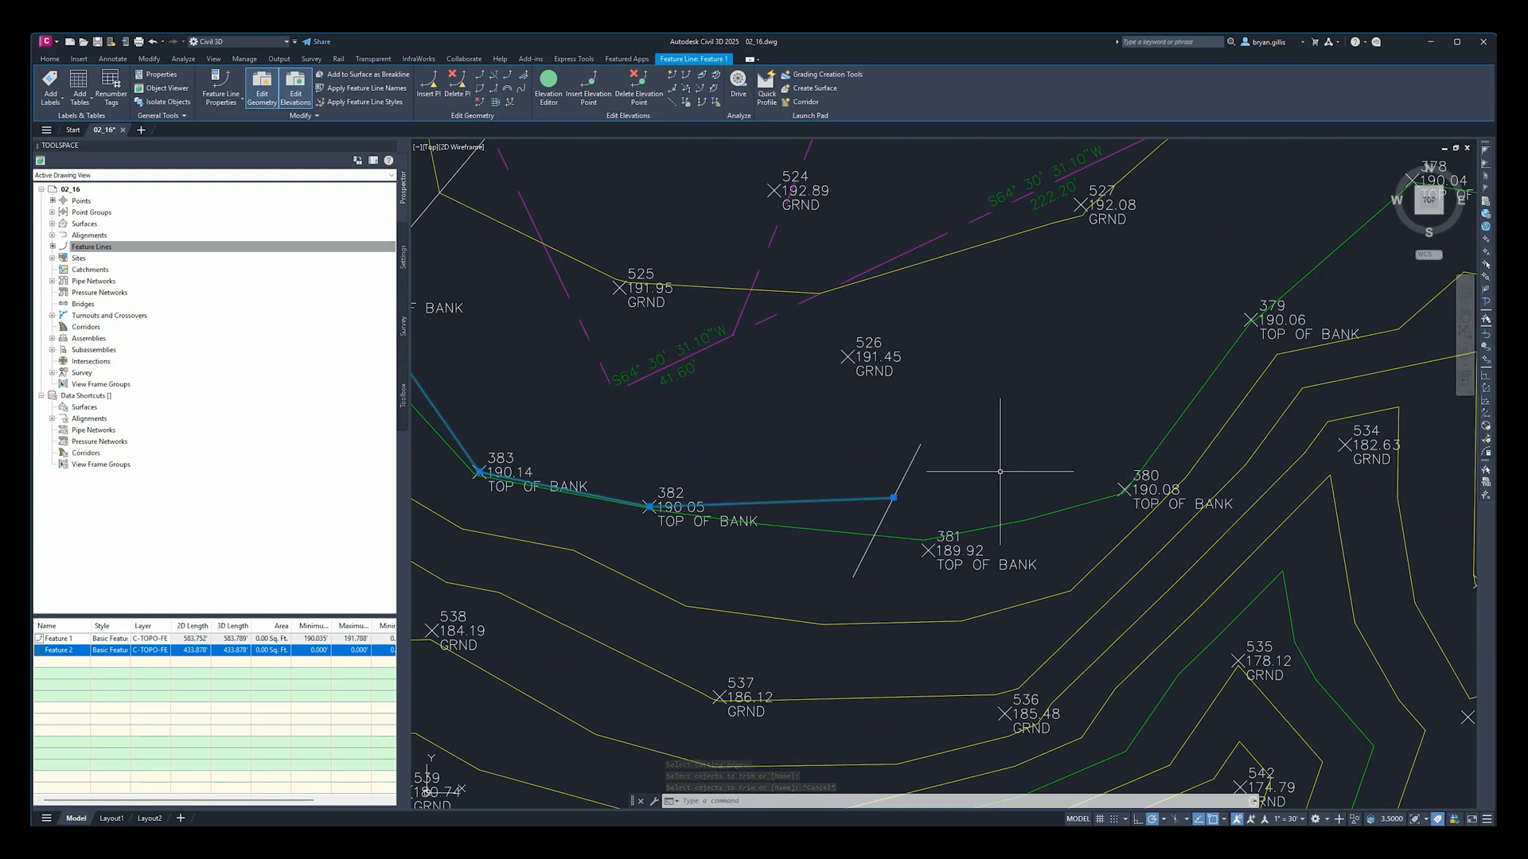
key("Escape")
left_click(864, 501)
key("Escape")
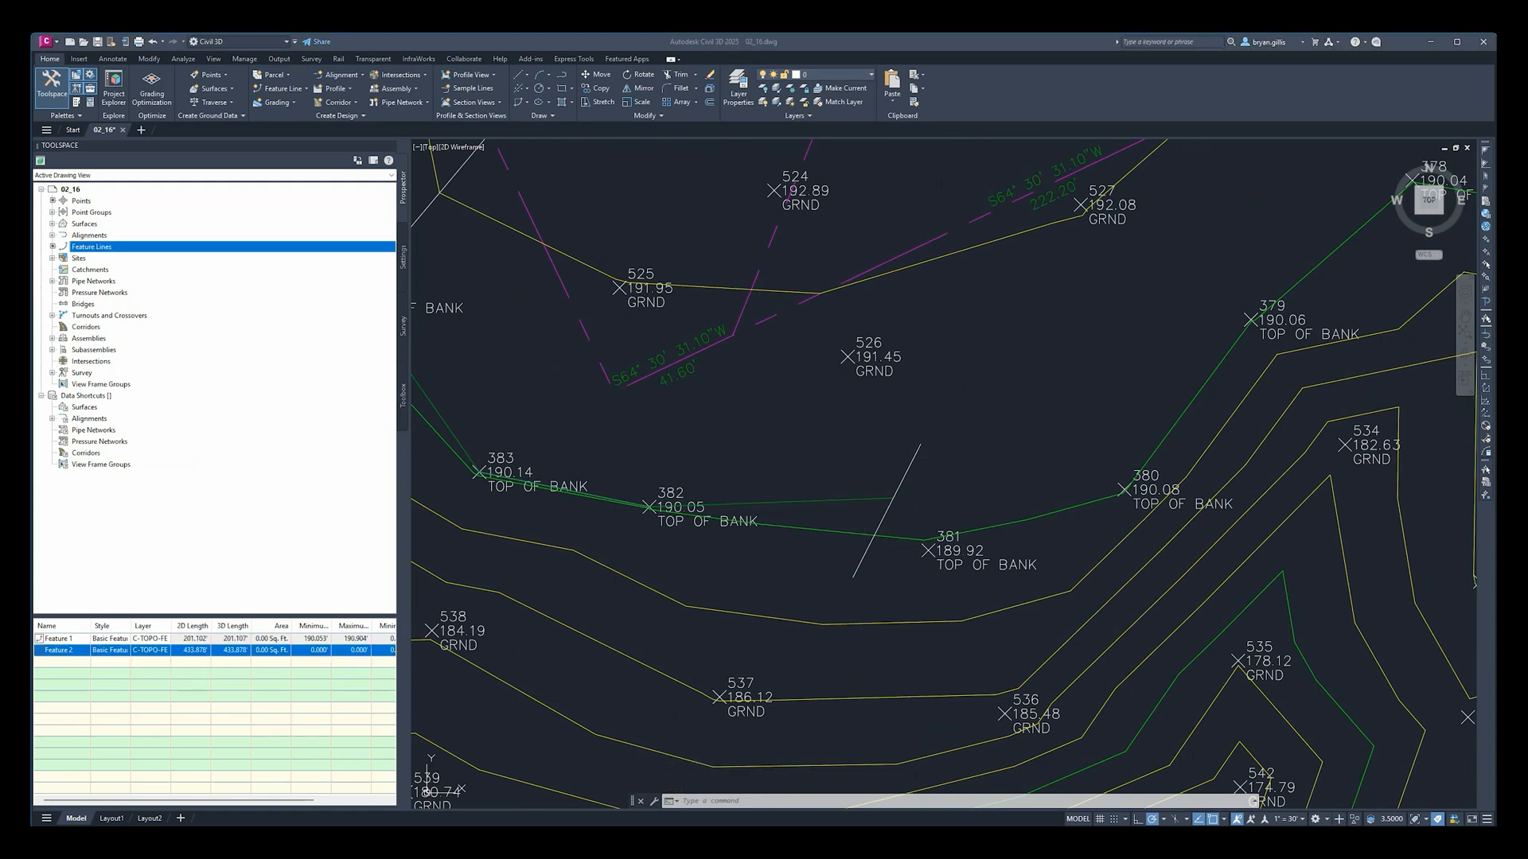
Step: Fillet the trimmed feature line's corner at point 382 with a 10' radius and end the fillet command
left_click(658, 498)
middle_click_drag(708, 437, 957, 454)
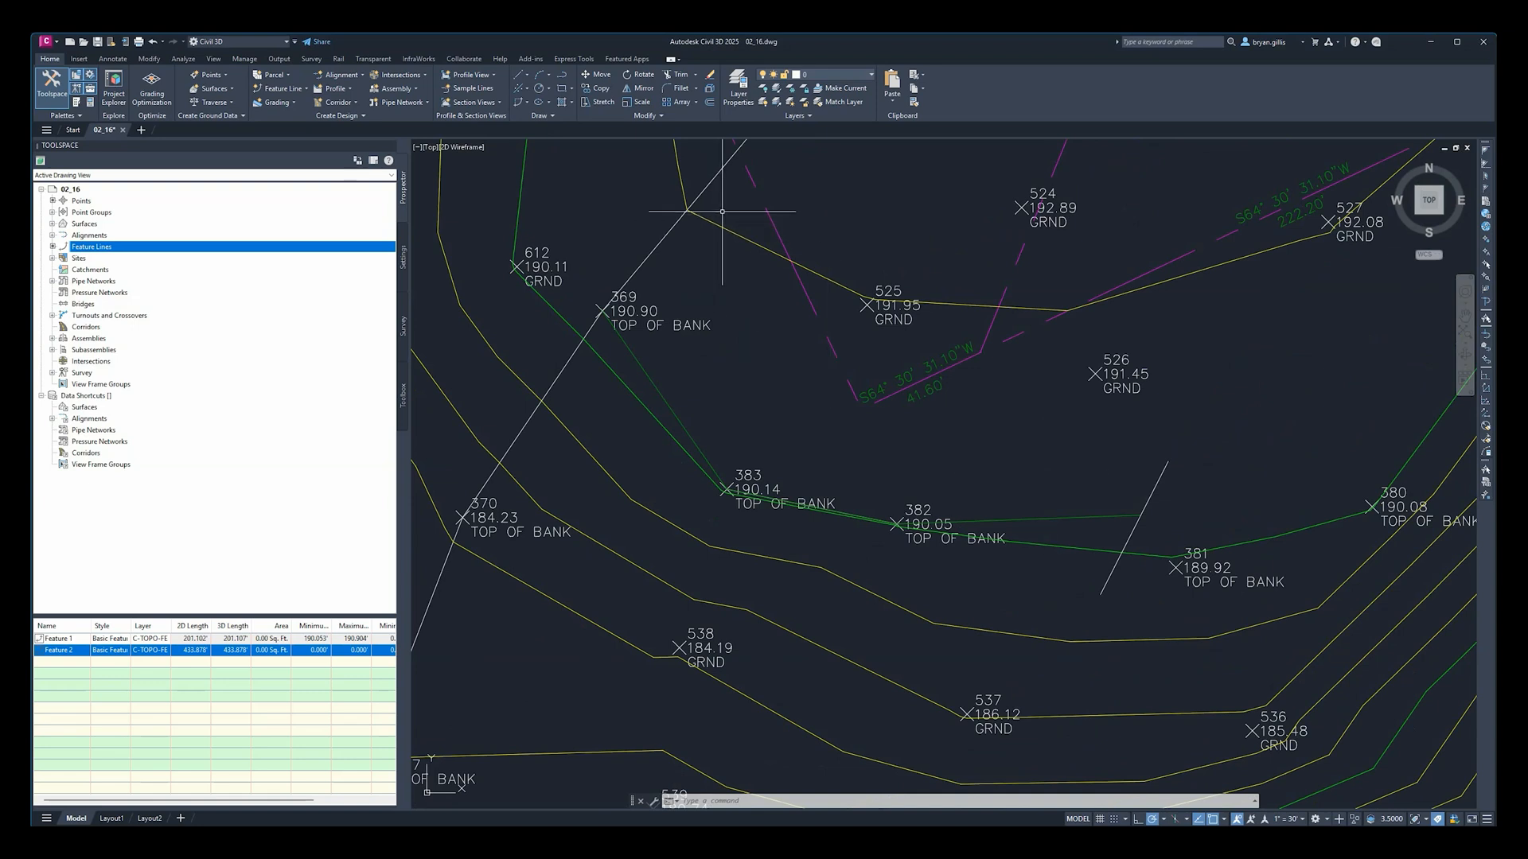
left_click(1091, 517)
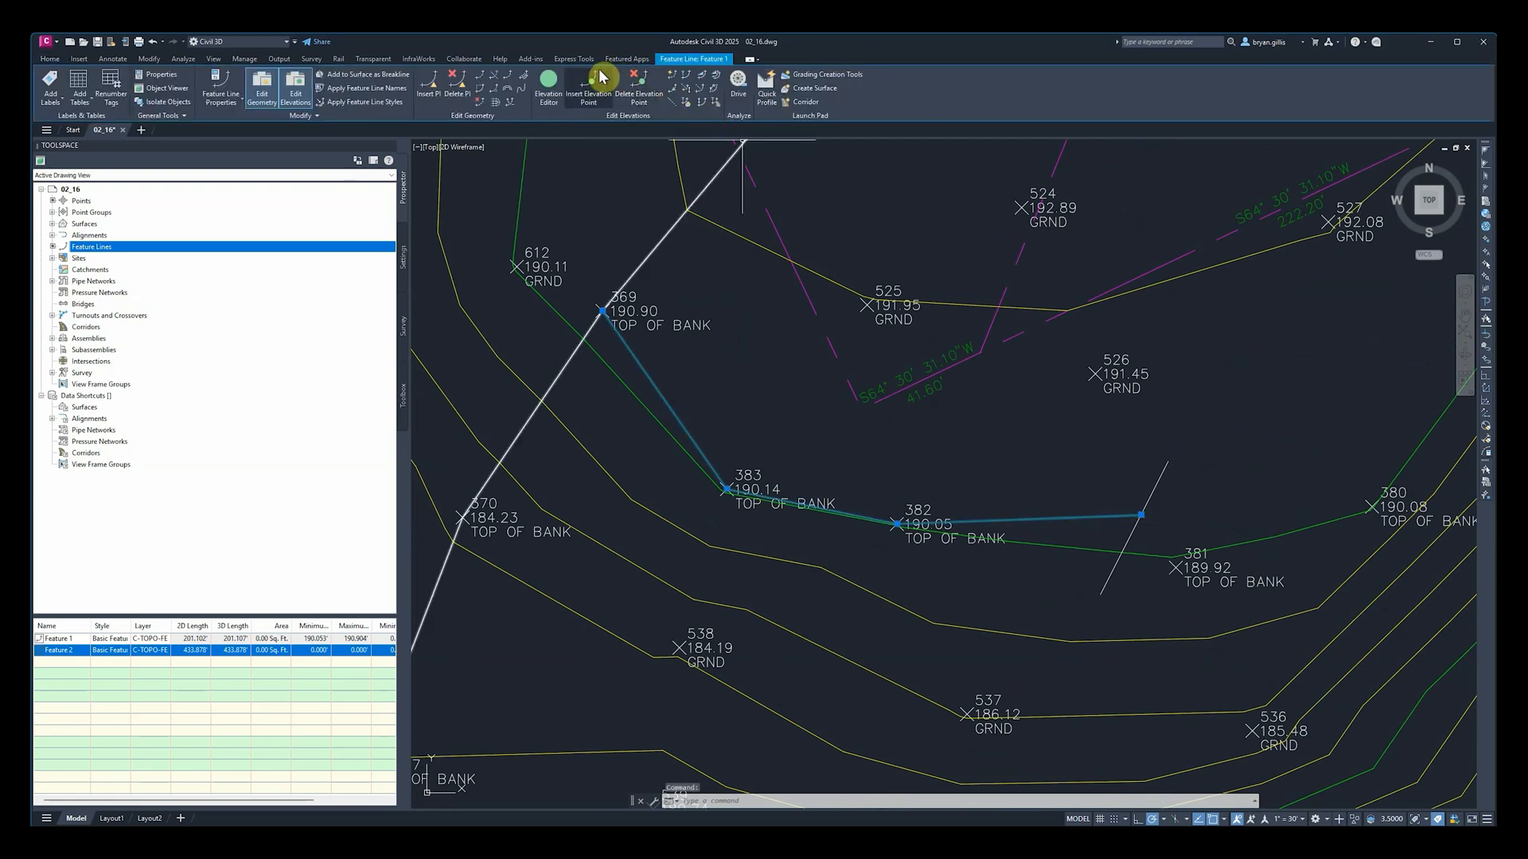
left_click(495, 93)
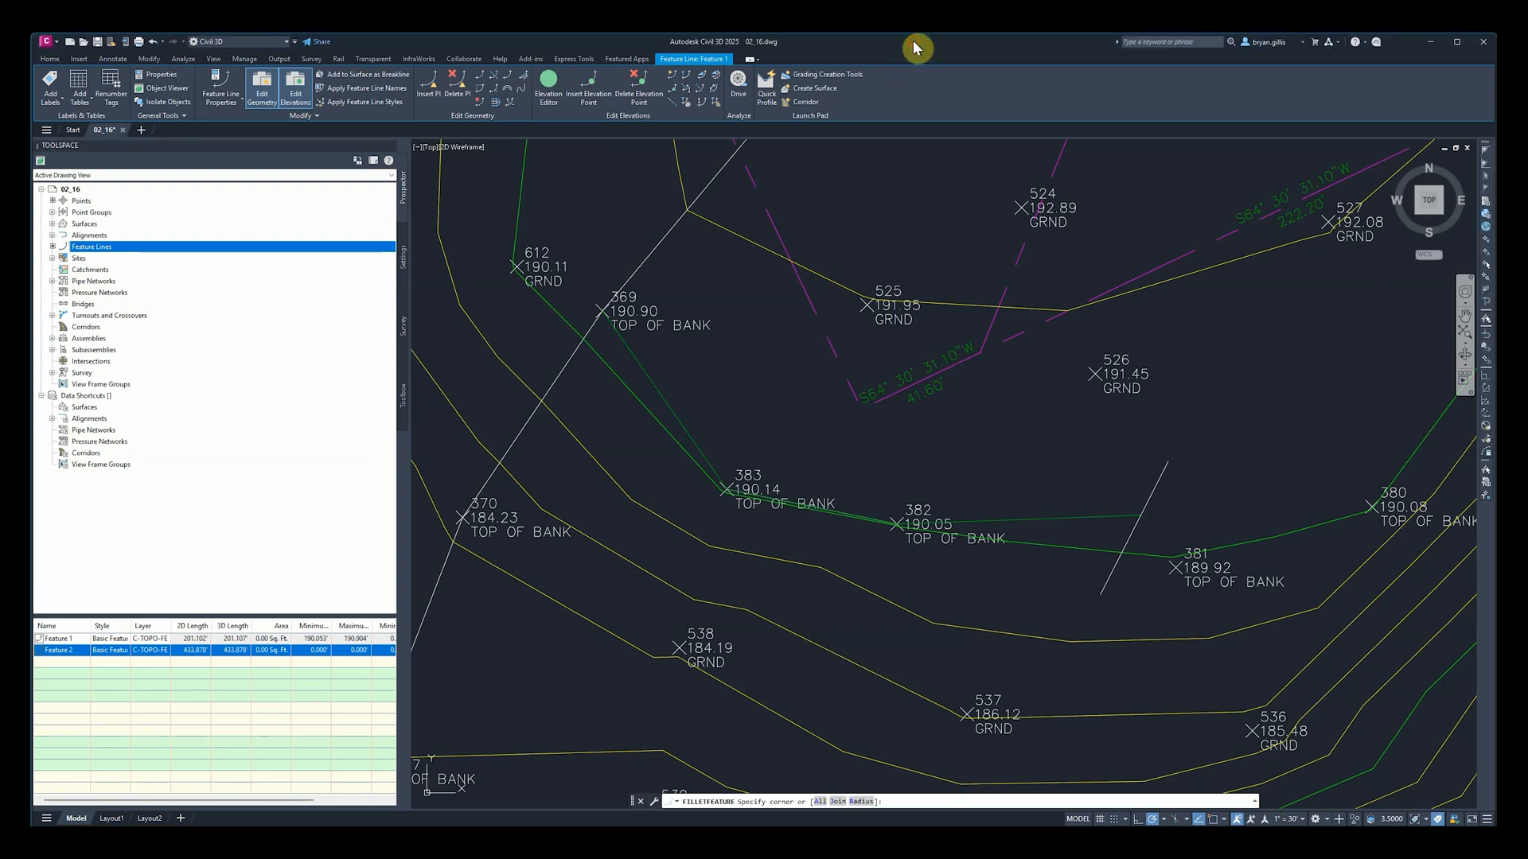
scroll(897, 525, "up", 6)
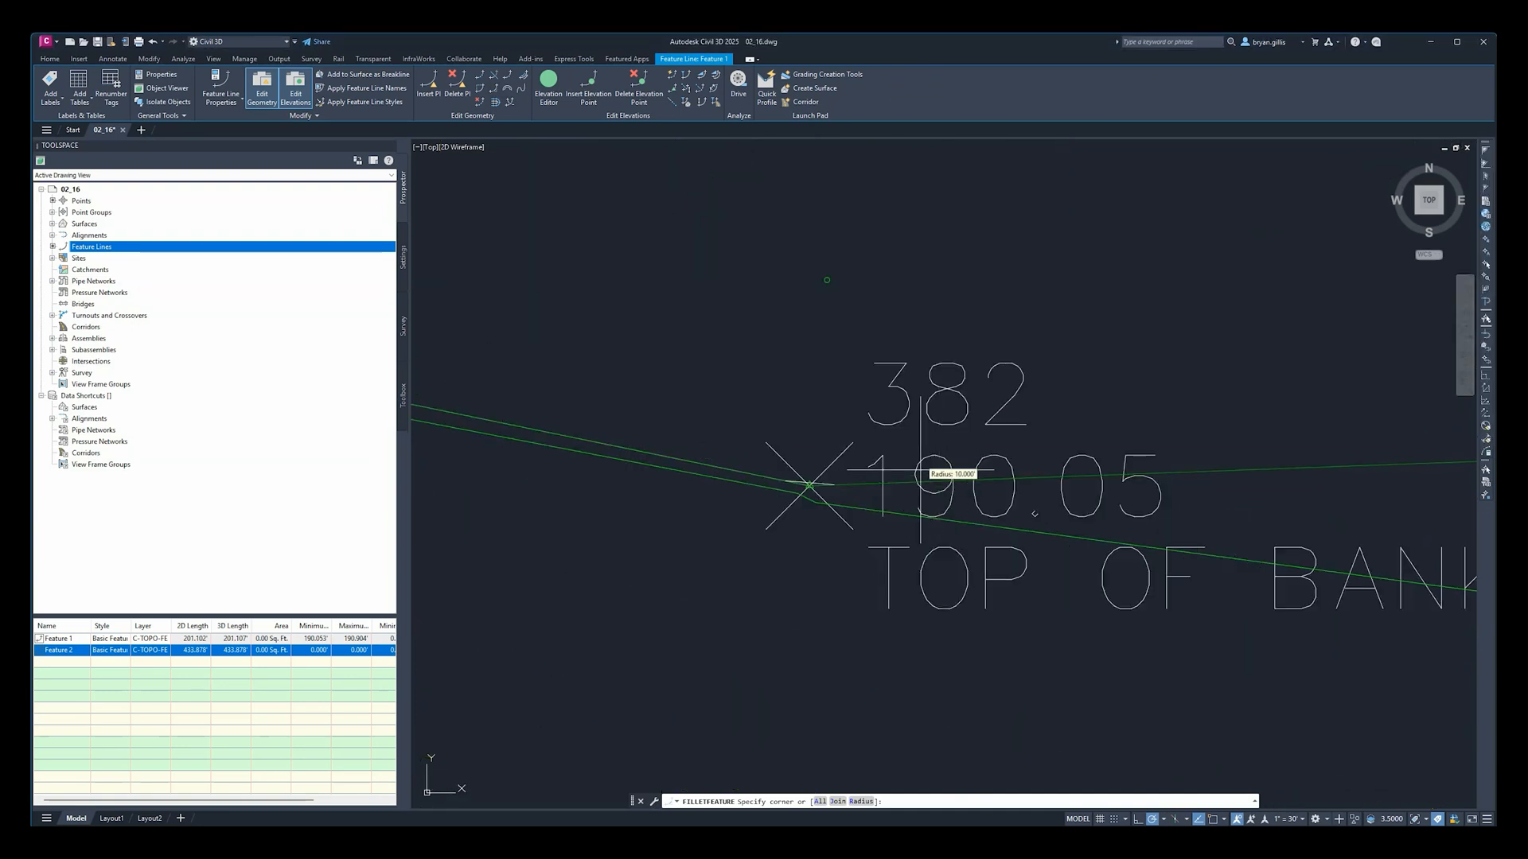
scroll(827, 502, "up", 4)
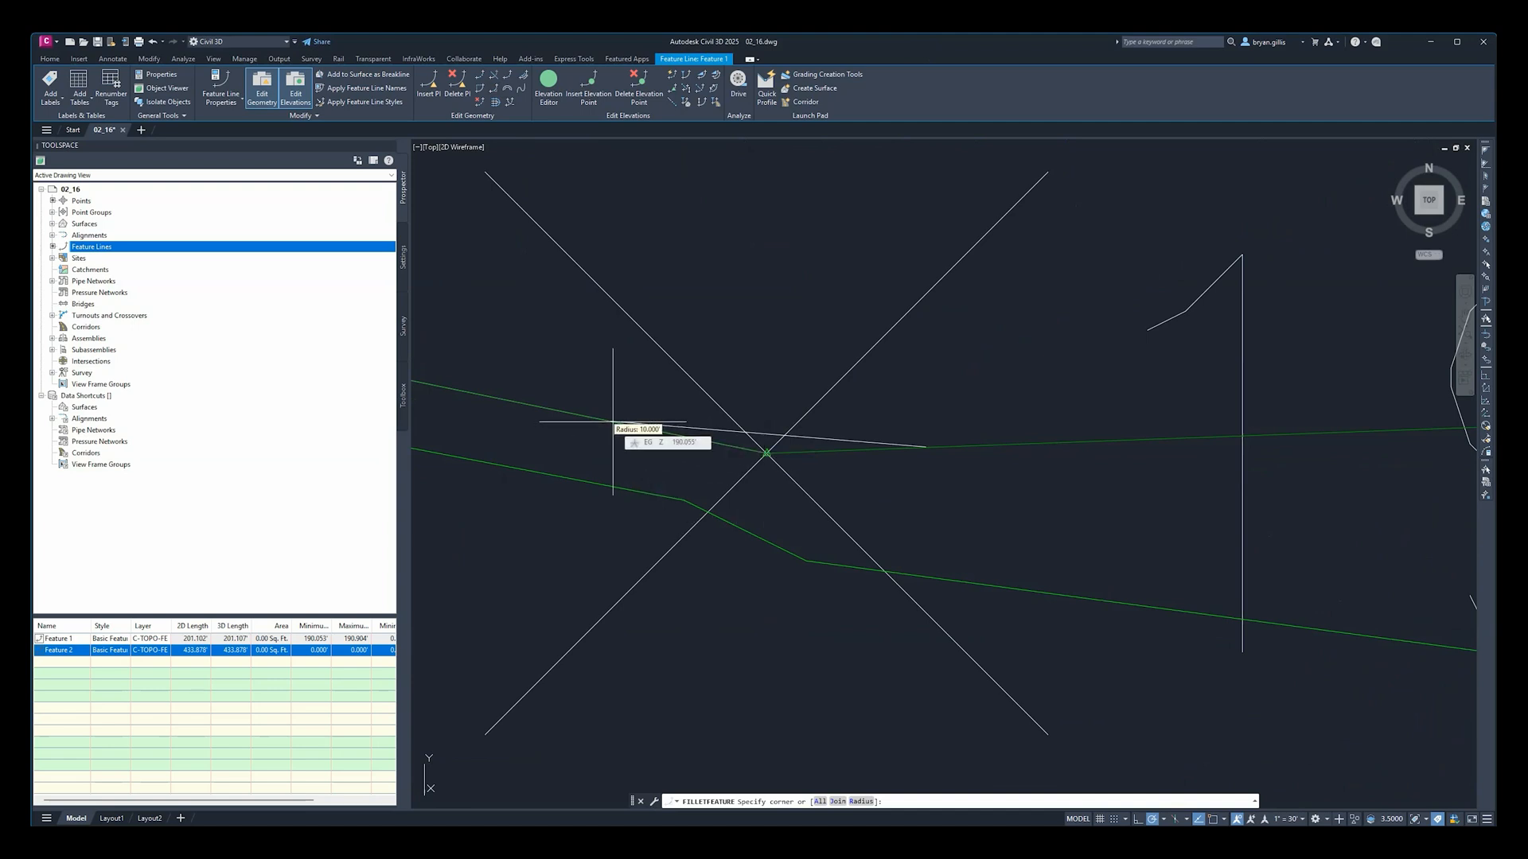
left_click(768, 453)
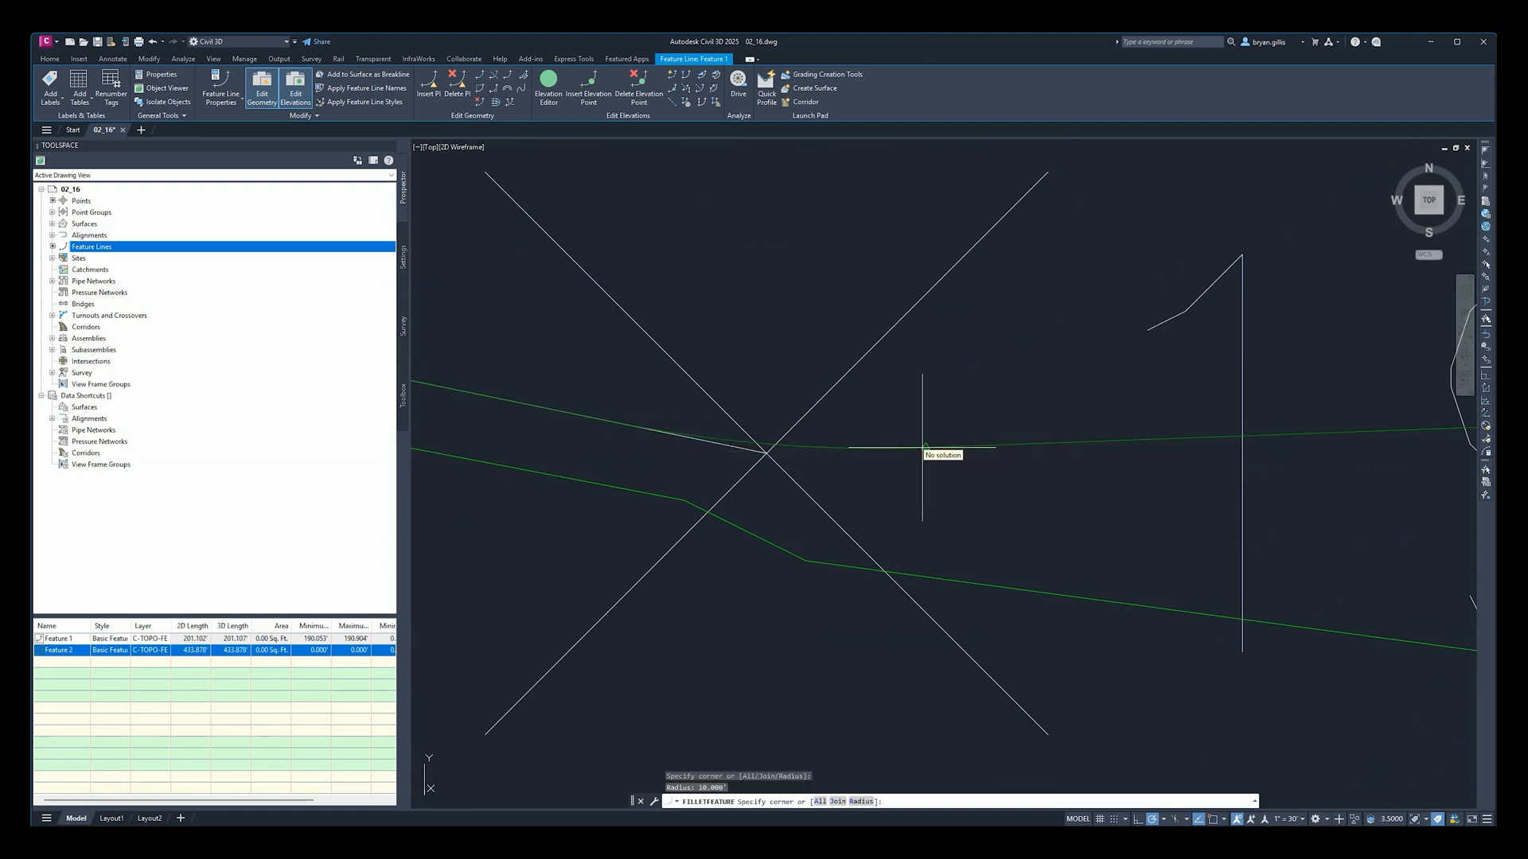
scroll(930, 447, "down", 5)
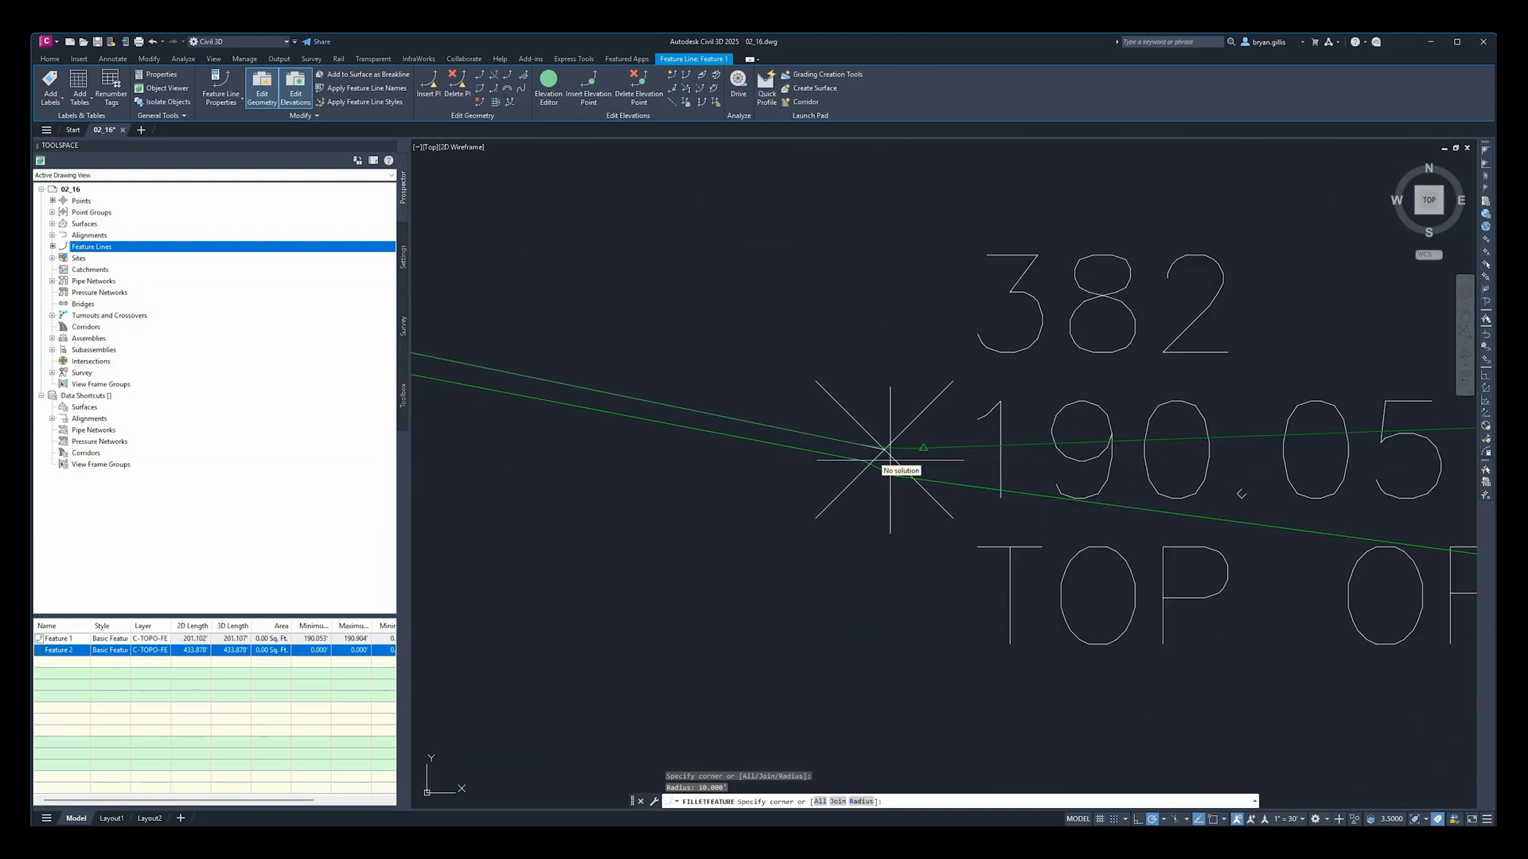
key("Escape")
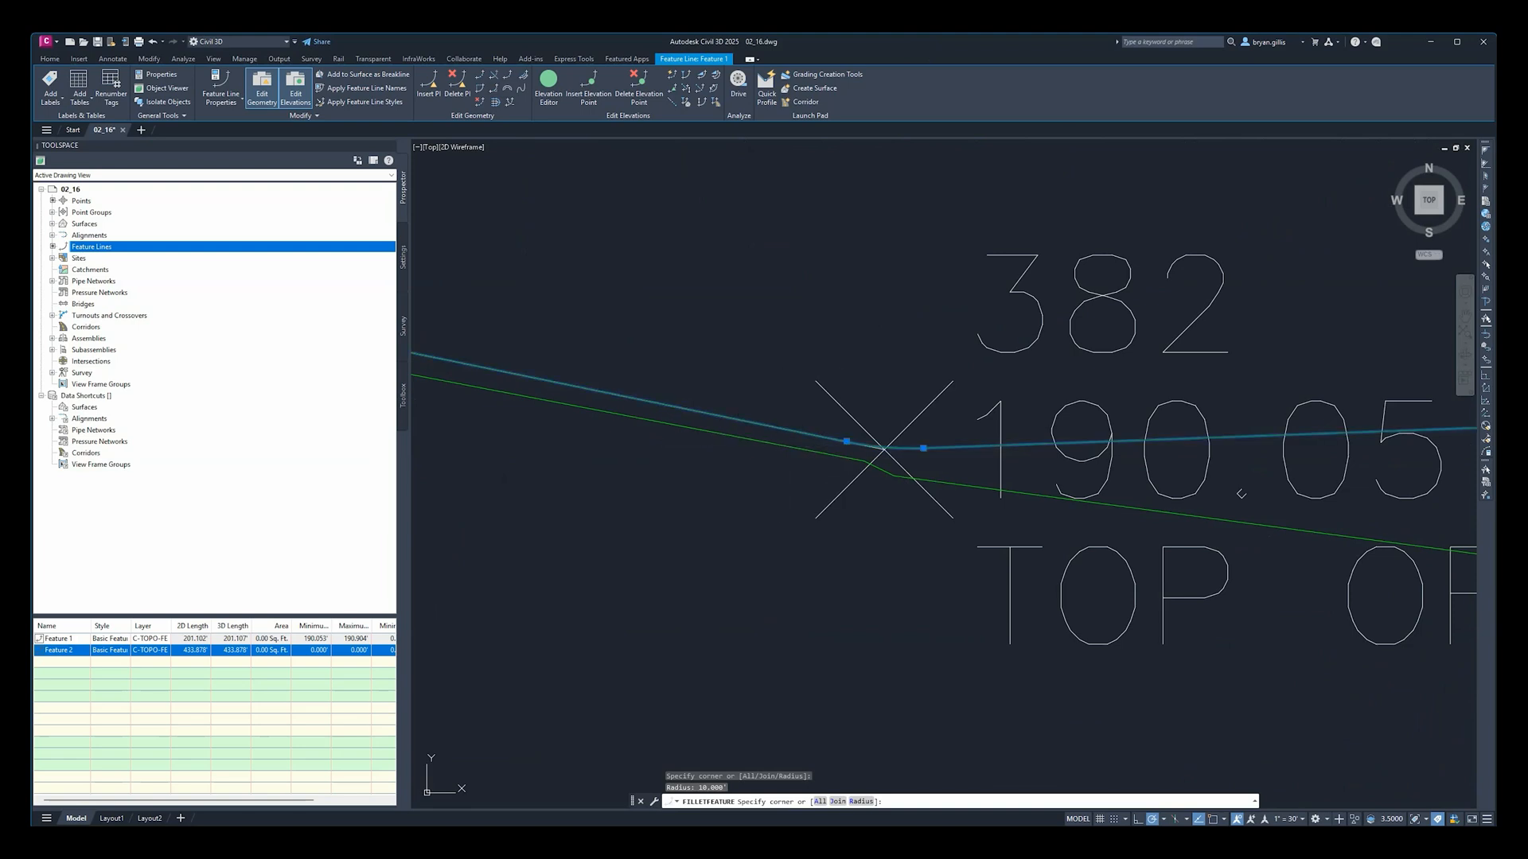
scroll(918, 476, "up", 1)
scroll(918, 476, "up", 2)
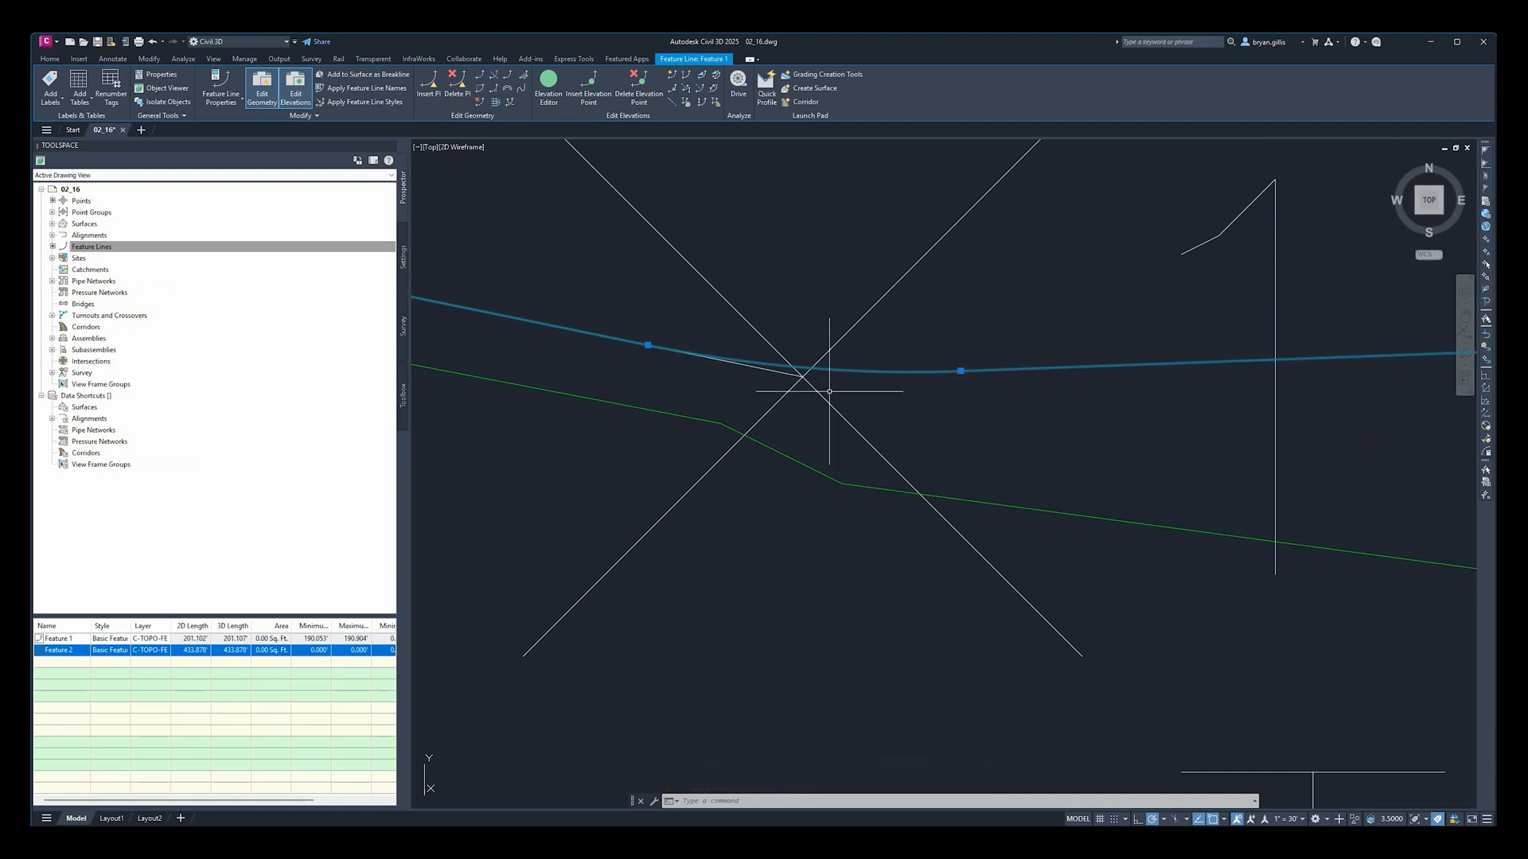
Step: Examine the filleted curve of the feature line at point 382
middle_click_drag(787, 370, 895, 462)
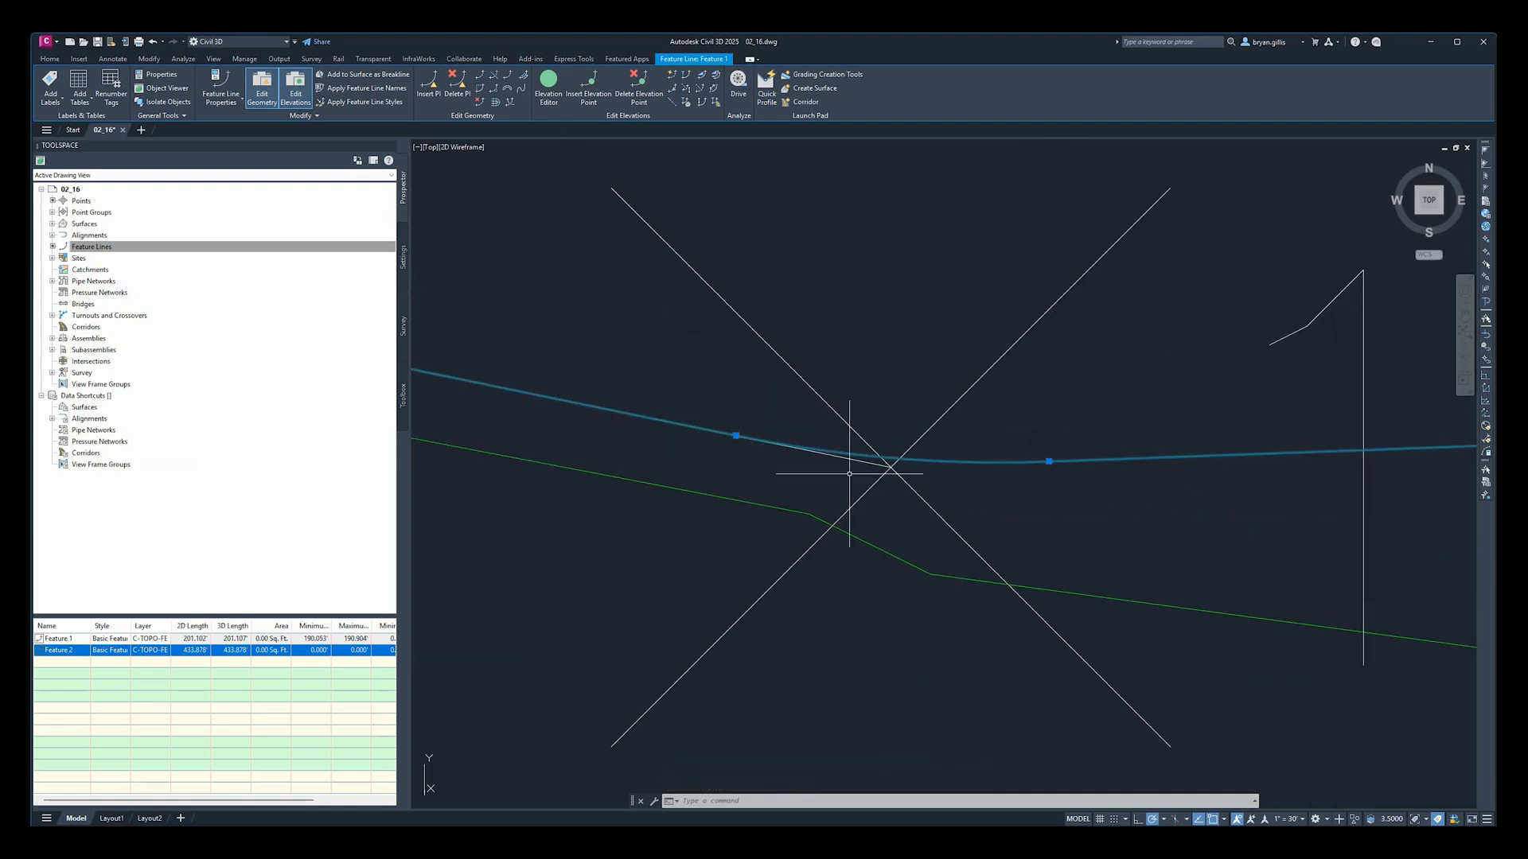
scroll(915, 470, "down", 5)
scroll(931, 493, "up", 8)
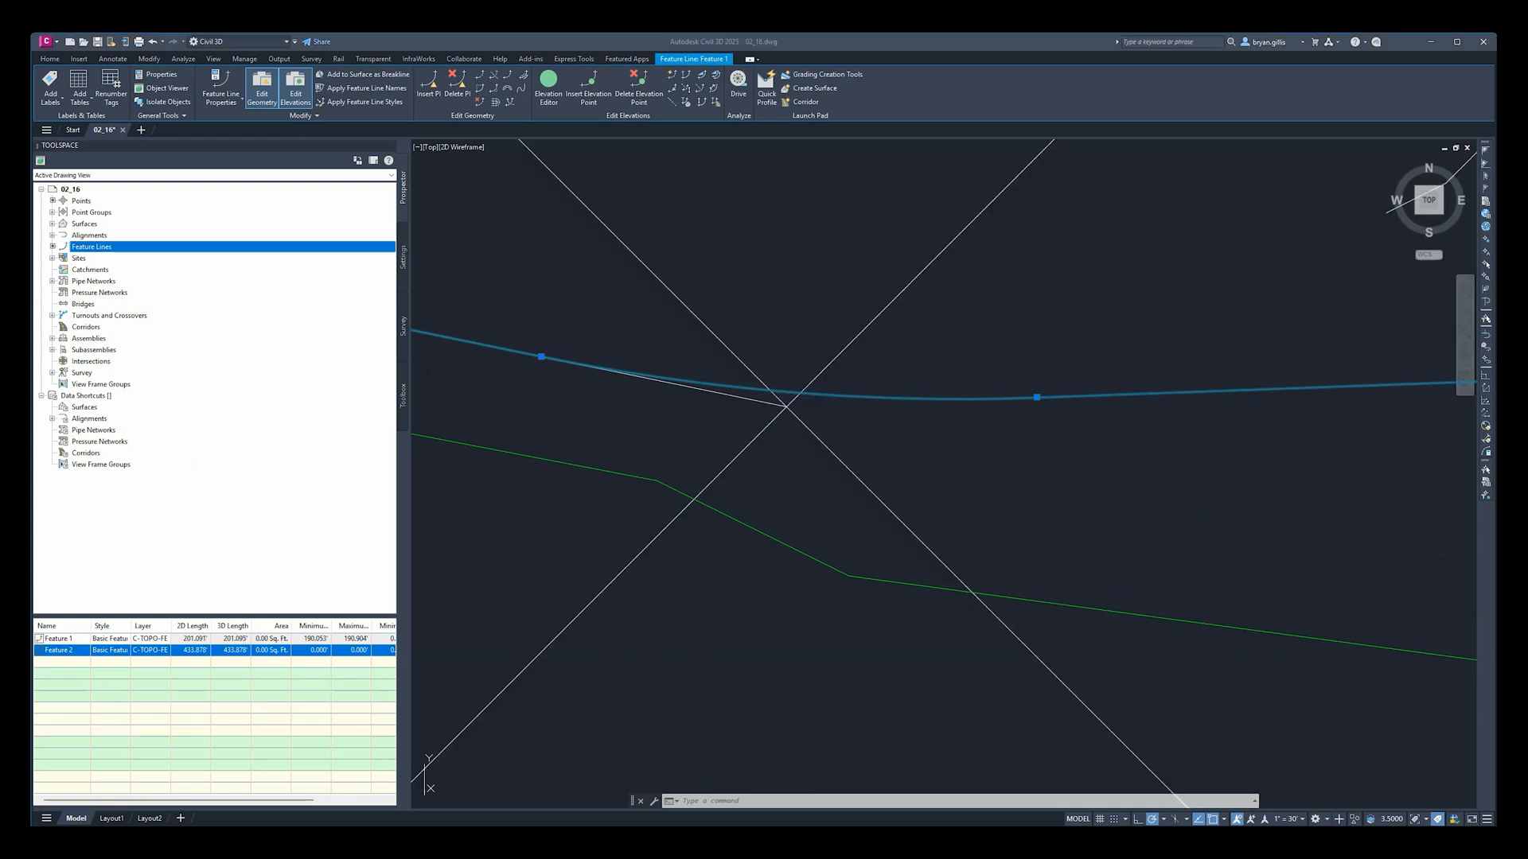
left_click(936, 50)
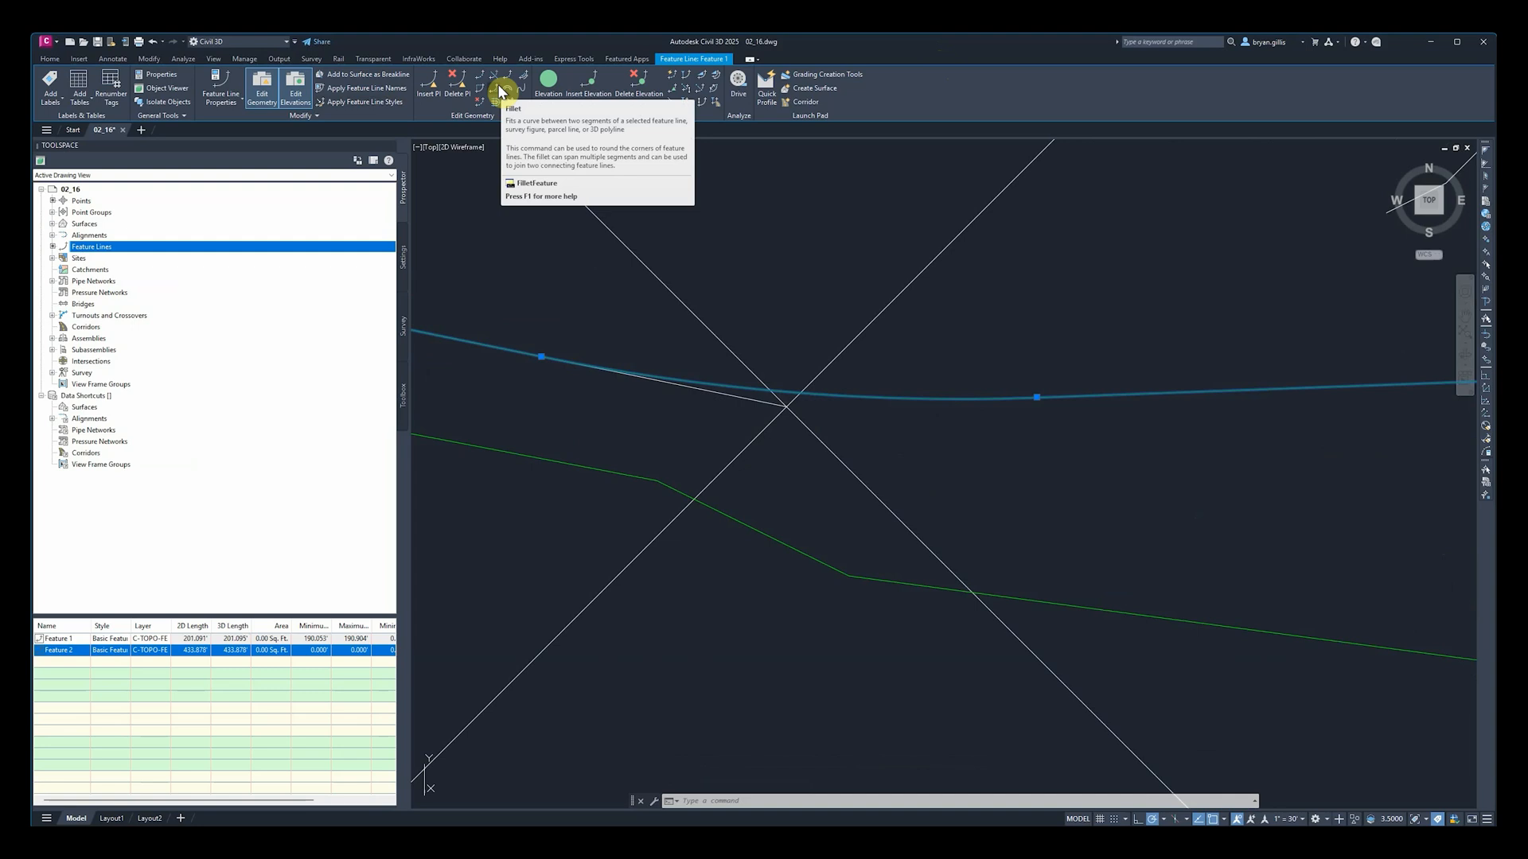
scroll(955, 429, "down", 6)
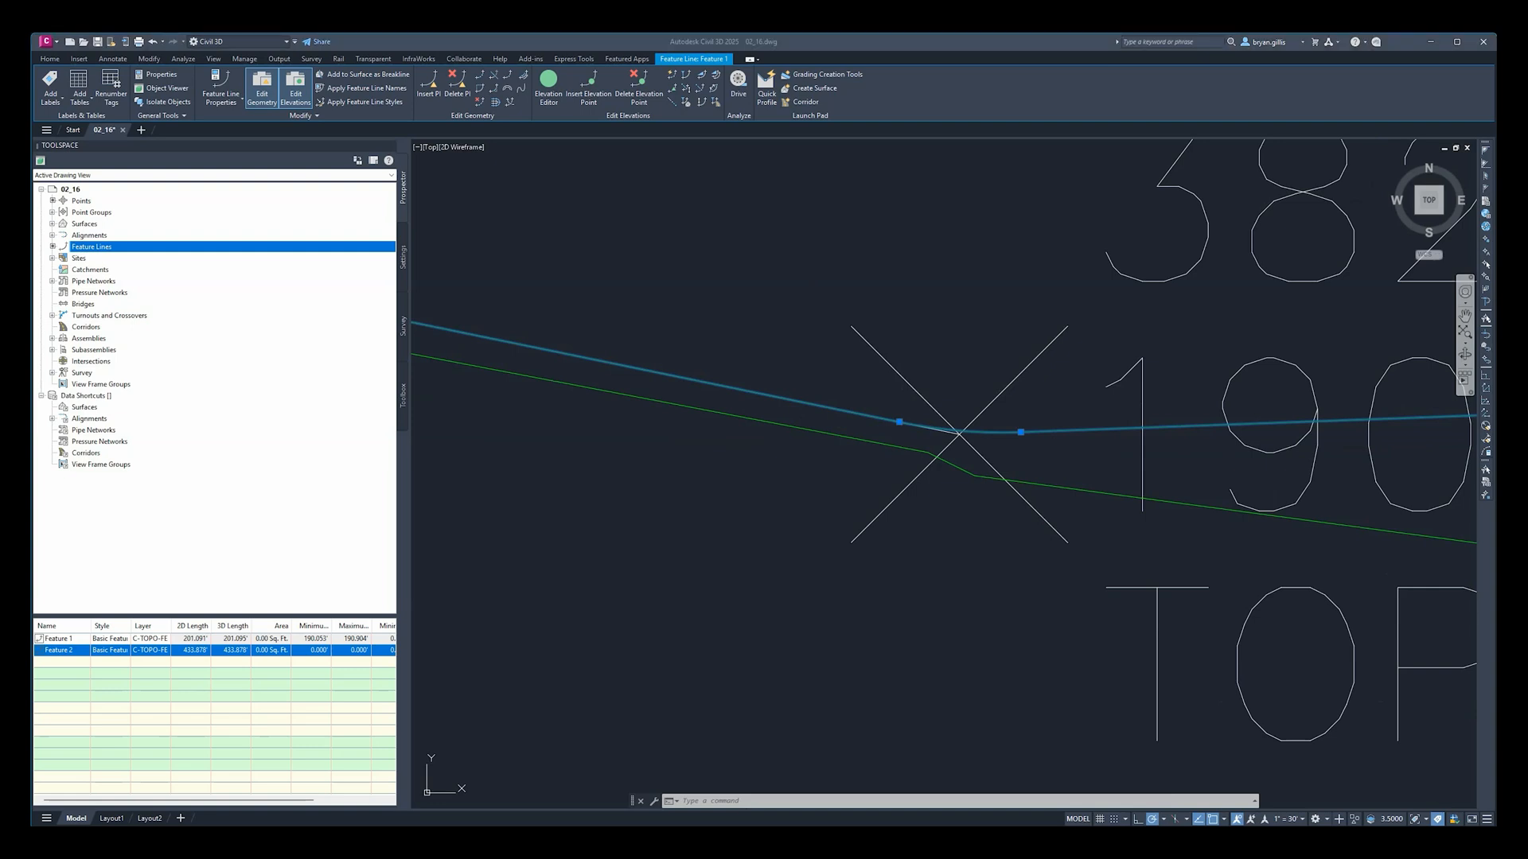
left_click(850, 266)
middle_click_drag(1034, 434, 903, 433)
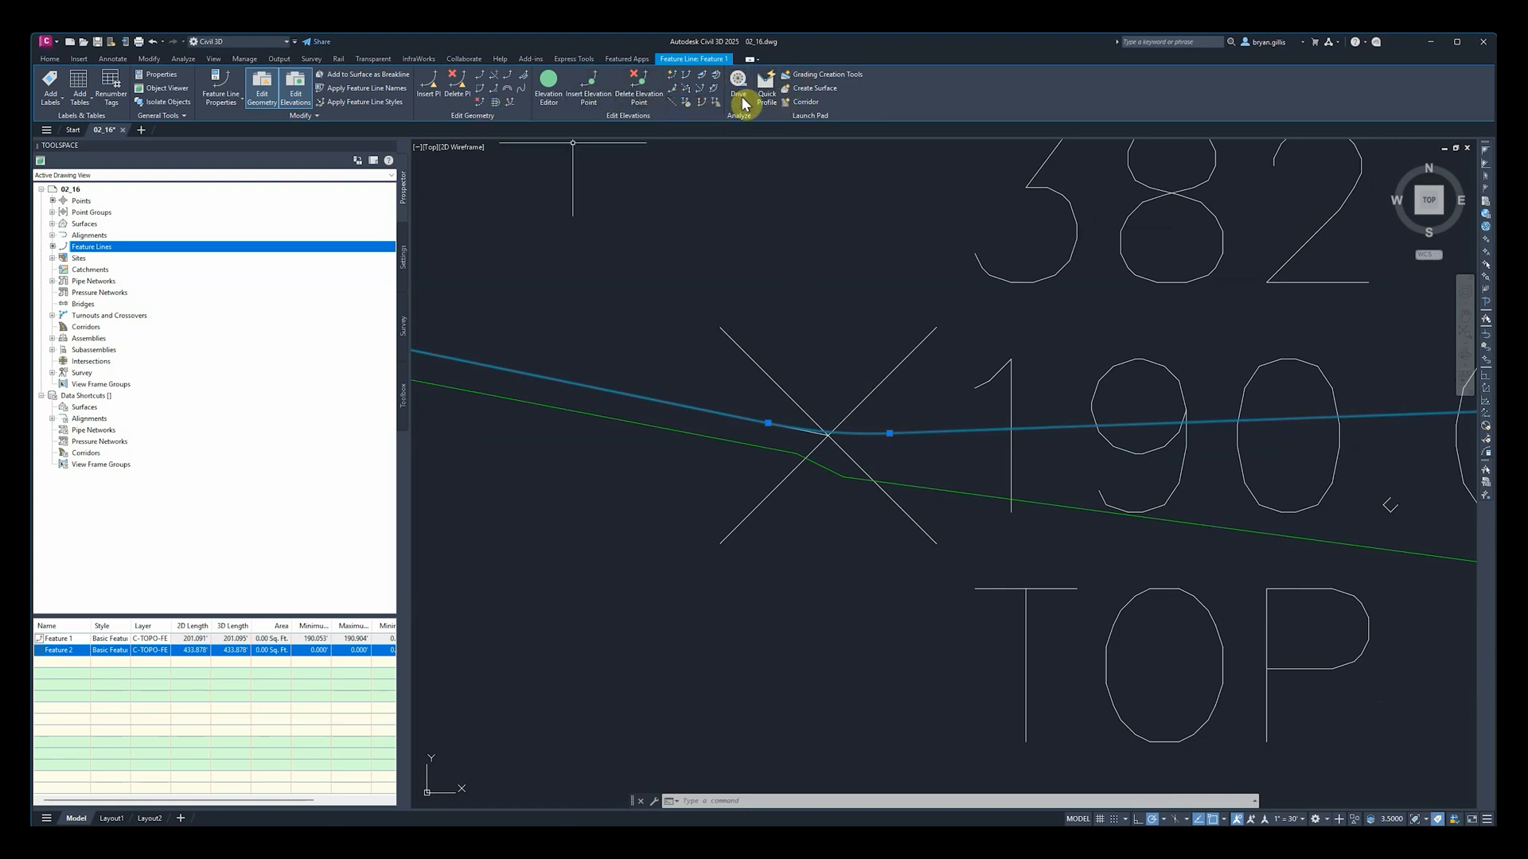
Step: Edit the feature line's curve at point 382, setting its radius to 350'
left_click(483, 93)
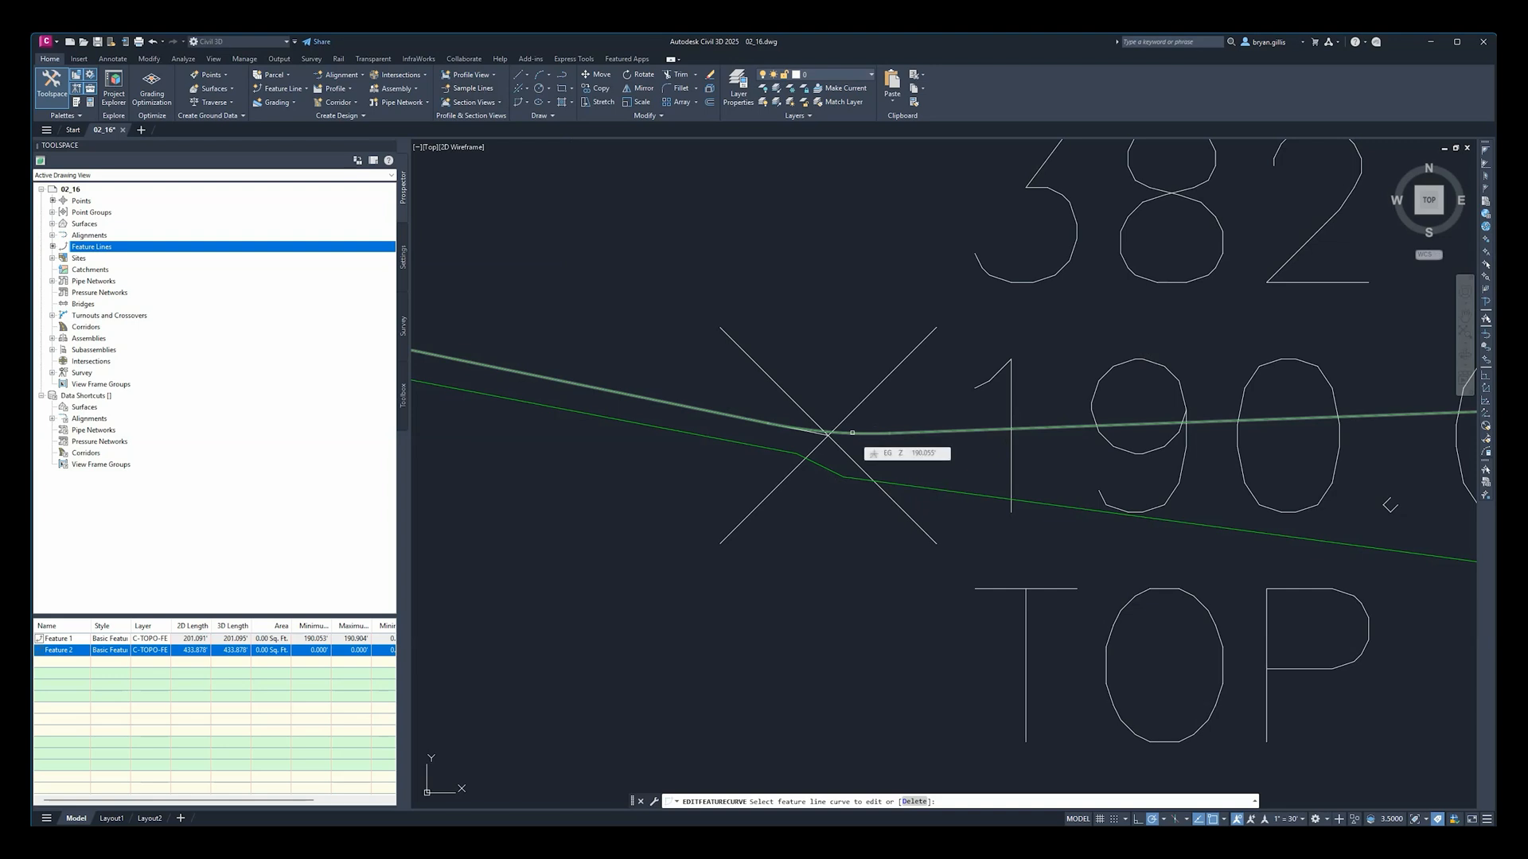
left_click(852, 433)
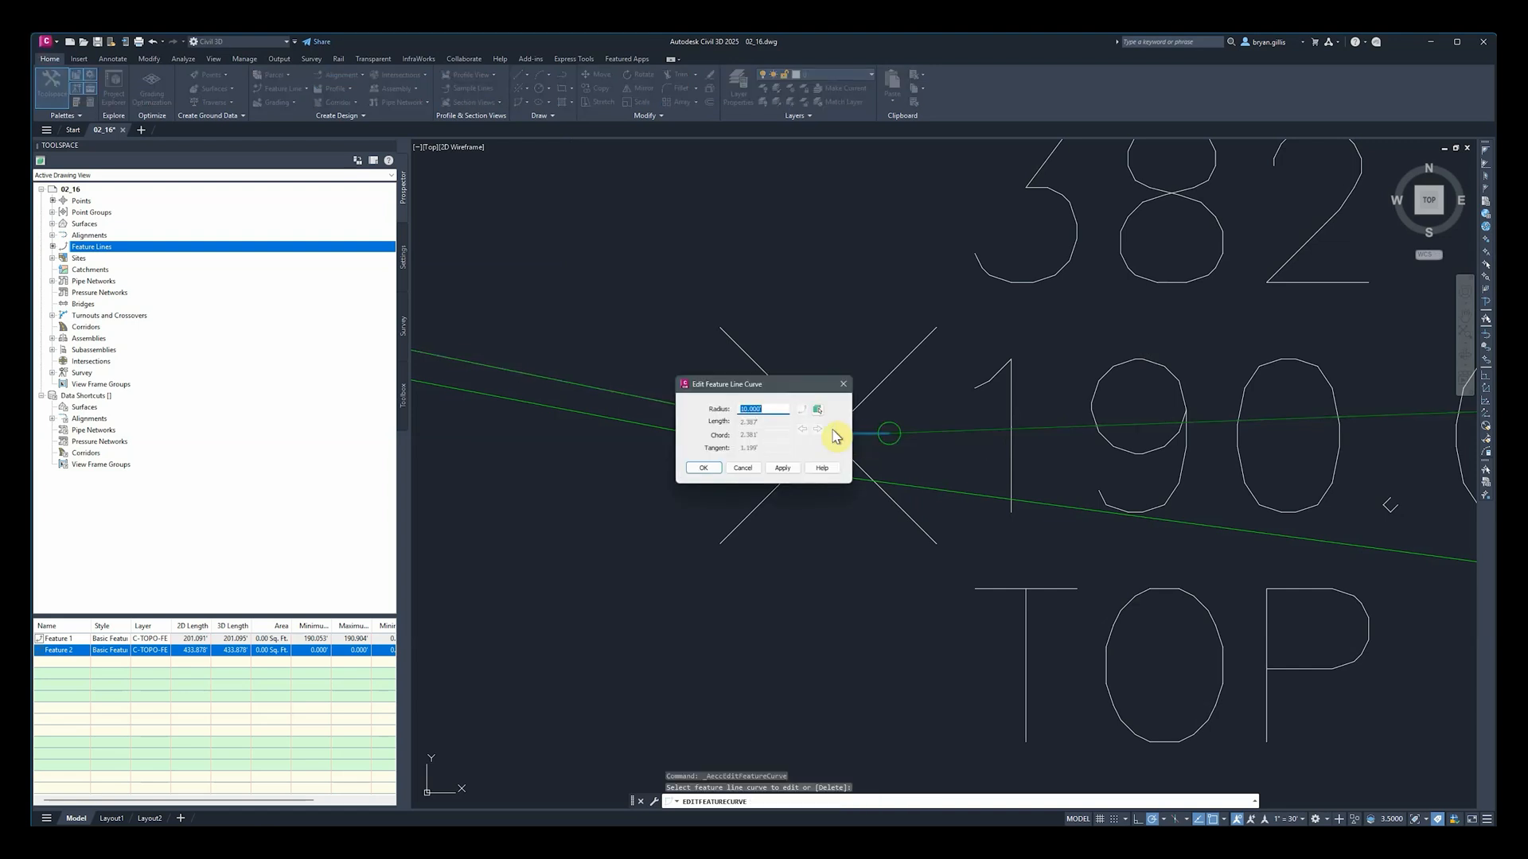
left_click_drag(773, 389, 1296, 255)
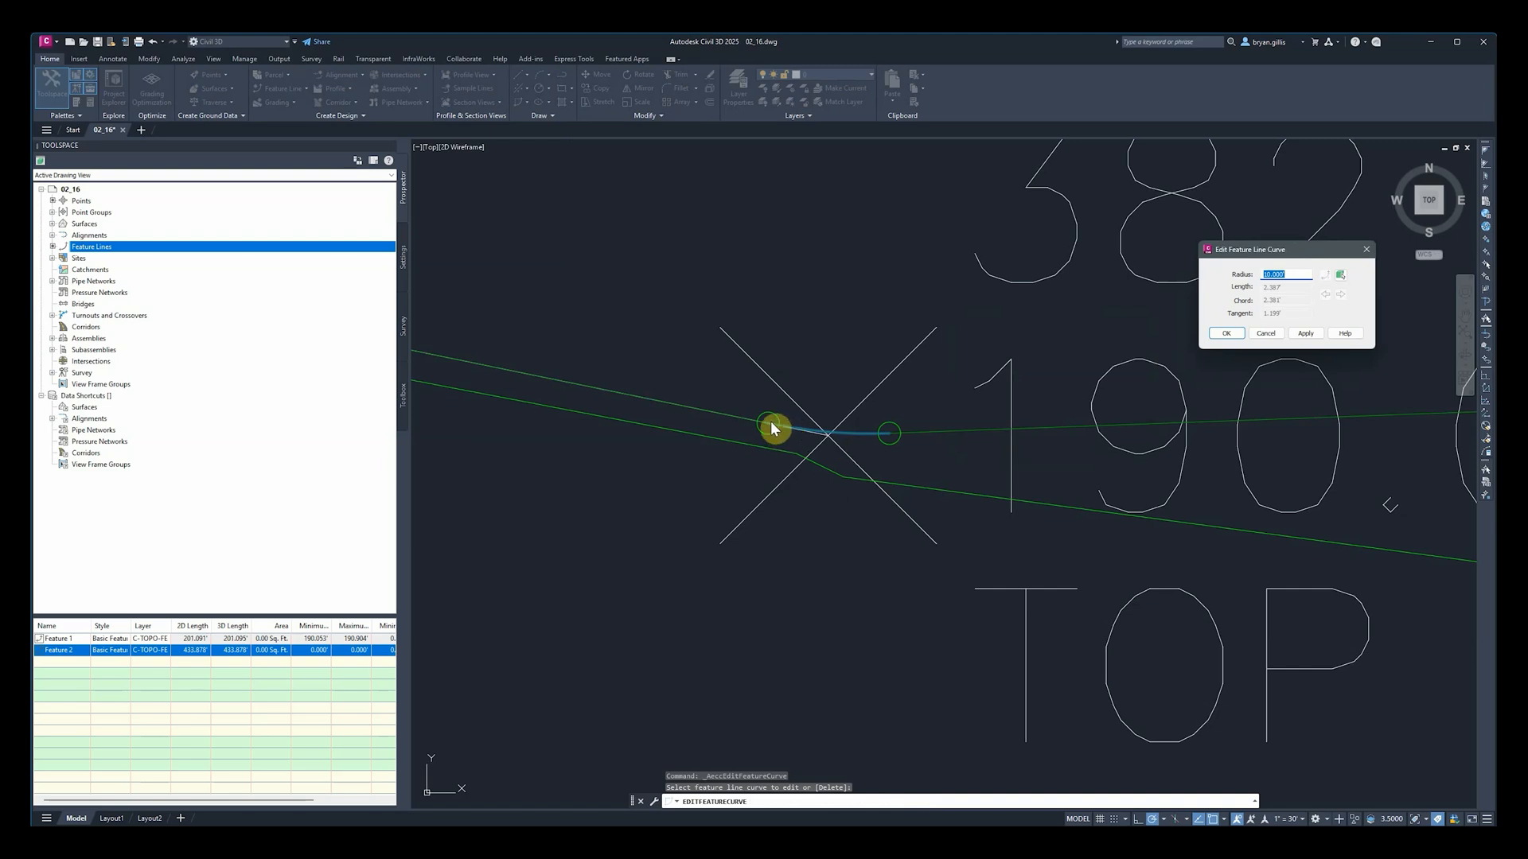
left_click_drag(1299, 249, 1127, 282)
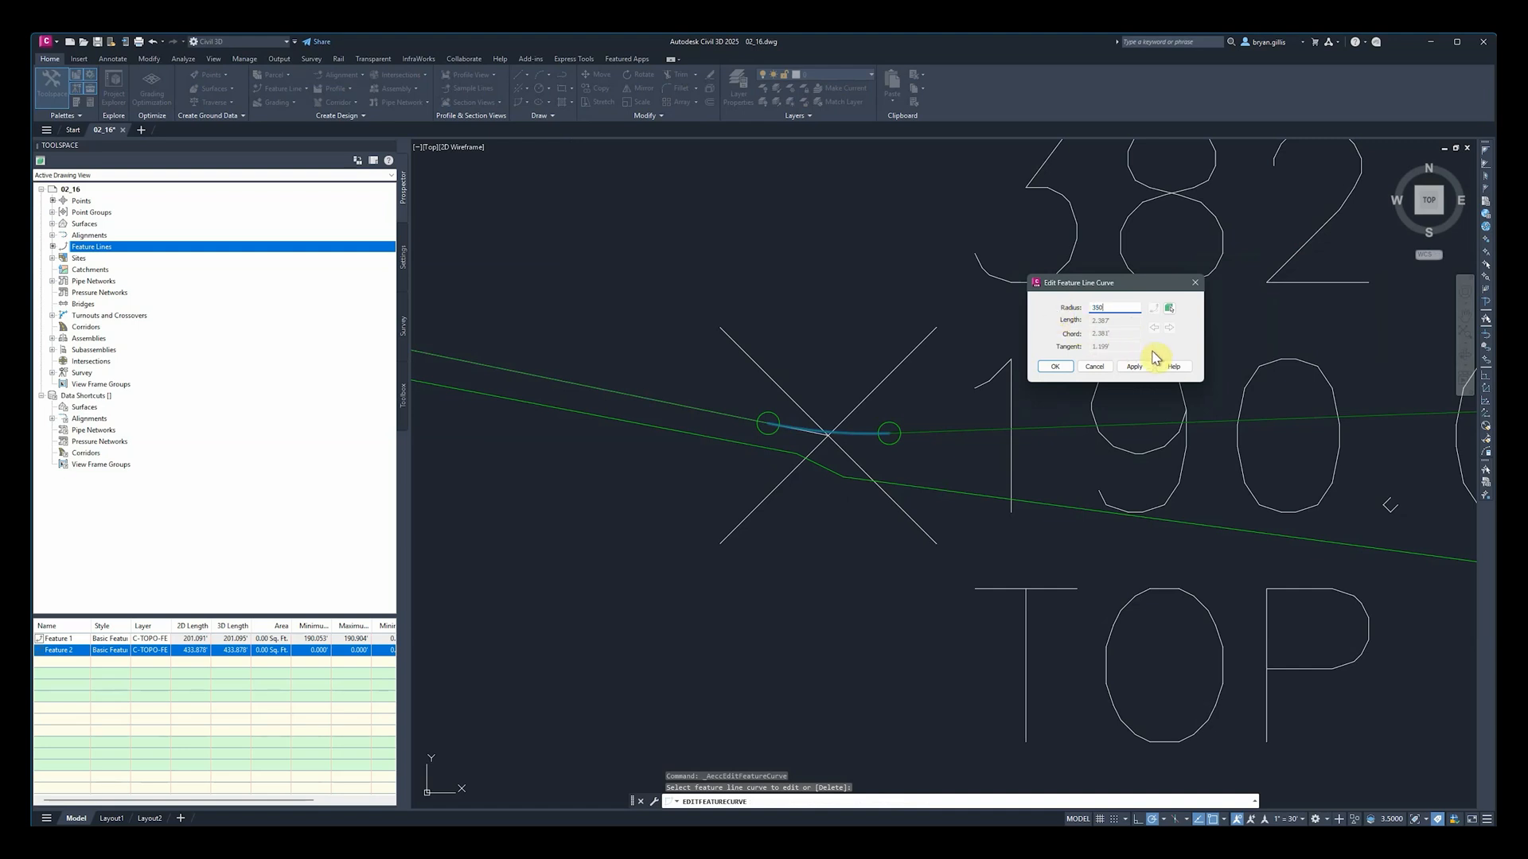
left_click(1131, 368)
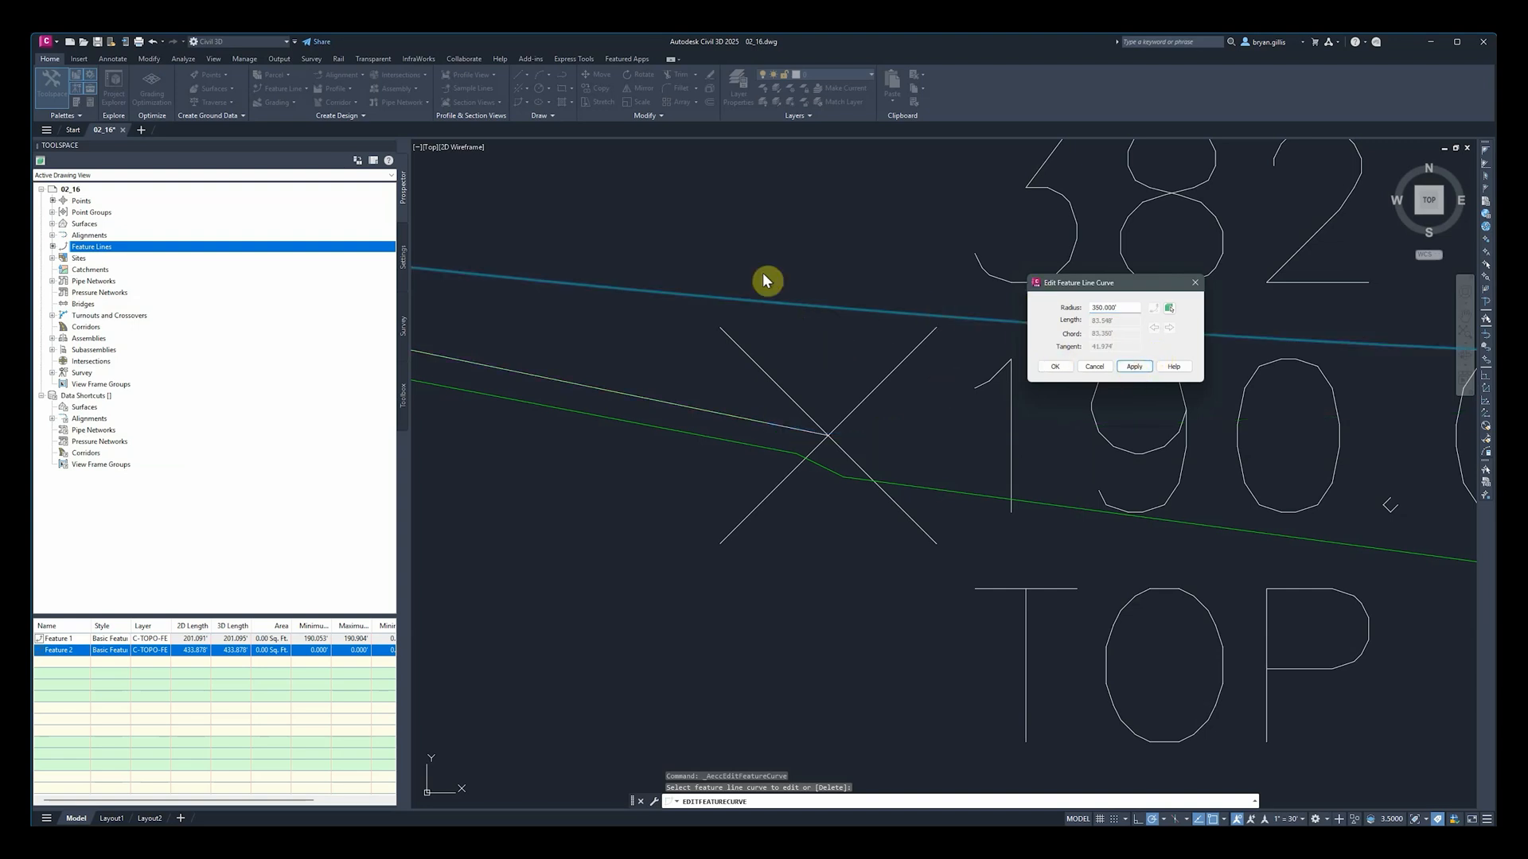
left_click(1054, 368)
scroll(1059, 334, "down", 5)
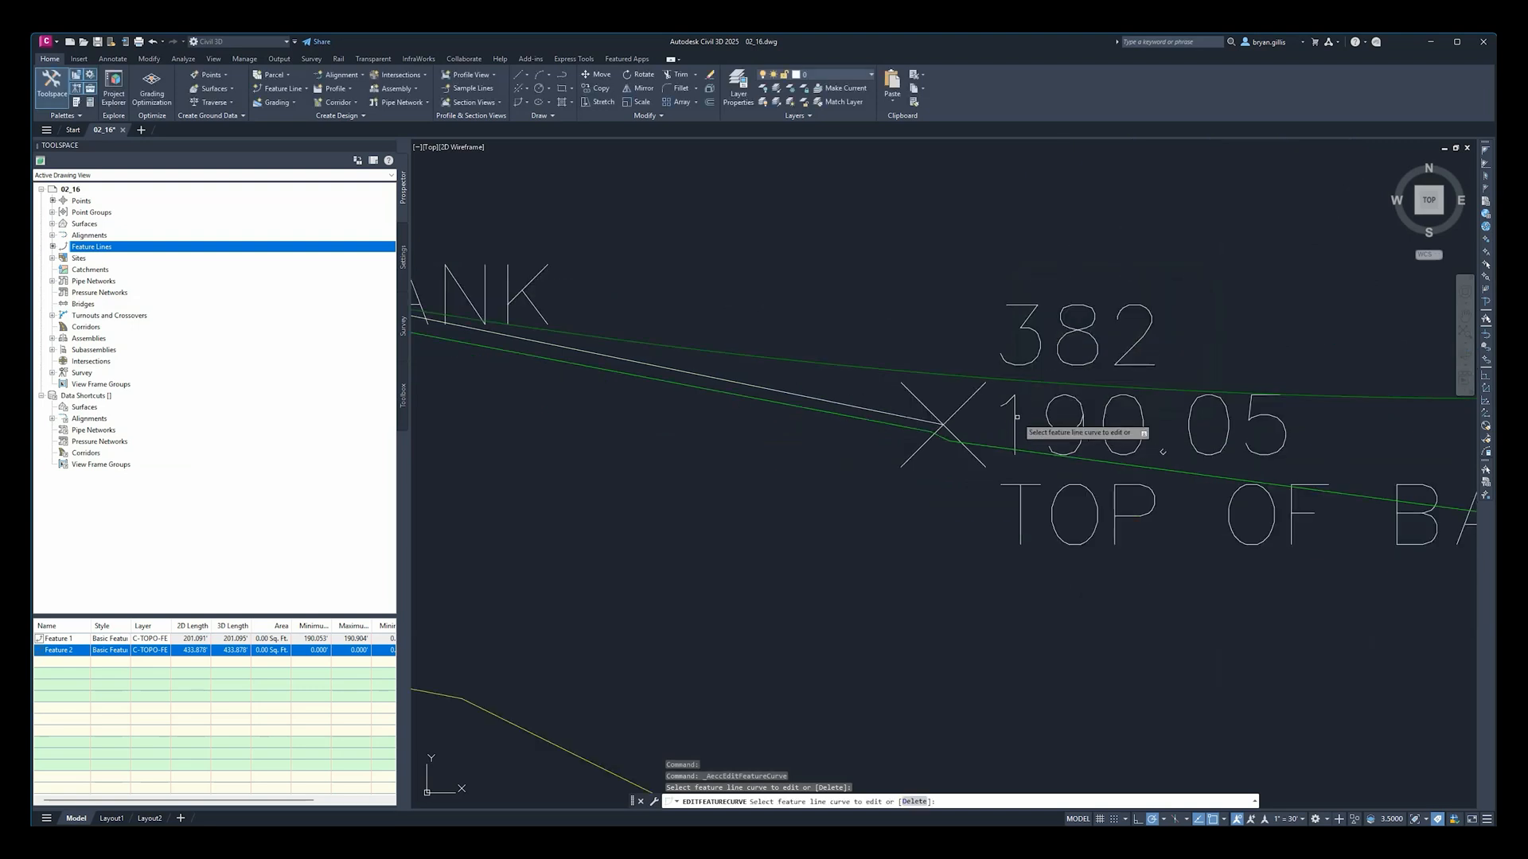
middle_click_drag(1060, 334, 972, 398)
scroll(895, 451, "down", 2)
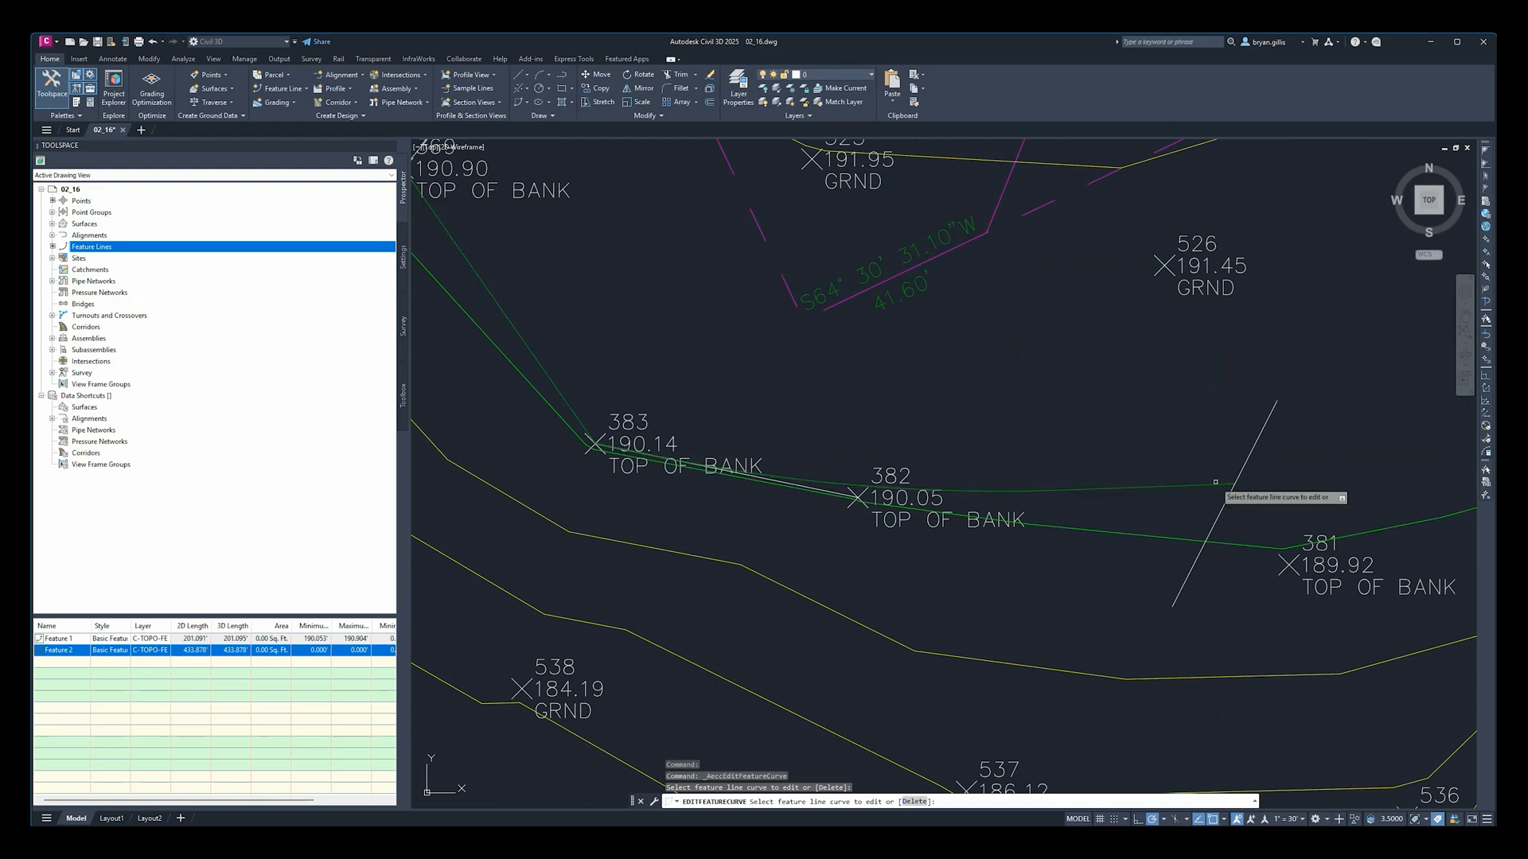
Step: Reopen the feature line curve at point 382 for editing, review its parameters, and cancel the curve edit
left_click(1133, 487)
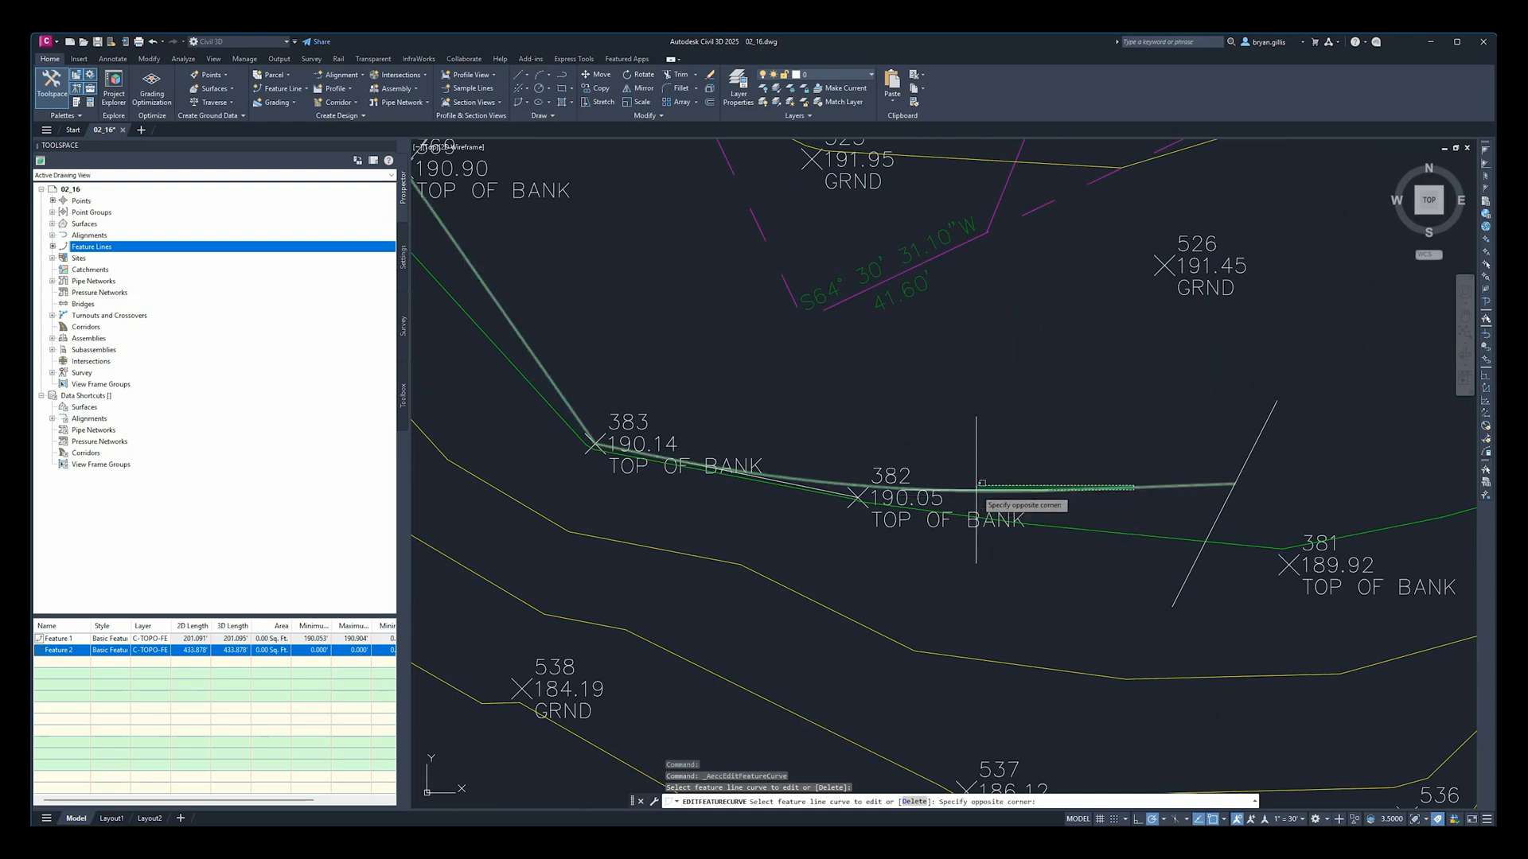
left_click(995, 503)
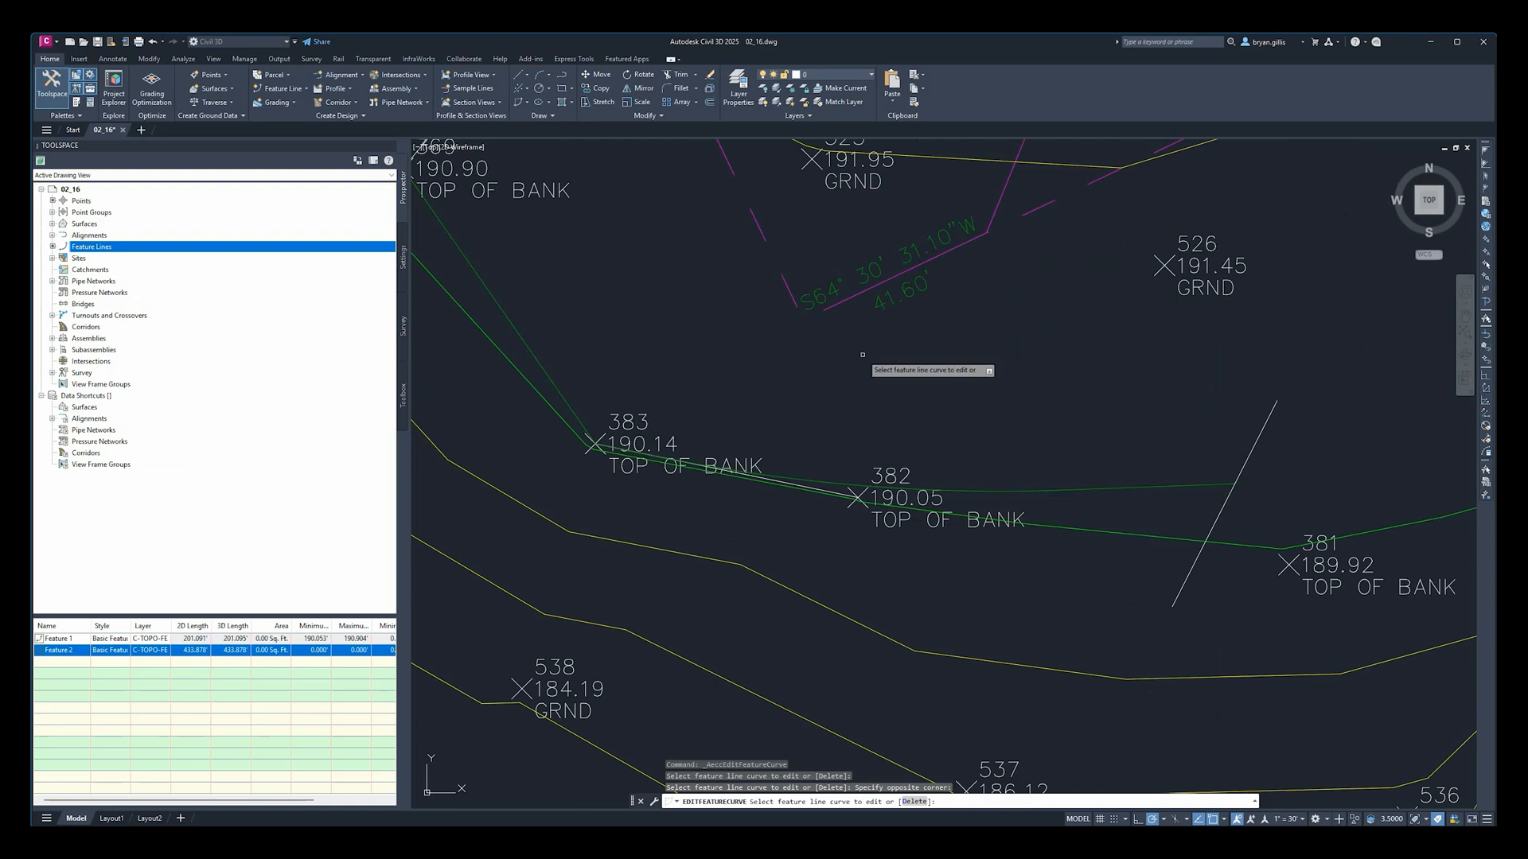
key("Escape")
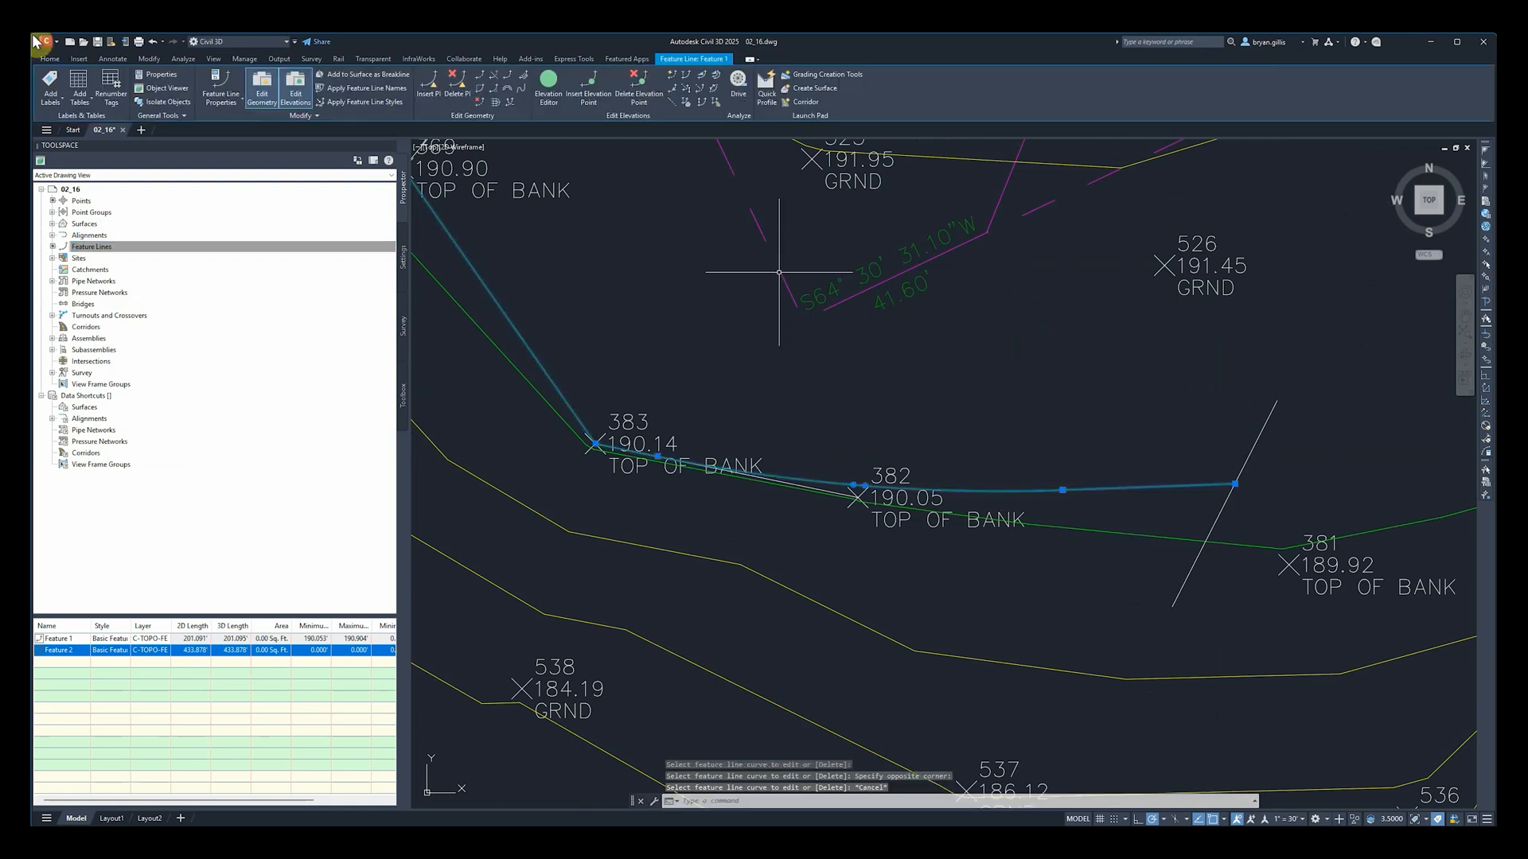
left_click(484, 92)
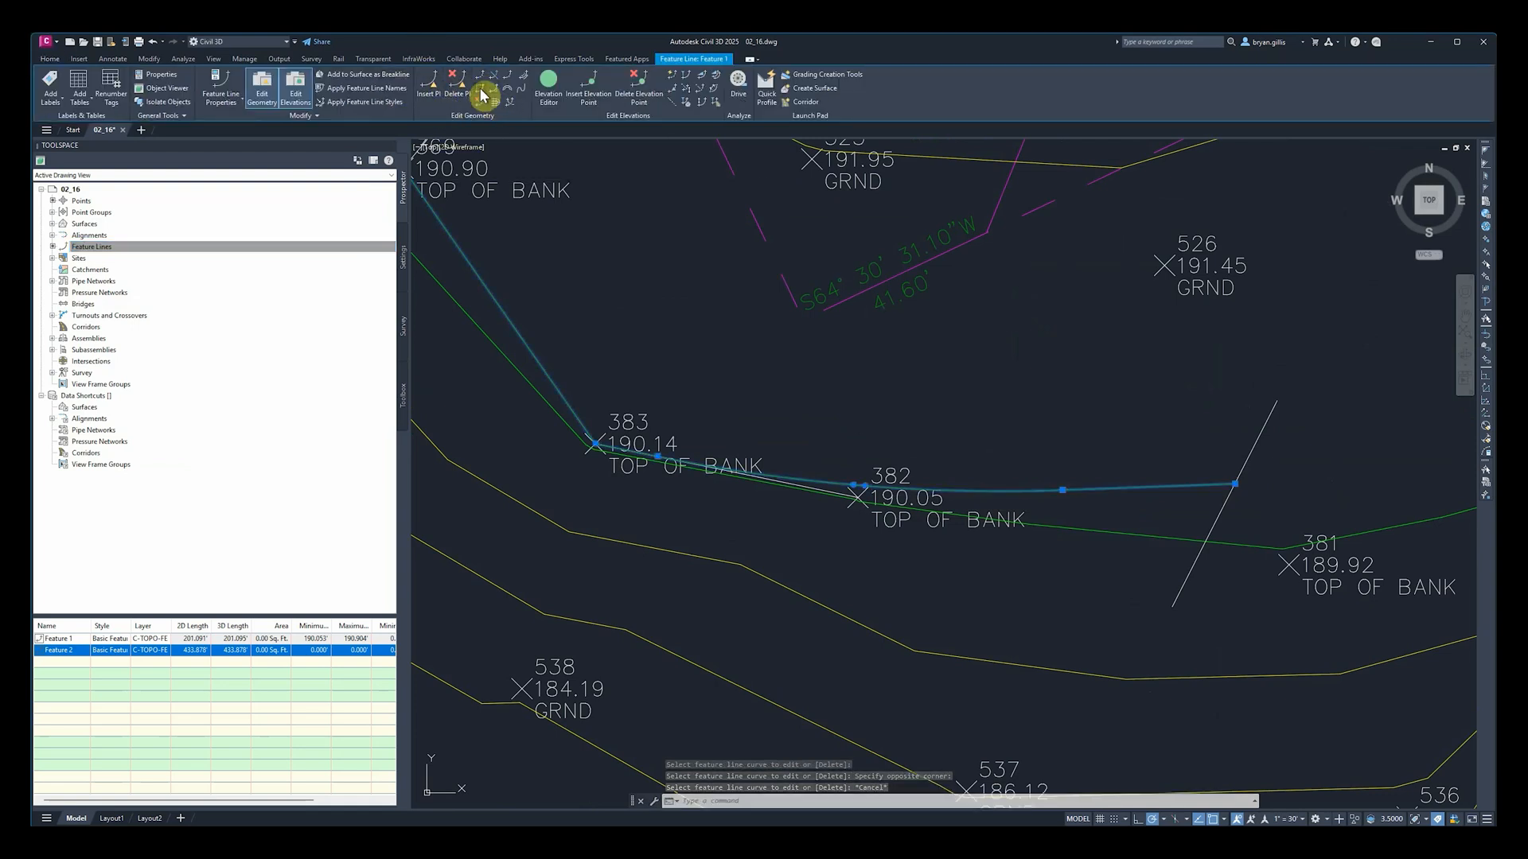
left_click(1064, 495)
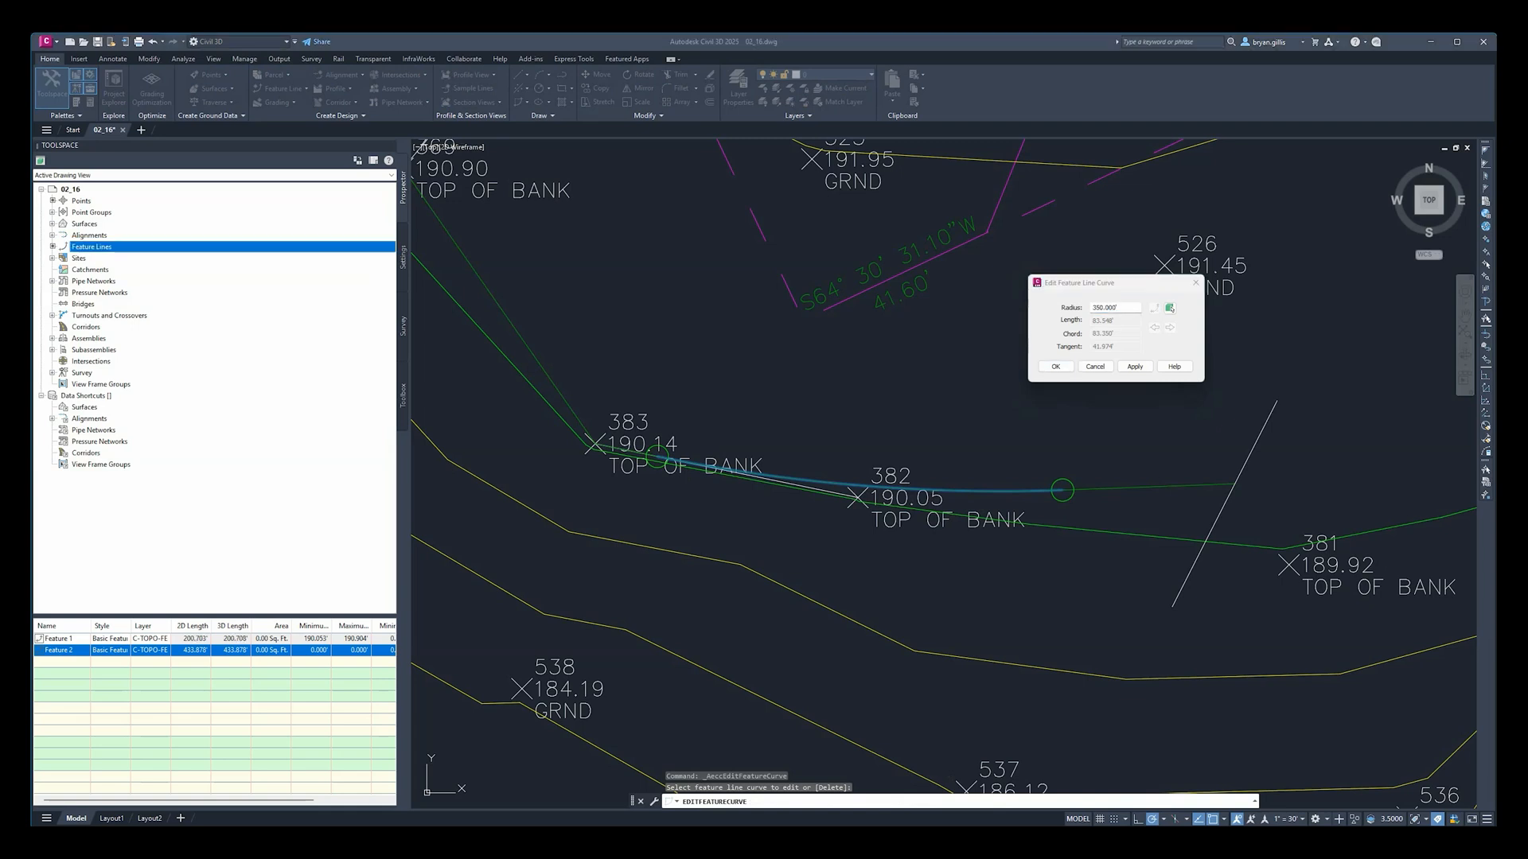
left_click(1096, 369)
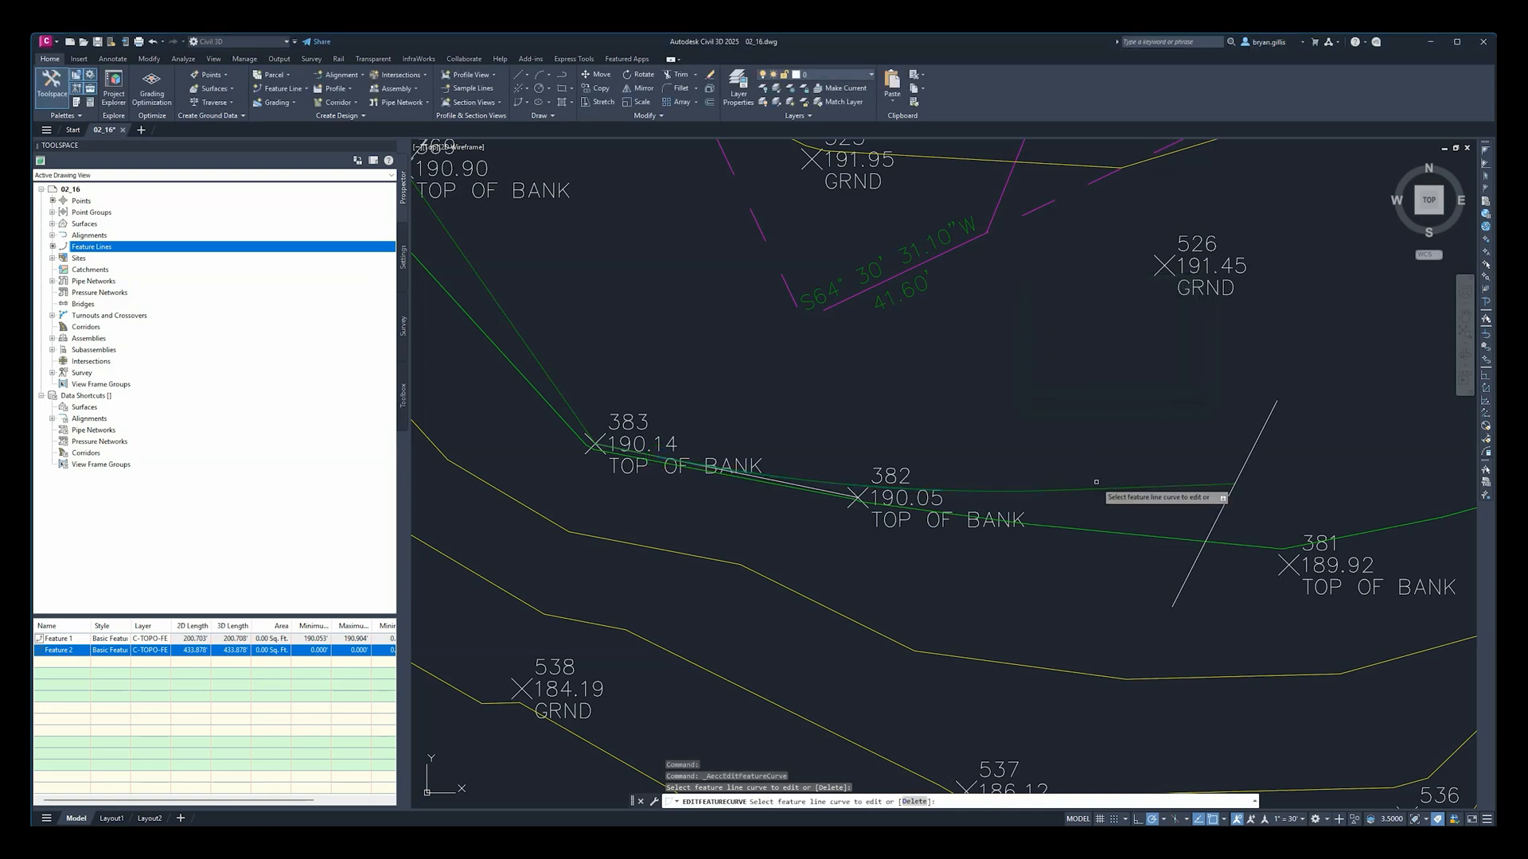
key("Escape")
Step: Offset the curved feature line 10' to its south side with an elevation difference of -10'
left_click(1078, 484)
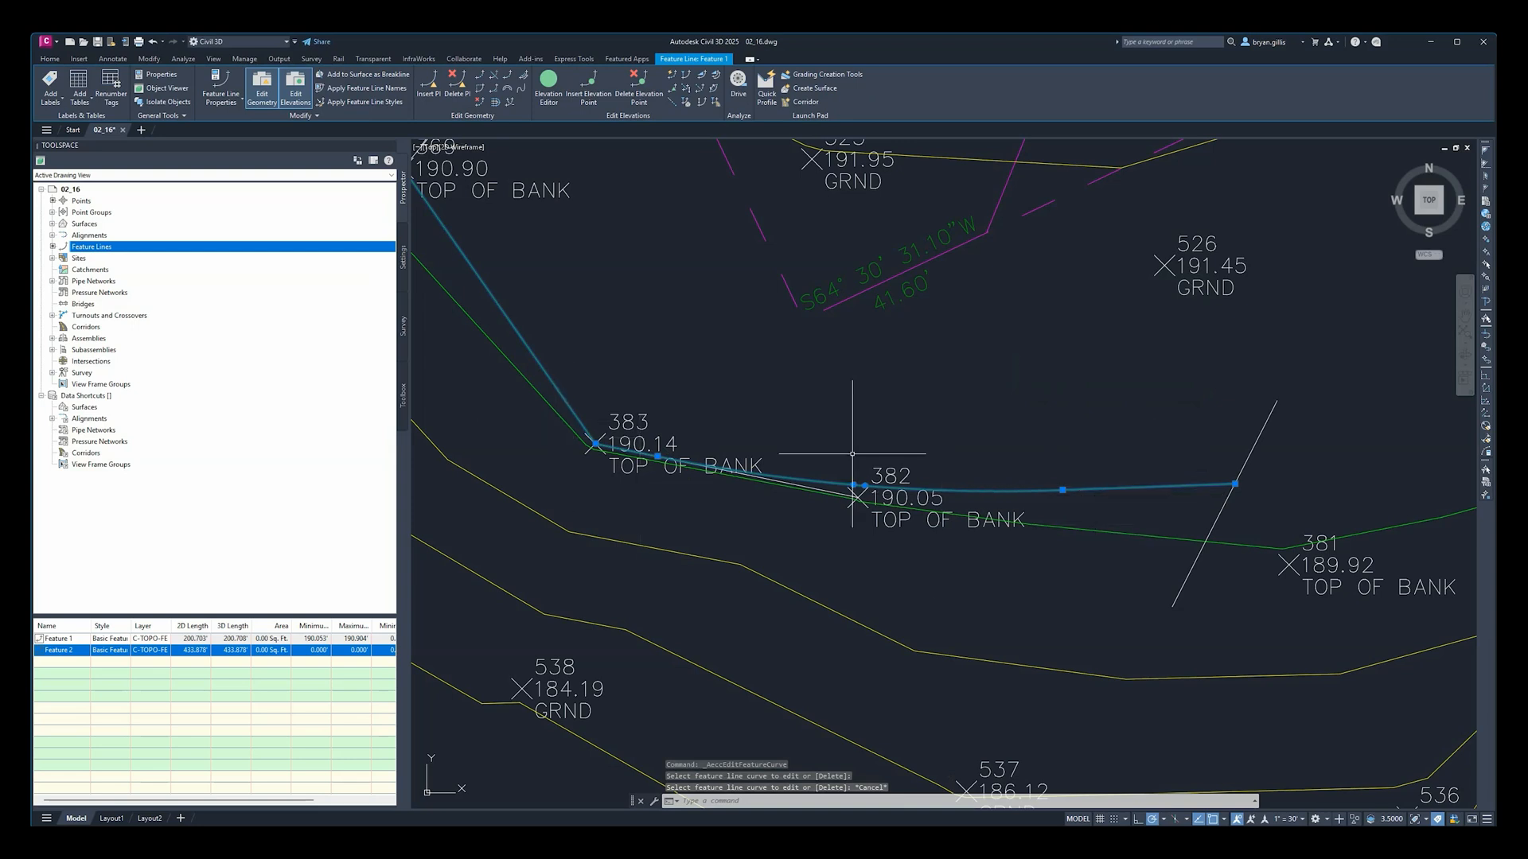
left_click(497, 104)
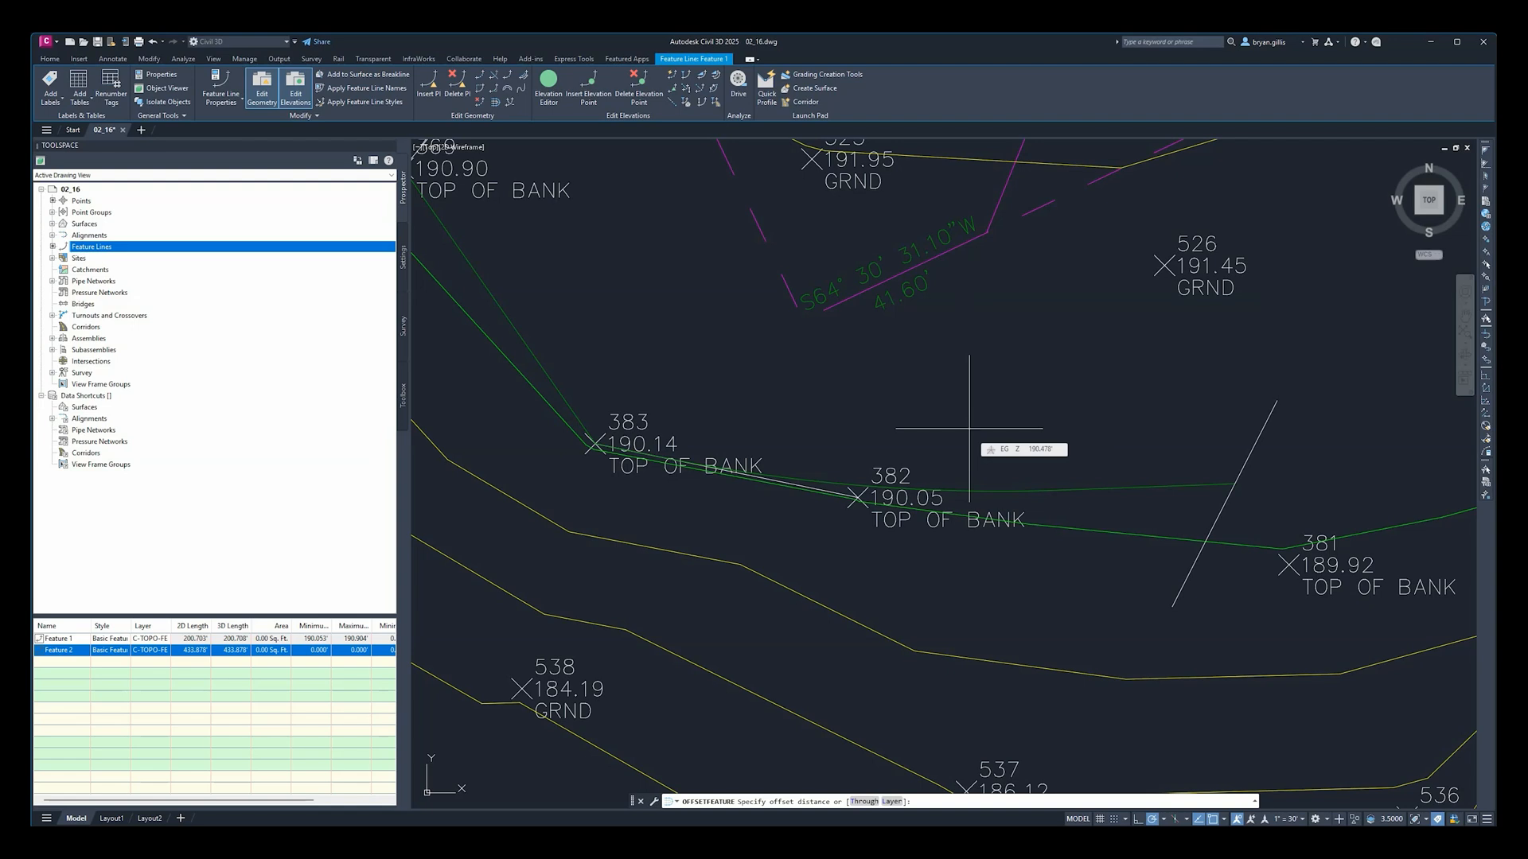
type("10")
key("Return")
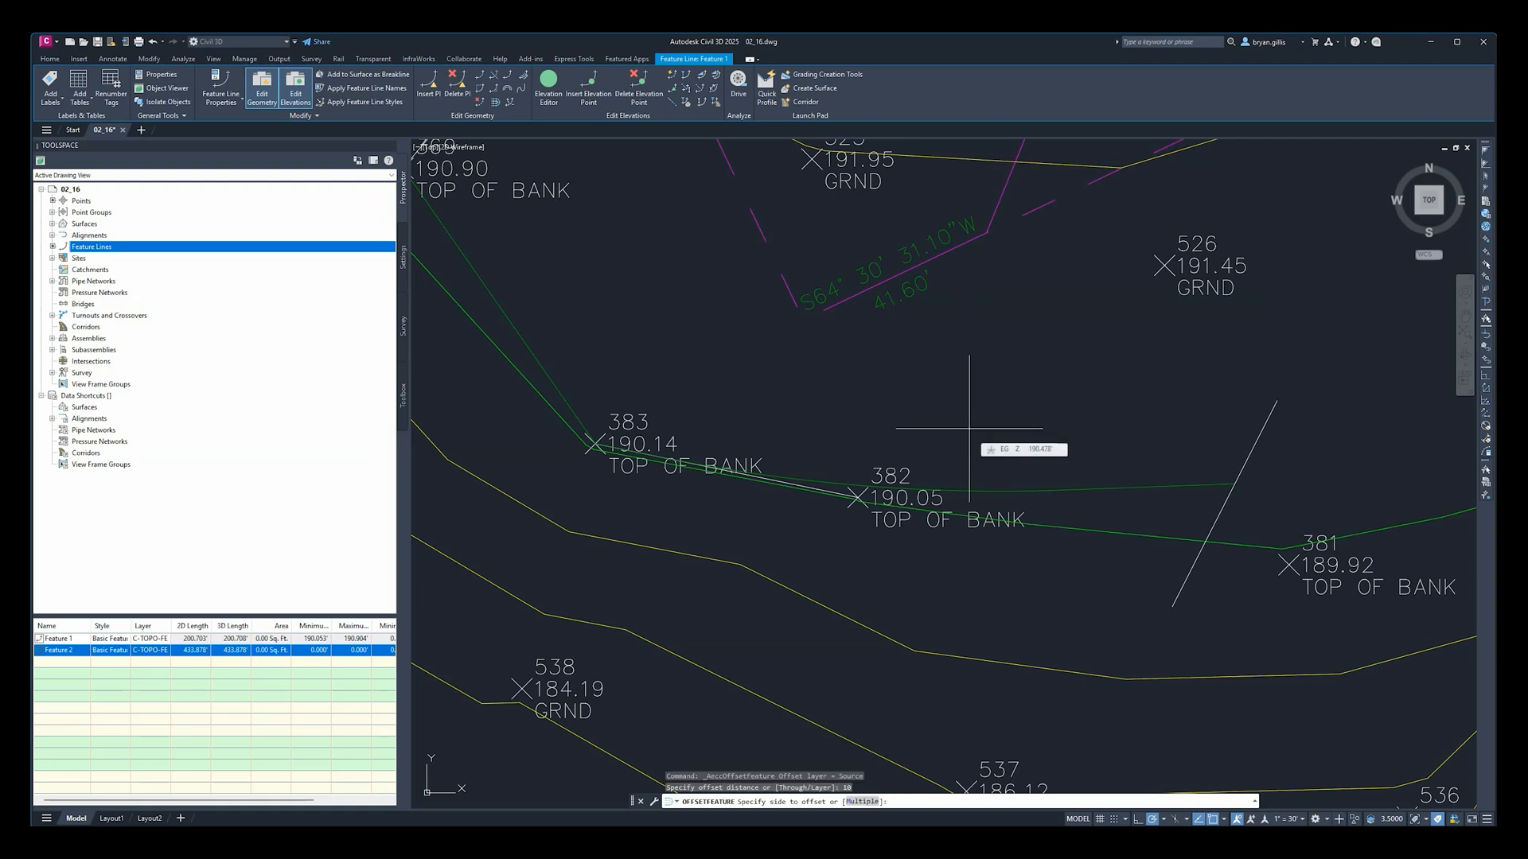
left_click(801, 543)
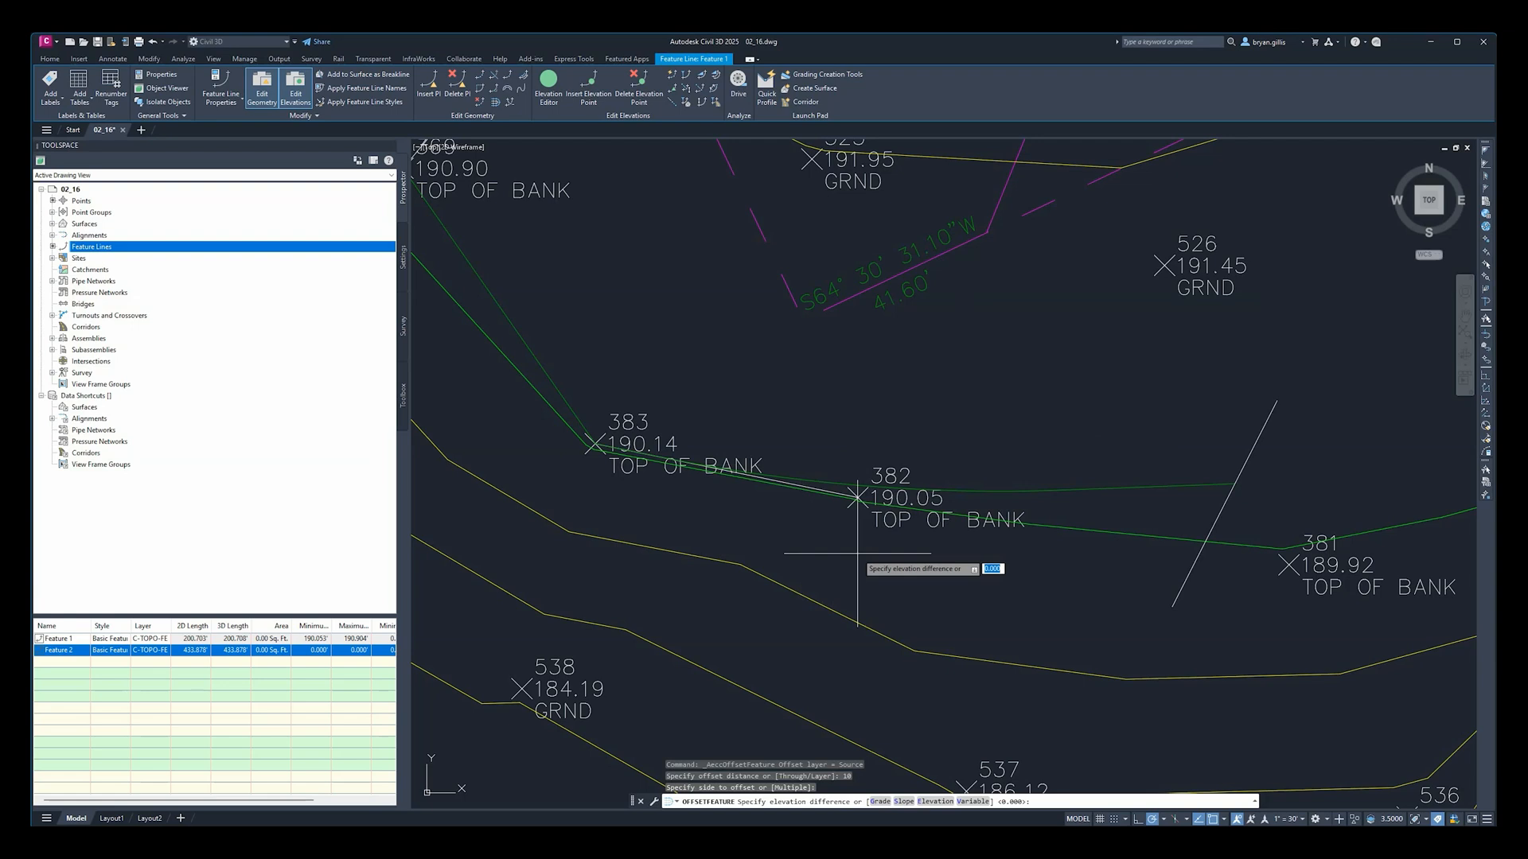
type("-10")
key("Return")
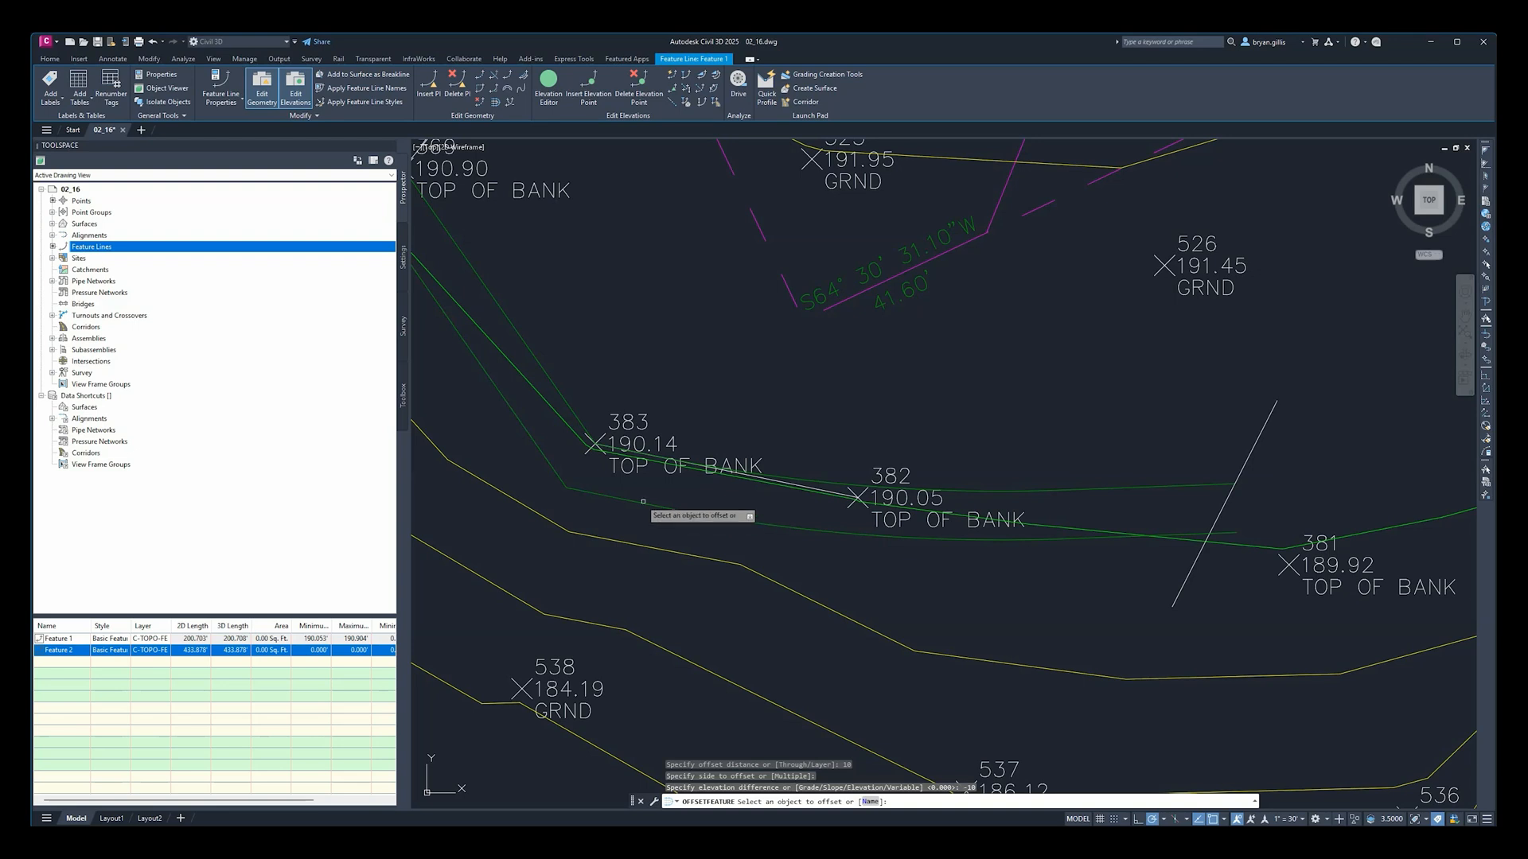
middle_click_drag(629, 492, 935, 412)
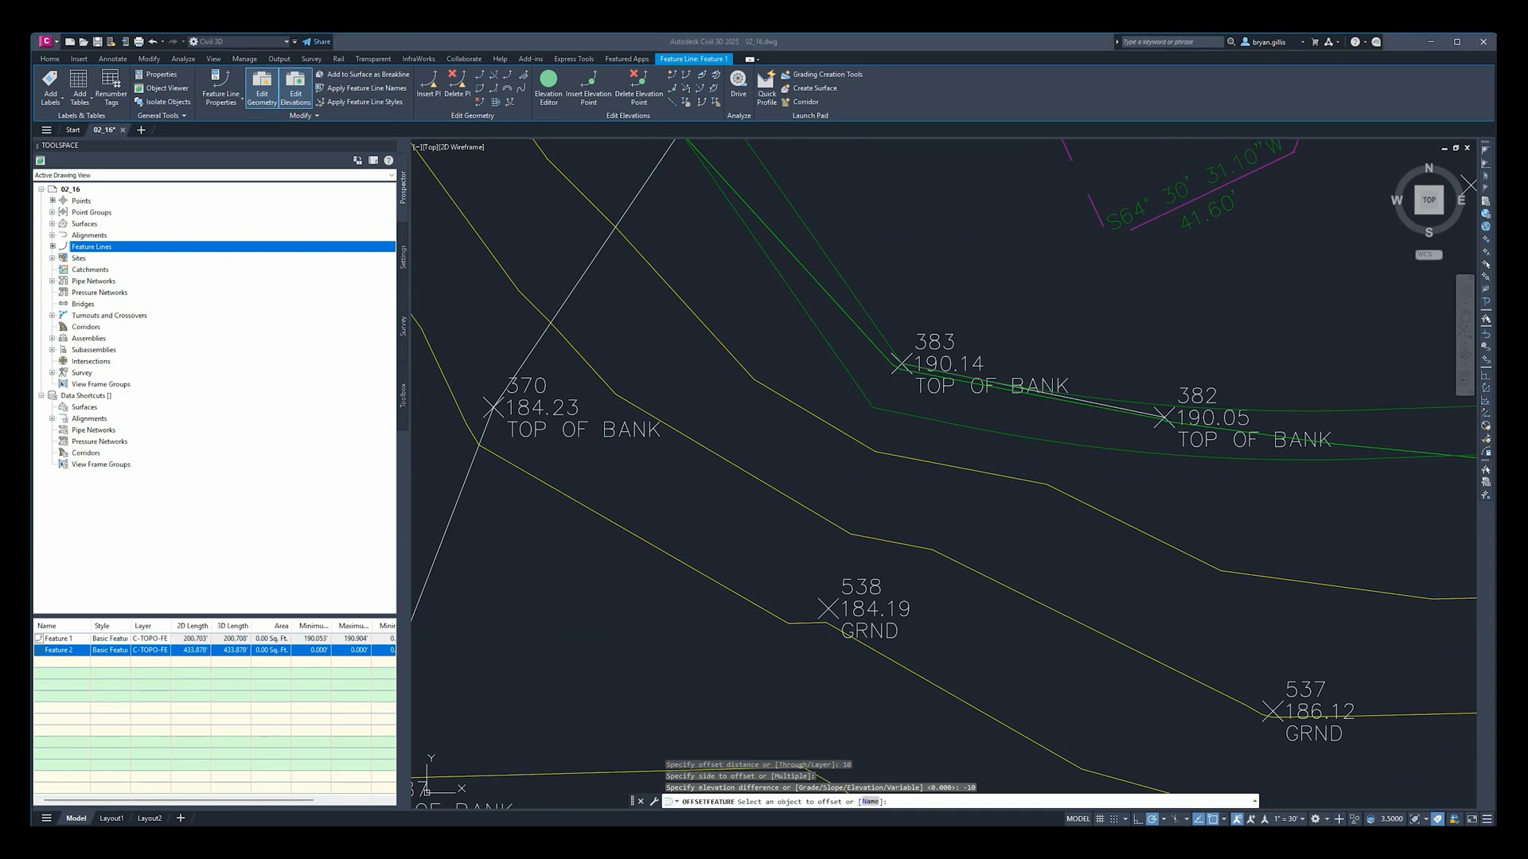
left_click(1030, 562)
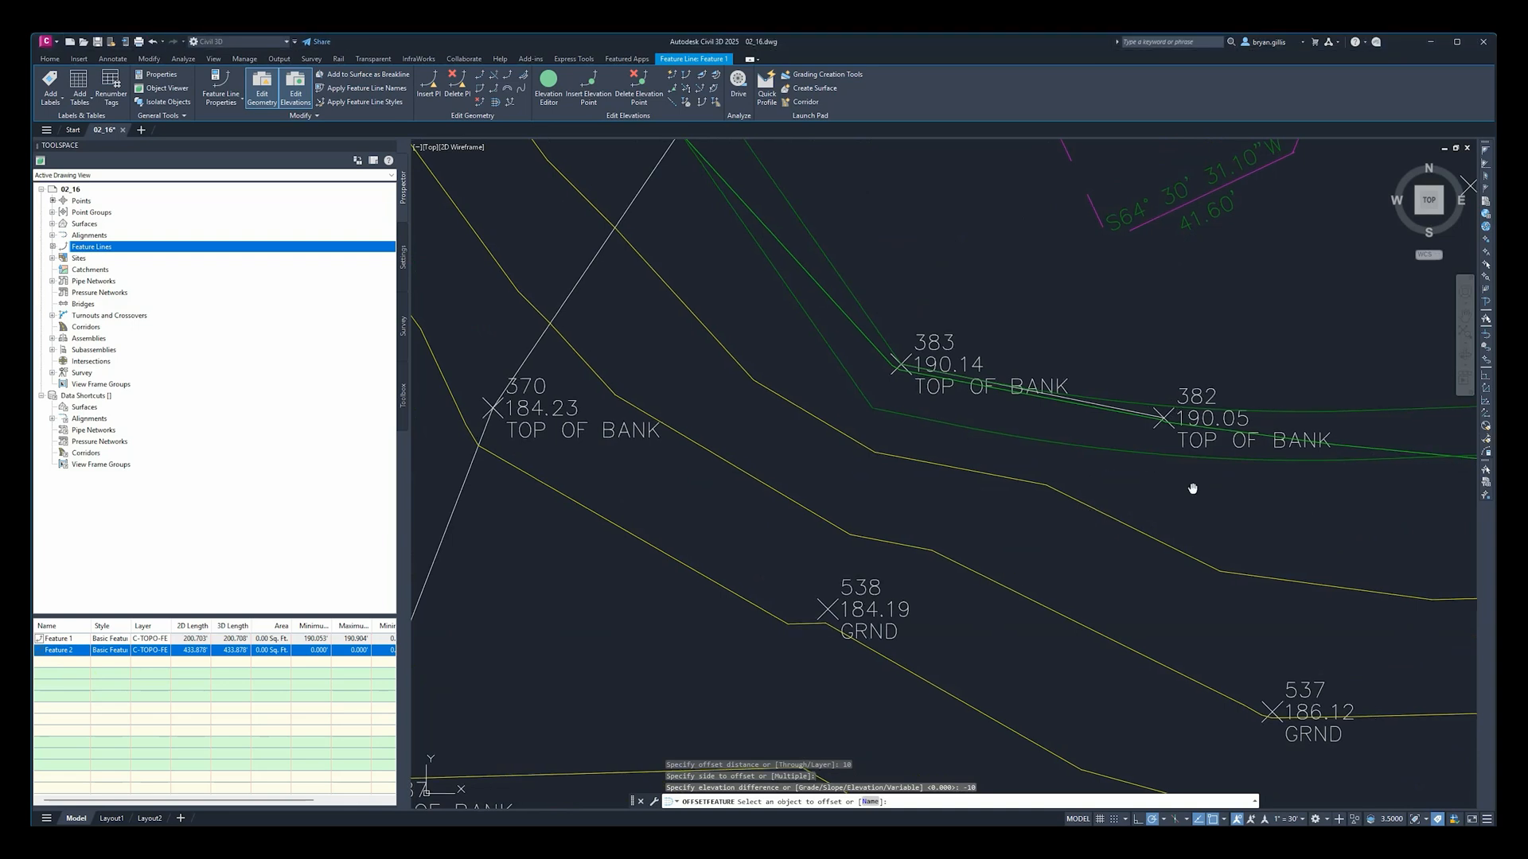
middle_click_drag(1195, 486, 915, 488)
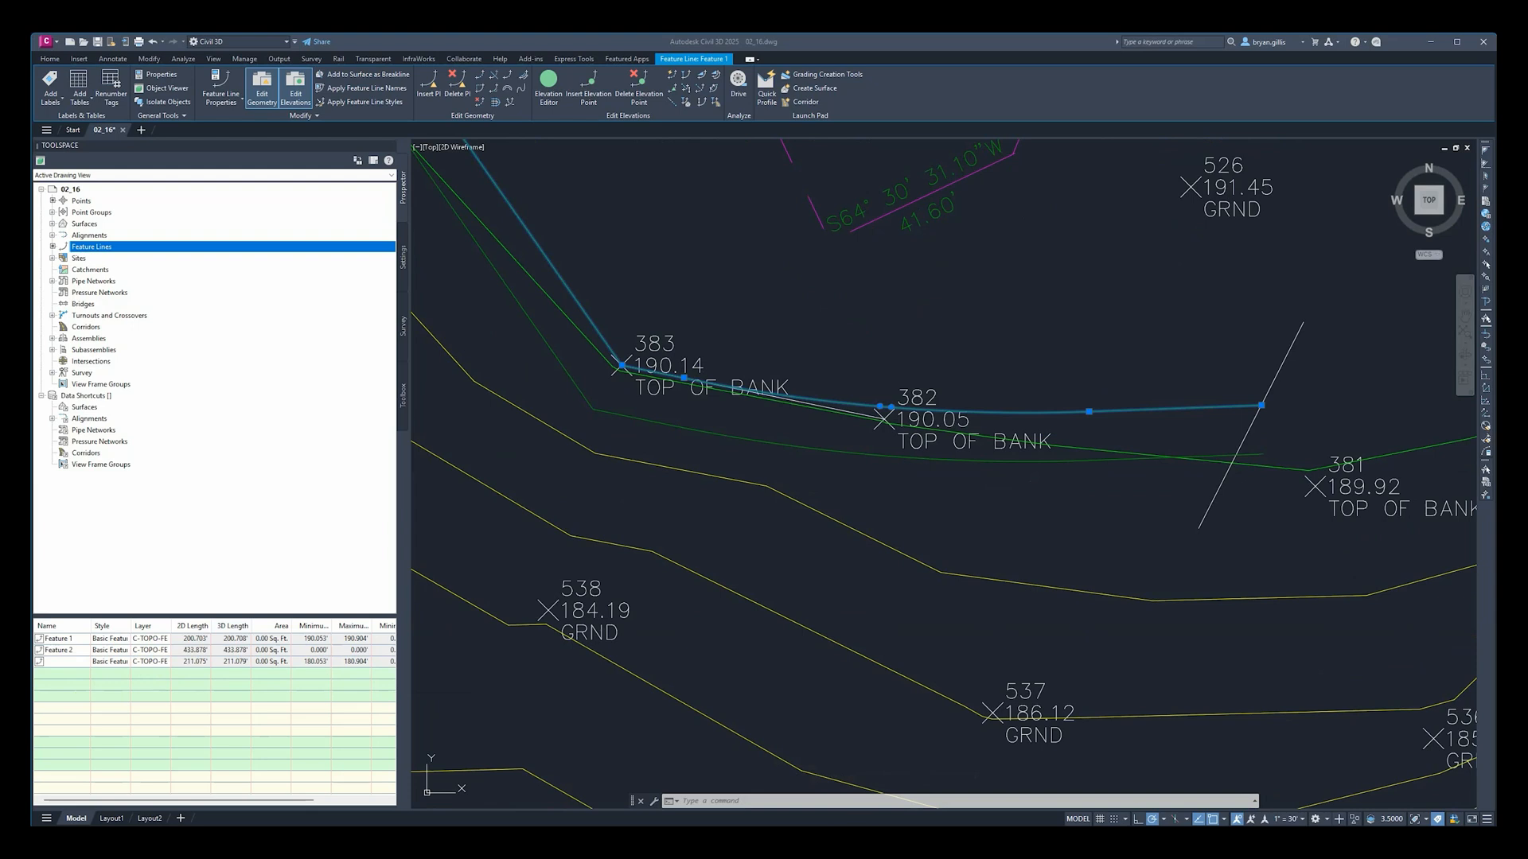
Step: Erase both the curved top of bank feature line and its offset copy
left_click(796, 439)
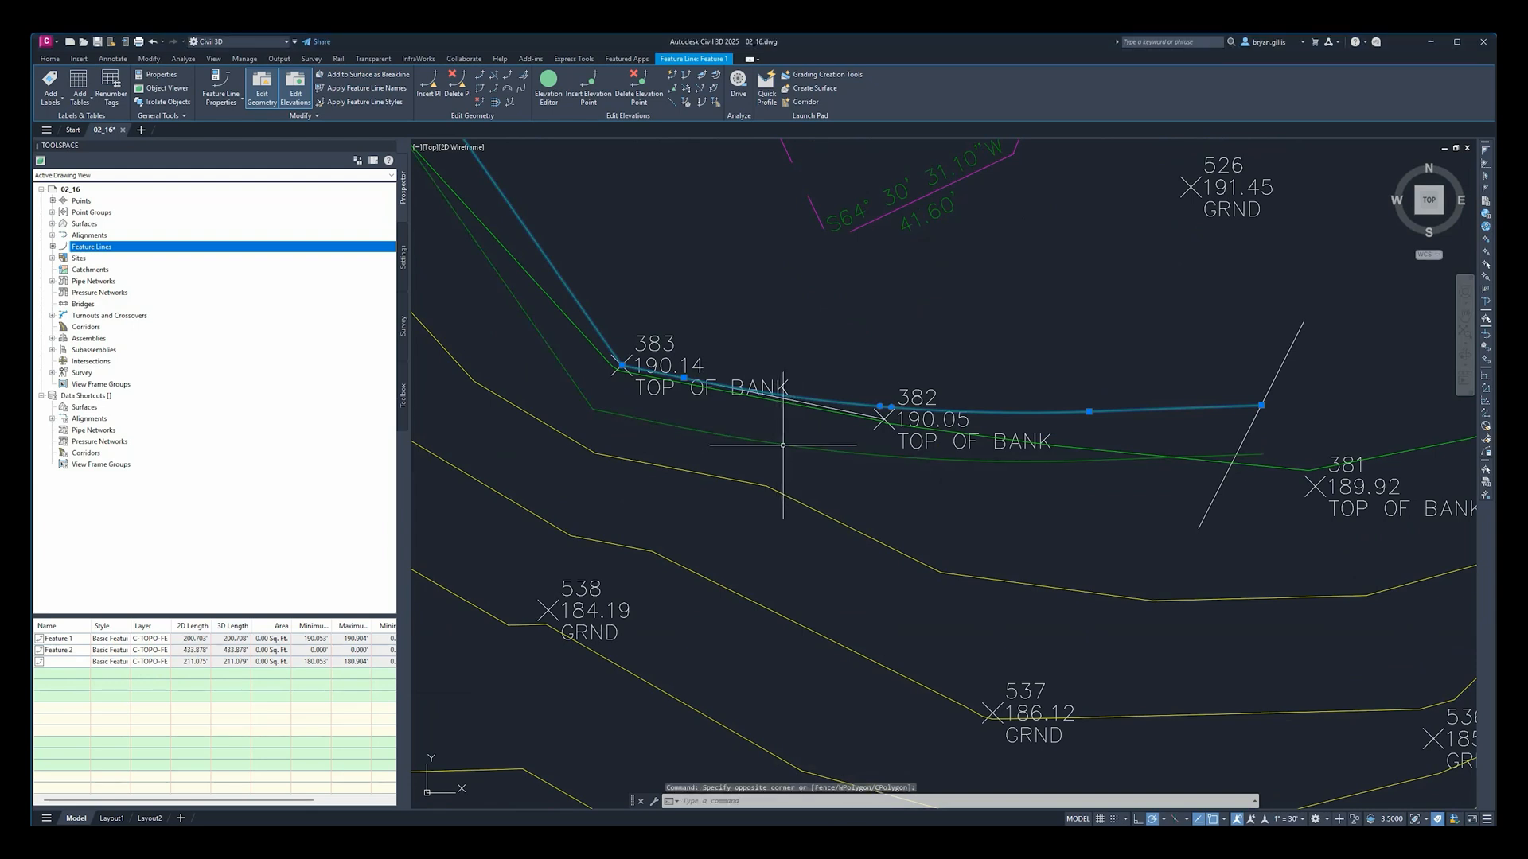
left_click(782, 444)
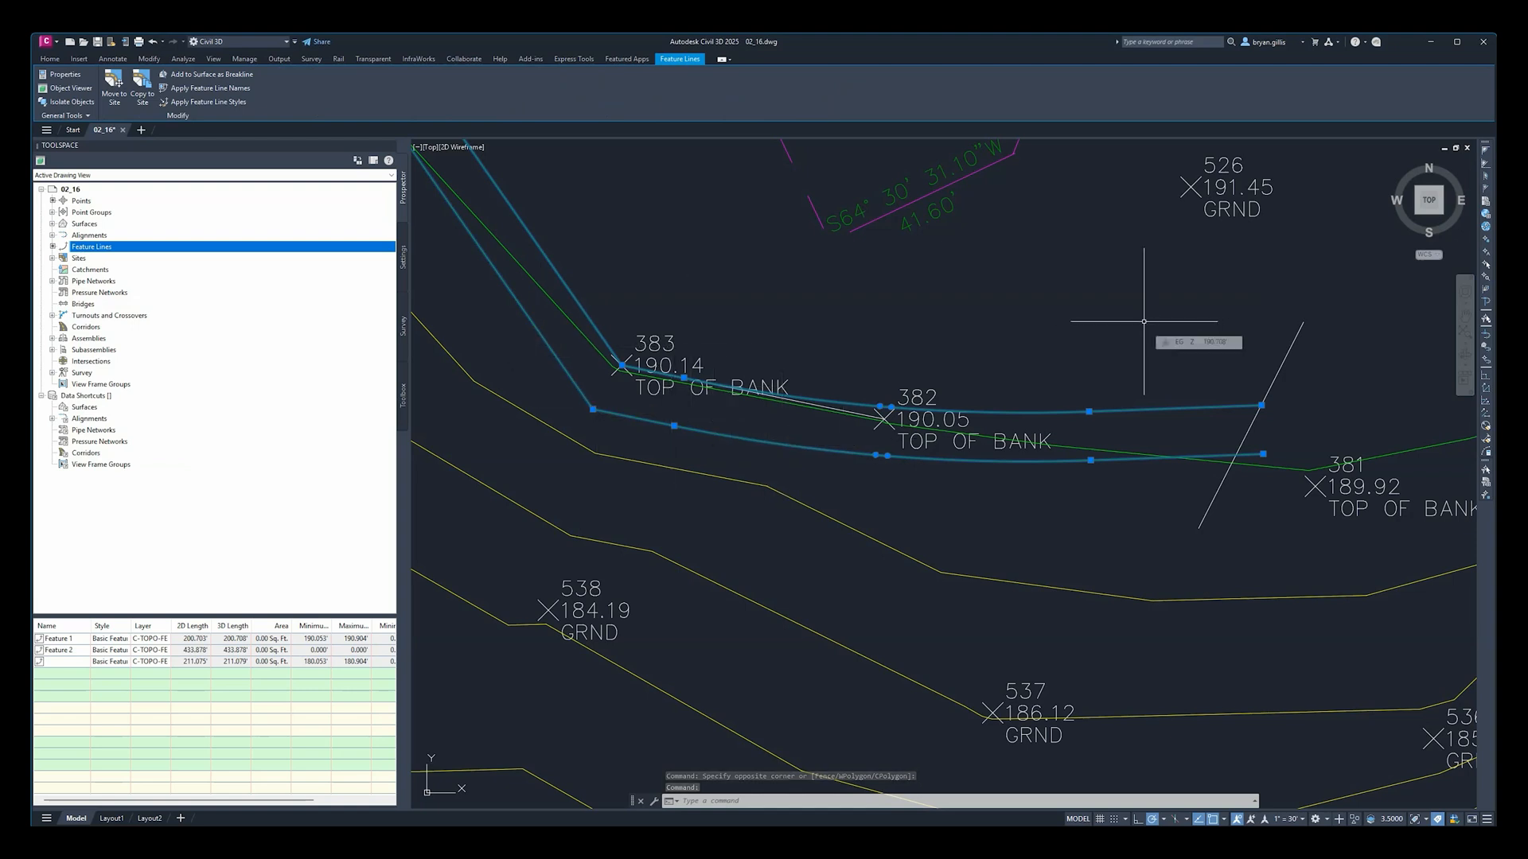
type("E")
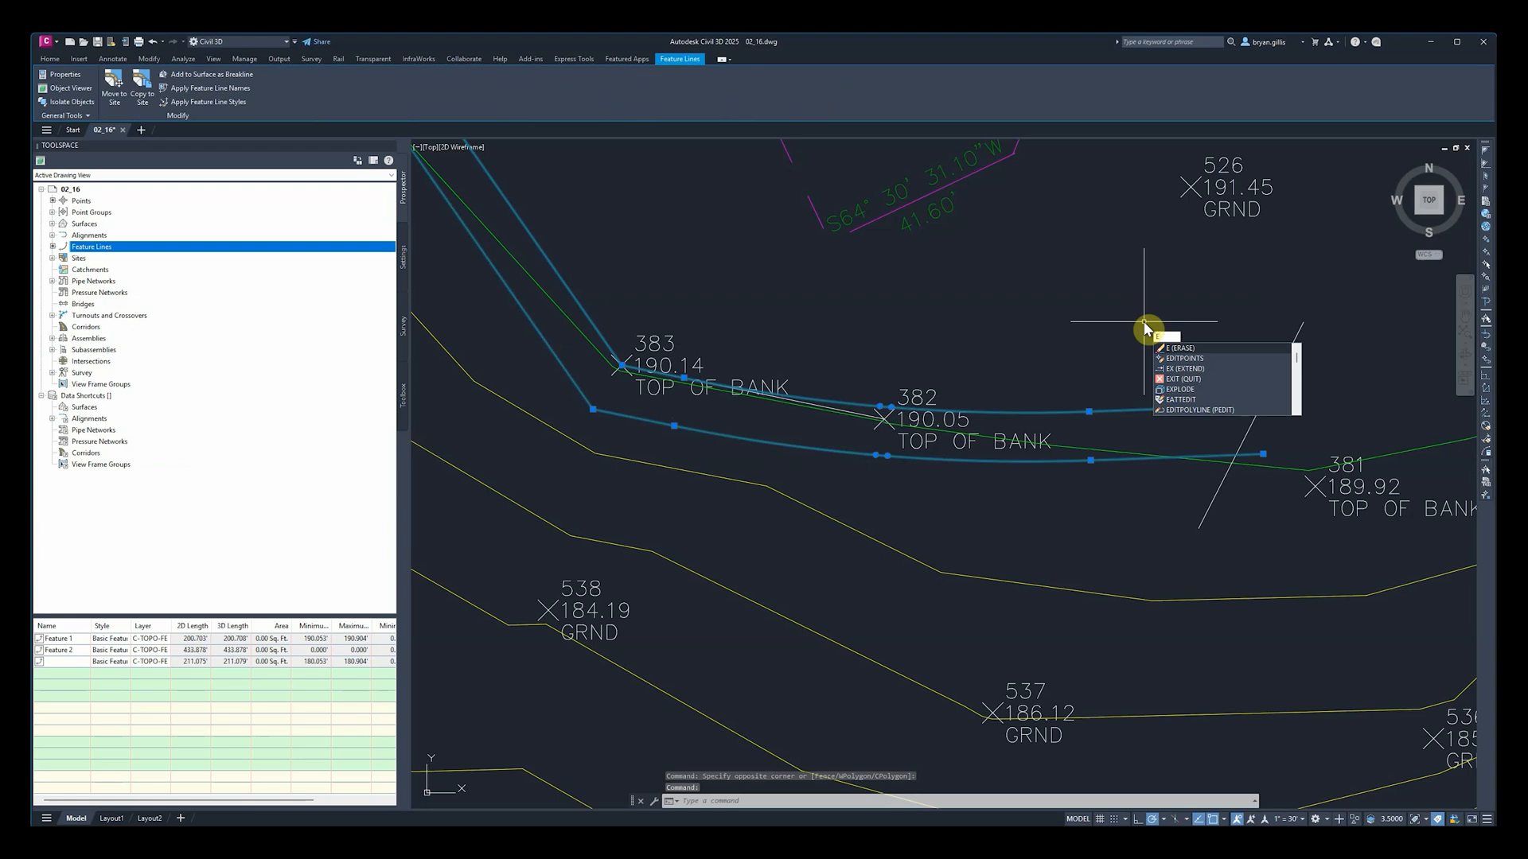
key("Return")
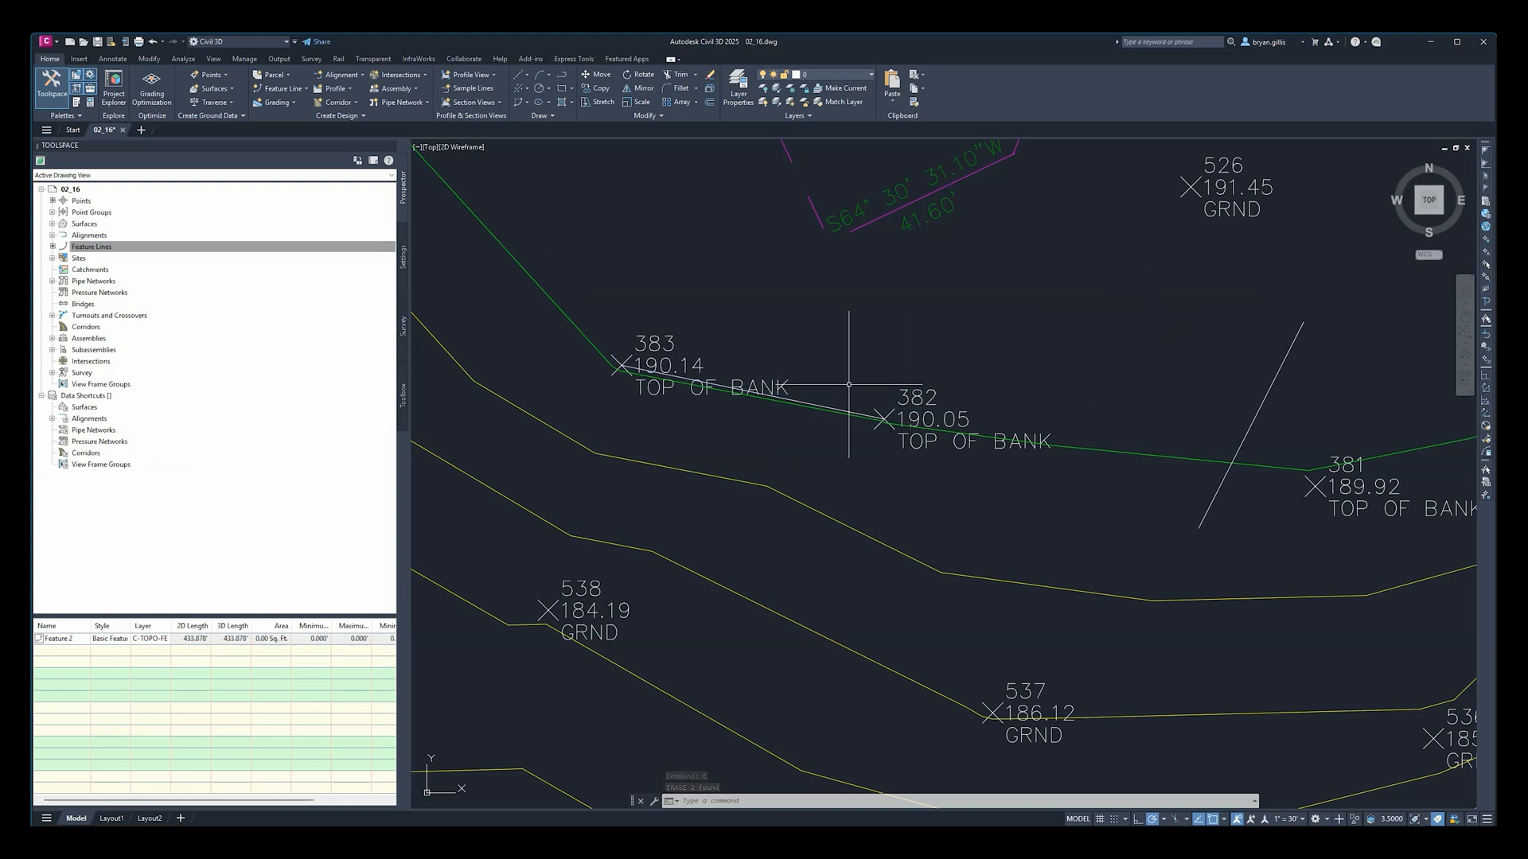
middle_click_drag(849, 385, 1057, 440)
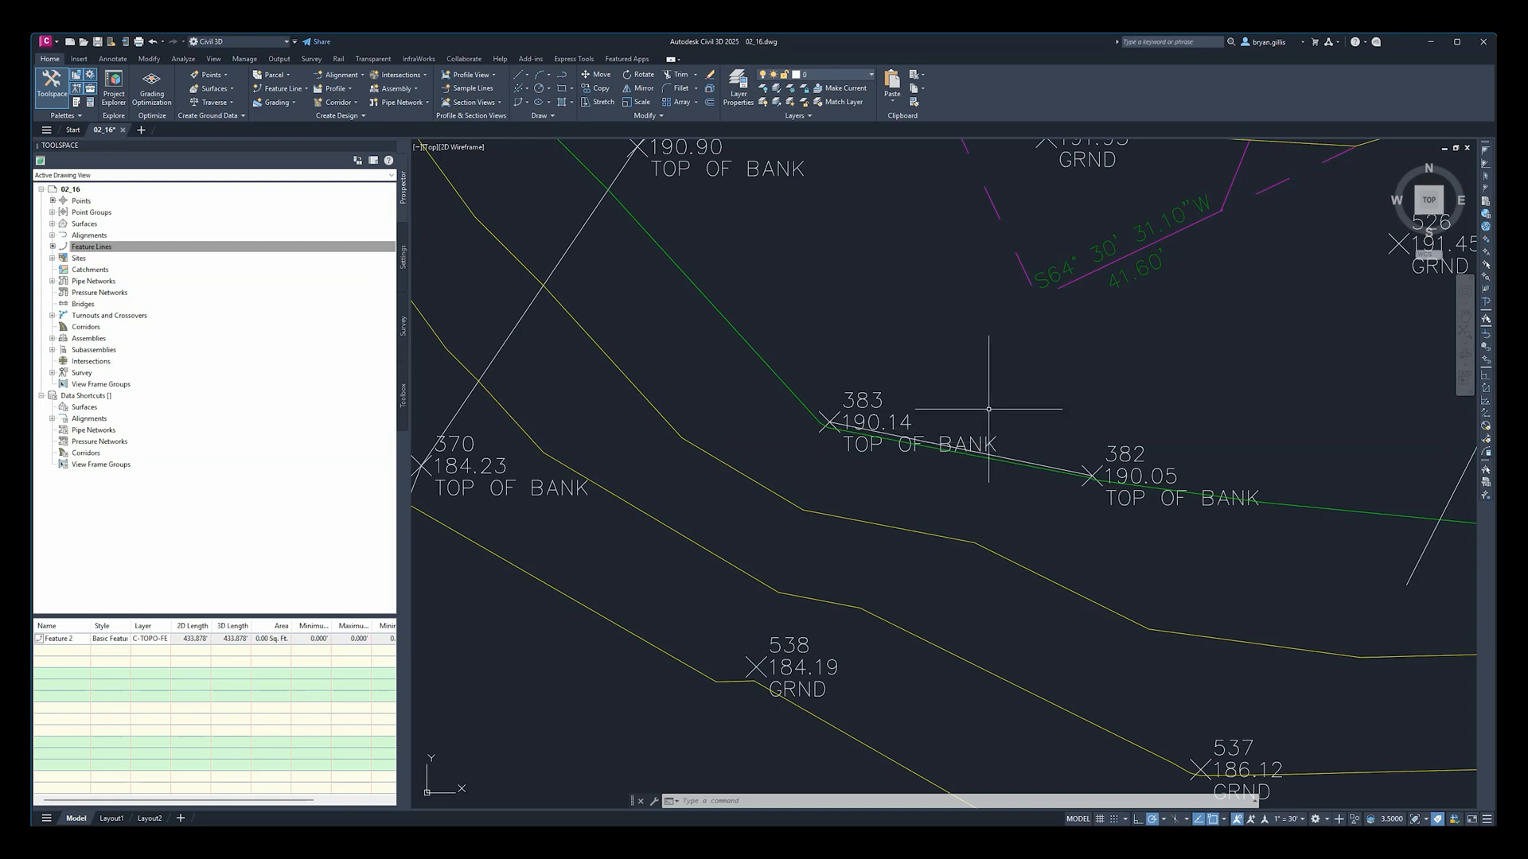
scroll(987, 409, "down", 2)
middle_click_drag(1088, 405, 970, 423)
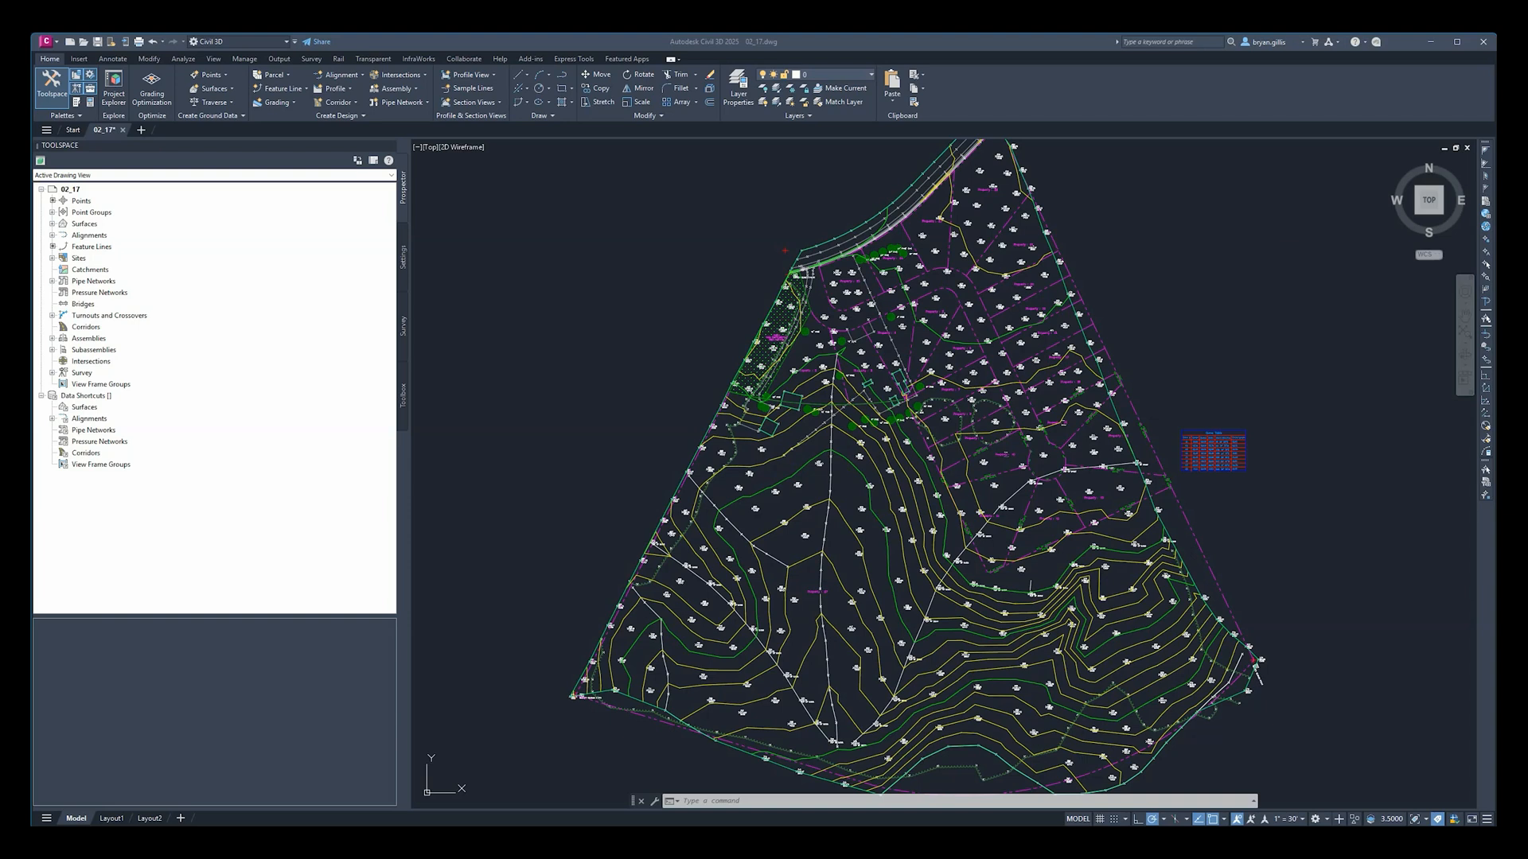
left_click(1159, 285)
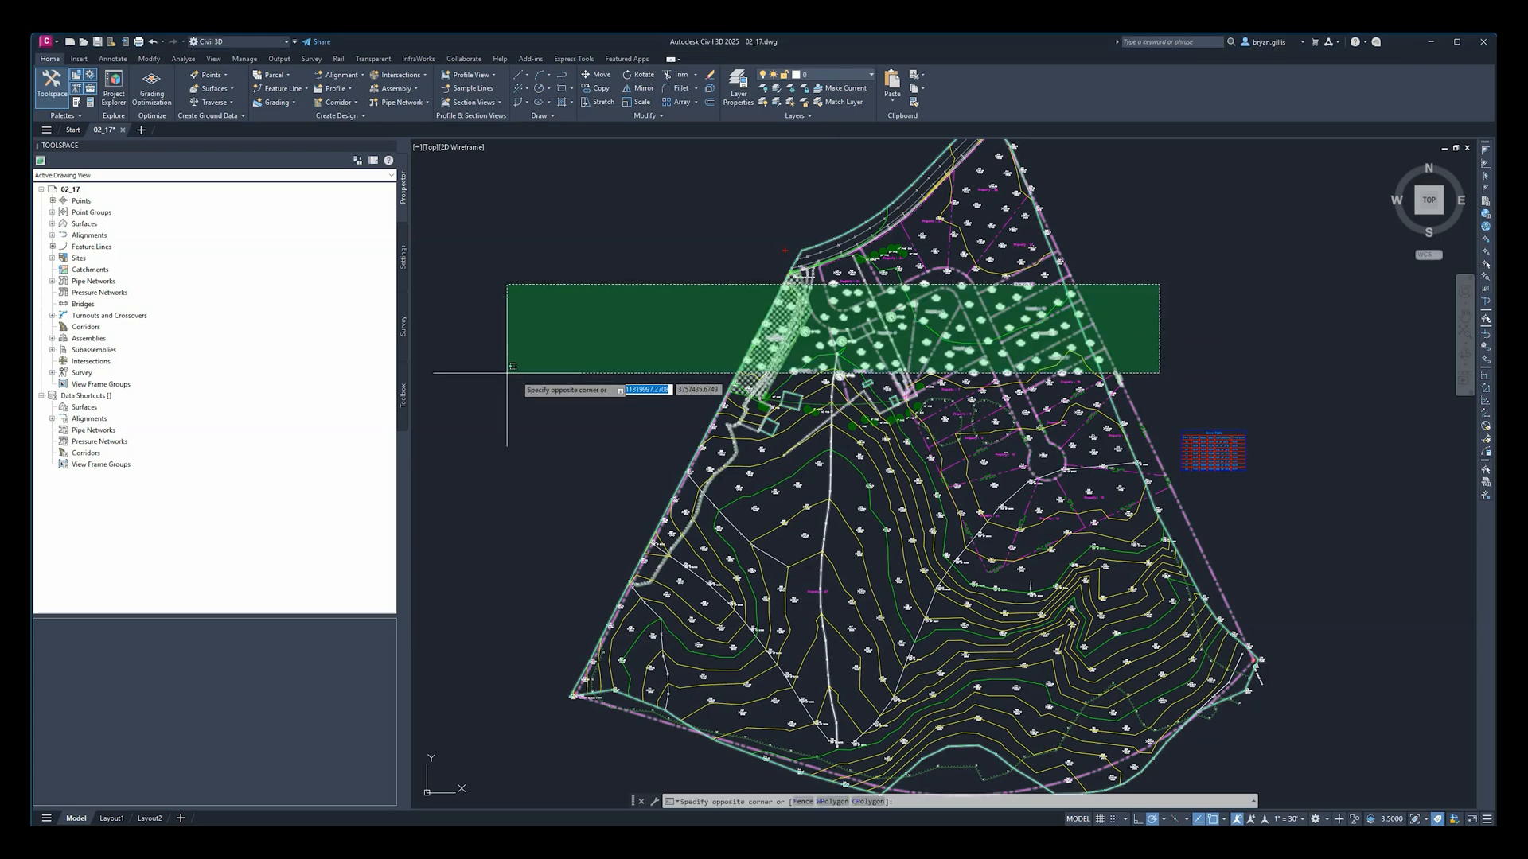
left_click(1200, 308)
scroll(740, 395, "up", 1)
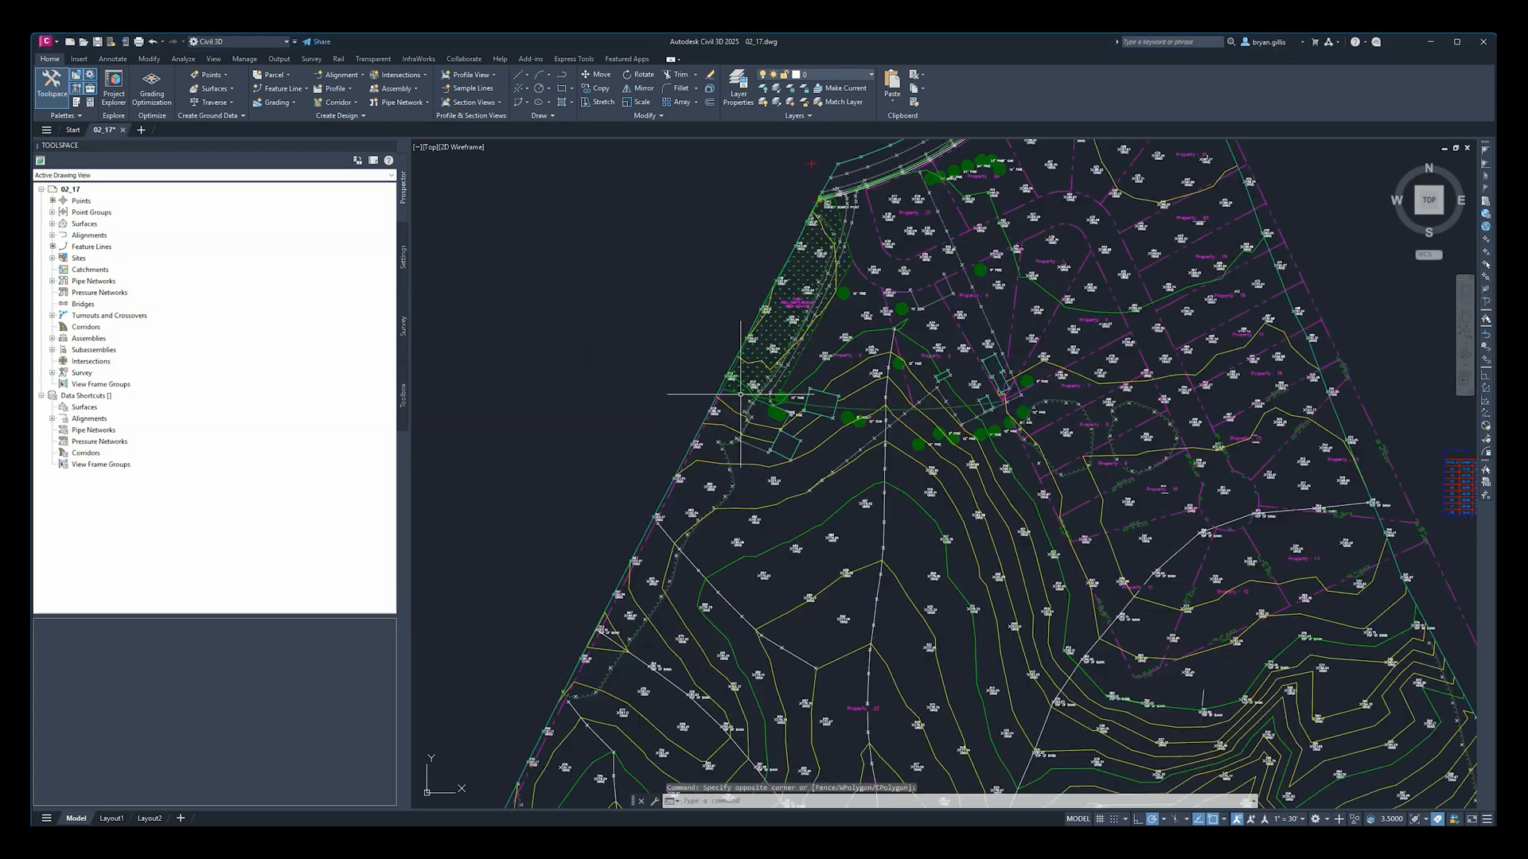
scroll(740, 395, "up", 2)
scroll(882, 247, "up", 2)
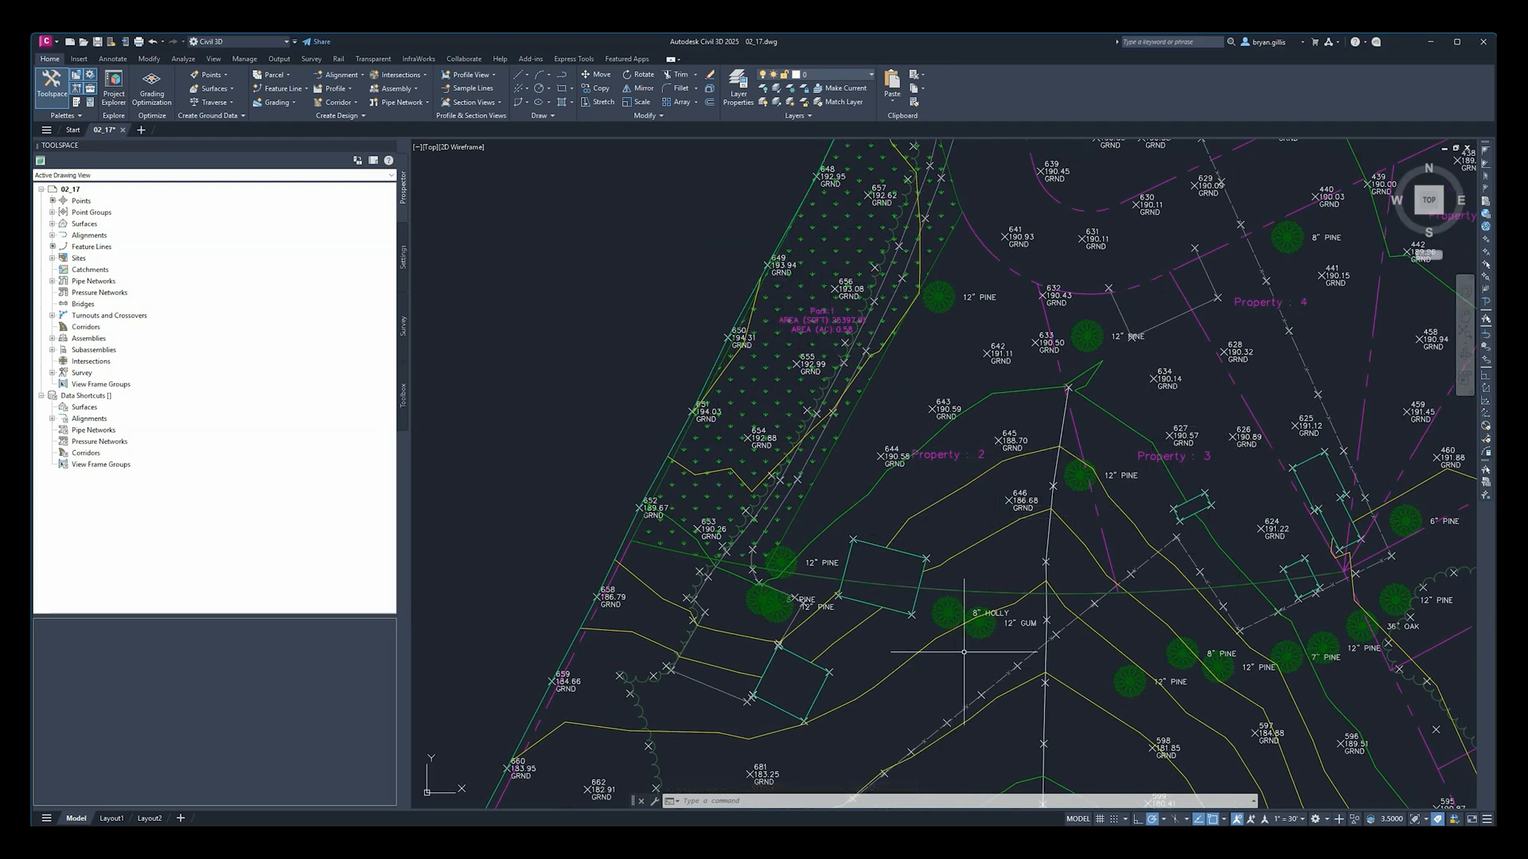
Step: Open the long curved feature line across Properties 2 and 3 in the Elevation Editor and examine the elevation fields of both end points
mouse_move(964, 651)
middle_mouse_down()
mouse_move(984, 447)
mouse_move(958, 589)
middle_mouse_up()
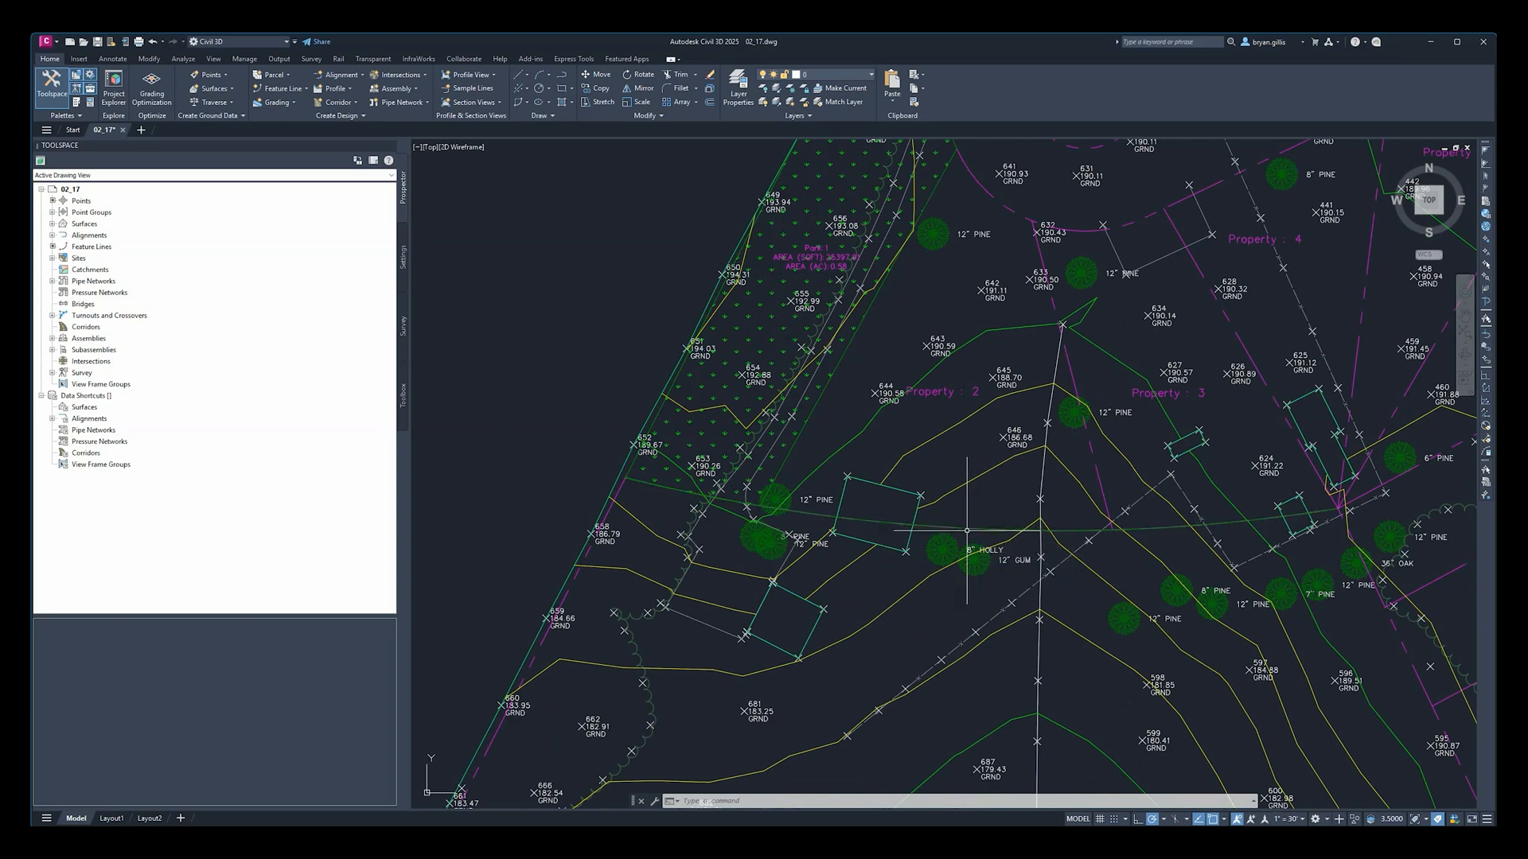
scroll(958, 546, "up", 1)
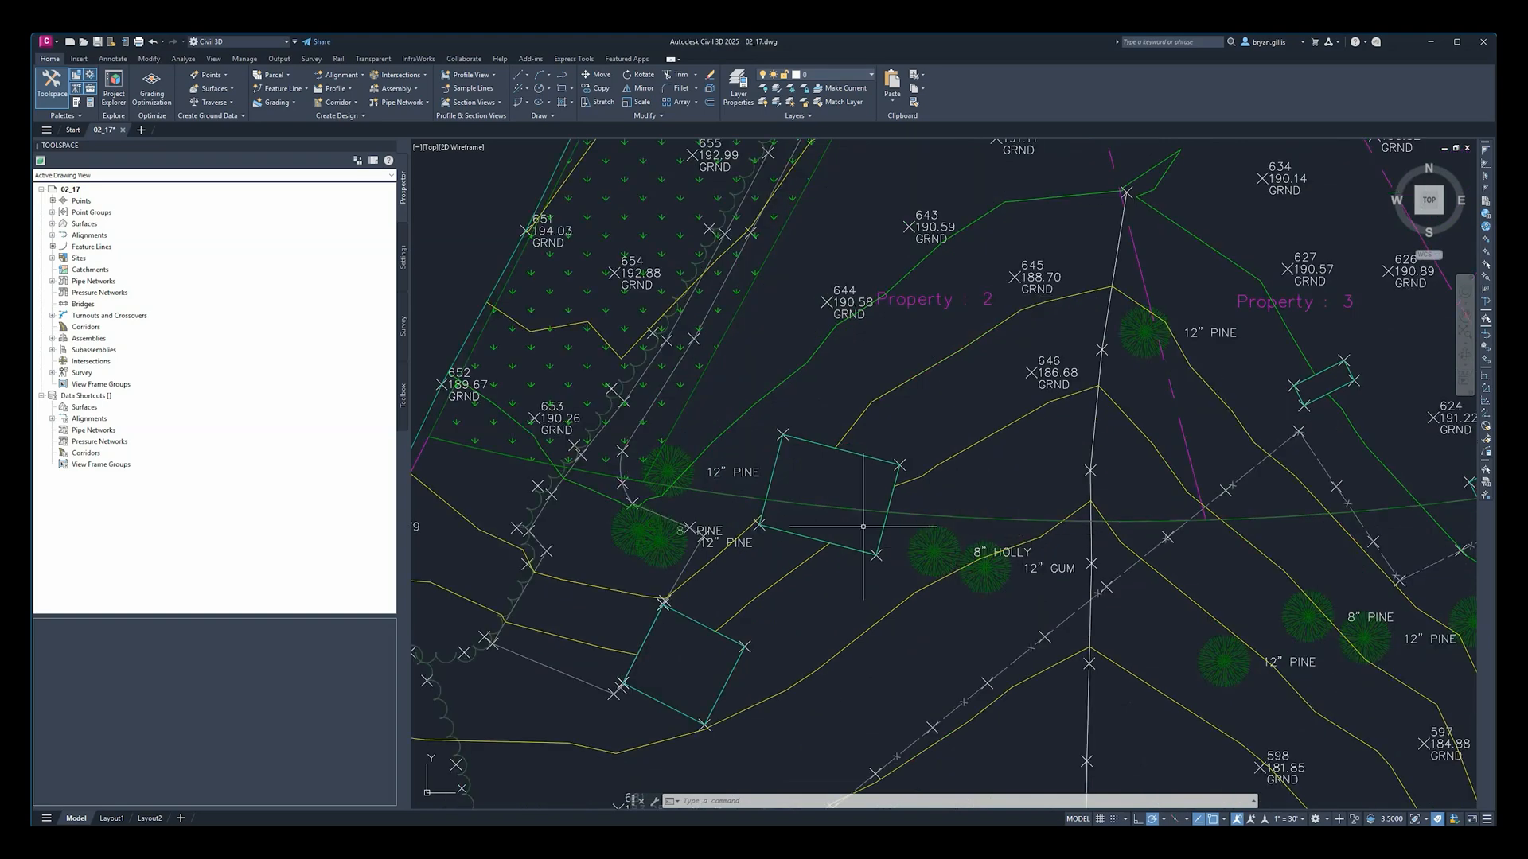
scroll(862, 527, "down", 1)
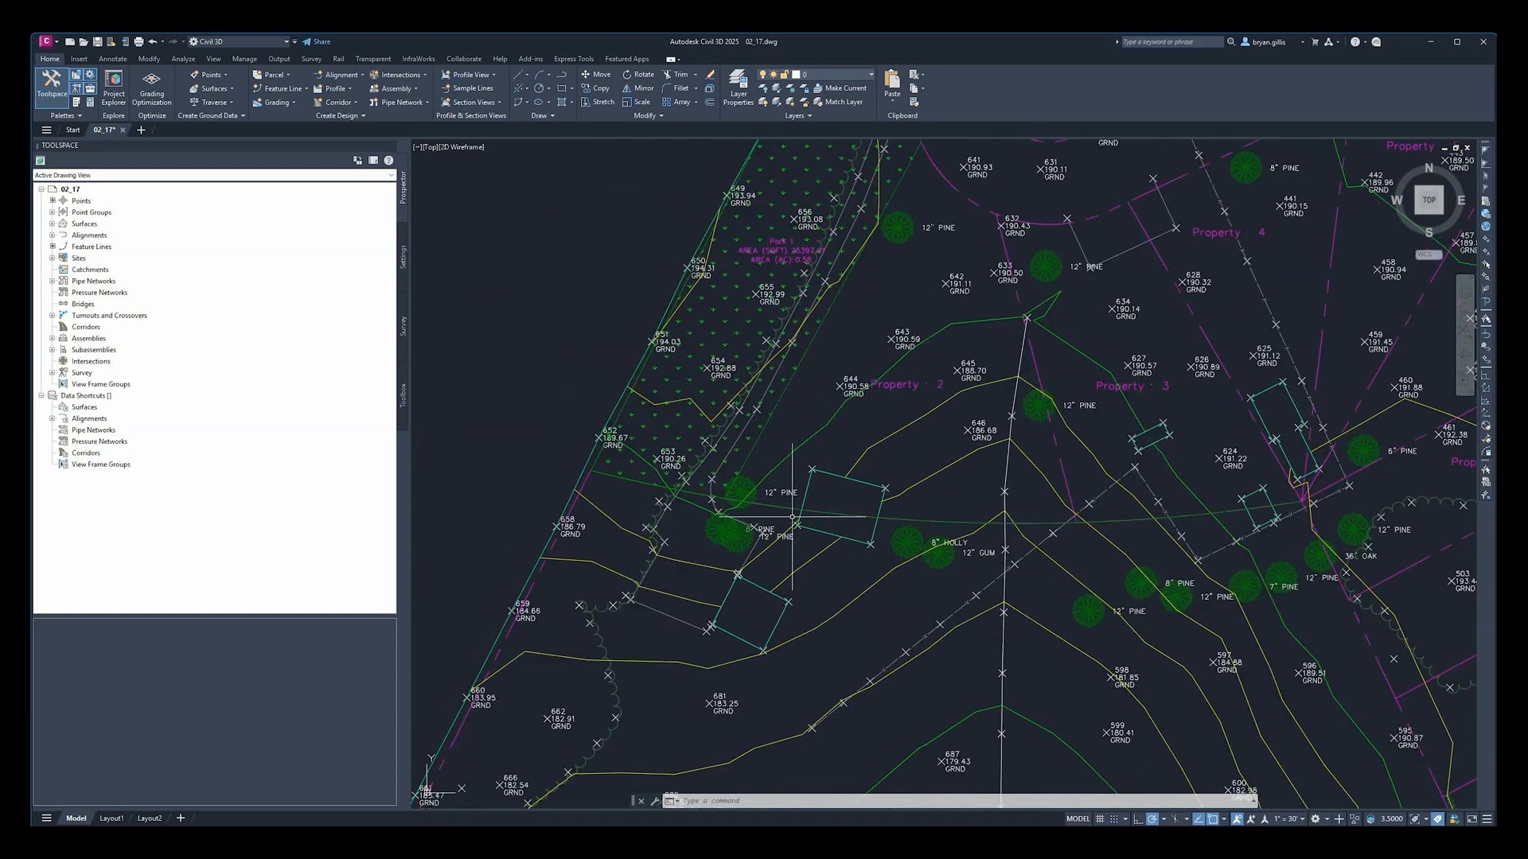
left_click(953, 522)
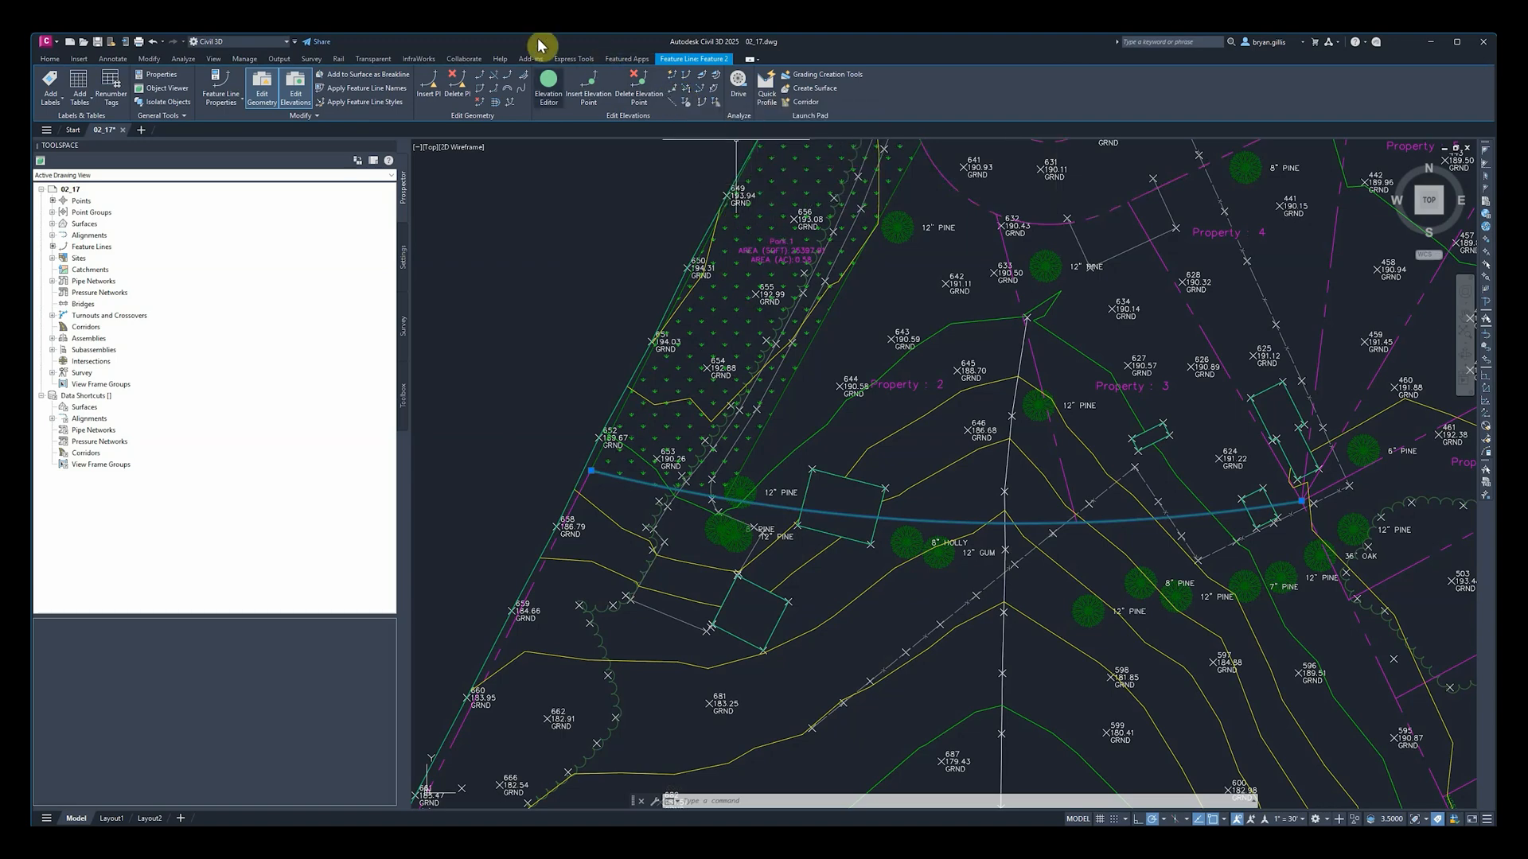
left_click(552, 79)
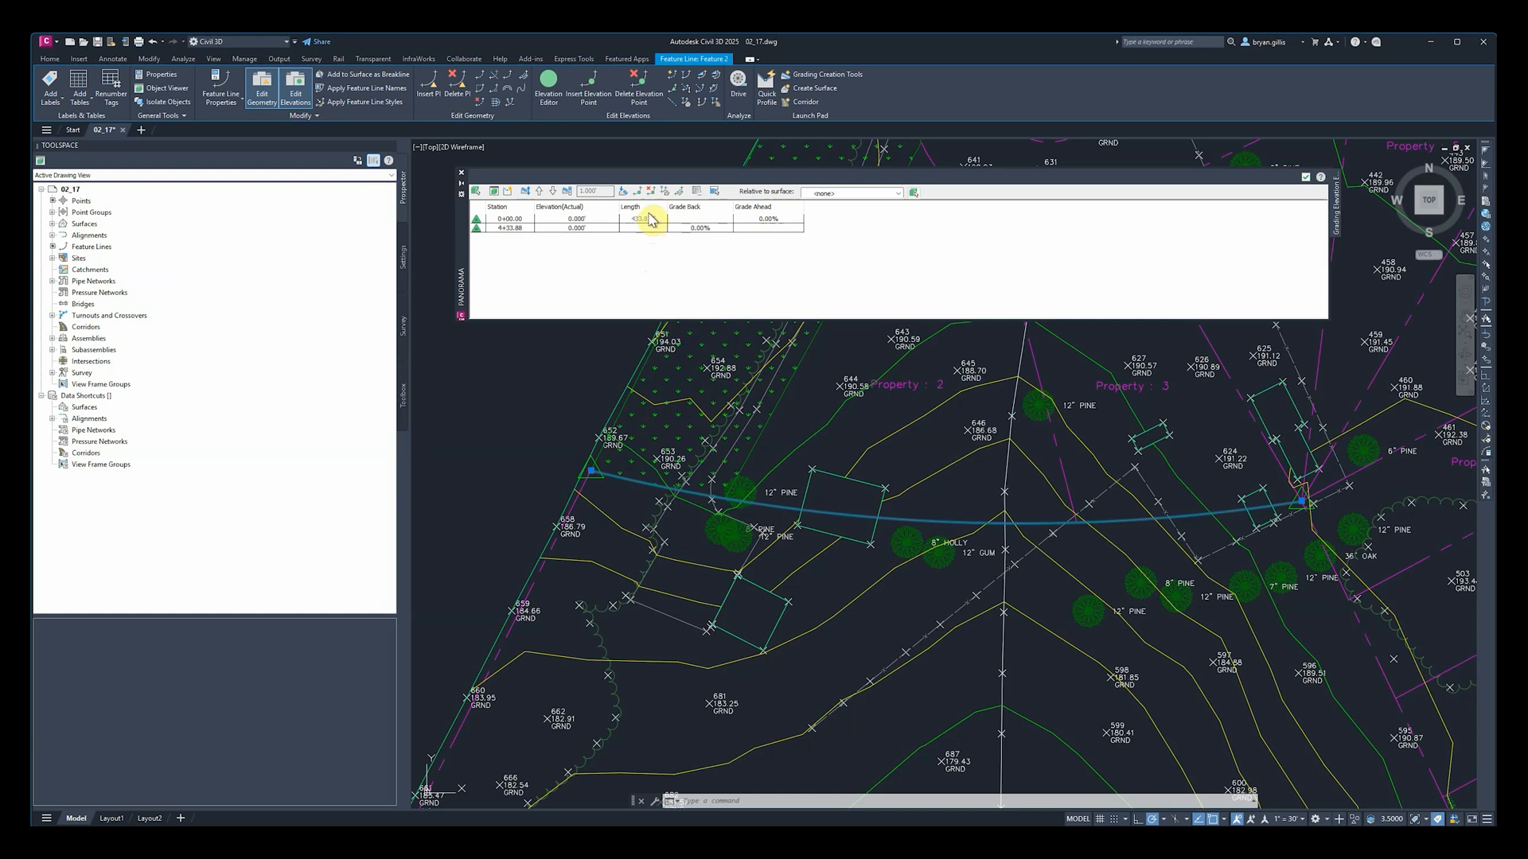
left_click(566, 229)
left_click(569, 227)
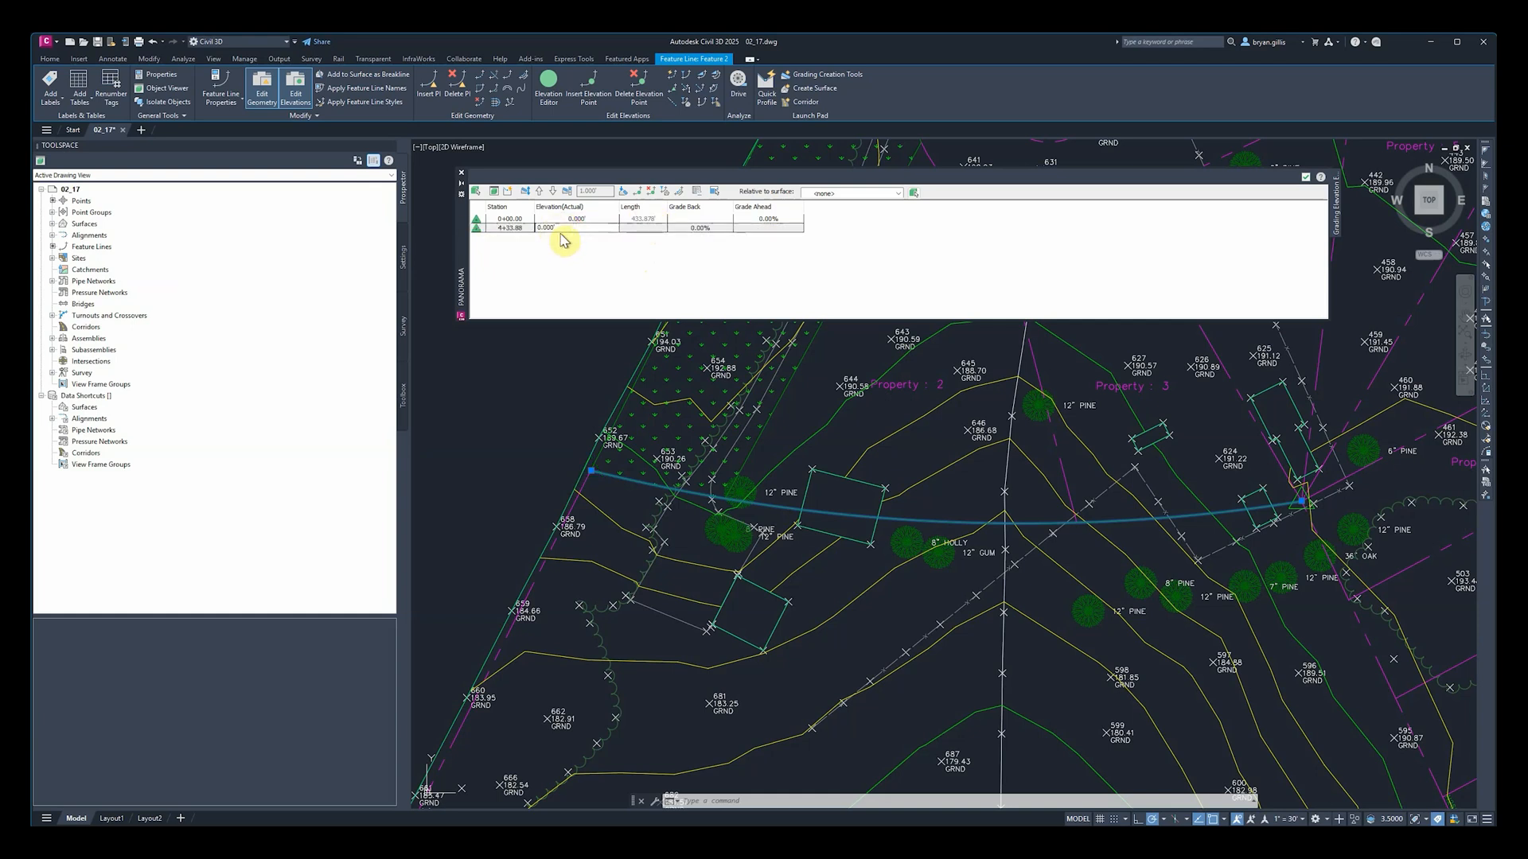
left_click(600, 221)
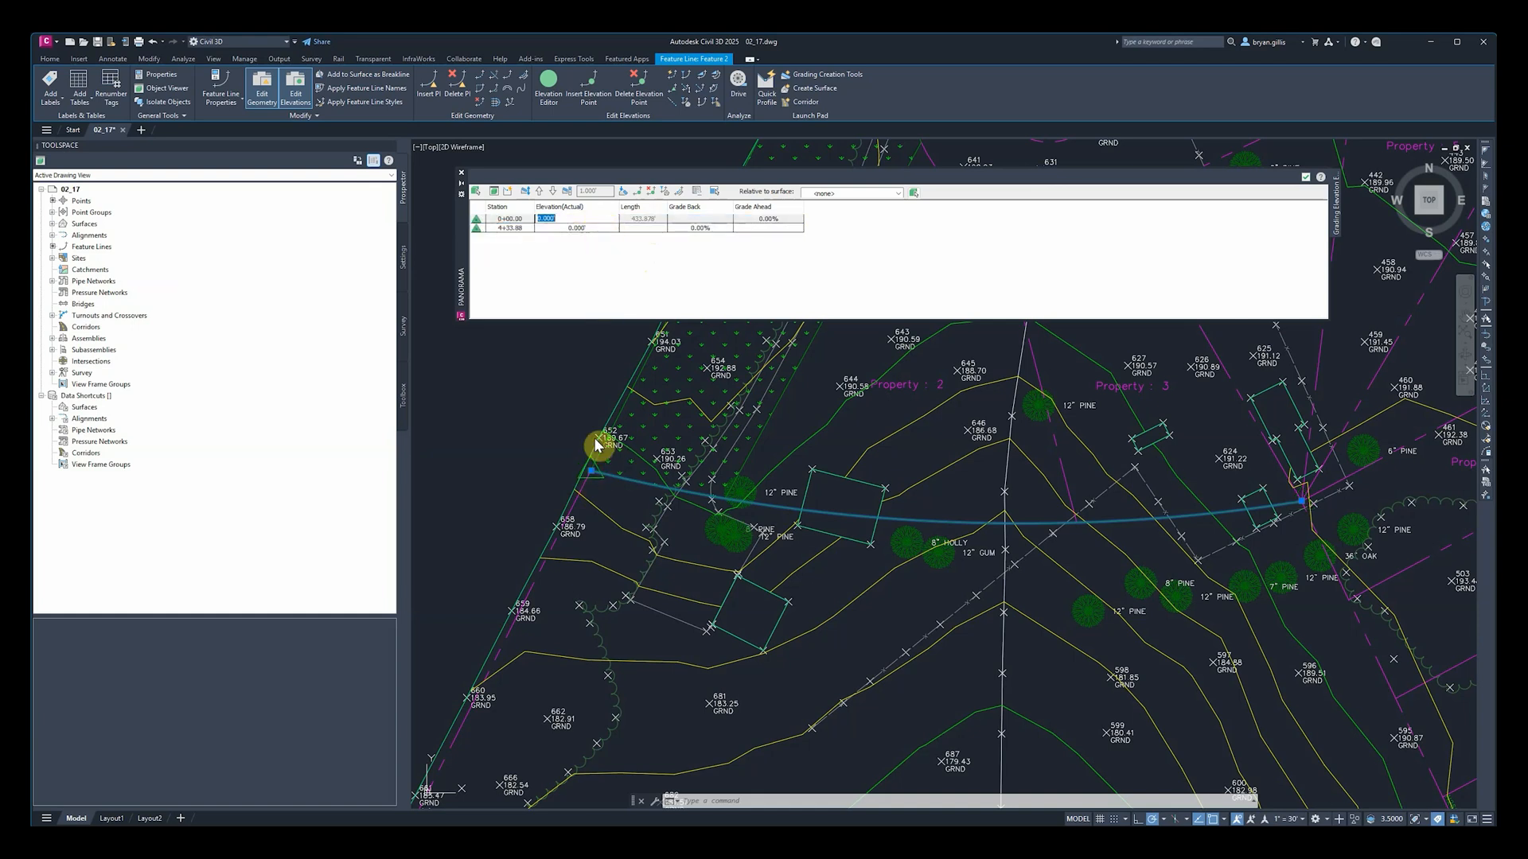
left_click(593, 230)
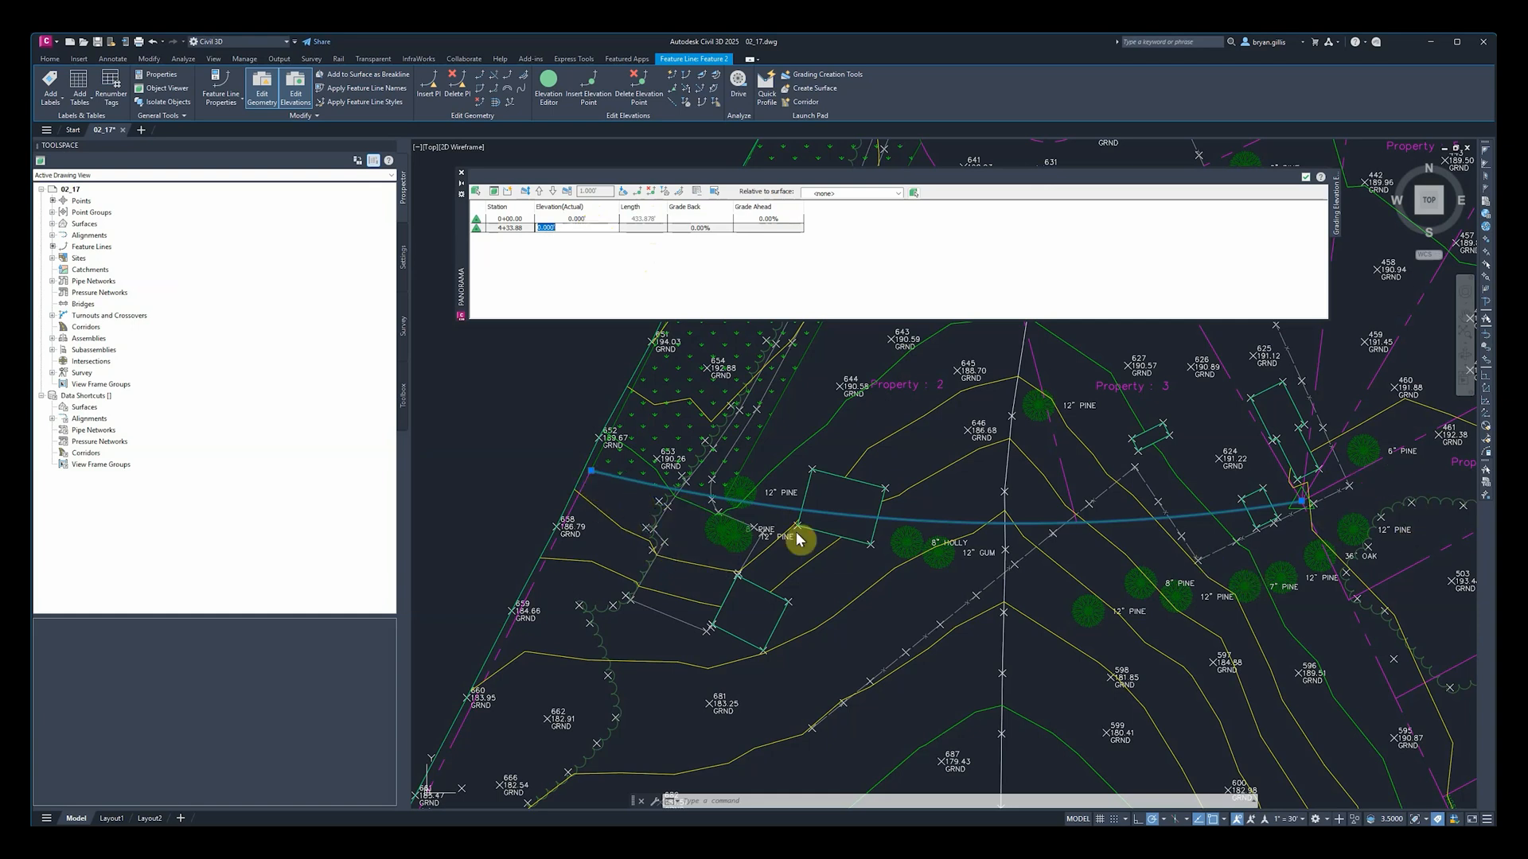
Step: Examine the feature line's grade back and grade ahead values at both end points, and close the Elevation Editor
left_click(709, 219)
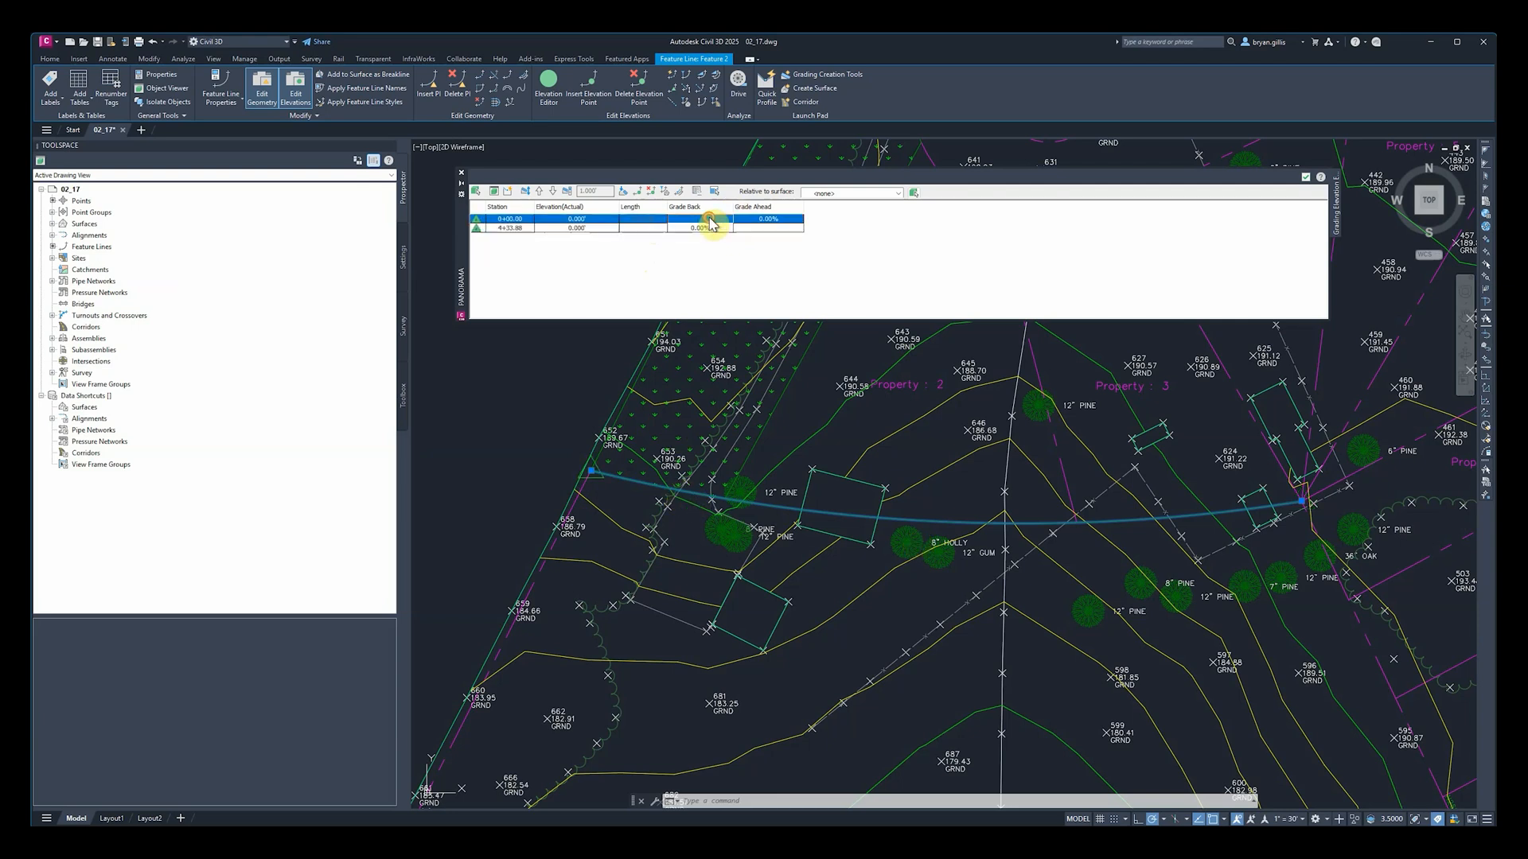
double_click(705, 228)
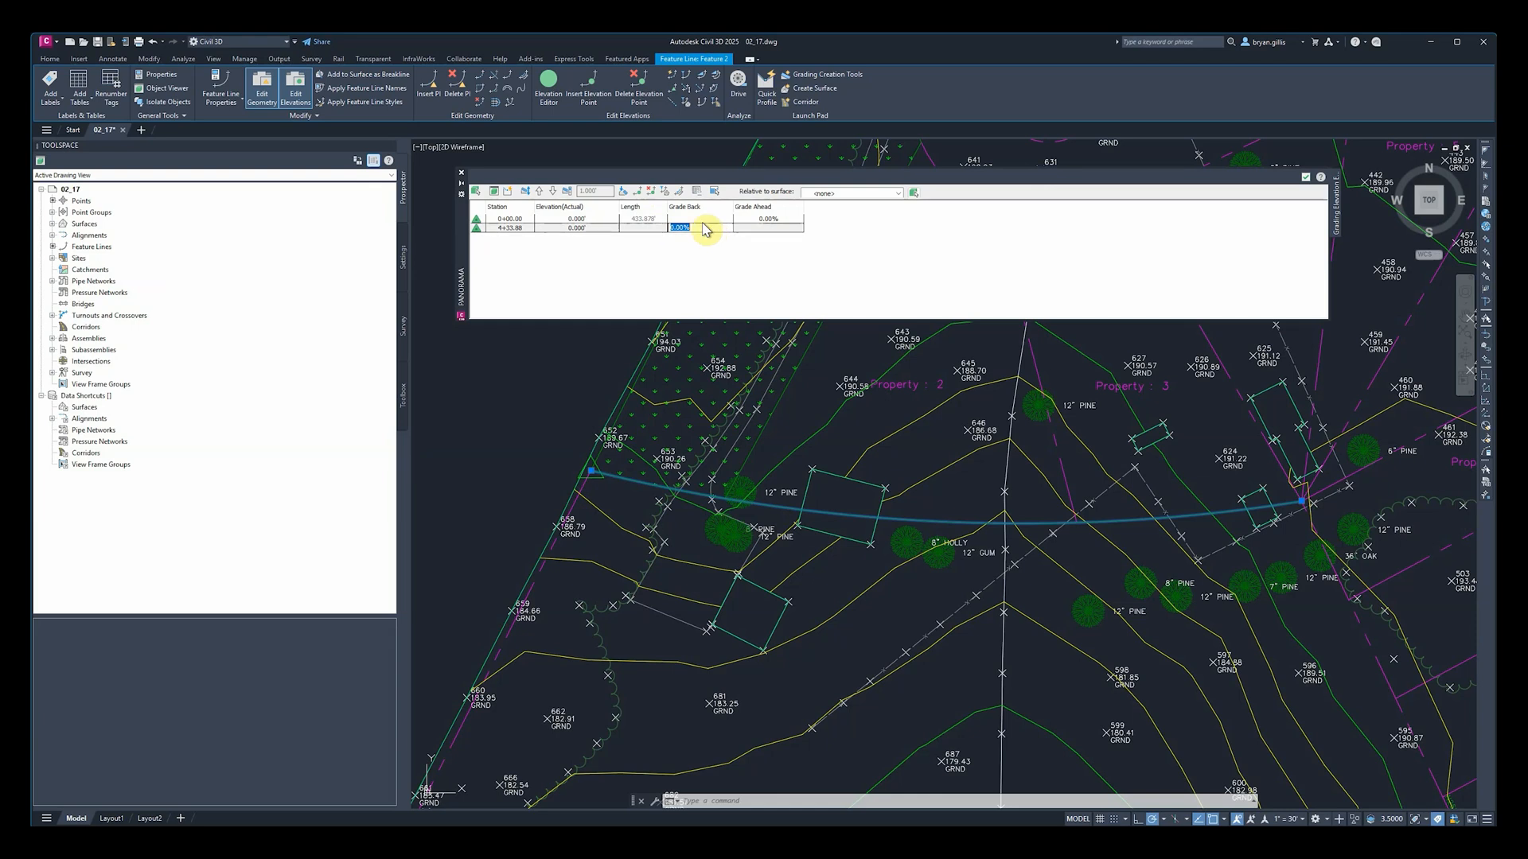
left_click(772, 219)
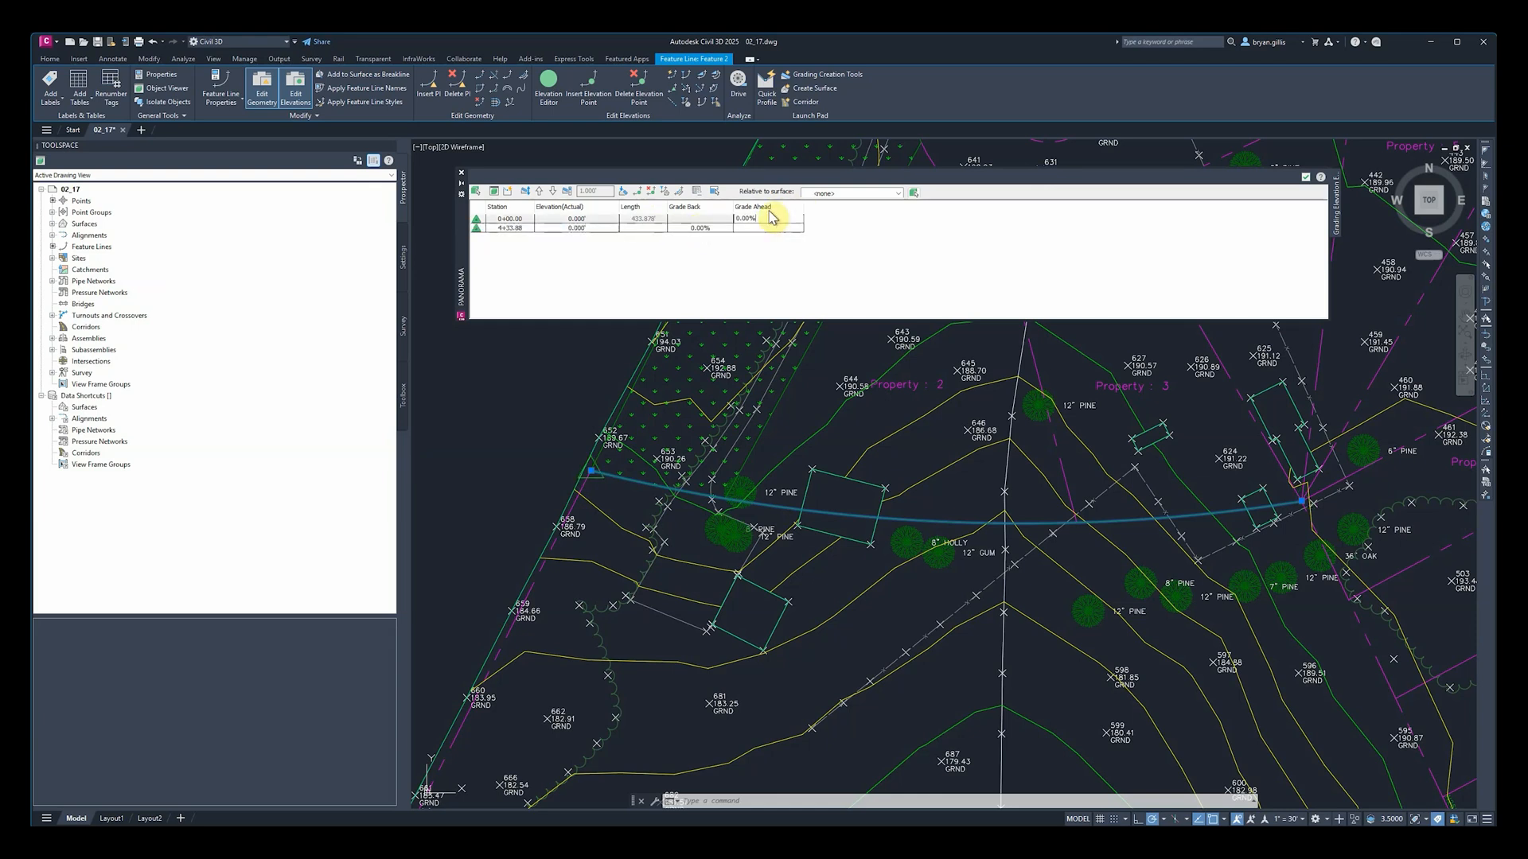
key("Return")
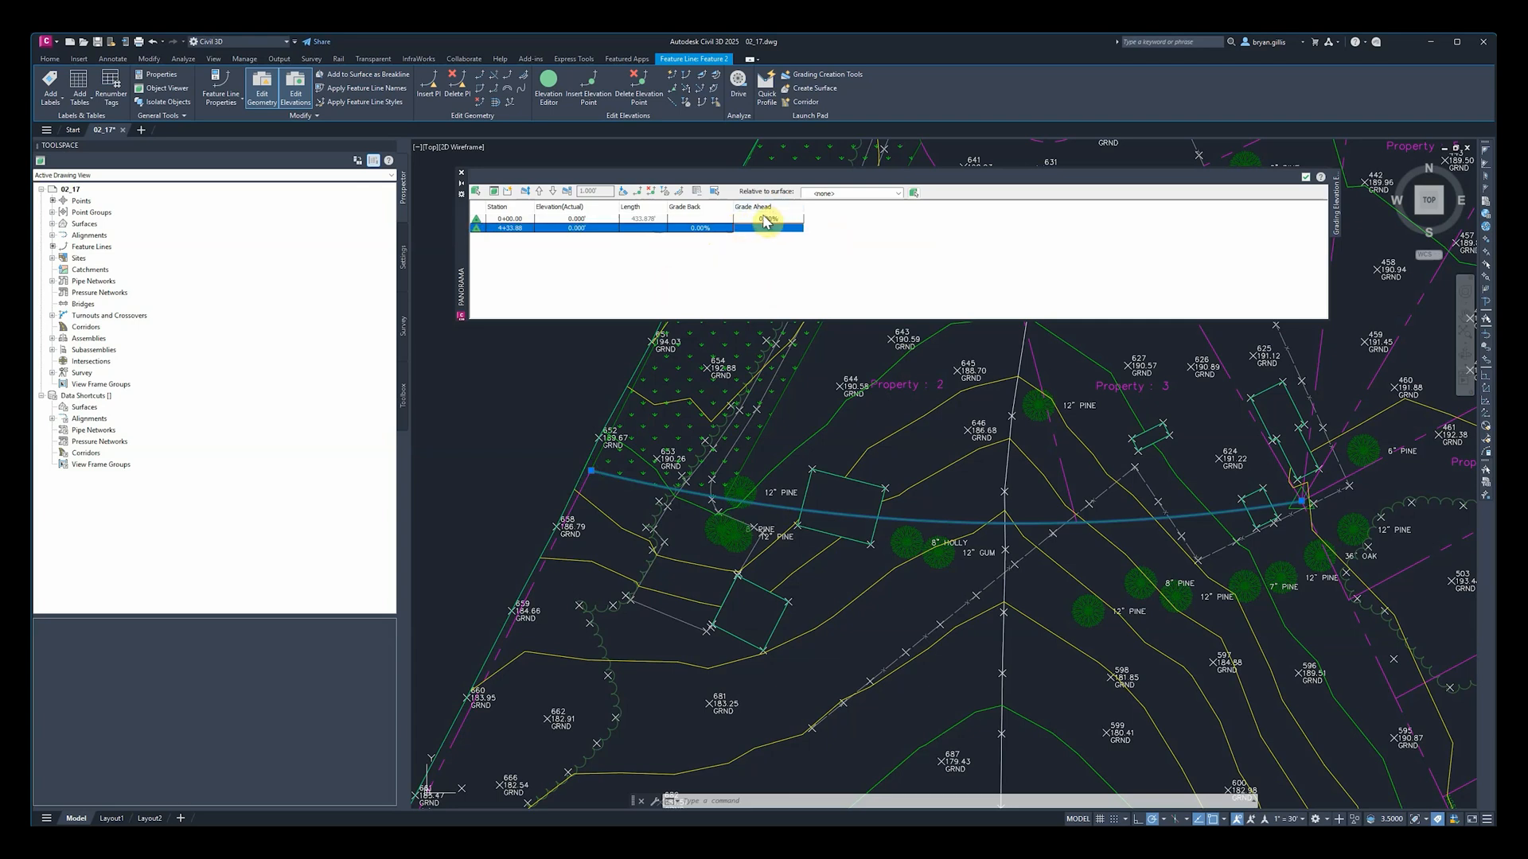
left_click(698, 219)
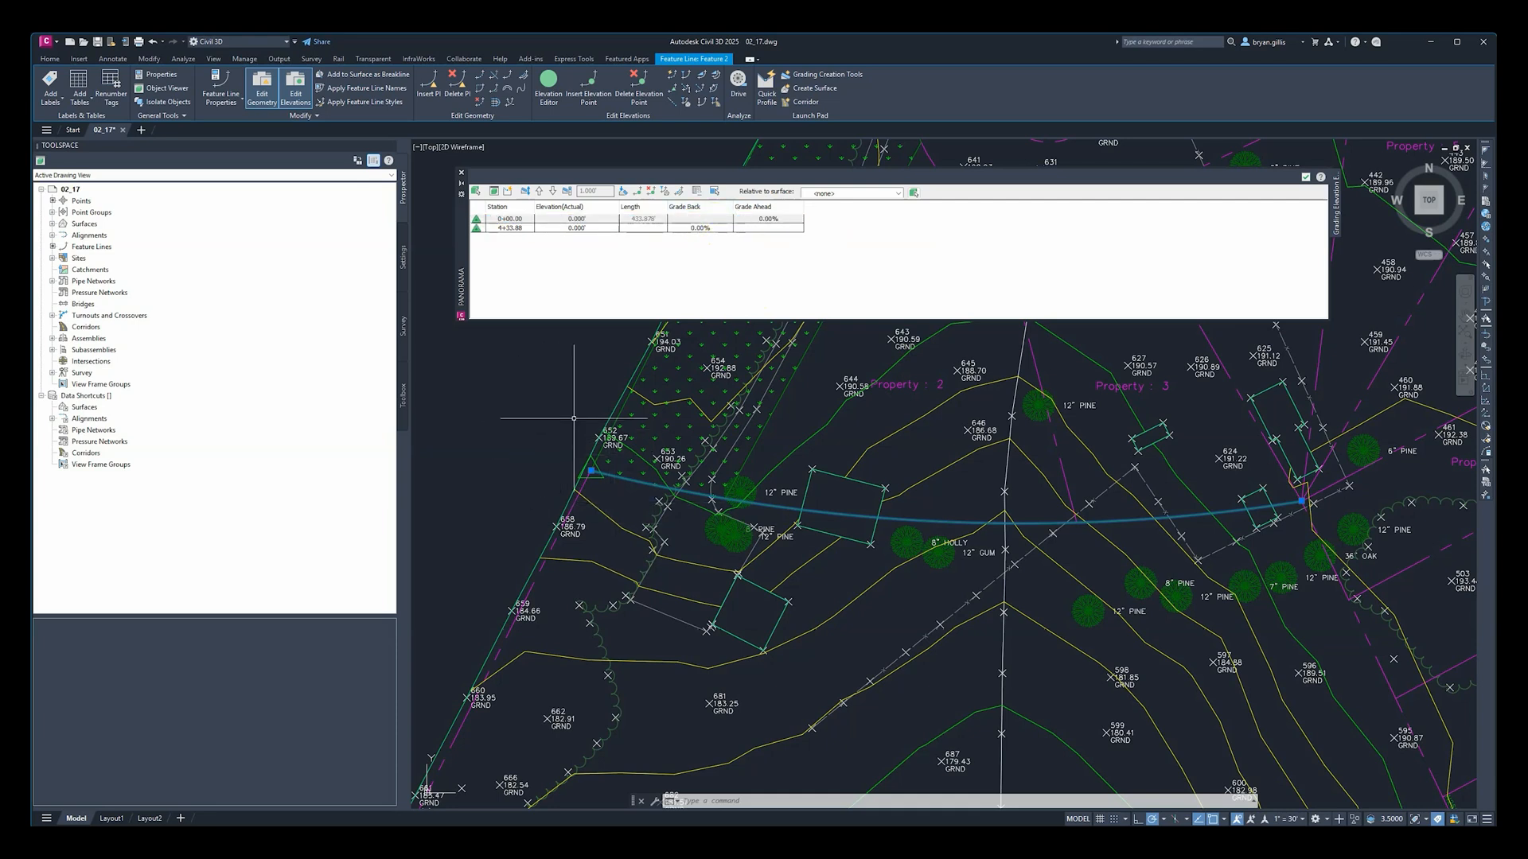
left_click(765, 229)
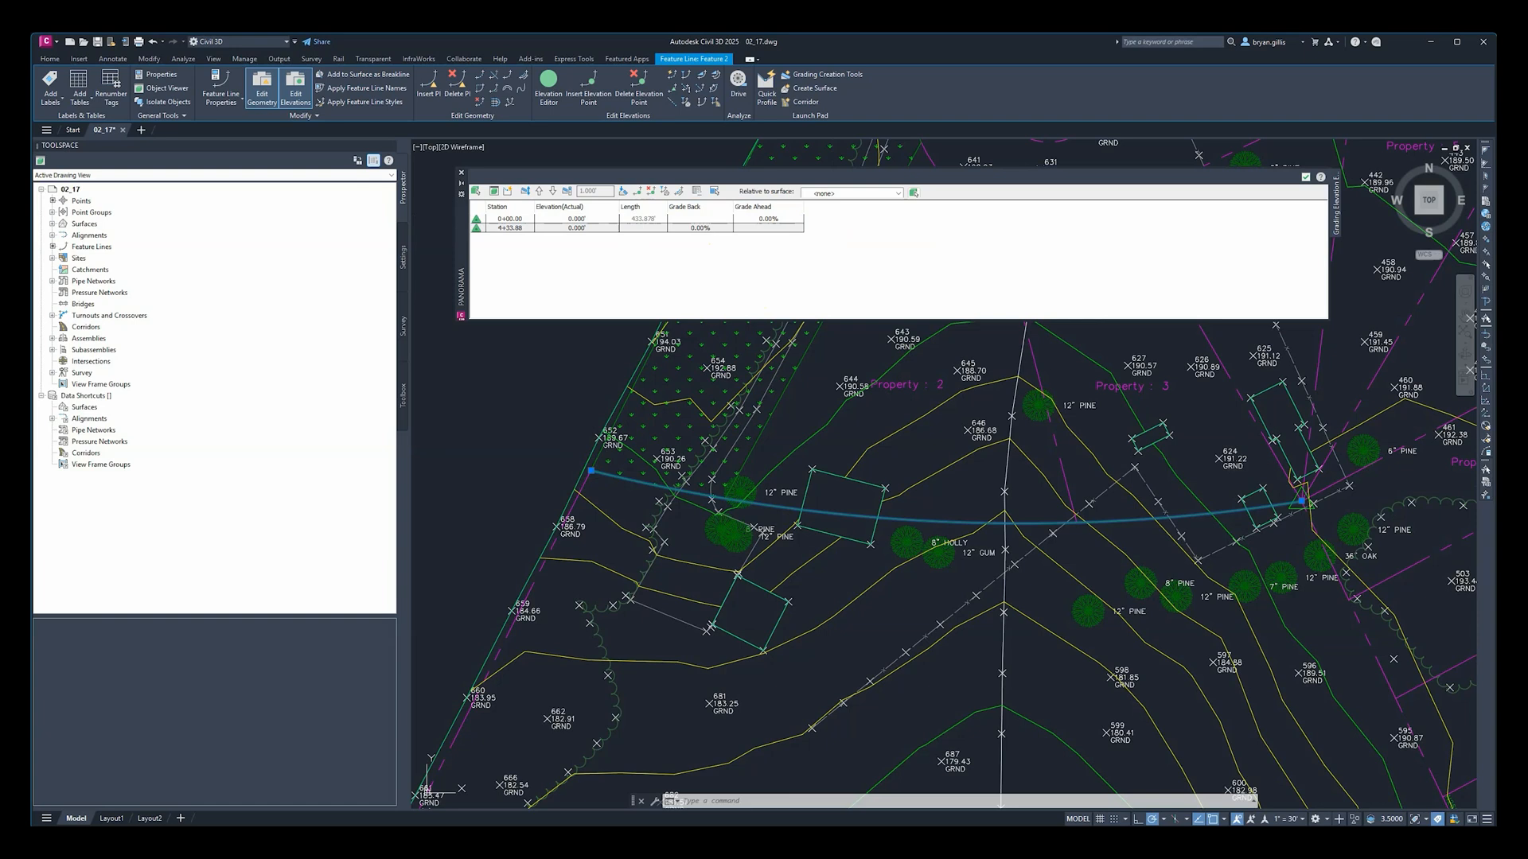
left_click(1306, 182)
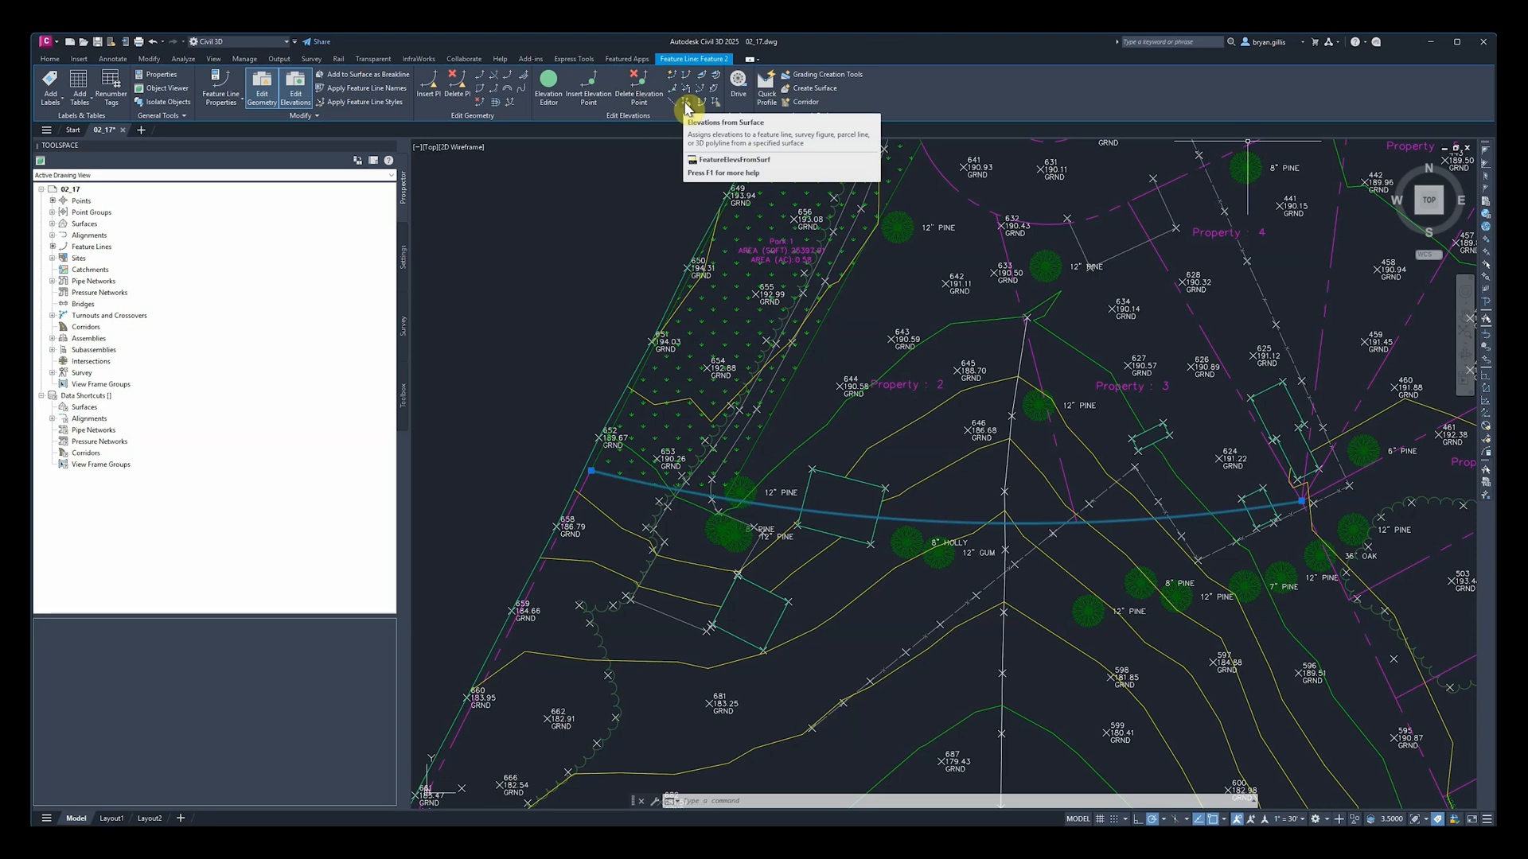
Step: Assign the curved feature line's elevations from surface EG, inserting intermediate grade break points
left_click(685, 105)
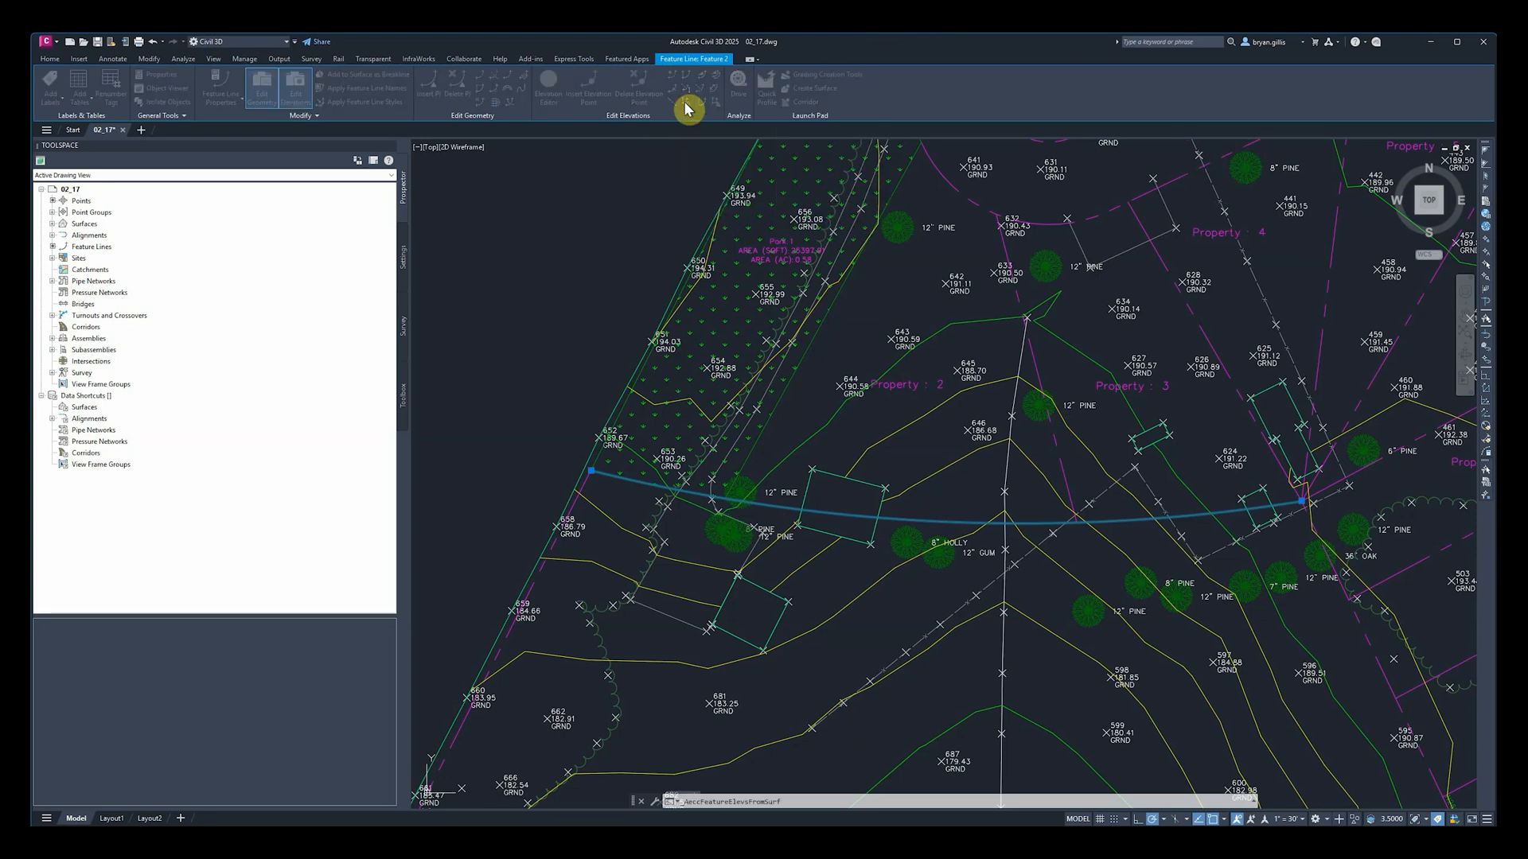
left_click_drag(785, 381, 861, 311)
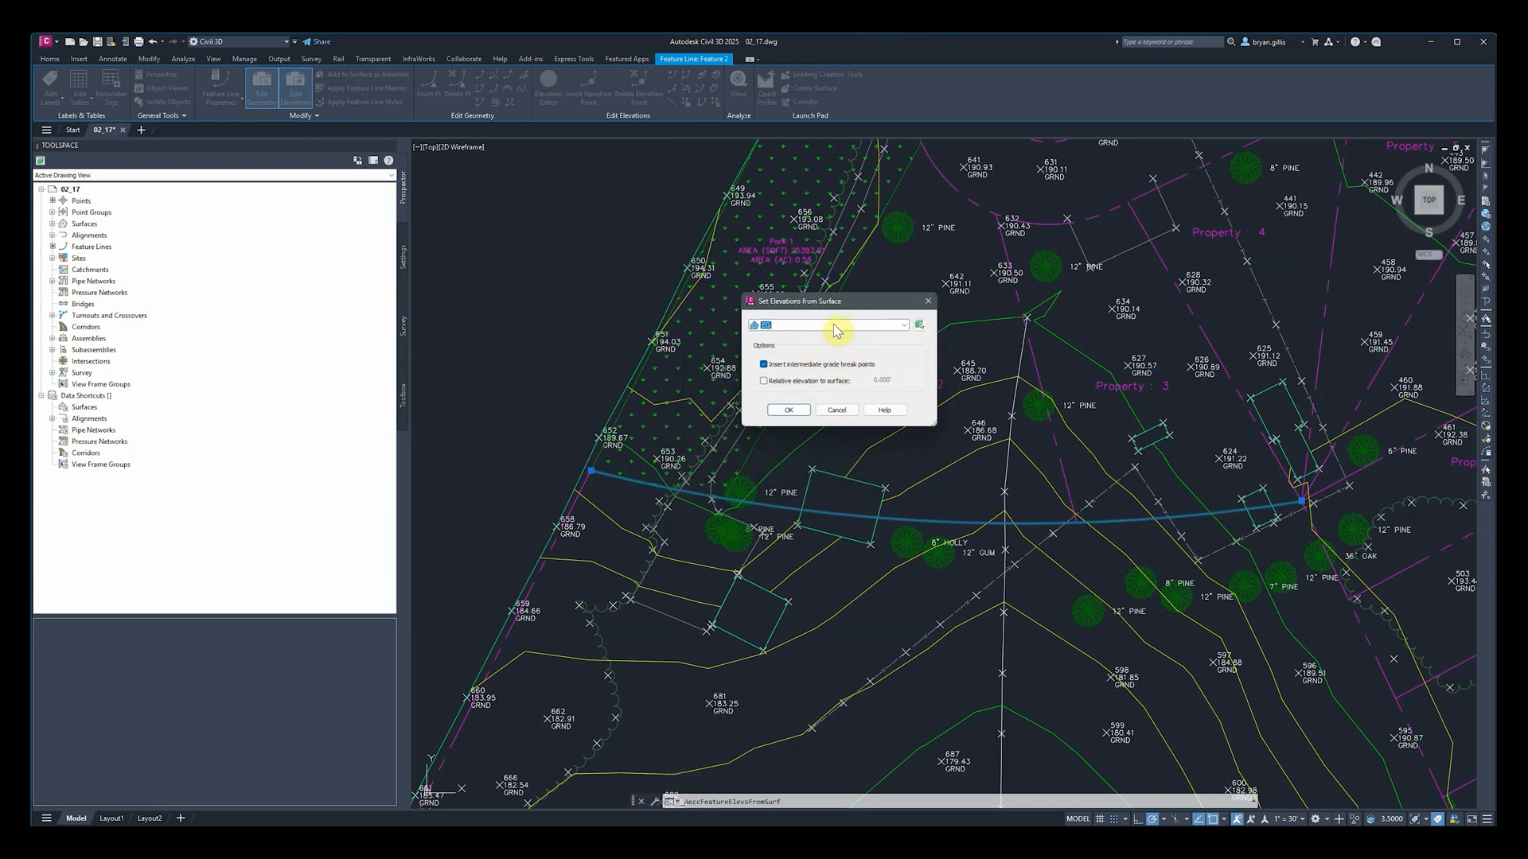
left_click(903, 329)
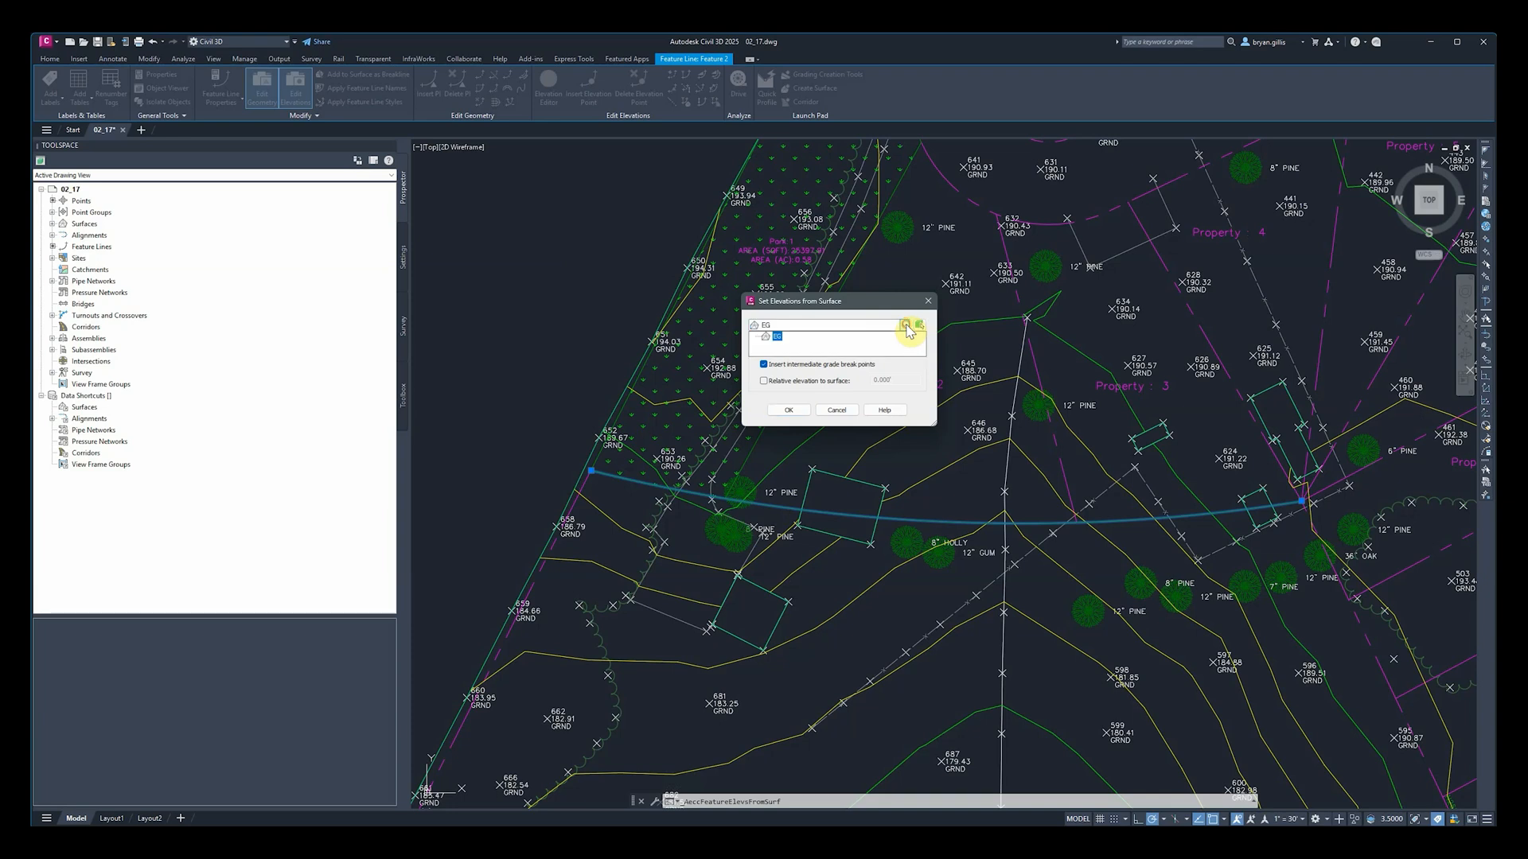
left_click(778, 337)
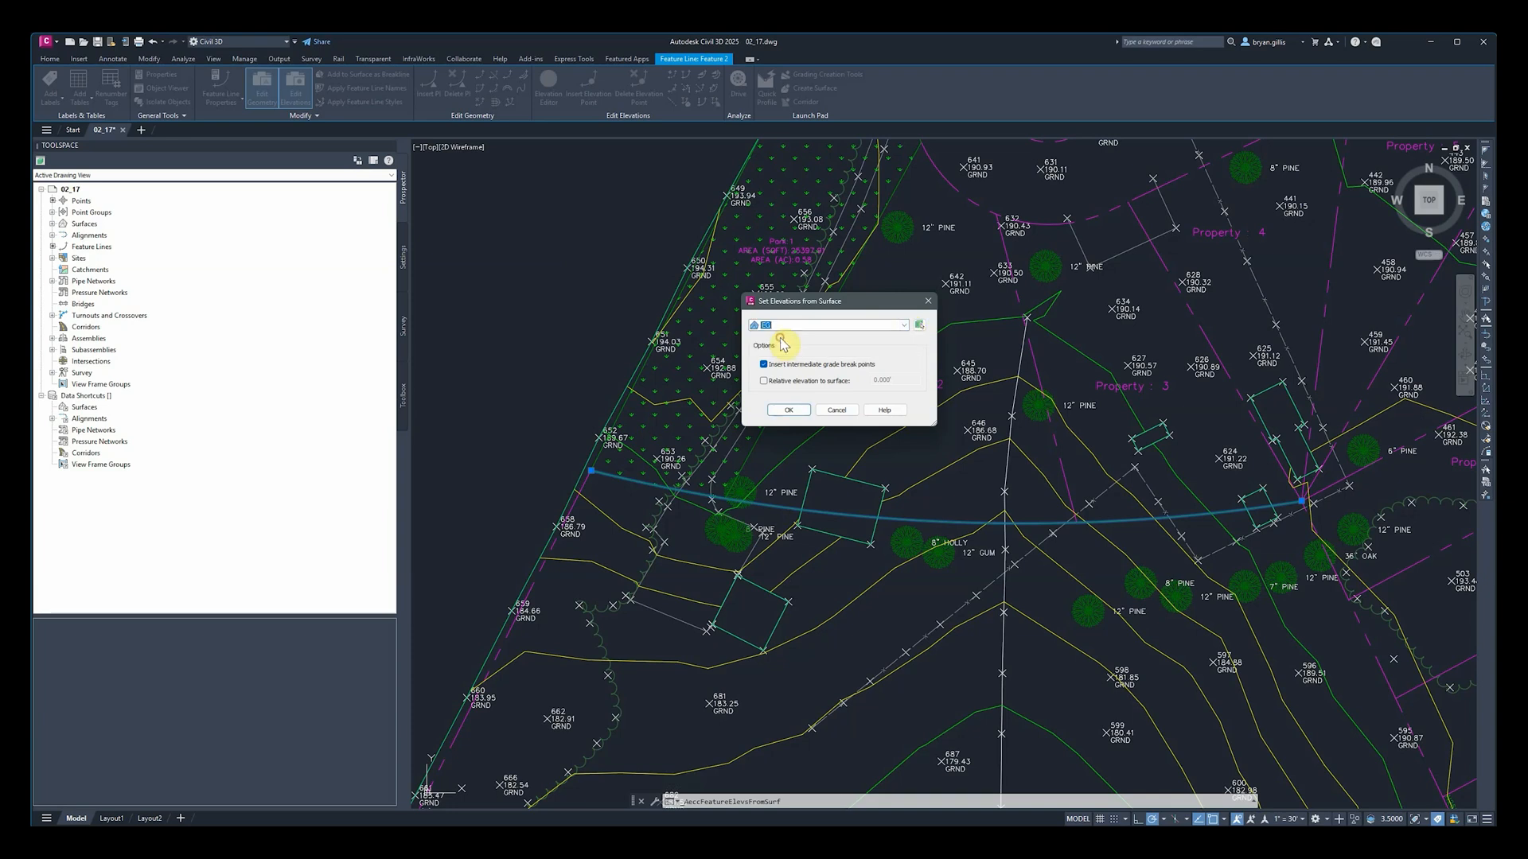
left_click(900, 325)
left_click(899, 325)
left_click(787, 412)
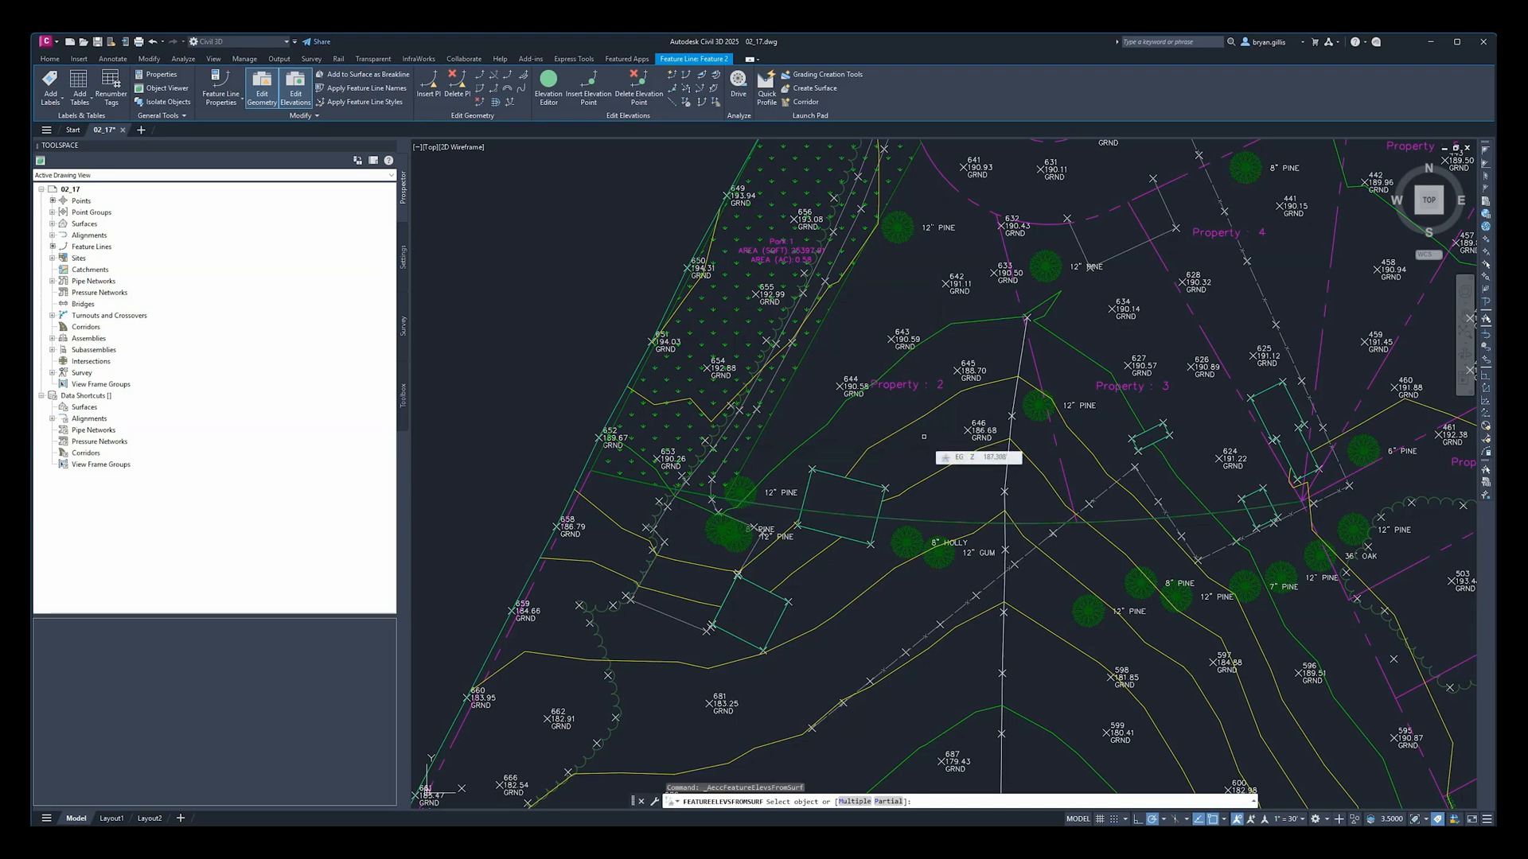
left_click(930, 519)
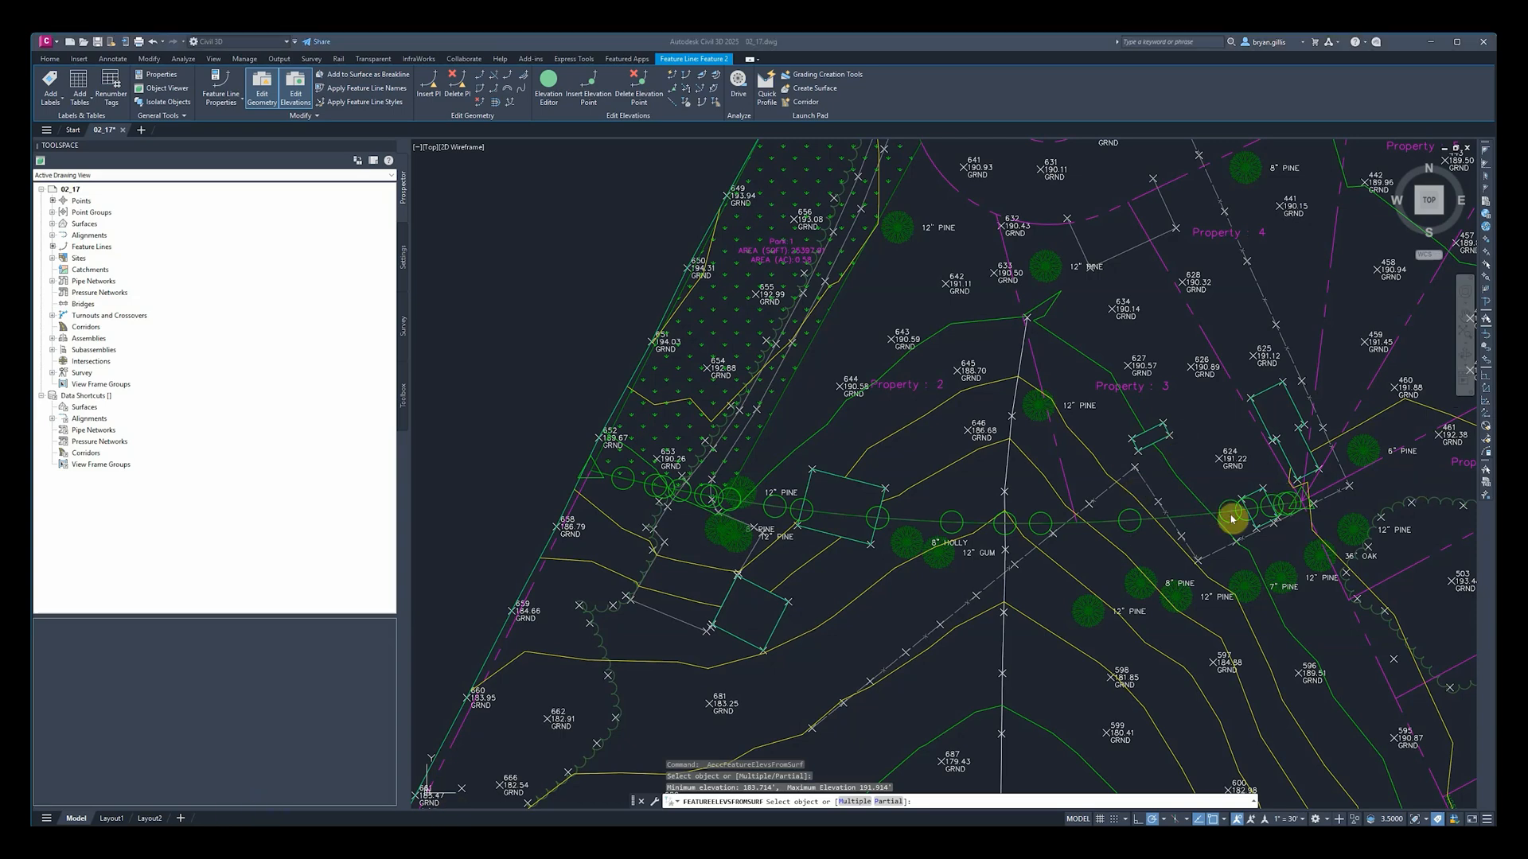
Step: Examine the intermediate elevation points along the full length of the curved feature line
scroll(1263, 504, "up", 4)
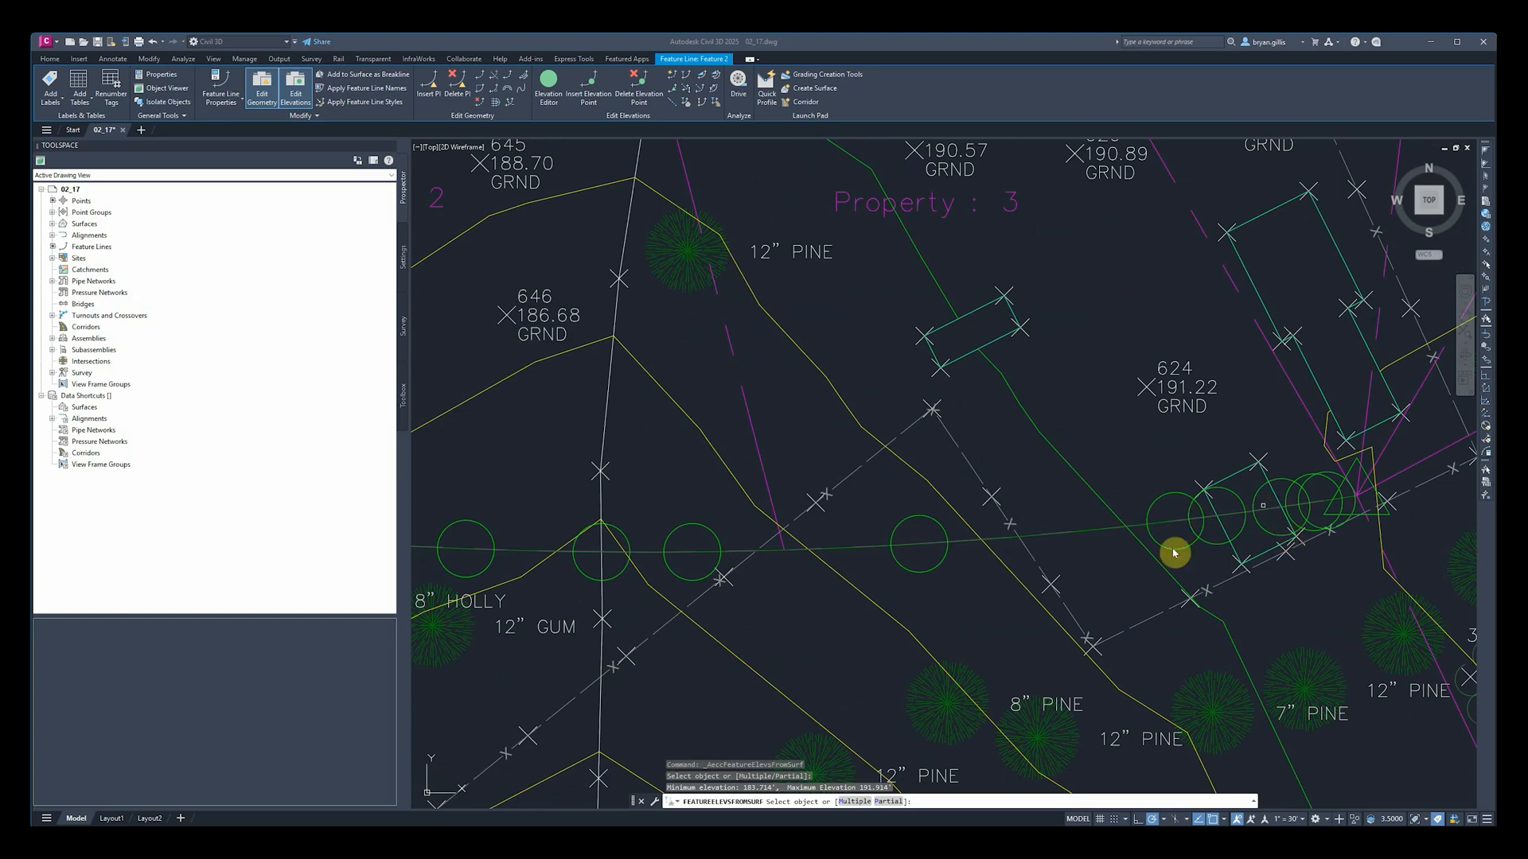
scroll(873, 580, "down", 2)
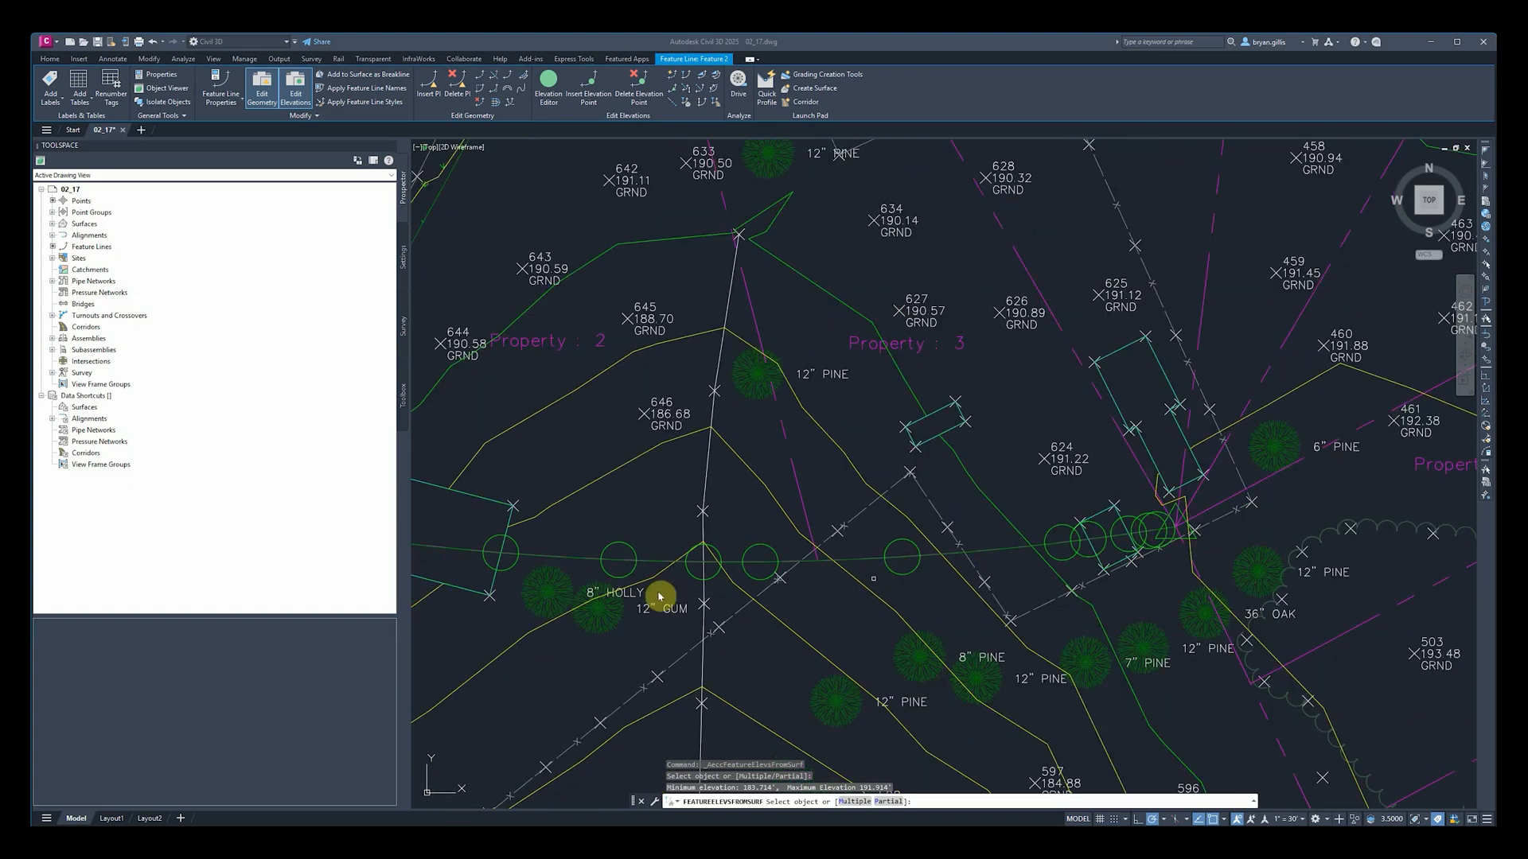
middle_click_drag(641, 632, 1127, 562)
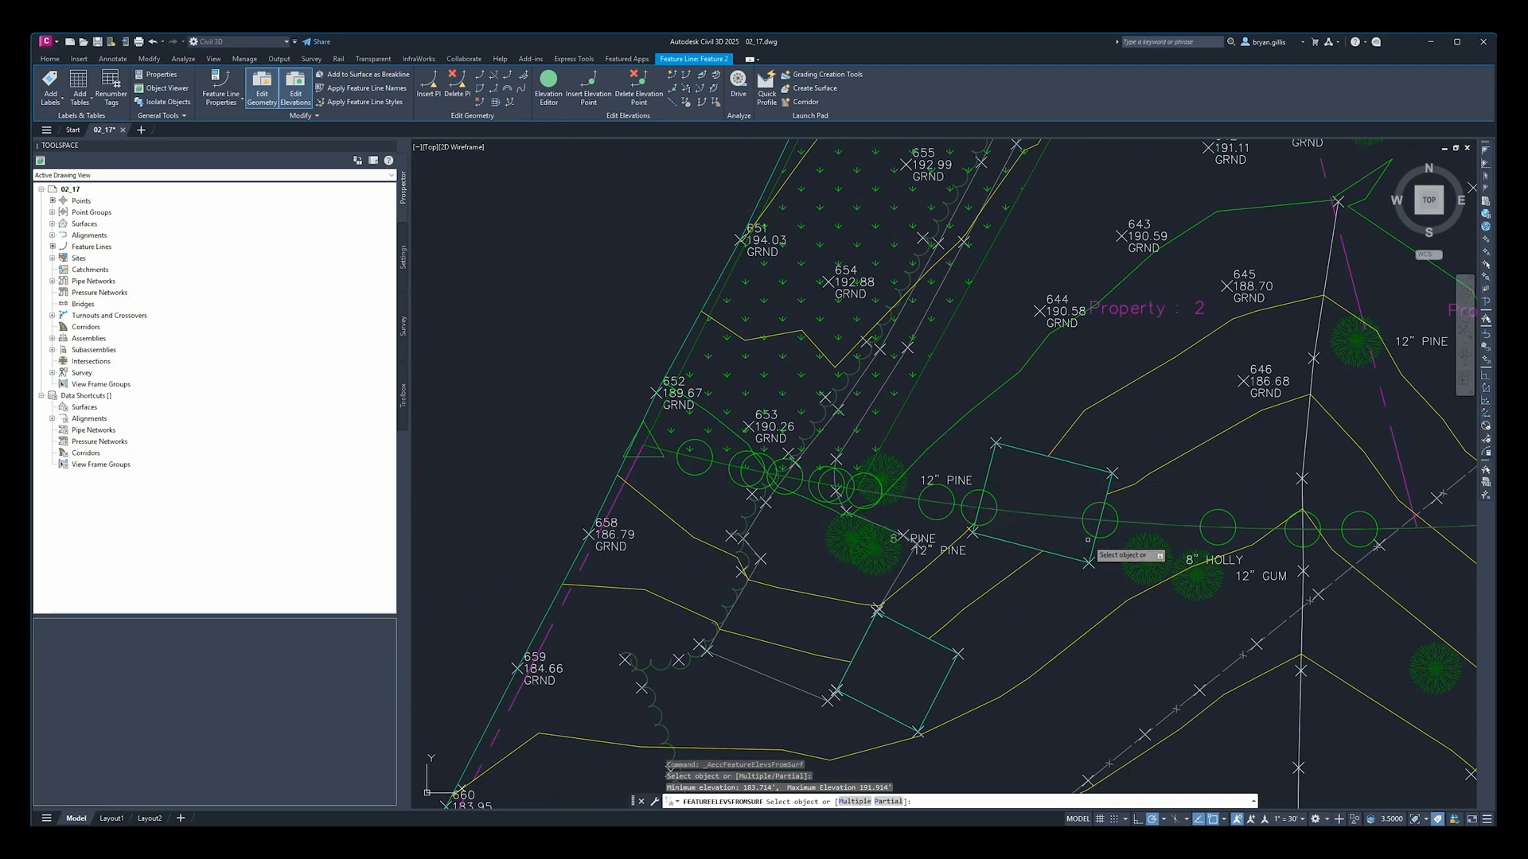
middle_click_drag(1279, 494, 937, 516)
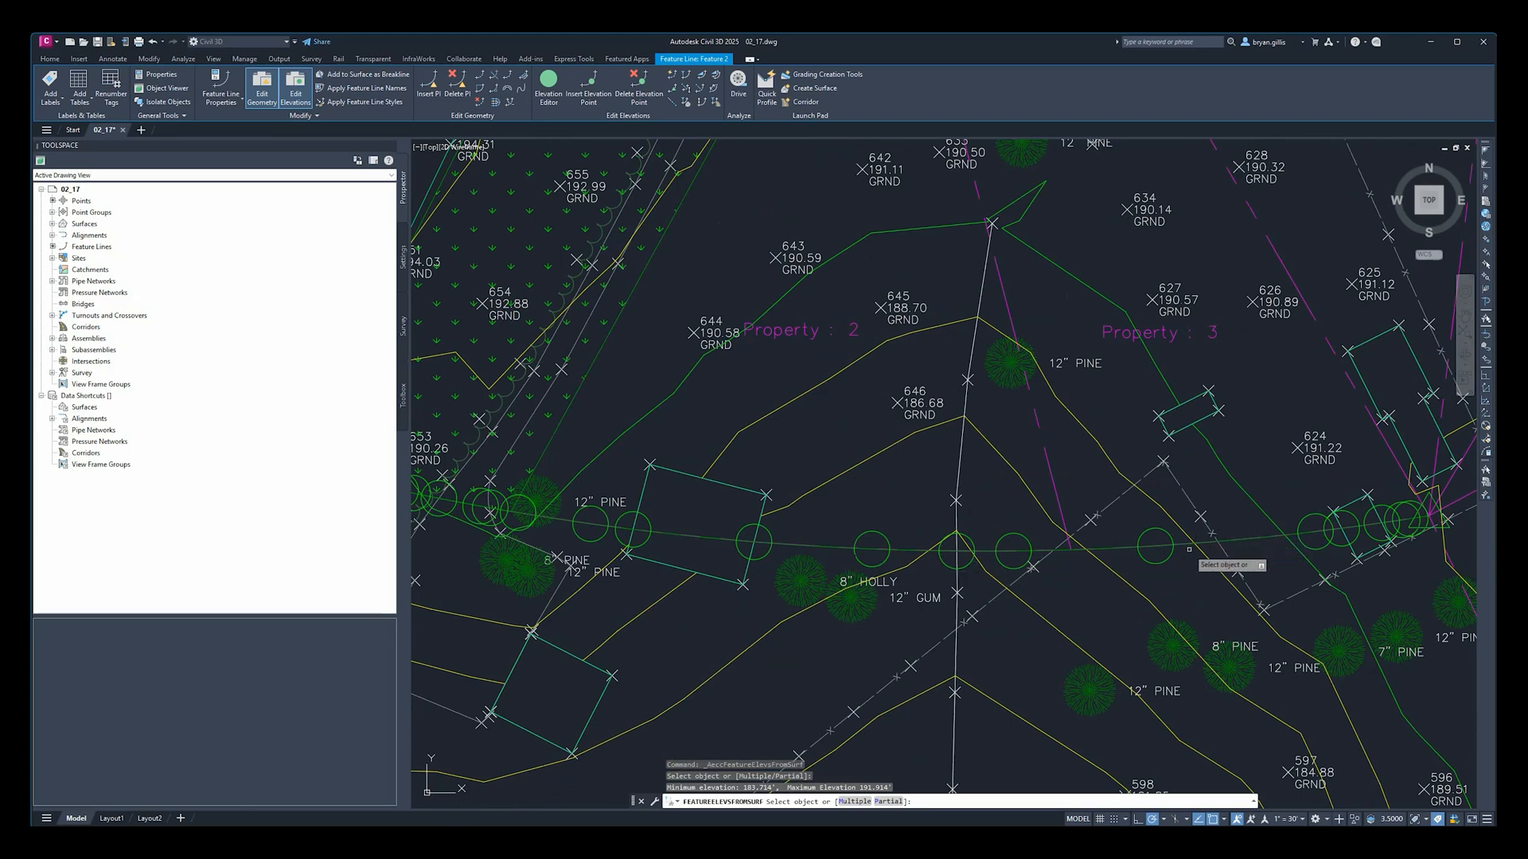
middle_click_drag(1253, 551, 1108, 559)
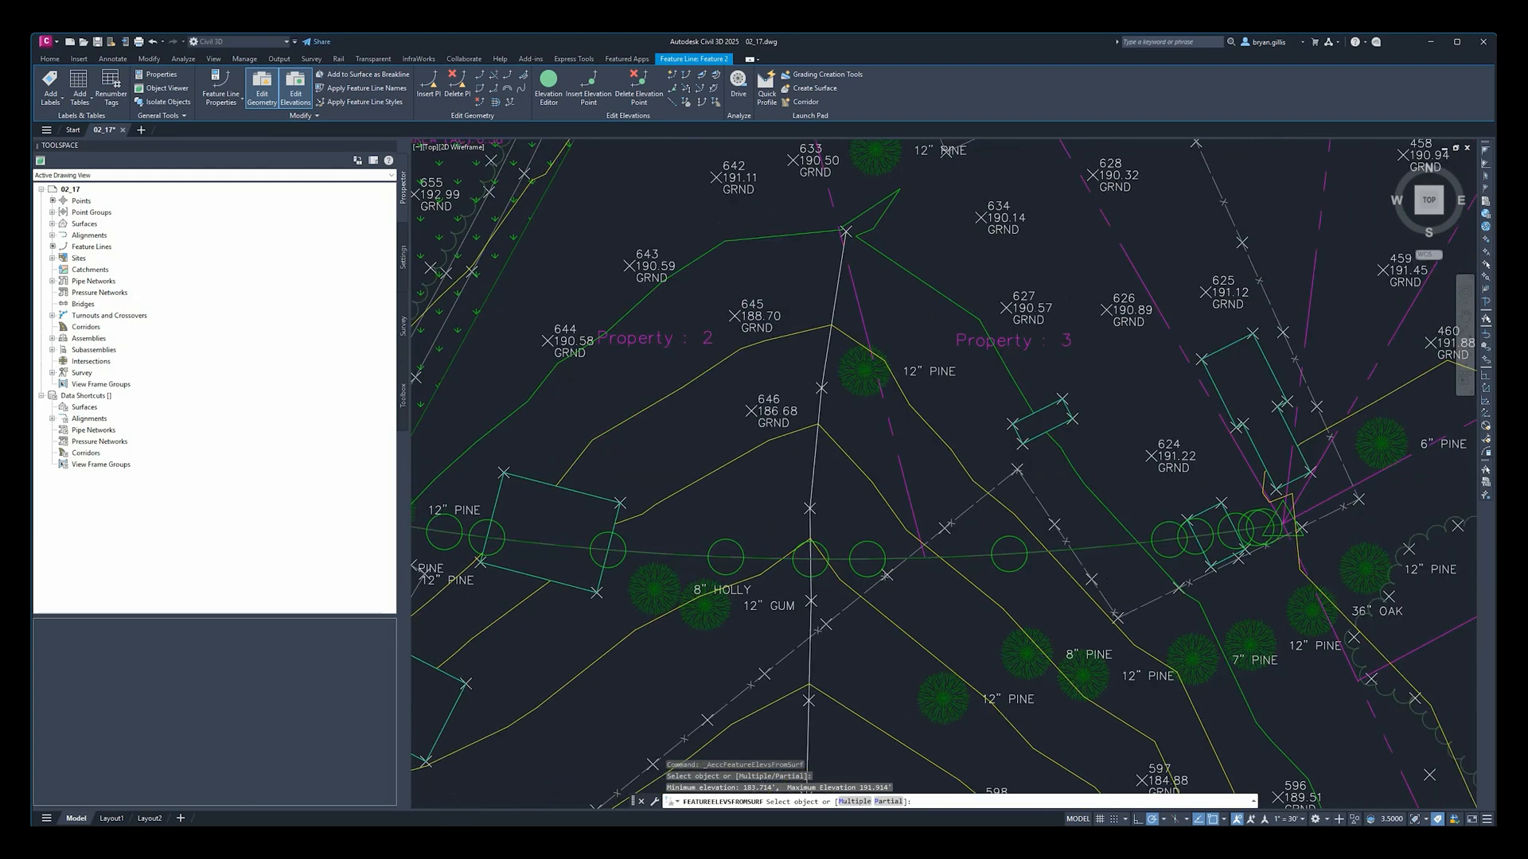
scroll(915, 573, "down", 2)
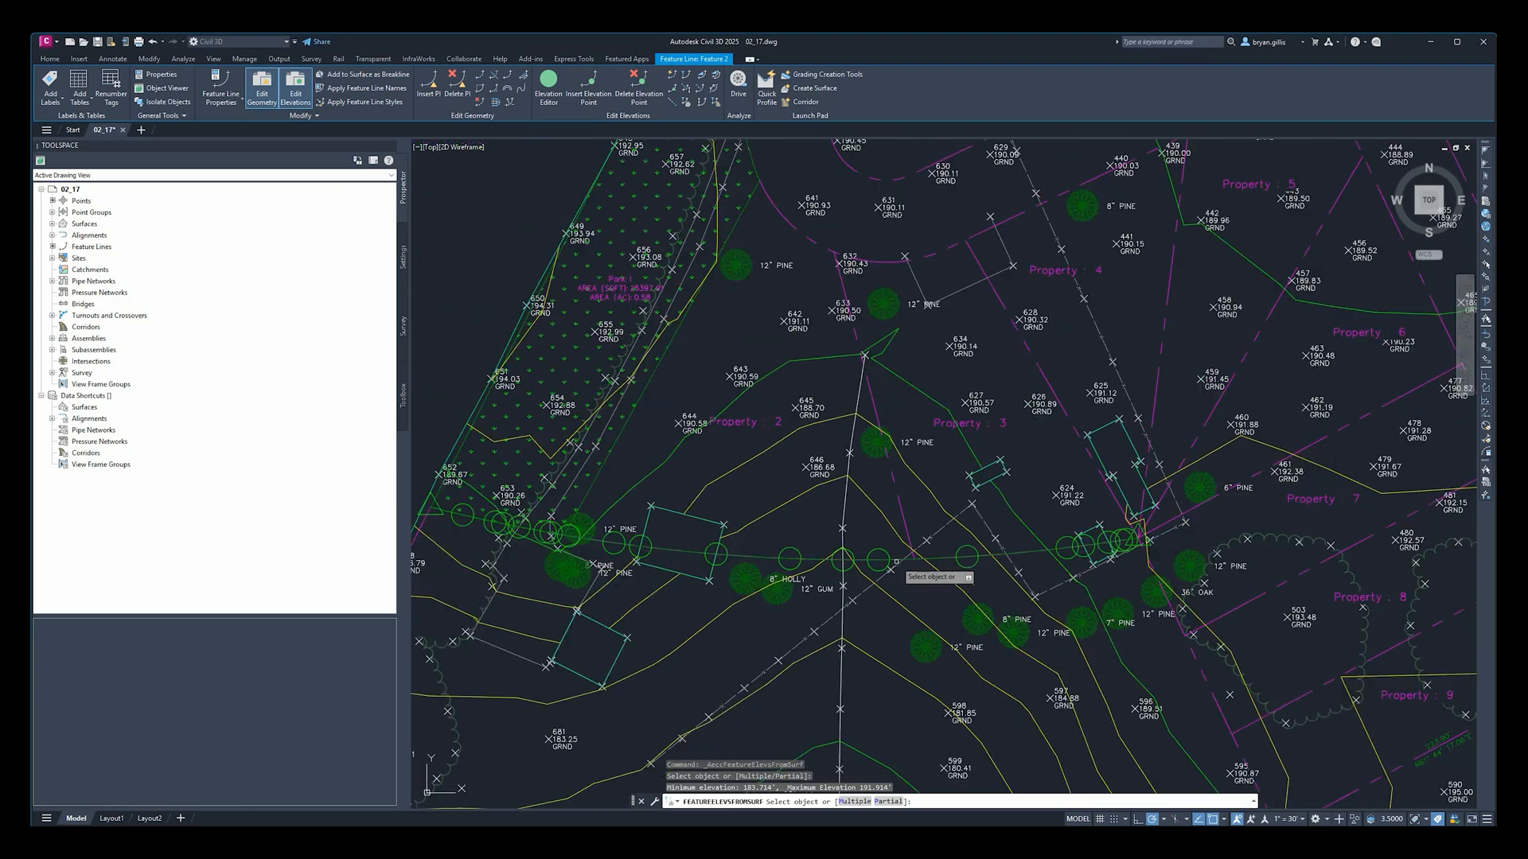
mouse_move(794, 597)
middle_mouse_down()
mouse_move(972, 551)
mouse_move(963, 541)
middle_mouse_up()
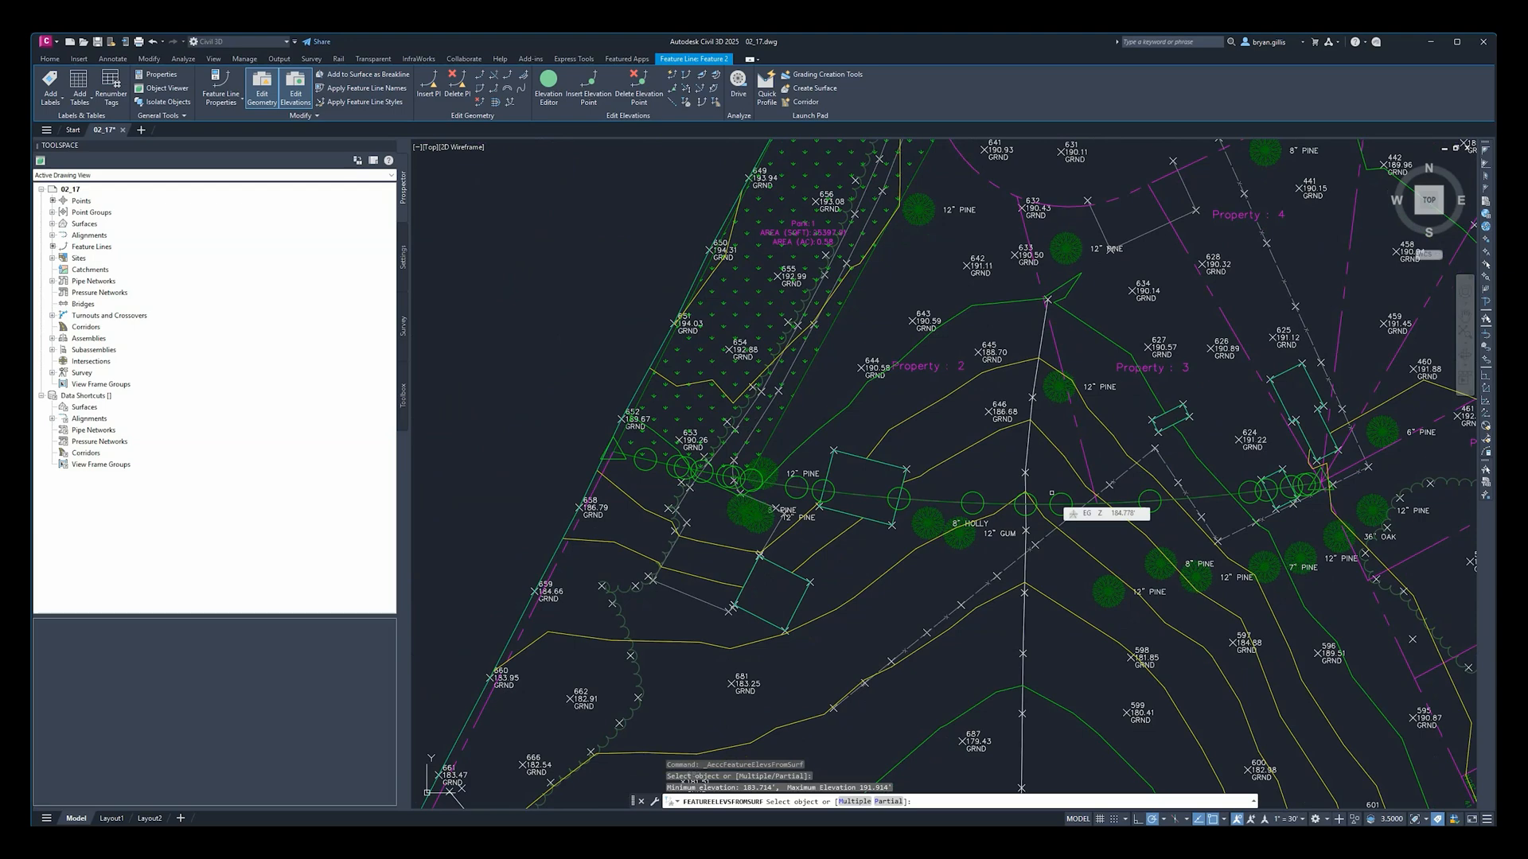
Step: Review the statistics and the name and style information in the curved feature line's properties, and close them
left_click(1052, 501)
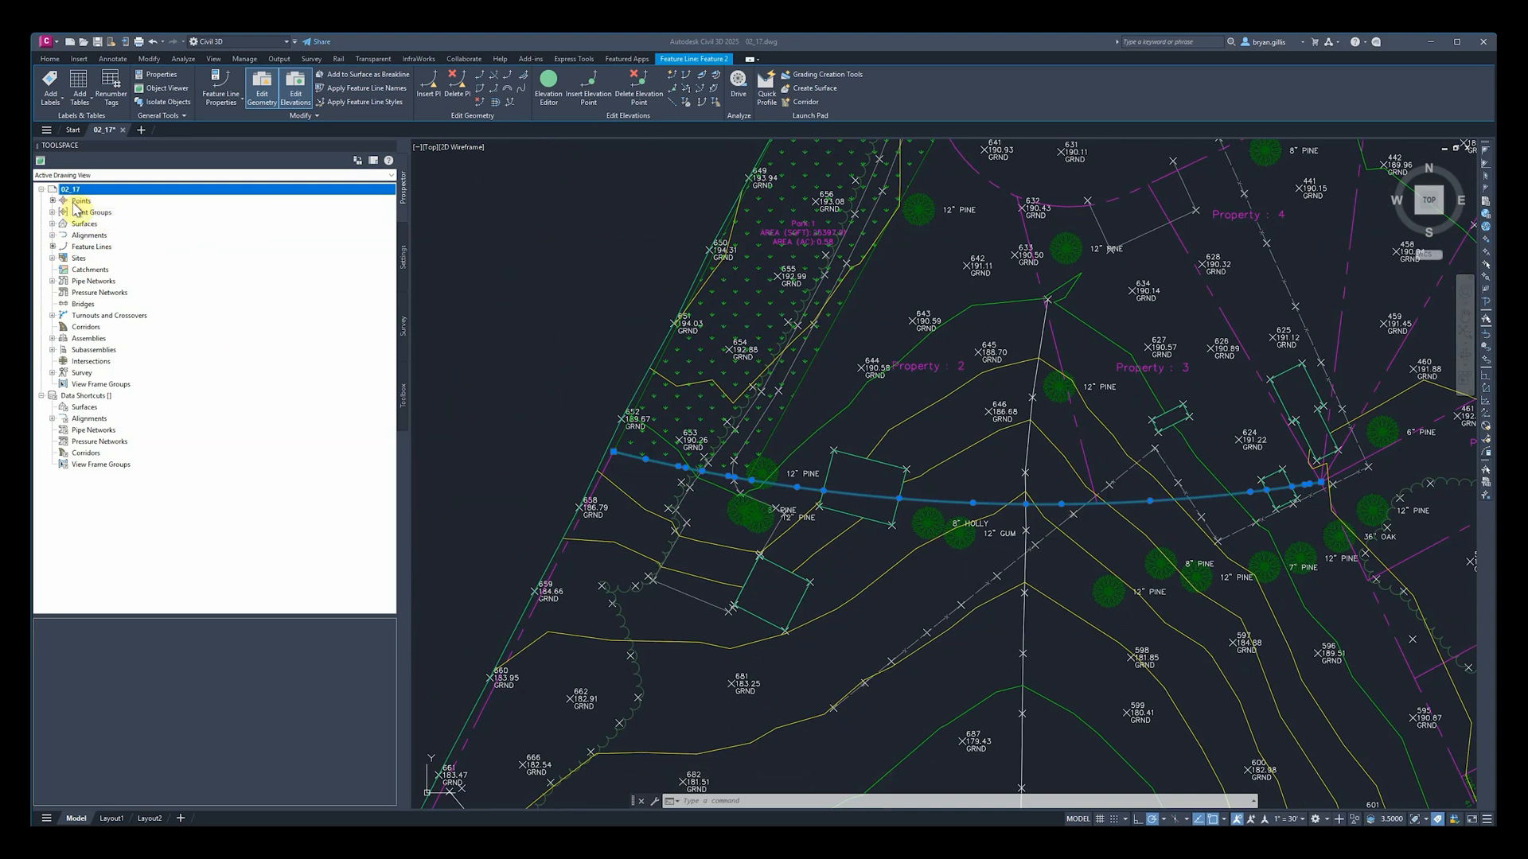
left_click(104, 252)
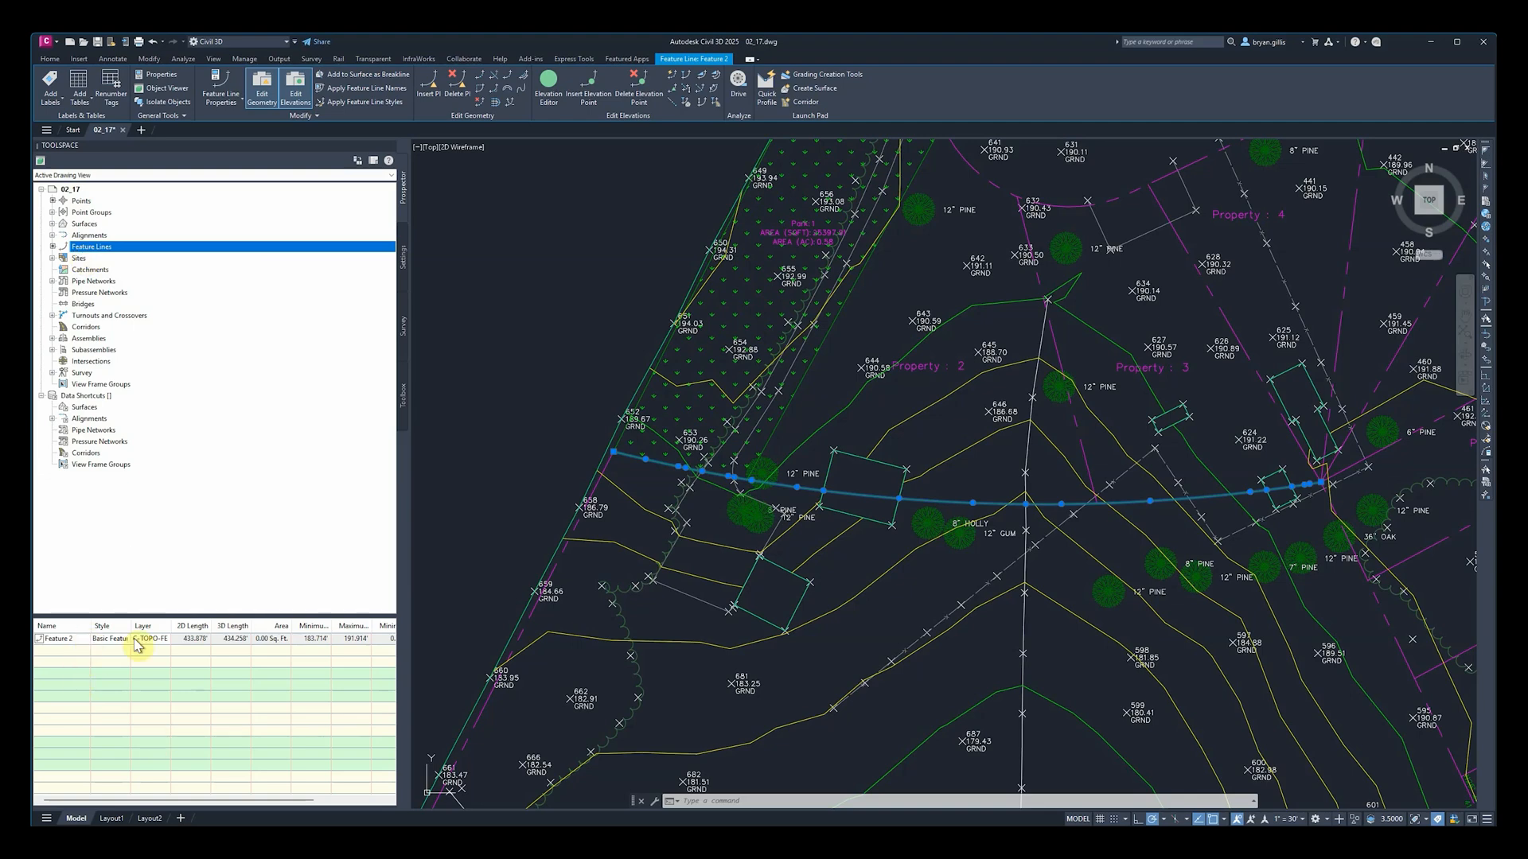
left_click(78, 642)
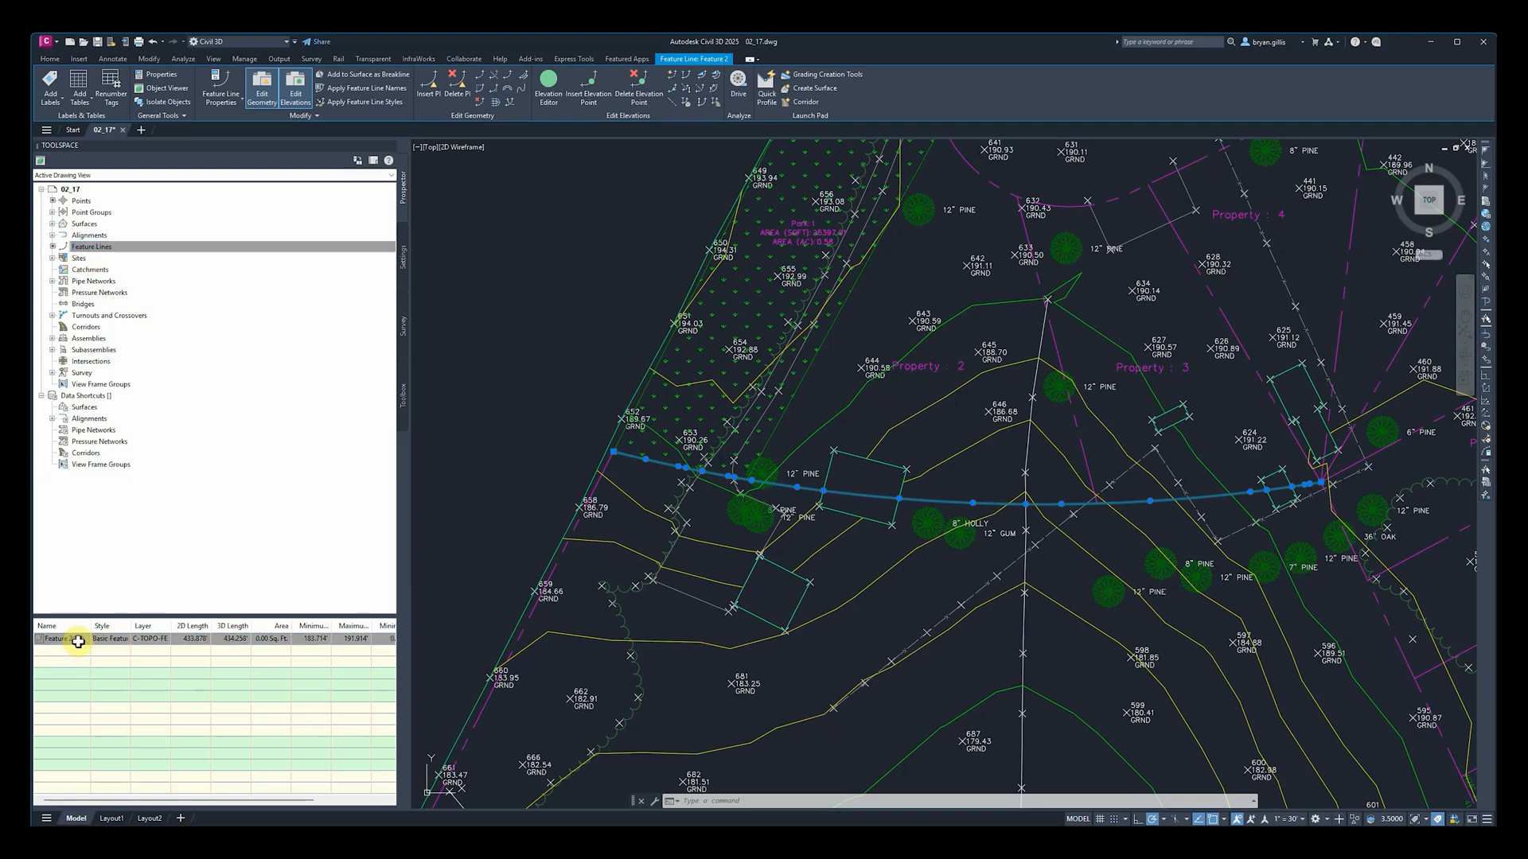
right_click(78, 642)
left_click(161, 450)
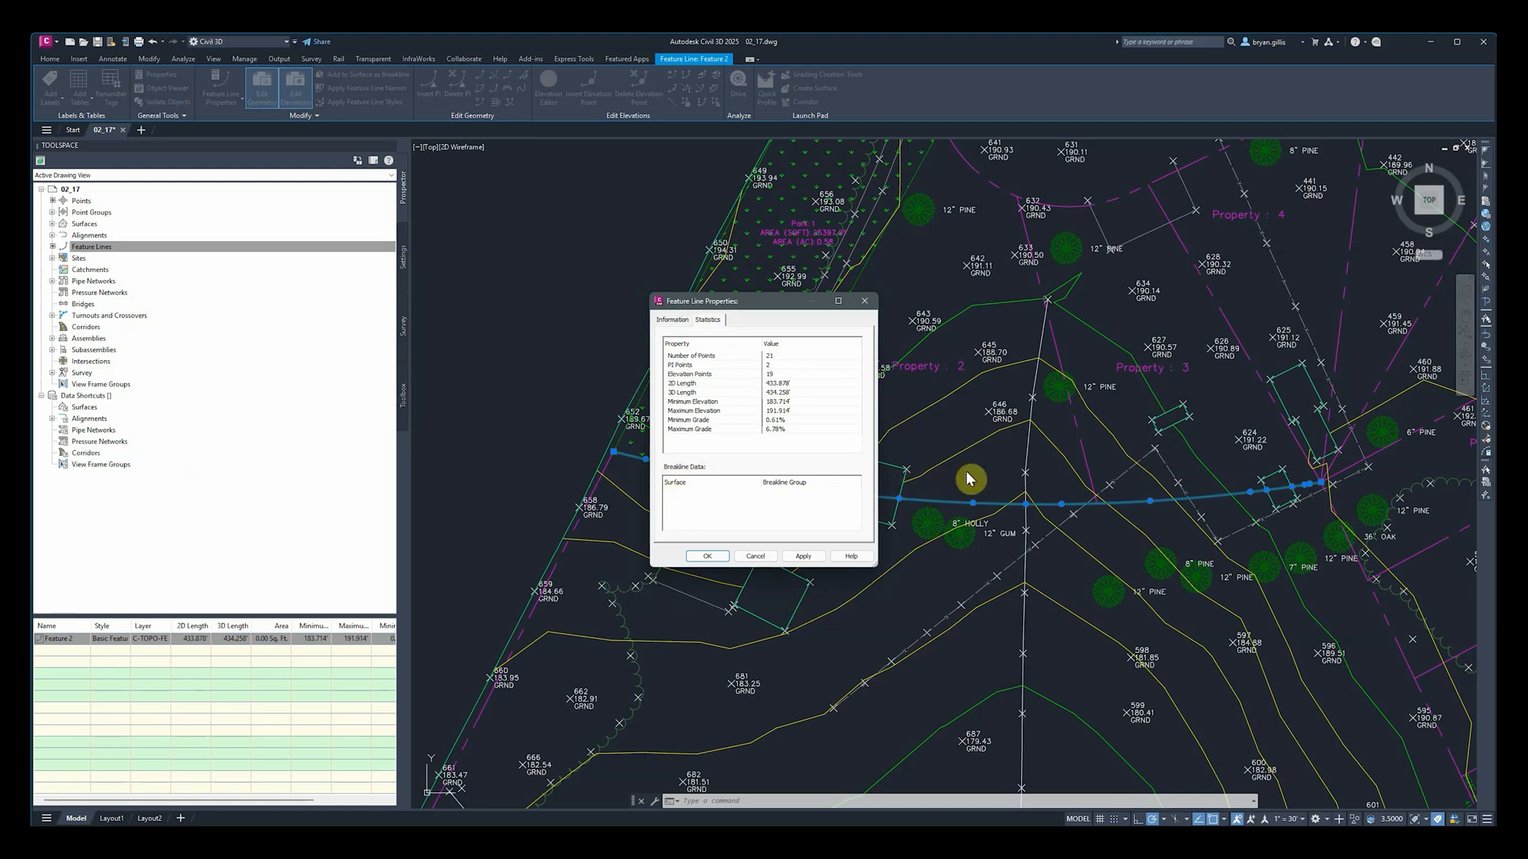
left_click_drag(776, 301, 693, 523)
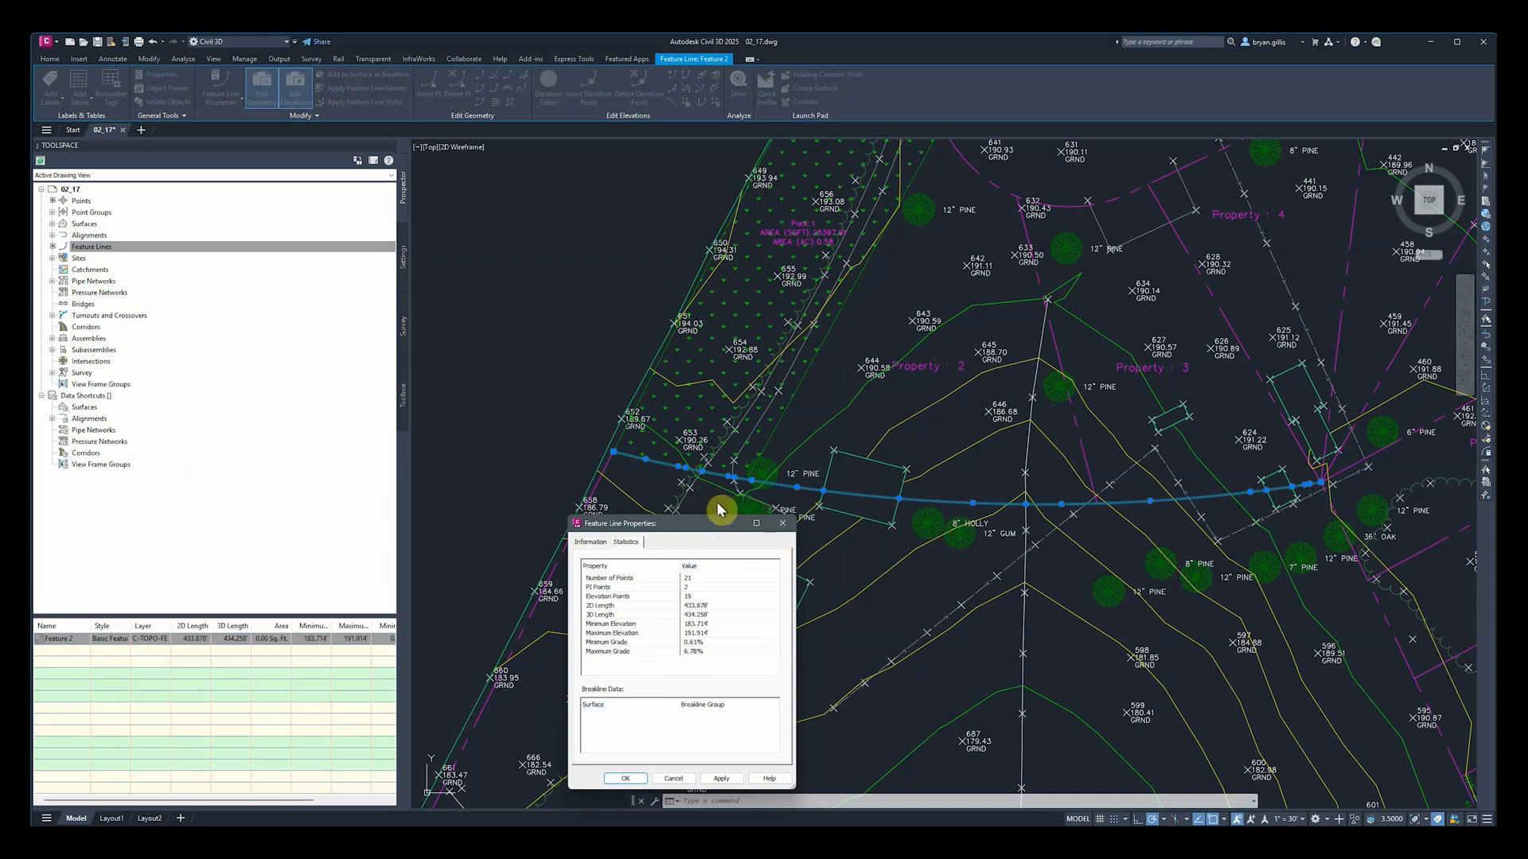
left_click(596, 542)
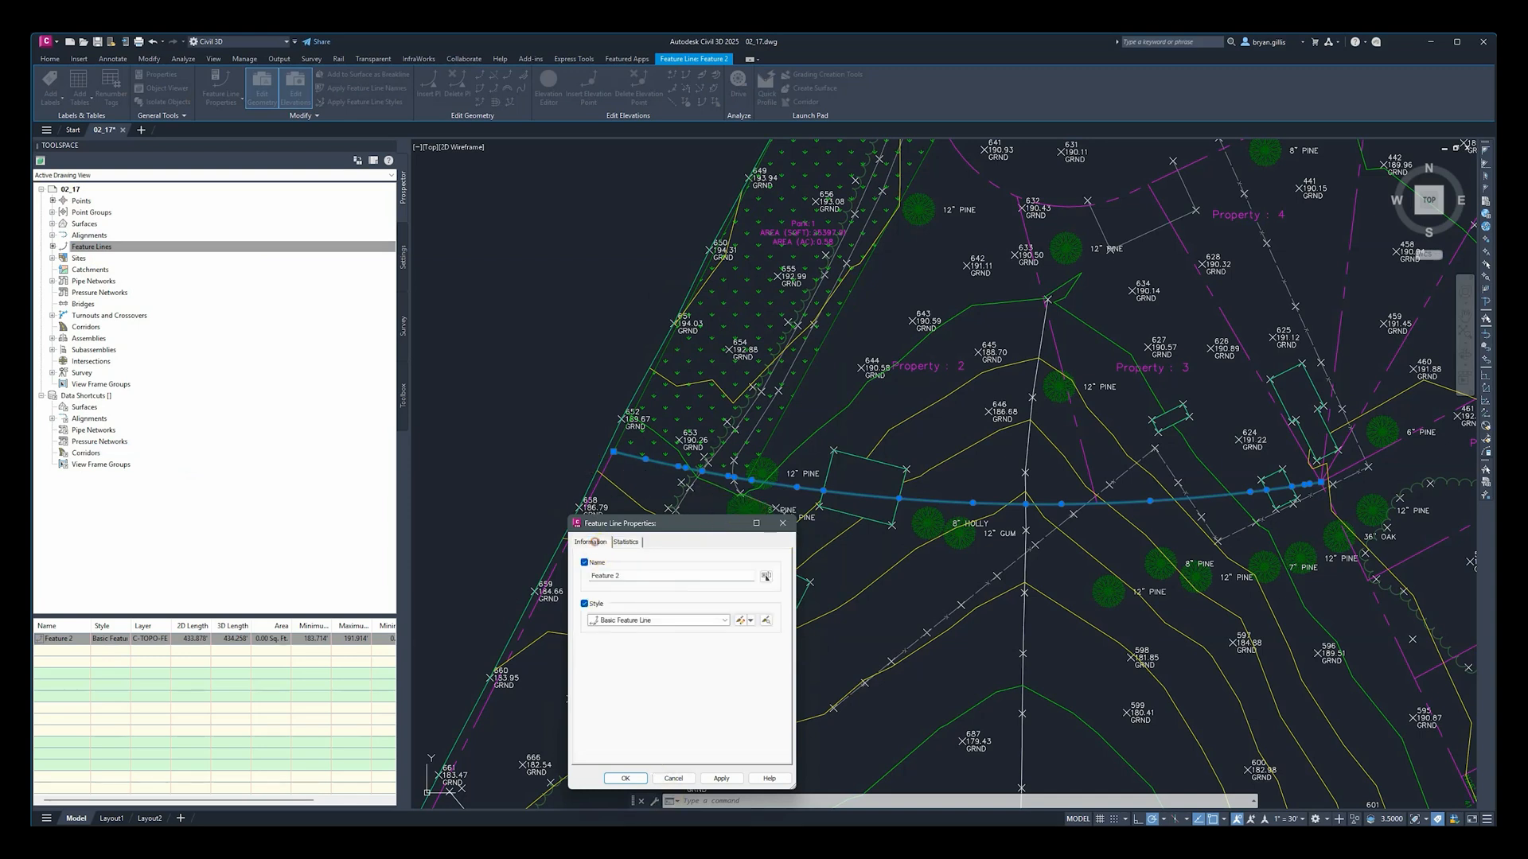
left_click(625, 778)
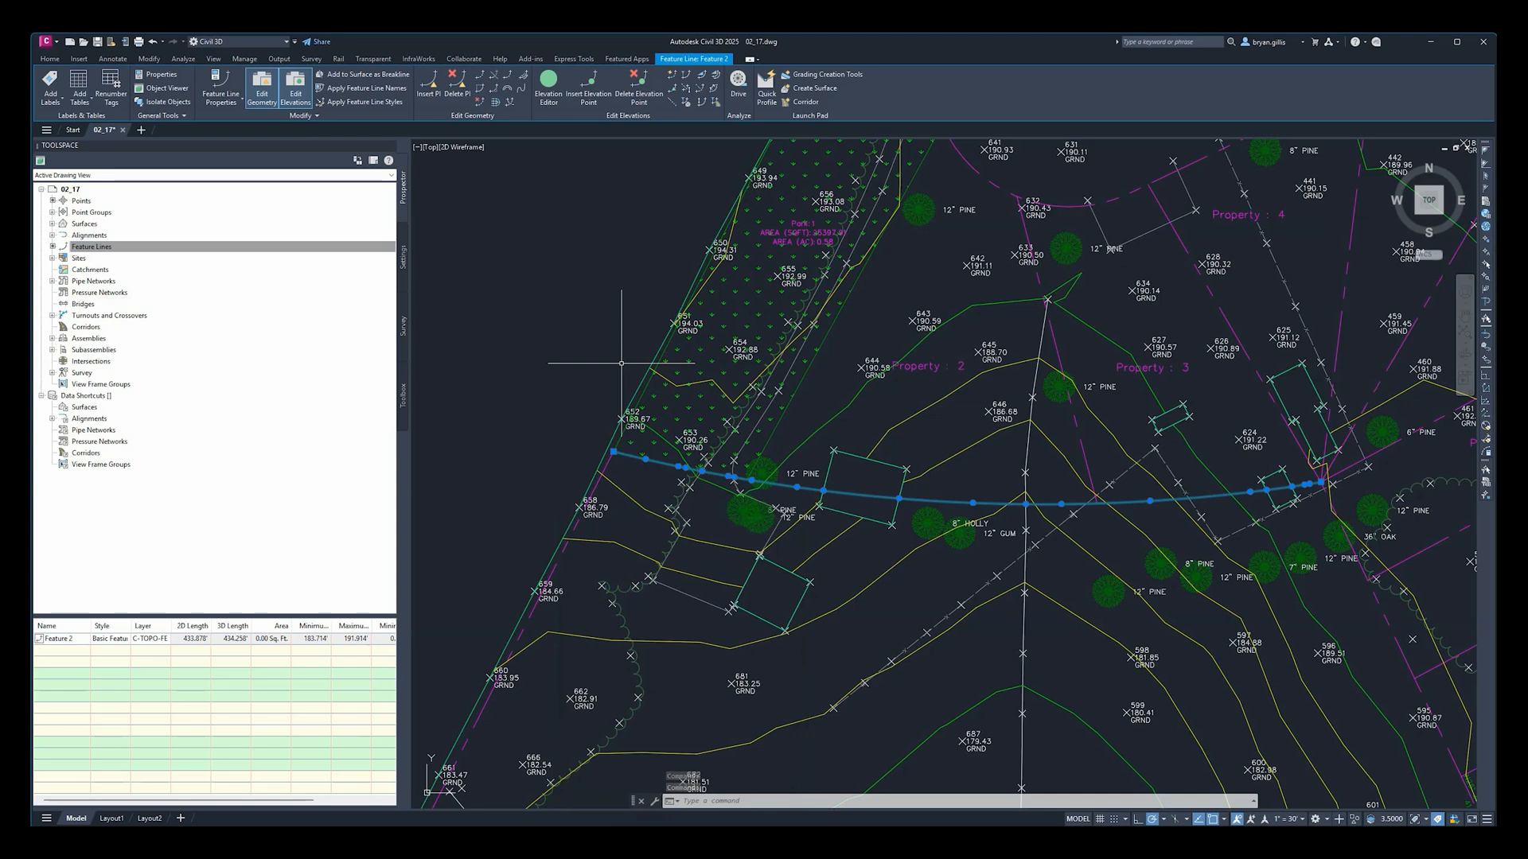
Step: Examine the curved feature line's stations, elevations, lengths and grades in the Elevation Editor, and close the editor
key("Escape")
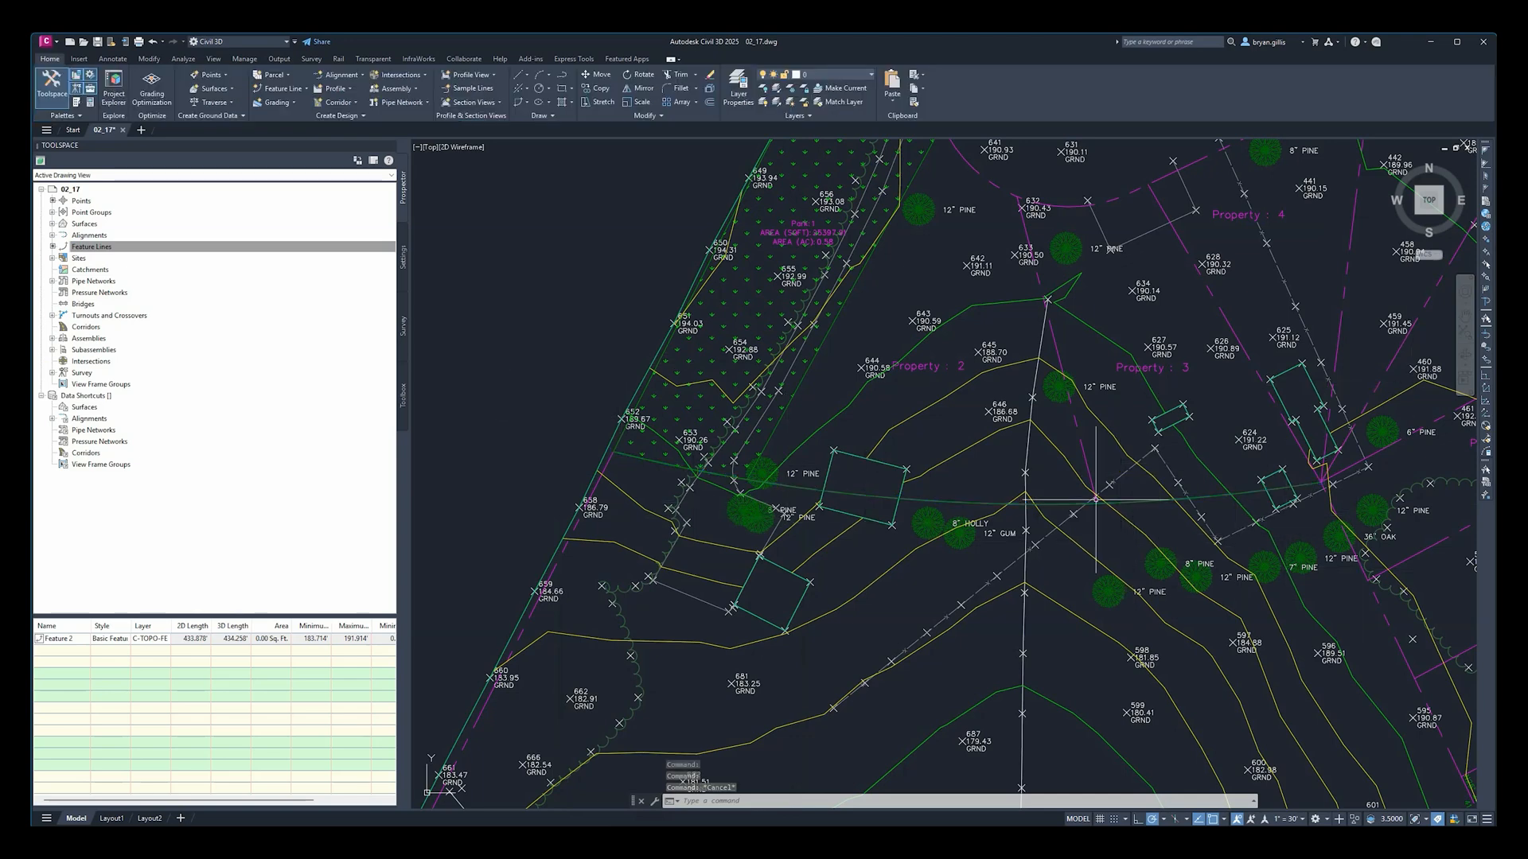
middle_click_drag(1087, 502, 1071, 408)
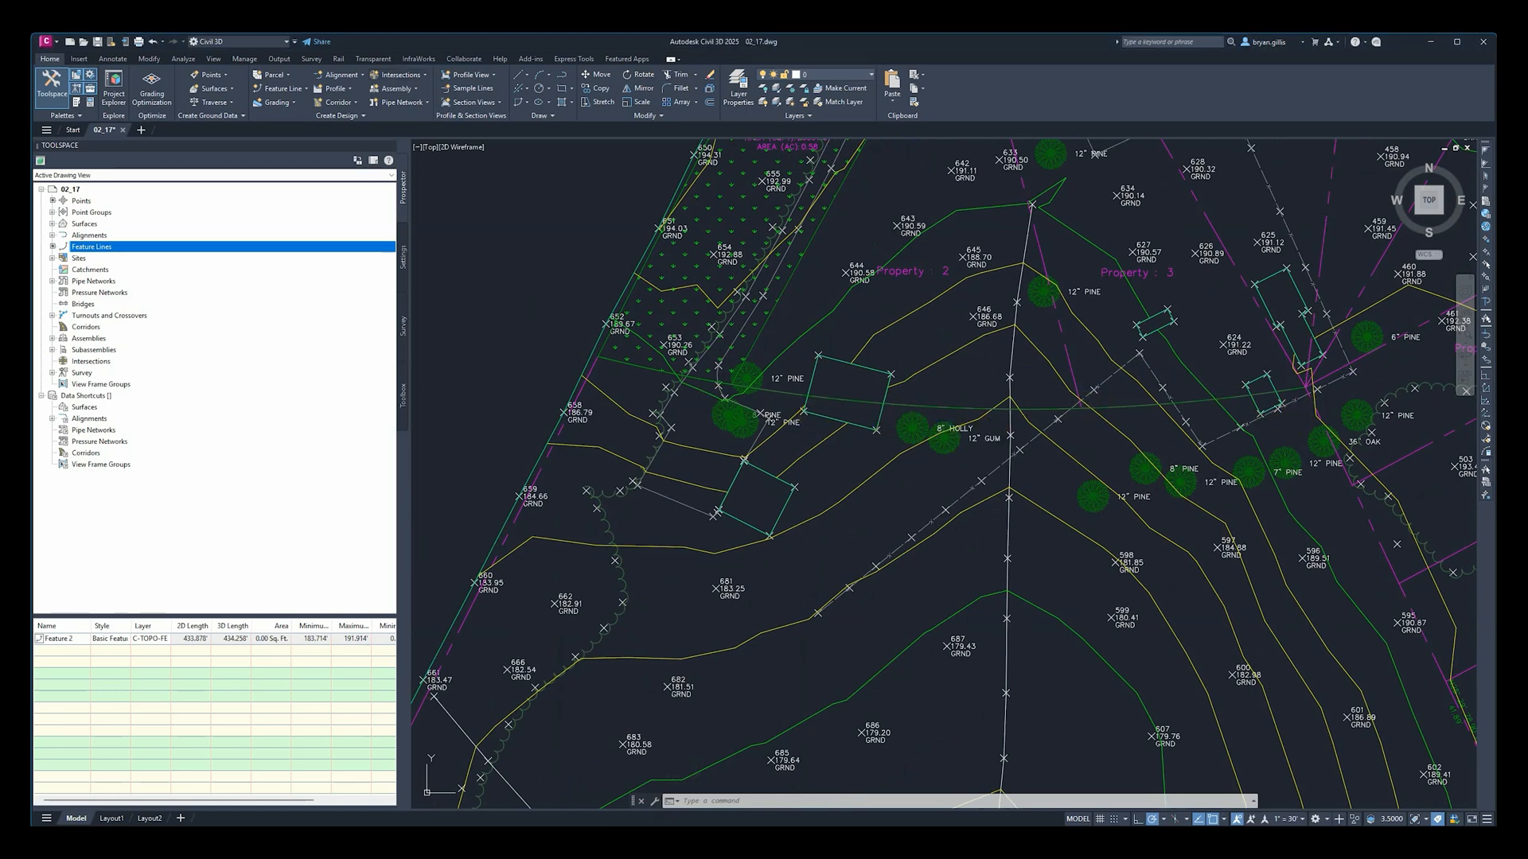
middle_click_drag(1037, 303, 953, 395)
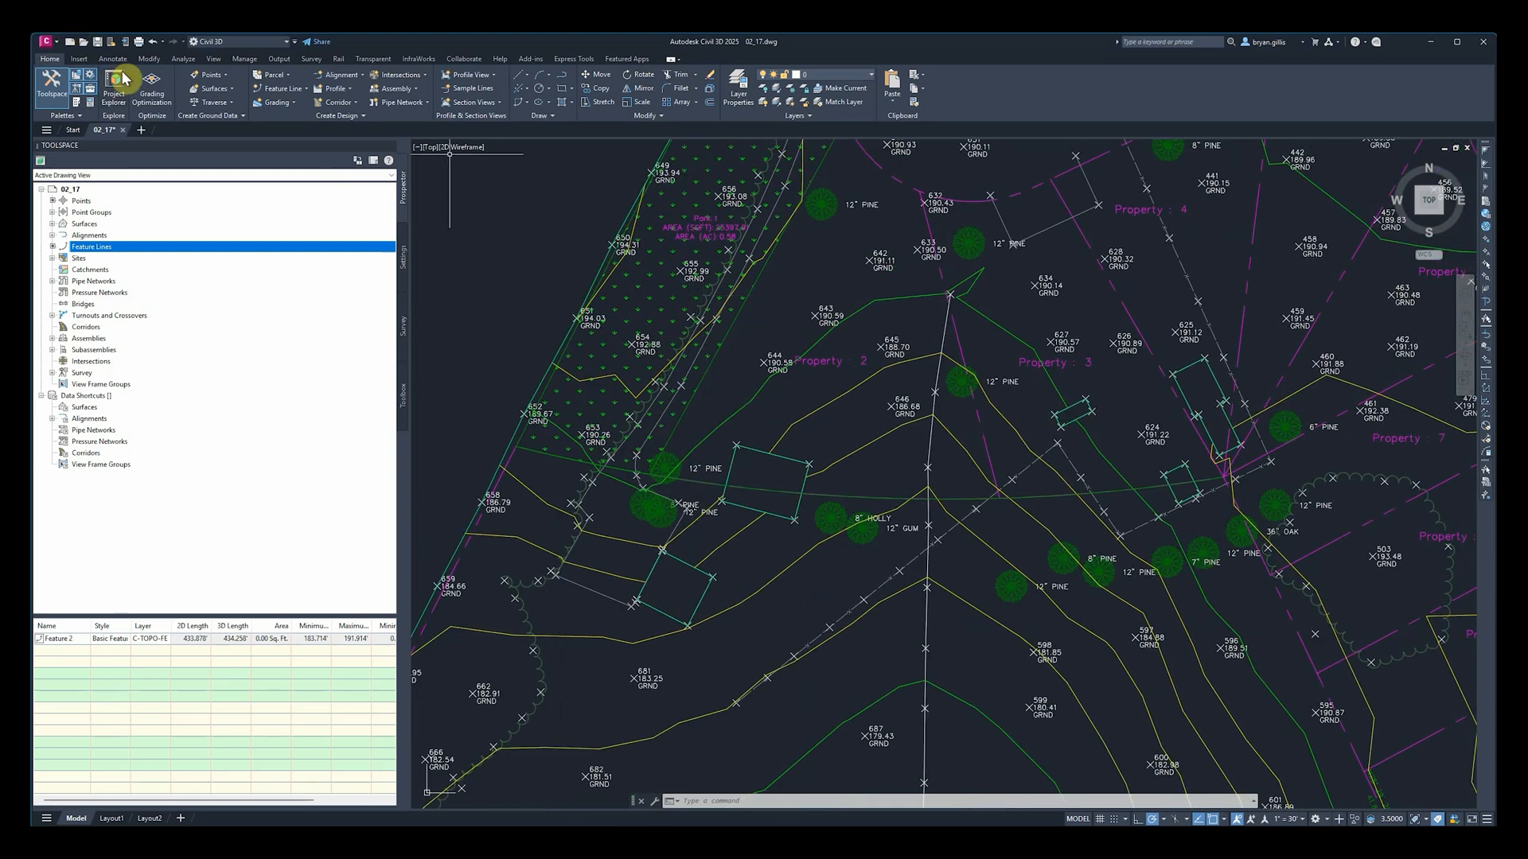
left_click(150, 59)
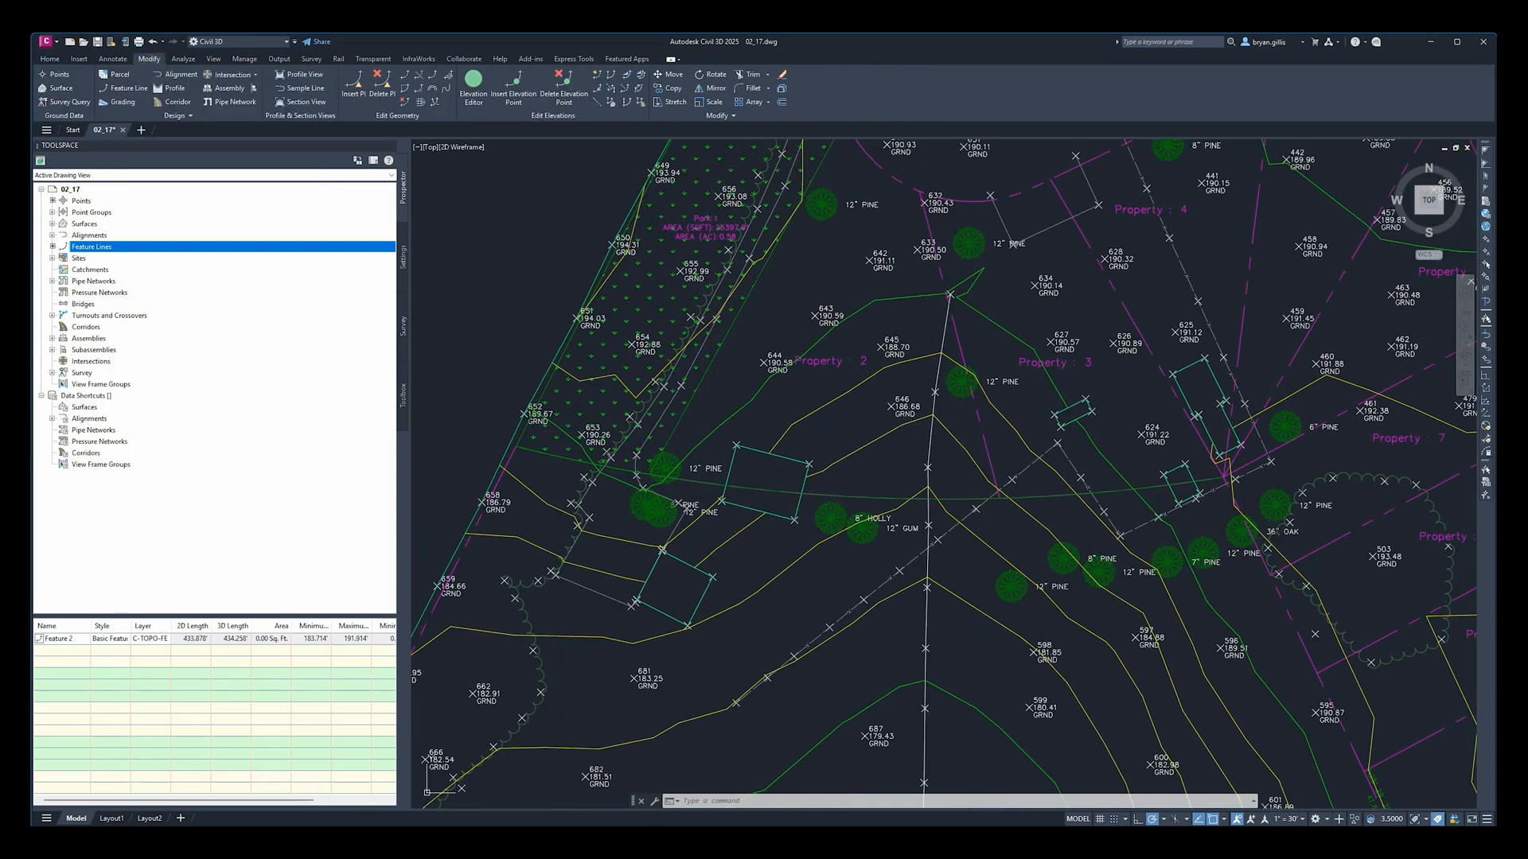
left_click(471, 89)
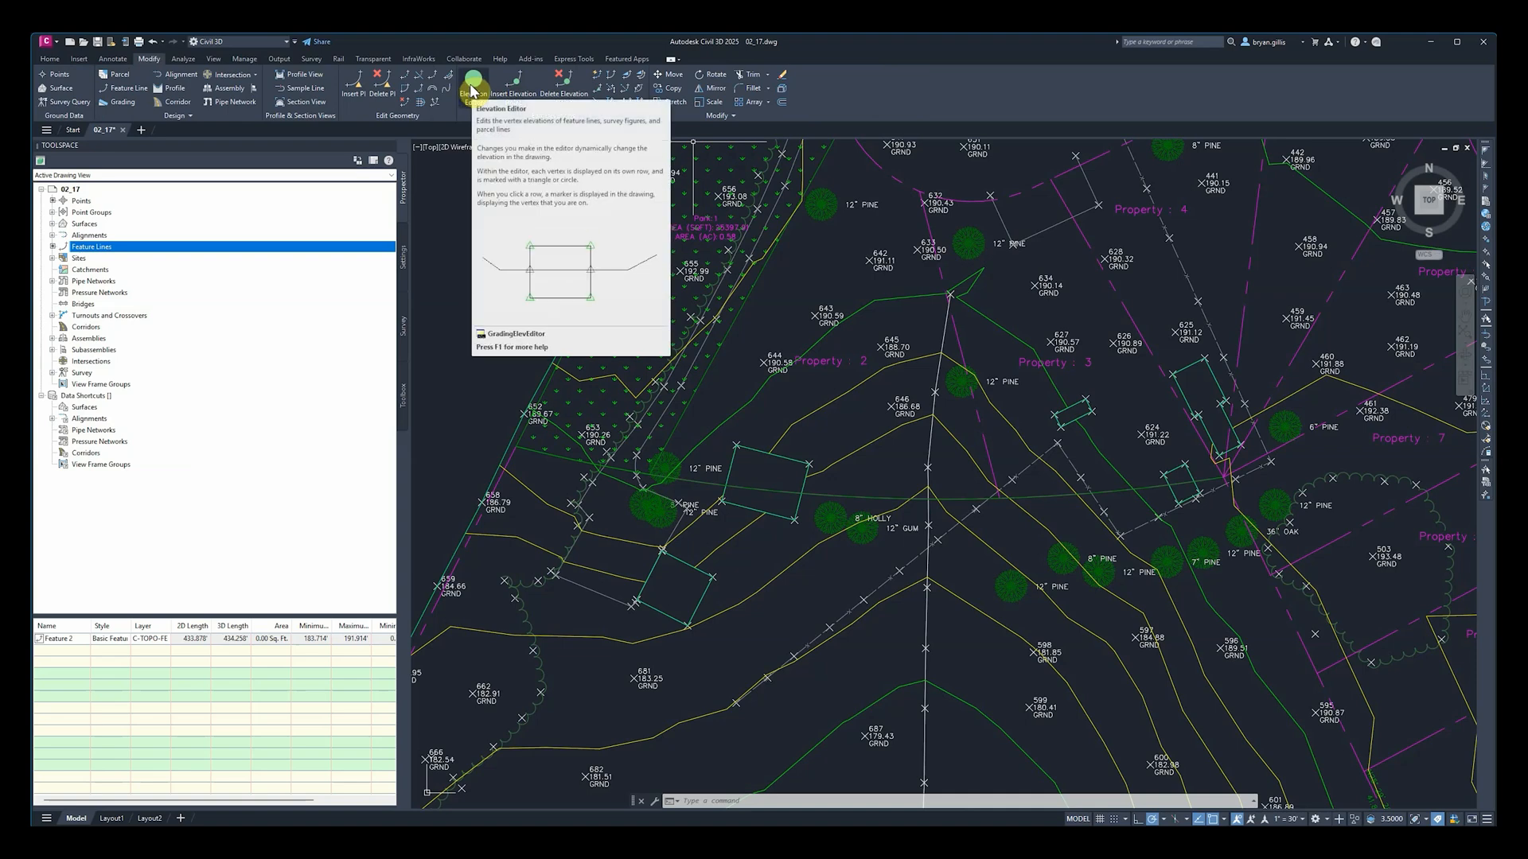
left_click(471, 89)
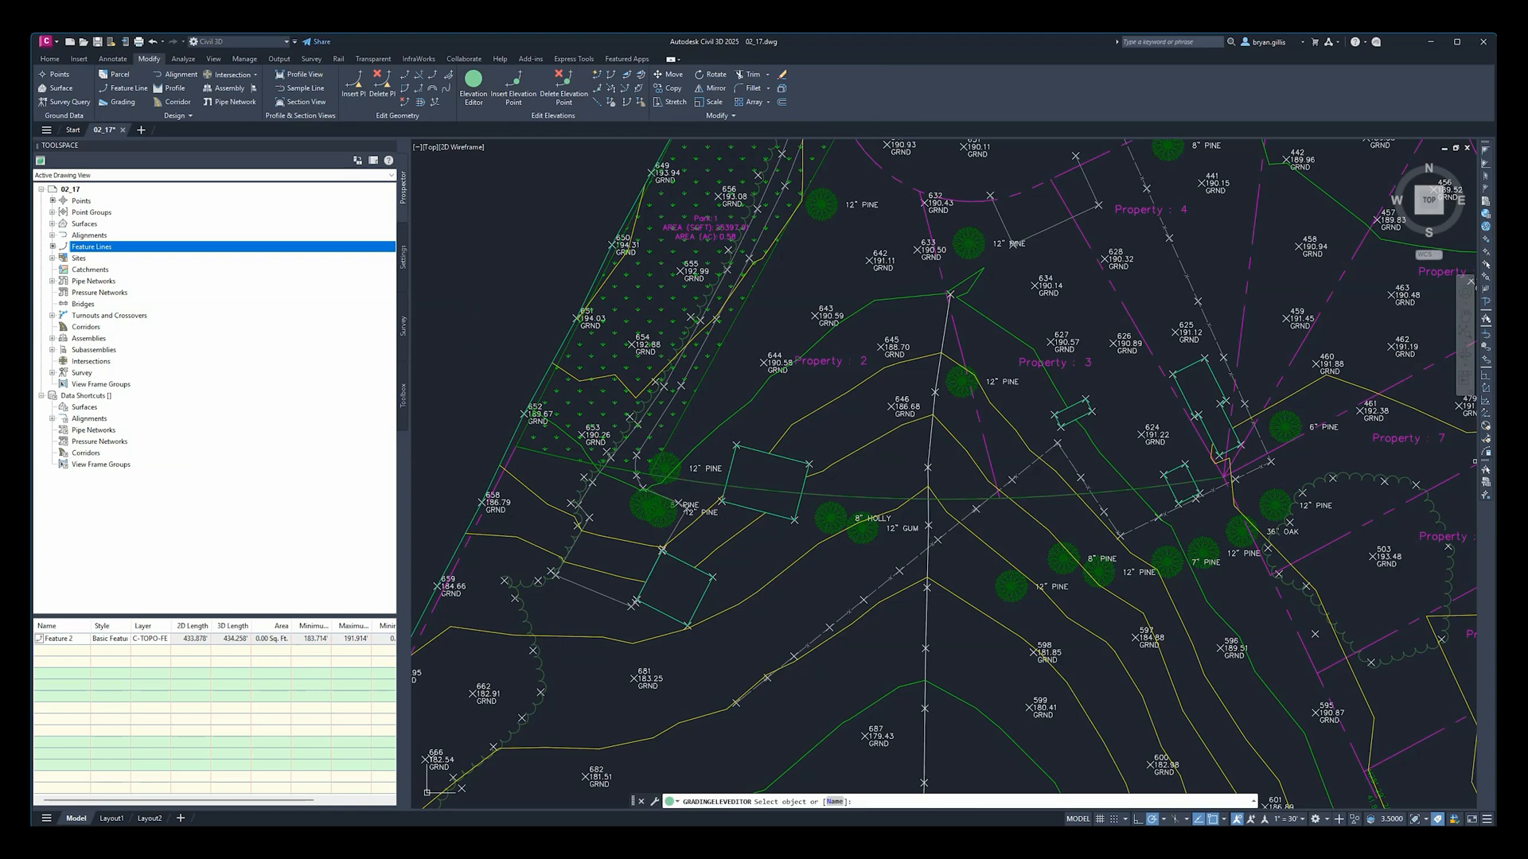
left_click(823, 495)
left_click_drag(933, 320, 929, 426)
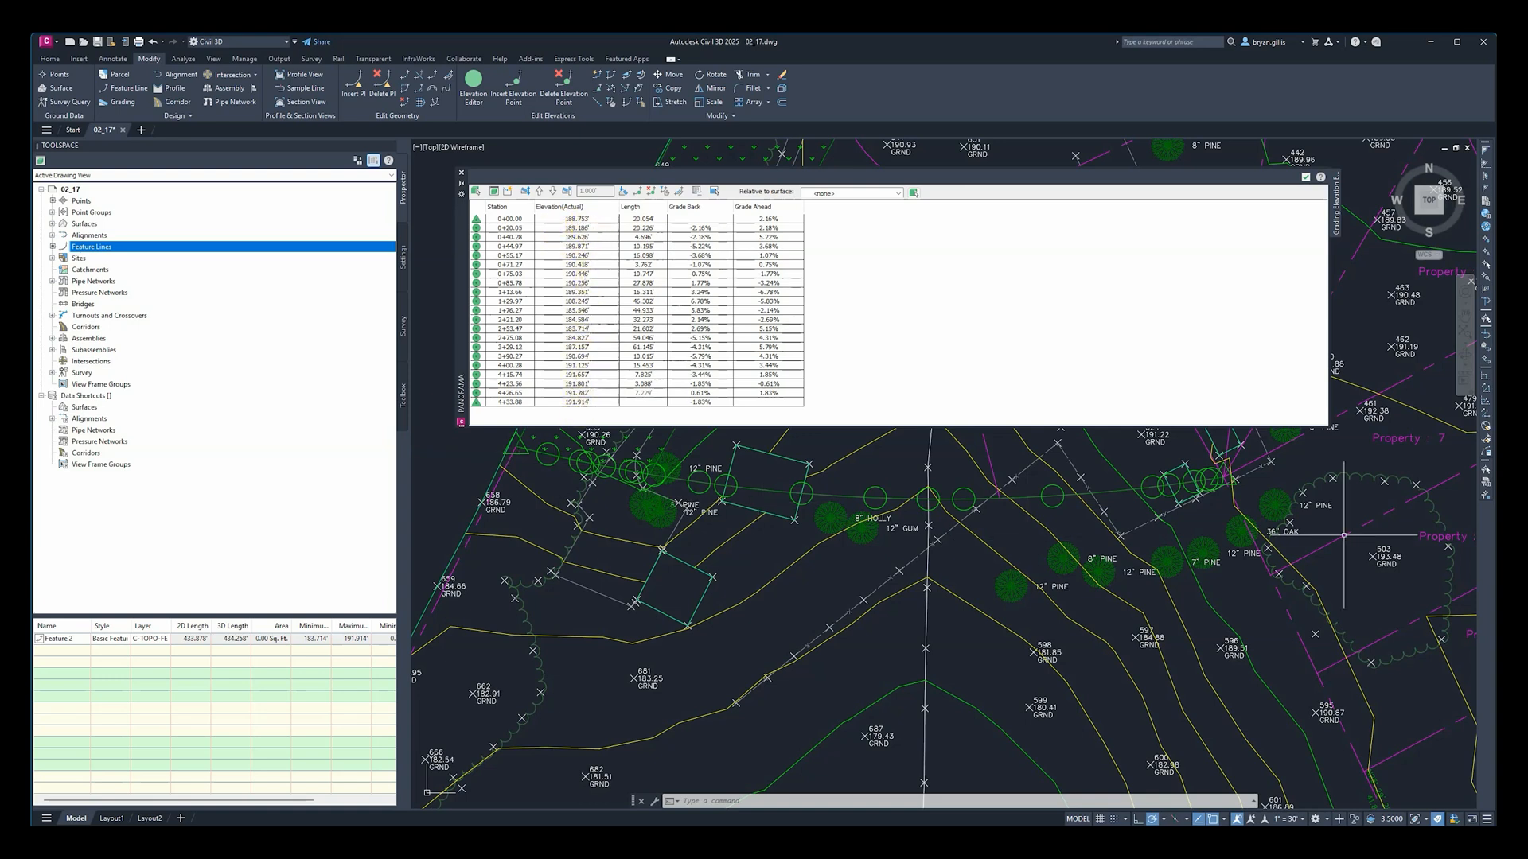
left_click(945, 293)
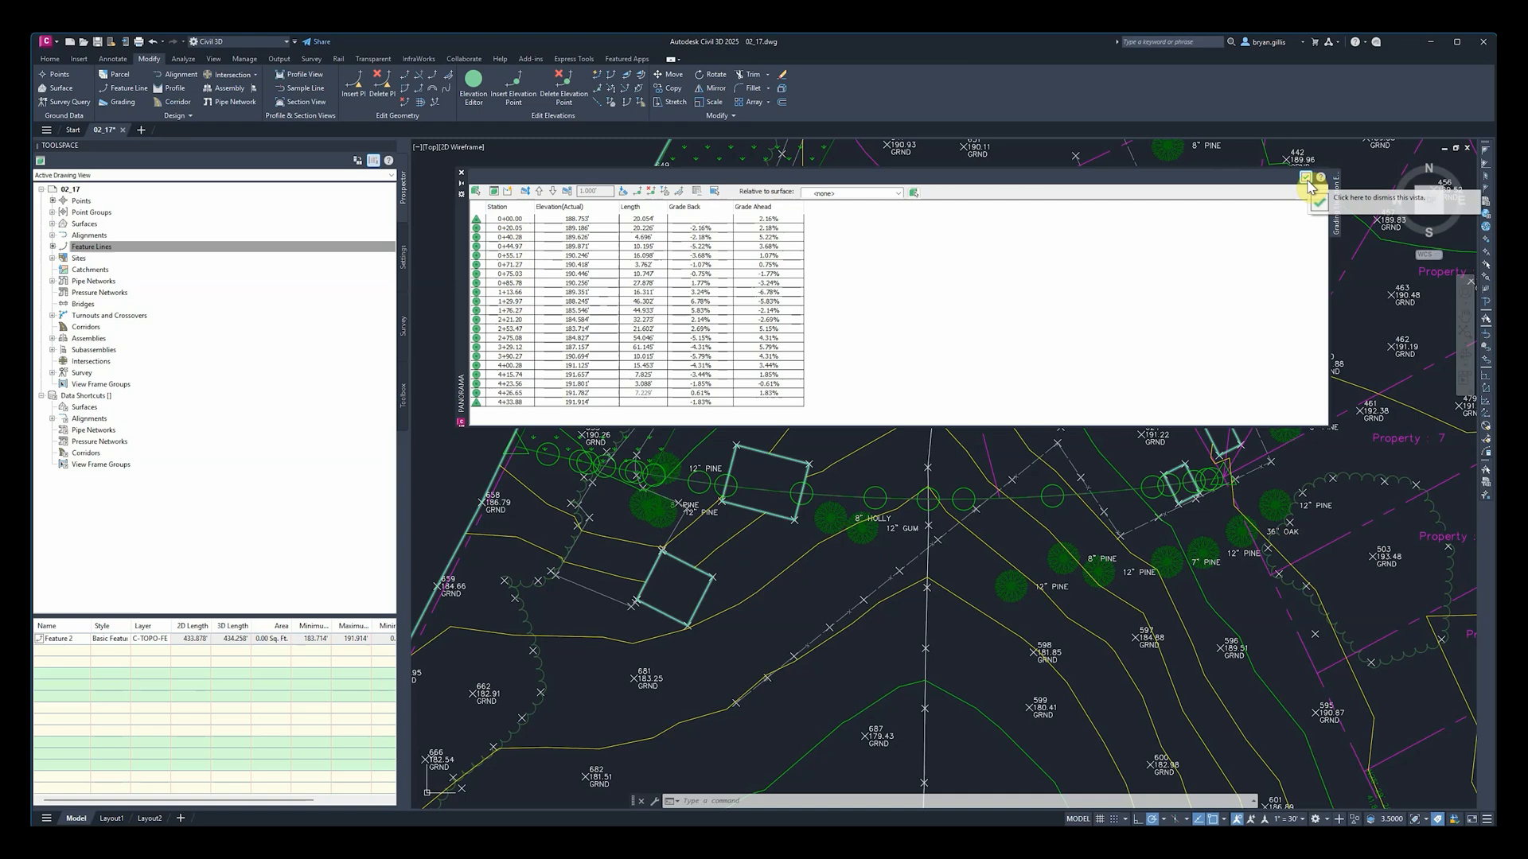
left_click(1306, 179)
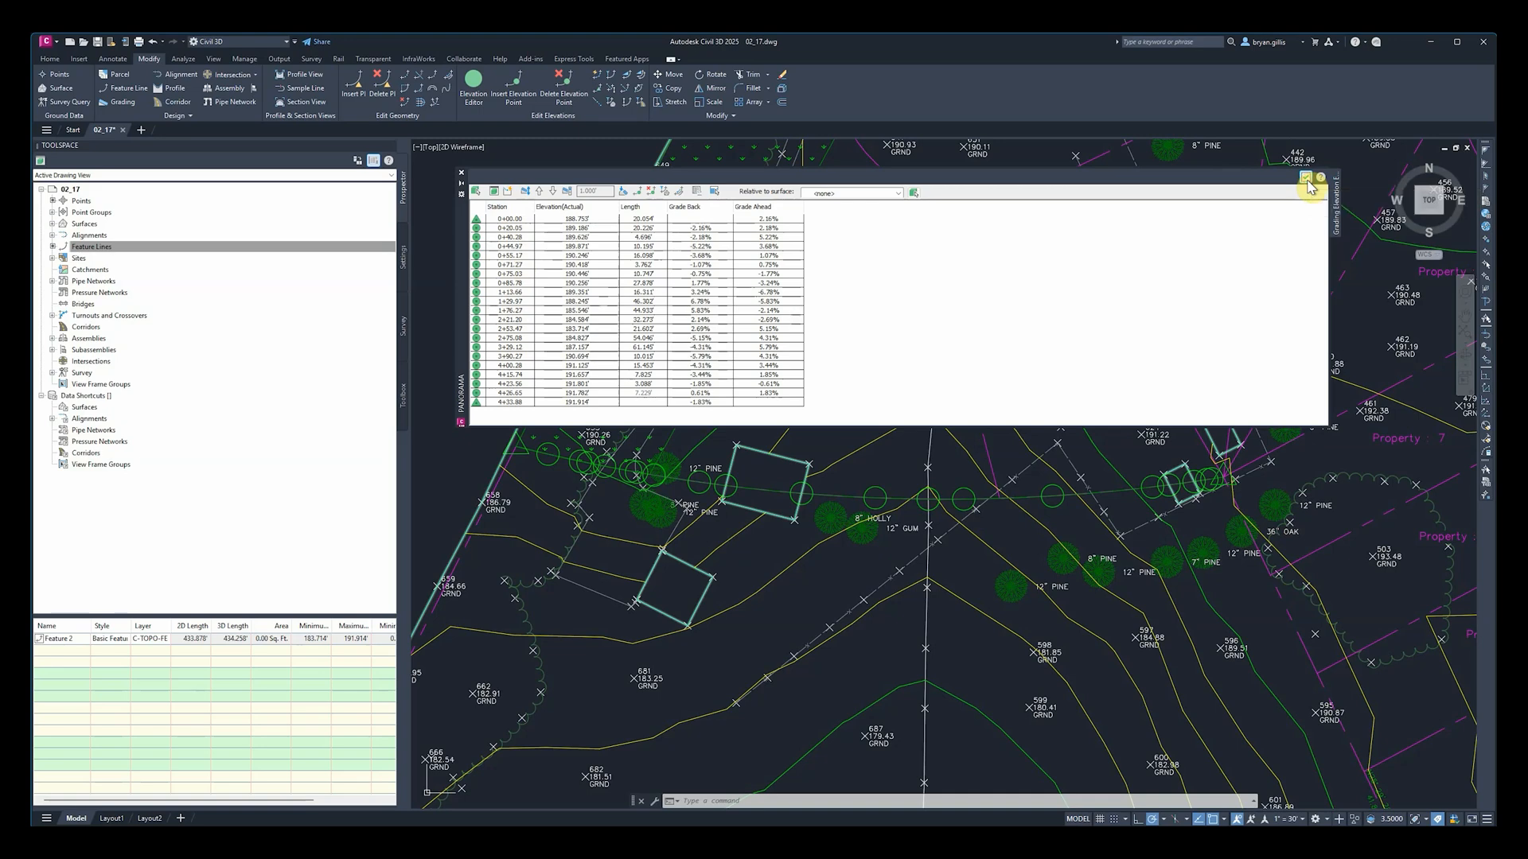
left_click(1306, 179)
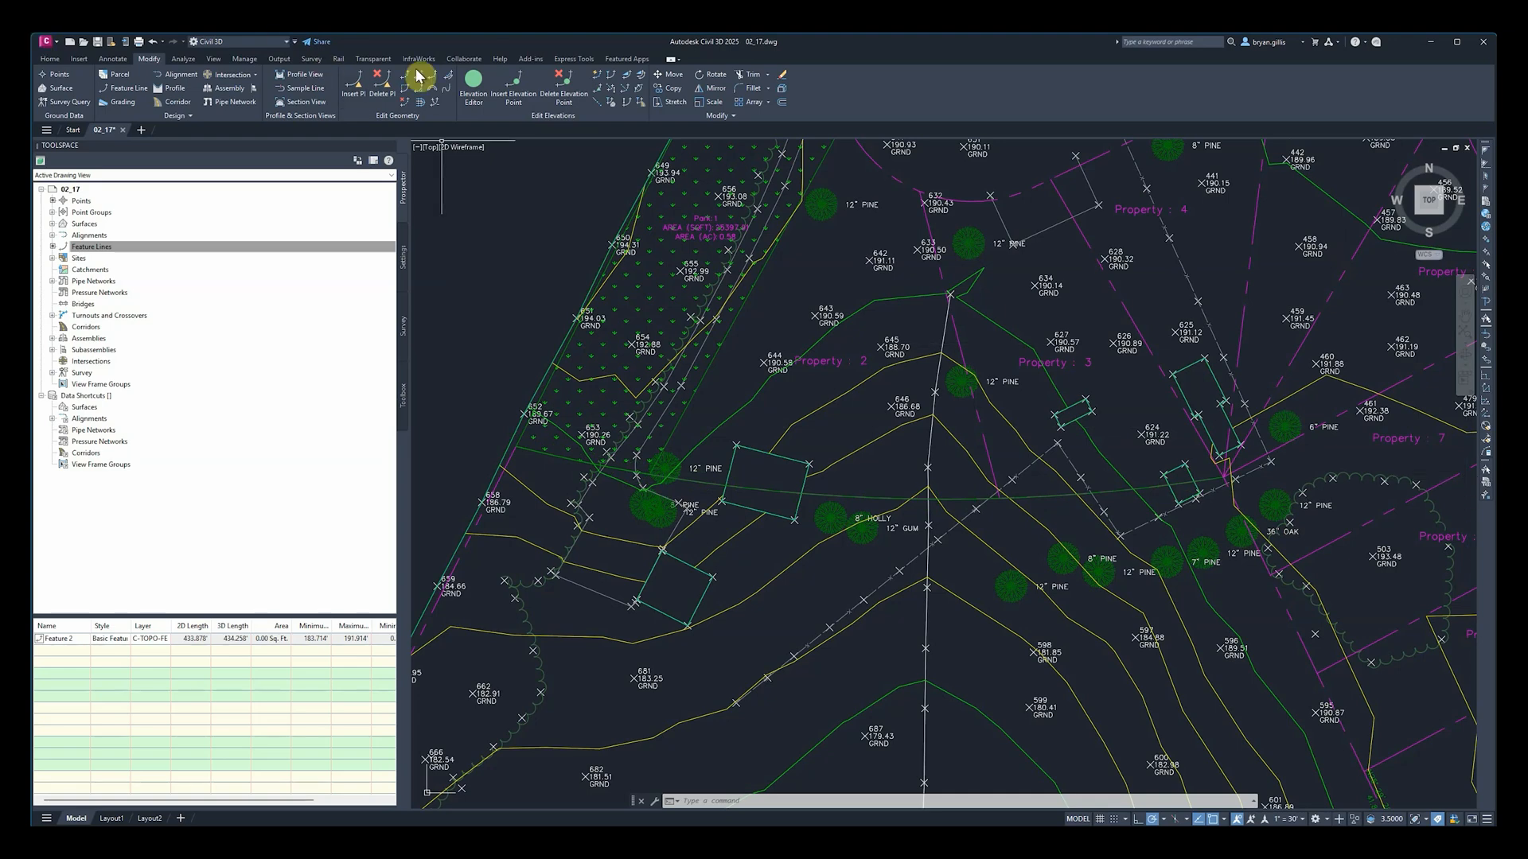
Step: Inspect elevations along the curved feature line near the 8" HOLLY with Quick Elevation Edit, and leave the command
left_click(602, 78)
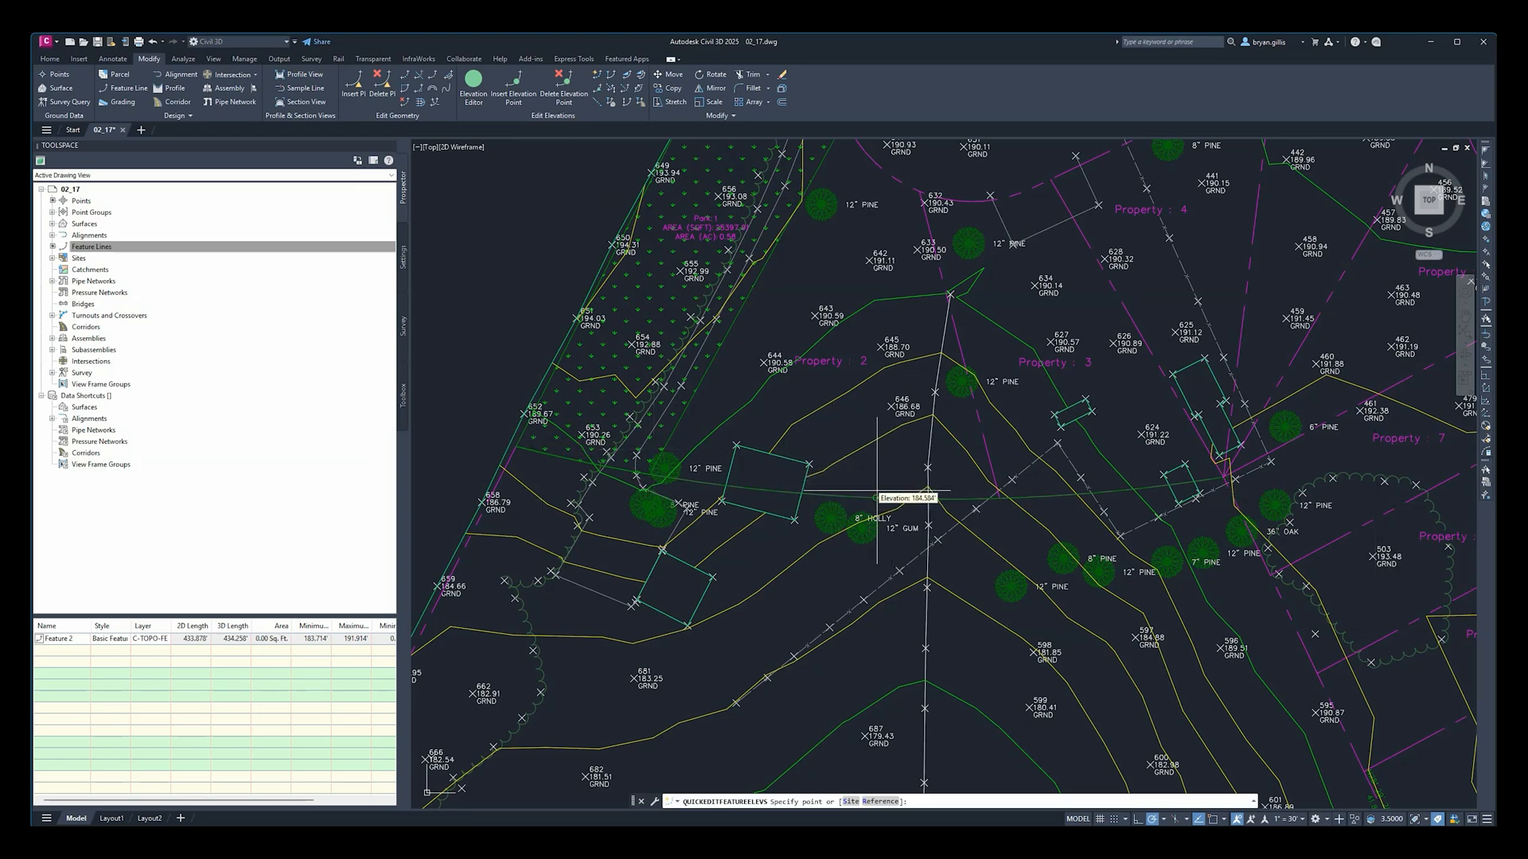
scroll(870, 494, "up", 7)
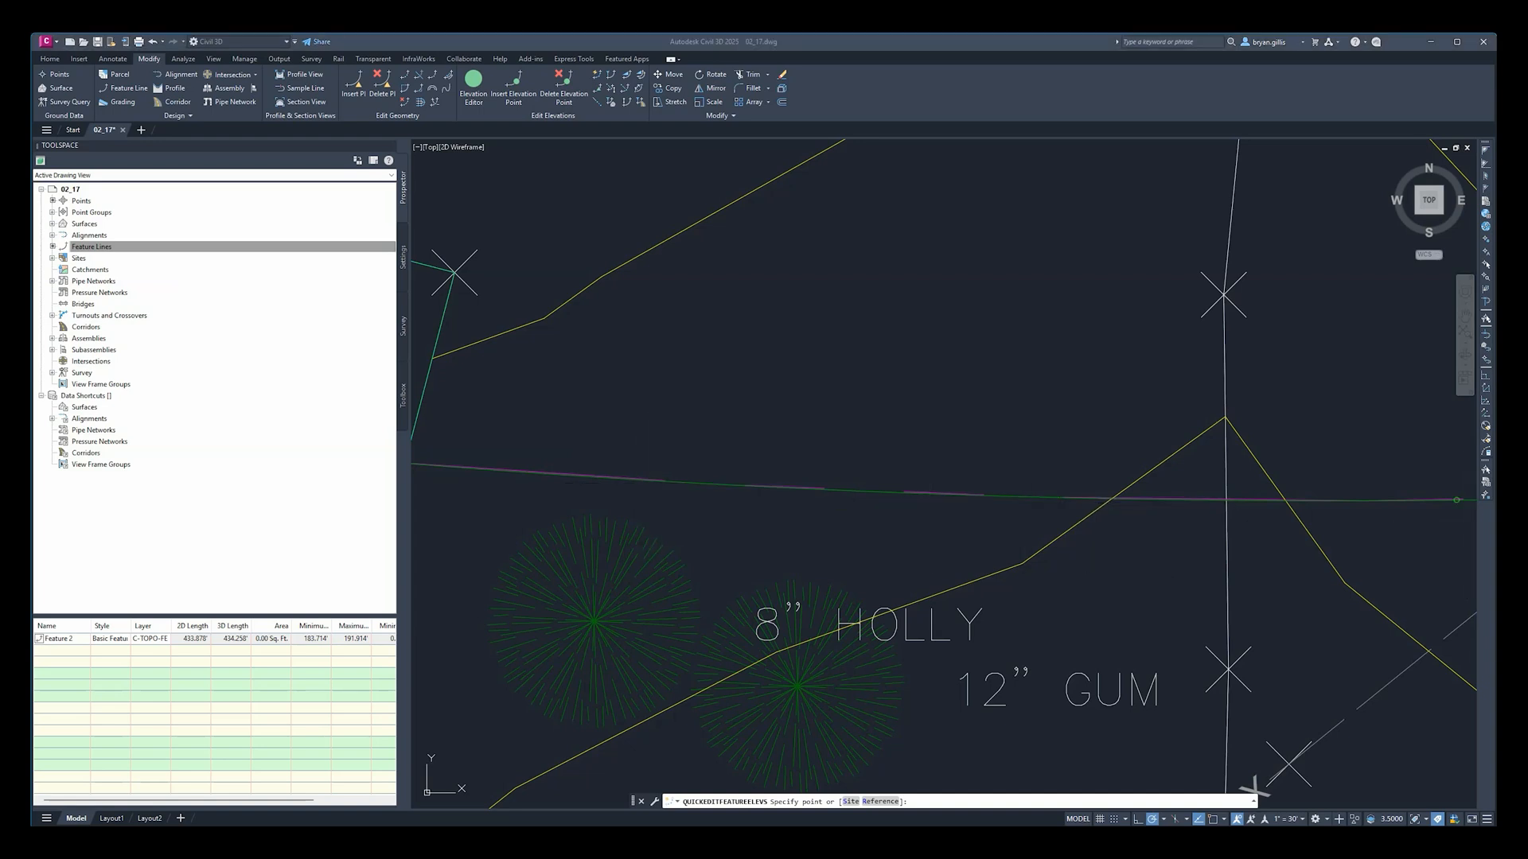
left_click(943, 59)
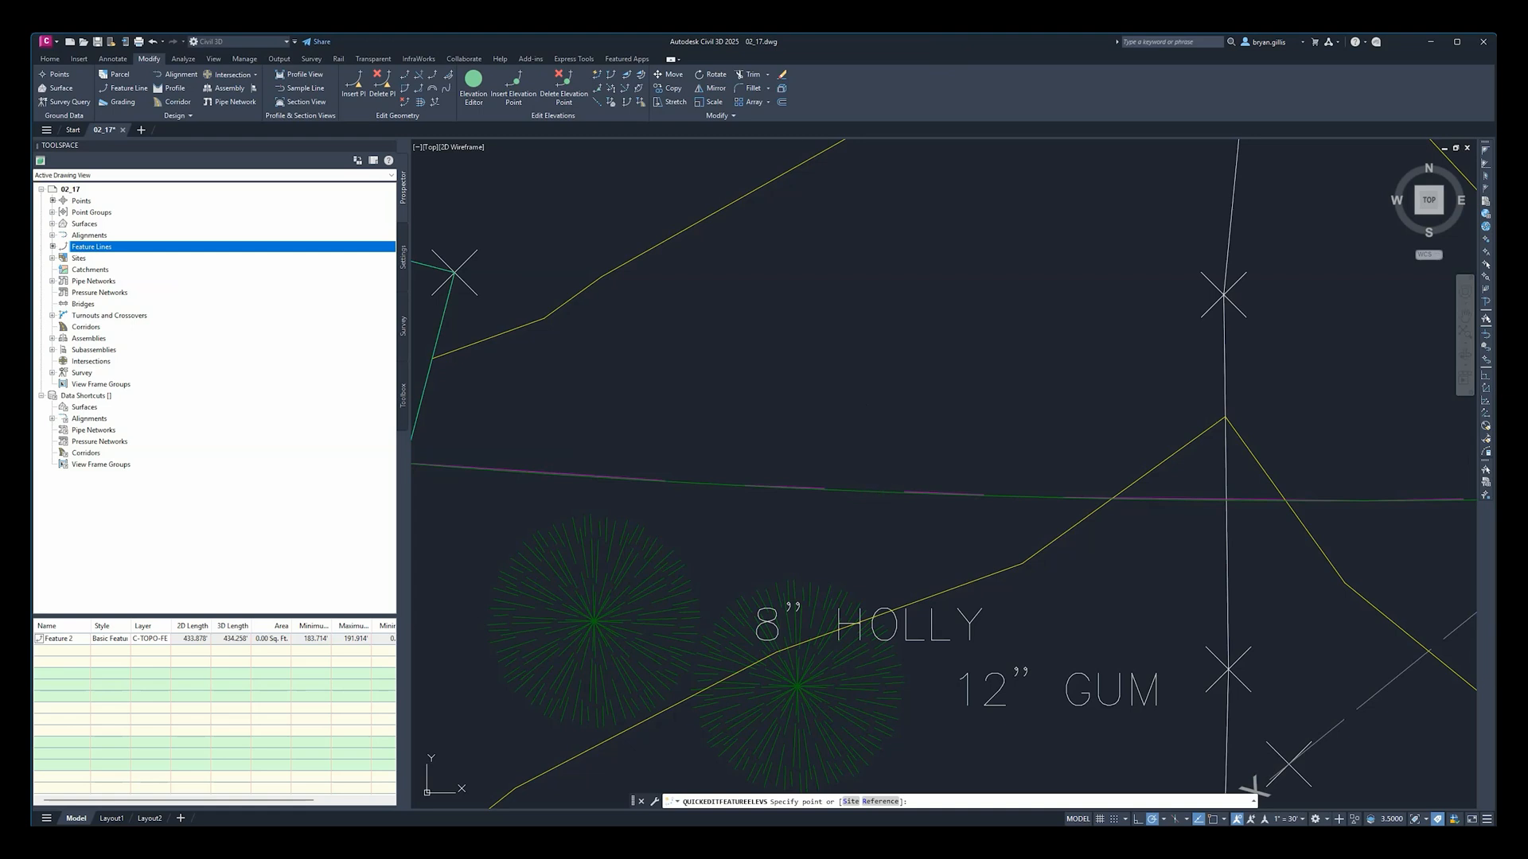
key("Escape")
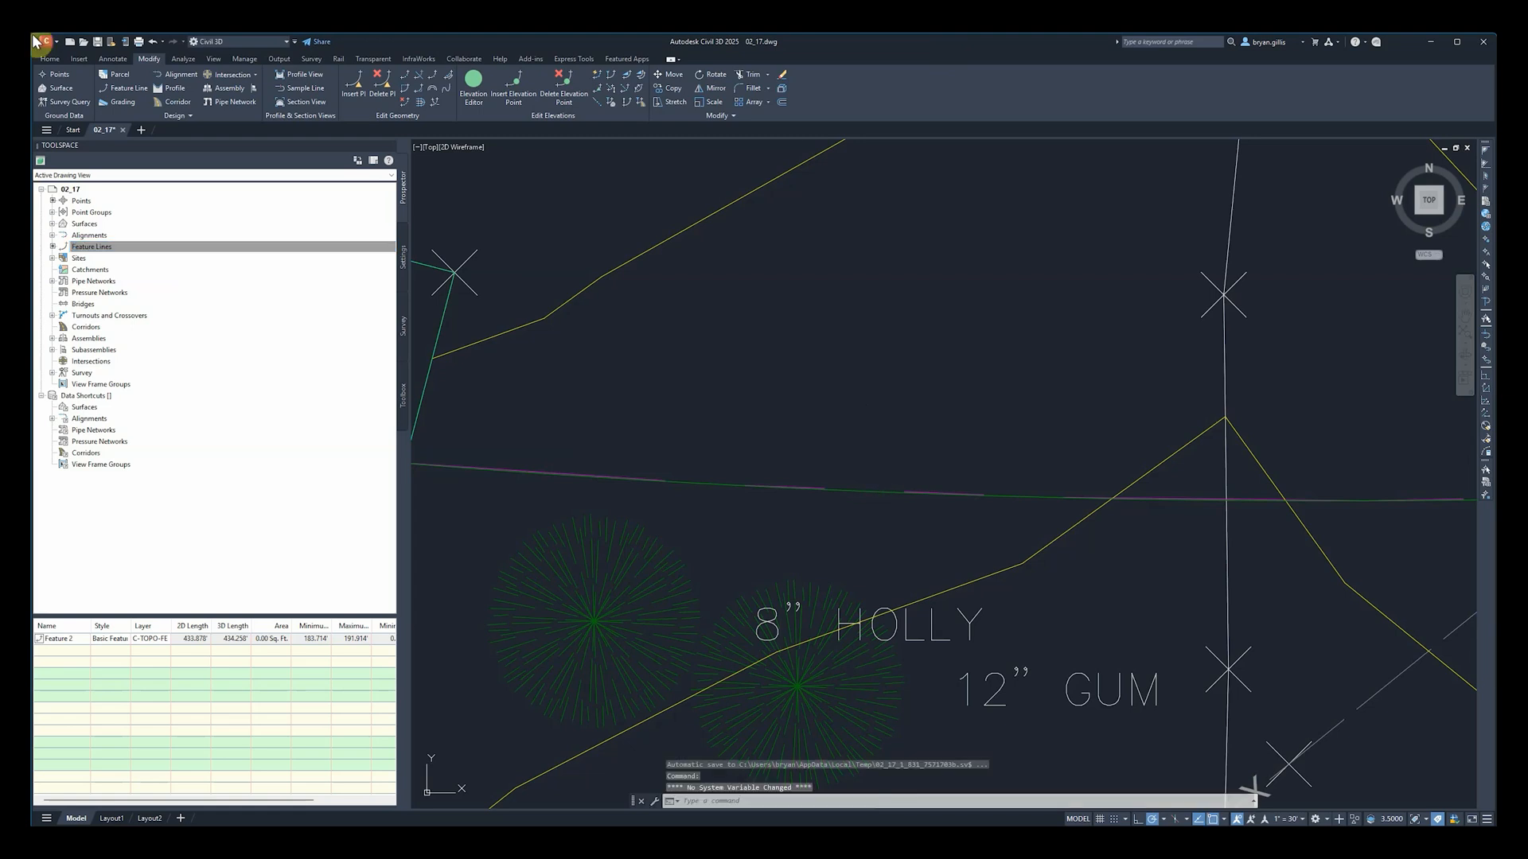
Step: Inspect the Edit Elevations options at the curved feature line's elevation point near the 8" HOLLY, and exit the command
left_click(610, 82)
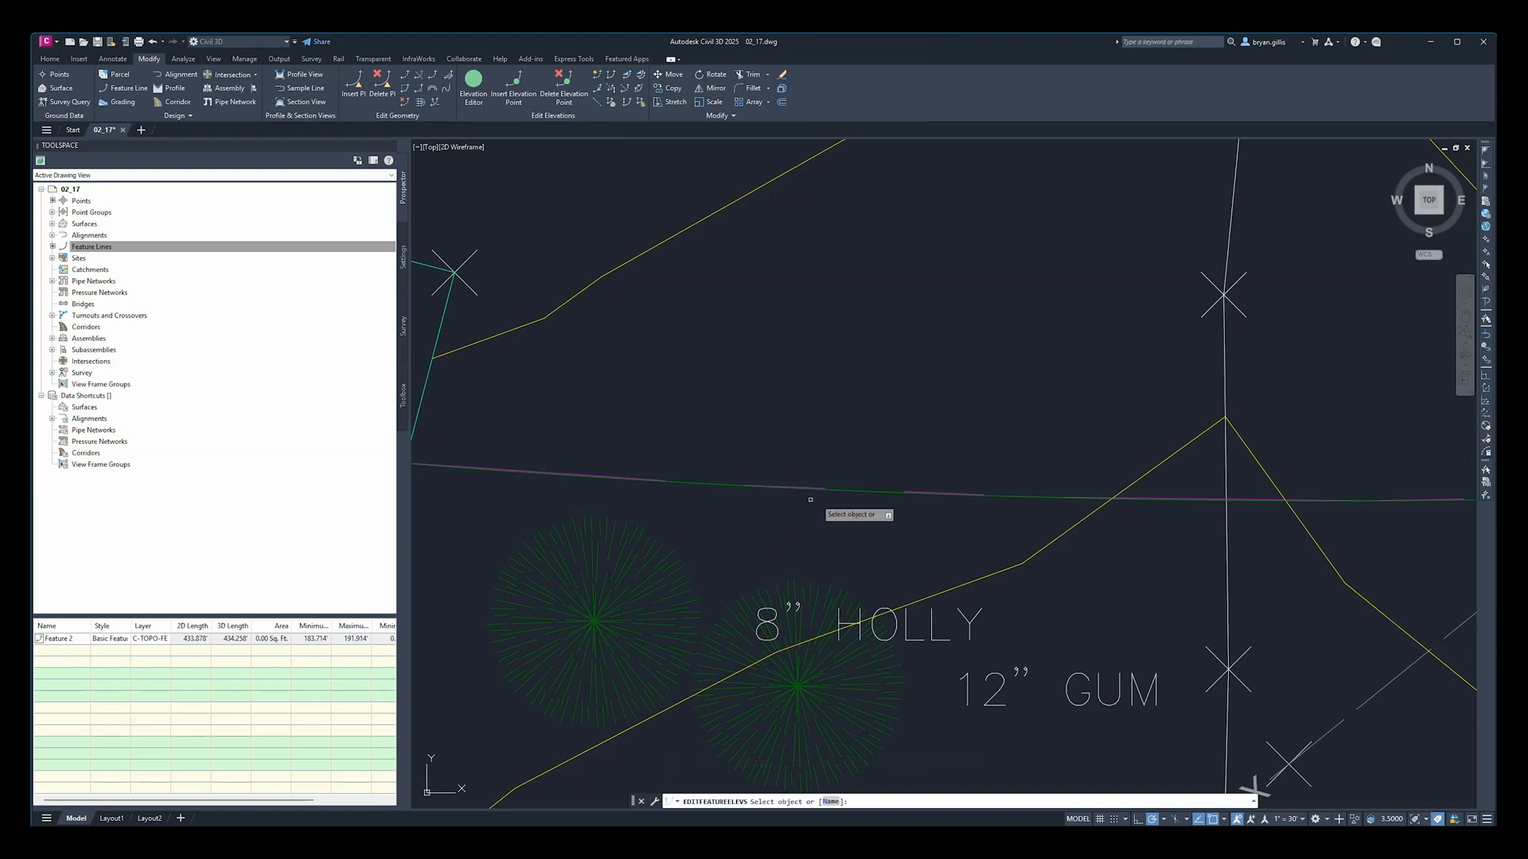
scroll(876, 490, "down", 6)
left_click(860, 492)
scroll(853, 483, "down", 2)
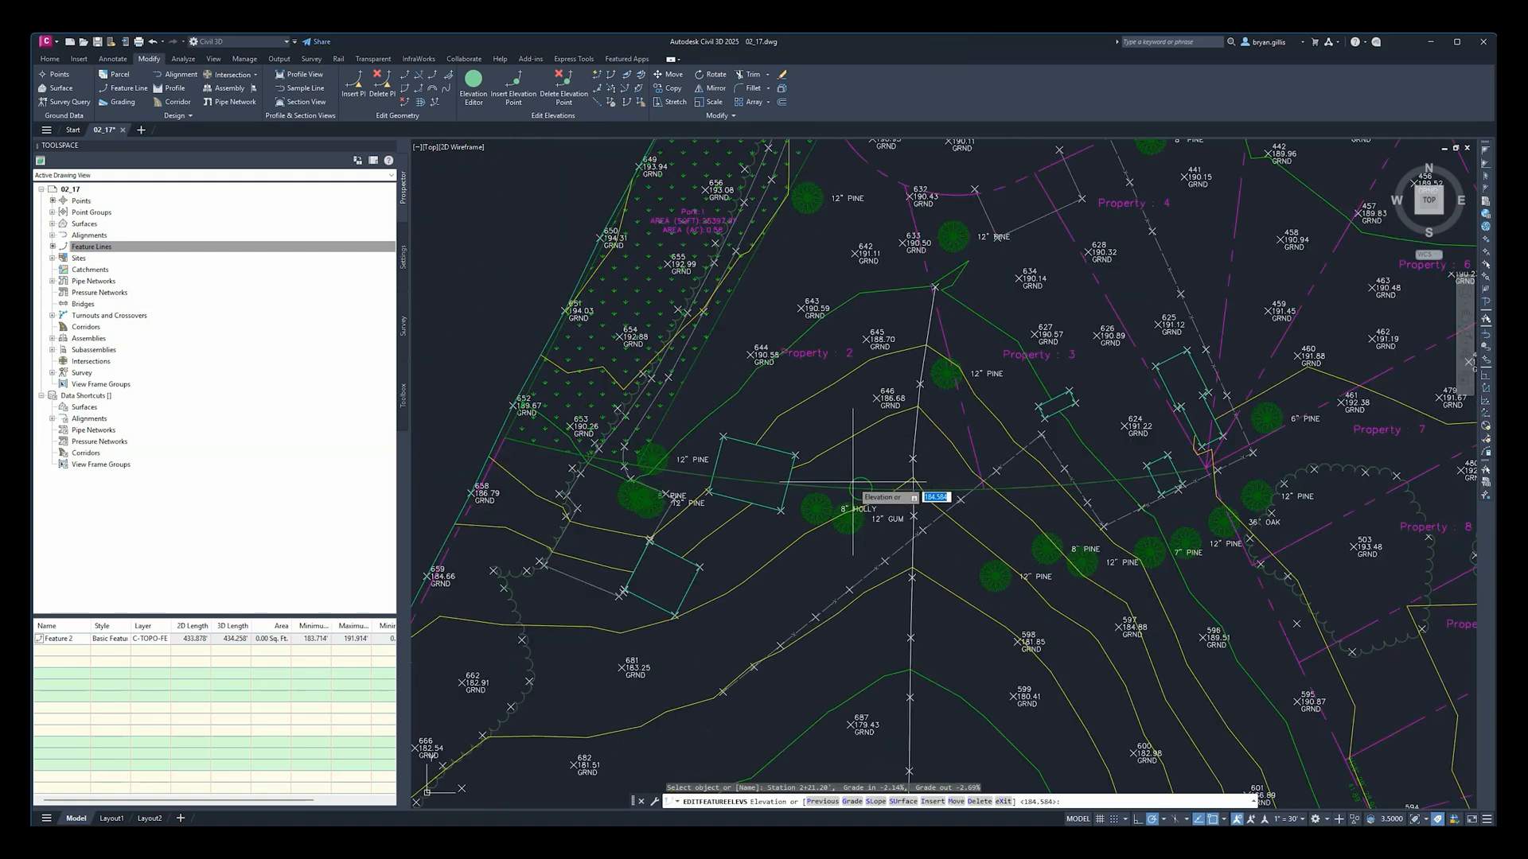
middle_click_drag(808, 518, 1012, 417)
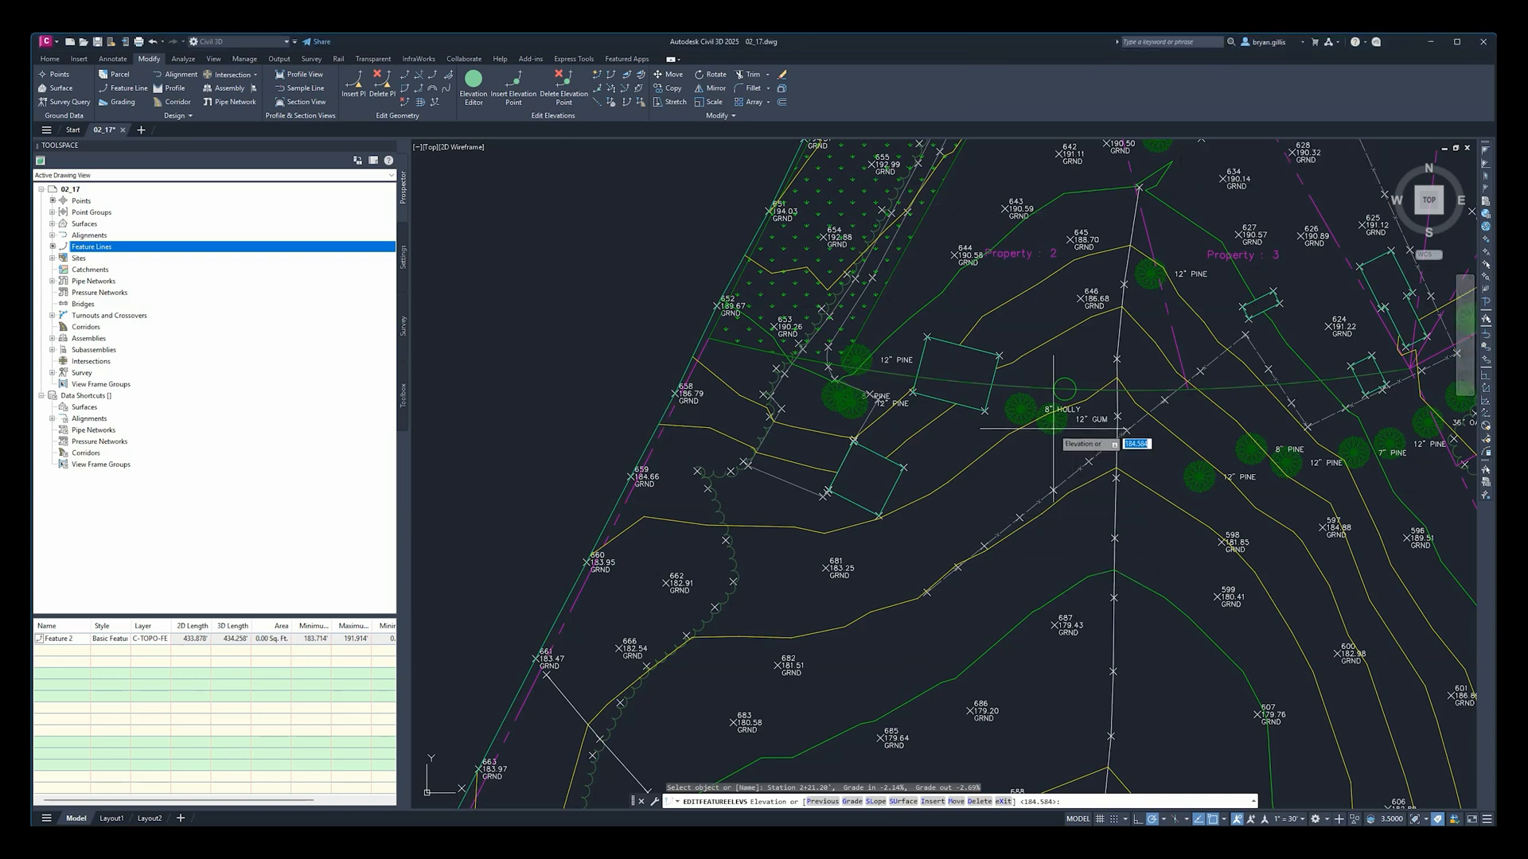
type("x")
key("Return")
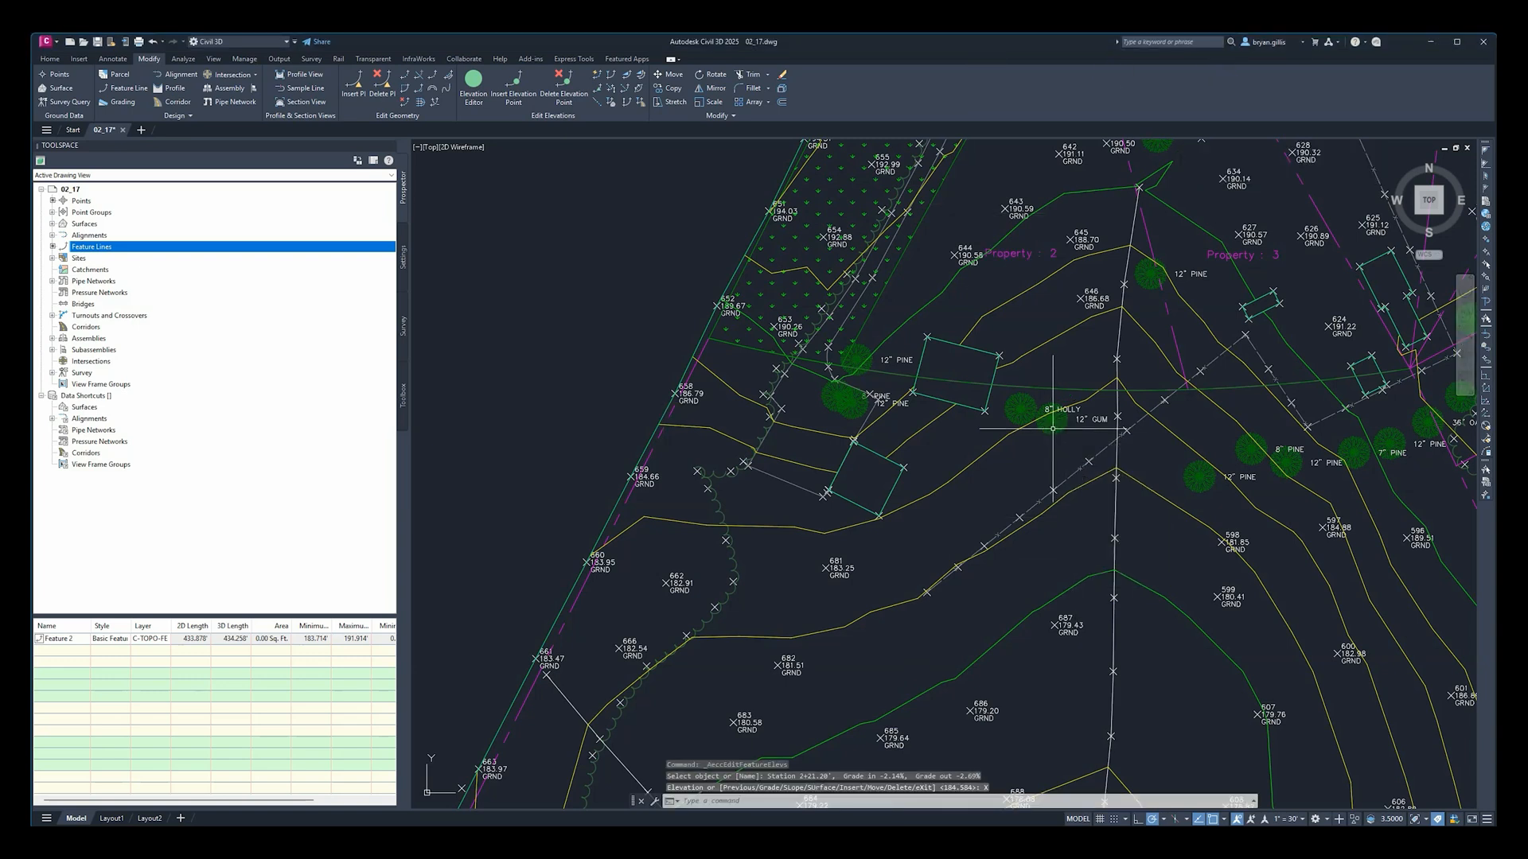
key("Escape")
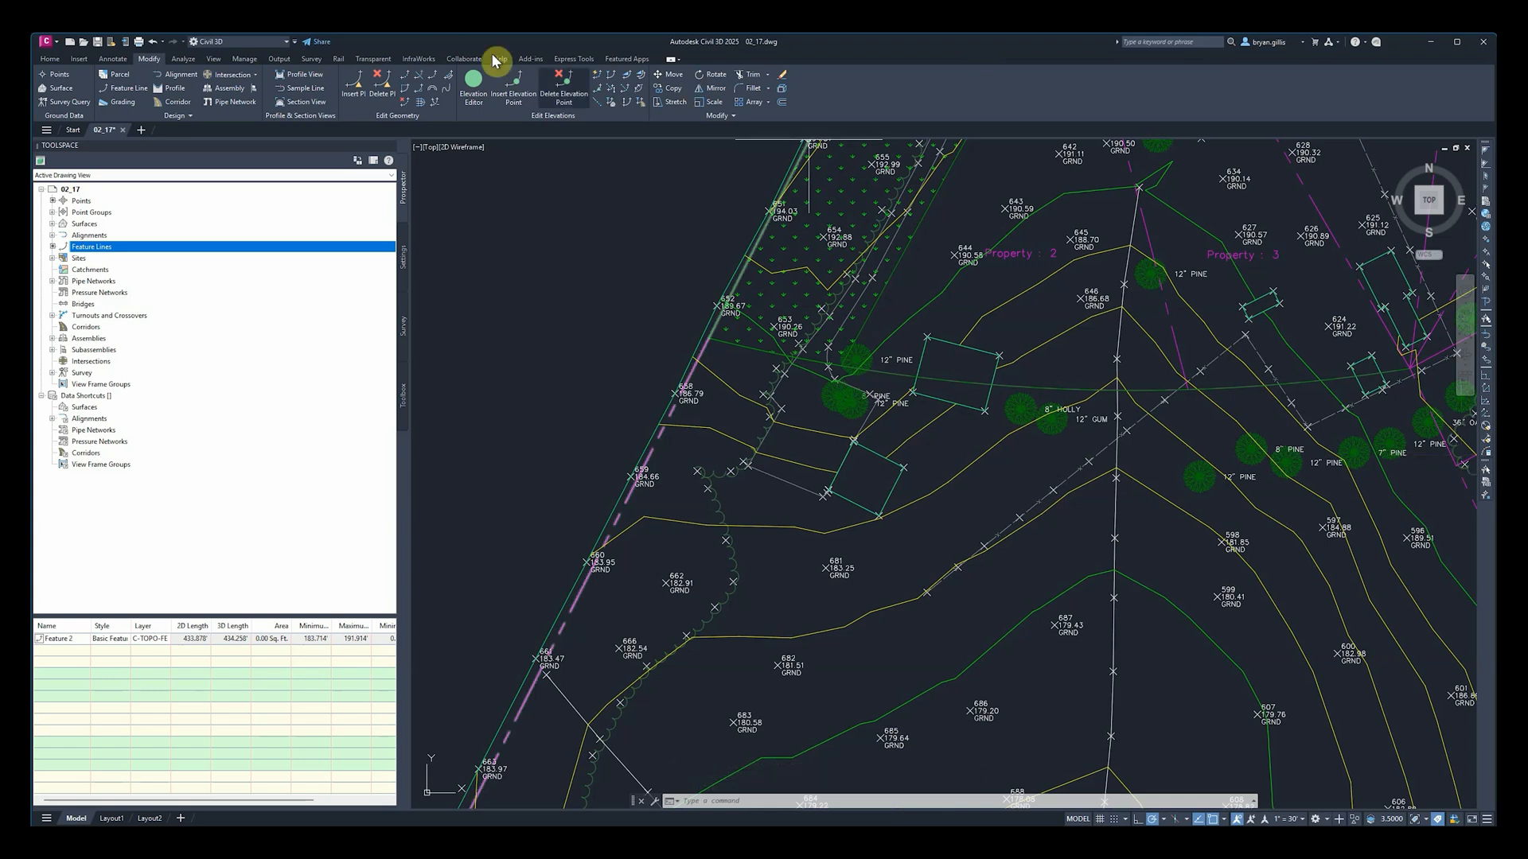
left_click(629, 79)
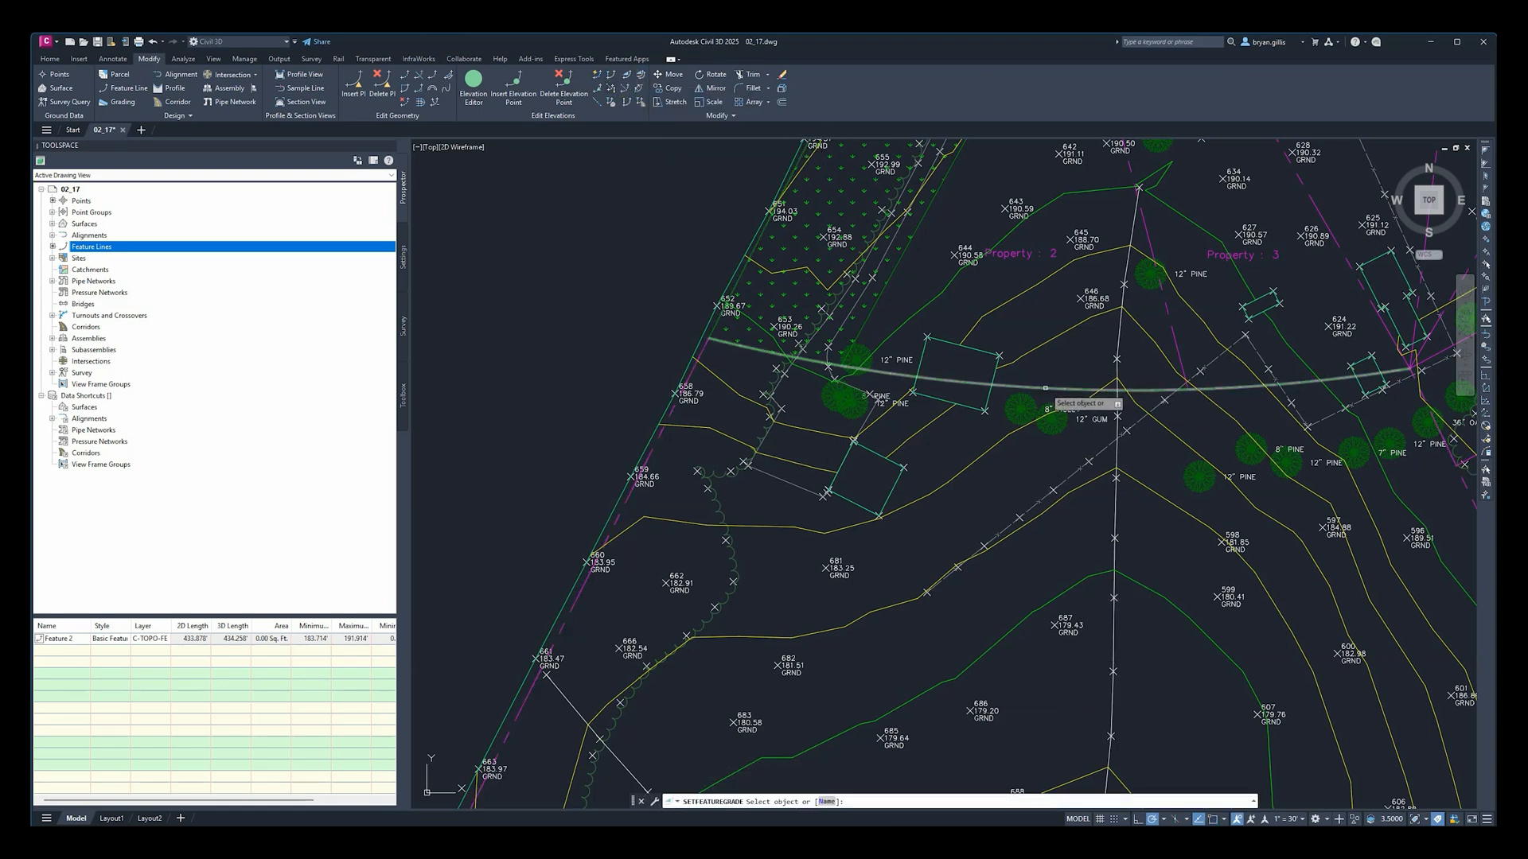
left_click(1045, 389)
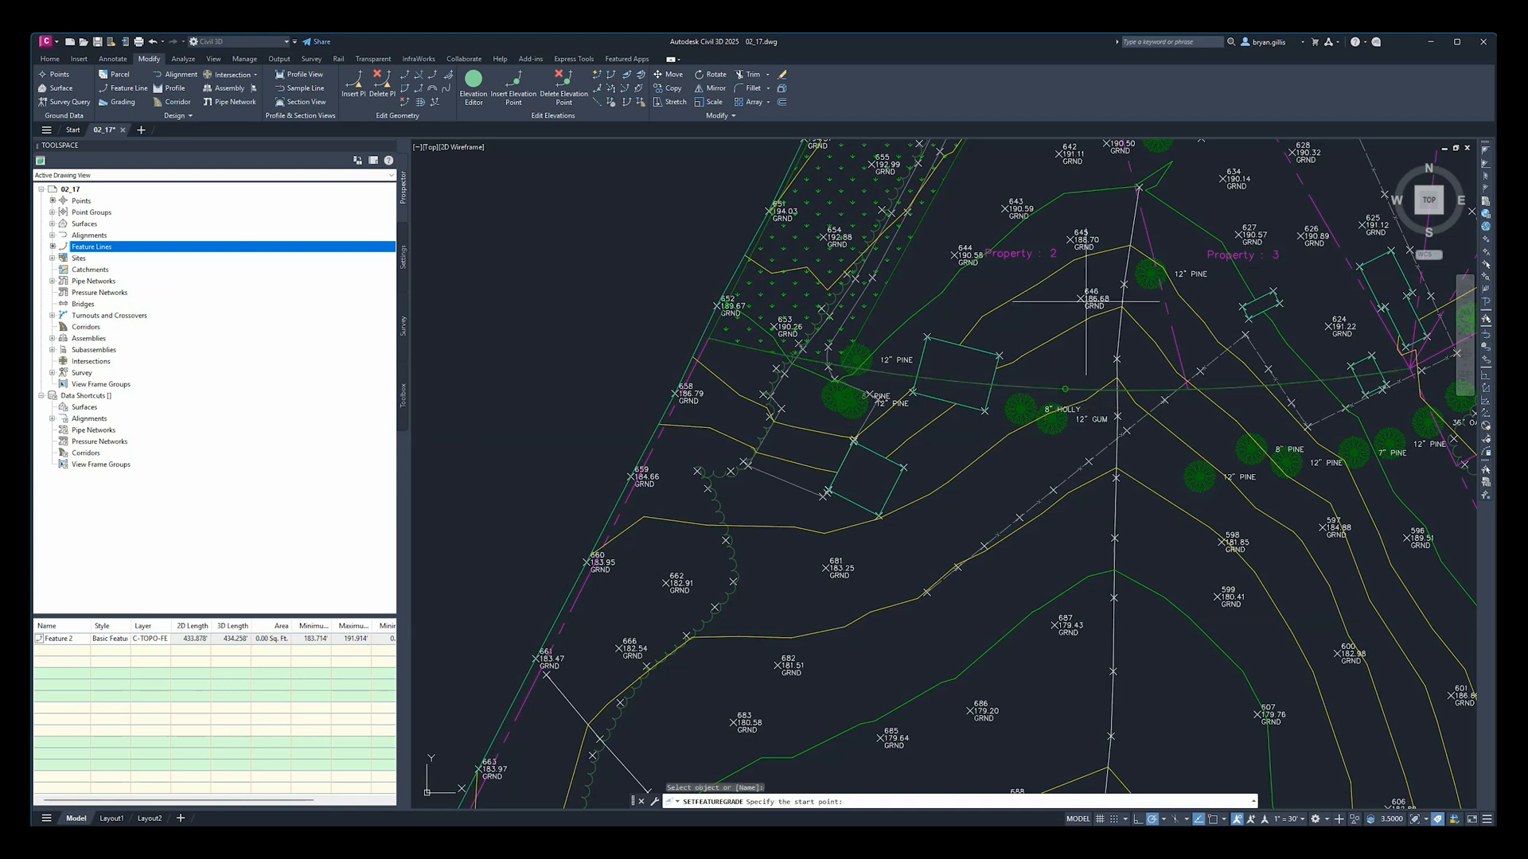
key("Escape")
scroll(995, 390, "up", 5)
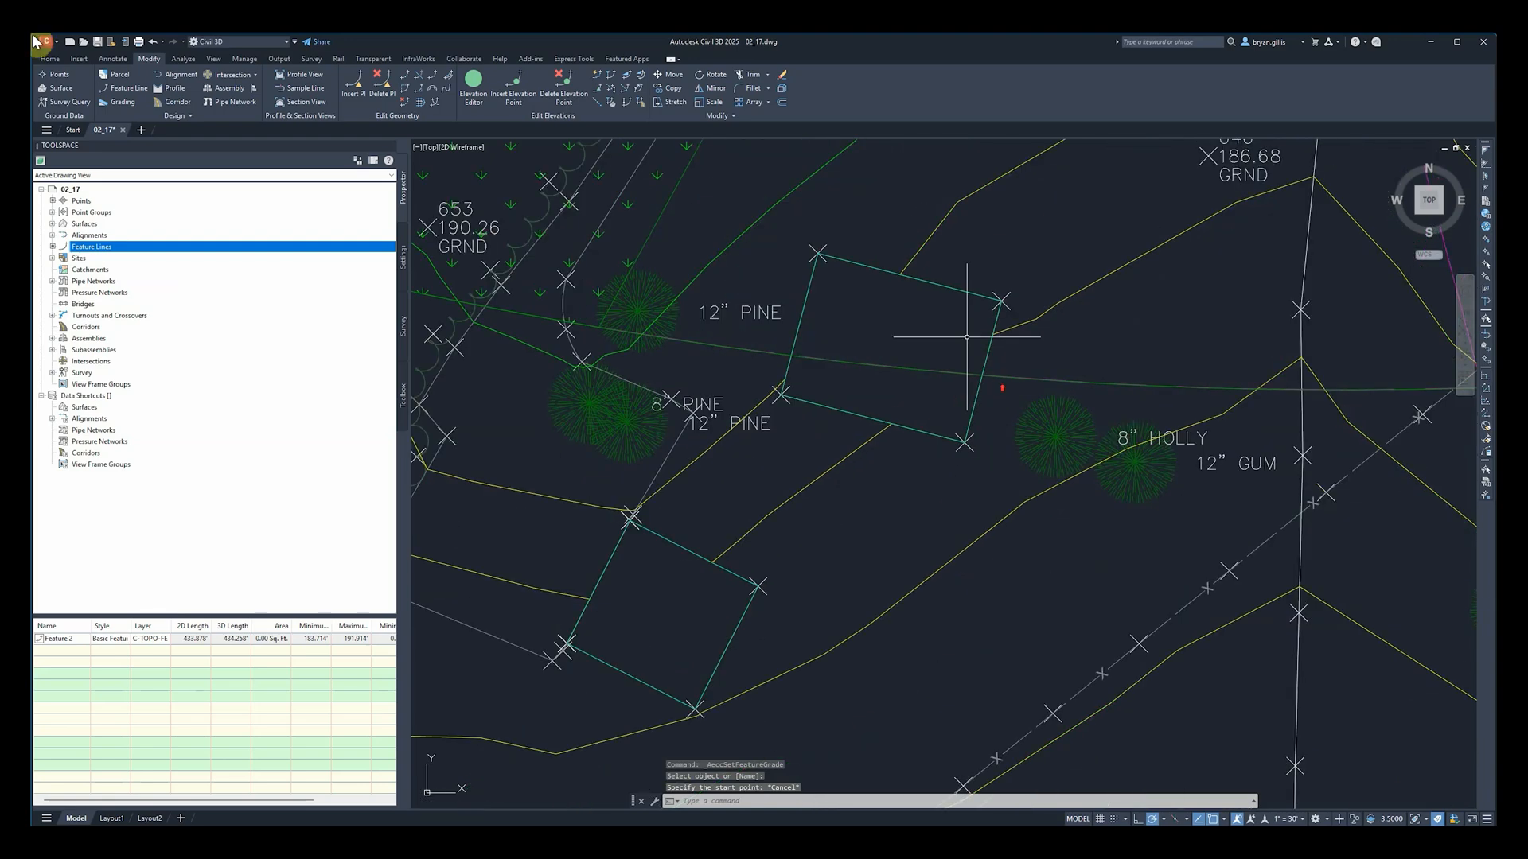
Step: Start Set Grade/Slope Between Points on the curved feature line where it crosses the building's east edge, accepting the default elevation
left_click(611, 86)
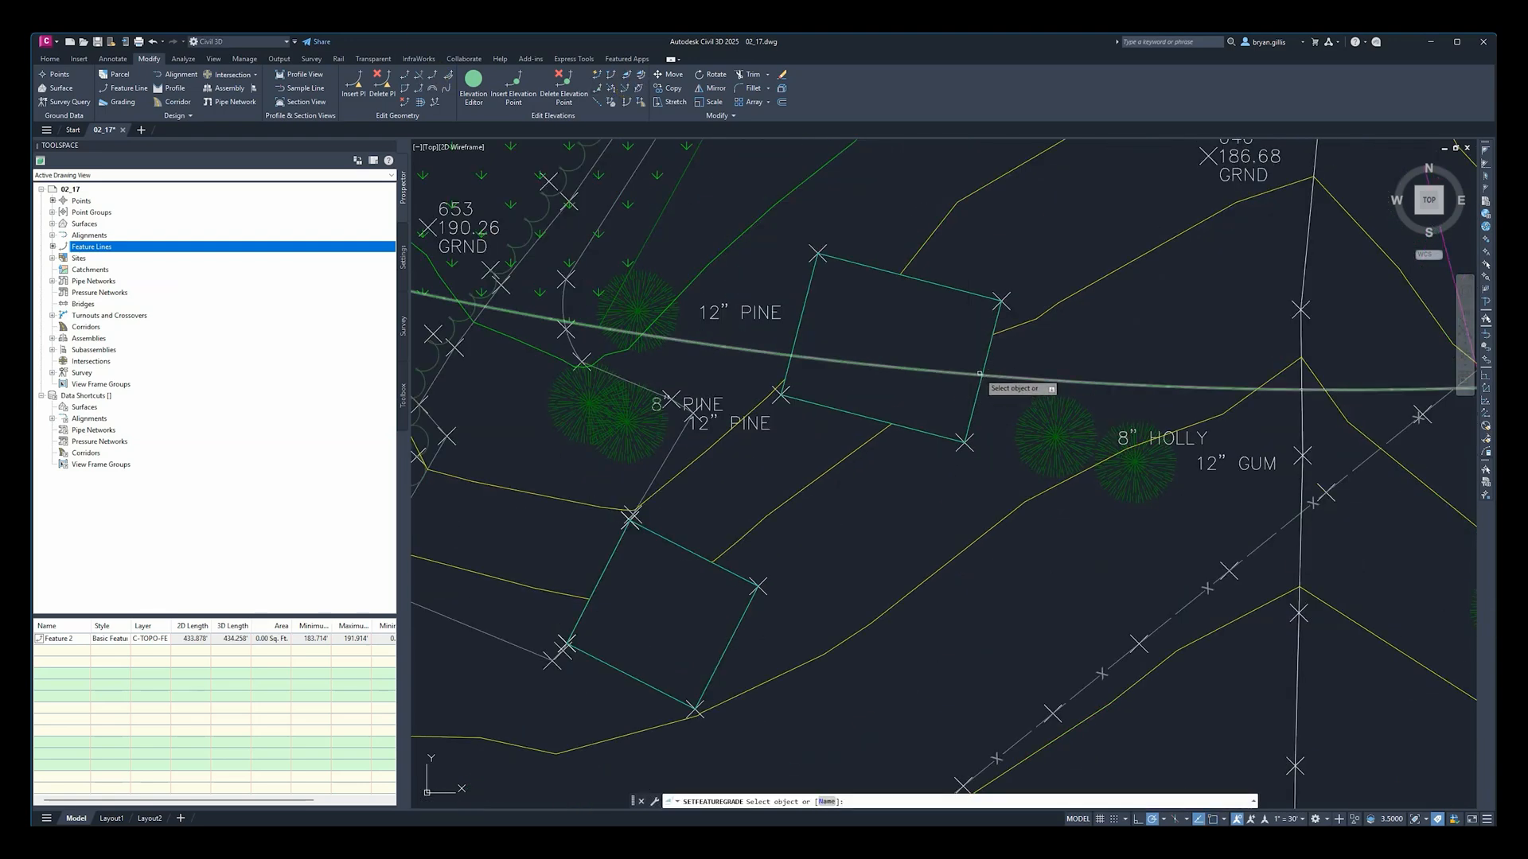
scroll(980, 373, "up", 3)
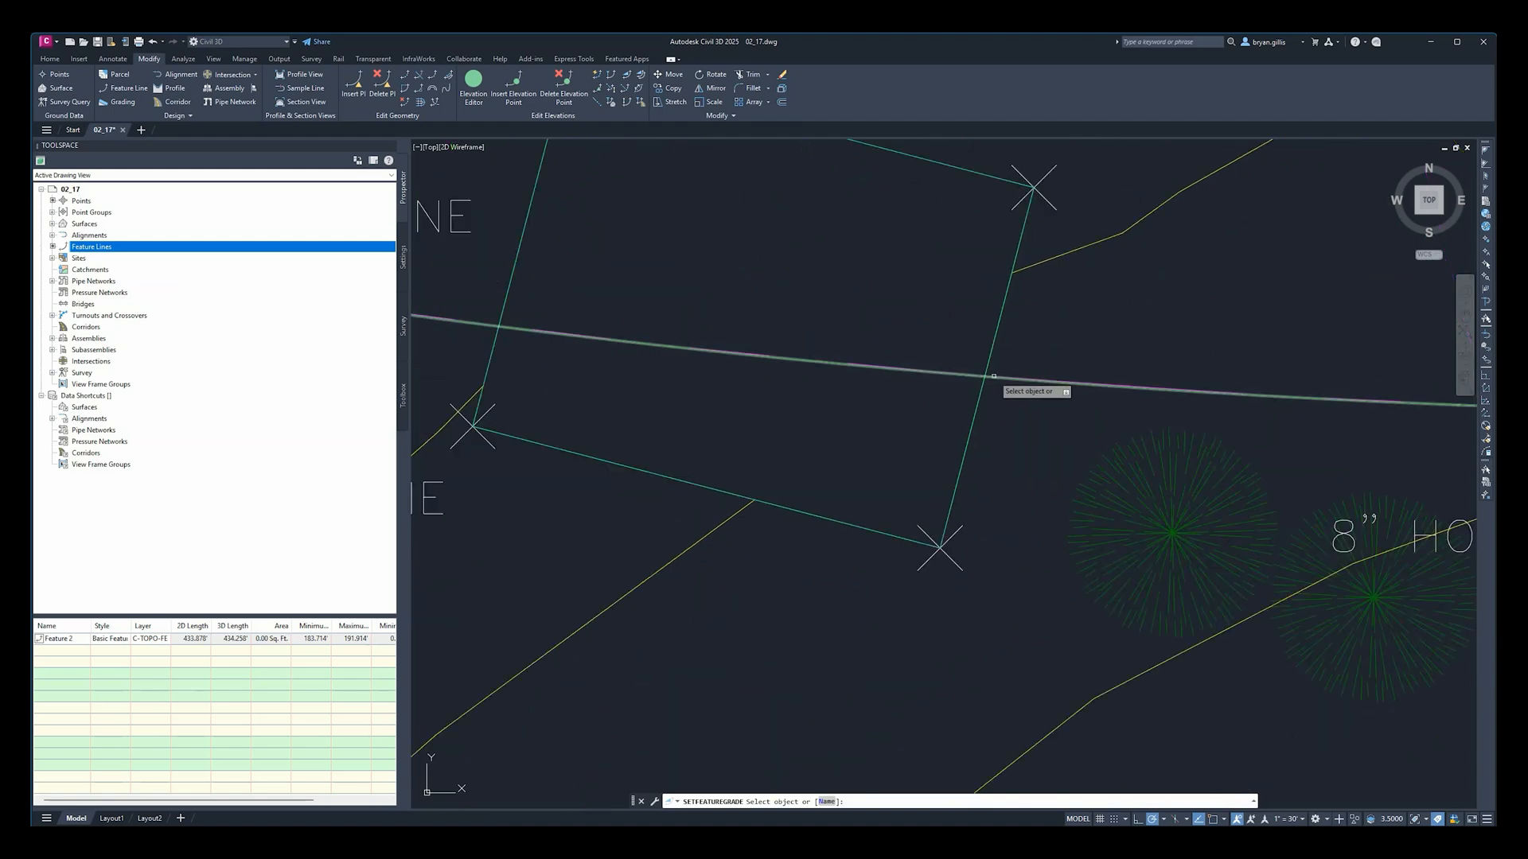
left_click(985, 376)
scroll(983, 367, "up", 3)
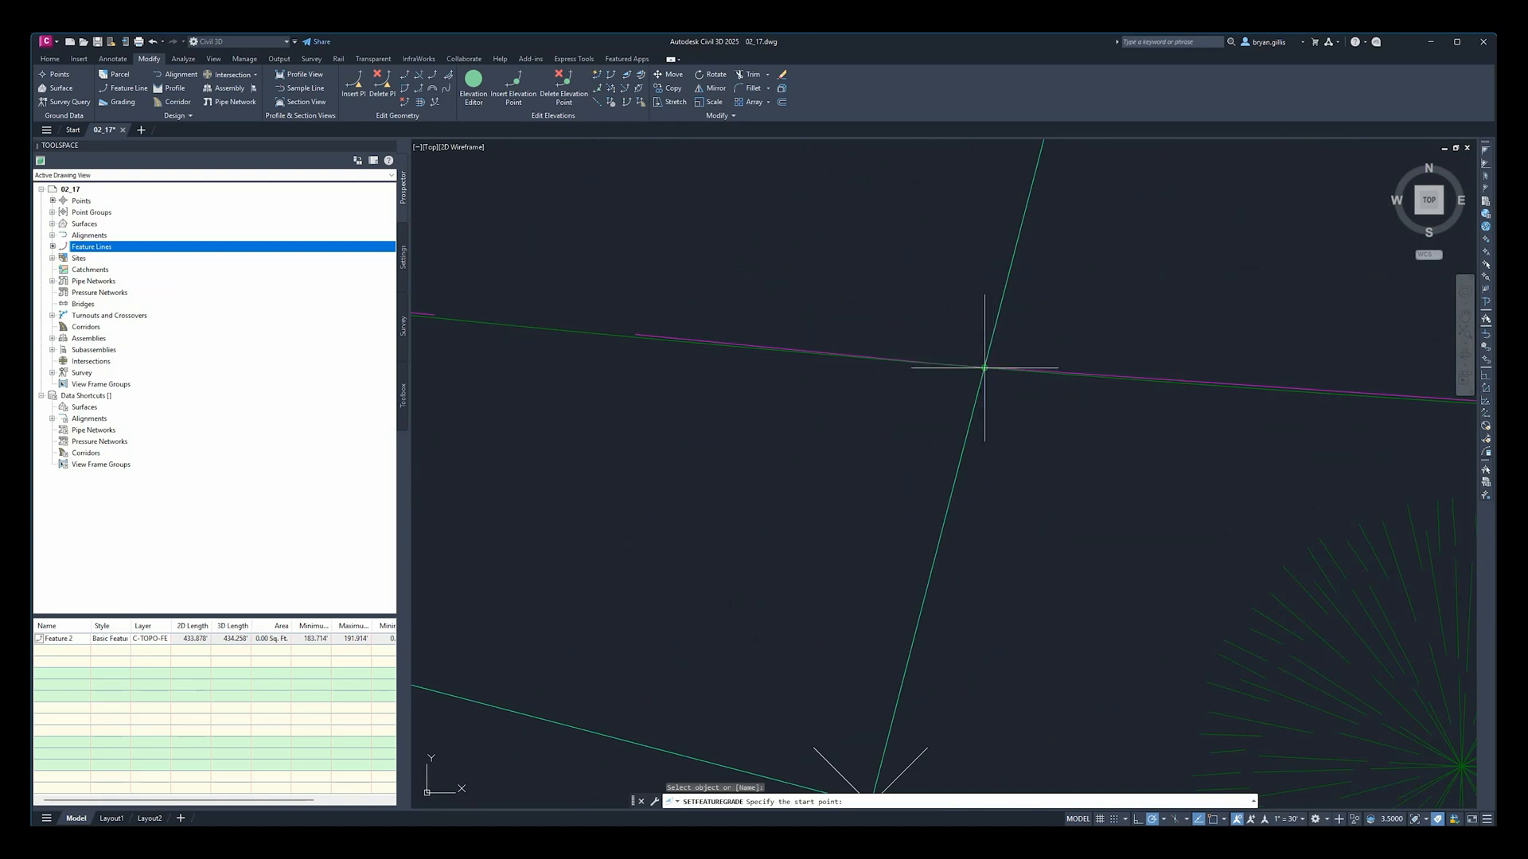
left_click(985, 368)
scroll(1073, 557, "down", 3)
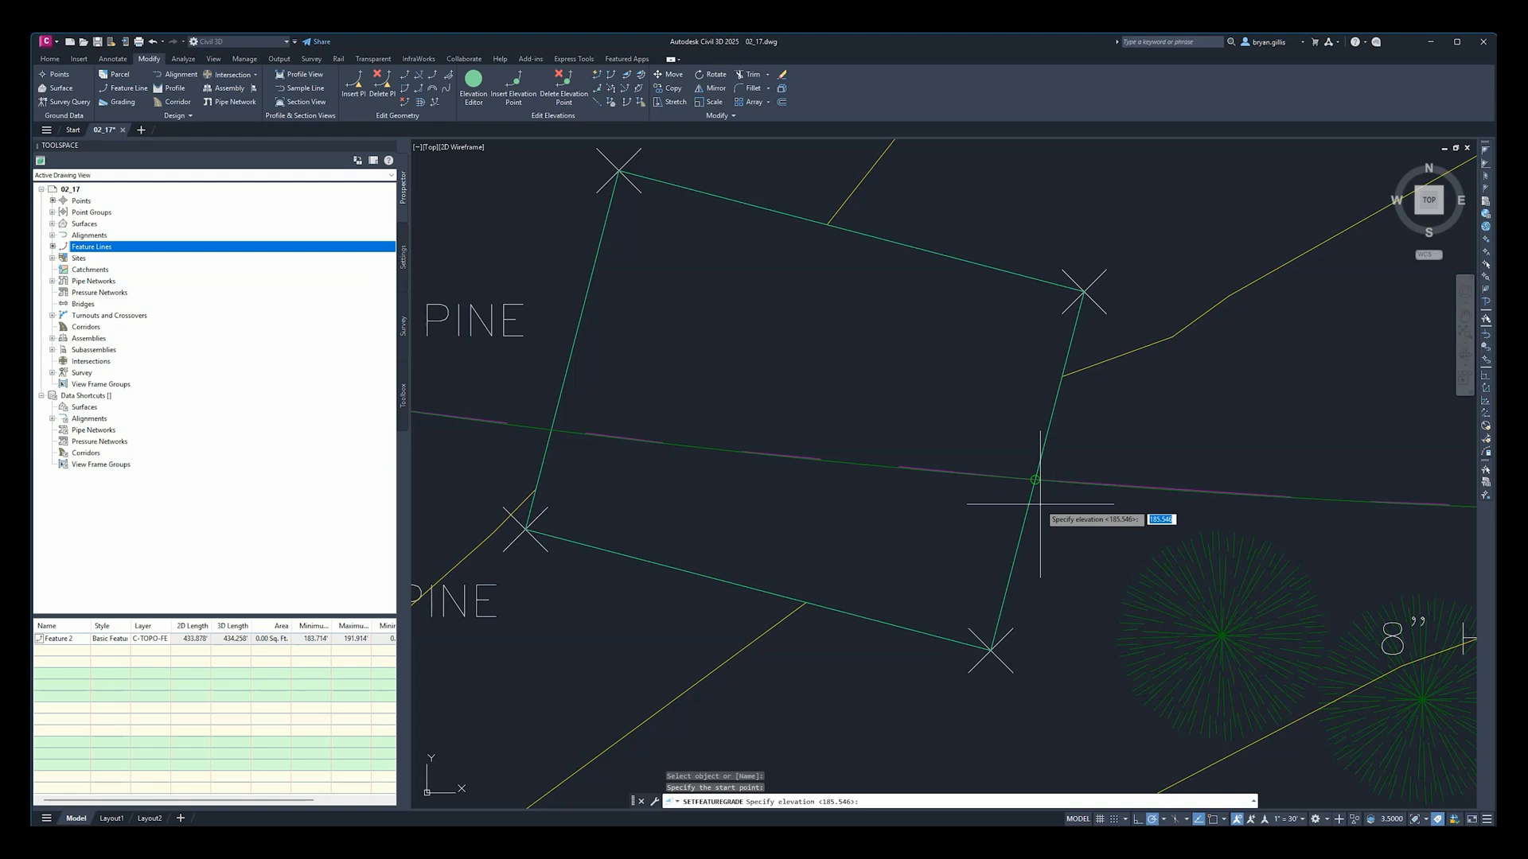
key("Return")
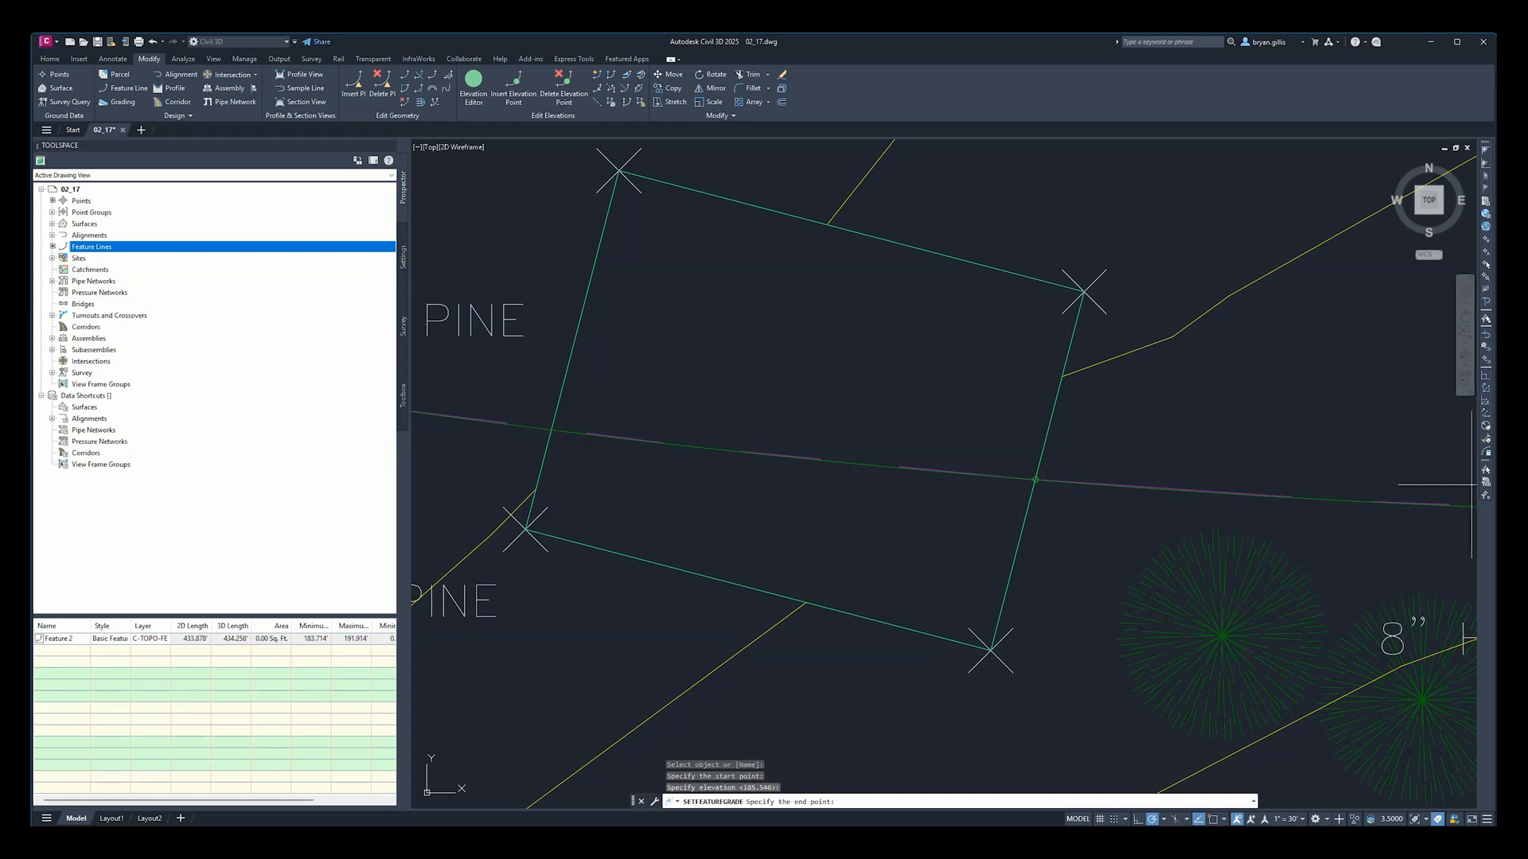
Step: Inspect the grade to an end point where the feature line crosses the white breakline near the 12" GUM, and exit the command
scroll(1175, 403, "down", 2)
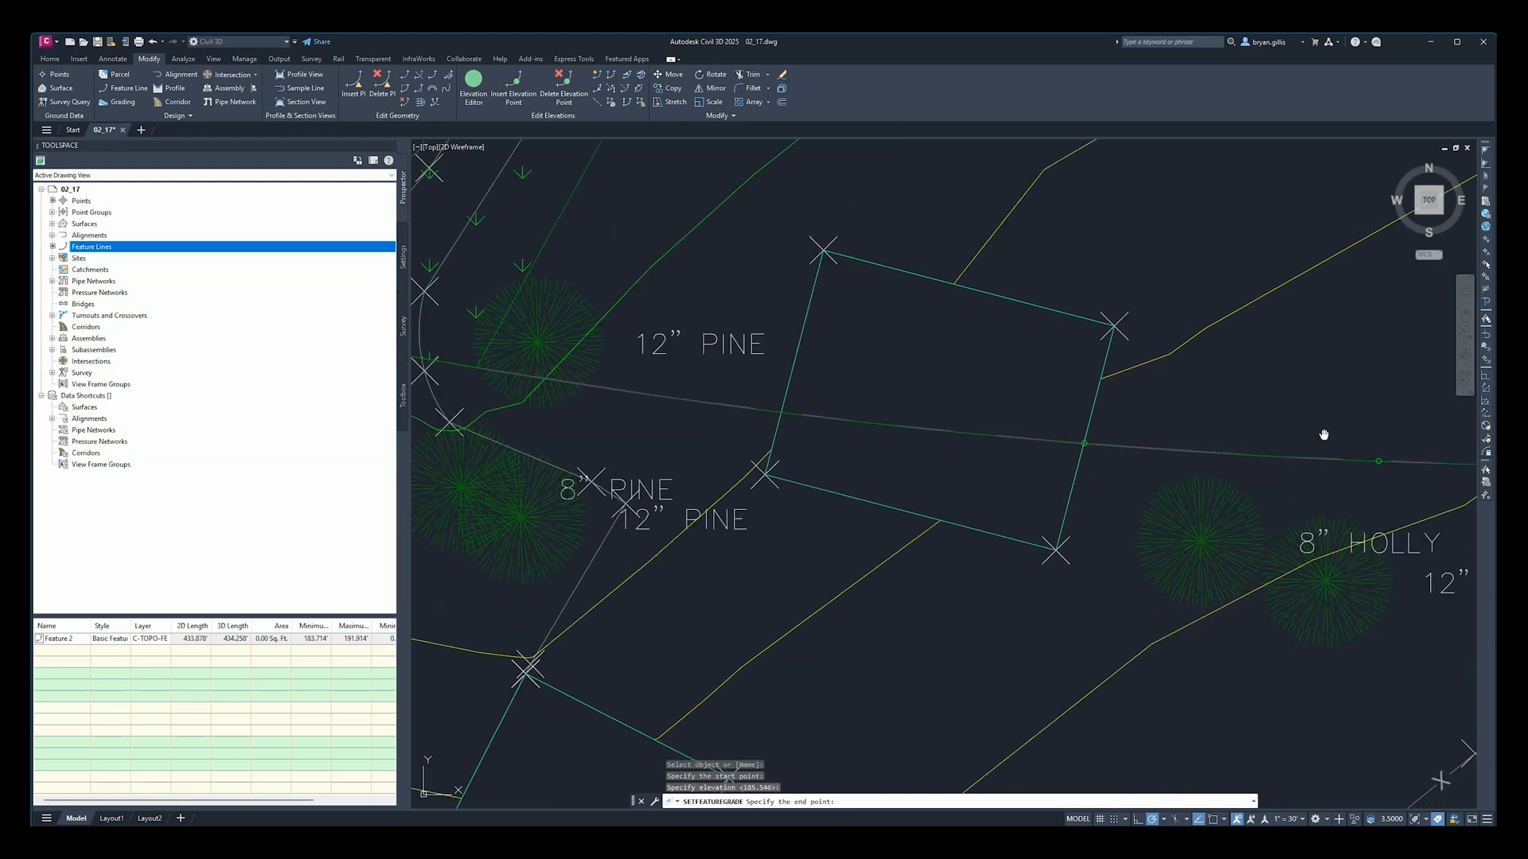
middle_click_drag(1323, 433, 740, 394)
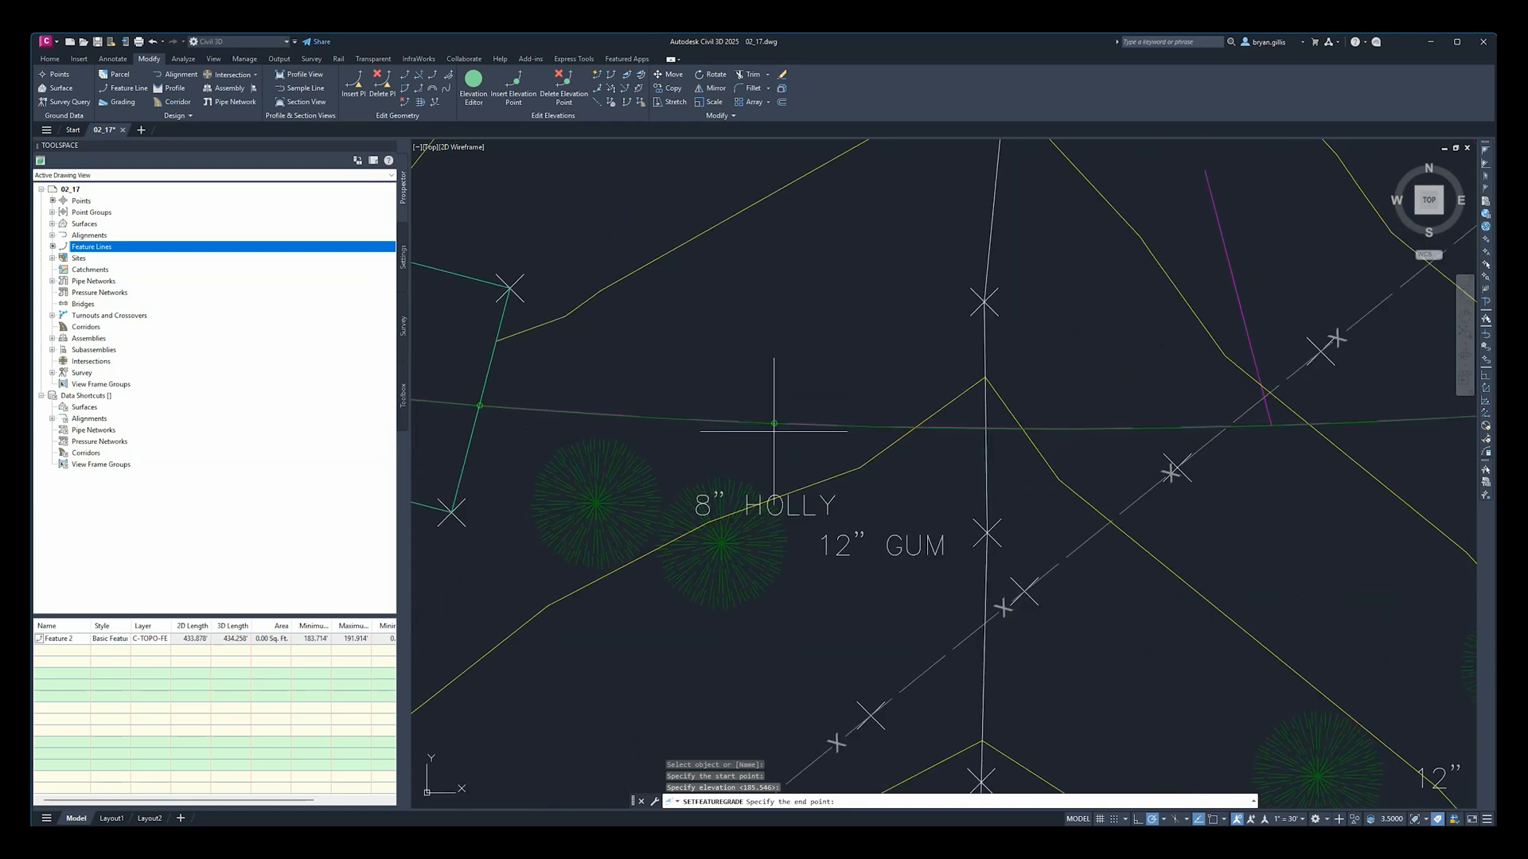
scroll(986, 430, "up", 3)
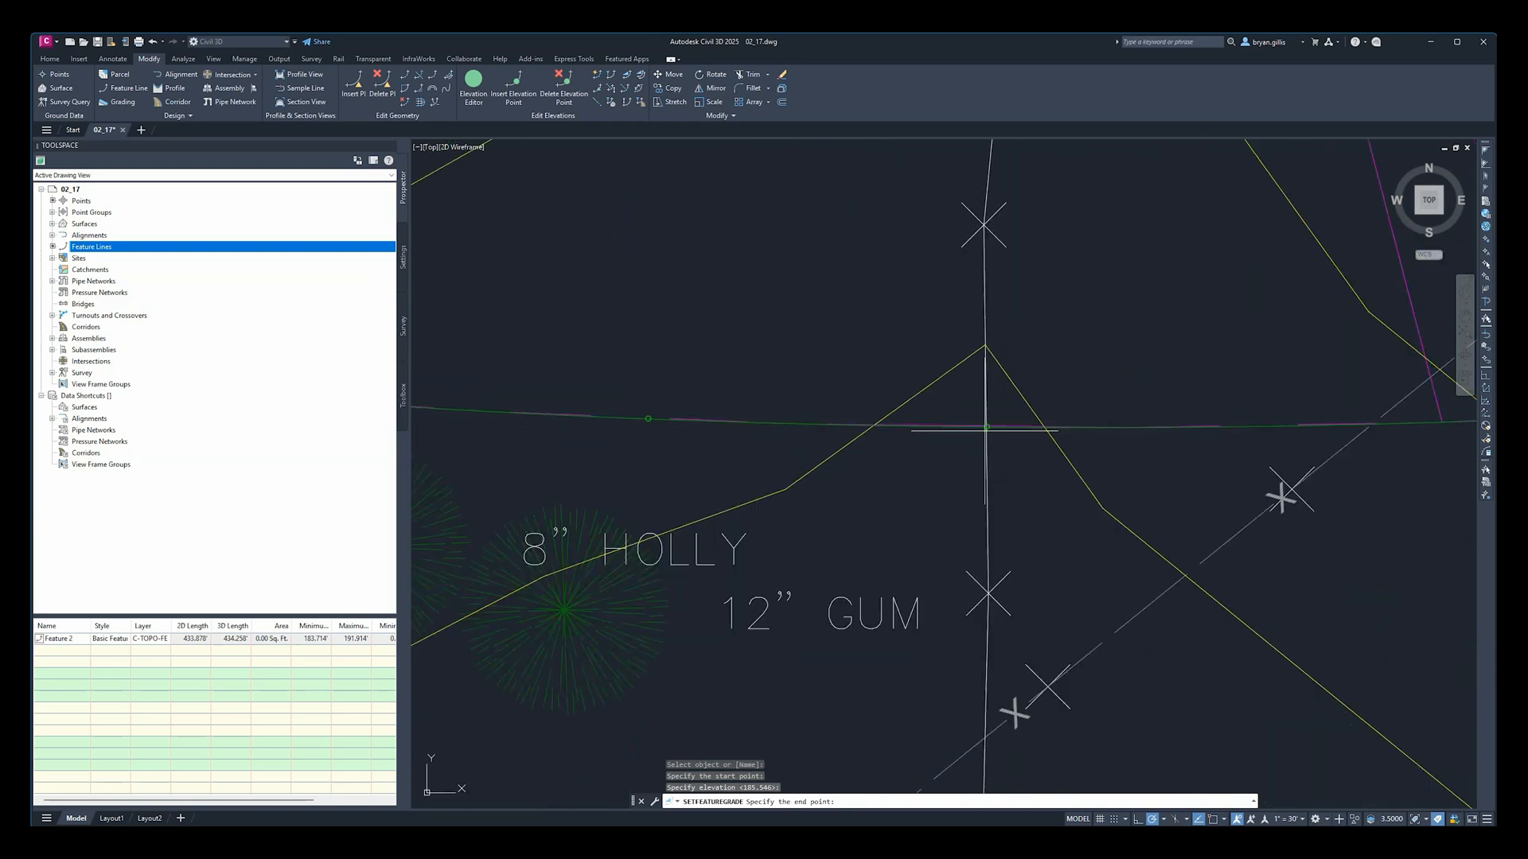
scroll(985, 430, "down", 6)
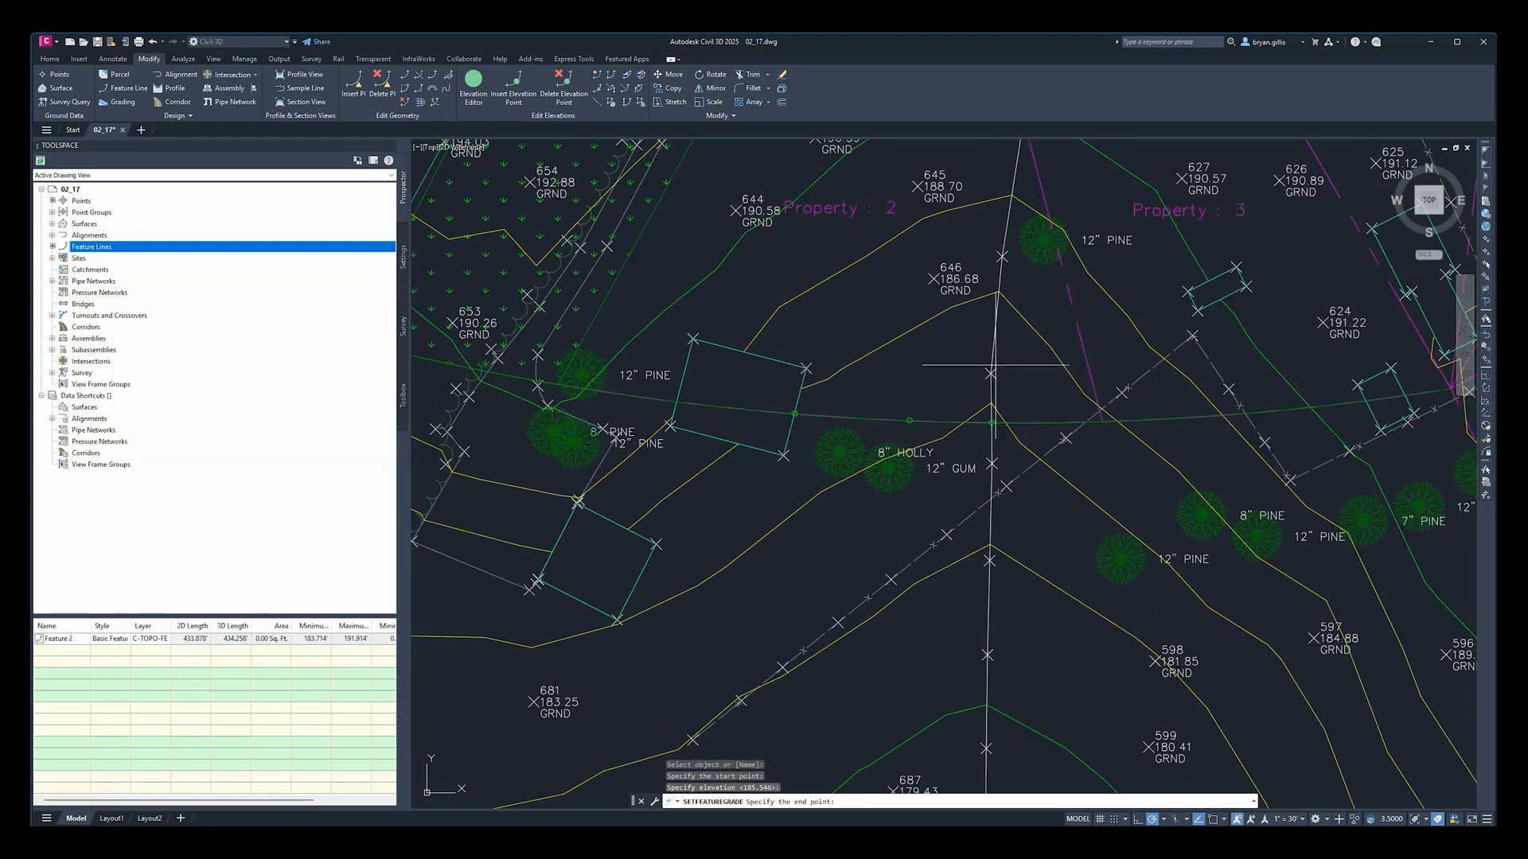
scroll(990, 416, "up", 5)
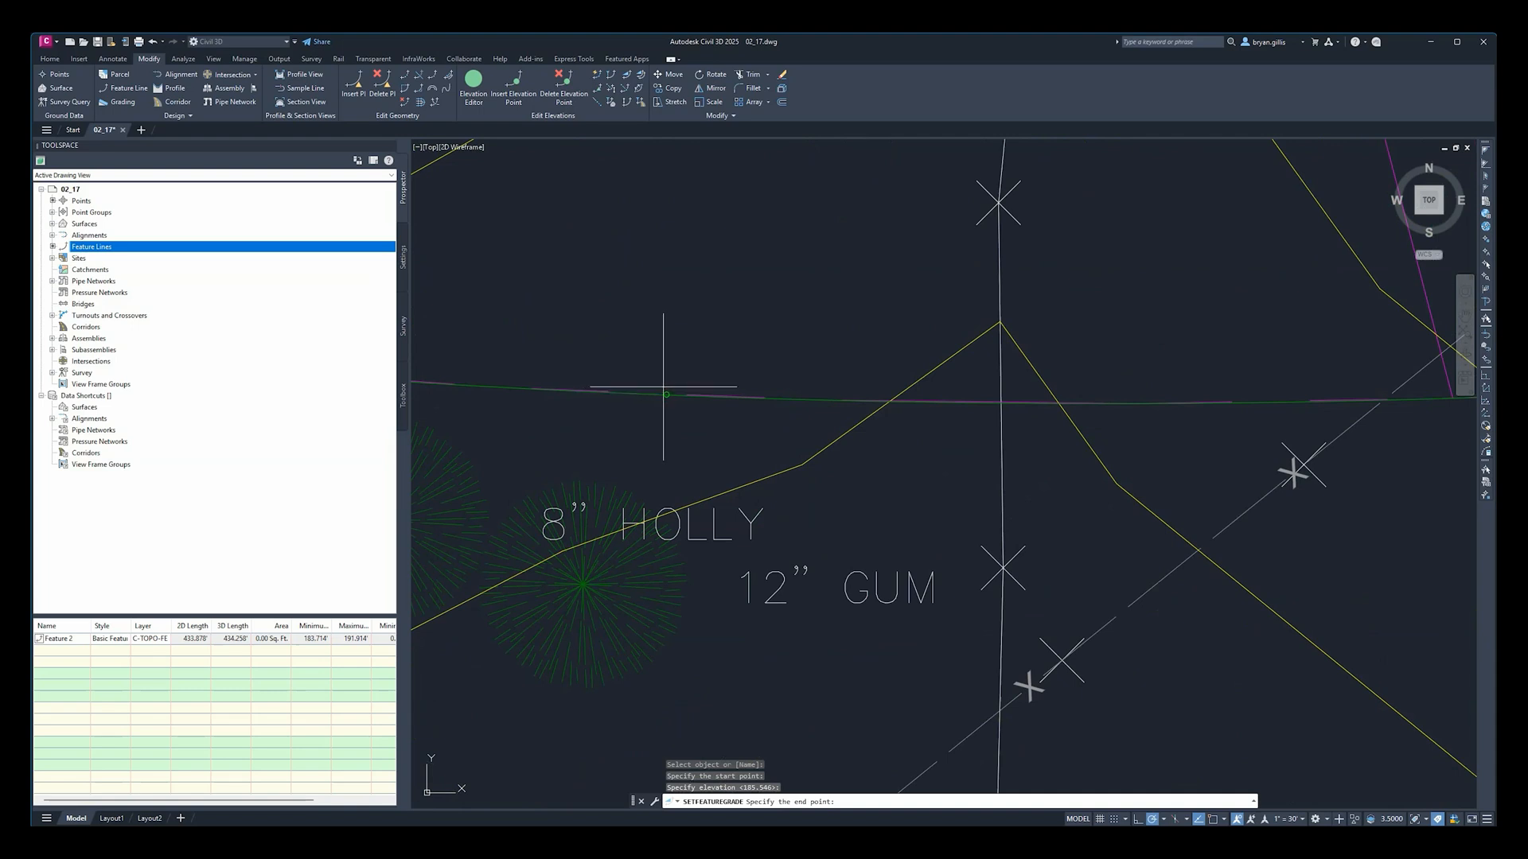
middle_click_drag(652, 391, 1116, 438)
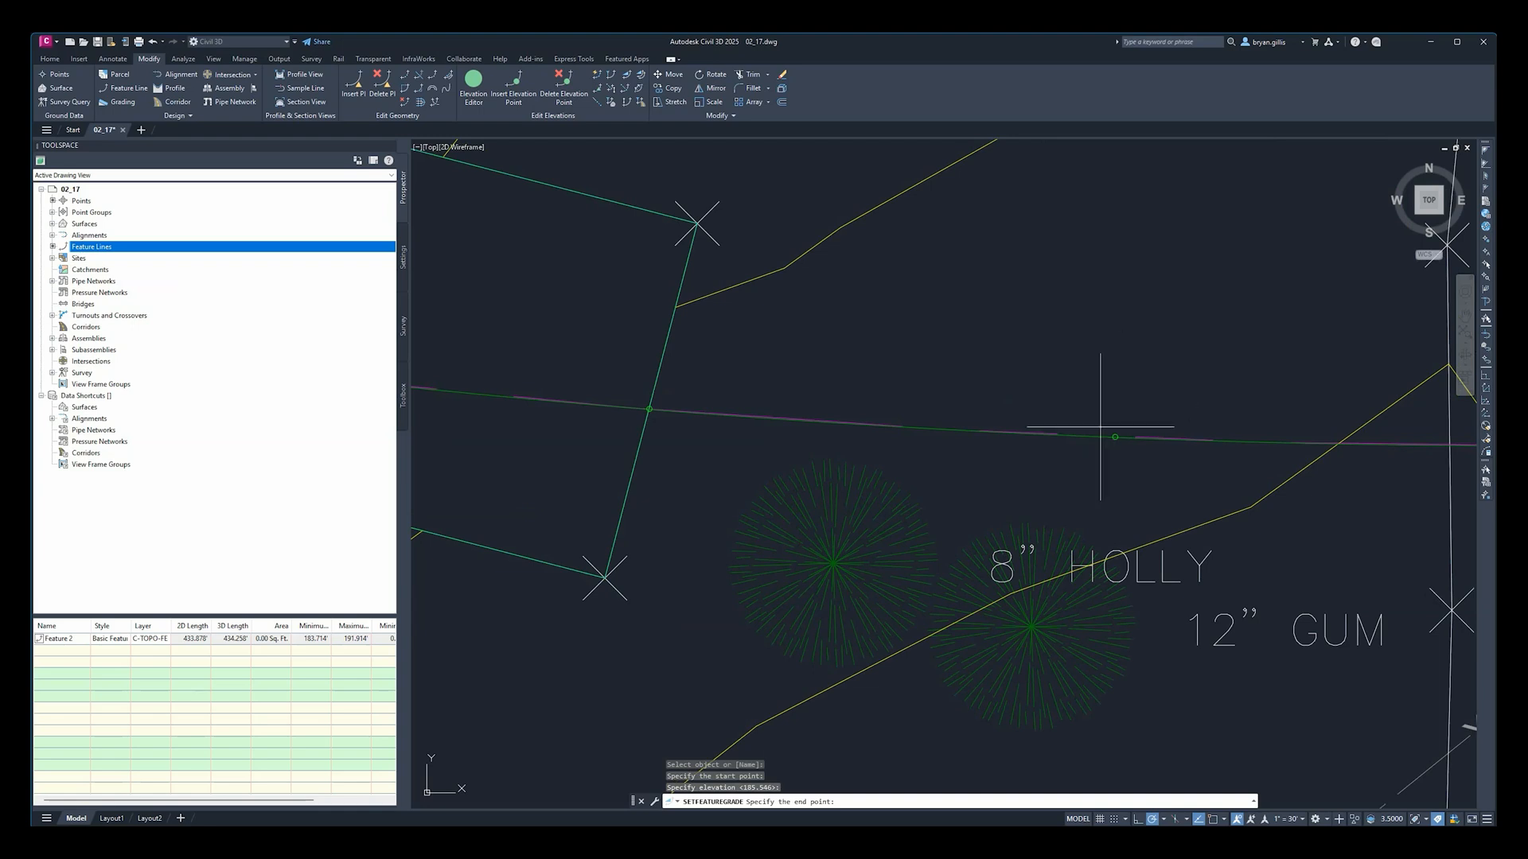
middle_click_drag(1273, 446, 875, 427)
scroll(876, 428, "up", 2)
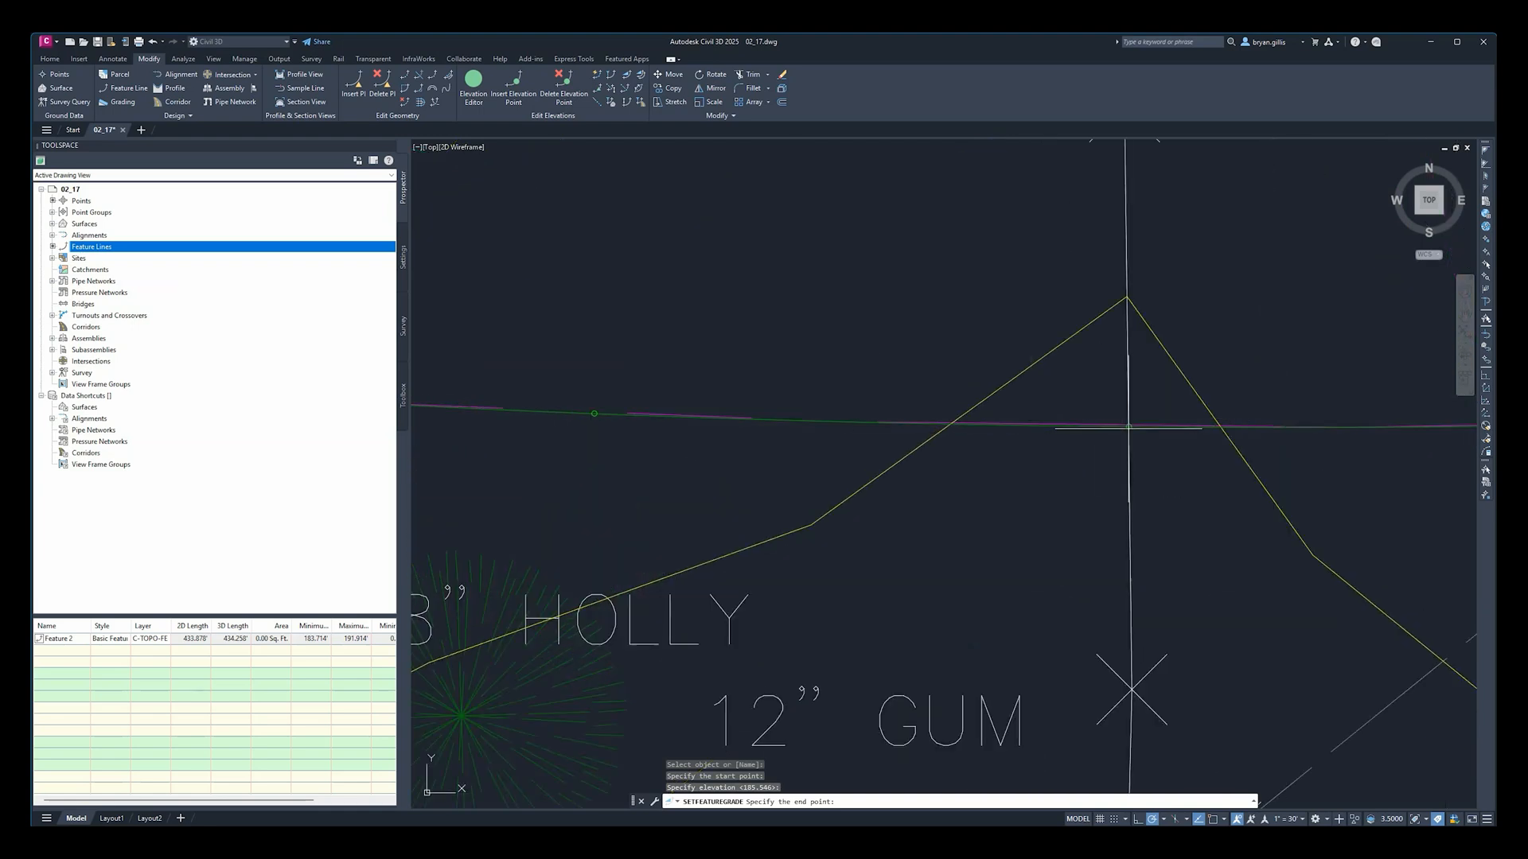
left_click(1128, 427)
scroll(716, 556, "down", 3)
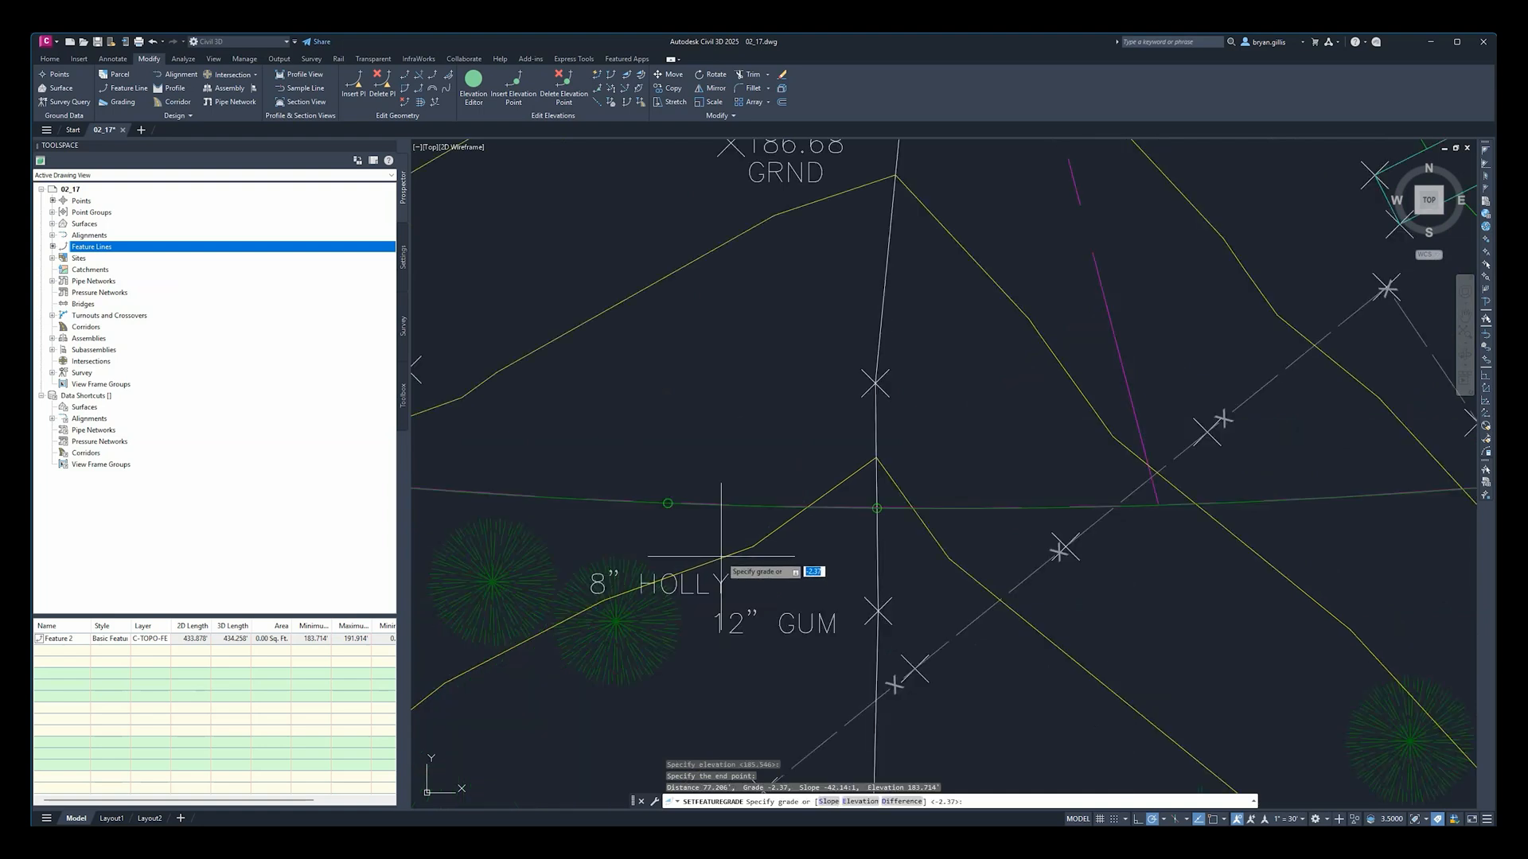
middle_click_drag(727, 570, 982, 497)
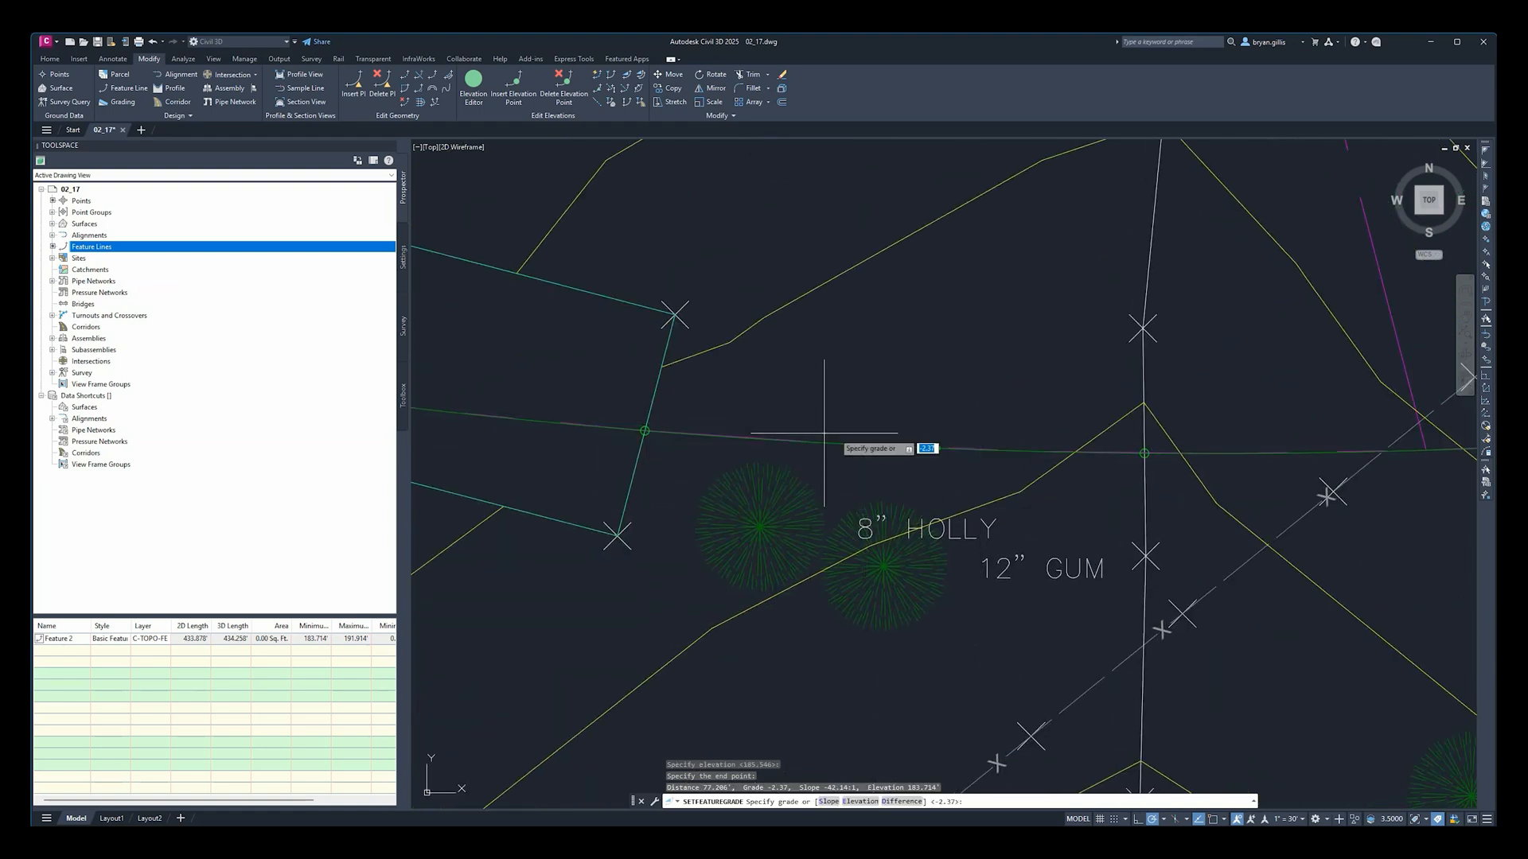
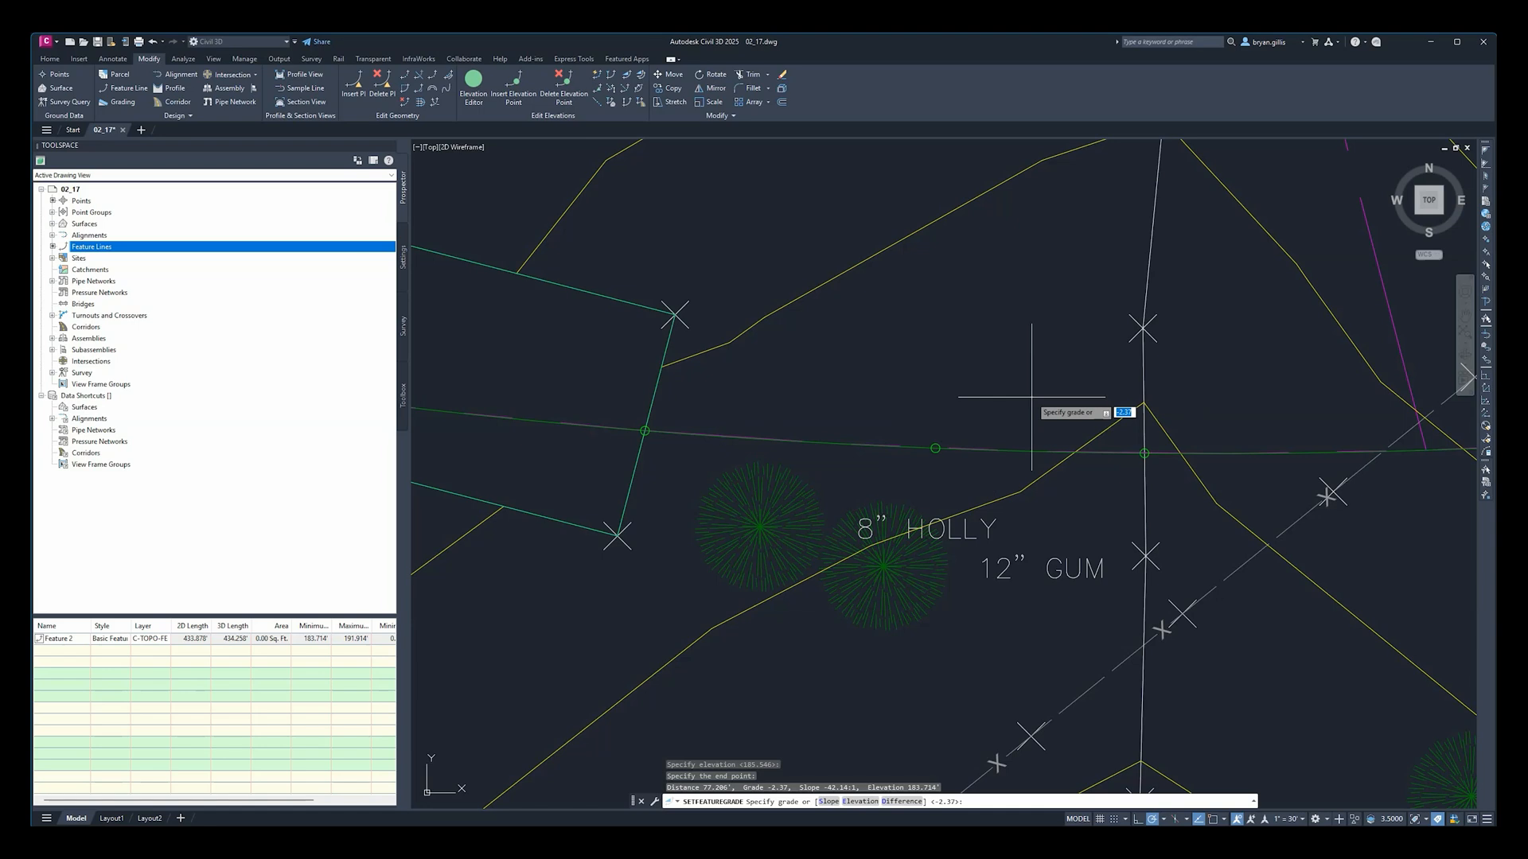
key("Escape")
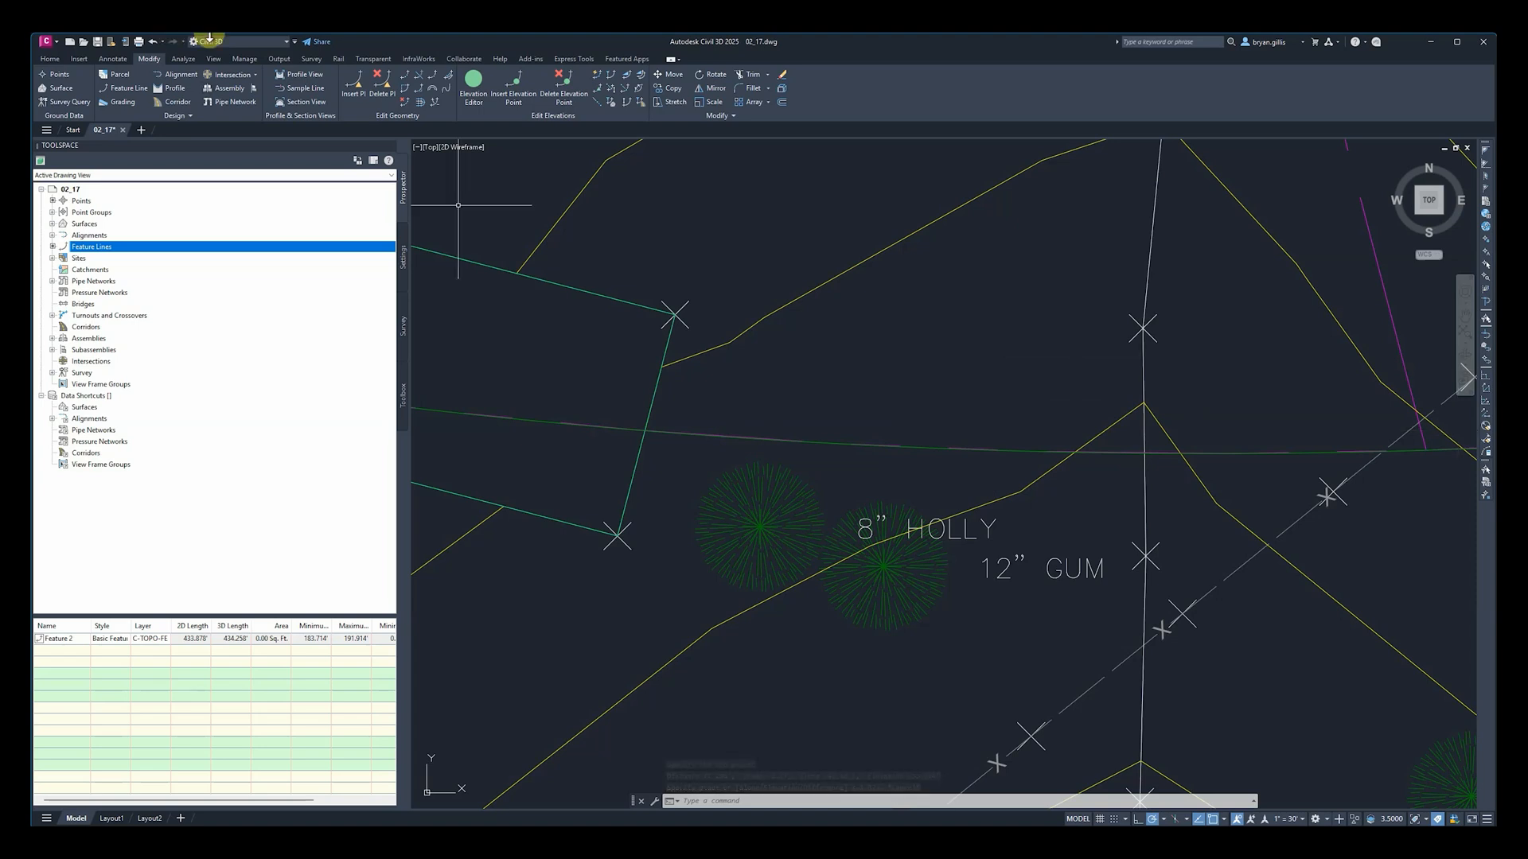
Step: Start Insert High/Low Elevation Point on the curved feature line, from just north of the 8" HOLLY to just west of the magenta property line
left_click(601, 96)
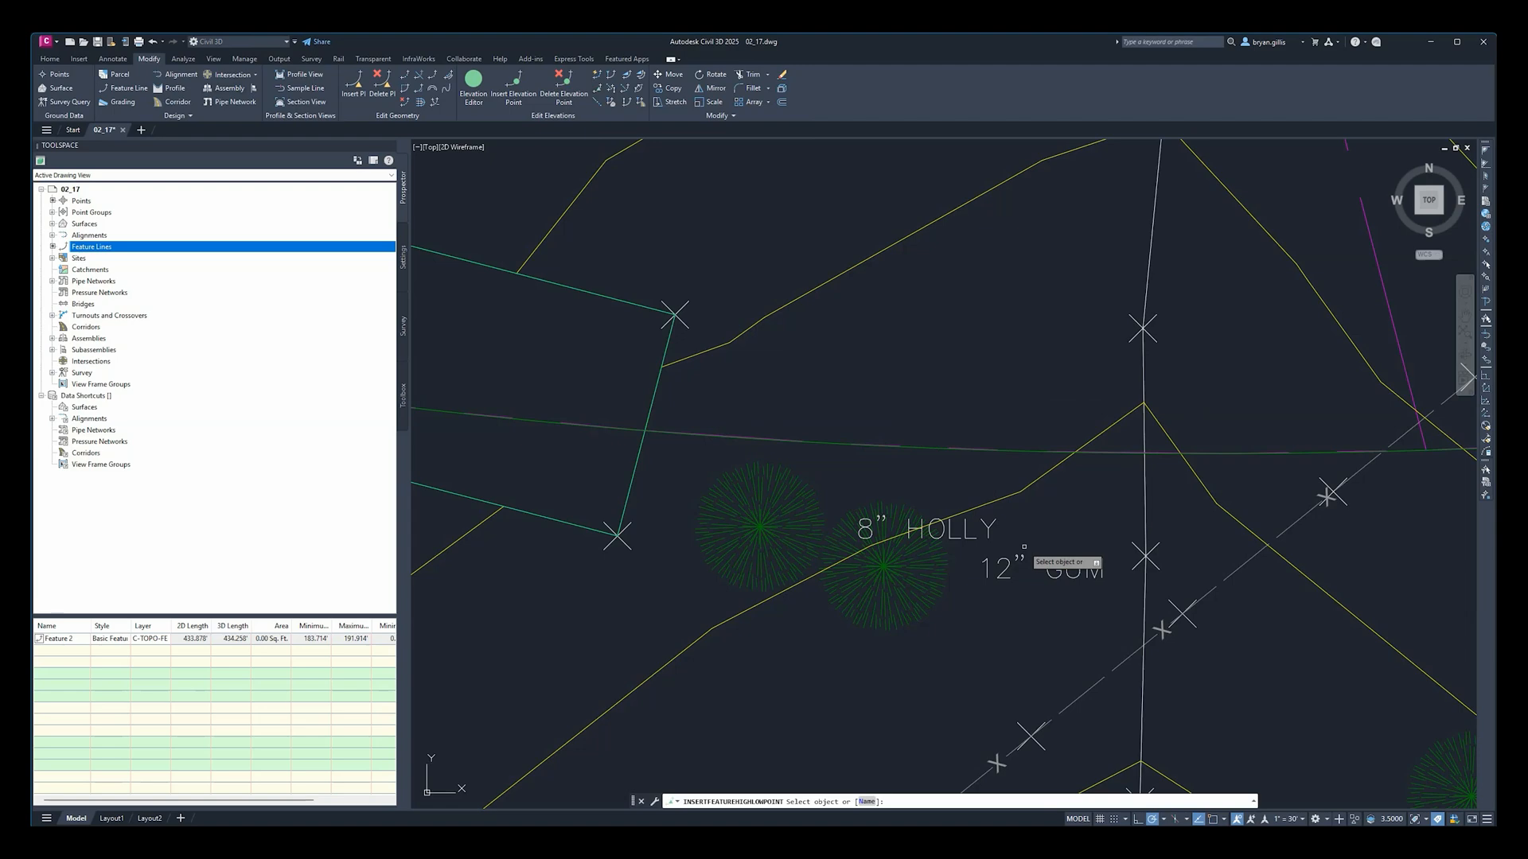
left_click(1074, 452)
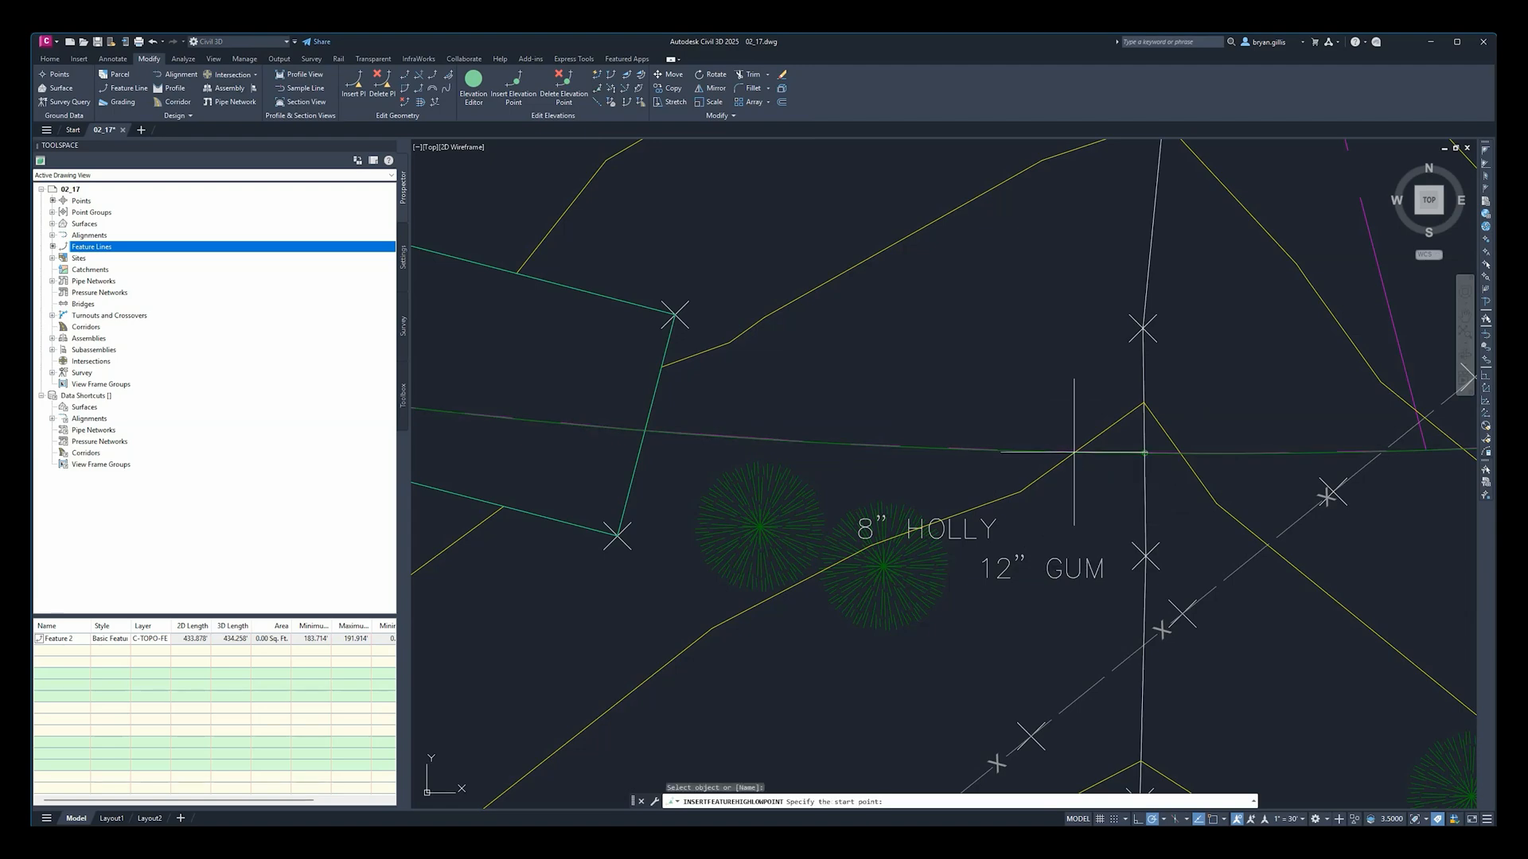
scroll(1129, 629, "down", 5)
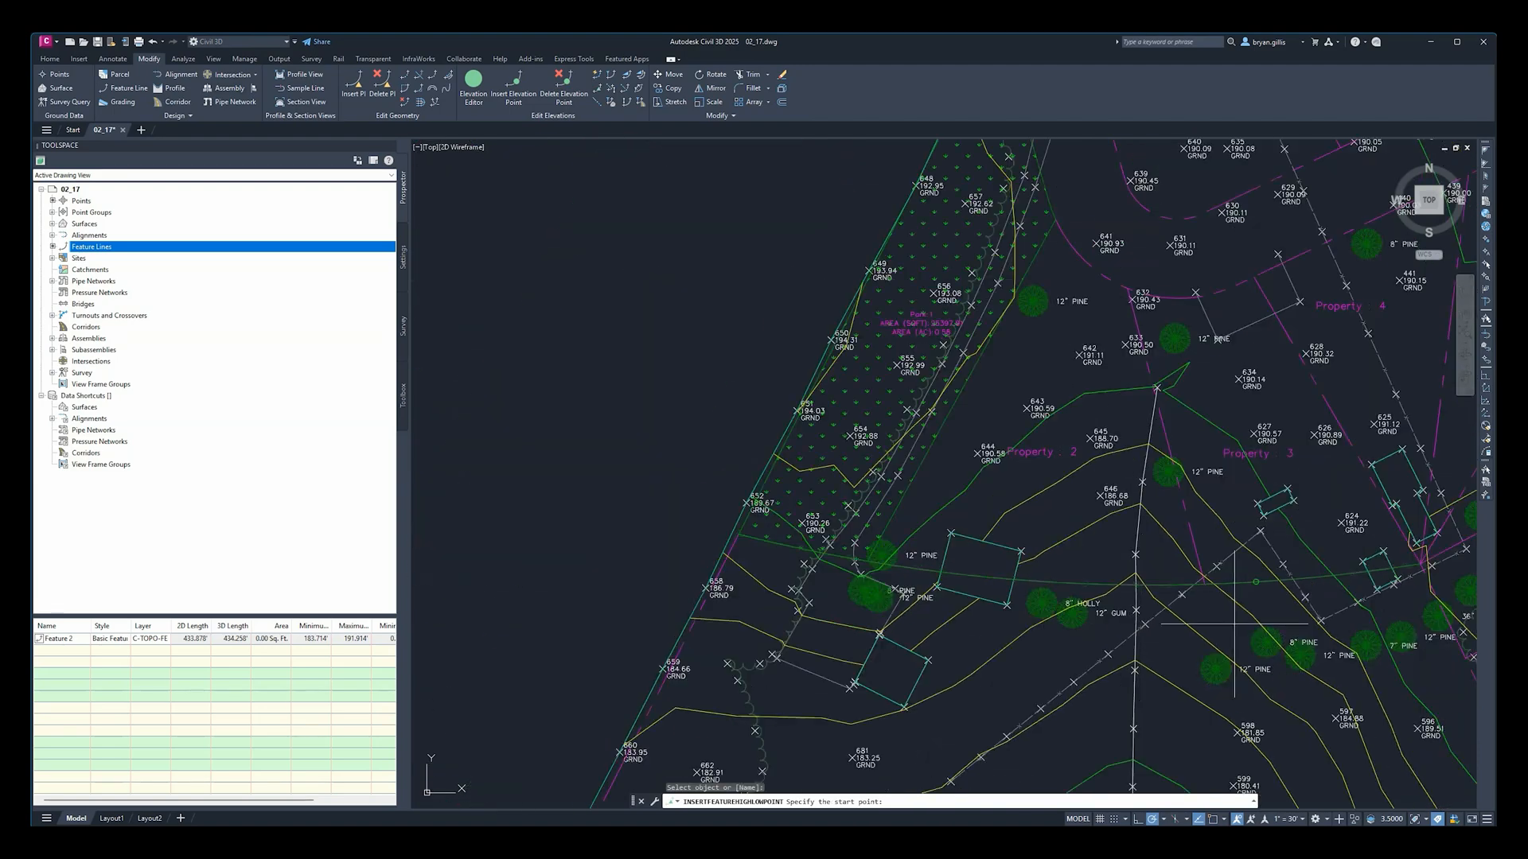
mouse_move(1234, 624)
middle_mouse_down()
mouse_move(1102, 625)
mouse_move(1061, 546)
middle_mouse_up()
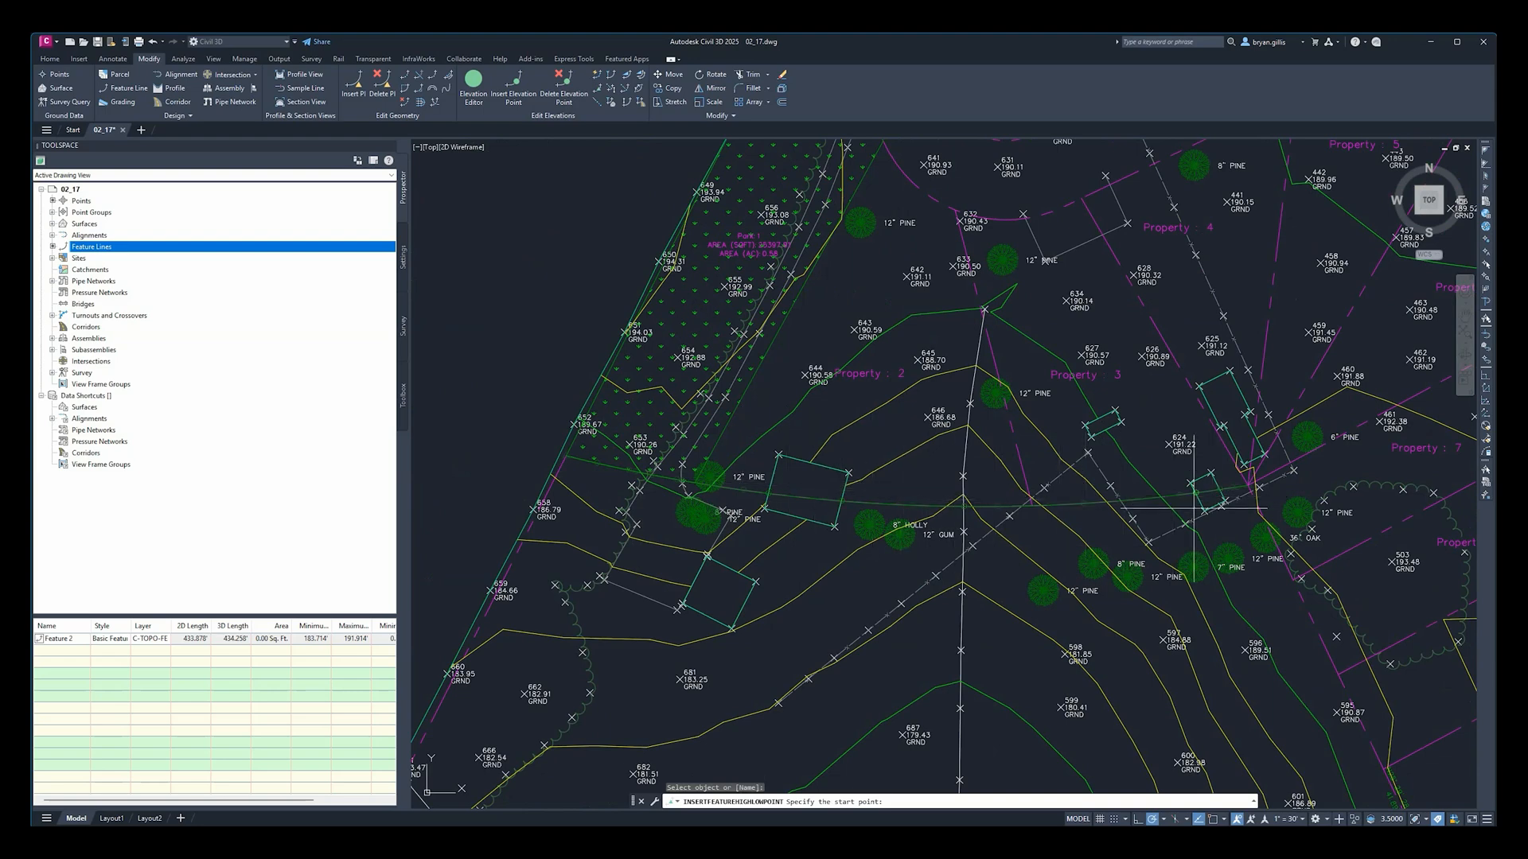
scroll(1194, 507, "up", 6)
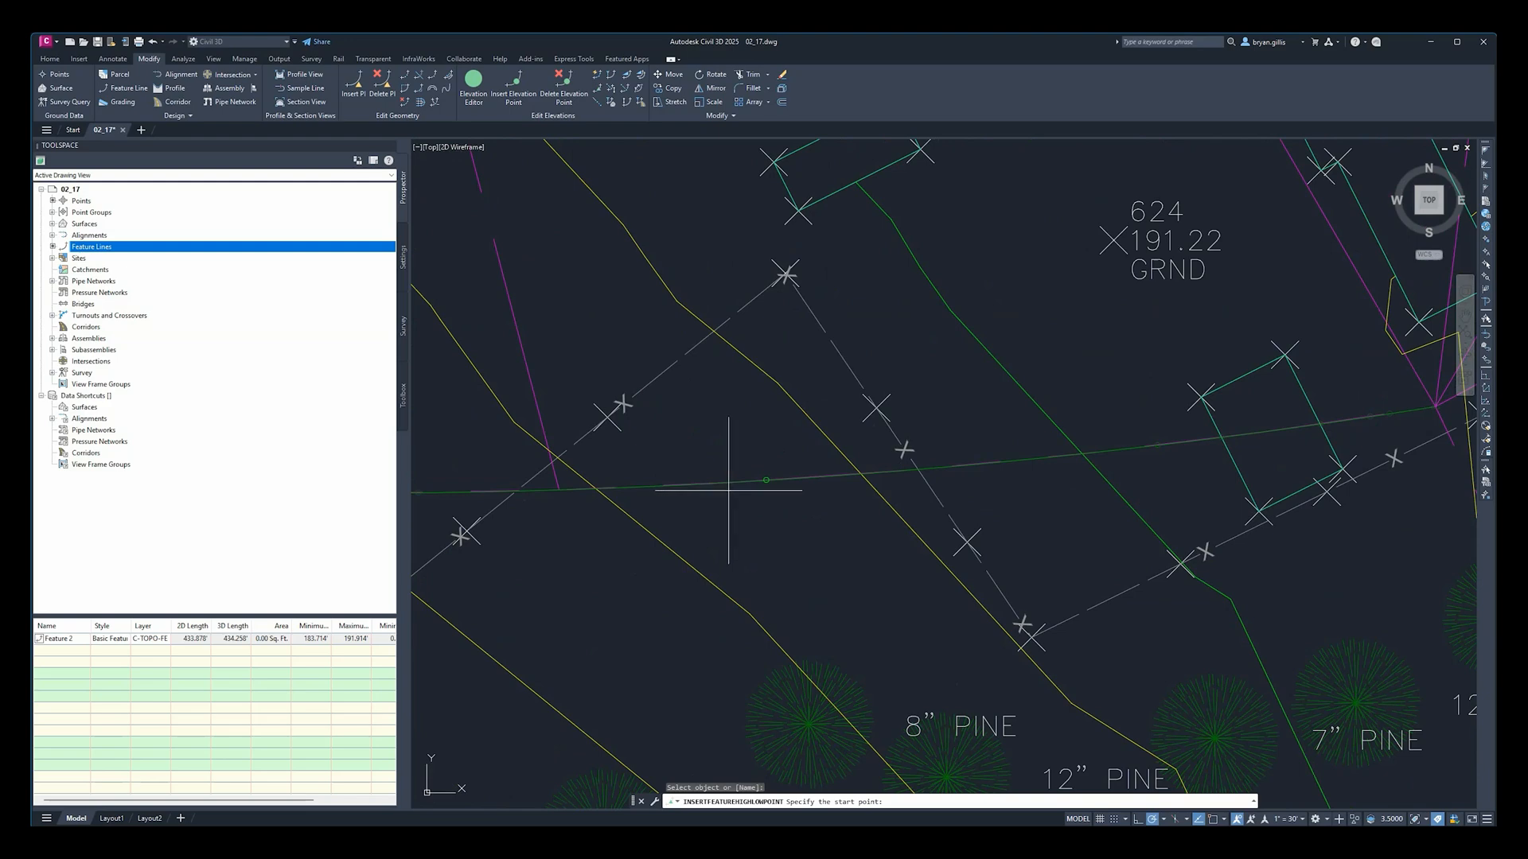
mouse_move(712, 503)
middle_mouse_down()
mouse_move(966, 429)
mouse_move(1125, 426)
middle_mouse_up()
middle_click_drag(726, 418, 1040, 431)
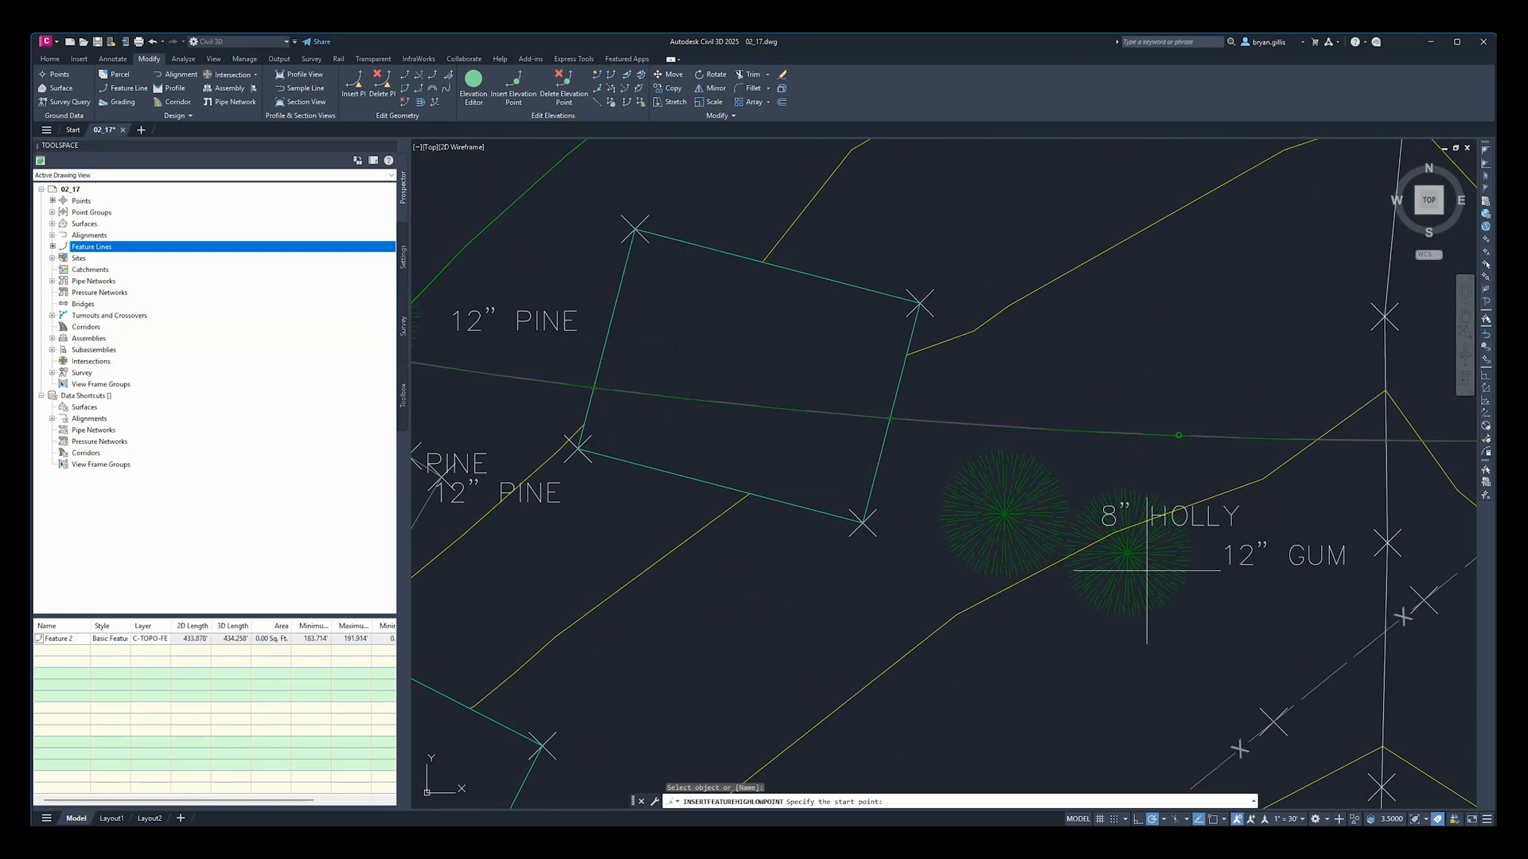
middle_click_drag(1232, 437, 1044, 443)
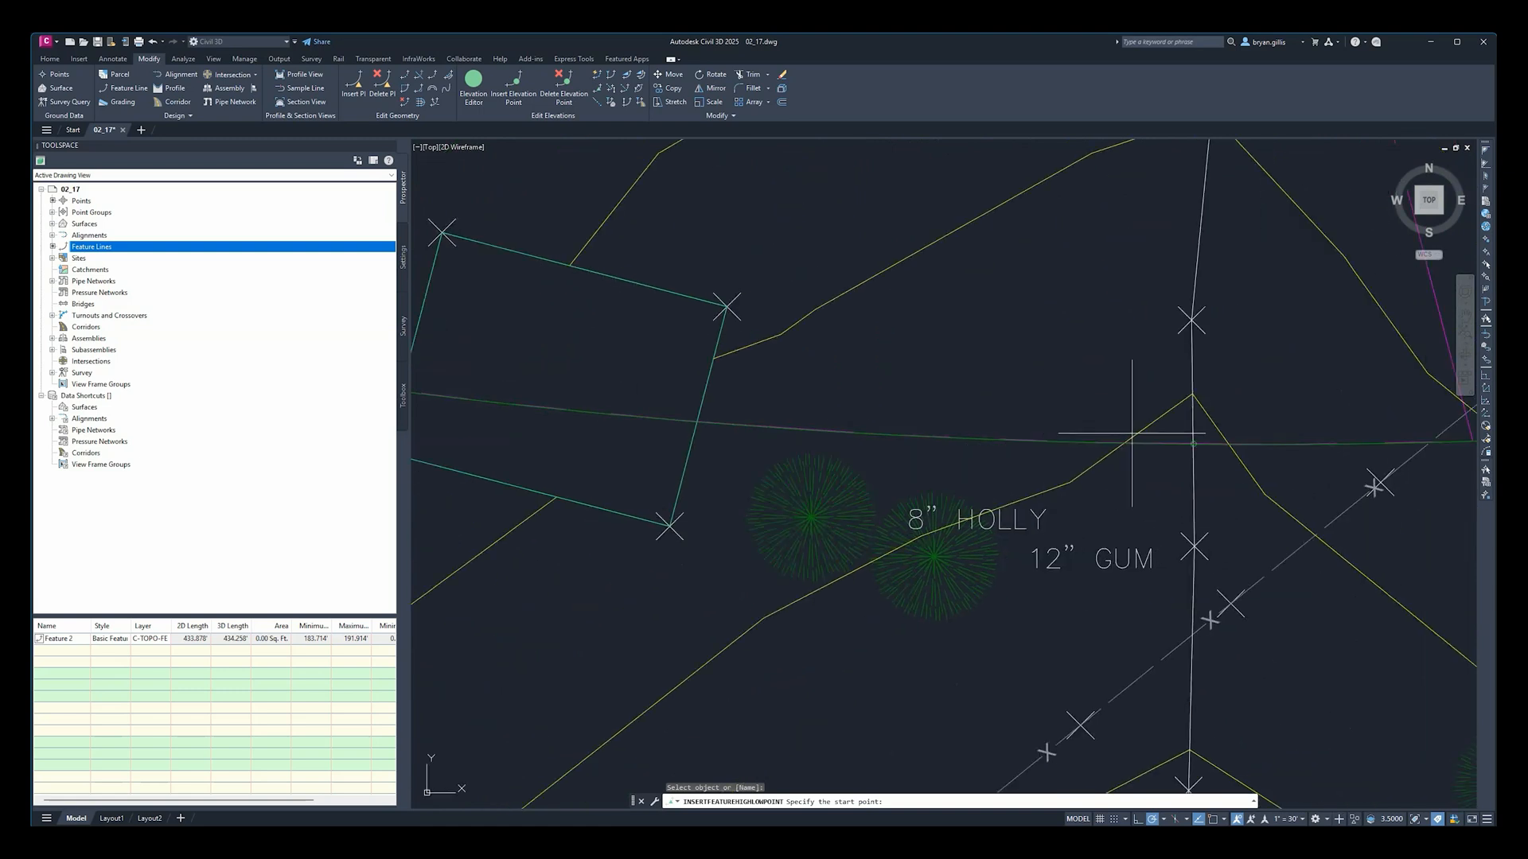
left_click(987, 440)
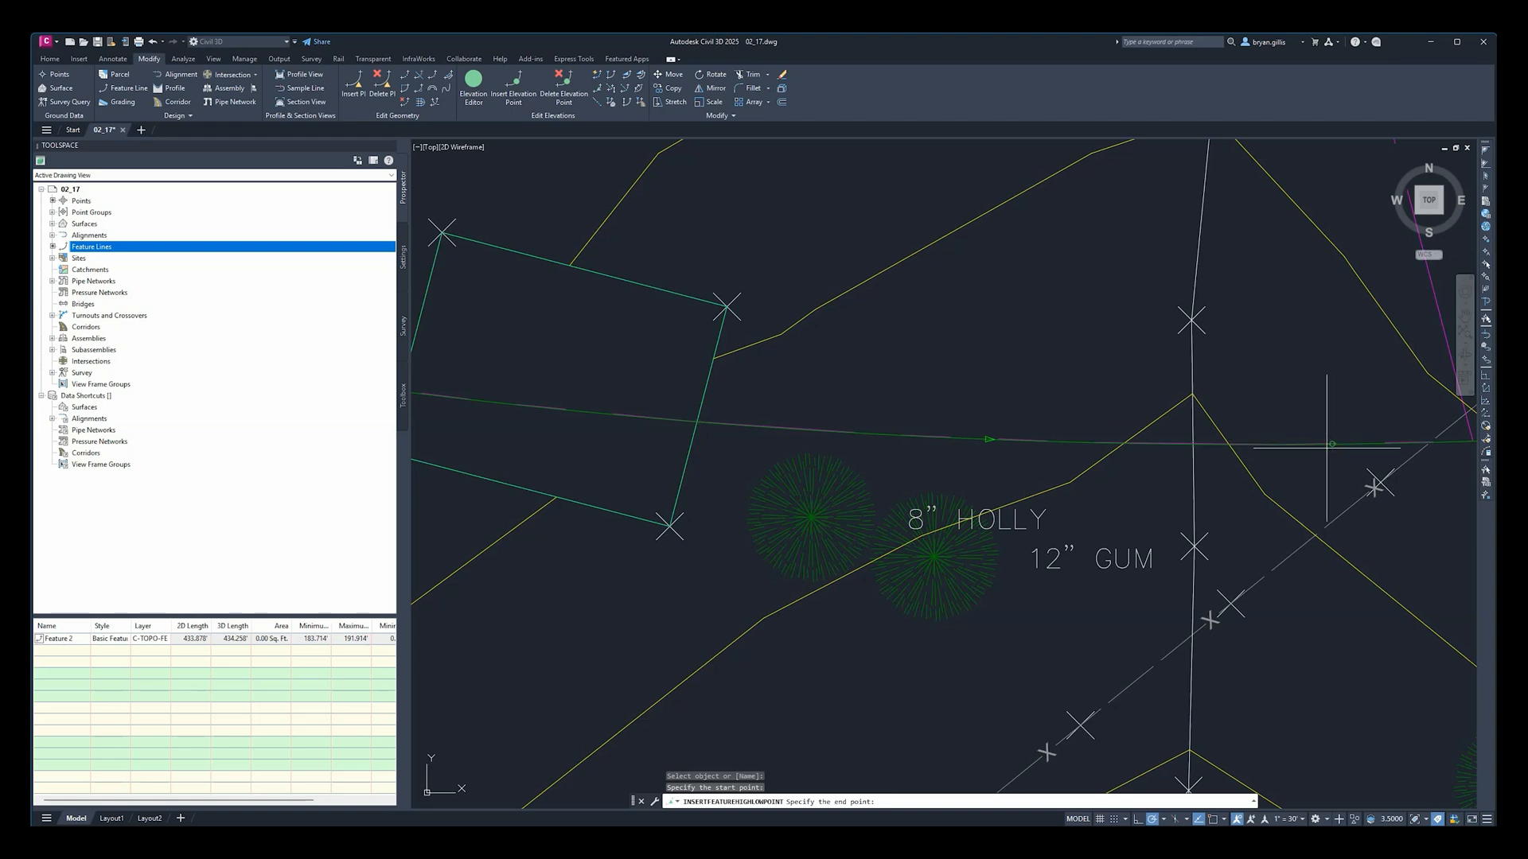
scroll(1326, 444, "down", 2)
mouse_move(1326, 443)
middle_mouse_down()
mouse_move(609, 398)
mouse_move(984, 434)
middle_mouse_up()
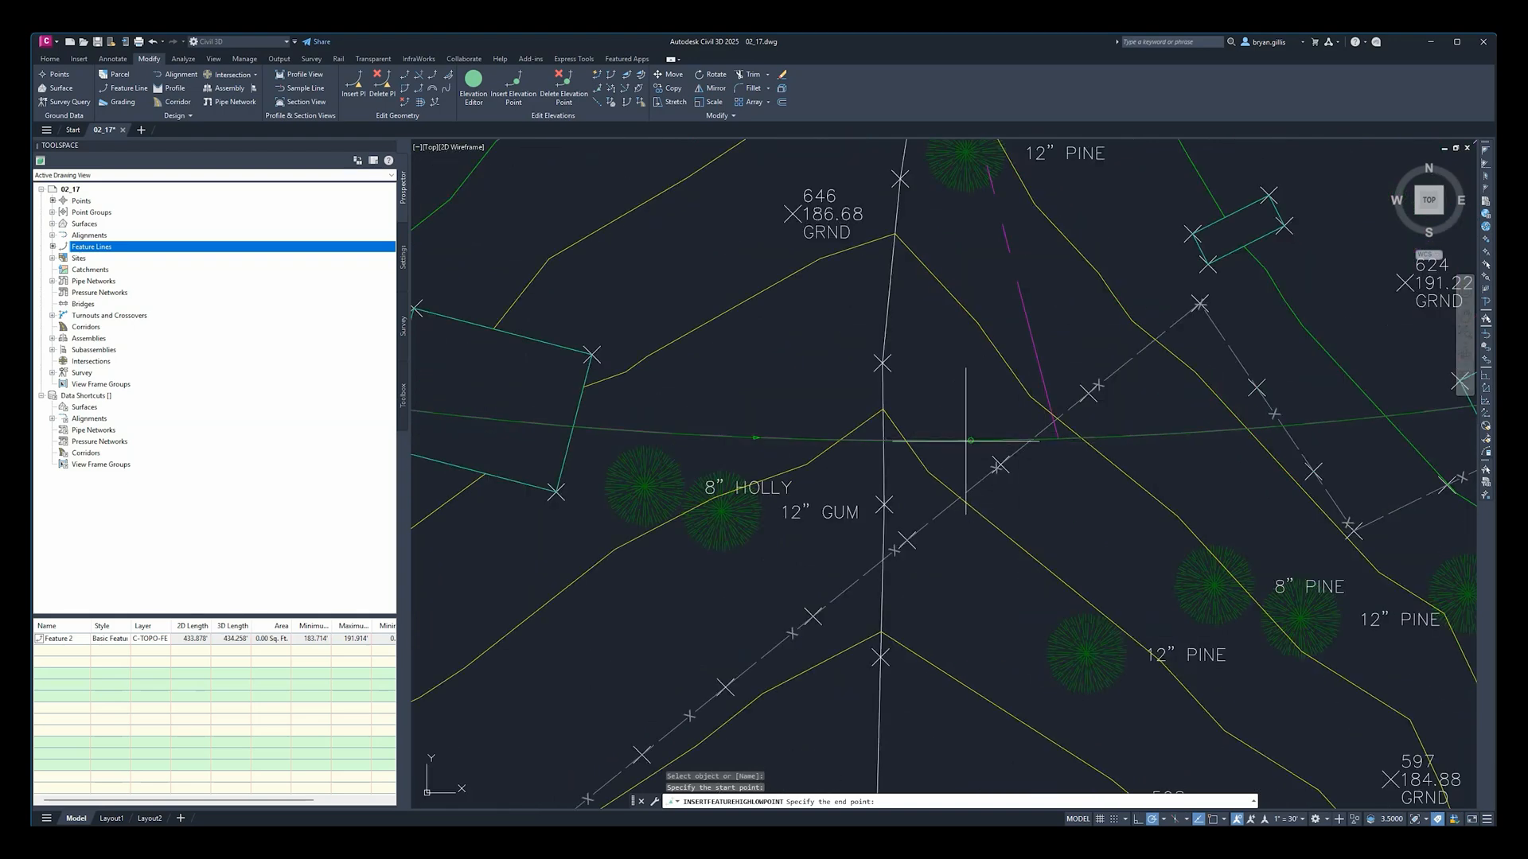
left_click(969, 440)
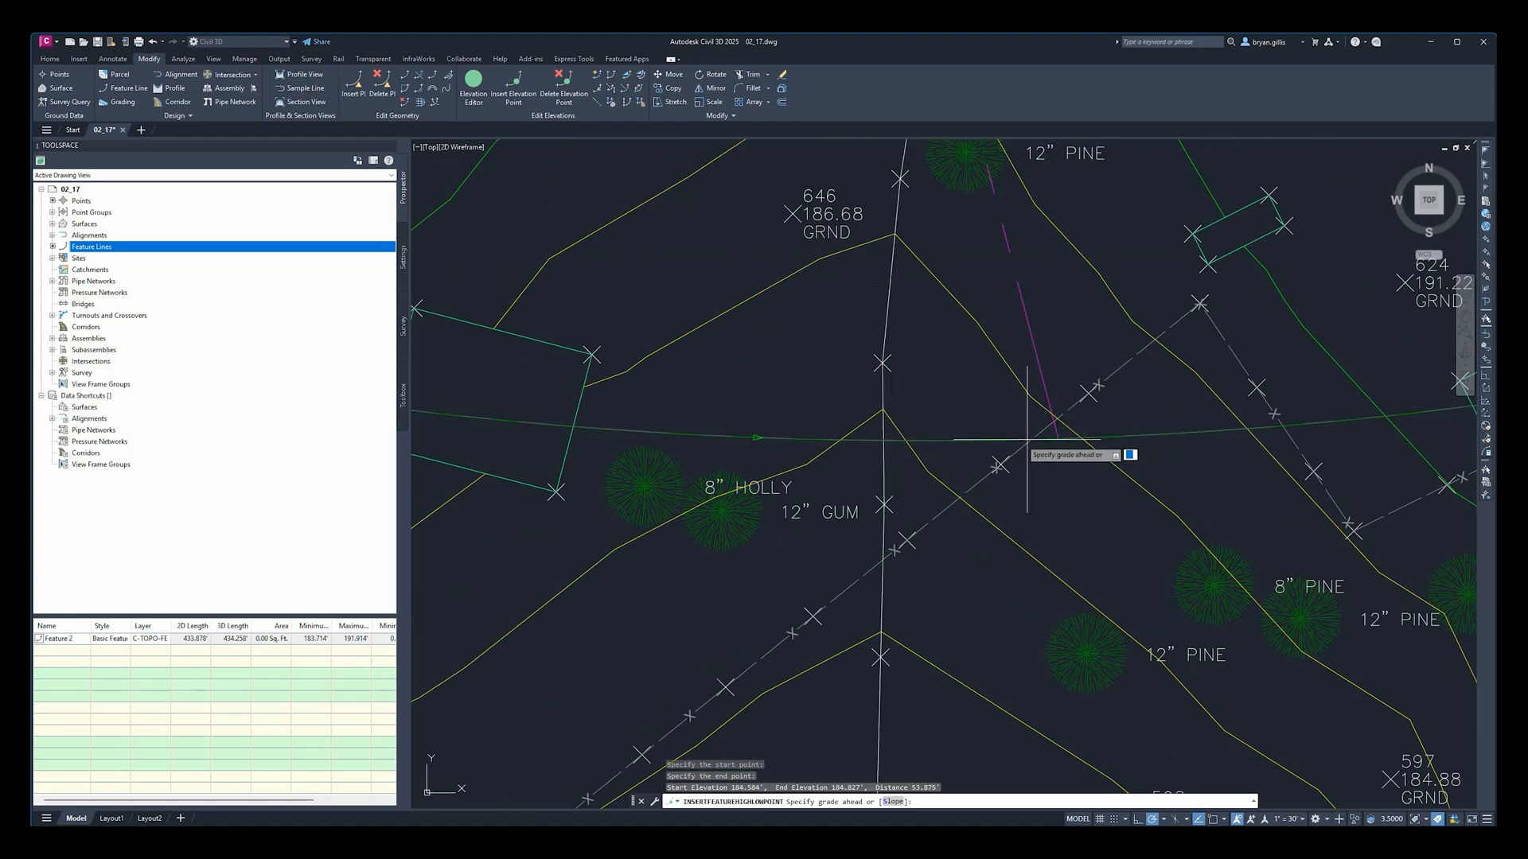
Step: Insert the high/low elevation point with a grade ahead of 23 and a grade back of 15, and leave the command
scroll(1300, 448, "down", 5)
scroll(1273, 438, "up", 2)
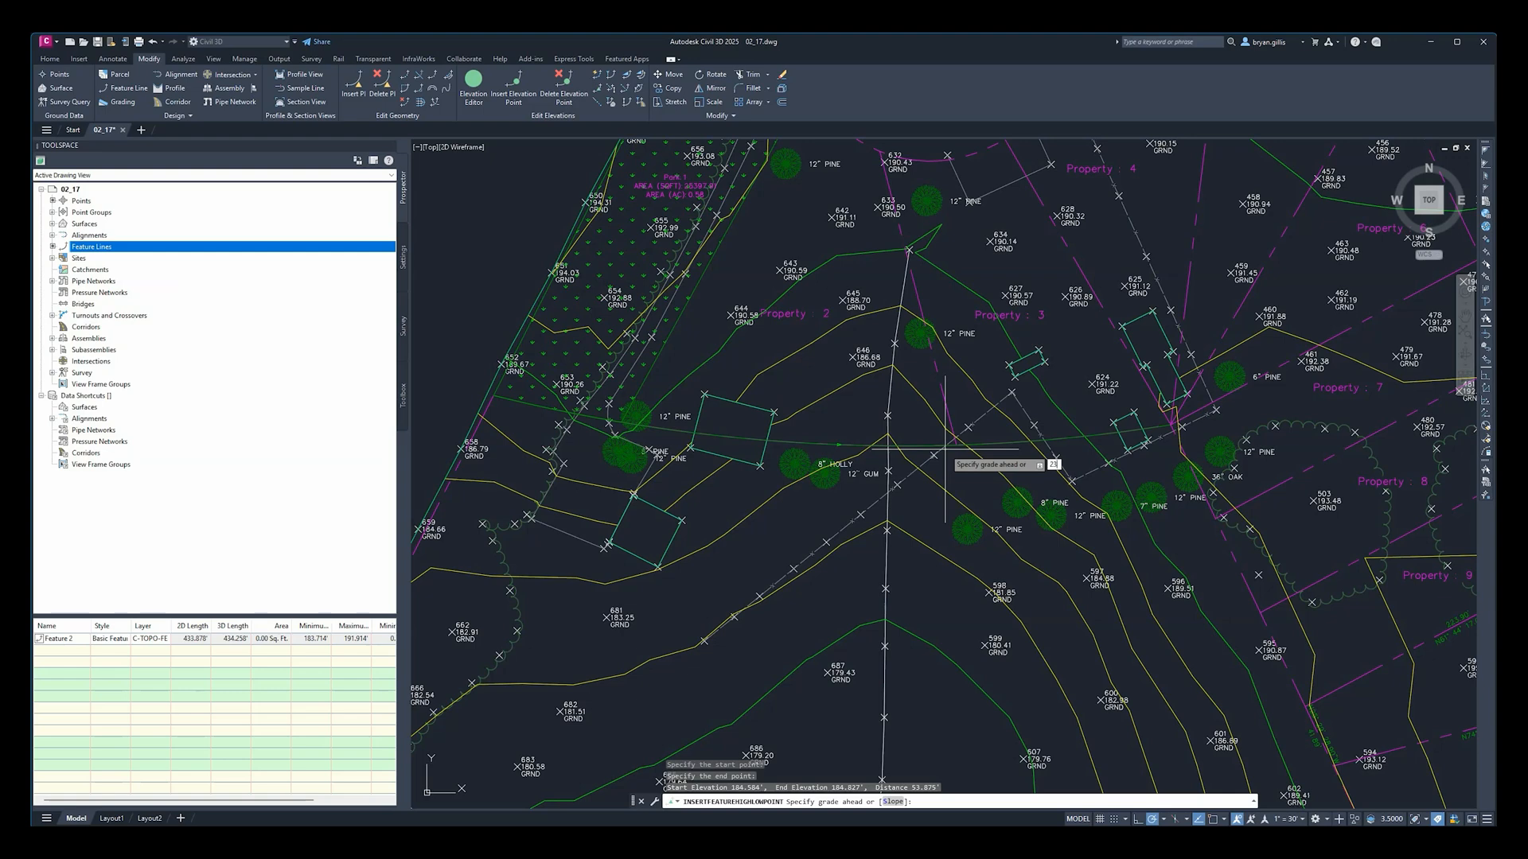
key("Return")
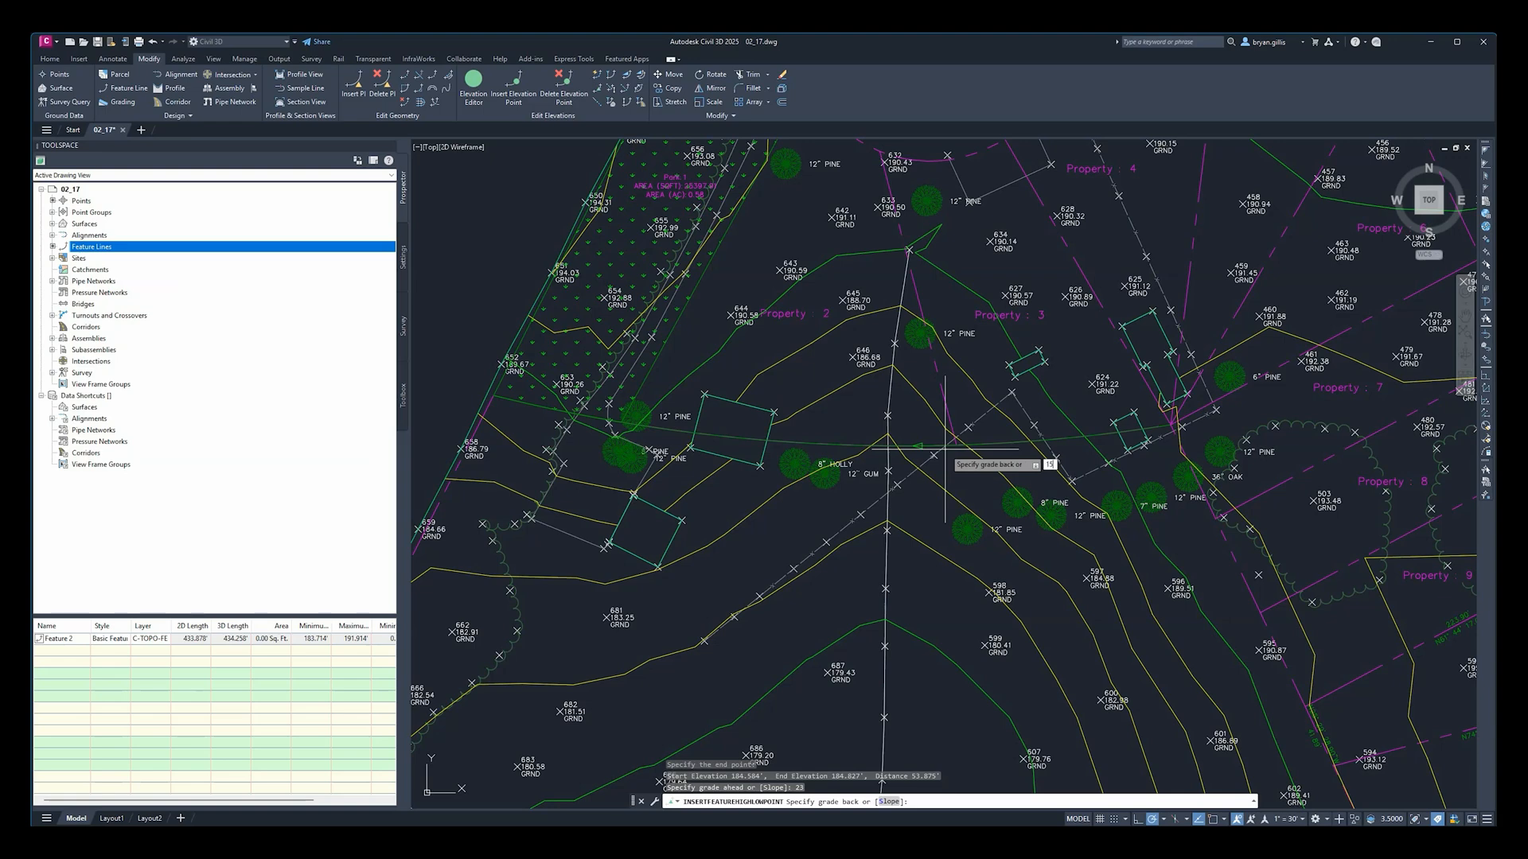
key("Return")
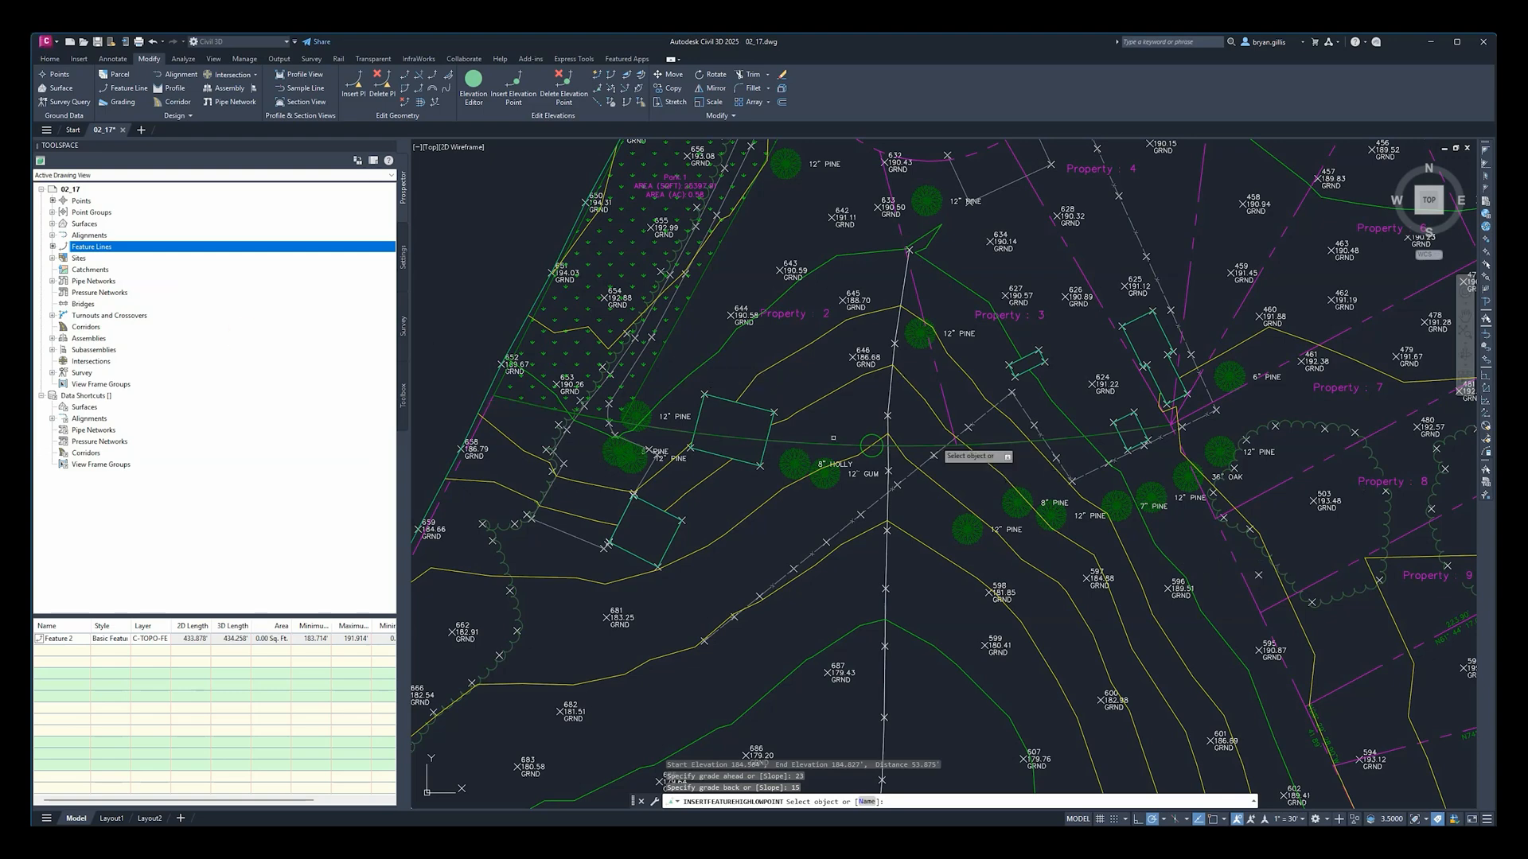
scroll(939, 444, "up", 4)
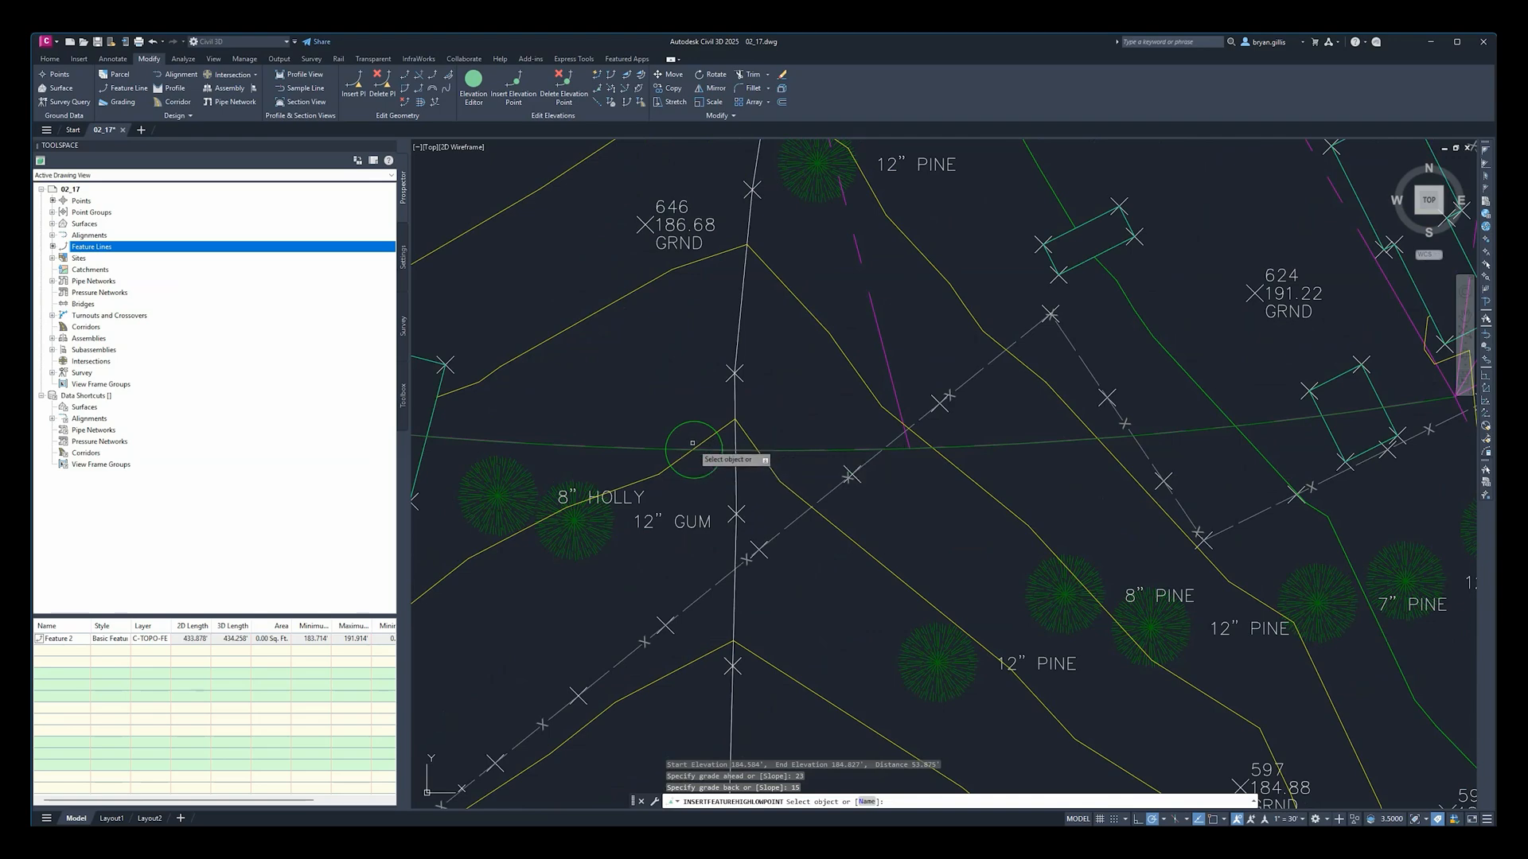
middle_click_drag(788, 460, 991, 437)
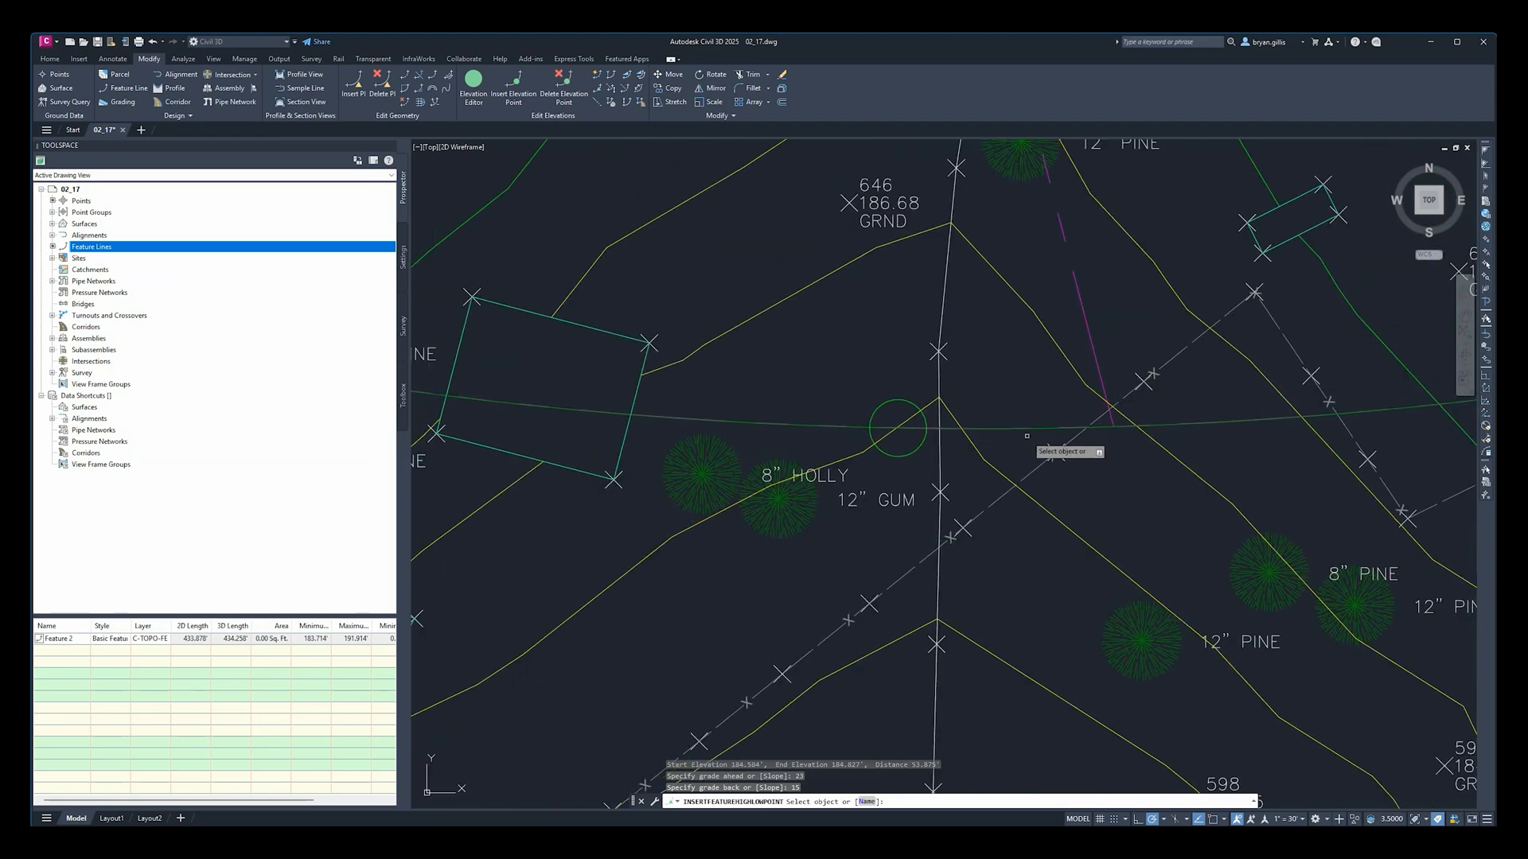
left_click(991, 437)
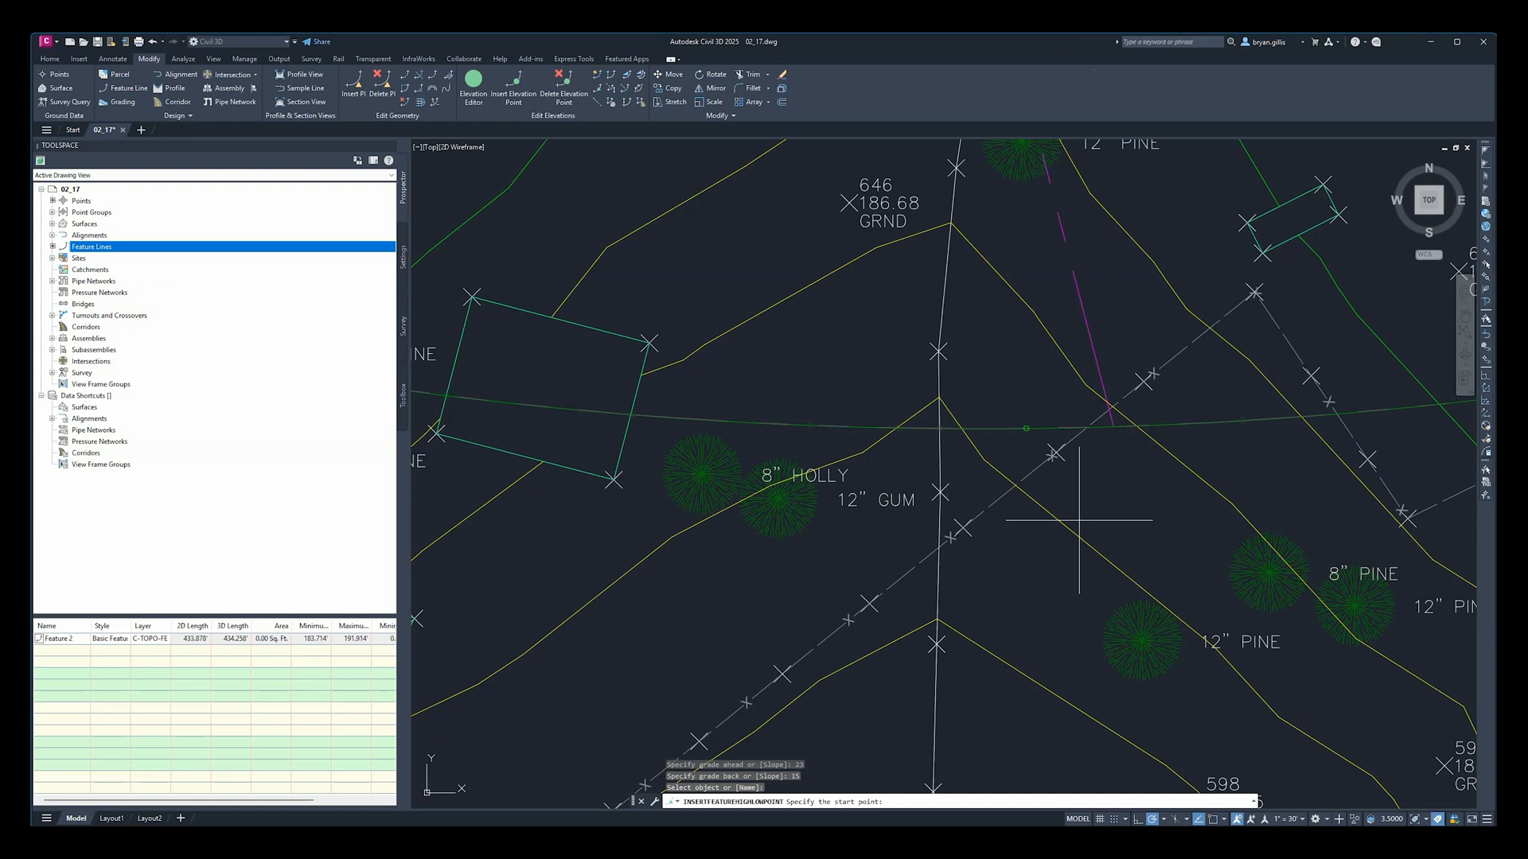
key("Escape")
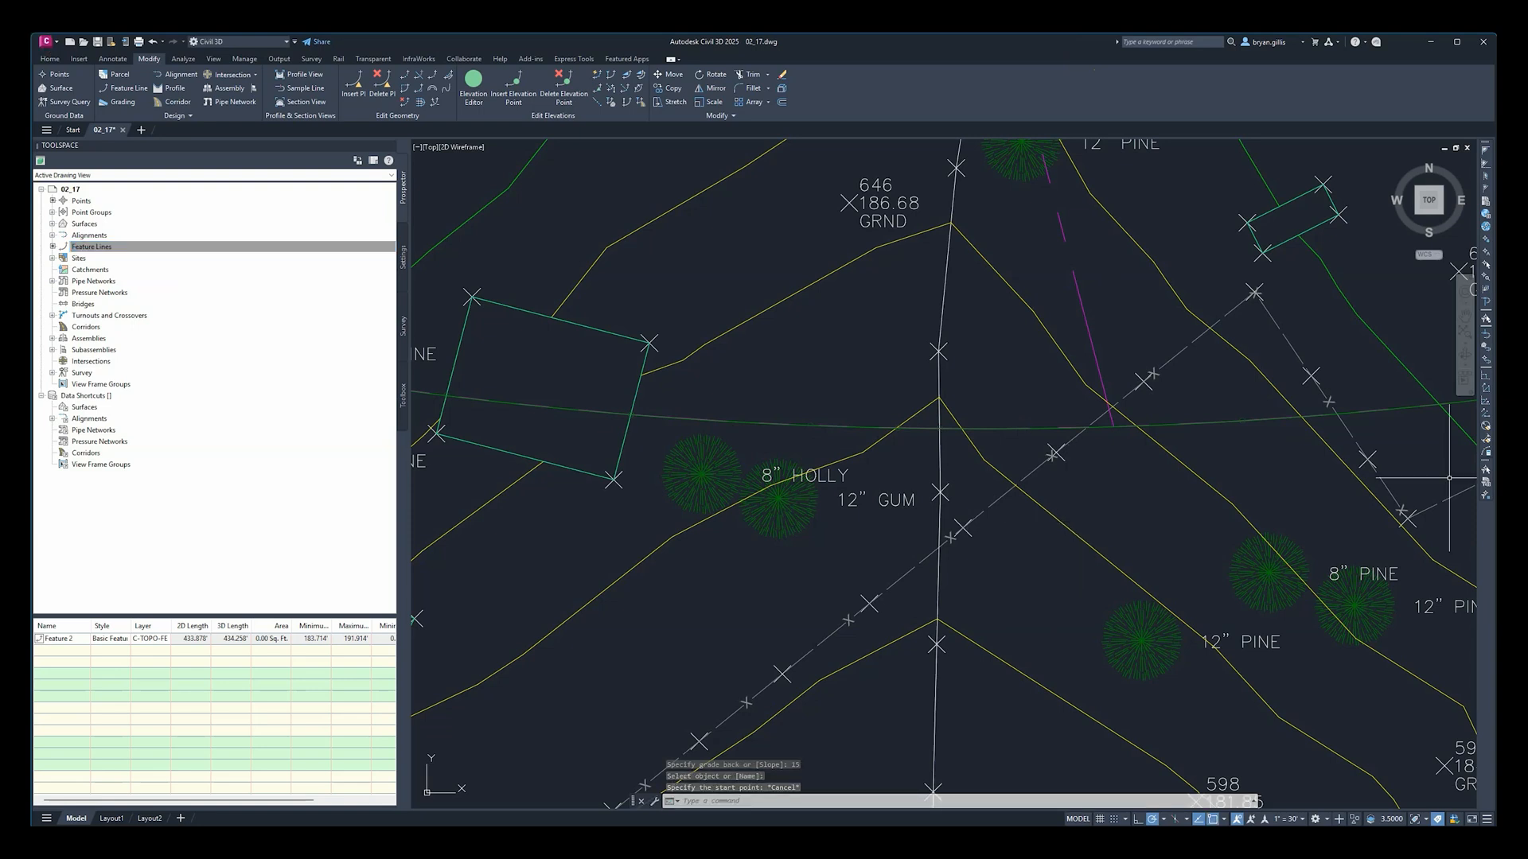
Step: Examine the curved feature line's grades at the inserted point in the Elevation Editor, and review the property statistics of Feature 2
left_click(492, 82)
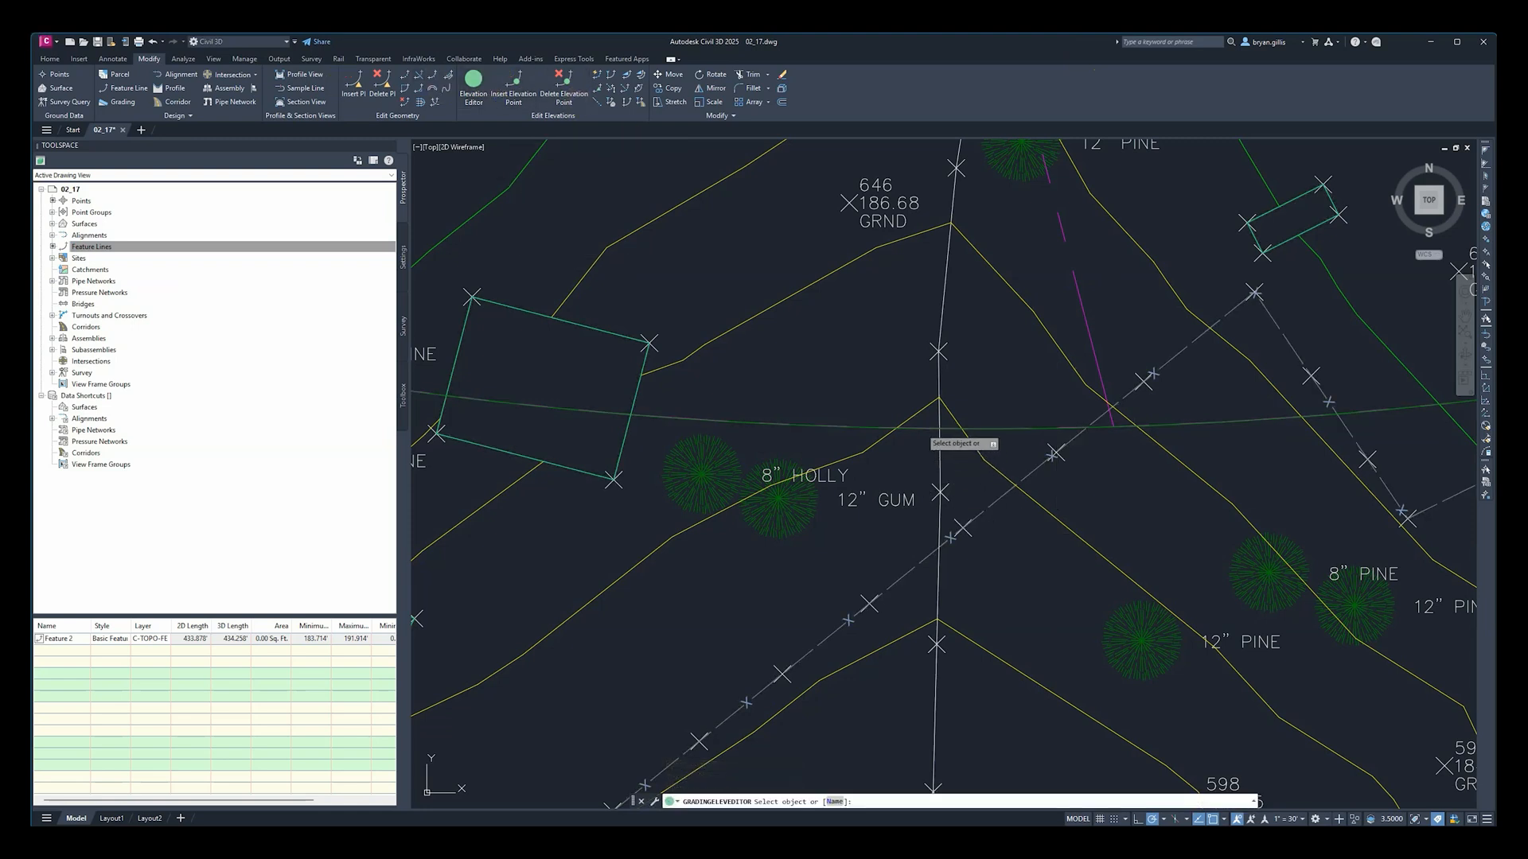
left_click(929, 433)
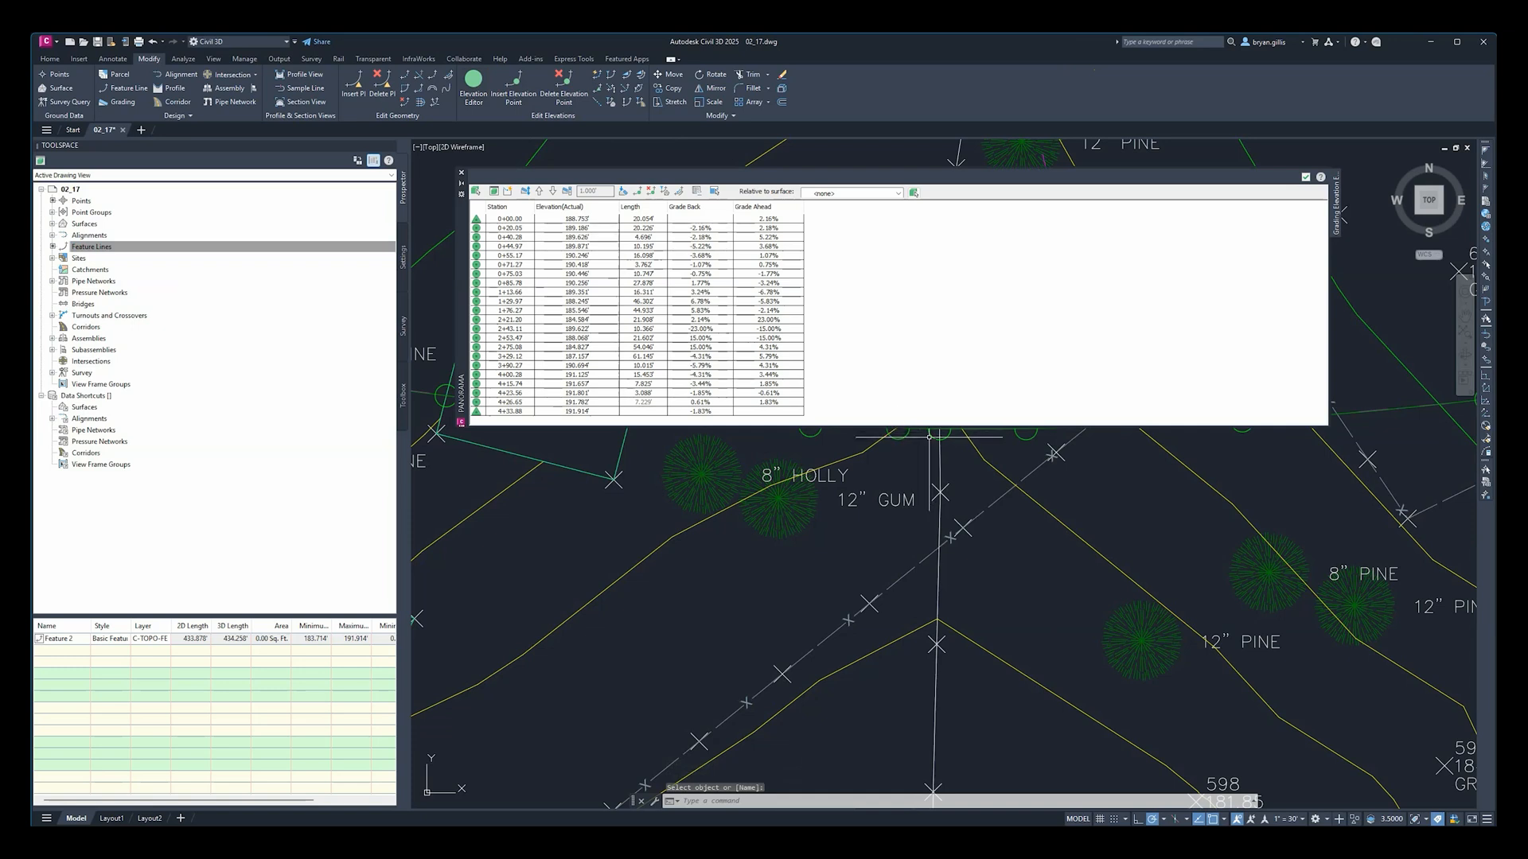
right_click(144, 640)
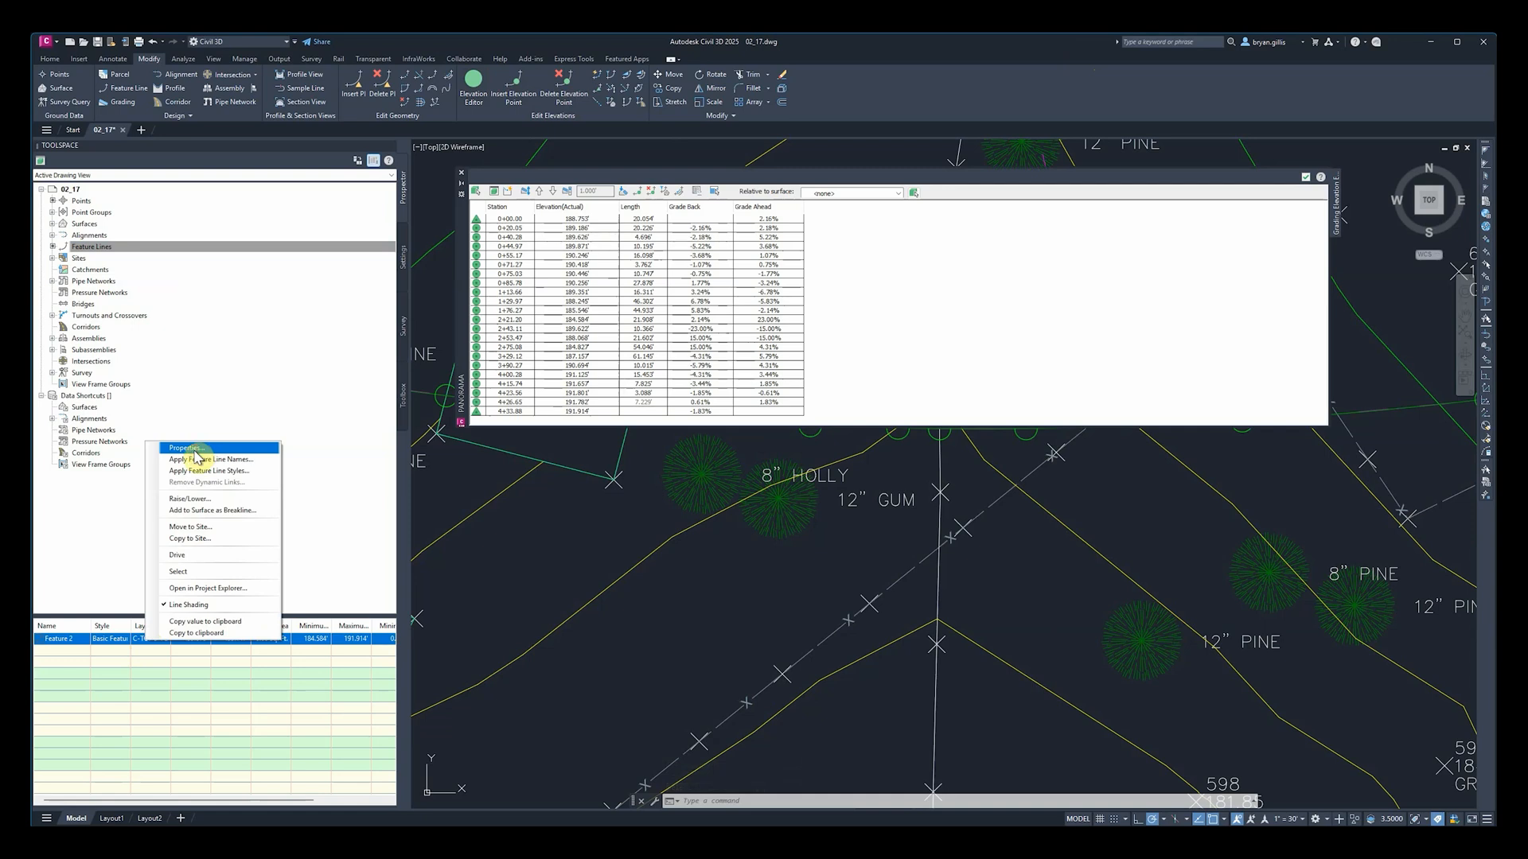
left_click(191, 449)
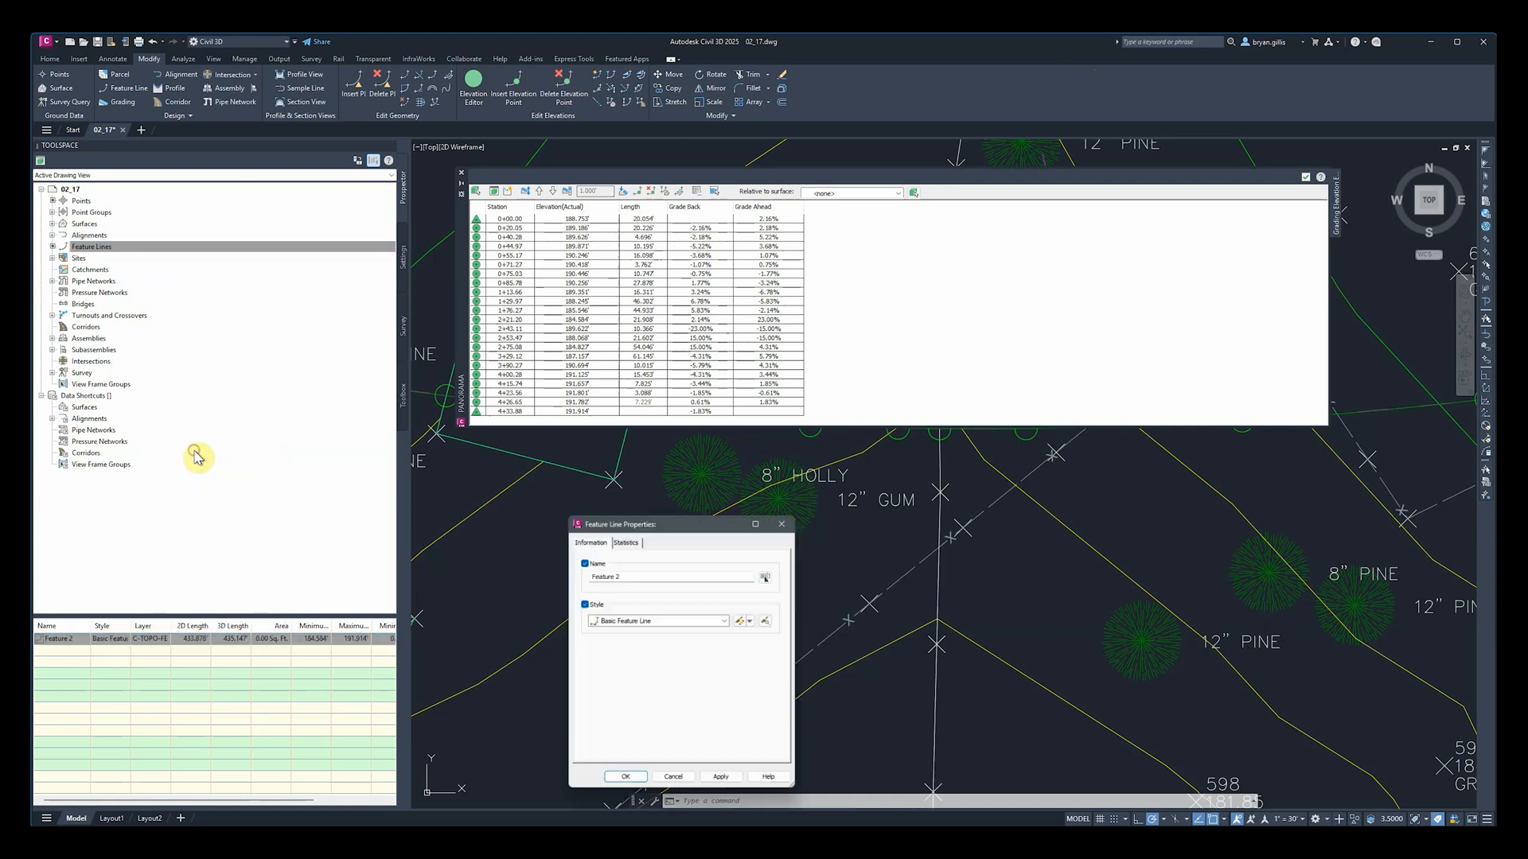
left_click(628, 543)
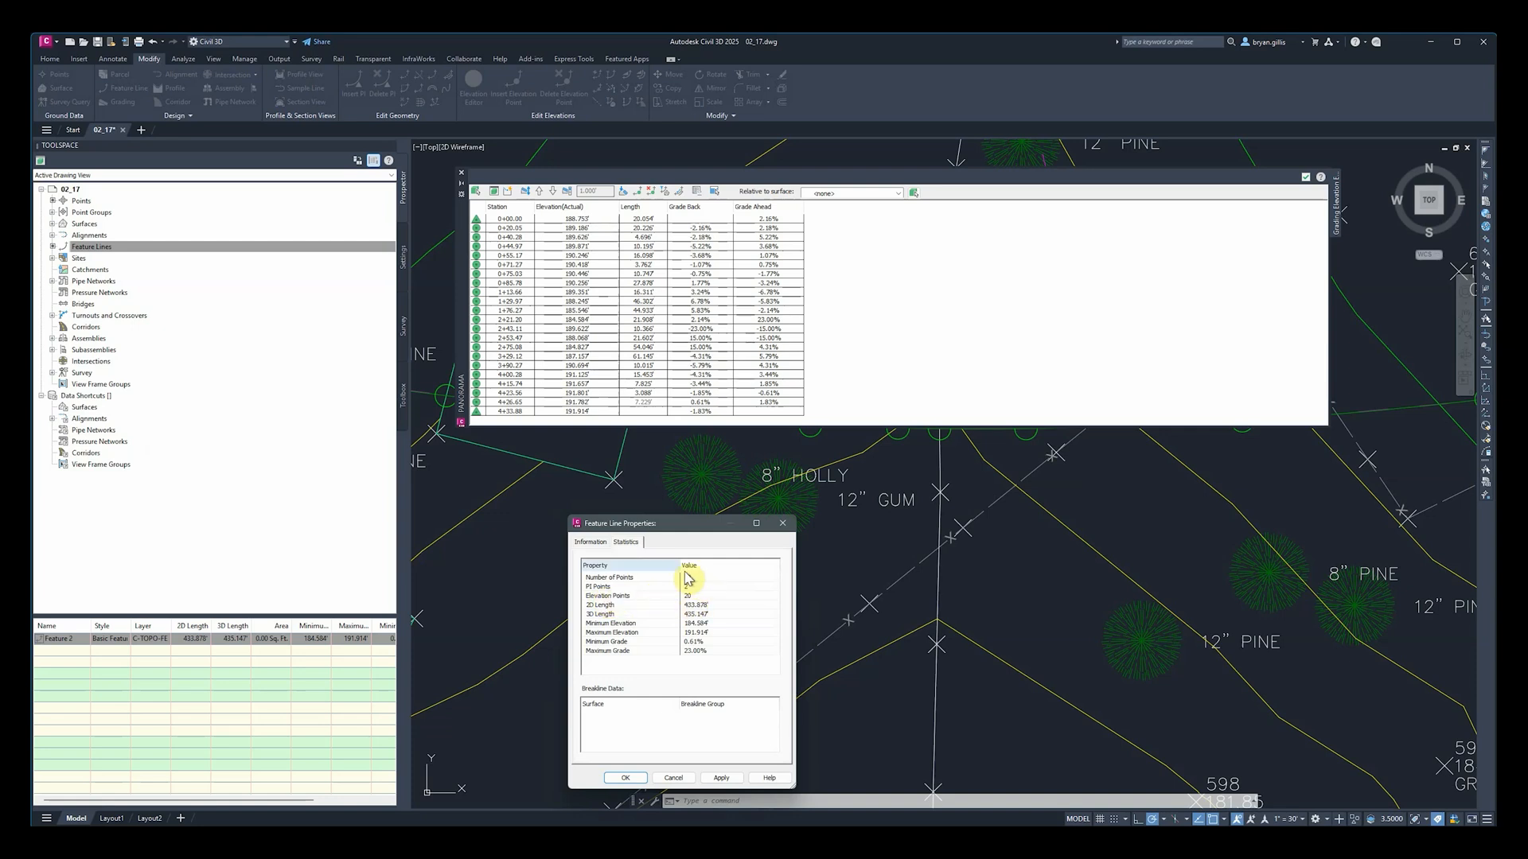
left_click(783, 525)
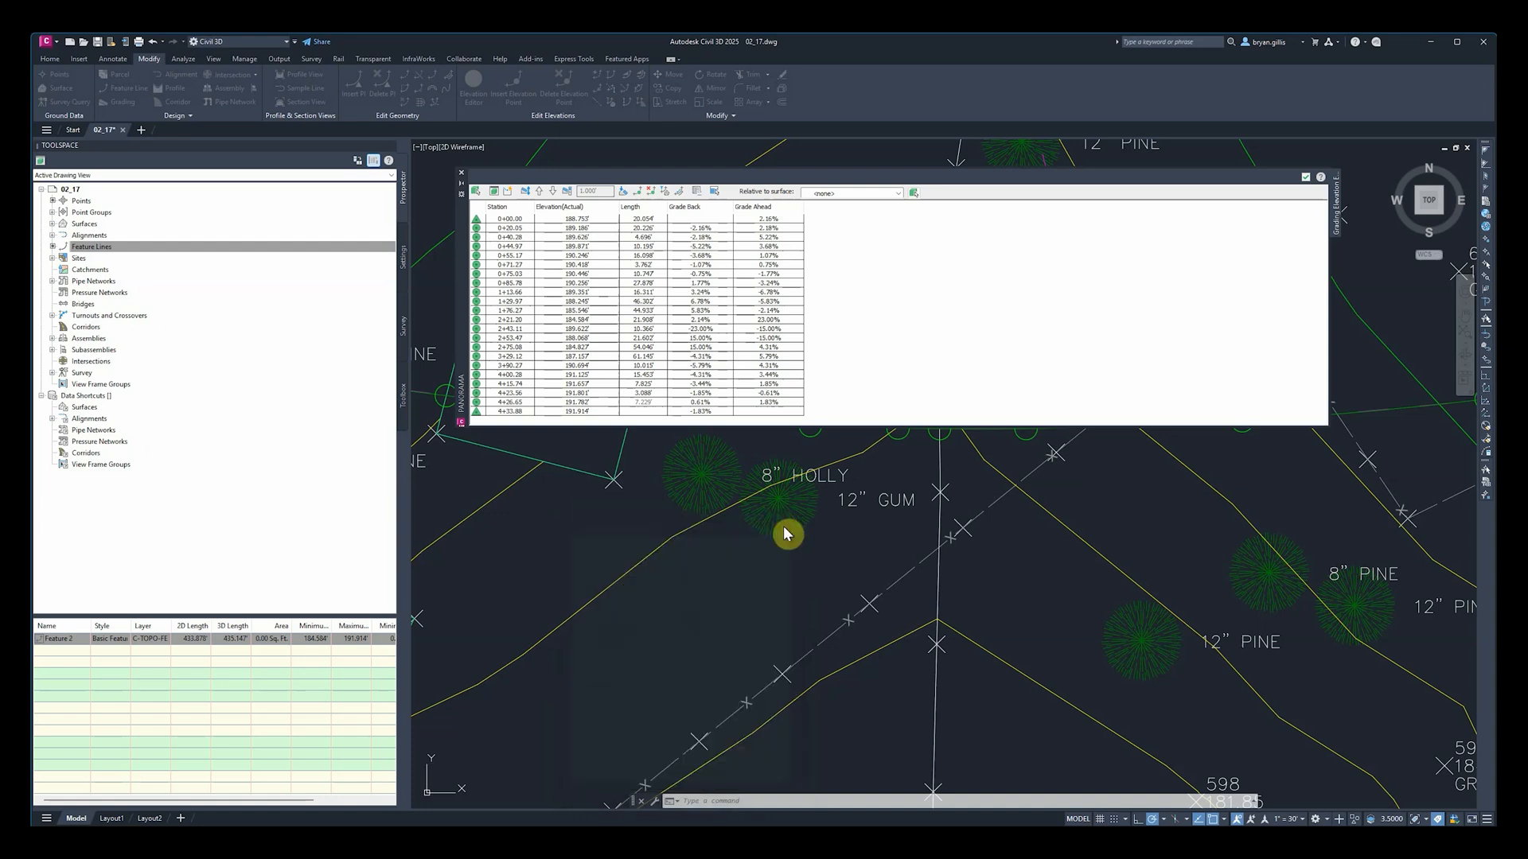
left_click(711, 328)
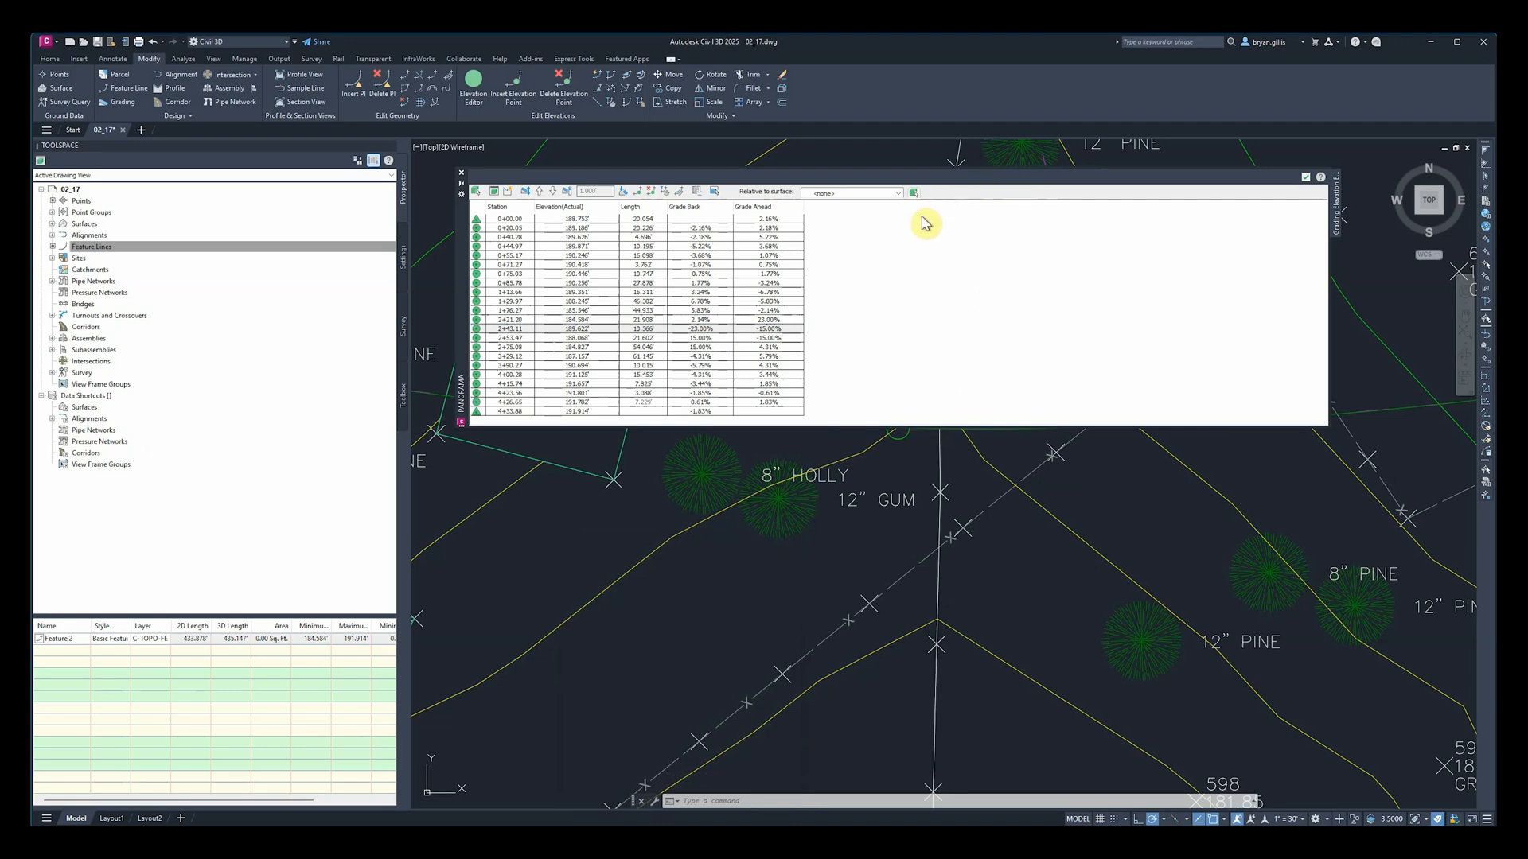
Step: Move the Elevation Editor clear of the curved feature line, check the line in the drawing, and close the editor
left_click_drag(467, 284, 472, 576)
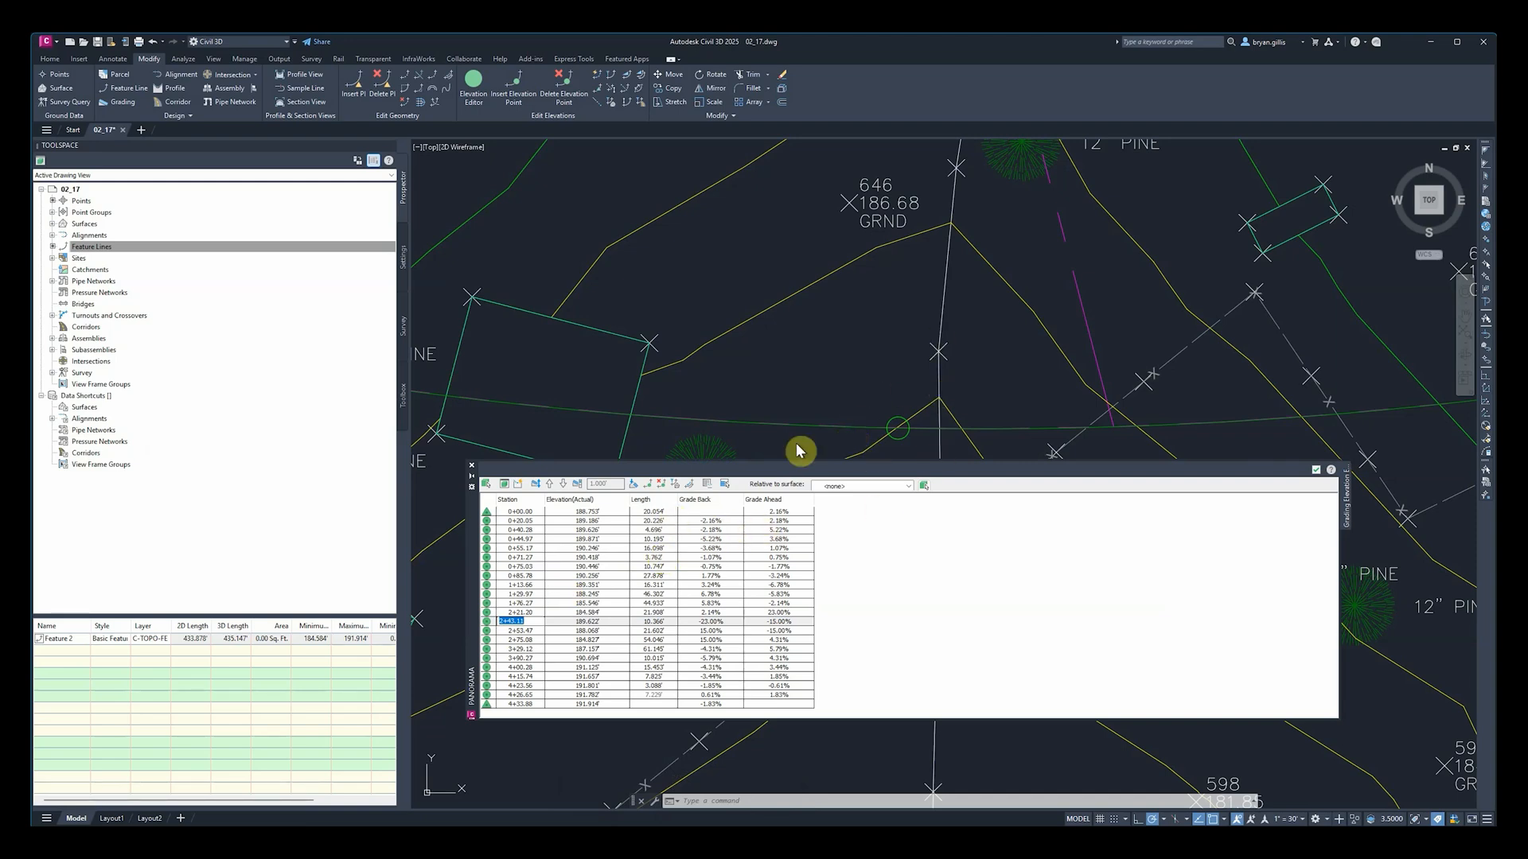
scroll(982, 382, "down", 3)
scroll(965, 423, "down", 3)
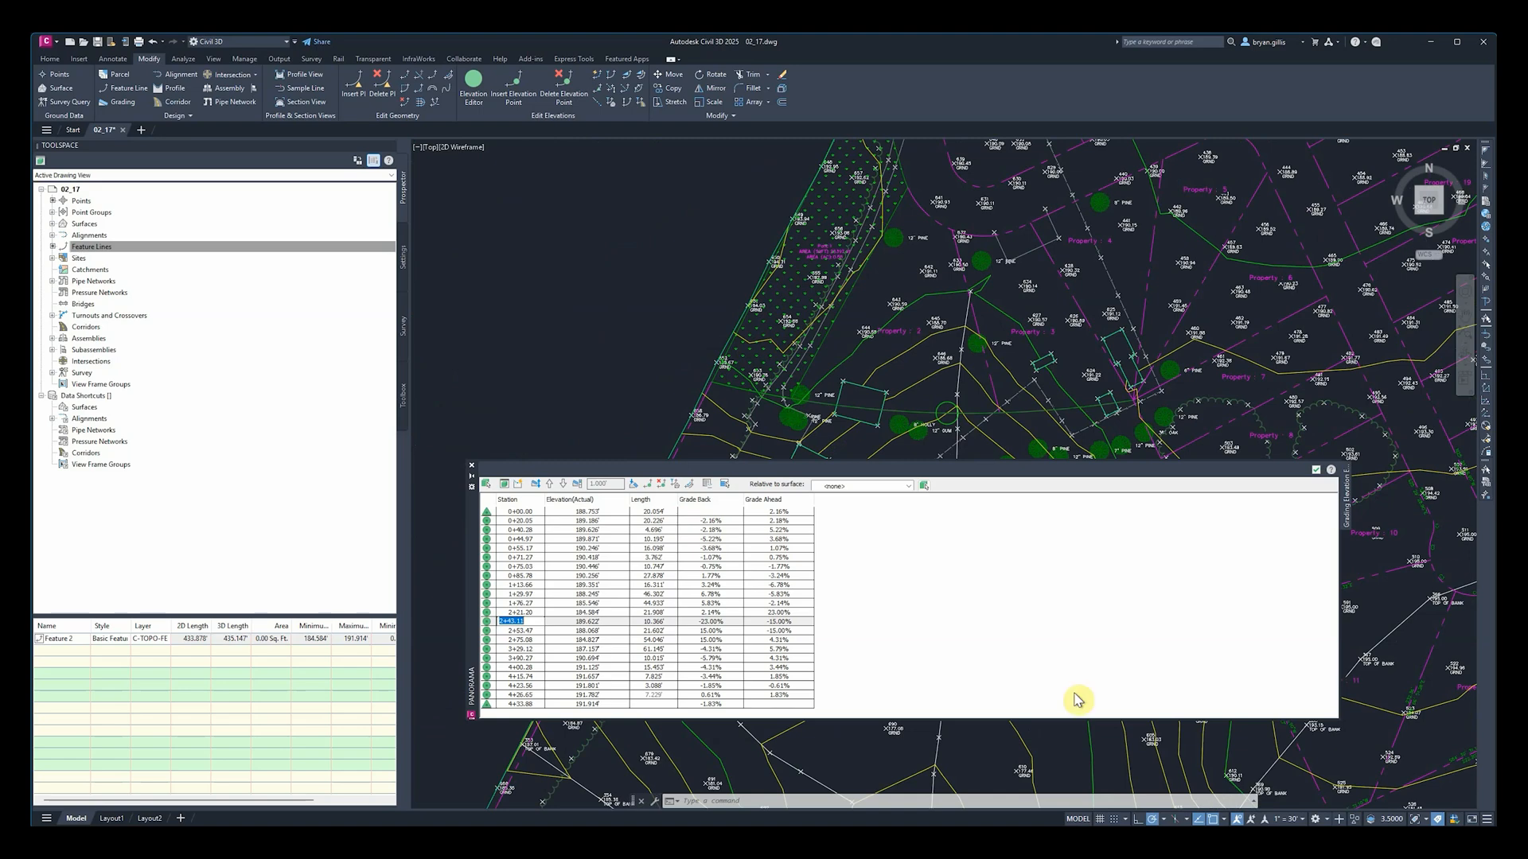
left_click(1318, 471)
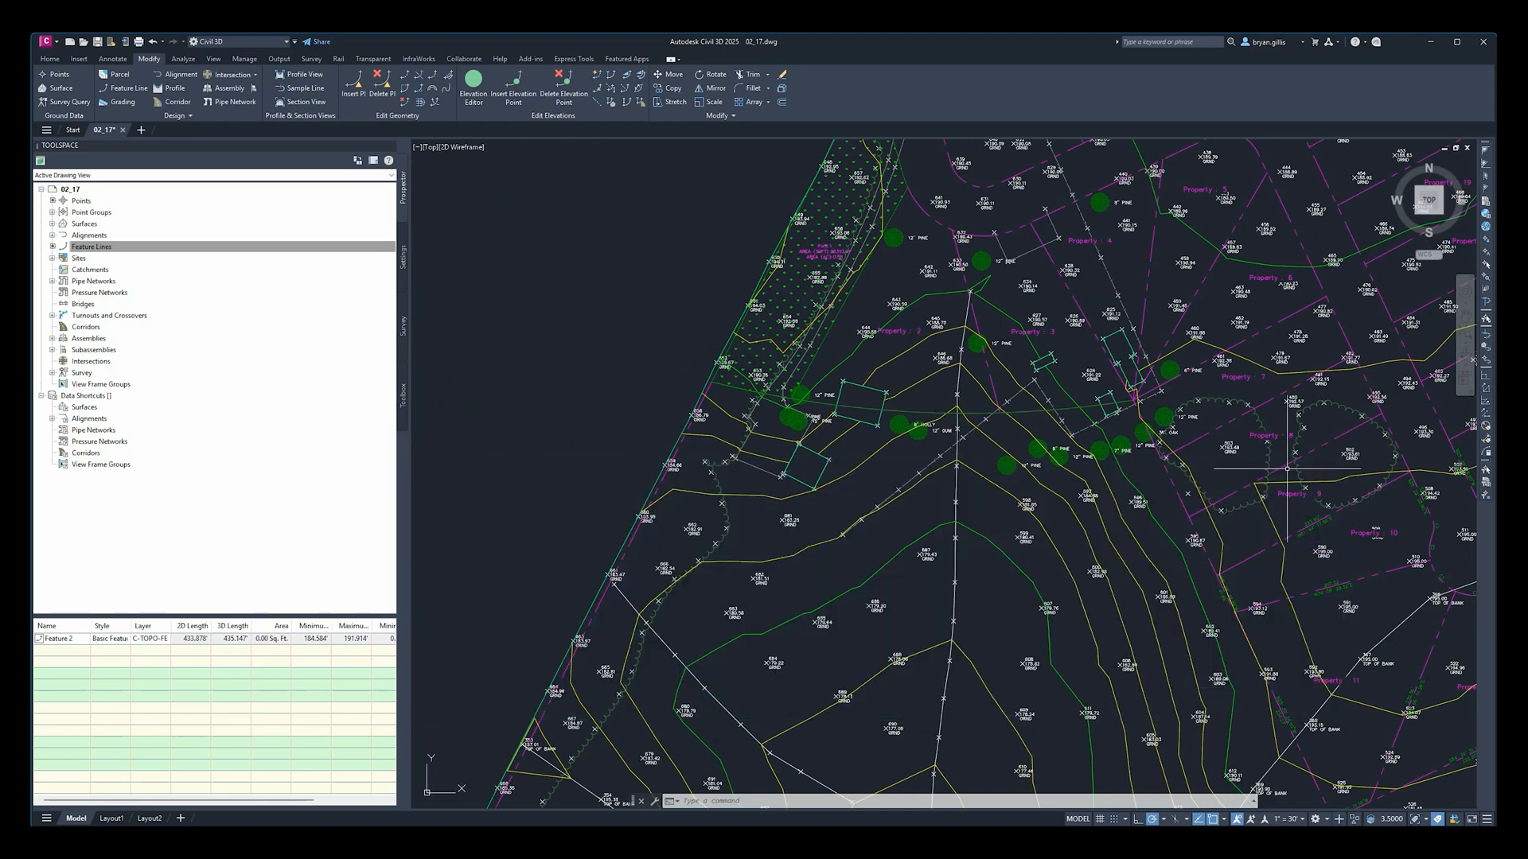
key("Escape")
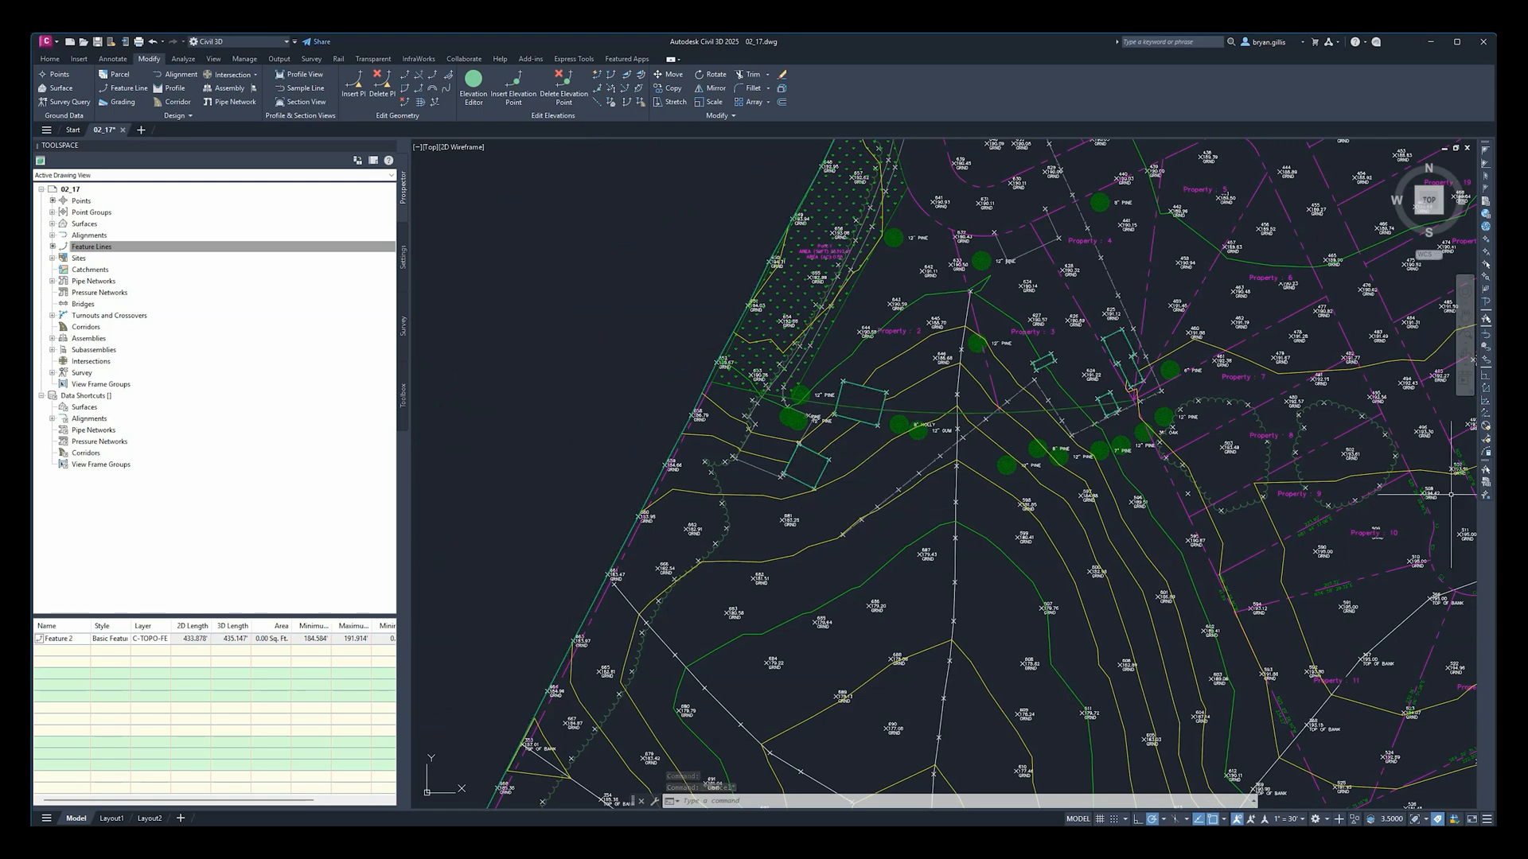
mouse_move(834, 480)
middle_mouse_down()
mouse_move(570, 740)
mouse_move(620, 696)
middle_mouse_up()
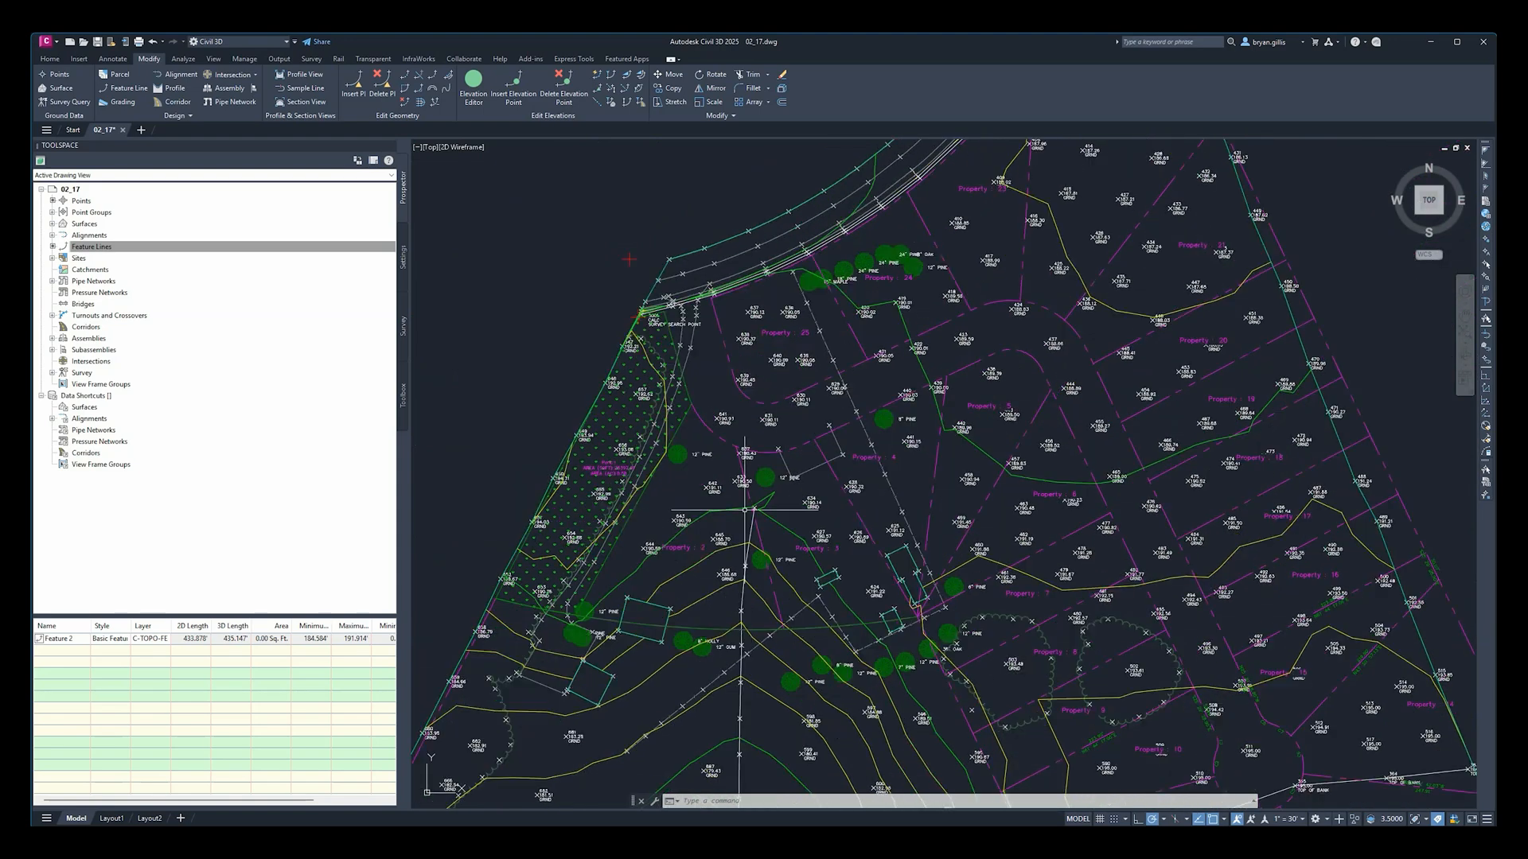
mouse_move(966, 661)
middle_mouse_down()
mouse_move(833, 475)
mouse_move(1052, 521)
middle_mouse_up()
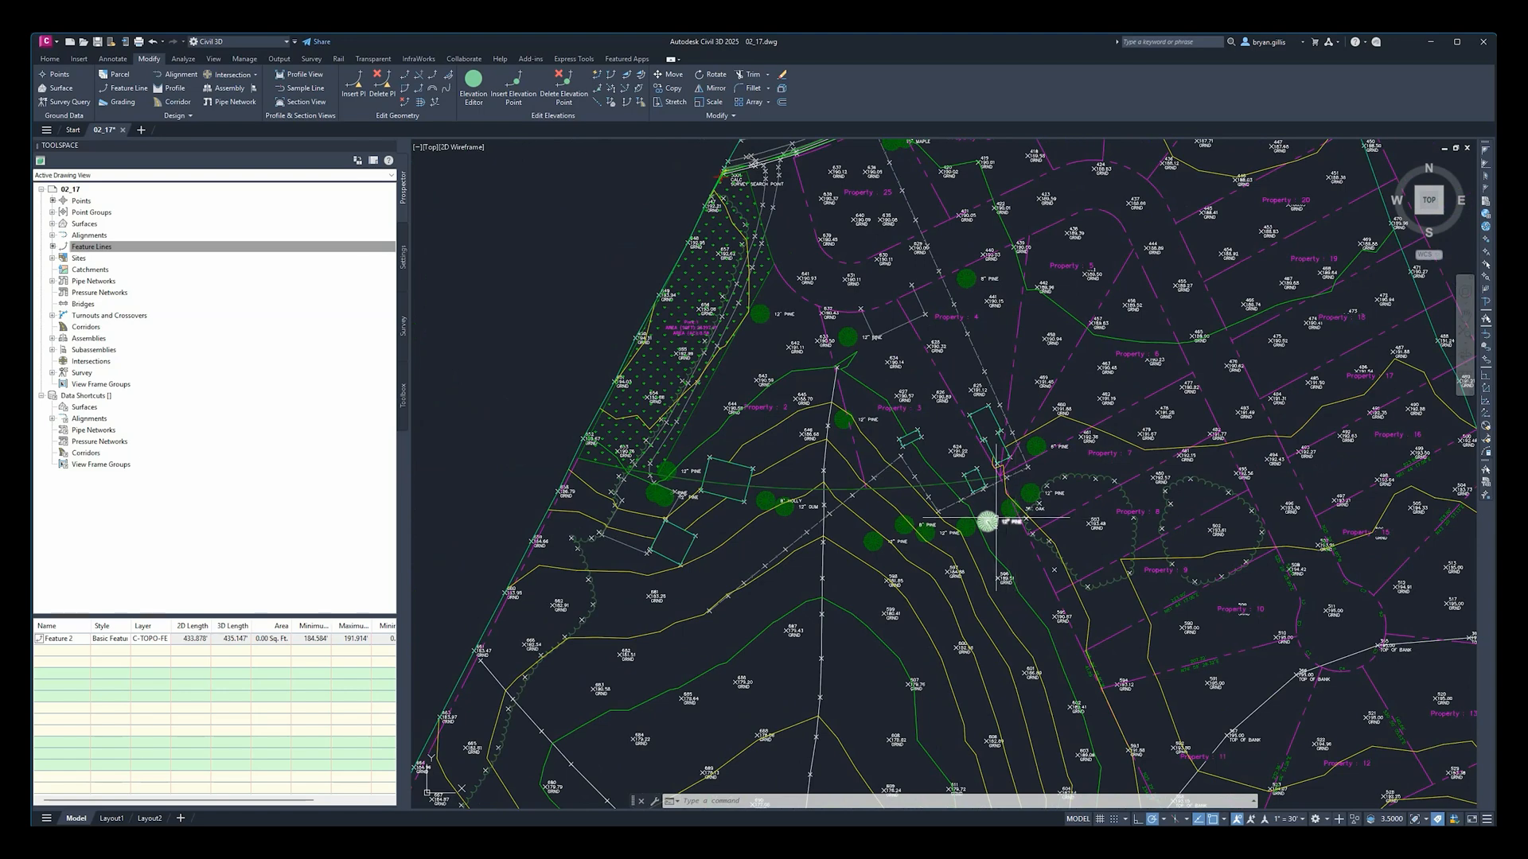
left_click(756, 491)
key("Escape")
key("Escape")
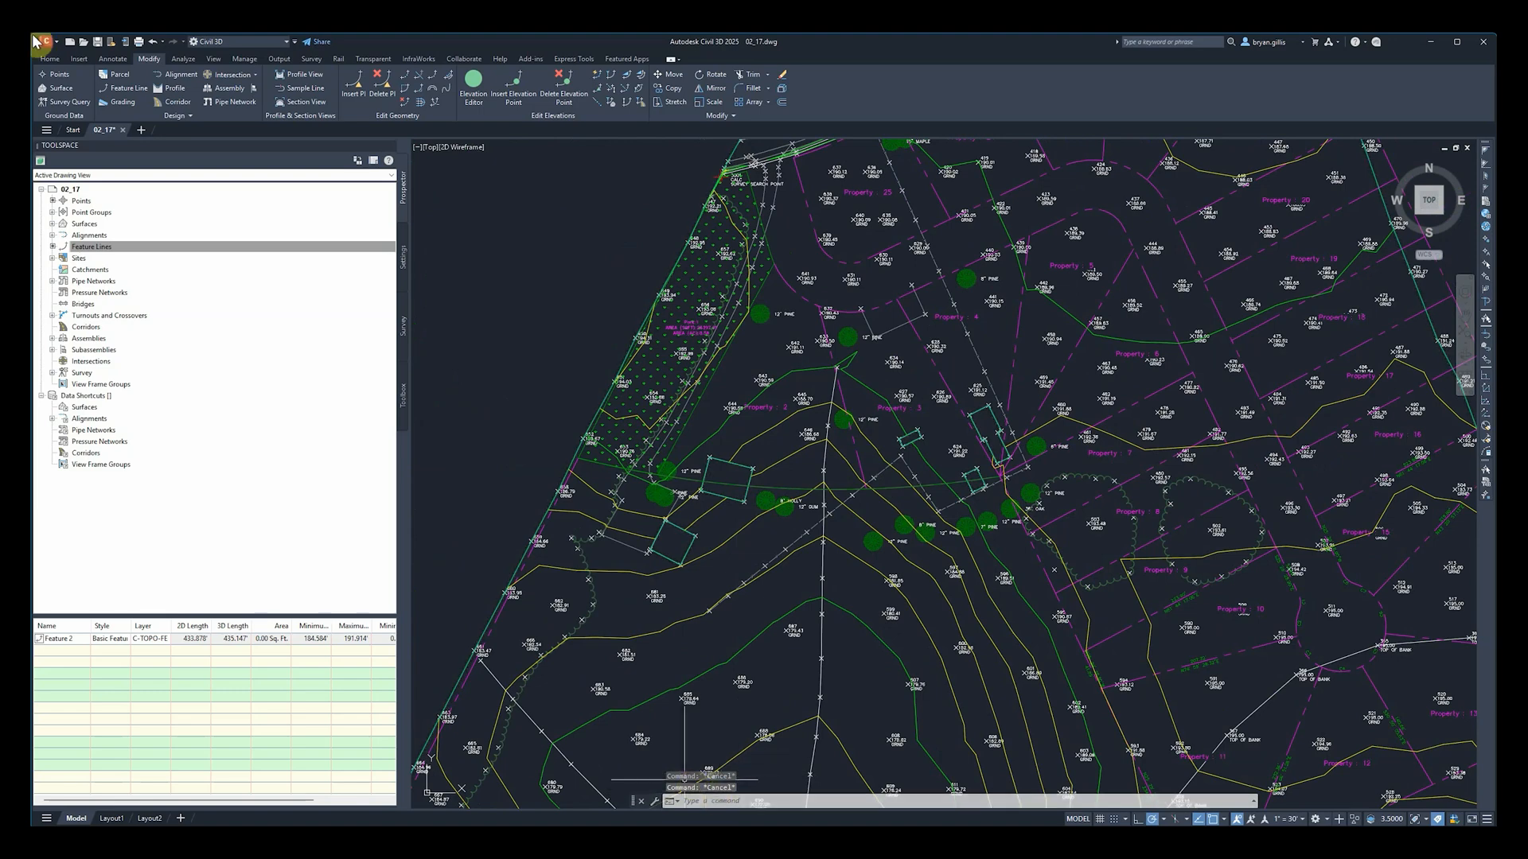
key("Escape")
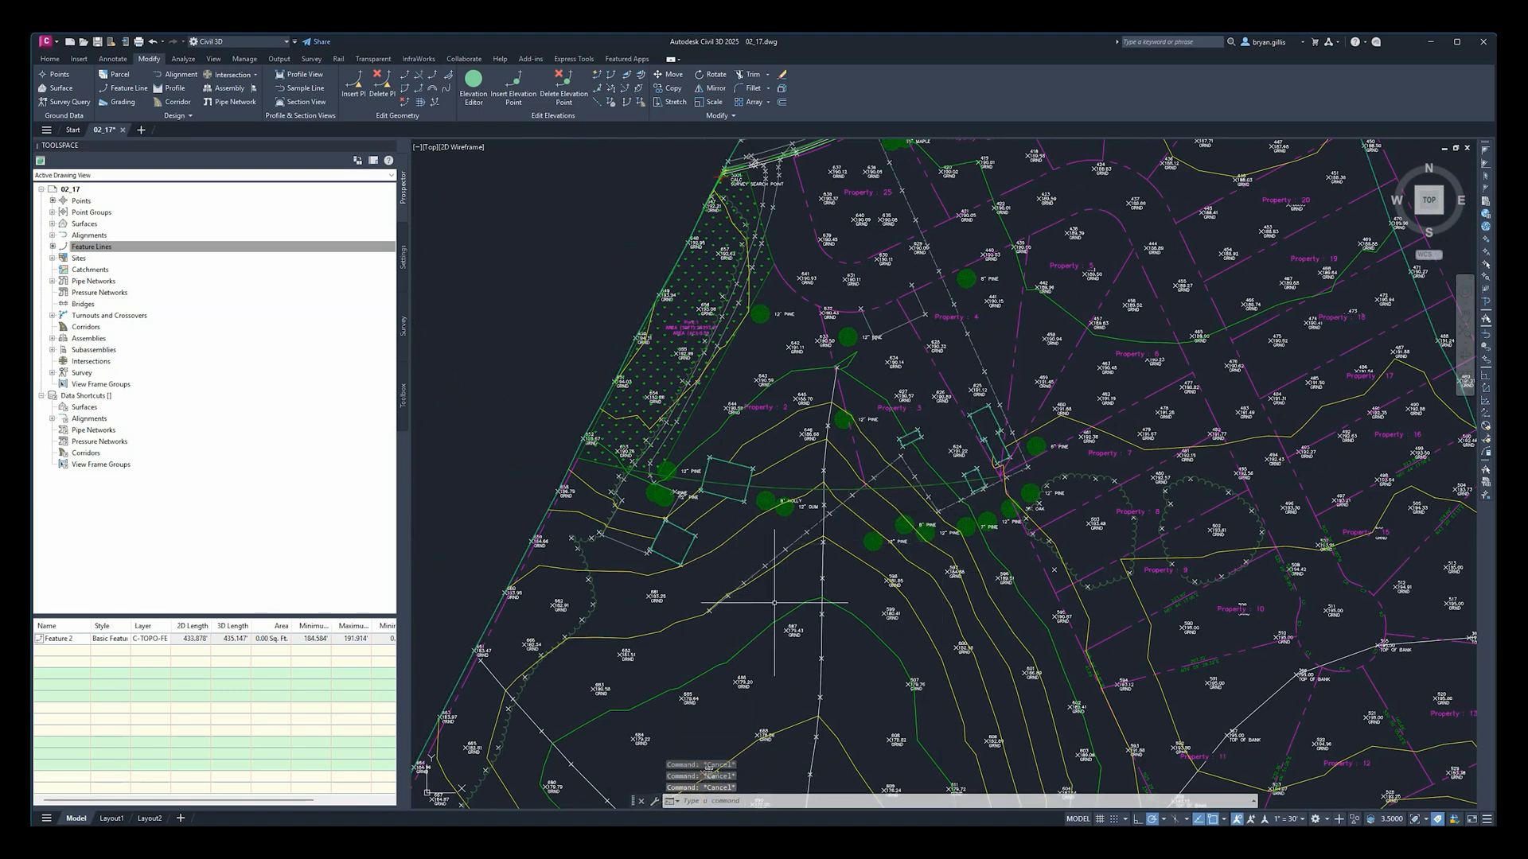
scroll(776, 597, "up", 2)
left_click_drag(961, 493, 895, 635)
key("Escape")
scroll(1200, 555, "up", 2)
middle_click_drag(1201, 555, 1019, 632)
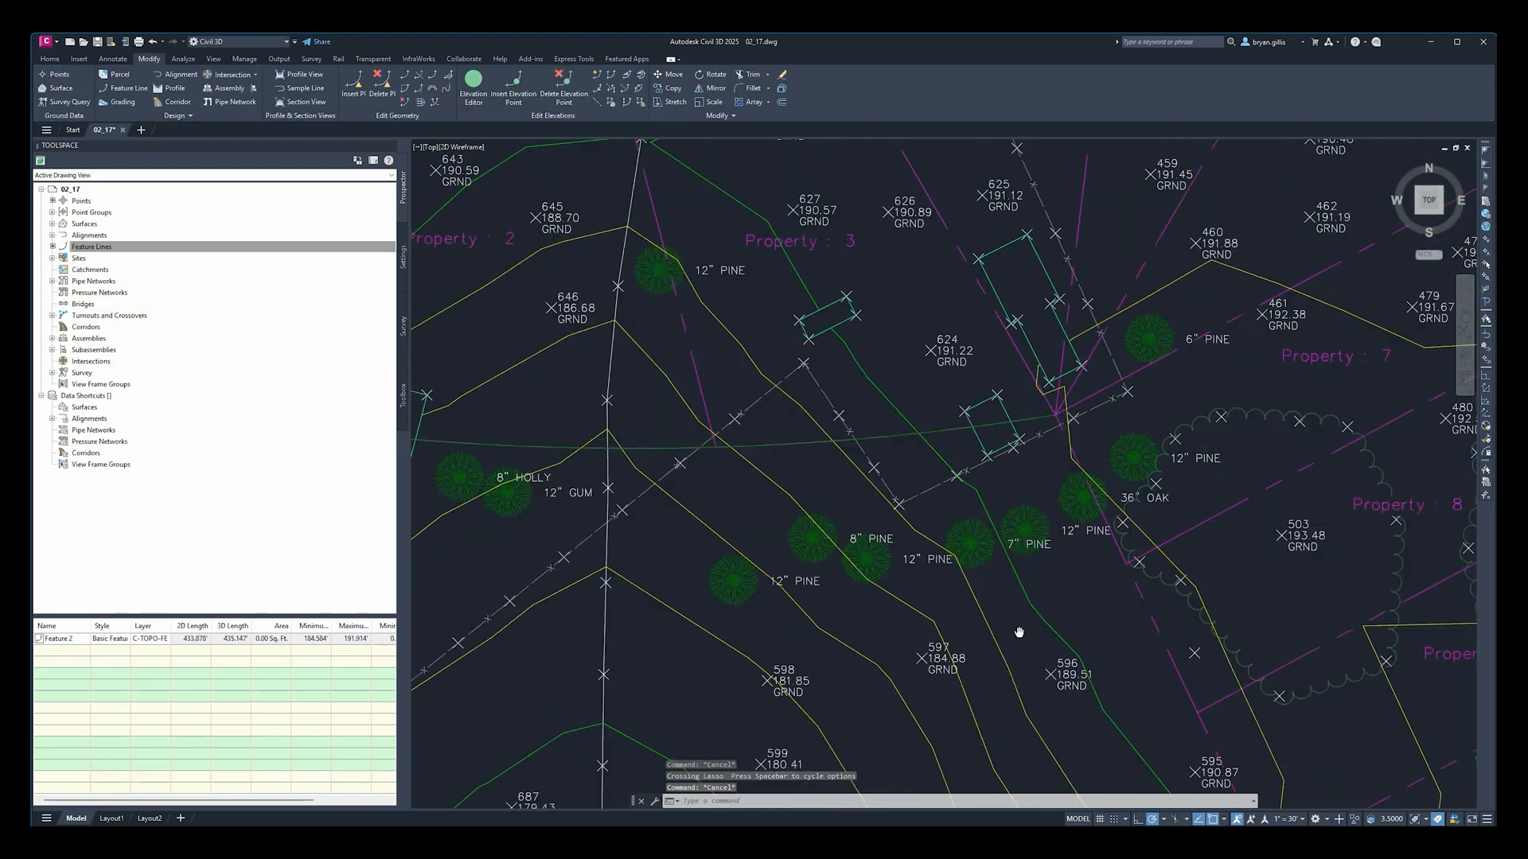
mouse_move(1181, 258)
left_mouse_down()
mouse_move(1102, 333)
mouse_move(740, 581)
left_mouse_up()
middle_click_drag(1011, 433, 1258, 649)
middle_click_drag(1226, 501, 909, 311)
right_click(820, 467)
left_click(1095, 621)
key("Escape")
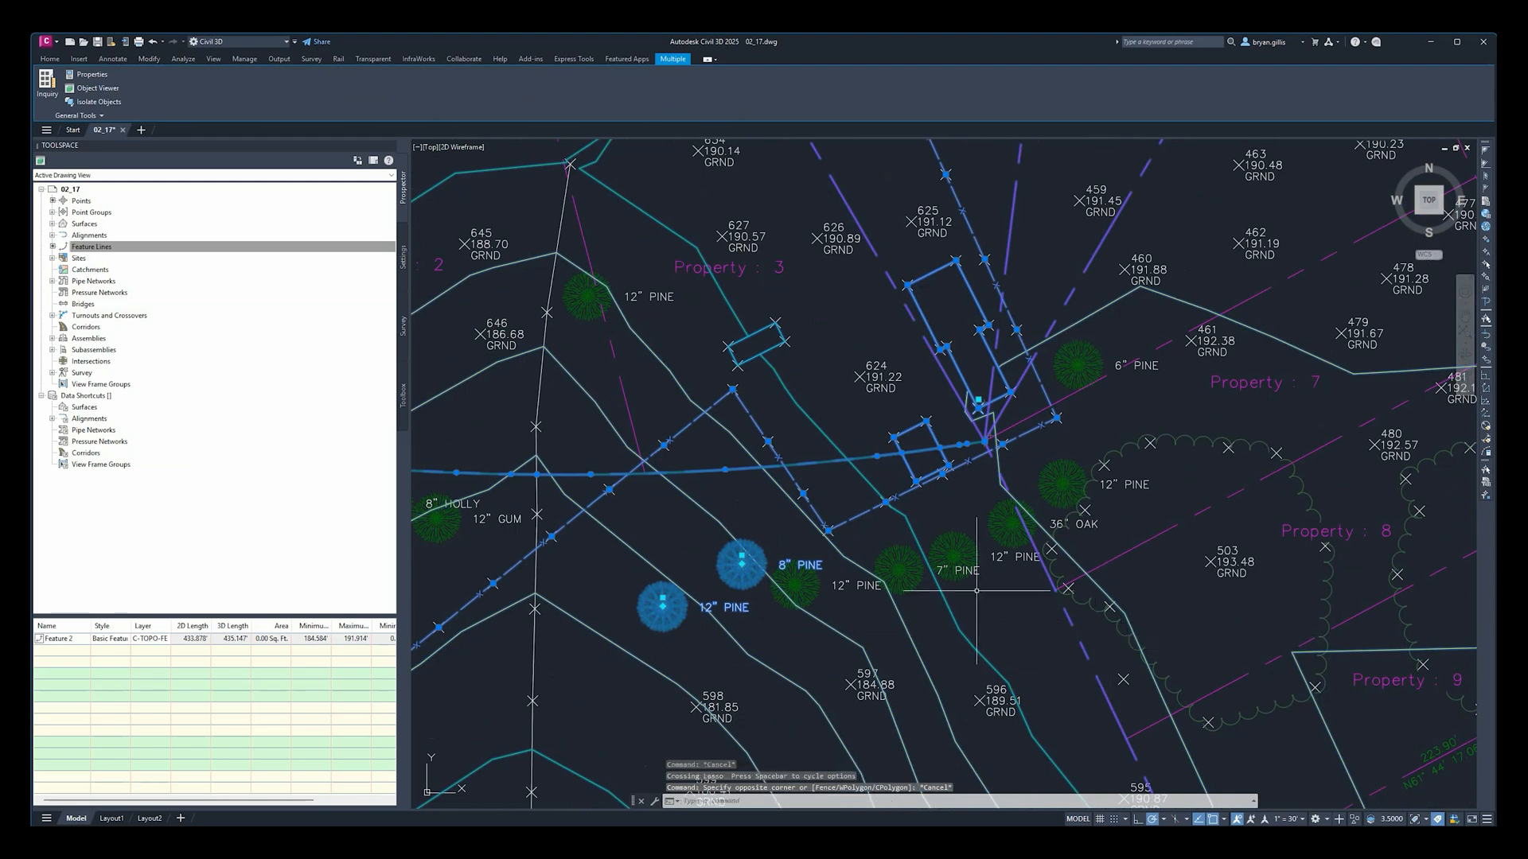
key("Escape")
mouse_move(720, 560)
middle_mouse_down()
mouse_move(1333, 564)
mouse_move(1229, 597)
mouse_move(972, 607)
middle_mouse_up()
scroll(1336, 564, "down", 1)
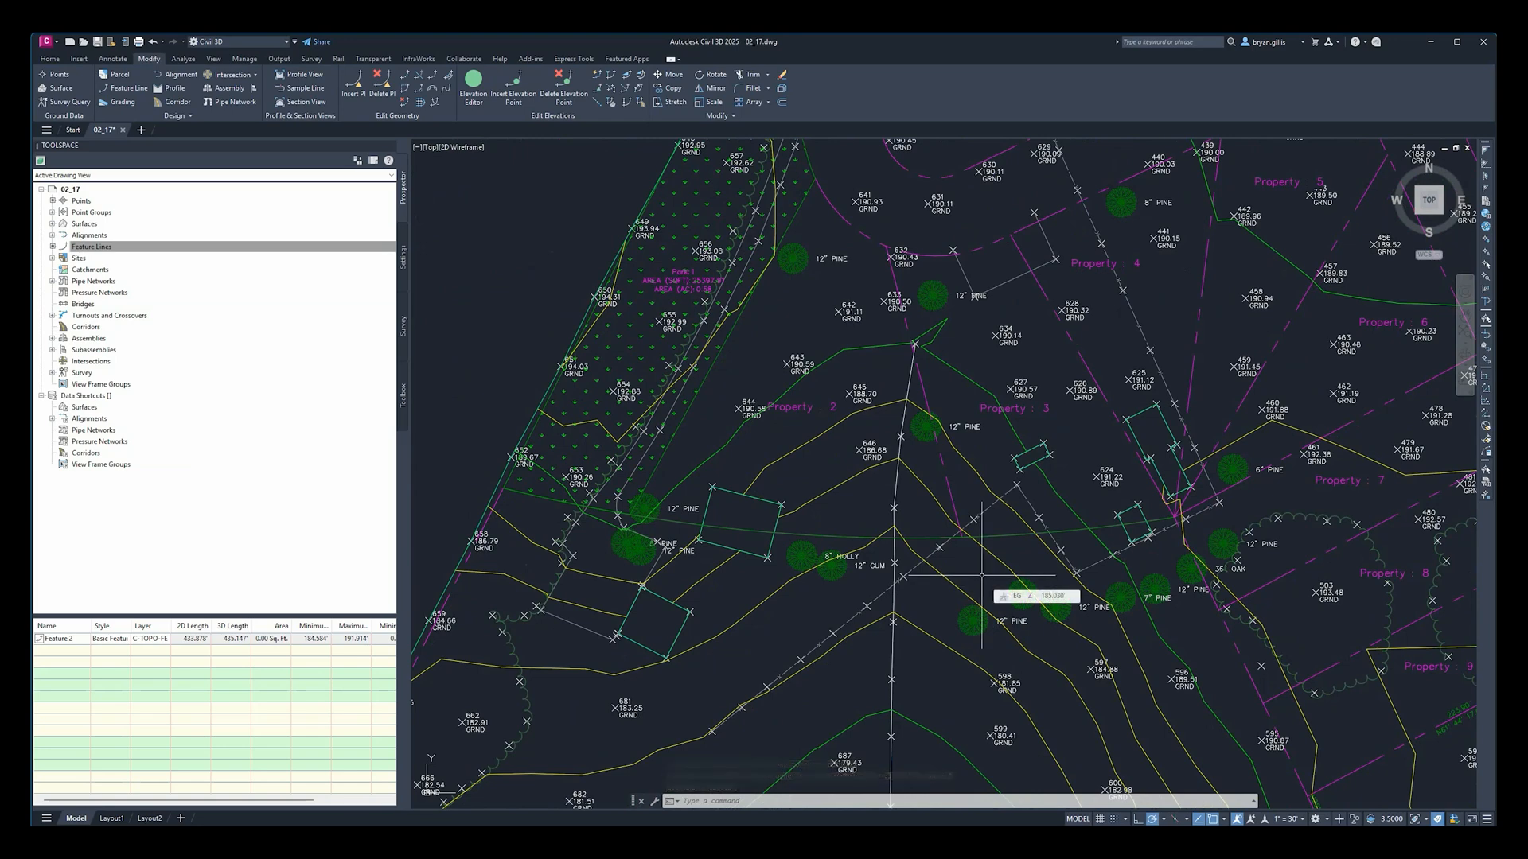
mouse_move(881, 523)
middle_mouse_down()
mouse_move(923, 450)
mouse_move(1022, 368)
middle_mouse_up()
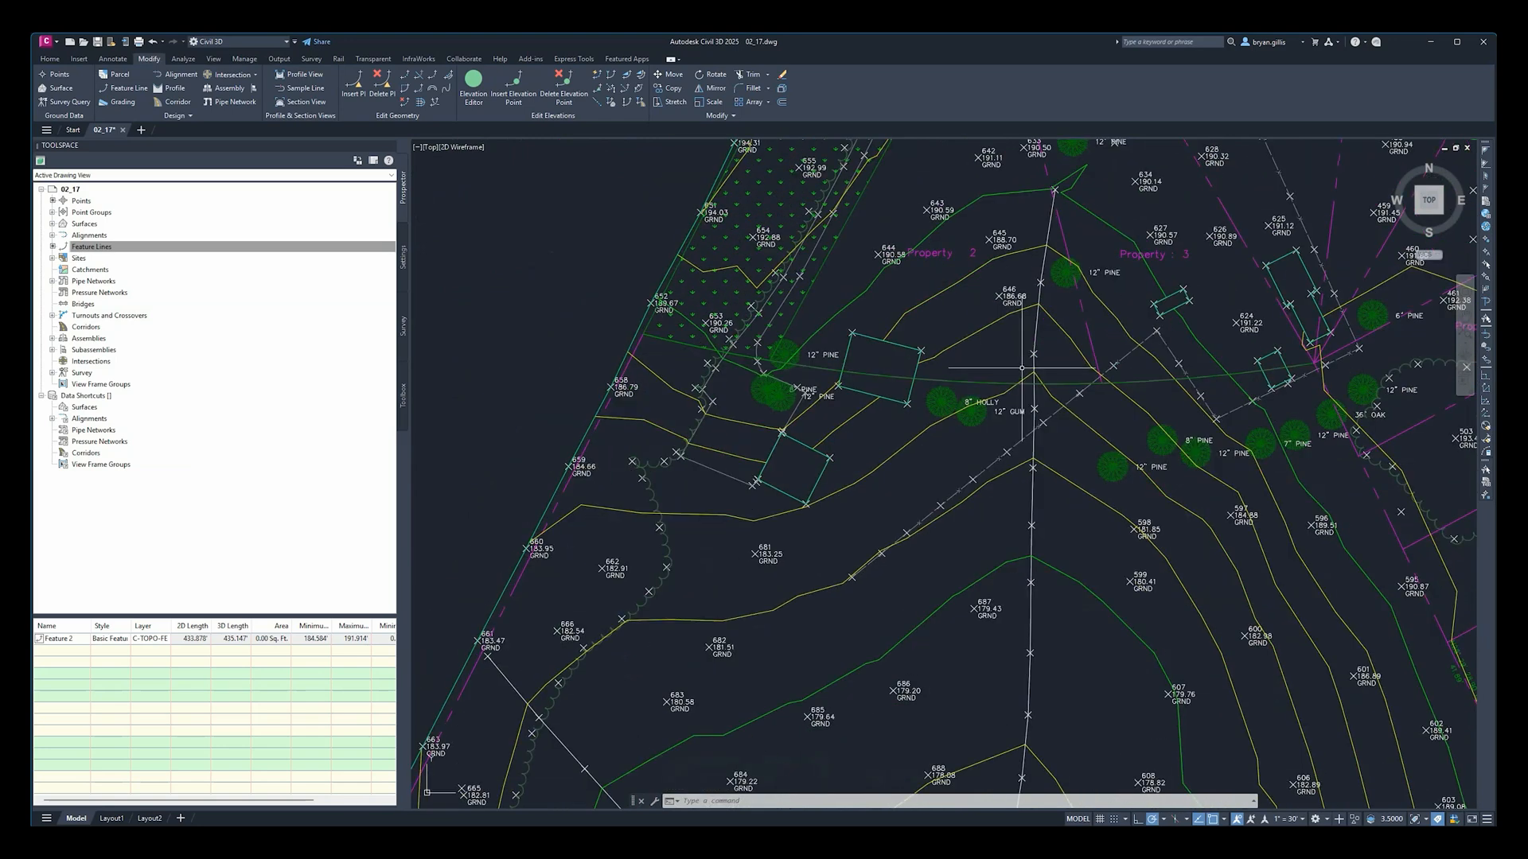
key("Escape")
key("Escape")
key("Escape")
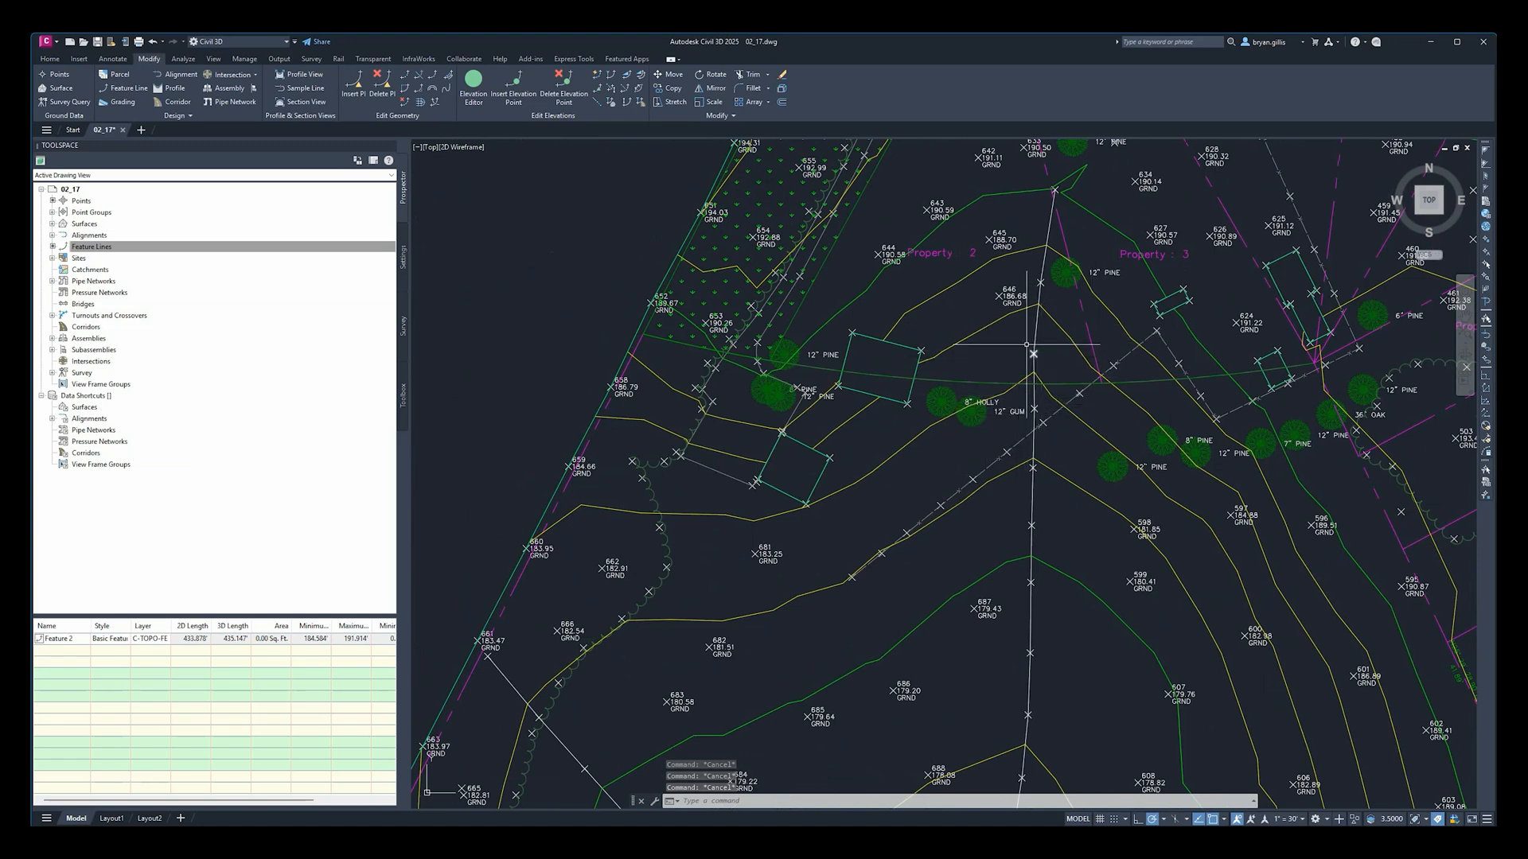
middle_click_drag(960, 340, 948, 558)
middle_click_drag(1095, 403, 962, 542)
mouse_move(618, 429)
middle_mouse_down()
mouse_move(1005, 525)
mouse_move(876, 318)
middle_mouse_up()
left_click(51, 59)
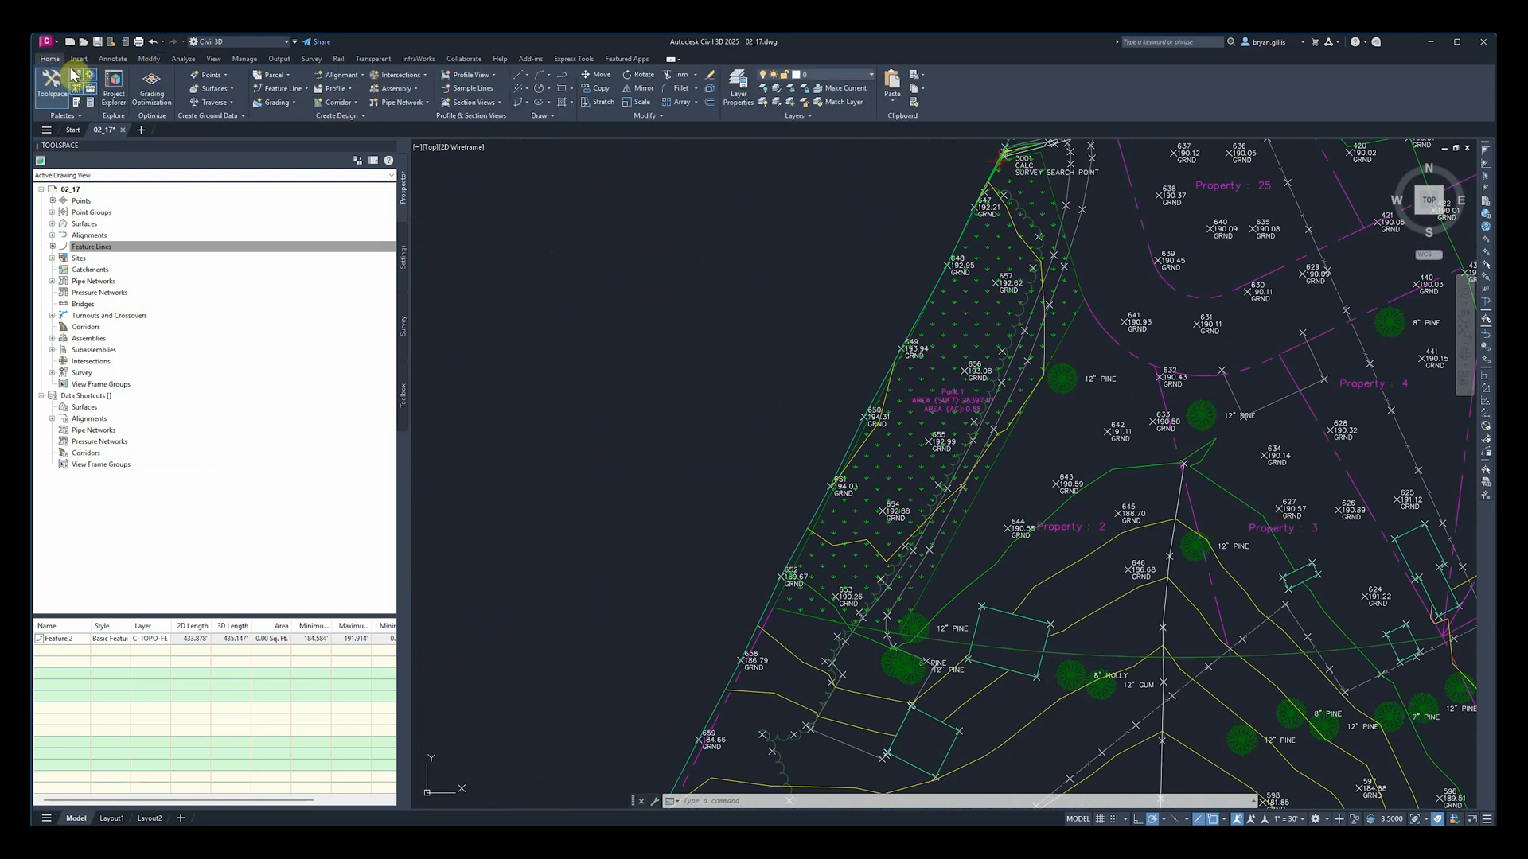
middle_click_drag(1132, 634, 1075, 559)
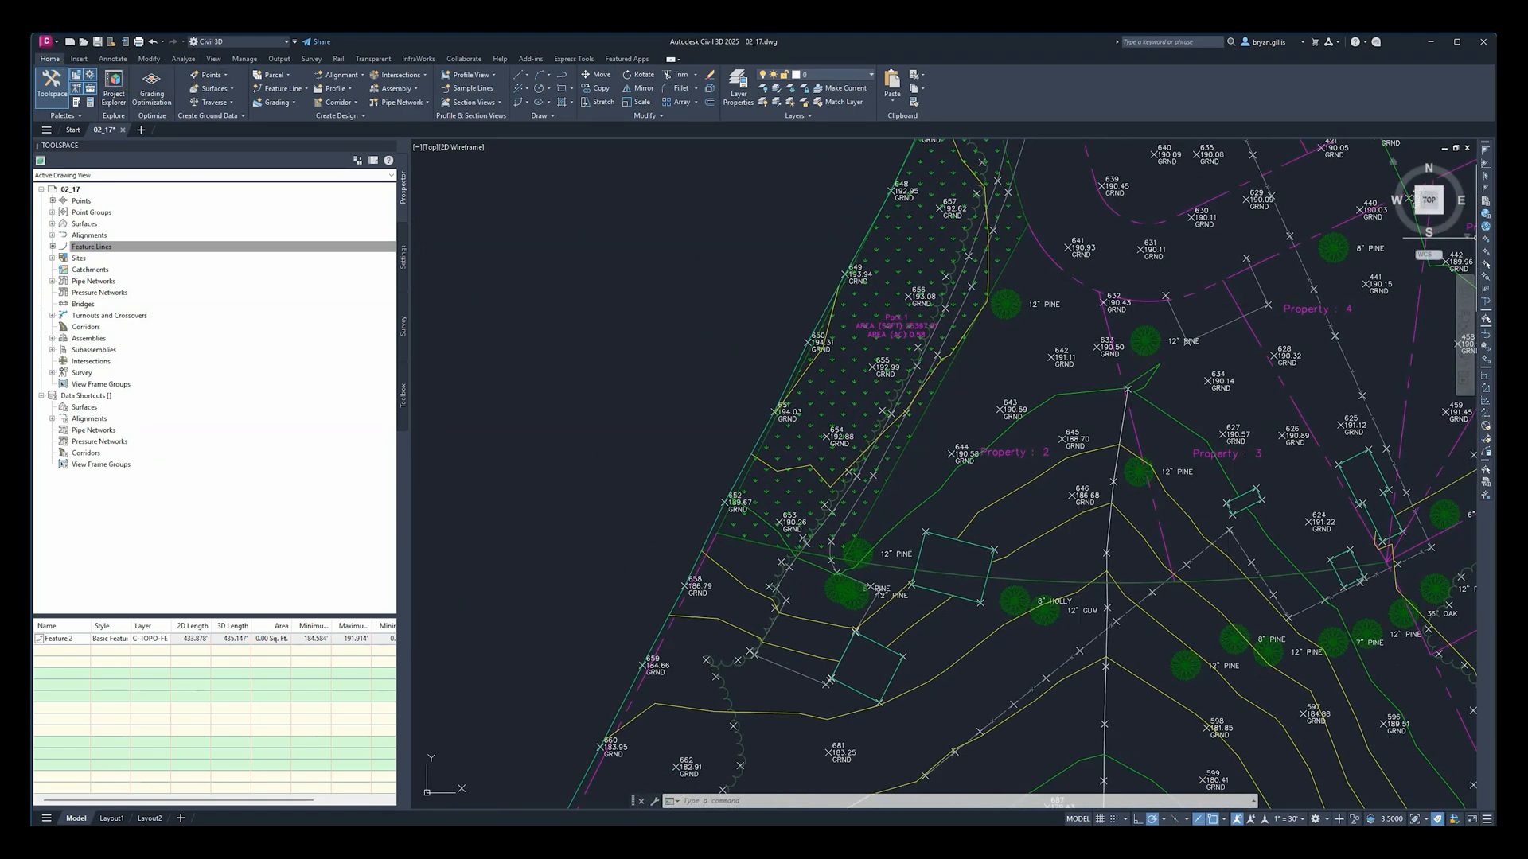
left_click(91, 246)
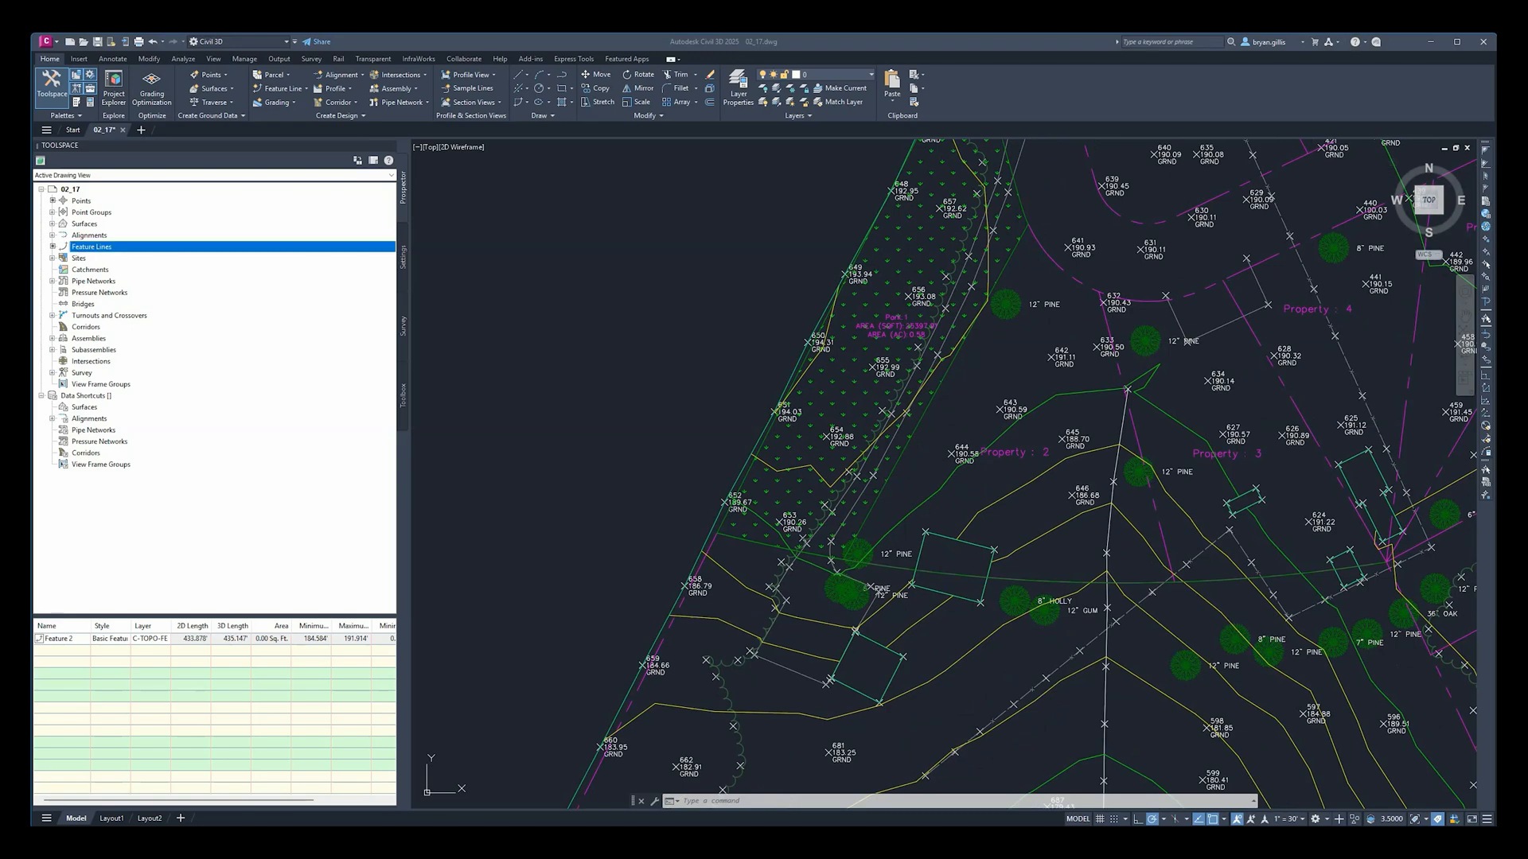
middle_click_drag(1014, 664, 969, 563)
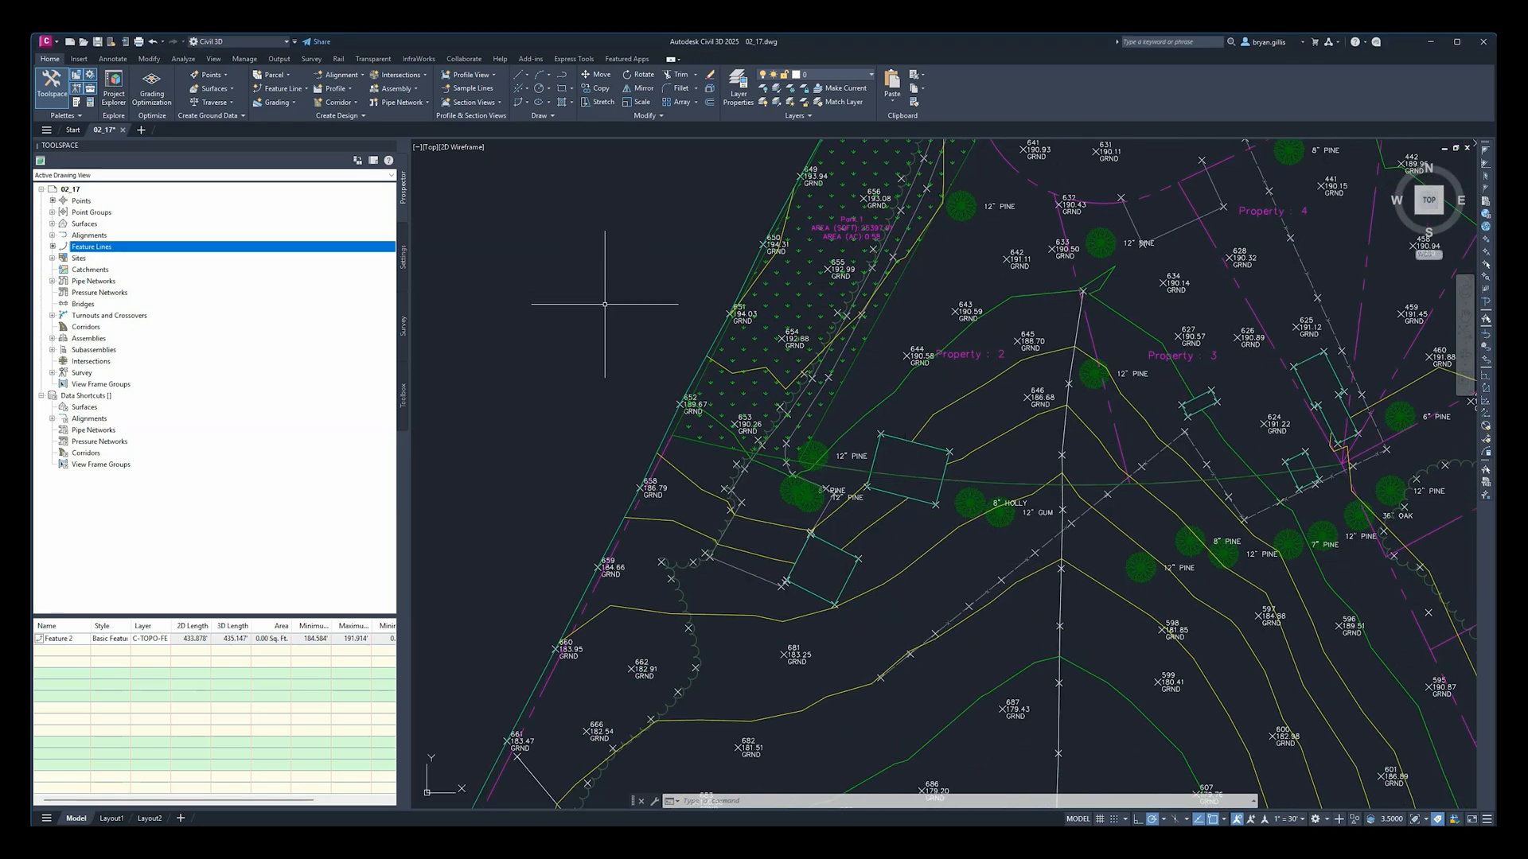
middle_click_drag(891, 515, 752, 420)
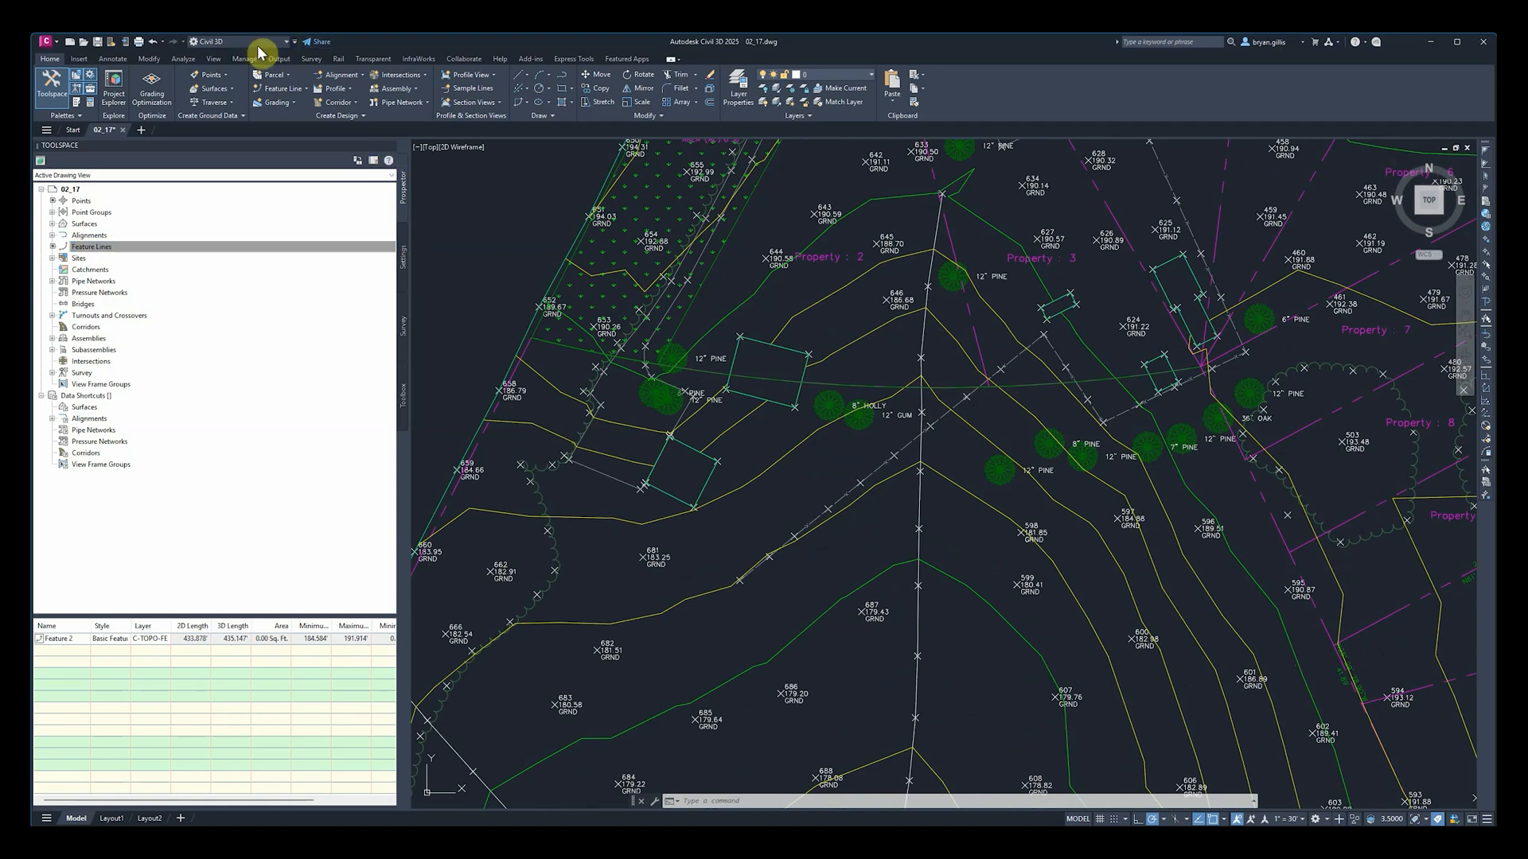
Step: Pan across the drawing around Property 2 and Property 3 with the Pan command, and exit the command
left_click(214, 60)
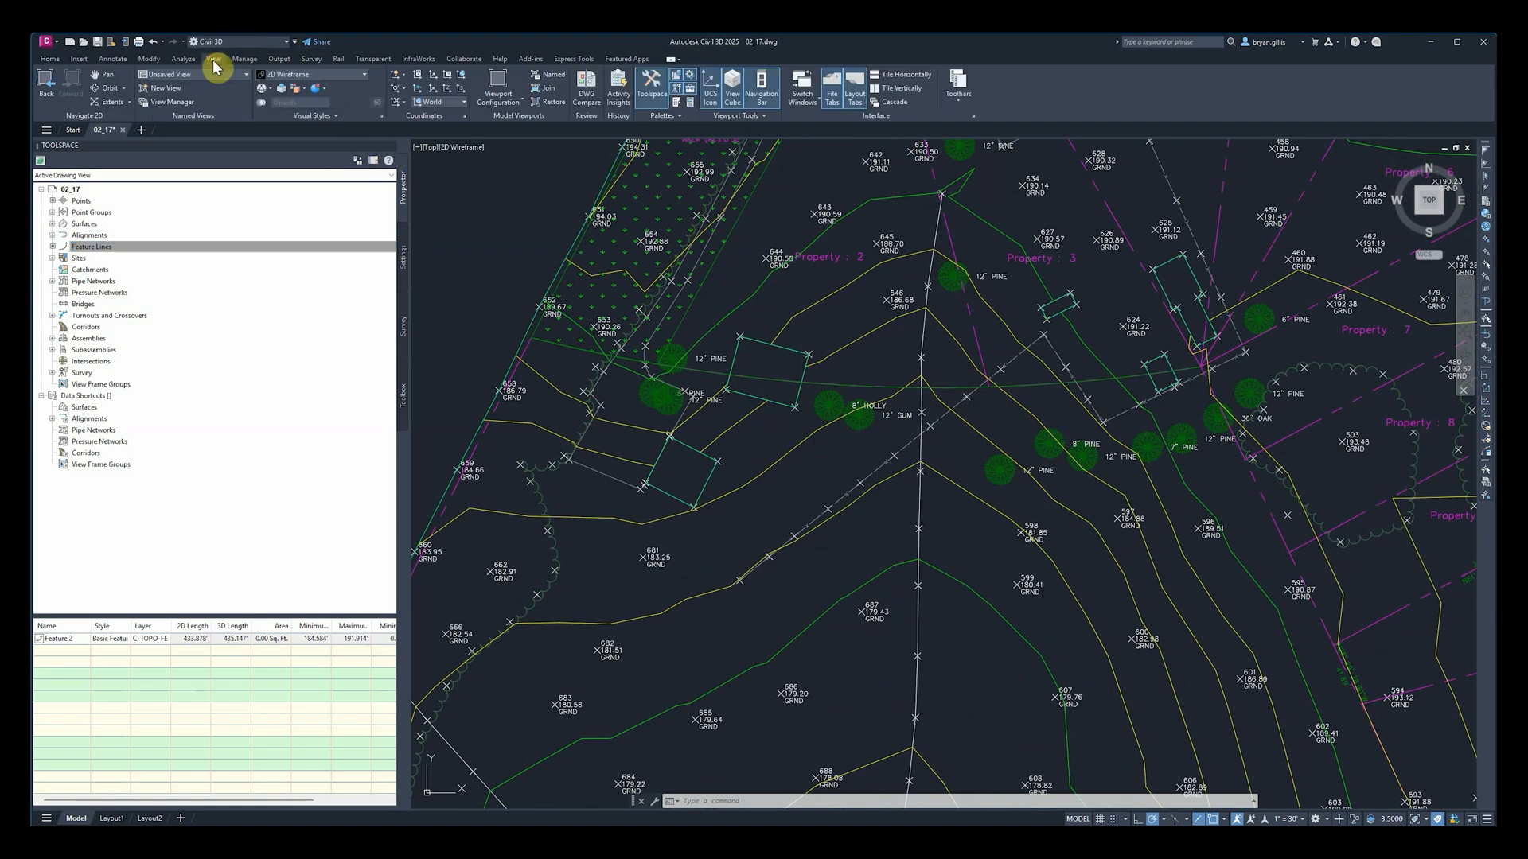
left_click(103, 76)
left_click_drag(1362, 523, 975, 522)
left_click_drag(723, 297, 1118, 550)
left_click_drag(583, 372, 692, 259)
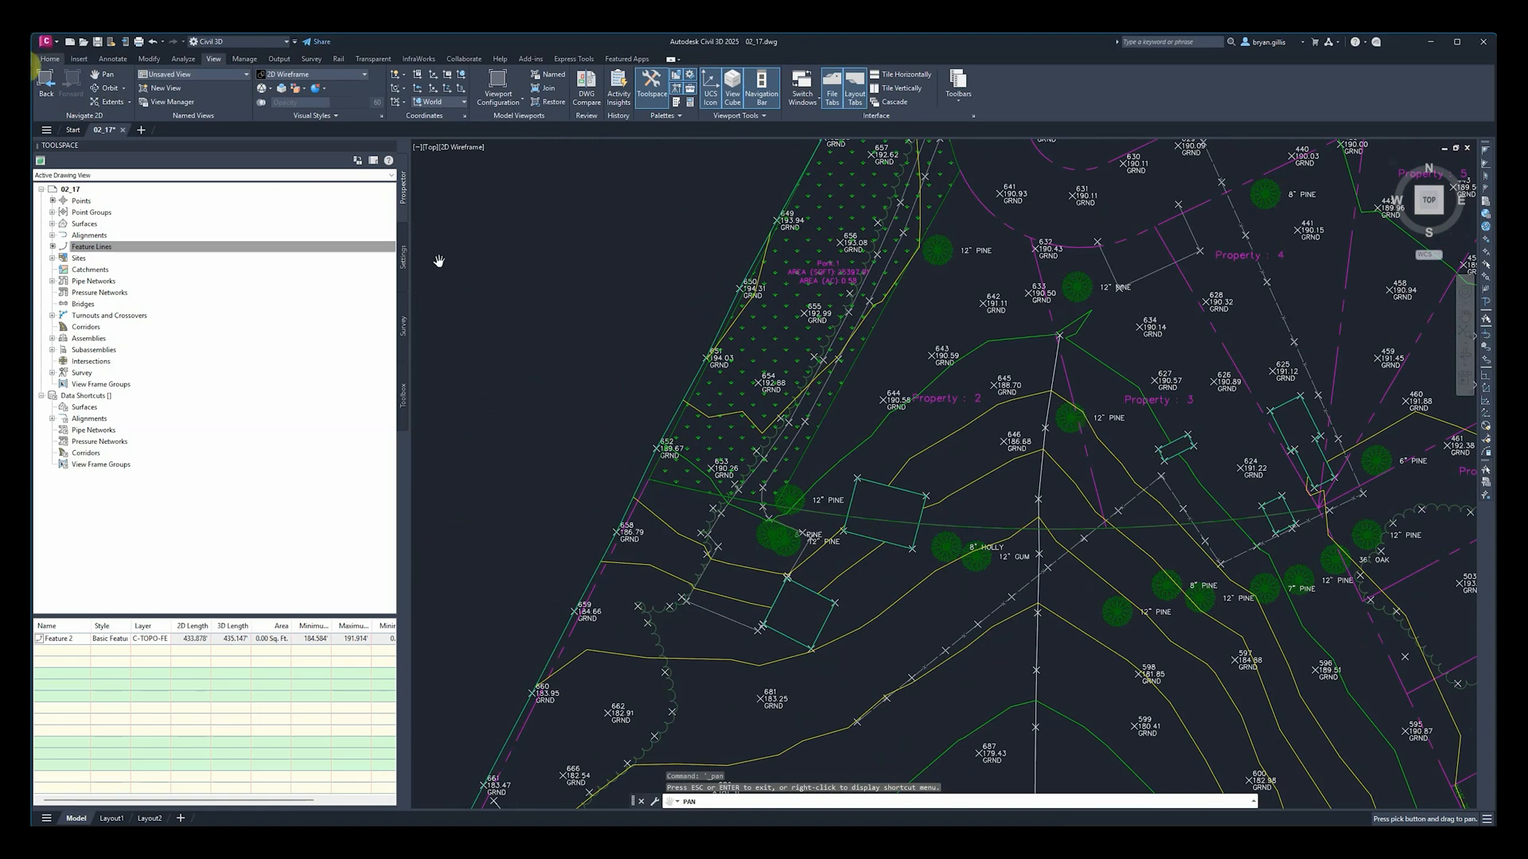
left_click(47, 80)
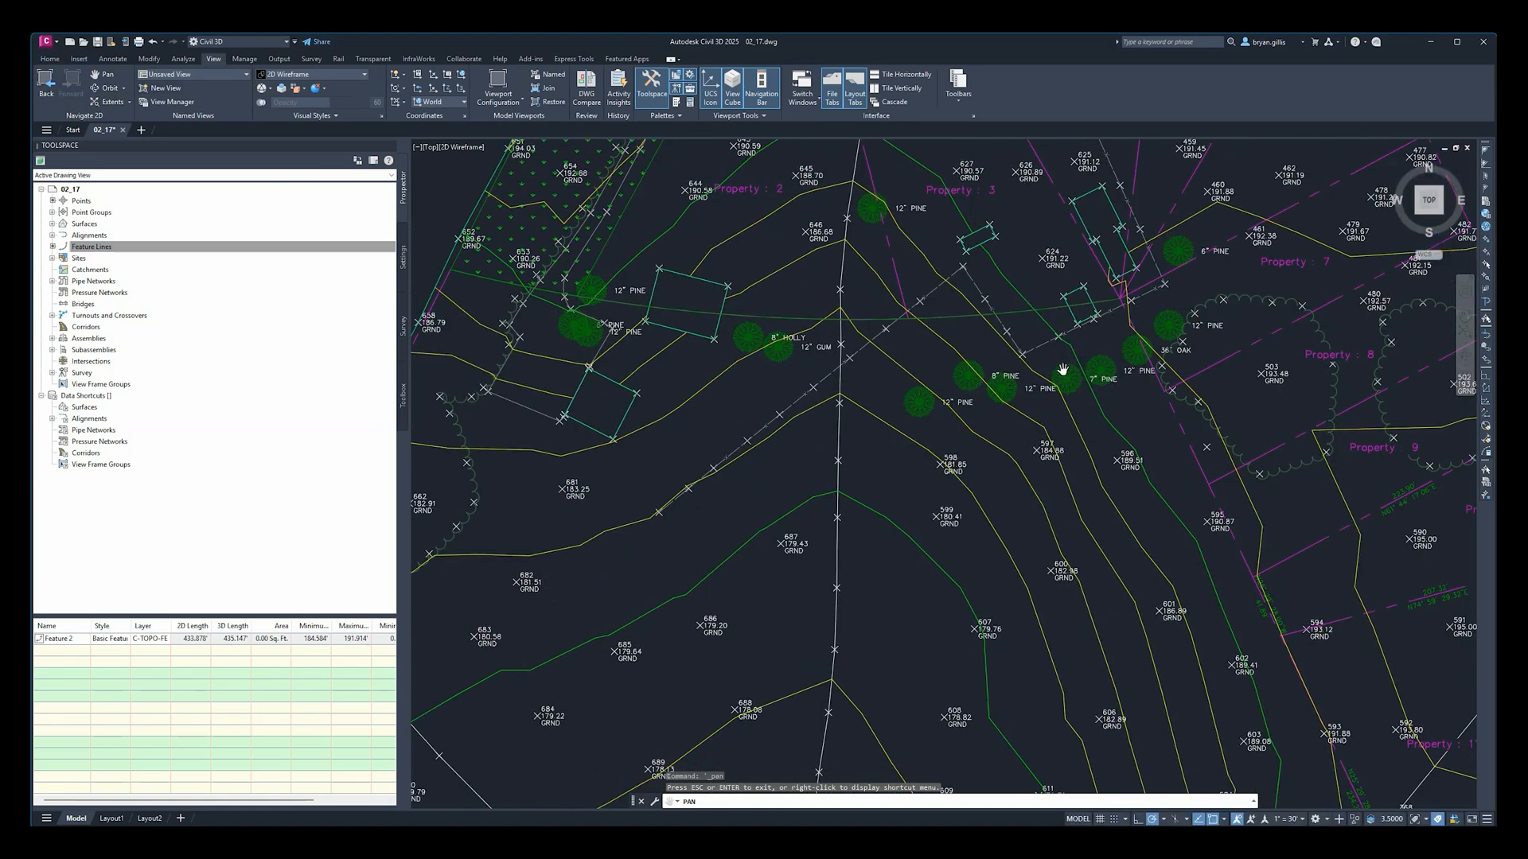
key("Escape")
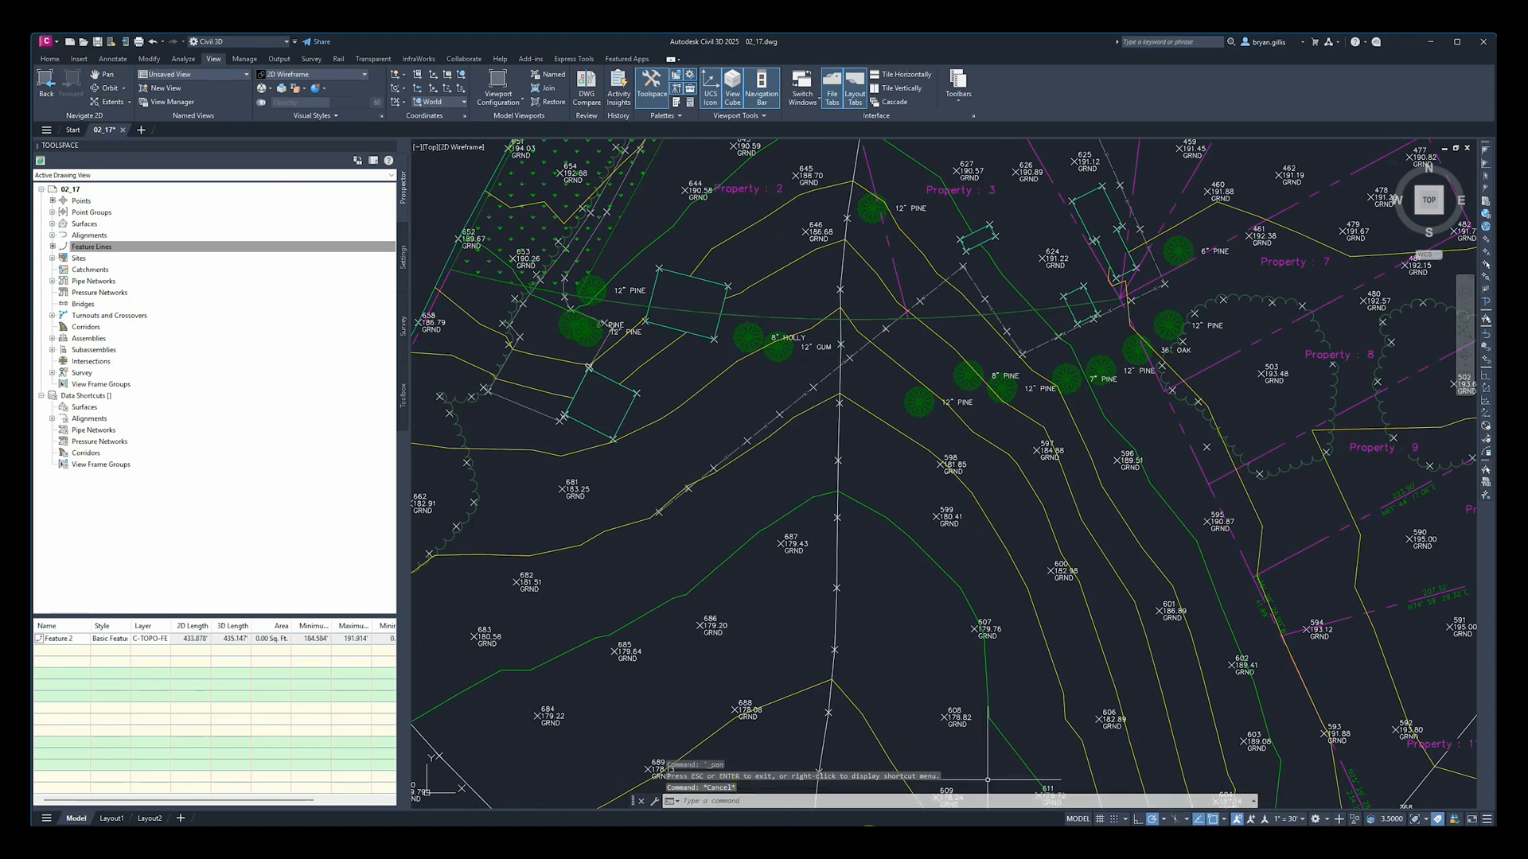
middle_click_drag(729, 208, 890, 456)
middle_click_drag(1057, 354, 844, 569)
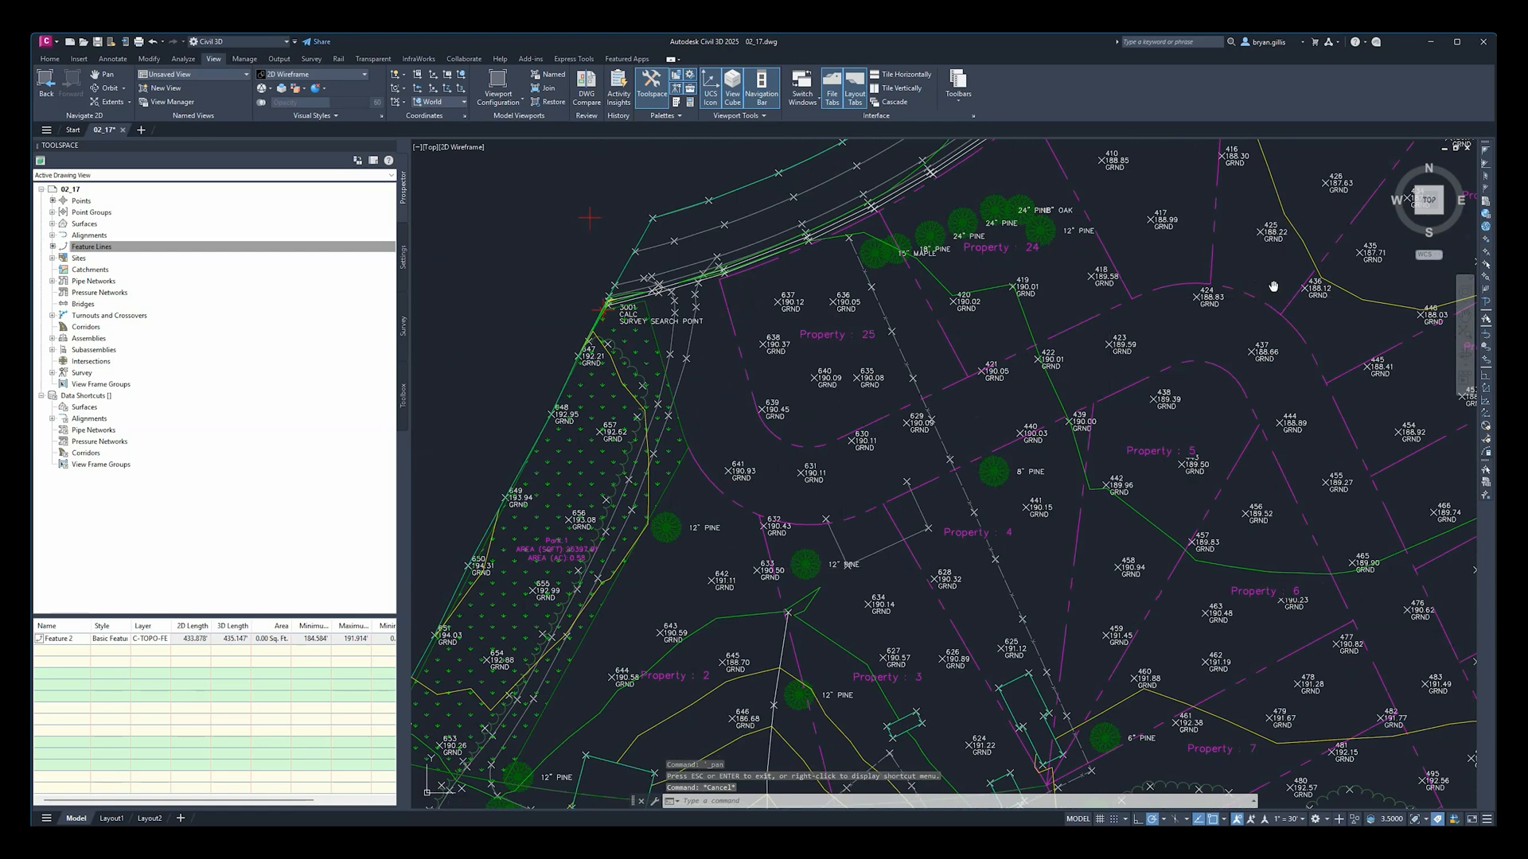
middle_click_drag(1273, 287, 915, 506)
middle_click_drag(1218, 481, 900, 247)
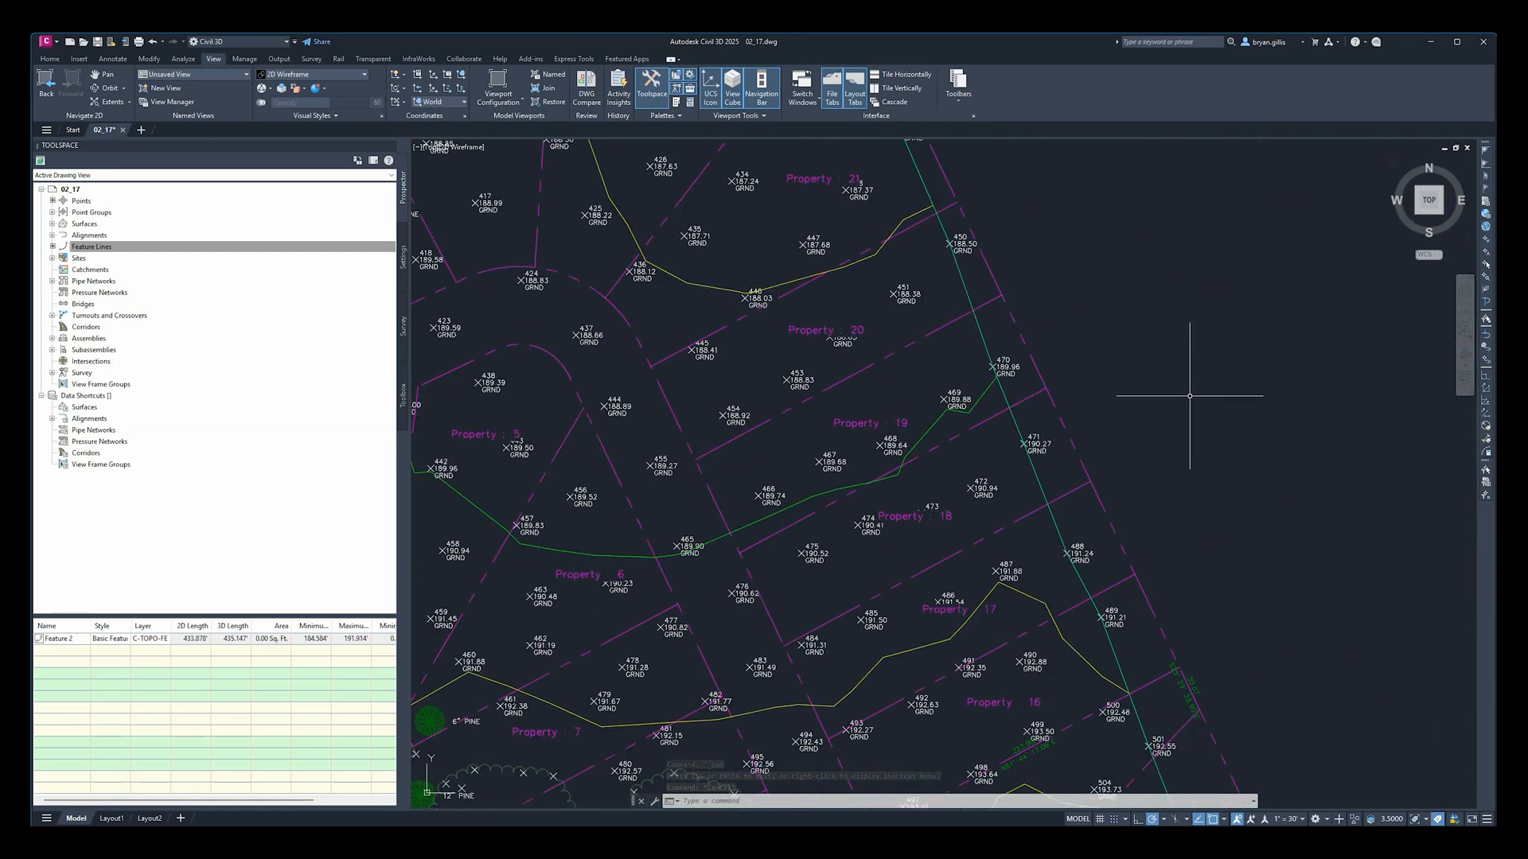
mouse_move(1196, 264)
left_mouse_down()
mouse_move(897, 559)
mouse_move(835, 515)
left_mouse_up()
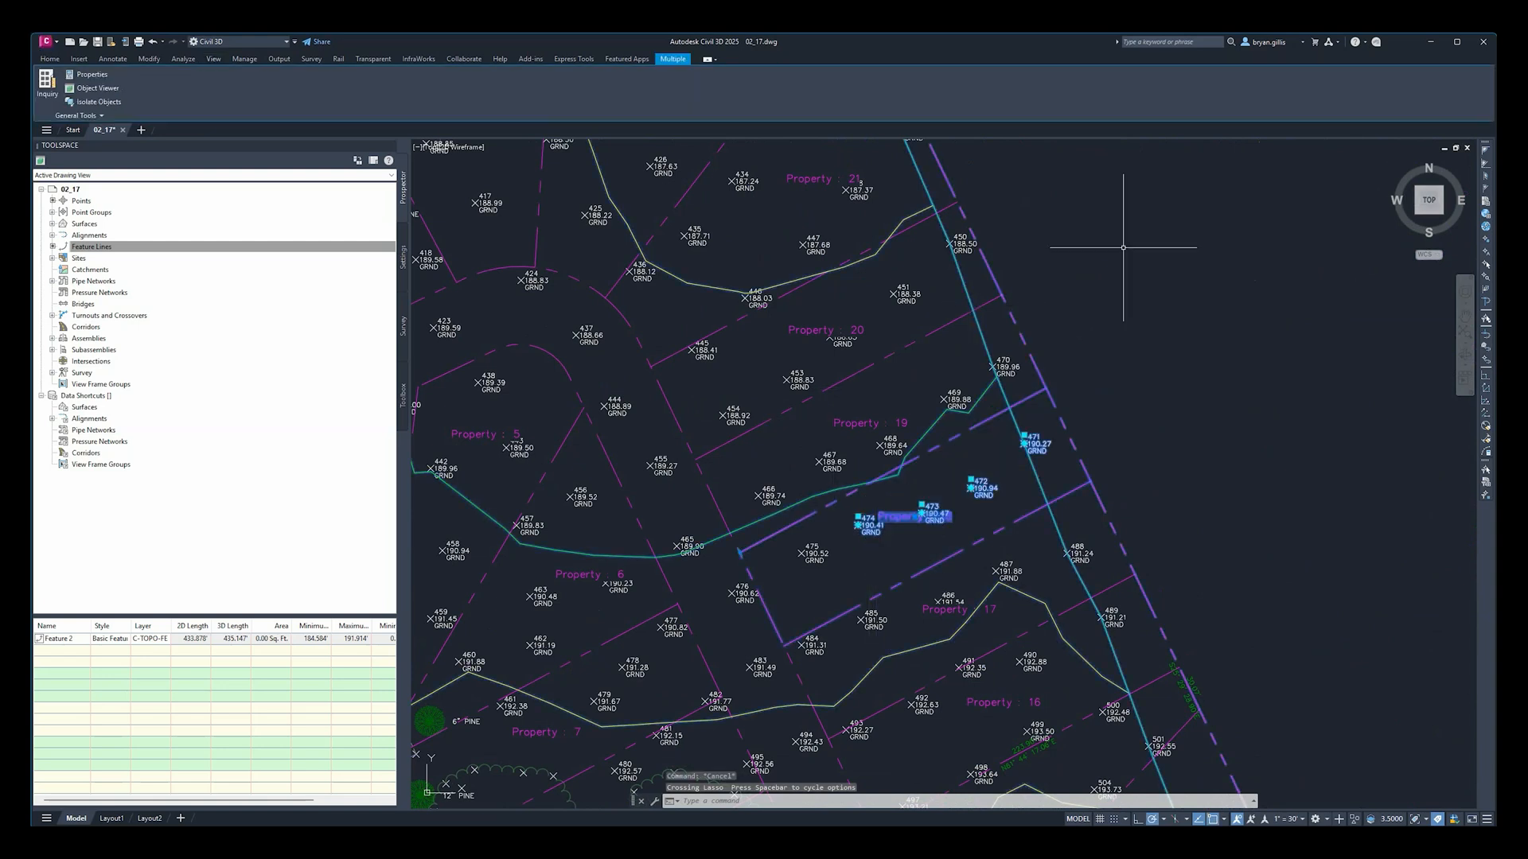
left_click(1256, 481)
left_click(696, 452)
mouse_move(1231, 581)
left_mouse_down()
mouse_move(557, 168)
mouse_move(1468, 358)
mouse_move(1337, 739)
mouse_move(915, 756)
mouse_move(795, 557)
mouse_move(804, 517)
left_mouse_up()
key("Escape")
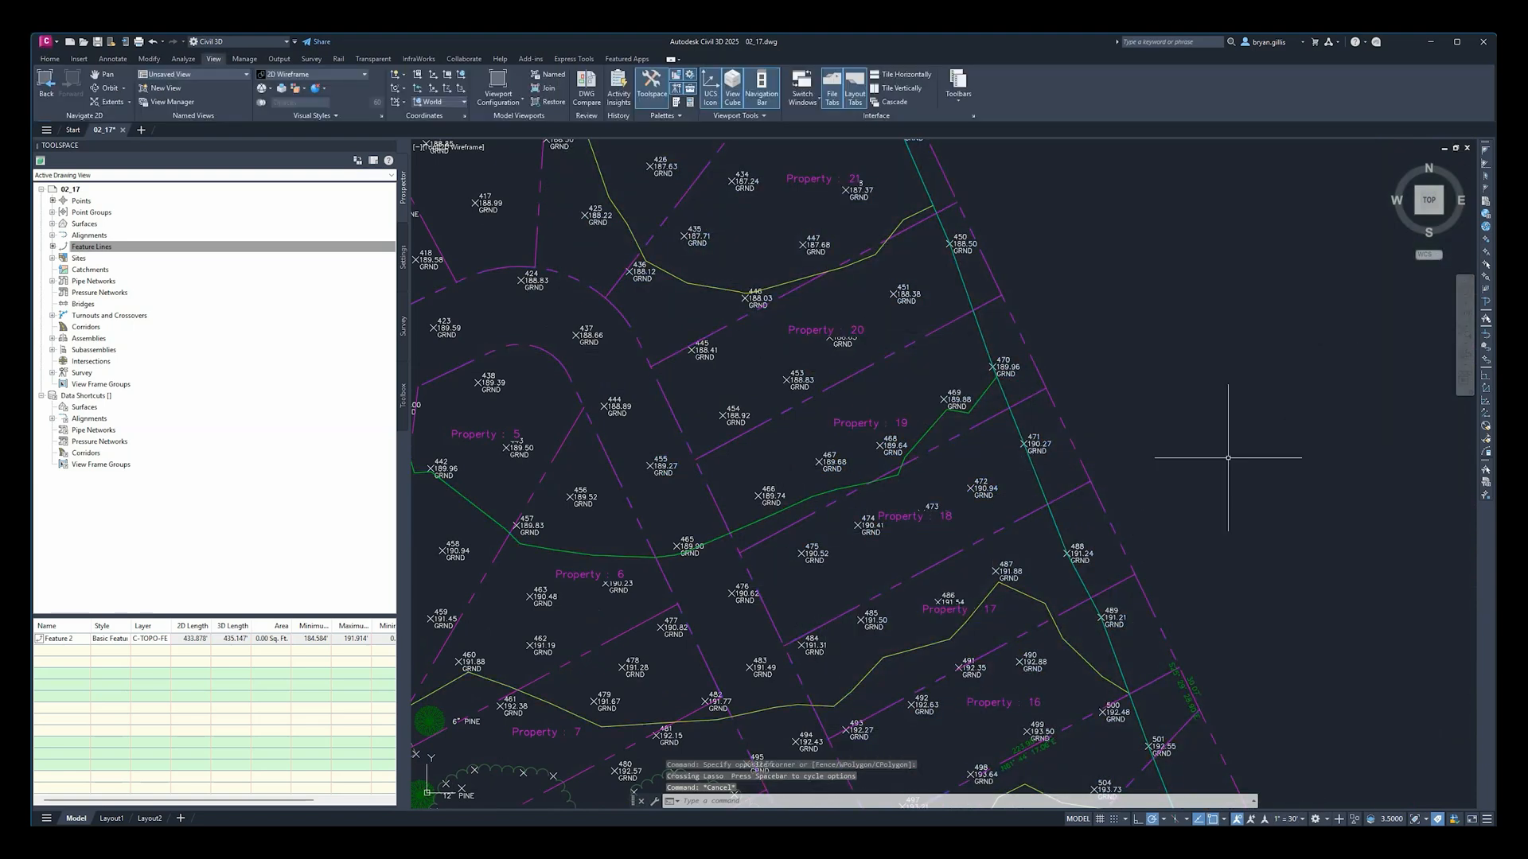
mouse_move(1058, 254)
left_mouse_down()
mouse_move(1323, 485)
mouse_move(879, 615)
mouse_move(1091, 335)
mouse_move(1074, 294)
left_mouse_up()
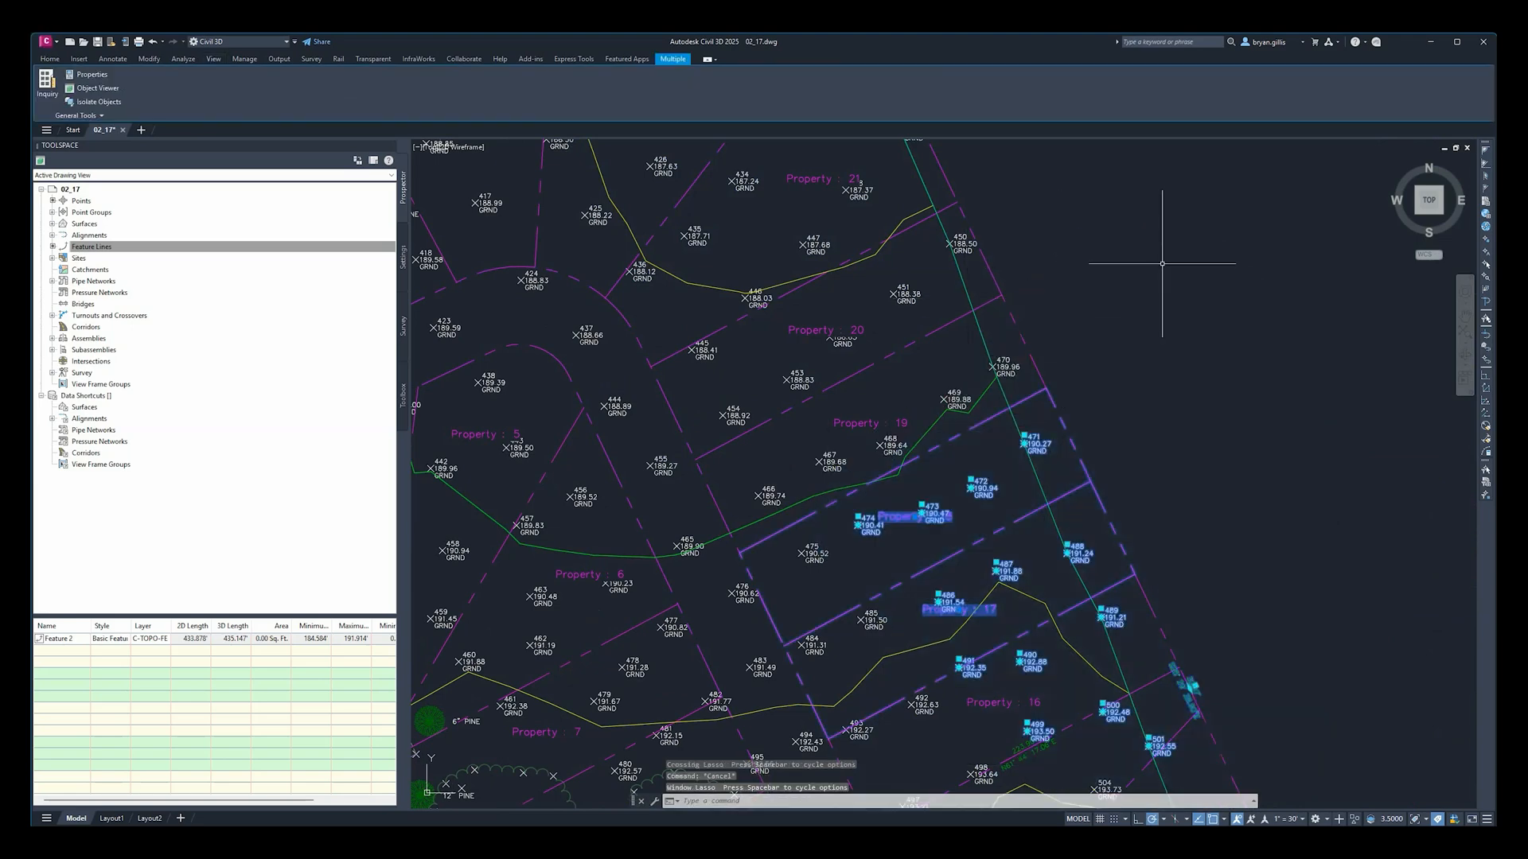
key("Escape")
left_click(1298, 706)
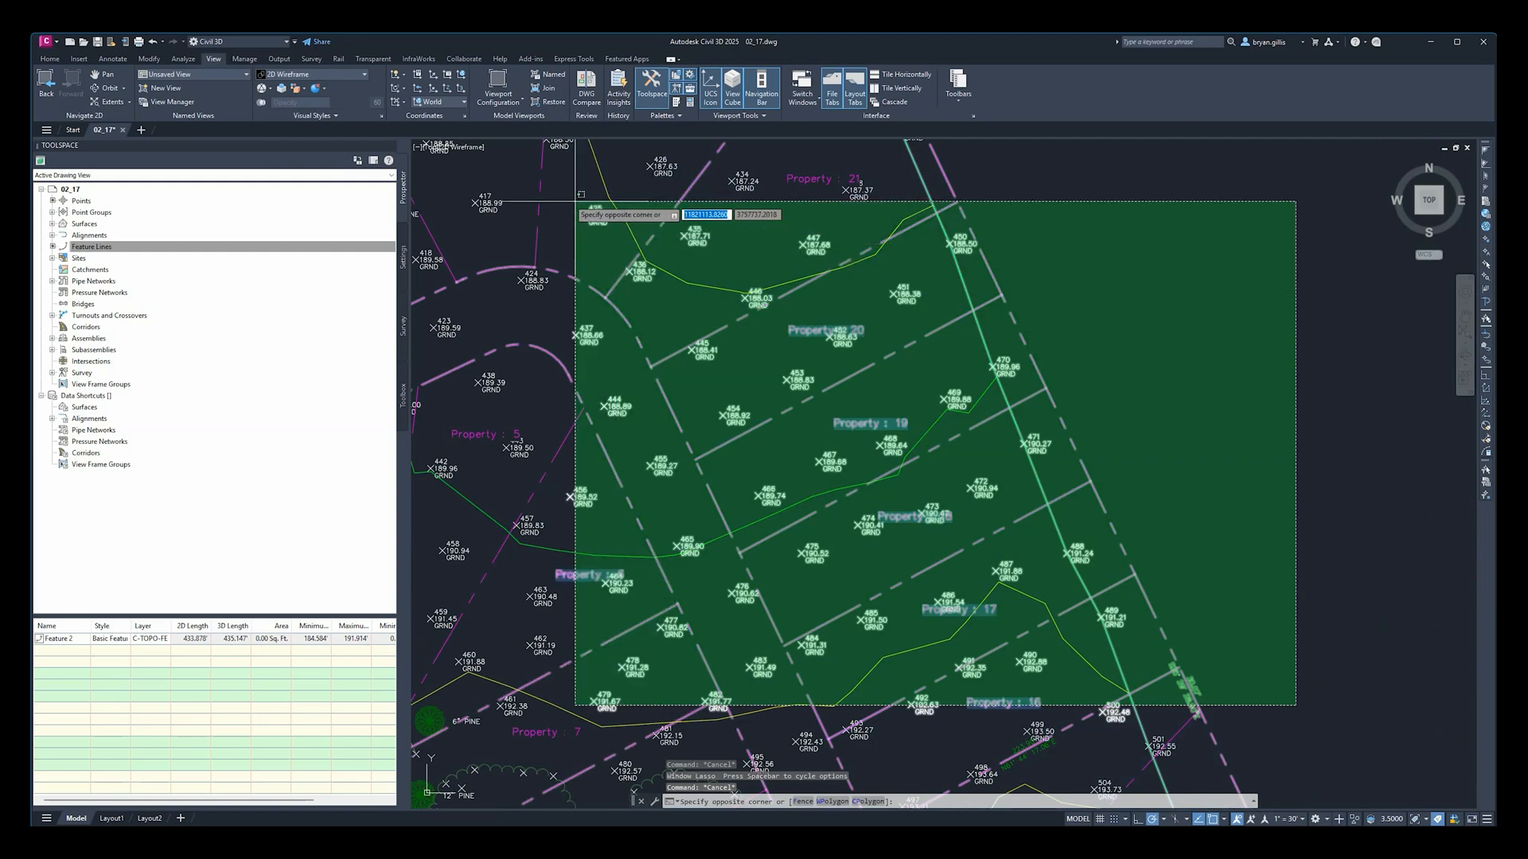
left_click(572, 196)
key("Escape")
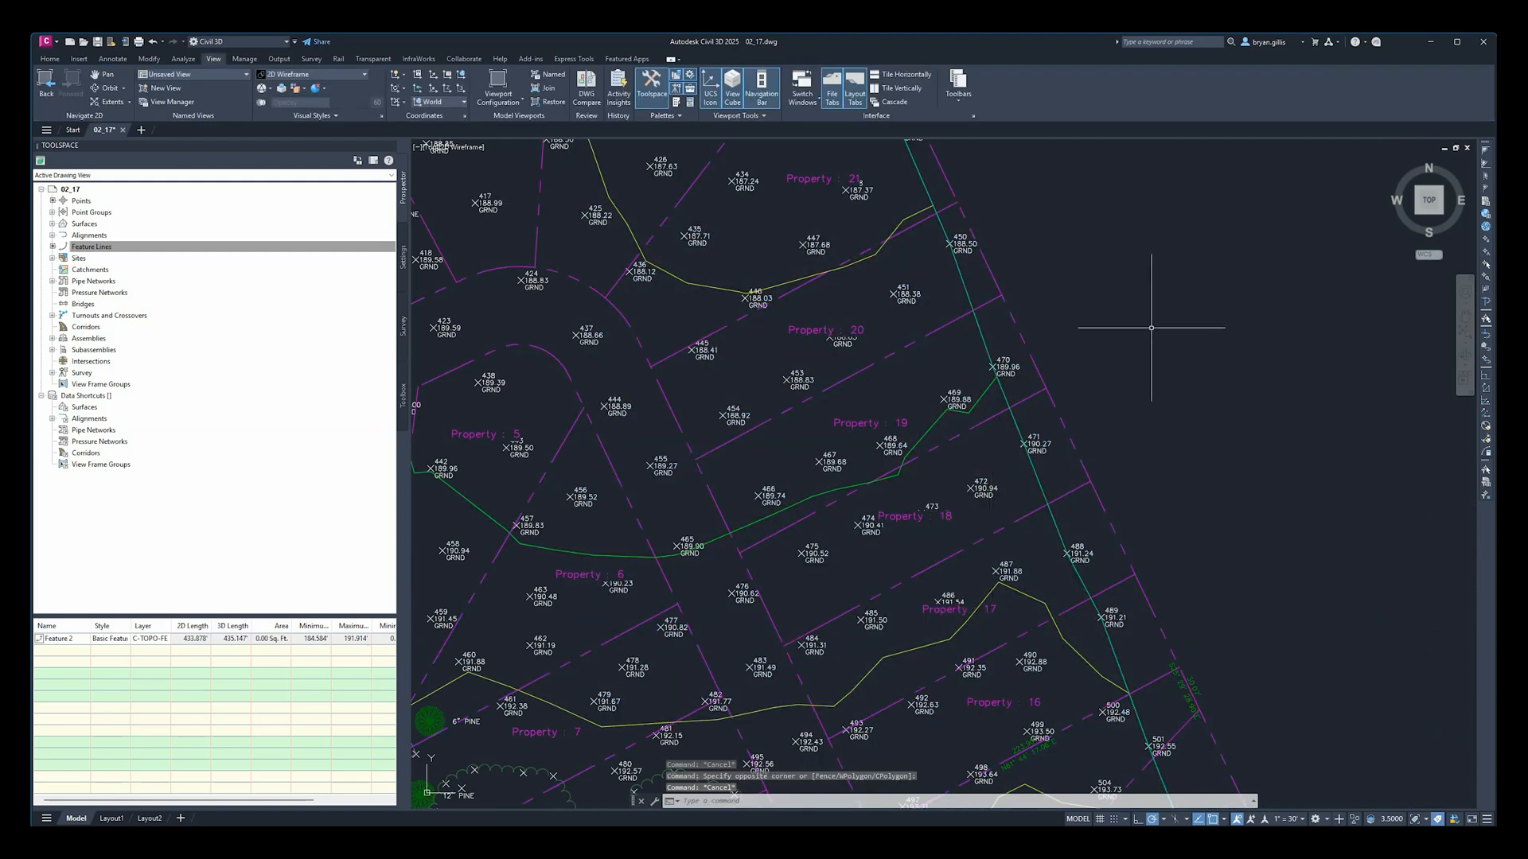
right_click(935, 355)
right_click(1055, 296)
key("Escape")
middle_click_drag(701, 546, 1503, 321)
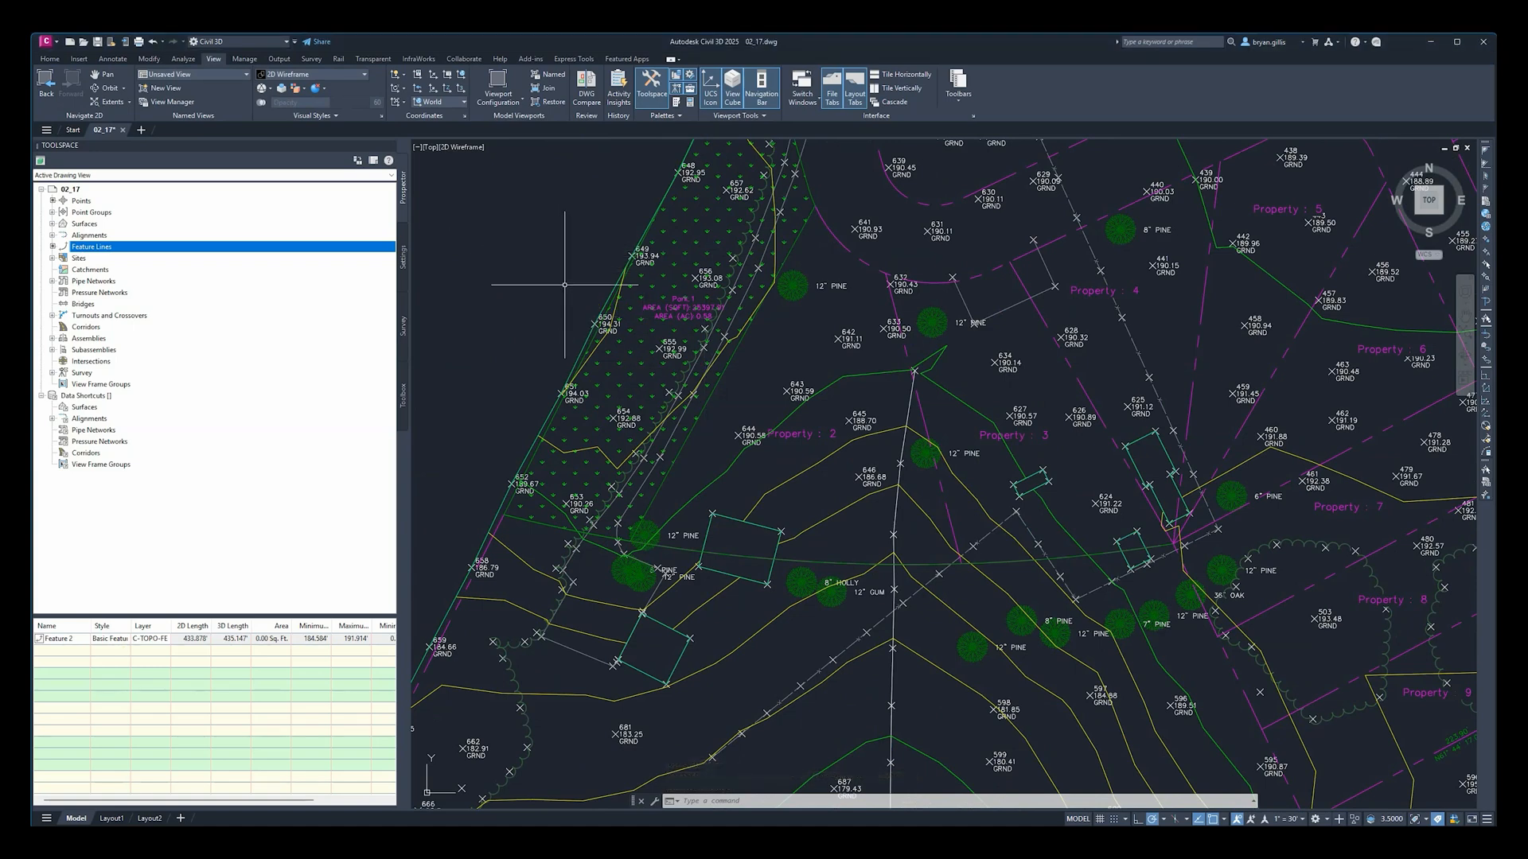
left_click(531, 255)
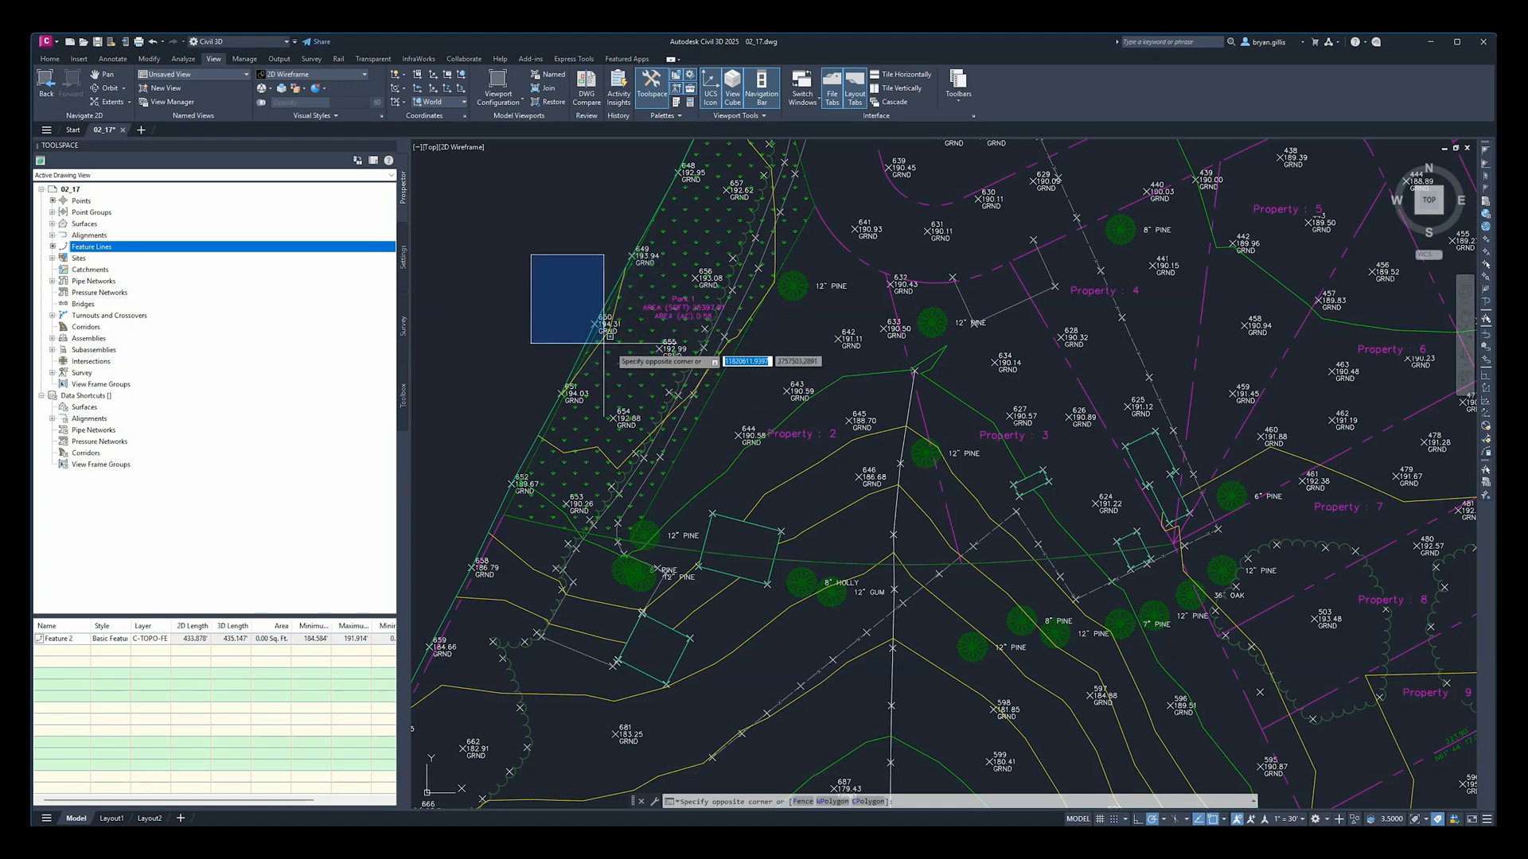
left_click(659, 385)
key("Escape")
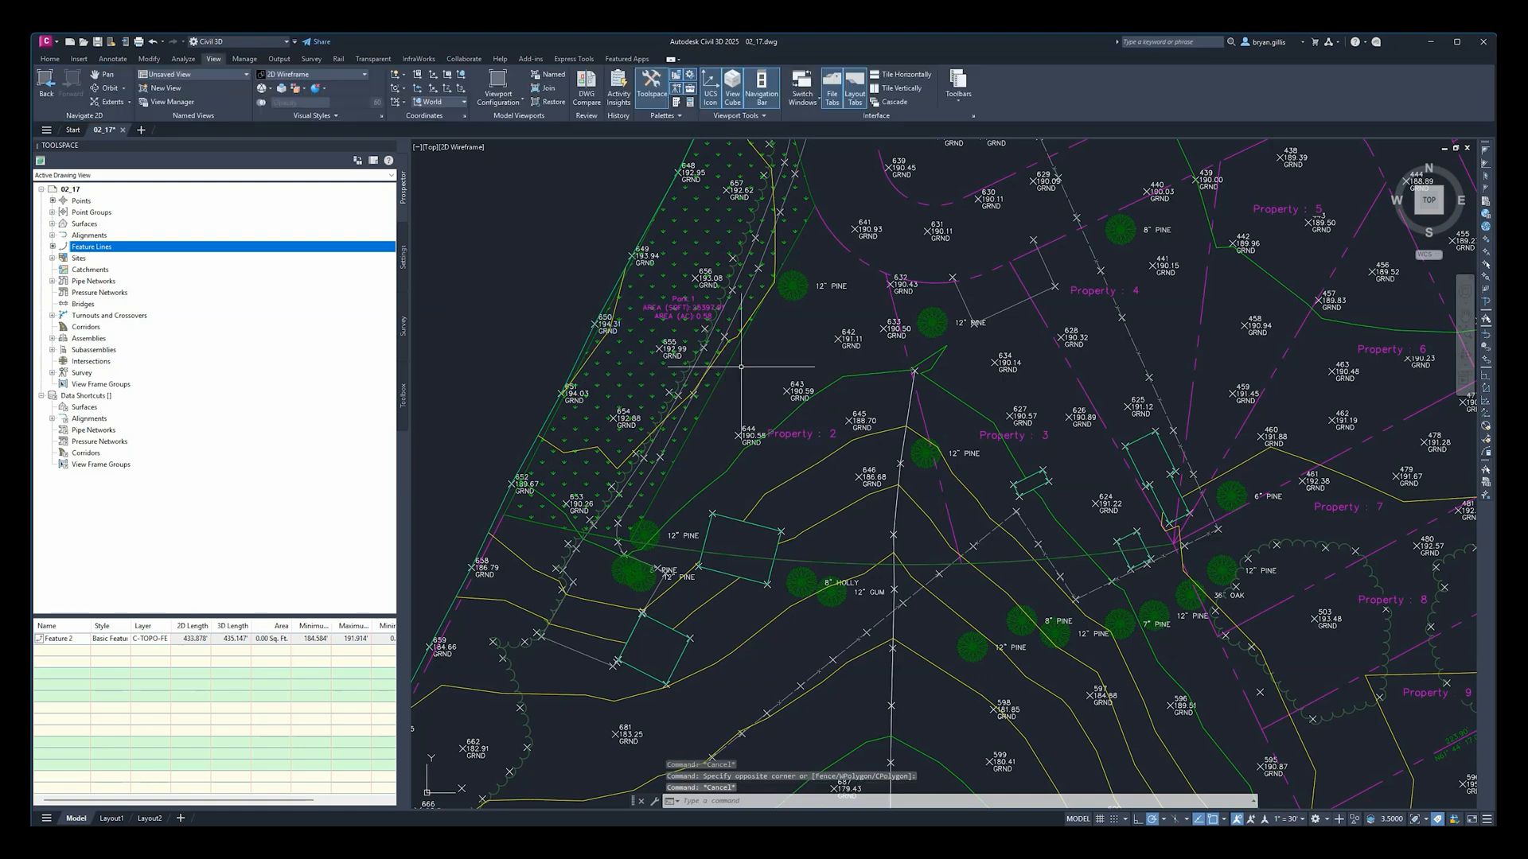
left_click(795, 366)
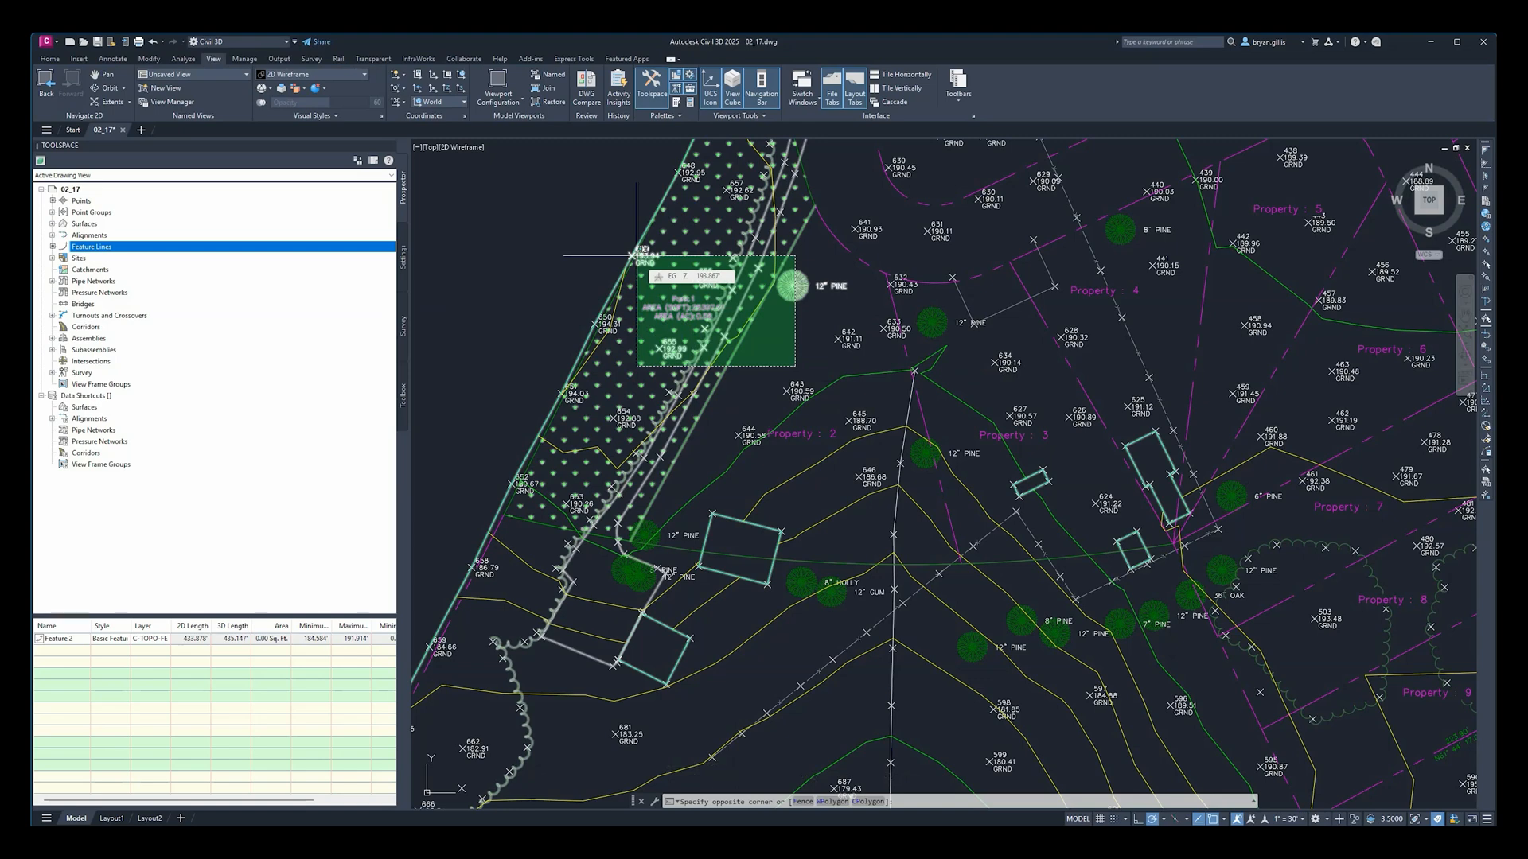
key("Escape")
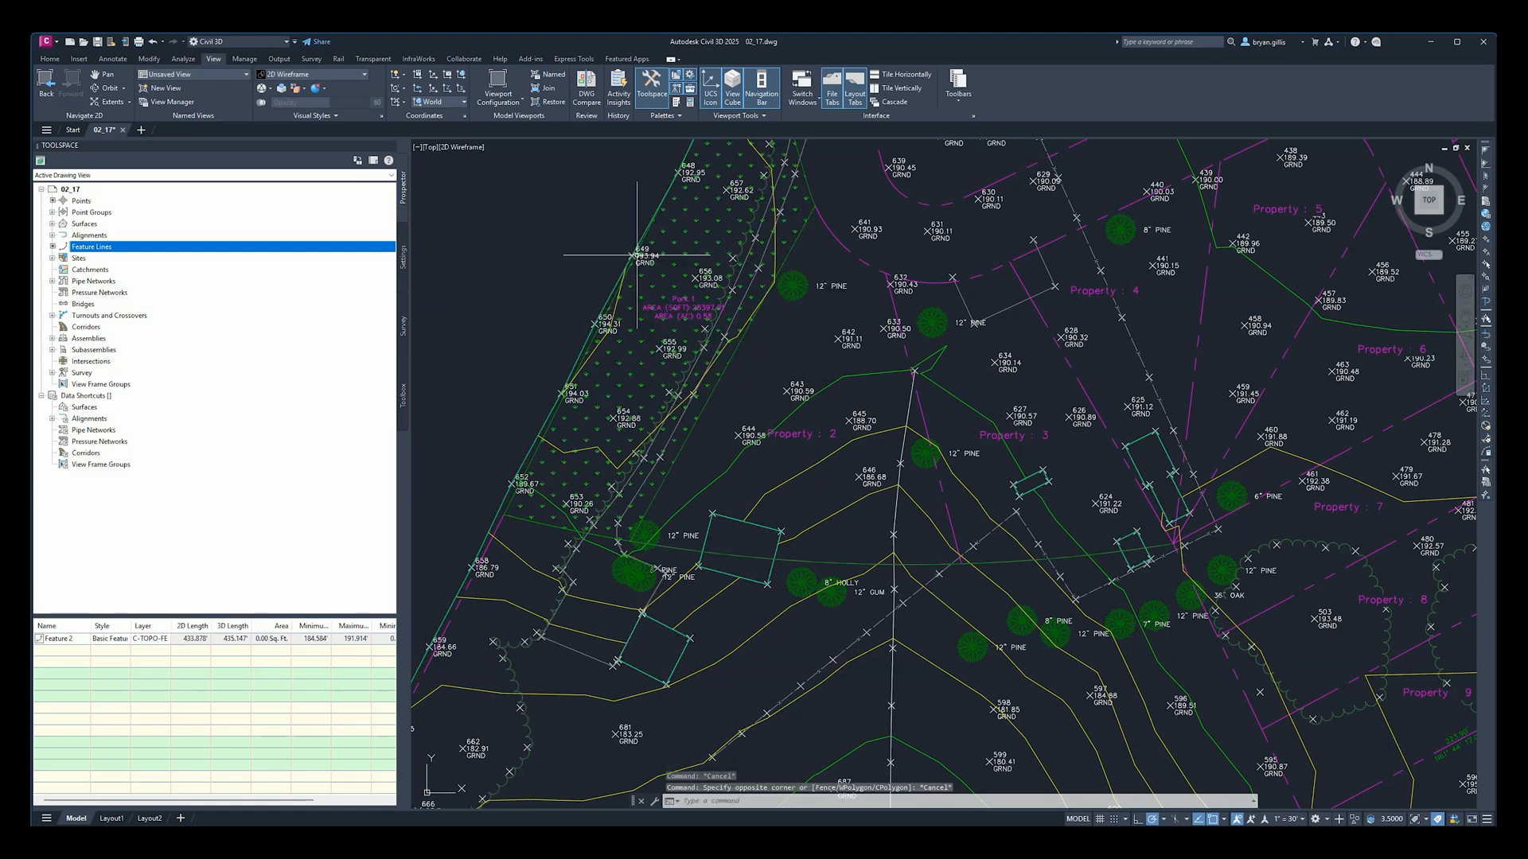
left_click(502, 214)
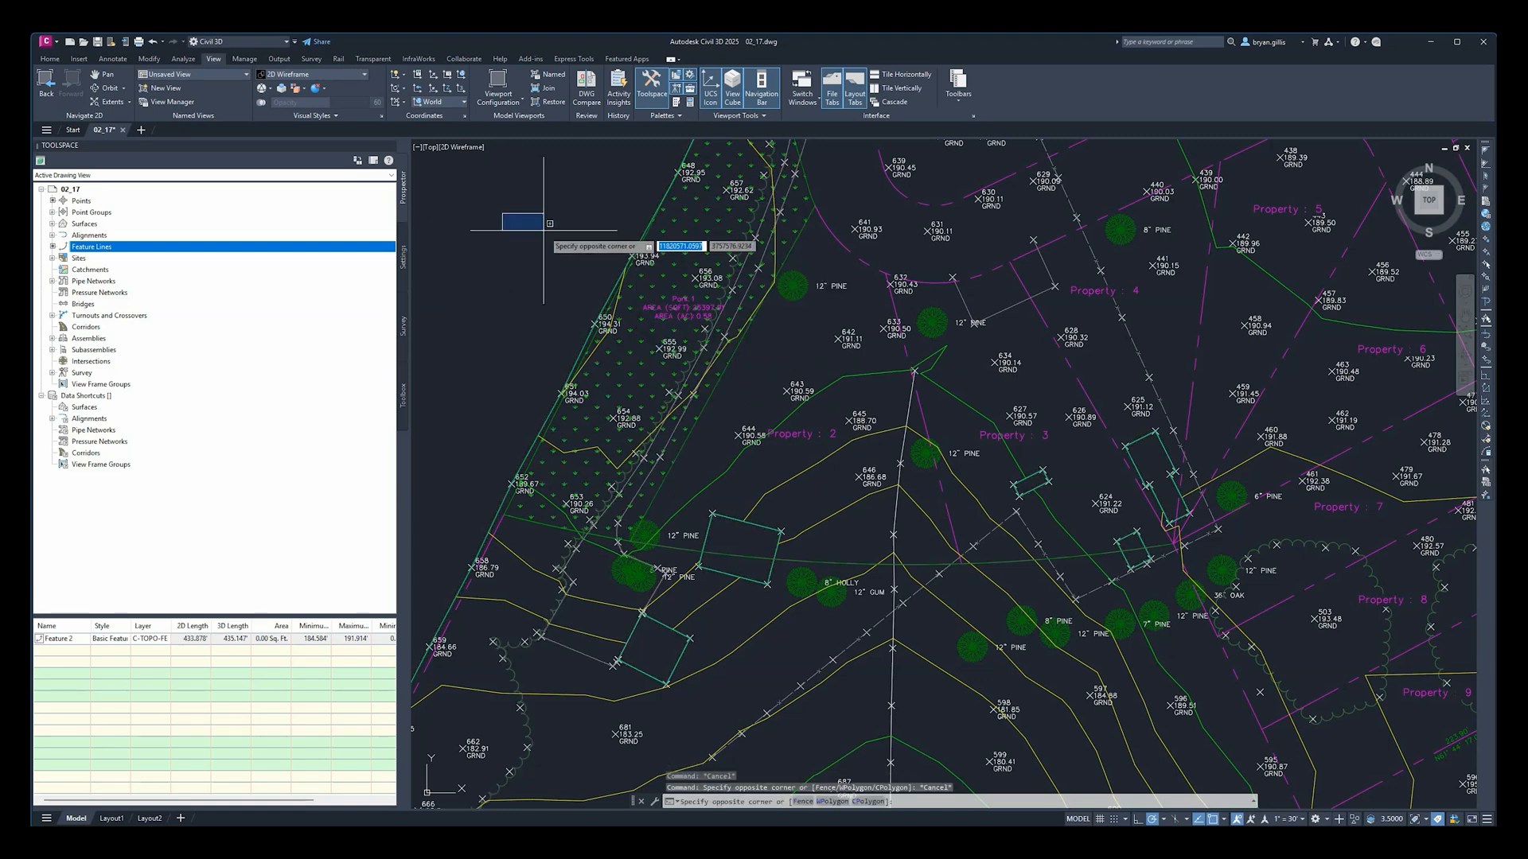
key("Escape")
left_click(778, 402)
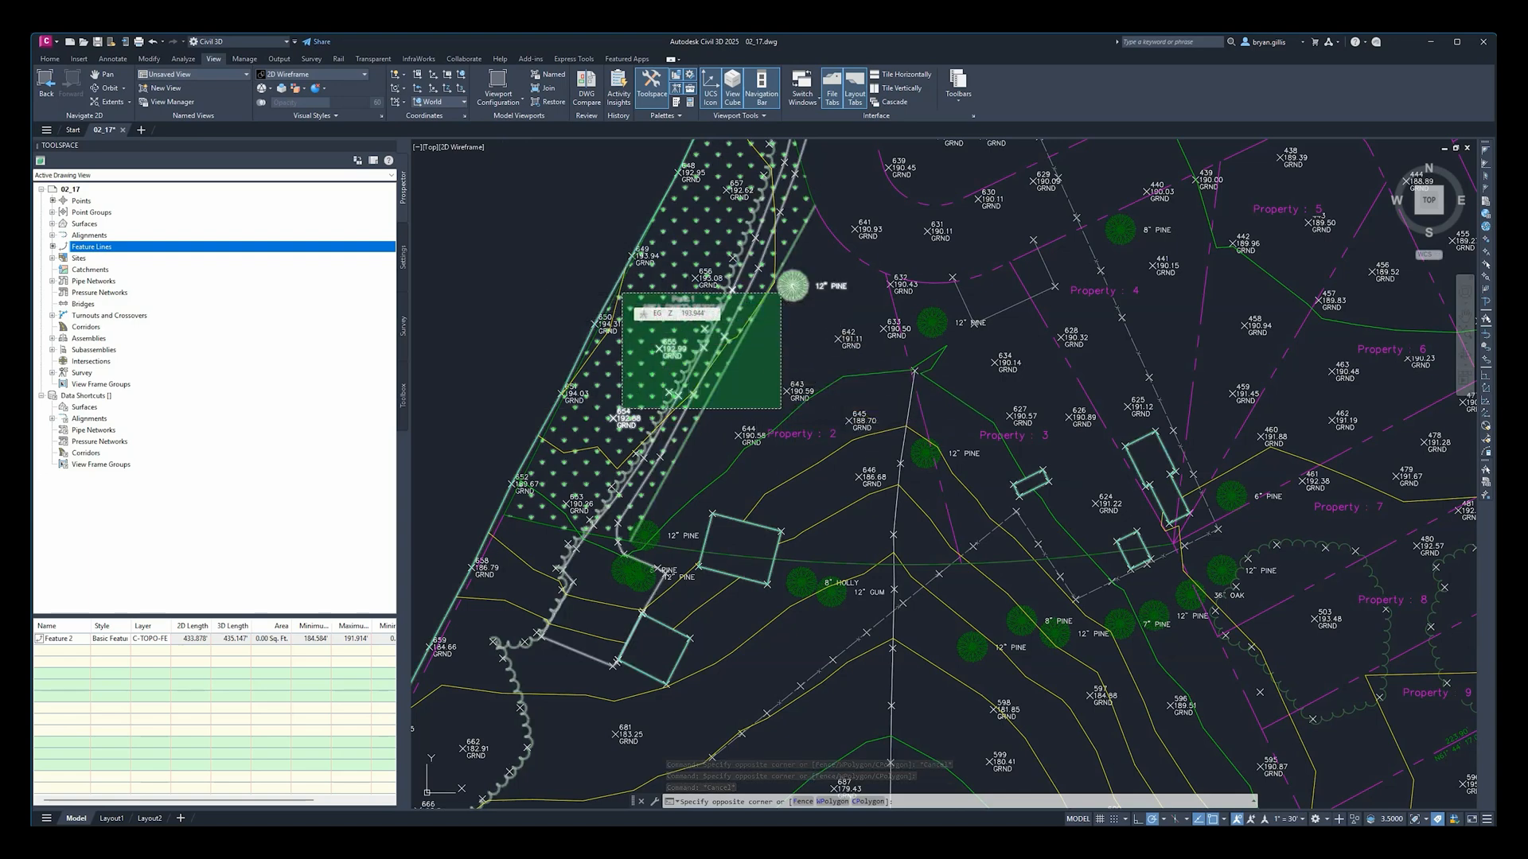
left_click(621, 293)
key("Escape")
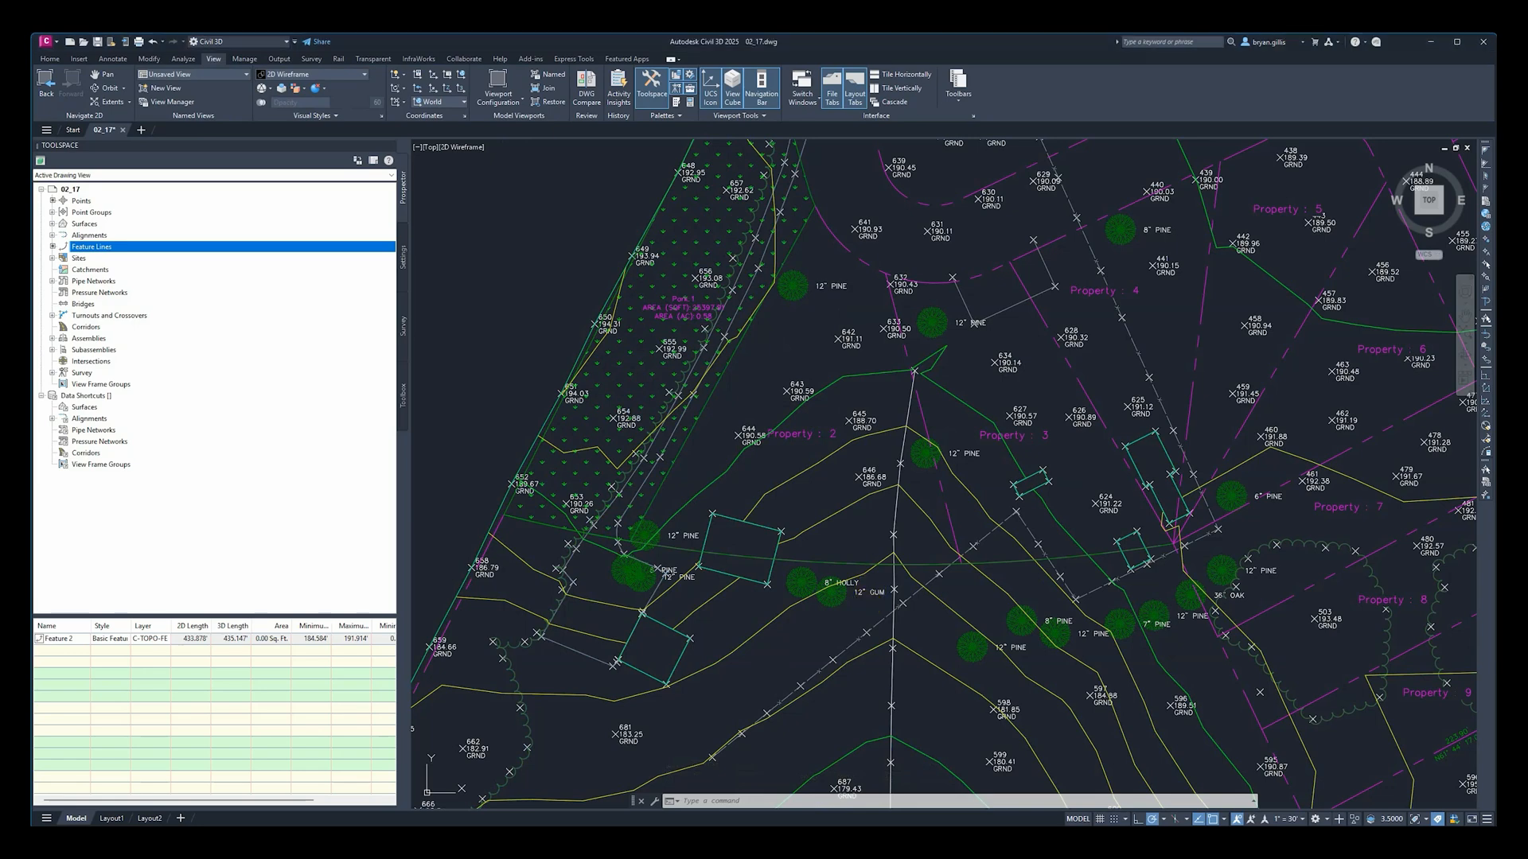
Step: Run Delete Elevation Point on the curved feature line and remove a point near the 12" GUM tree
scroll(978, 446, "up", 4)
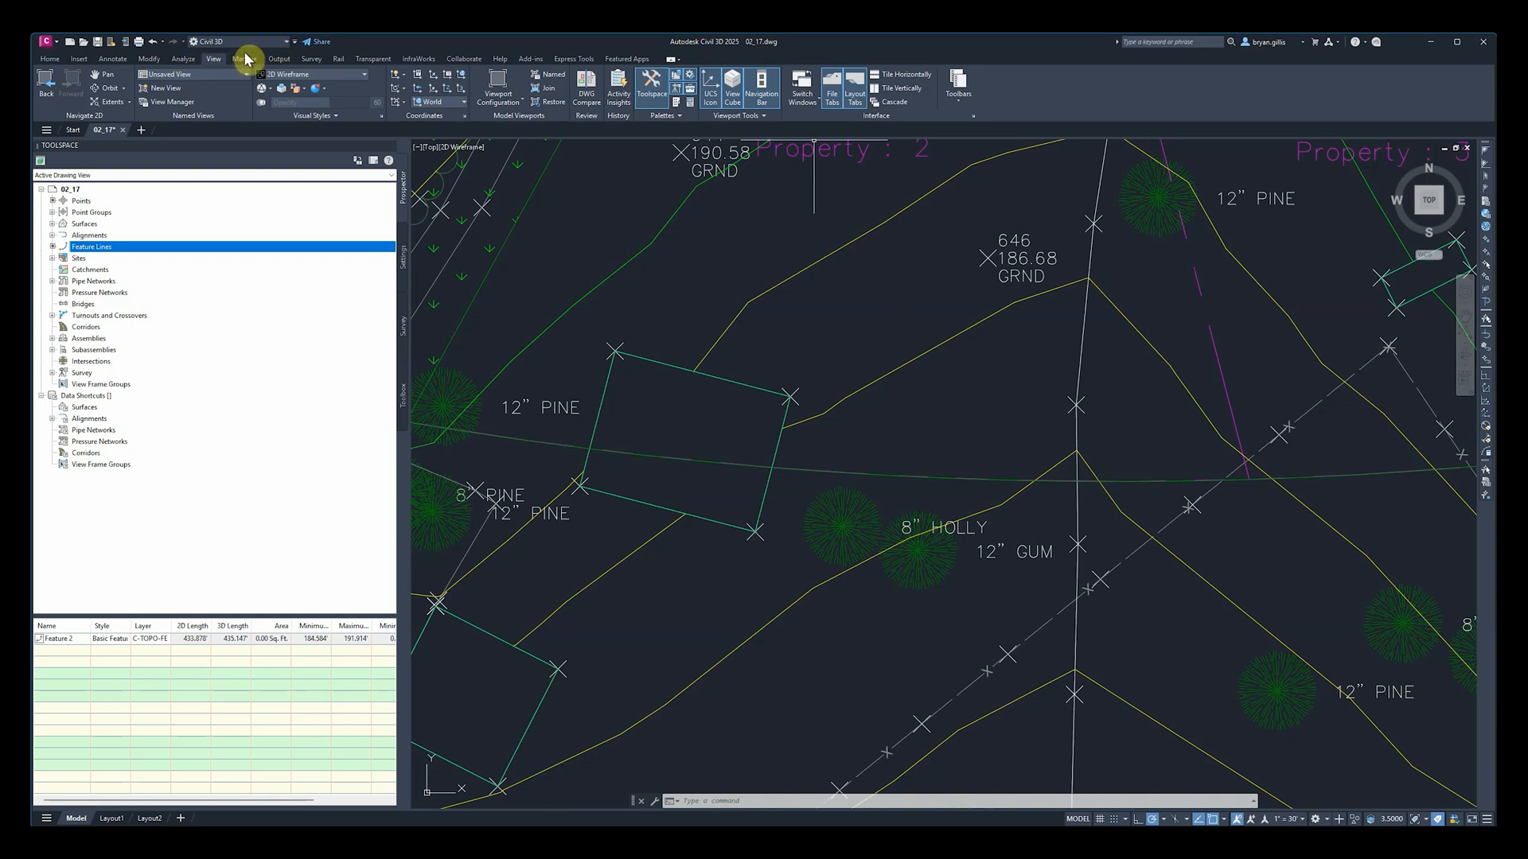
left_click(149, 59)
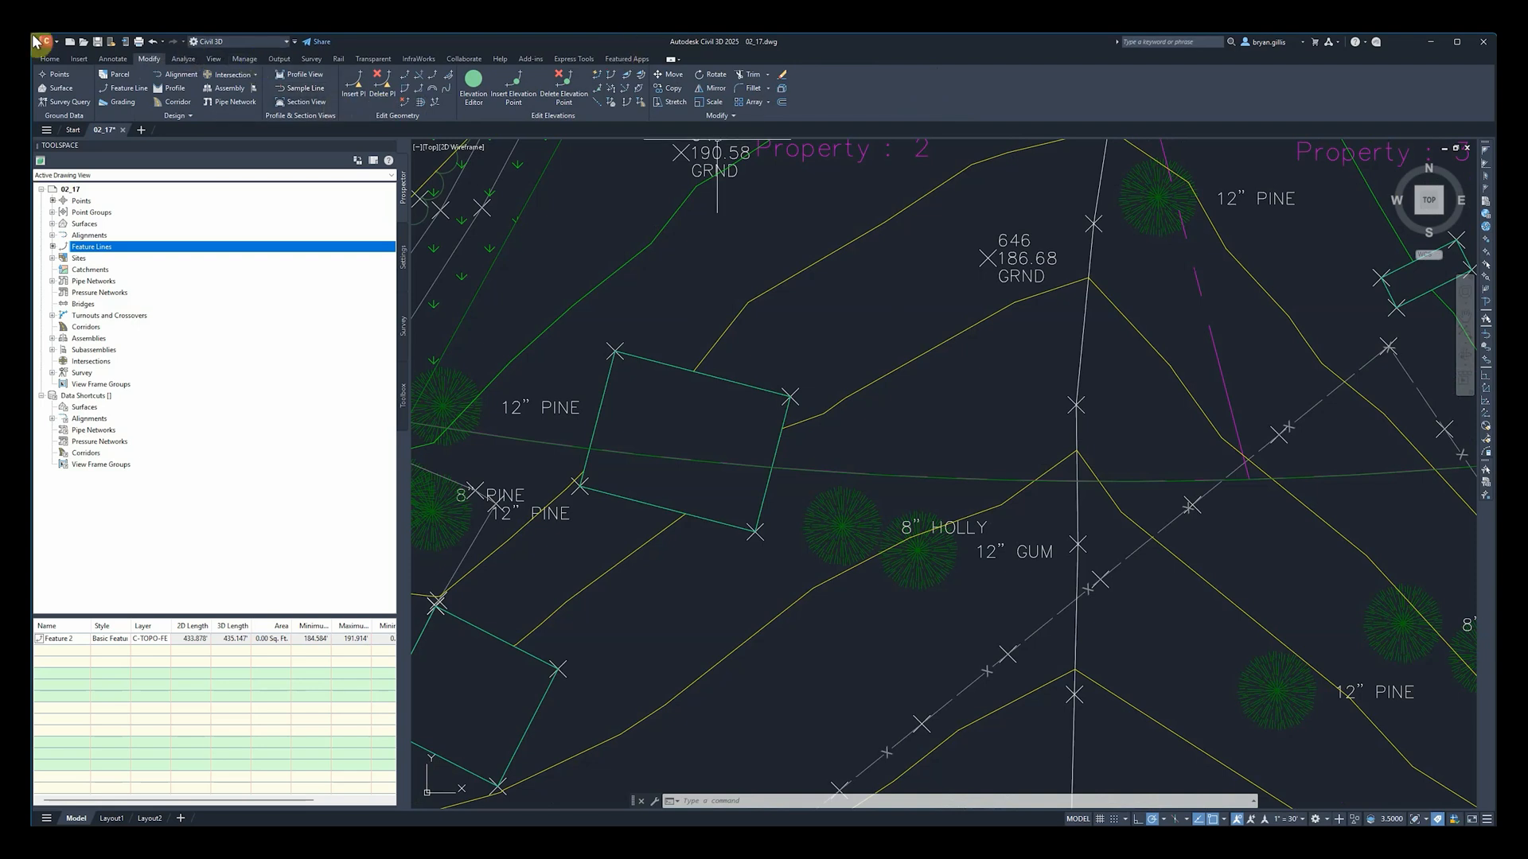
left_click(568, 83)
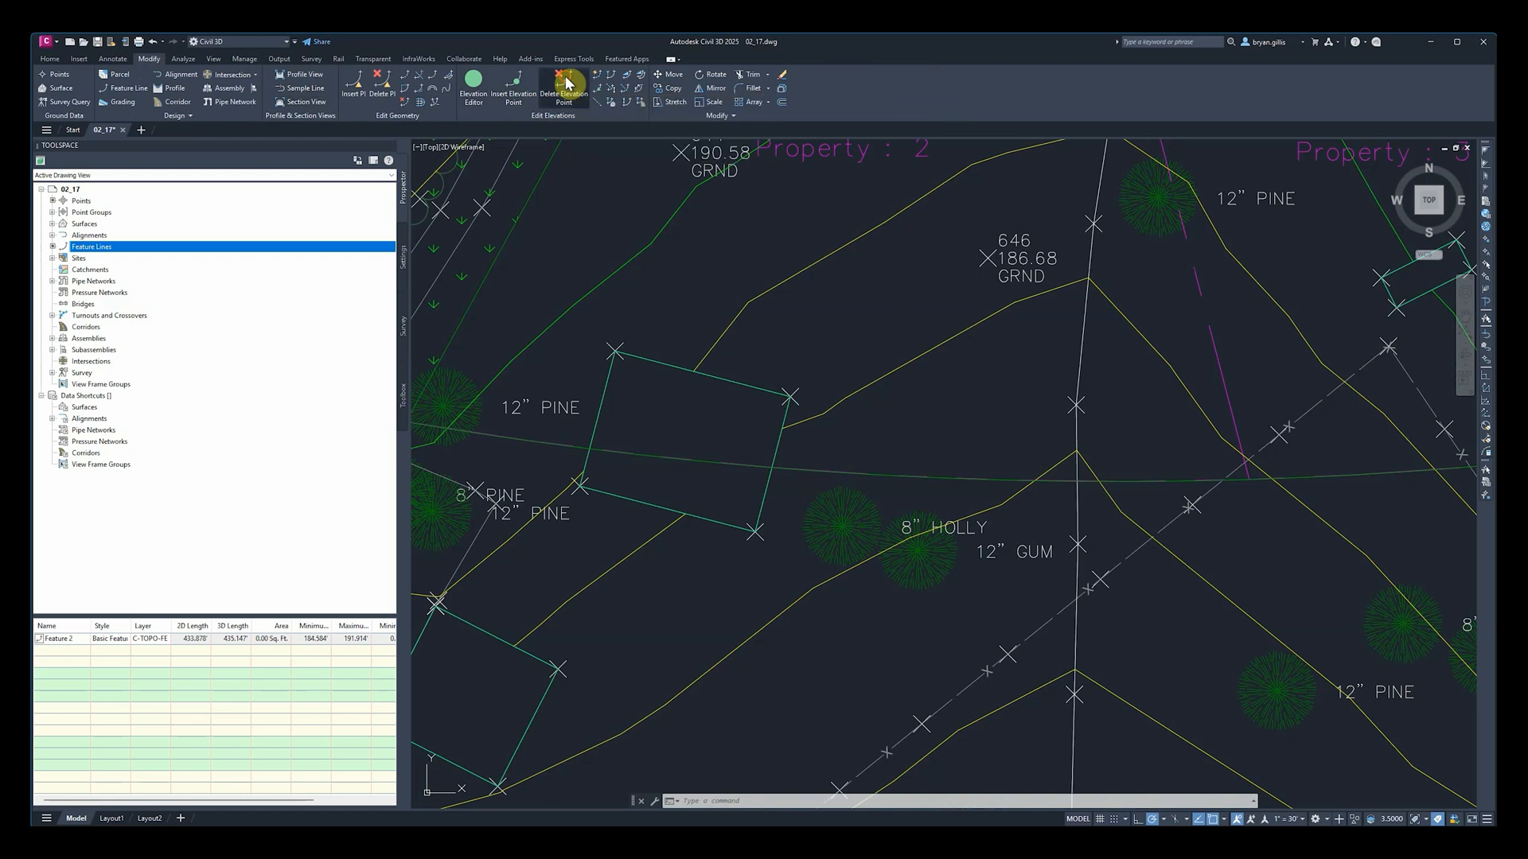
left_click(990, 479)
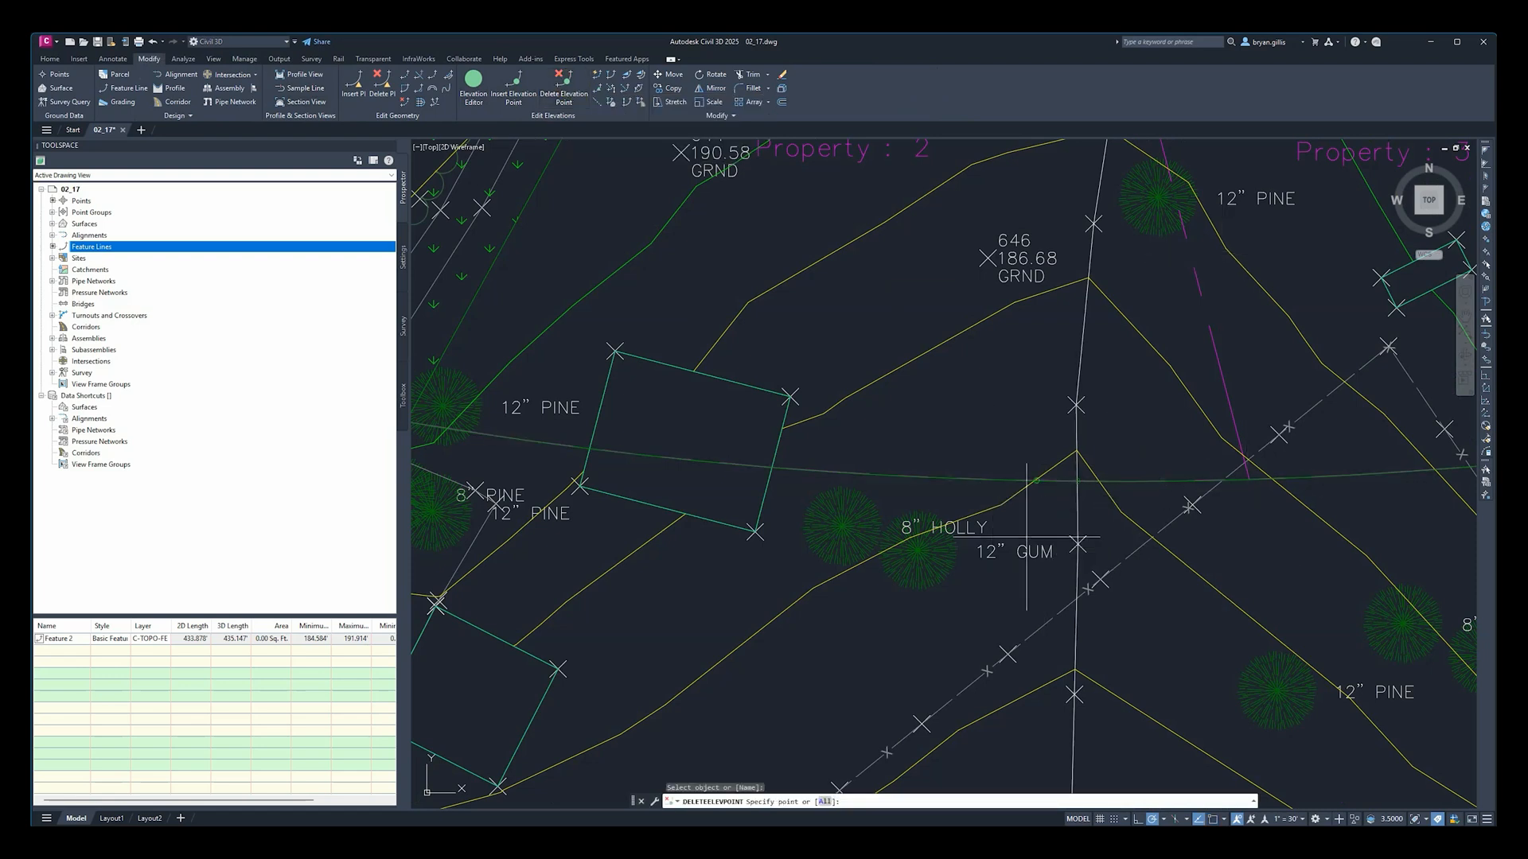
scroll(977, 478, "down", 2)
scroll(994, 493, "up", 3)
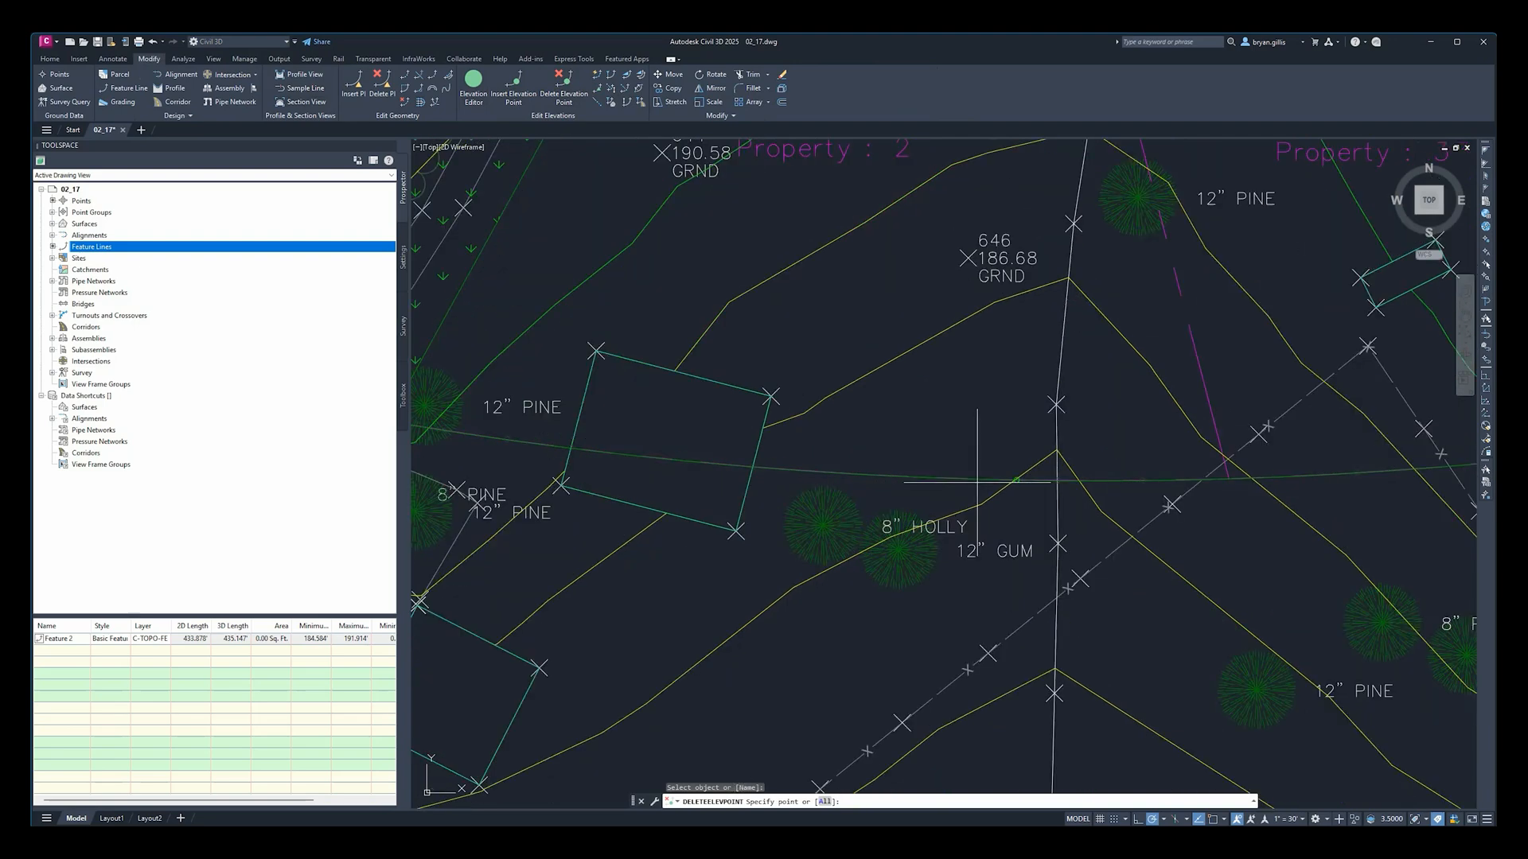
scroll(1005, 505, "up", 2)
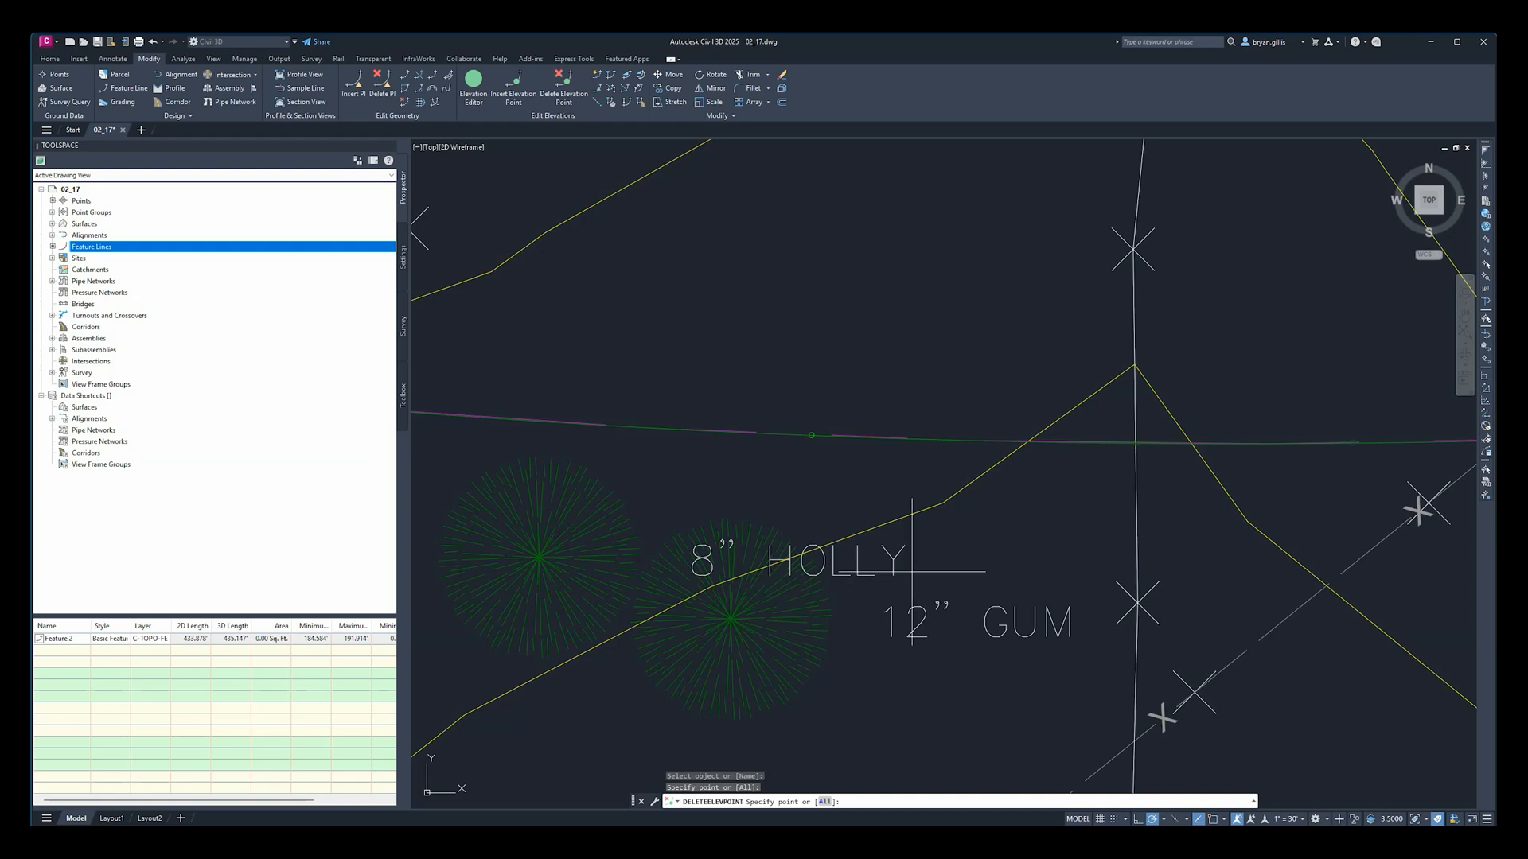
left_click(748, 799)
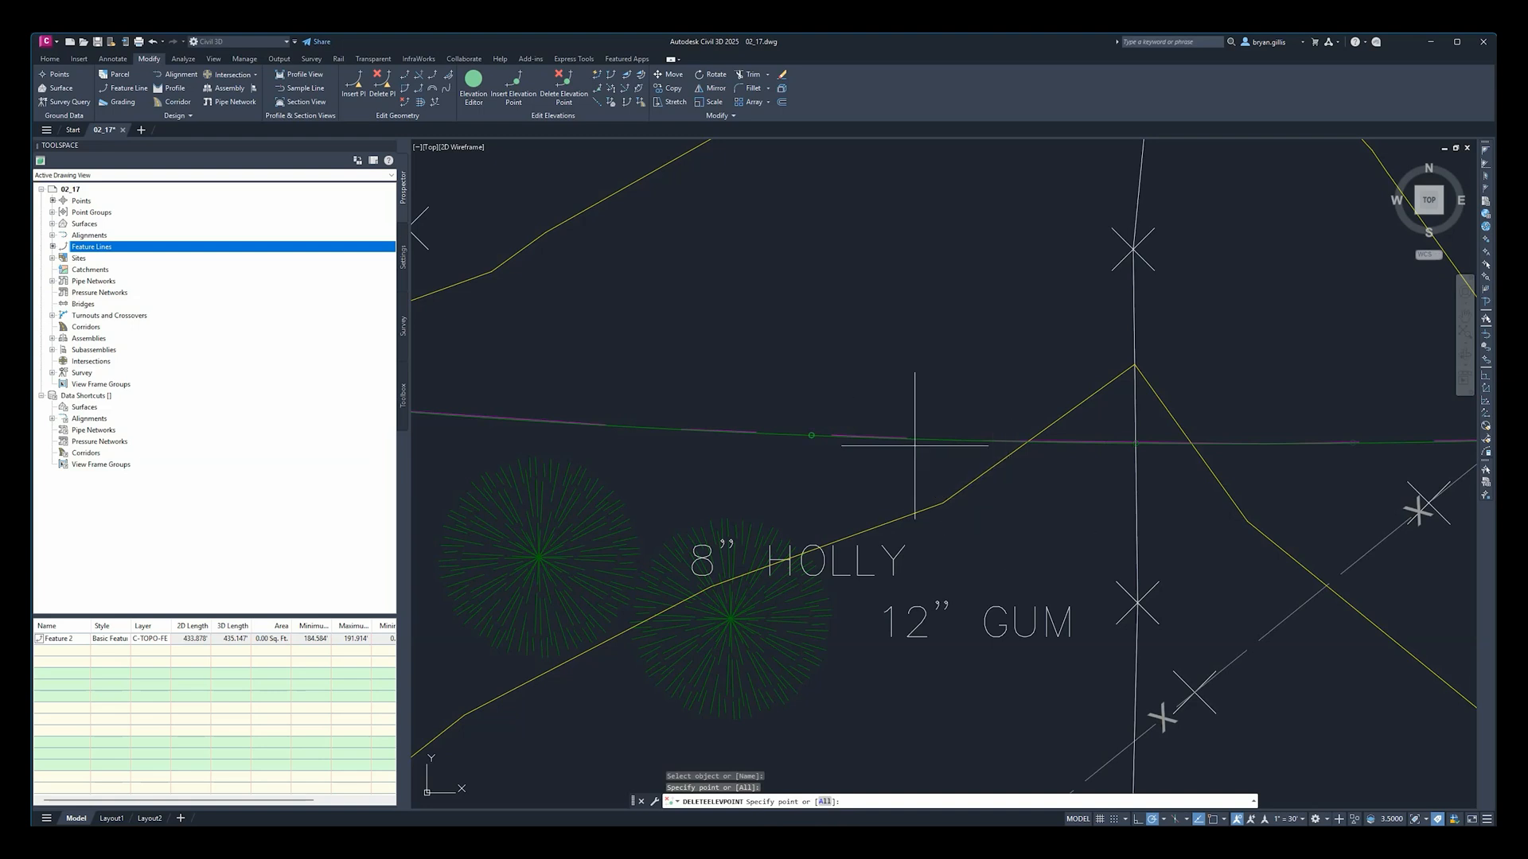
scroll(904, 426, "down", 8)
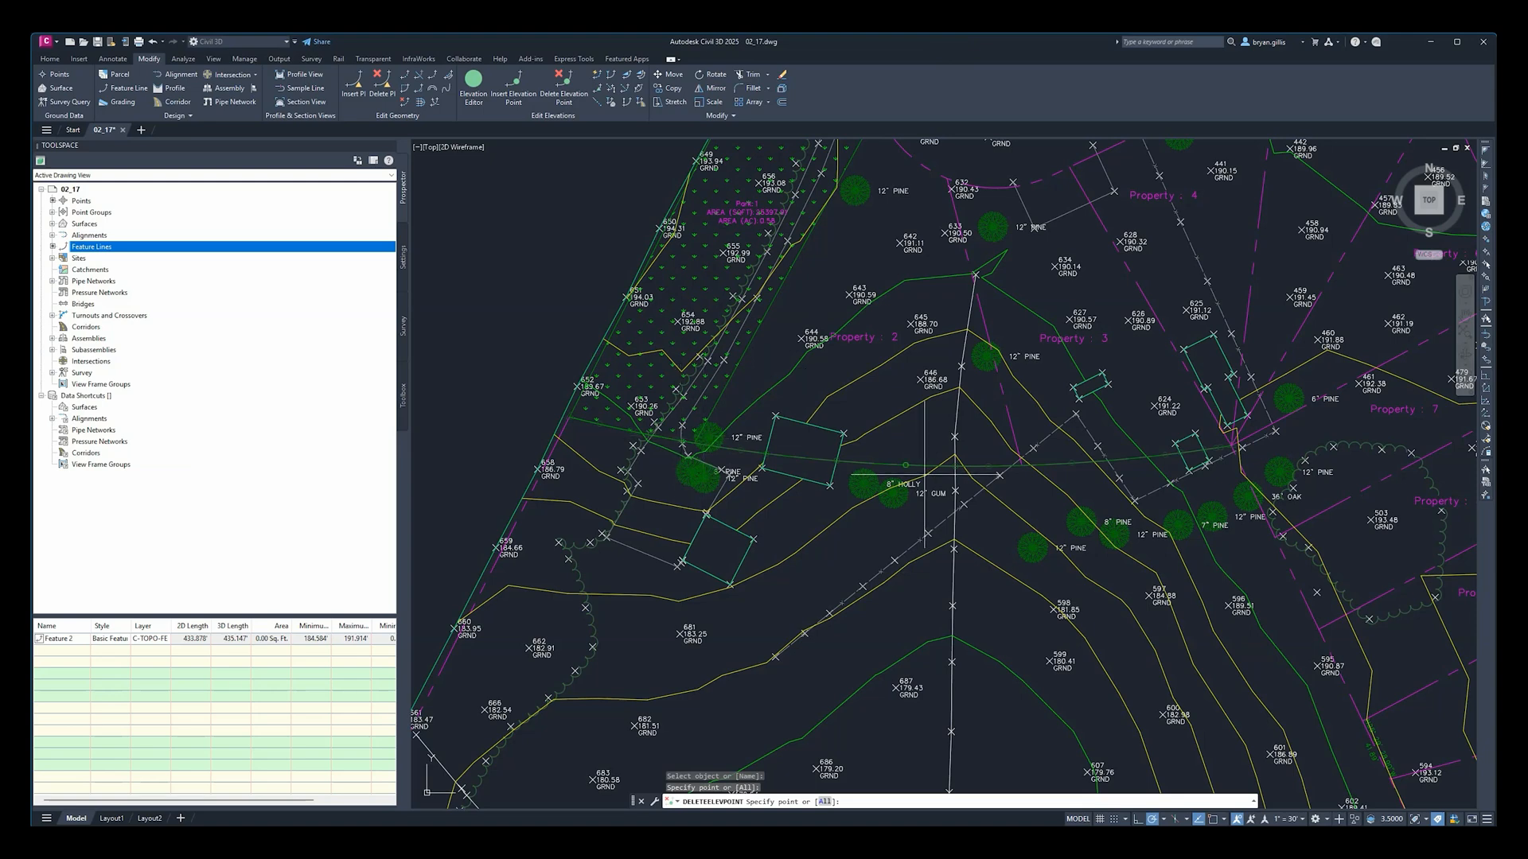
Step: Begin Insert Elevation Point on the curved feature line and turn on the Intersection object snap
left_click(521, 86)
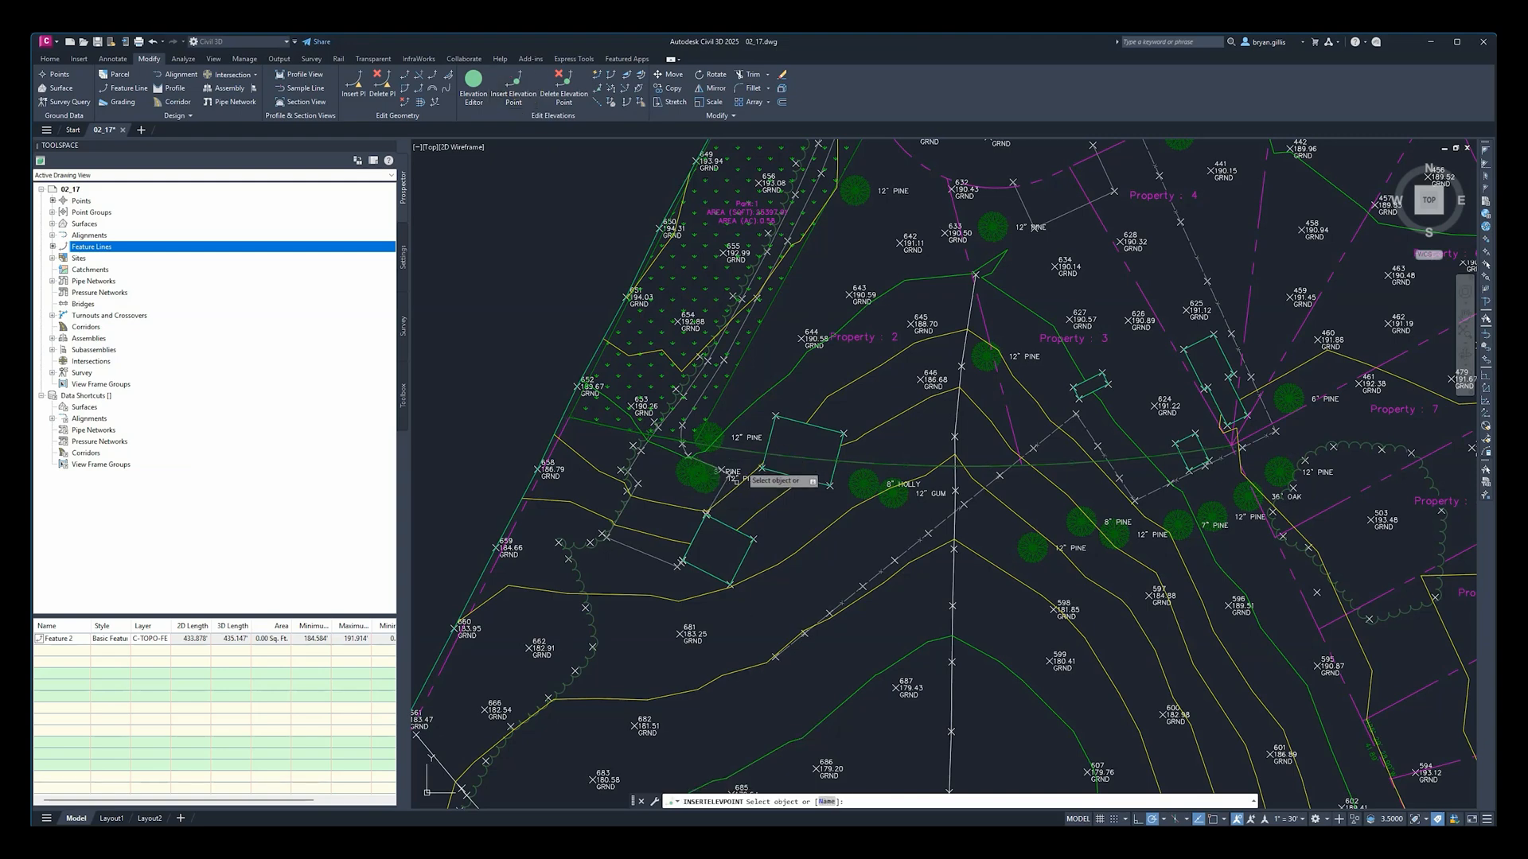
scroll(707, 452, "up", 8)
scroll(796, 517, "down", 4)
scroll(918, 516, "down", 2)
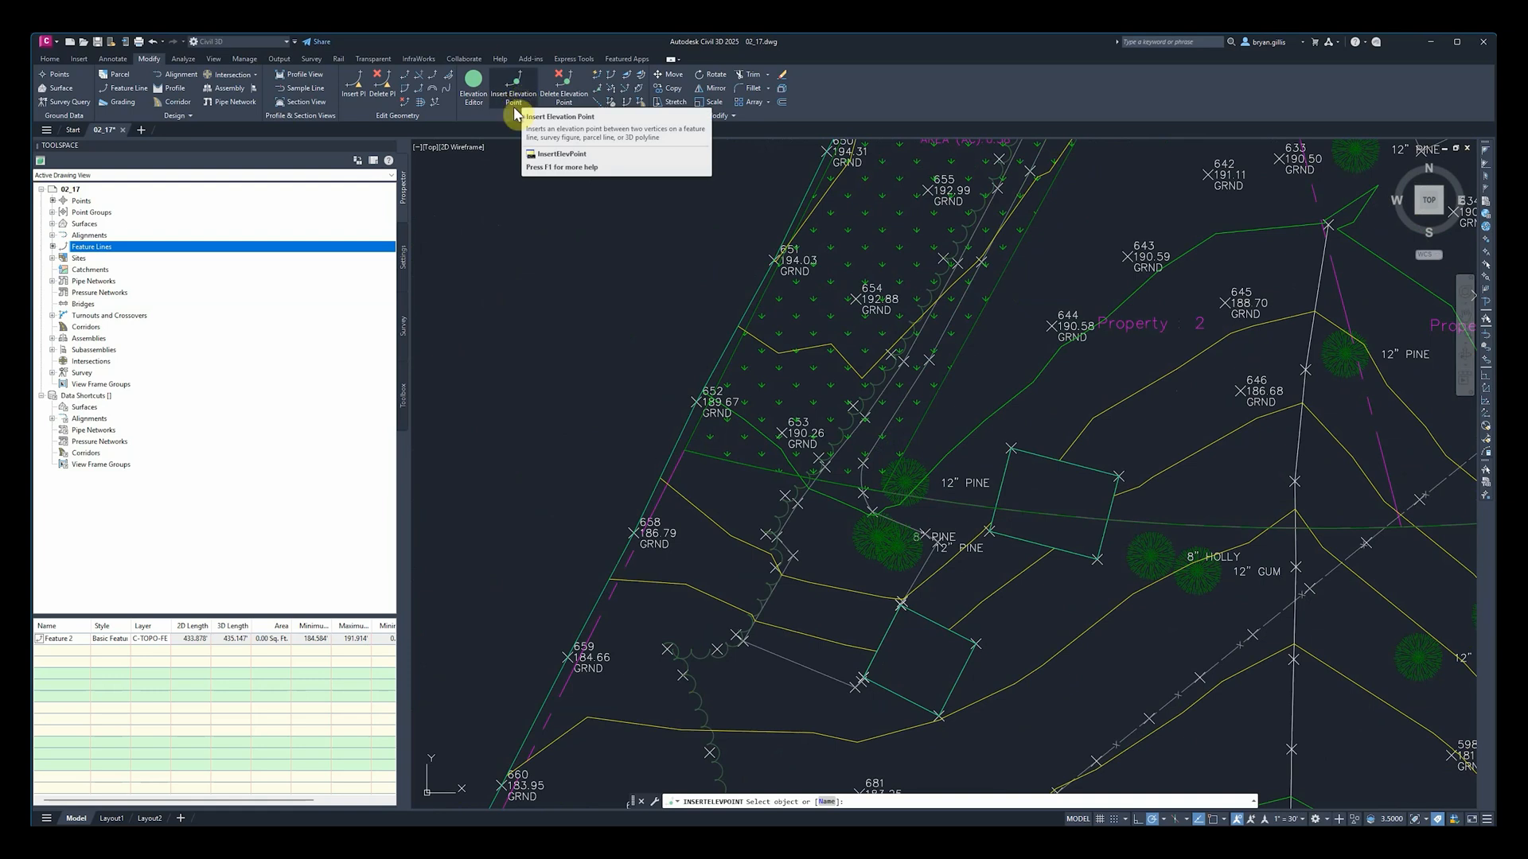
left_click(940, 500)
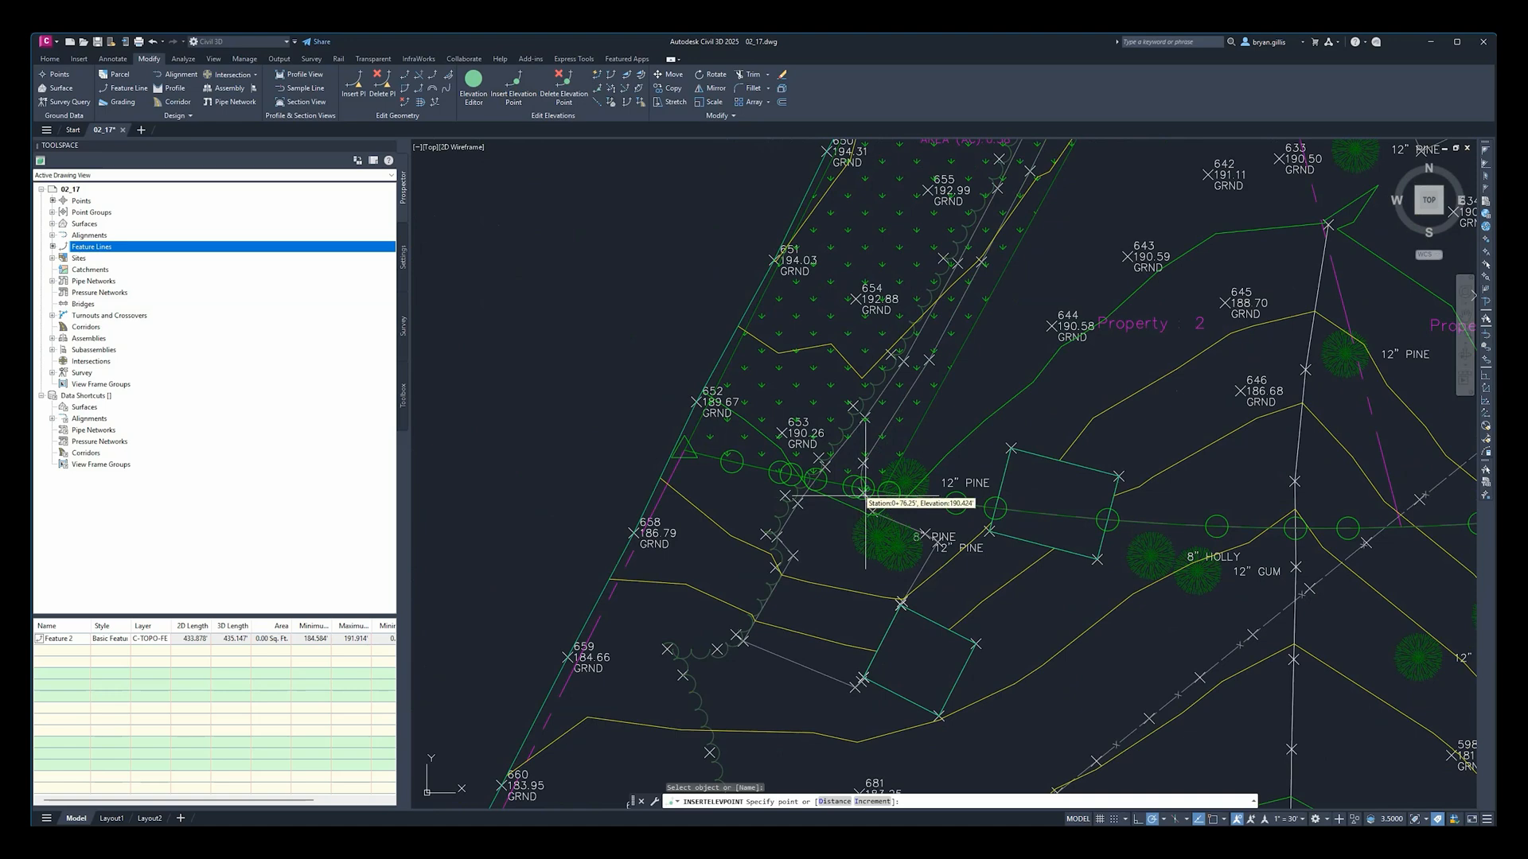
scroll(867, 501, "up", 4)
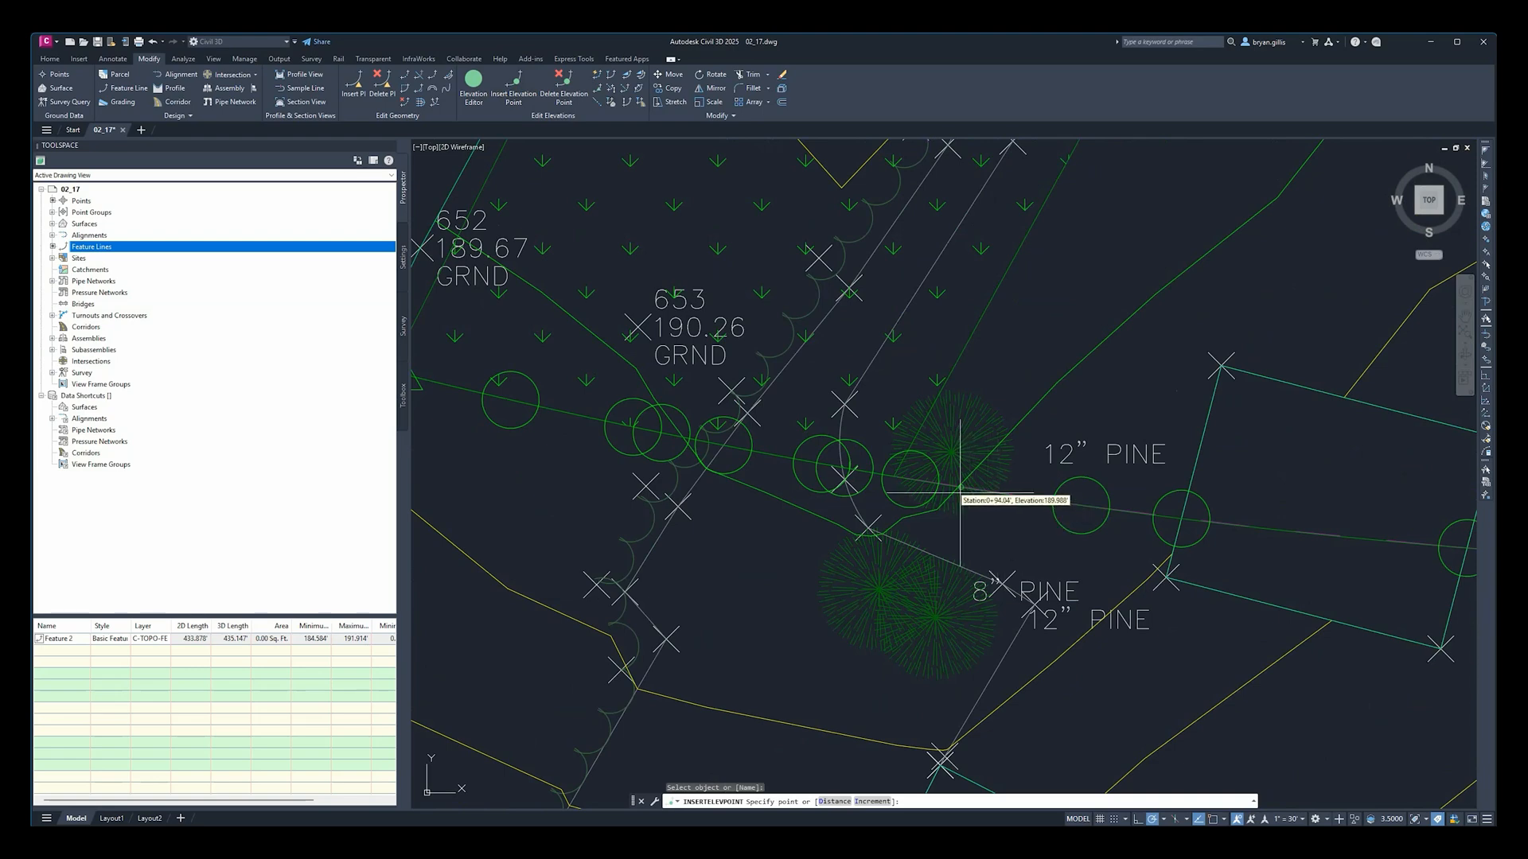
scroll(967, 500, "up", 4)
scroll(957, 473, "up", 2)
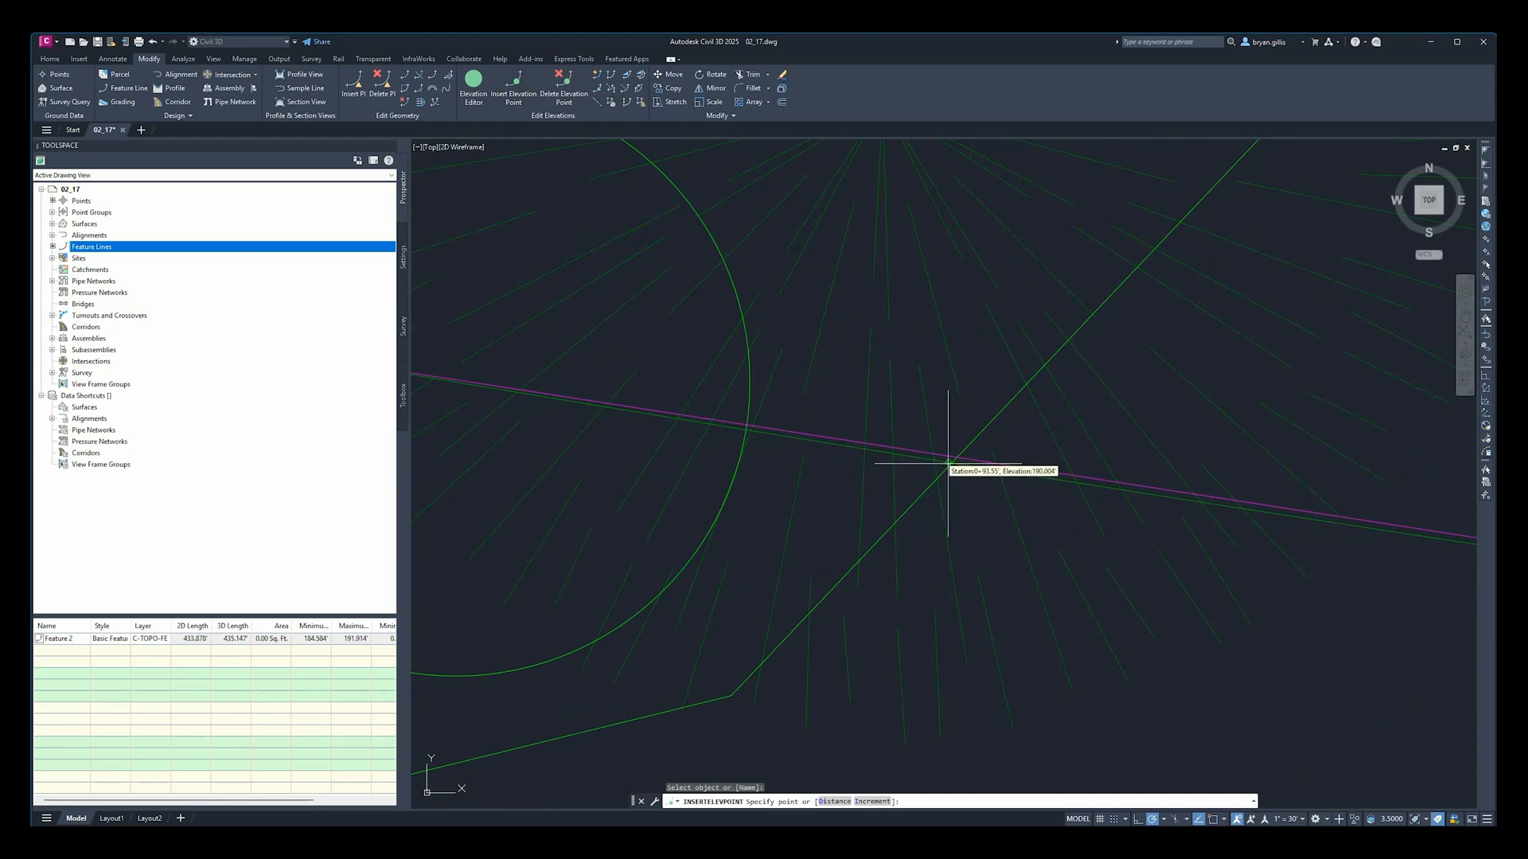
left_click(1164, 821)
left_click(1164, 821)
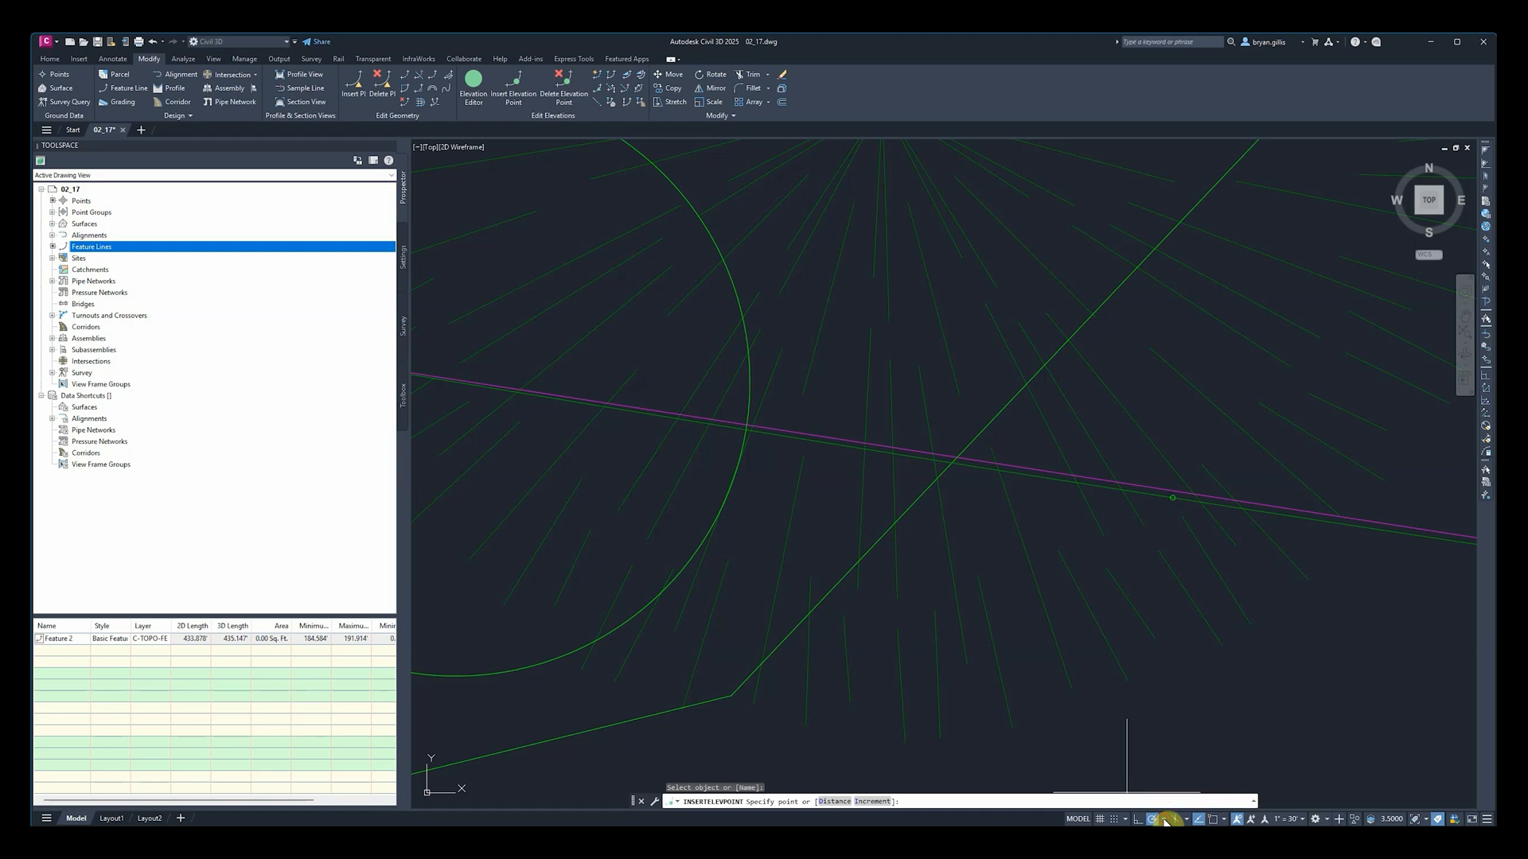
left_click(1224, 820)
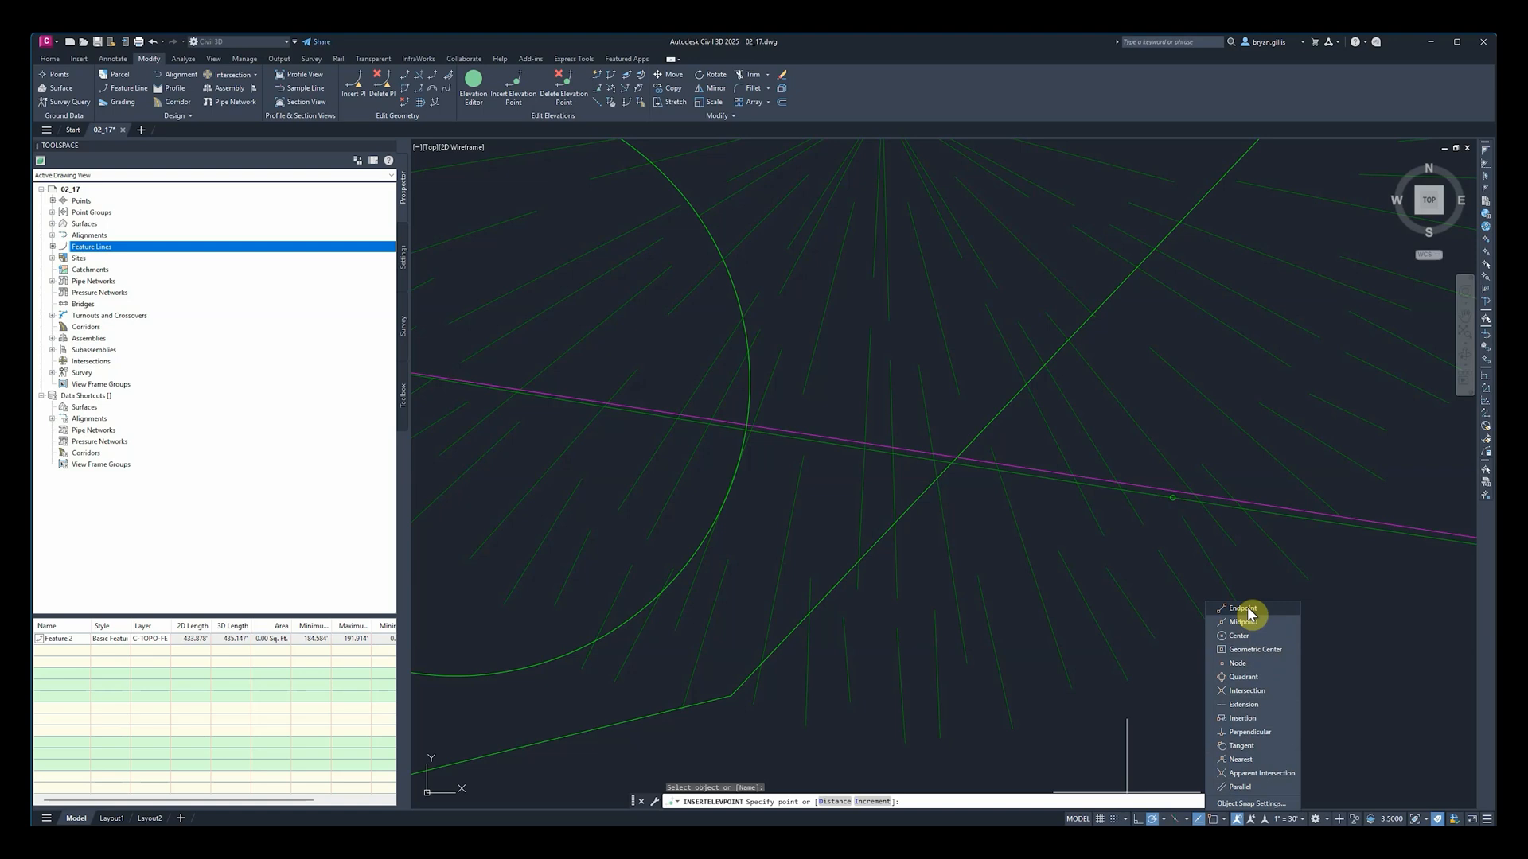
left_click(1249, 691)
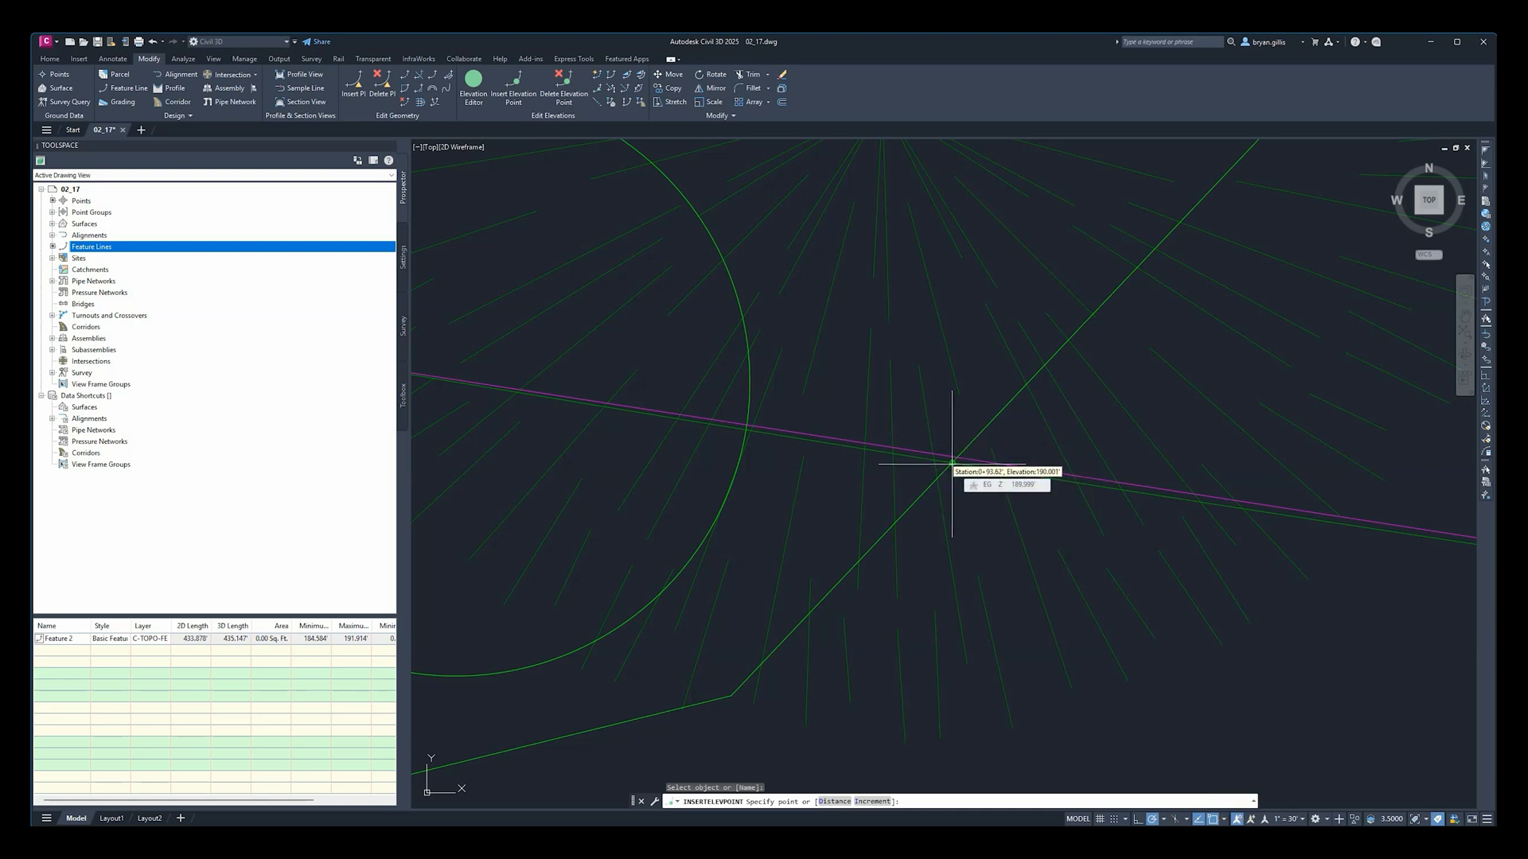
Step: Place an elevation point where the curved feature line crosses the green contour beside the 12" PINE, with an elevation of 190
left_click(951, 462)
scroll(1012, 681, "down", 2)
scroll(992, 658, "up", 5)
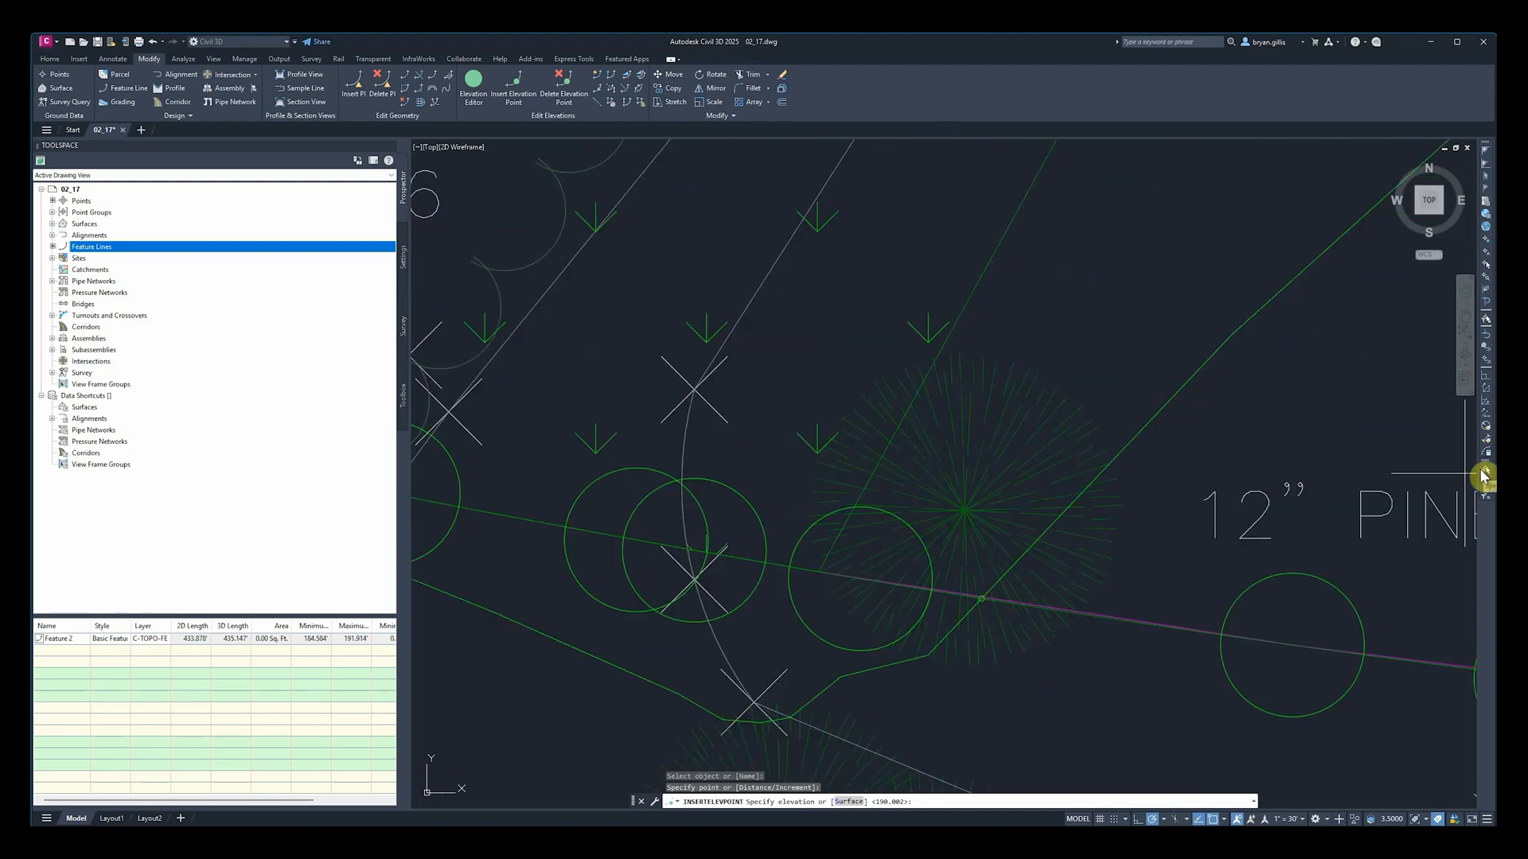
type("190")
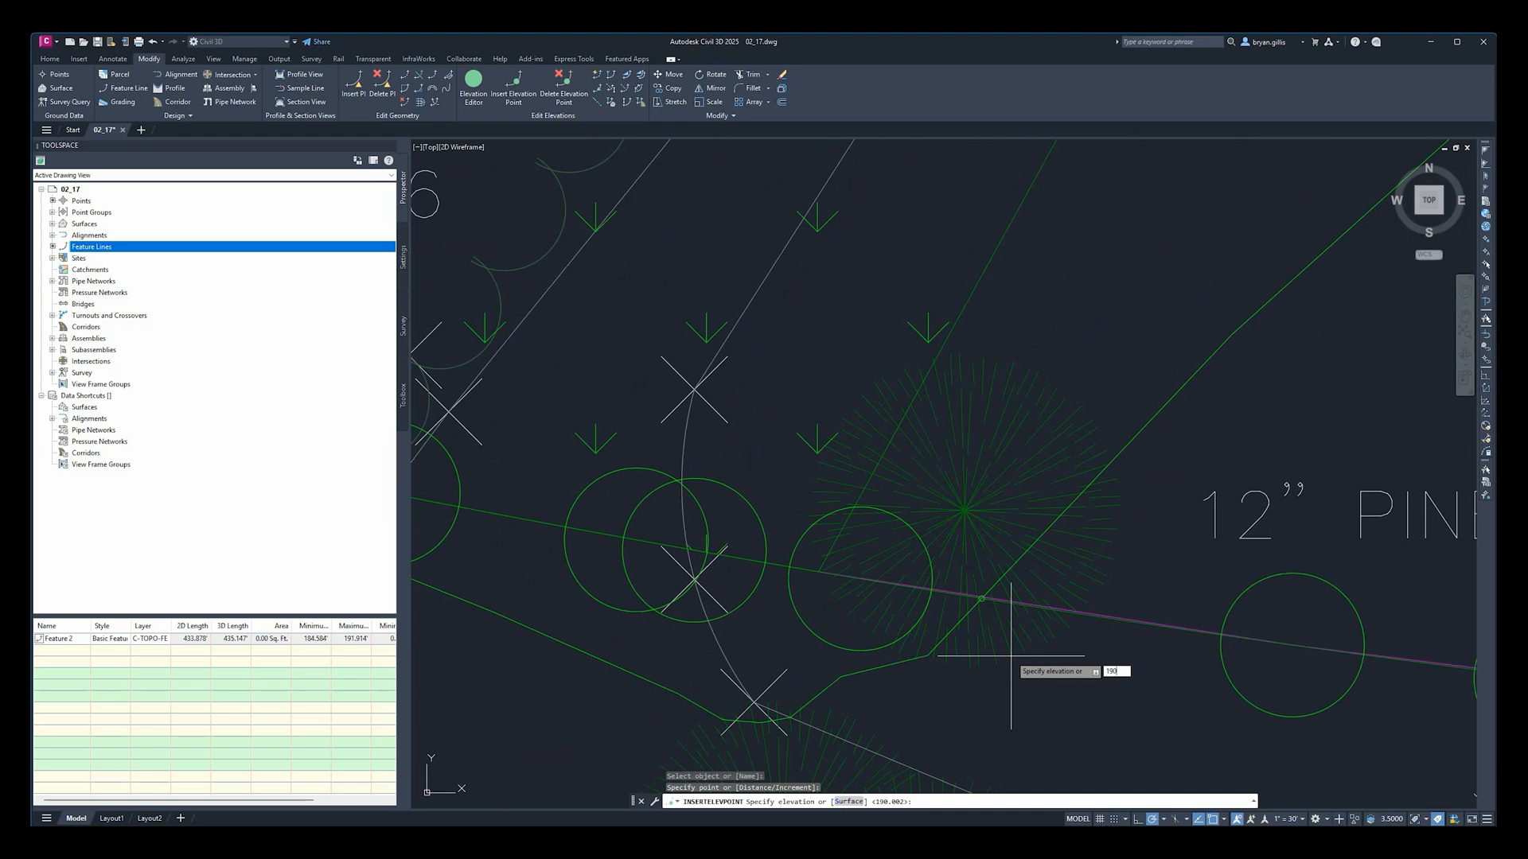
key("Return")
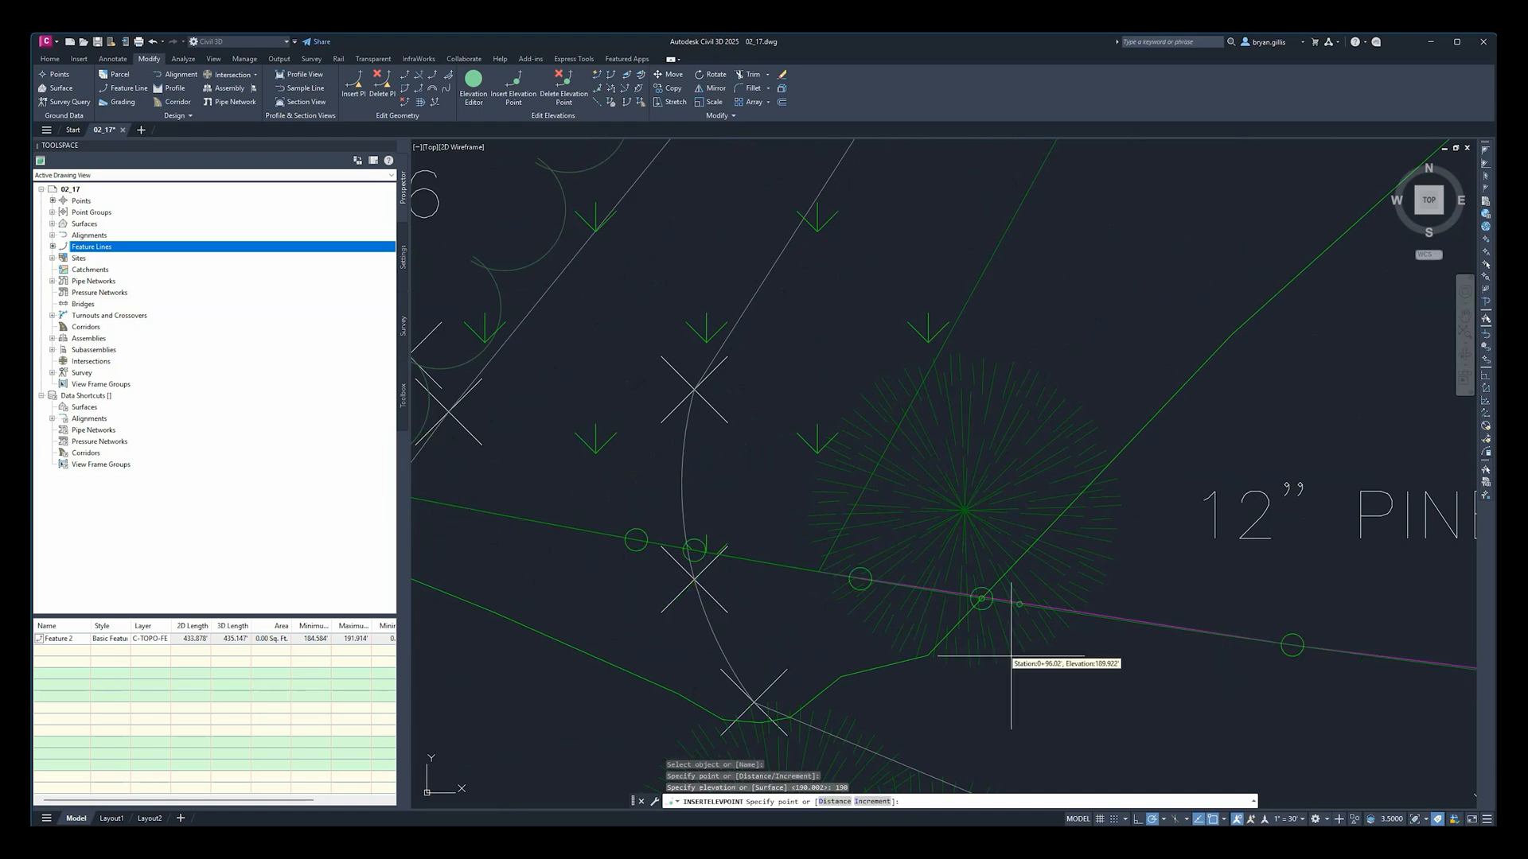
scroll(1046, 605, "down", 2)
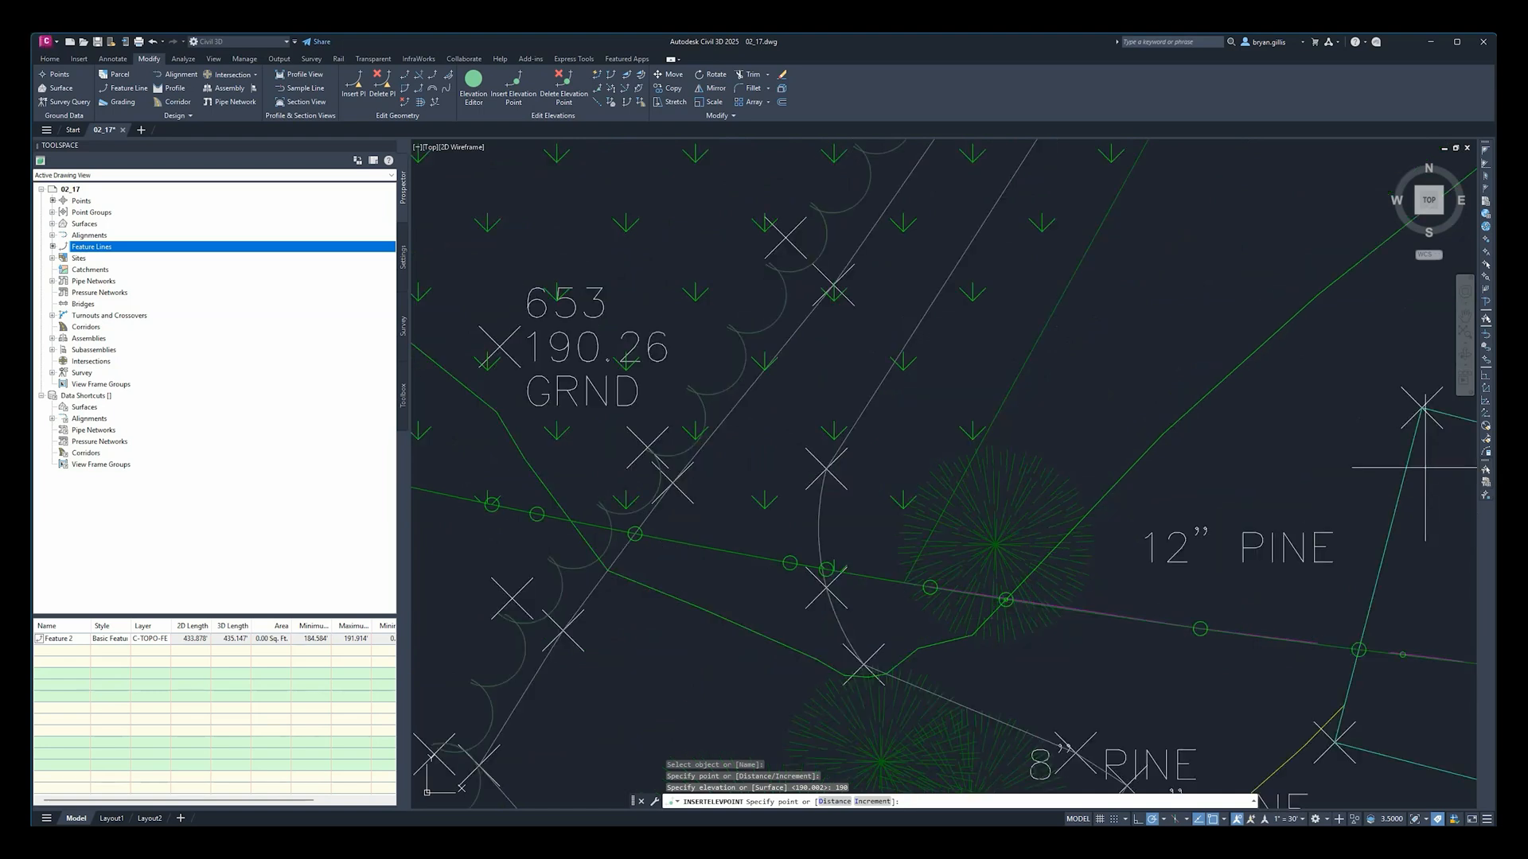
Step: Review the property statistics of Feature 2, including its number of elevation points, and leave the Insert Elevation Point command
right_click(156, 641)
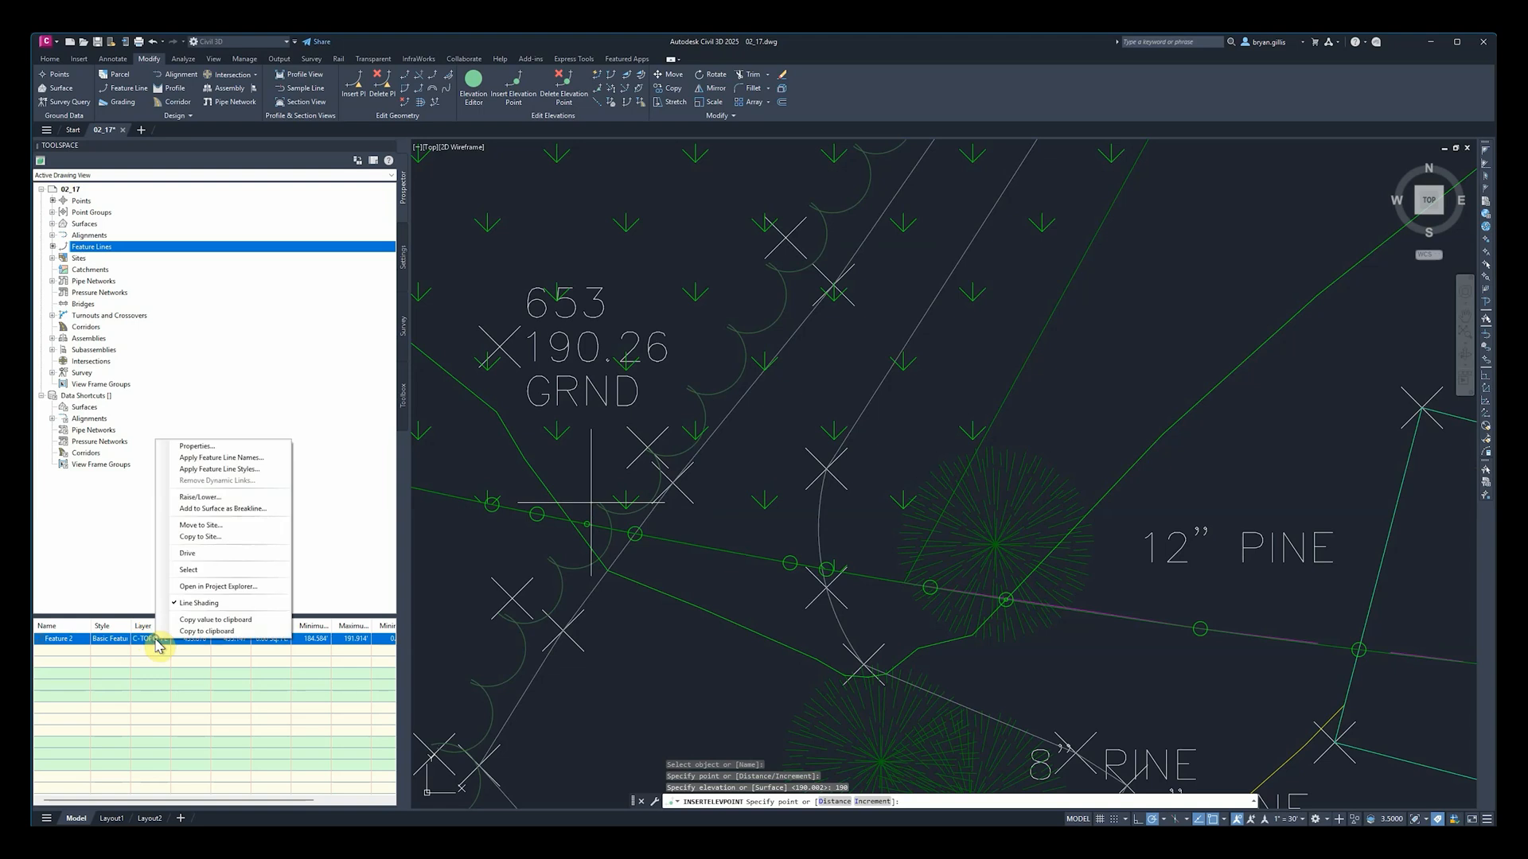
left_click(199, 448)
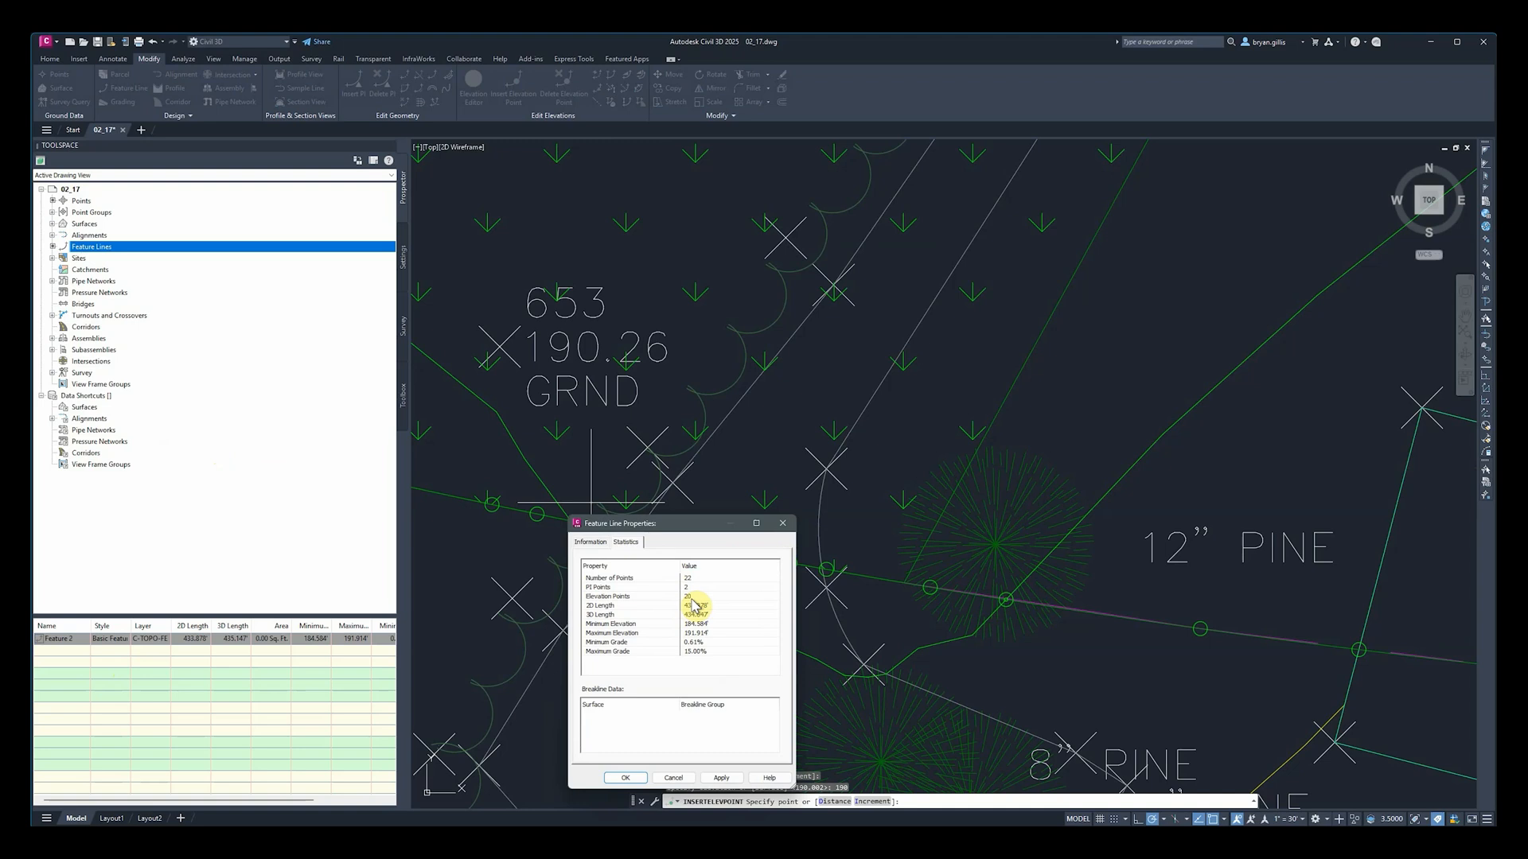
left_click(783, 523)
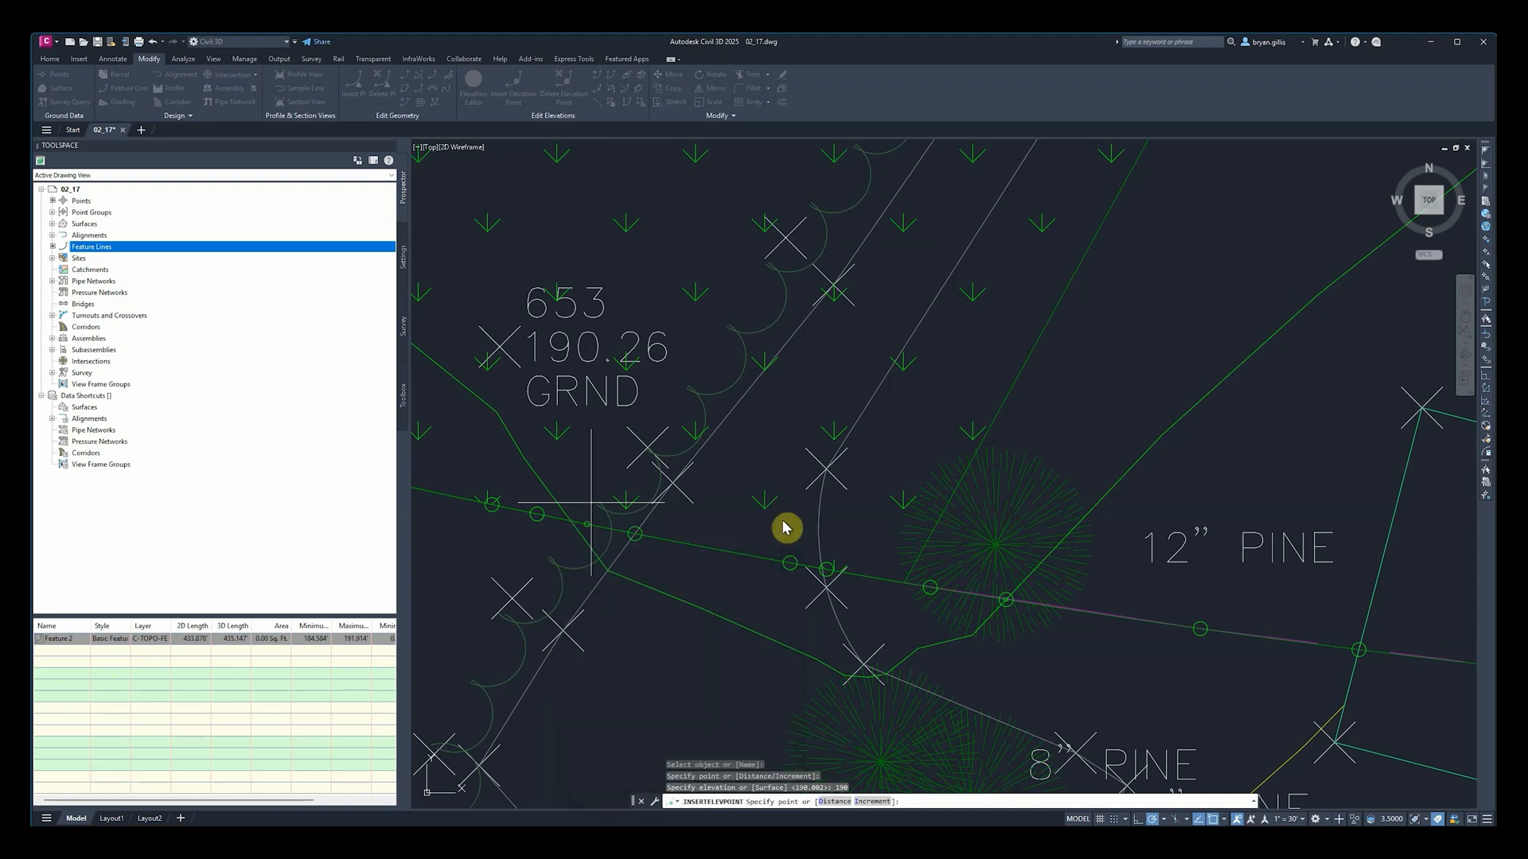
key("Escape")
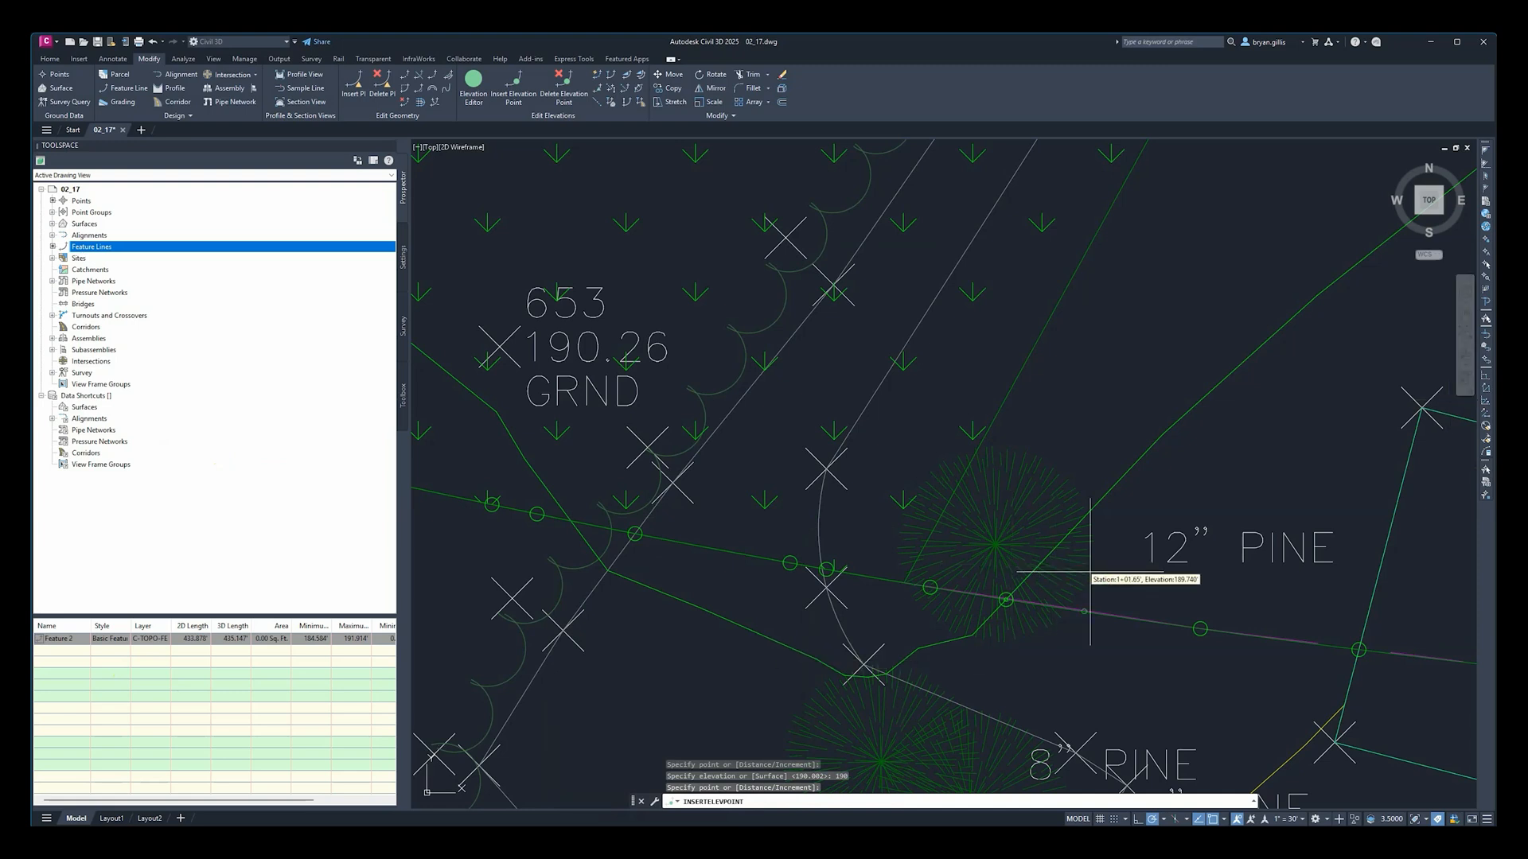
key("Escape")
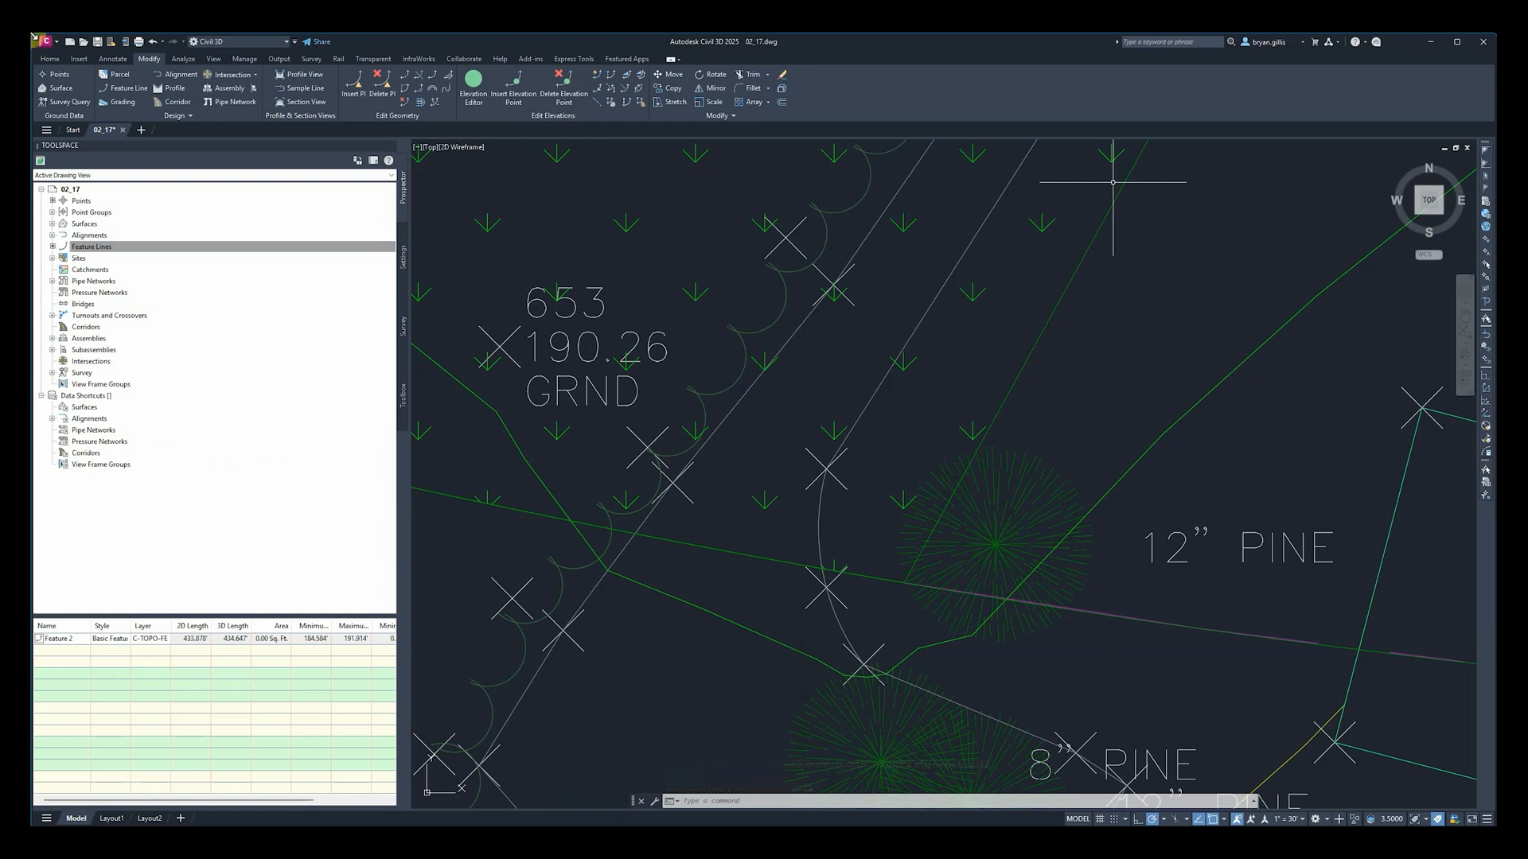
Step: Open the curved feature line in the Elevation Editor and examine the elevations of its points
left_click(492, 99)
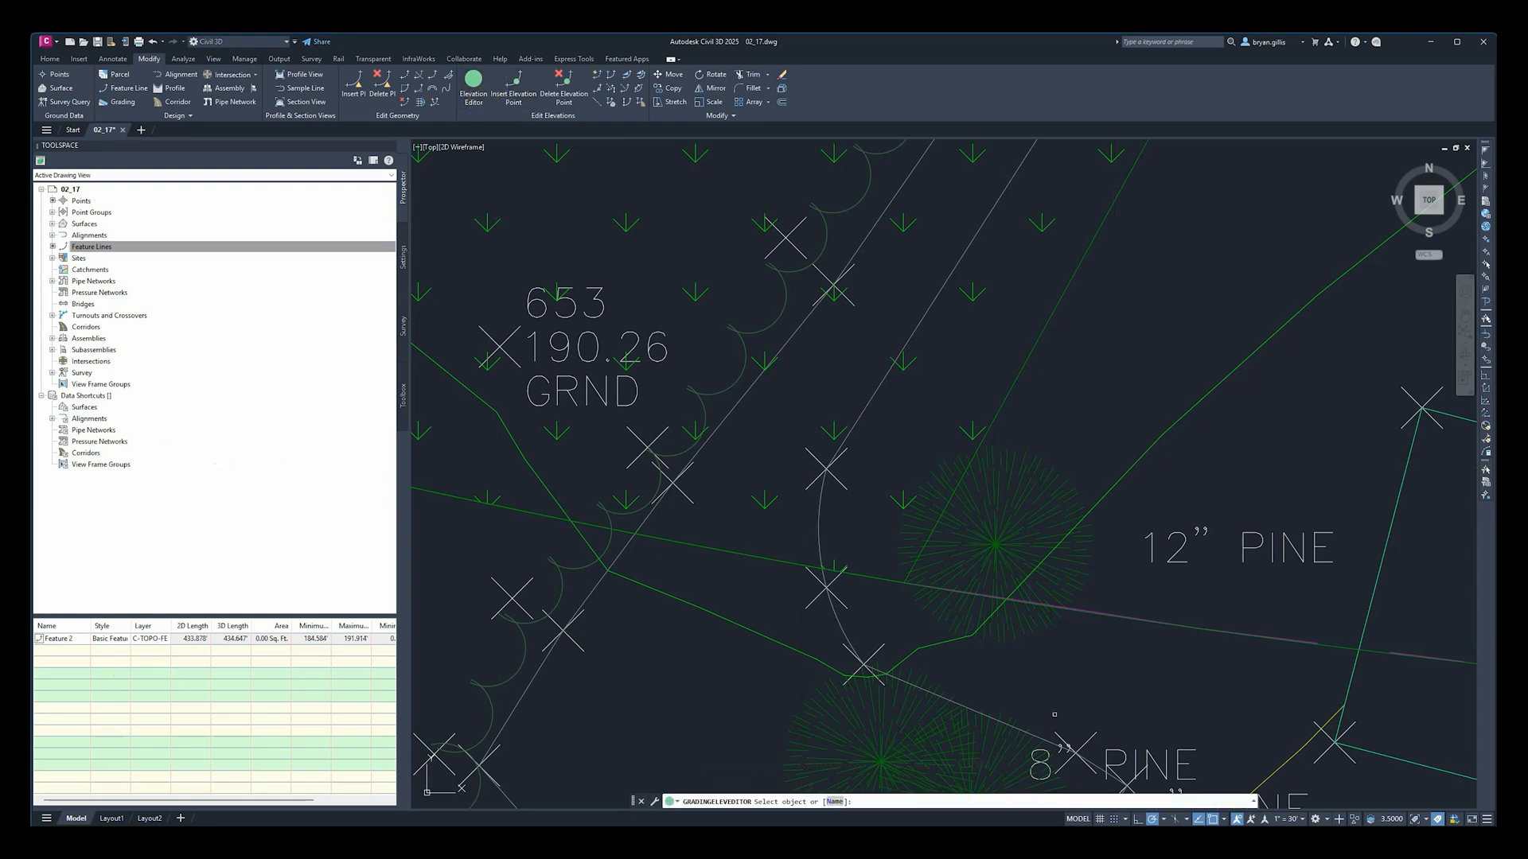
left_click(1186, 619)
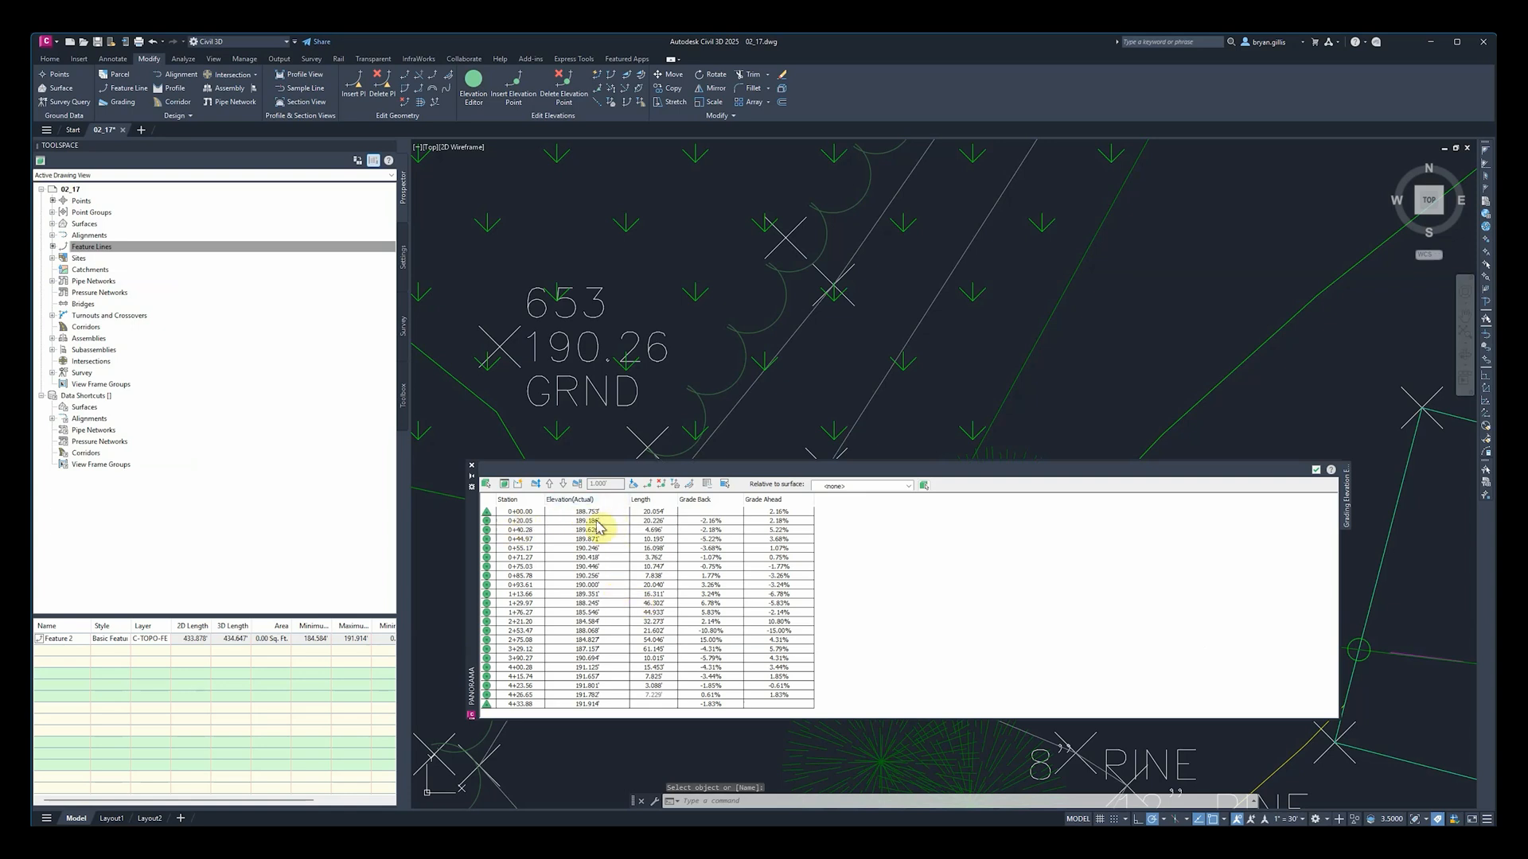
Step: Review the feature line's elevation table, then close the elevation editor
left_click(598, 586)
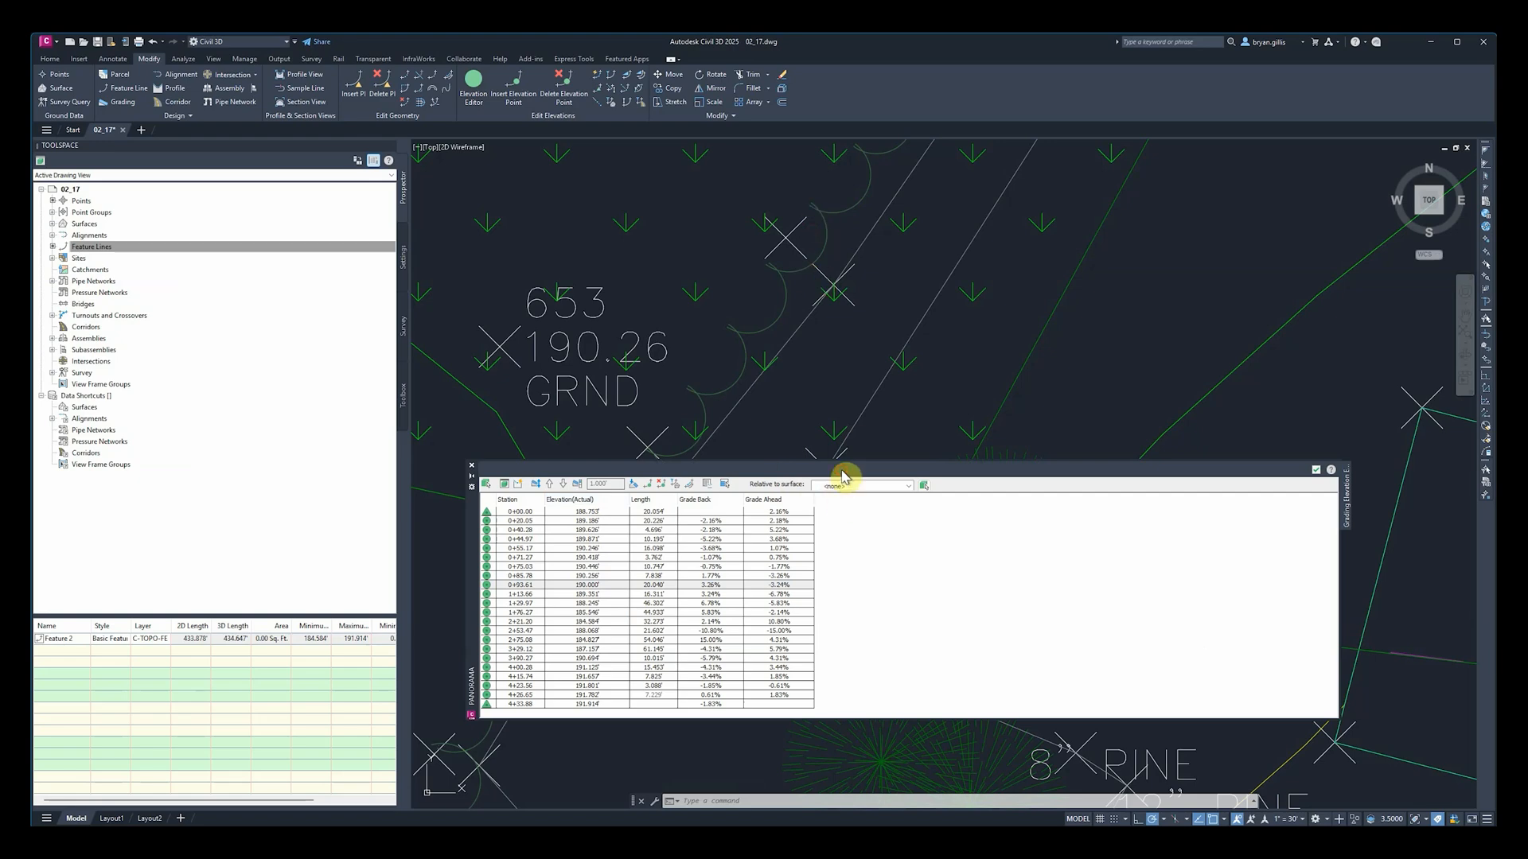
left_click_drag(477, 573, 503, 300)
scroll(1004, 603, "down", 6)
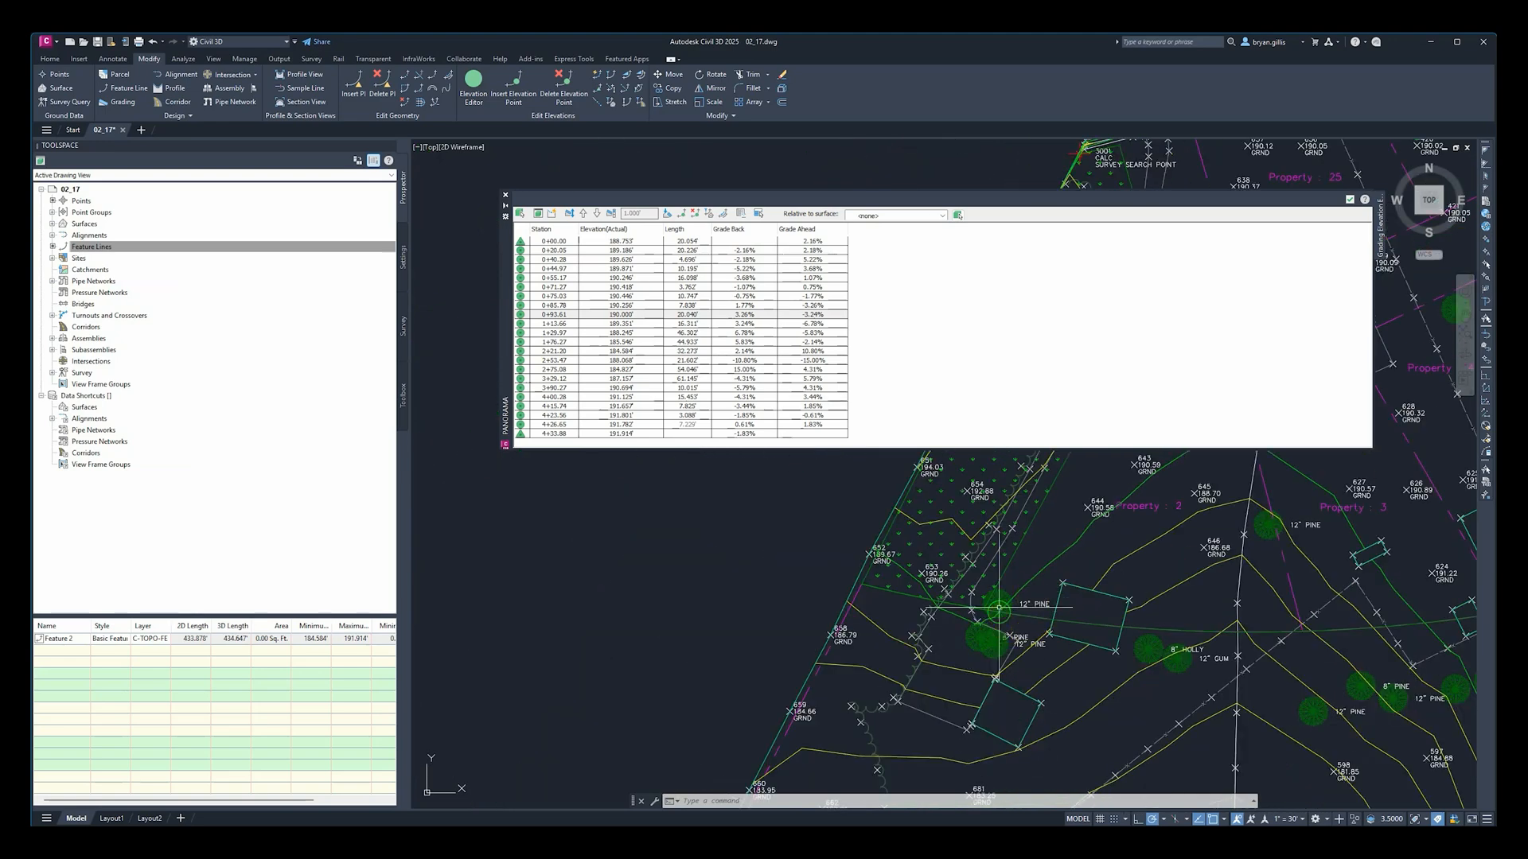
left_click(1350, 200)
scroll(1251, 586, "down", 2)
mouse_move(1255, 590)
middle_mouse_down()
mouse_move(939, 607)
mouse_move(691, 584)
mouse_move(879, 400)
mouse_move(934, 379)
middle_mouse_up()
scroll(962, 381, "down", 2)
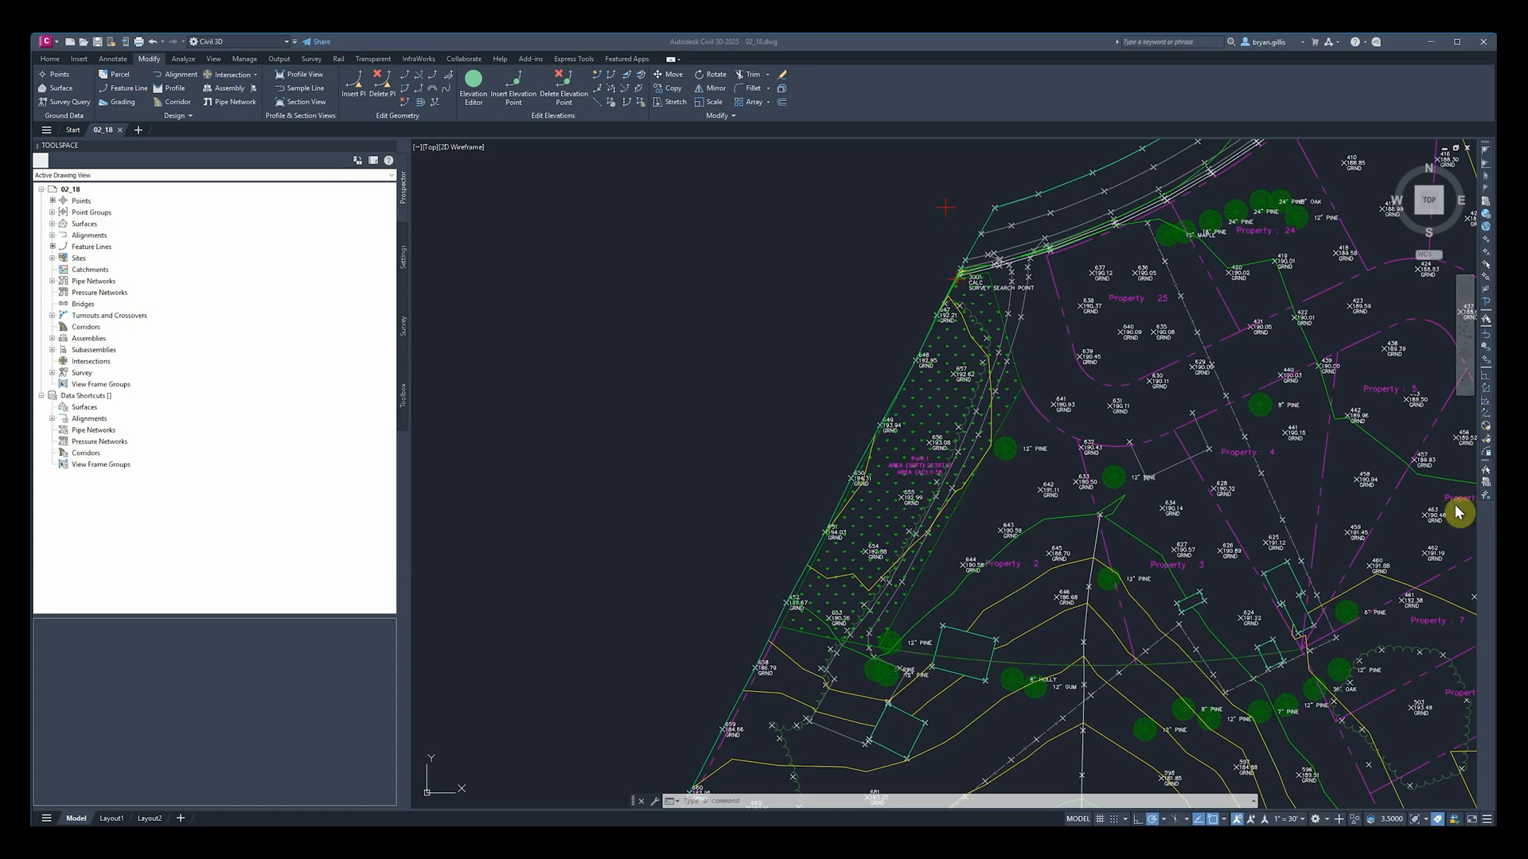
Step: Move the curved feature line crossing Properties 2 and 3 to the Development site
left_click(1146, 696)
middle_click_drag(1094, 674, 1128, 501)
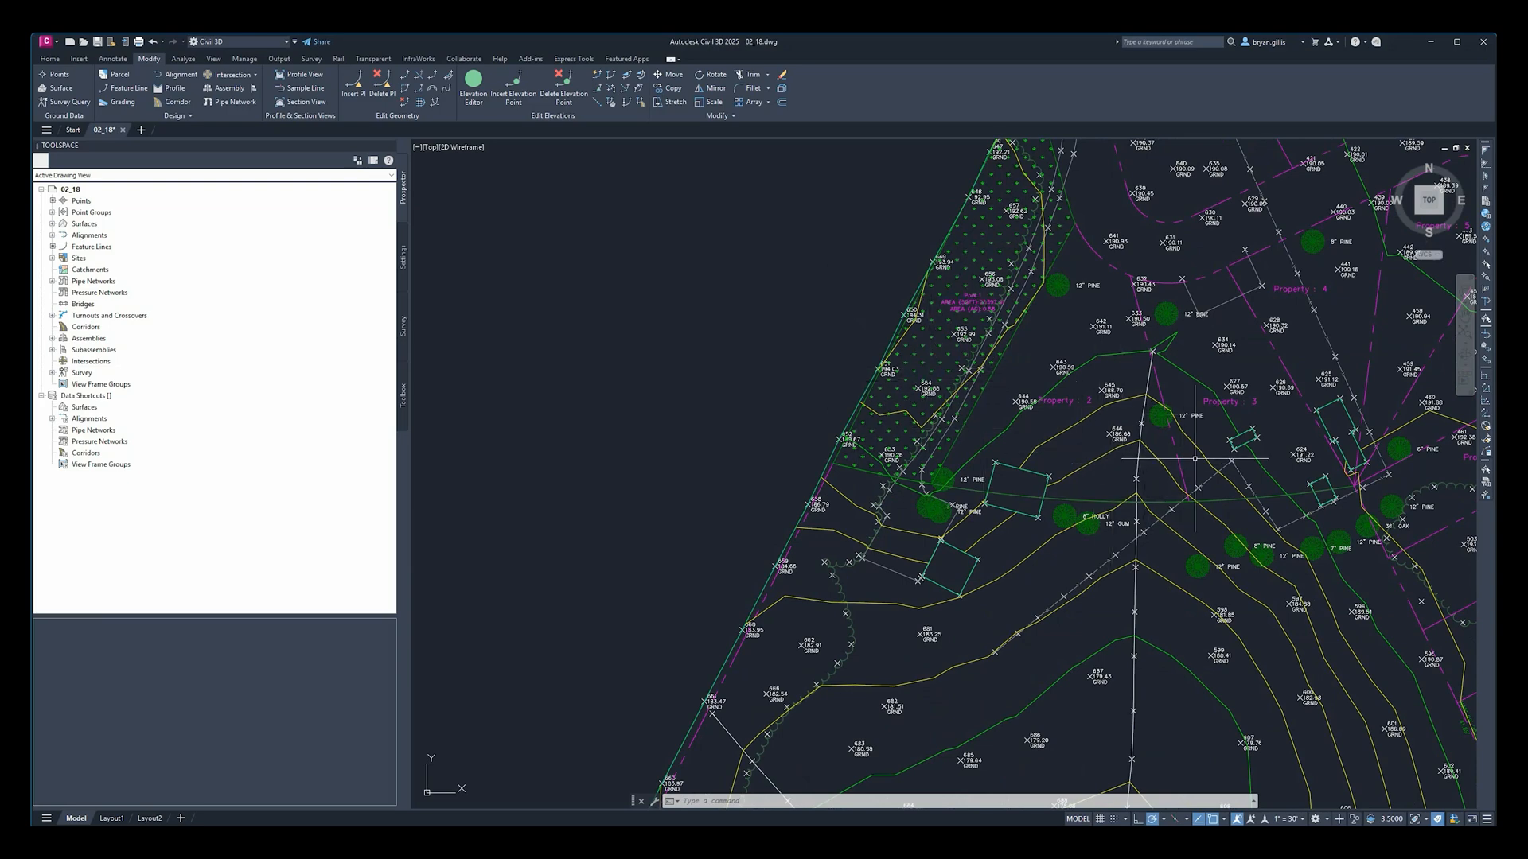
scroll(1145, 525, "up", 2)
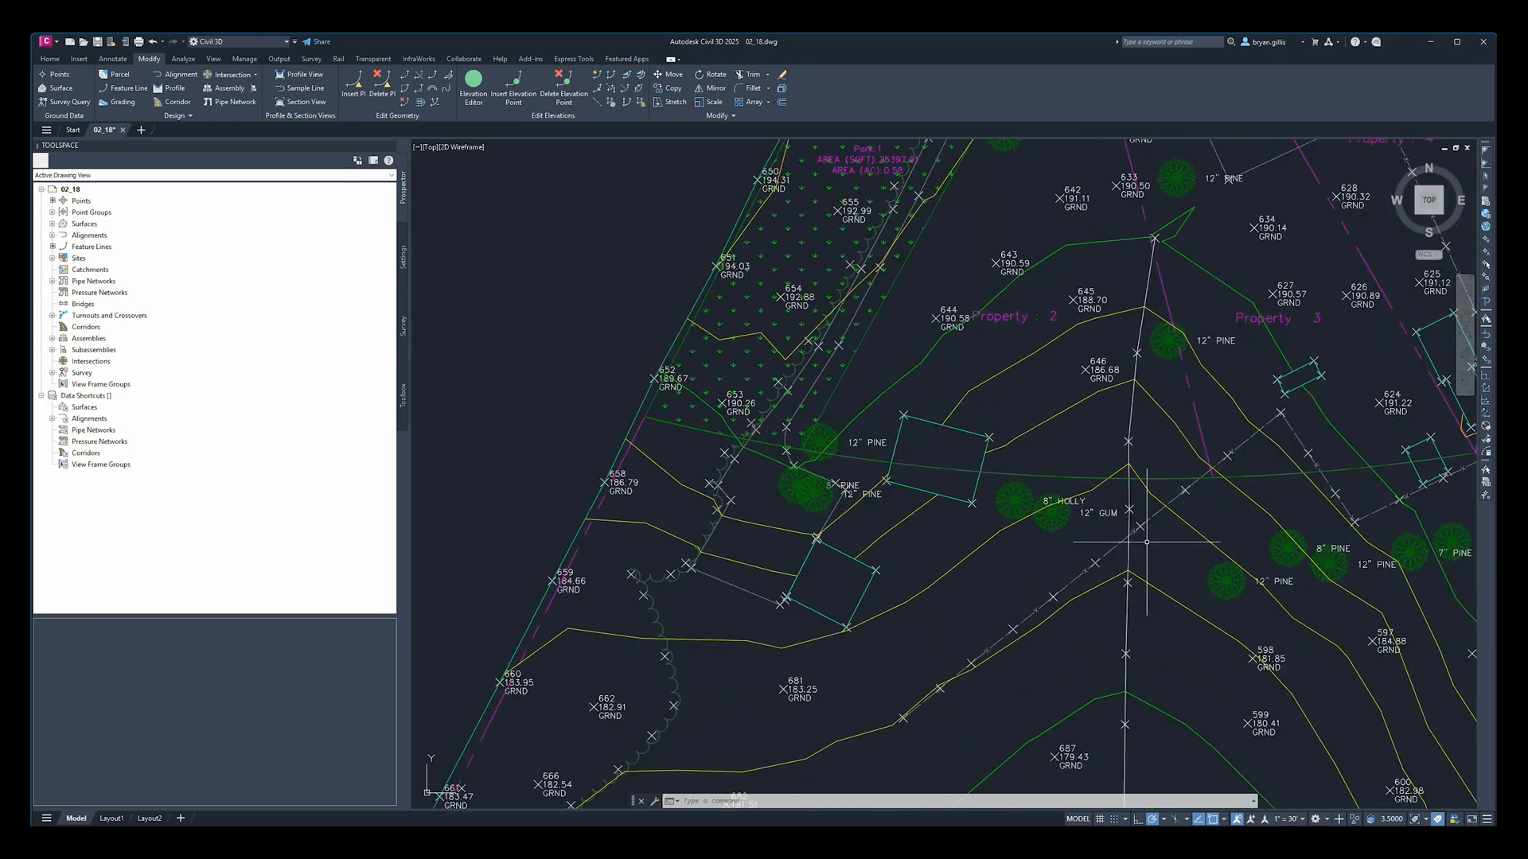
left_click(1044, 475)
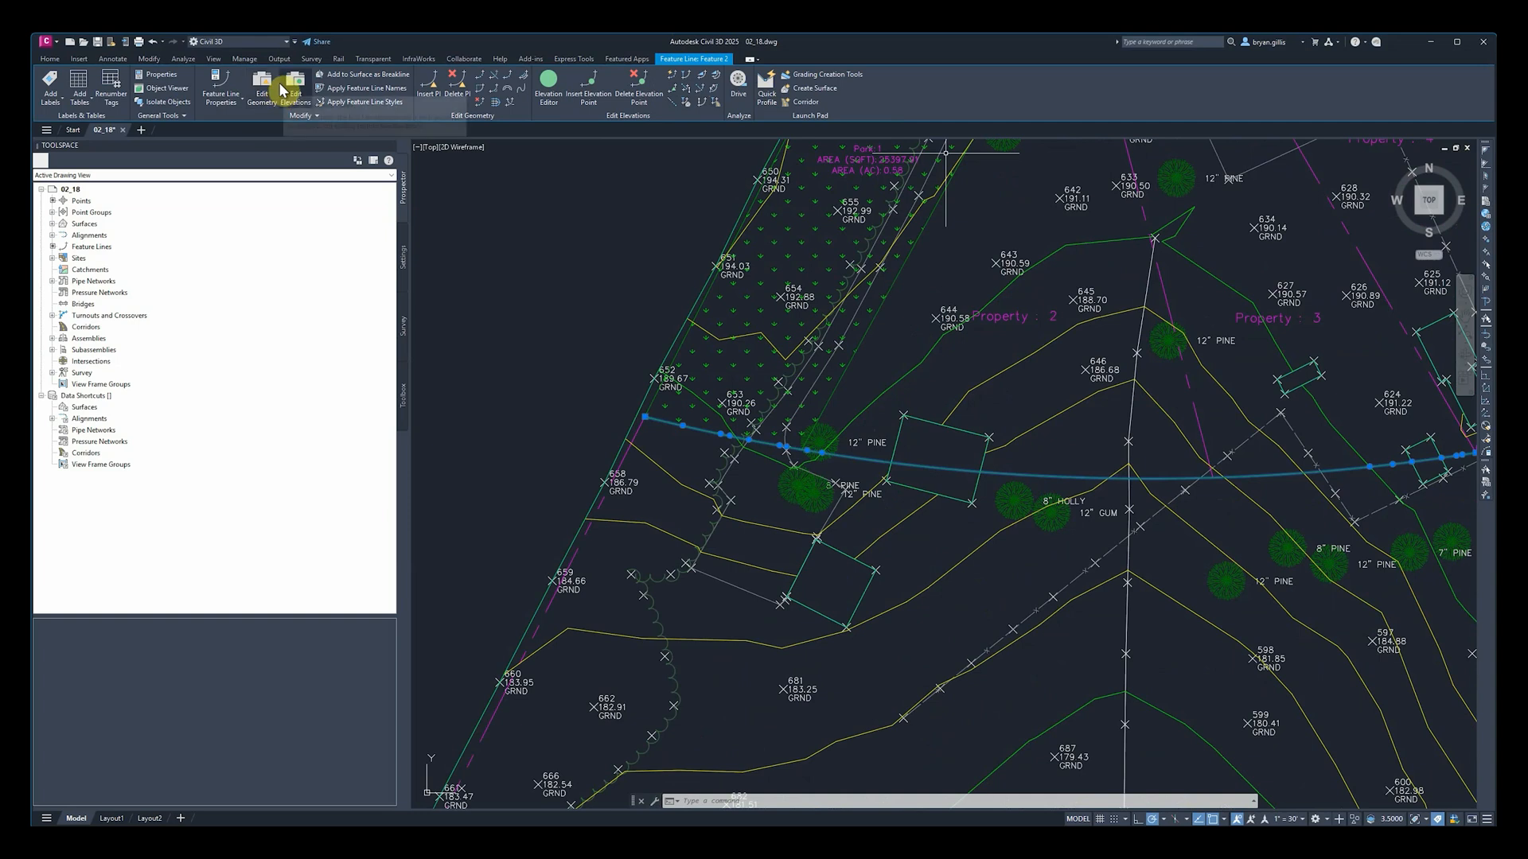
left_click(319, 119)
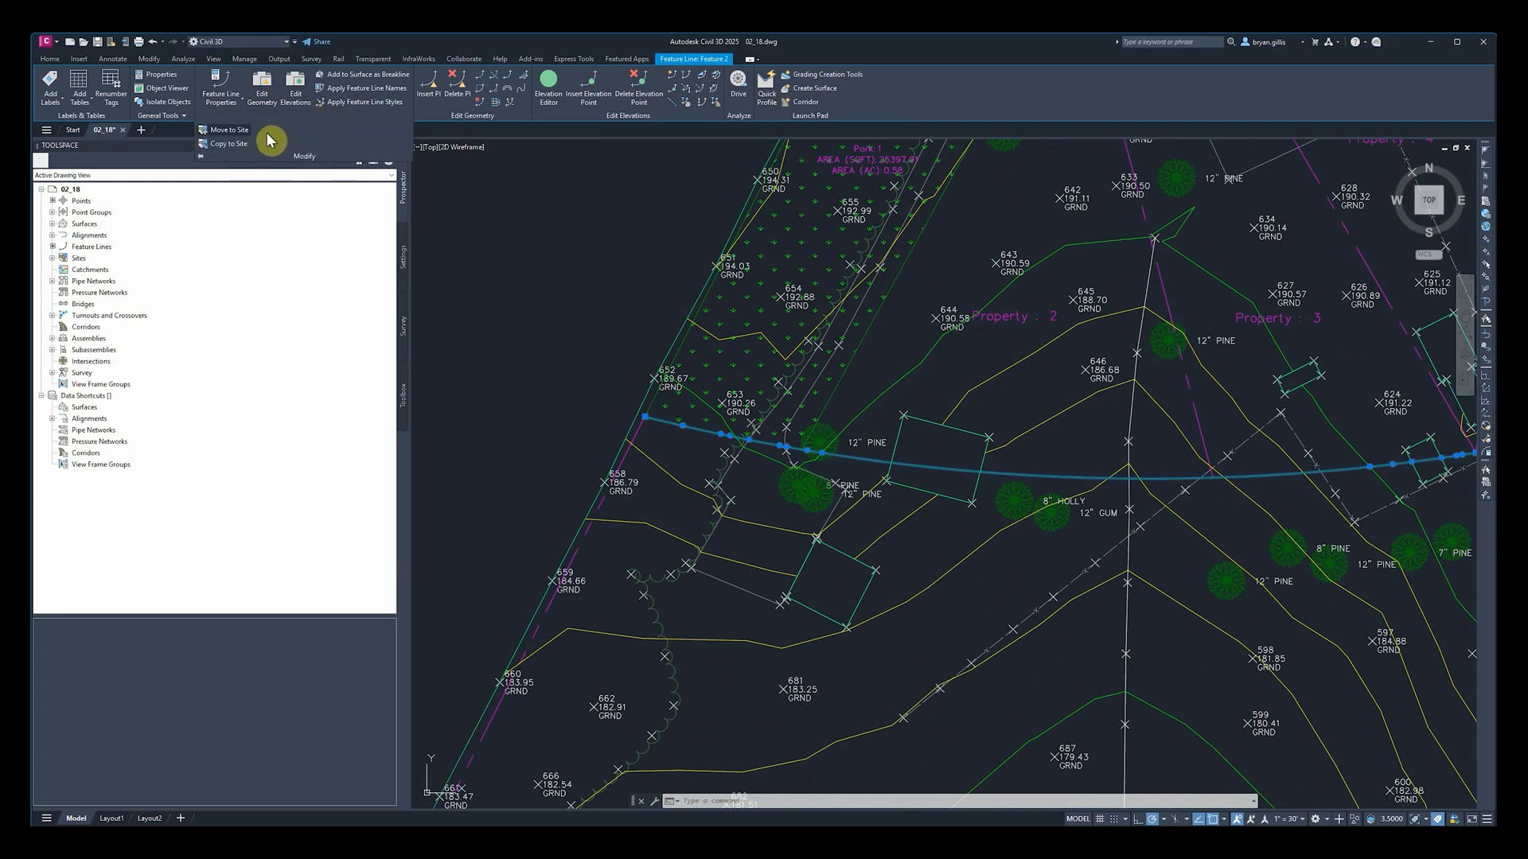
left_click(223, 133)
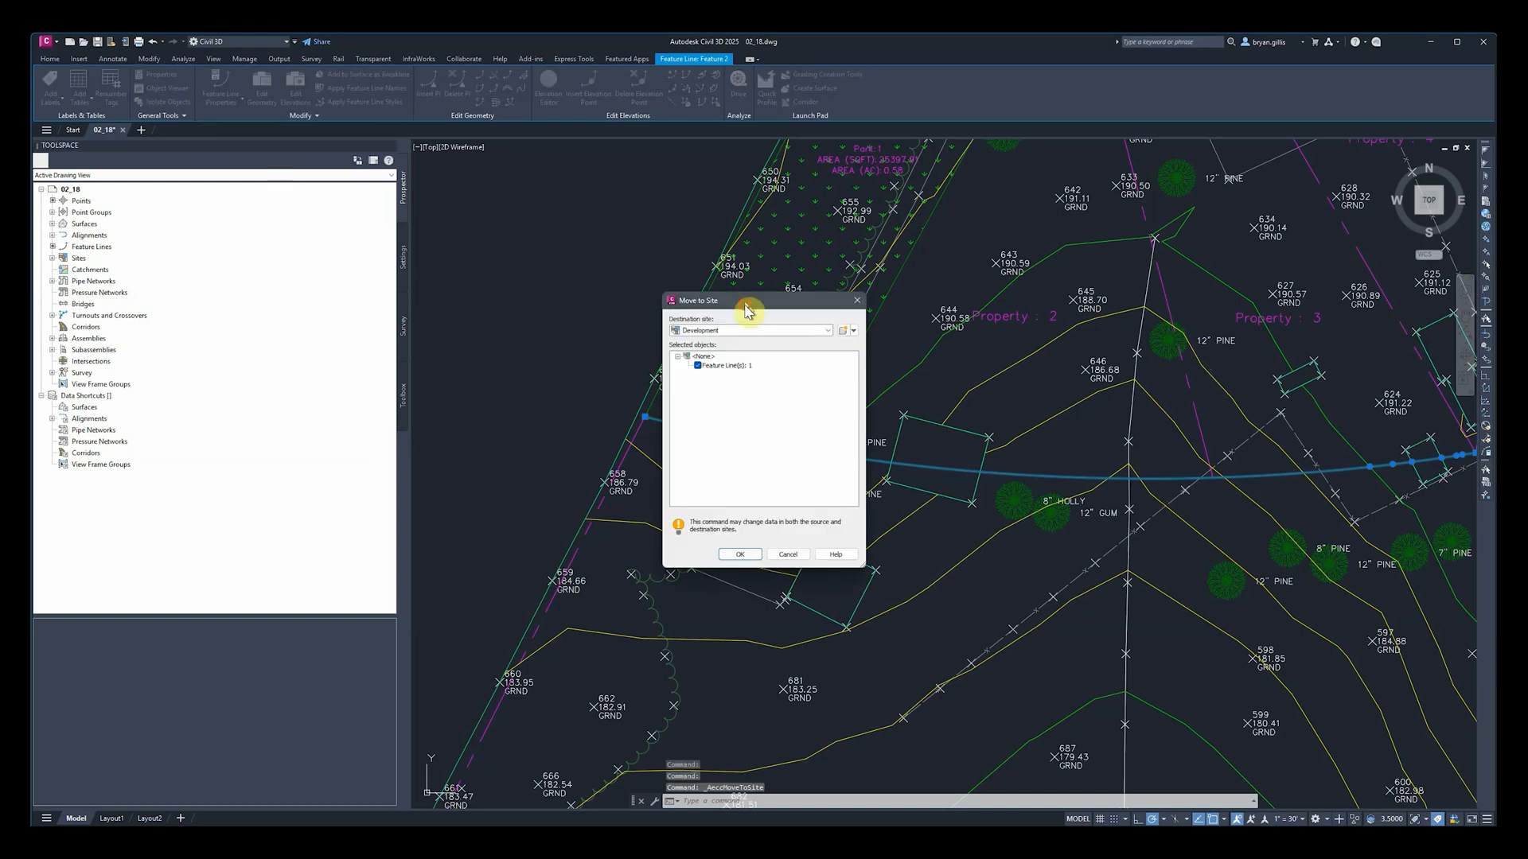
left_click_drag(748, 310, 739, 243)
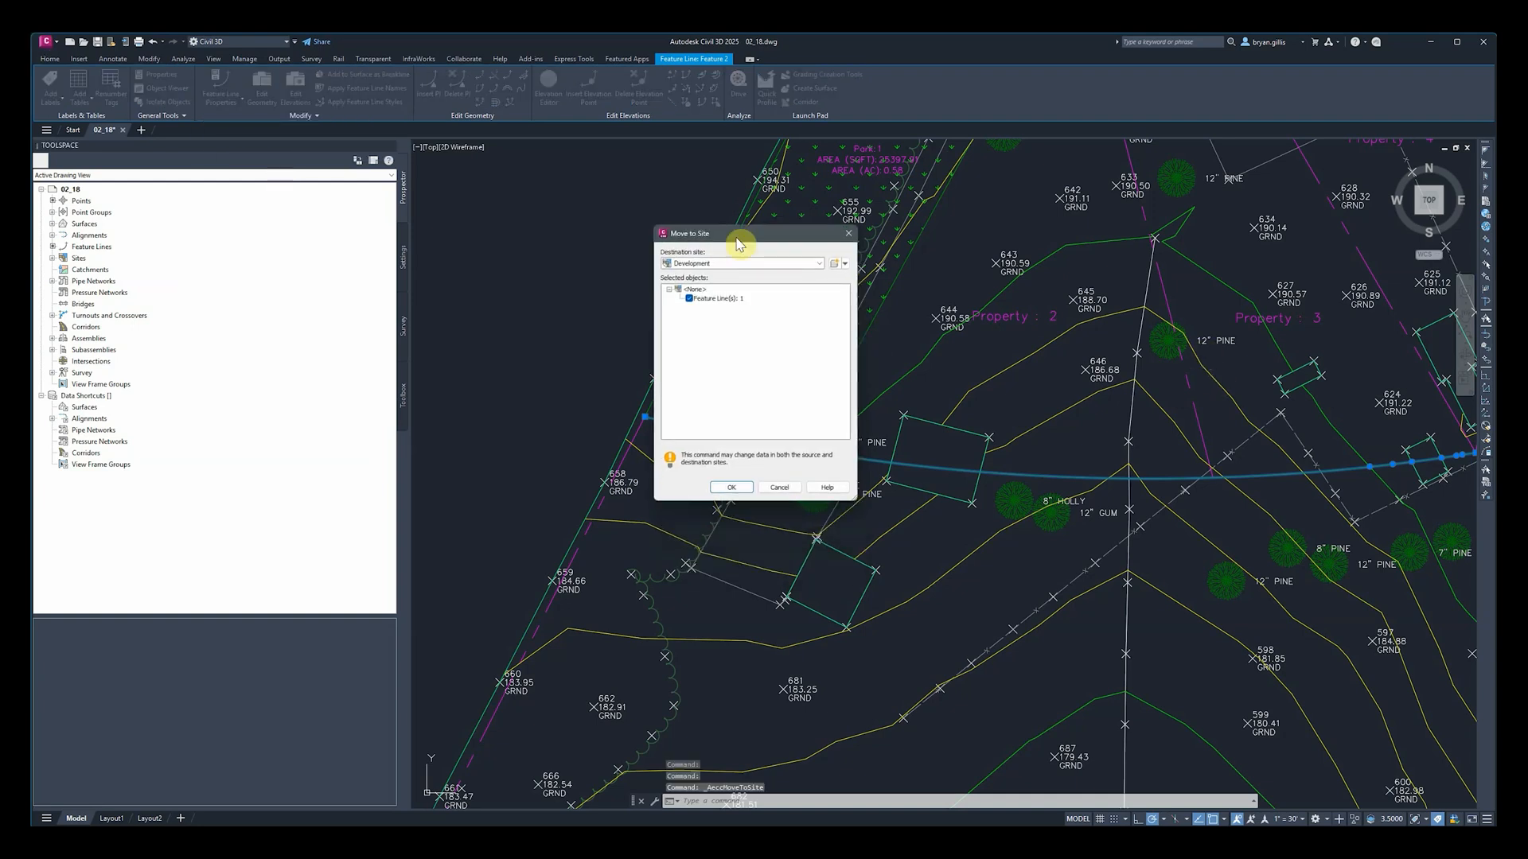
left_click(820, 263)
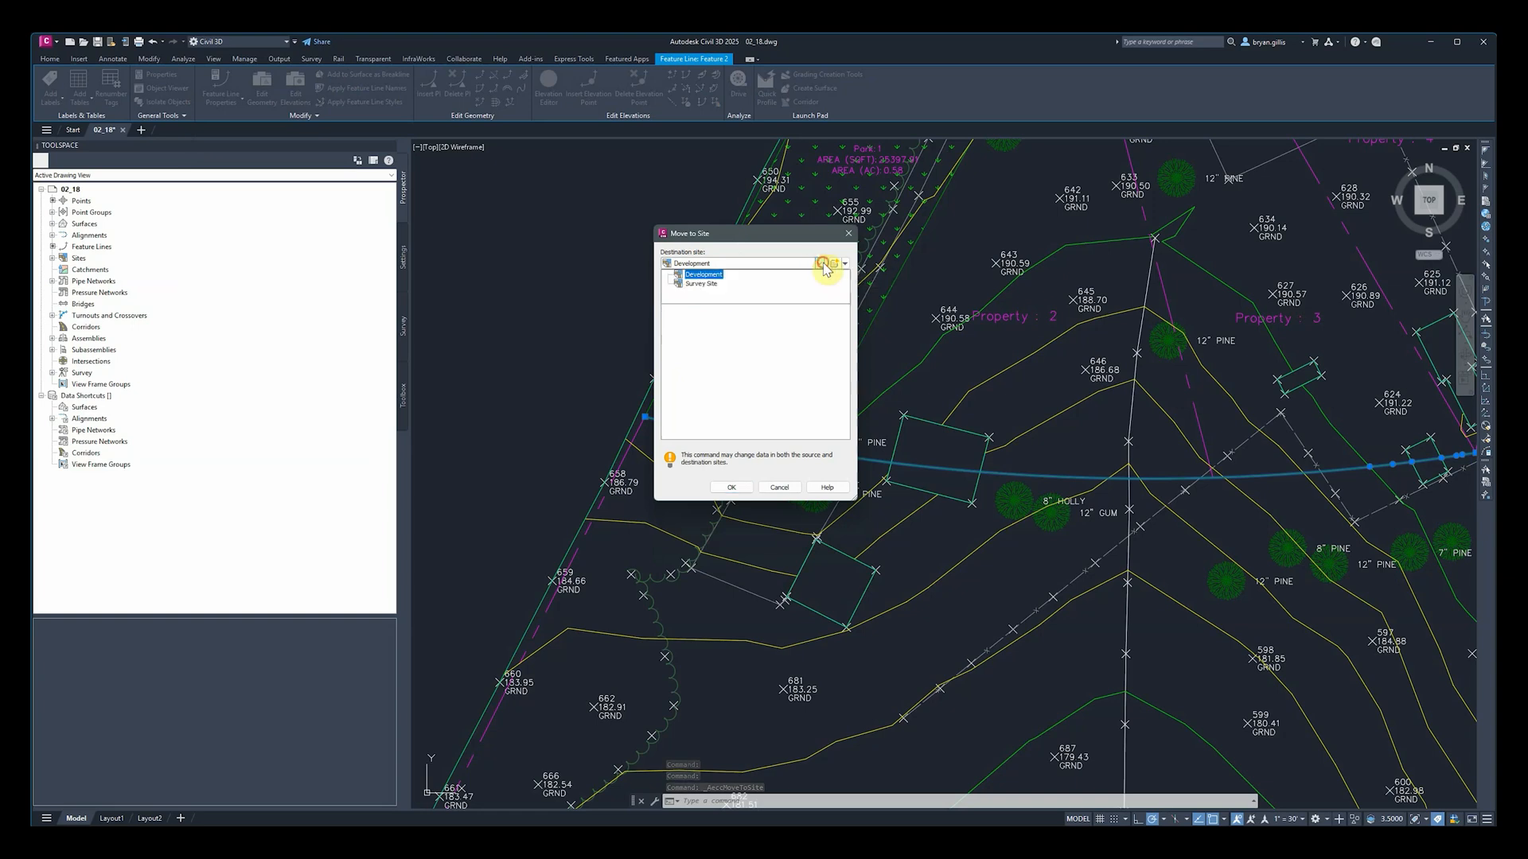
left_click(748, 250)
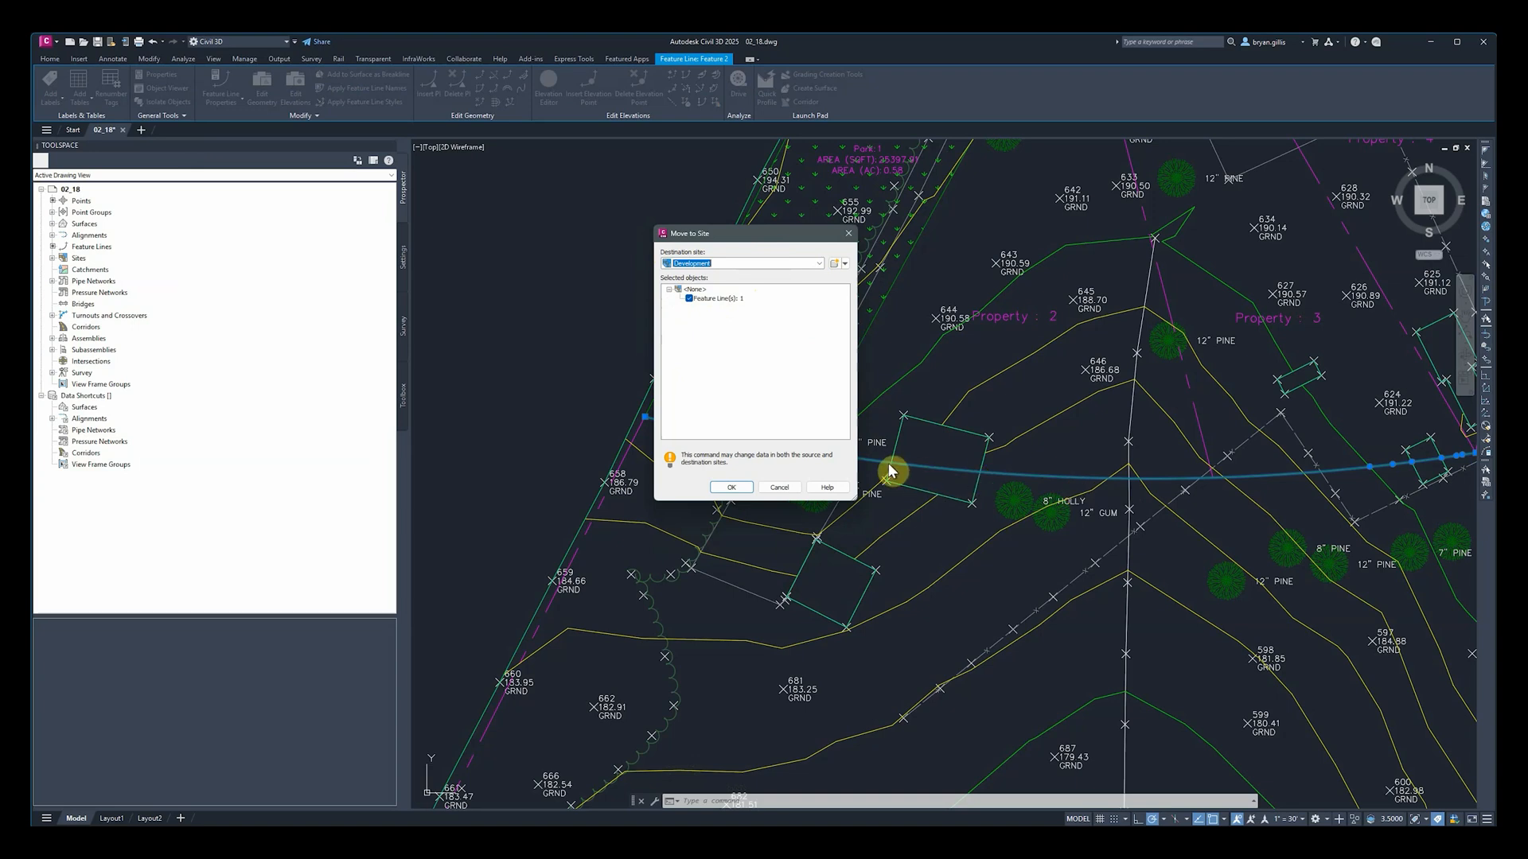
left_click(731, 488)
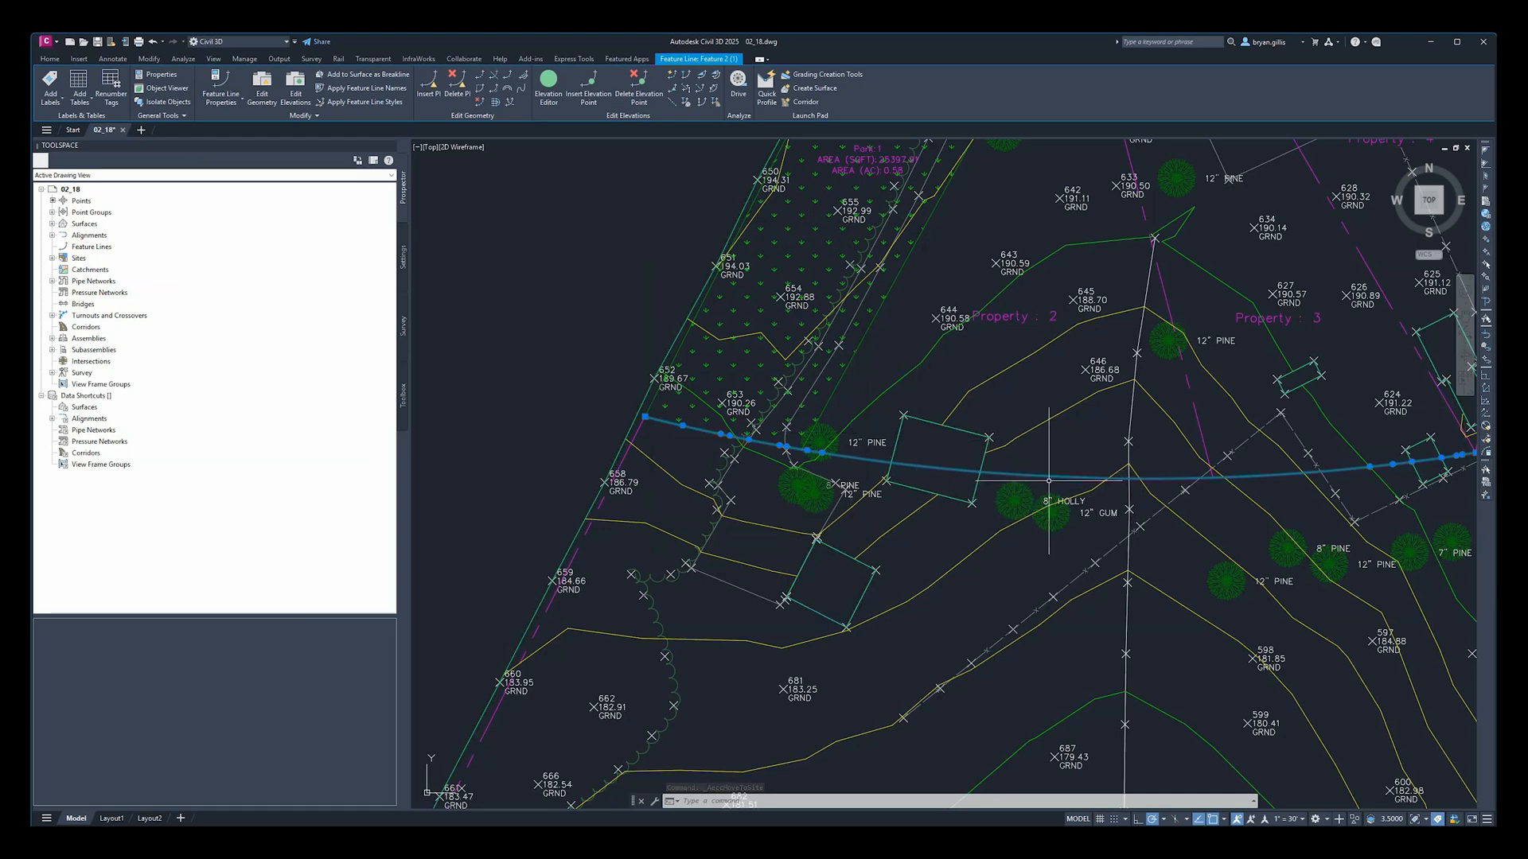
Step: Open the elevation editor for the moved feature line and check the points at stations 0+83.07 and 2+96.97
scroll(1091, 436, "down", 3)
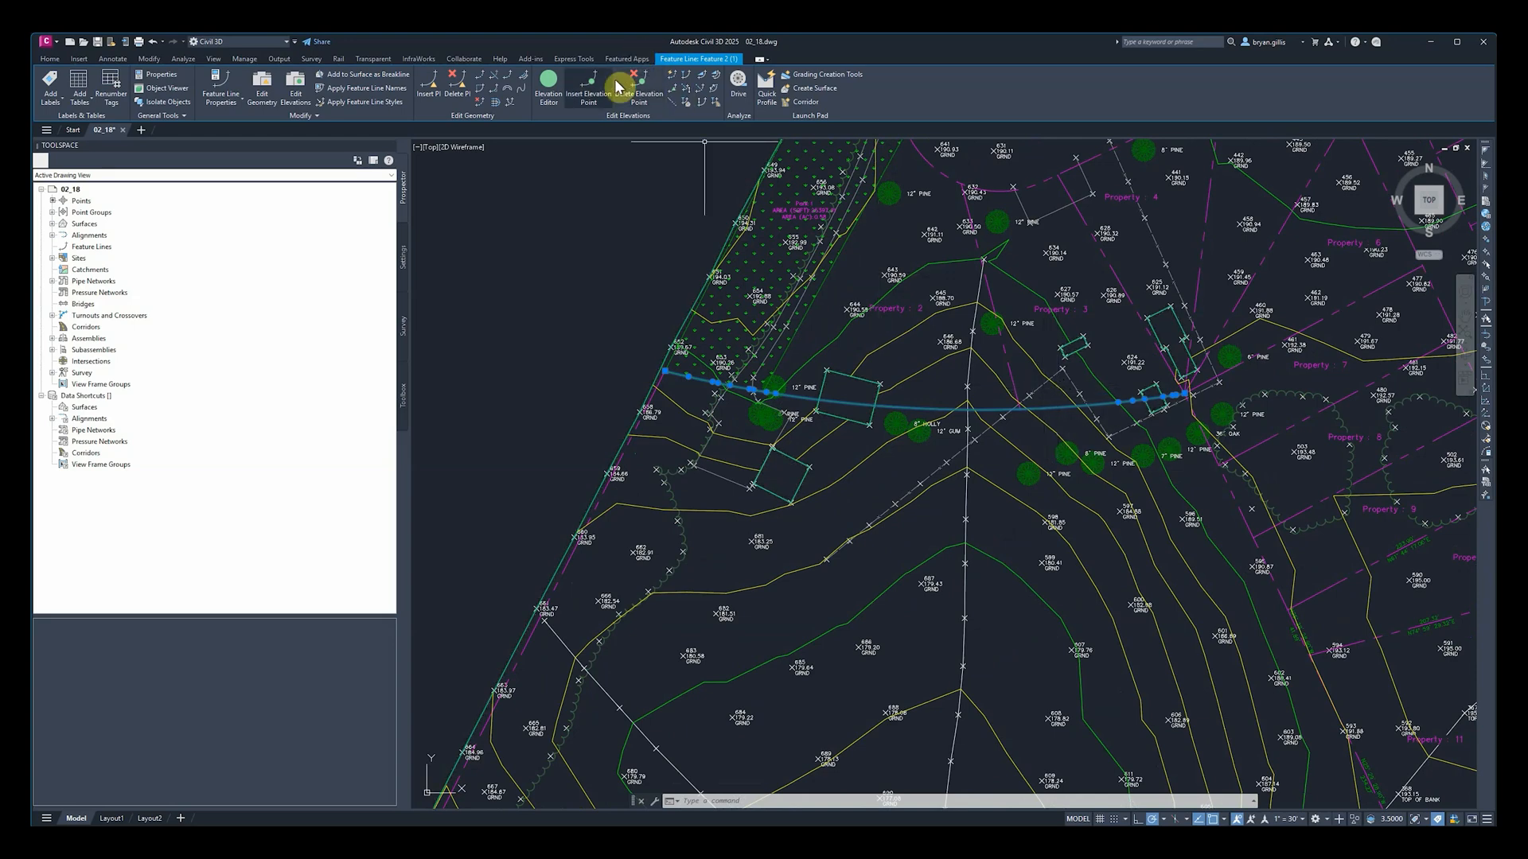
left_click(550, 94)
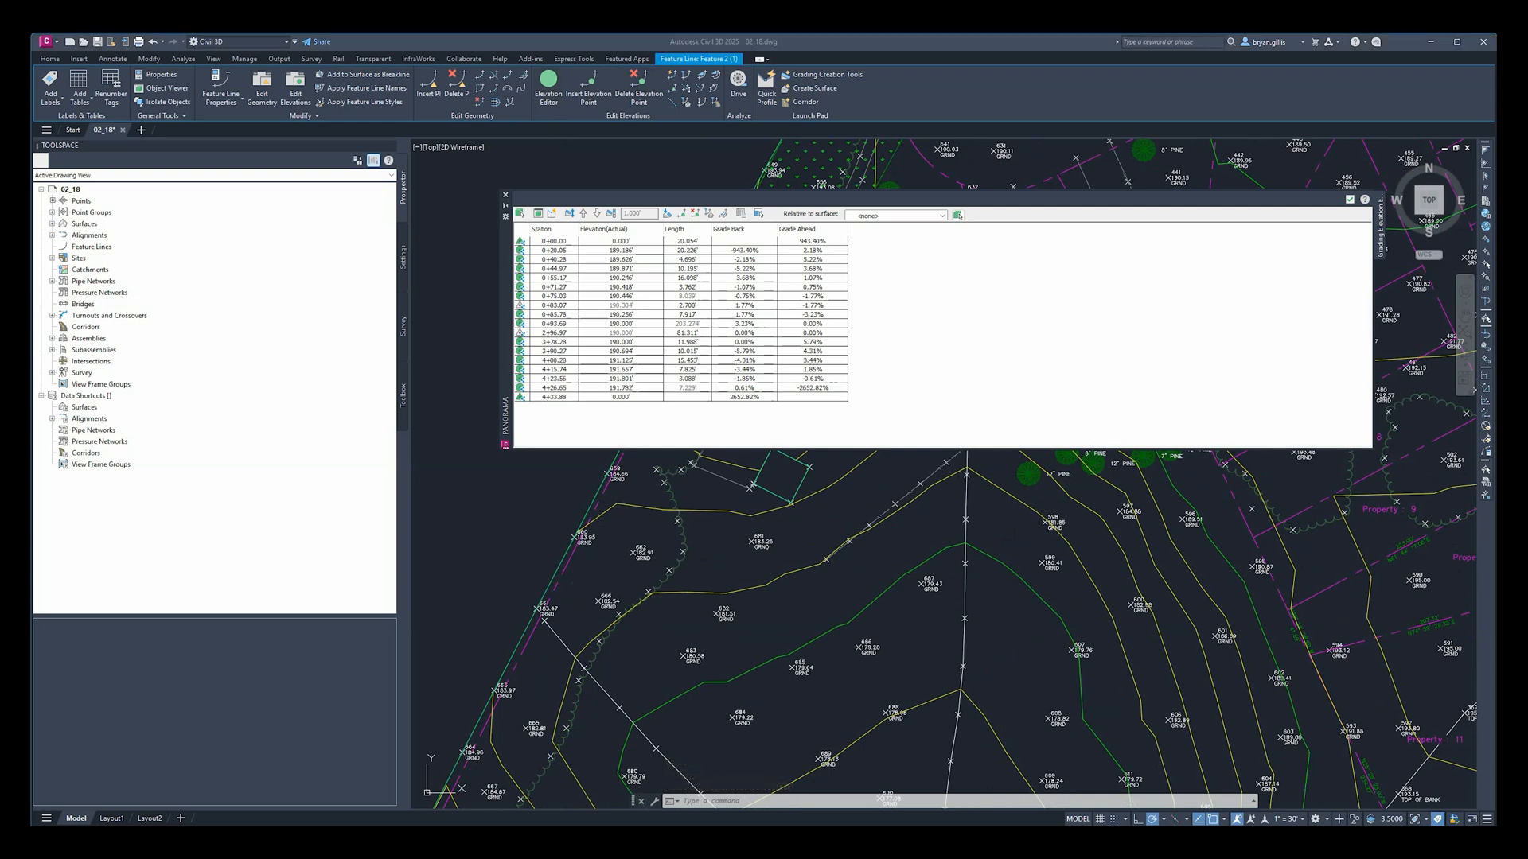
left_click(554, 307)
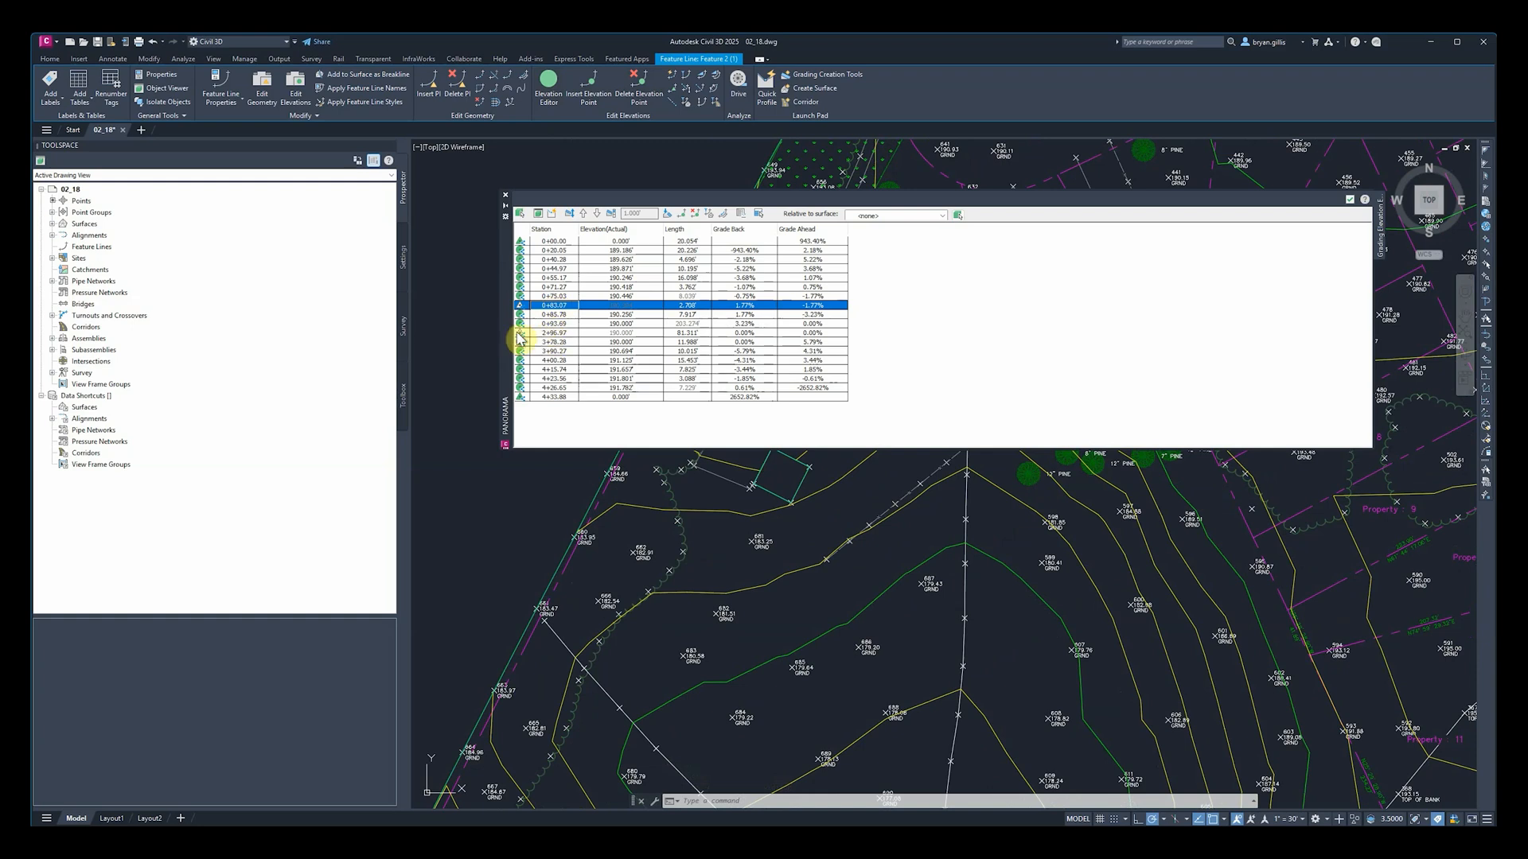
left_click(541, 332)
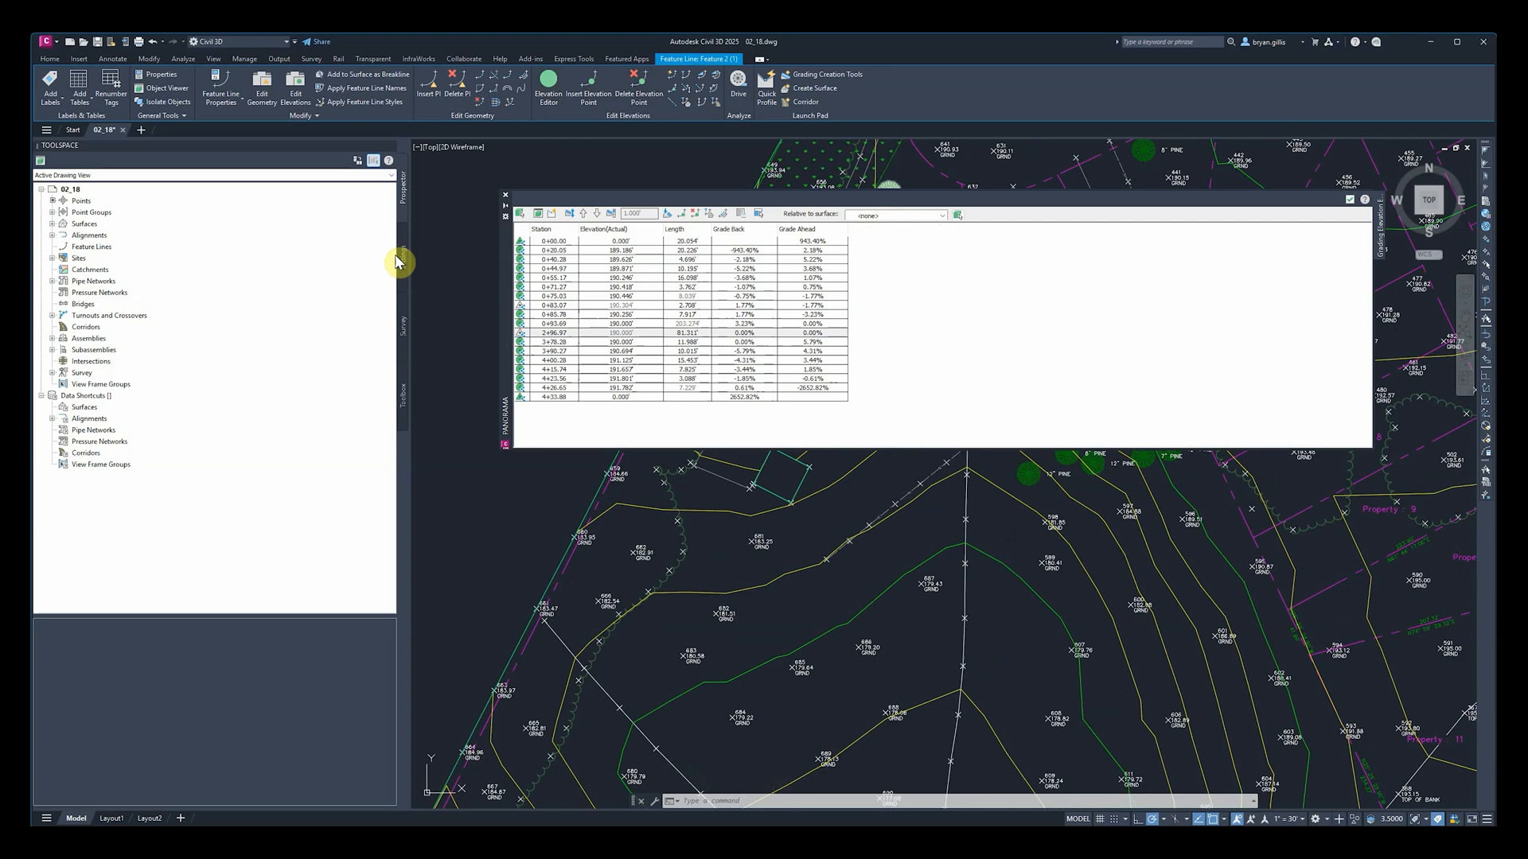
left_click_drag(502, 249, 544, 541)
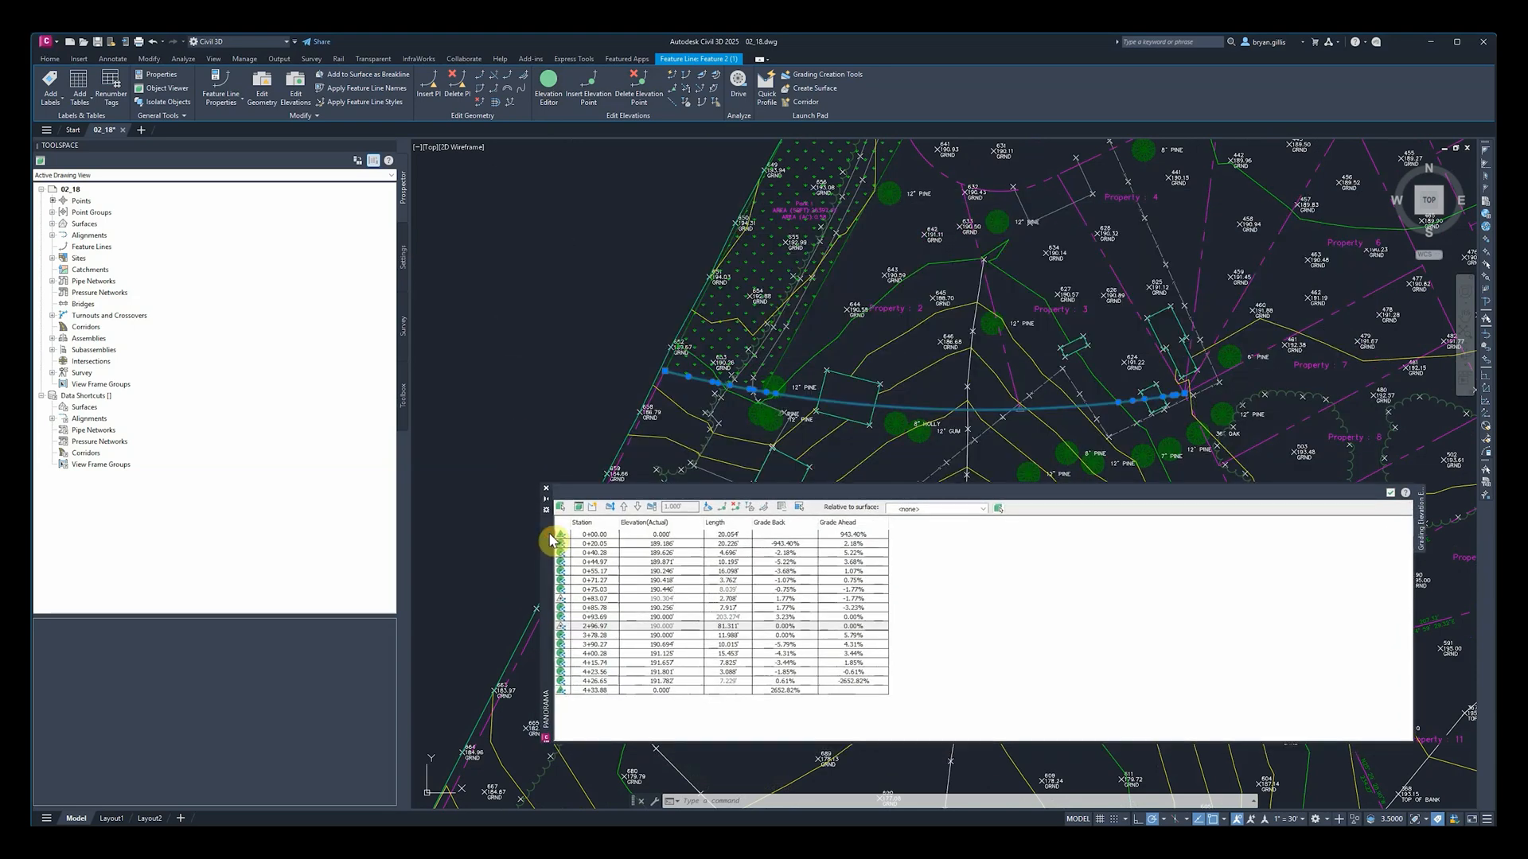
Step: Compare the table rows at stations 2+96.97, 0+83.07 and 0+85.78 with their locations along the feature line
left_click(609, 629)
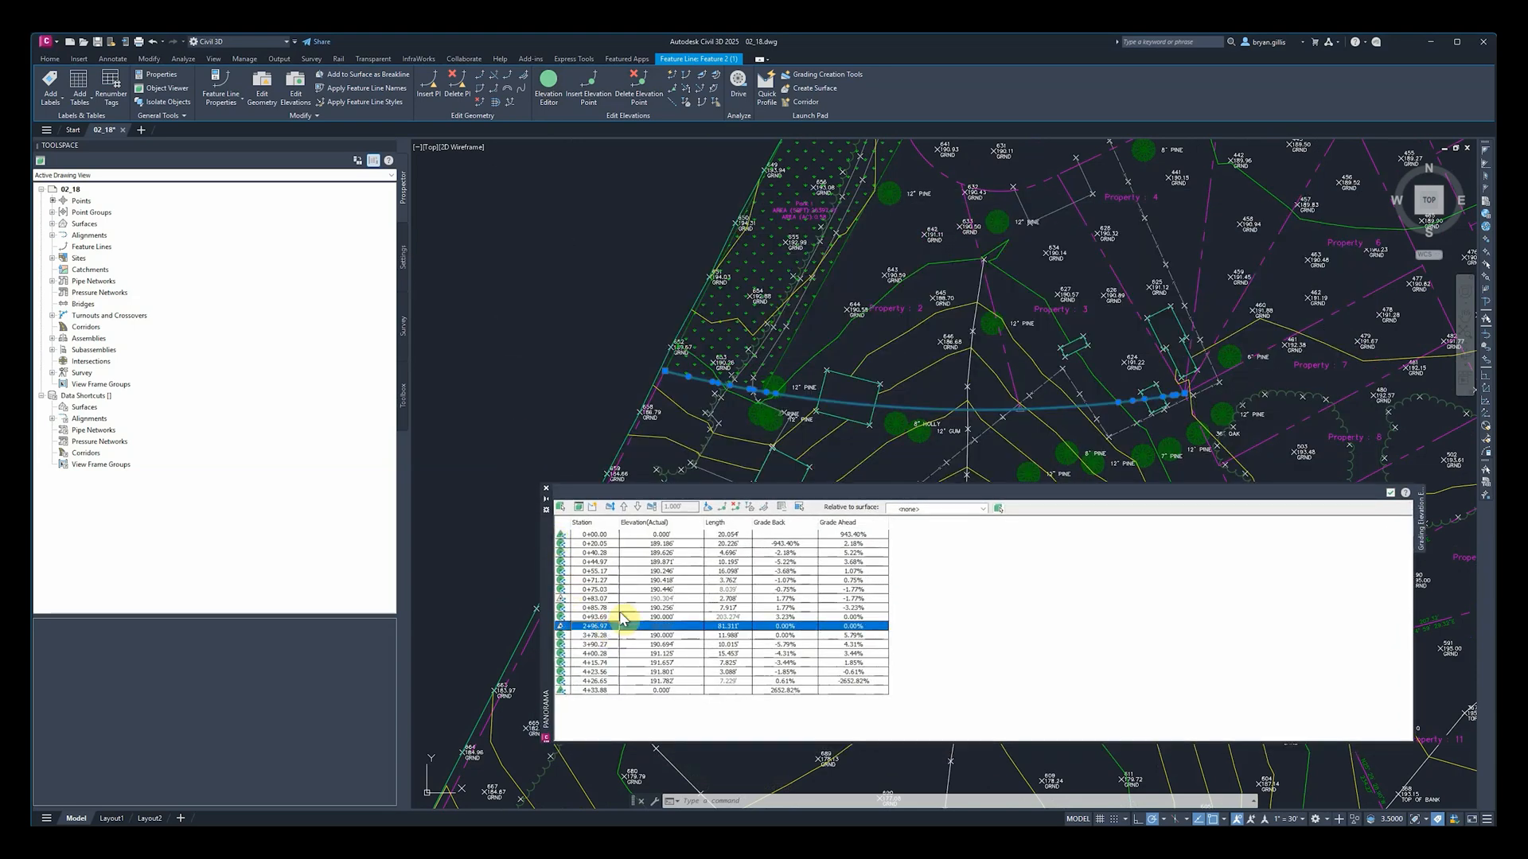
left_click(604, 598)
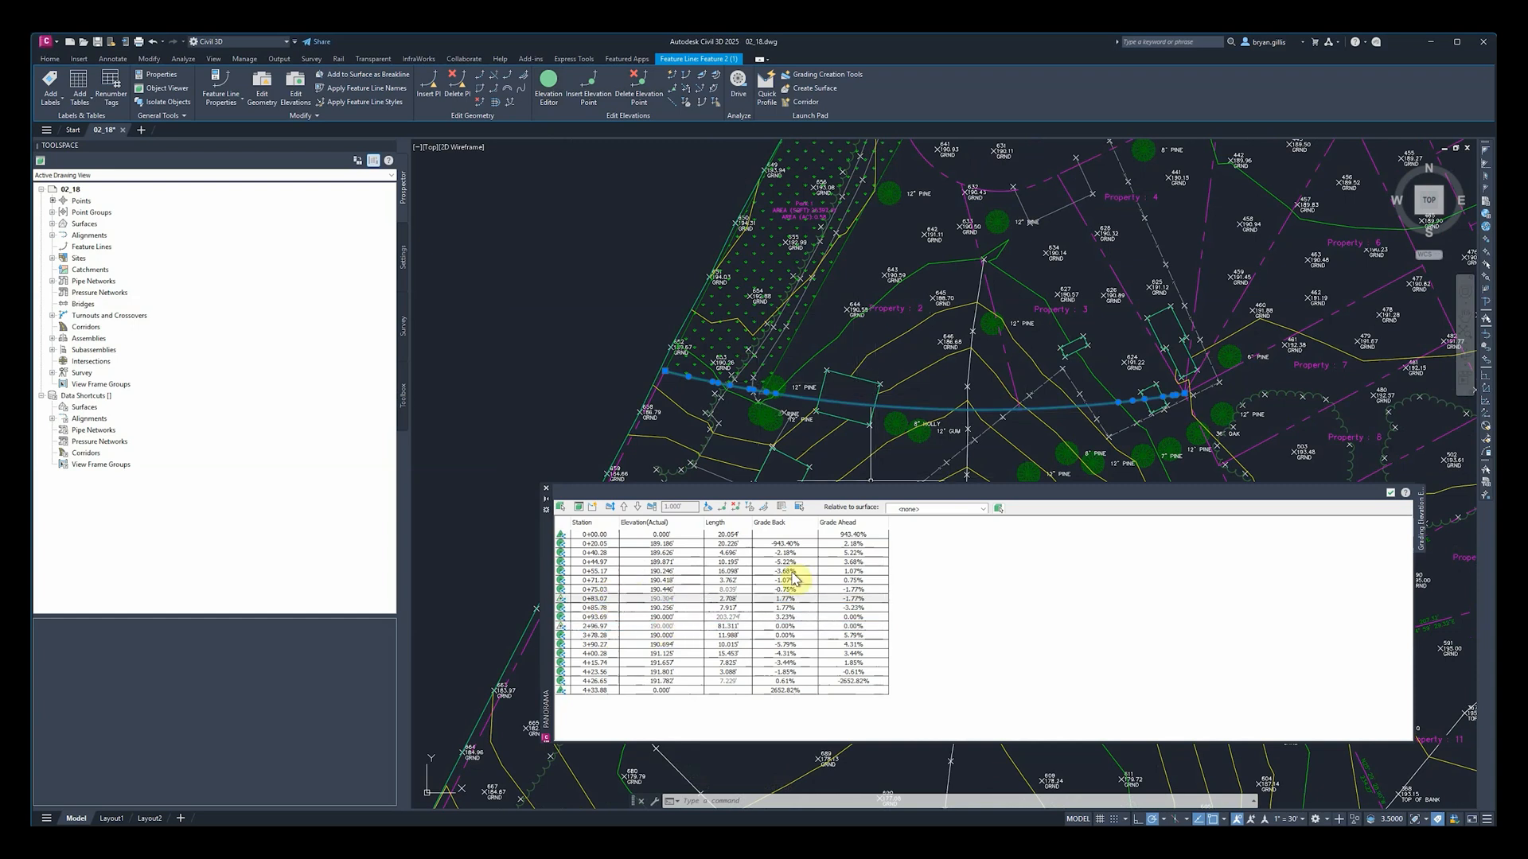
left_click(677, 627)
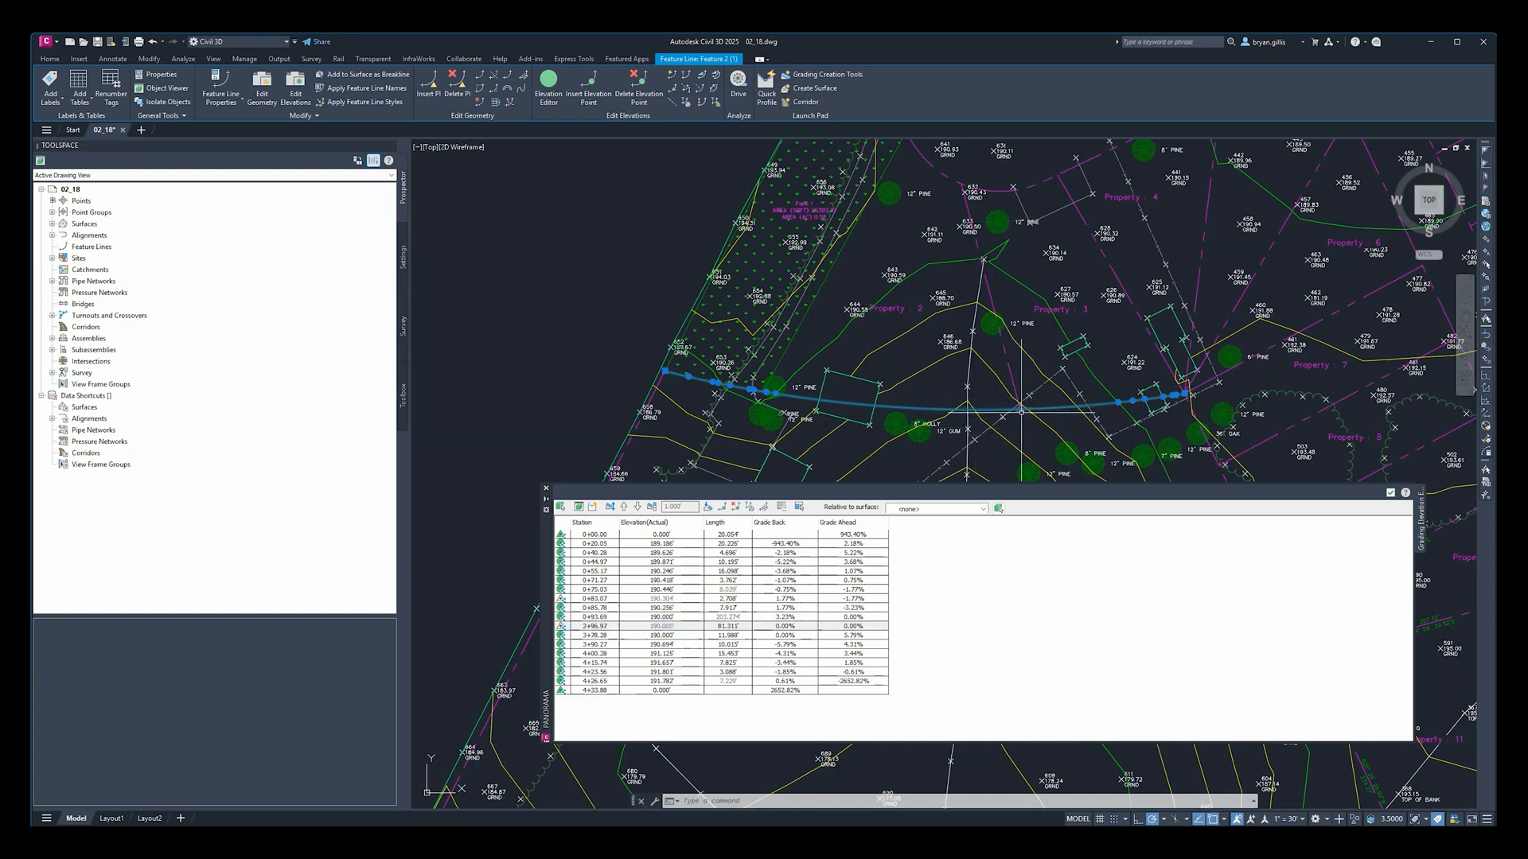
left_click(606, 608)
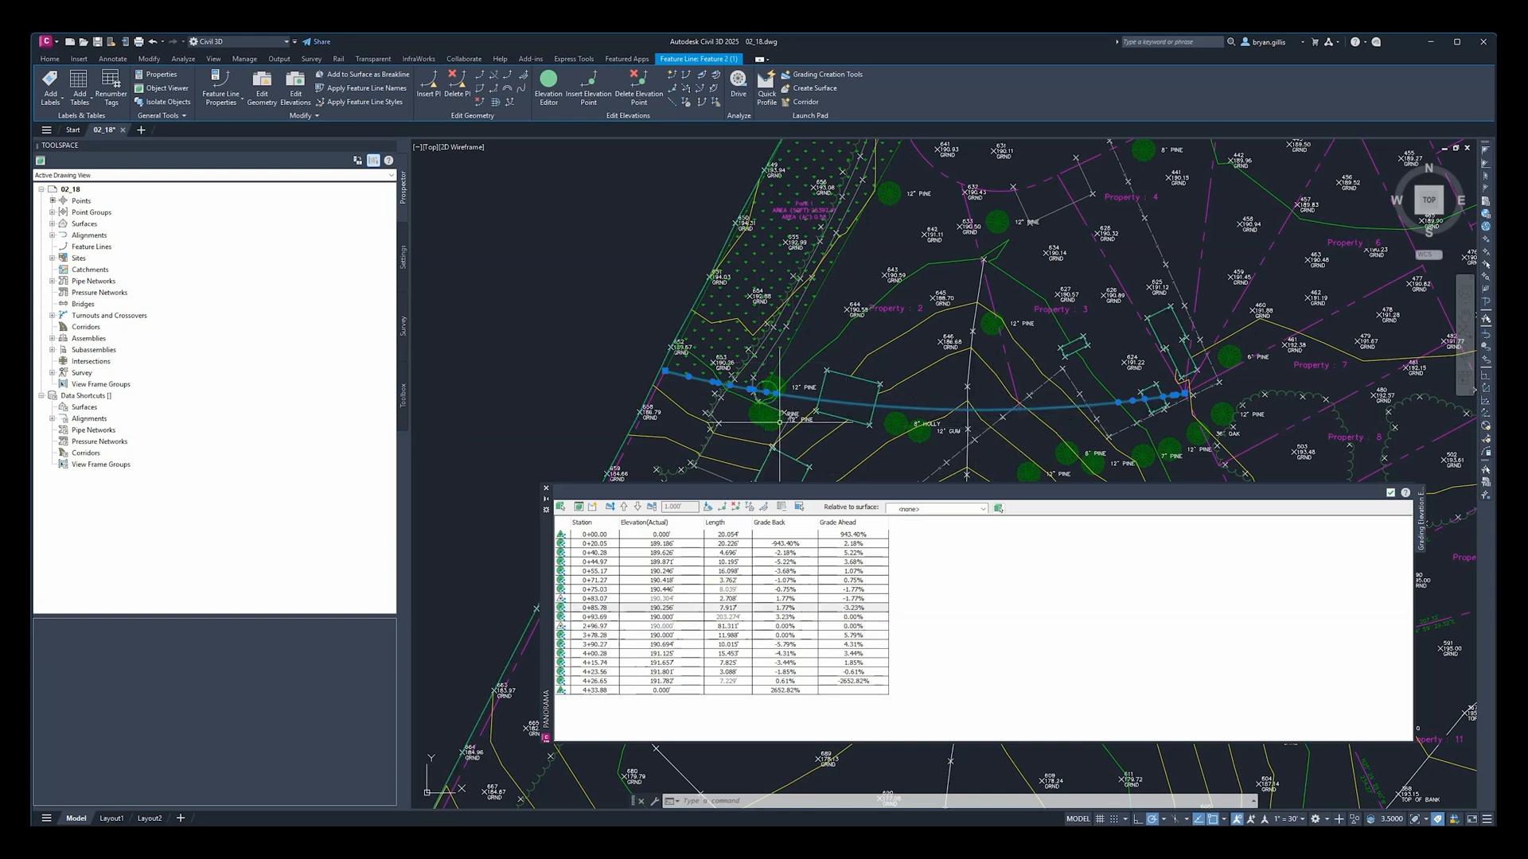
left_click(587, 599)
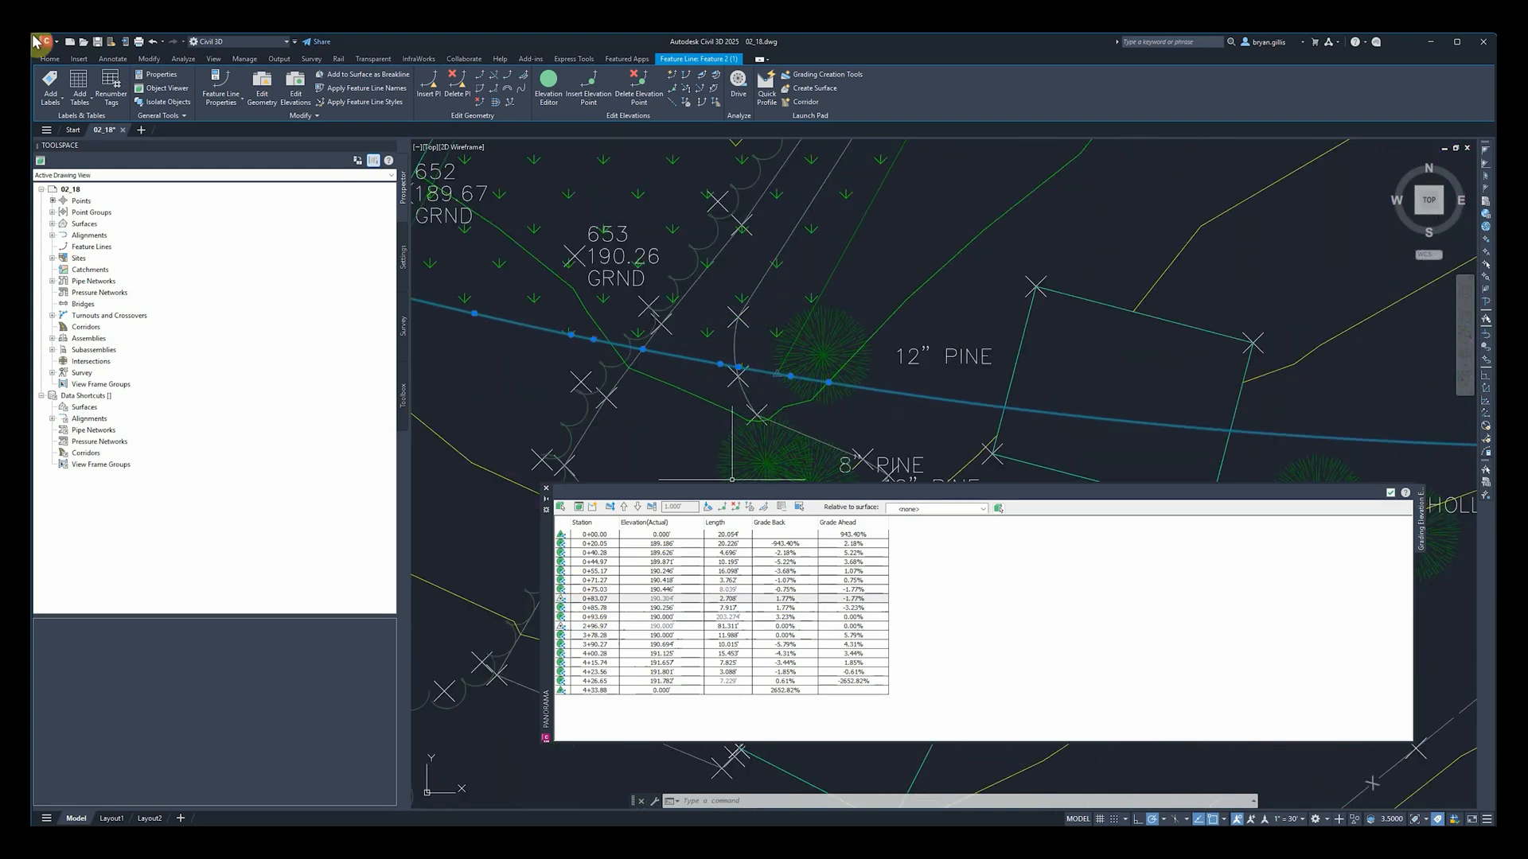
right_click(594, 603)
left_click(617, 615)
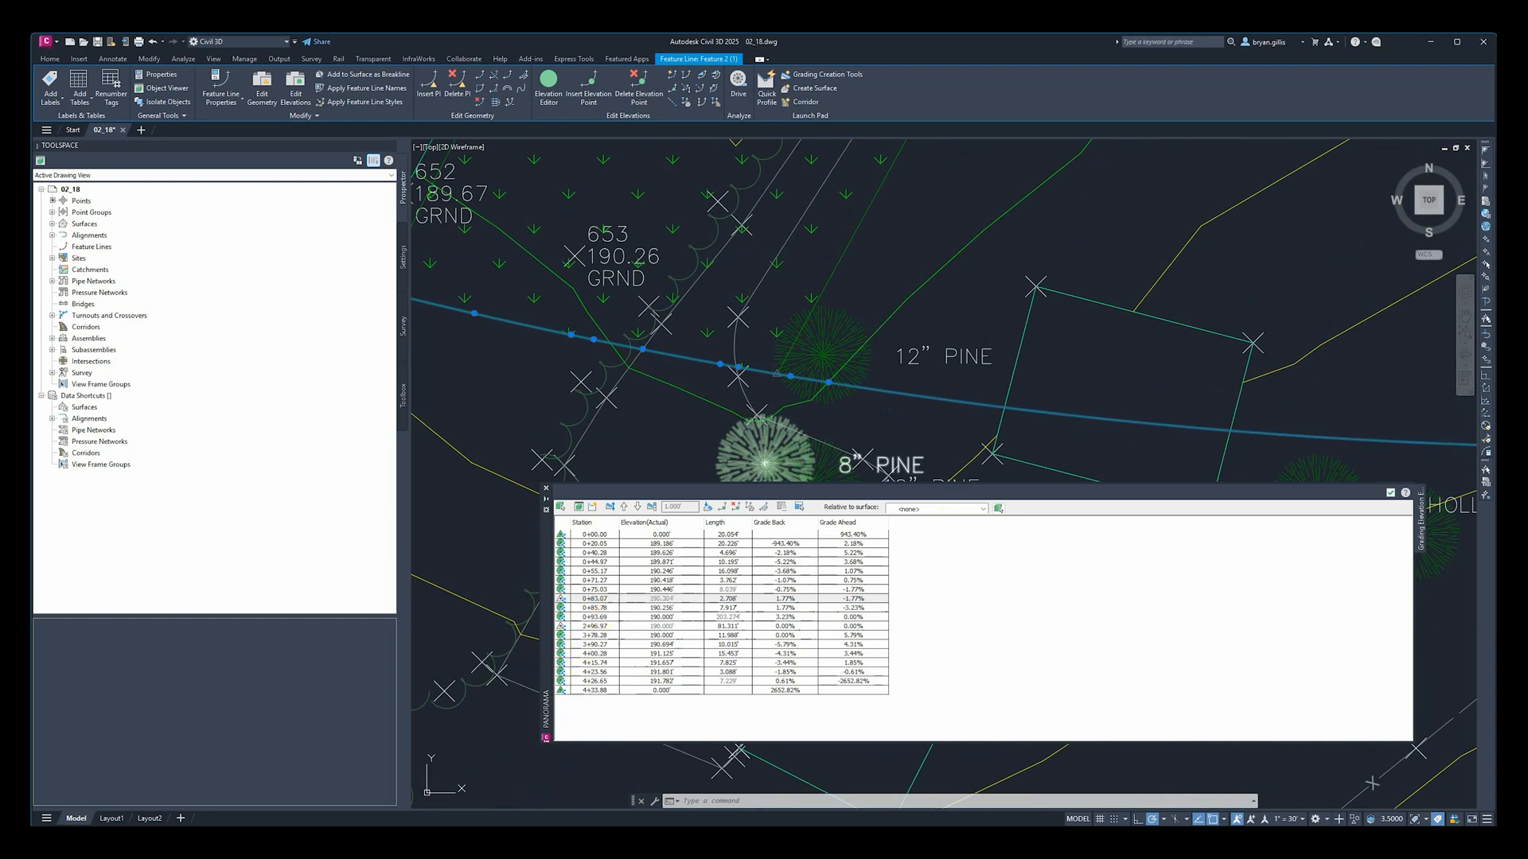
left_click(597, 626)
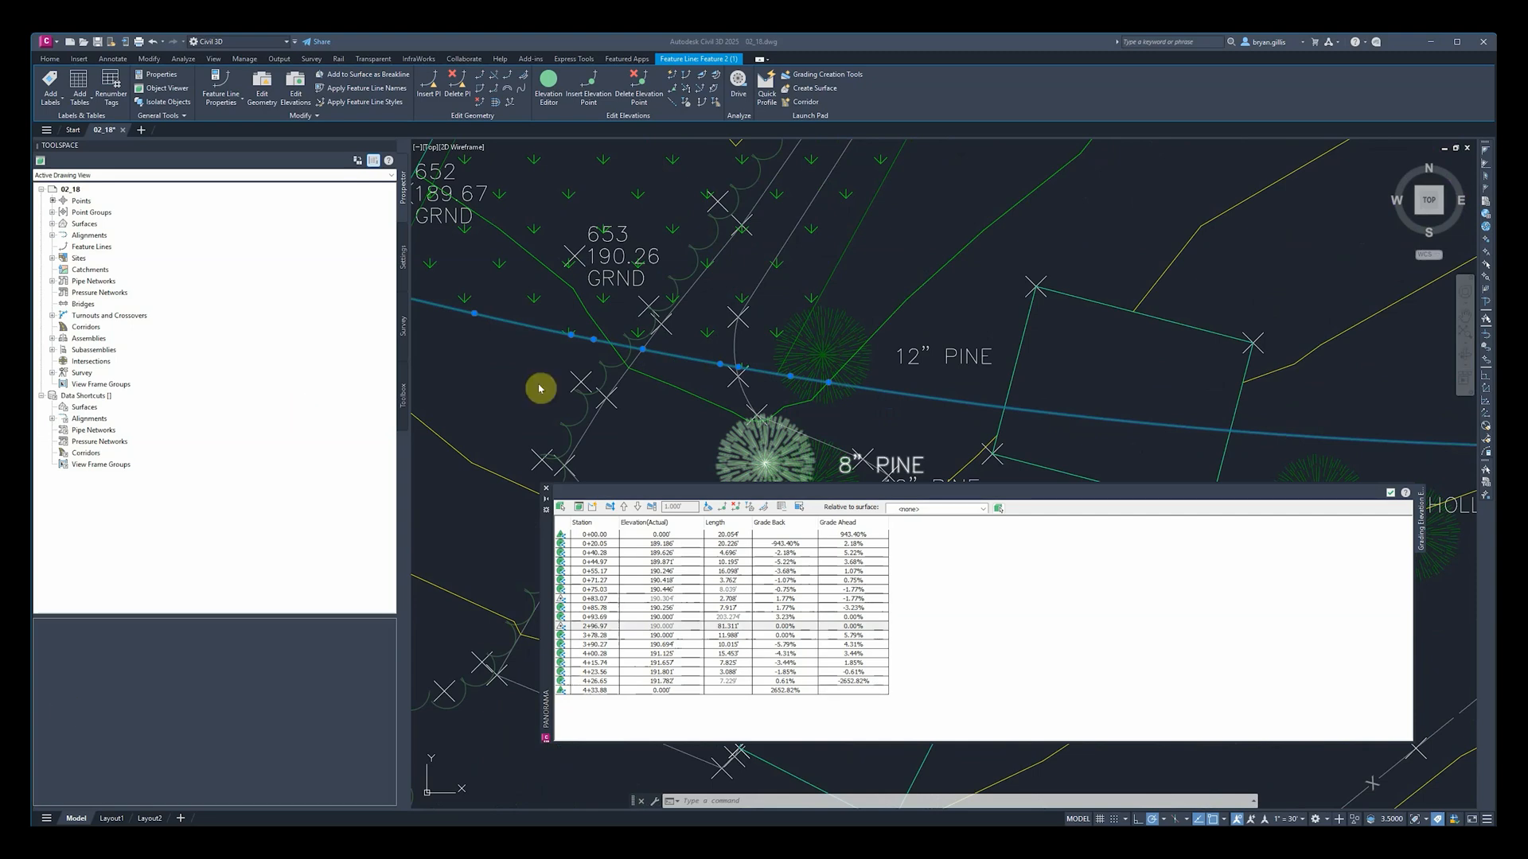
scroll(768, 342, "down", 4)
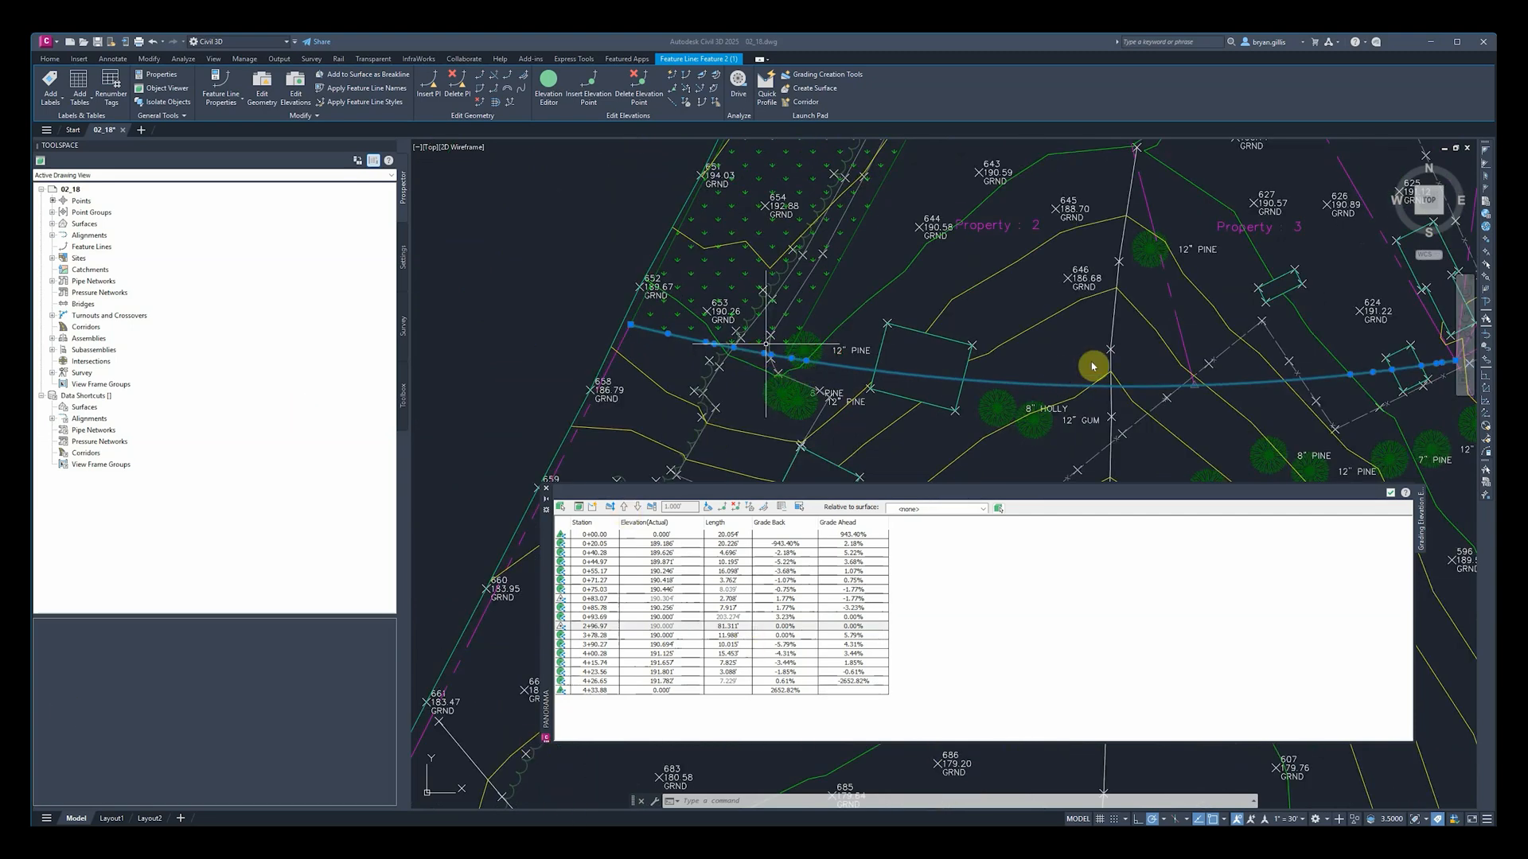
Step: Zoom to the elevation point at station 0+83.07, then check the elevations at 0+83.07 and 2+96.97
left_click(601, 598)
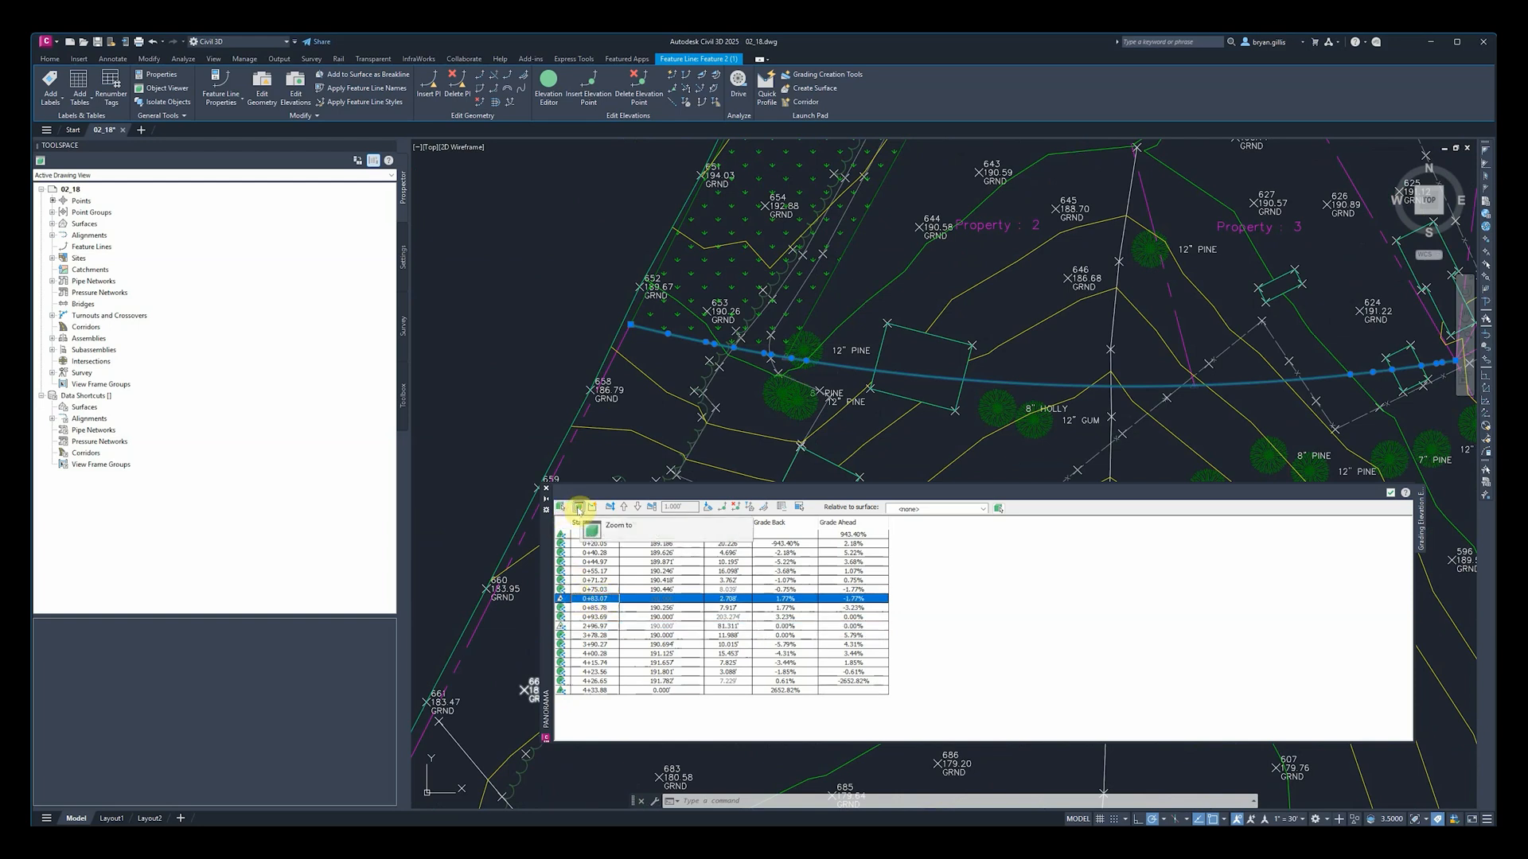
left_click(578, 506)
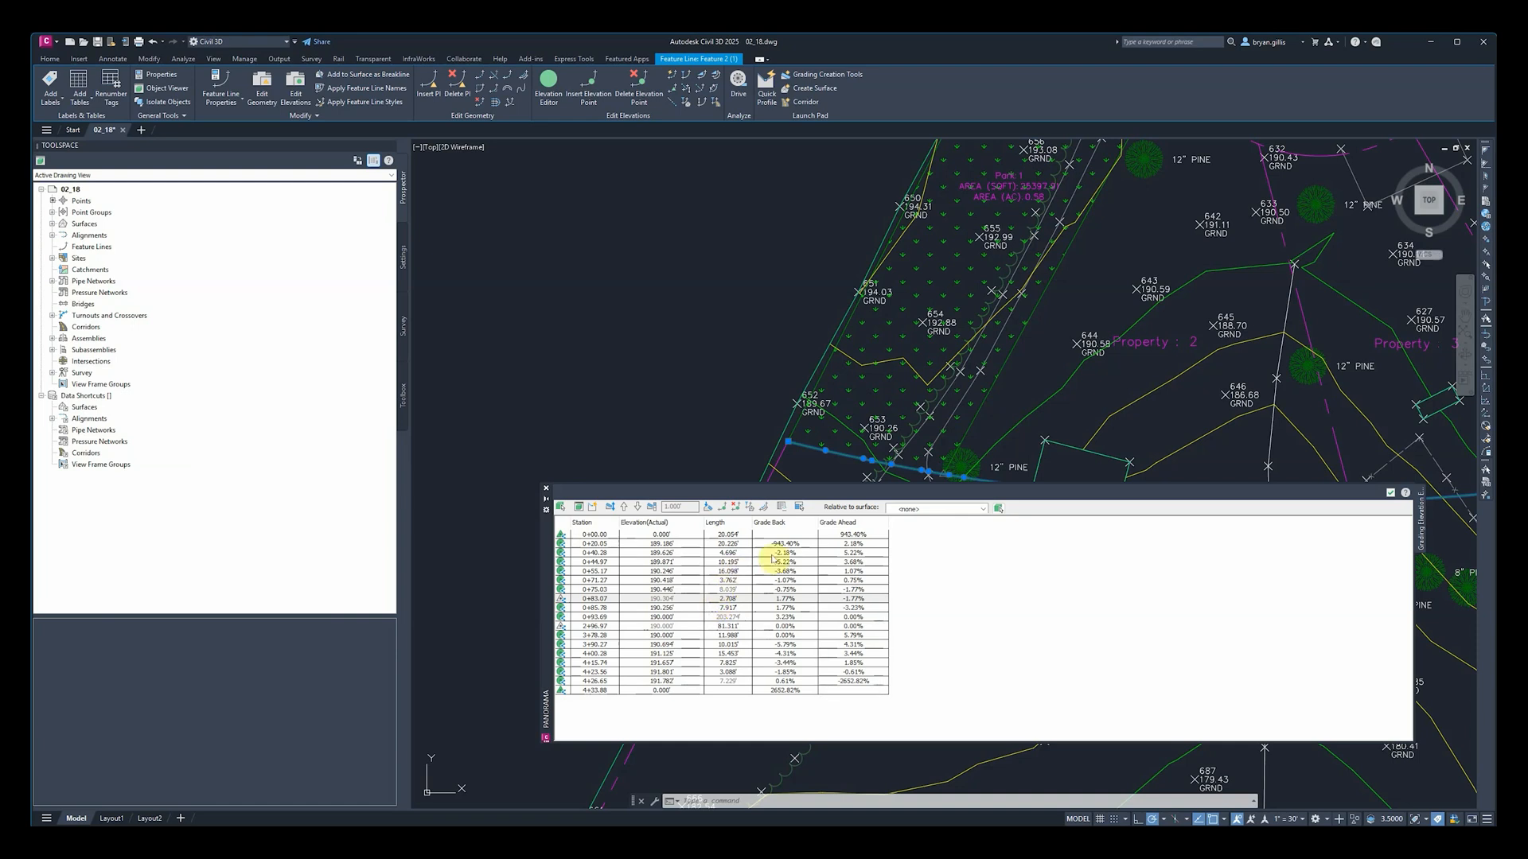
left_click(675, 601)
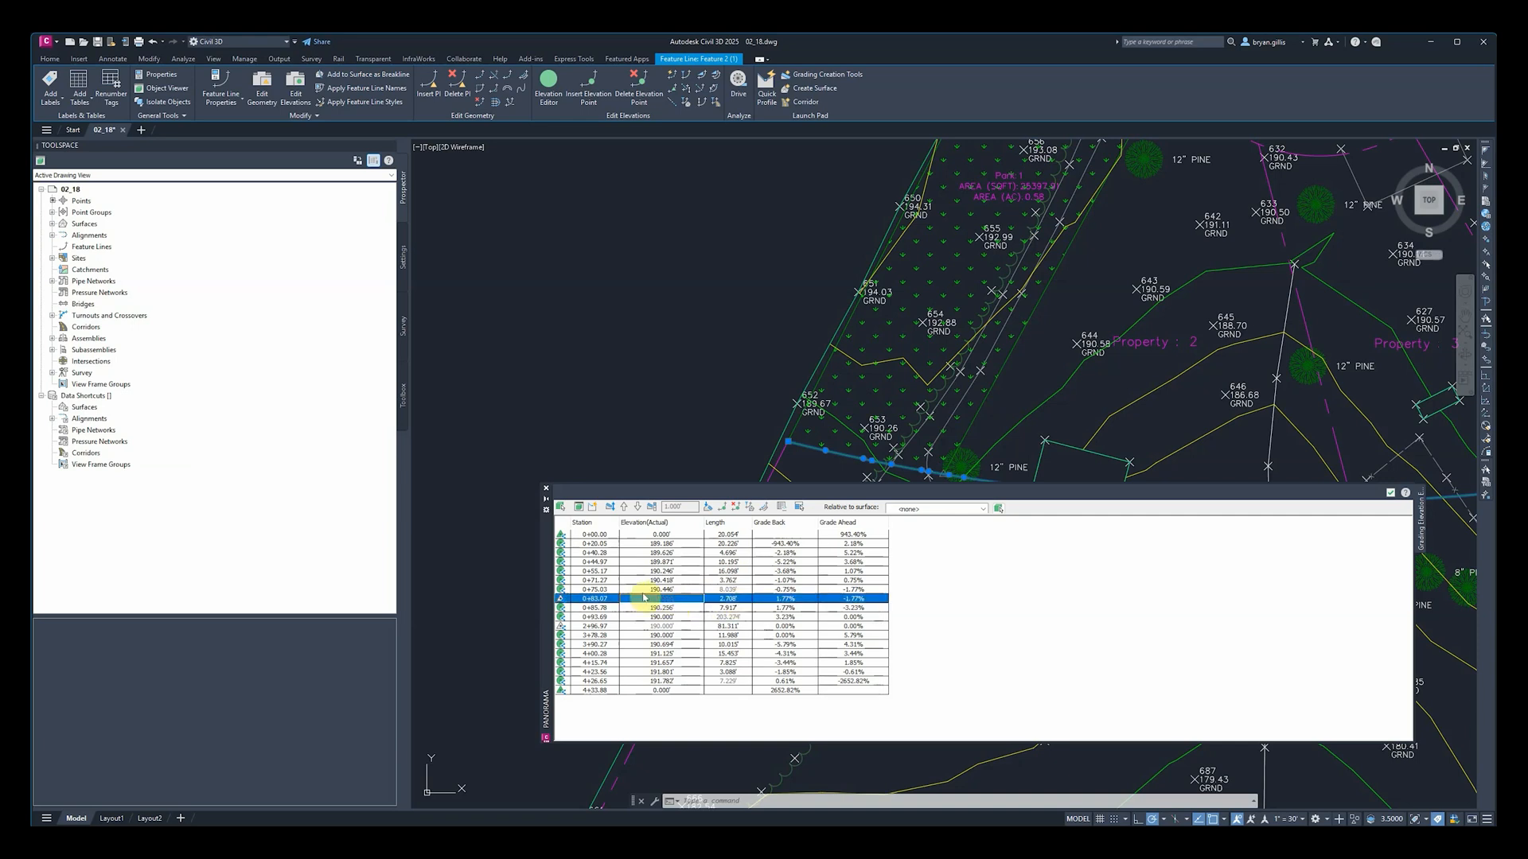
left_click(665, 626)
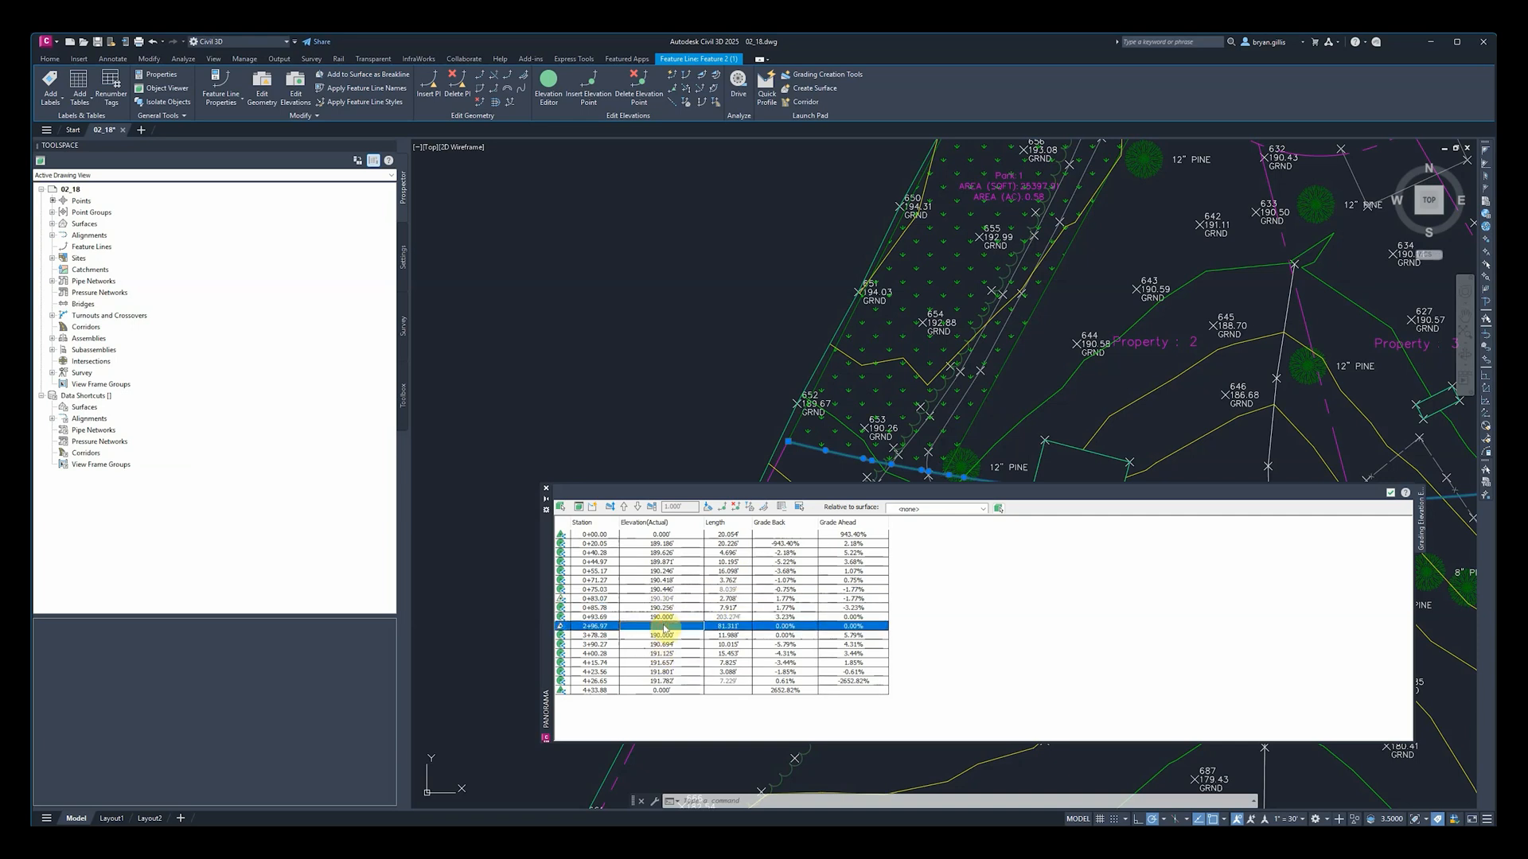
Step: Close the elevation editor and bring the whole feature line into view
mouse_move(548, 549)
left_mouse_down()
mouse_move(560, 153)
mouse_move(562, 262)
left_mouse_up()
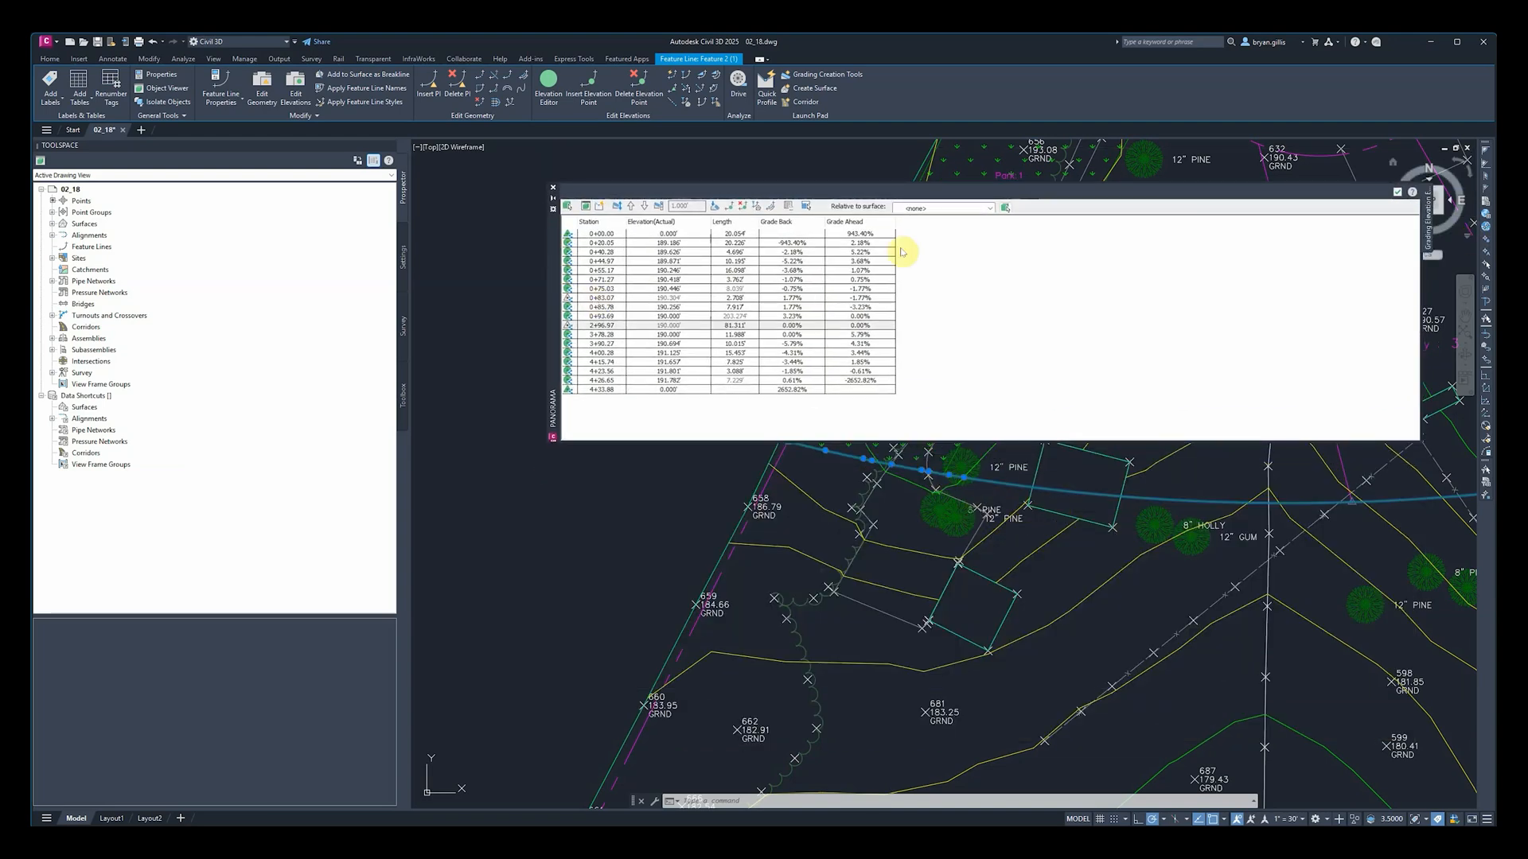
left_click(1398, 193)
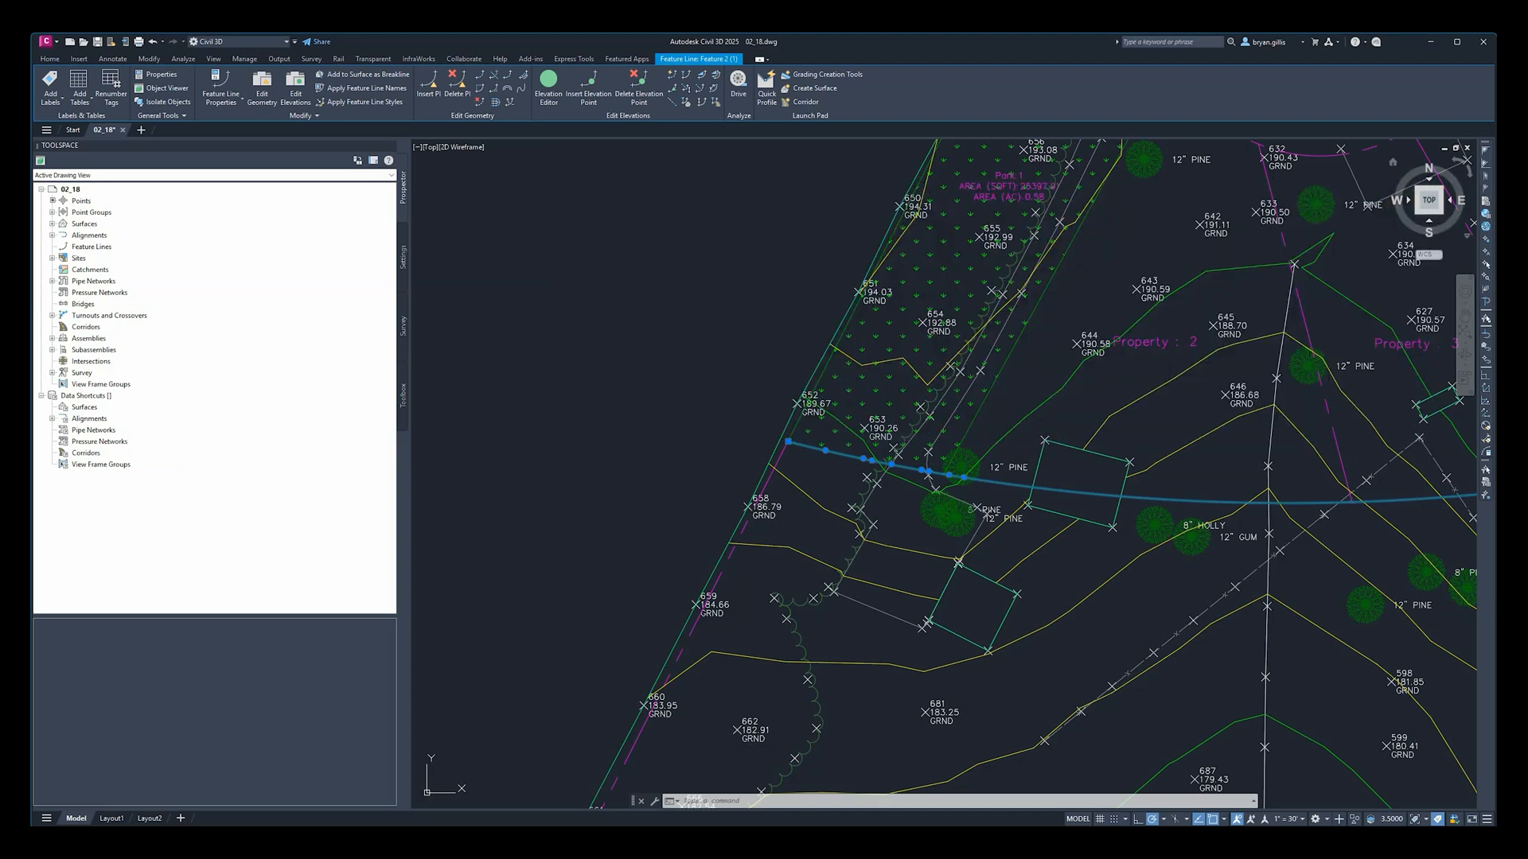
middle_click_drag(1396, 478, 1159, 439)
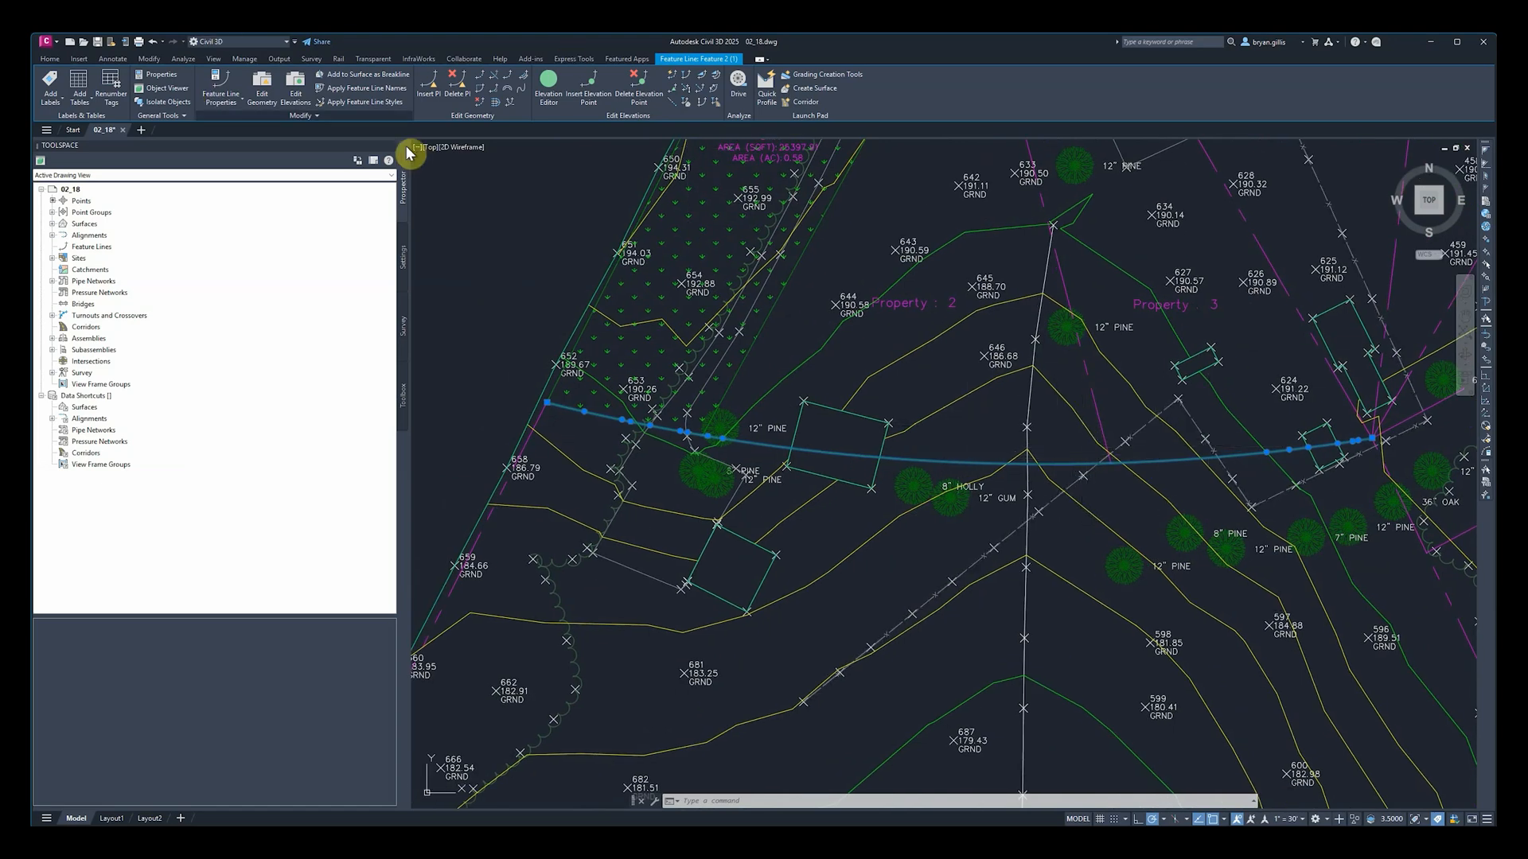
left_click(317, 116)
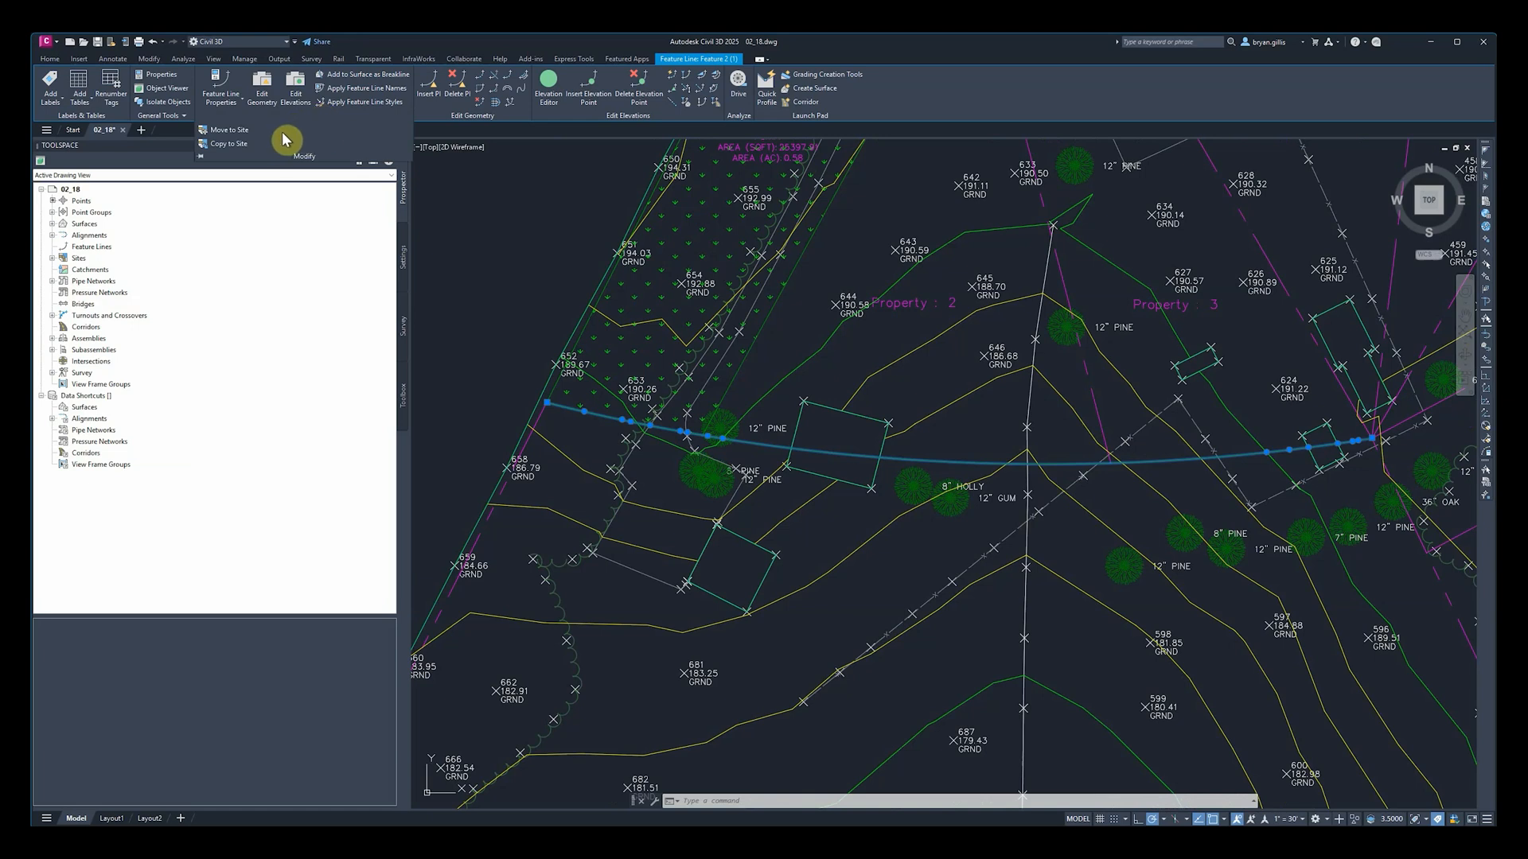
left_click(221, 148)
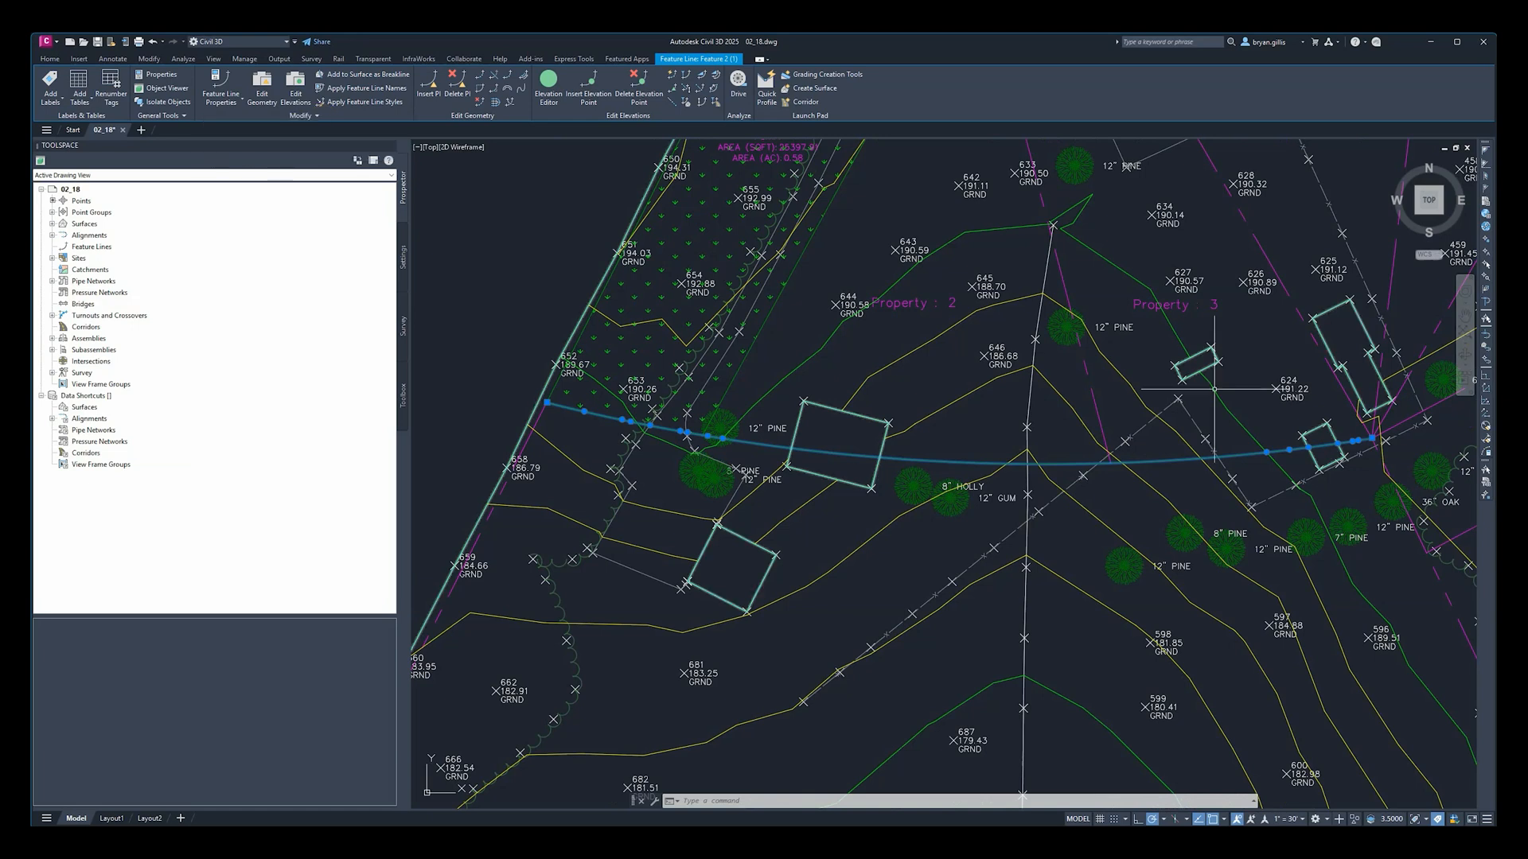
key("Escape")
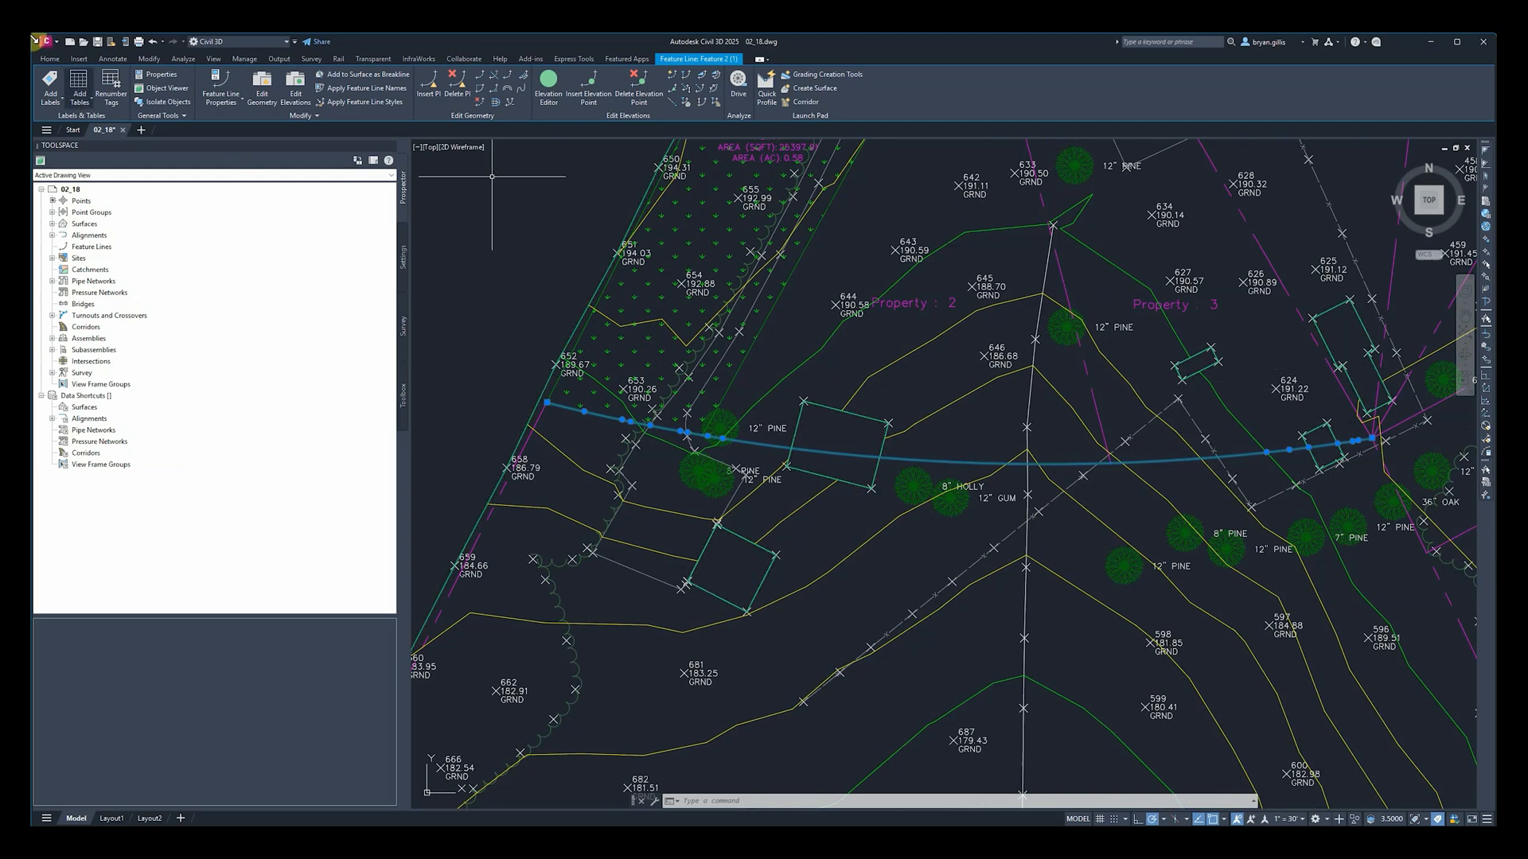
Step: Move the selected feature line from the Development site to the <None> site and review its elevation points
left_click(309, 117)
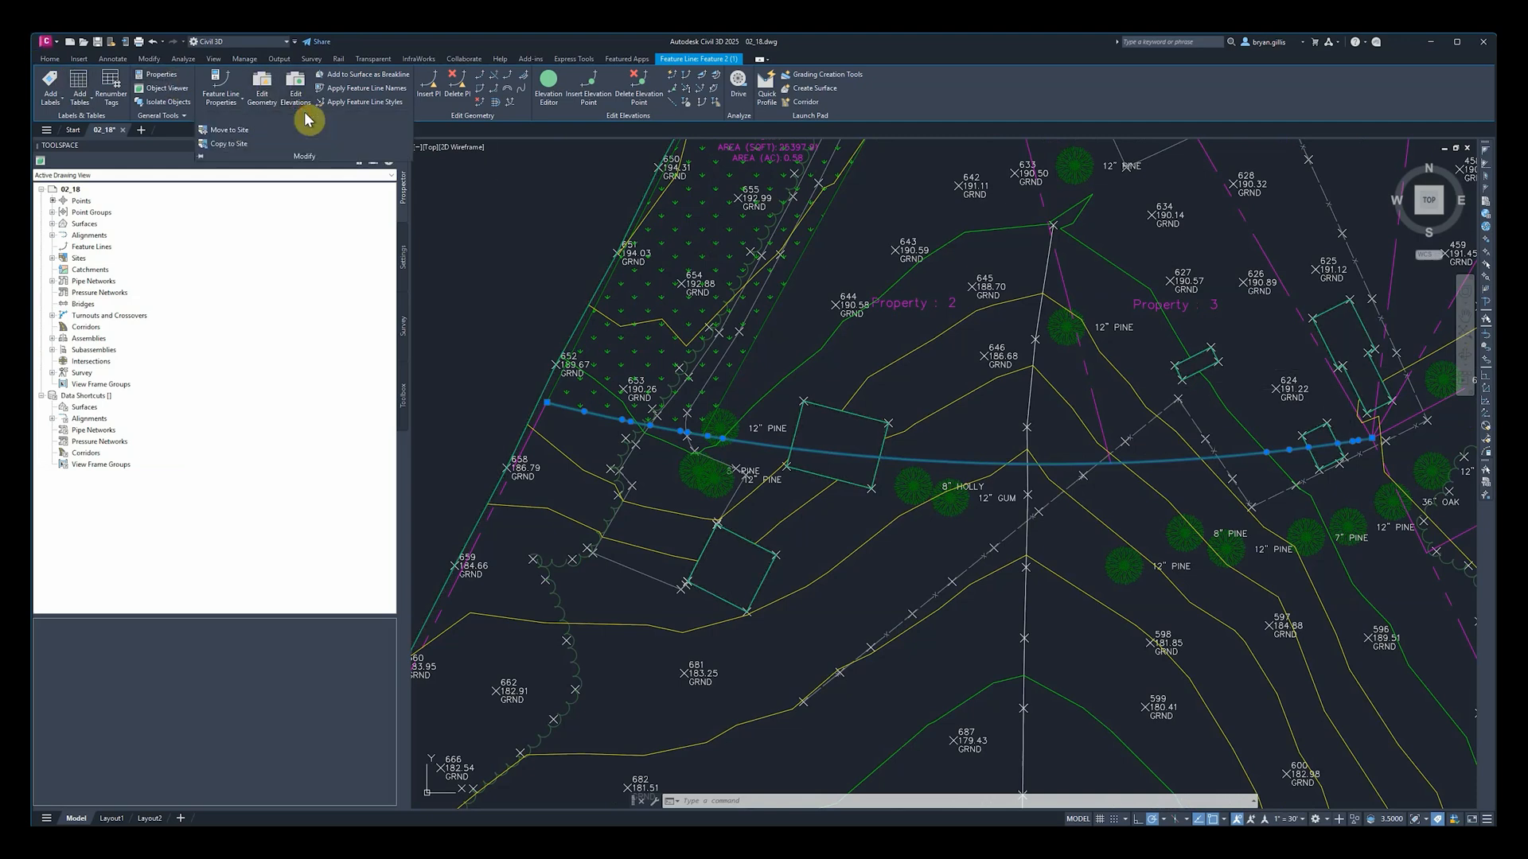
left_click(215, 130)
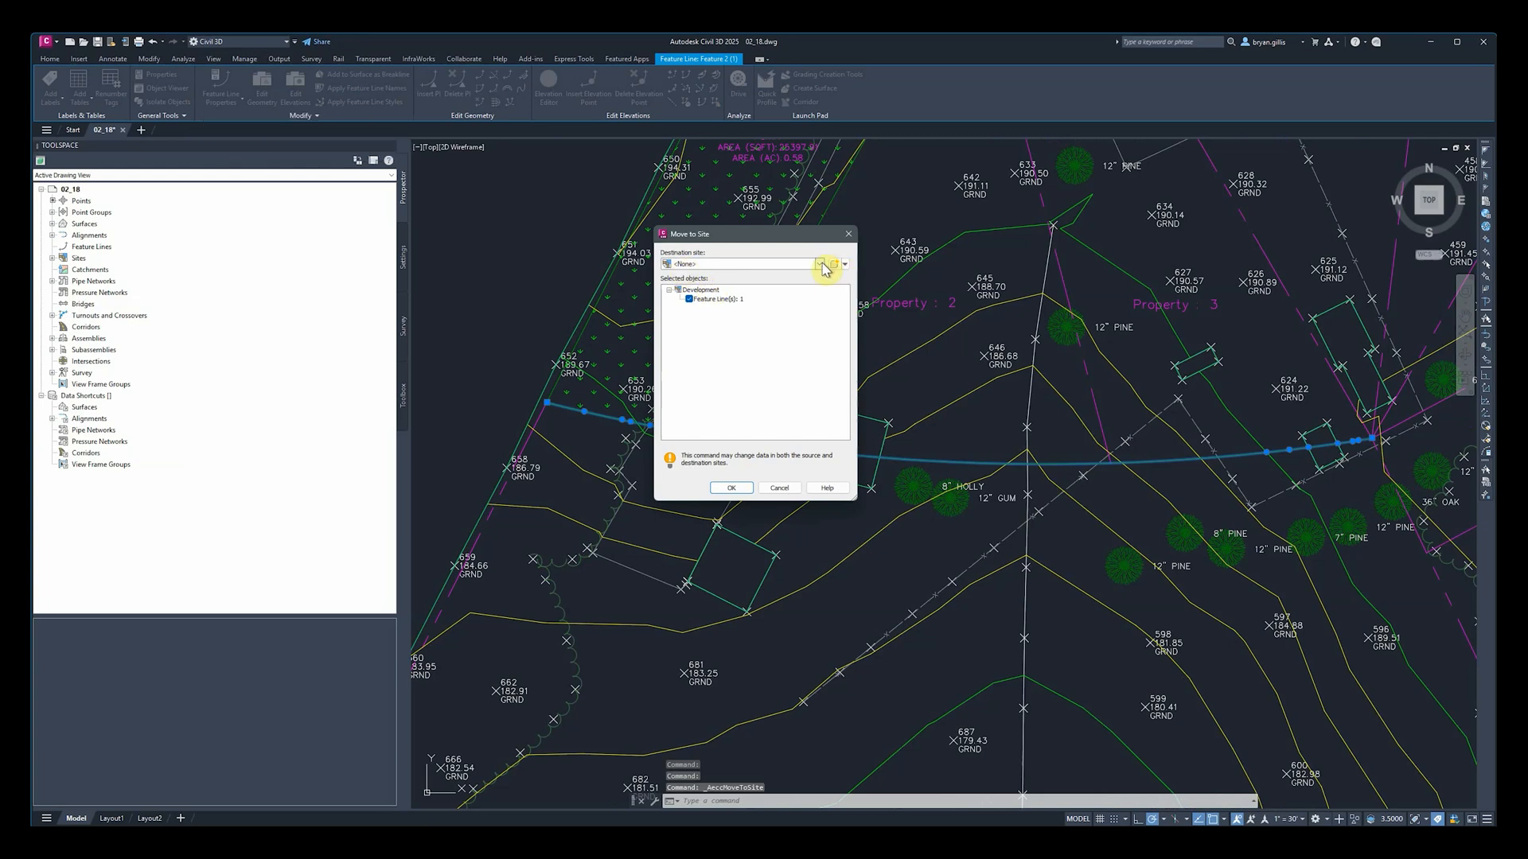
left_click(819, 264)
left_click(702, 284)
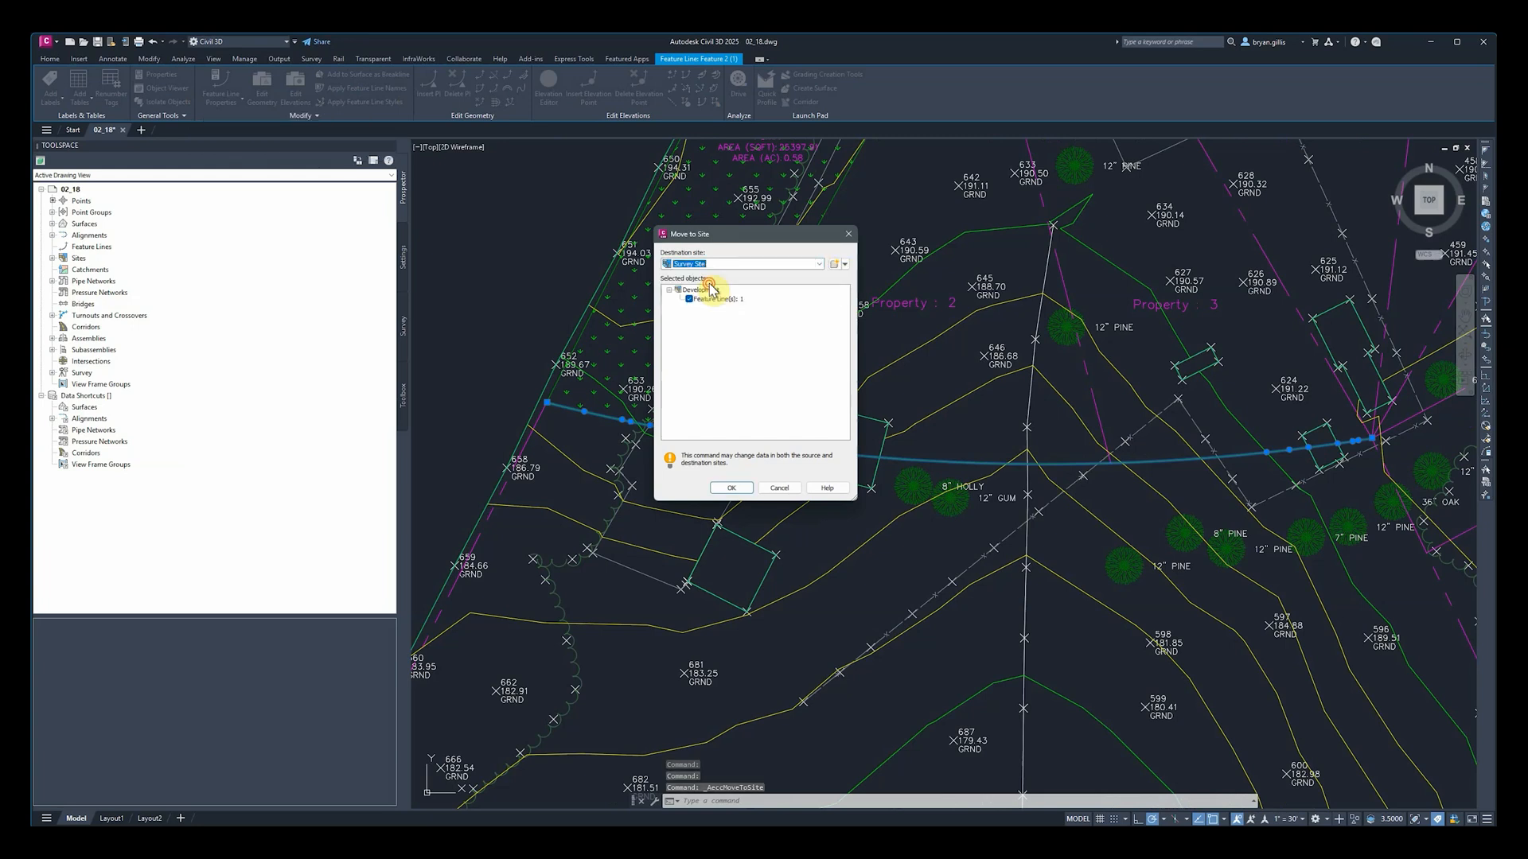
left_click(820, 264)
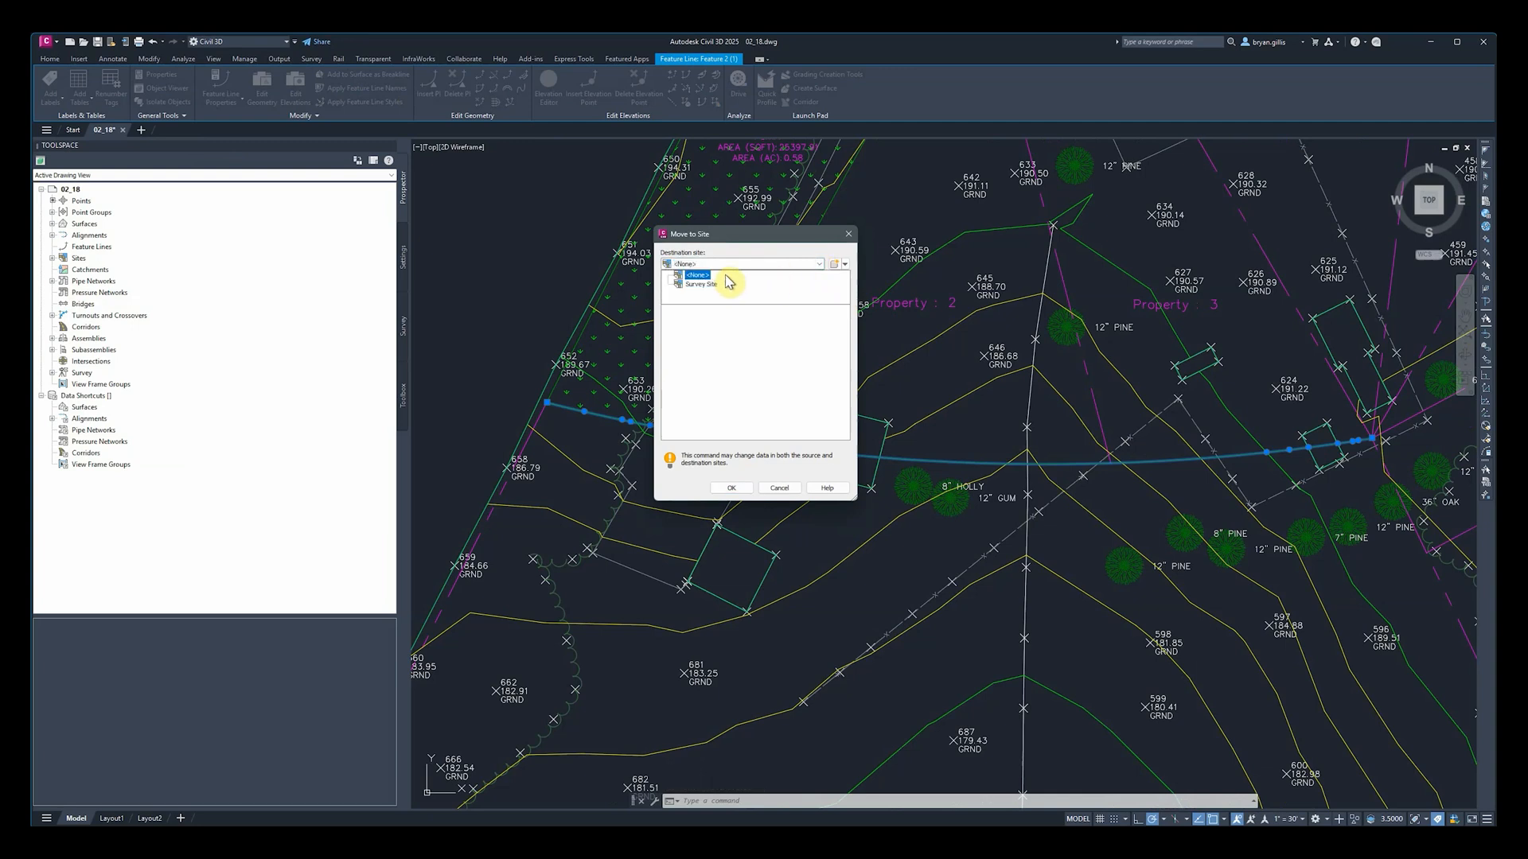
left_click(692, 275)
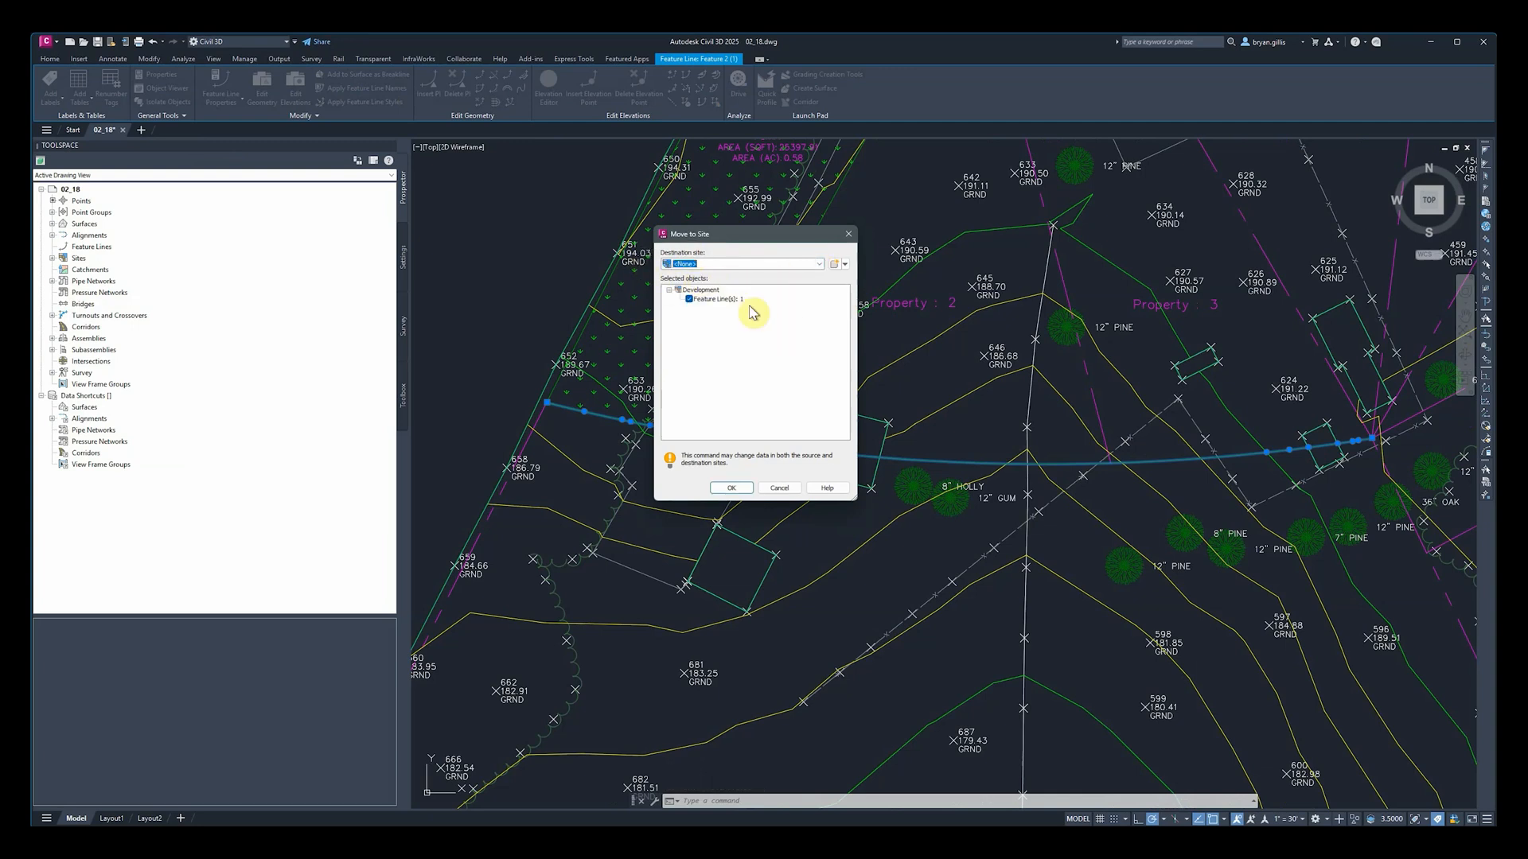
left_click(732, 489)
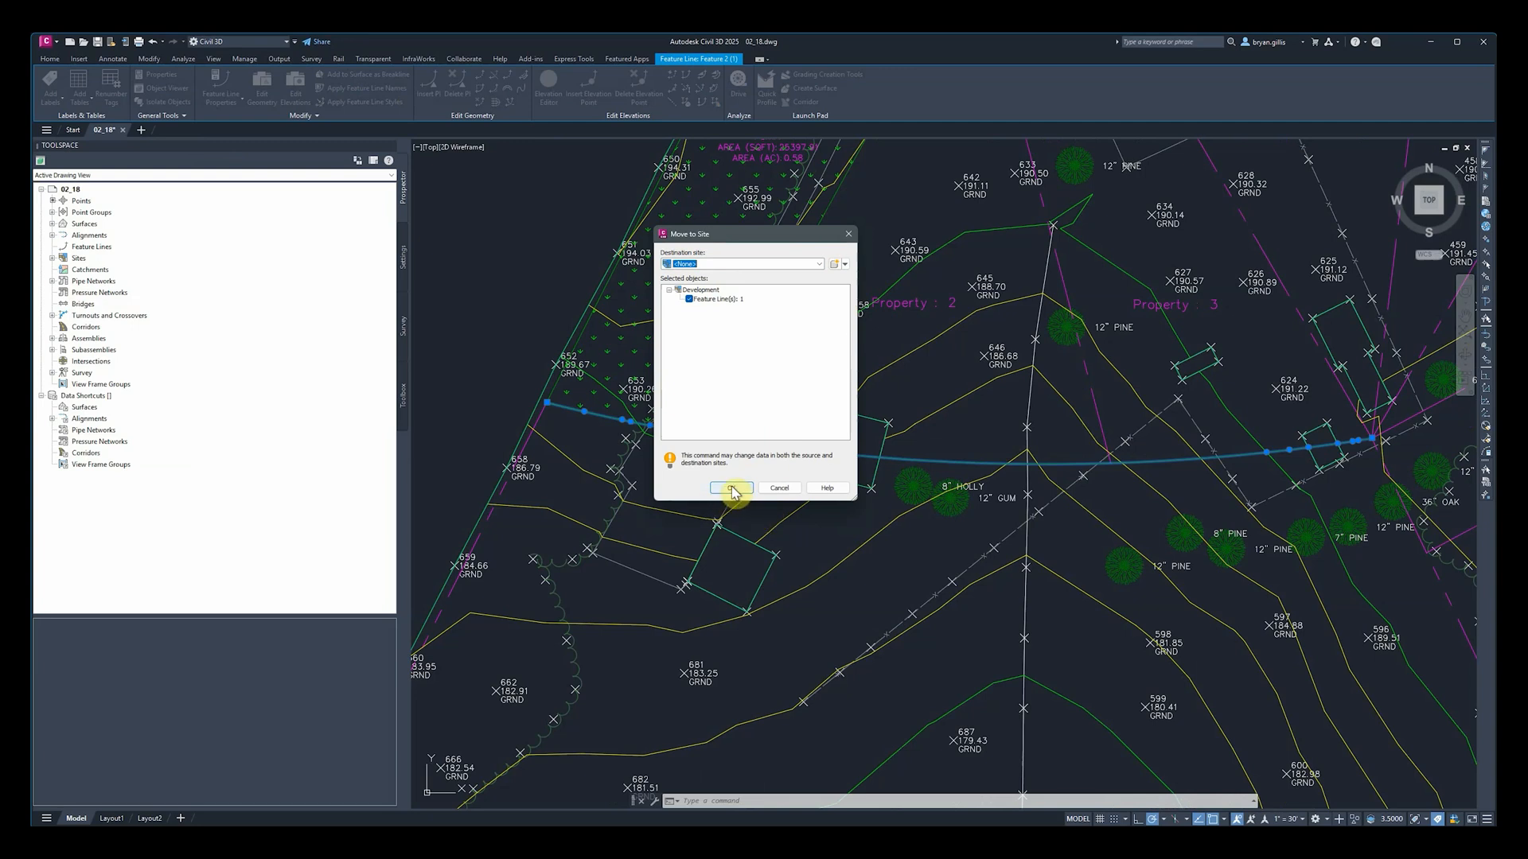
left_click(732, 489)
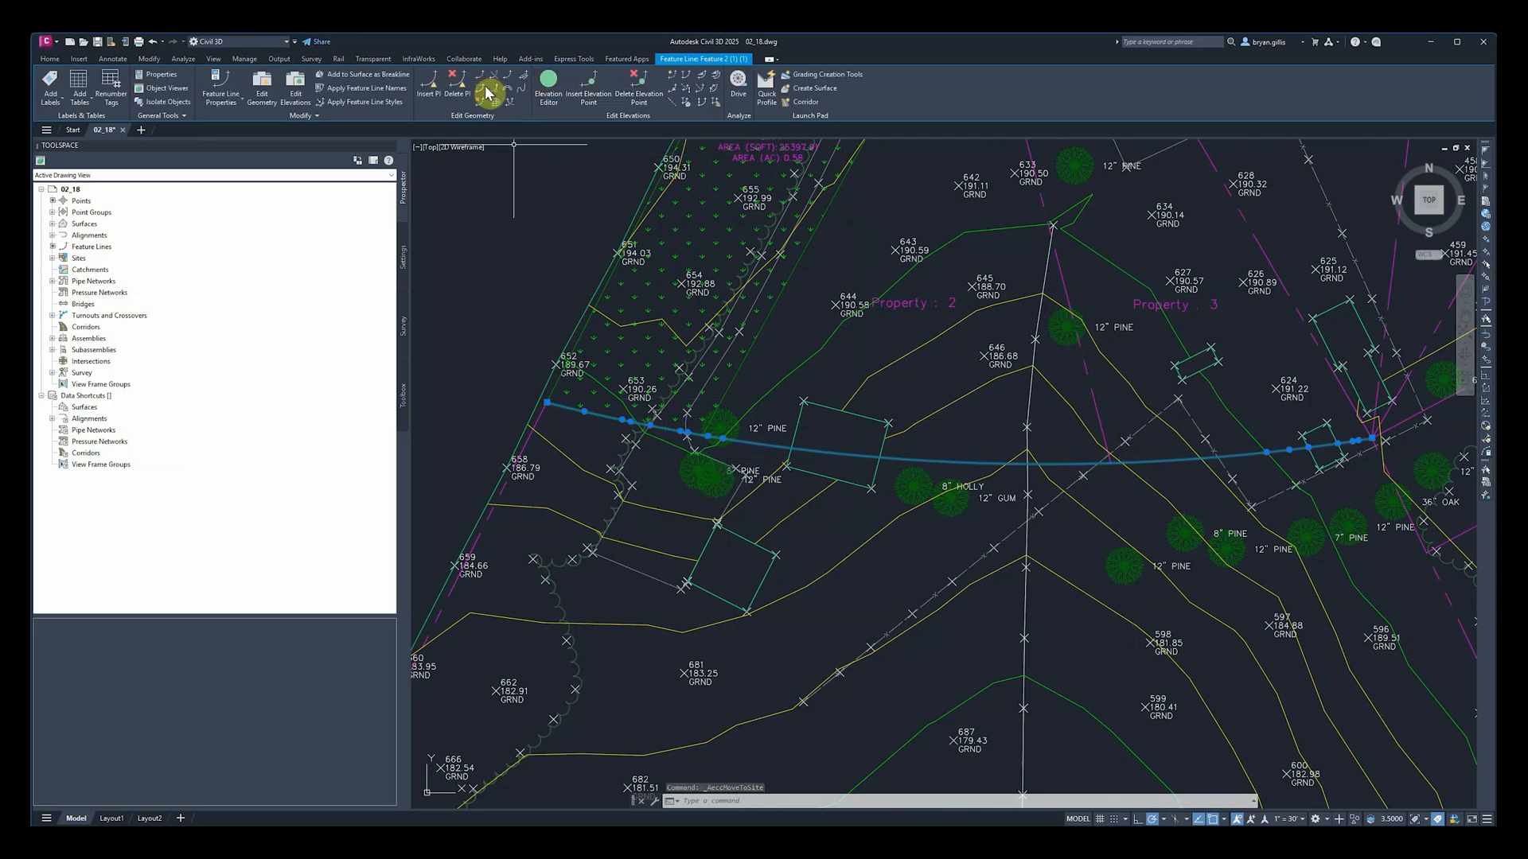
left_click(547, 83)
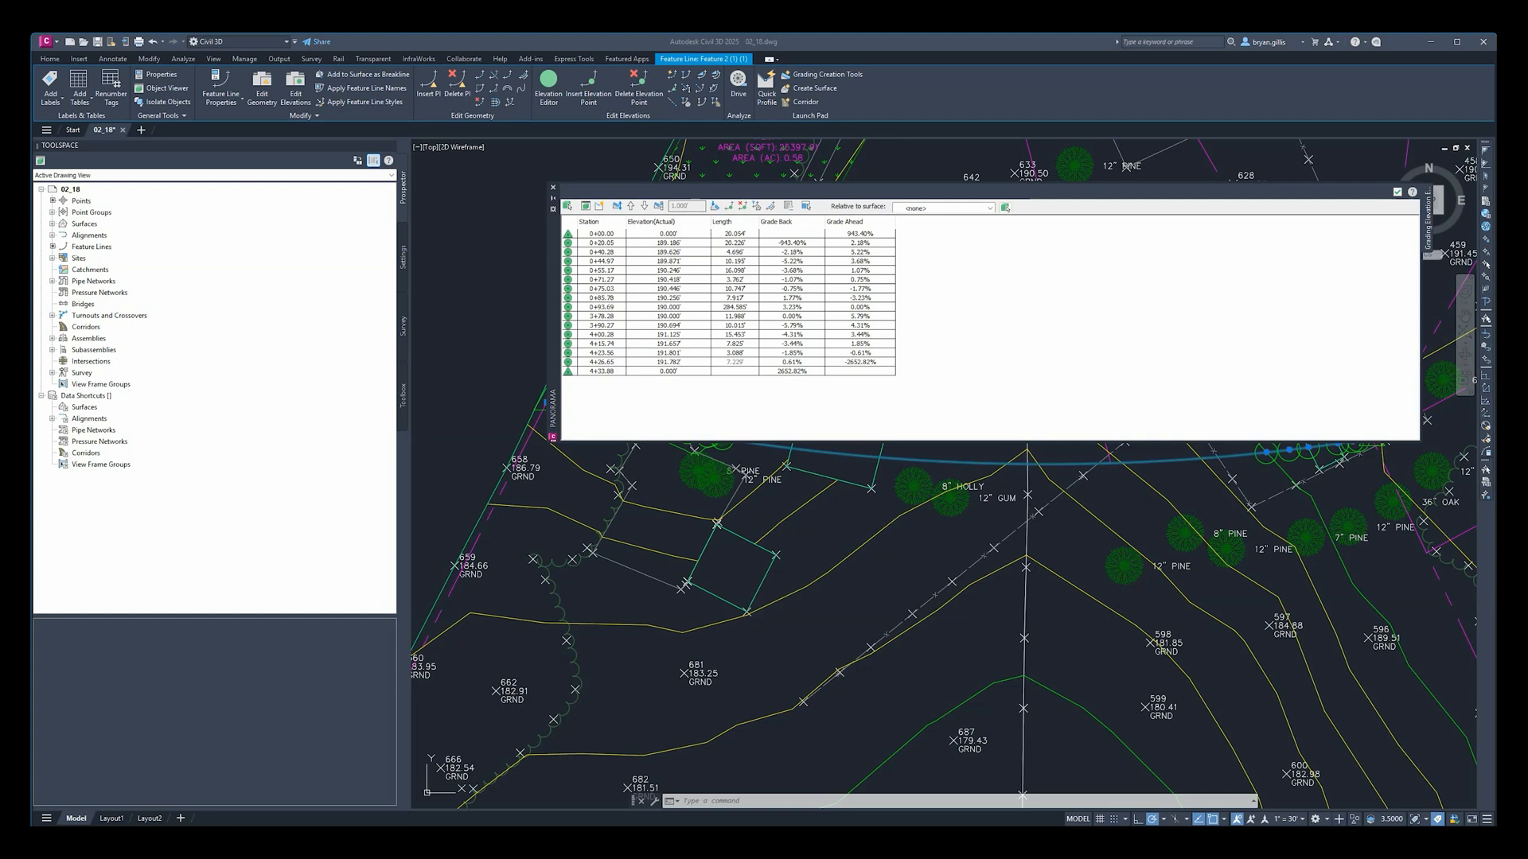
left_click(1398, 194)
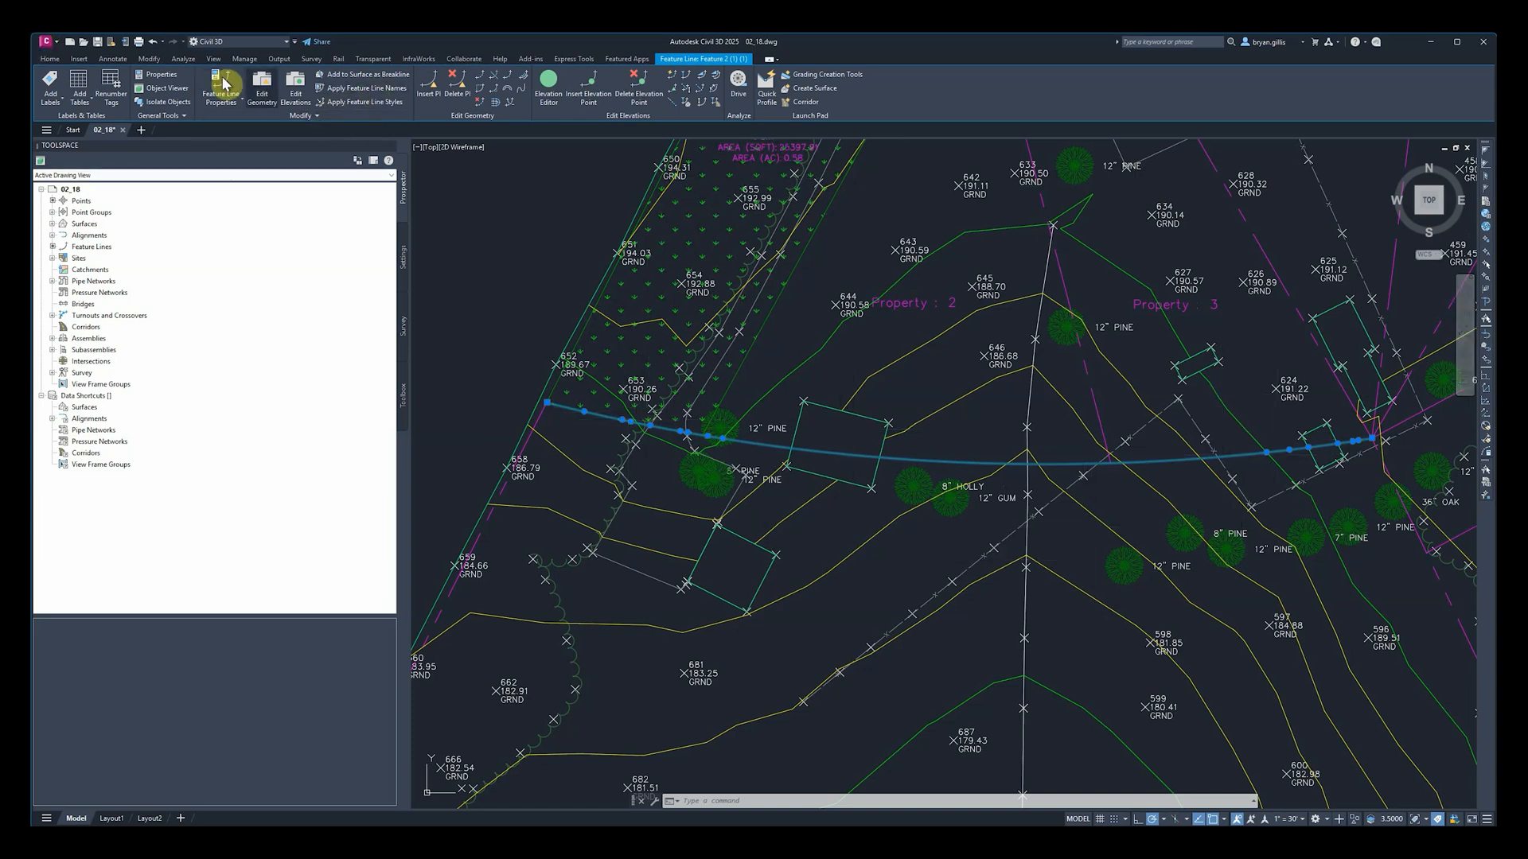
Step: Move the selected feature line from <None> to the Survey Site
left_click(309, 117)
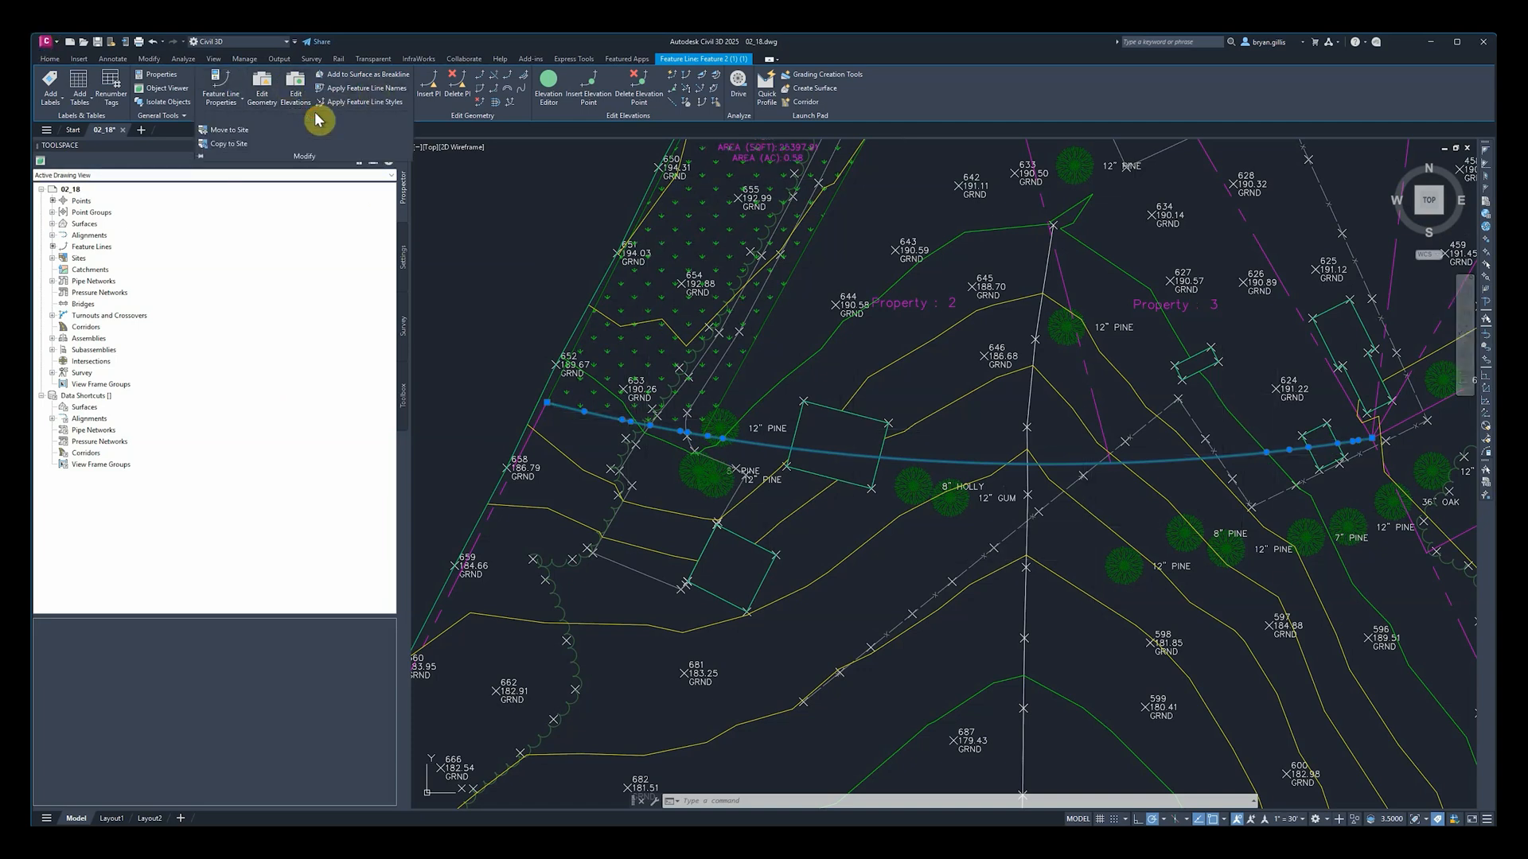
left_click(241, 133)
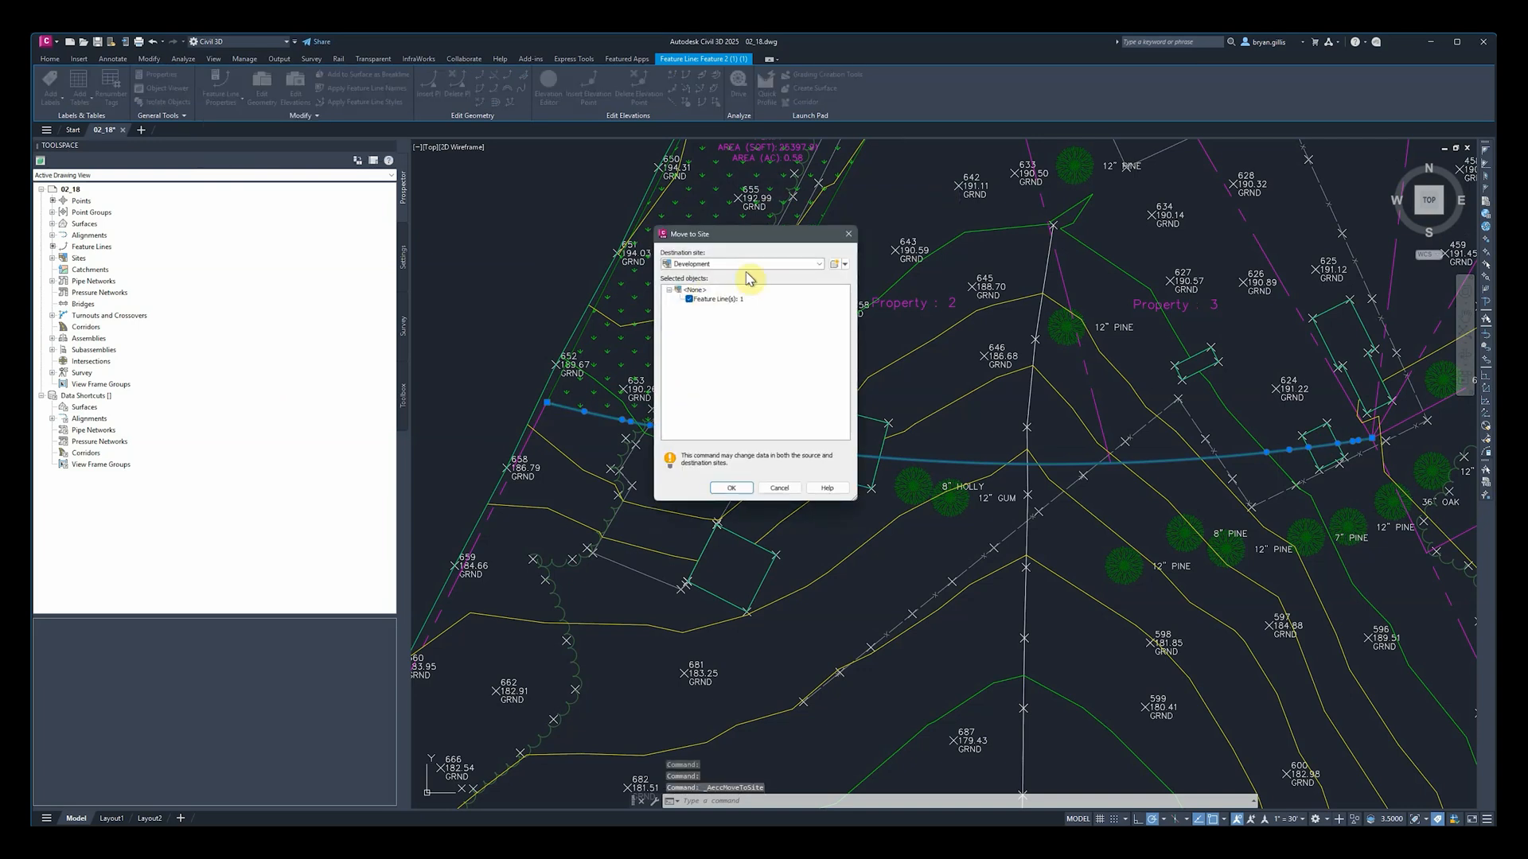
left_click(823, 267)
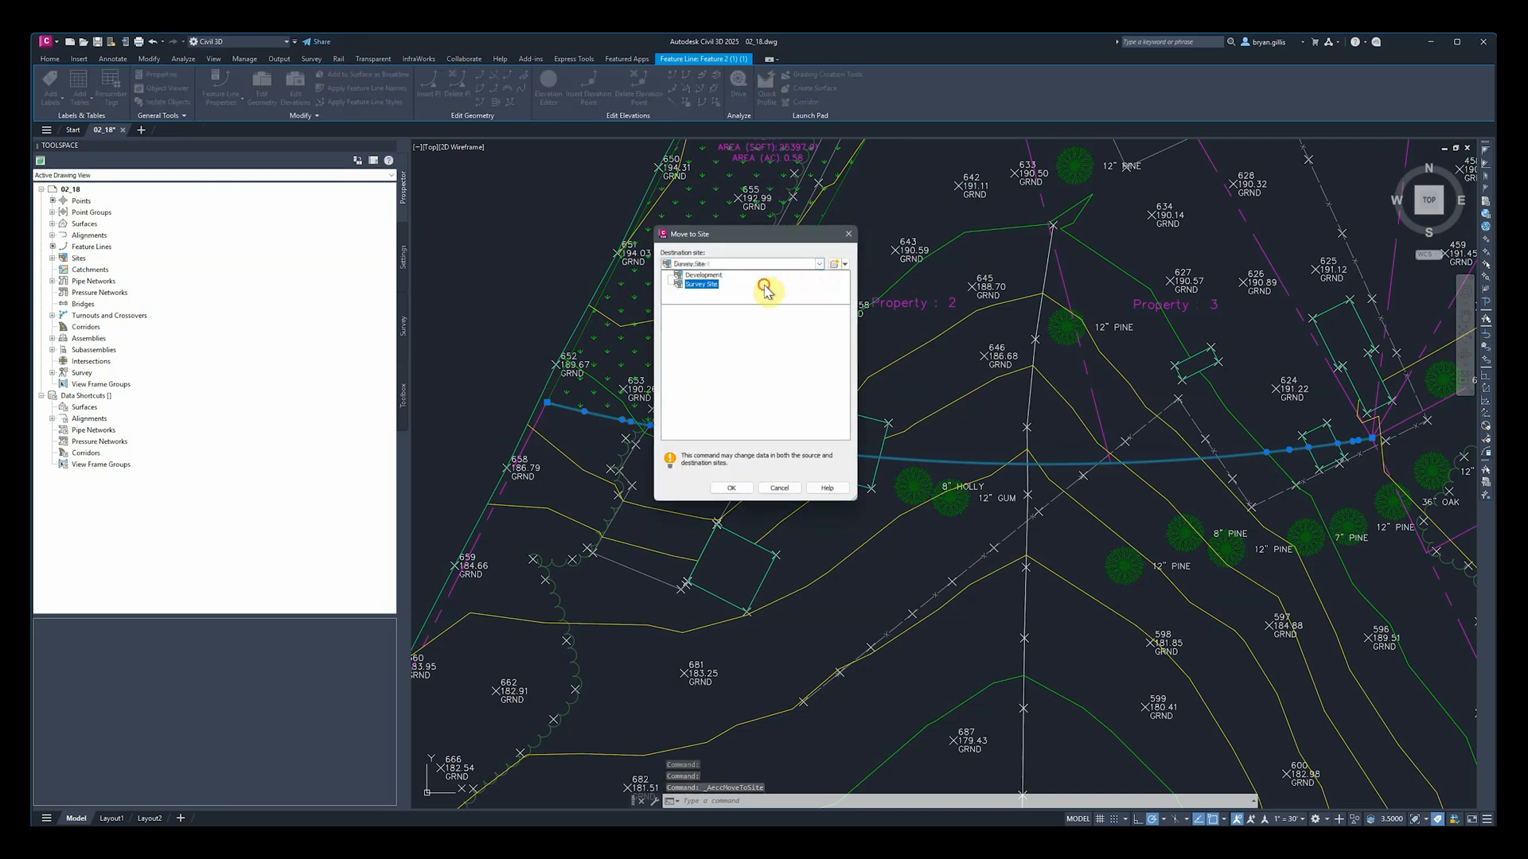
left_click(692, 285)
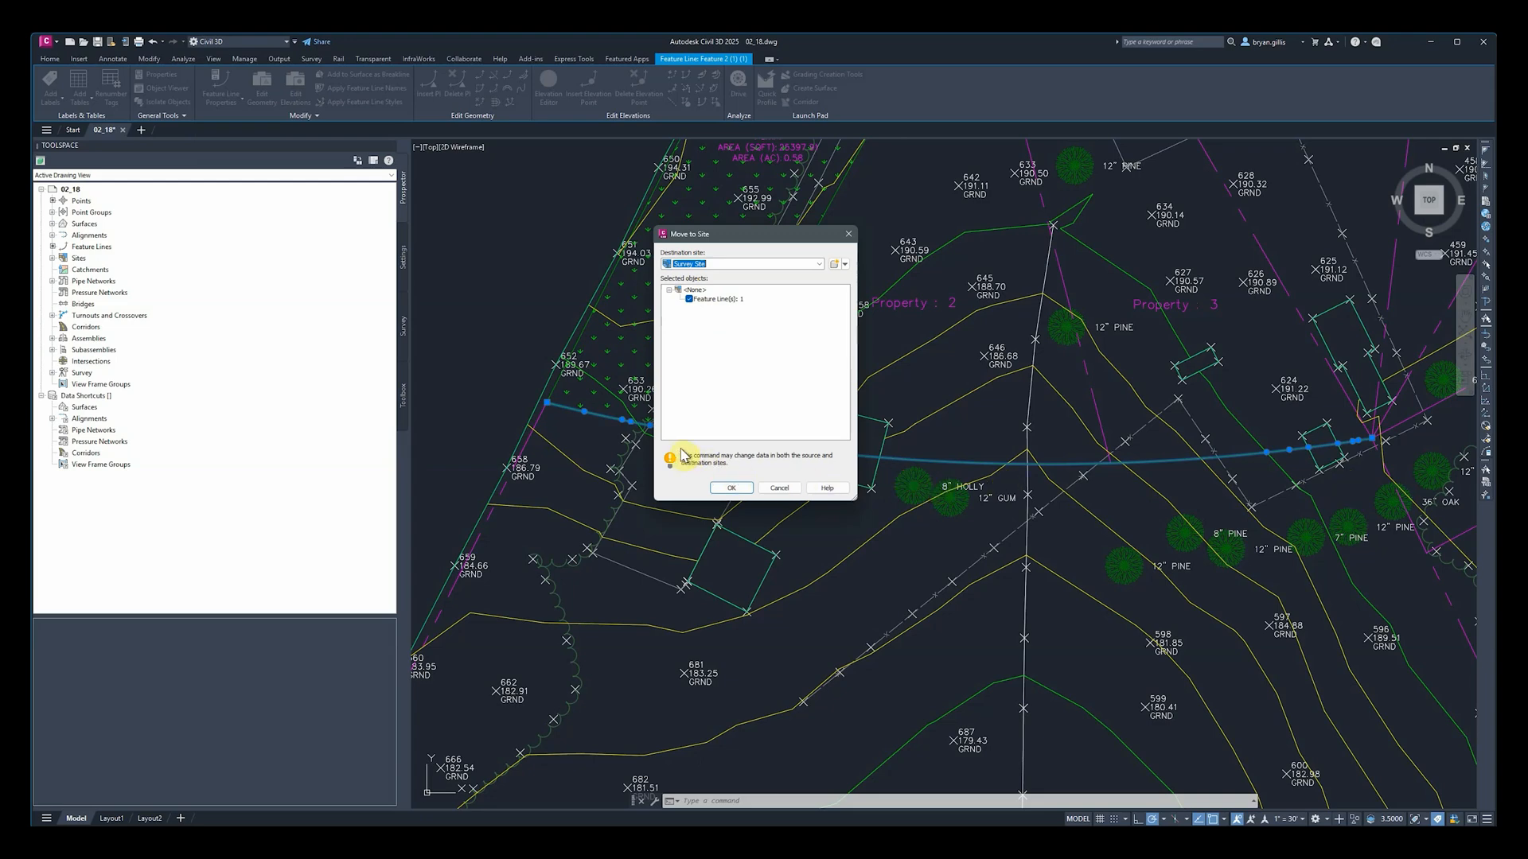
left_click(725, 487)
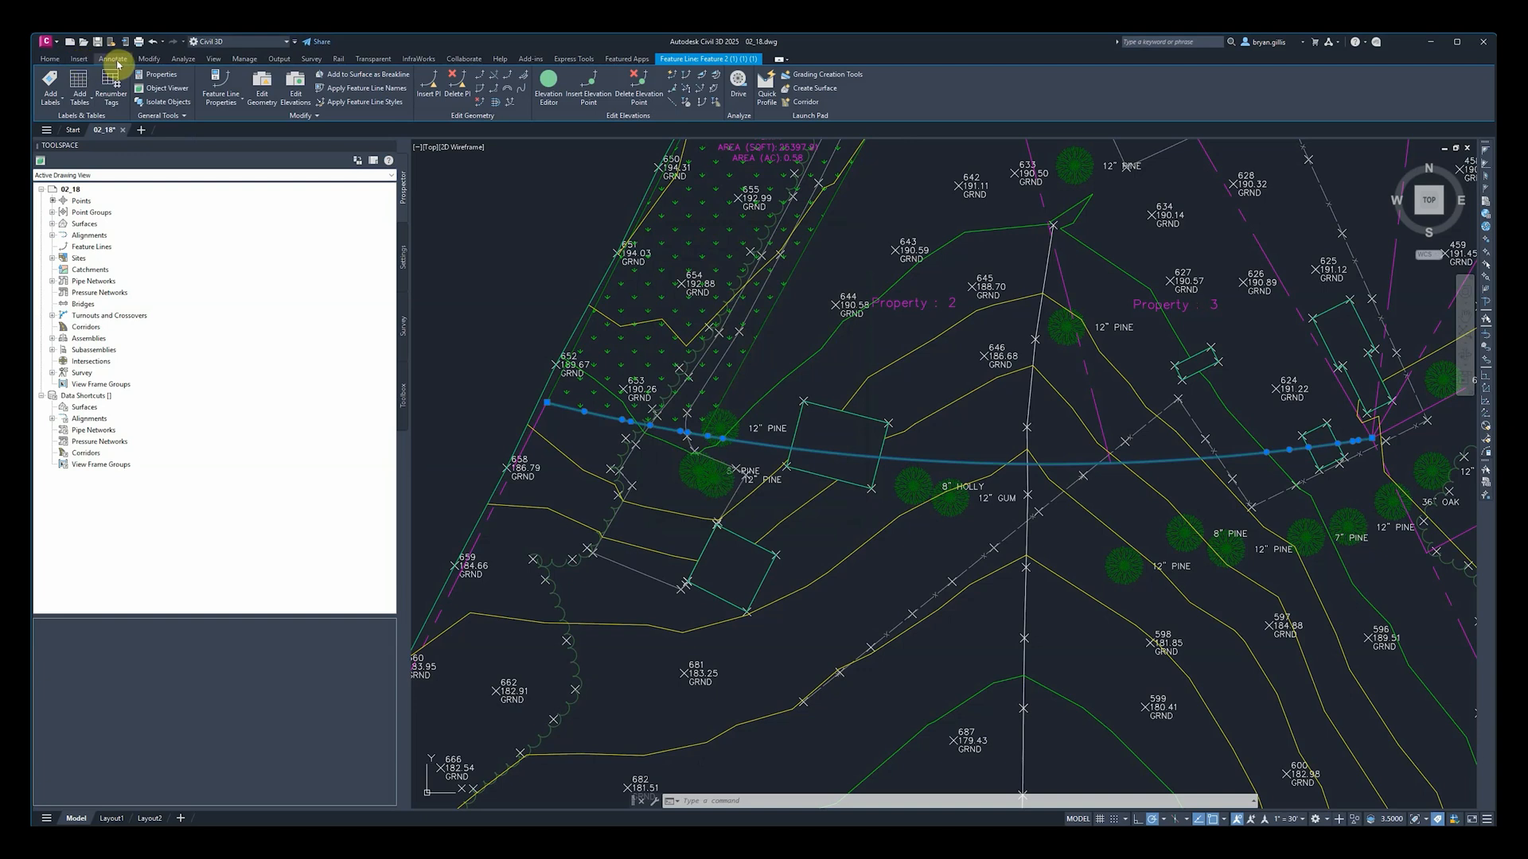
Step: Begin creating a new feature line with Survey Site as its site
left_click(50, 59)
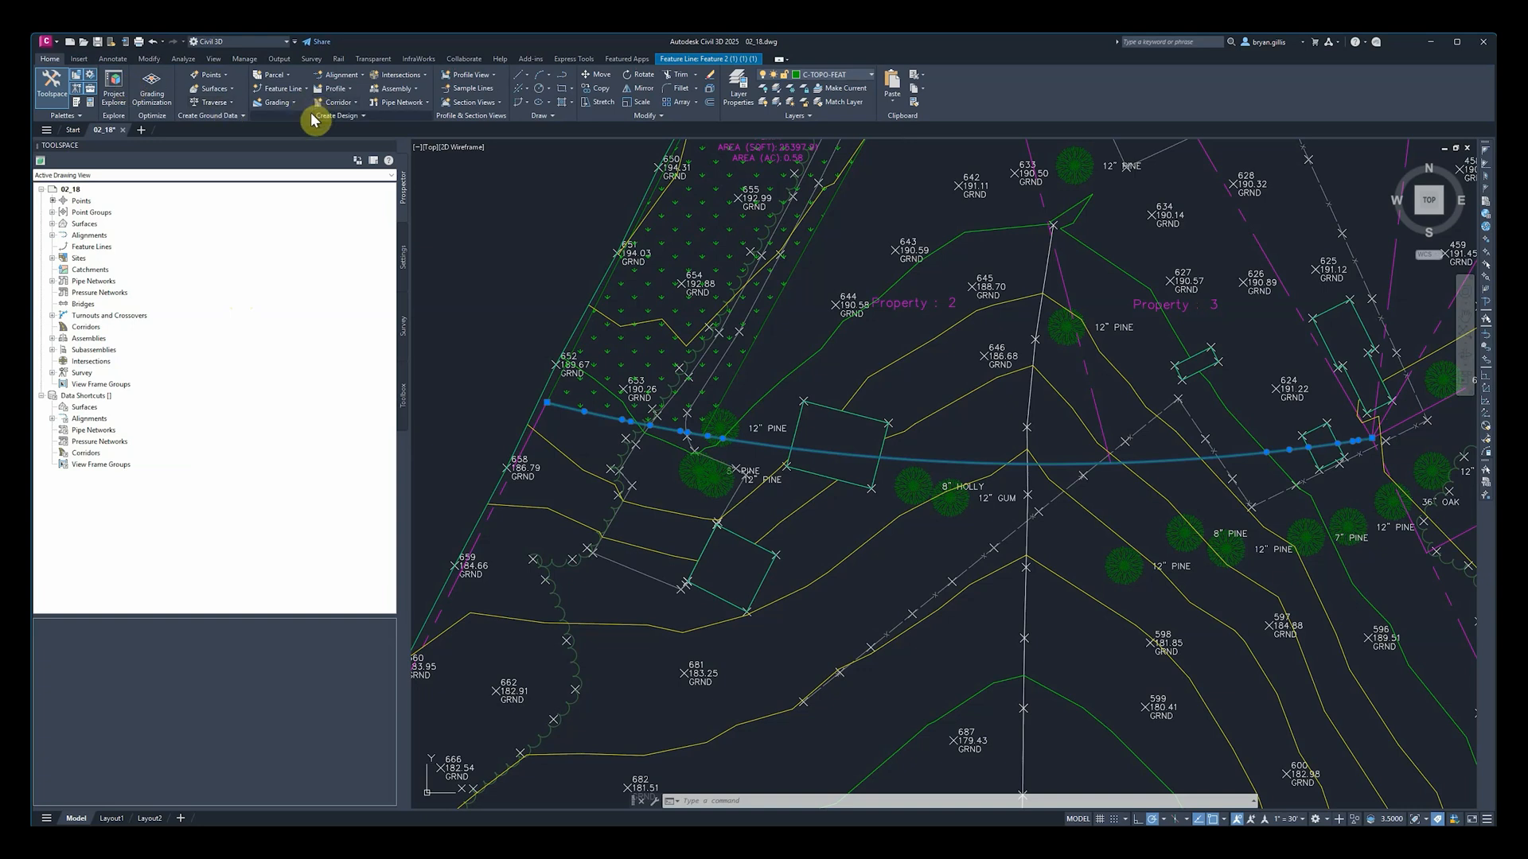
left_click(303, 90)
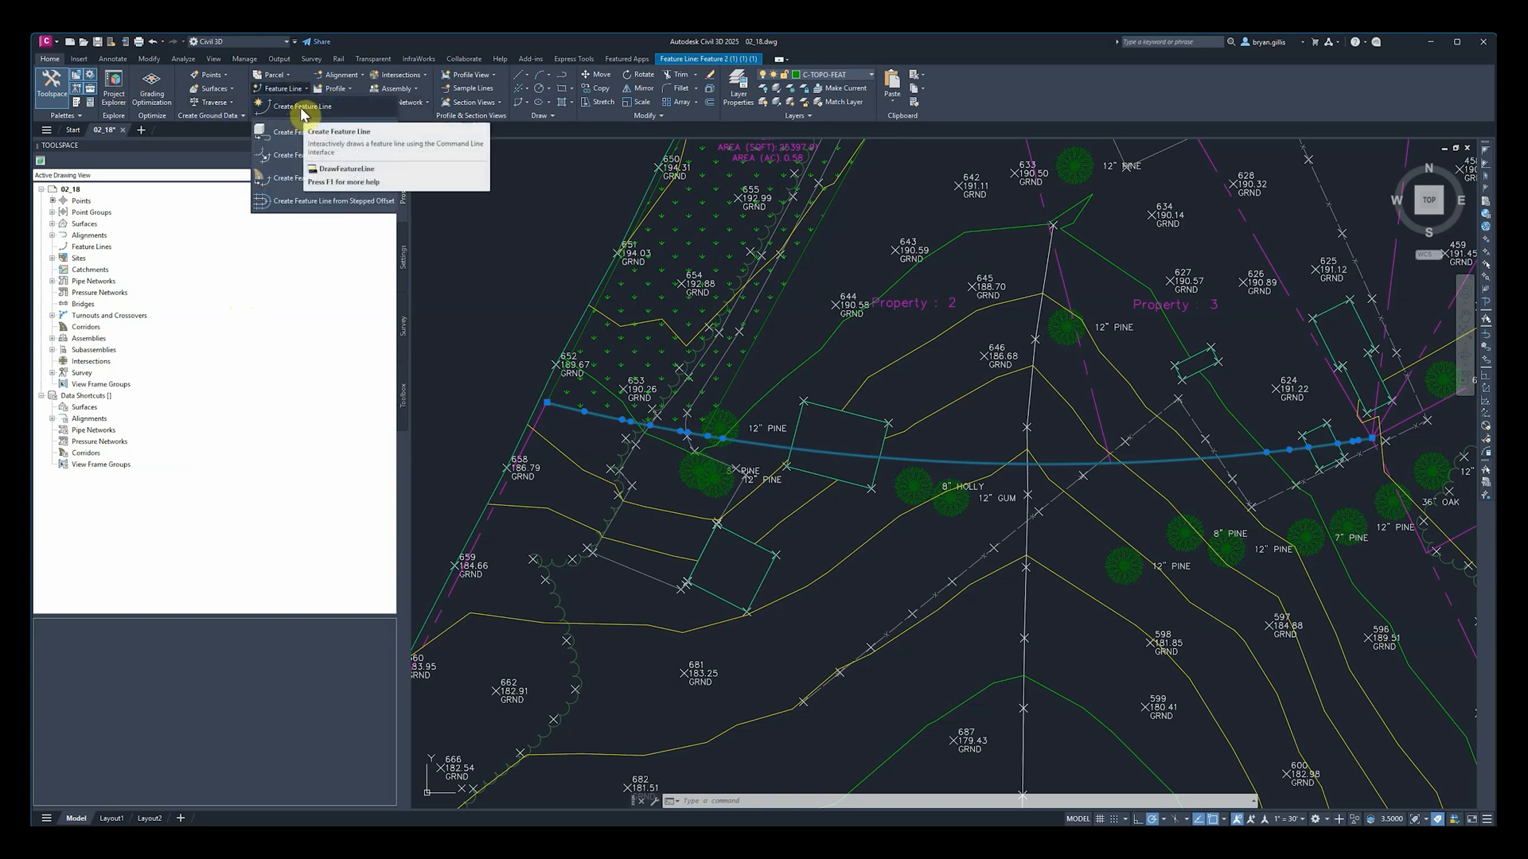
left_click(303, 107)
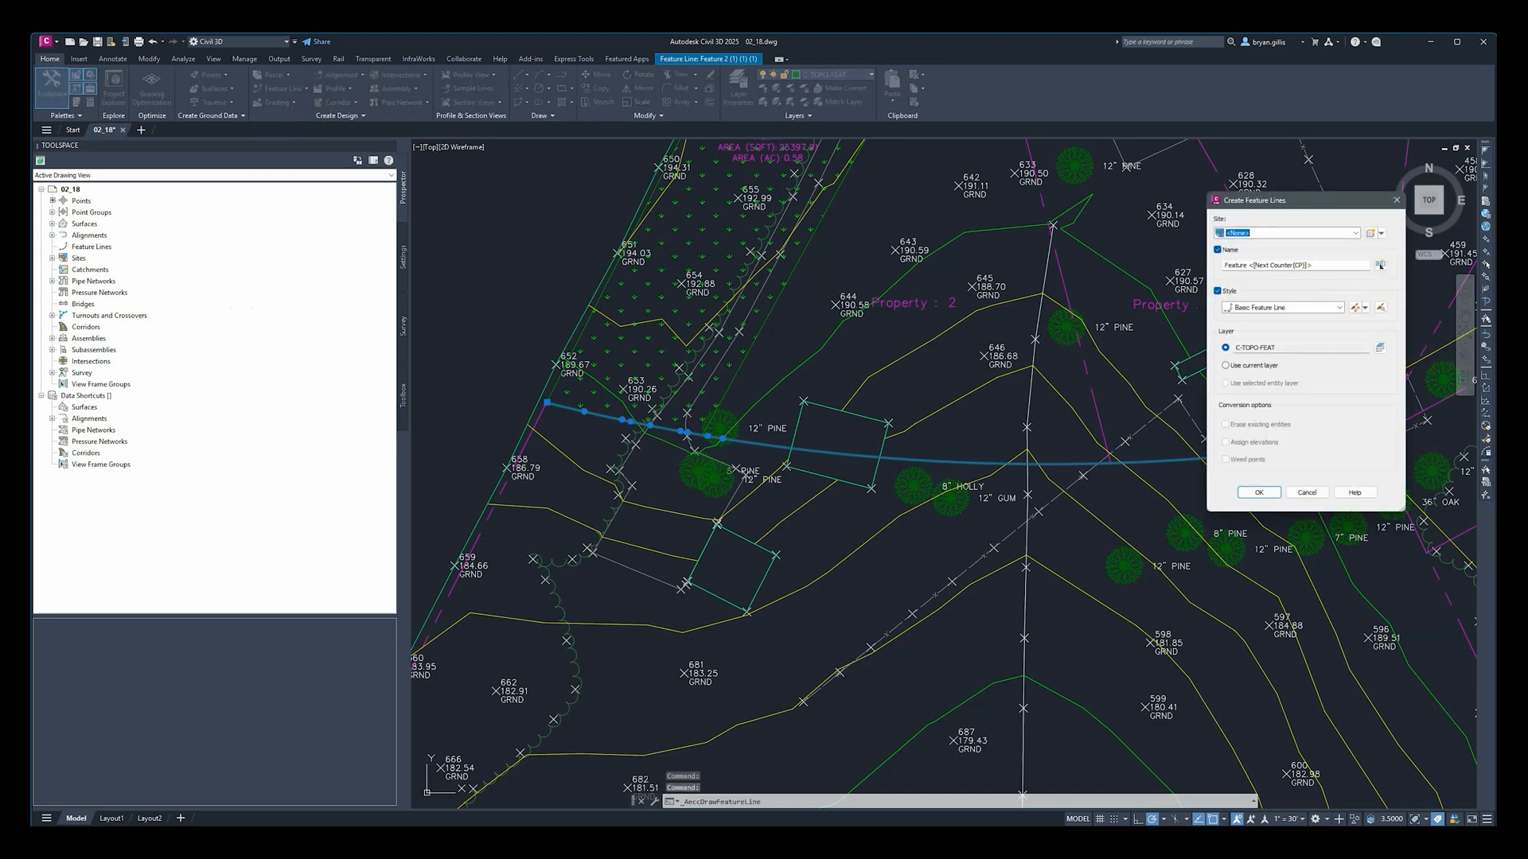
left_click(1355, 233)
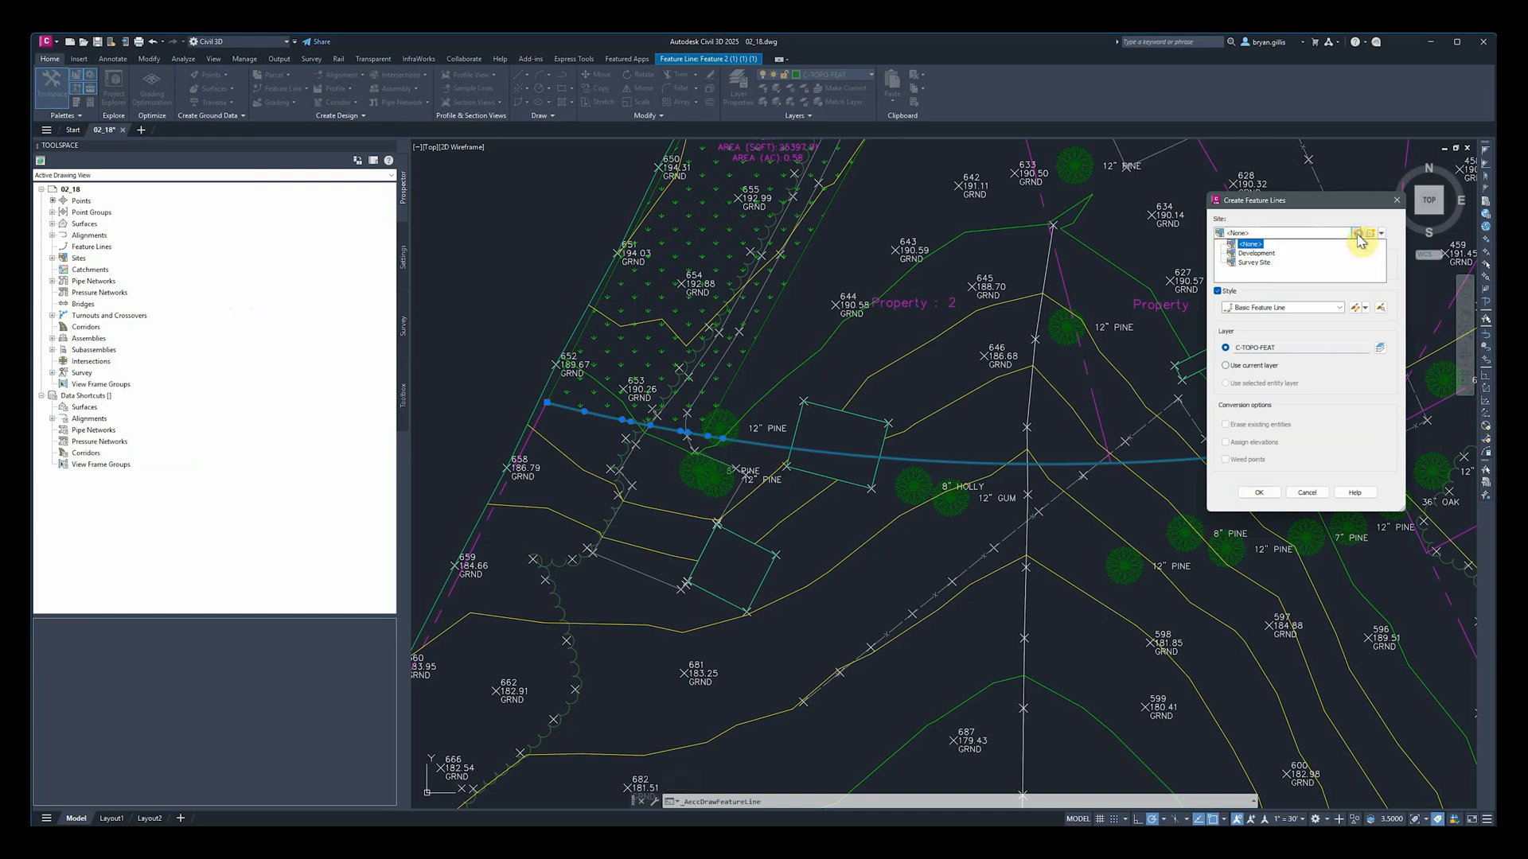
left_click(1248, 265)
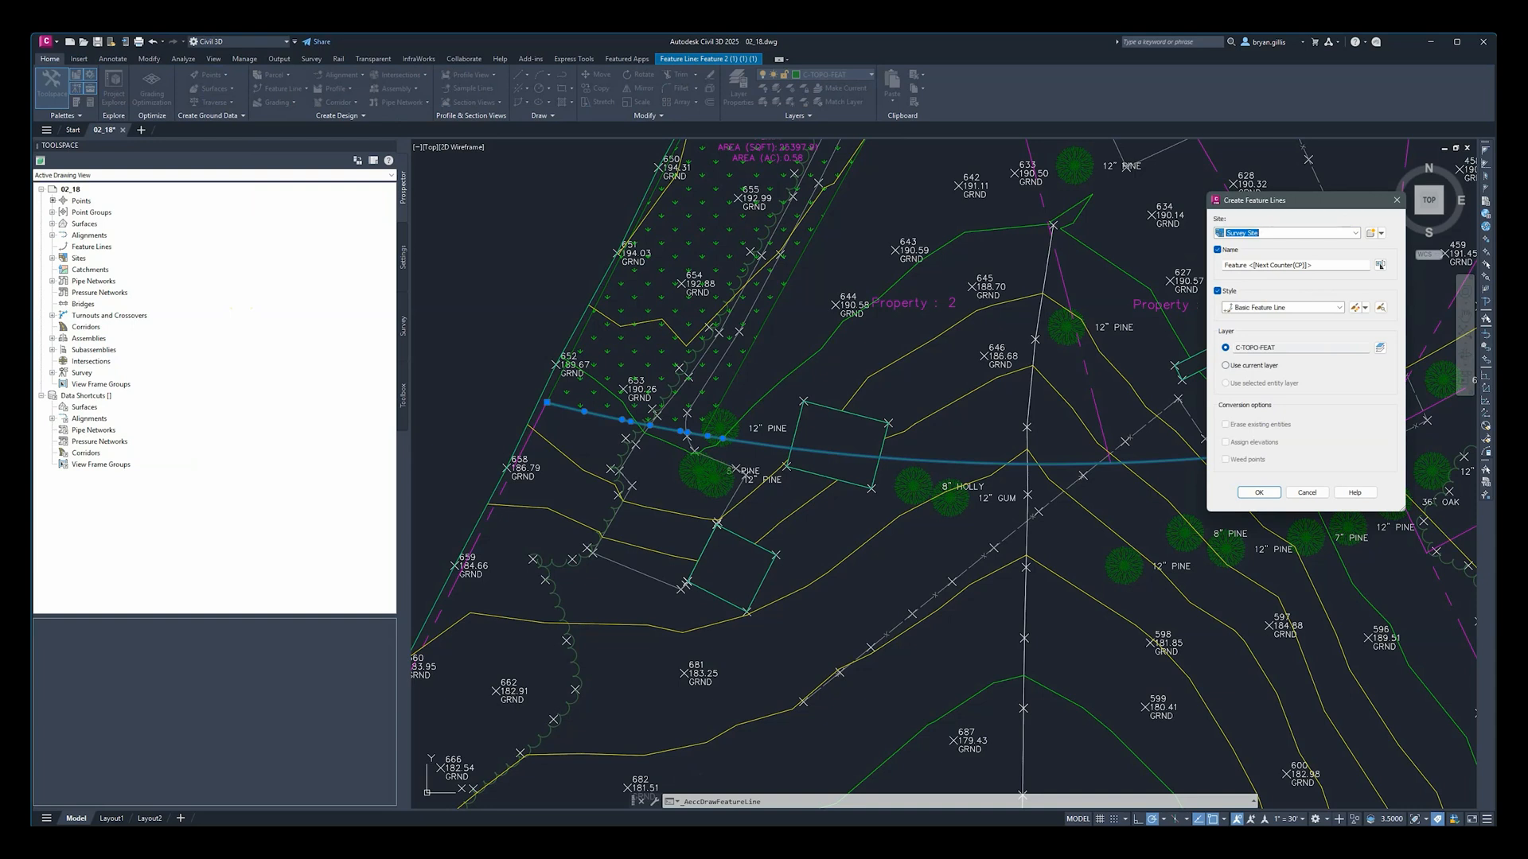
left_click(1258, 493)
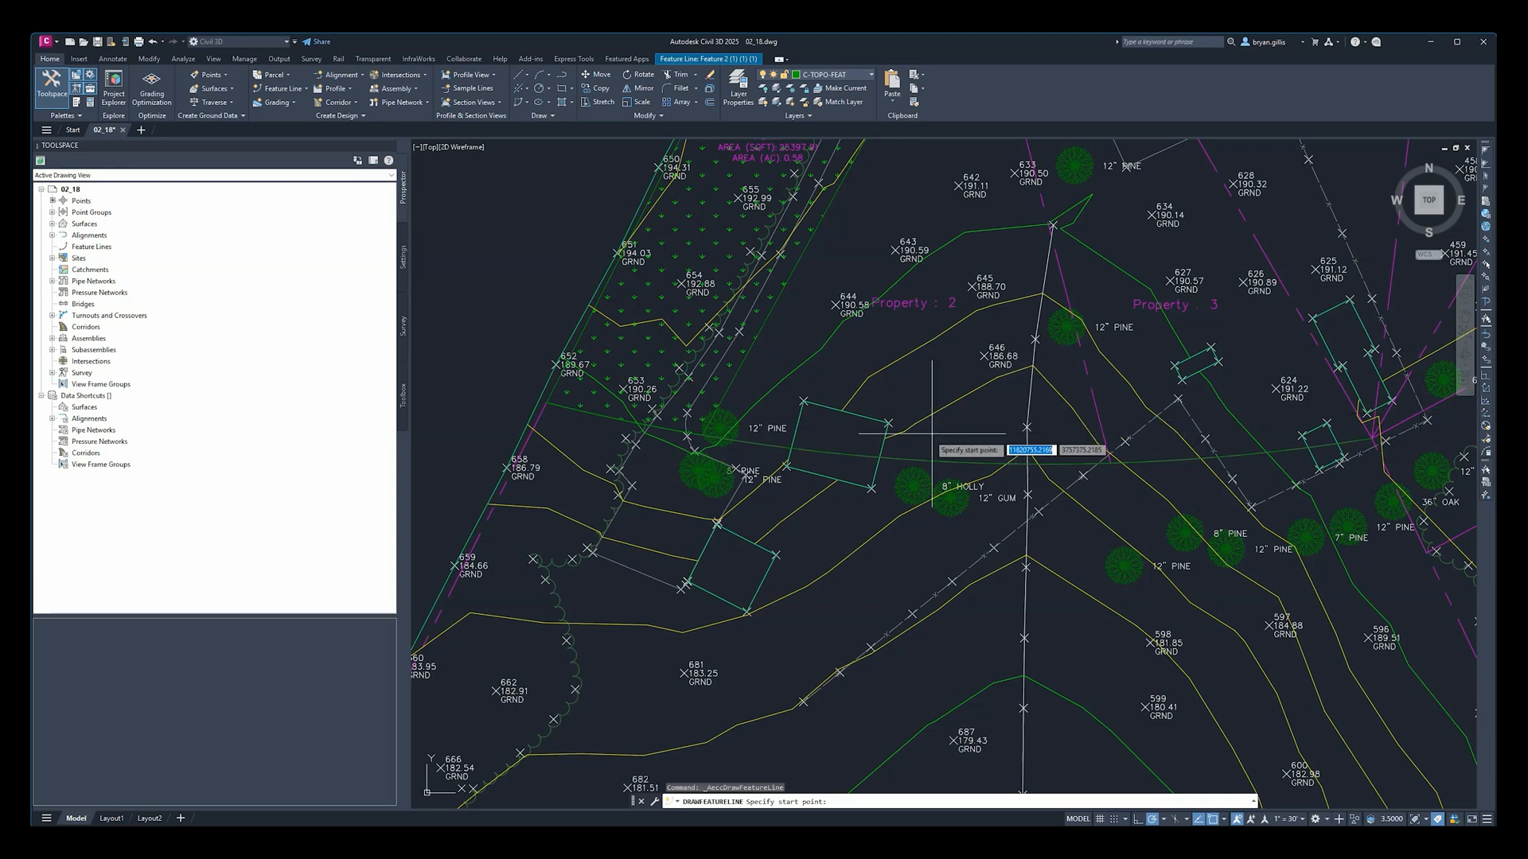
Step: Draw a straight feature line about 78 feet long across the curved one, with start elevation 200 and a grade of 150
scroll(915, 513, "up", 2)
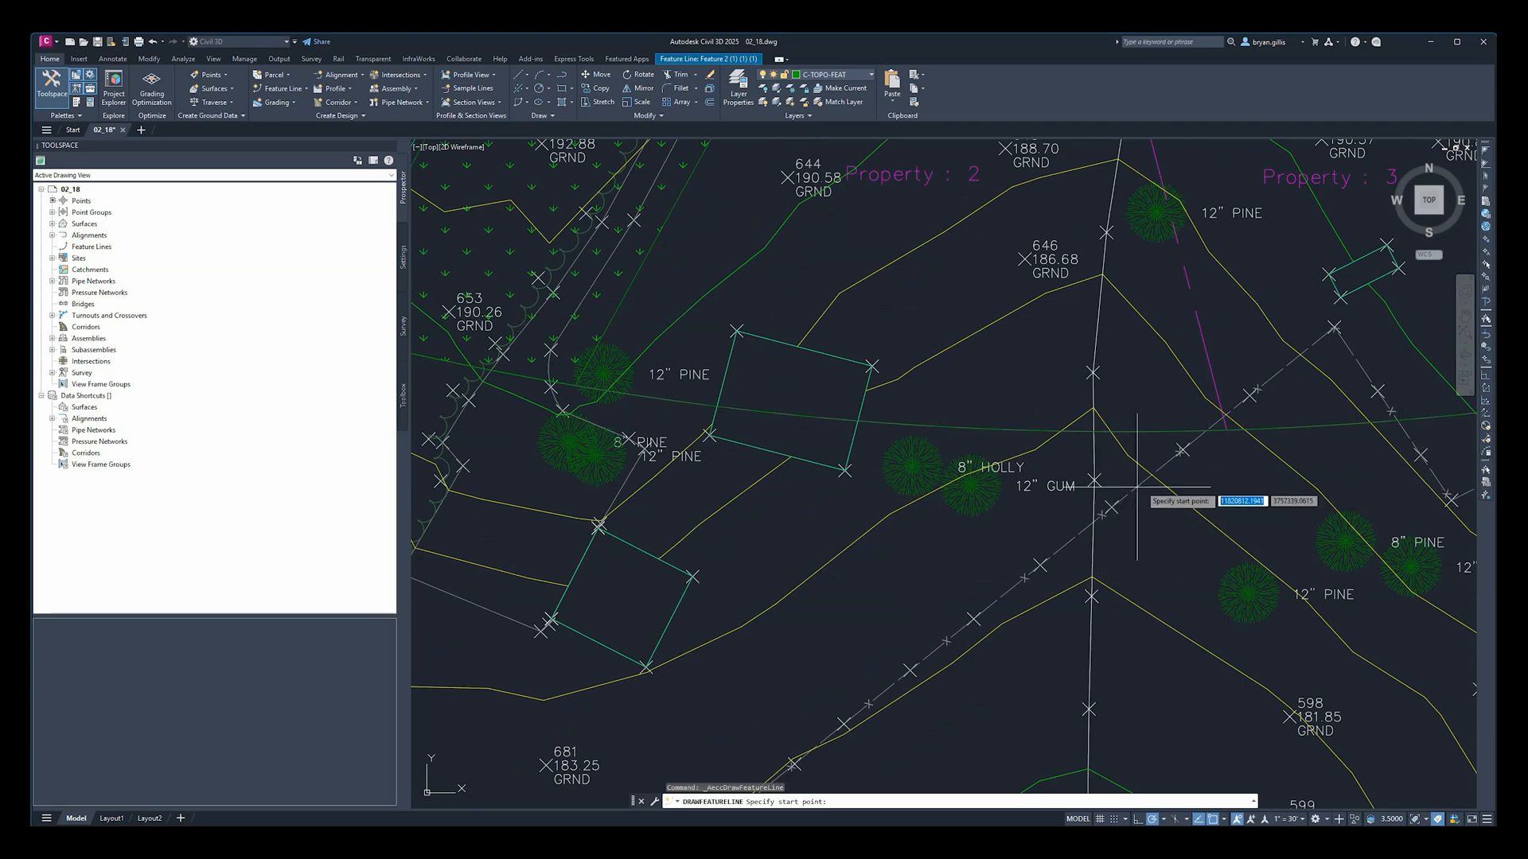
scroll(1137, 487, "down", 2)
mouse_move(1207, 511)
middle_mouse_down()
mouse_move(1045, 548)
mouse_move(973, 588)
middle_mouse_up()
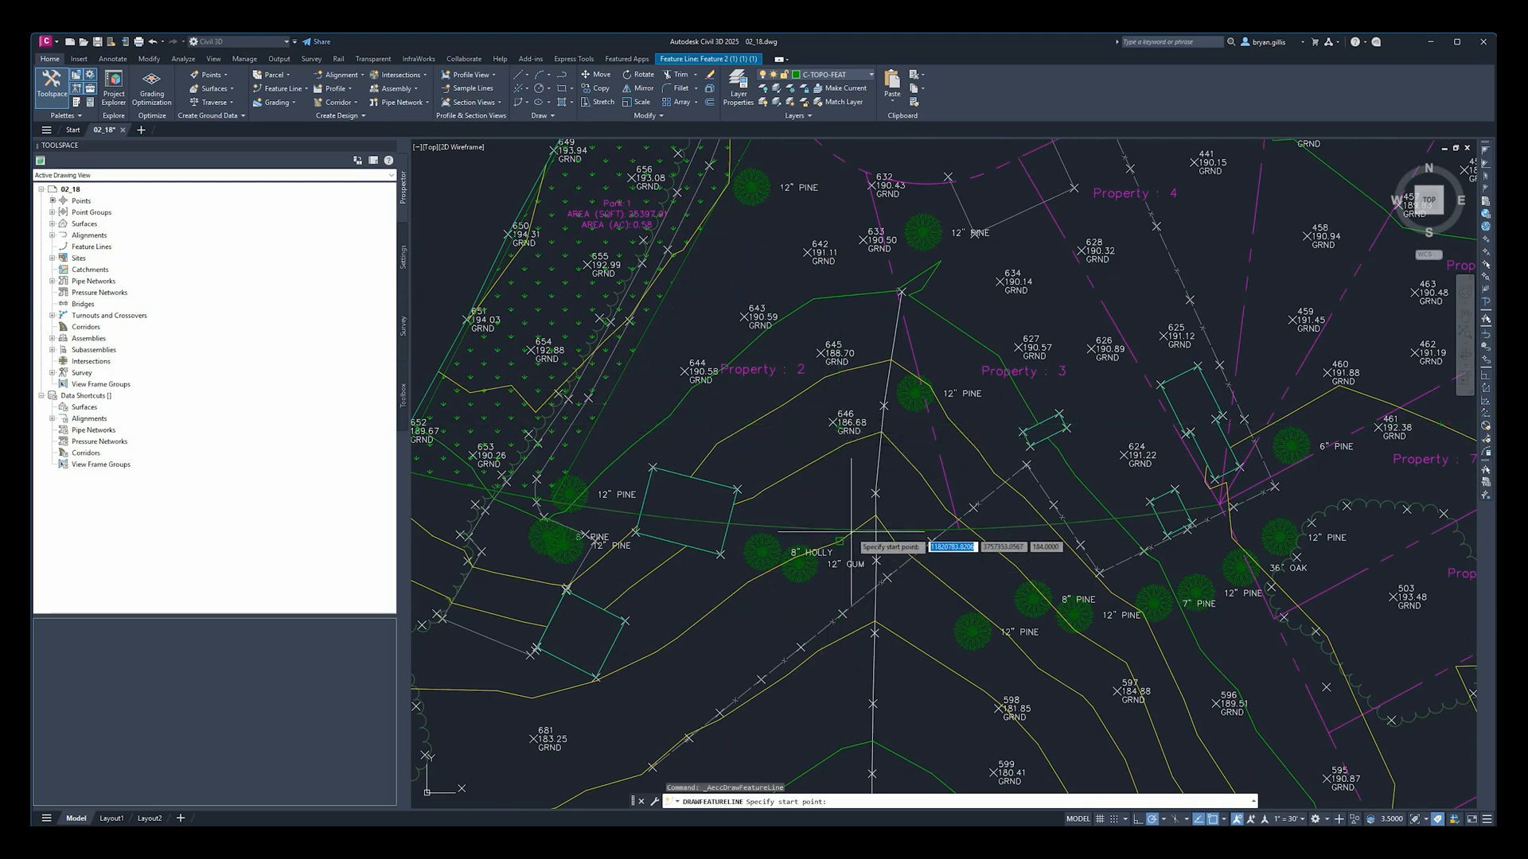
left_click(886, 459)
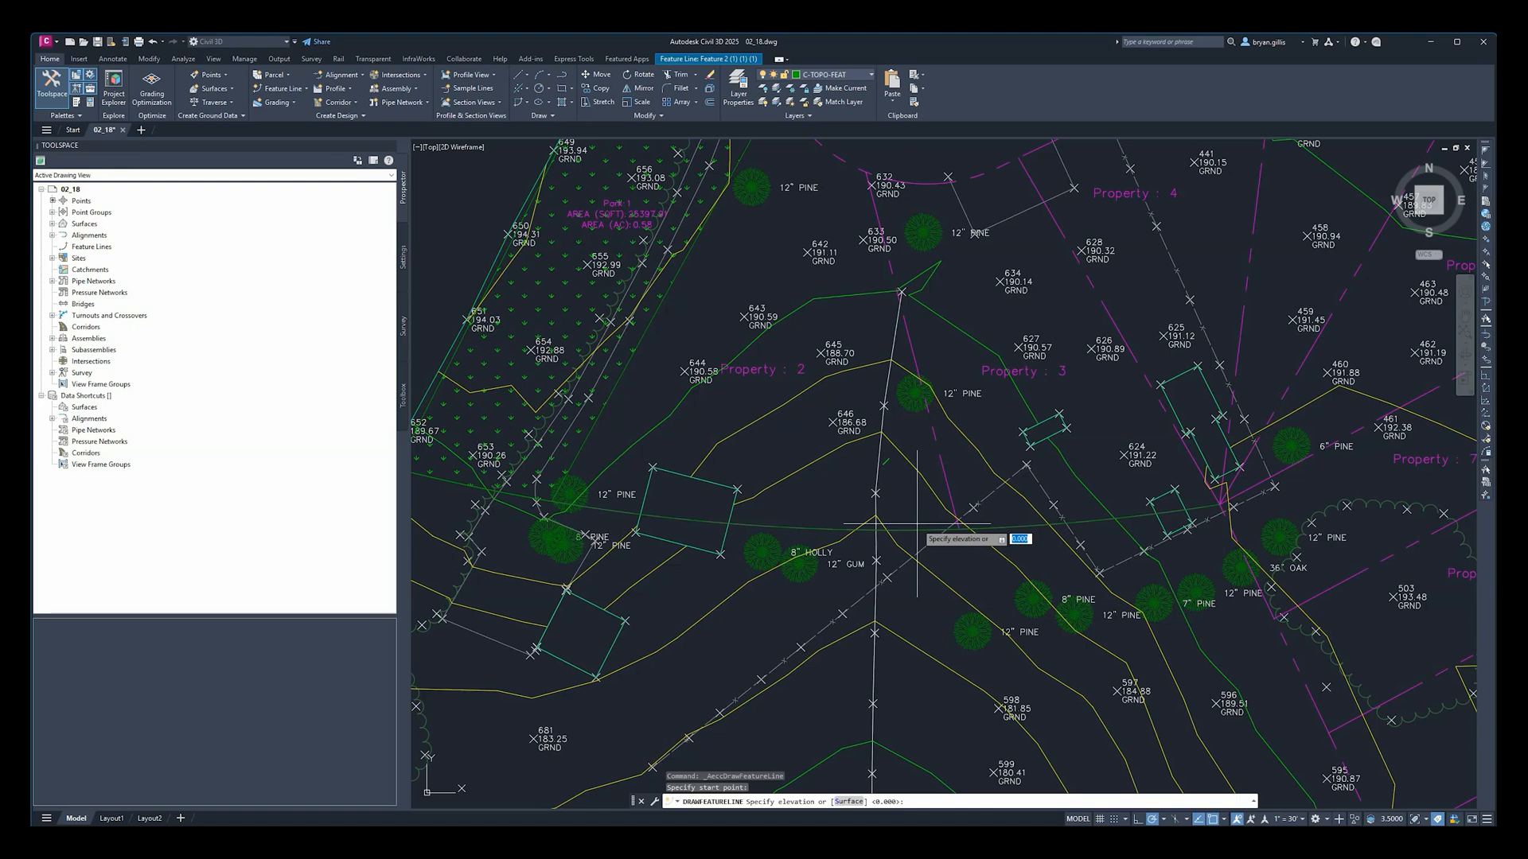
type("200")
key("Return")
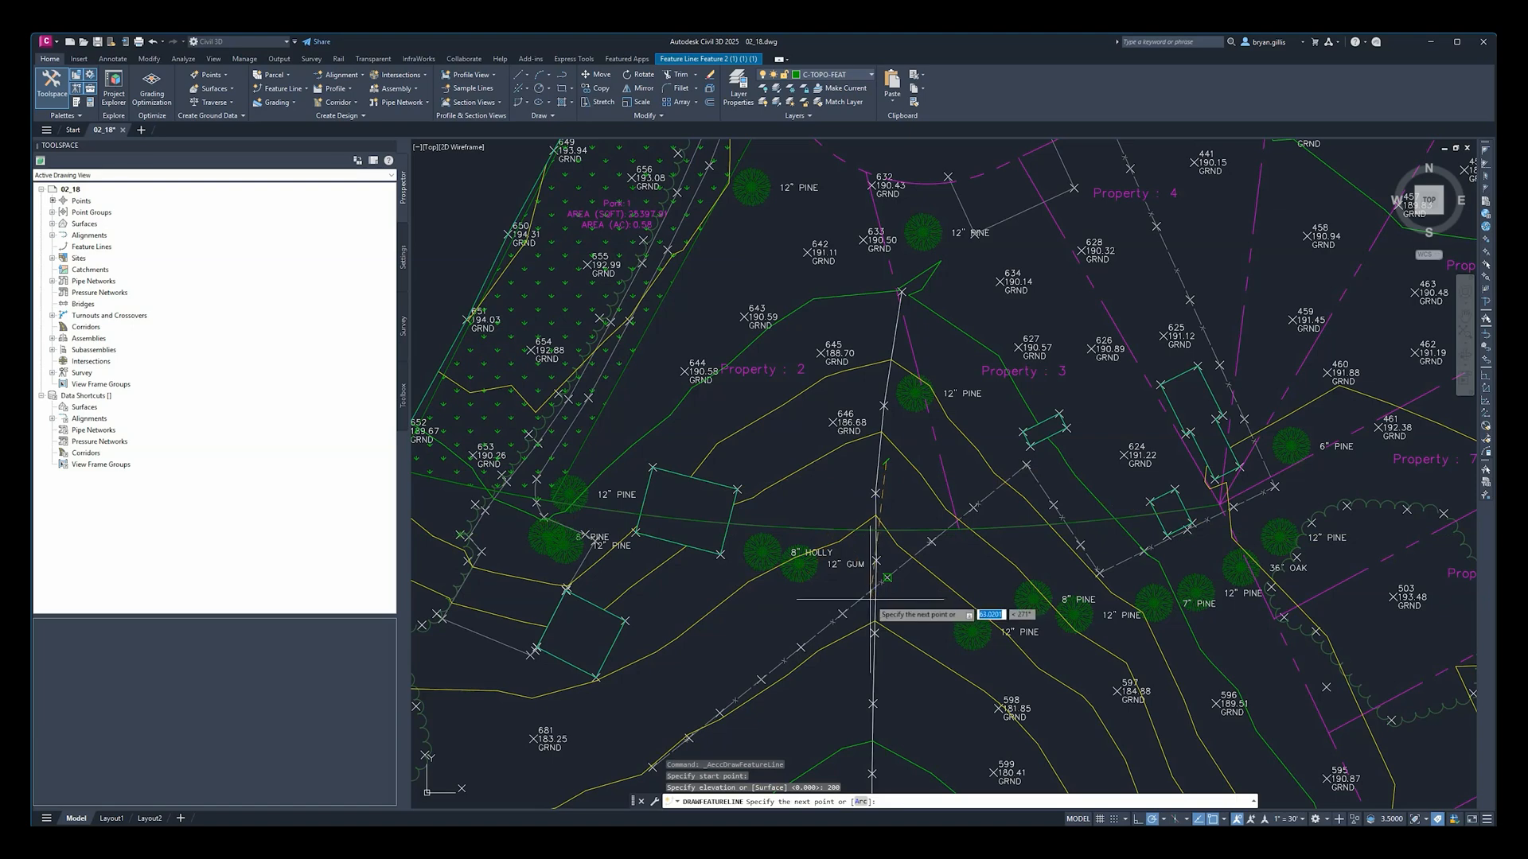
left_click(822, 594)
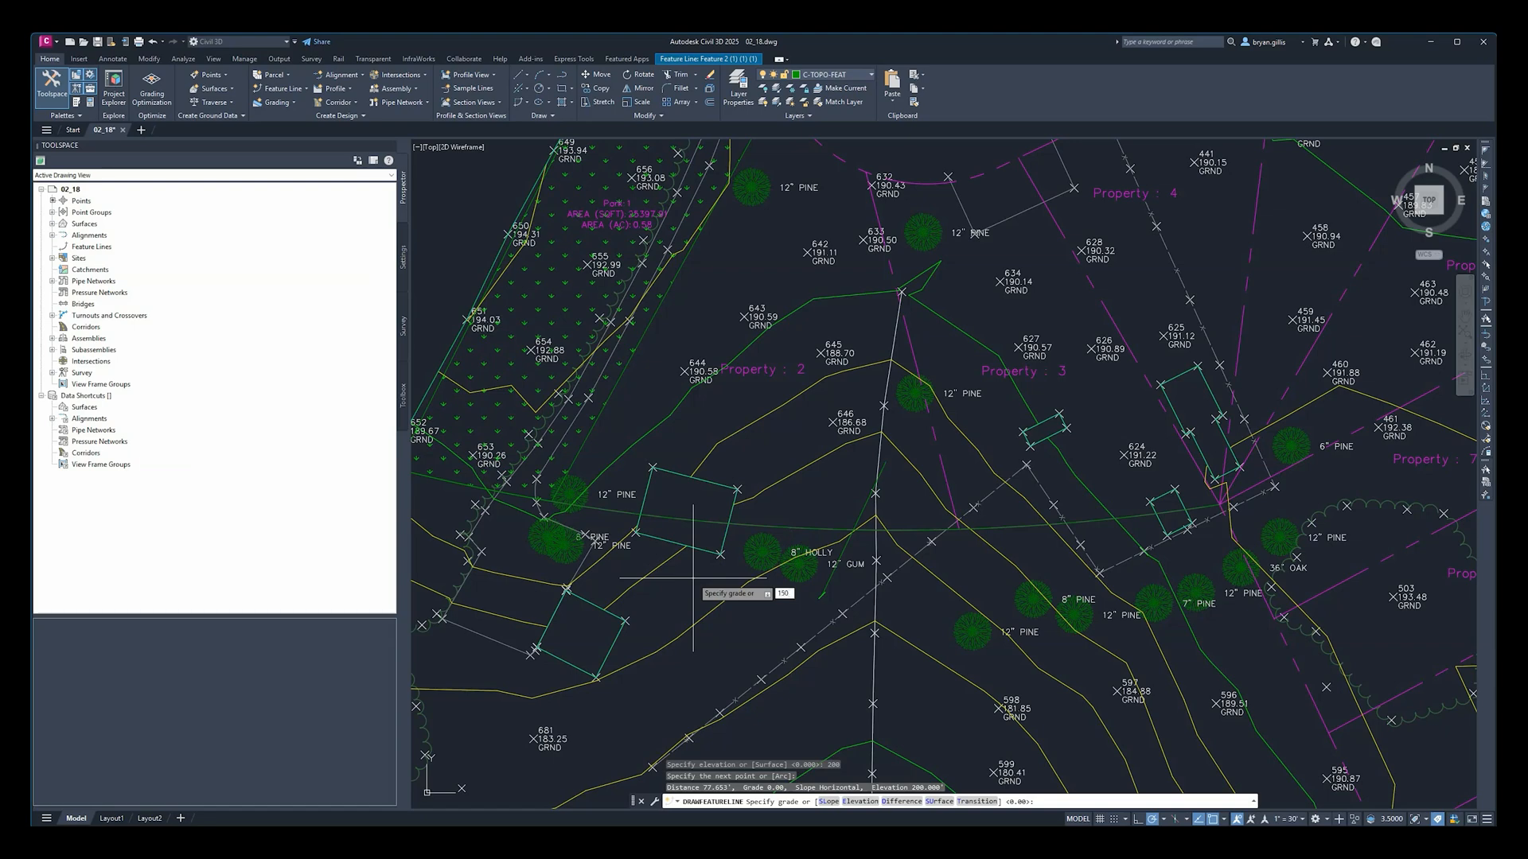
key("Return")
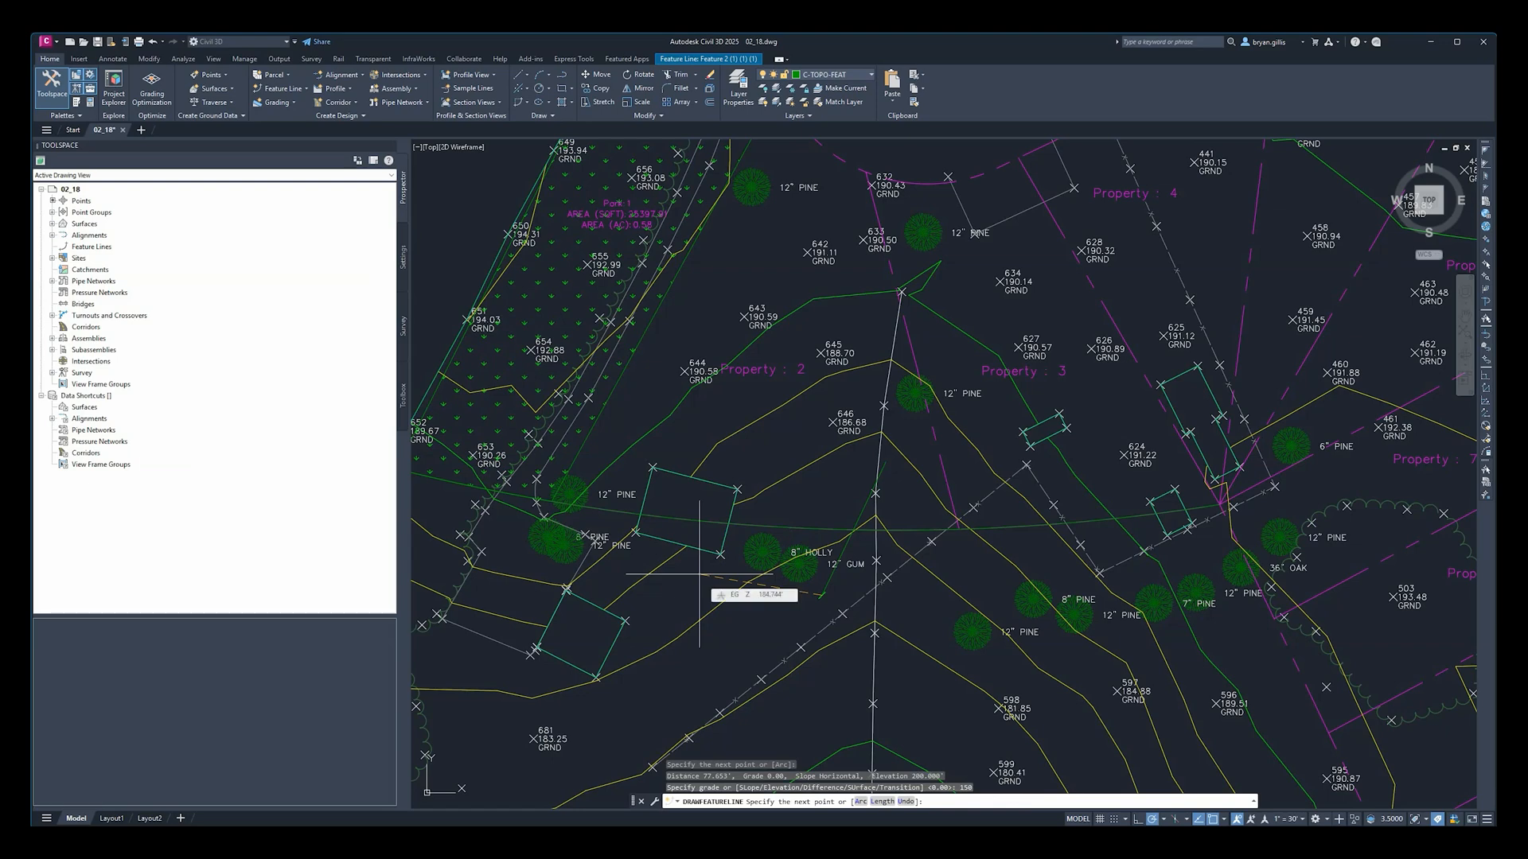
key("Return")
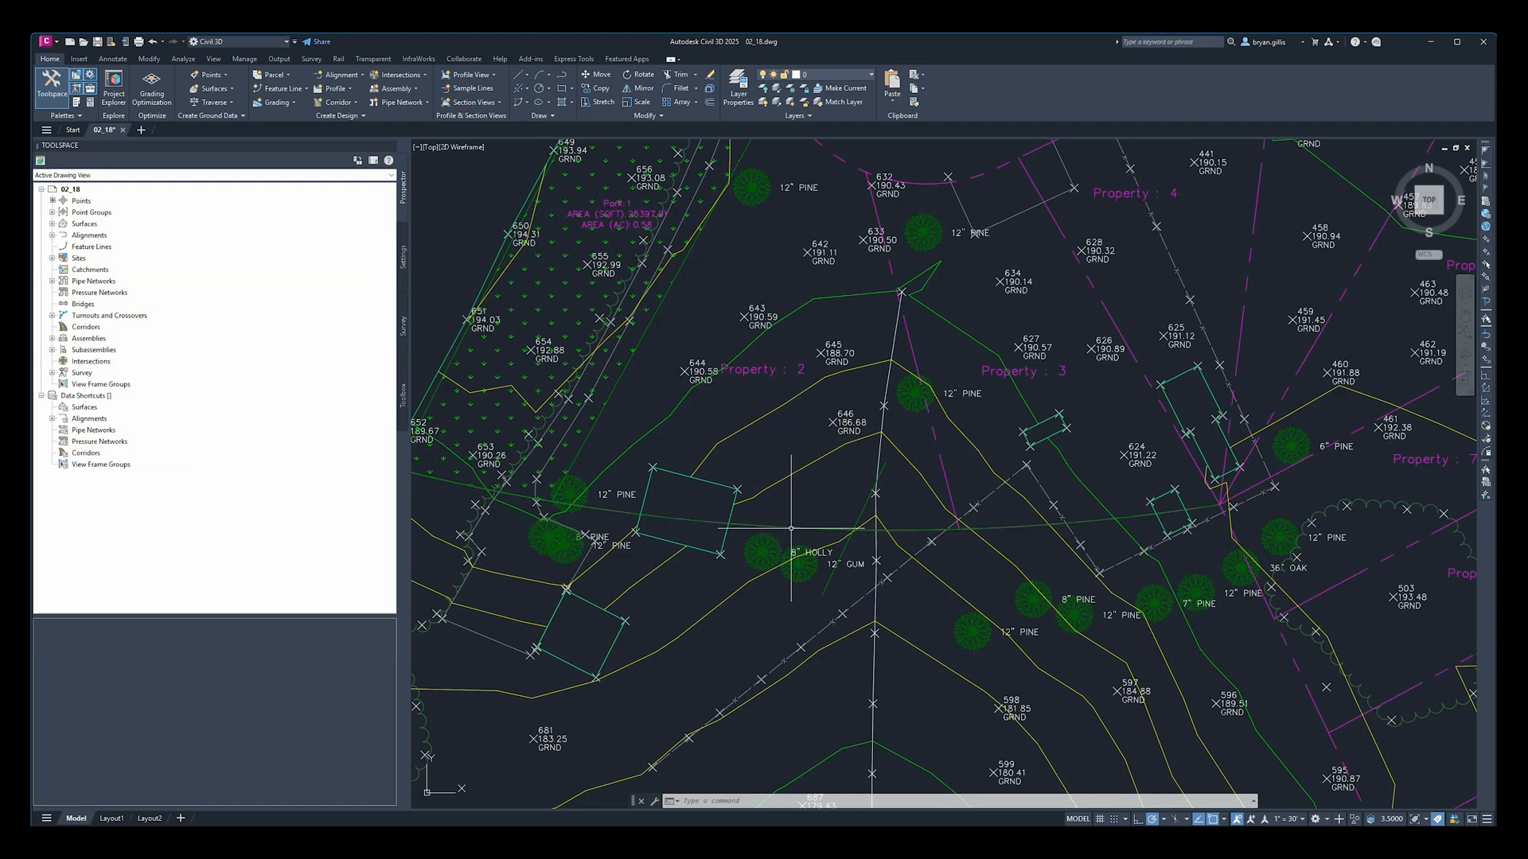
Step: Check the curved feature line's elevation points in the elevation editor, looking for the crossing with the new line
scroll(791, 528, "up", 5)
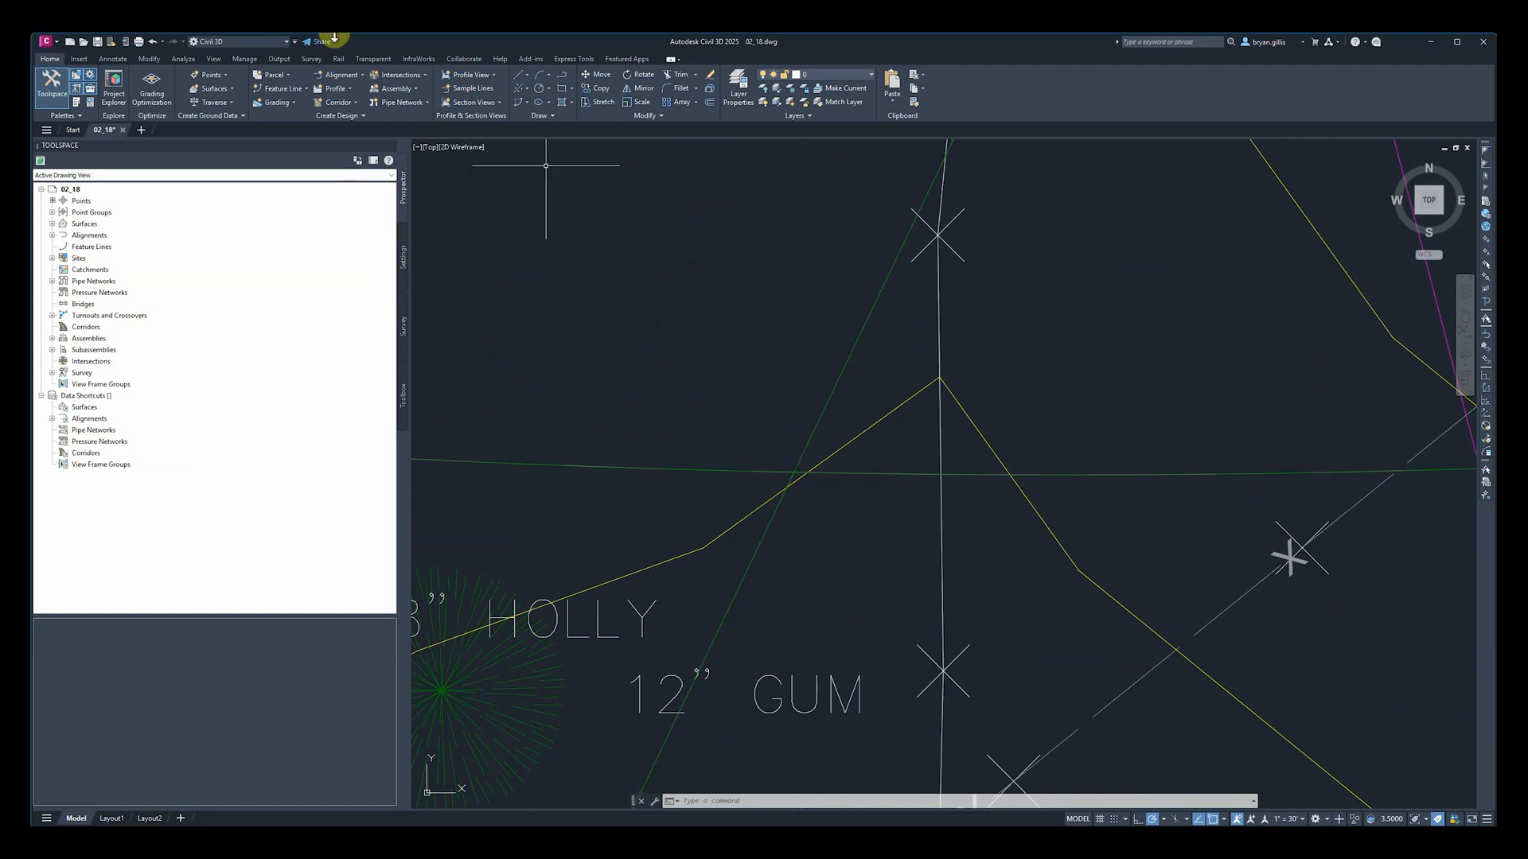
left_click(151, 60)
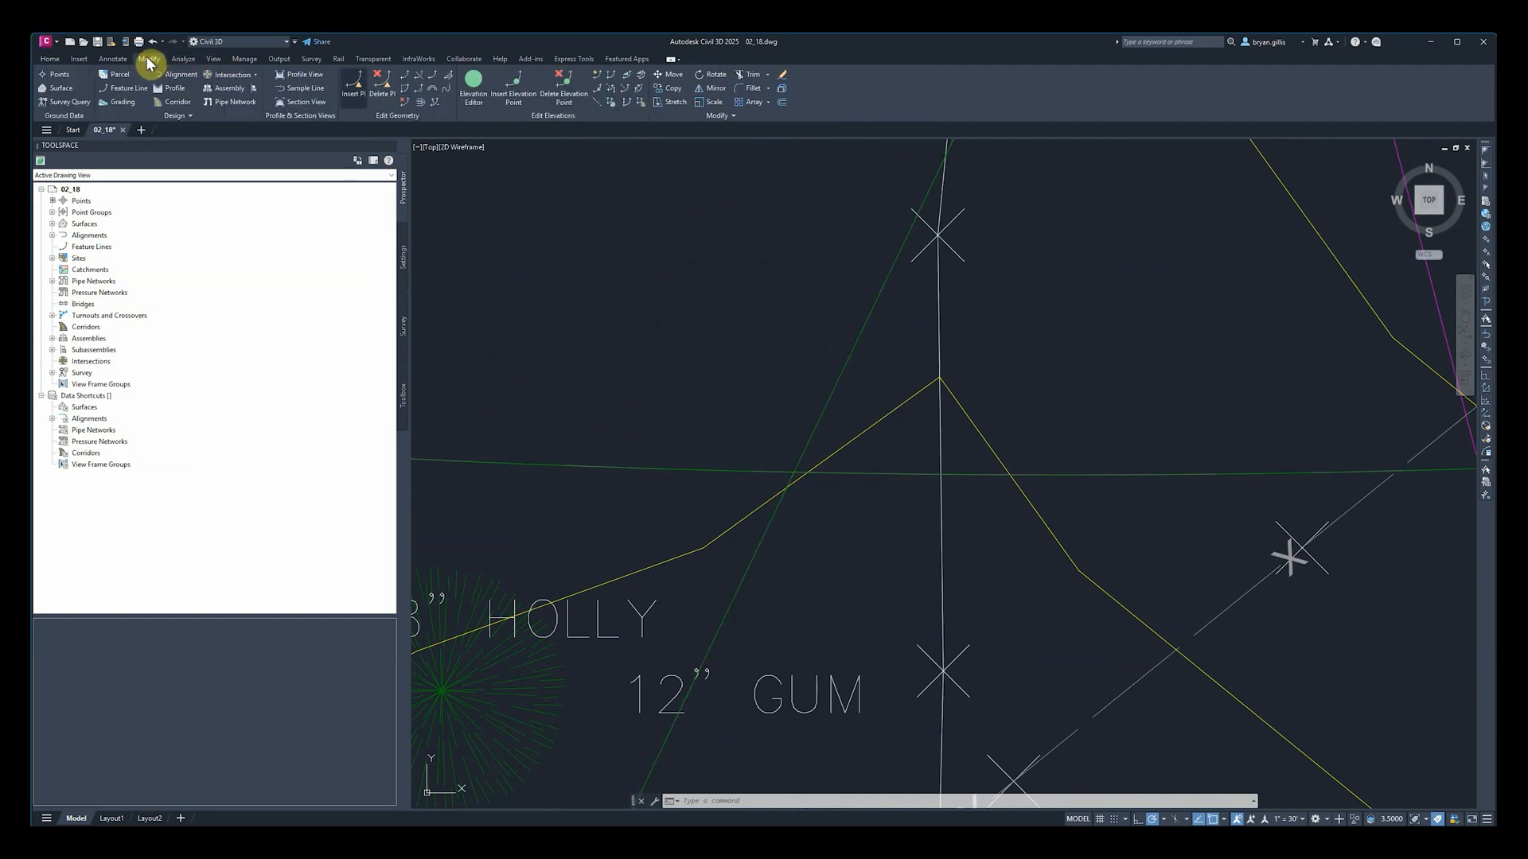
left_click(473, 81)
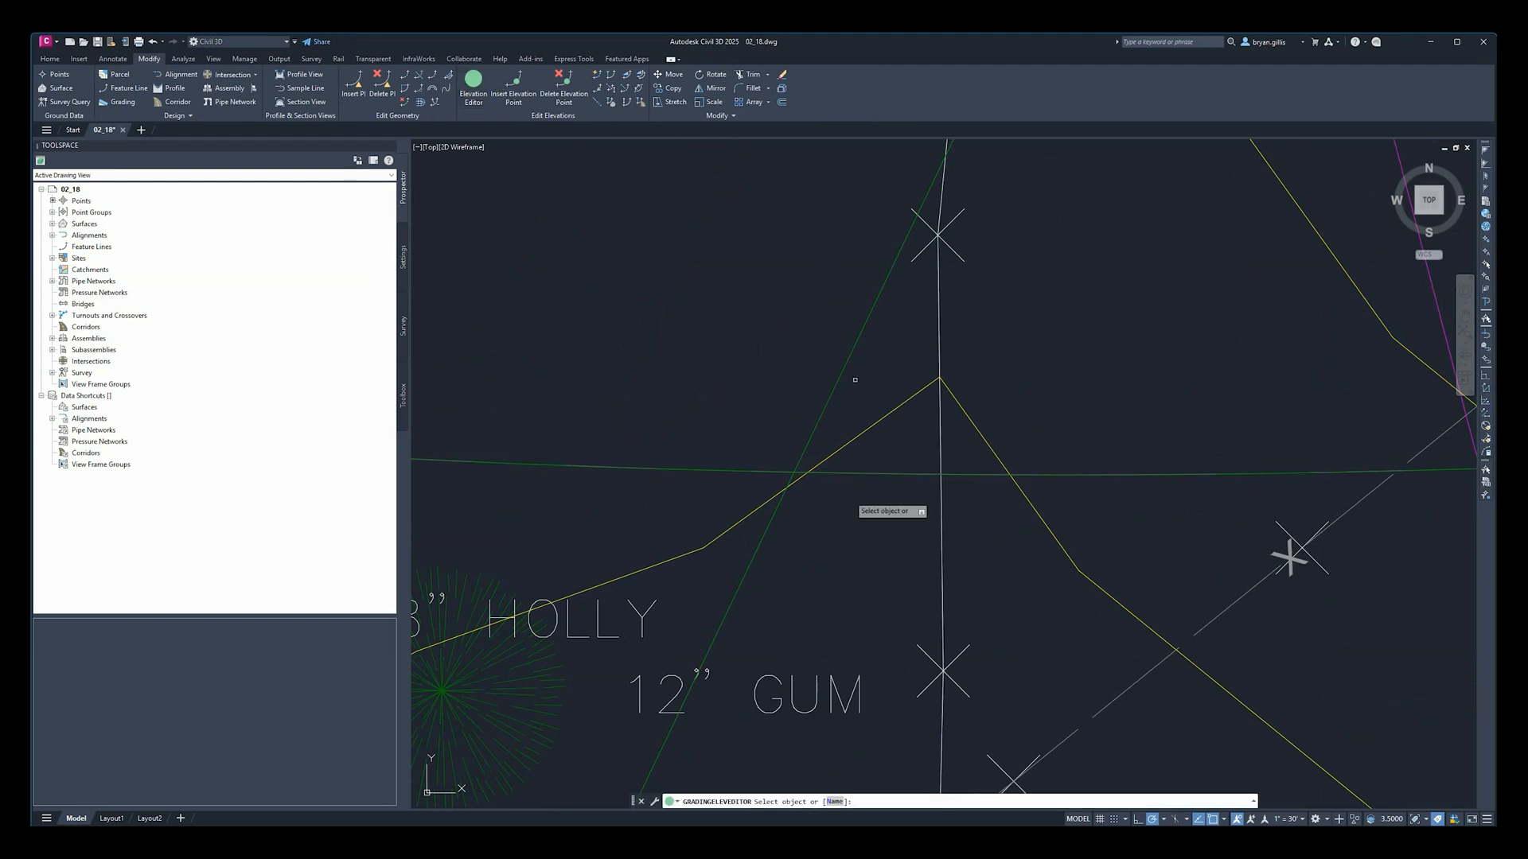
left_click(723, 471)
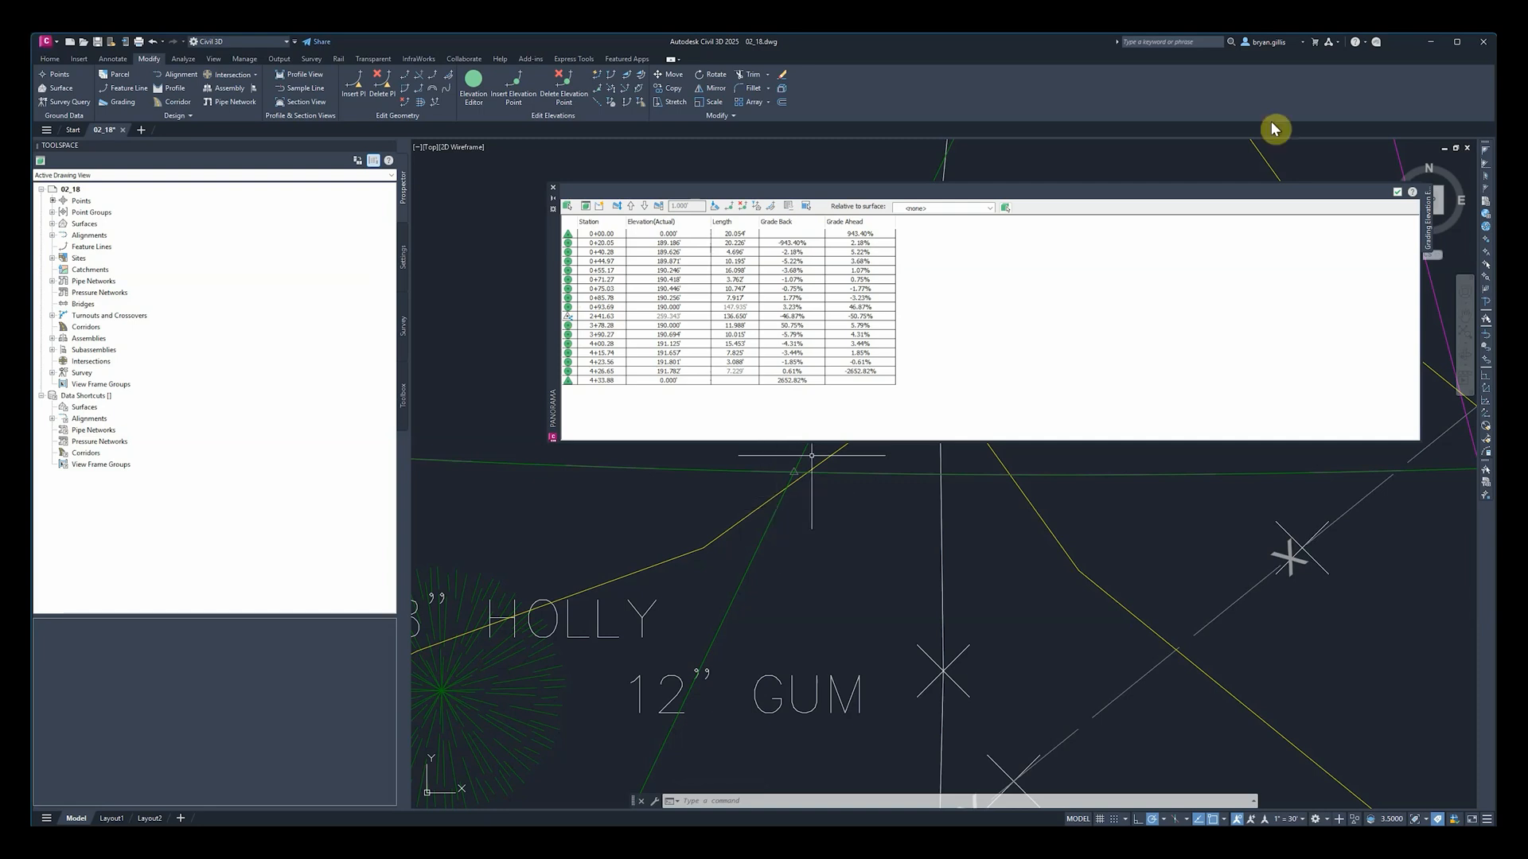
left_click(1399, 194)
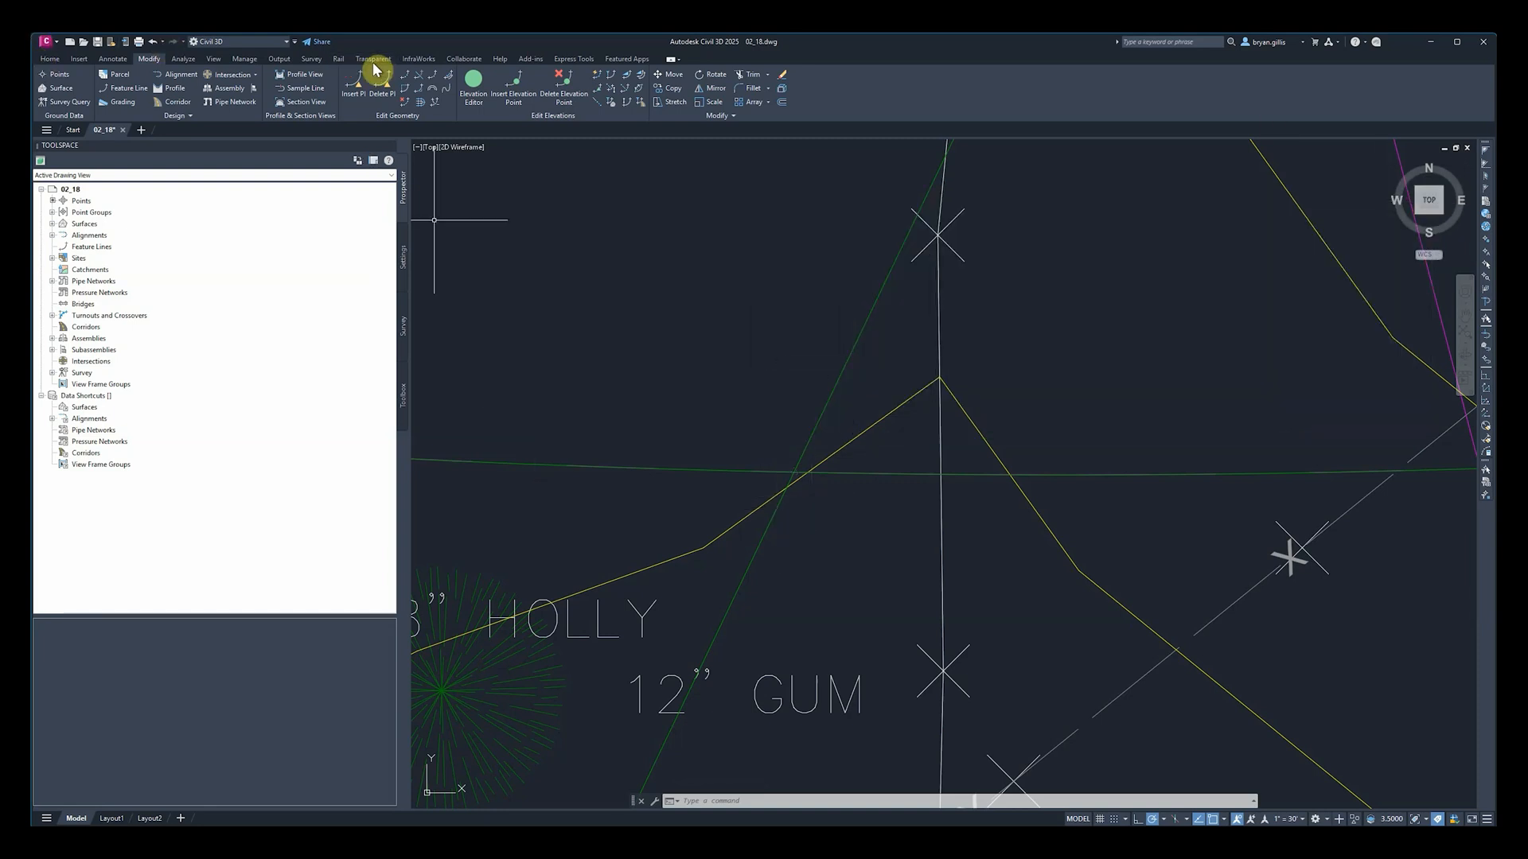
Step: Check the new straight feature line's elevation points and grades in the elevation editor
left_click(473, 84)
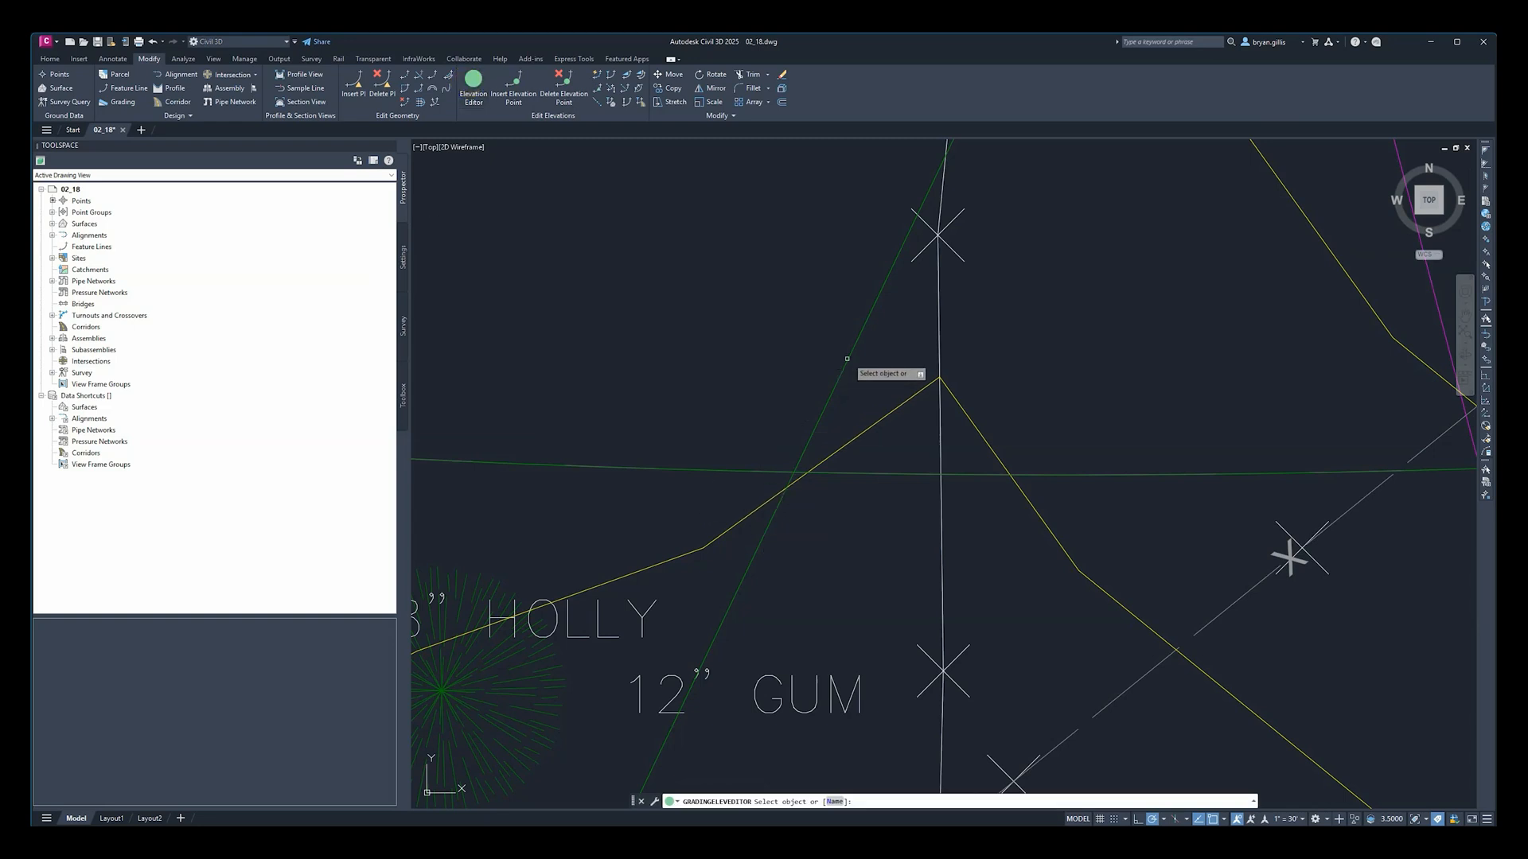
left_click(848, 358)
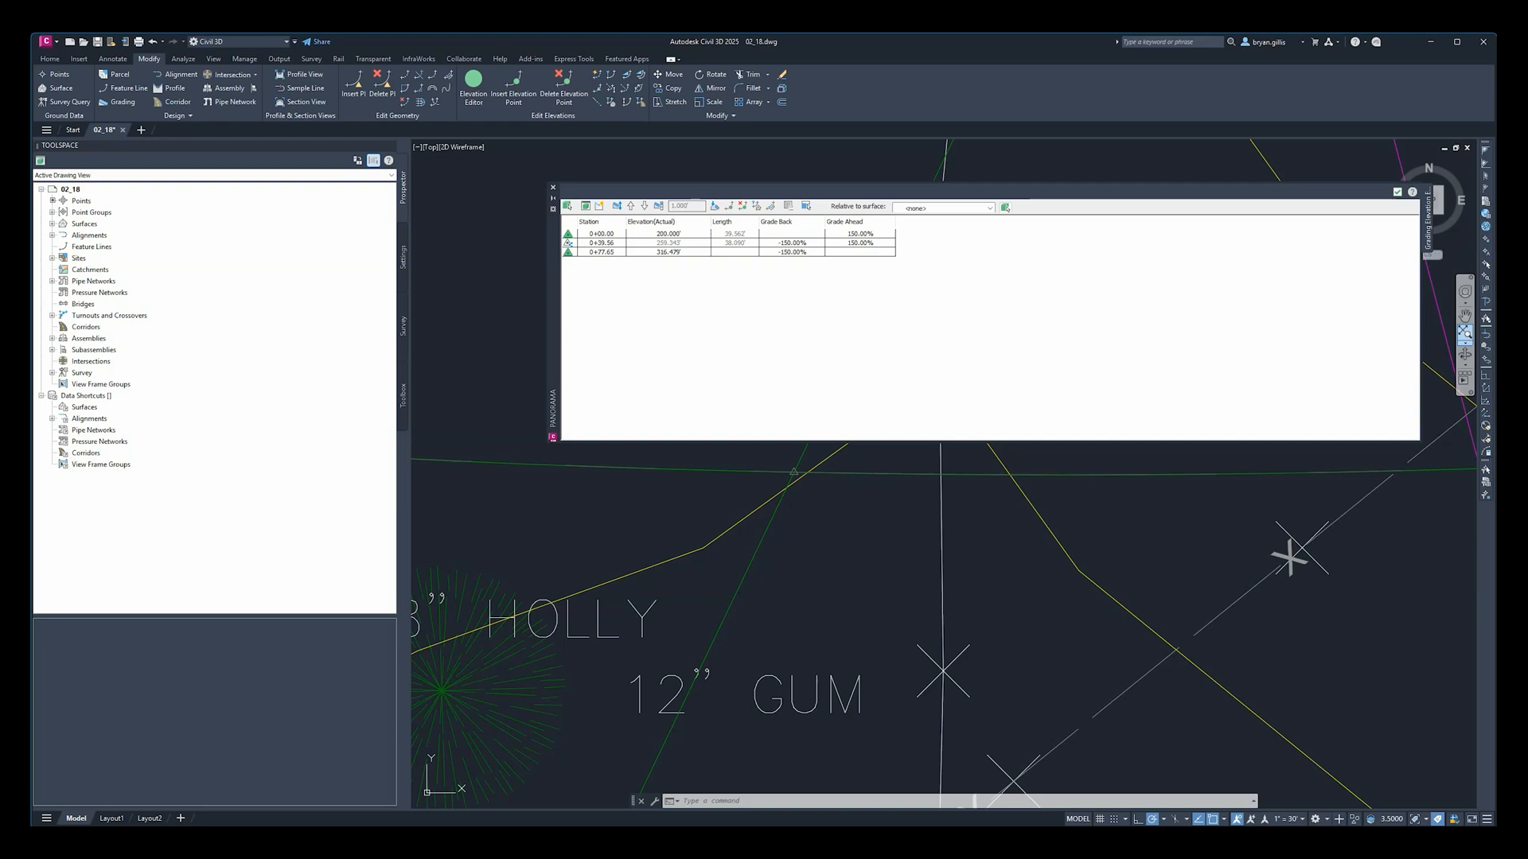
left_click(1399, 195)
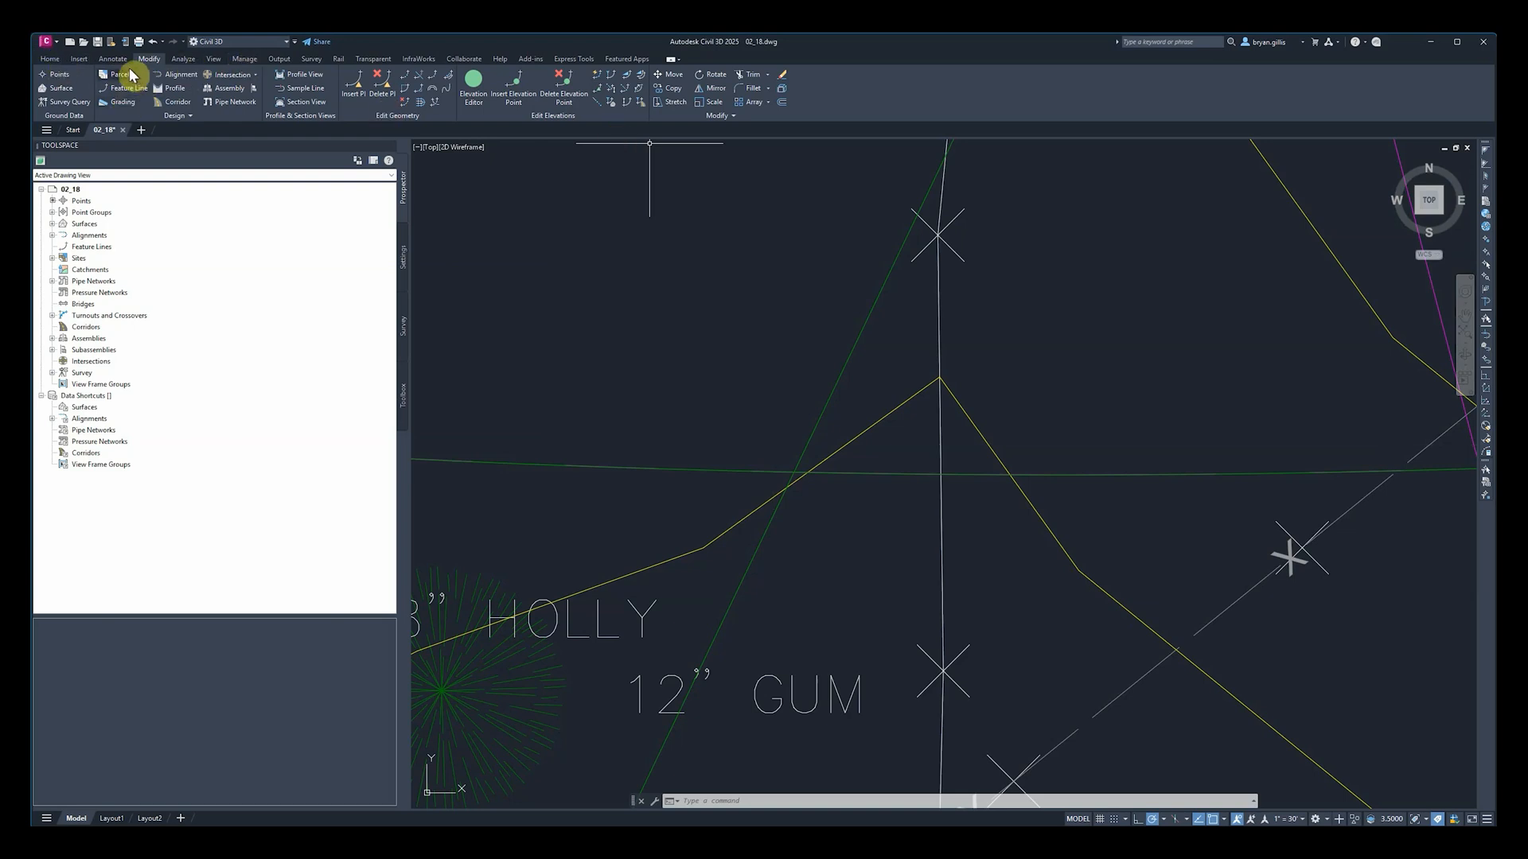
left_click(53, 61)
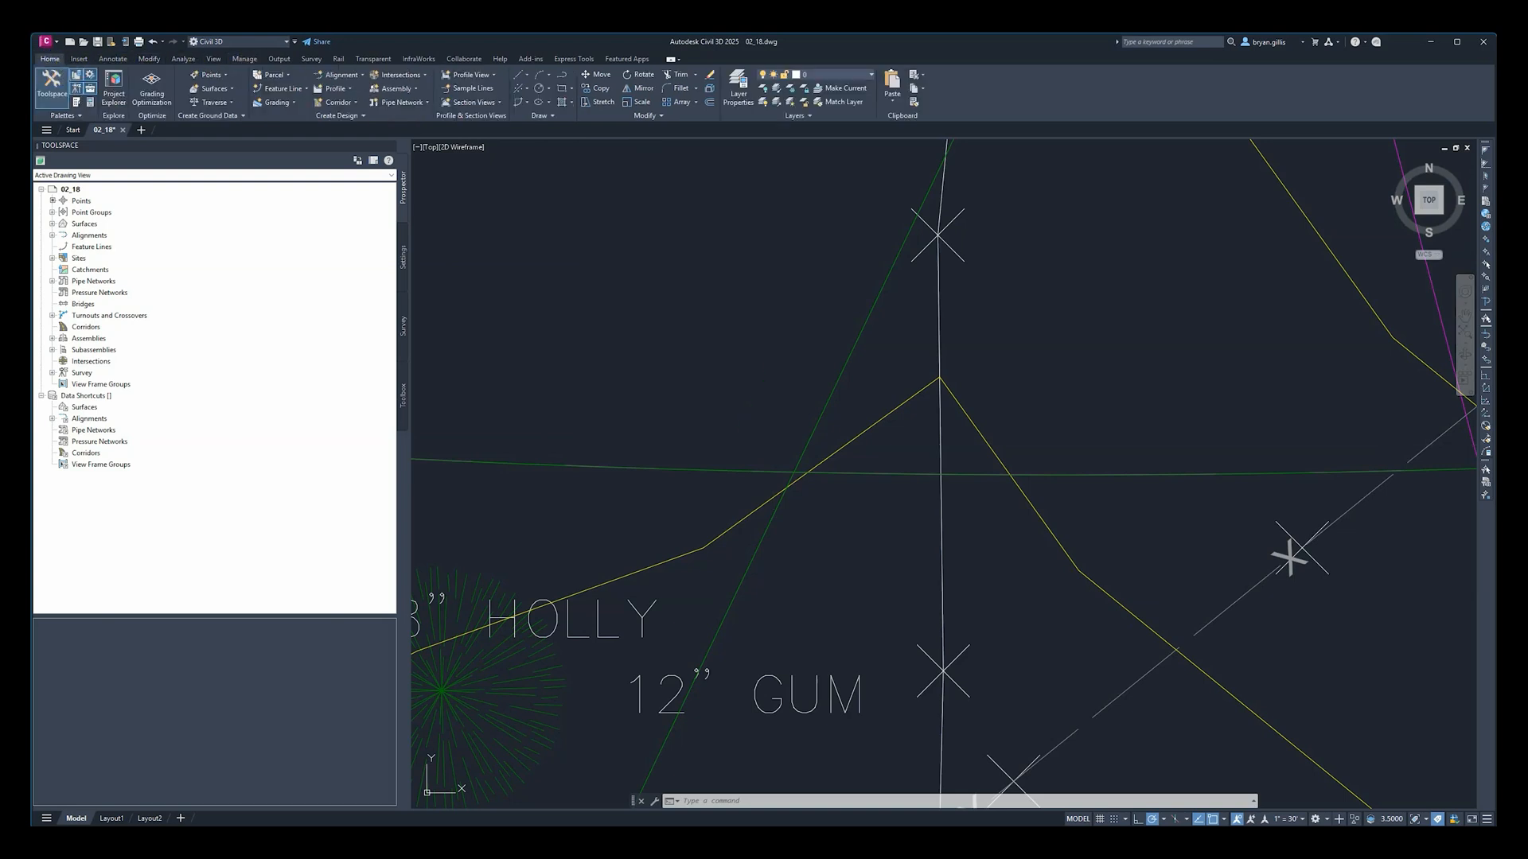
left_click(149, 59)
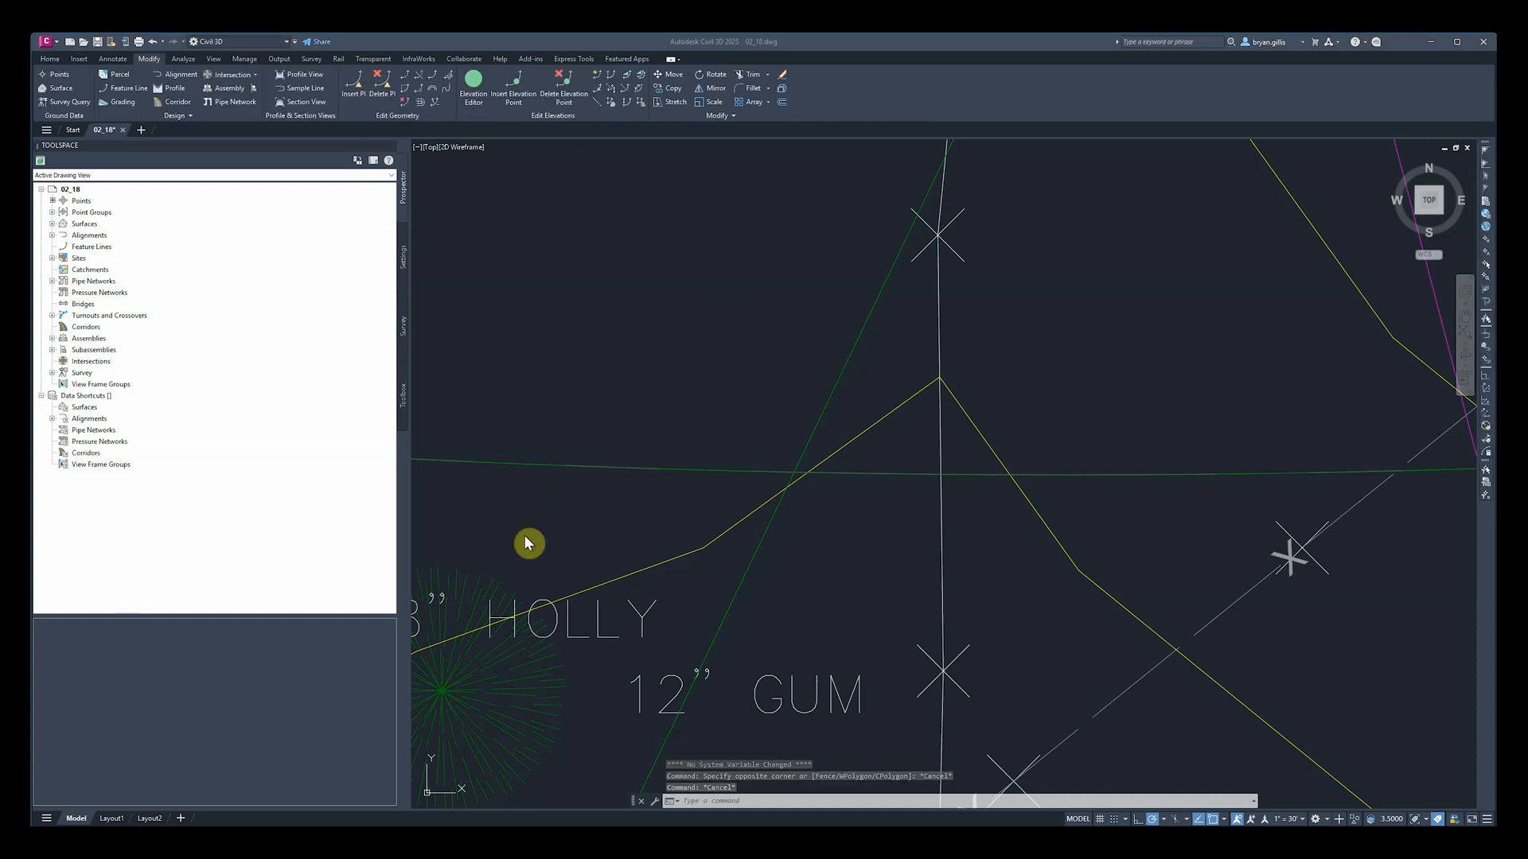
left_click(661, 471)
left_click(596, 494)
scroll(560, 522, "down", 2)
scroll(560, 522, "down", 8)
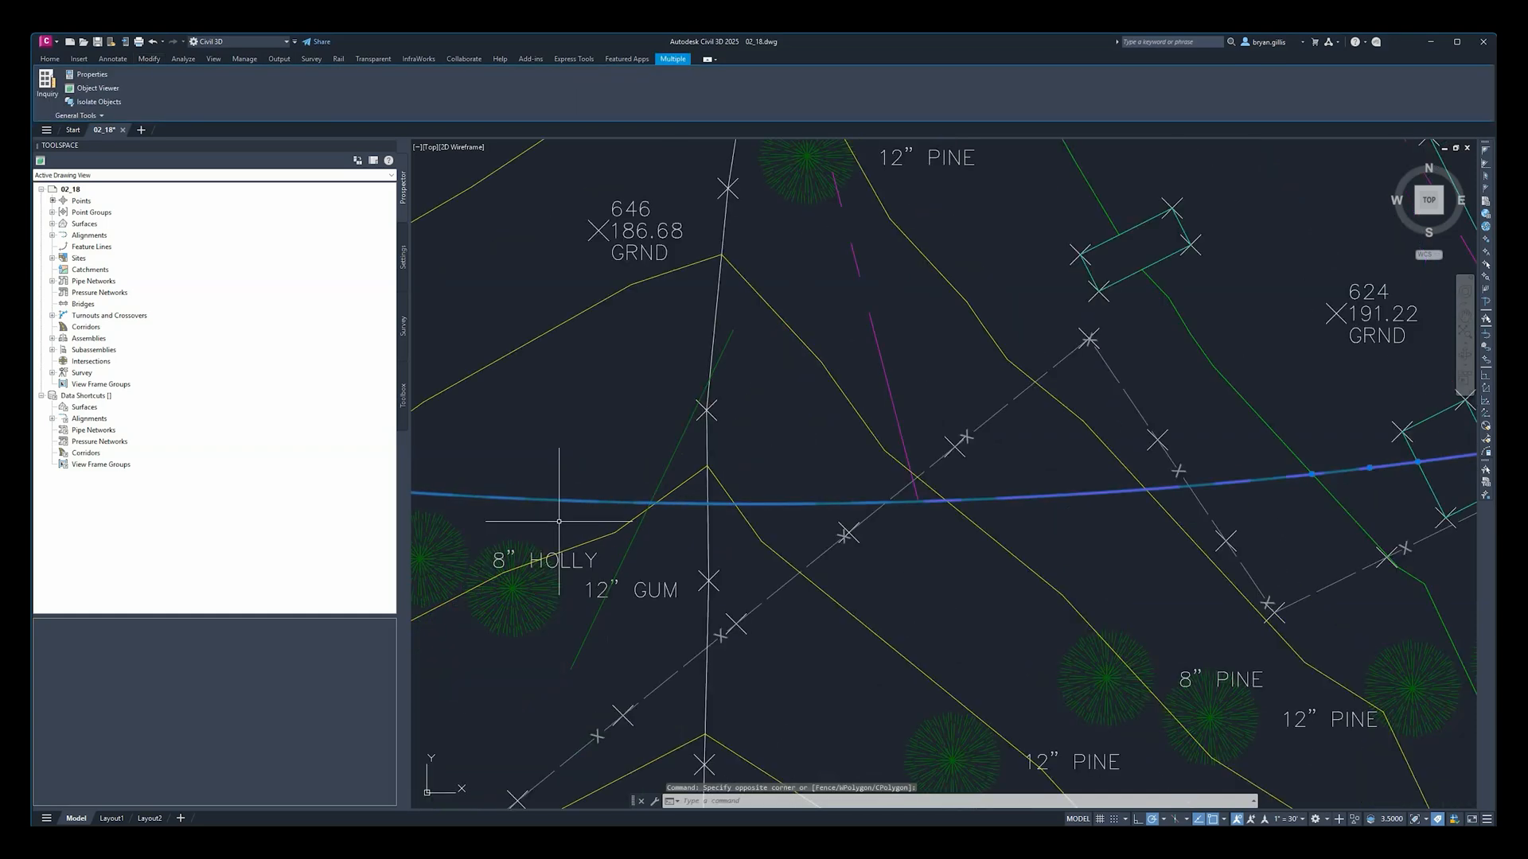
scroll(944, 499, "up", 2)
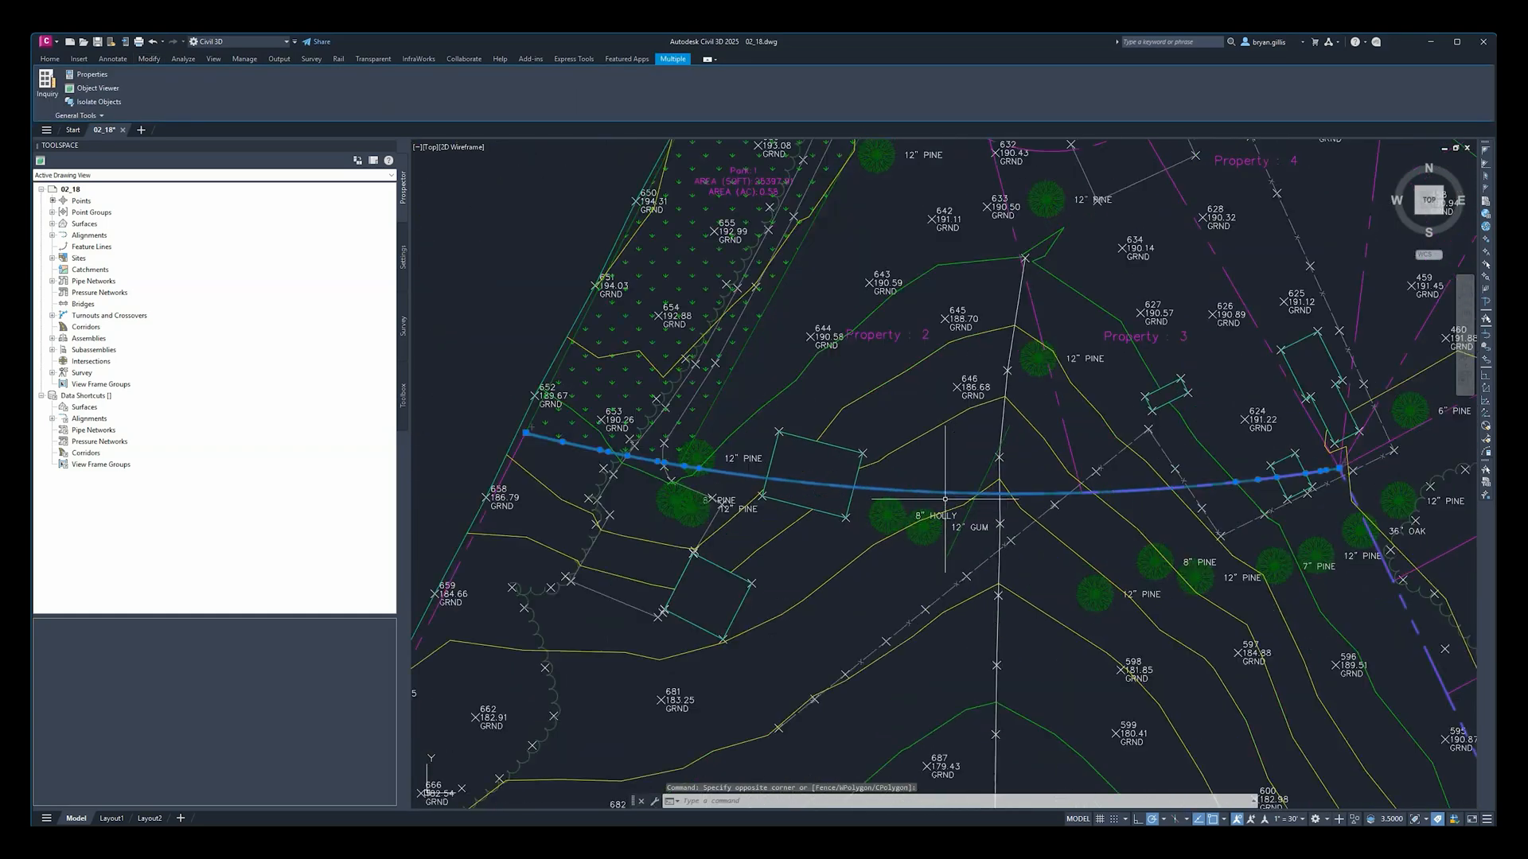
key("Escape")
key("Escape")
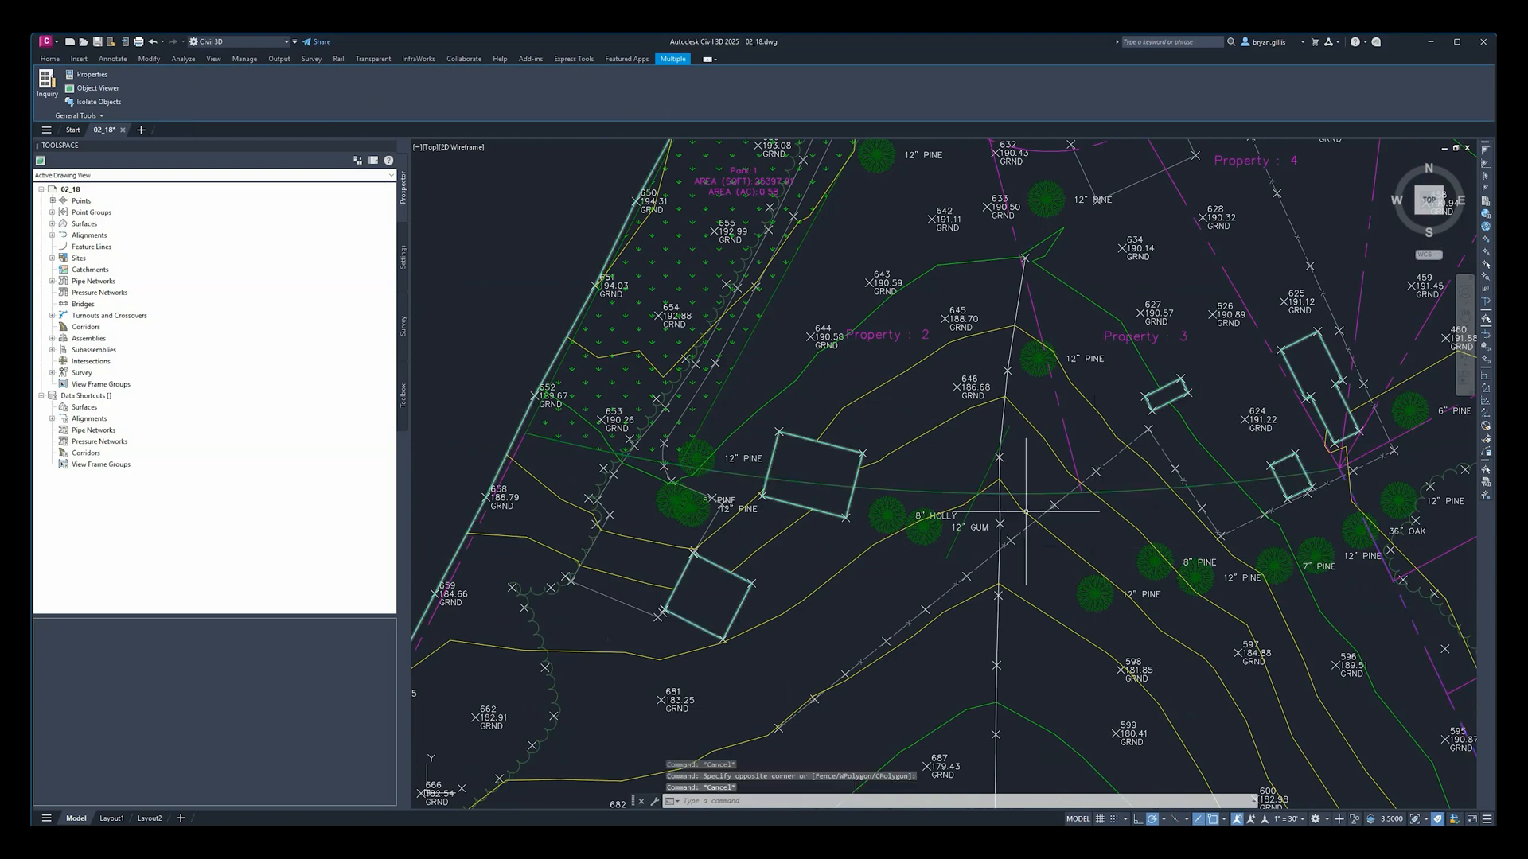
Step: Move the long curved feature line out of Survey Site, with <None> as its destination site
left_click(947, 492)
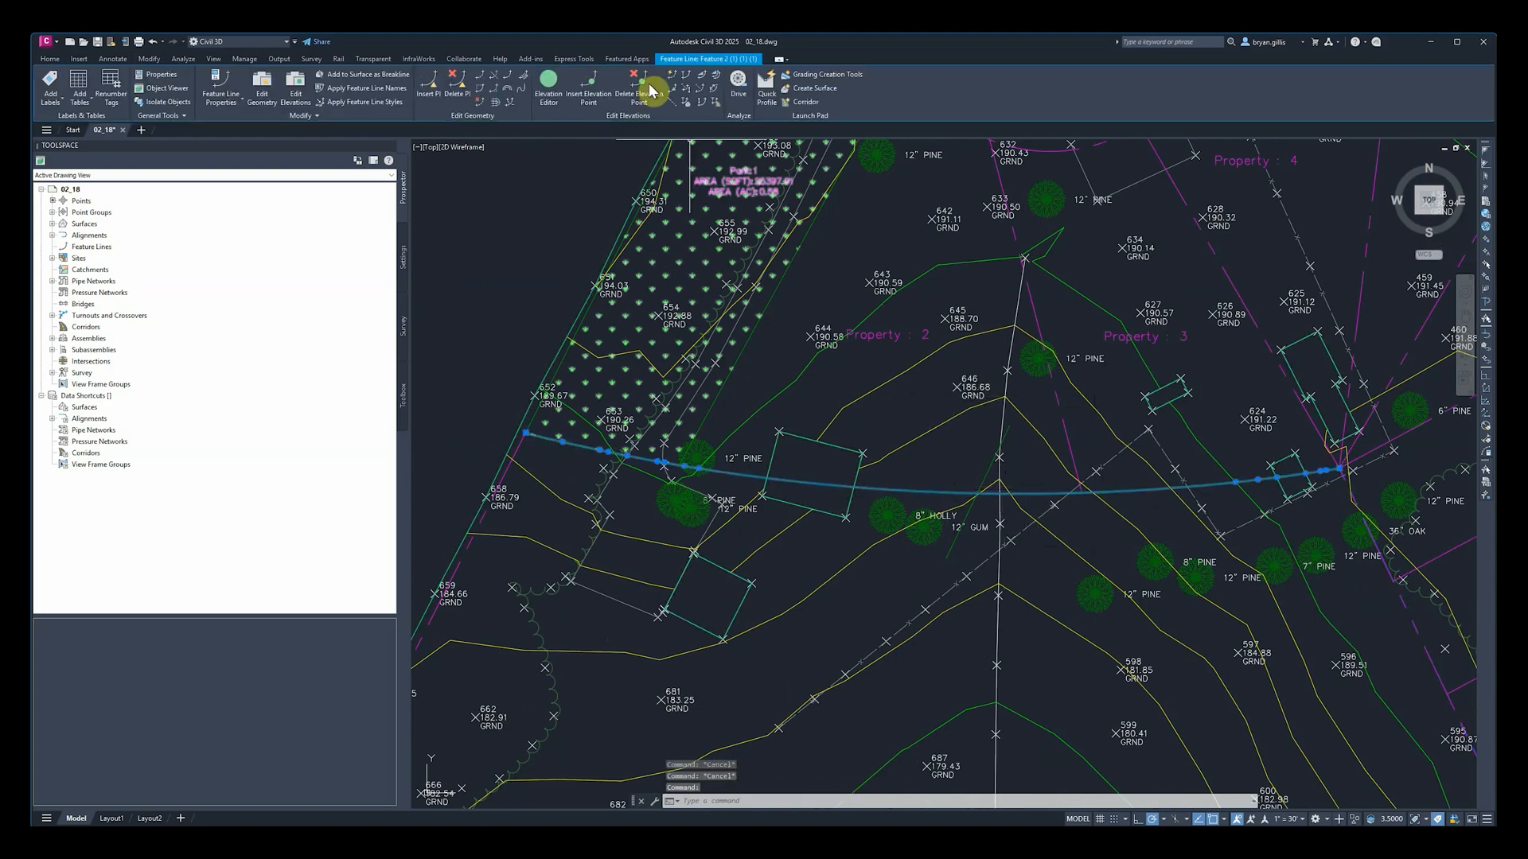
left_click(312, 117)
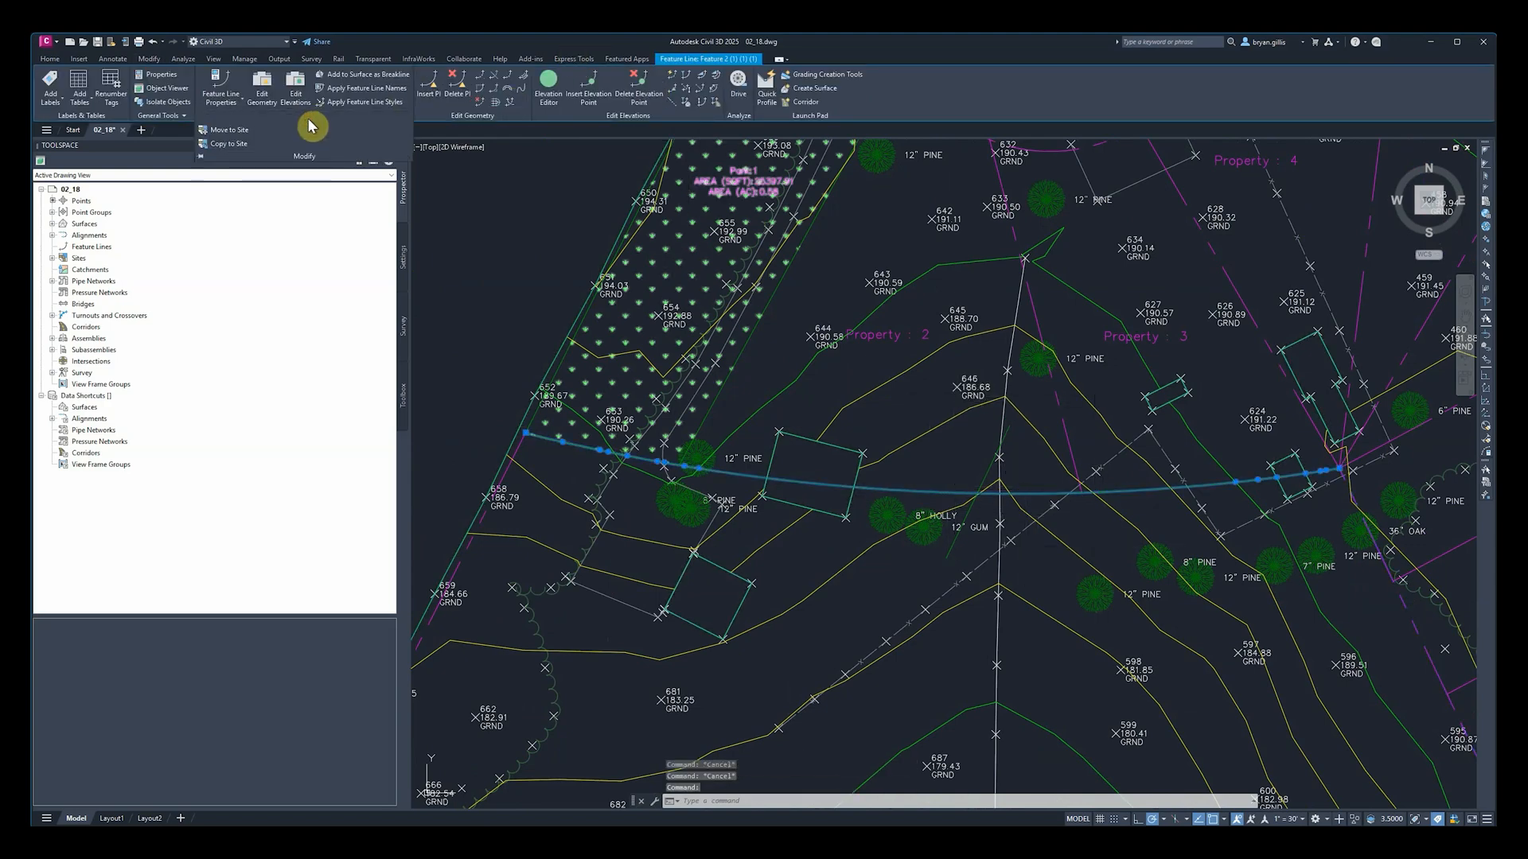
left_click(230, 130)
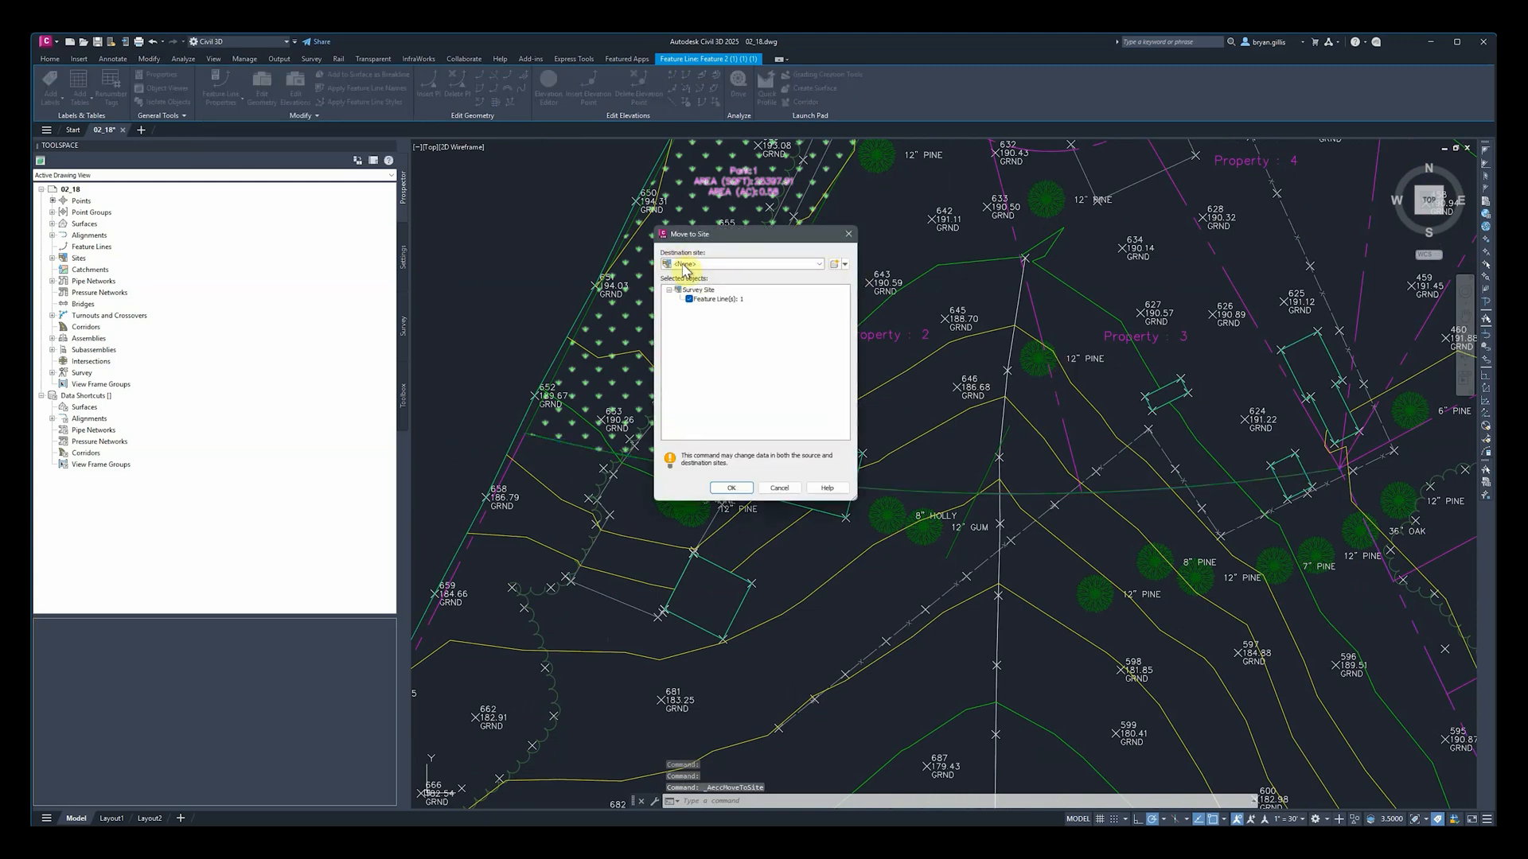
left_click(731, 488)
Step: Check the siteless curved feature line's elevation points in the elevation editor, looking for any point at the crossing with the straight line
scroll(1001, 493, "up", 8)
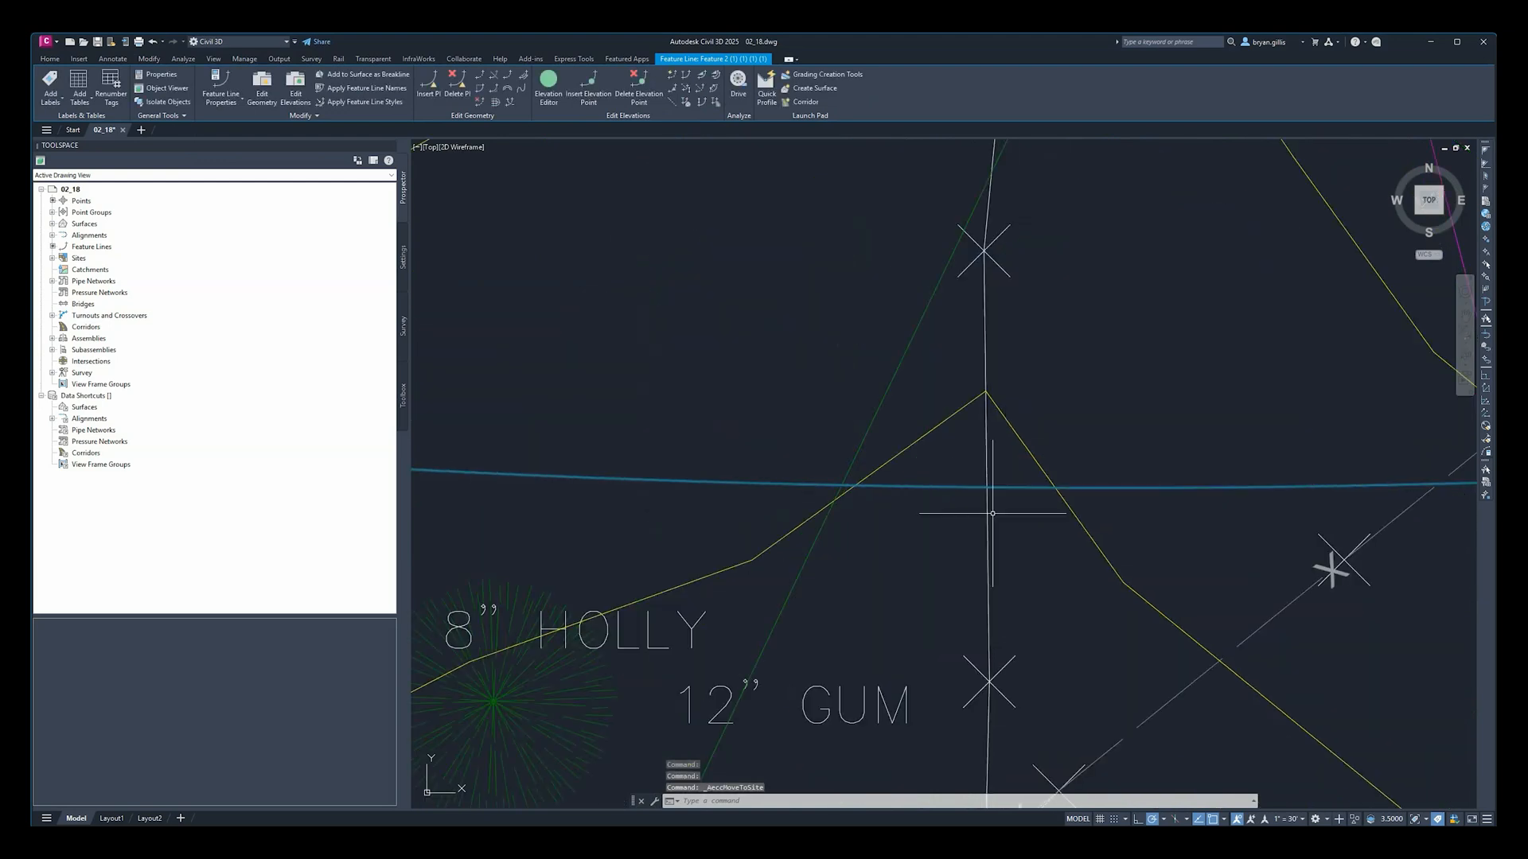
left_click(549, 79)
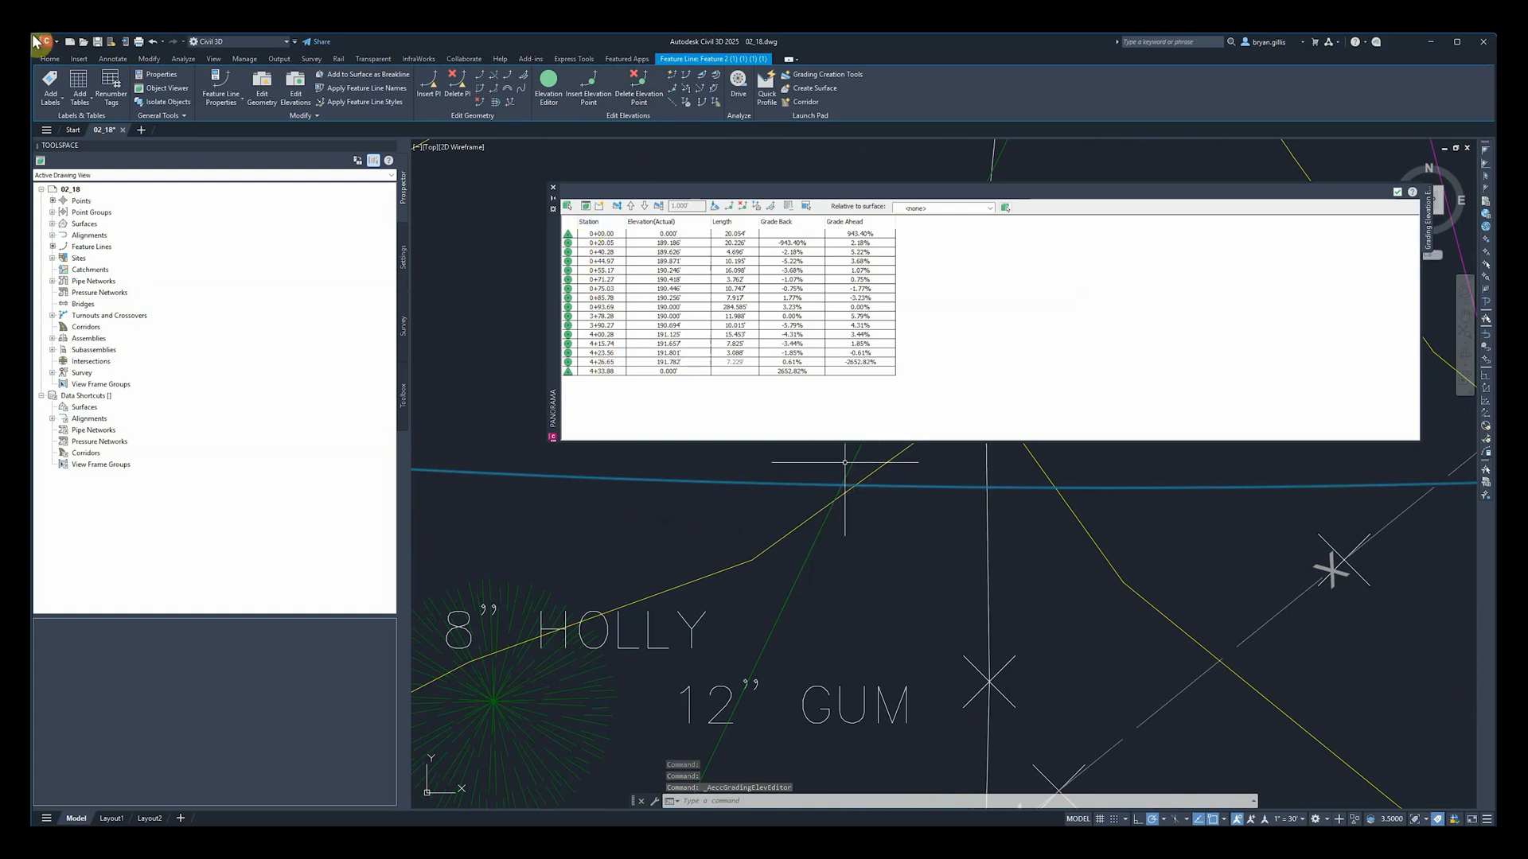
left_click_drag(556, 280, 541, 208)
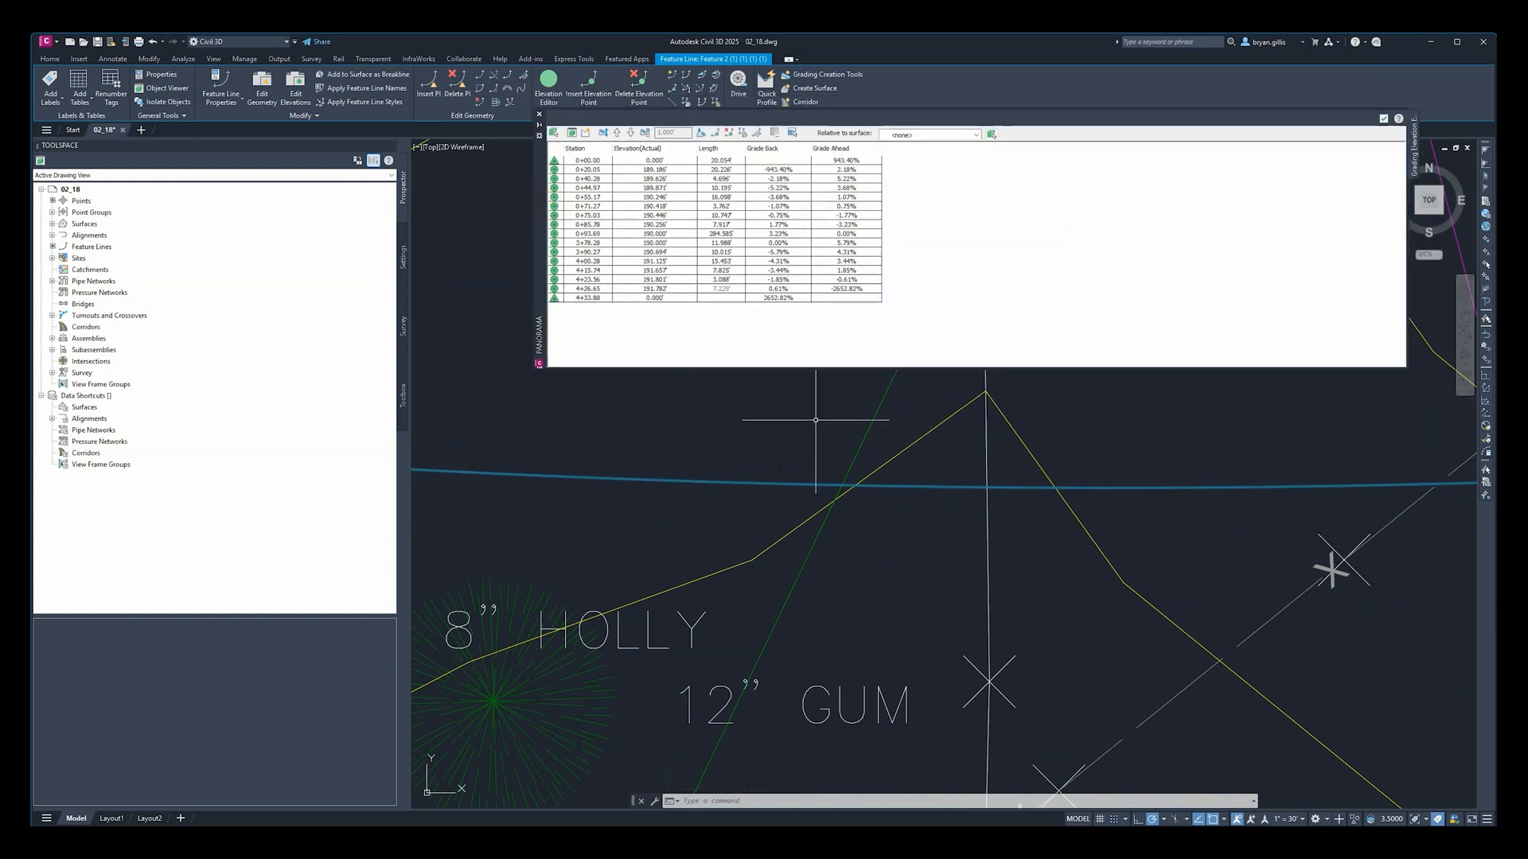
double_click(870, 416)
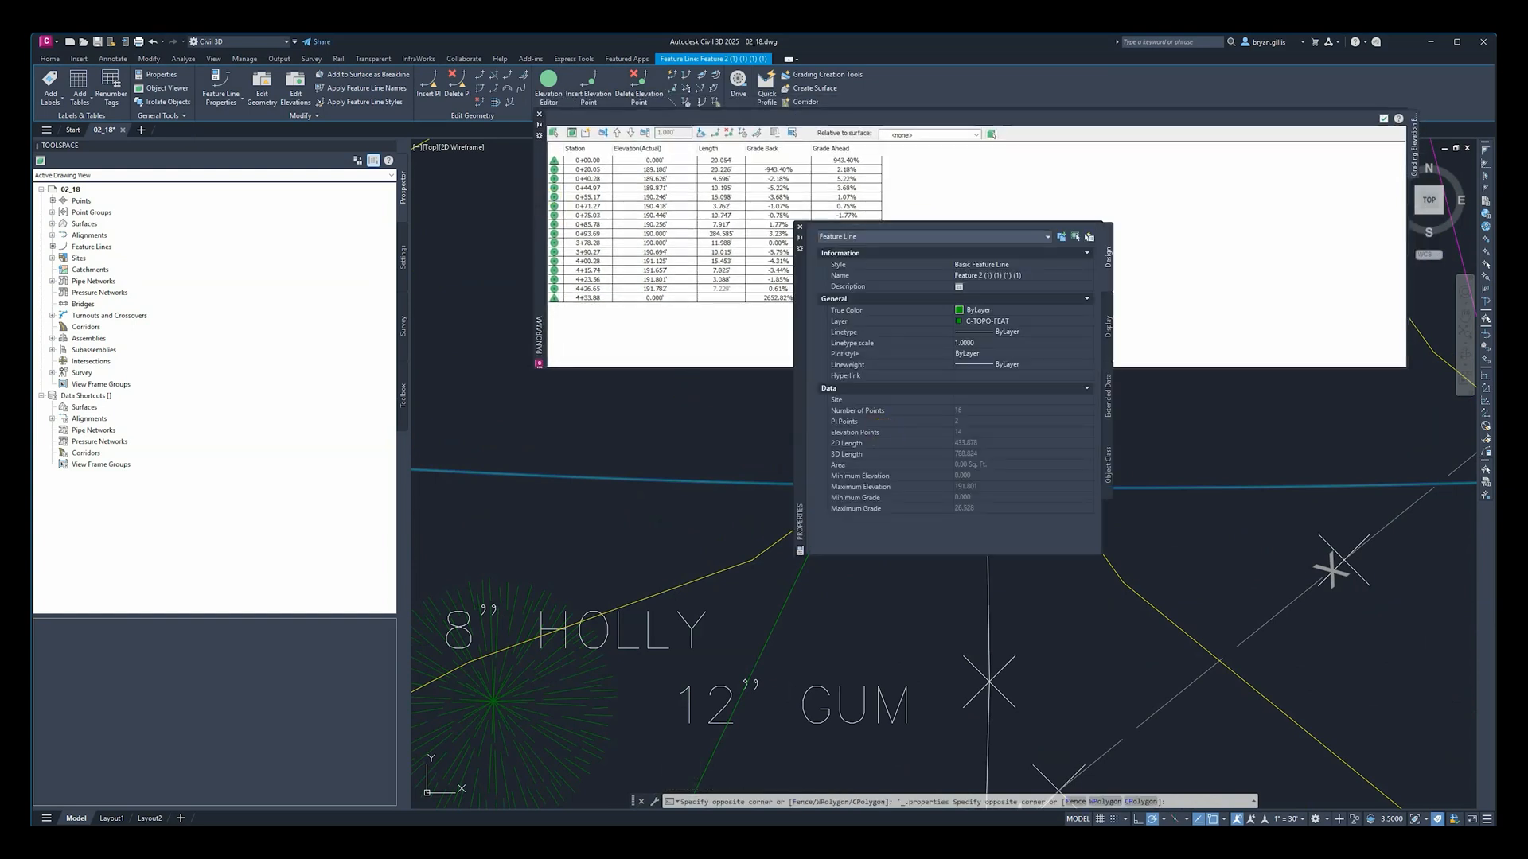
key("Escape")
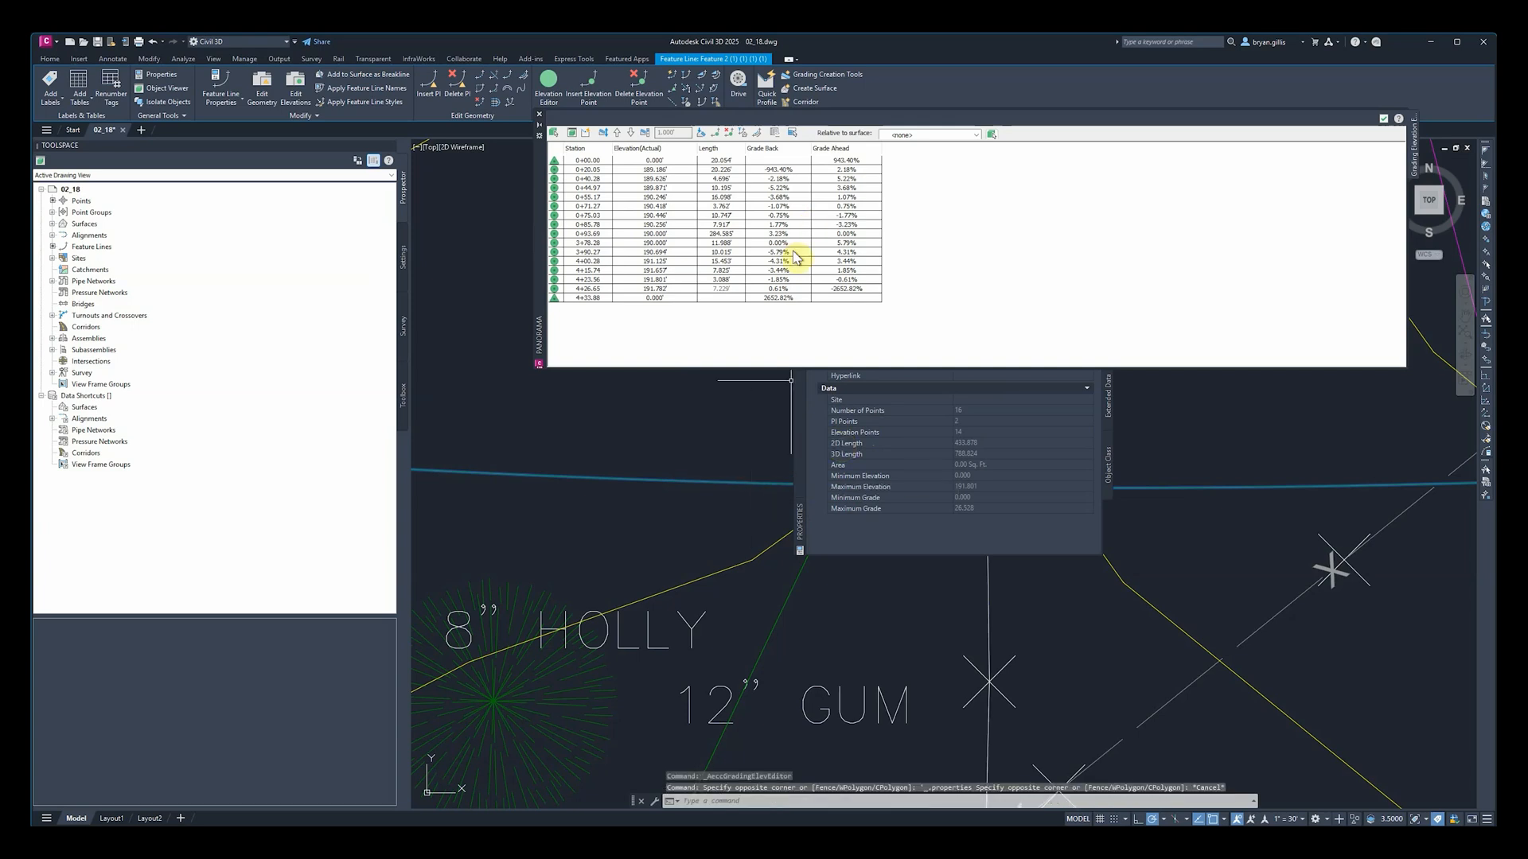
left_click(539, 114)
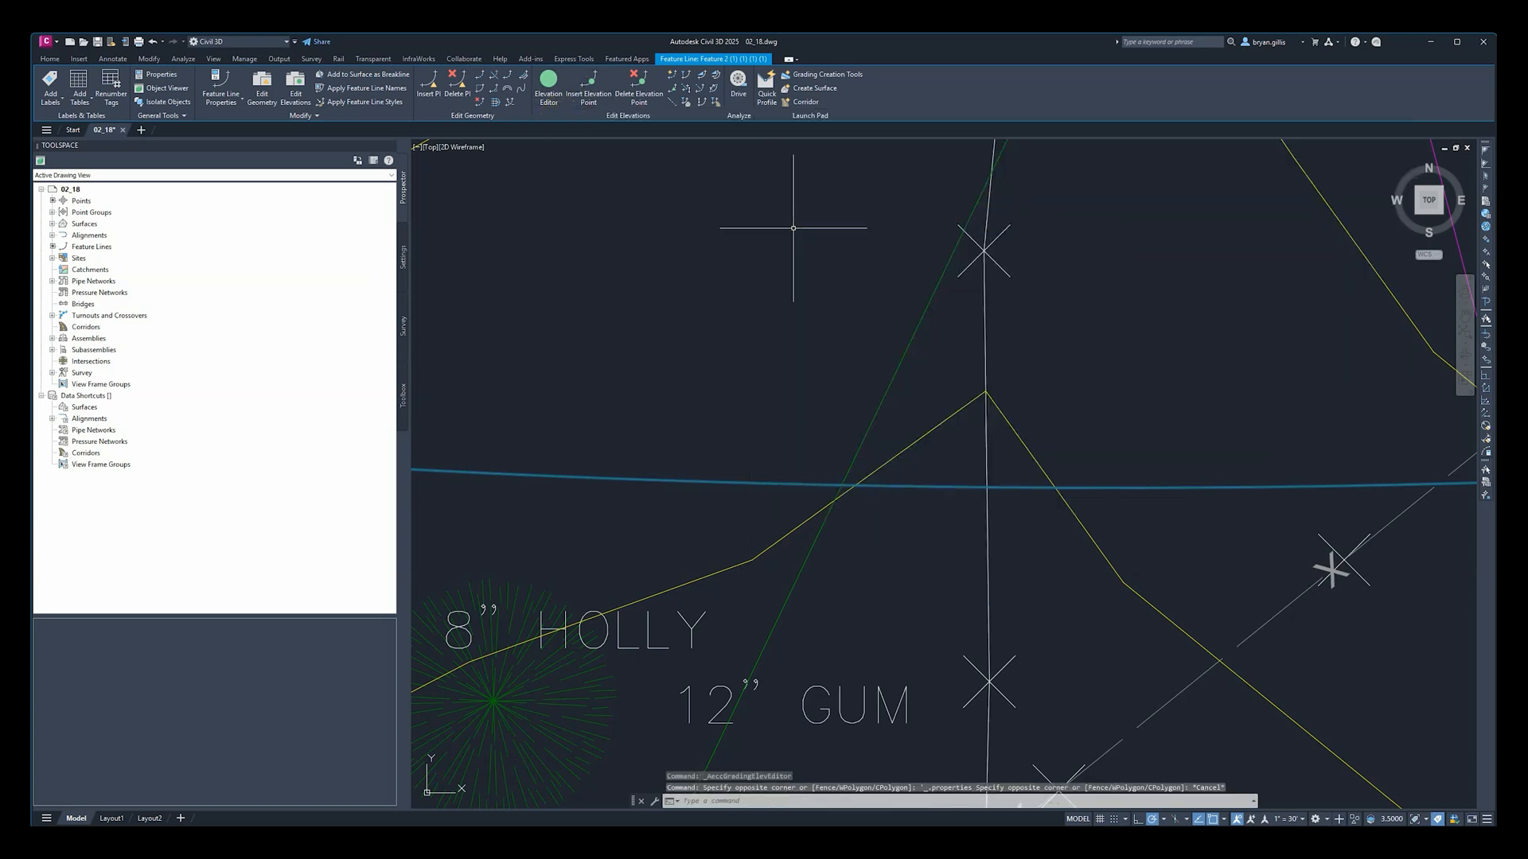
key("Escape")
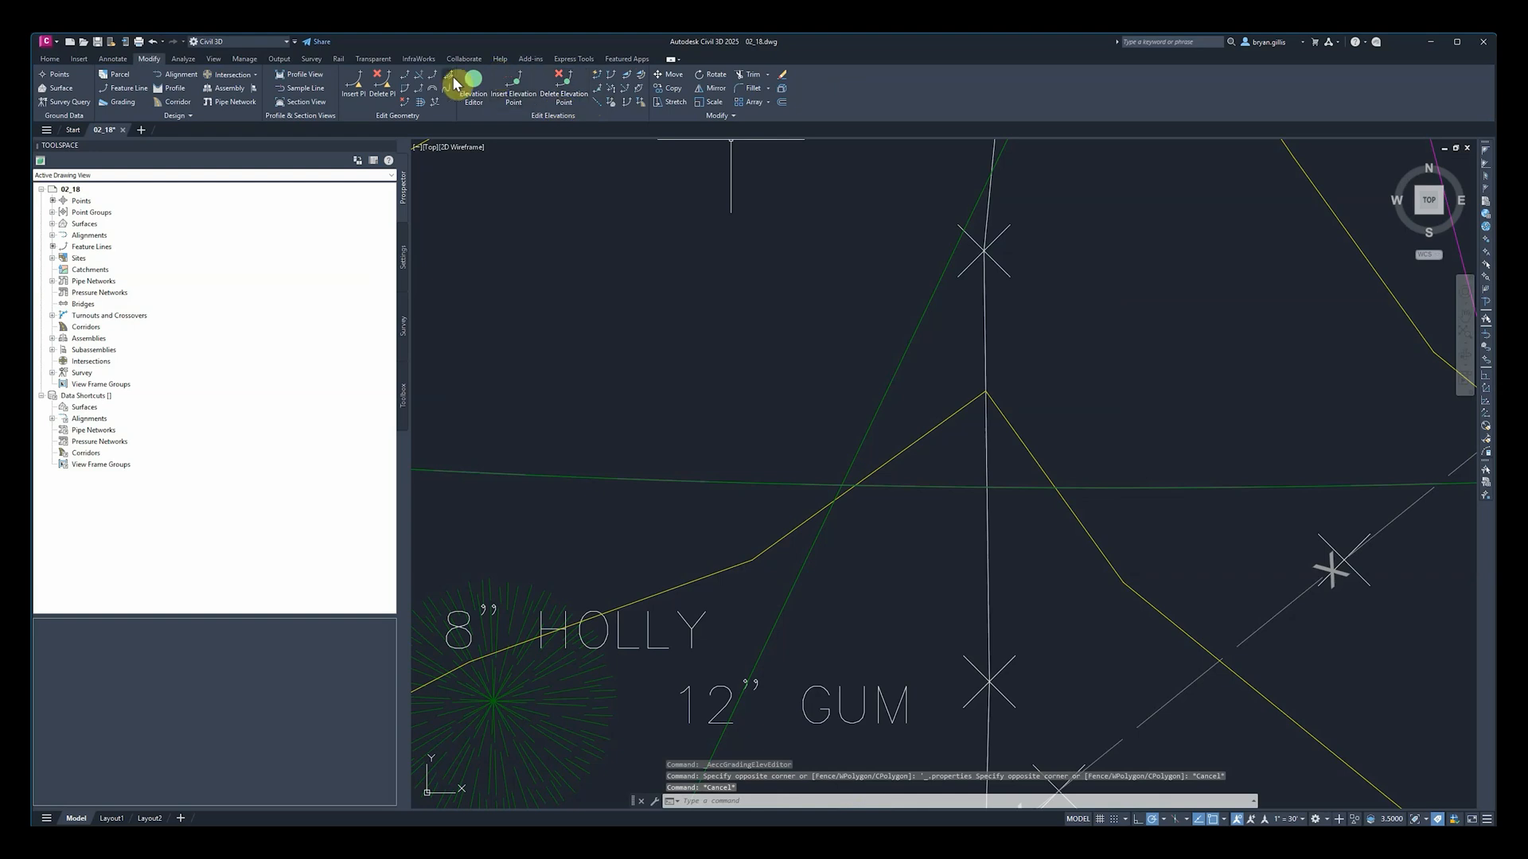
Step: Check whether the straight feature line still has a crossing point in its elevation editor
left_click(863, 375)
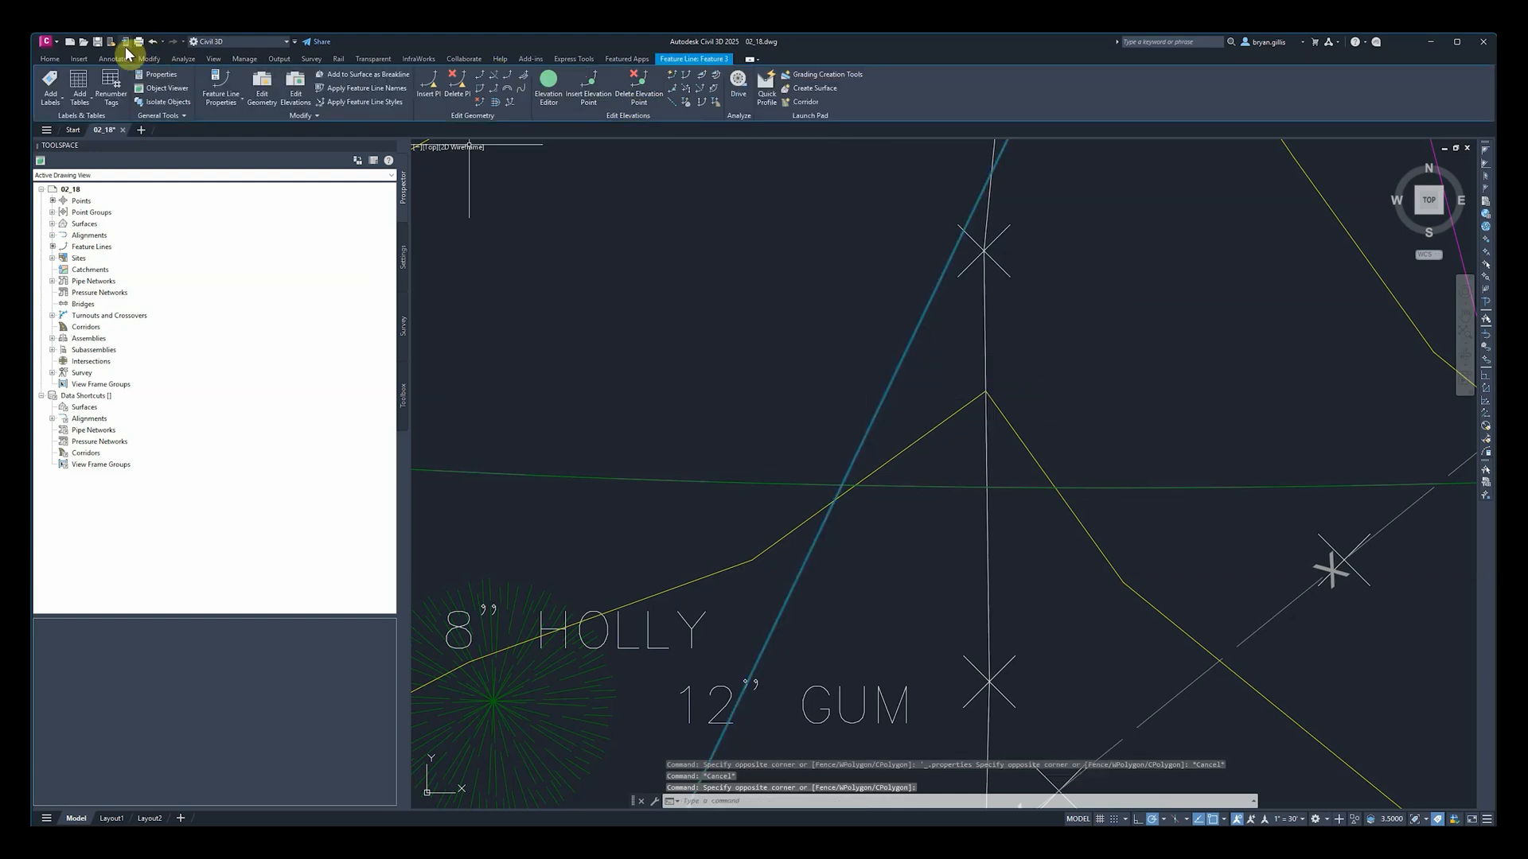
left_click(324, 116)
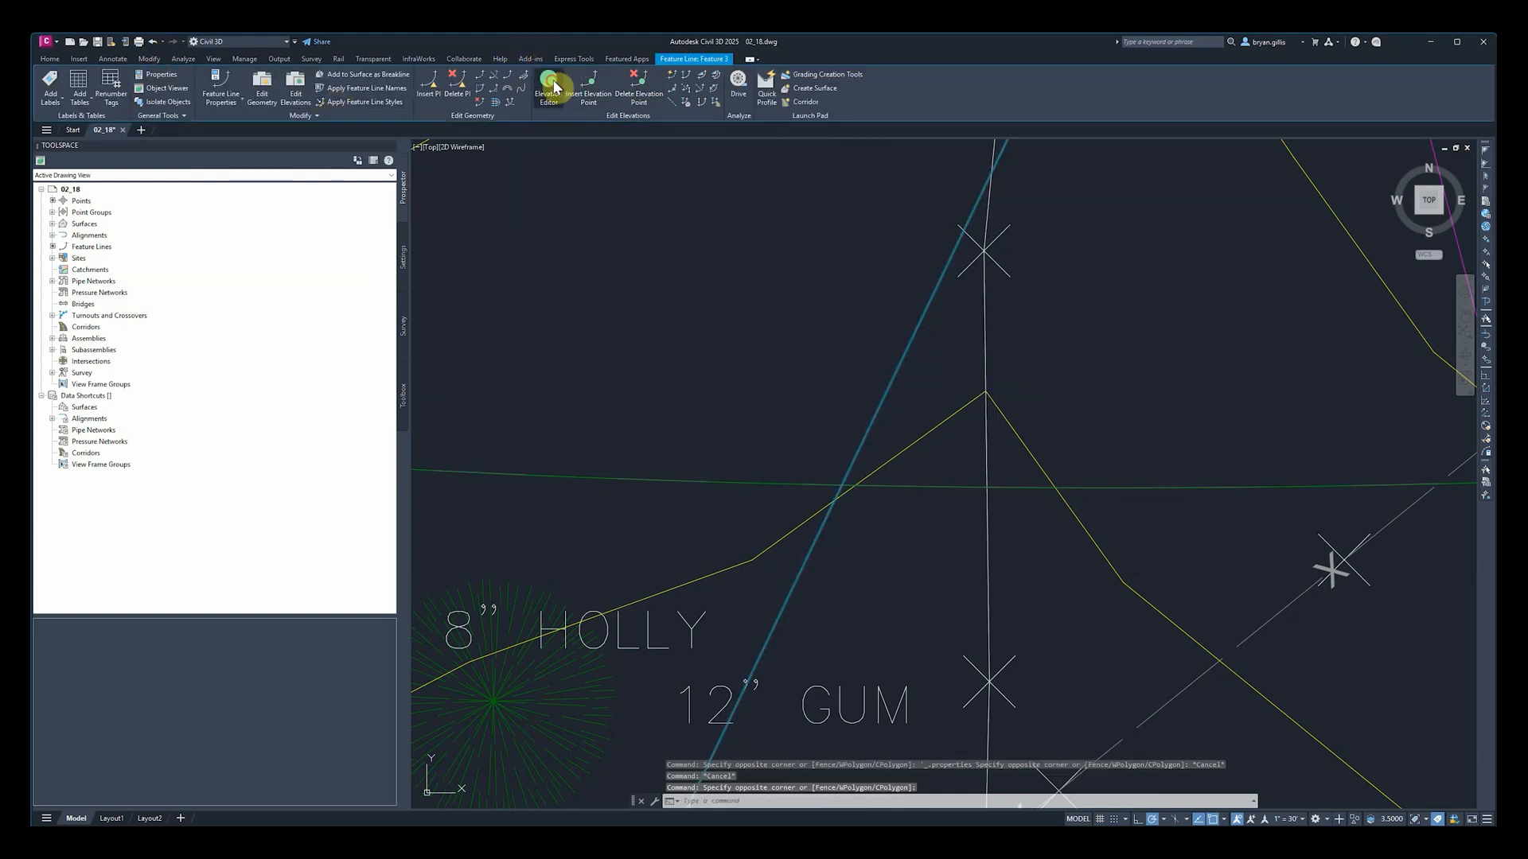
left_click(548, 81)
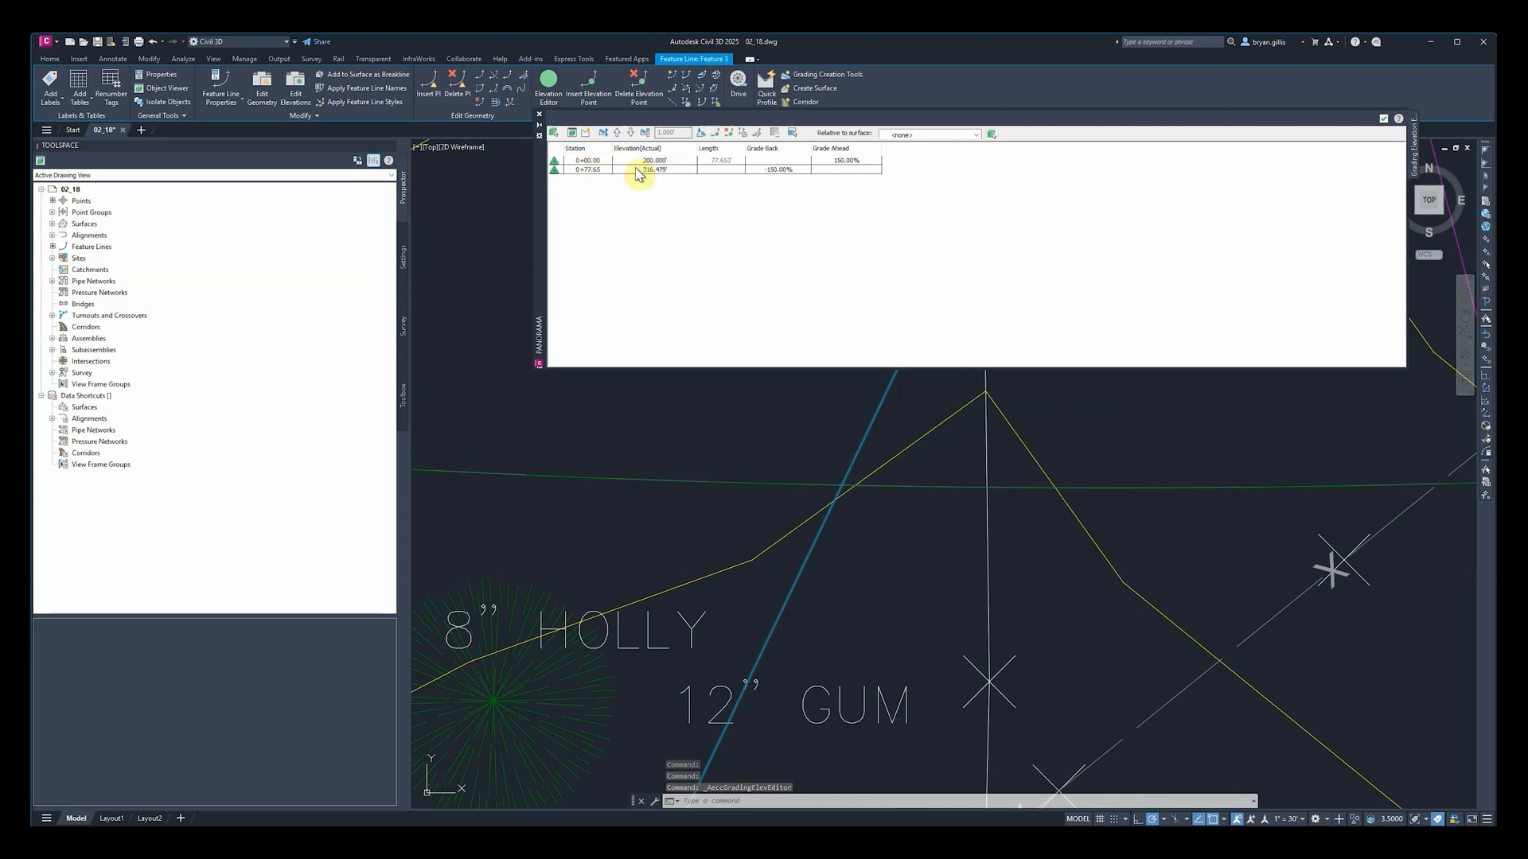
left_click(538, 114)
scroll(1070, 725, "down", 8)
middle_click_drag(1070, 724, 1007, 530)
middle_click_drag(1045, 678, 1092, 579)
mouse_move(1092, 580)
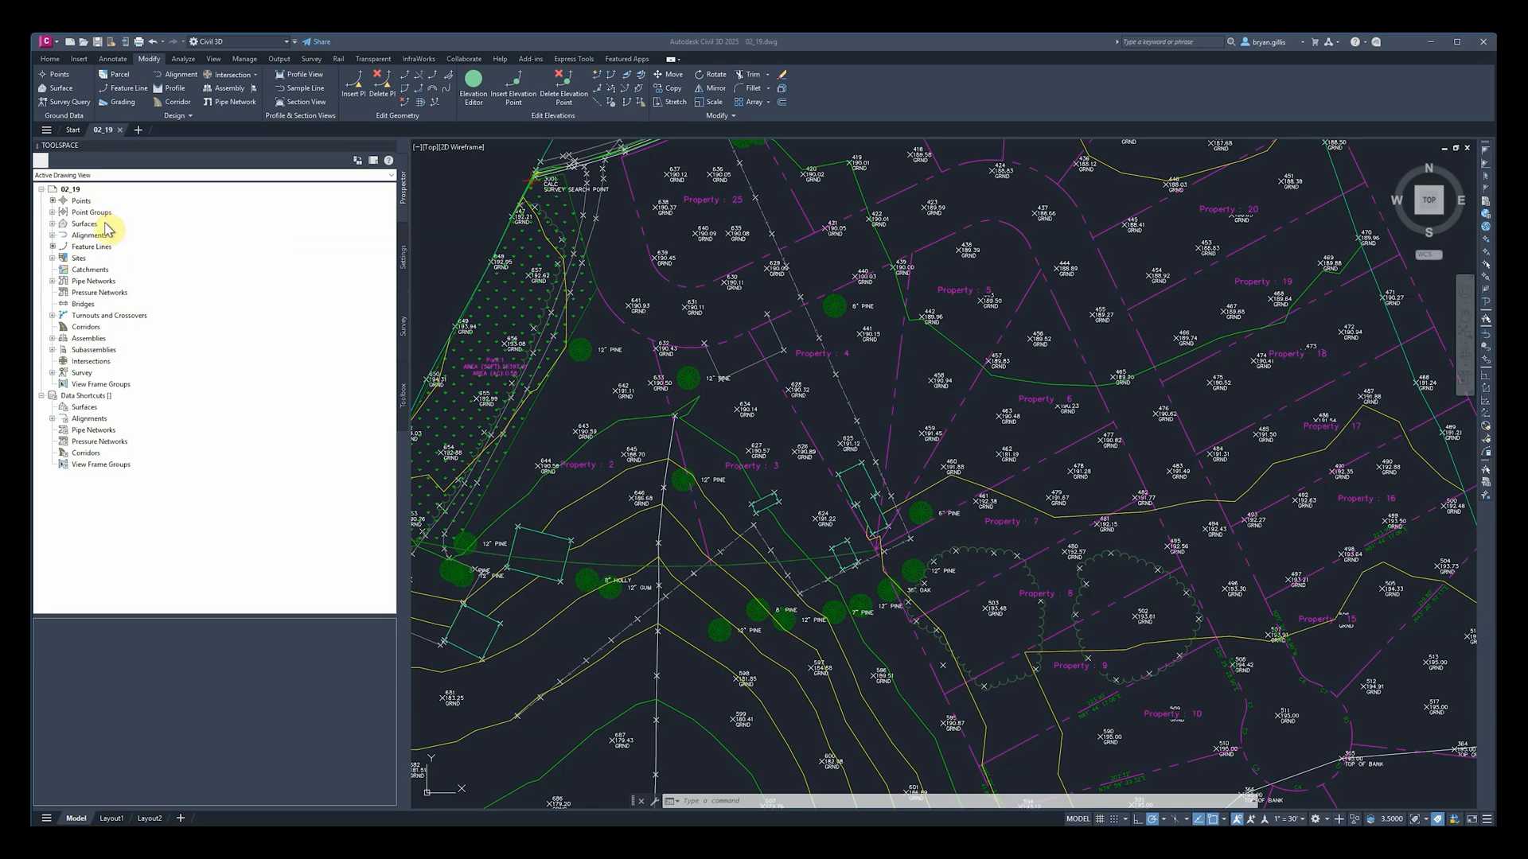
Step: Begin creating a new site in drawing 02_19 and name it Migrate
right_click(79, 259)
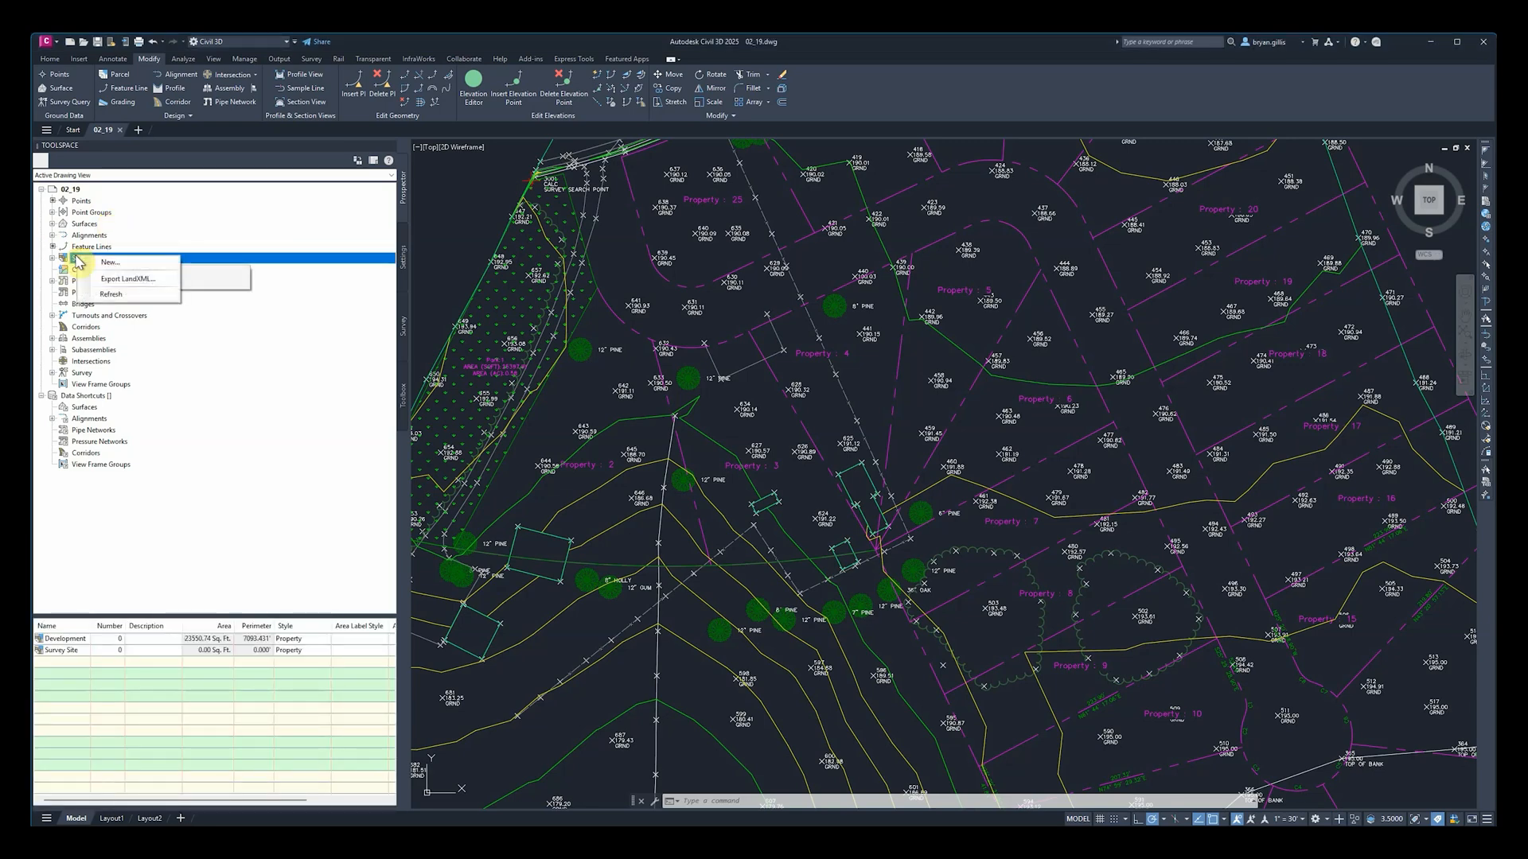
left_click(145, 269)
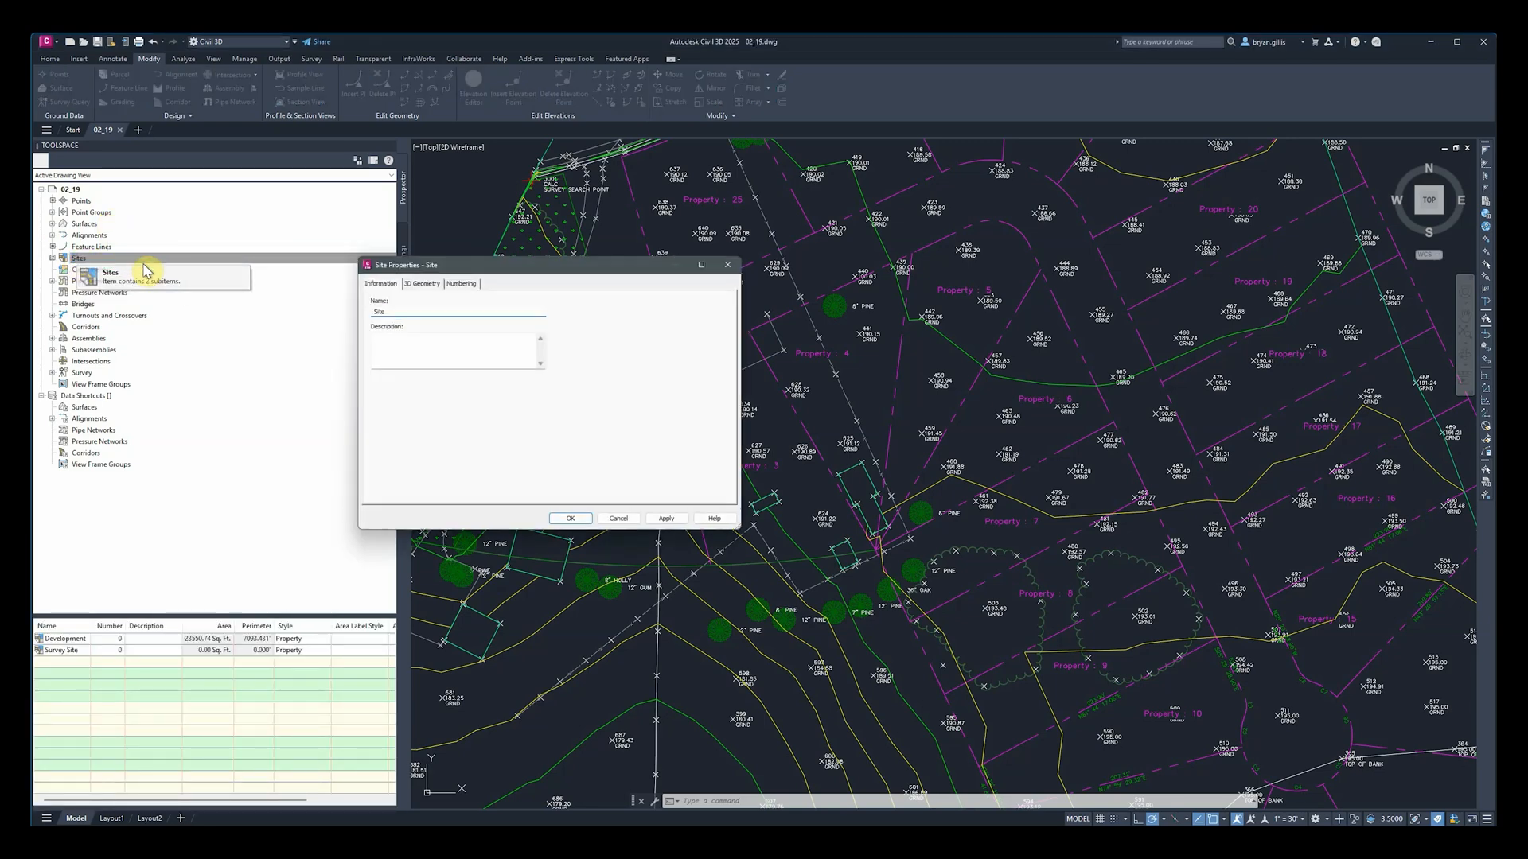
mouse_move(518, 270)
left_mouse_down()
mouse_move(832, 200)
mouse_move(1001, 272)
left_mouse_up()
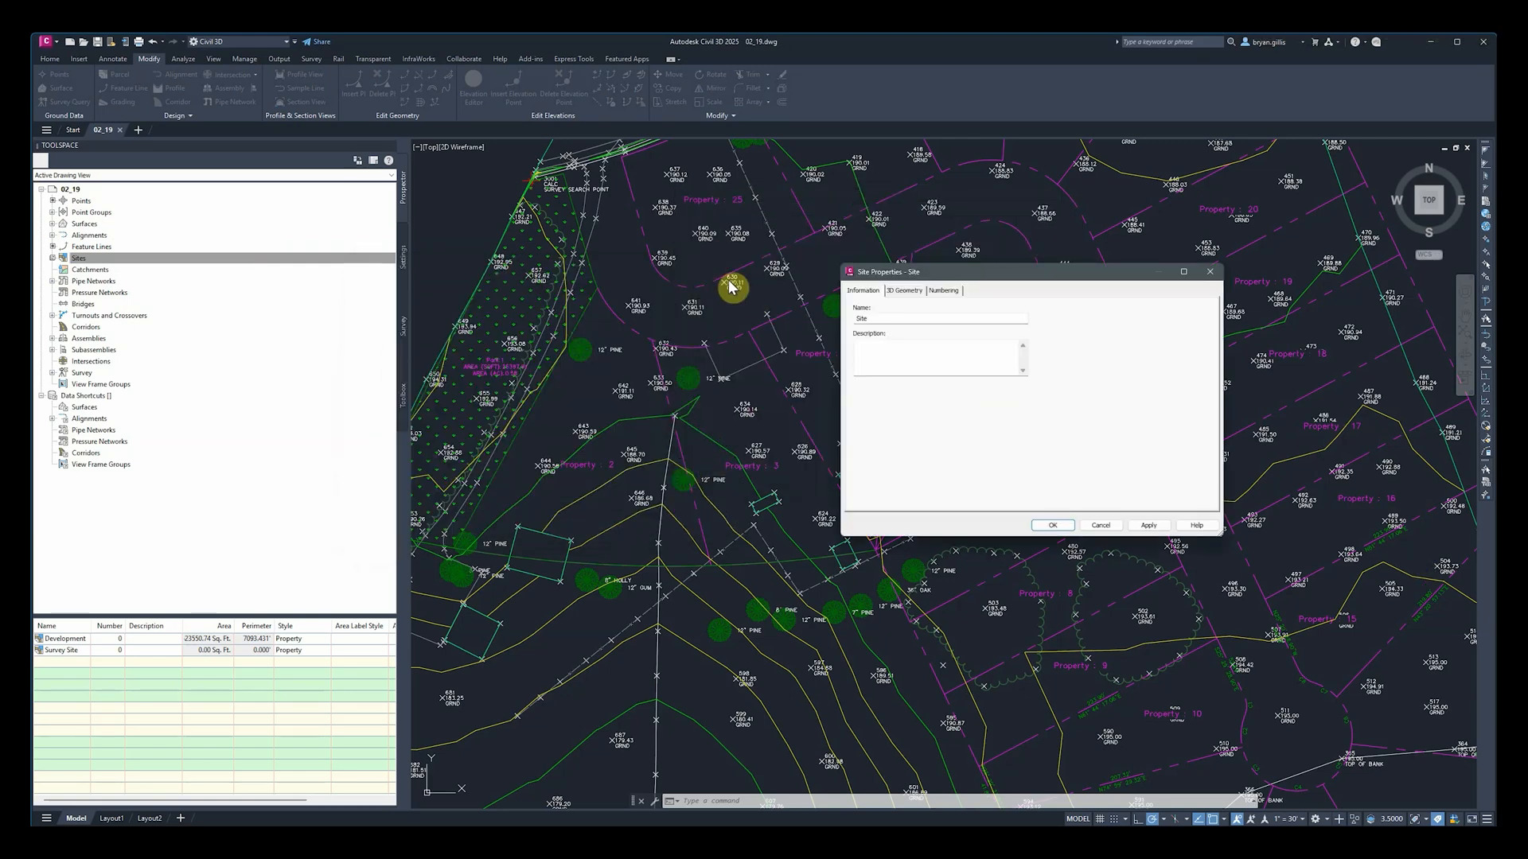
double_click(911, 318)
type("Migra")
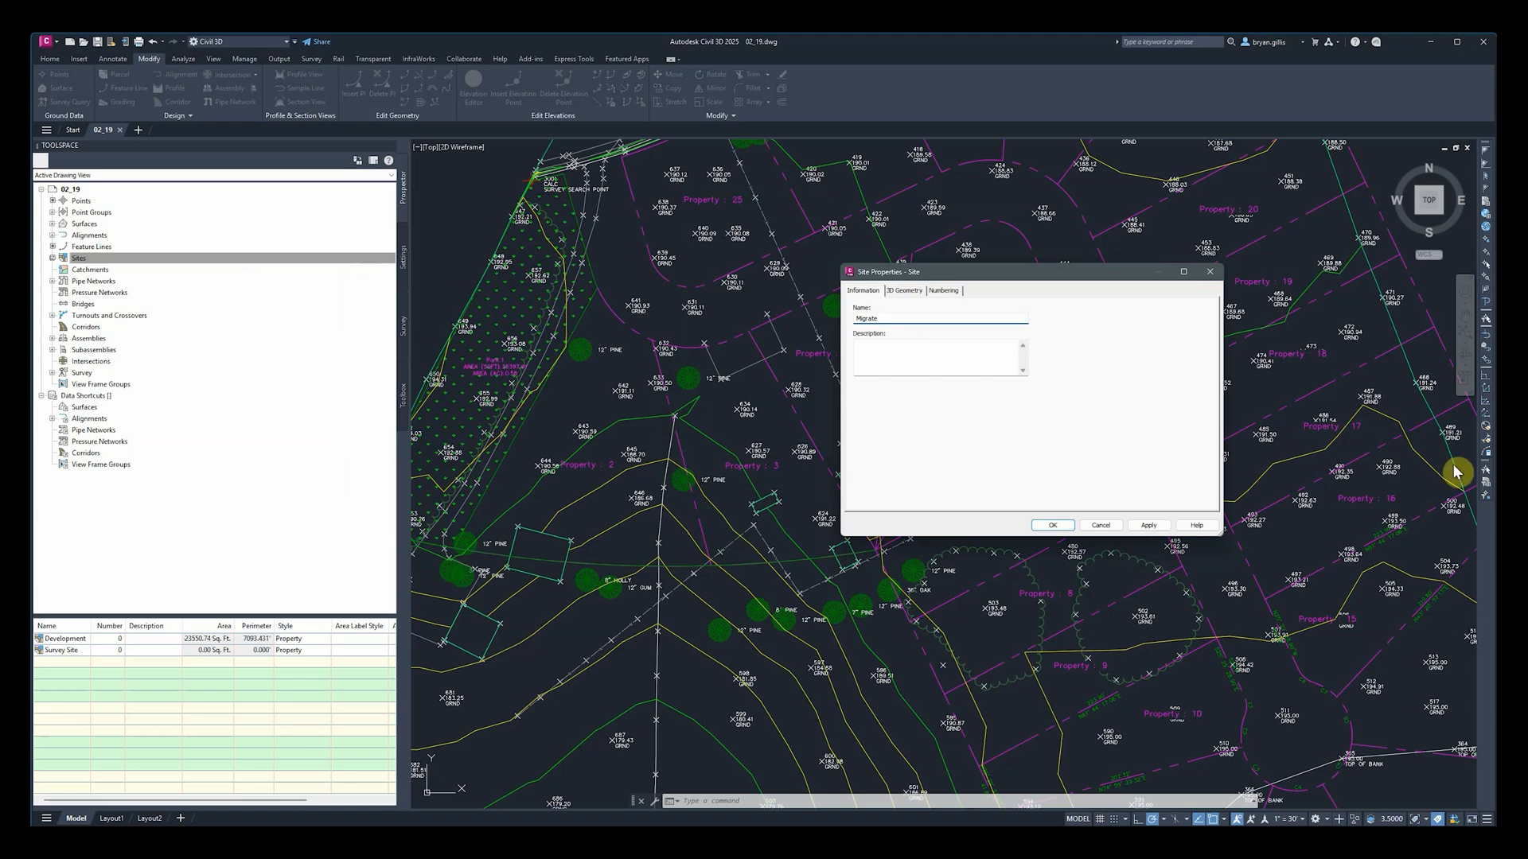
Step: Review the Migrate site's 3D geometry and parcel numbering settings, then create it and list the drawing's sites
left_click(905, 291)
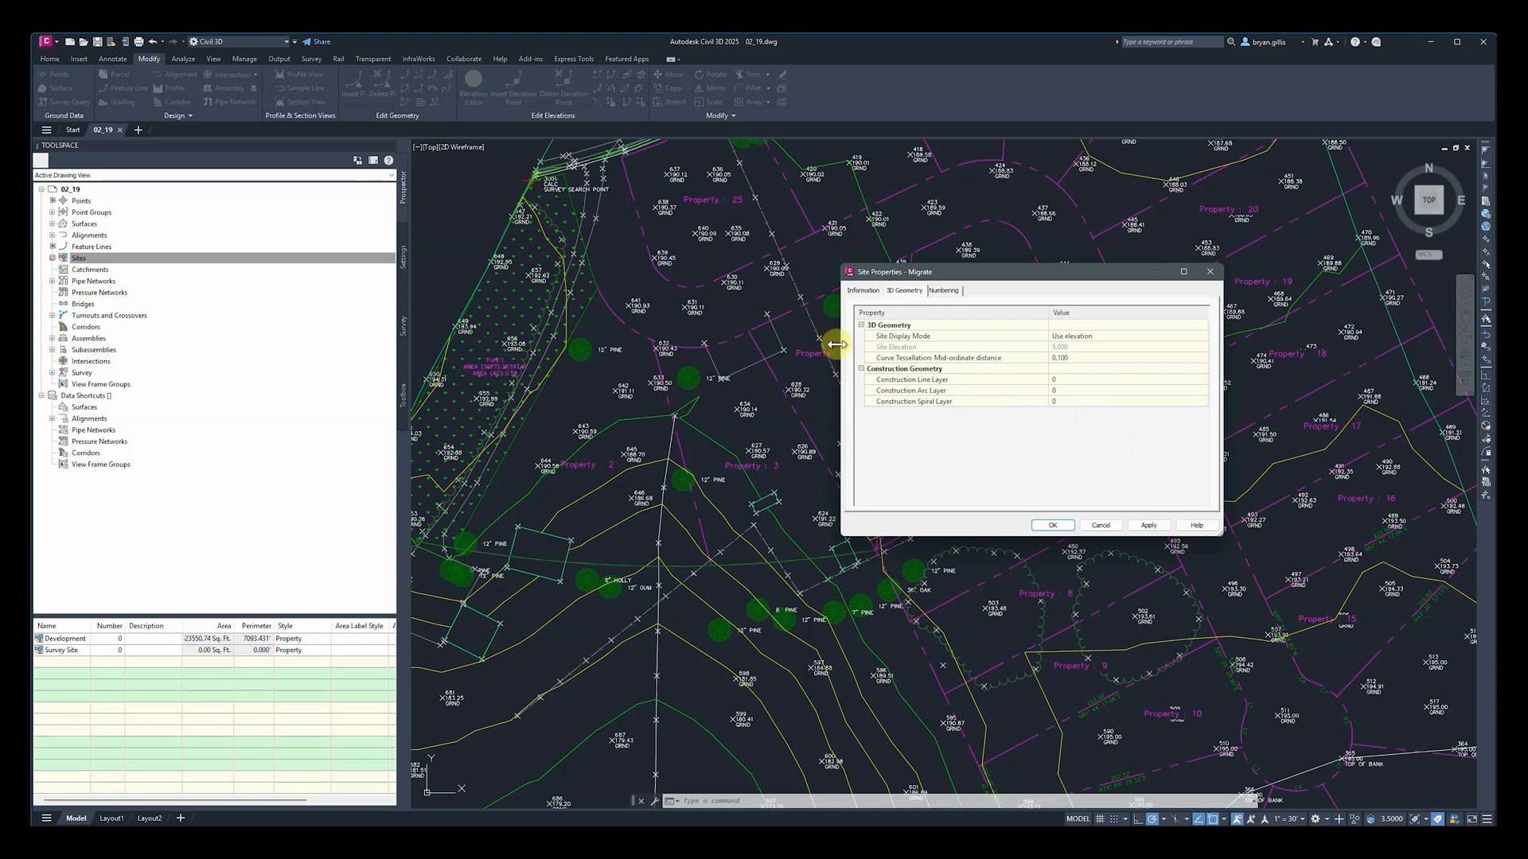
left_click(948, 291)
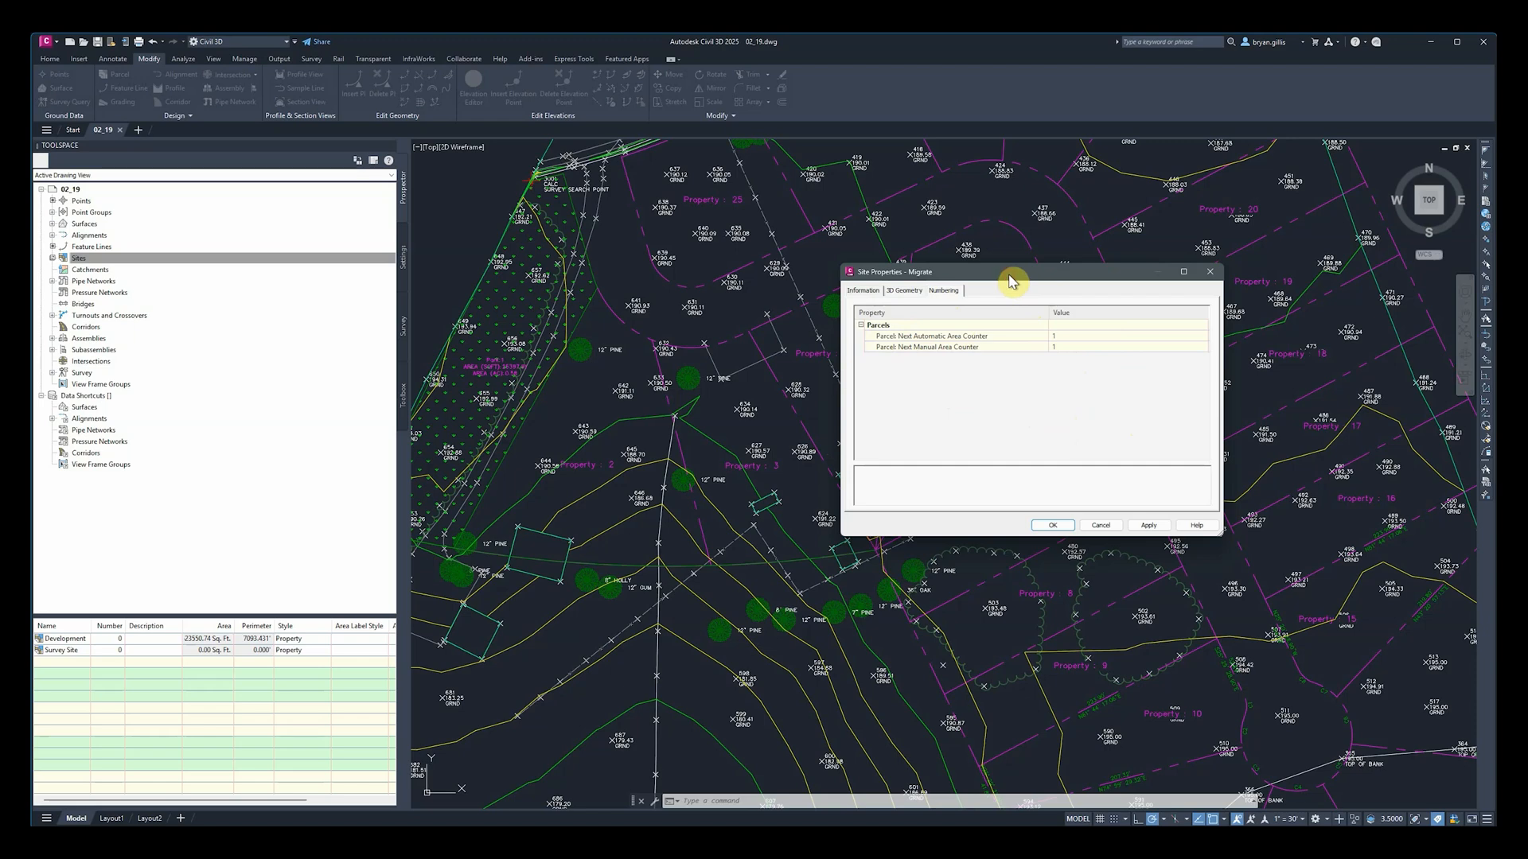
left_click_drag(1009, 280, 705, 618)
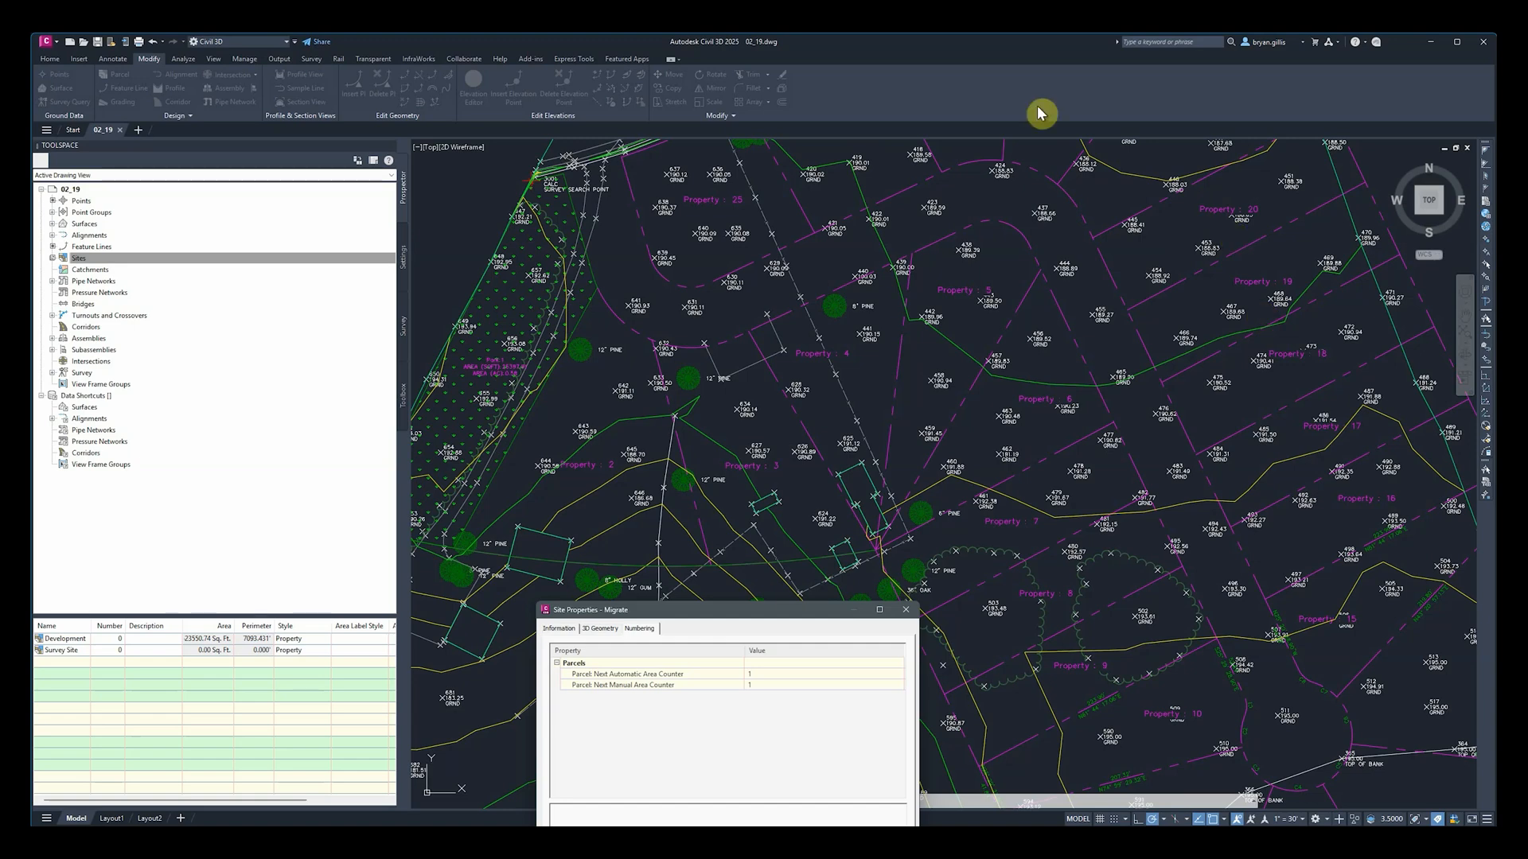
left_click_drag(695, 617, 806, 278)
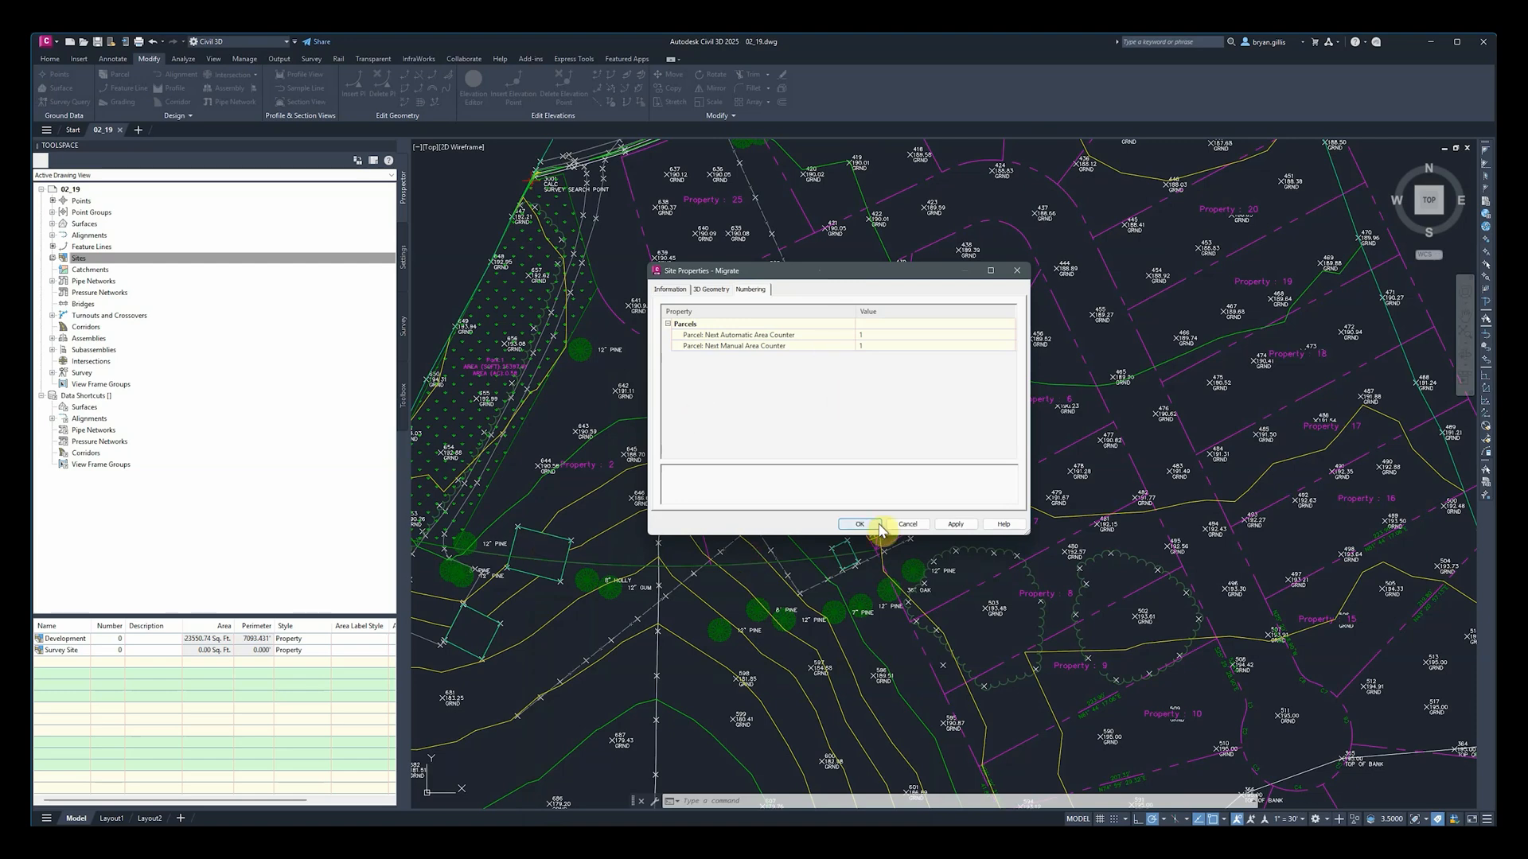
left_click(957, 524)
left_click(857, 525)
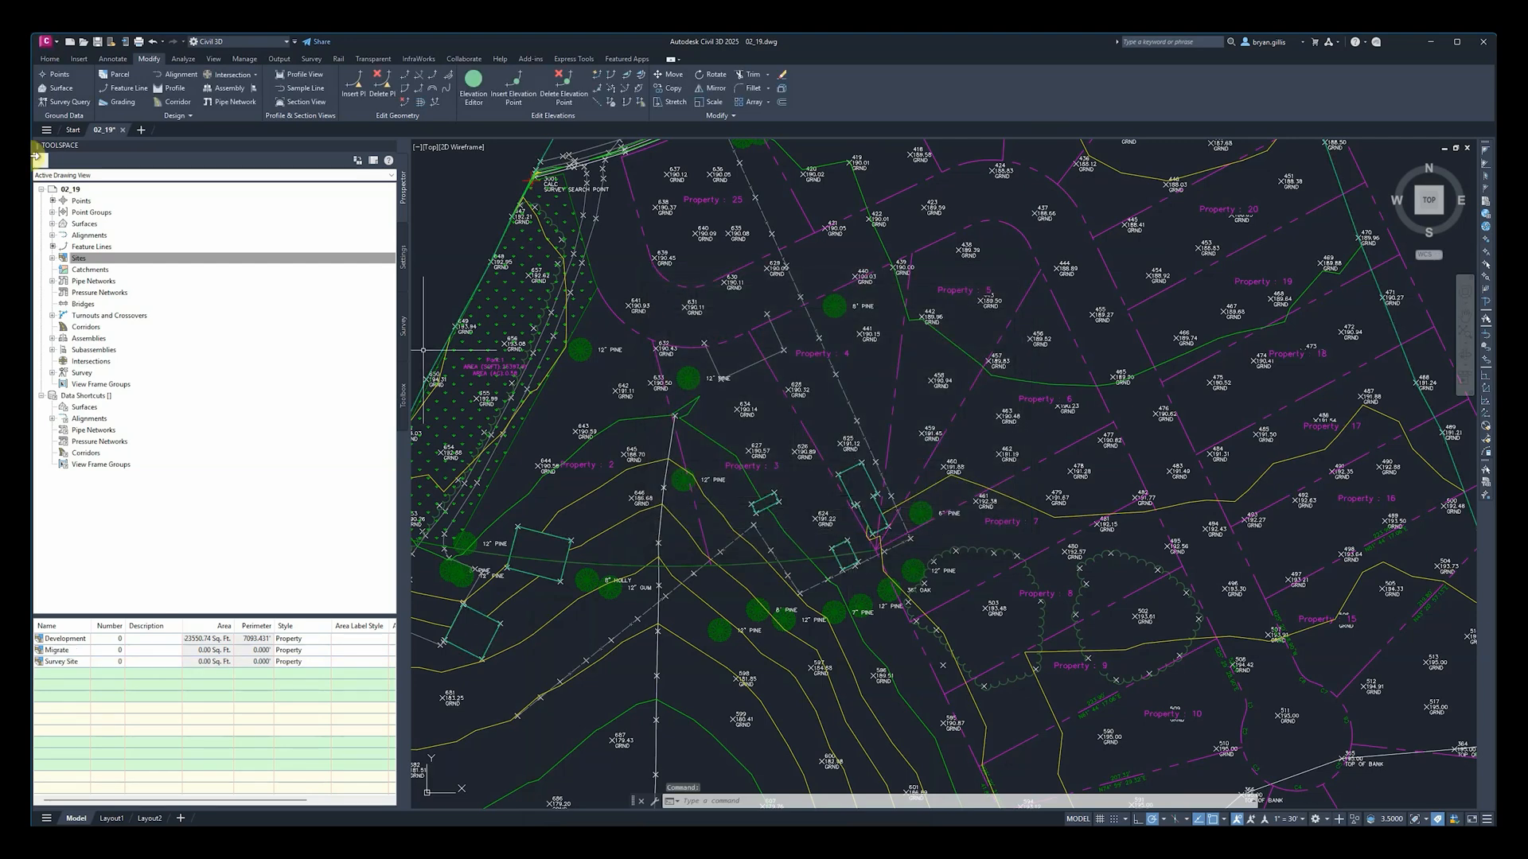
left_click(52, 259)
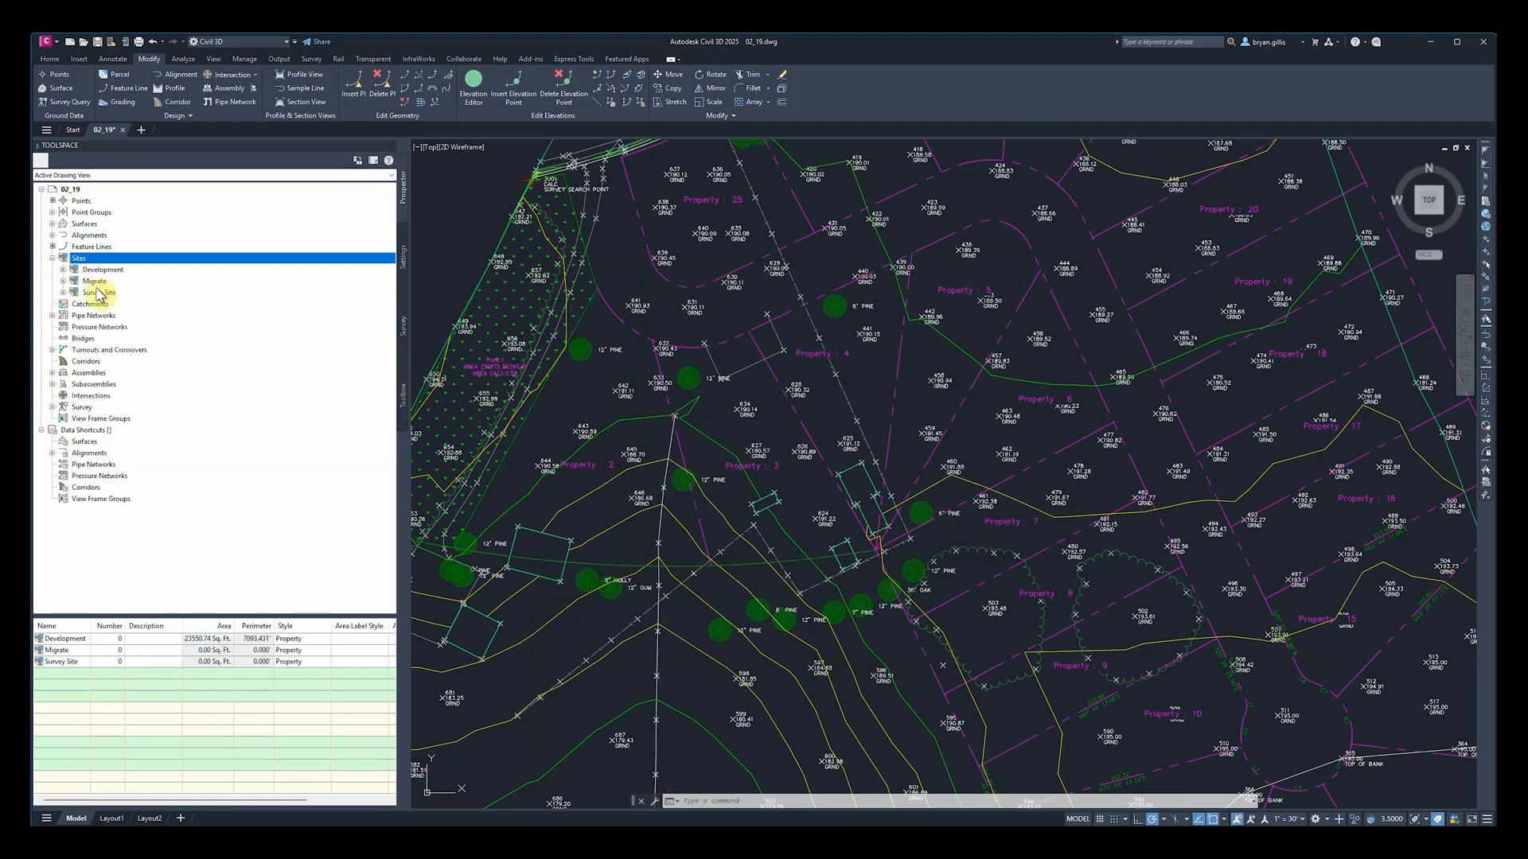
Step: Copy the siteless curved feature line to the Migrate site
left_click(637, 80)
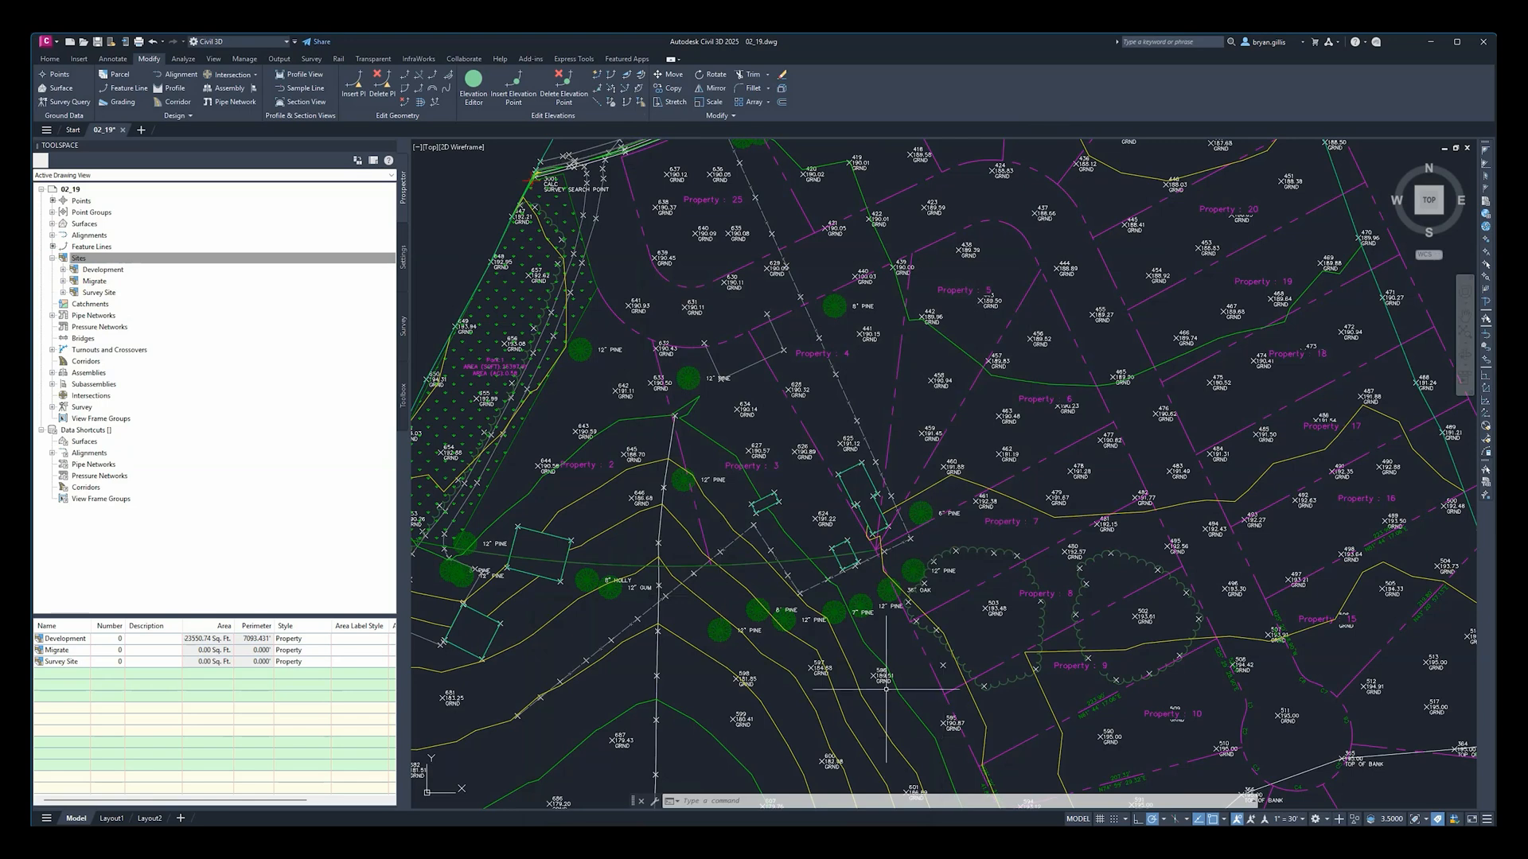
left_click(607, 564)
mouse_move(608, 564)
middle_mouse_down()
mouse_move(893, 413)
mouse_move(844, 459)
middle_mouse_up()
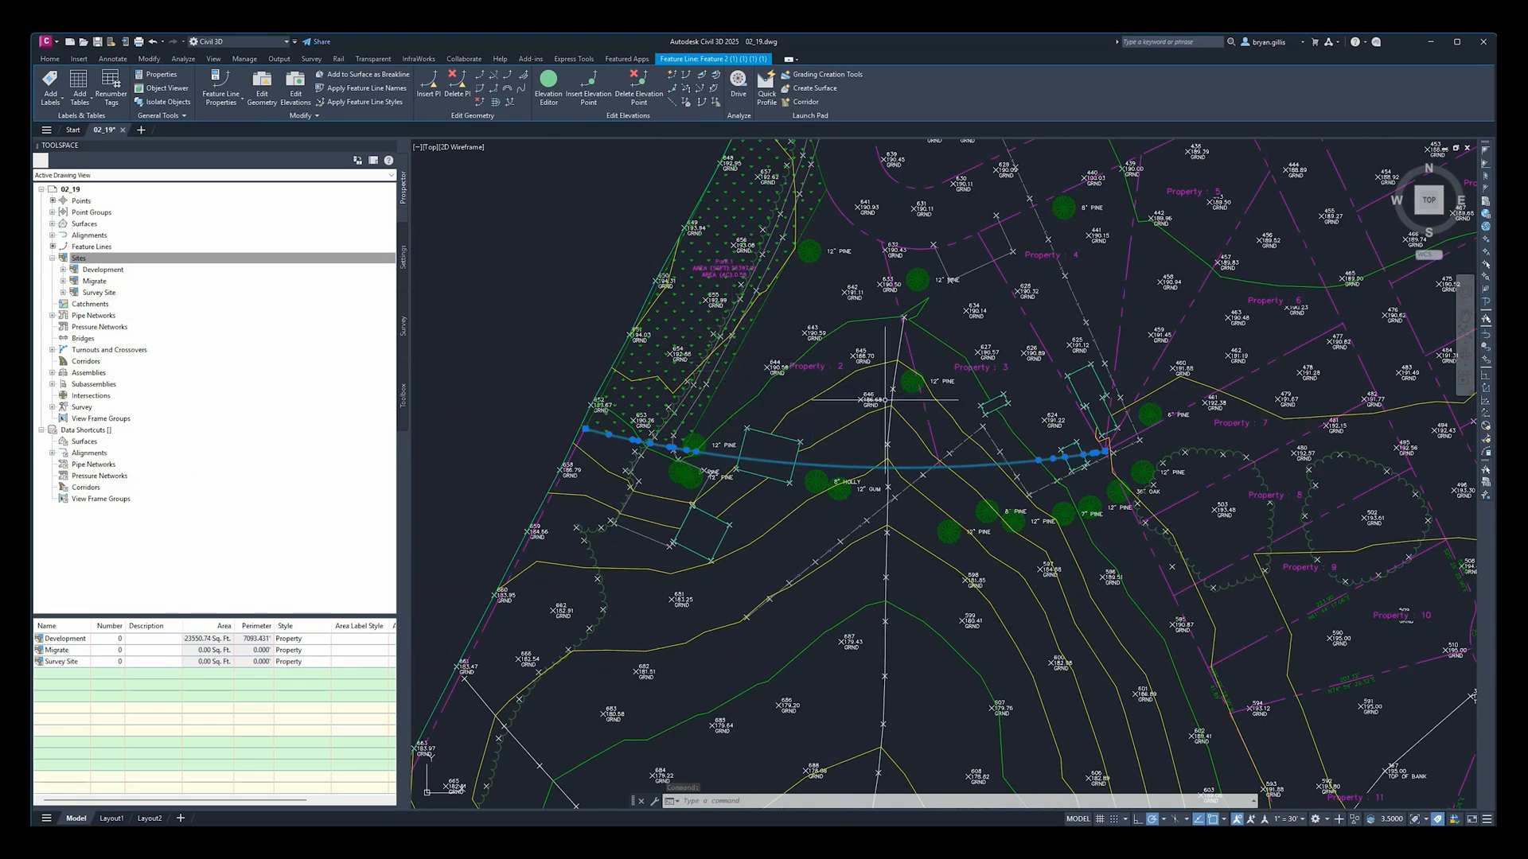
scroll(948, 445, "up", 3)
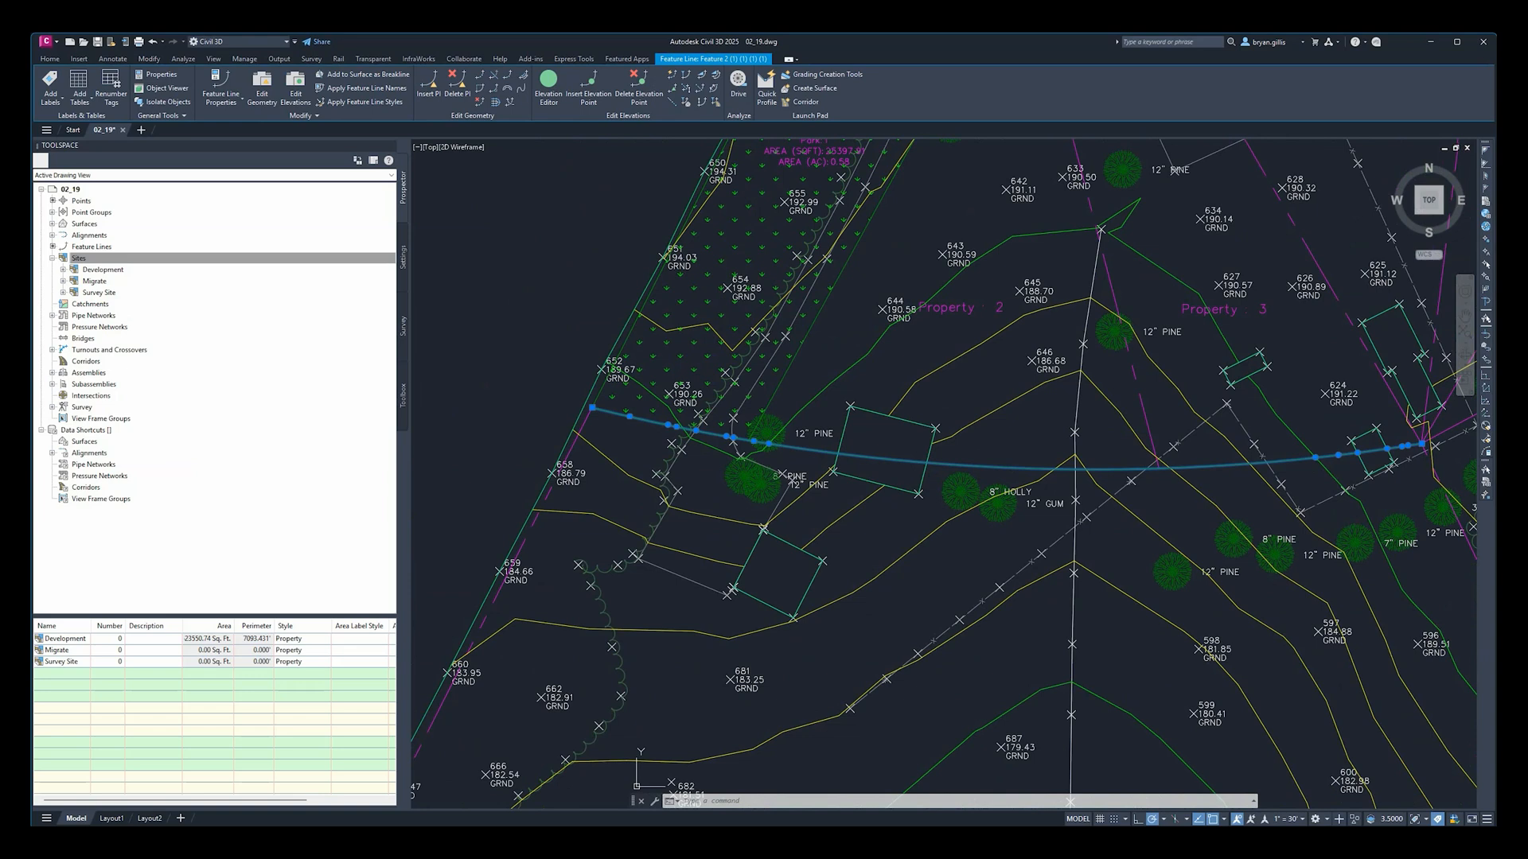
left_click(315, 117)
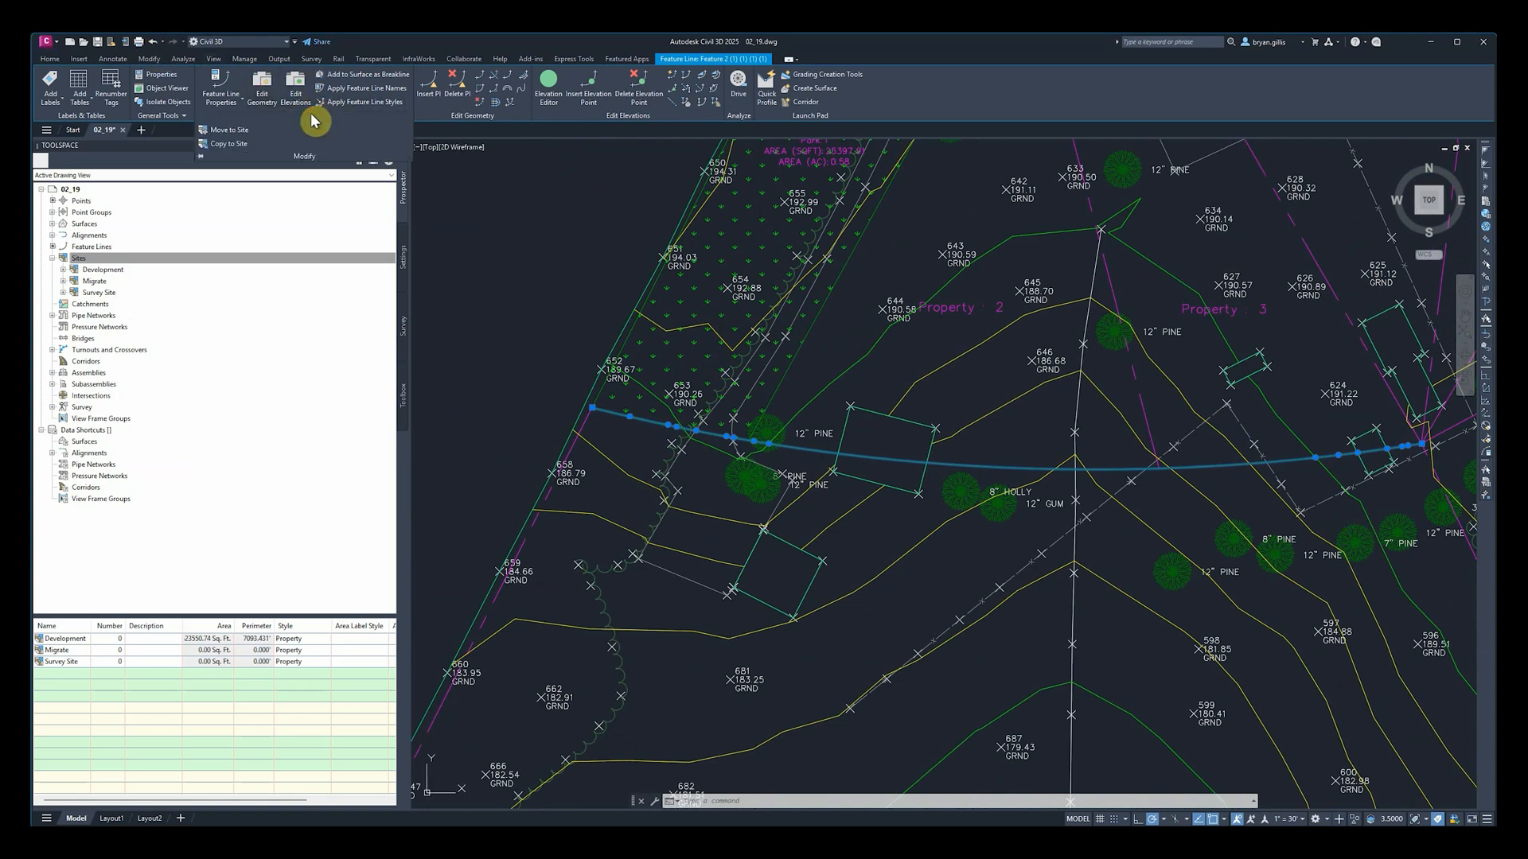
left_click(238, 146)
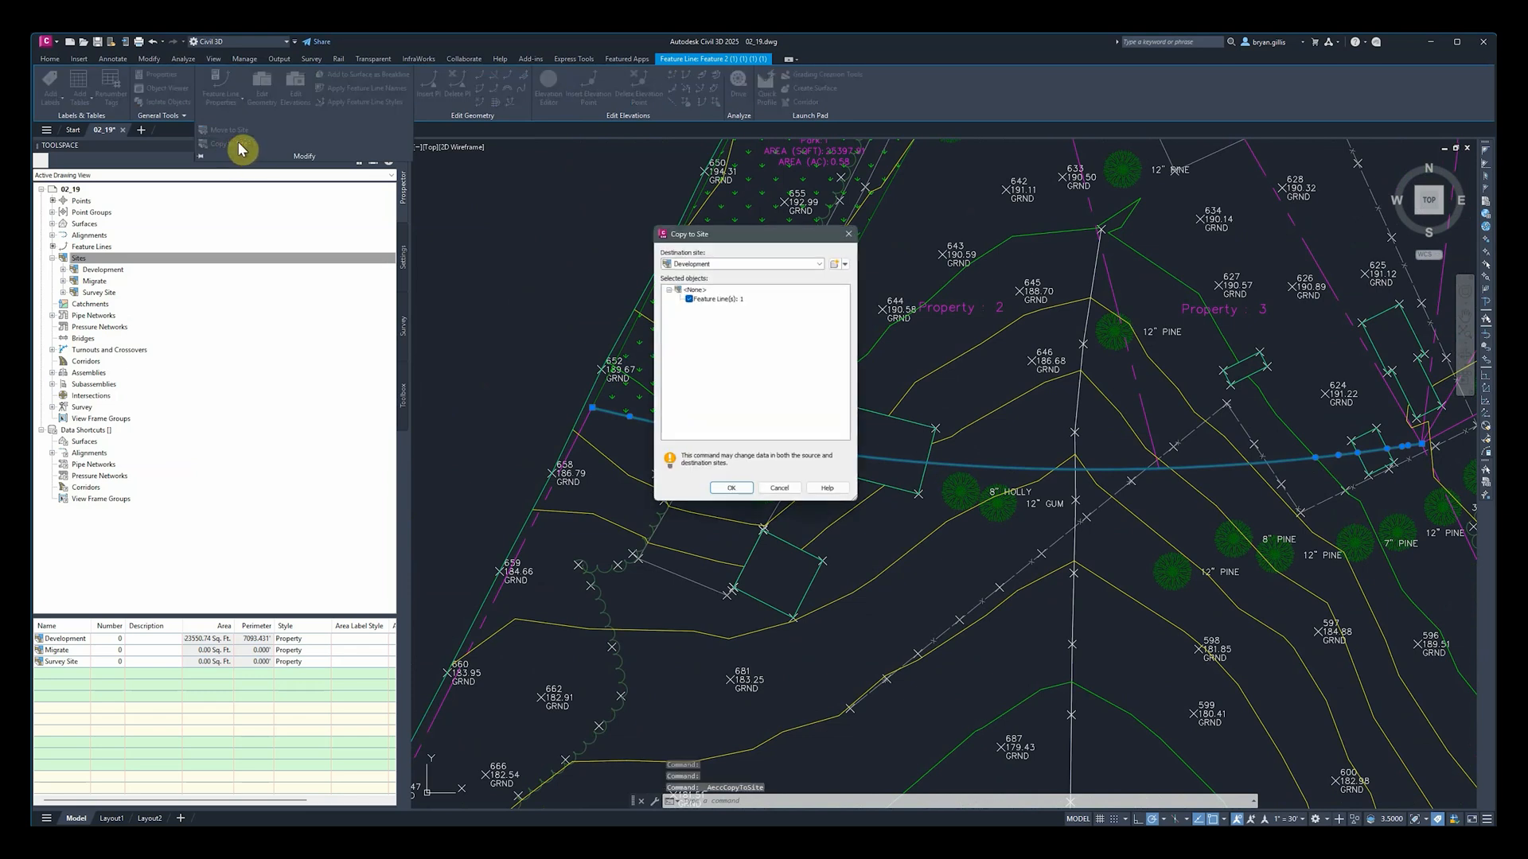
left_click(819, 264)
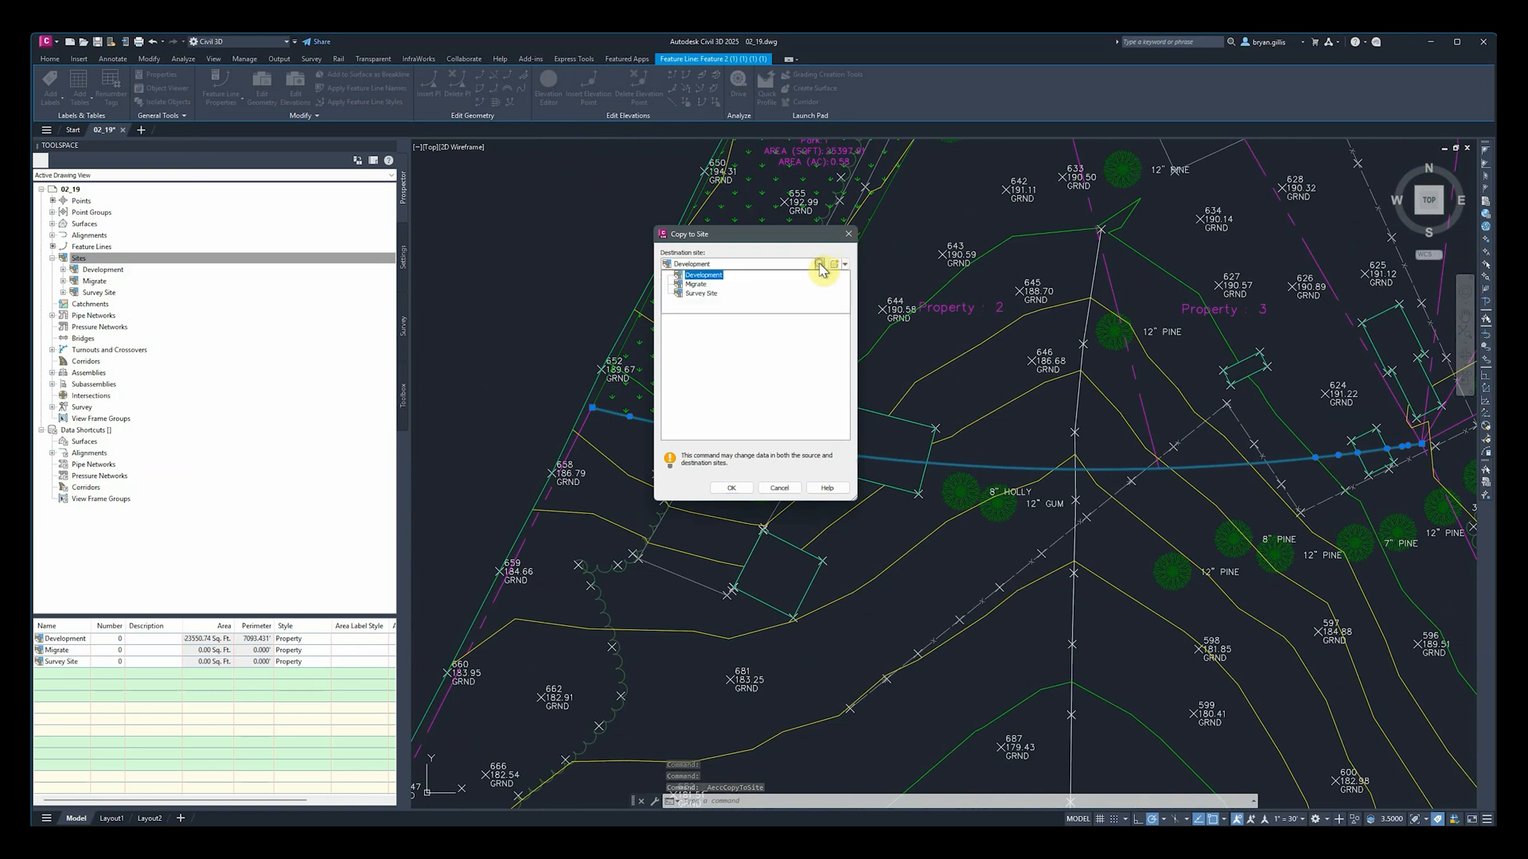
left_click(707, 284)
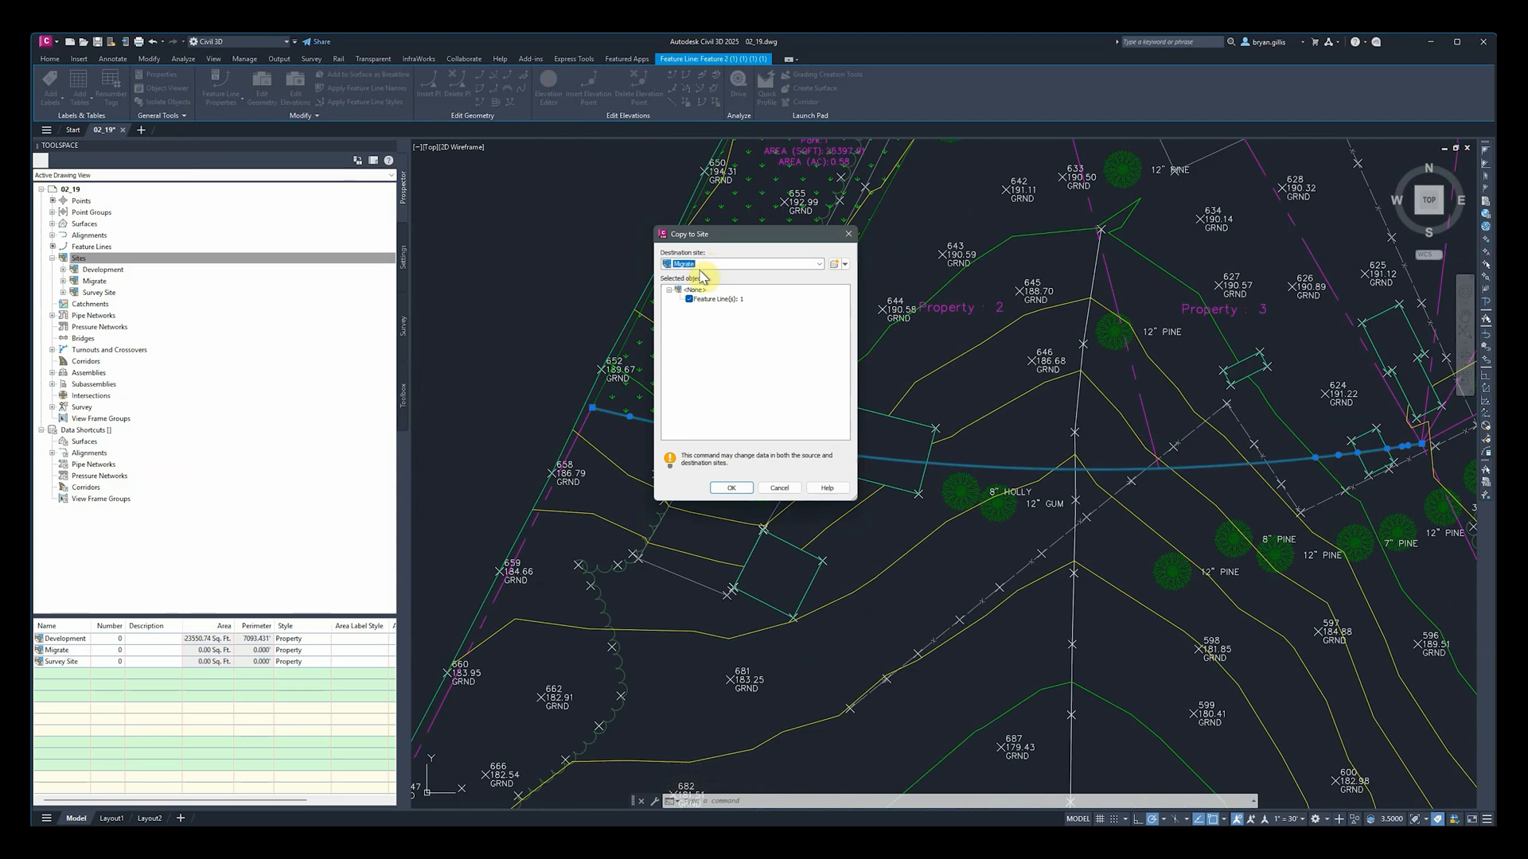
left_click(730, 488)
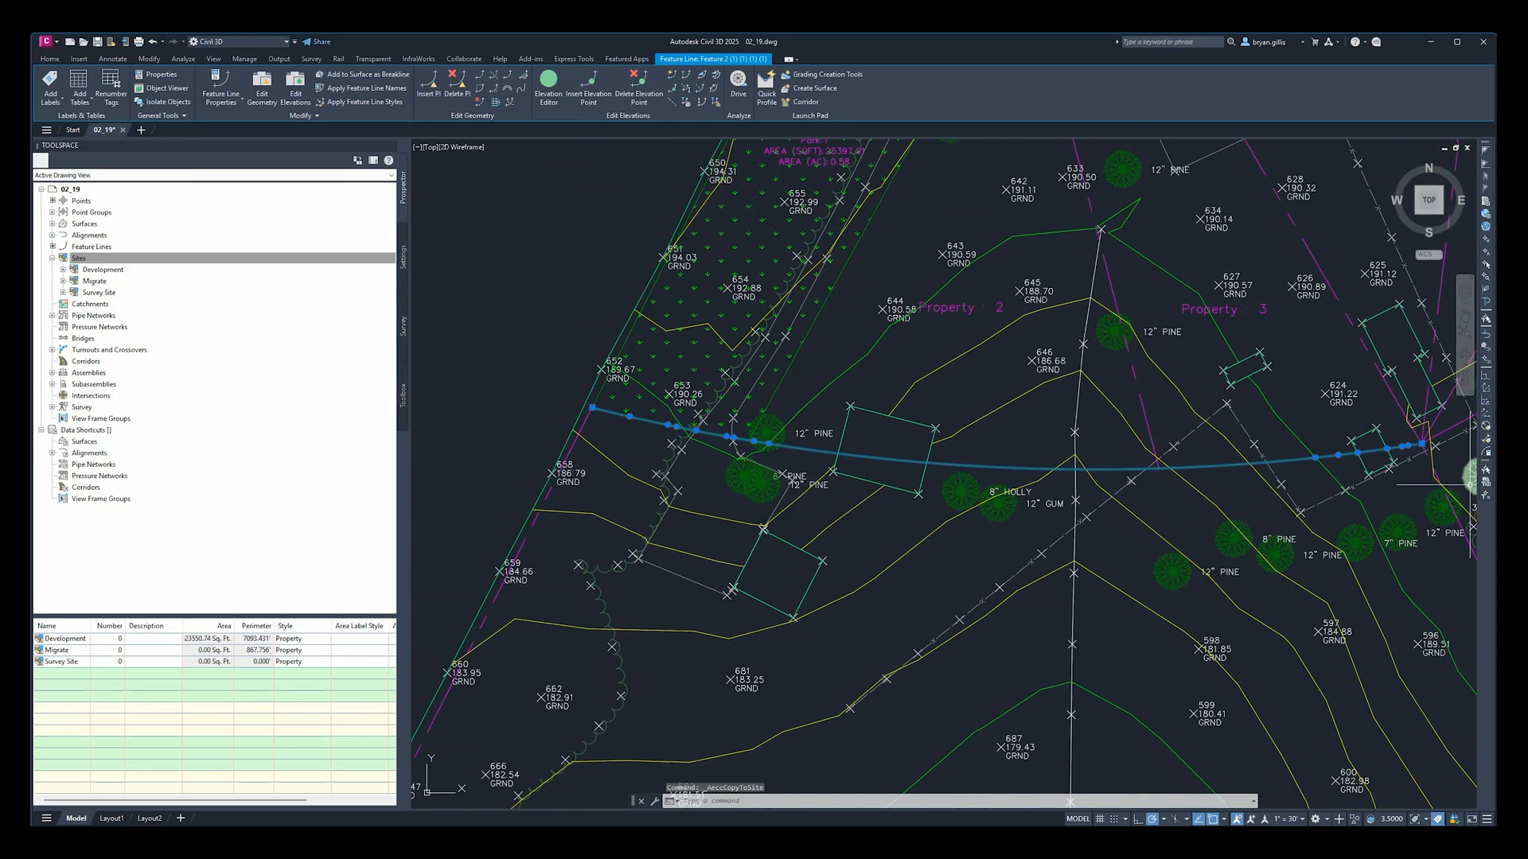
Step: Check the siteless feature line collection and the Migrate site's entry in the sites list, then clear the selection
left_click(89, 248)
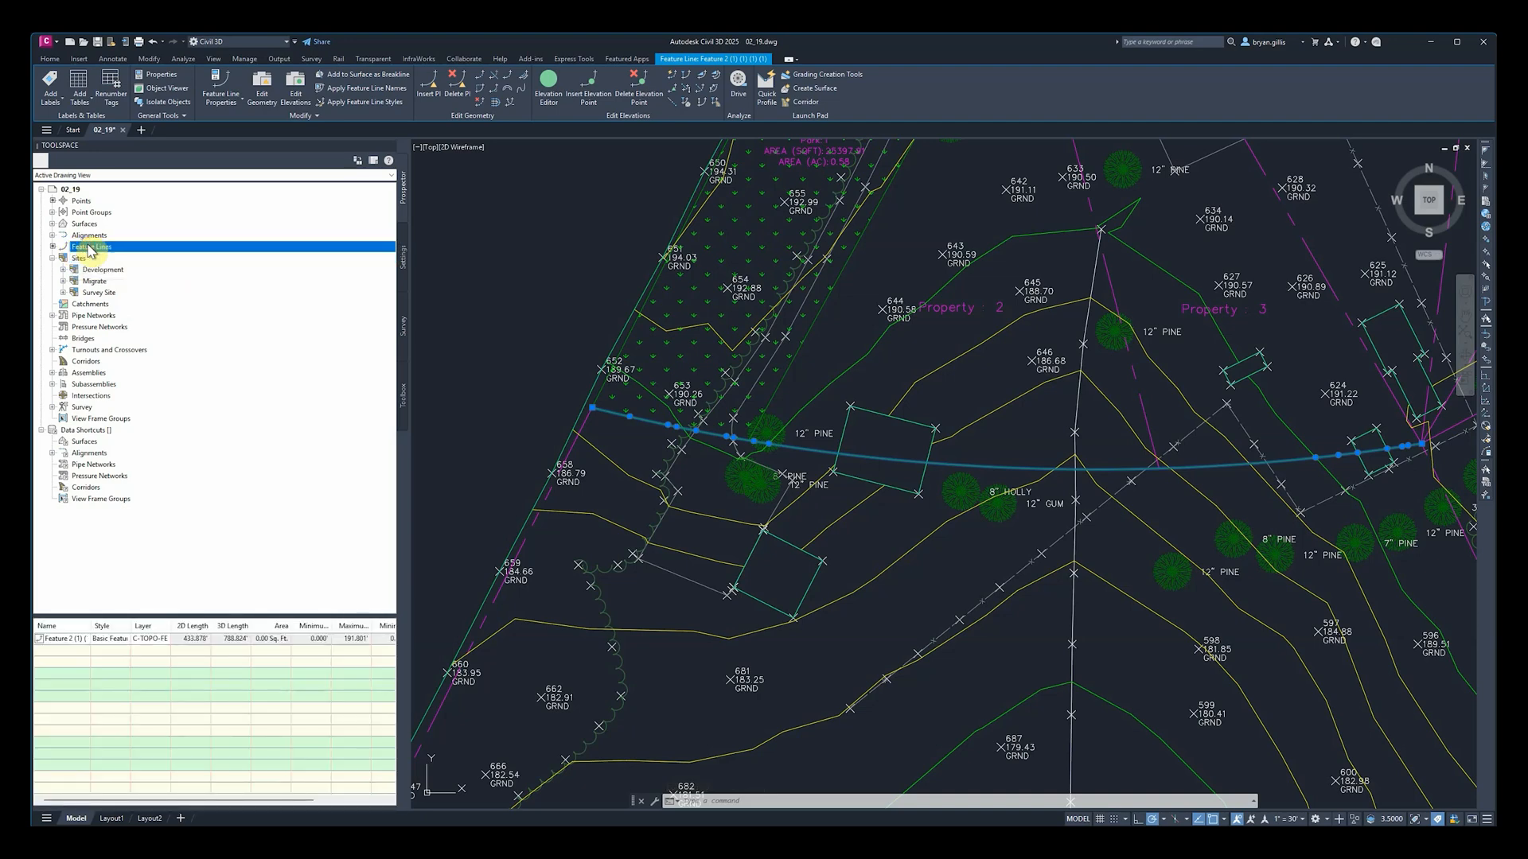
left_click(94, 282)
left_click(79, 258)
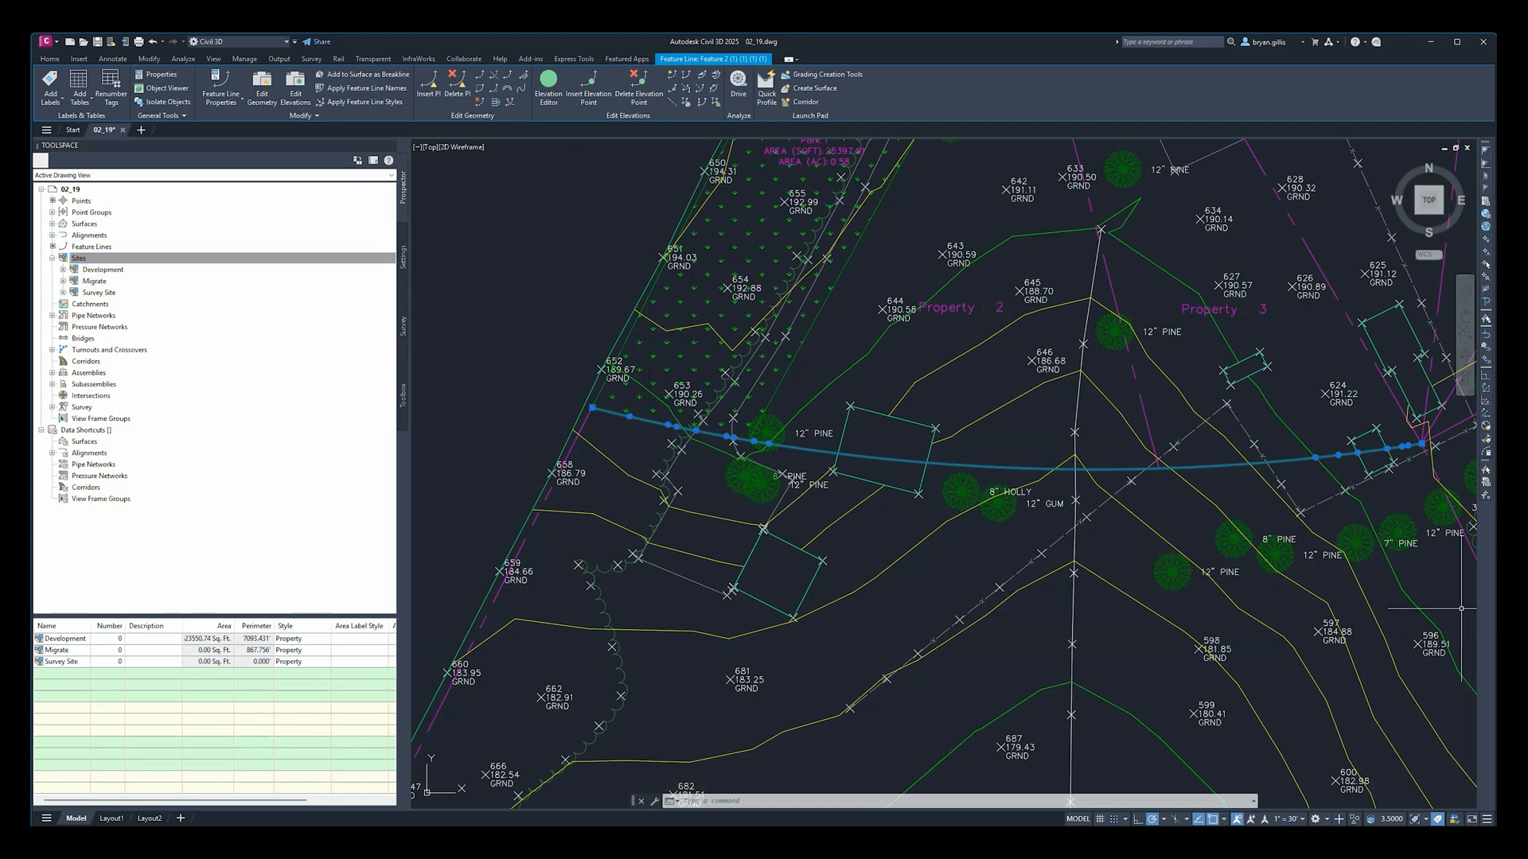
key("Escape")
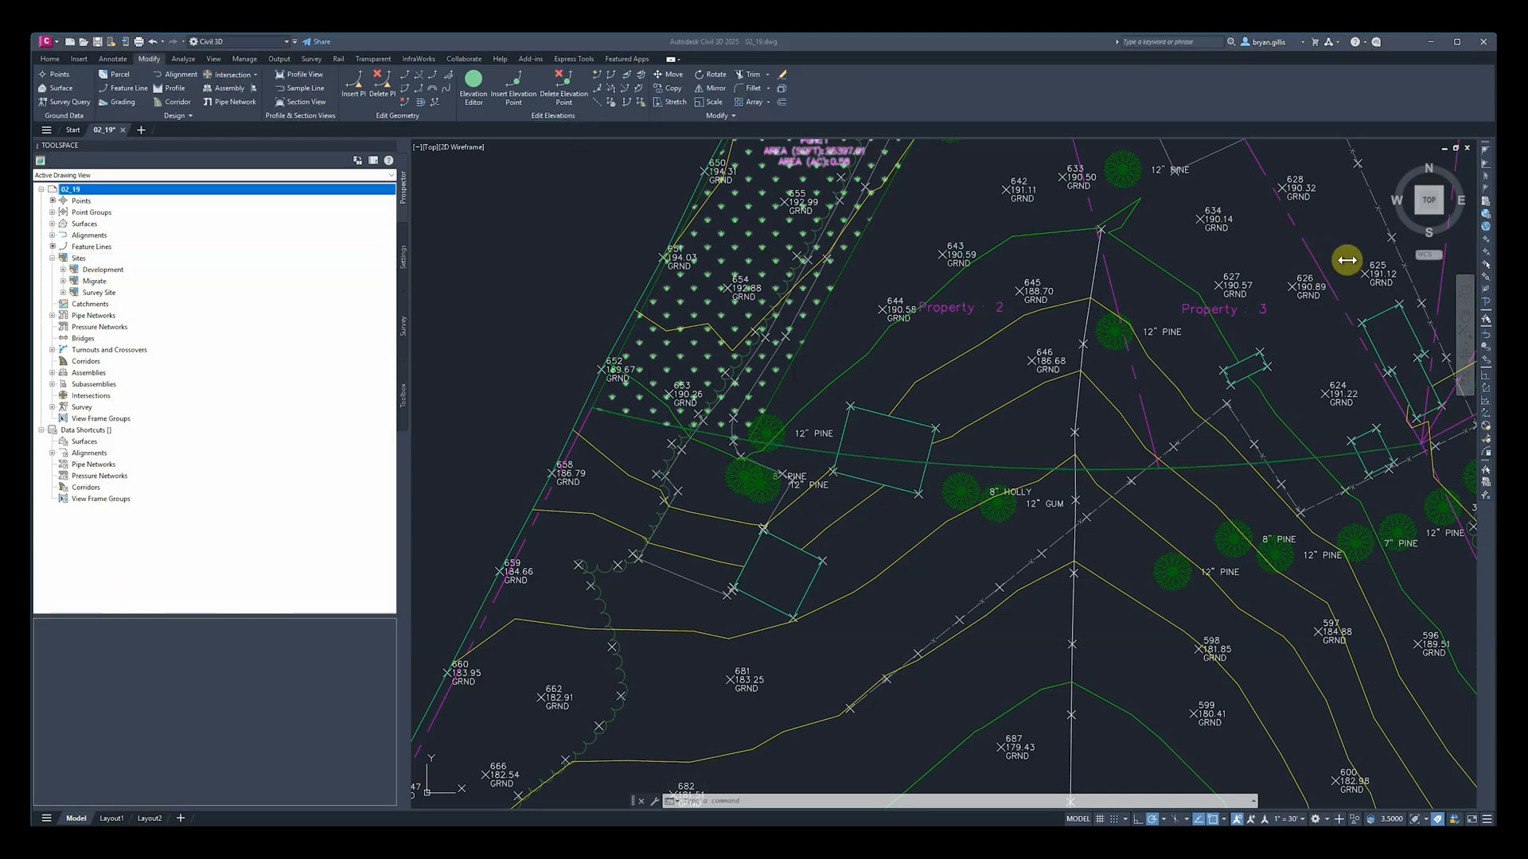
Step: Locate the siteless feature line in the drawing by selecting it from its collection, then deselect it
middle_click_drag(1027, 479, 1001, 430)
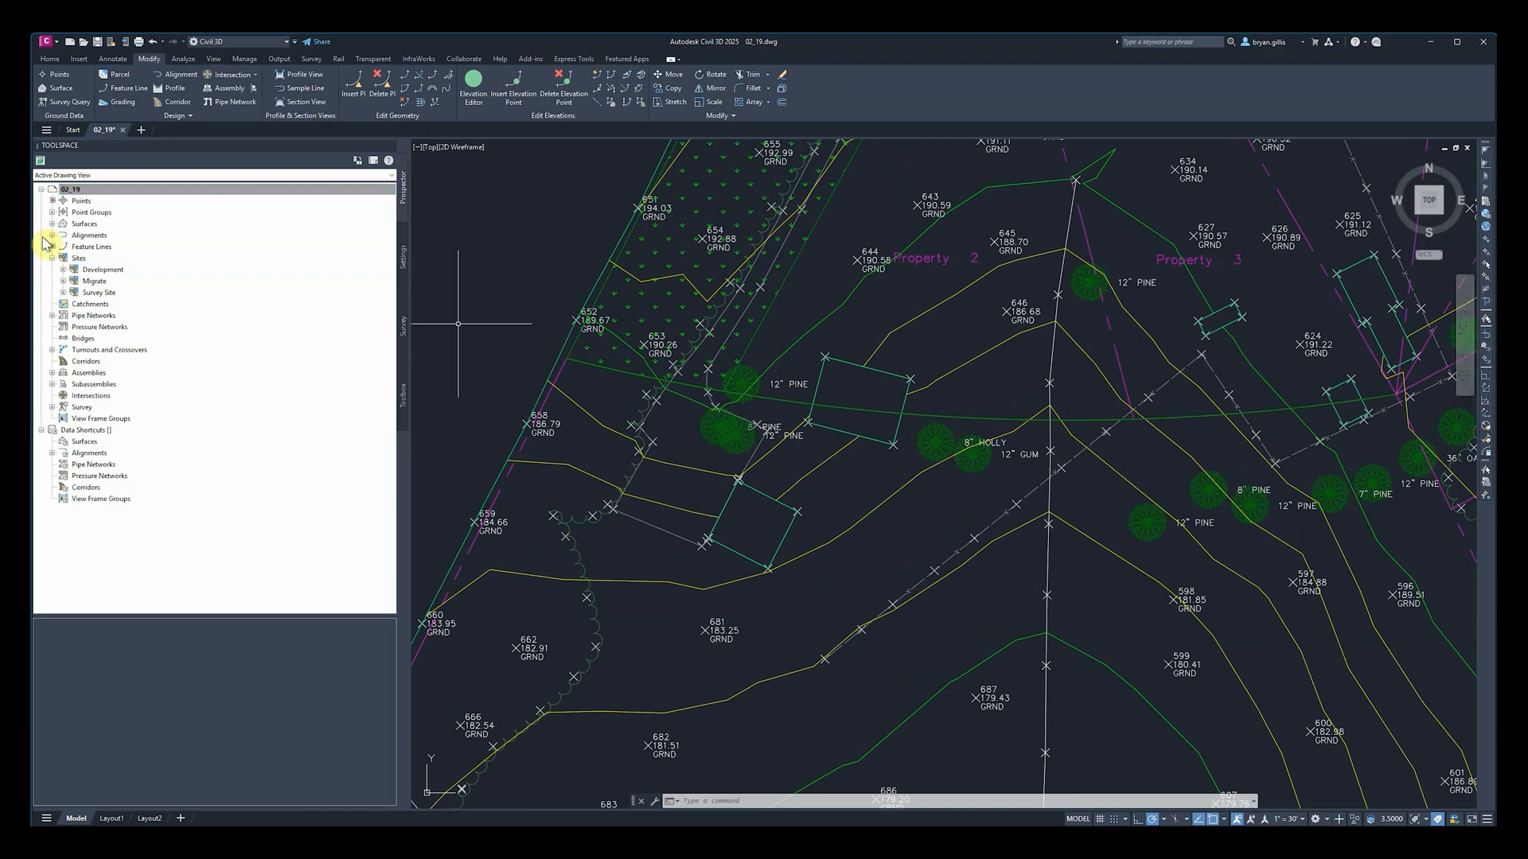
left_click(94, 246)
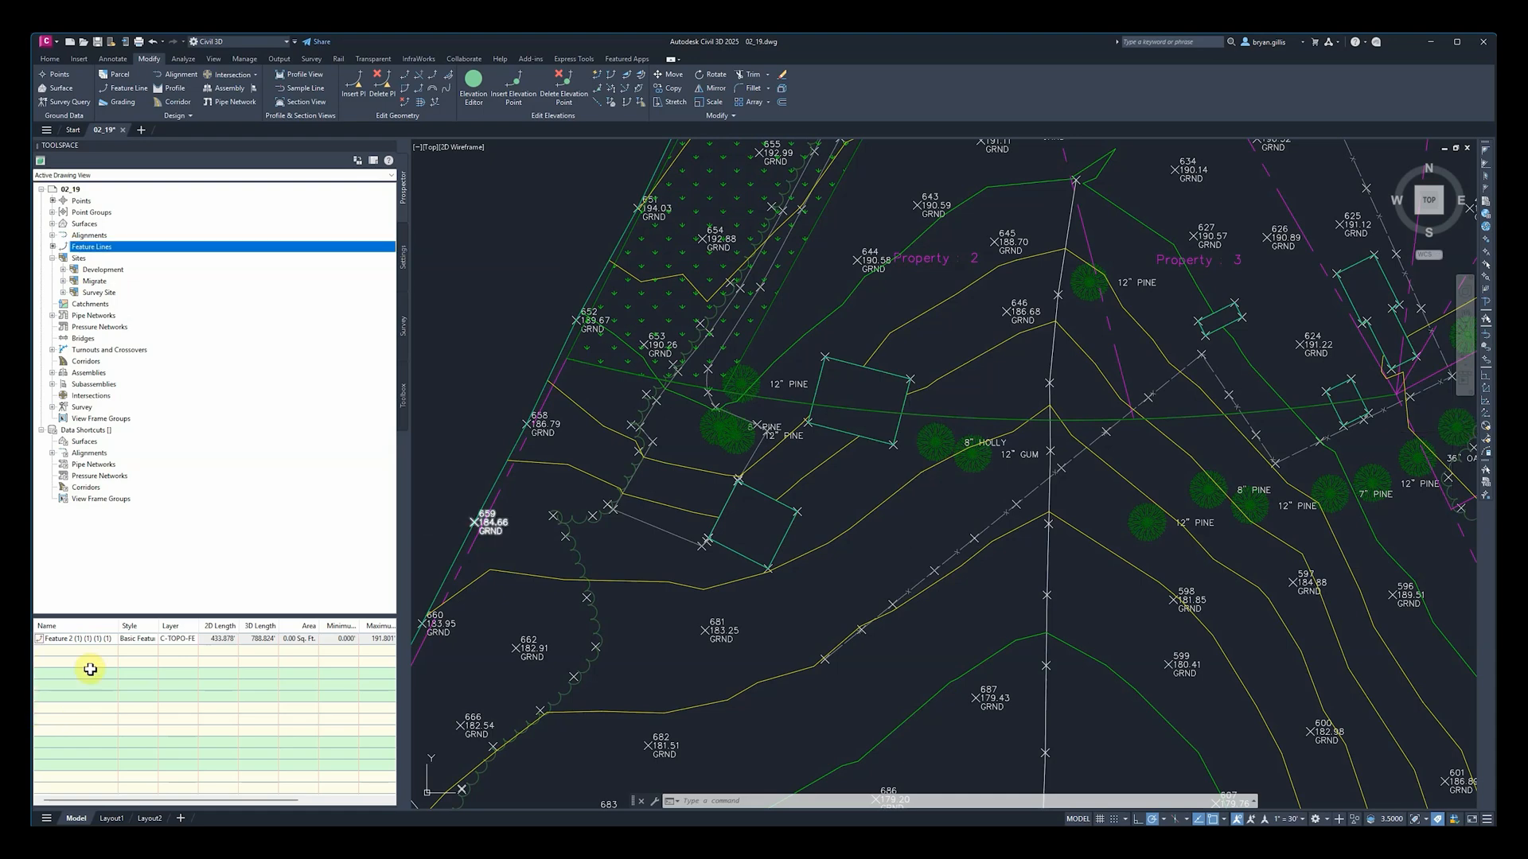
left_click(79, 641)
right_click(79, 641)
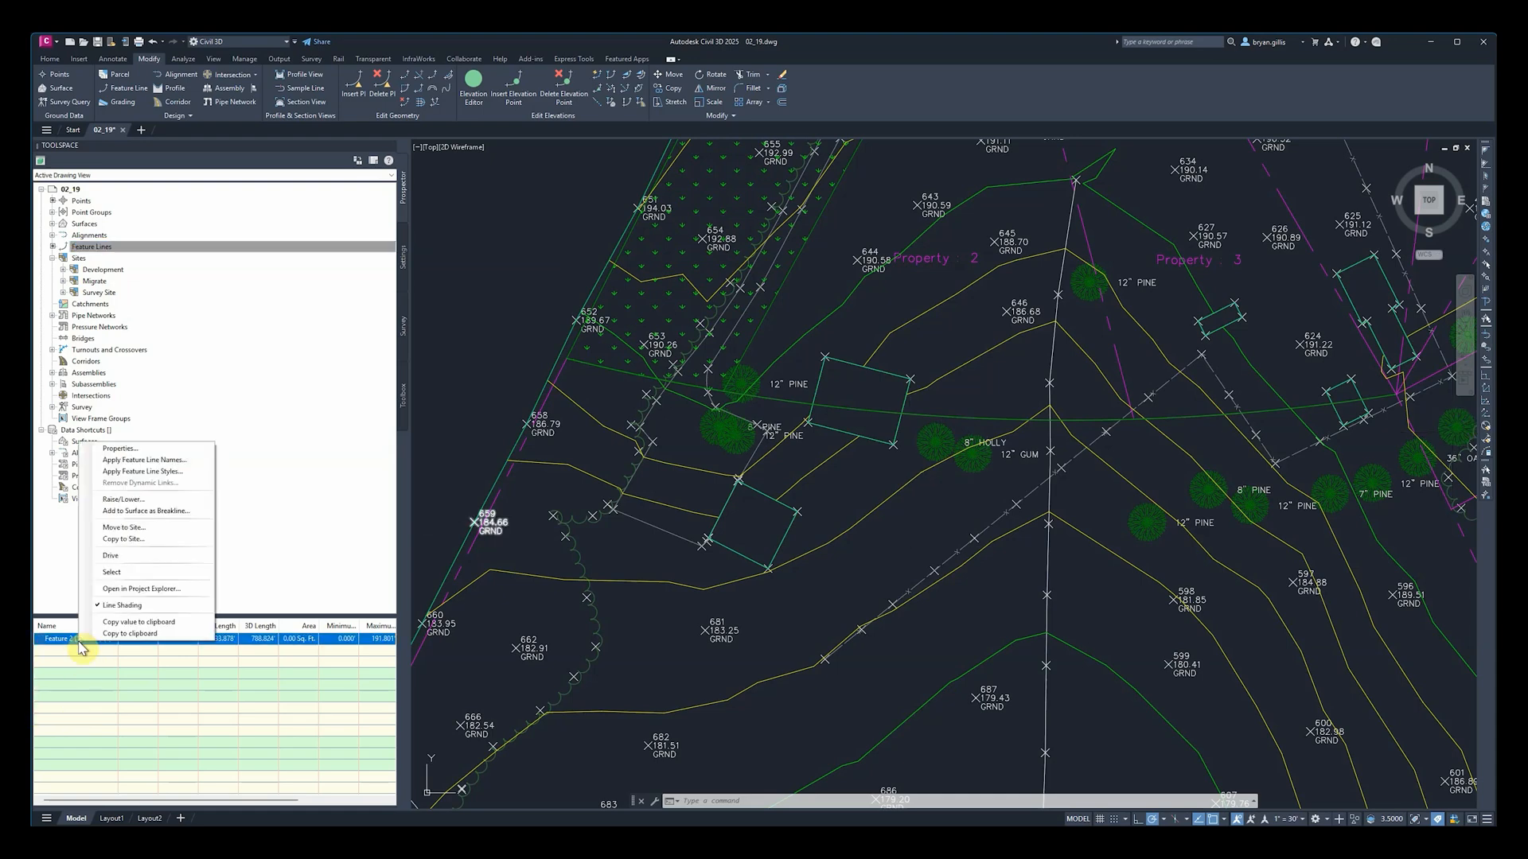
left_click(111, 561)
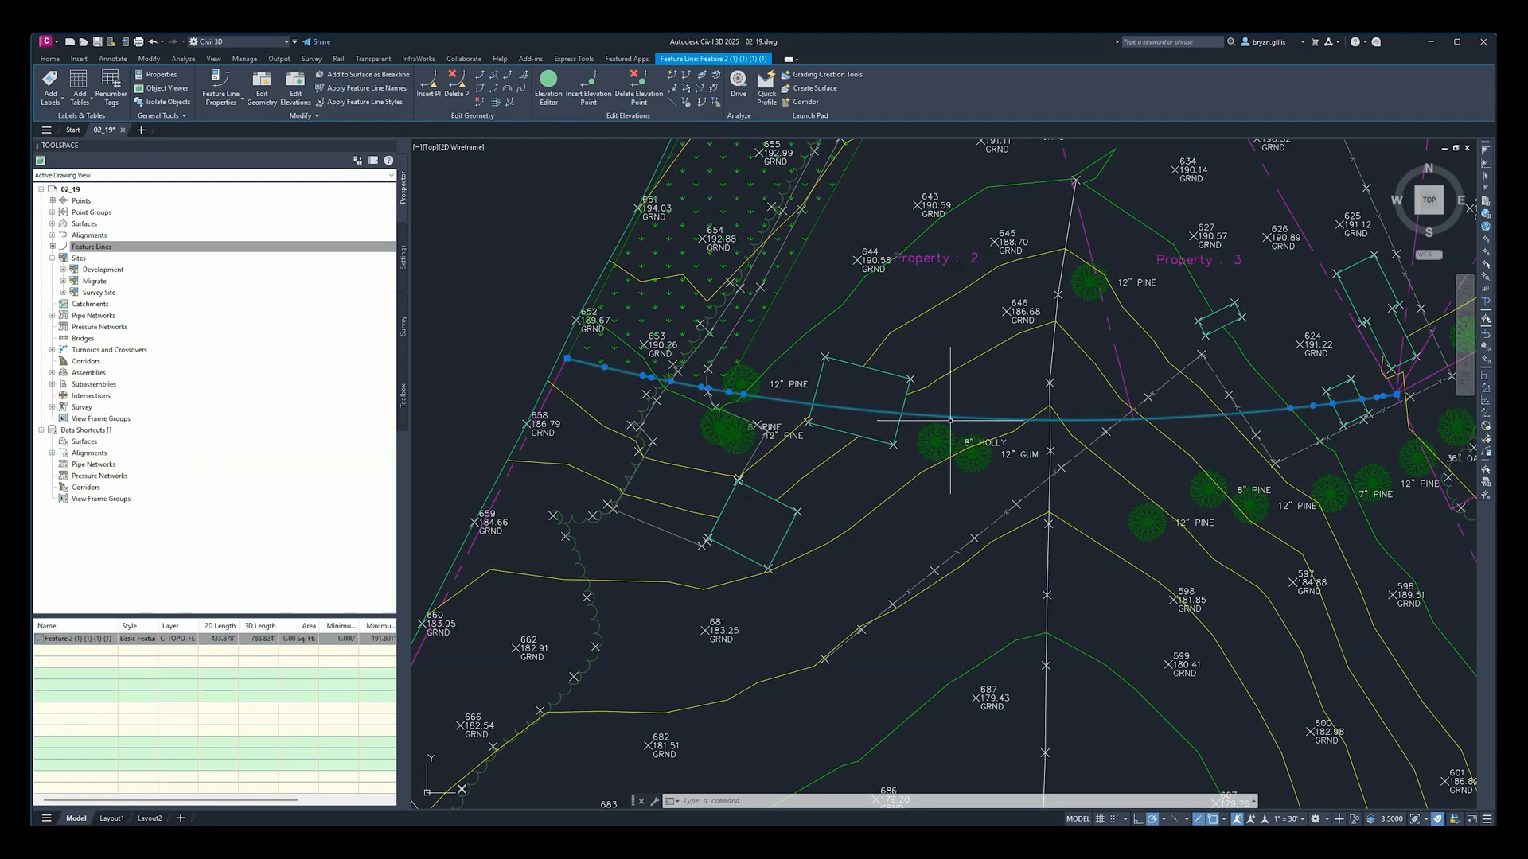
key("Escape")
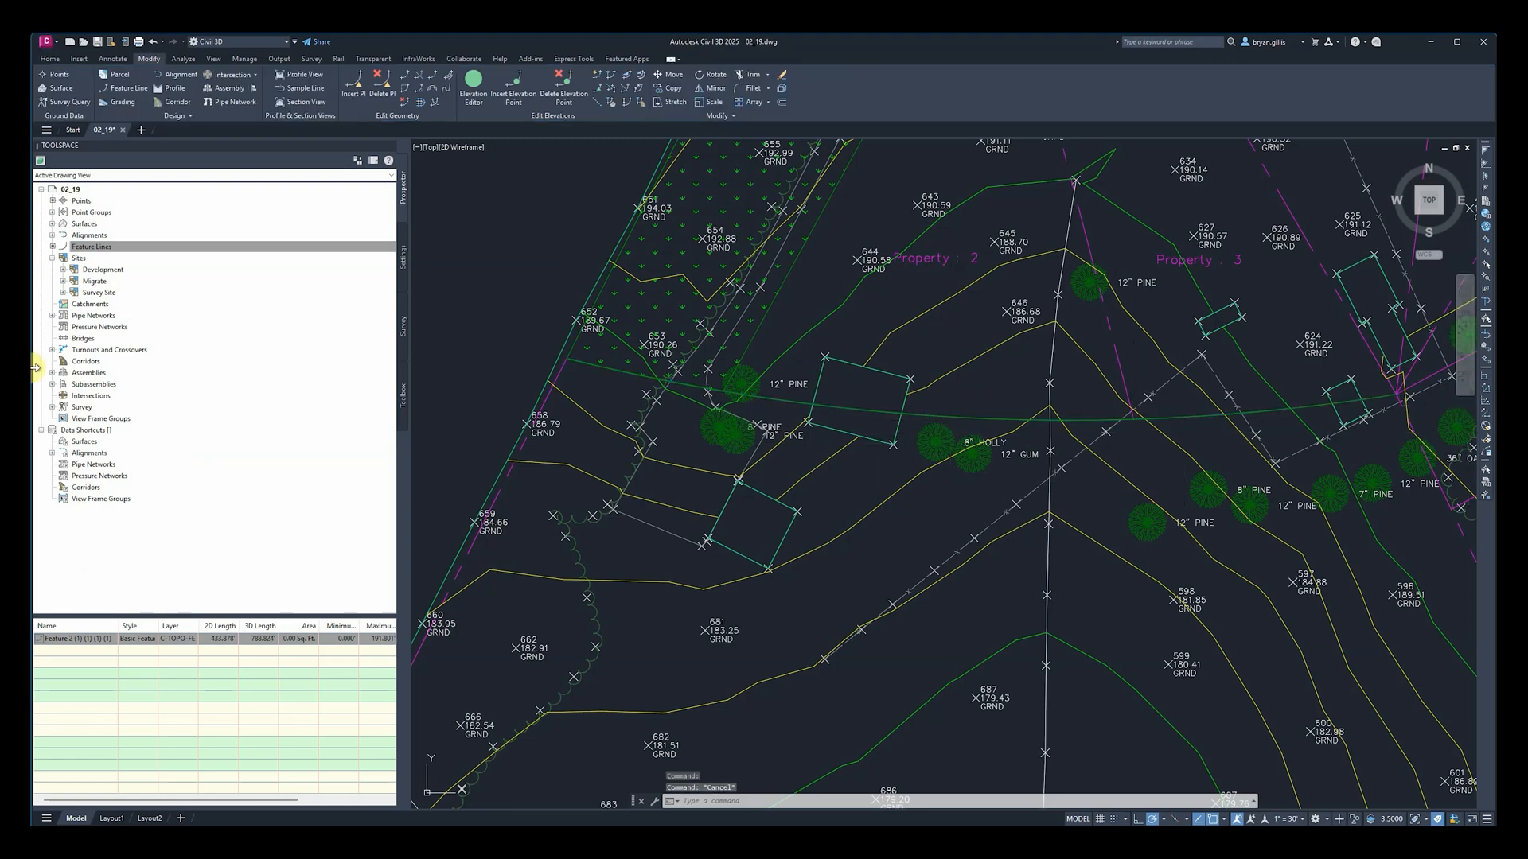
Step: Examine the feature lines held in the Migrate site and in the Survey Site, then clear the selection
left_click(63, 282)
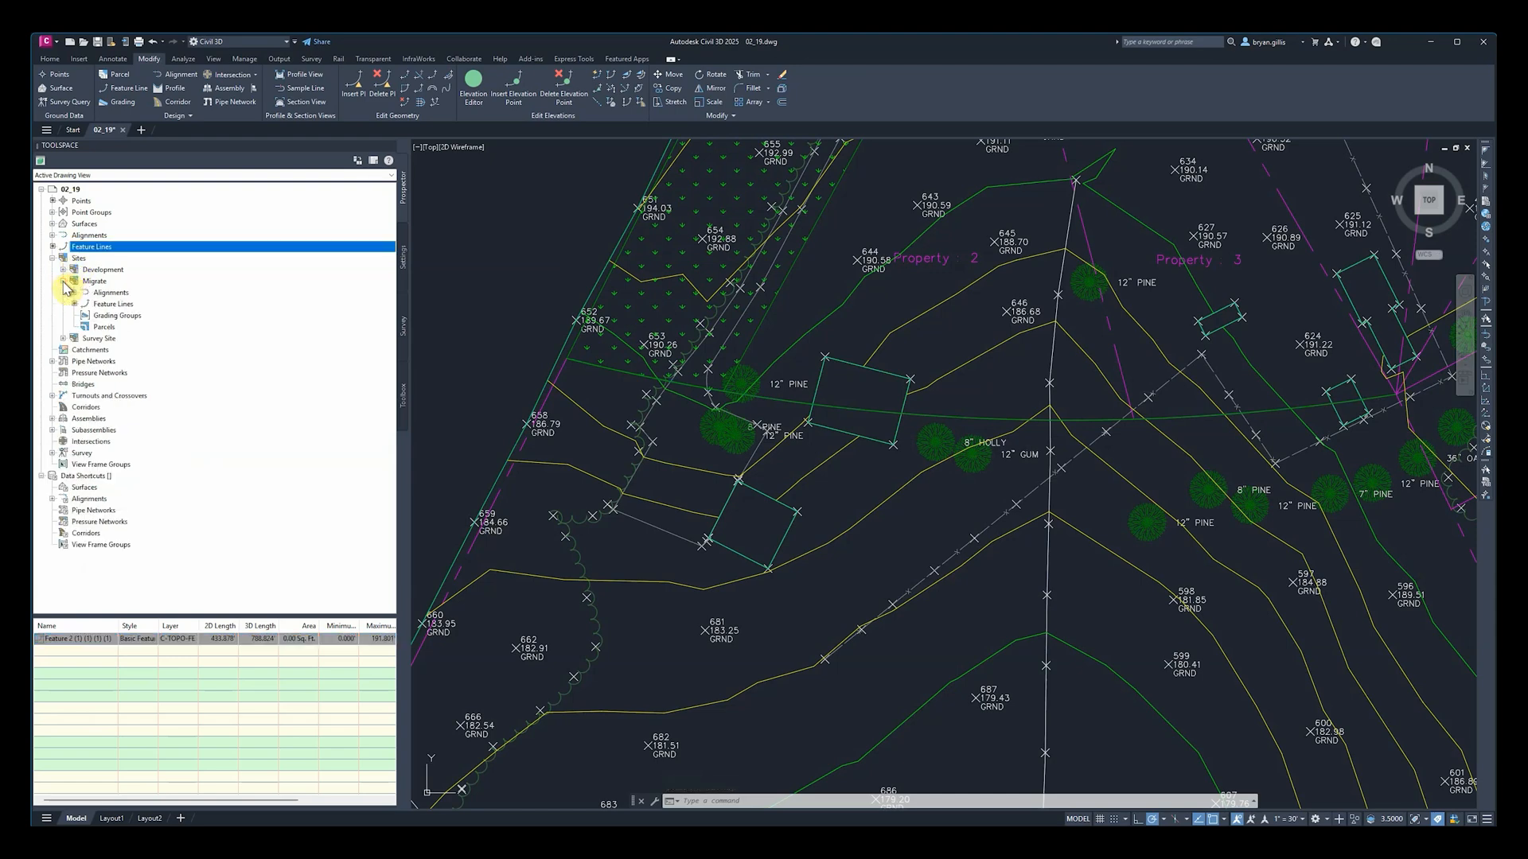
left_click(116, 306)
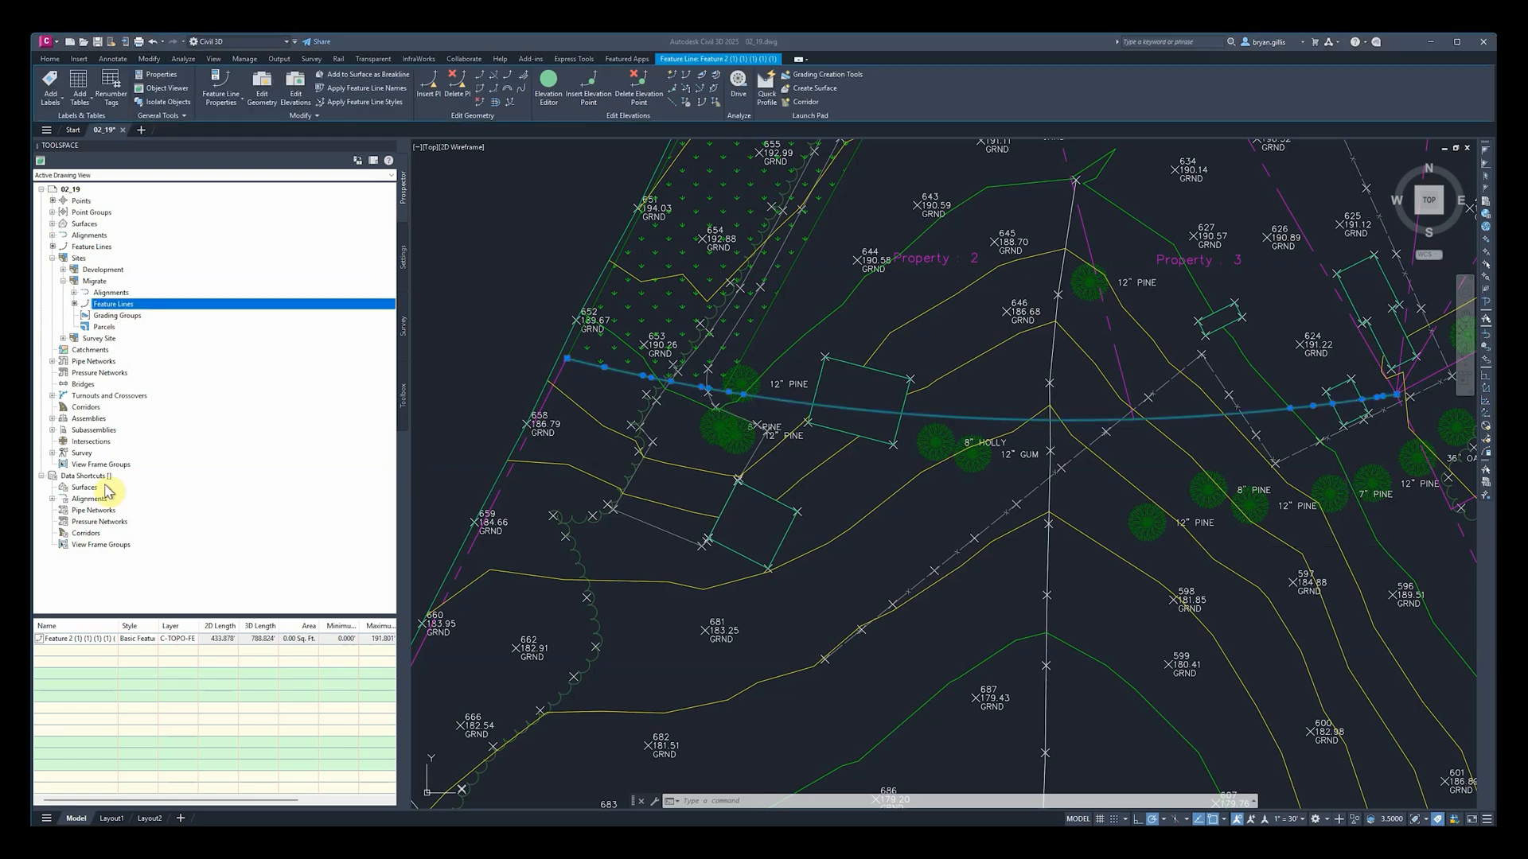
left_click(63, 340)
left_click(113, 362)
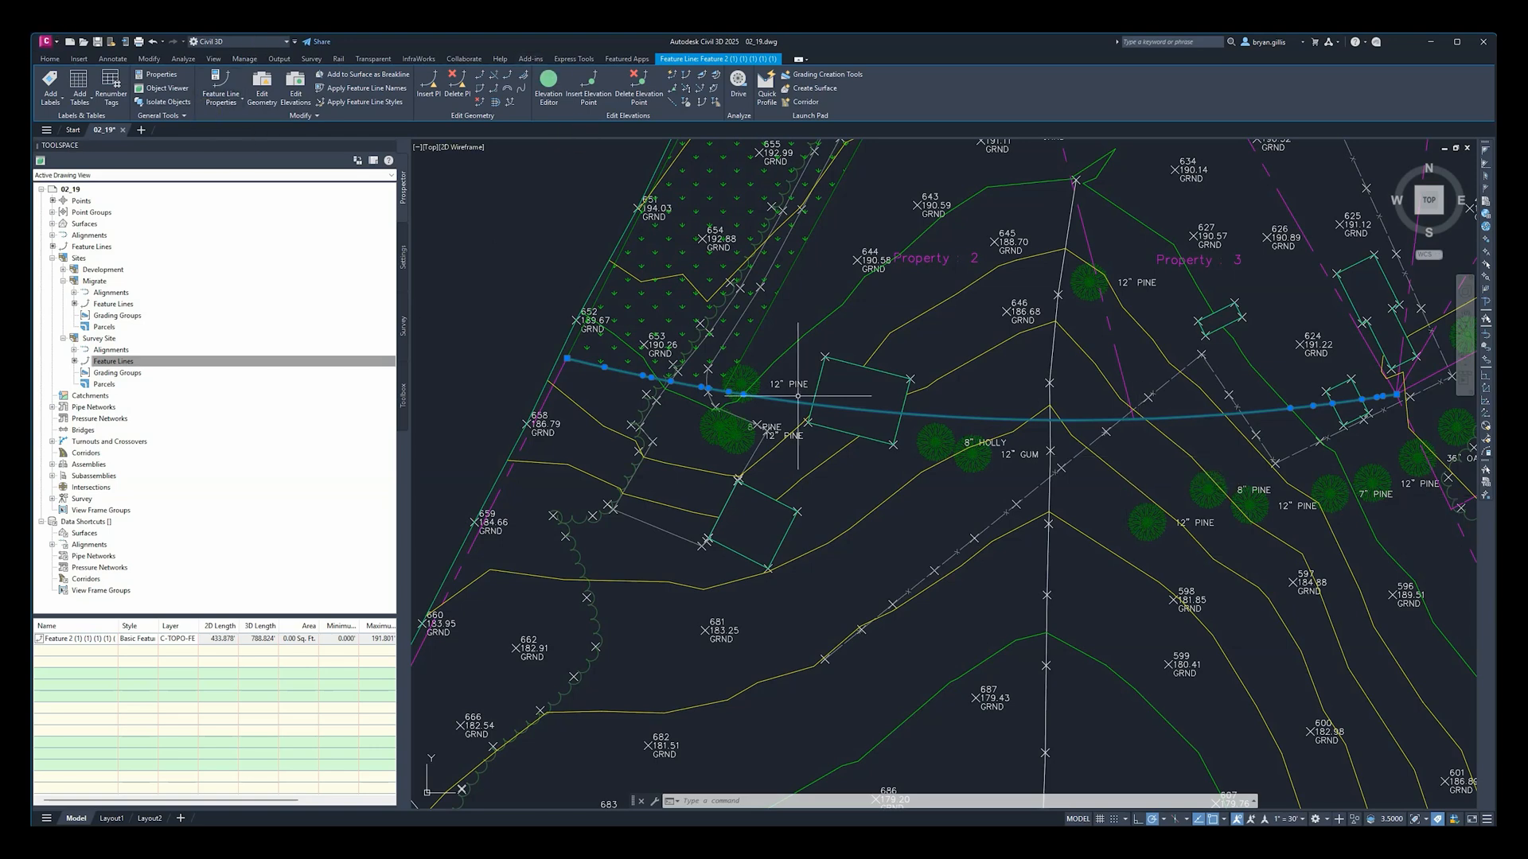
key("Escape")
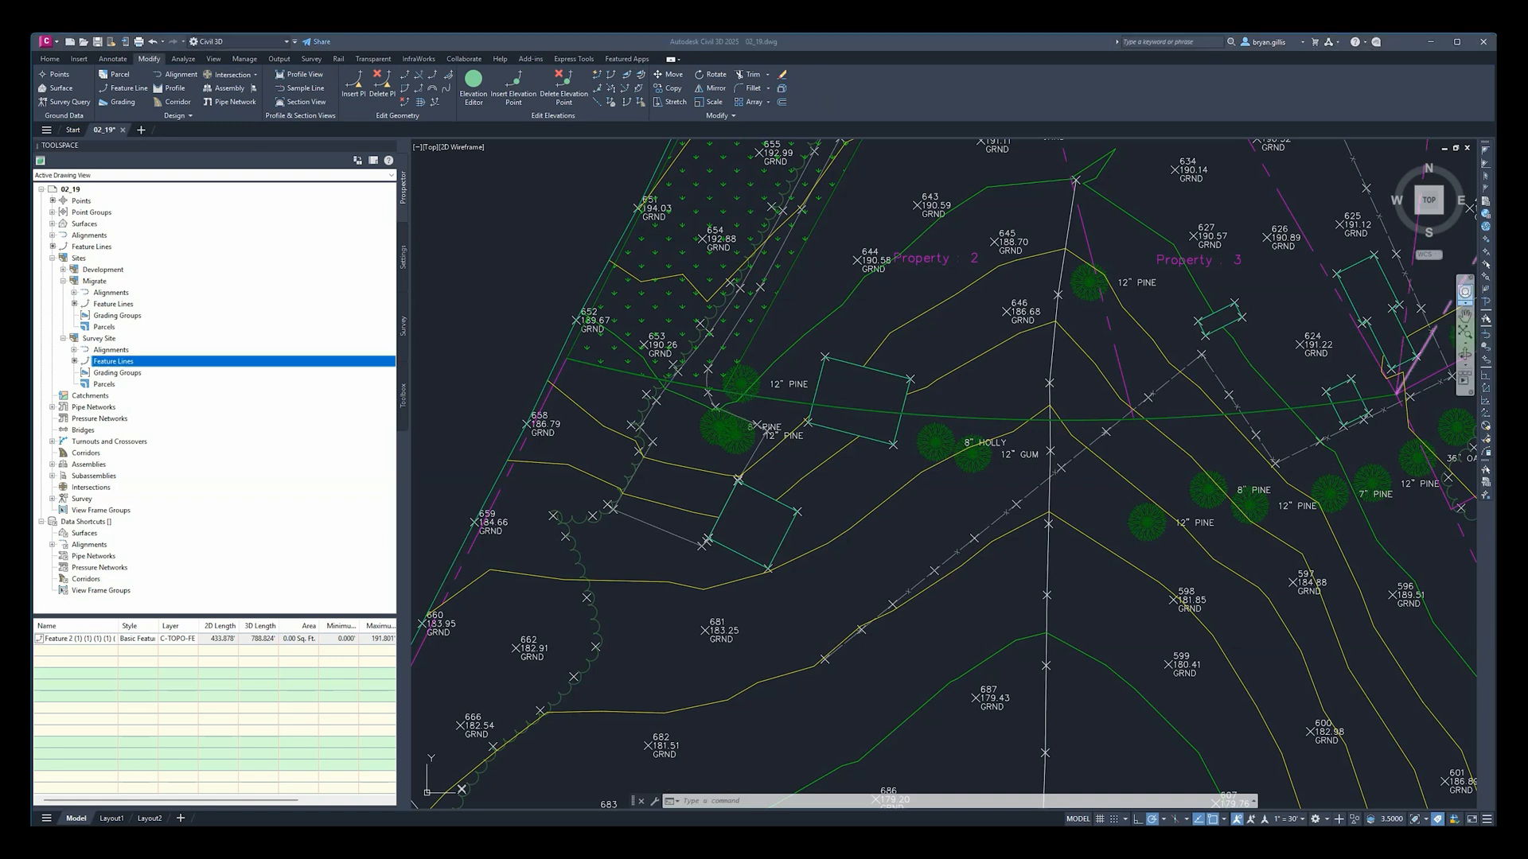
Step: Select the Migrate site's feature line from its collection and erase it from the drawing
left_click(112, 305)
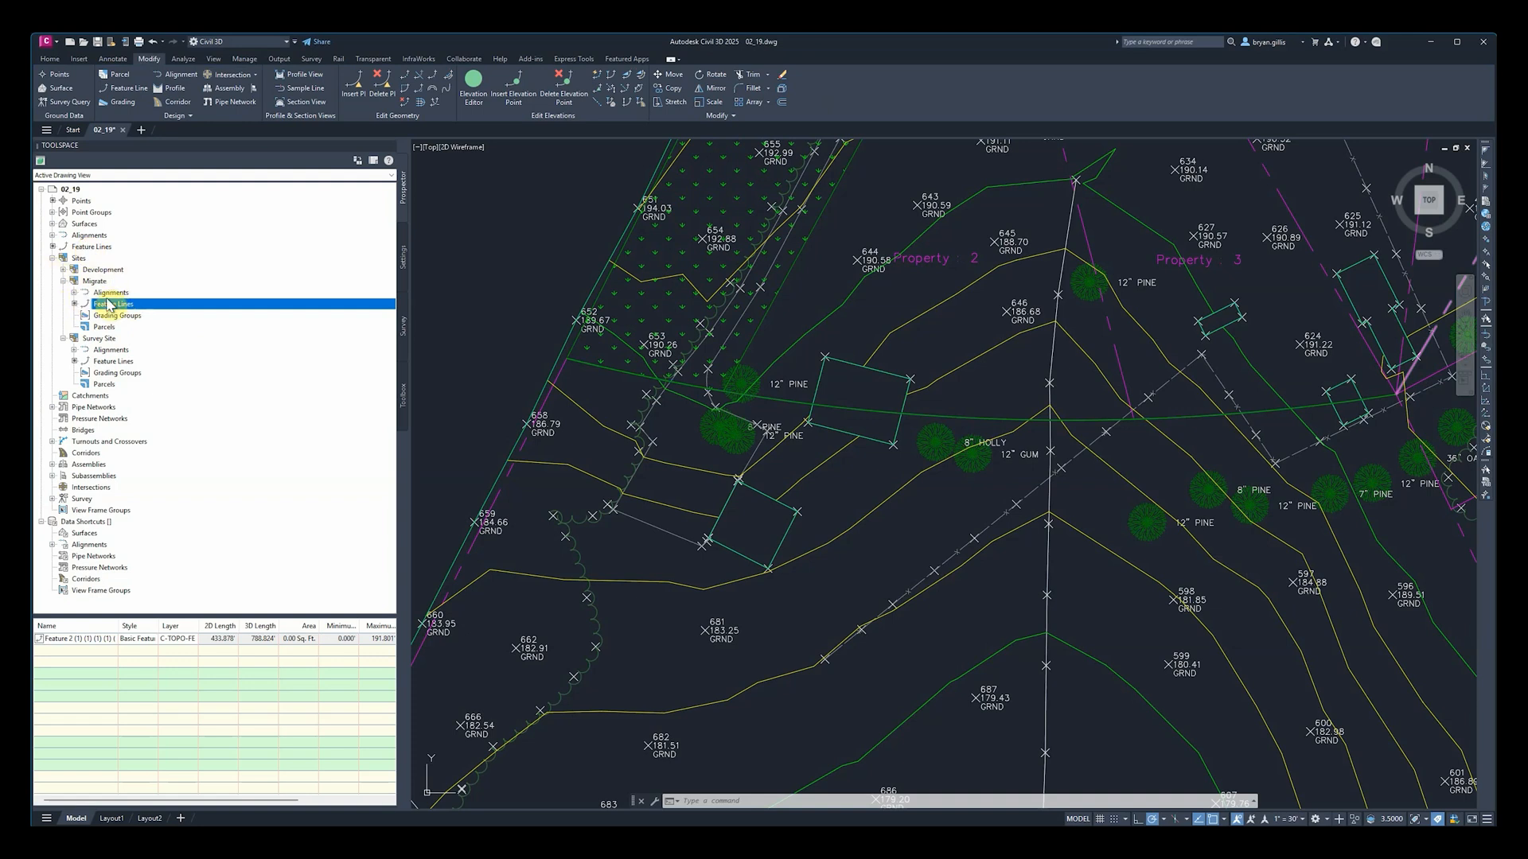
left_click(85, 640)
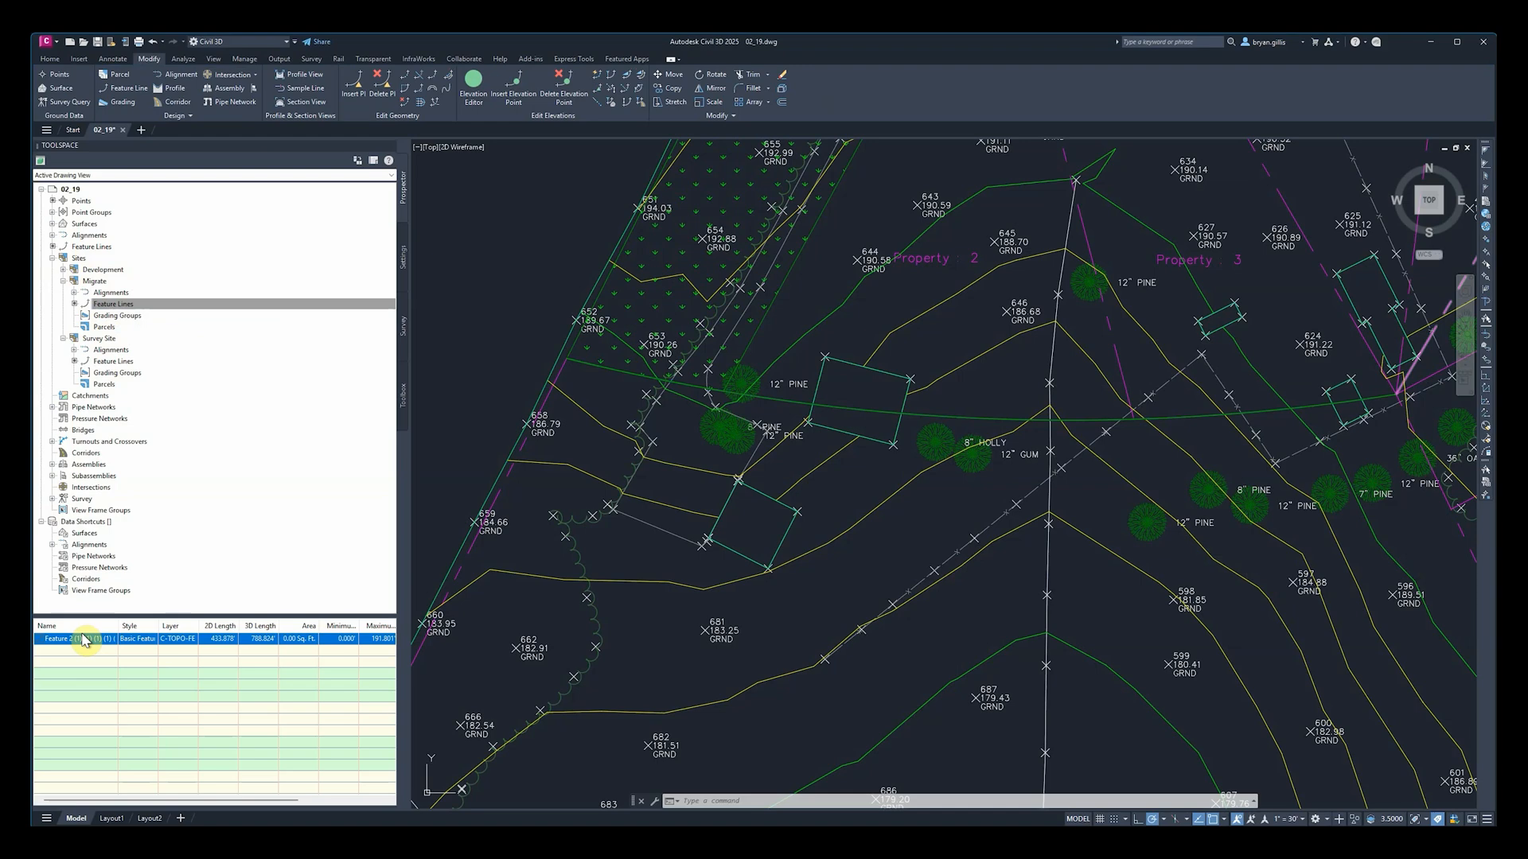
right_click(84, 642)
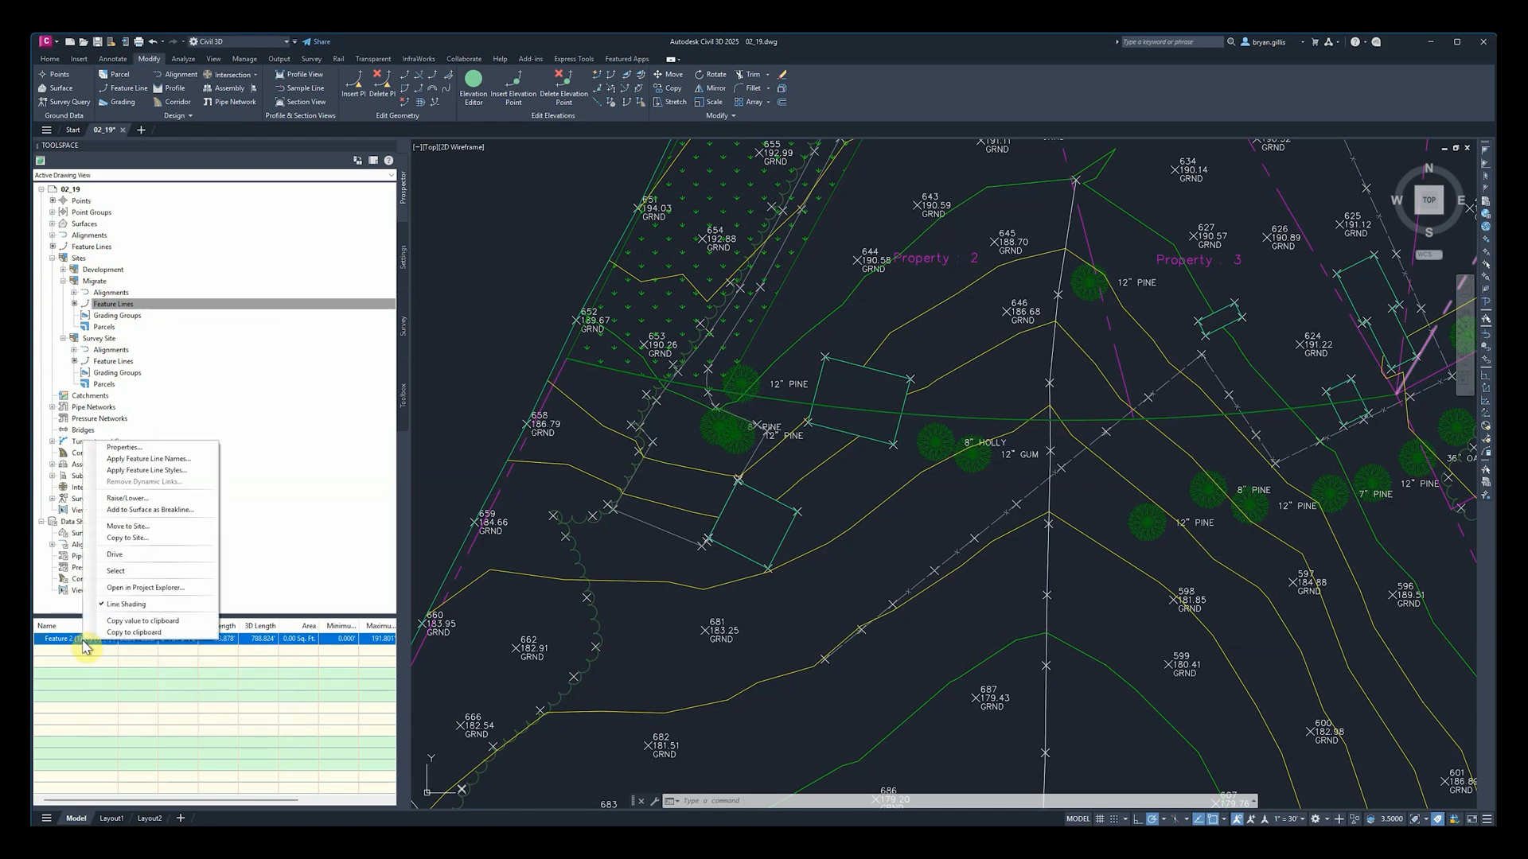
left_click(119, 571)
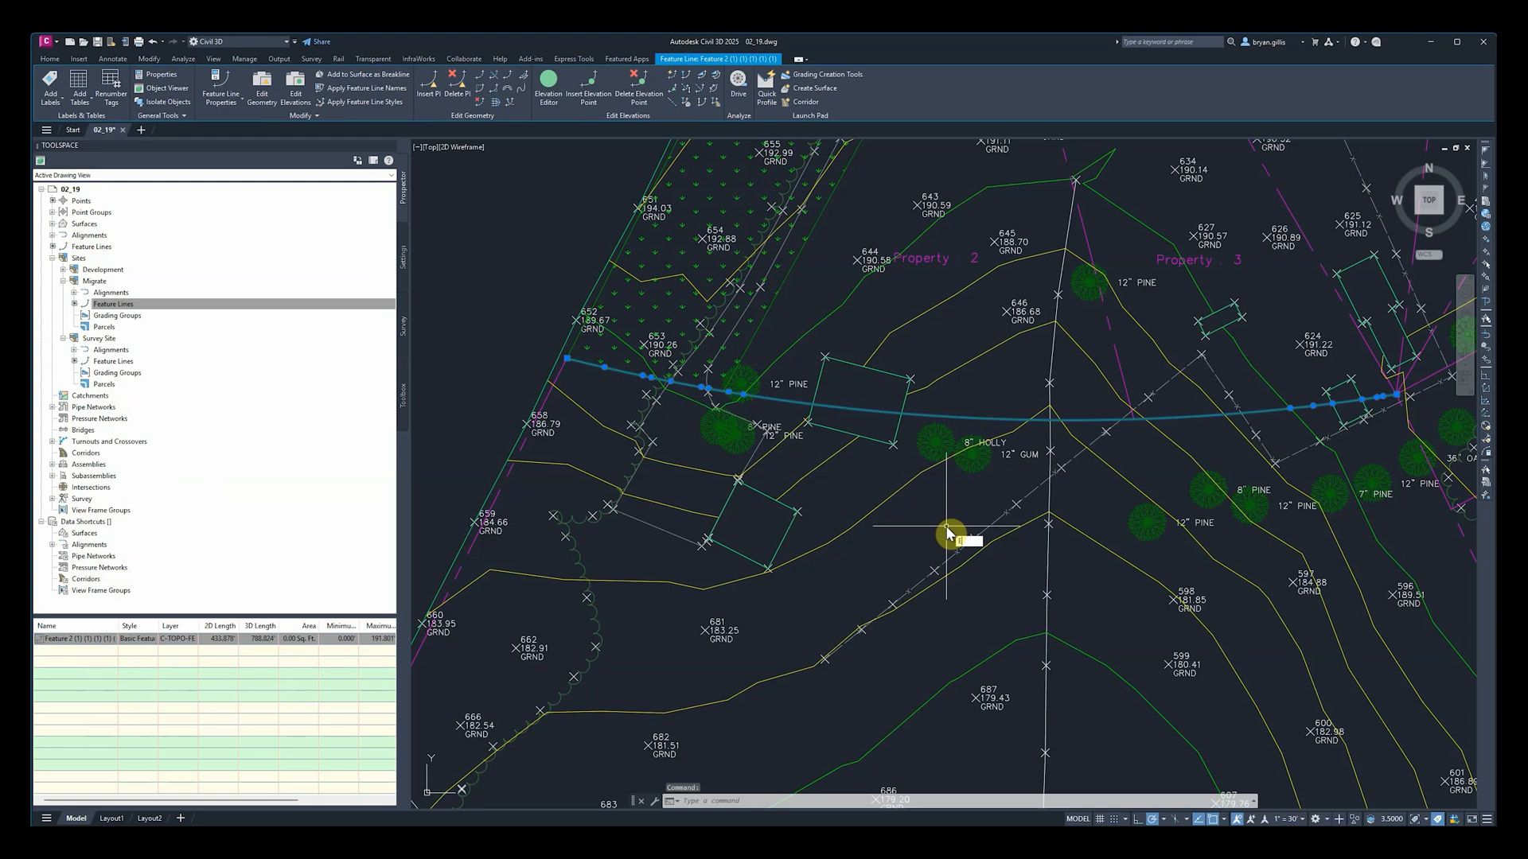
key("Return")
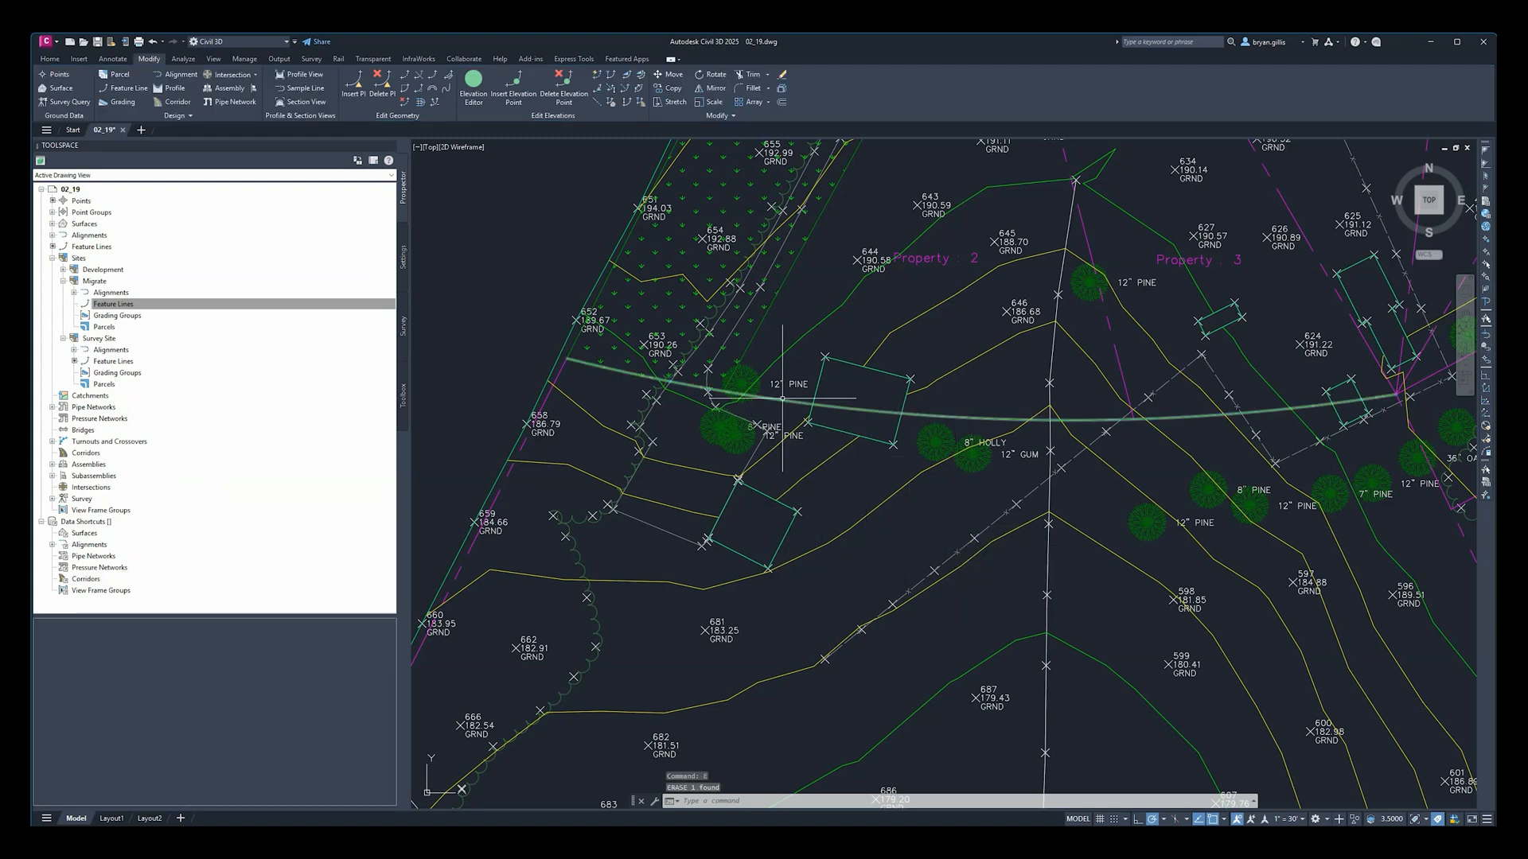
Step: Compare the feature line collections of the Migrate site, the Survey Site and the siteless group
left_click(104, 304)
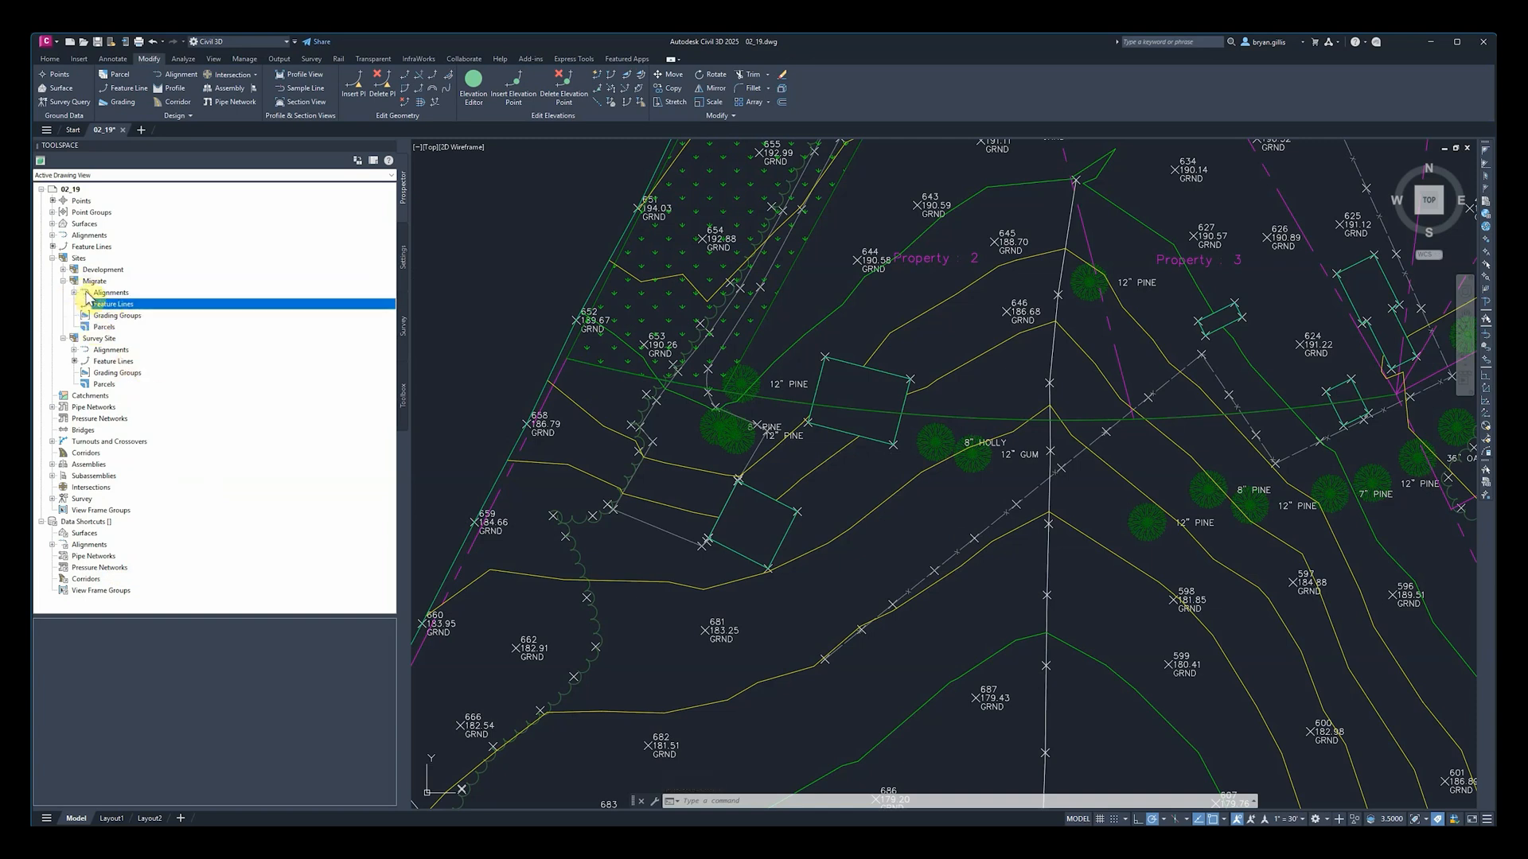
left_click(112, 362)
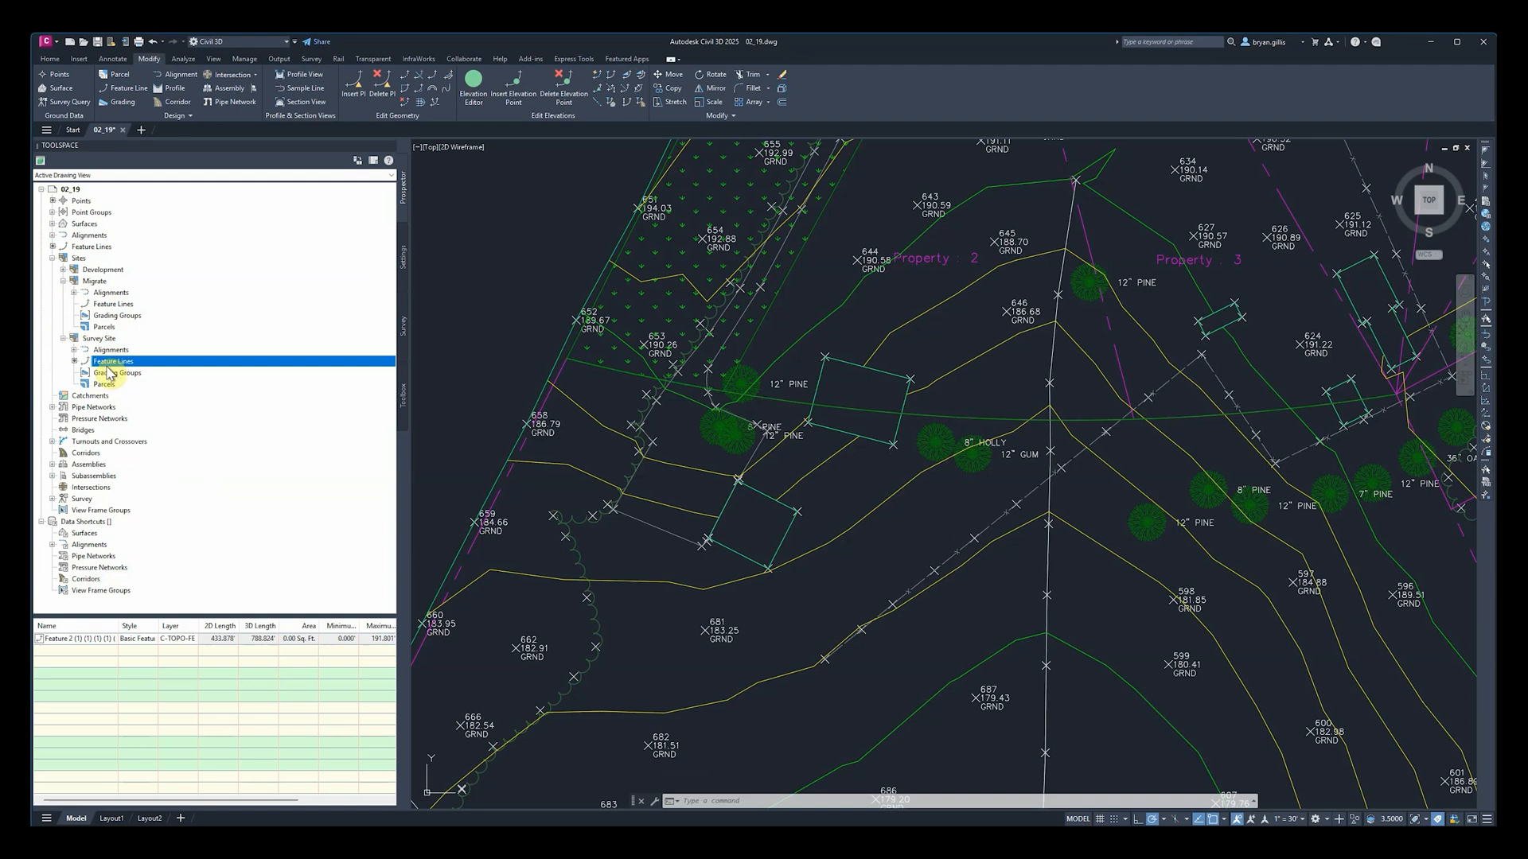
left_click(91, 246)
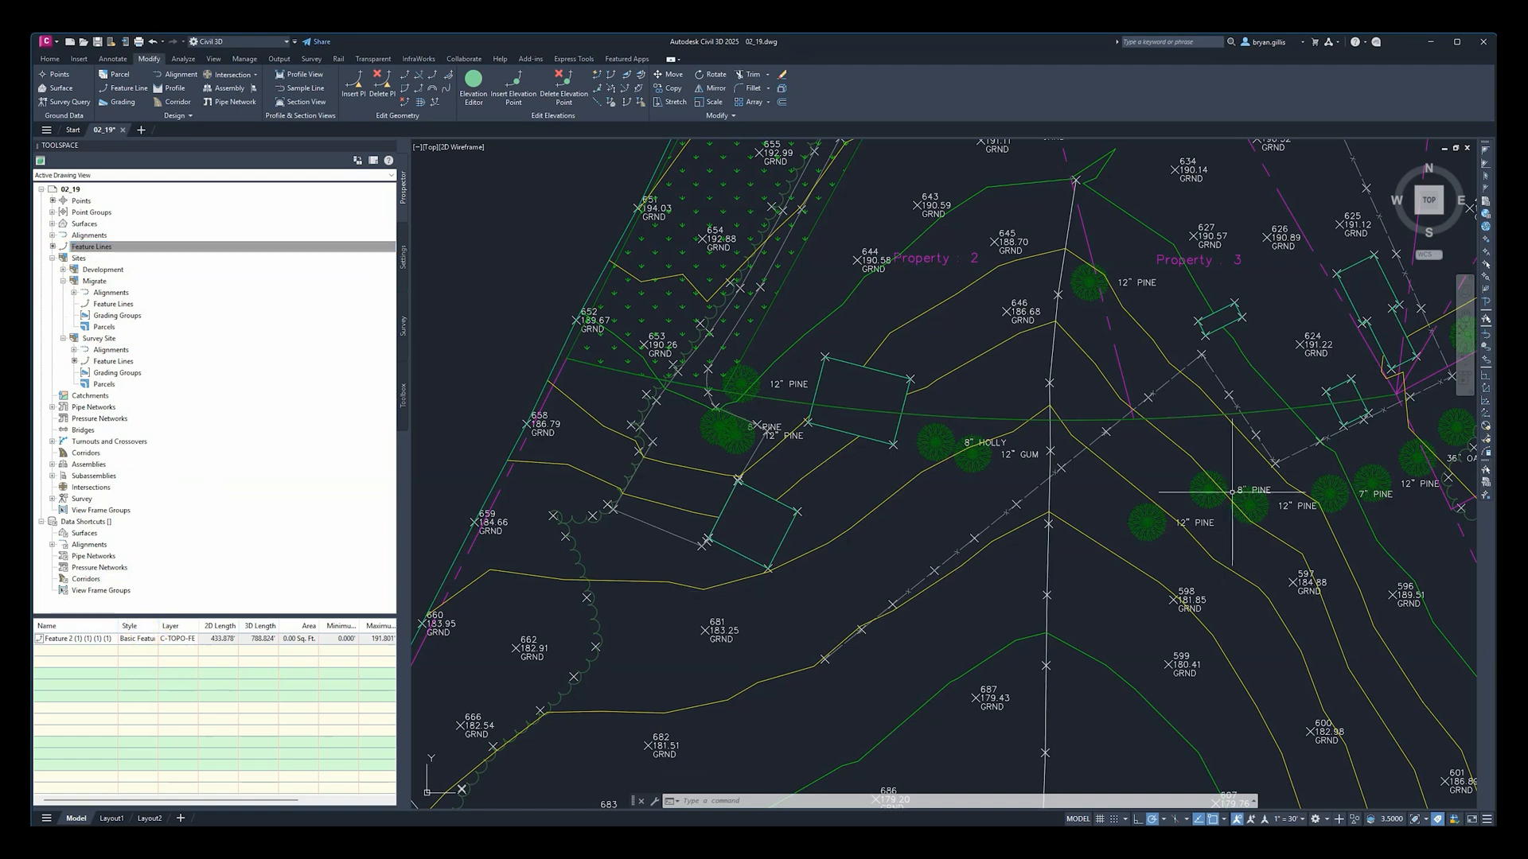
left_click(112, 304)
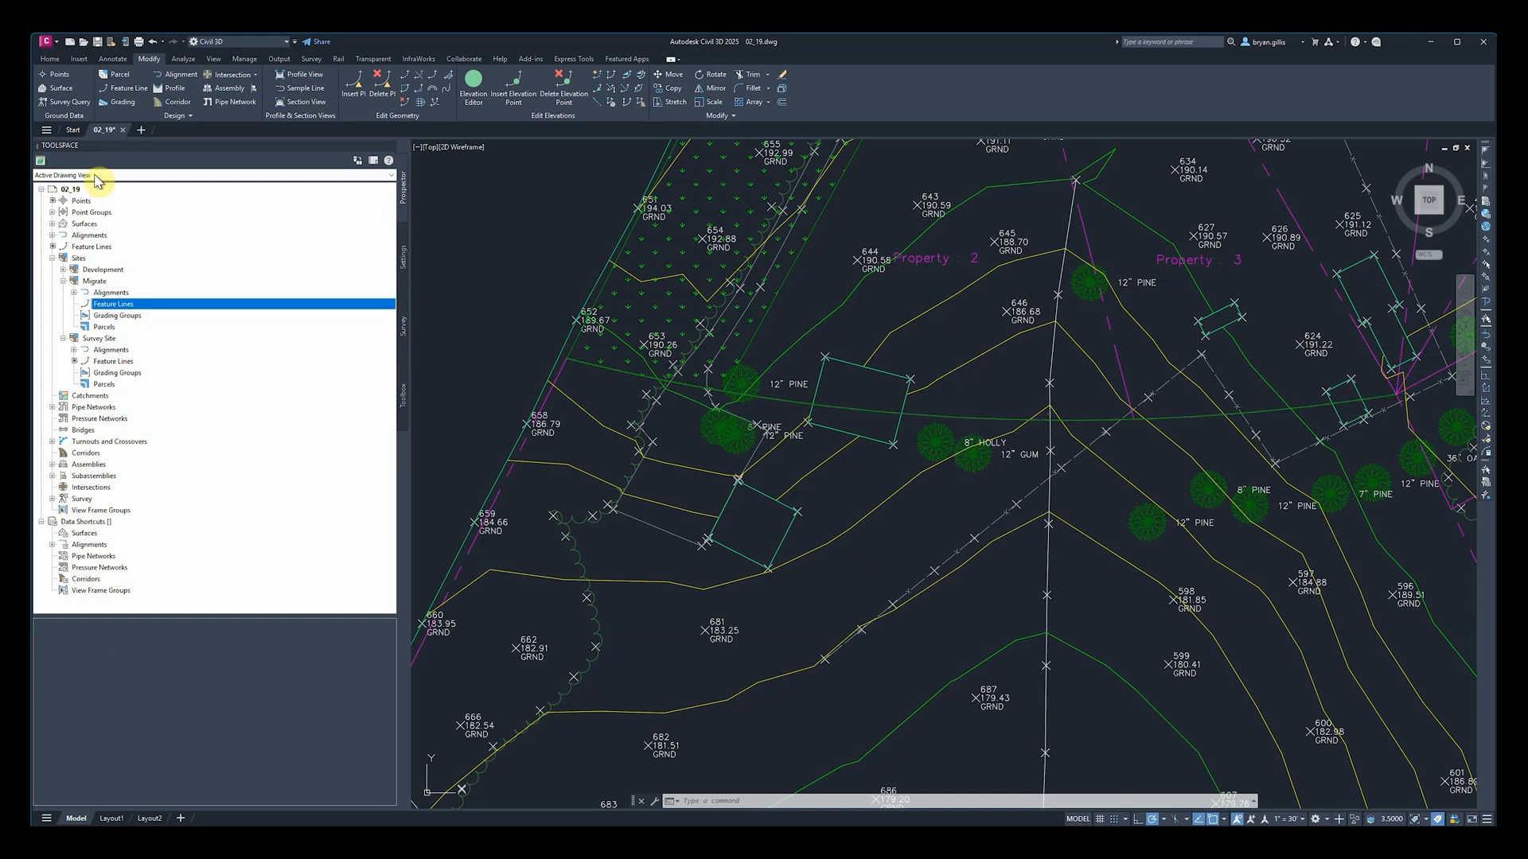
Step: Select the siteless curved feature line from its collection and erase it from the drawing
left_click(94, 247)
right_click(103, 639)
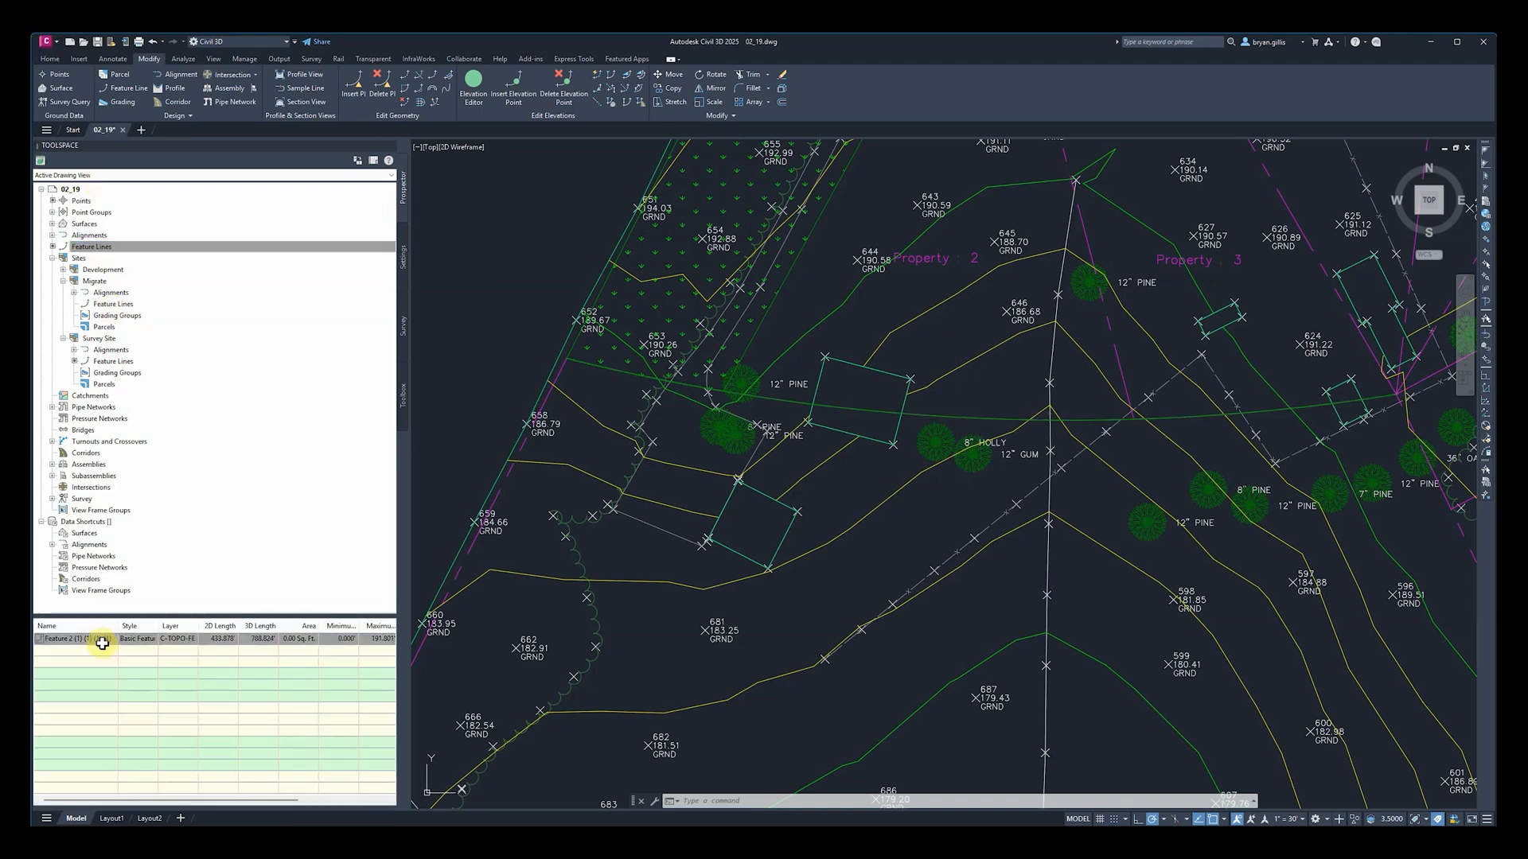
left_click(156, 575)
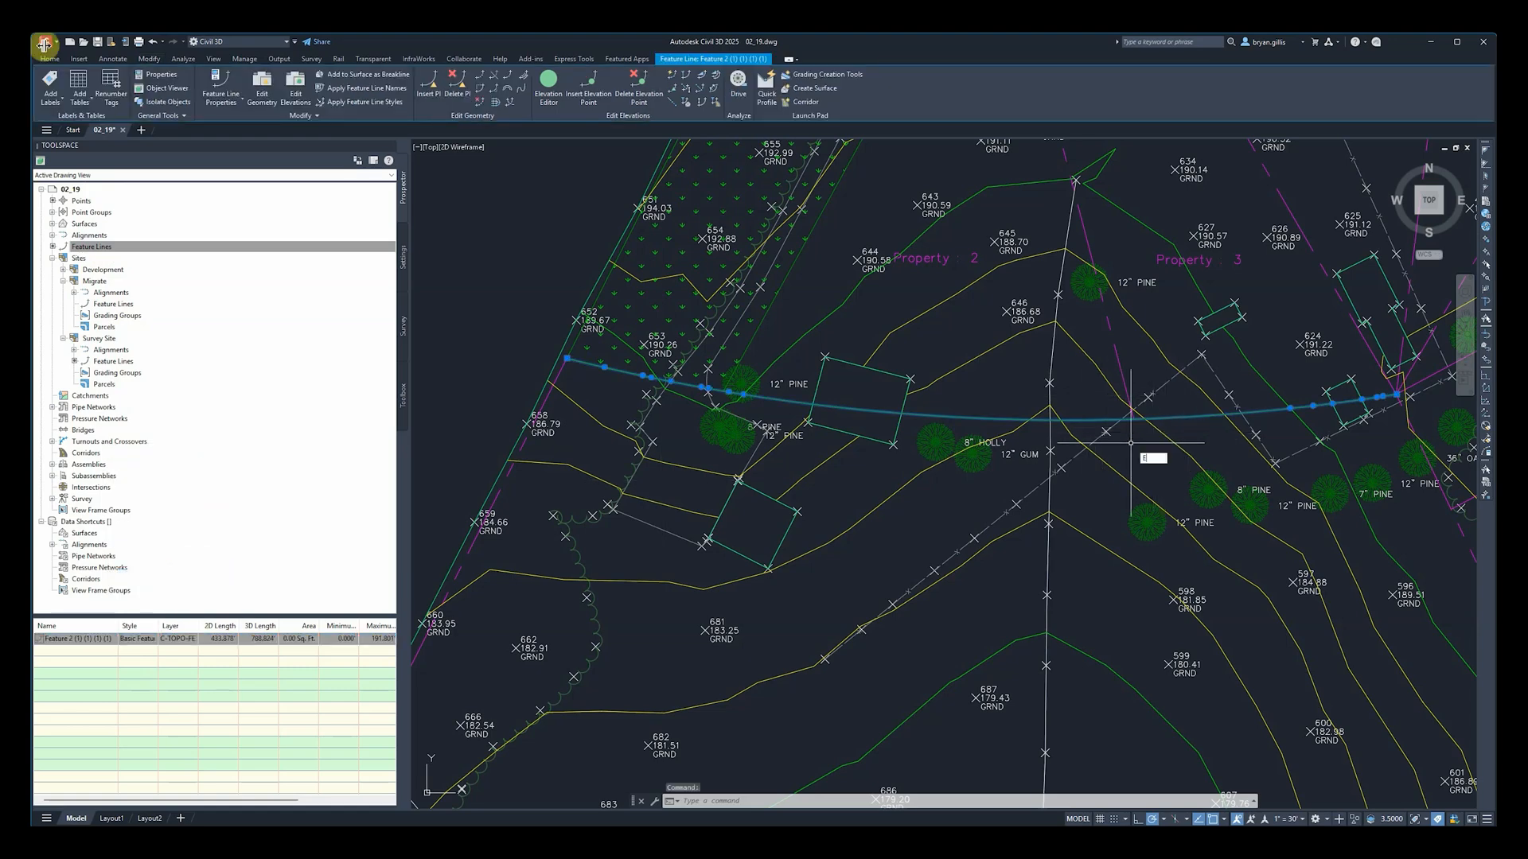
type("e")
key("Return")
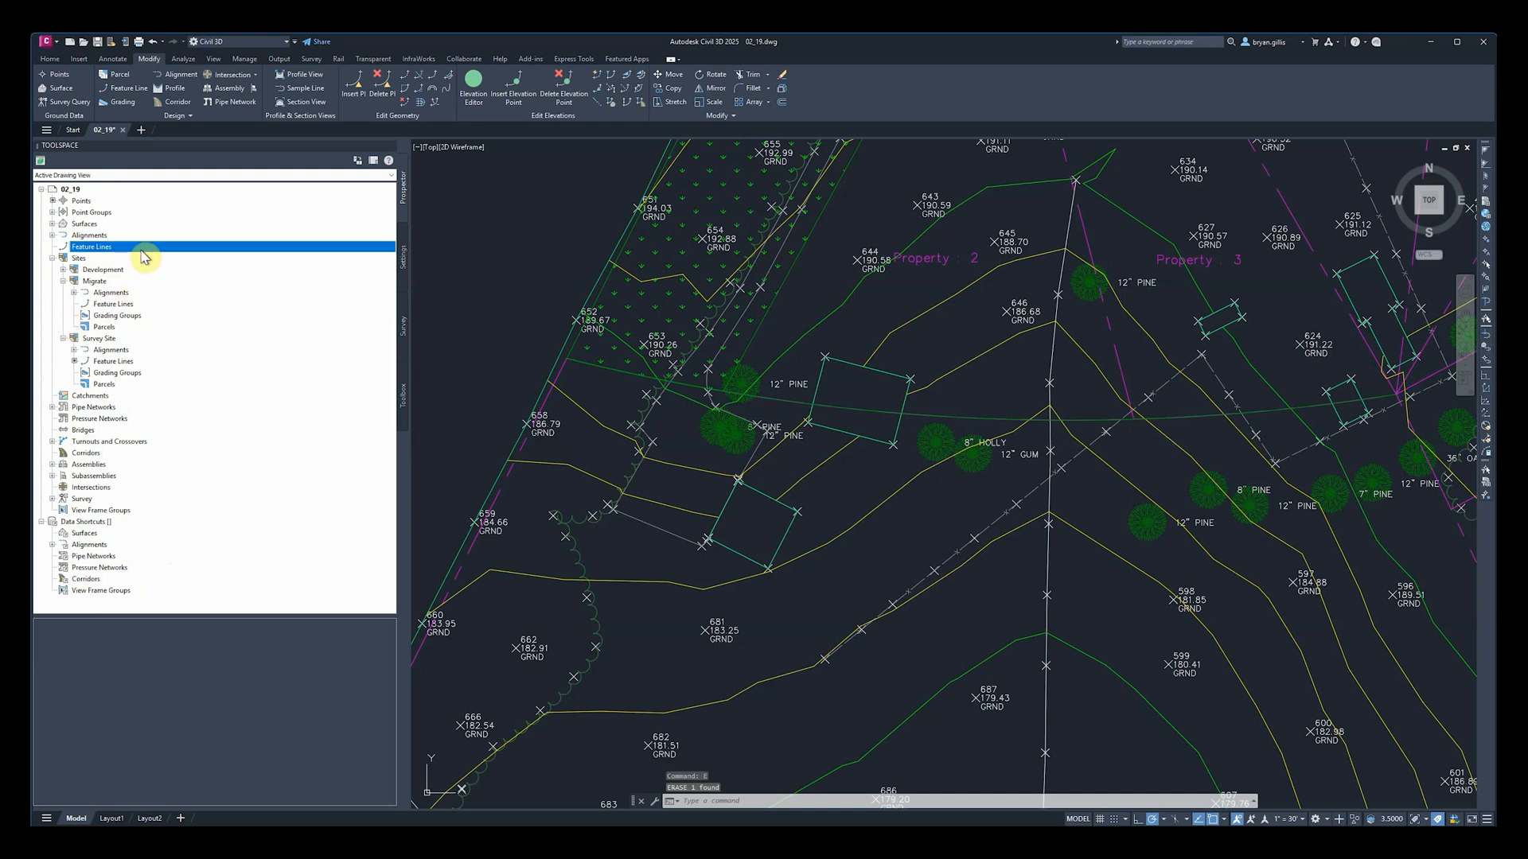
Step: Check the siteless feature line collection and the Migrate site's feature lines for remaining entries
left_click(89, 224)
left_click(95, 248)
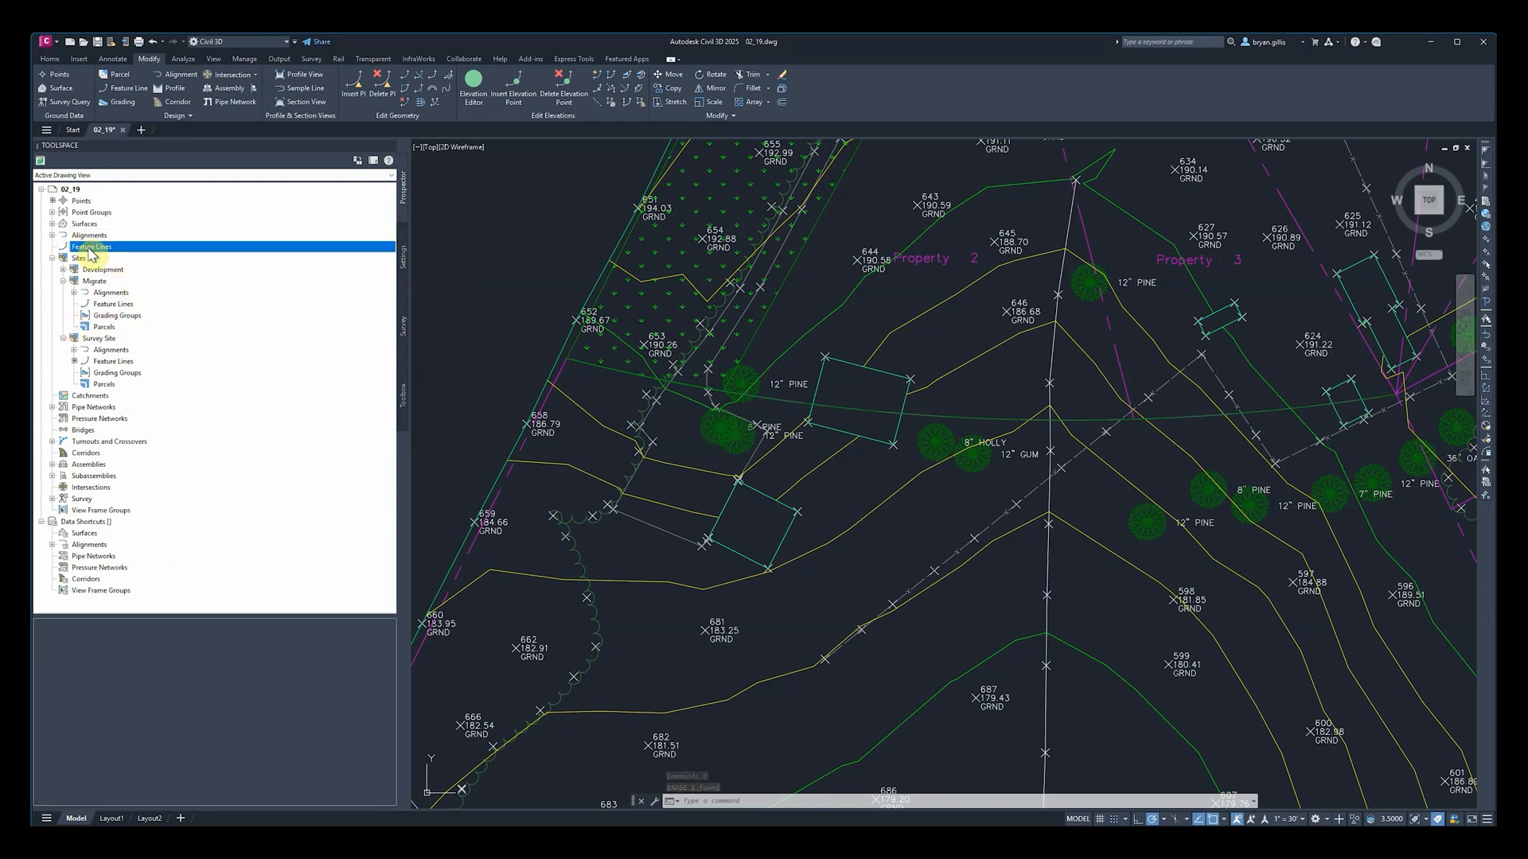
left_click(95, 306)
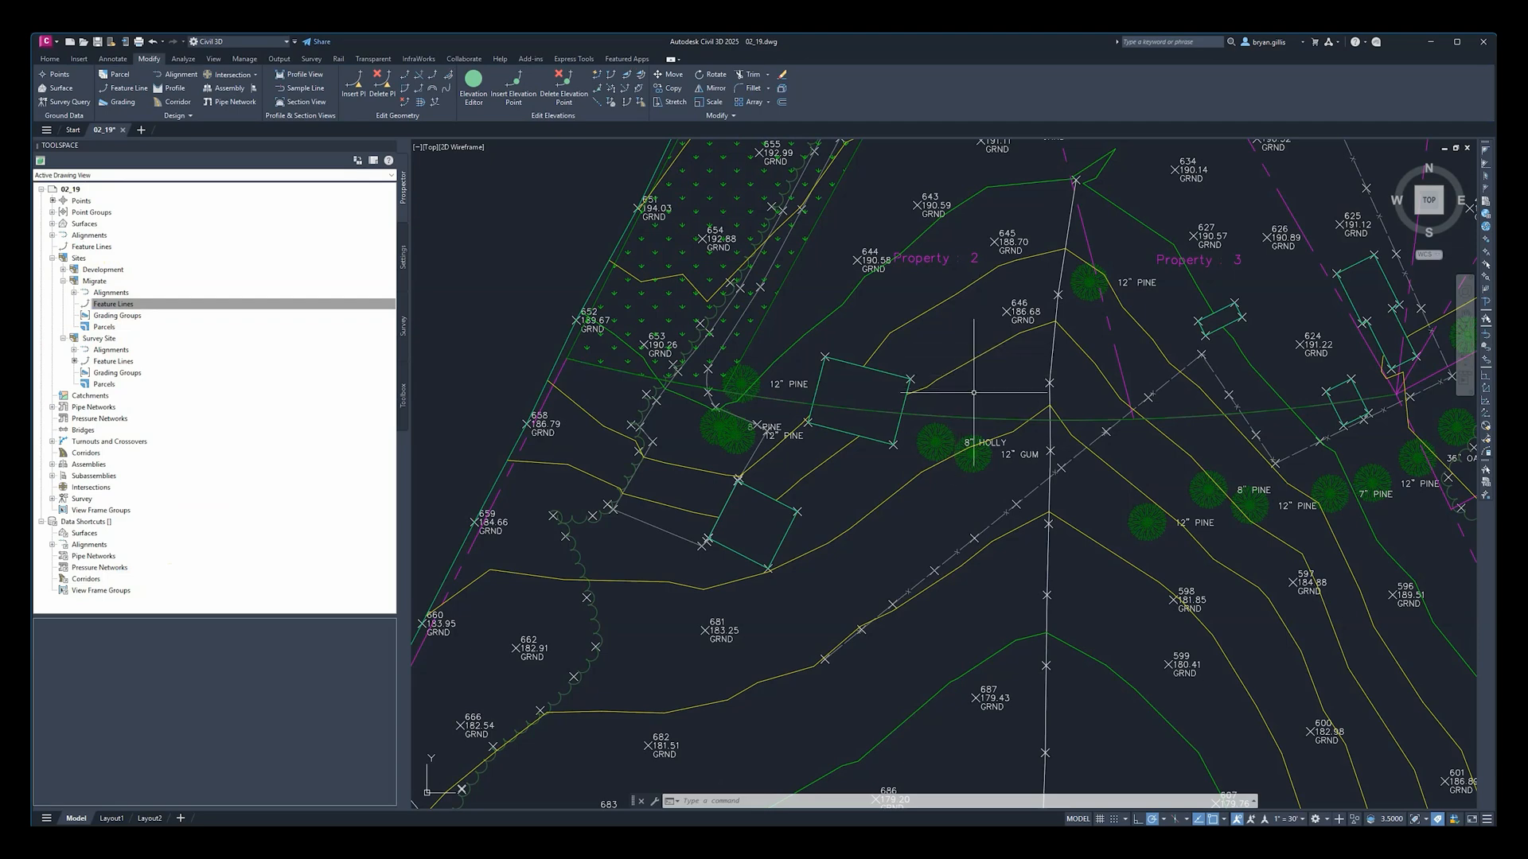
Step: Select the curved feature line in the drawing and check the Survey Site's feature line collection for its entry
left_click(981, 417)
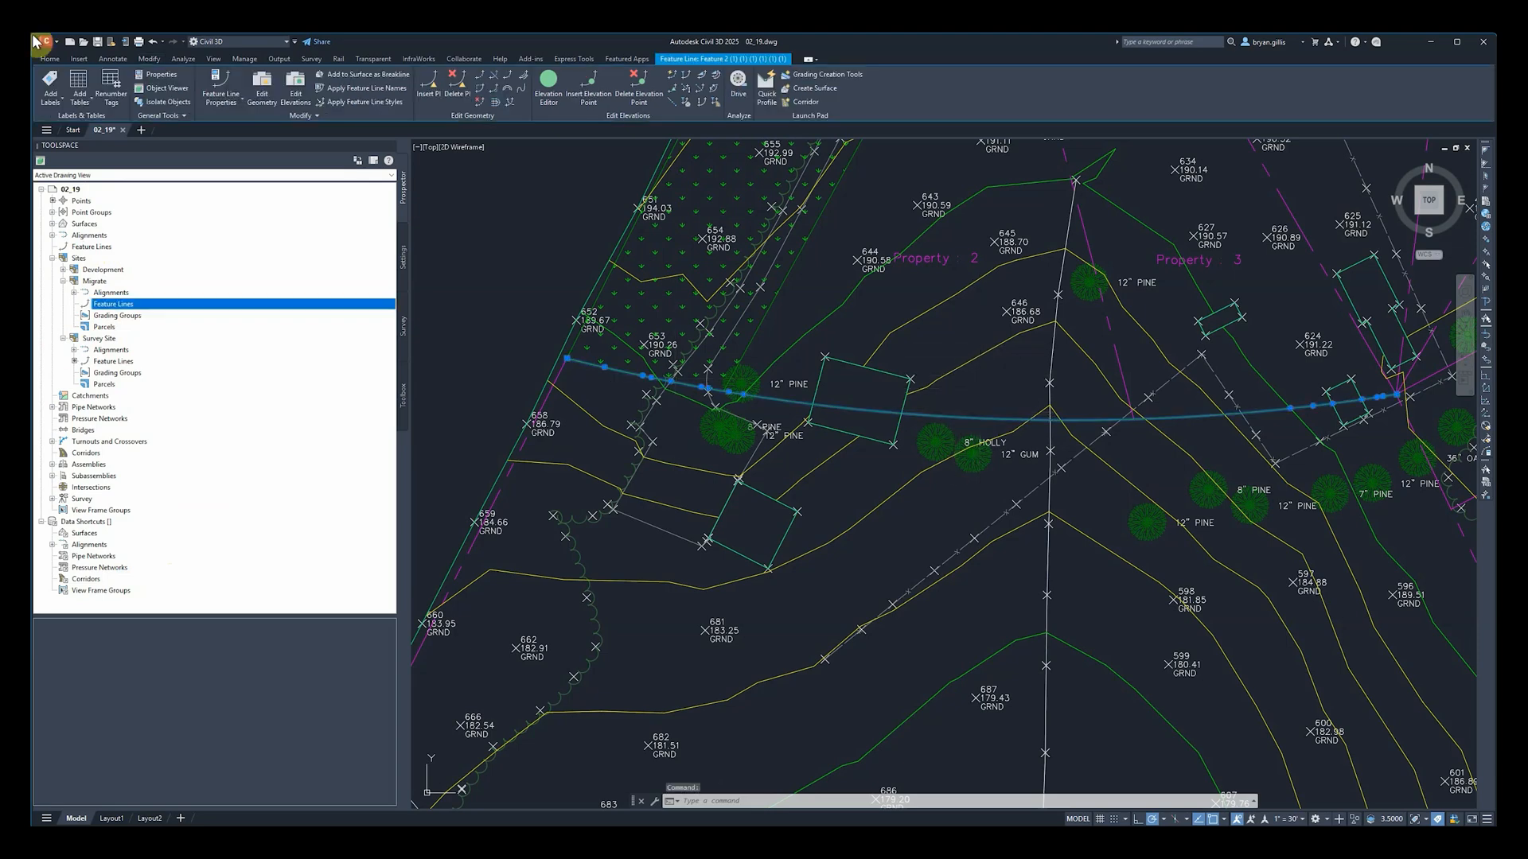
left_click(117, 362)
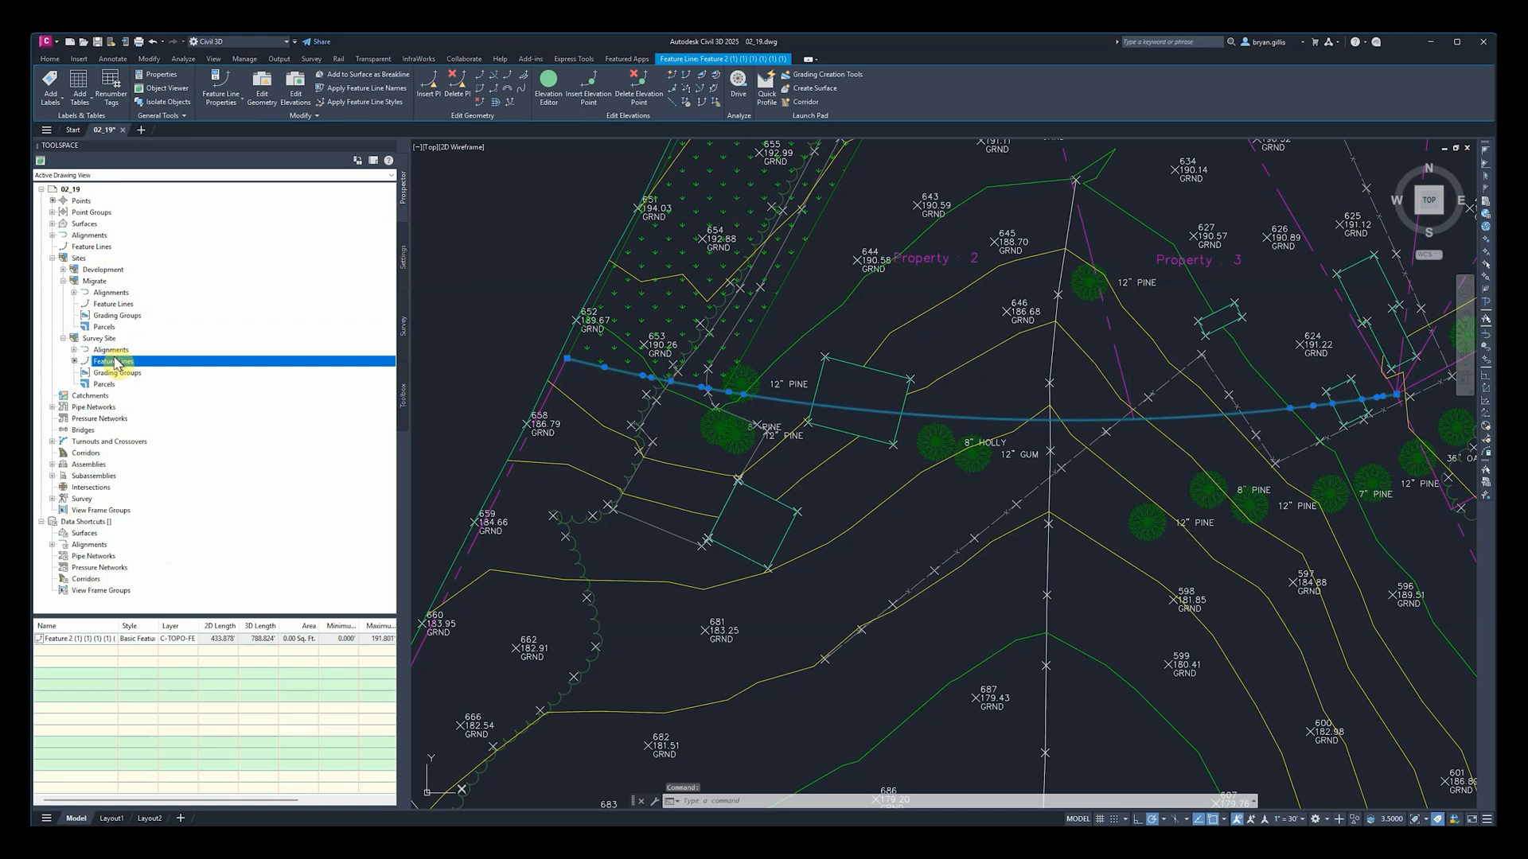
left_click(167, 638)
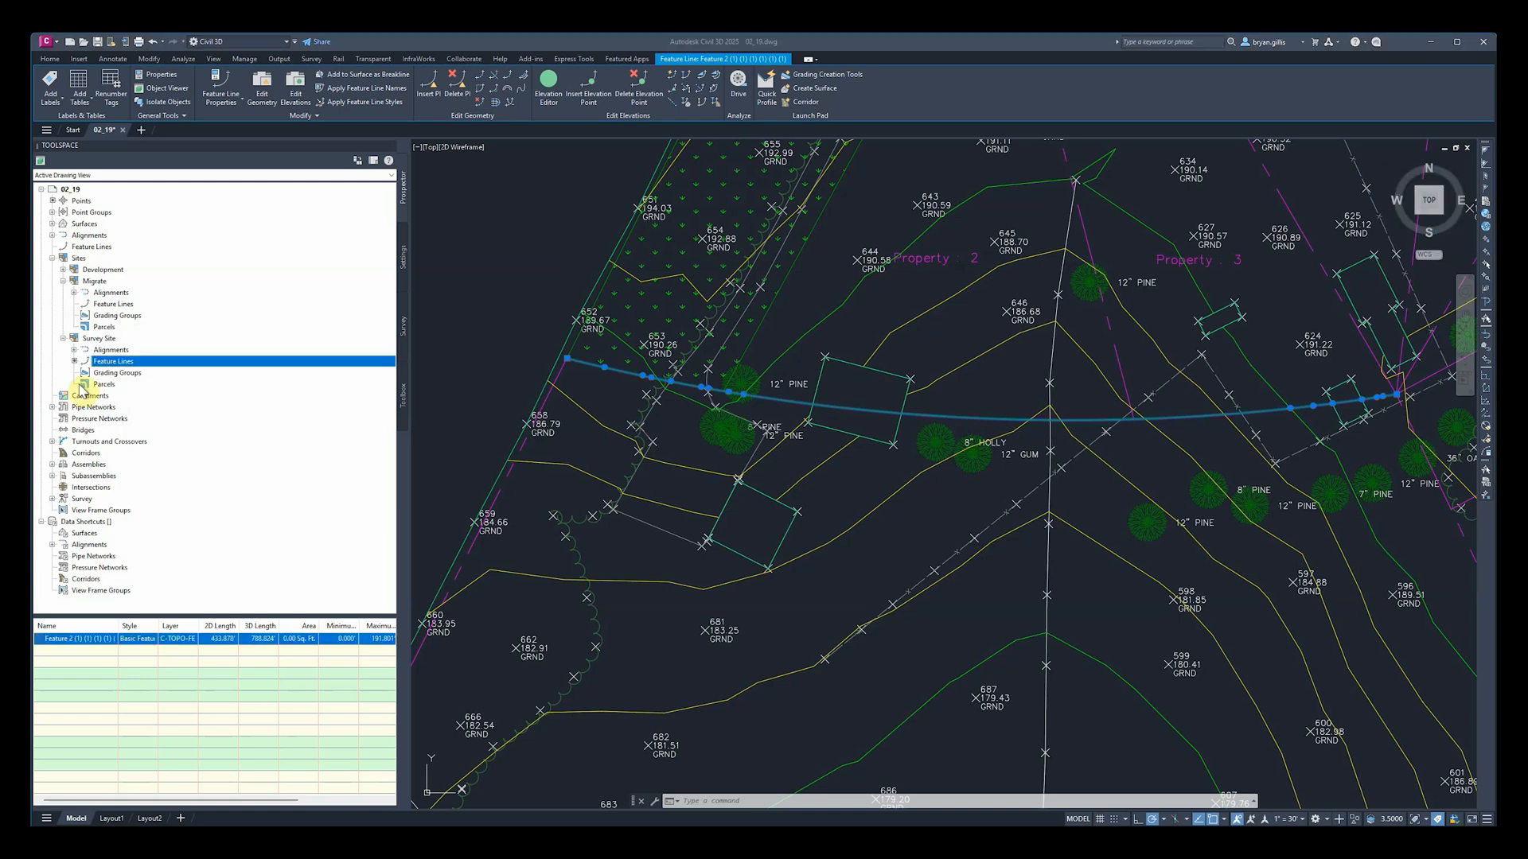
left_click(97, 281)
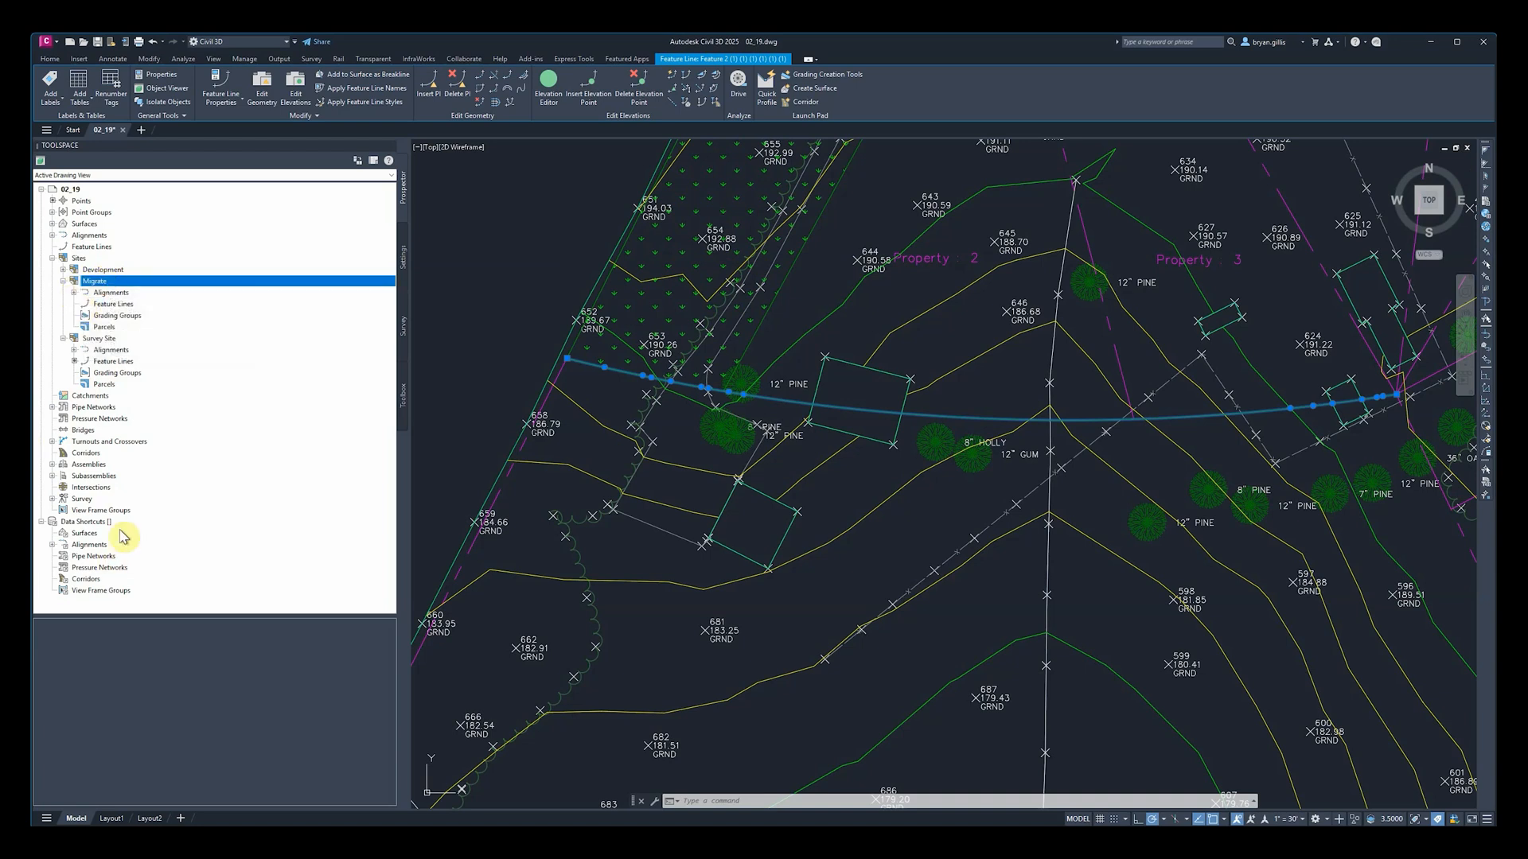
left_click(112, 361)
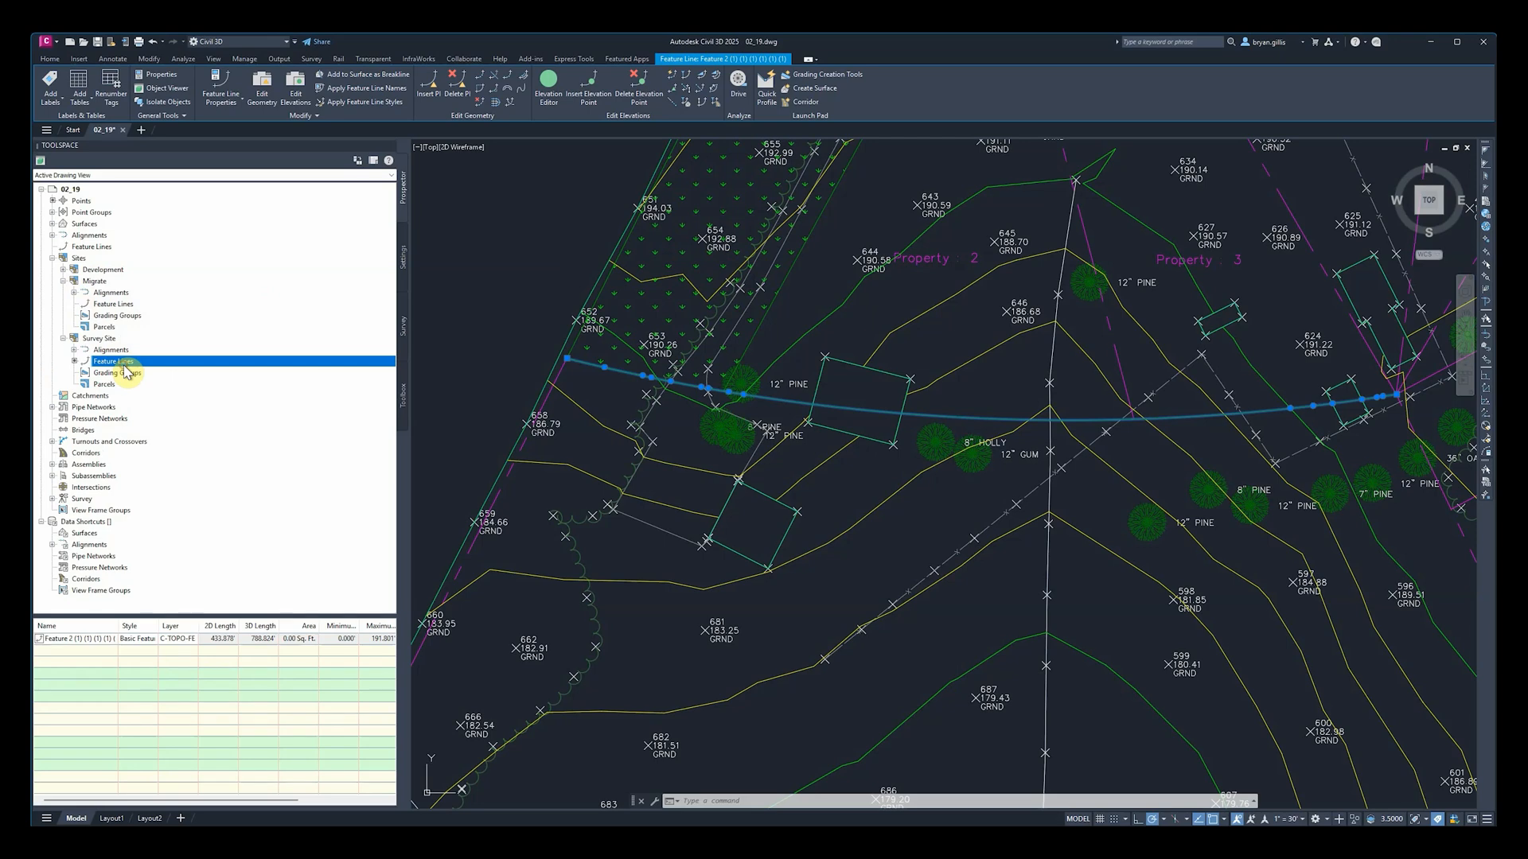
Step: Select the Survey Site's curved feature line from its collection and copy it to the destination site <None>
left_click(94, 639)
right_click(96, 640)
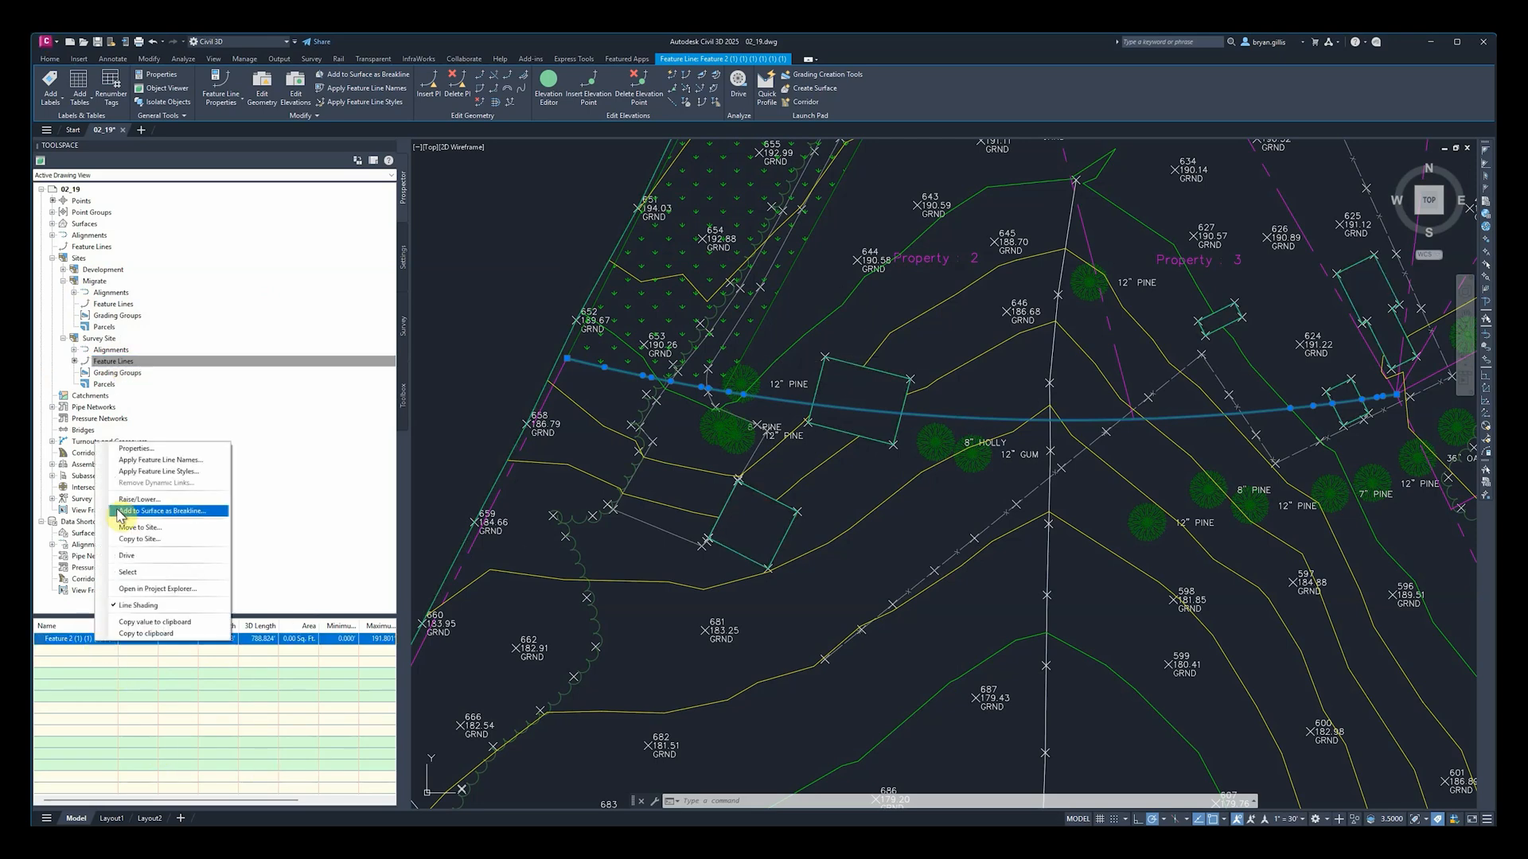
left_click(162, 573)
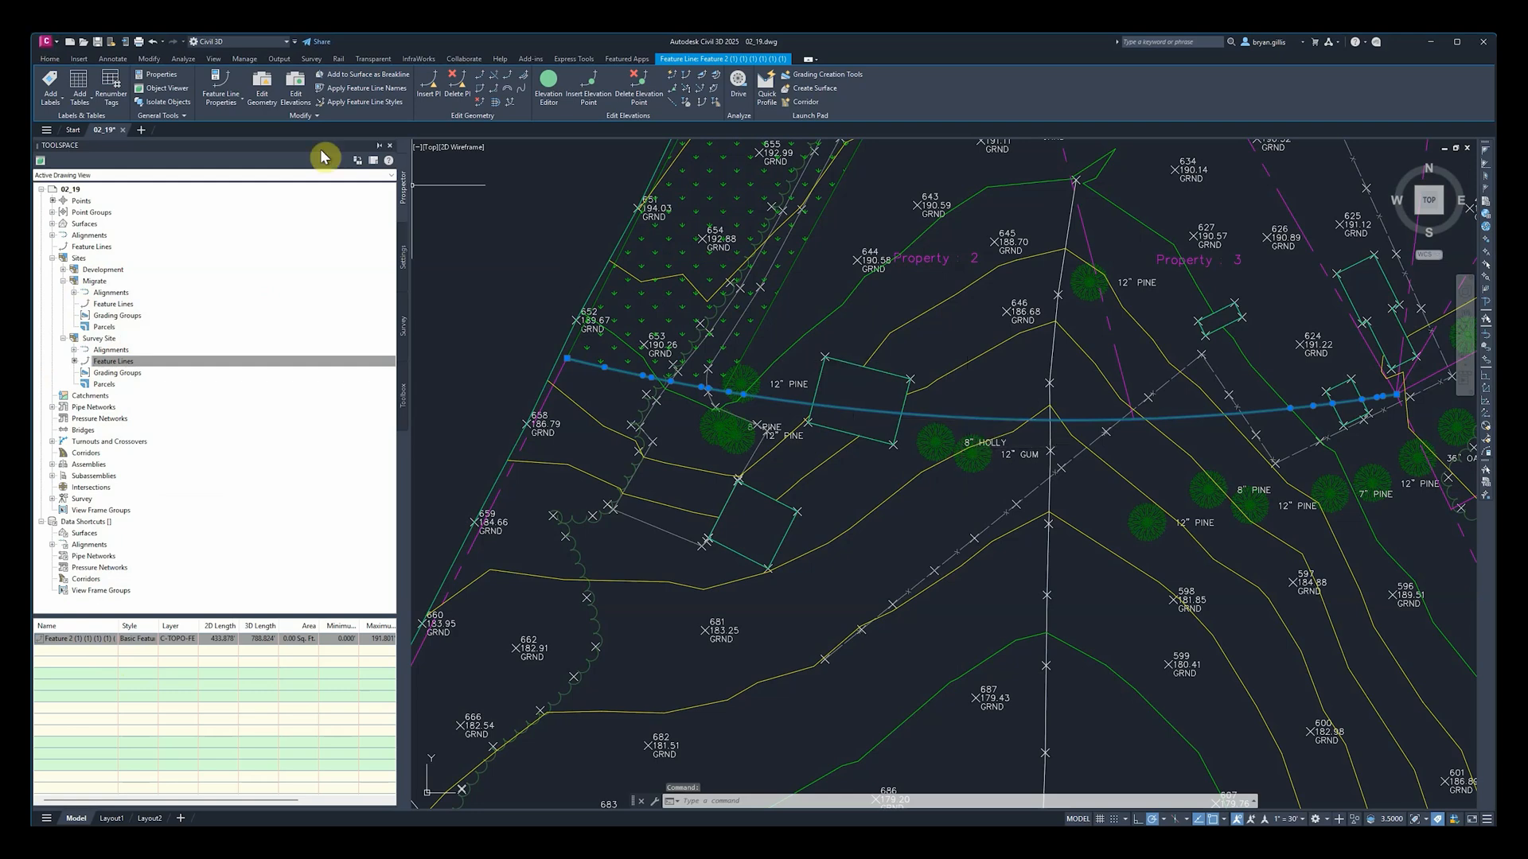
left_click(300, 118)
left_click(234, 144)
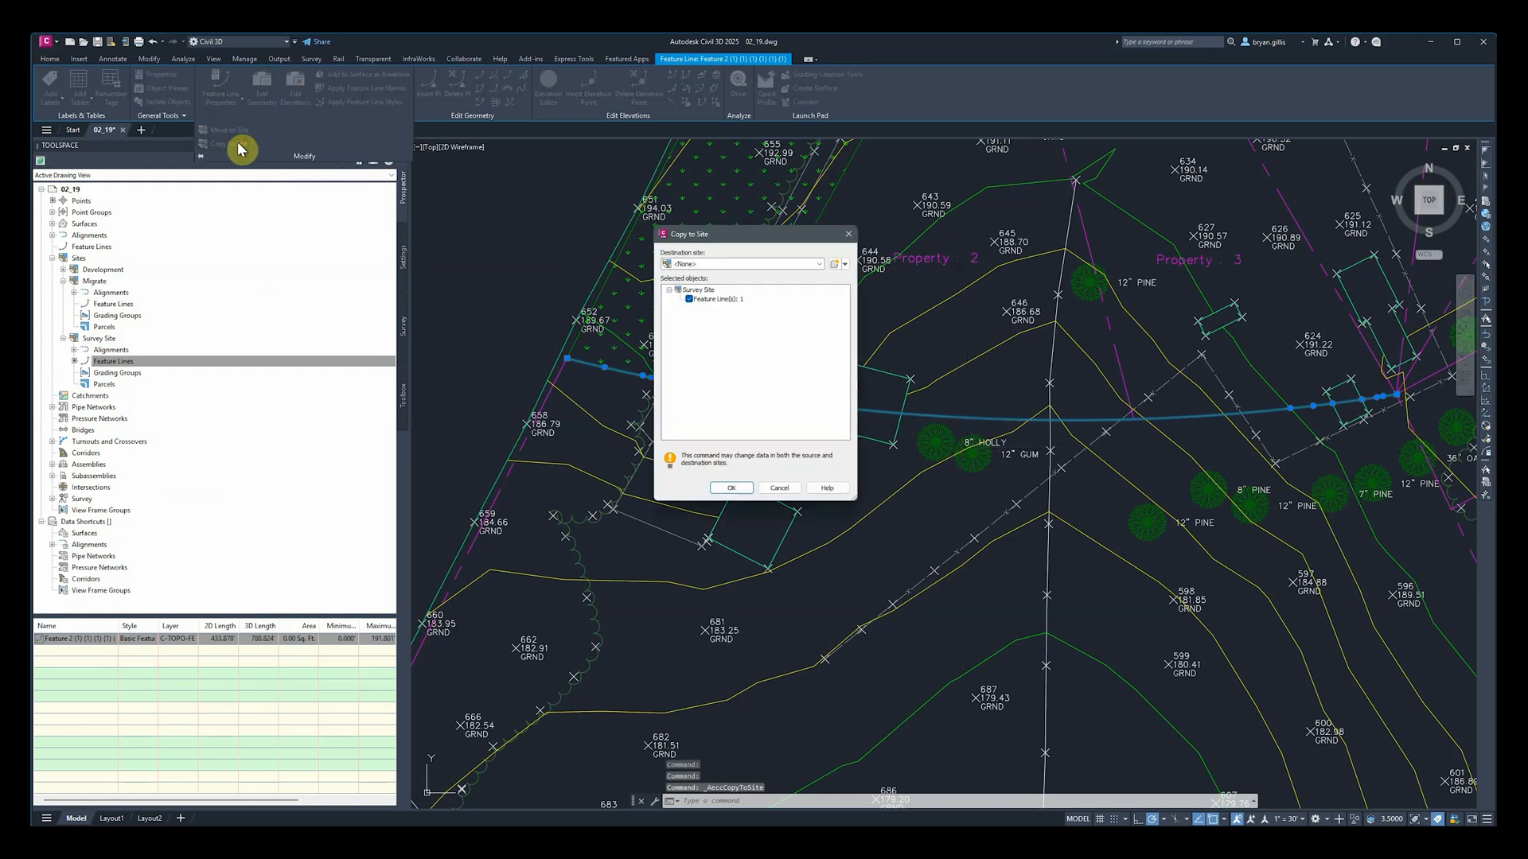
left_click(730, 488)
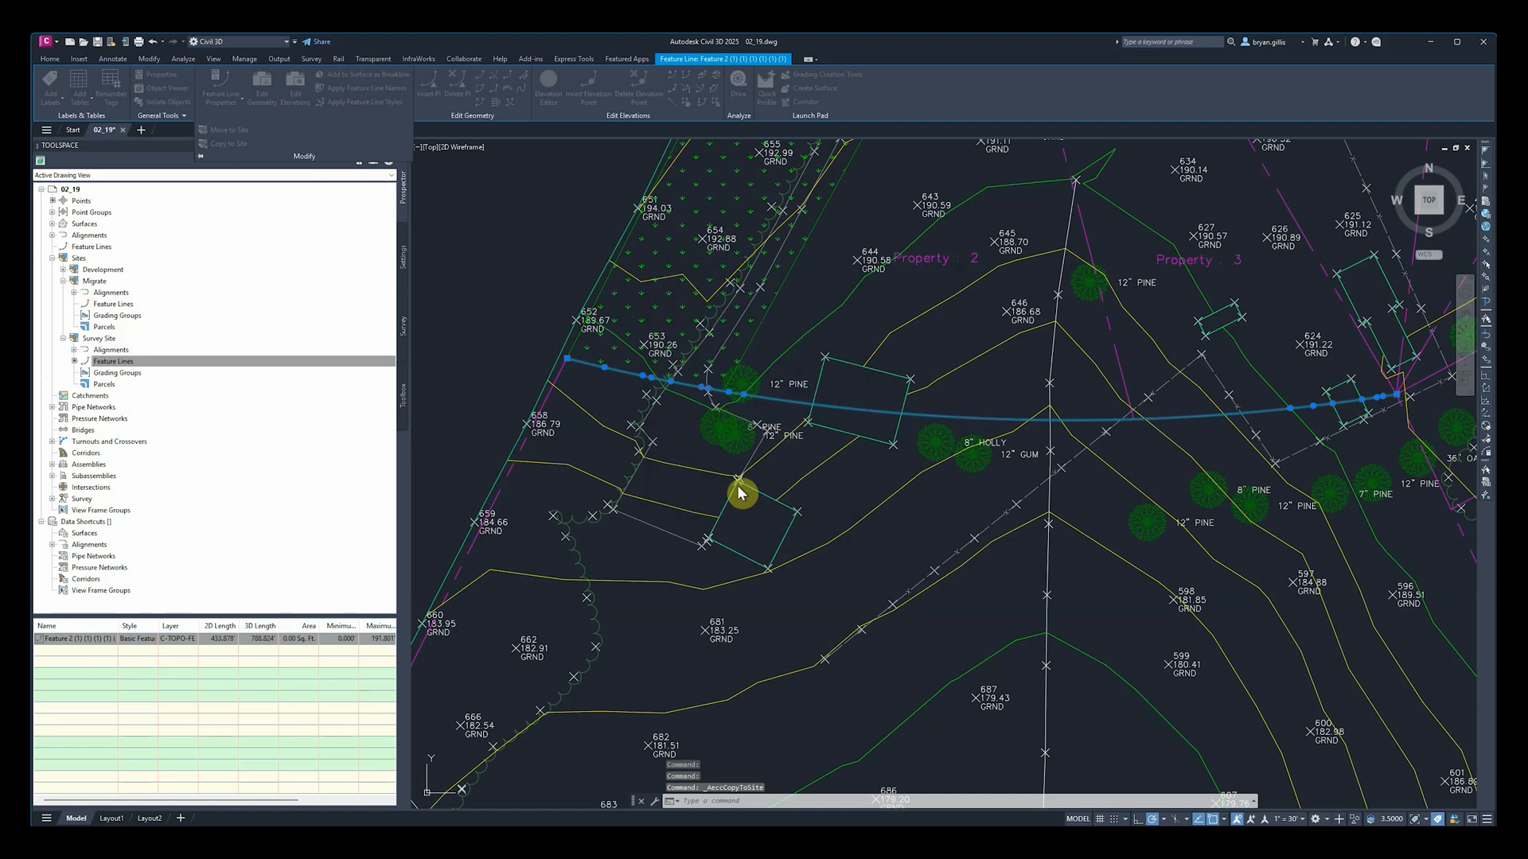
Step: Check the siteless and Survey Site feature line collections, and clear the drawing selection
left_click(80, 247)
left_click(113, 362)
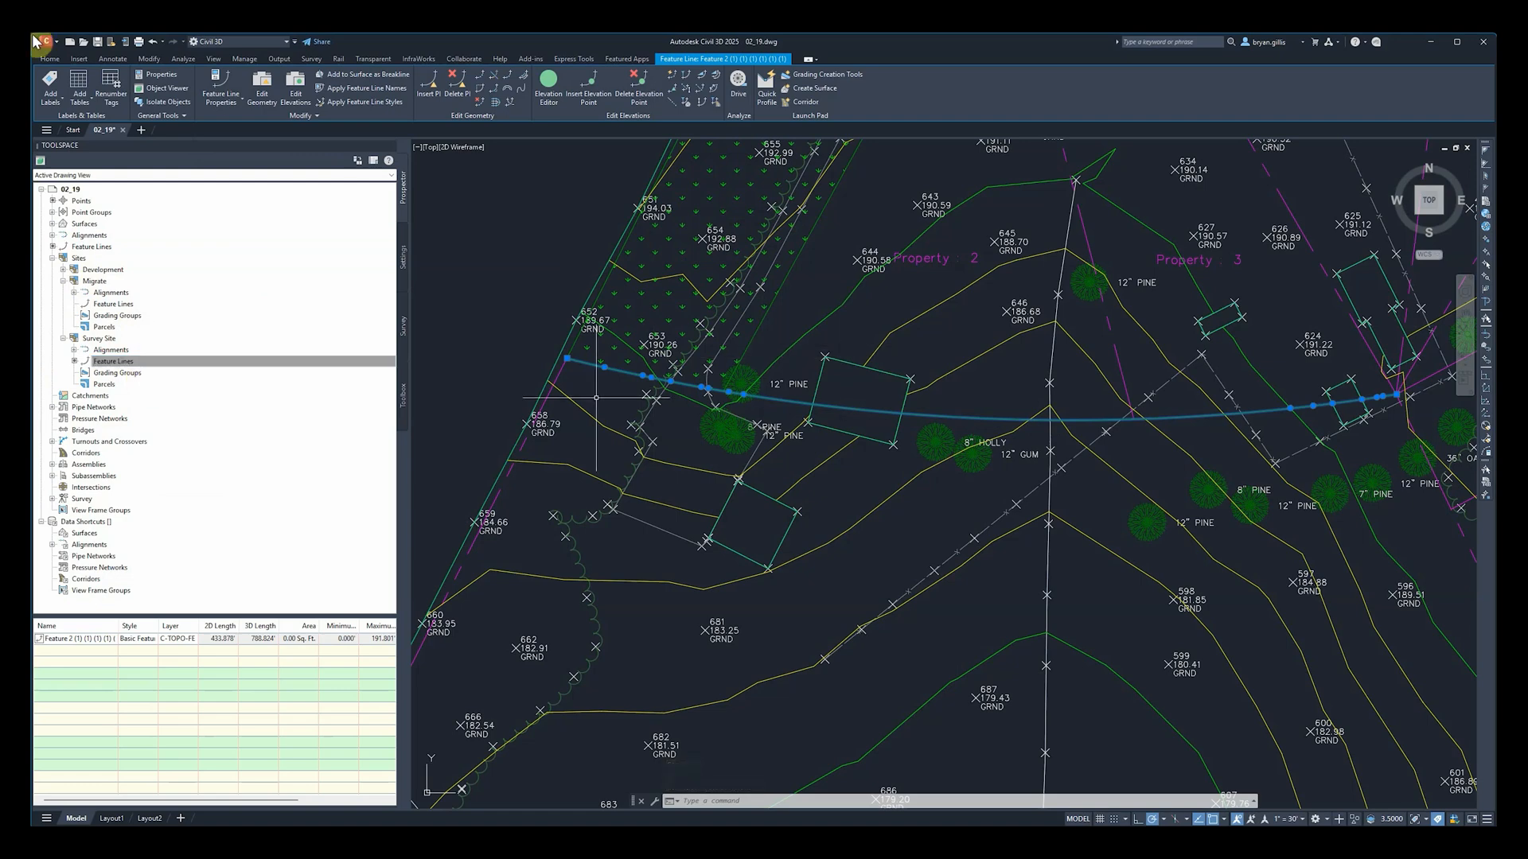
key("Escape")
key("Escape")
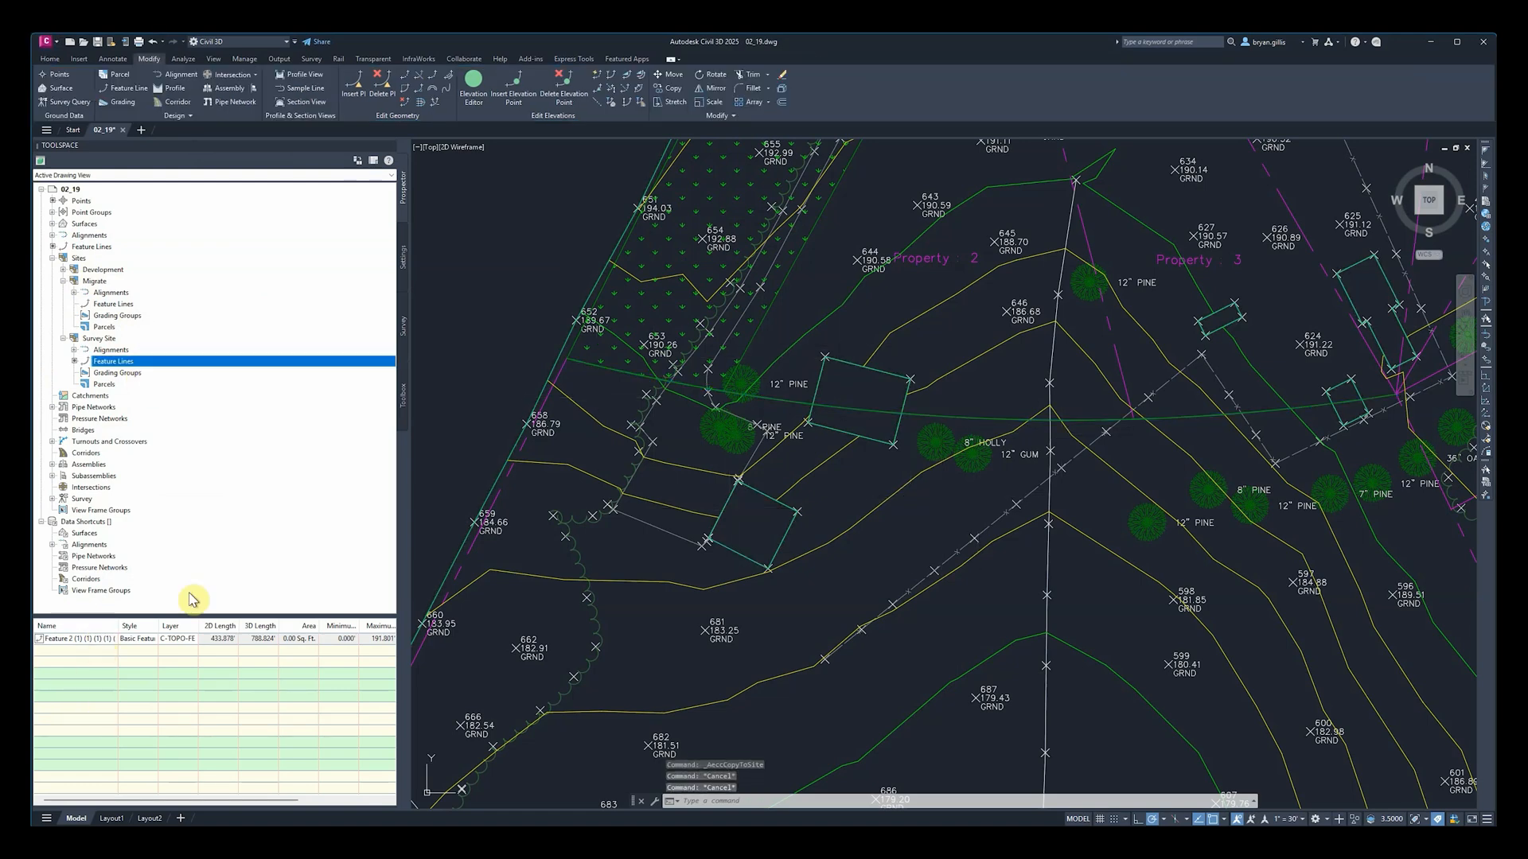
Step: Select the Survey Site's feature line from its collection and move it to the Migrate site
right_click(92, 639)
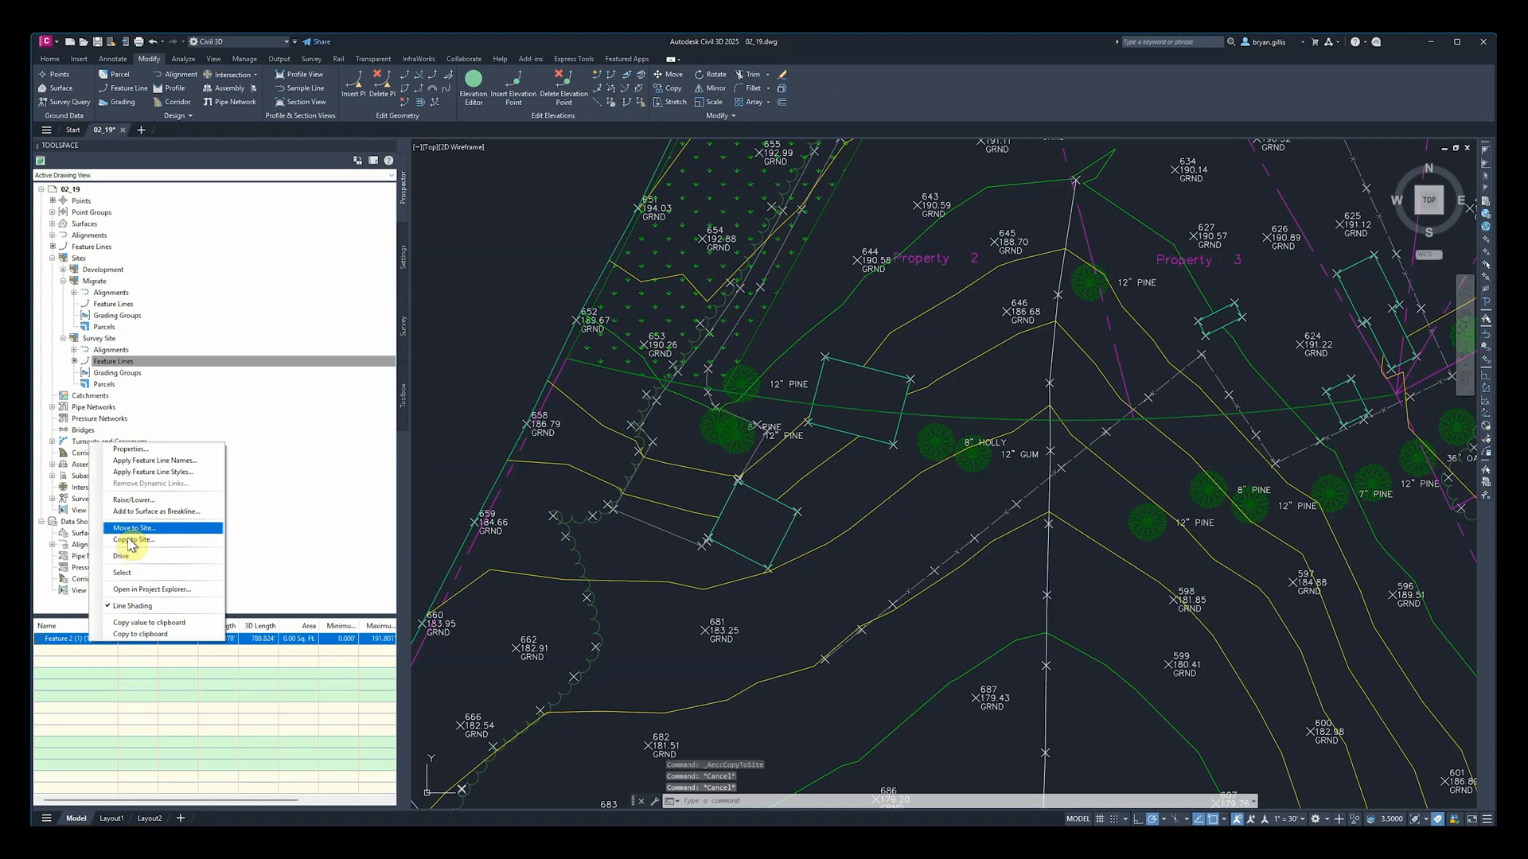
left_click(126, 572)
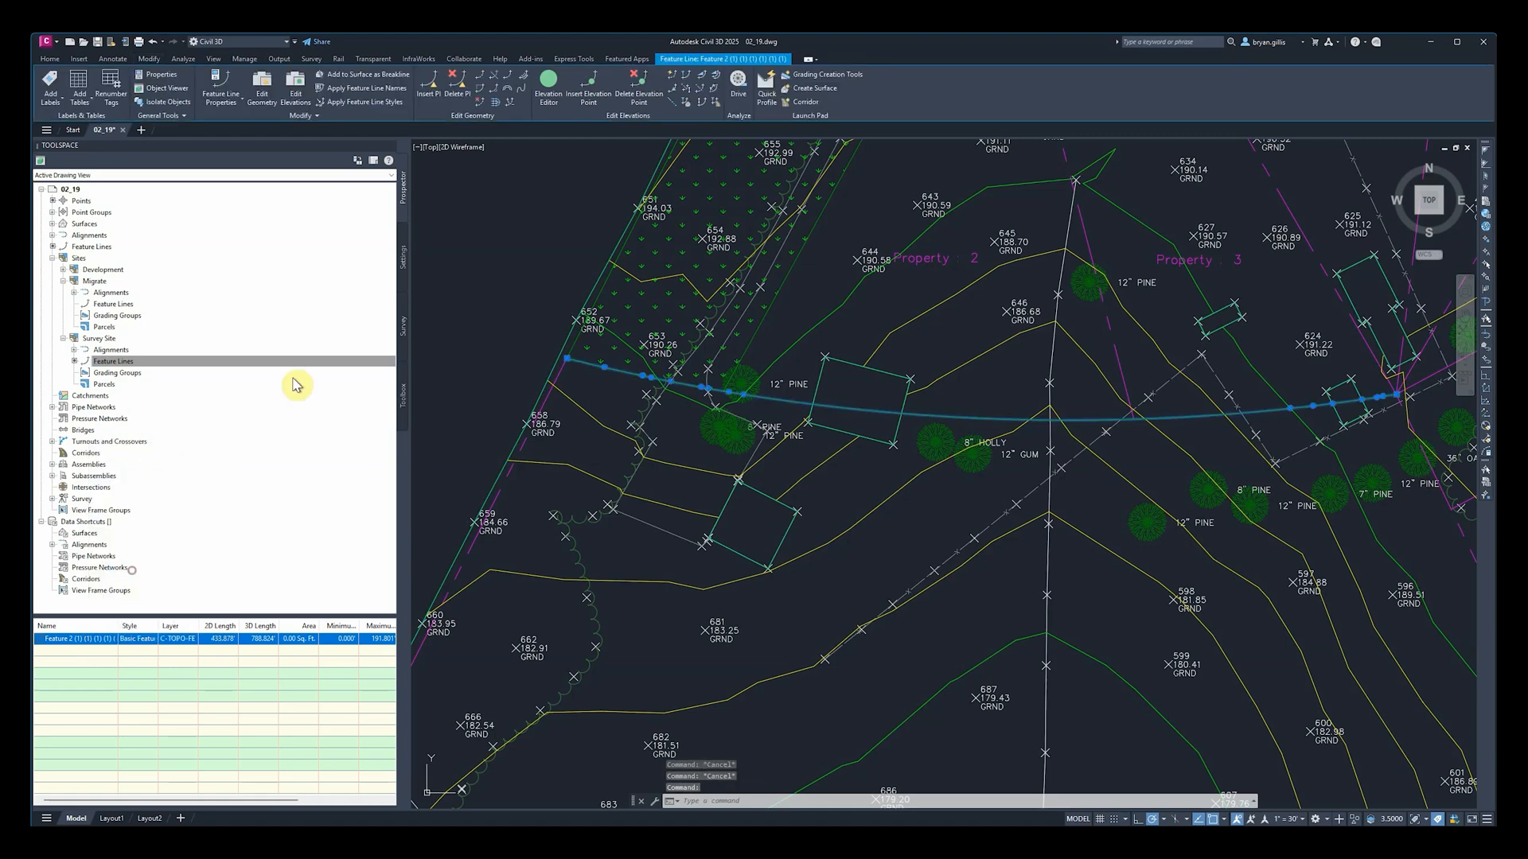
left_click(314, 117)
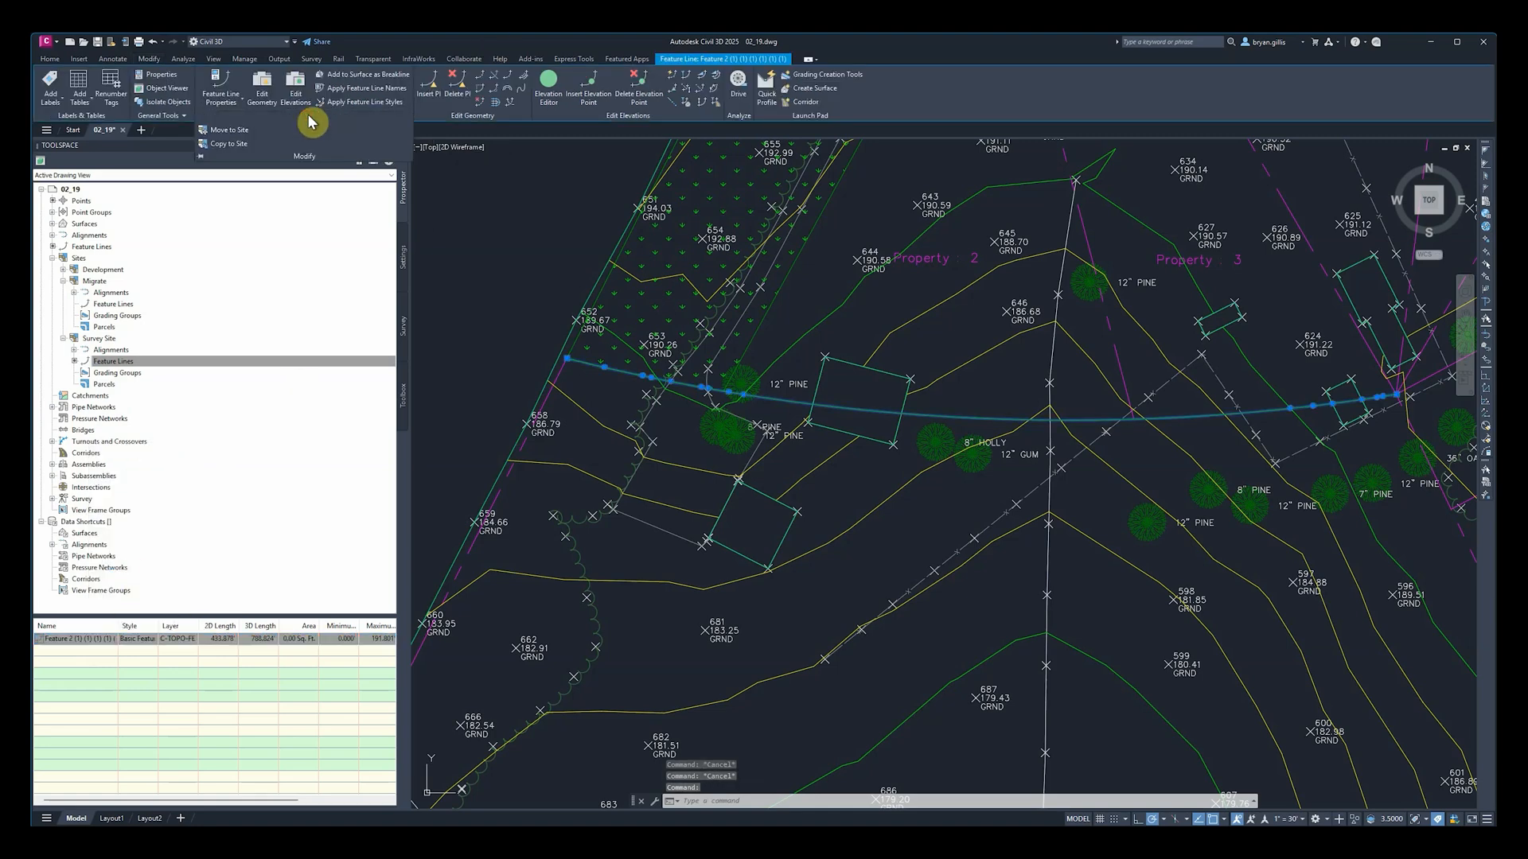
left_click(222, 132)
left_click(819, 264)
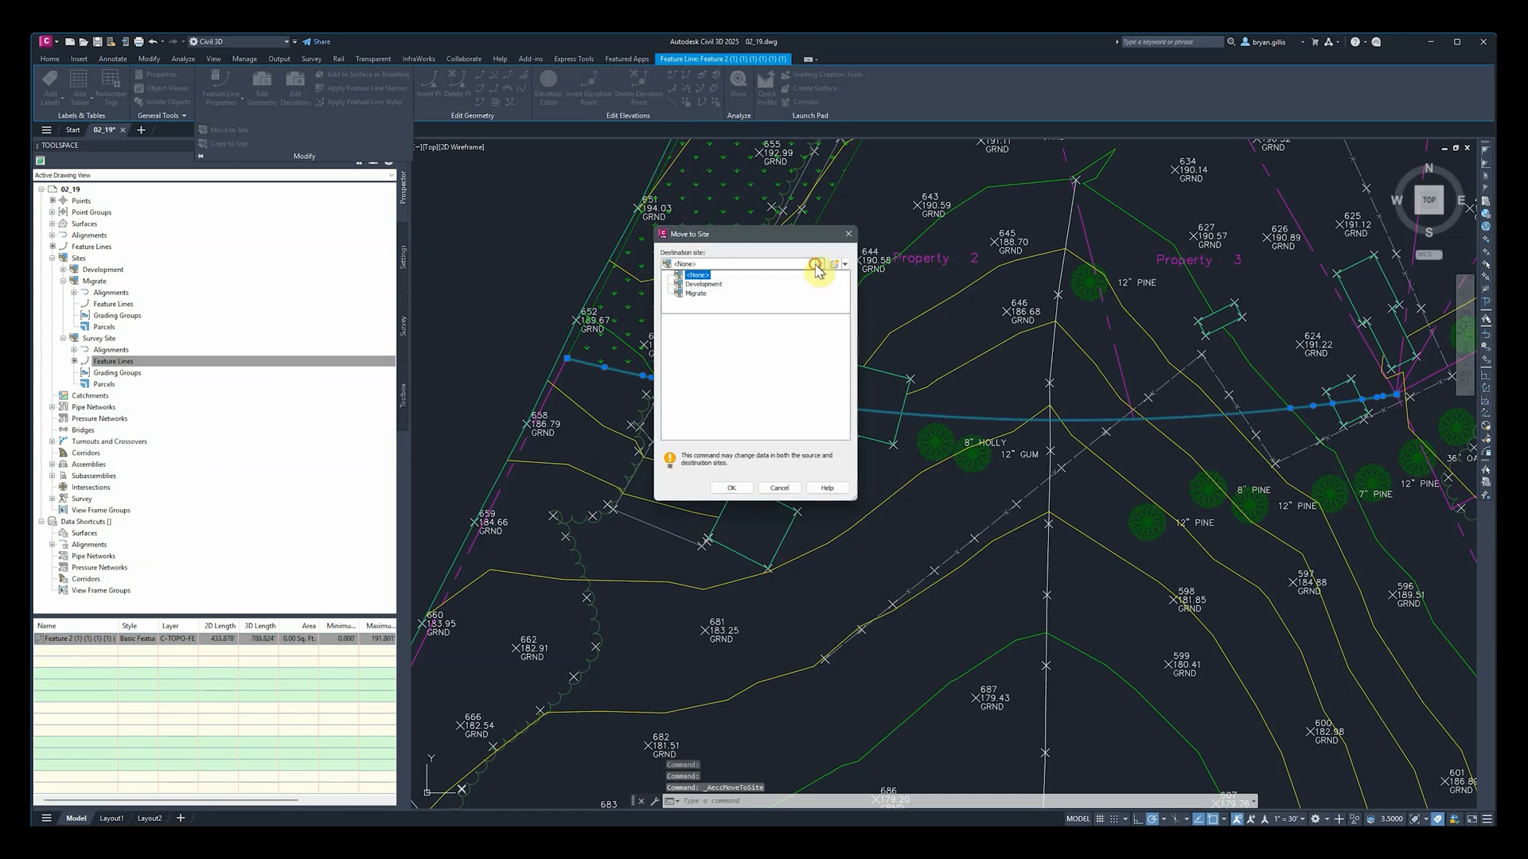
left_click(720, 286)
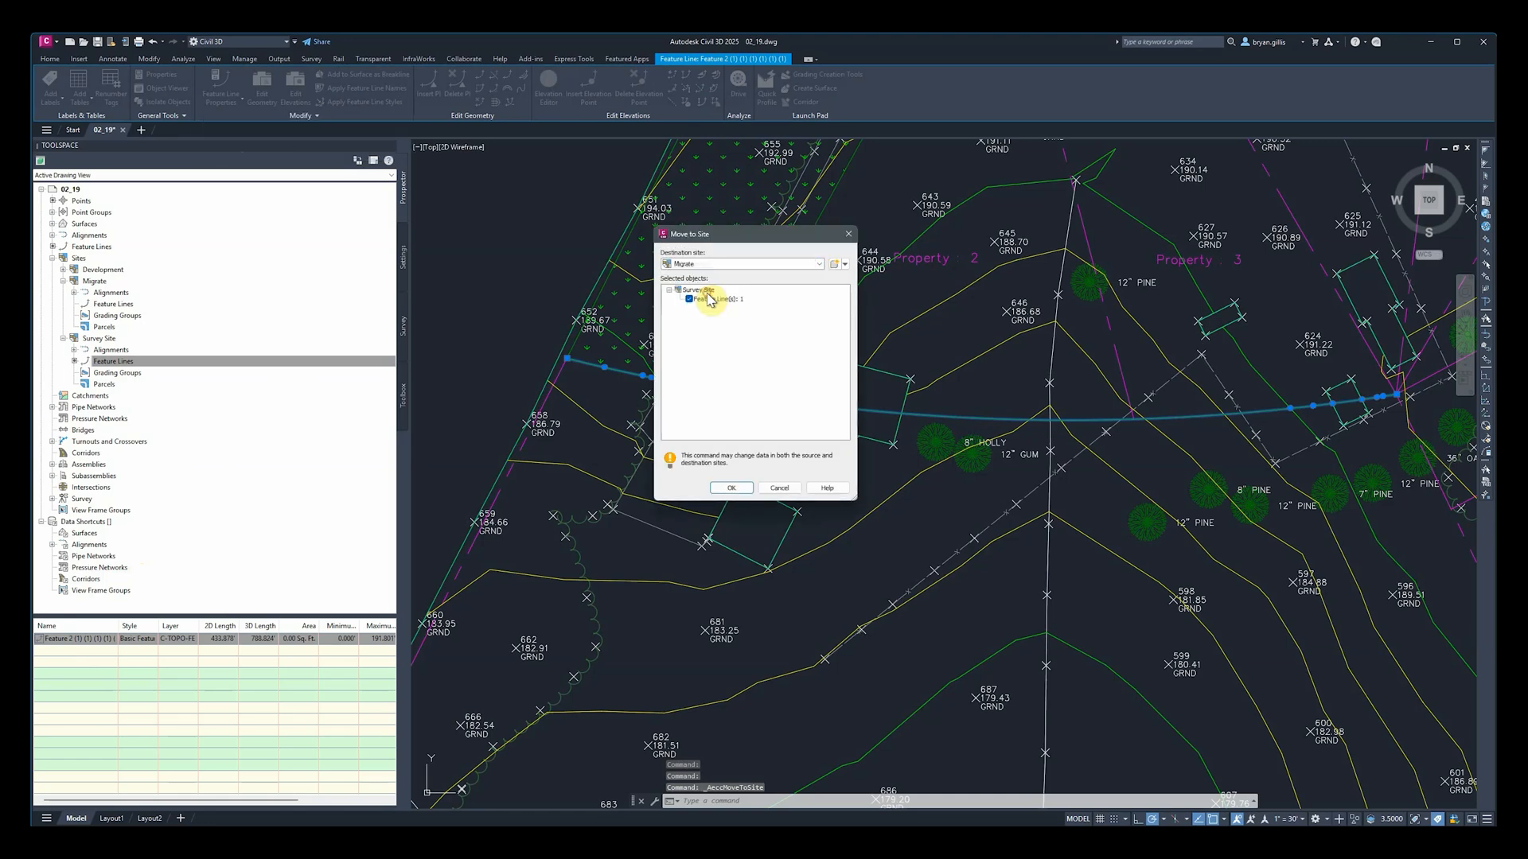
left_click(730, 488)
Step: Compare the feature line collections of the Migrate site, the Survey Site and the siteless group after the move
left_click(115, 306)
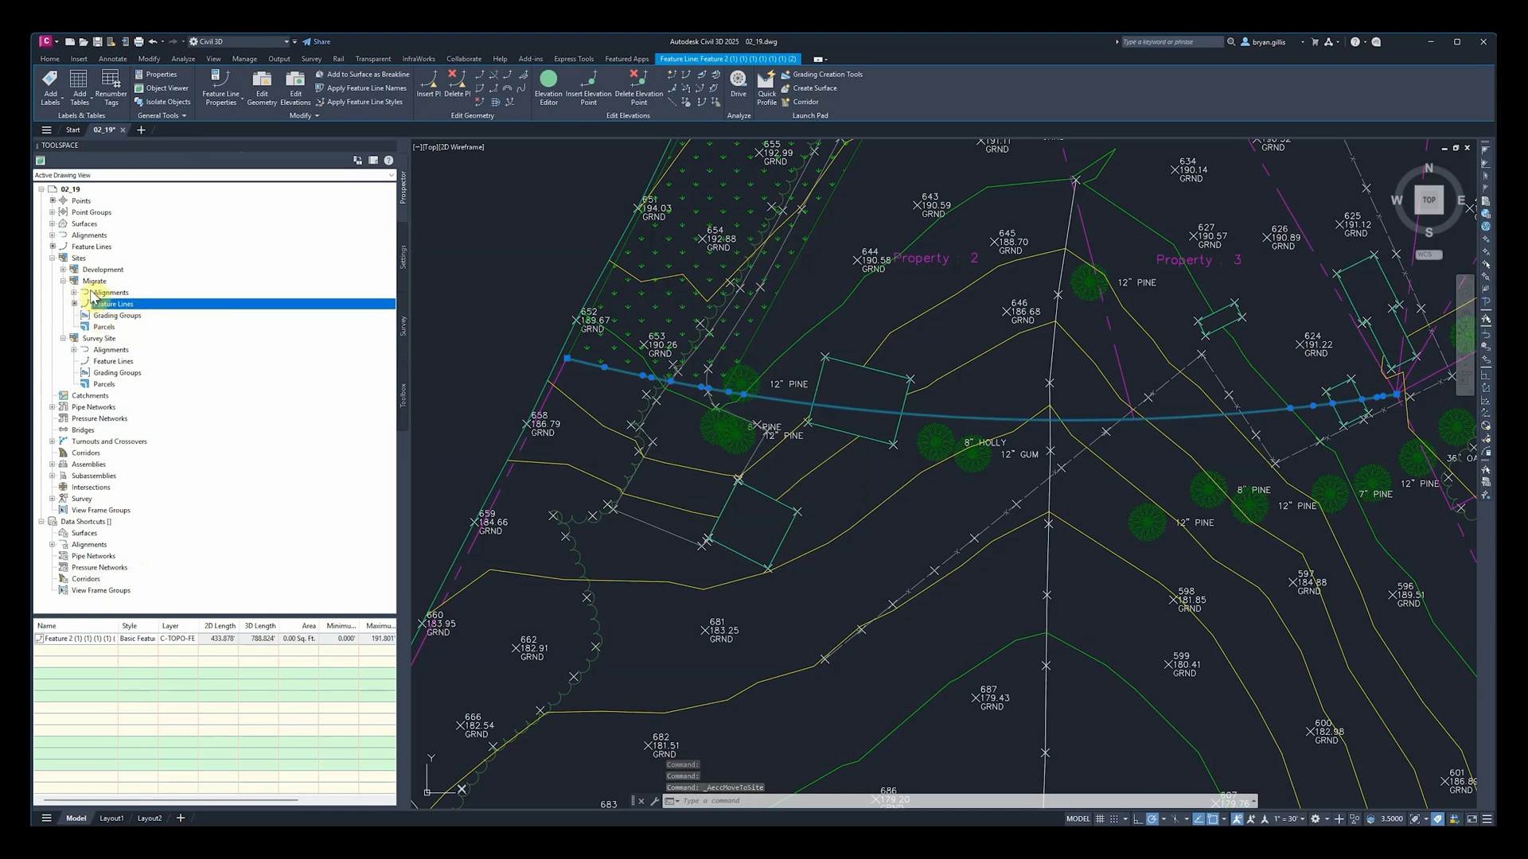
left_click(108, 362)
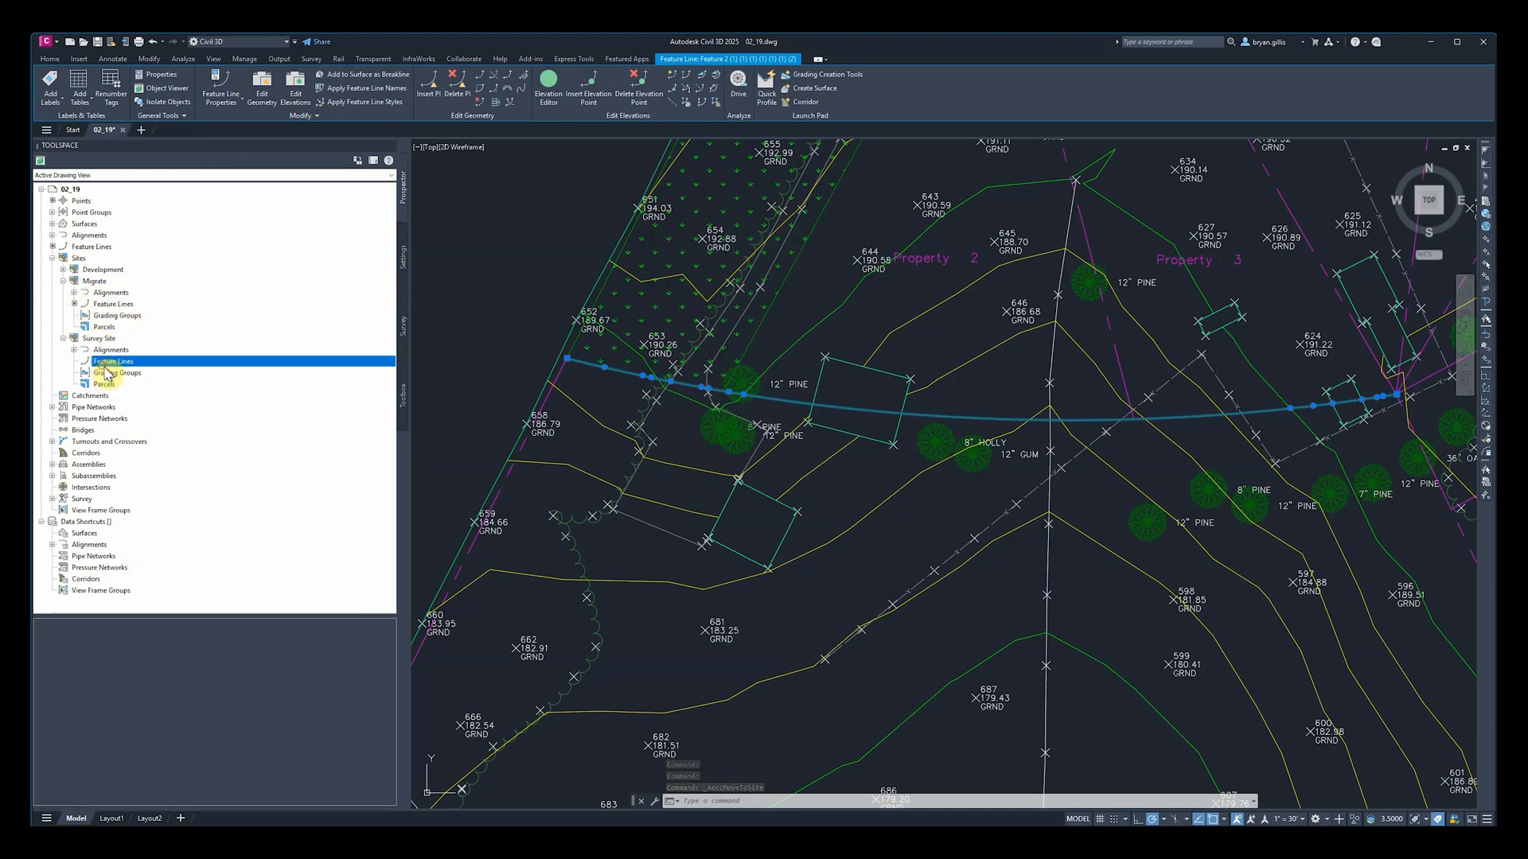
left_click(91, 246)
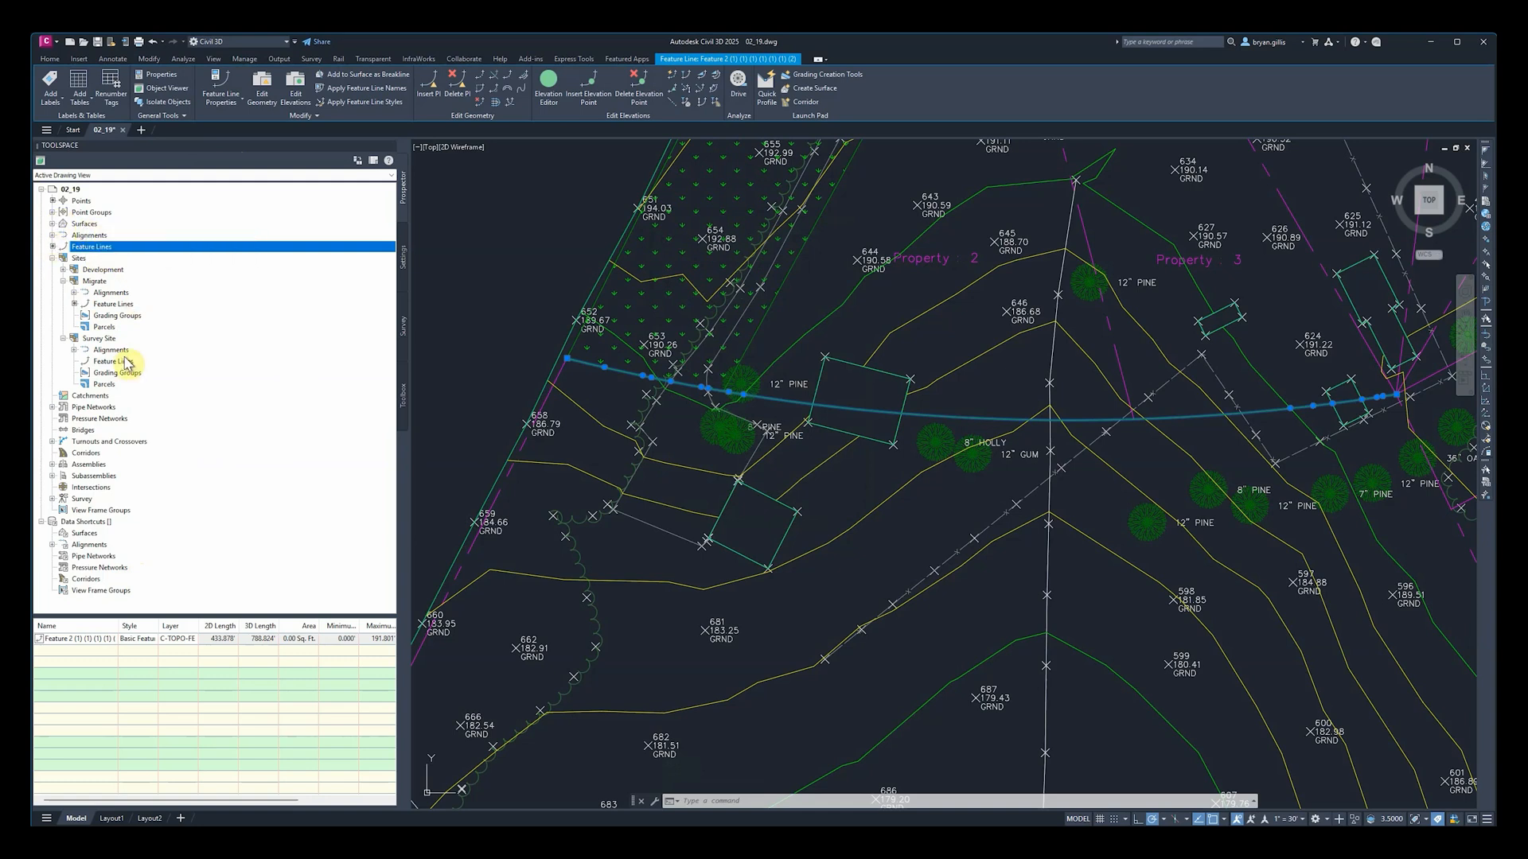
left_click(110, 304)
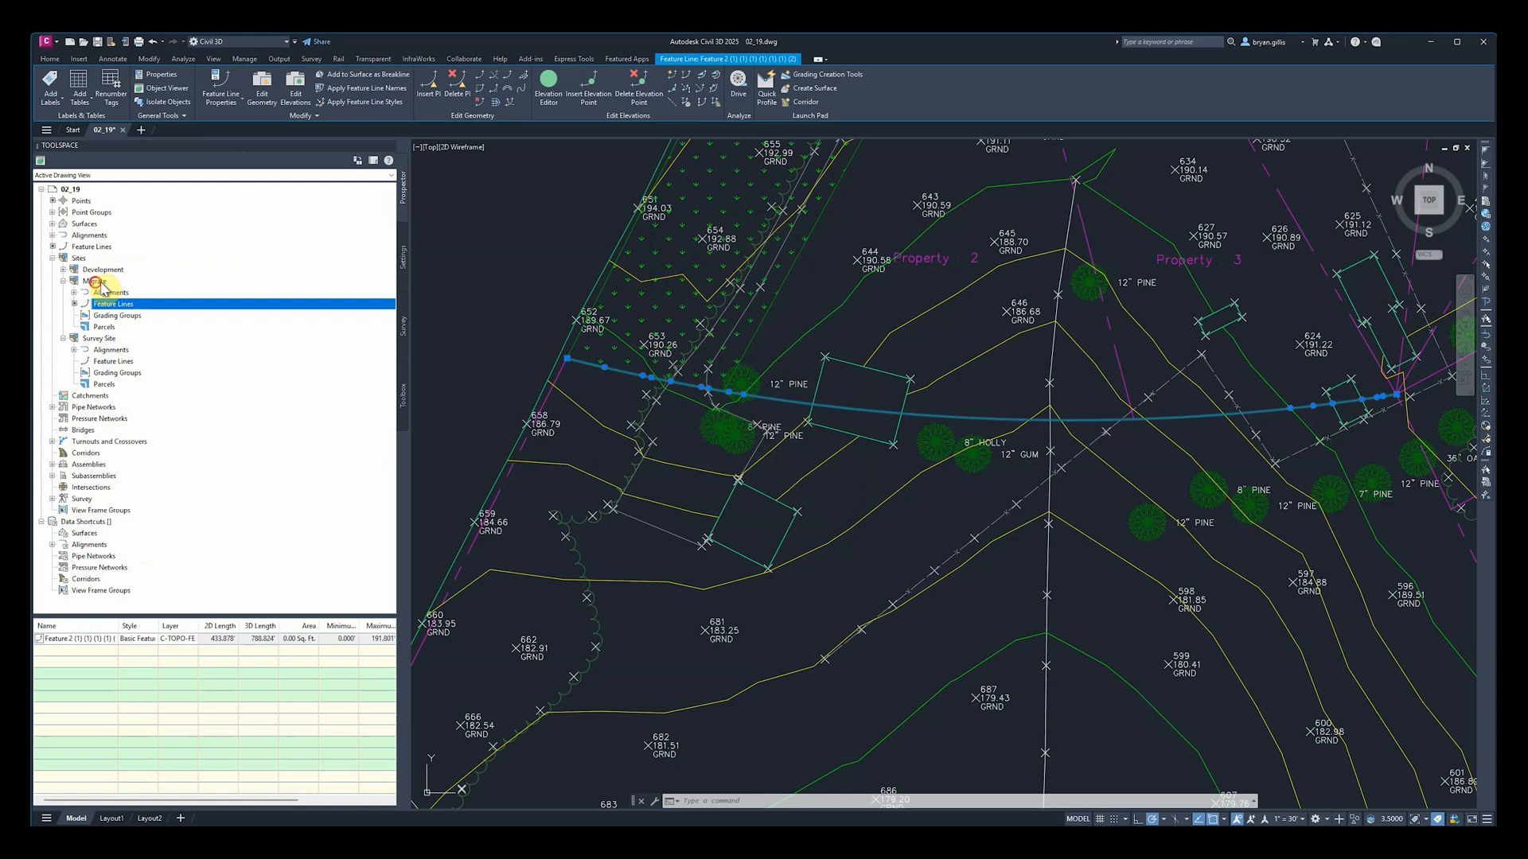
Step: Delete the Migrate site together with its feature line, and check the siteless feature line collection
left_click(96, 283)
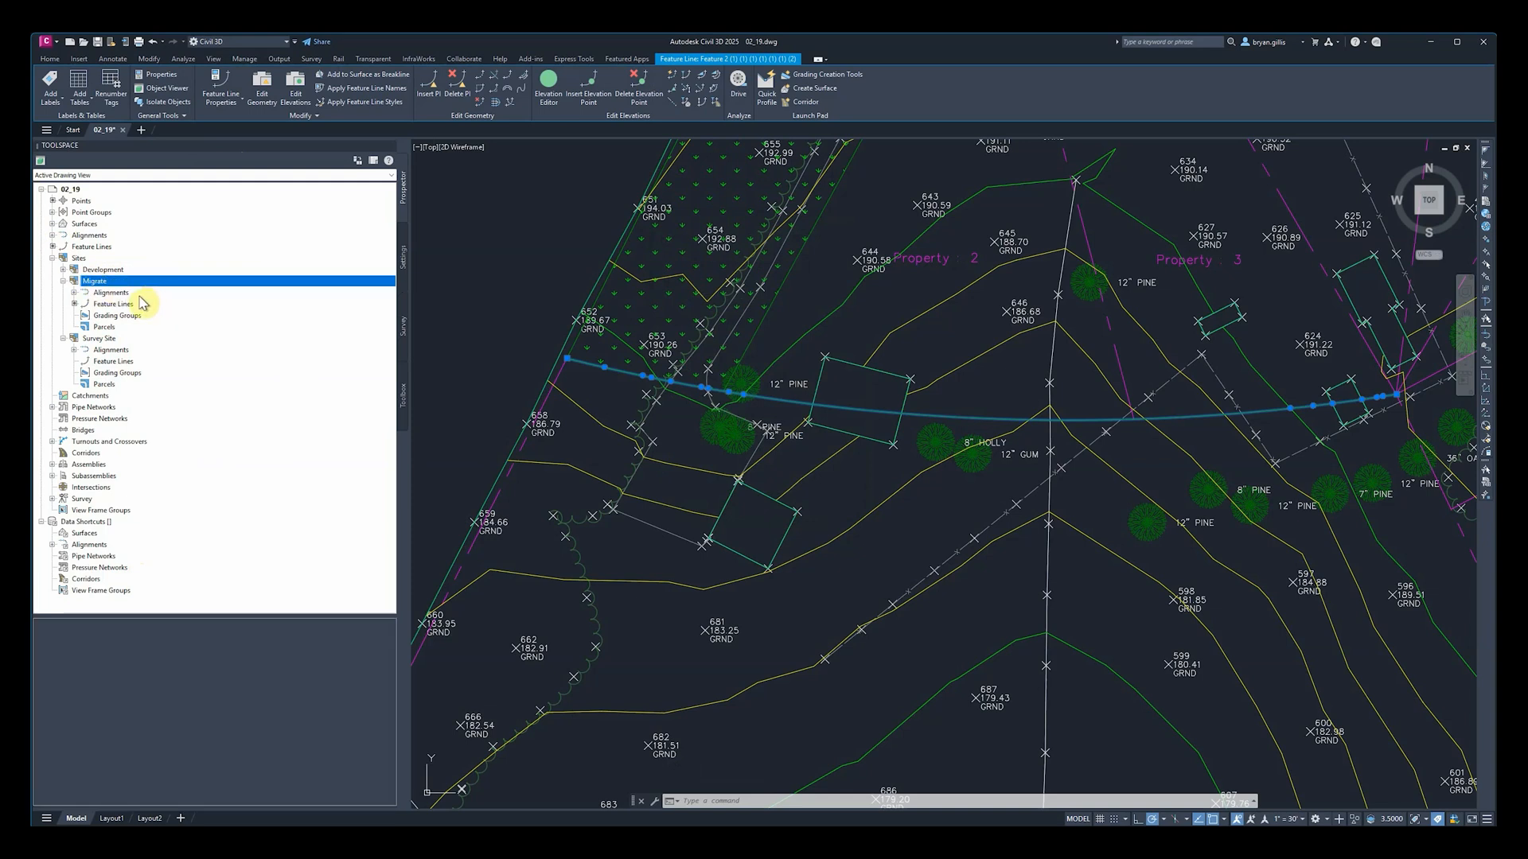
right_click(92, 283)
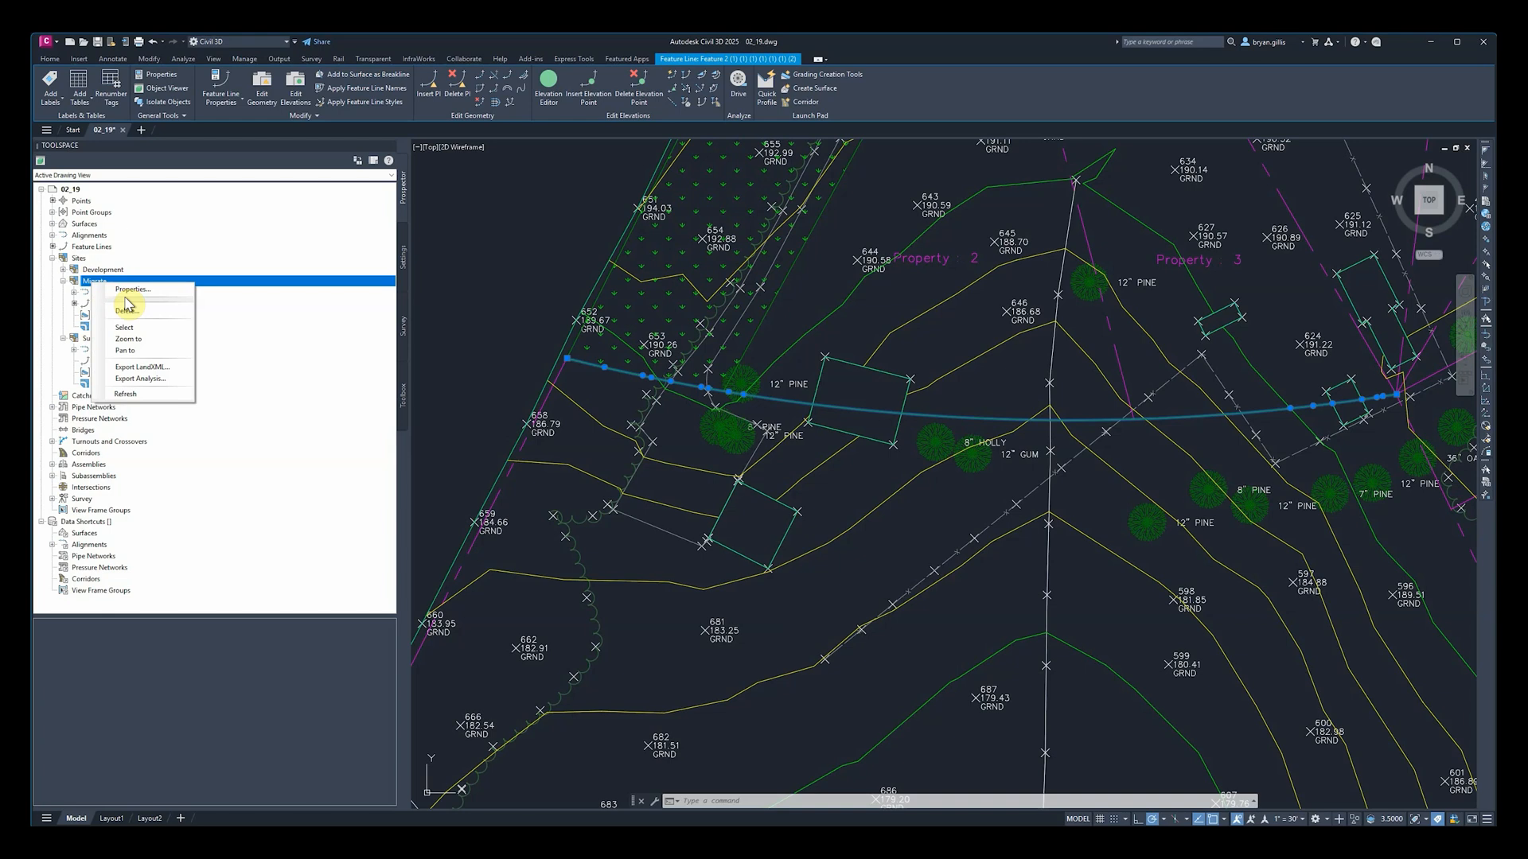
left_click(127, 311)
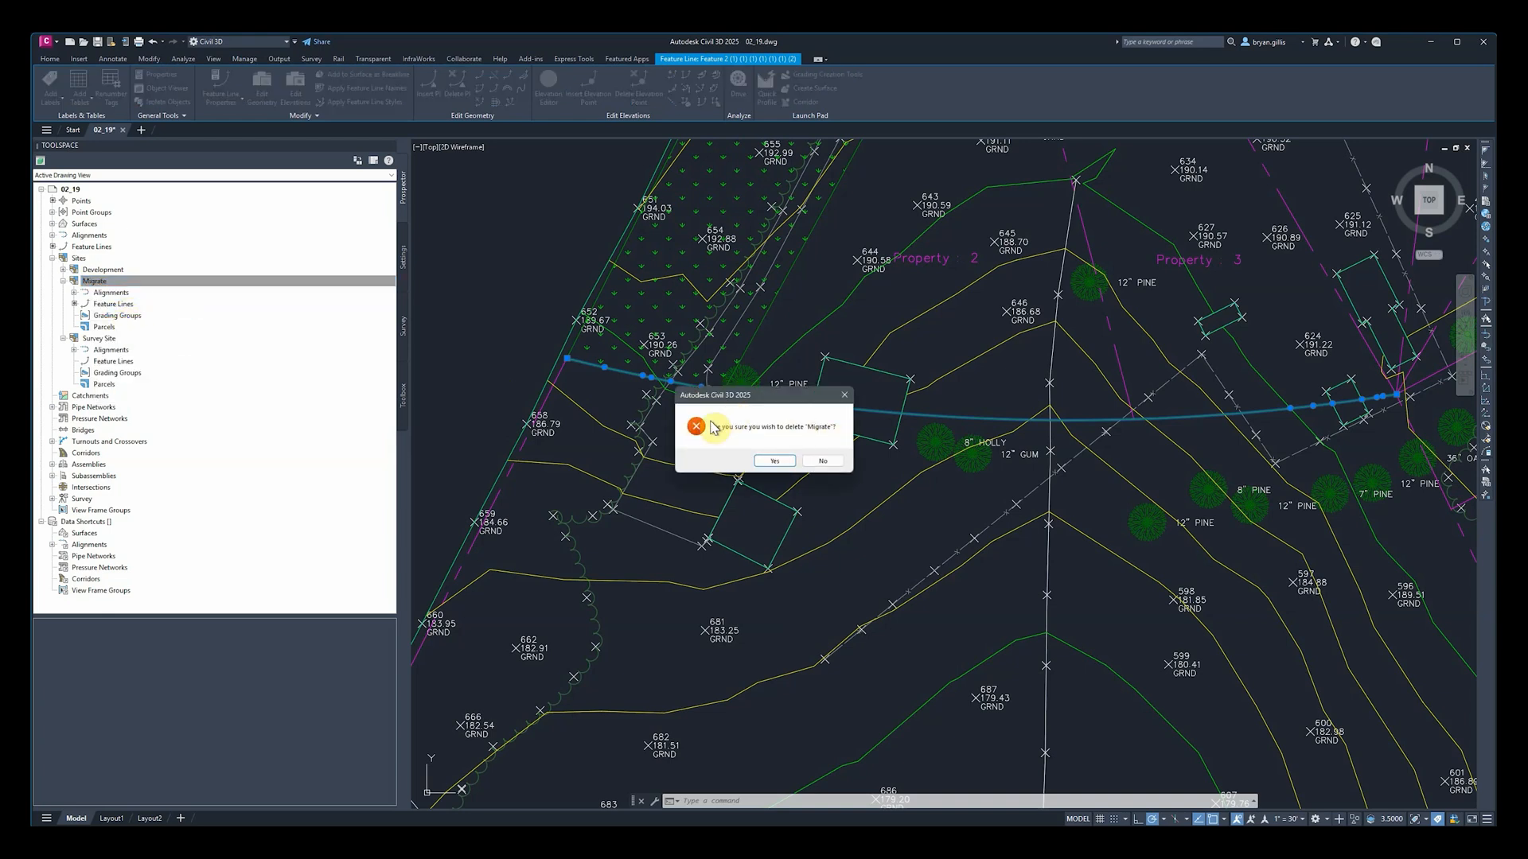
left_click(774, 462)
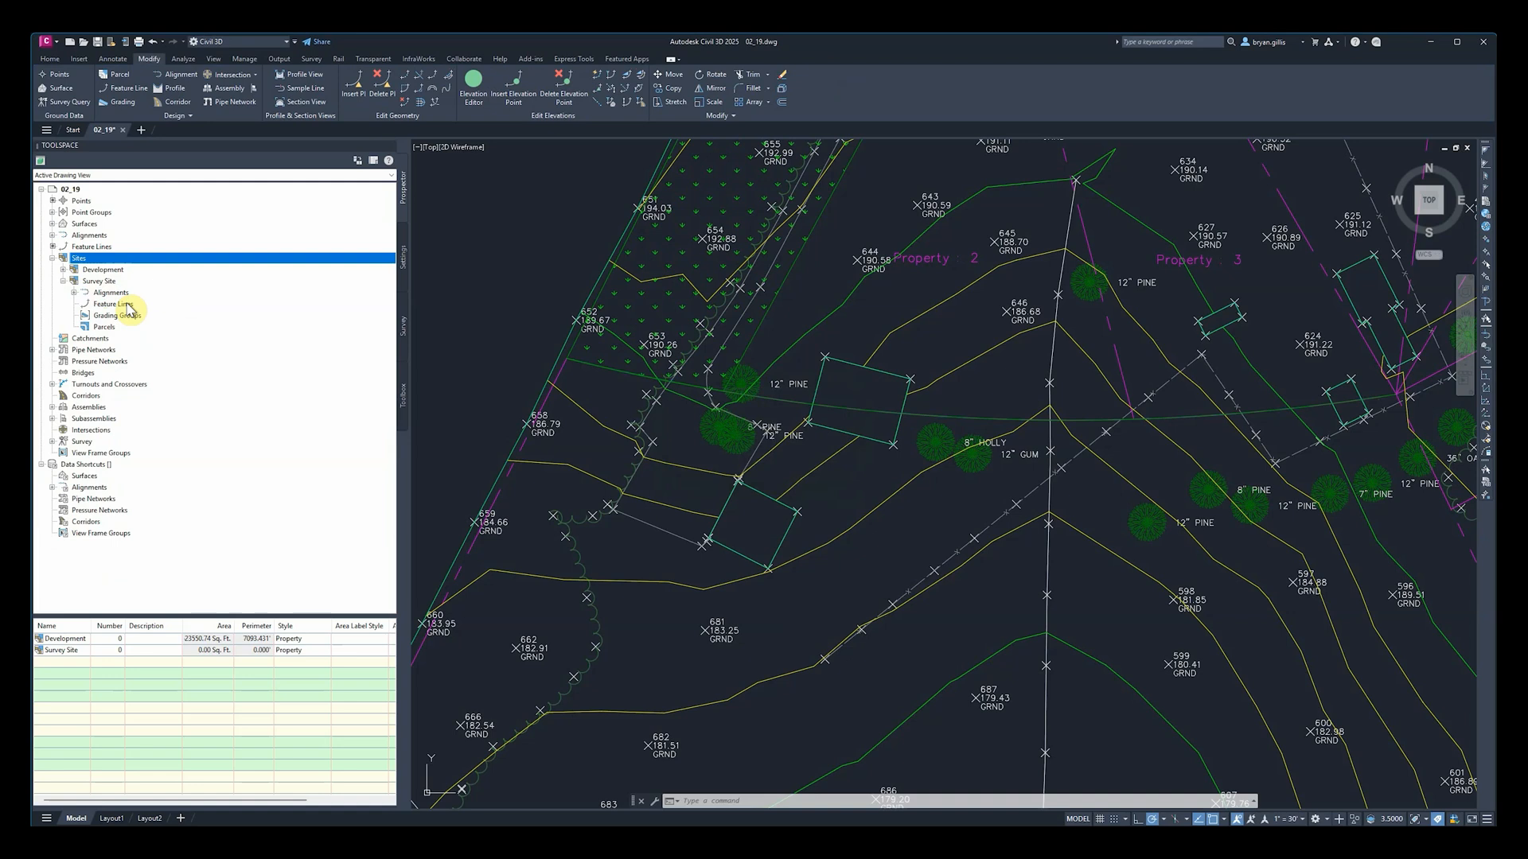
left_click(82, 247)
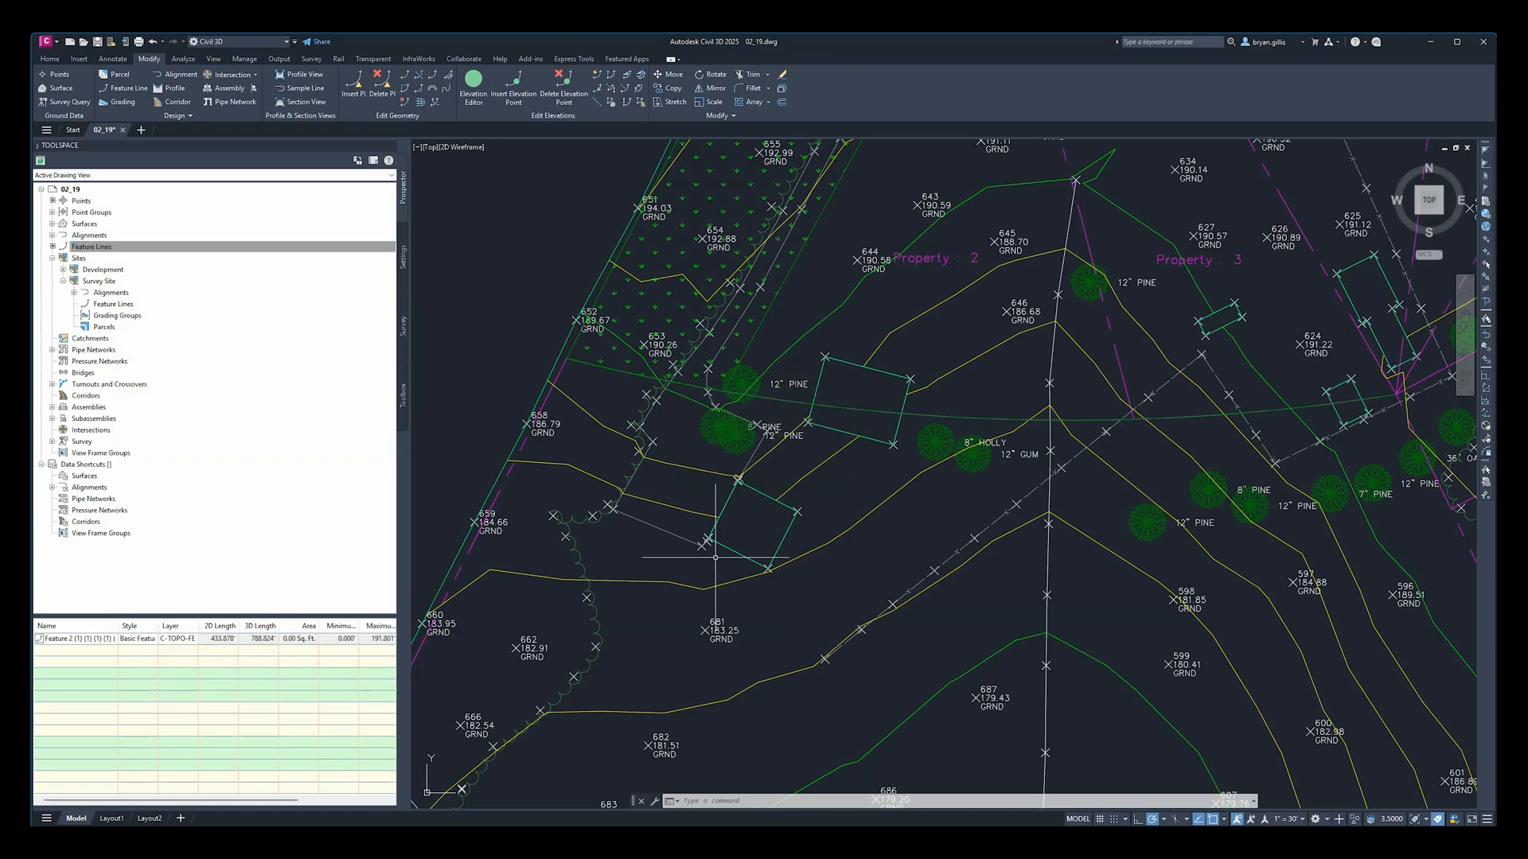
mouse_move(1076, 398)
middle_mouse_down()
mouse_move(1058, 434)
mouse_move(1180, 437)
middle_mouse_up()
mouse_move(1182, 435)
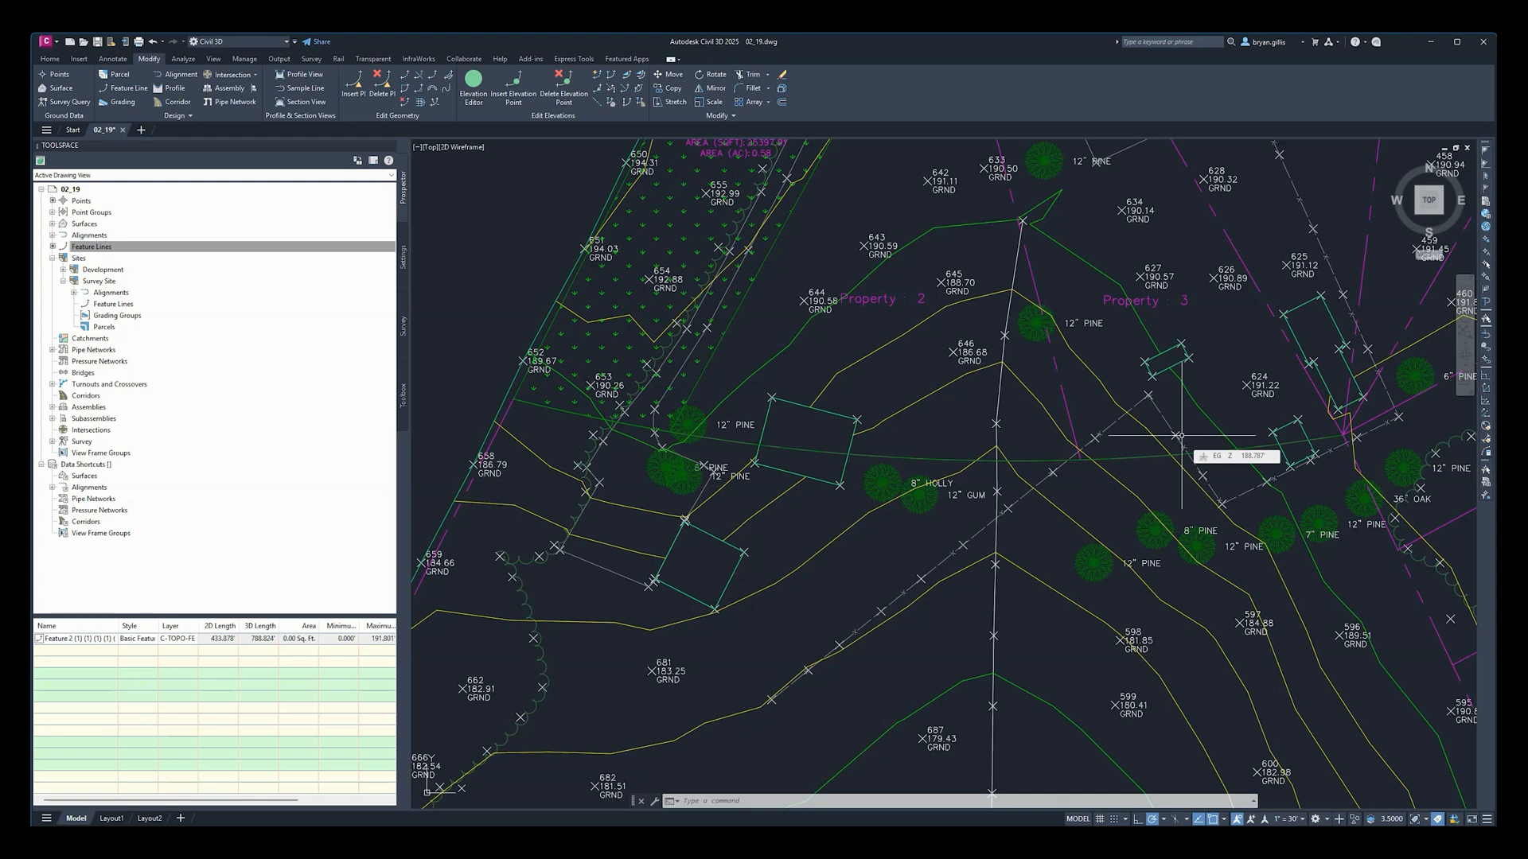
mouse_move(1111, 242)
middle_mouse_down()
mouse_move(921, 443)
mouse_move(827, 593)
mouse_move(1045, 334)
middle_mouse_up()
scroll(996, 376, "down", 5)
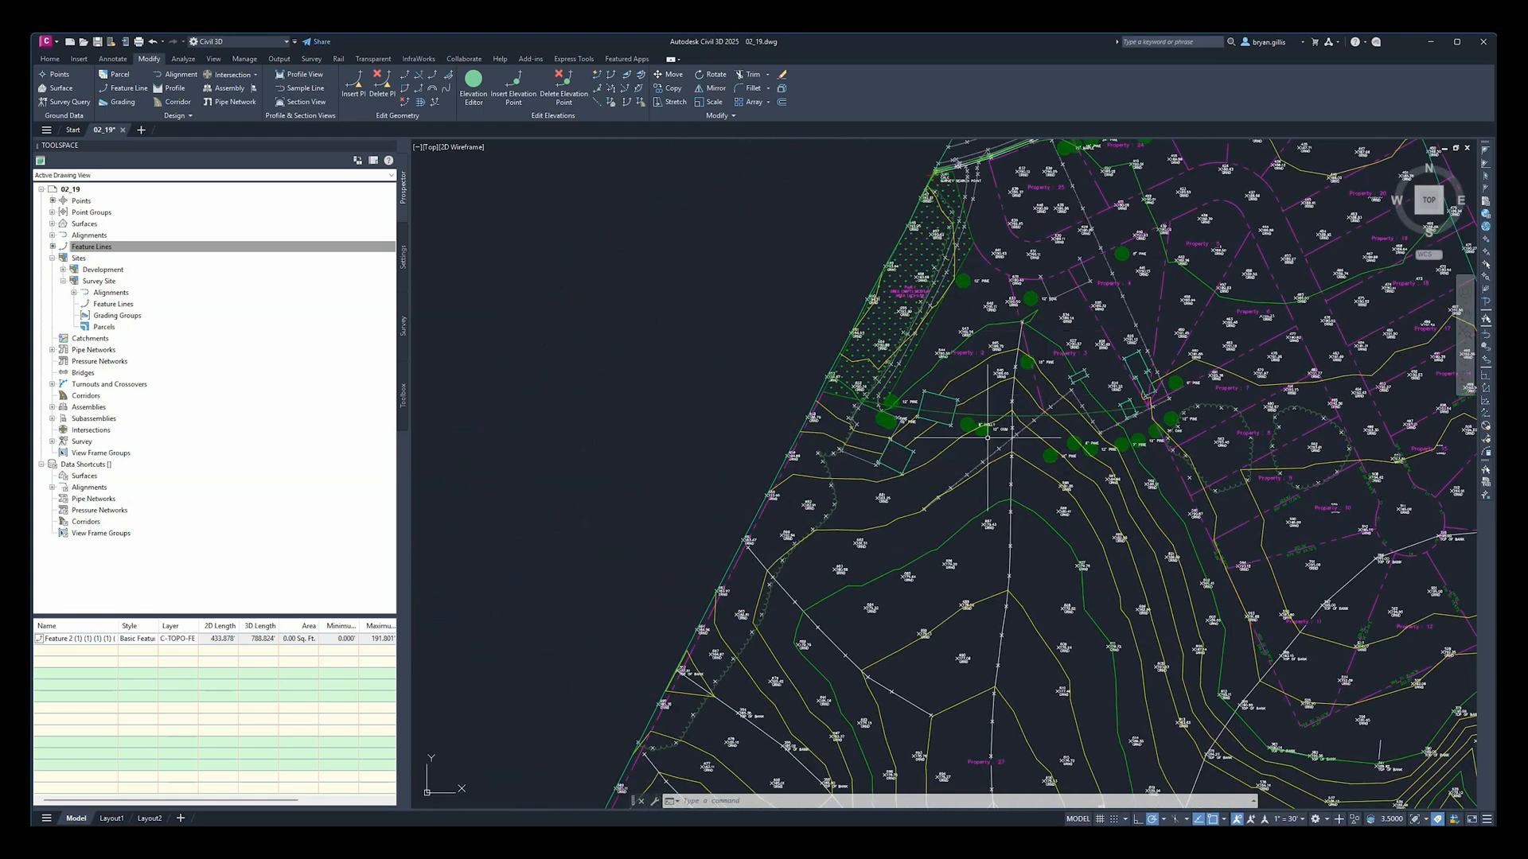
scroll(987, 437, "up", 4)
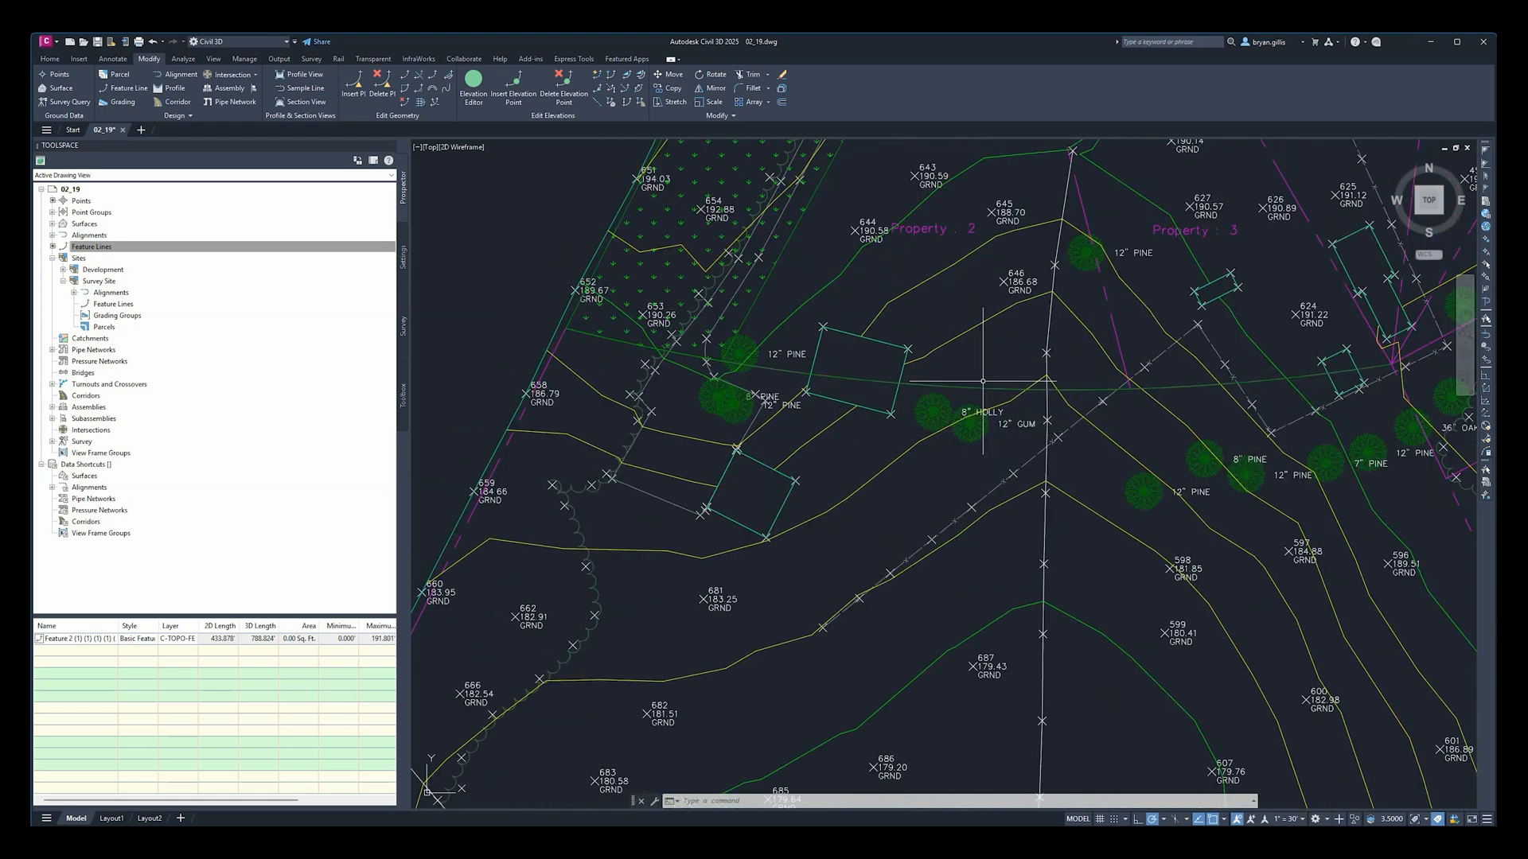
scroll(966, 366, "up", 2)
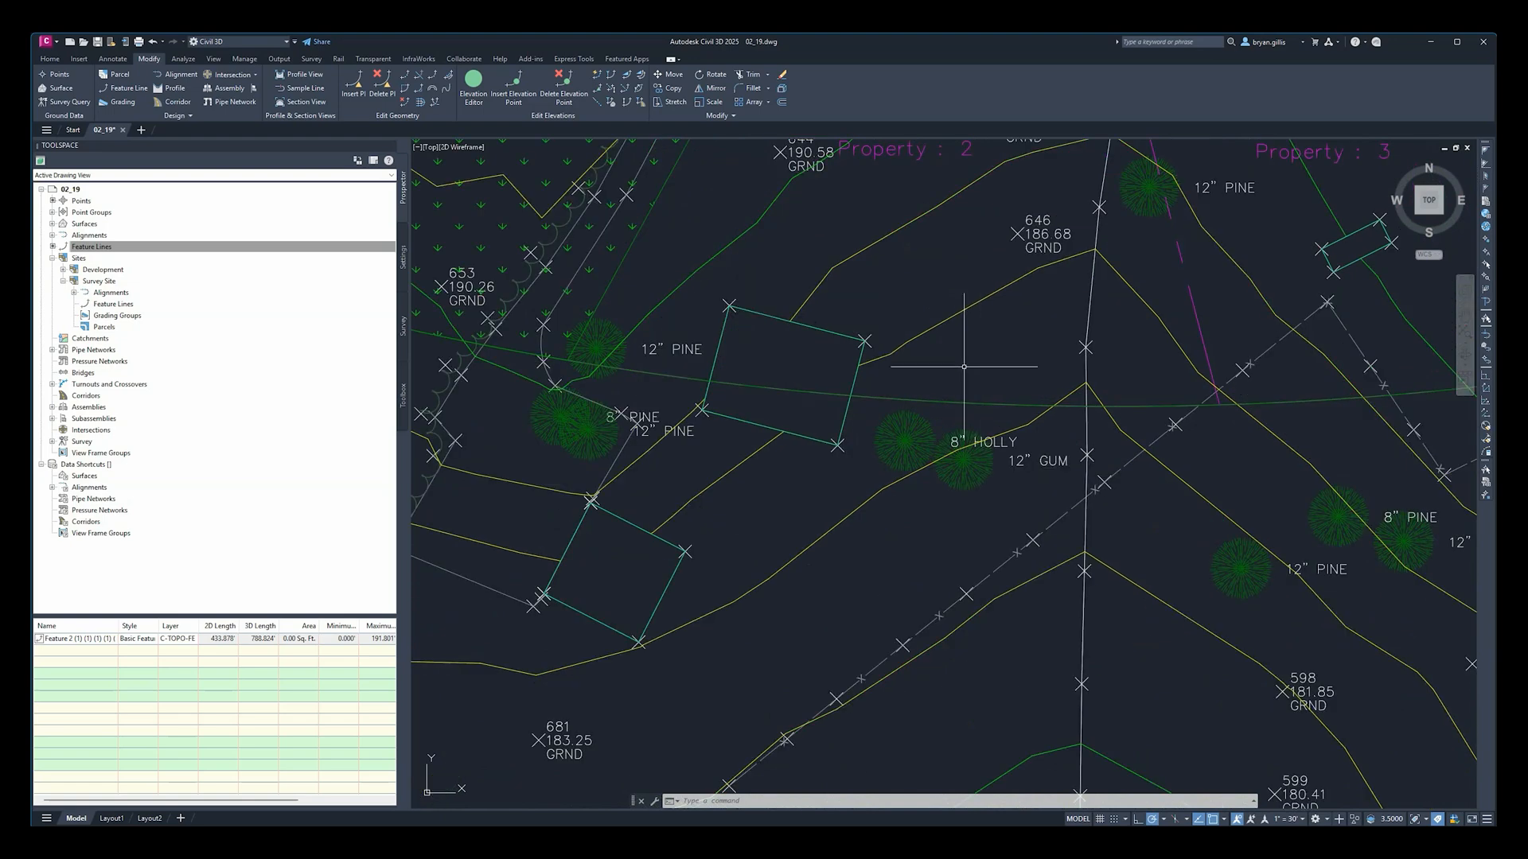
mouse_move(964, 367)
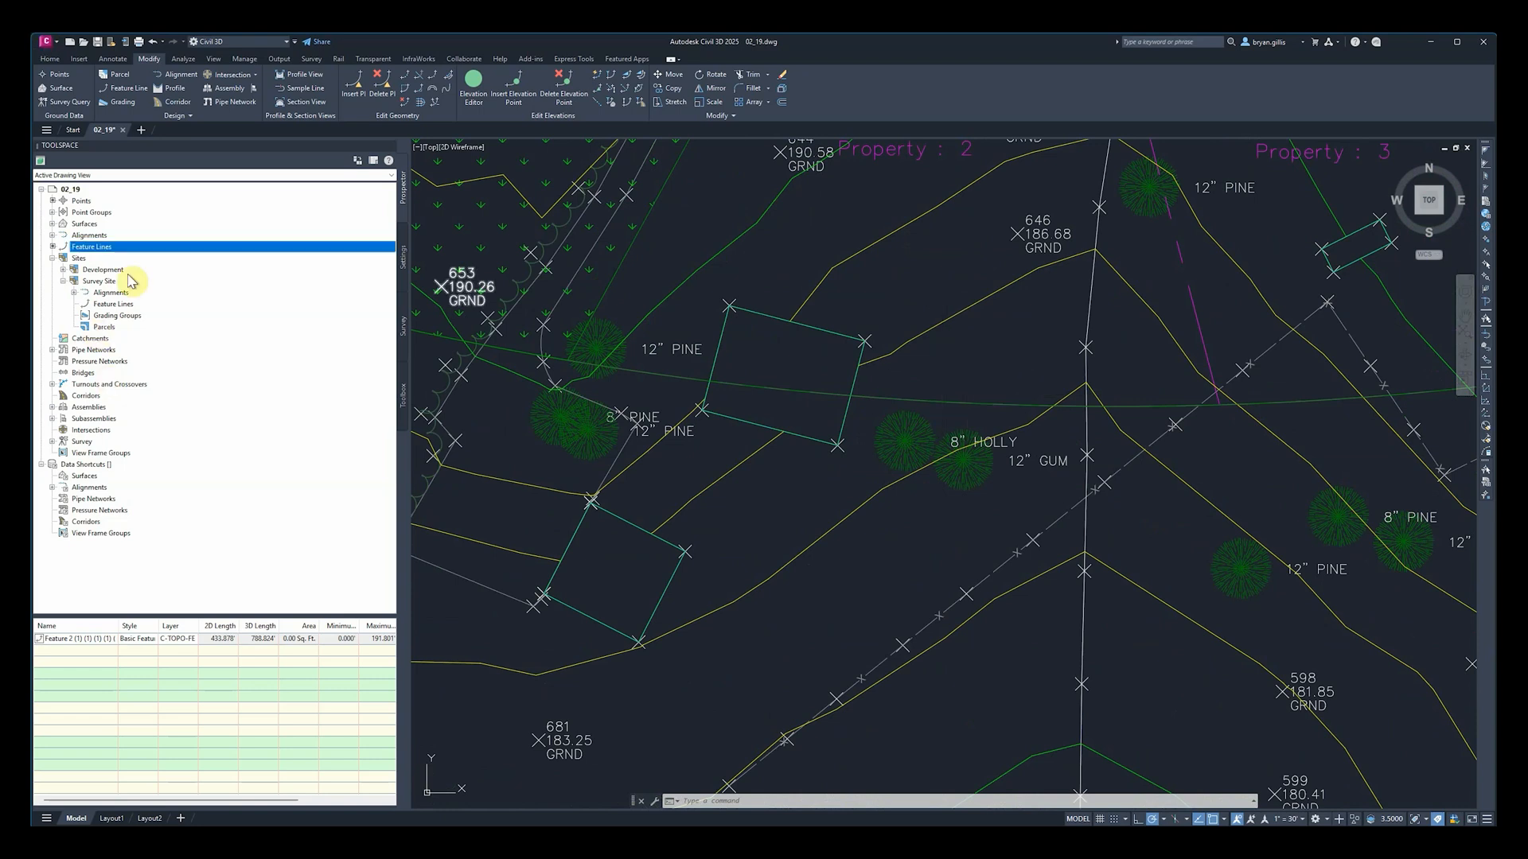
mouse_move(125, 286)
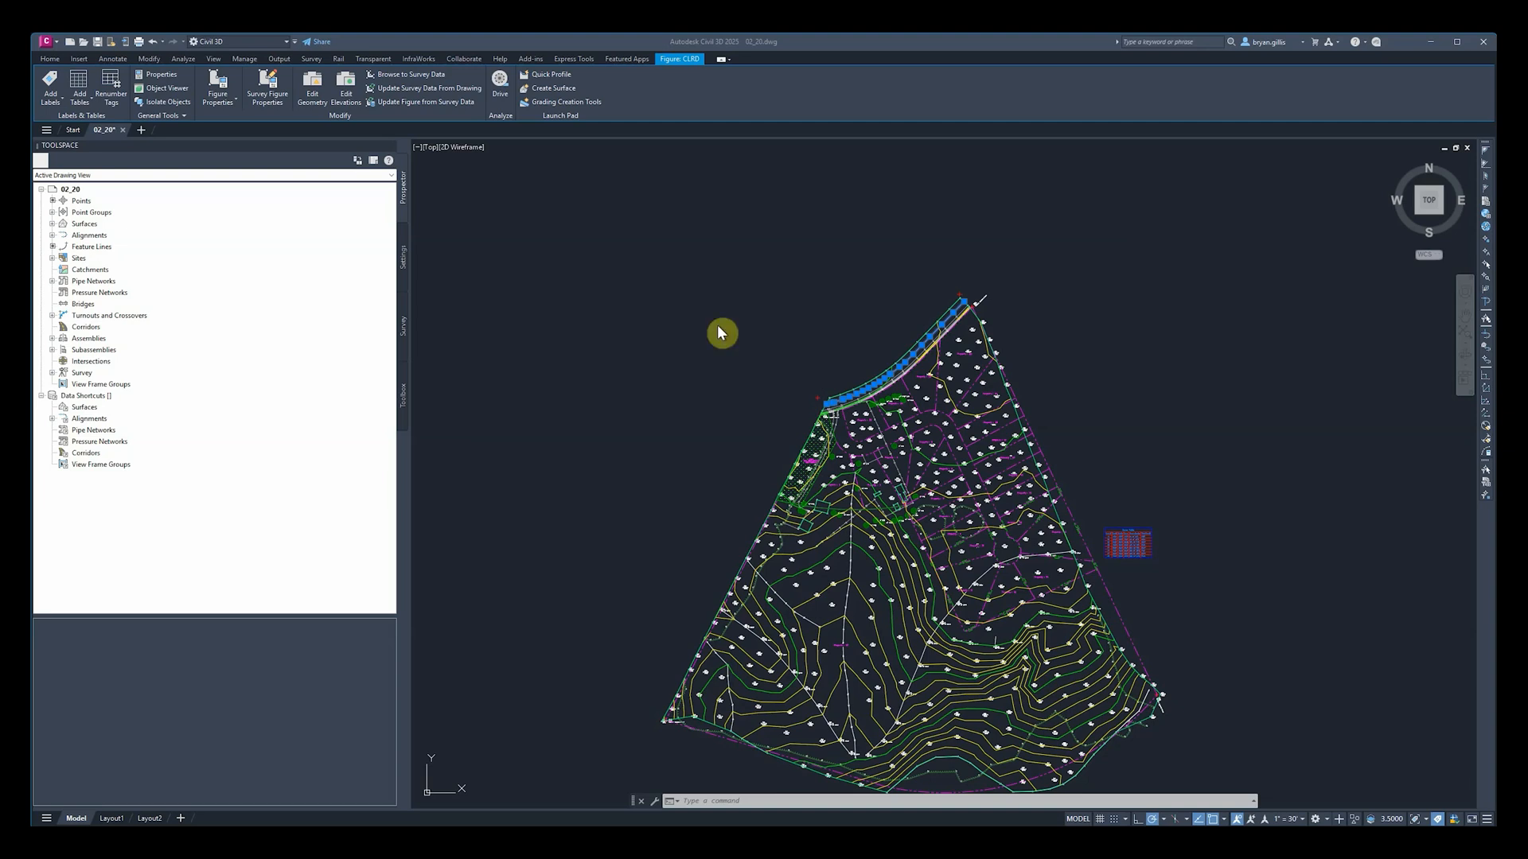
Step: Start a new grading group with automatic surface creation enabled and the option to use the group name disabled
left_click(49, 59)
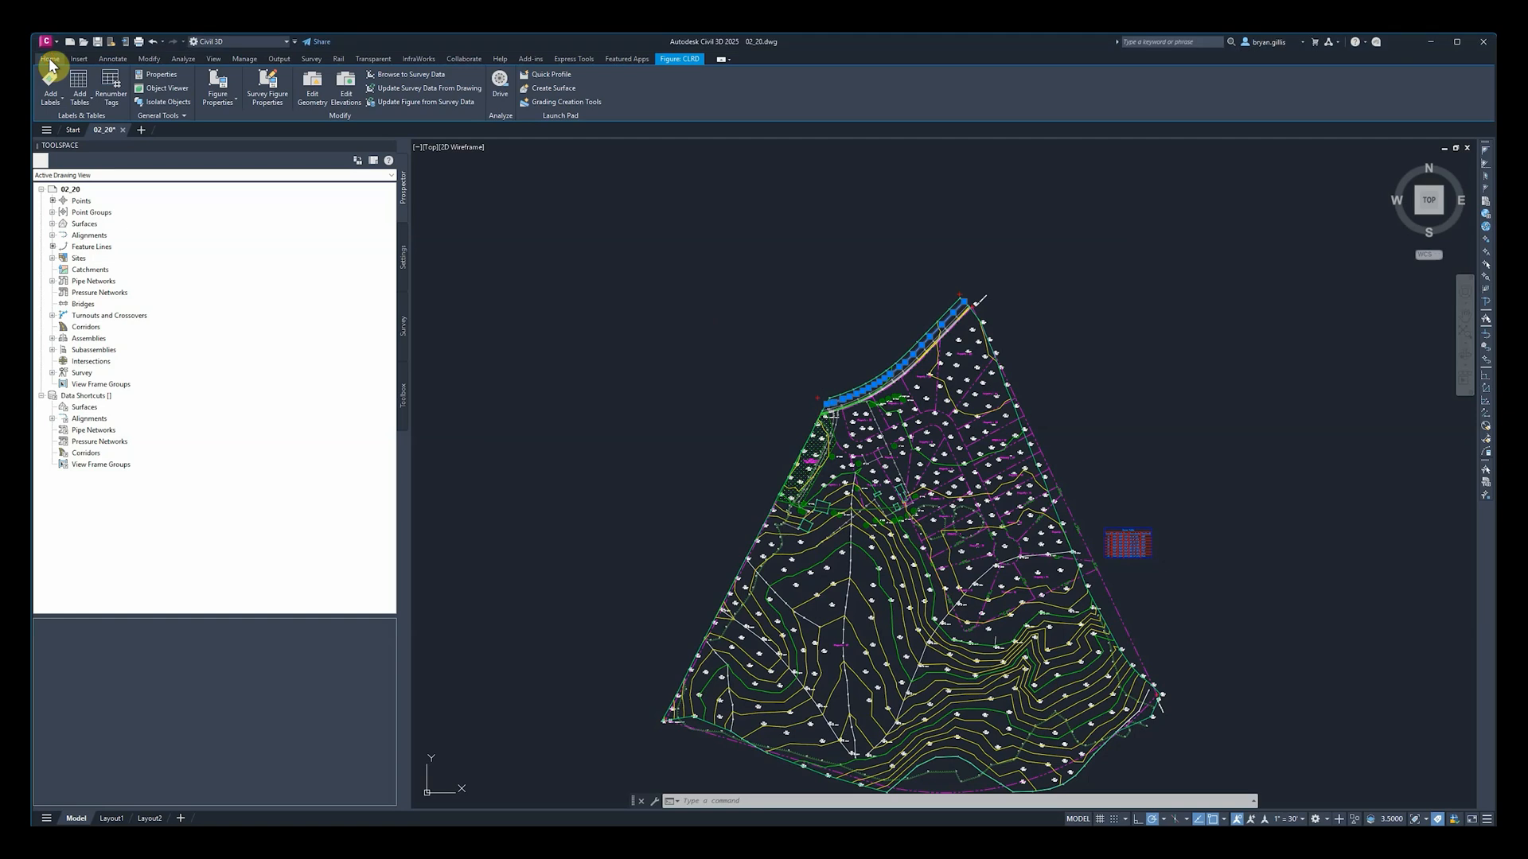
left_click(41, 60)
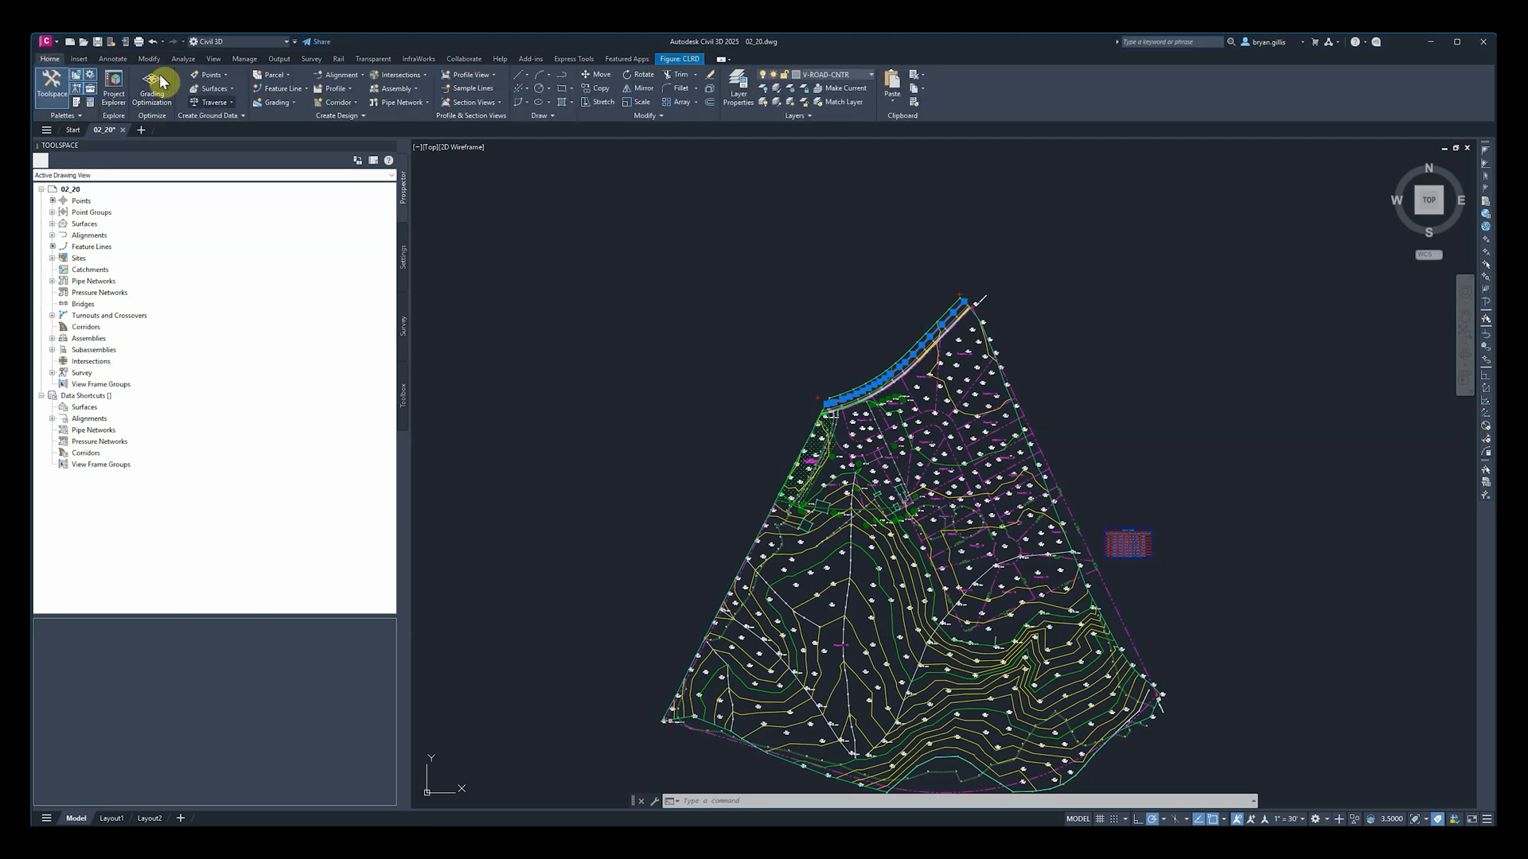
left_click(294, 103)
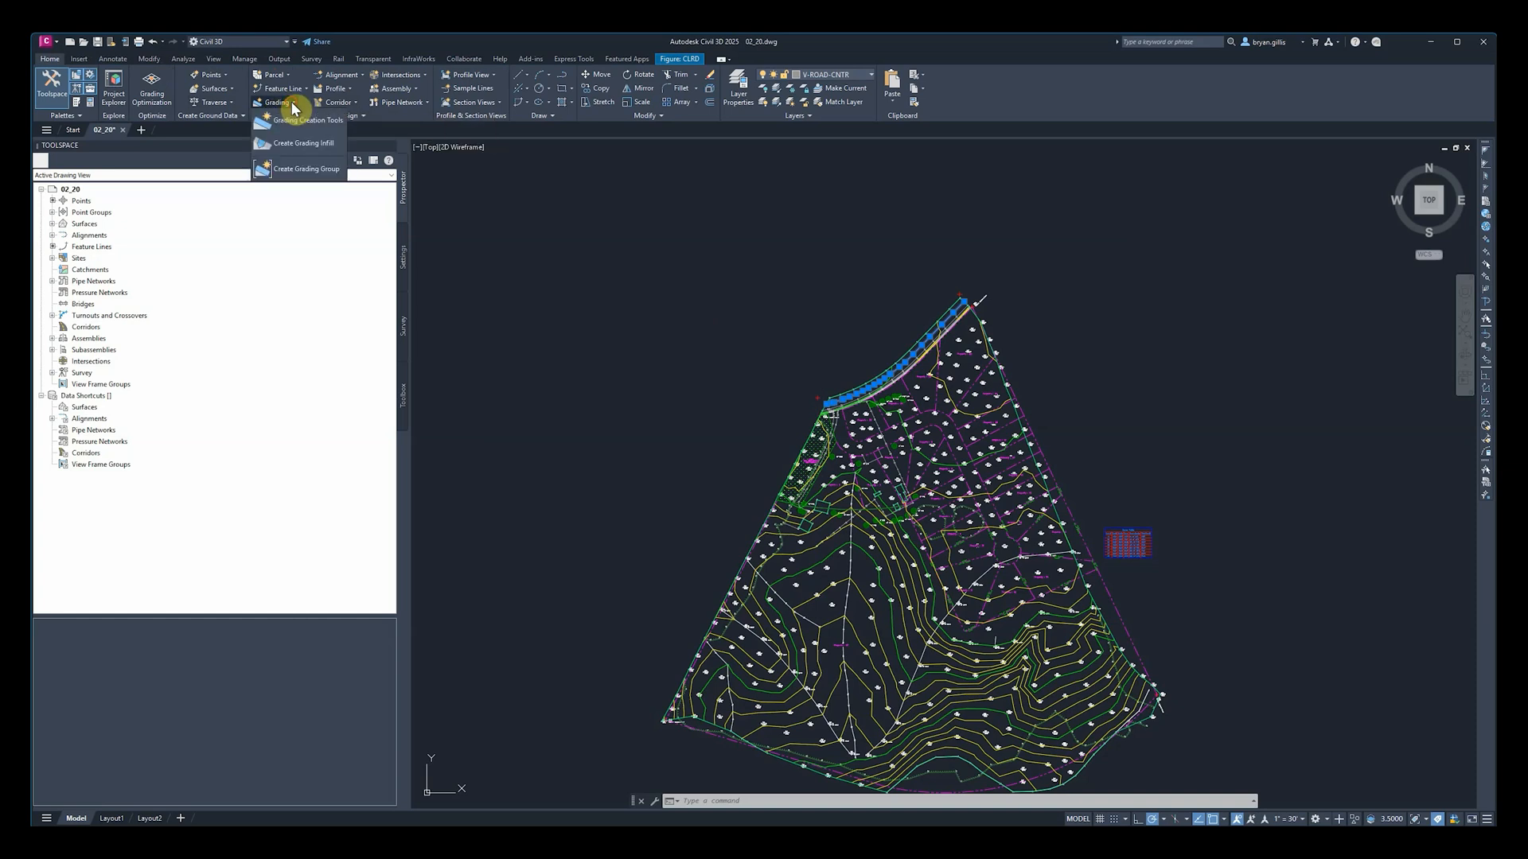
left_click(294, 169)
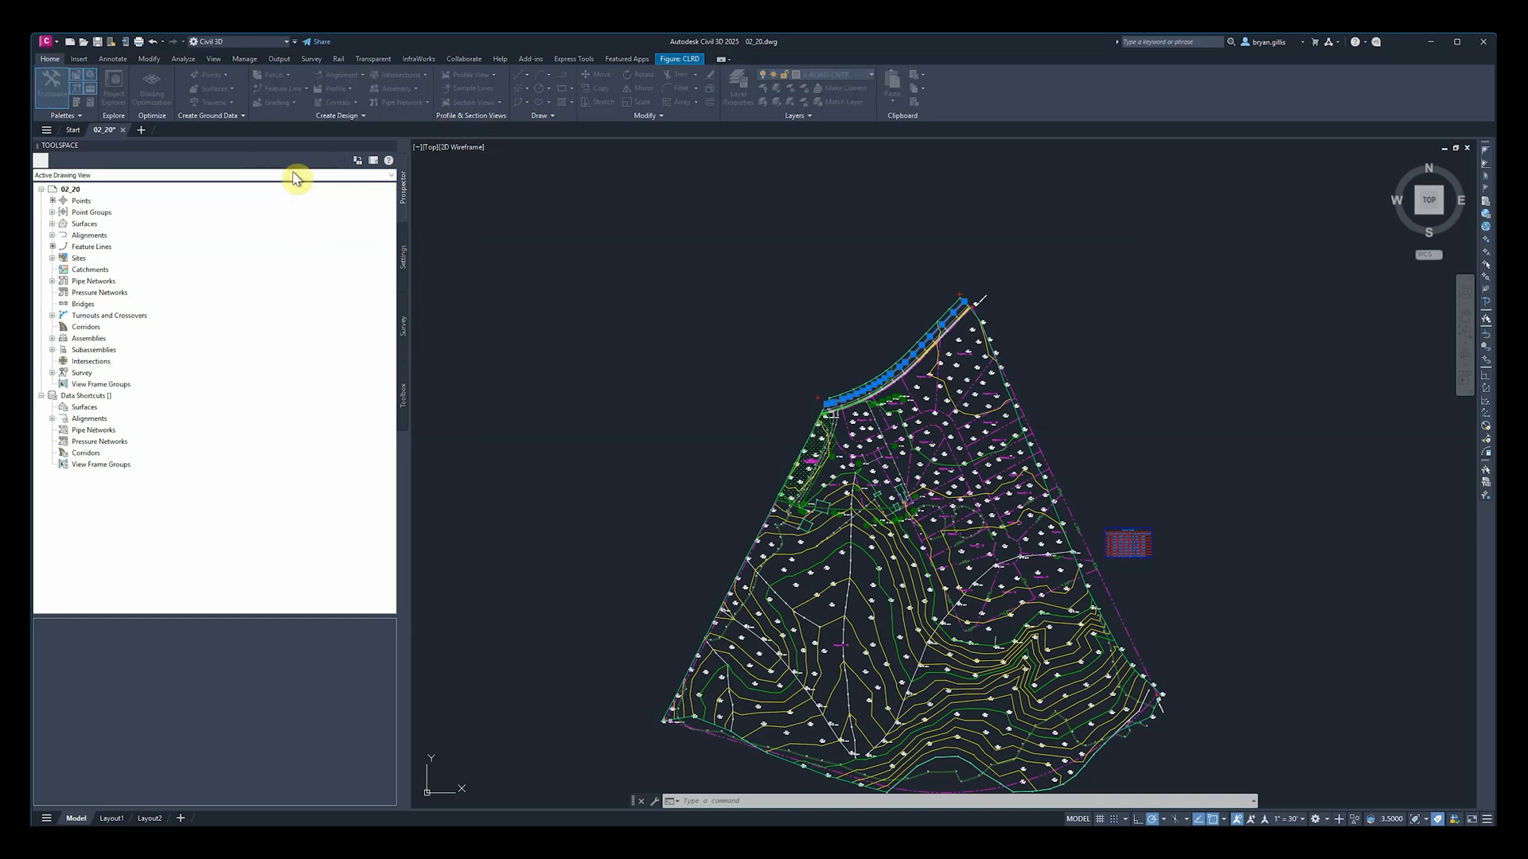
left_click_drag(772, 311, 663, 238)
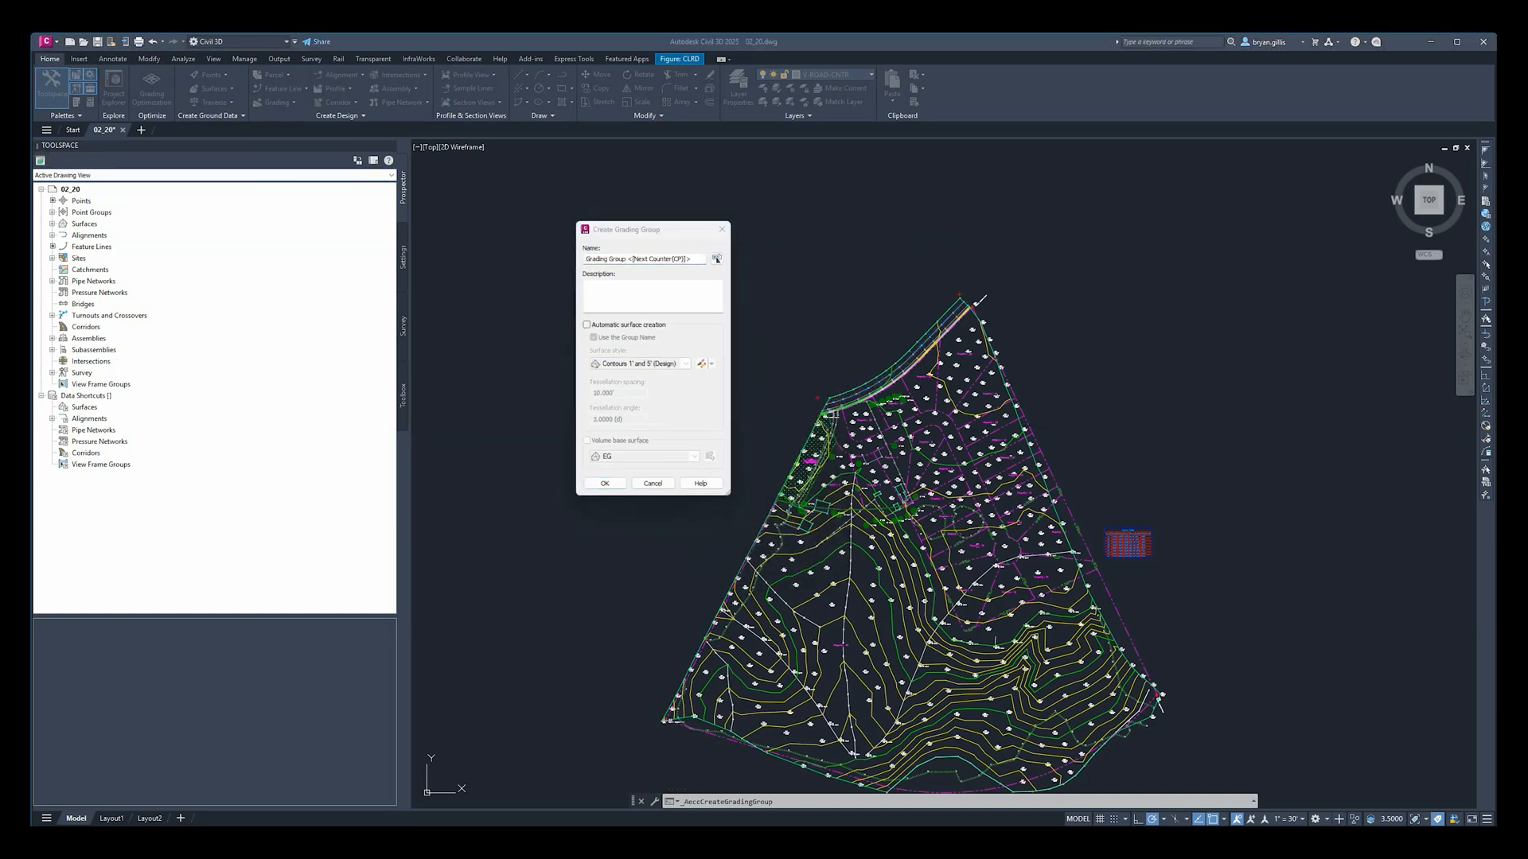
left_click(588, 324)
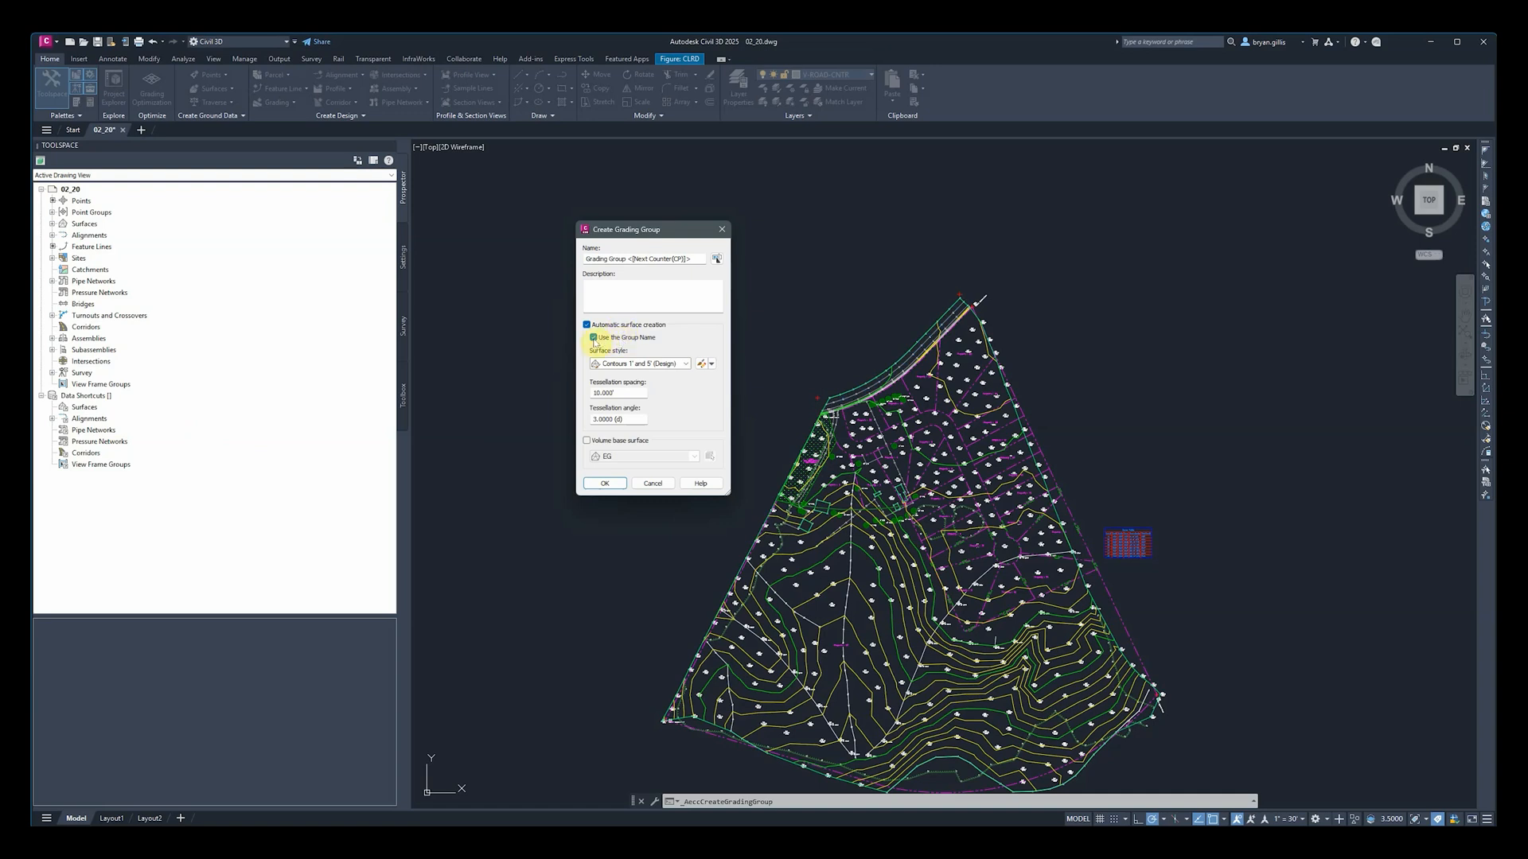
left_click(594, 339)
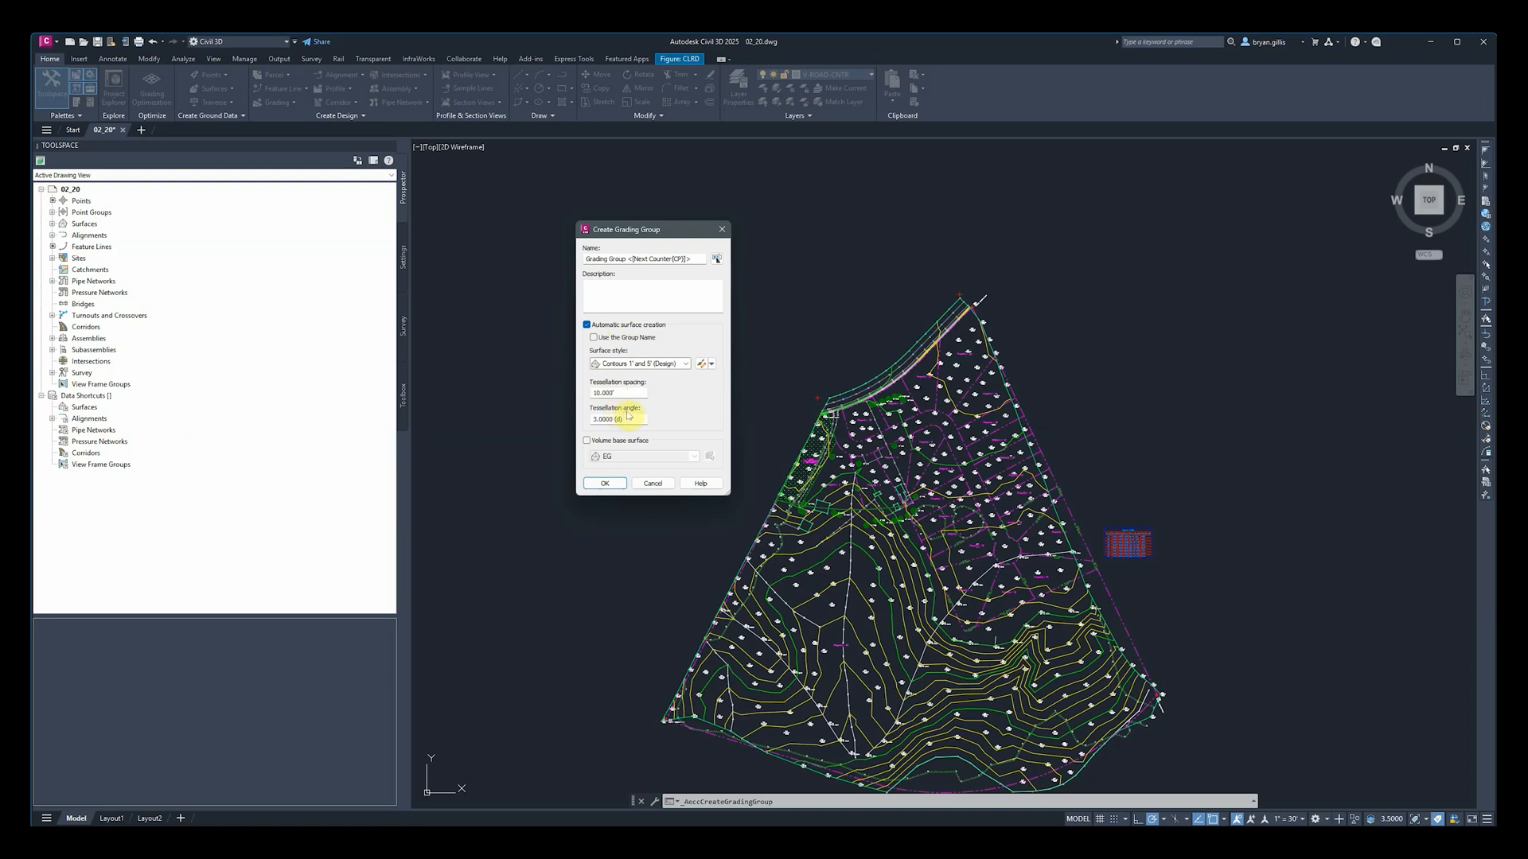
Step: Enable the volume base surface with EG for the grading group and accept the group settings
left_click(587, 441)
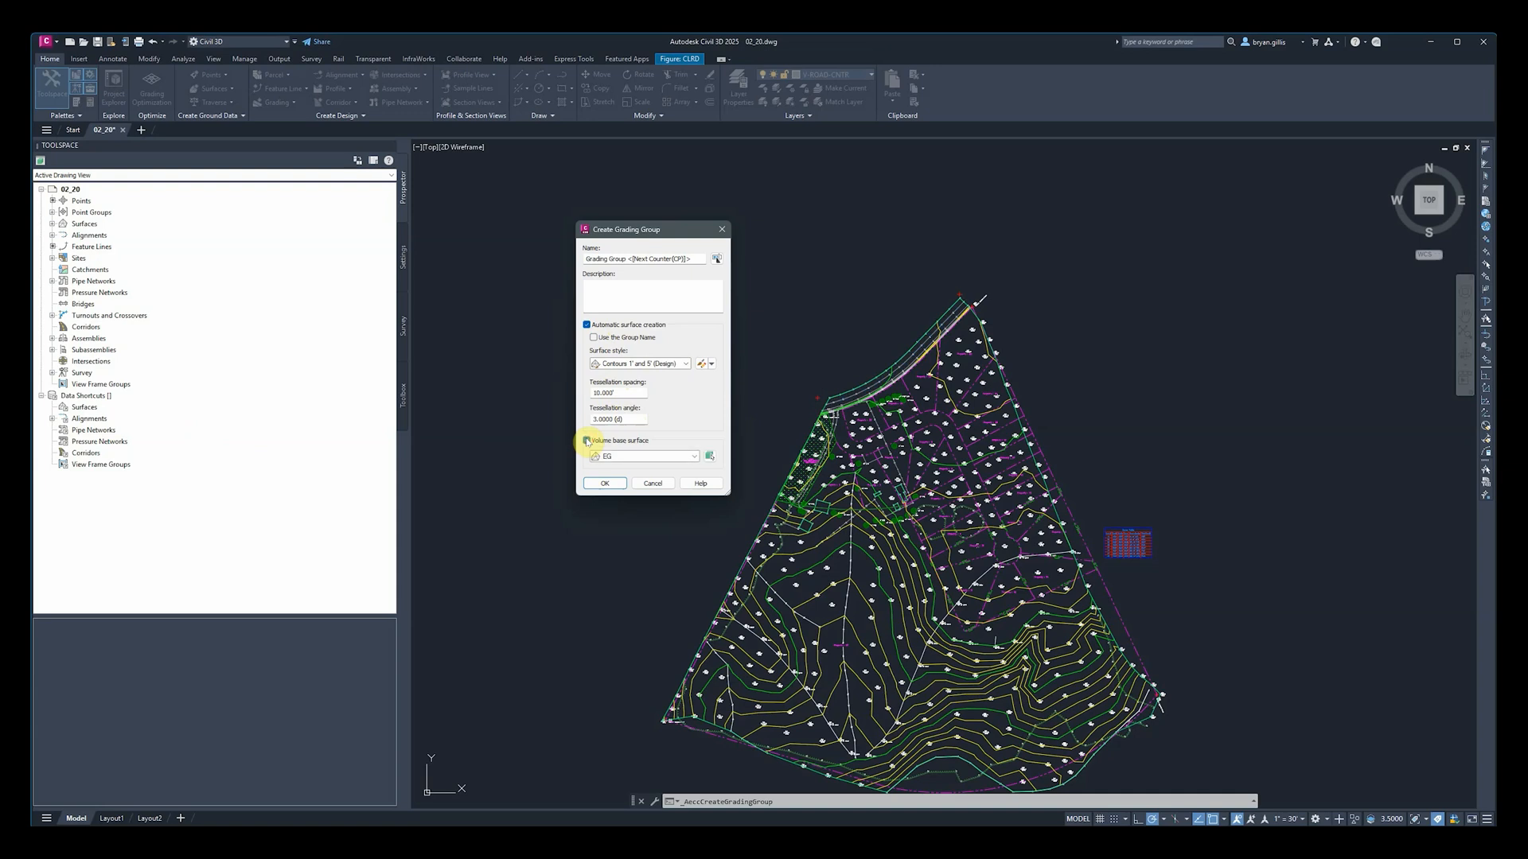
left_click(693, 455)
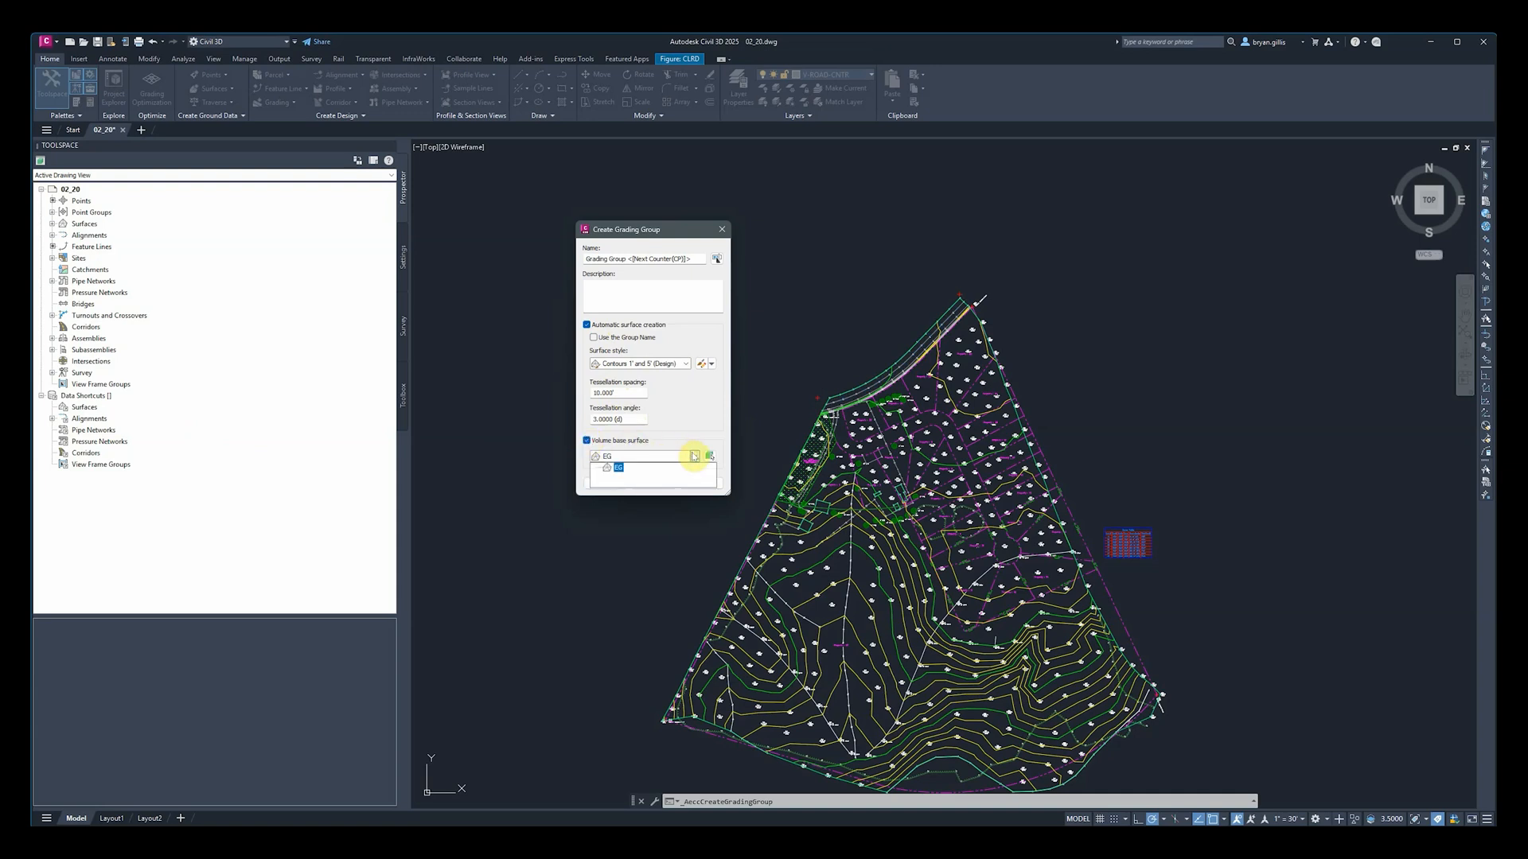
left_click(693, 456)
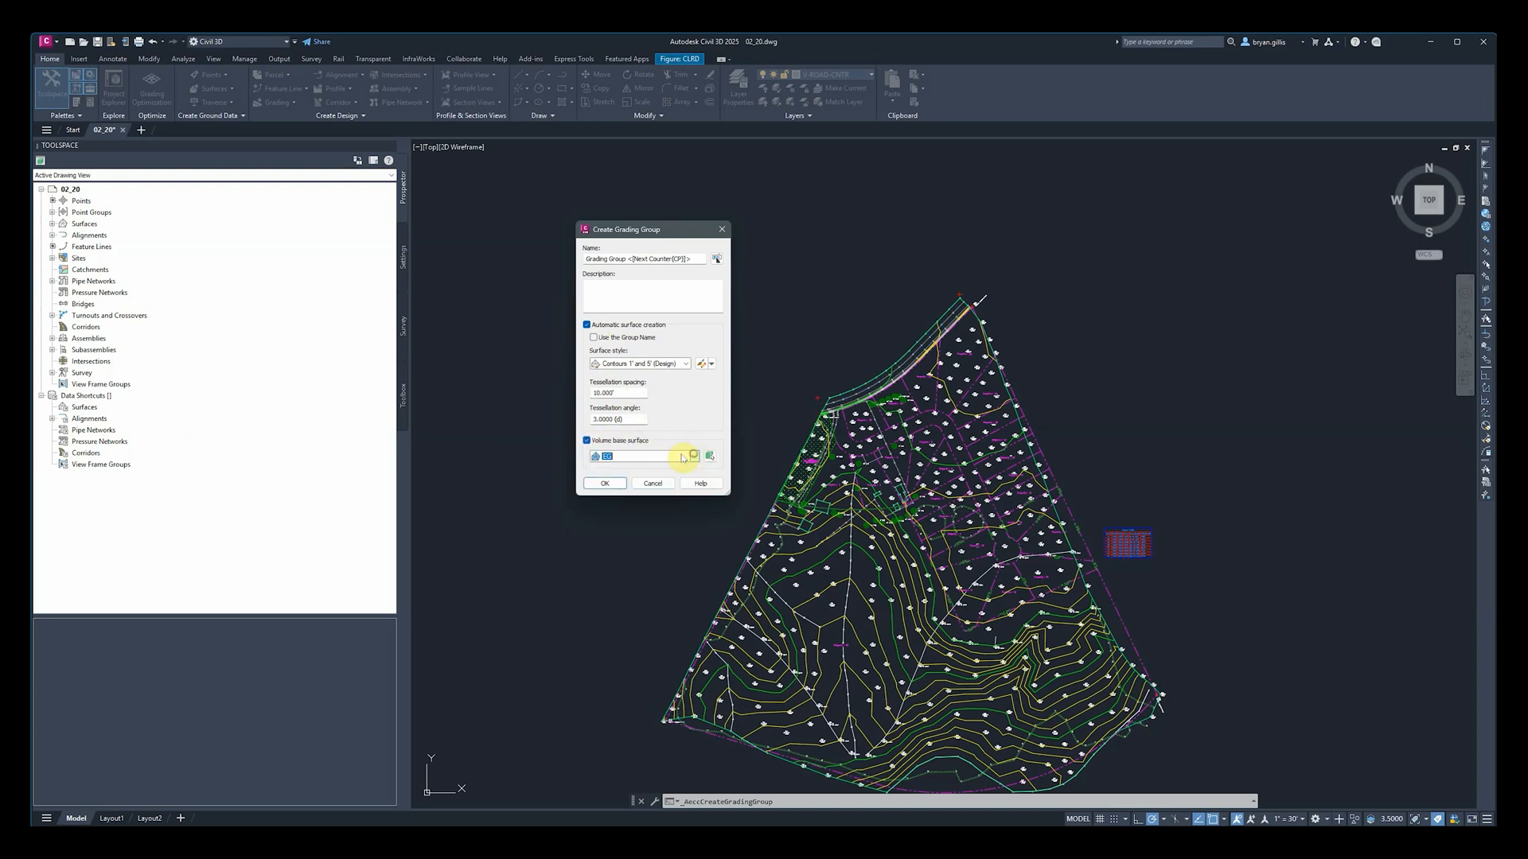
left_click(598, 484)
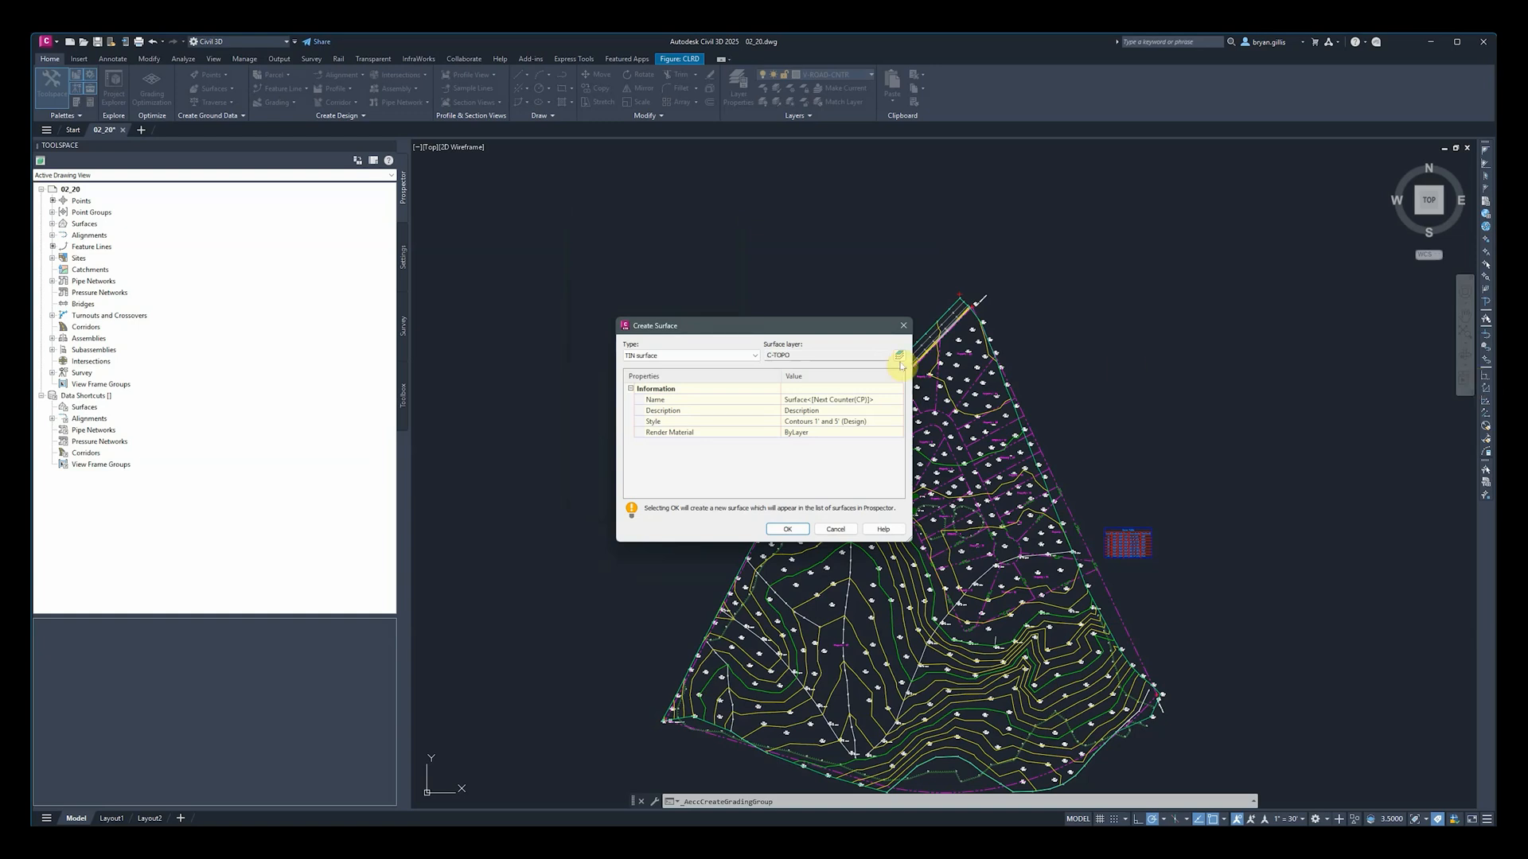
Step: Name the group's new TIN surface Grading, check its style and type settings, and create it
left_click(821, 398)
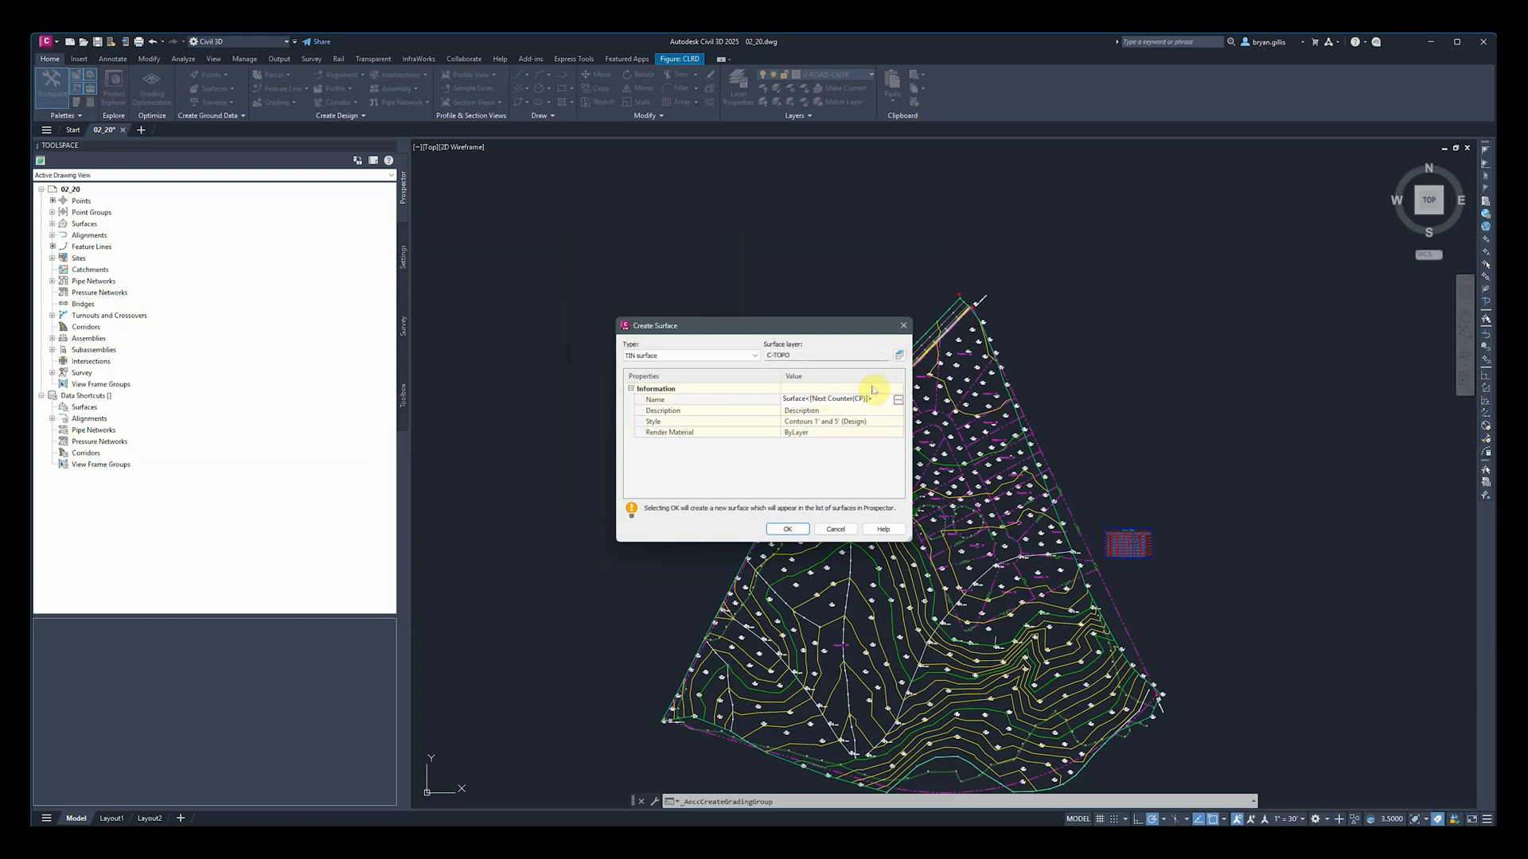
double_click(870, 397)
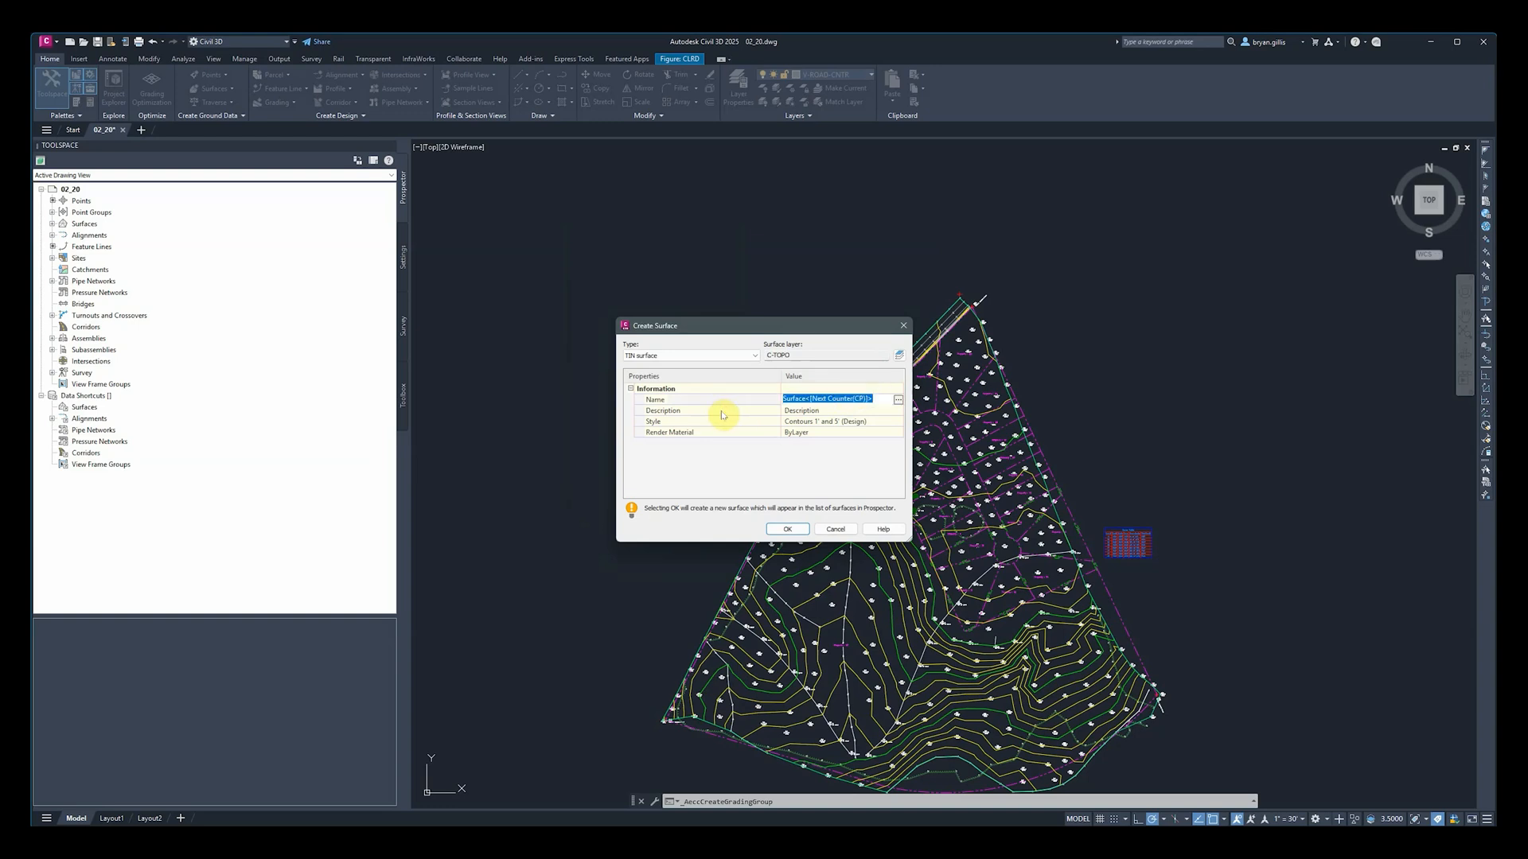
type("Grading")
key("Return")
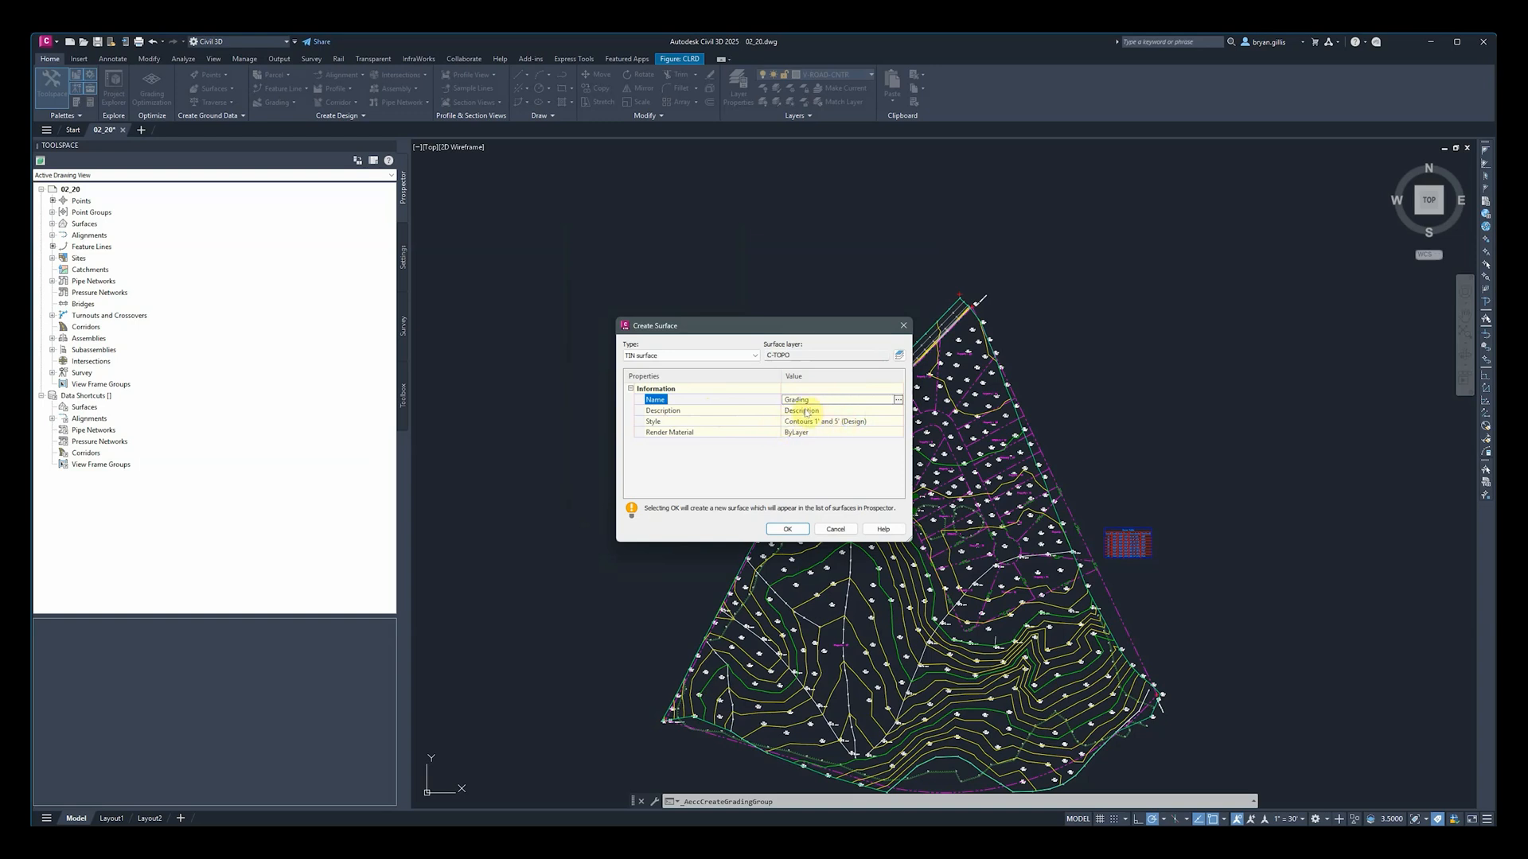
left_click(849, 422)
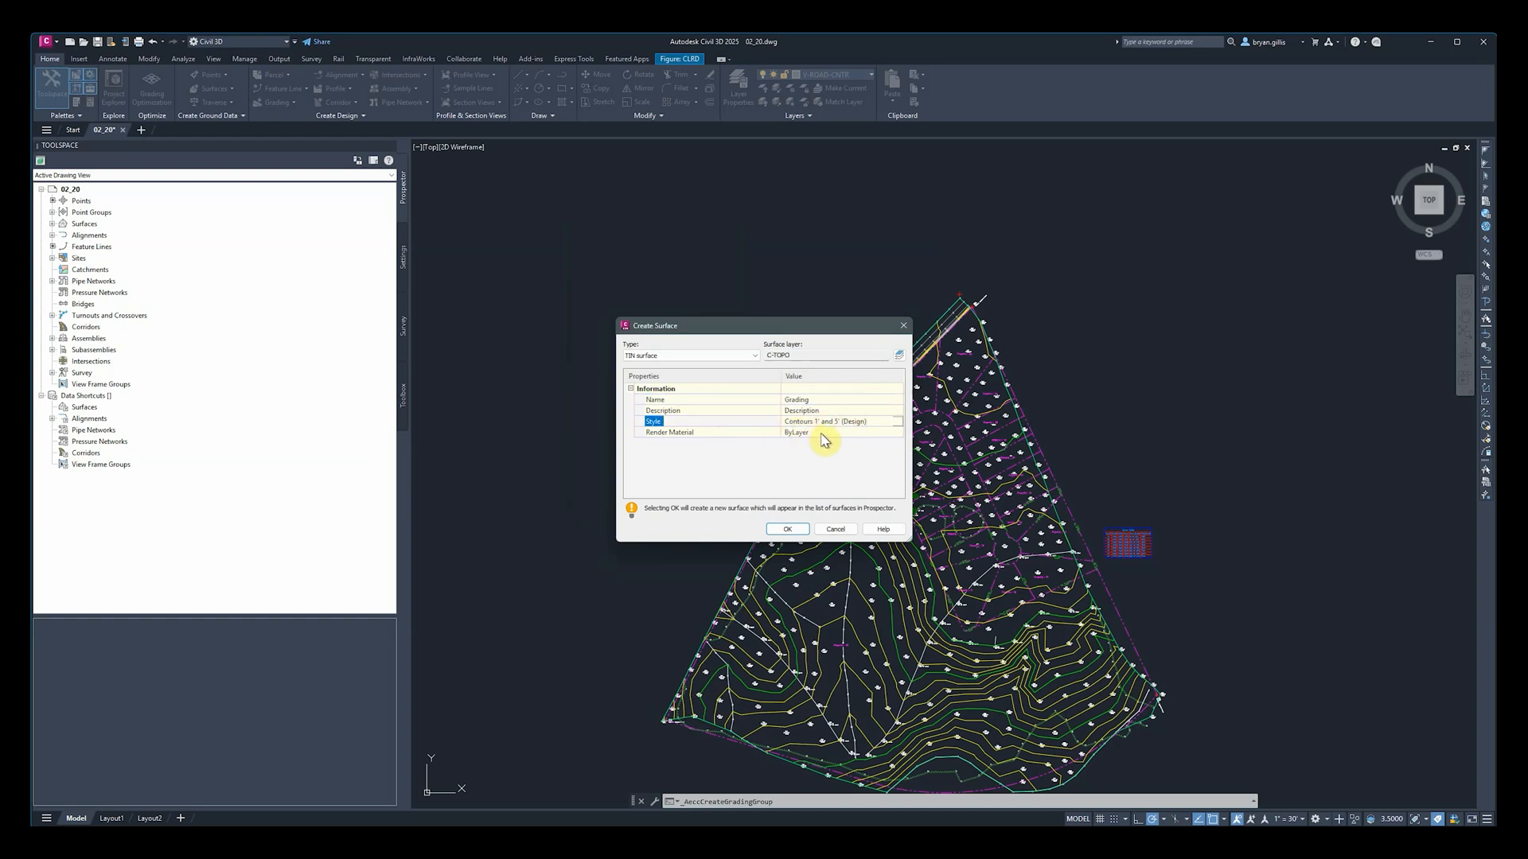
left_click(753, 357)
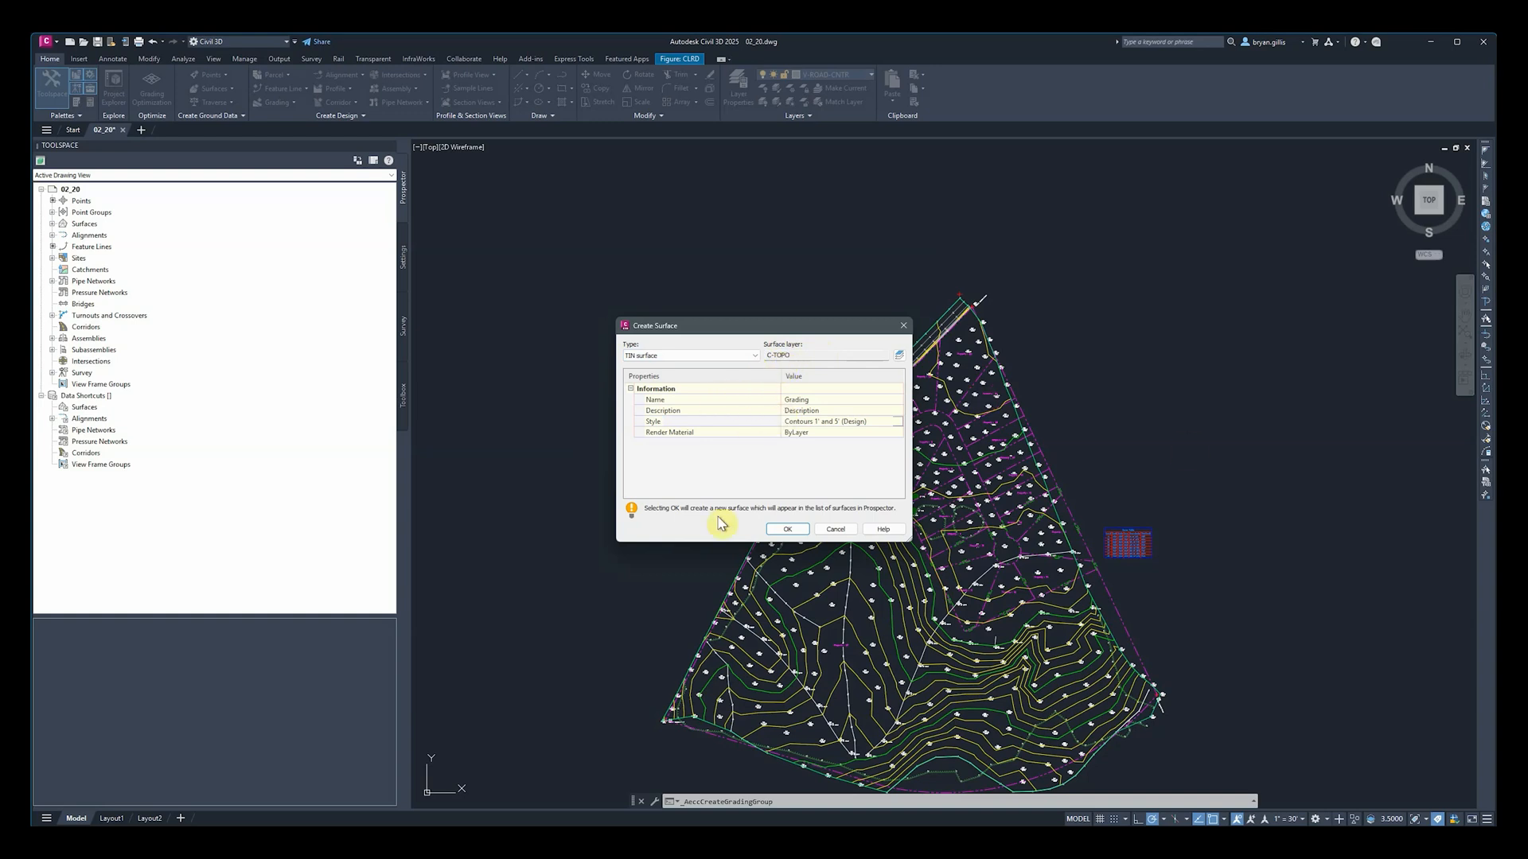
left_click(781, 532)
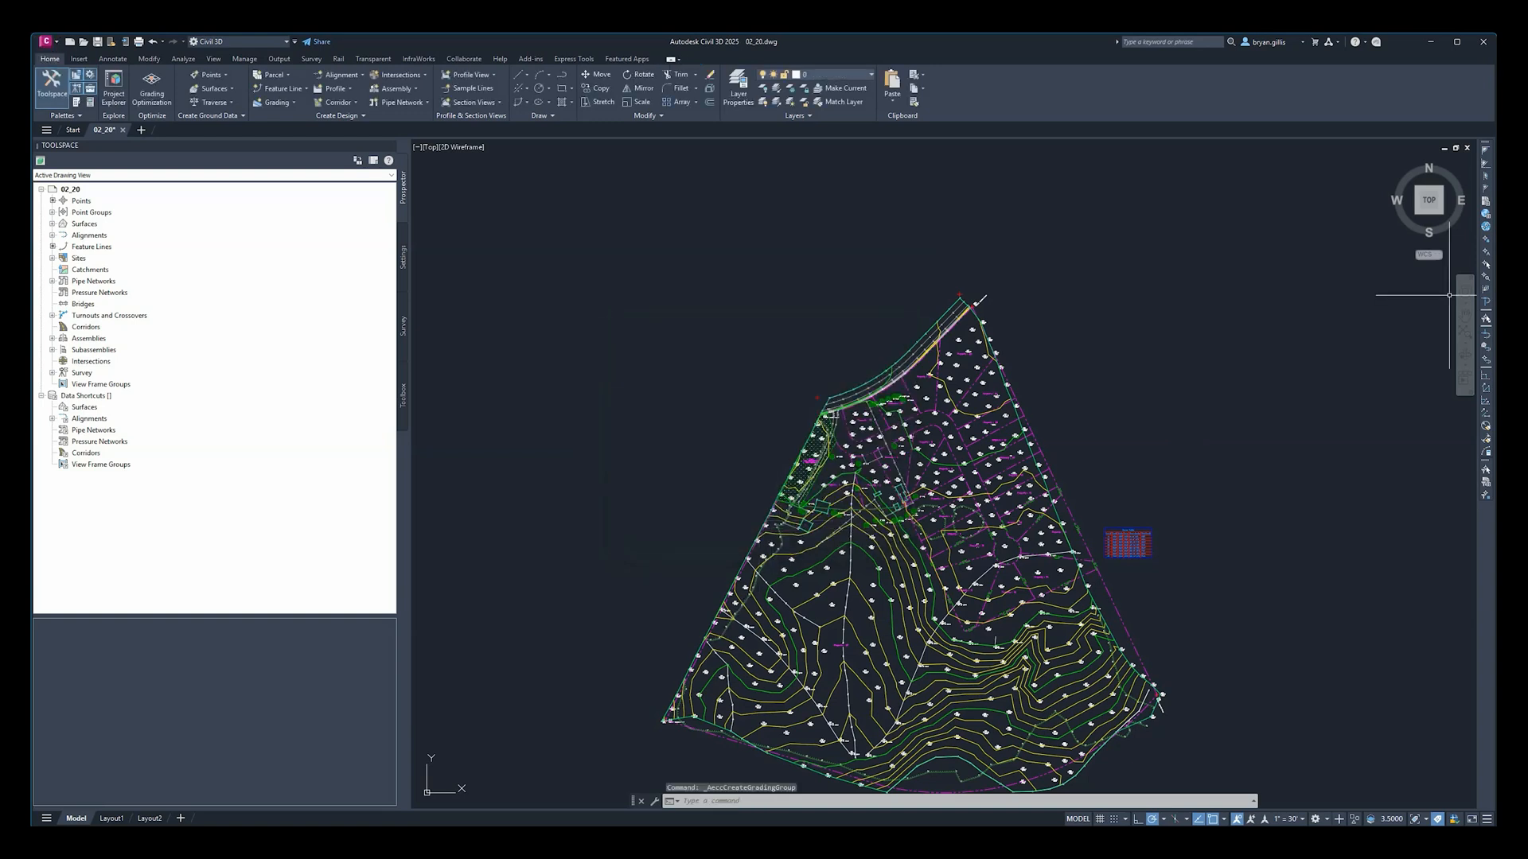
Step: Expand the drawing's surfaces and examine the definition contents of the Grading surface
left_click(84, 224)
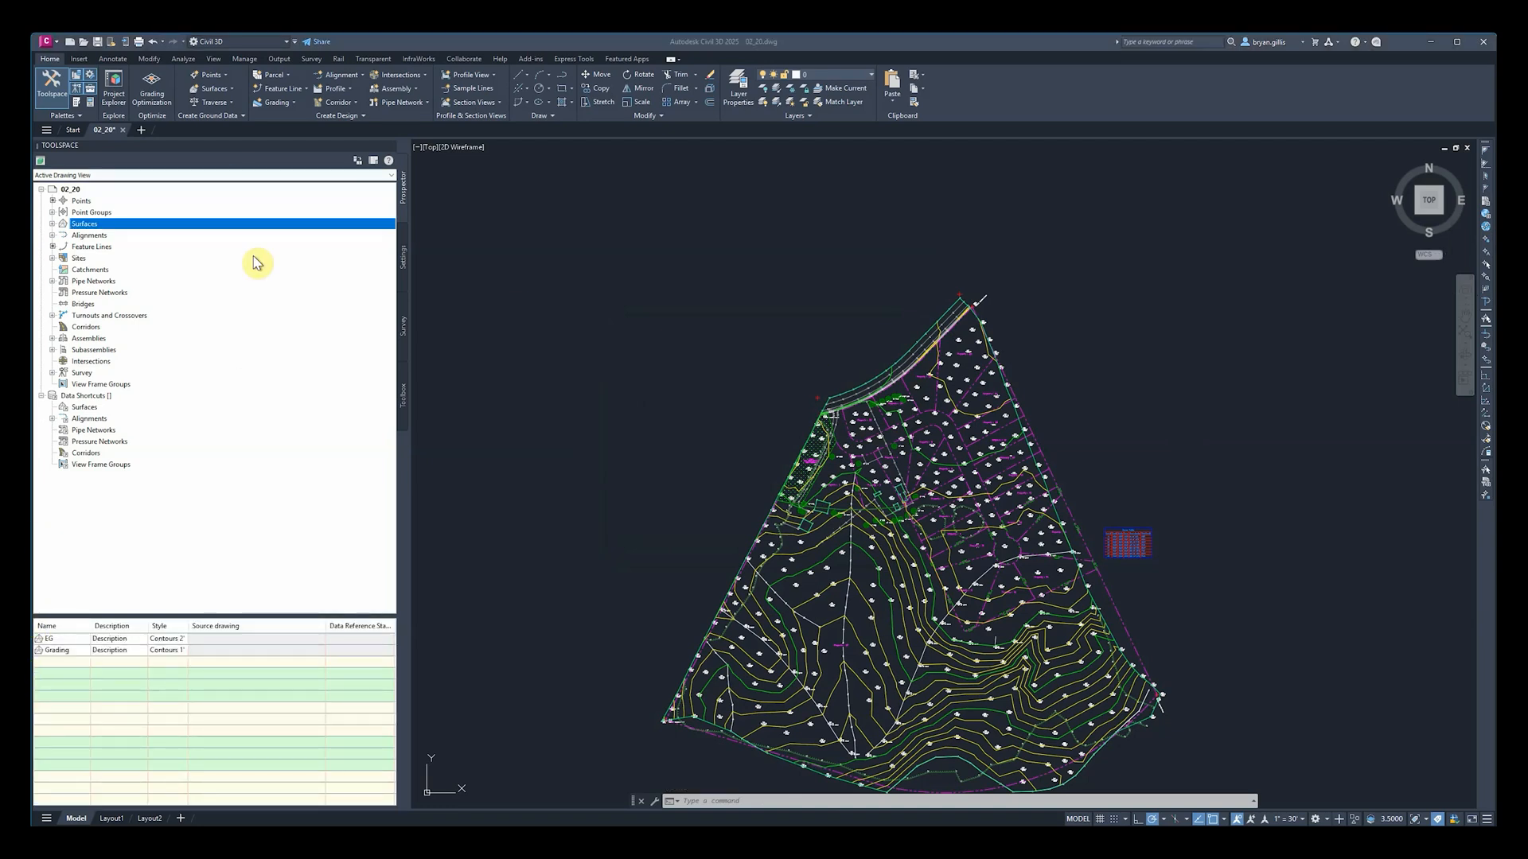
left_click(51, 224)
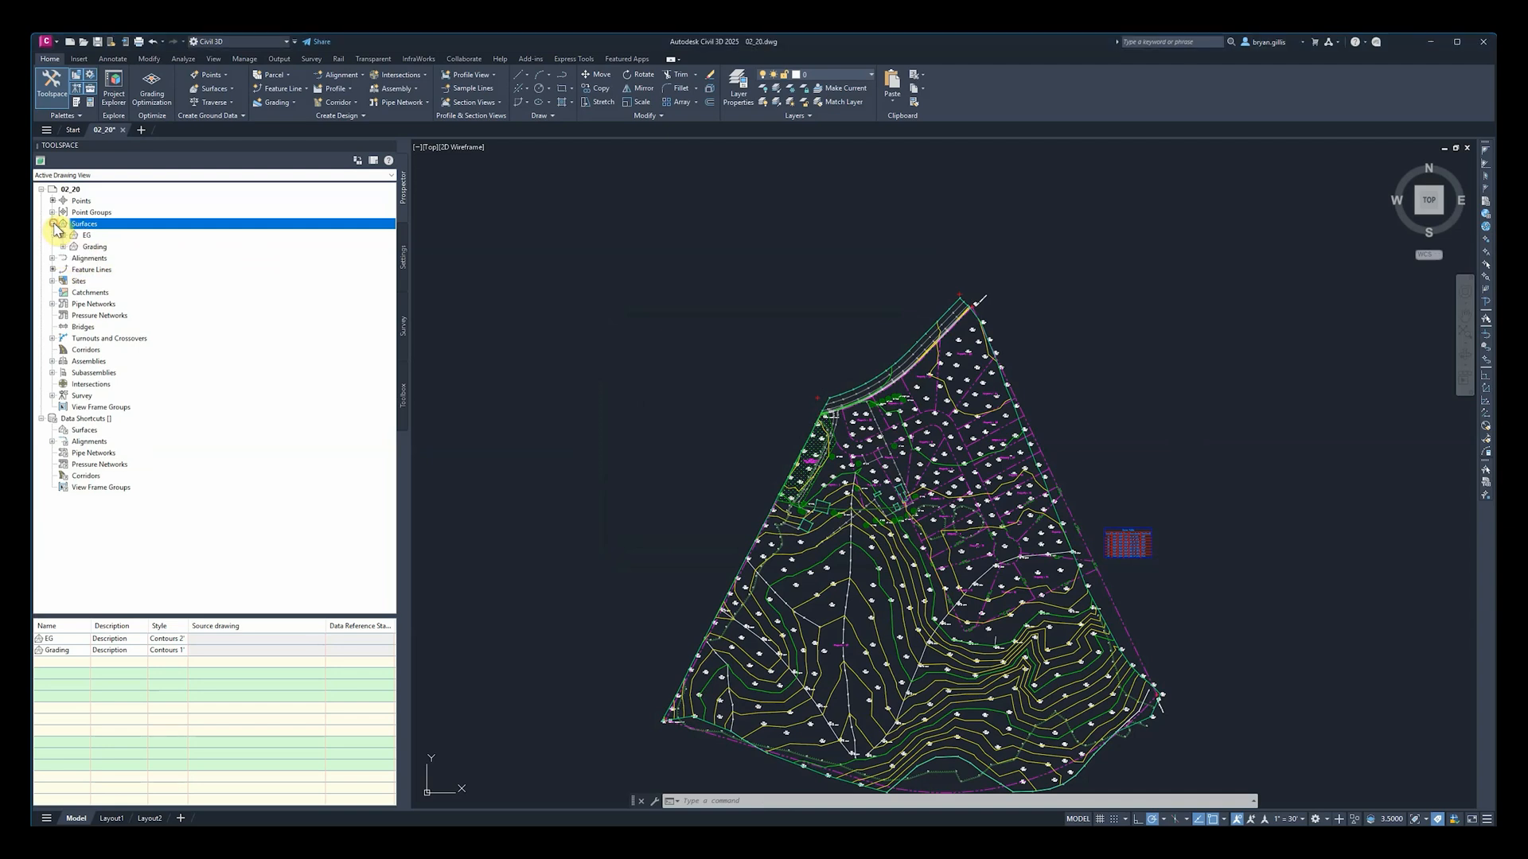
left_click(93, 248)
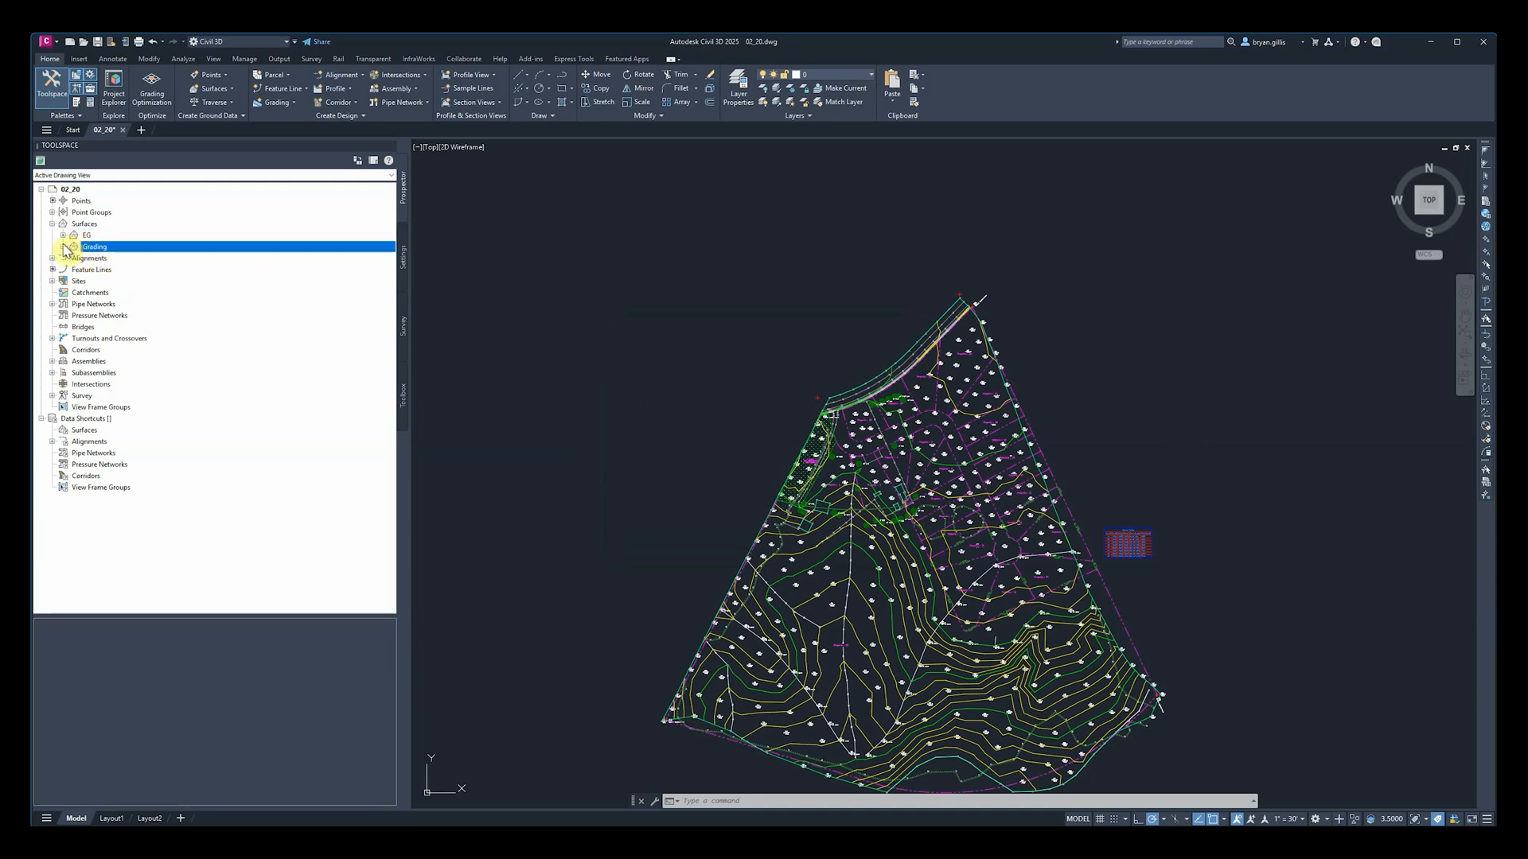
left_click(63, 247)
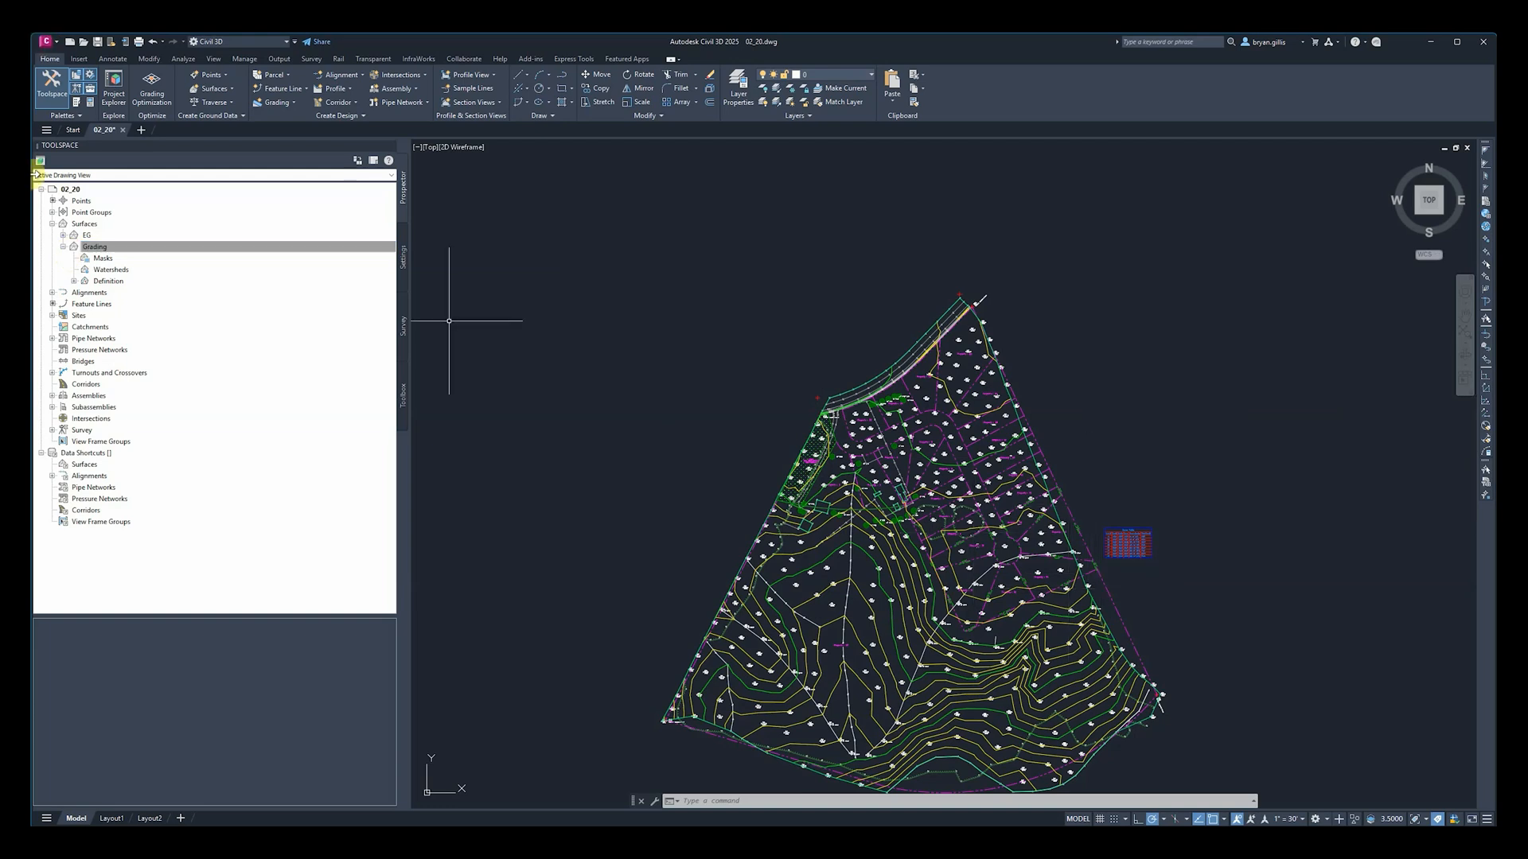
left_click(74, 282)
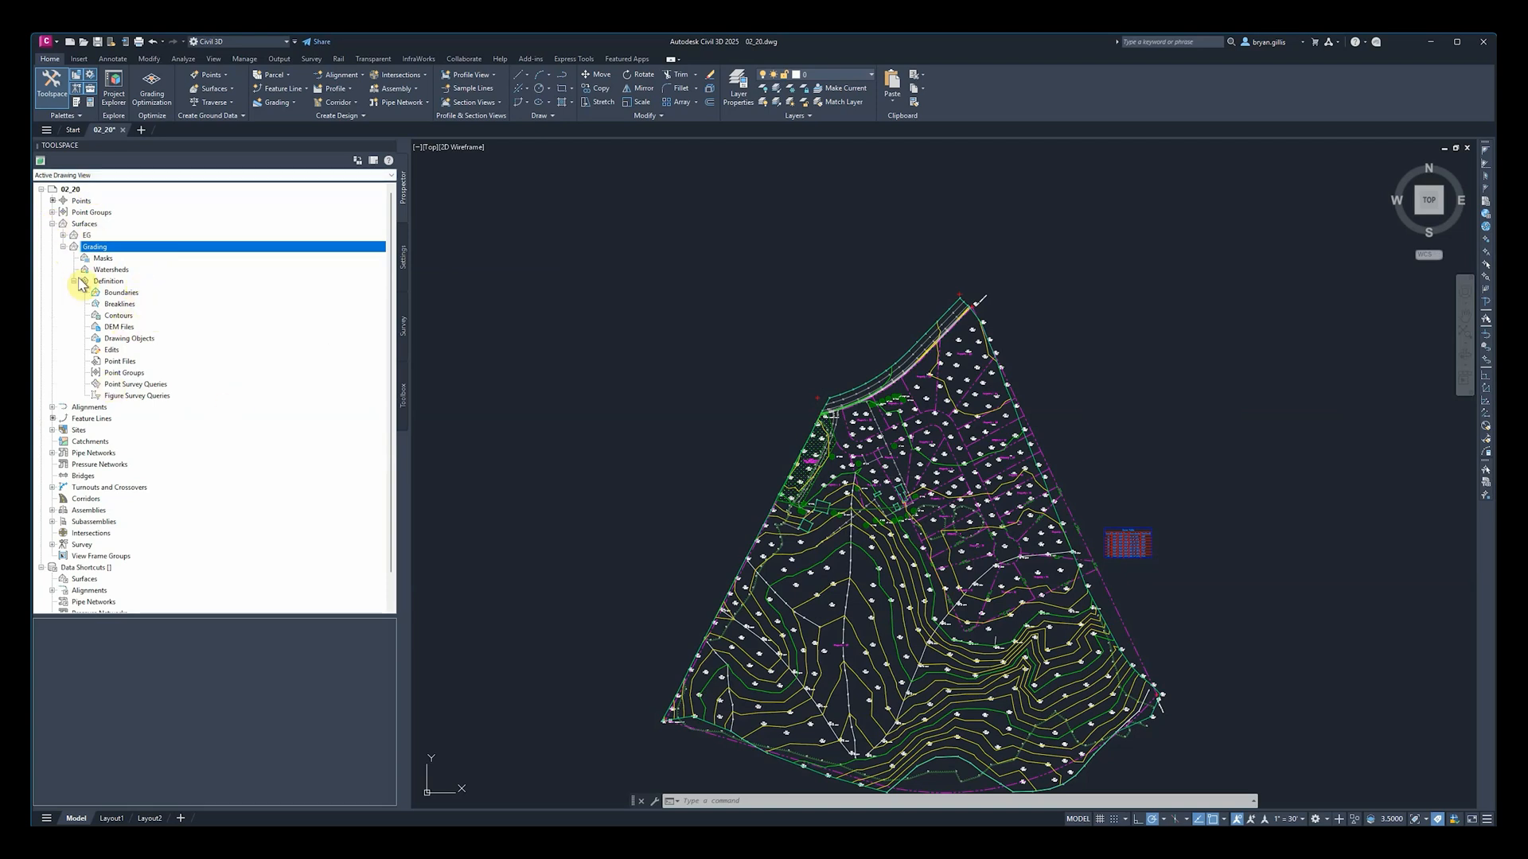
Step: Review the Grading surface's properties, covering its information, definition, analysis and statistics, and leave them without changes
right_click(112, 248)
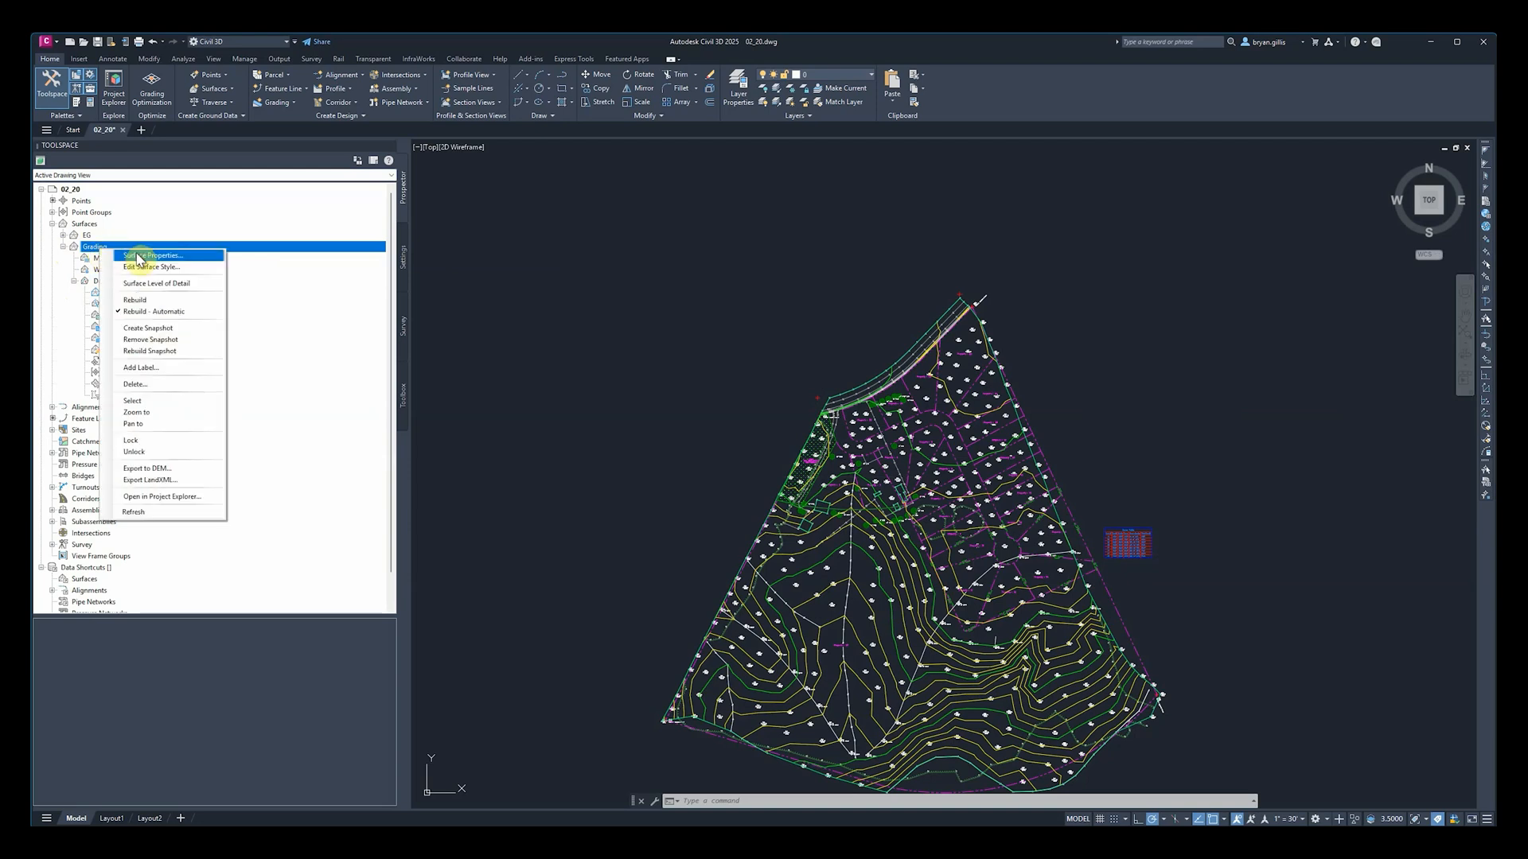
left_click(138, 256)
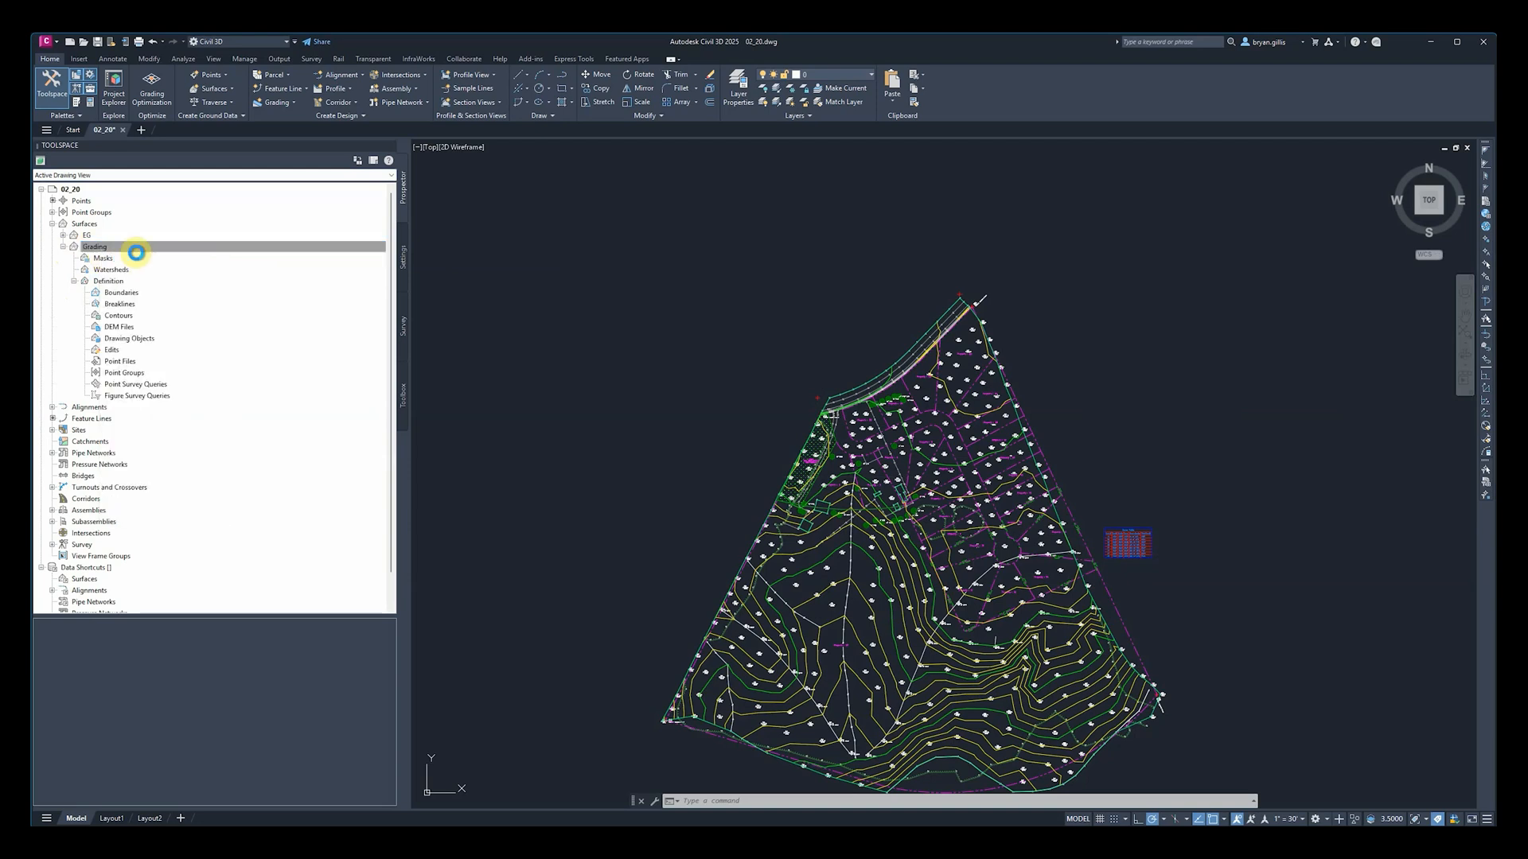
left_click(1107, 197)
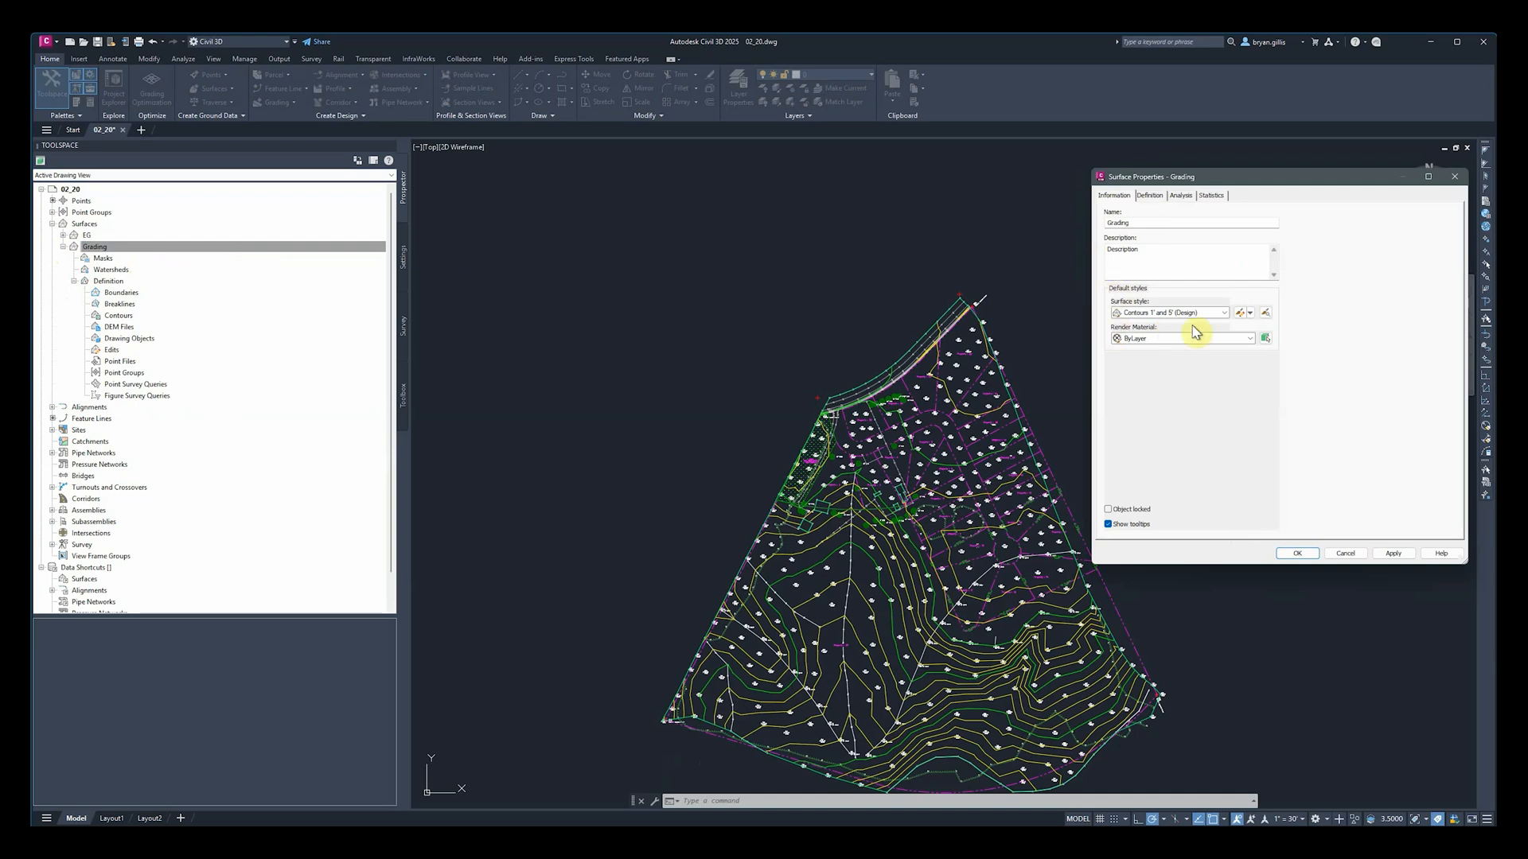
left_click(1152, 195)
left_click(1179, 196)
left_click(1211, 196)
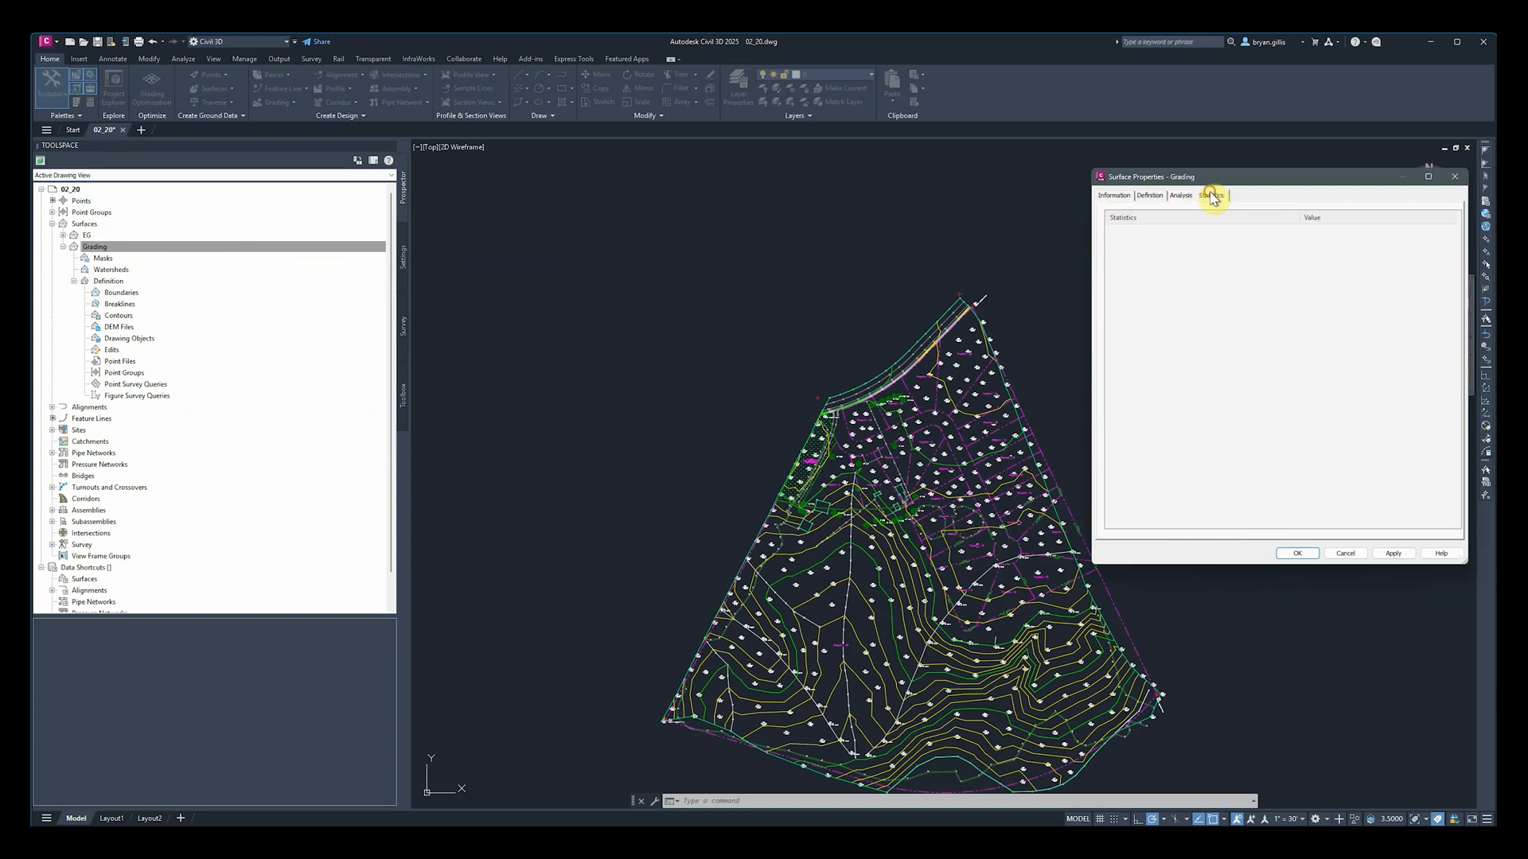
left_click(1114, 196)
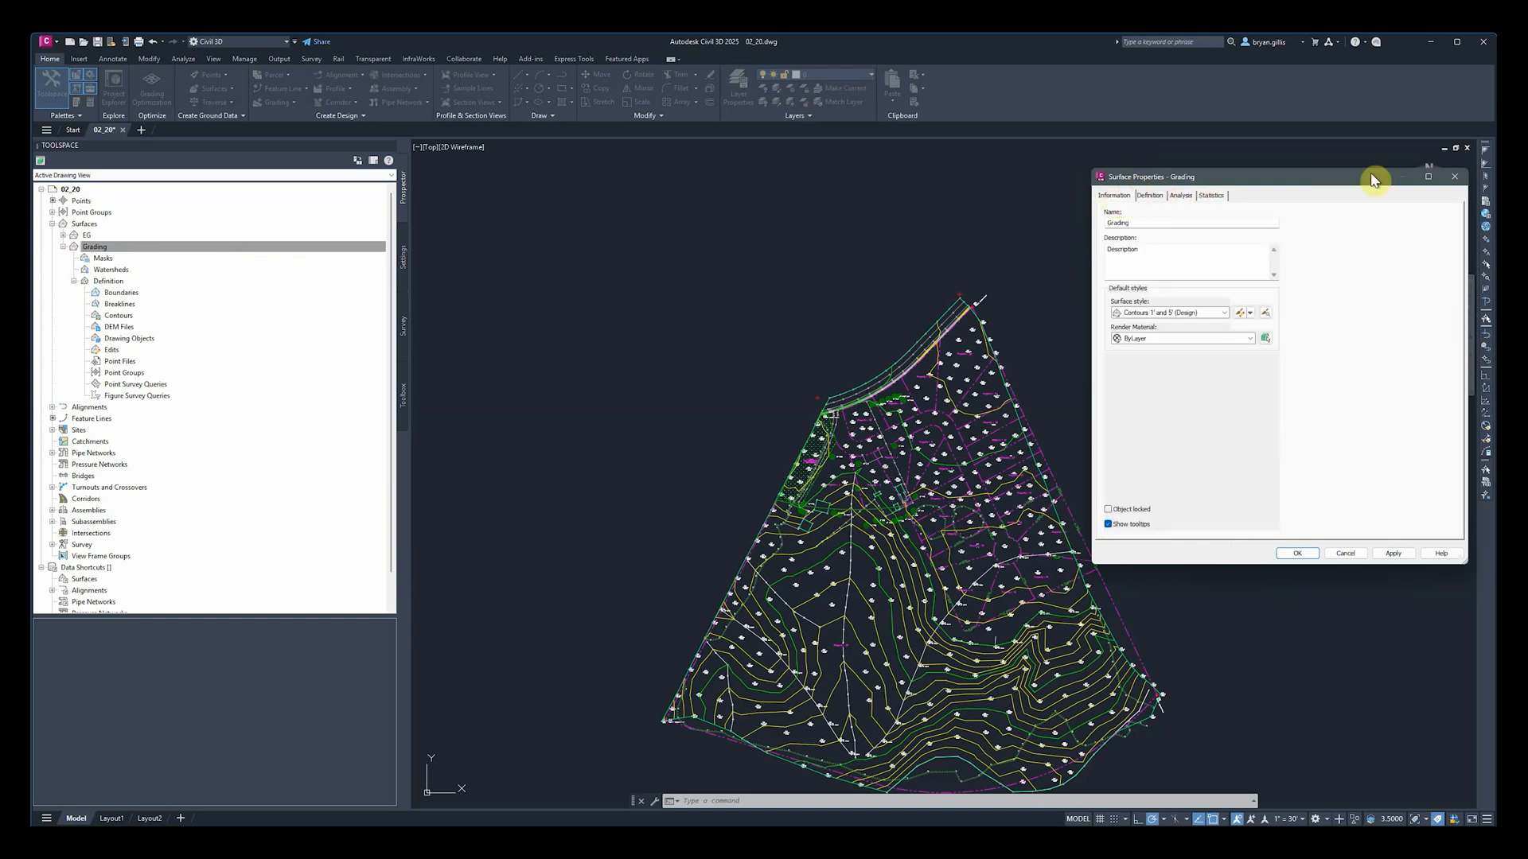
left_click(1344, 553)
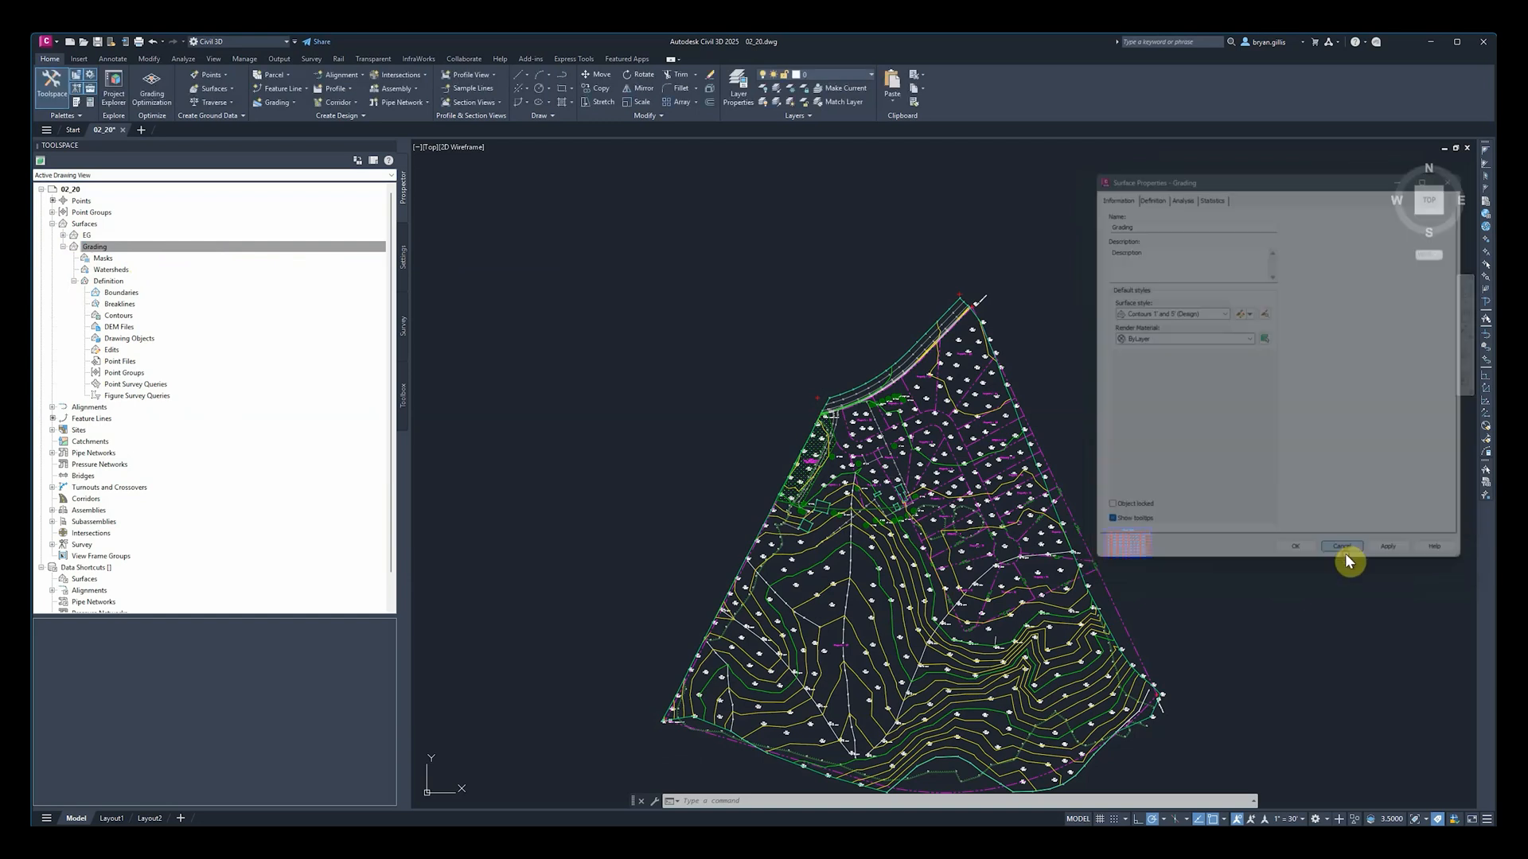
mouse_move(712, 565)
middle_mouse_down()
mouse_move(728, 473)
mouse_move(758, 438)
middle_mouse_up()
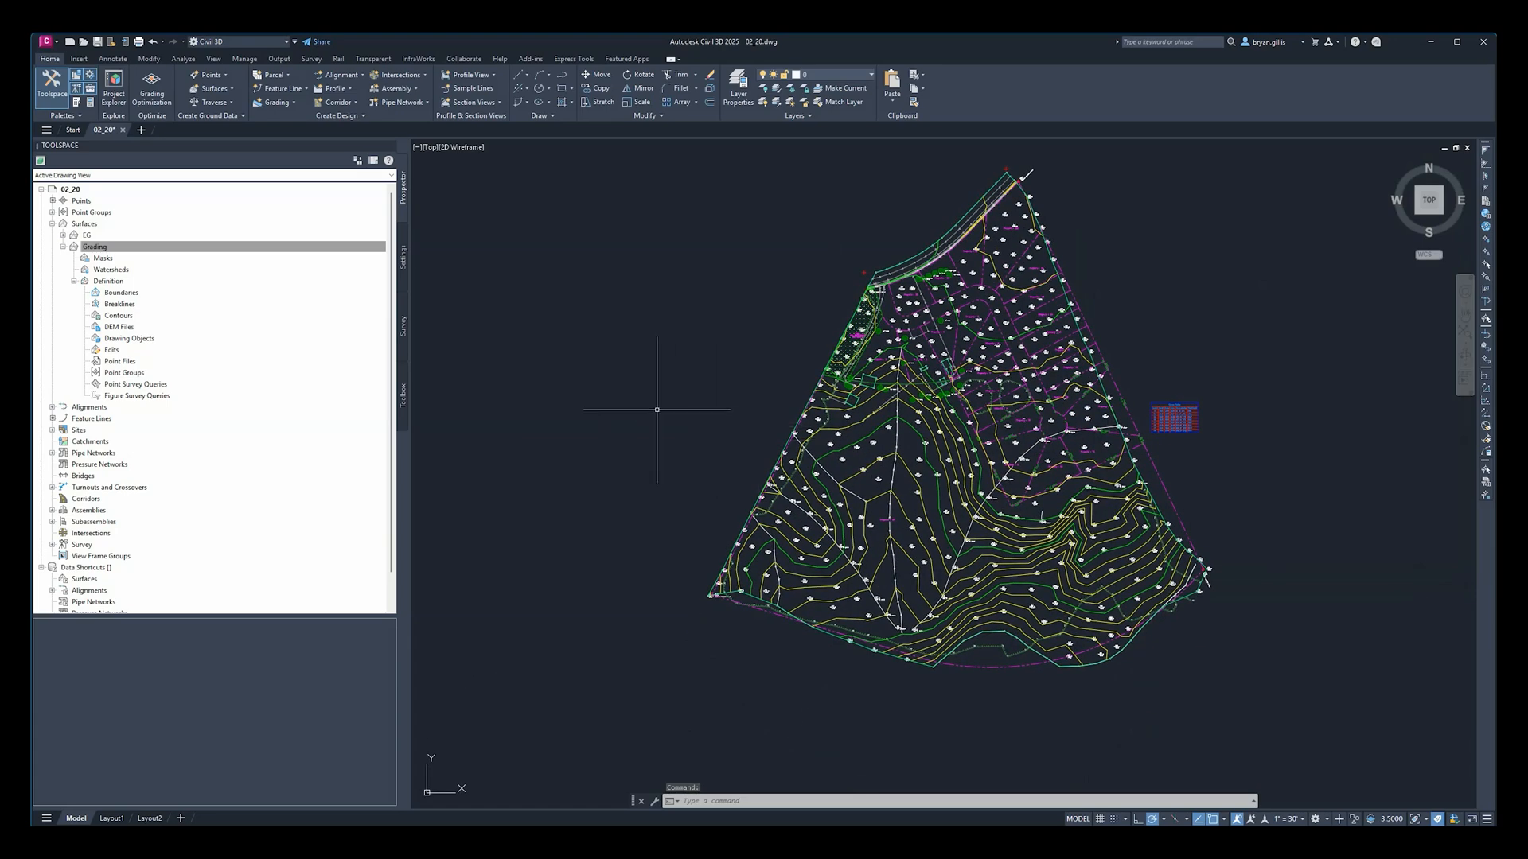
scroll(997, 633, "up", 2)
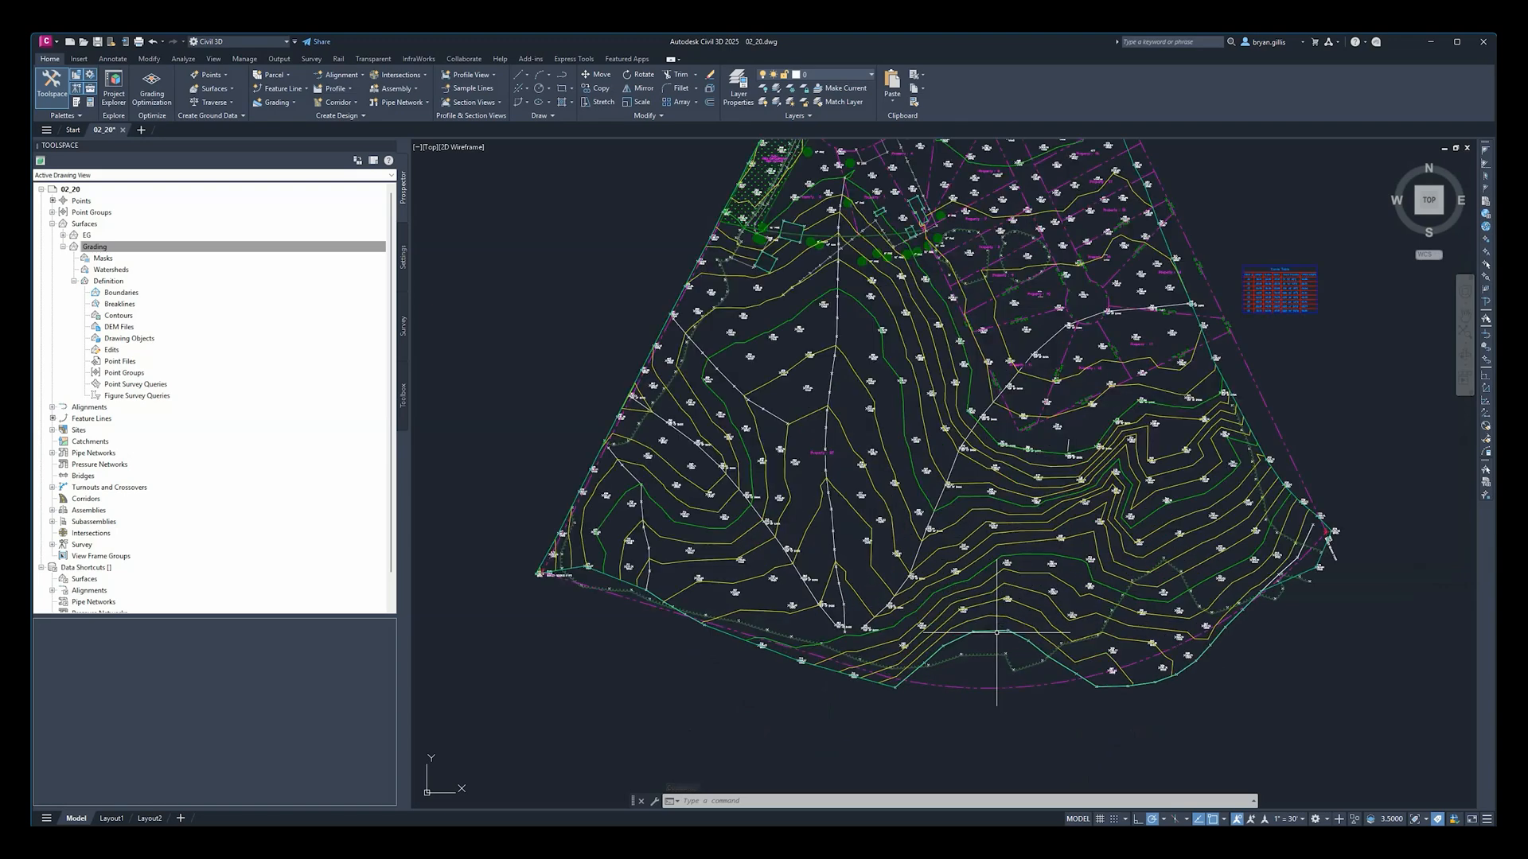
left_click(228, 331)
middle_click_drag(994, 288, 973, 413)
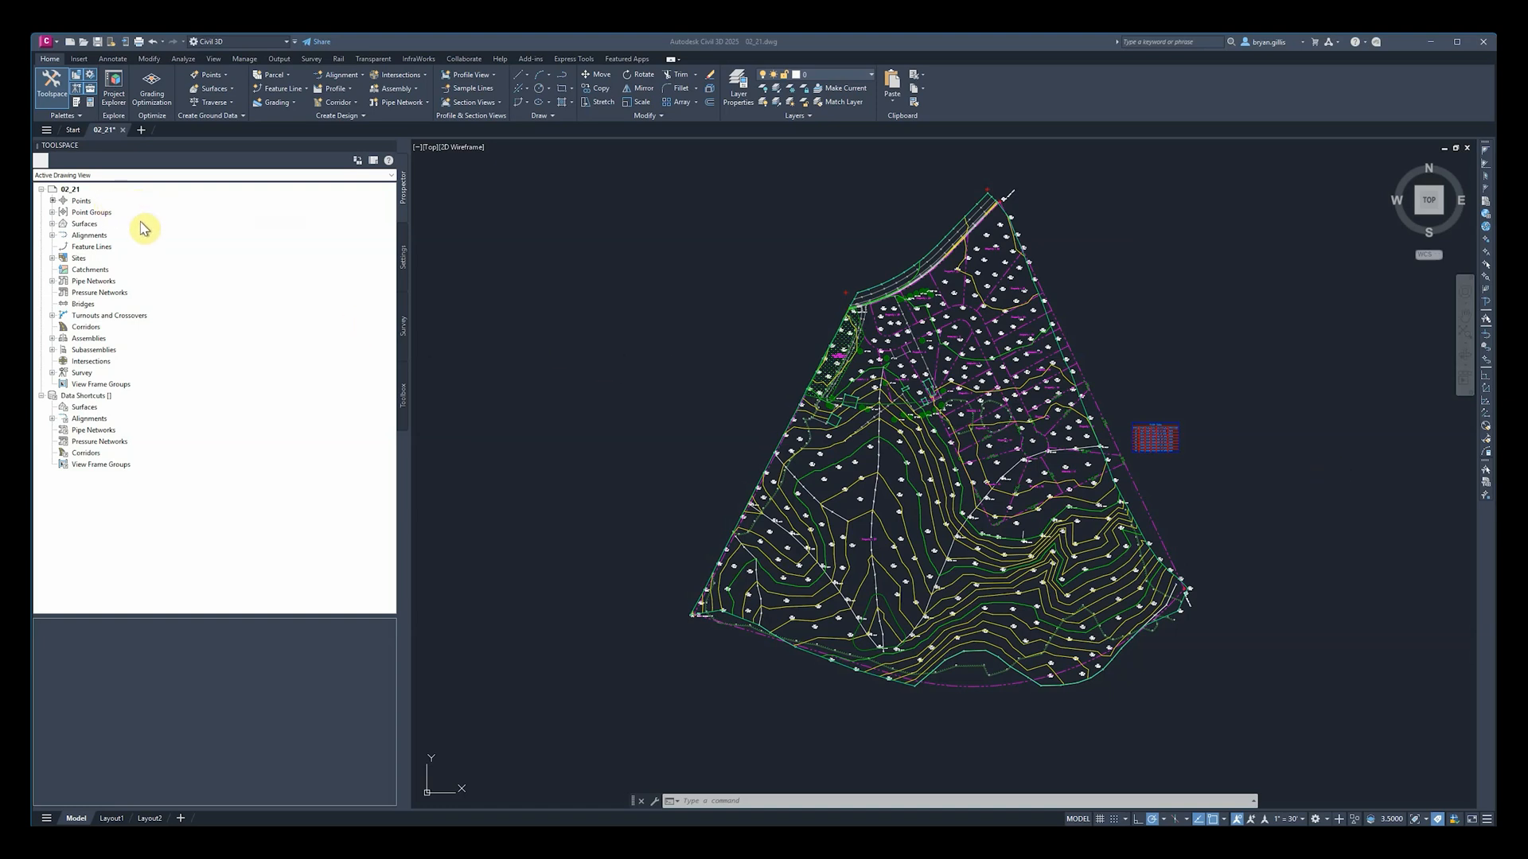
Step: Expand the EG surface's definition in drawing 02_21 and examine its boundaries
left_click(52, 225)
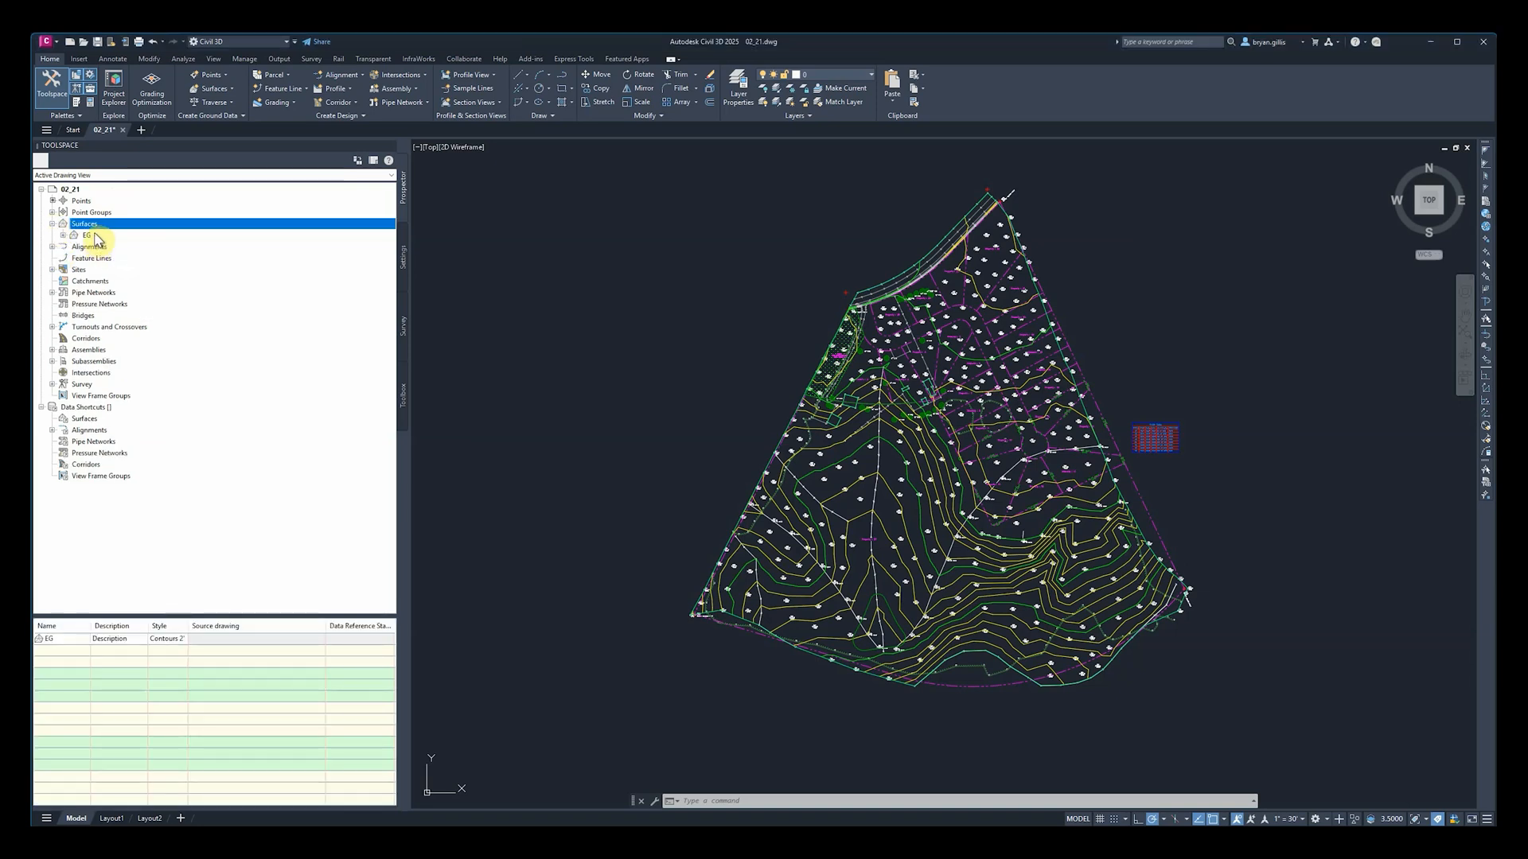
left_click(63, 236)
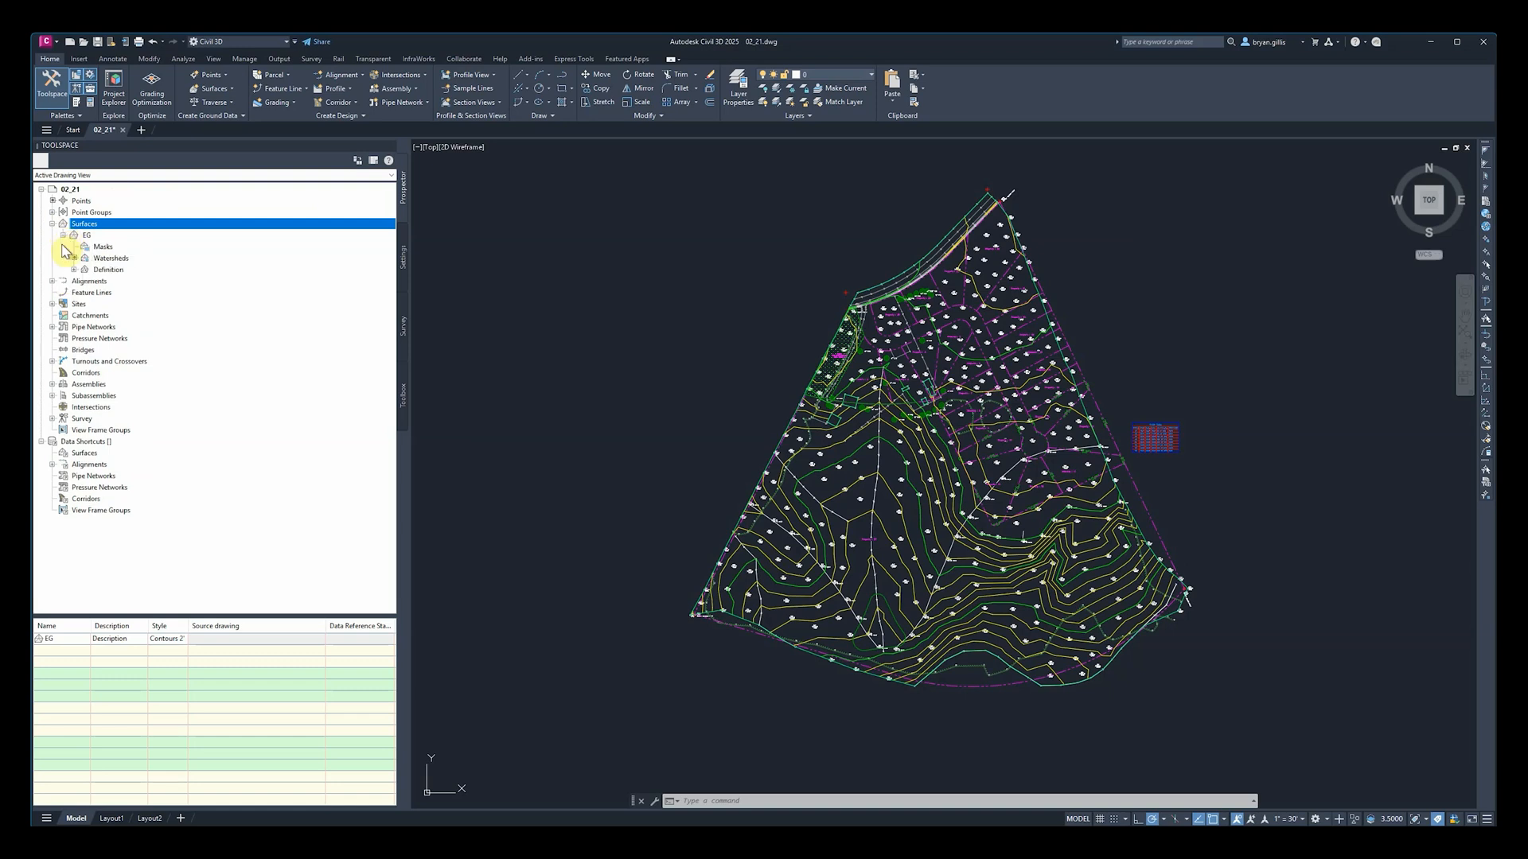
left_click(74, 270)
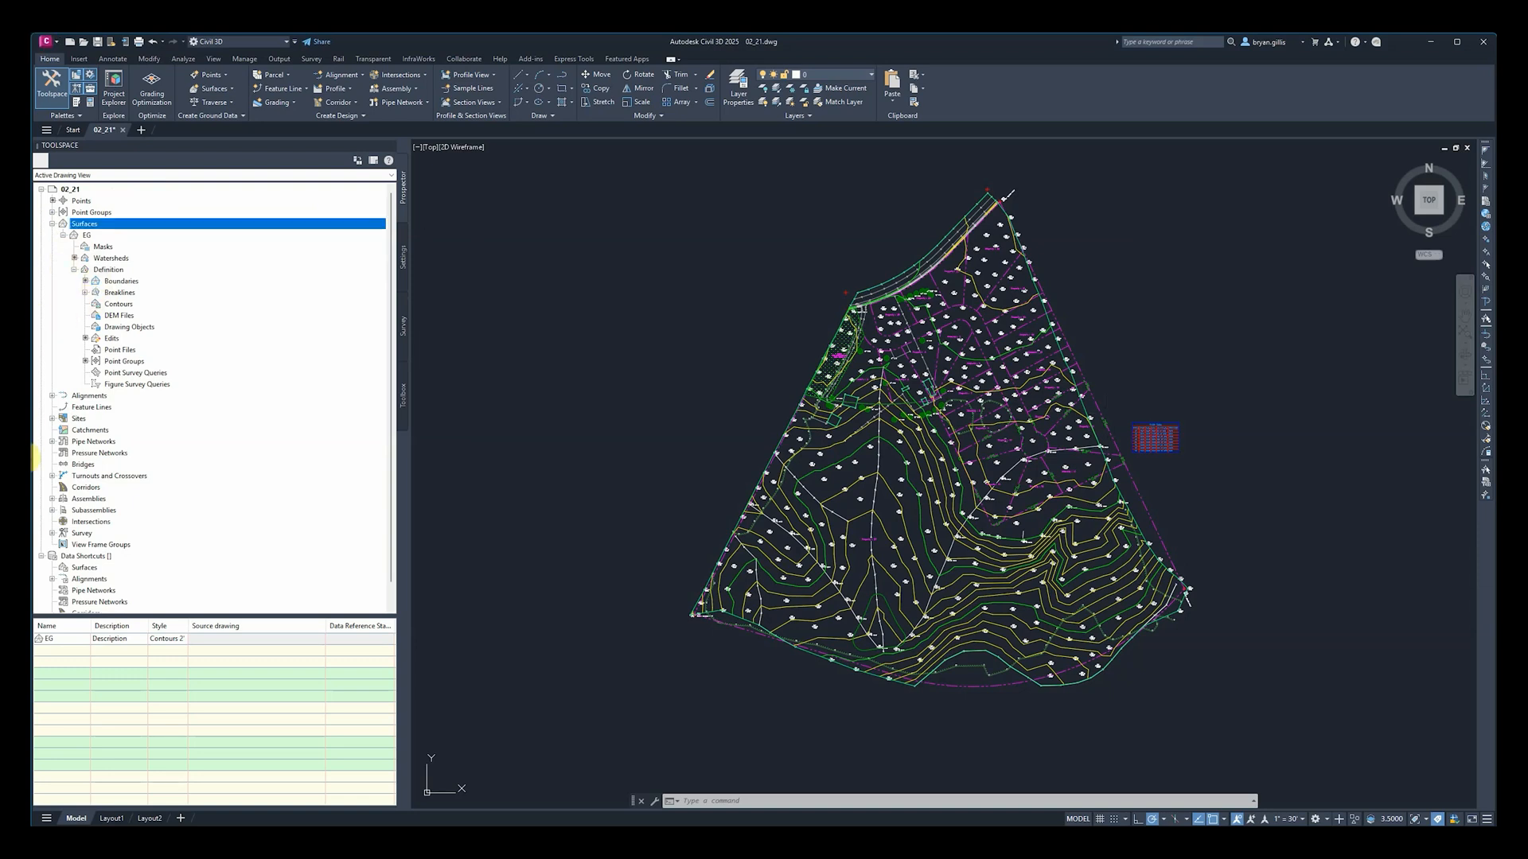
left_click(112, 284)
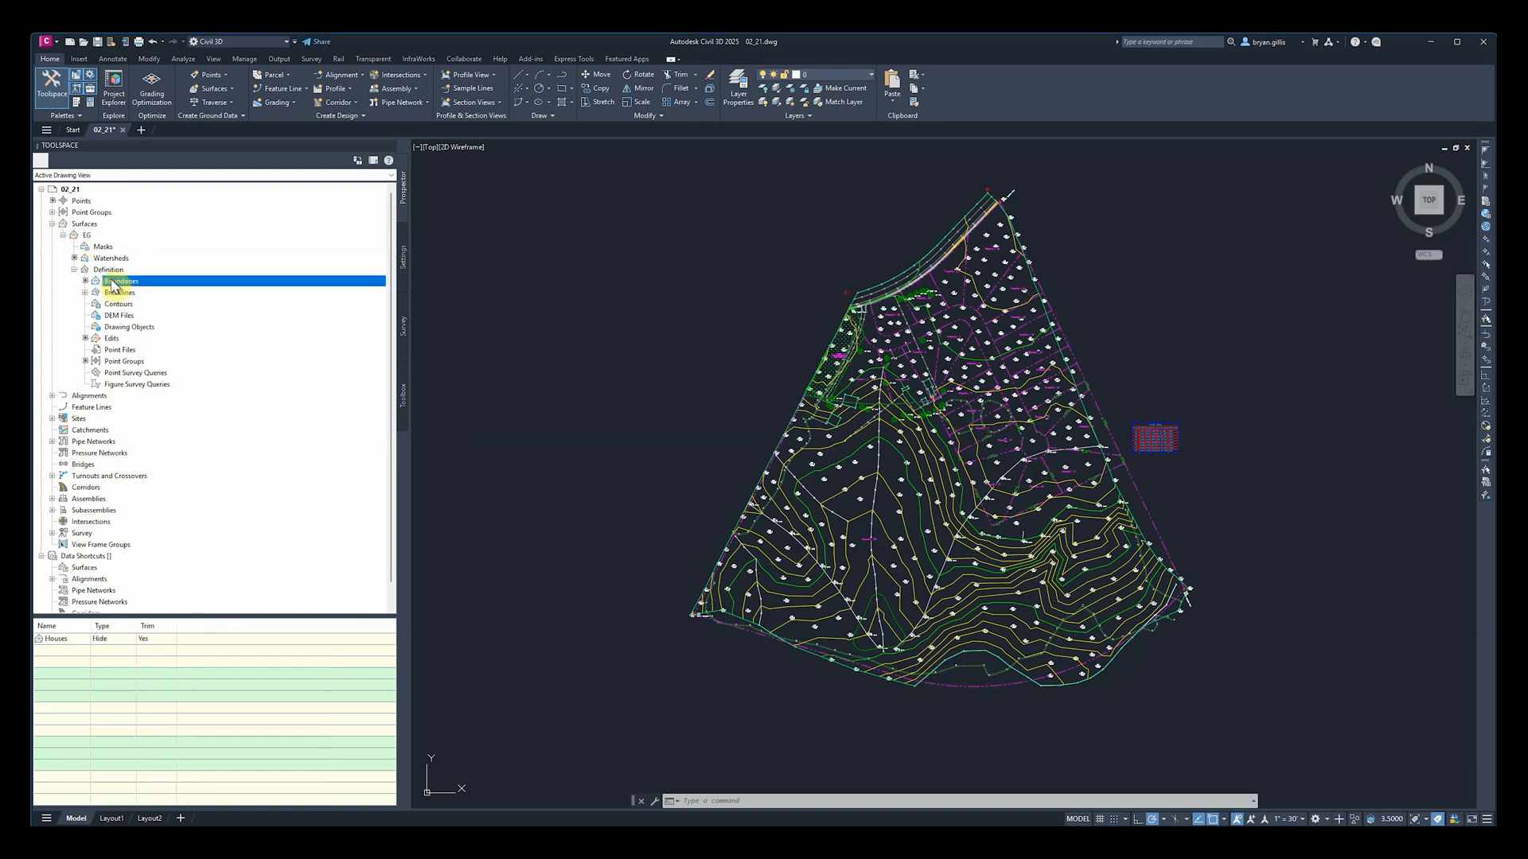
Step: Delete the Houses hide boundary from the EG surface's definition and confirm its removal
left_click(73, 646)
right_click(73, 646)
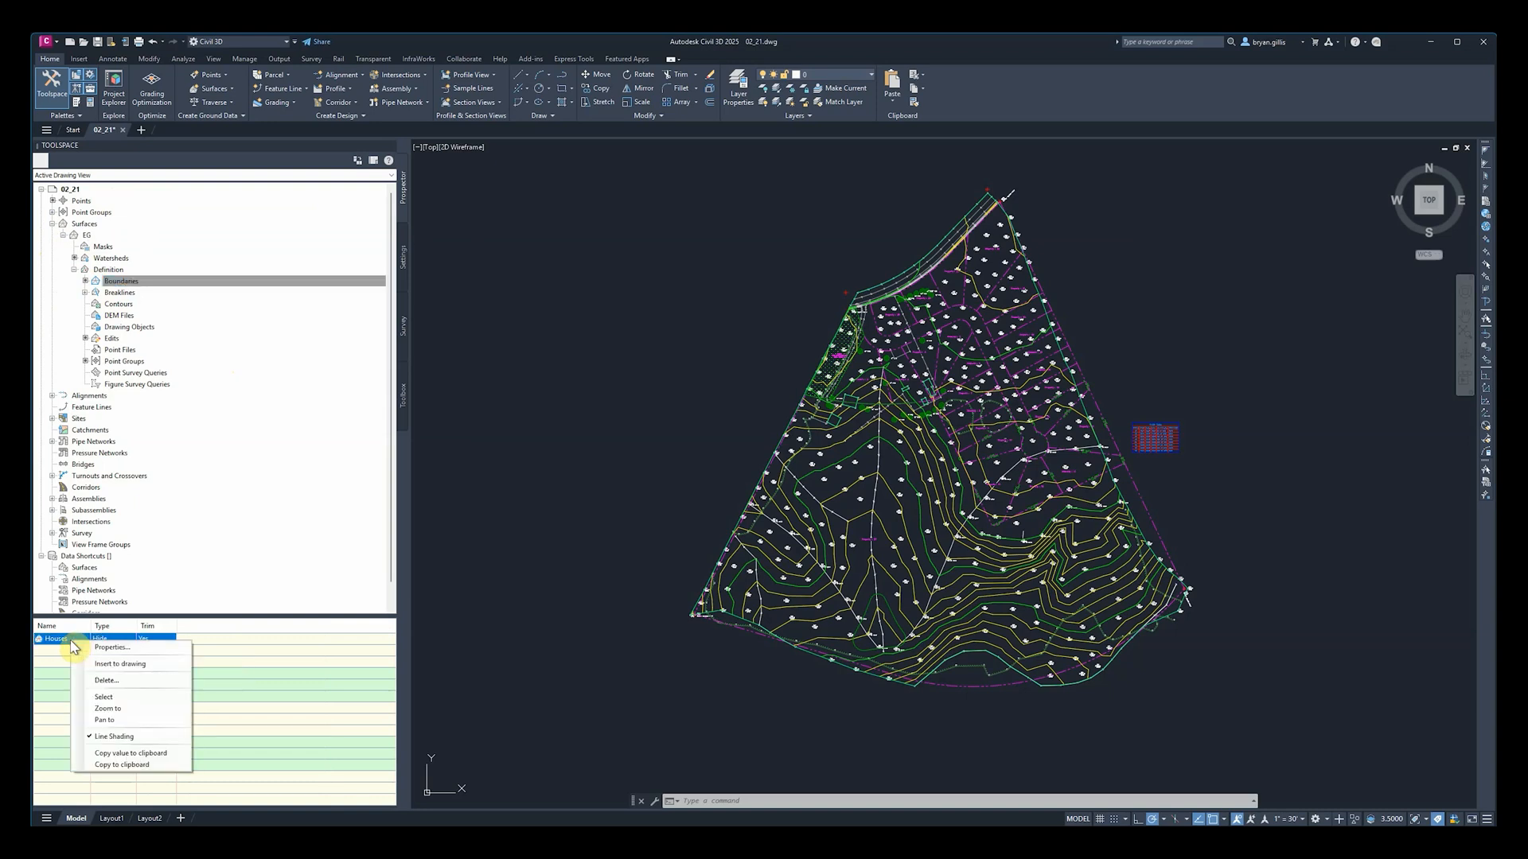
left_click(109, 682)
left_click(799, 462)
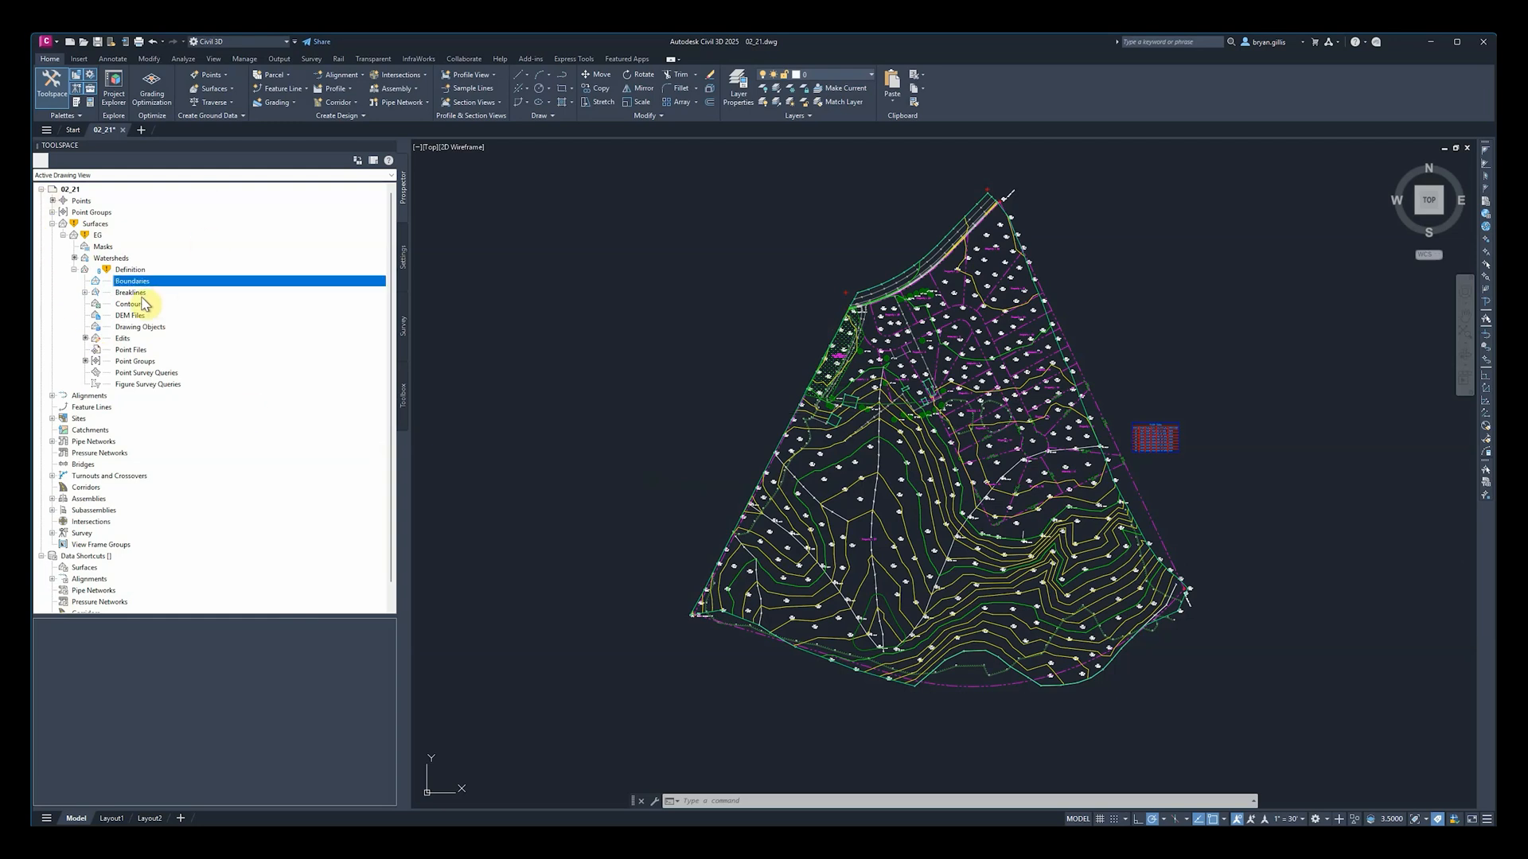
Step: Rebuild the EG surface and dismiss the event list
right_click(96, 236)
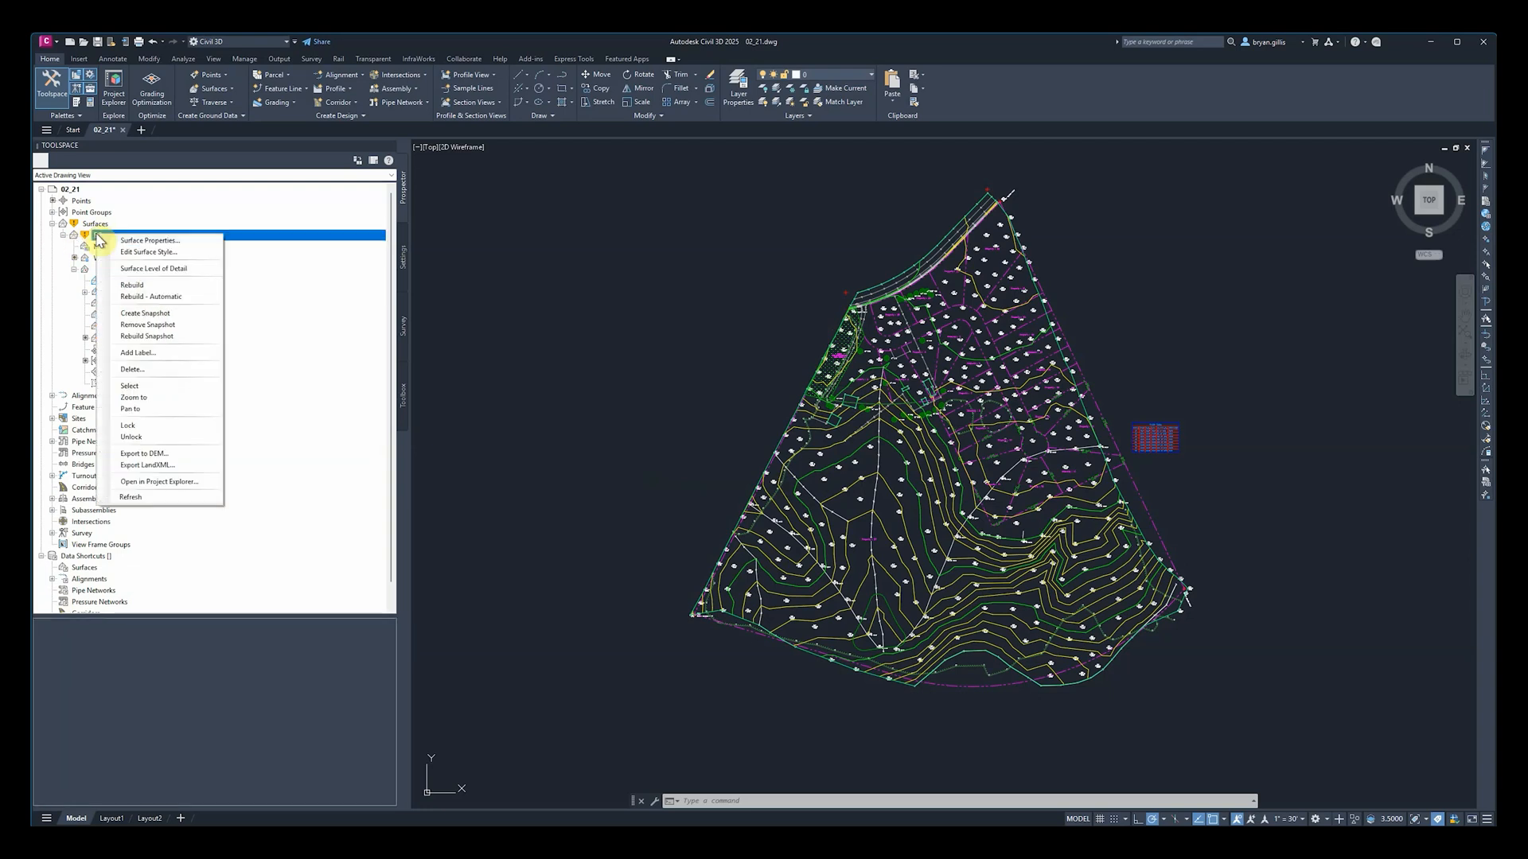
left_click(172, 286)
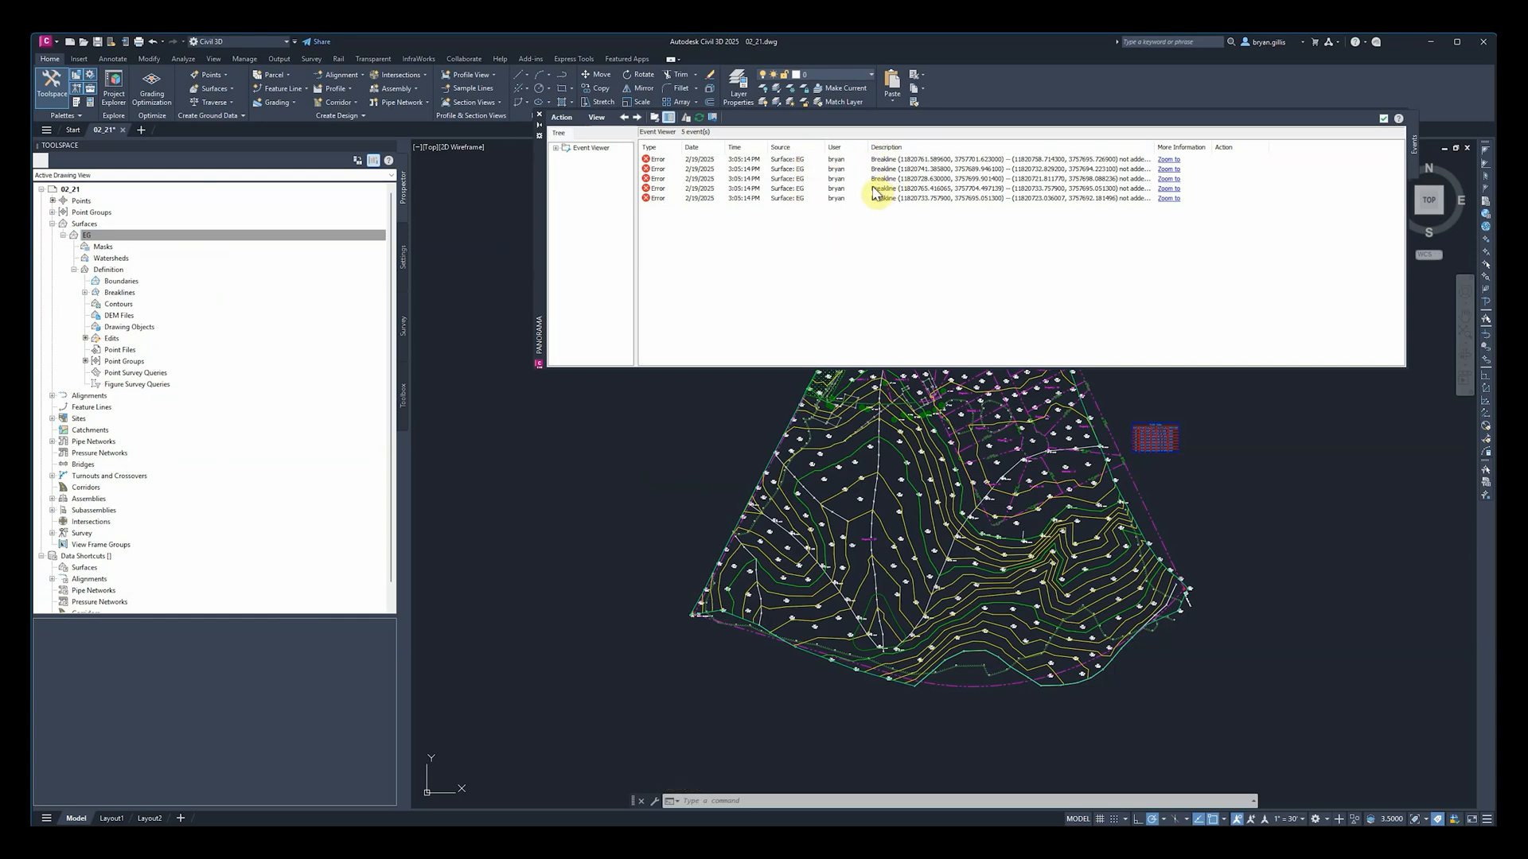
left_click(1384, 121)
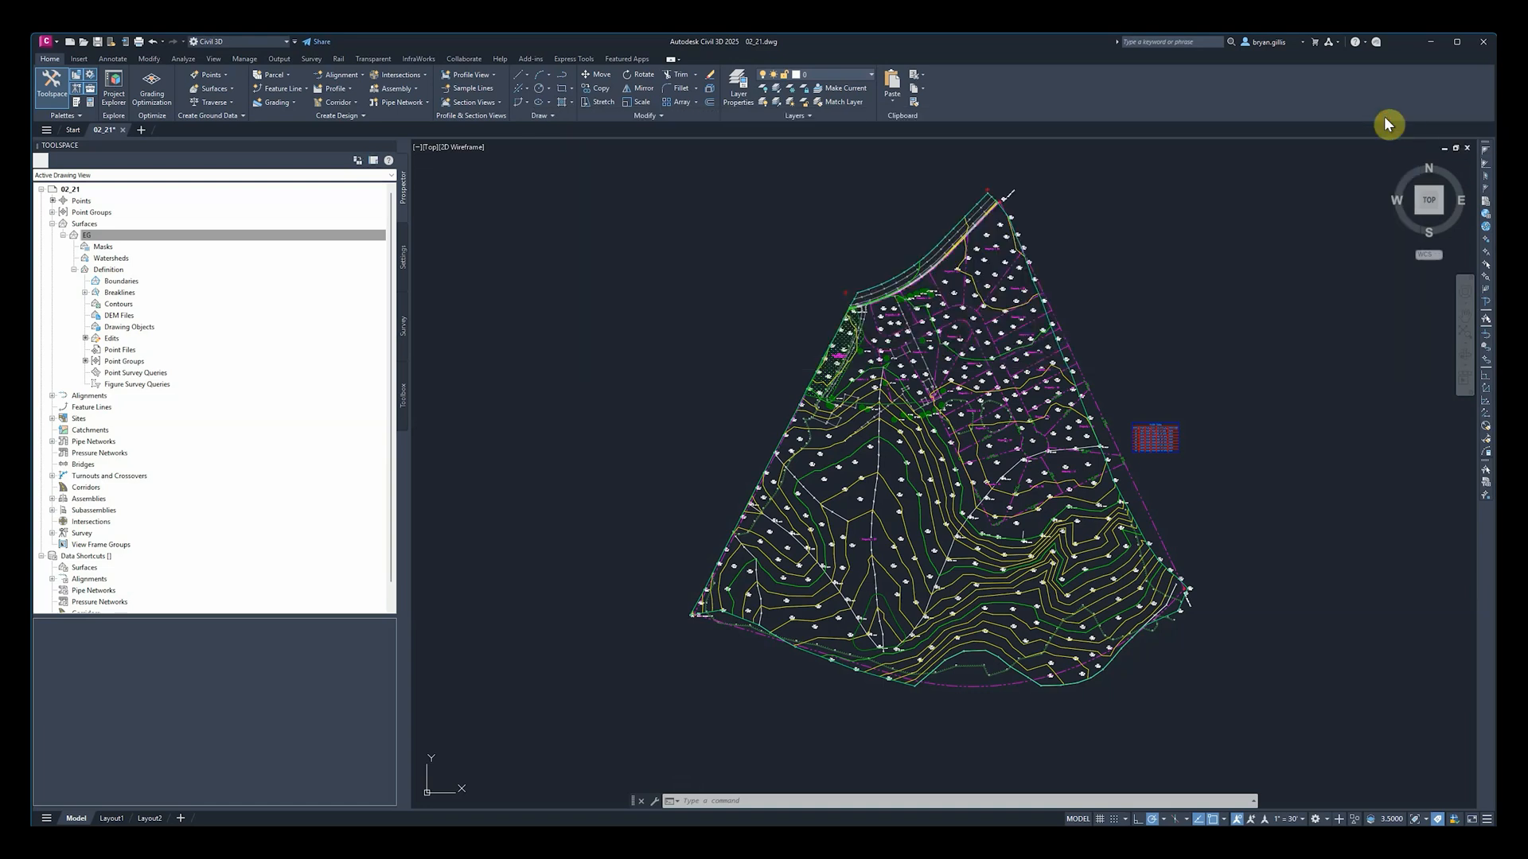
left_click(90, 236)
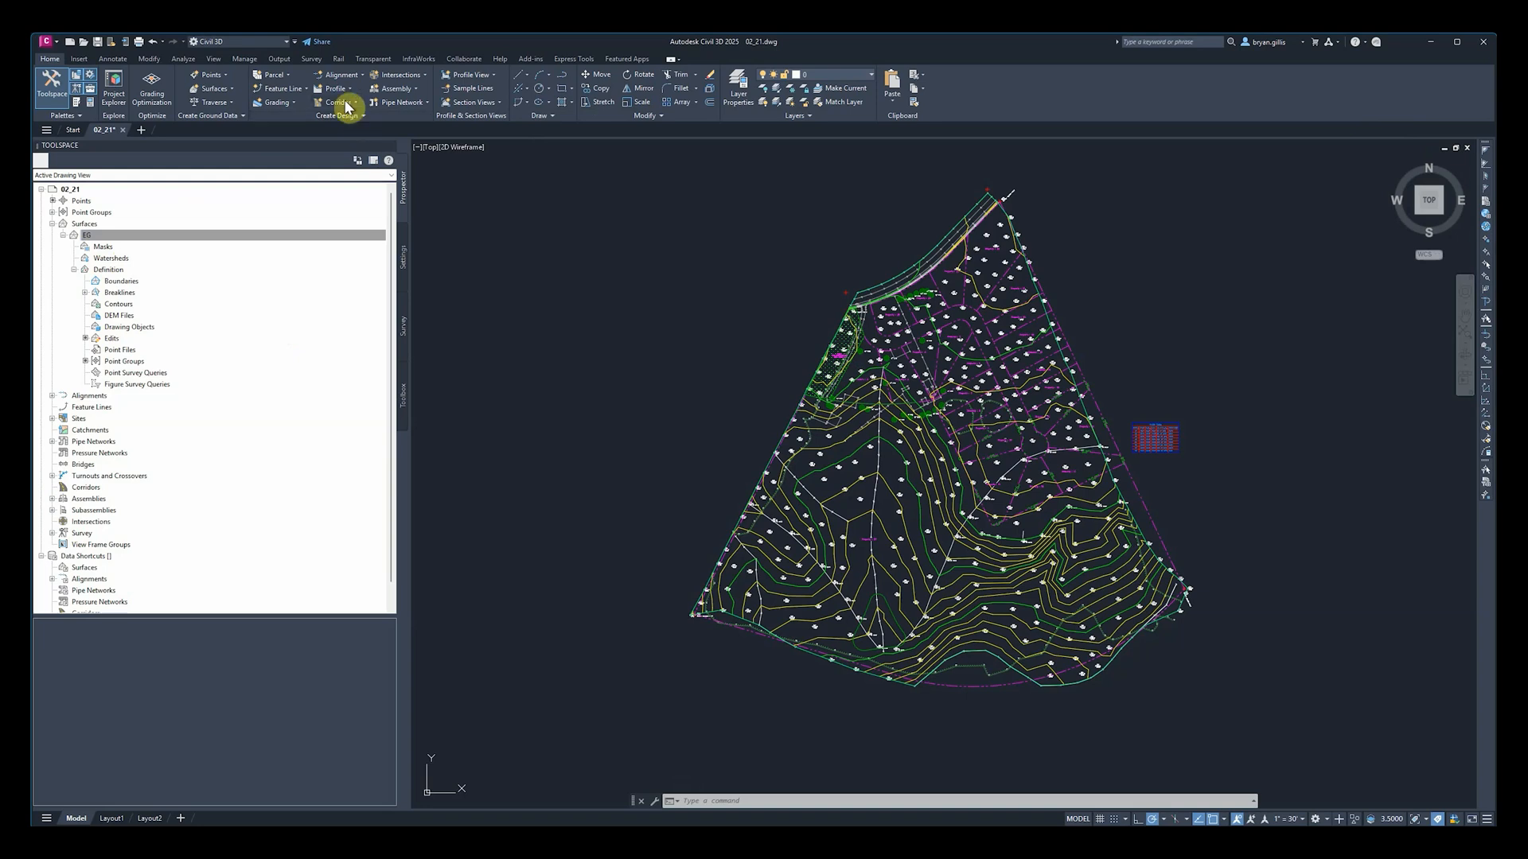
Step: Start the Grading Creation Tools and choose Grading as the site for the grading group
left_click(288, 105)
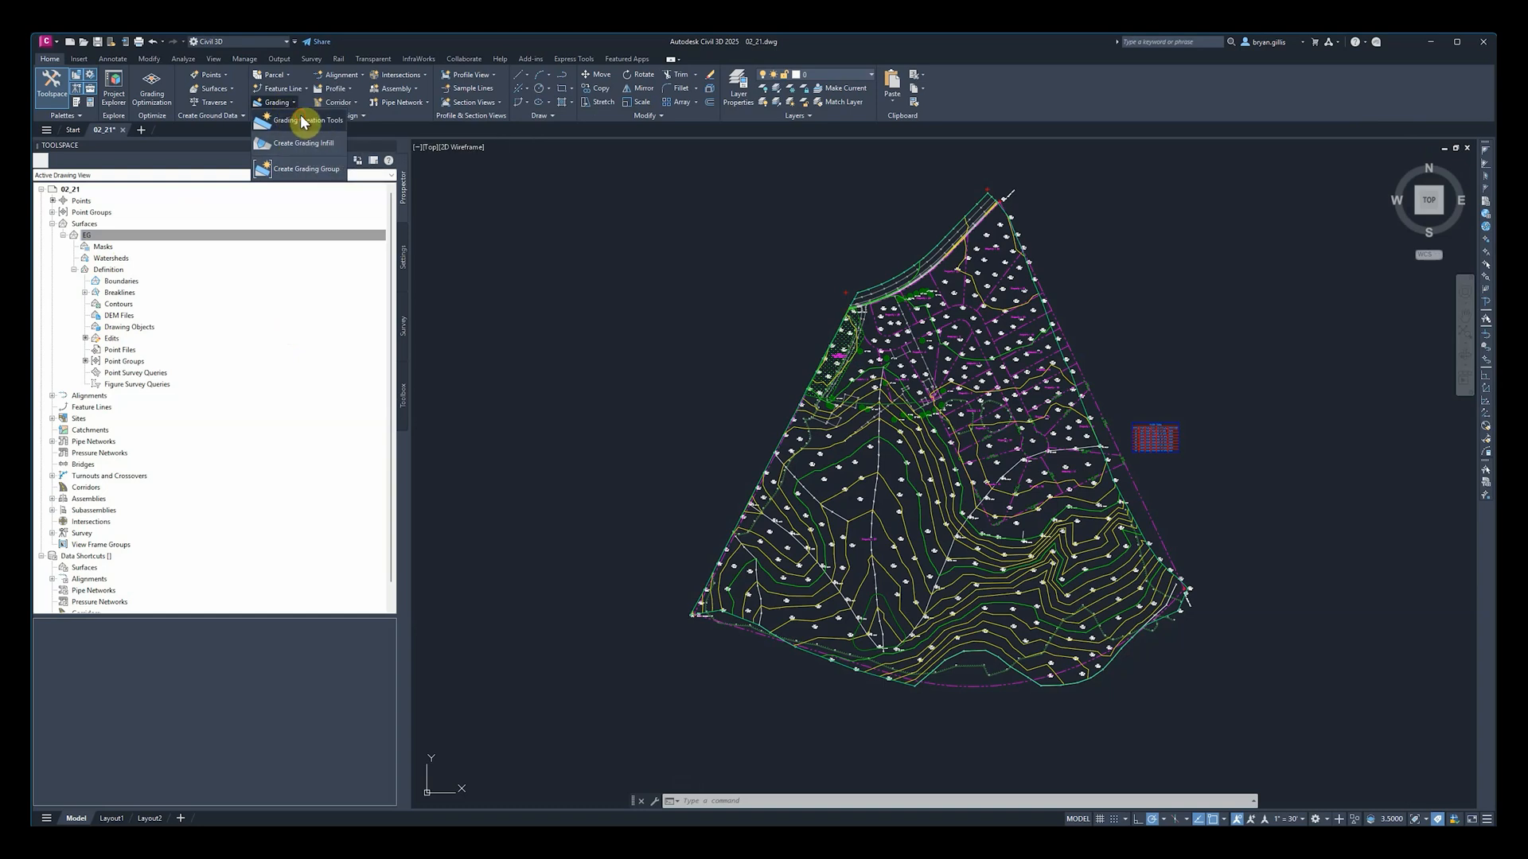
left_click(303, 121)
mouse_move(710, 150)
left_mouse_down()
mouse_move(617, 203)
mouse_move(632, 178)
left_mouse_up()
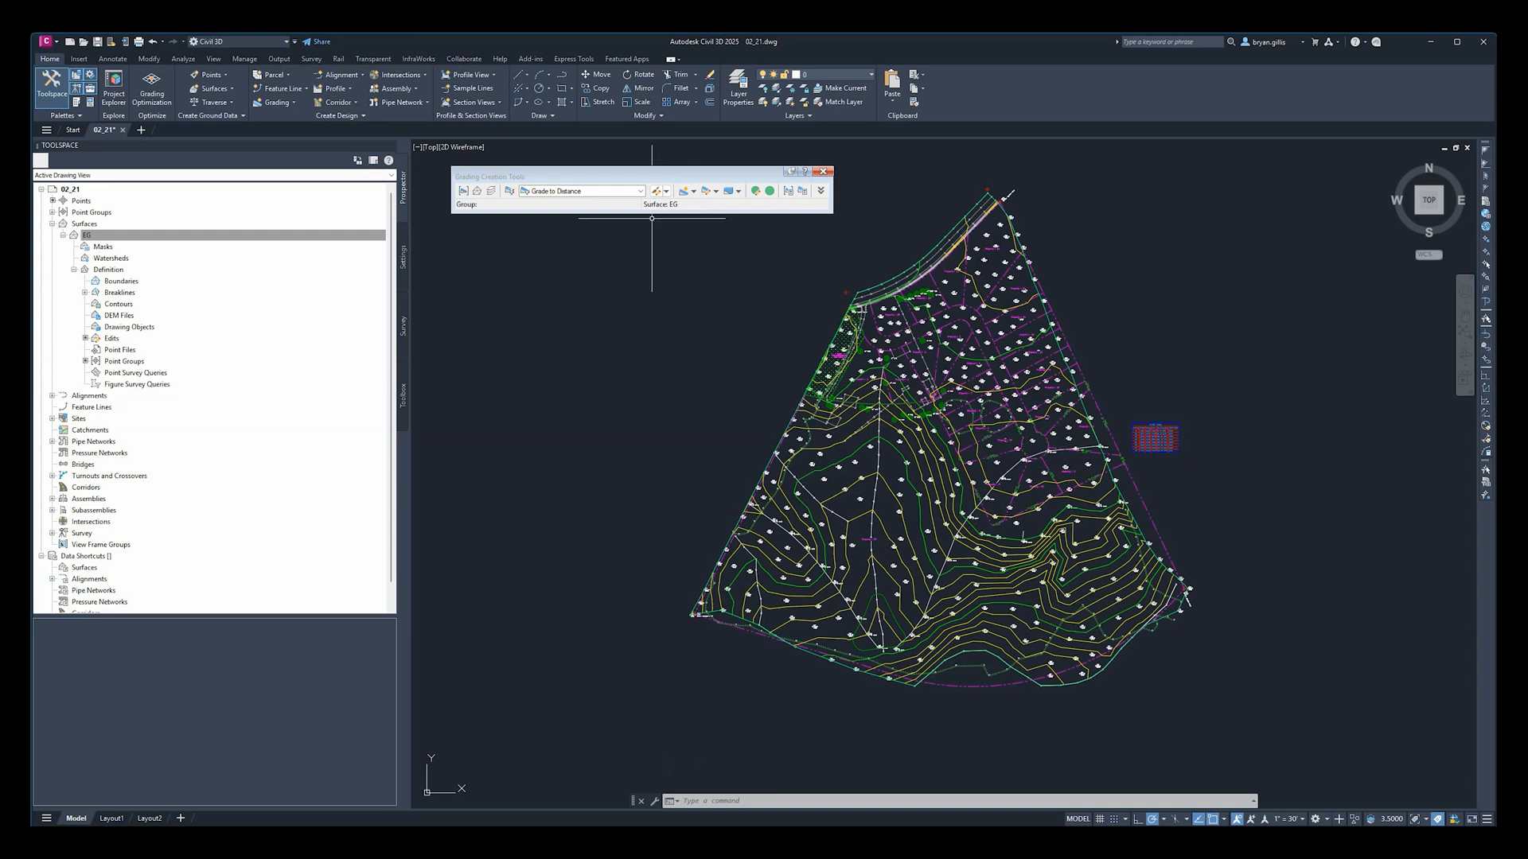
left_click(463, 193)
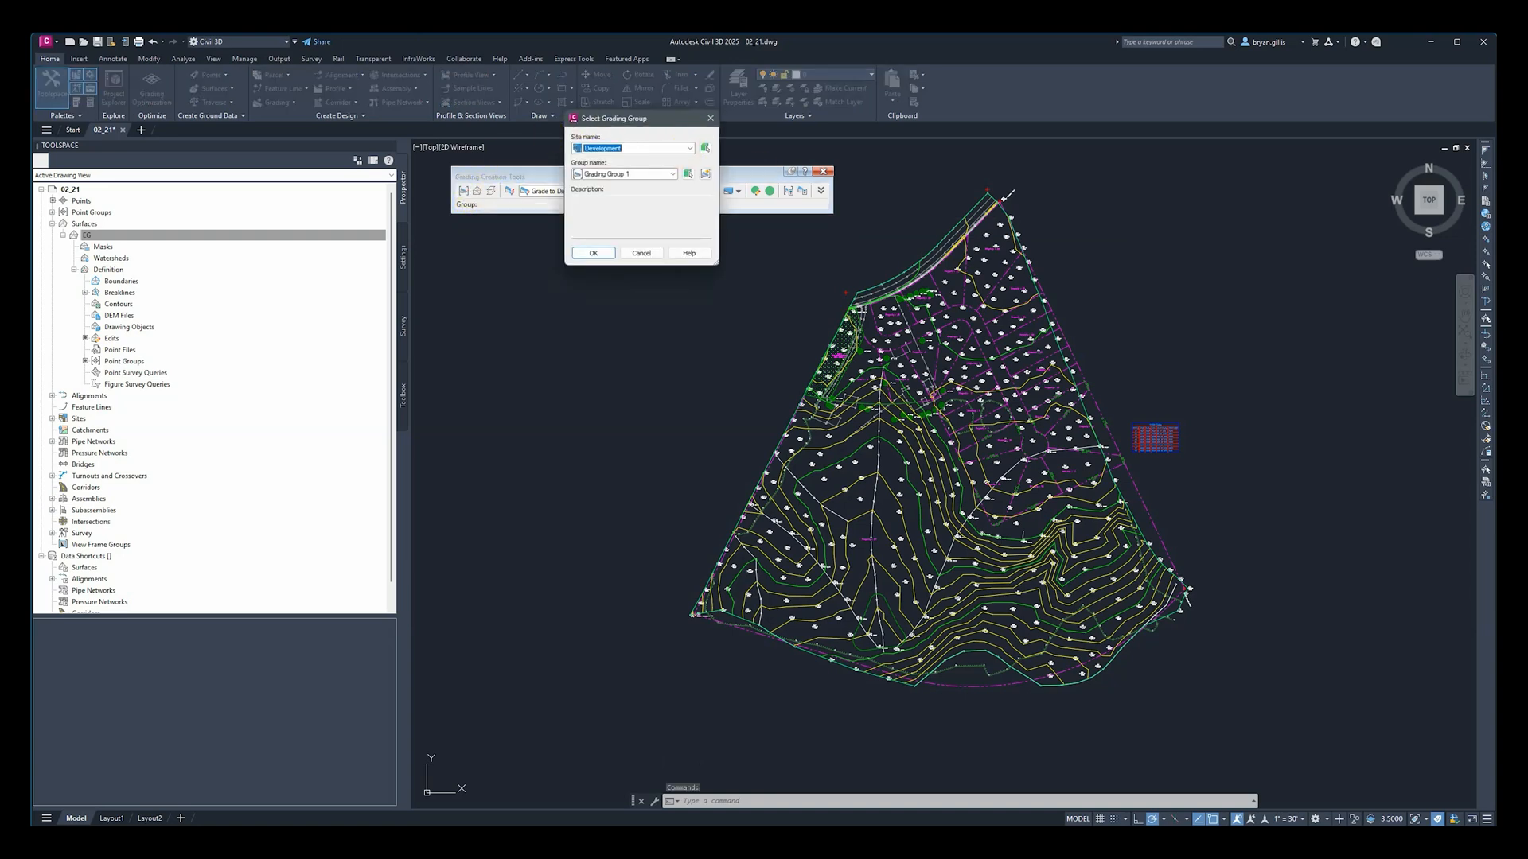
left_click(689, 148)
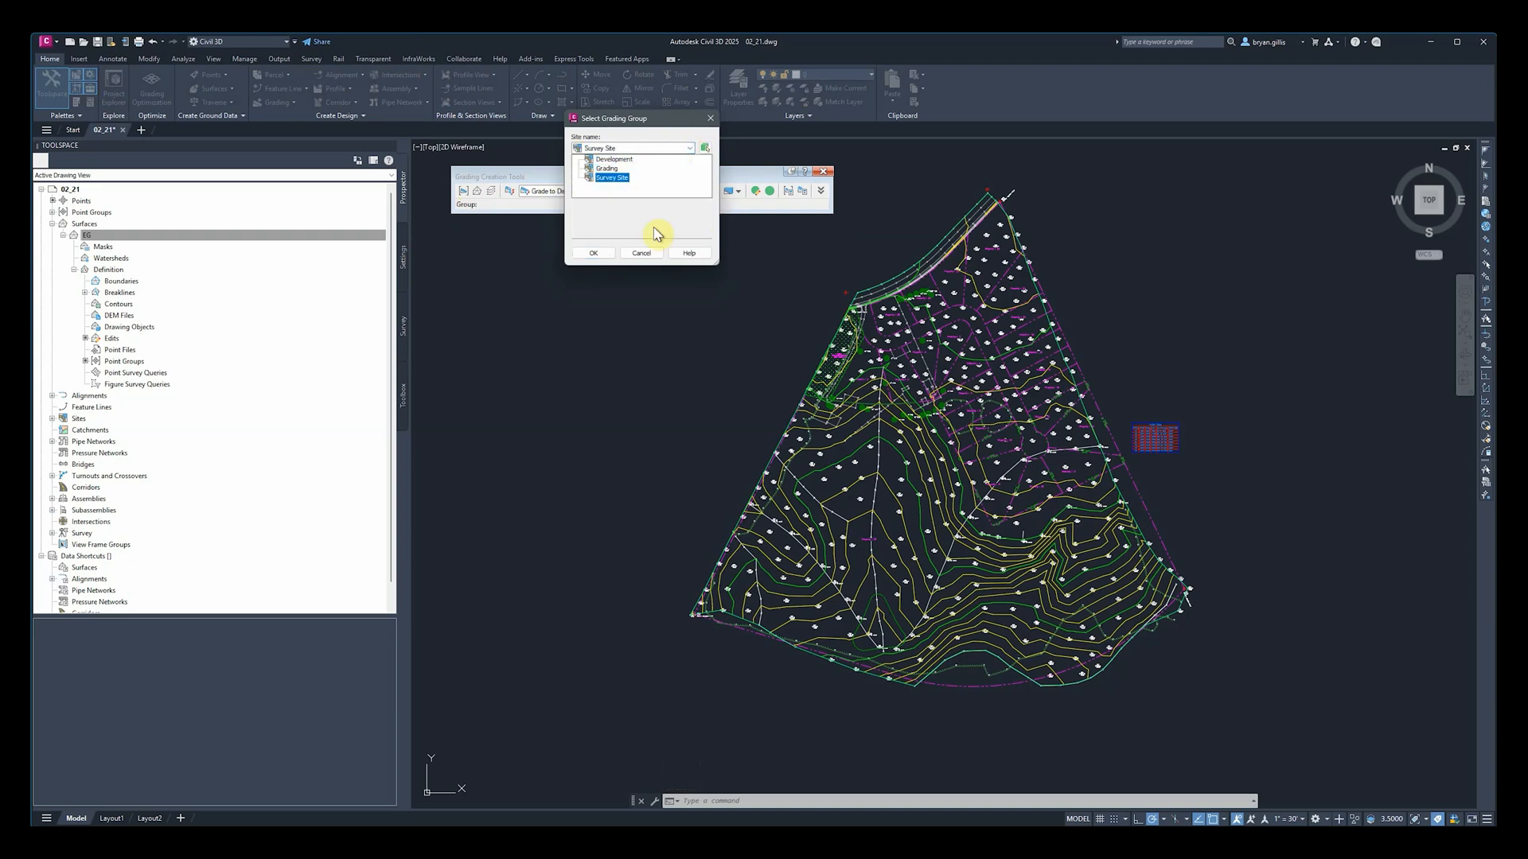
left_click(606, 169)
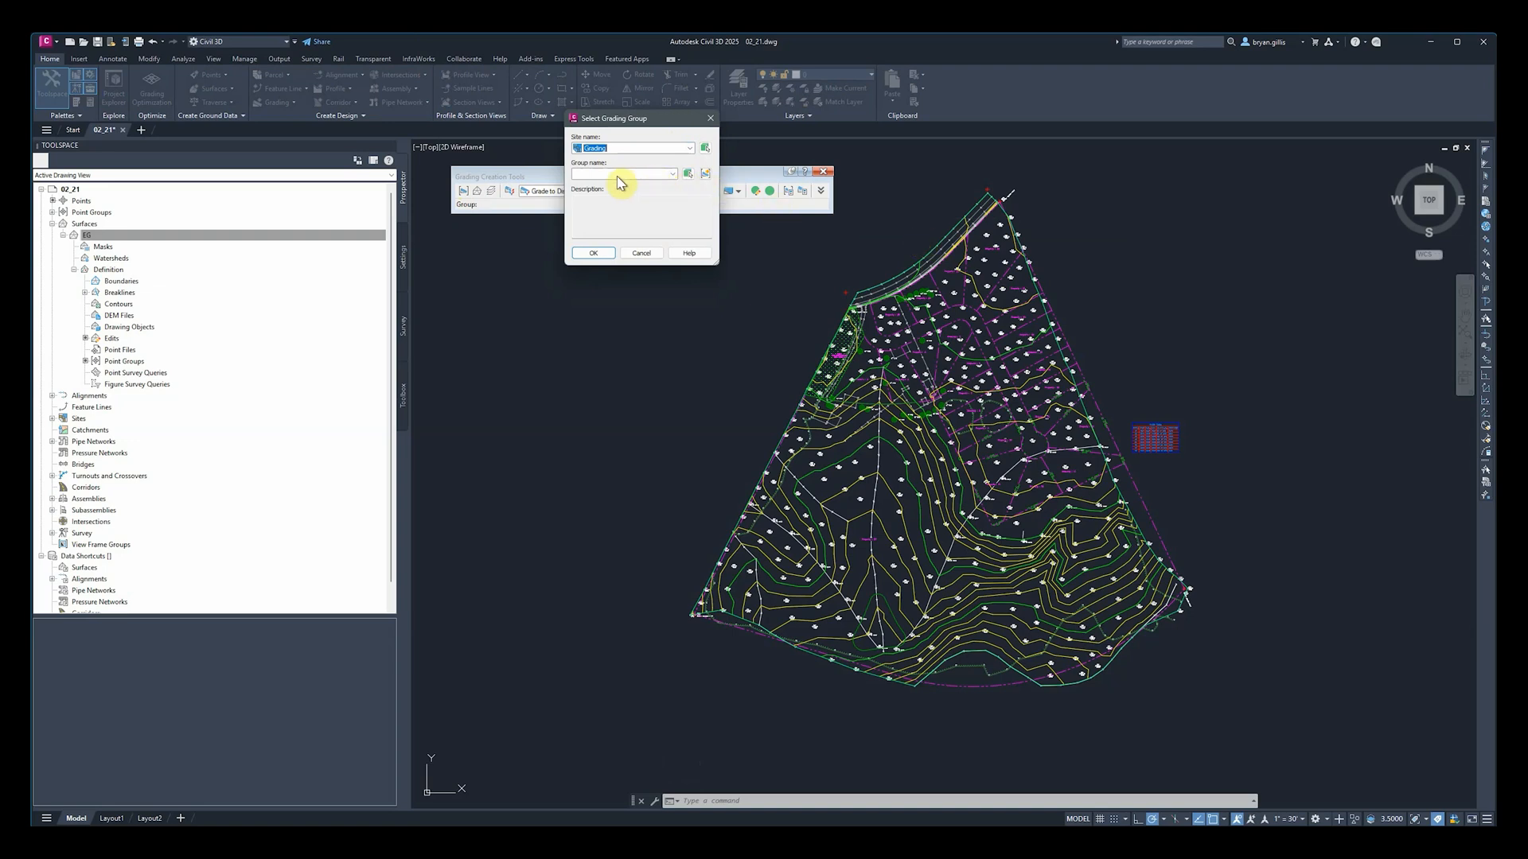
Step: Define a new grading group named BASIN and have its automatic surface use the group name
left_click(706, 176)
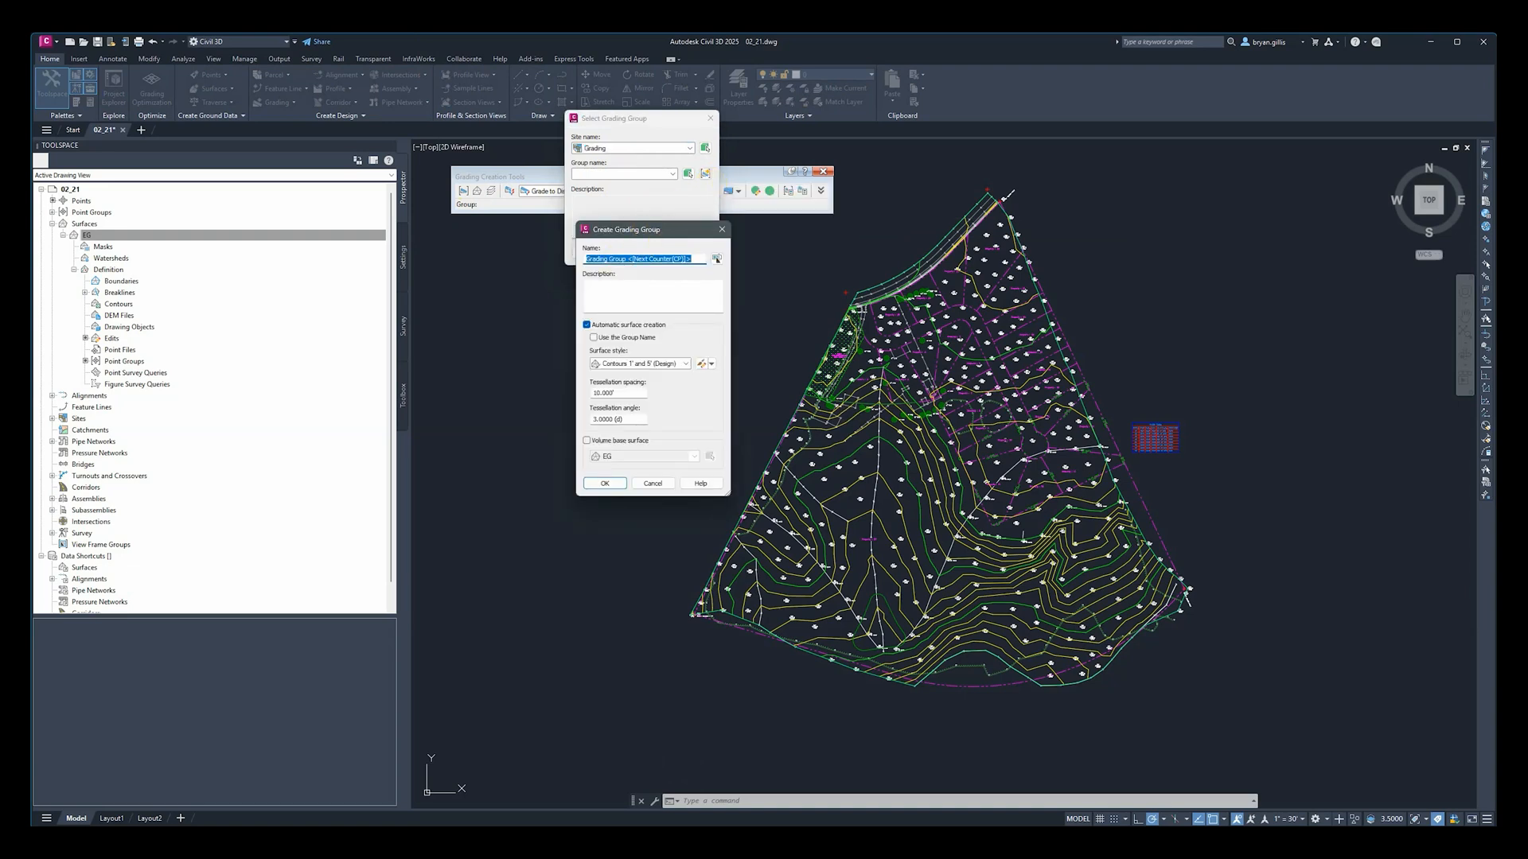
left_click(604, 258)
left_click_drag(689, 258, 549, 262)
type("BASIN")
left_click(594, 338)
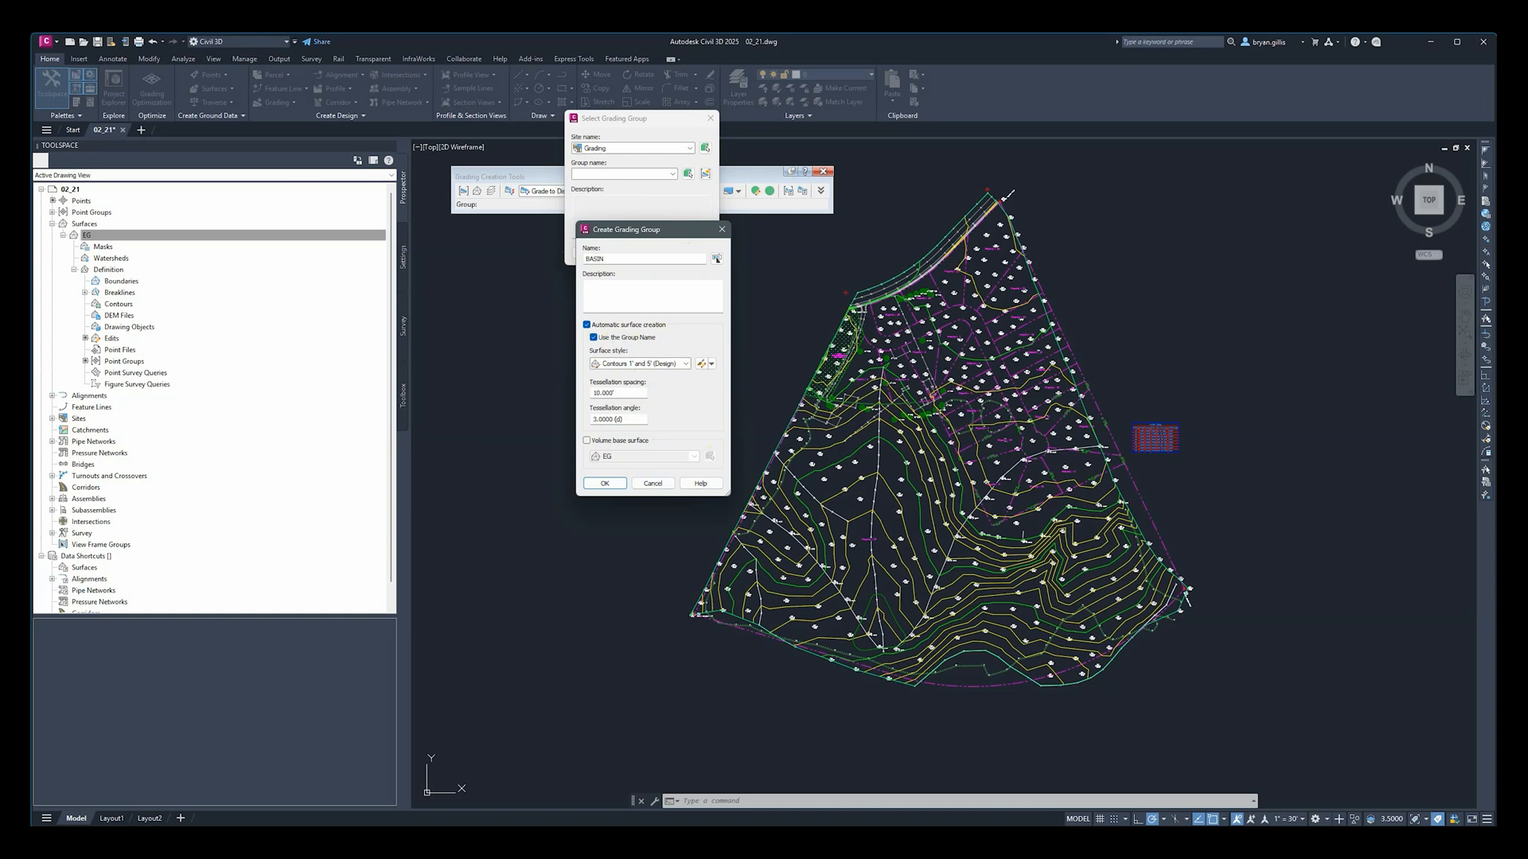
Step: Create the BASIN TIN surface with its default settings and set BASIN as the active grading group
left_click(606, 484)
left_click_drag(754, 331, 593, 312)
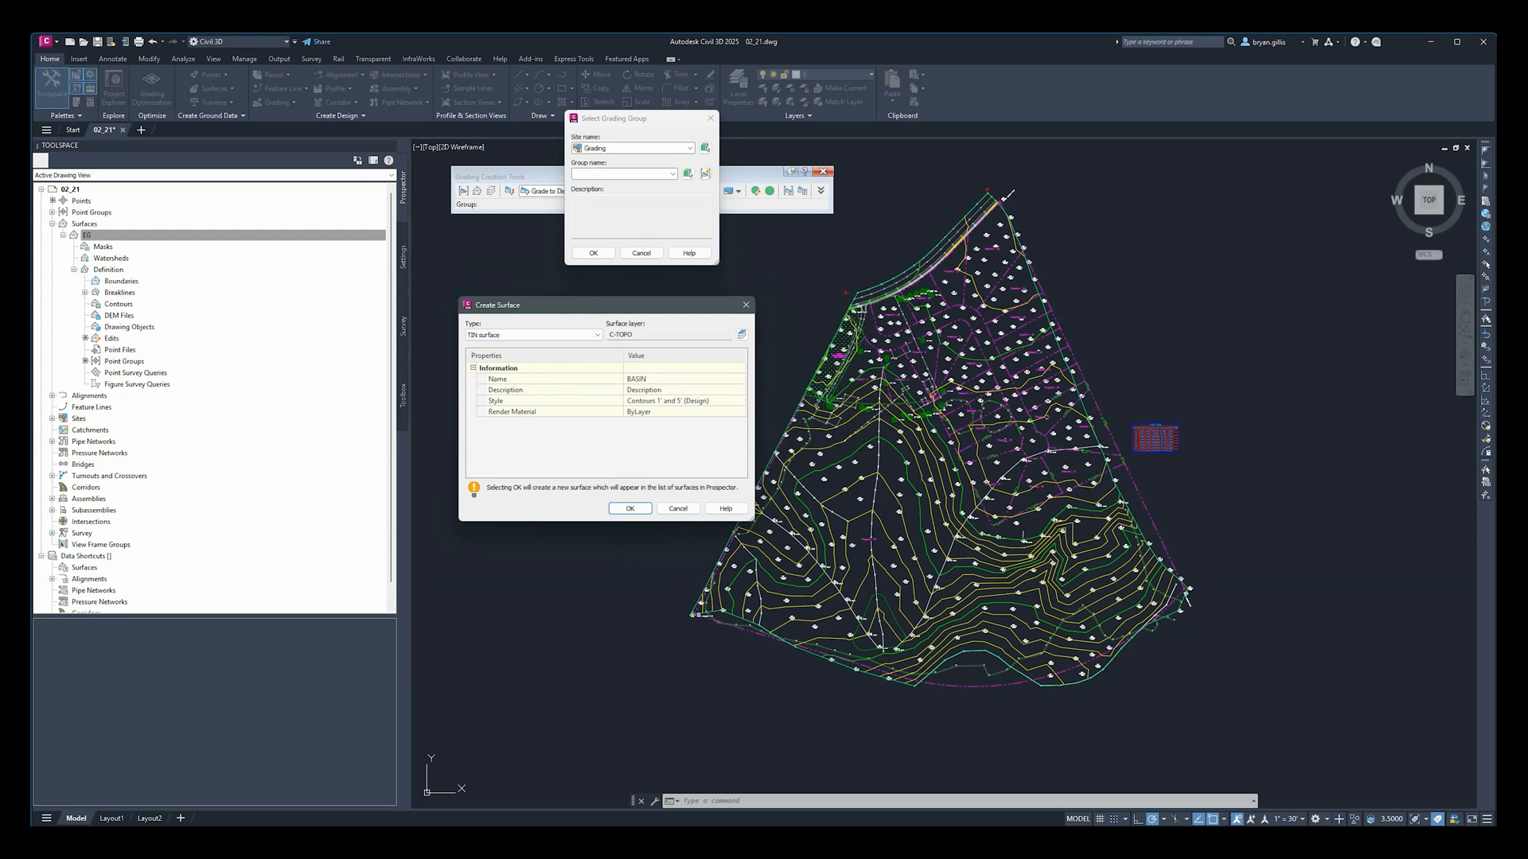
left_click(632, 508)
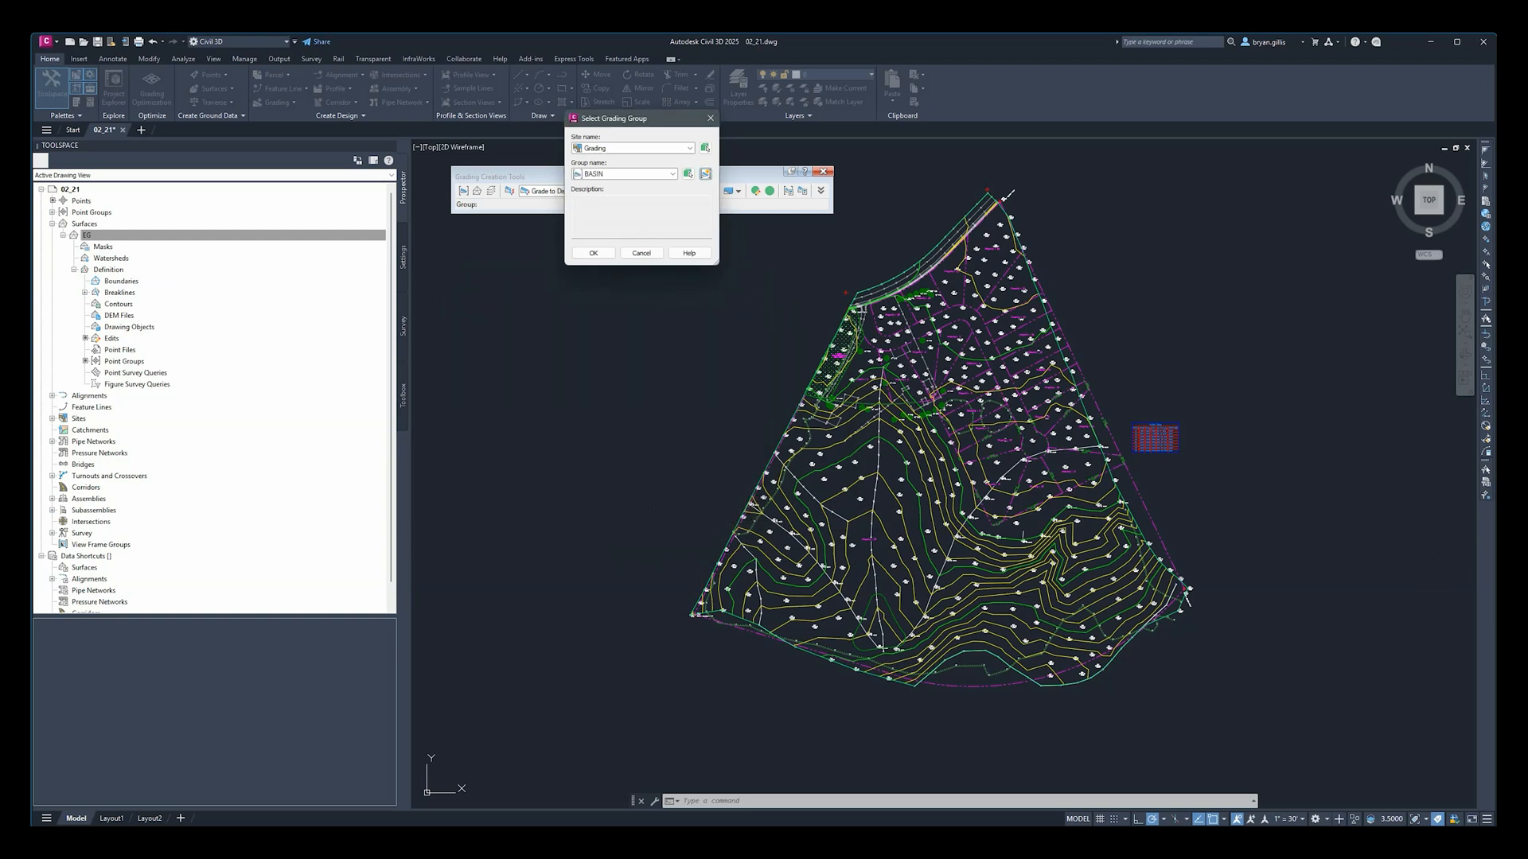
left_click_drag(648, 119, 548, 241)
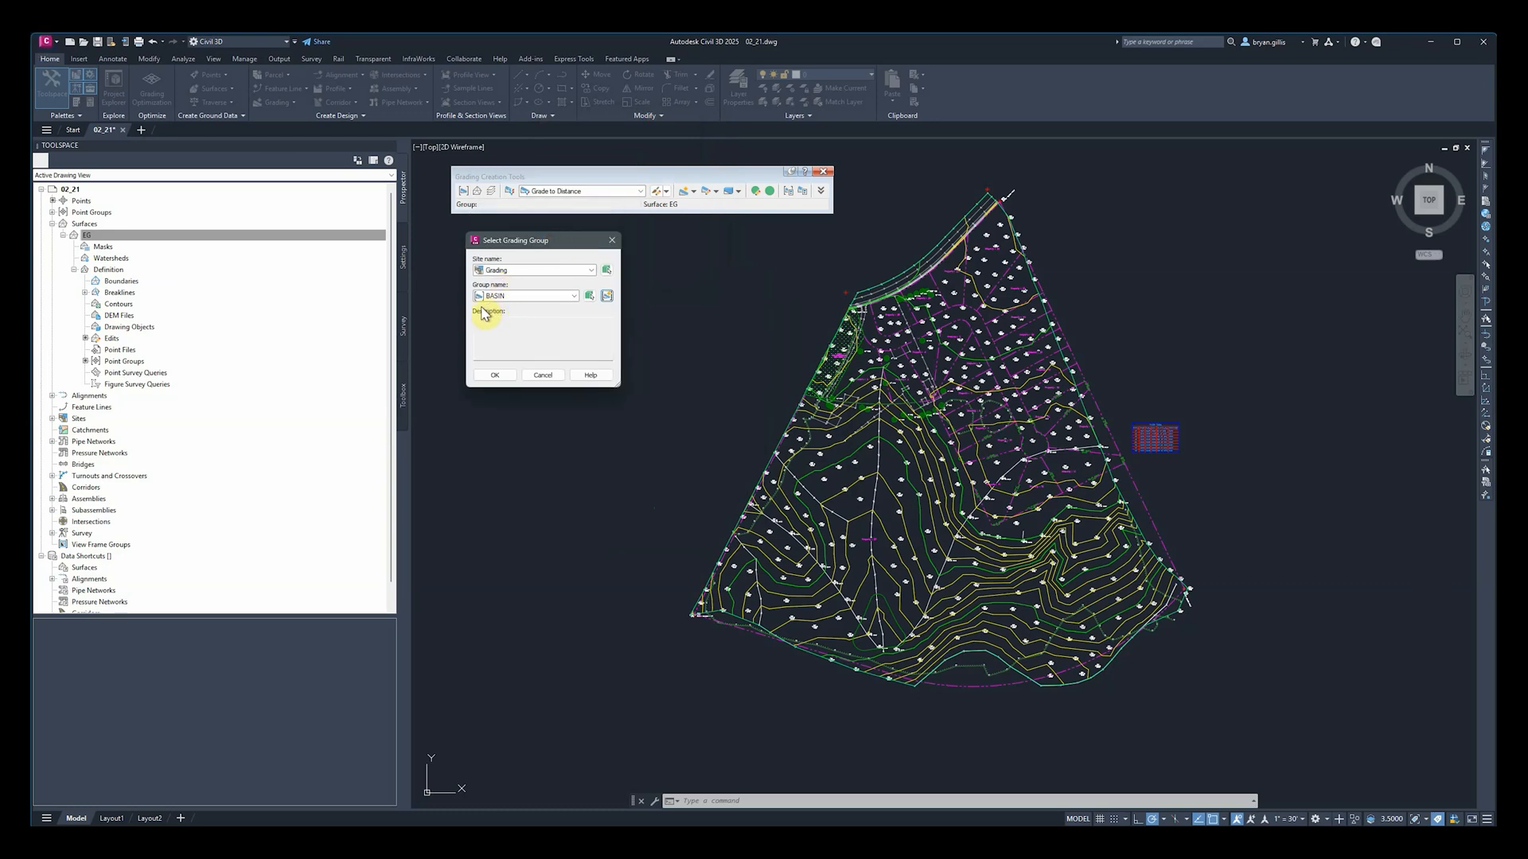
left_click(494, 375)
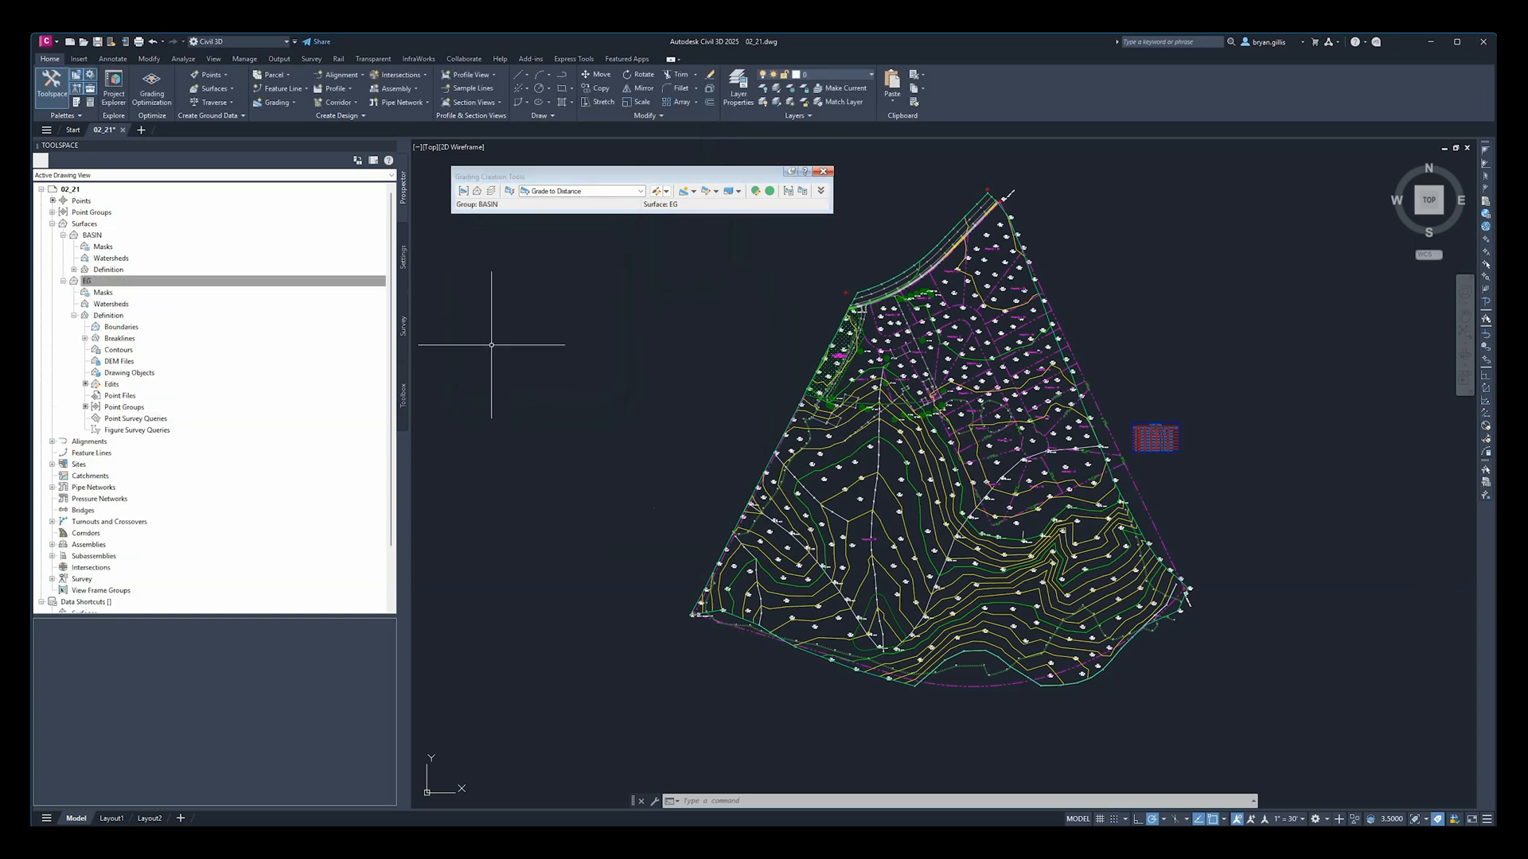
Step: Confirm EG as the grading's target surface and accept the default grading layer
left_click(477, 193)
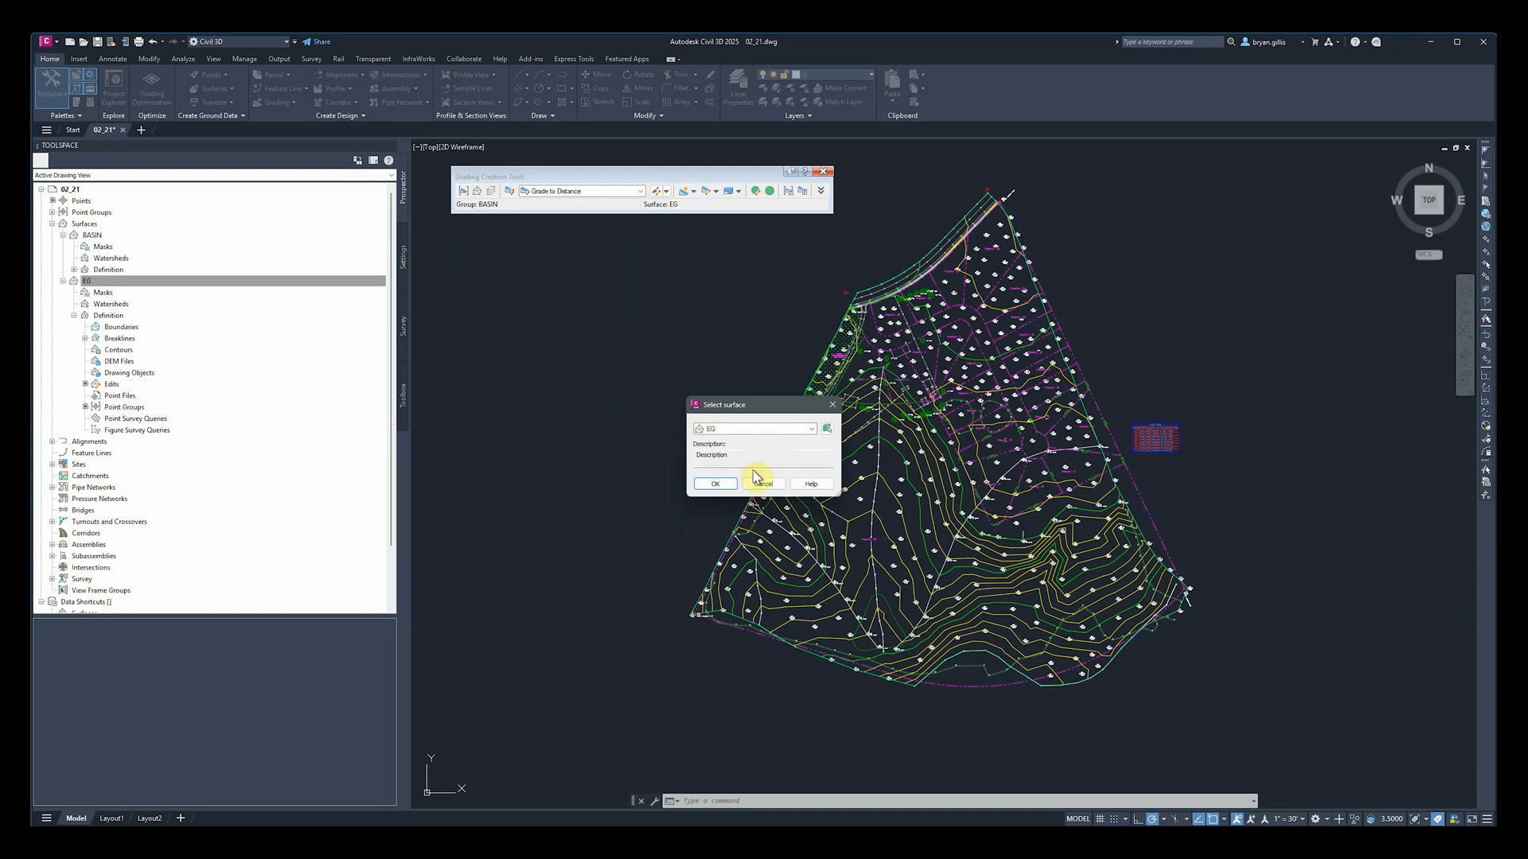
left_click(727, 485)
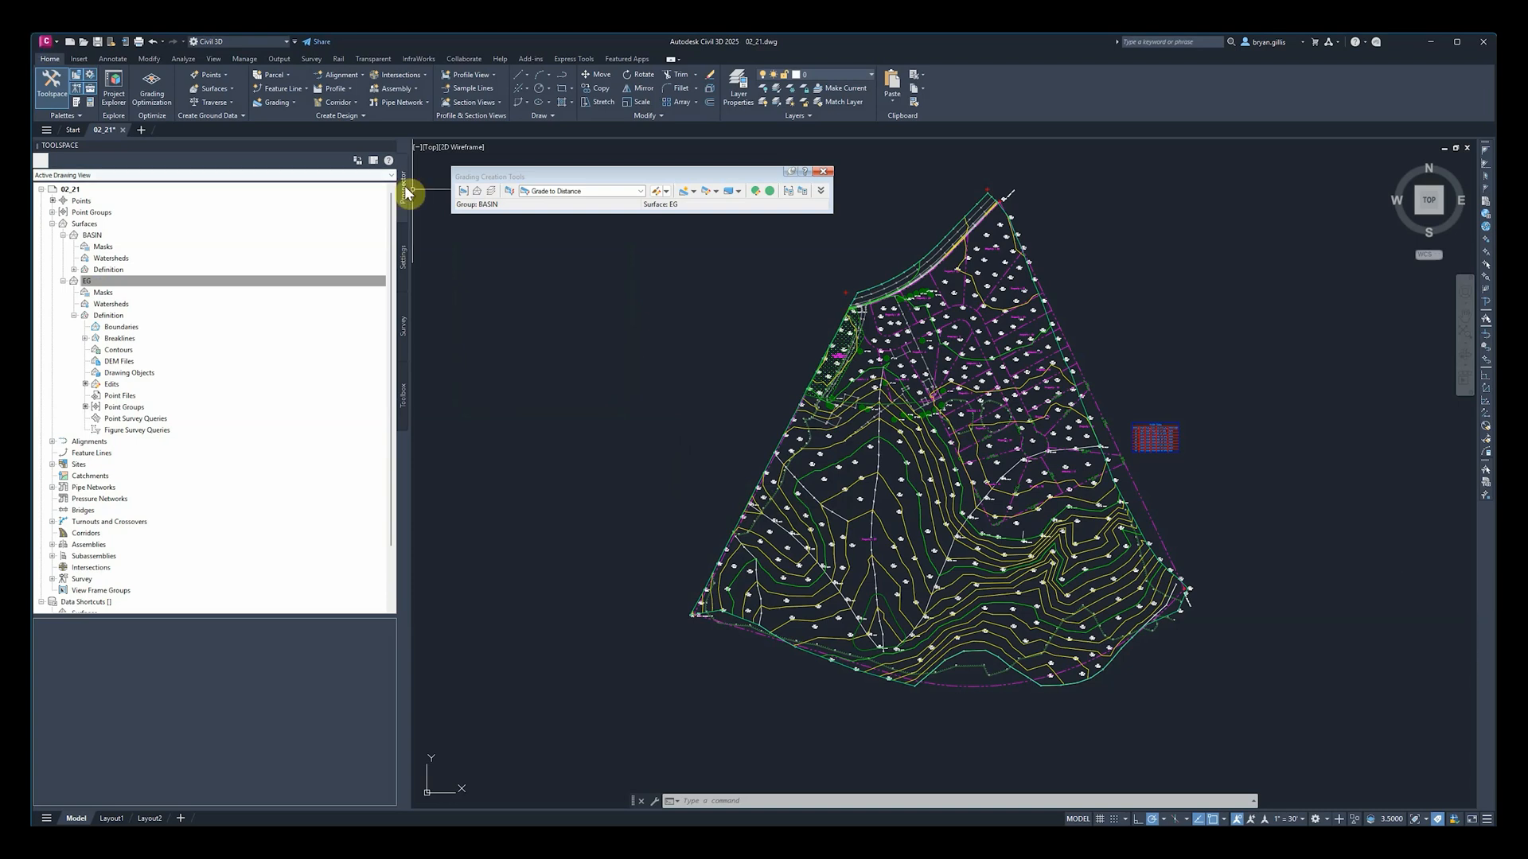
left_click(492, 192)
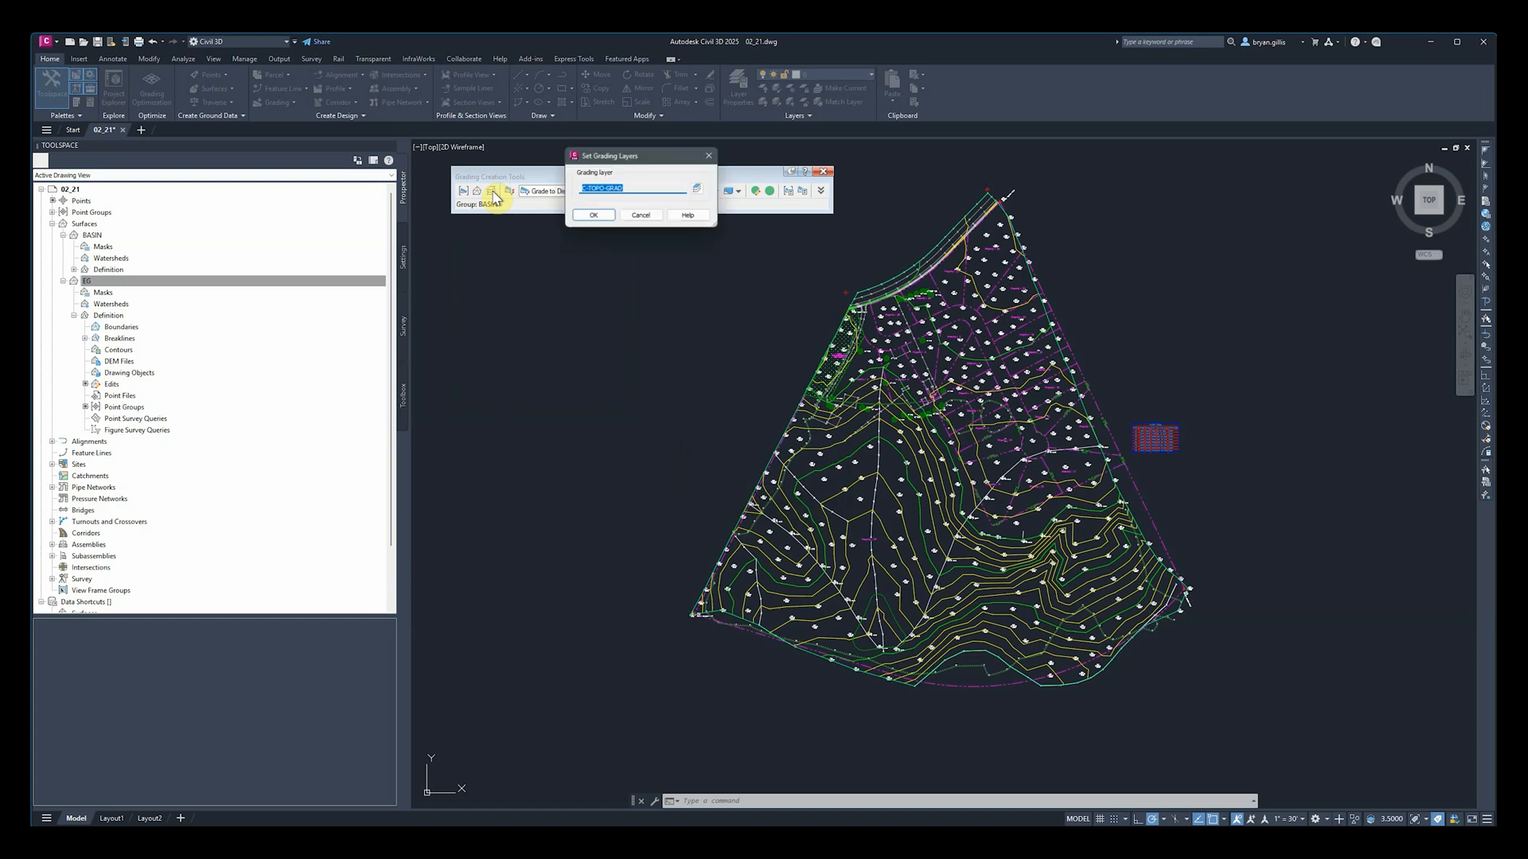
left_click_drag(636, 155, 577, 283)
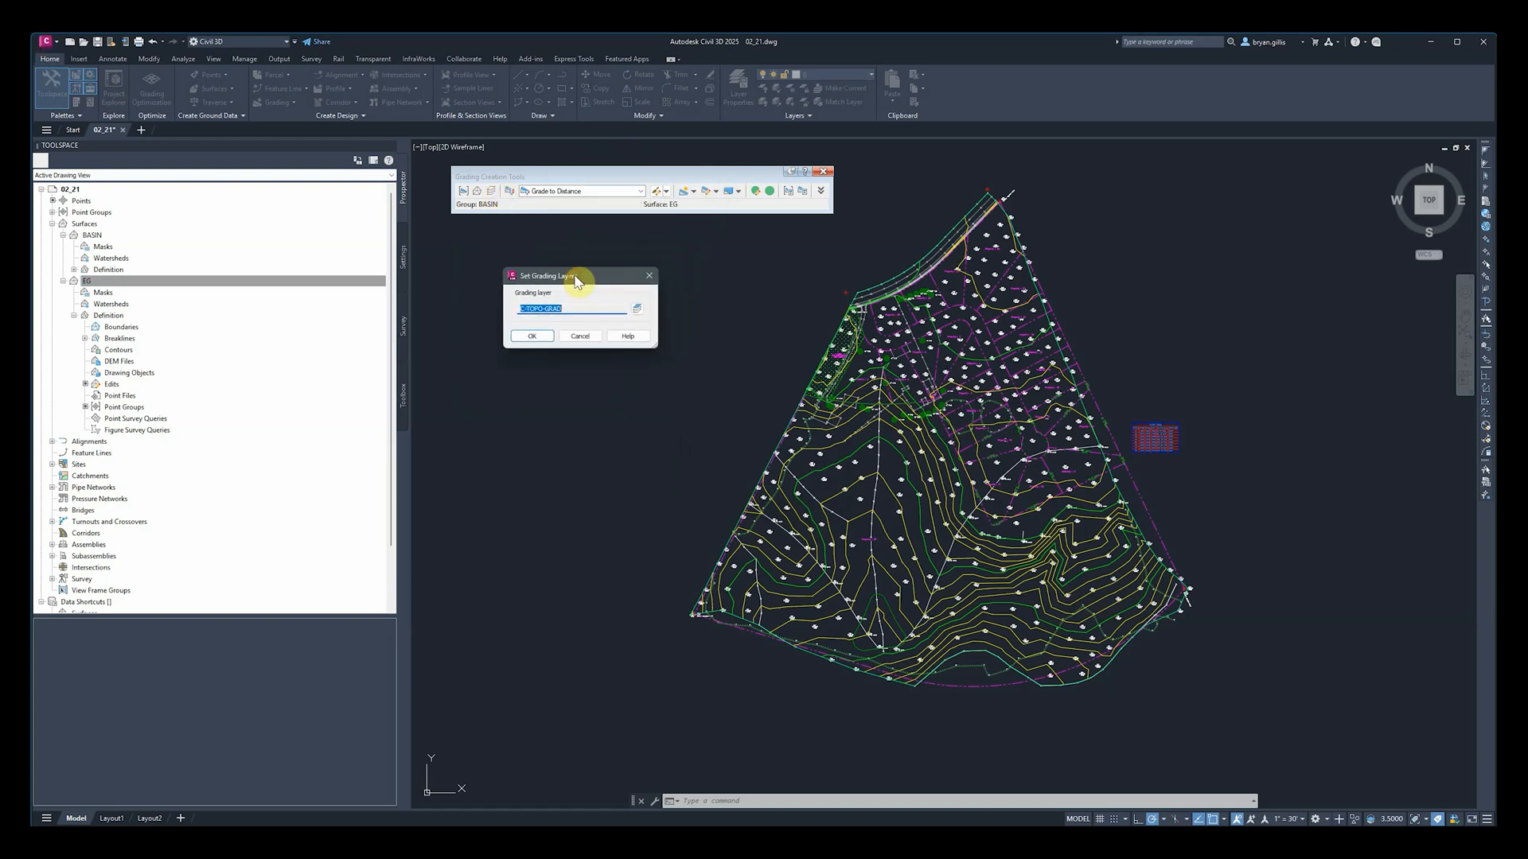
left_click(531, 336)
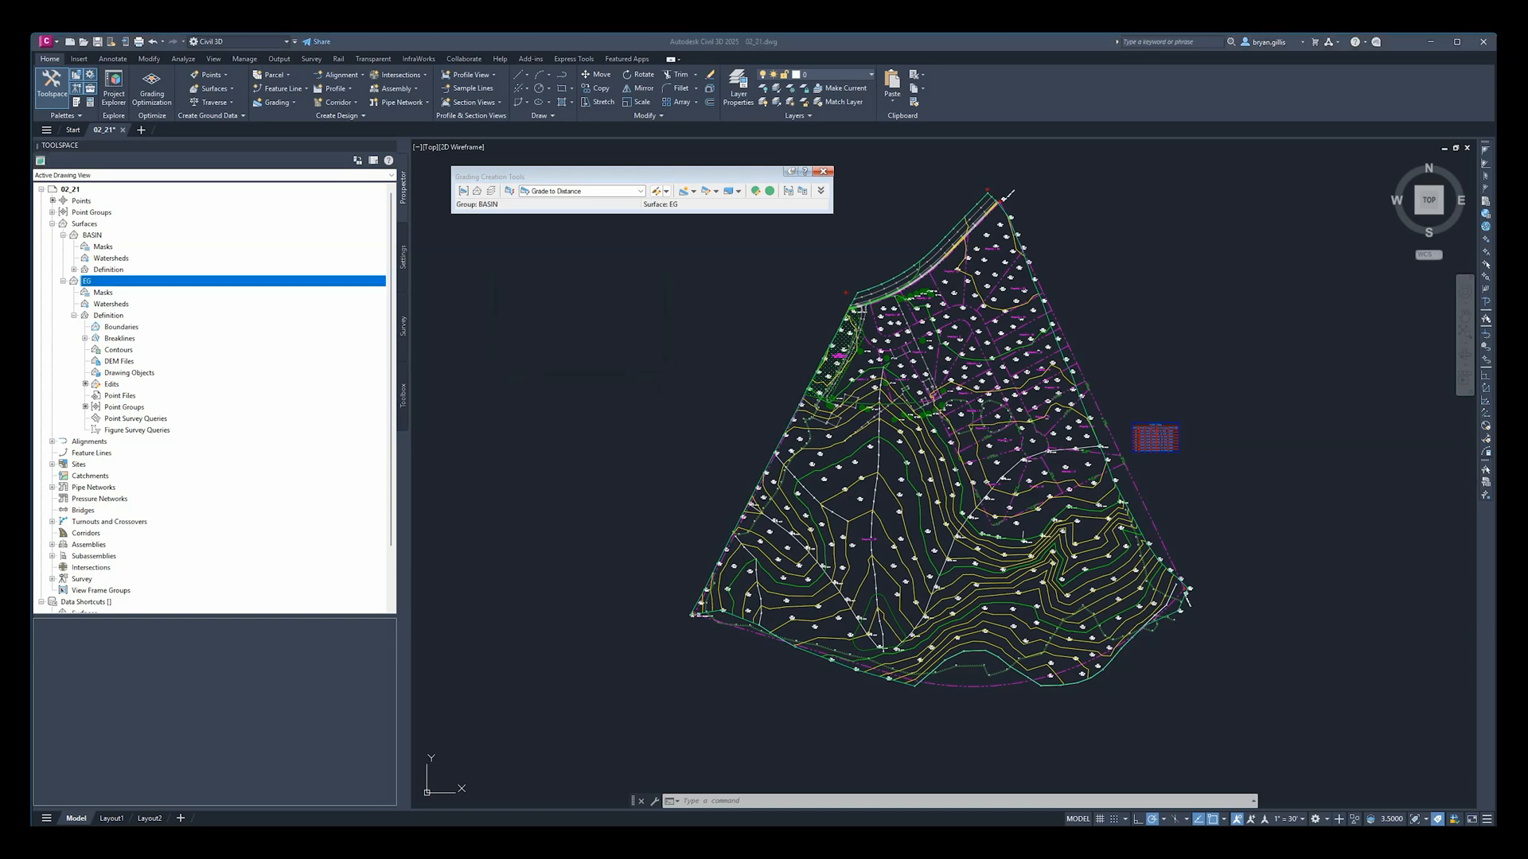
Step: Set the grading criteria to Grade to Relative Elevation
left_click(599, 189)
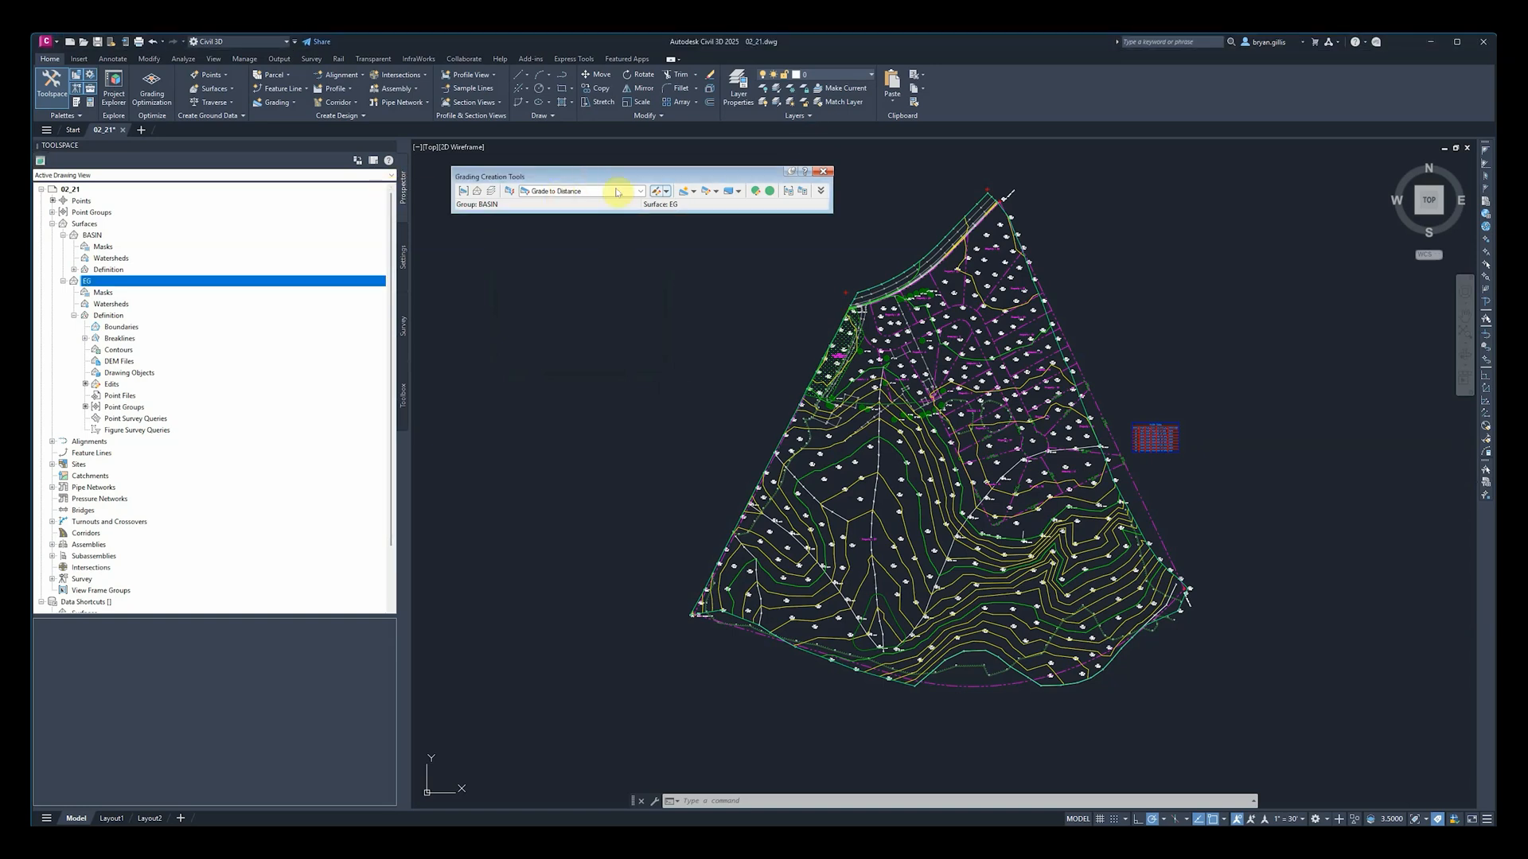
left_click(640, 191)
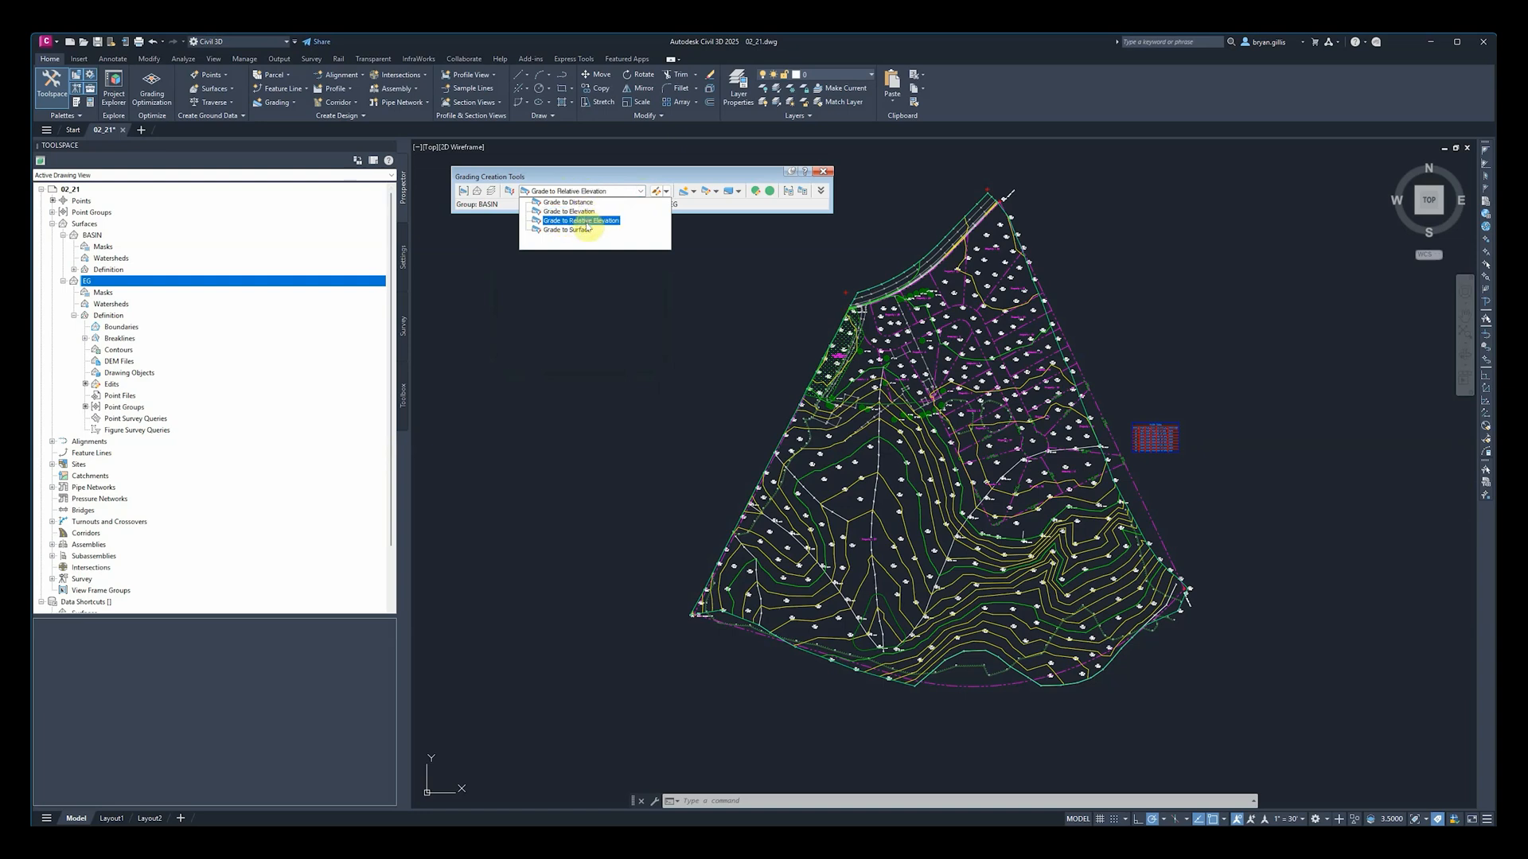
left_click(589, 223)
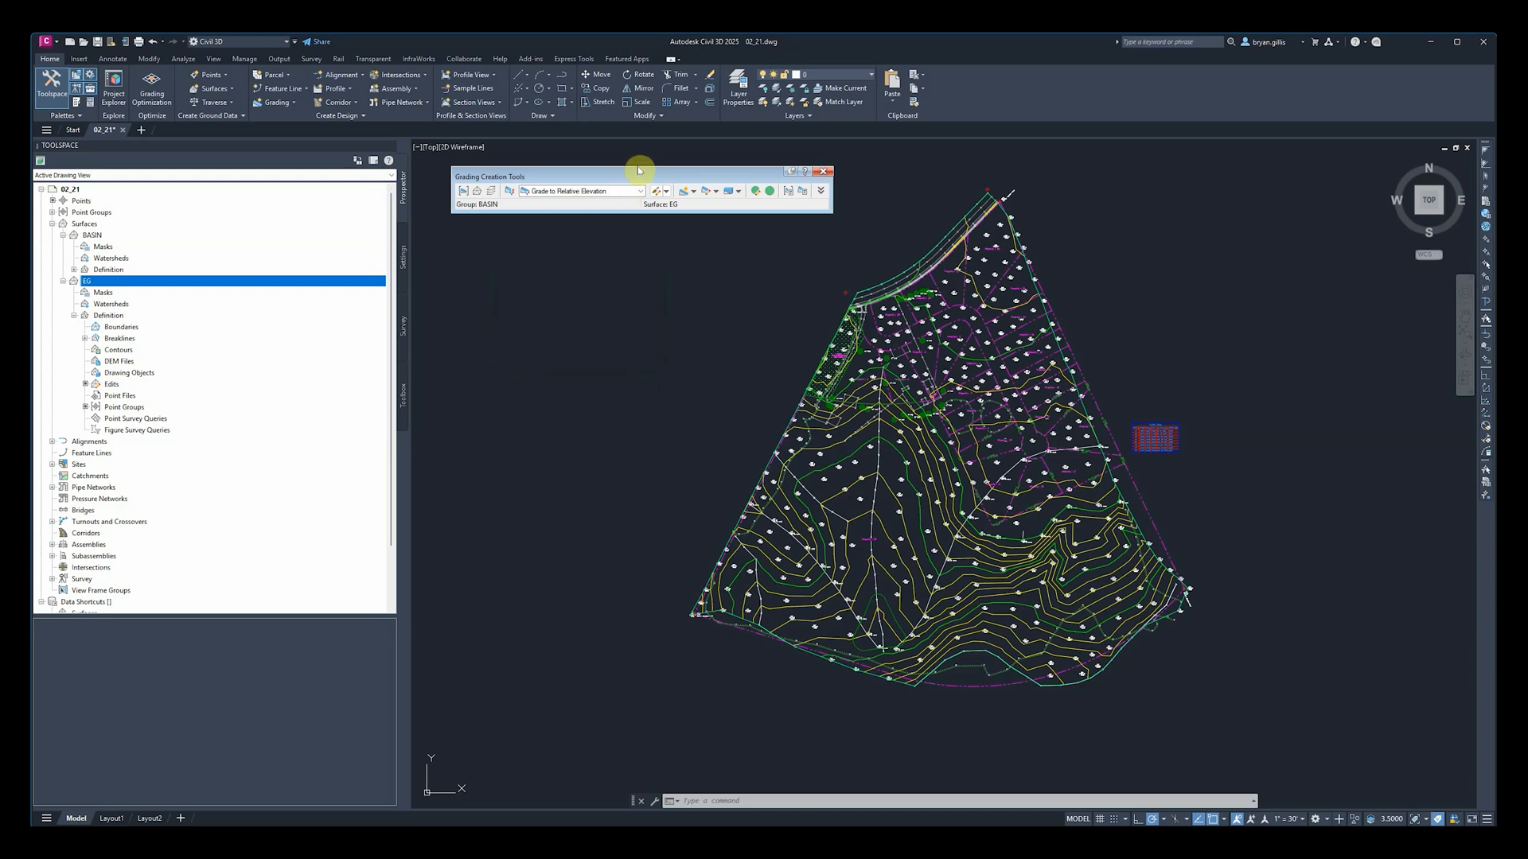
left_click_drag(640, 175, 630, 167)
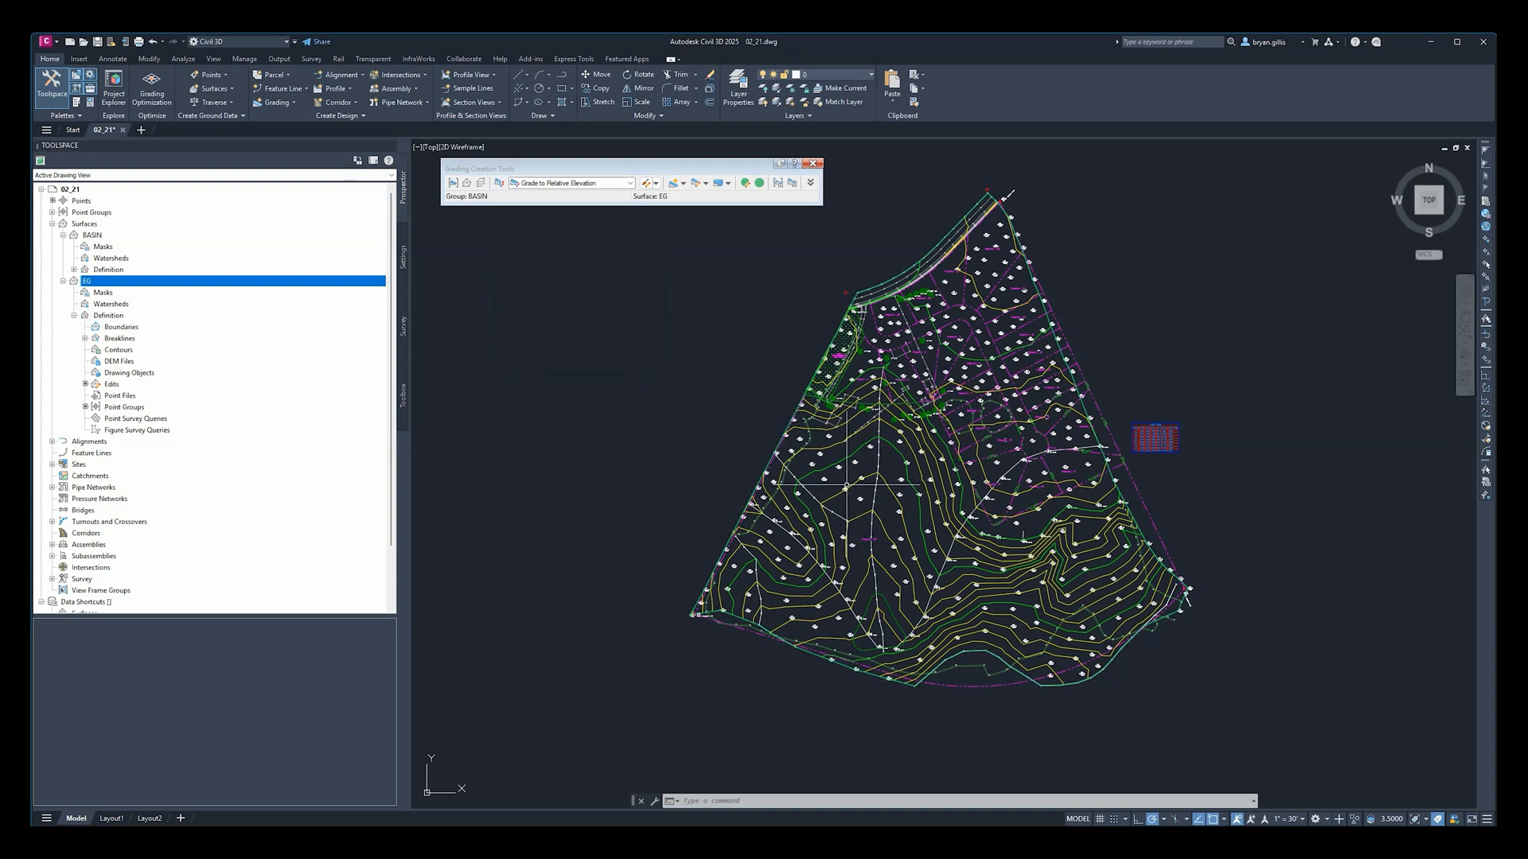
Step: Start a grading from the triangular basin feature line, projecting to its inner side along the entire length
mouse_move(848, 485)
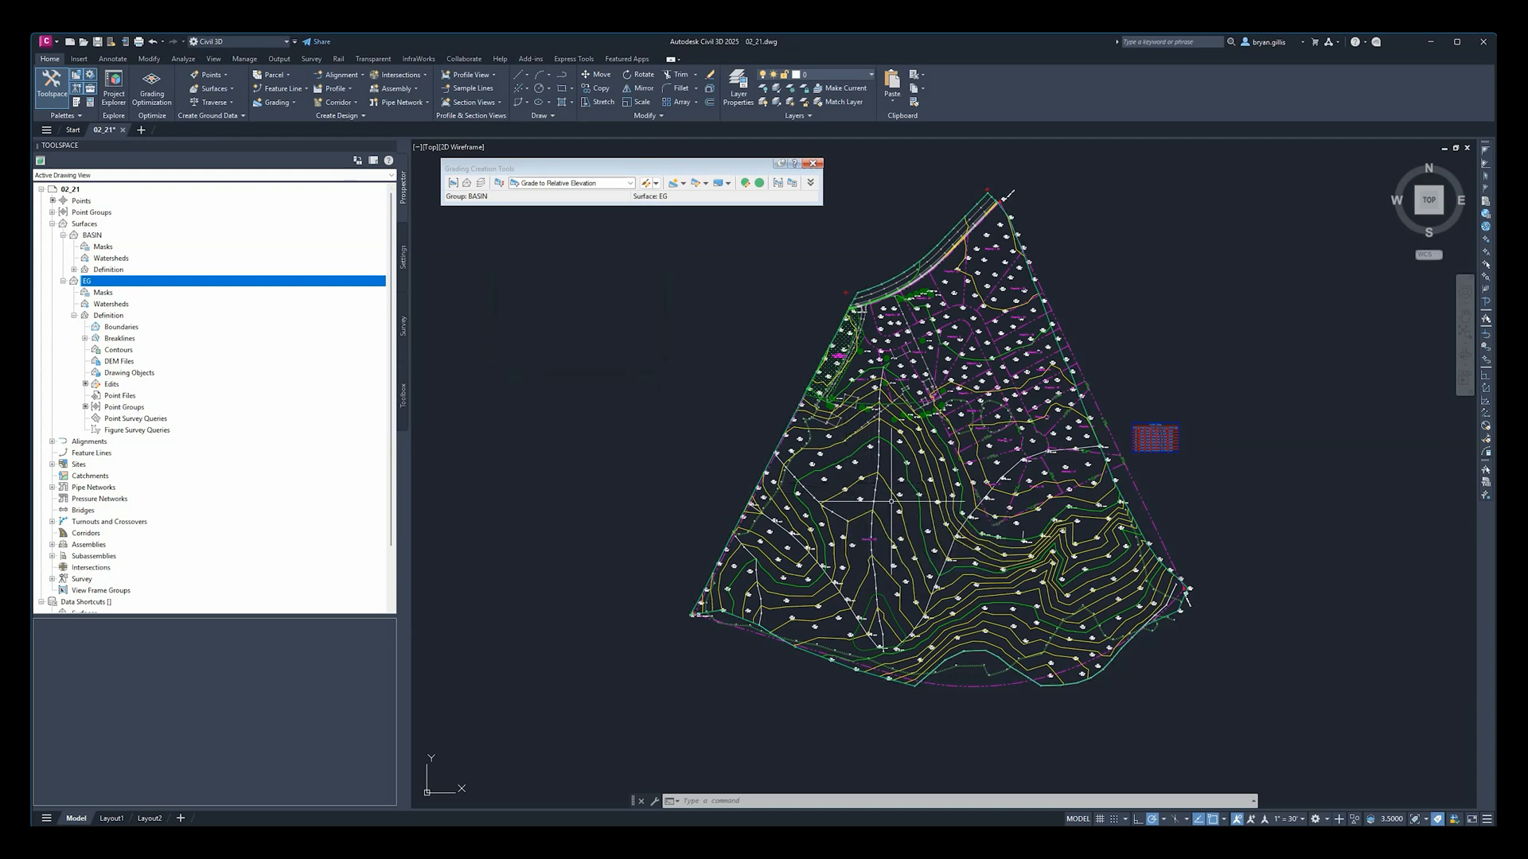
mouse_move(891, 501)
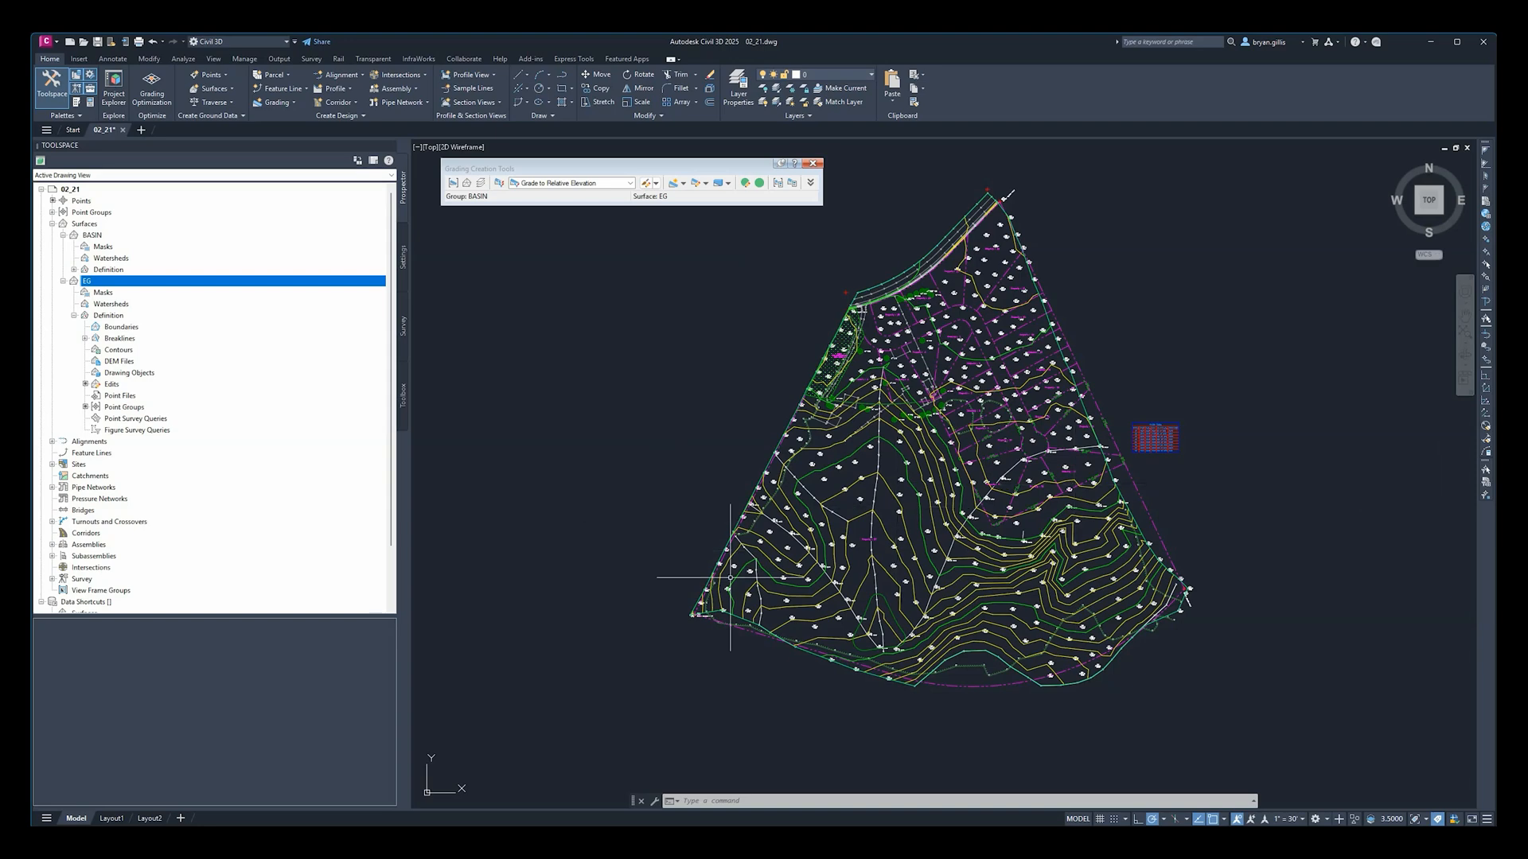
scroll(889, 650, "up", 5)
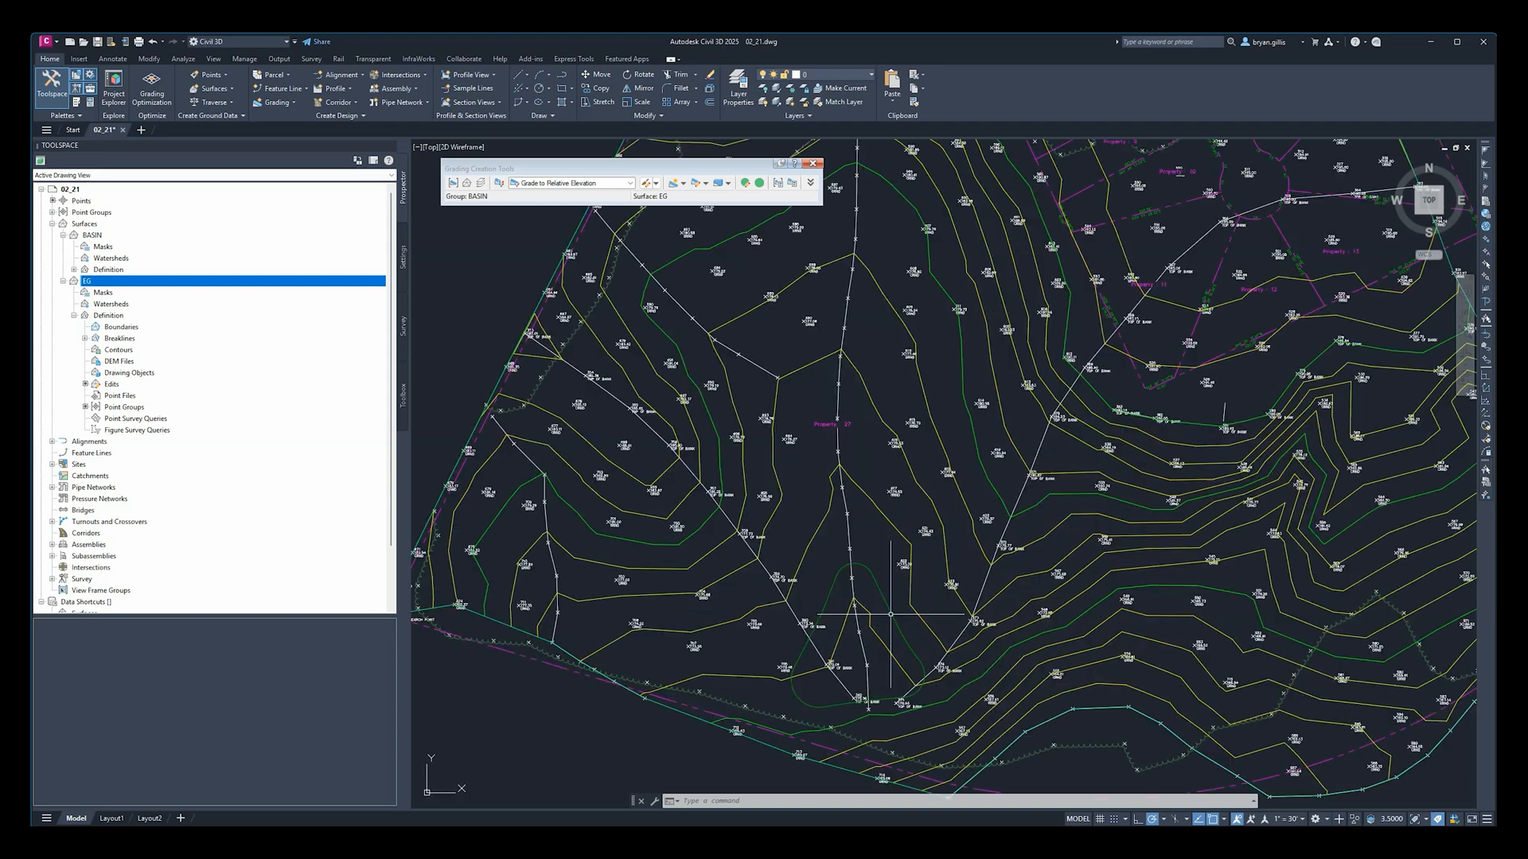
middle_click_drag(863, 622, 953, 509)
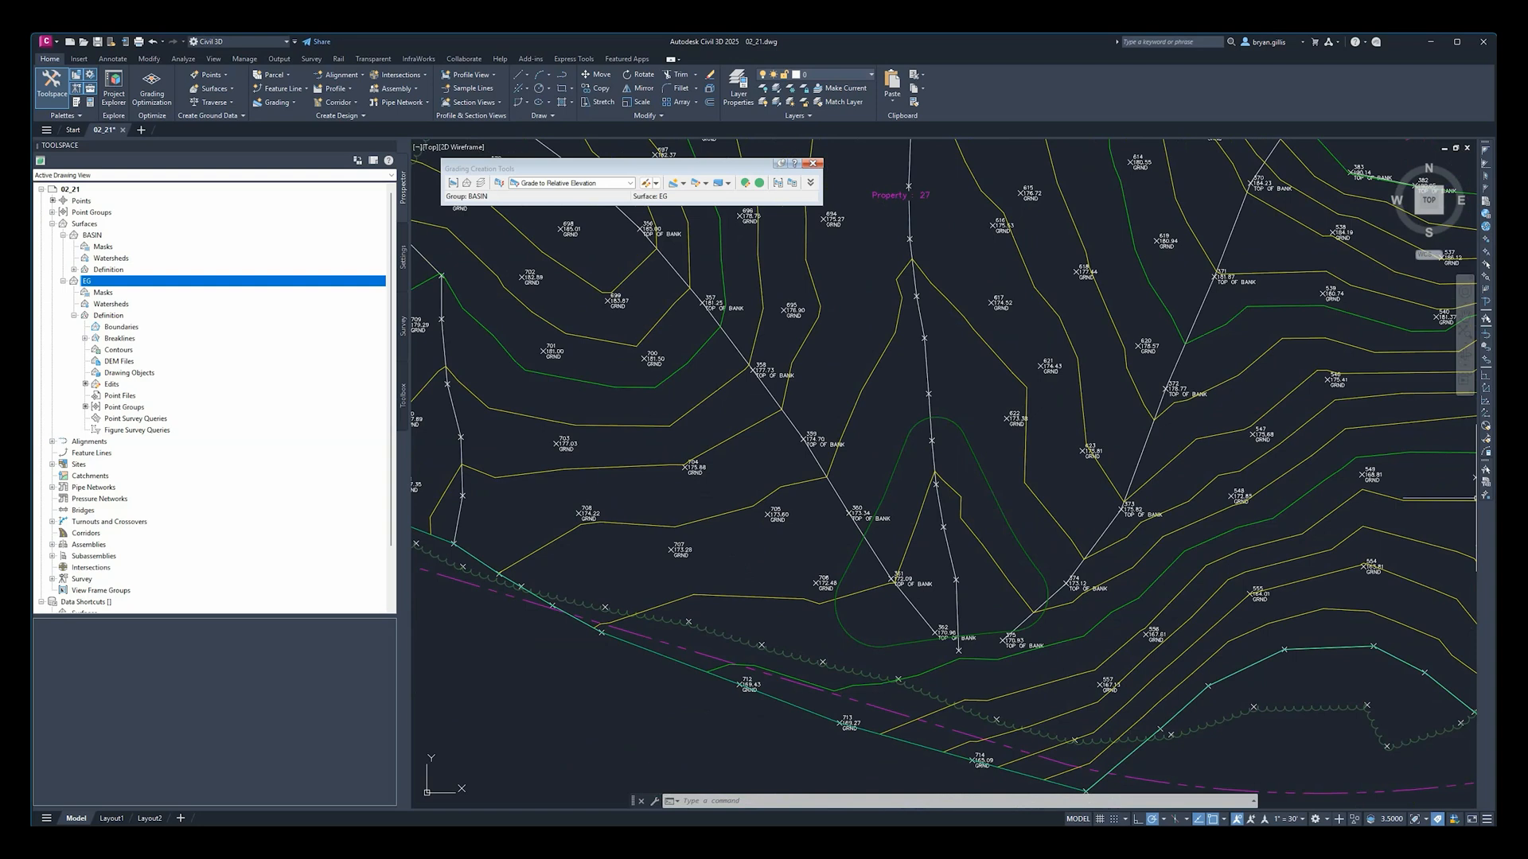
left_click(688, 185)
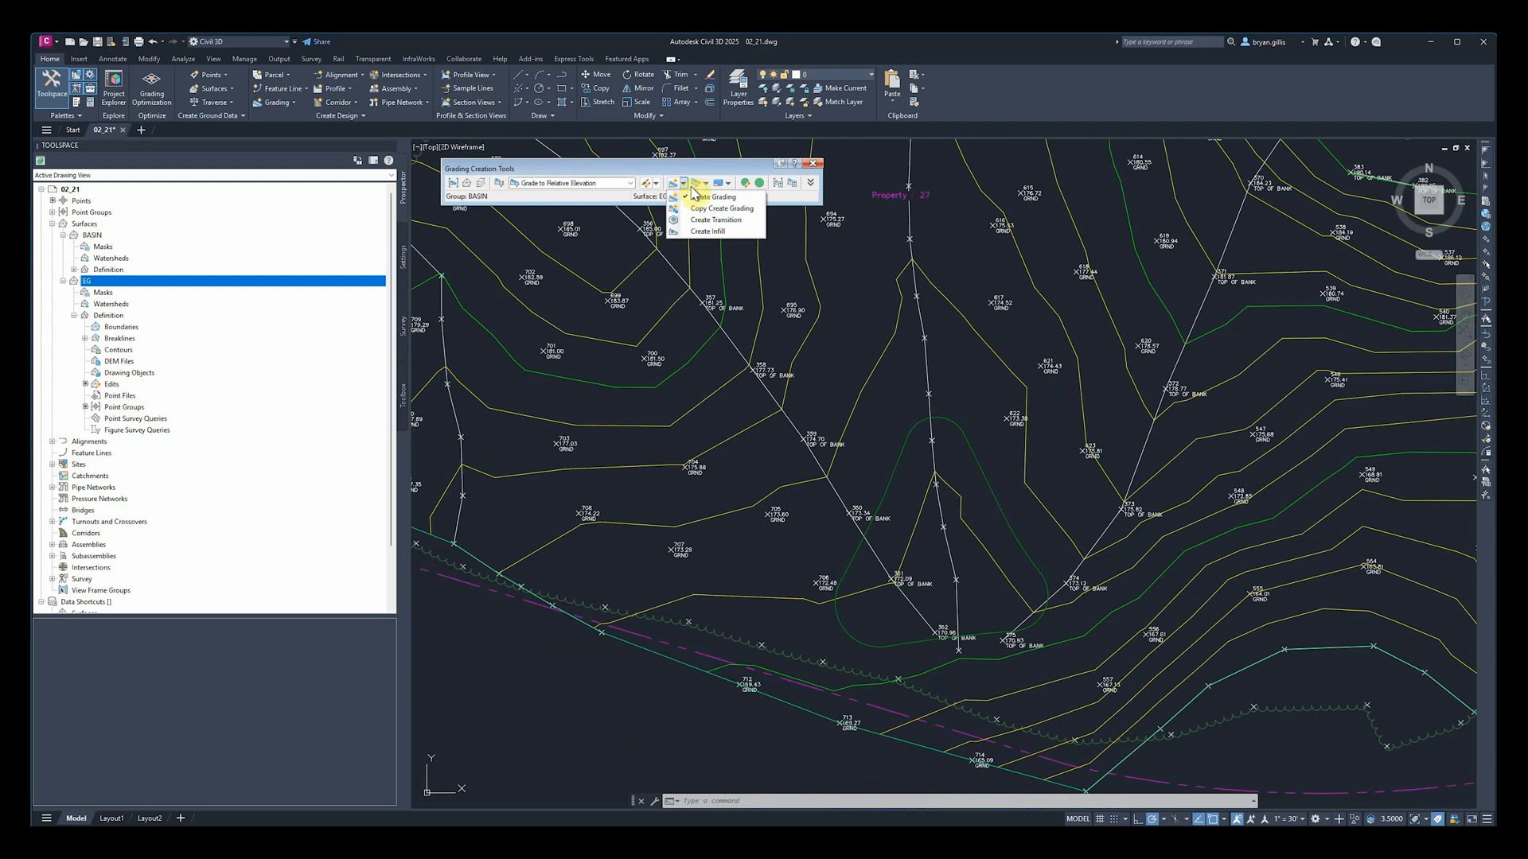
left_click(702, 197)
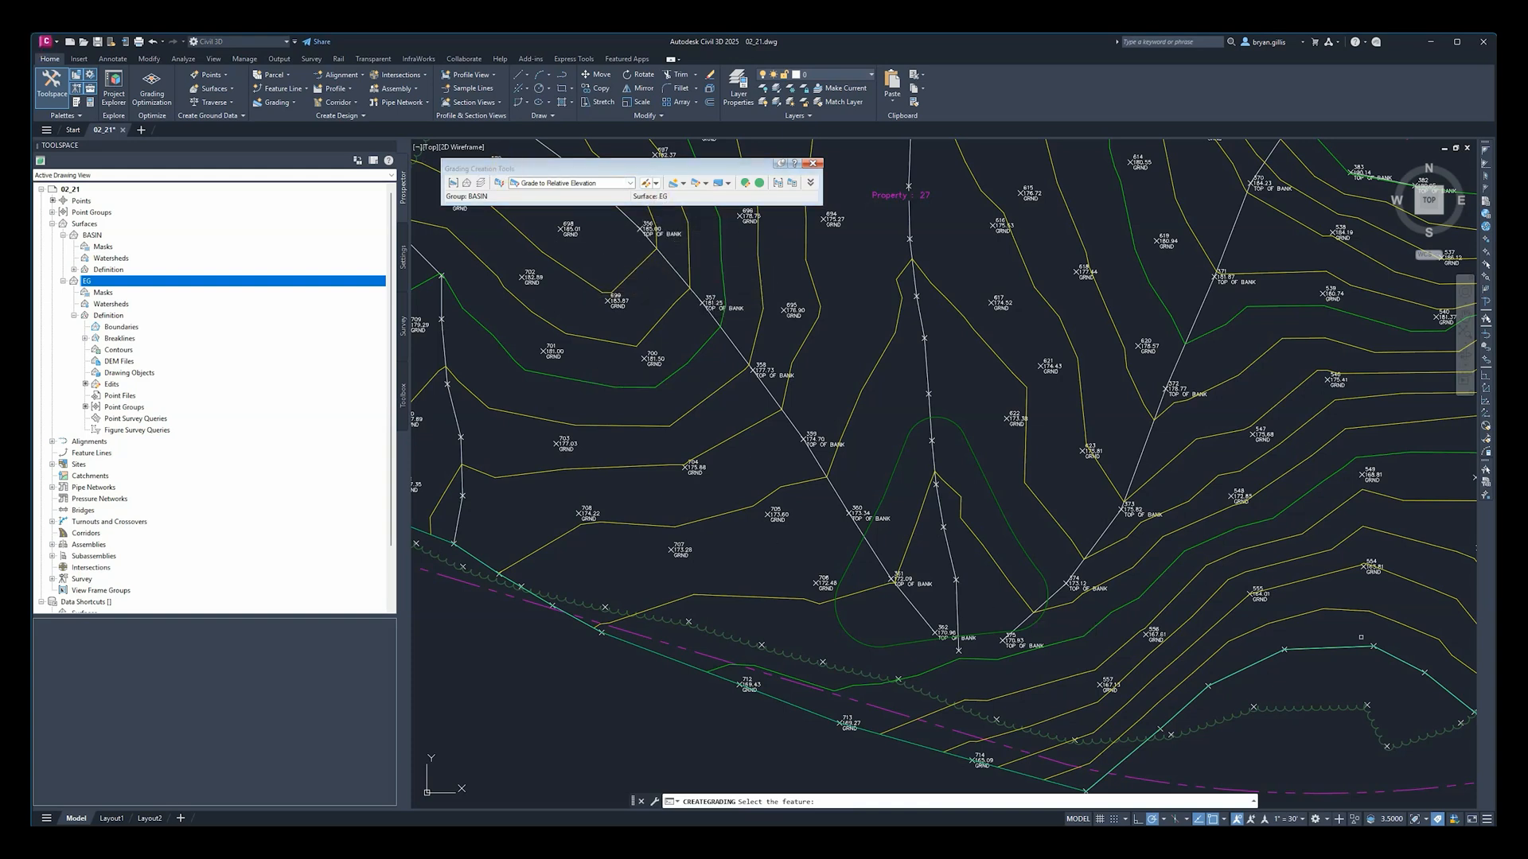
left_click(960, 426)
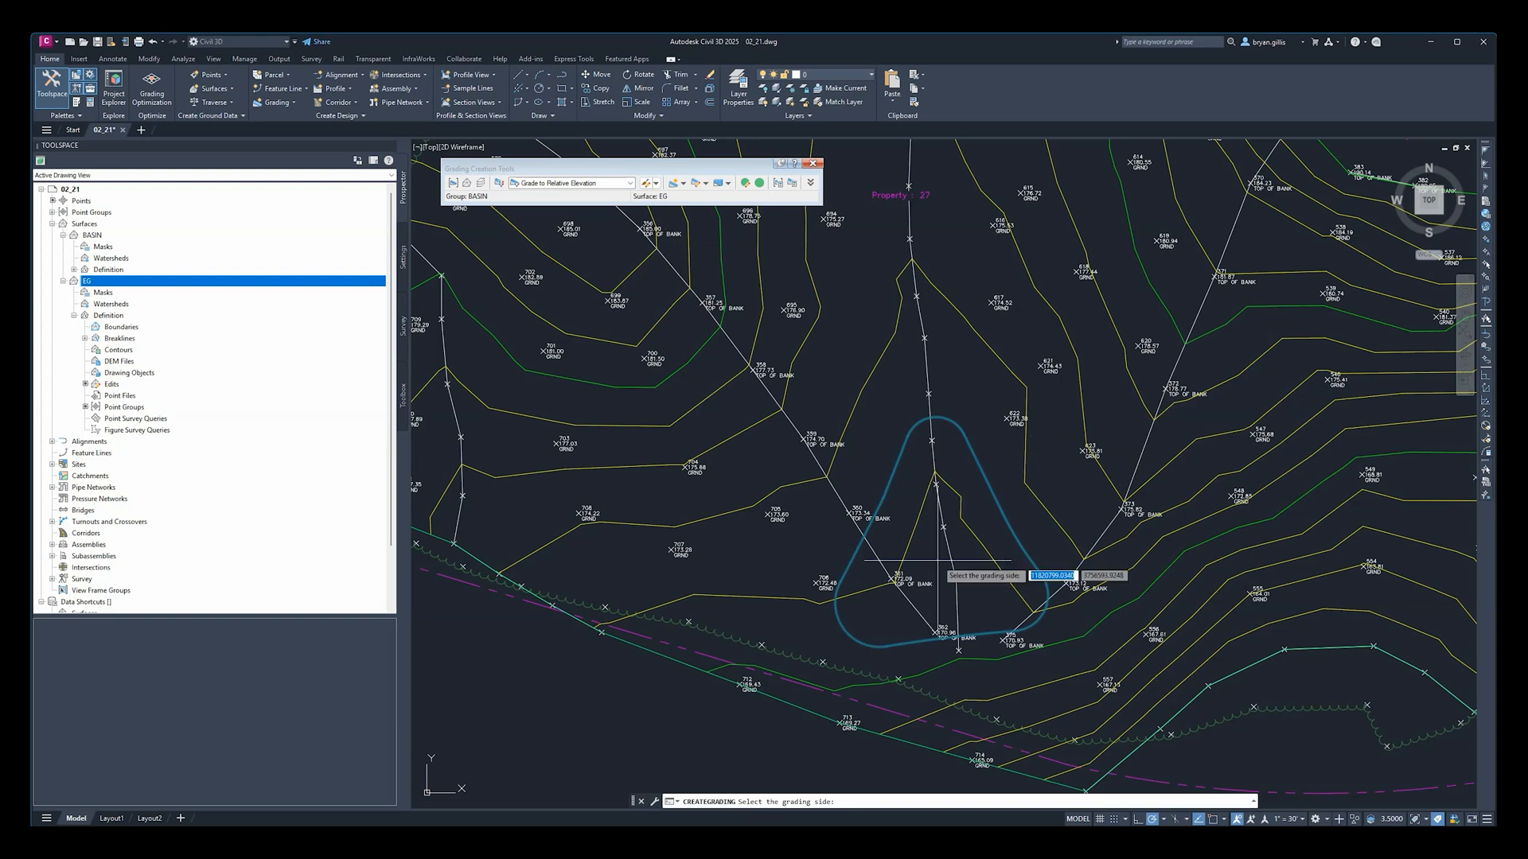
left_click(938, 560)
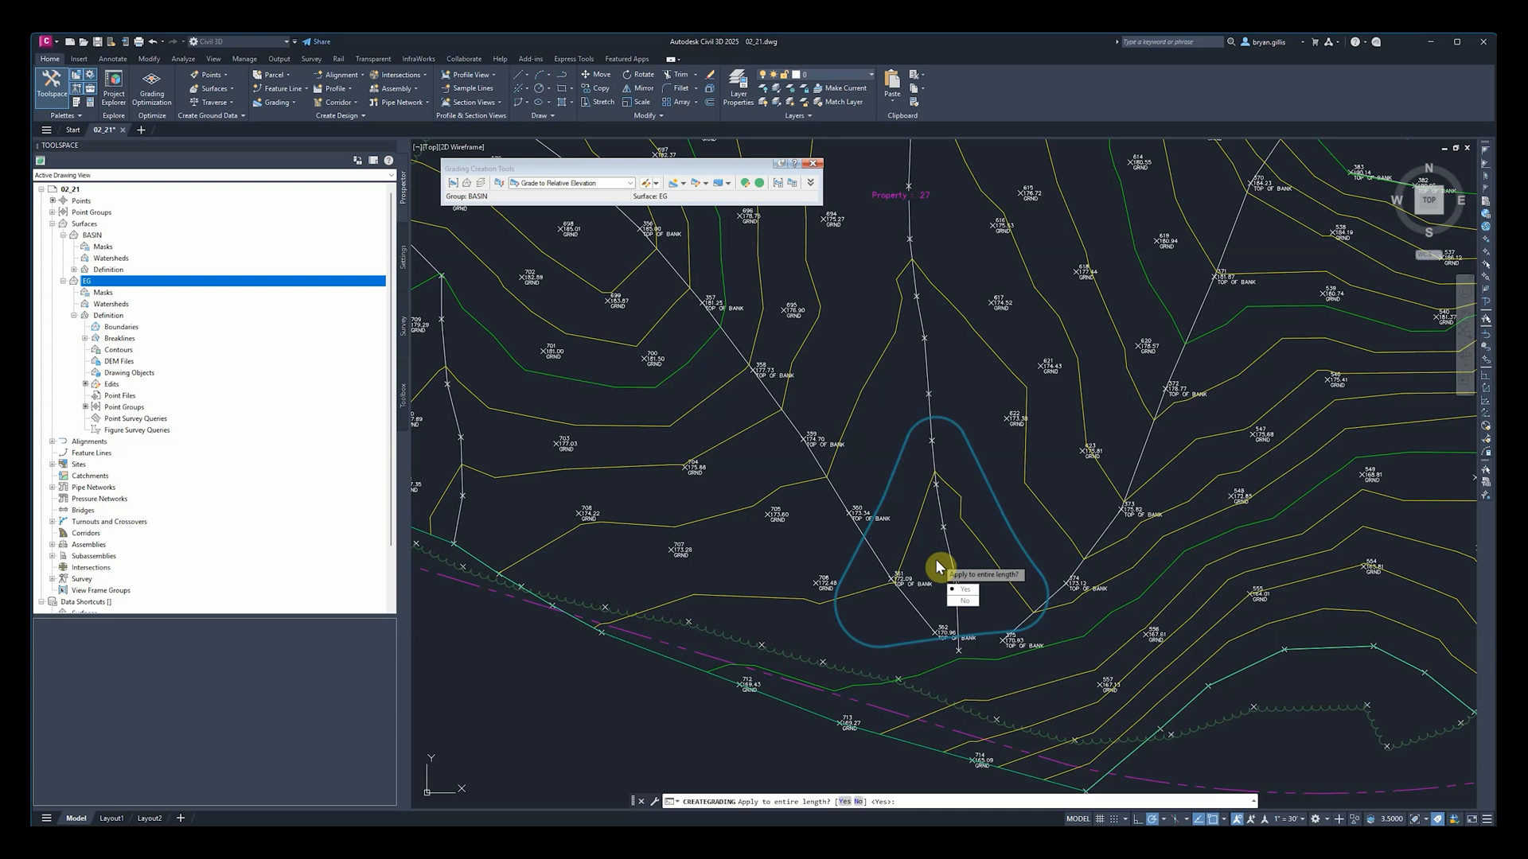
key("Return")
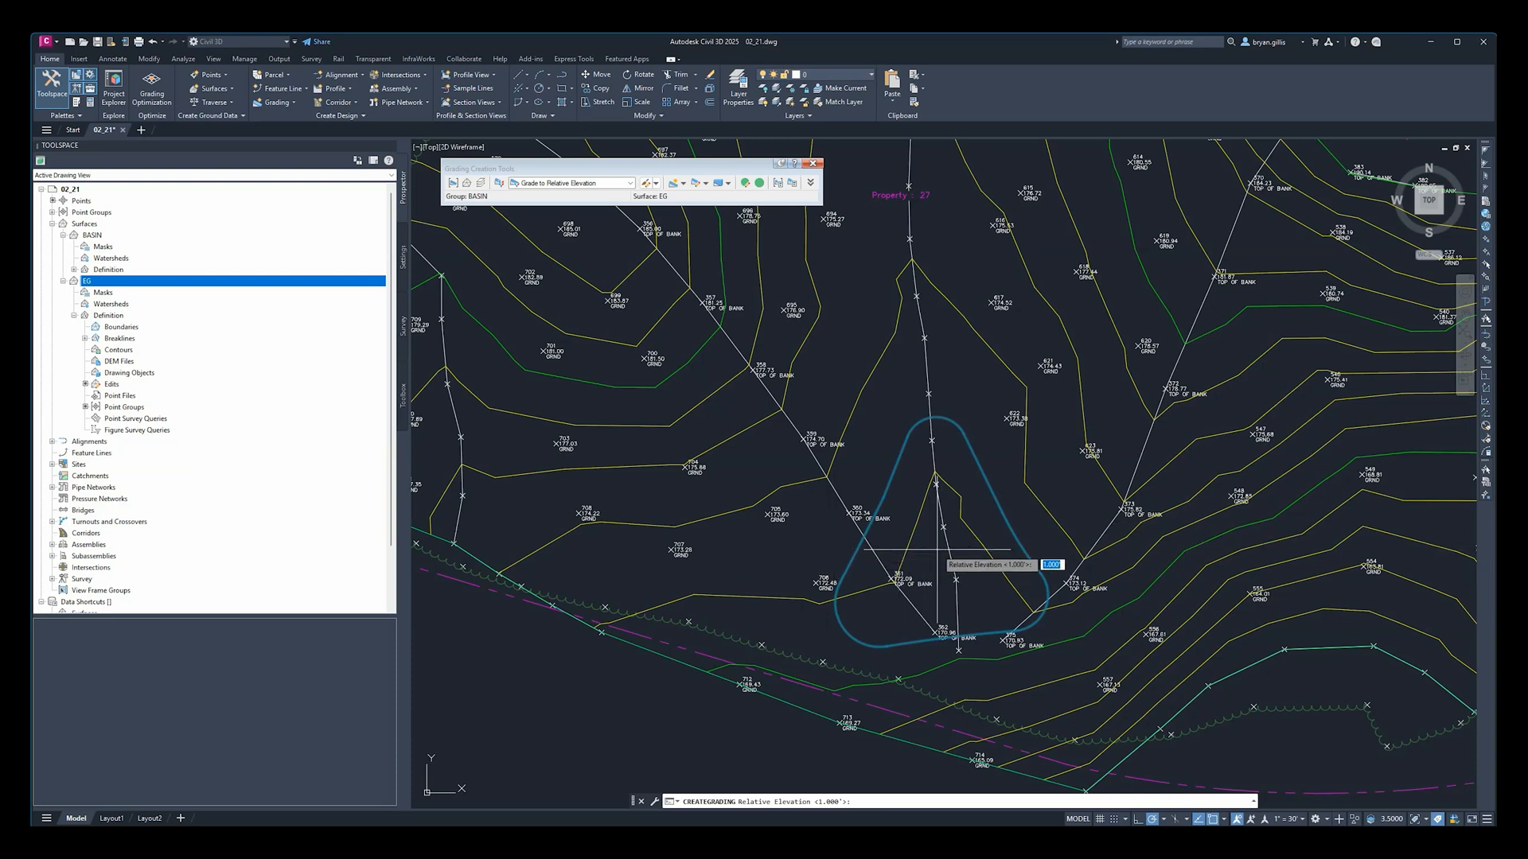
Step: Grade the basin's inner side to a relative elevation of -3 feet using a 3:1 slope
type("-3")
key("Return")
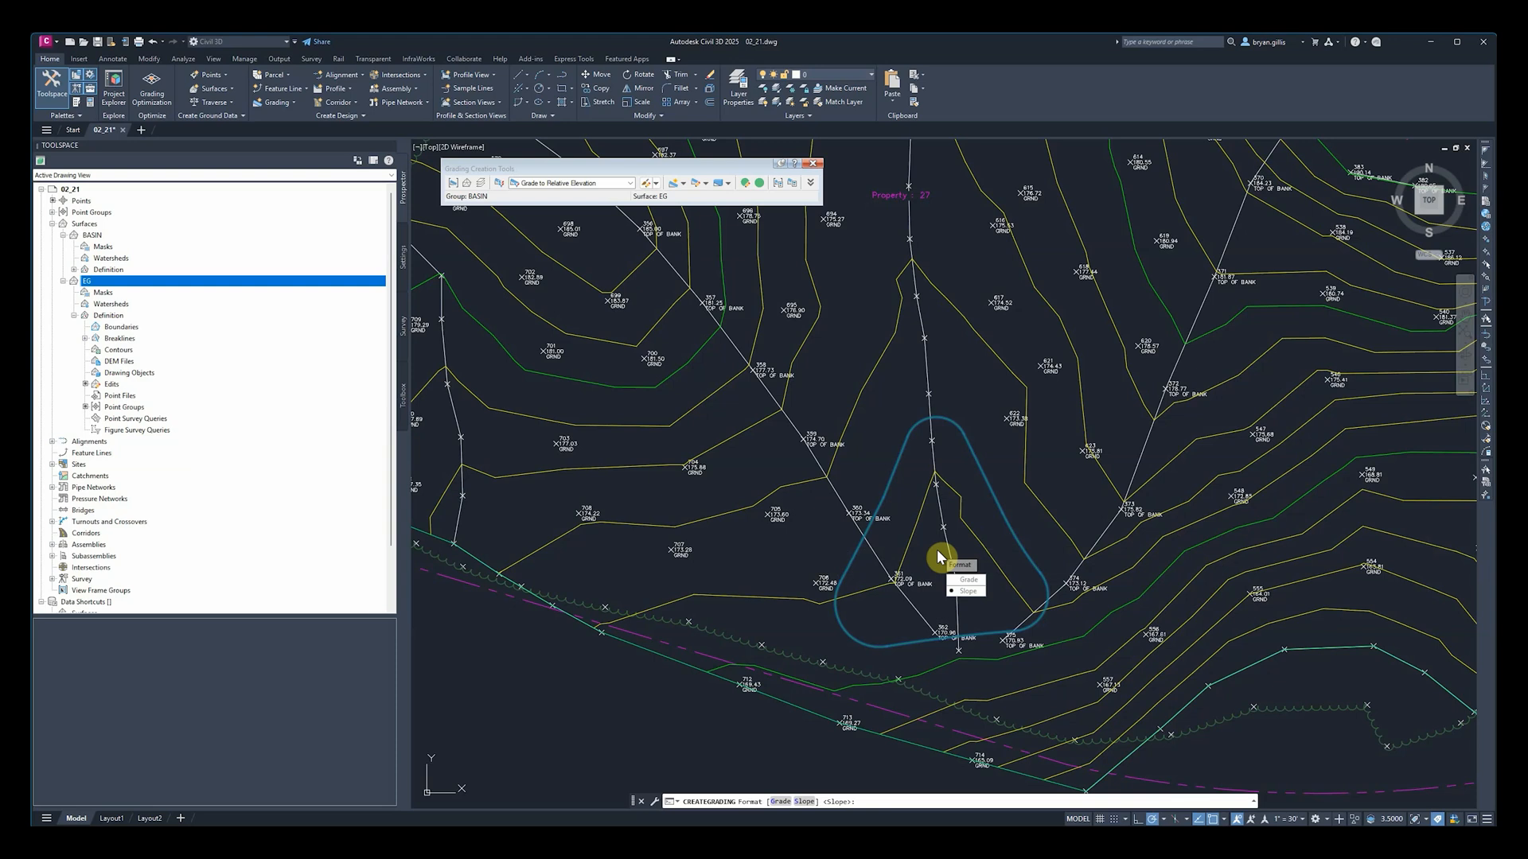
key("Return")
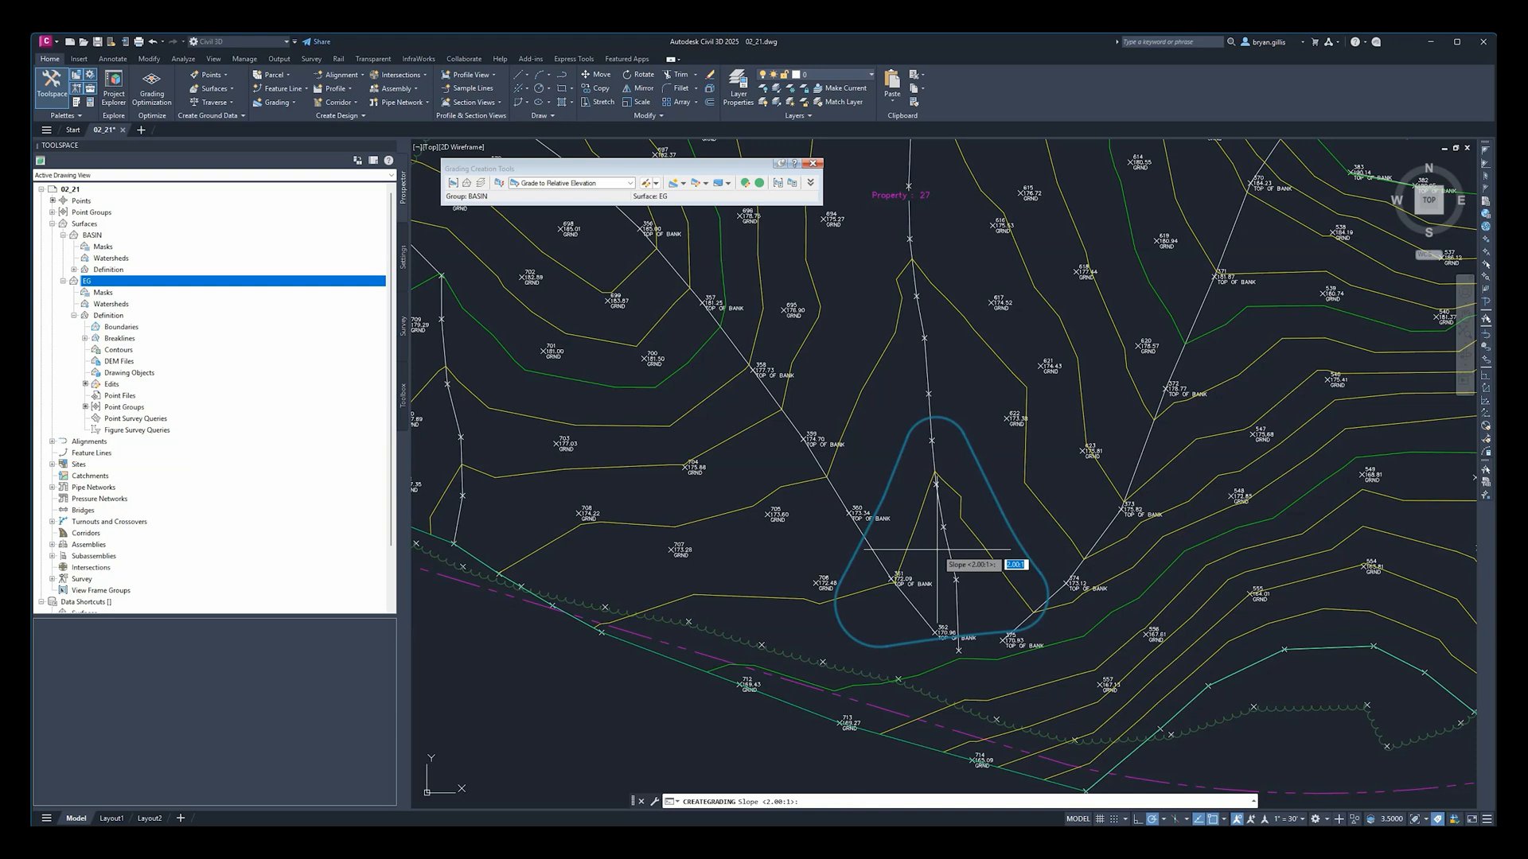
type(":1")
type("3")
key("Return")
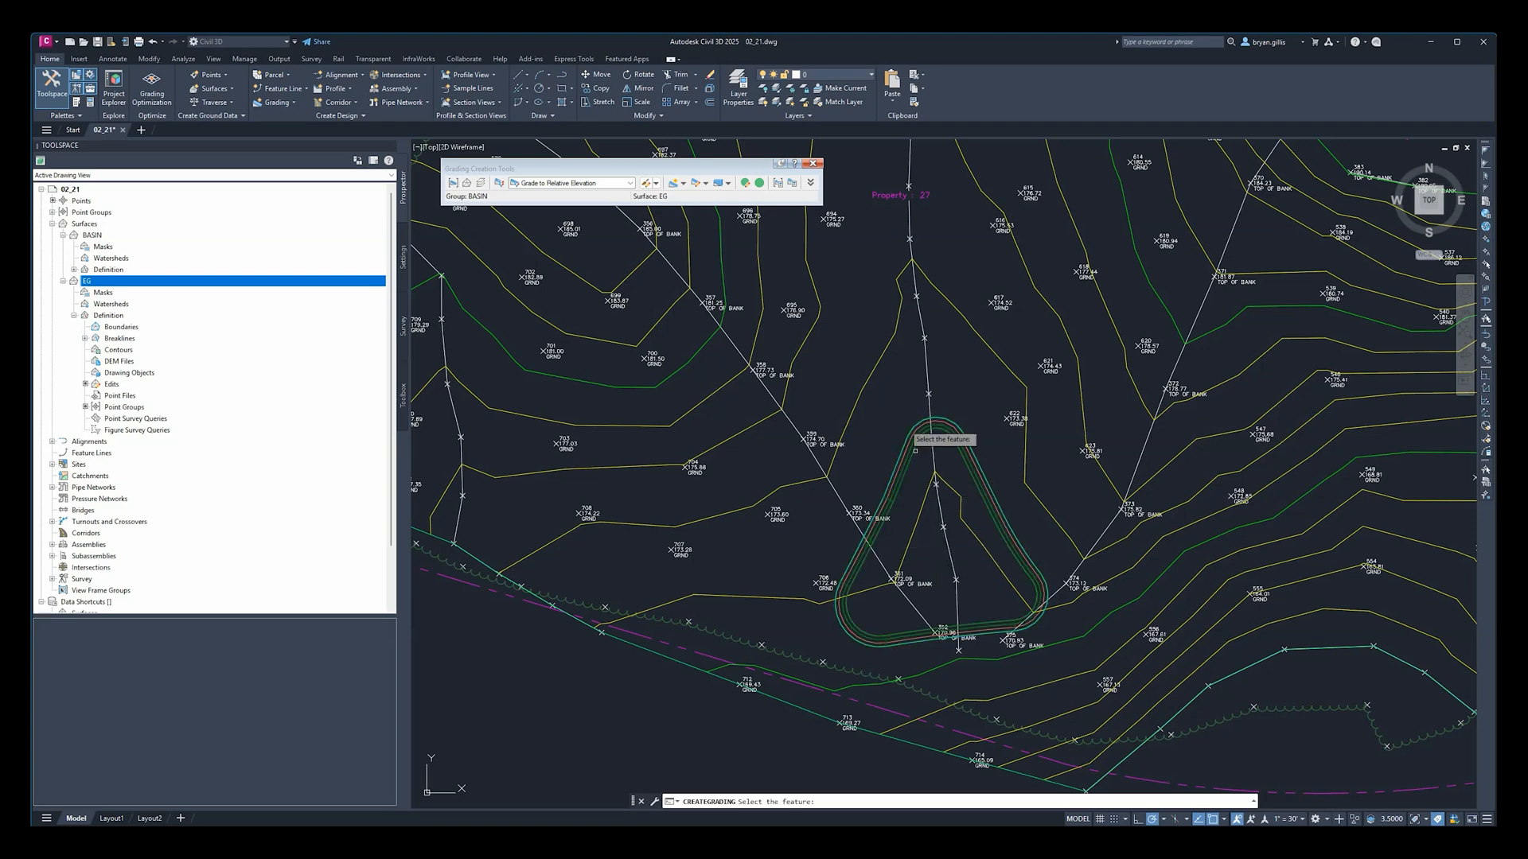
Step: Create a grading infill in the open area enclosed by the basin's inner slope
scroll(899, 461, "up", 7)
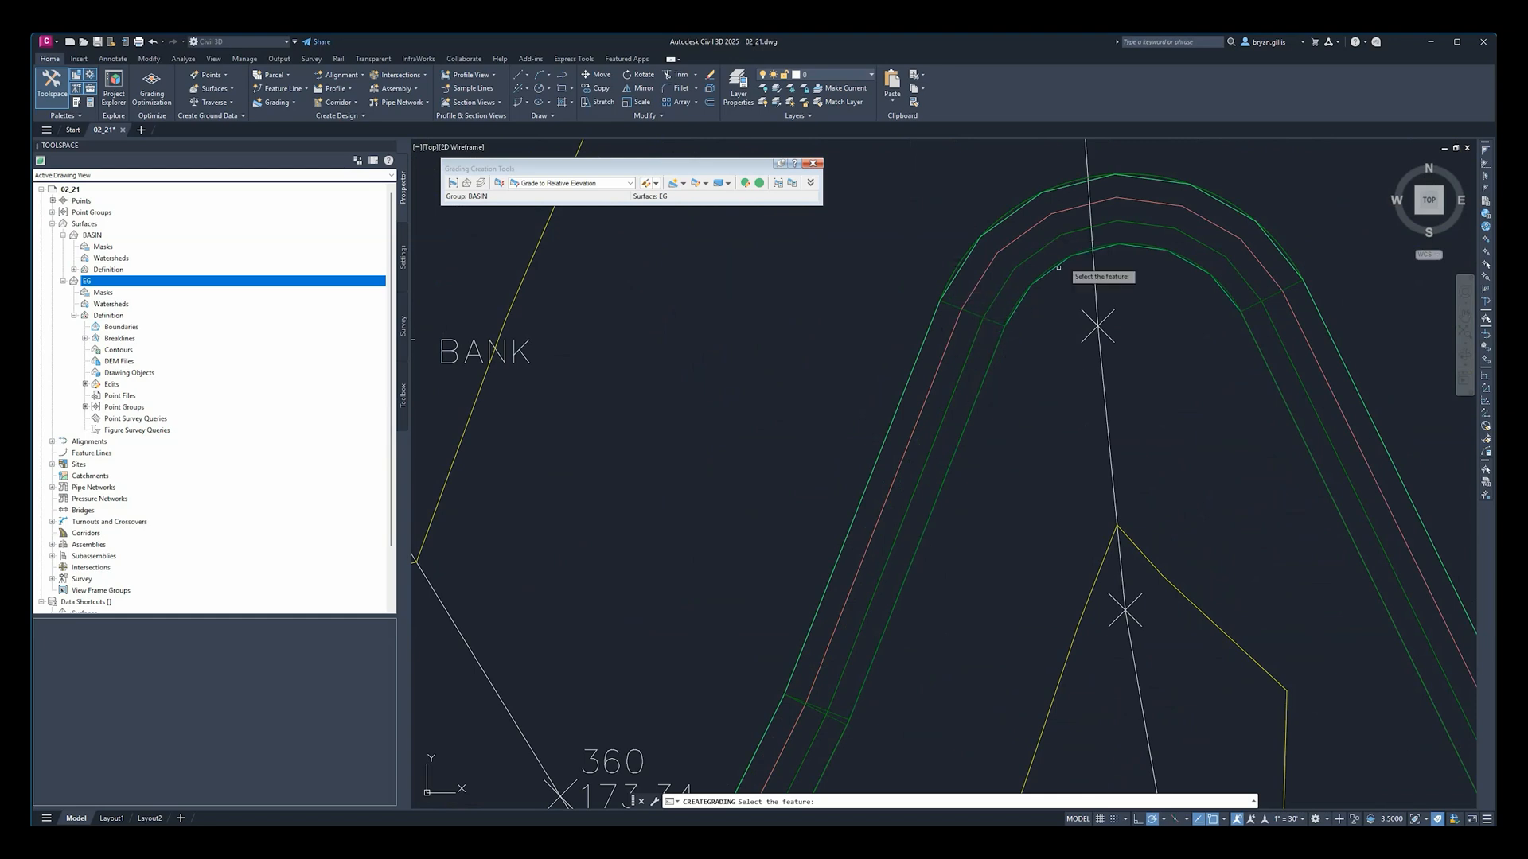
mouse_move(1388, 710)
middle_mouse_down()
mouse_move(1347, 699)
mouse_move(875, 233)
middle_mouse_up()
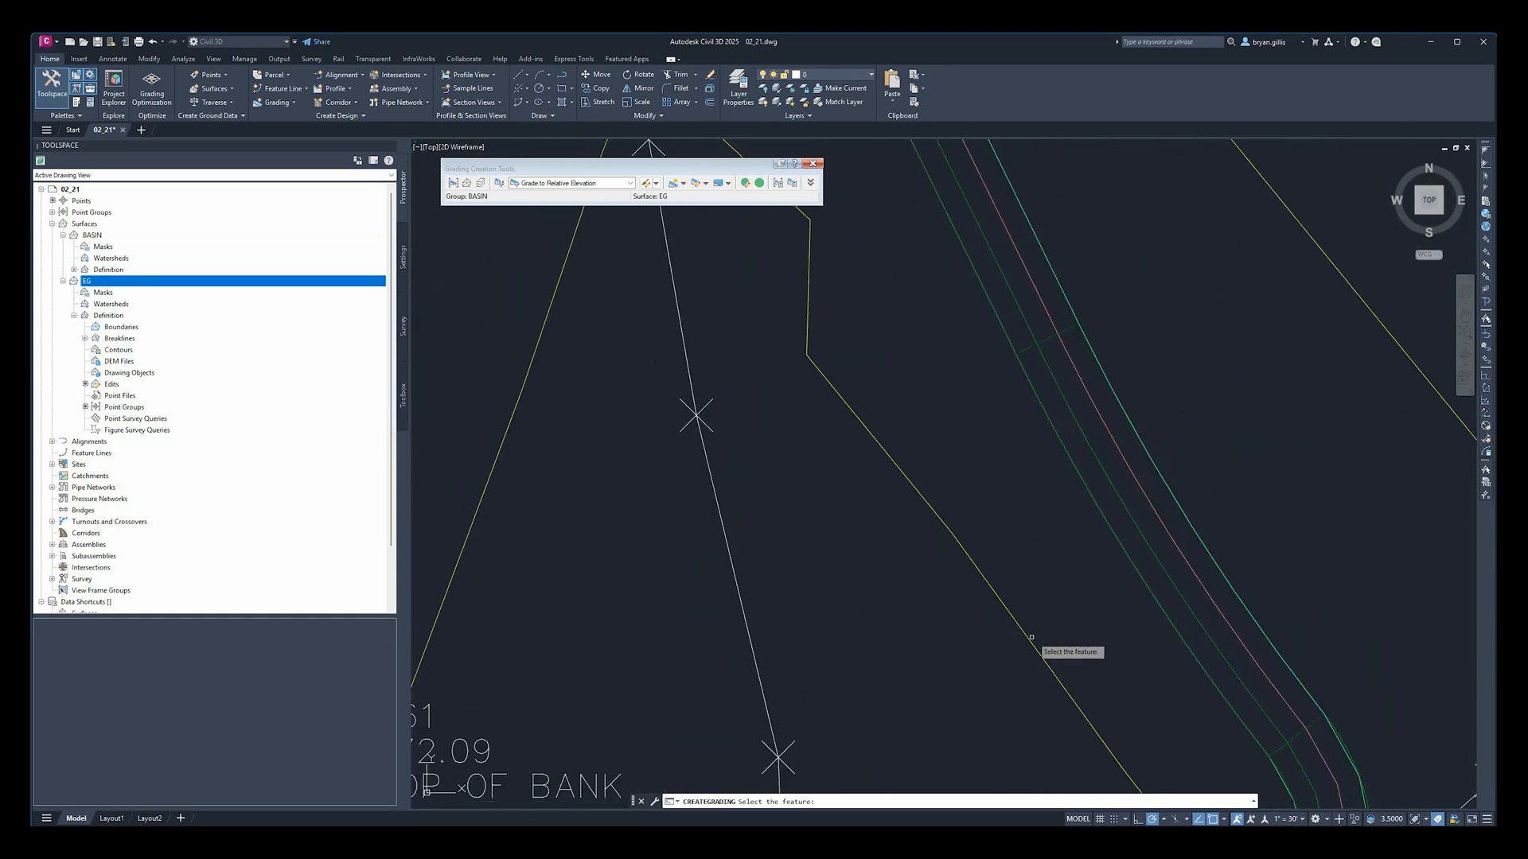
middle_click_drag(1017, 615, 924, 177)
middle_click_drag(771, 671, 1232, 646)
scroll(995, 620, "down", 3)
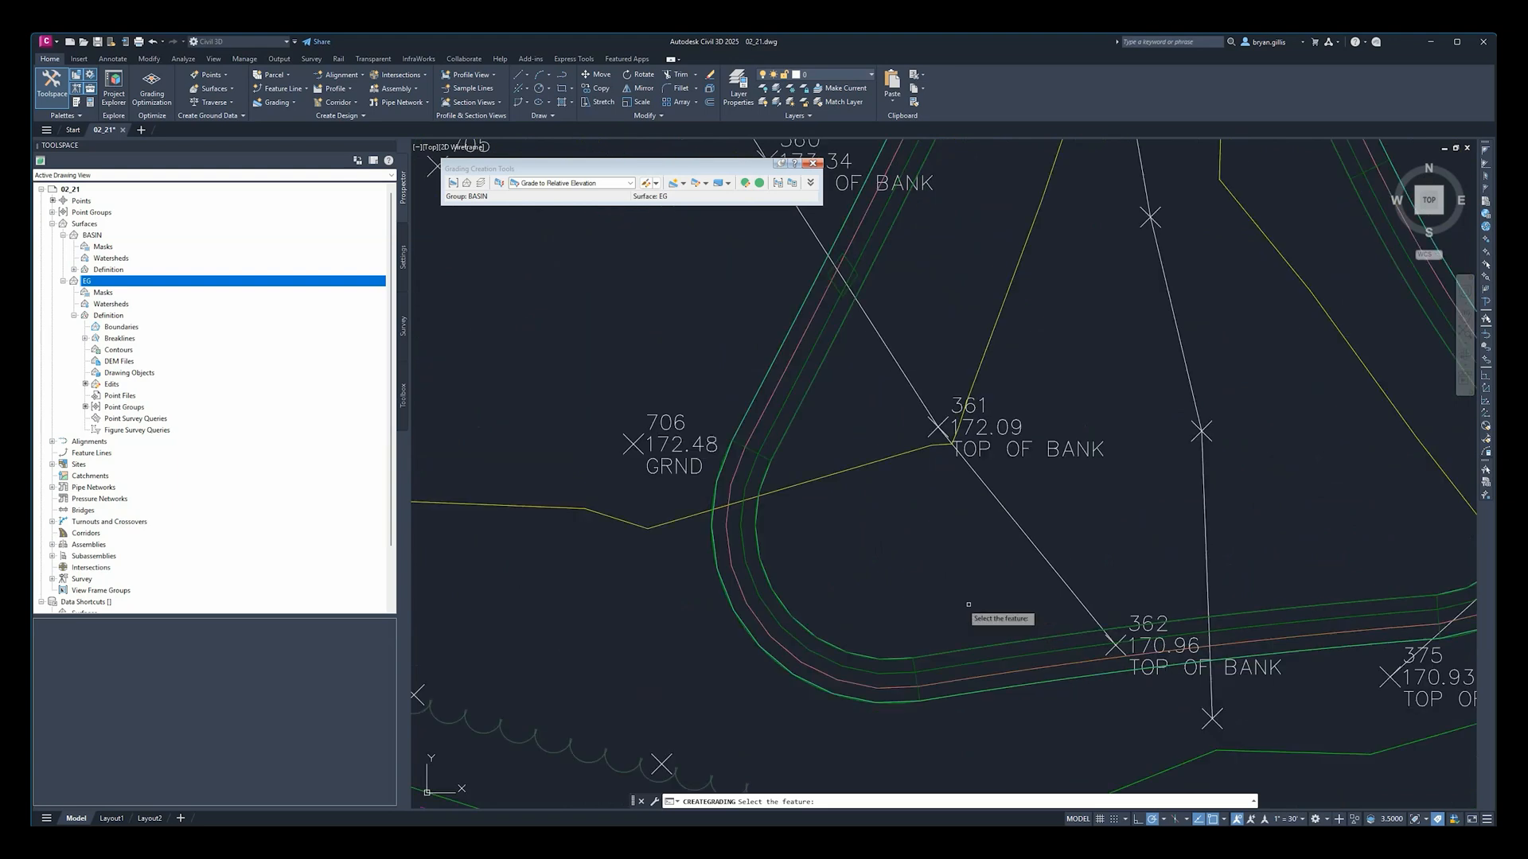
scroll(1074, 457, "down", 3)
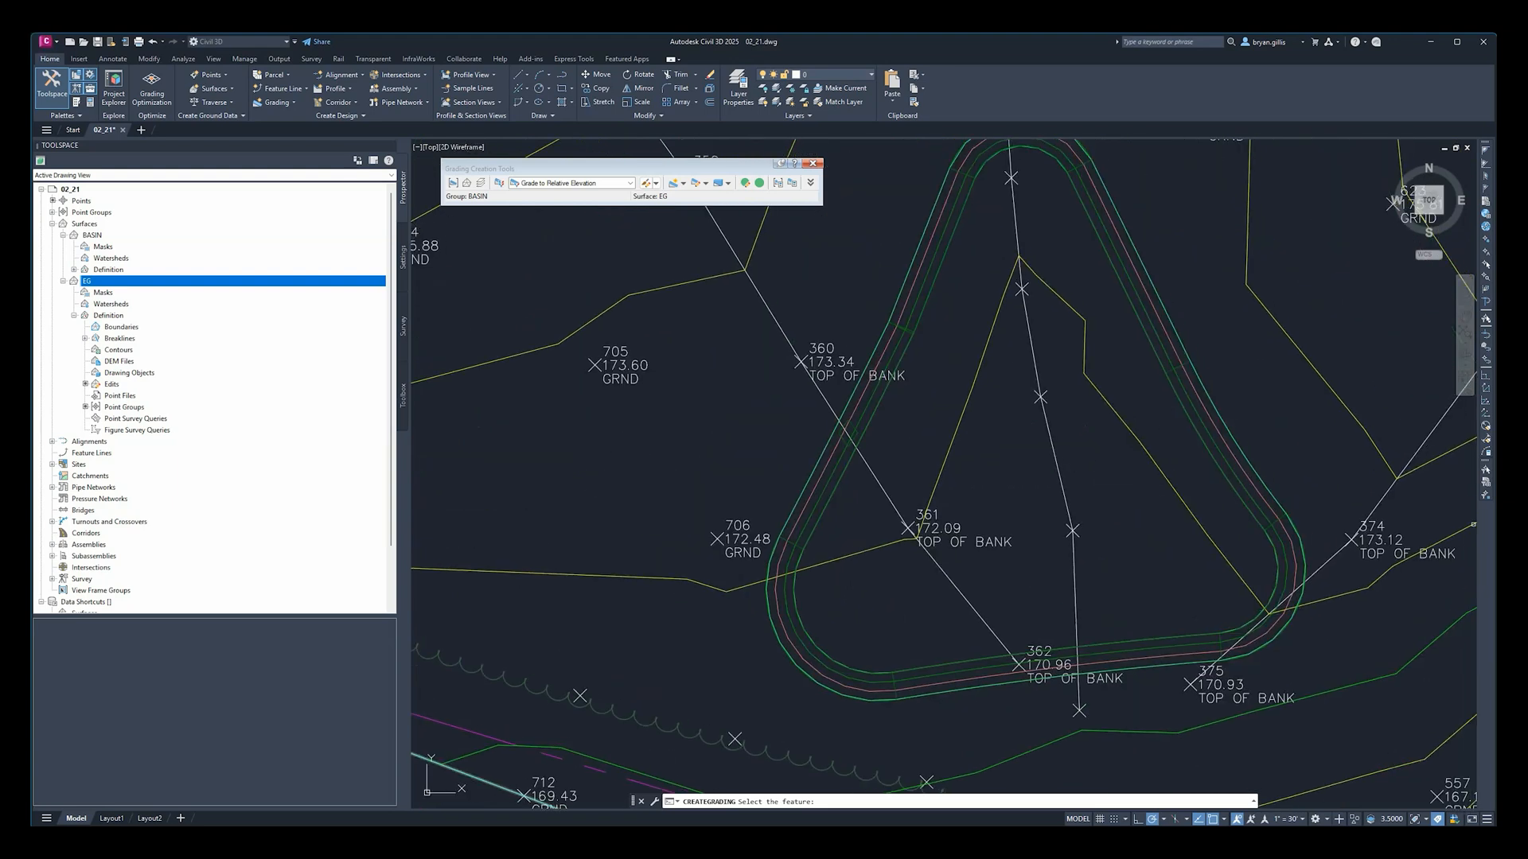
left_click(684, 184)
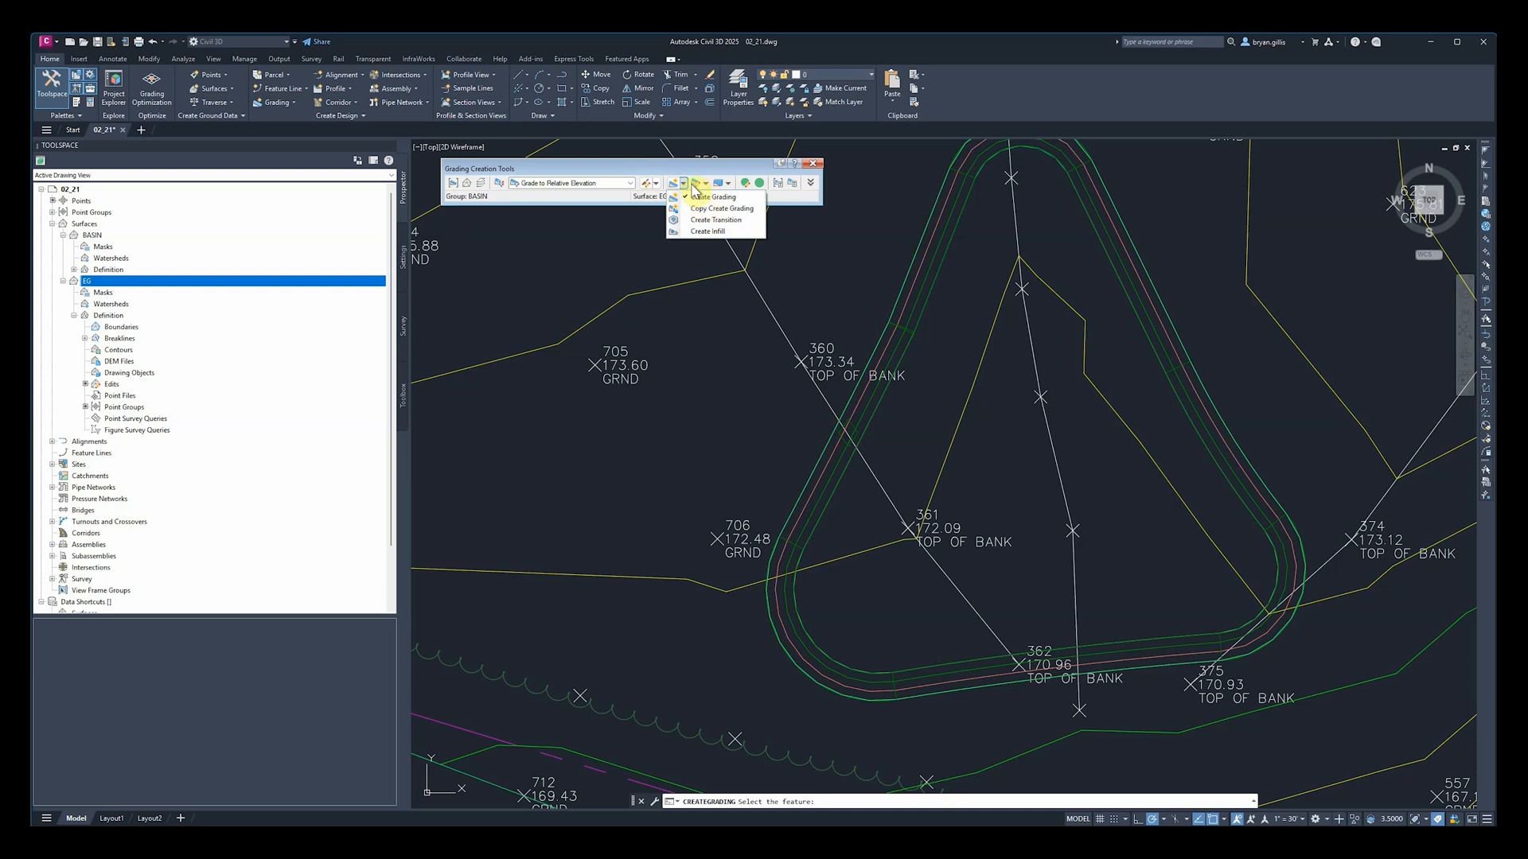
left_click(710, 232)
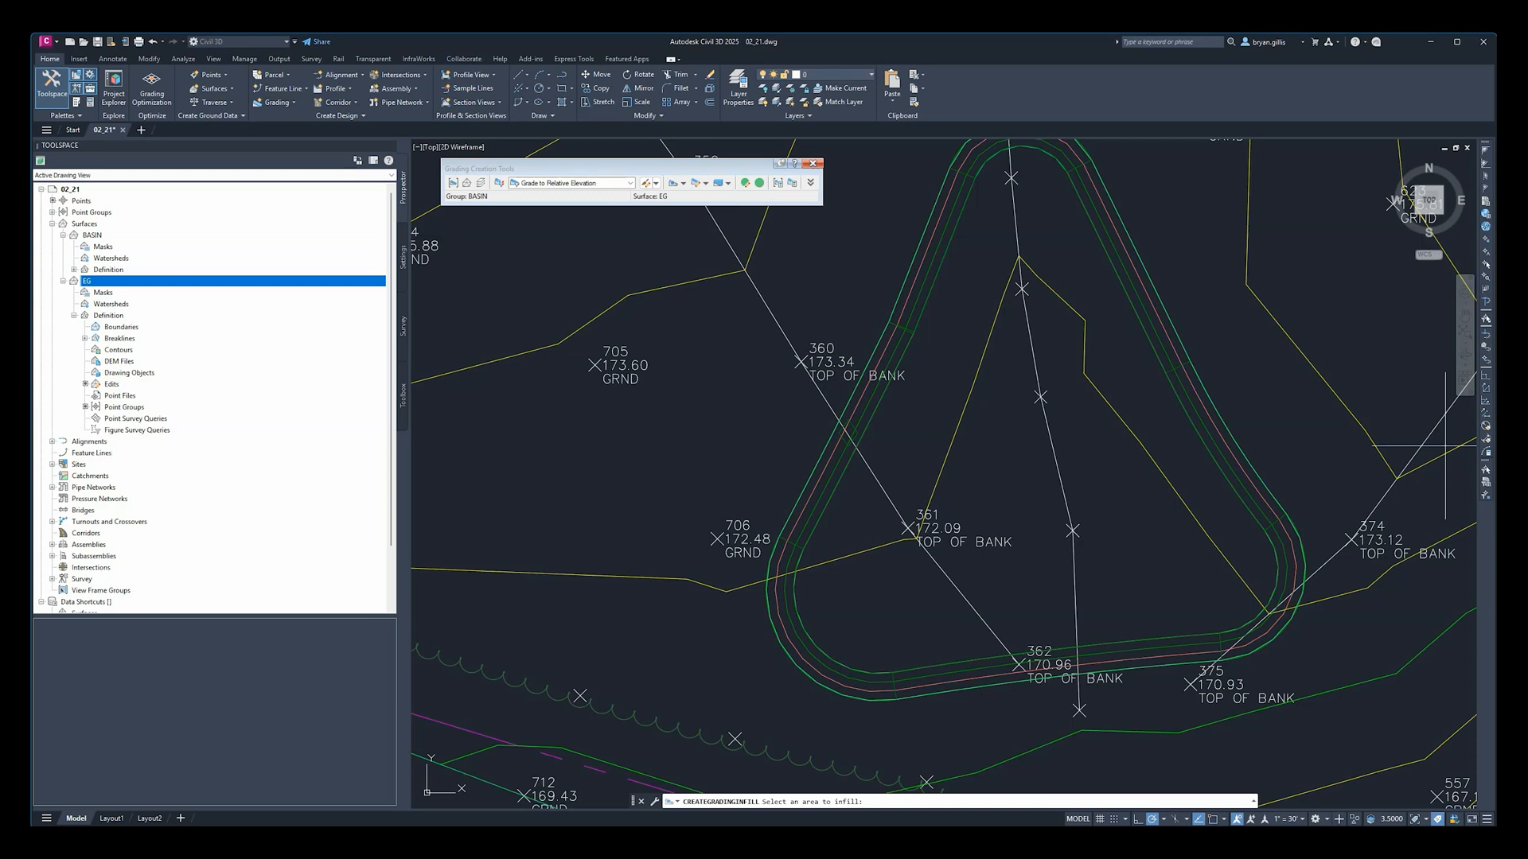
left_click(1027, 472)
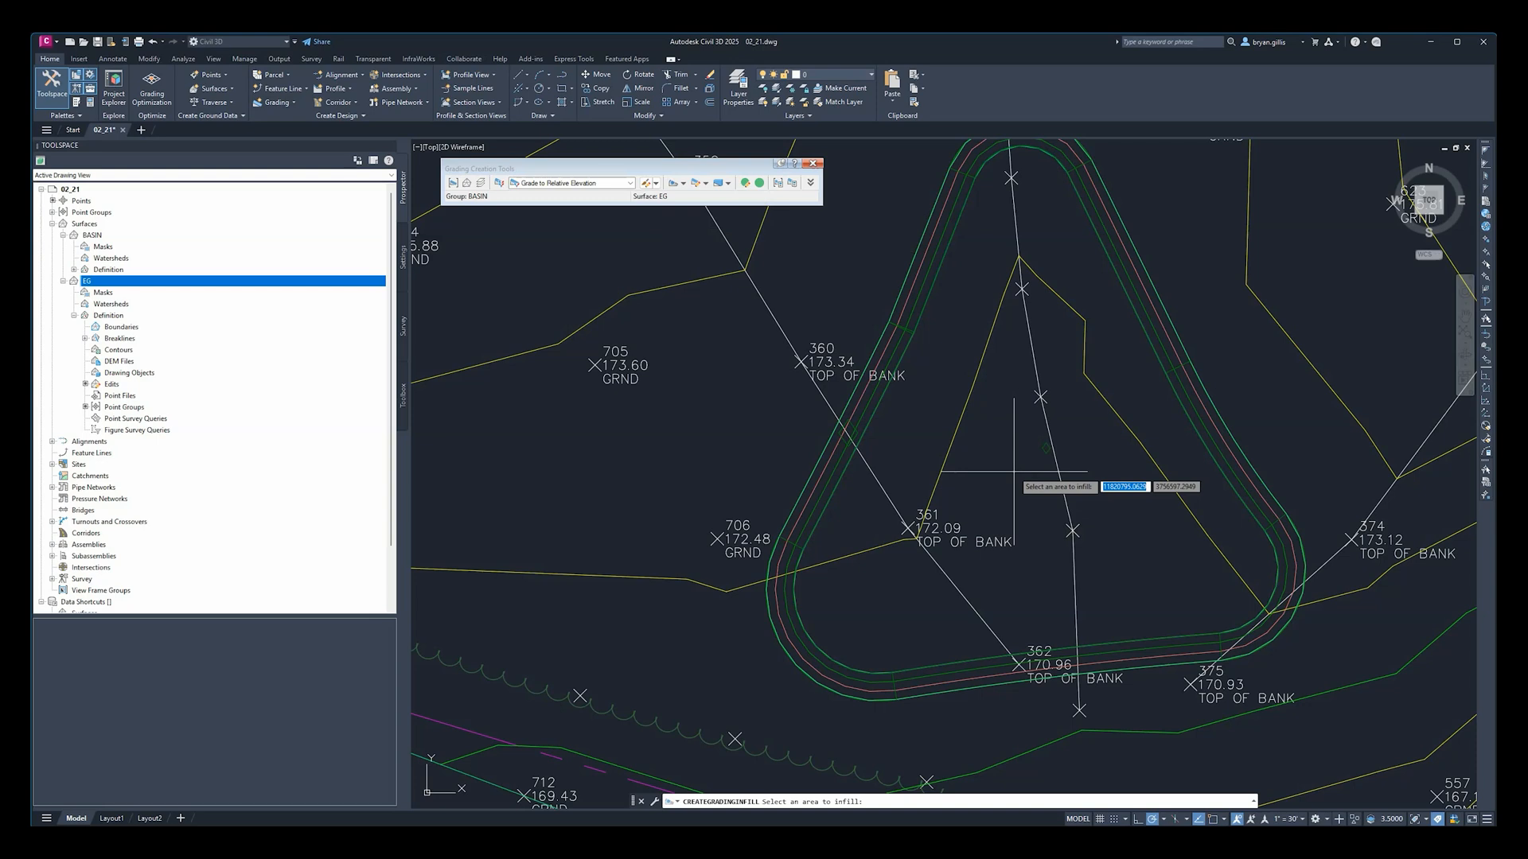
key("Return")
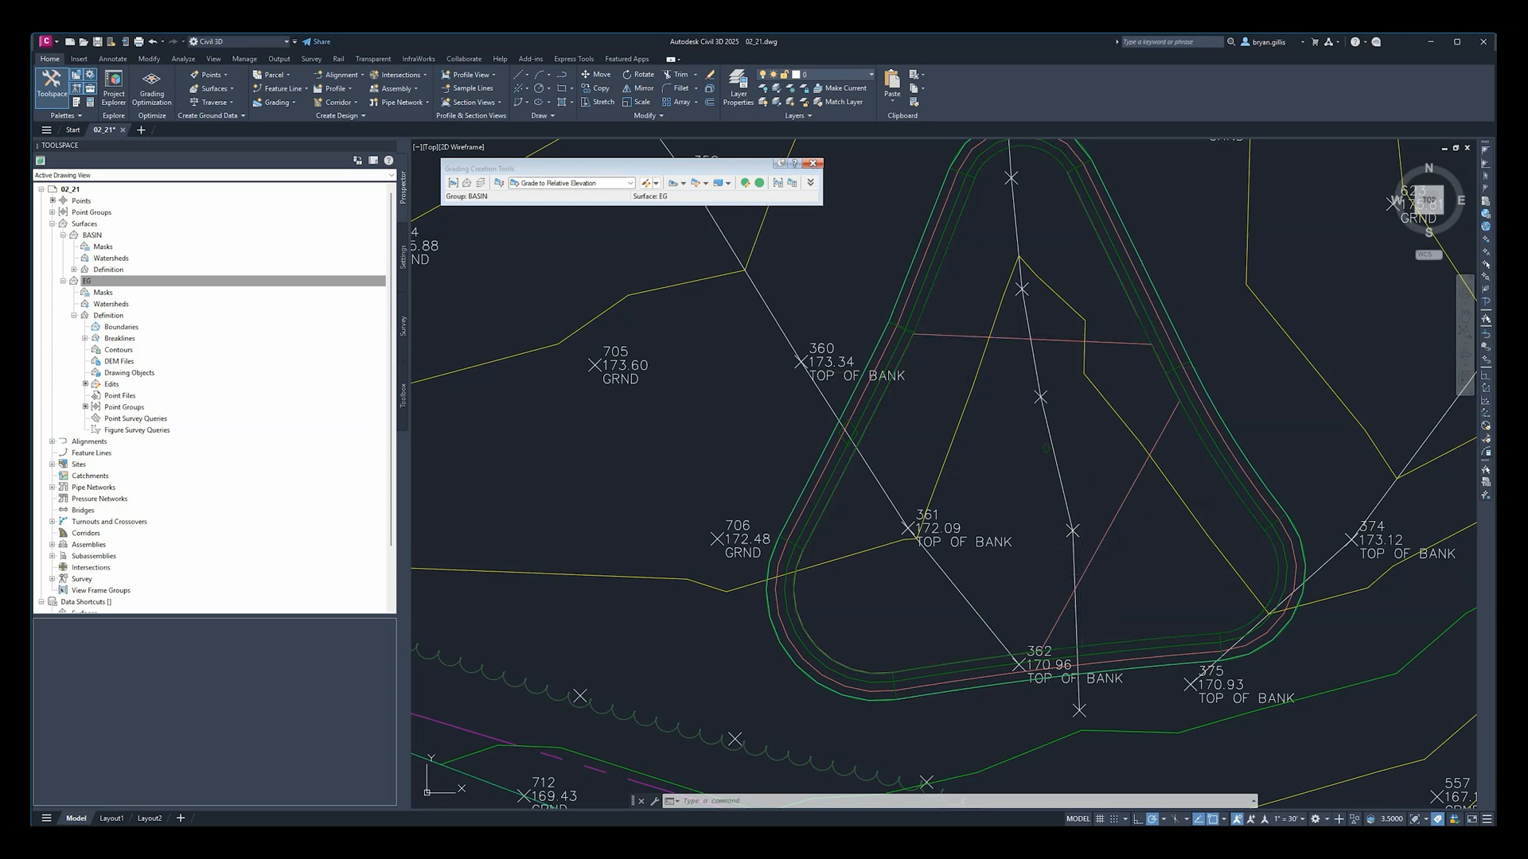
Step: Start a Grade to Surface grading from the basin's outer feature line, projecting outward along its entire length
left_click(628, 184)
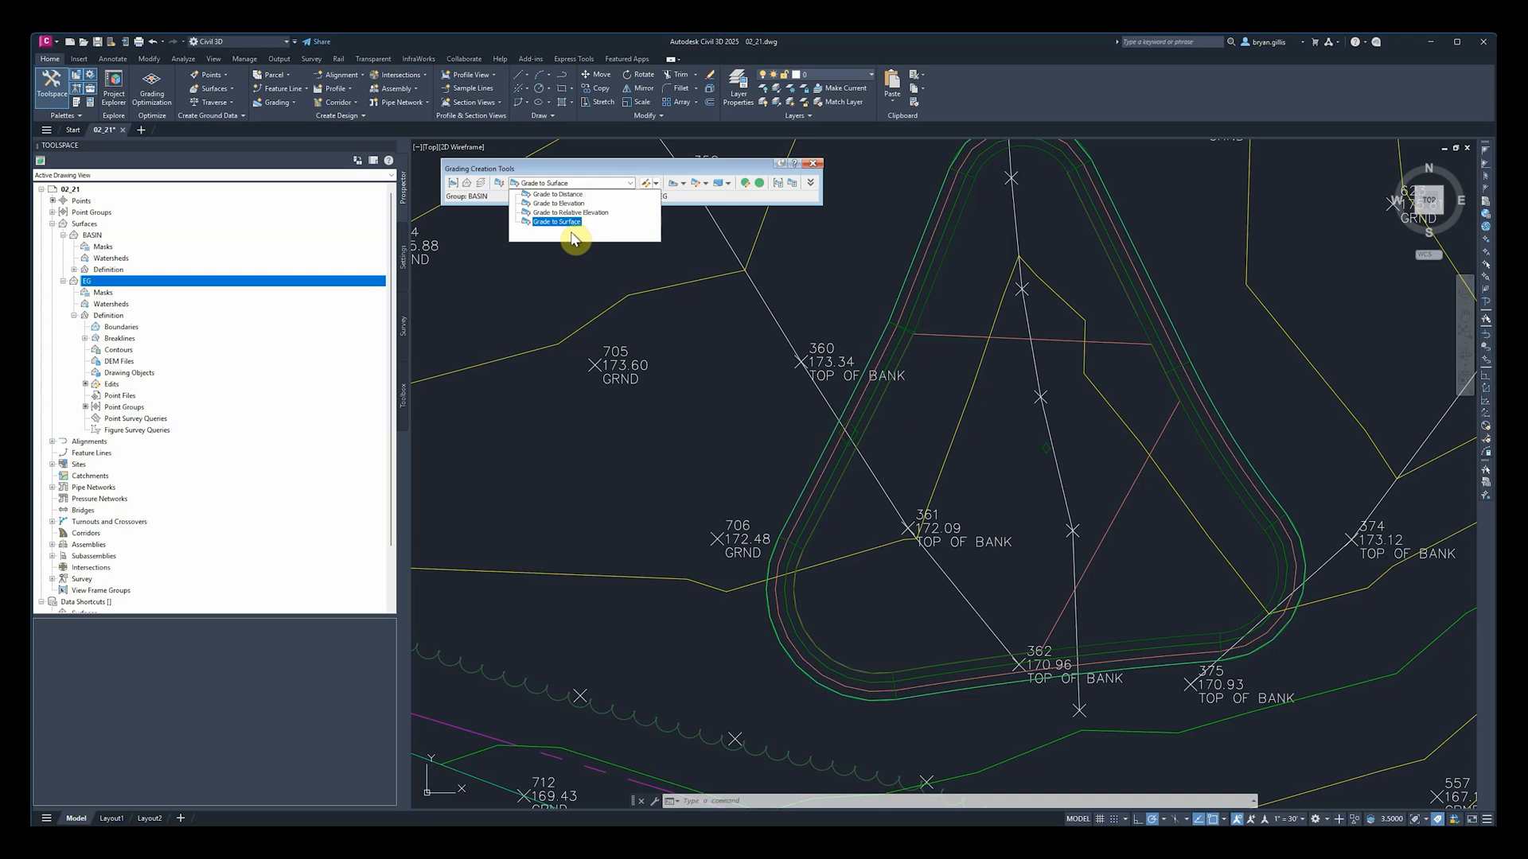
left_click(549, 223)
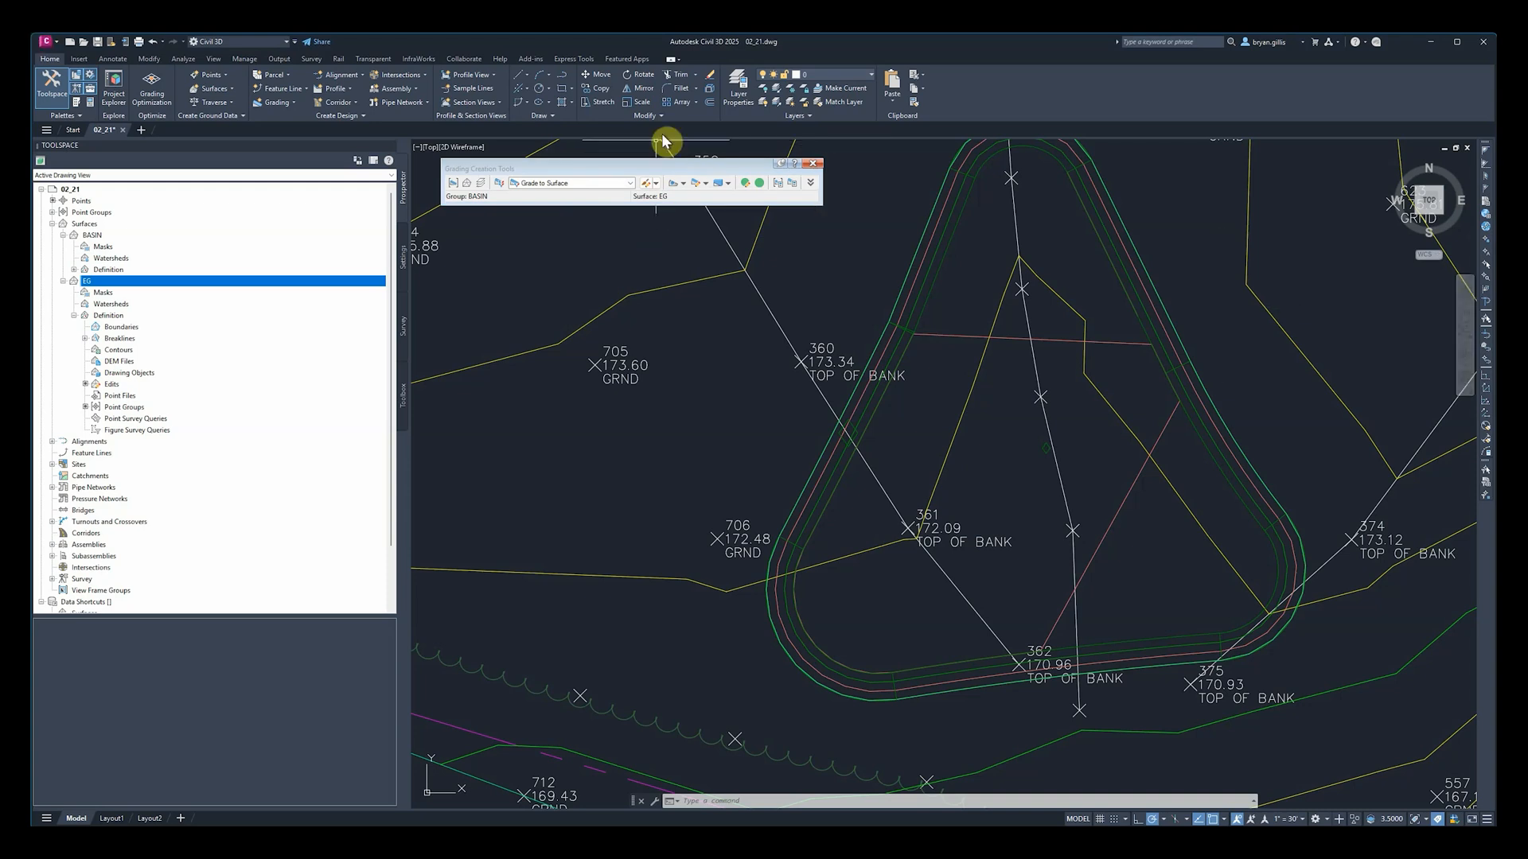
left_click(657, 184)
left_click(658, 185)
left_click(683, 183)
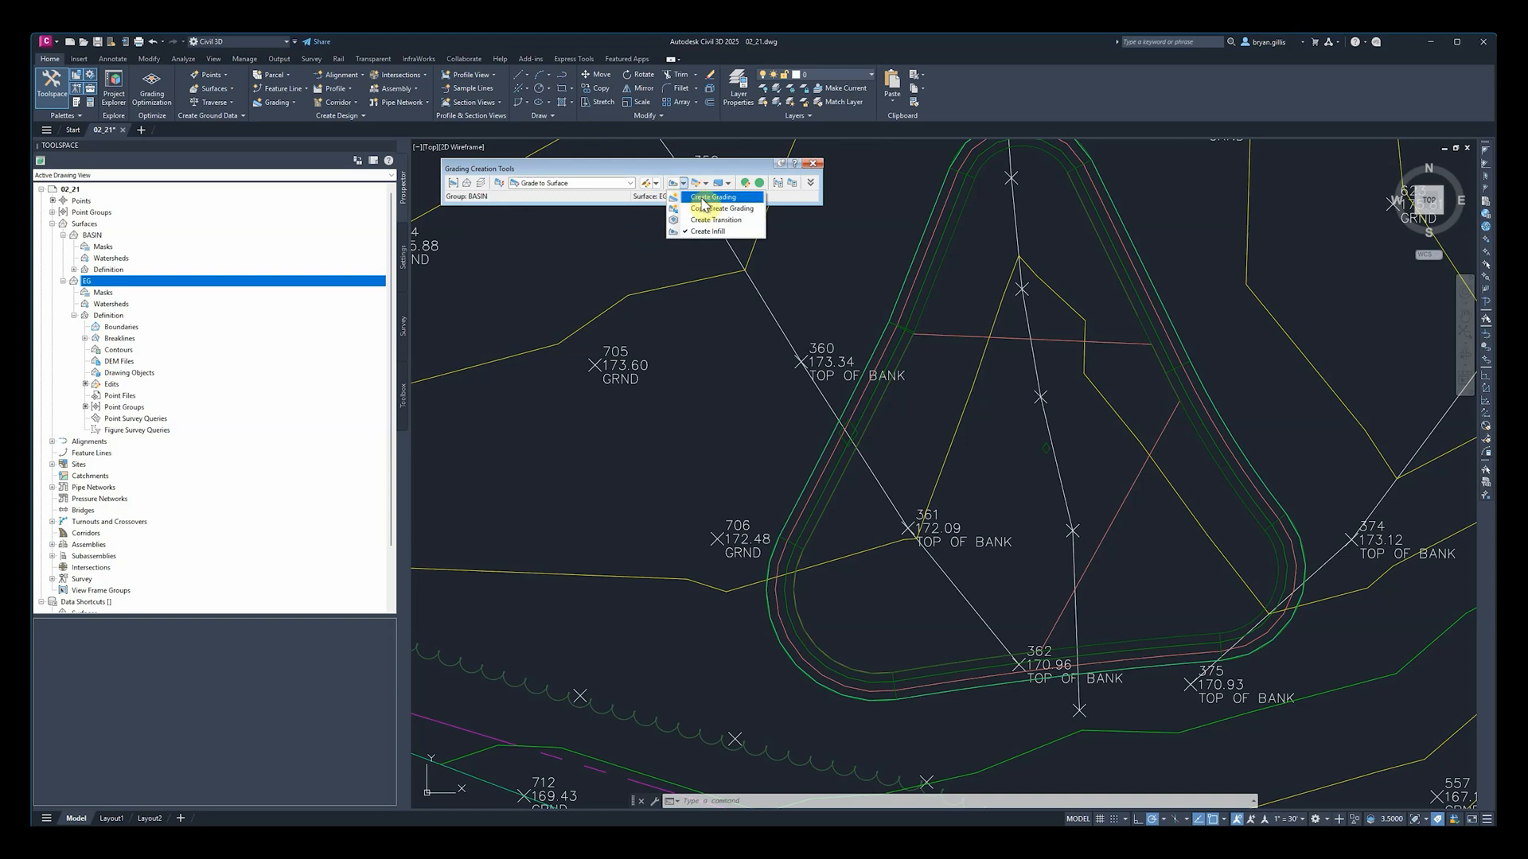
left_click(703, 203)
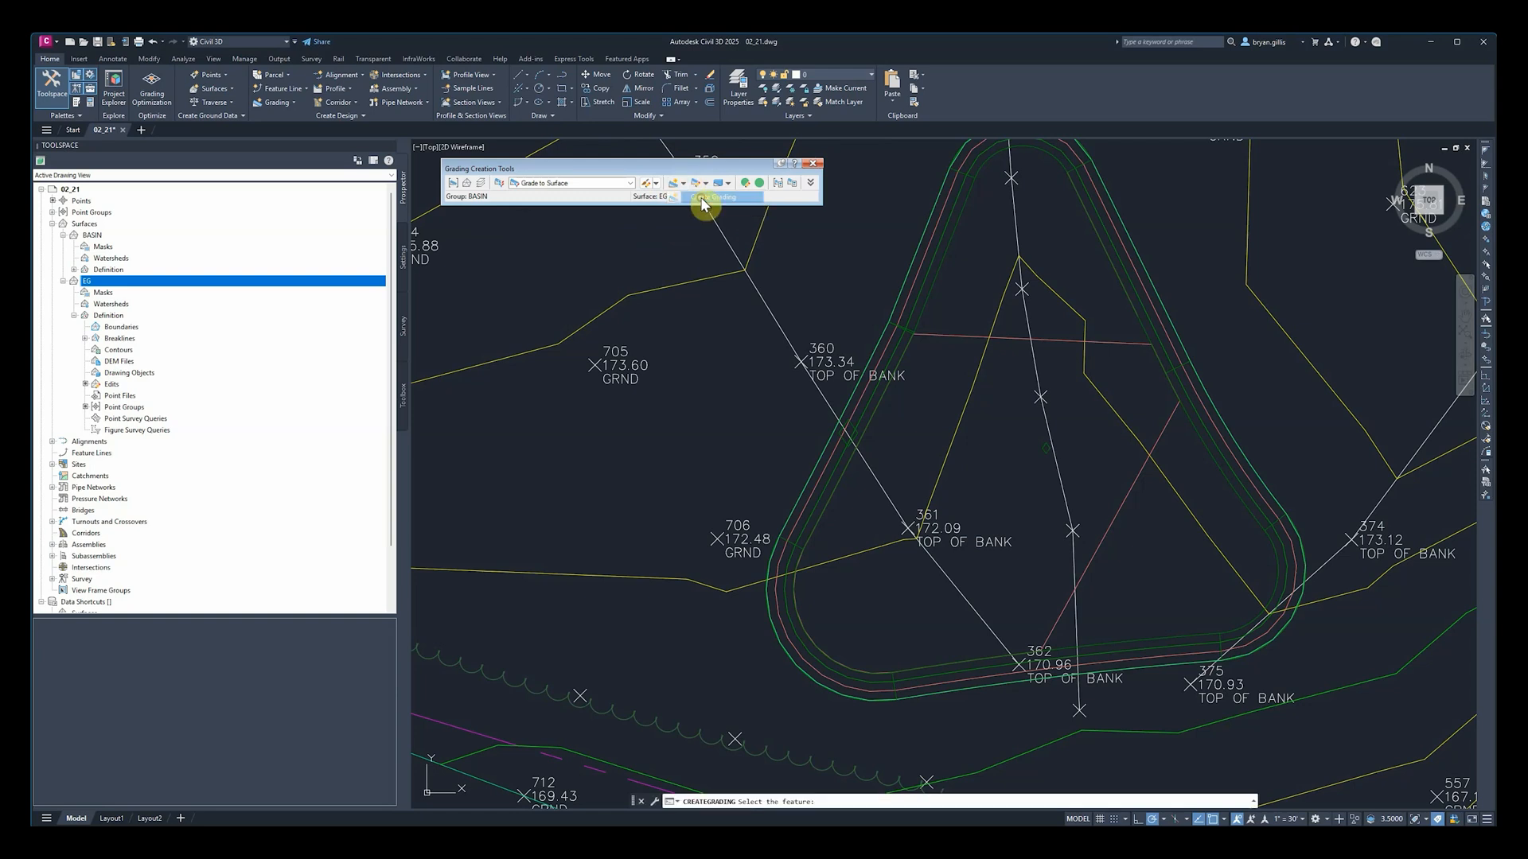
left_click(1203, 415)
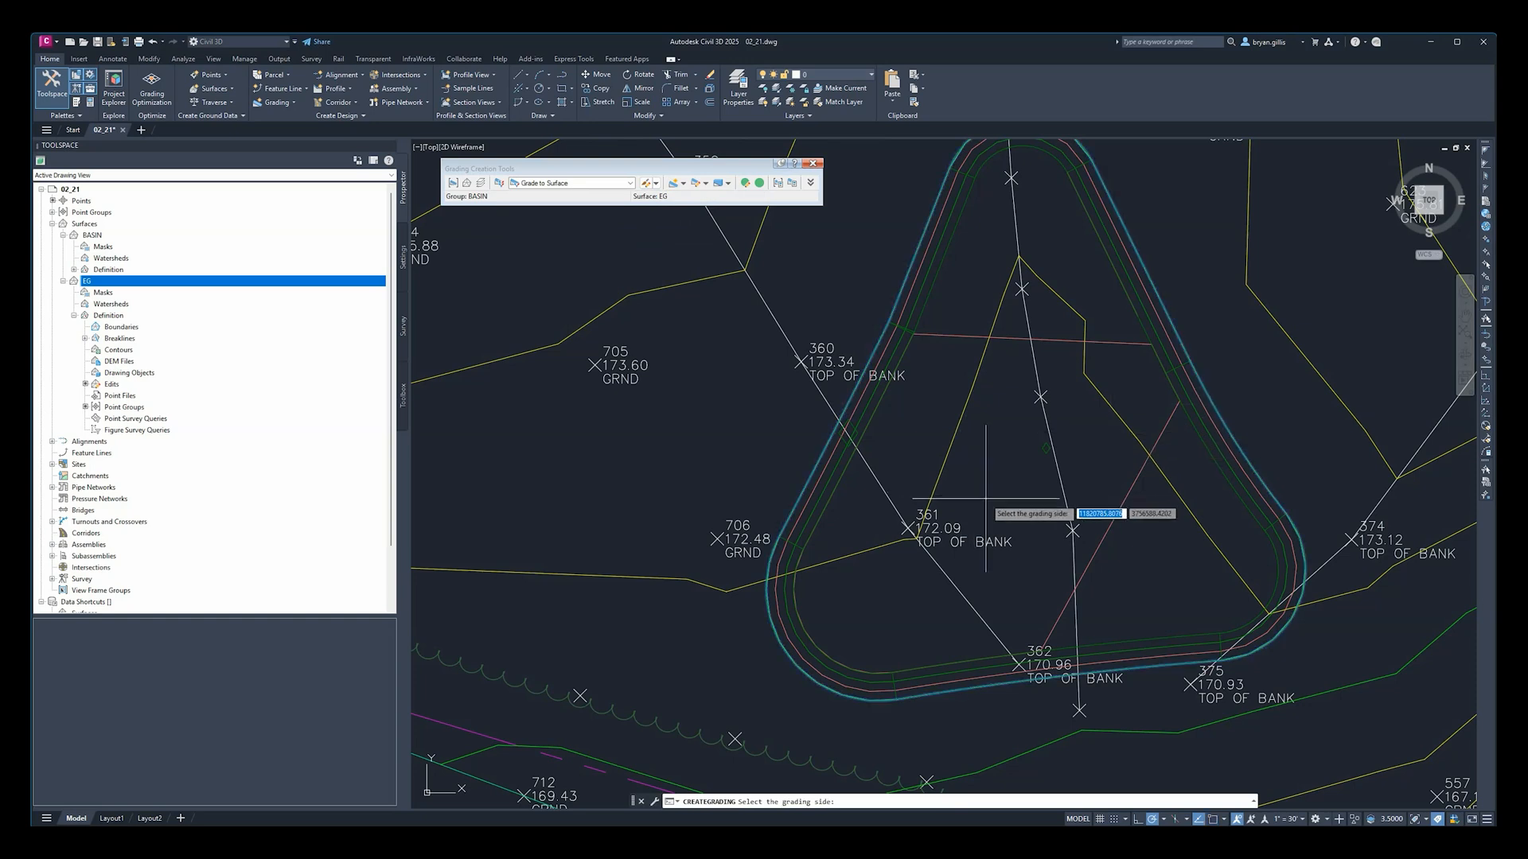
left_click(1221, 323)
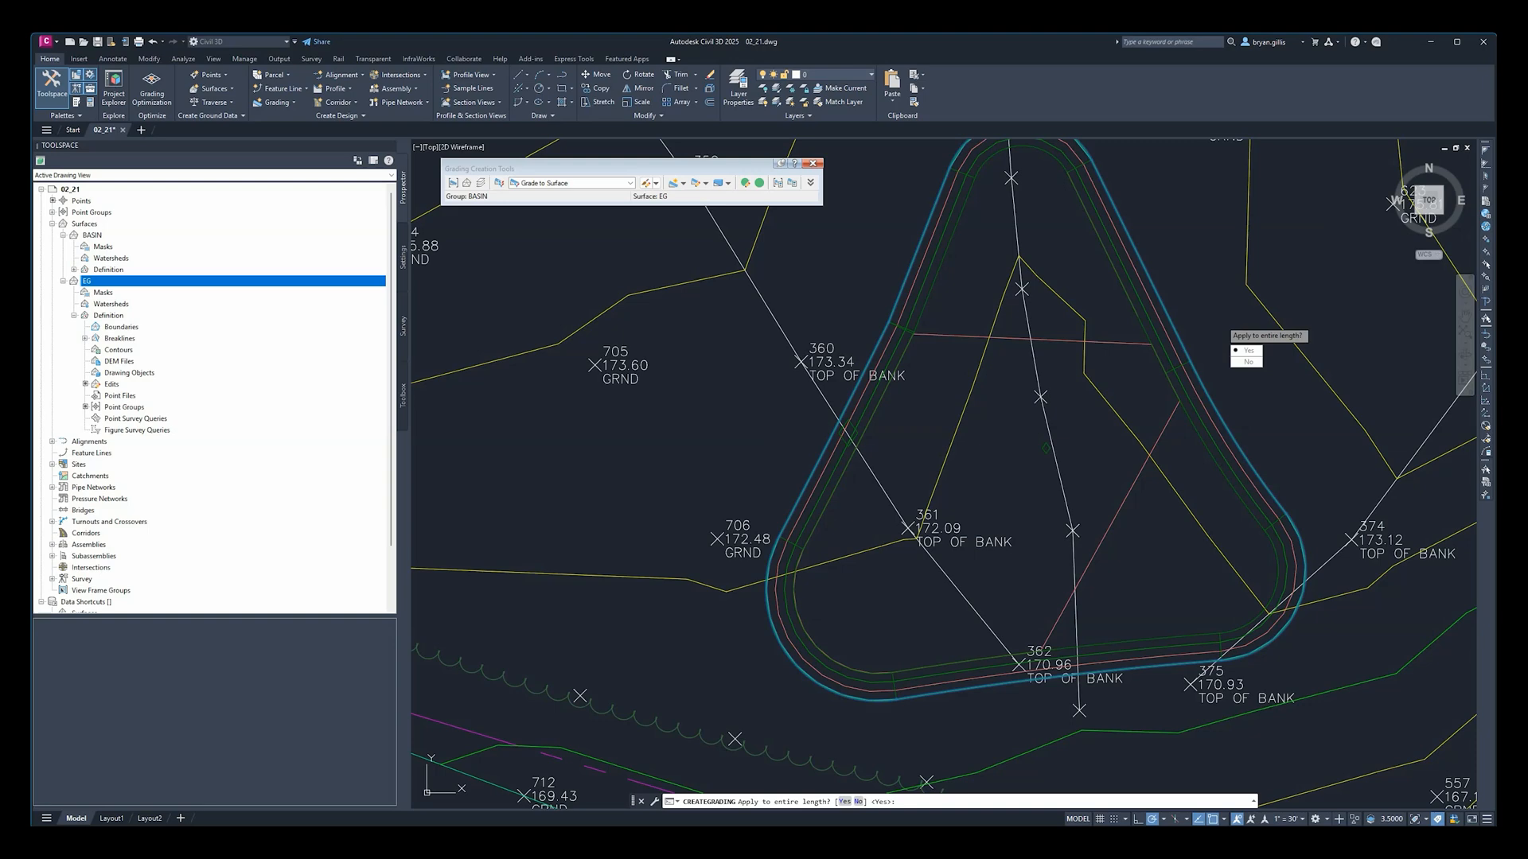
key("Return")
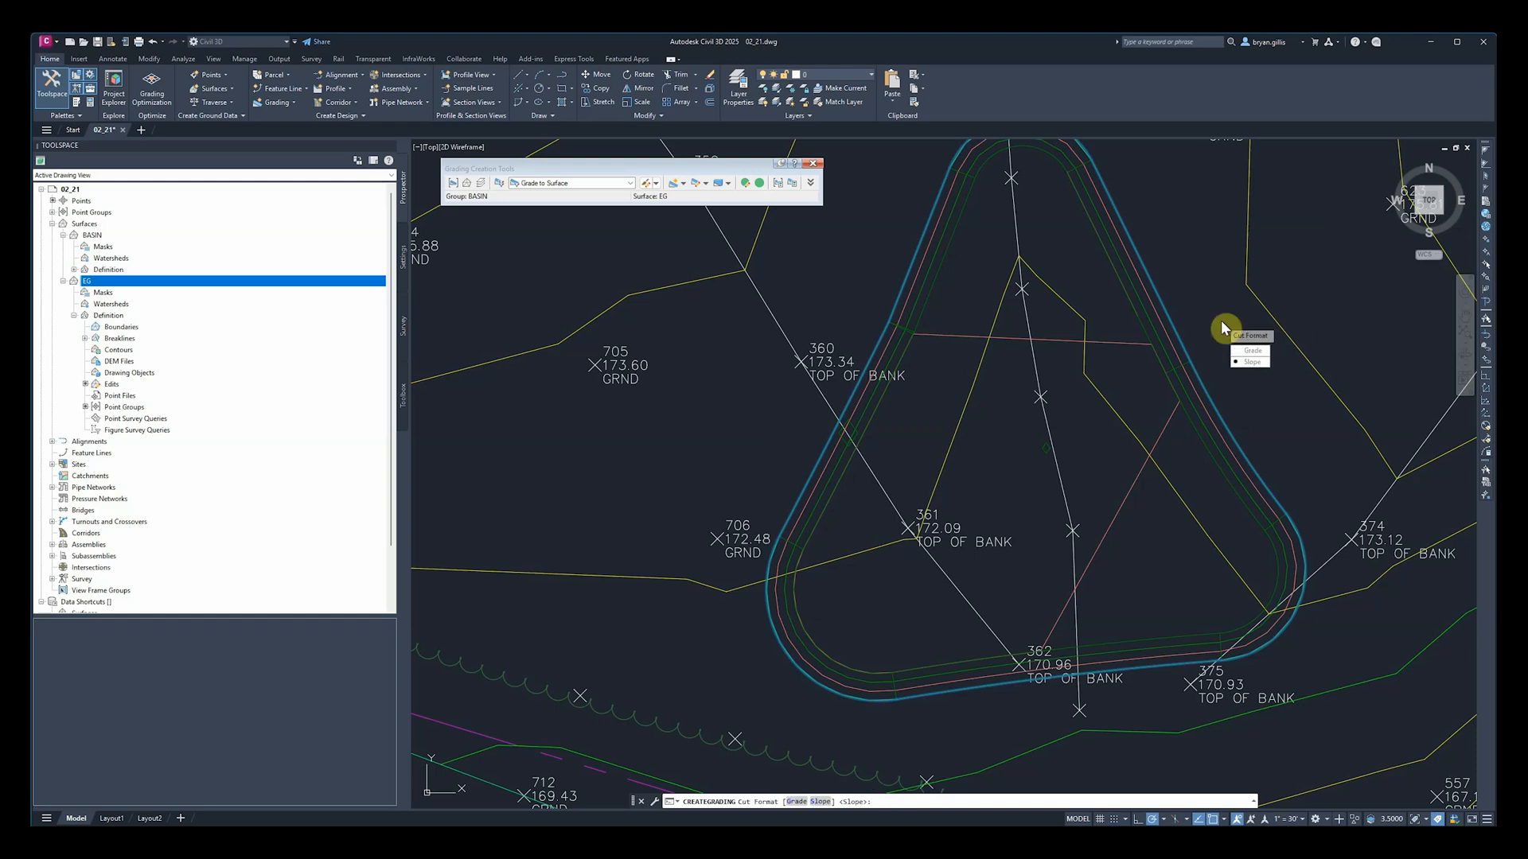
Step: Grade the basin's outer side to the EG surface with cut and fill slopes of 5:1
scroll(1220, 320, "down", 2)
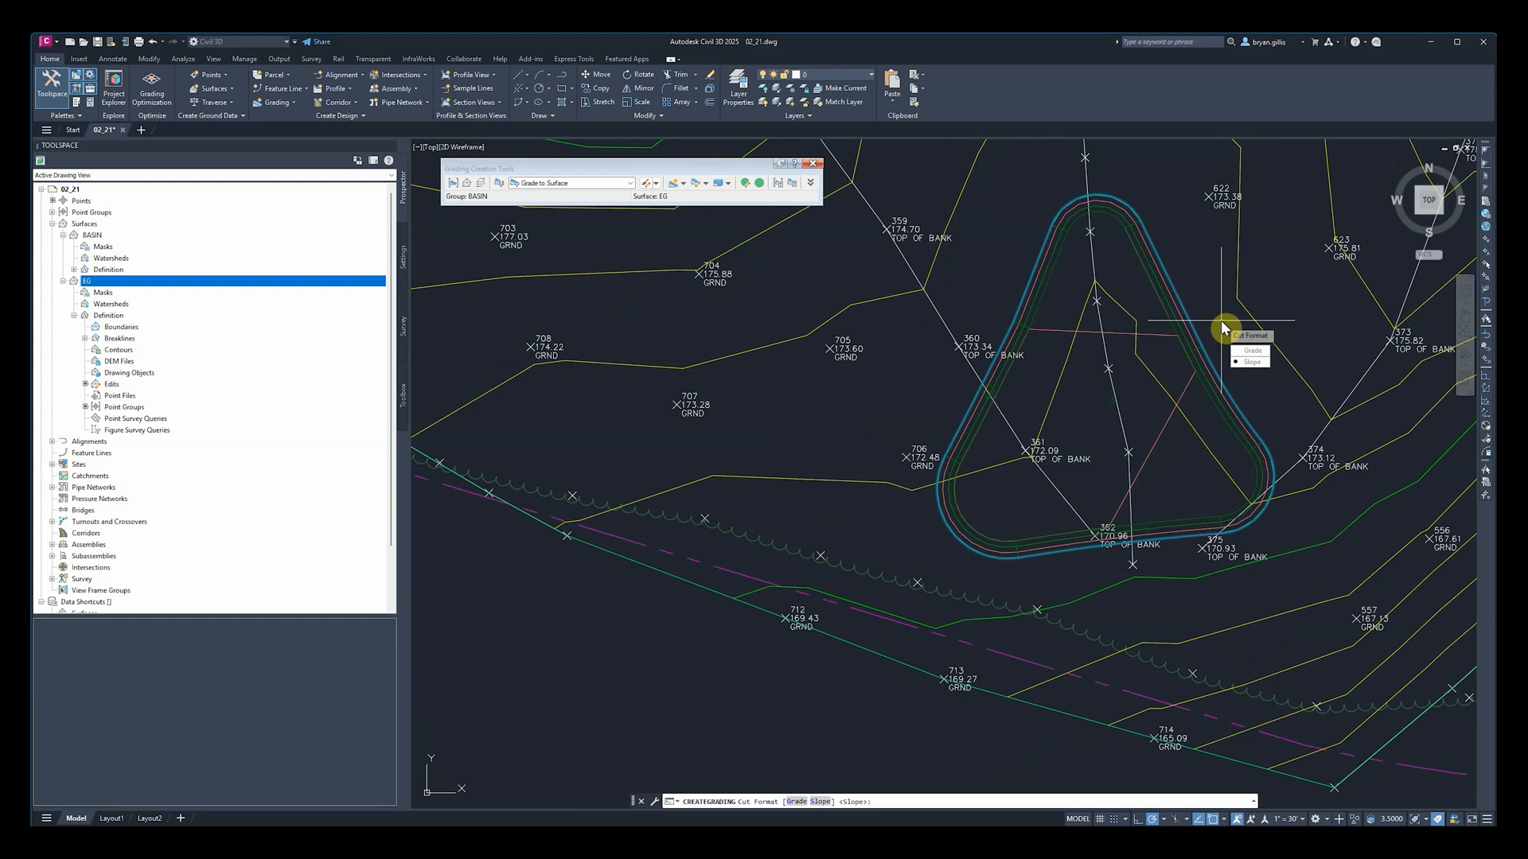
key("Return")
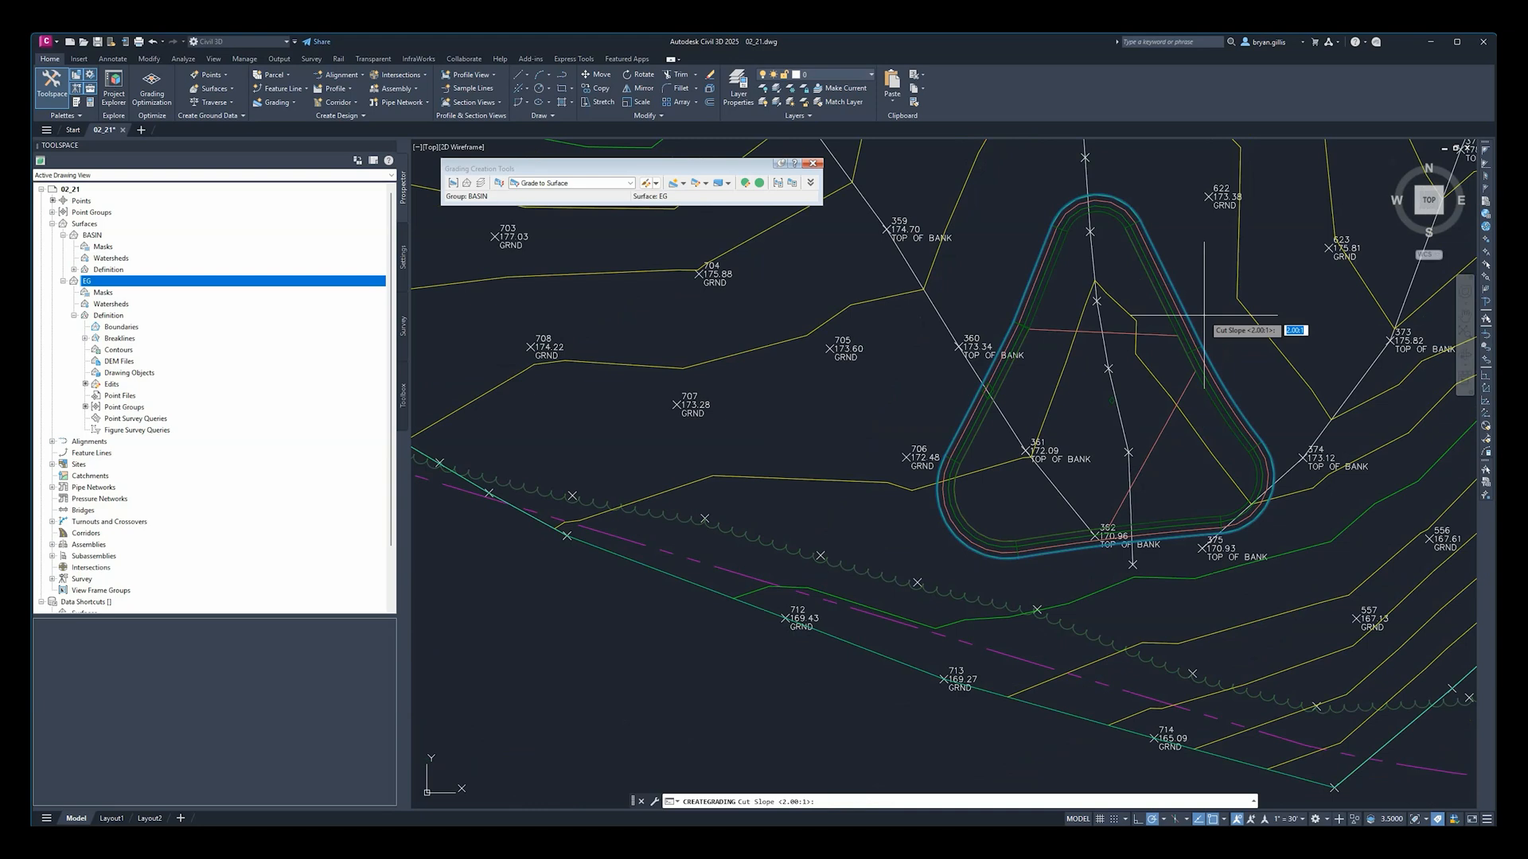
type("5")
key("Return")
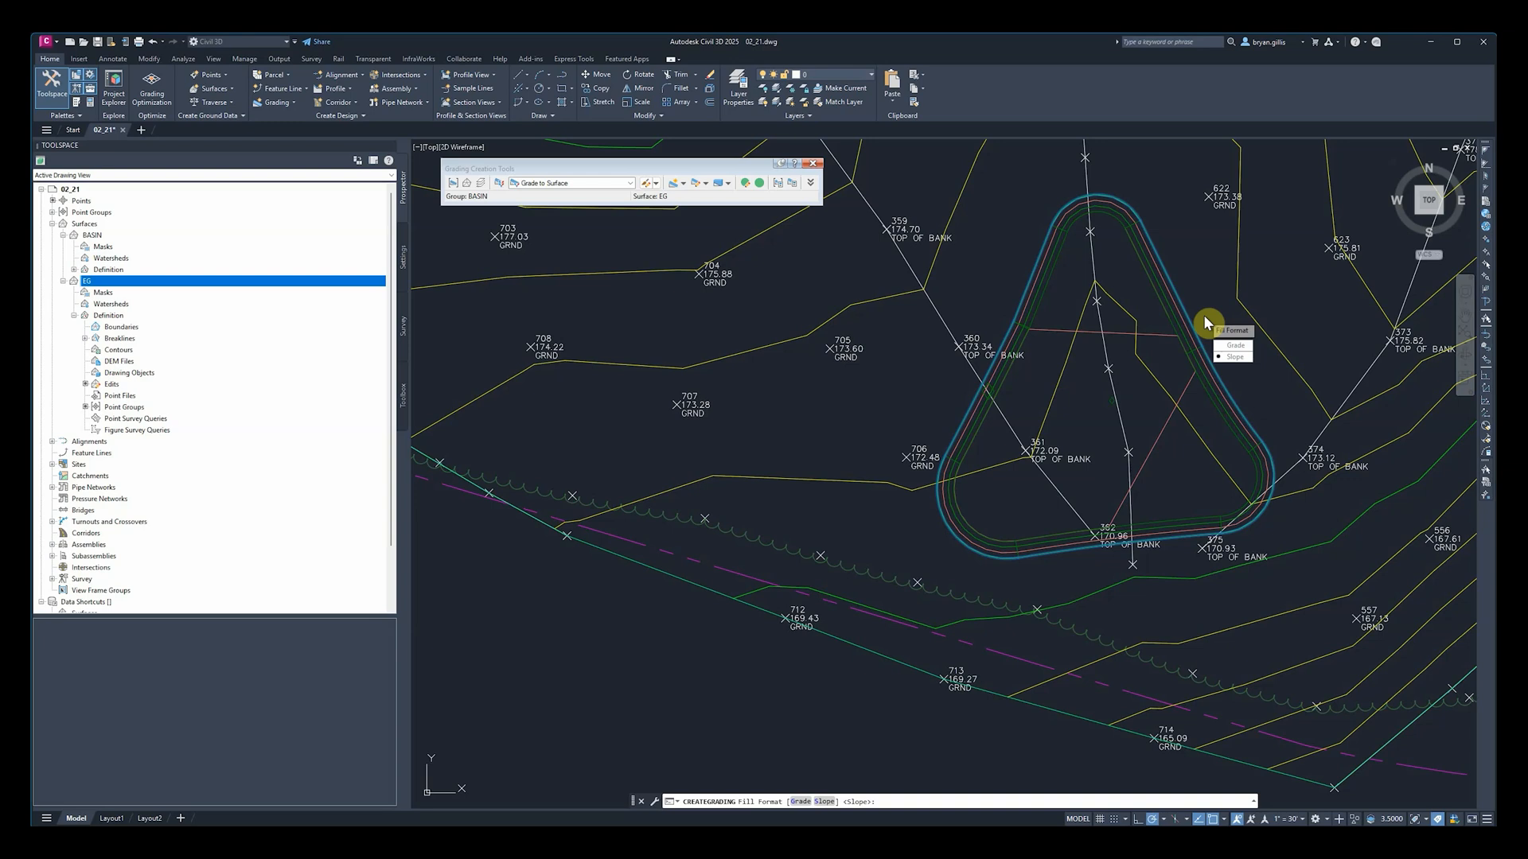
key("Return")
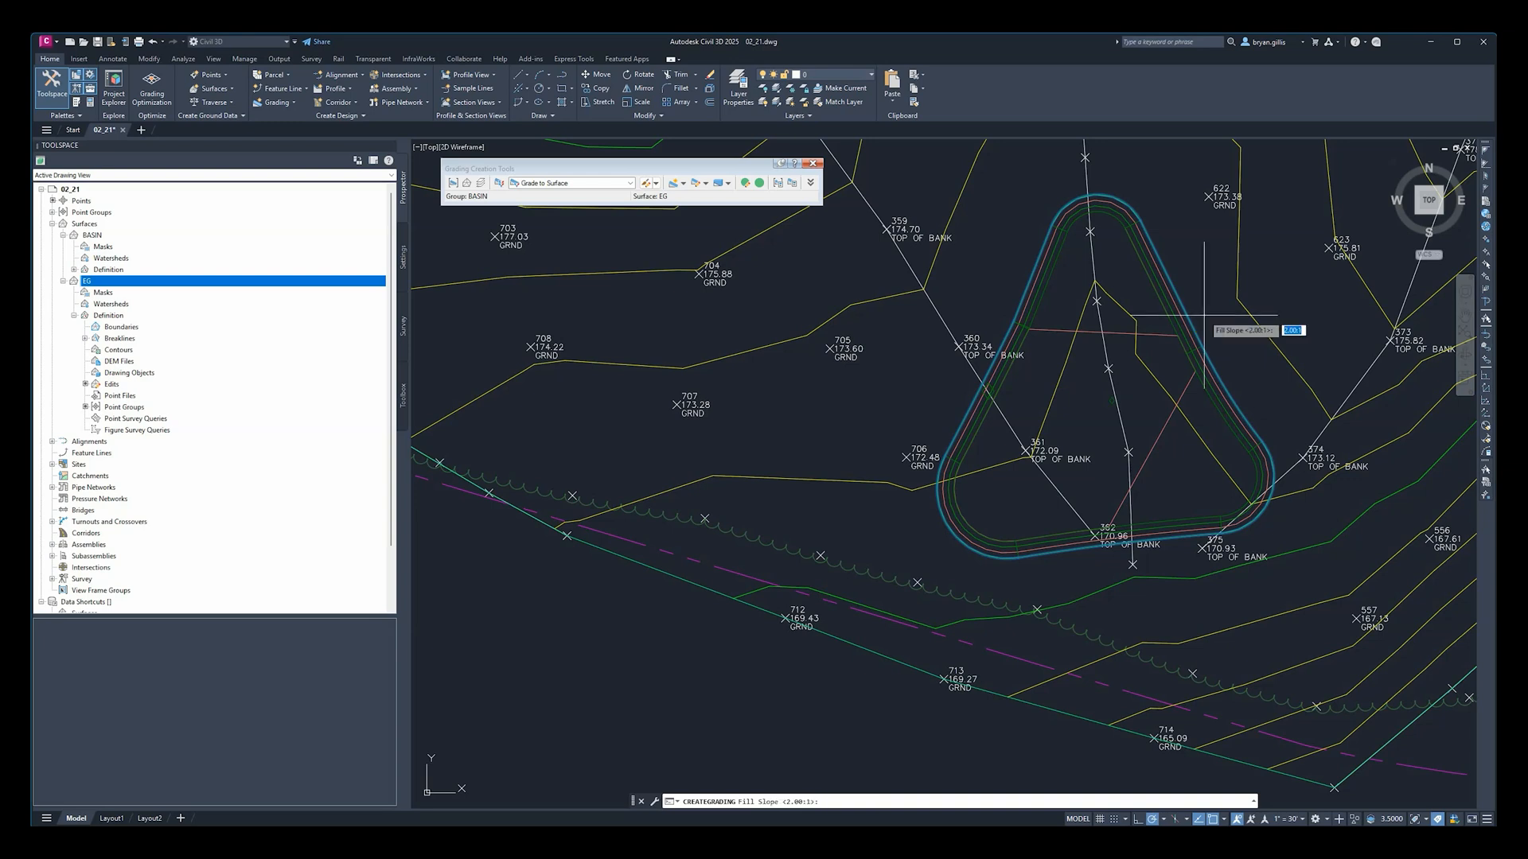
type("5")
key("Return")
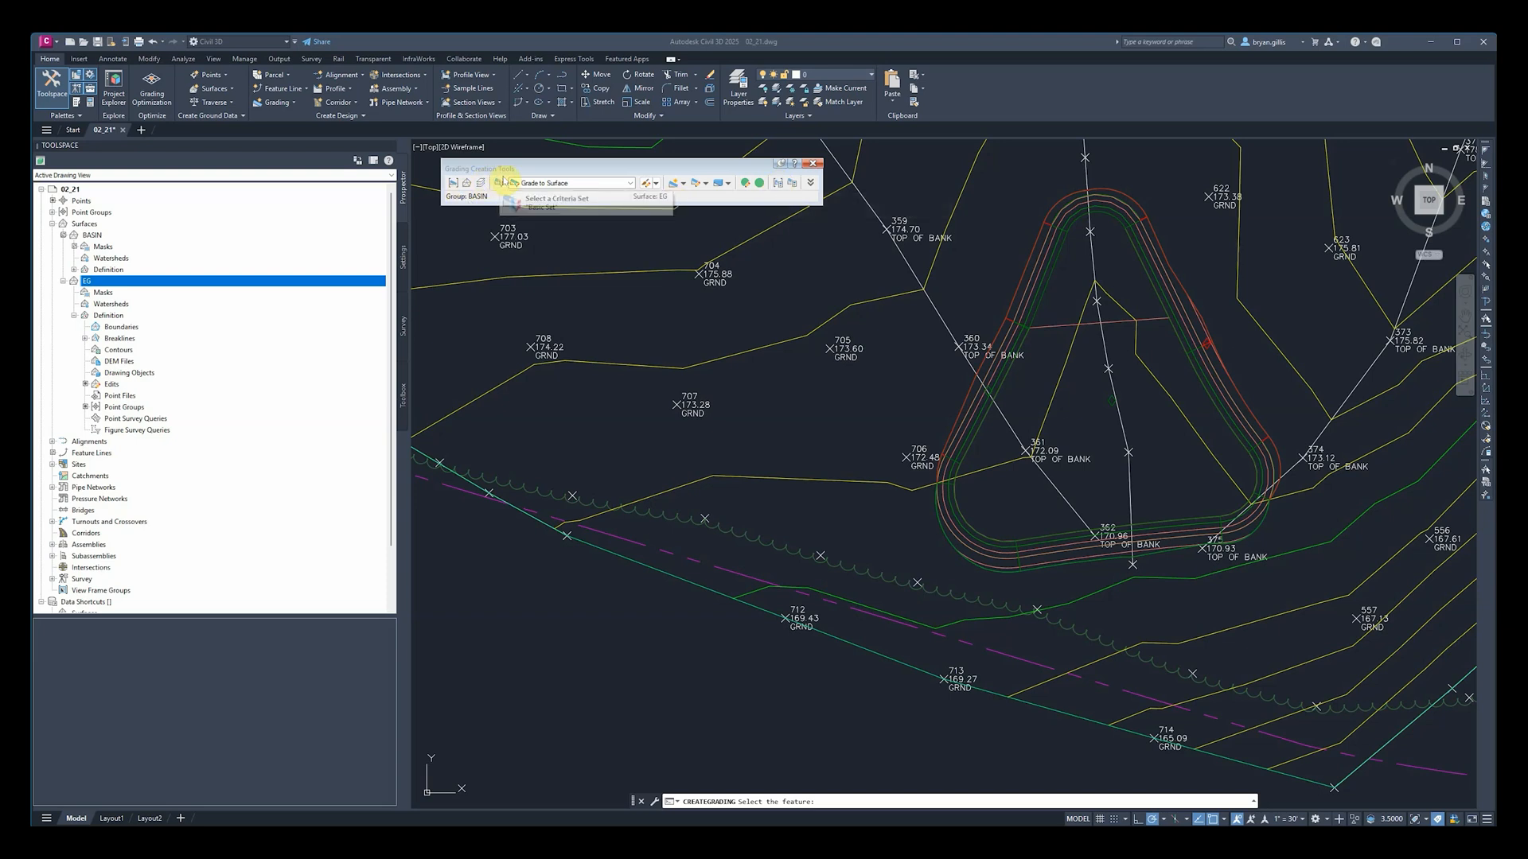
key("Escape")
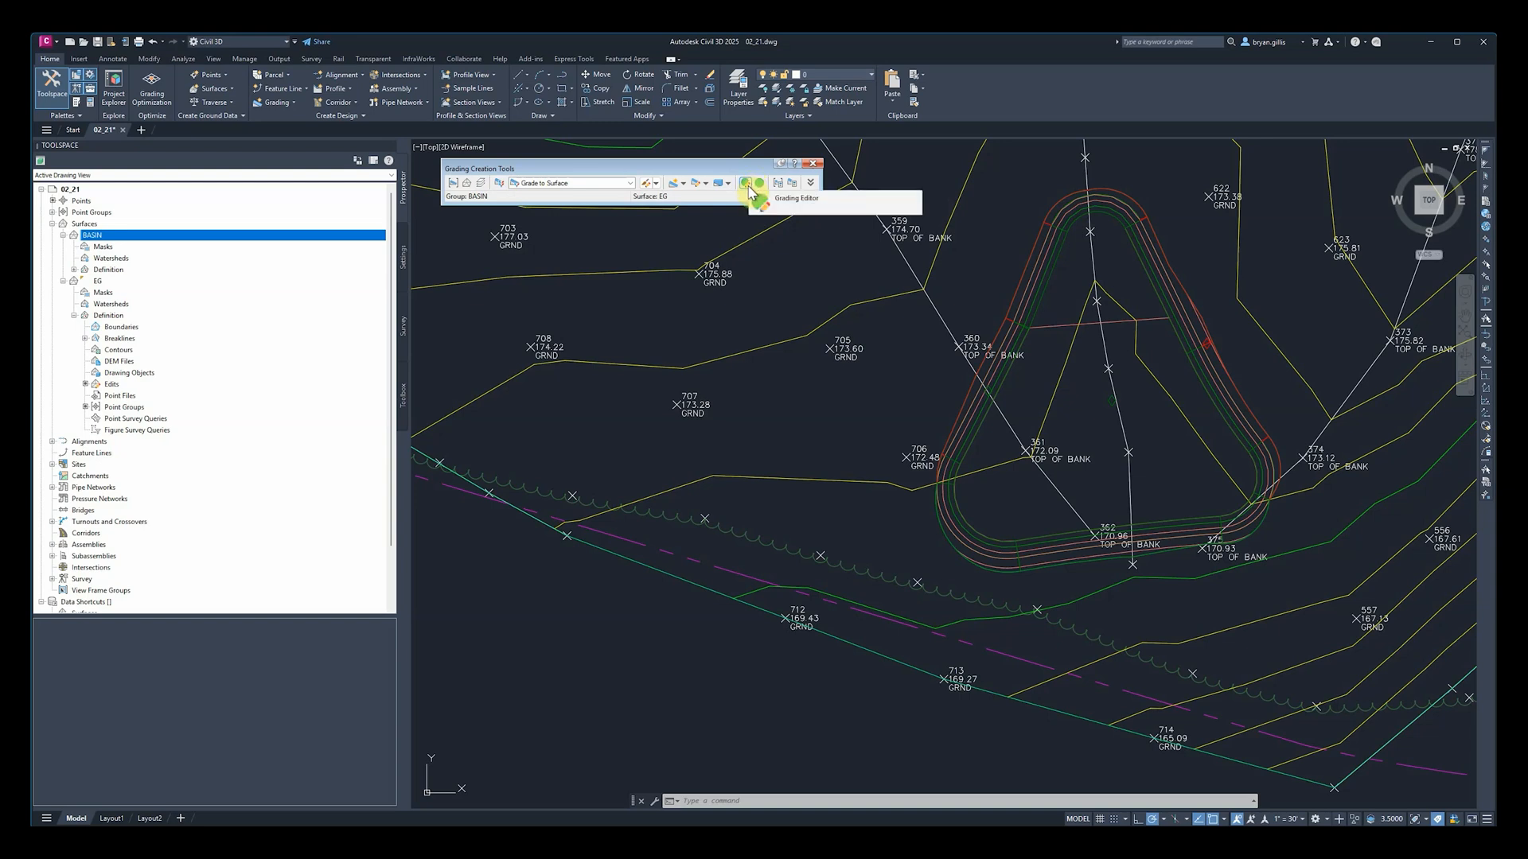
Step: Review the grading parameters of the basin's inner slope in the Grading Editor, including relative elevation and slope
left_click(746, 185)
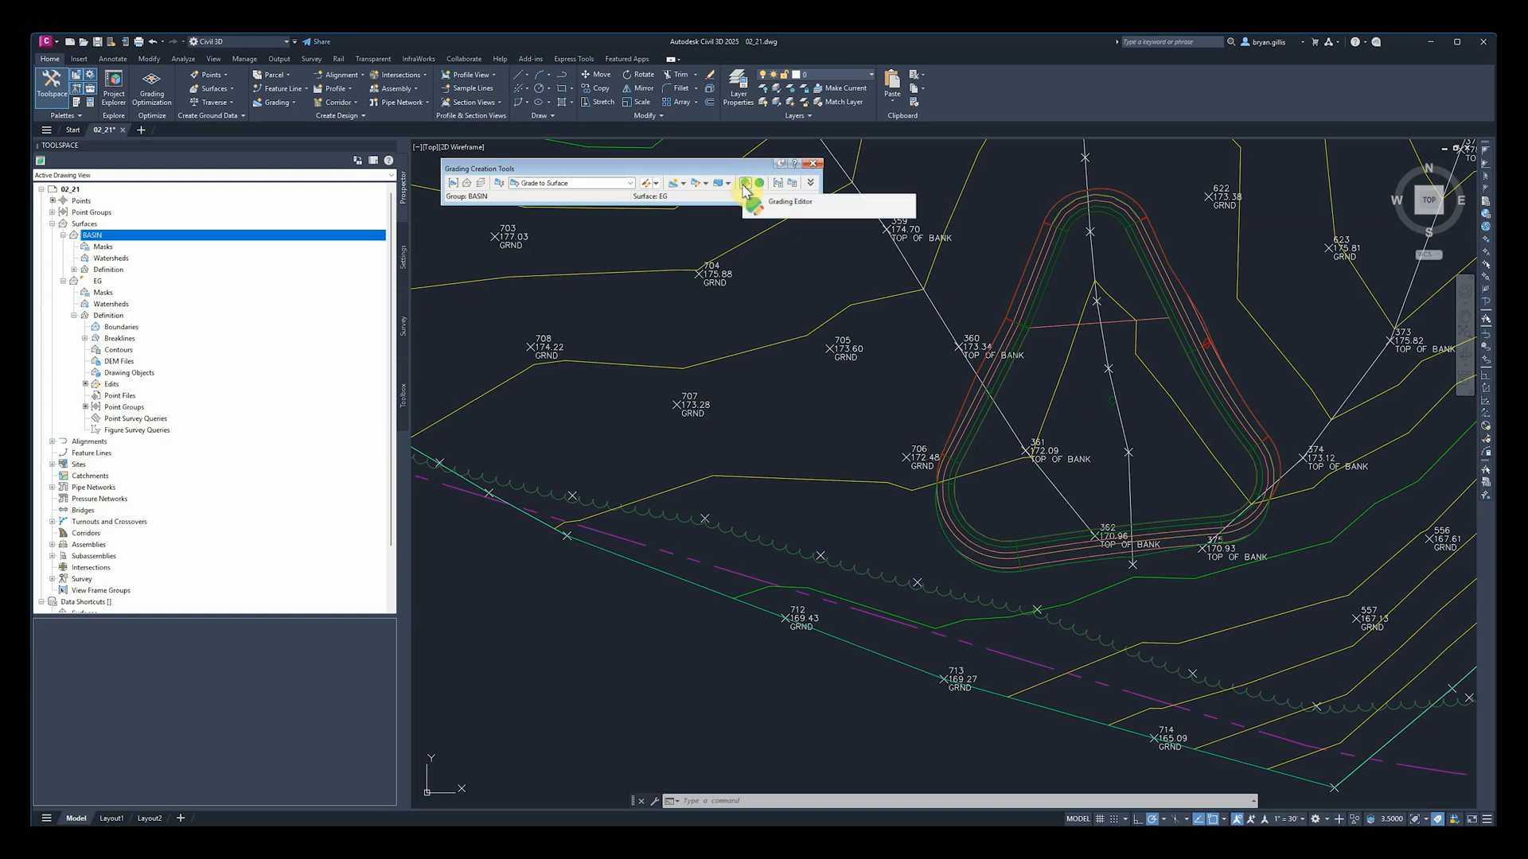
left_click(745, 186)
left_click(746, 185)
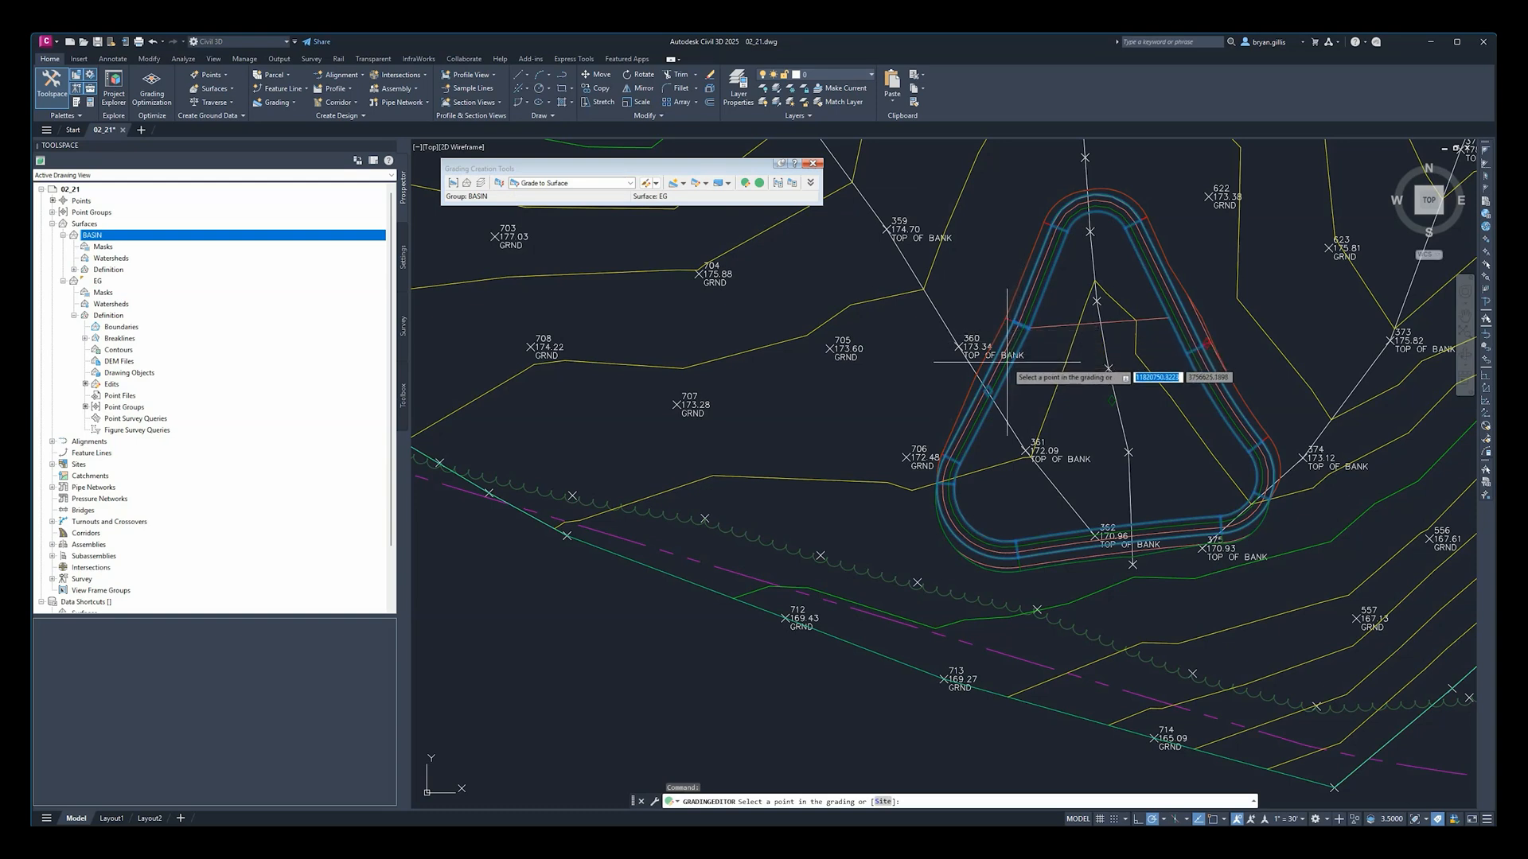
left_click(1005, 362)
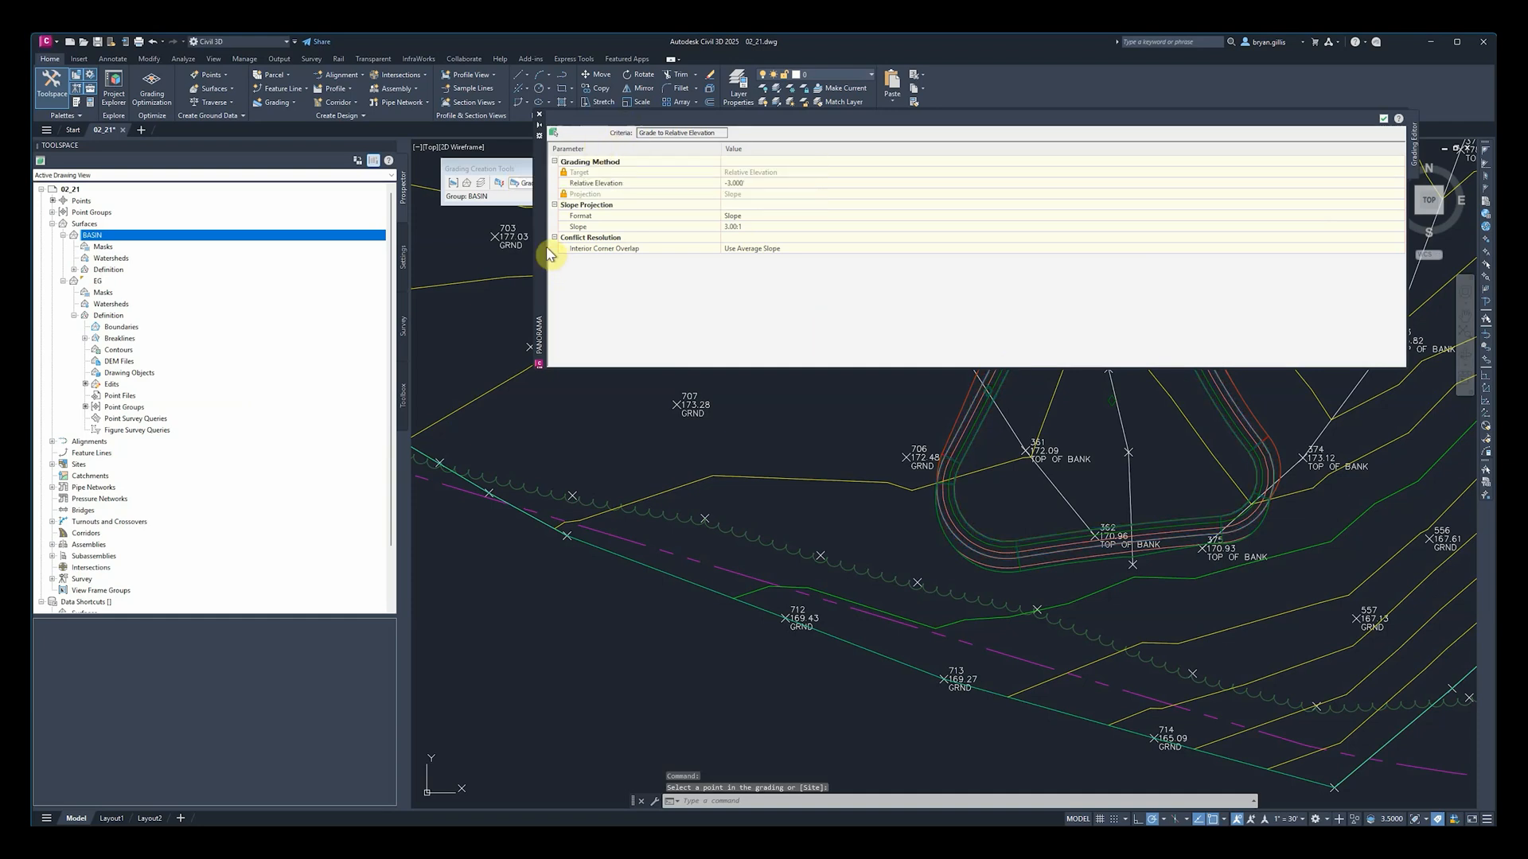
left_click_drag(550, 237, 473, 390)
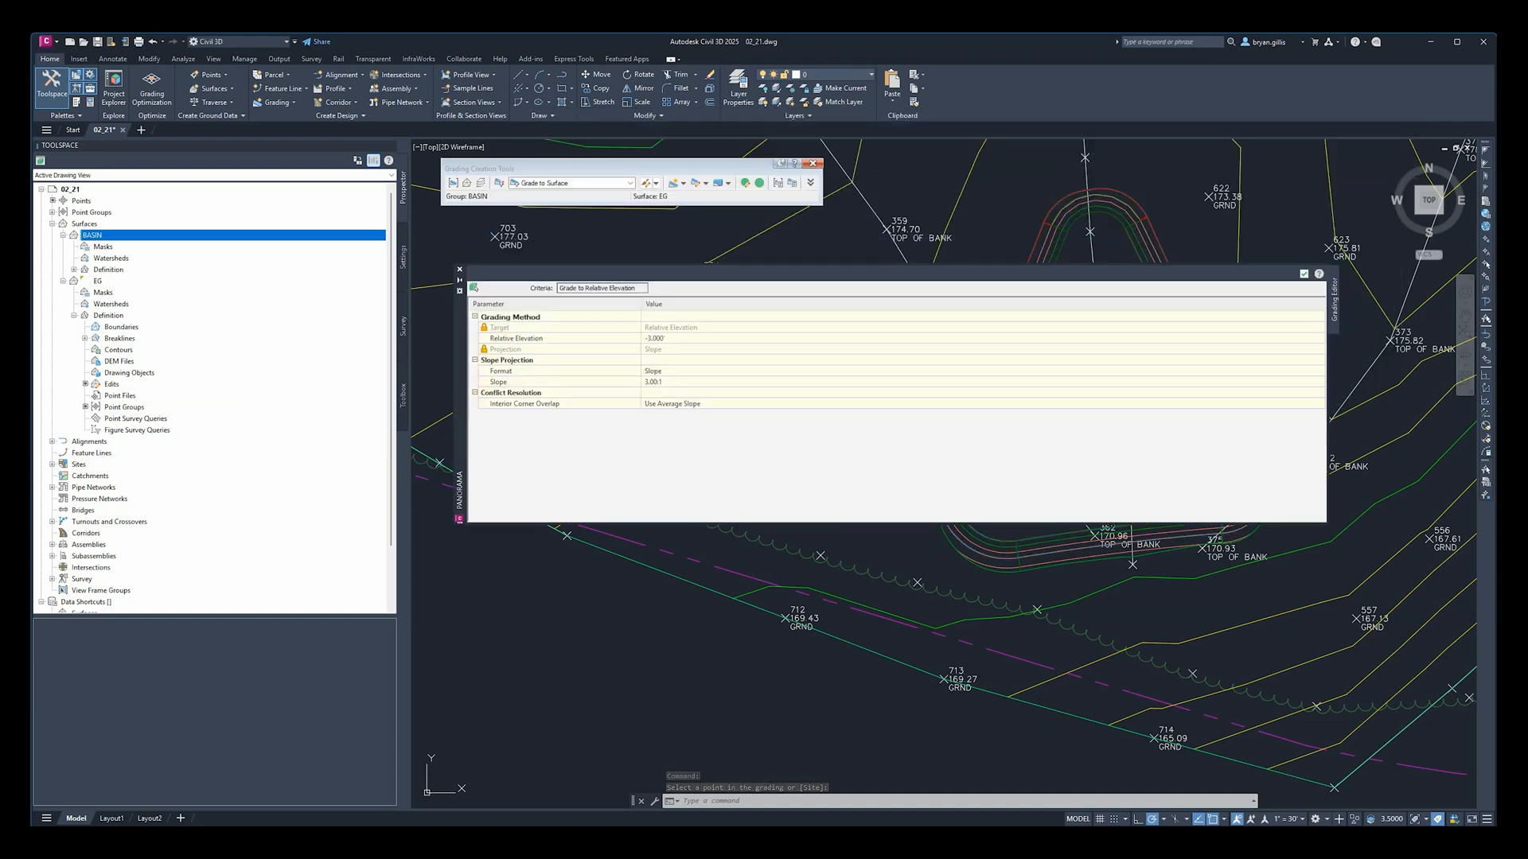
left_click(1286, 423)
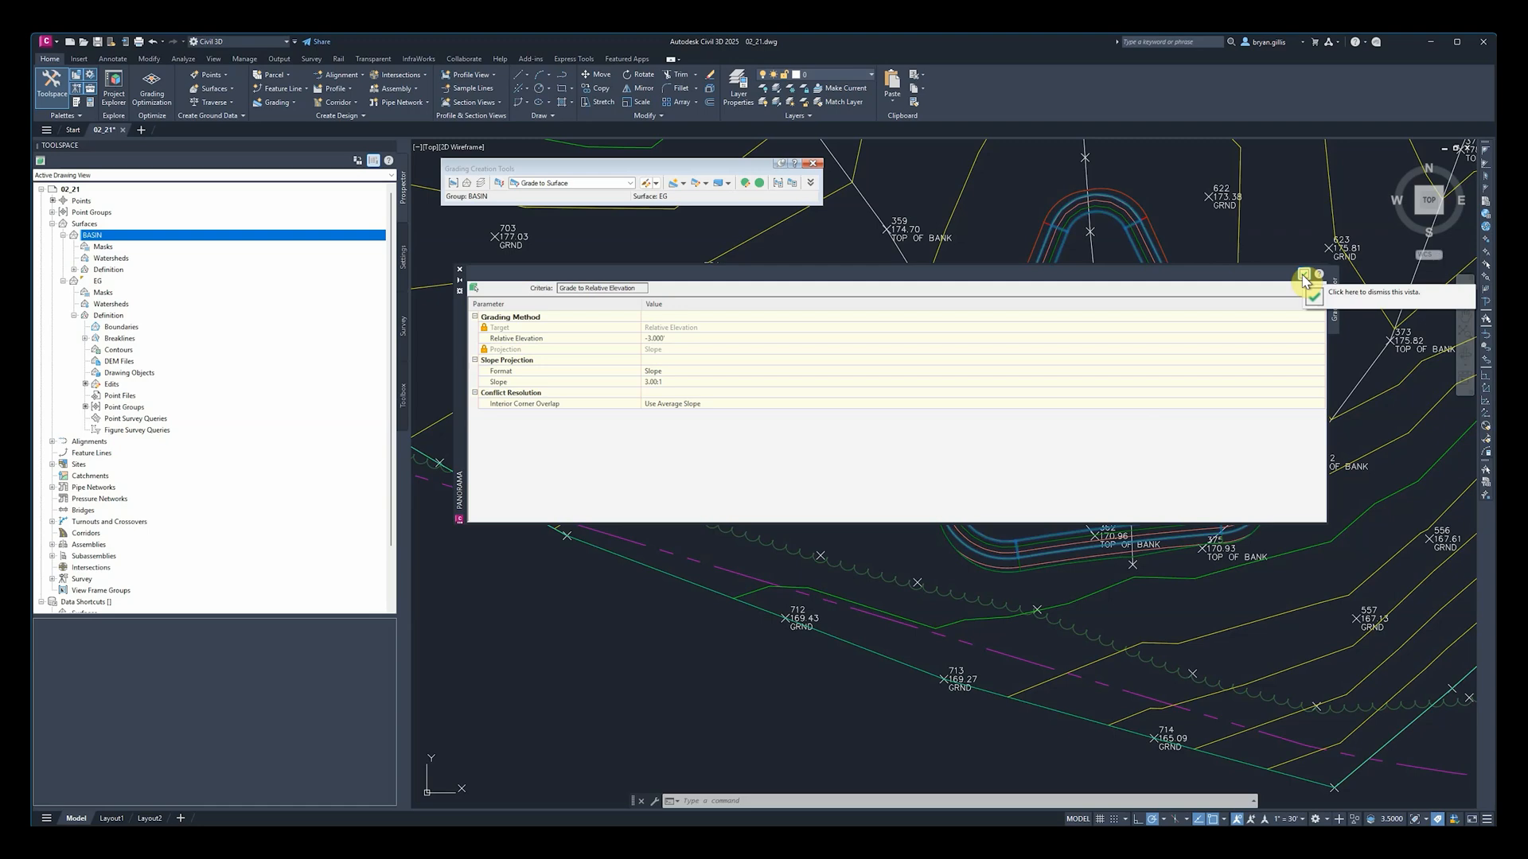
left_click(1305, 279)
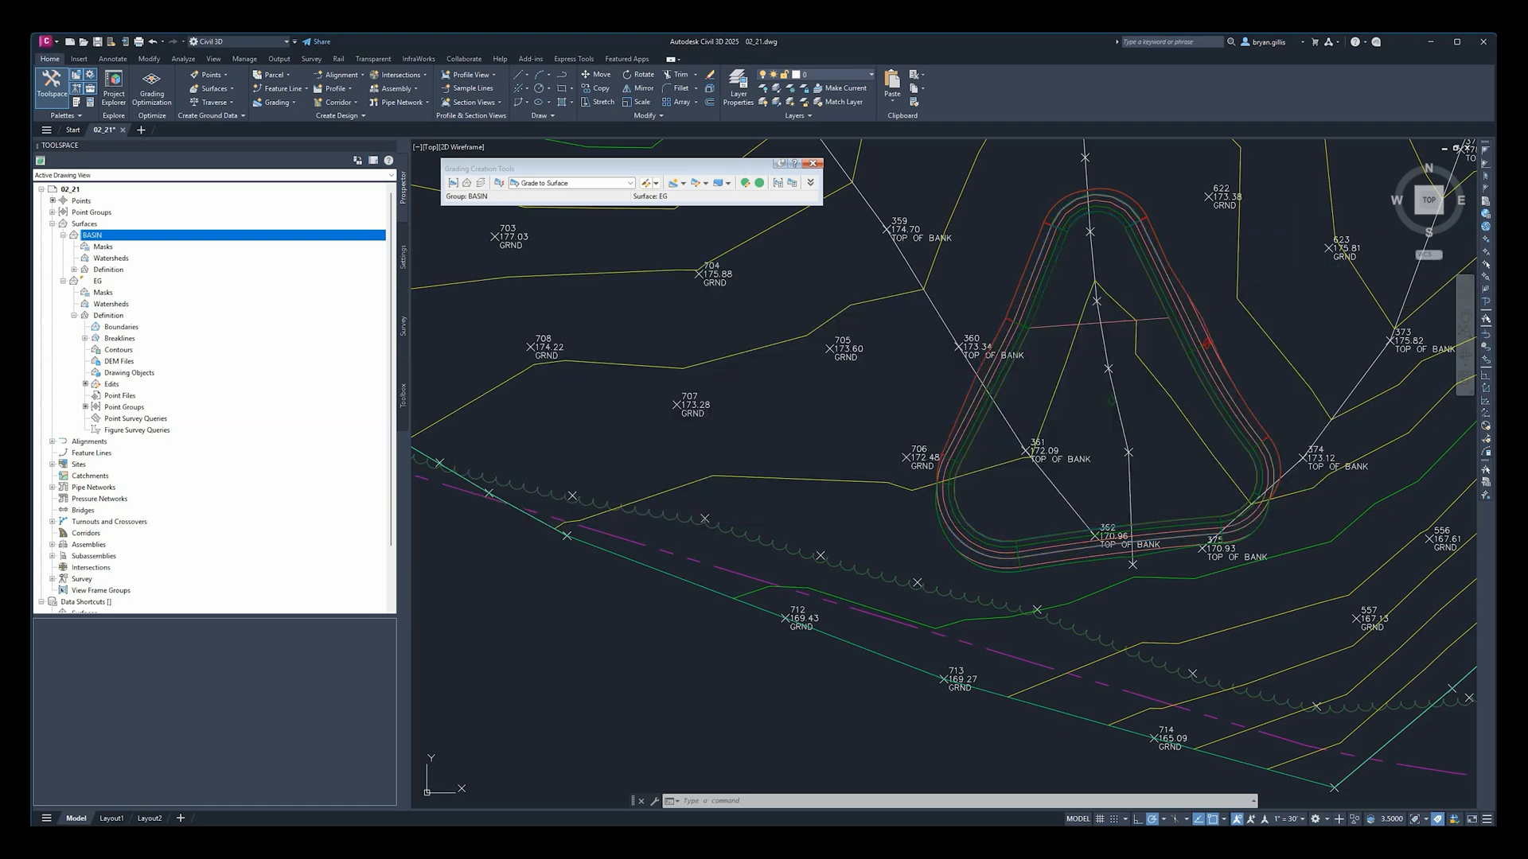
Step: Create a grading group named Prop 2-3 in the Grading site, with an automatic surface in the Contours 1' and 5' (Design) style
scroll(846, 342, "down", 8)
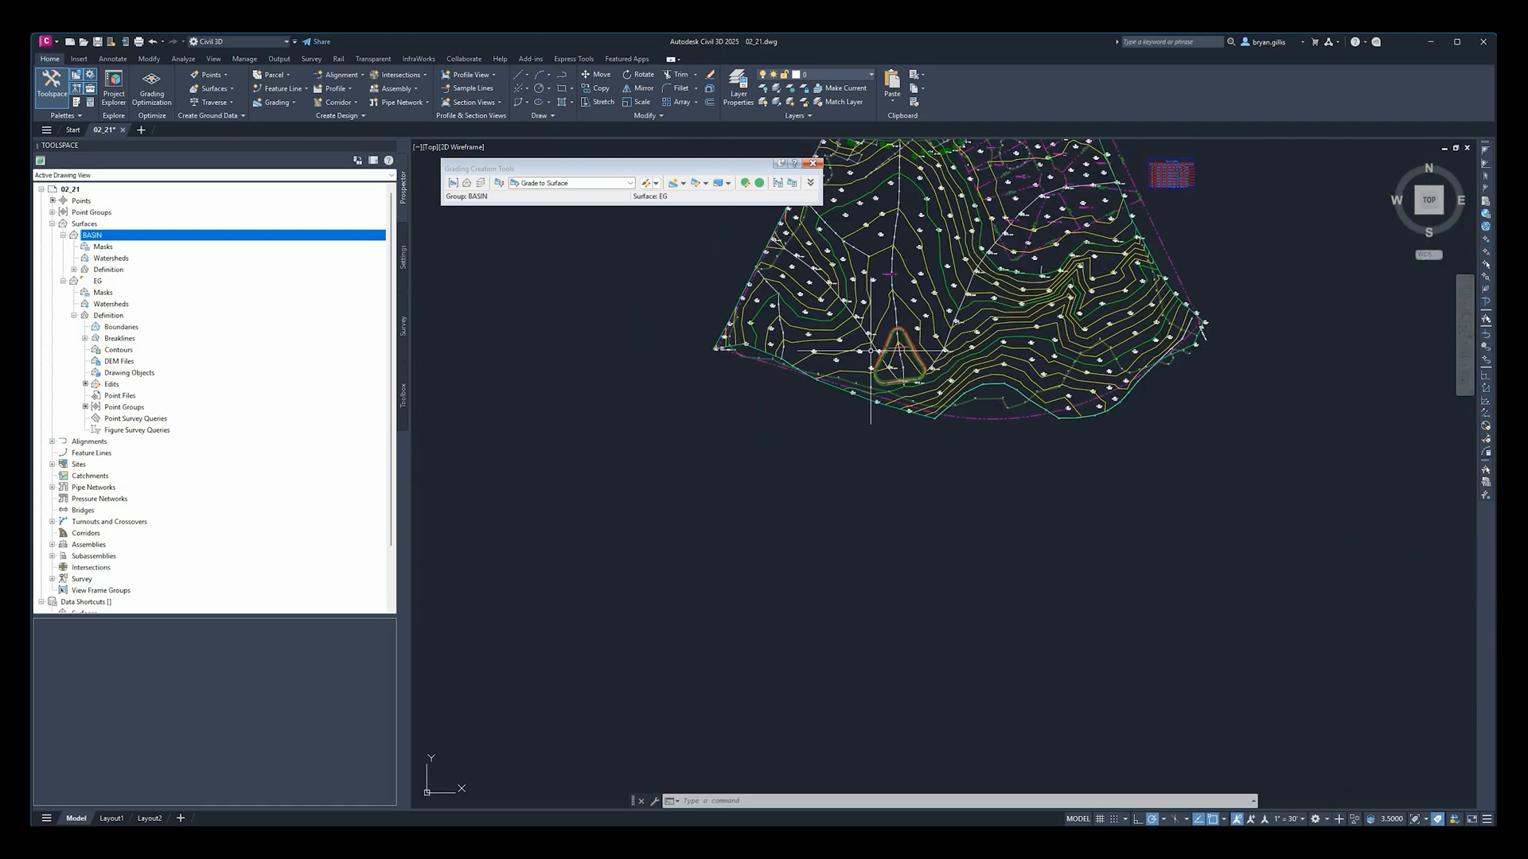
middle_click_drag(898, 283, 1114, 518)
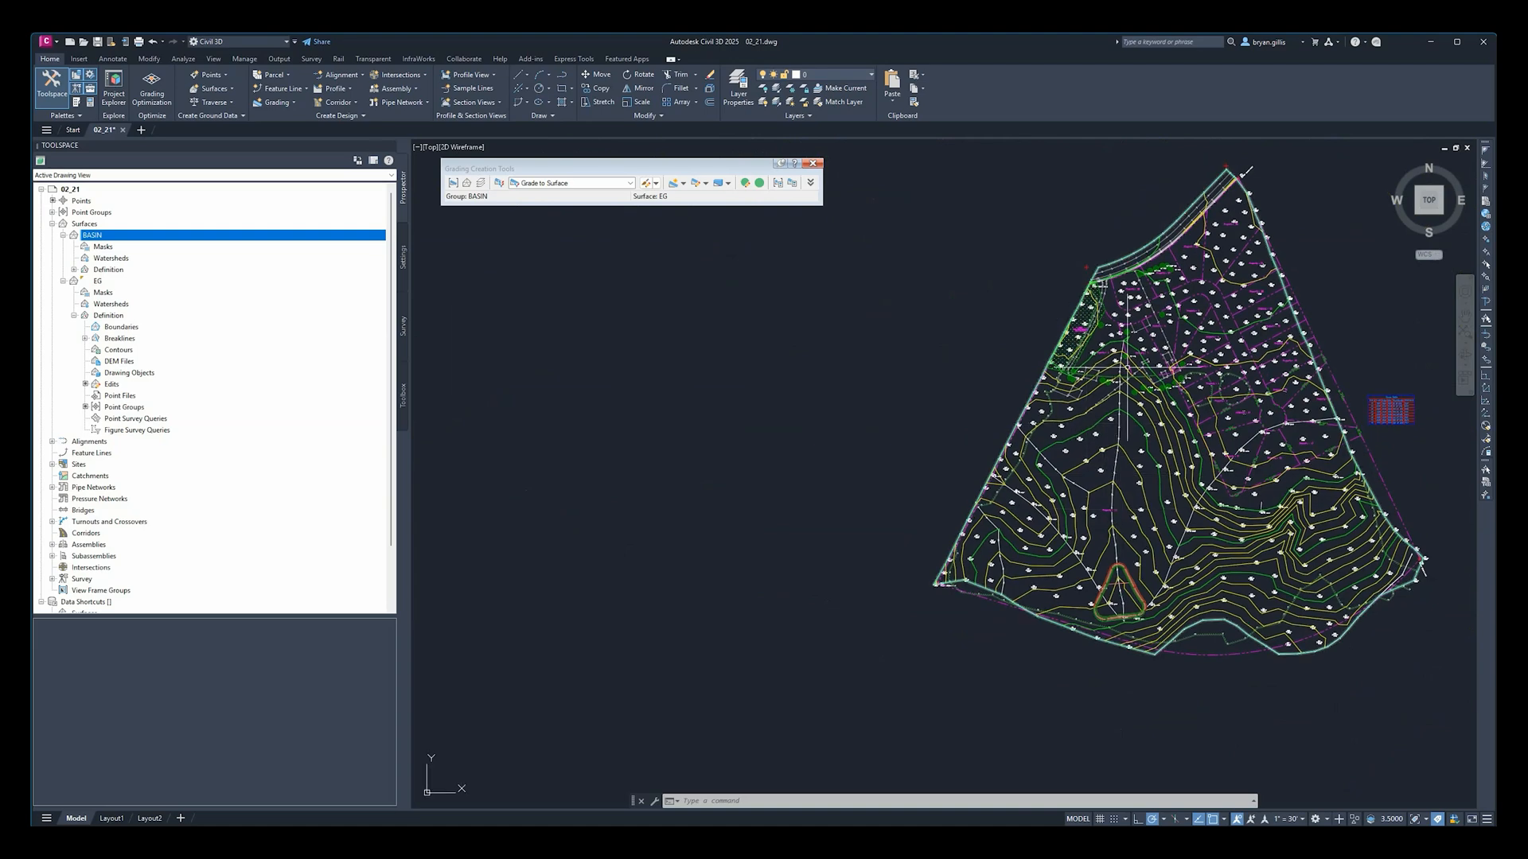
scroll(1125, 367, "up", 5)
scroll(1120, 370, "up", 3)
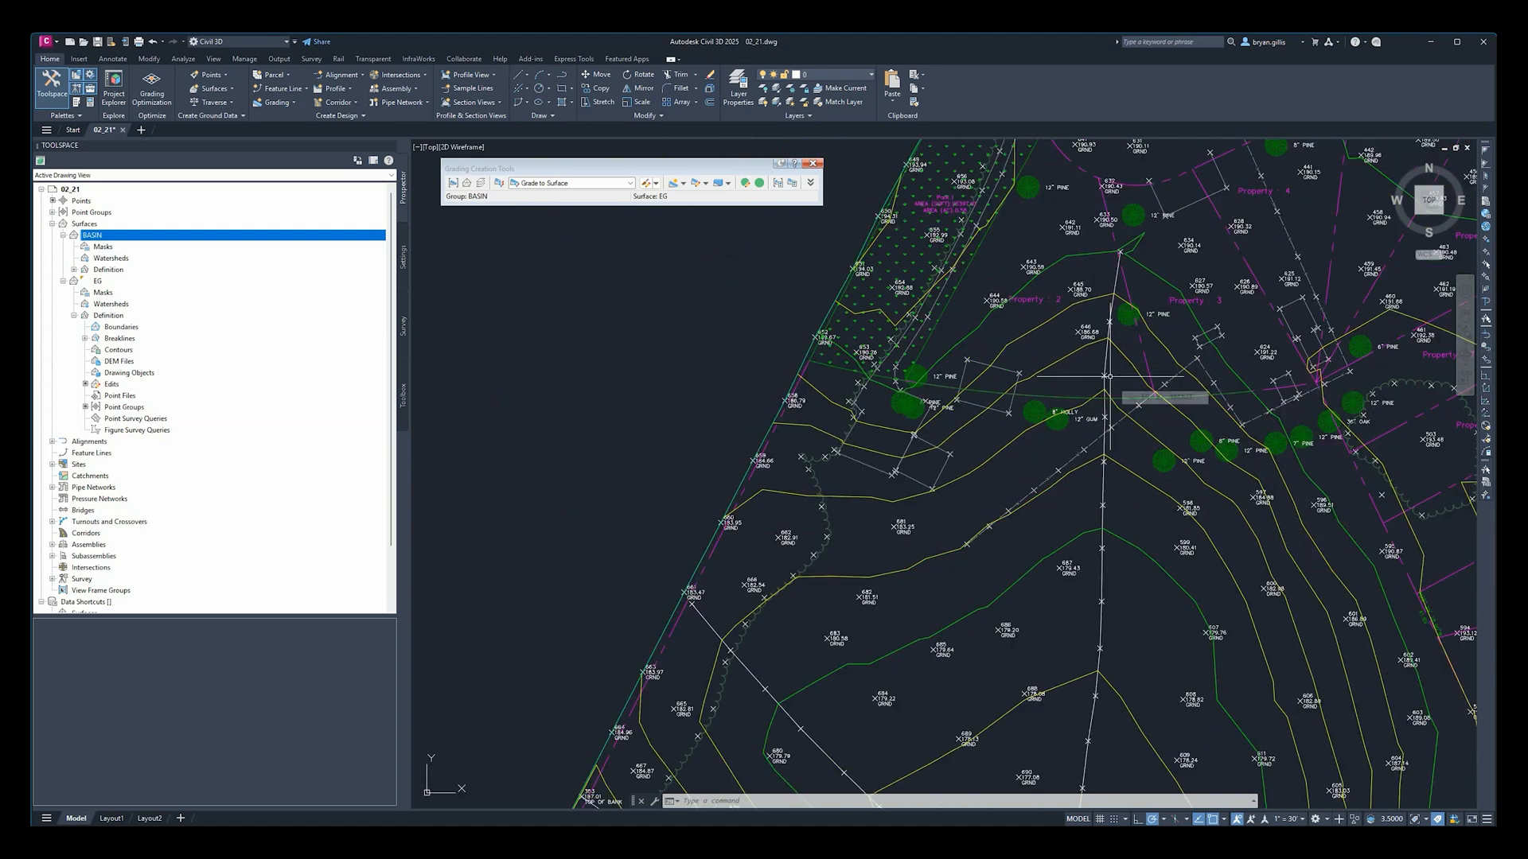
scroll(1108, 376, "up", 3)
scroll(1108, 377, "down", 2)
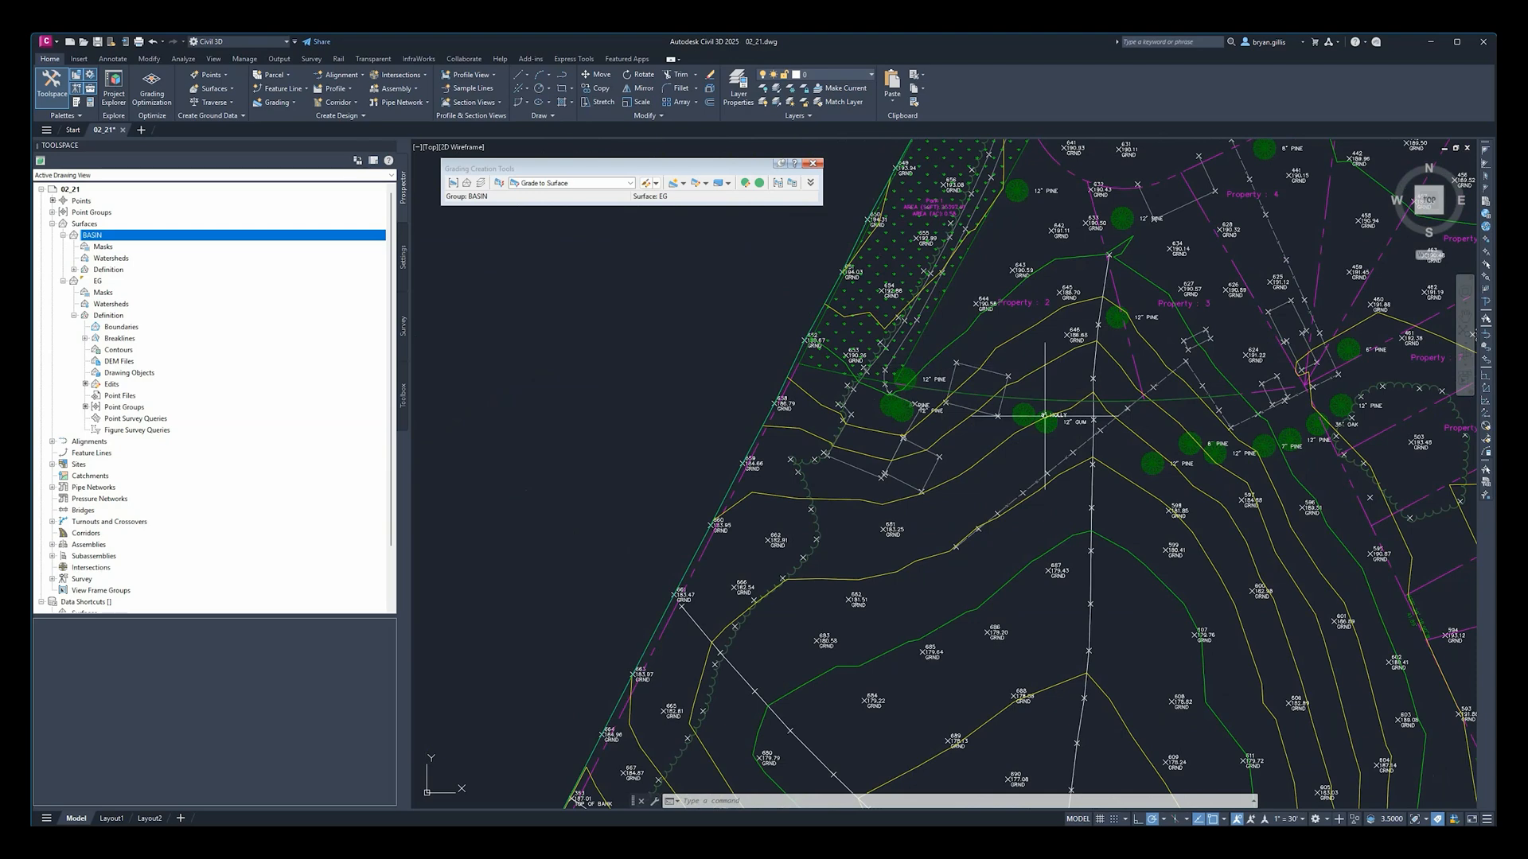
scroll(1043, 375, "up", 2)
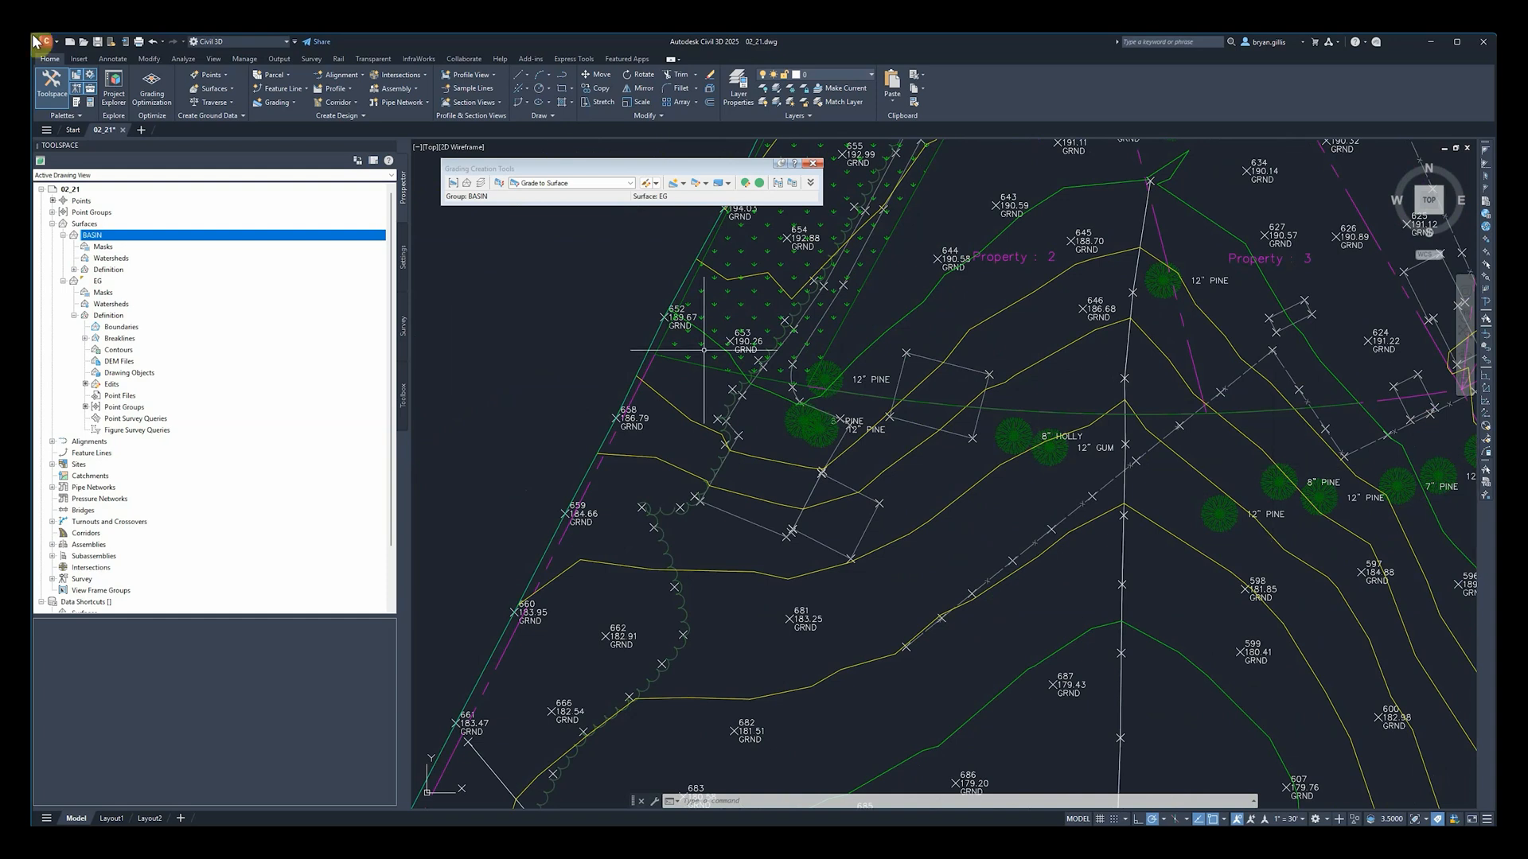
left_click(554, 164)
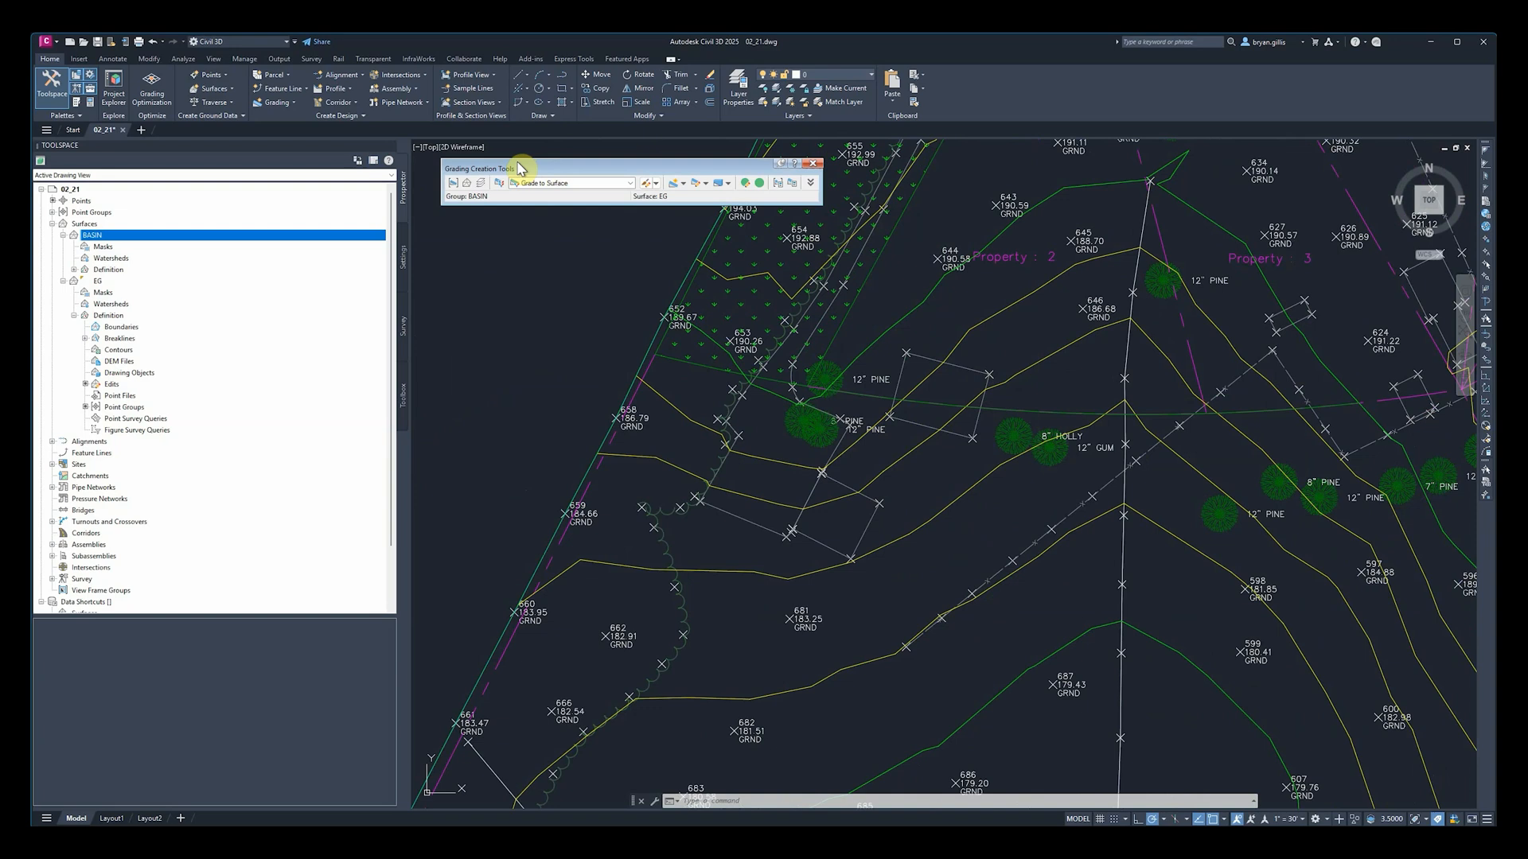
left_click(453, 184)
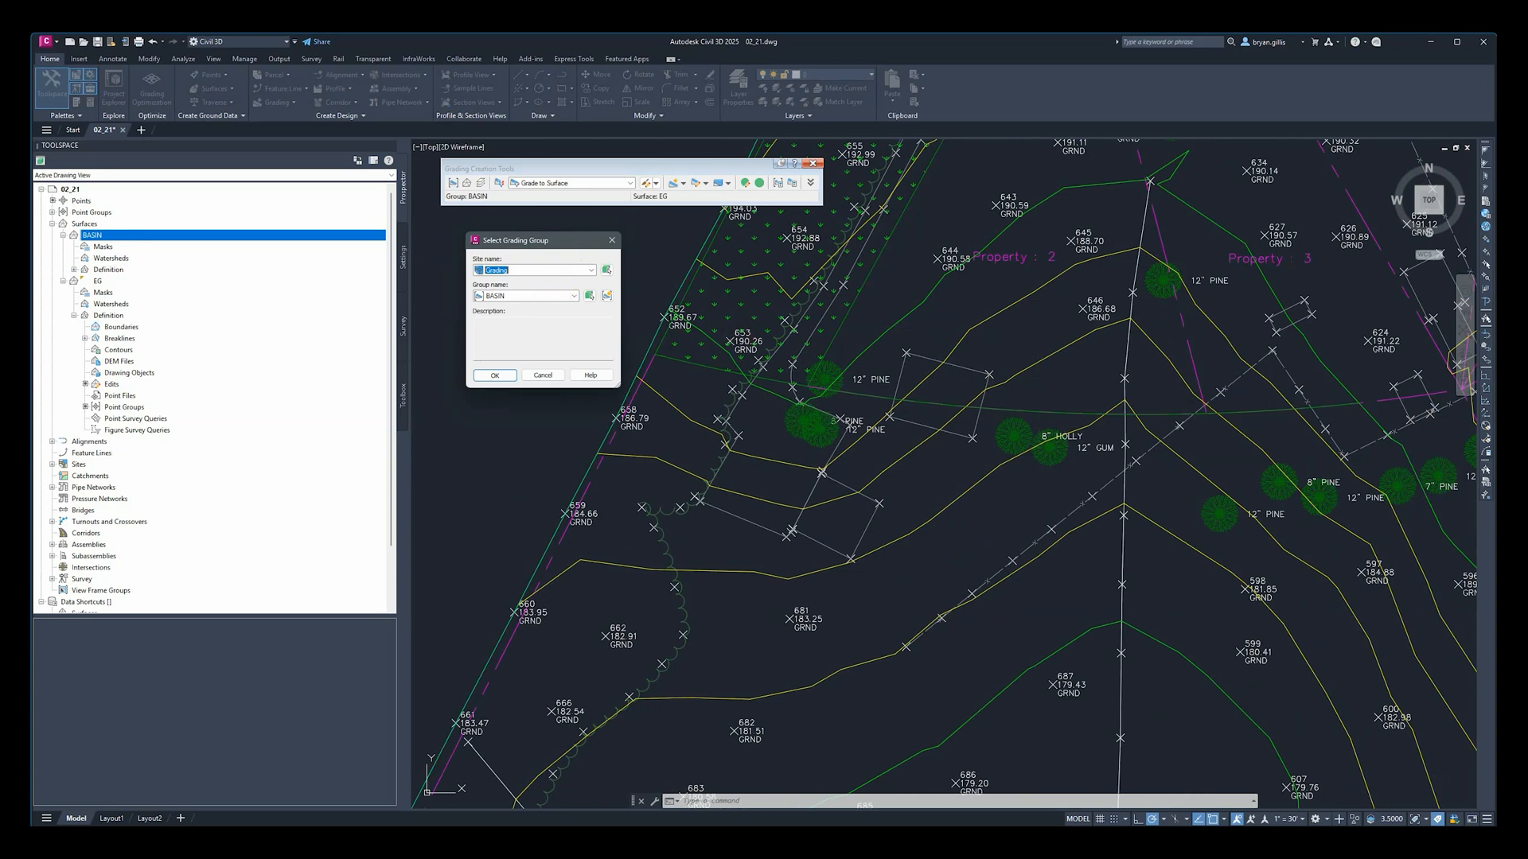
left_click(608, 299)
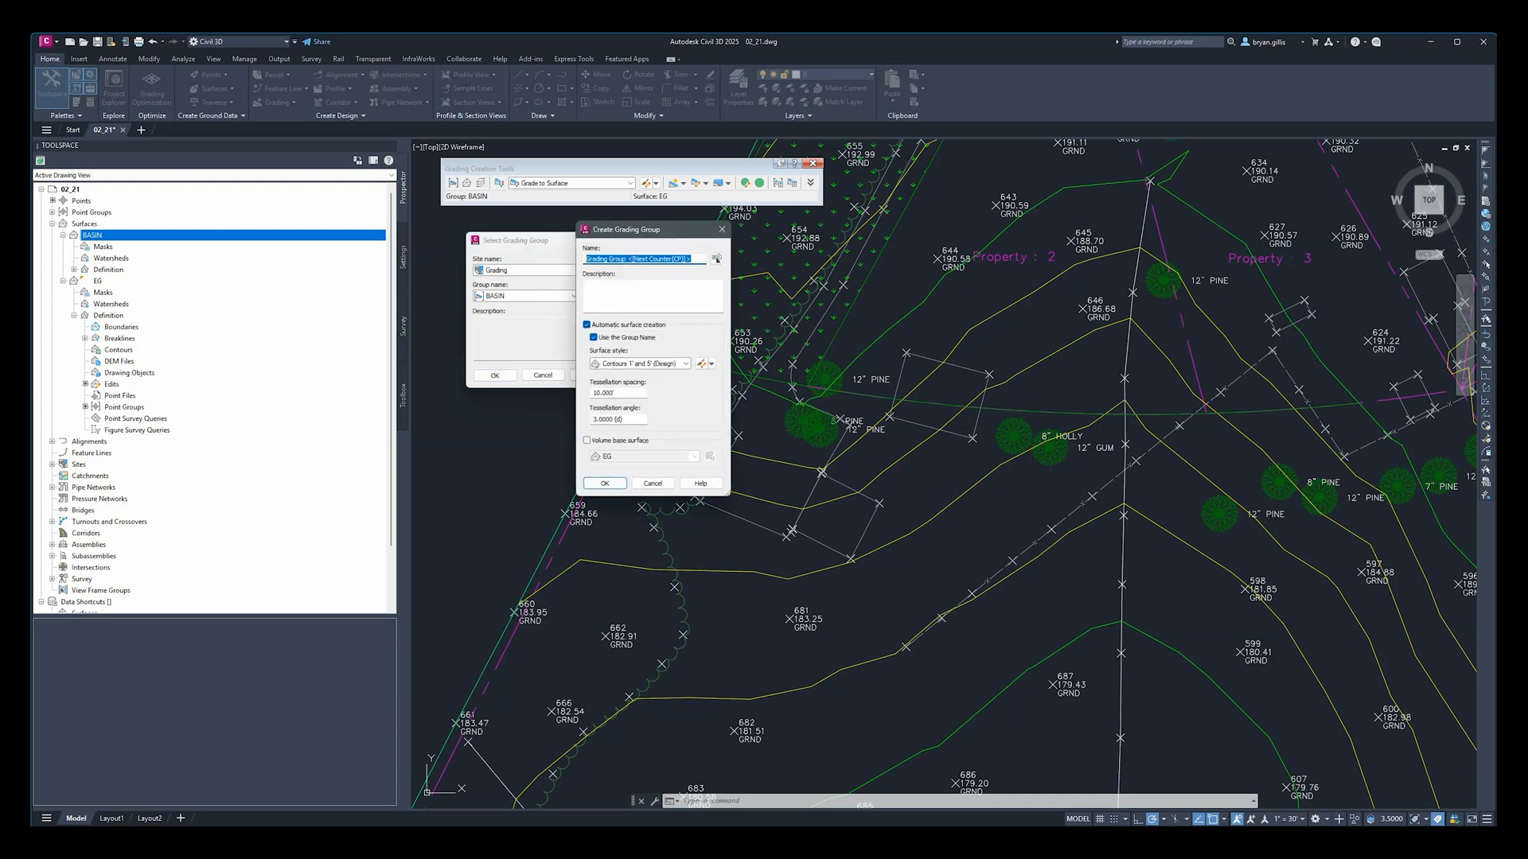
left_click(689, 259)
left_click_drag(691, 258, 561, 257)
type("Prop 2-3")
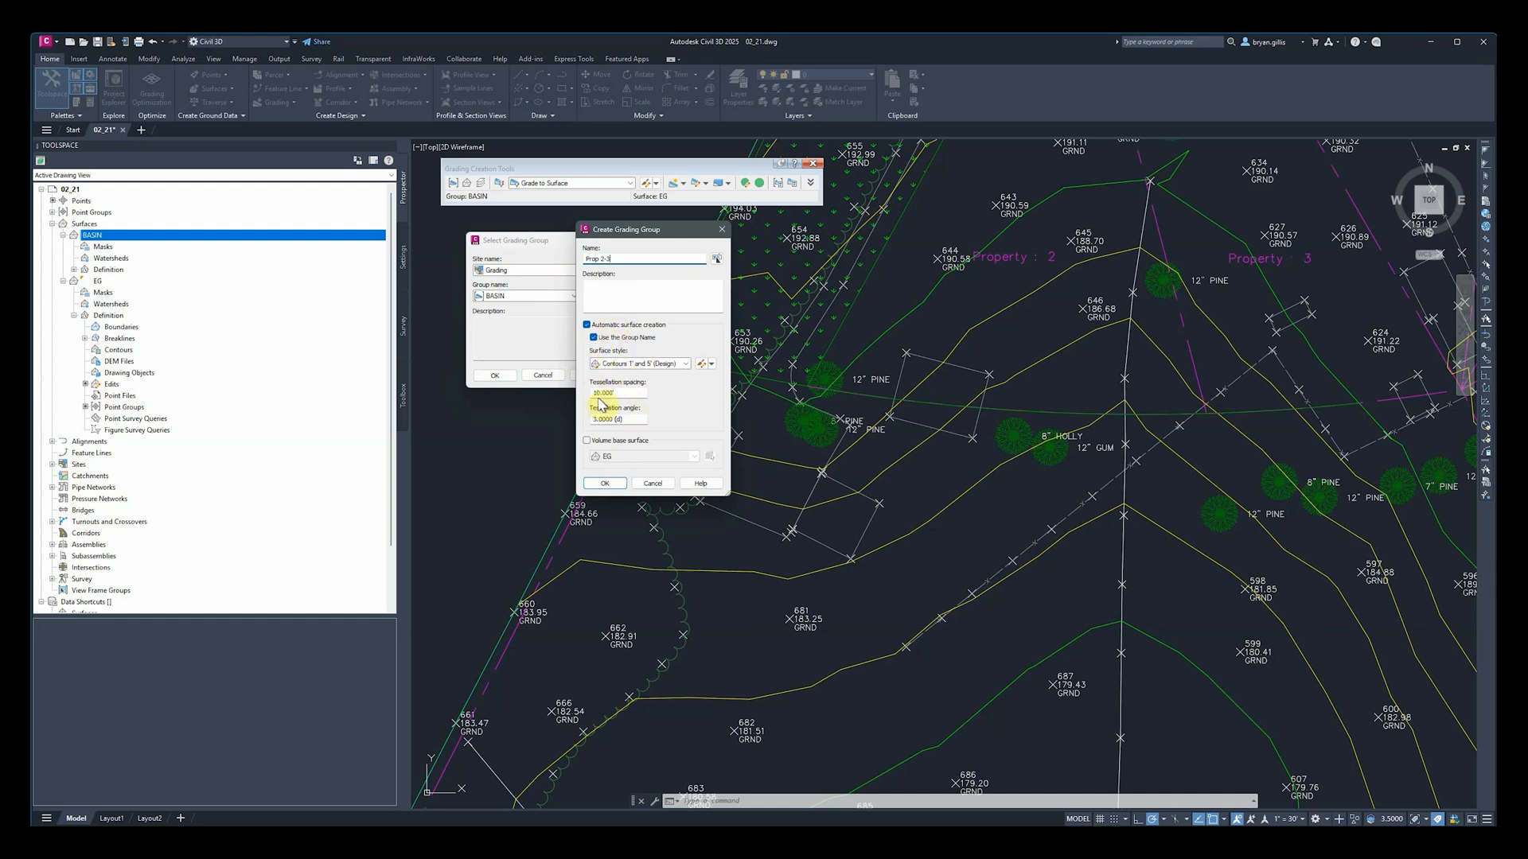
left_click(605, 483)
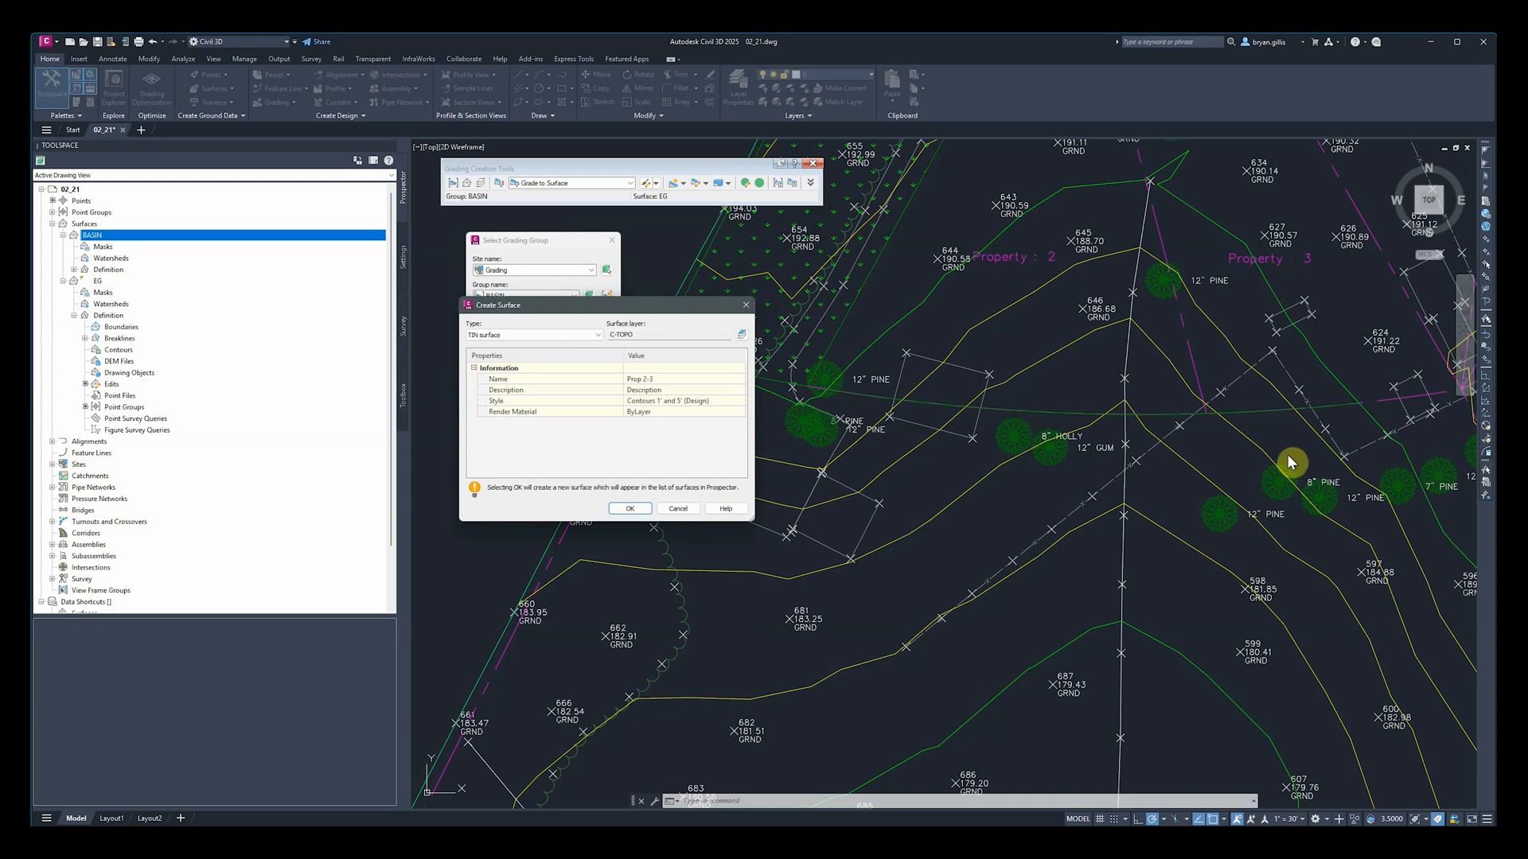
left_click(631, 511)
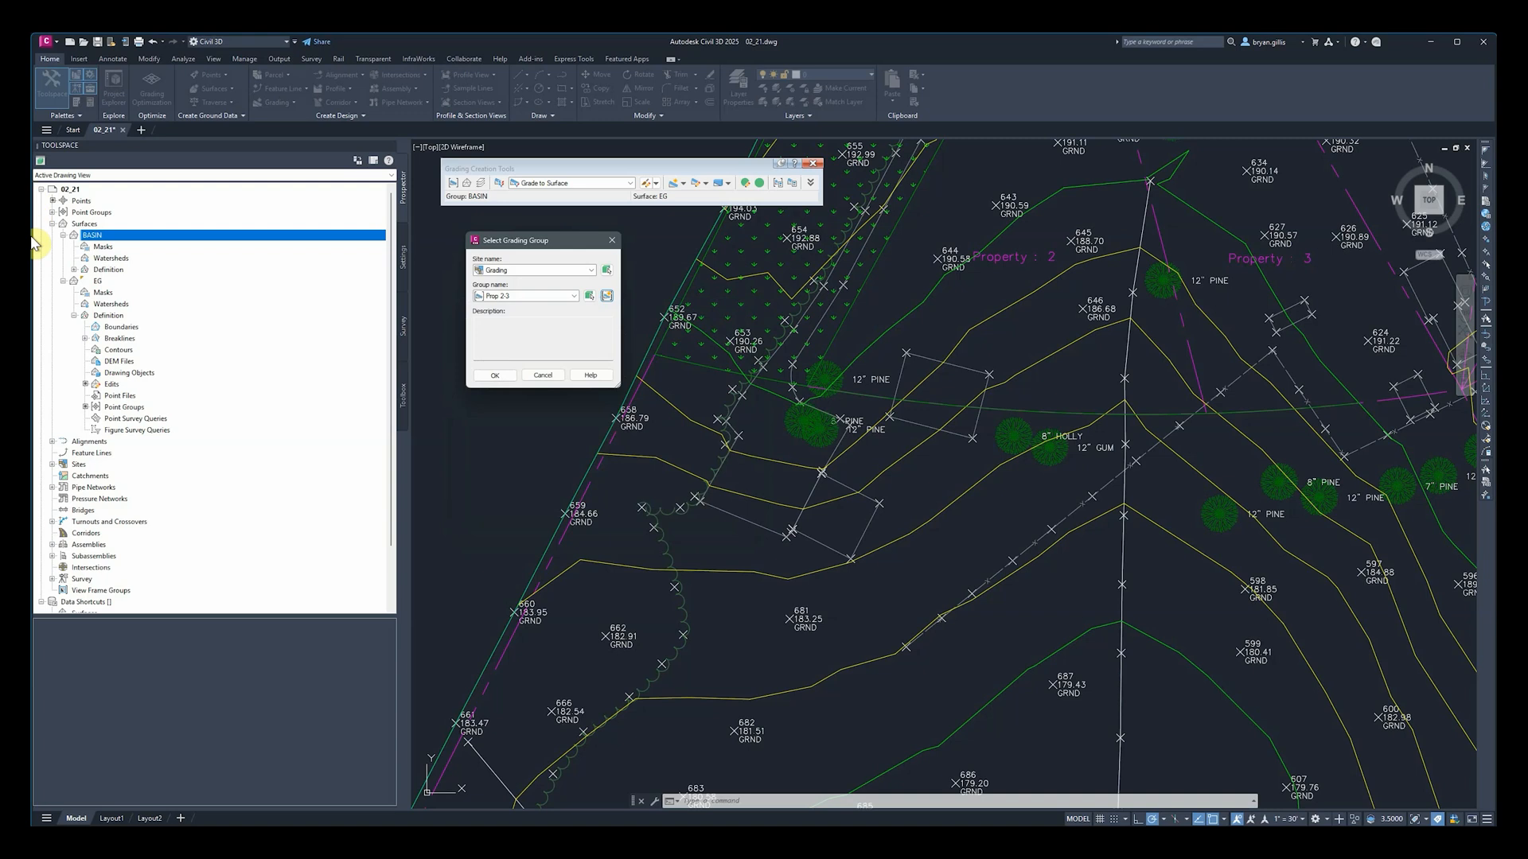
left_click(503, 382)
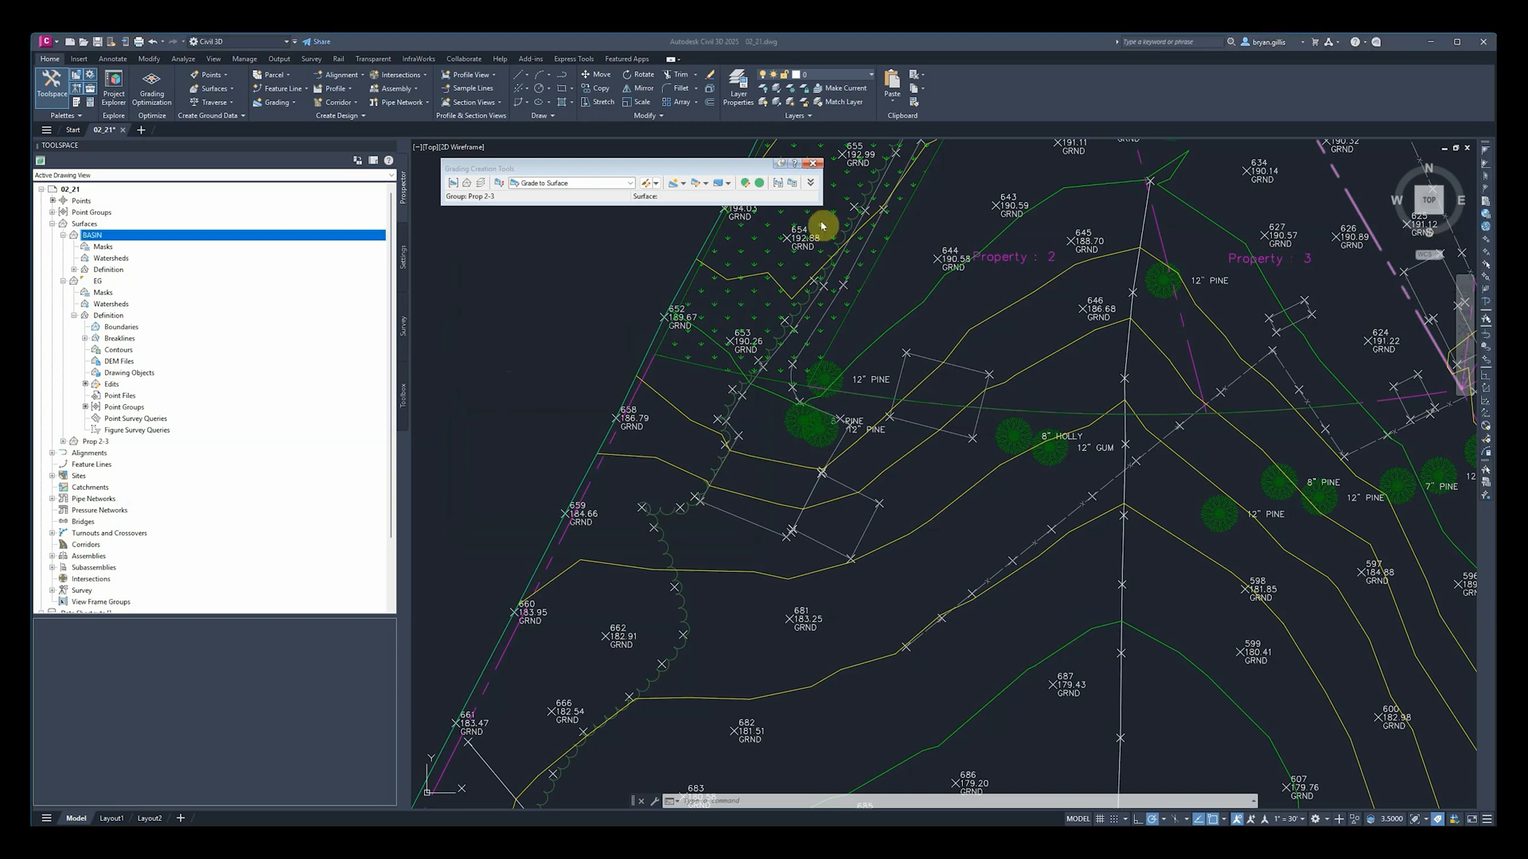
left_click(562, 171)
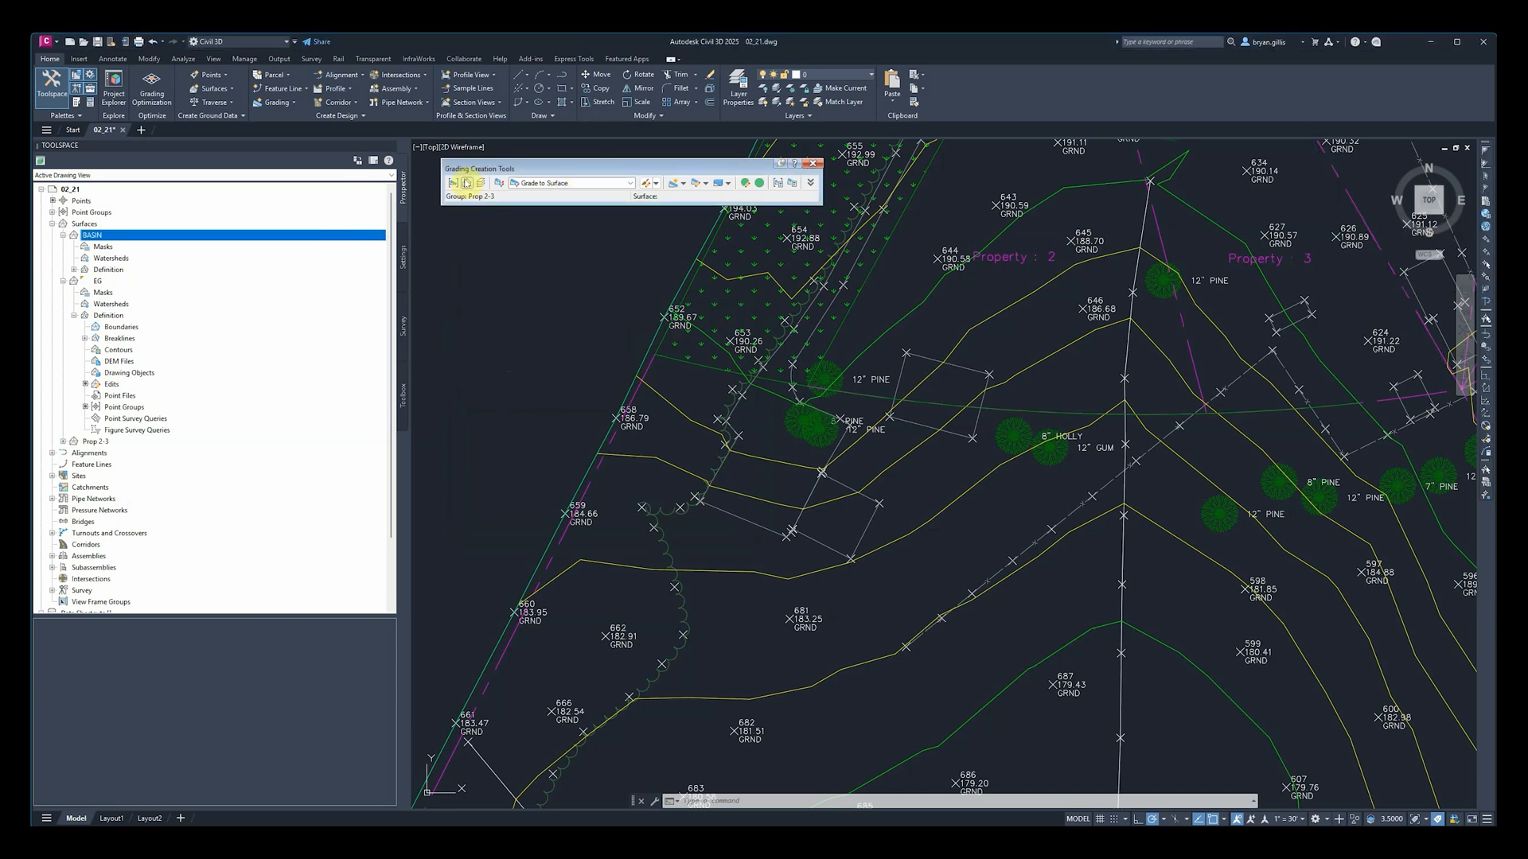
left_click(466, 184)
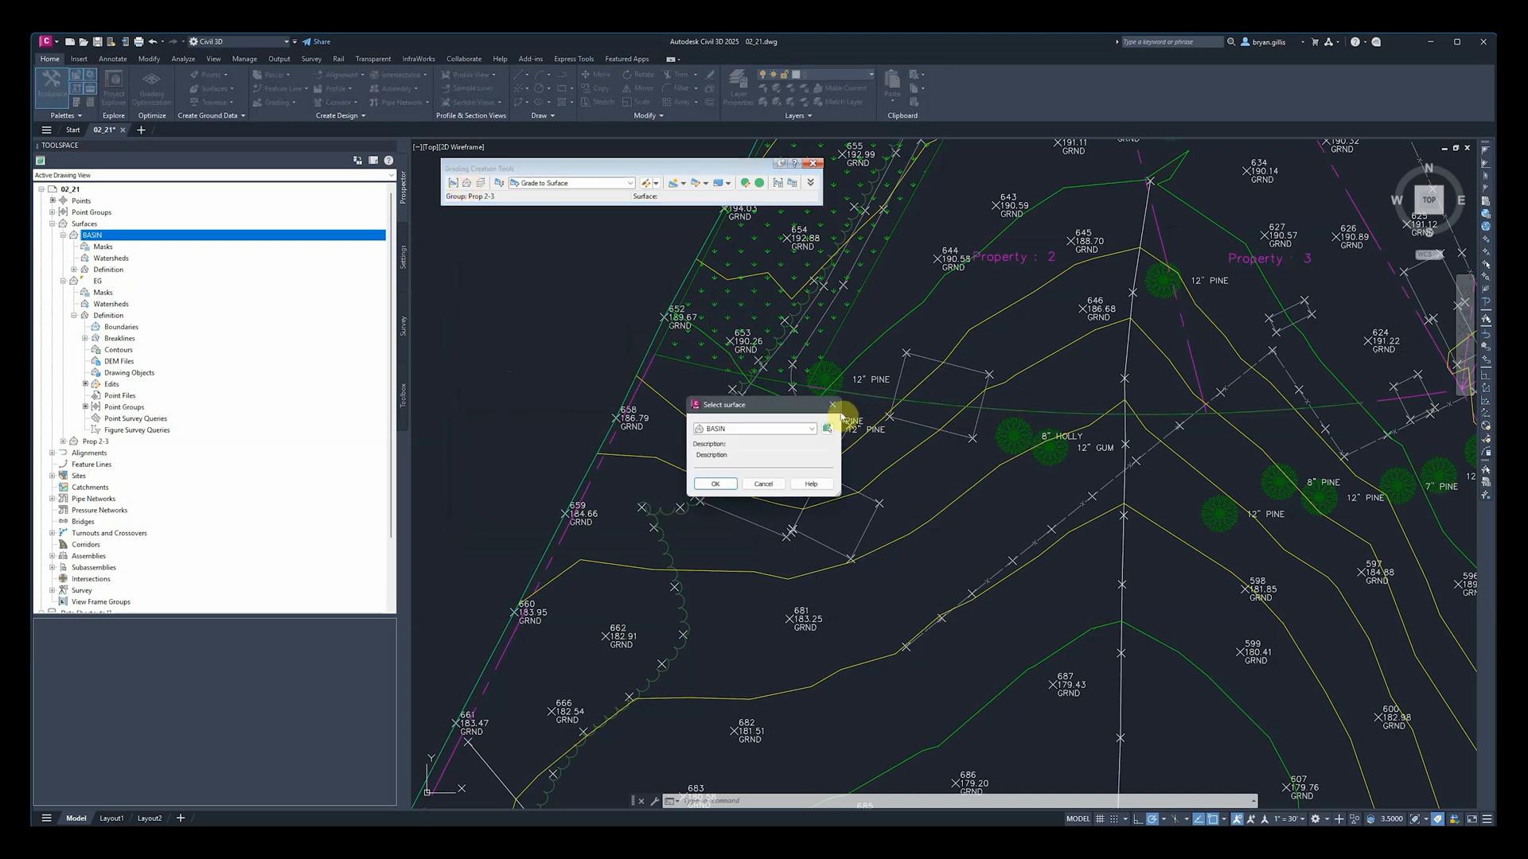
left_click(835, 408)
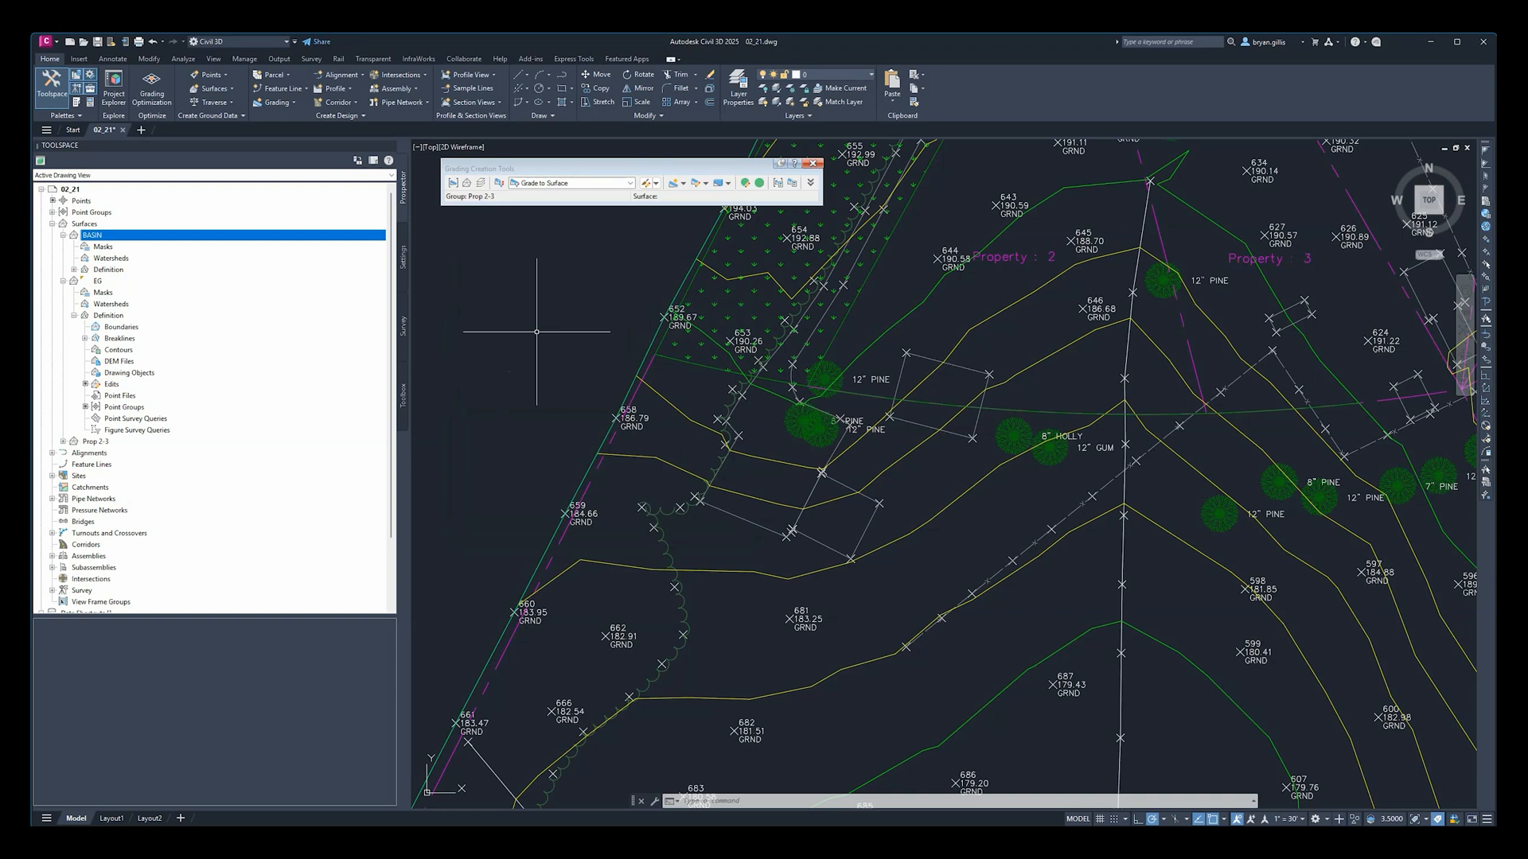
Step: Check the active grading group and inspect the Prop 2-3 surface's definition
left_click(498, 183)
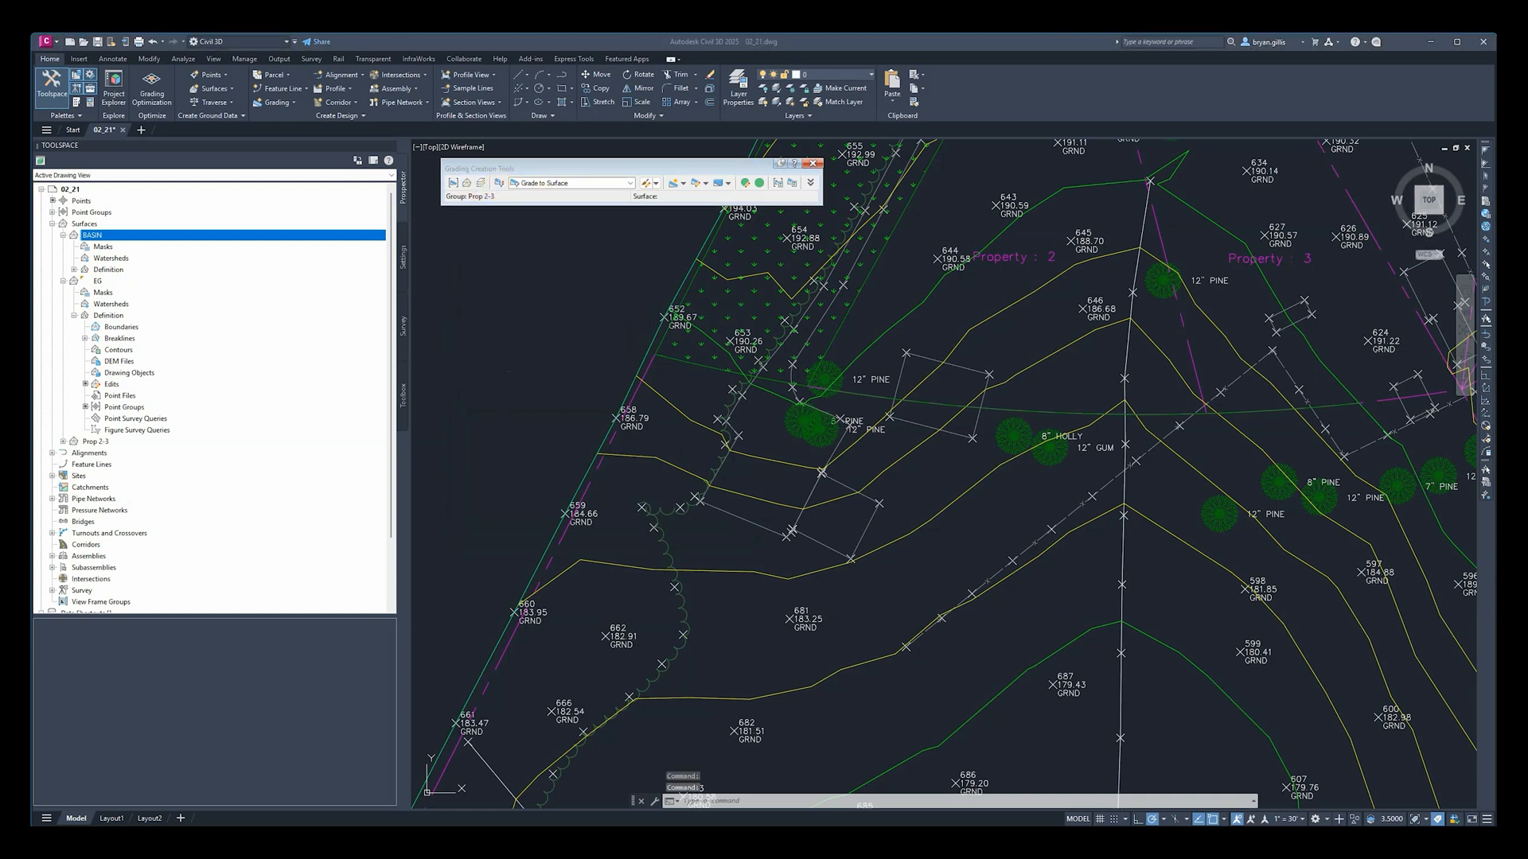
left_click(453, 185)
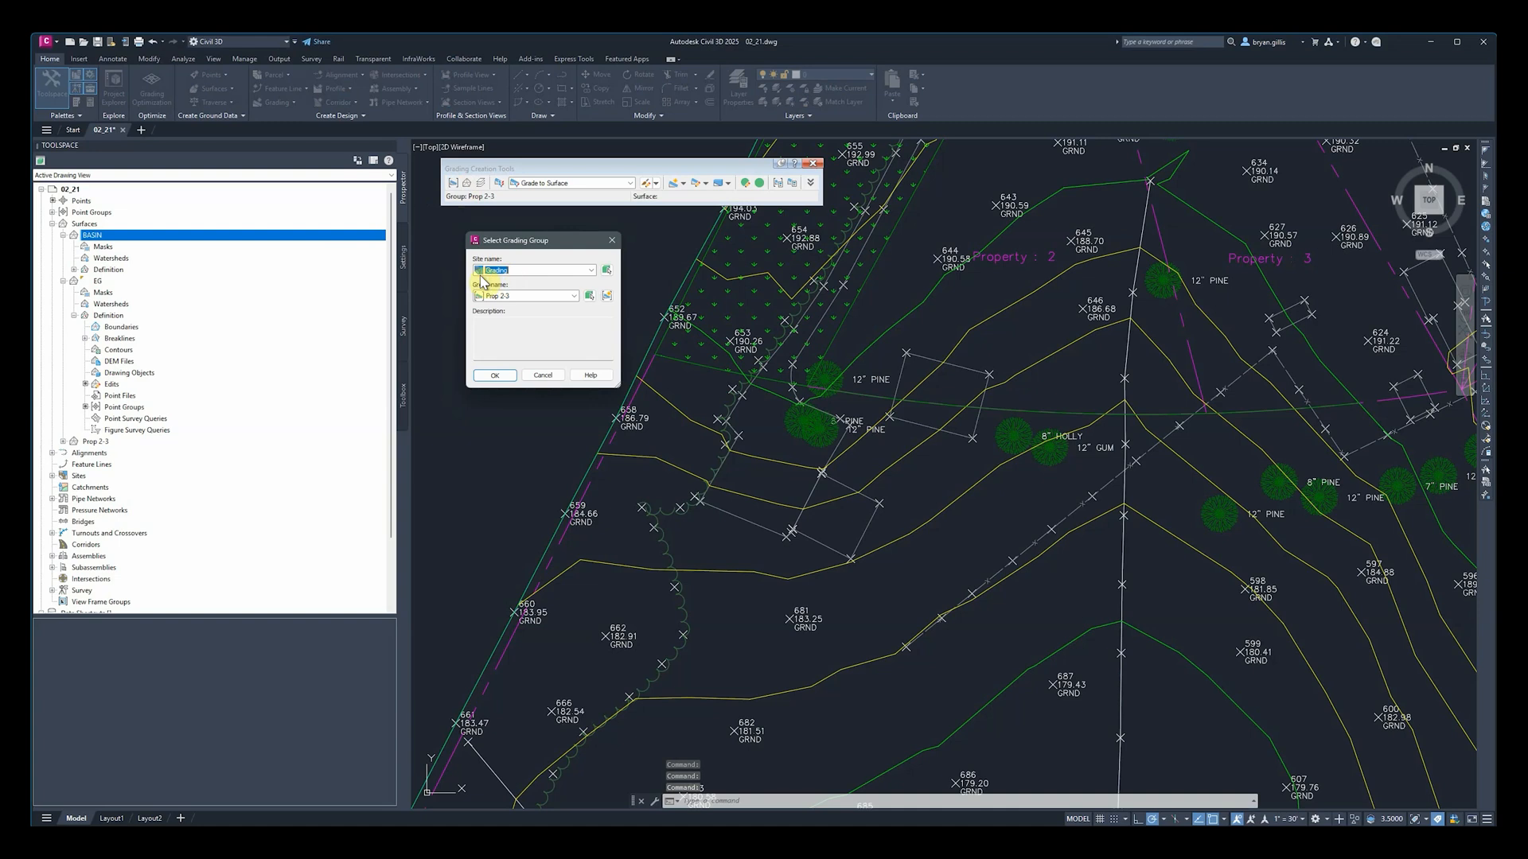
left_click(507, 380)
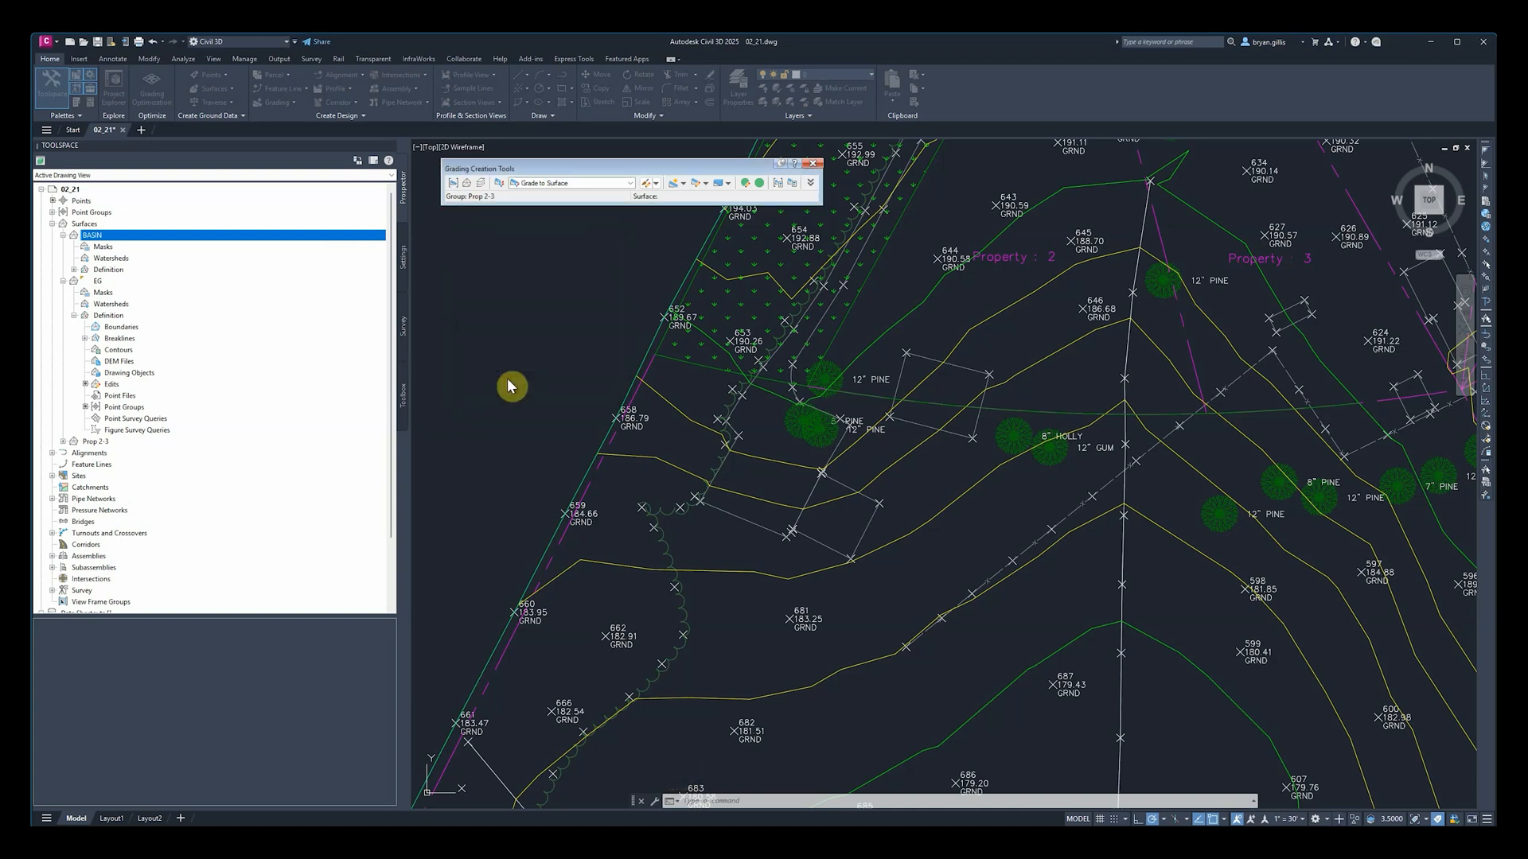
double_click(95, 442)
left_click(103, 476)
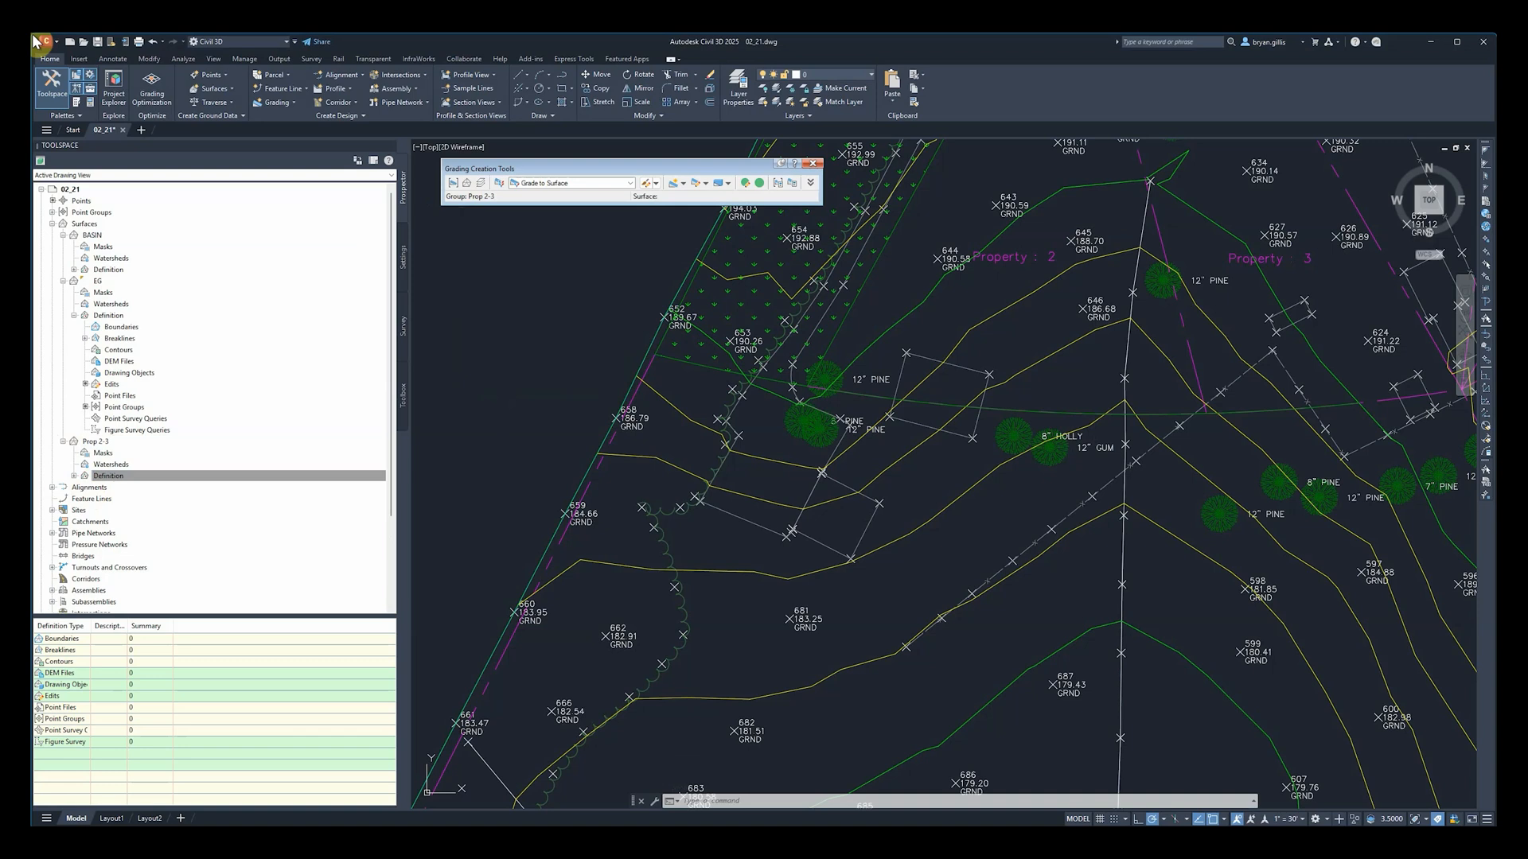
Step: Set EG as the target surface for Grade to Surface gradings in the Prop 2-3 group
left_click(628, 185)
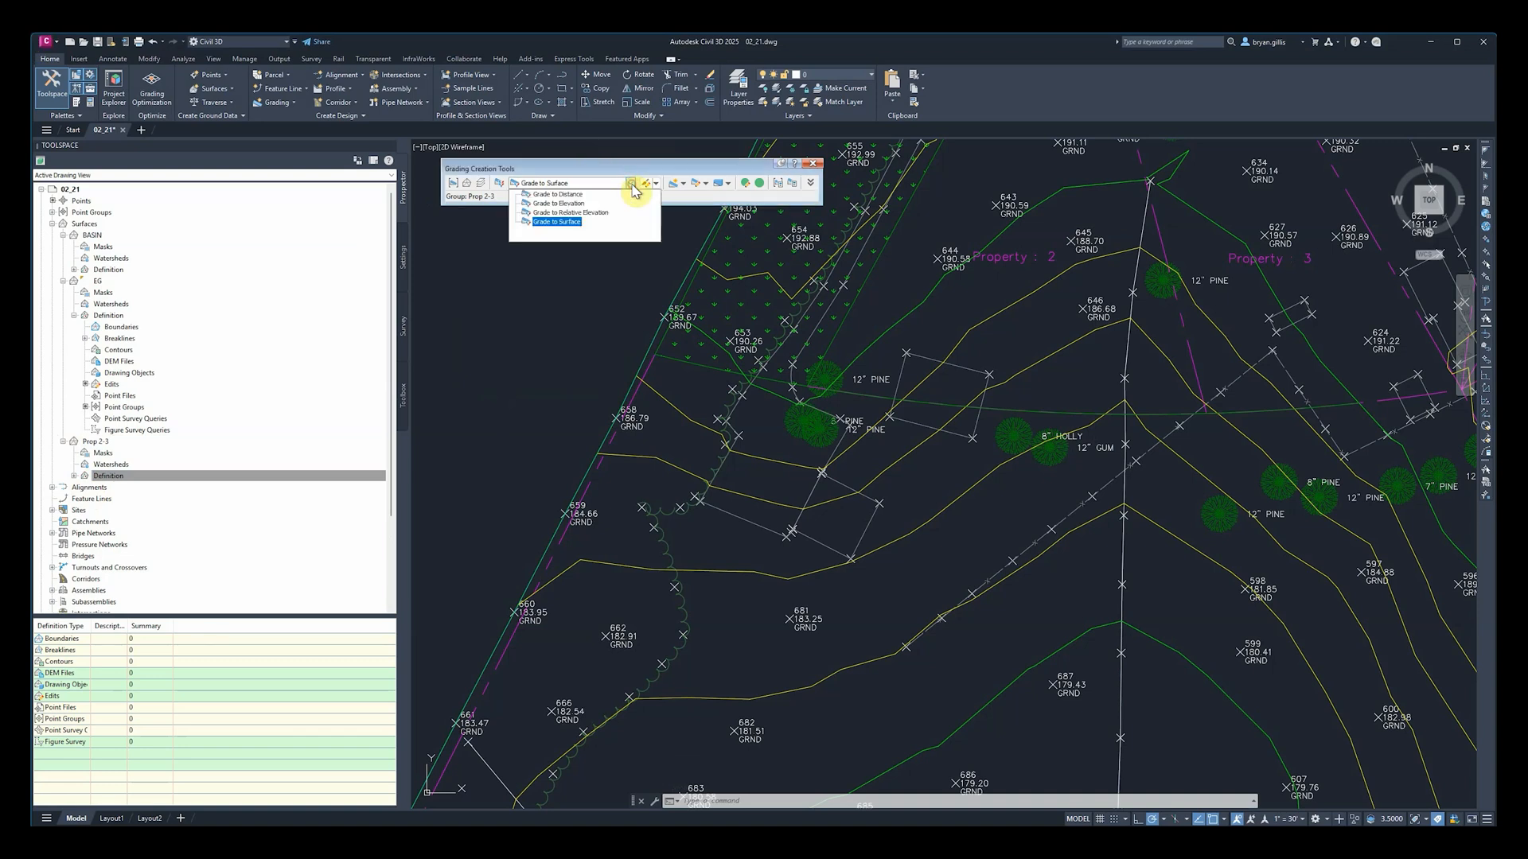
left_click(562, 223)
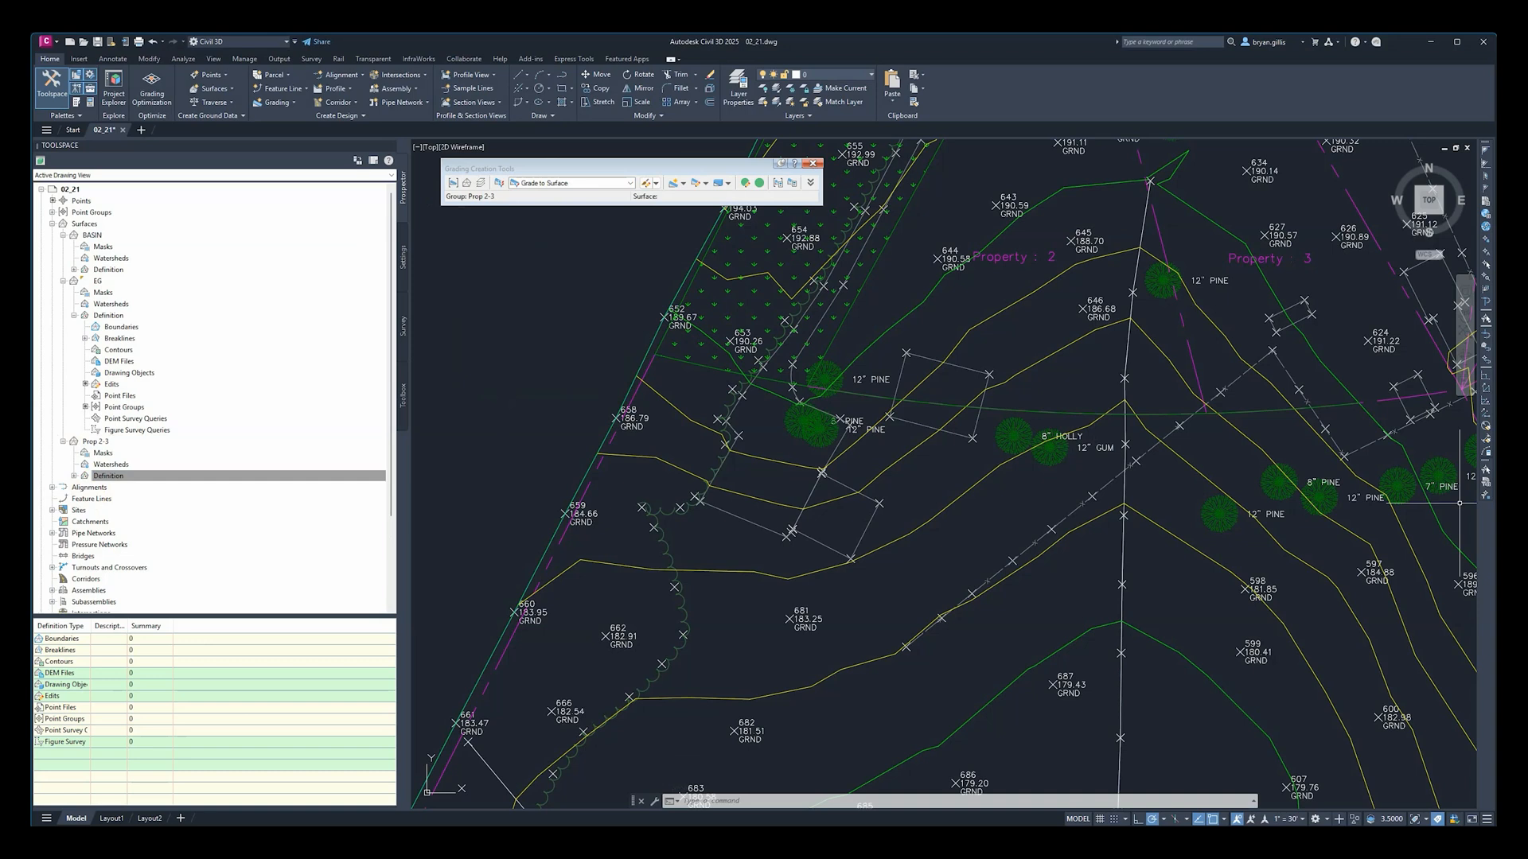
left_click(683, 184)
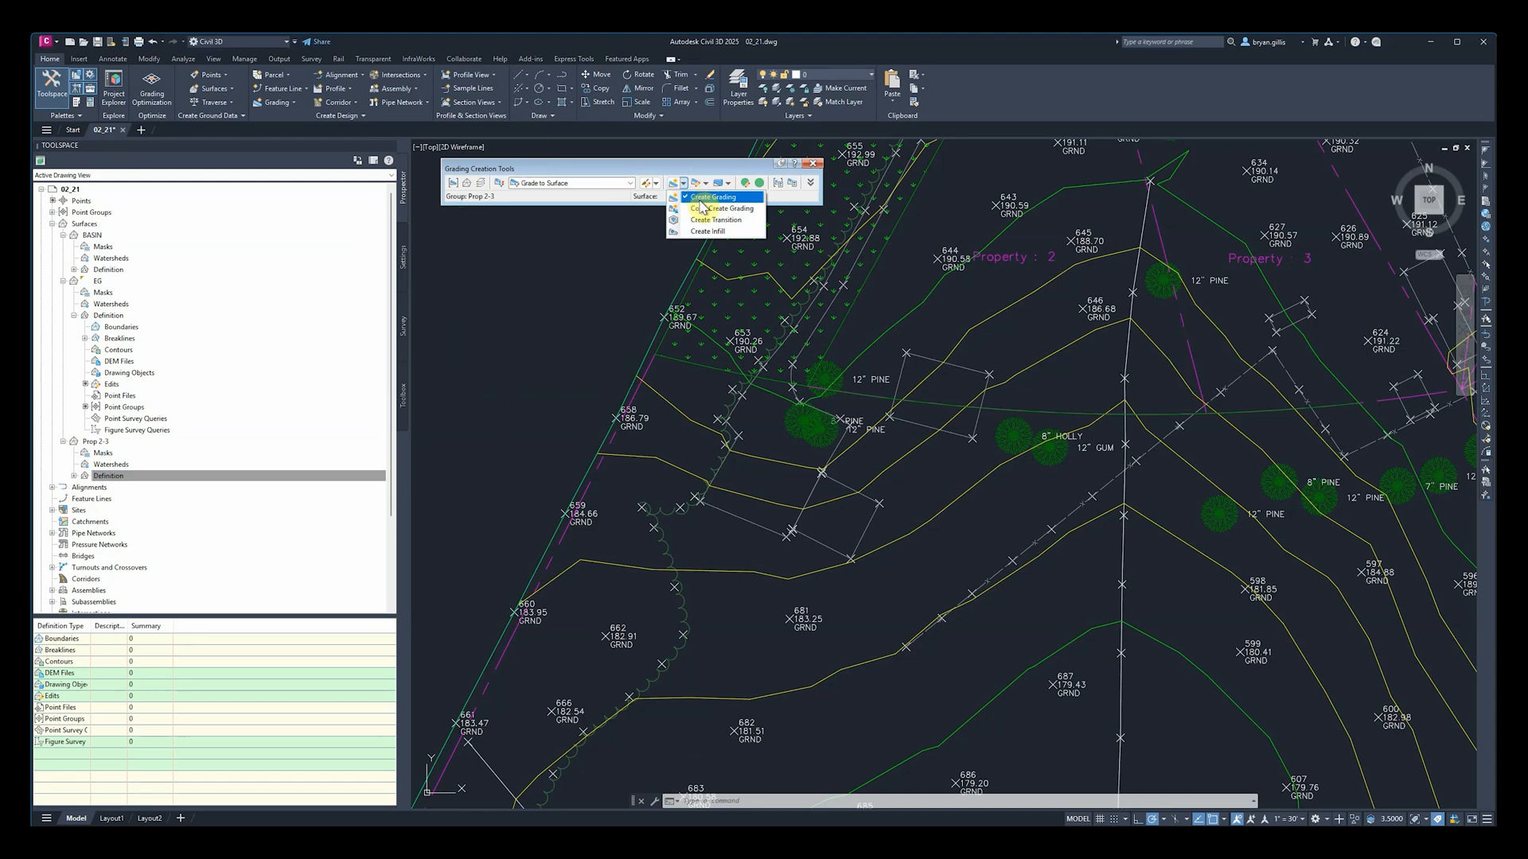
left_click(700, 198)
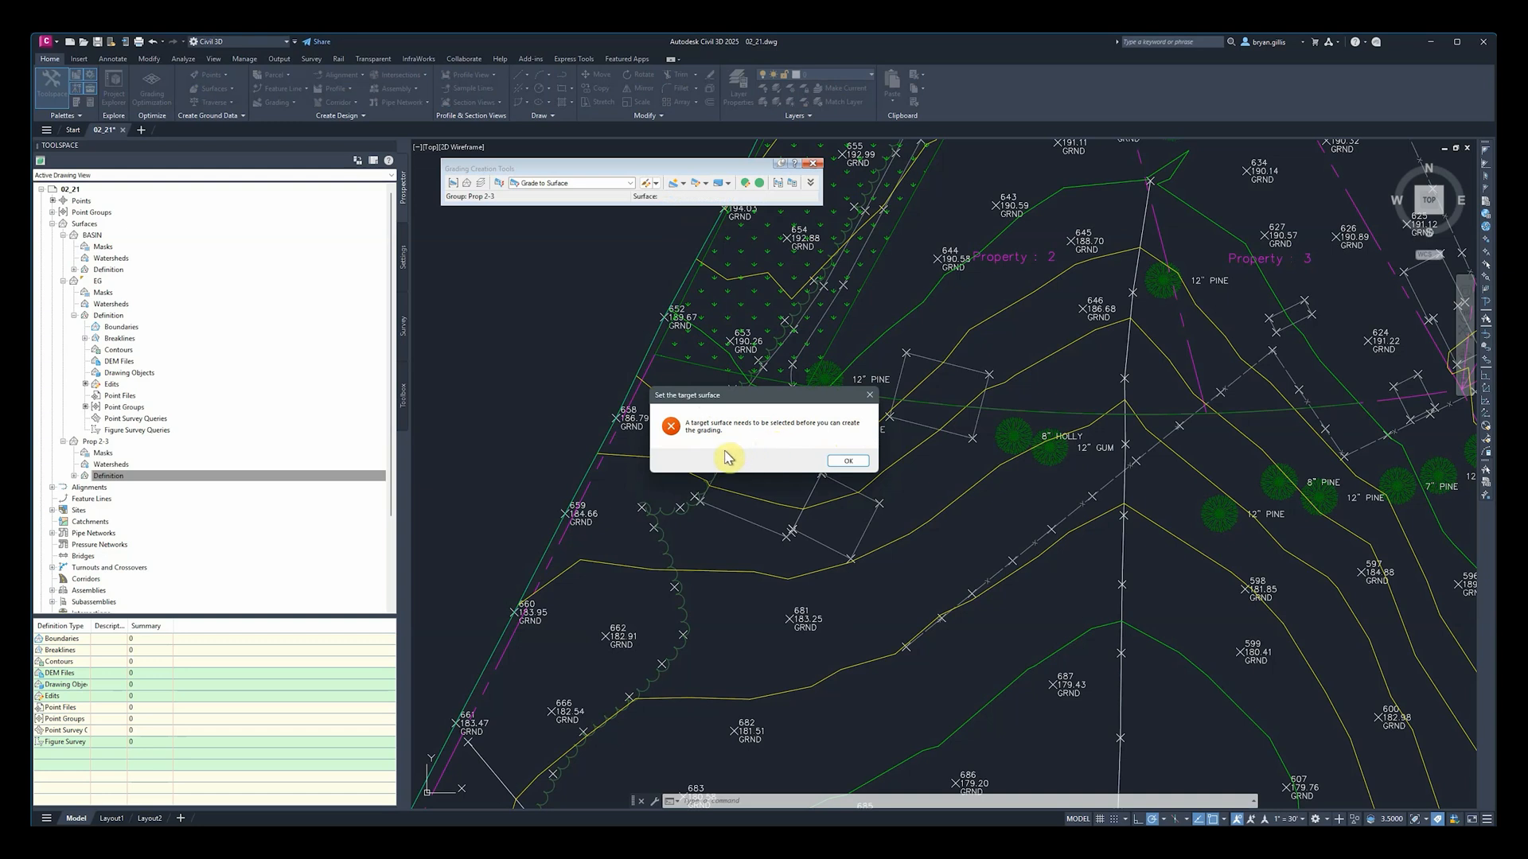
left_click(848, 461)
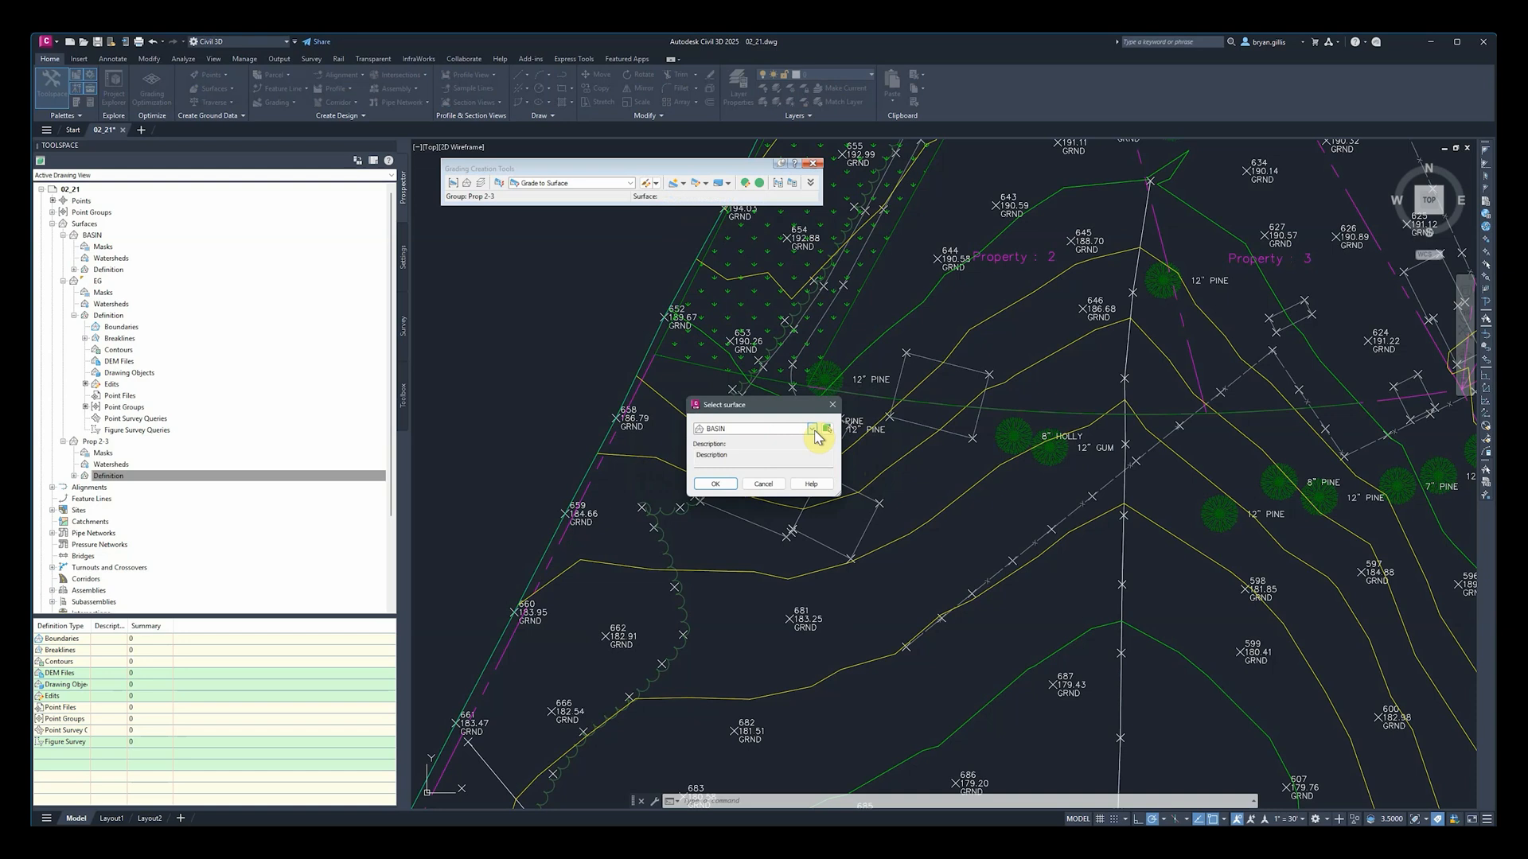
left_click(812, 428)
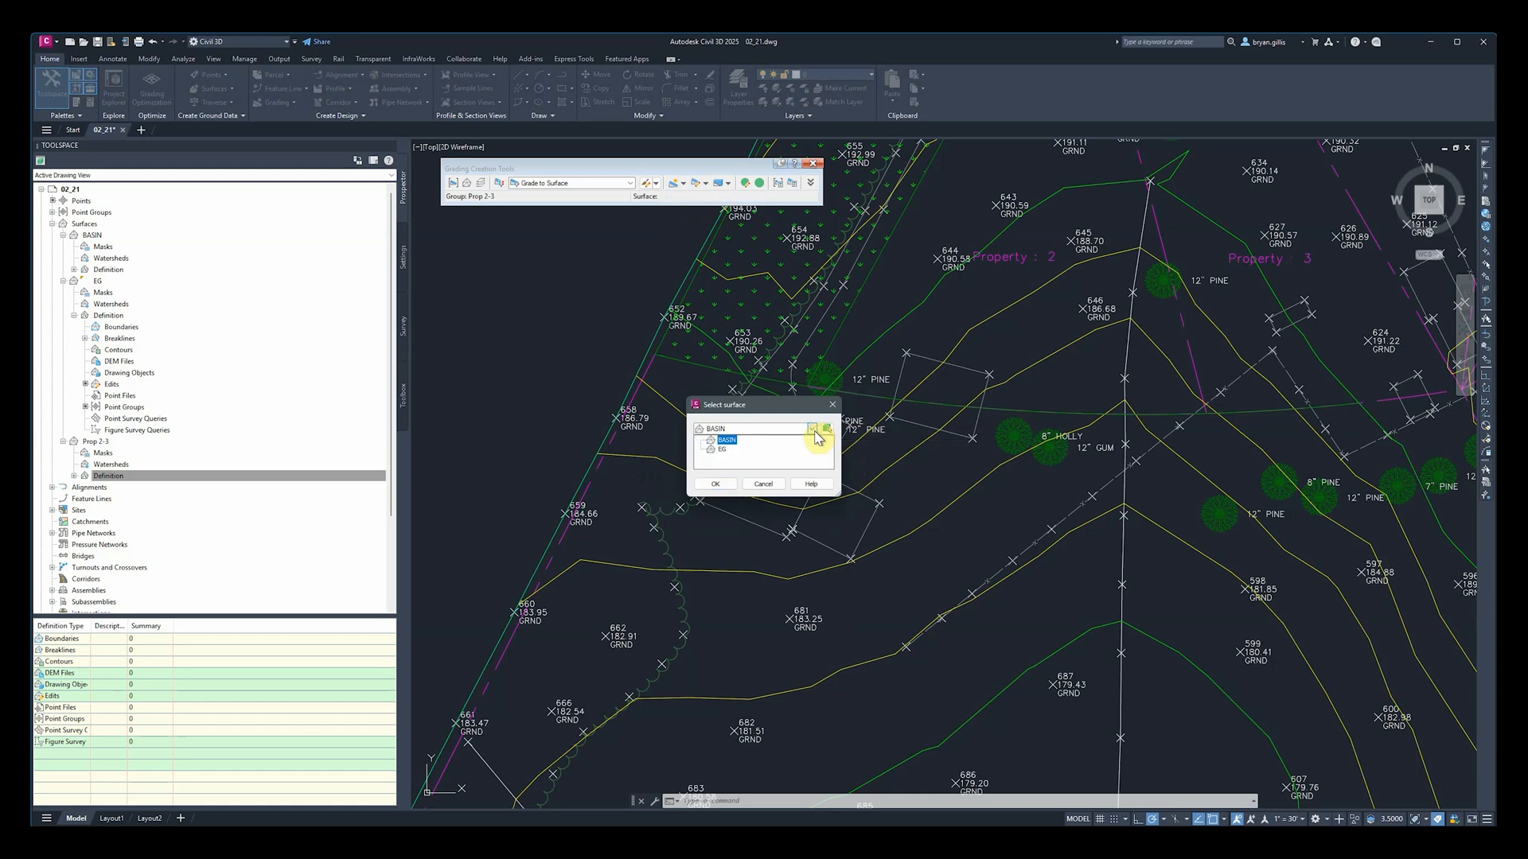
left_click(724, 452)
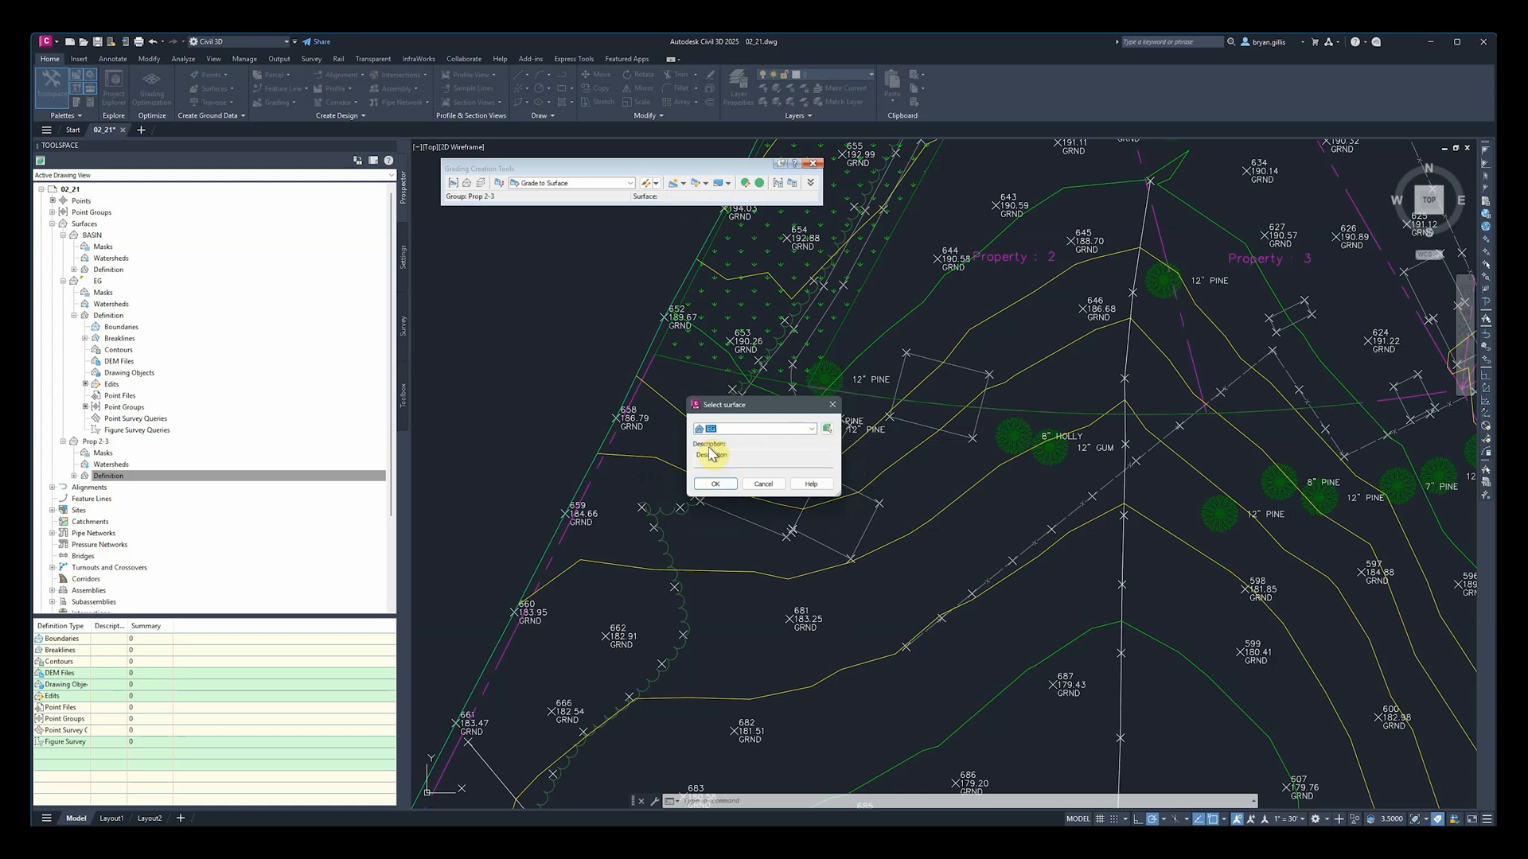
left_click(715, 486)
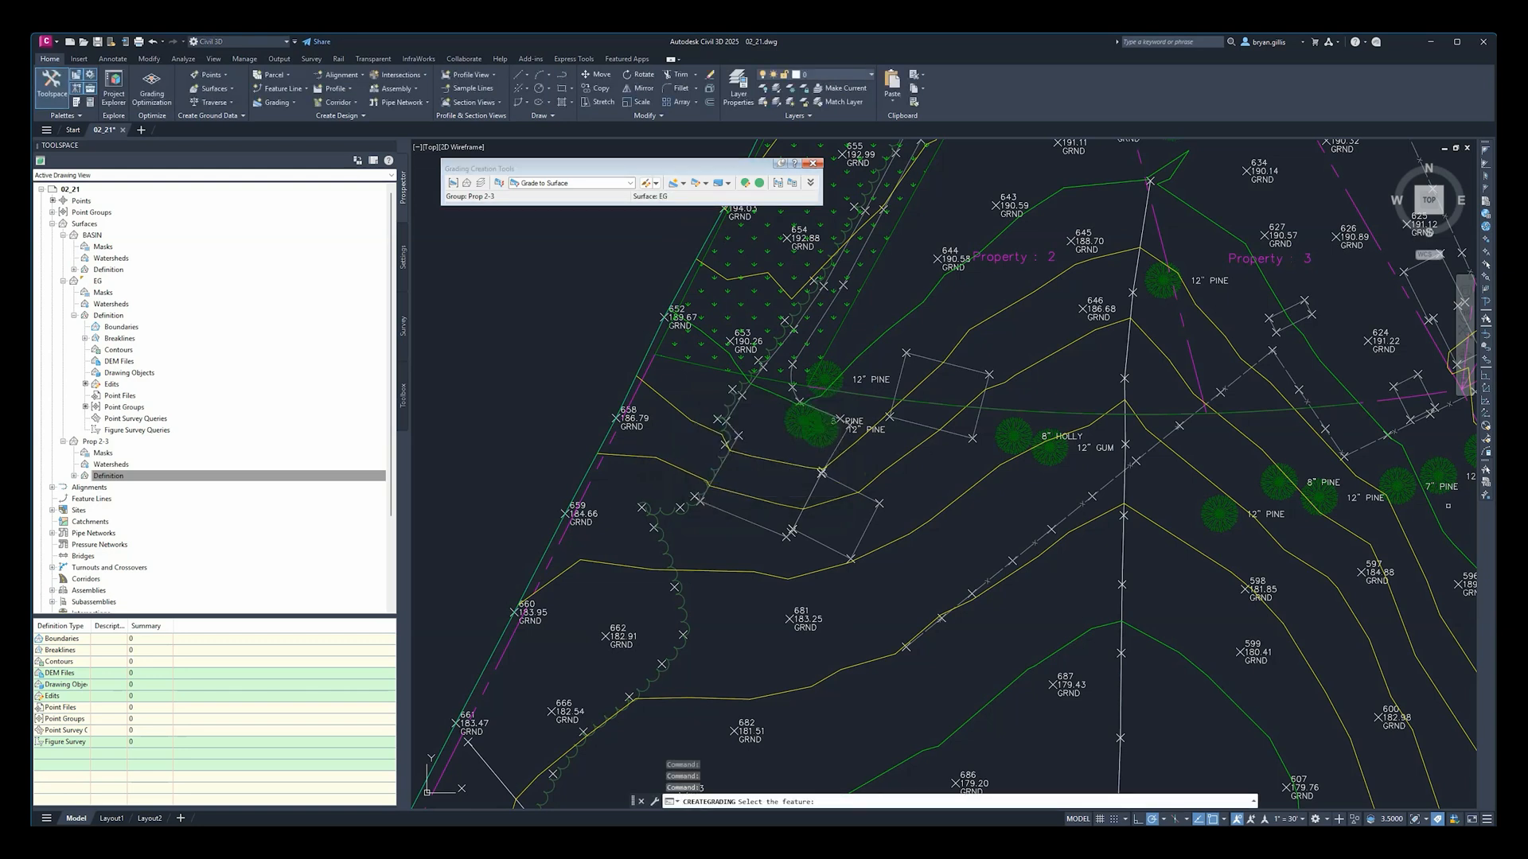
Step: Grade the downhill side of the curved feature line to EG along its entire length, with a 2:1 cut slope and 4:1 fill slope
left_click(683, 183)
left_click(699, 196)
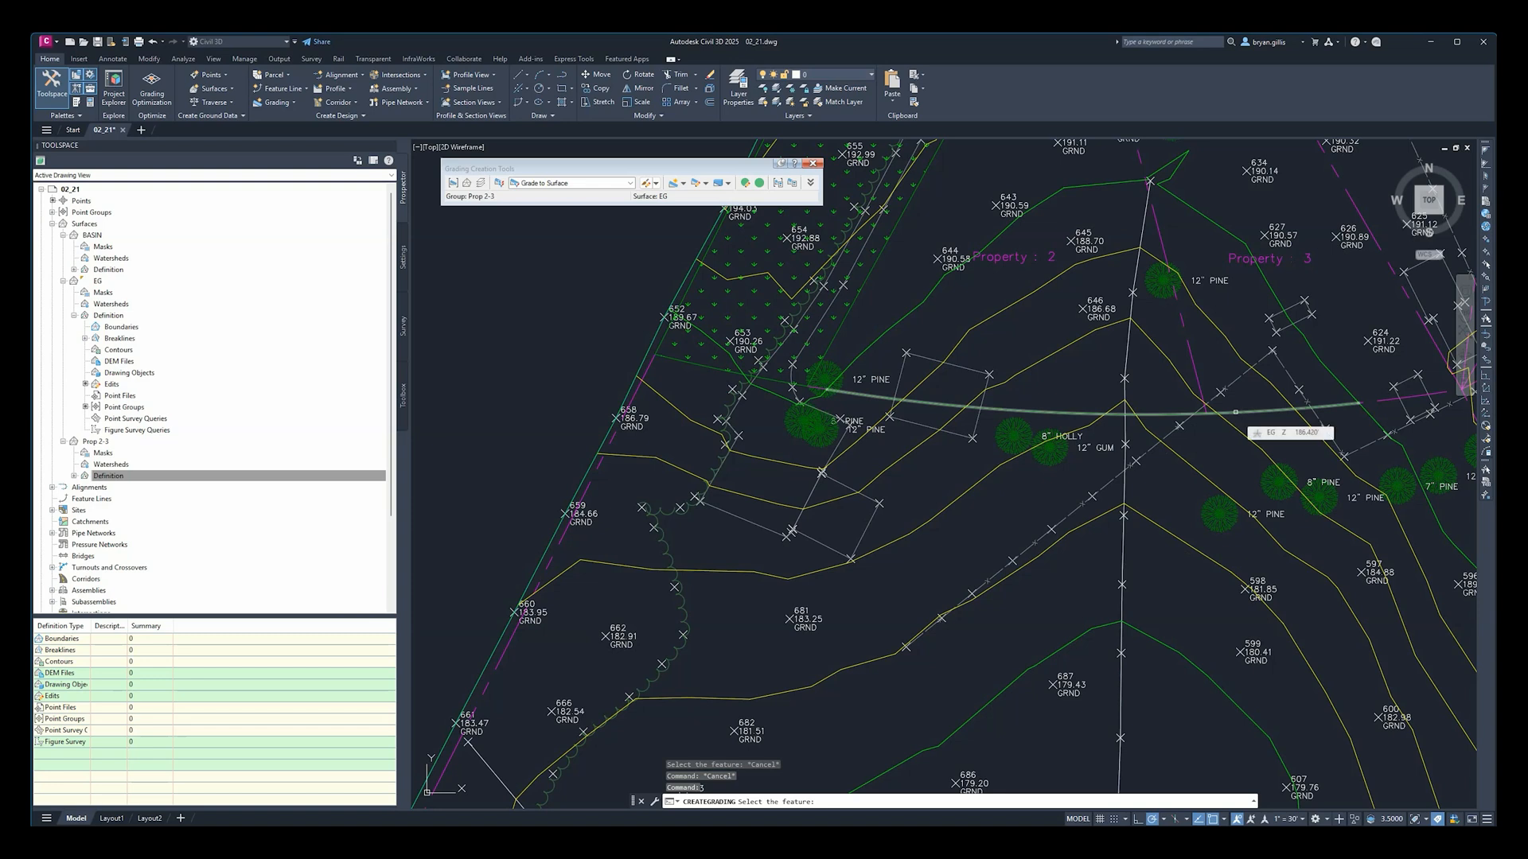
left_click(1235, 412)
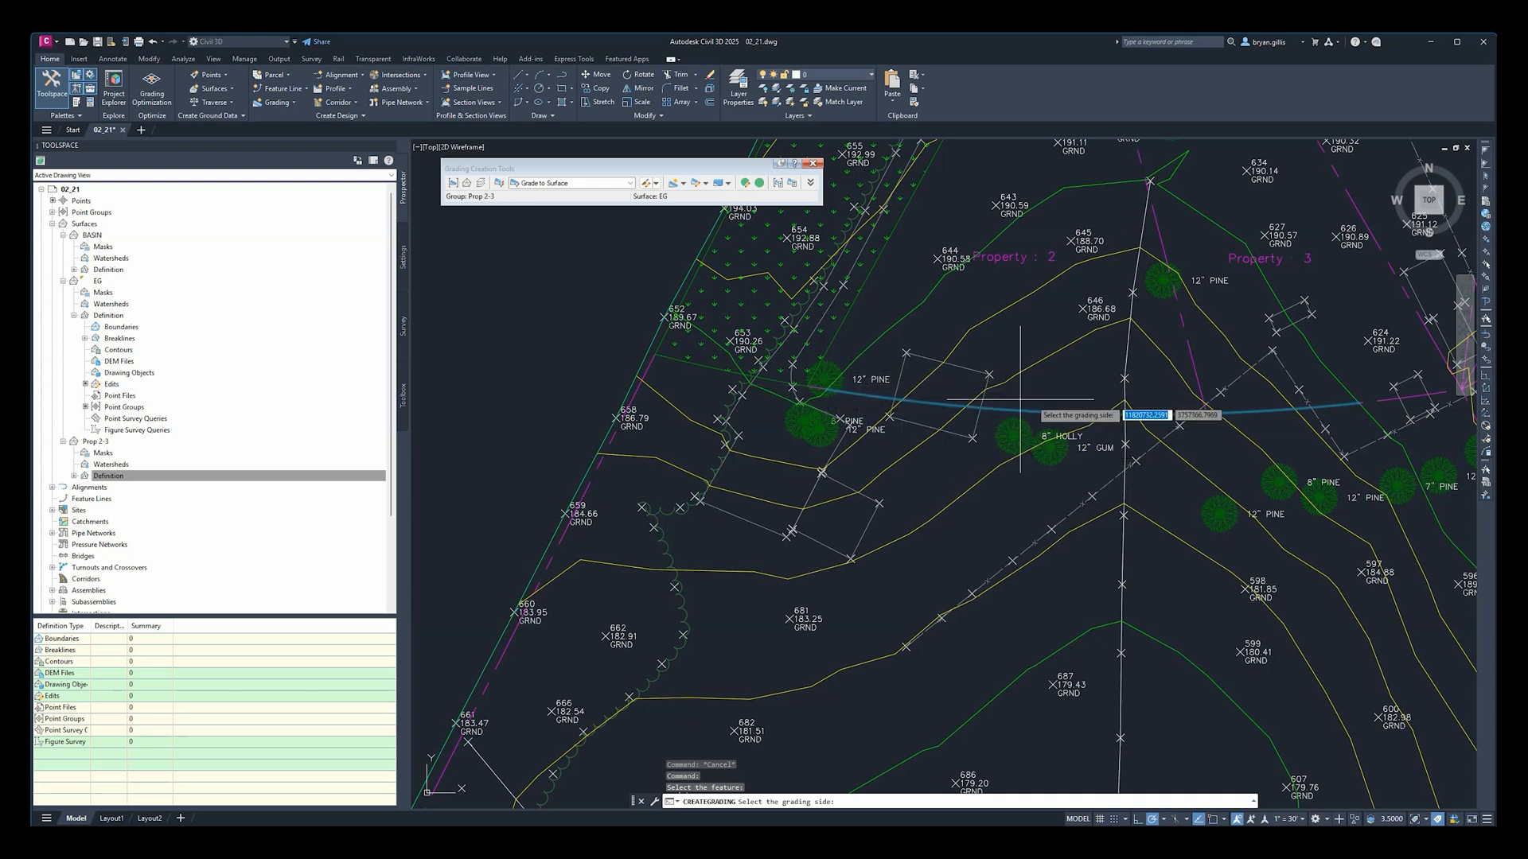
key("Return")
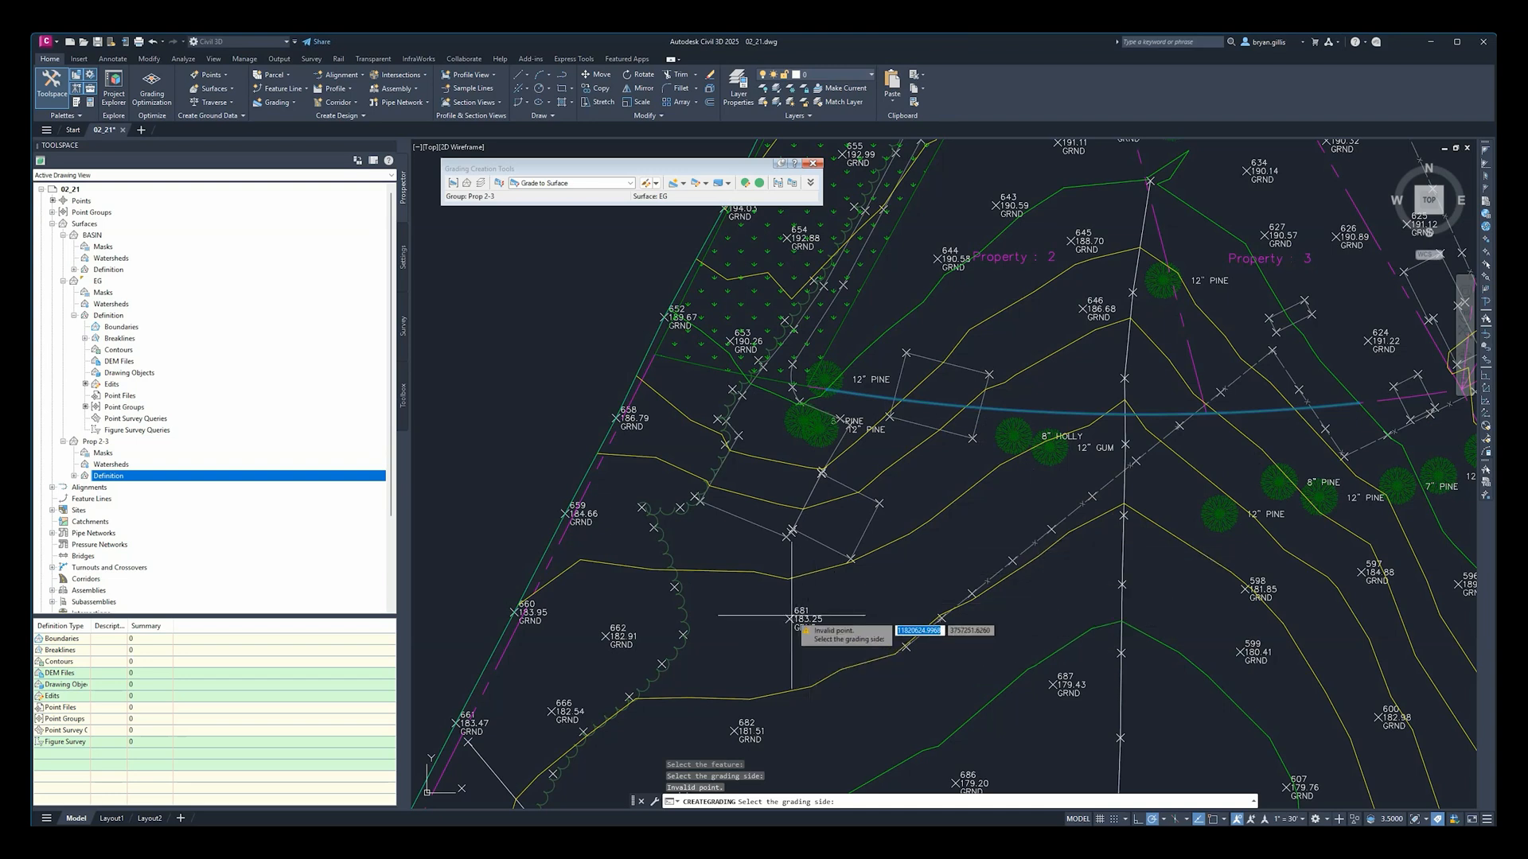
left_click(1028, 497)
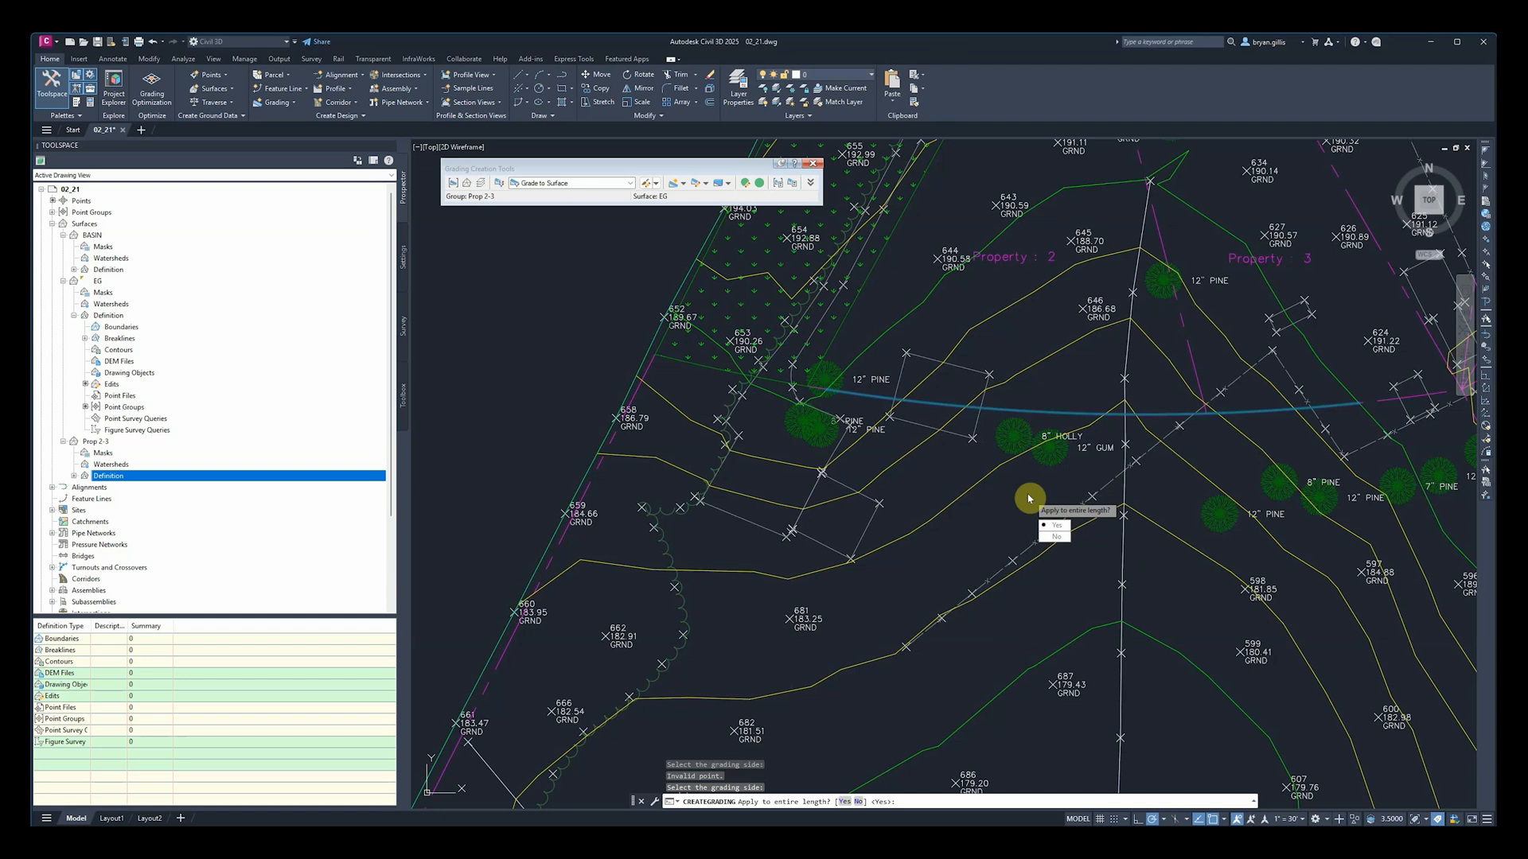
right_click(1030, 500)
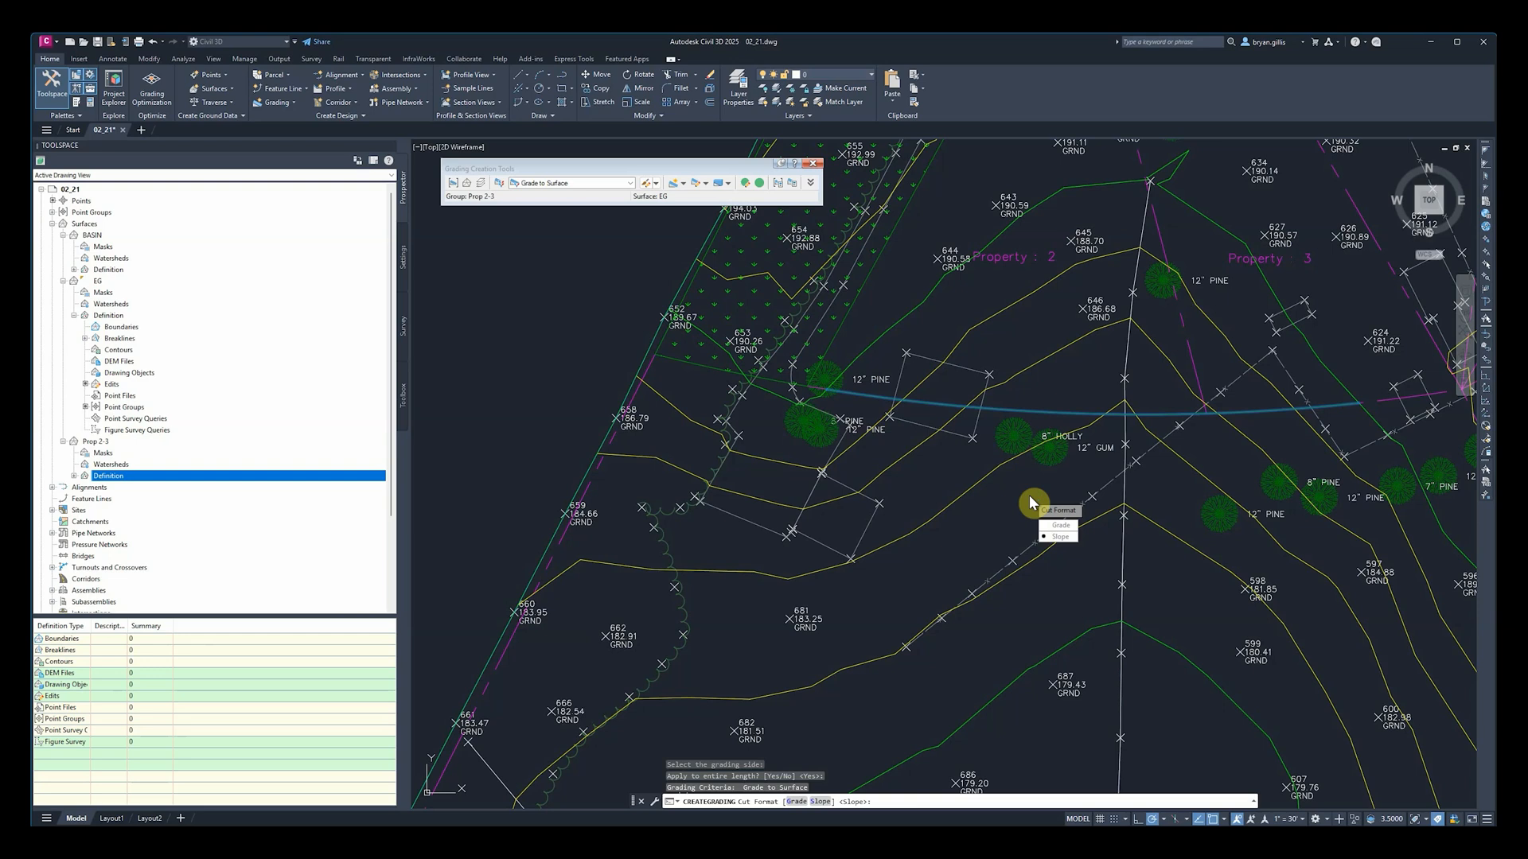
key("Return")
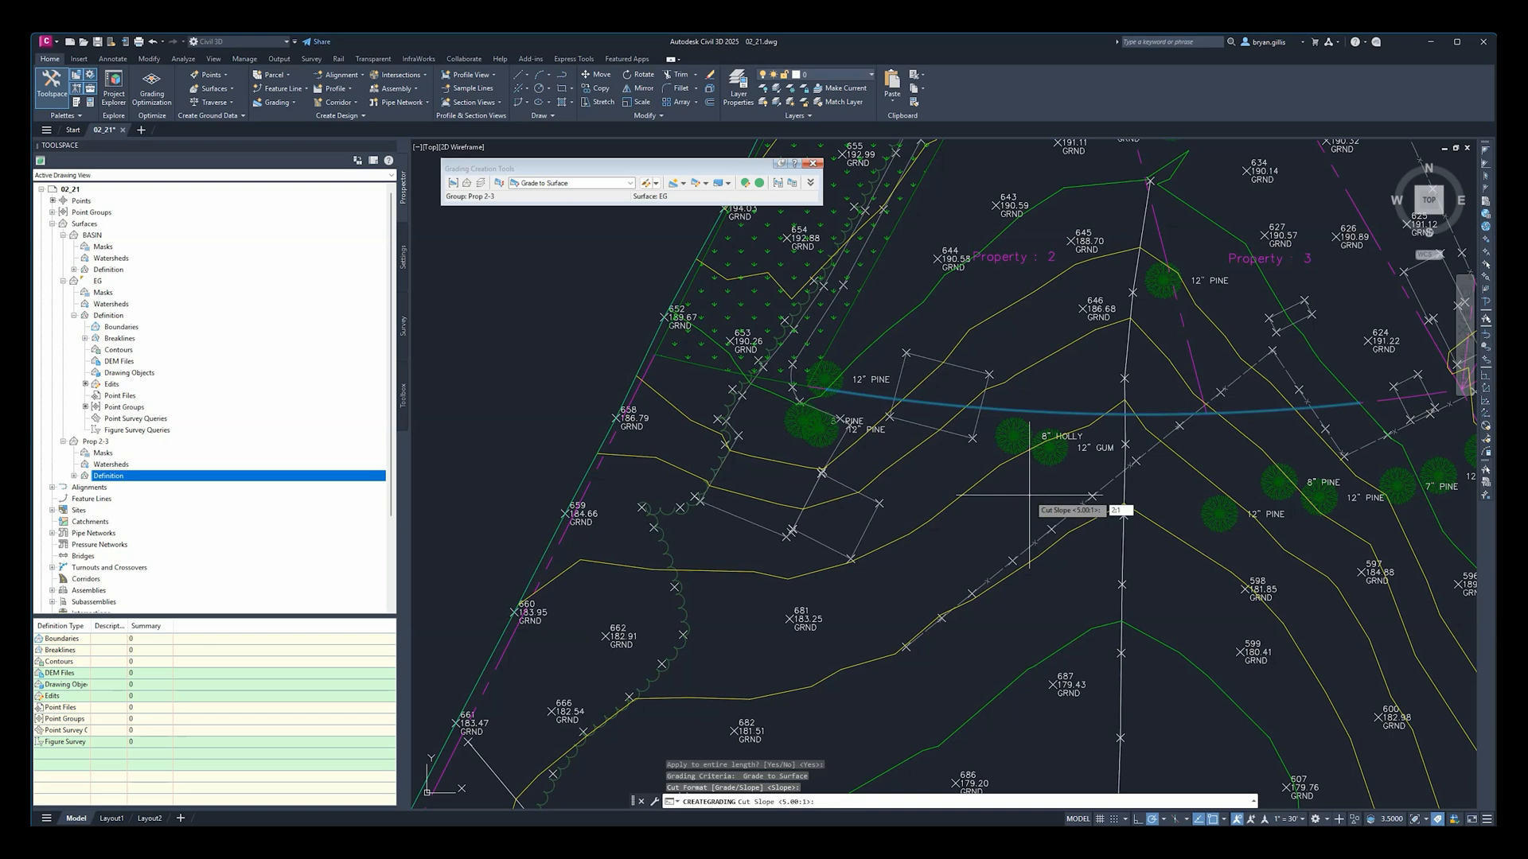
key("Return")
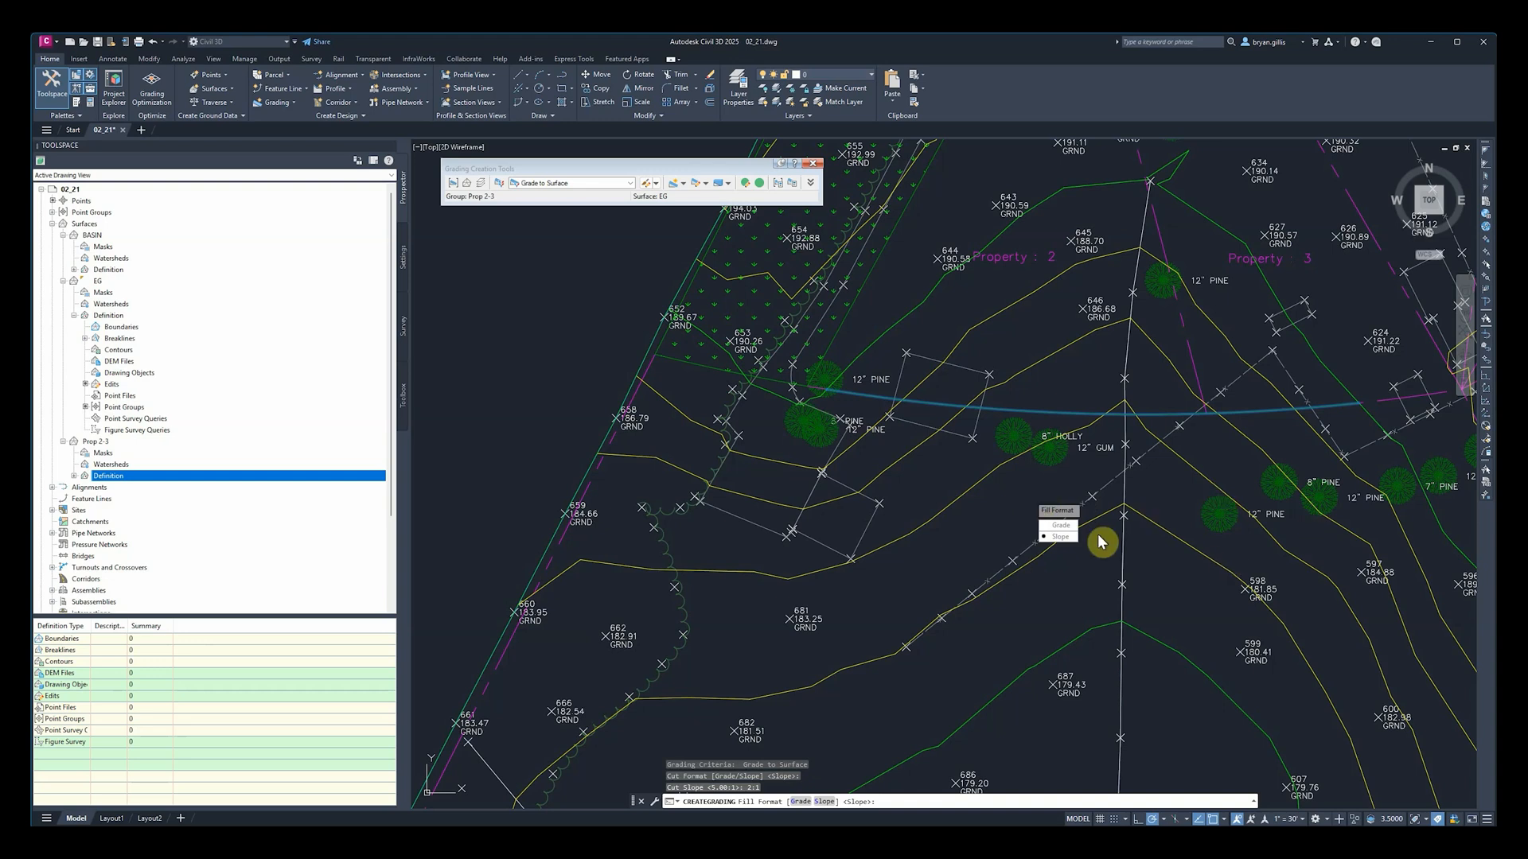
key("Return")
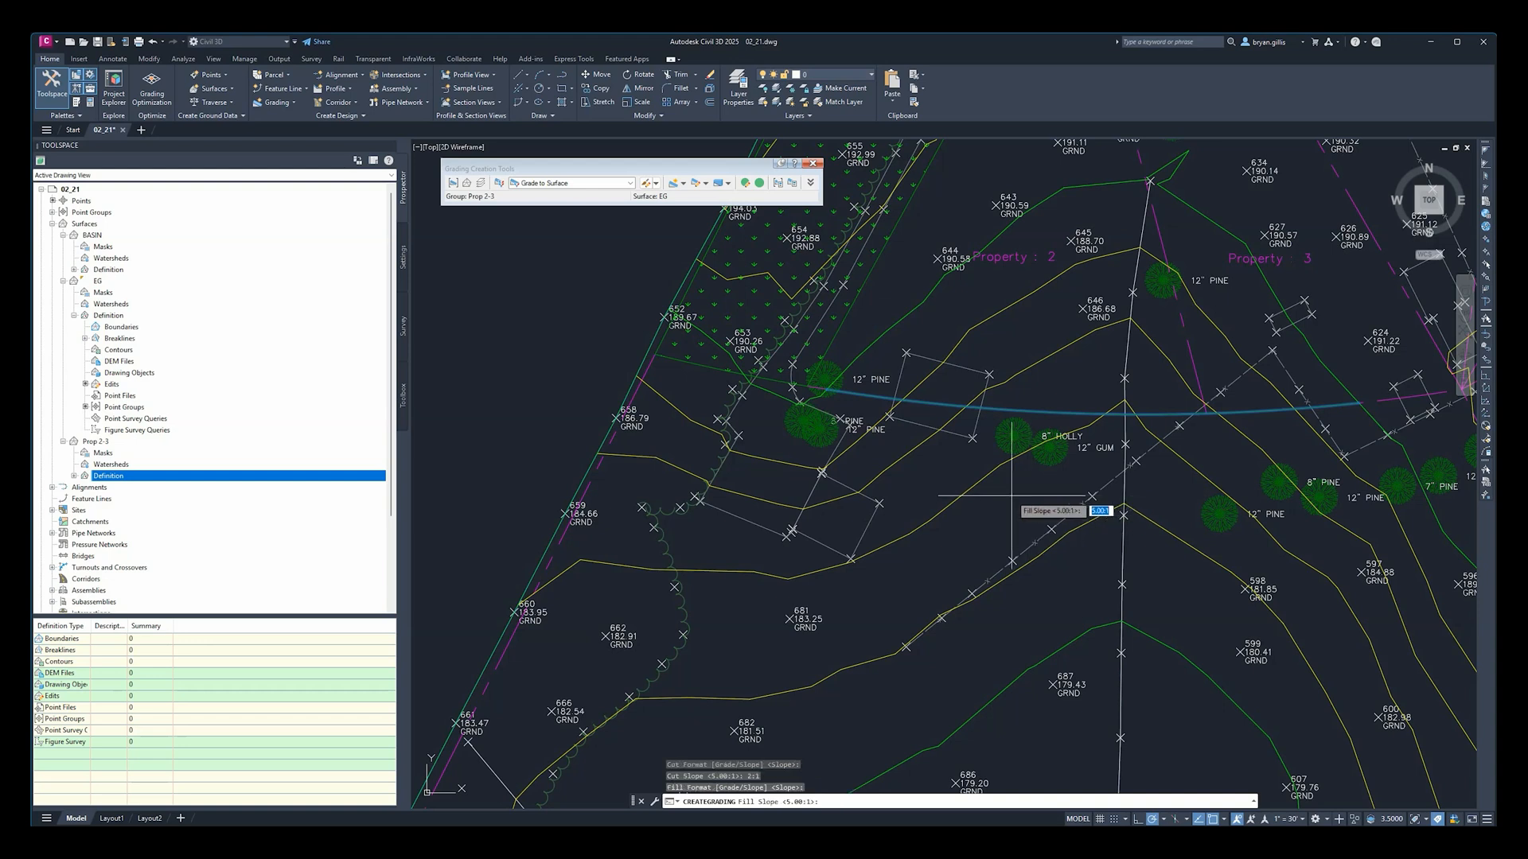
type("4:1")
key("Return")
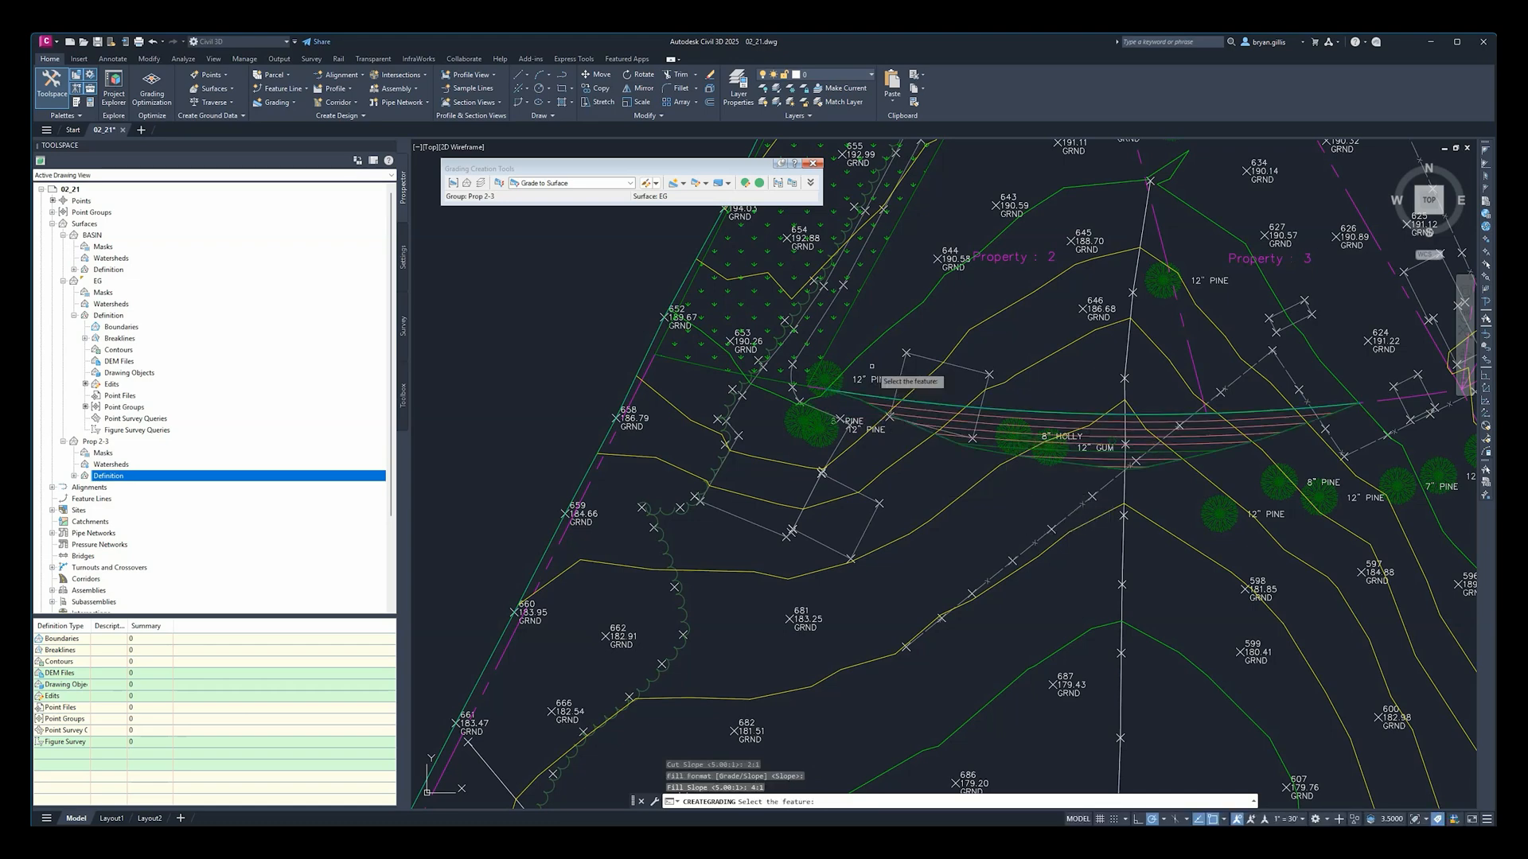
Step: Examine the new downhill grading, its contours and its daylight line against the surrounding existing ground
middle_click_drag(1230, 442, 1107, 512)
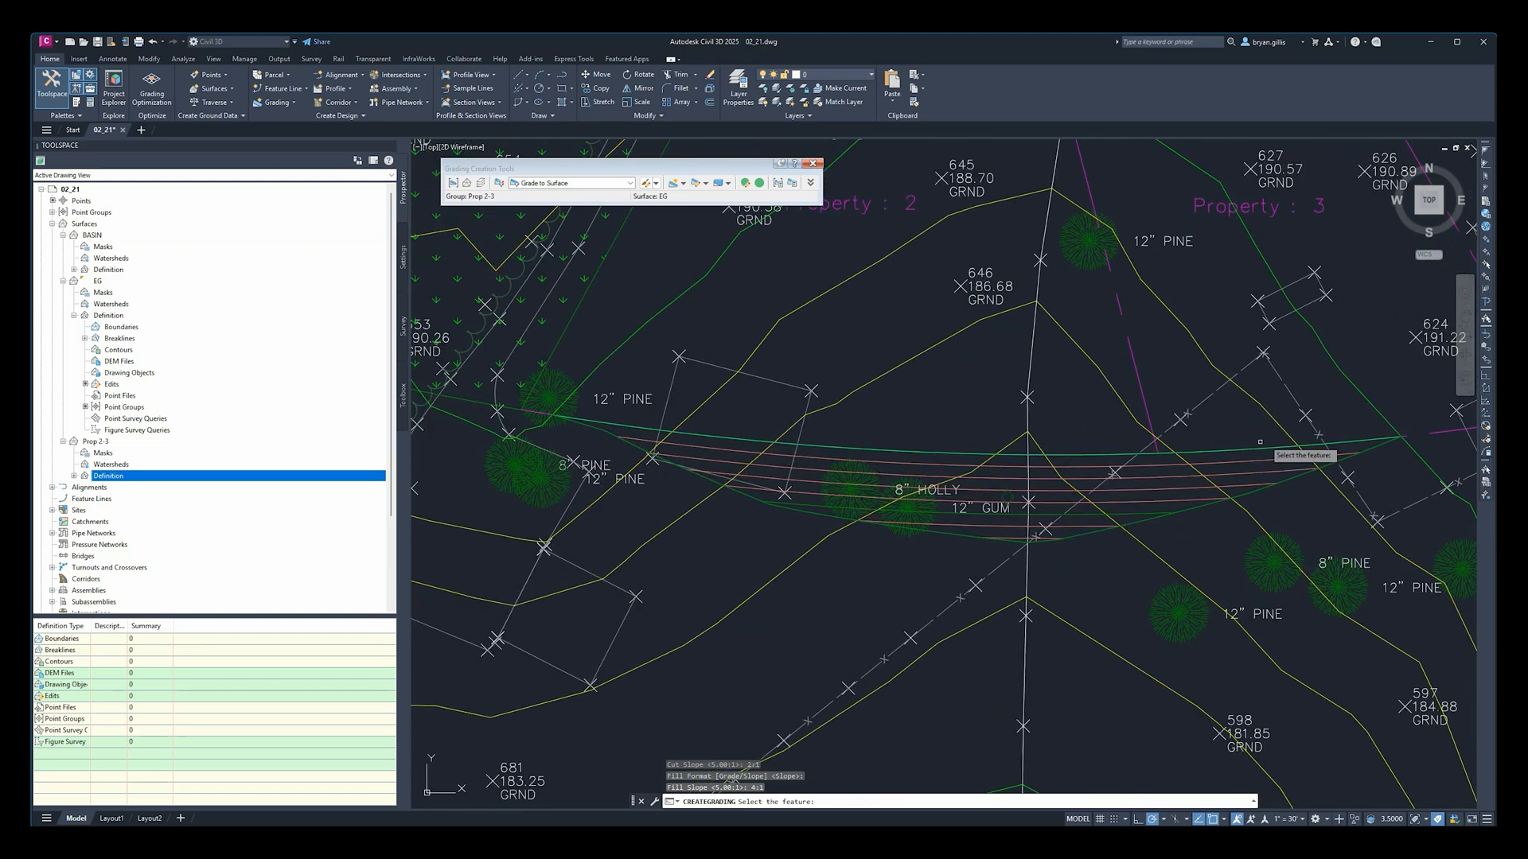
scroll(1070, 512, "down", 2)
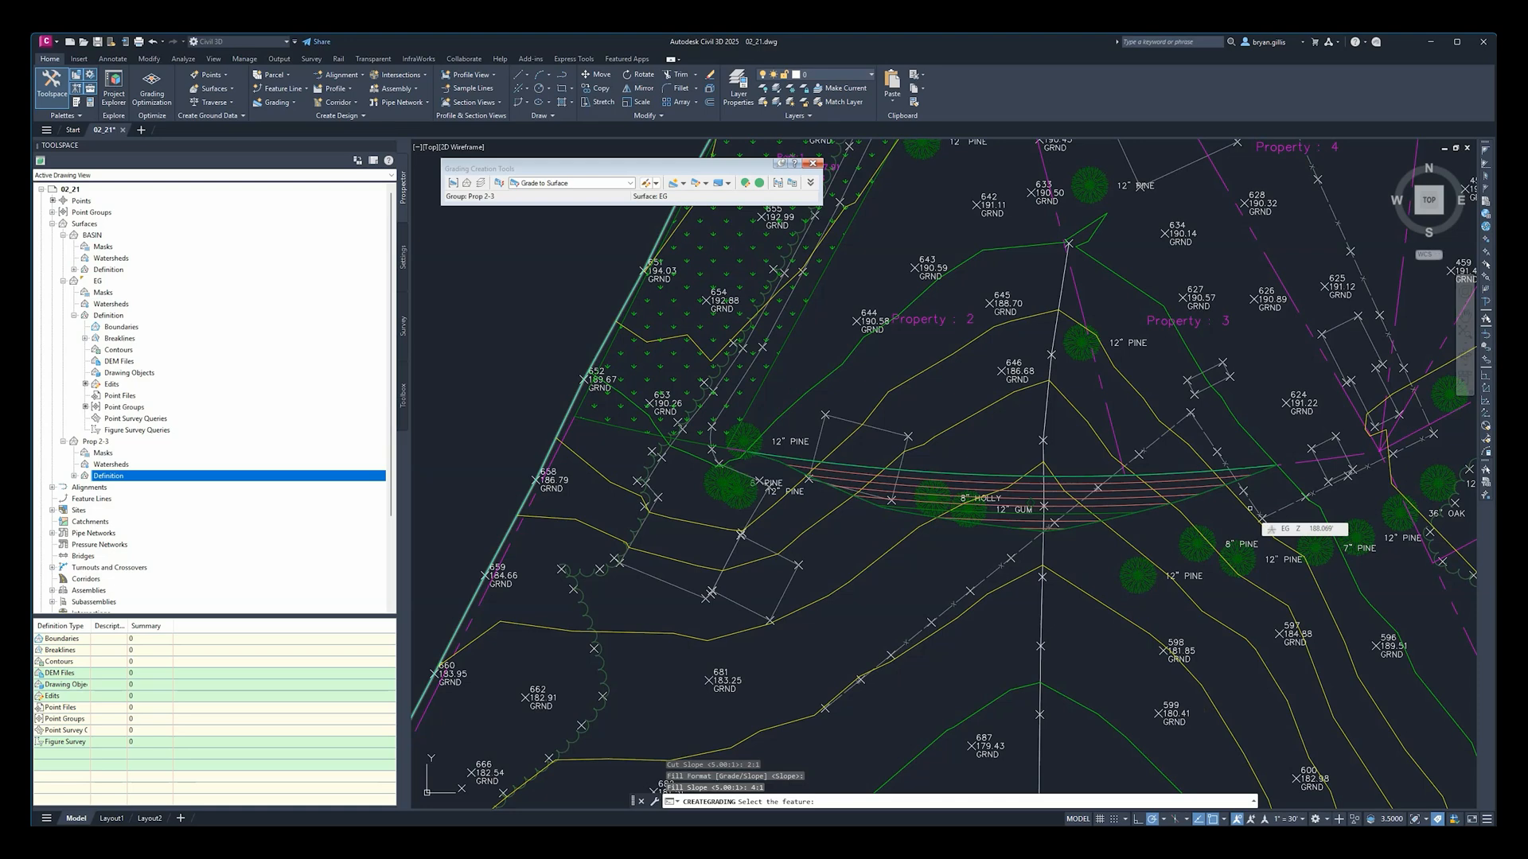
scroll(1249, 510, "down", 3)
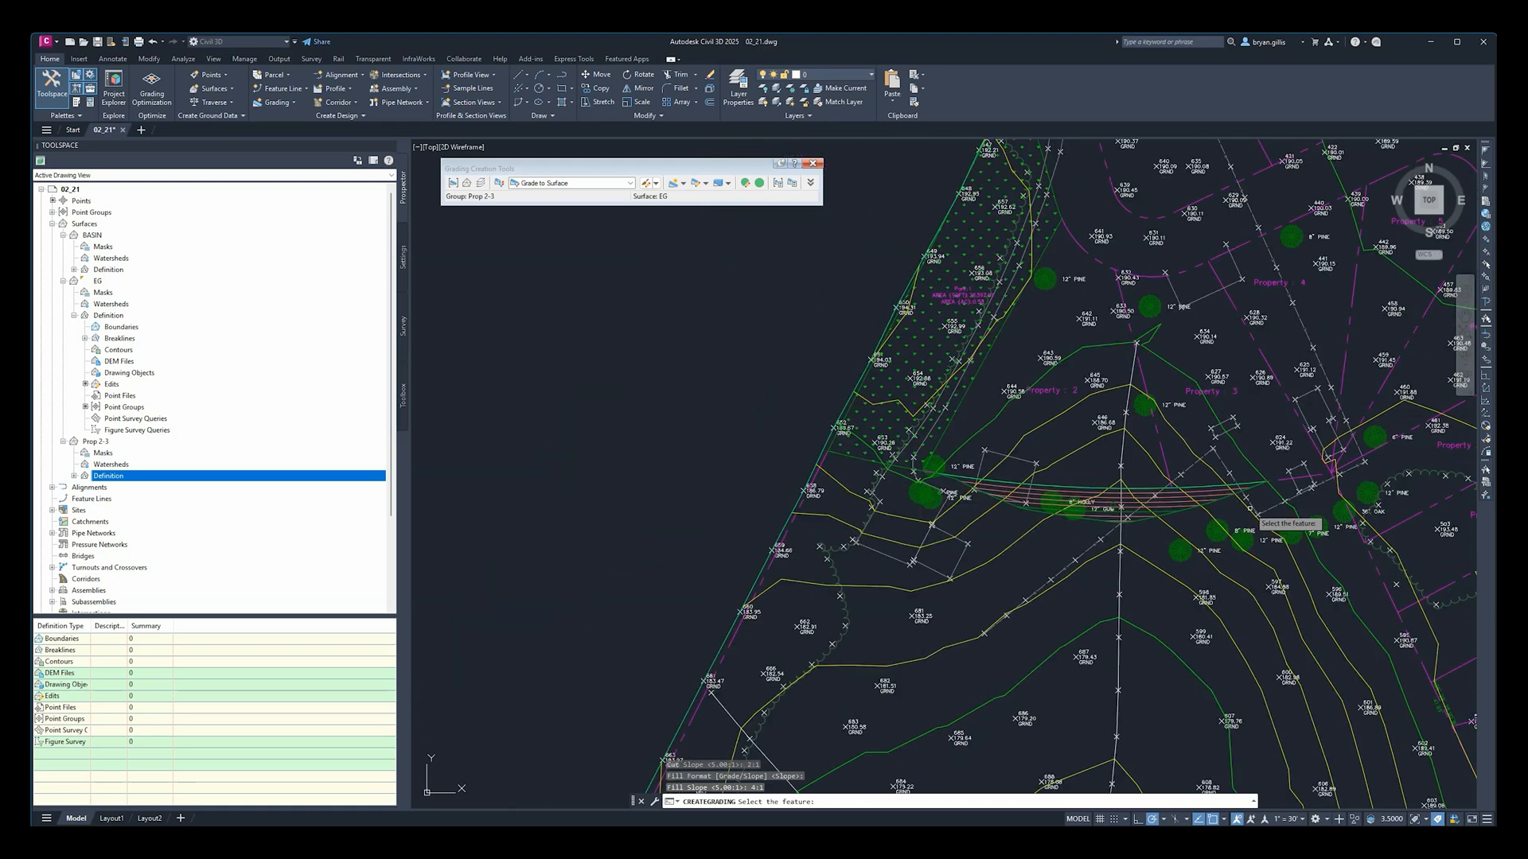
scroll(1249, 508, "up", 4)
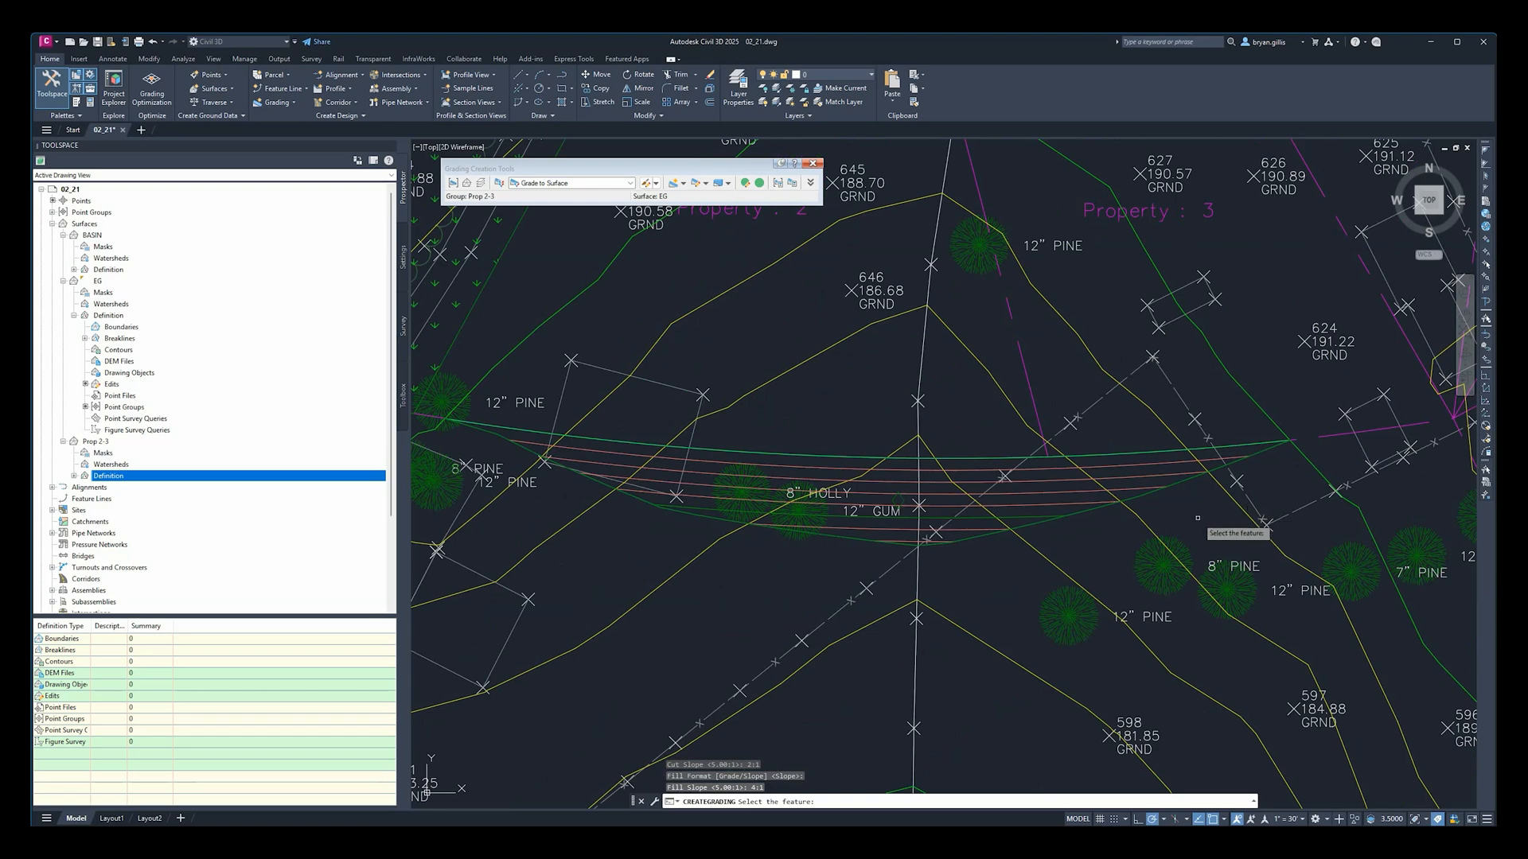
scroll(1194, 513, "down", 1)
mouse_move(1193, 514)
middle_mouse_down()
mouse_move(1327, 549)
mouse_move(1198, 512)
middle_mouse_up()
scroll(1327, 549, "down", 1)
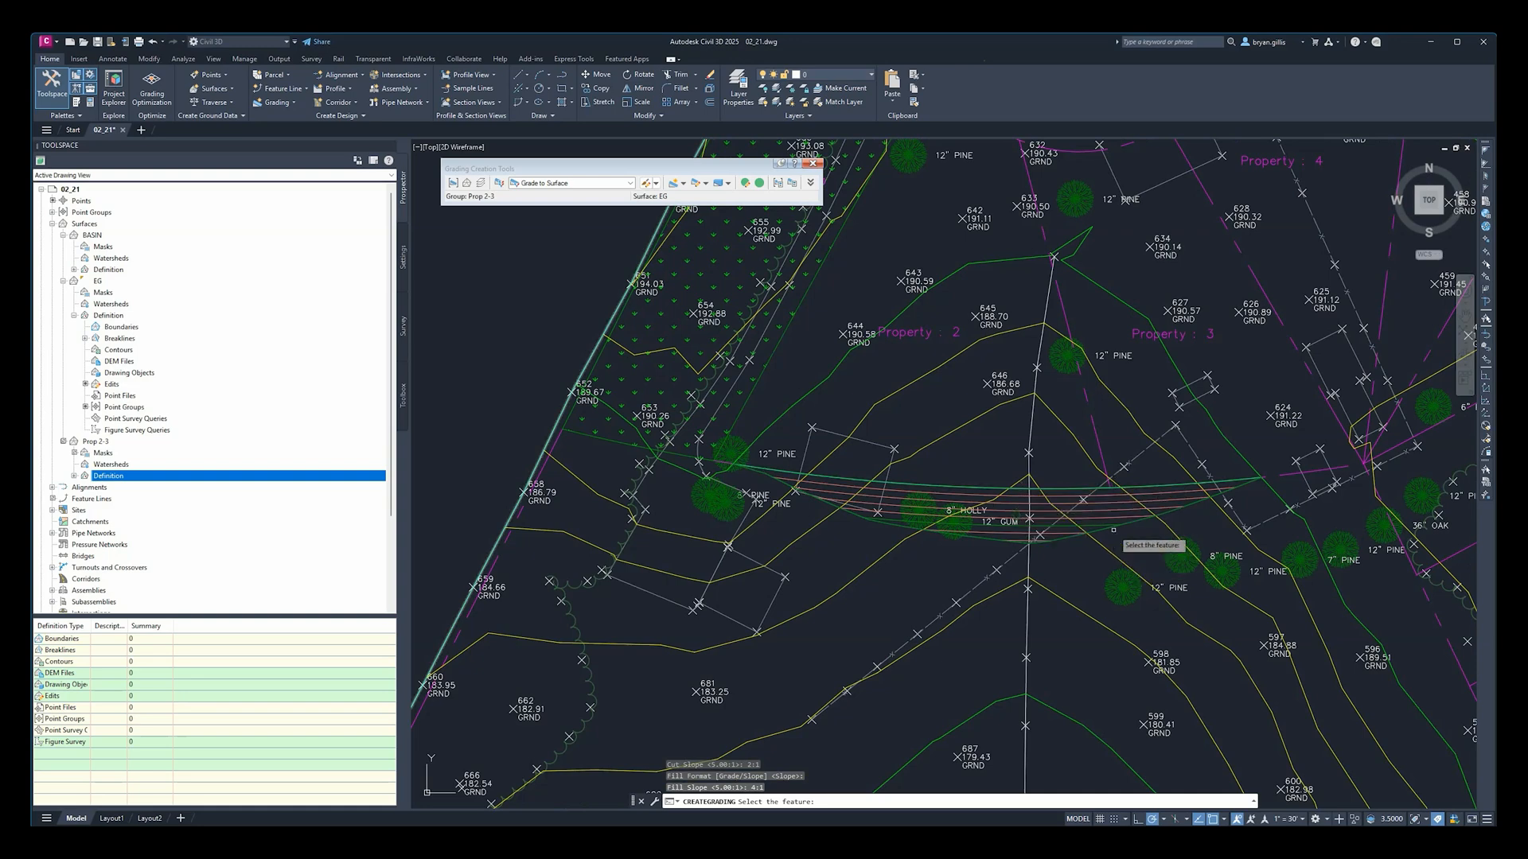
middle_click_drag(1113, 529, 1261, 525)
Step: Grade the uphill side of the curved feature line to EG along its entire length, with cut and fill grades of 0%
left_click(1135, 491)
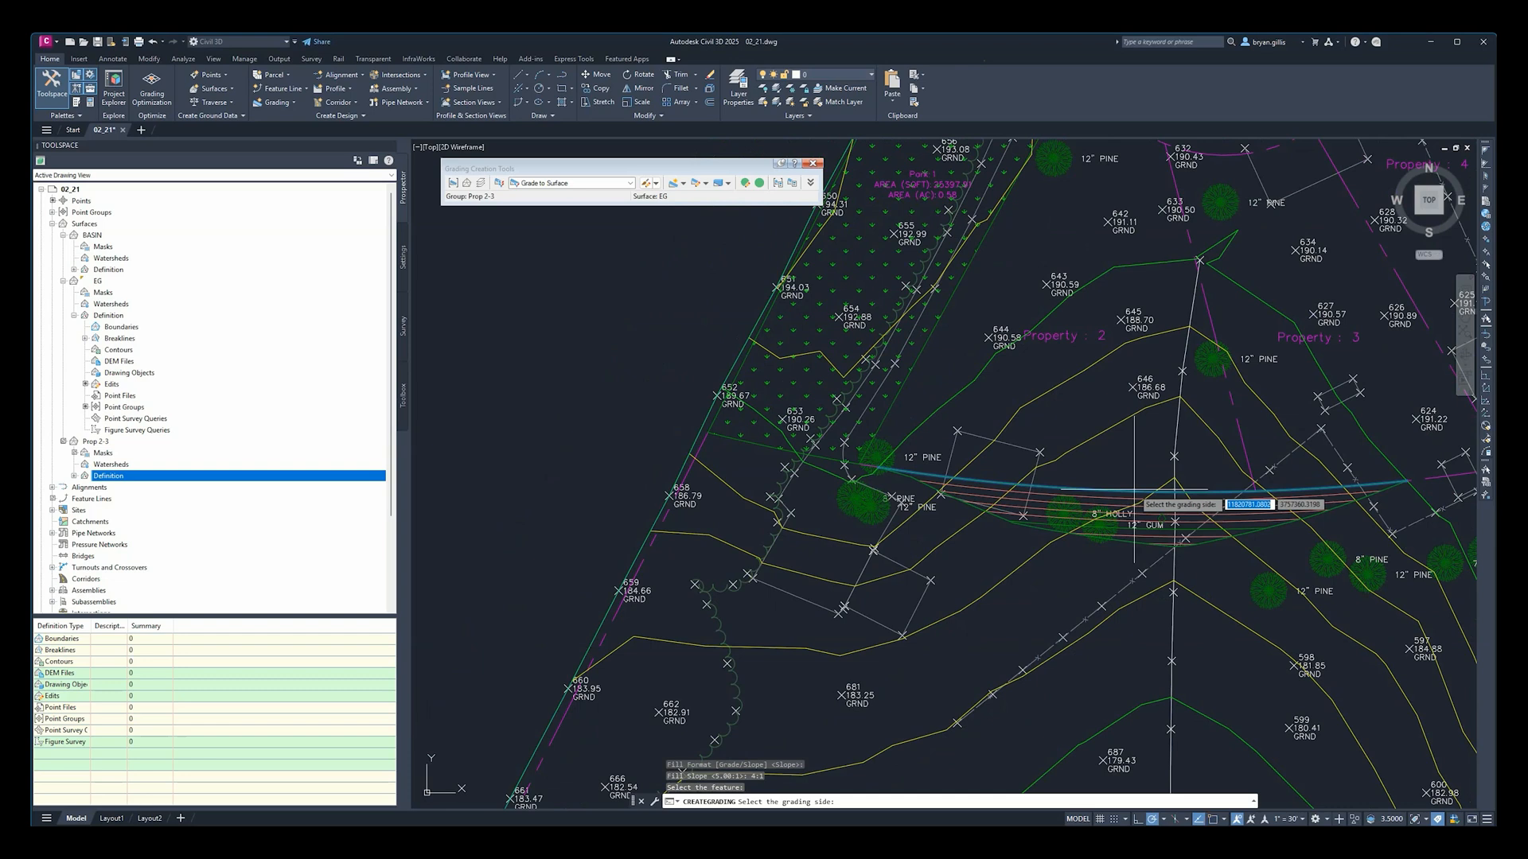
left_click(1150, 436)
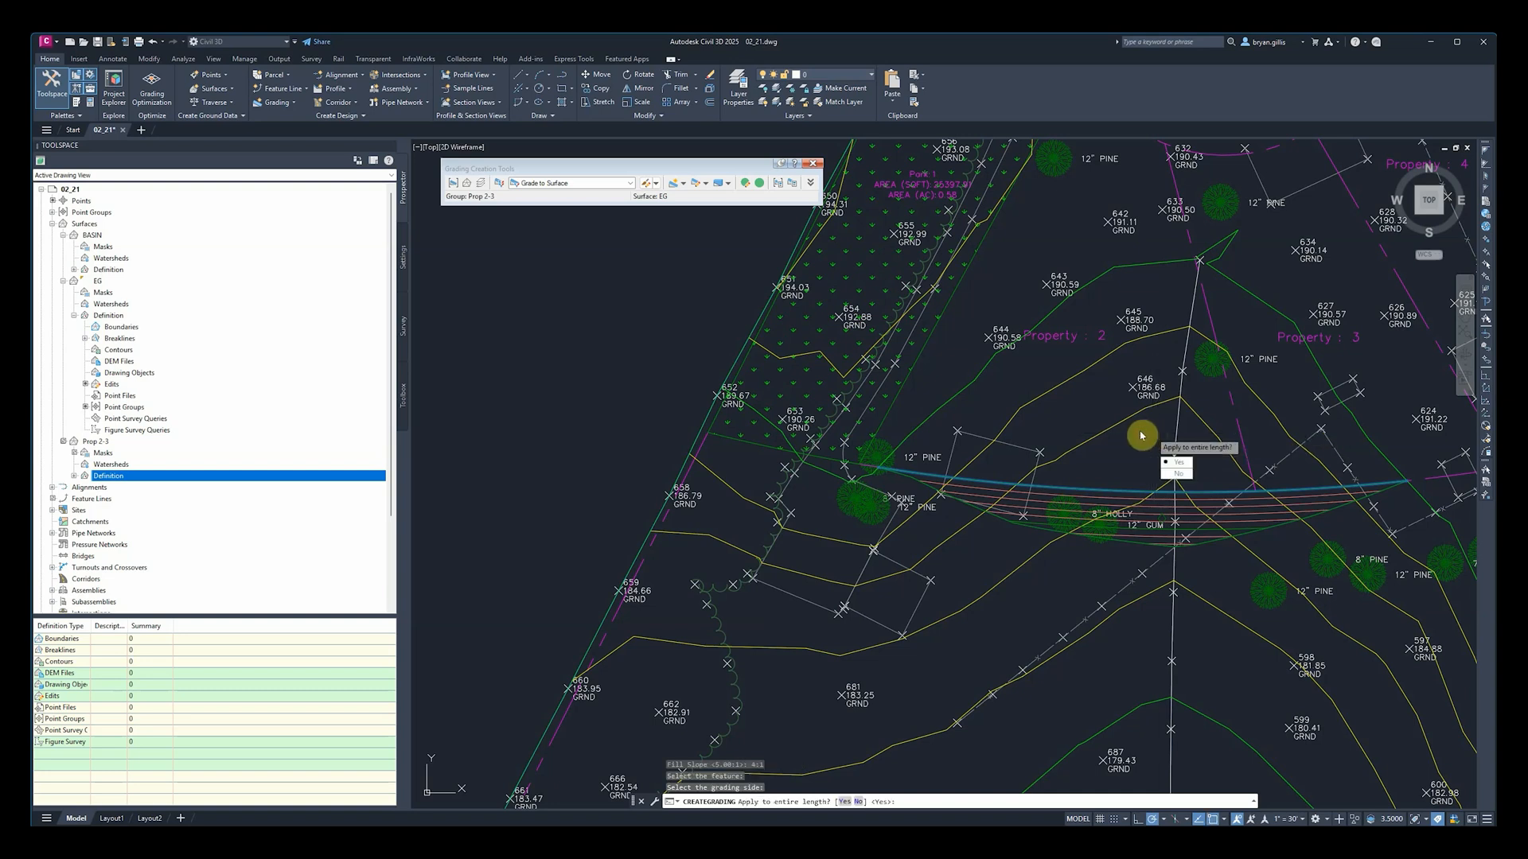
key("Return")
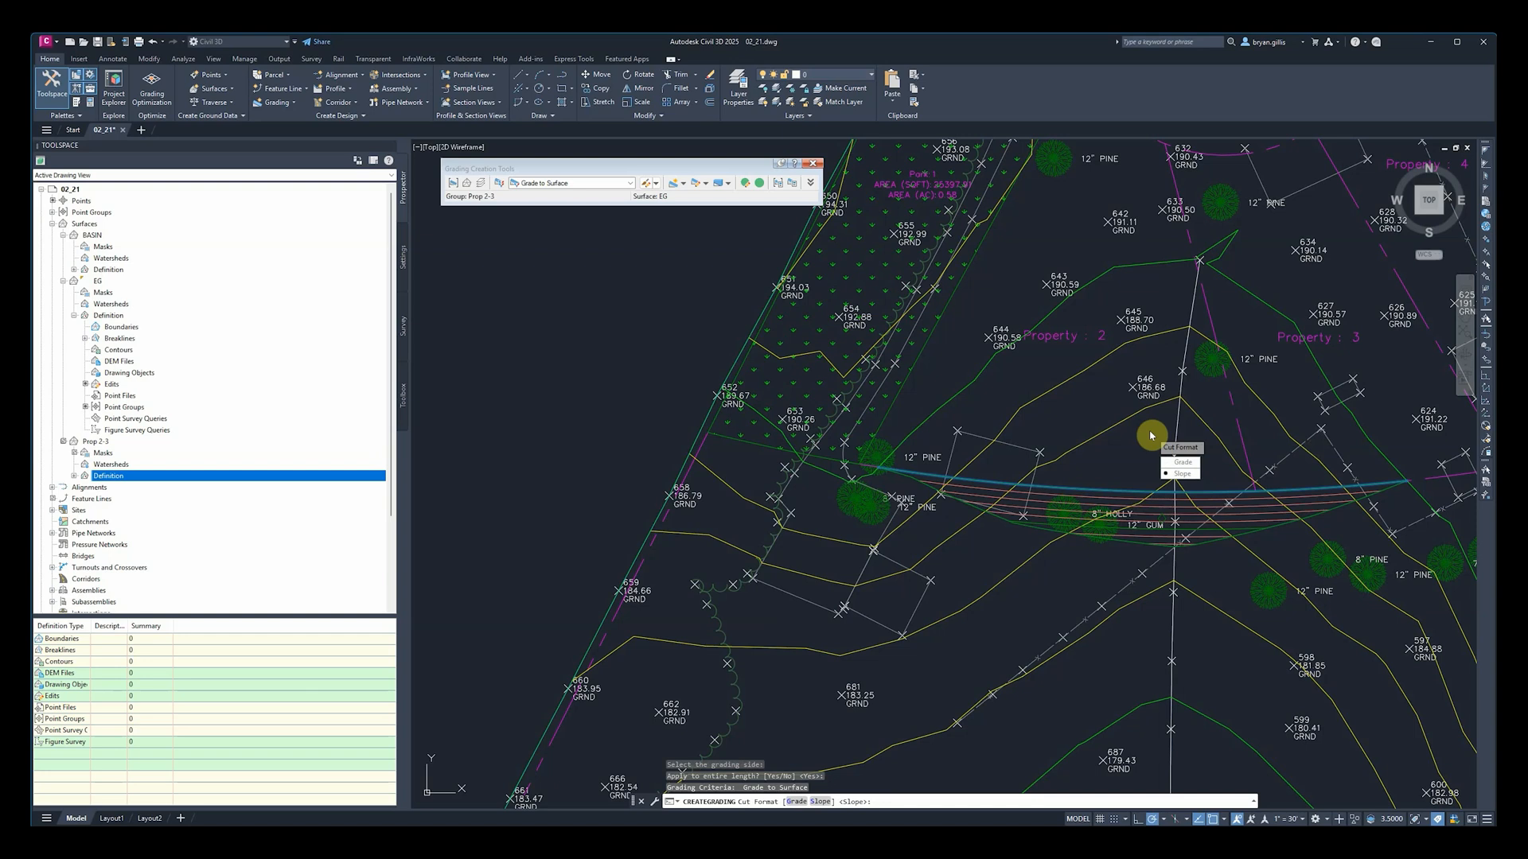
type("G")
key("Return")
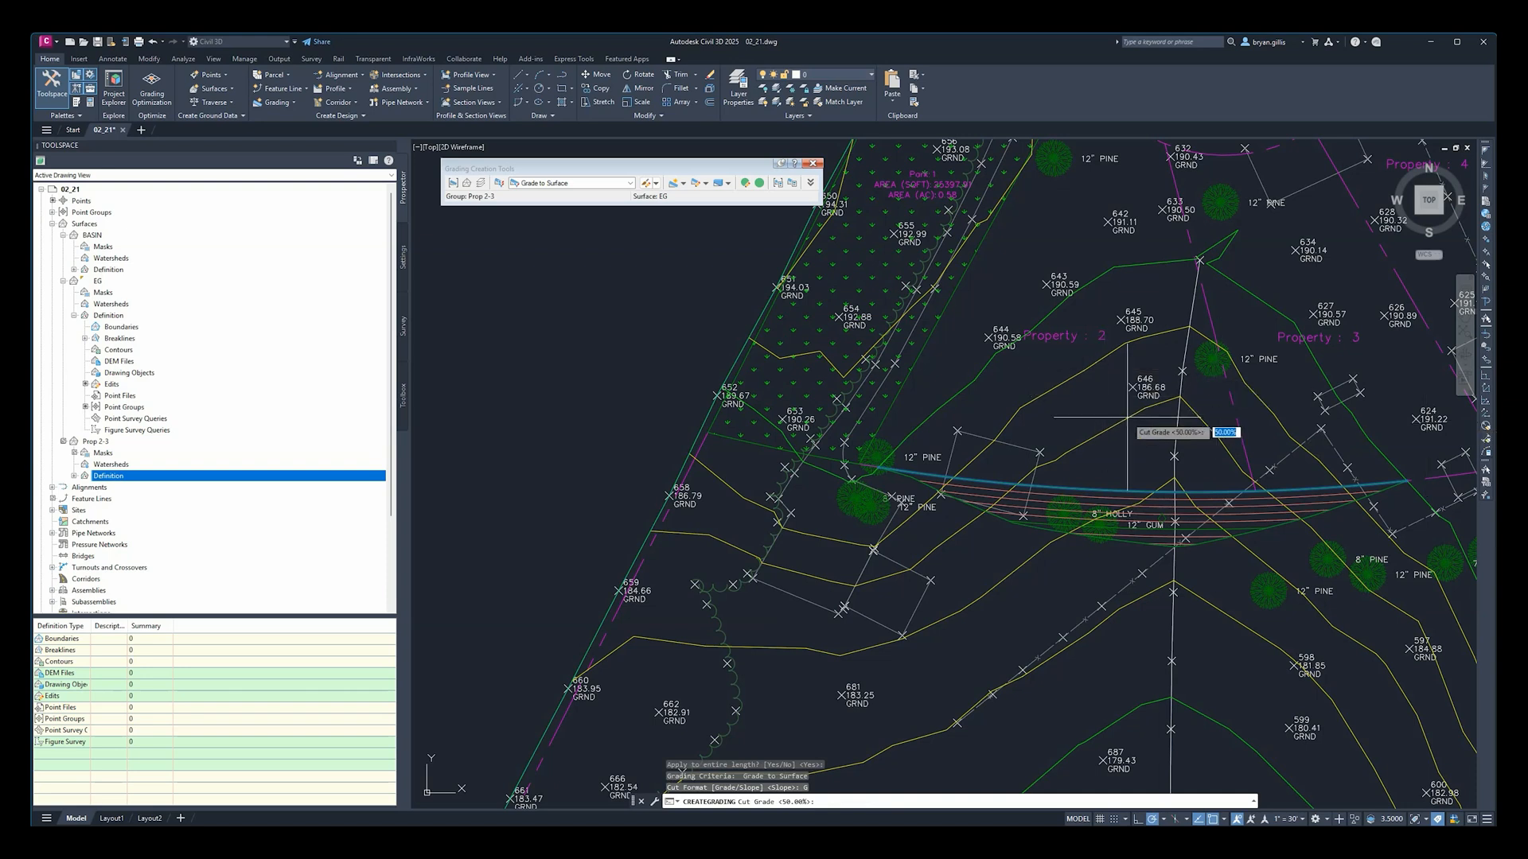
type("0")
key("Return")
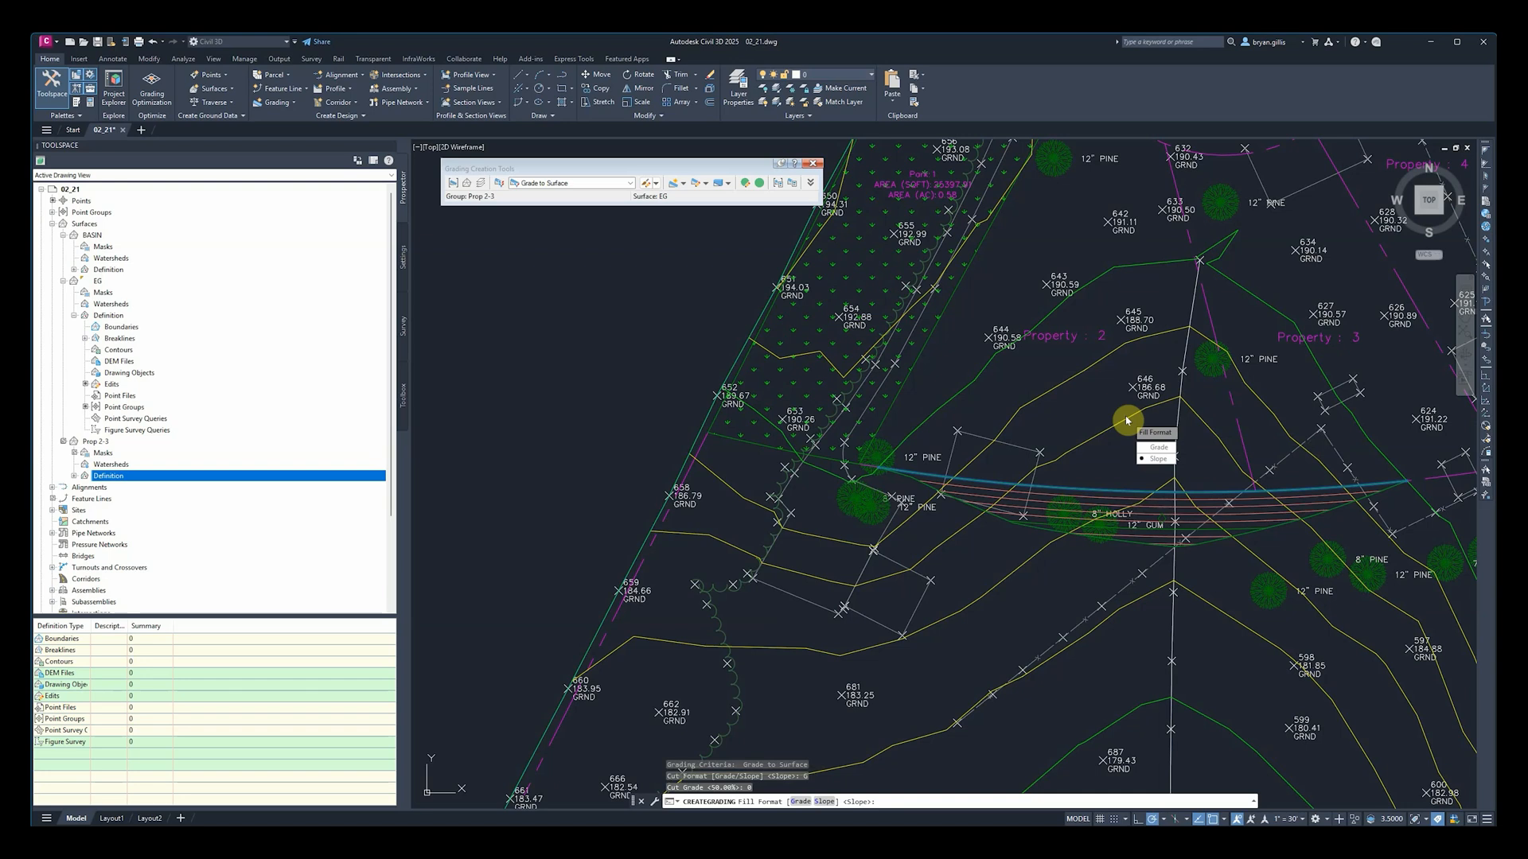
type("G")
key("Return")
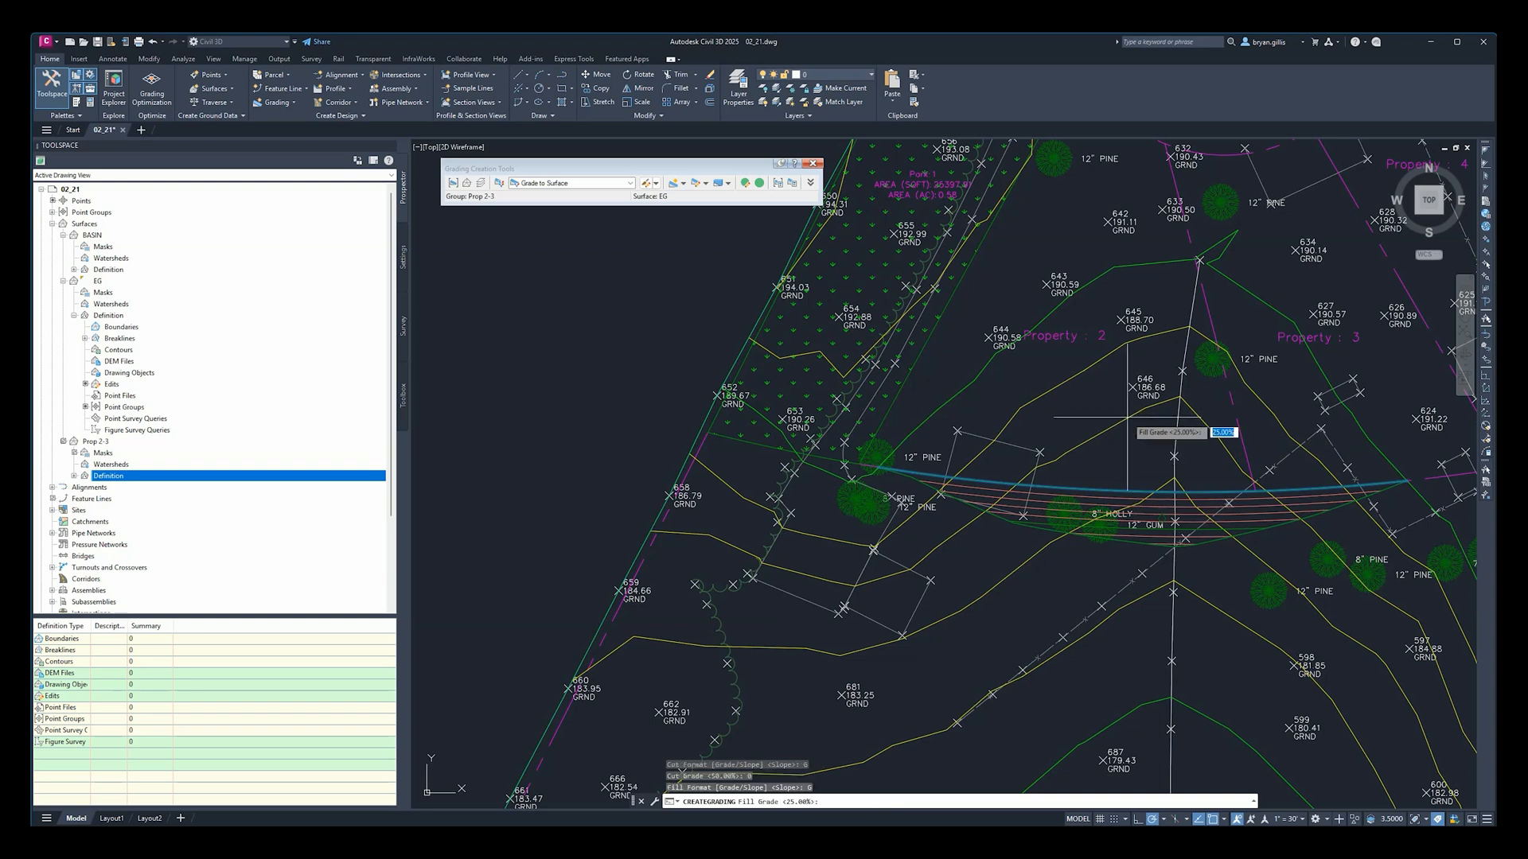
type("0")
key("Return")
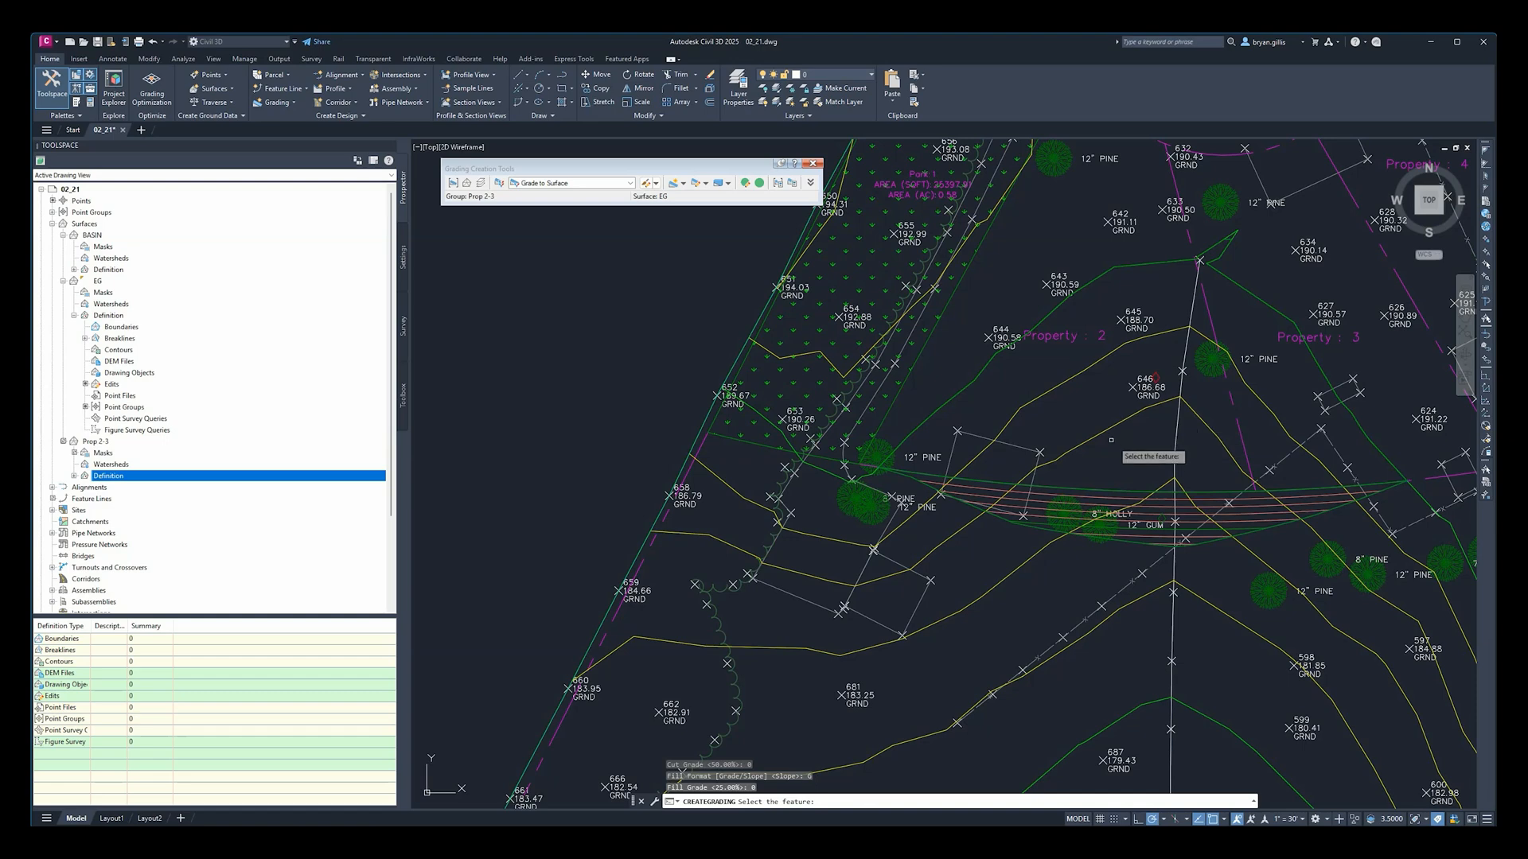
middle_click_drag(1233, 459, 1028, 399)
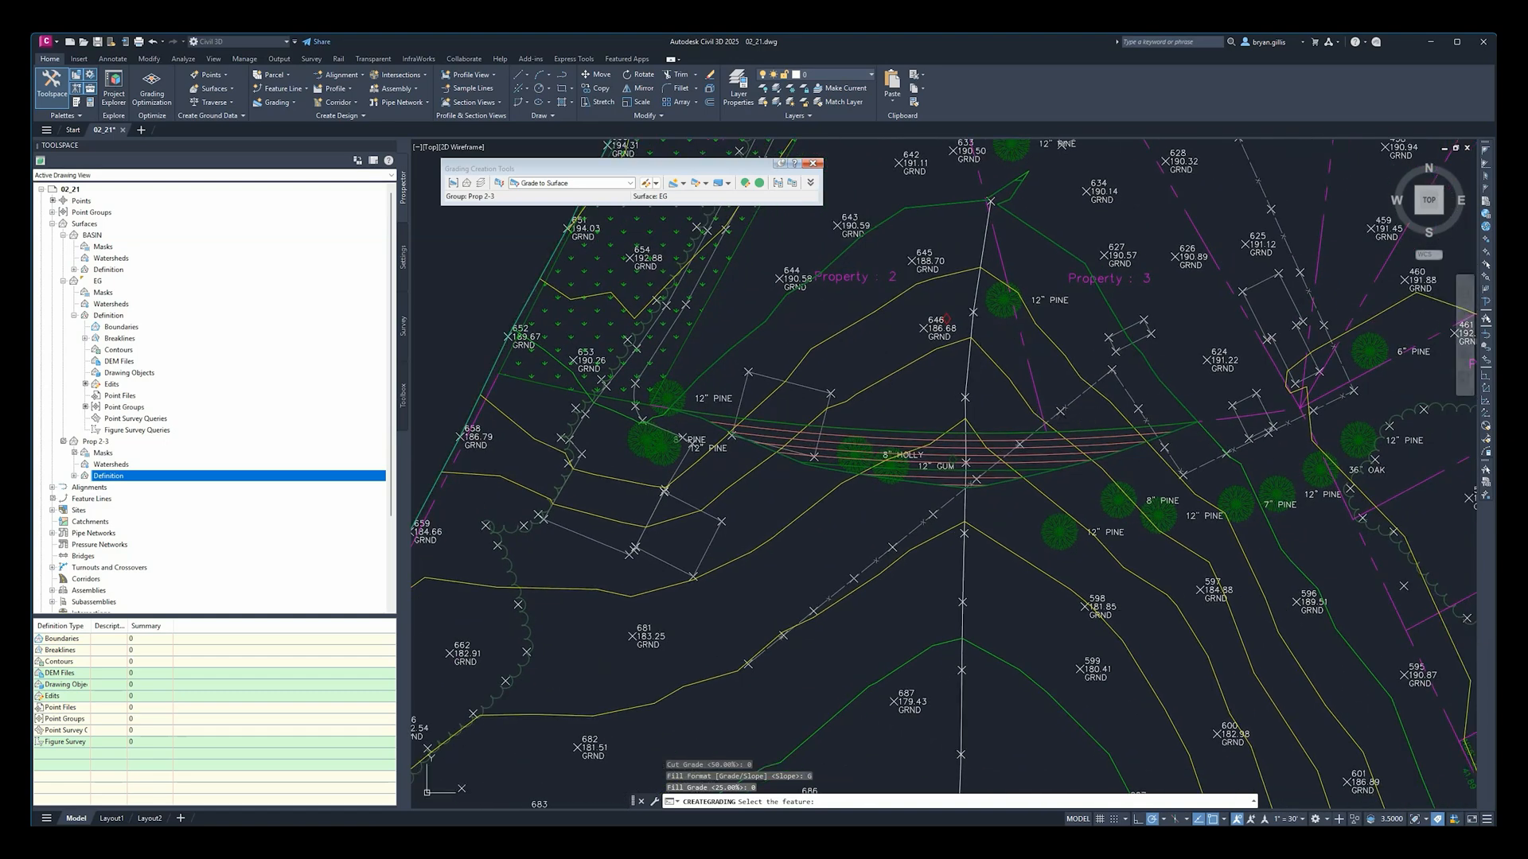
key("Escape")
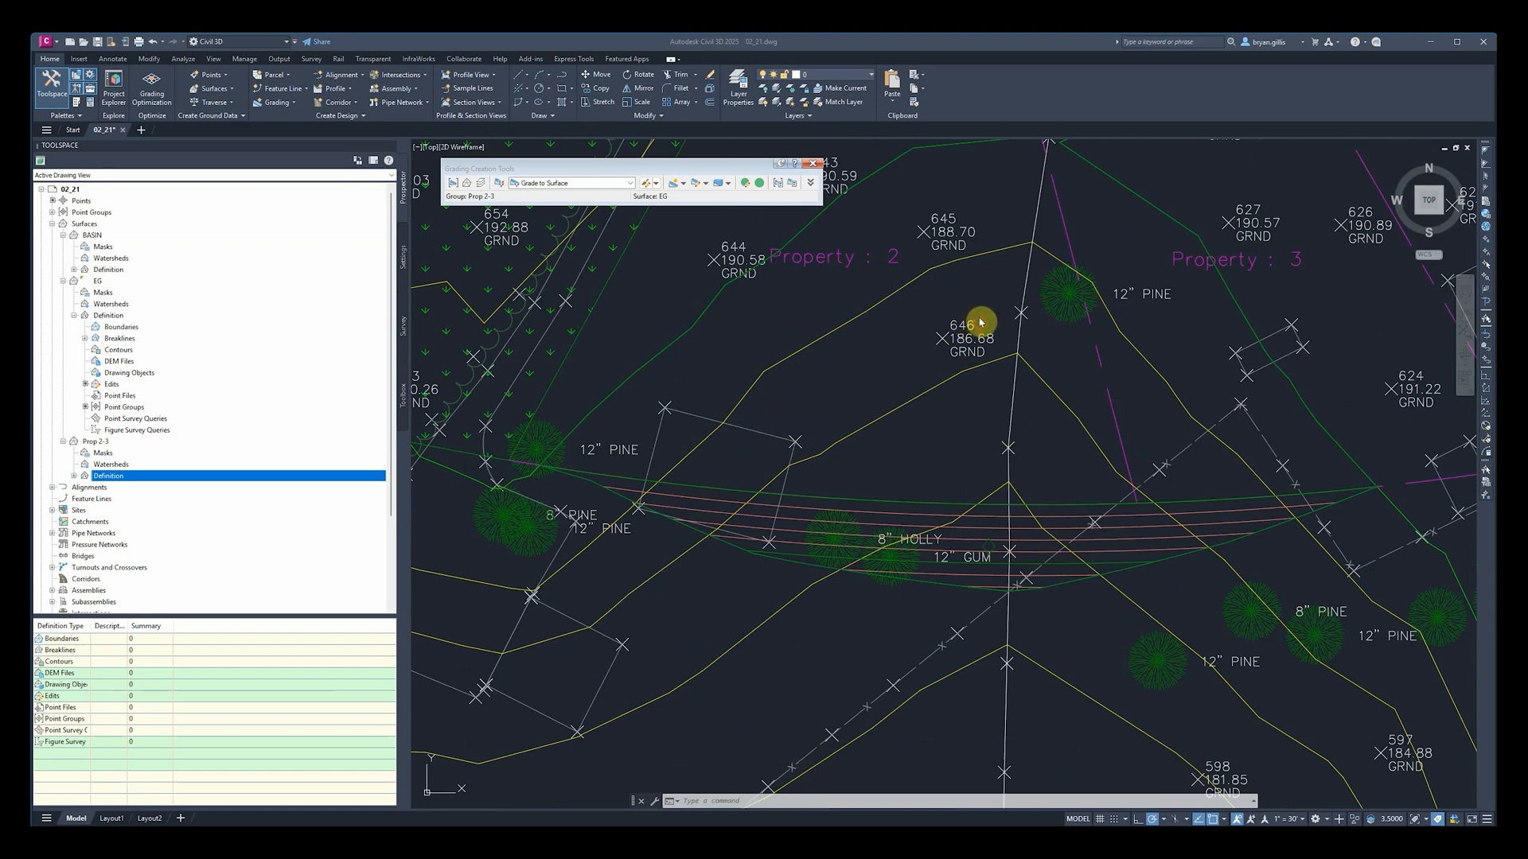
Step: Inspect the extents of the flat uphill grading and the sloped downhill grading by selecting their center markers
left_click(981, 320)
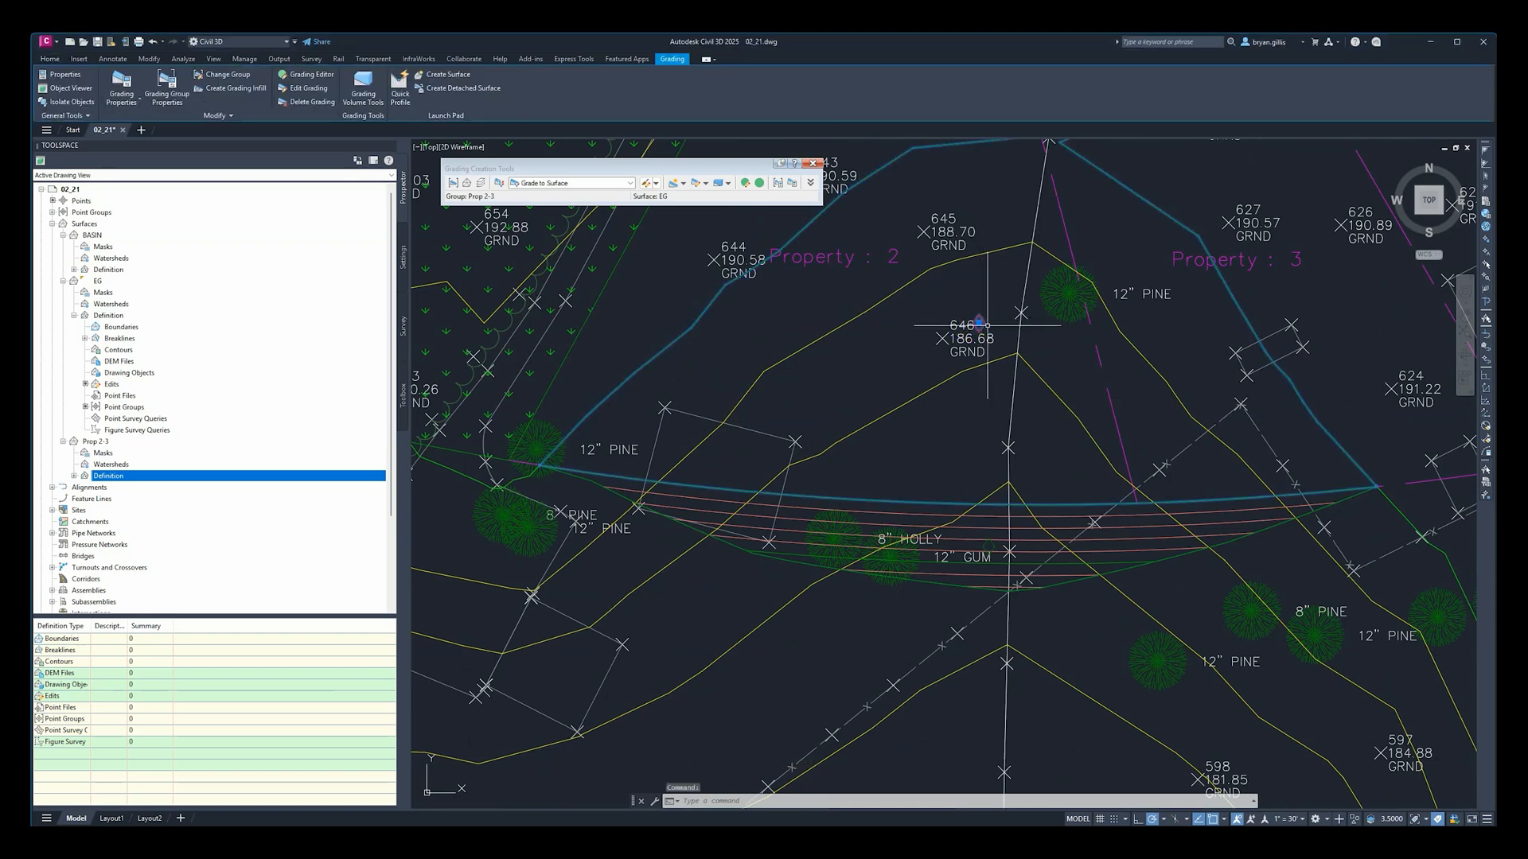
middle_click_drag(1102, 258, 1123, 386)
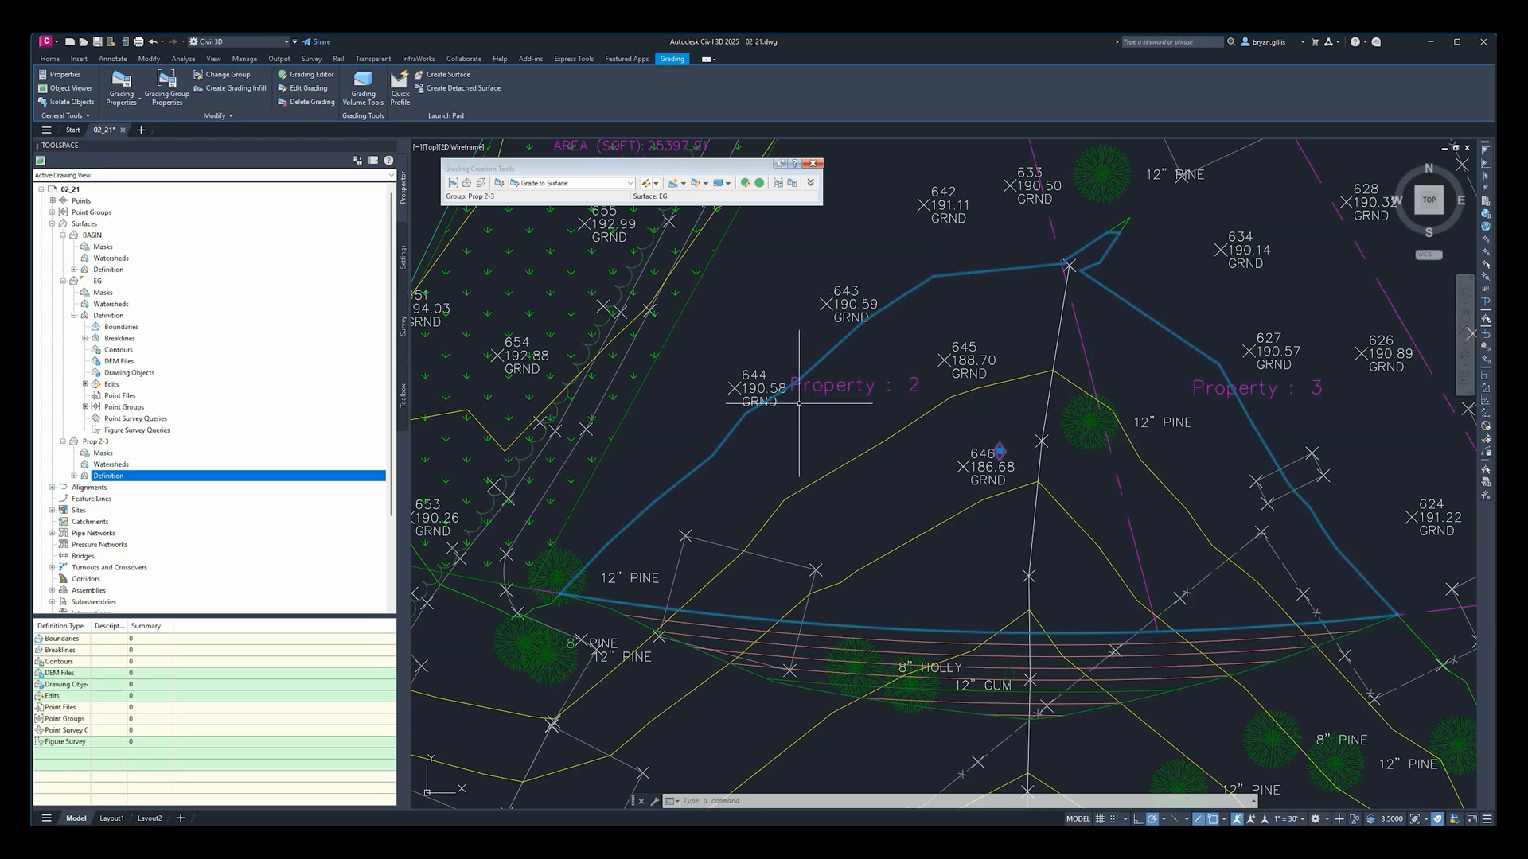
scroll(1136, 479, "down", 2)
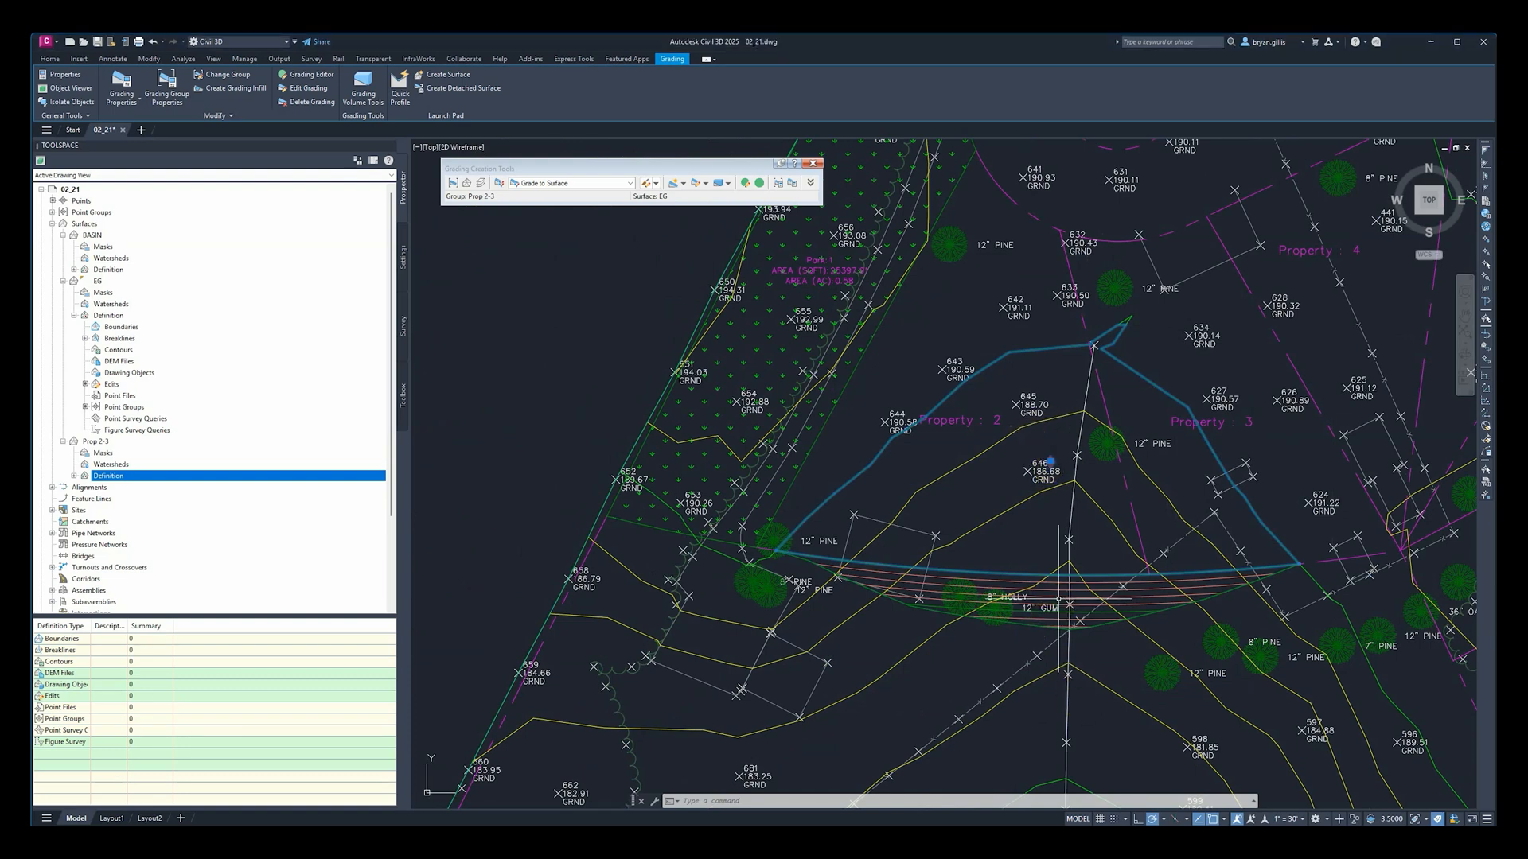
left_click(1034, 613)
scroll(1031, 617, "up", 4)
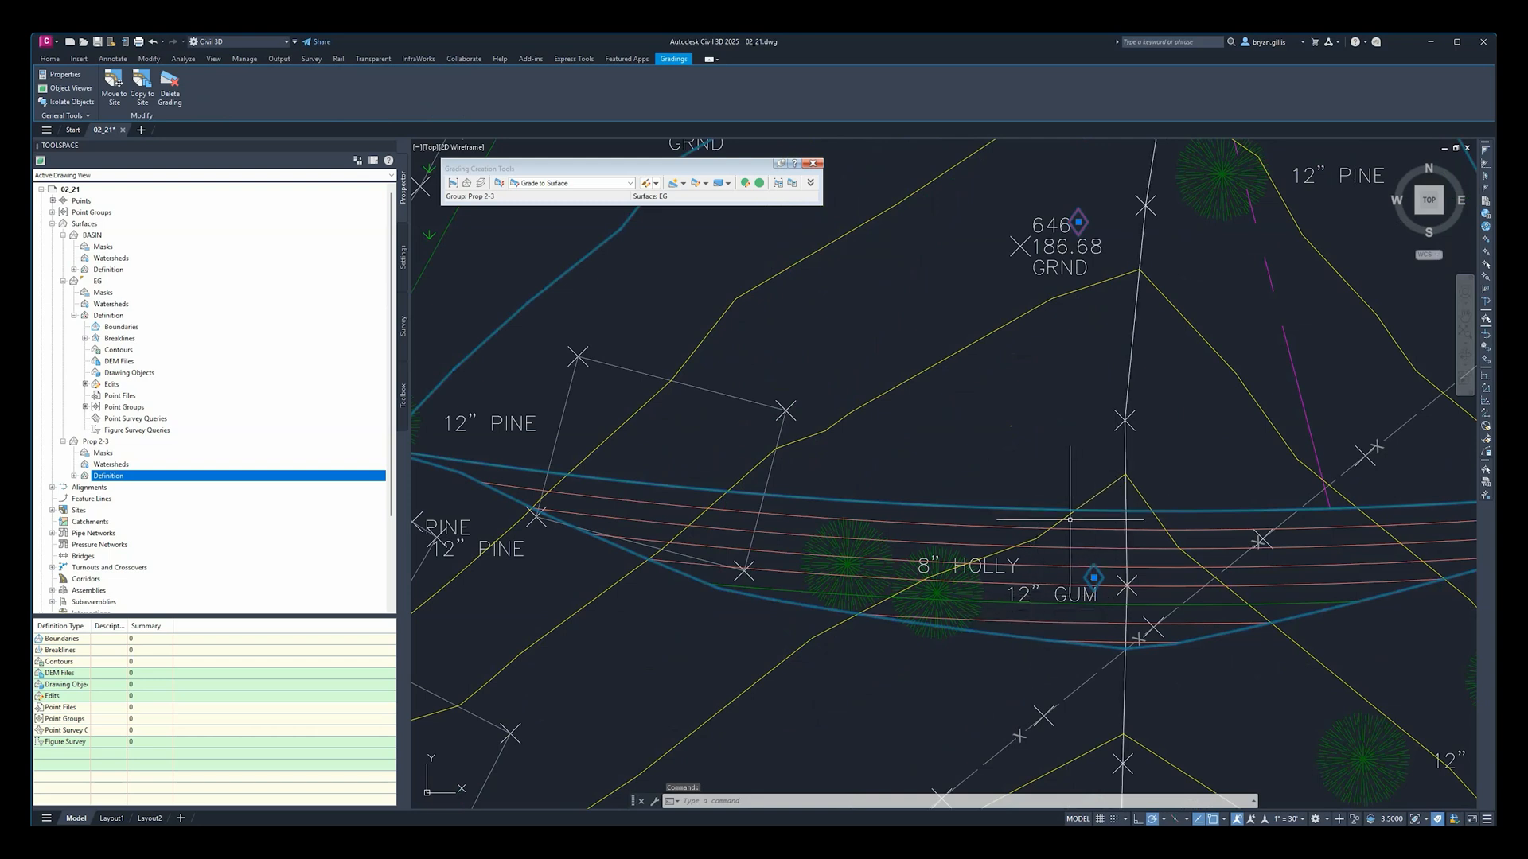
key("Escape")
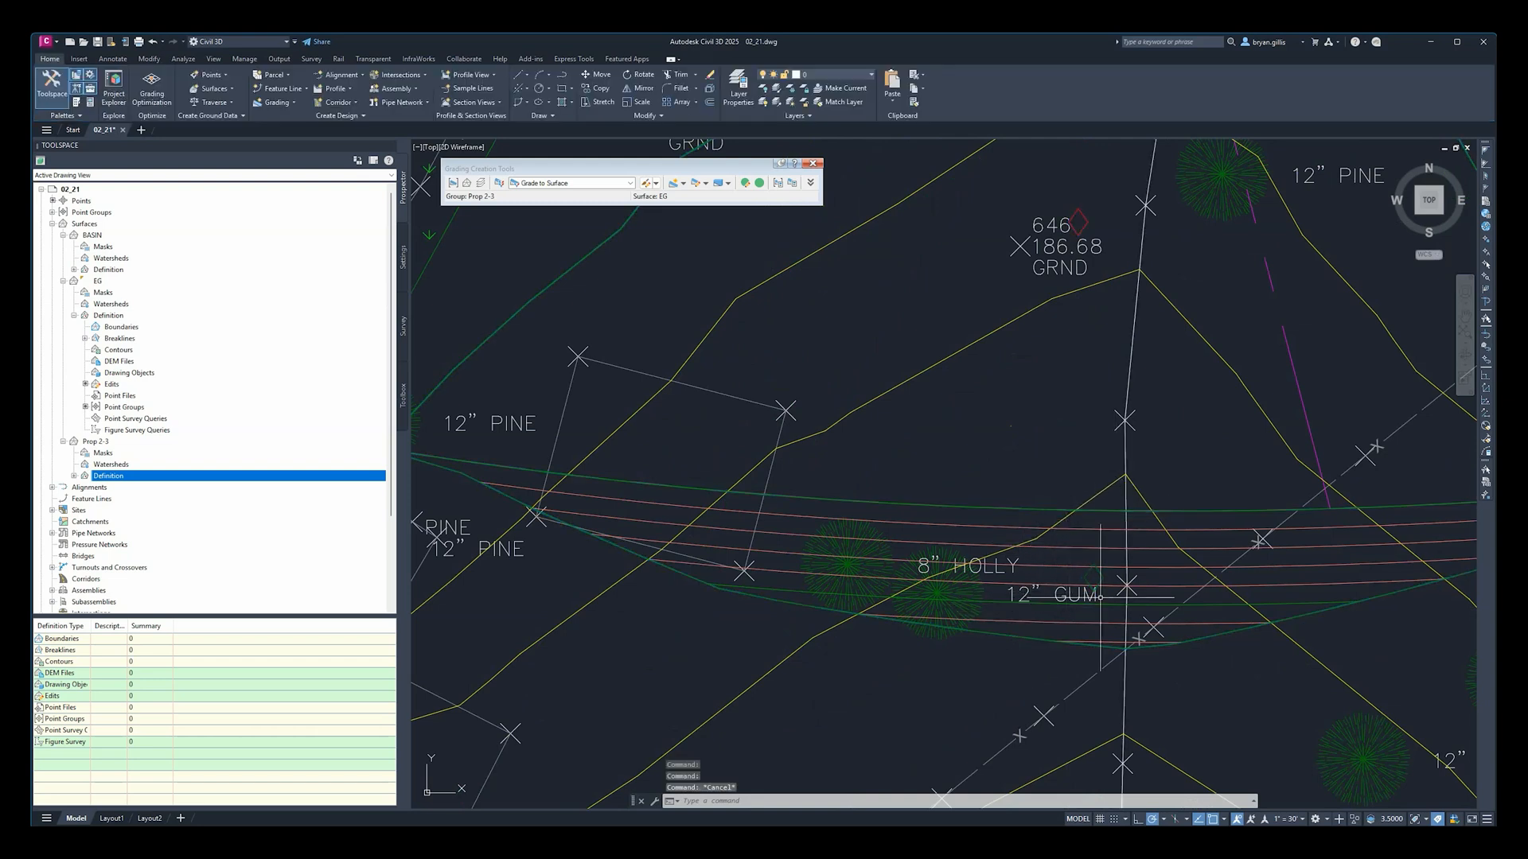
Step: Move the center marker of the downhill grading east along the slope, clear of the 12" GUM tree label
left_click(1098, 570)
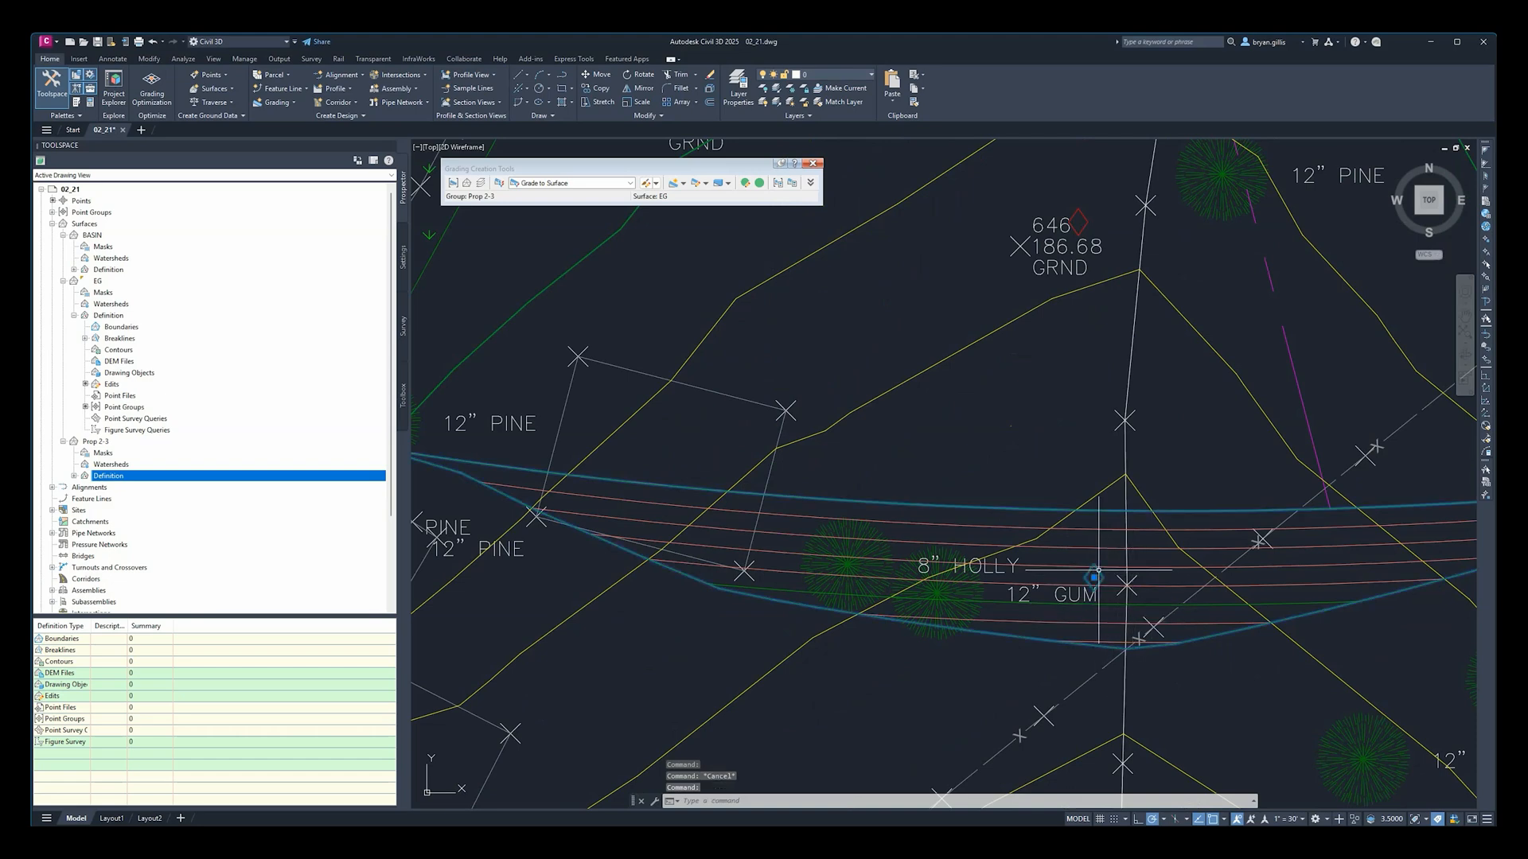
middle_click_drag(1238, 546, 1171, 518)
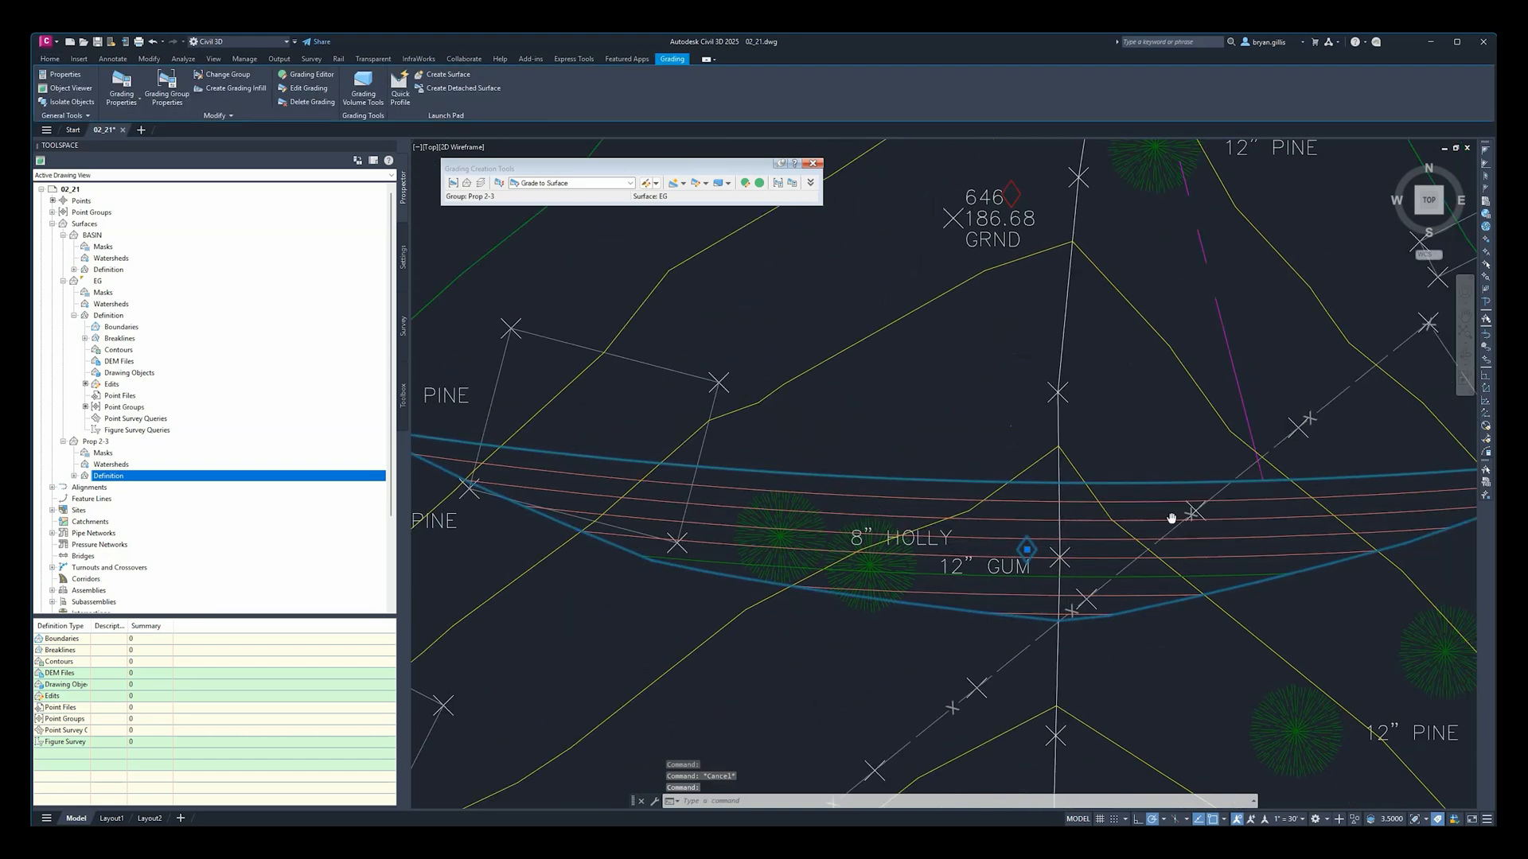
scroll(1113, 499, "down", 2)
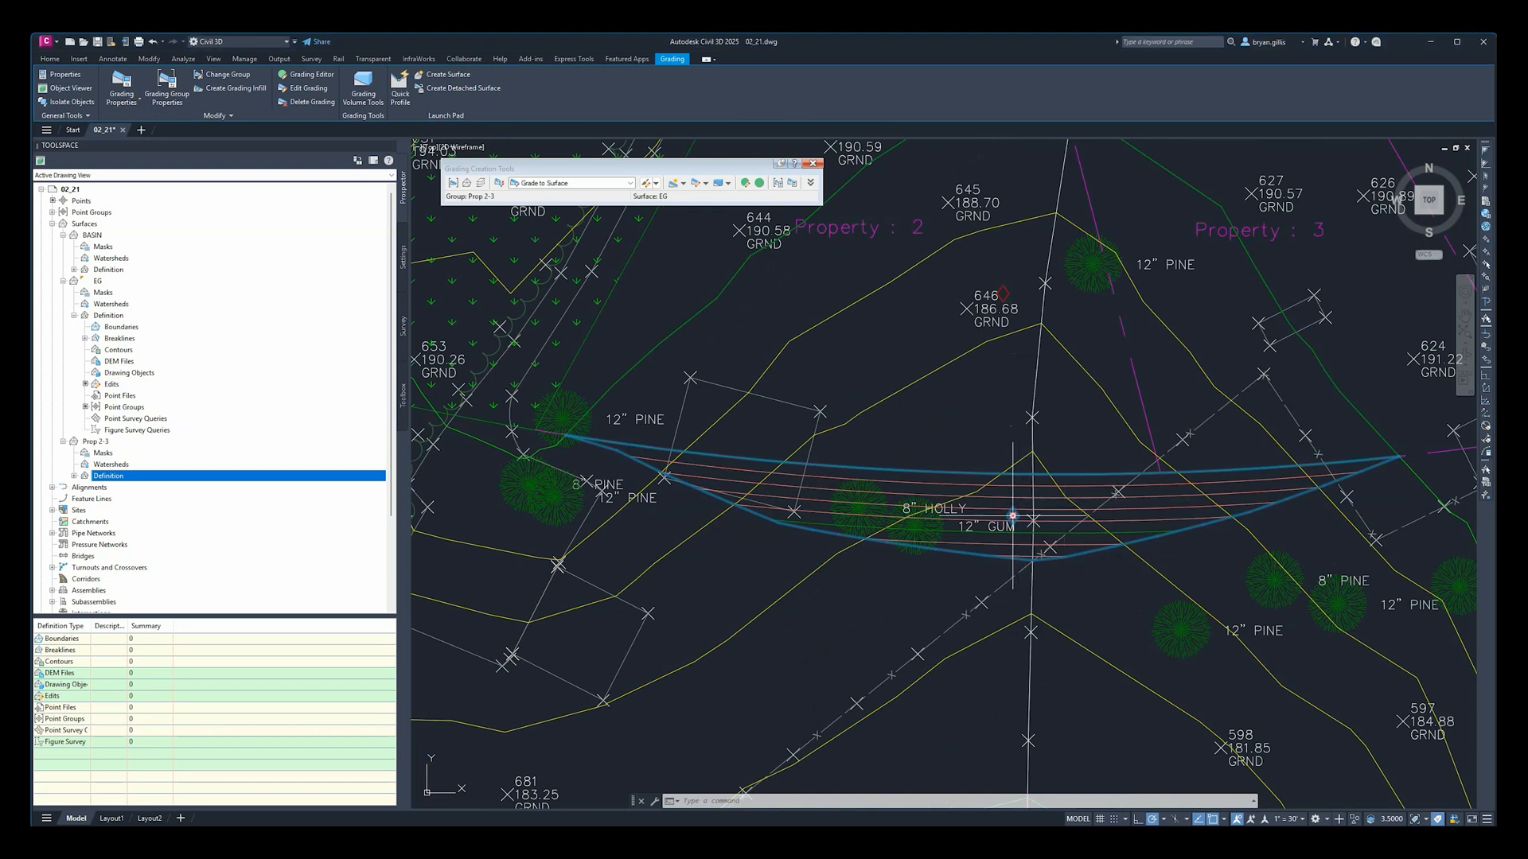
left_click(1012, 515)
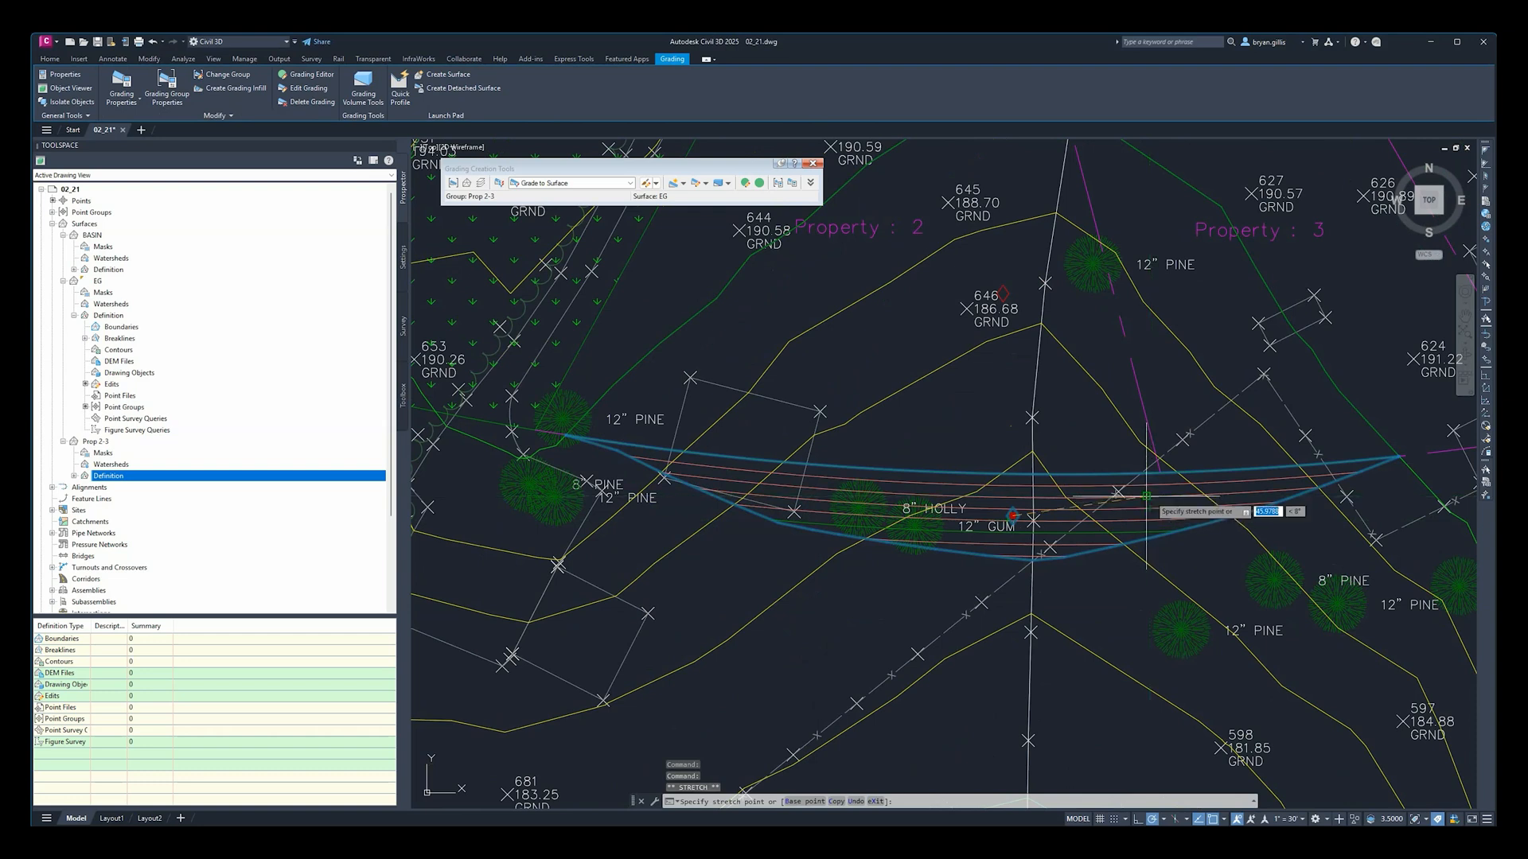
left_click(1145, 496)
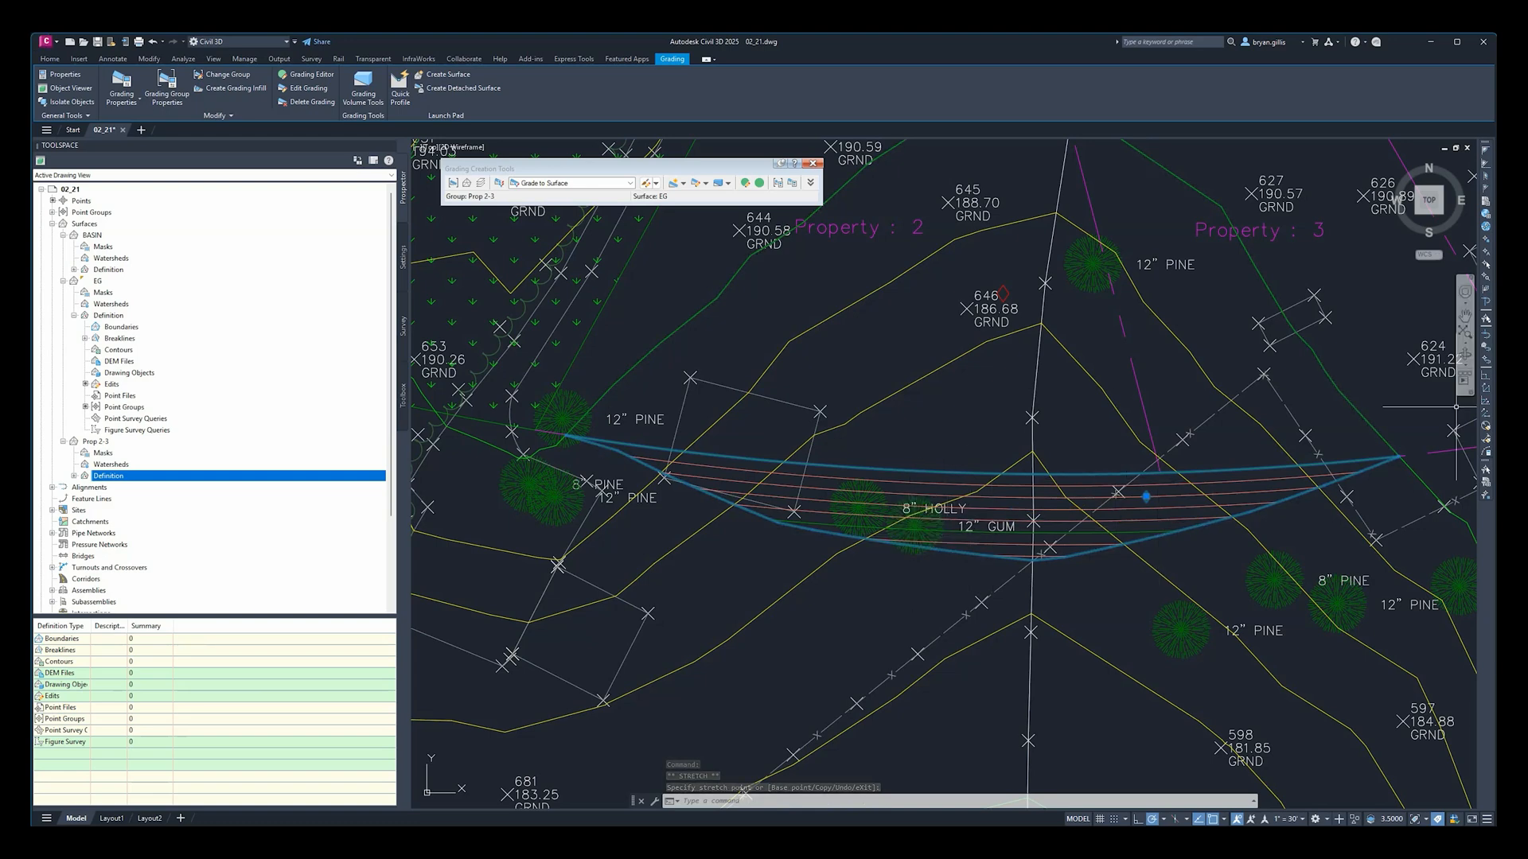
key("Escape")
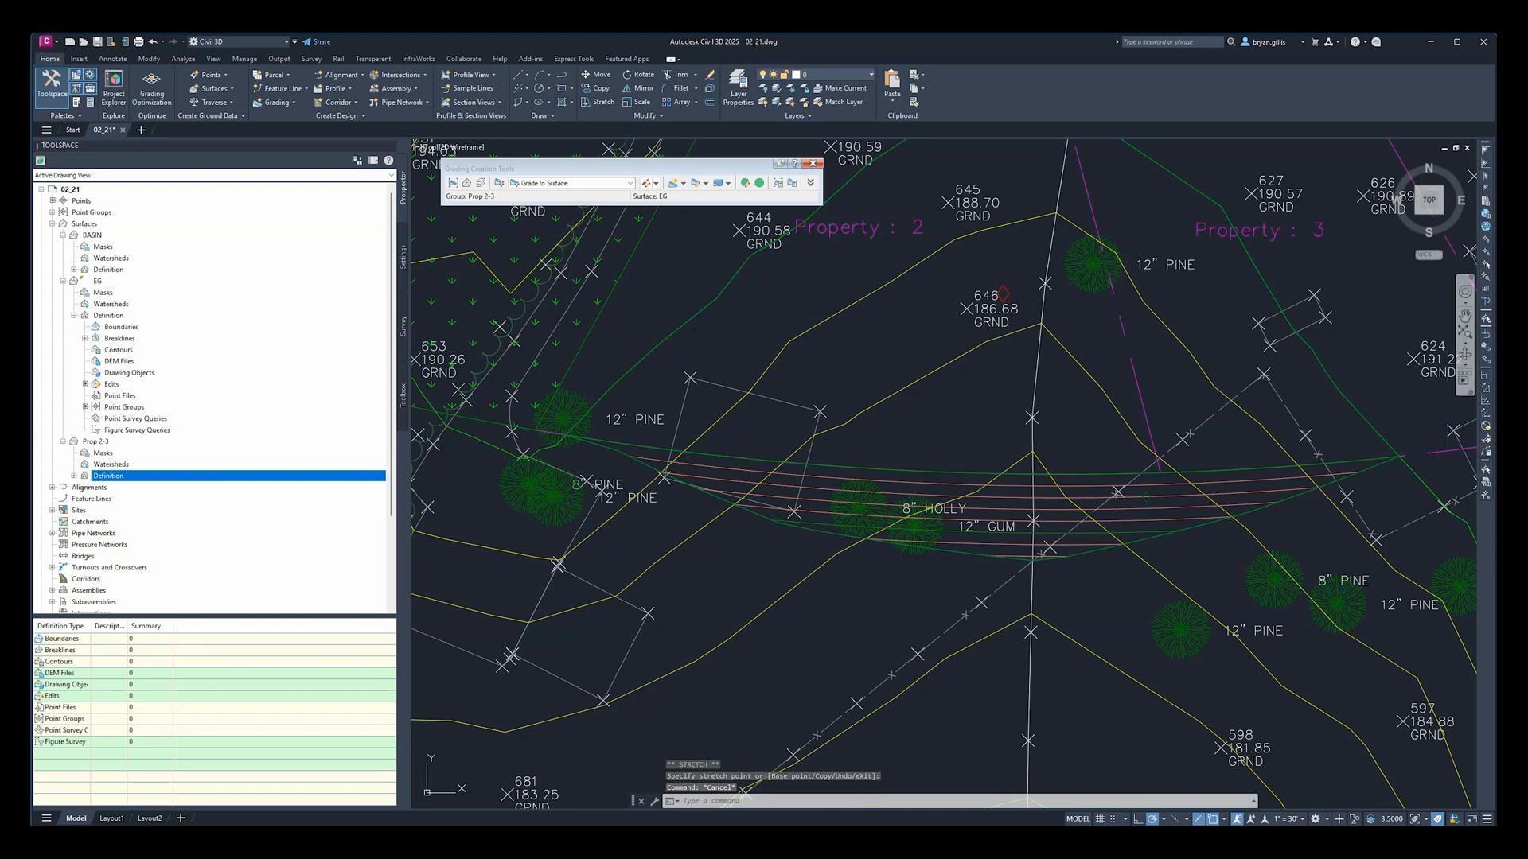
scroll(1098, 526, "up", 2)
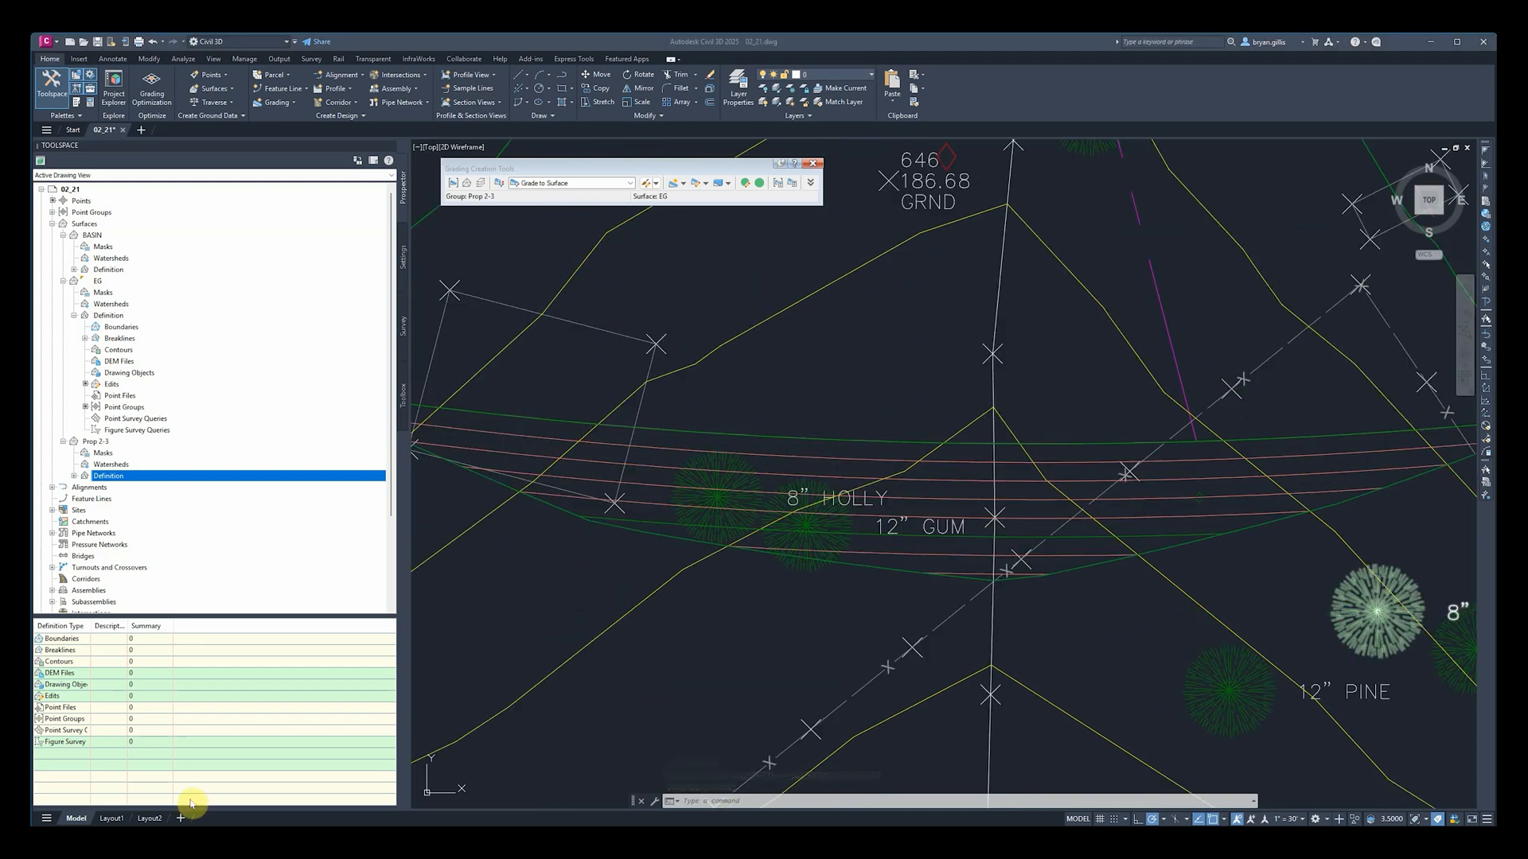
Step: Stretch the vertex midway along the east side of the basin's feature line out beside survey point 623
scroll(896, 572, "down", 4)
scroll(1092, 576, "down", 2)
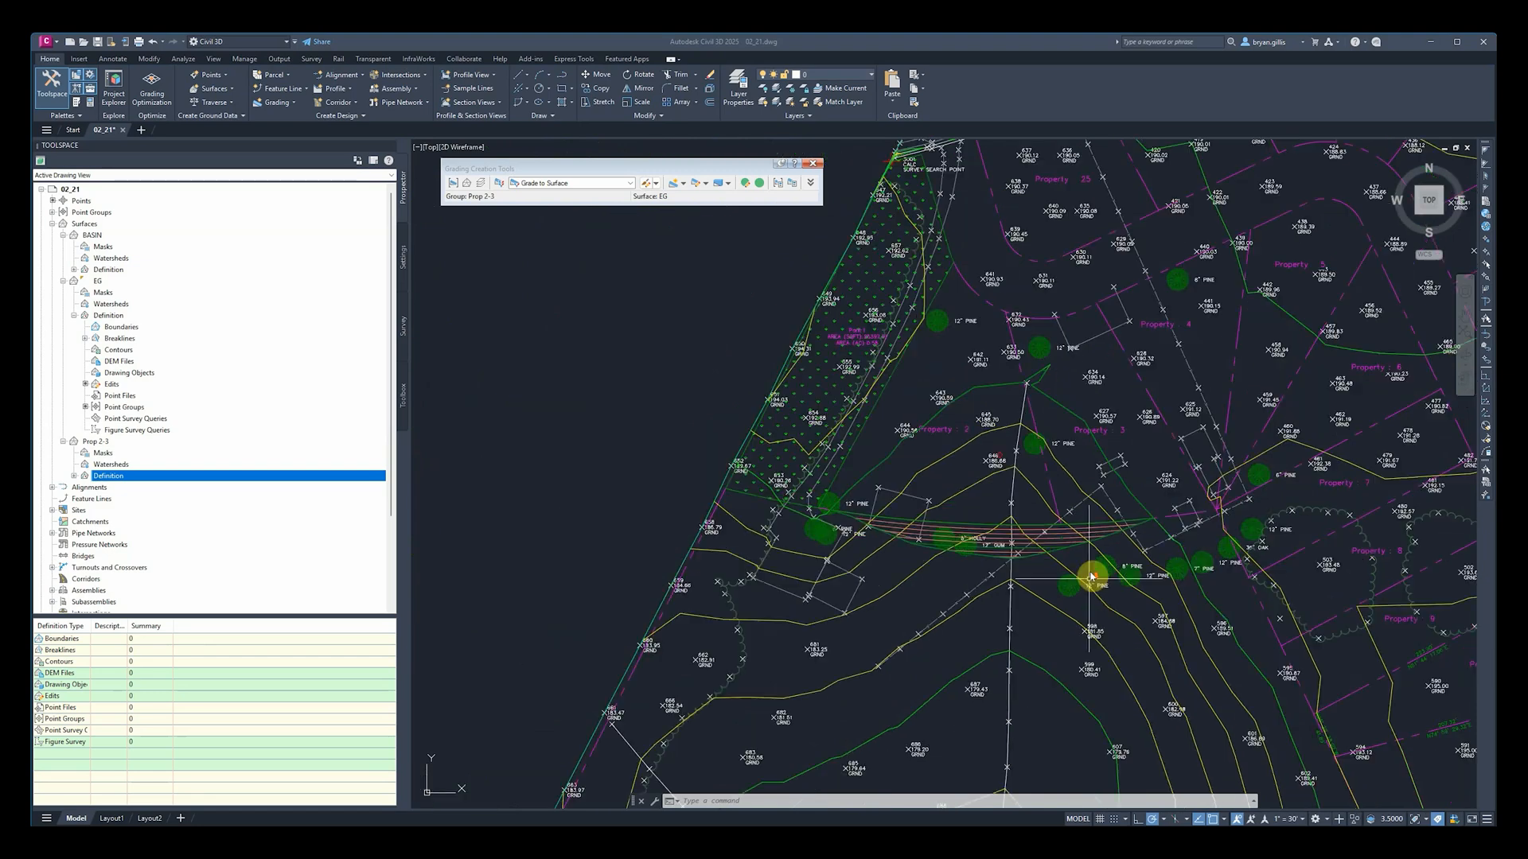
scroll(1092, 576, "down", 2)
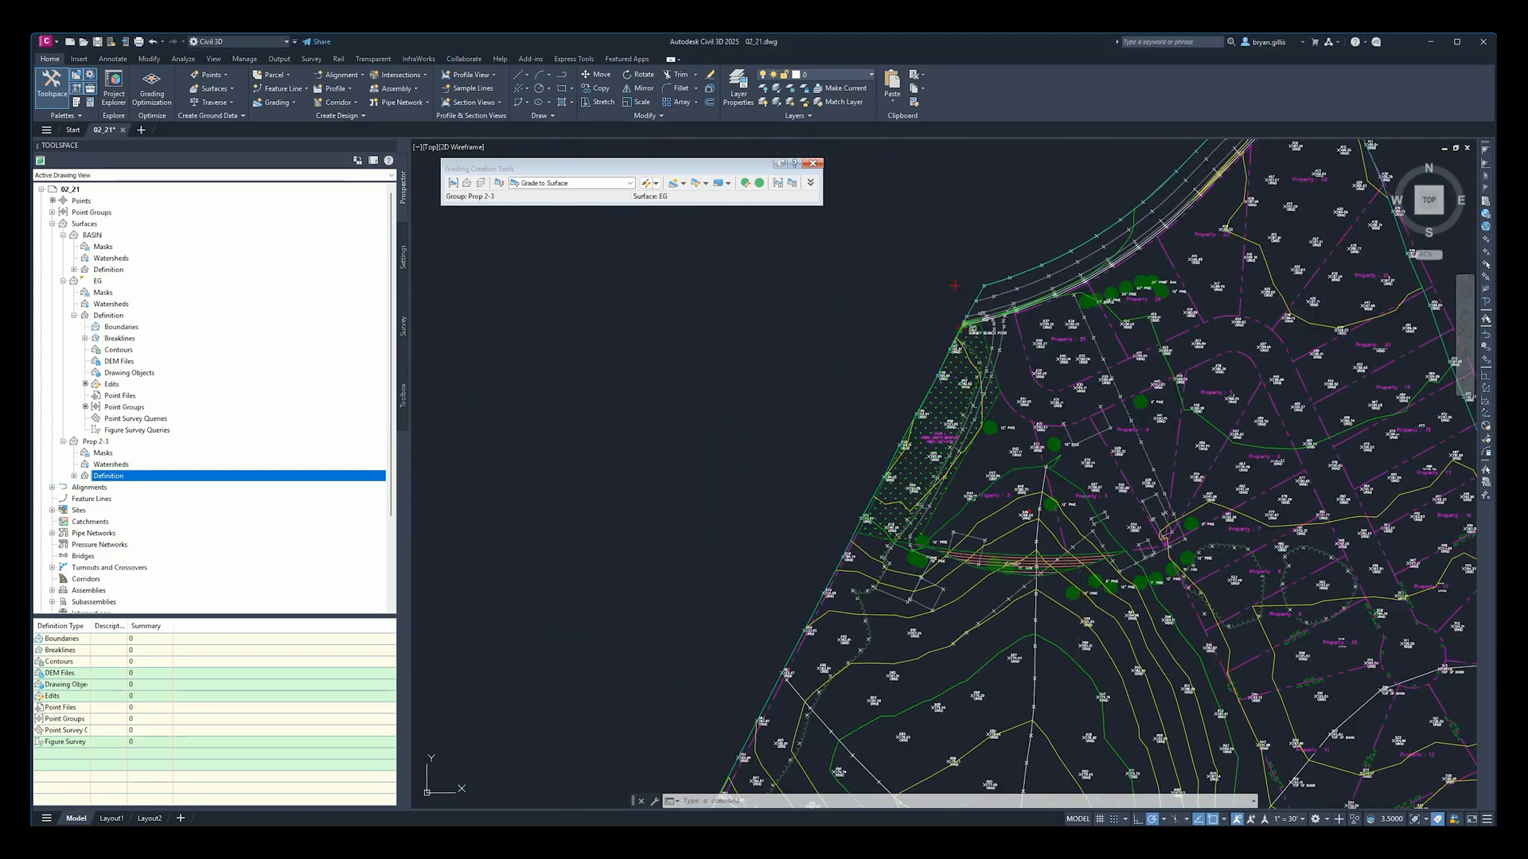
middle_click_drag(1073, 614, 1029, 327)
middle_click_drag(988, 748, 973, 471)
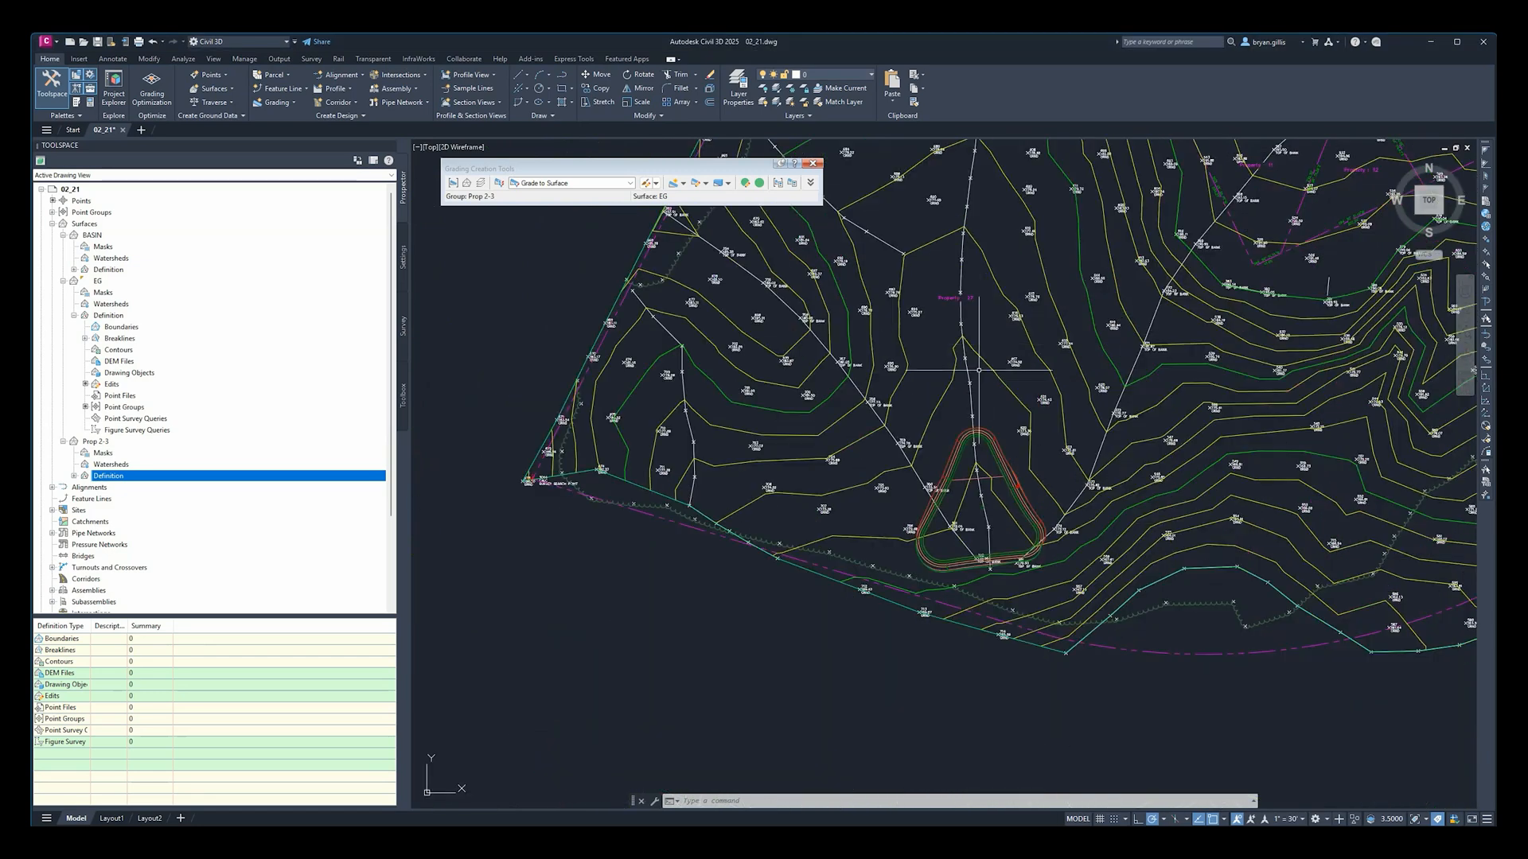
scroll(972, 471, "up", 5)
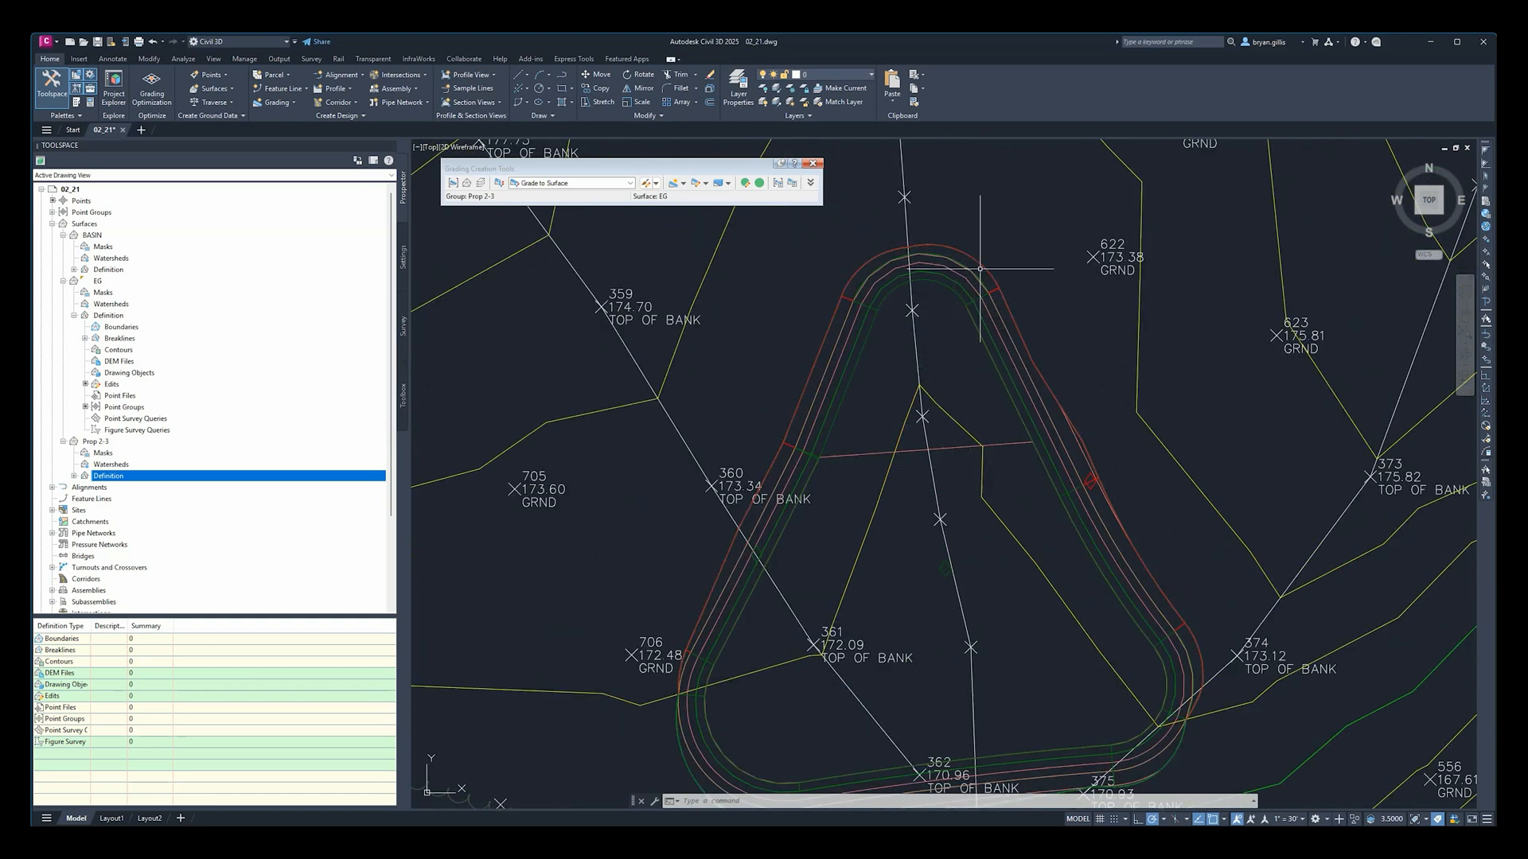
scroll(962, 285, "up", 3)
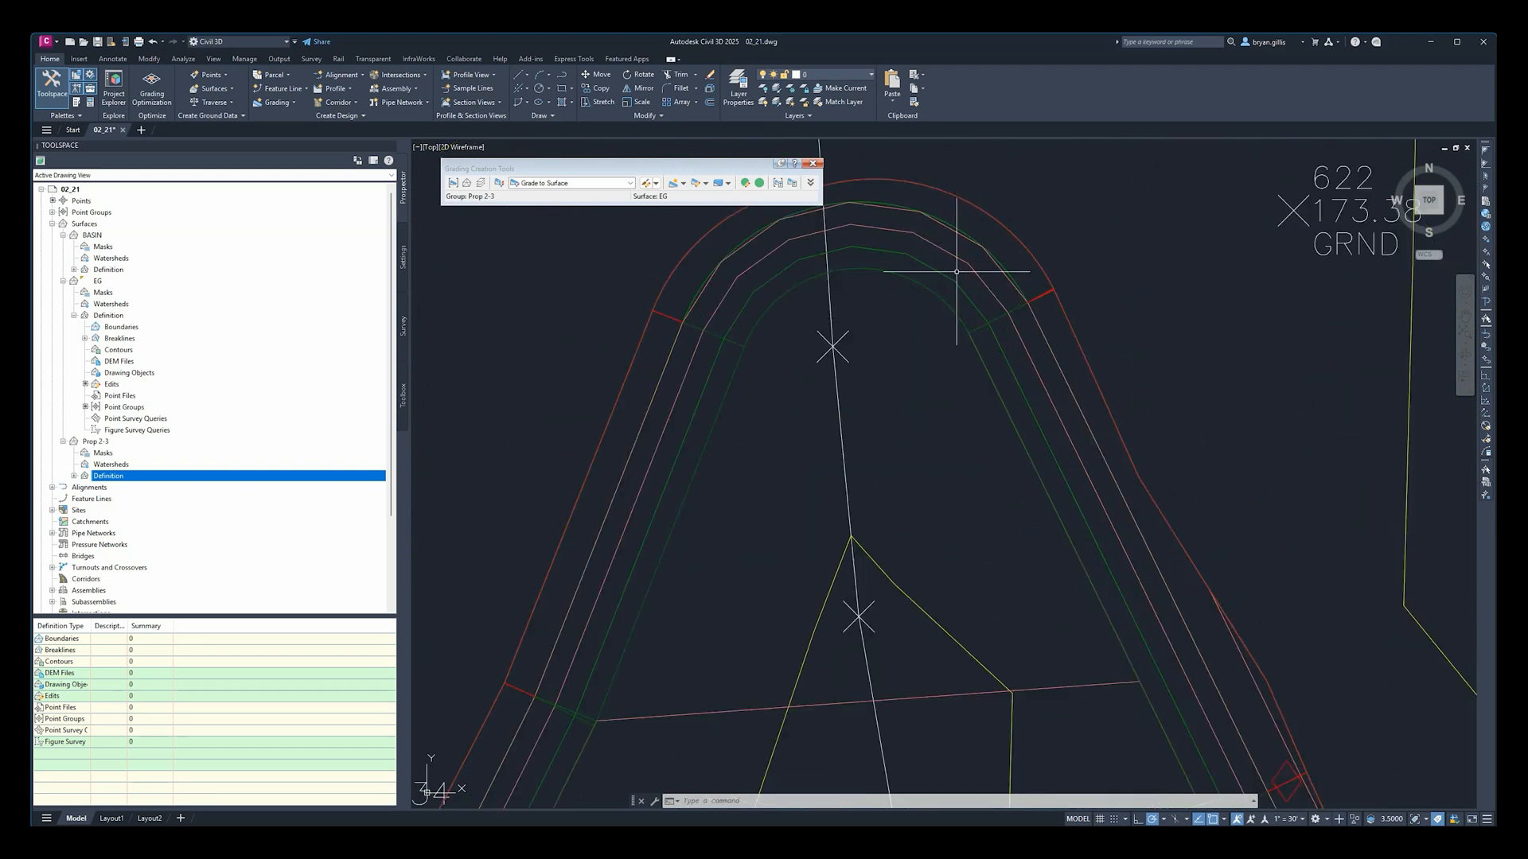
scroll(943, 248, "up", 4)
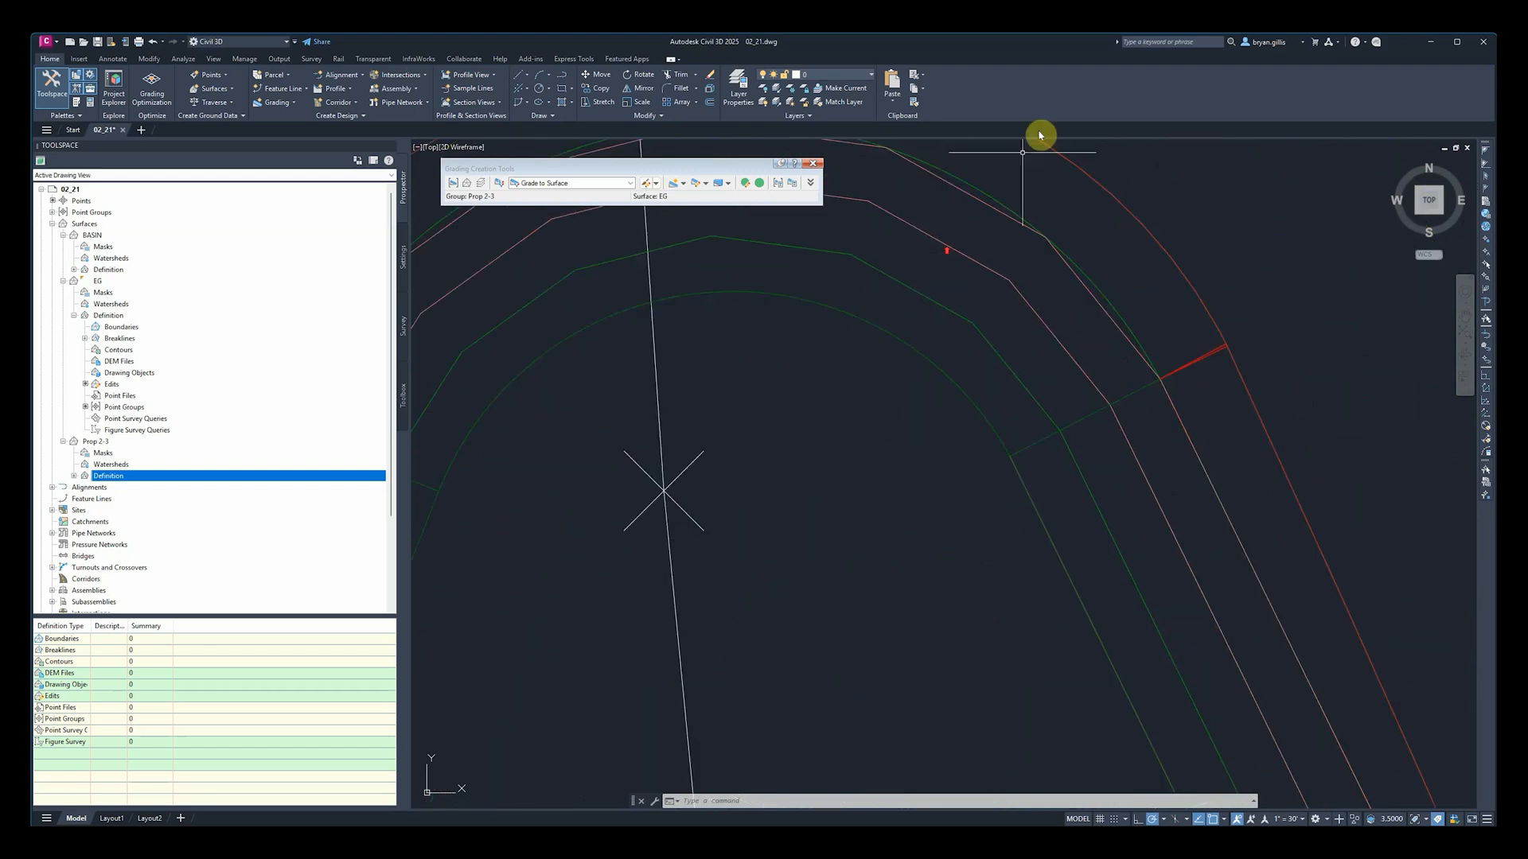
left_click(1022, 210)
scroll(1011, 255, "down", 5)
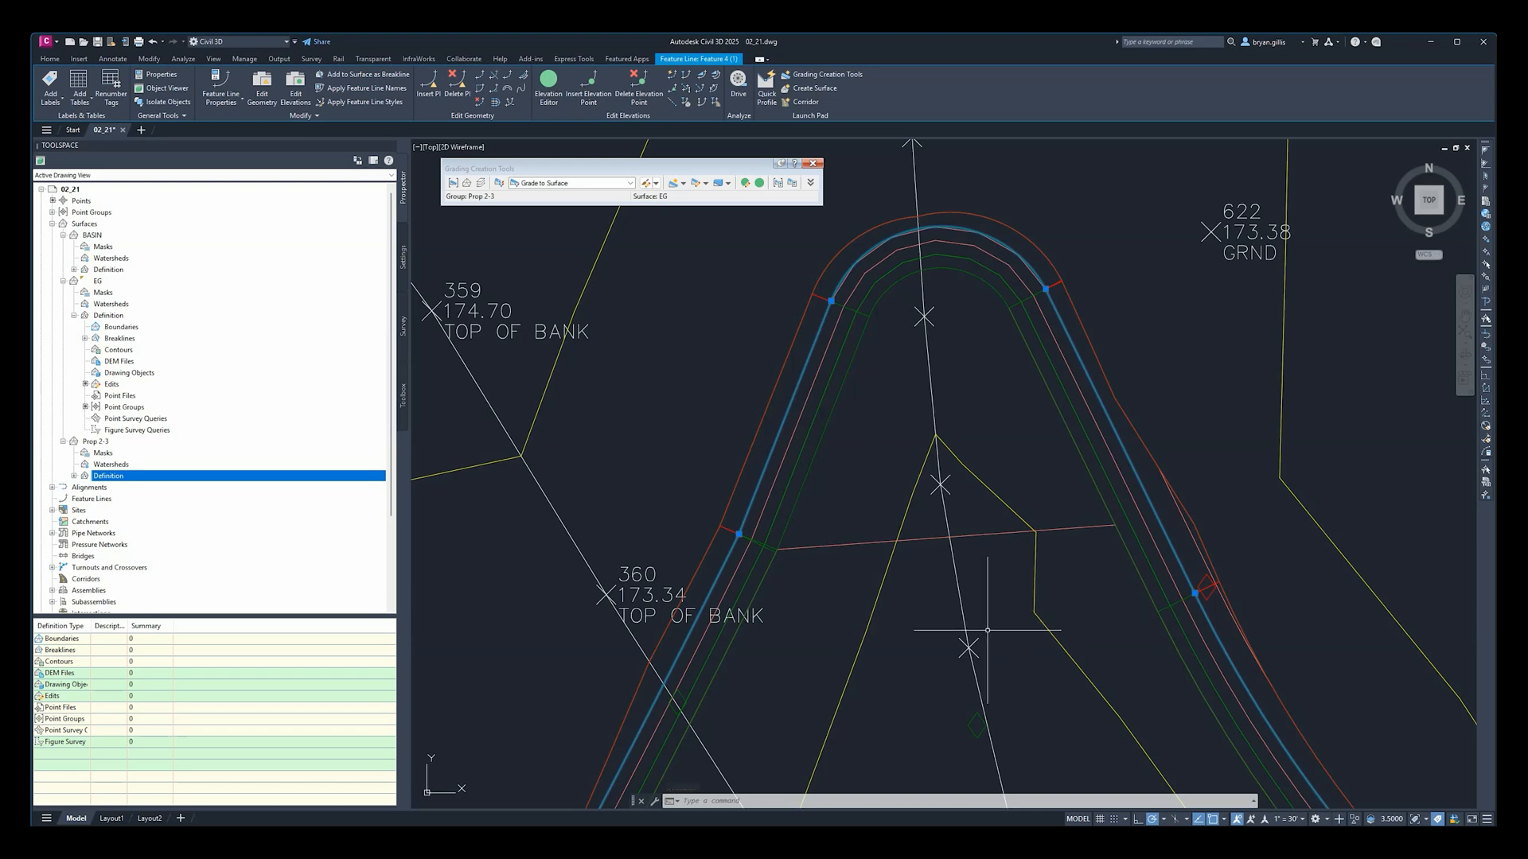
scroll(925, 621, "down", 3)
middle_click_drag(924, 621, 977, 377)
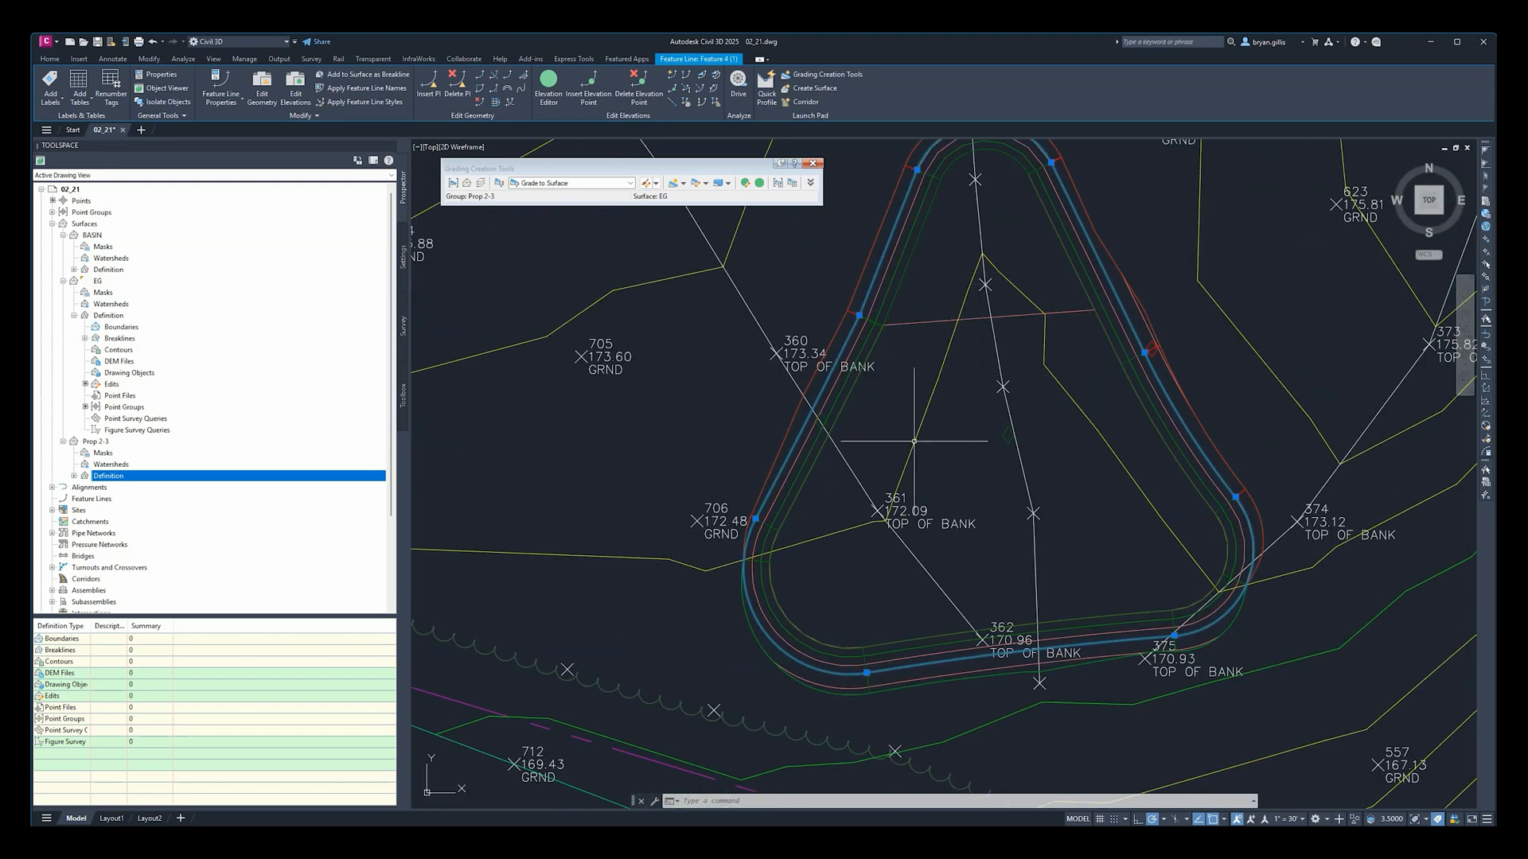
middle_click_drag(914, 448, 889, 538)
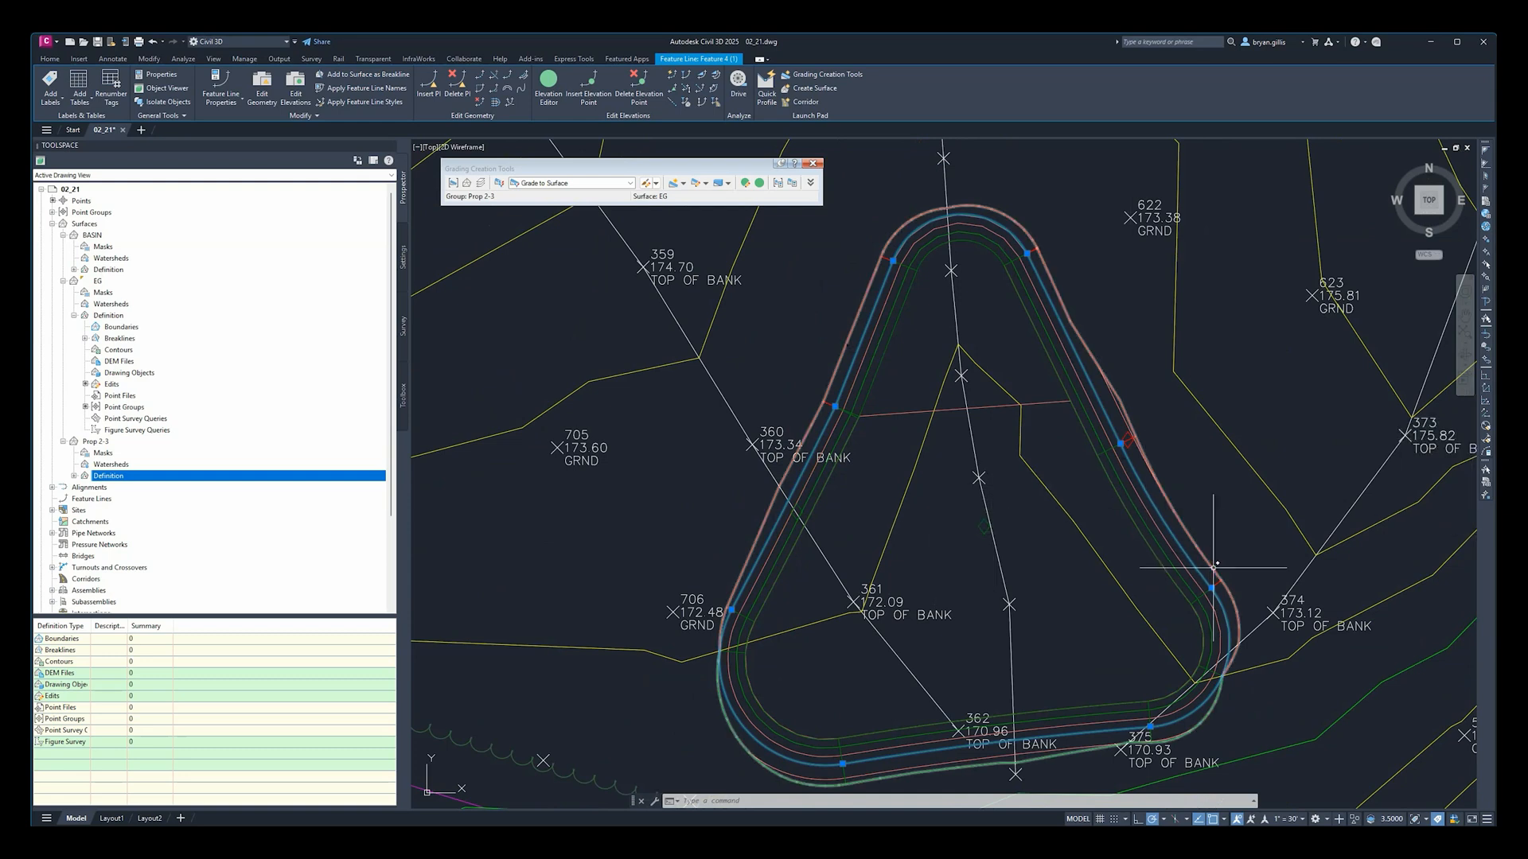
left_click(1123, 435)
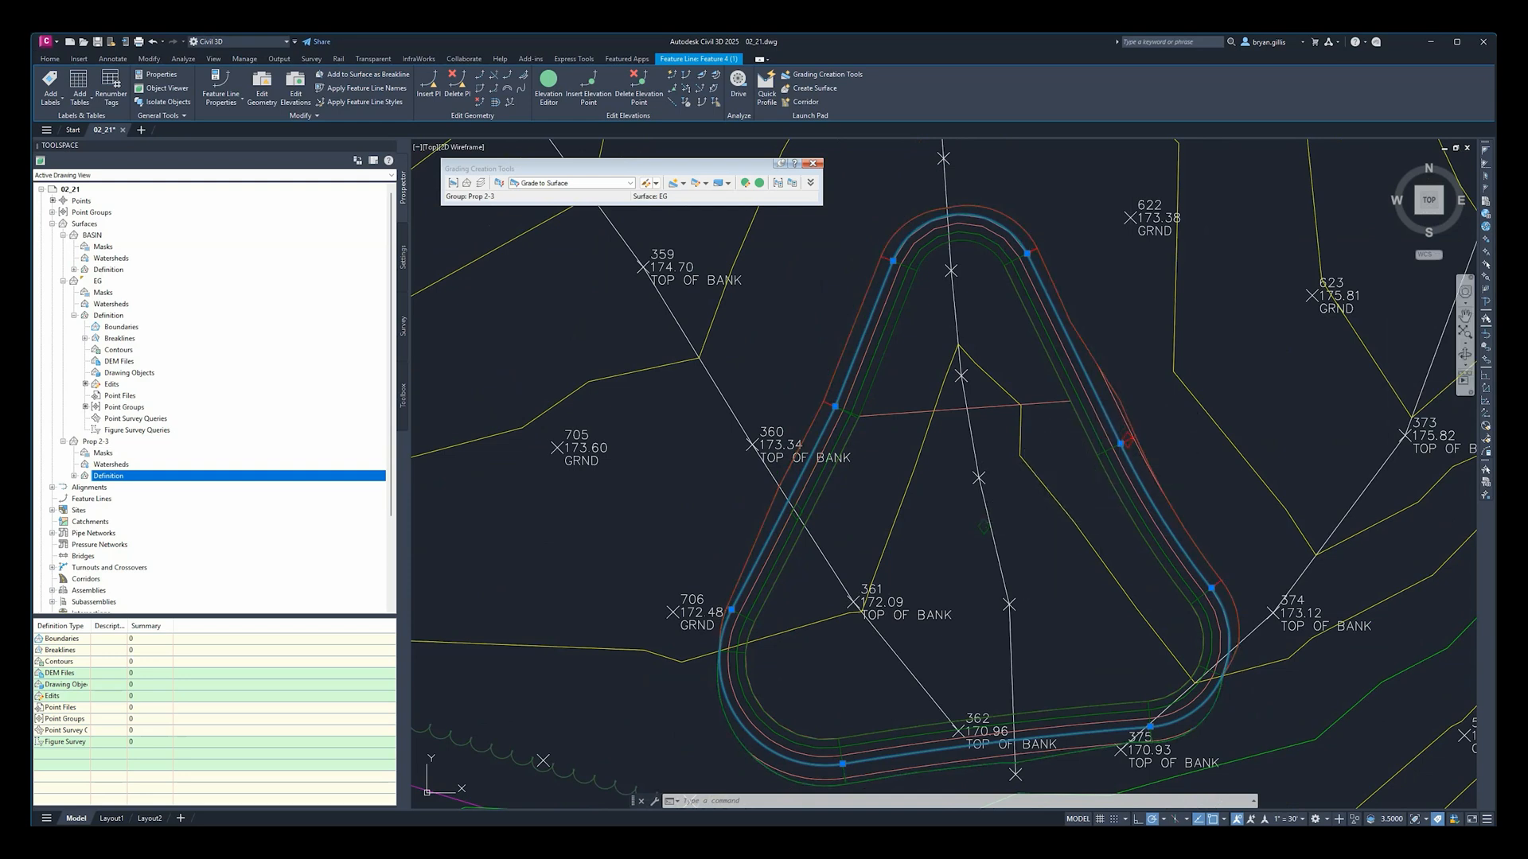
left_click(1120, 443)
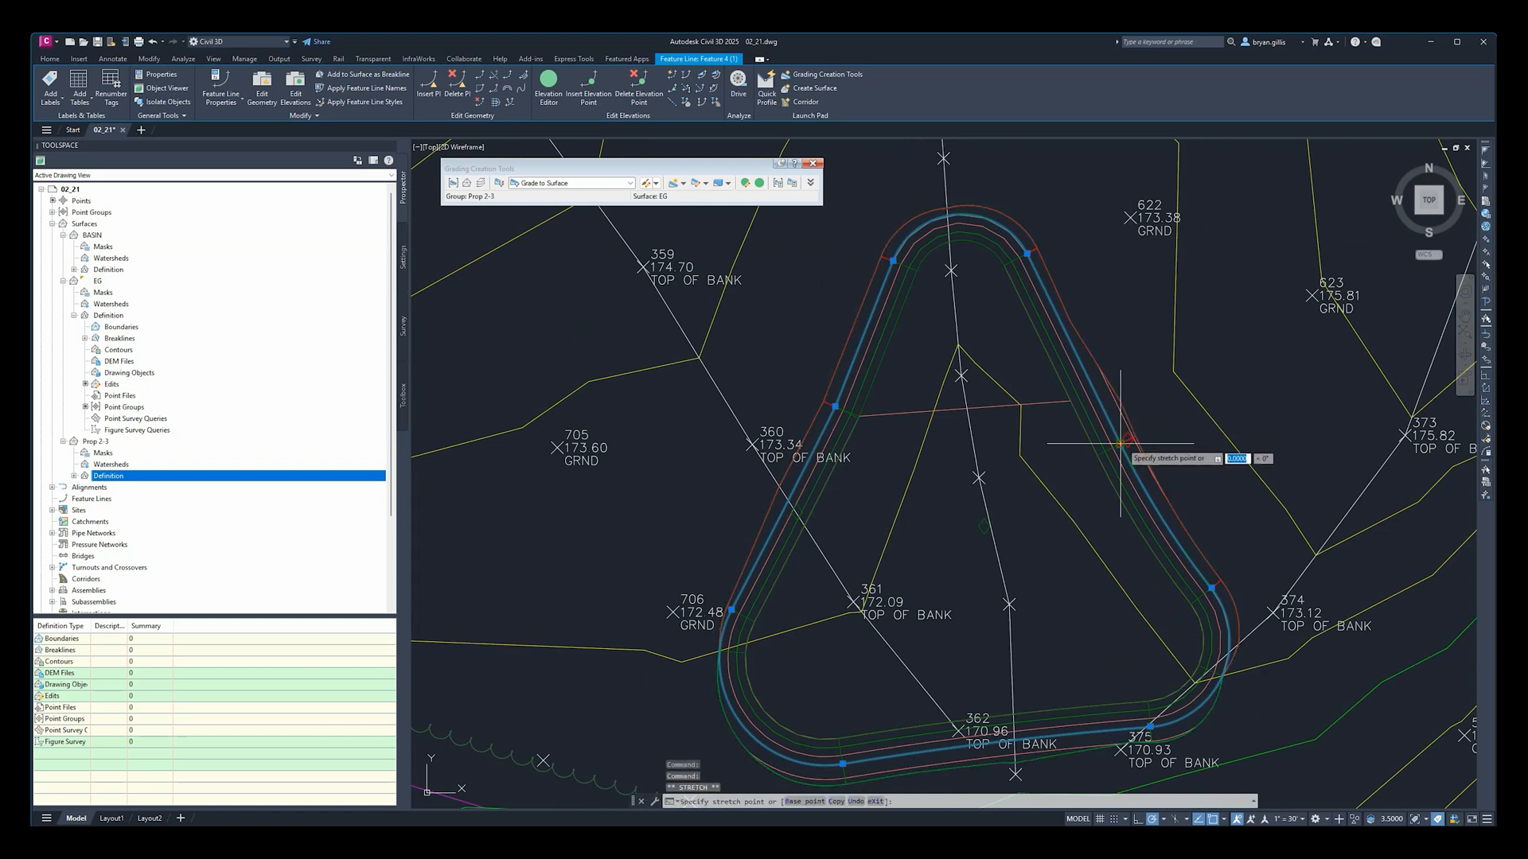
middle_click_drag(1359, 312, 1084, 411)
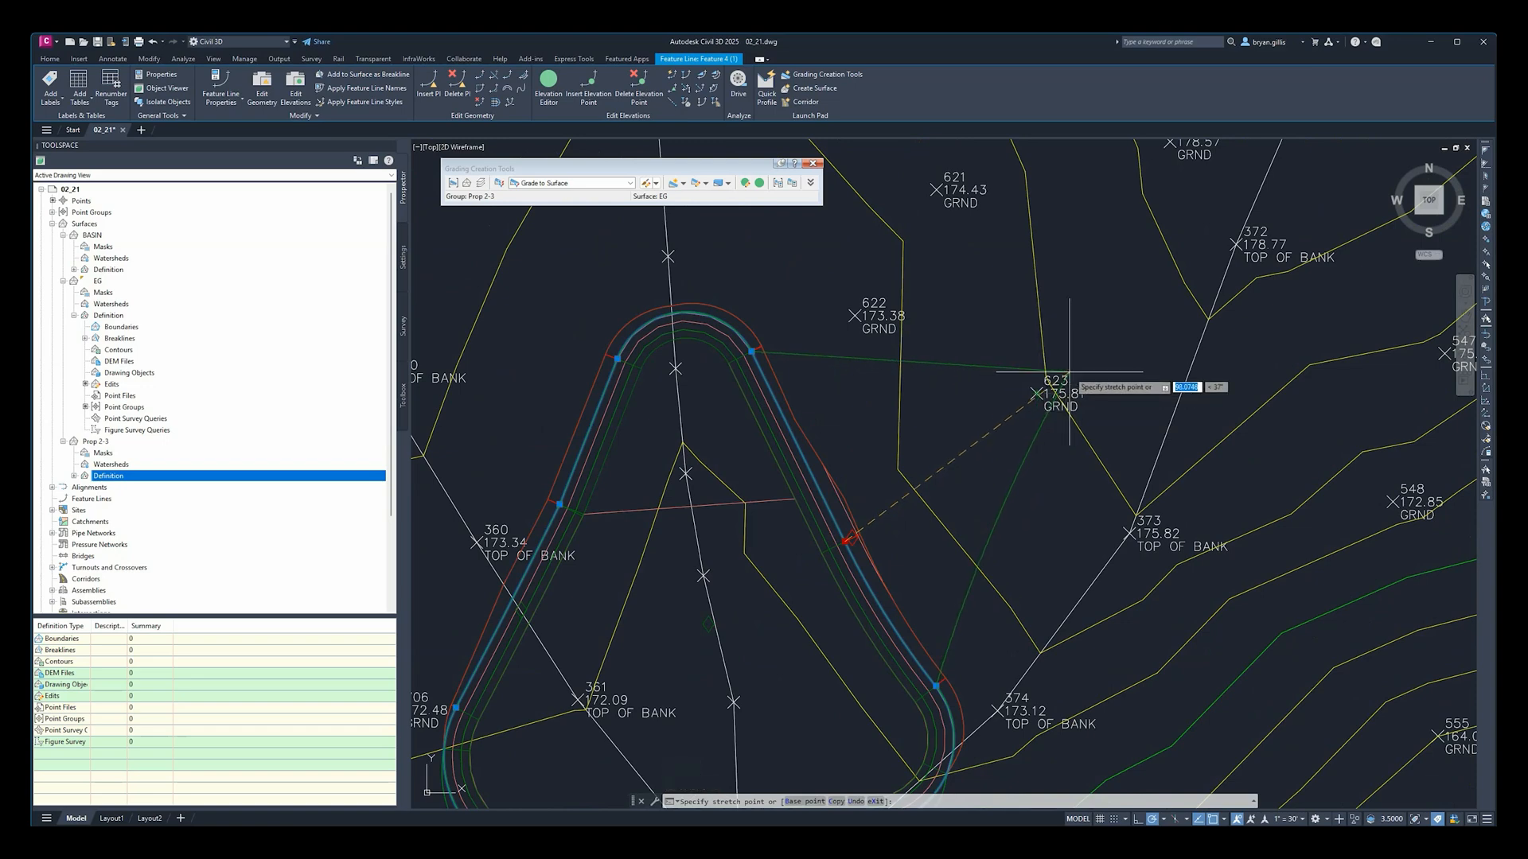
left_click(1036, 393)
middle_click_drag(689, 614, 852, 538)
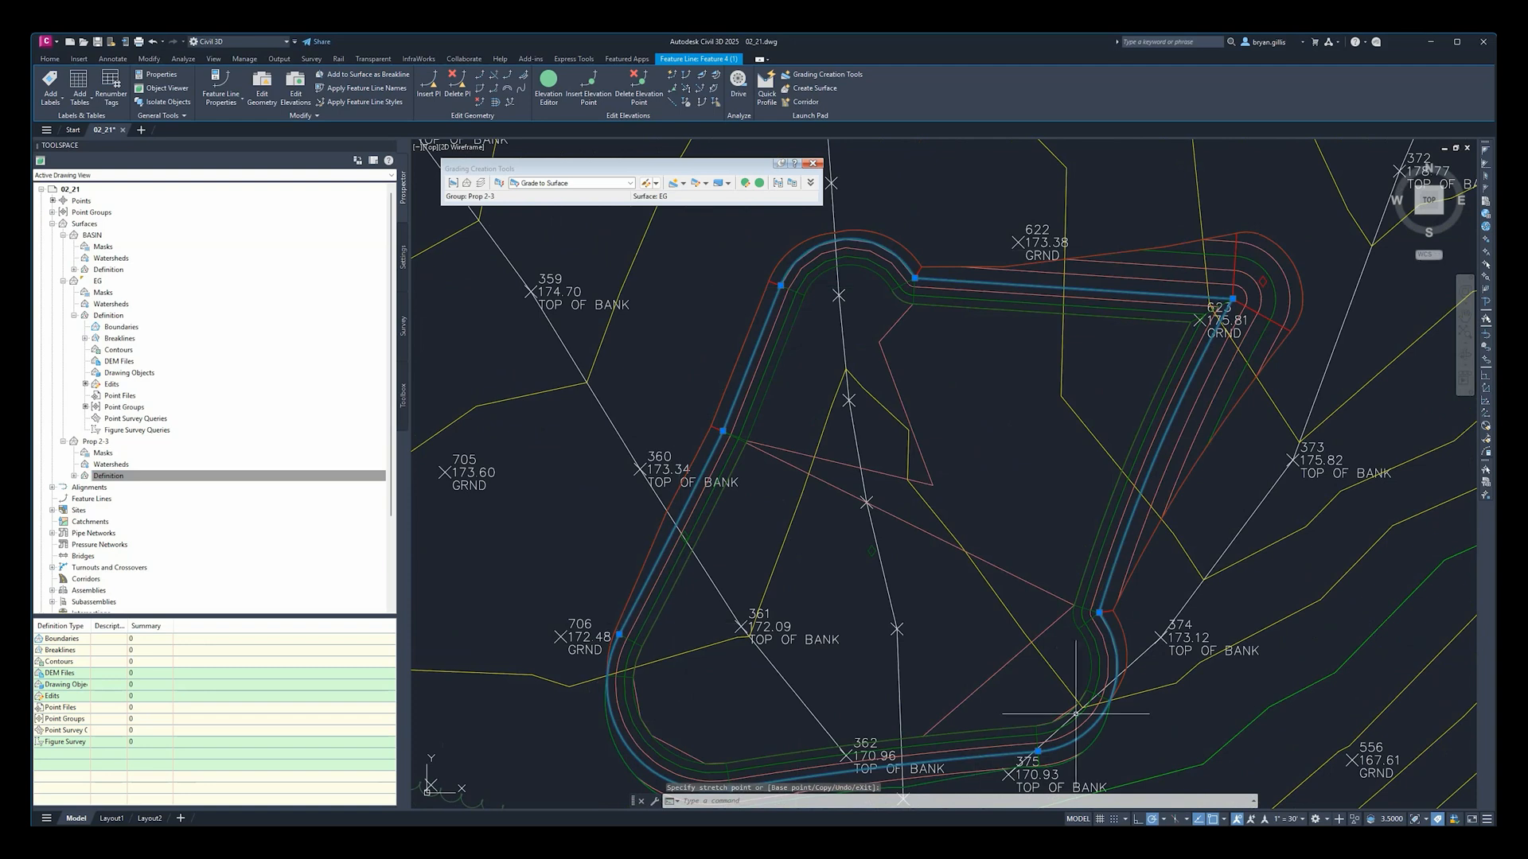
Step: Check the rebuild settings of the Prop 2-3 and BASIN surfaces, and deselect the basin's feature line
right_click(98, 442)
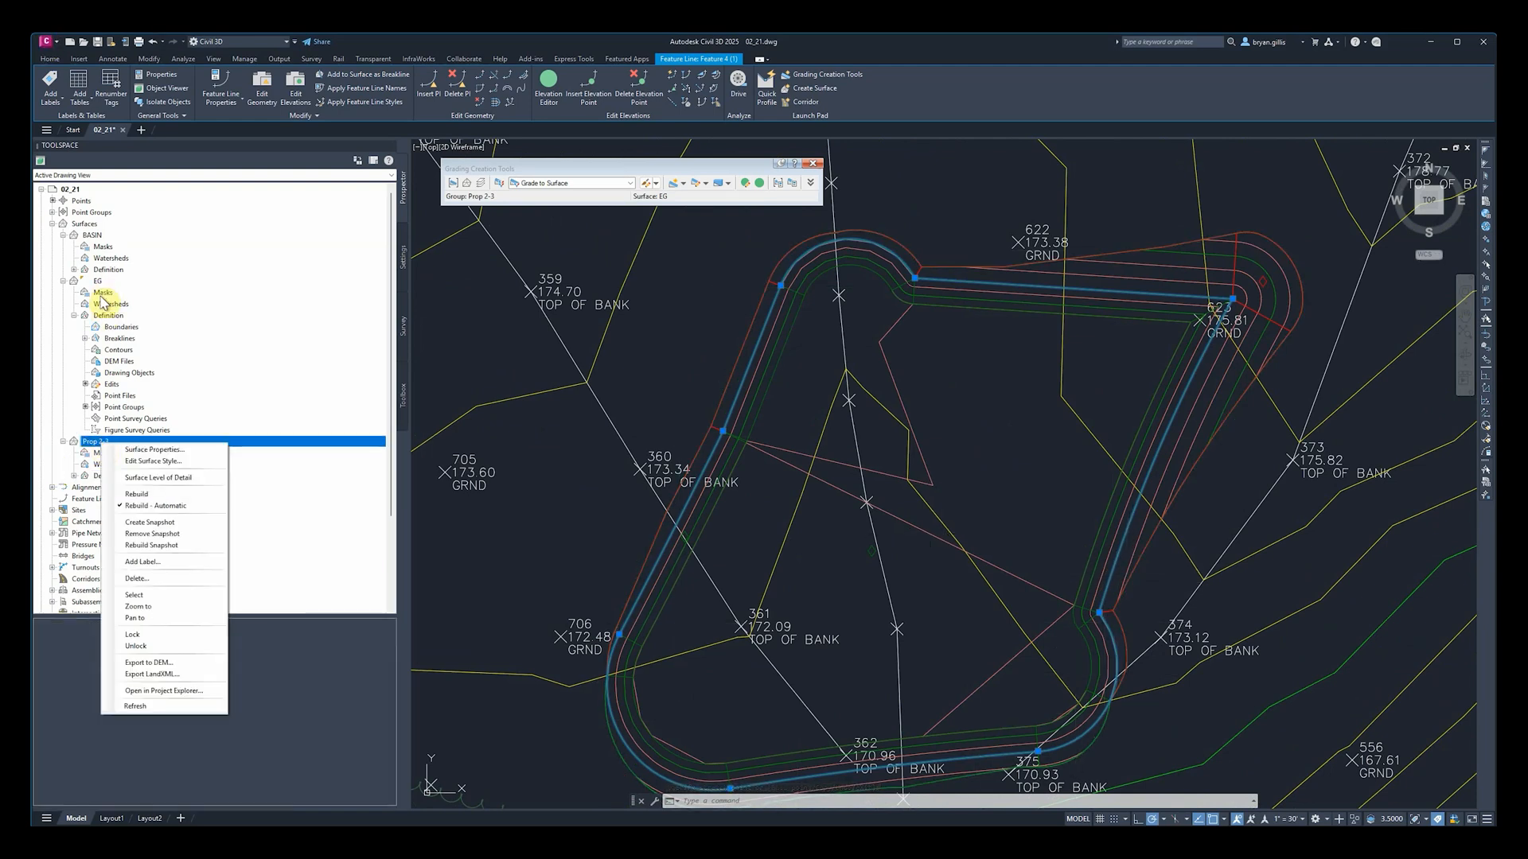
left_click(92, 235)
right_click(93, 235)
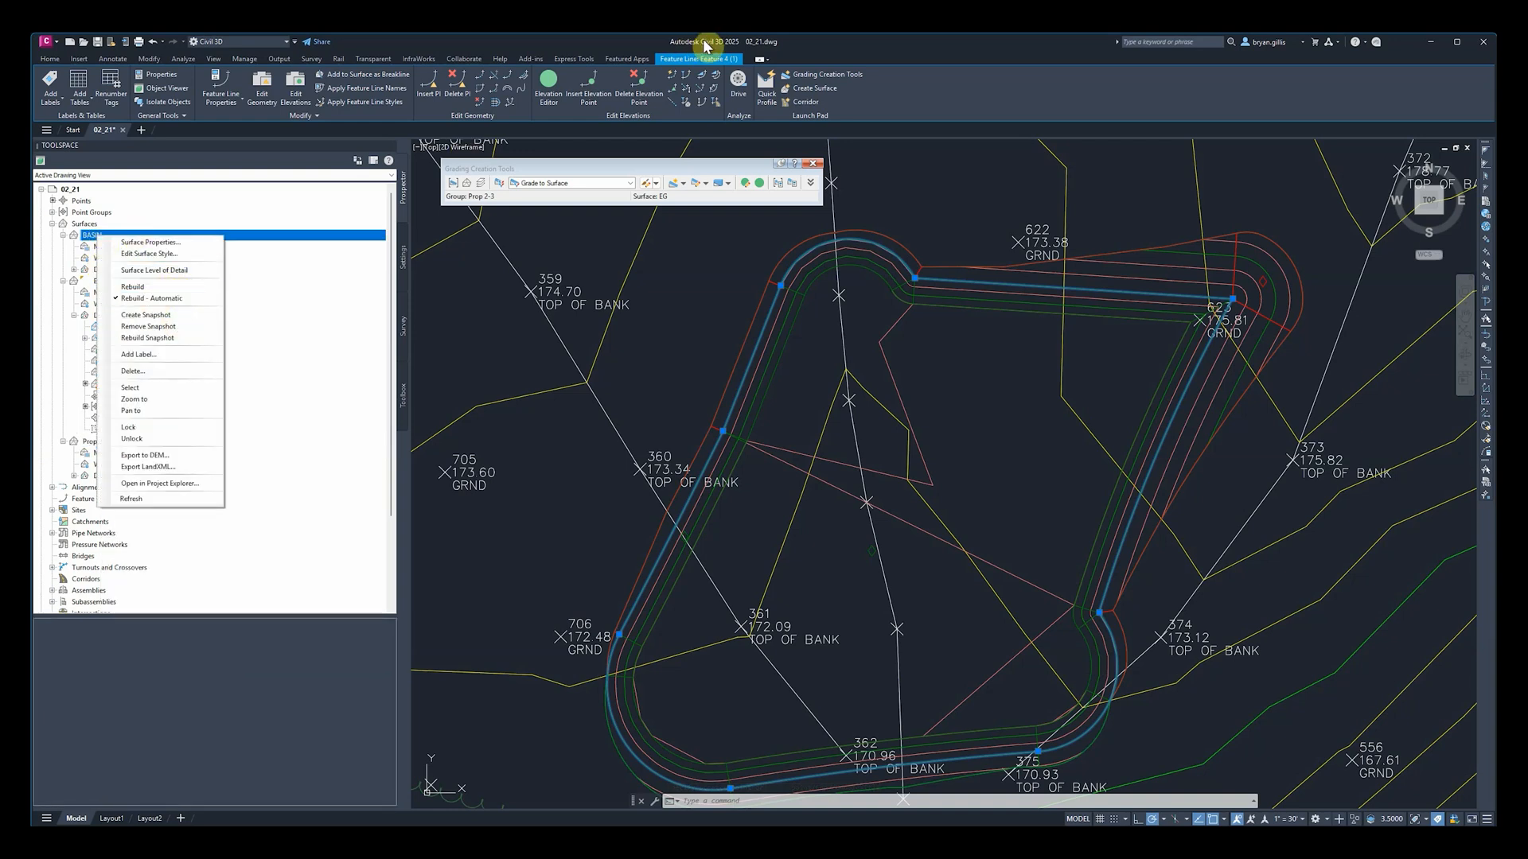
left_click(861, 44)
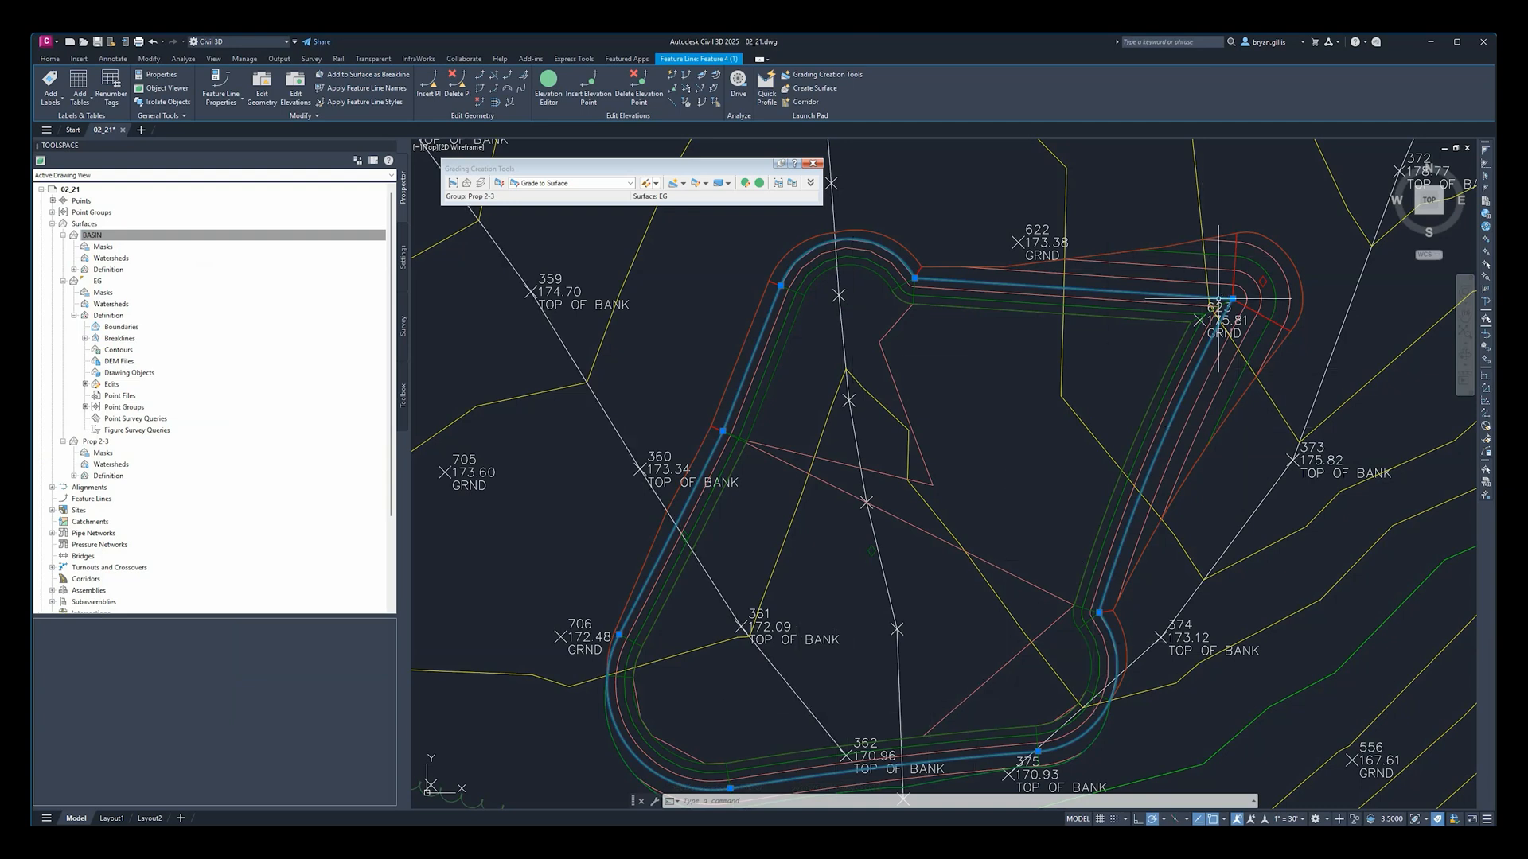
mouse_move(1218, 299)
scroll(1154, 495, "down", 1)
key("Escape")
mouse_move(930, 385)
middle_mouse_down()
mouse_move(1109, 419)
mouse_move(898, 379)
middle_mouse_up()
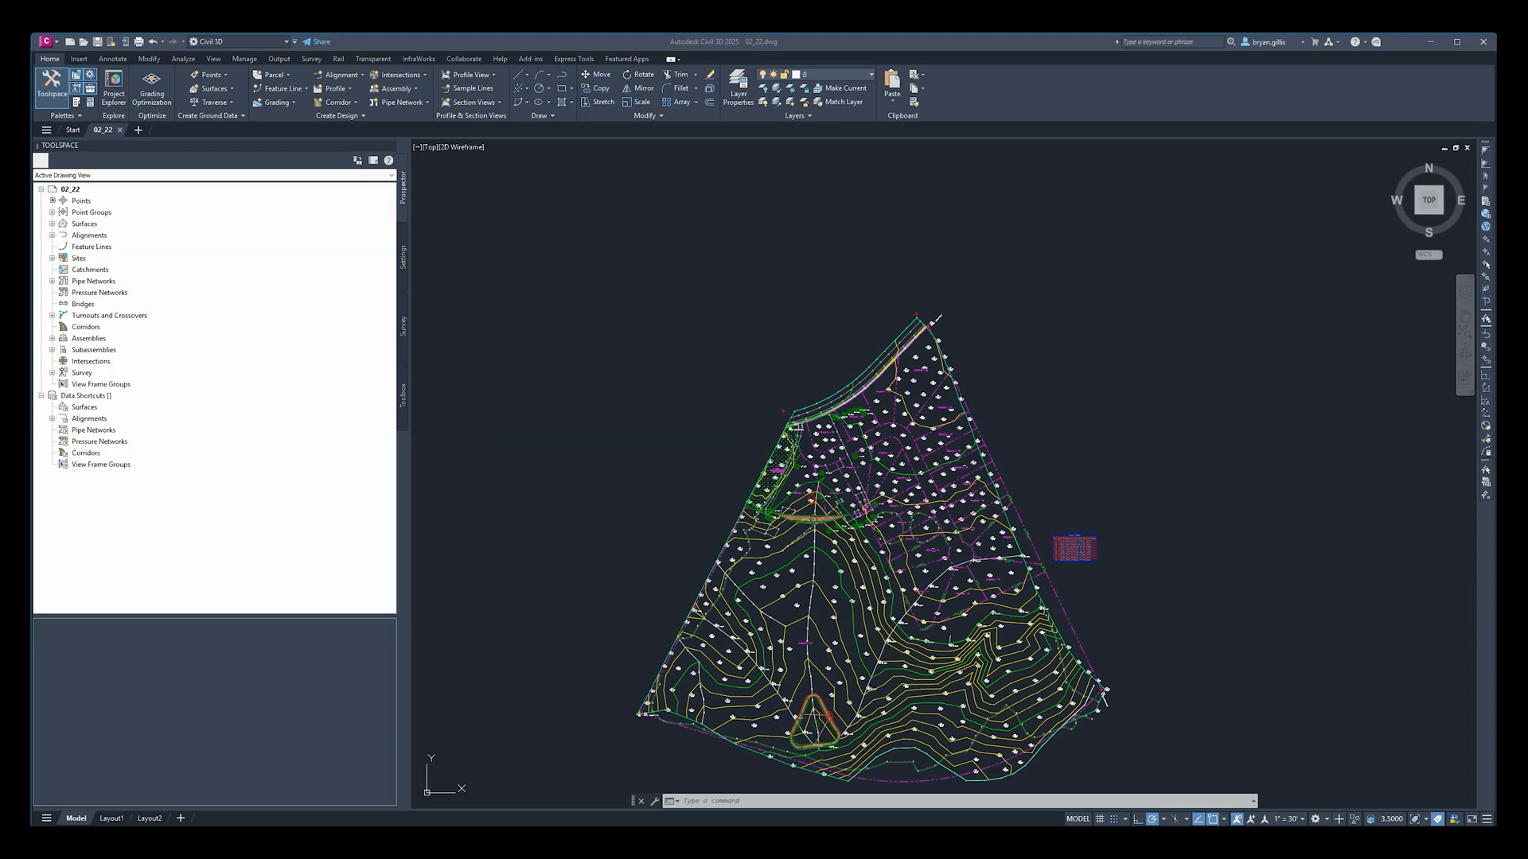
Step: Open the Grading Creation Tools in drawing 02_22 and place them clear of the site plan
middle_click_drag(668, 485, 699, 395)
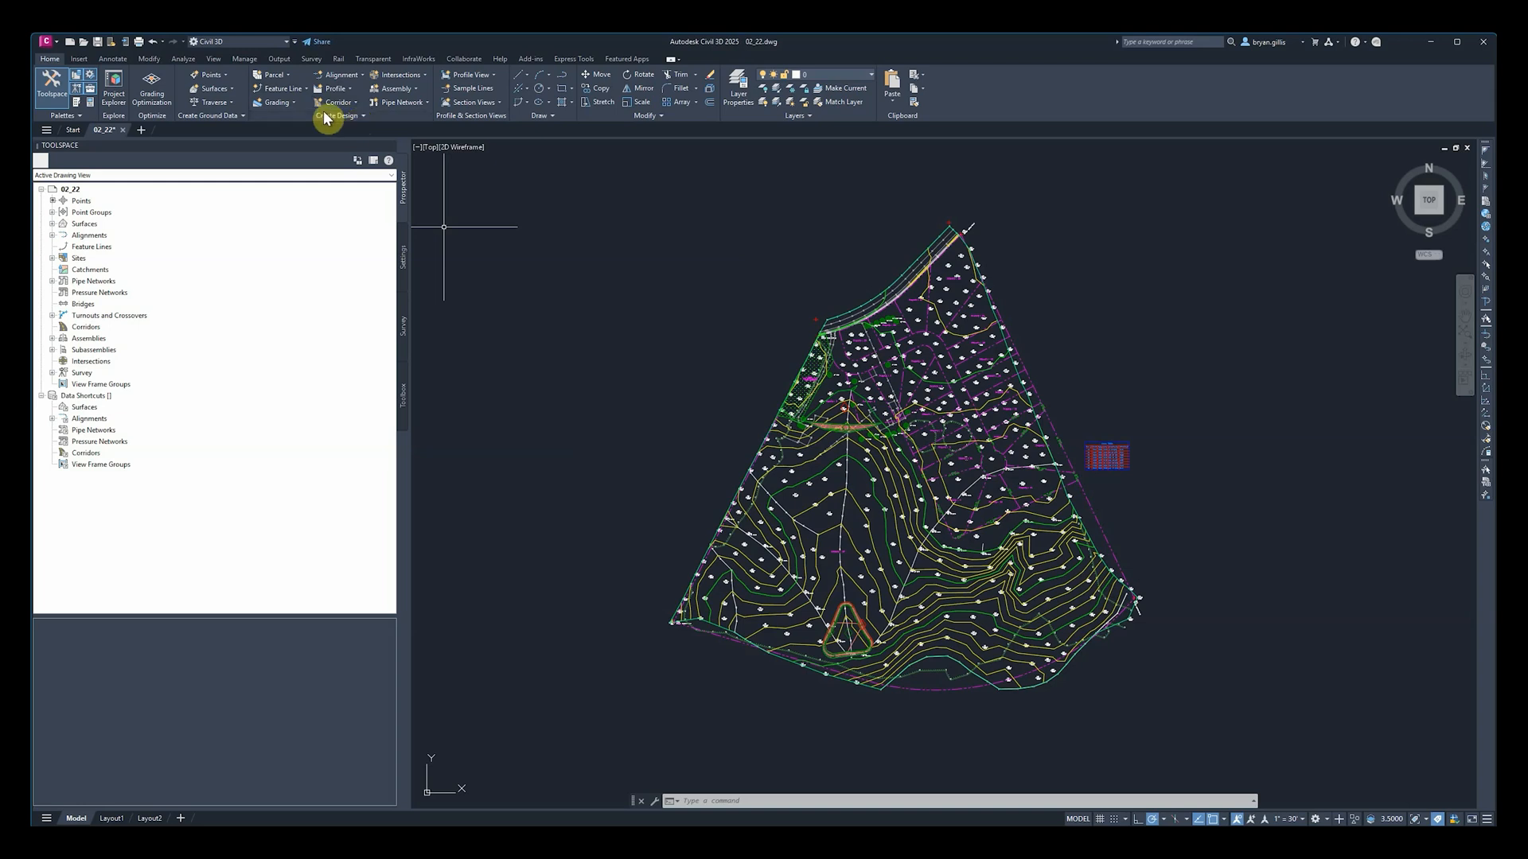
left_click(294, 102)
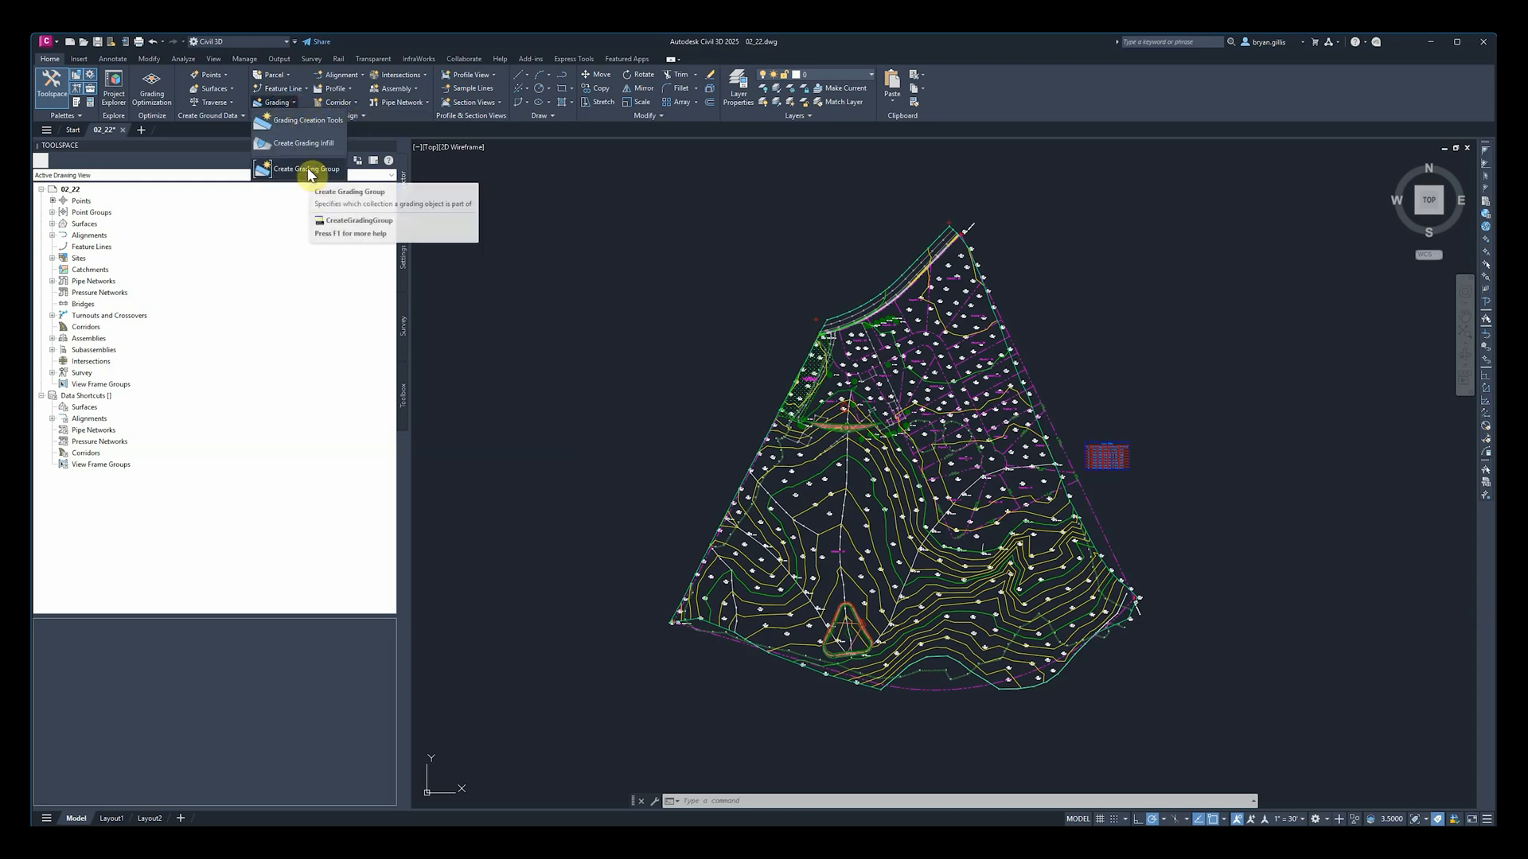
left_click(311, 121)
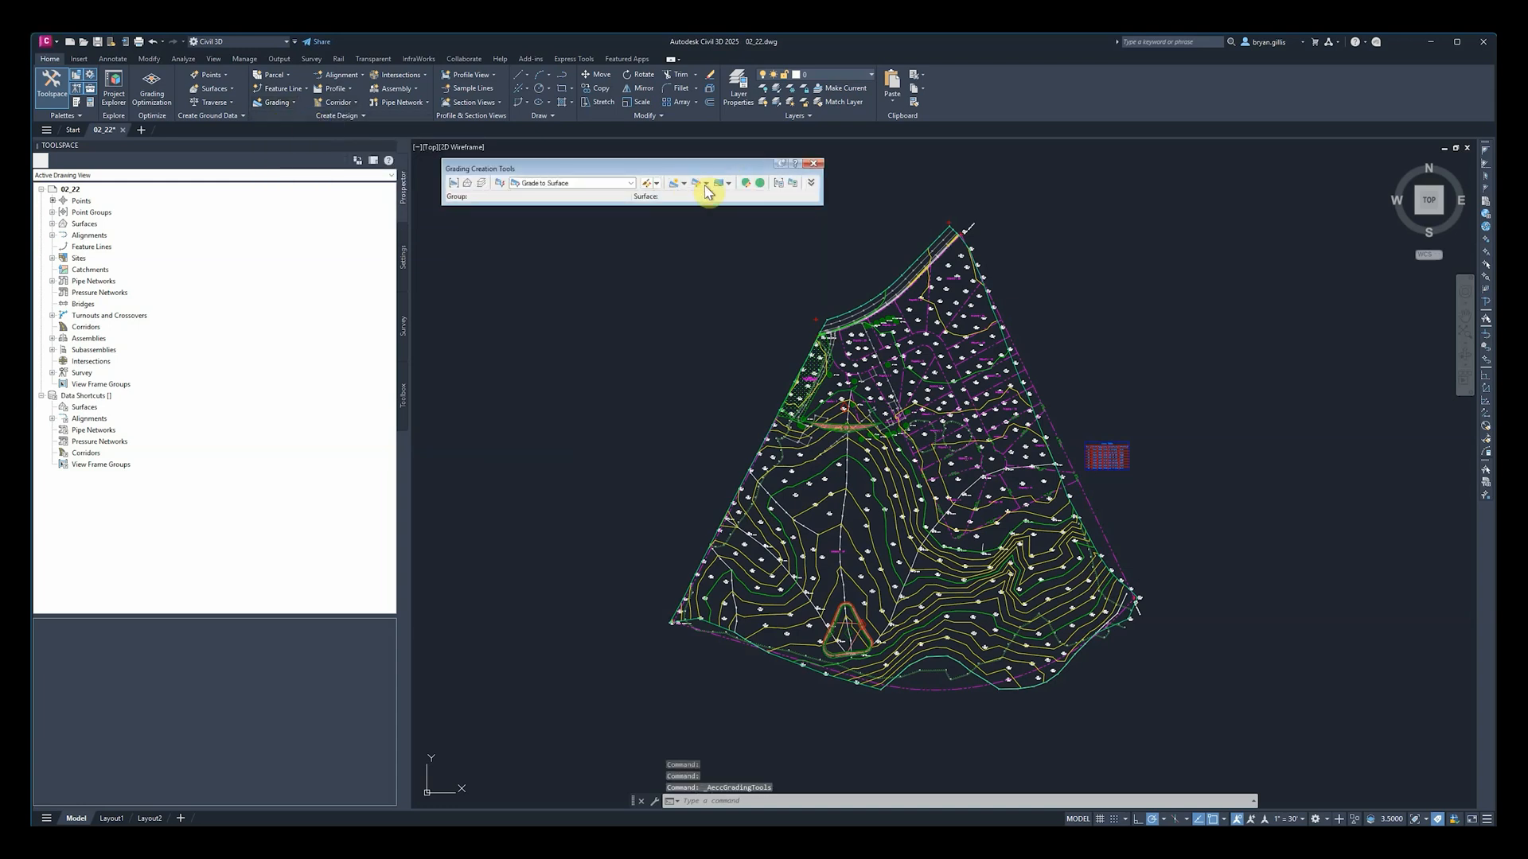
left_click_drag(650, 176, 658, 181)
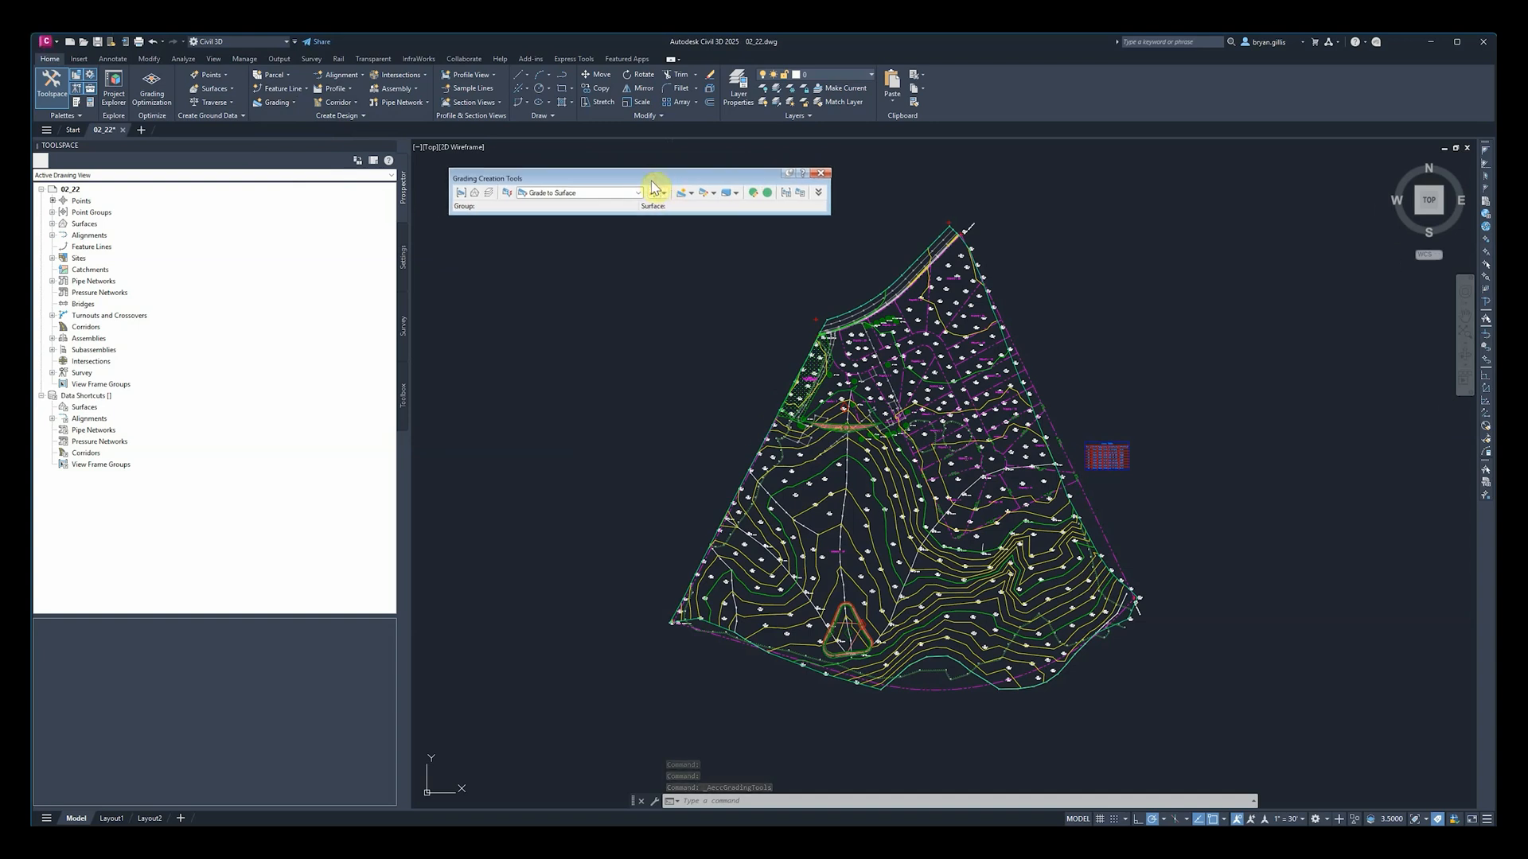
Step: Start a new grading criteria and try Surface as the target of its grading method
left_click(665, 193)
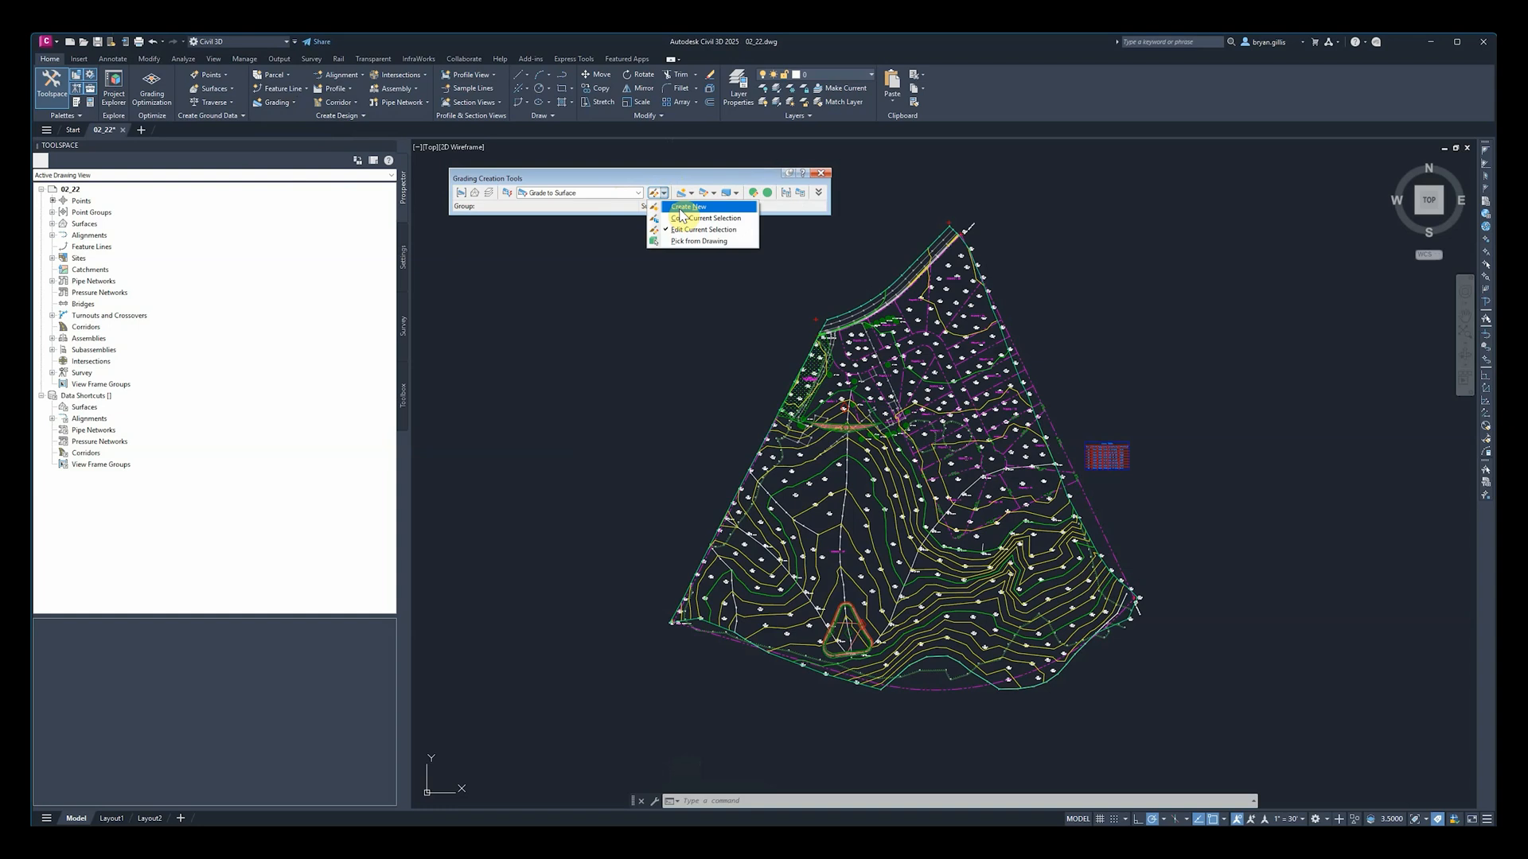
left_click(686, 207)
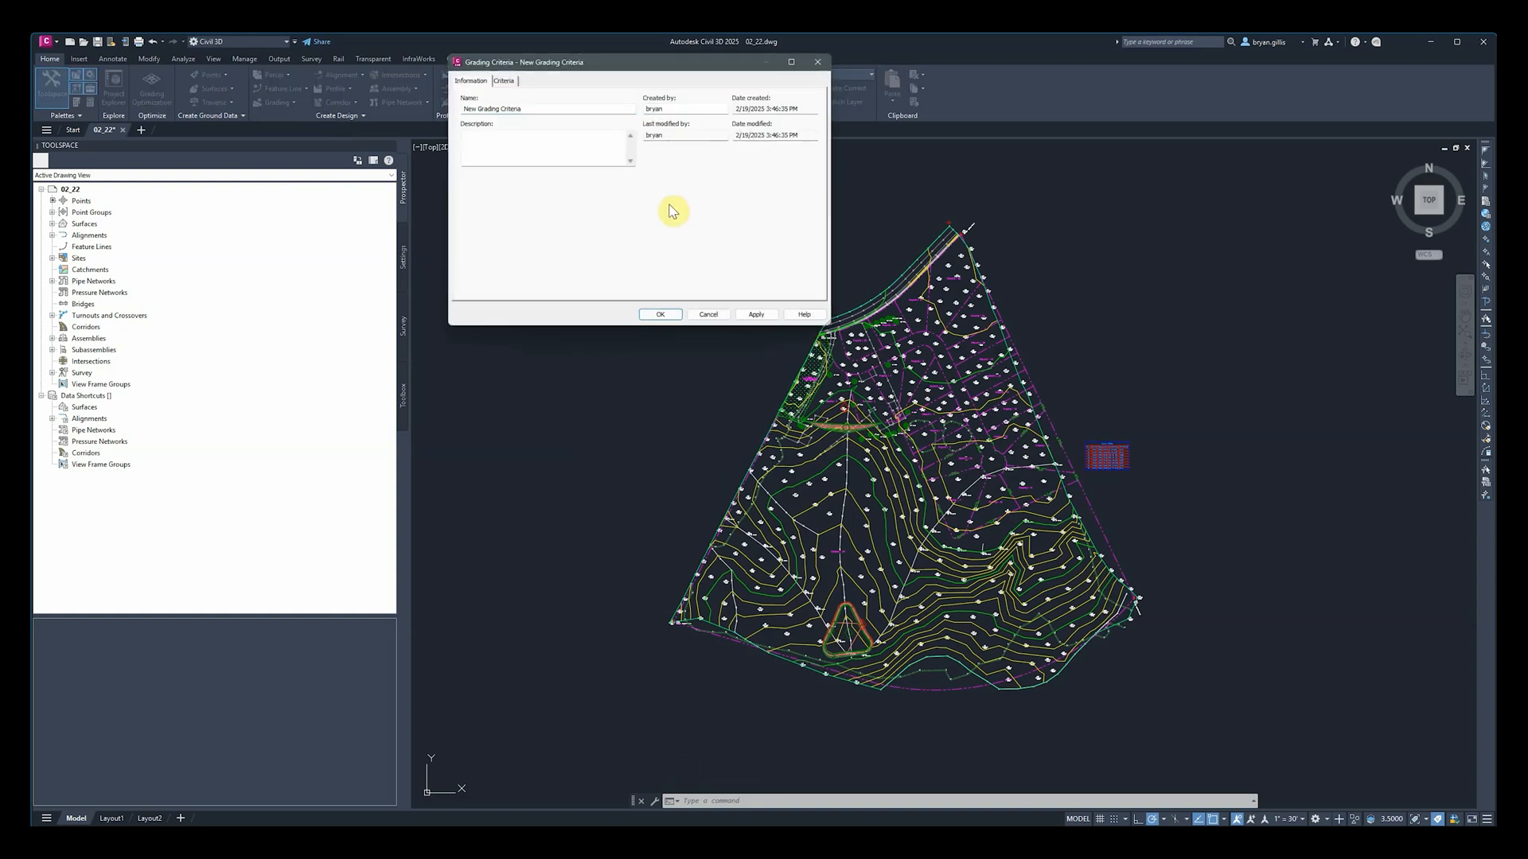
left_click_drag(581, 62, 580, 236)
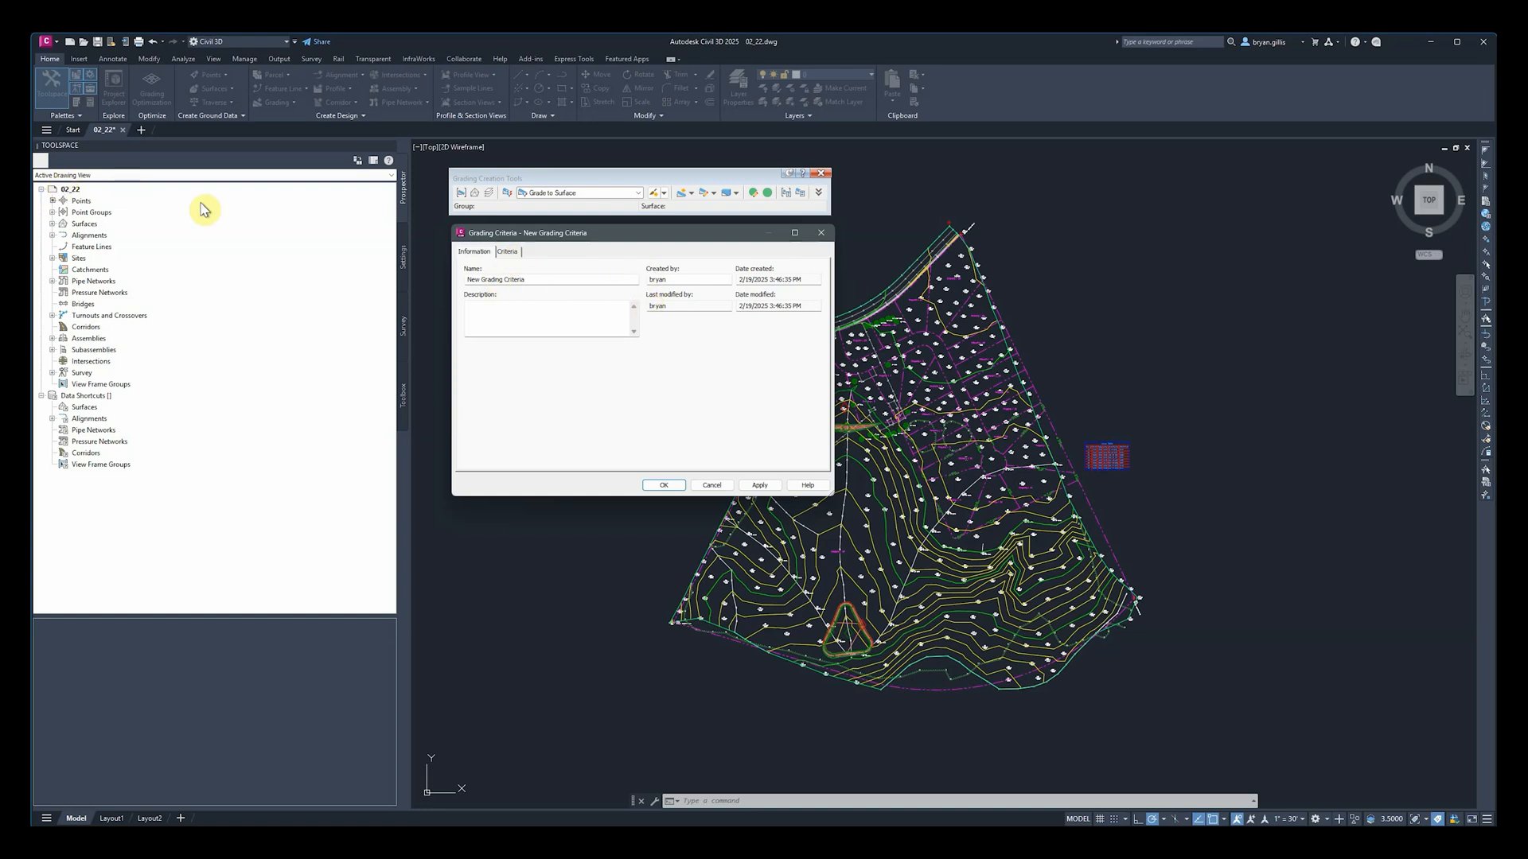
left_click(508, 251)
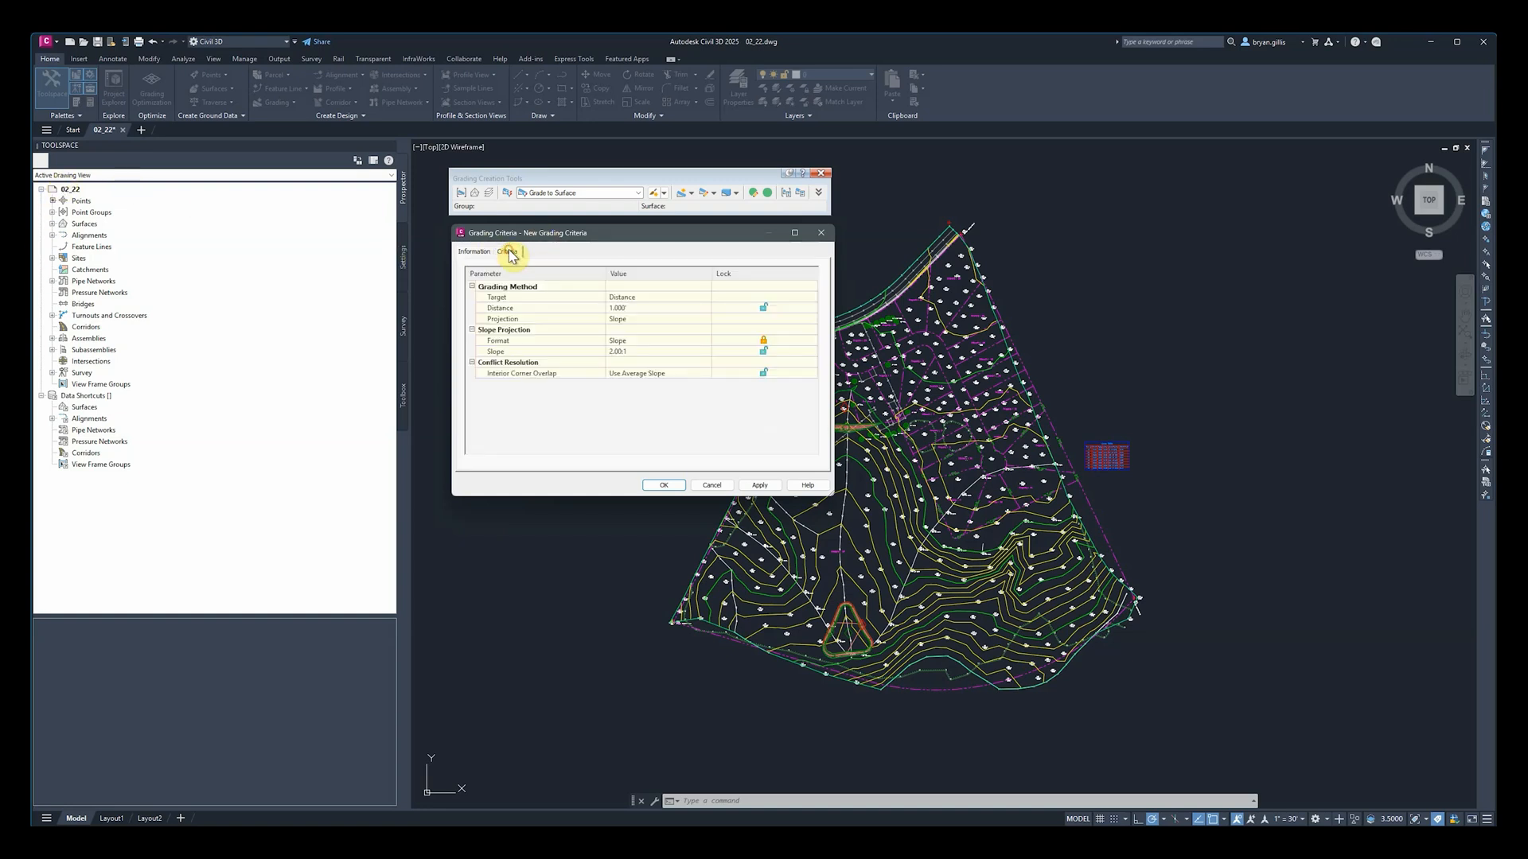
left_click(640, 307)
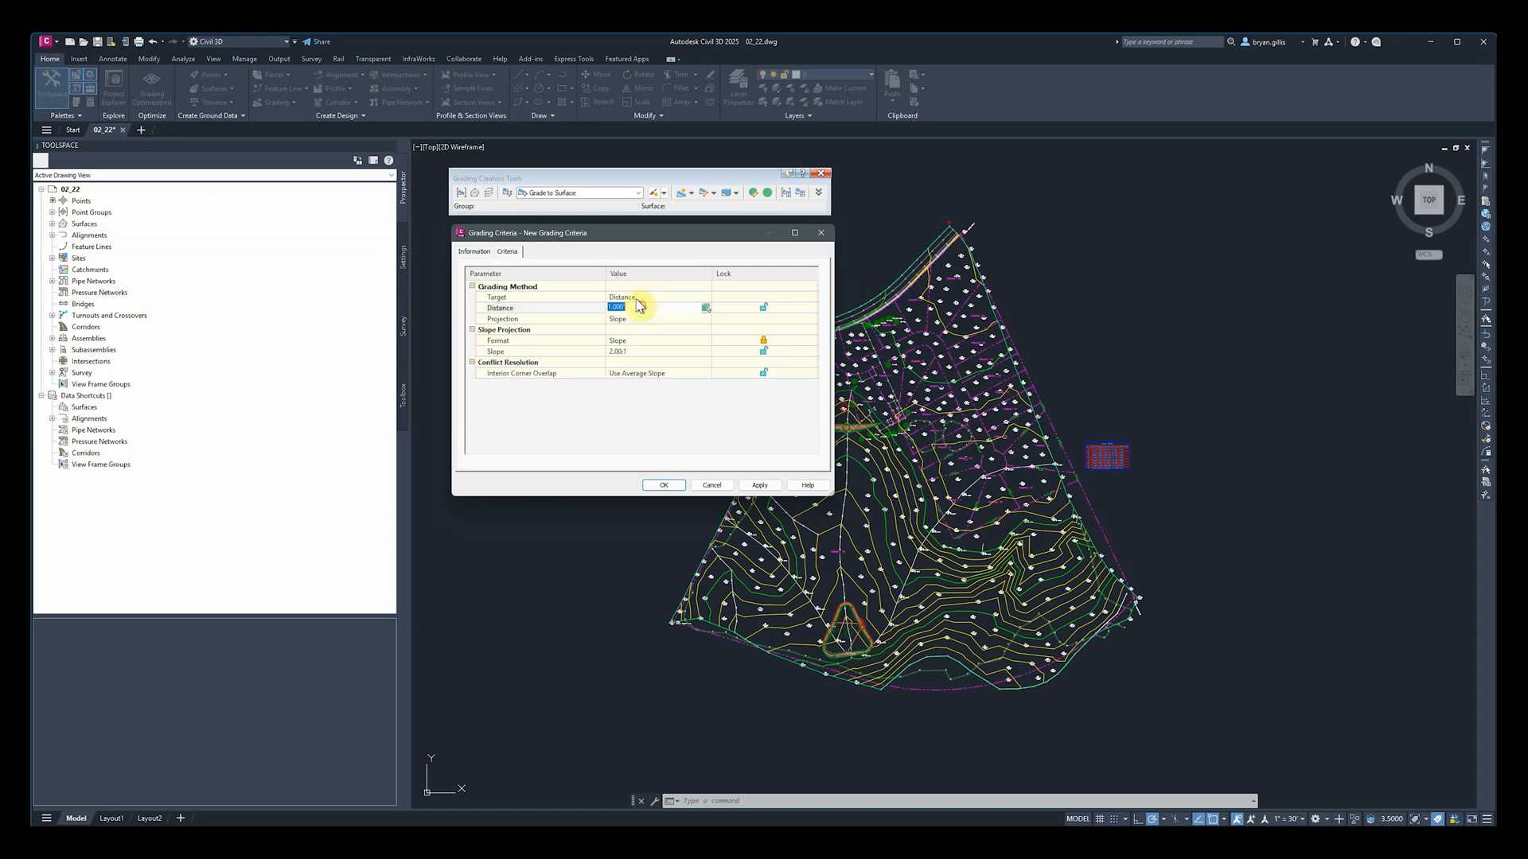
left_click(680, 297)
left_click(705, 296)
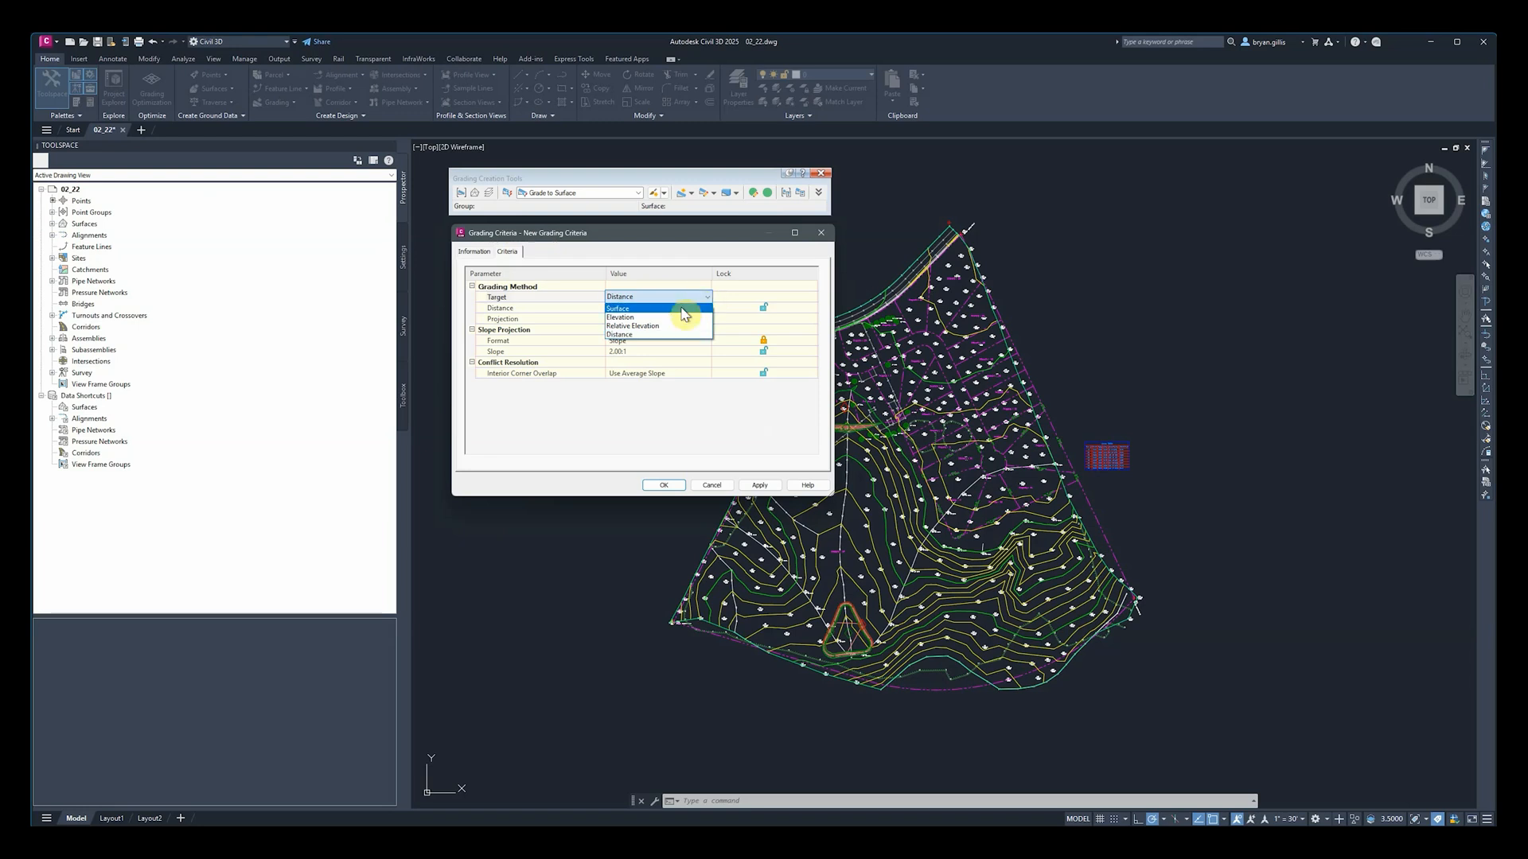
left_click(673, 310)
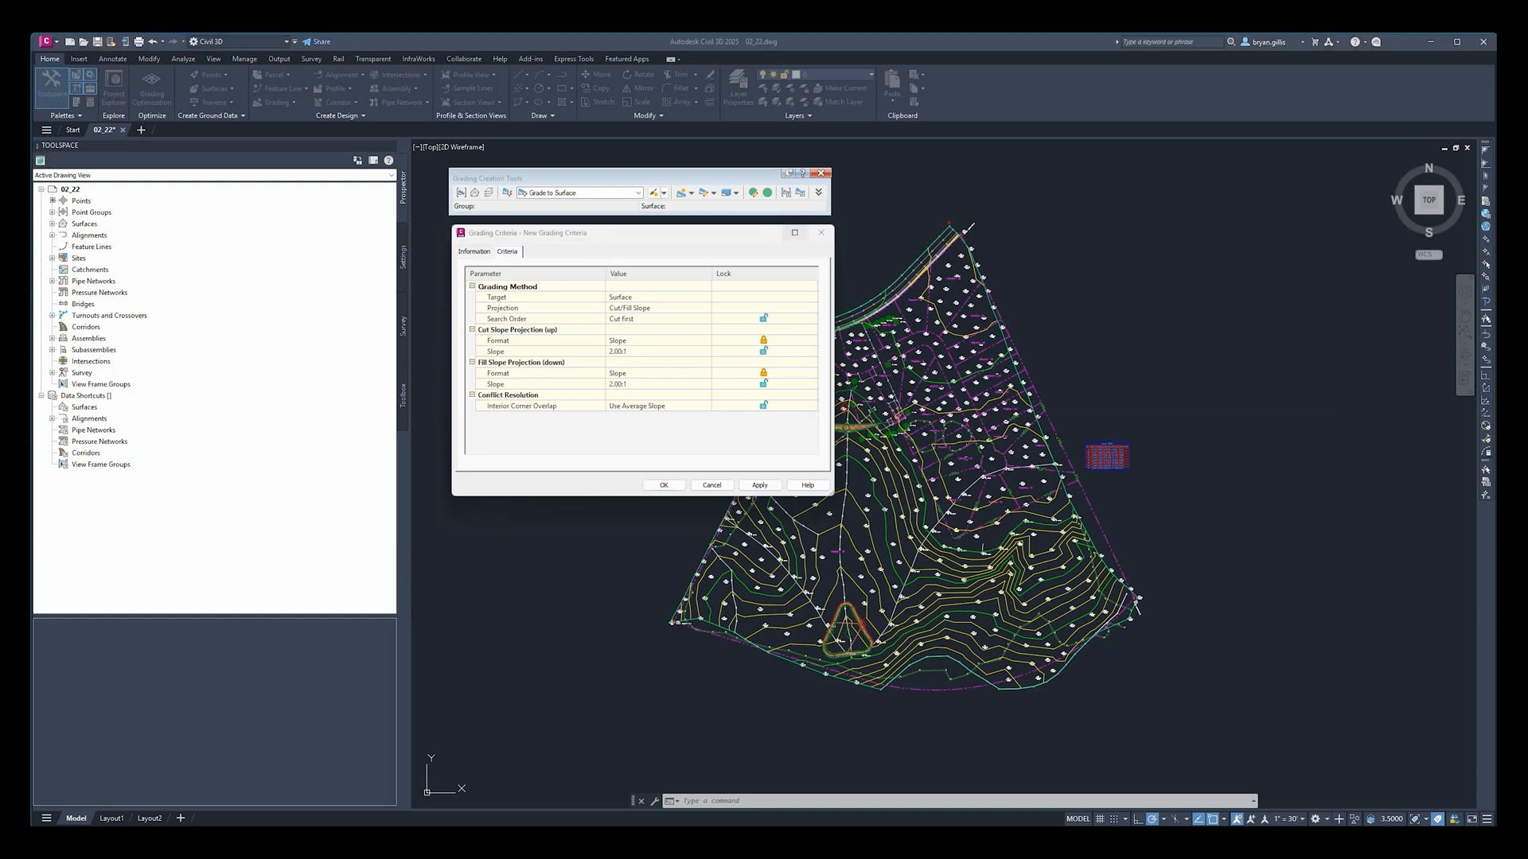
Step: Try Elevation as the criteria's target and review the interior corner overlap and fill slope format options
left_click(644, 299)
left_click(694, 296)
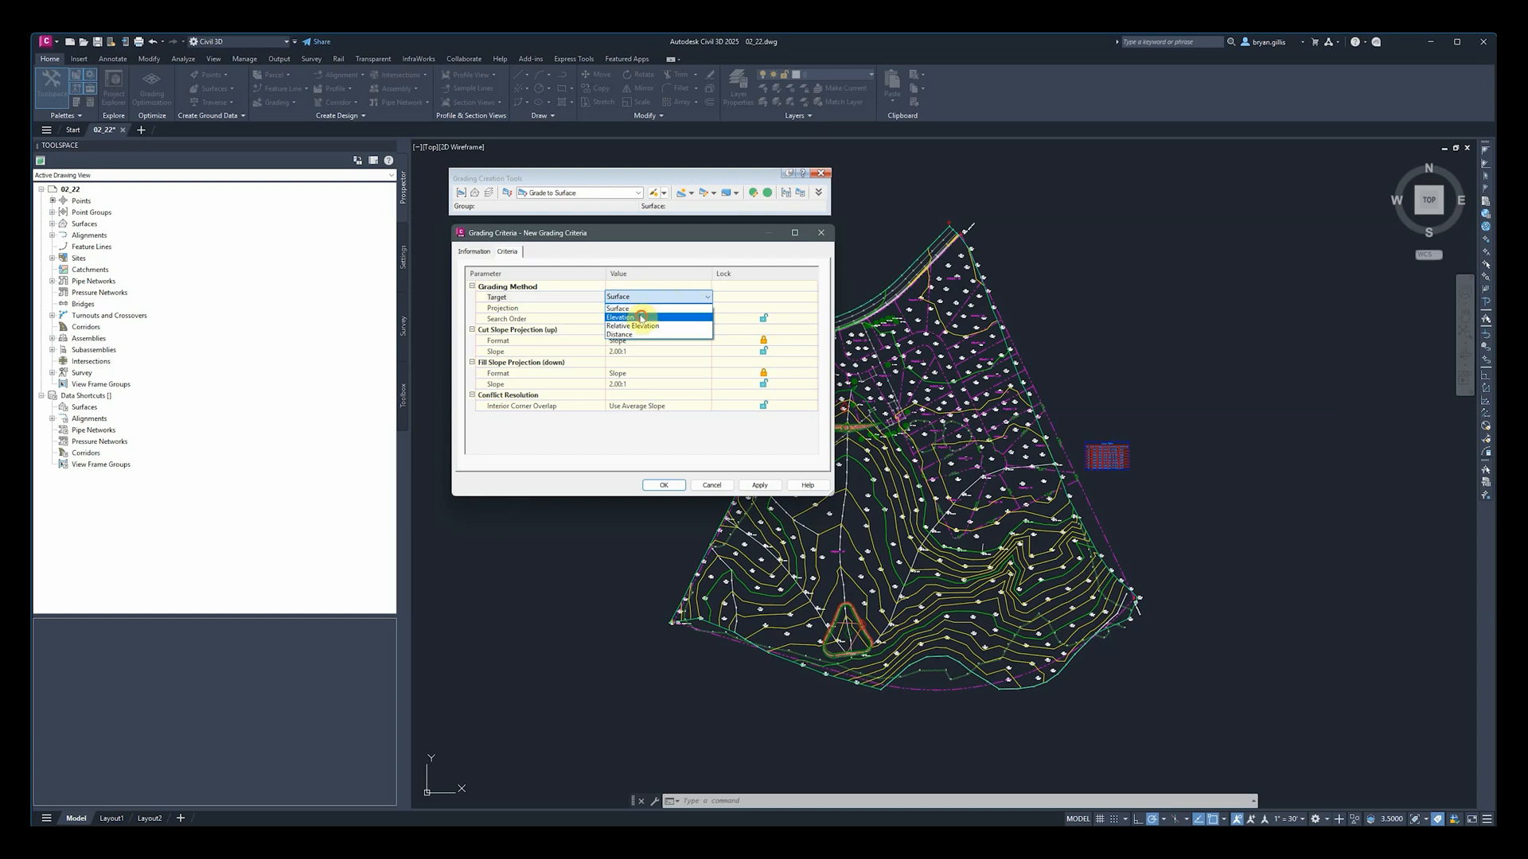
left_click(642, 317)
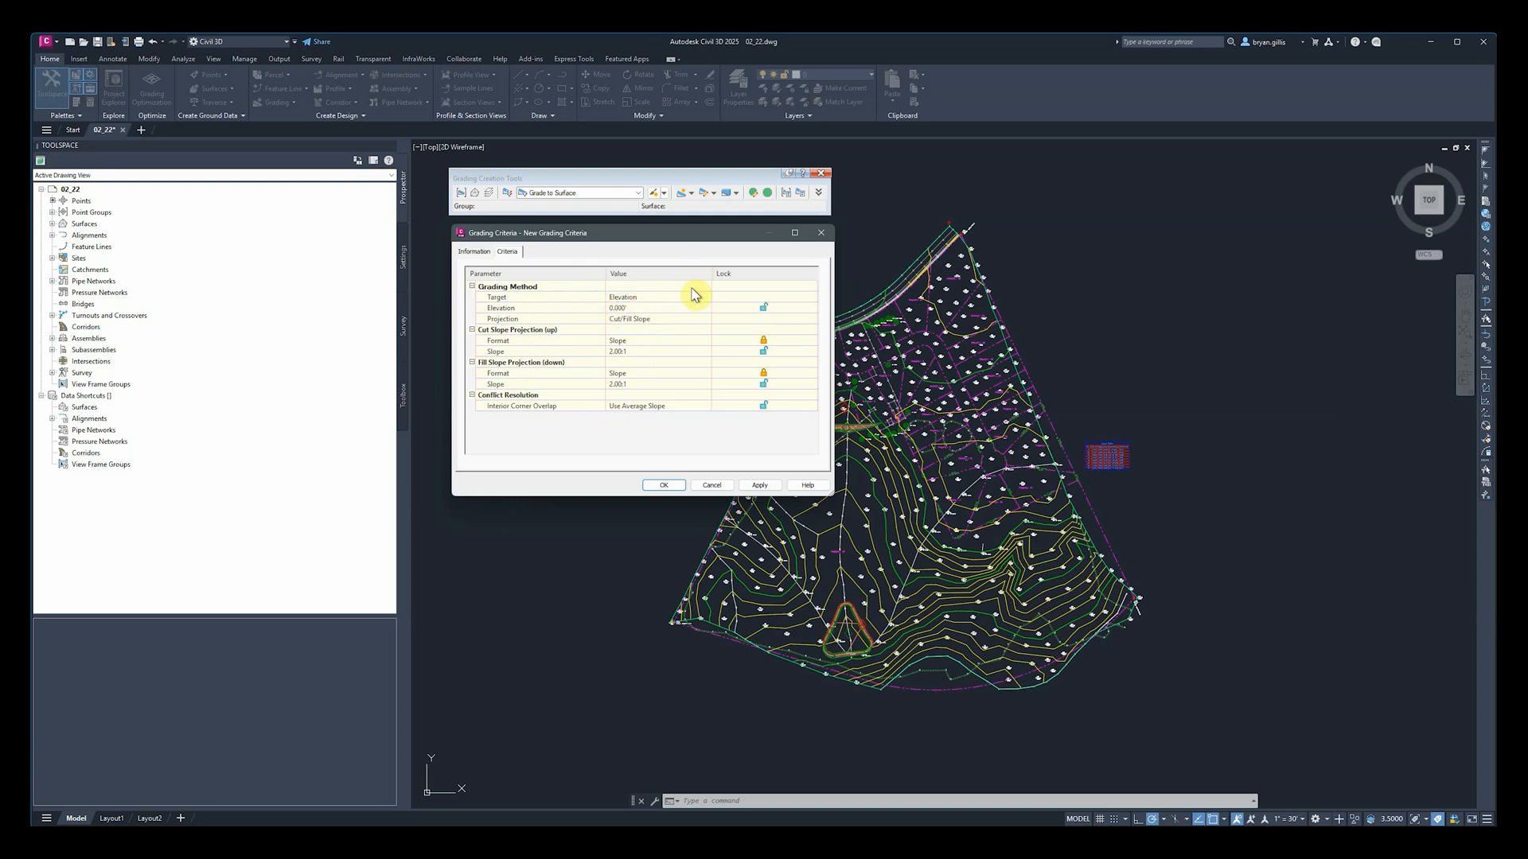
left_click(694, 406)
left_click(704, 406)
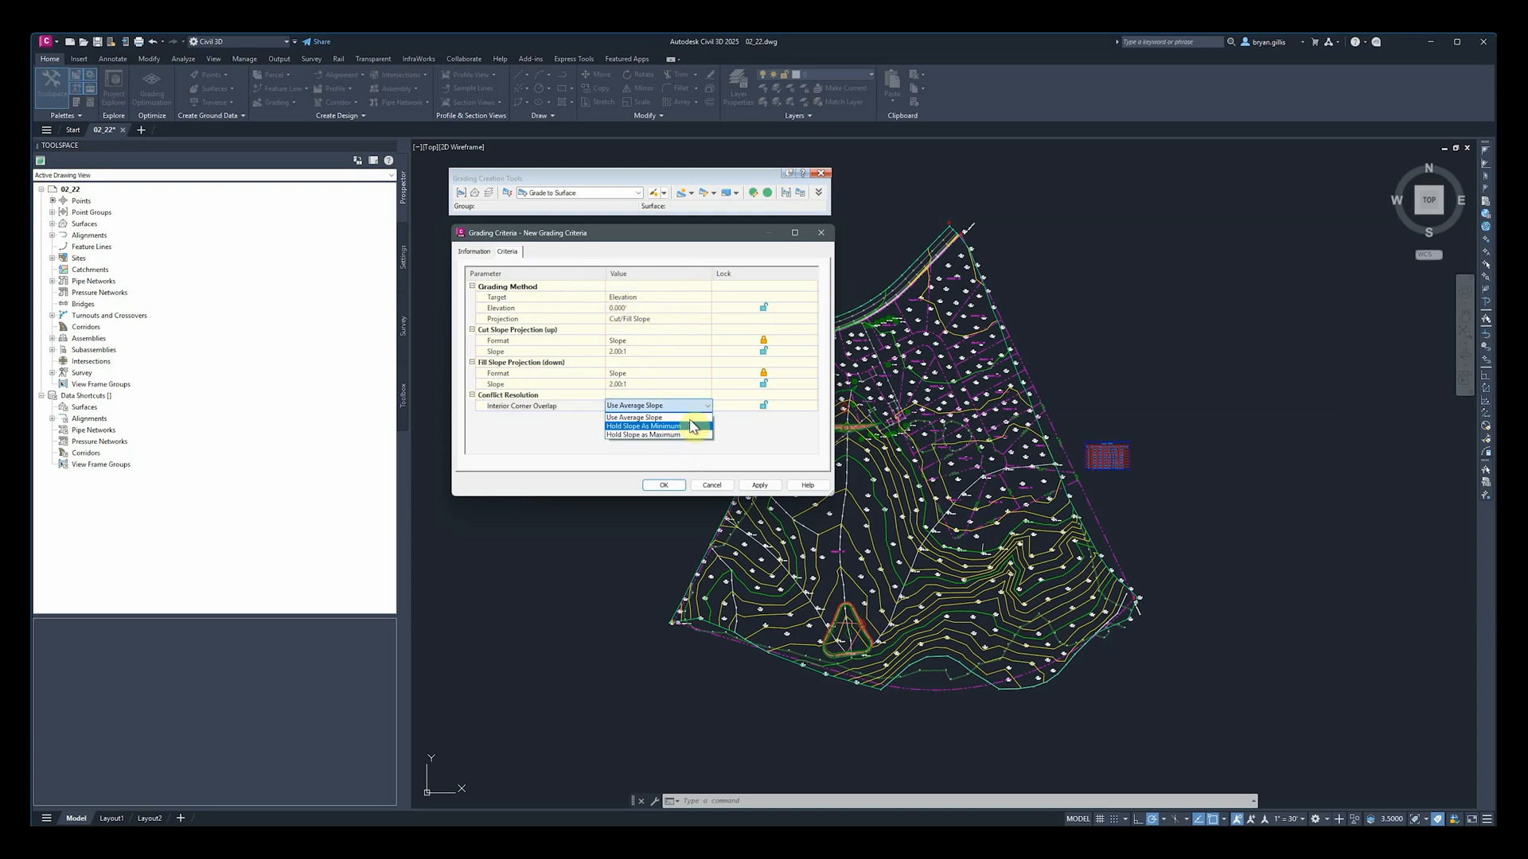
left_click(697, 384)
left_click(700, 374)
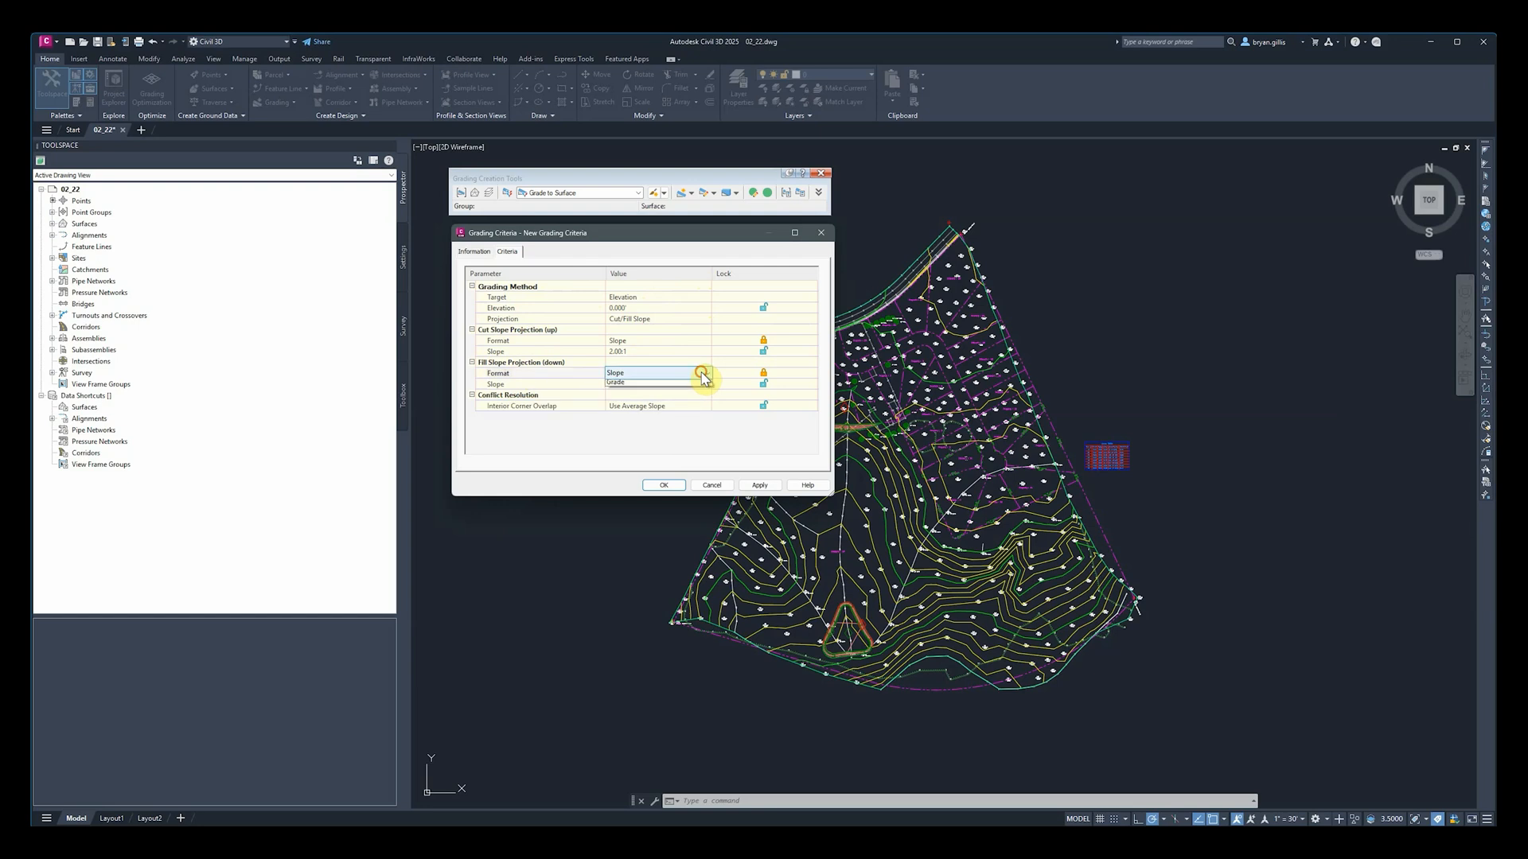
Step: Try Relative Elevation as the target of the new grading criteria
left_click(702, 297)
left_click(705, 296)
left_click(706, 298)
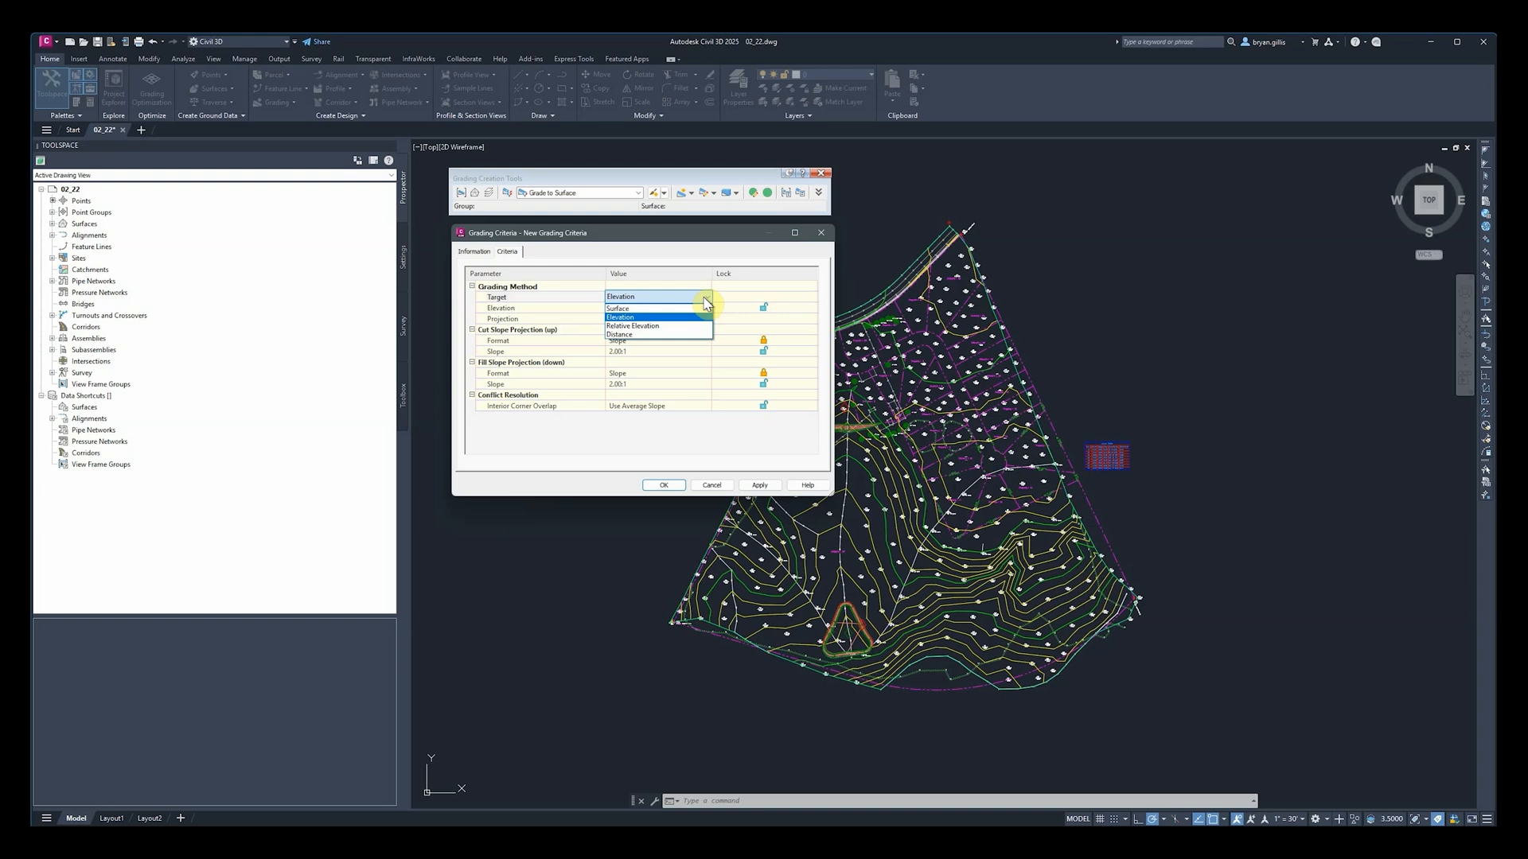
left_click(684, 326)
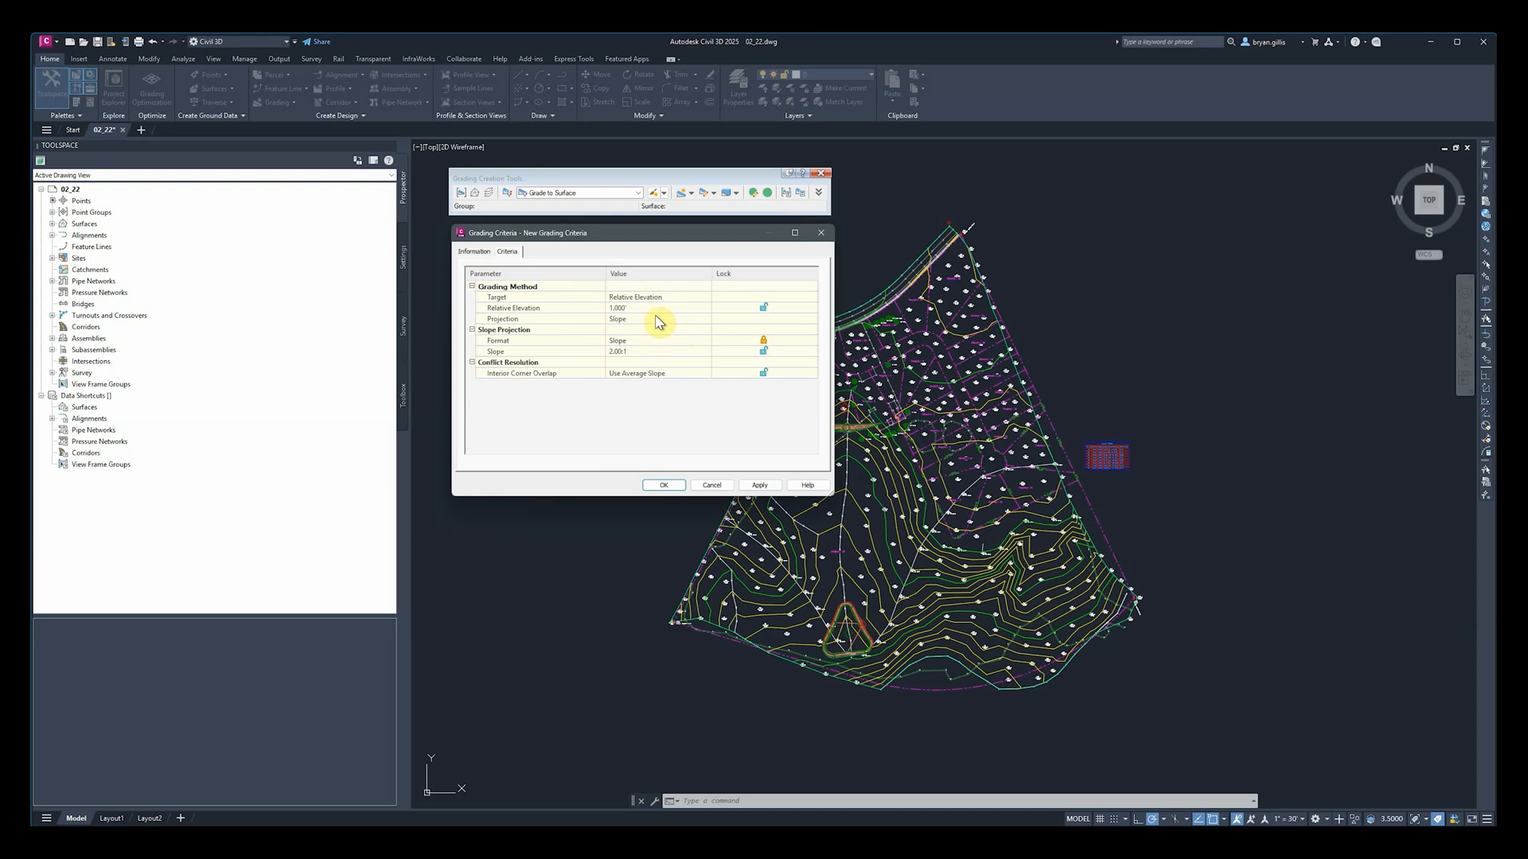
Step: Try Distance as the criteria's target, review the available targets again, and discard the new grading criteria
left_click(701, 297)
left_click(708, 298)
left_click(688, 336)
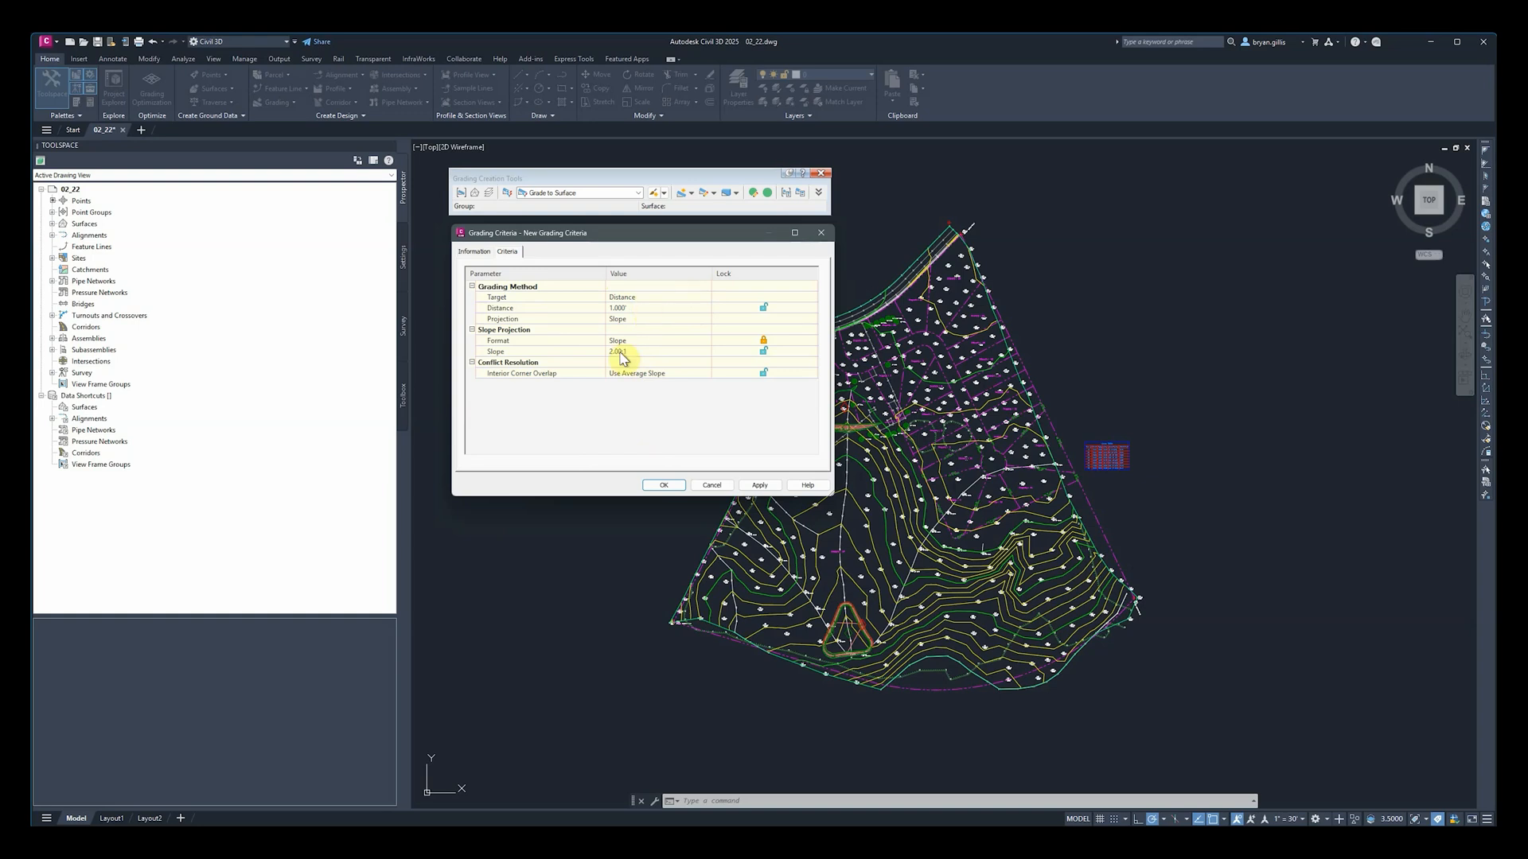
left_click(637, 297)
left_click(639, 298)
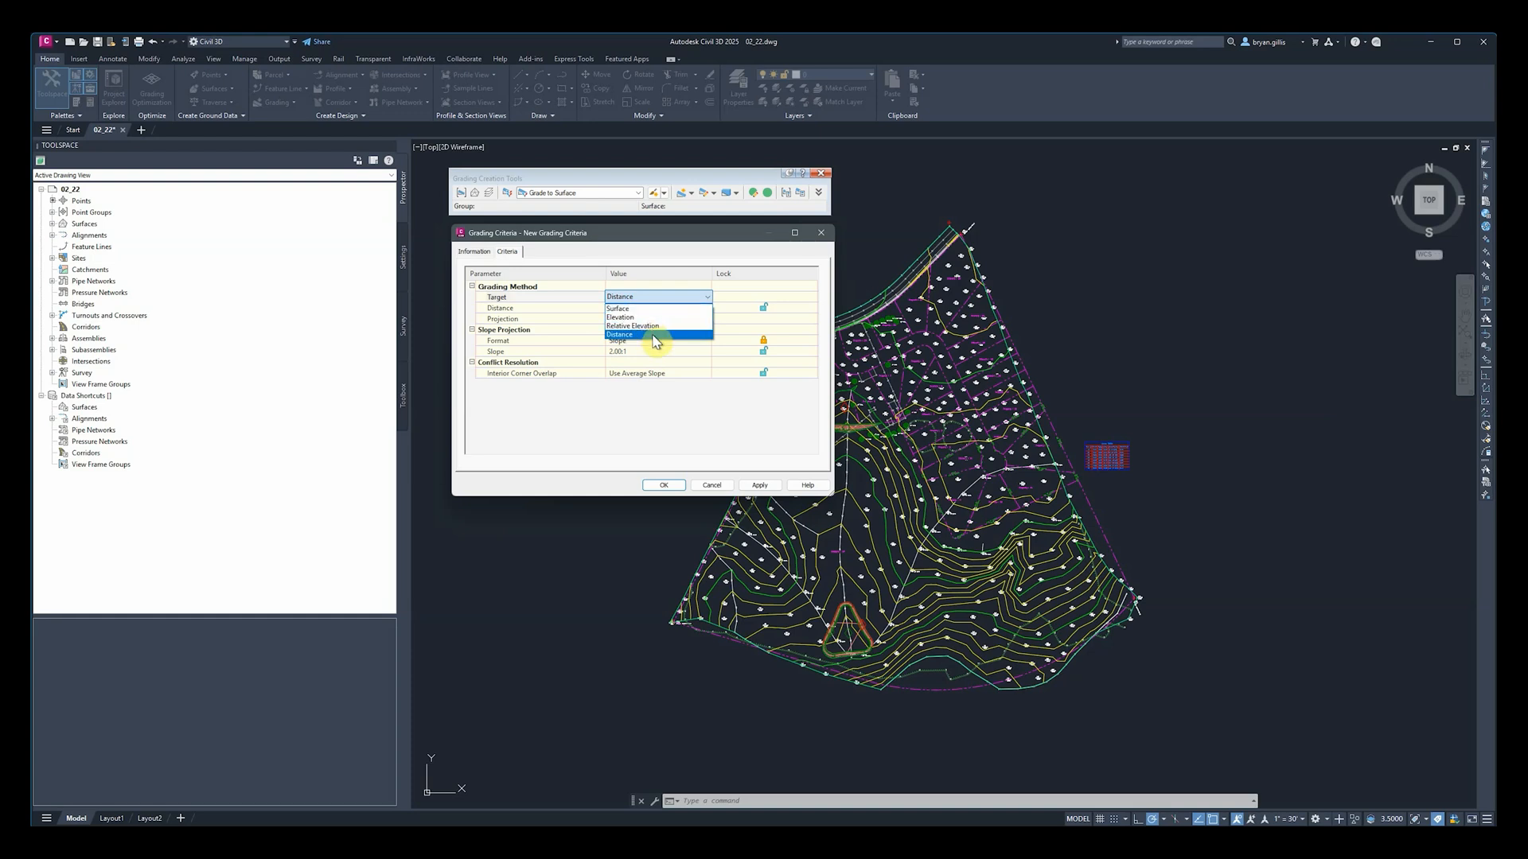
left_click(670, 430)
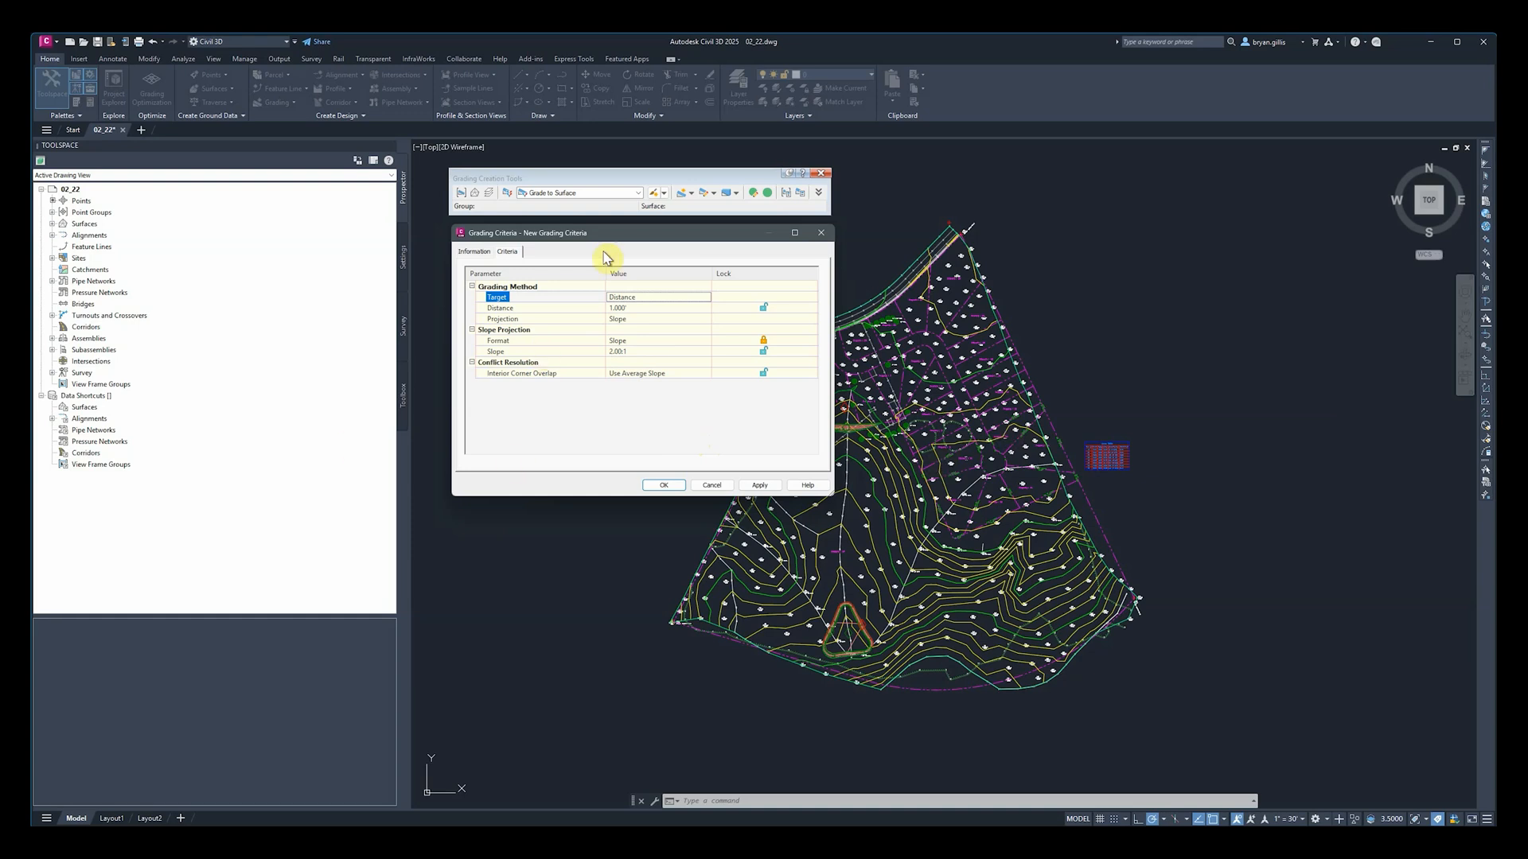
mouse_move(585, 232)
left_mouse_down()
mouse_move(872, 243)
mouse_move(830, 260)
left_mouse_up()
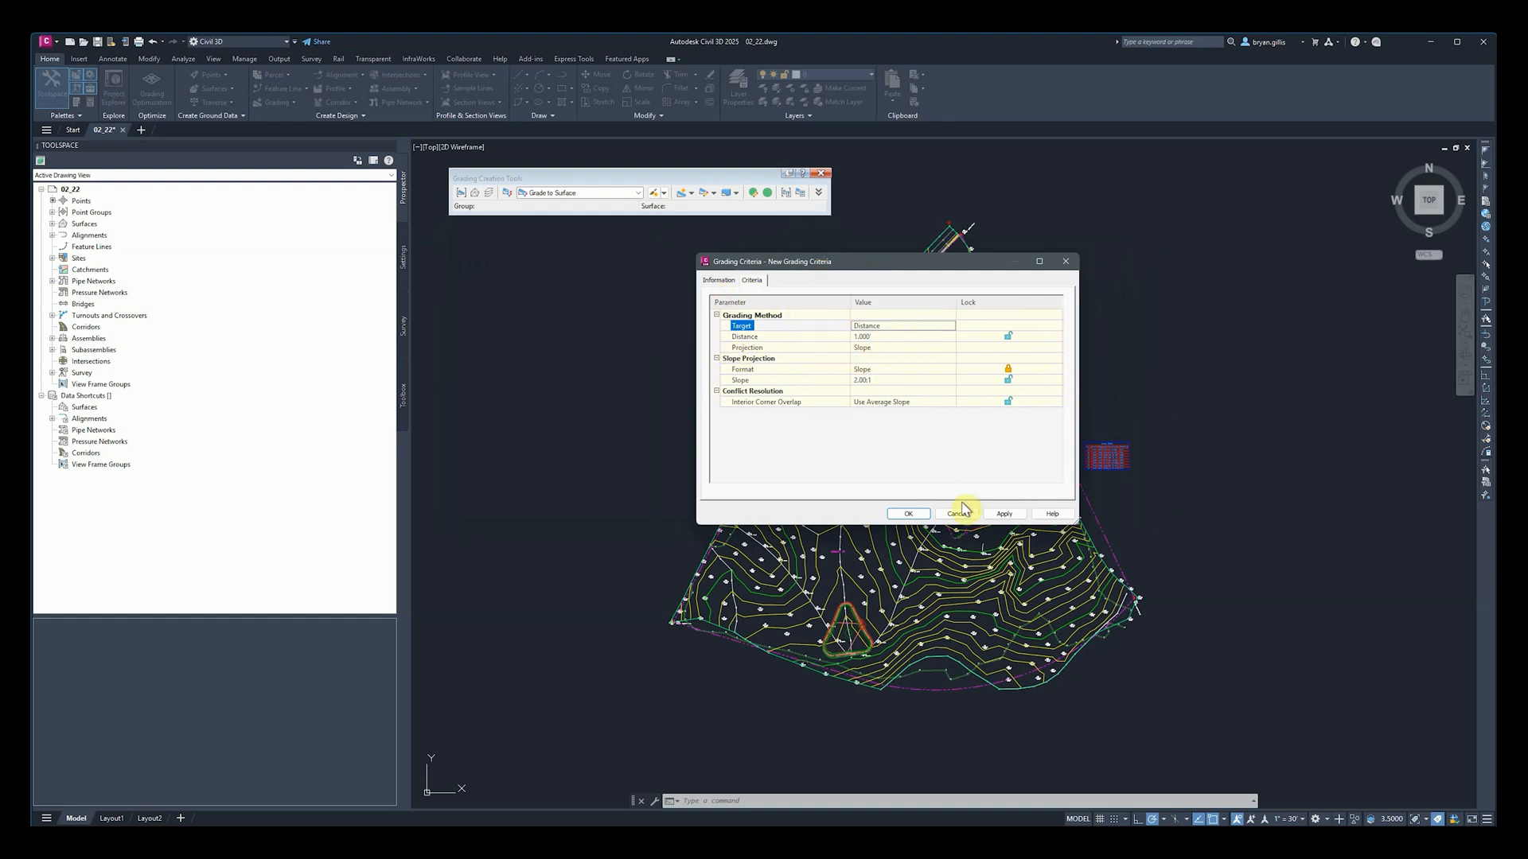
left_click(945, 521)
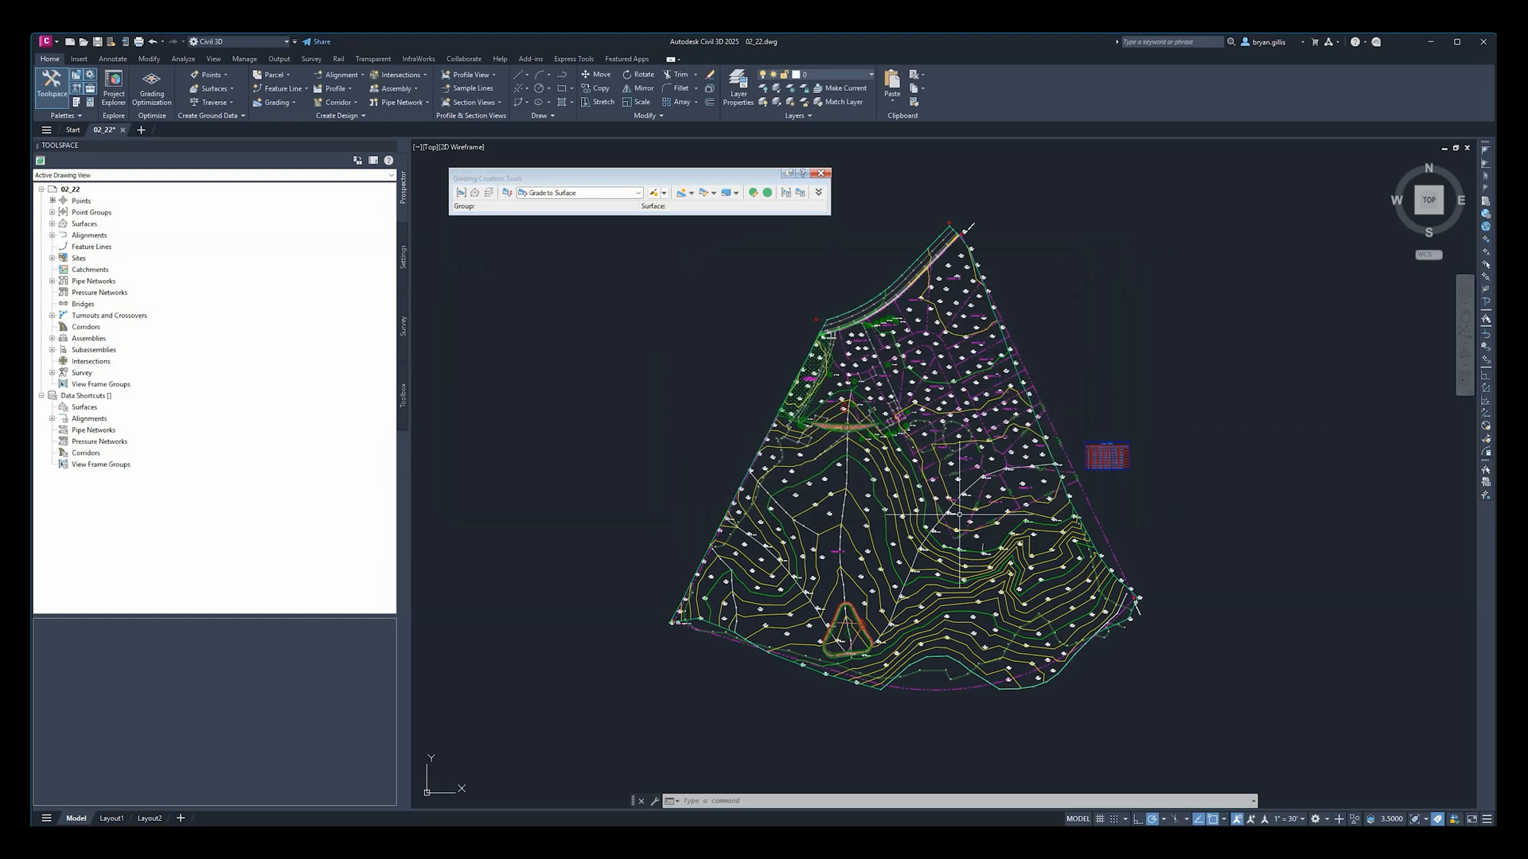